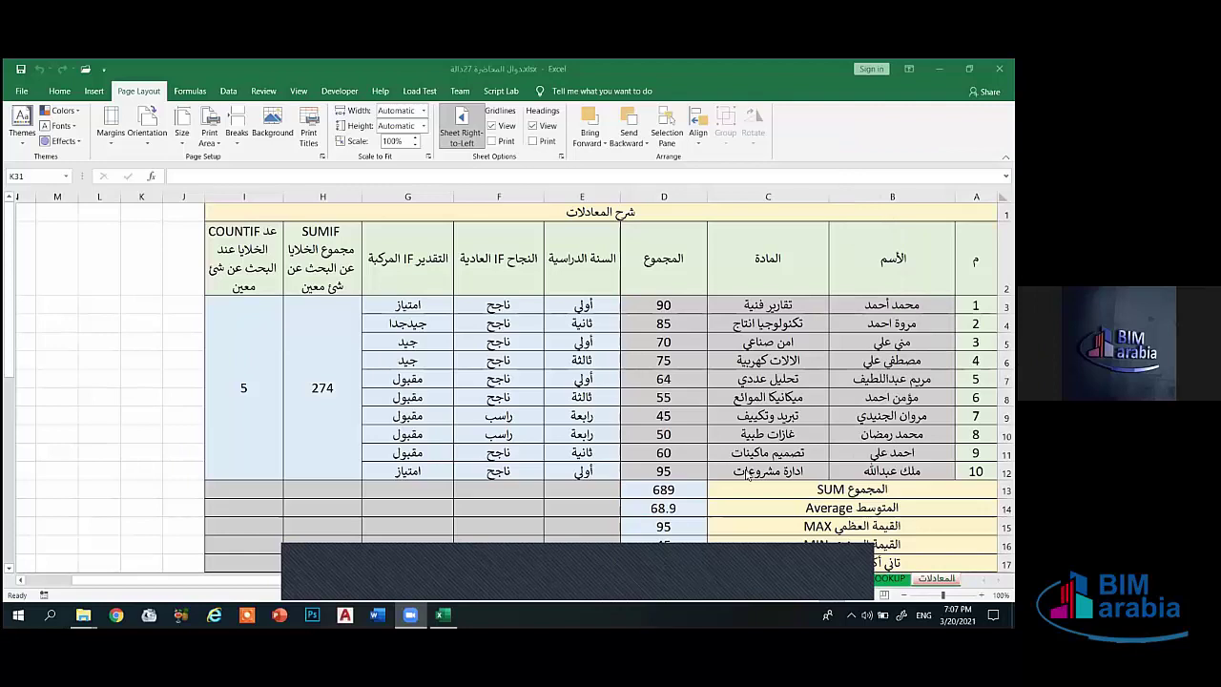
Step: Look over the formulas sheet and review the function labels from SUM to CountBlank in rows 13 to 21
scroll(685, 477, "down", 2)
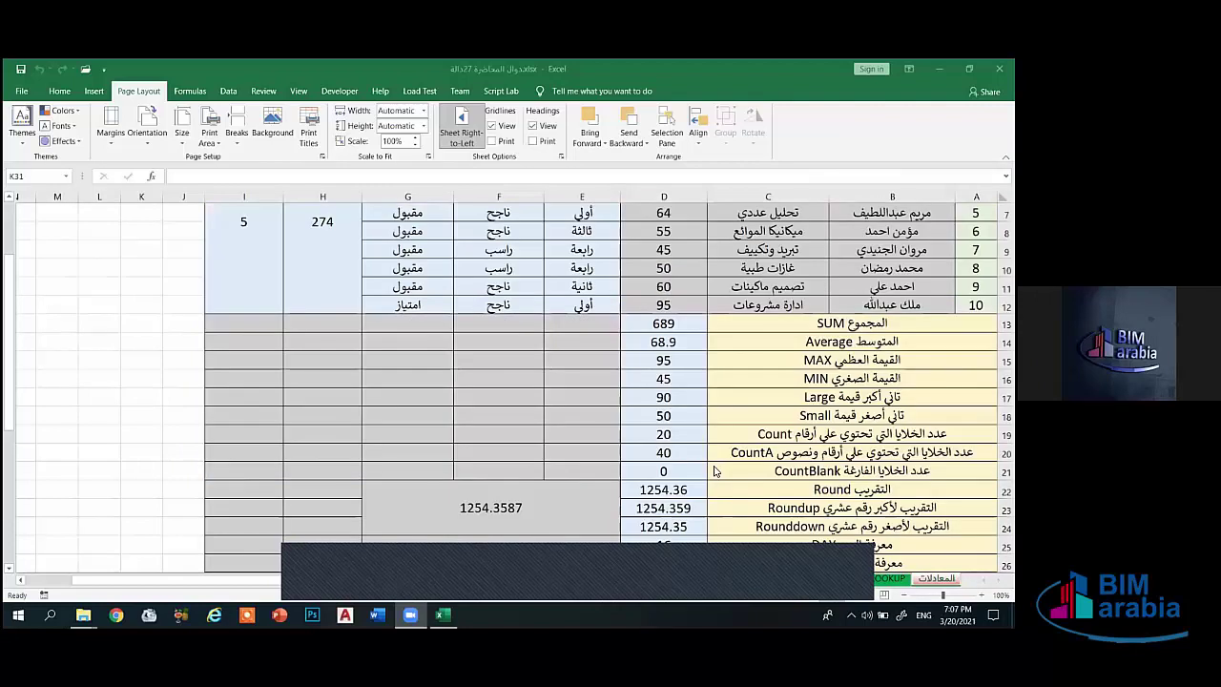
scroll(714, 471, "down", 4)
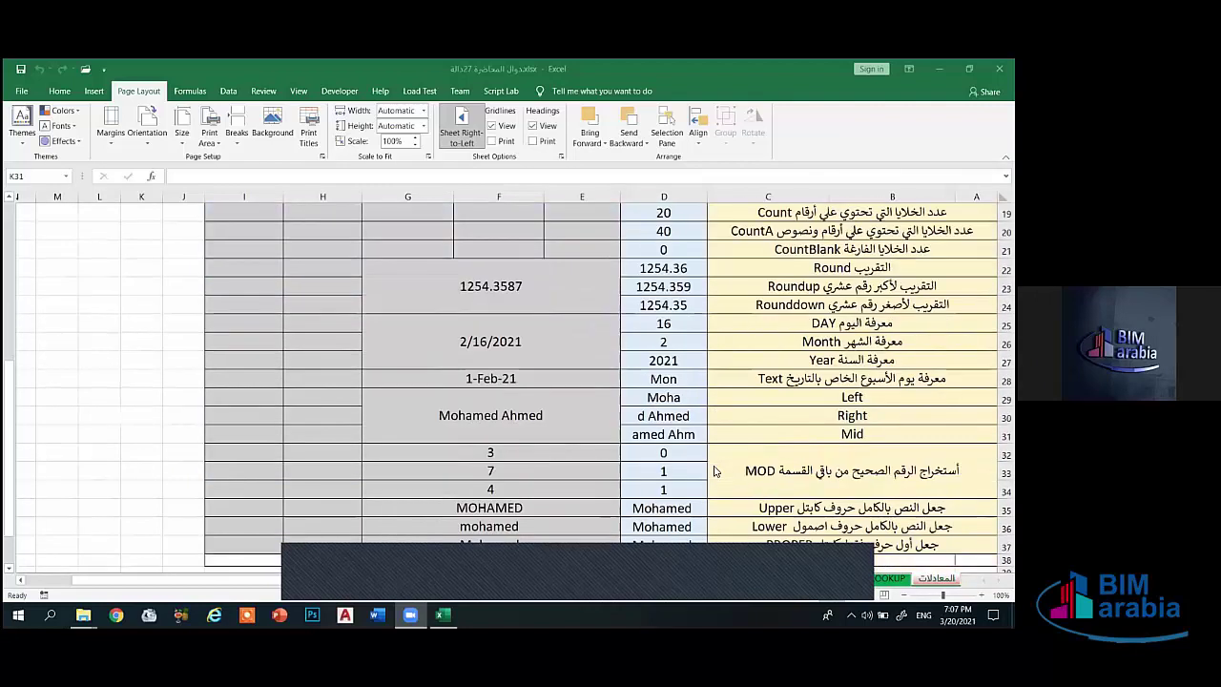
scroll(715, 472, "up", 6)
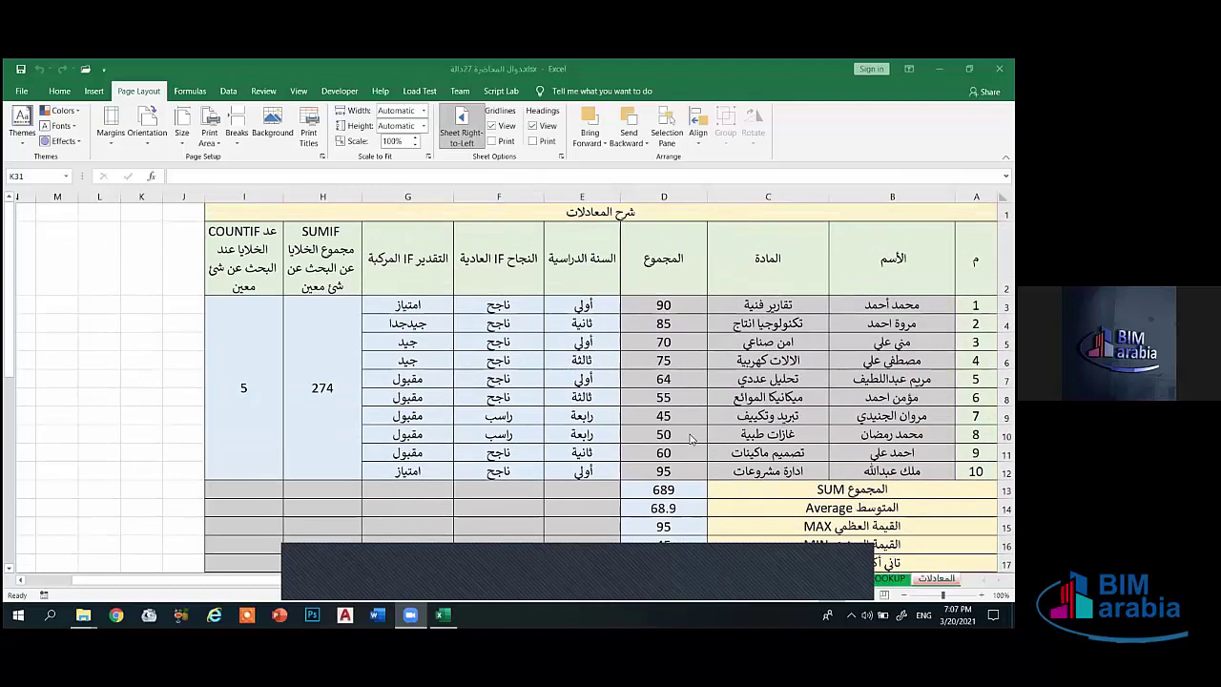
scroll(708, 435, "down", 2)
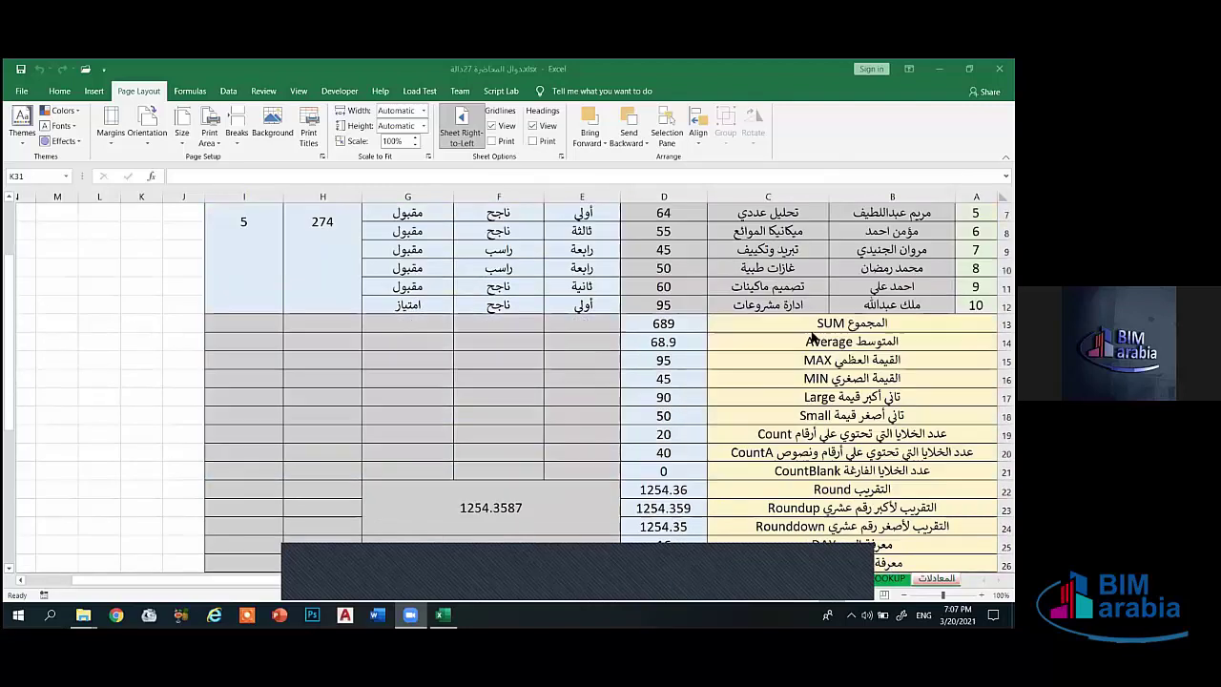
left_click(817, 324)
left_click(823, 342)
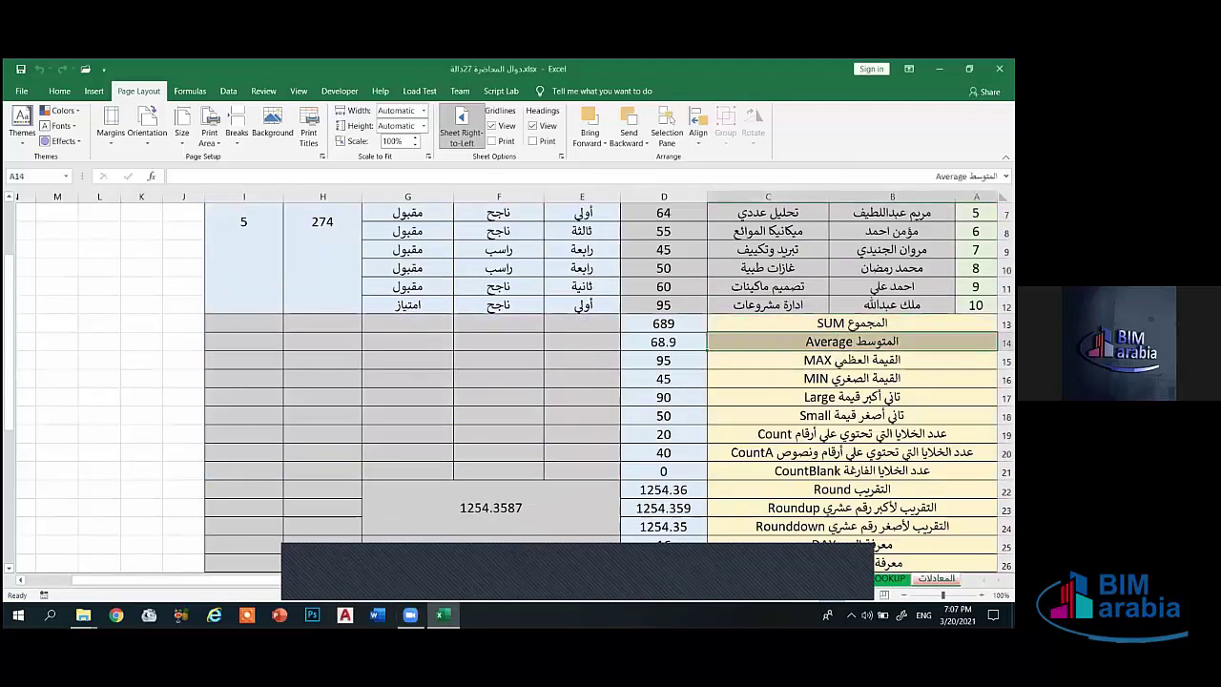
left_click(824, 358)
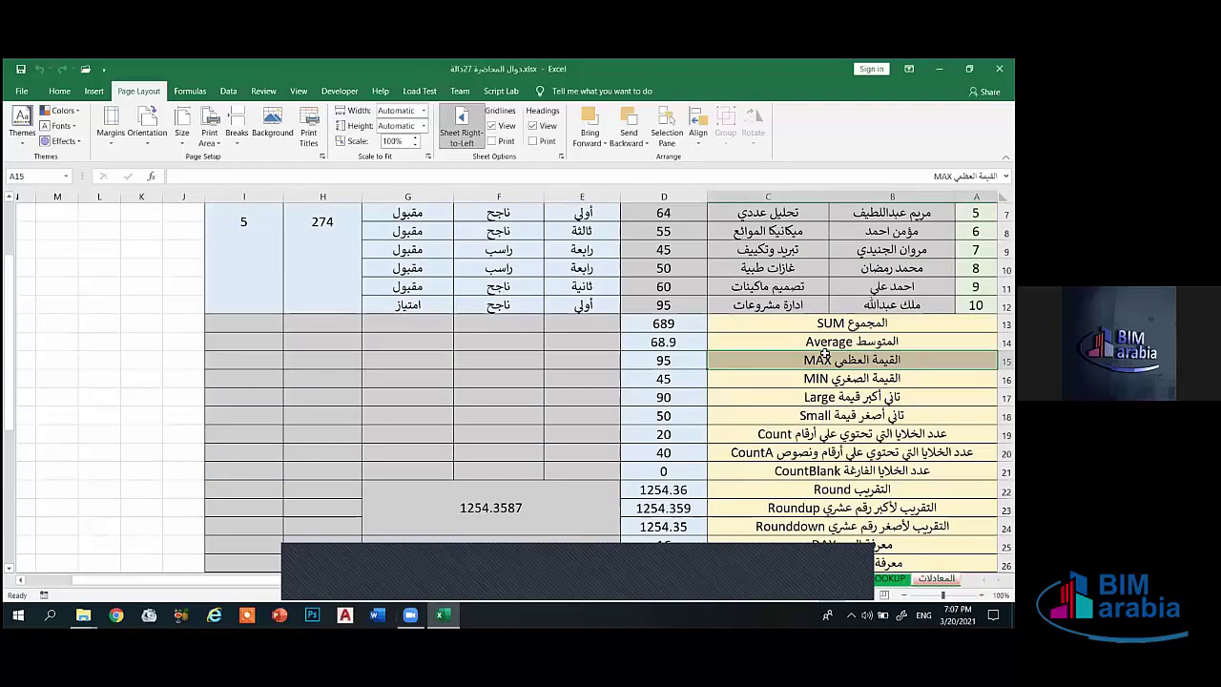
key("Down")
key("Down")
key("Down")
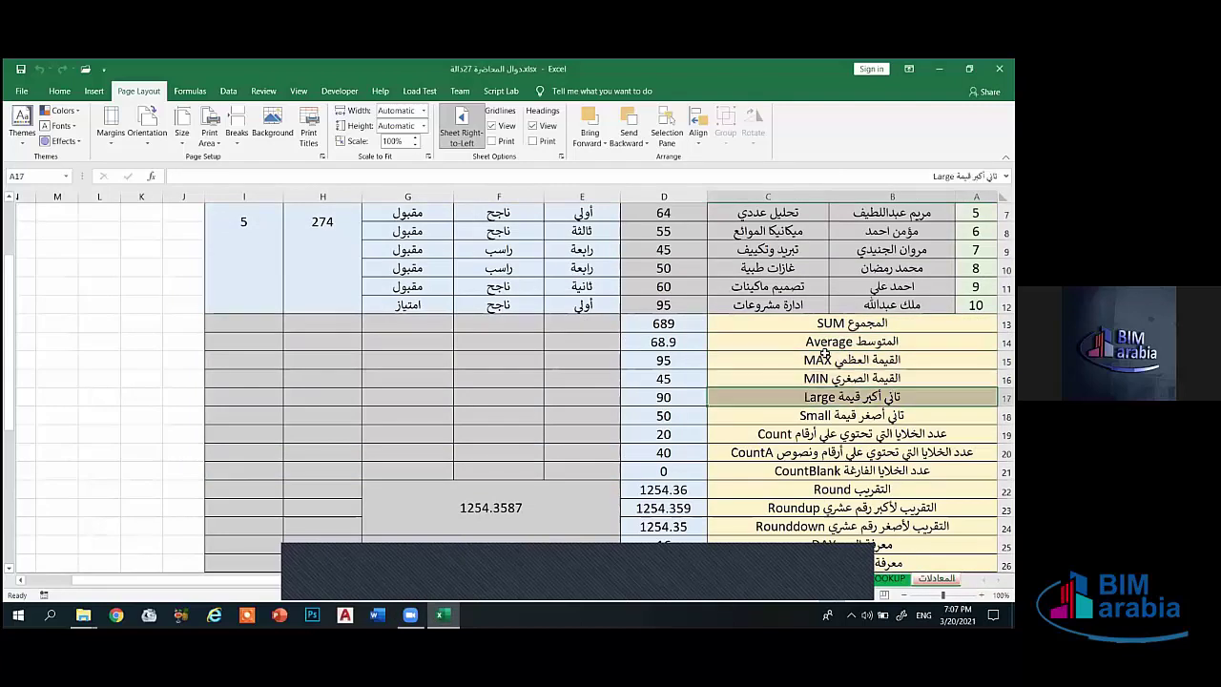
key("Down")
key("Down")
key("Down")
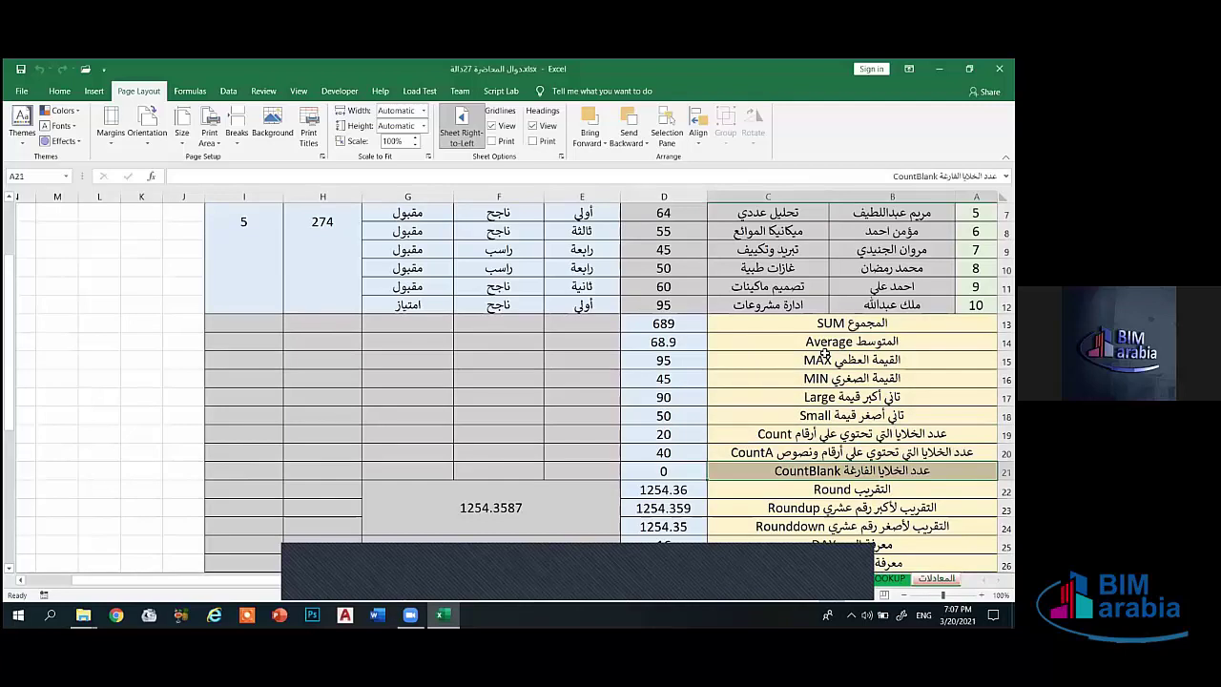
Step: Review the rounding, date and weekday Text function labels in rows 22 to 28
key("Down")
key("Down")
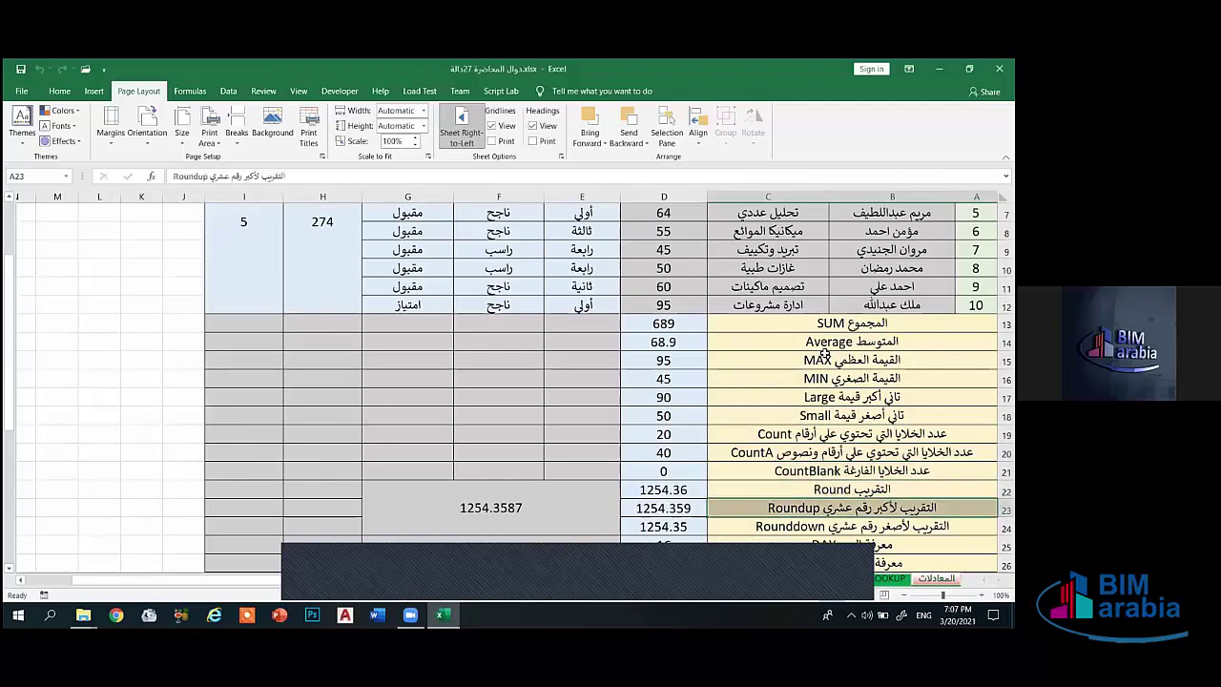
key("Down")
key("Down")
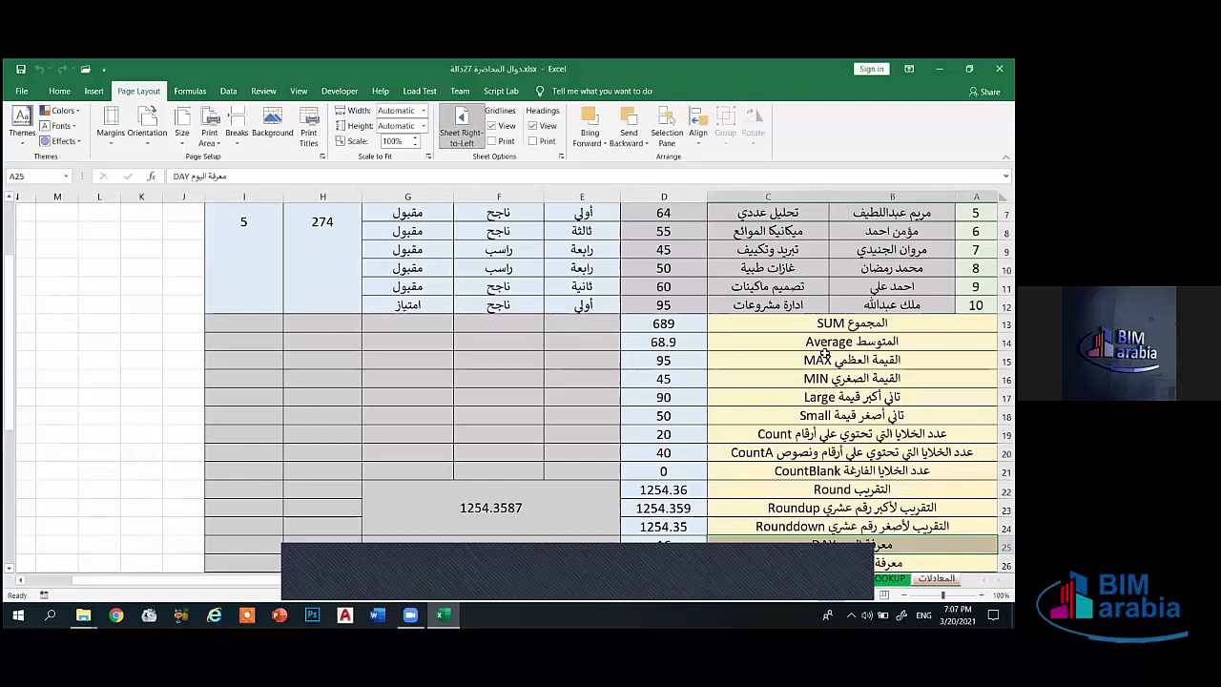
key("Down")
key("Down")
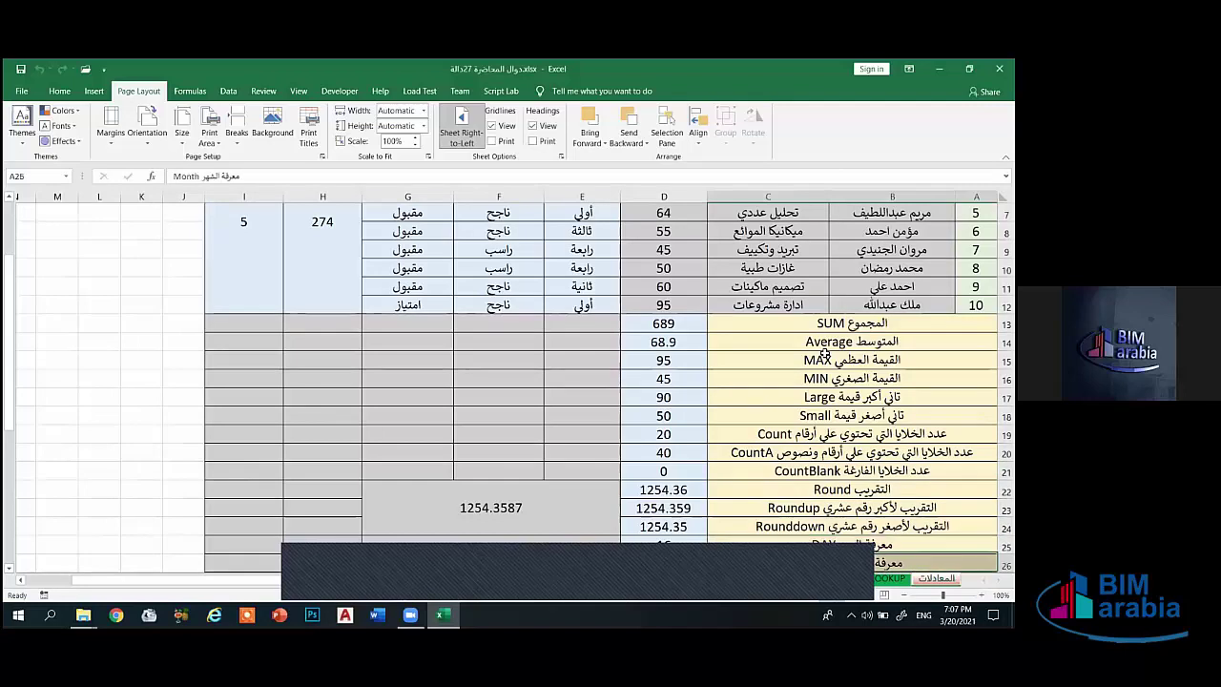
key("Down")
key("Down")
key("Down")
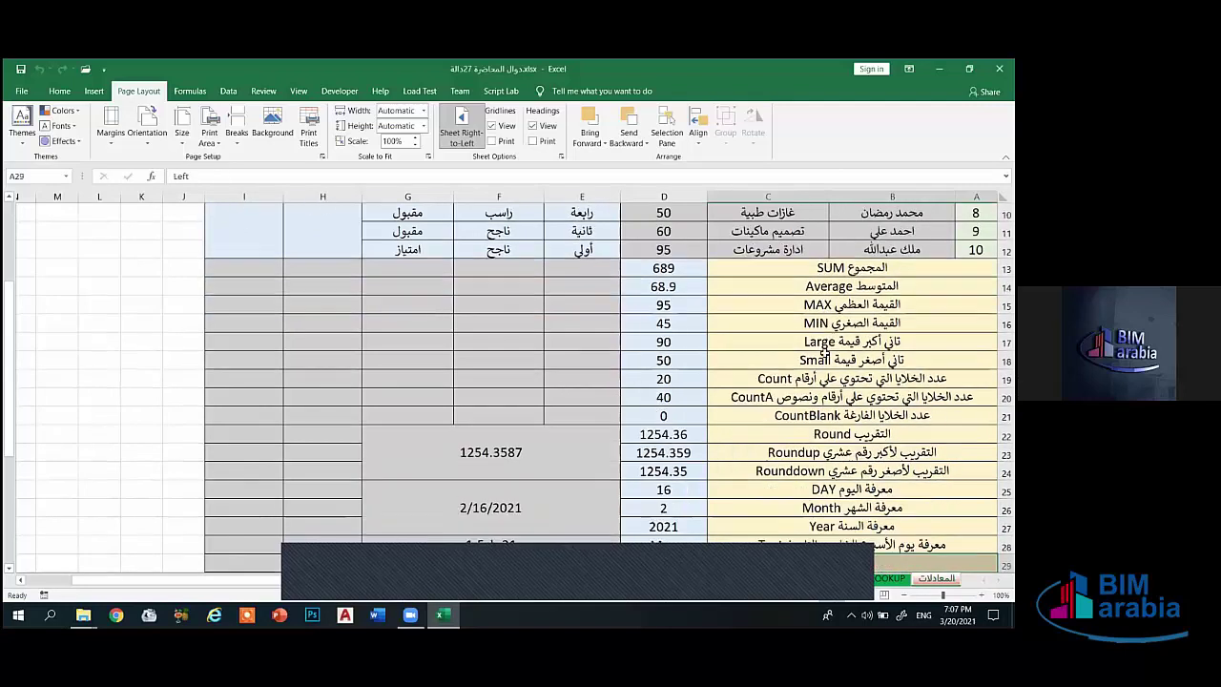
Step: Review the remaining function labels from Left, Right, Mid and MOD to Upper, Lower and PROPER in rows 29 to 37
key("Down")
key("Down")
key("Down")
key("Down")
key("Down")
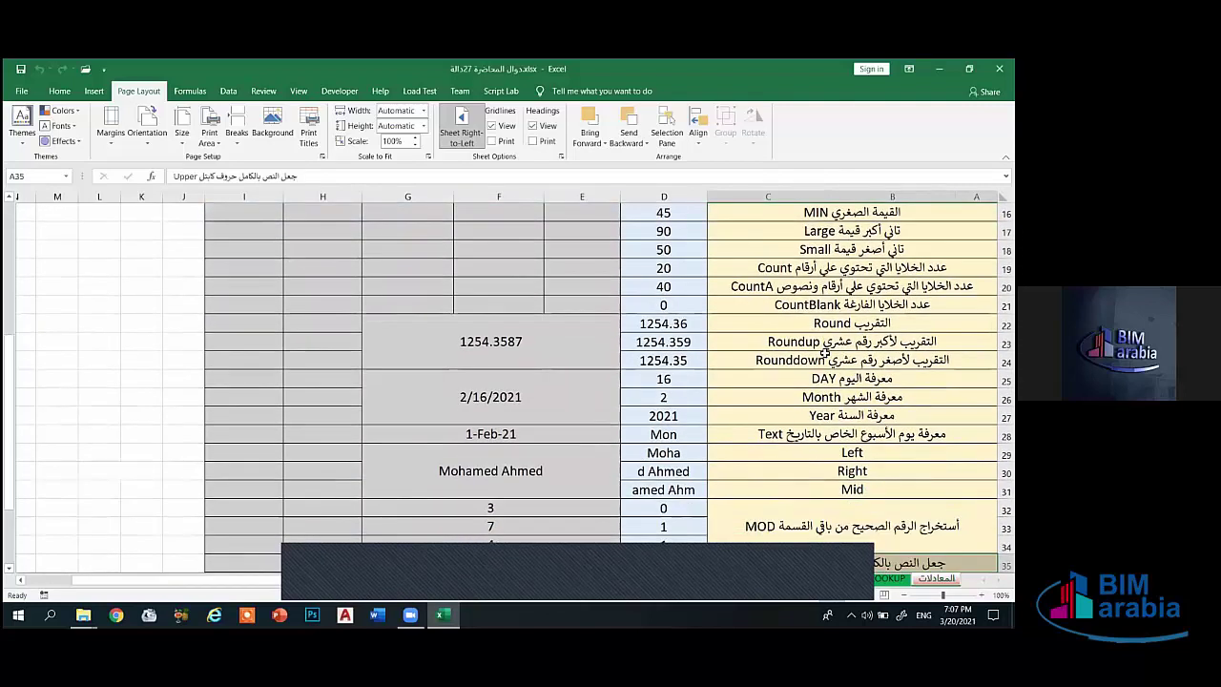
key("Down")
key("Down")
key("Down")
key("Down")
key("Down")
key("Down")
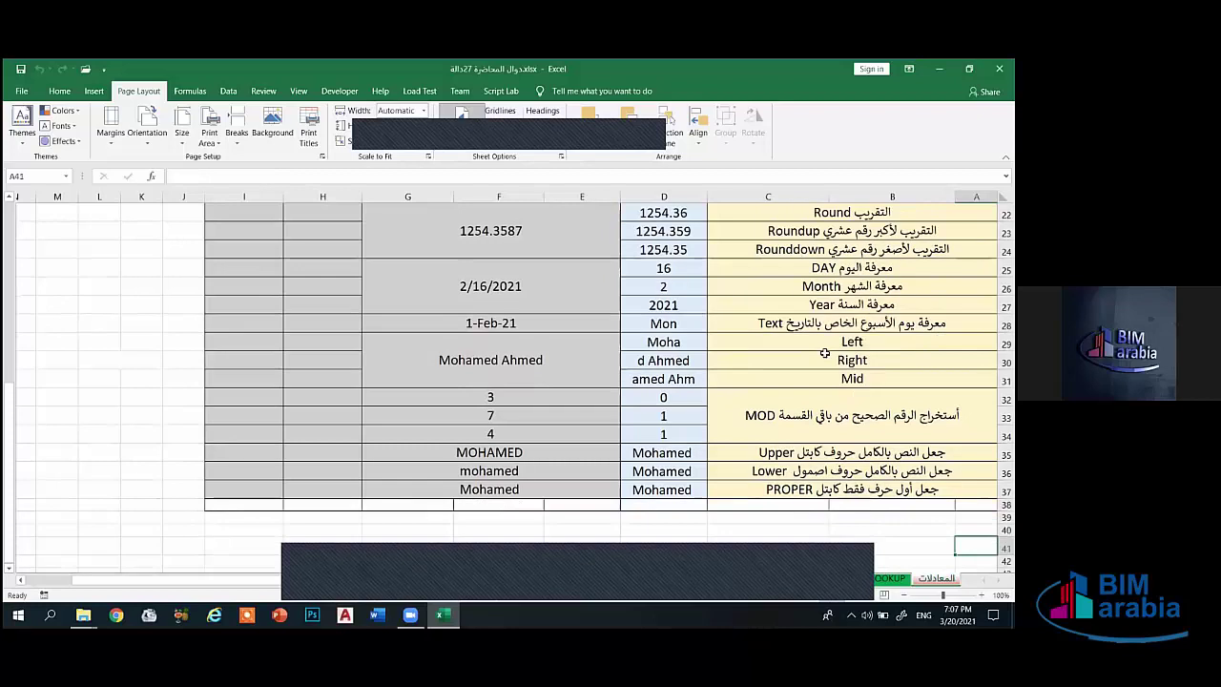
key("Up")
key("Up")
key("Up")
key("Up")
key("Up")
key("Down")
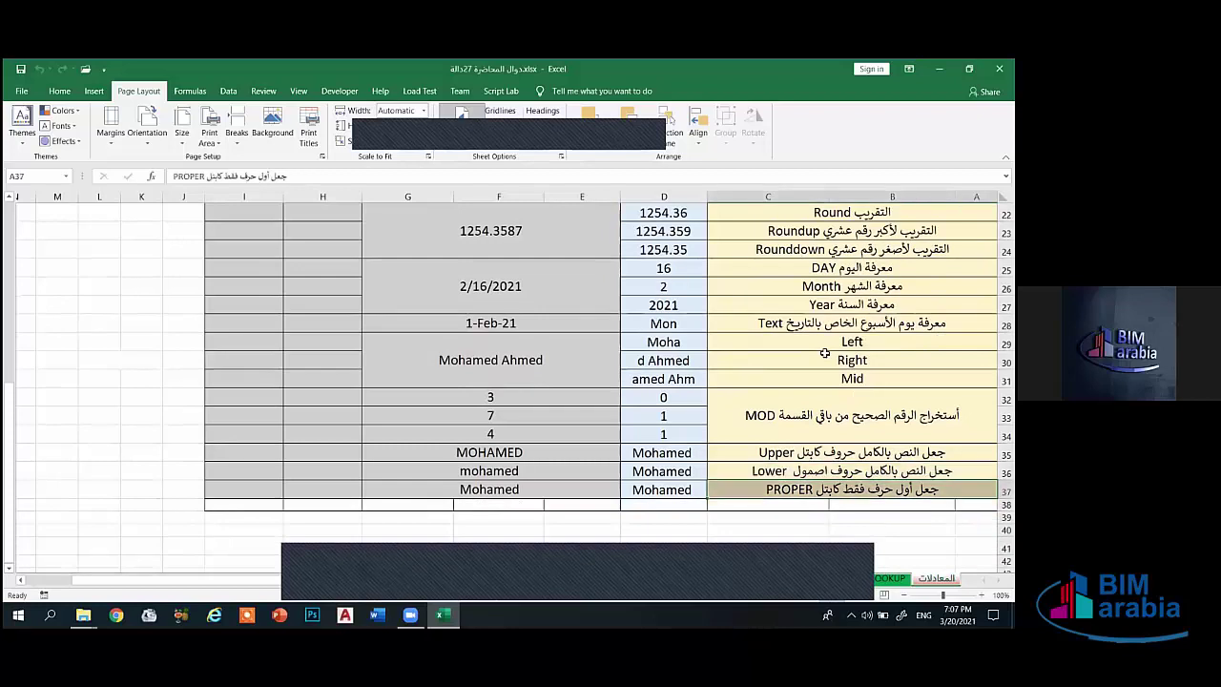
Step: Return to the student table and review the IF, nested IF, SUMIF and COUNTIF headers in F2:I2
key("Up")
key("Up")
key("Up")
key("Up")
key("Up")
key("Up")
key("Up")
key("Up")
key("Up")
key("Up")
key("Up")
key("Up")
key("Up")
key("Up")
key("Up")
key("Up")
key("Up")
key("Up")
key("Up")
key("Up")
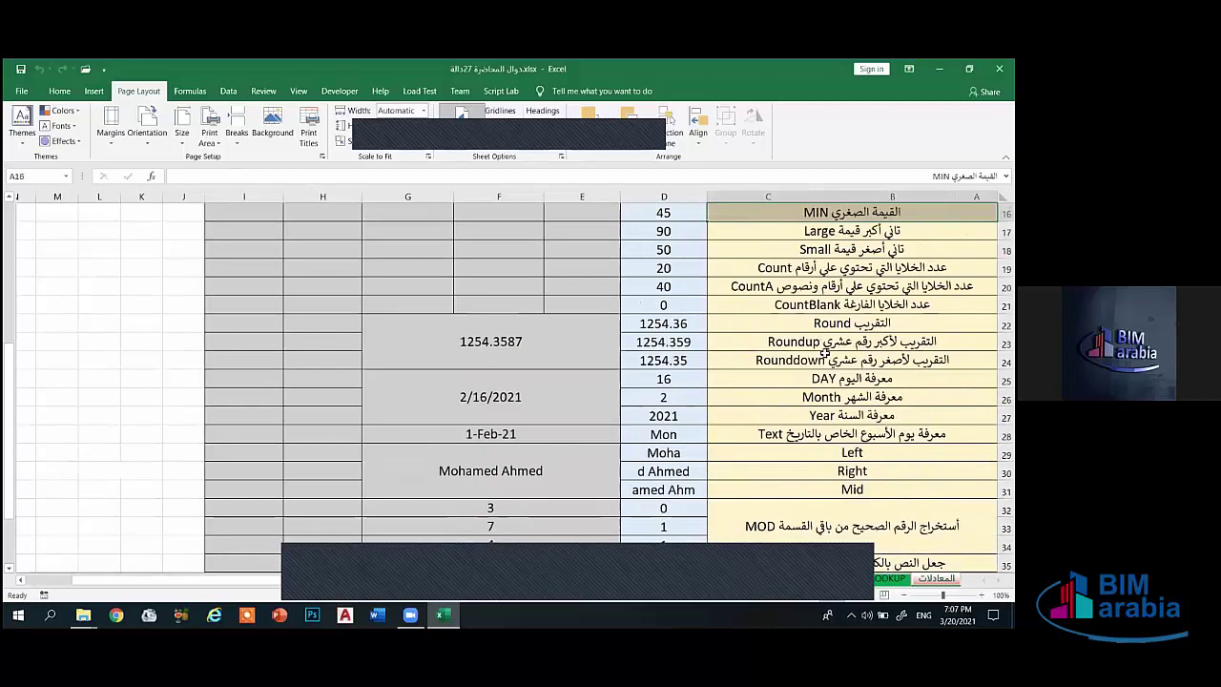
key("Up")
key("Up")
key("Up")
key("Up")
key("Up")
key("Up")
key("Up")
key("Up")
key("Up")
key("Up")
key("Up")
key("Up")
key("Up")
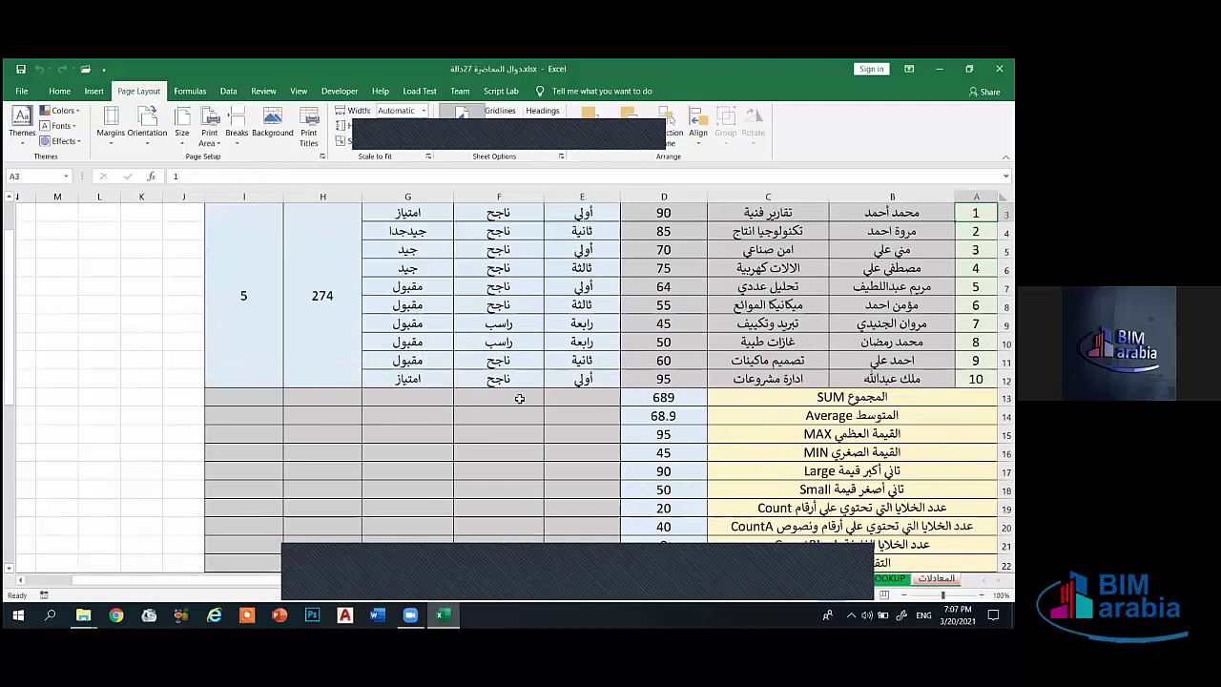
scroll(520, 398, "up", 1)
left_click(467, 279)
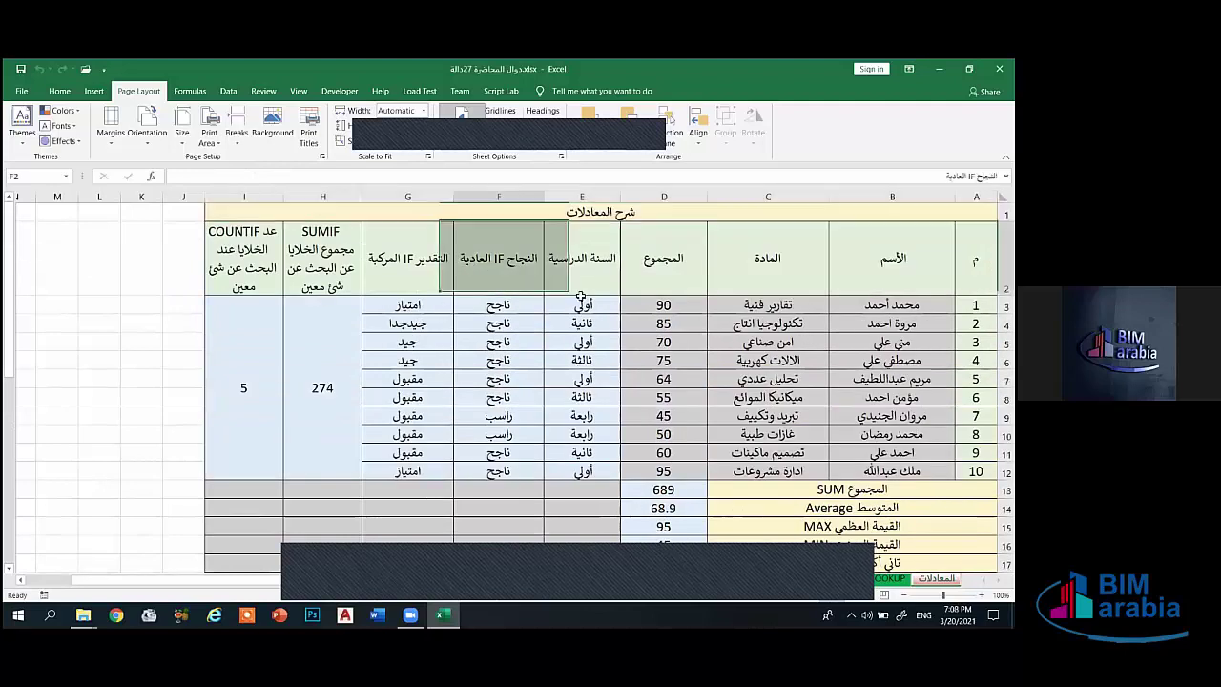
left_click(410, 269)
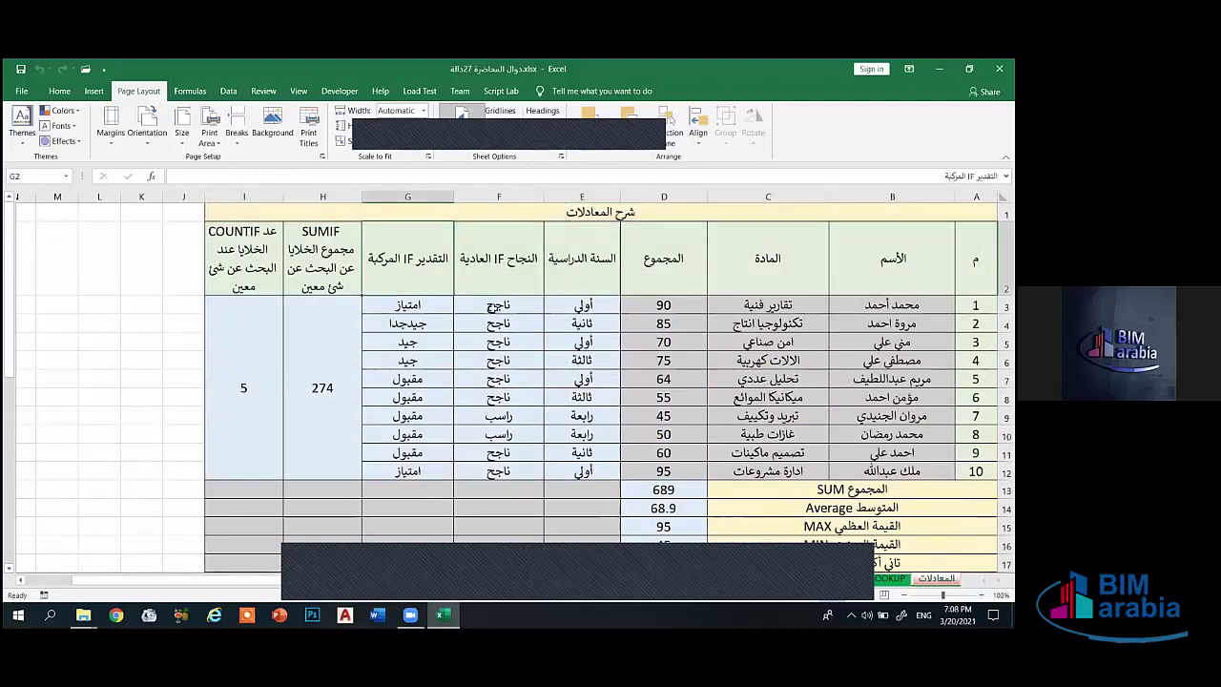
left_click(334, 282)
left_click(252, 274)
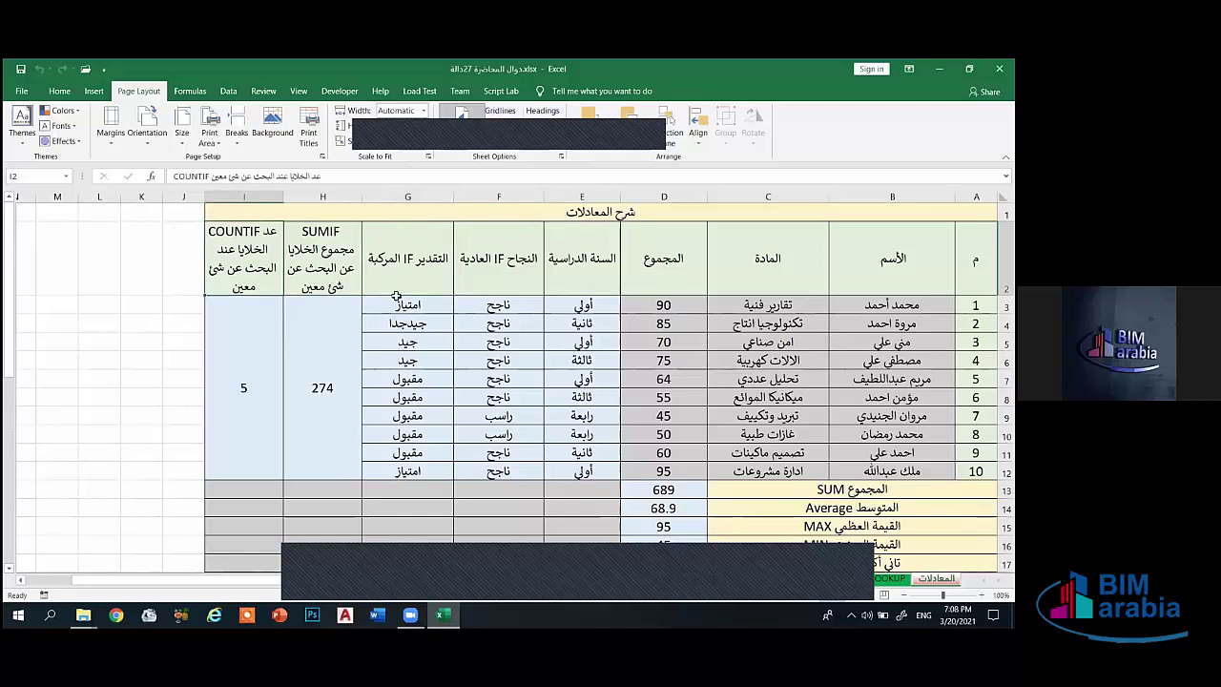
Step: Merge and center columns A to C separately in rows 38, 39 and 40, below the PROPER row
scroll(449, 238, "down", 1)
scroll(546, 330, "up", 1)
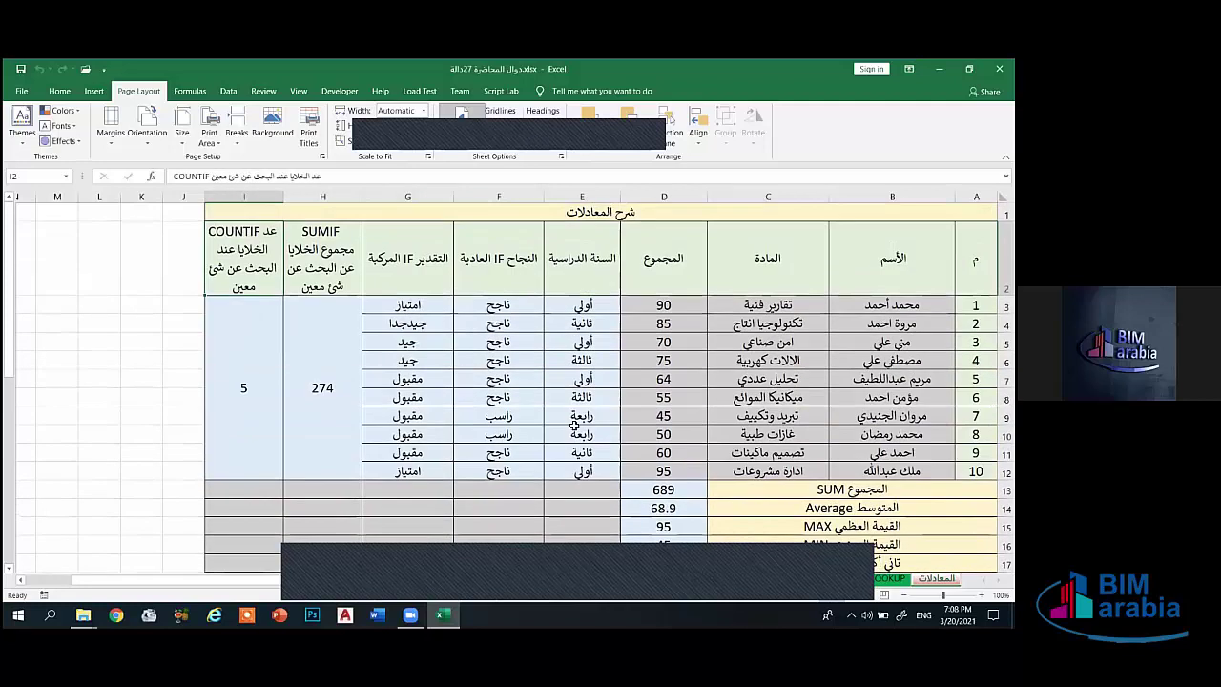
scroll(648, 443, "down", 4)
scroll(686, 446, "down", 4)
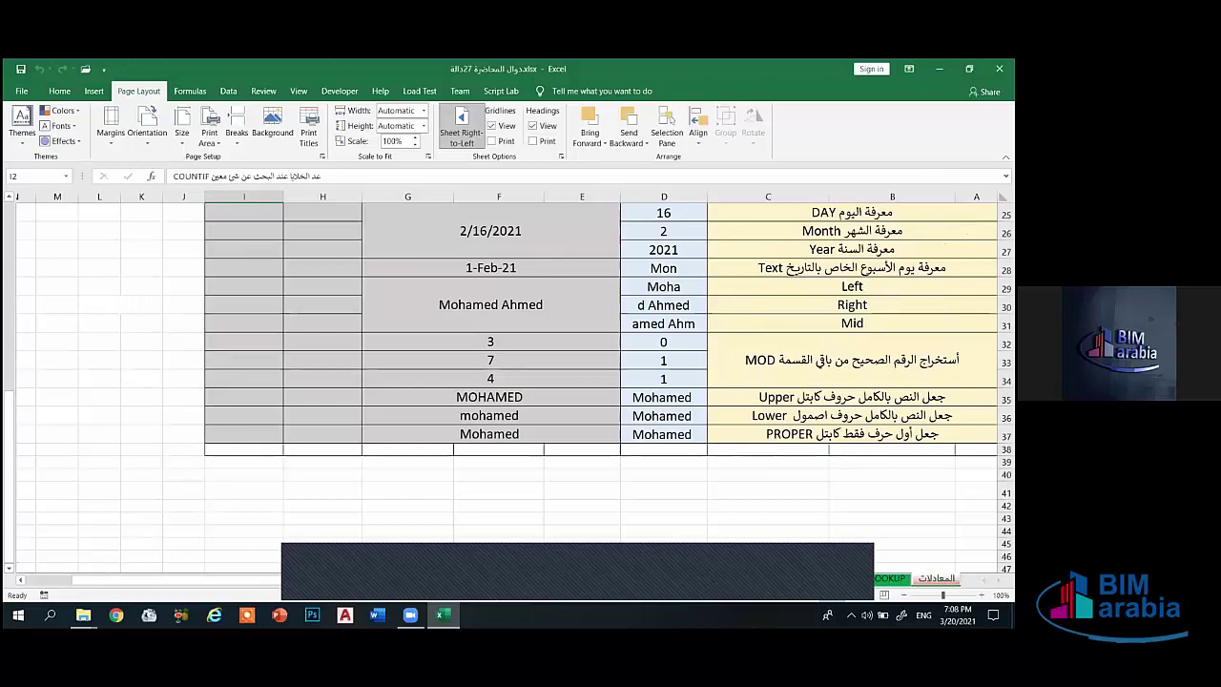
left_click_drag(973, 449, 772, 447)
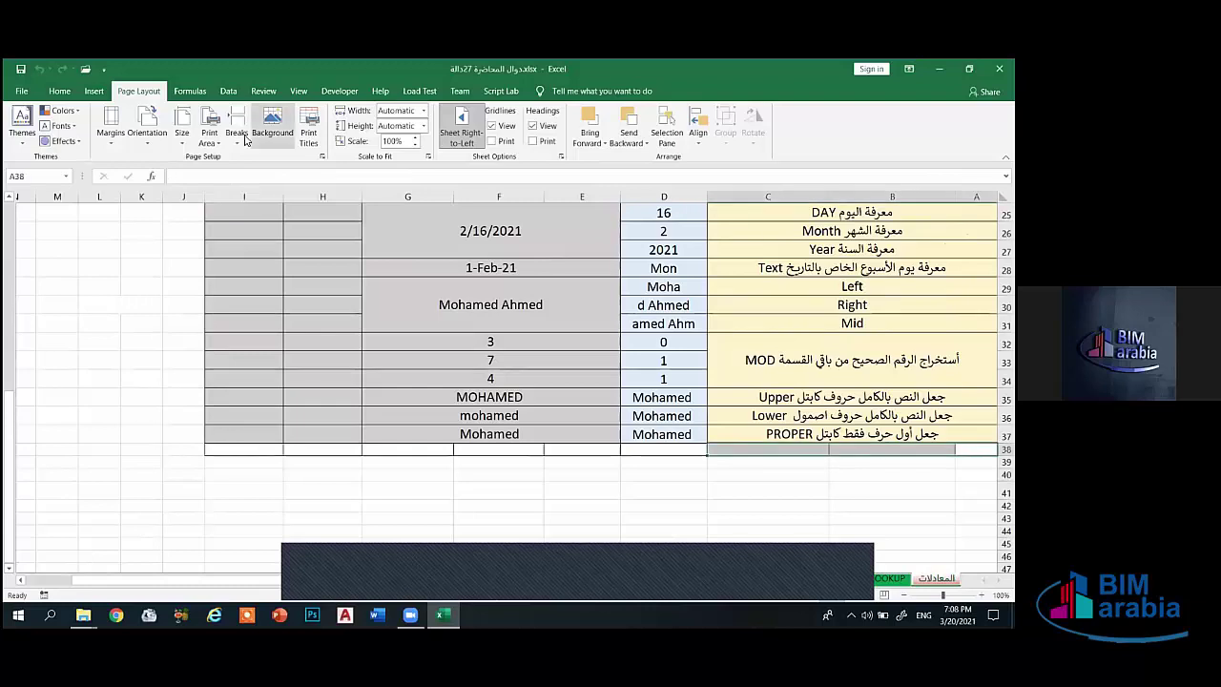
left_click(59, 91)
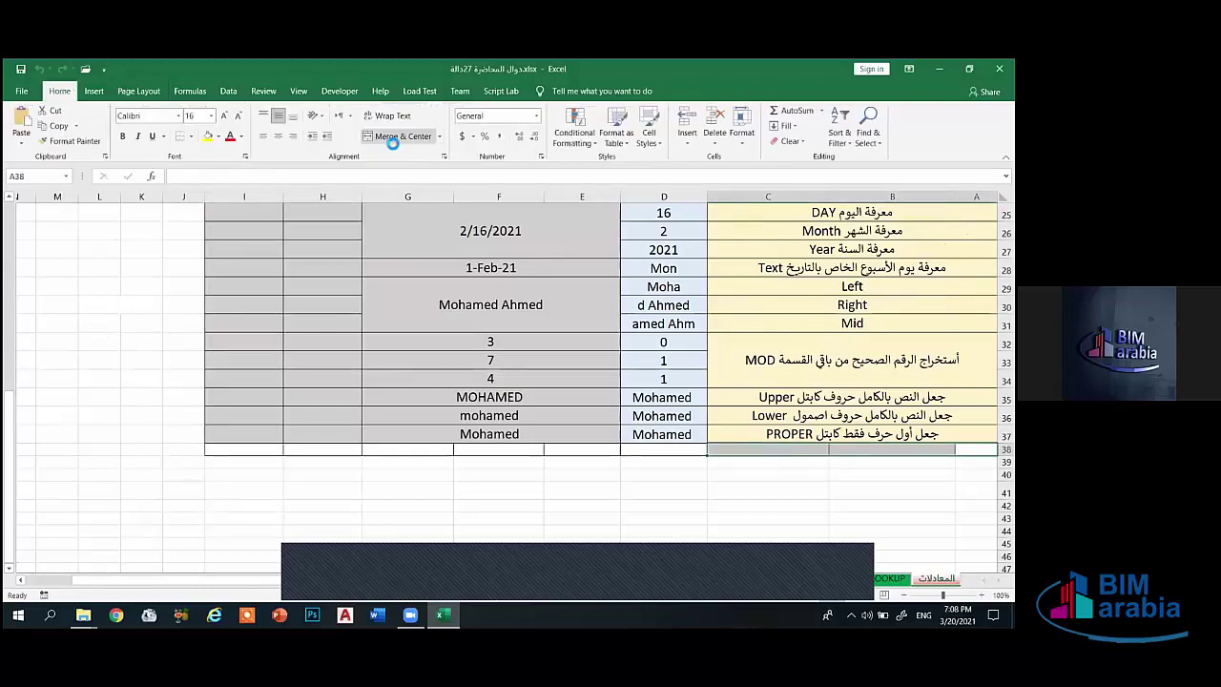
left_click(392, 138)
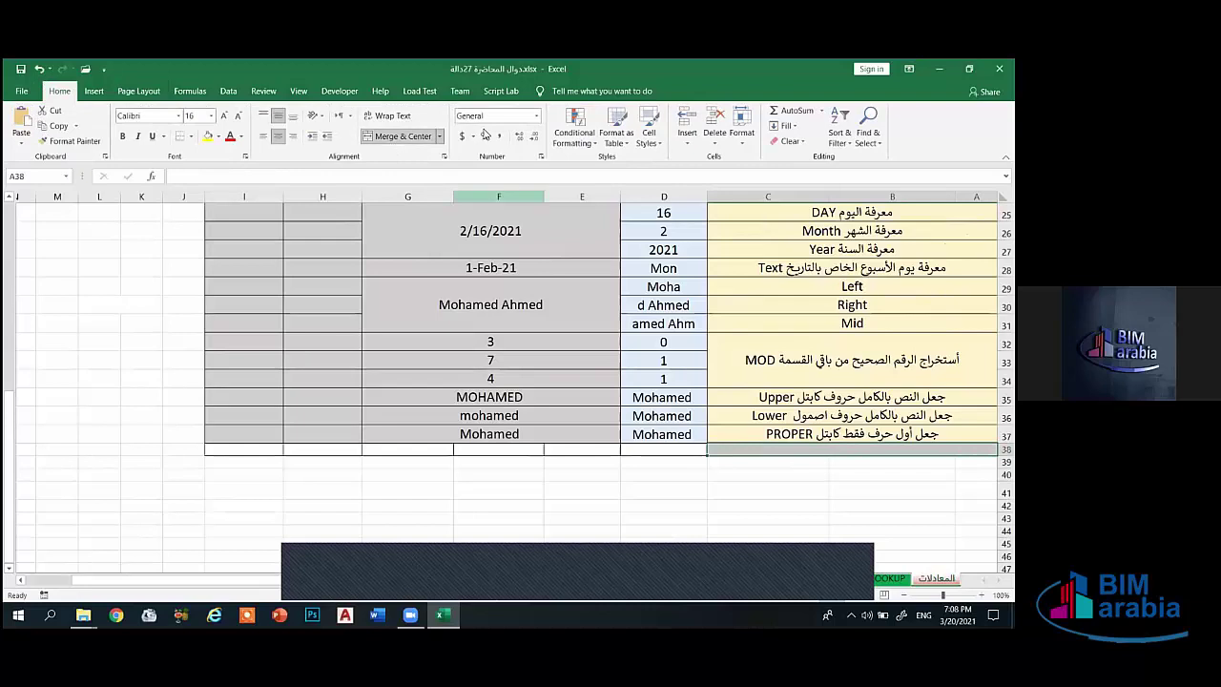
left_click_drag(767, 463, 973, 462)
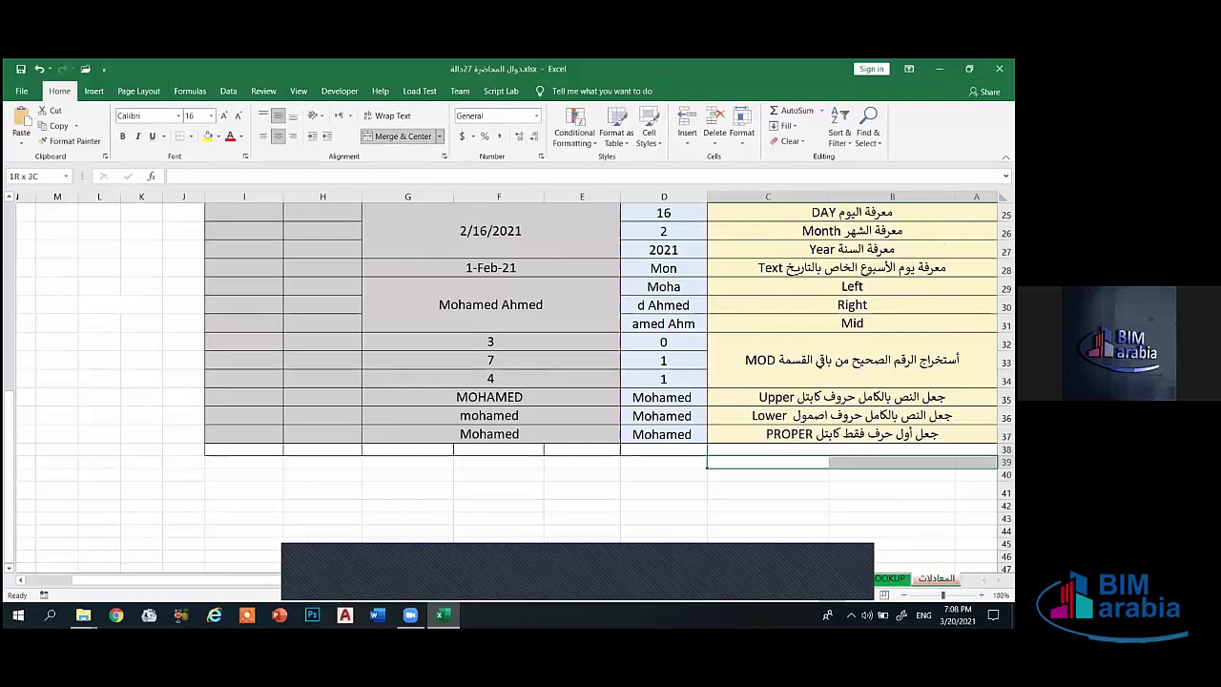
left_click_drag(799, 477, 975, 474)
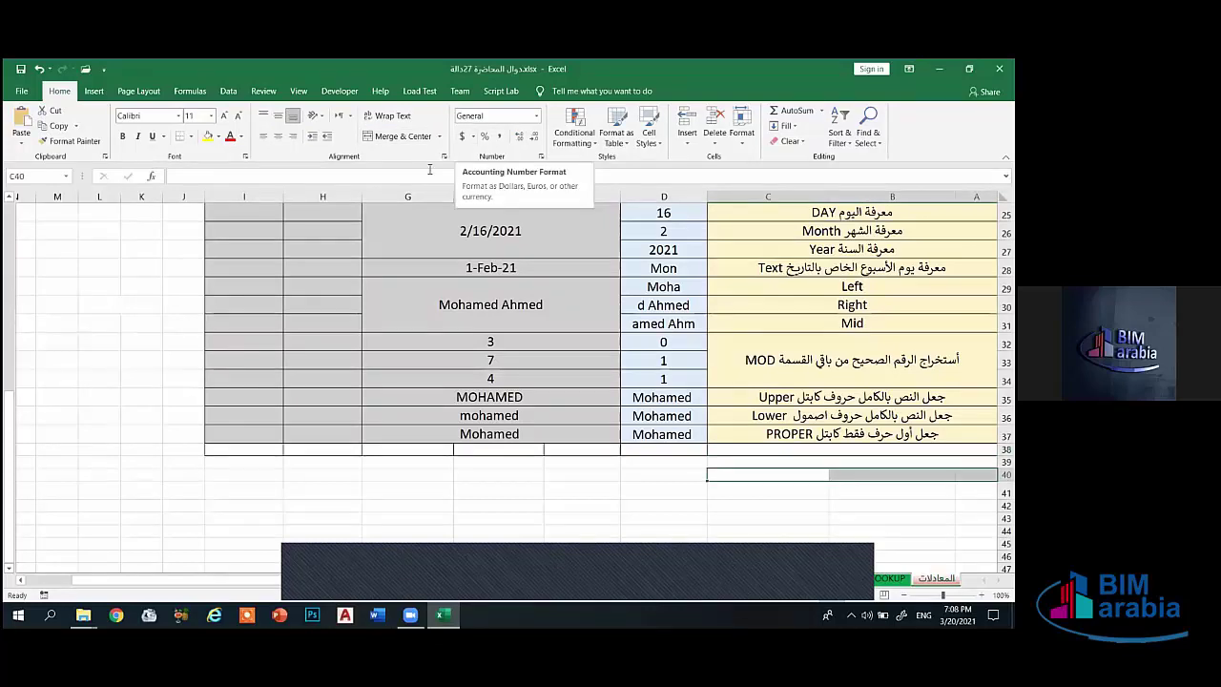
left_click(372, 135)
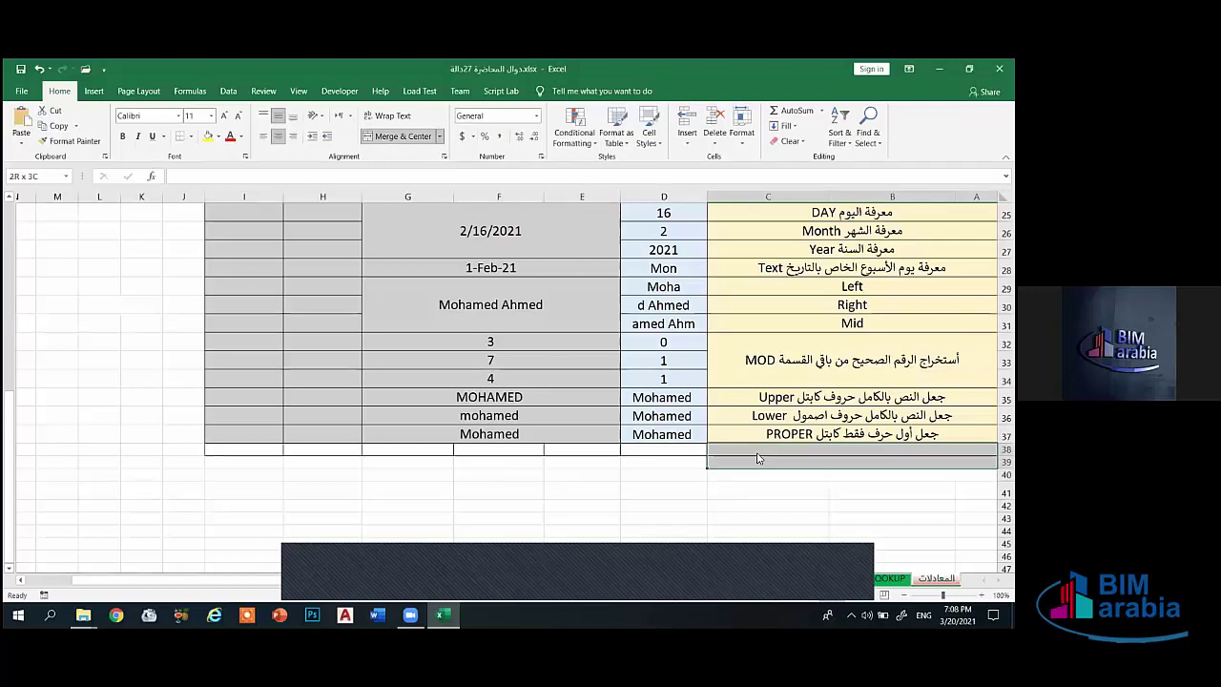
Step: Add bottom borders to A38:I39 and repeat the same border on A40:I40
left_click(668, 489)
left_click_drag(810, 458, 241, 465)
left_click(396, 135)
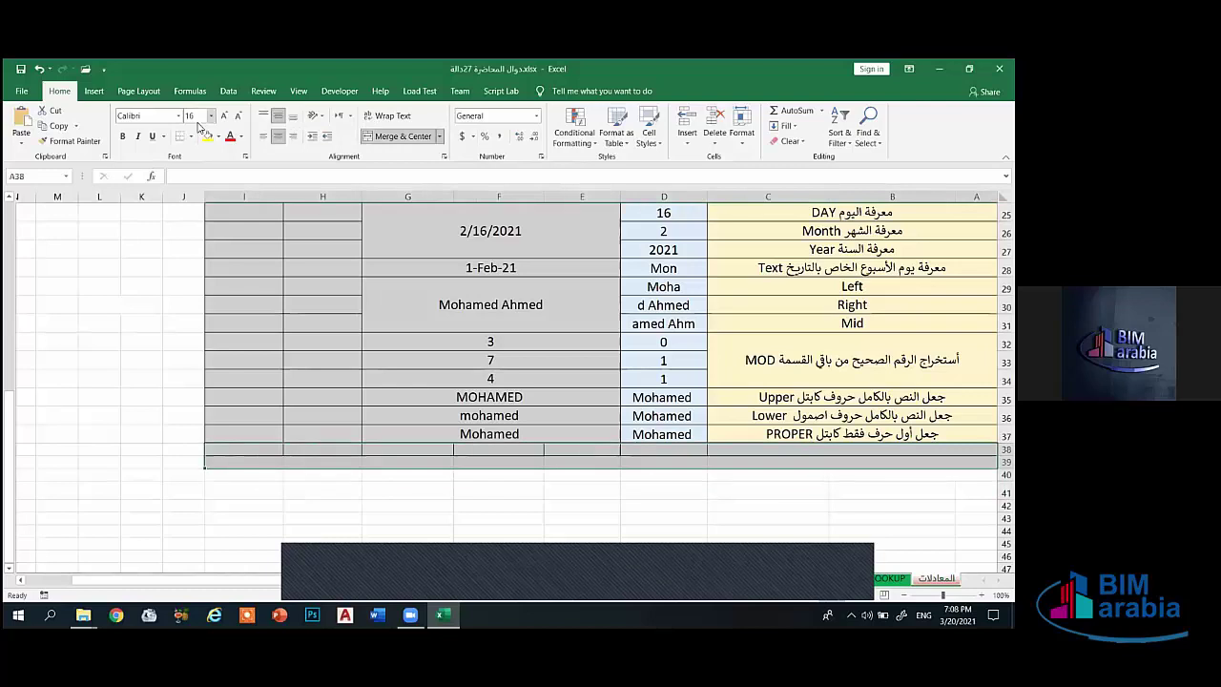
left_click(687, 528)
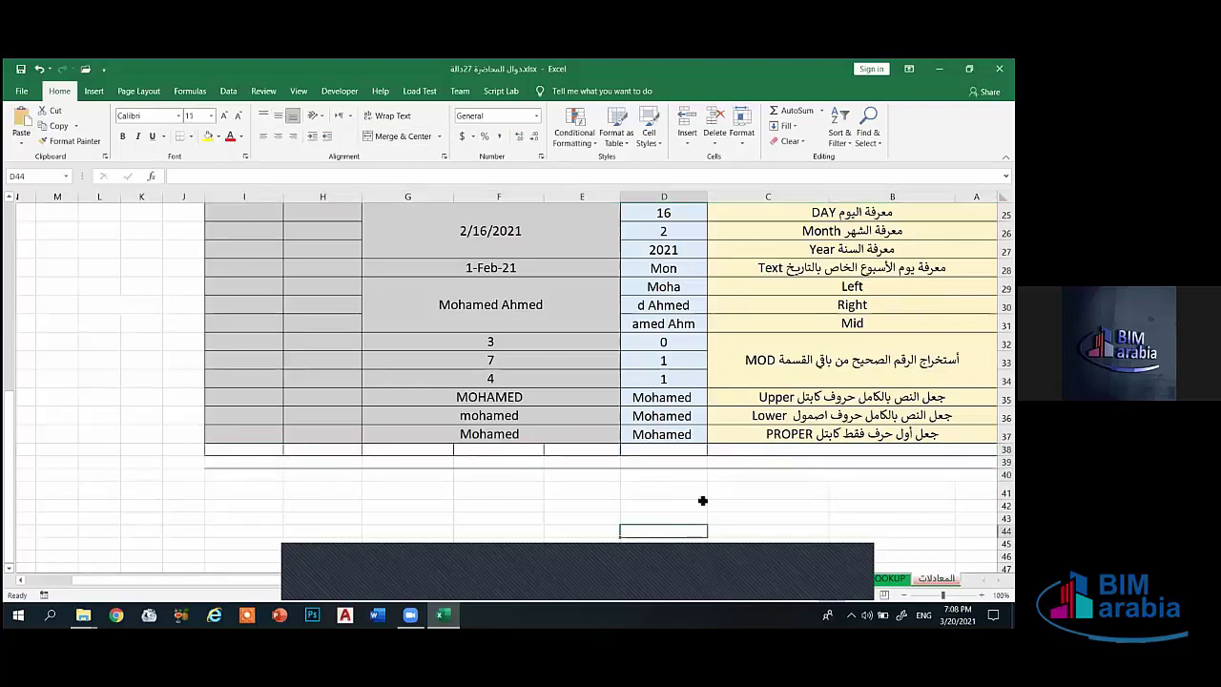
left_click_drag(973, 474, 256, 469)
key("F4")
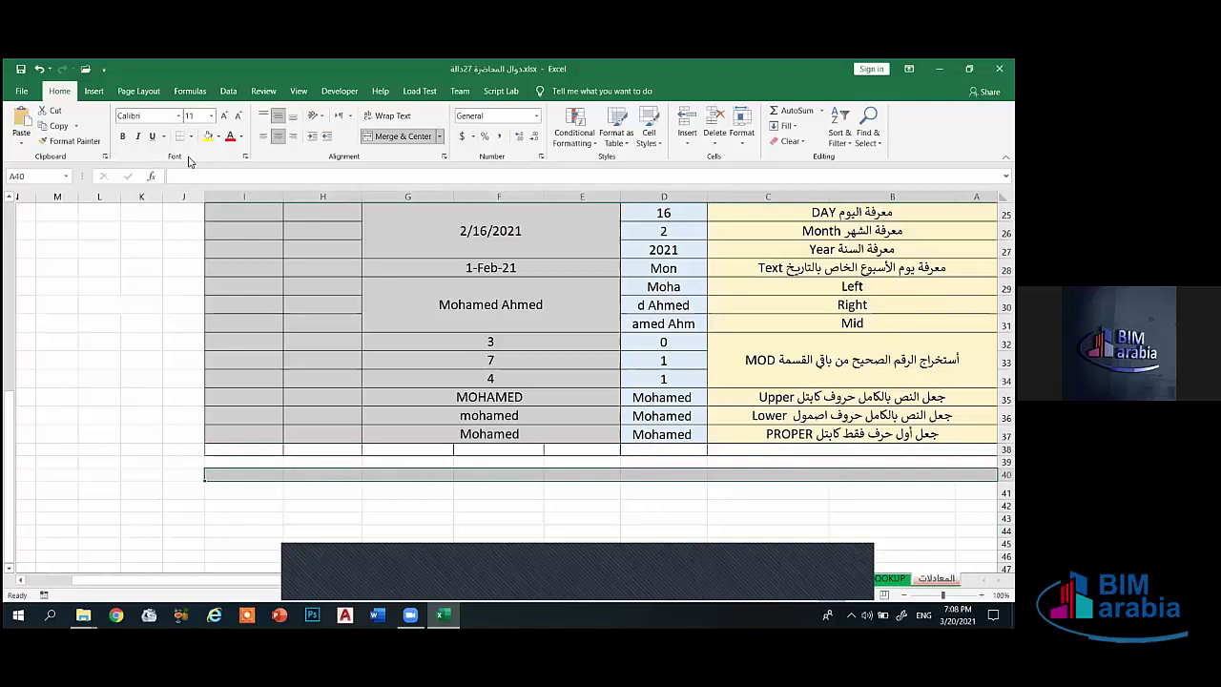
left_click(609, 536)
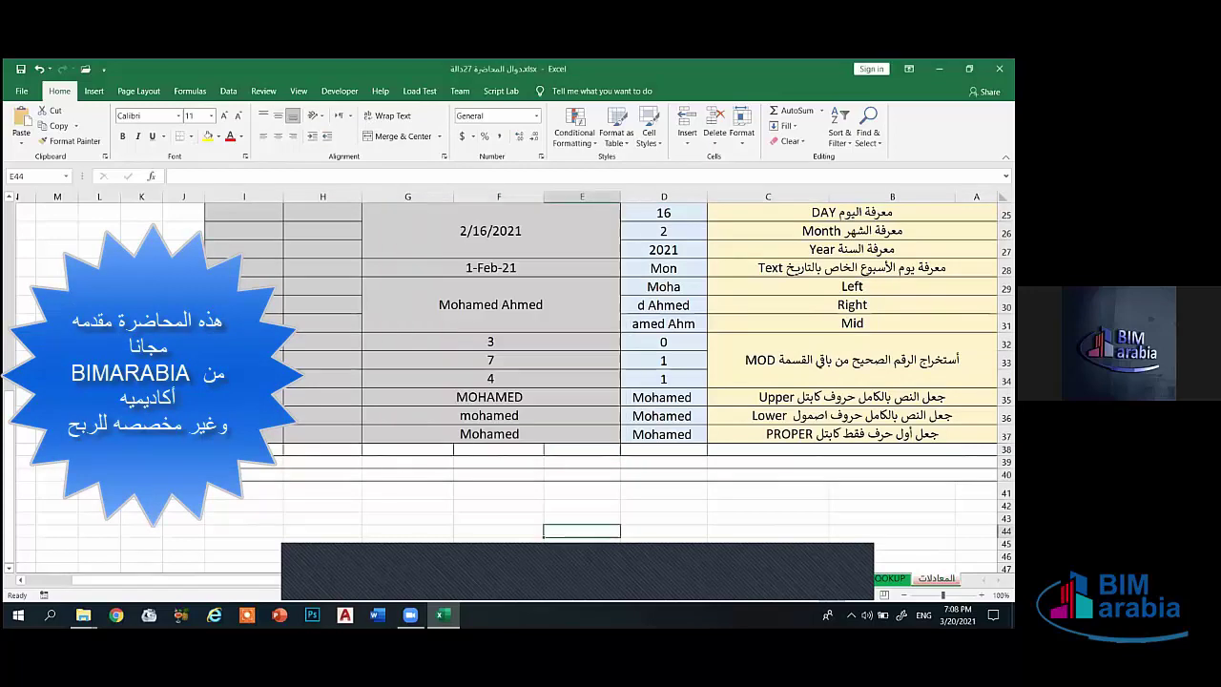
Step: Enter the label AND in the merged cell A38, below the PROPER label
left_click(852, 448)
type("A")
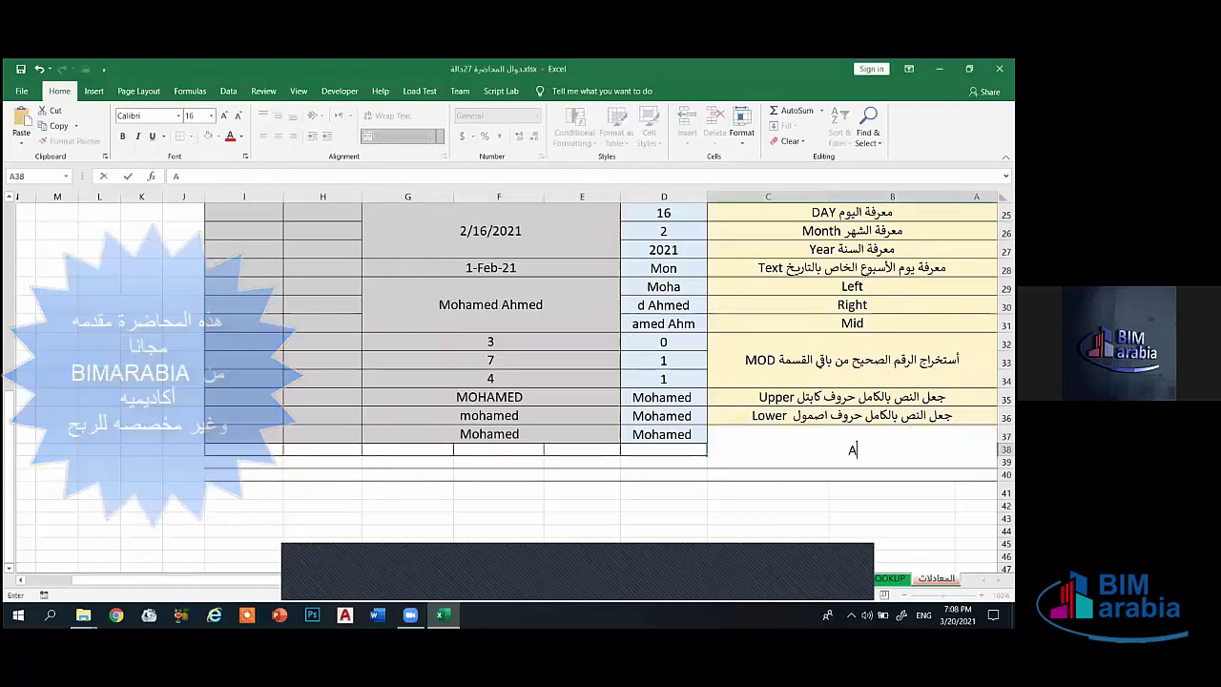
type("ND")
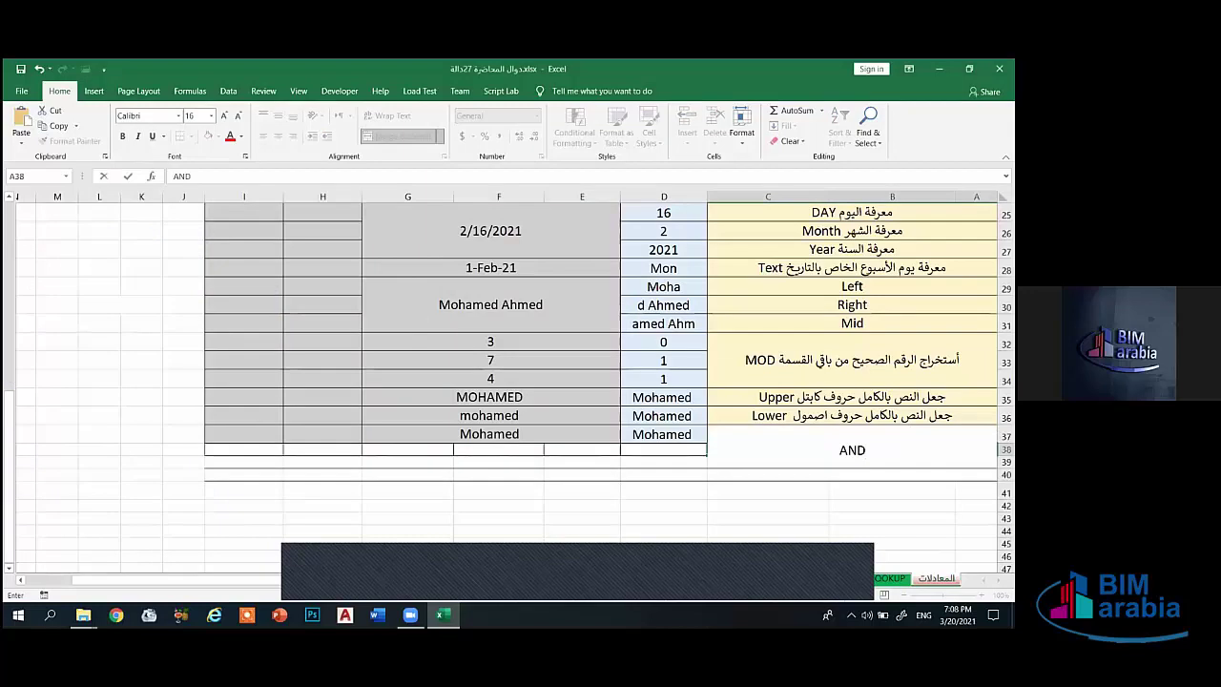
left_click(673, 472)
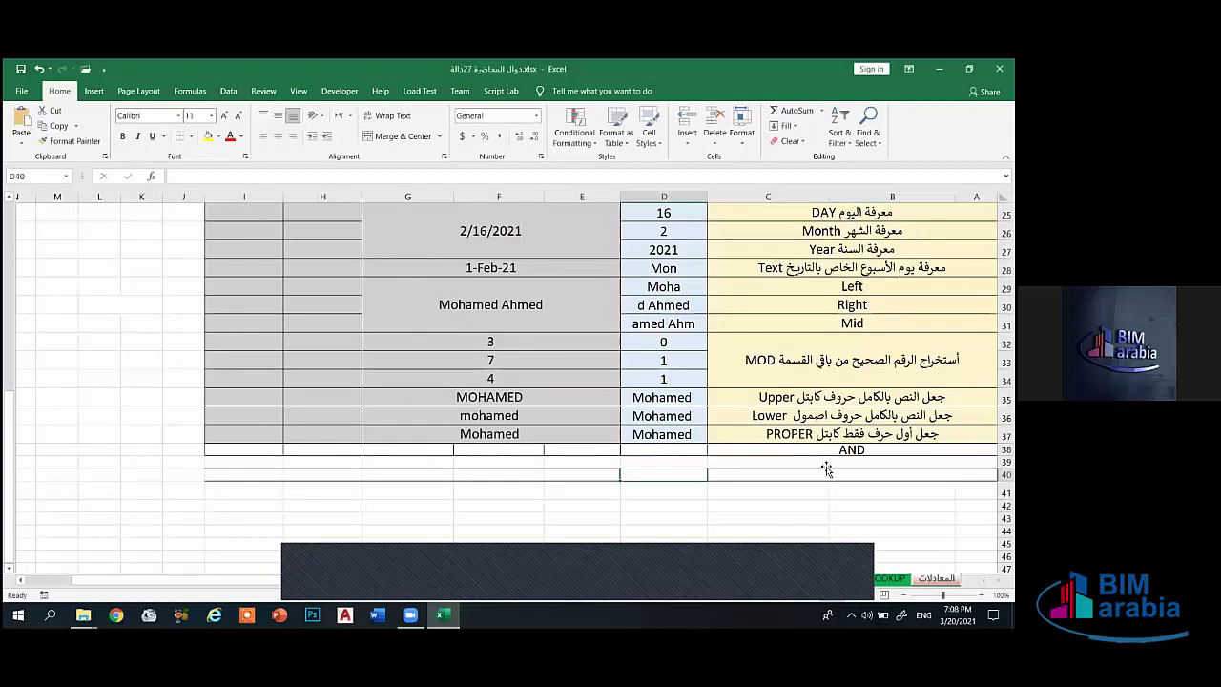
left_click(822, 464)
type("OR")
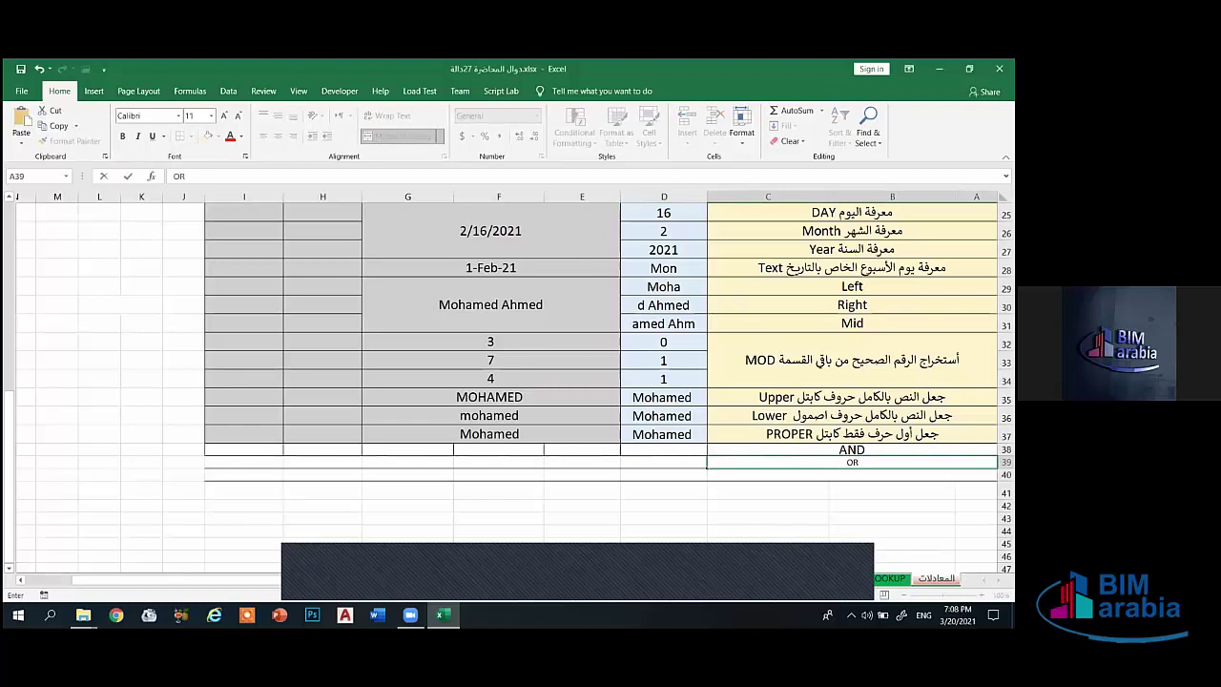
key("Escape")
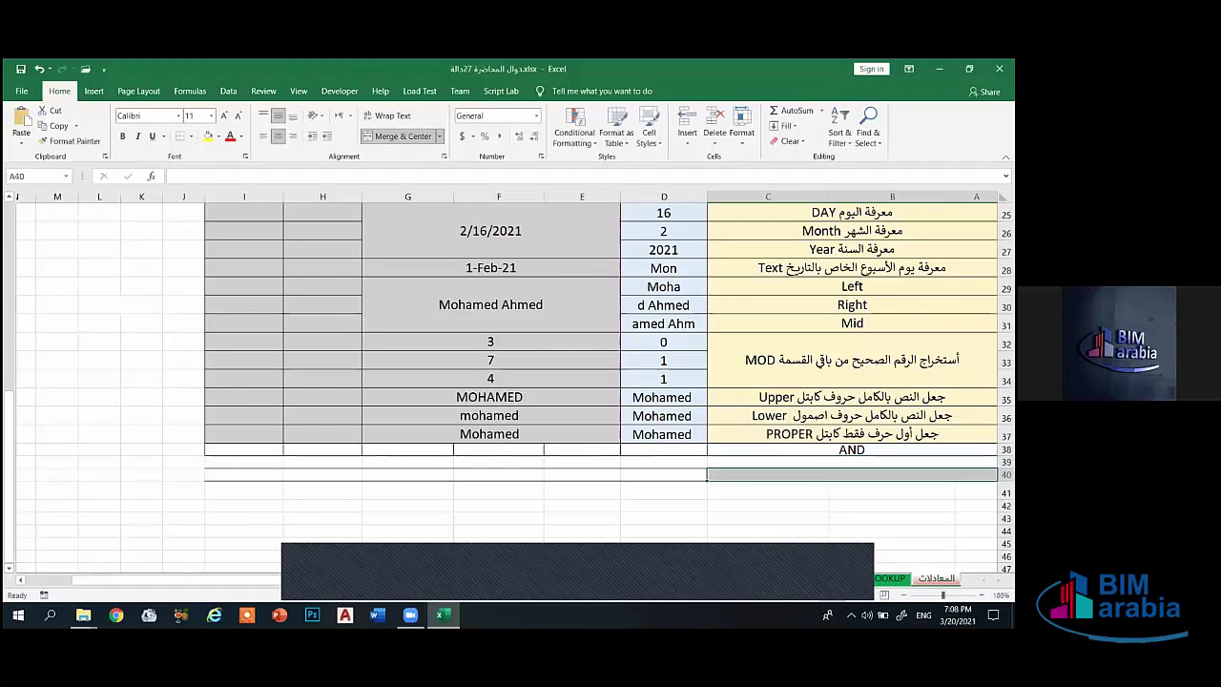
Step: Copy the formatting of the PROPER label in A37 to the merged label cells A38, A39 and A40
key("Up")
key("Up")
left_click(69, 141)
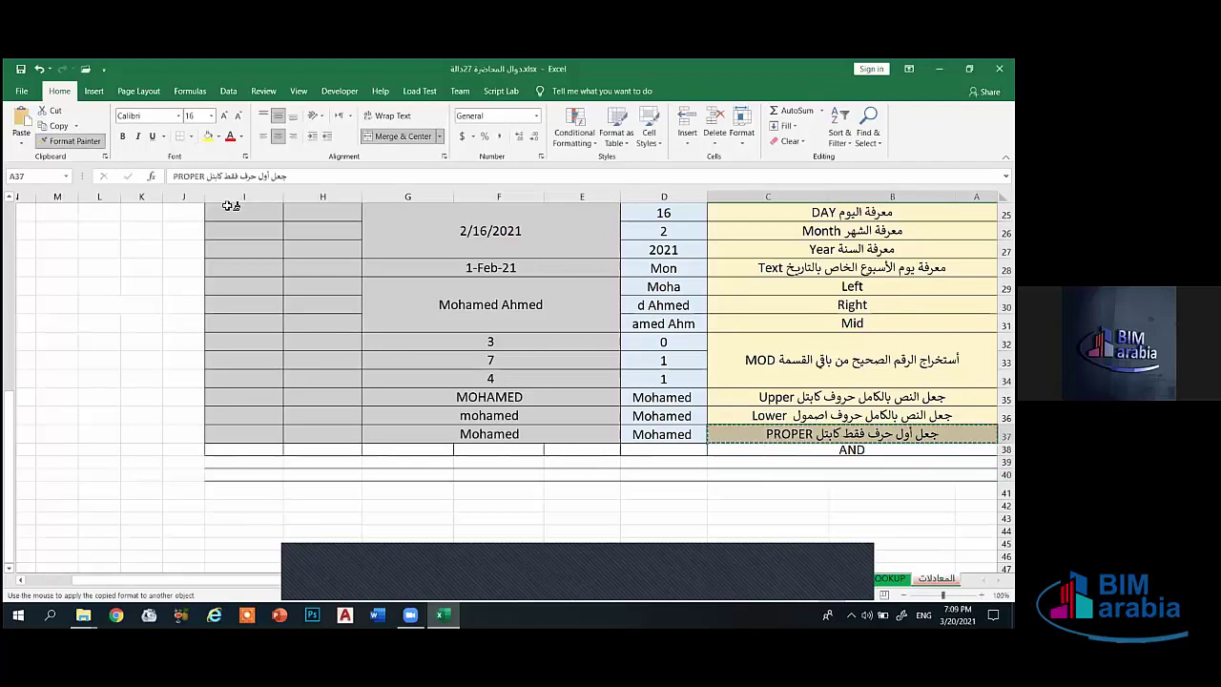
left_click(775, 456)
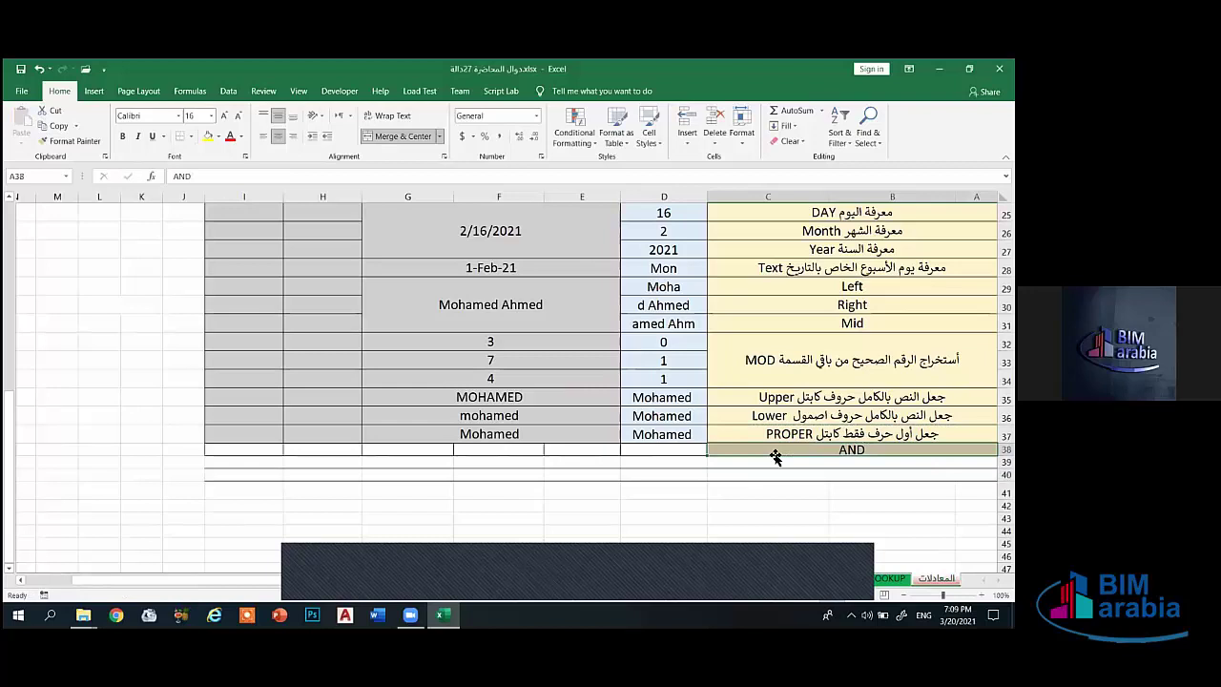
left_click(69, 140)
left_click(752, 463)
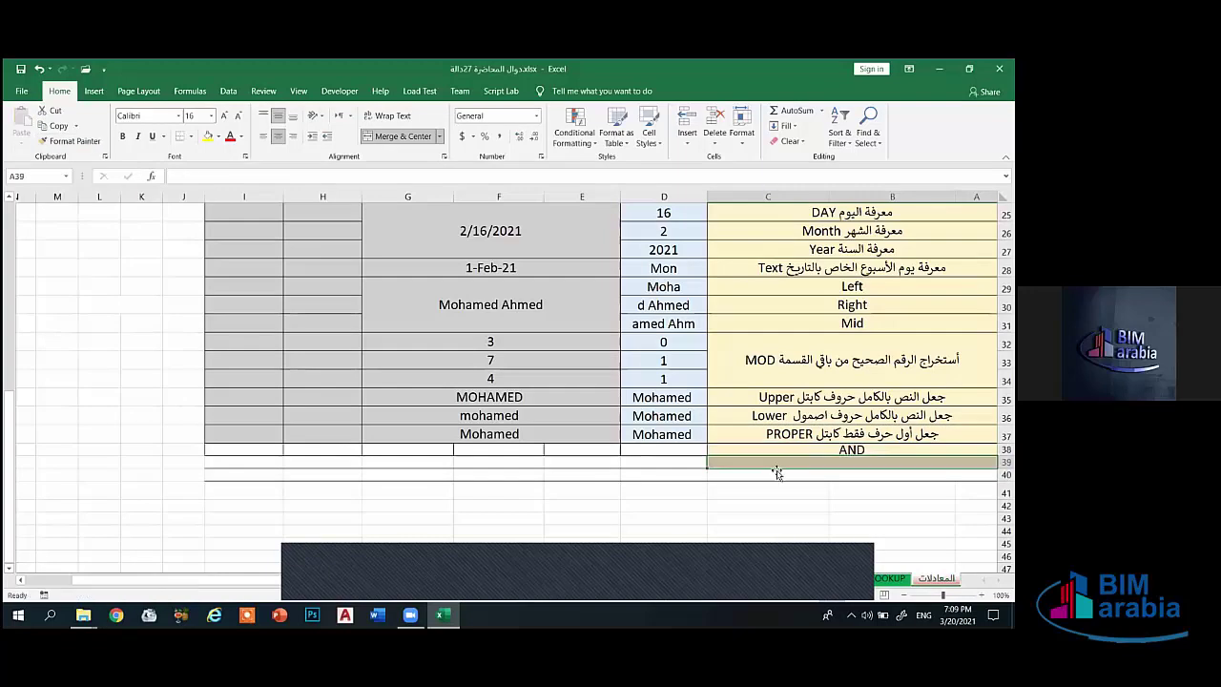
left_click(70, 143)
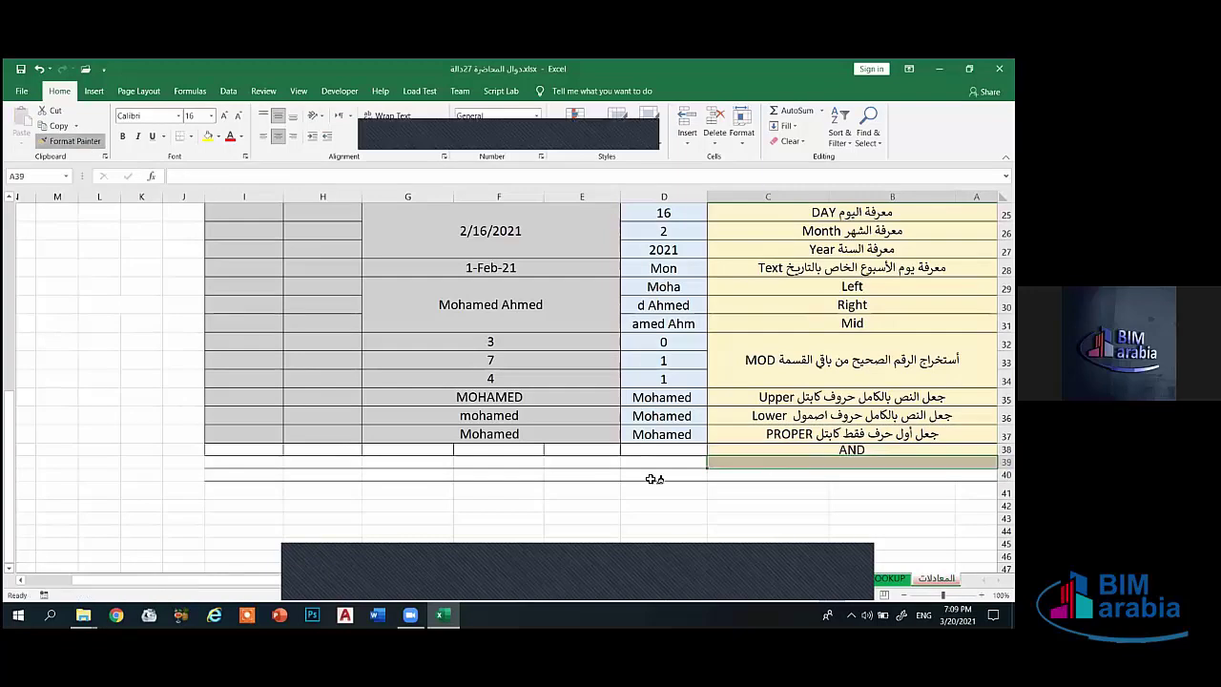
left_click(794, 465)
Step: Enter the label OR in A39 and the label NOT in A40, below AND
left_click(797, 462)
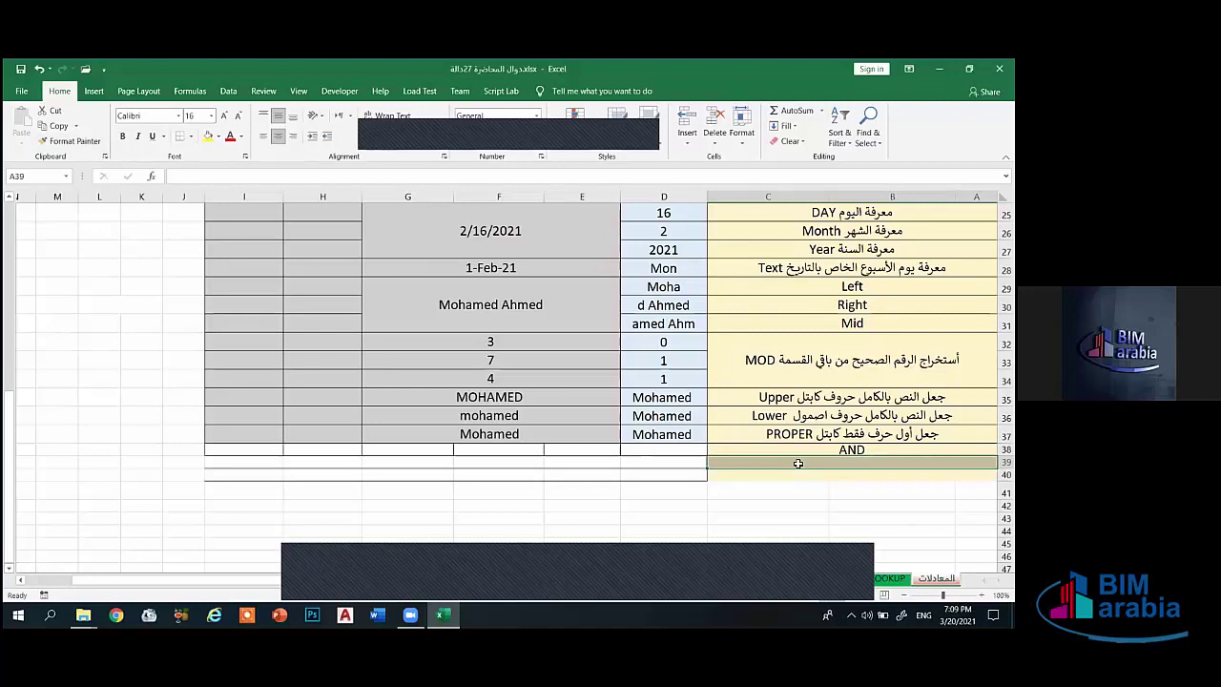
type("OR")
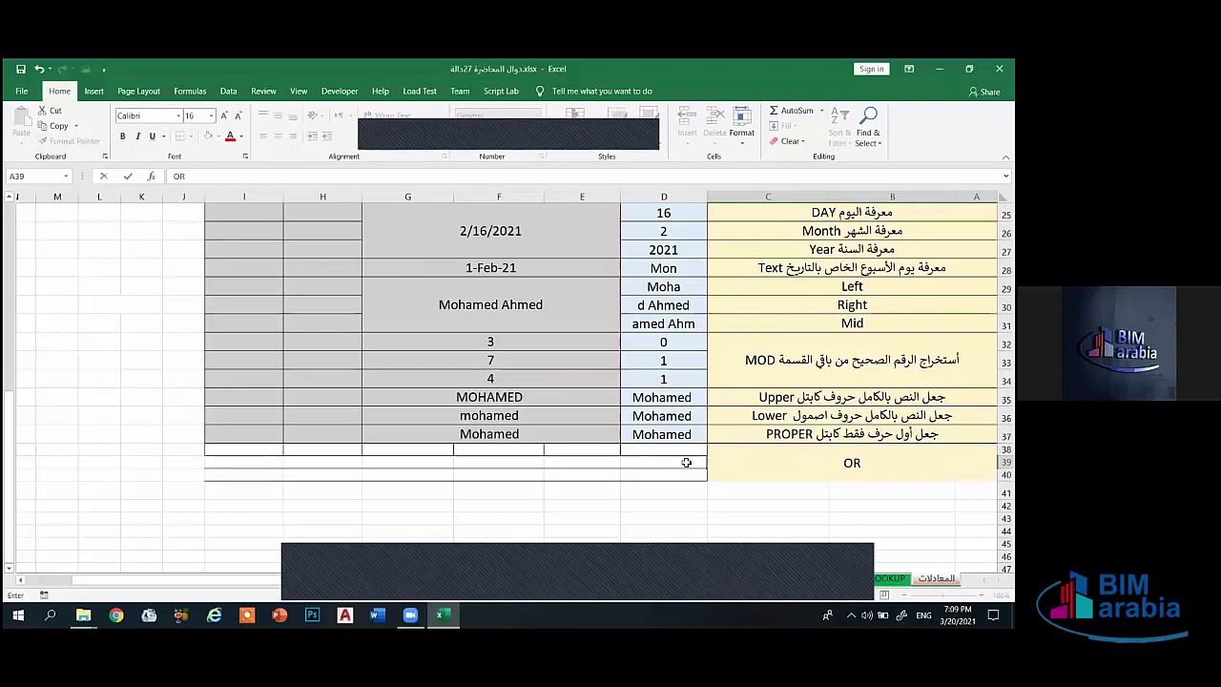
key("Return")
type("NOT")
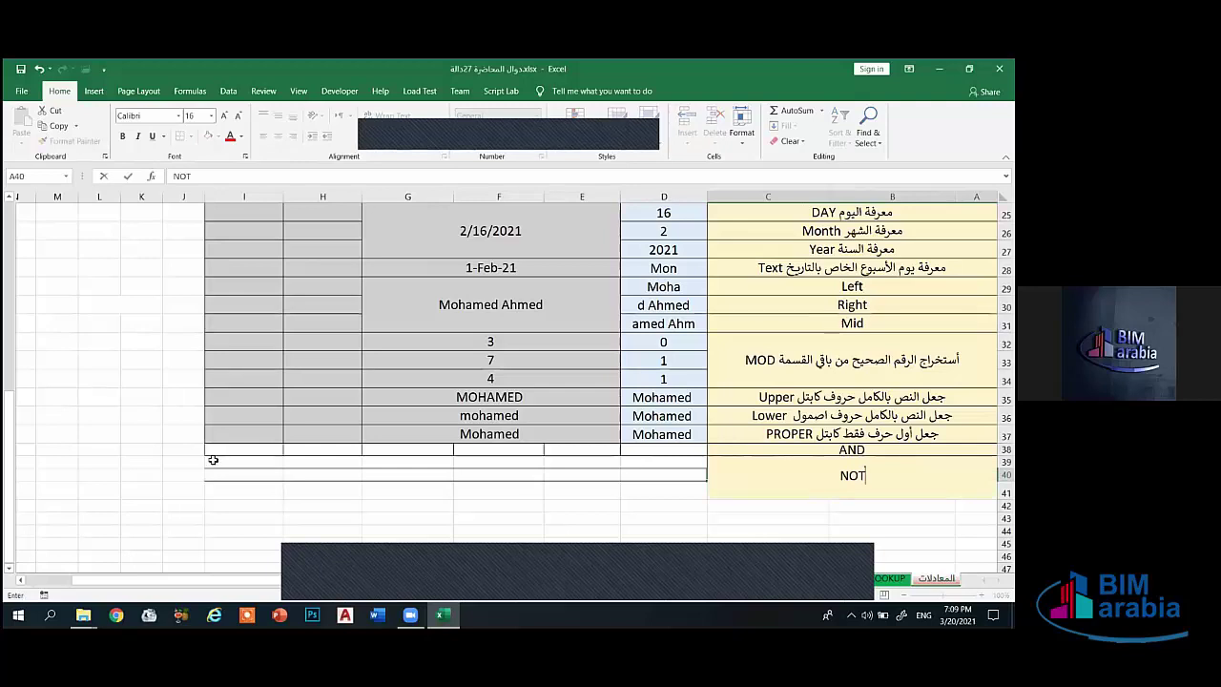
Step: Set the font size of the new rows A38:I40 to 16
left_click_drag(852, 449, 213, 476)
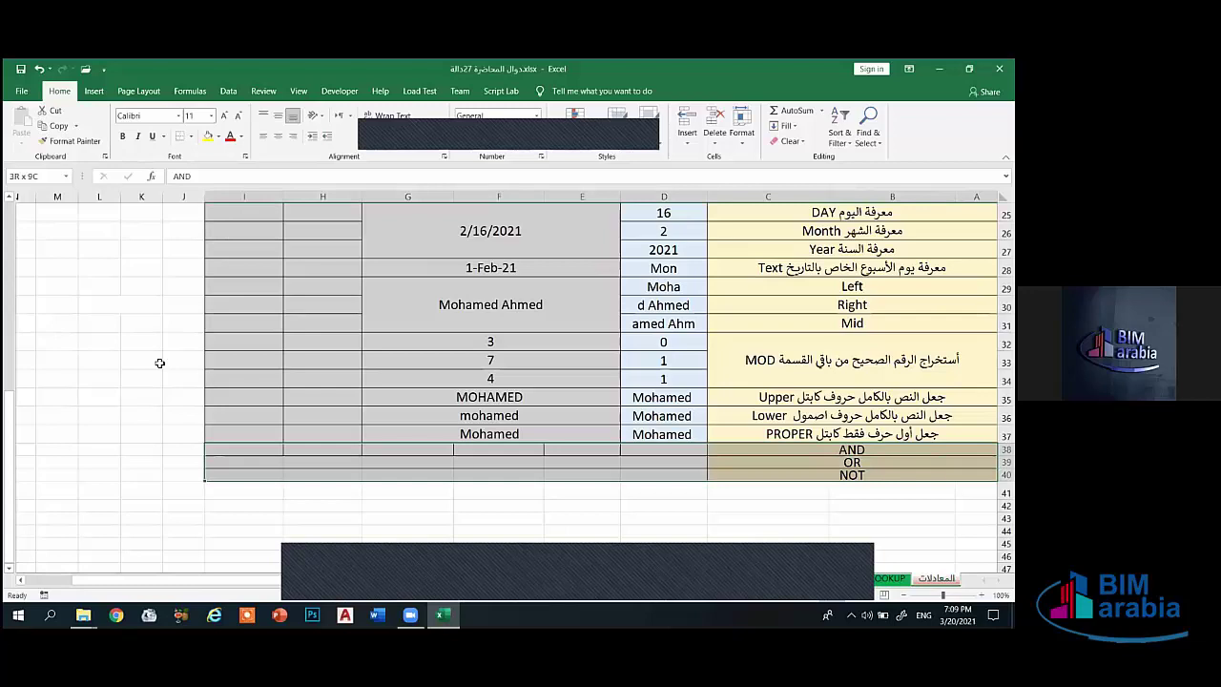
left_click(225, 116)
left_click(225, 115)
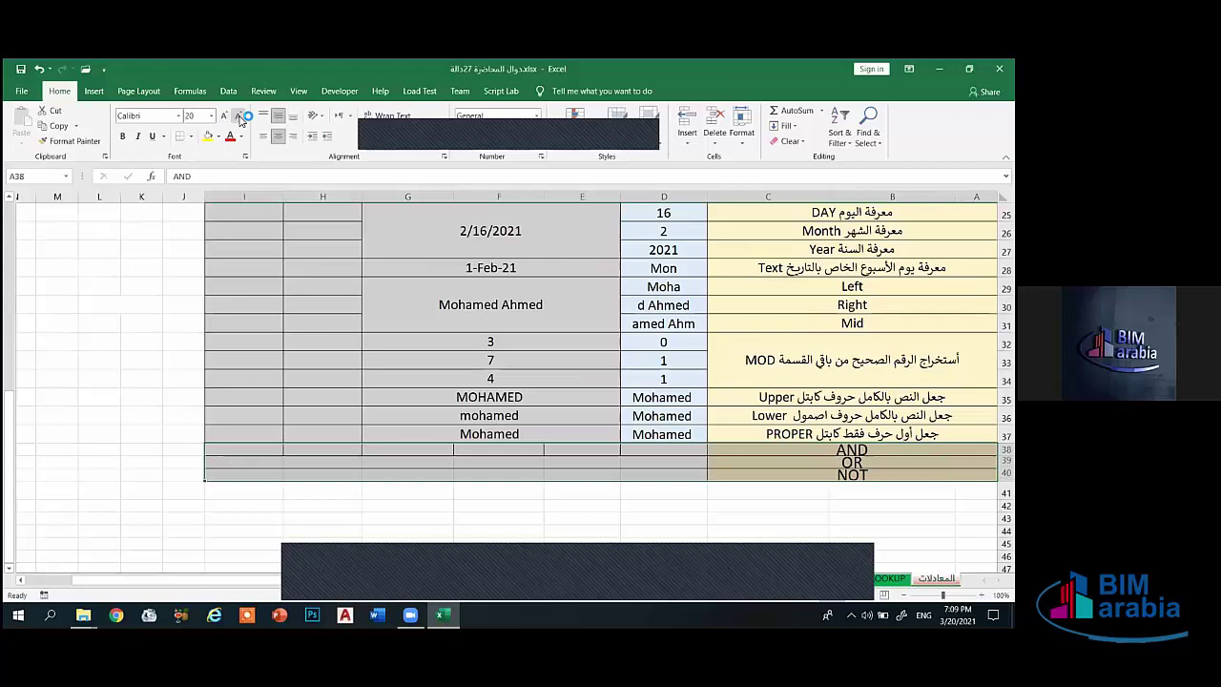
left_click(239, 115)
left_click(240, 115)
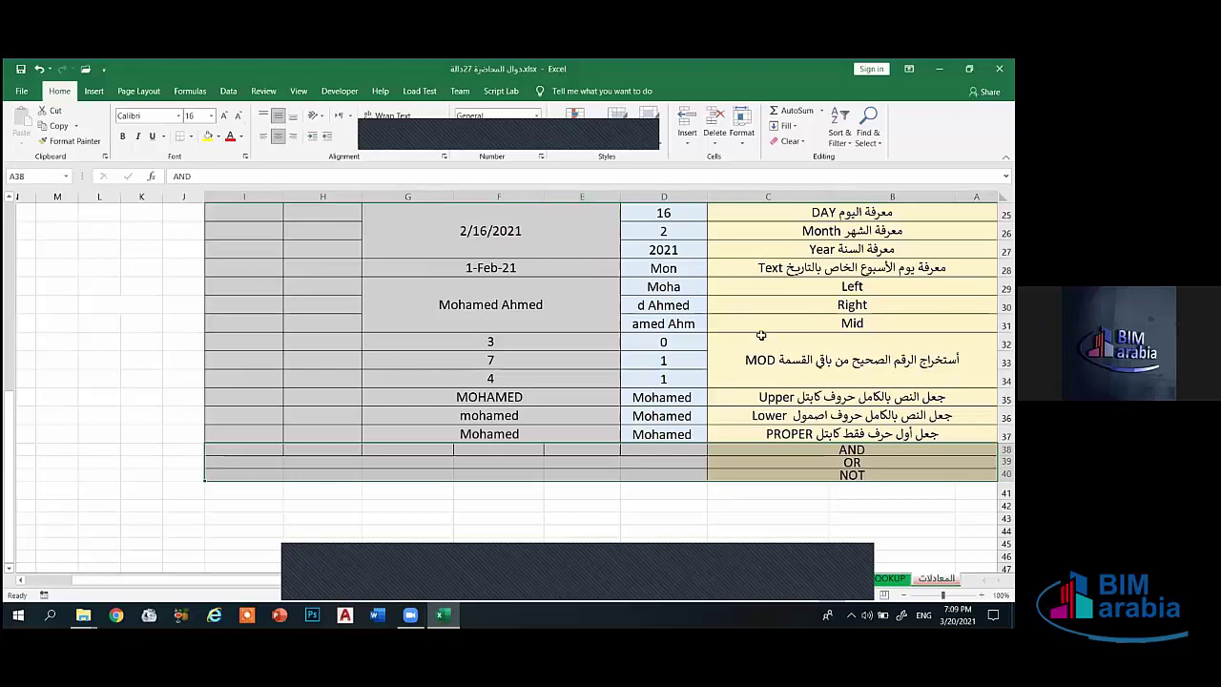
left_click(593, 505)
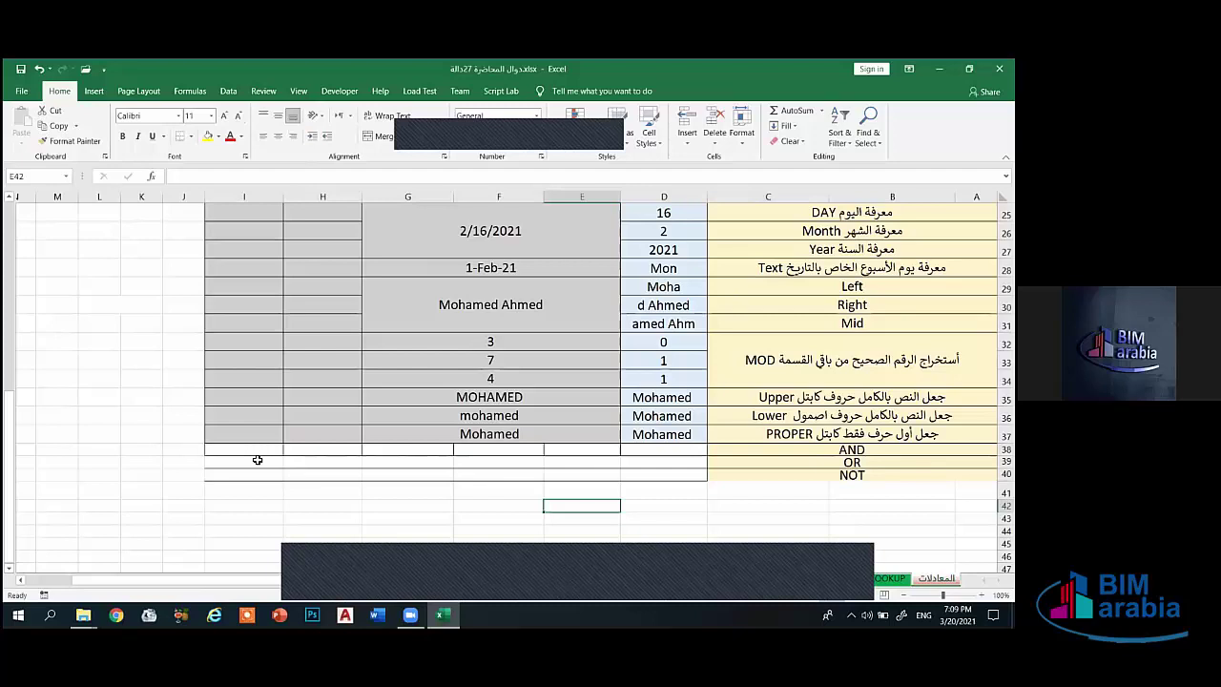
Step: Merge and center columns E to G separately in rows 38, 39 and 40
left_click_drag(588, 455, 368, 451)
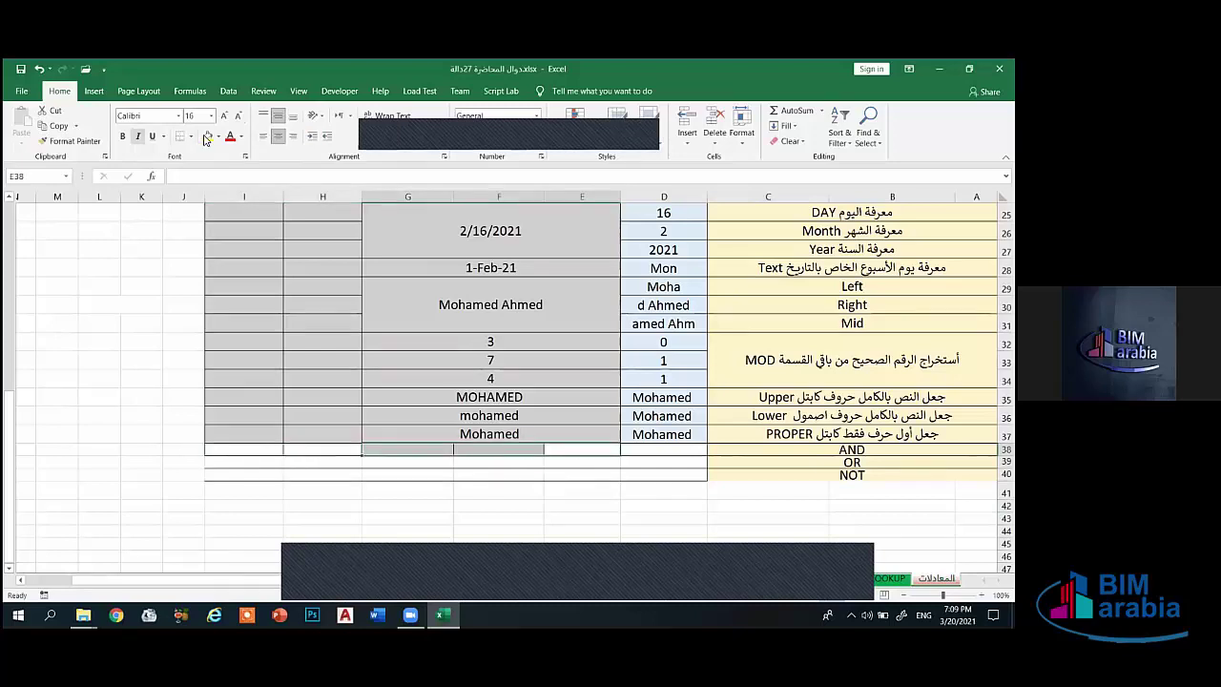
left_click(402, 136)
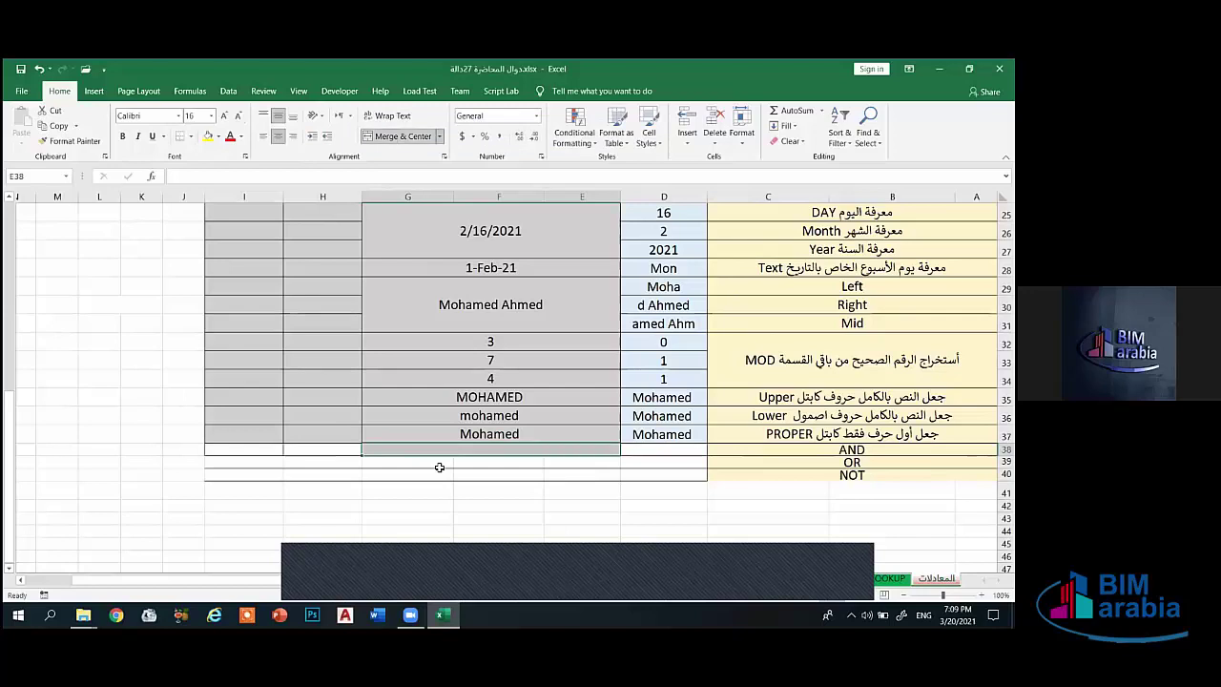
left_click_drag(412, 465, 565, 463)
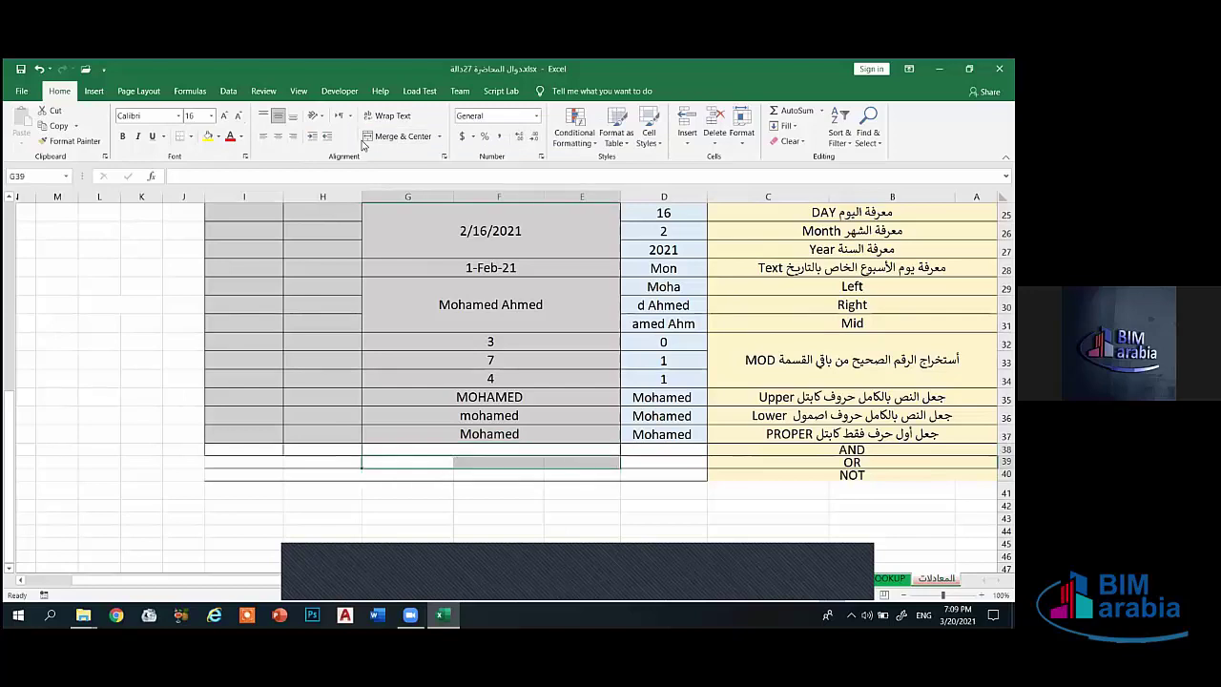
left_click_drag(402, 476, 572, 471)
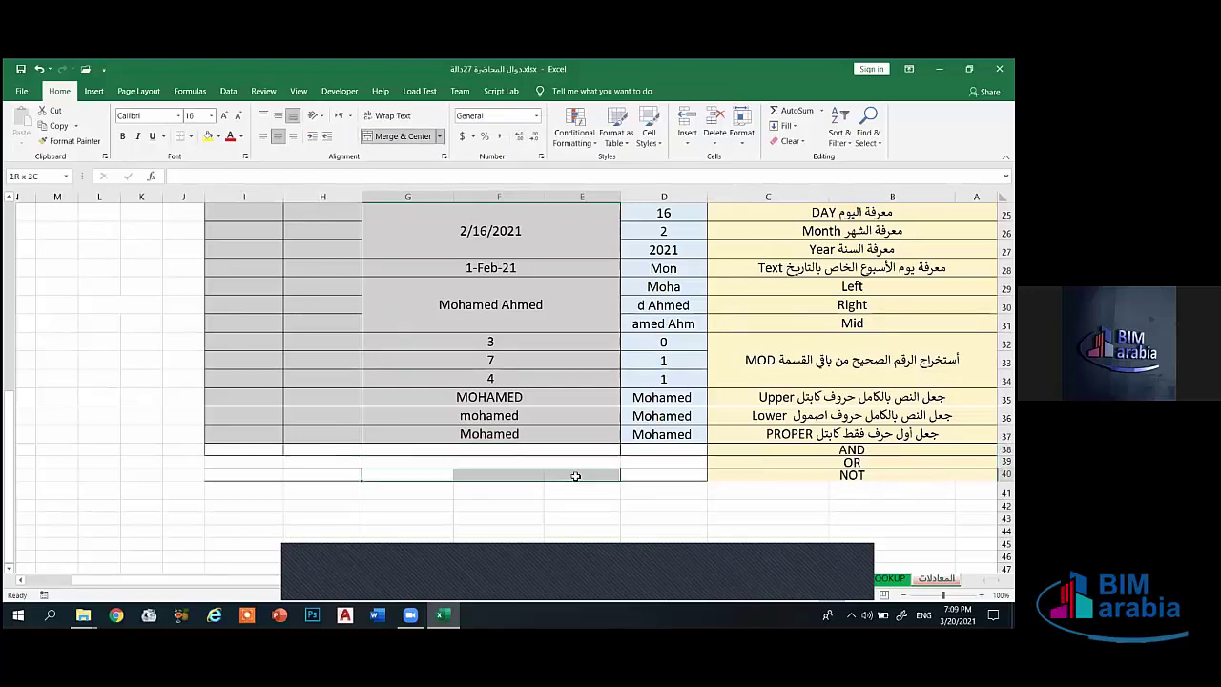
left_click(417, 136)
Step: Copy the grey formatting of the rows above to E38:I39, and repeat it on E40:I40
left_click(324, 450)
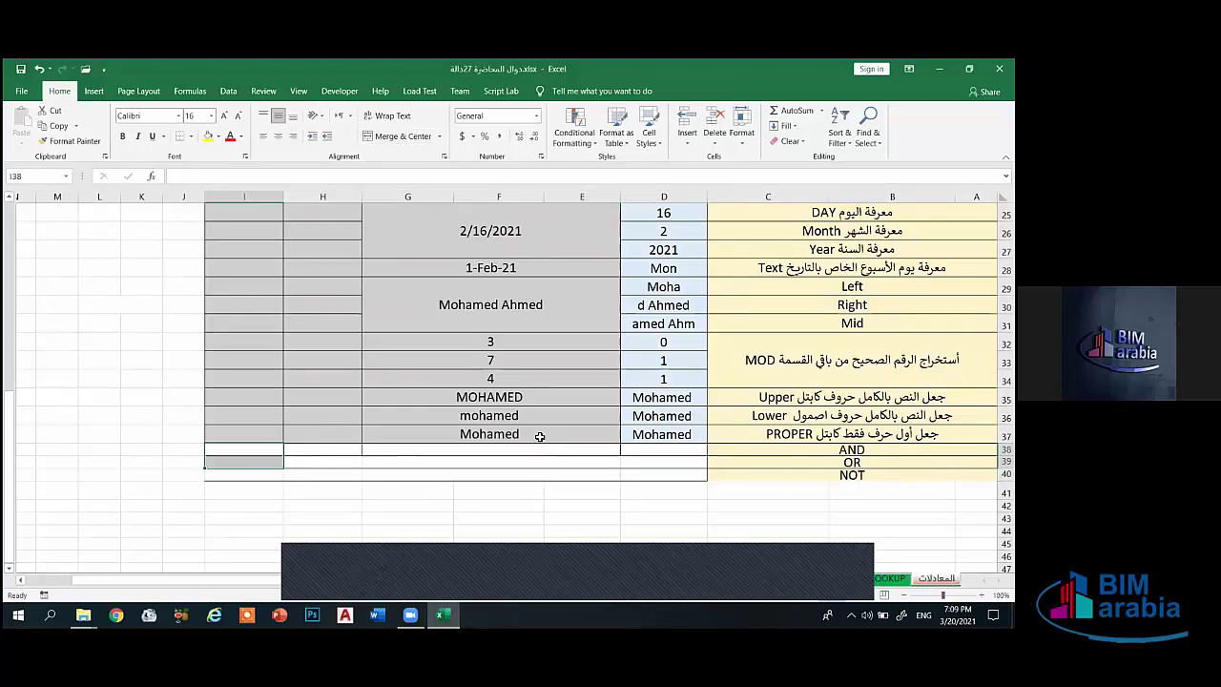
mouse_move(537, 432)
left_mouse_down()
mouse_move(279, 441)
mouse_move(292, 477)
mouse_move(448, 482)
mouse_move(542, 467)
left_mouse_up()
left_click(75, 140)
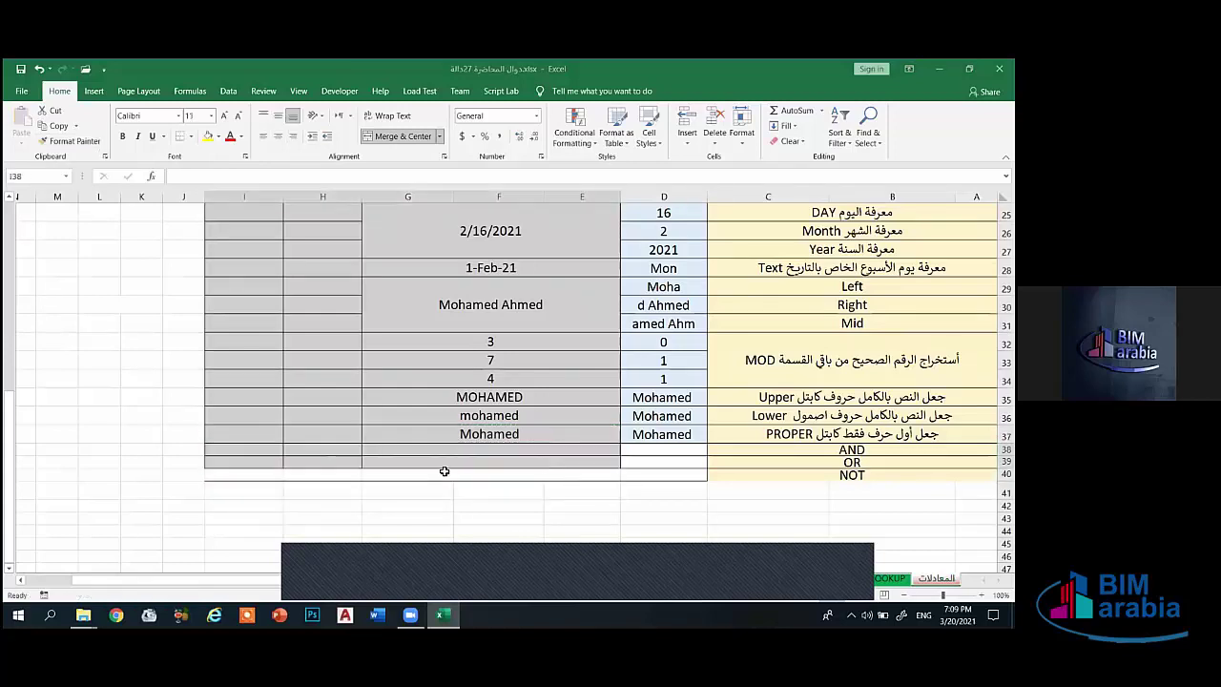
left_click(74, 140)
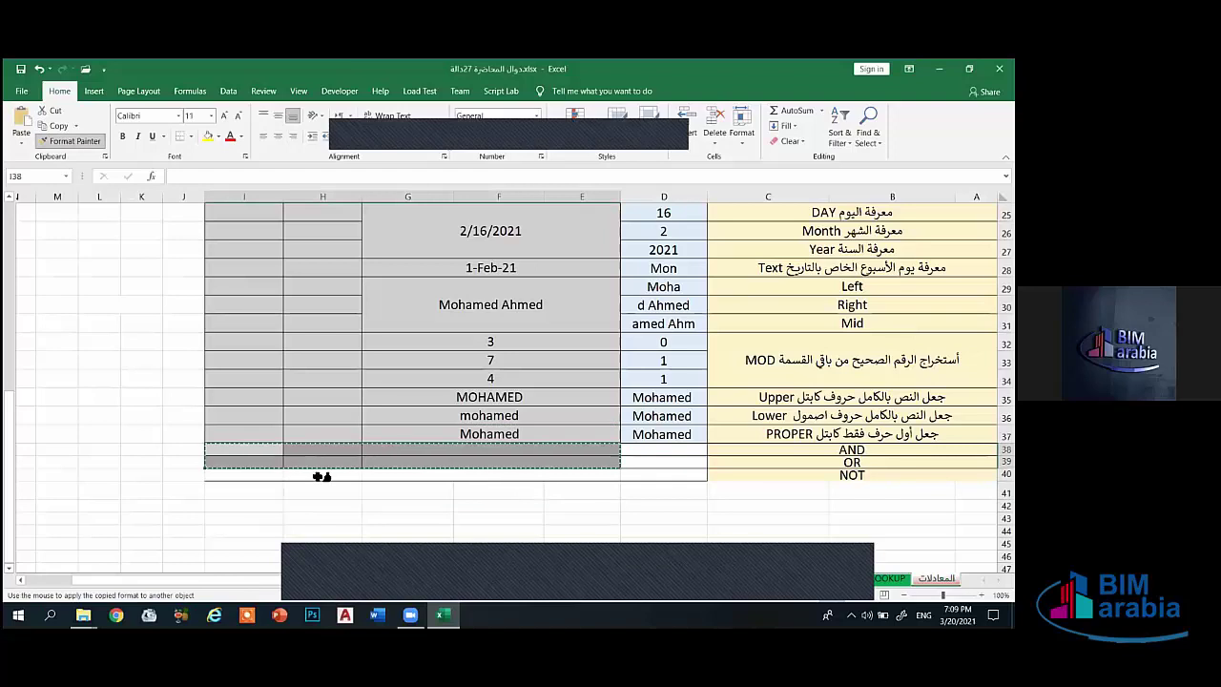
left_click_drag(283, 480, 465, 476)
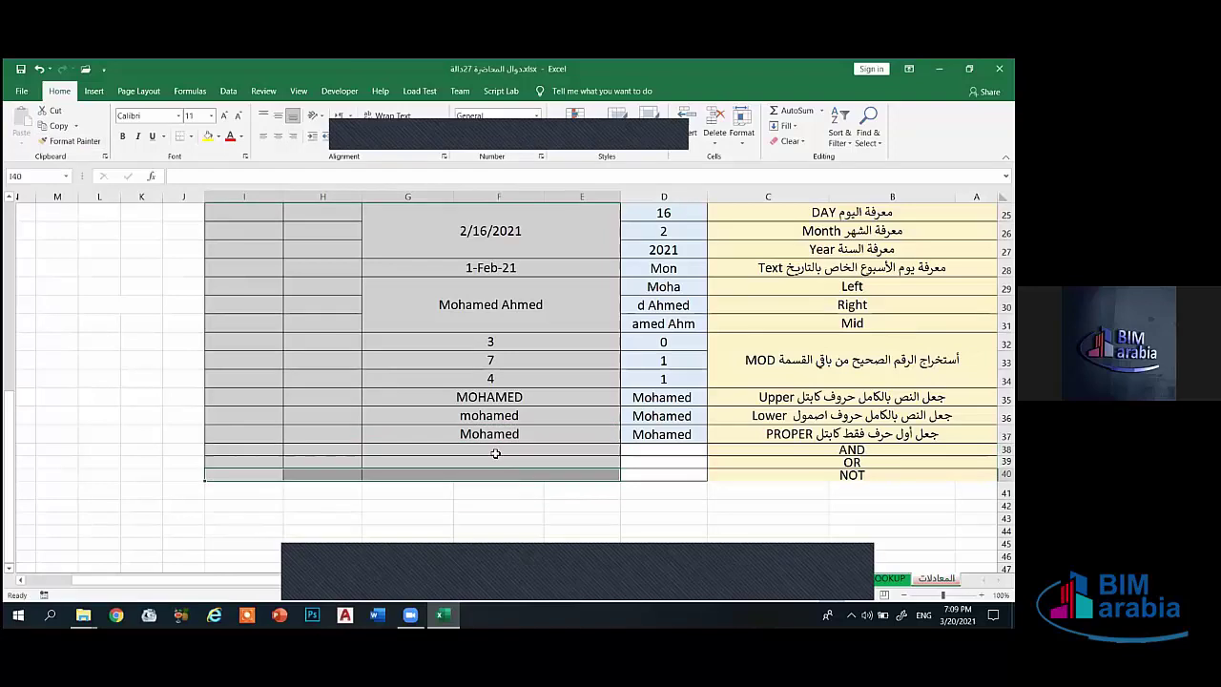
left_click(461, 492)
left_click(456, 505)
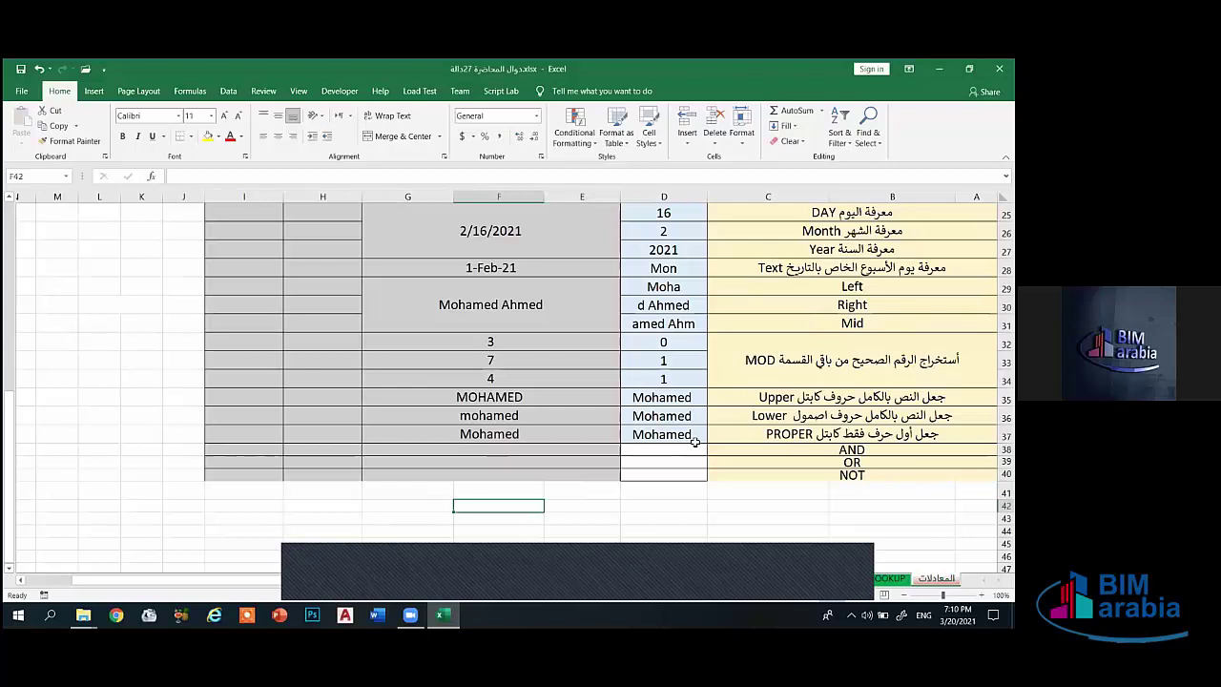
left_click(566, 449)
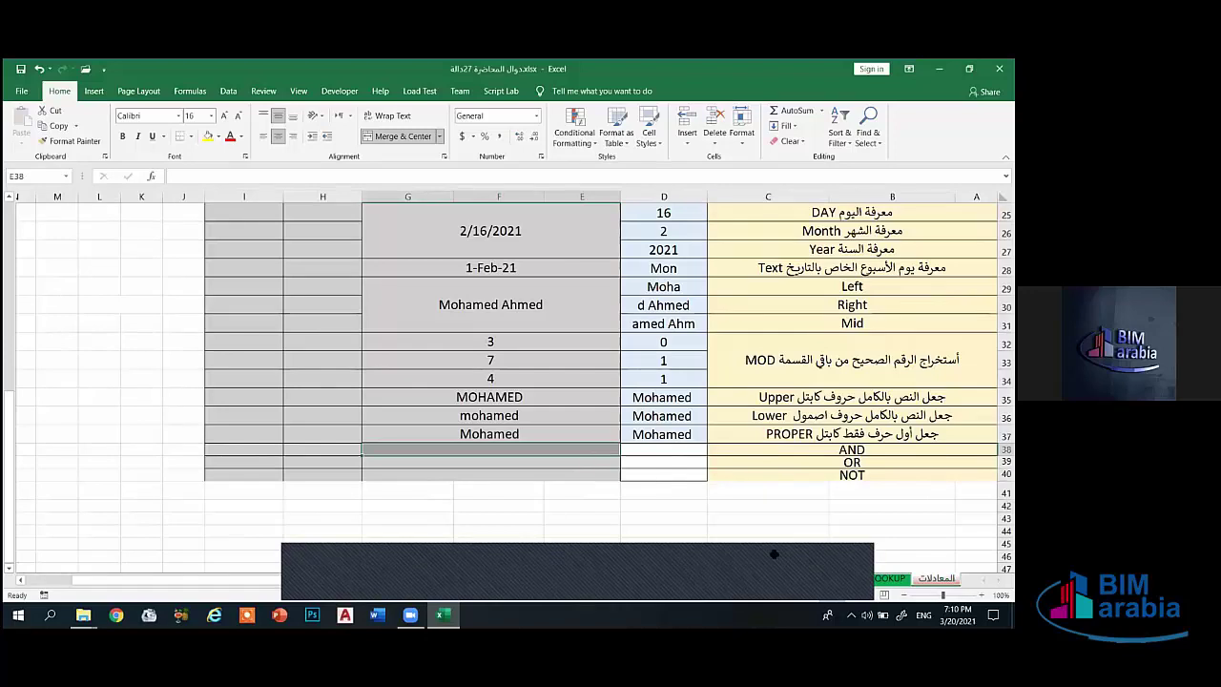
left_click(737, 464)
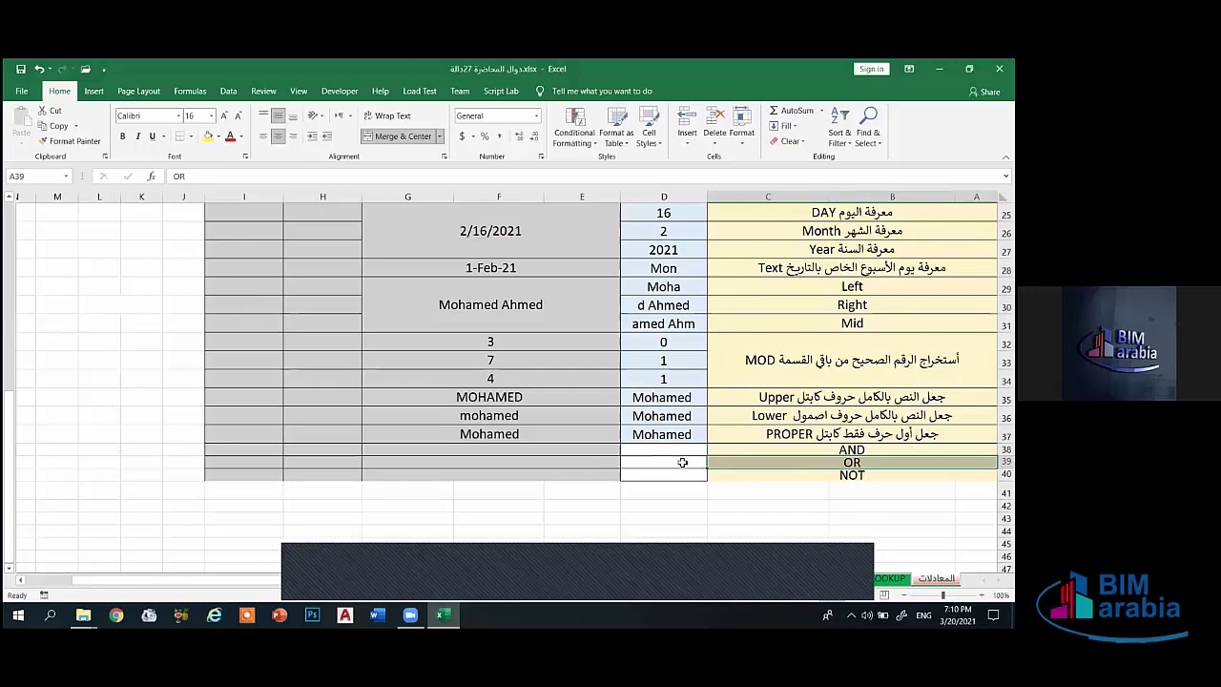
left_click(673, 474)
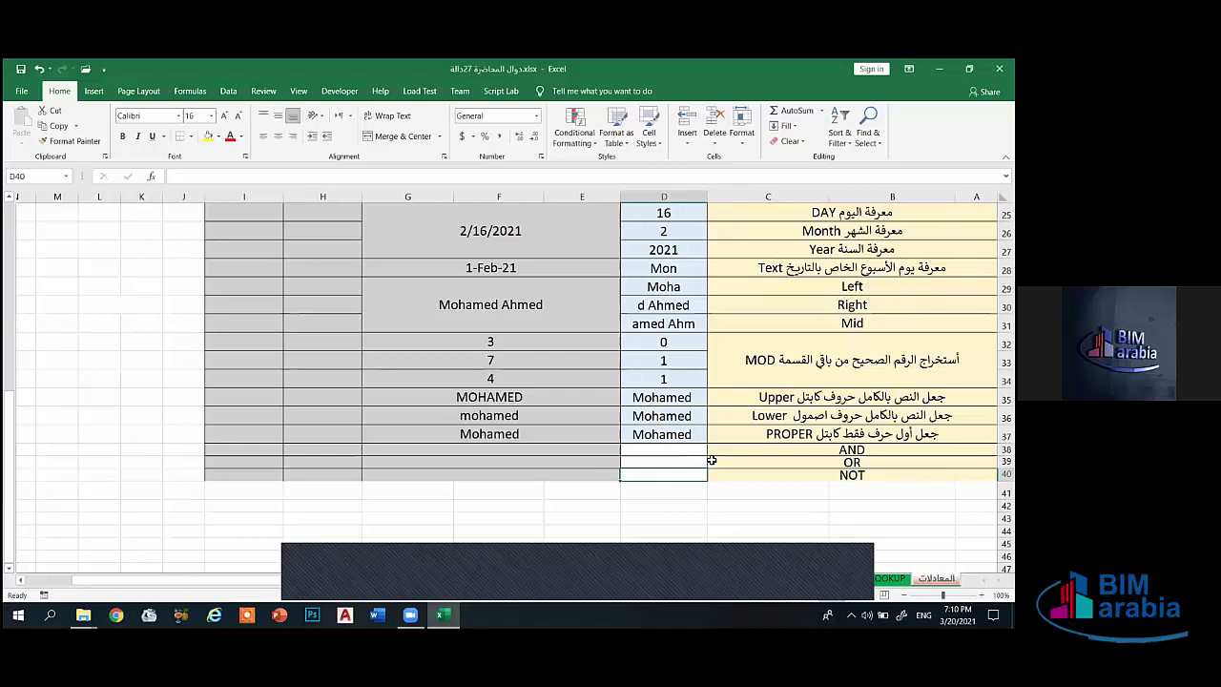
left_click(810, 476)
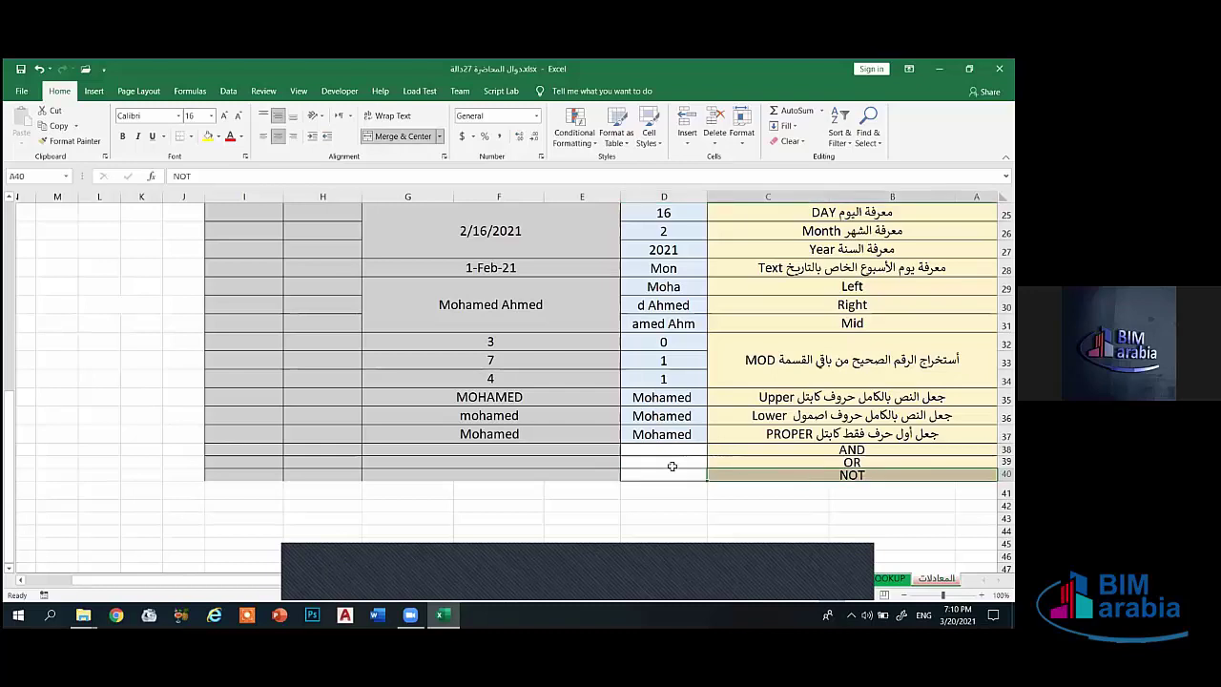
Step: Enter the sample text Tall in the merged cell E38 of the AND row
left_click(579, 449)
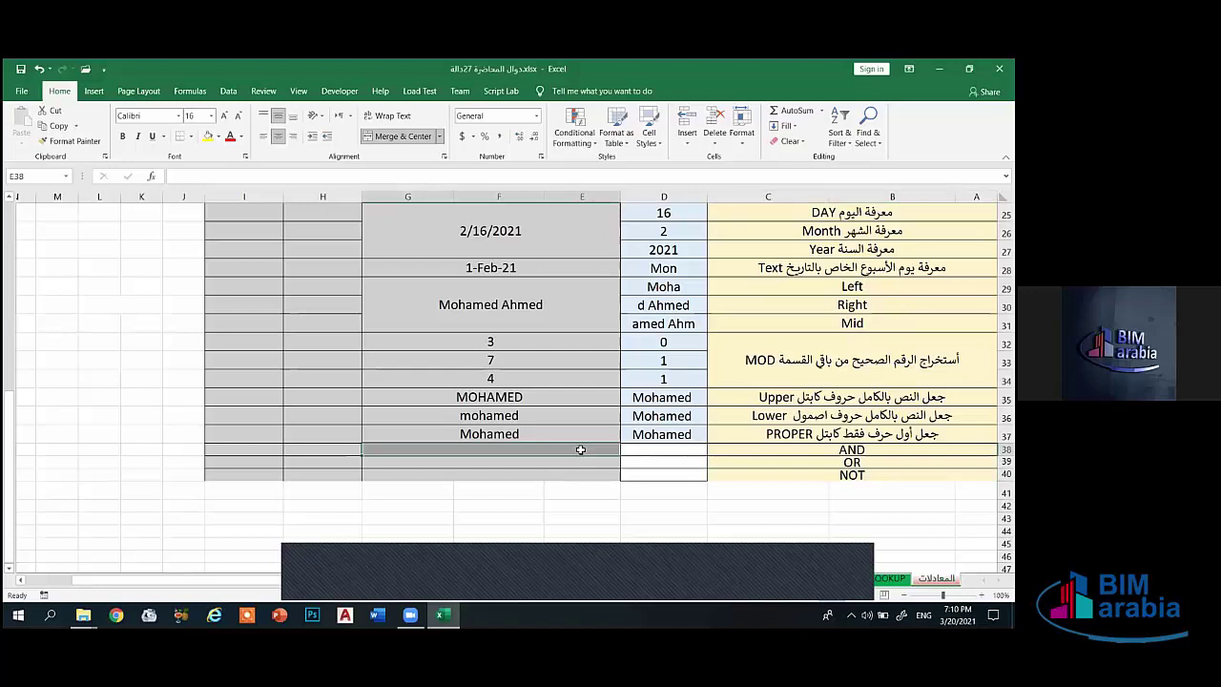
type("Tak")
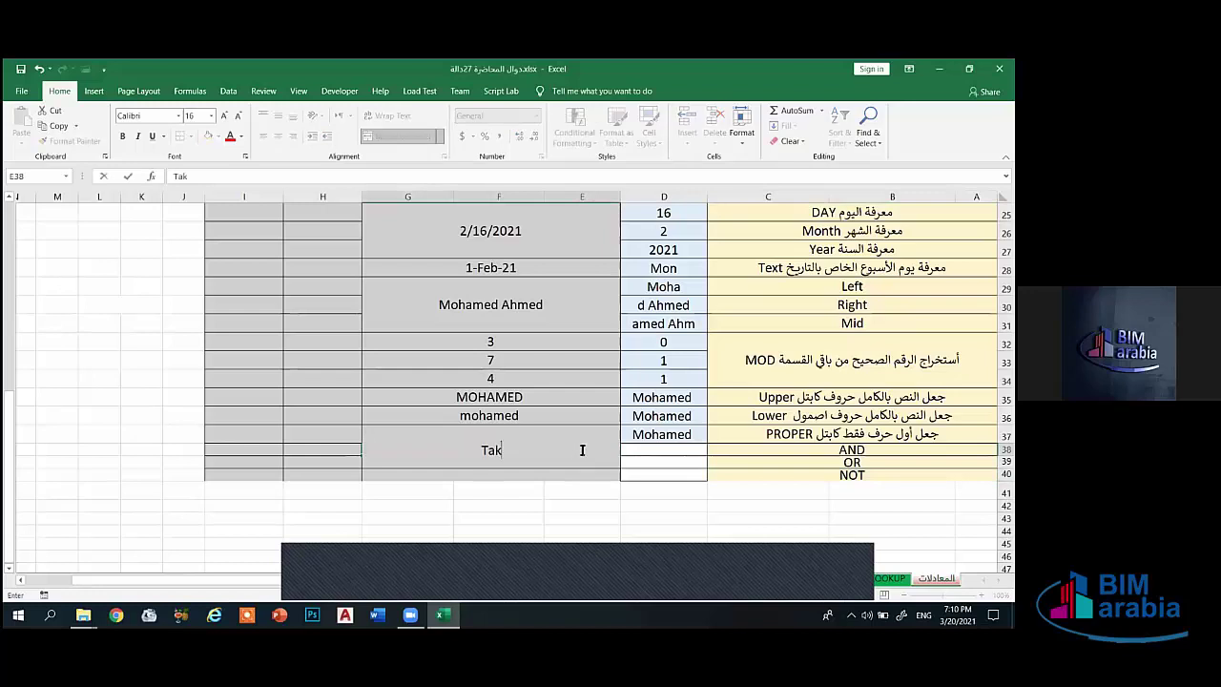
key("BackSpace")
type("ll")
left_click(551, 475)
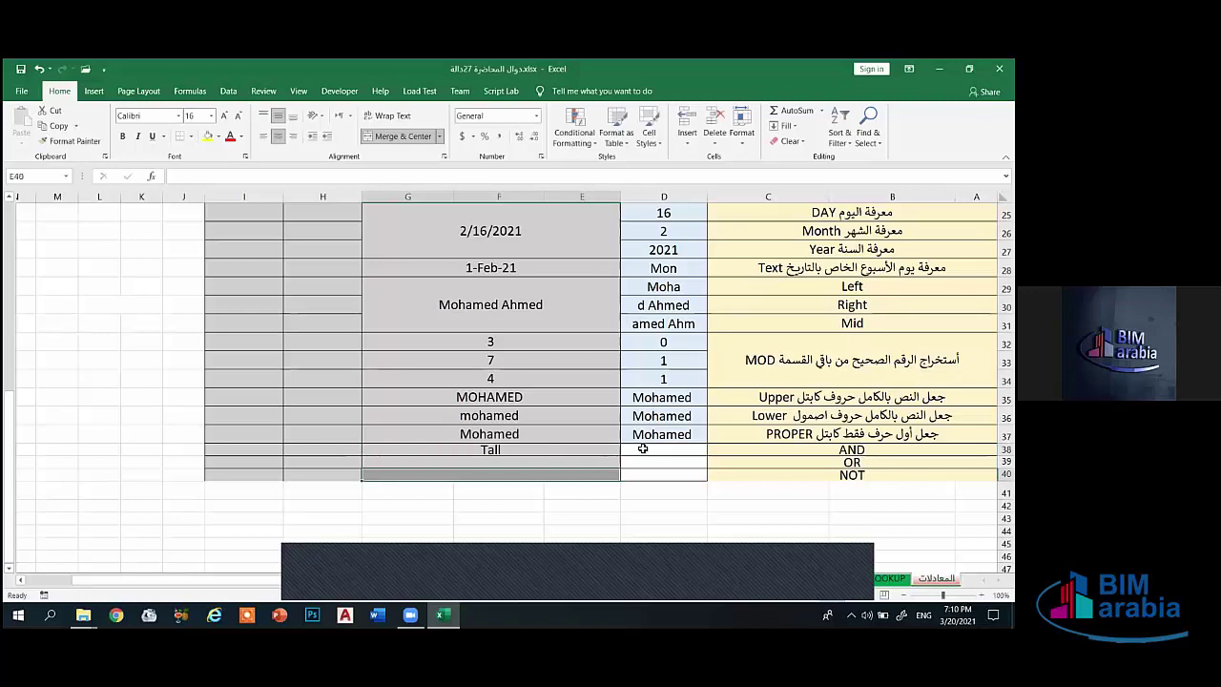
left_click(642, 448)
type("=a")
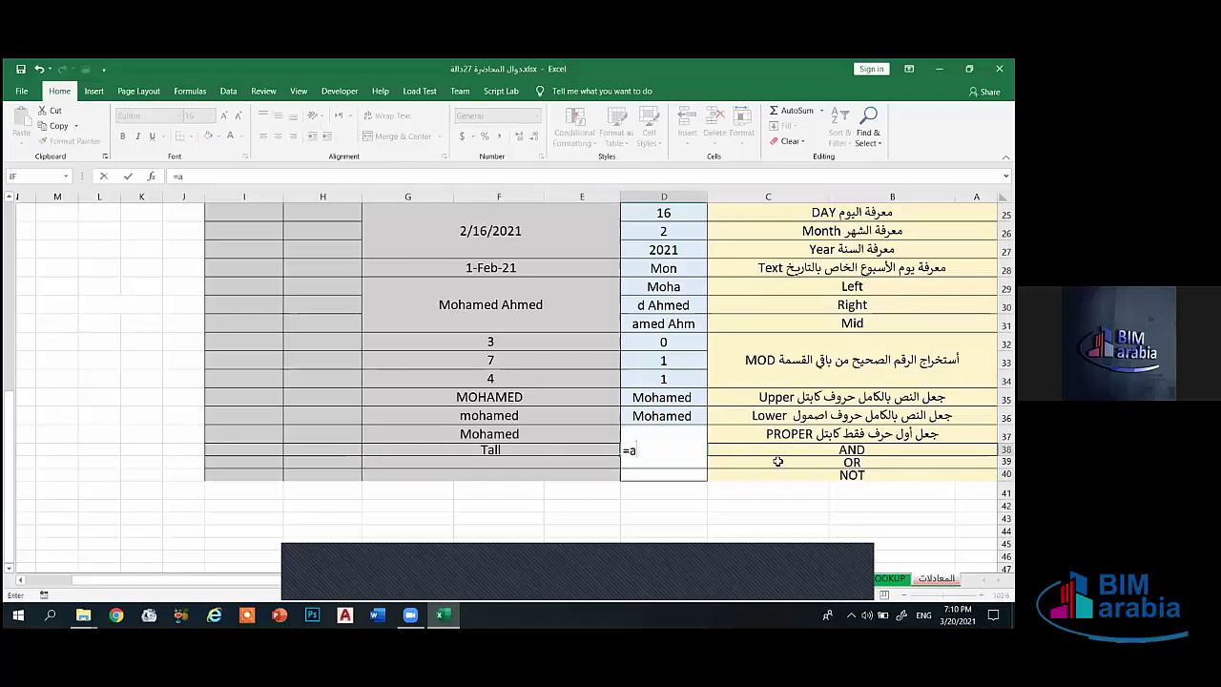
type("nd")
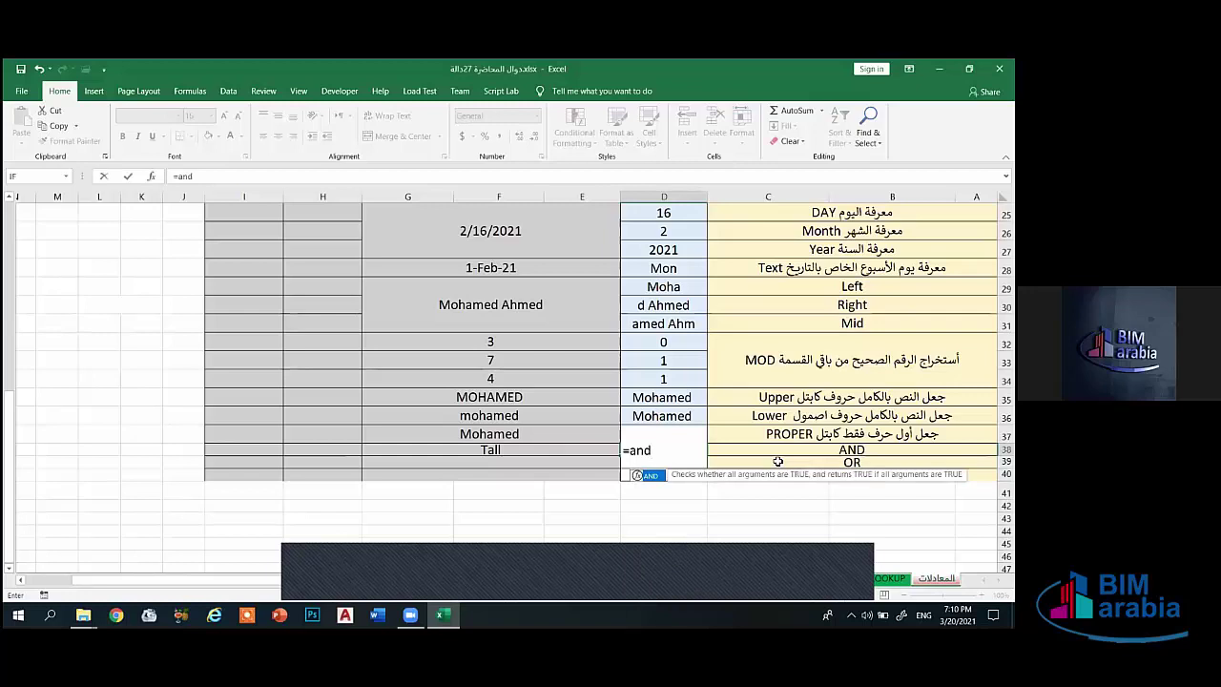
type("(")
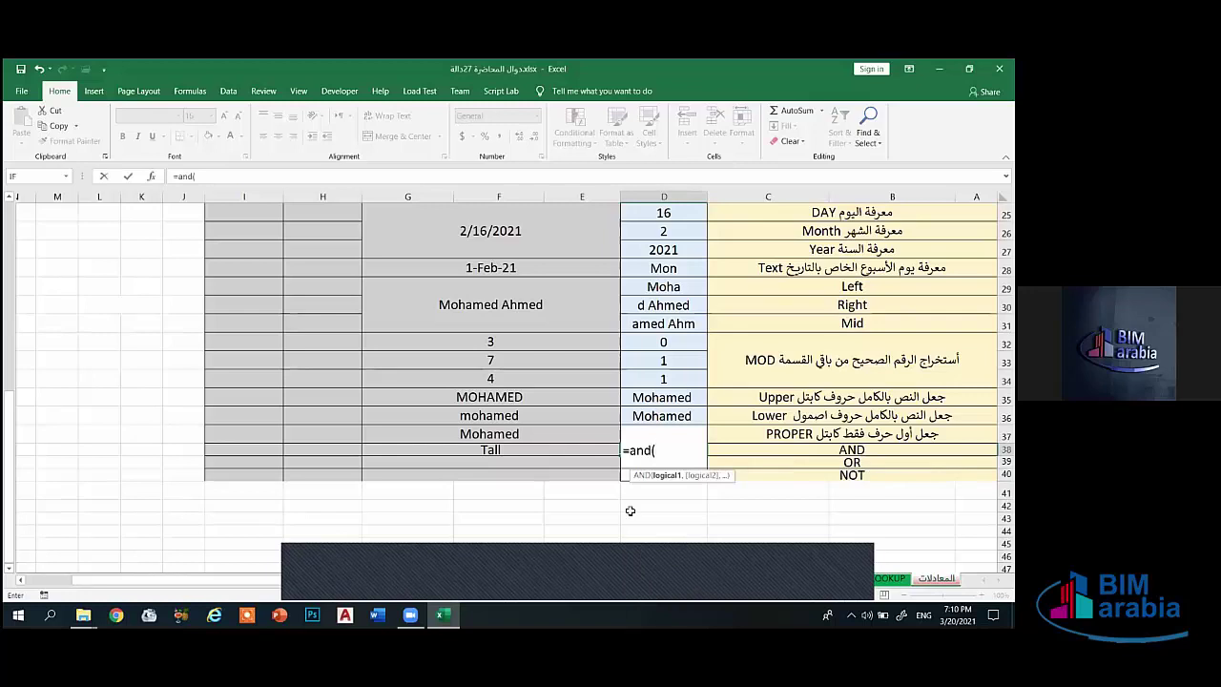
left_click(539, 453)
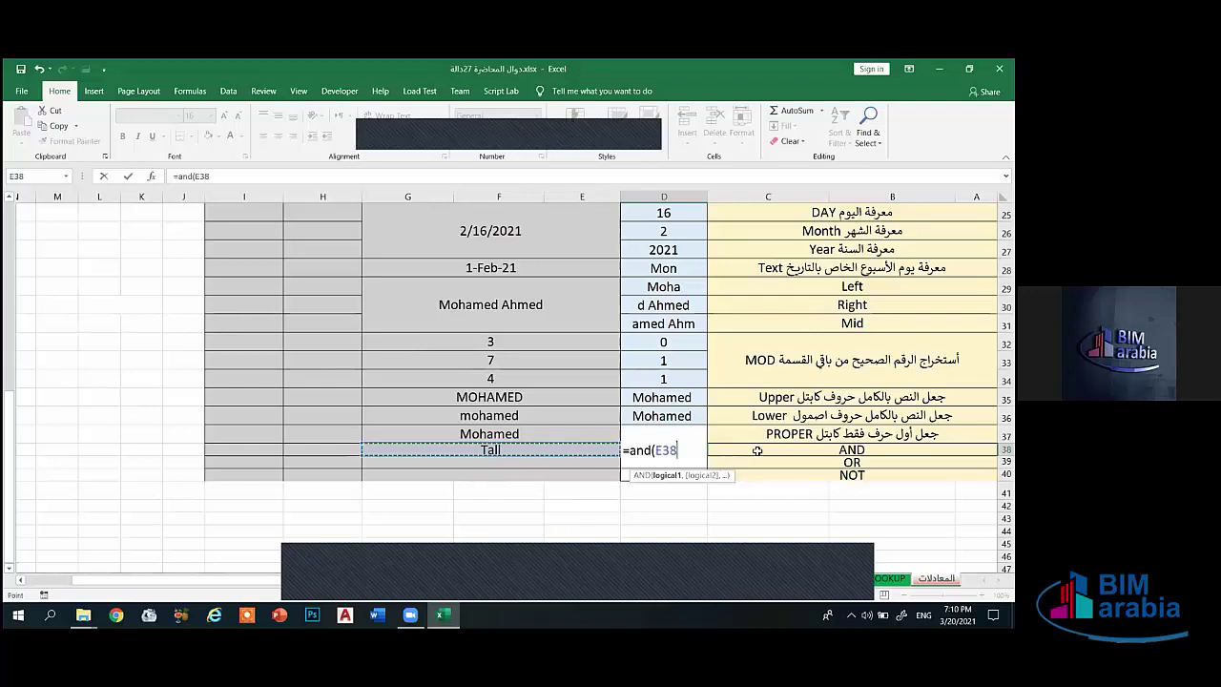
type("=")
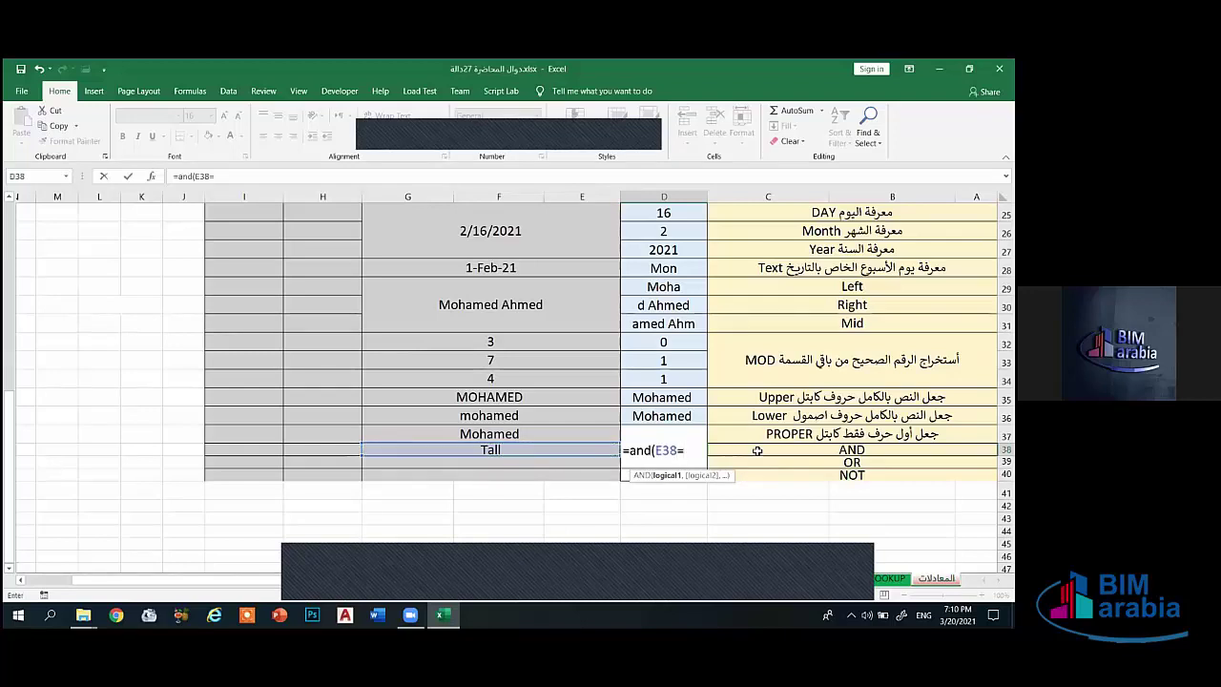
type("ta")
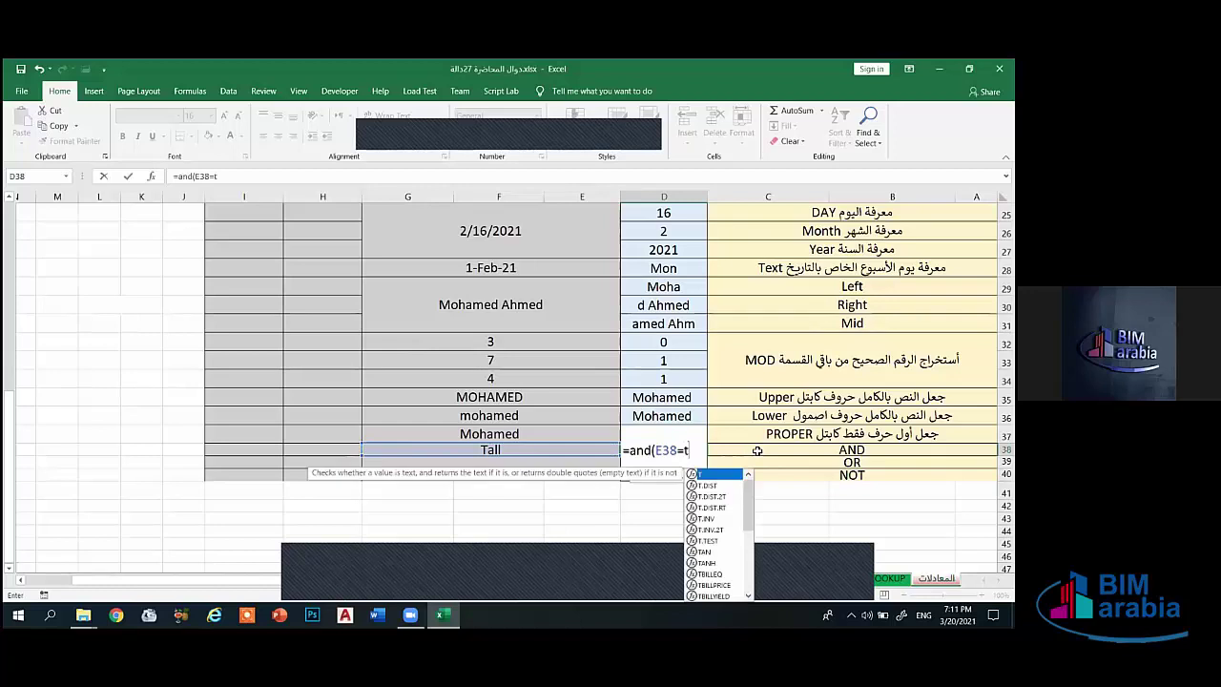
key("BackSpace")
key("BackSpace")
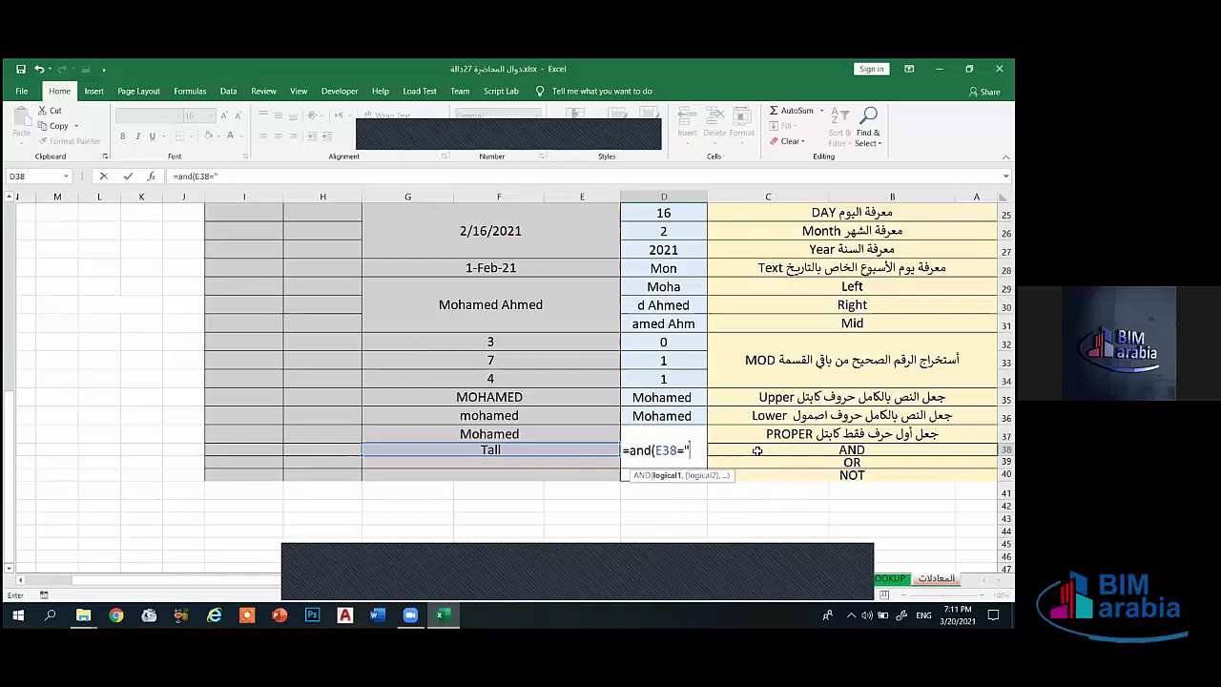
type("\"tall")
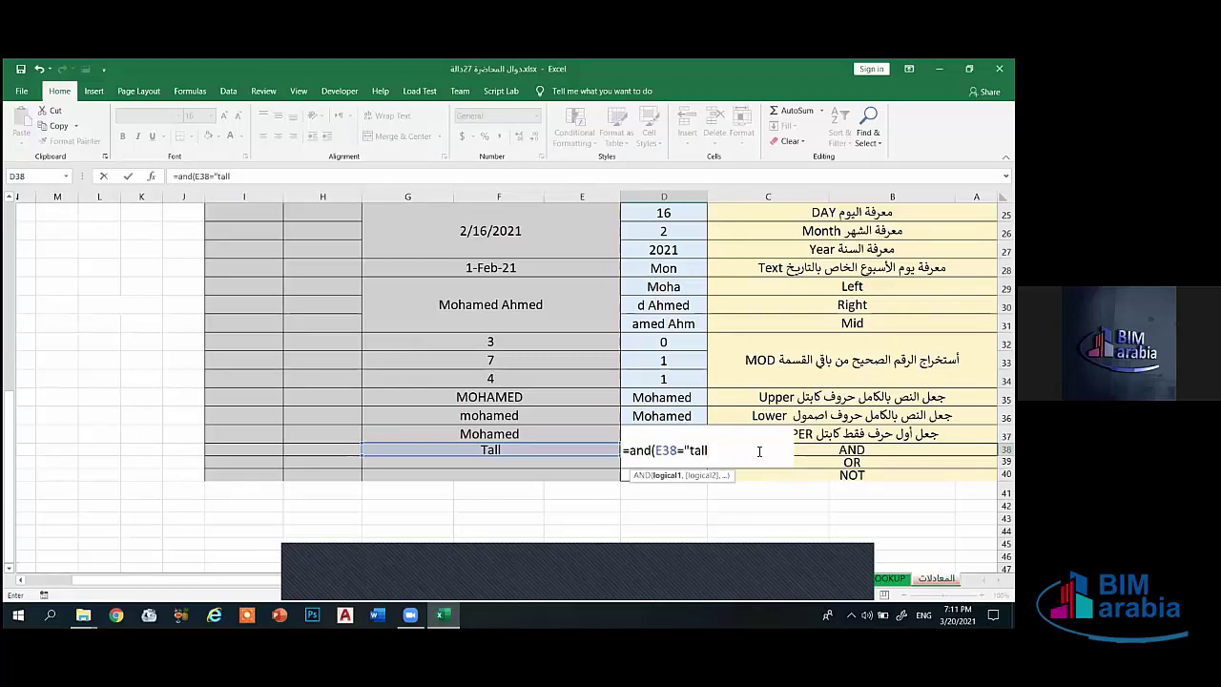
type("\"")
key("BackSpace")
key("BackSpace")
key("BackSpace")
key("BackSpace")
key("BackSpace")
key("BackSpace")
key("BackSpace")
key("BackSpace")
key("BackSpace")
key("BackSpace")
key("BackSpace")
key("BackSpace")
key("BackSpace")
key("BackSpace")
key("BackSpace")
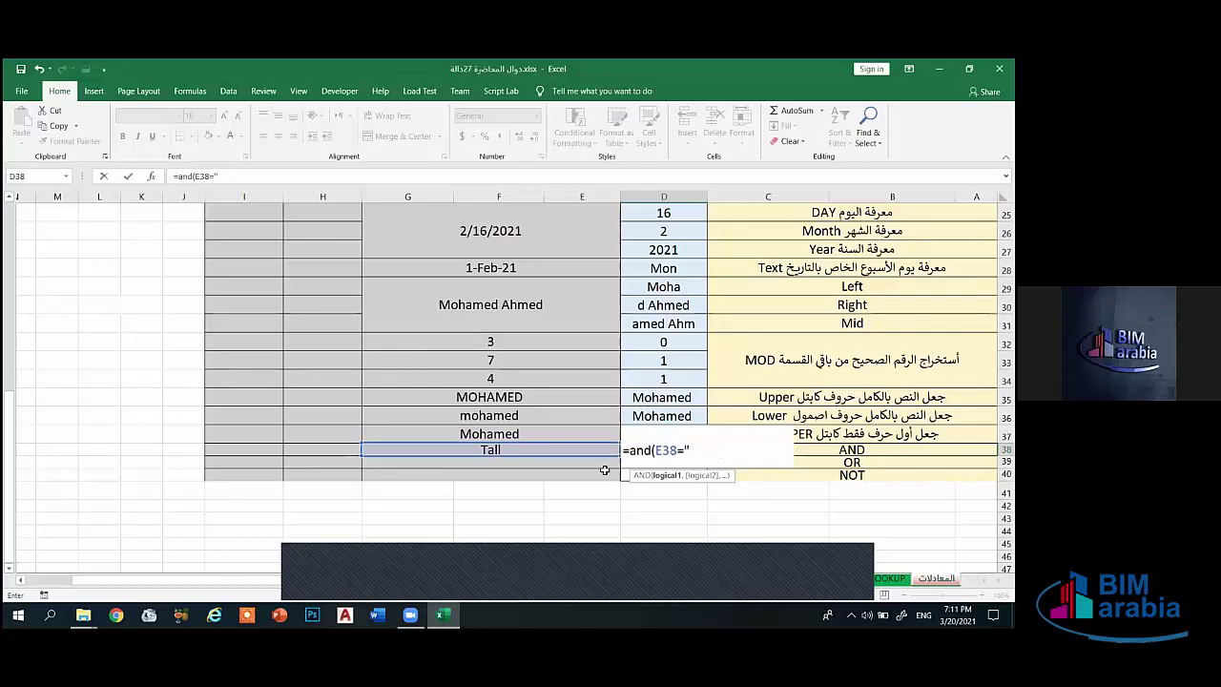
Step: Enter the sample texts Small in the merged cell E39 and Medium in the merged cell E40
left_click(483, 460)
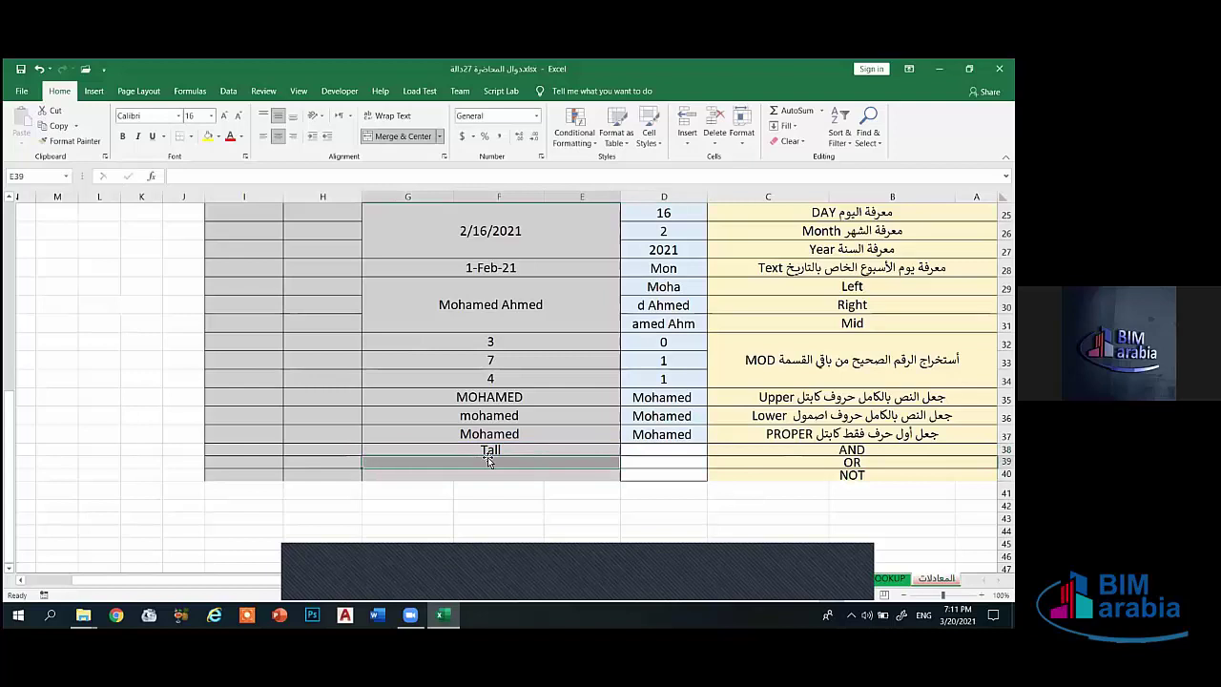
type("Small")
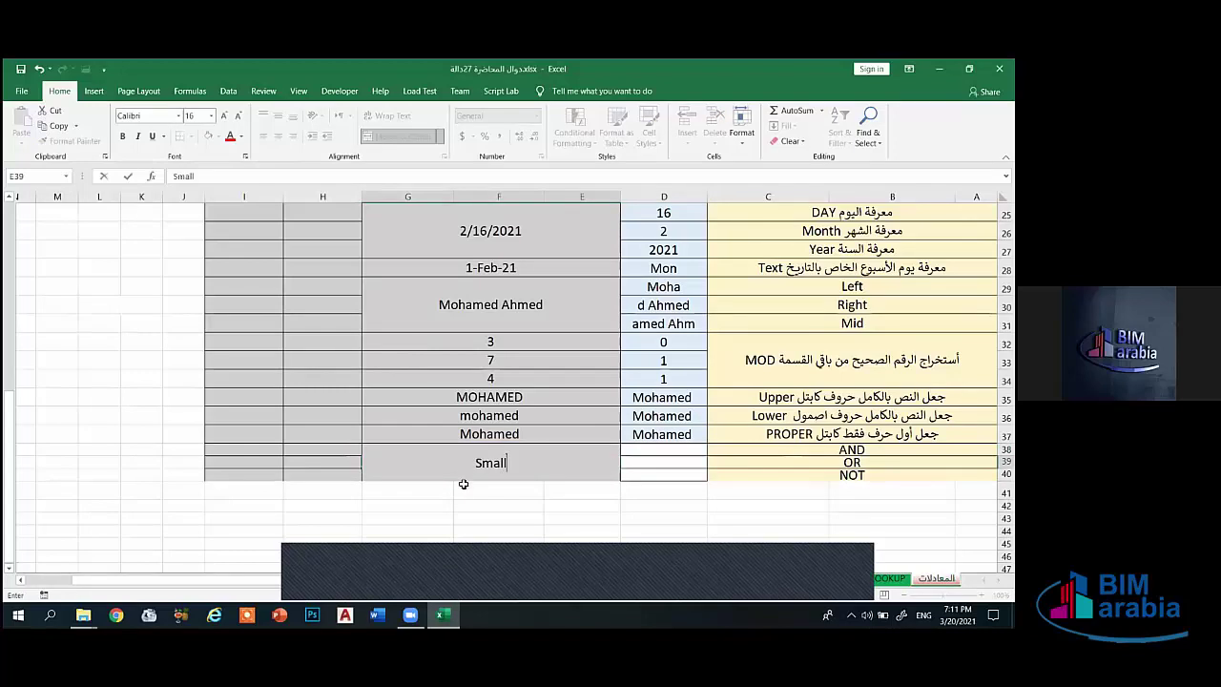
key("Return")
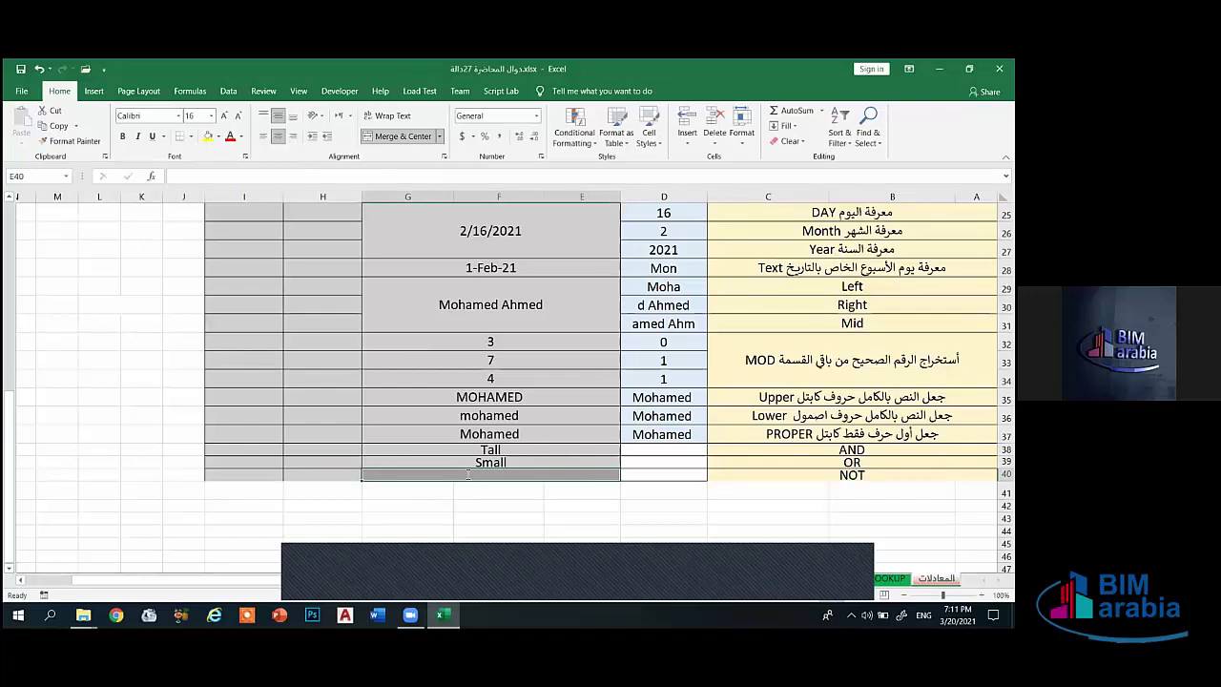
type("Medium")
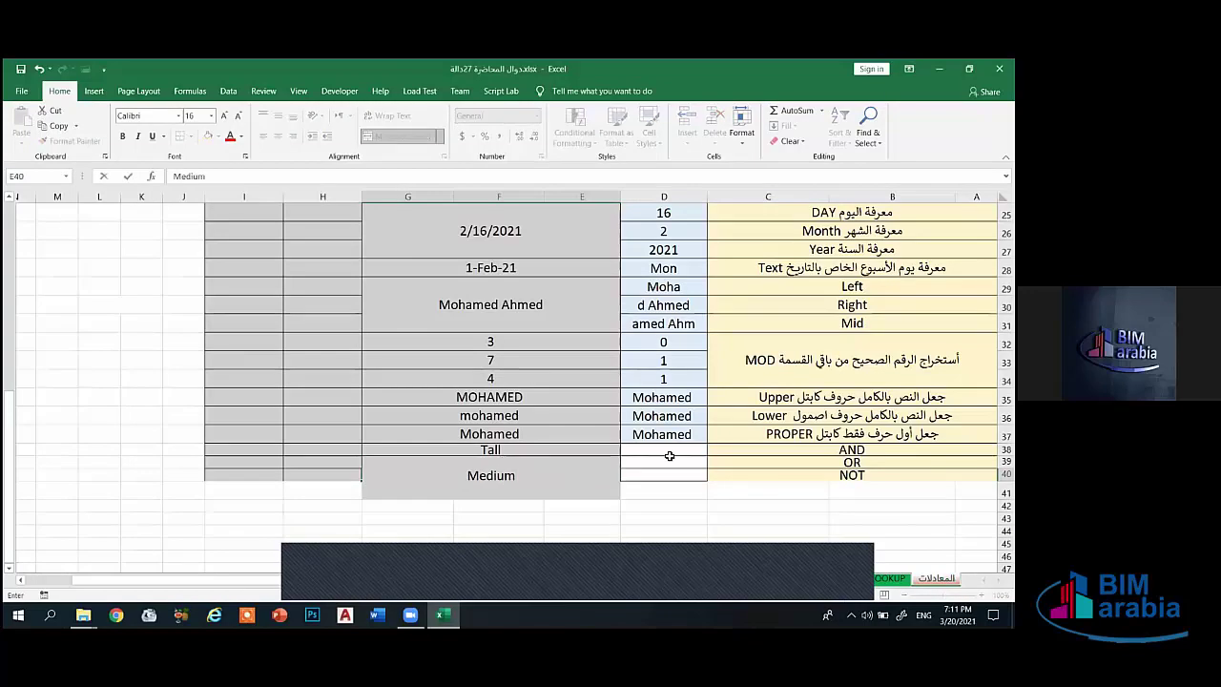
Step: Copy the light blue formatting of D37 down to the result cells D38, D39 and D40
left_click(662, 435)
left_click(74, 140)
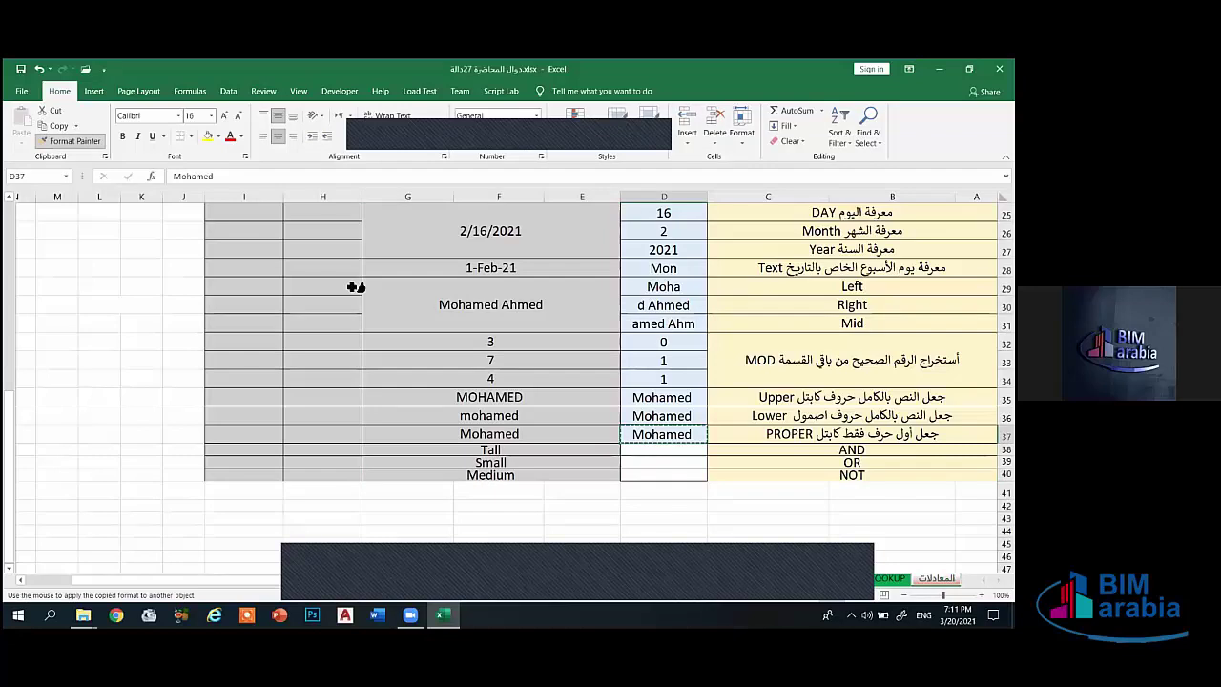
left_click(650, 450)
left_click(74, 140)
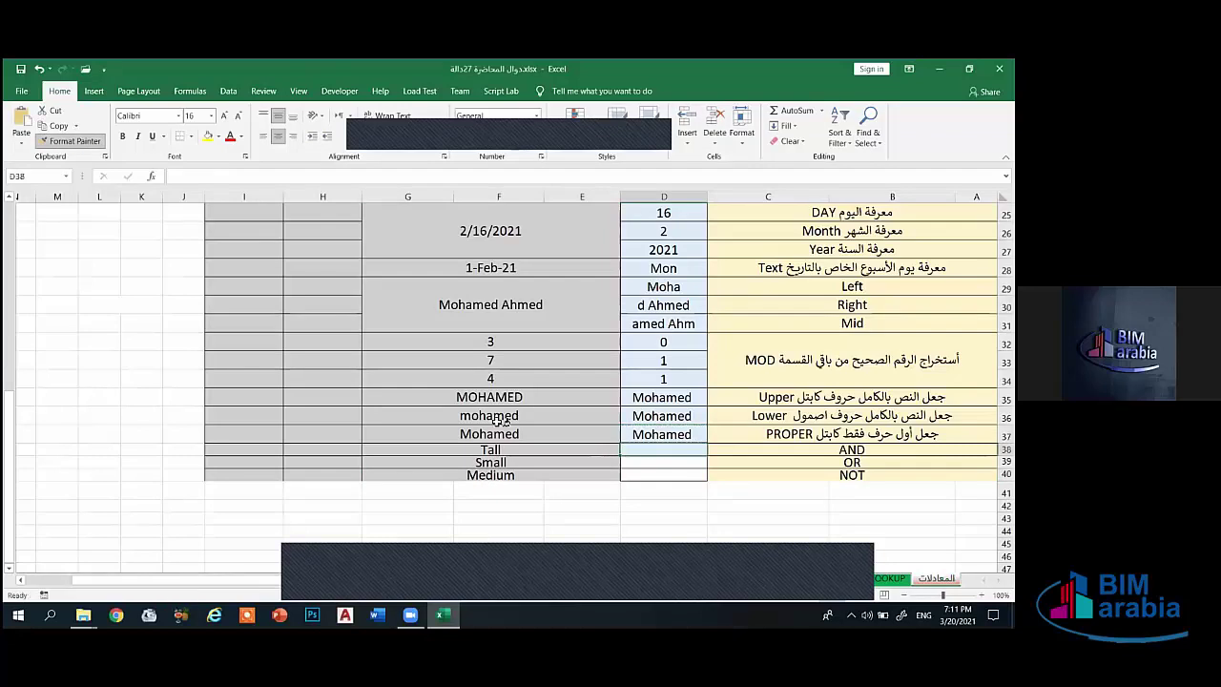
left_click(634, 464)
left_click(75, 140)
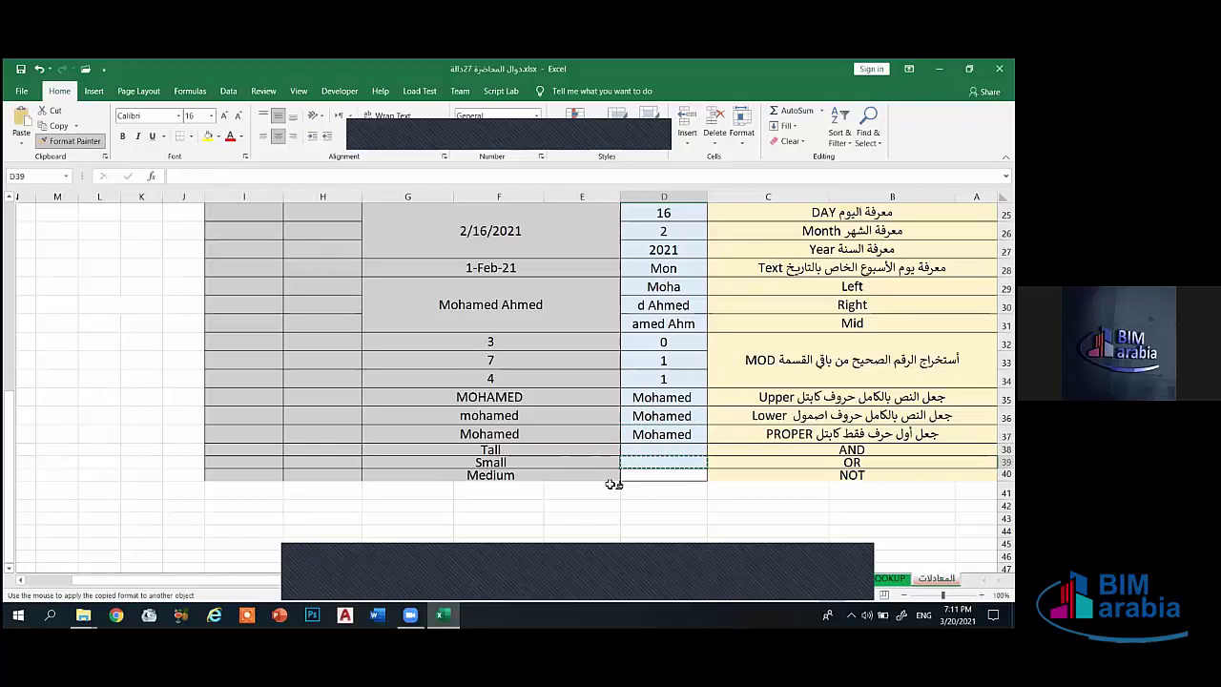
left_click(662, 474)
Step: Enter the formula =AND(E38="tall",E39="small") in cell D38 of the AND row
left_click(682, 448)
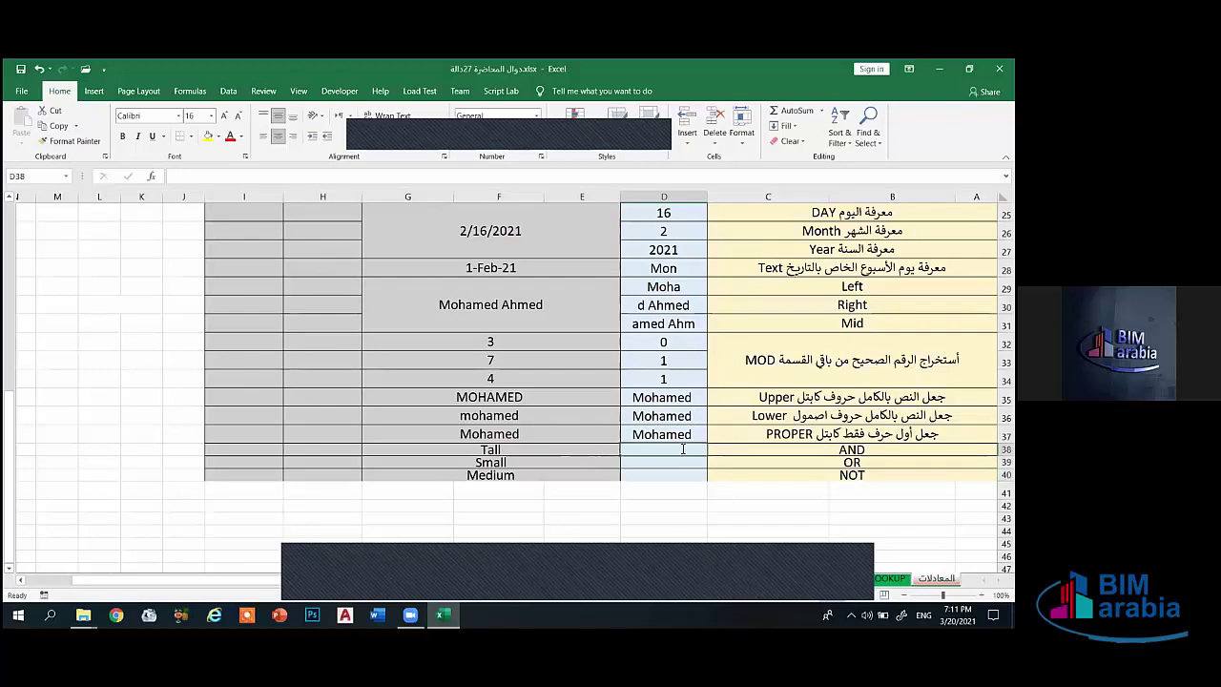
type("=and")
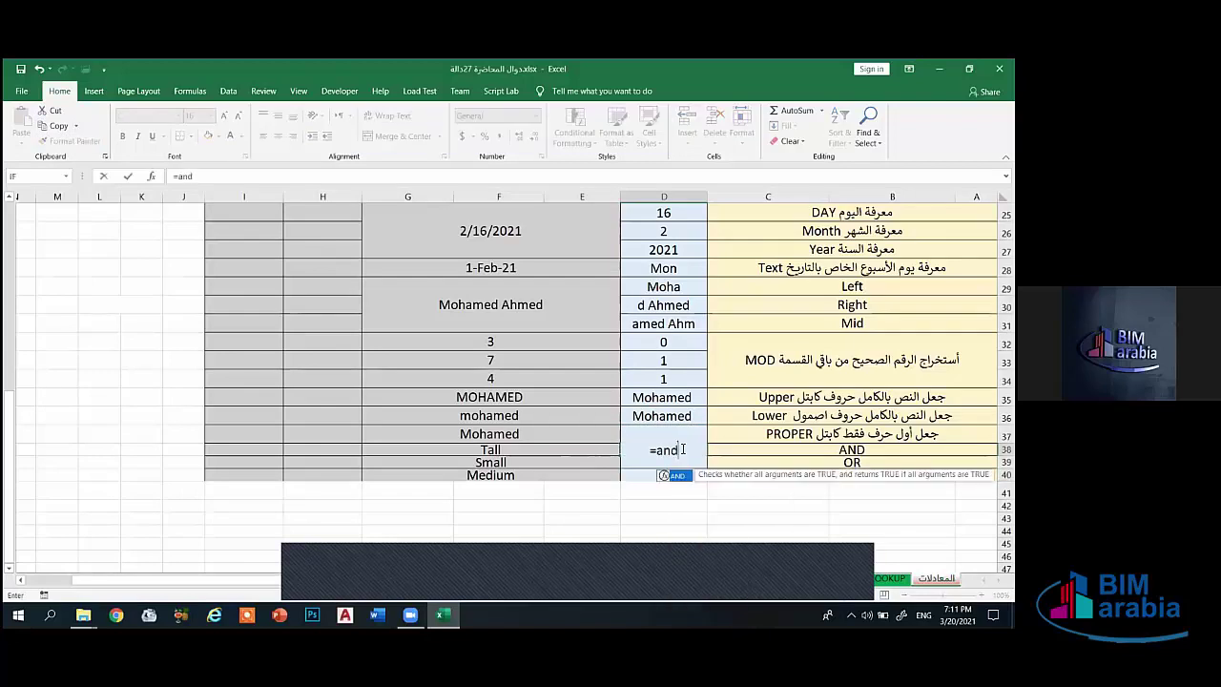
type("(")
left_click(526, 451)
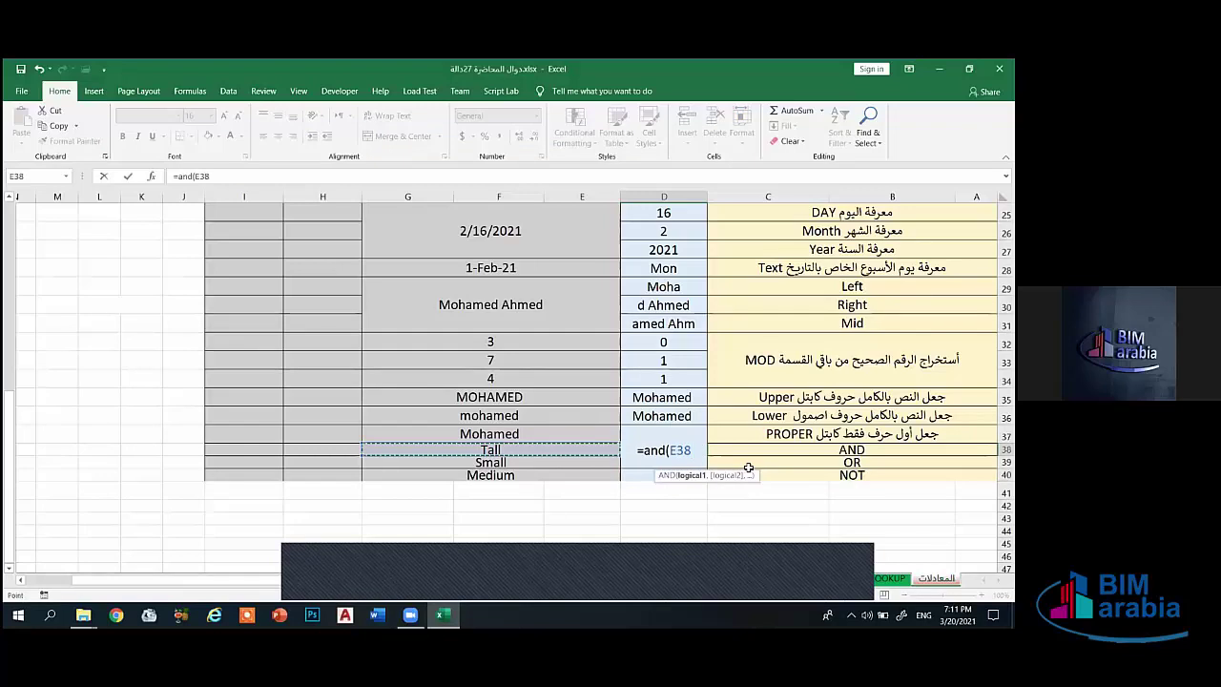
type("=\"ta")
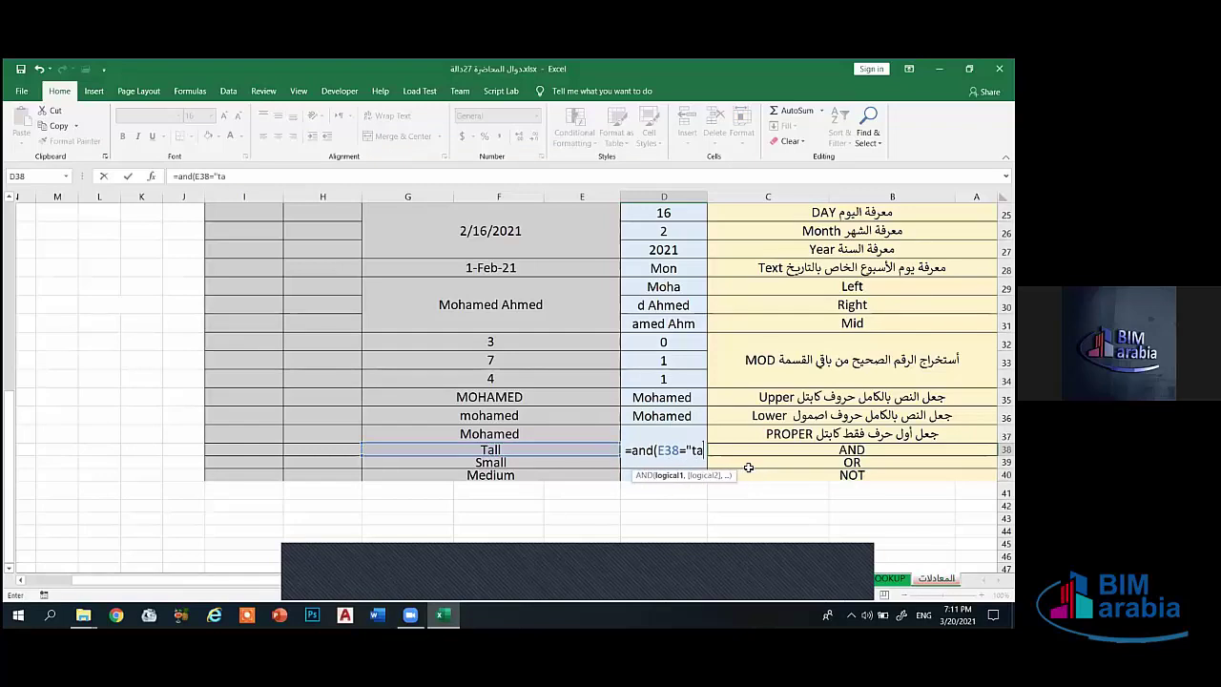
type("ll\"")
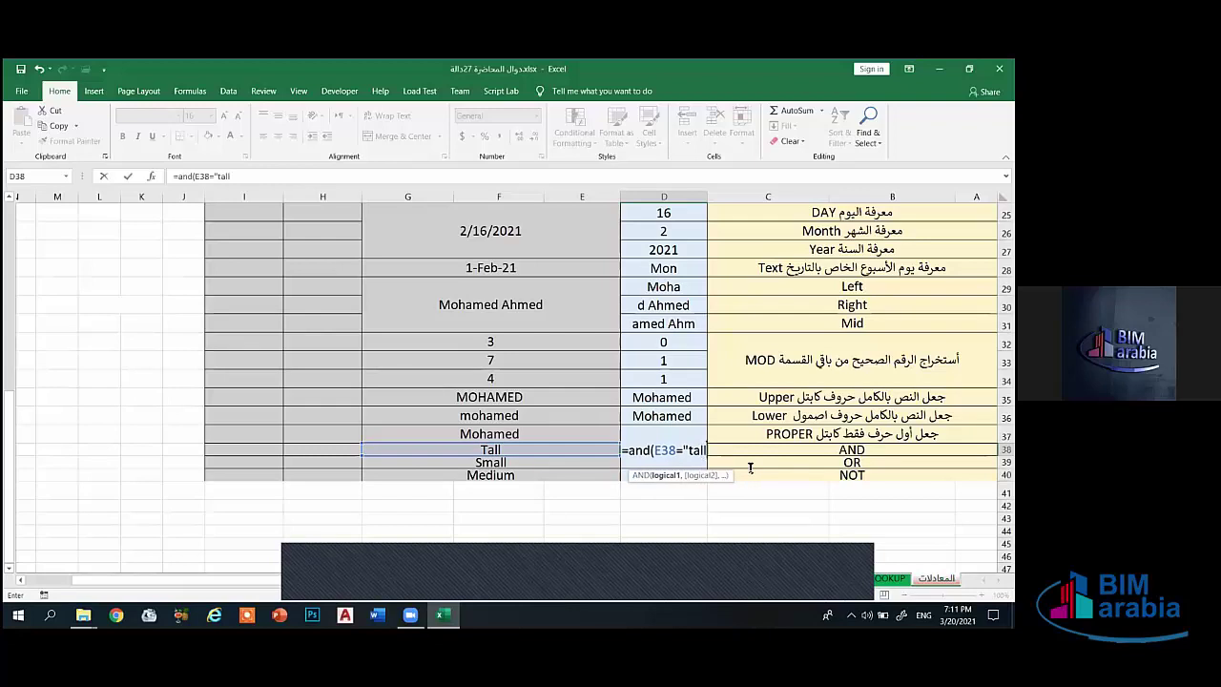
type(",")
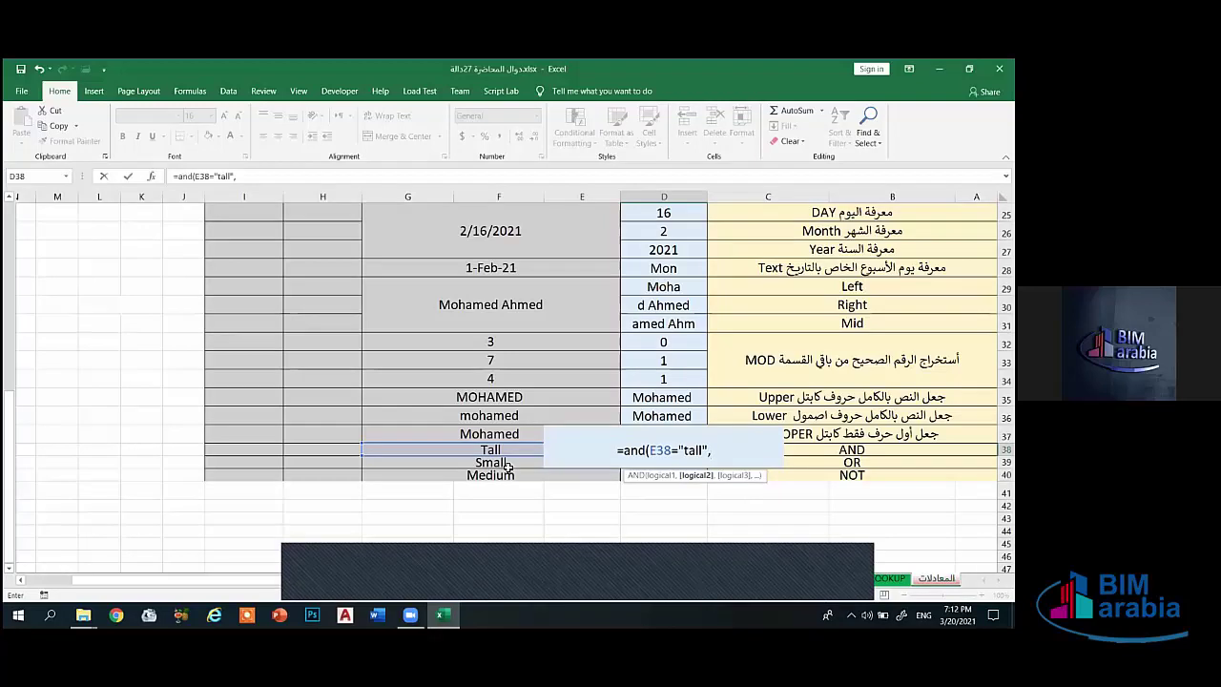
left_click(506, 463)
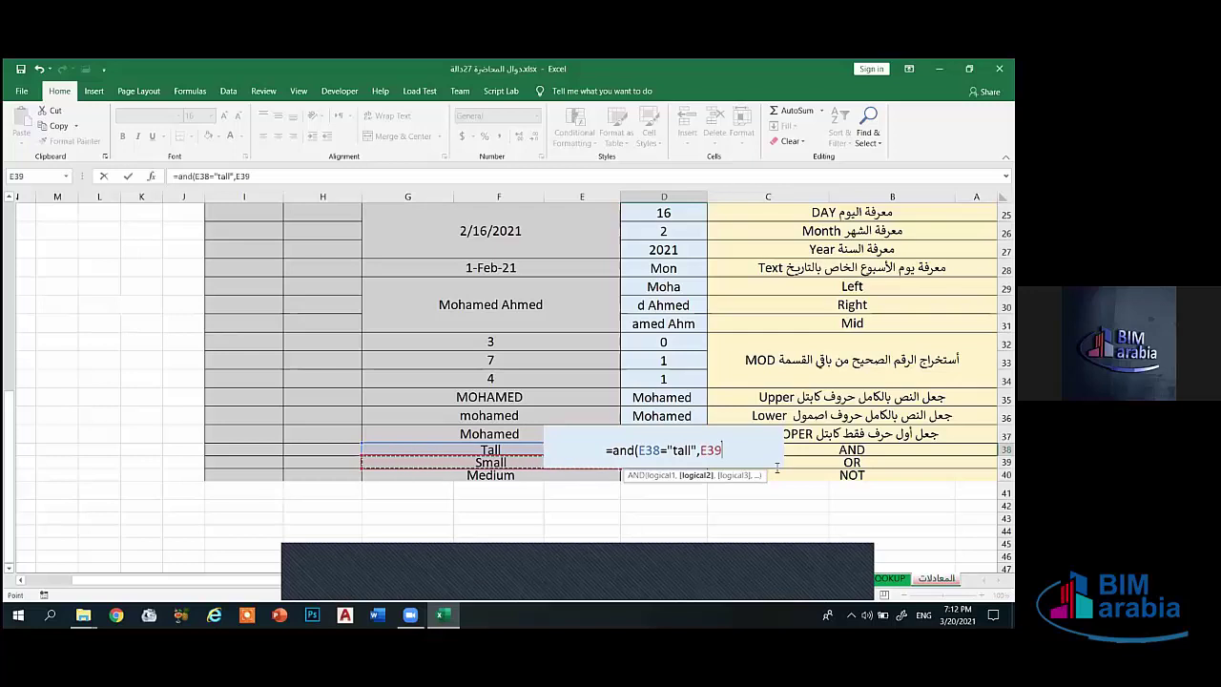
type("=")
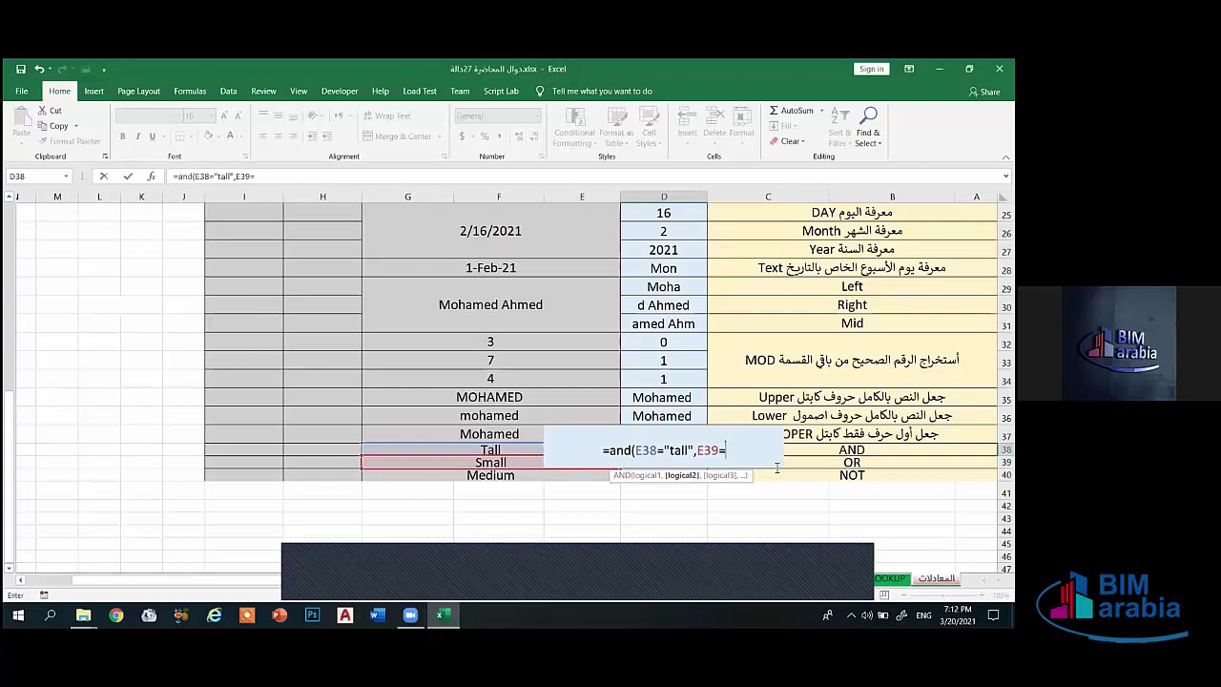
type("\"")
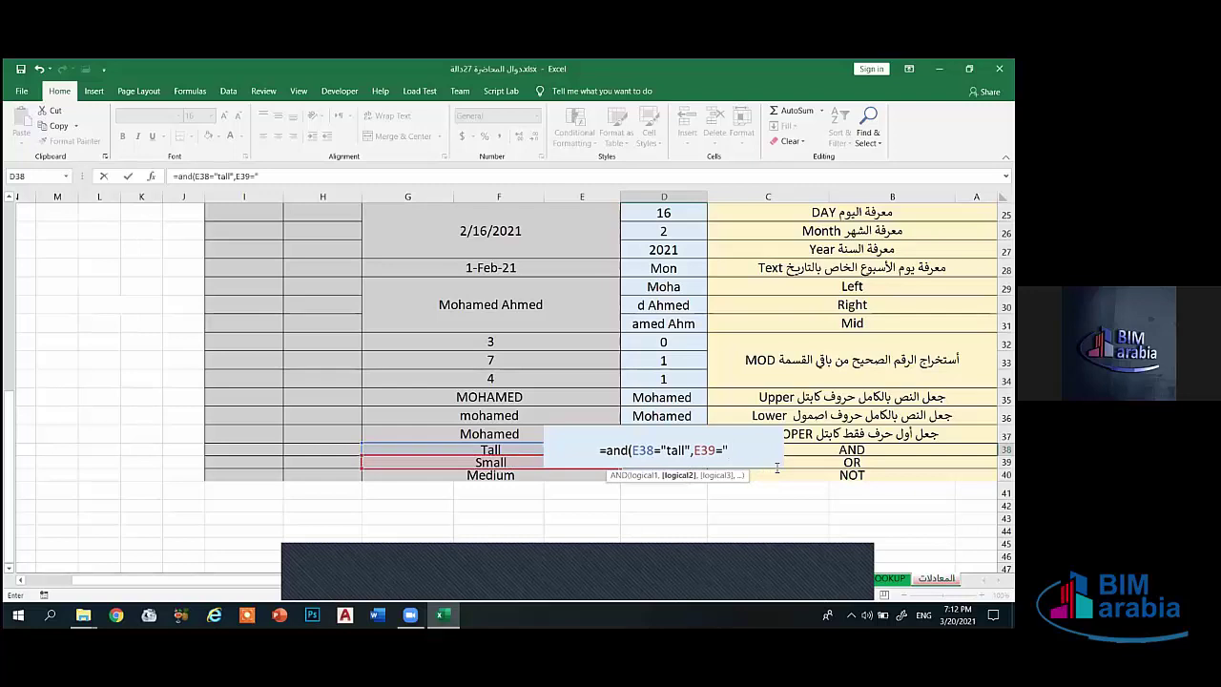
type("smal")
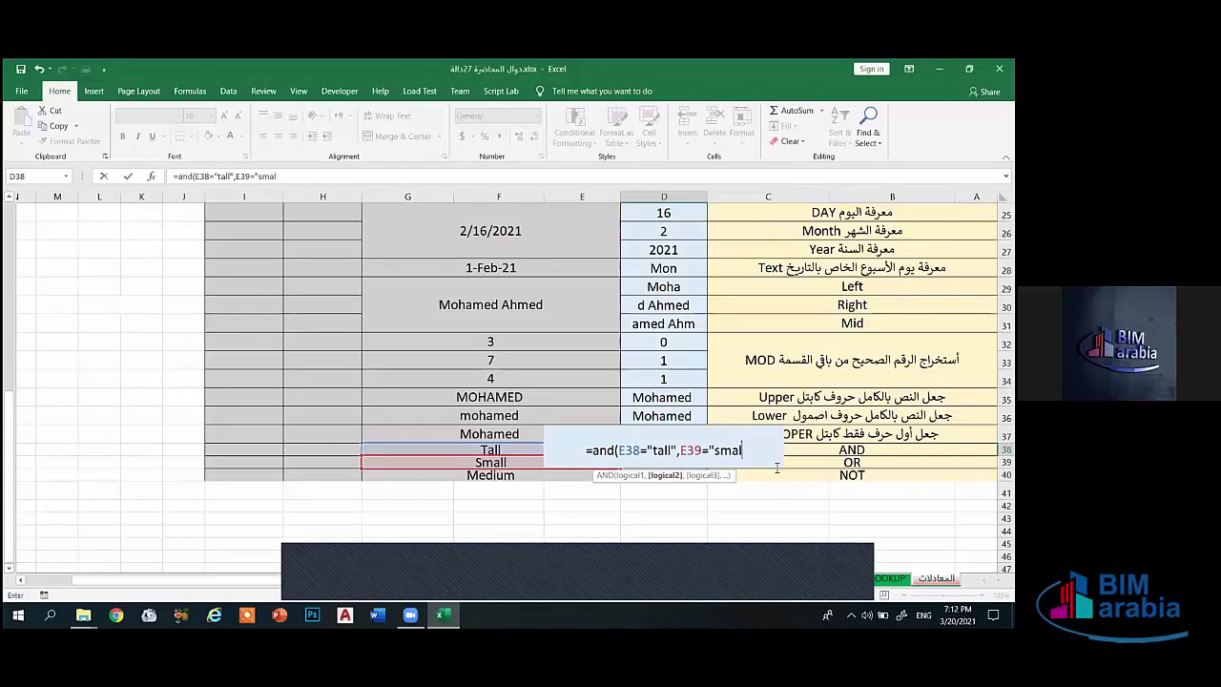
type("l\"")
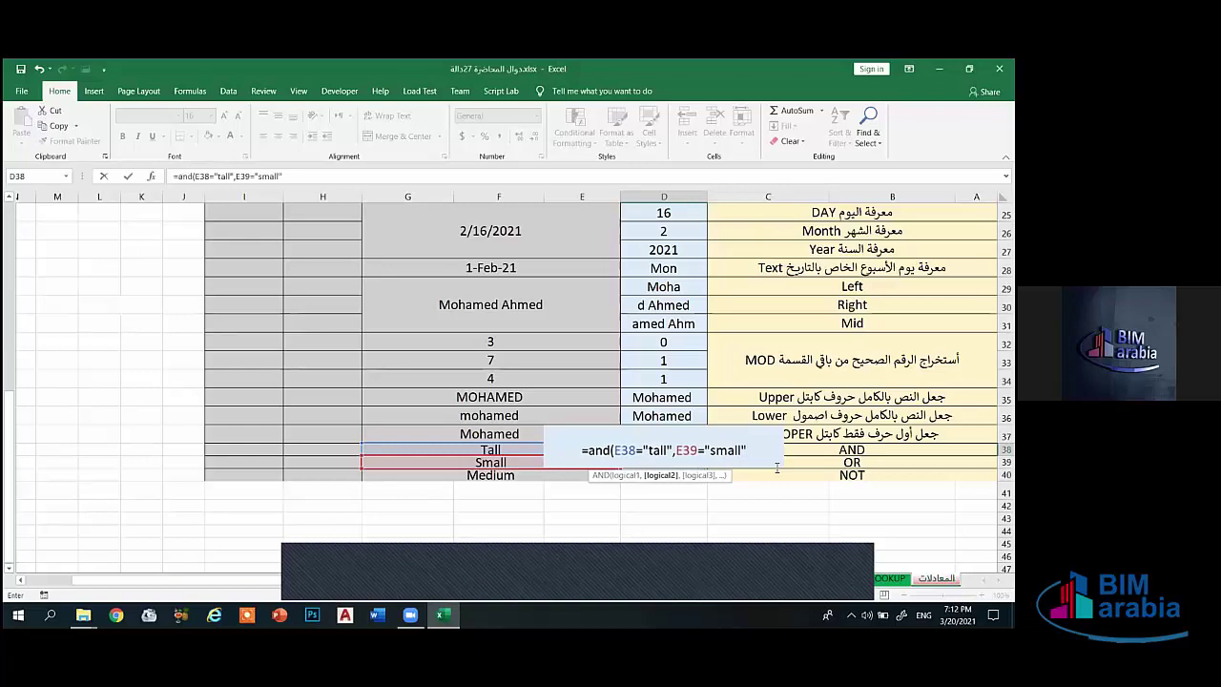
type(")")
key("Return")
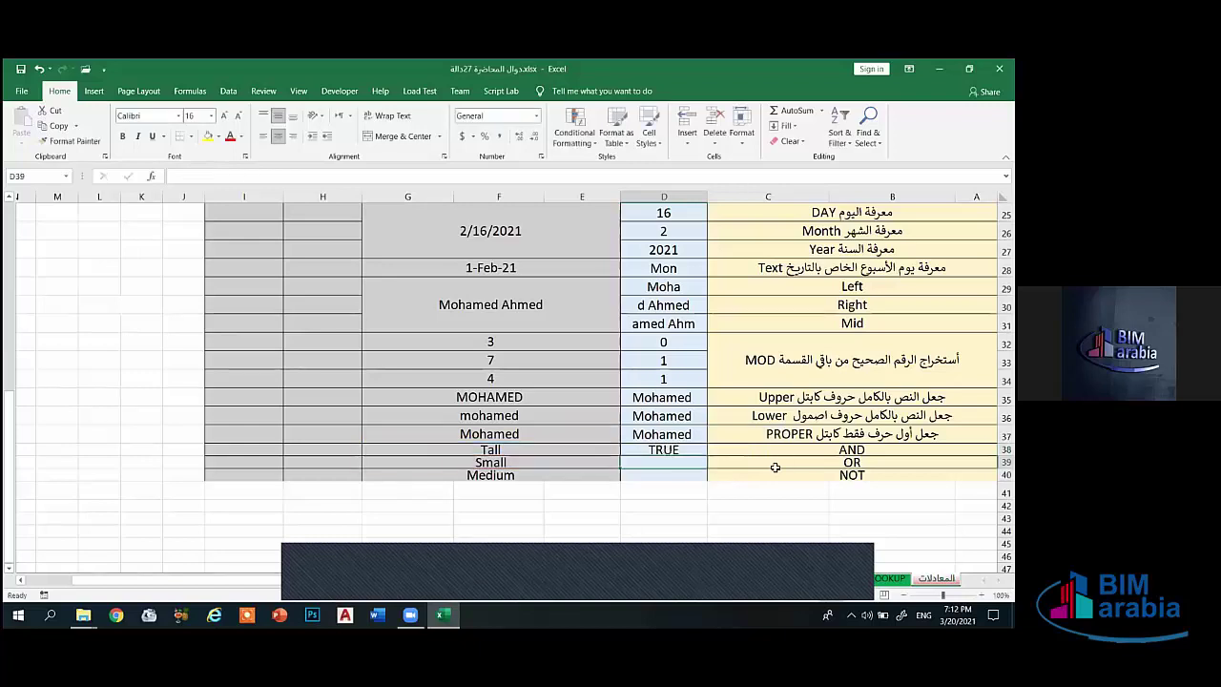
left_click(665, 450)
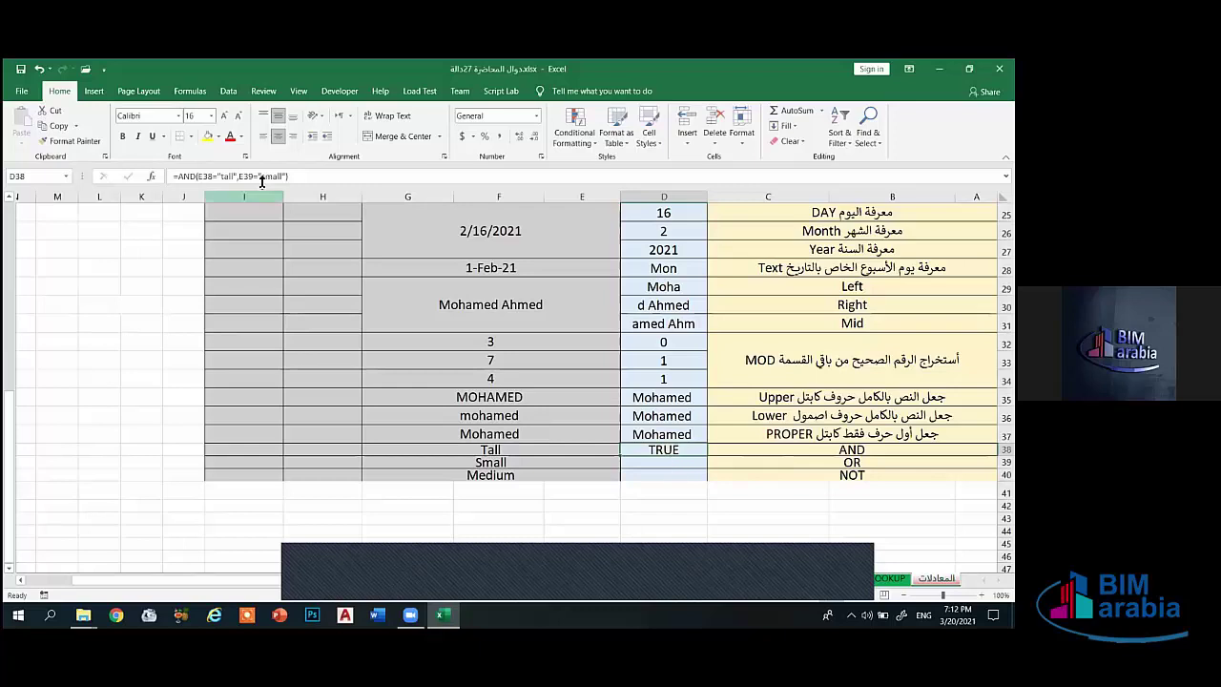
left_click(285, 178)
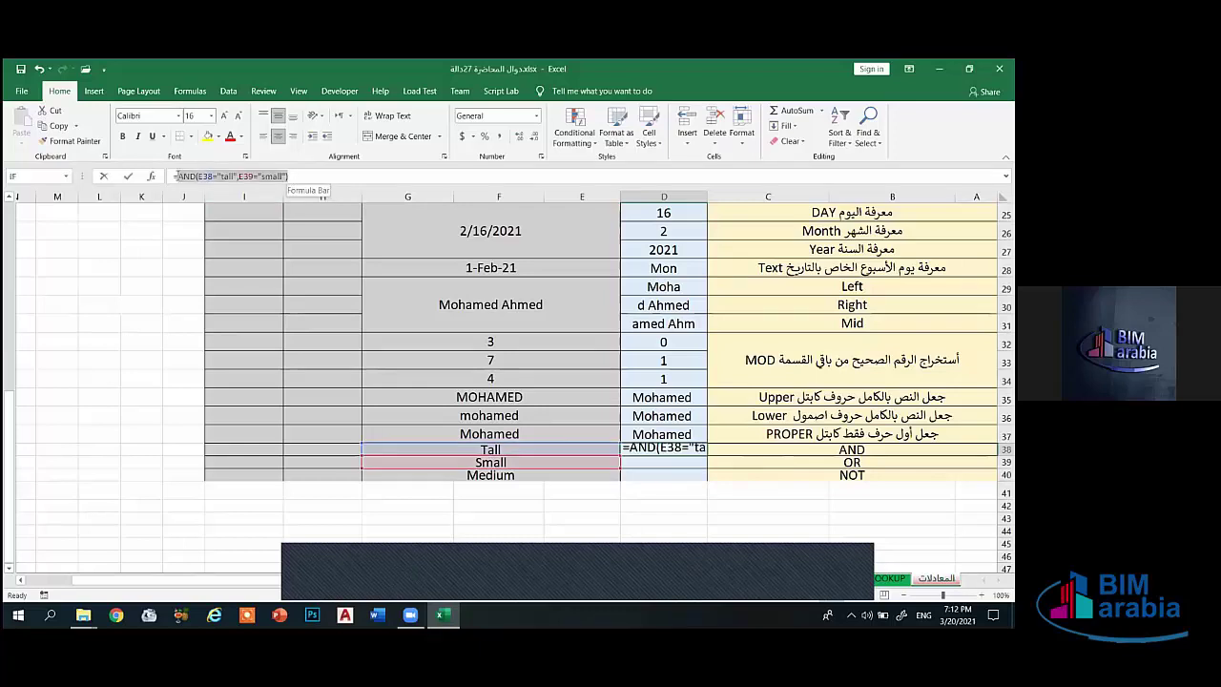
type("=")
left_click(515, 462)
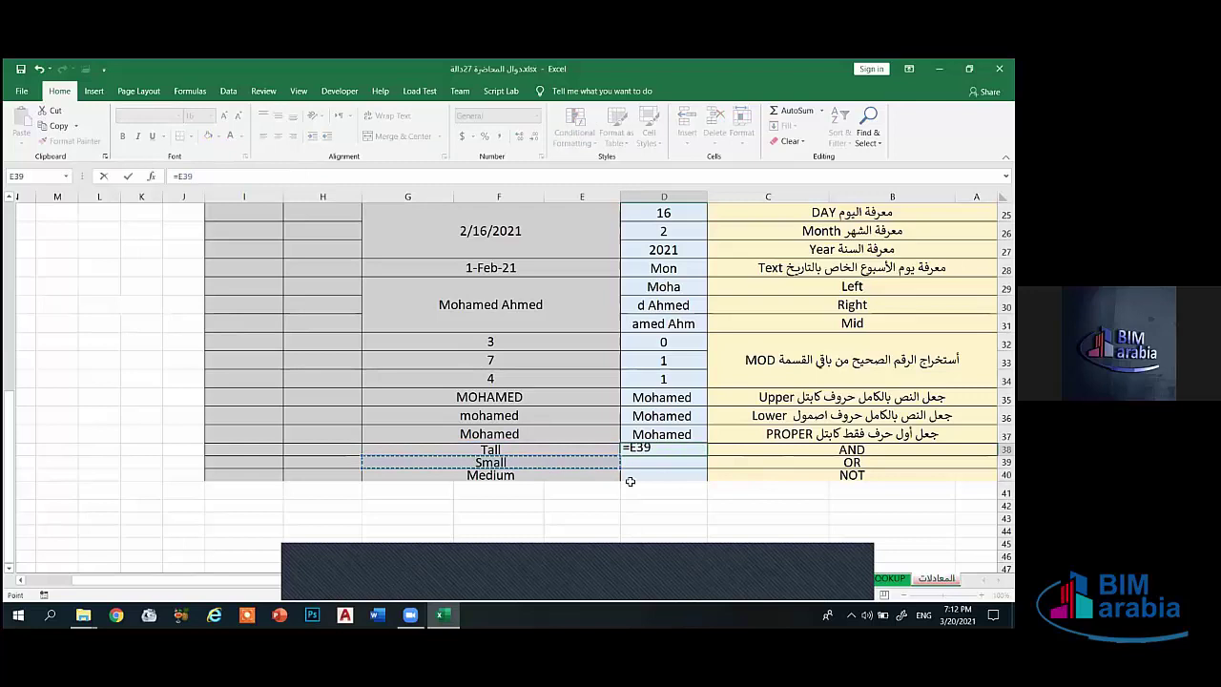
left_click(631, 486)
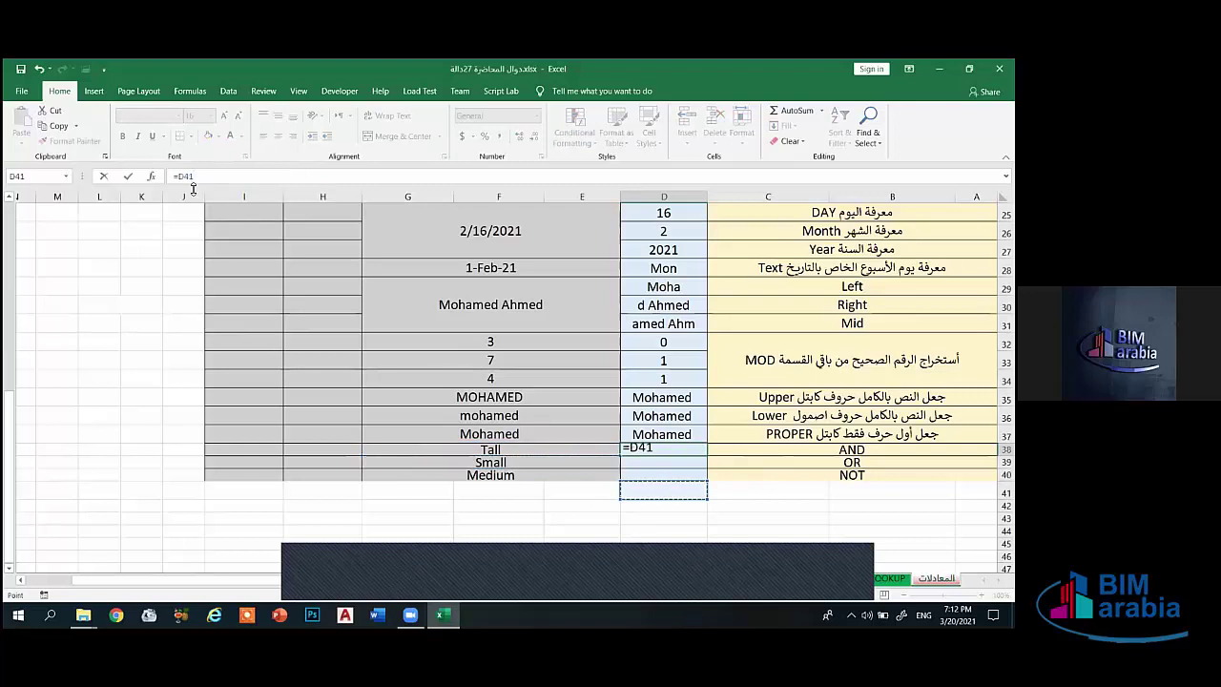
key("BackSpace")
key("BackSpace")
key("BackSpace")
key("BackSpace")
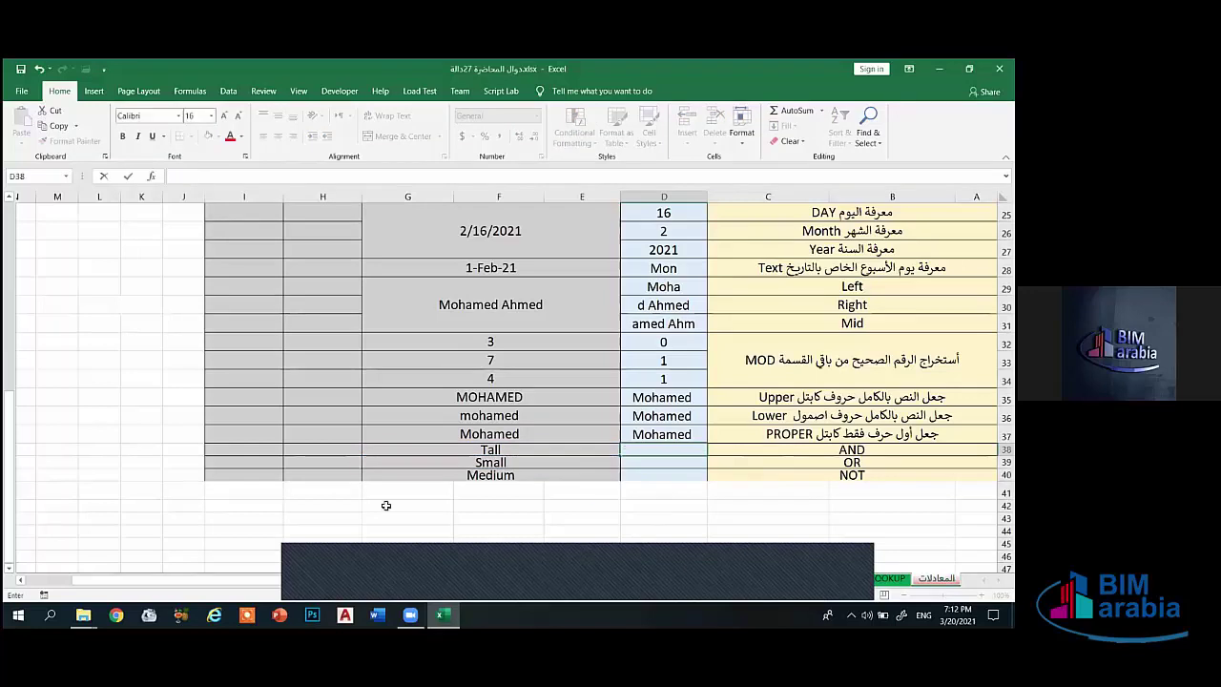
left_click(400, 505)
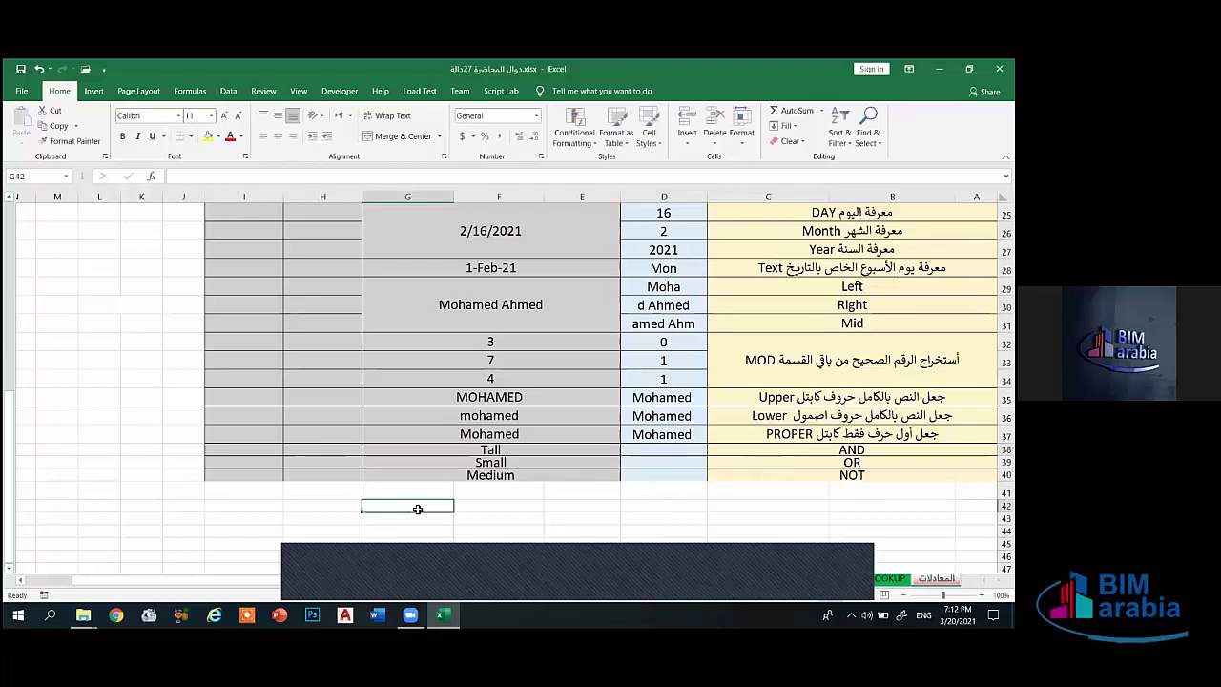
key("ctrl+z")
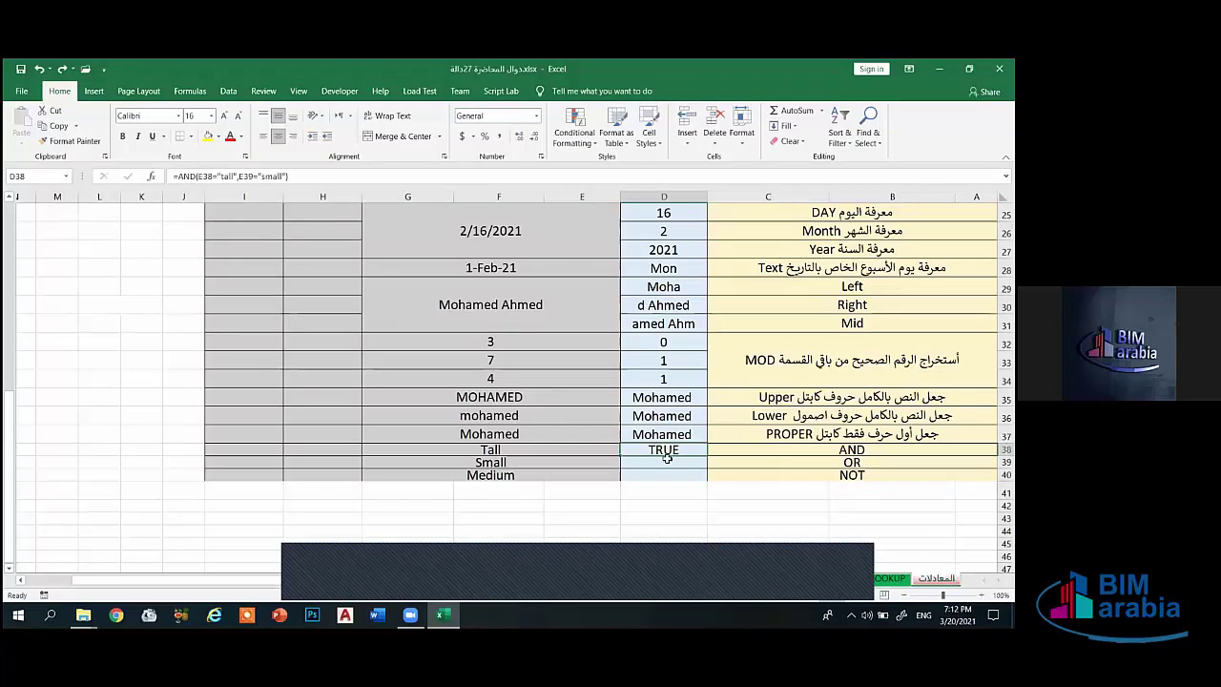
Step: Start an OR formula in cell D39 of the OR row with the first condition E38="tall"
left_click_drag(491, 310, 444, 477)
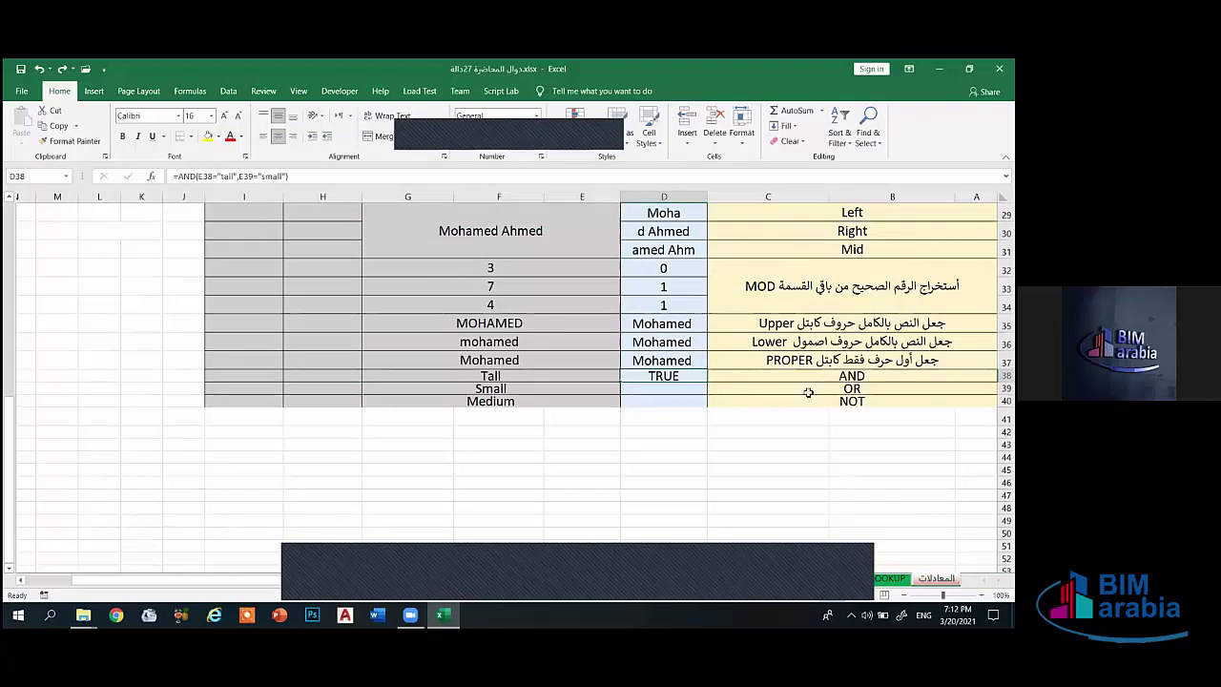
left_click(699, 386)
type("=or")
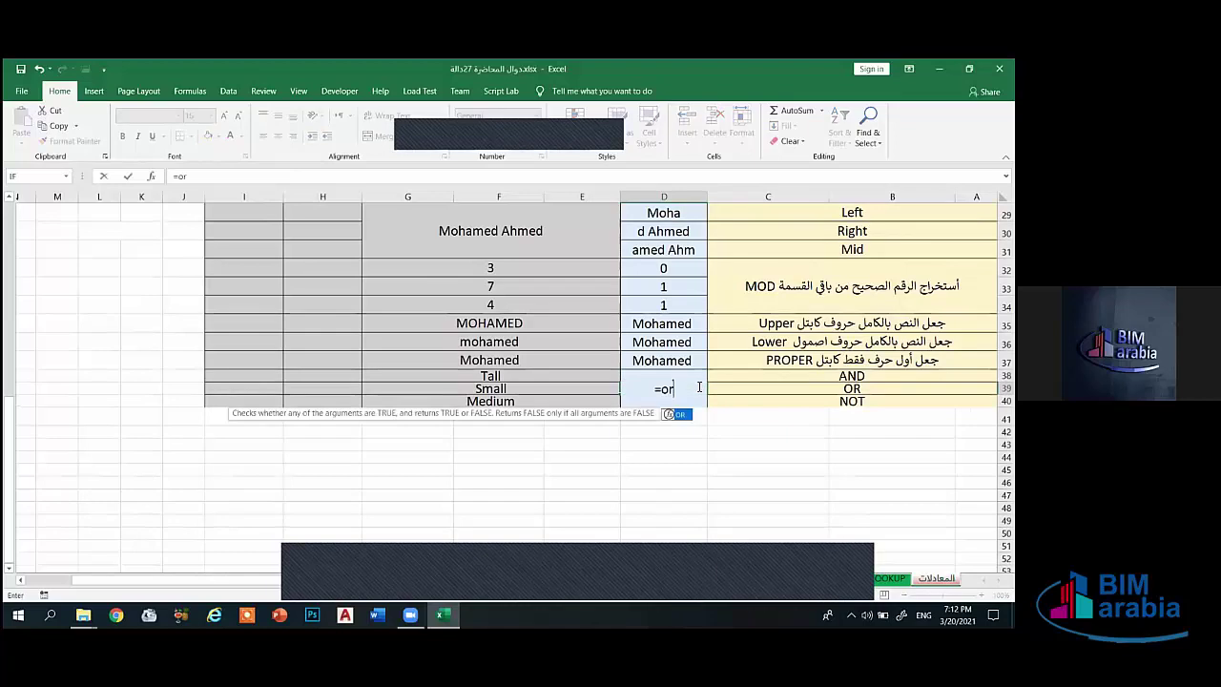
type("(")
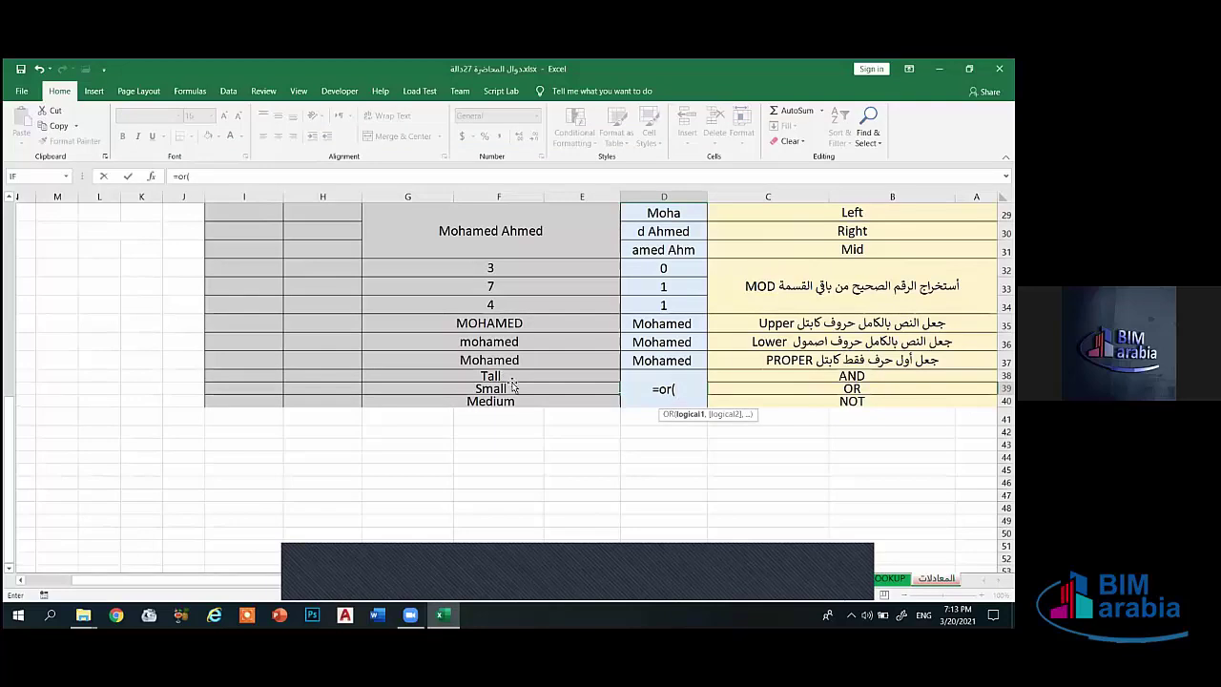
key("Left")
key("Up")
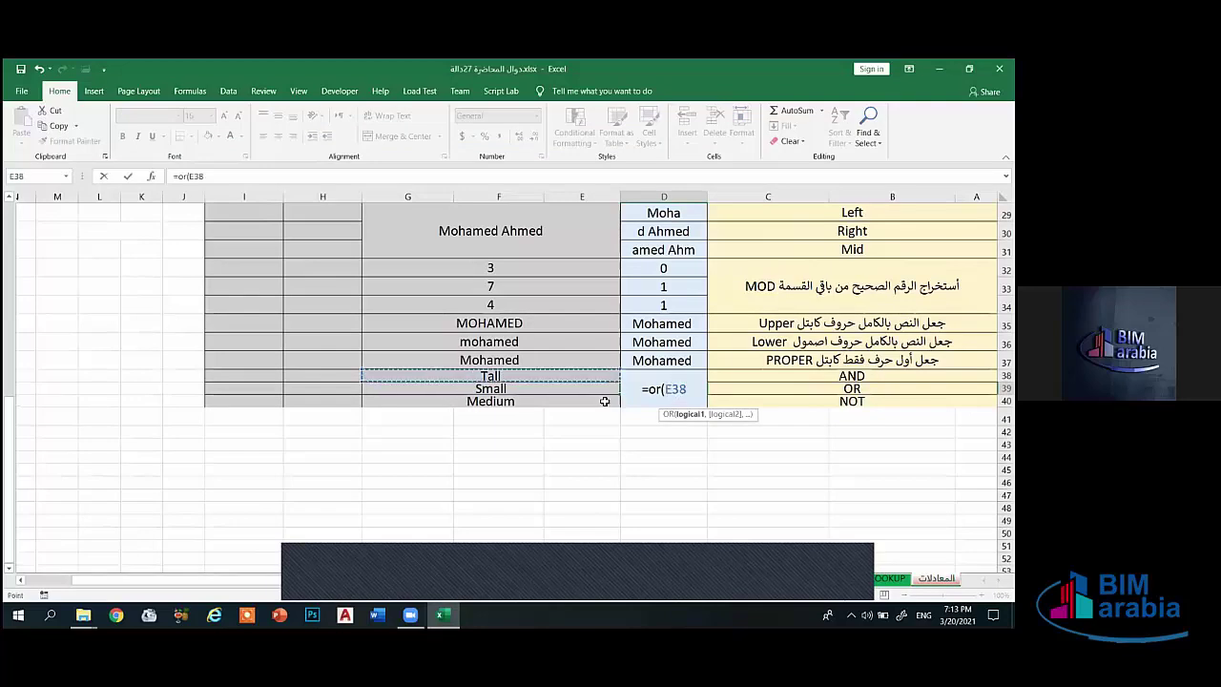
type("=\"")
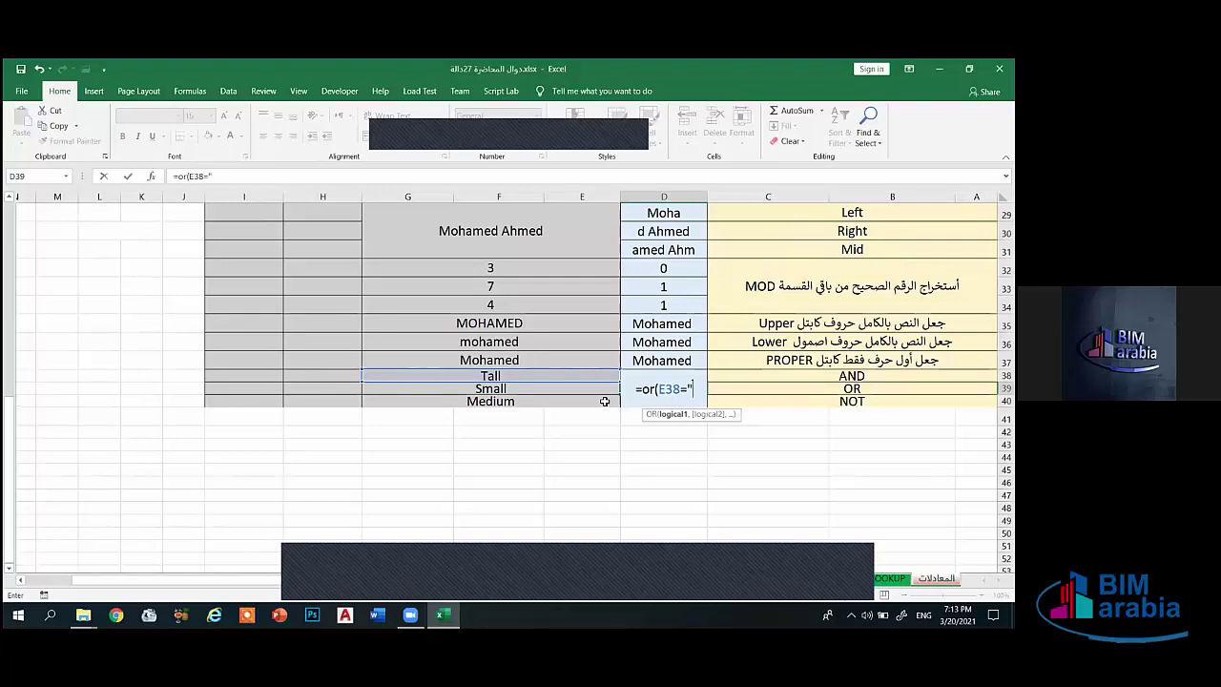
type("tall")
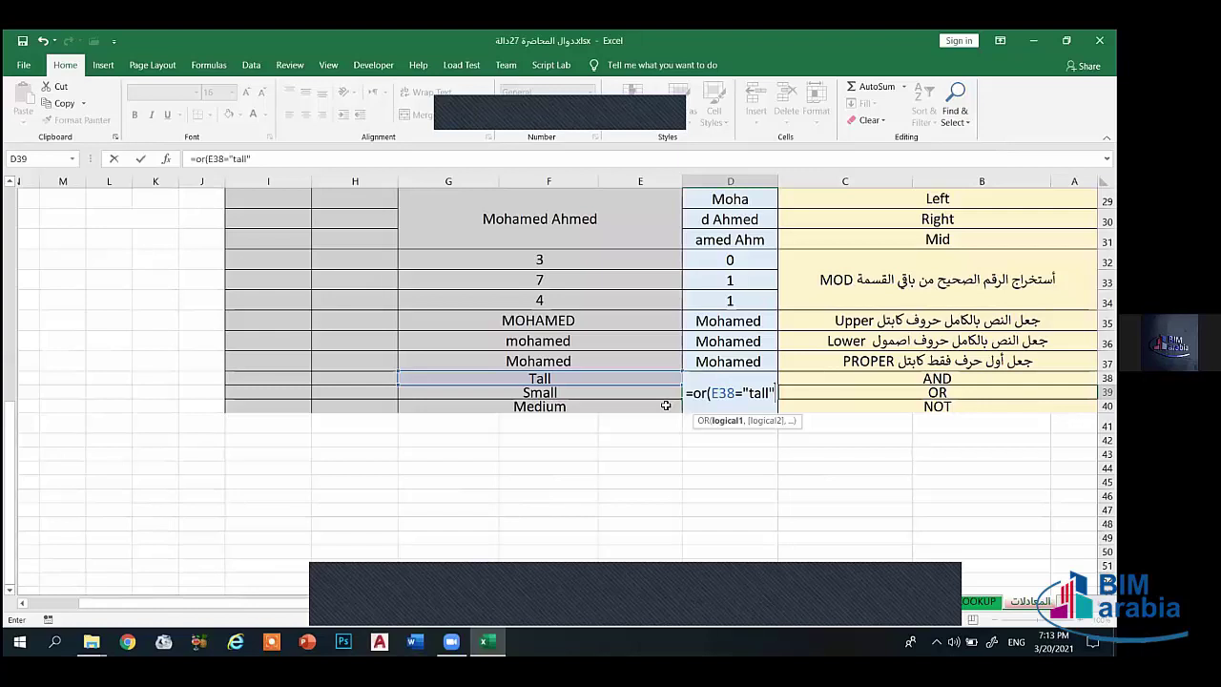
type(",")
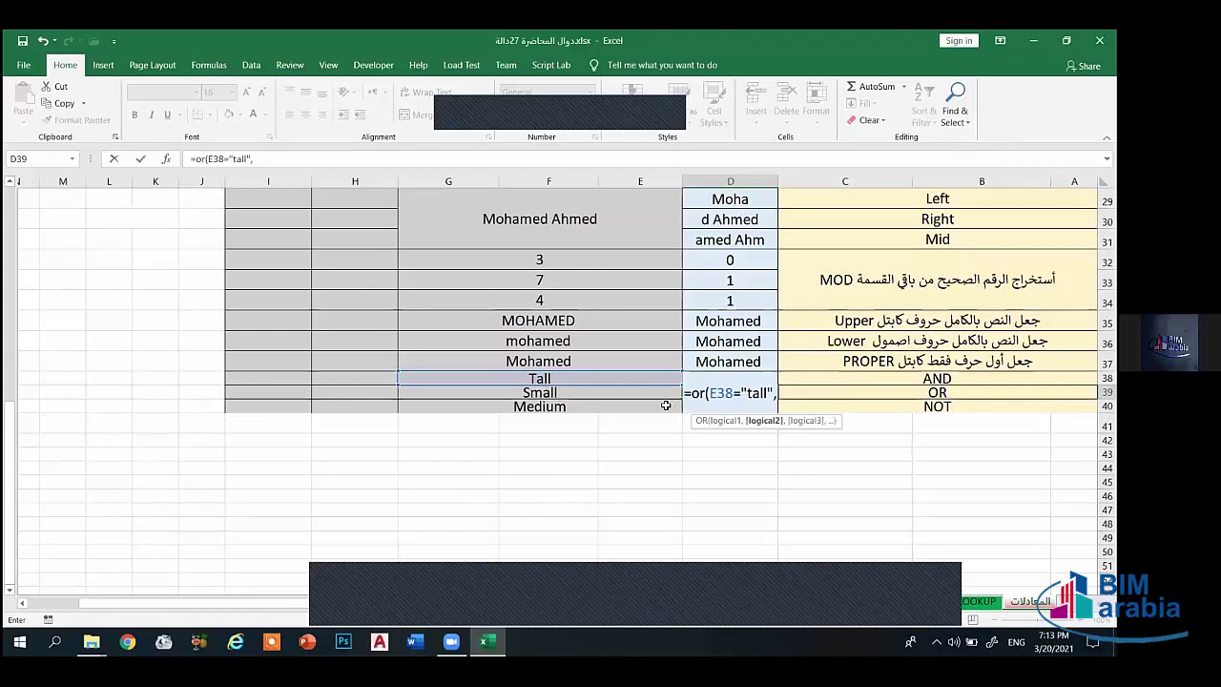
Step: Complete the OR formula in D39 with the second condition E38="small"
left_click(620, 379)
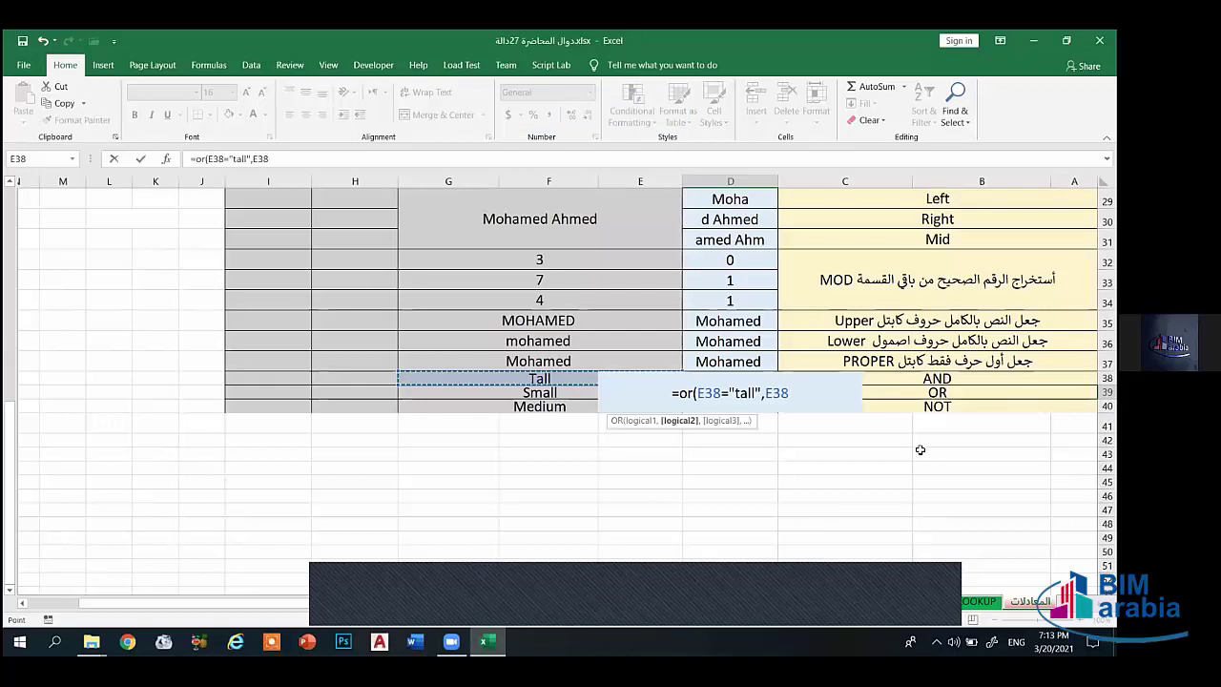
type("=")
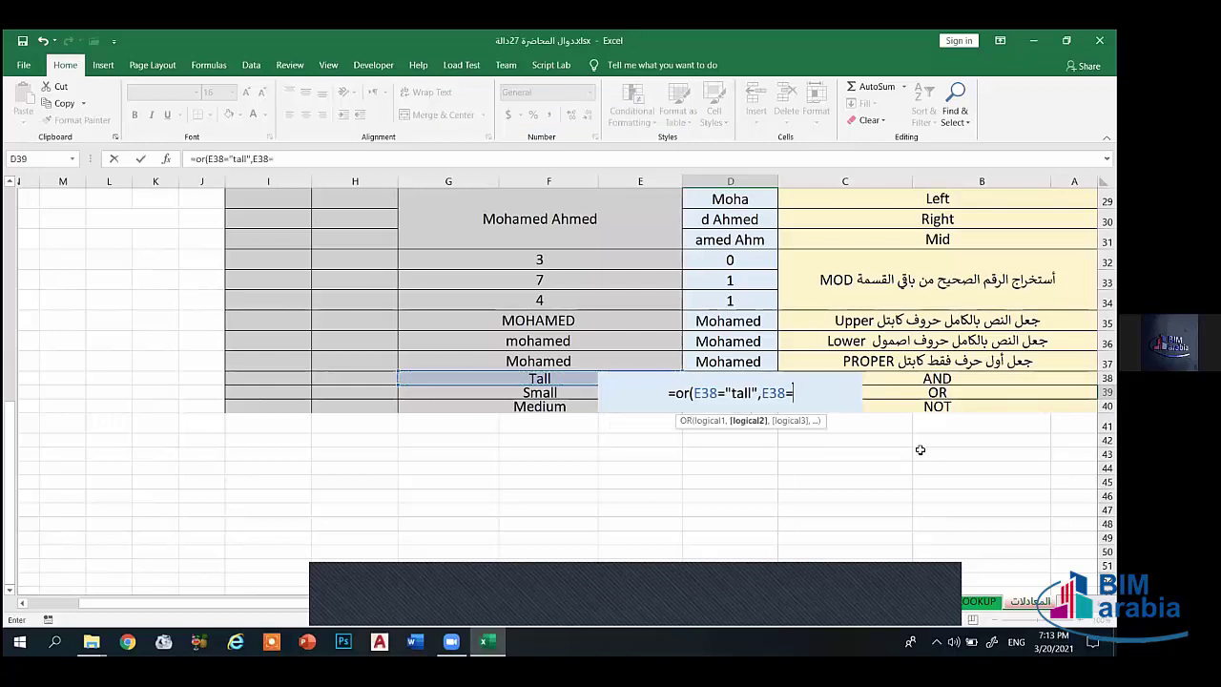
type("\"sma")
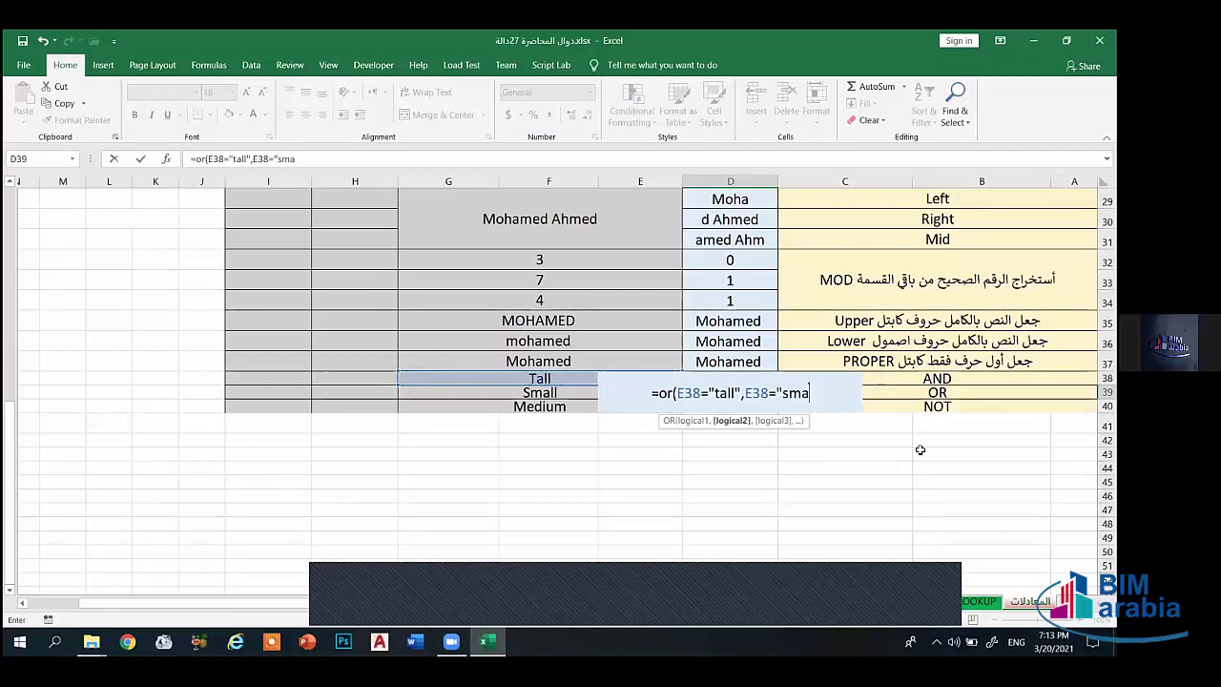
type("ll\"")
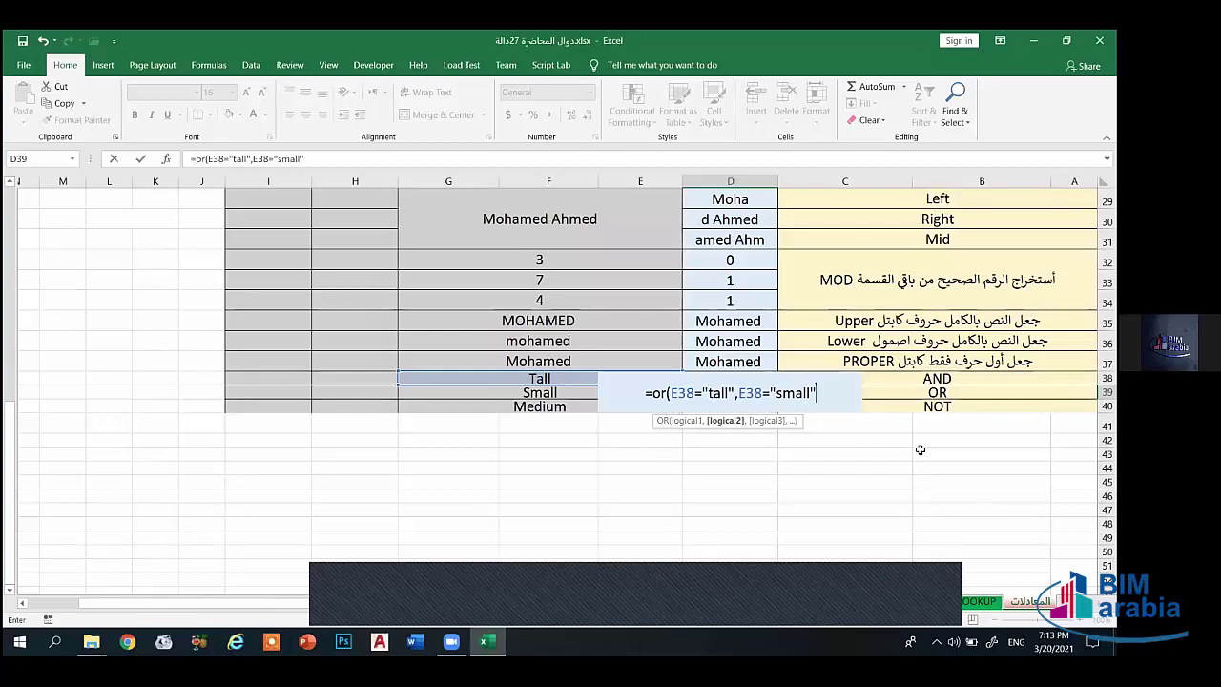
type(")")
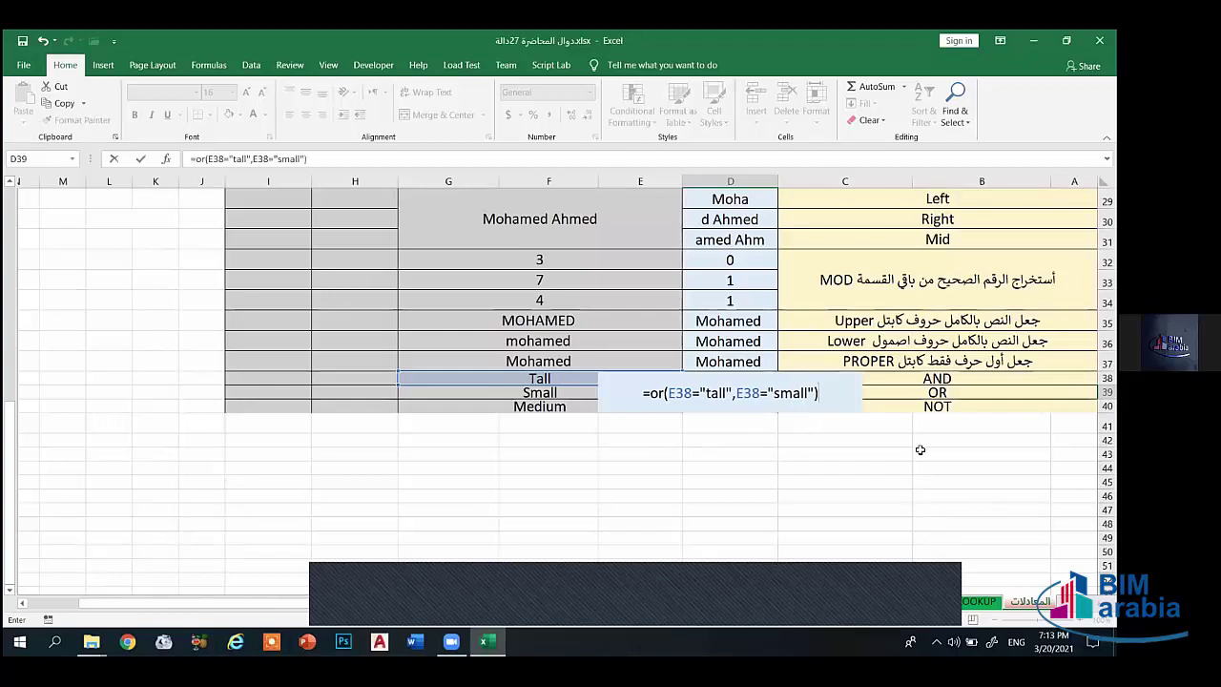
double_click(679, 393)
left_click_drag(703, 402, 816, 393)
key("End")
left_click(699, 393)
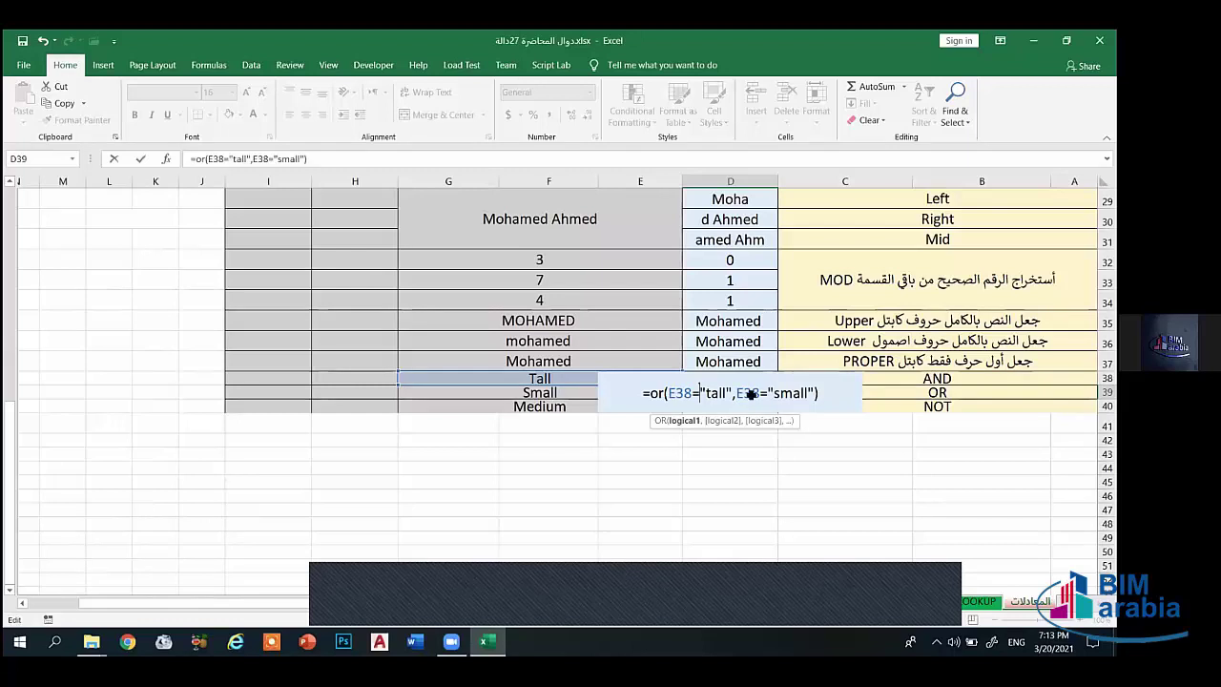
key("Return")
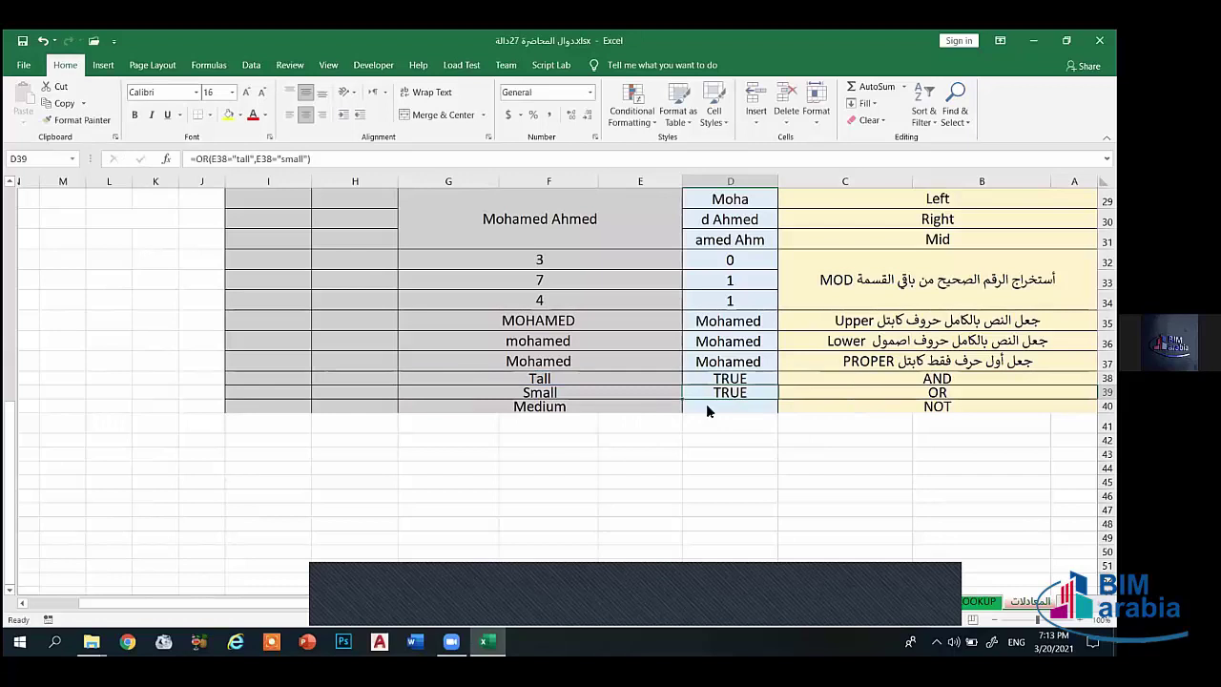
Step: Try the formula =NOT(E40) in cell D40 of the NOT row
key("Left")
left_click(721, 411)
type("=")
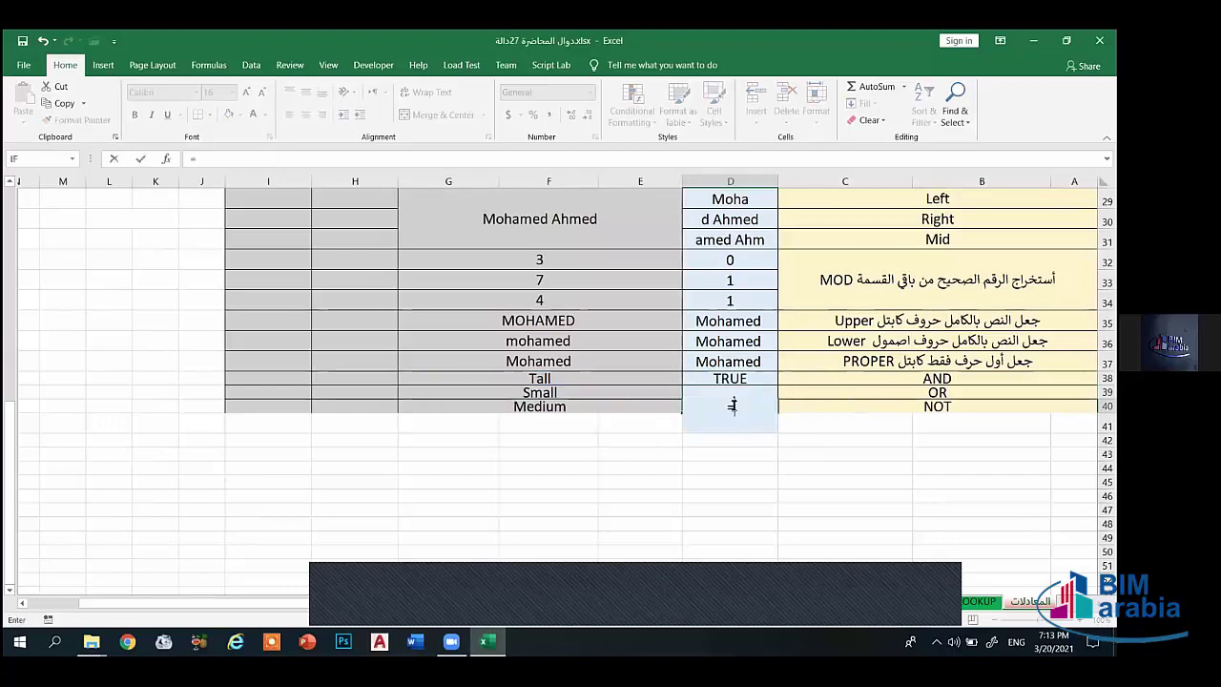
type("not")
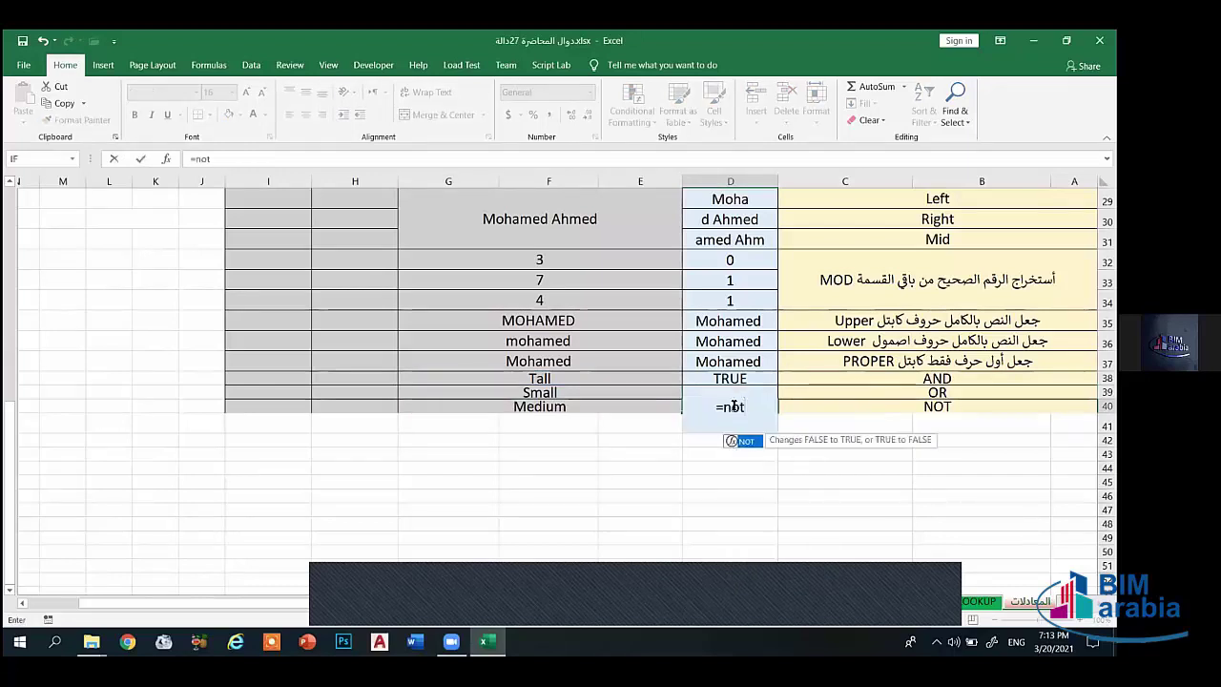
type("(")
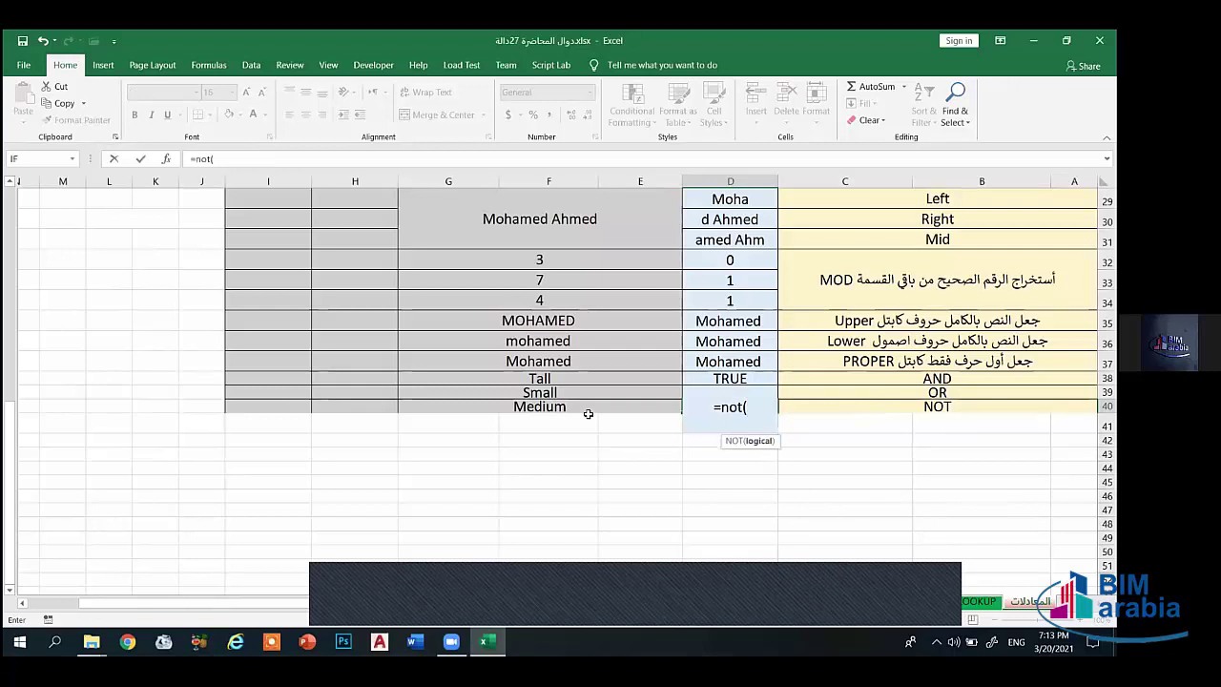
key("Left")
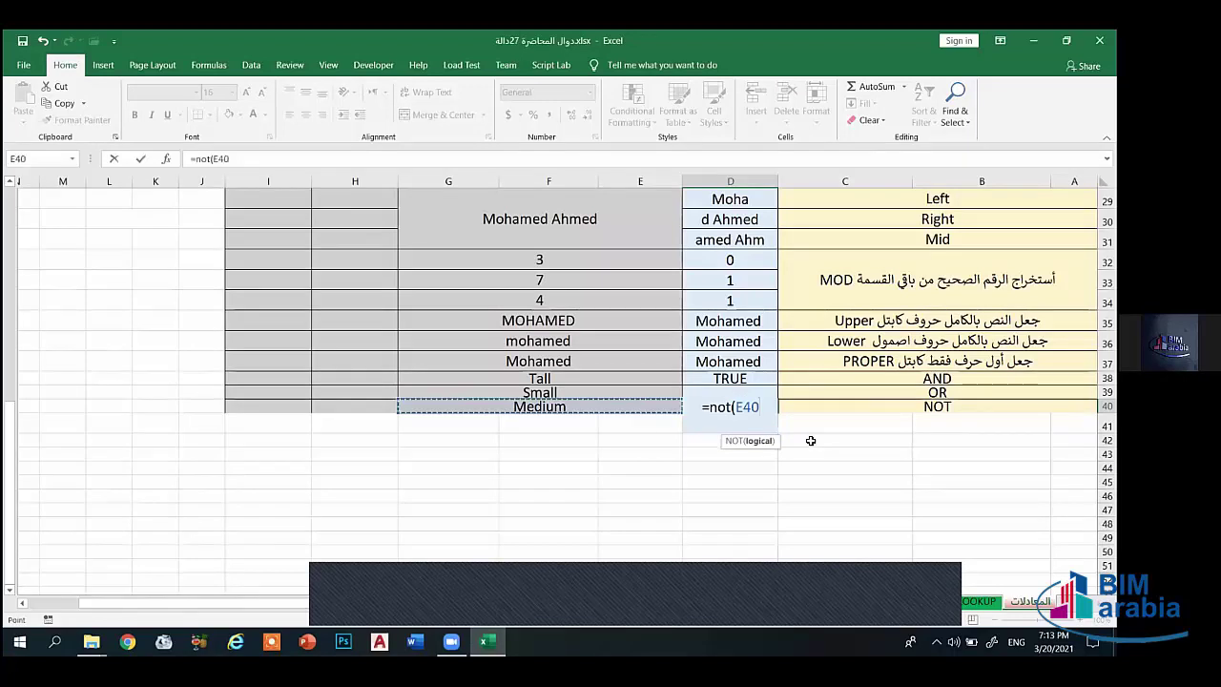
type(")")
key("Return")
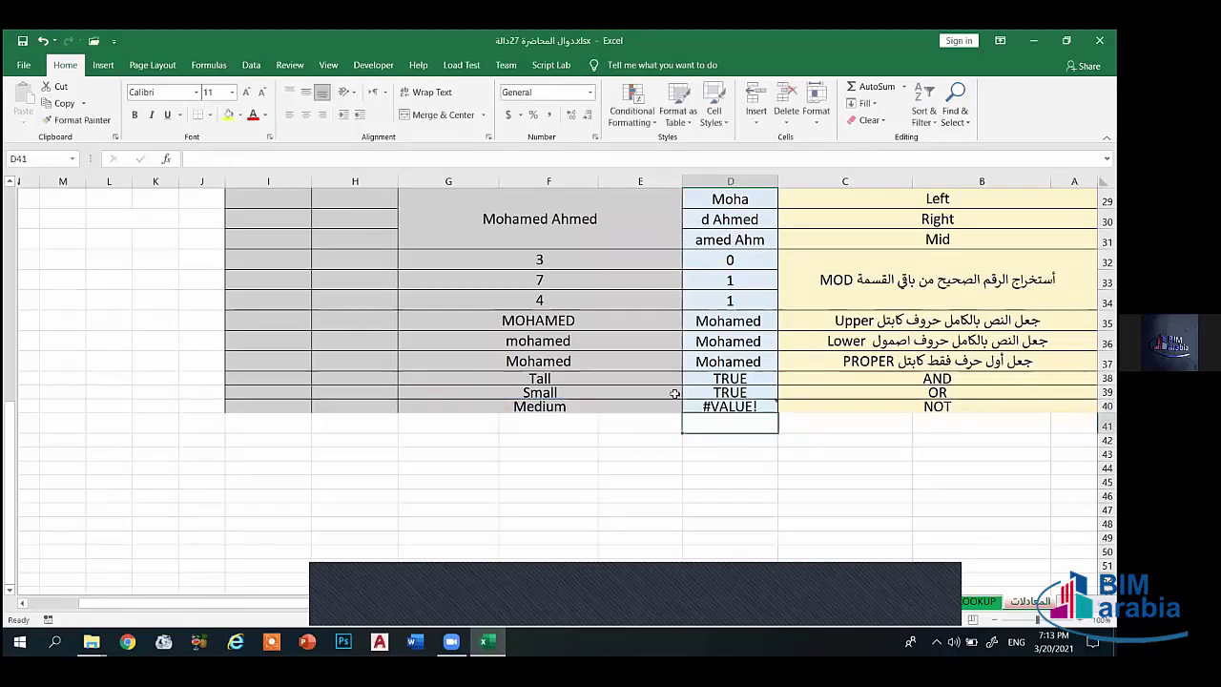
left_click(751, 409)
type("=")
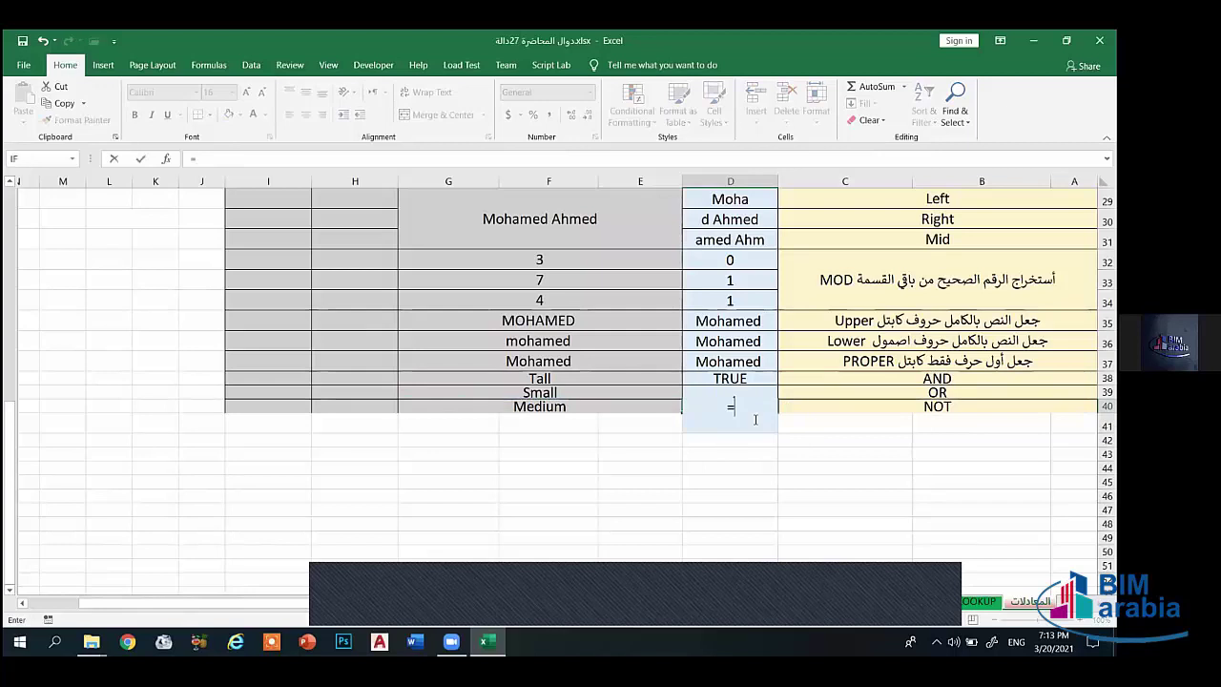
type("n")
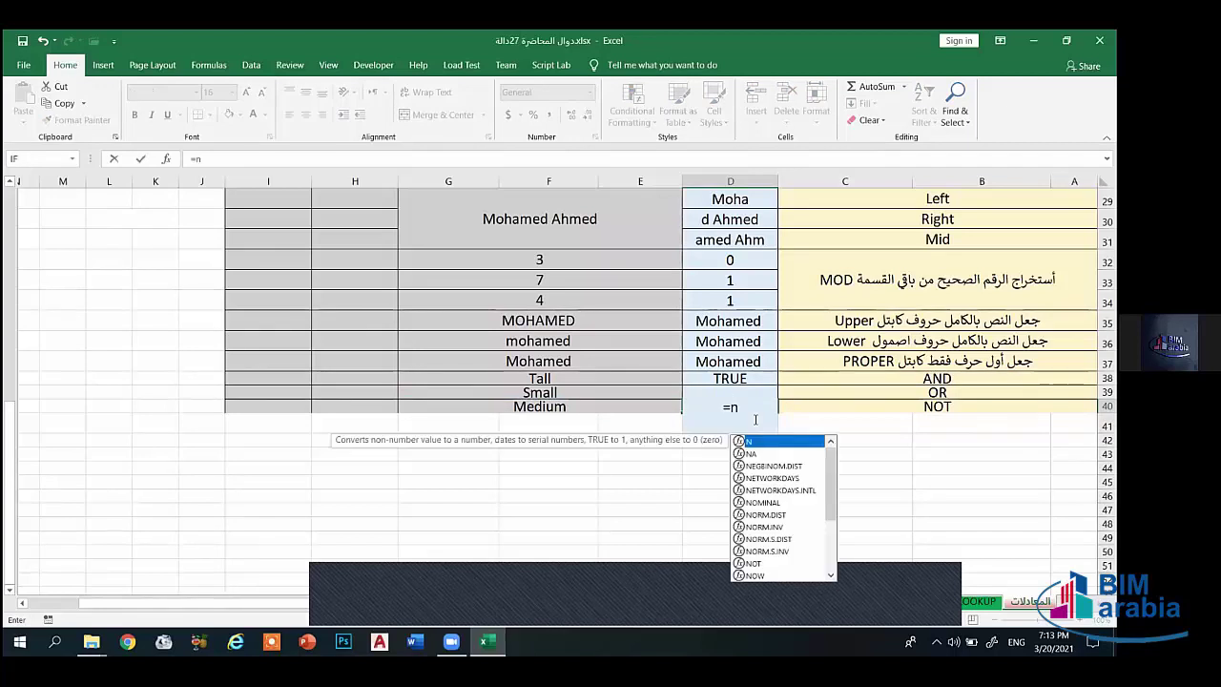
type("ot(")
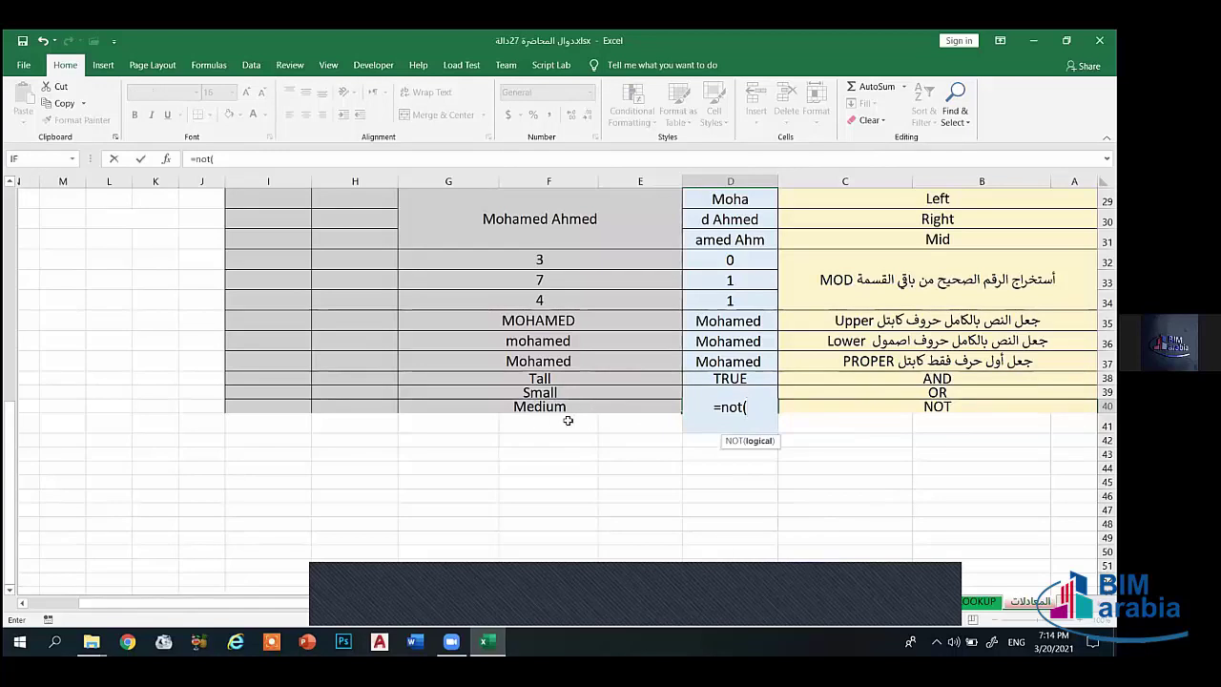
left_click(362, 389)
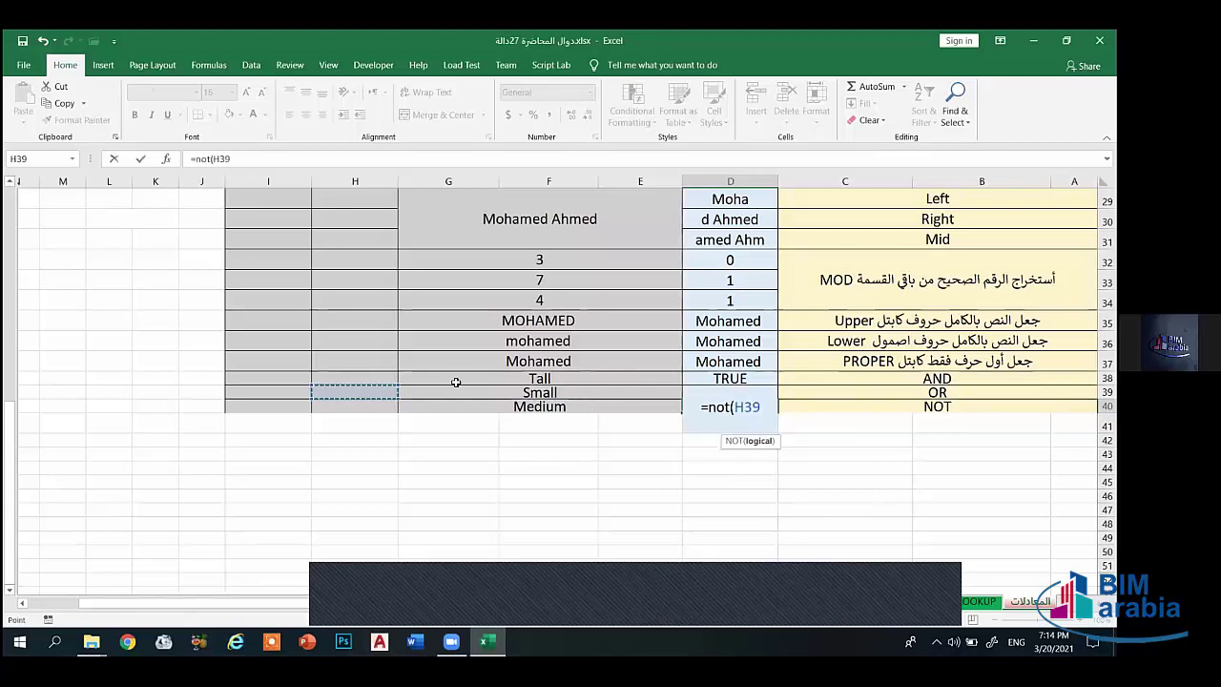
key("BackSpace")
key("BackSpace")
key("BackSpace")
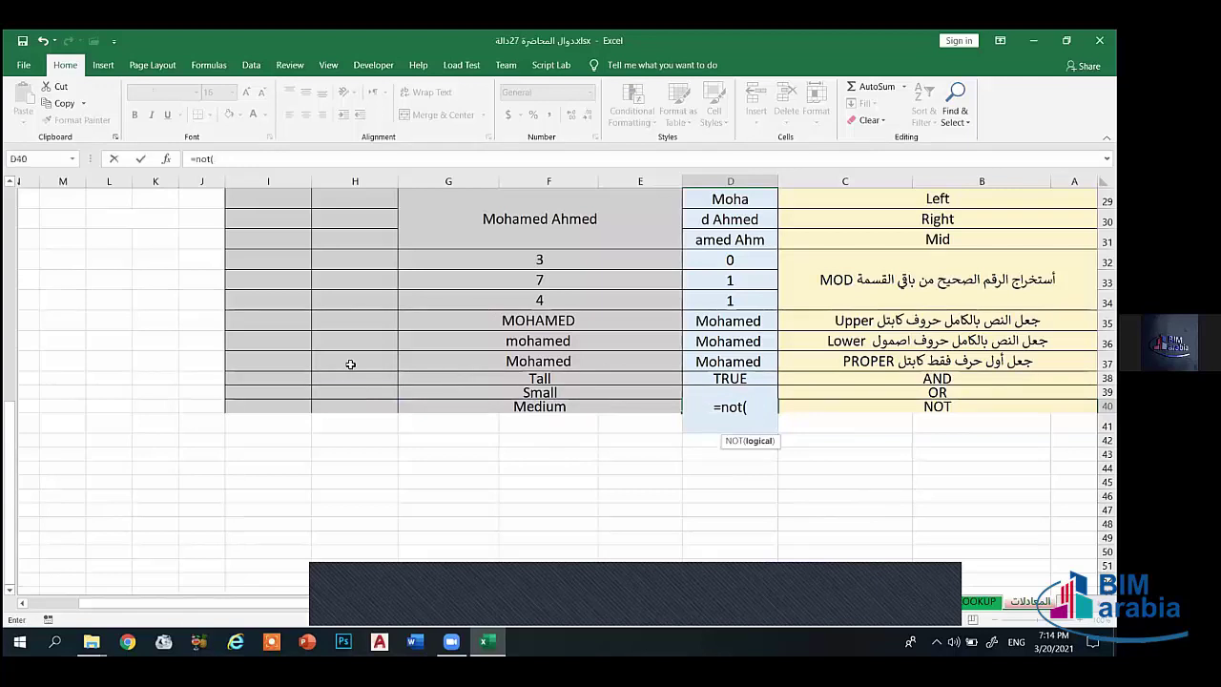
left_click(349, 376)
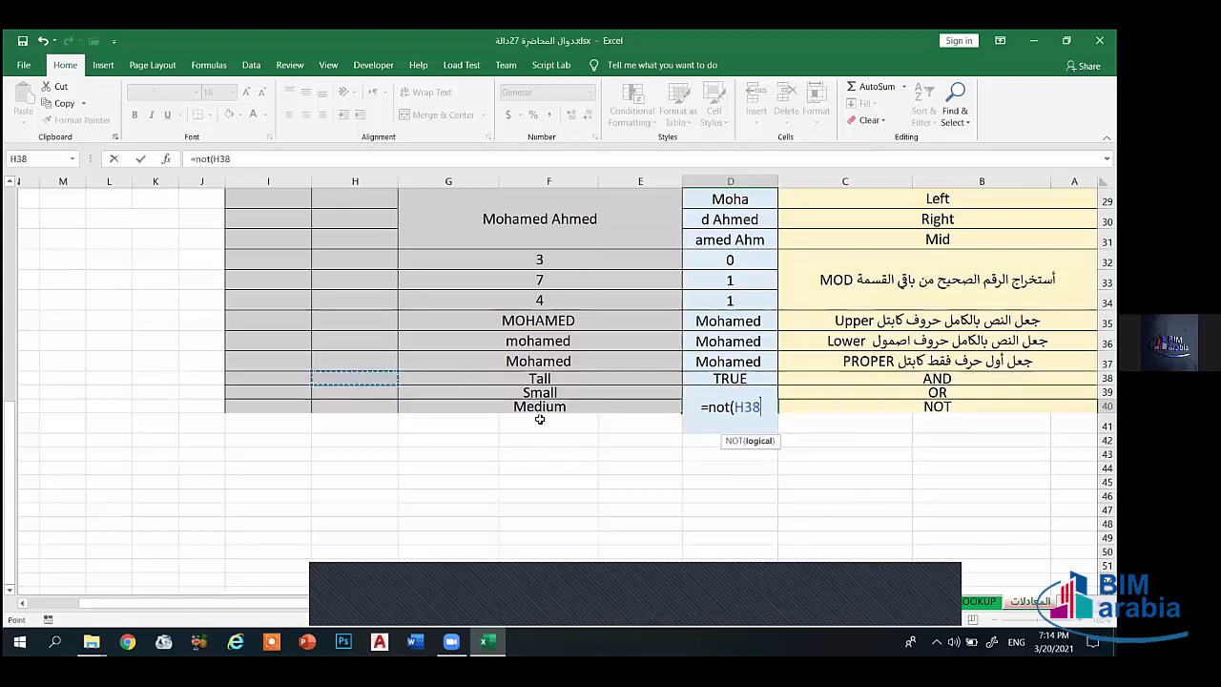
key("BackSpace")
key("BackSpace")
key("BackSpace")
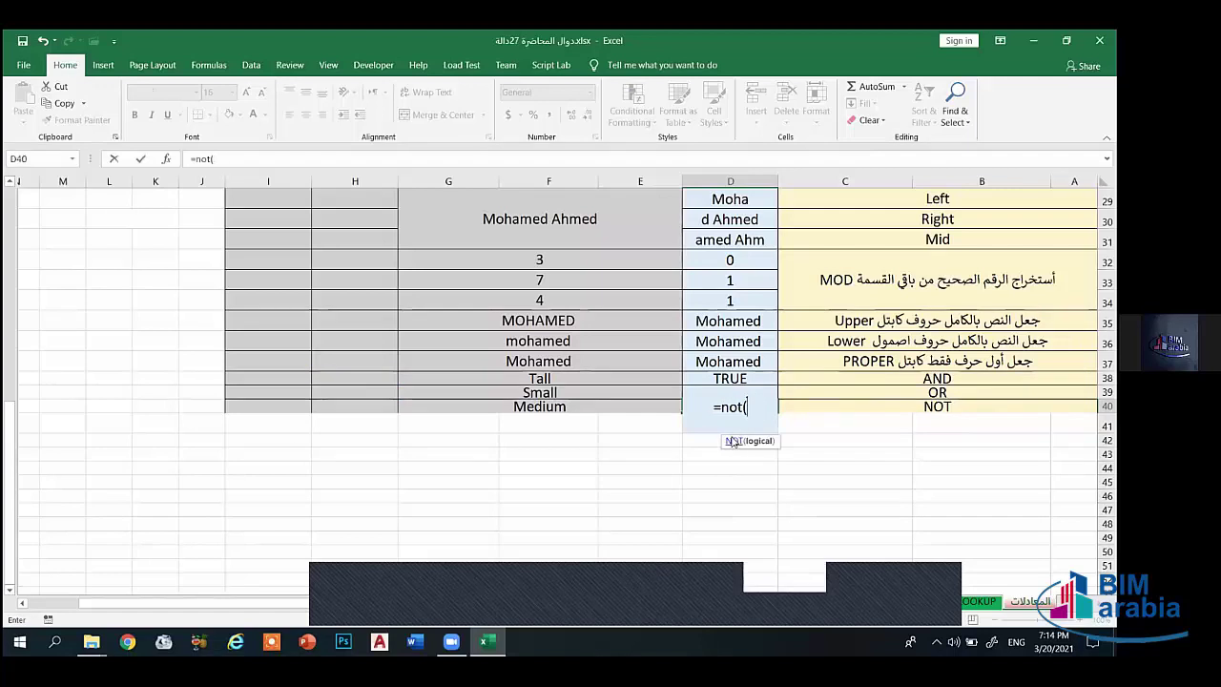
key("BackSpace")
key("BackSpace")
key("BackSpace")
key("BackSpace")
key("BackSpace")
left_click(496, 468)
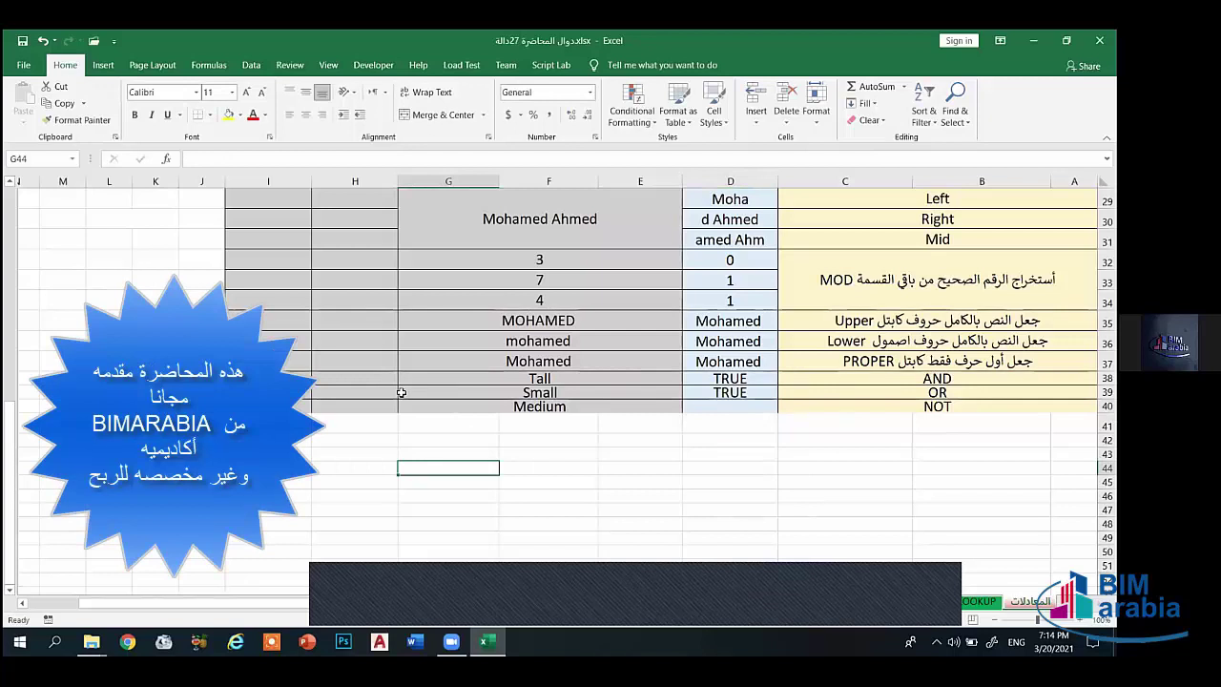
Step: Enter TRUE in cell H39 and apply the formatting of the Small cell E39 to it
double_click(401, 393)
type("TRU")
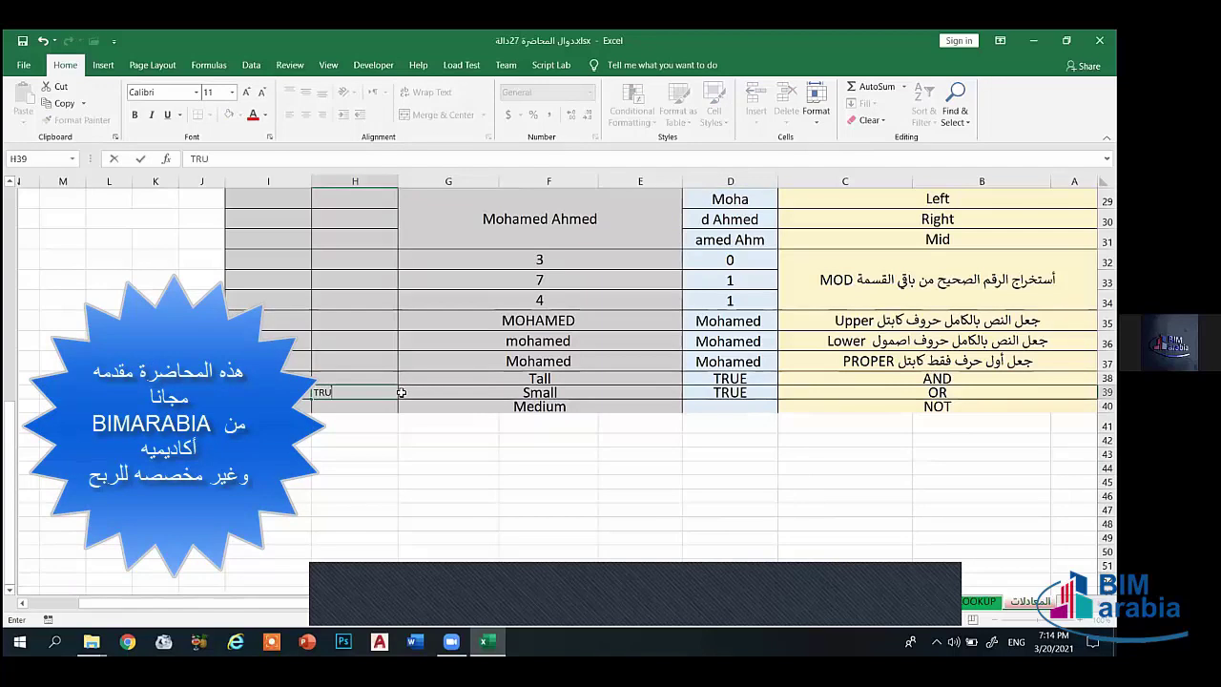
type("E")
key("Return")
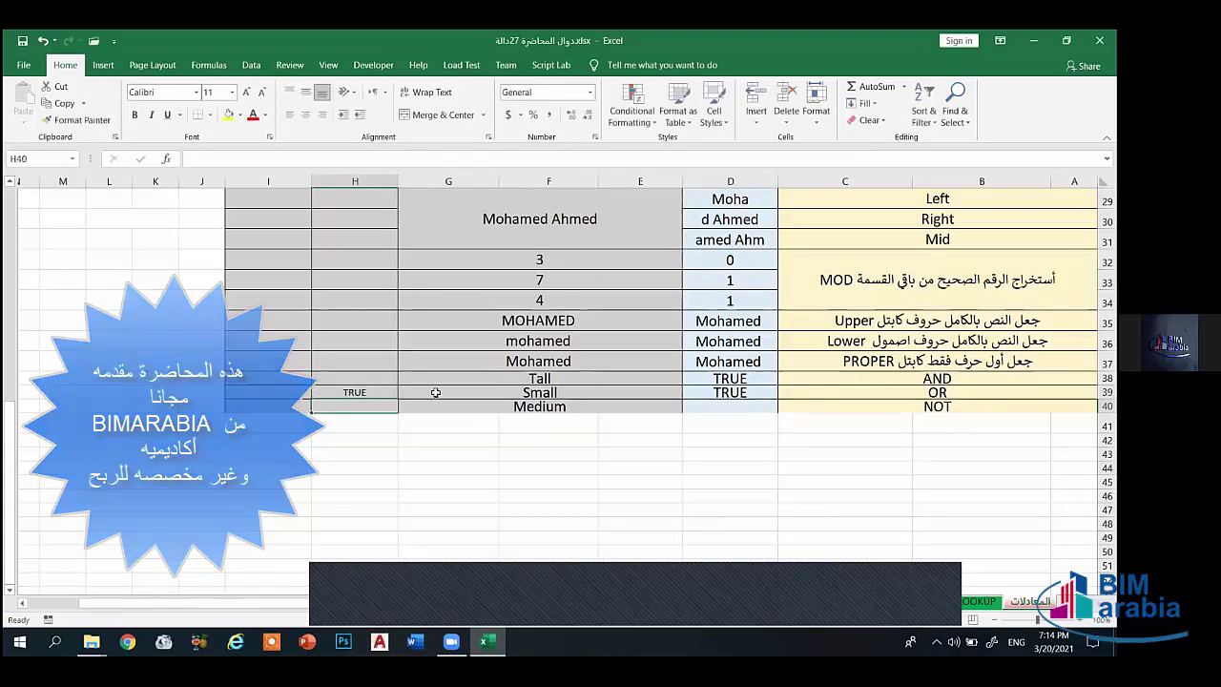
left_click(435, 392)
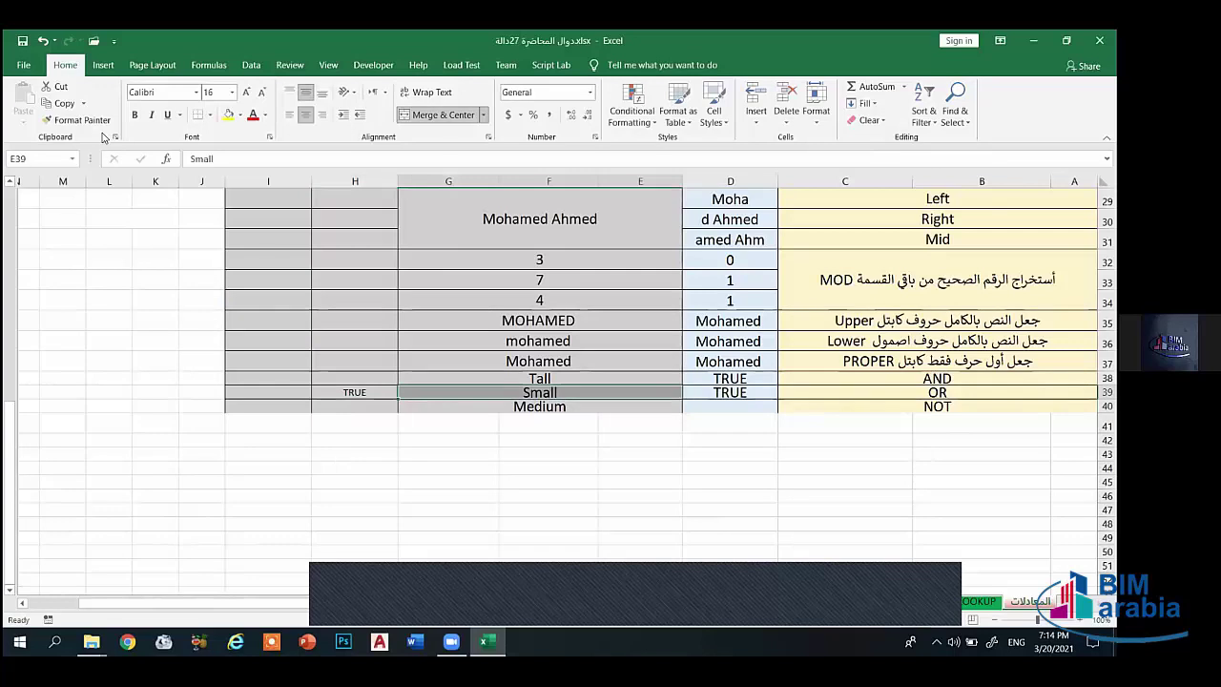
left_click(86, 123)
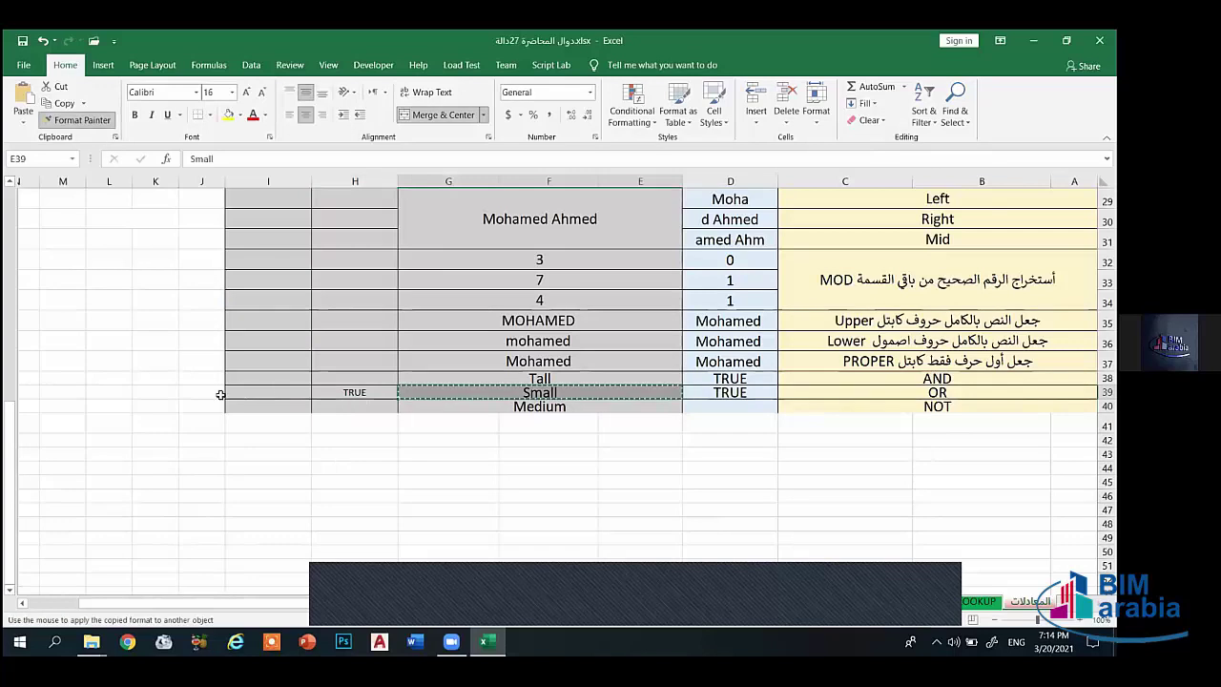
left_click(355, 392)
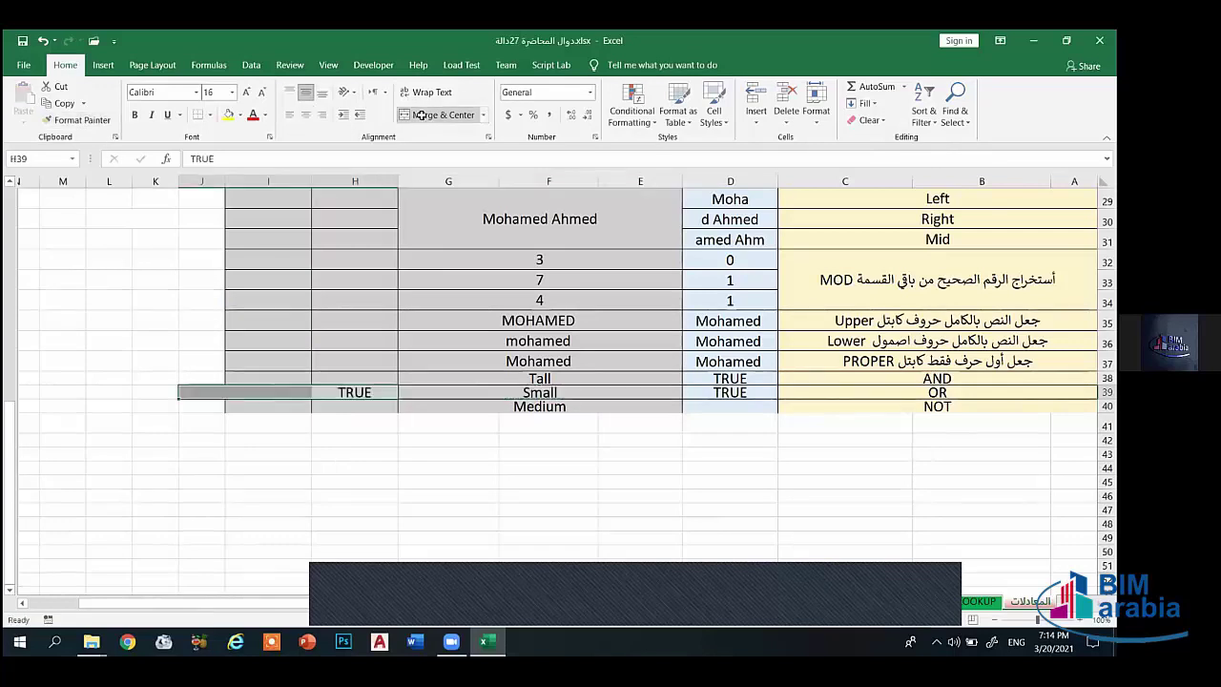
Step: Try to replace the grey fill of J39 with white, and undo back to the merged H39:J39 cell
left_click(270, 420)
left_click(199, 391)
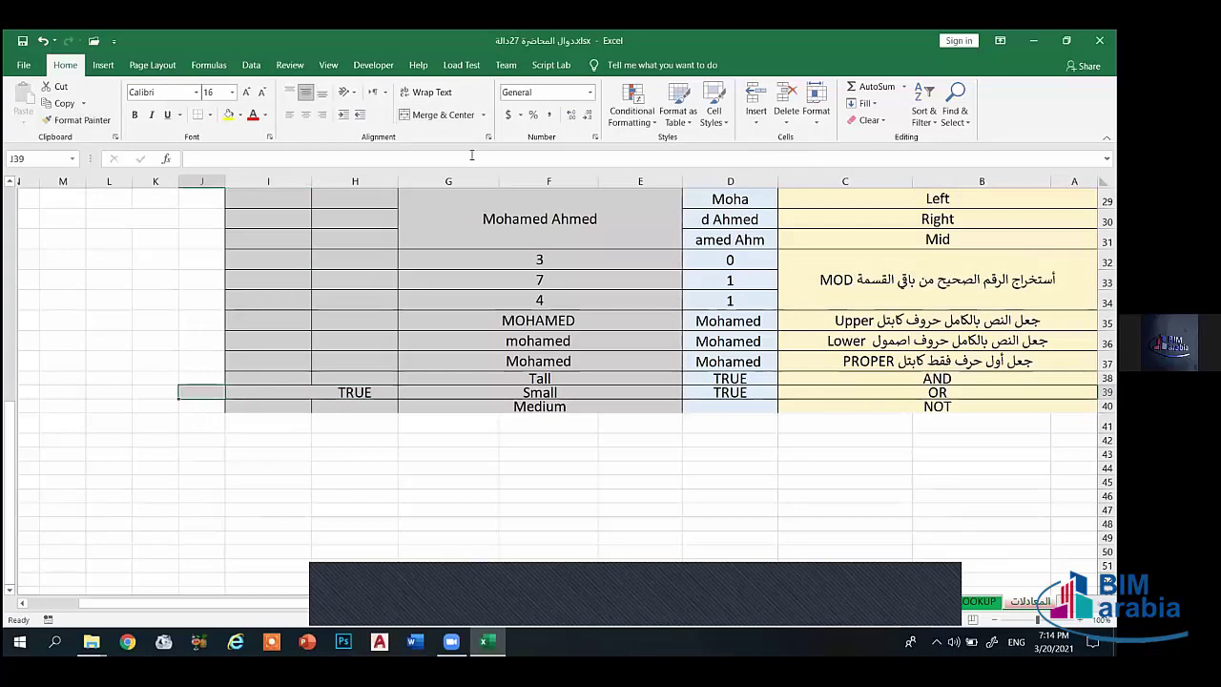
left_click(240, 116)
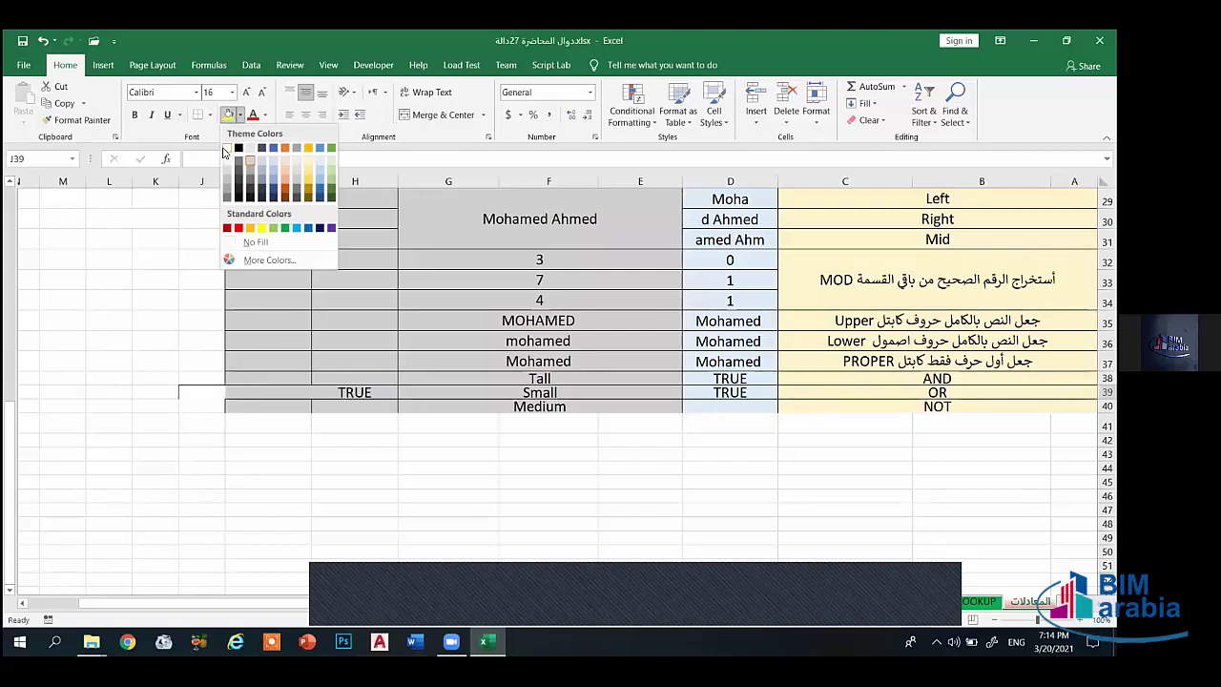
left_click(227, 169)
key("Right")
key("Right")
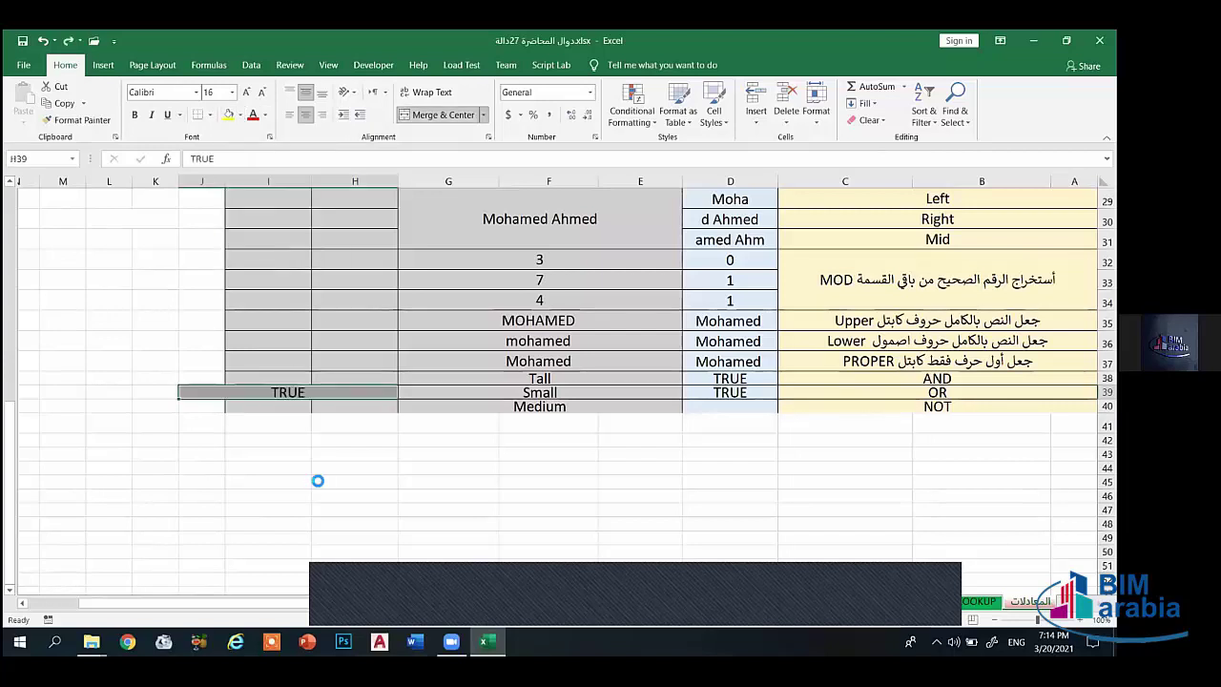
Step: Undo the TRUE entry and pasted formatting in H39:J39, and fill E39 with the text Tall from the cell above
key("ctrl+c")
key("Left")
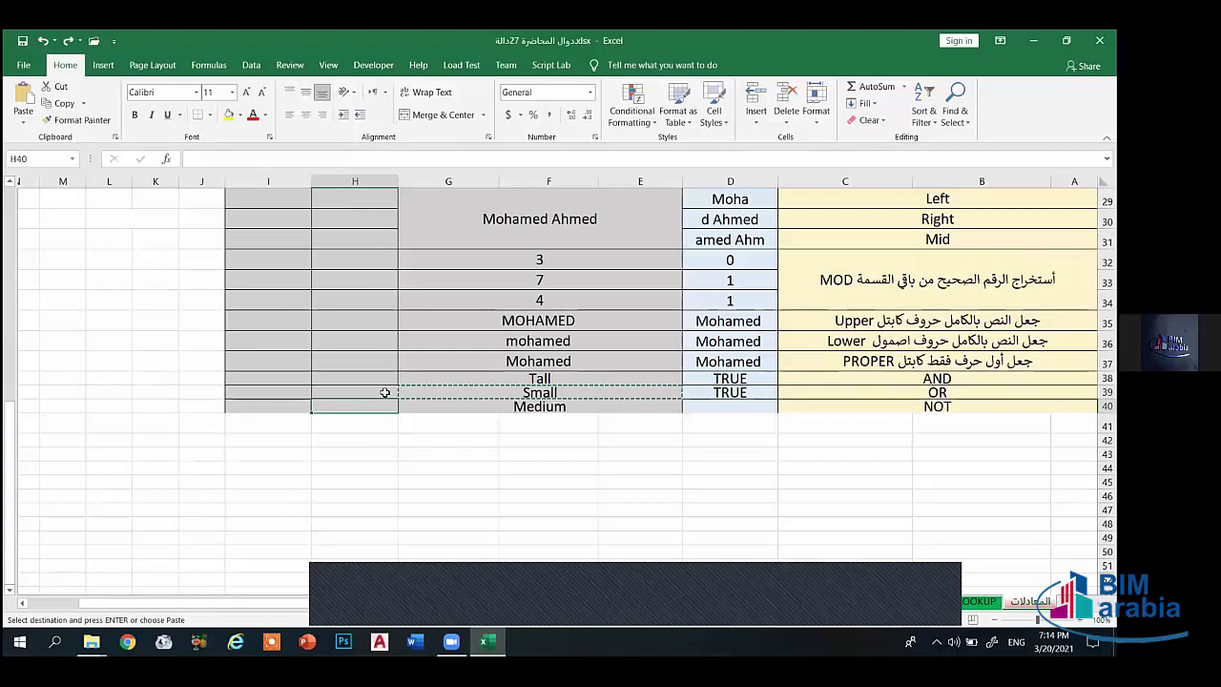
left_click(401, 393)
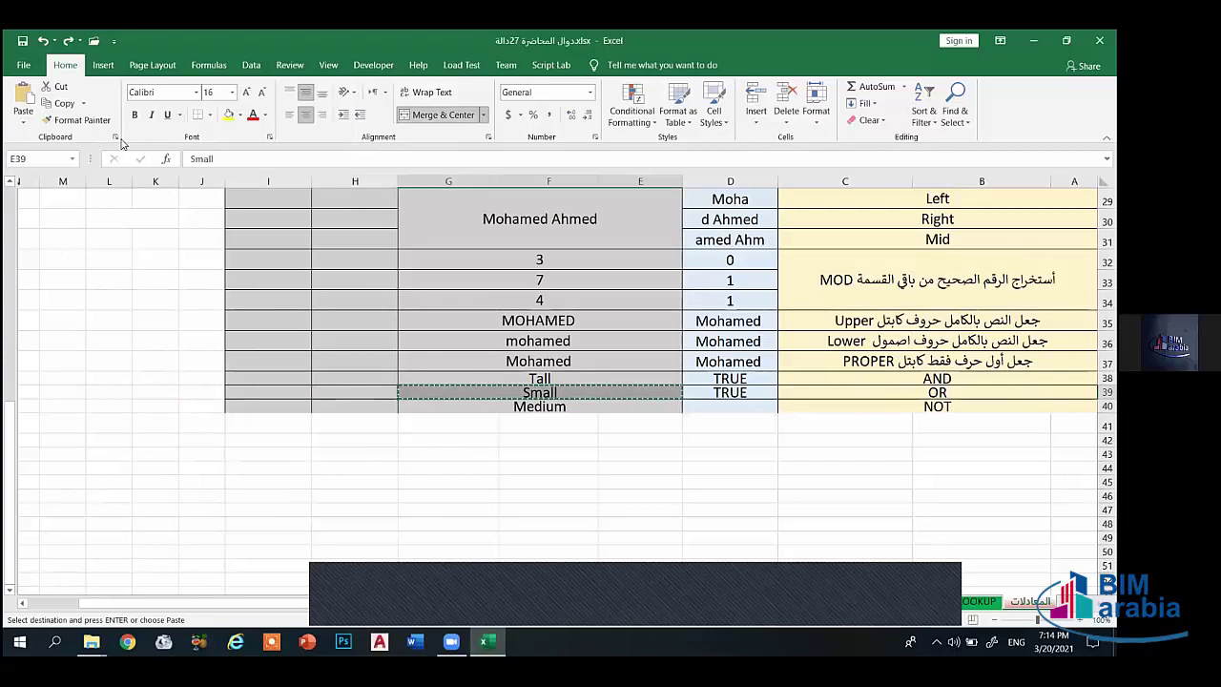
key("ctrl+d")
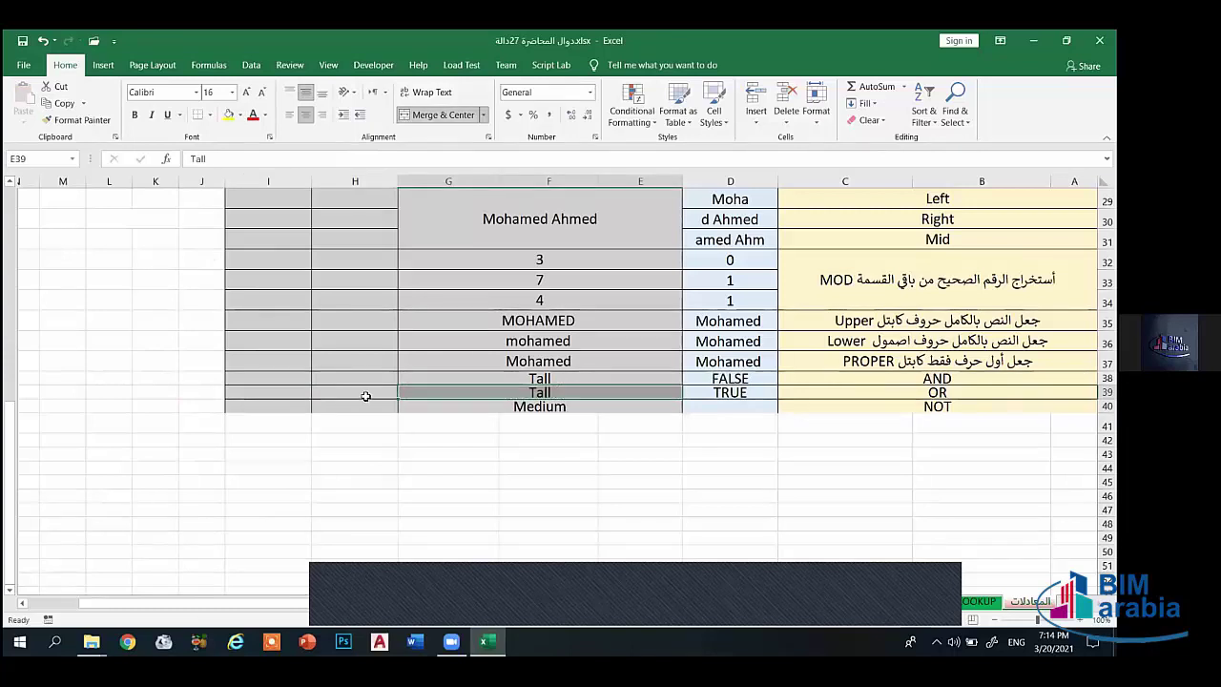
Step: Enter TRUE in cell H39, make it bold and enlarge its font size to 14
left_click(372, 393)
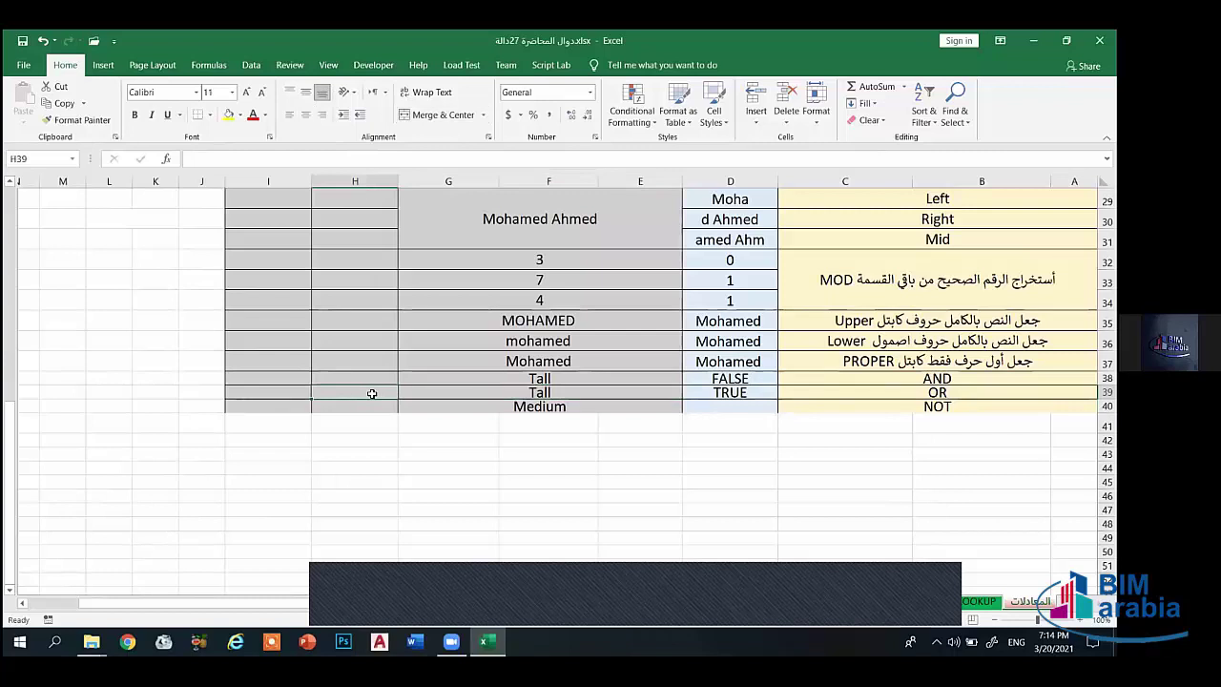
type("TR")
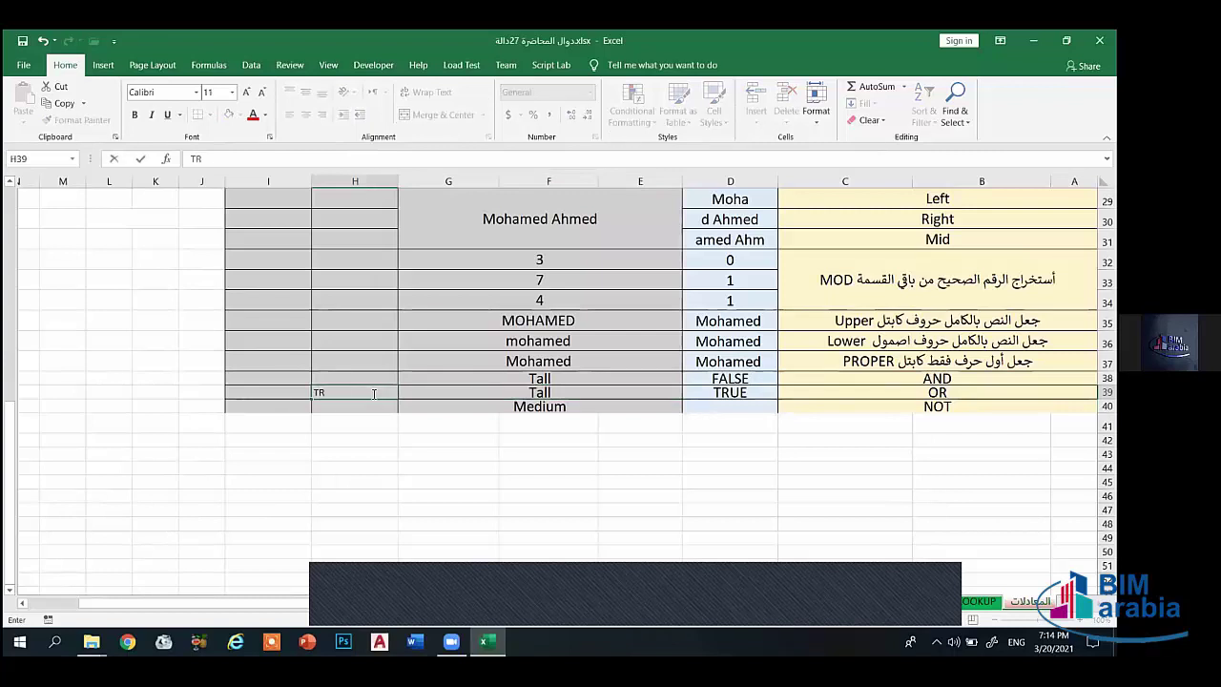
type("UE")
key("ctrl+Return")
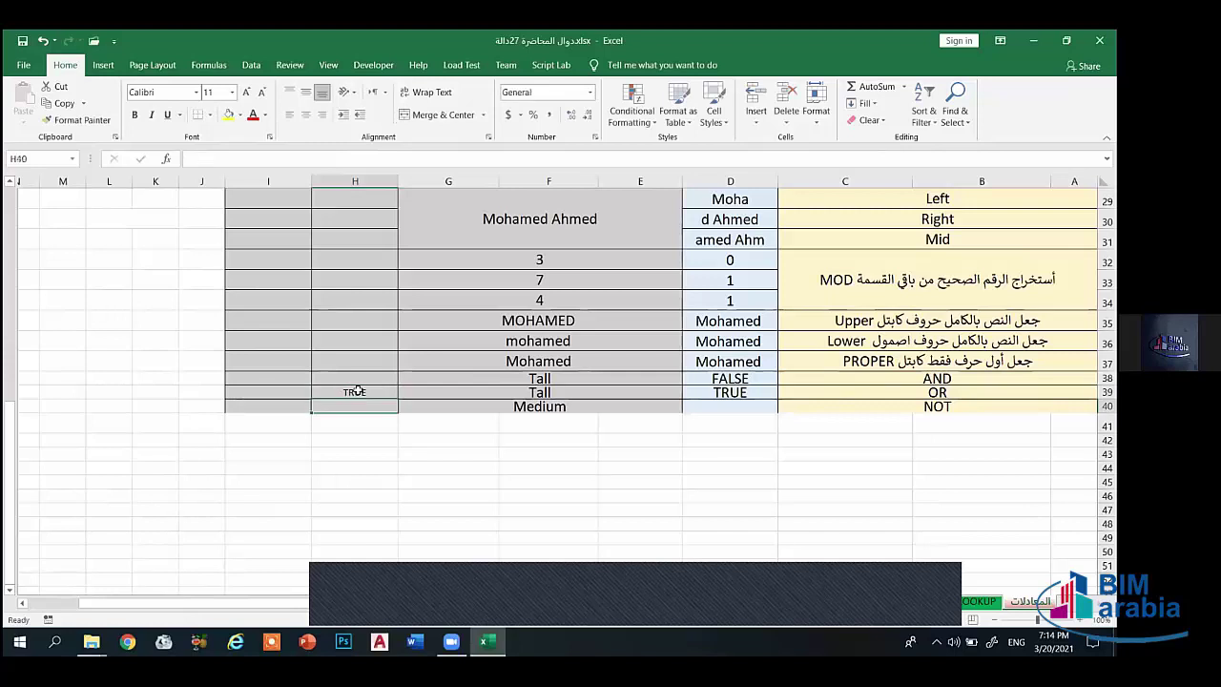
left_click(134, 114)
left_click(246, 91)
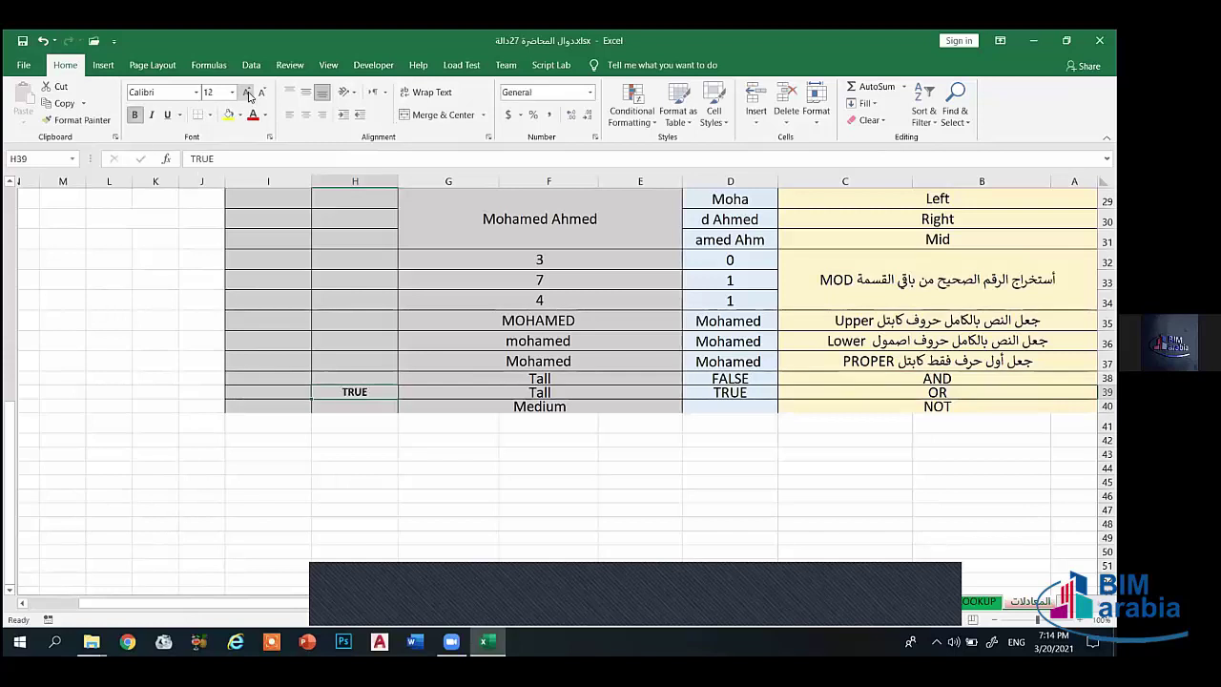
left_click(246, 92)
left_click(734, 404)
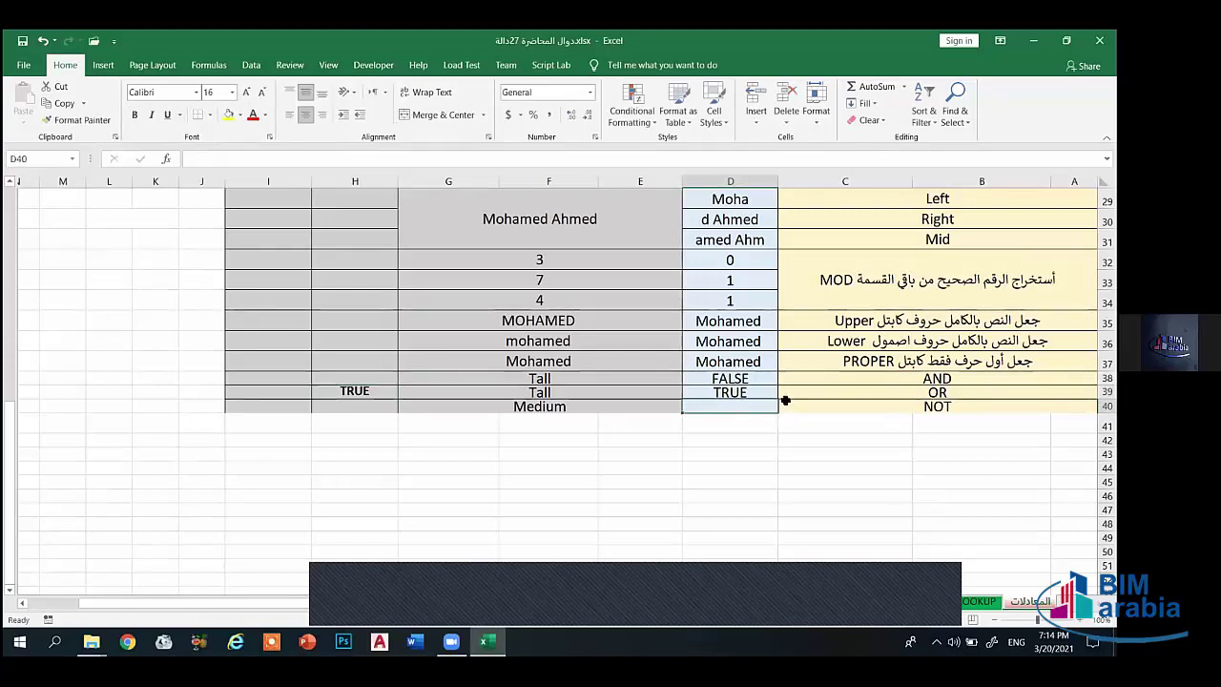
type("=")
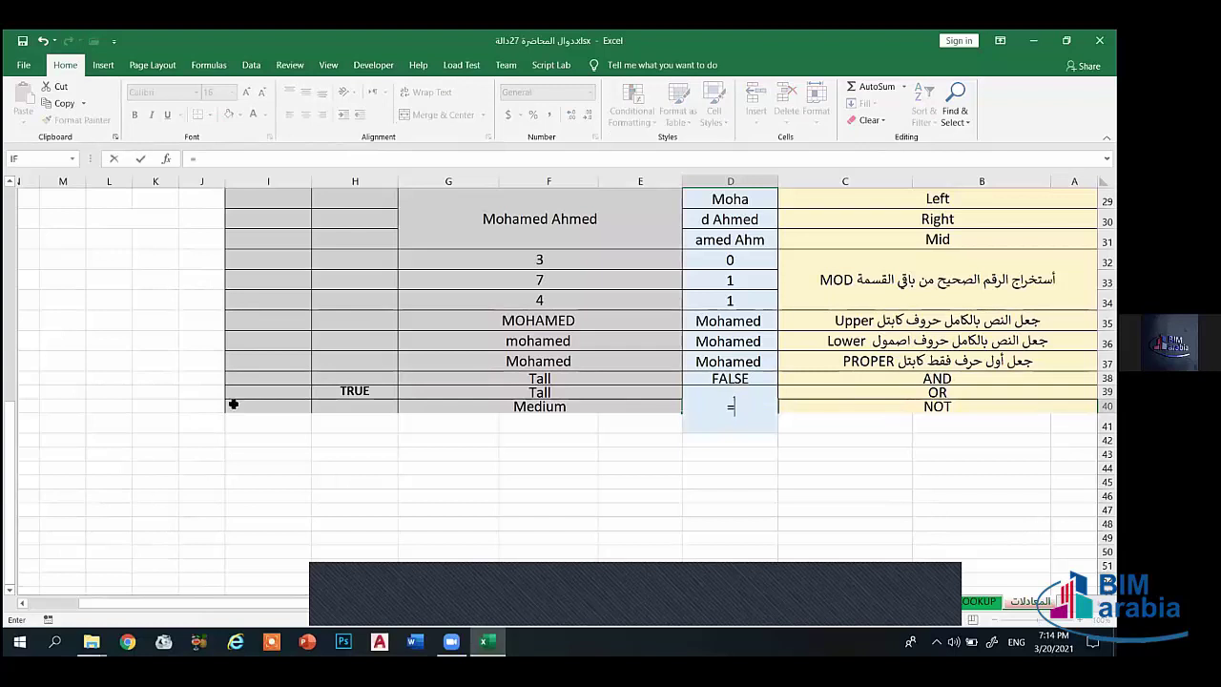
left_click(340, 393)
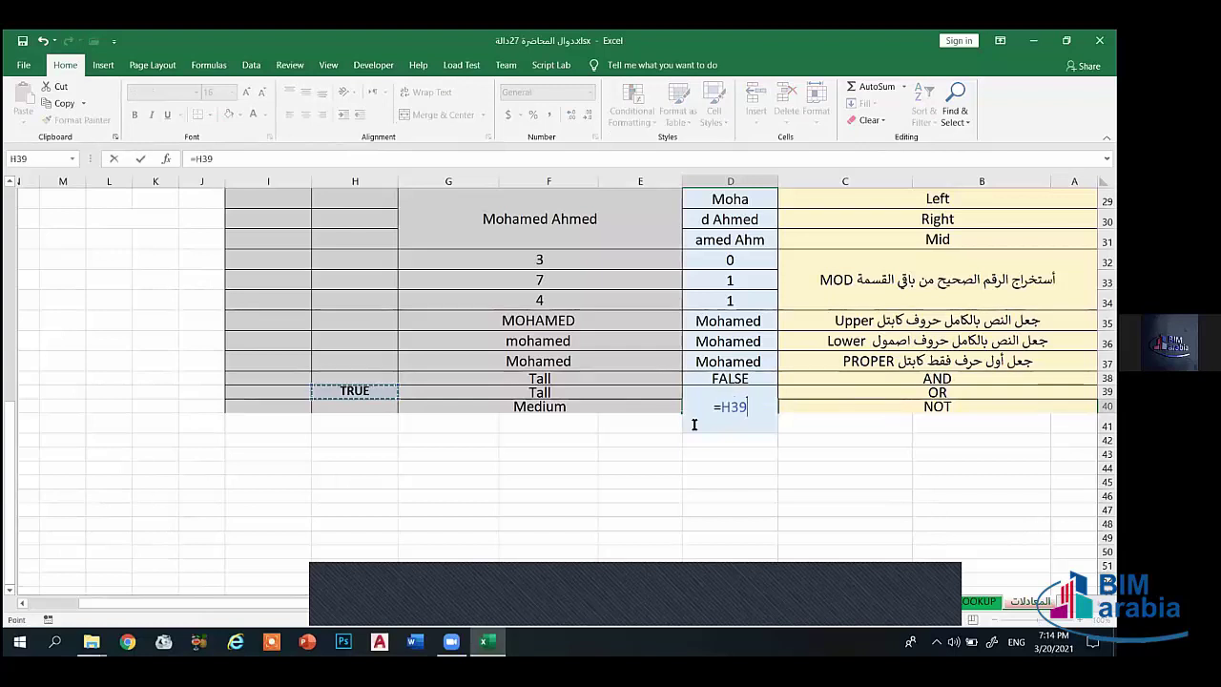
type("+")
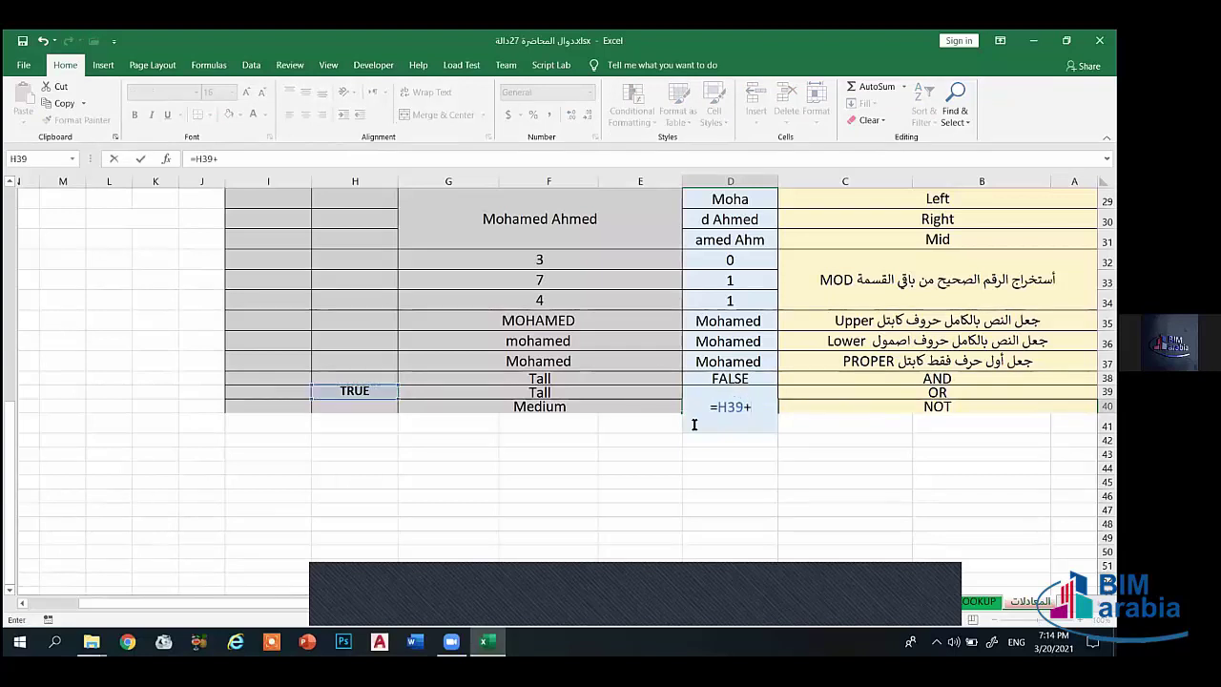
key("BackSpace")
key("BackSpace")
key("BackSpace")
key("BackSpace")
Step: Try the formula =NOT(H39="true") in cell D40, and clear the cell
type("n")
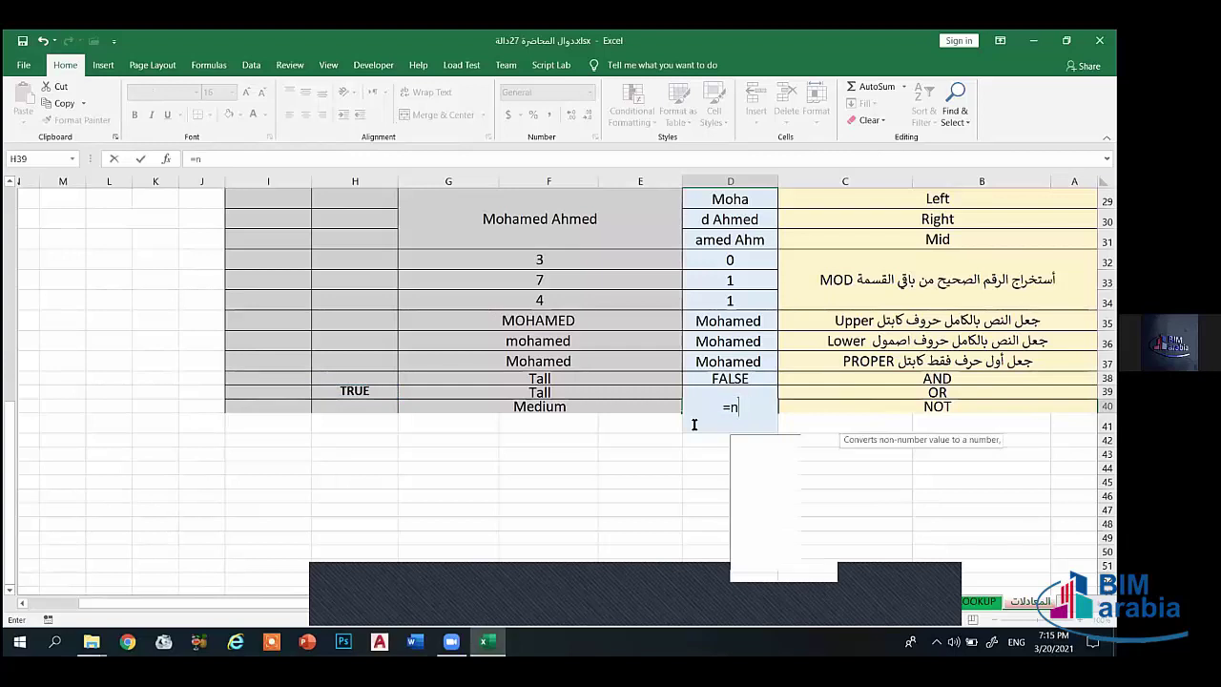
type("ot(")
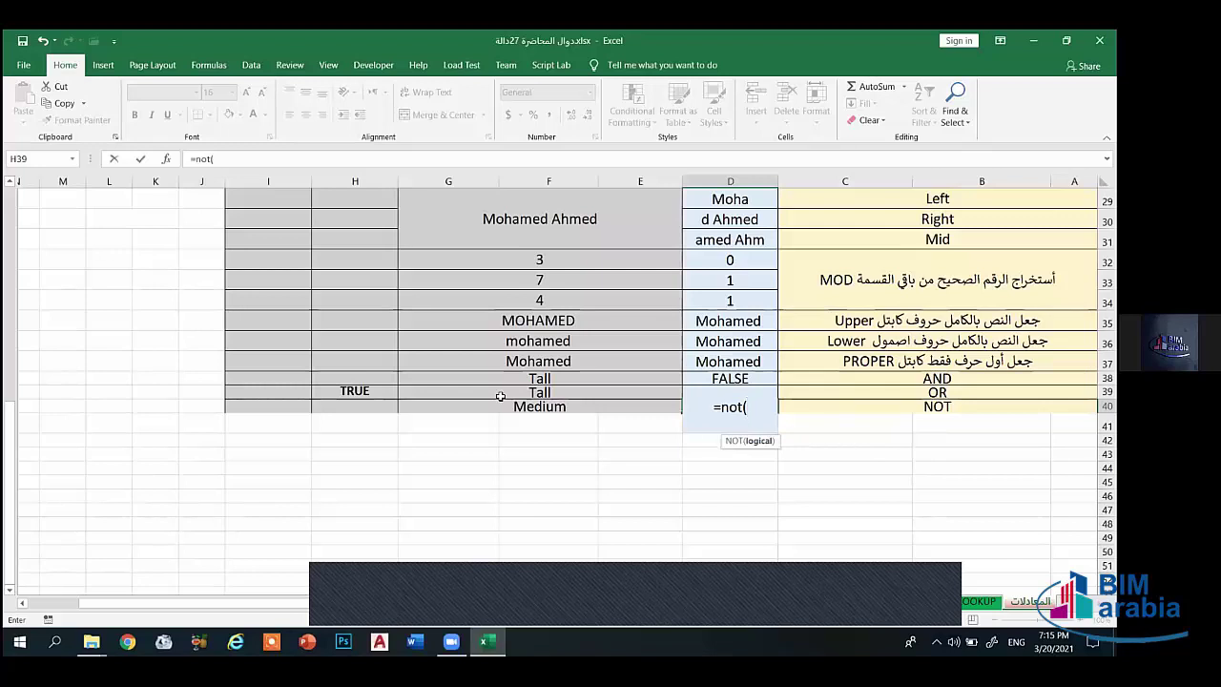
left_click(372, 391)
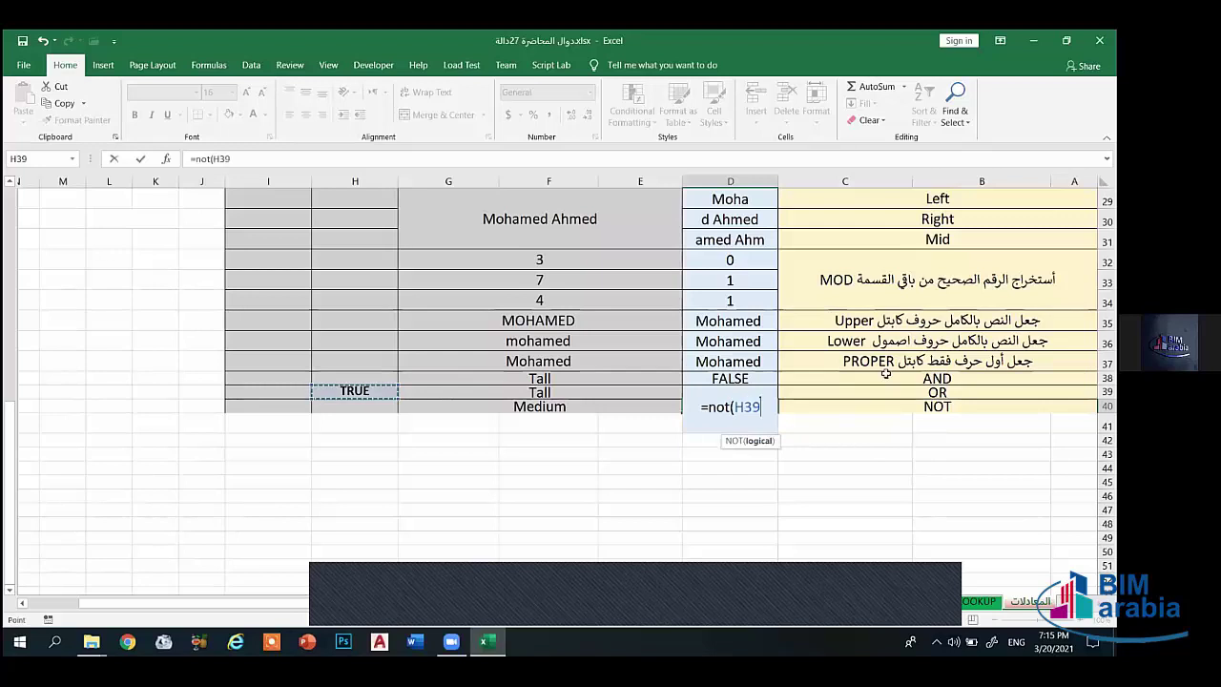
type("=")
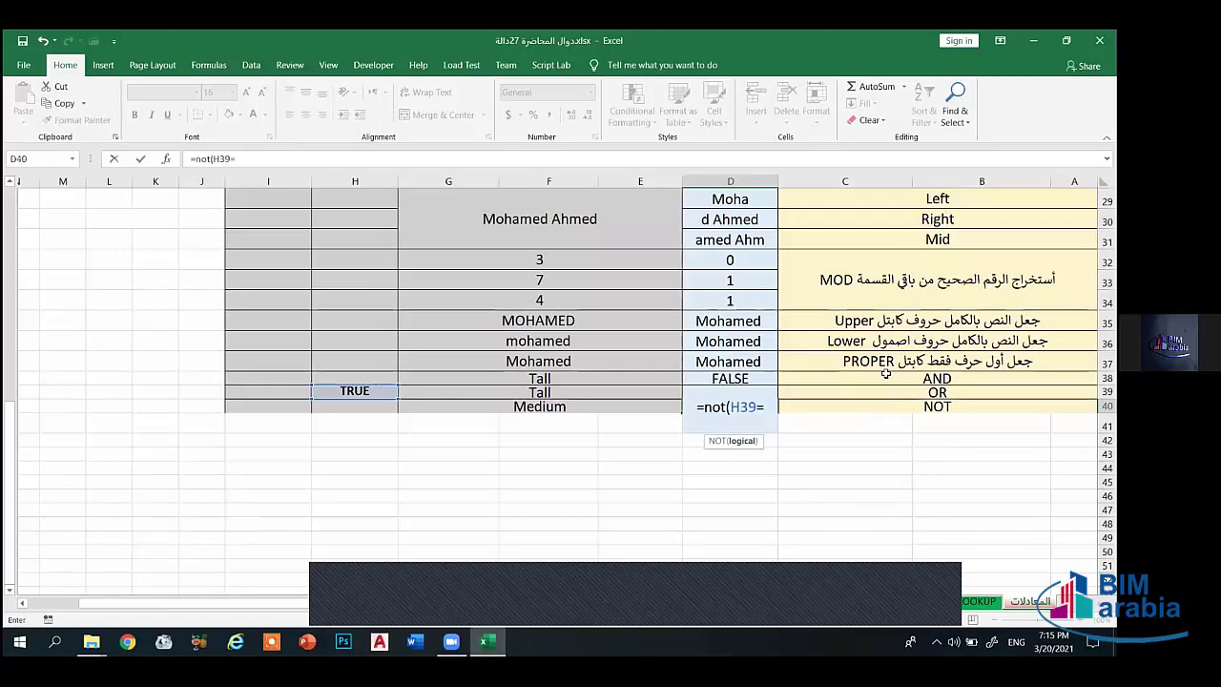
type("\"")
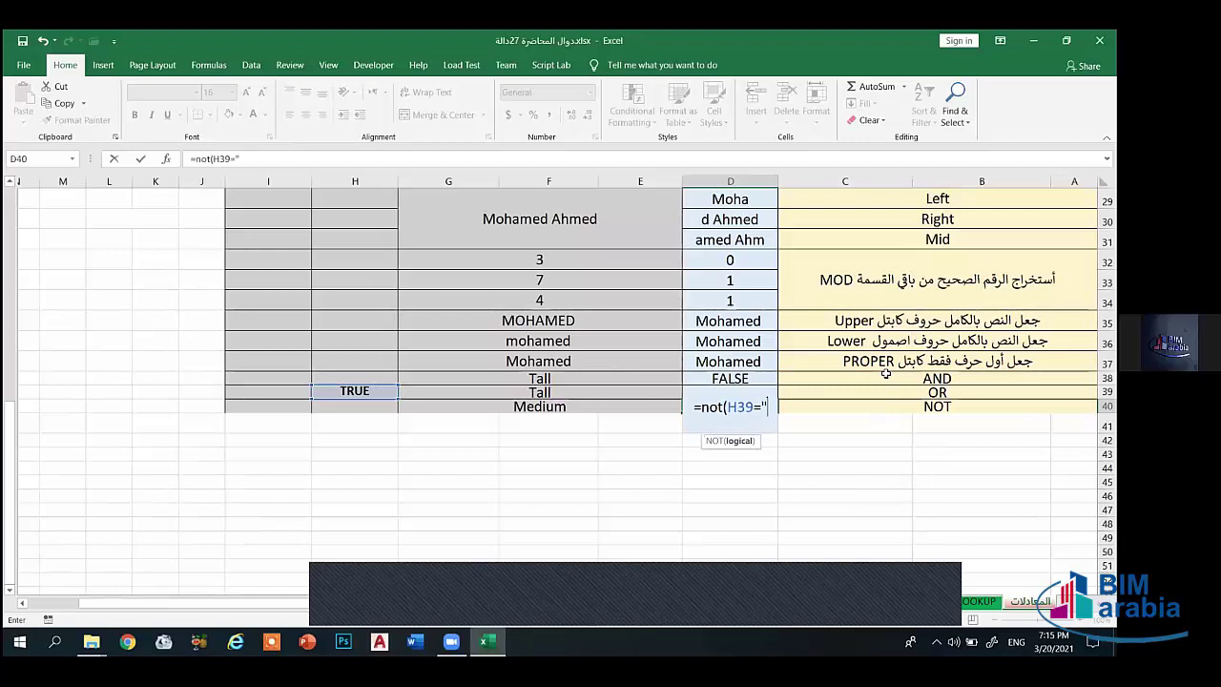
type("true")
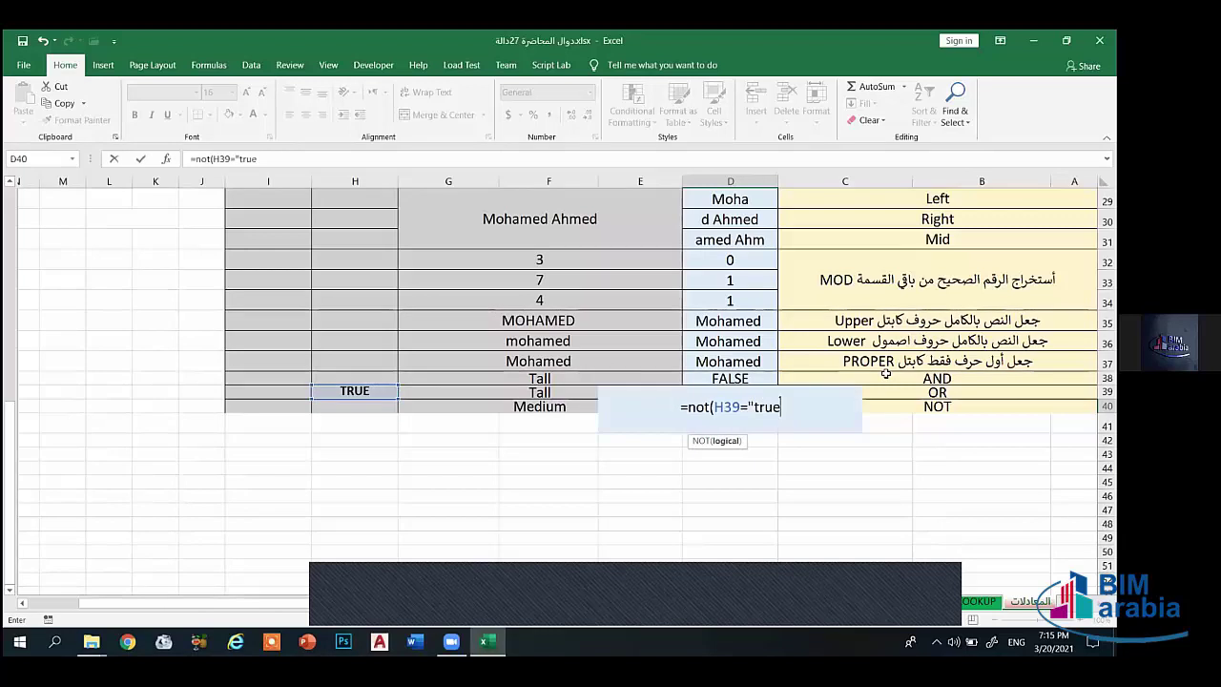
type("\")")
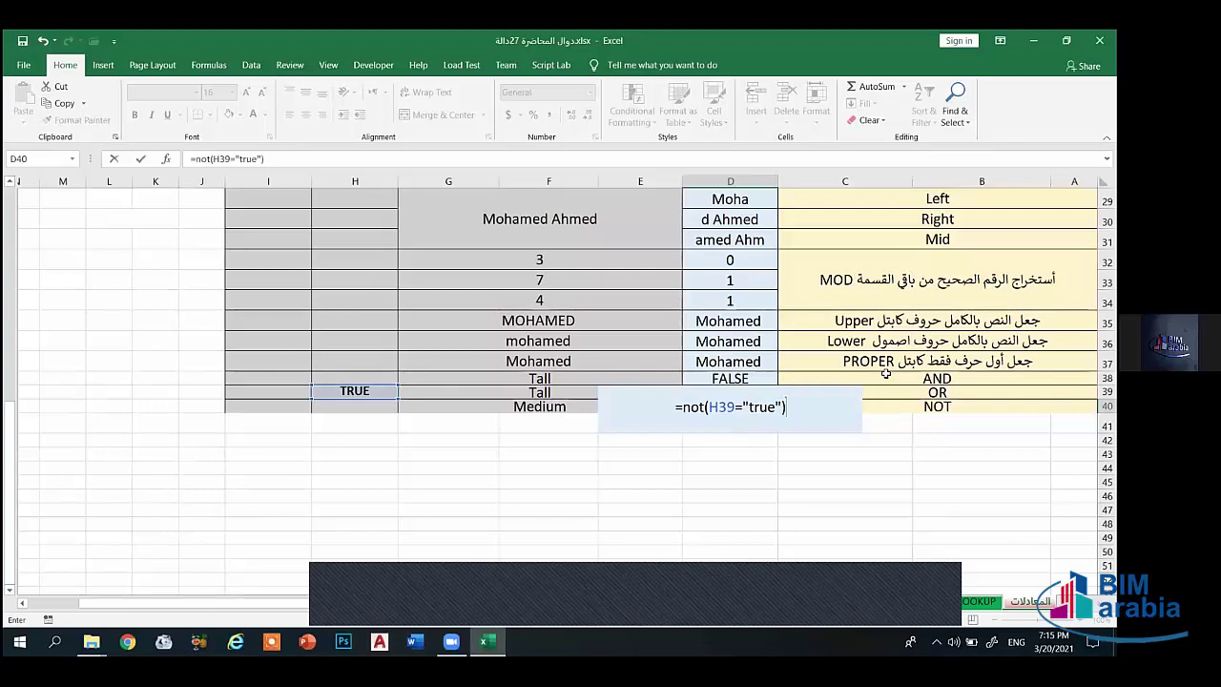
key("Return")
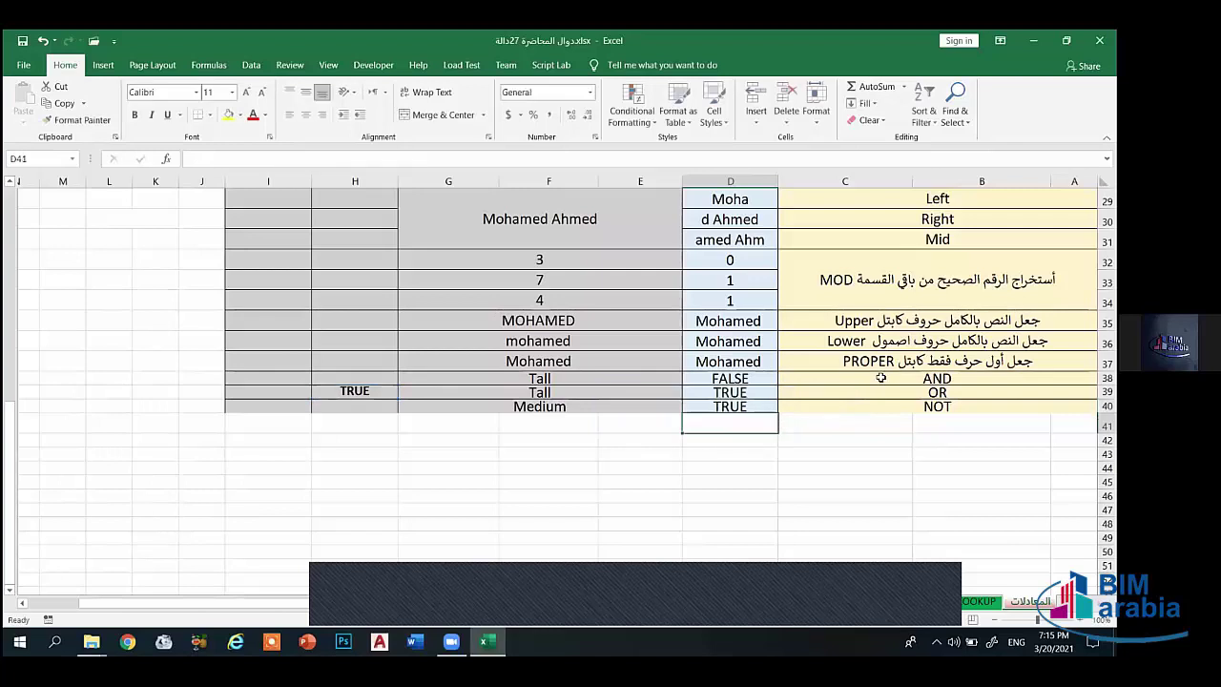
left_click(756, 405)
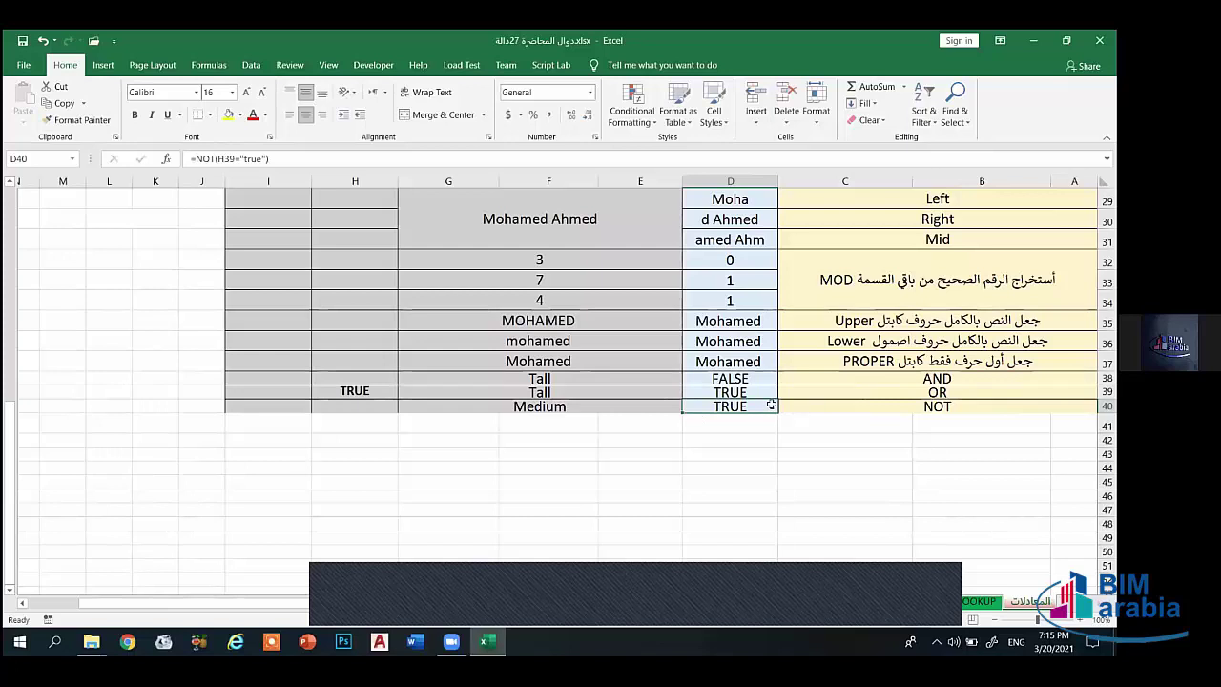
double_click(763, 405)
key("BackSpace")
left_click(677, 496)
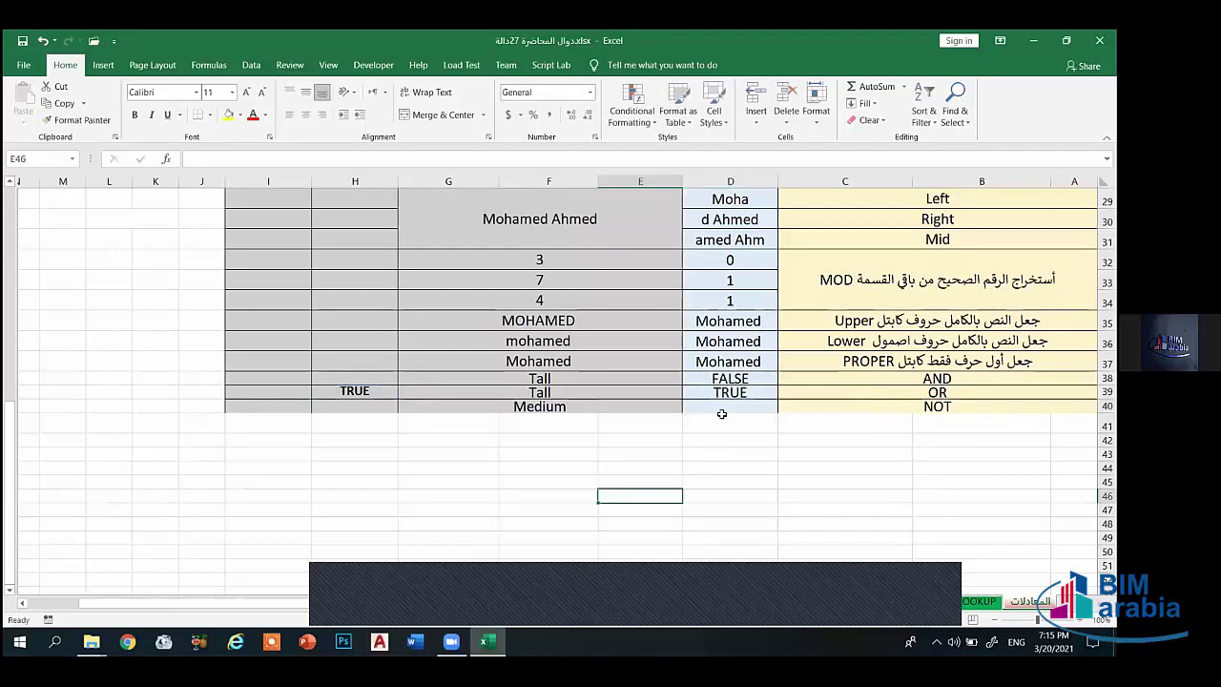
Step: Try the formula =NOT(D38) in cell D40 to reverse the AND result
left_click(722, 411)
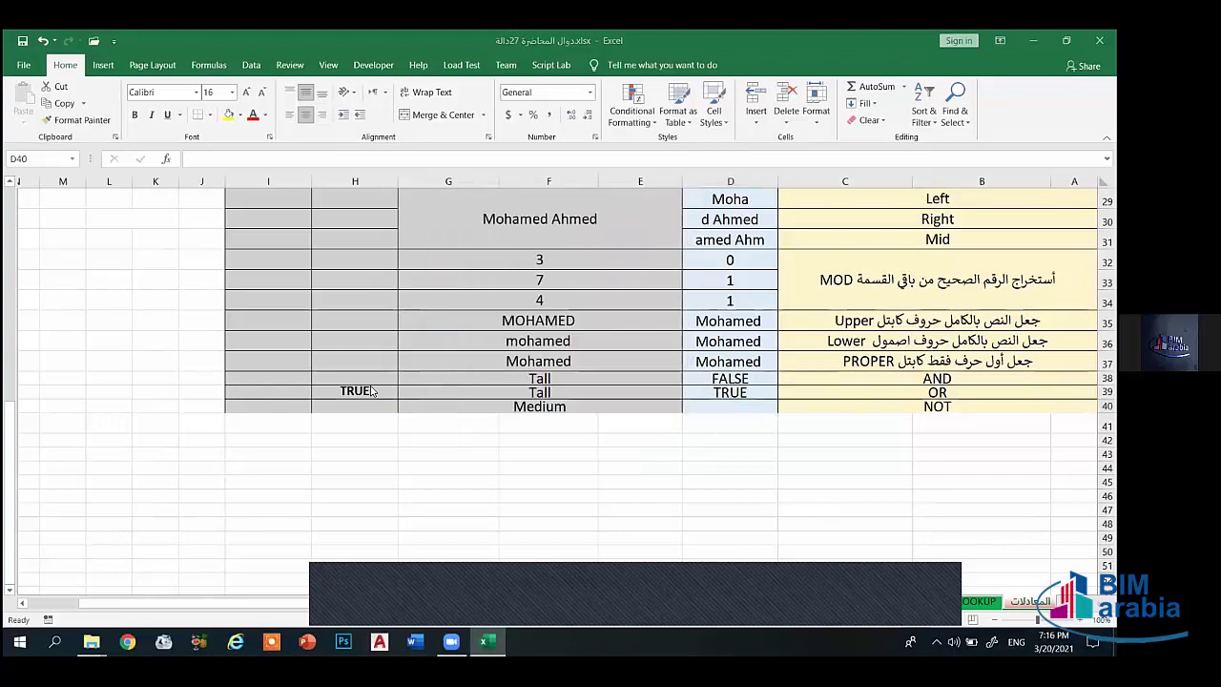
left_click(750, 406)
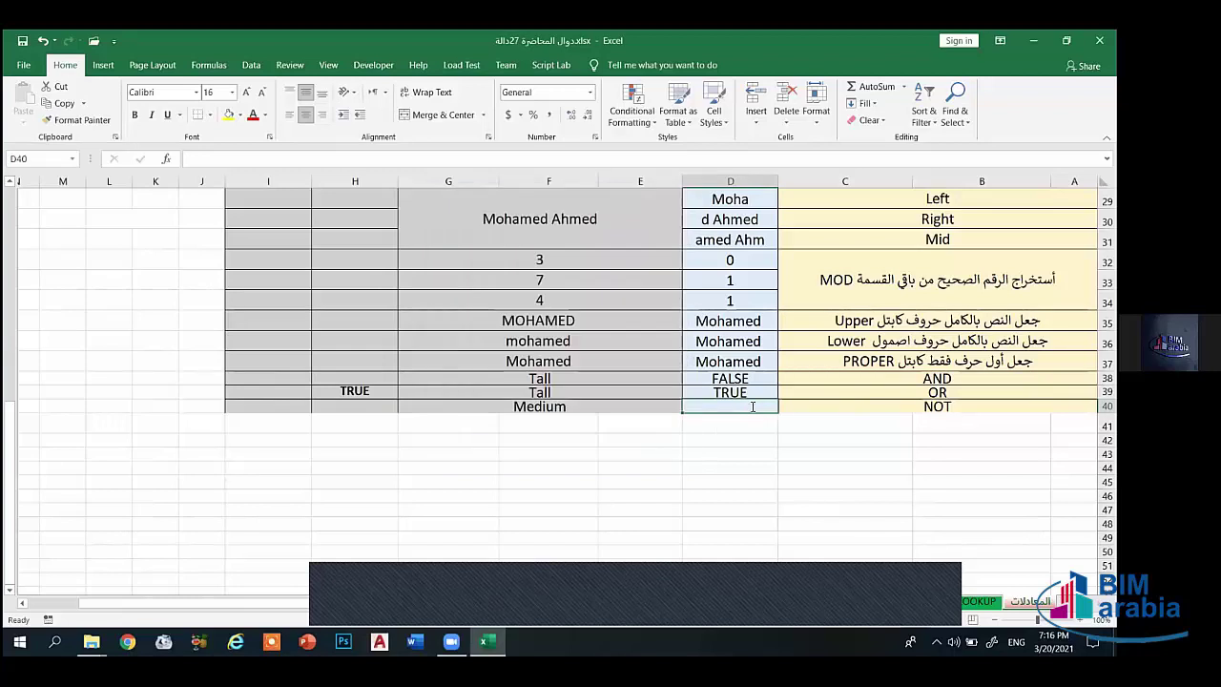
type("=no")
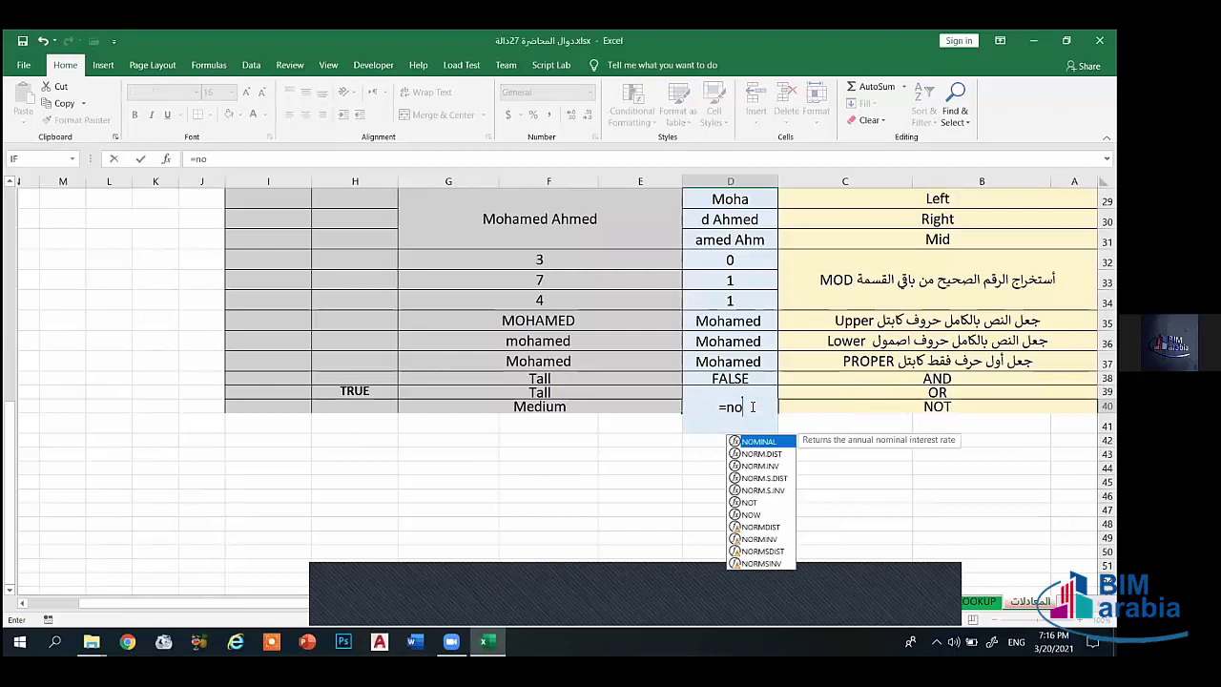
type("t(")
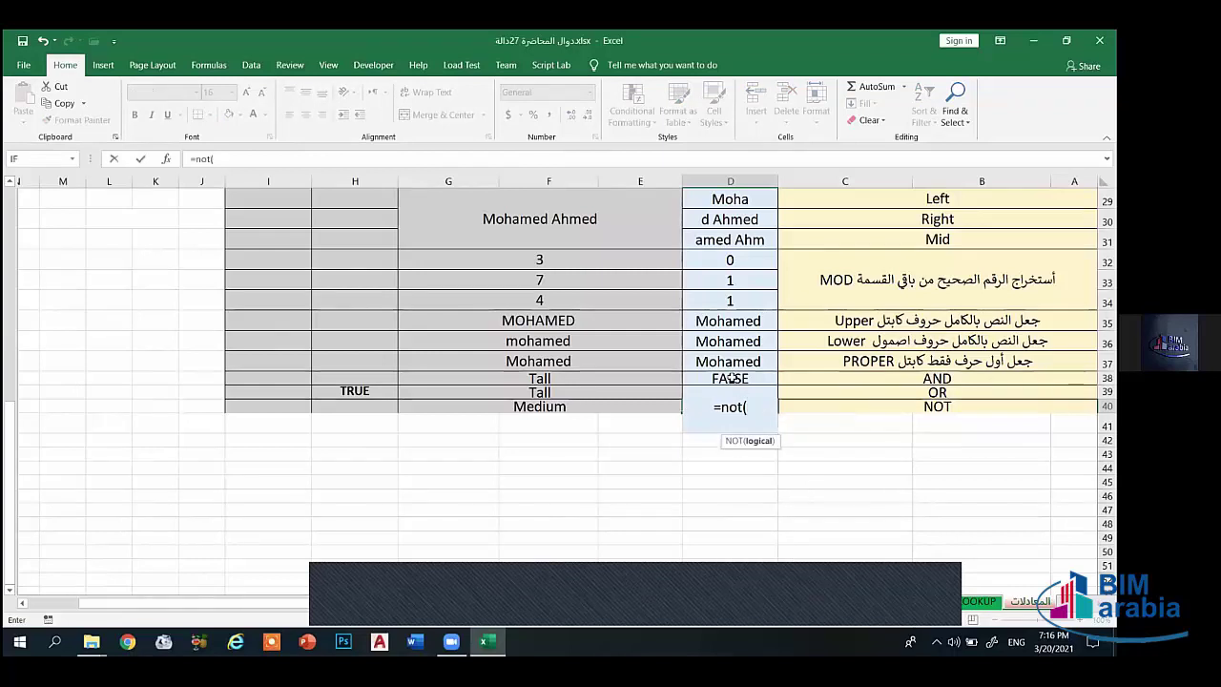
left_click(751, 378)
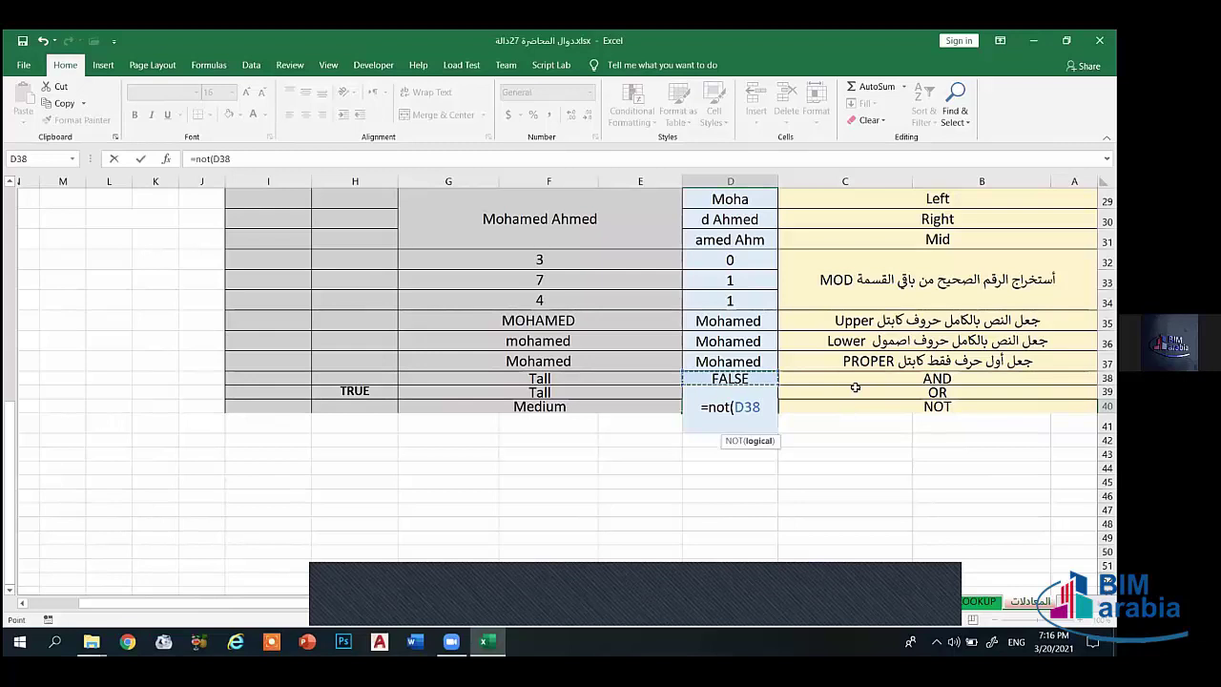
type(")")
key("Return")
left_click(749, 406)
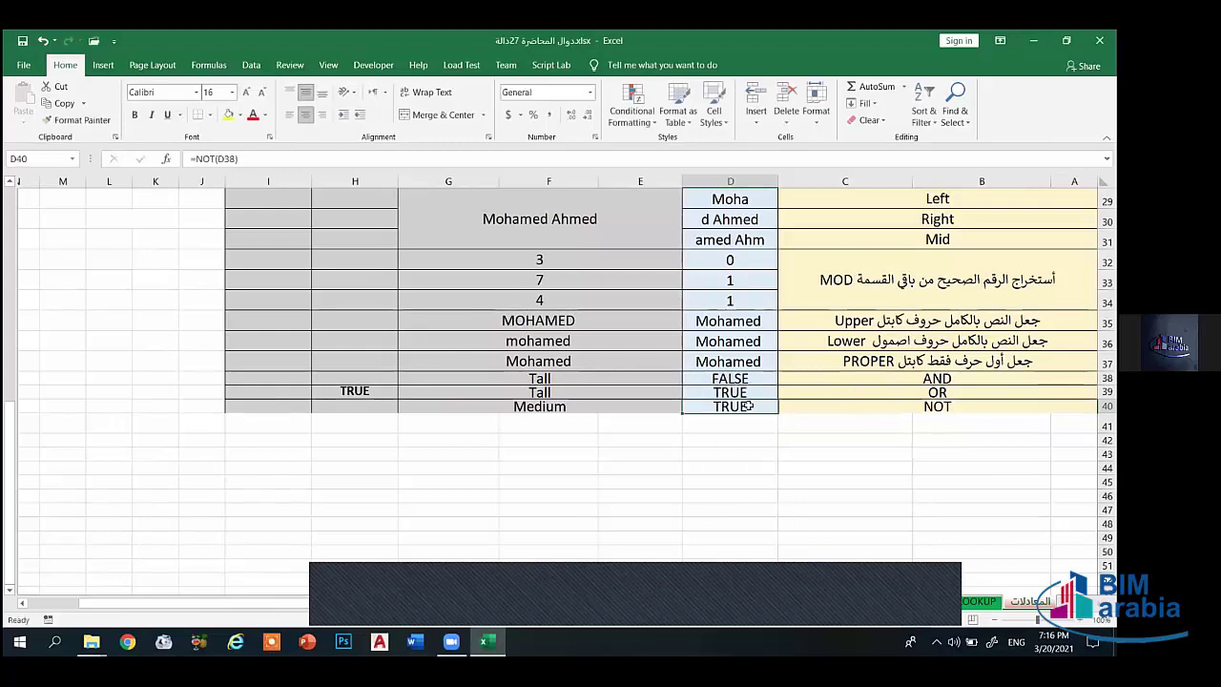
Step: Replace the content of D40 with the formula =NOT(H39)
key("BackSpace")
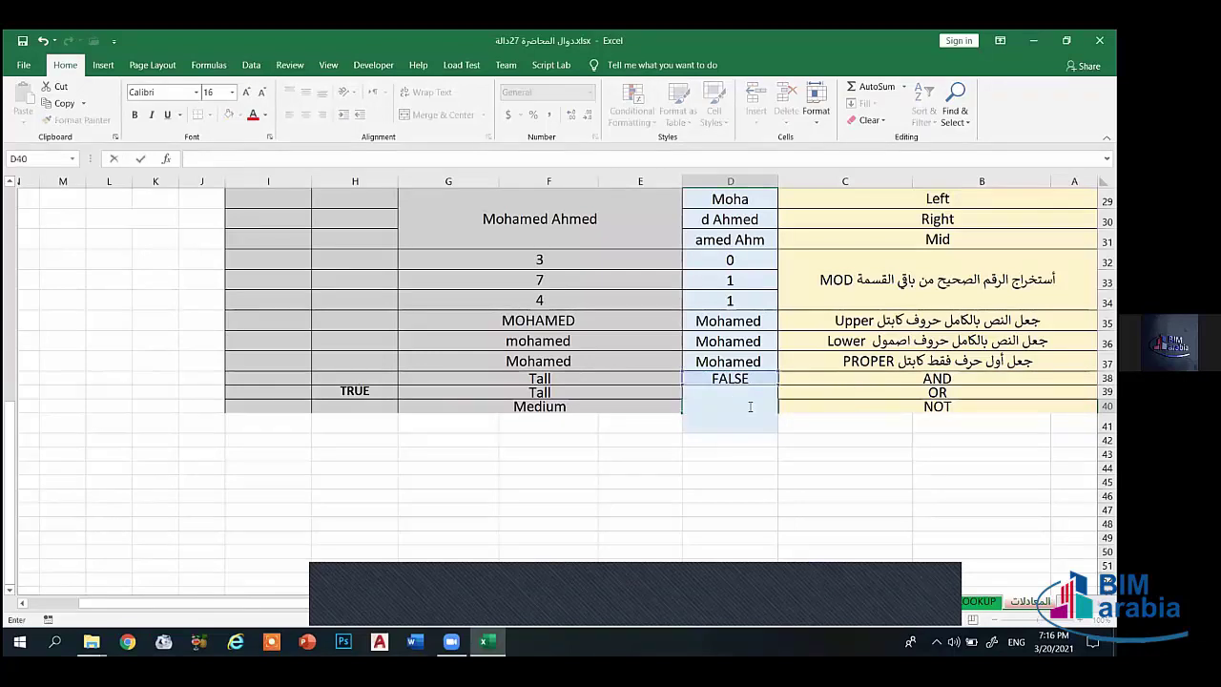
type("=n")
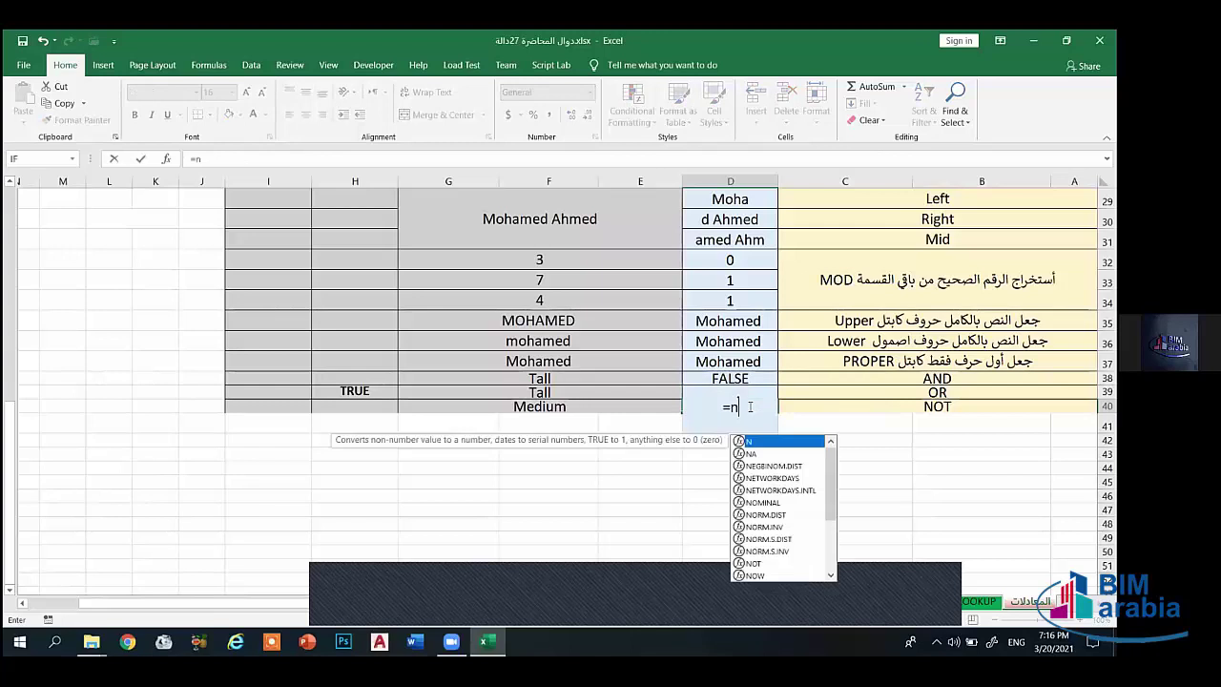
type("ot(")
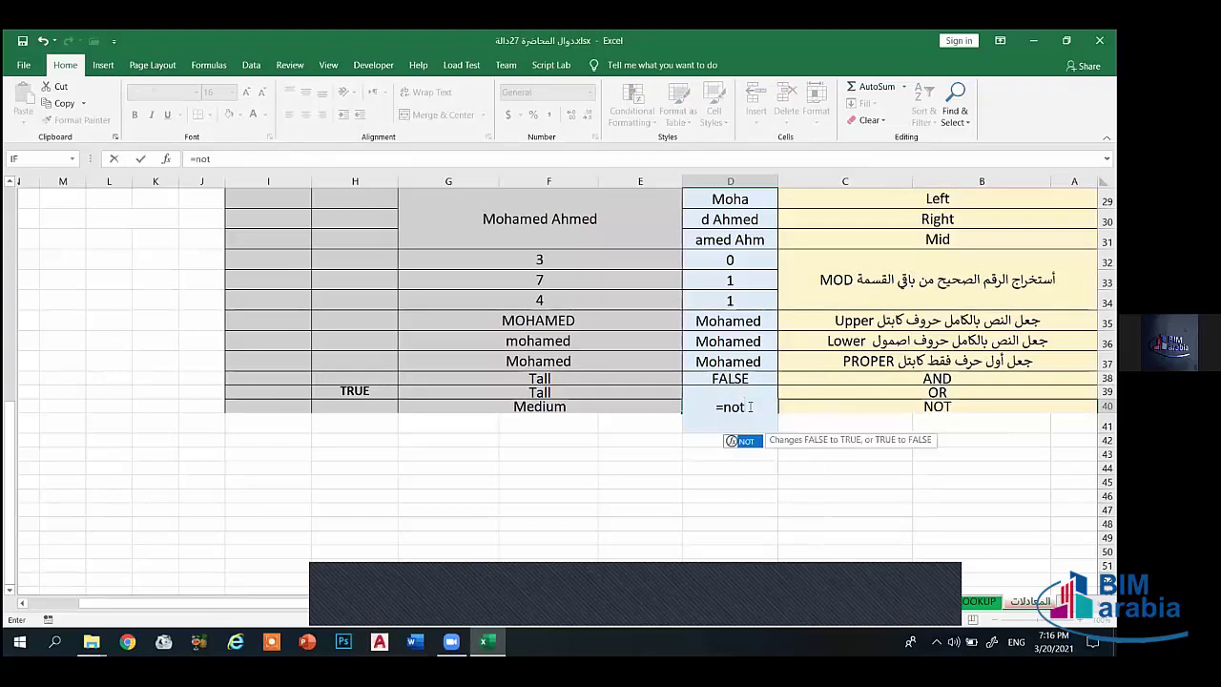
left_click(353, 389)
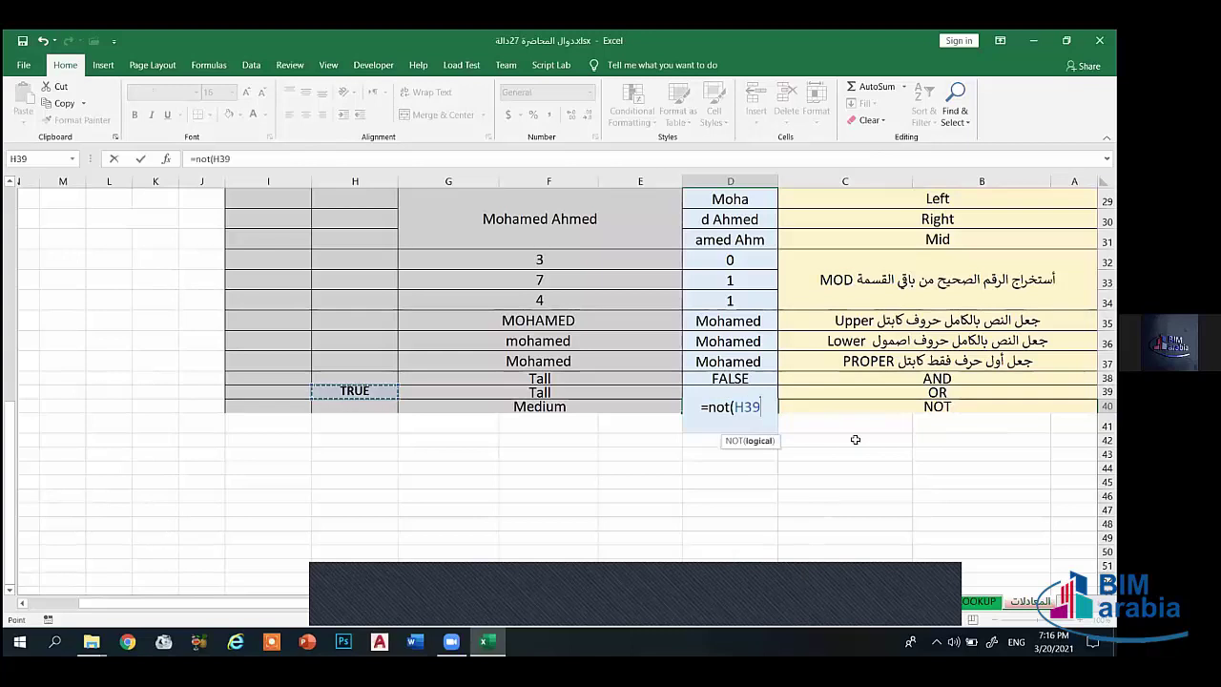
type(")")
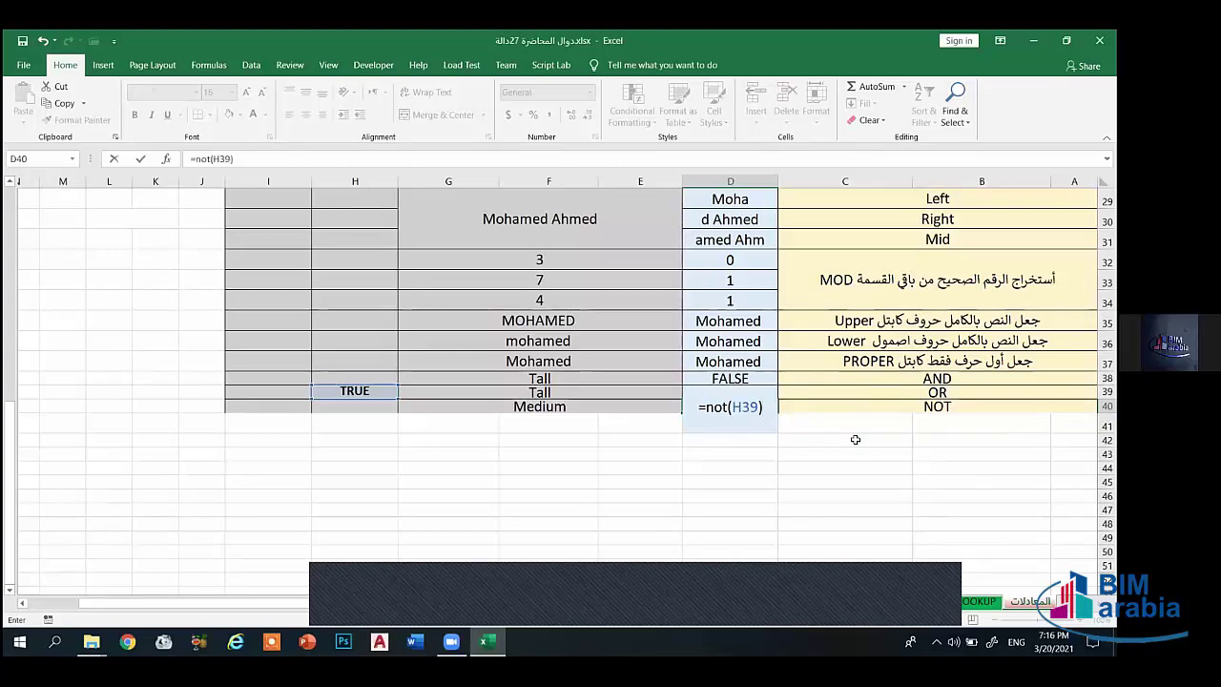
key("Return")
key("Up")
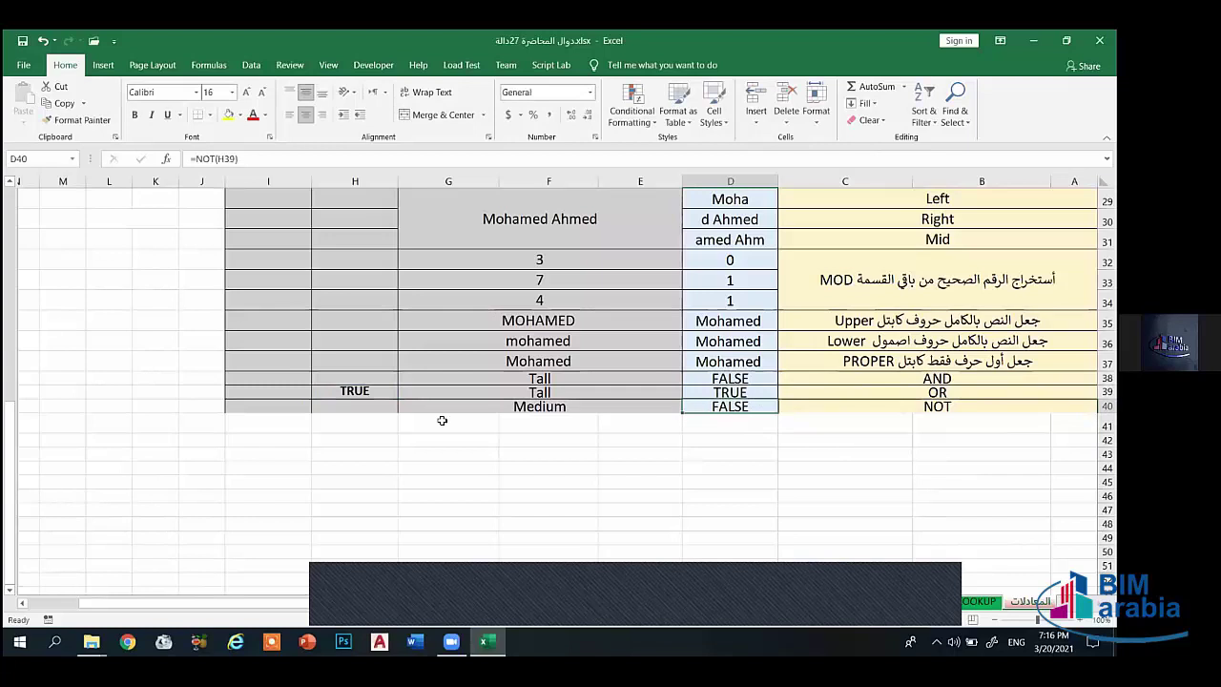
left_click(353, 394)
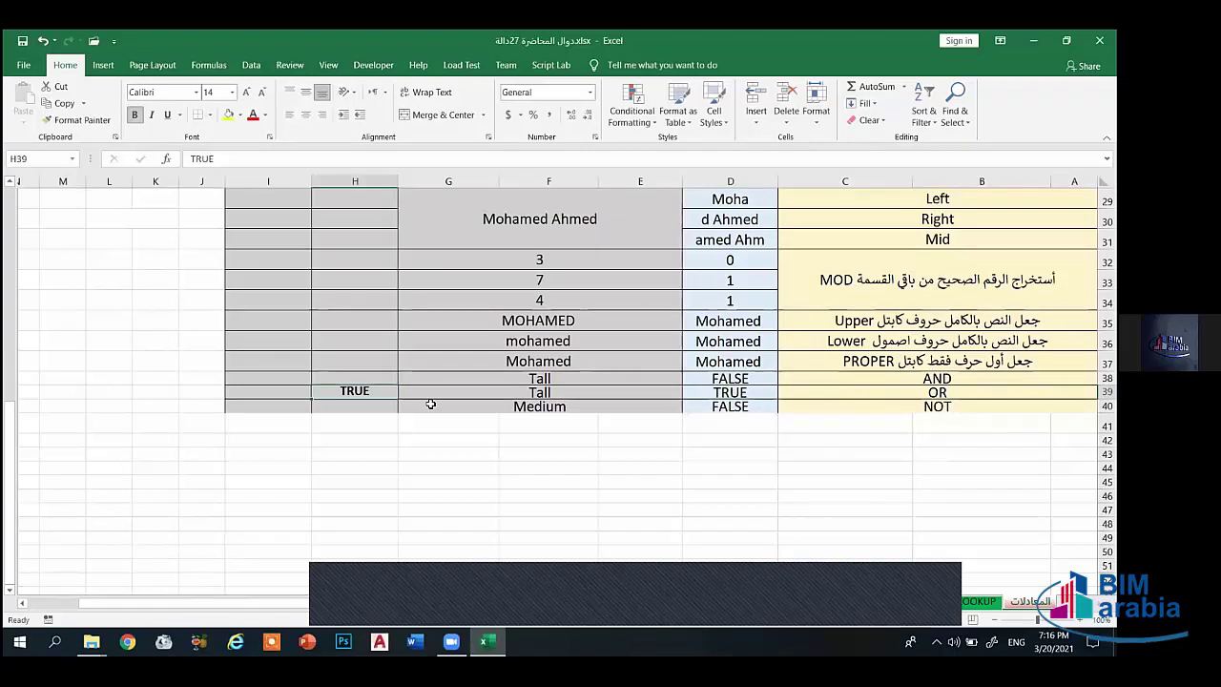
left_click_drag(932, 379, 944, 407)
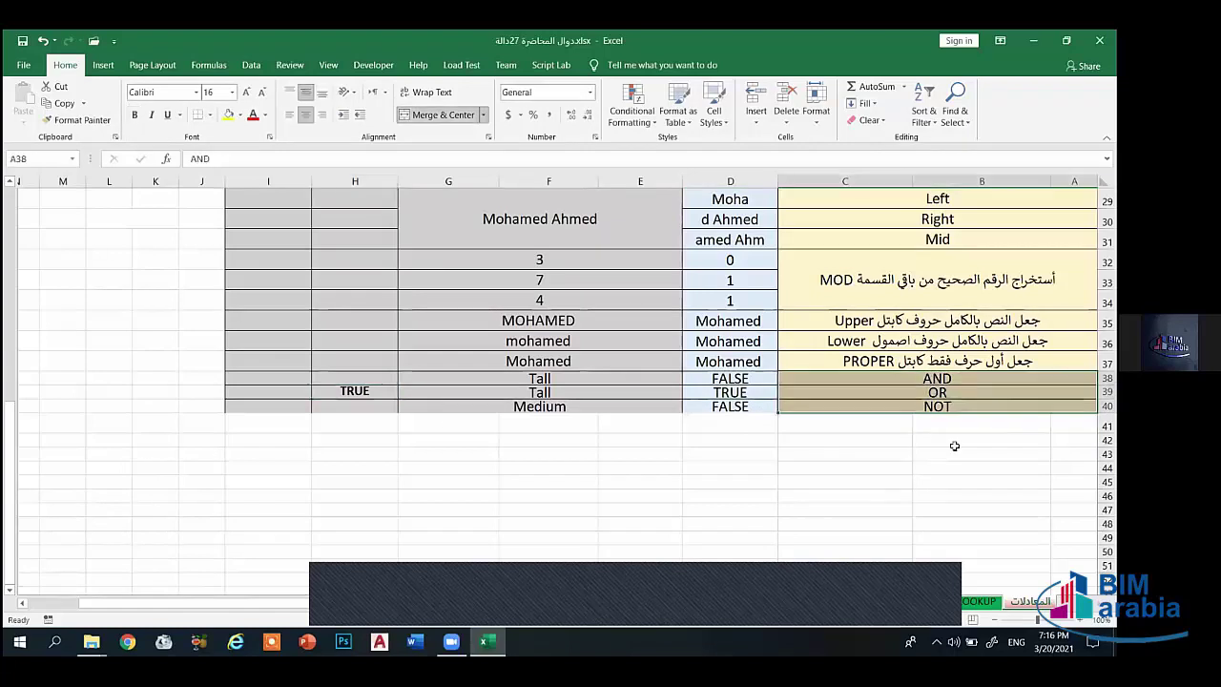
right_click(918, 396)
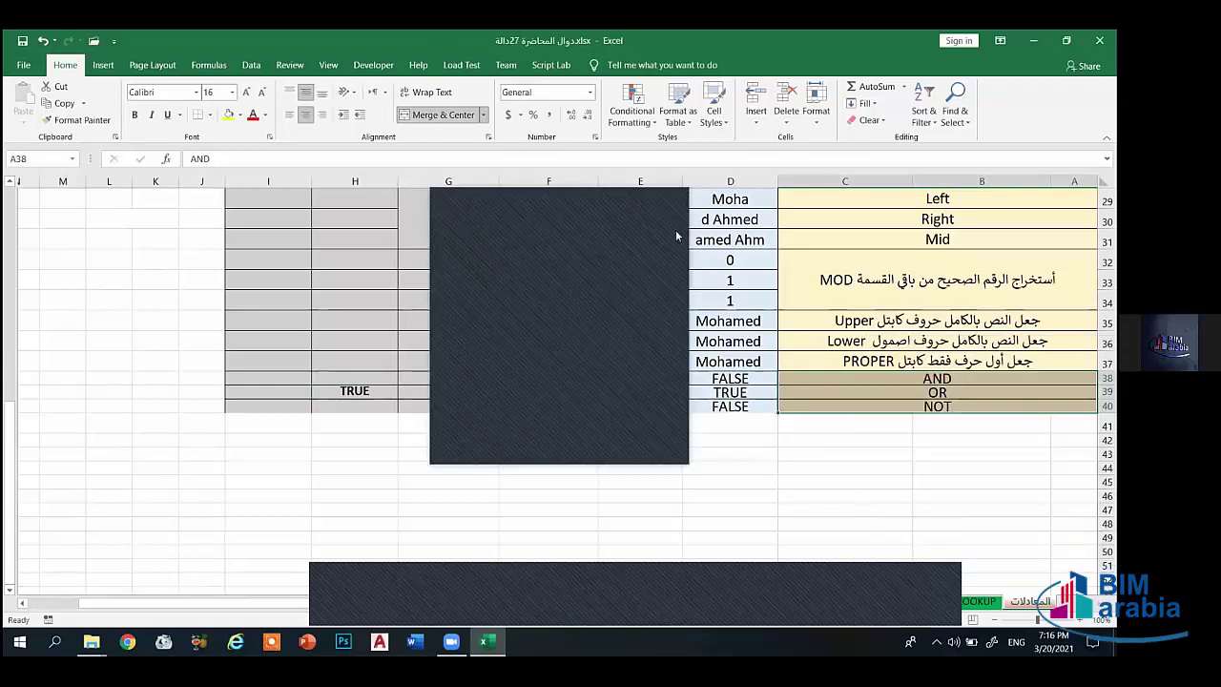
left_click(681, 204)
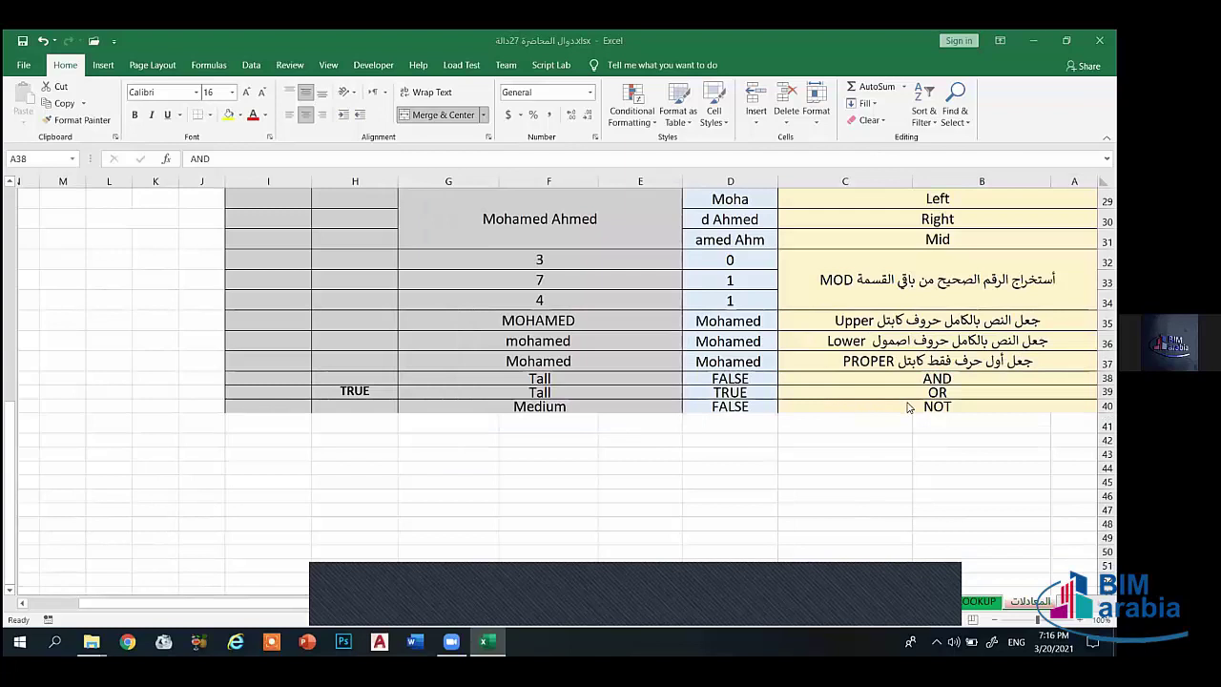
left_click_drag(909, 407, 897, 375)
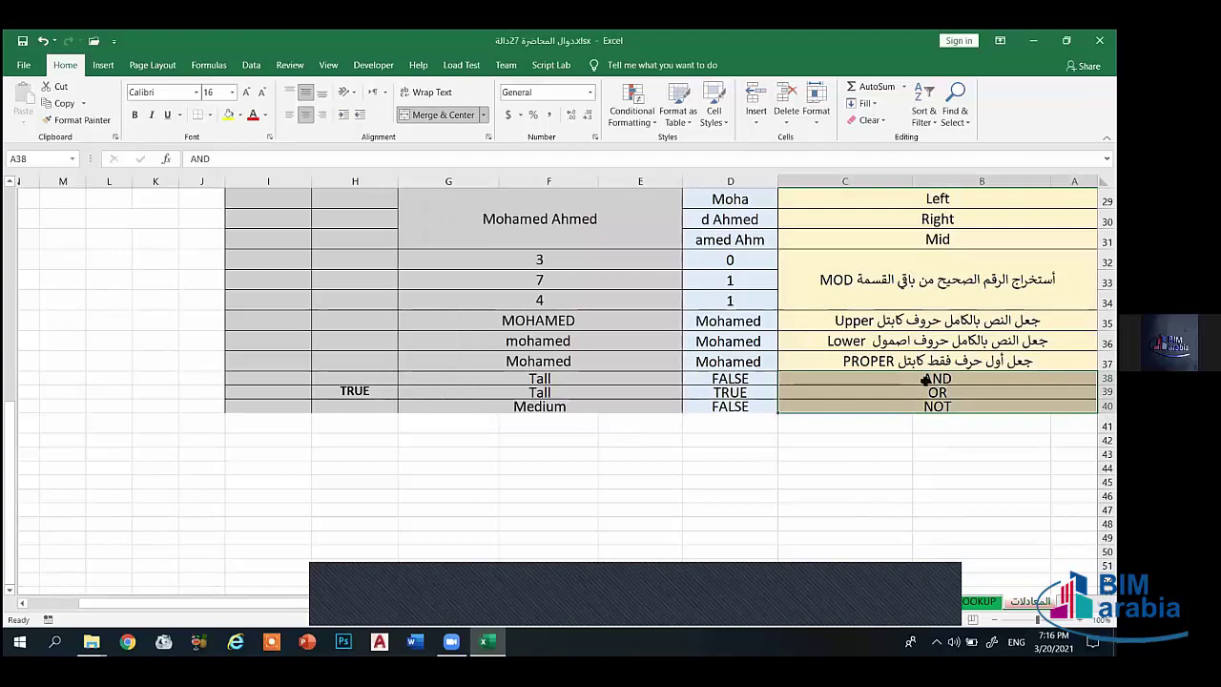
left_click(884, 402)
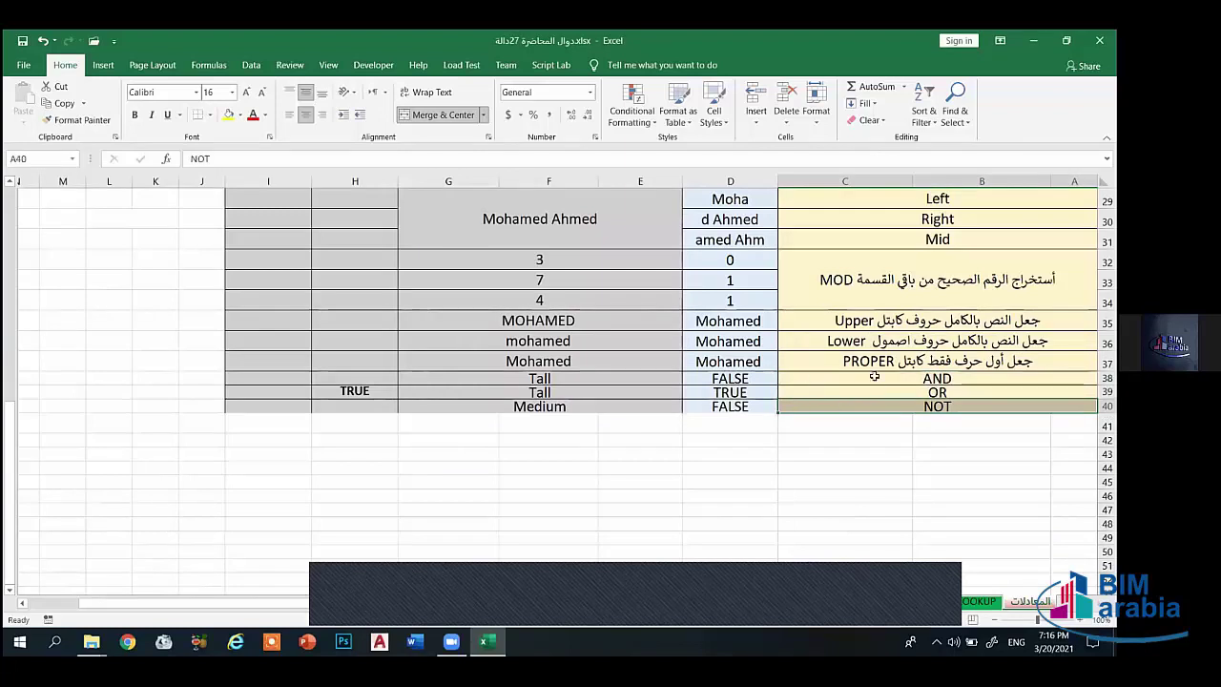
left_click(873, 377)
left_click(731, 389)
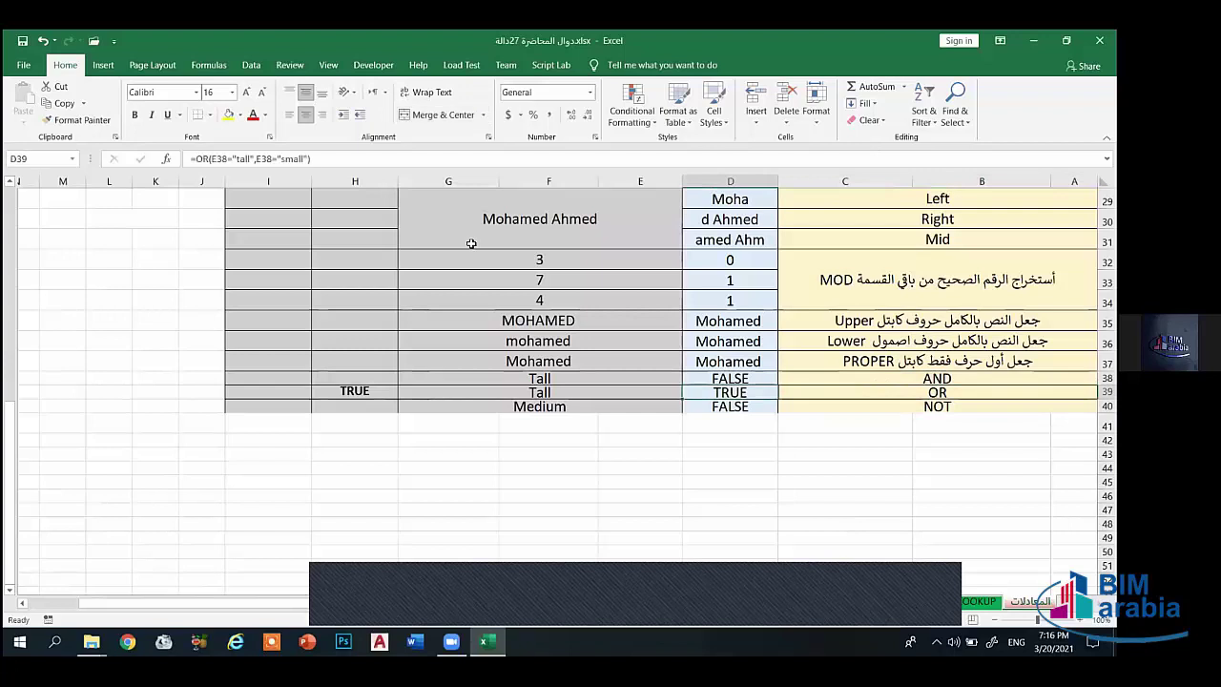
left_click(730, 380)
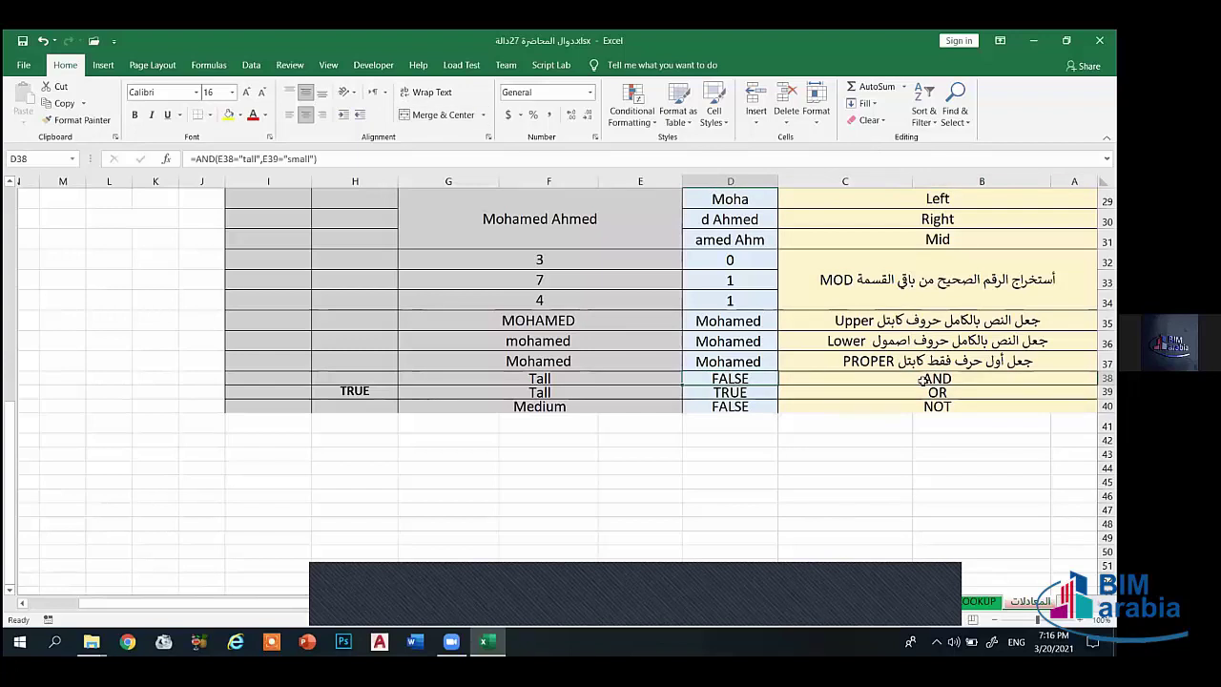
Step: Append the Arabic description "للشرط اذا تحقق الشرط الاول و الشرط الثاني" to the AND label in cell A38
left_click(916, 380)
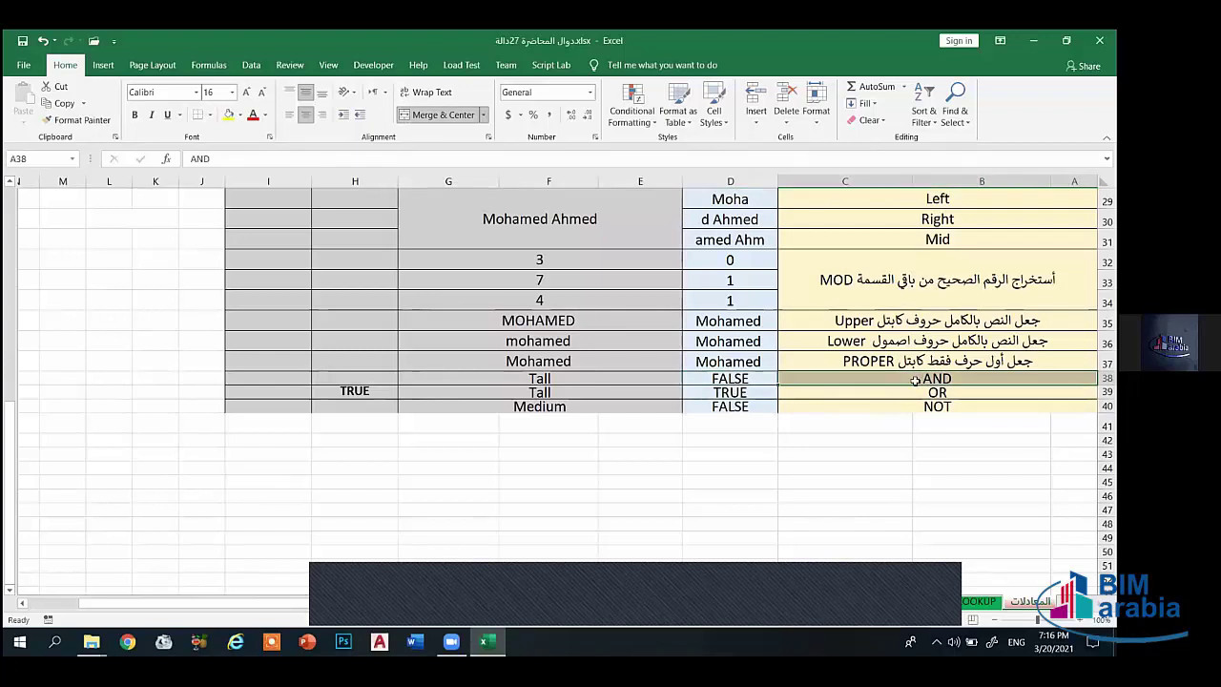
double_click(976, 383)
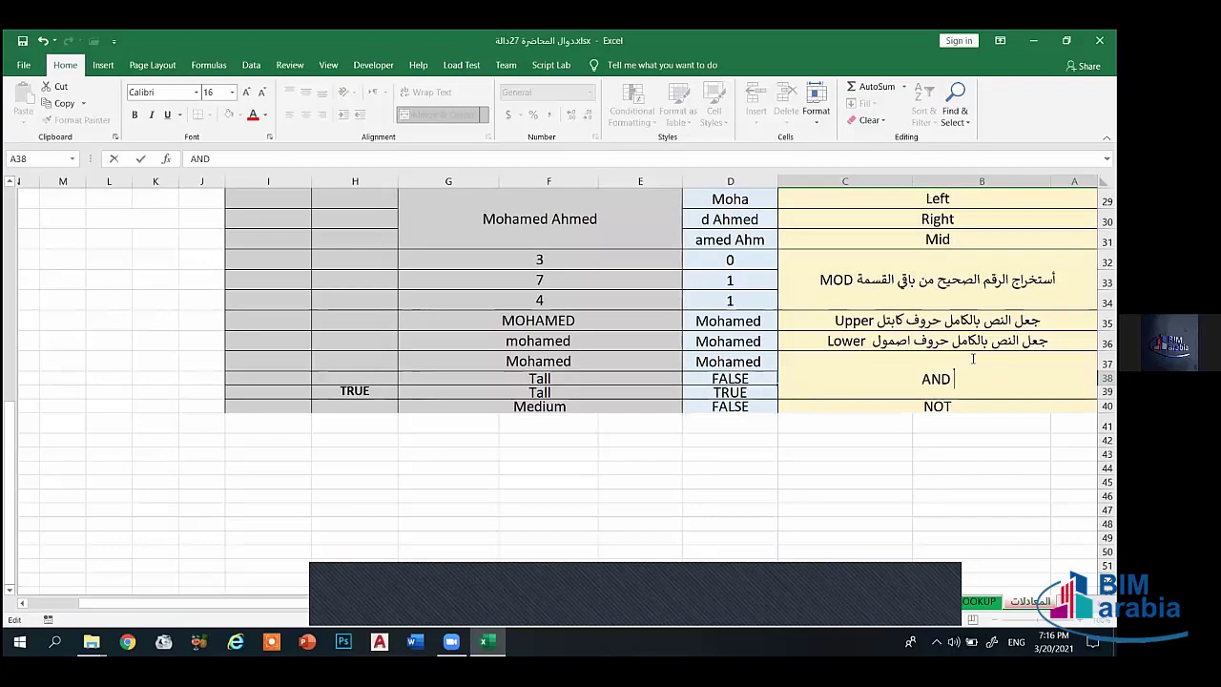
type("ggav")
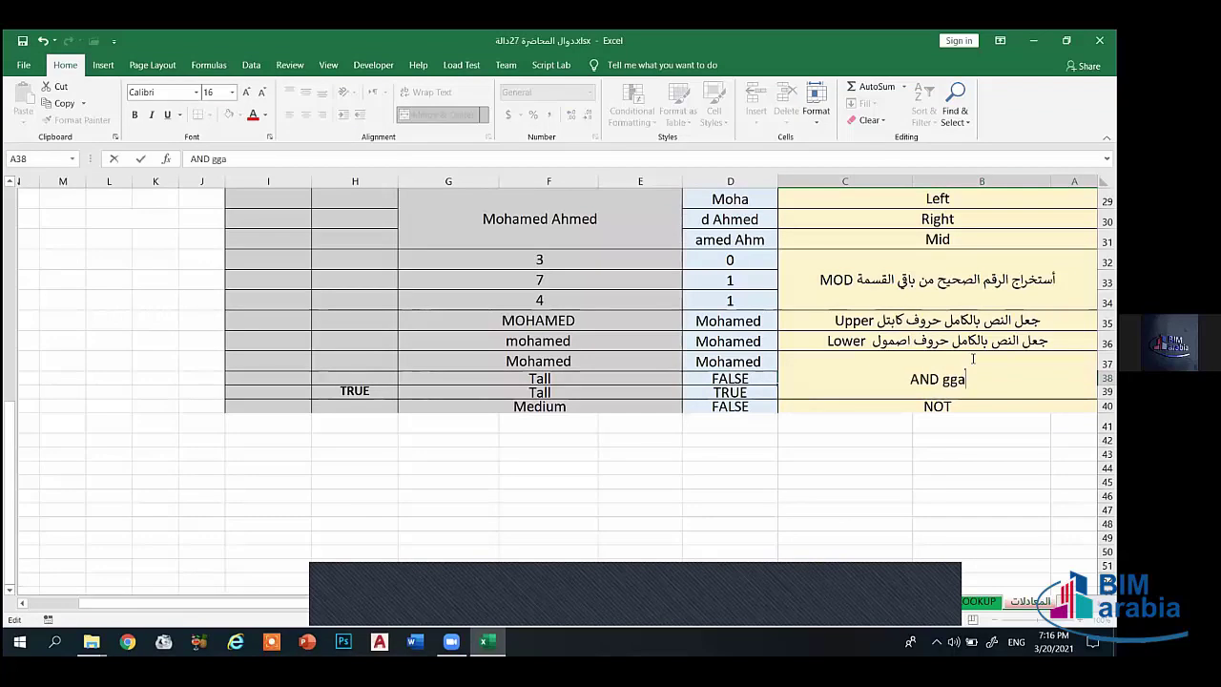
key("BackSpace")
key("BackSpace")
key("BackSpace")
key("BackSpace")
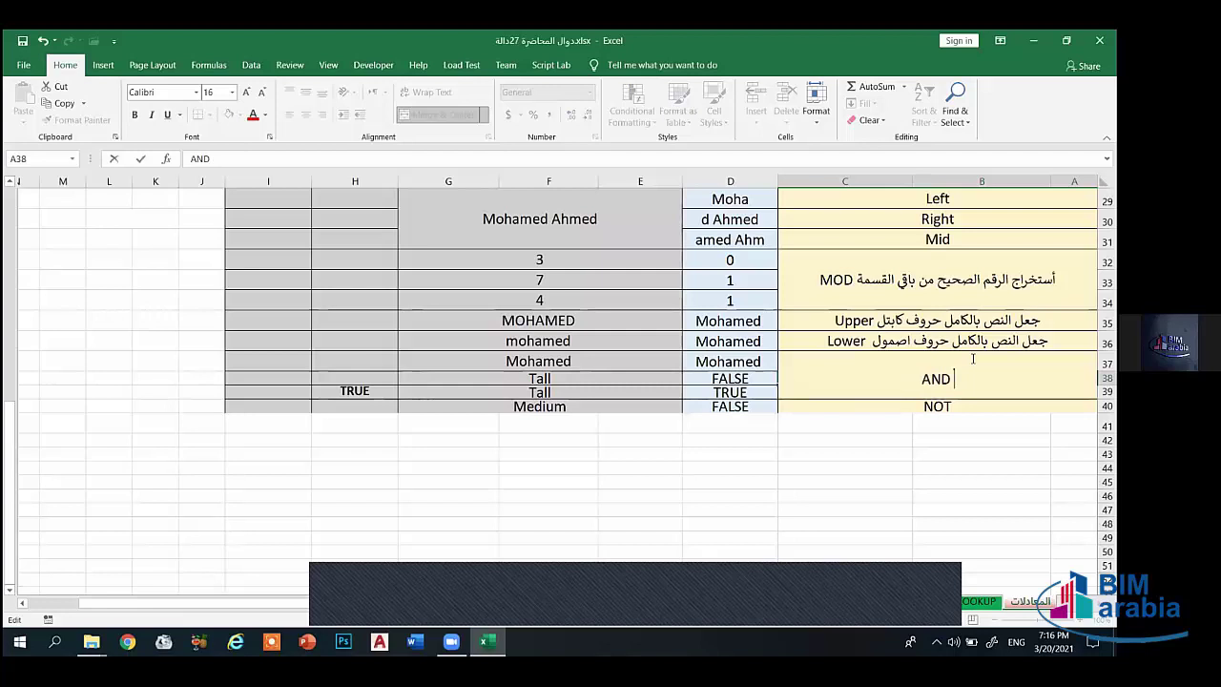
key("alt+shift")
type("للشرط")
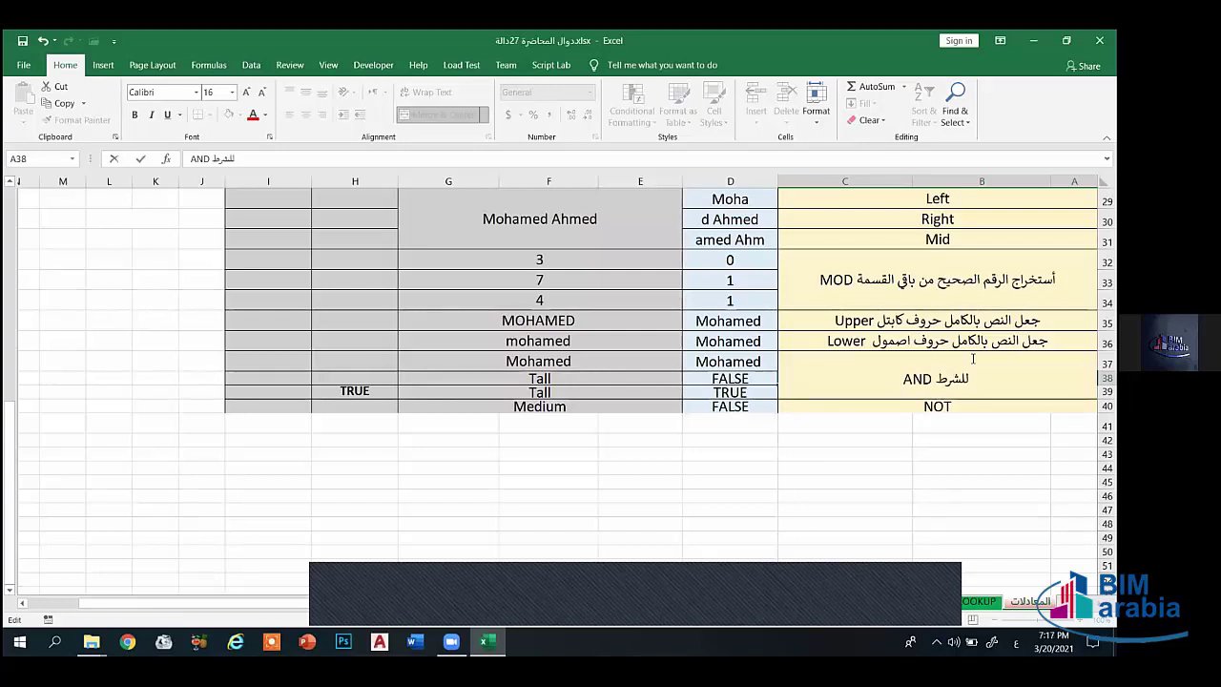
type(" اذا ت")
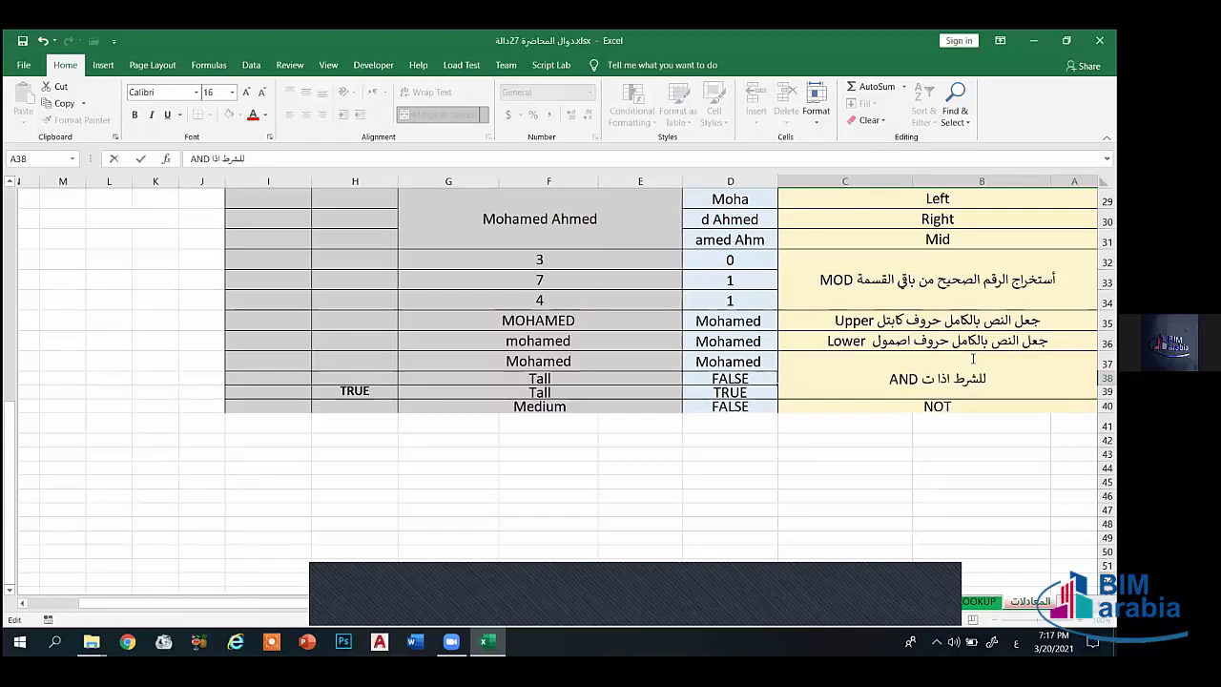
type("حقق الشرط")
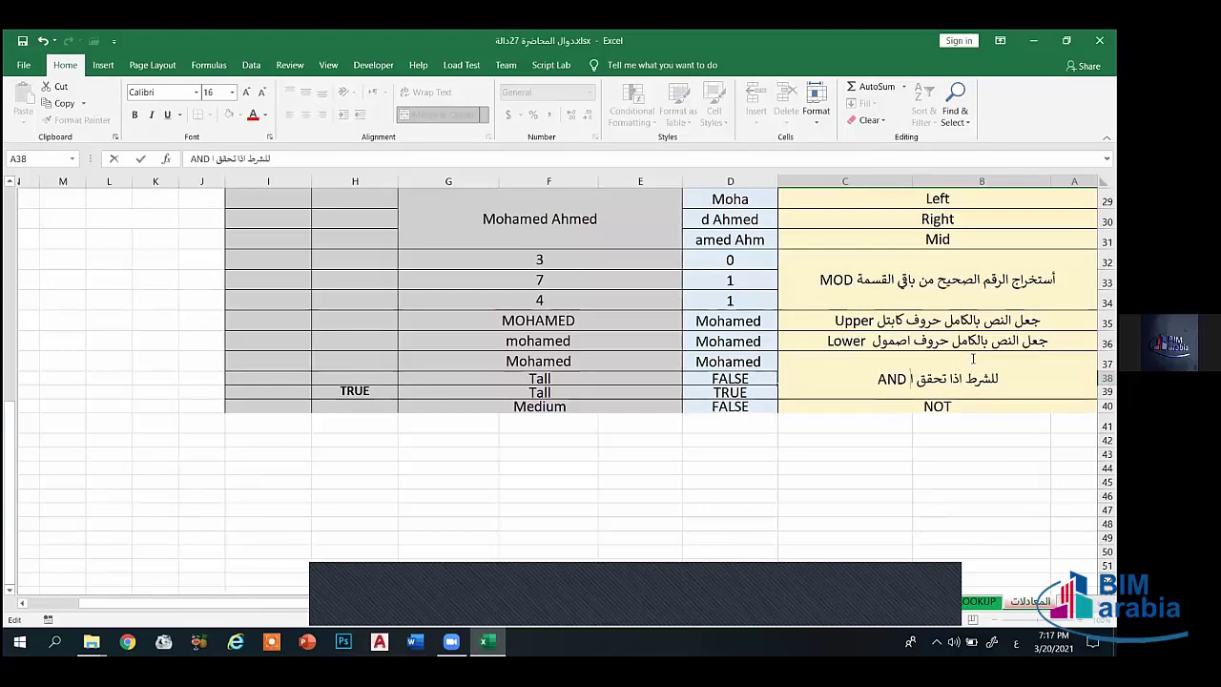
type(" الاول")
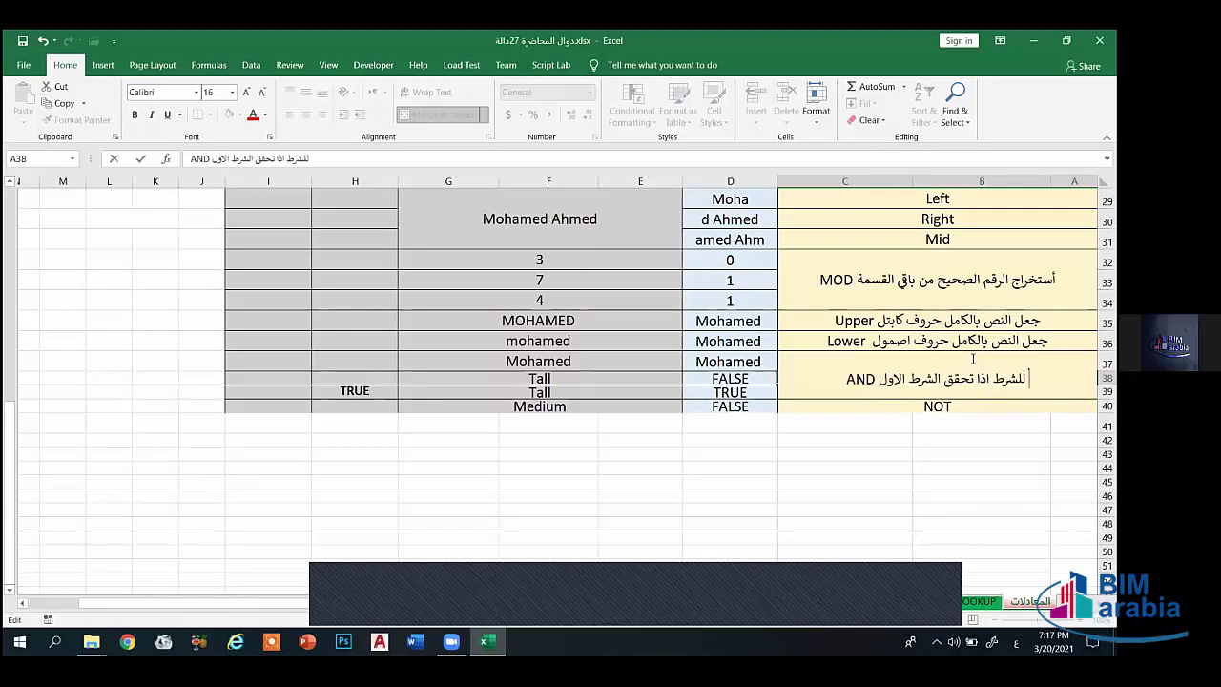
type(" و الش")
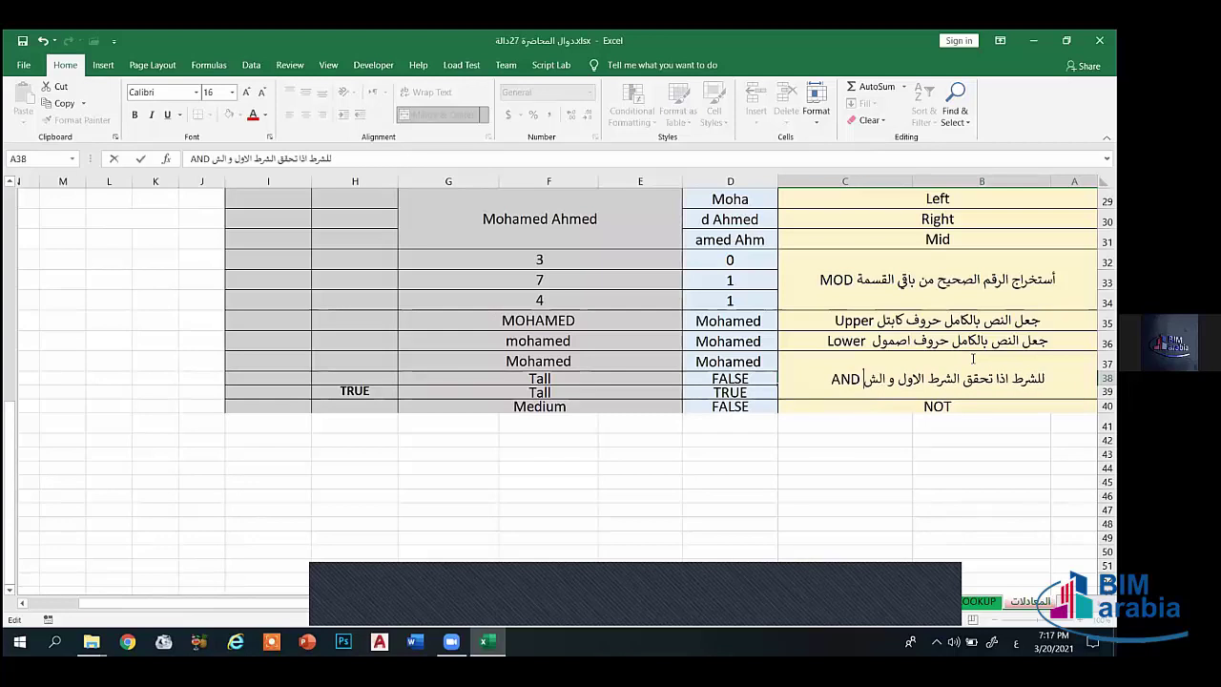
type("رط الثاني")
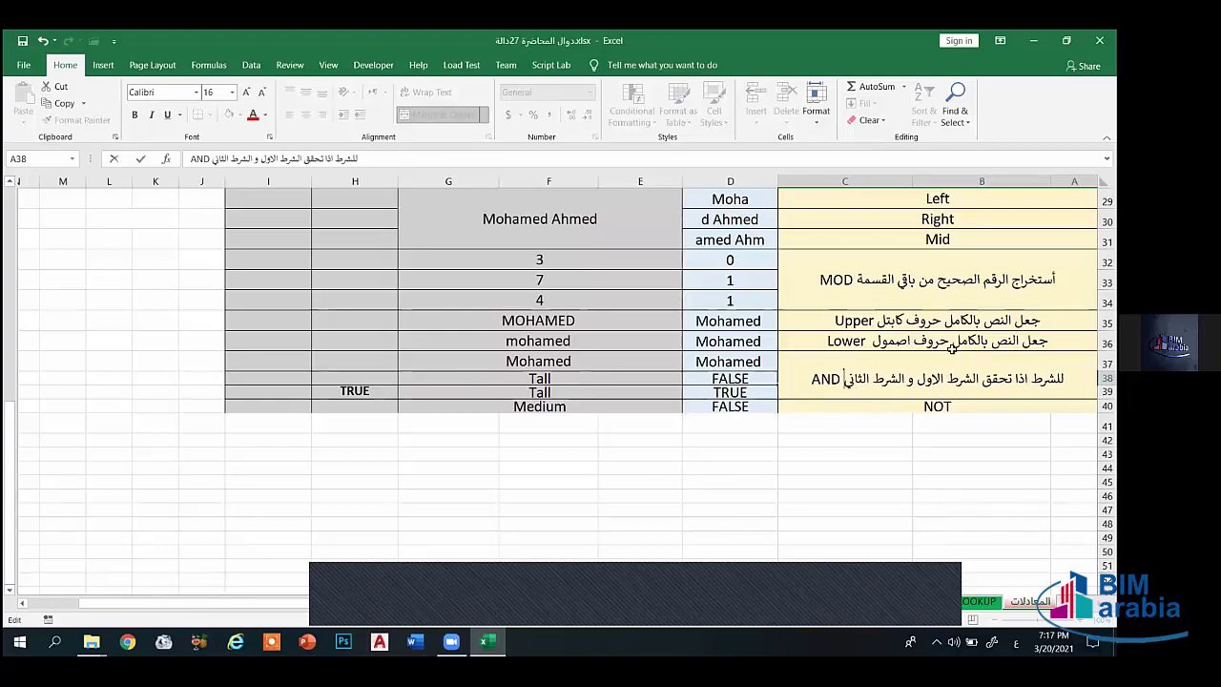
key("Return")
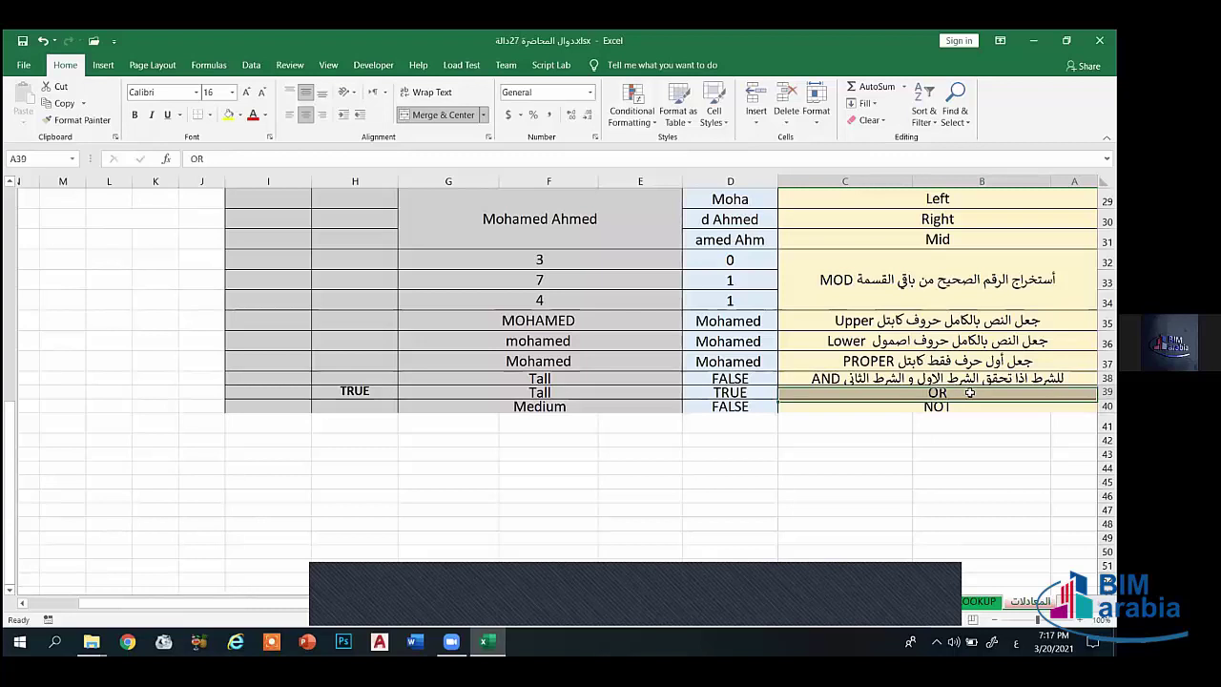
Step: Append the Arabic description "للشرط ولكن اذا تحقق شرط واحد فقط من الشروط" to the OR label in cell A39
double_click(969, 393)
type("للشرط")
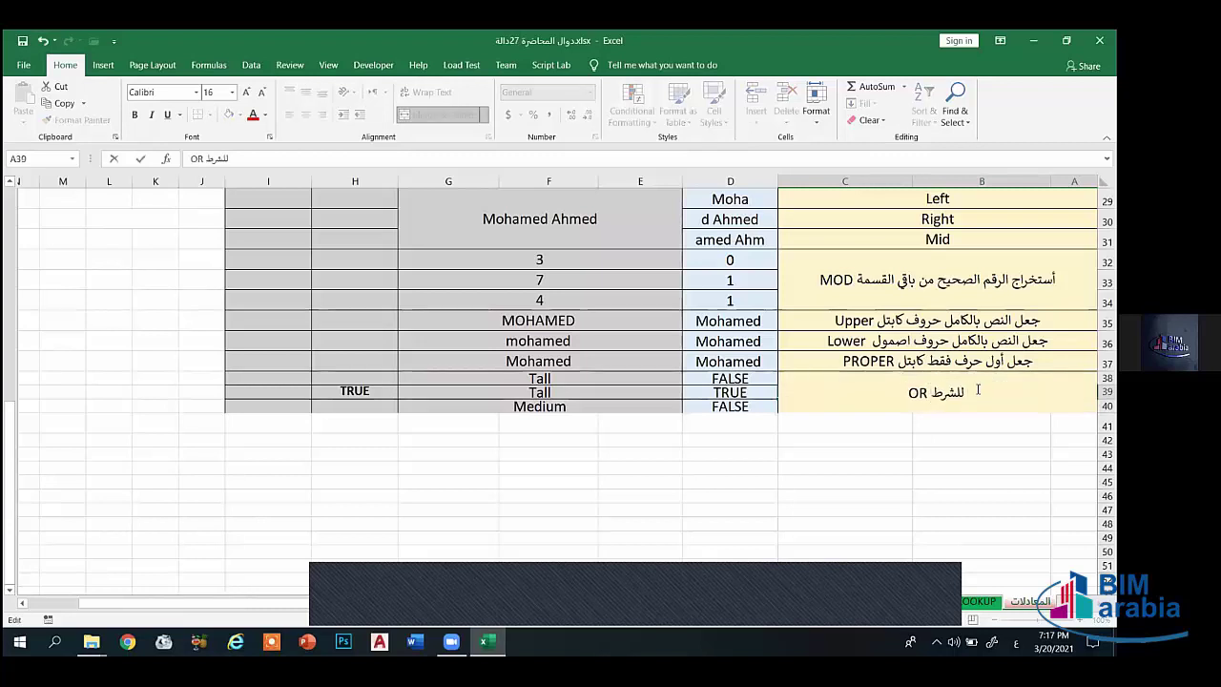
type(" ولكن اذا")
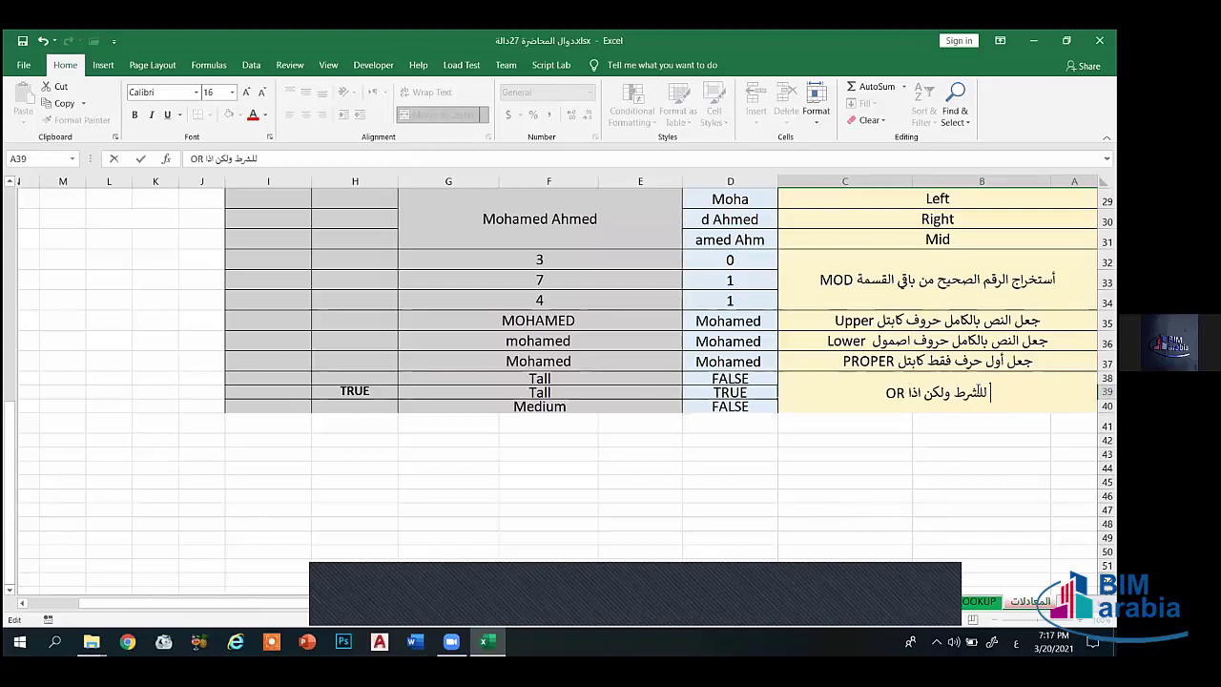
type(" تحقق")
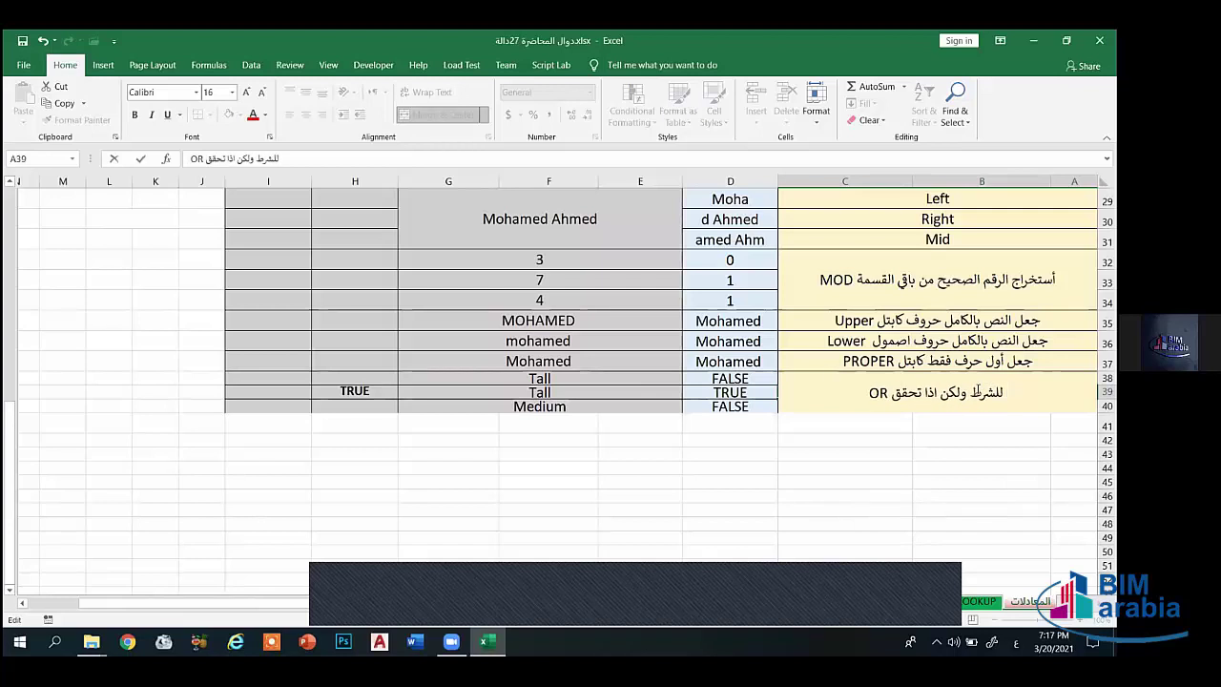
type(" شرط و")
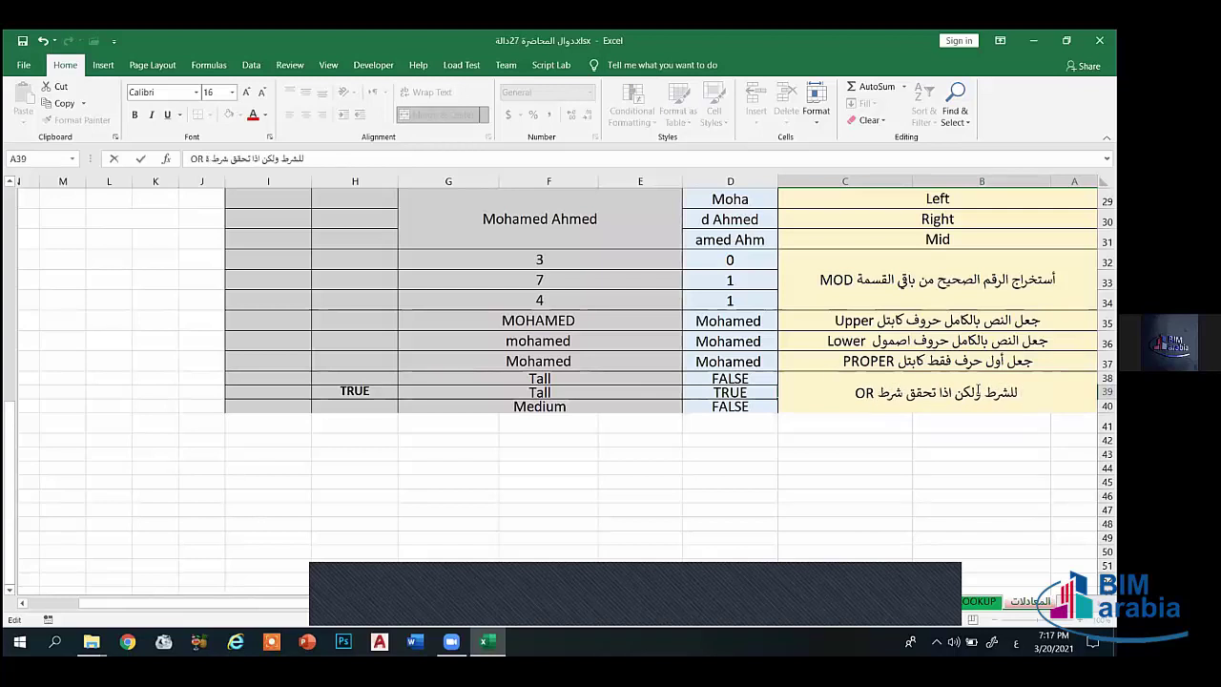
type("احد ف")
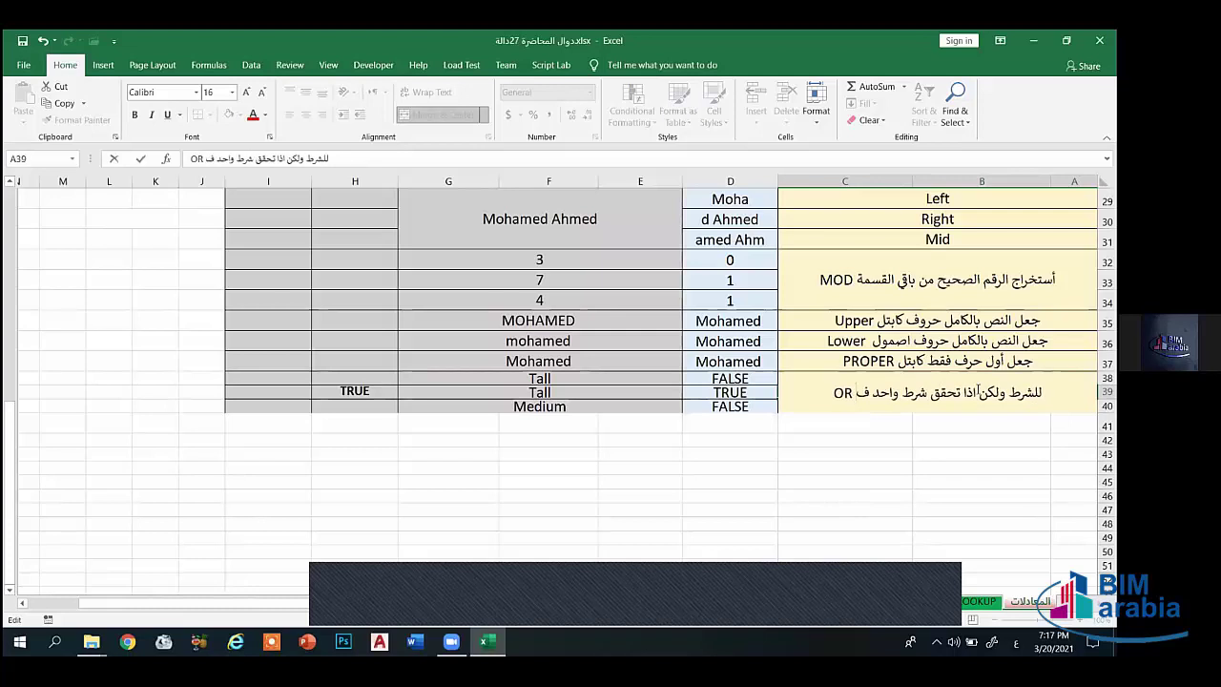
type("قط من الشر")
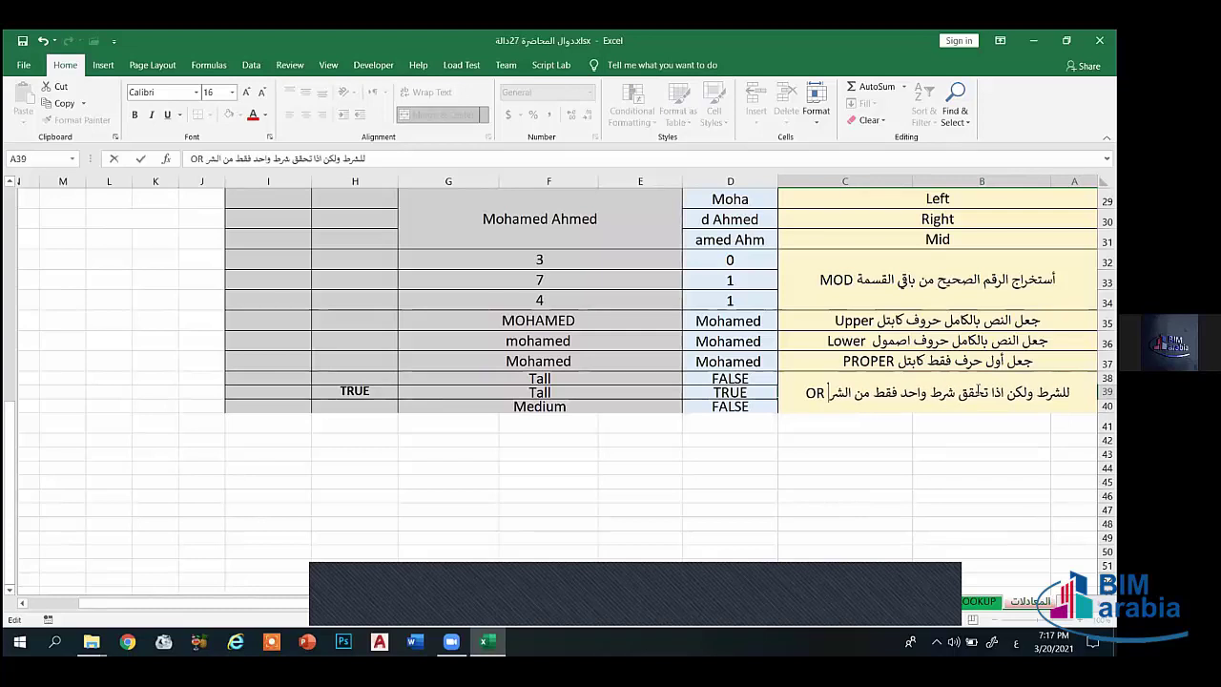
type("وط")
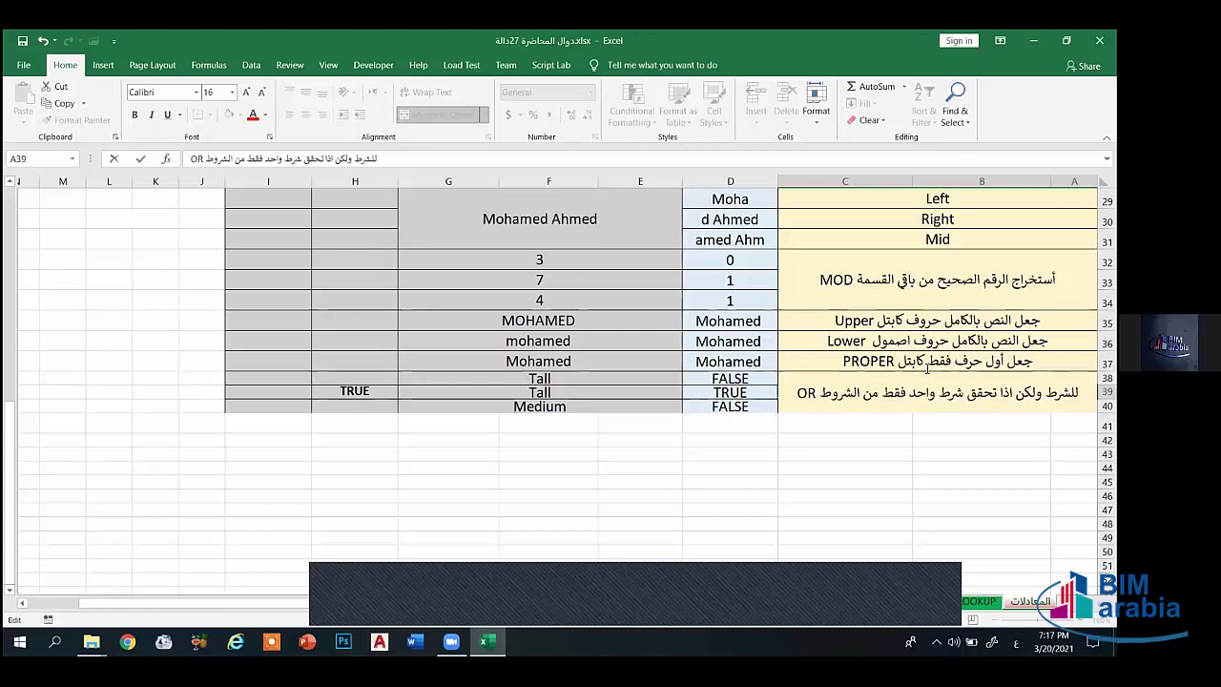
key("Return")
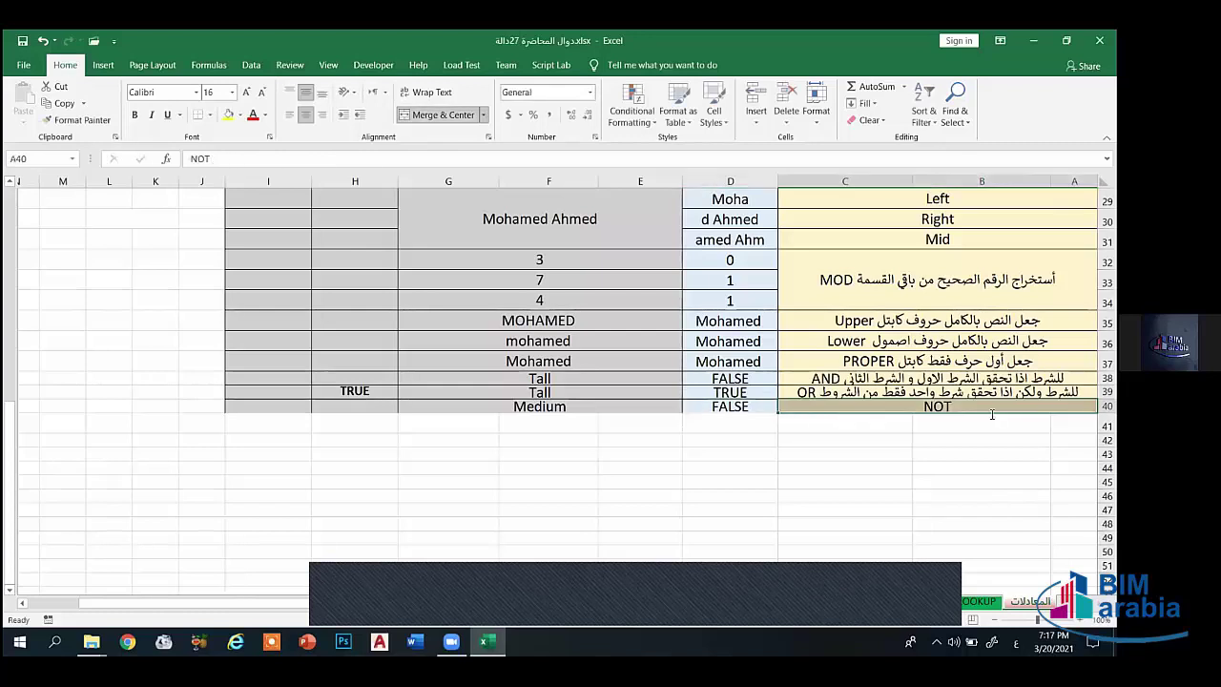
Step: Append the Arabic description "يعطي لي عكس النتيجة" to the NOT label in cell A40
double_click(992, 414)
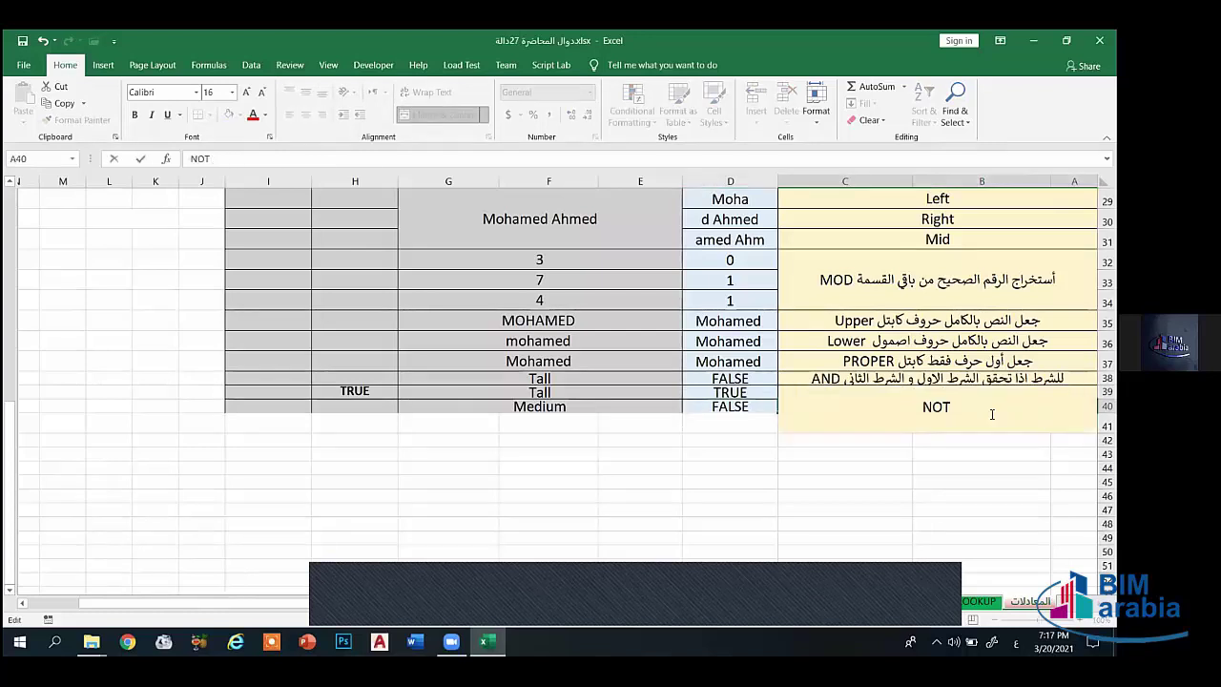
type("يعطي")
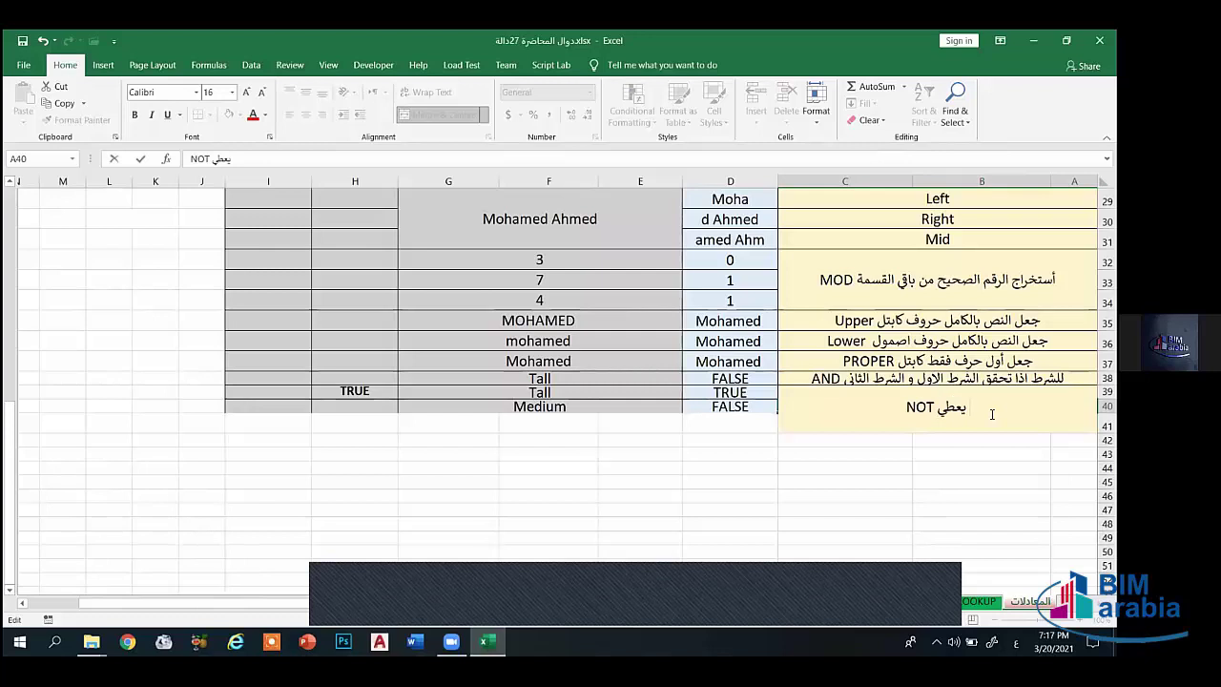
type(" ل")
type("ي ع")
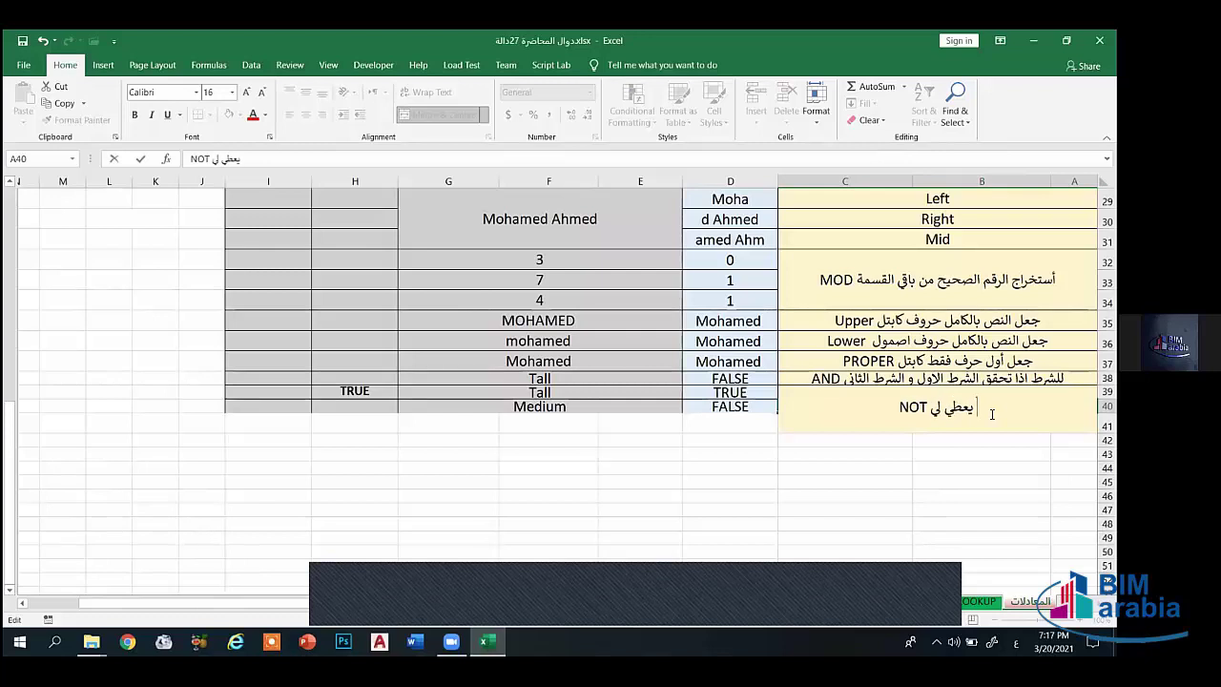
type("كس النتيجة")
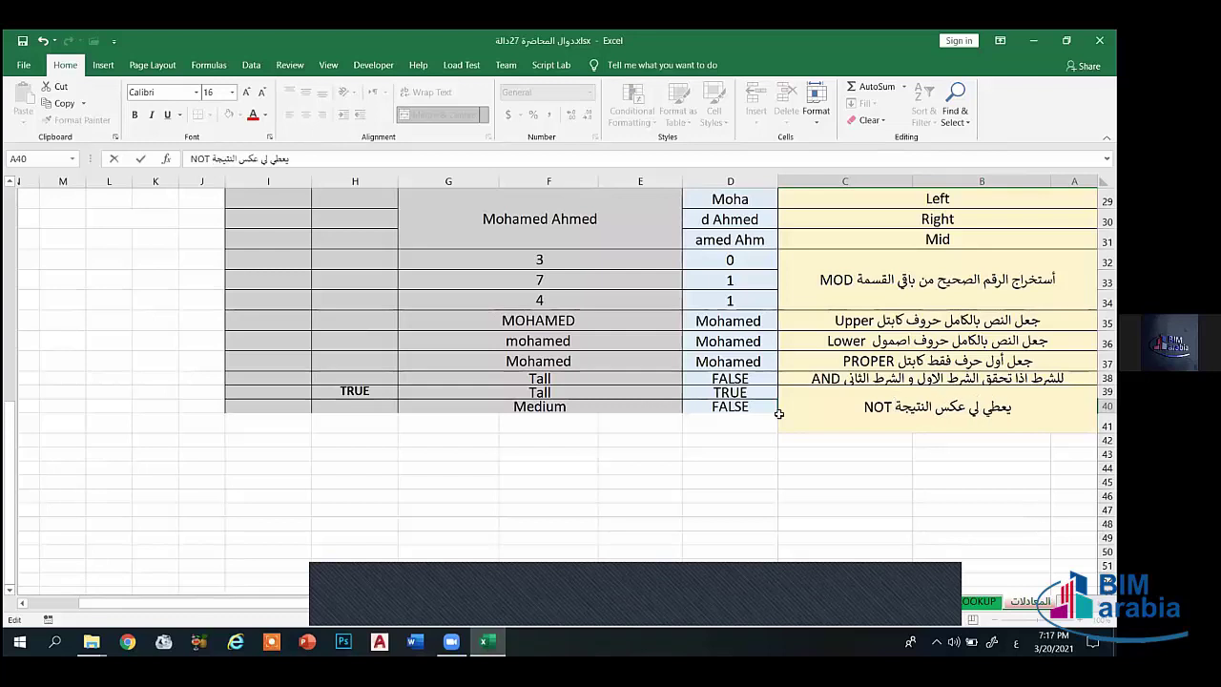
left_click(770, 450)
Step: Increase the heights of rows 38 to 40 so the AND, OR and NOT descriptions fit
left_click(906, 378)
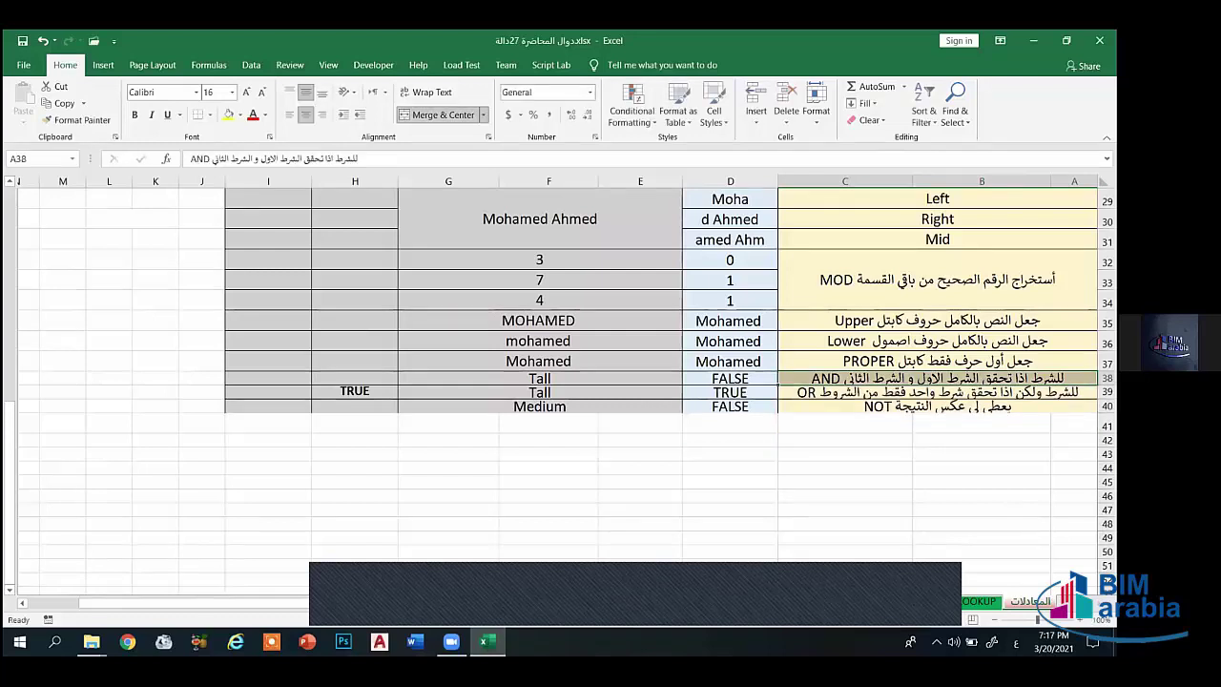
left_click_drag(1106, 372, 1106, 393)
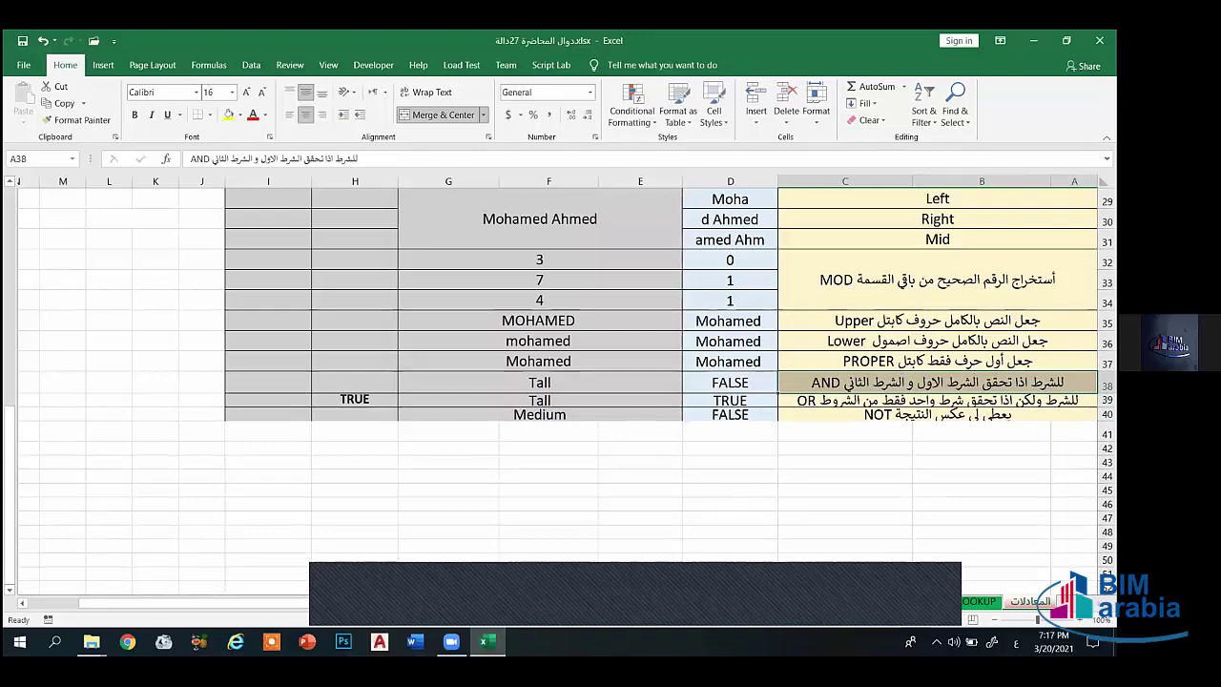
left_click_drag(1107, 407, 1106, 437)
left_click(944, 488)
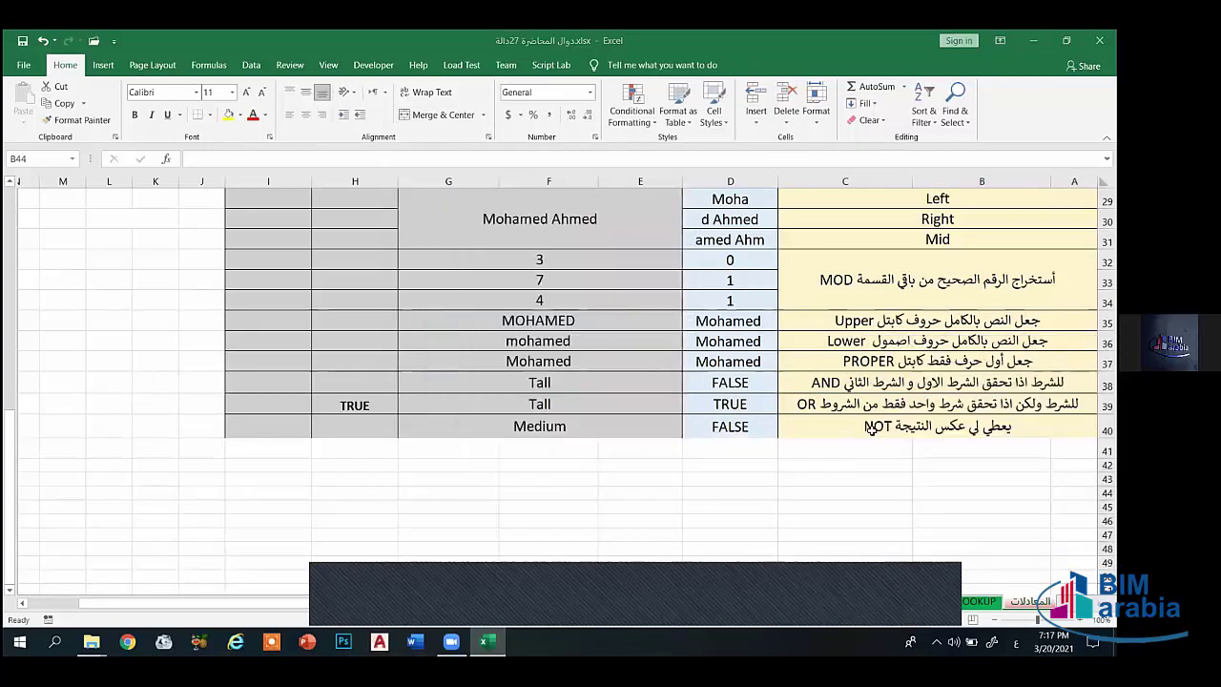
Step: Clear the sample TRUE value from cell H39 and the NOT formula from cell D40
left_click(867, 430)
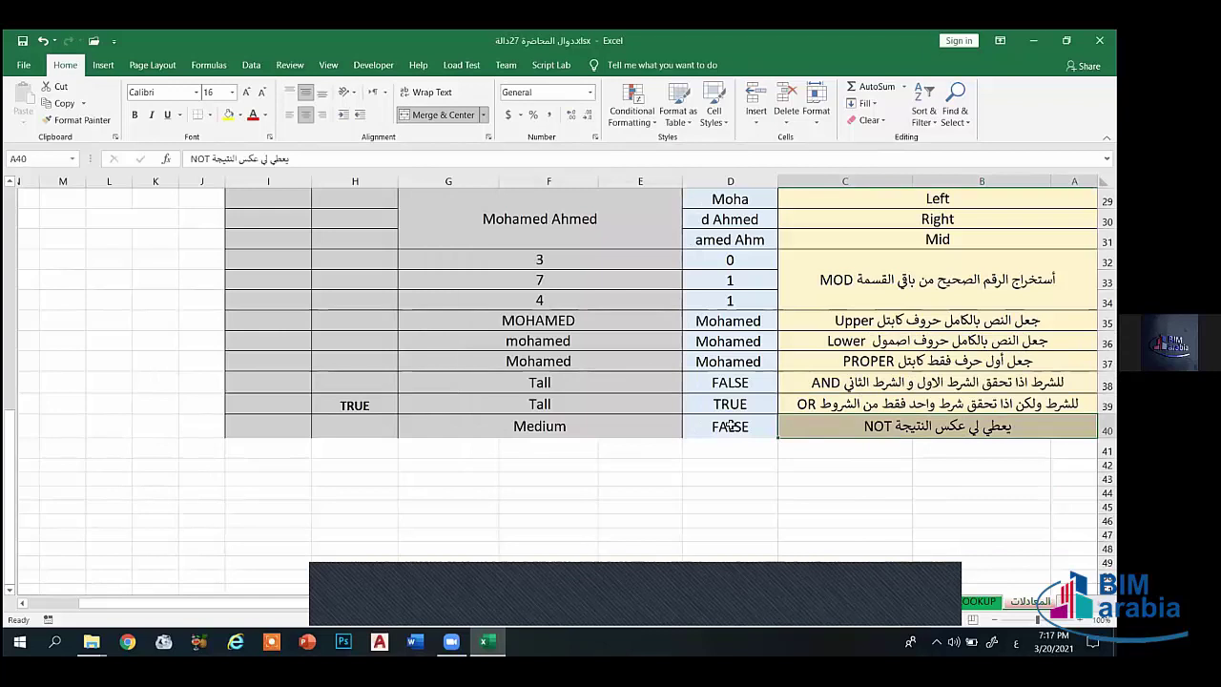
left_click(383, 403)
key("BackSpace")
left_click(367, 426)
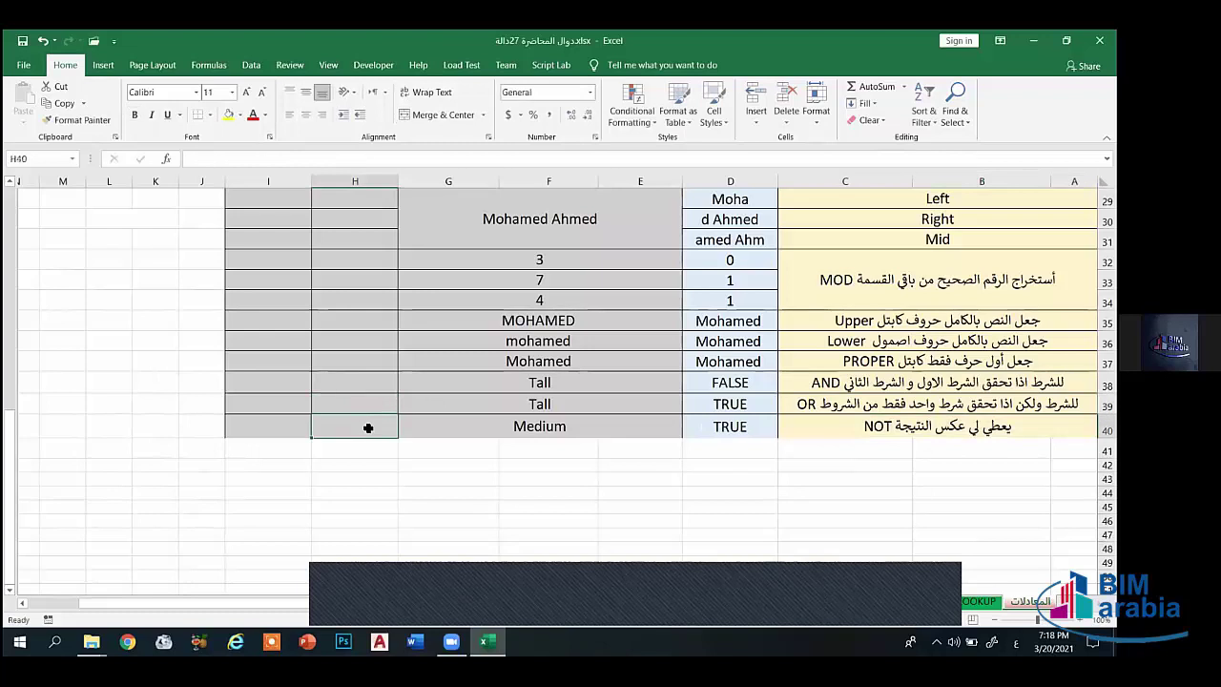
left_click(740, 426)
key("Delete")
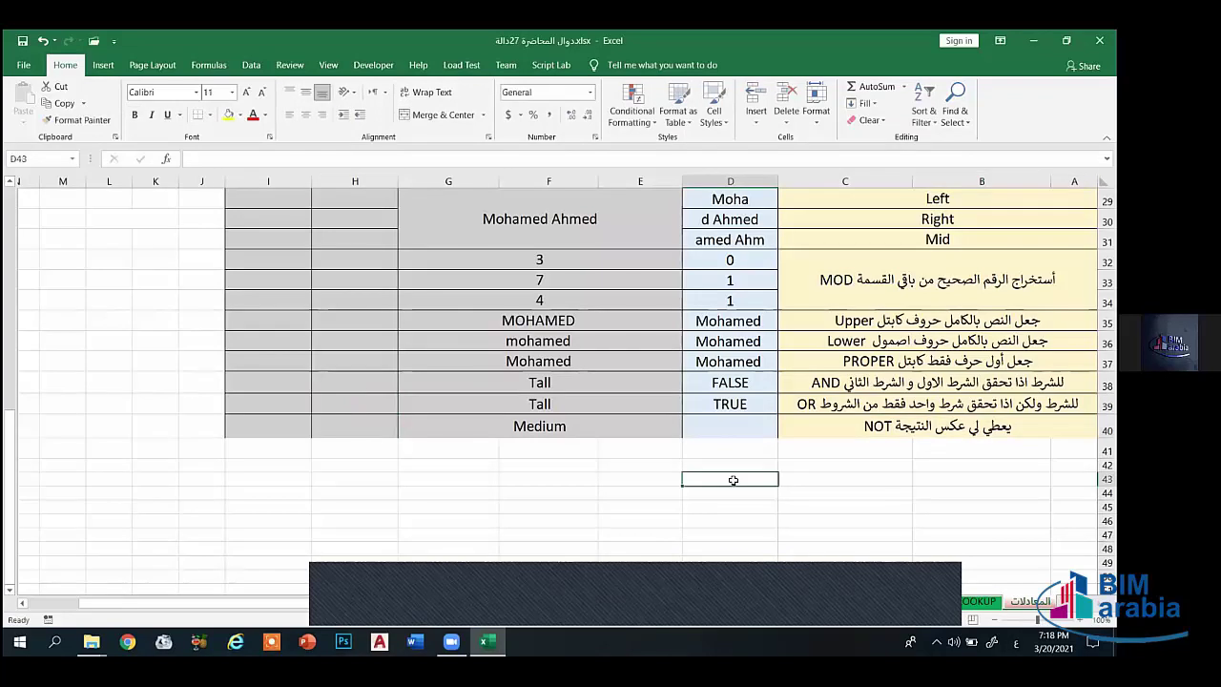
Step: Enter the formula =NOT(D39) in cell D40 to reverse the OR result
type("=")
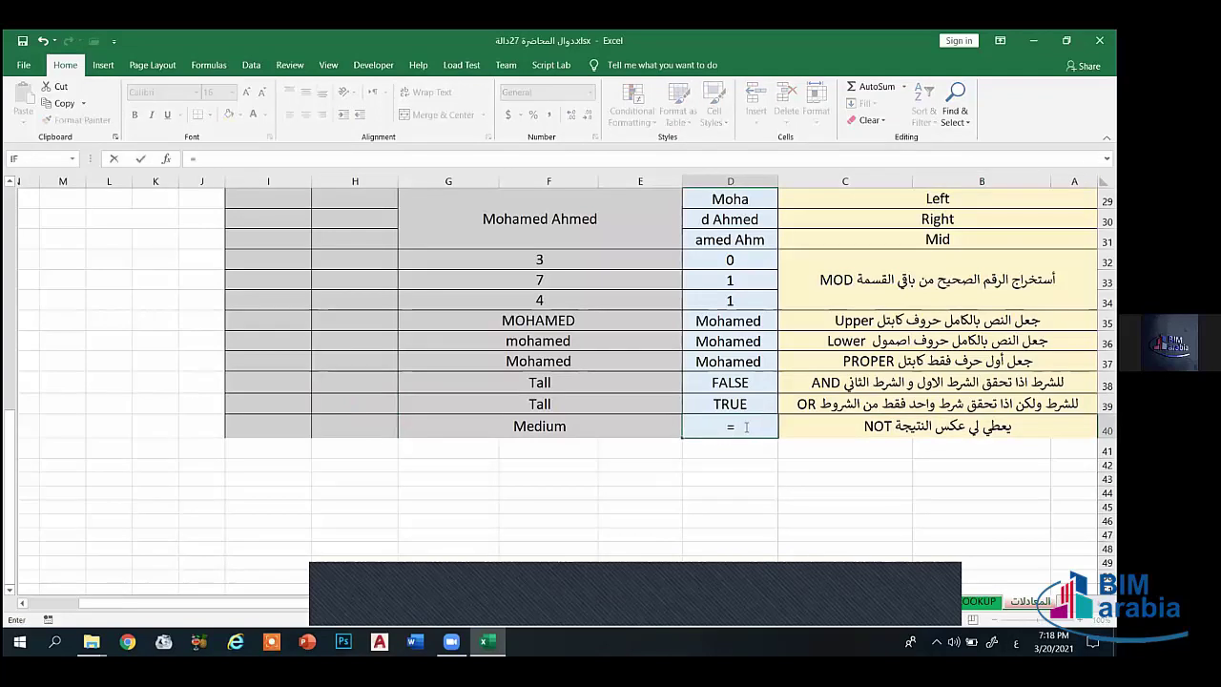
type("not(")
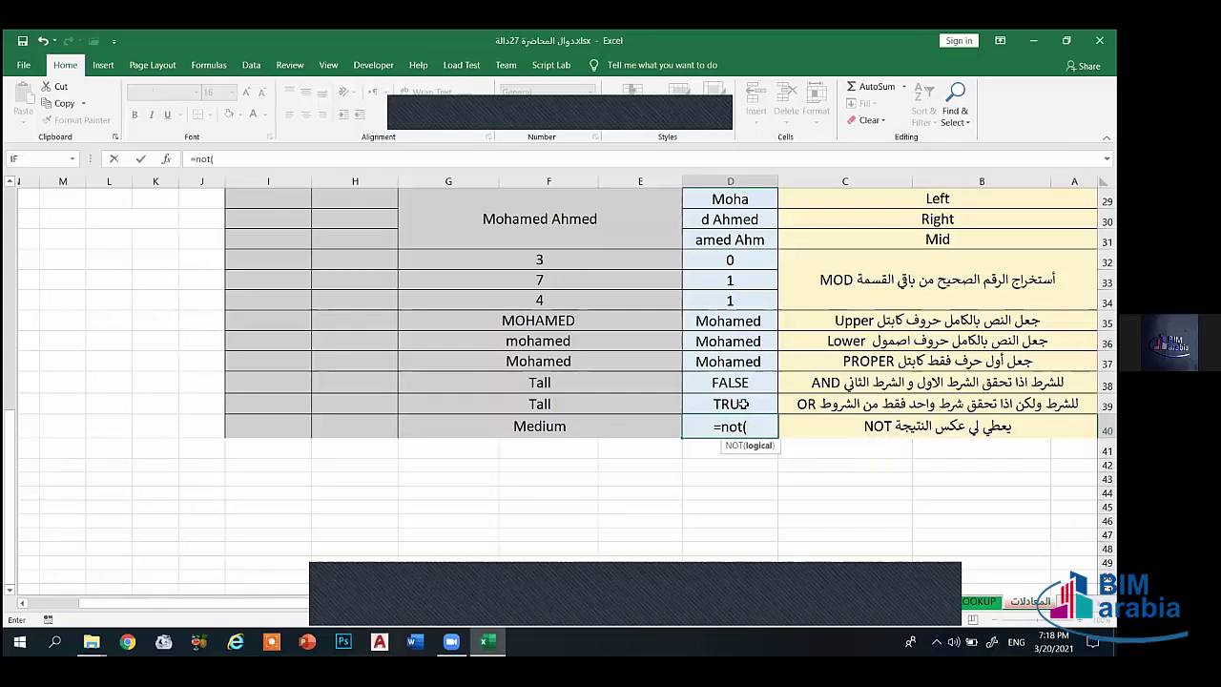
left_click(742, 404)
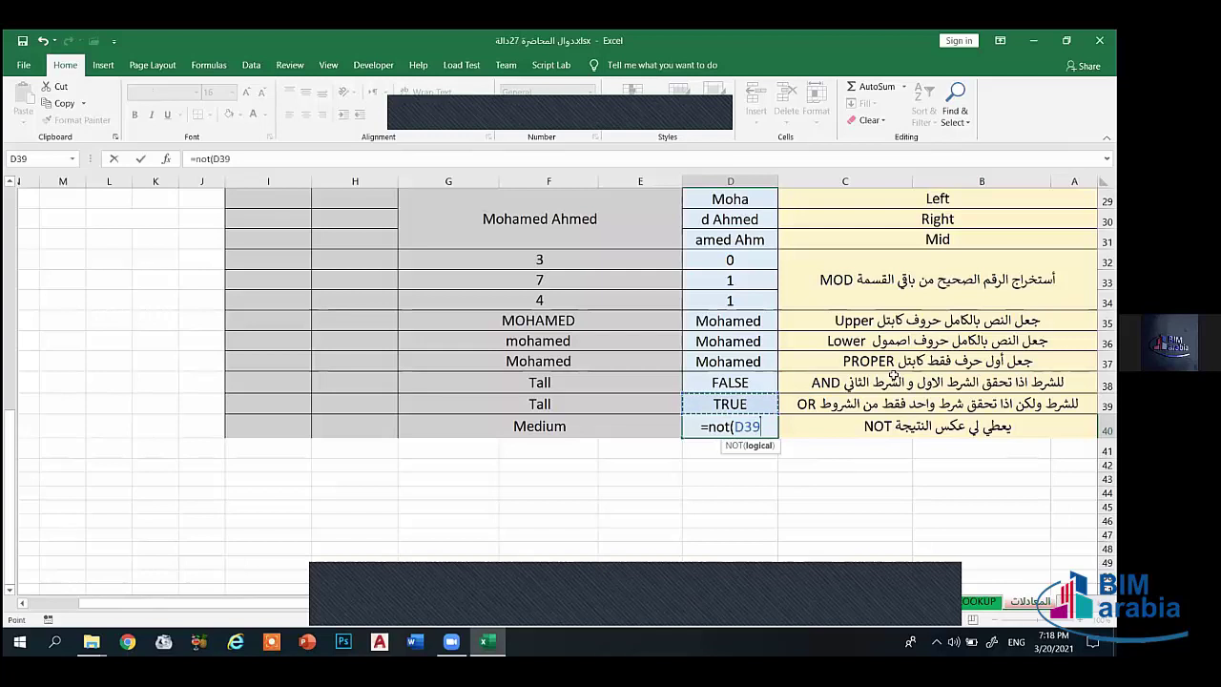
type(")")
key("ctrl+Return")
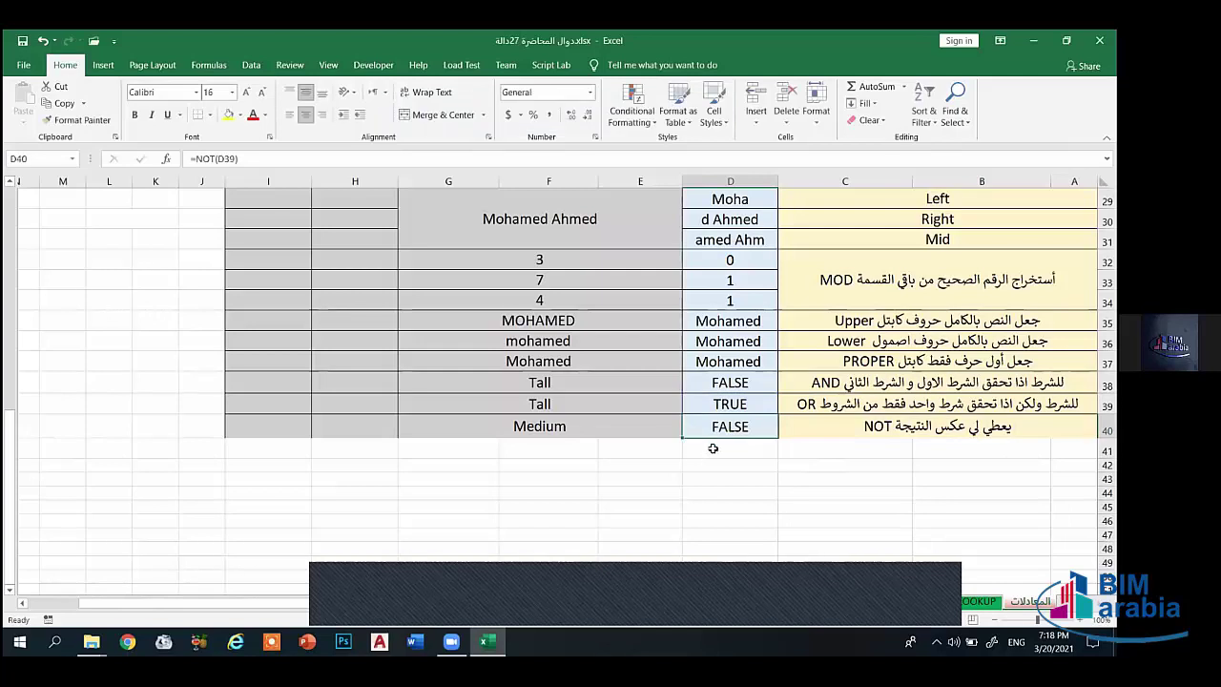
Step: Enter the sample text HIGH in cell F42 and test it with the formula =NOT(F42) in cell E42
left_click(553, 468)
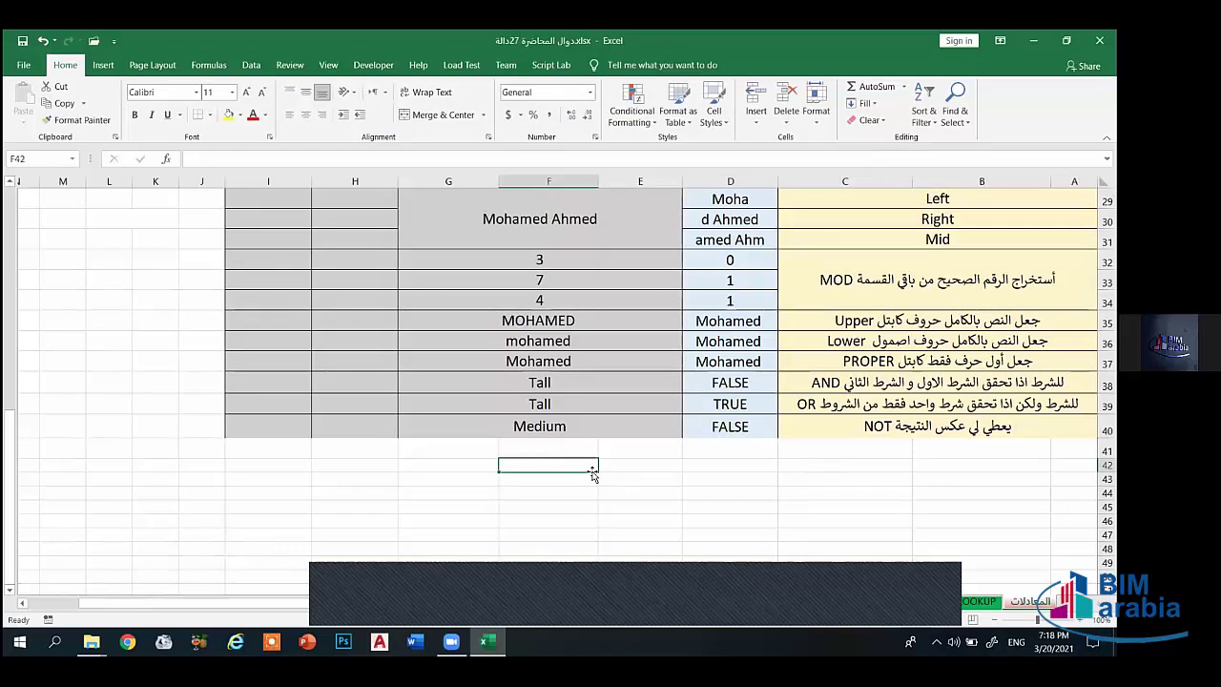
type("H")
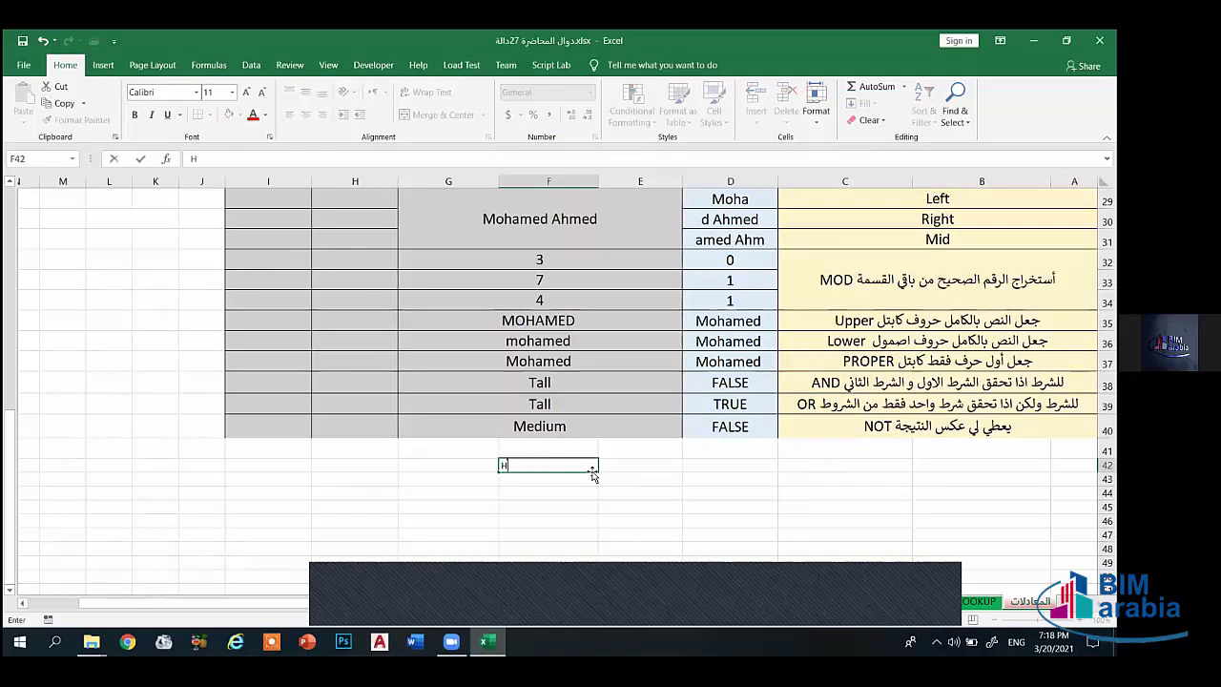
type("IGH")
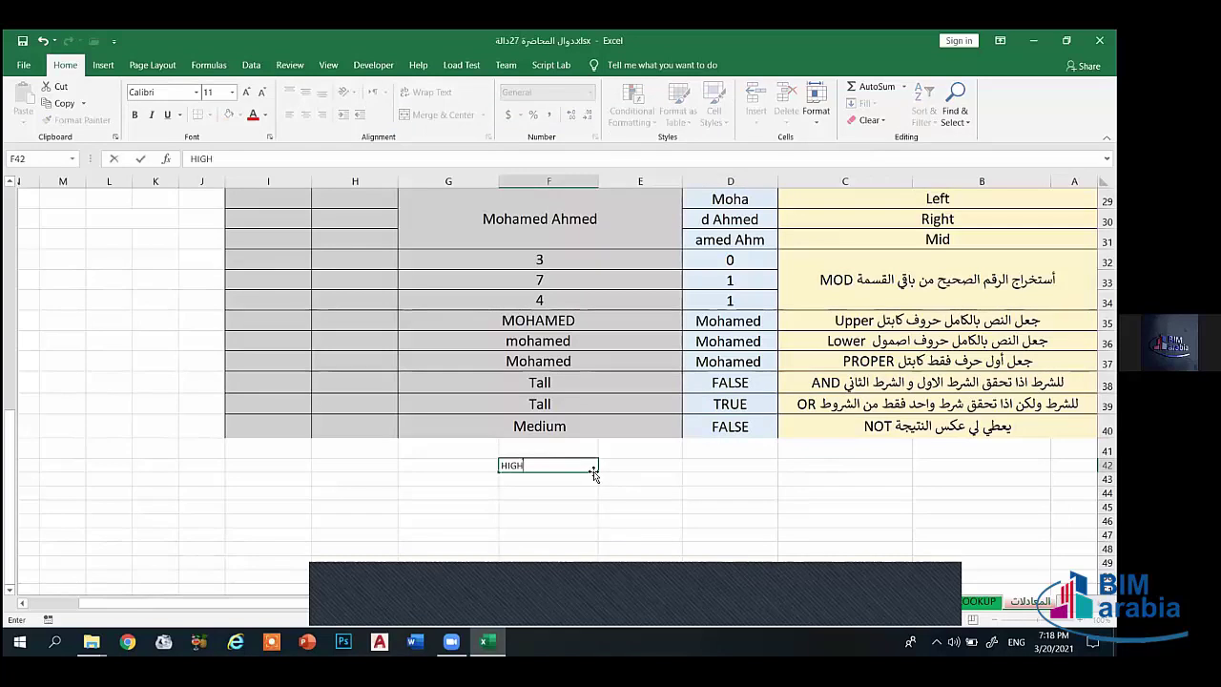
key("Return")
left_click(654, 487)
left_click(649, 463)
type("=")
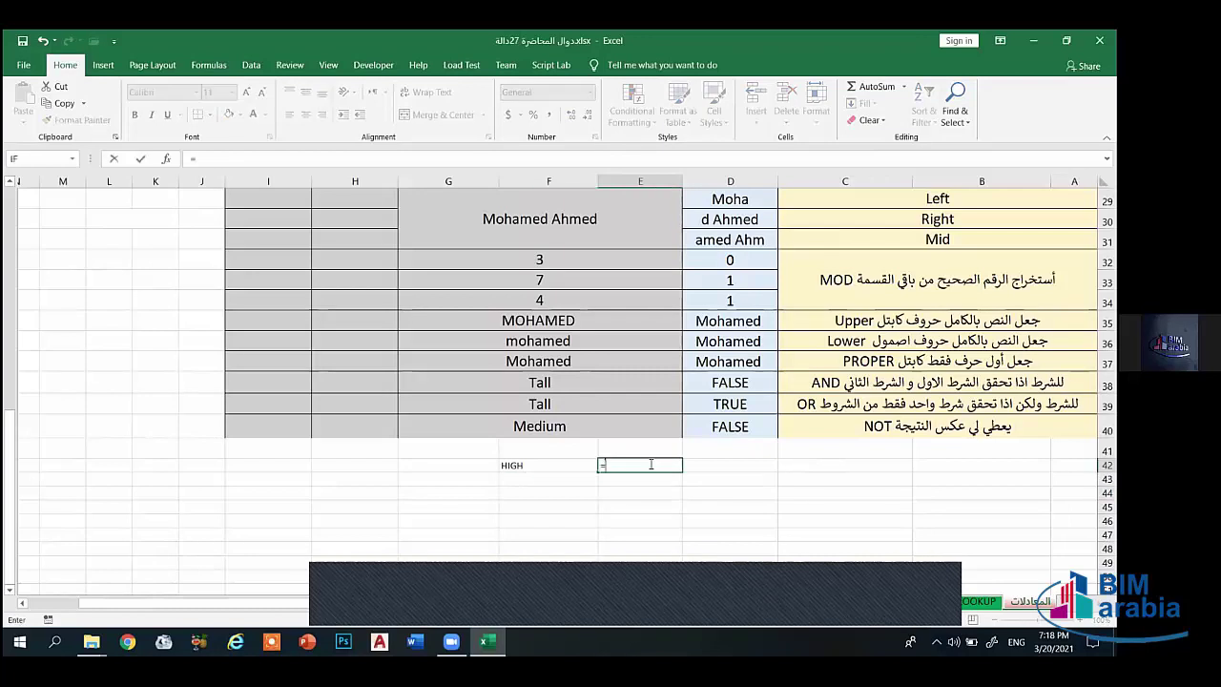
type("not")
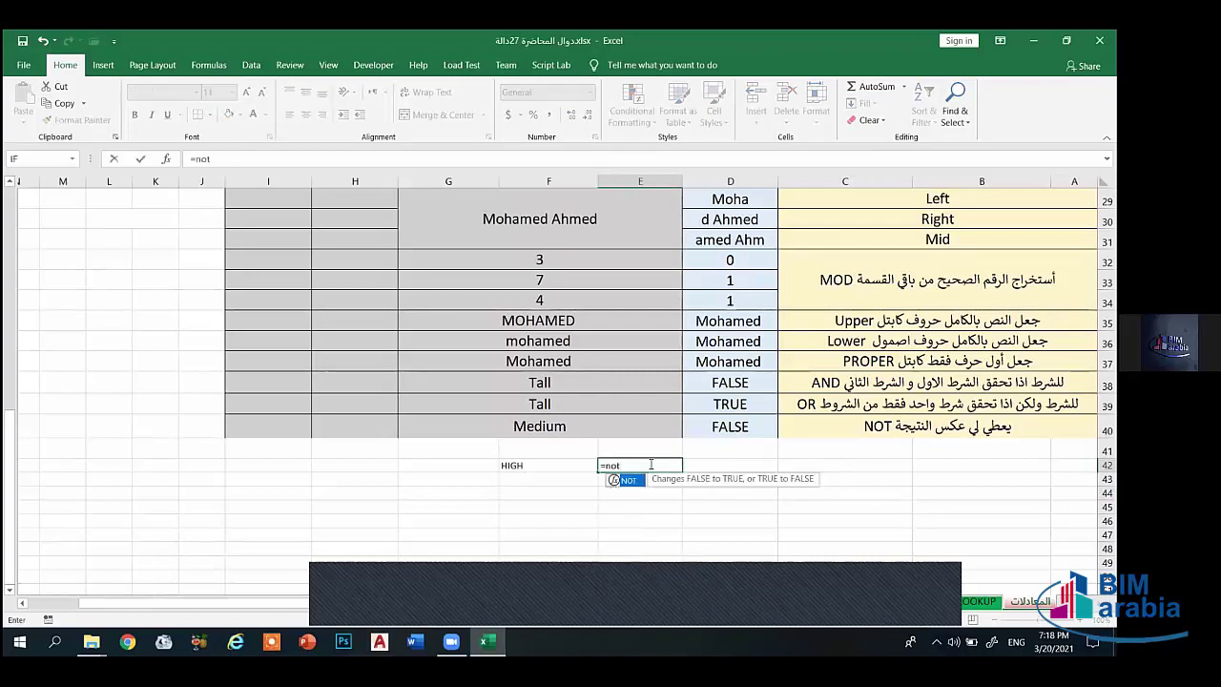
type("(")
left_click(540, 466)
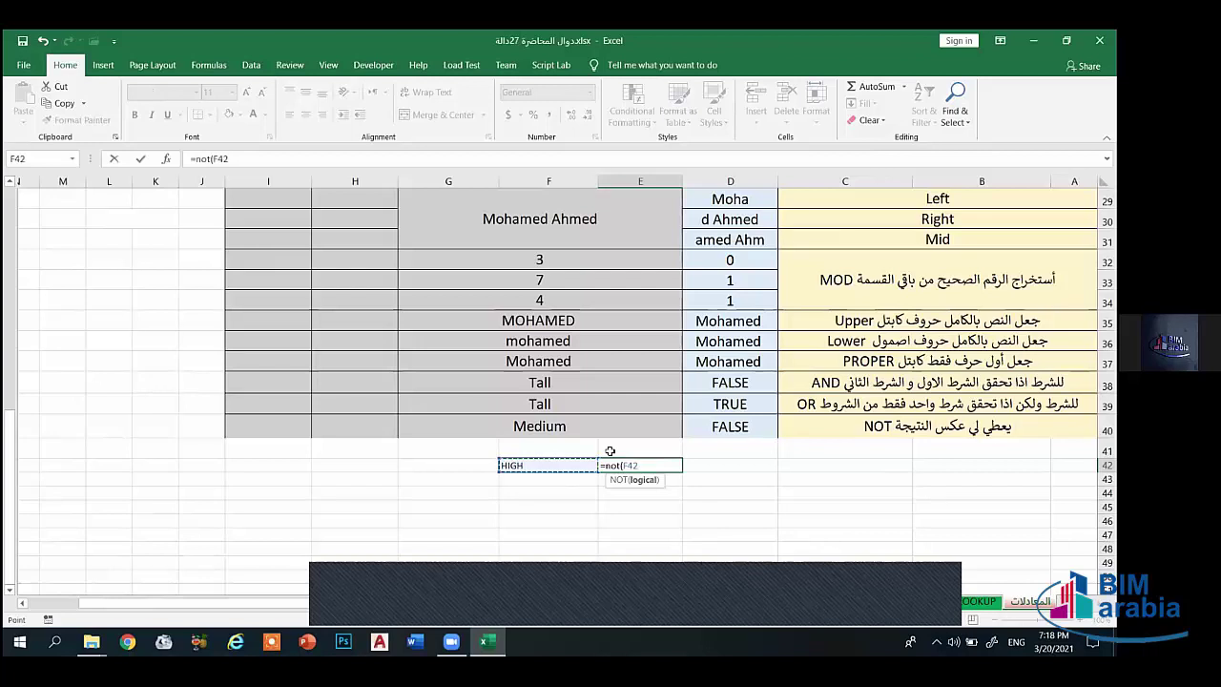
type(")")
key("Return")
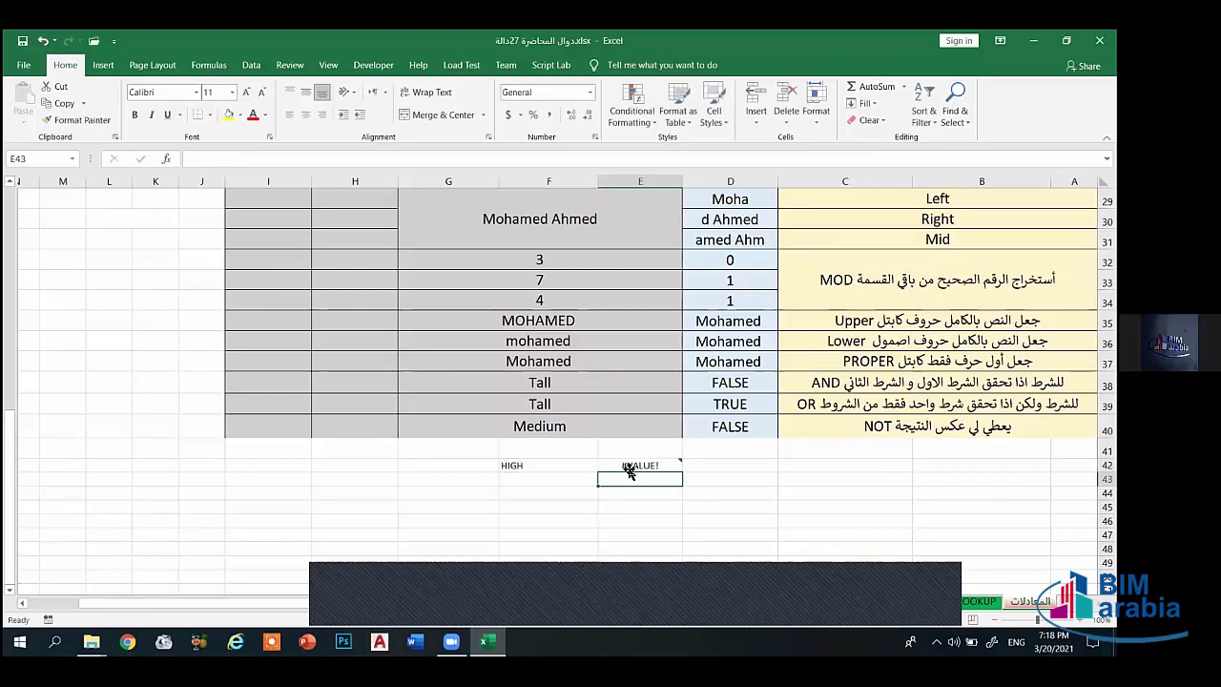
Step: Clear the NOT test formula from cell E42 and the sample text from cell F42
left_click(625, 466)
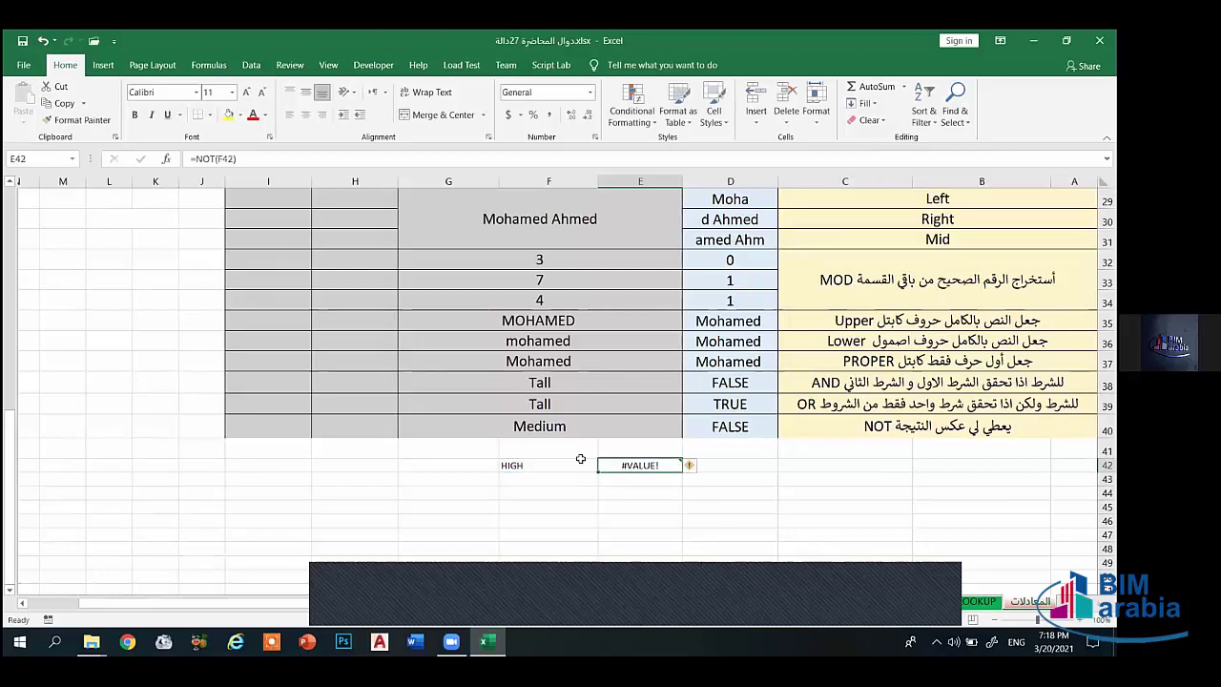
key("Delete")
left_click(540, 475)
left_click(541, 465)
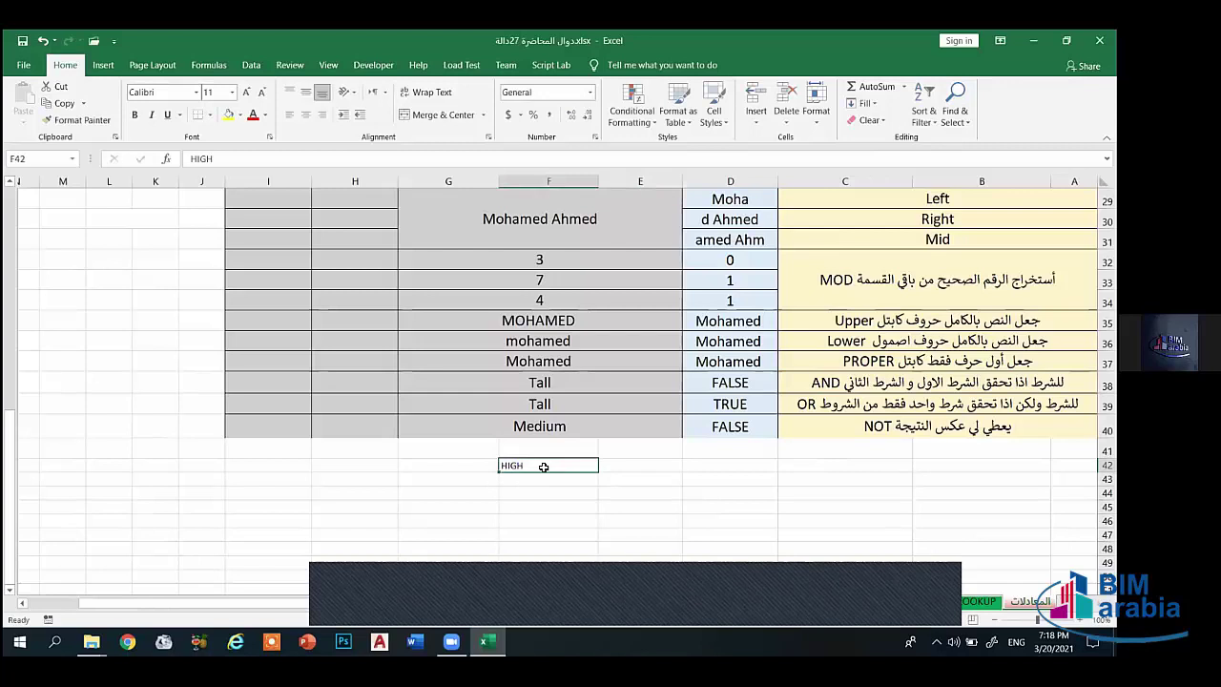
key("Delete")
left_click(687, 461)
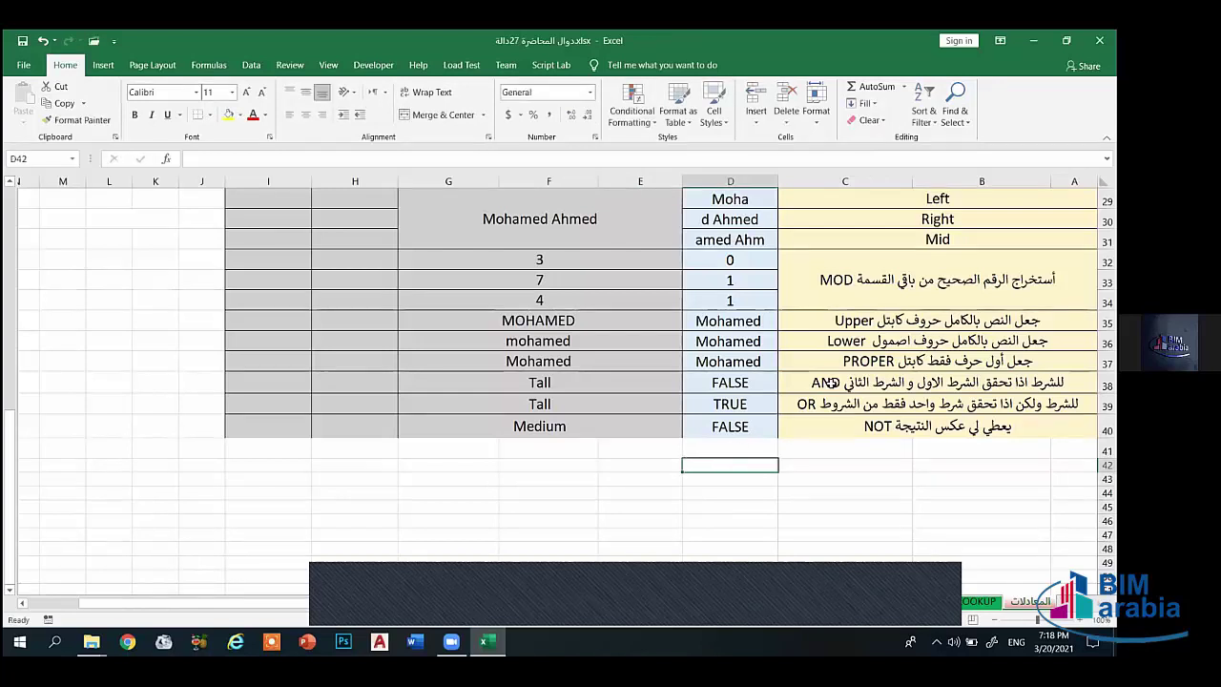
Step: Clear the AND, OR and NOT formulas from cells D38 to D40
left_click(753, 384)
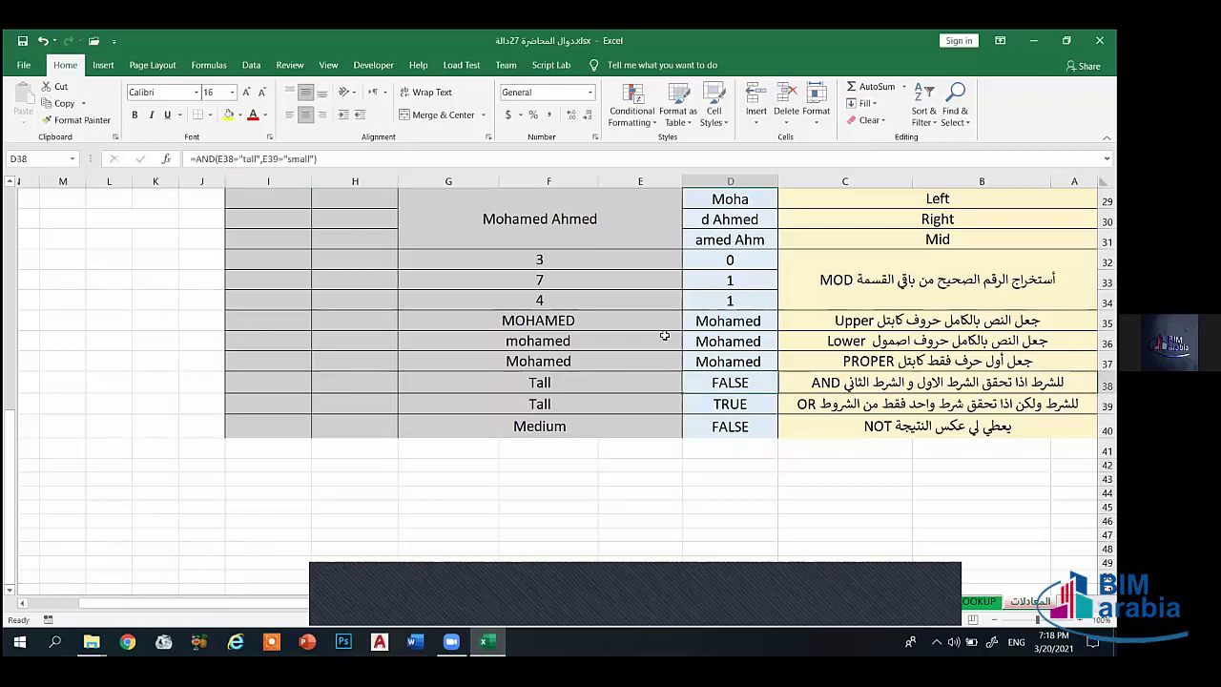
double_click(760, 373)
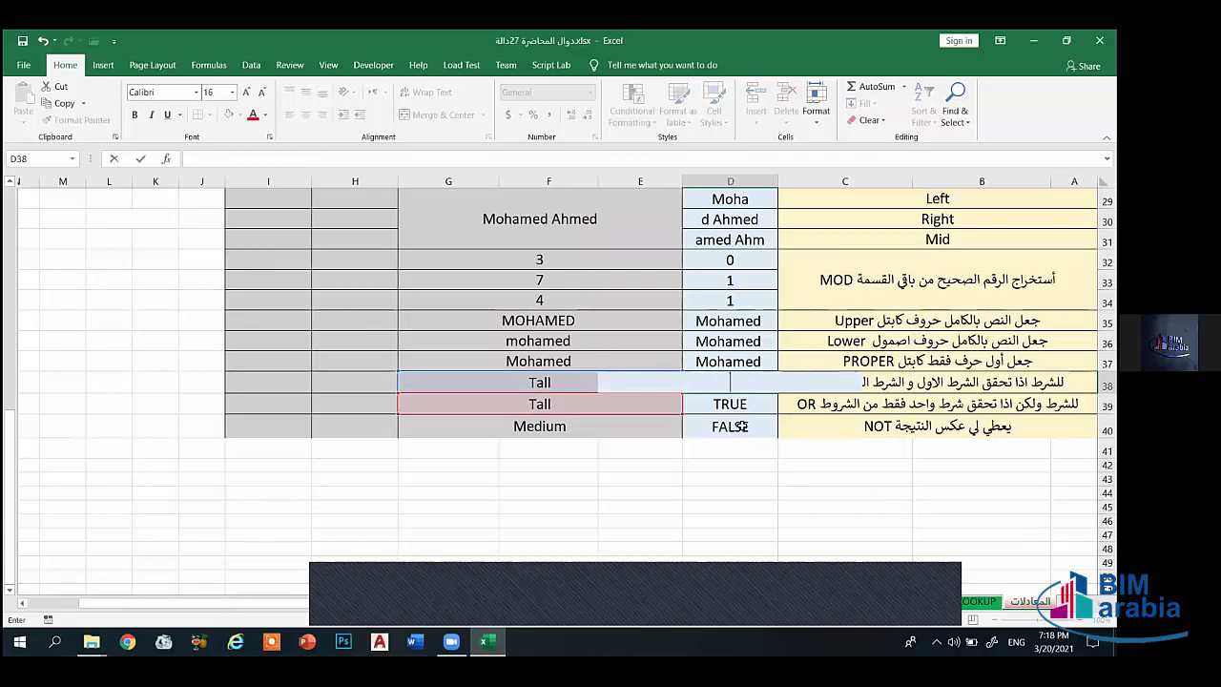
key("Escape")
key("Delete")
Step: Start an AND formula in cell D38 with E38="tall" as its first condition
type("=")
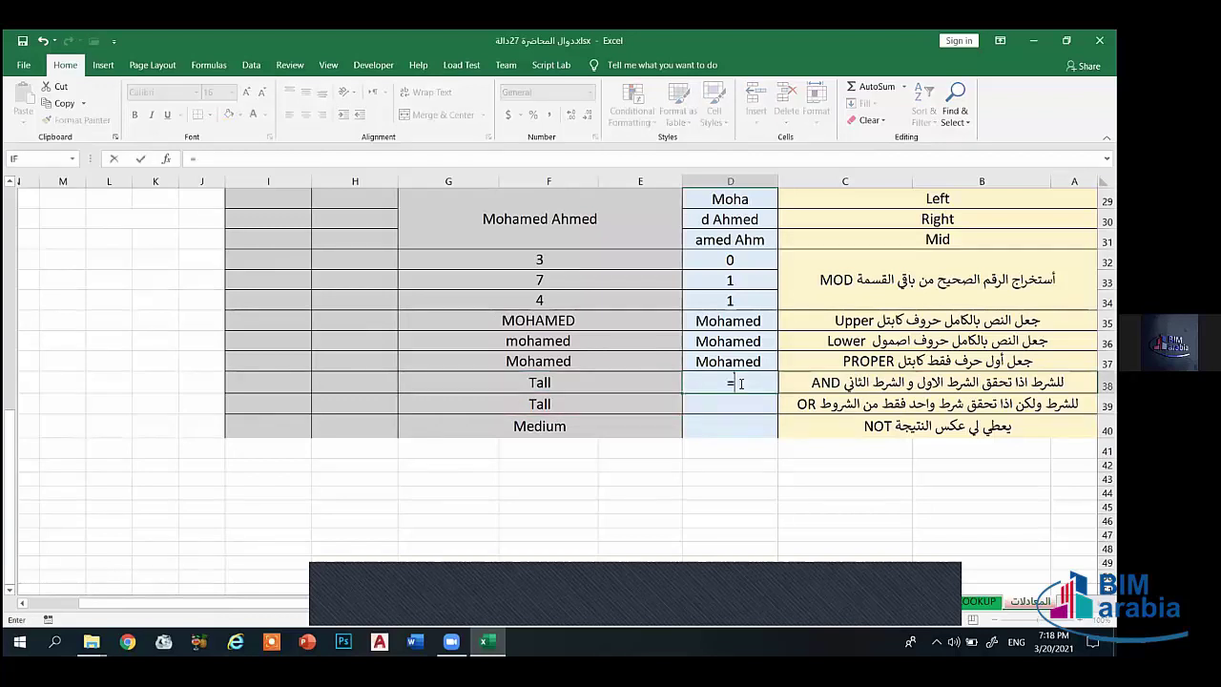
type("And")
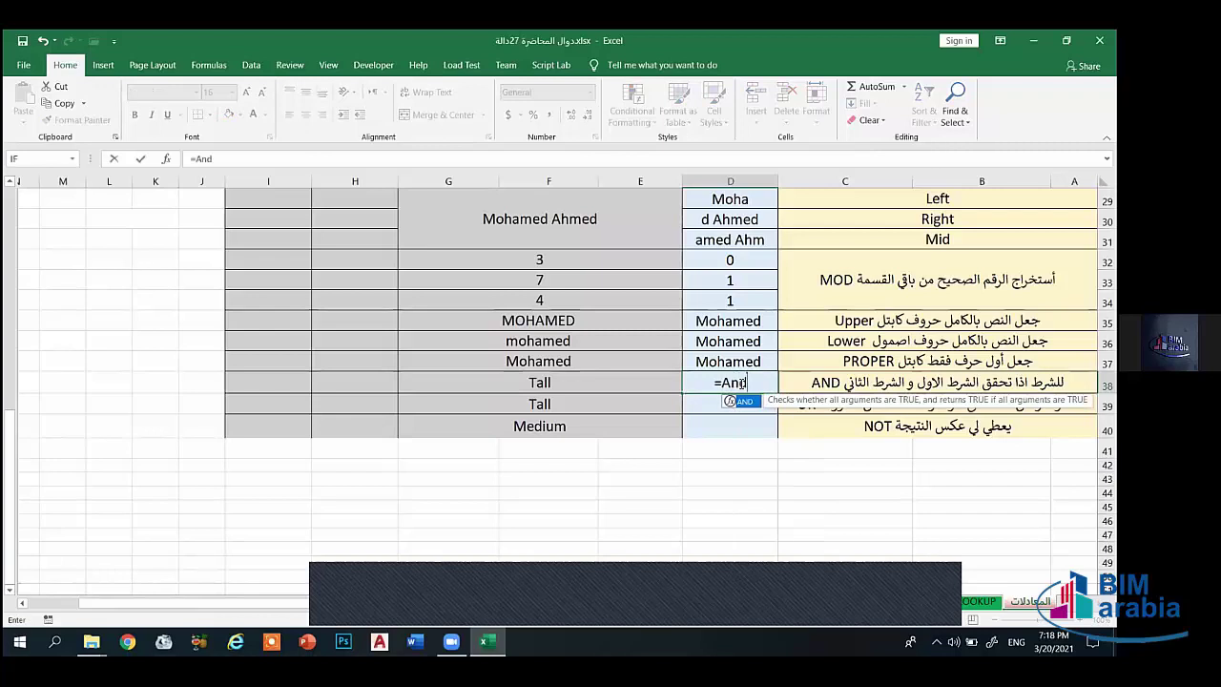
type("(")
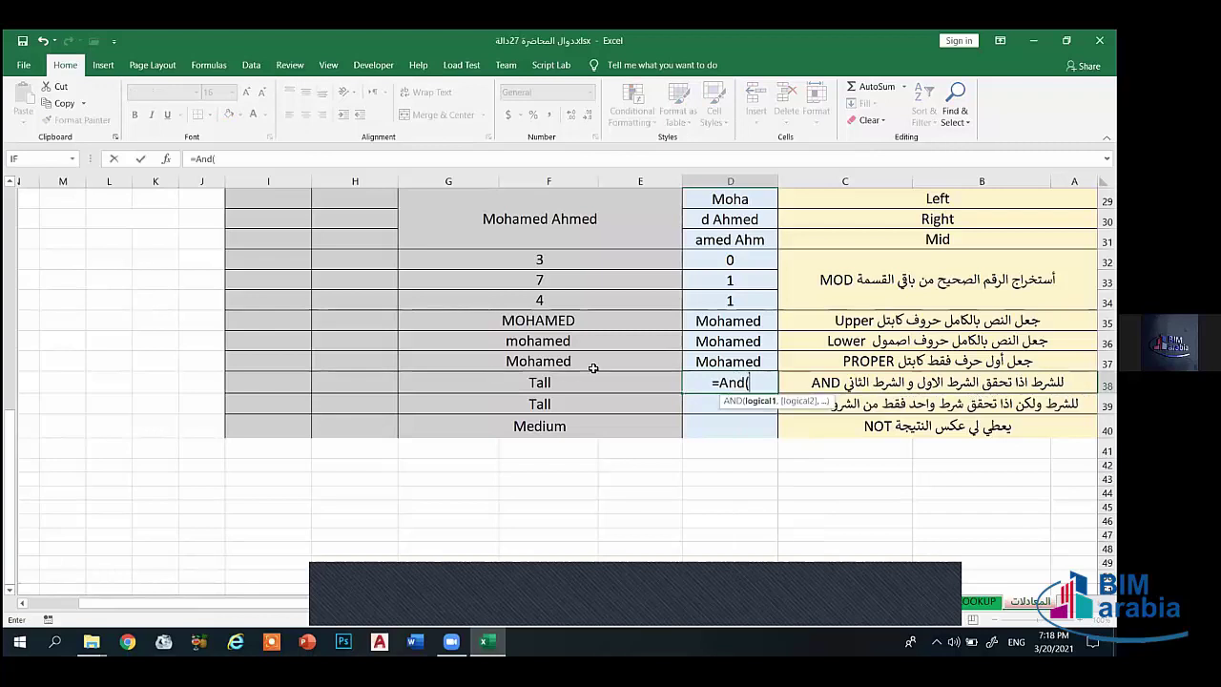
left_click(538, 382)
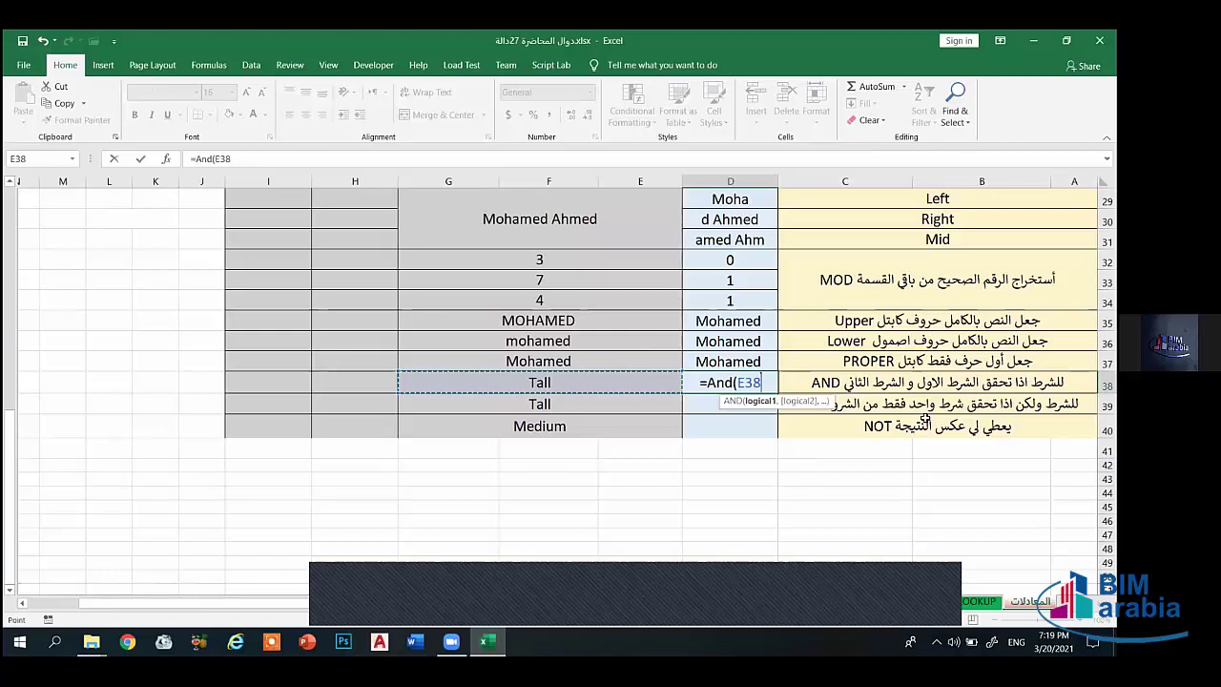
type("=")
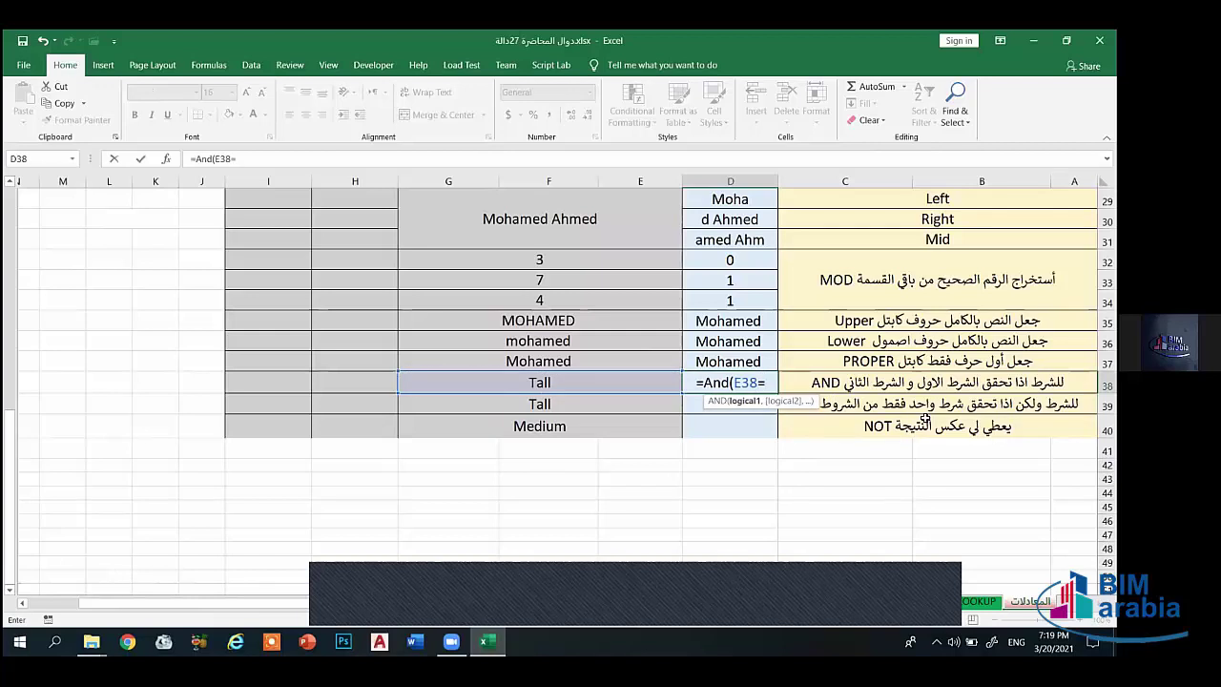
type("\"")
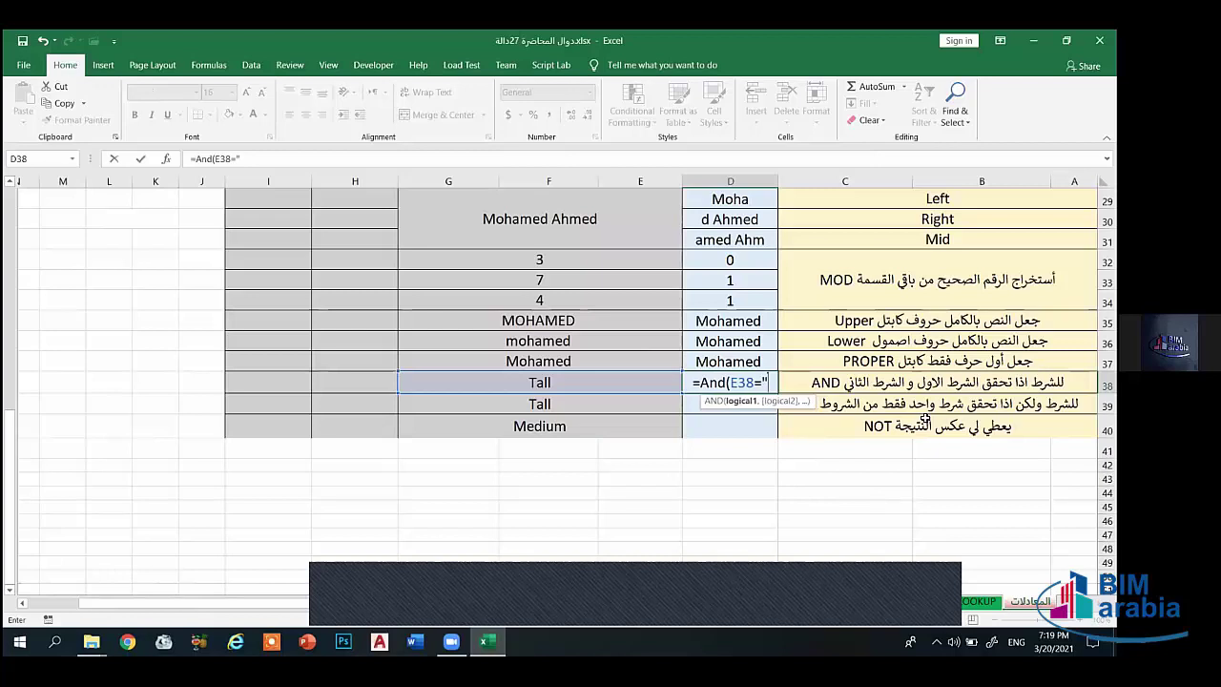
type("tal")
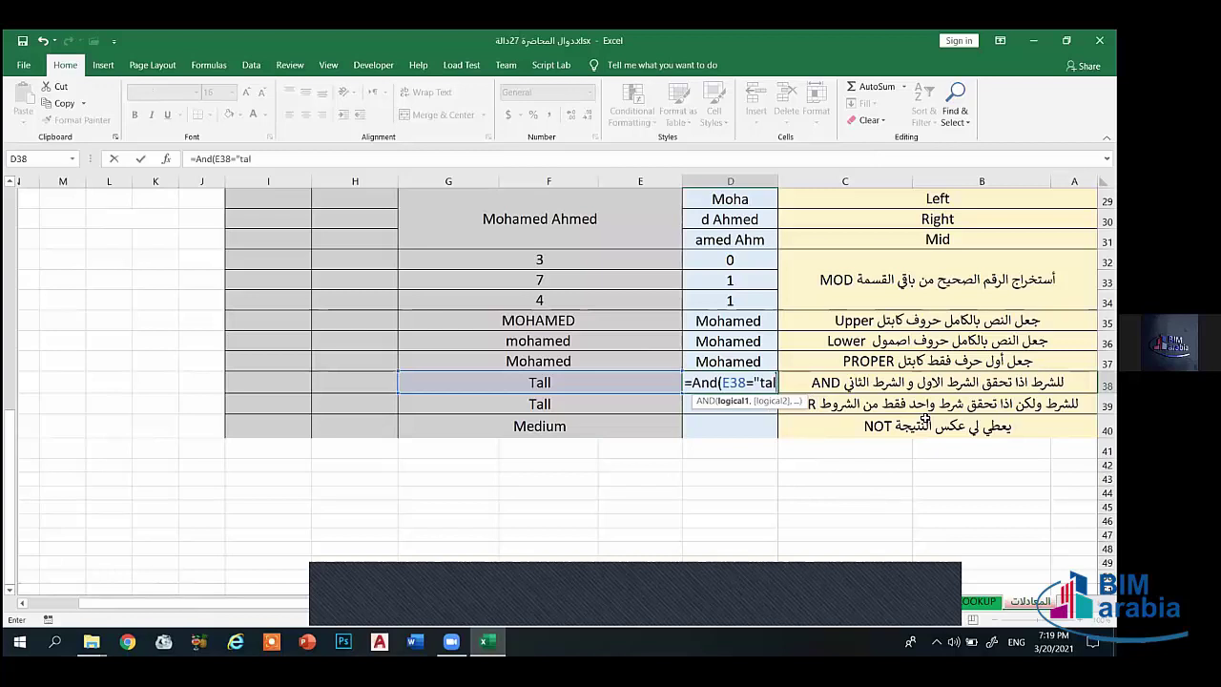
type("l\"")
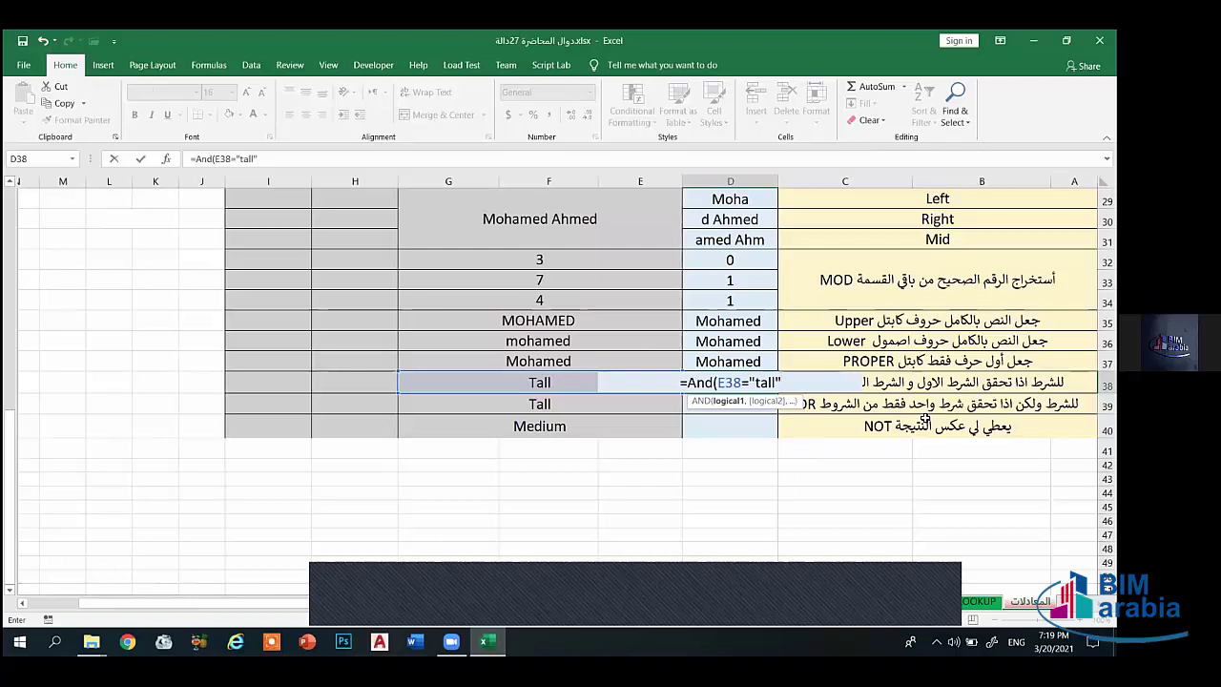
type(",")
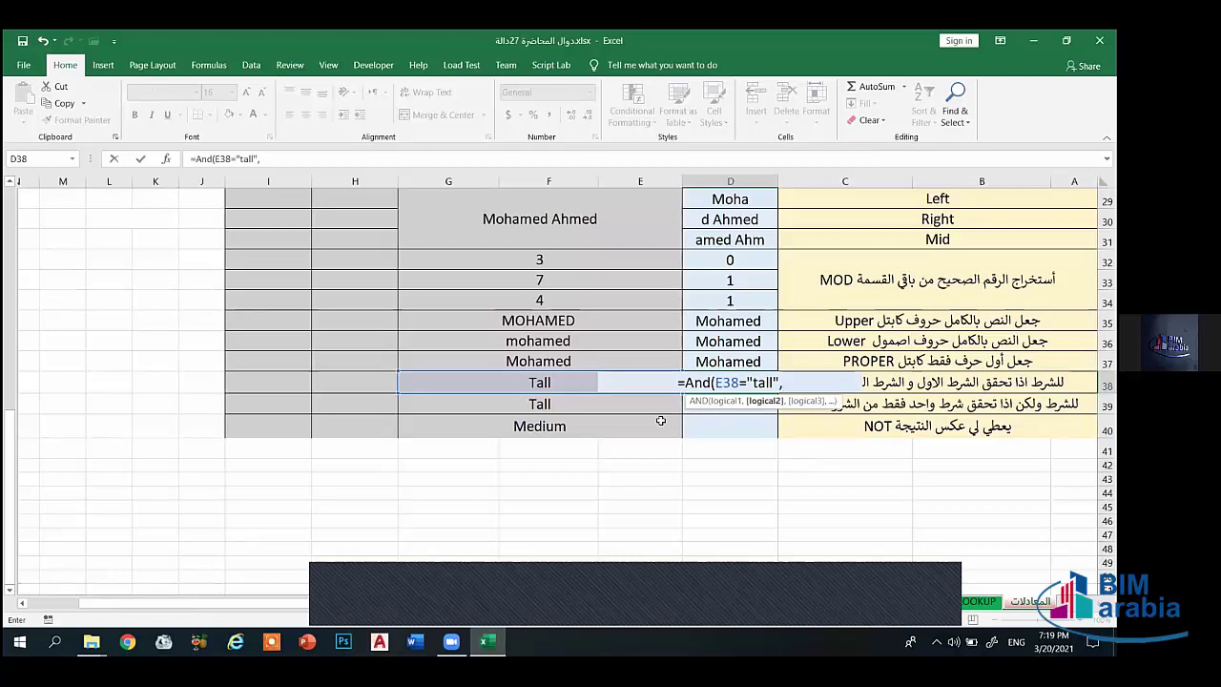
Step: Add E40="medium" as the second condition, review both conditions and complete the AND formula in cell D38
left_click(540, 421)
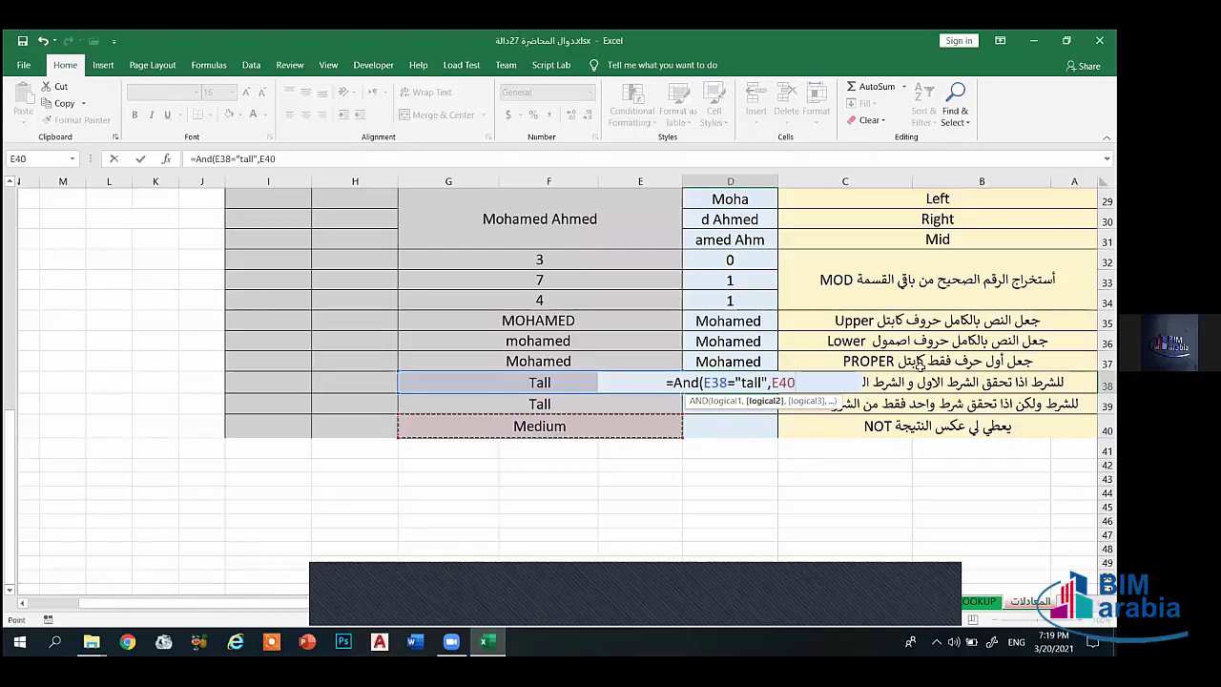
type("=")
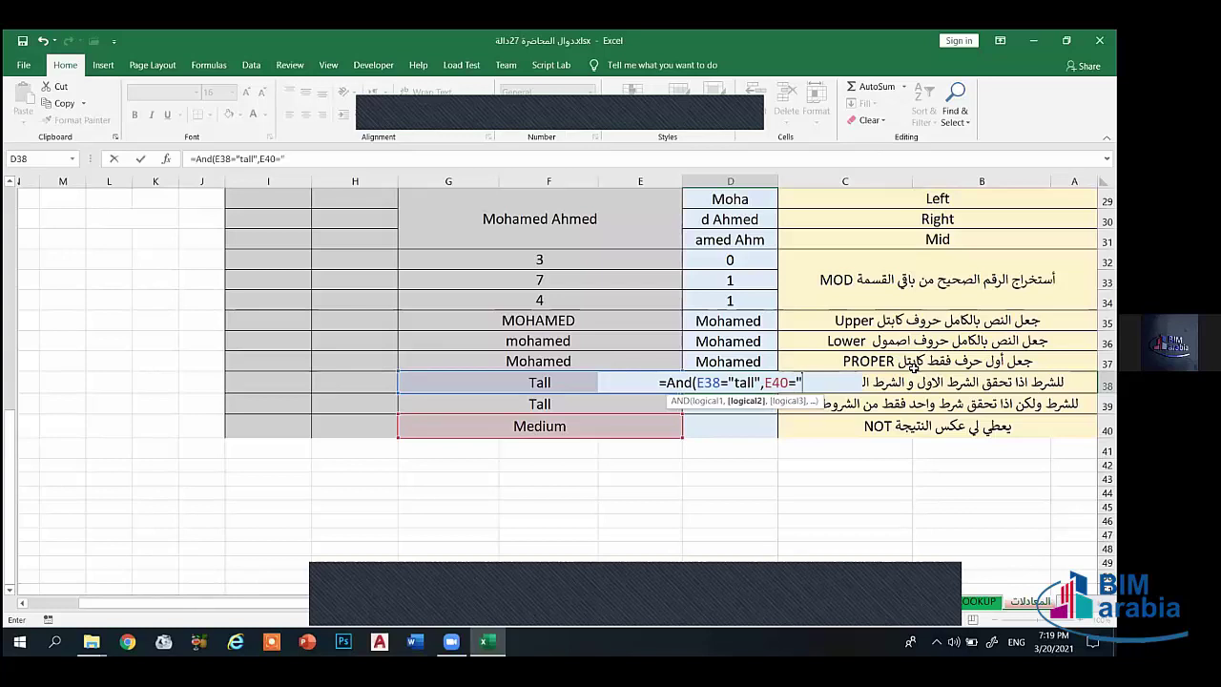
type("\"medium")
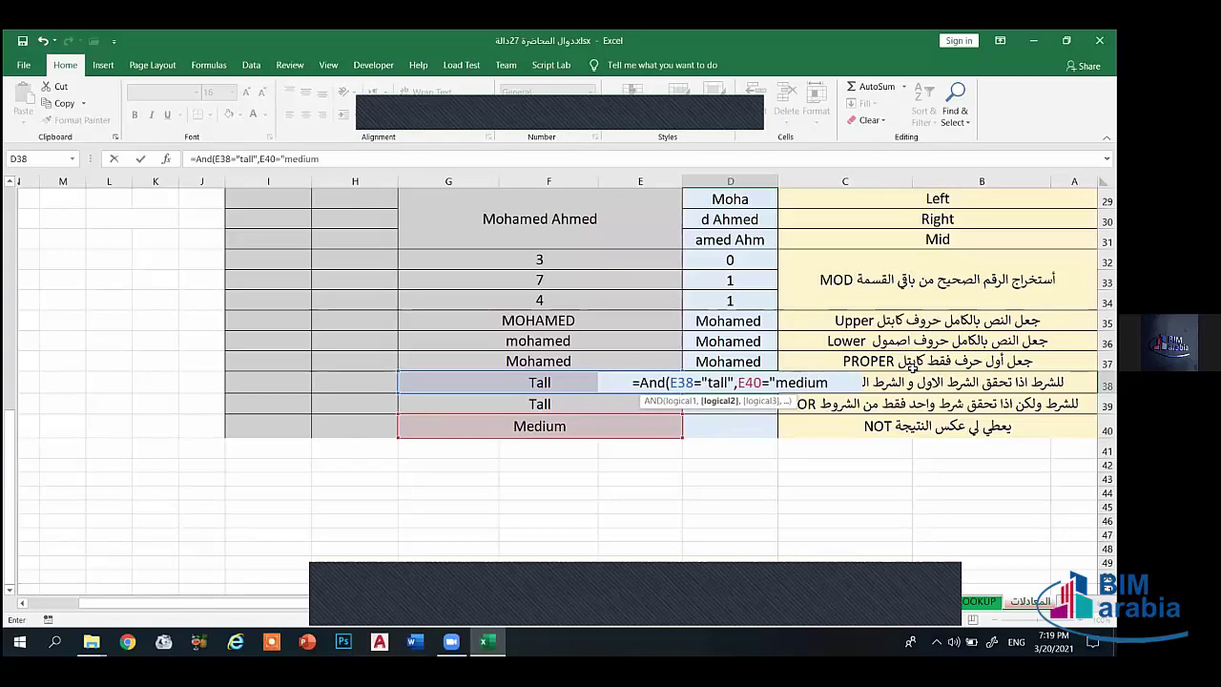
type("\")")
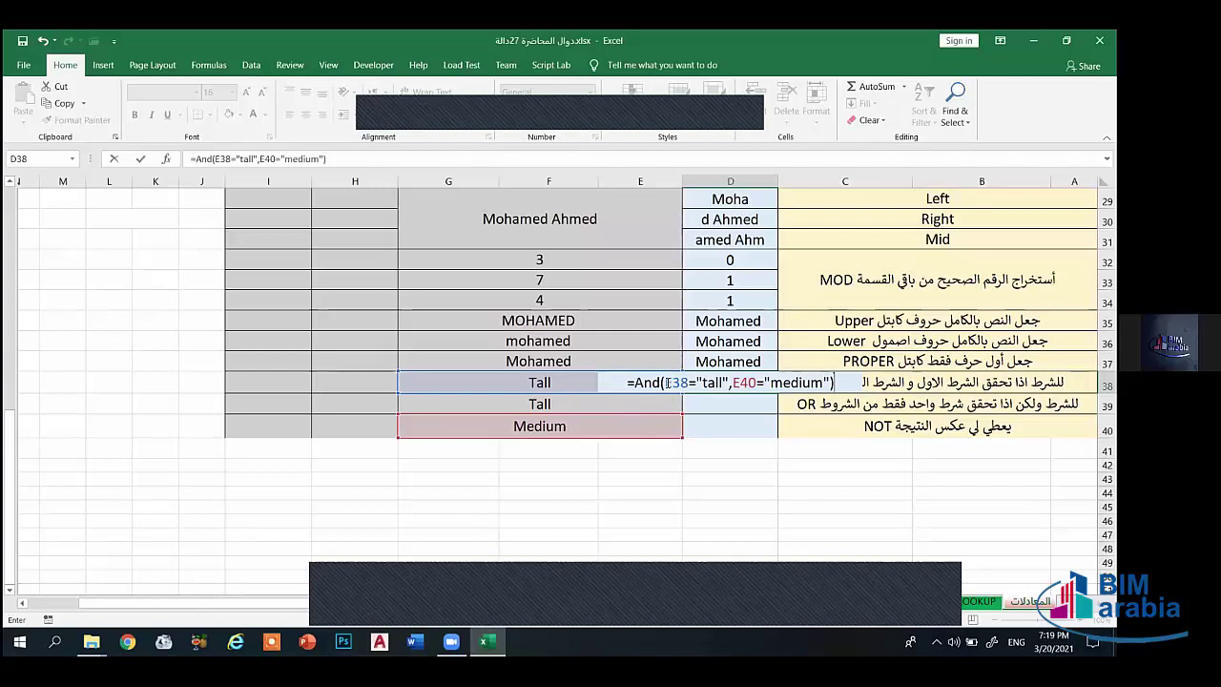
left_click_drag(667, 383, 723, 384)
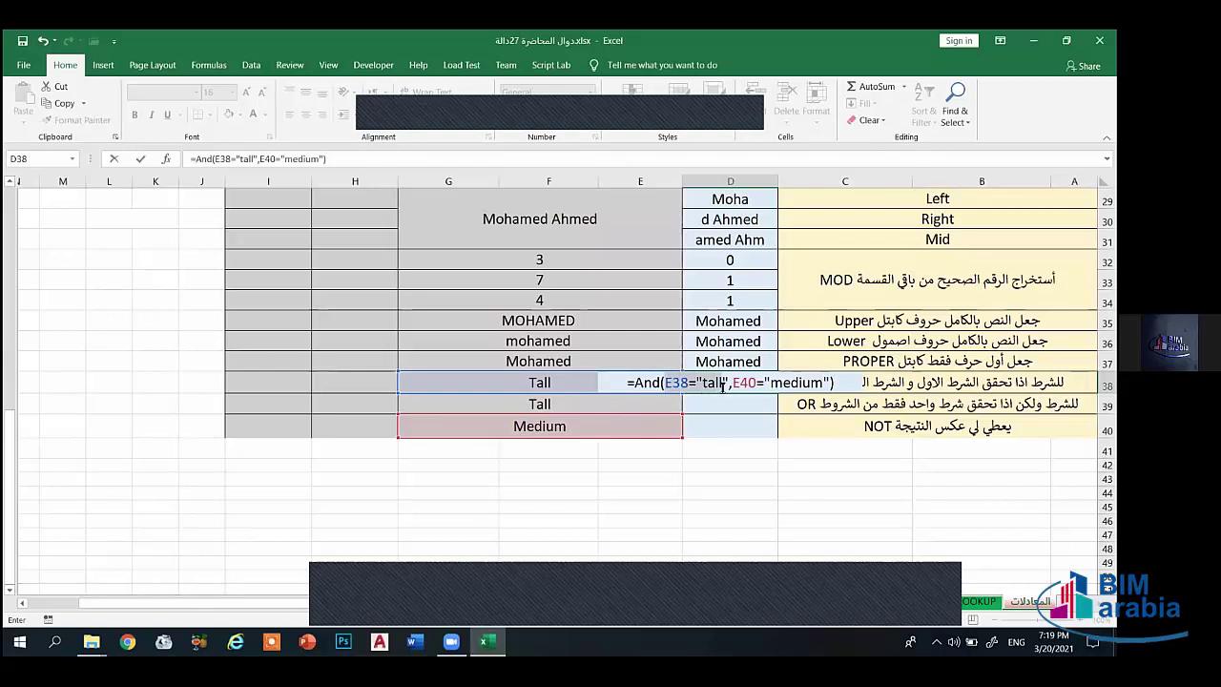
left_click(756, 383)
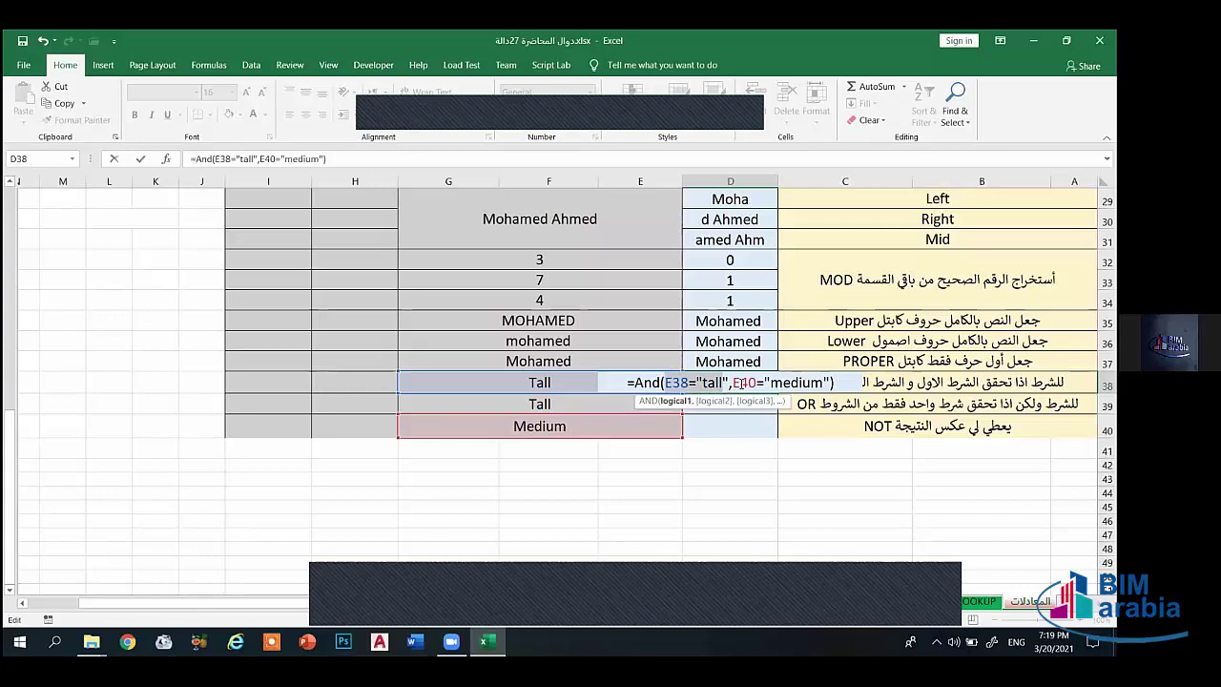
left_click_drag(735, 382, 817, 382)
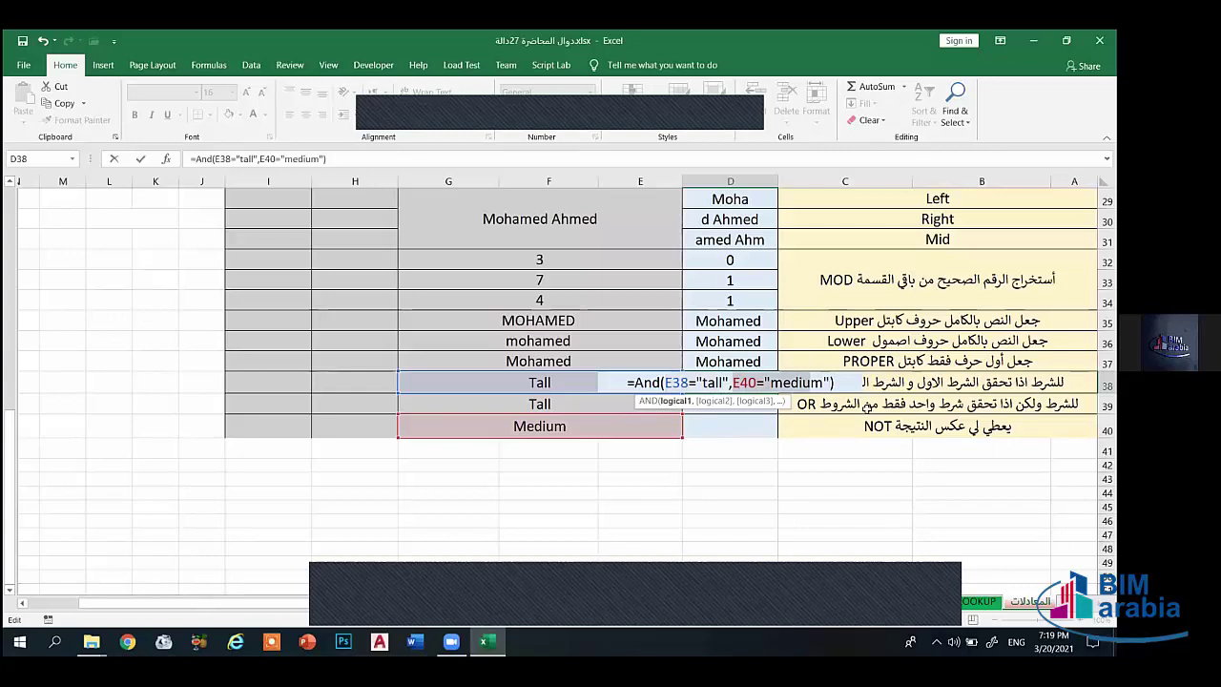
left_click_drag(732, 383, 820, 383)
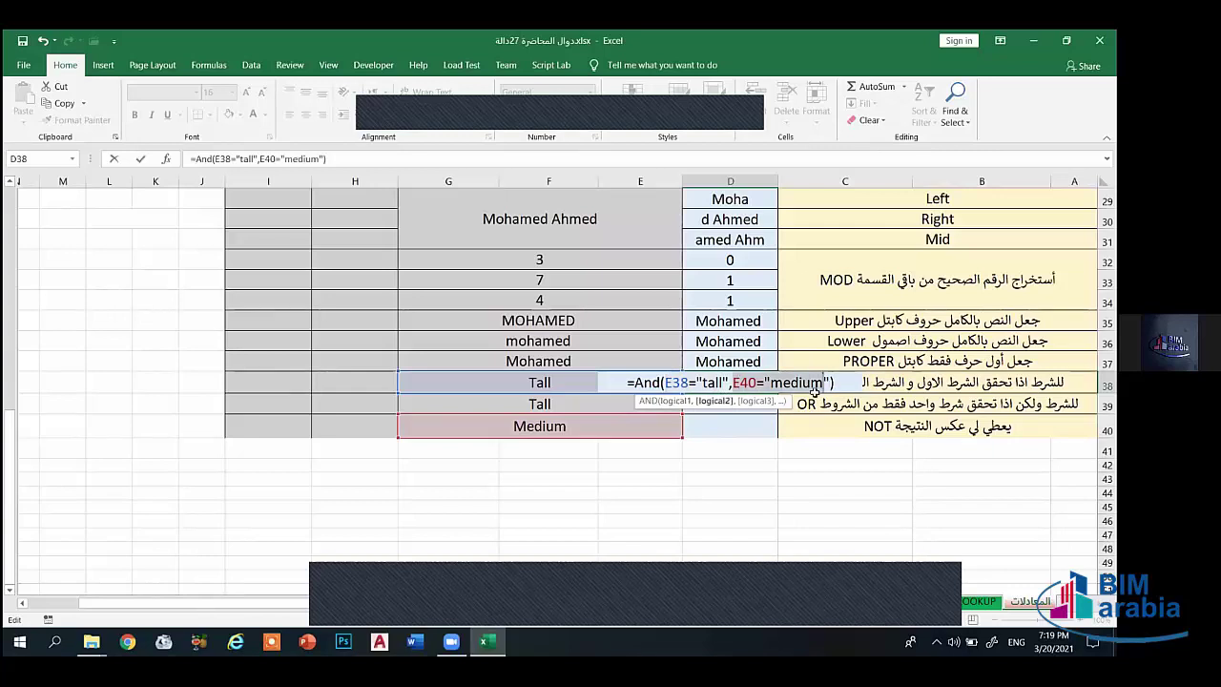
left_click(704, 383)
key("Return")
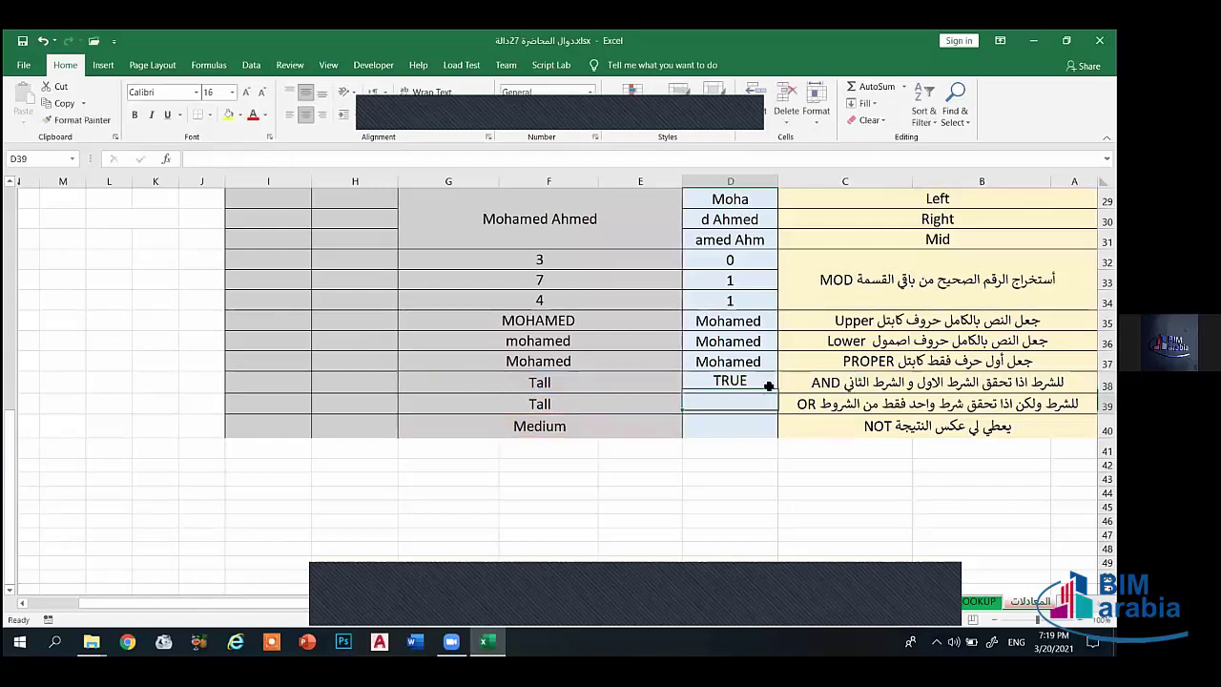
Step: Replace the sample value in cell E39 with "small"
left_click(537, 403)
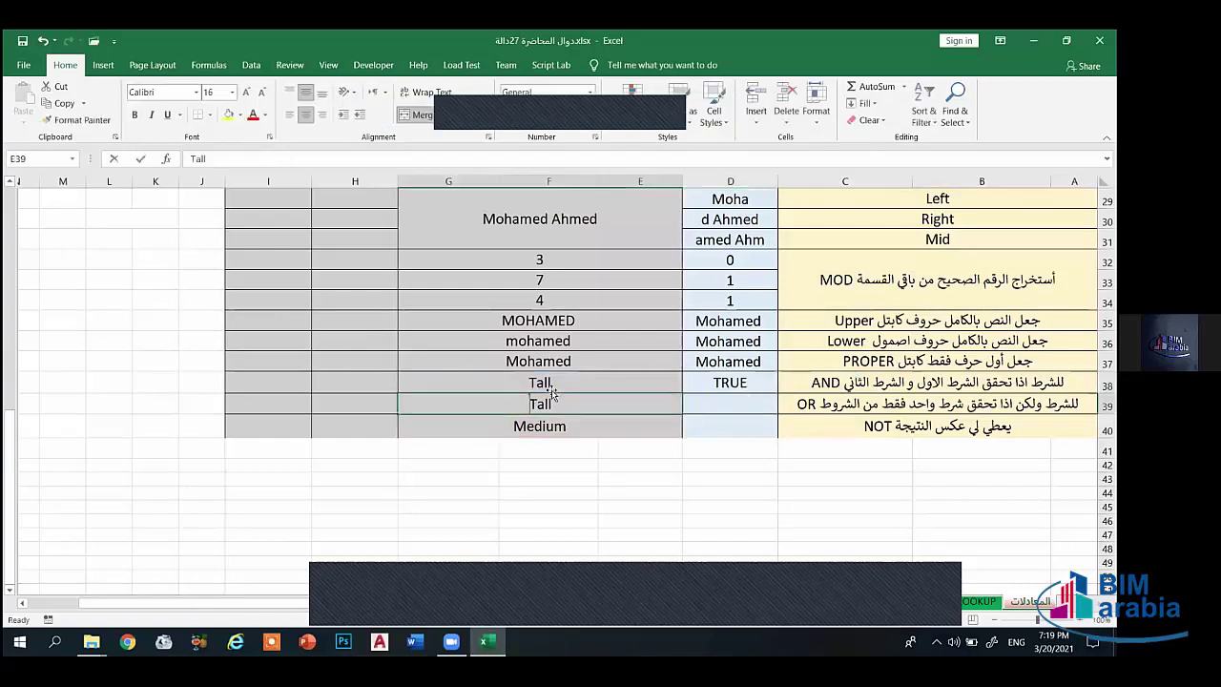
type("small")
left_click(703, 405)
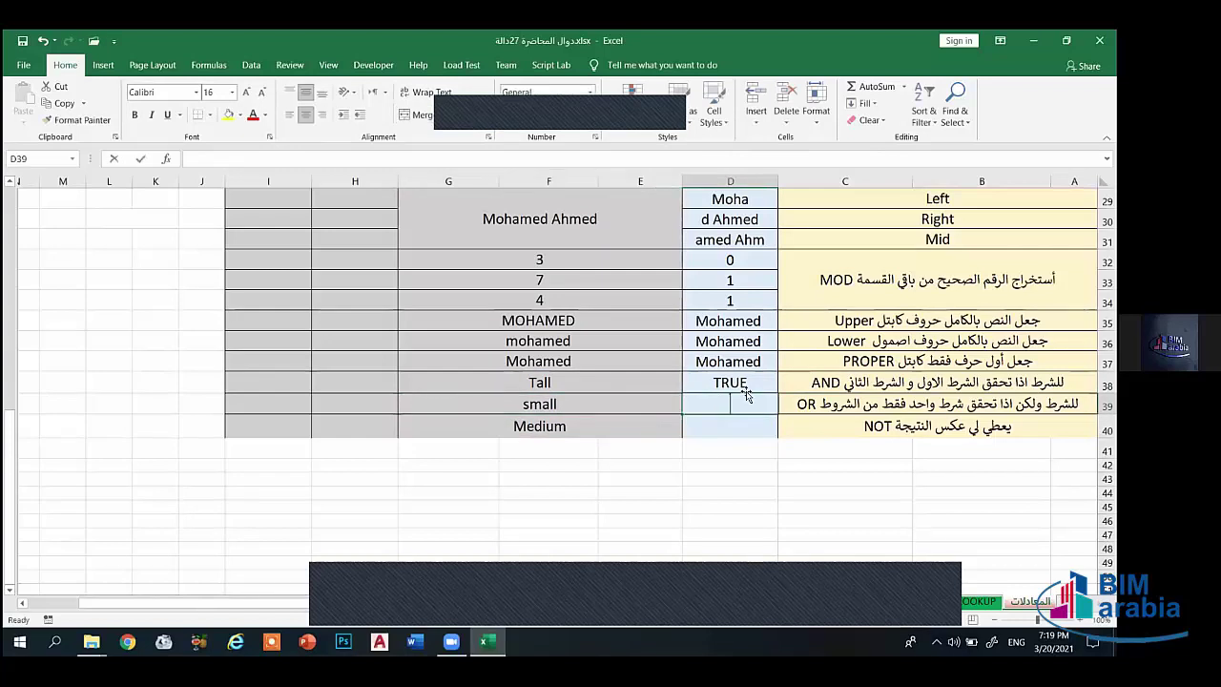
Step: Start an OR formula in cell D39 with E38="large" as its first condition
type("=")
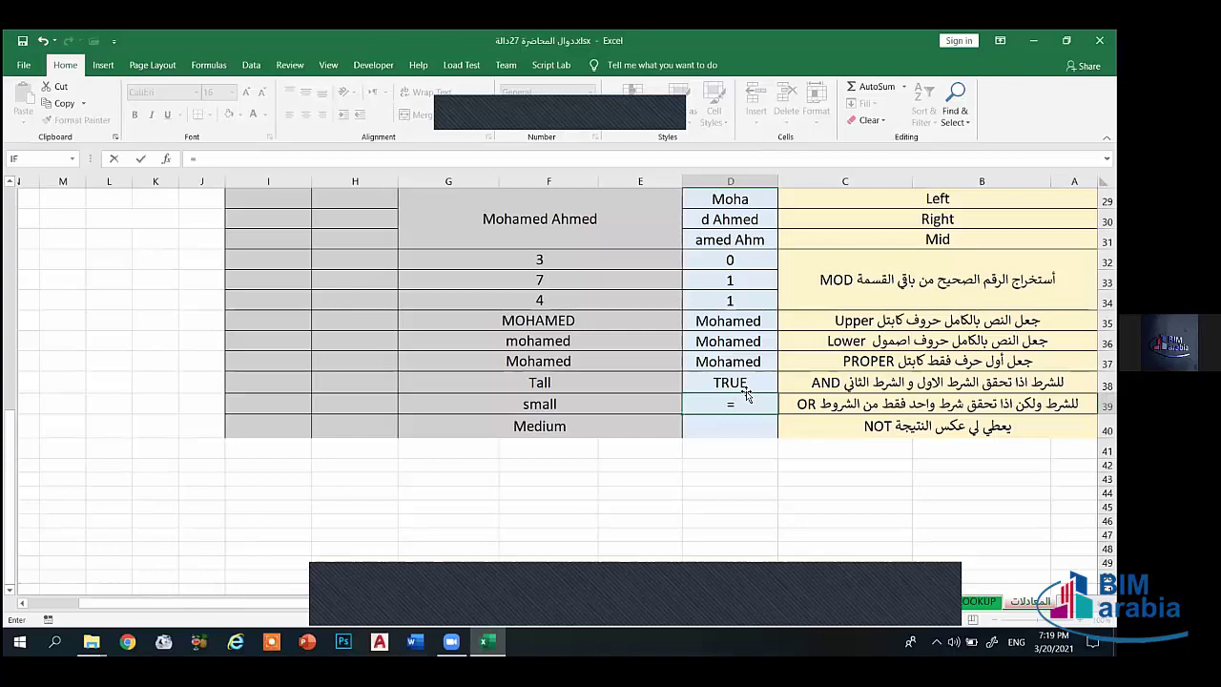
type("or")
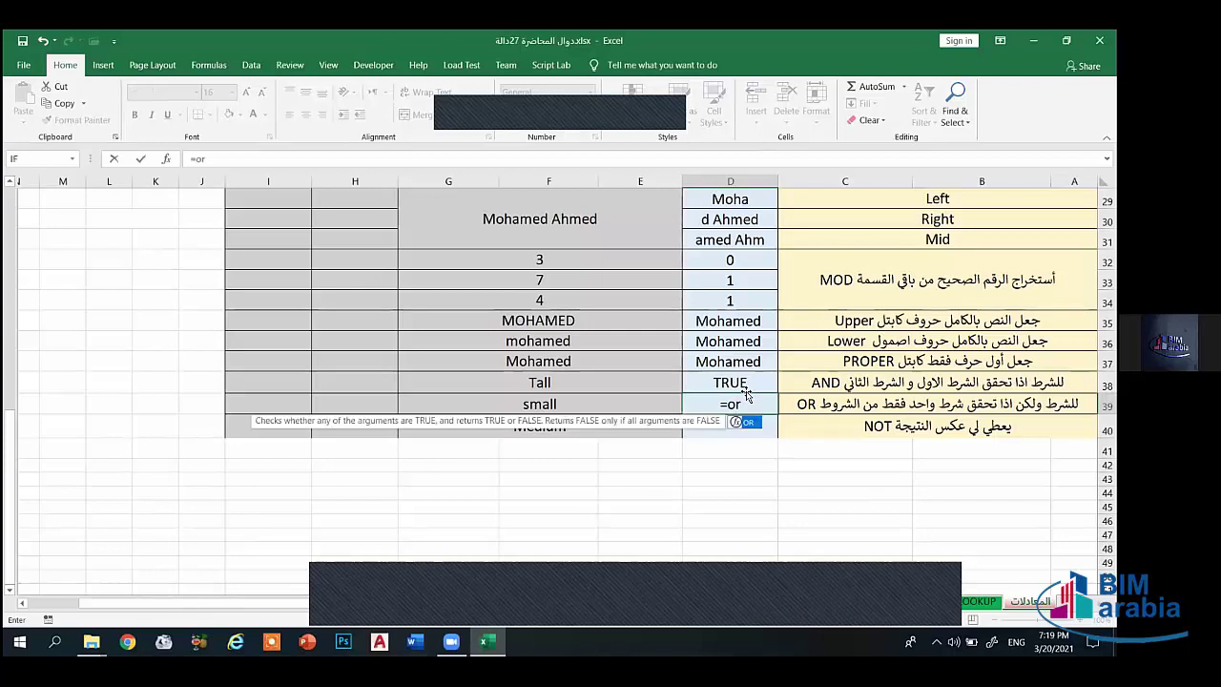
type("(")
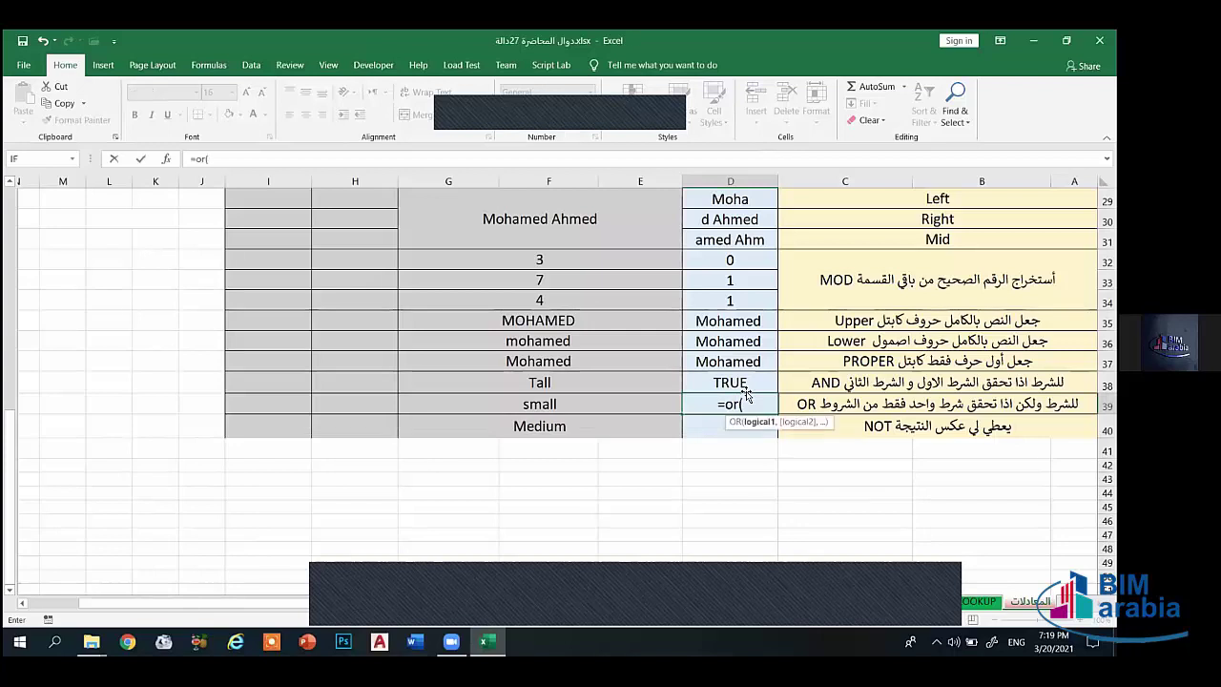
left_click(567, 384)
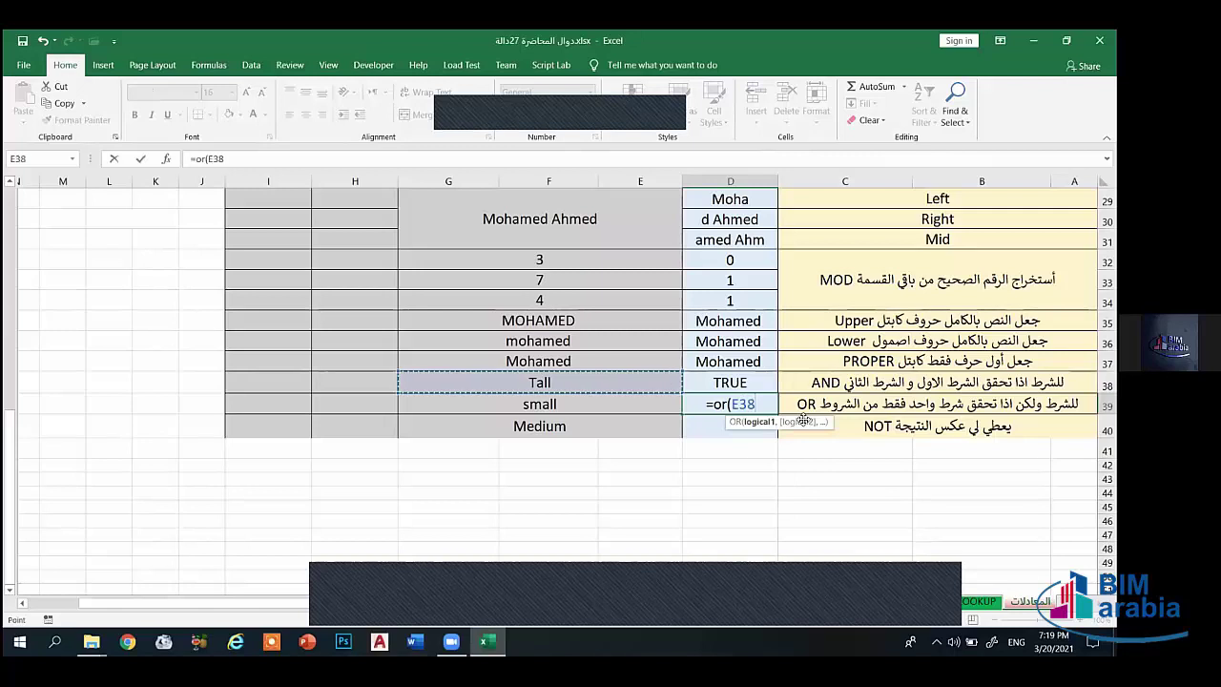
type("=")
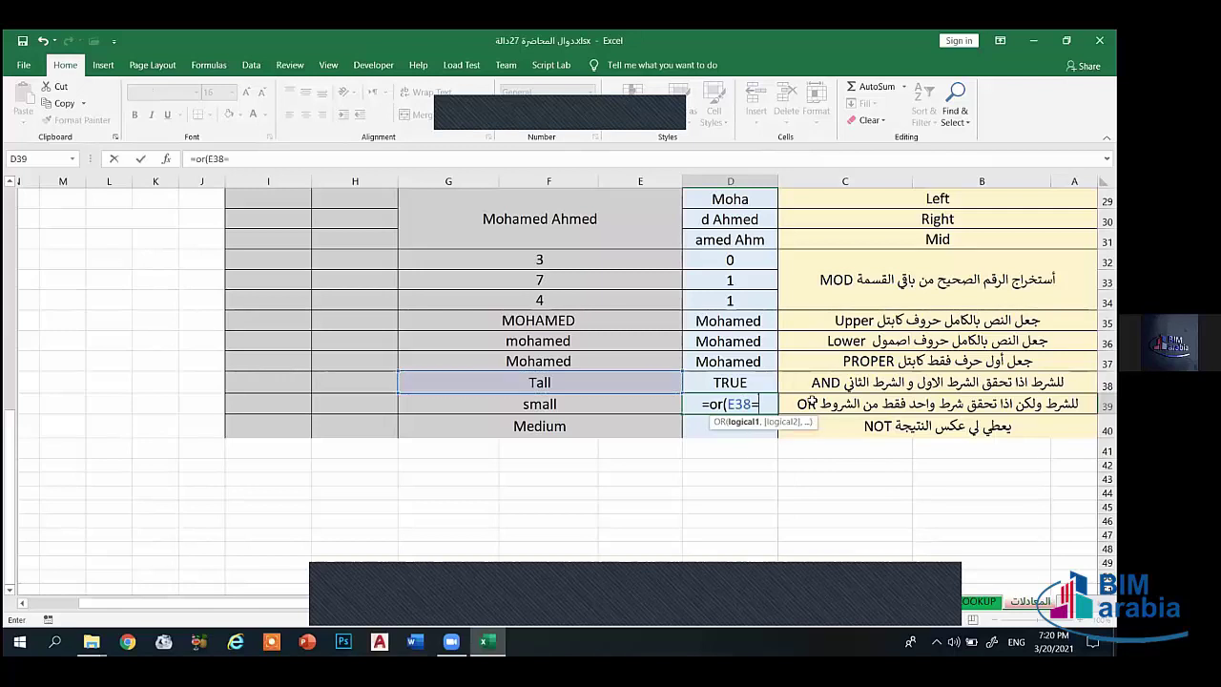
type("\"tall")
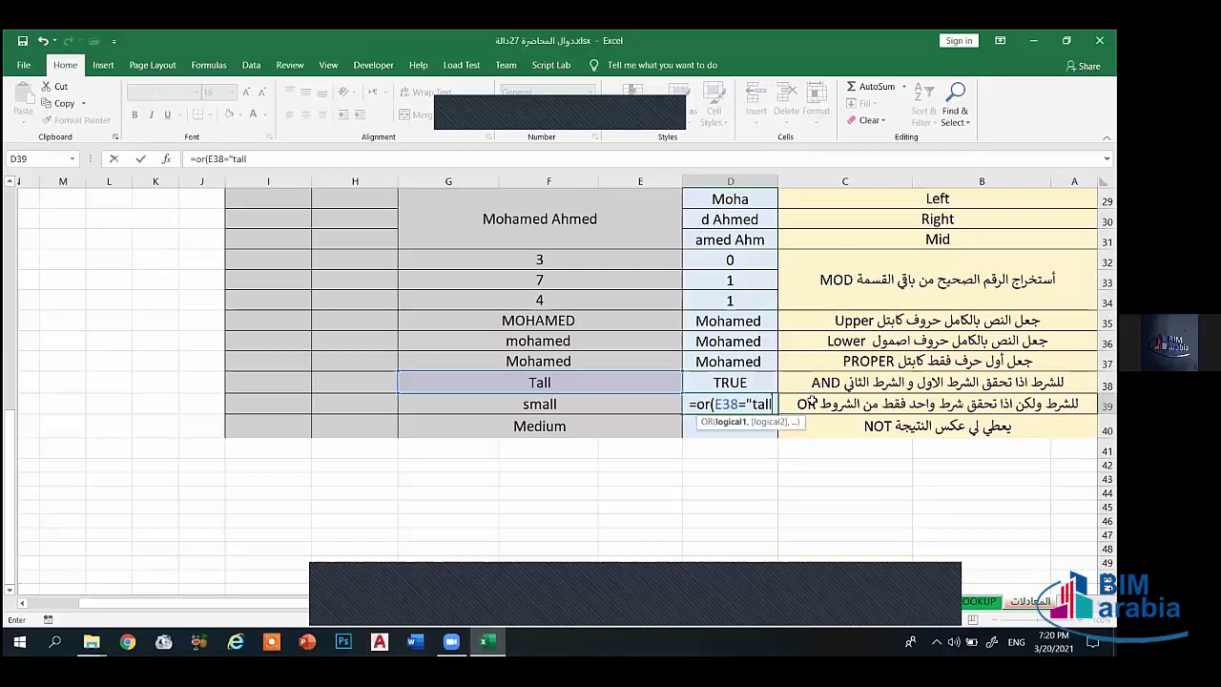
key("BackSpace")
key("BackSpace")
key("BackSpace")
key("BackSpace")
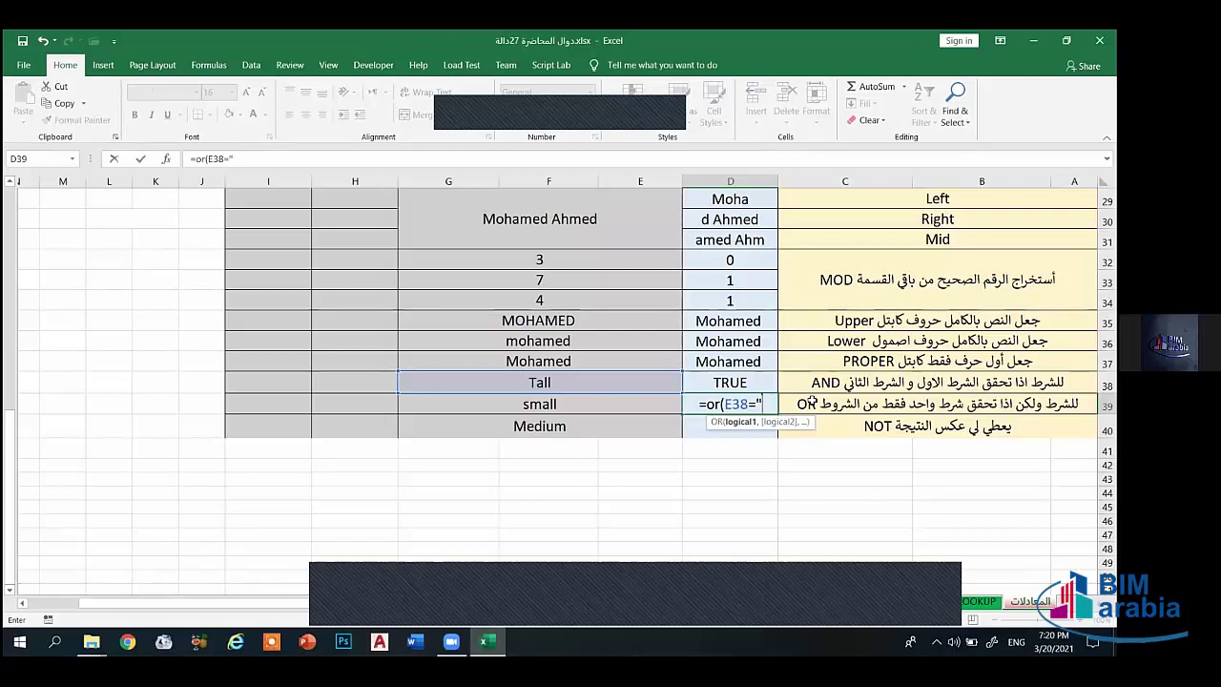
type("large")
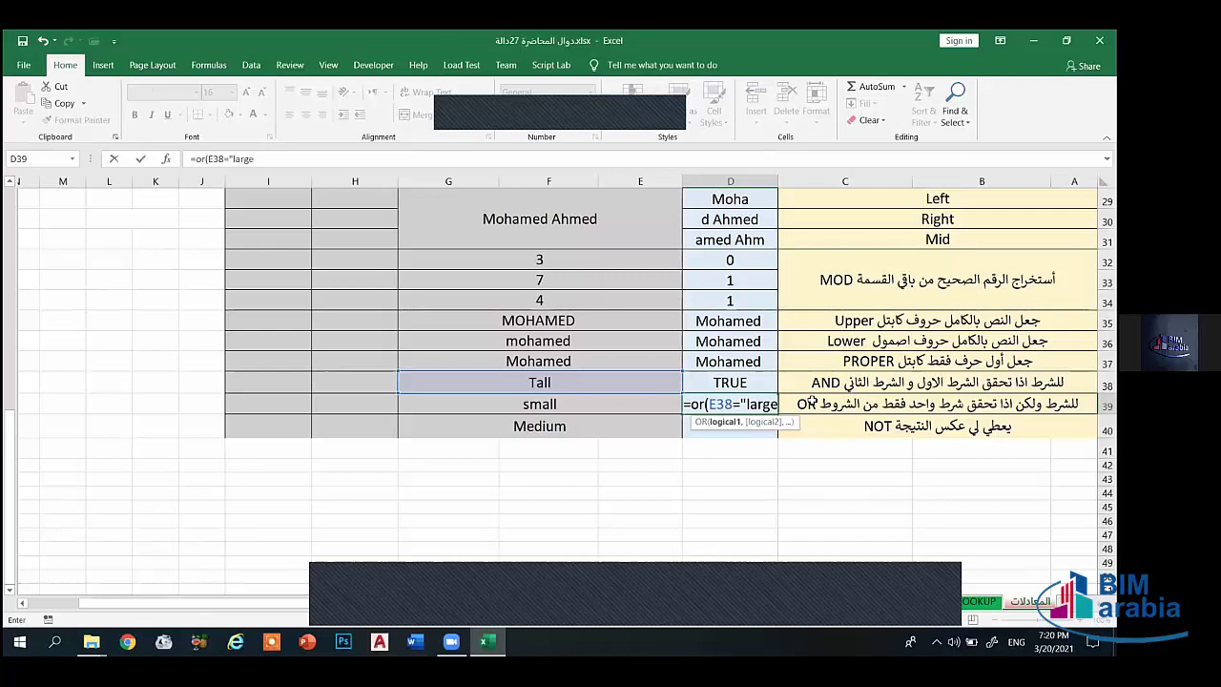
type("\",")
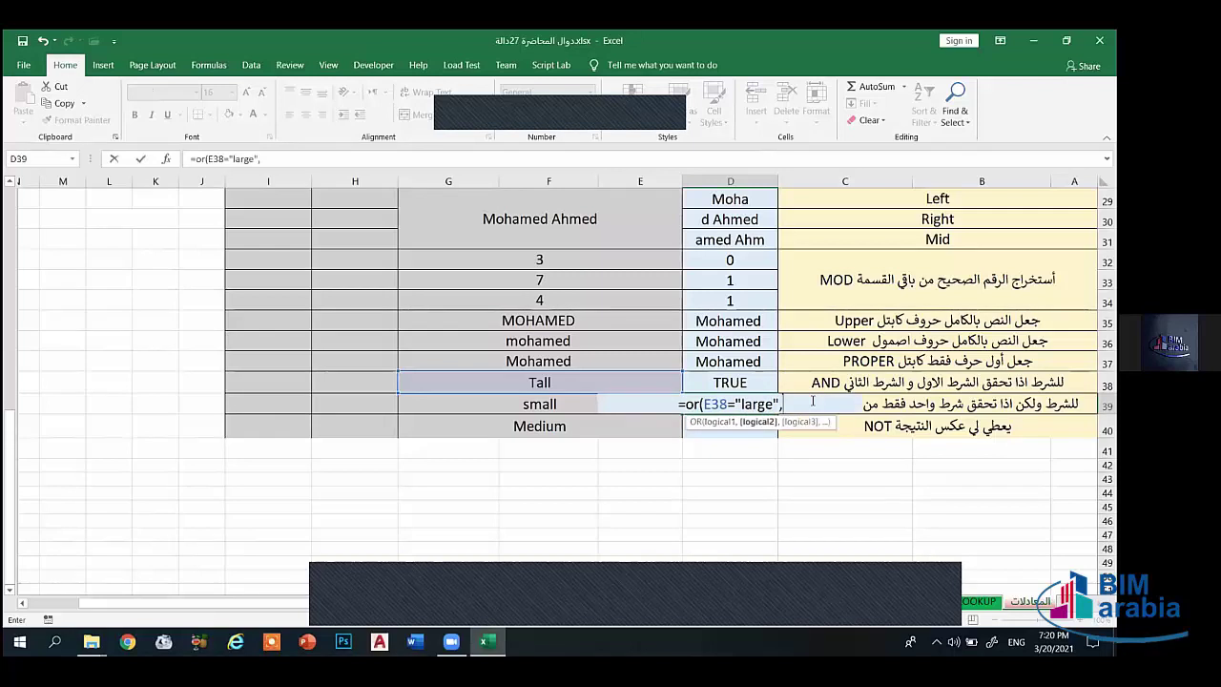
Step: Add E39="small" as the second condition and complete the OR formula in cell D39
left_click(563, 405)
key("F2")
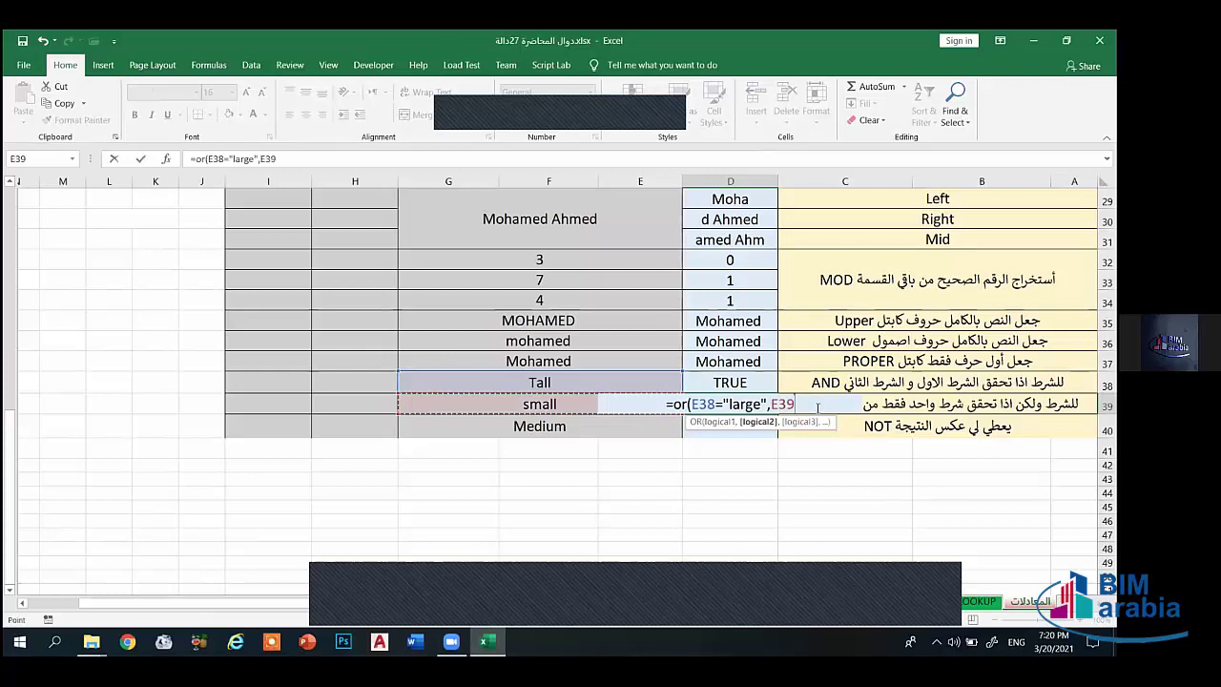
type("=")
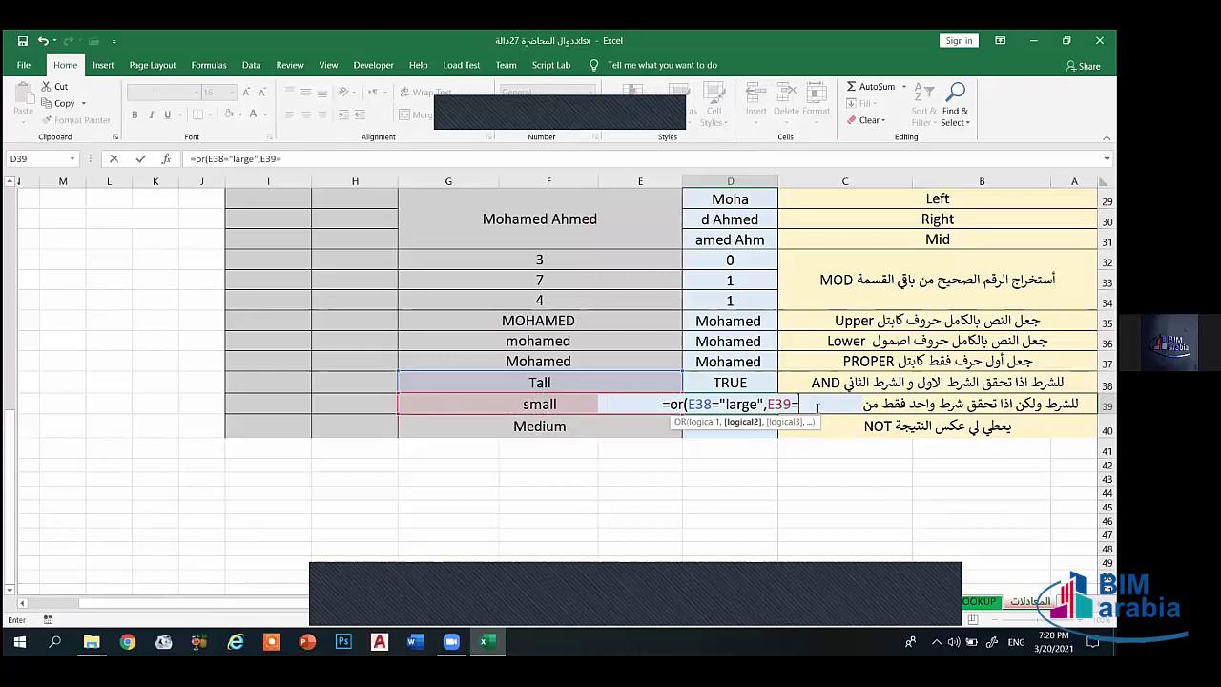
type("\"s")
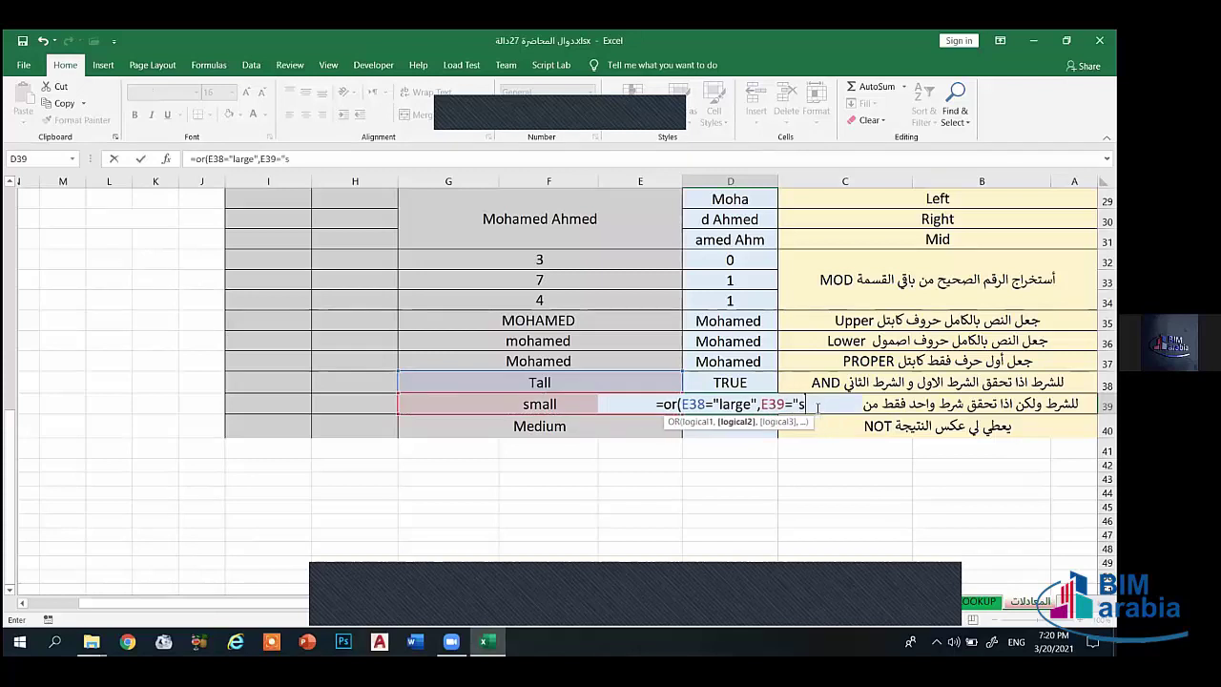
type("mall")
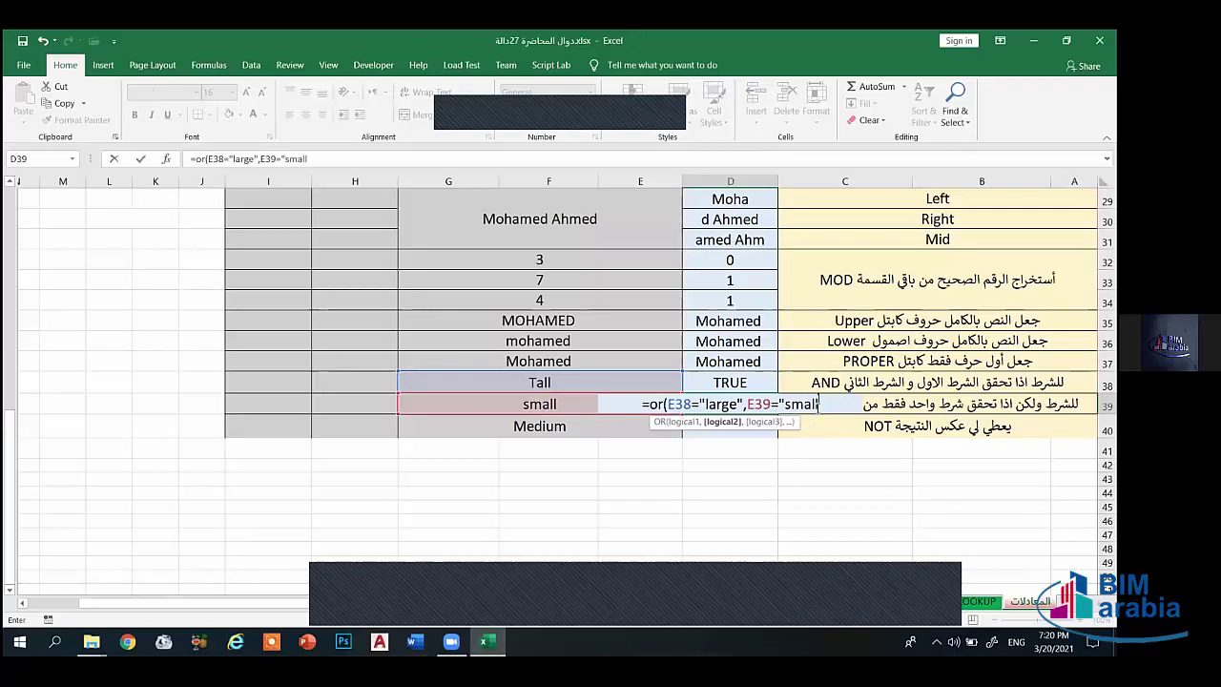
type("\")")
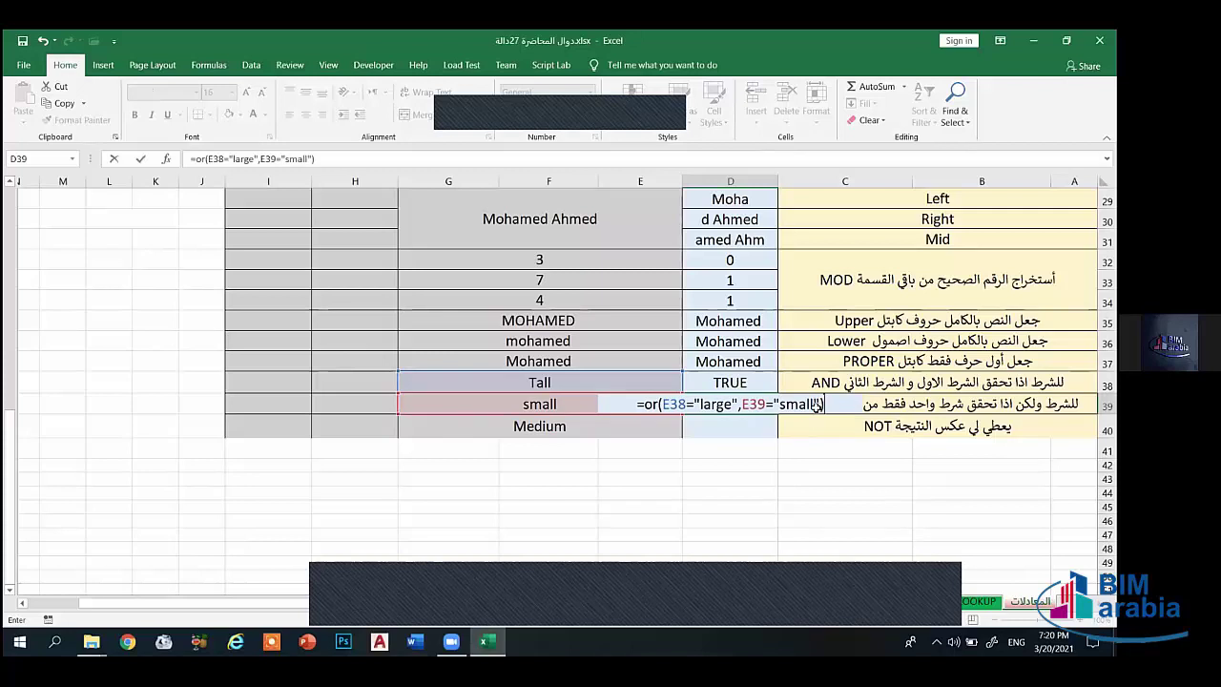
key("Return")
left_click(731, 412)
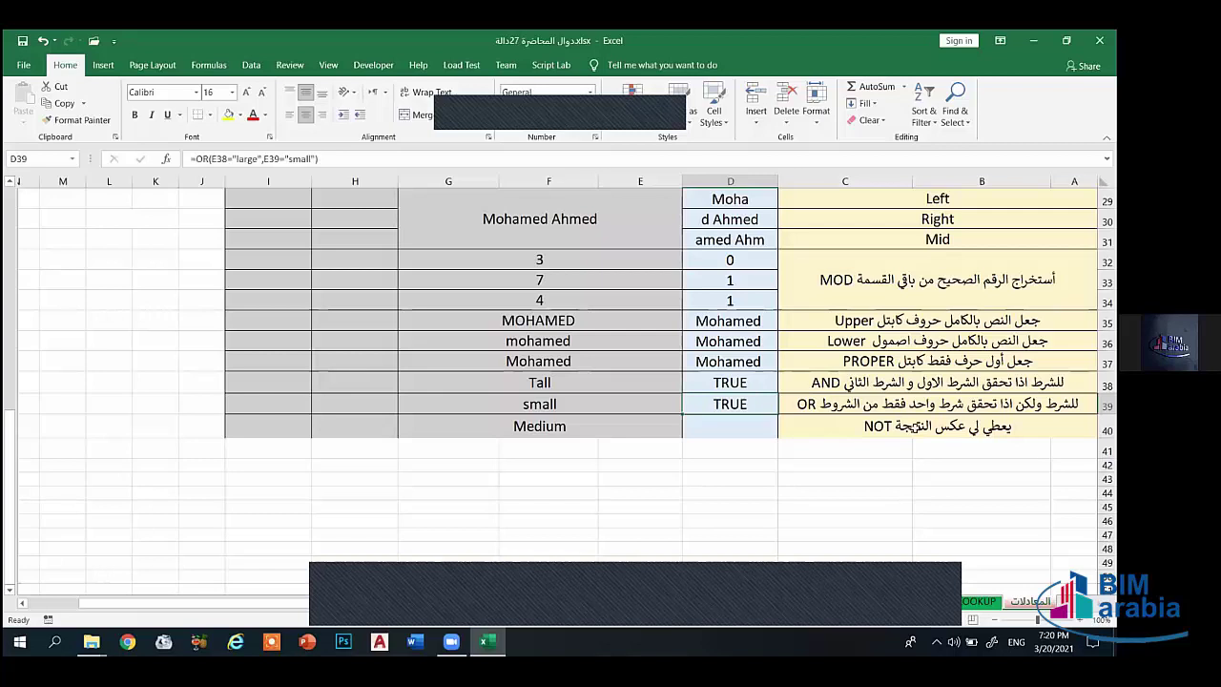
Step: Enter a NOT formula in cell D40 that reverses the OR result in cell D39
left_click(746, 427)
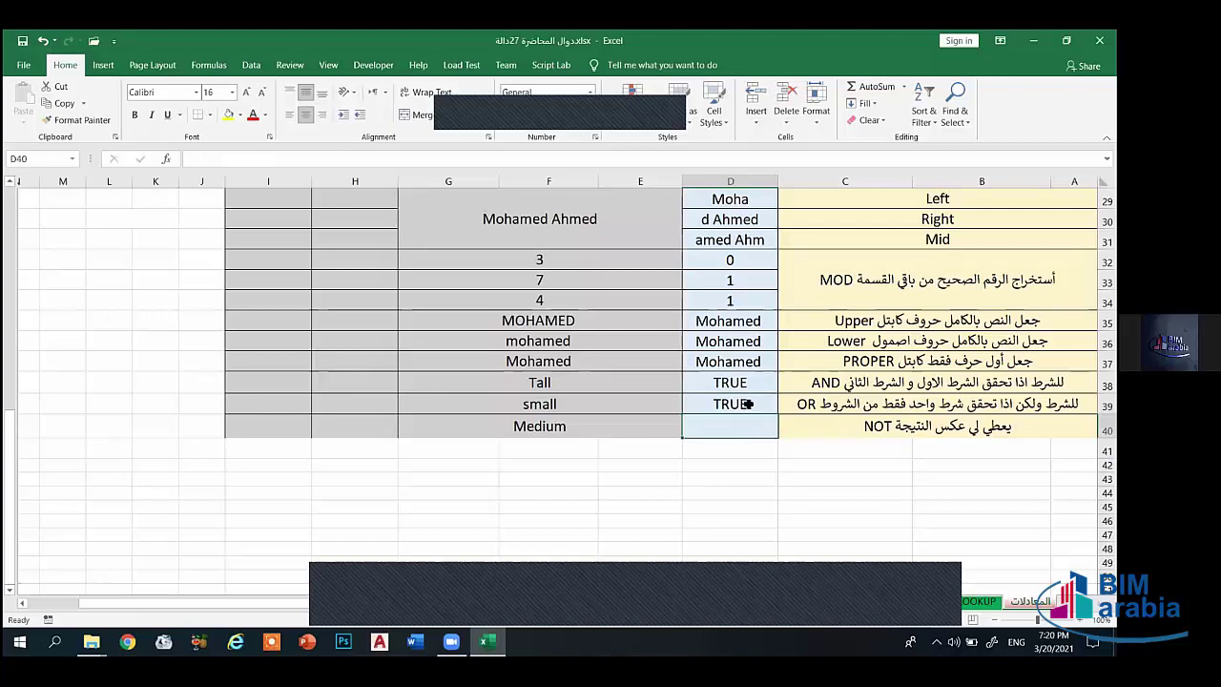
type("=")
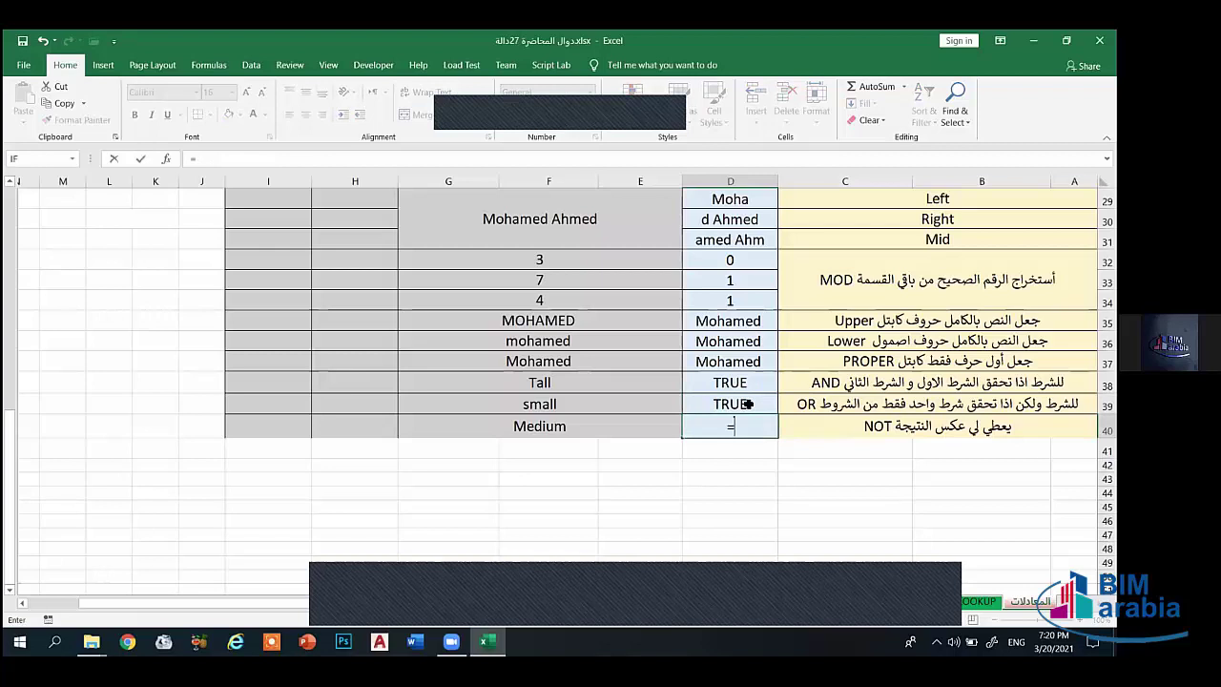
type("not(")
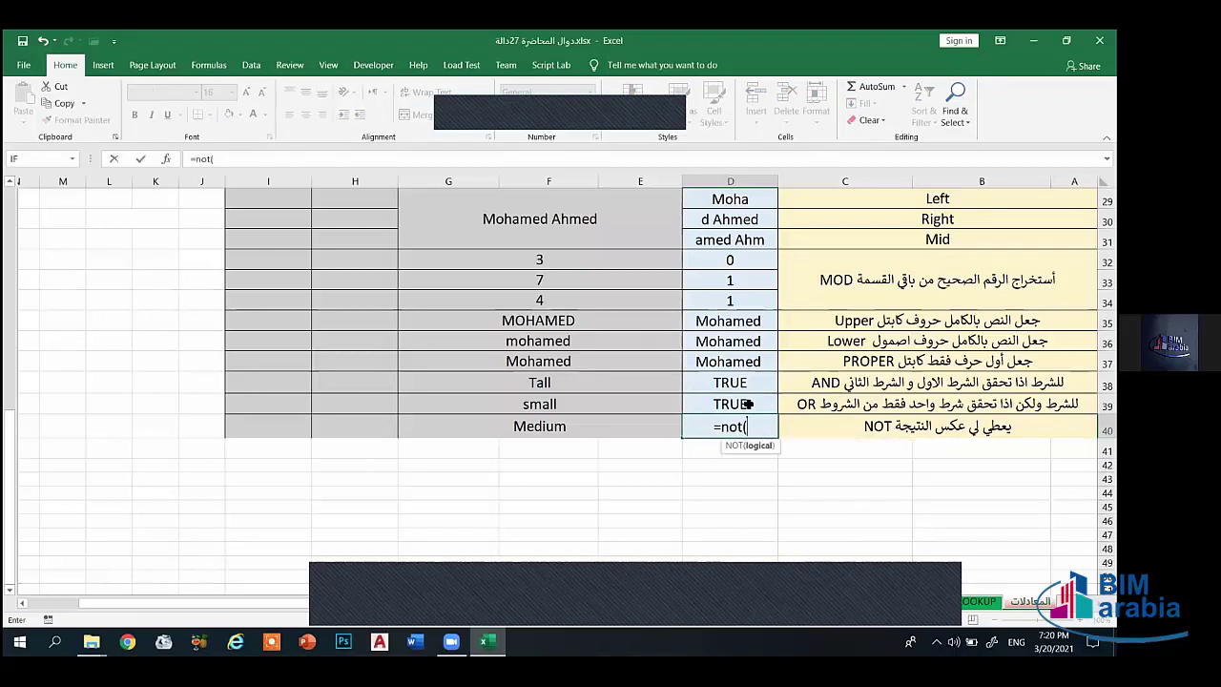
left_click(731, 405)
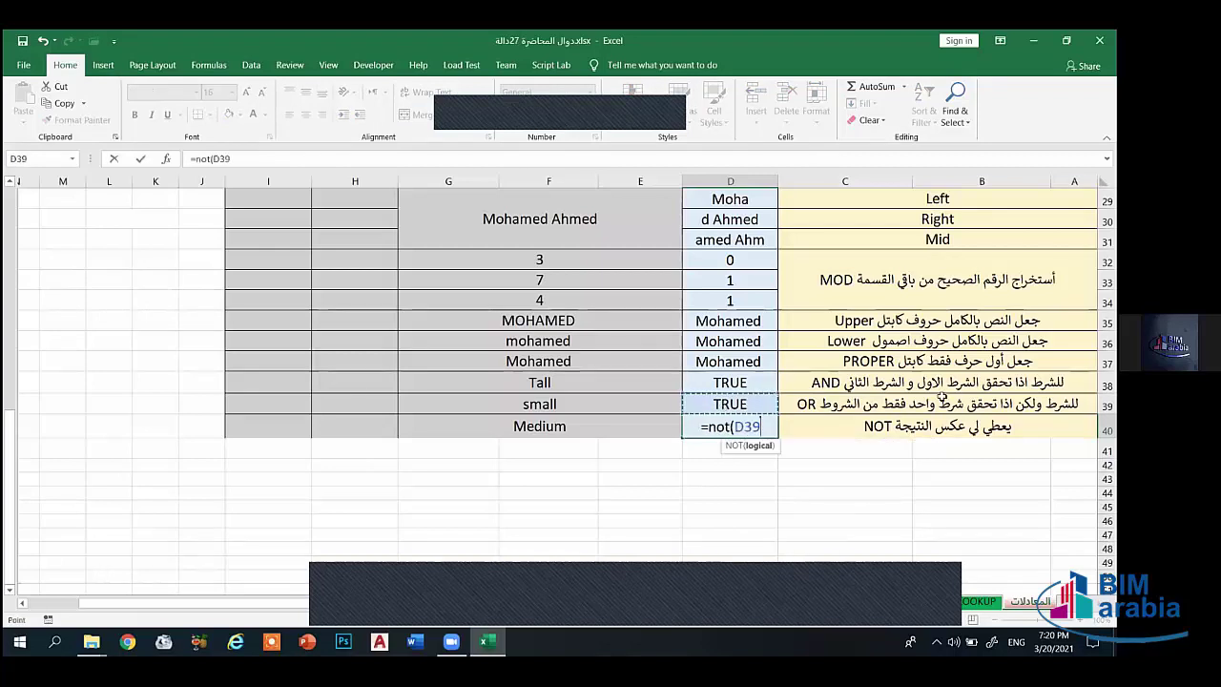
type(")")
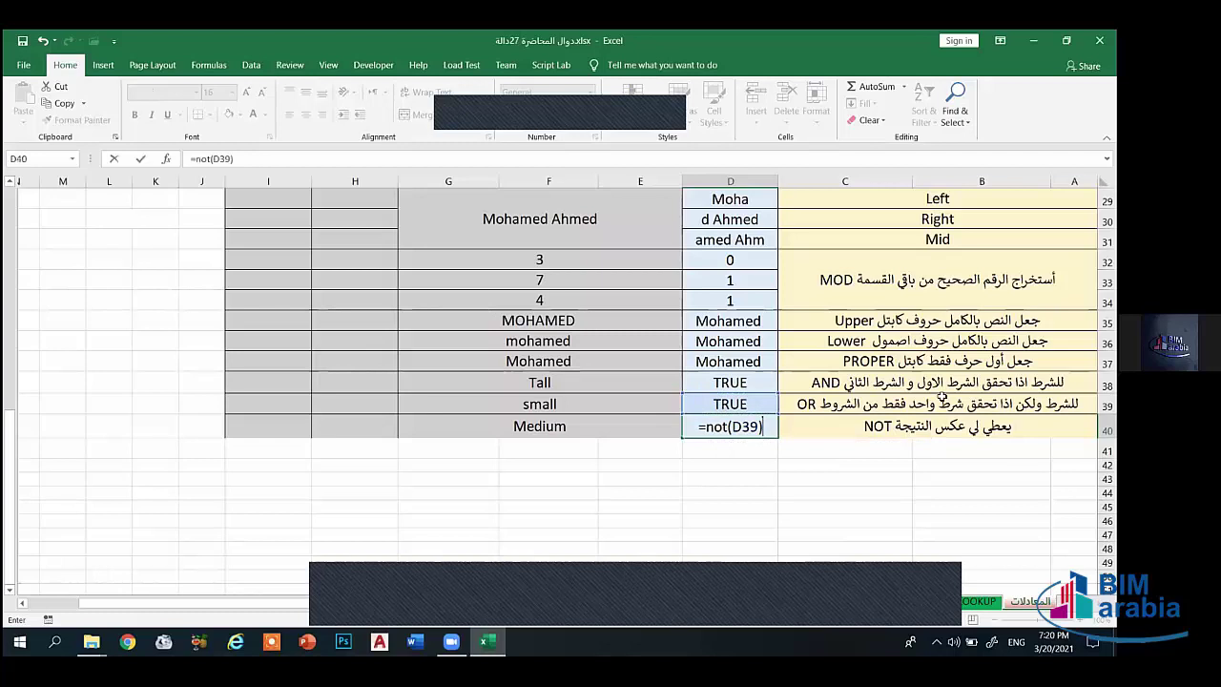
key("Return")
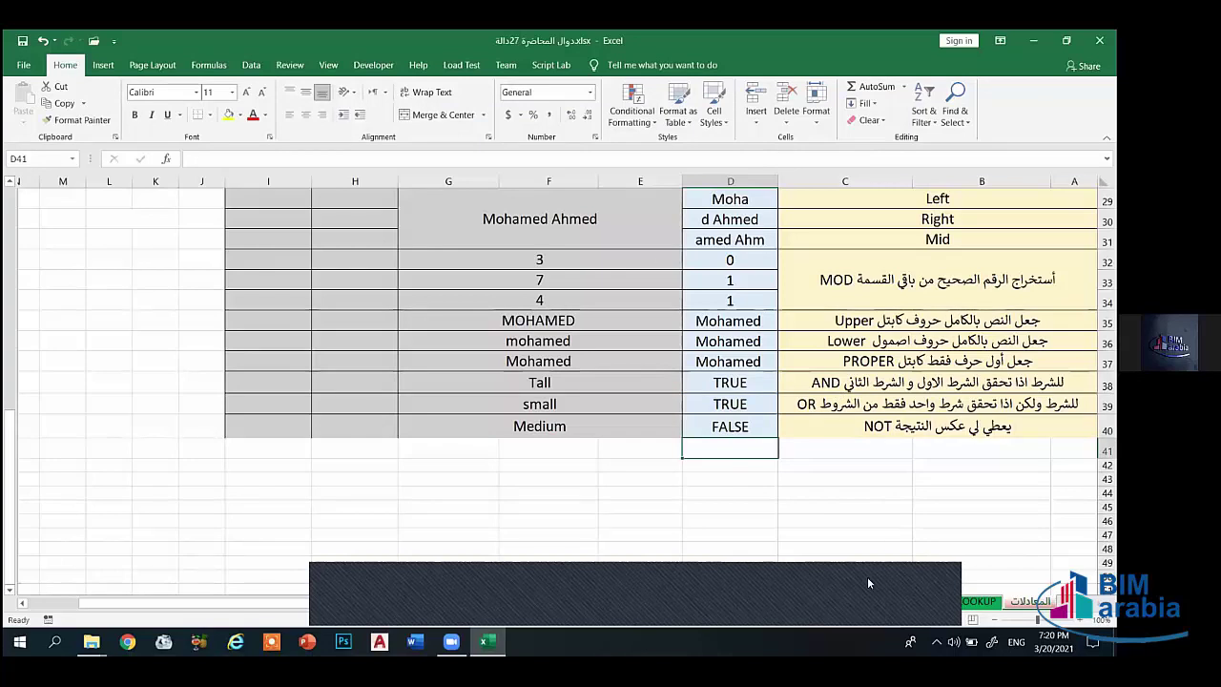
Step: Hide the empty worksheet and return to the blank area below the table on the formulas sheet
right_click(862, 600)
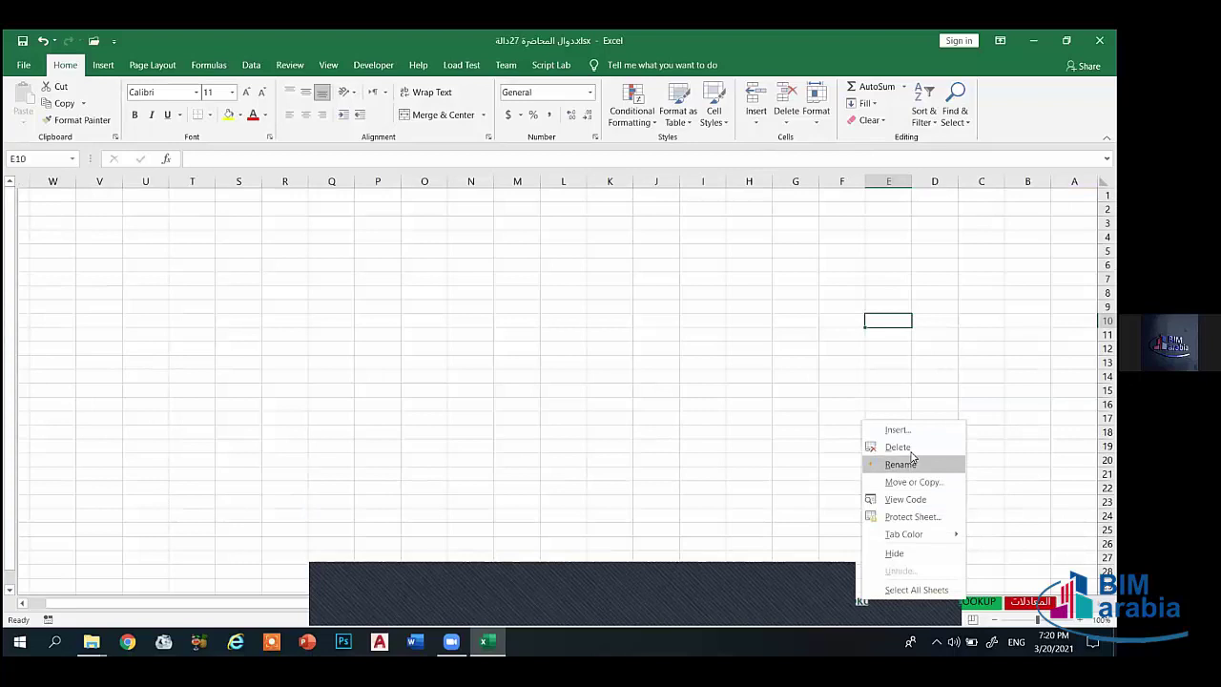
left_click(926, 555)
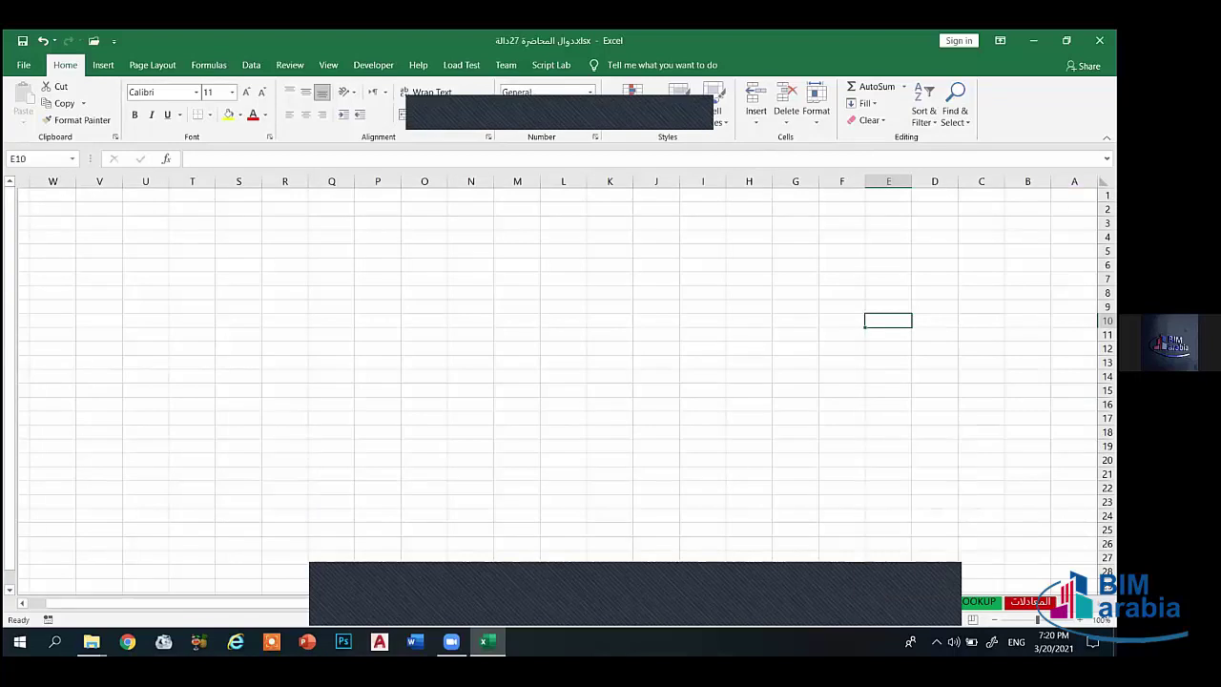
key("ctrl+Page_Down")
left_click(817, 449)
left_click(818, 481)
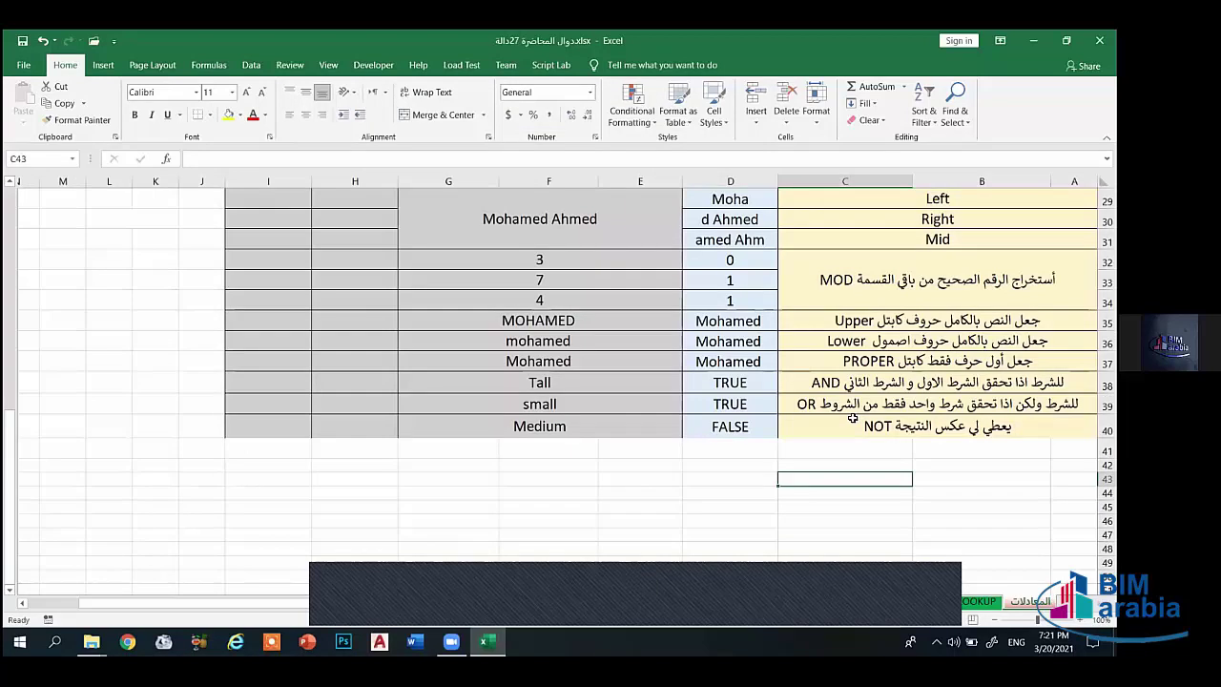
Step: Review the AND, OR and NOT descriptions and compare the formulas in cells D38 to D40
scroll(852, 418, "up", 2)
scroll(908, 381, "down", 2)
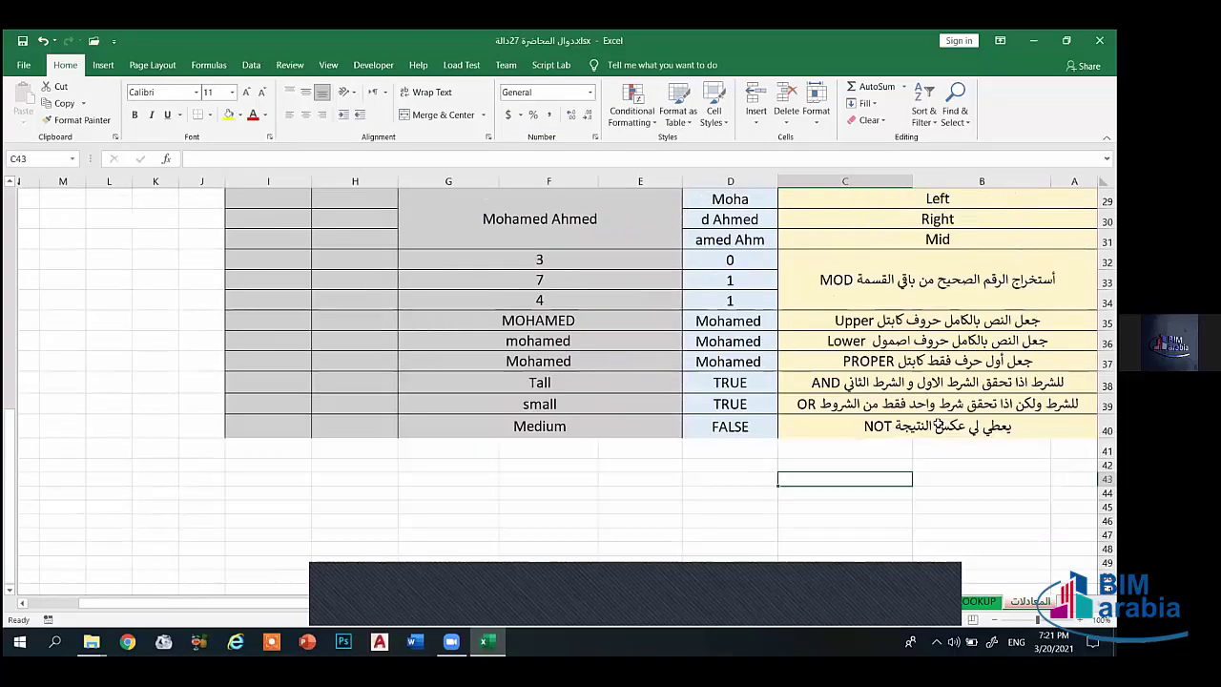
left_click(843, 403)
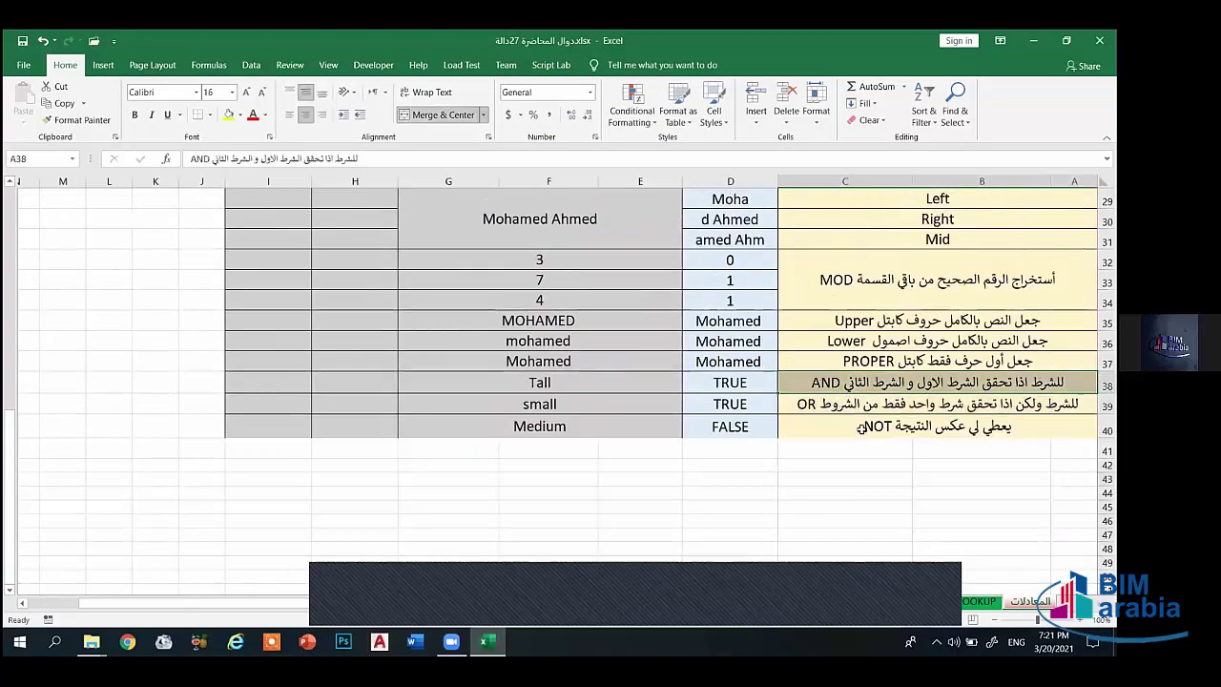
left_click(862, 429)
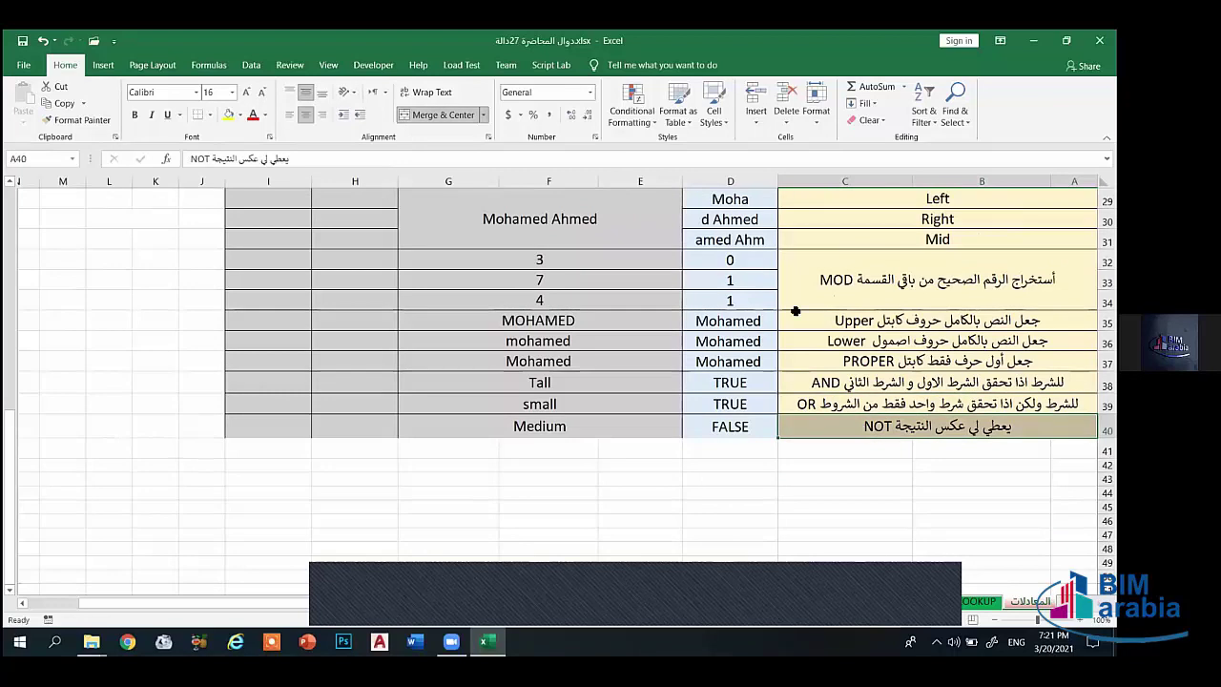
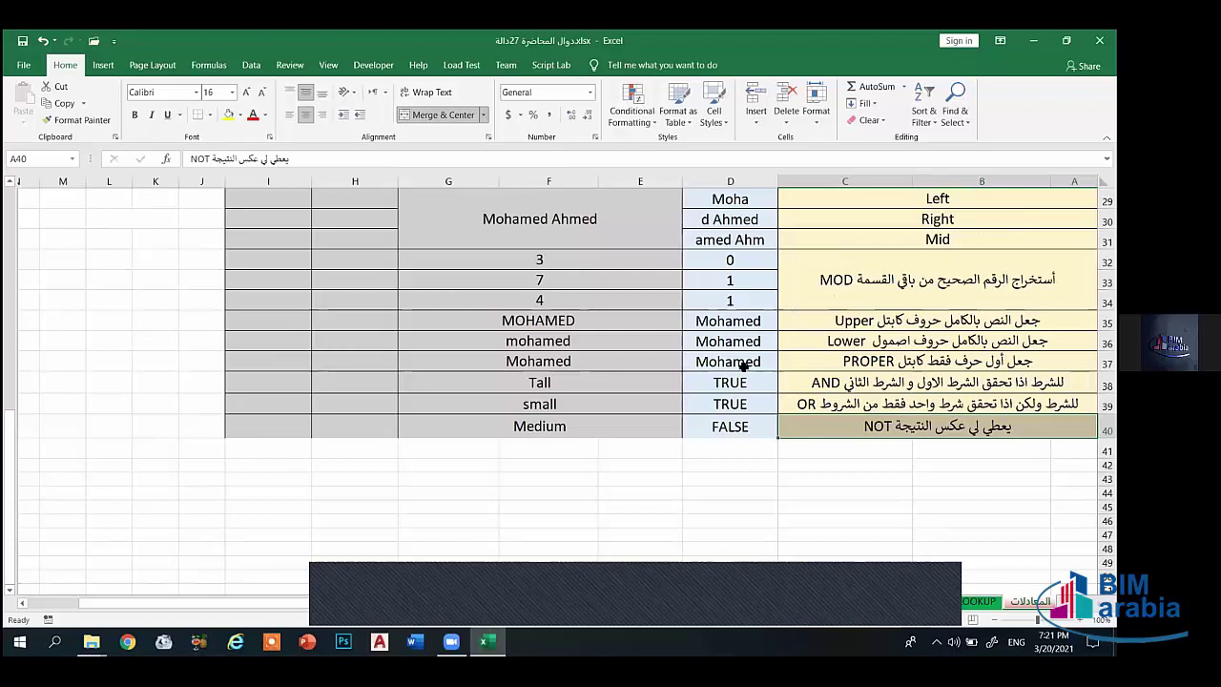
left_click(712, 393)
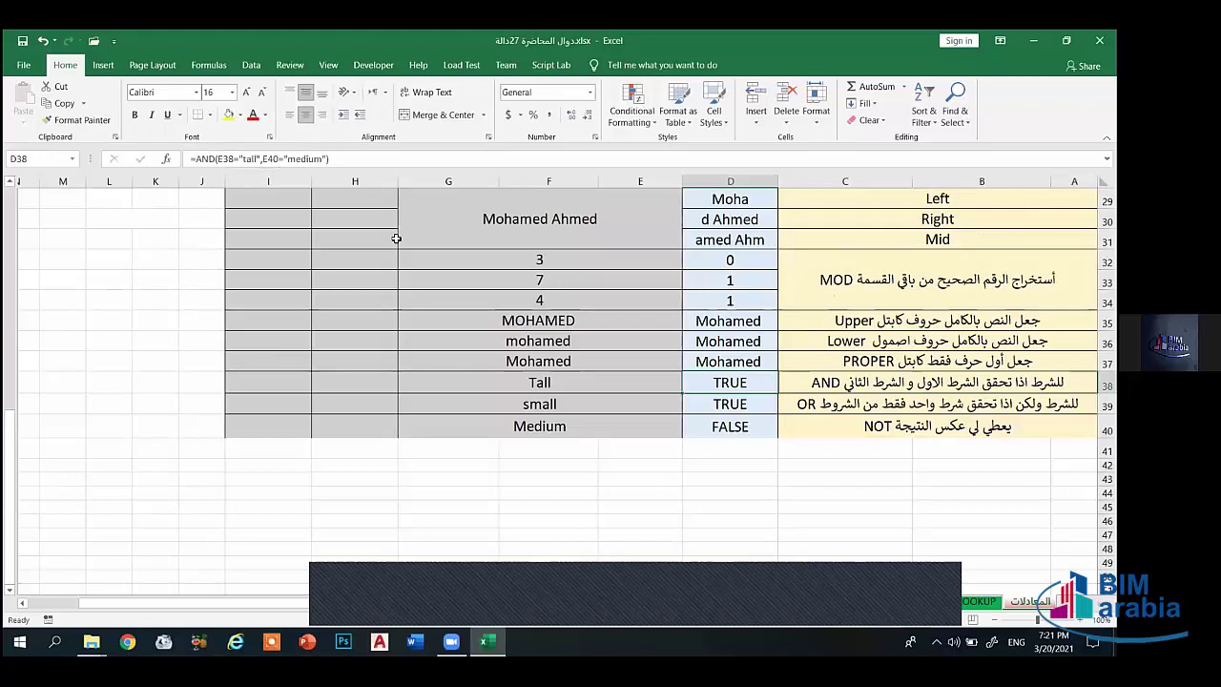
left_click(751, 405)
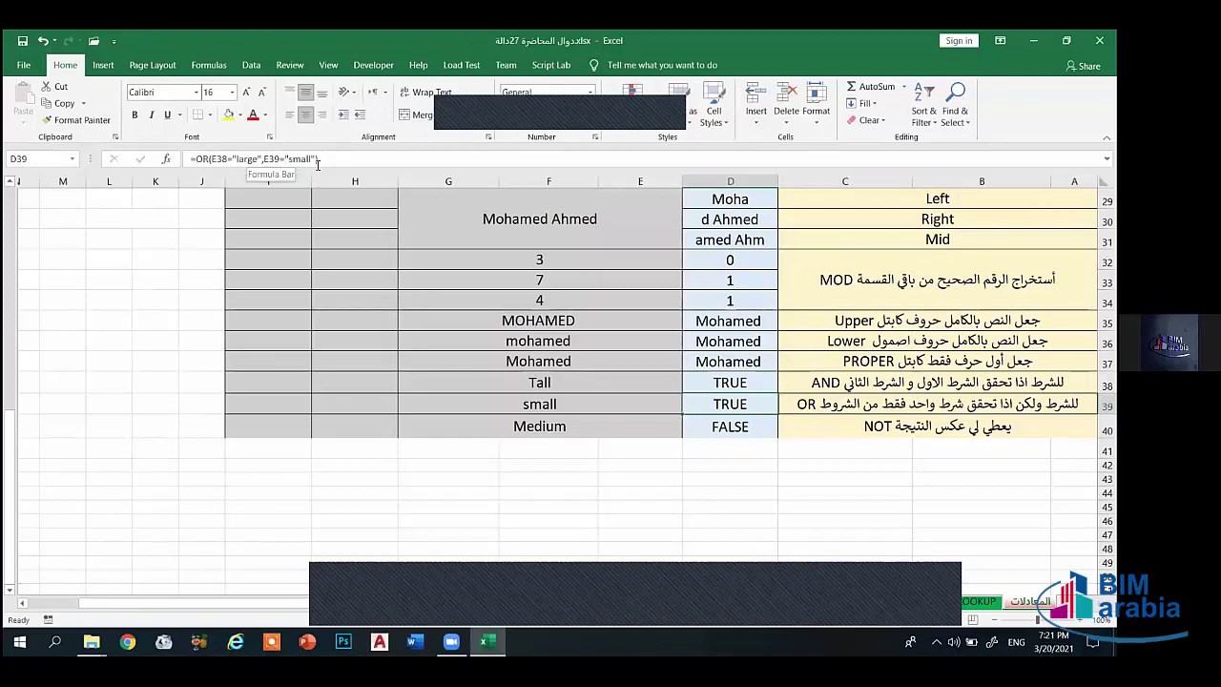
left_click(736, 426)
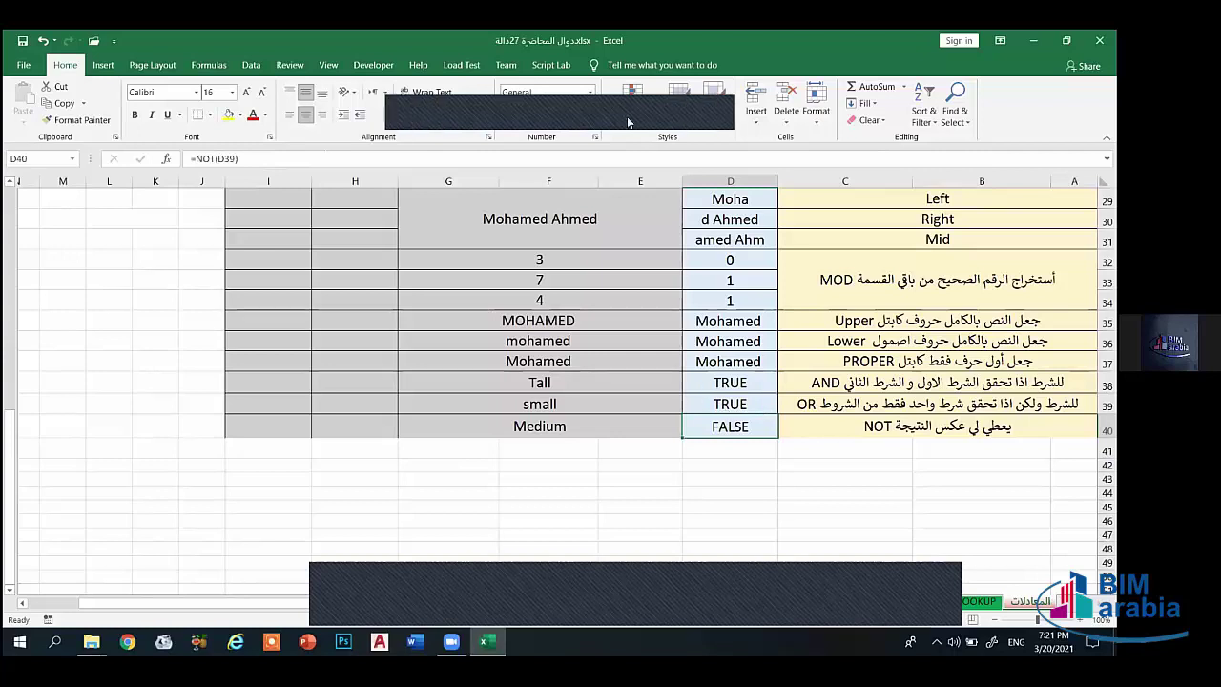
left_click(734, 406)
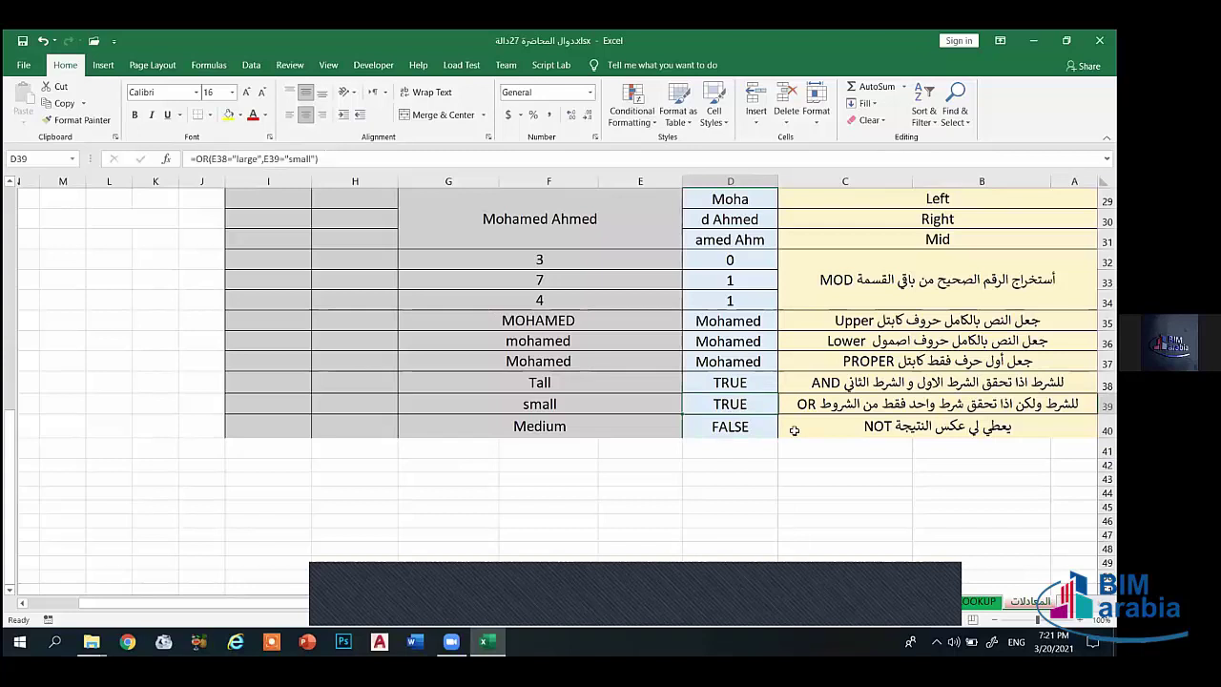
left_click(760, 431)
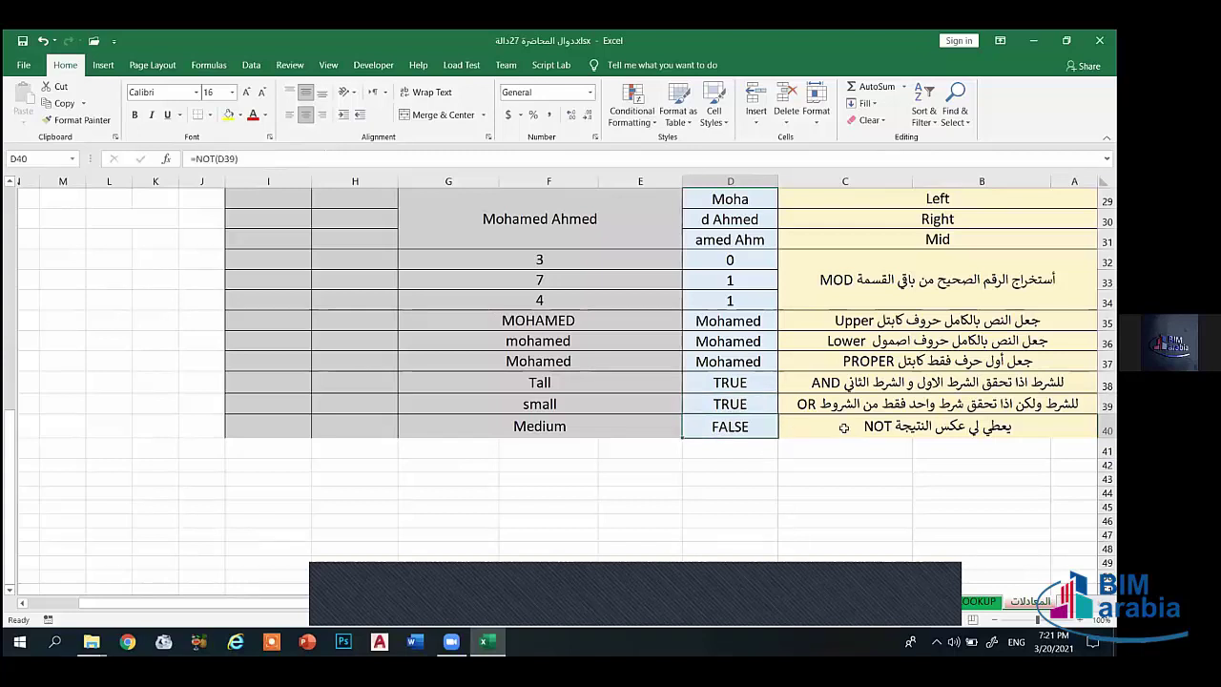
Step: Review the descriptions of the logical functions, Upper, Lower, Mid, Right and Left on the formulas sheet
left_click(809, 381)
left_click(830, 405)
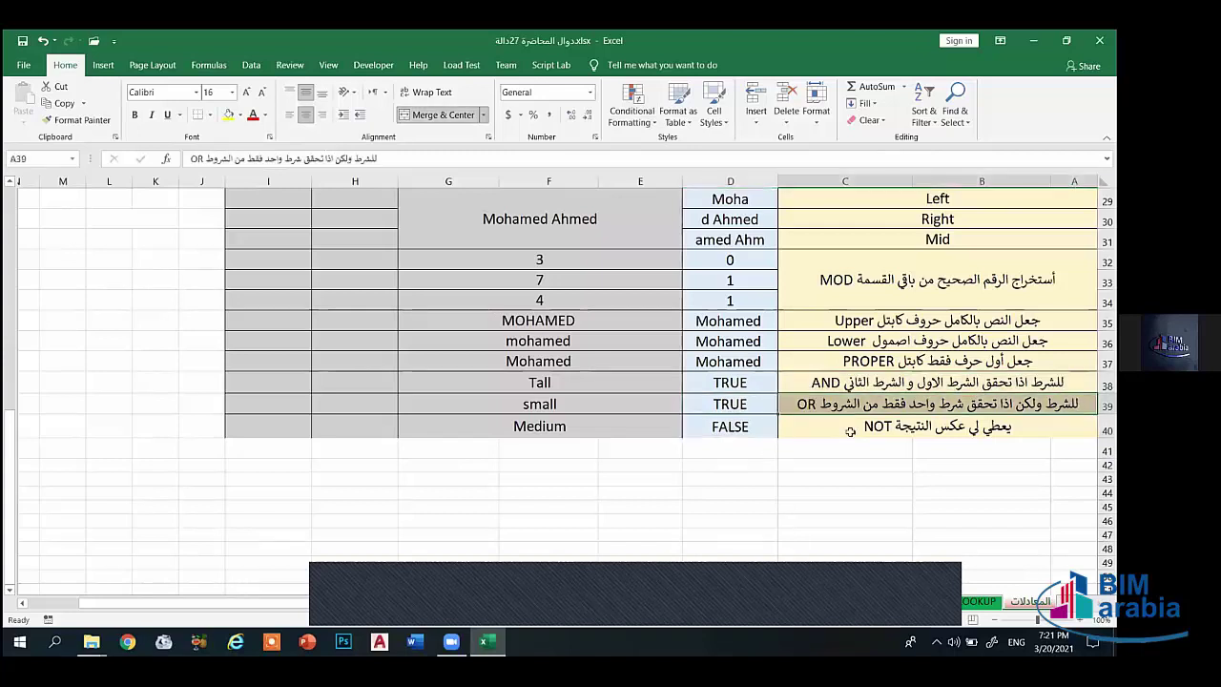
left_click(850, 431)
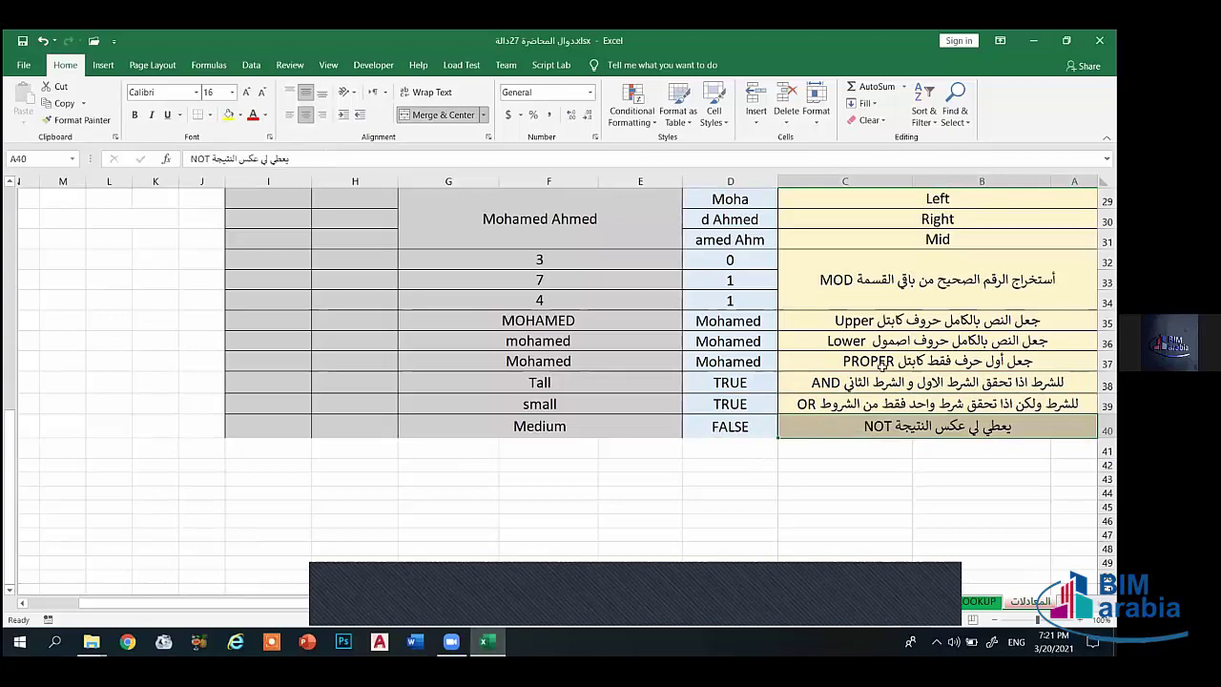
left_click(866, 323)
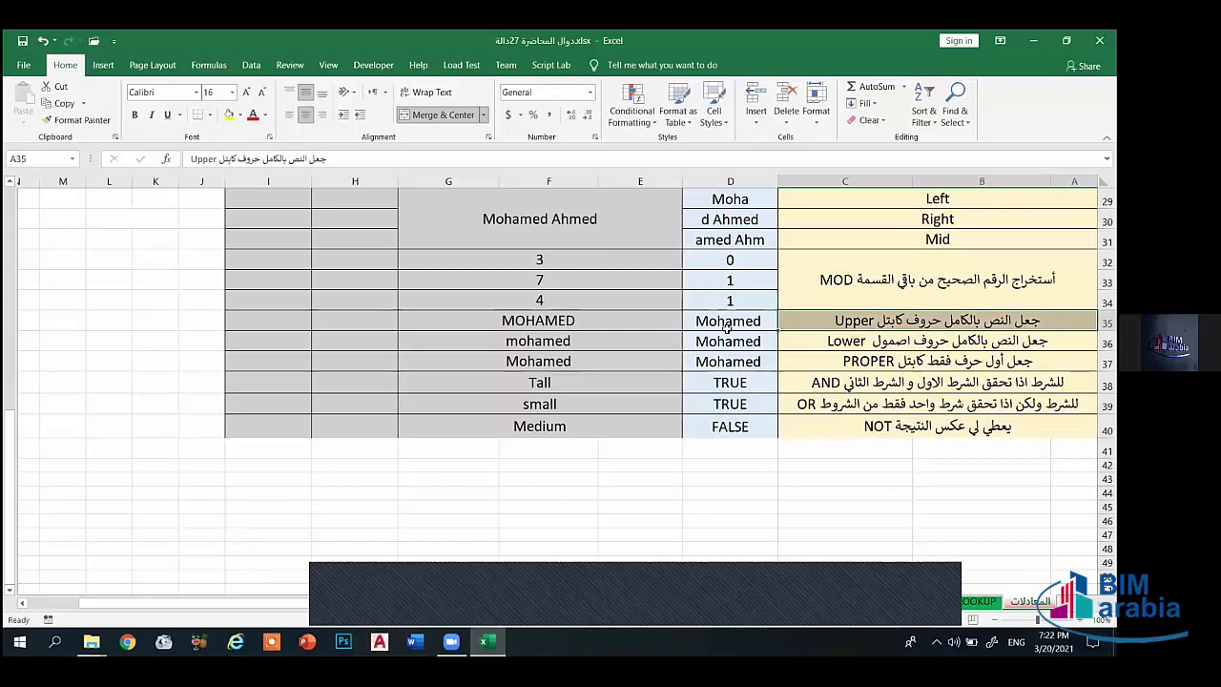
left_click(831, 340)
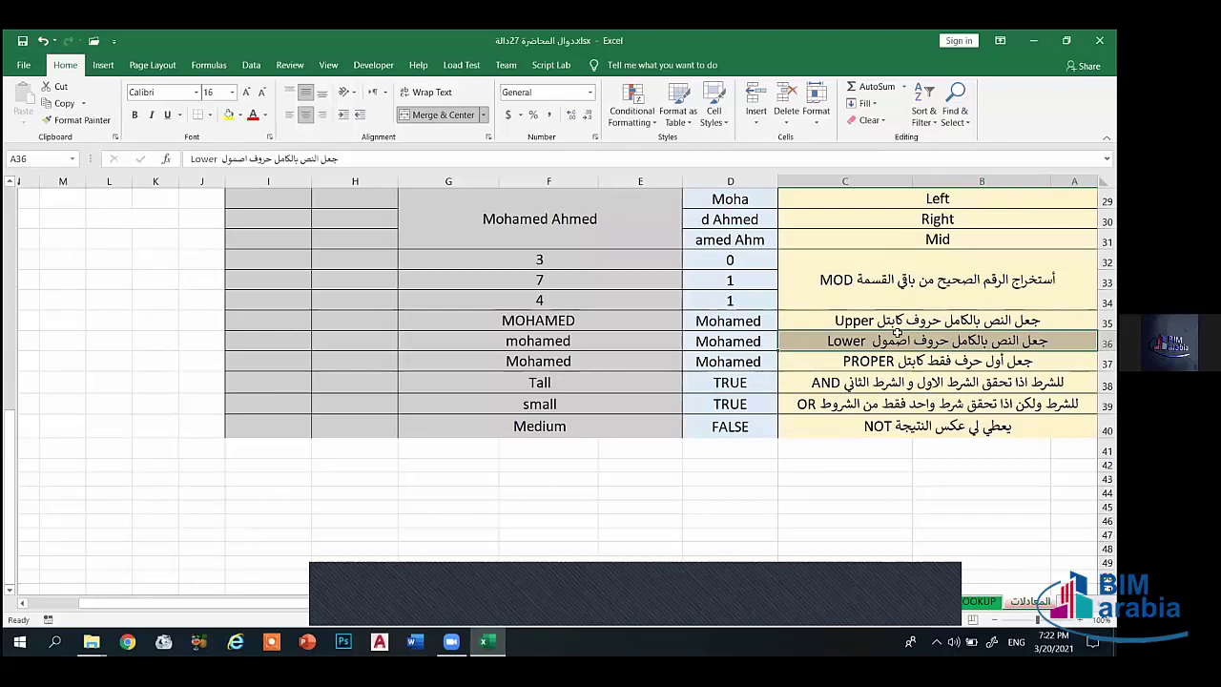
scroll(897, 334, "up", 1)
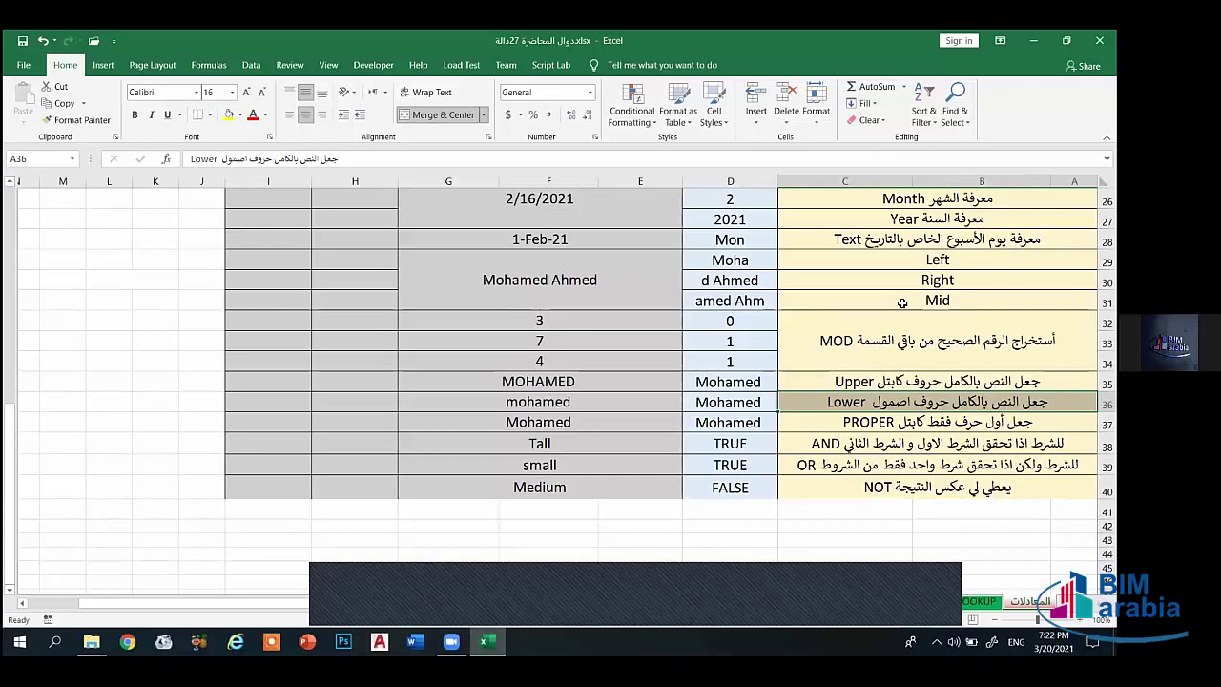
left_click(873, 315)
key("Left")
scroll(530, 461, "up", 1)
key("Up")
key("Right")
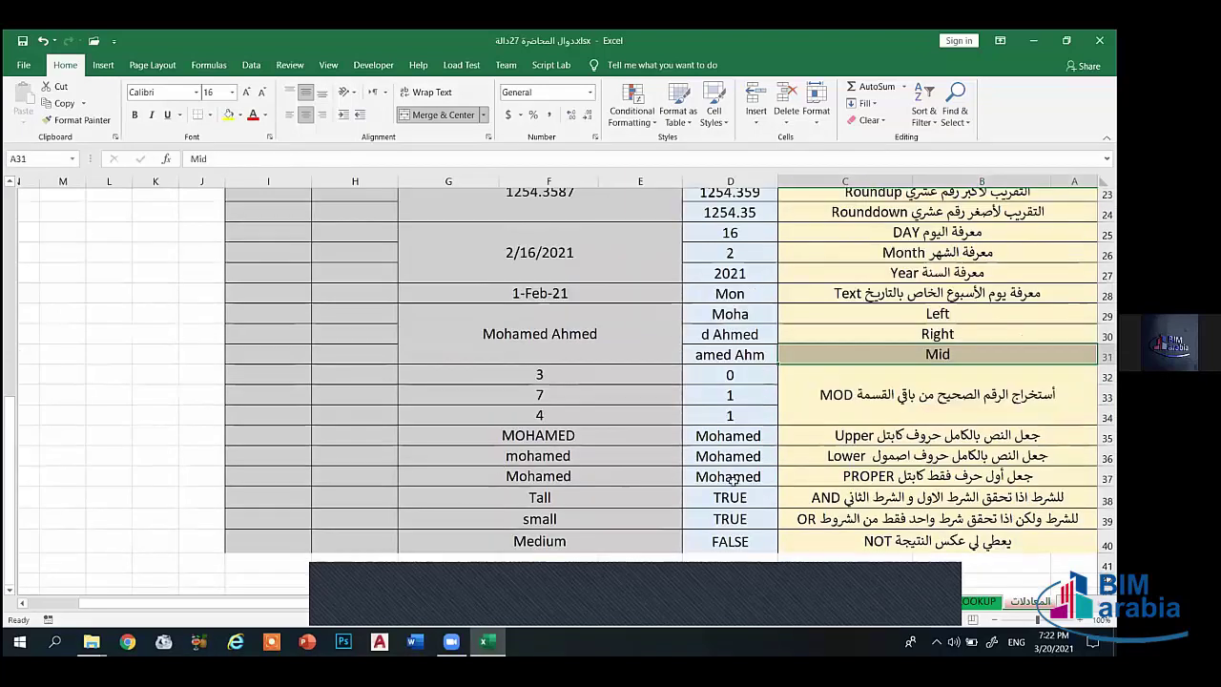
scroll(581, 463, "up", 1)
scroll(550, 471, "up", 1)
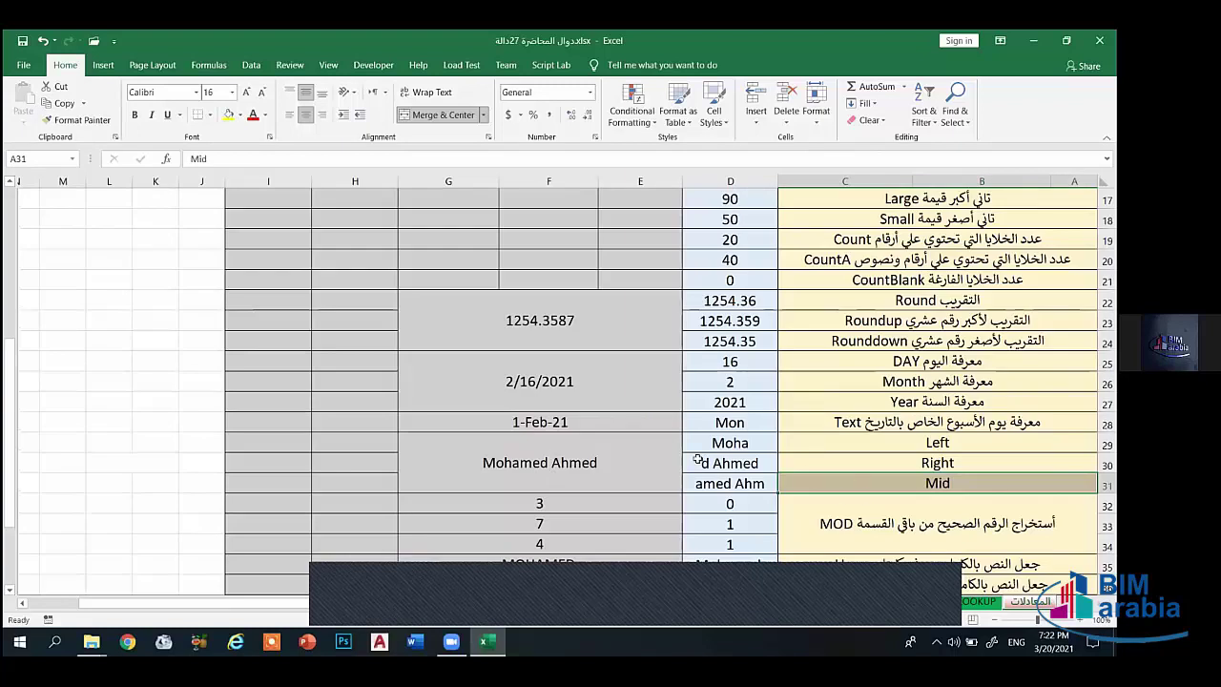
left_click(876, 462)
left_click(923, 444)
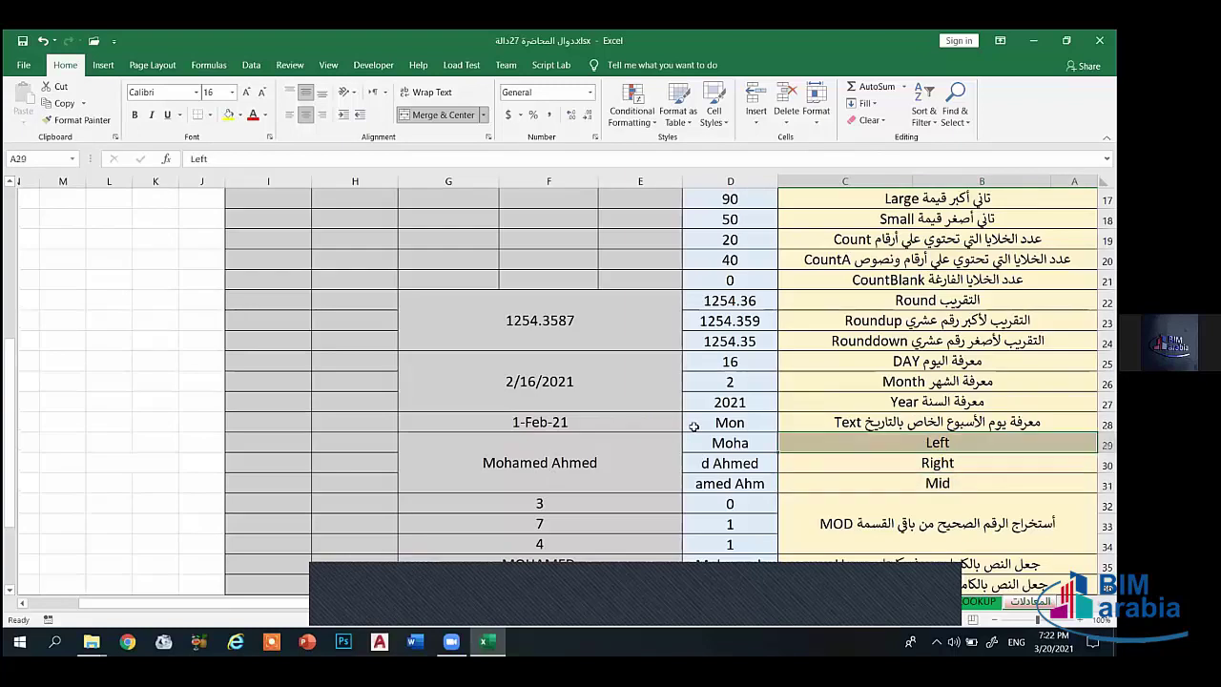
Step: Insert two blank rows at row 28, above the Text row that extracts the weekday from the date
left_click(806, 422)
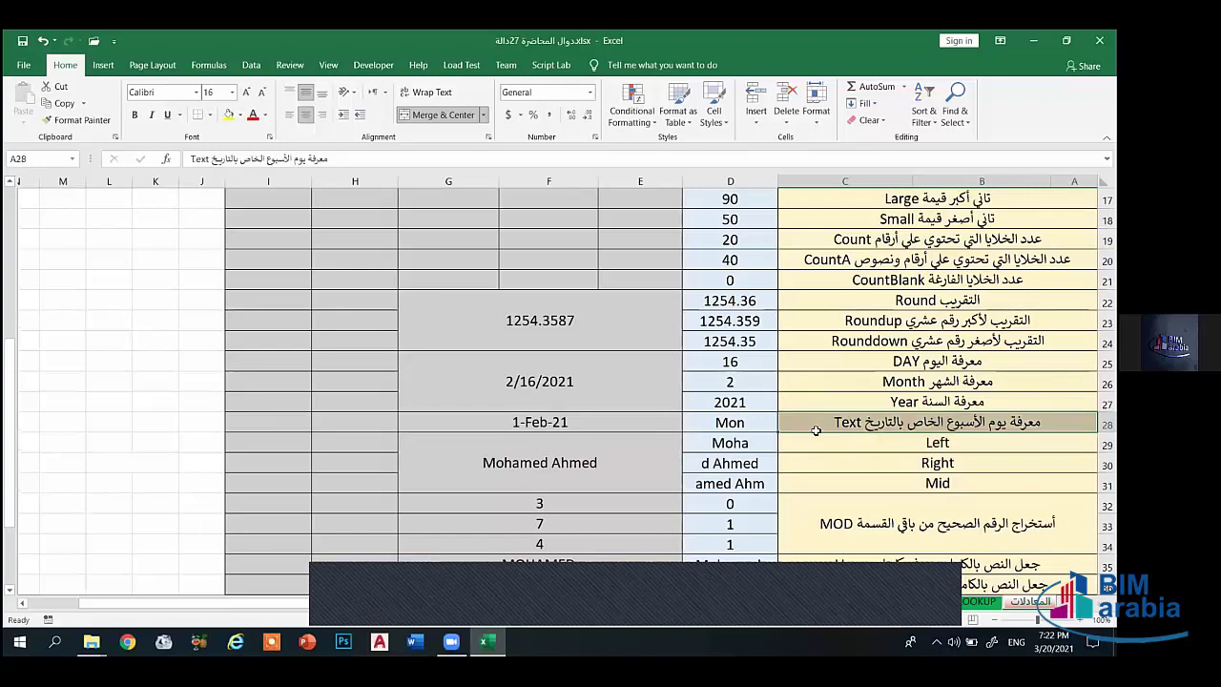
left_click(754, 421)
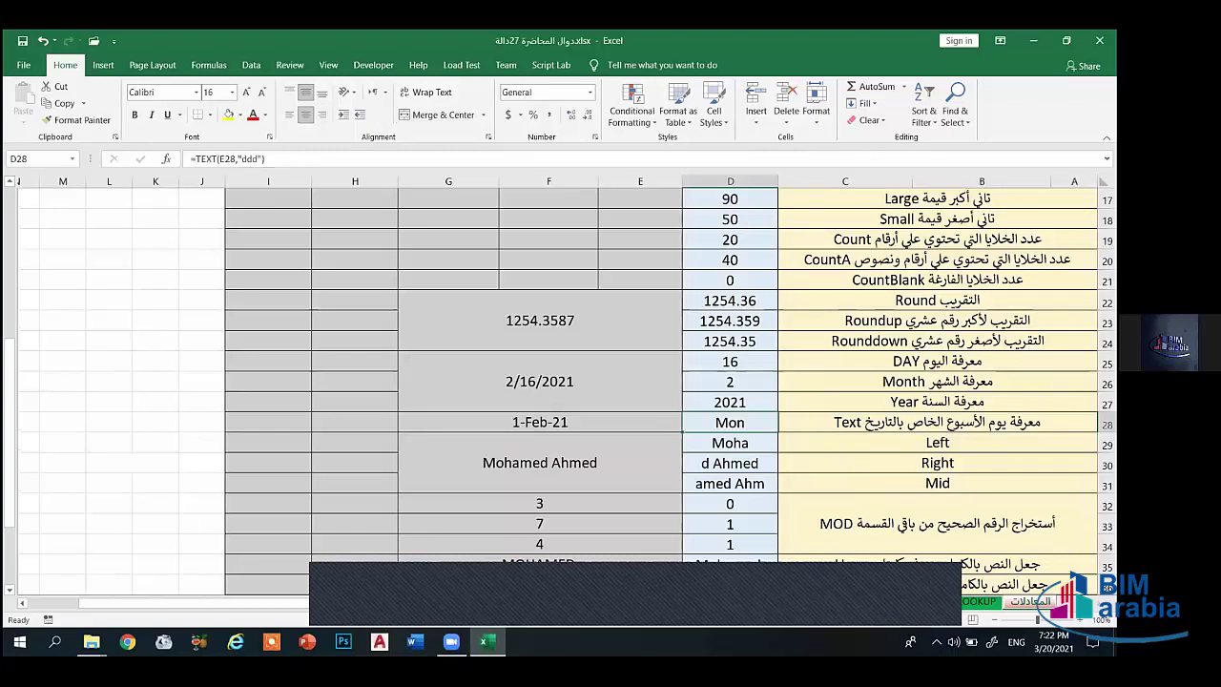
left_click(839, 422)
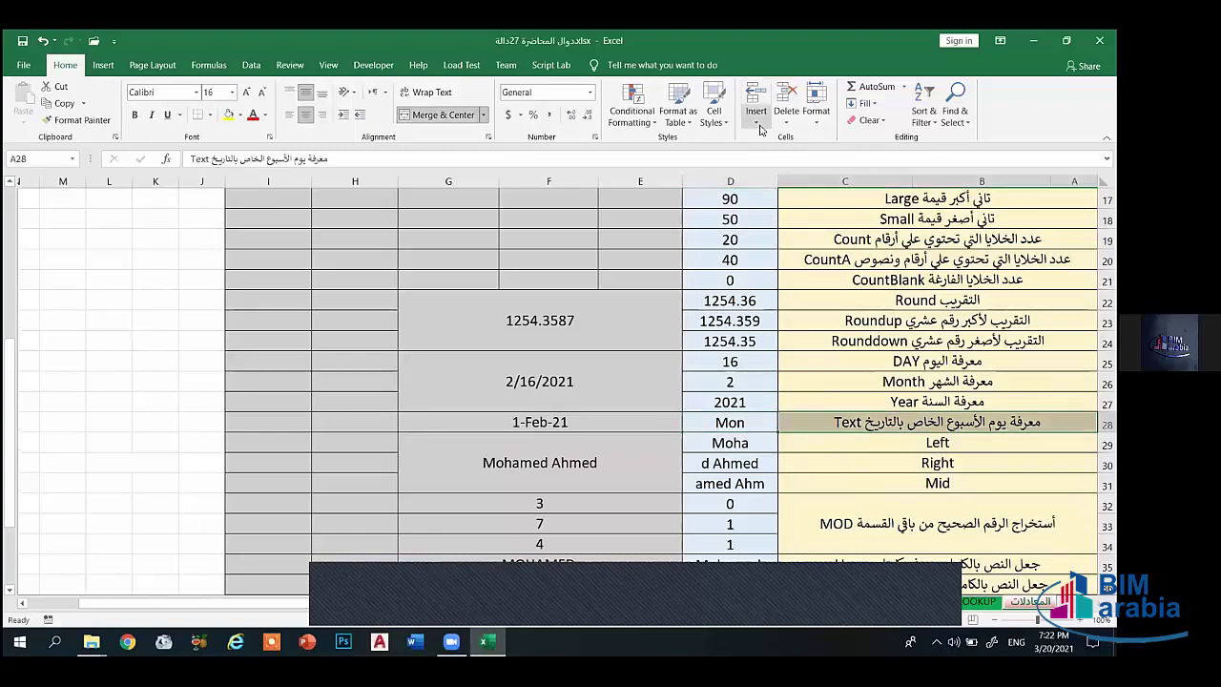
left_click(755, 112)
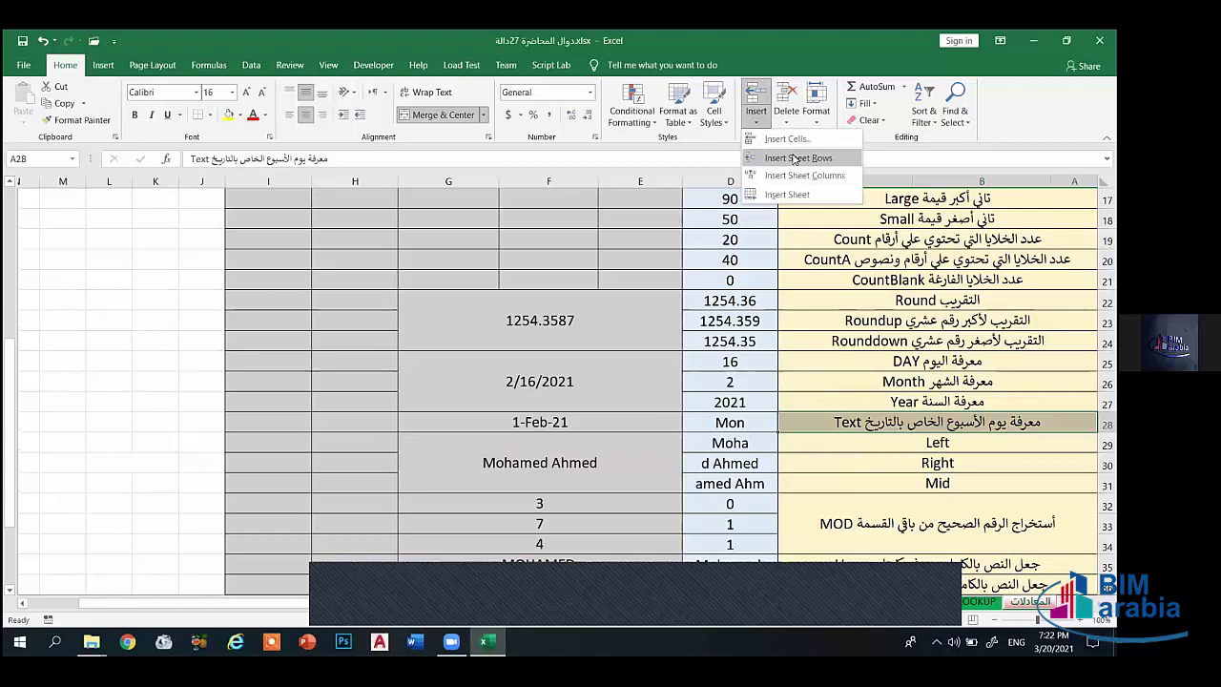
left_click(796, 158)
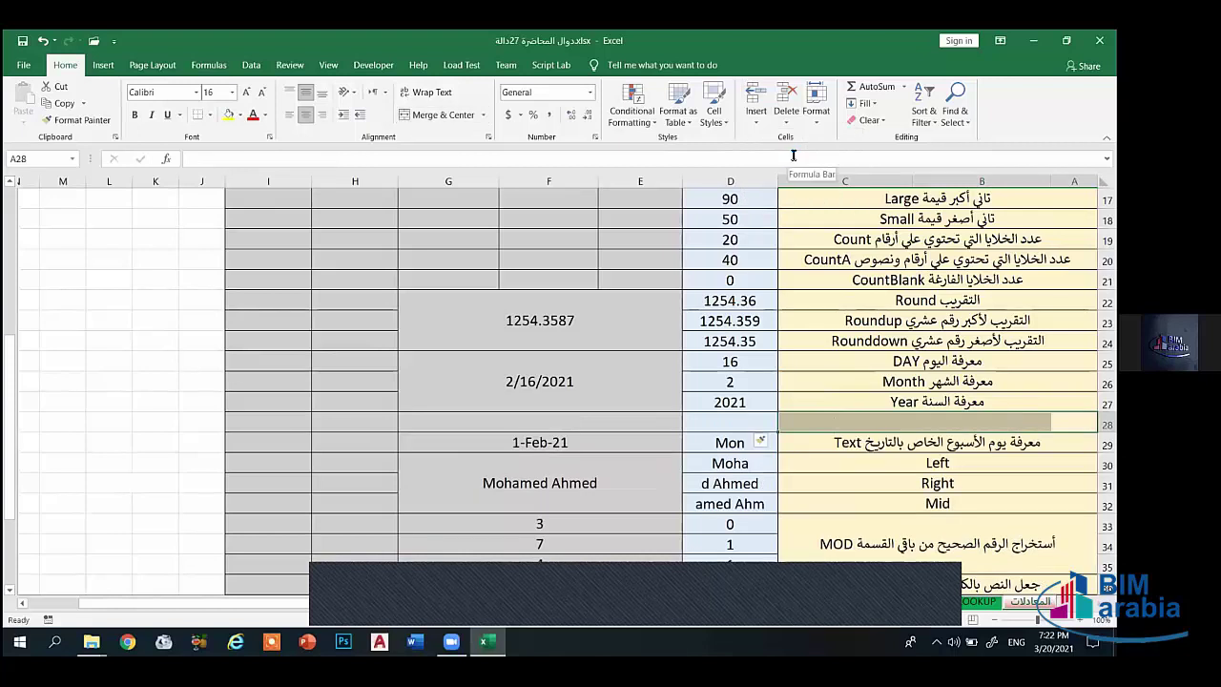
left_click(756, 119)
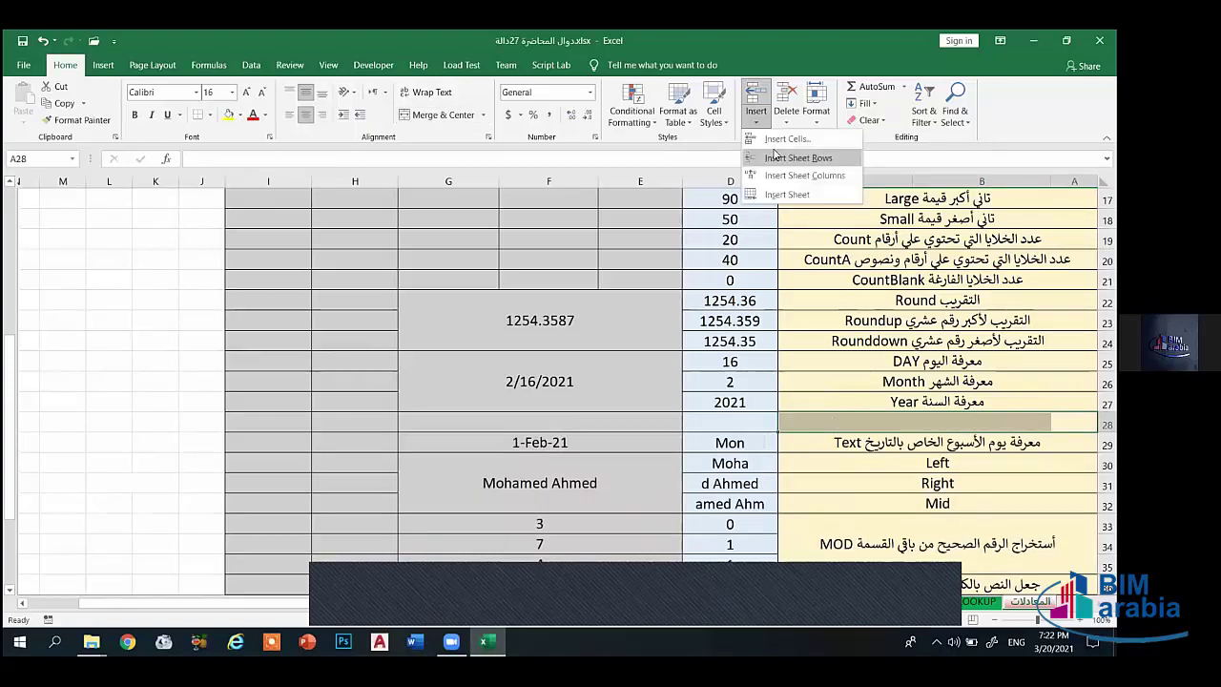
left_click(795, 159)
Step: Merge and center the description cells A to C separately in the new rows 28 and 29
left_click(930, 444)
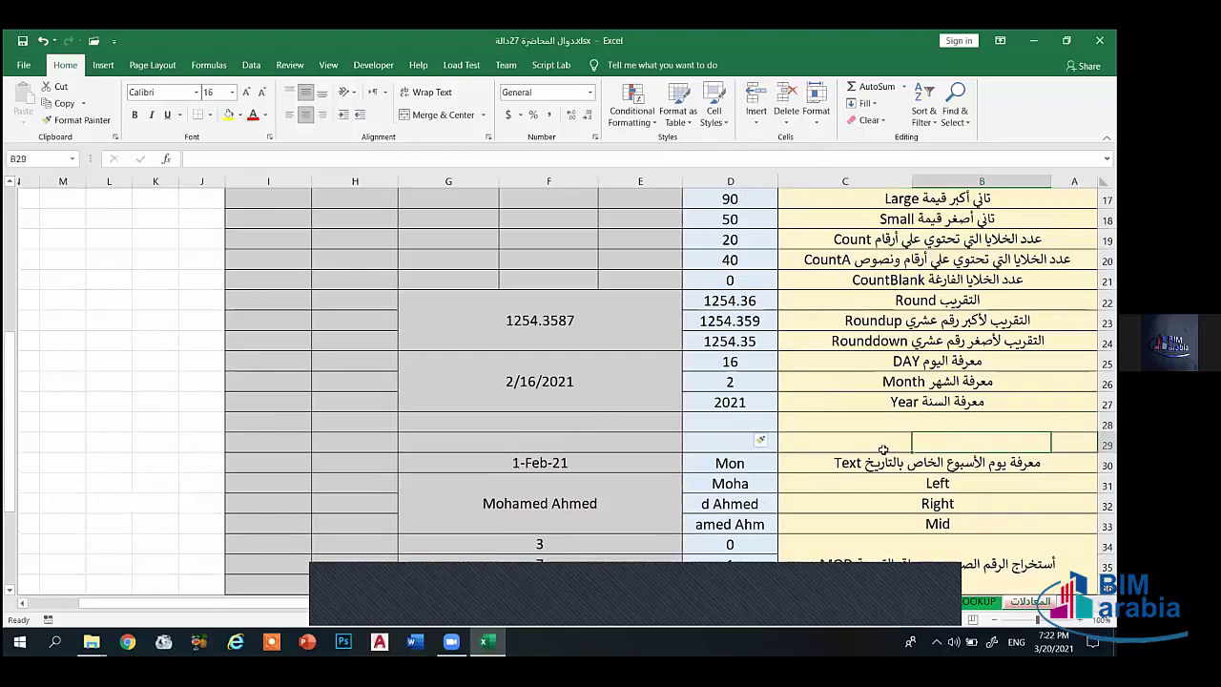
left_click_drag(1070, 422, 982, 444)
left_click(437, 115)
left_click(437, 114)
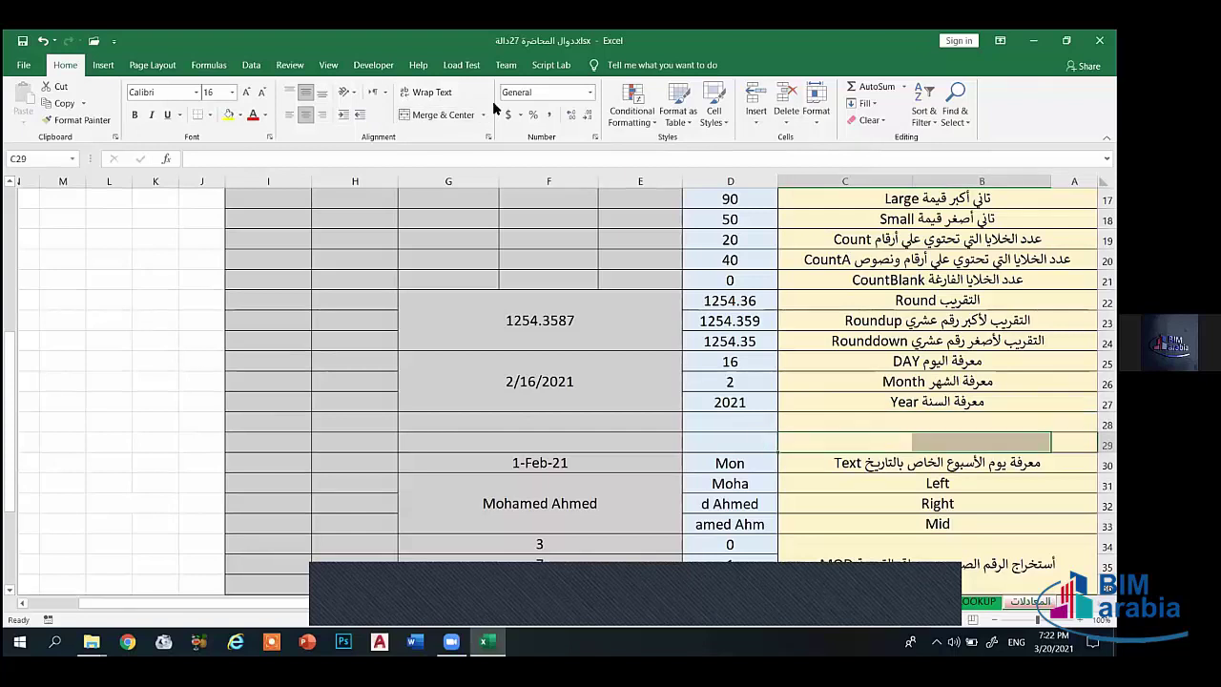
left_click_drag(1073, 443, 792, 444)
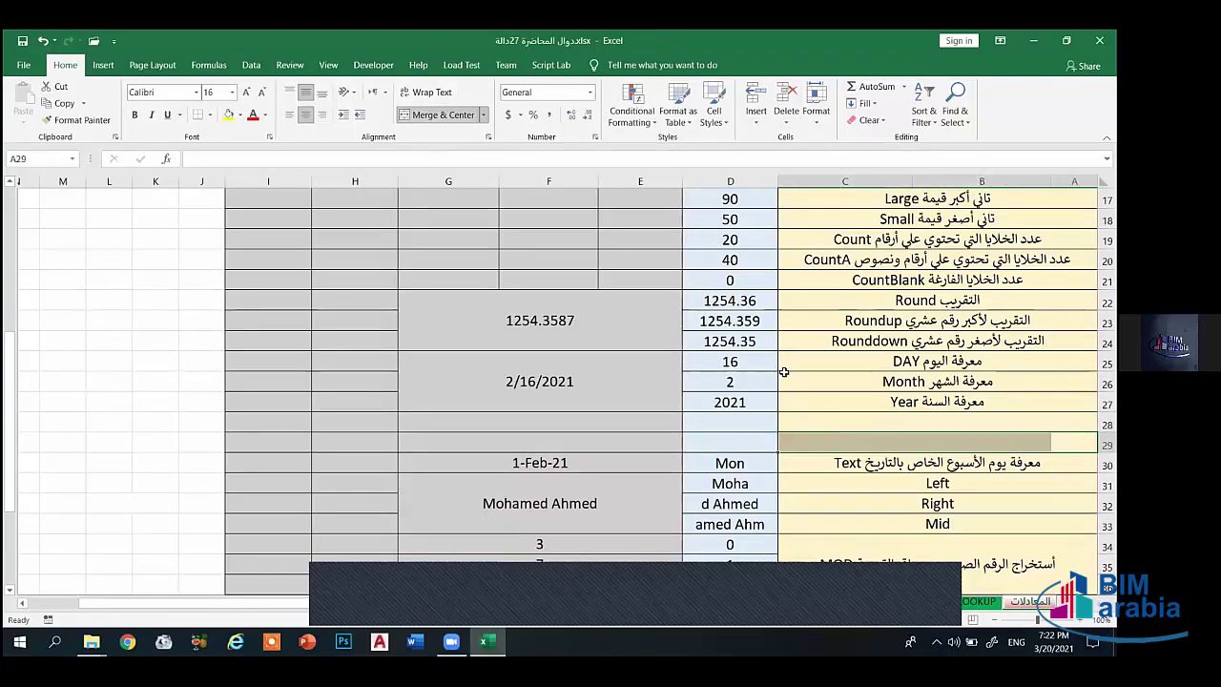
left_click(448, 114)
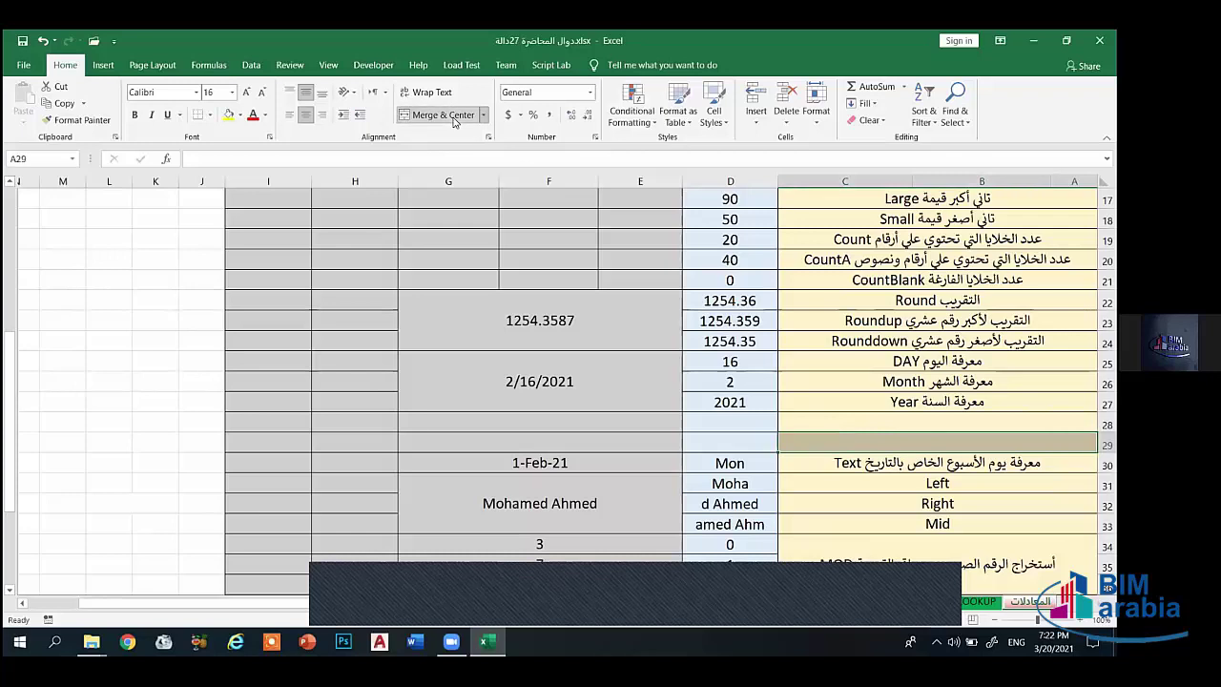
Step: Enter the description "معرفة السنة Text" in the merged cell A28
left_click(912, 425)
type("T")
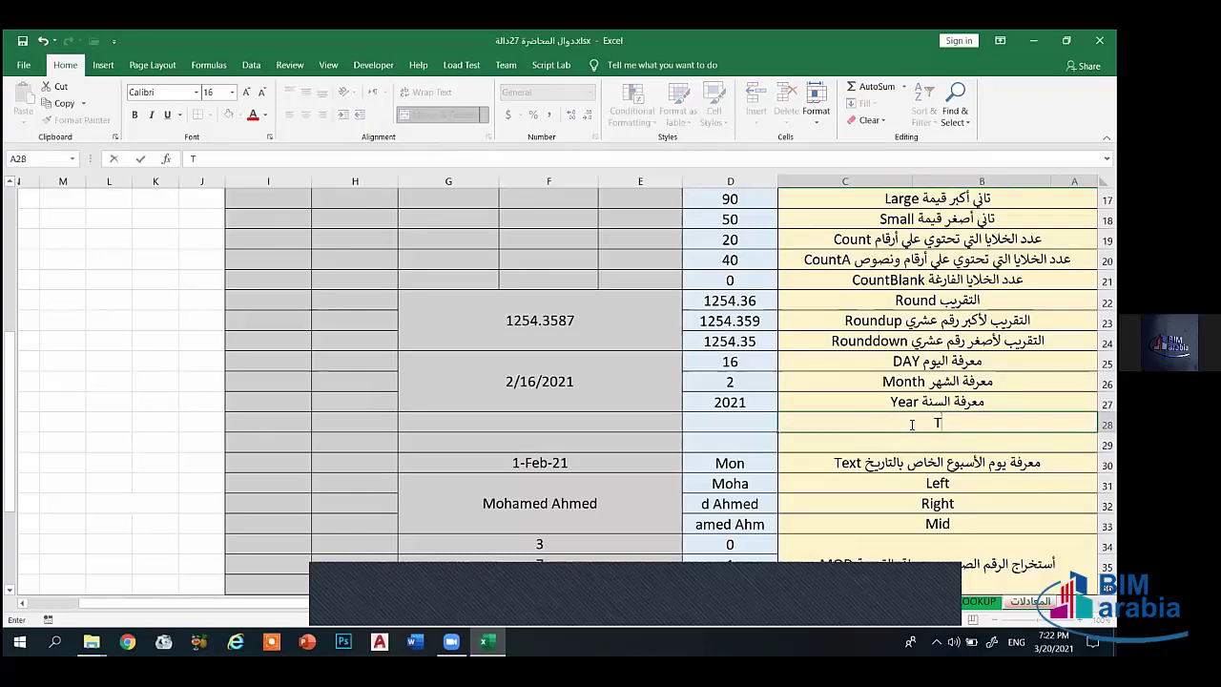
type("ext luvtm")
key("BackSpace")
key("BackSpace")
key("BackSpace")
key("BackSpace")
key("BackSpace")
key("BackSpace")
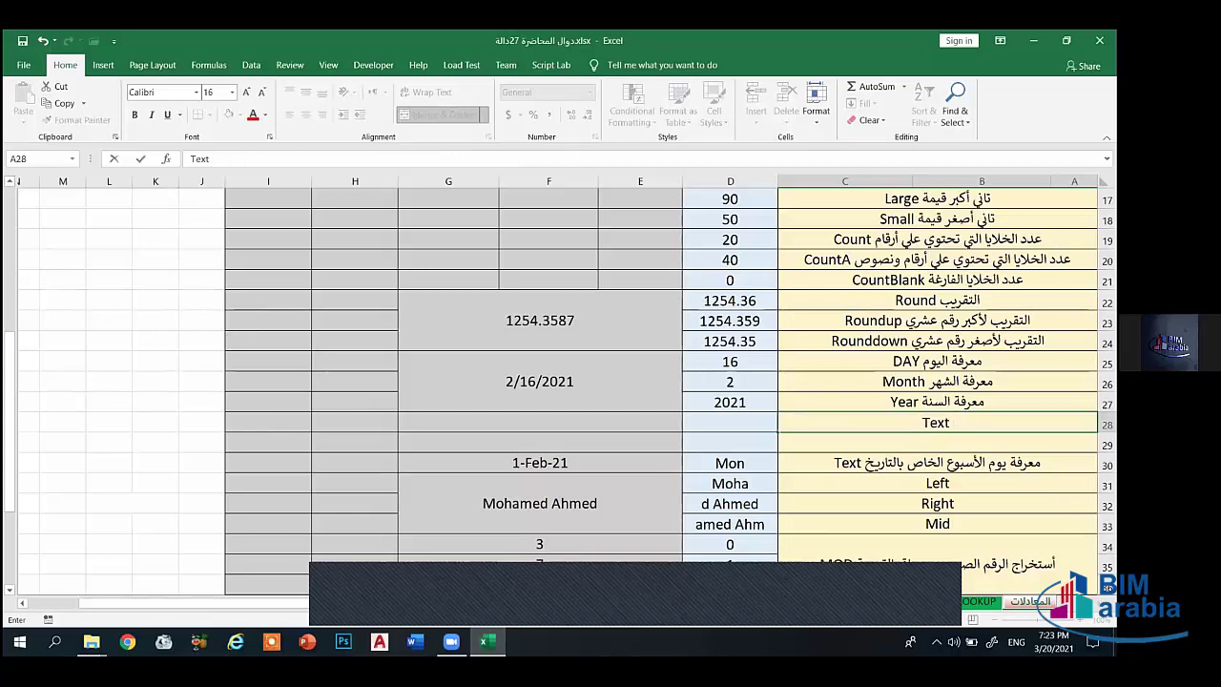
key("alt+shift")
type("معرفة")
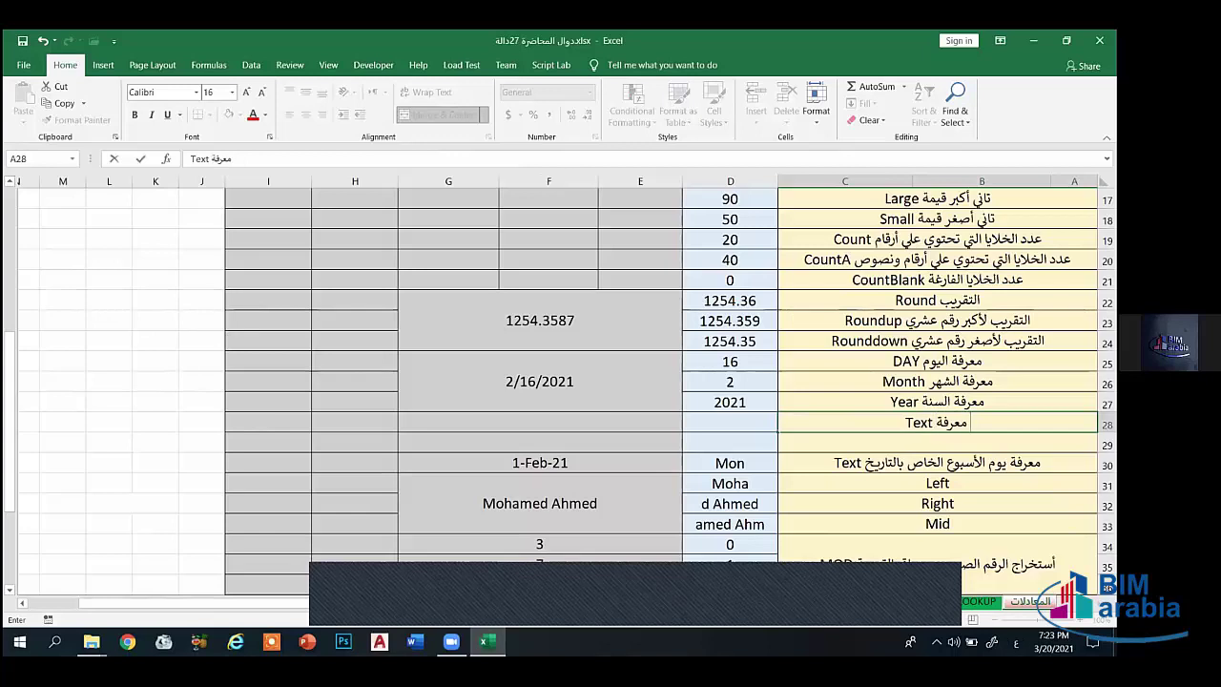
type(" السن ")
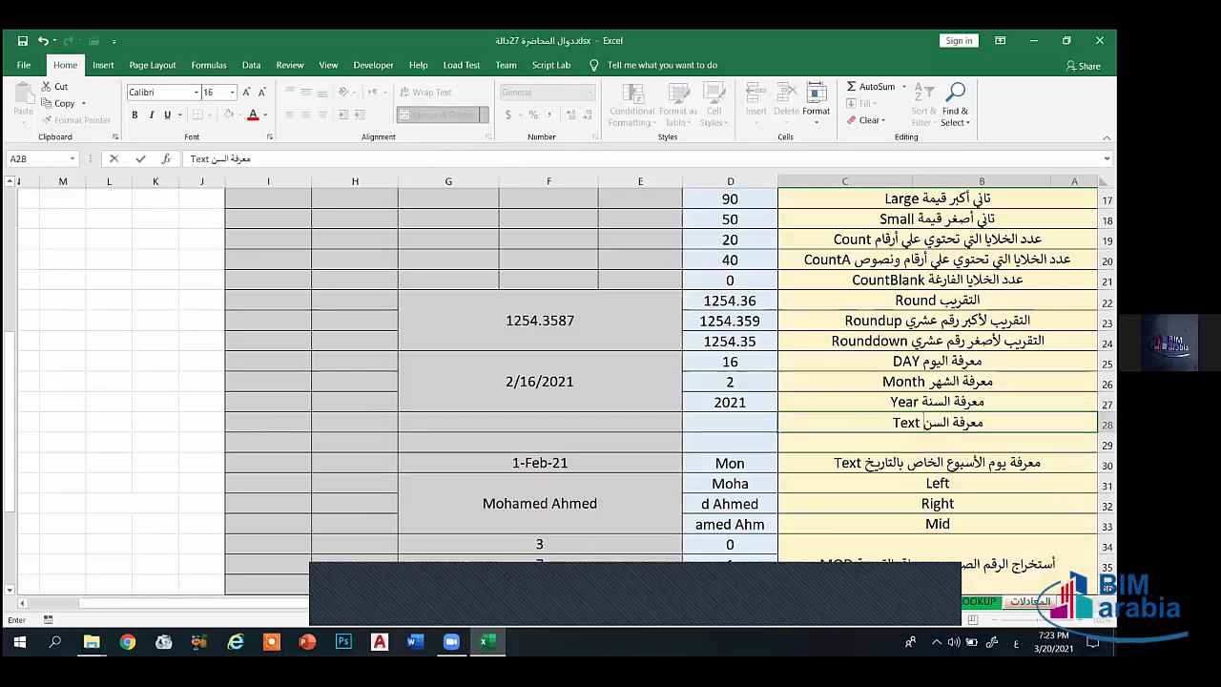
type("ة")
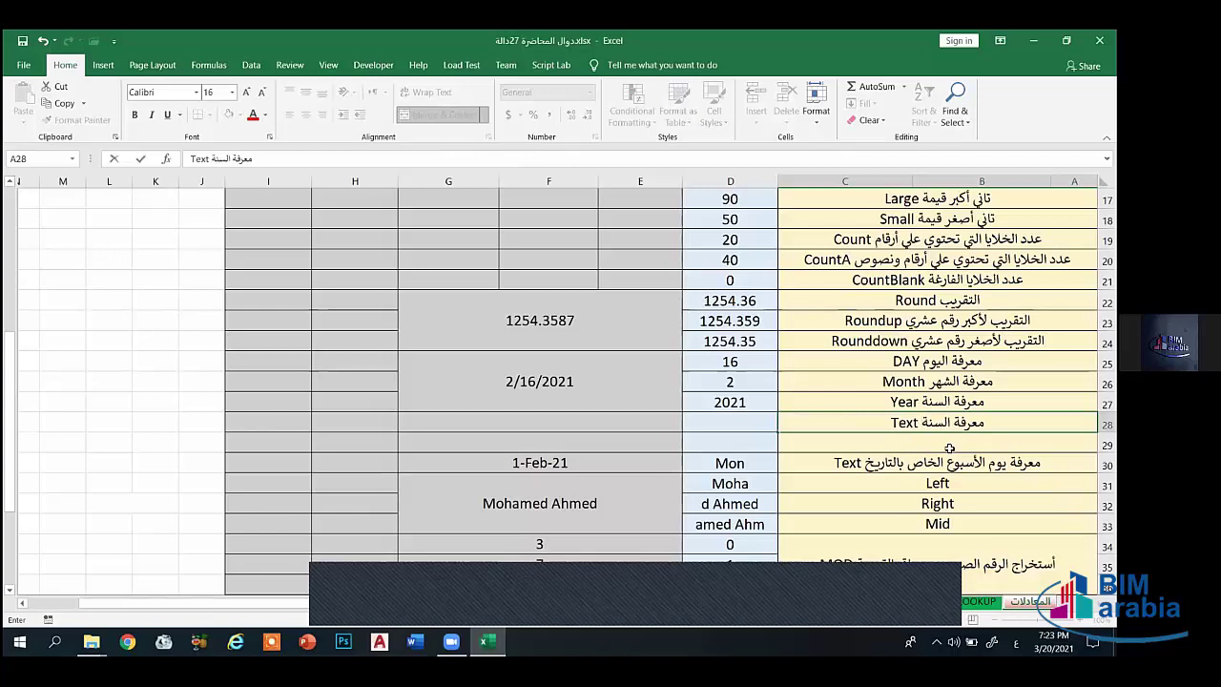
key("Return")
Step: Enter the formula =TEXT(E30,"yyy") in cell D28 to extract the year from the date
left_click(762, 420)
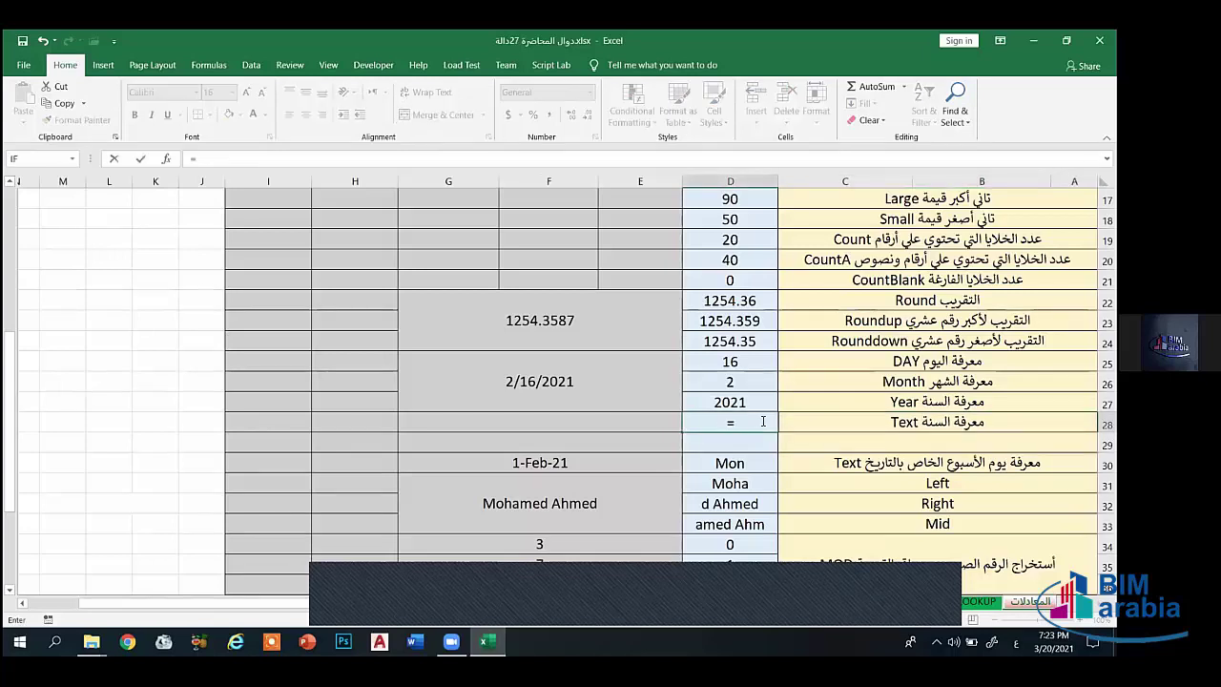
type("فثءف")
key("BackSpace")
key("BackSpace")
key("BackSpace")
key("BackSpace")
key("BackSpace")
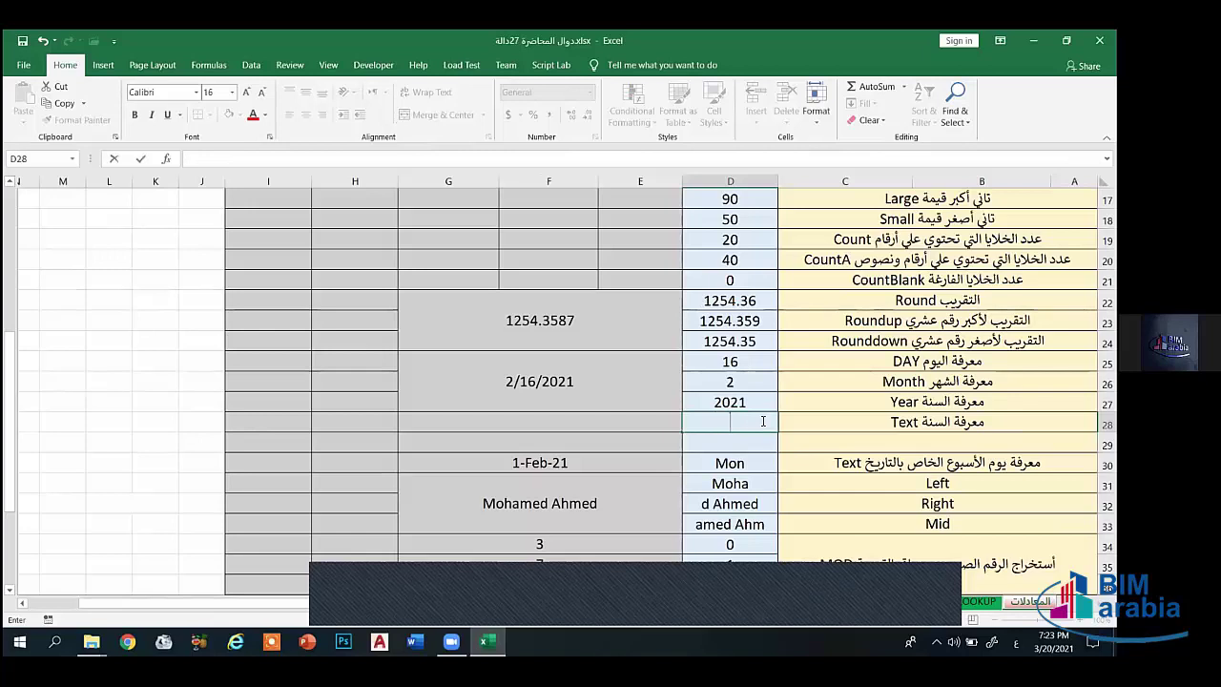
type("=")
key("alt+shift")
type("t")
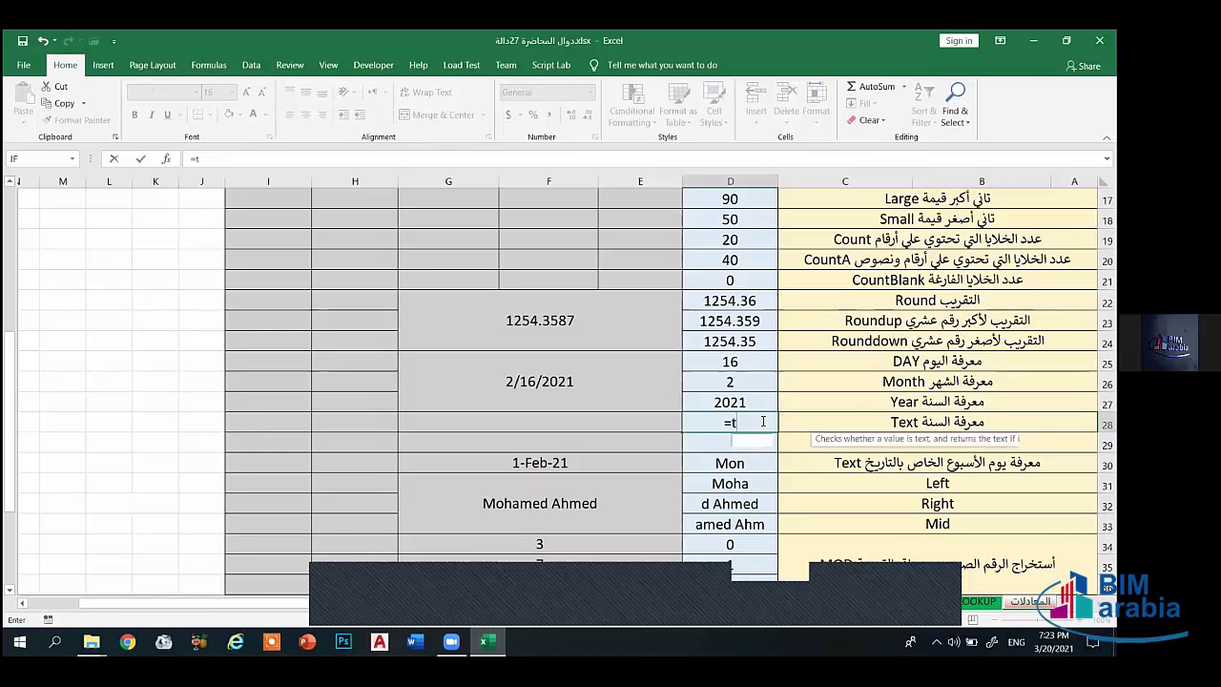
type("ext(")
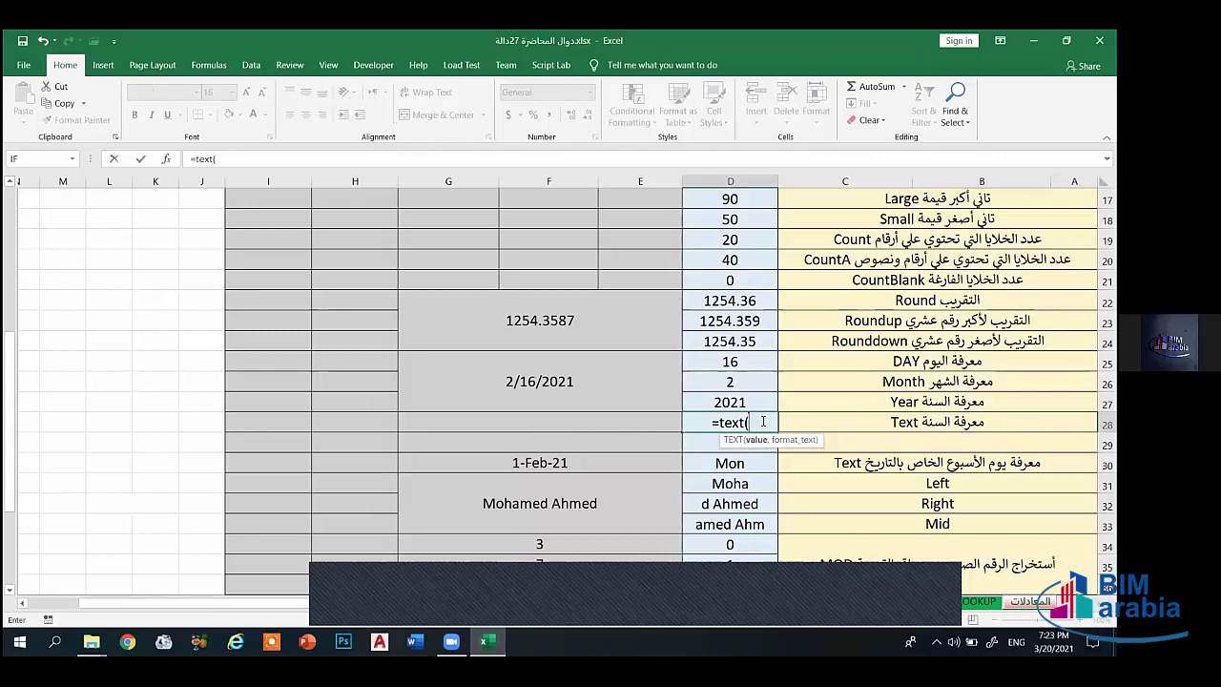
left_click(609, 462)
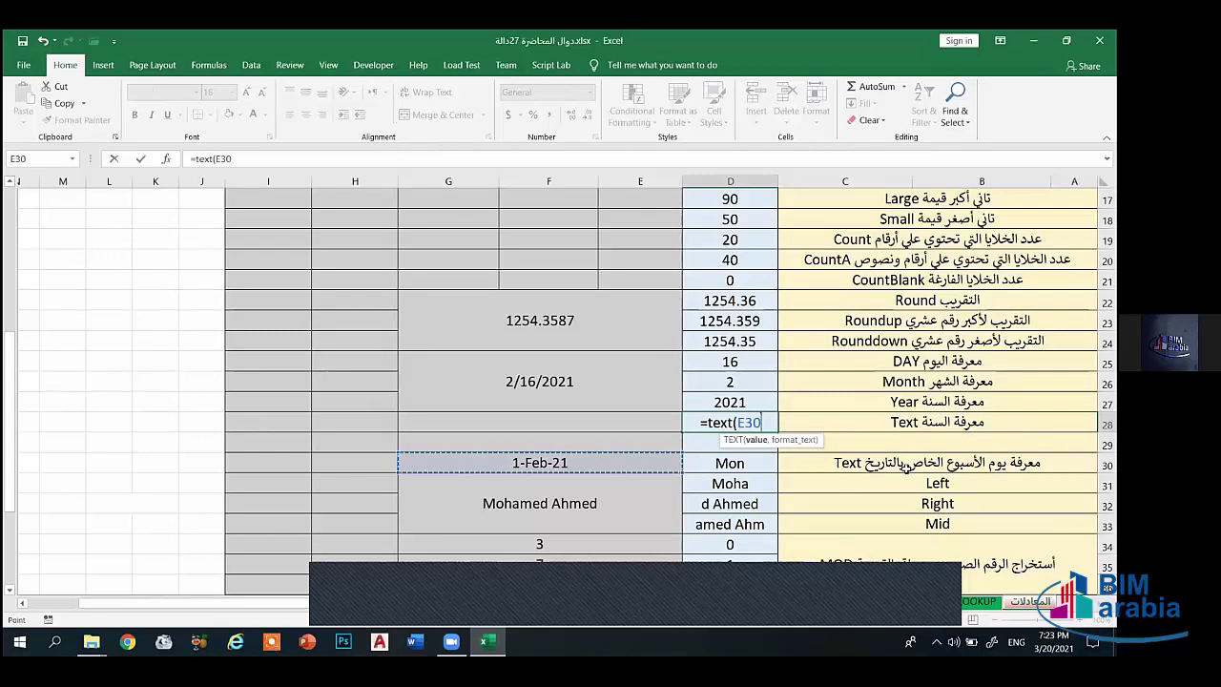
type(",")
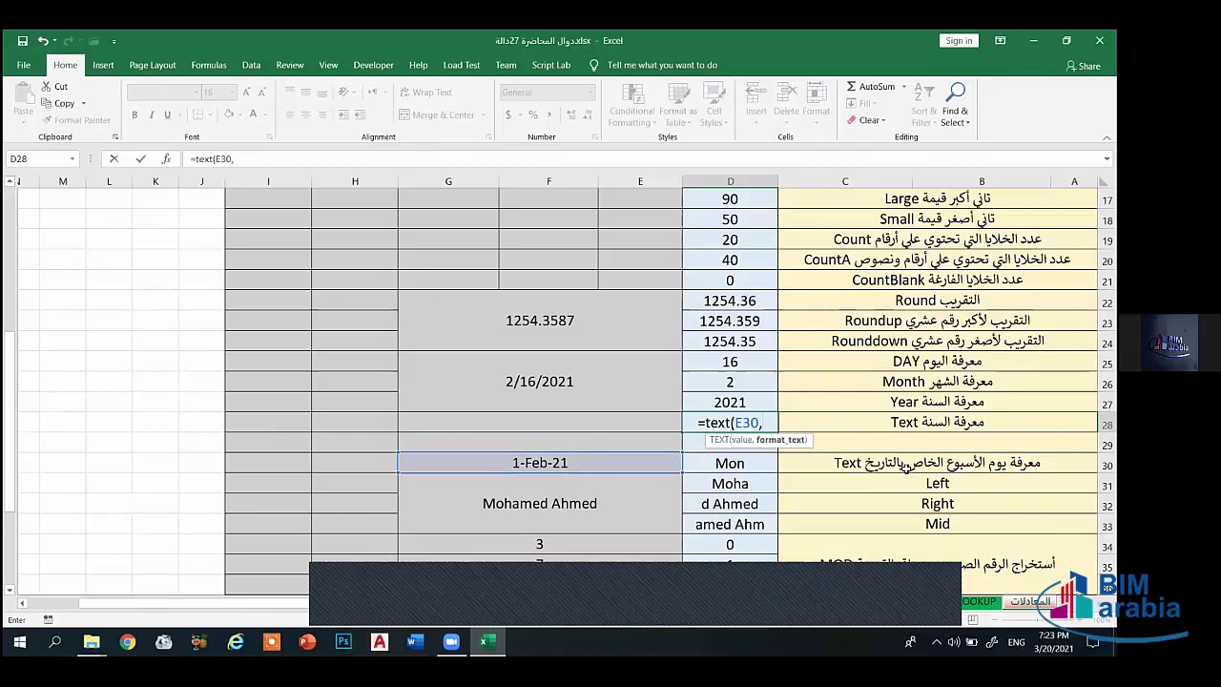
type("\"")
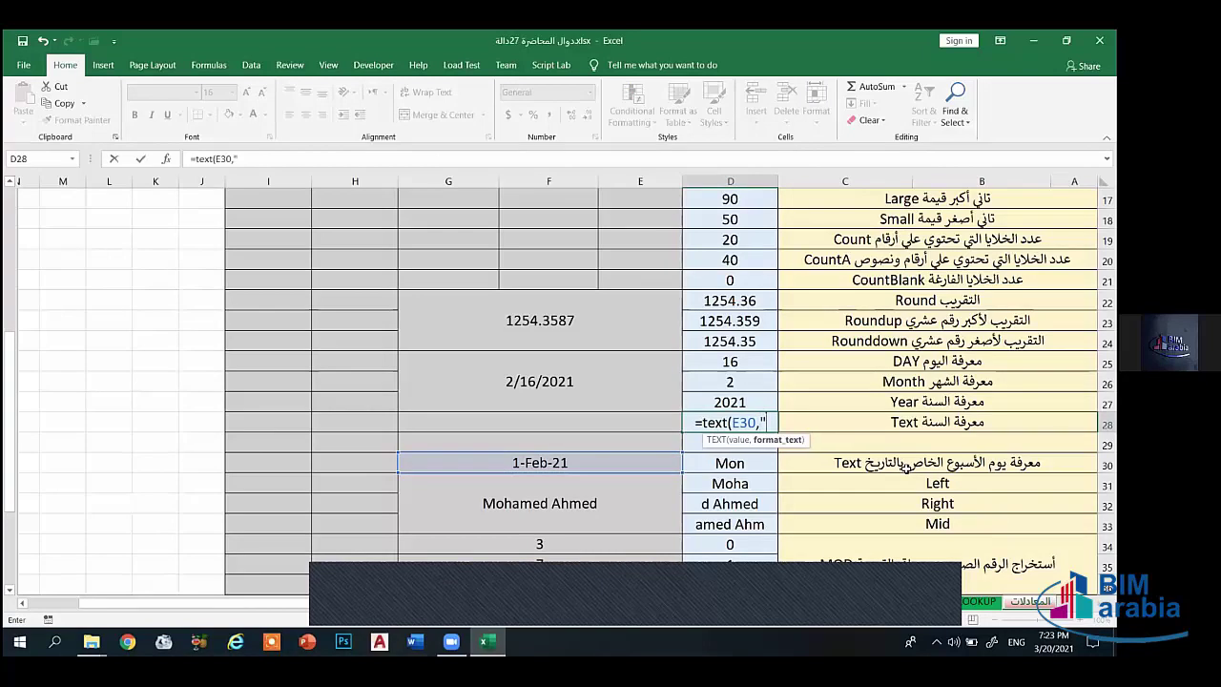
type("yyy\"")
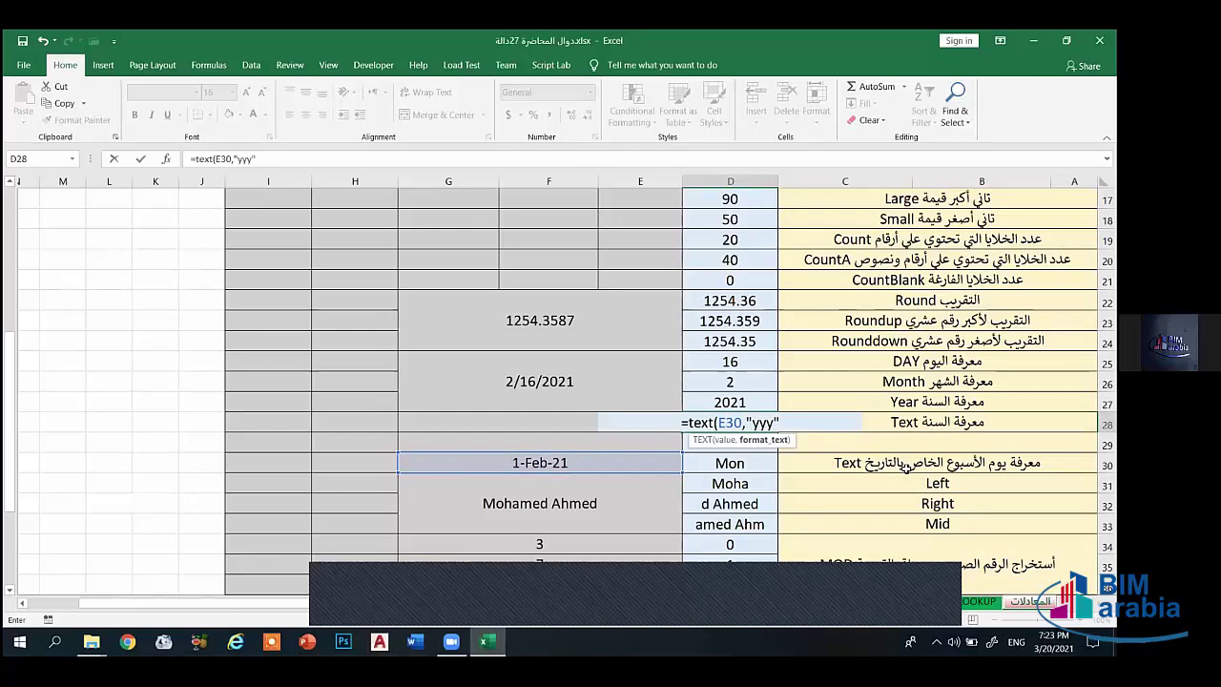
type(")")
key("Return")
left_click(739, 423)
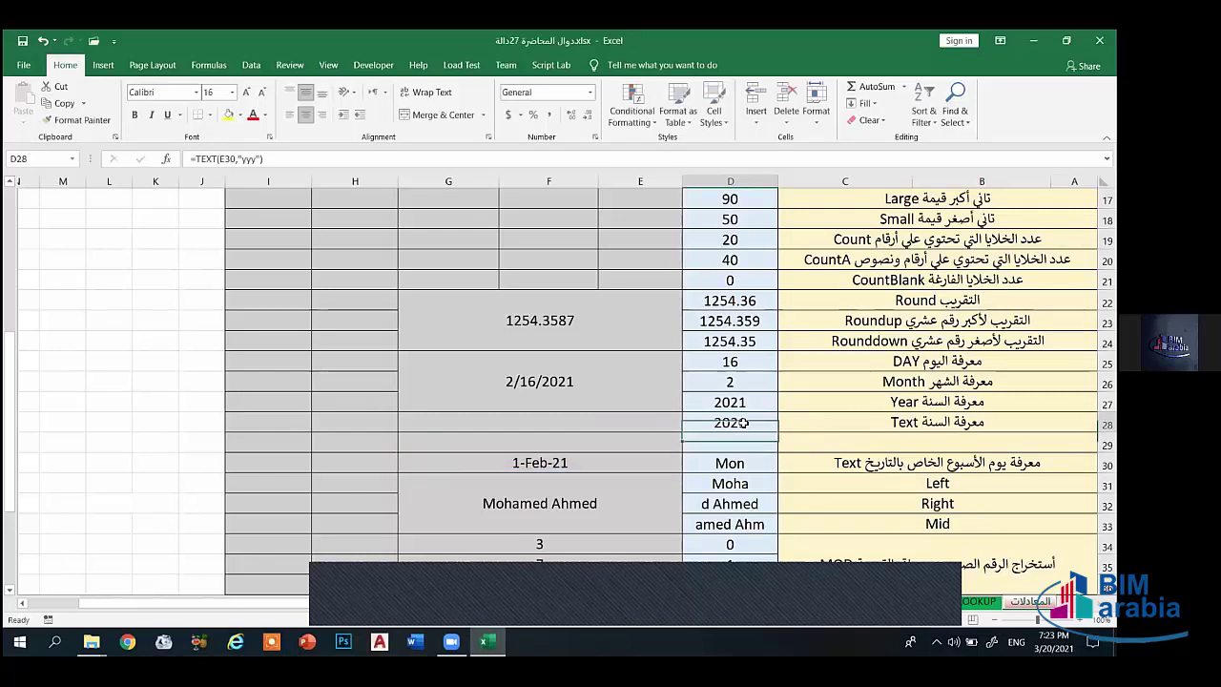
Step: Merge and center E28:G30 so the 1-Feb-21 date spans all three Text rows
left_click_drag(567, 426, 558, 464)
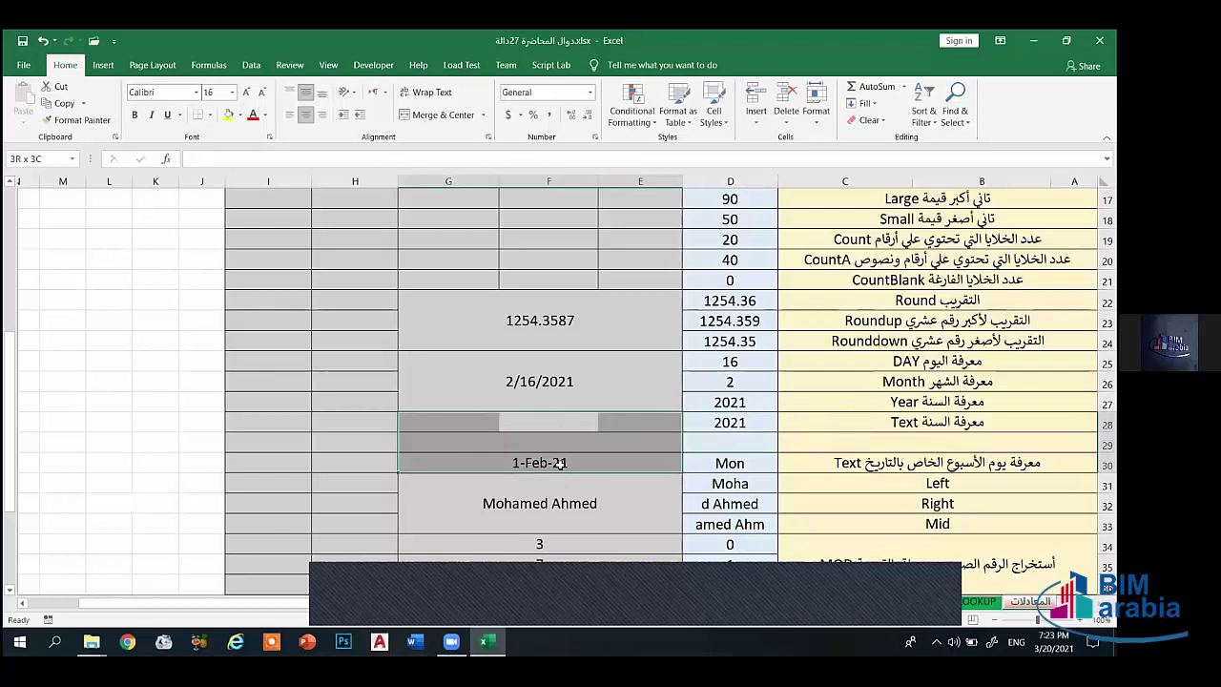
left_click(444, 115)
left_click(456, 114)
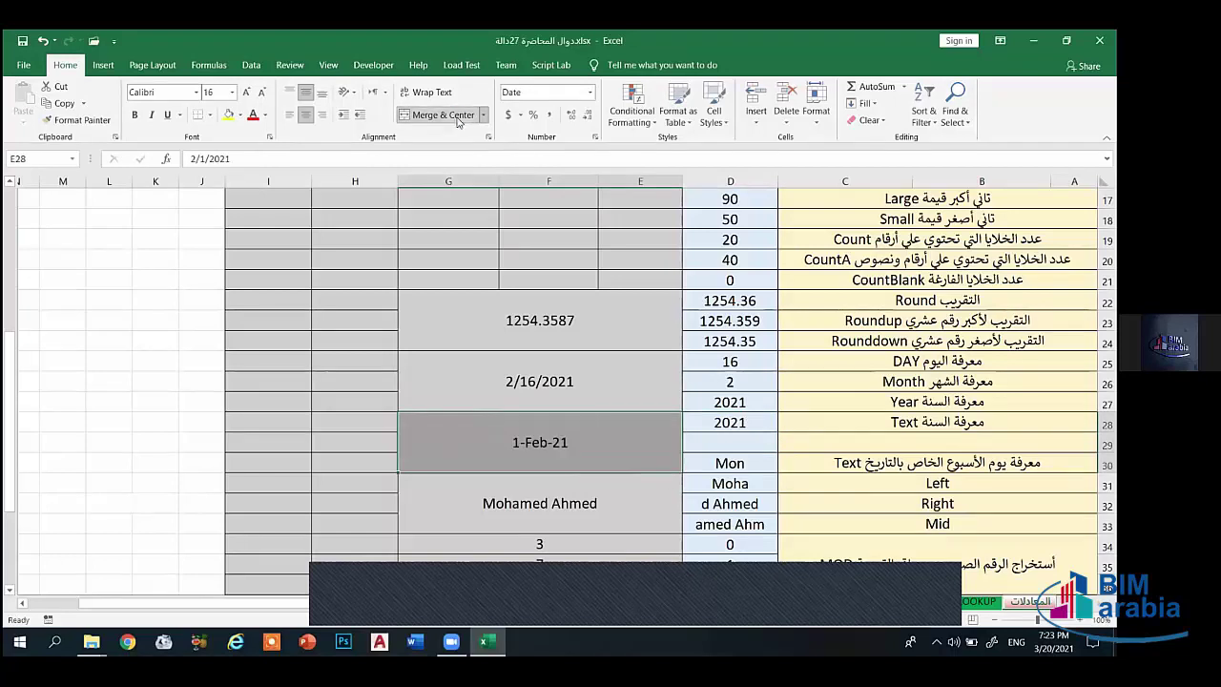
left_click(727, 445)
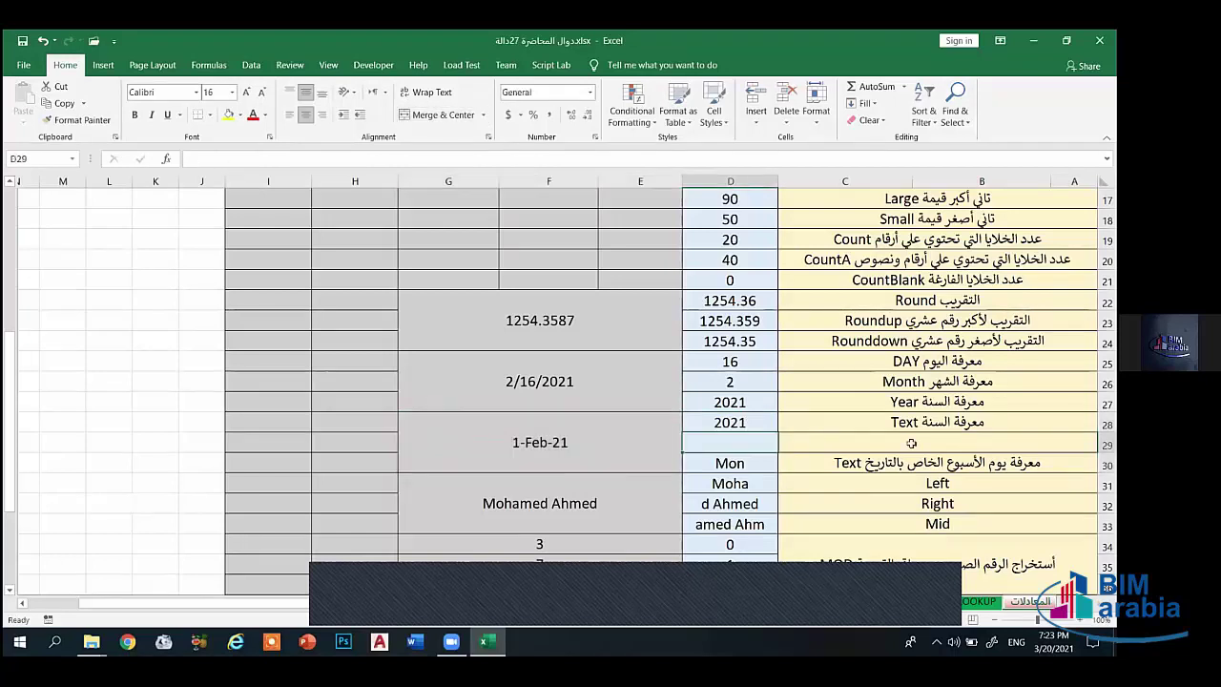
Step: Enter the description "معرفة الشهر Text" in the merged cell A29
left_click(716, 423)
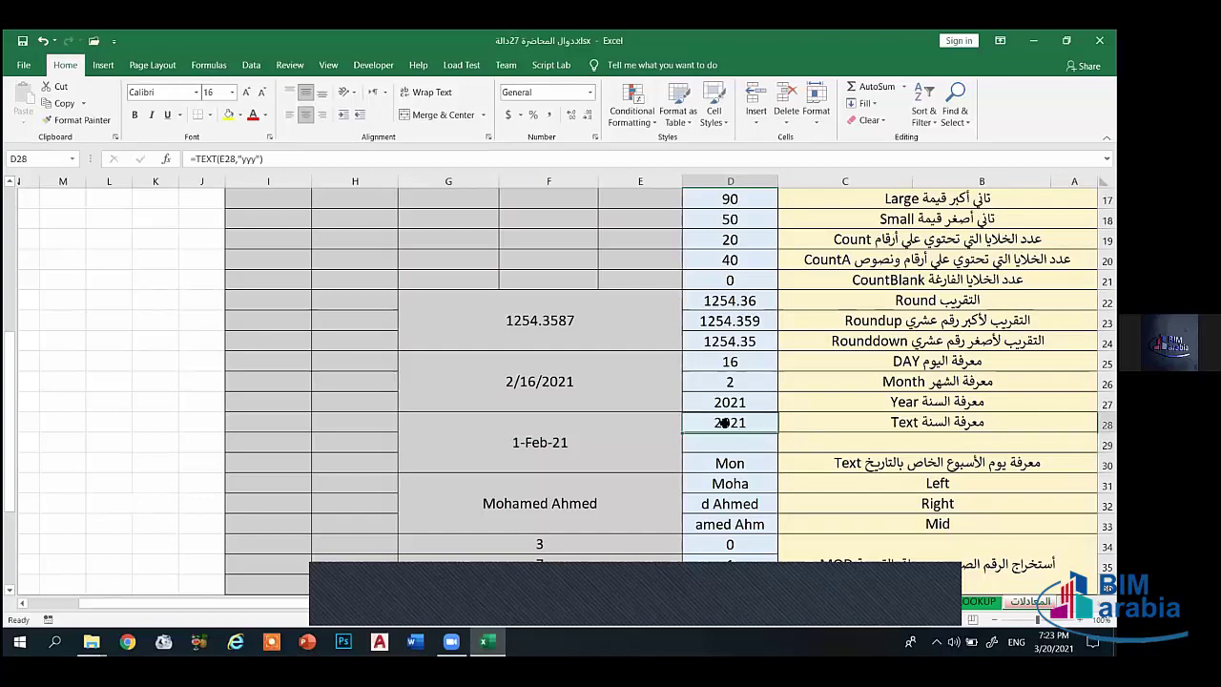
left_click(722, 464)
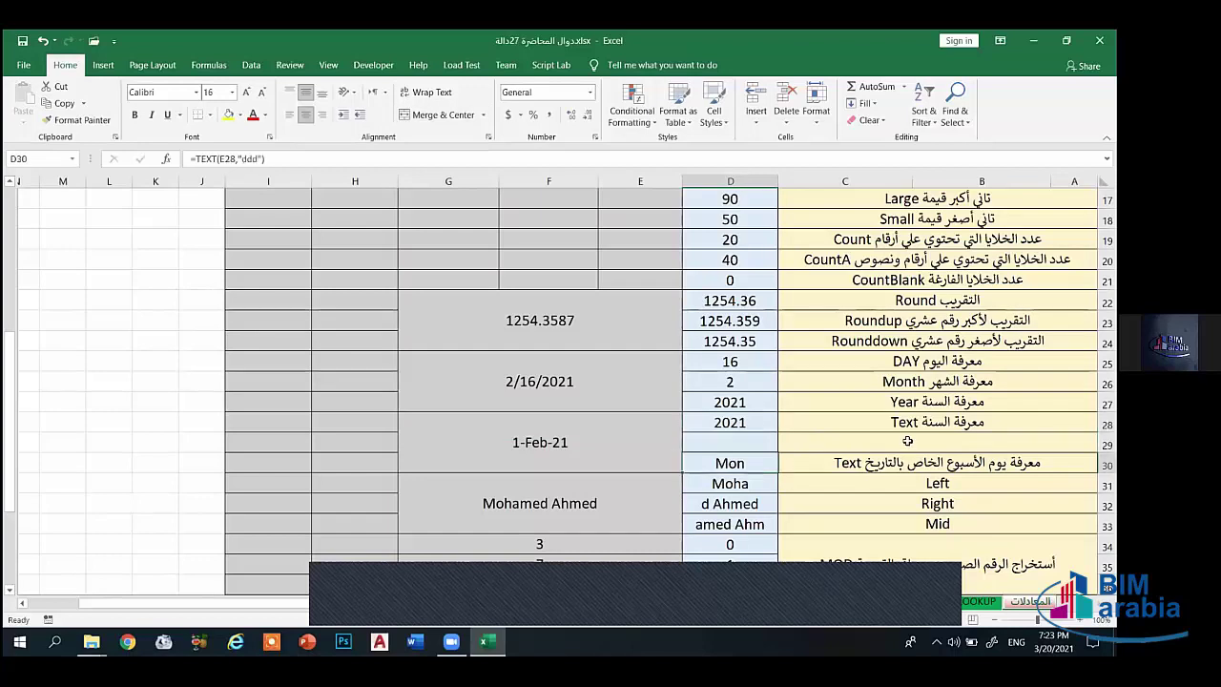
left_click(907, 441)
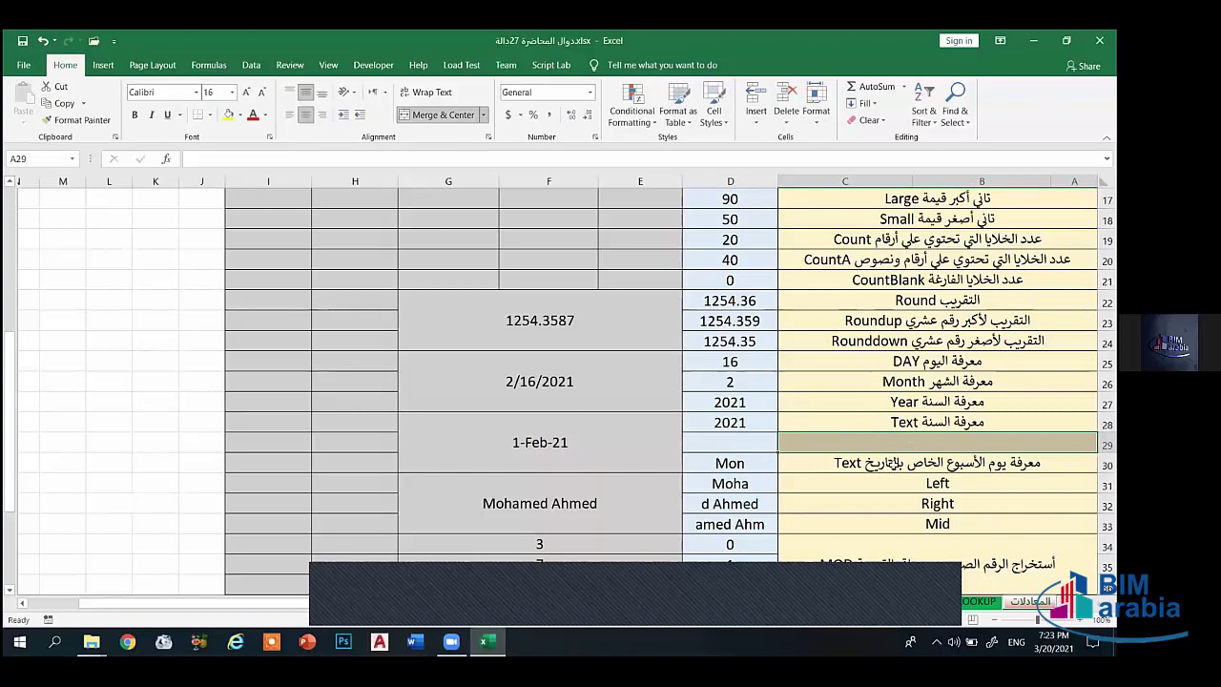
type("Text")
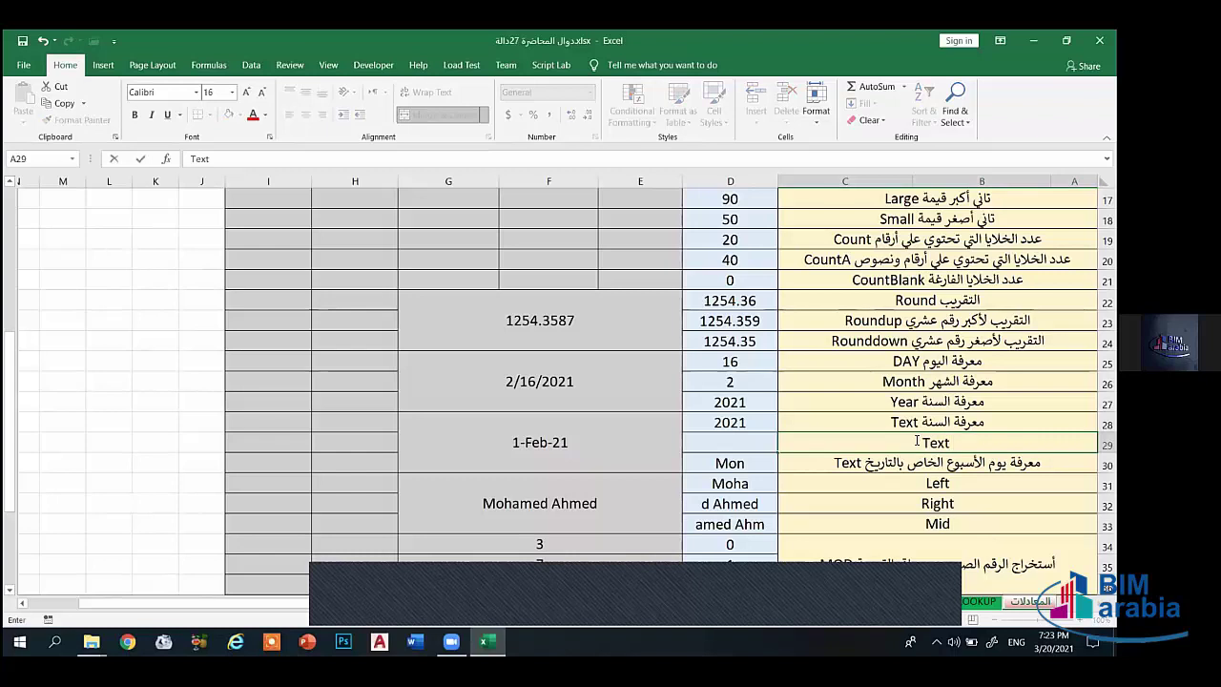
key("alt+shift")
type("معرفة السنة ")
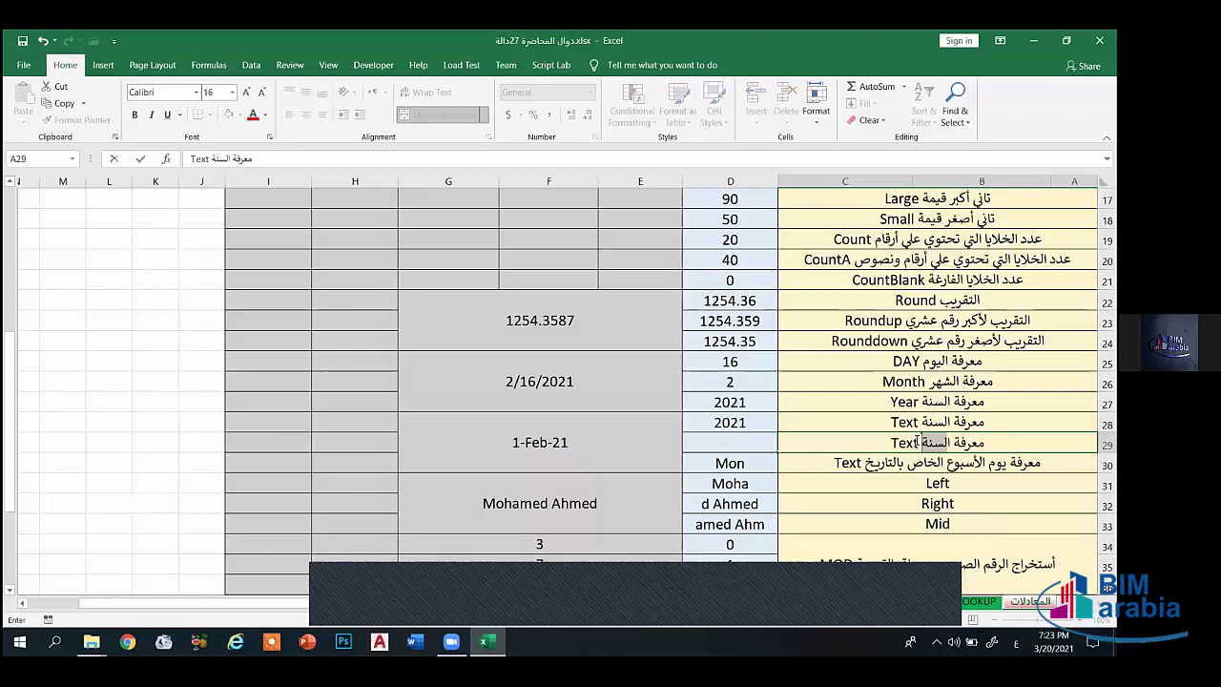
type("الشهر")
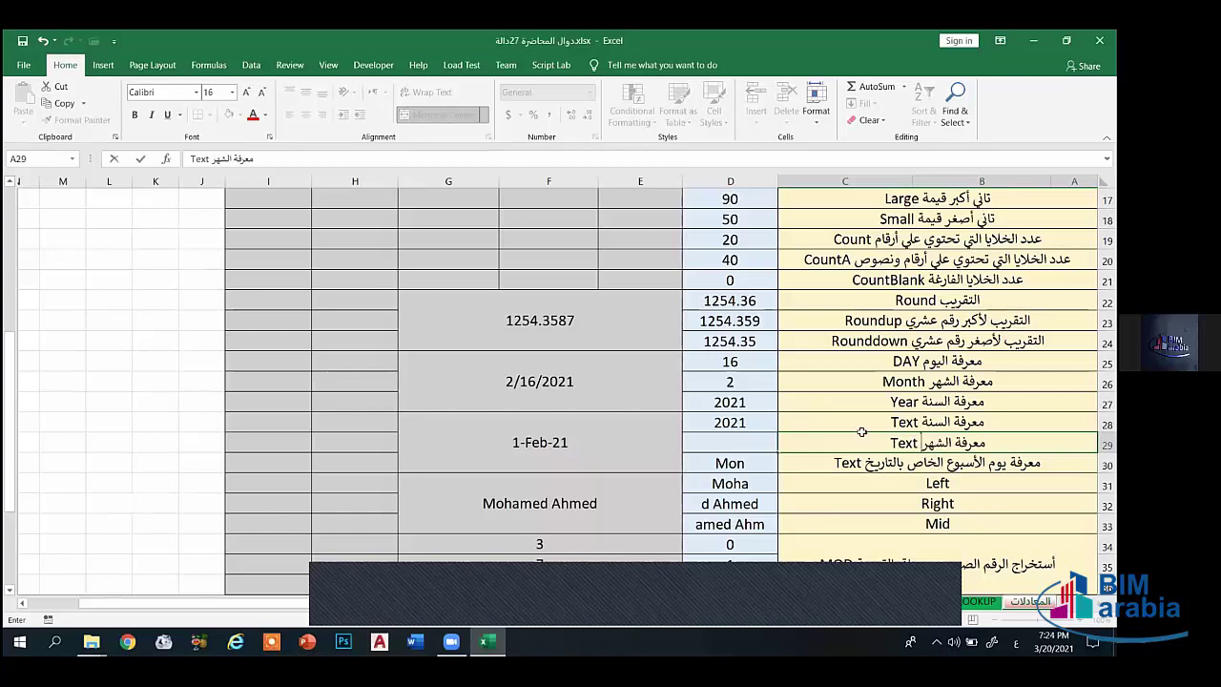
Step: Enter the formula =TEXT(E28,"mmm") in cell D29 to extract the month name, and compare it with the weekday formula in D30
left_click(758, 438)
type("=فثءف")
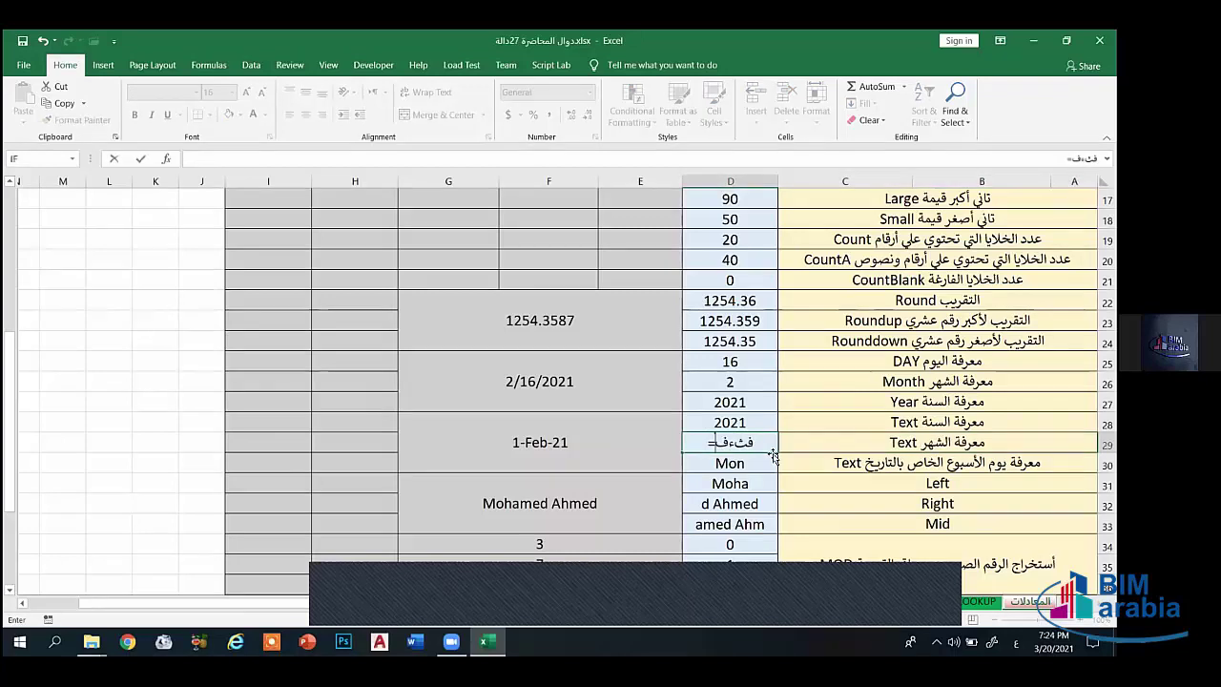
key("BackSpace")
key("BackSpace")
key("BackSpace")
key("BackSpace")
key("alt+shift")
type("text")
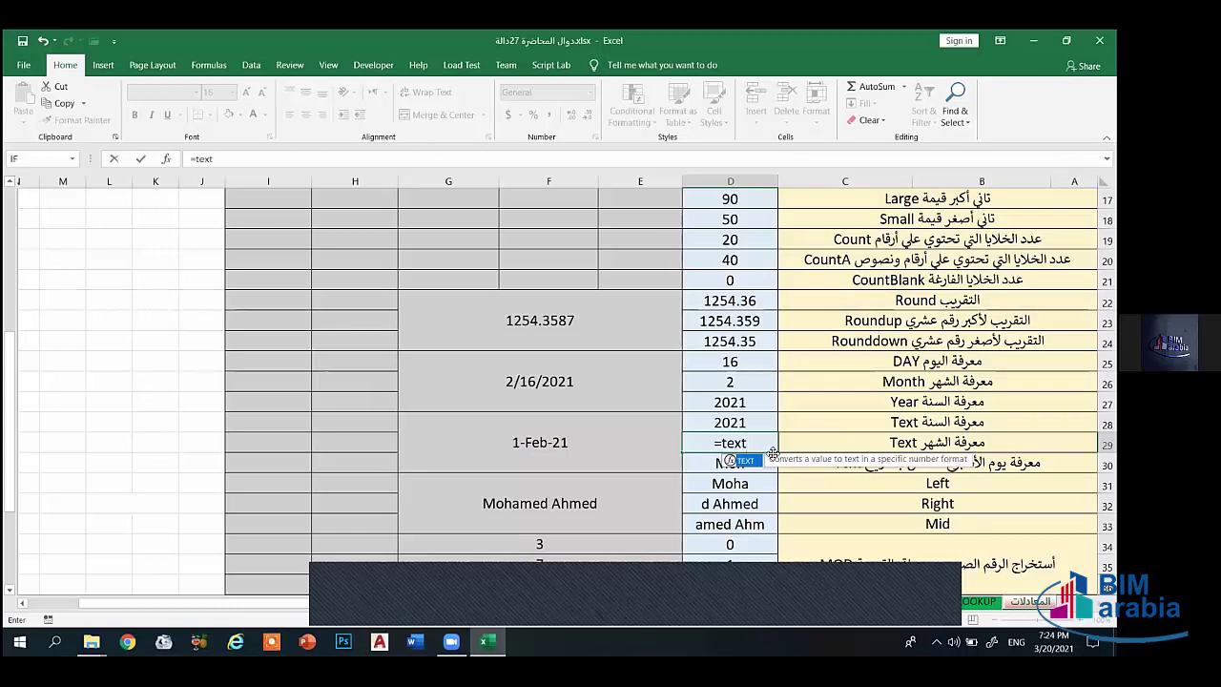
type("(")
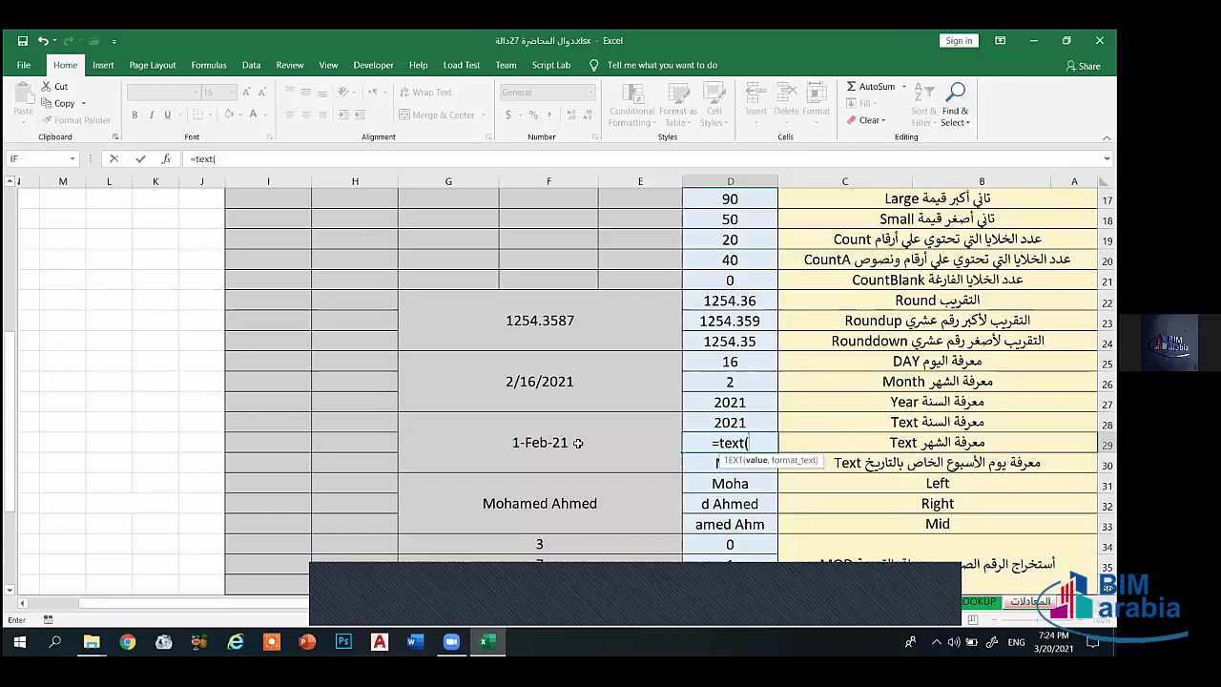
left_click(662, 431)
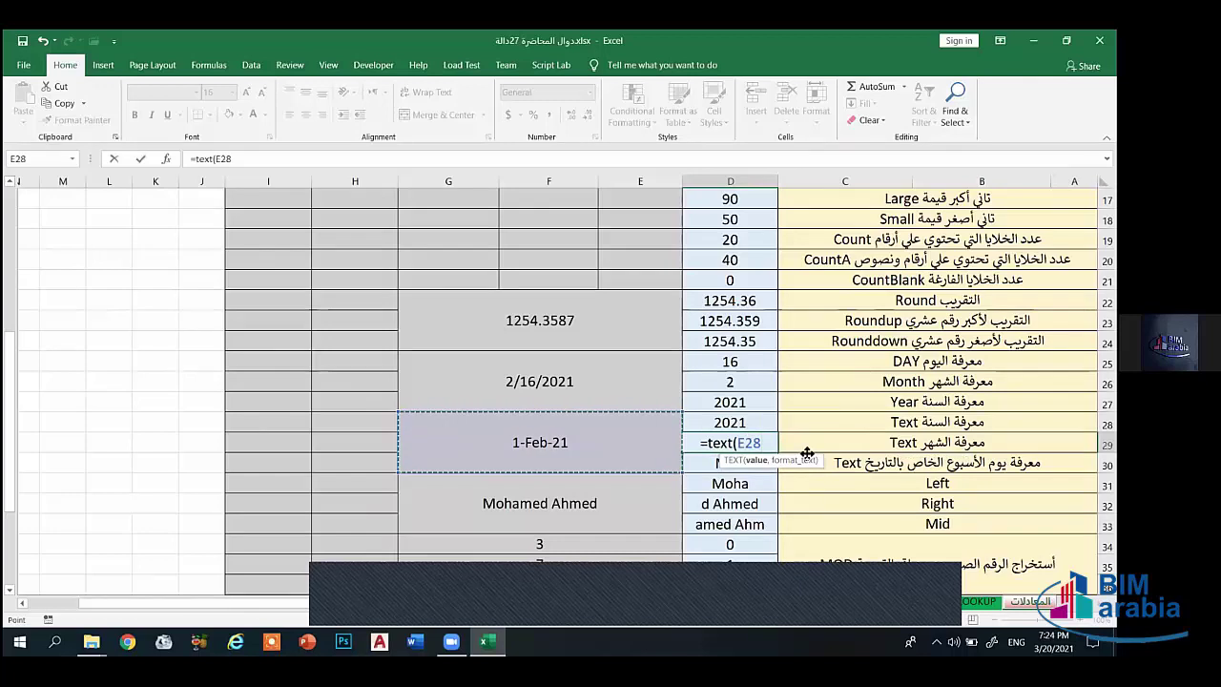
type(",\"mm")
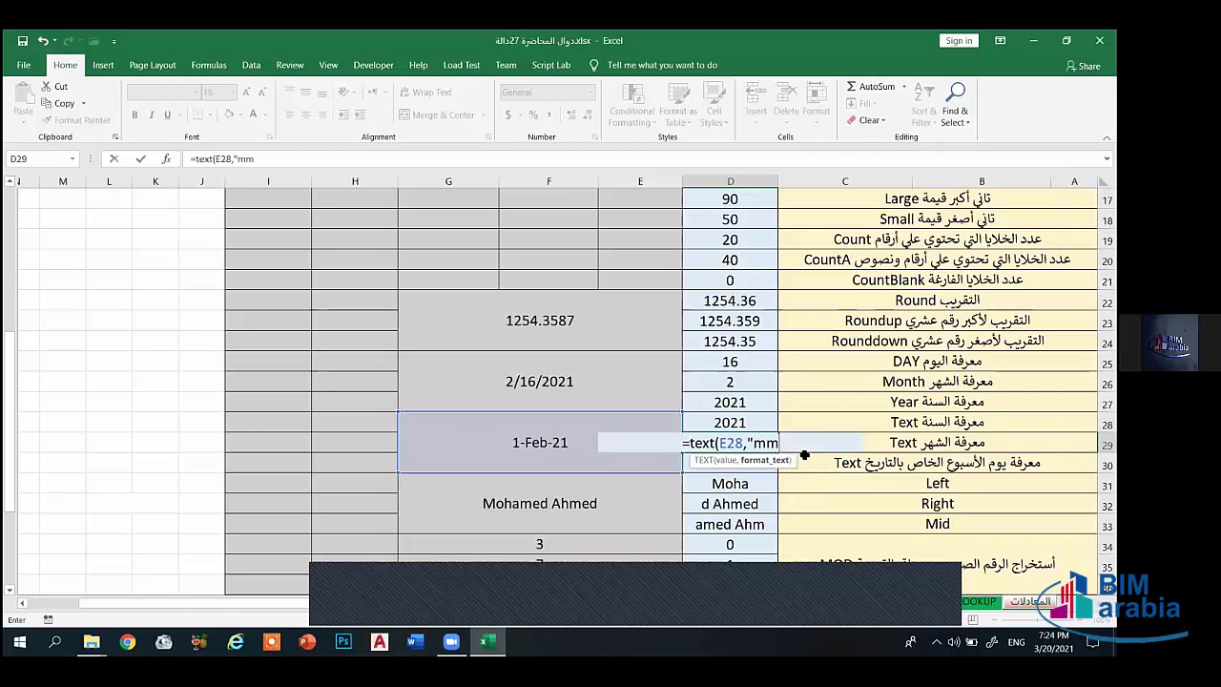
type("m\"")
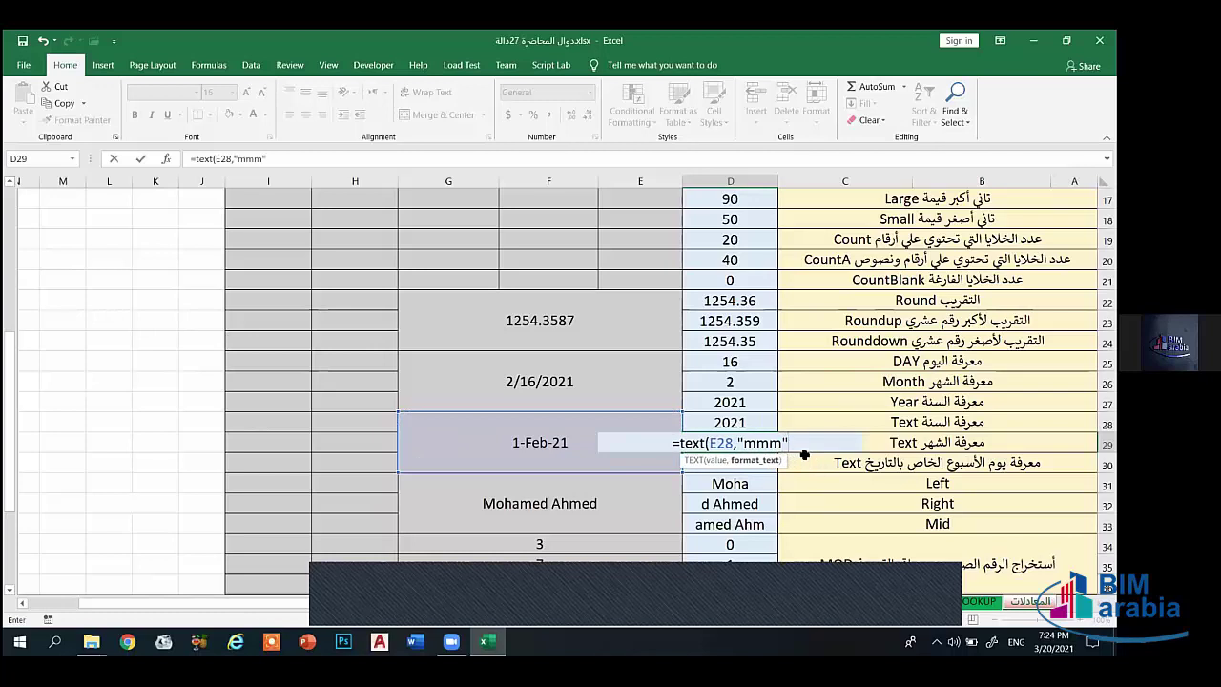
key("Return")
left_click(748, 444)
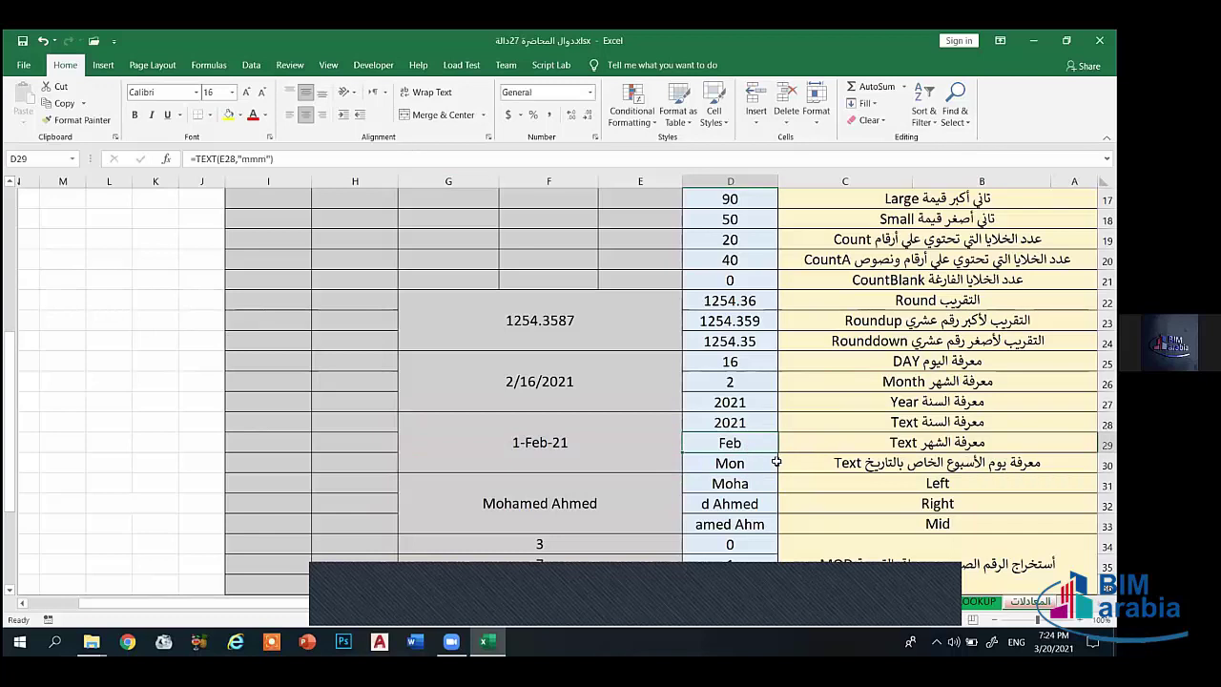
left_click(769, 463)
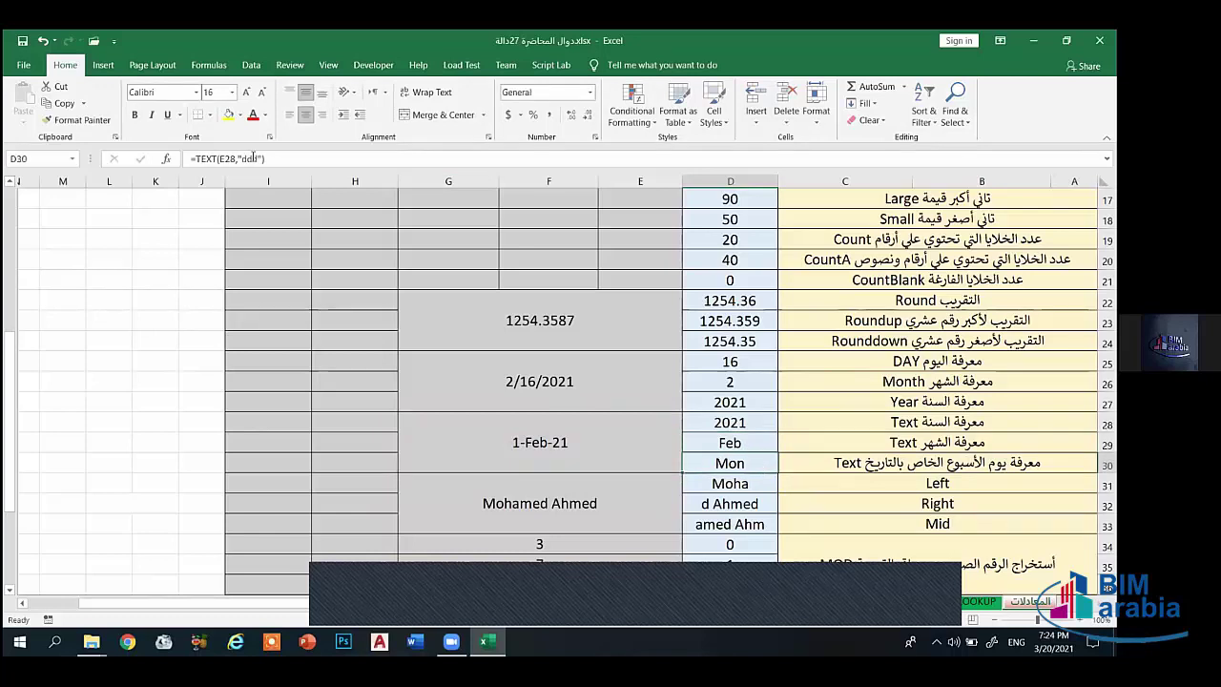
left_click(728, 440)
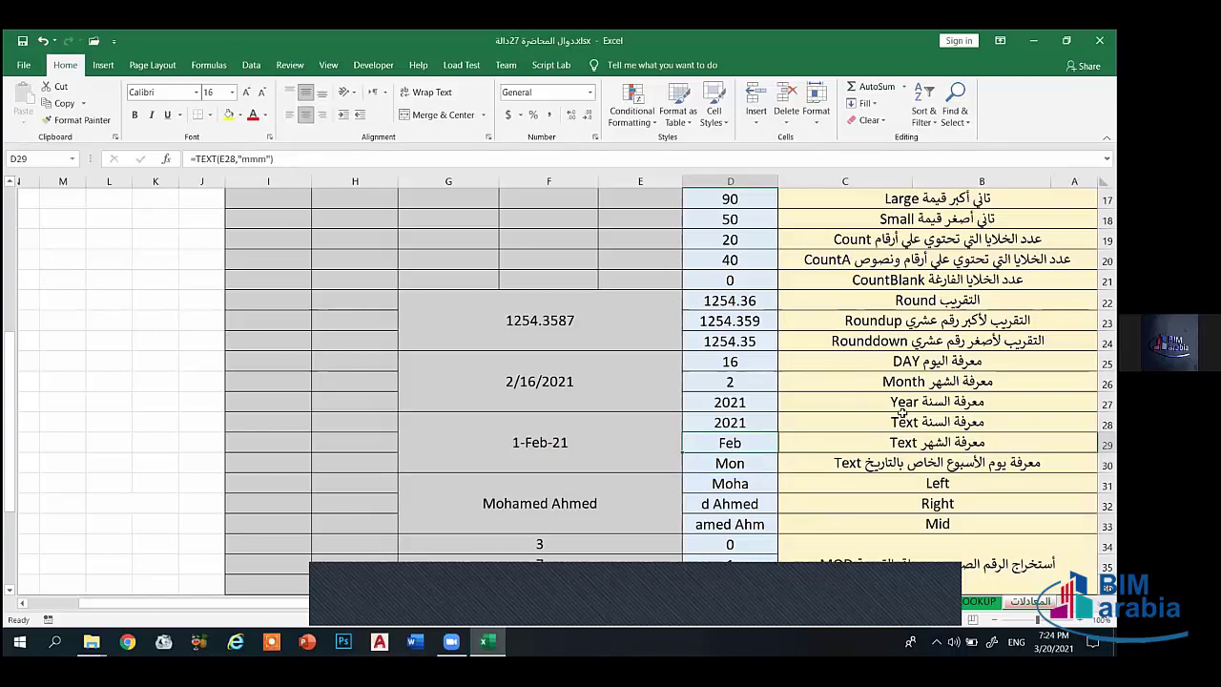
Step: Replace the word "Year" with "Text" in the year description in cell A27
left_click(740, 427)
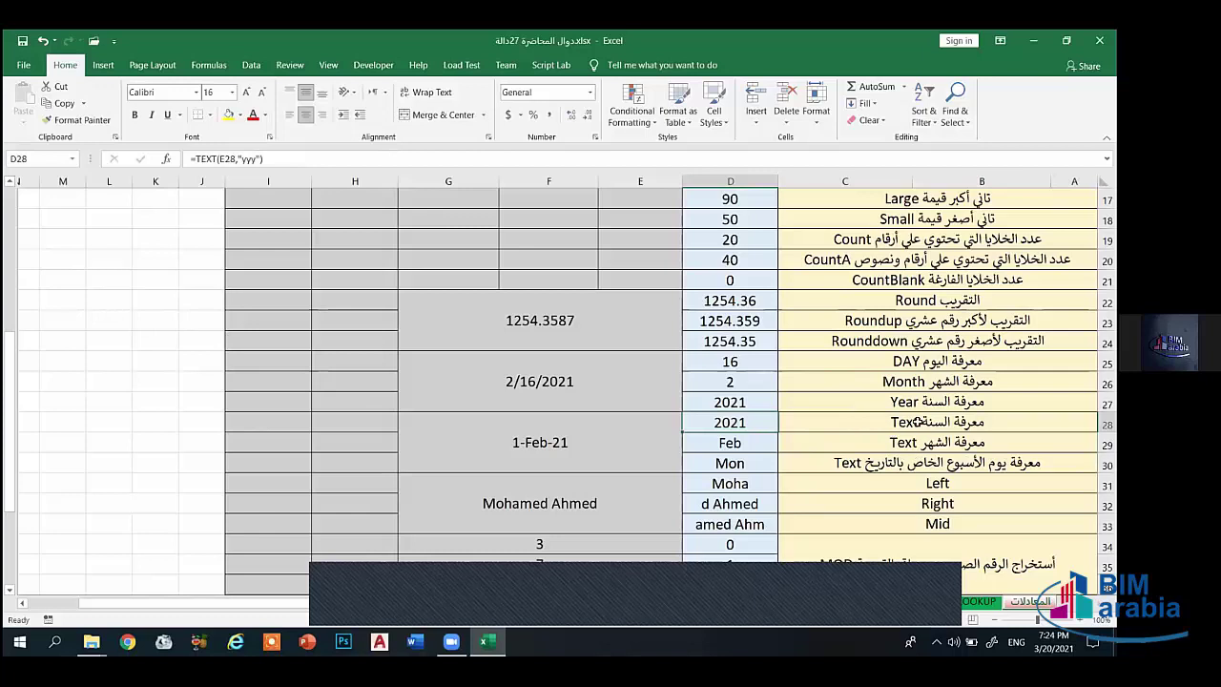
left_click_drag(915, 418, 919, 404)
double_click(892, 402)
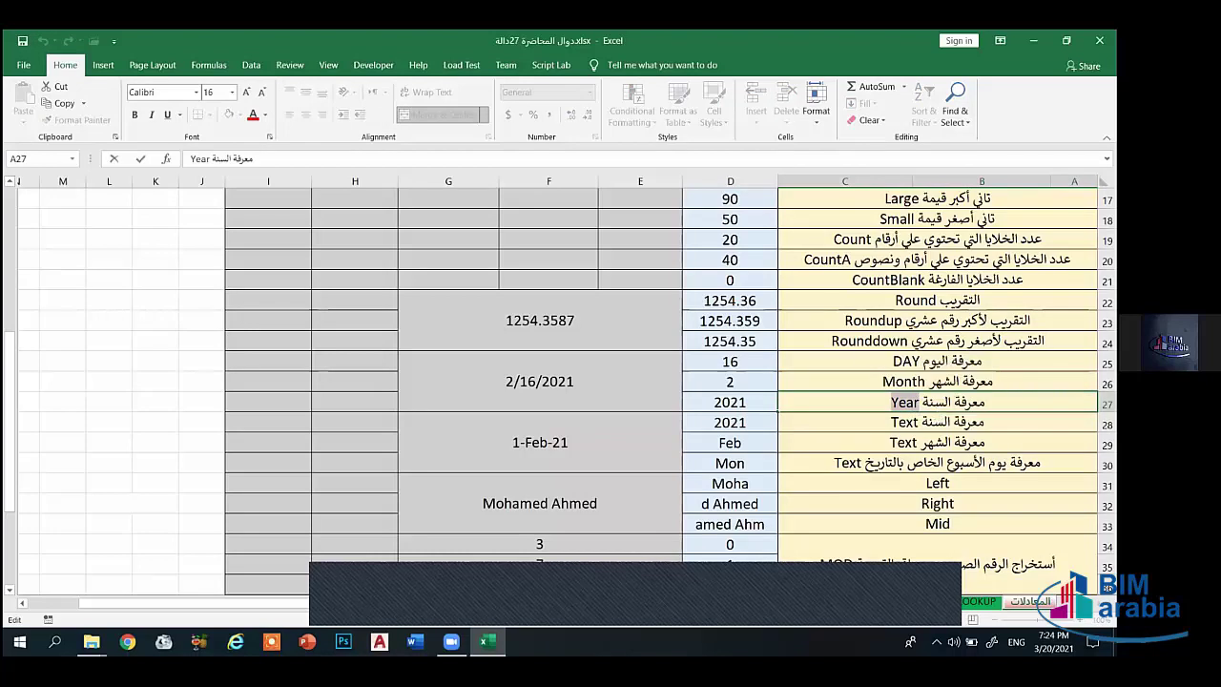
type("Text")
left_click(879, 361)
Step: Look through the formulas sheet from the student table to the last rows, and examine the AND formula in D40
scroll(878, 353, "up", 1)
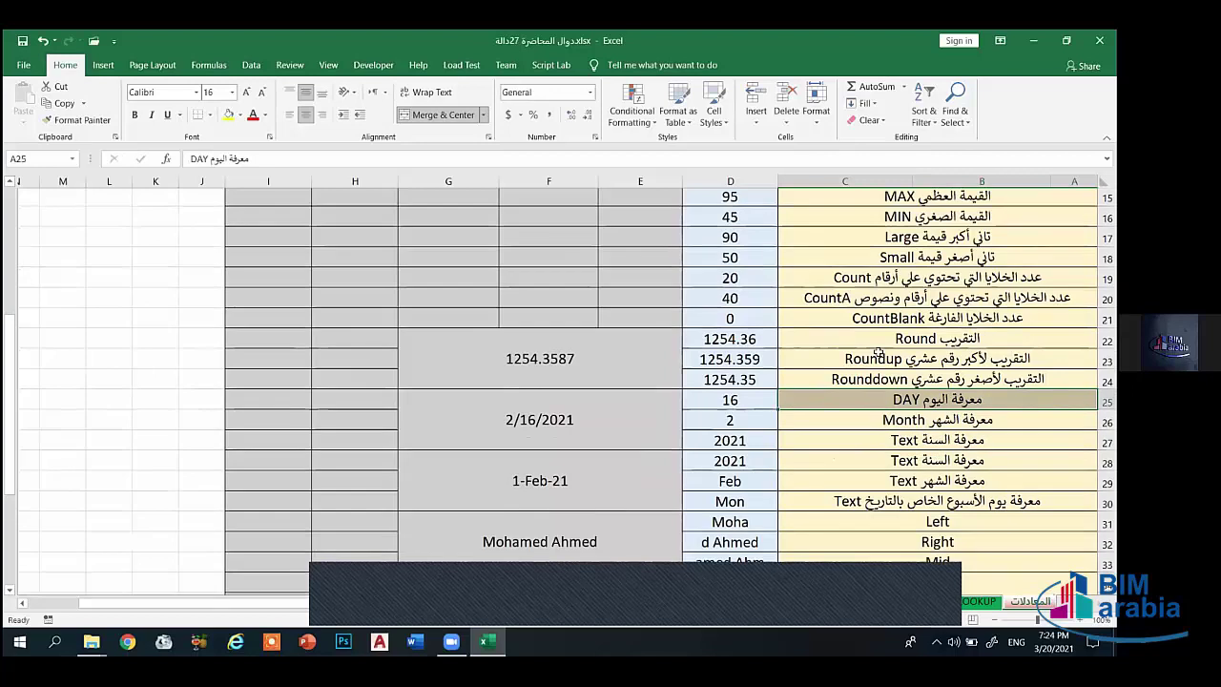
scroll(878, 353, "up", 3)
scroll(901, 377, "down", 6)
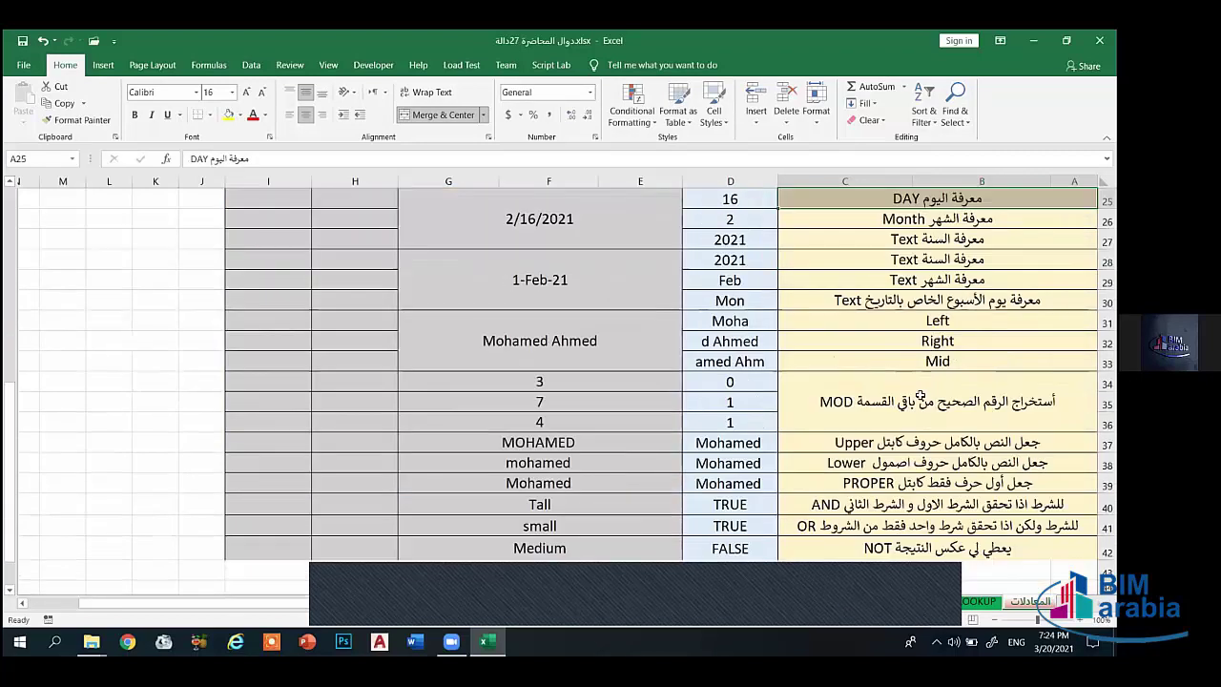
scroll(918, 399, "down", 4)
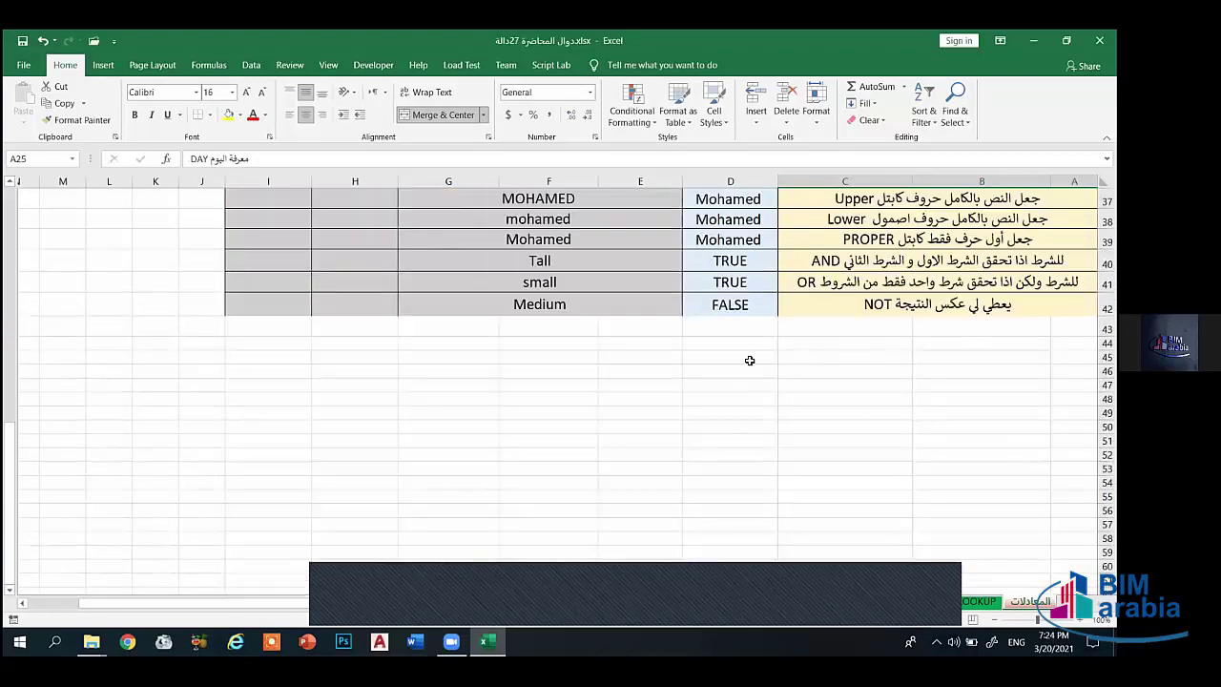
scroll(754, 353, "up", 5)
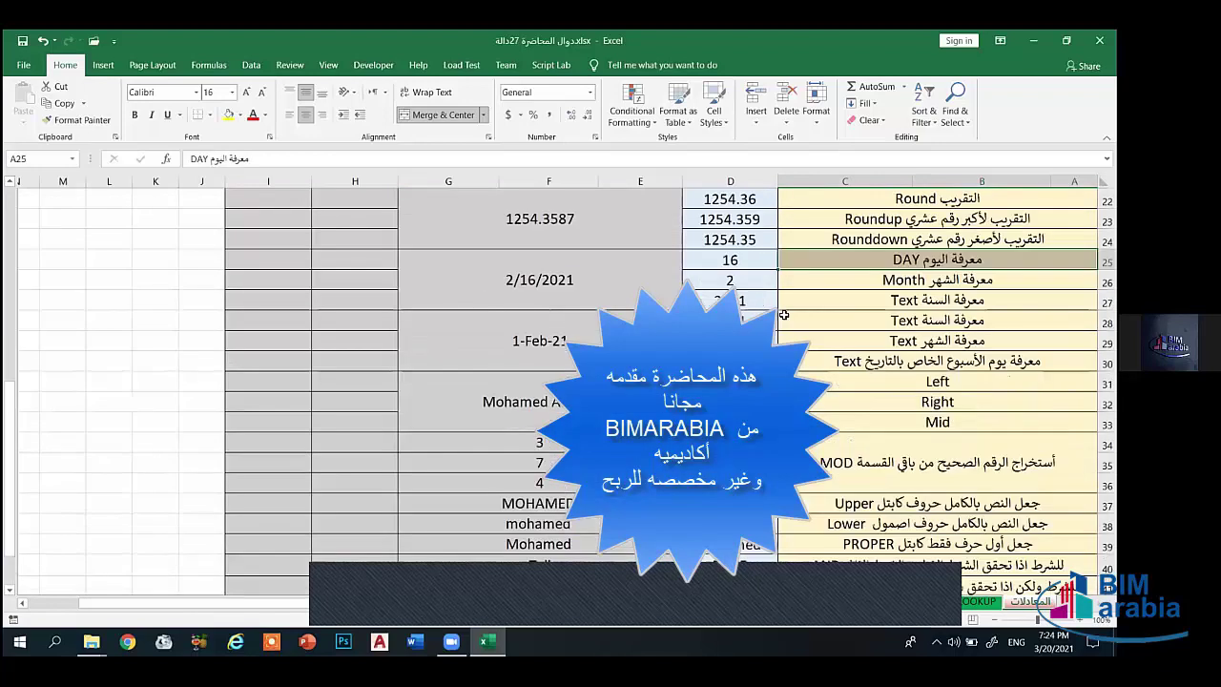
scroll(783, 315, "up", 7)
left_click(634, 341)
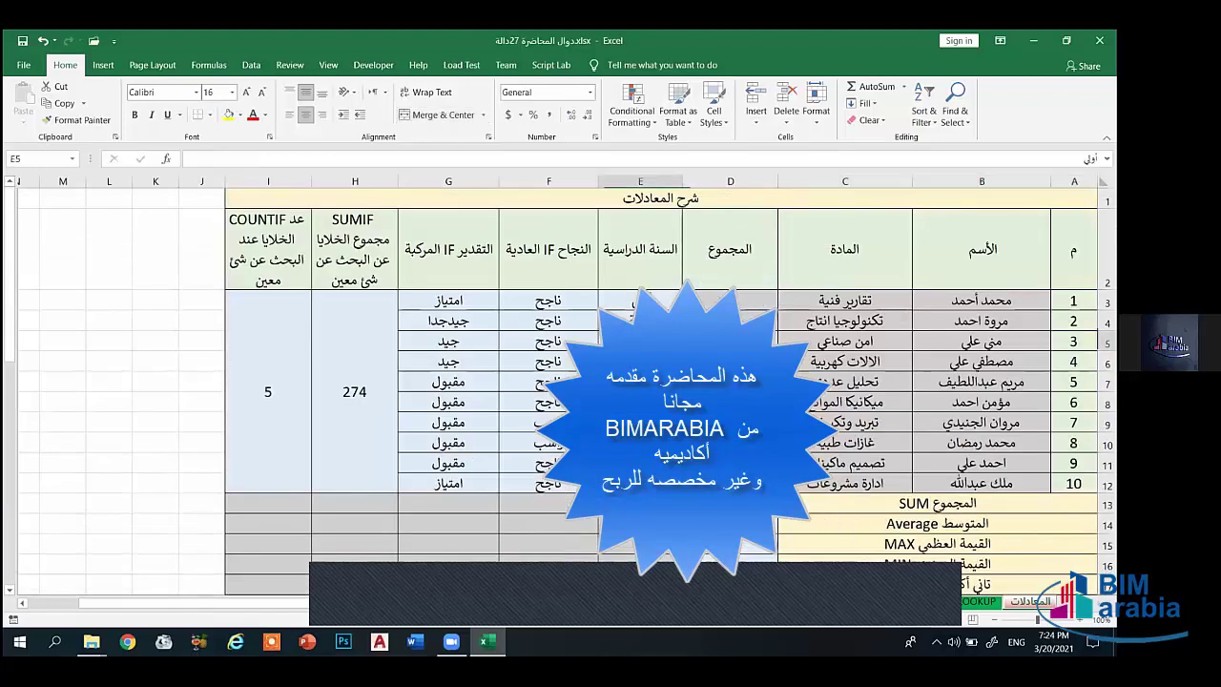
scroll(861, 327, "down", 14)
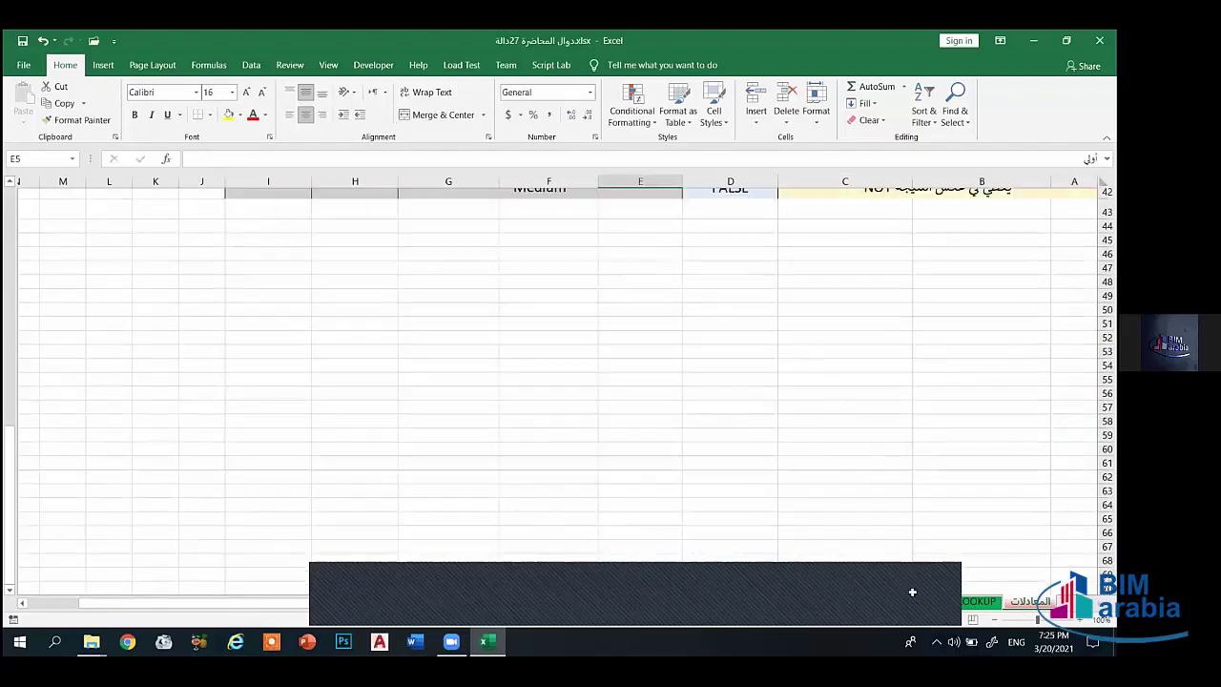
scroll(910, 588, "up", 6)
scroll(925, 569, "up", 3)
scroll(925, 569, "down", 5)
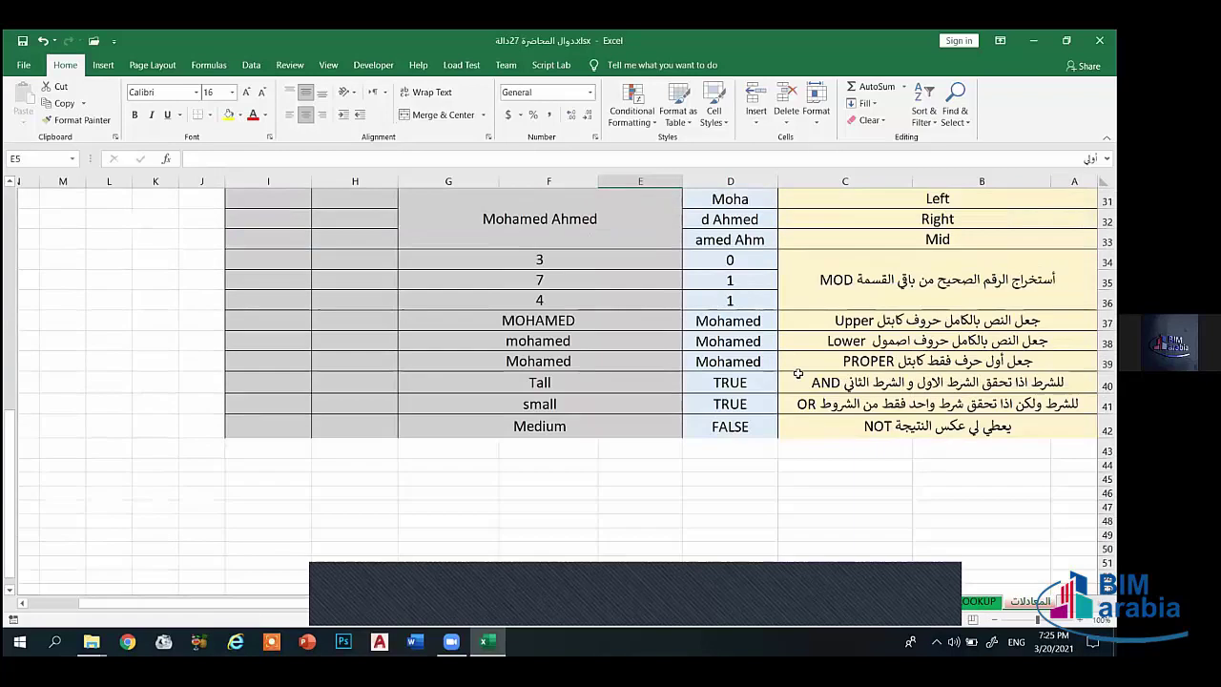
left_click(716, 389)
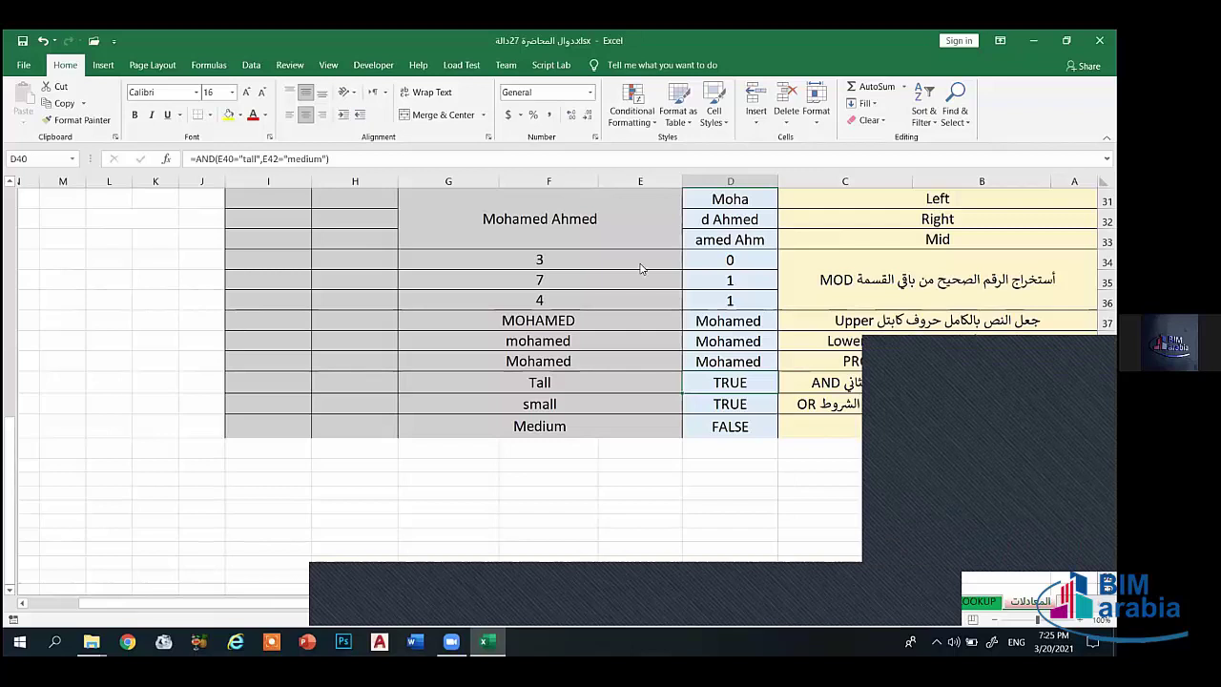
key("F2")
Step: Clear cell D42 and re-enter the formula =NOT(D41) to reverse the OR result
left_click(747, 430)
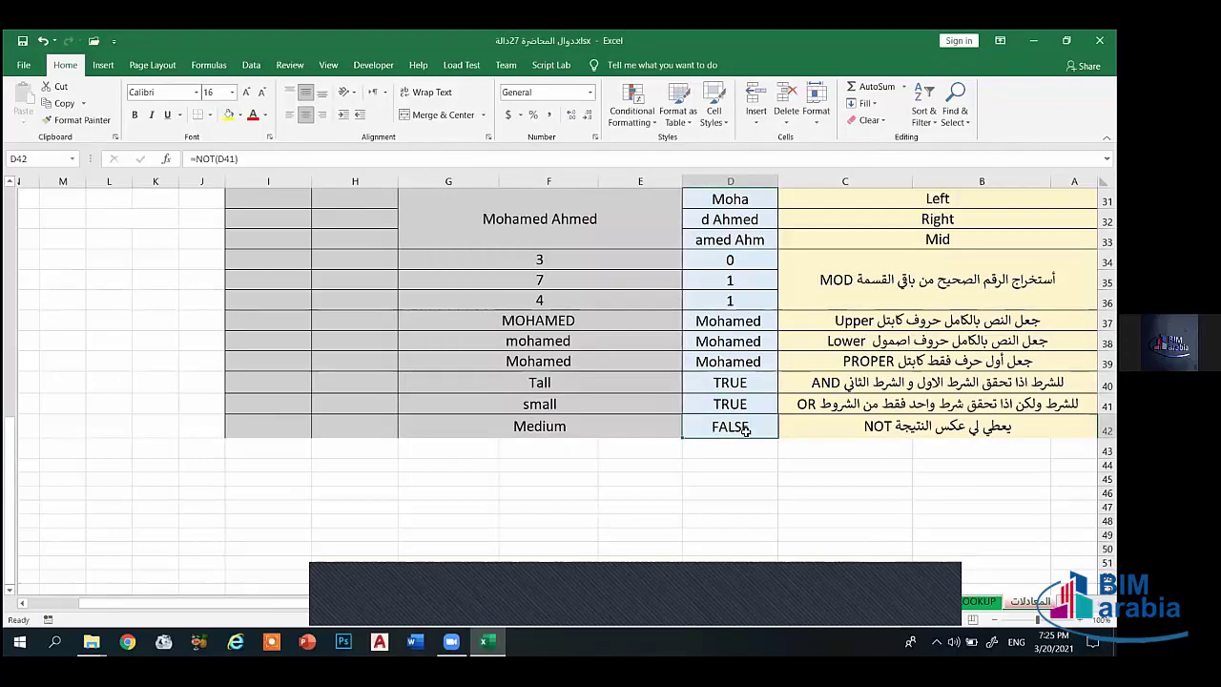
key("BackSpace")
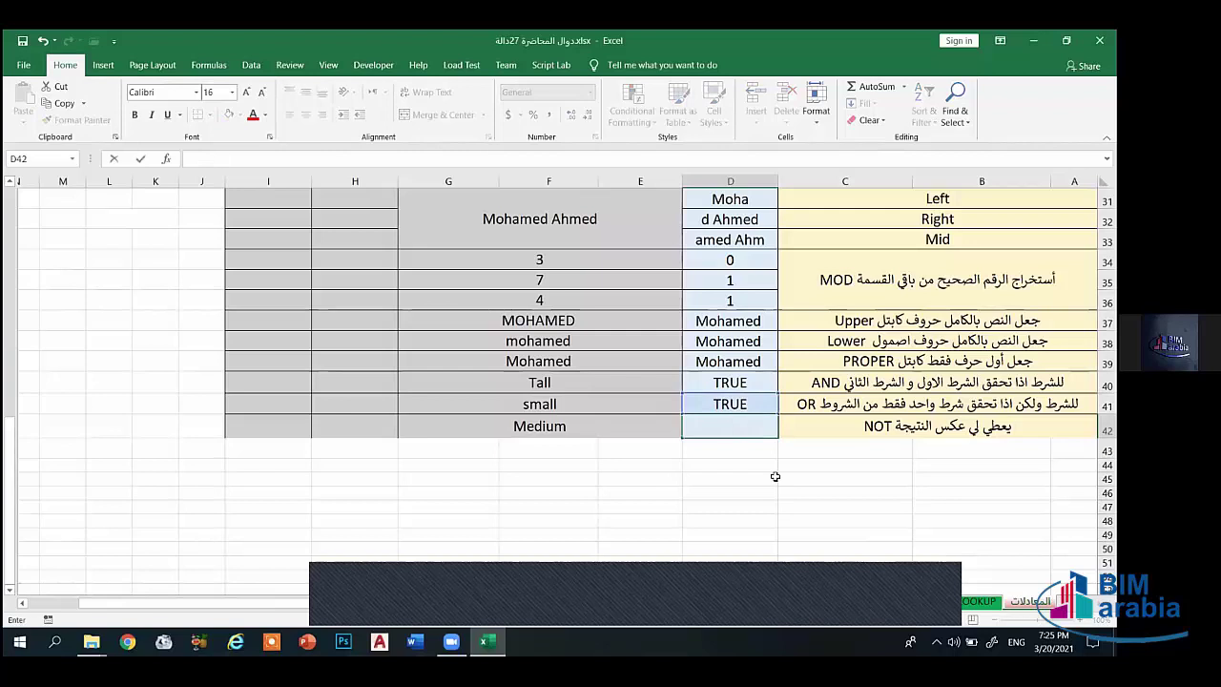
type("=")
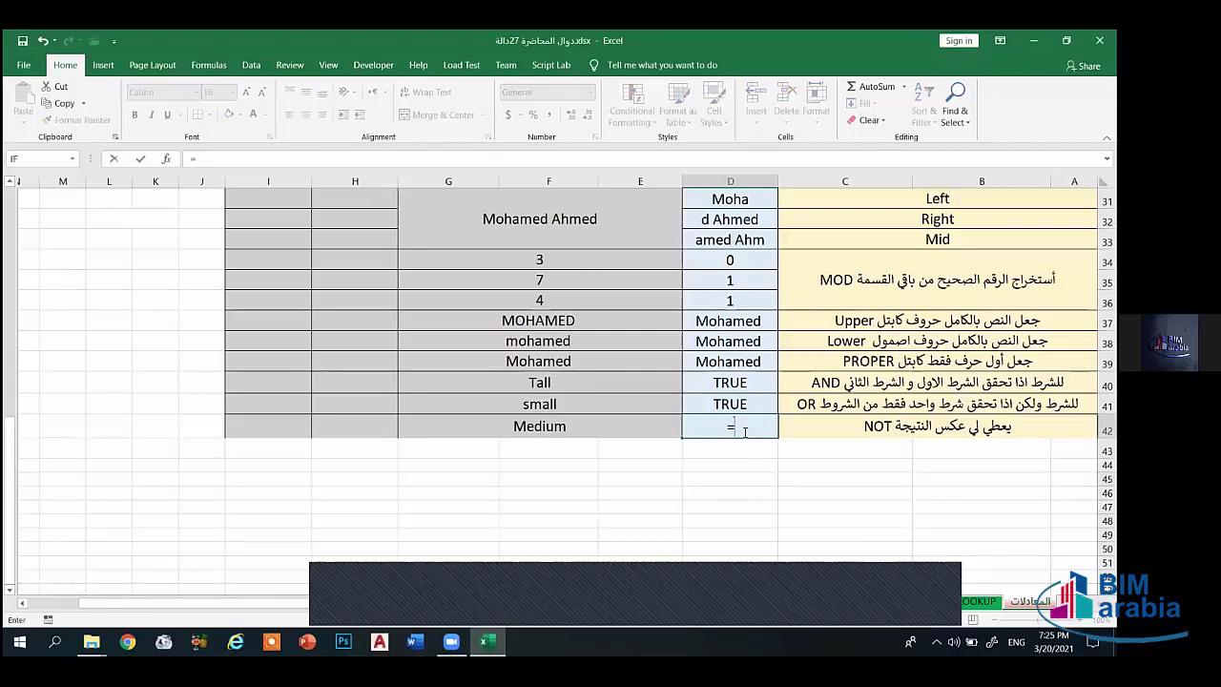
type("not")
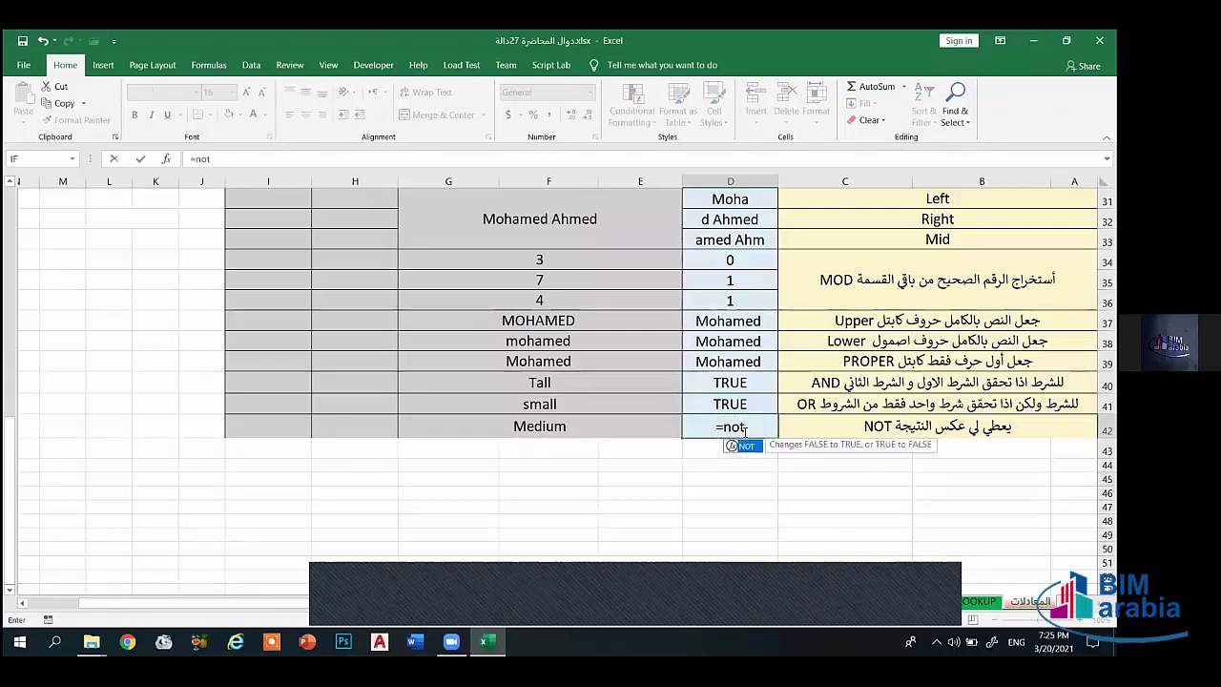
type("(")
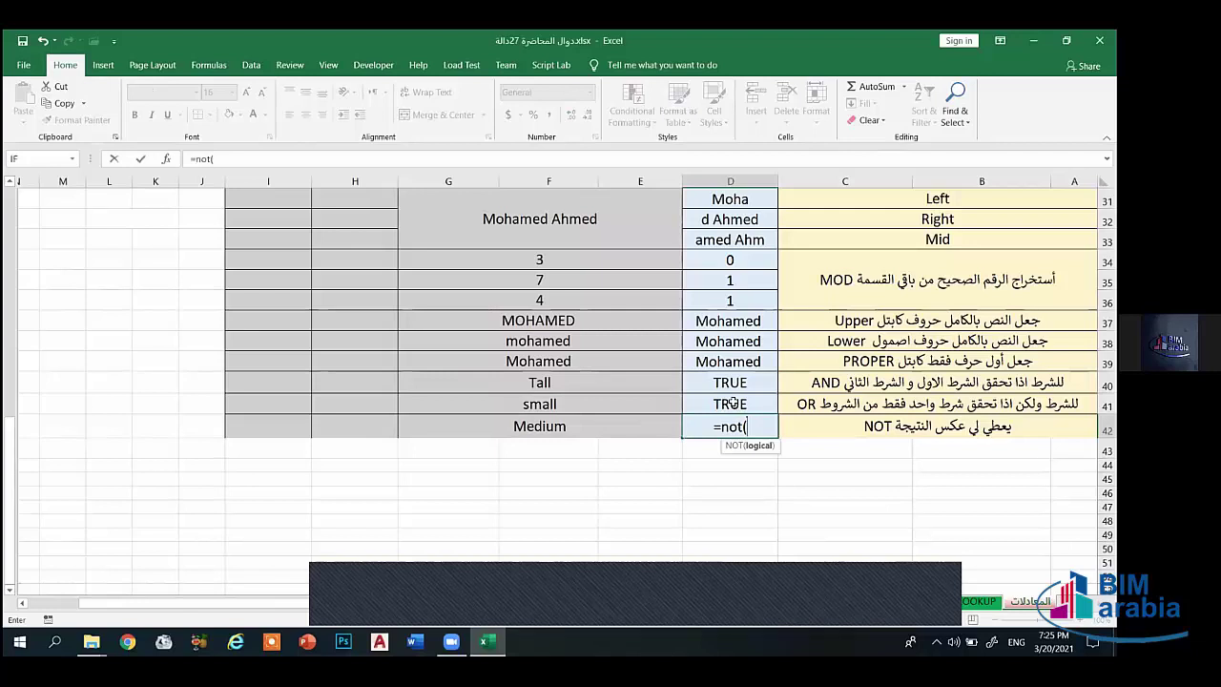
left_click(731, 403)
type(")")
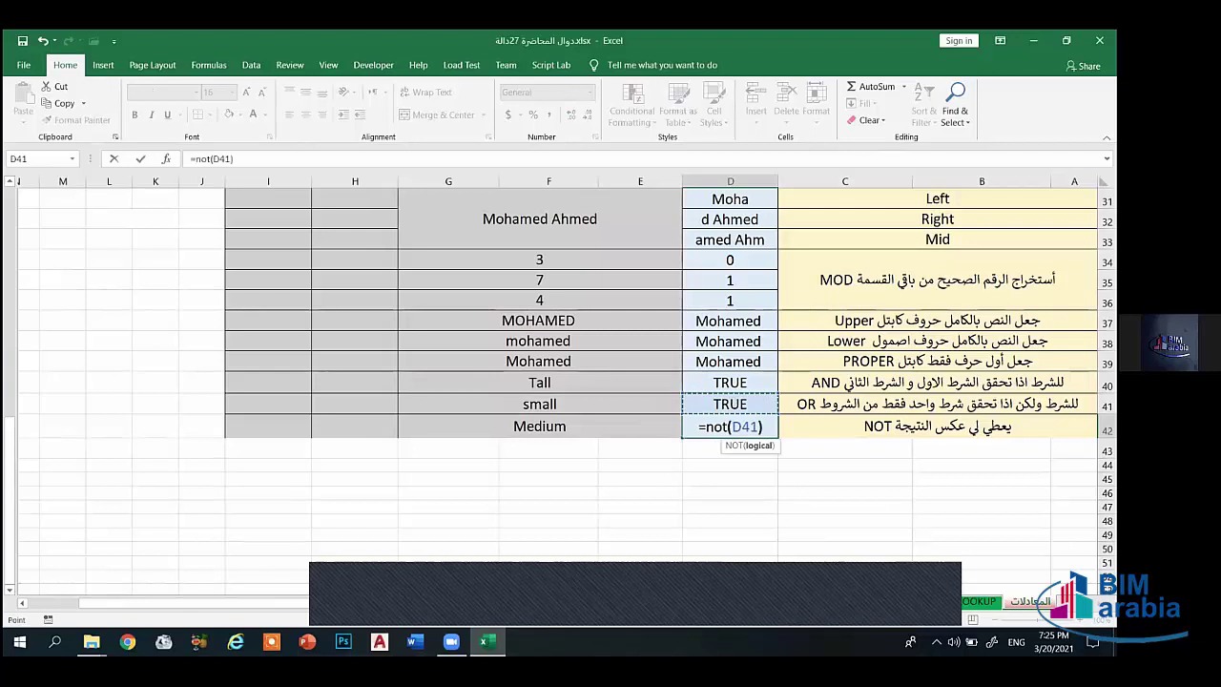
key("Return")
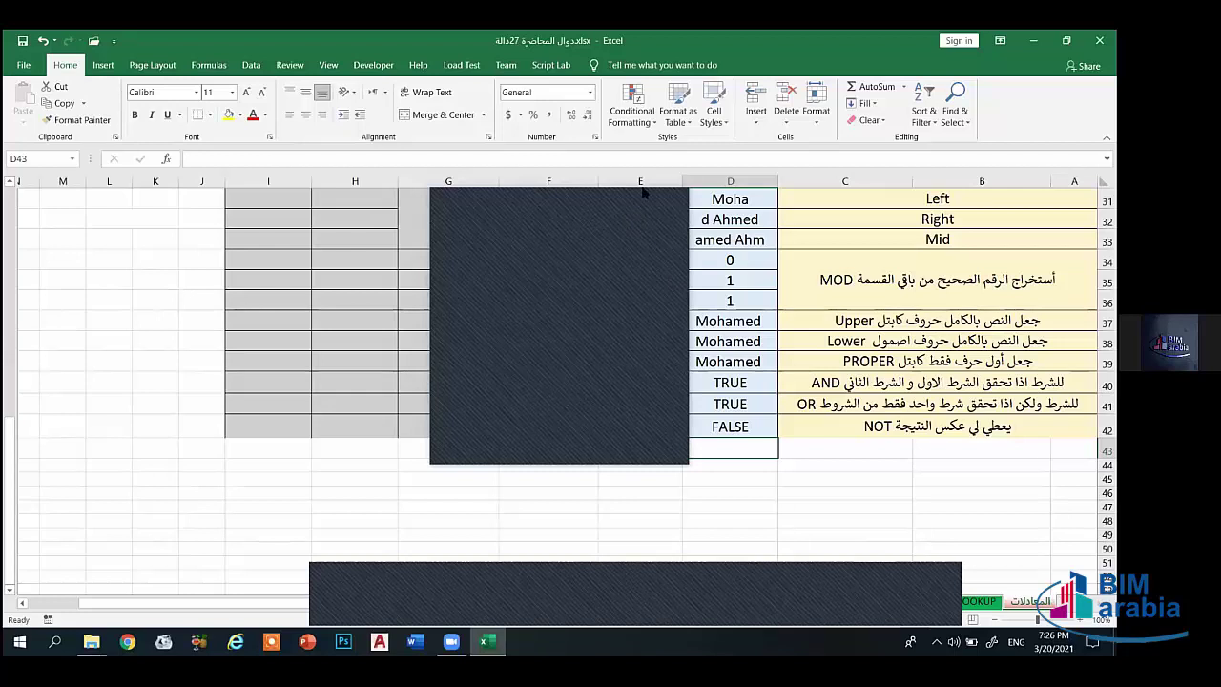
Step: Merge and center cells E46:F47 below the table and enter the text "Dateif"
left_click_drag(549, 501, 648, 504)
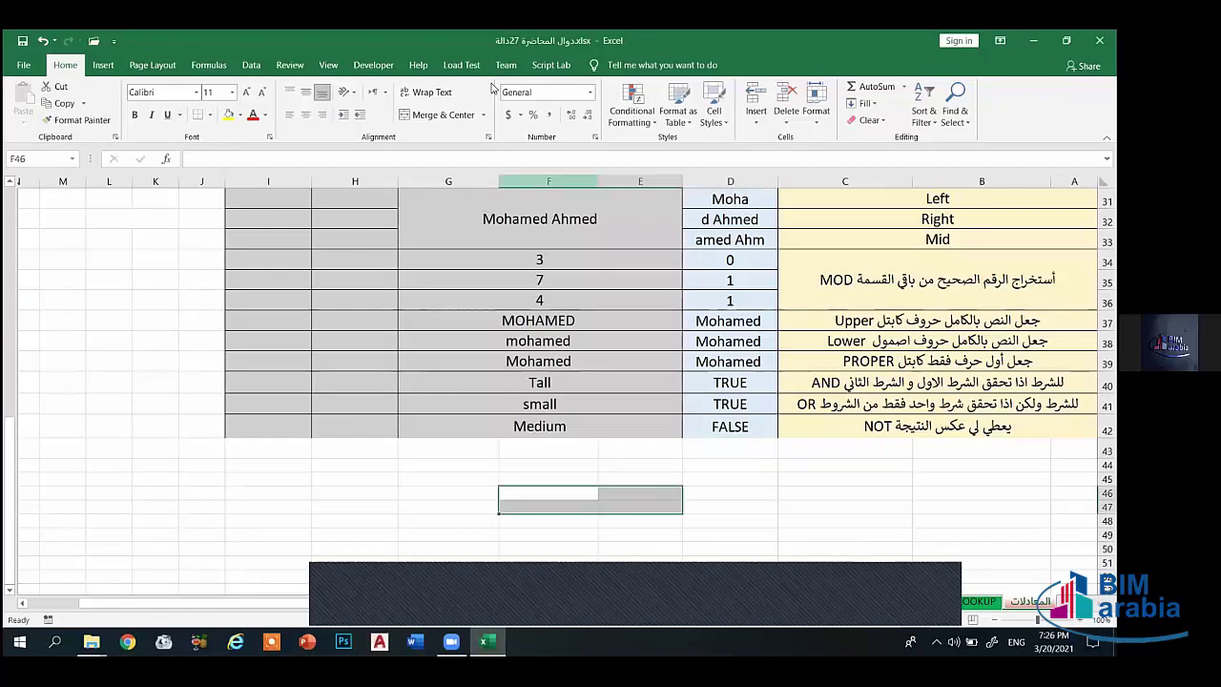
left_click(437, 114)
type("D")
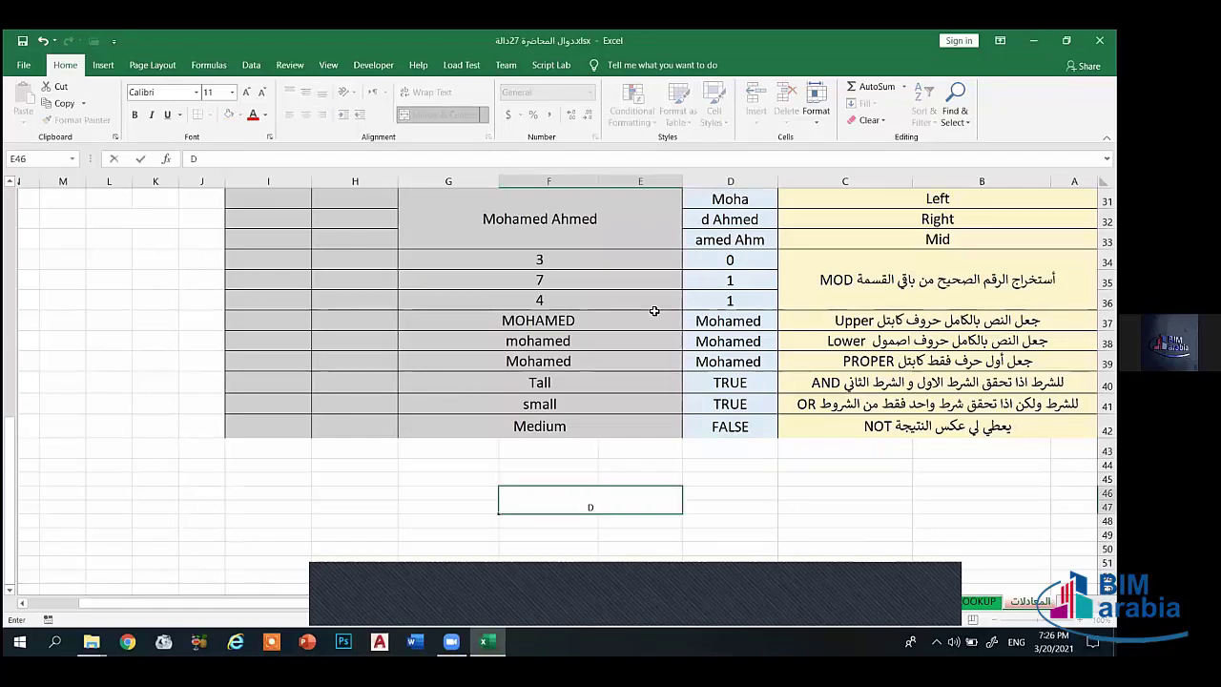
type("ateif")
key("ctrl+Return")
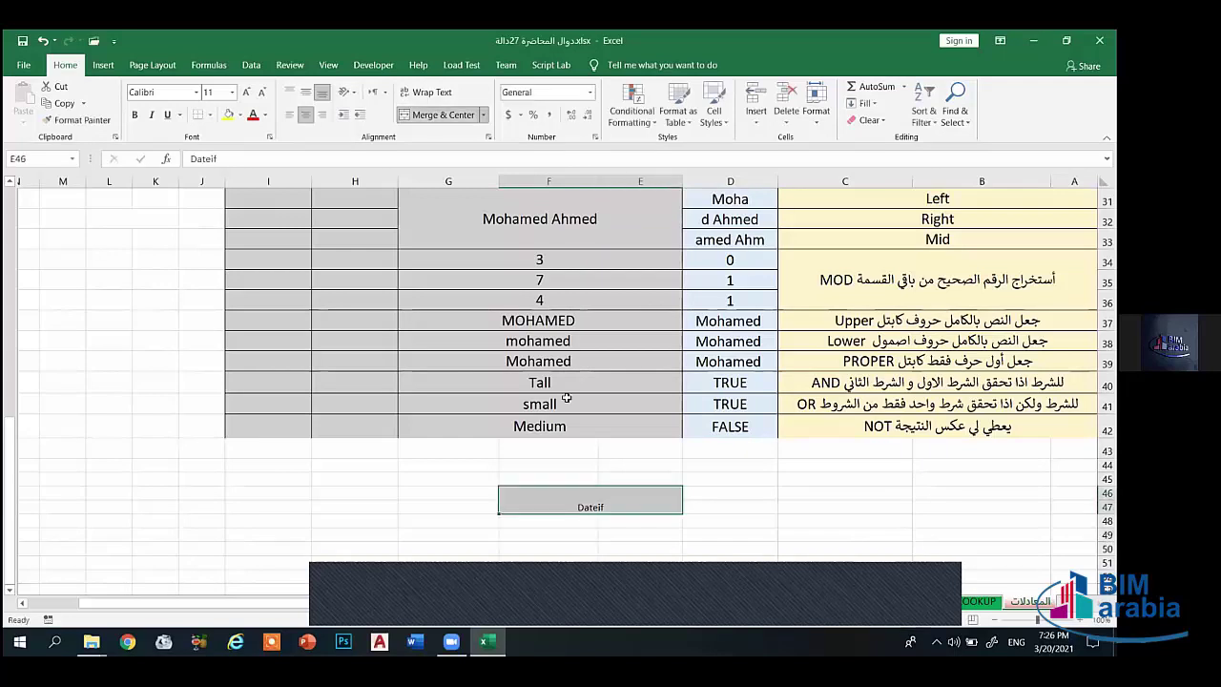
Step: Center the Dateif text vertically in its merged cell and enlarge its font to 18 points
left_click(304, 92)
left_click(246, 91)
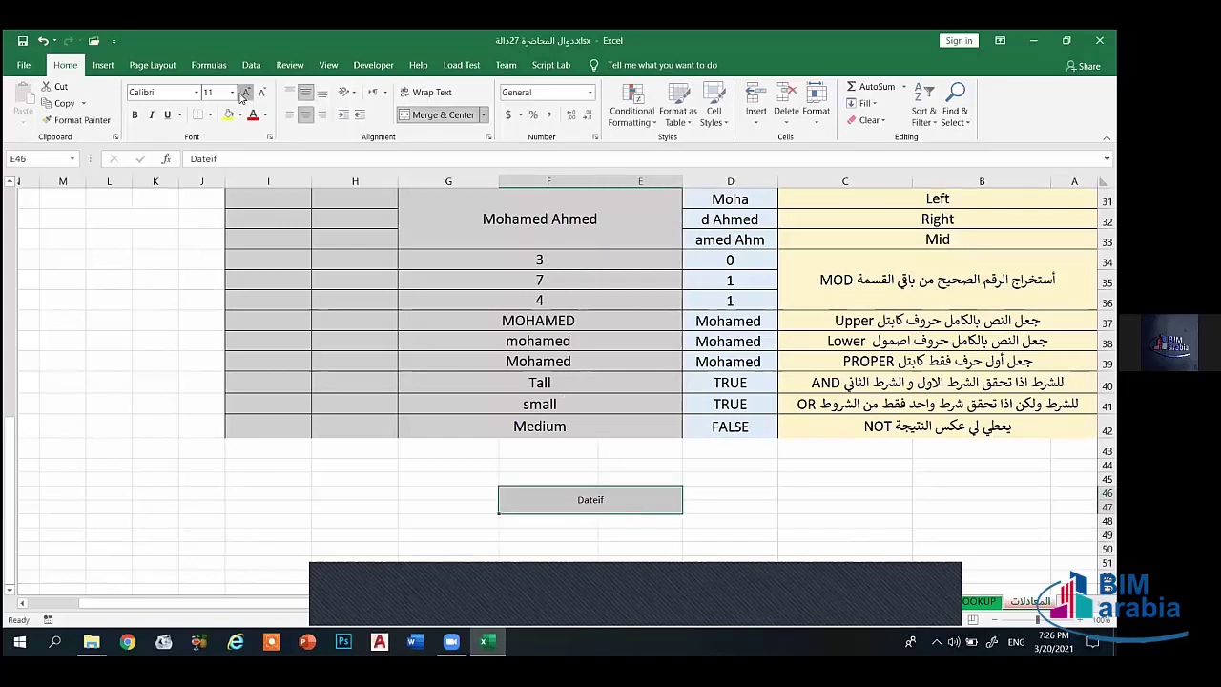
left_click(246, 91)
left_click(246, 92)
left_click(246, 91)
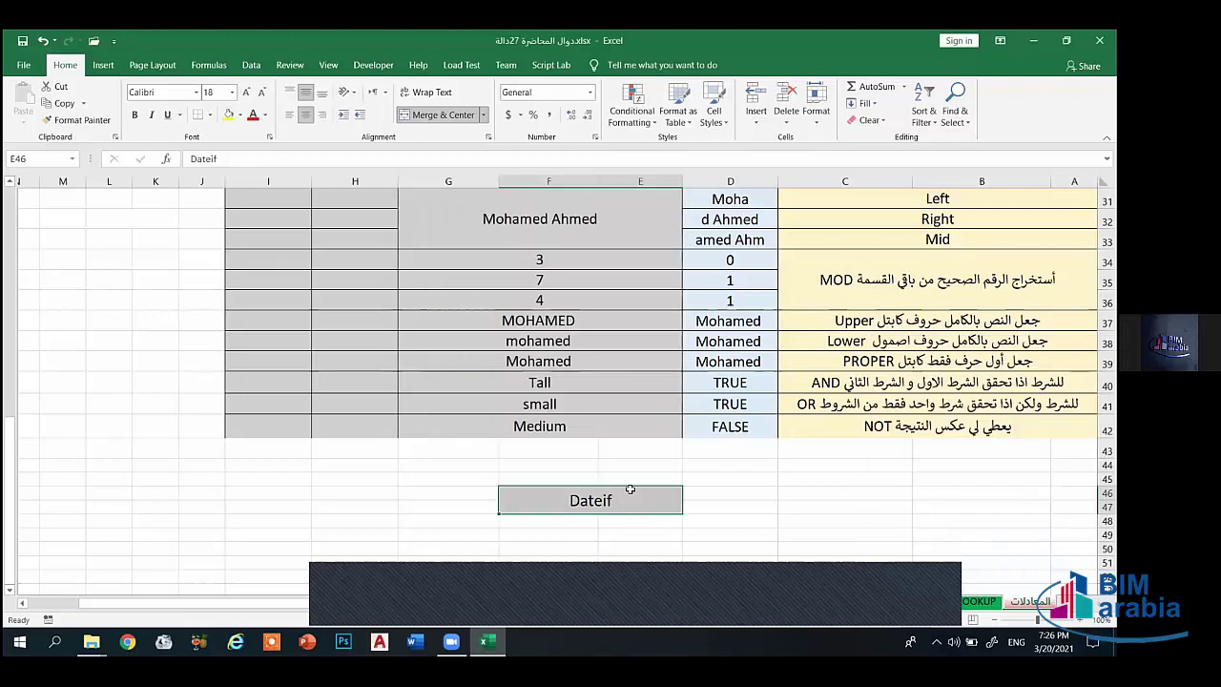
Step: Undo the Dateif cell's formatting, text and merge below the table
key("ctrl+z")
left_click(605, 546)
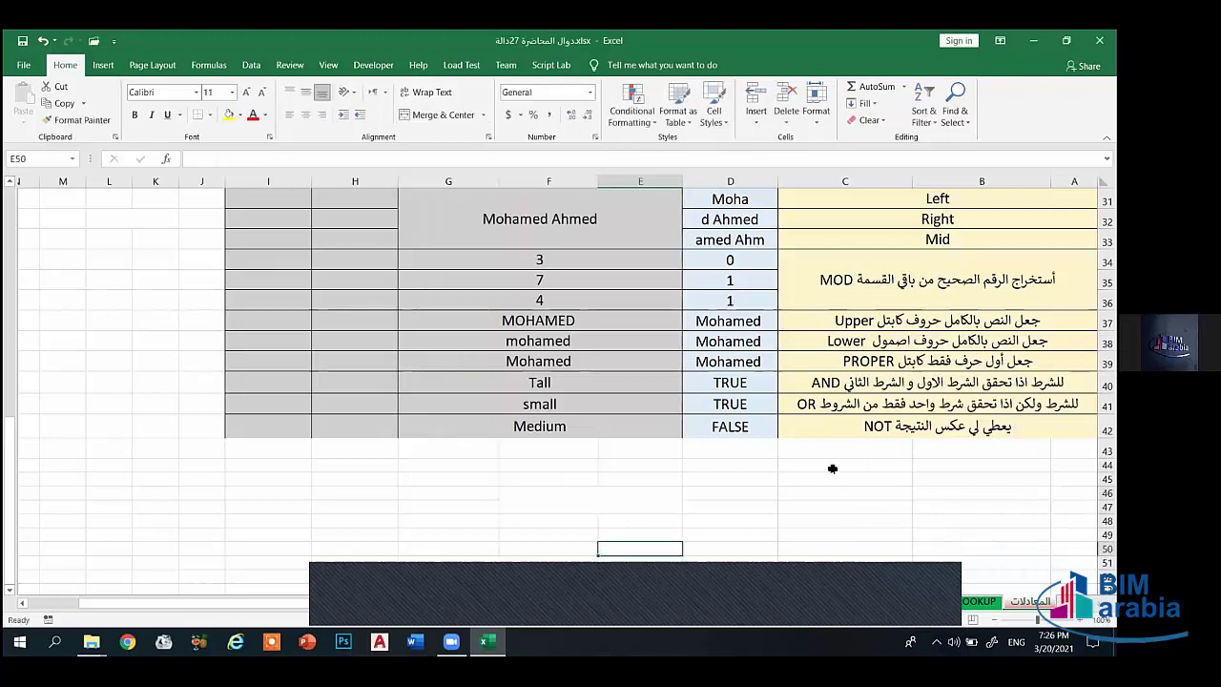
left_click(947, 447)
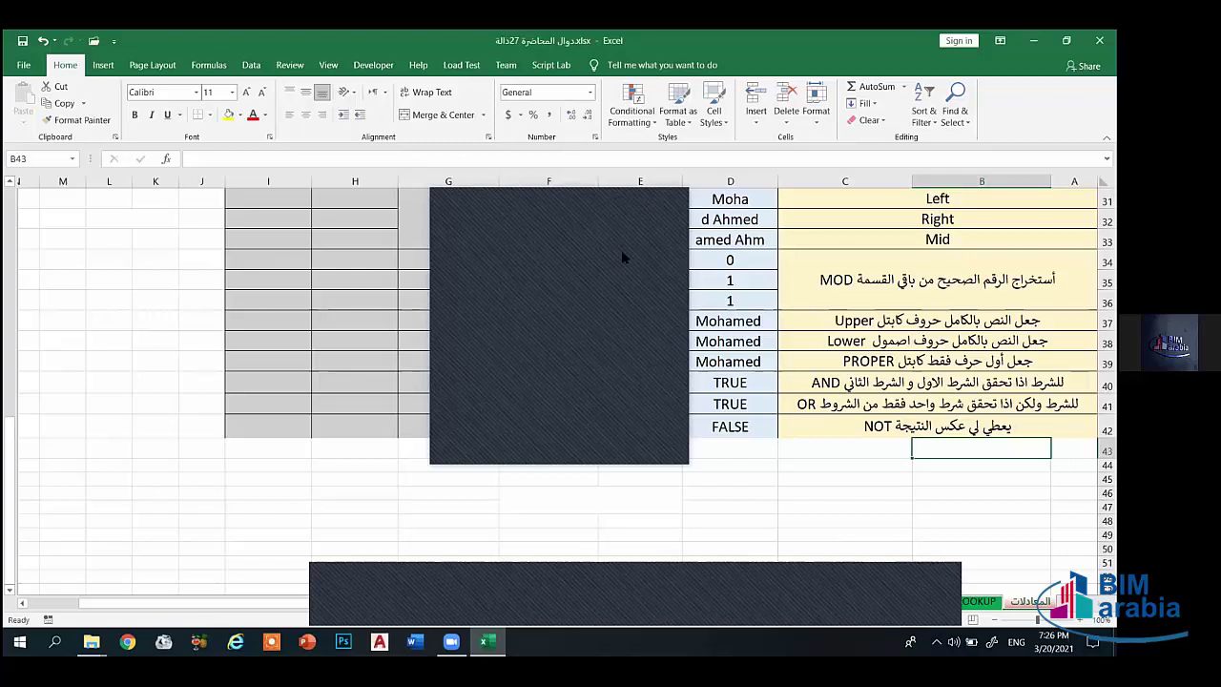
Step: Open the AND formula in cell D40 for review, leave it unchanged, and clear the cell
scroll(735, 441, "up", 1)
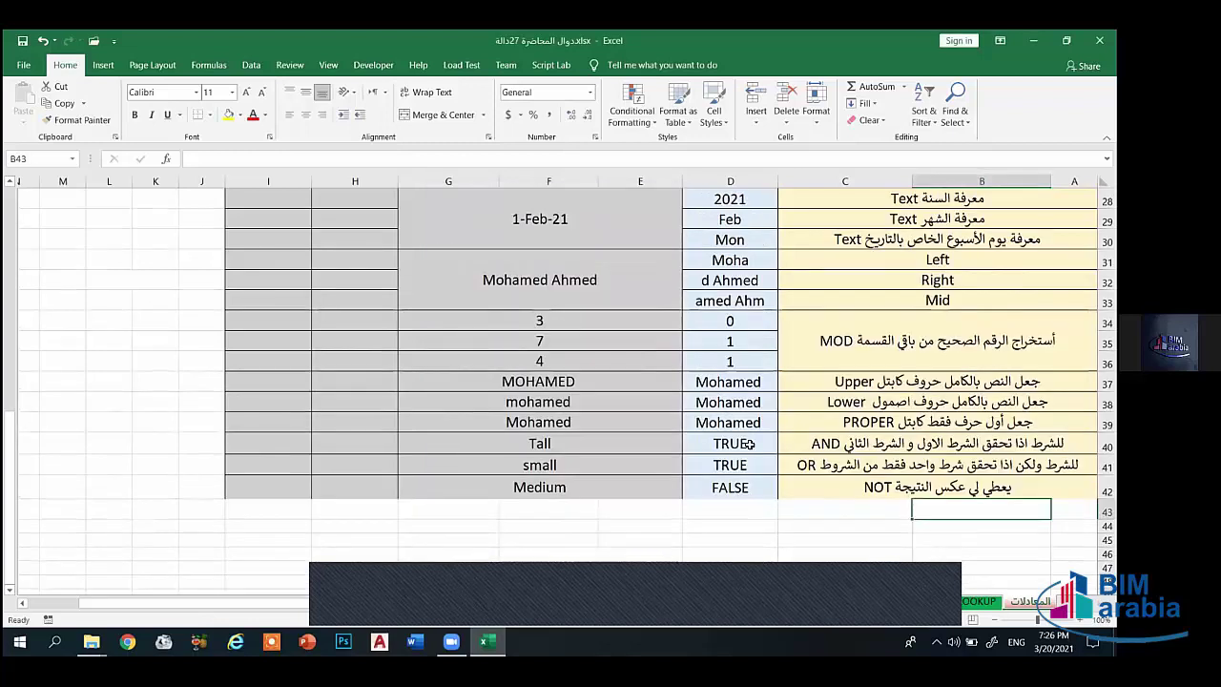
left_click(735, 441)
double_click(749, 442)
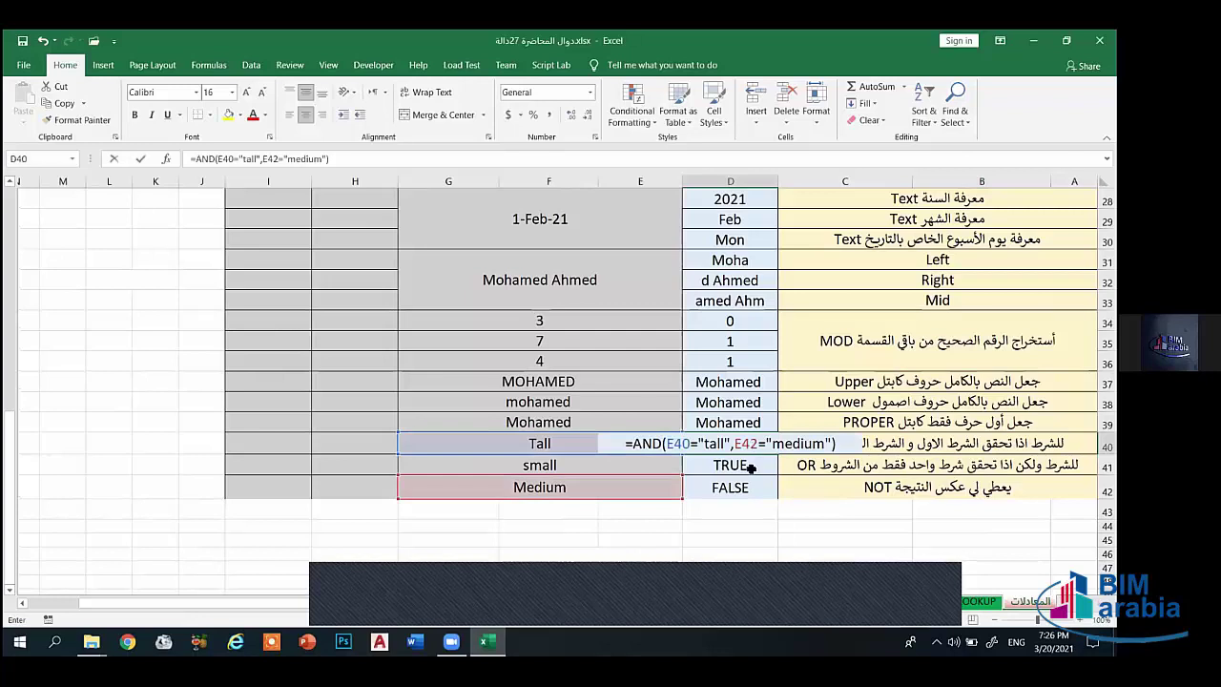
key("Escape")
key("Delete")
Step: Enter the formula =and(E40="tall",E41="small") in cell D40 to test both conditions
type("=")
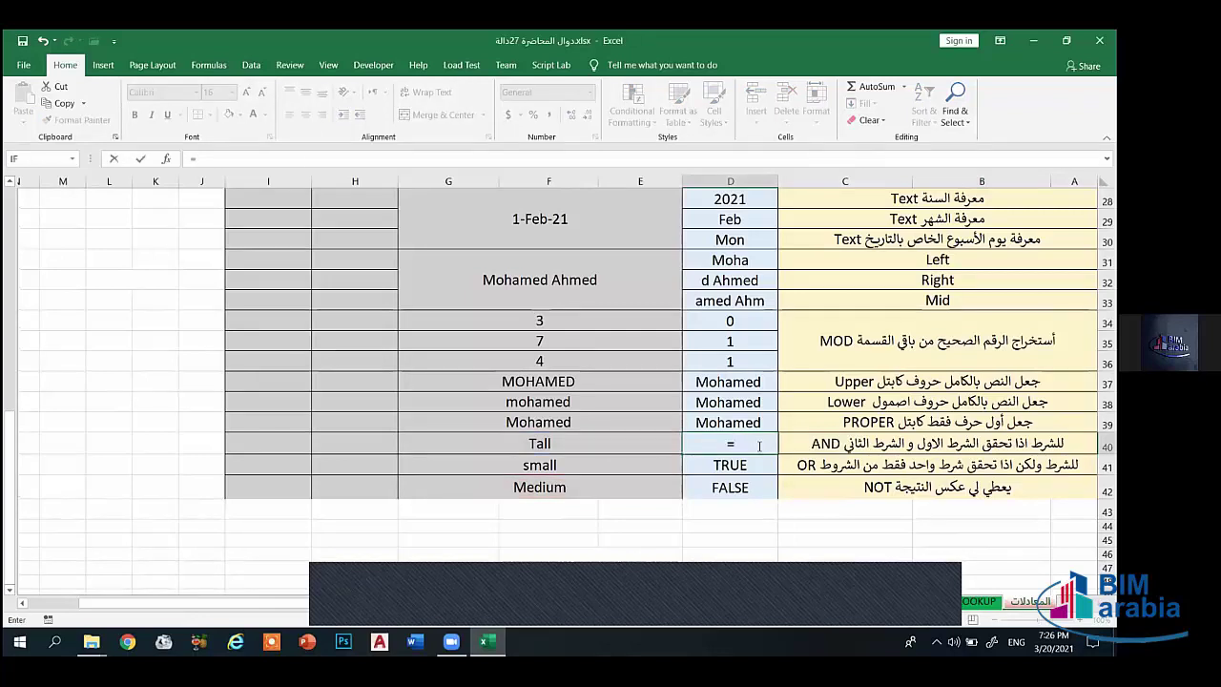
type("and")
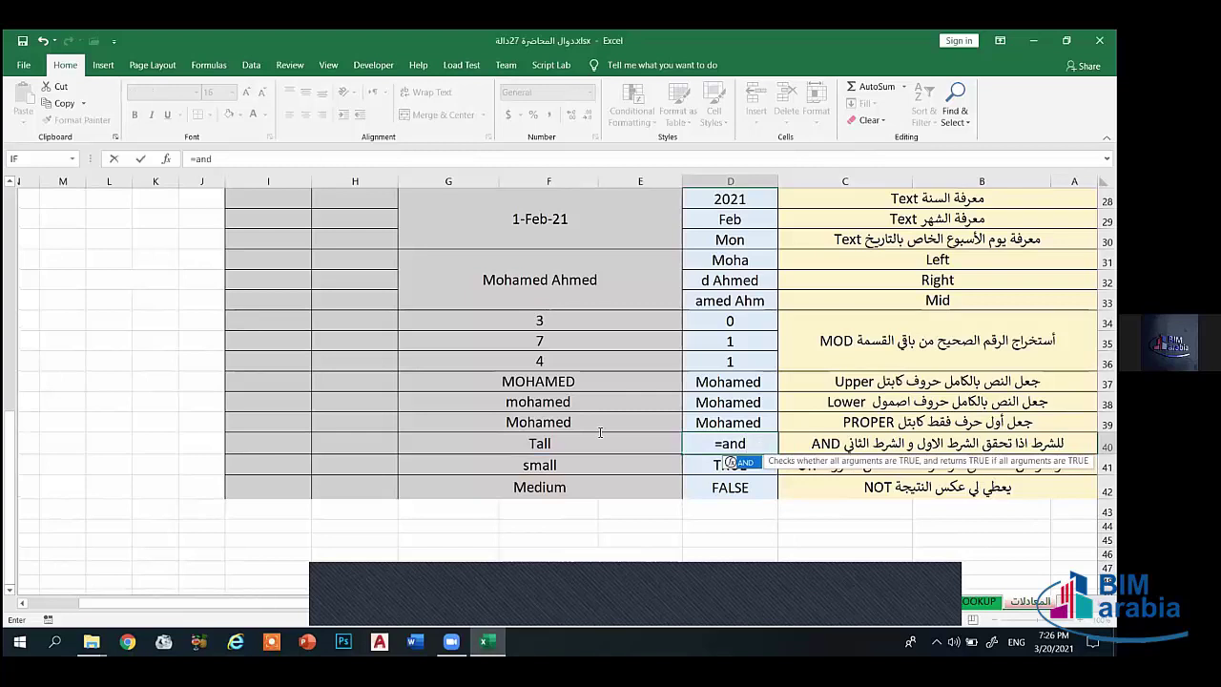
type("(")
left_click(540, 444)
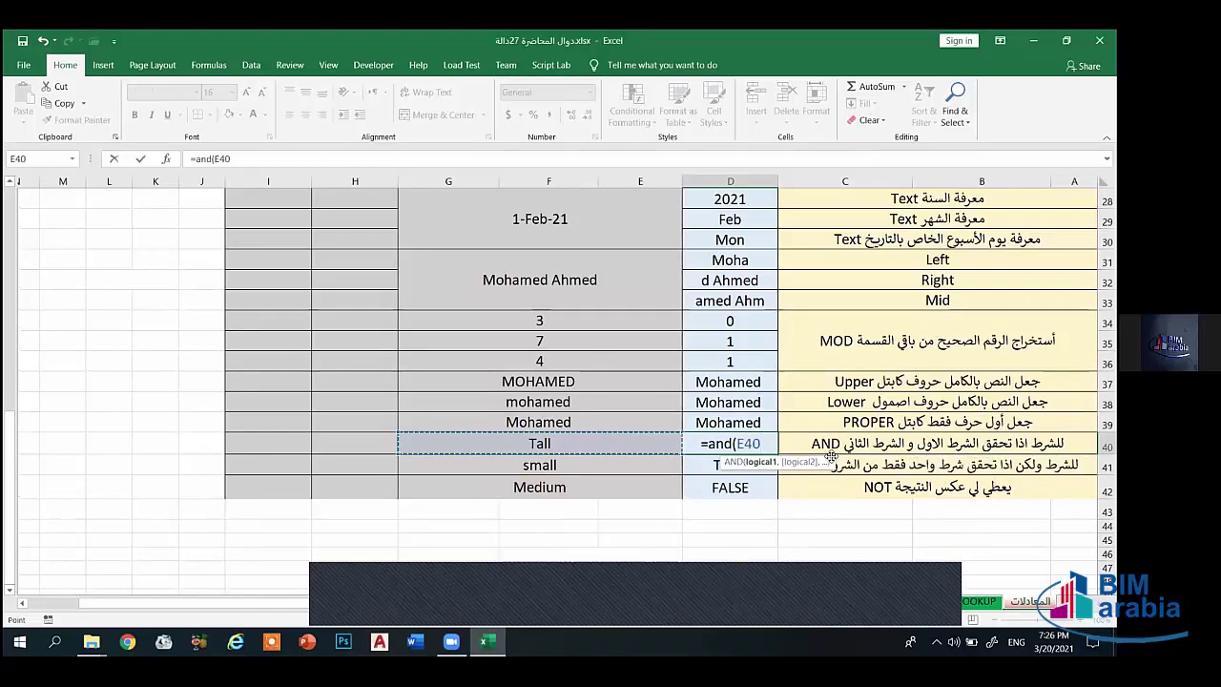
type("=")
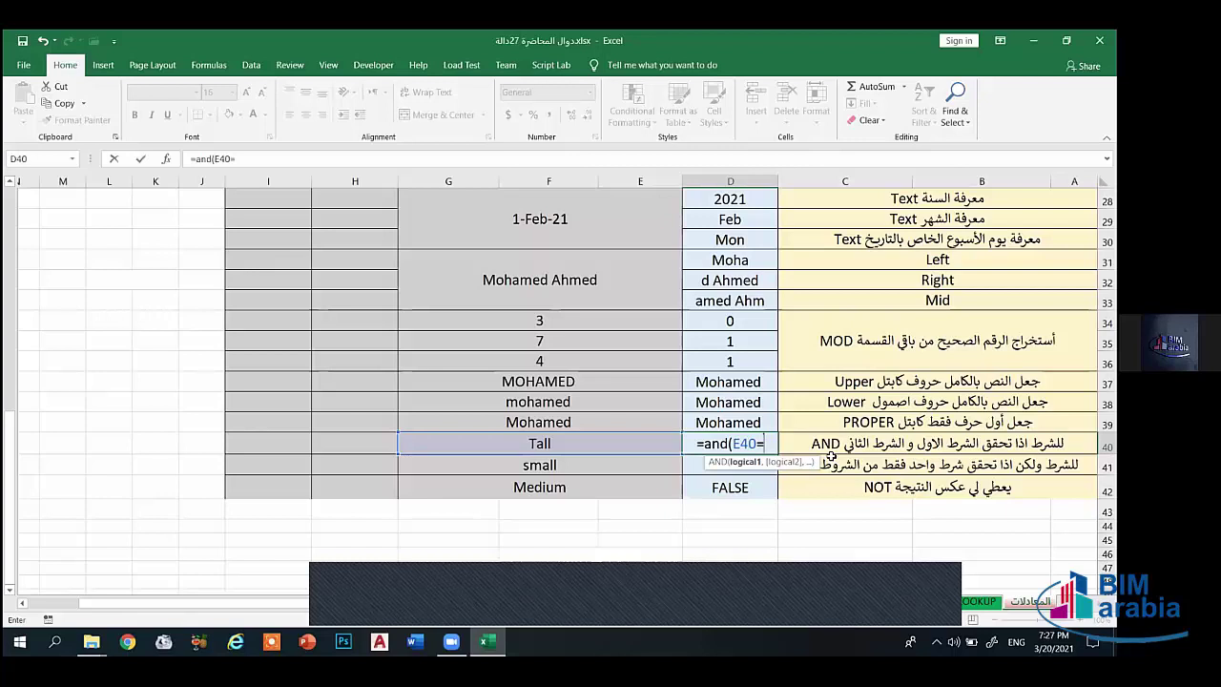
type("\"ta")
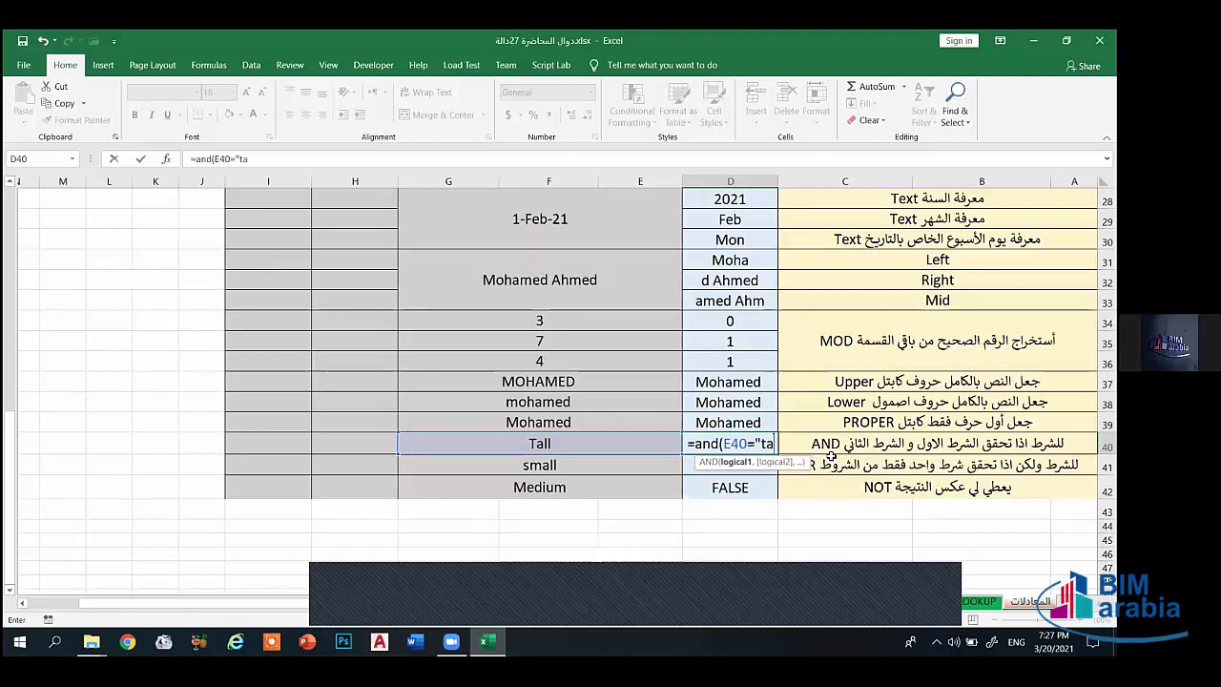
type("ll\"")
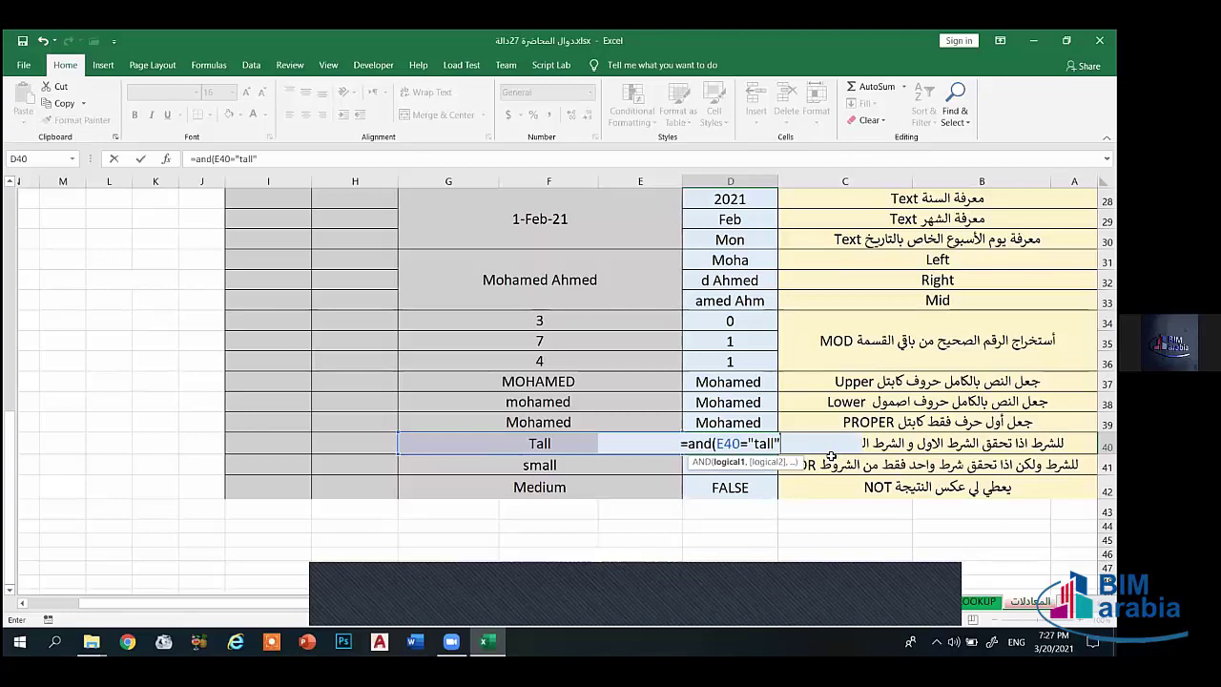
type(",")
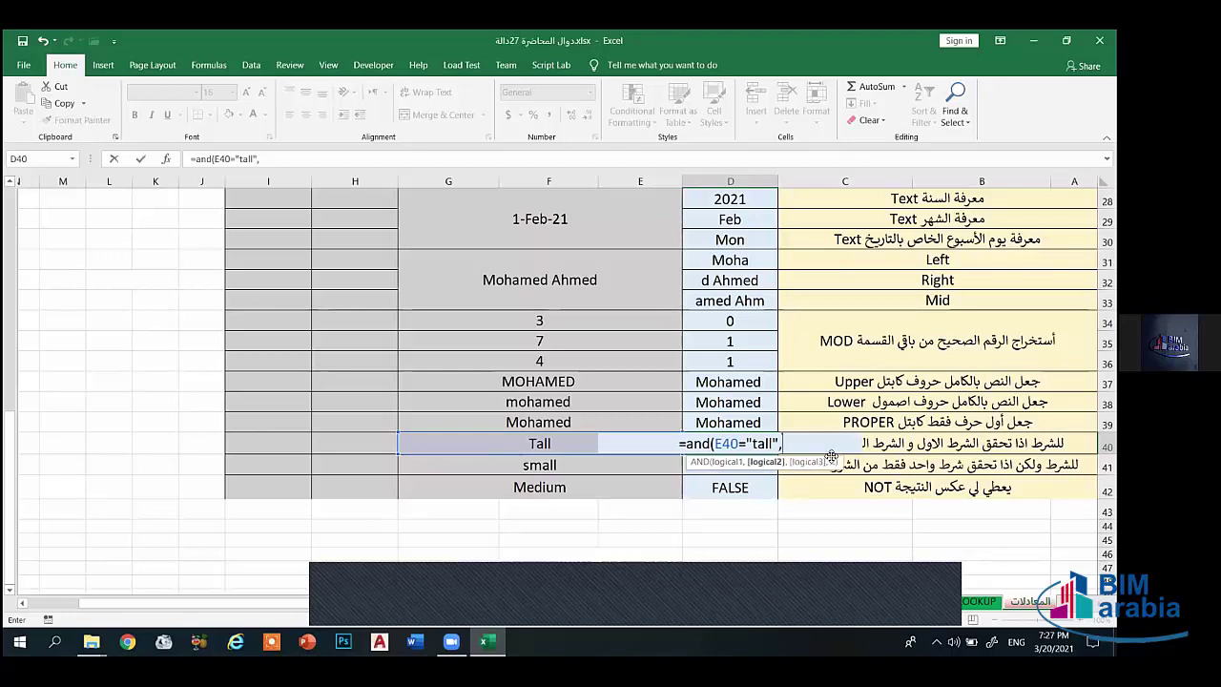
left_click(565, 464)
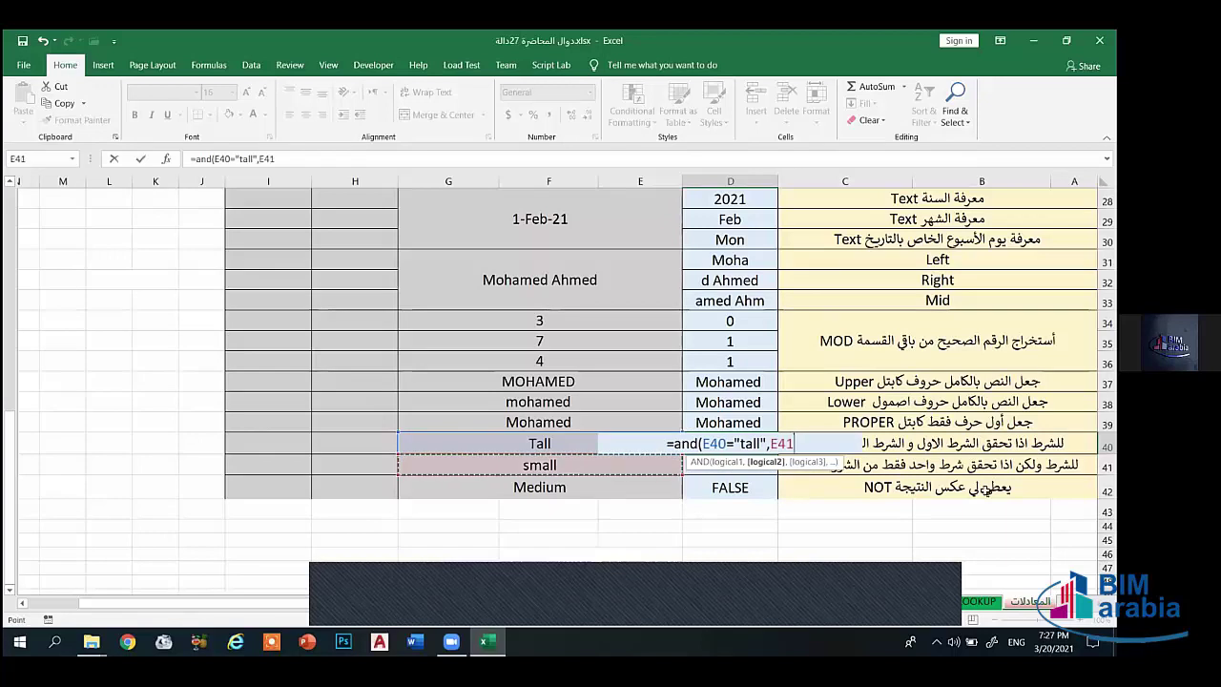
type("=\"s")
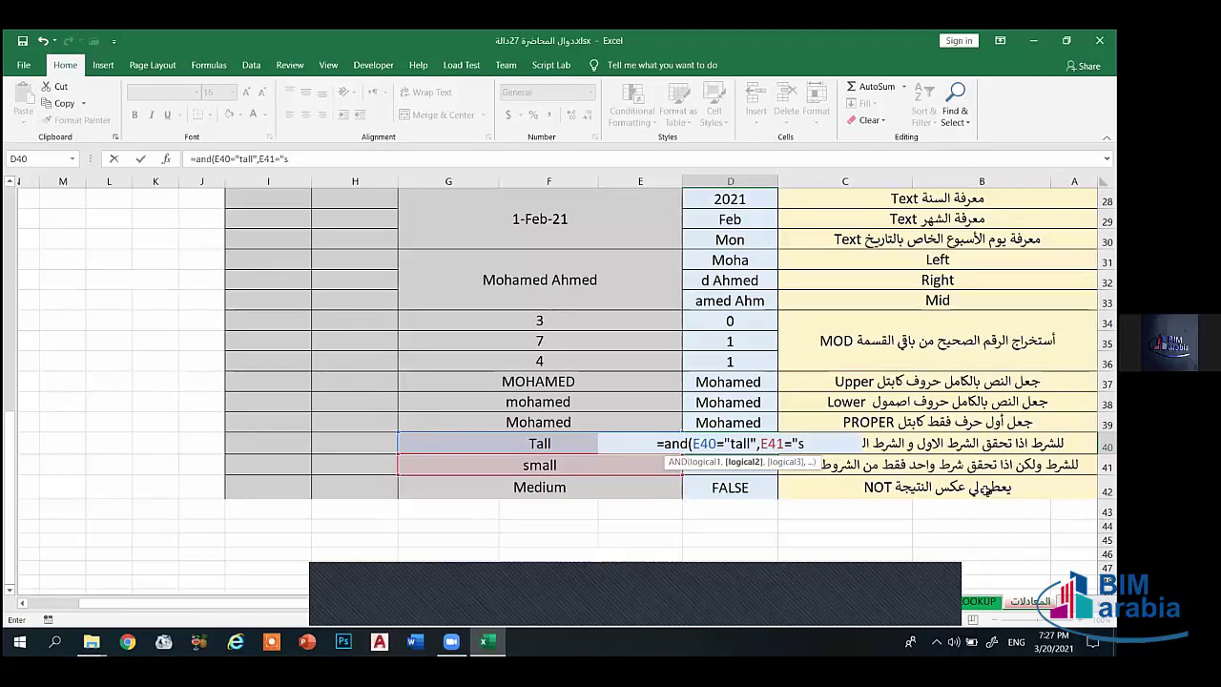
type("mall\")")
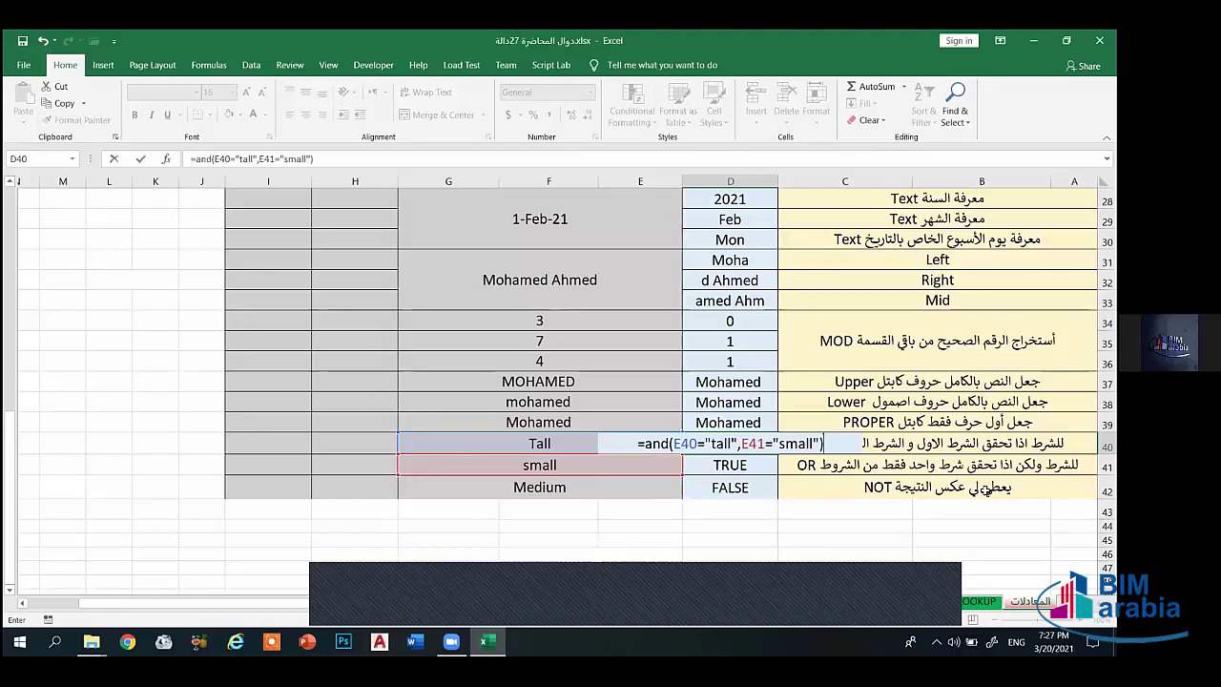
key("Return")
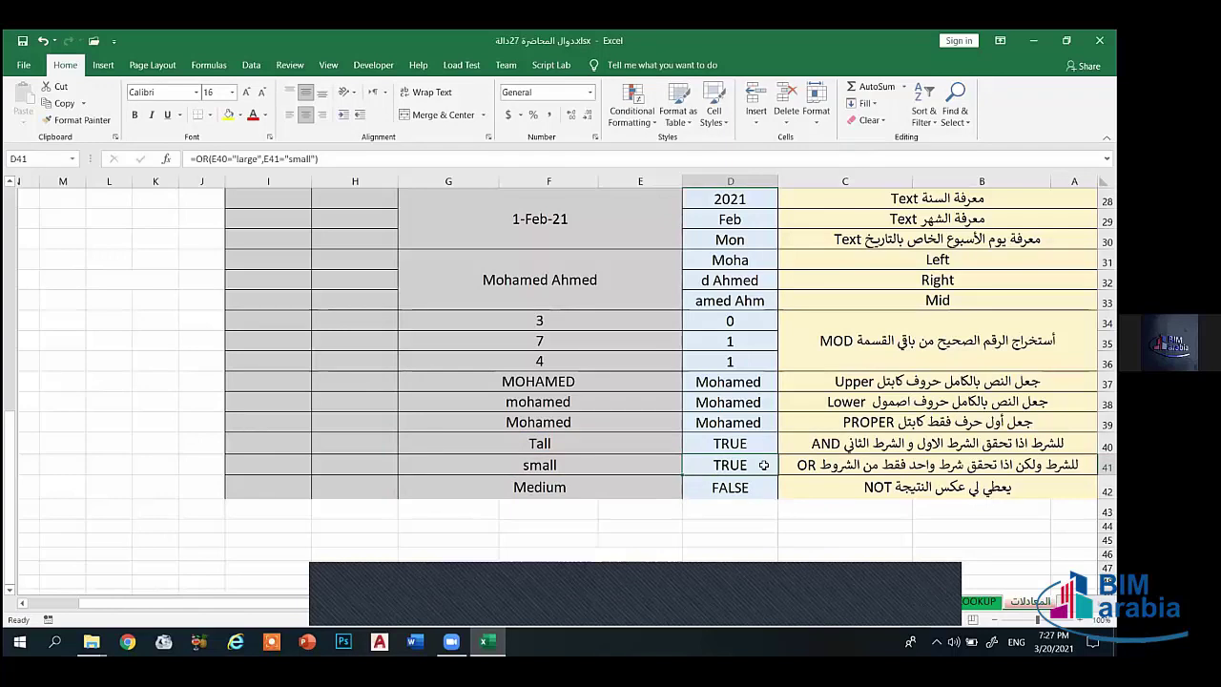
Step: Replace the formula in cell D41 with an OR formula whose first condition is E40="tall"
type("=or(")
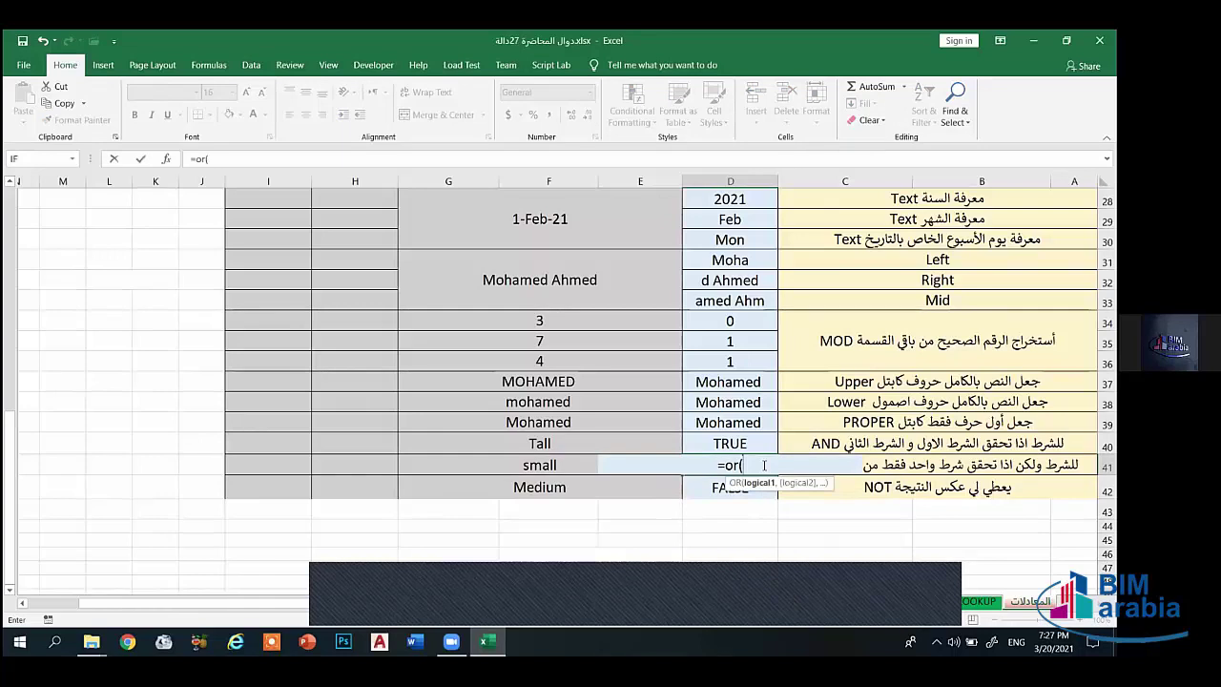
left_click(549, 446)
type("=")
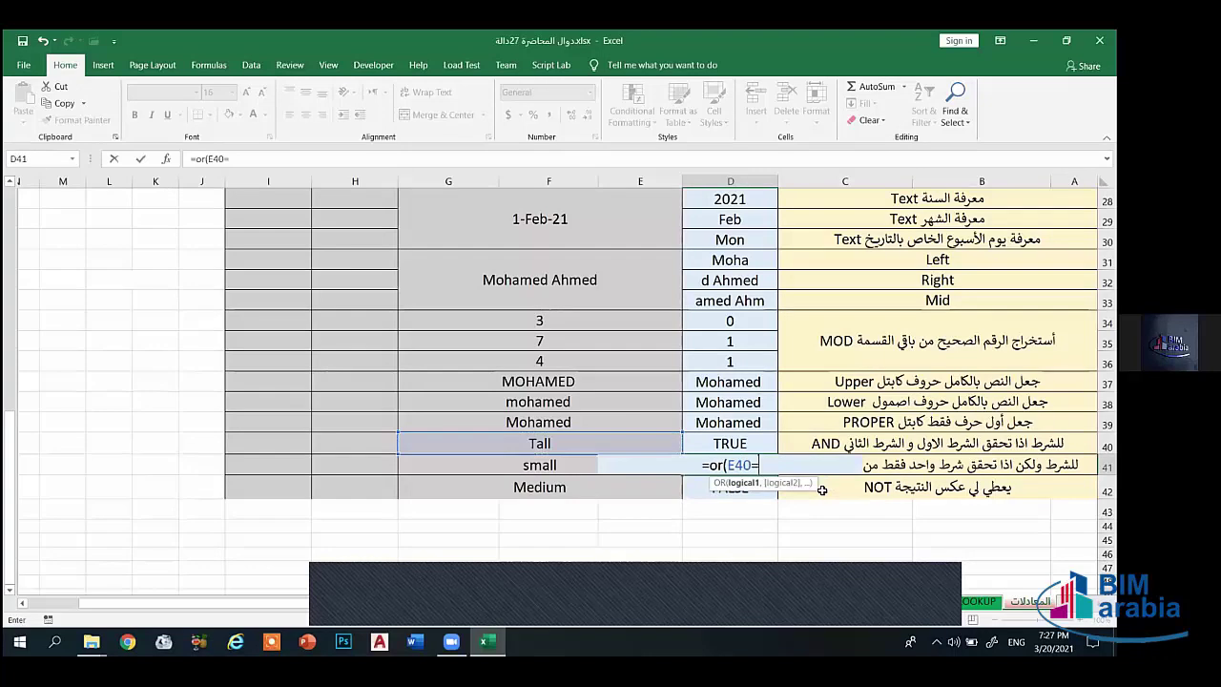
type("\"")
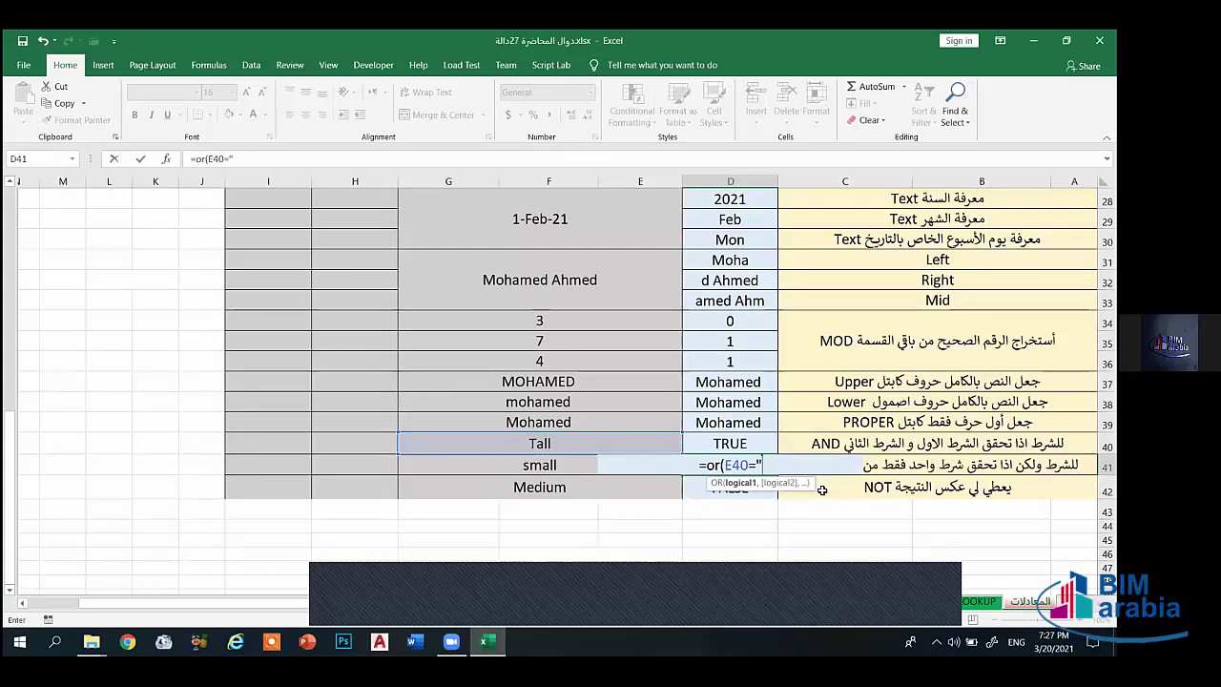
type("tall")
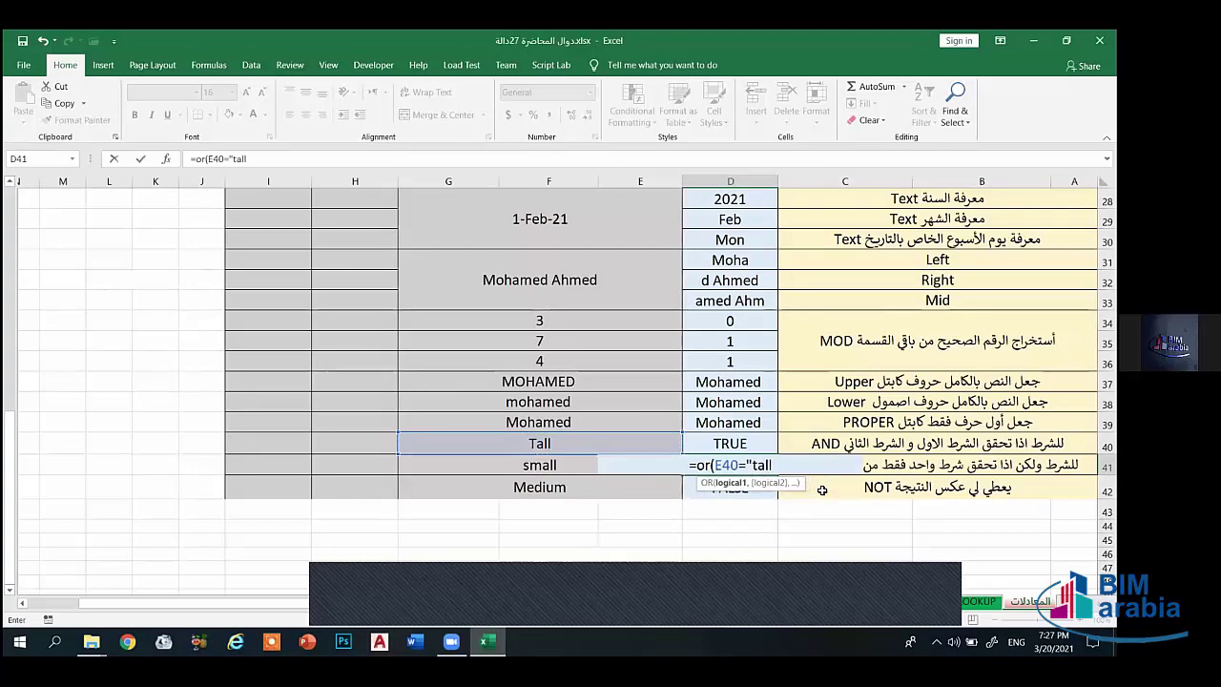
type("\",")
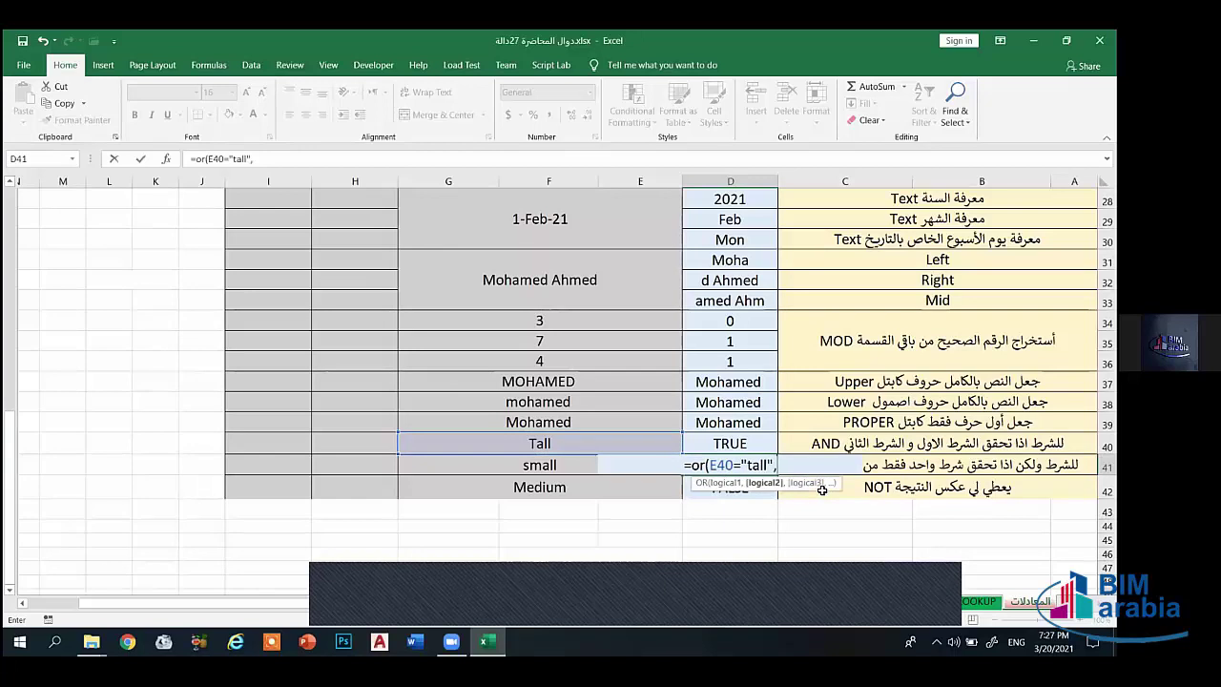
Step: Complete the OR formula in D41 as =OR(E40="tall",E38="ramadan") and check its first condition
left_click(534, 403)
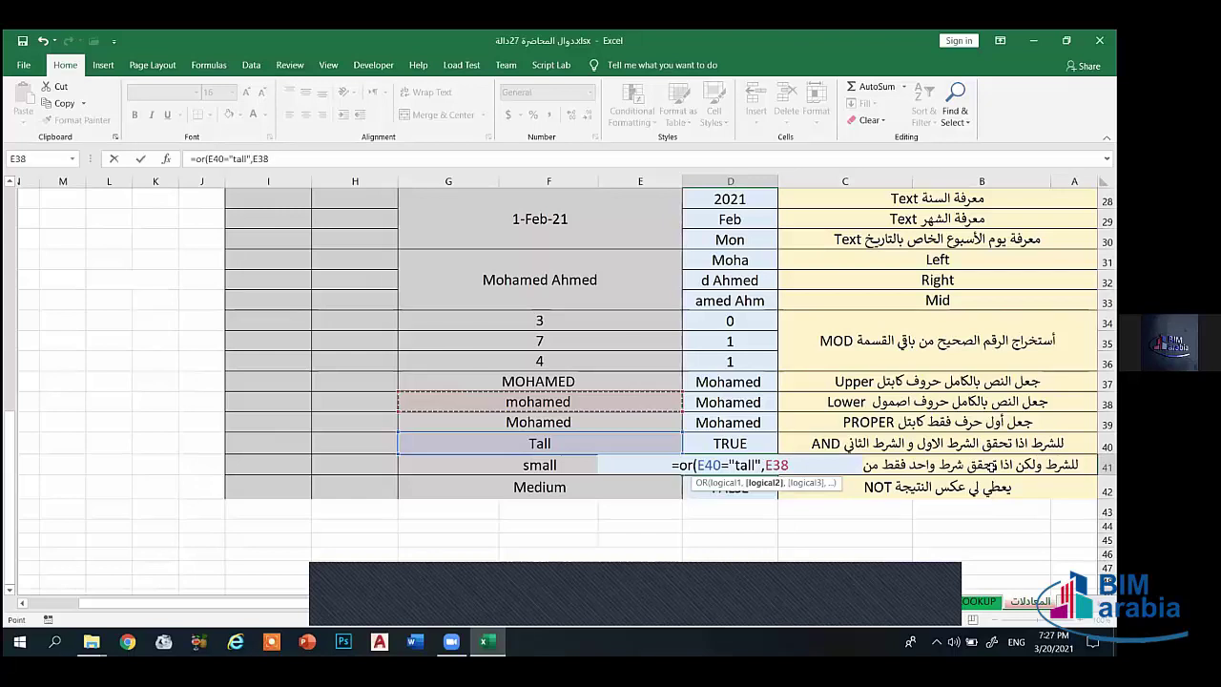
type("=\"")
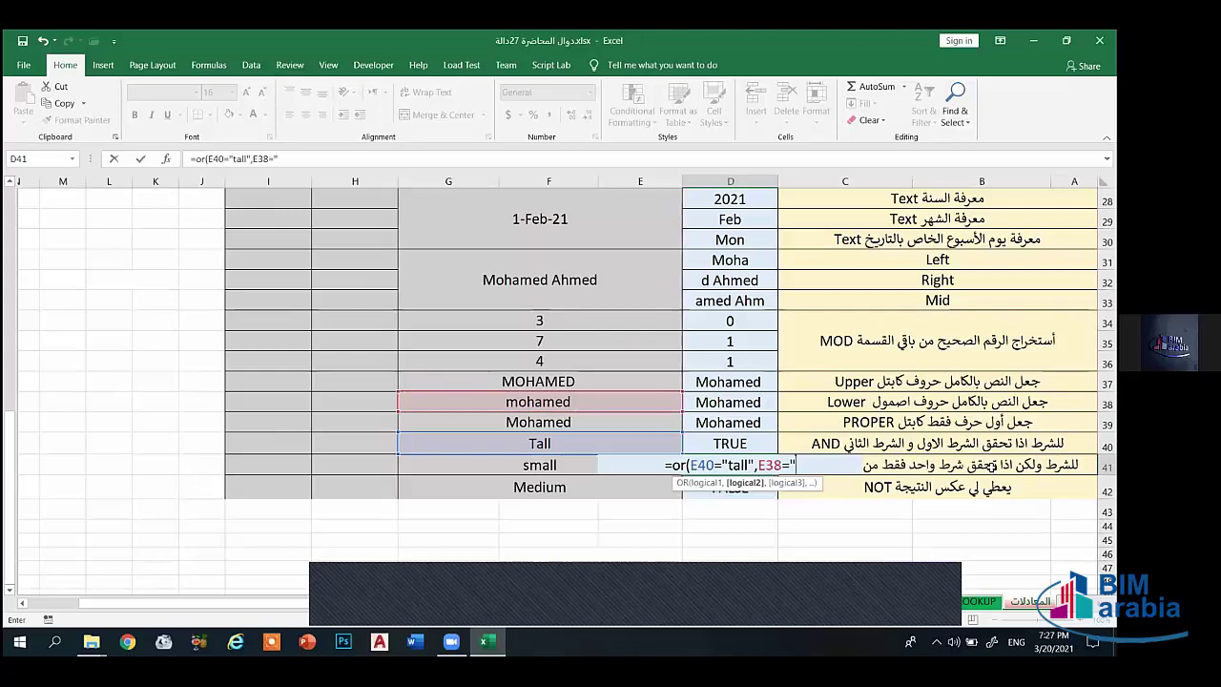
type("rama")
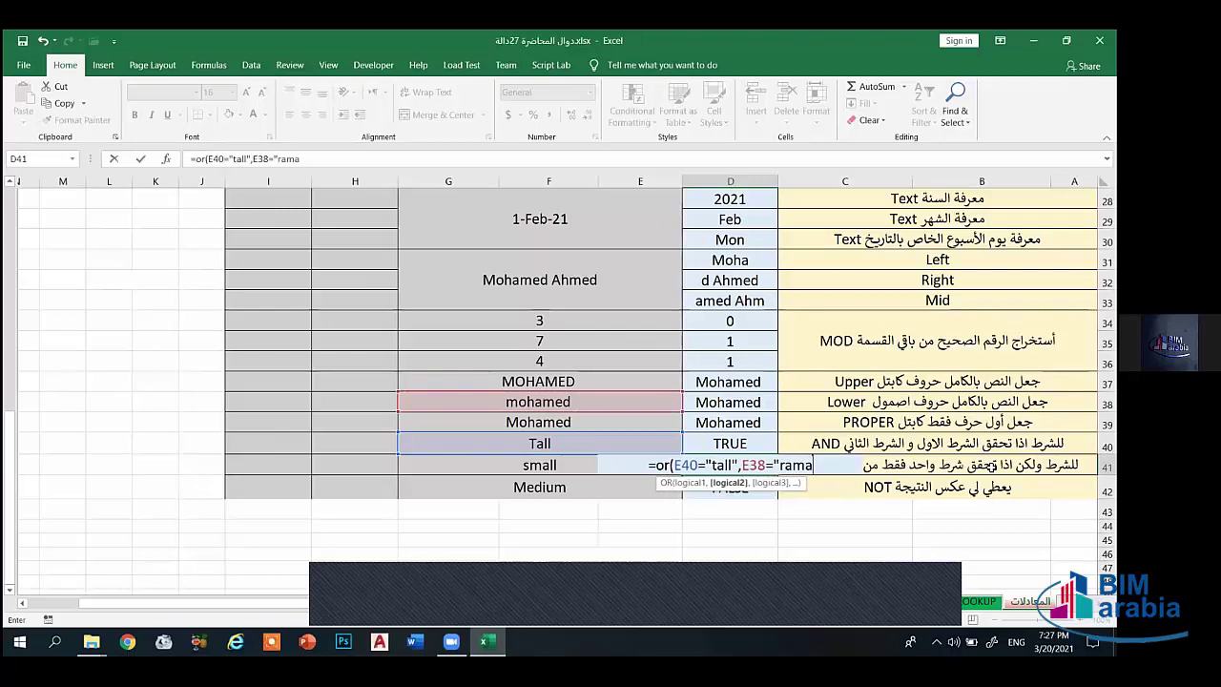
type("dan\"")
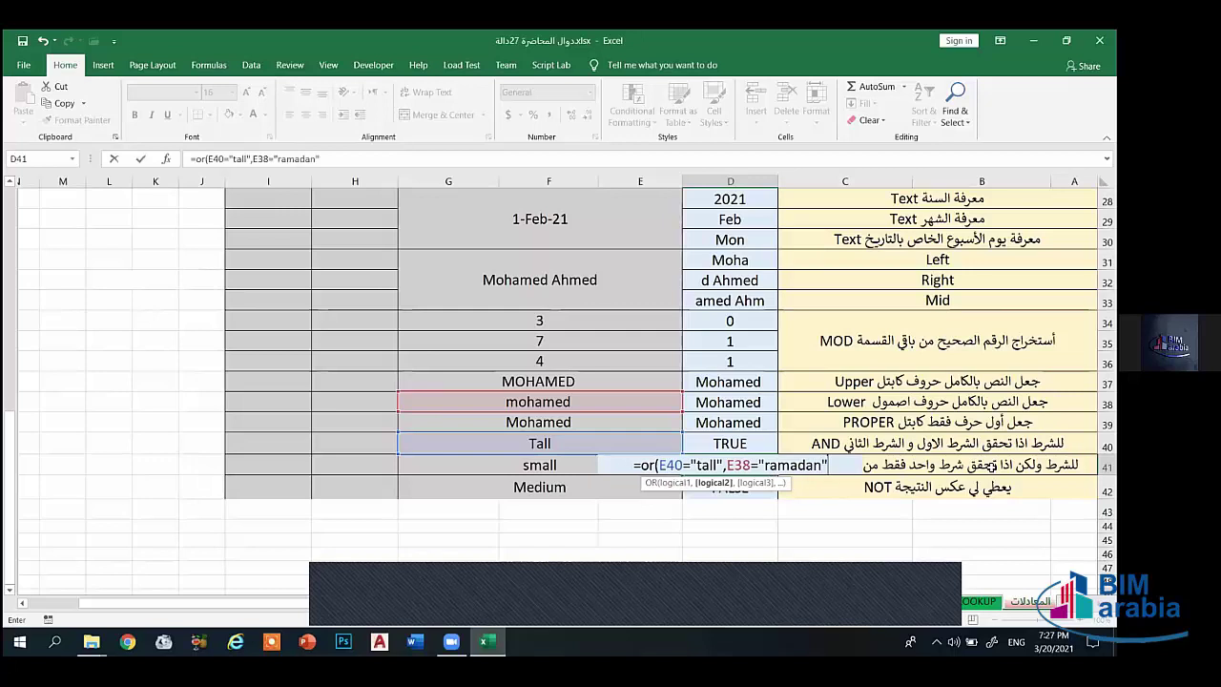
type(")")
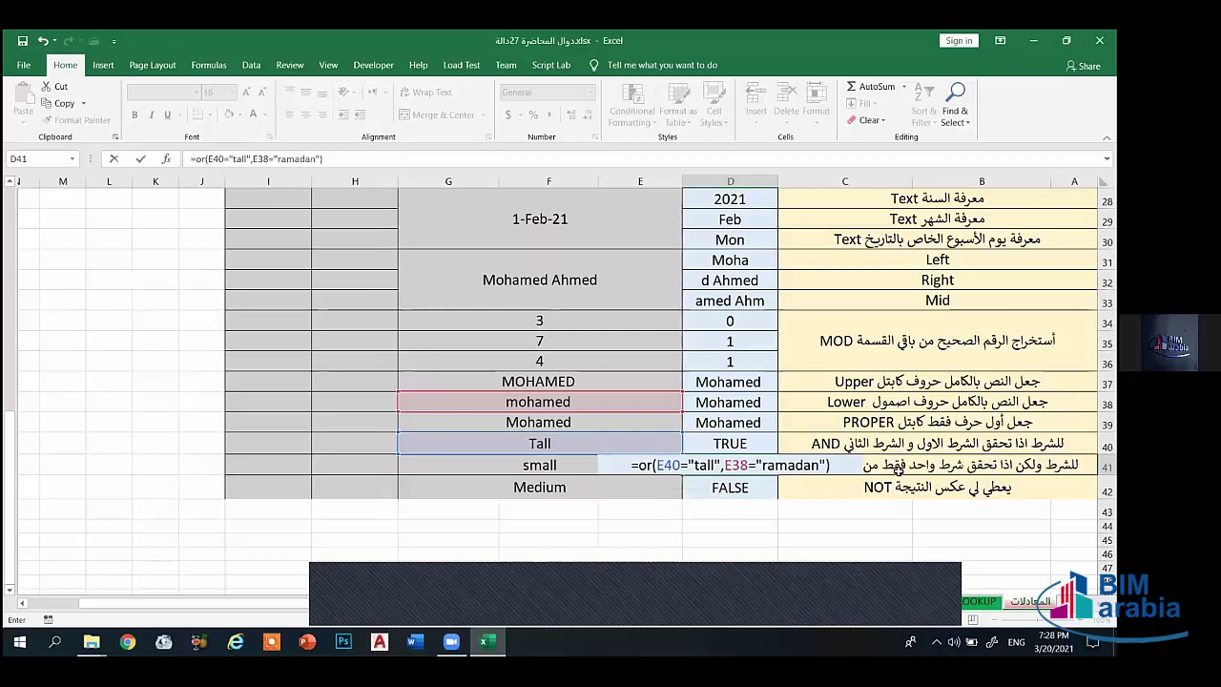
key("Return")
key("Up")
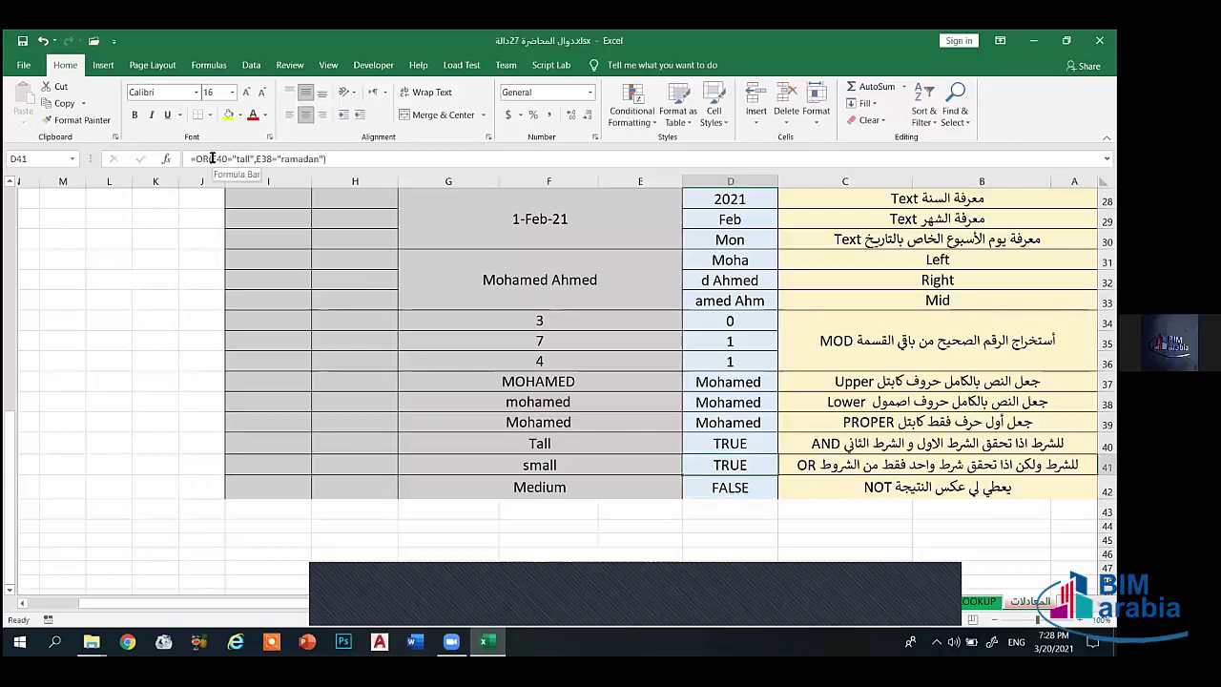
left_click_drag(212, 158, 251, 159)
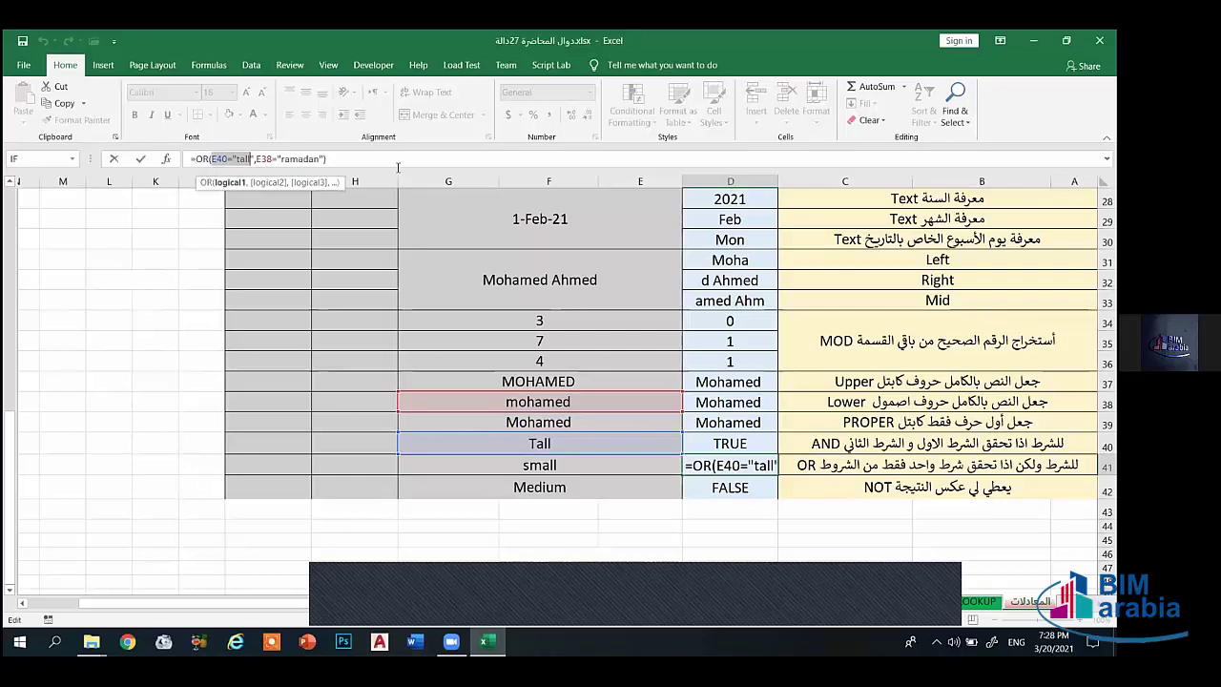
left_click(381, 341)
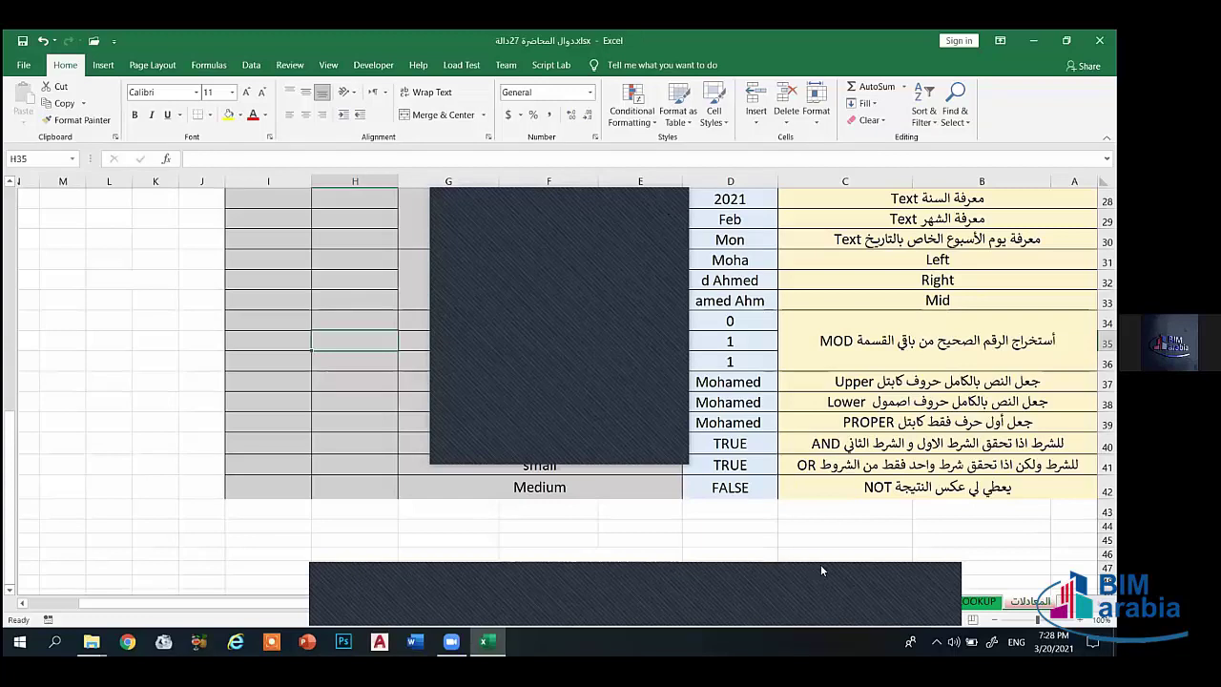
Step: Review the worksheet's function list and compare the NOT formula in D42 with the OR formula in D41
scroll(779, 503, "up", 6)
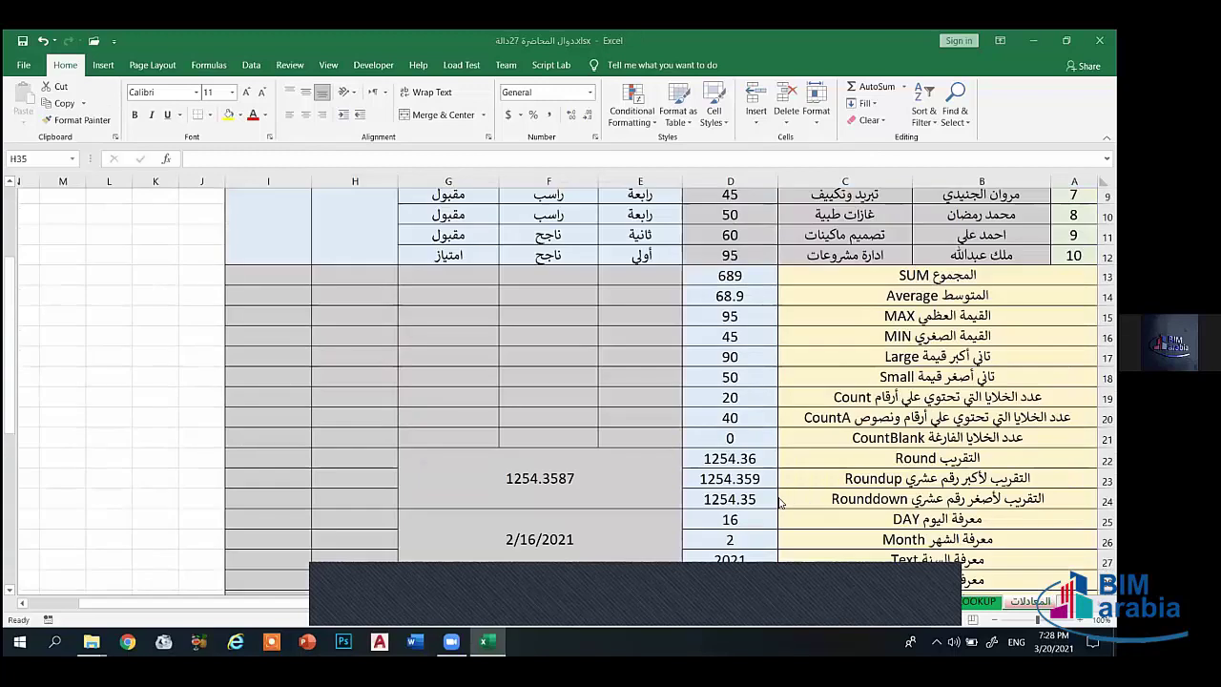
scroll(780, 502, "up", 3)
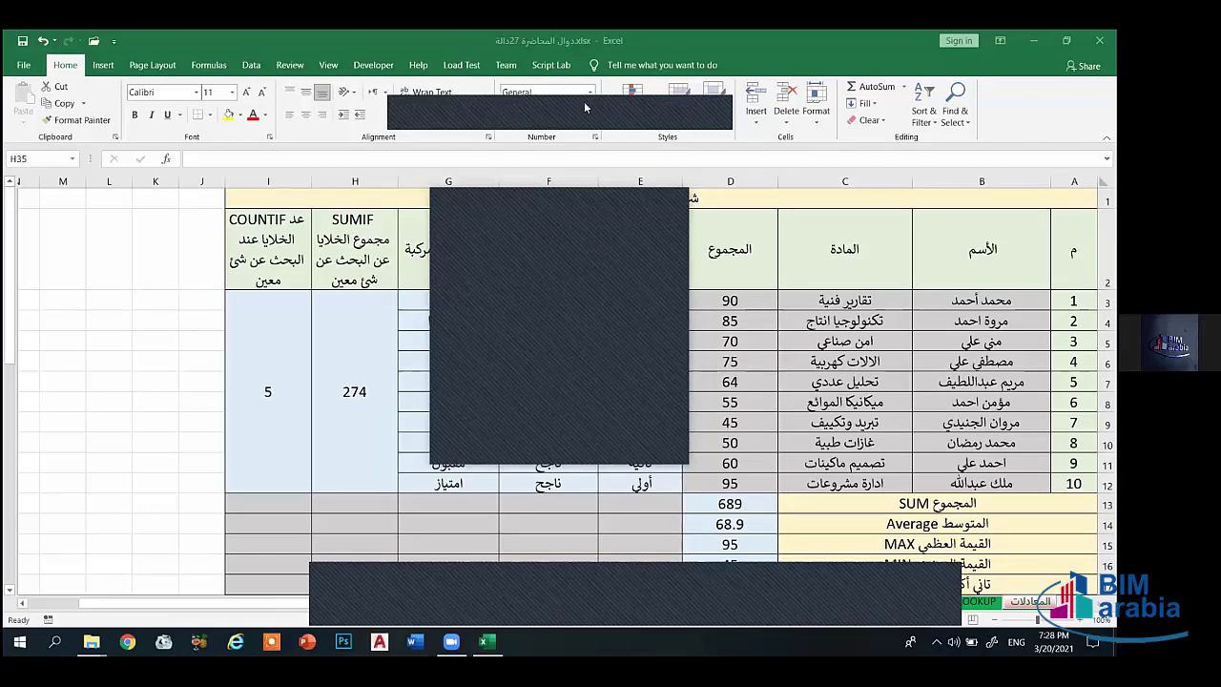
scroll(766, 487, "down", 6)
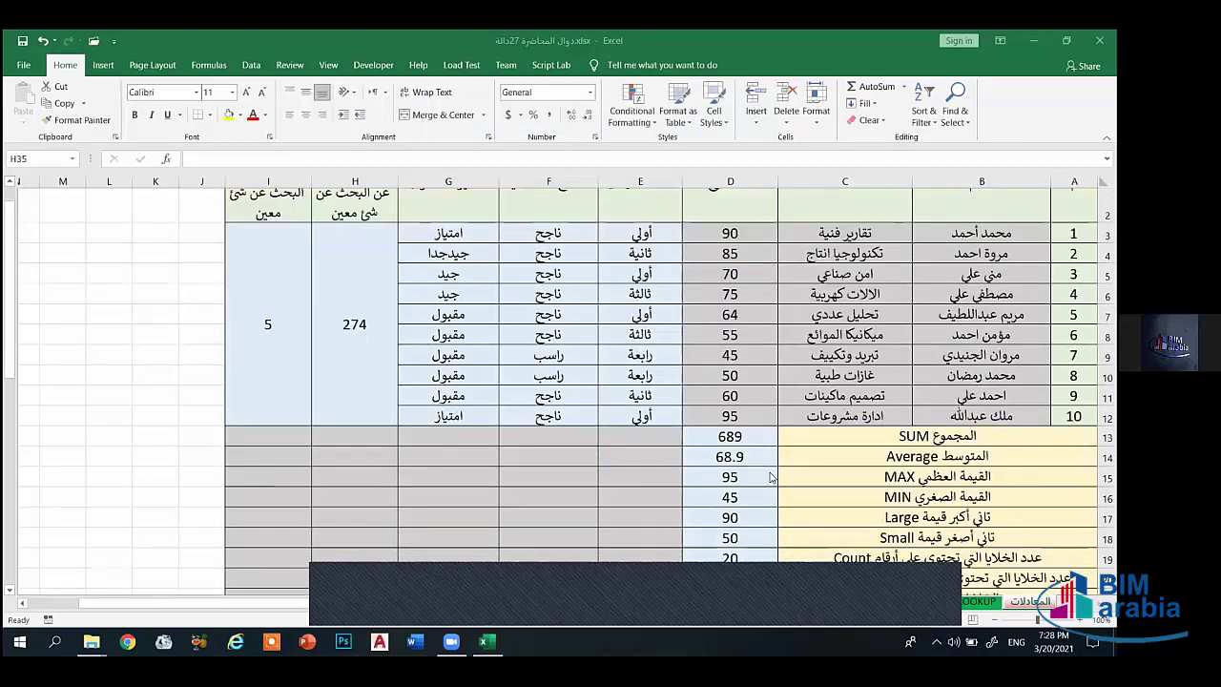
scroll(742, 505, "down", 3)
left_click(734, 488)
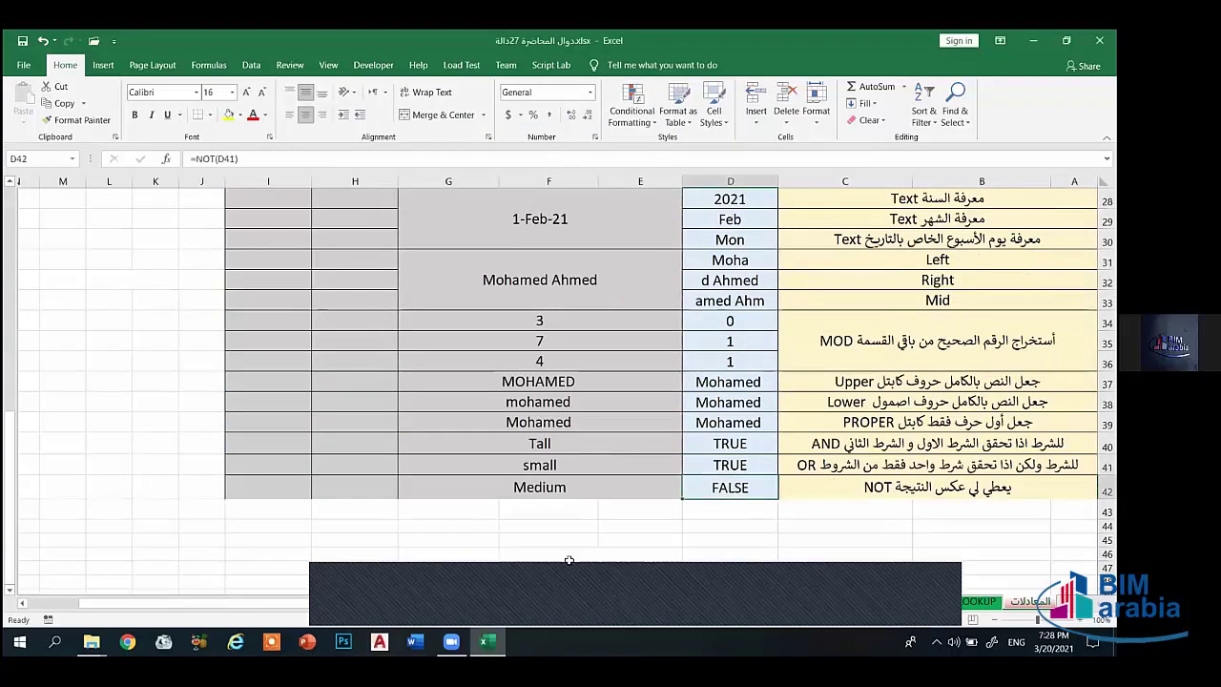
left_click(721, 464)
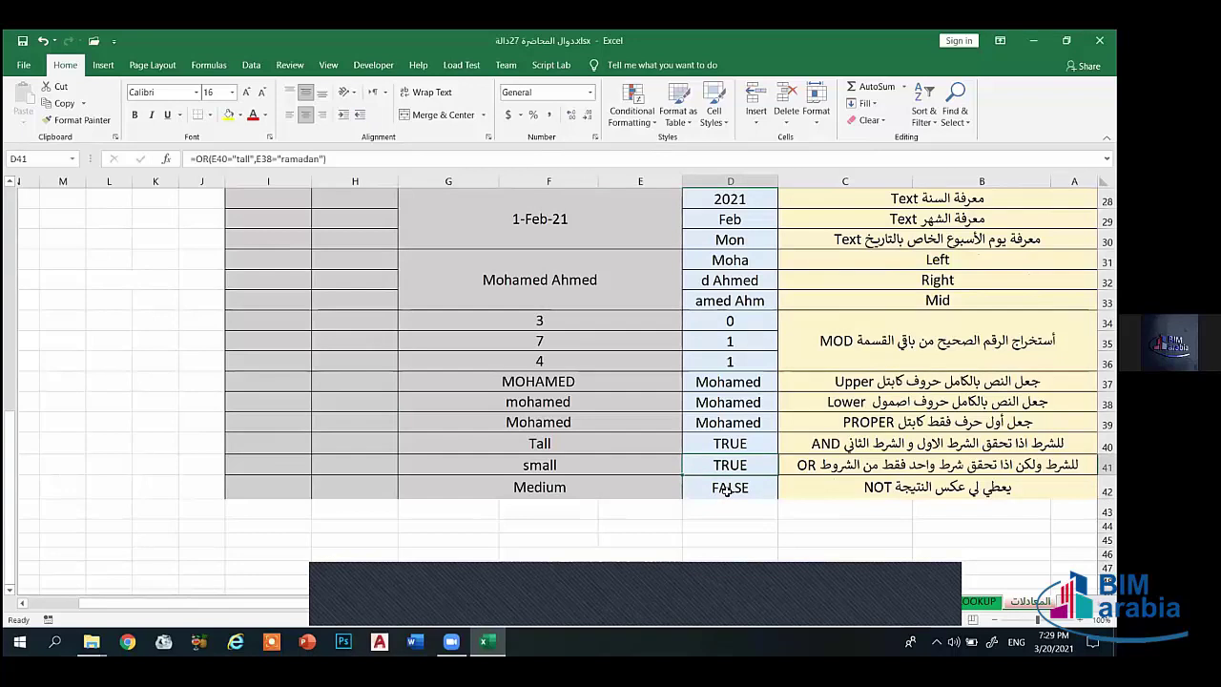
left_click(728, 491)
left_click(723, 468)
Step: Try filling the NOT formula from D42 down to D45 and undo the fill
left_click(729, 494)
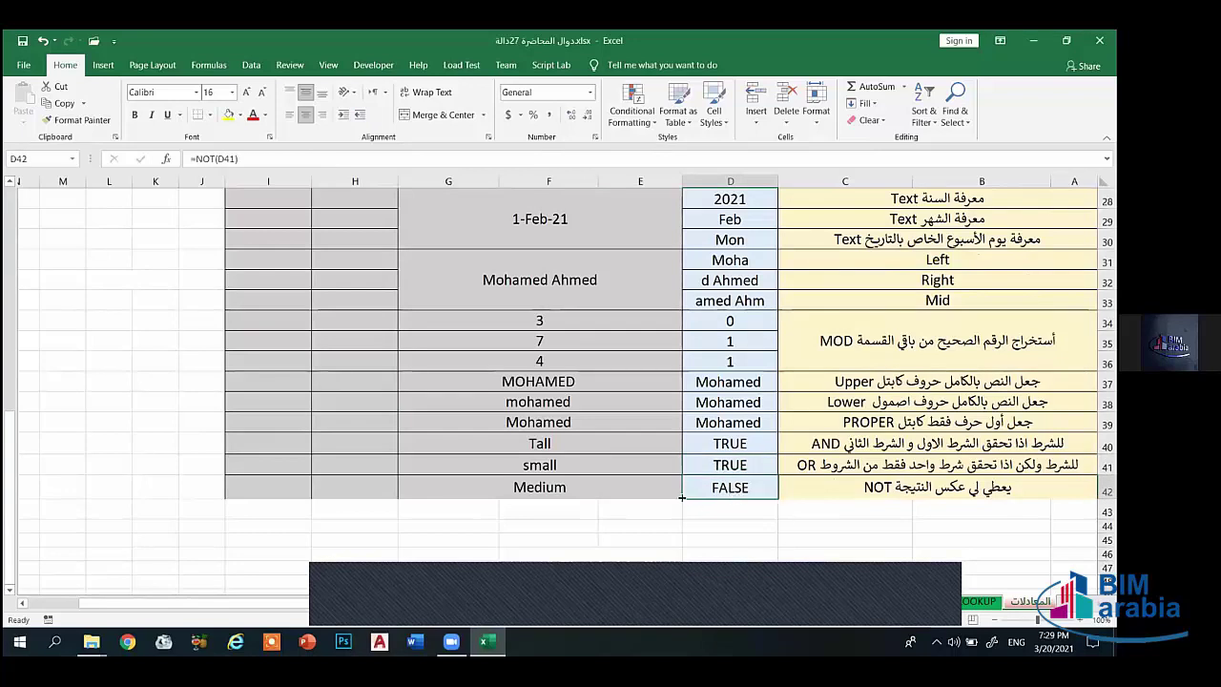
left_click_drag(682, 497, 720, 510)
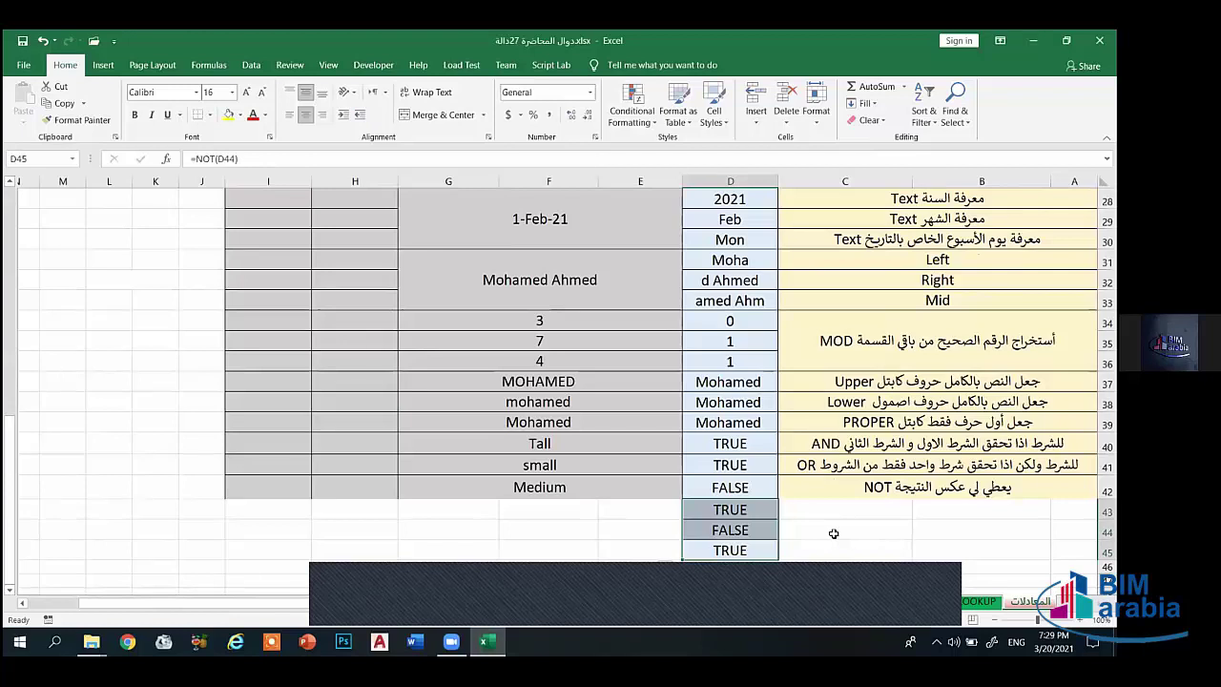
key("ctrl+z")
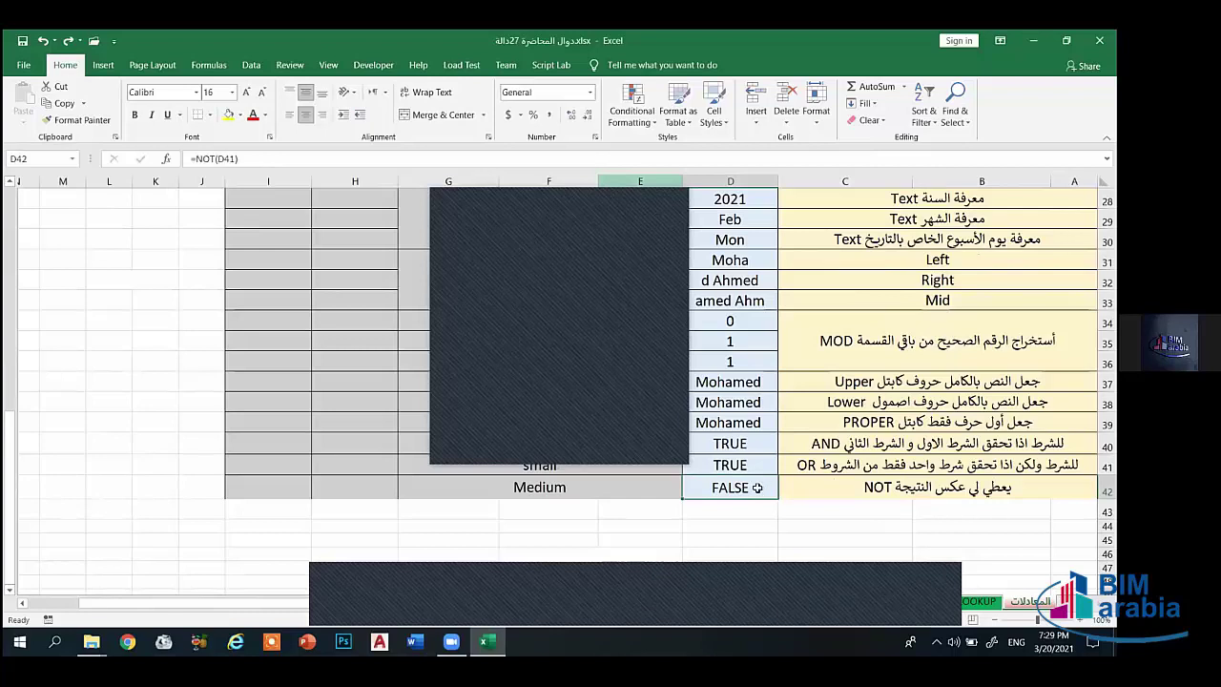
Step: Re-enter the formula =NOT(D41) in D42 to invert the OR result
type("=n")
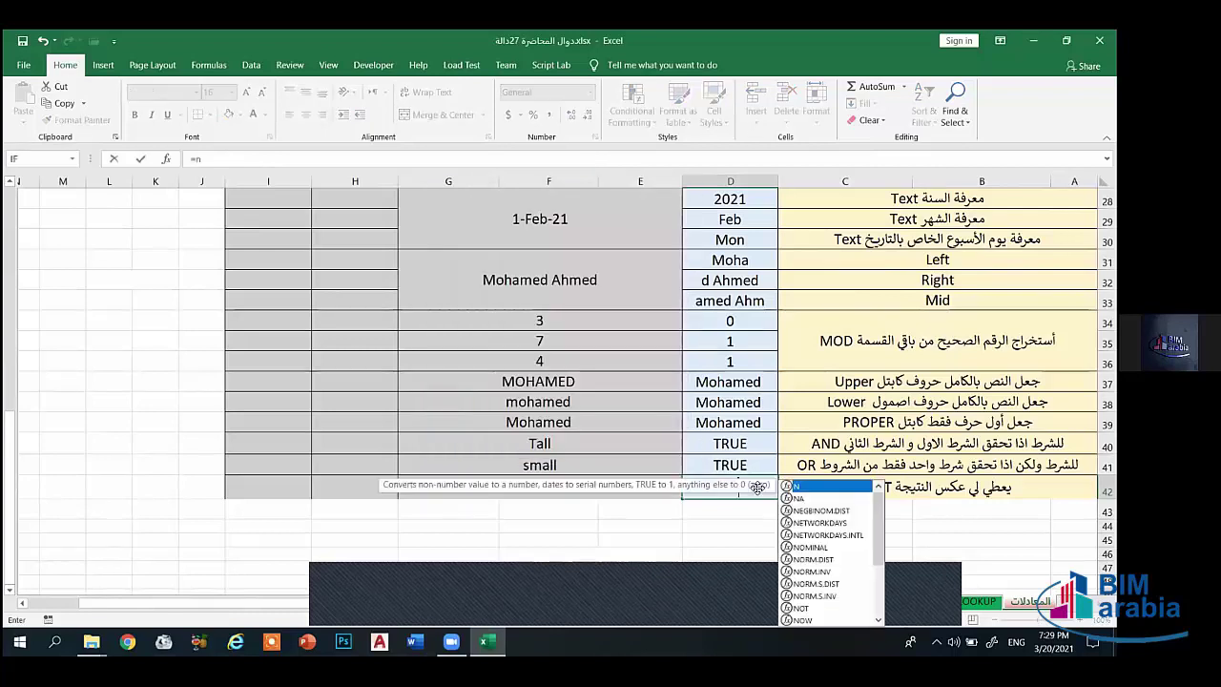
type("ot")
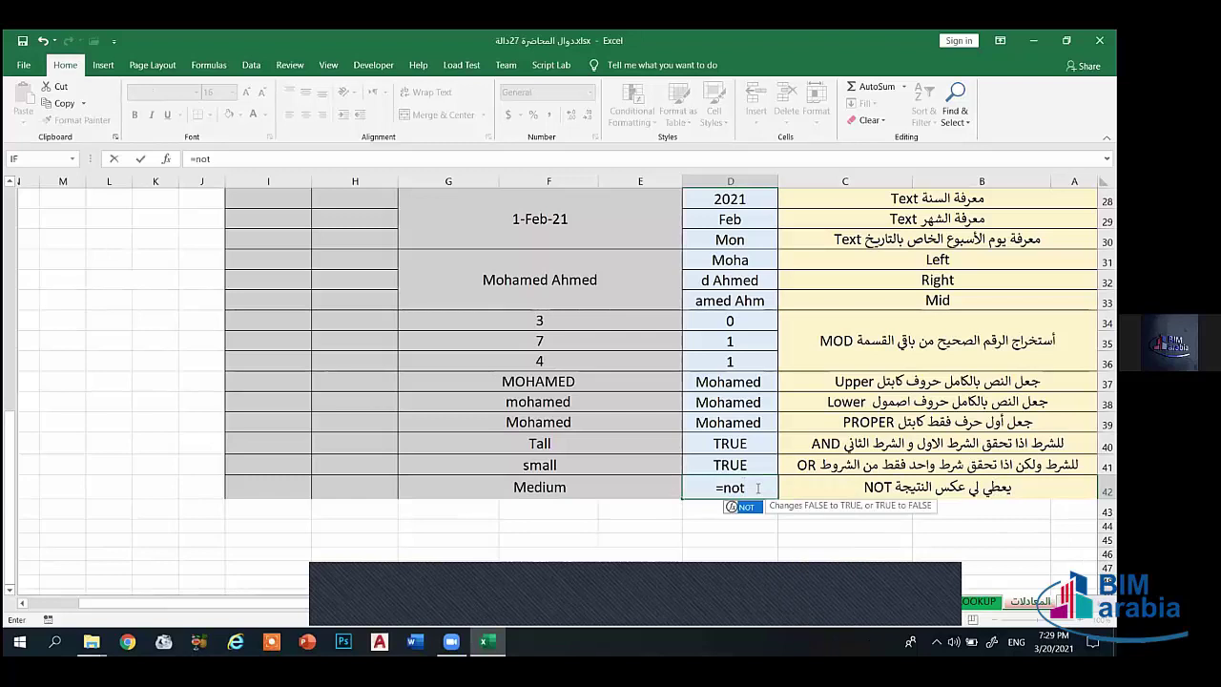
type("(")
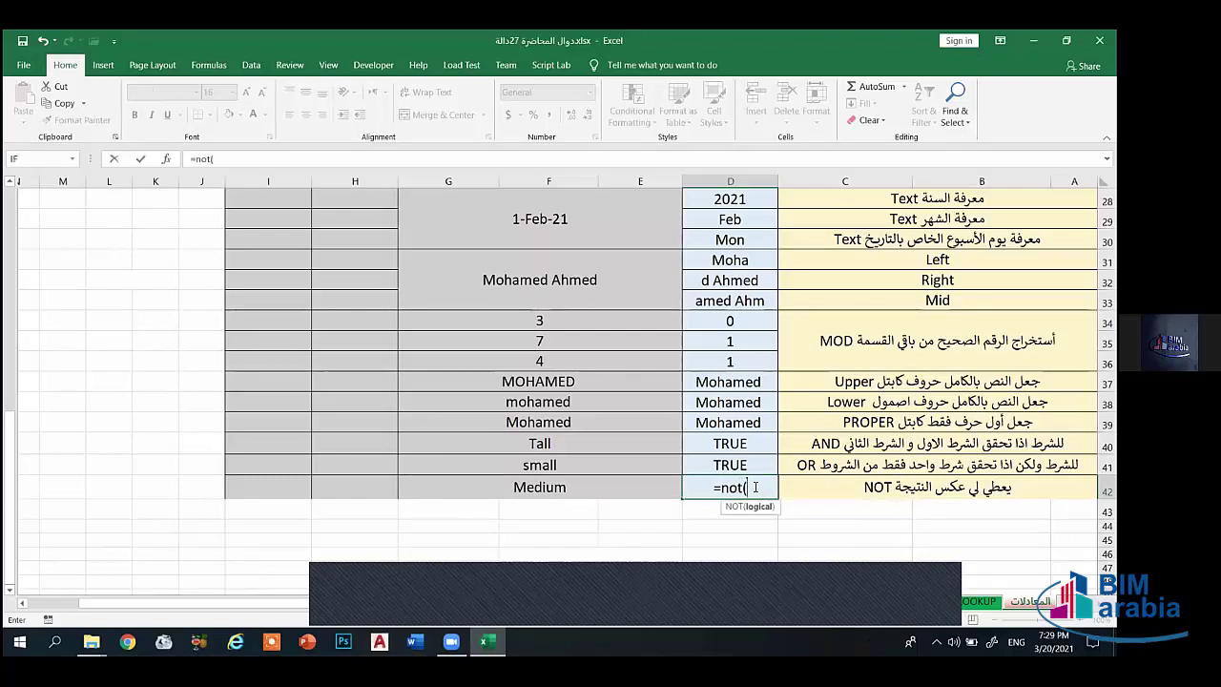
left_click(750, 467)
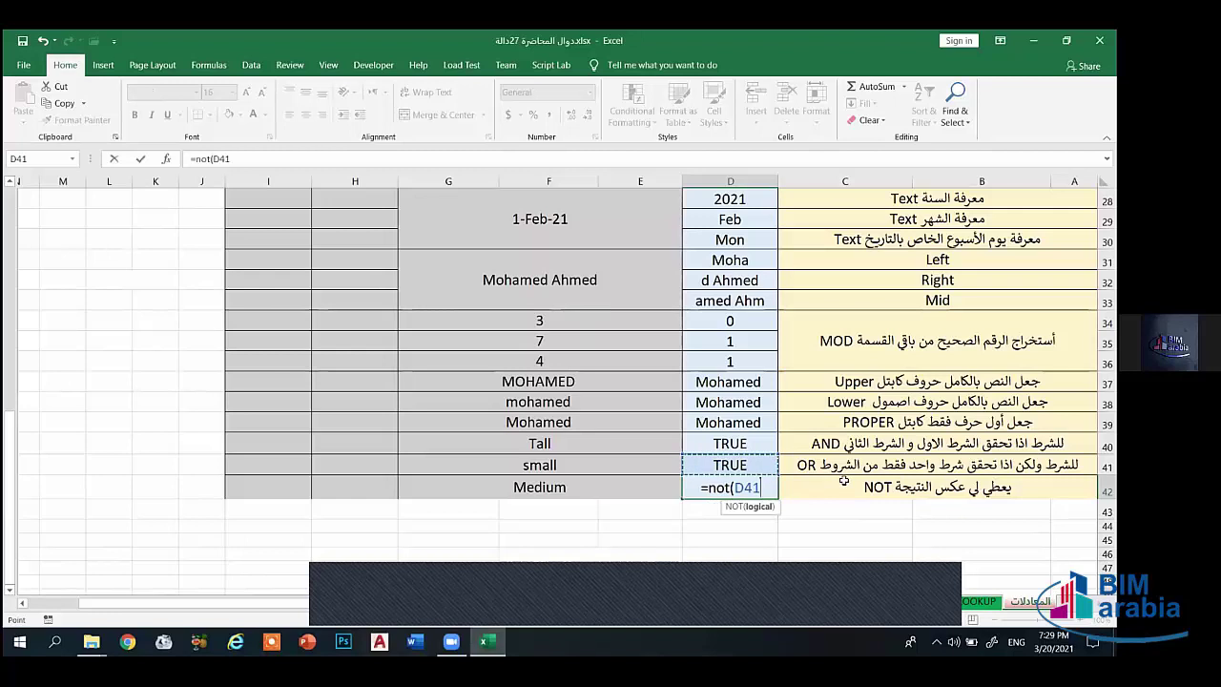
type(")")
key("ctrl+Return")
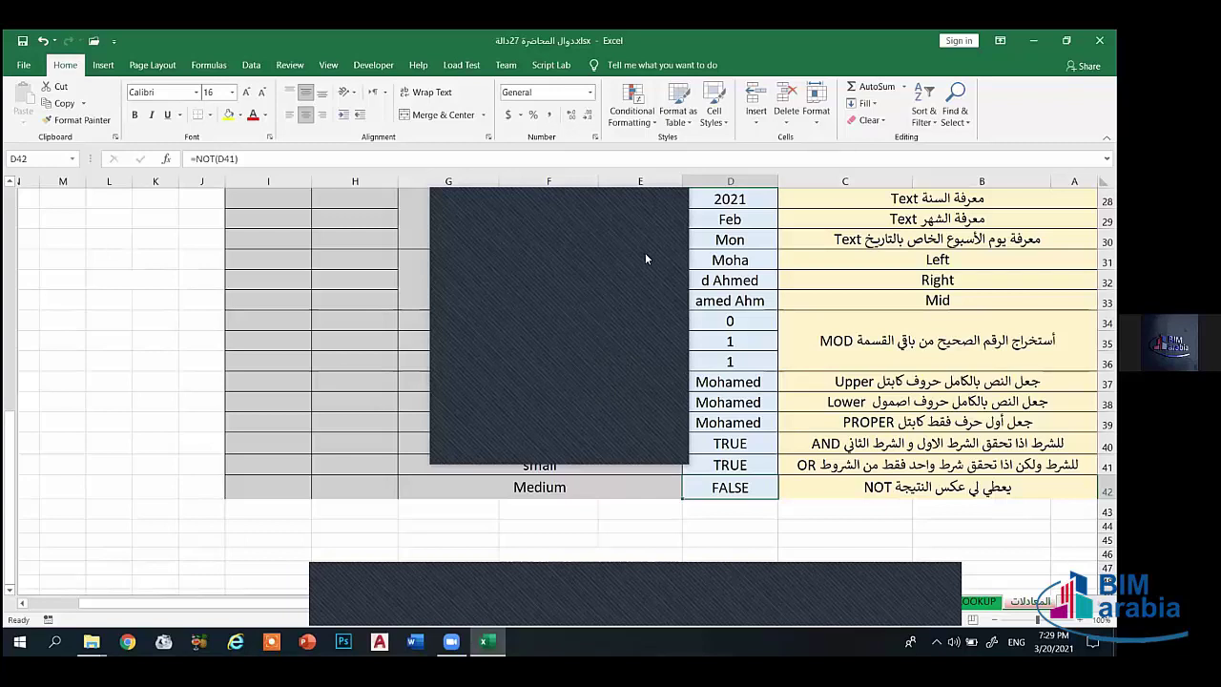
left_click(838, 482)
left_click(834, 465)
left_click(830, 442)
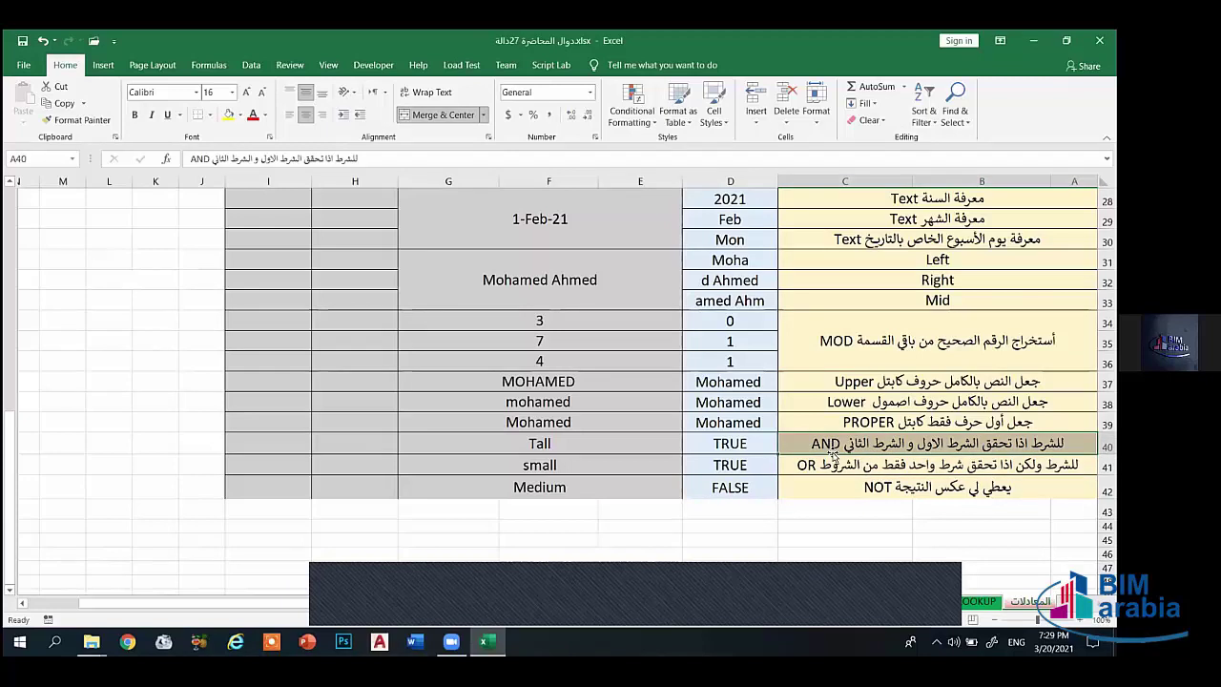
left_click(799, 472)
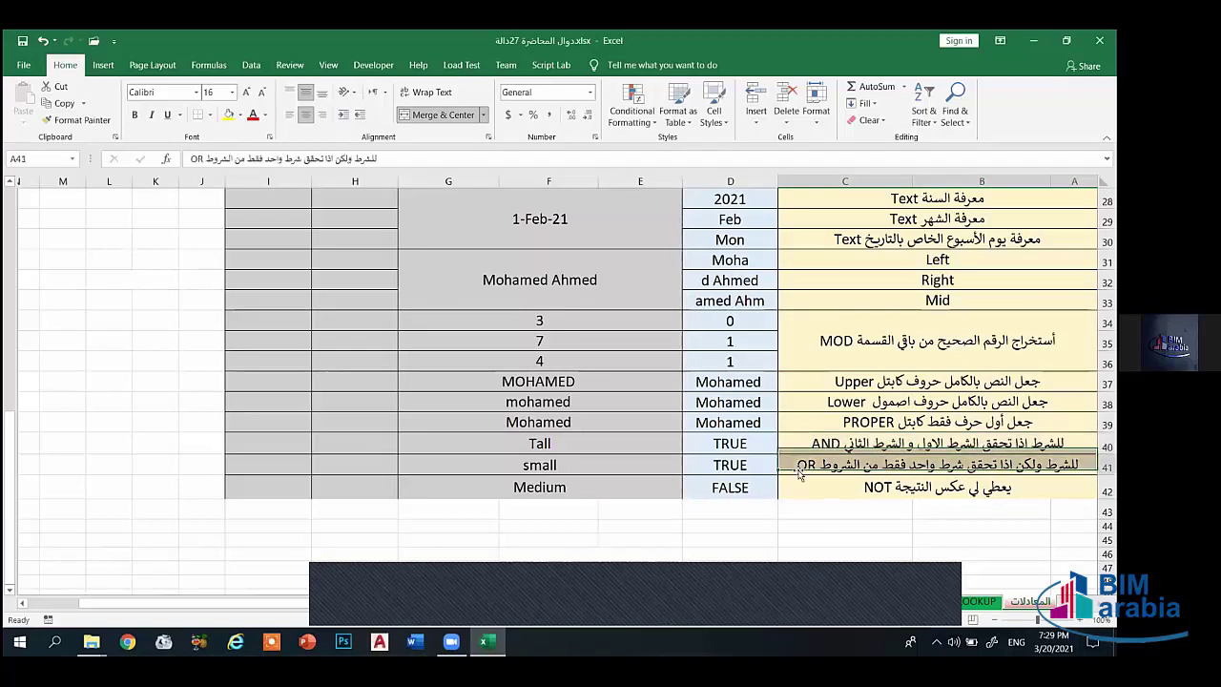
left_click(832, 492)
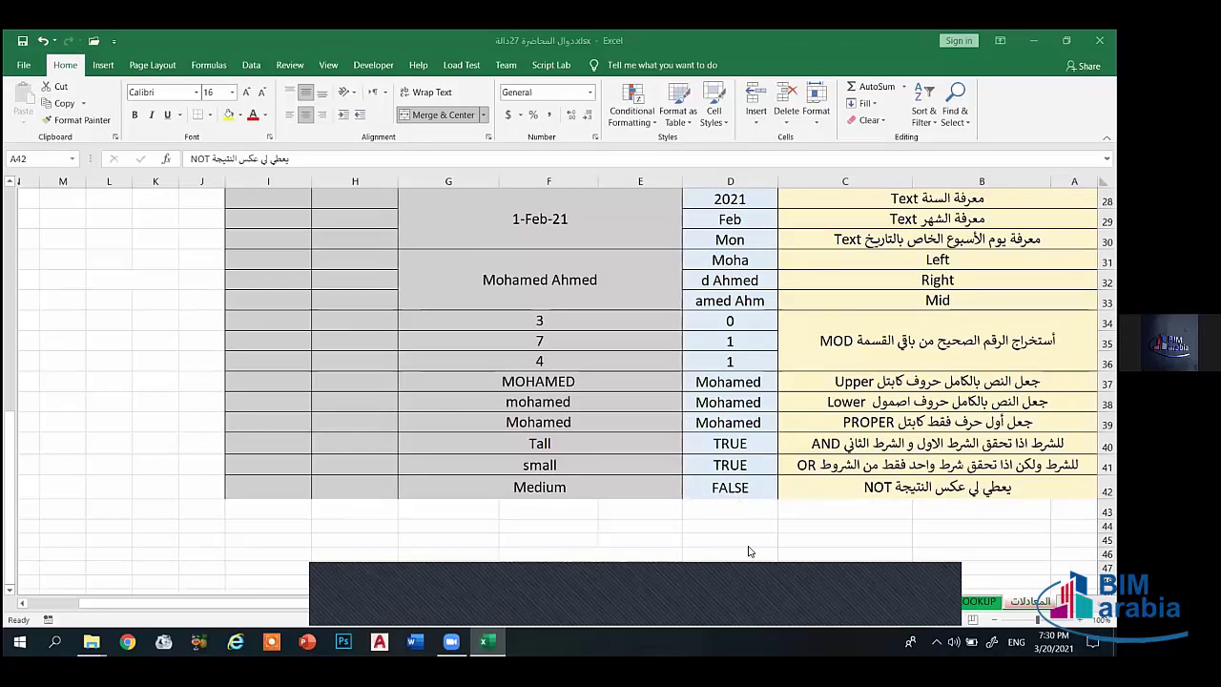
Step: Merge and center columns A to C separately in each of rows 43 to 46 below the function list
key("Down")
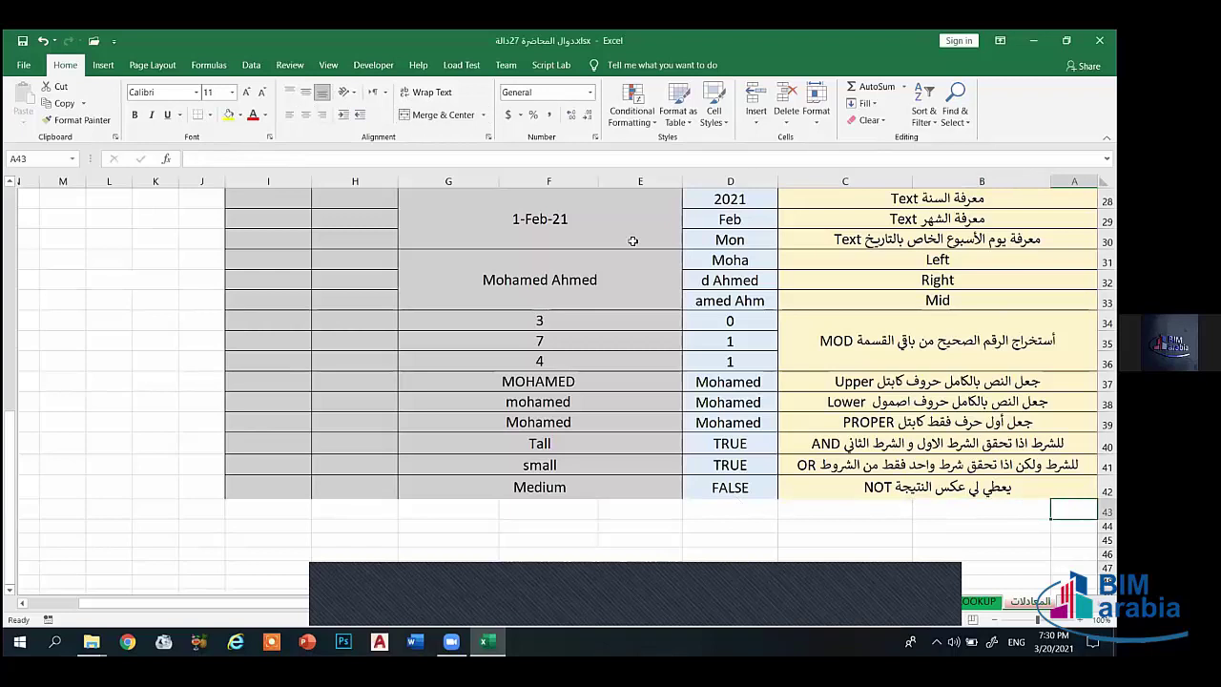
left_click_drag(1072, 511, 964, 525)
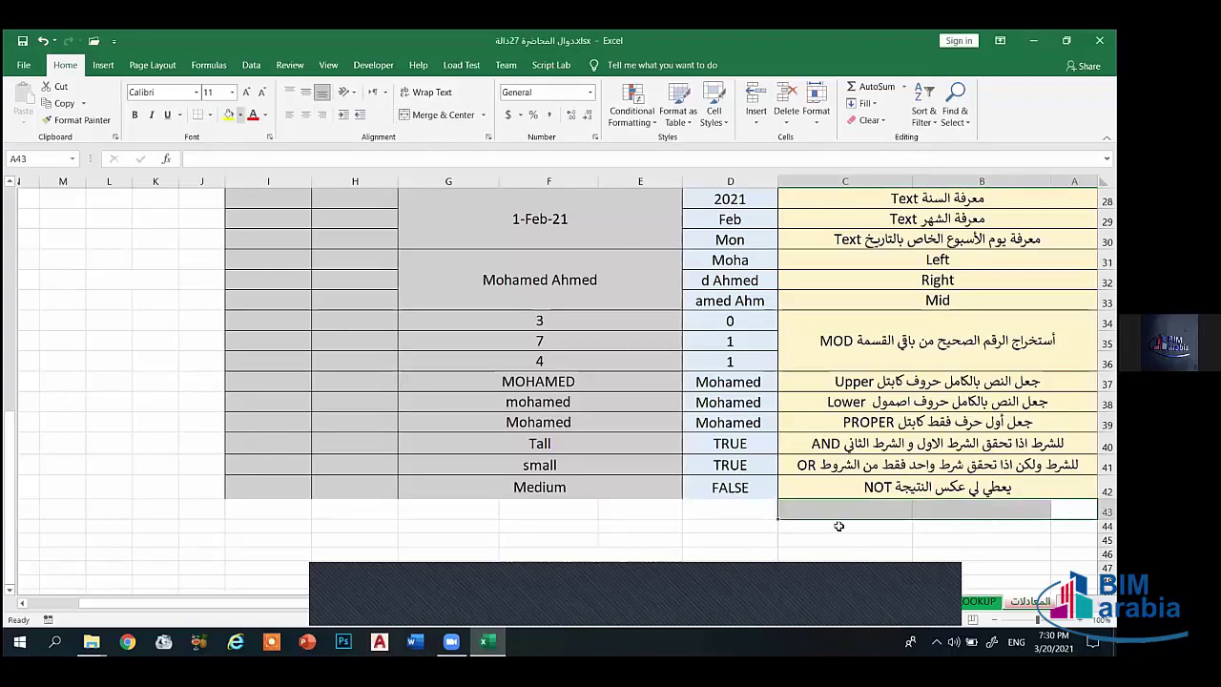
left_click(437, 114)
key("Return")
scroll(953, 452, "down", 2)
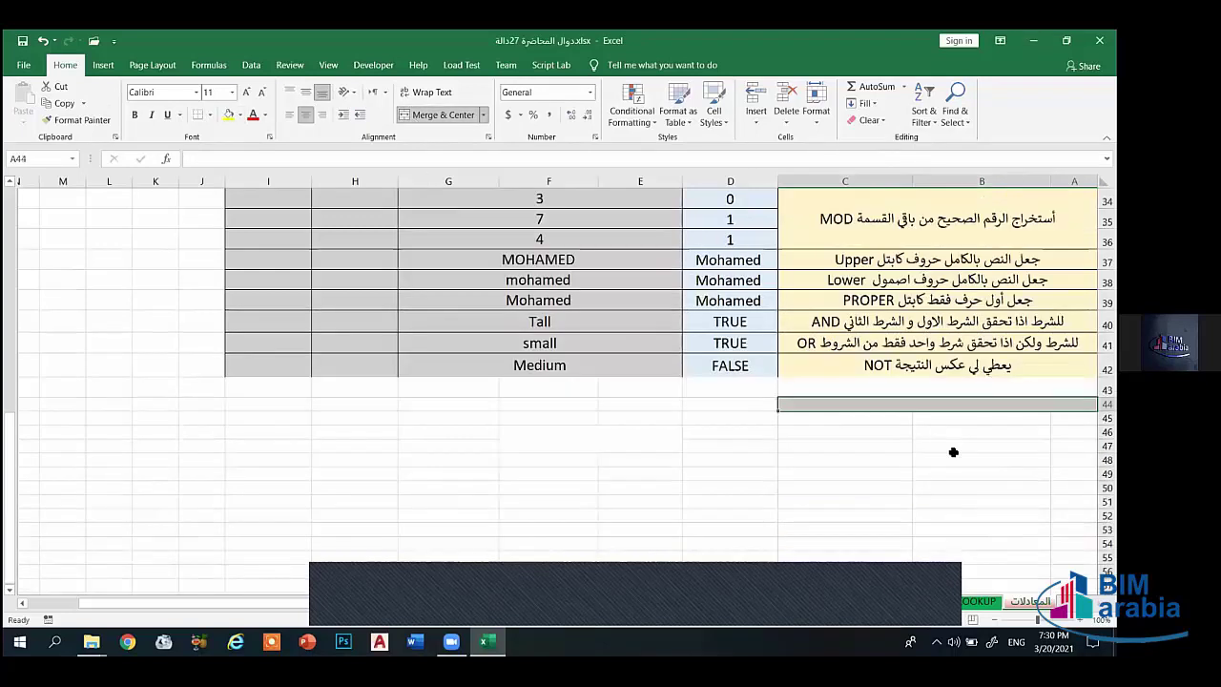
left_click_drag(835, 417, 1068, 418)
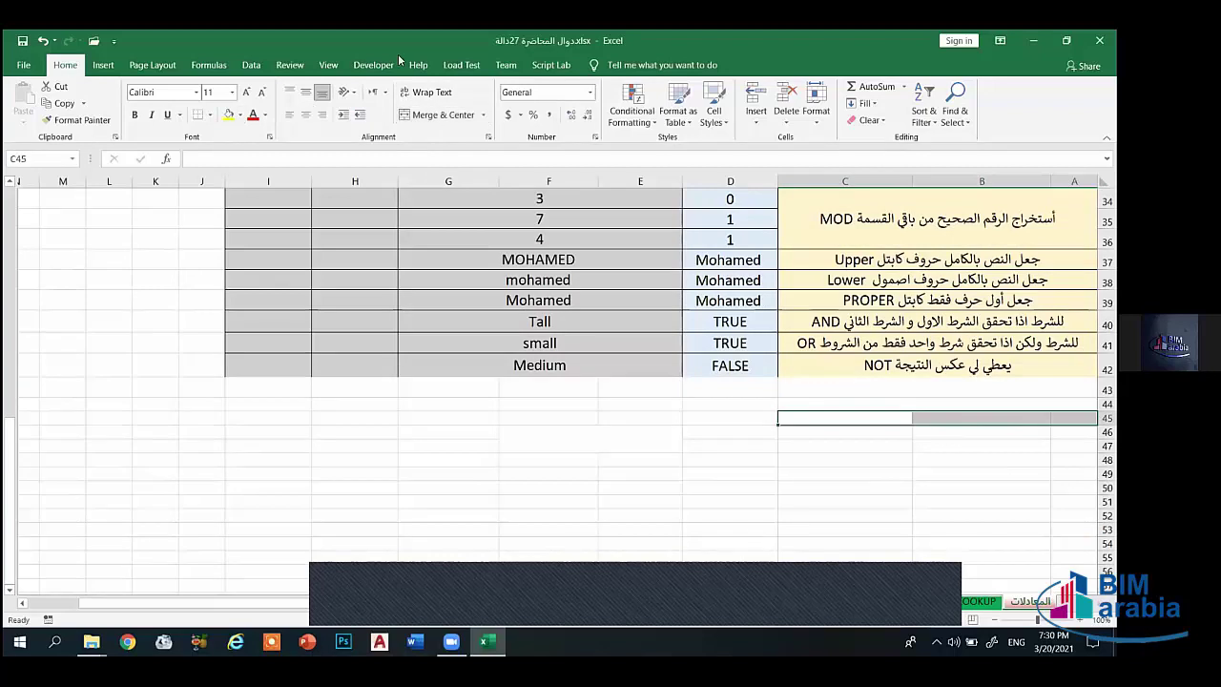
left_click(436, 114)
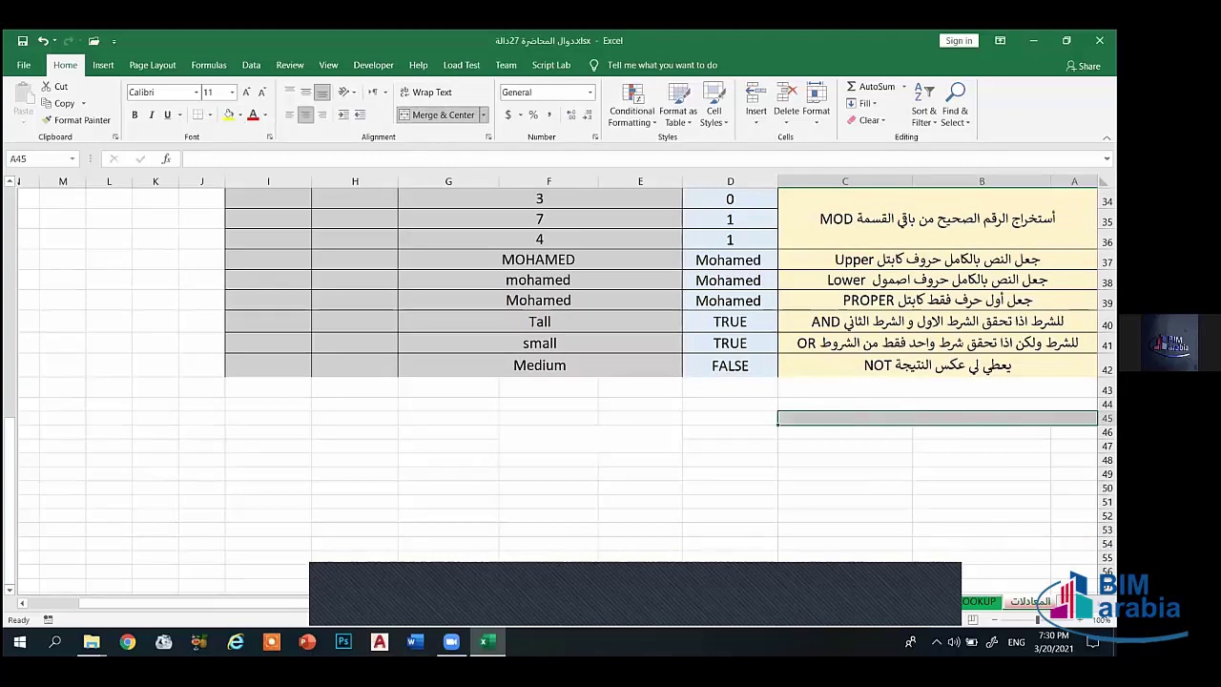
left_click_drag(1073, 431, 820, 431)
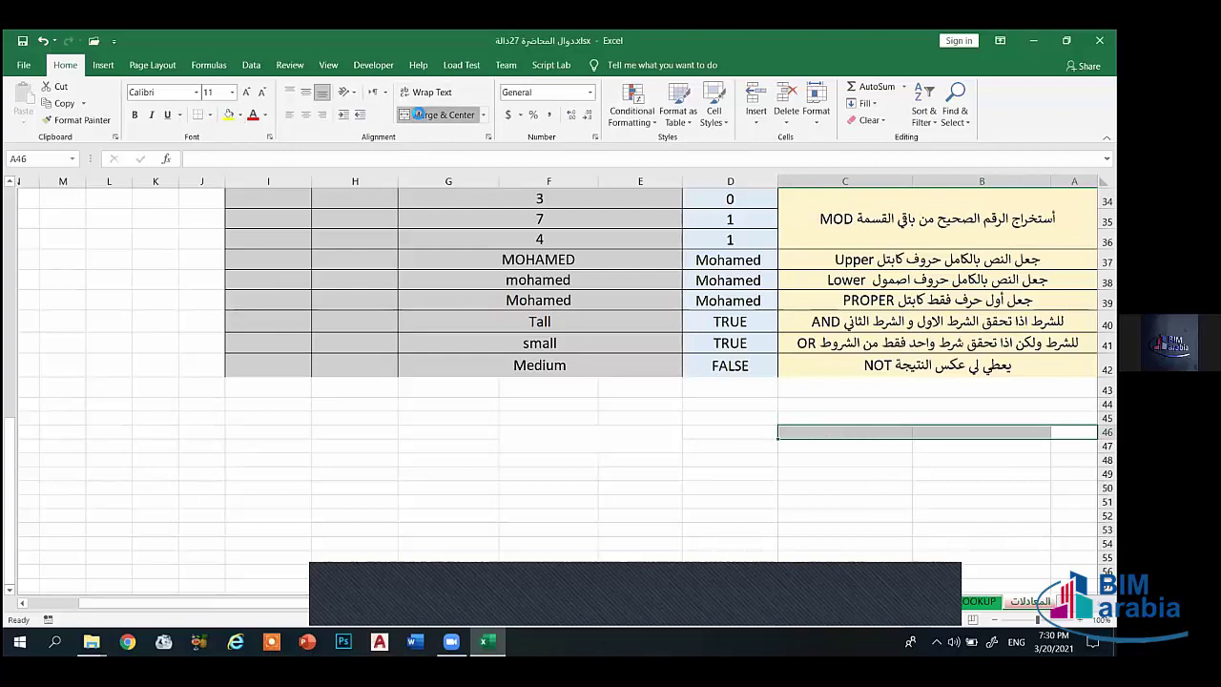
left_click(416, 113)
Step: Middle-align the range A43:I46 vertically and apply all borders to its cells
left_click_drag(872, 387, 507, 411)
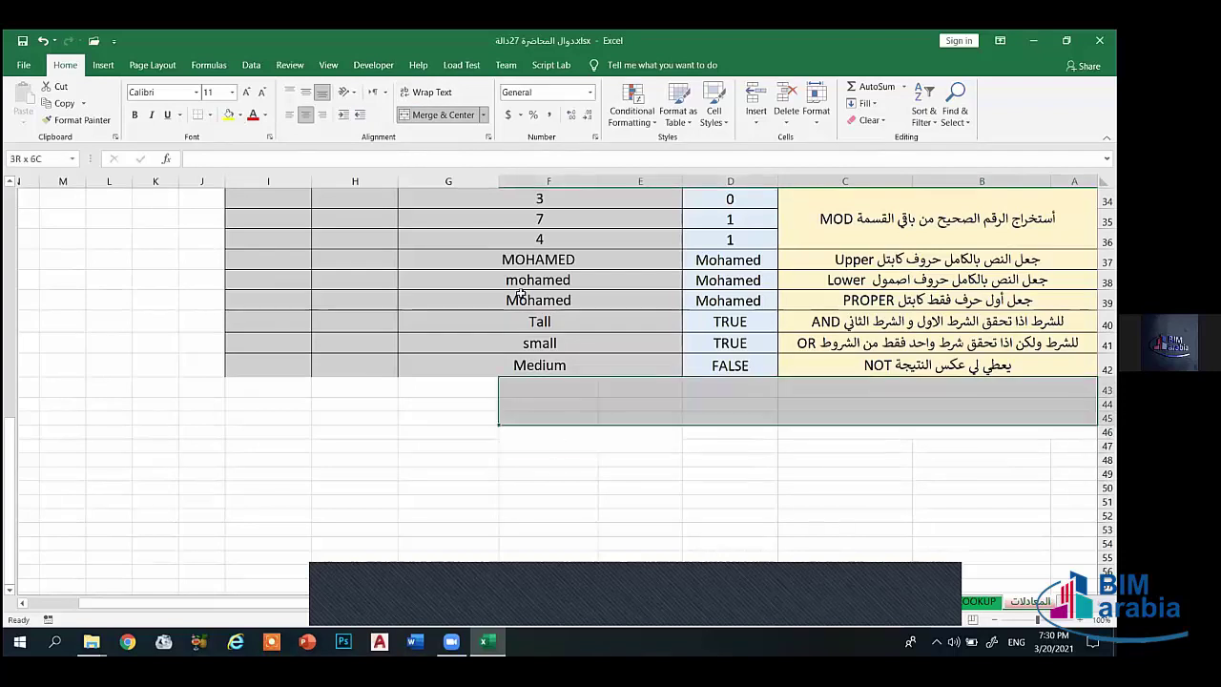
left_click(754, 500)
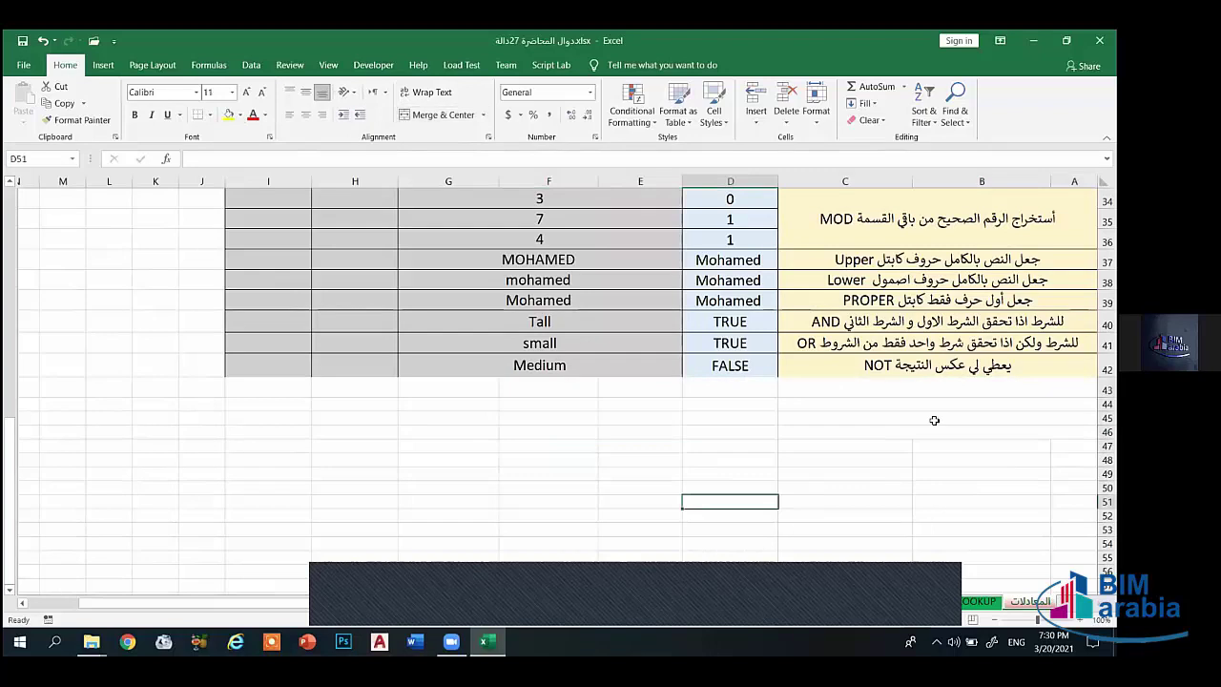
left_click_drag(943, 393, 282, 429)
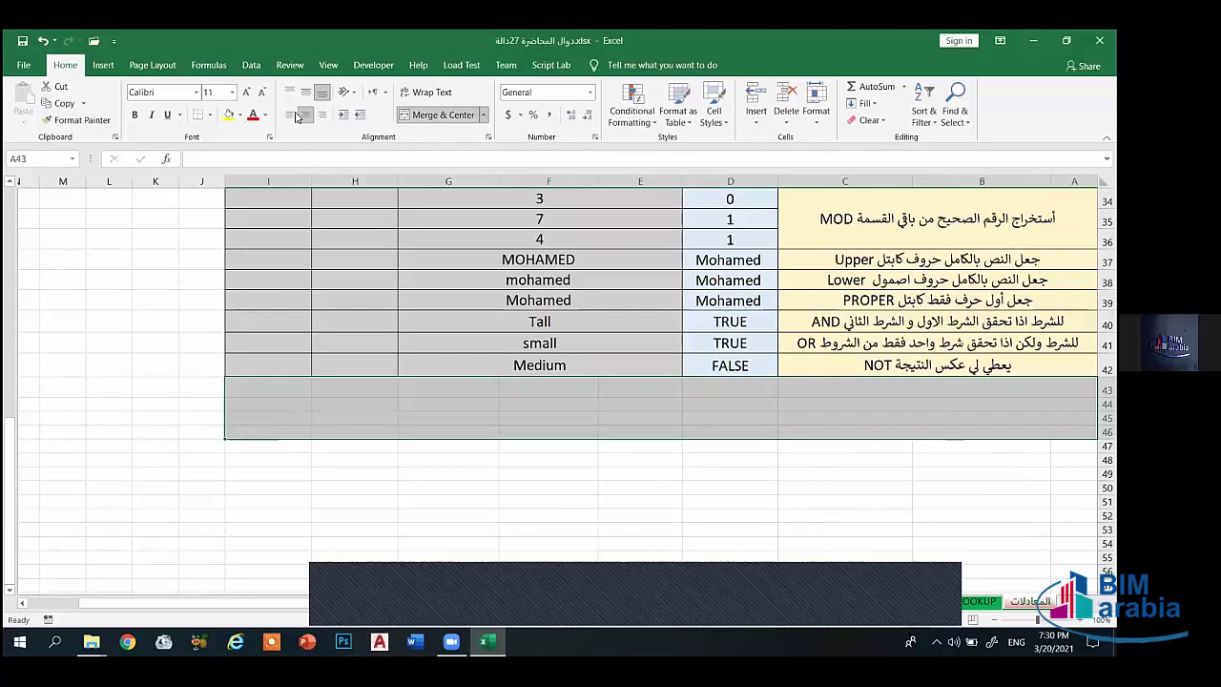
left_click(303, 96)
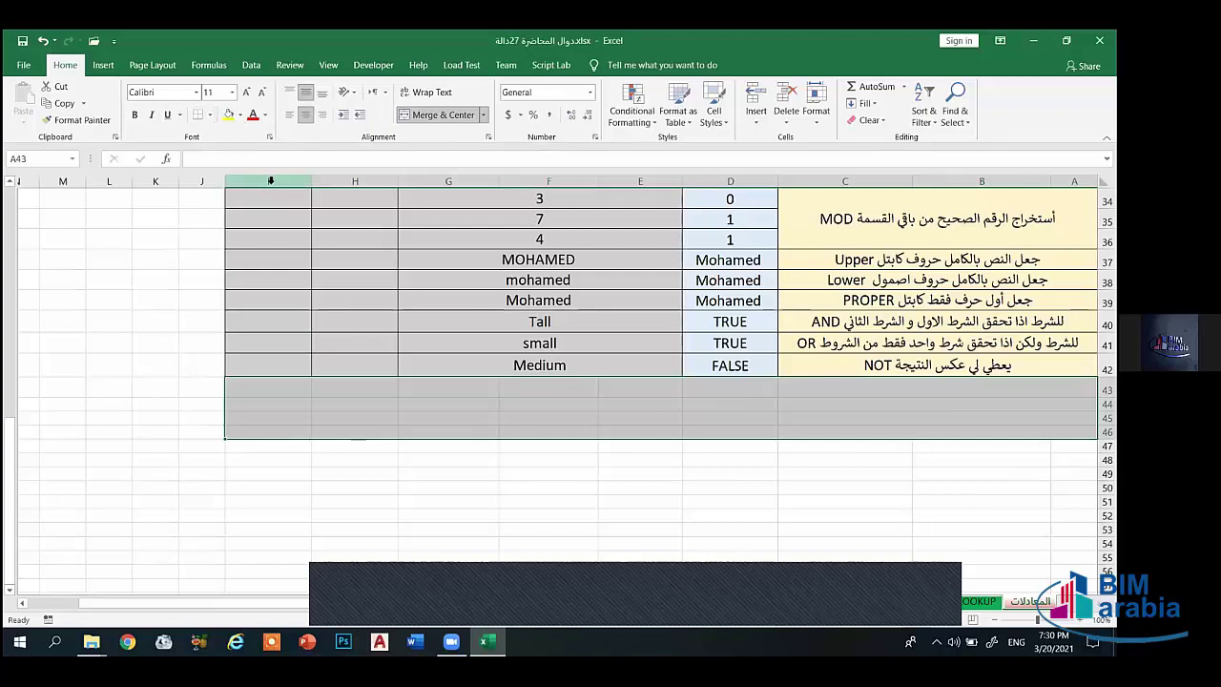
left_click(209, 114)
left_click(238, 245)
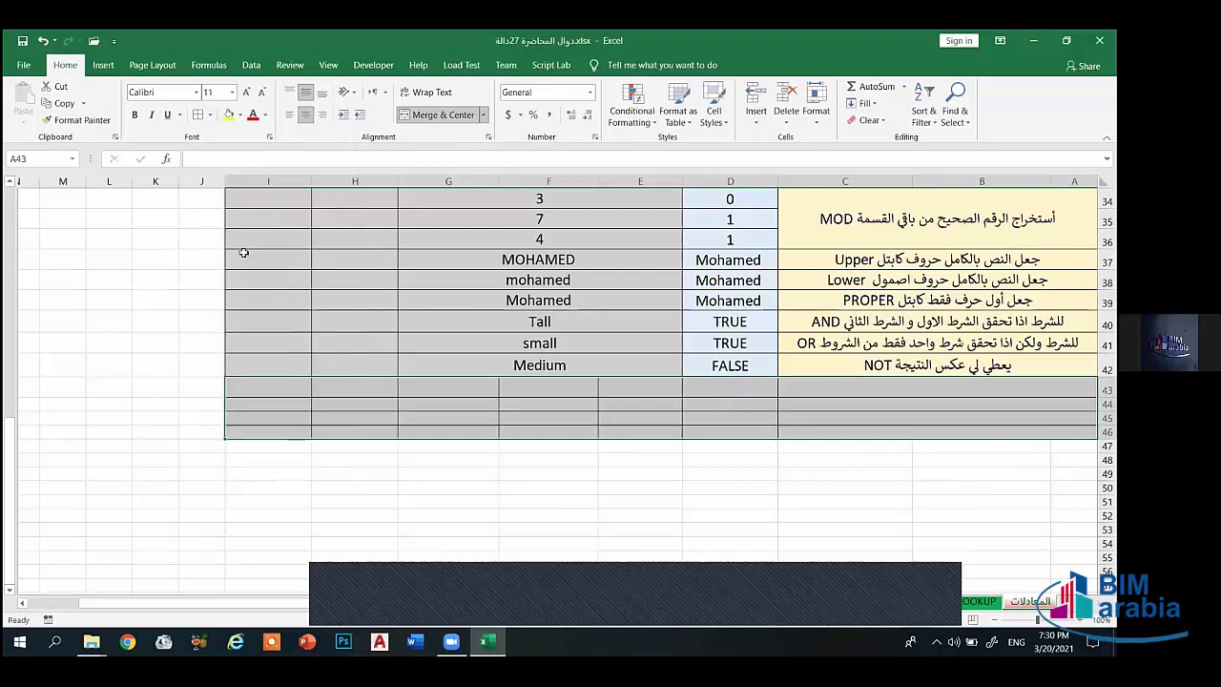
Step: Enter the labels الجمع, الطرح, القسمة and الضرب in the merged cells of rows 43 to 46
left_click(534, 487)
left_click(928, 395)
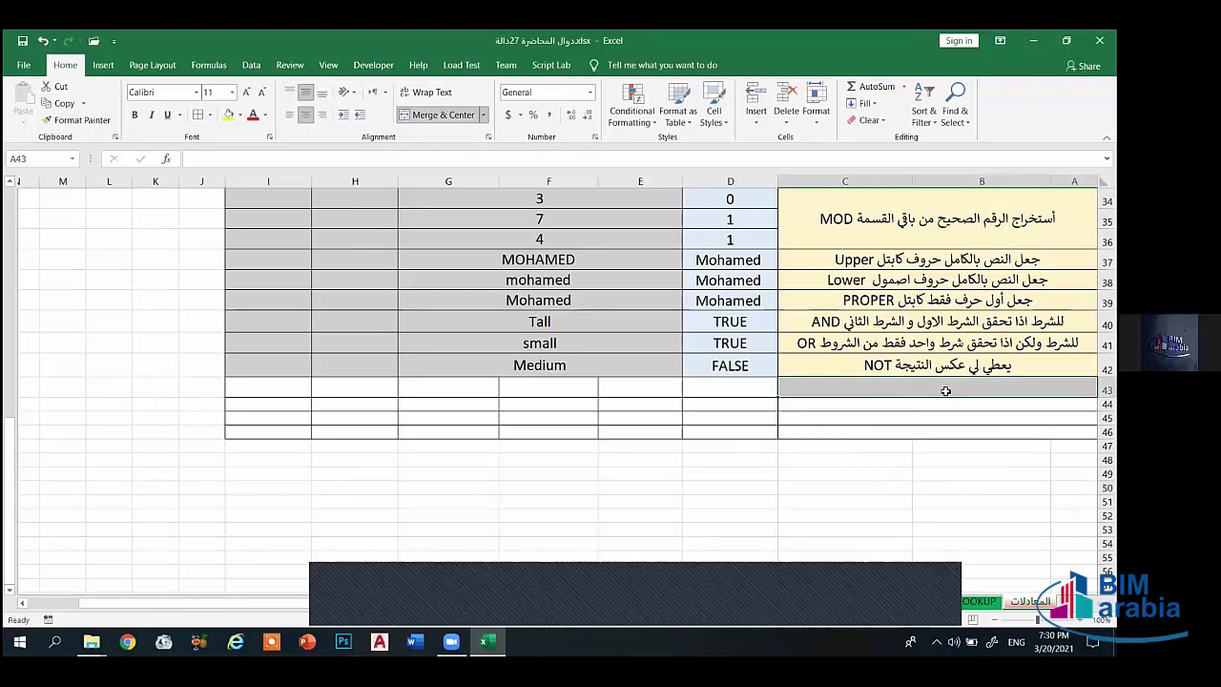
type("h")
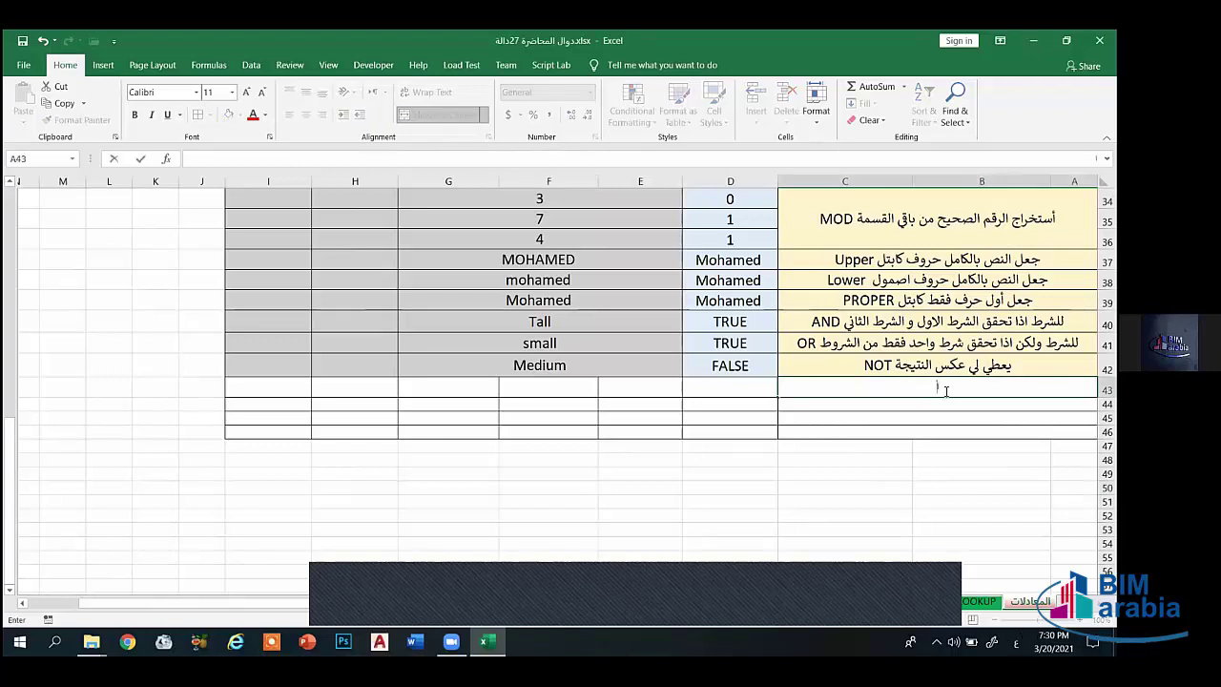
type("لجمع")
key("Return")
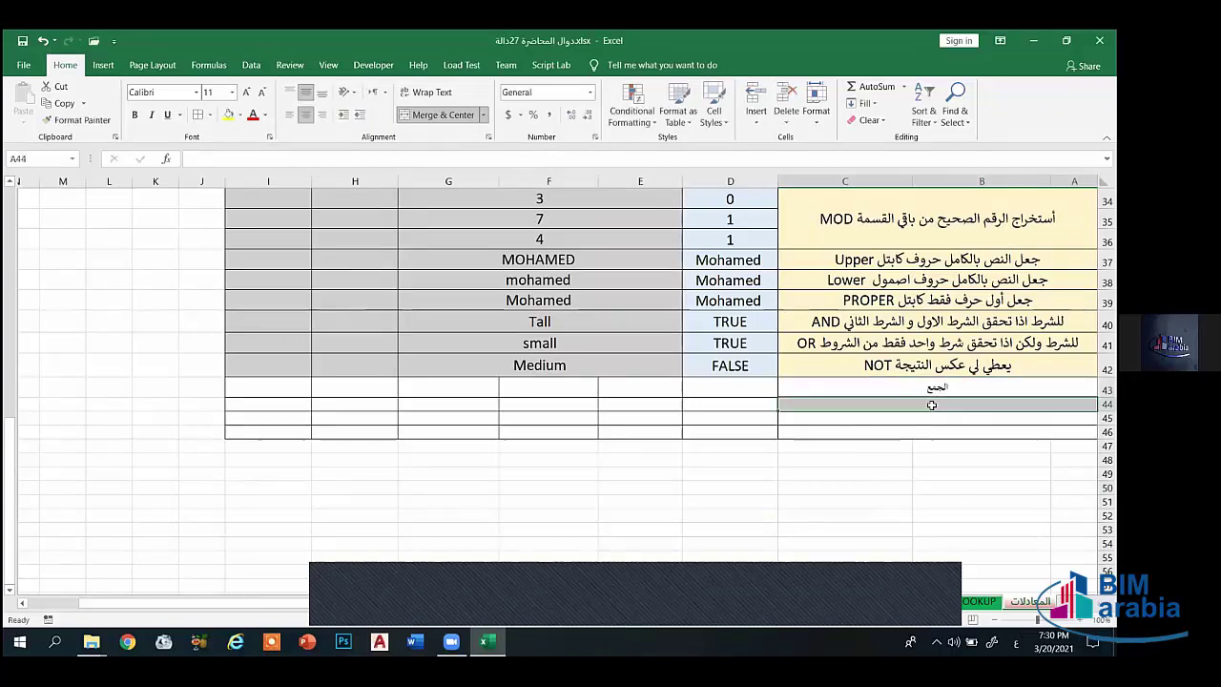
type("الطرح")
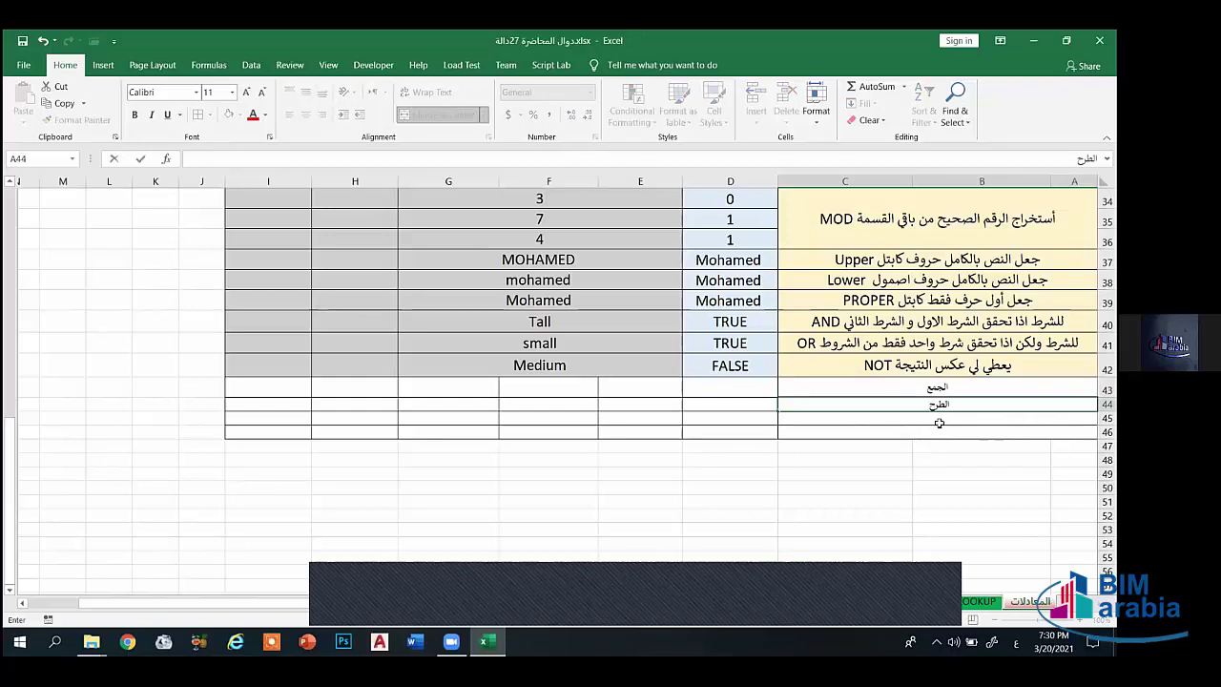
key("Return")
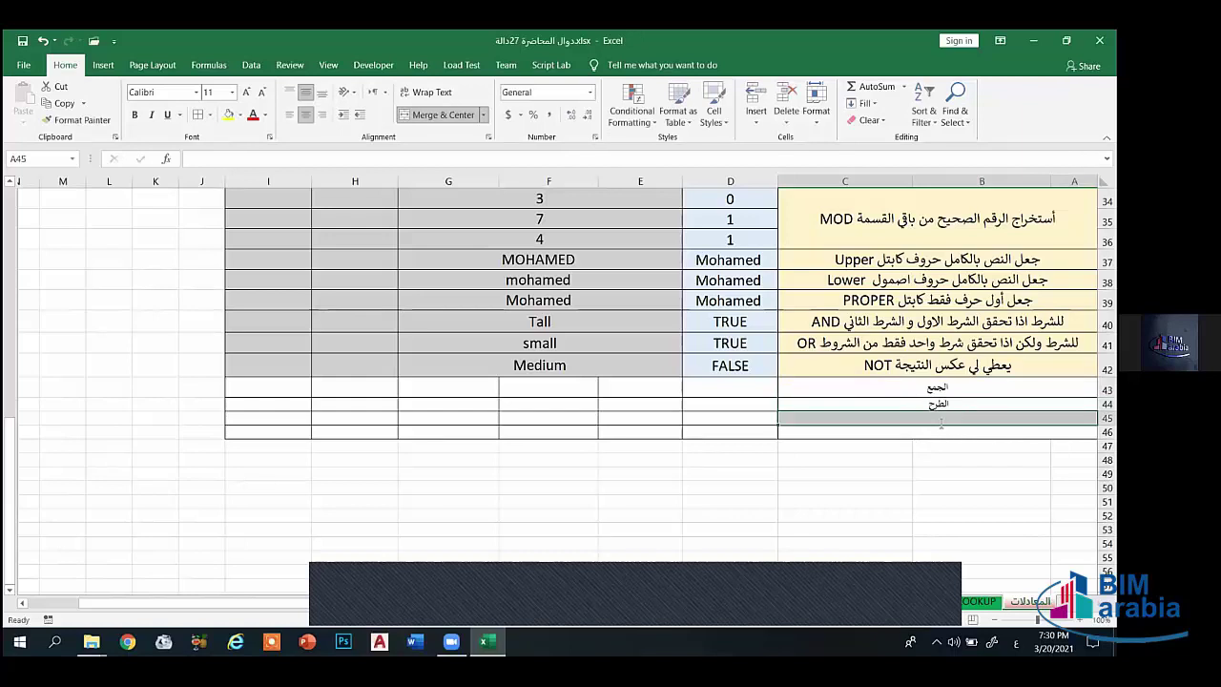
type("القسمة")
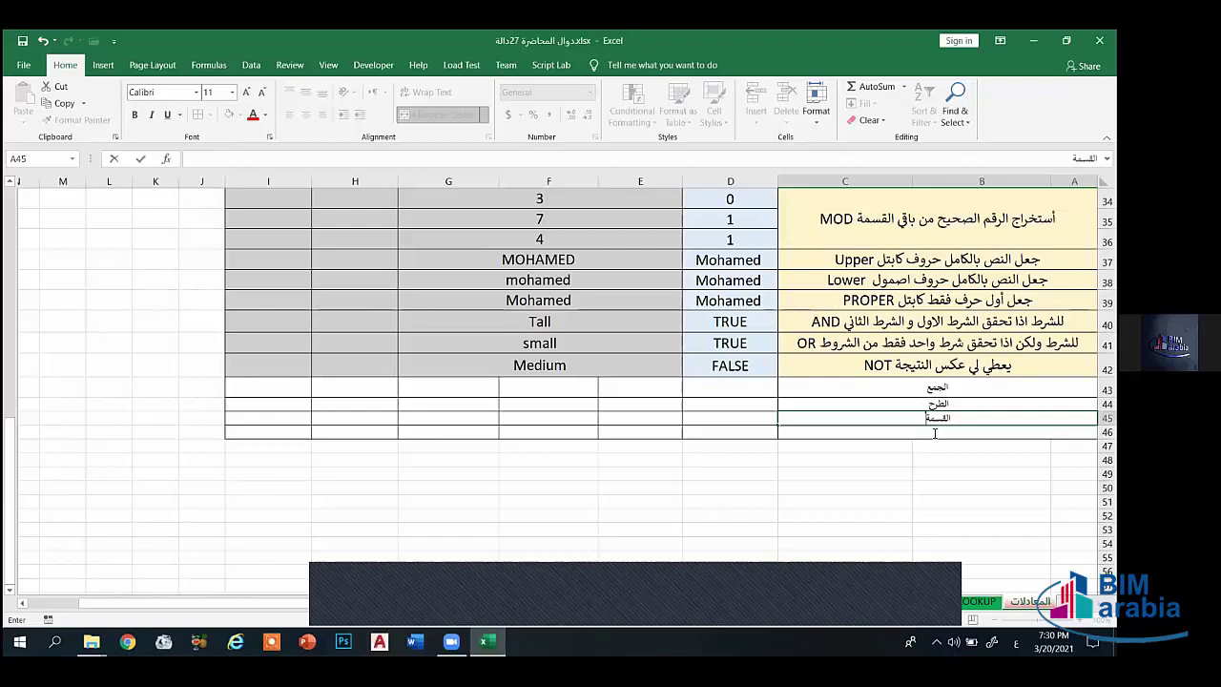
key("Return")
type("الضرب")
left_click(844, 487)
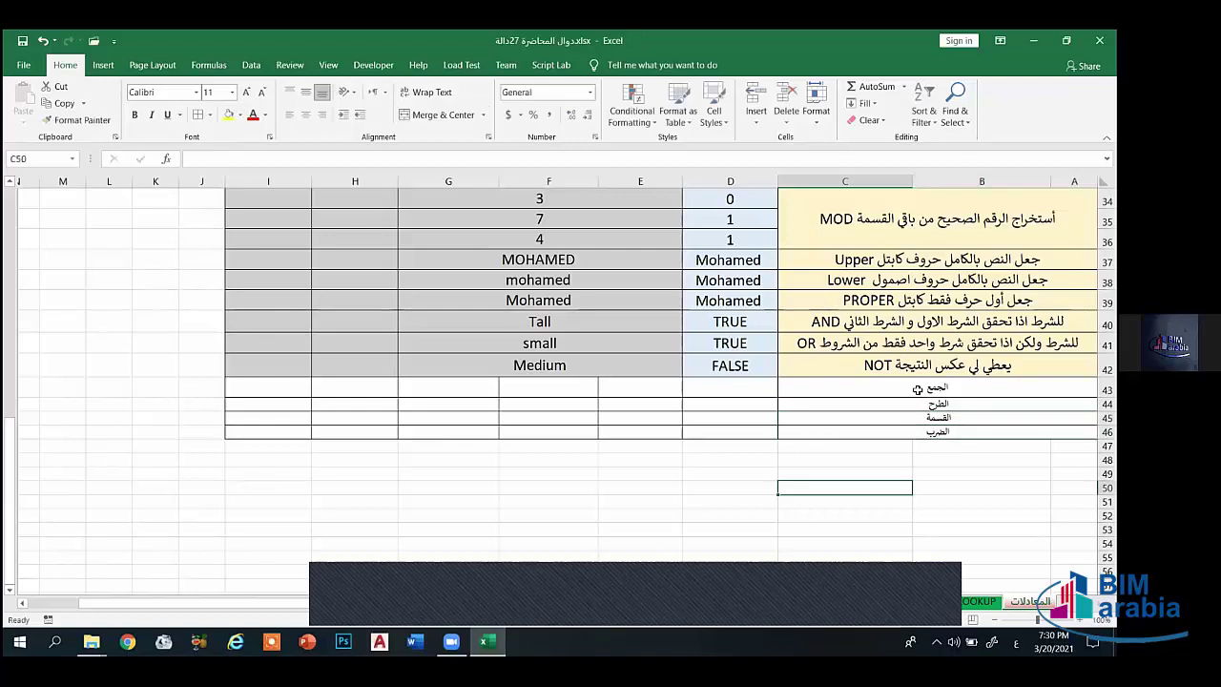
Step: Copy the formatting of the NOT label in A42 to the four new labels in A43 to A46
left_click(917, 389)
left_click(919, 365)
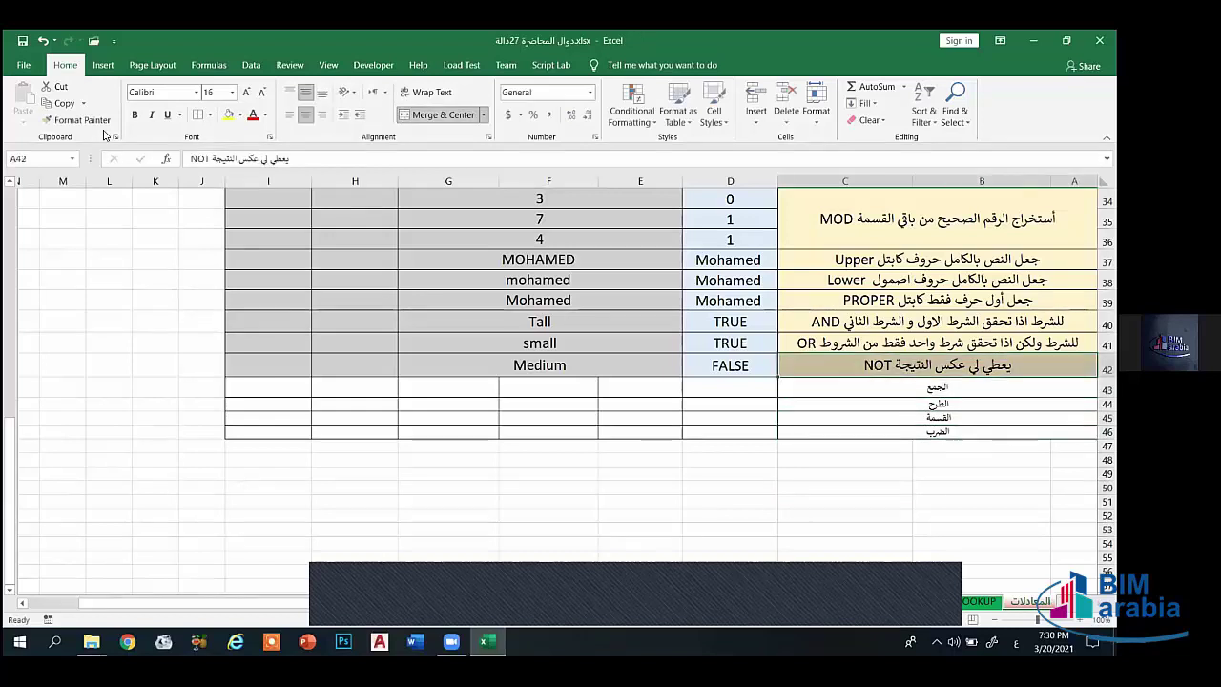
left_click(76, 119)
left_click(879, 389)
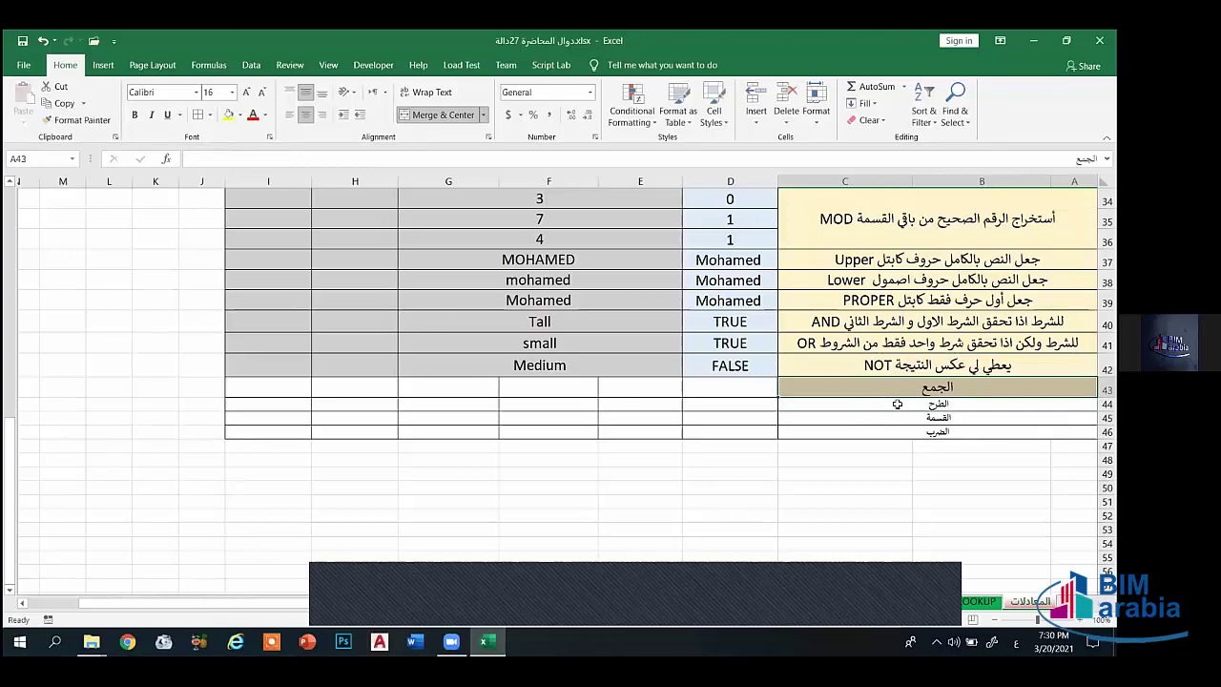
left_click(46, 120)
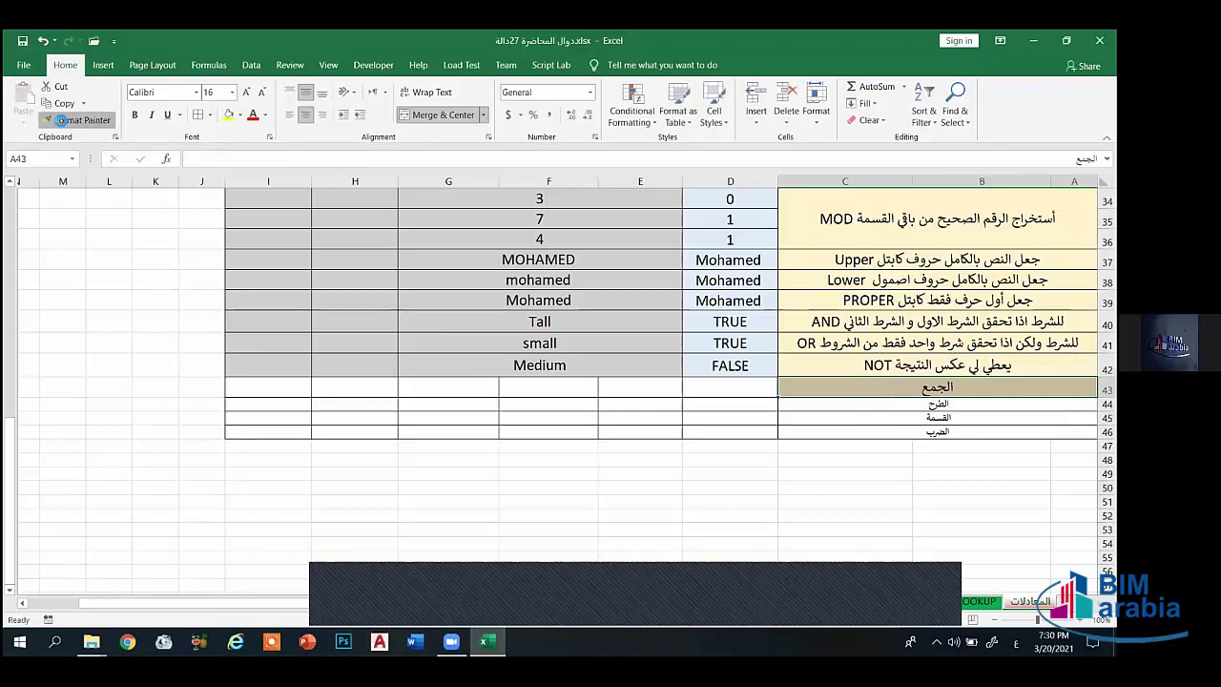
left_click(916, 404)
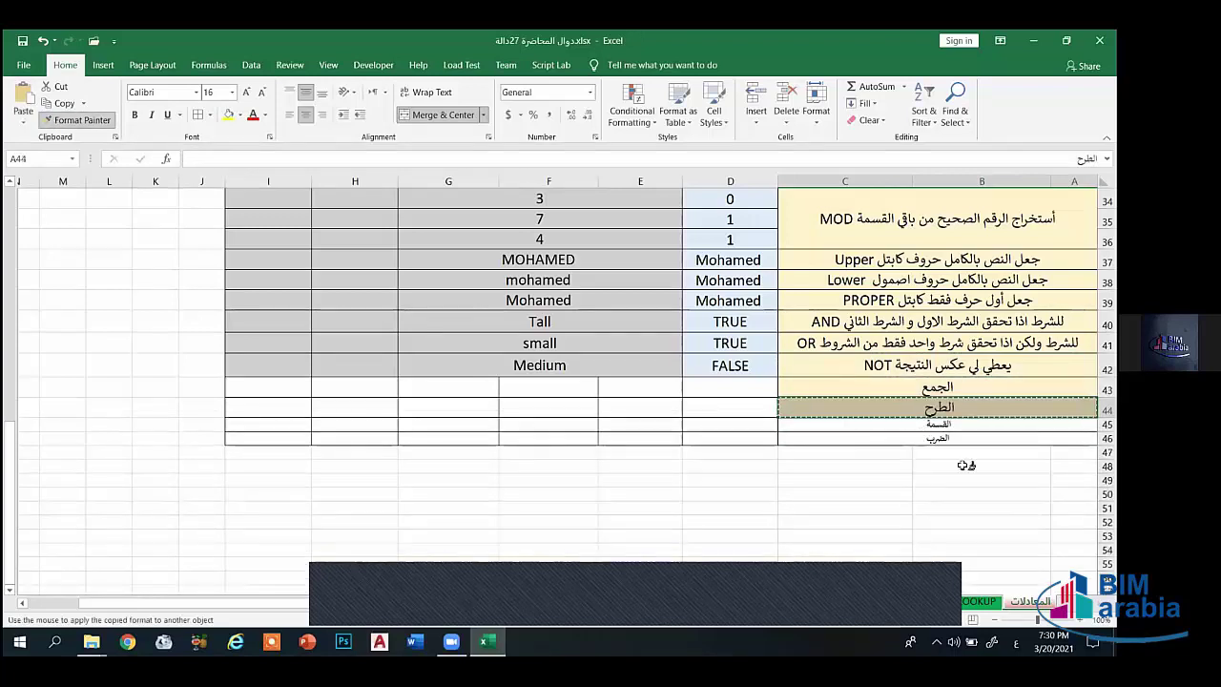
left_click(77, 119)
left_click(971, 428)
left_click(60, 120)
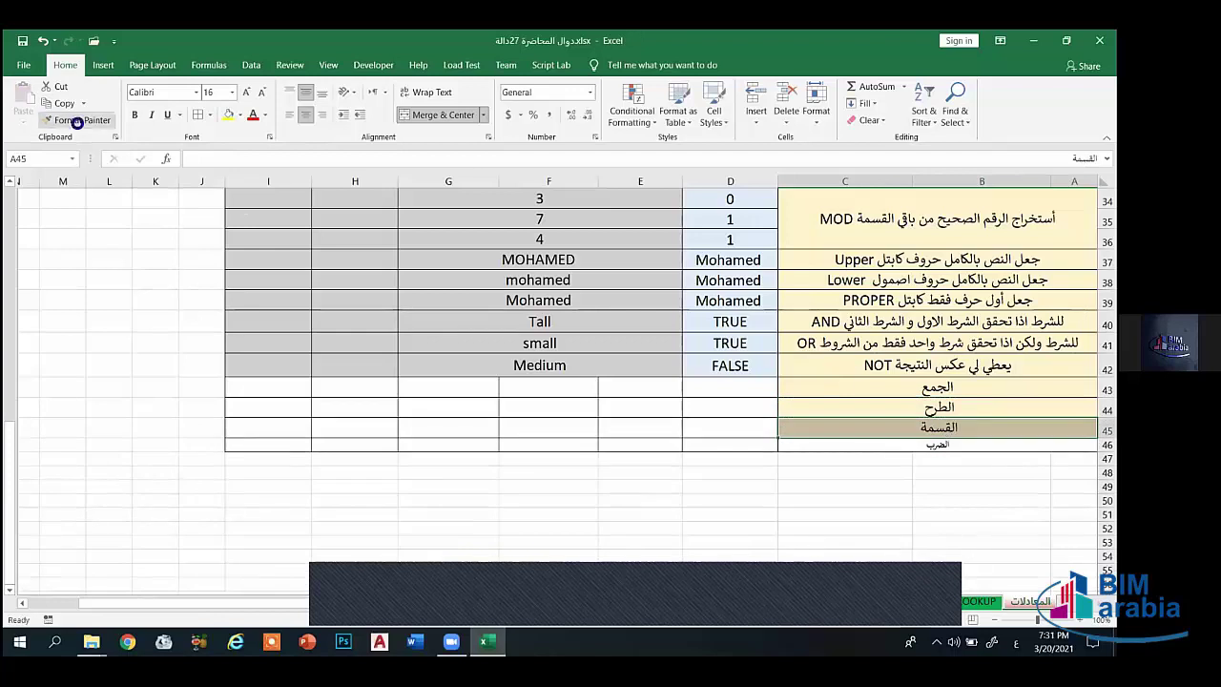
left_click(915, 445)
left_click(997, 483)
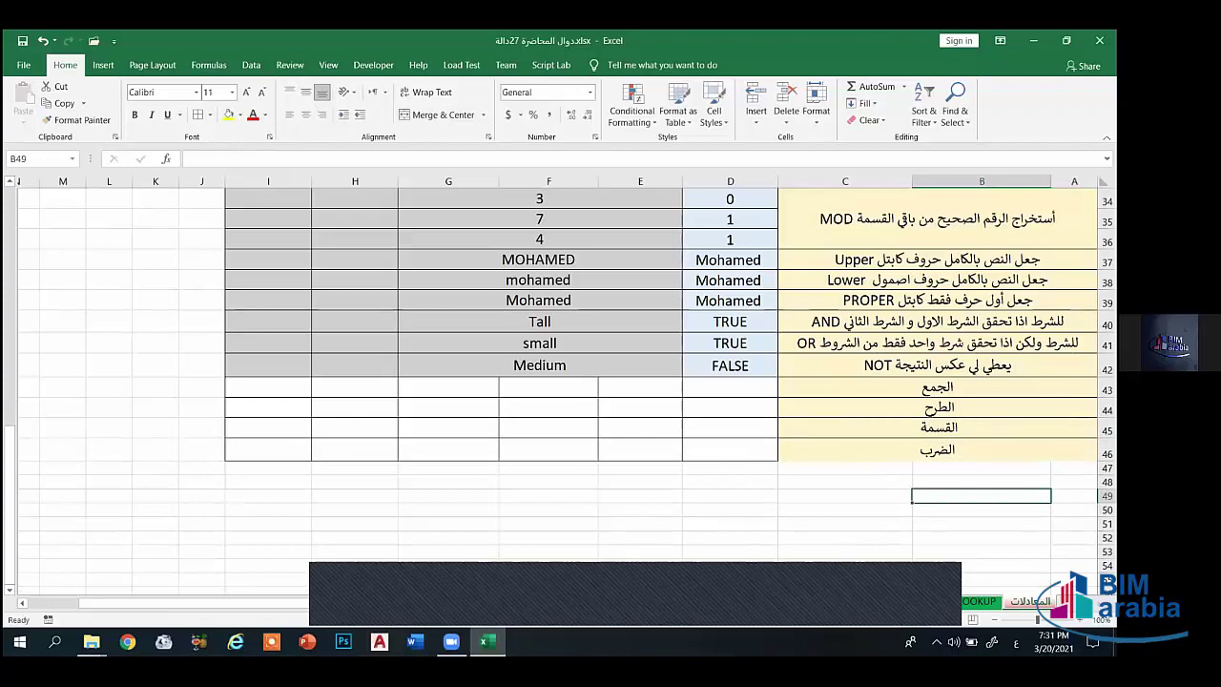
Step: Copy the formatting of result cell D42 to the empty result cells D43 to D46
left_click(710, 391)
left_click(716, 368)
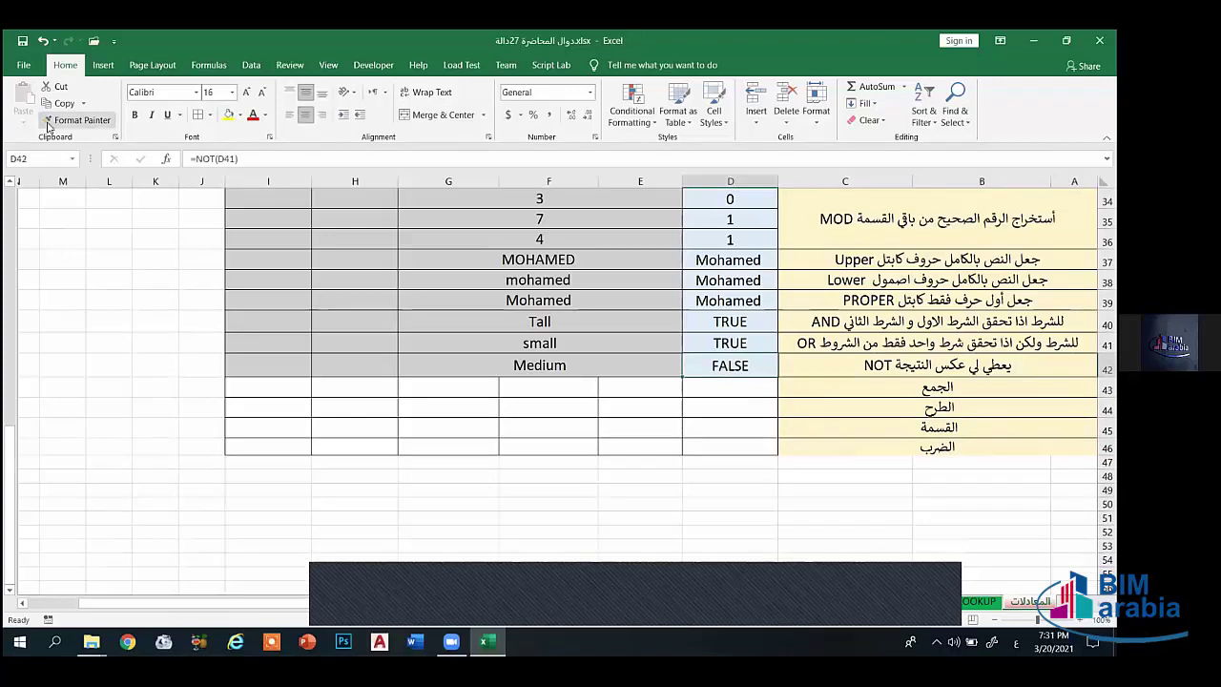
left_click(48, 125)
left_click(698, 391)
left_click(92, 121)
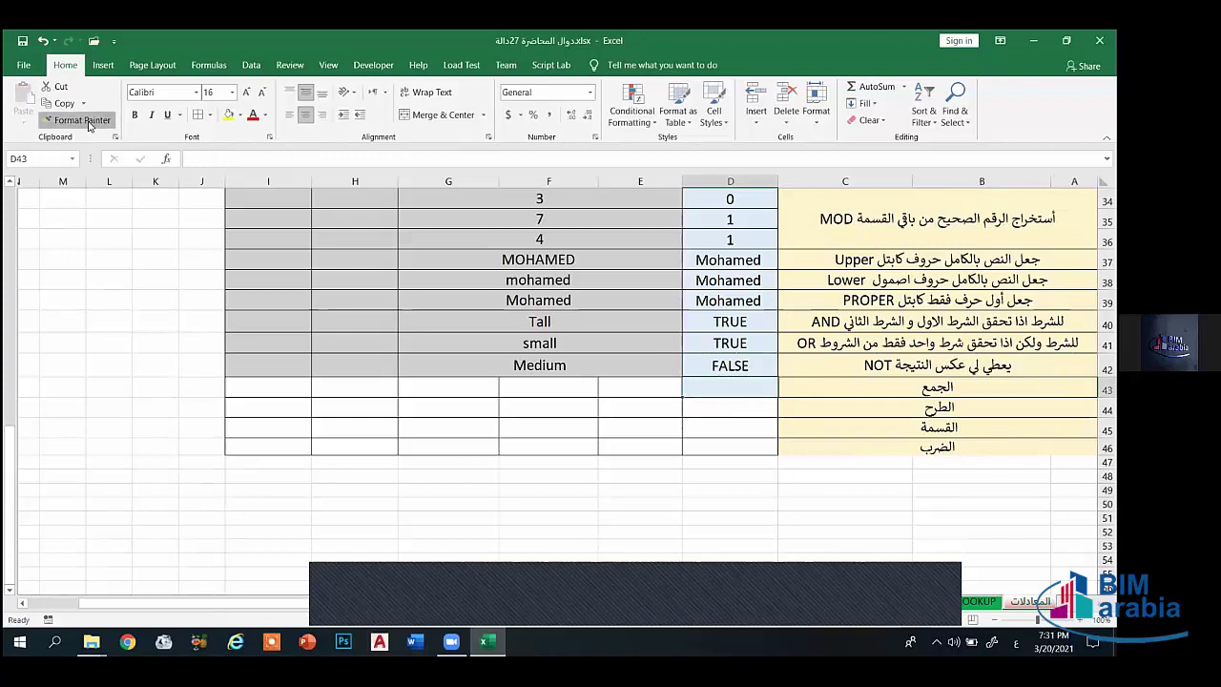
left_click(731, 410)
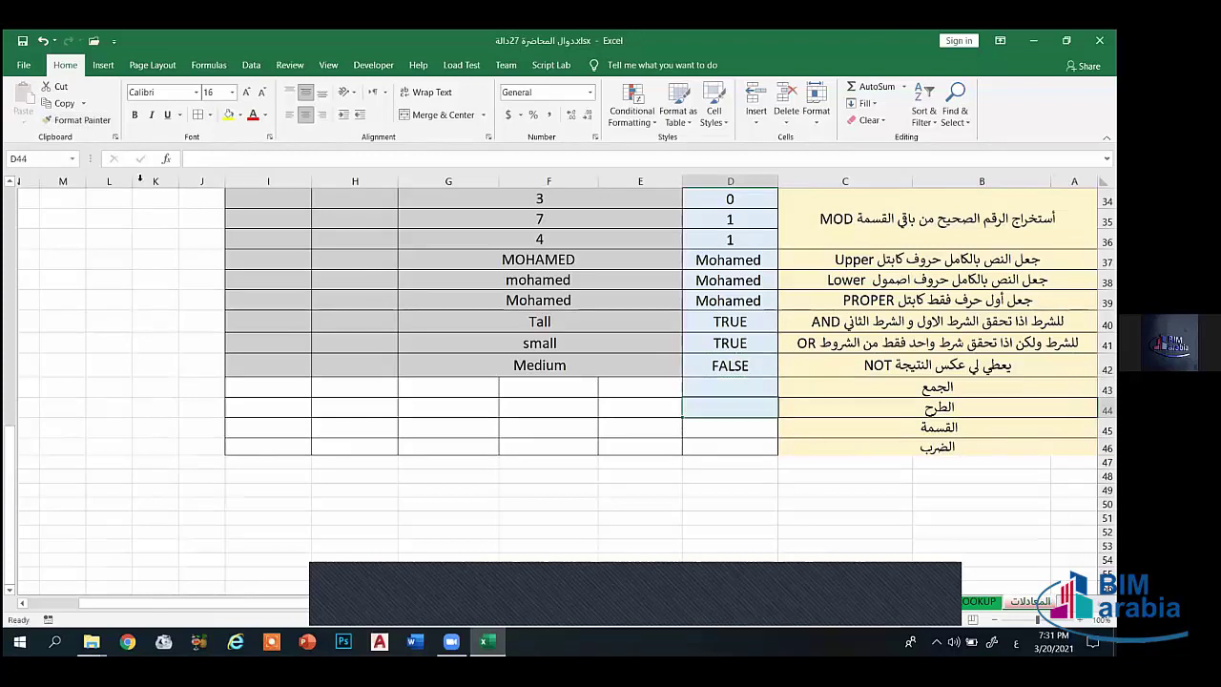
left_click(82, 121)
left_click(709, 430)
left_click(80, 122)
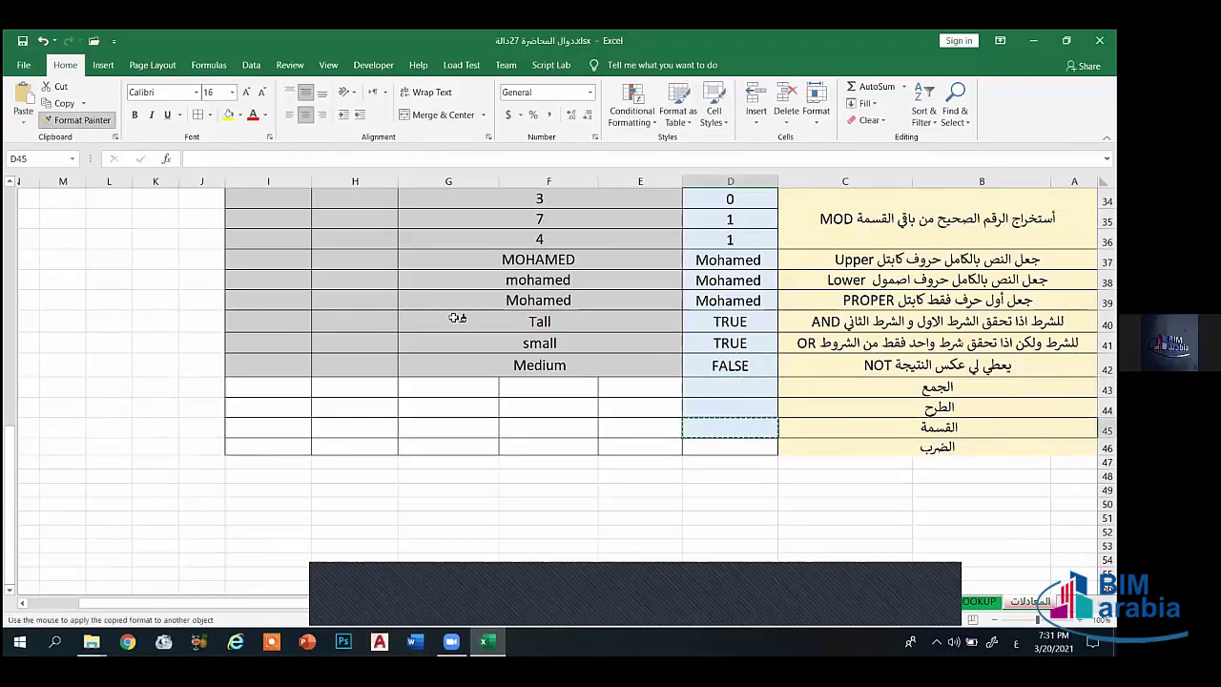
left_click(714, 448)
Step: Copy the grey formatting of H42 to each cell from E43 to I43
left_click_drag(656, 388, 250, 432)
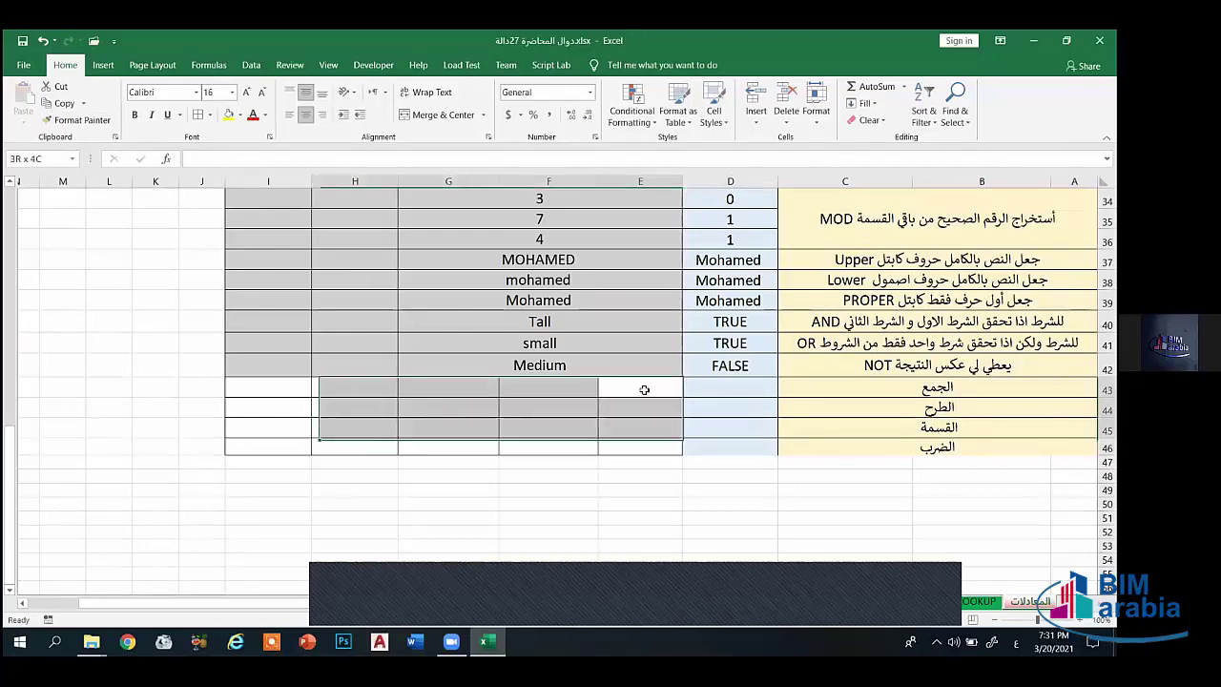
left_click(542, 368)
left_click(463, 389)
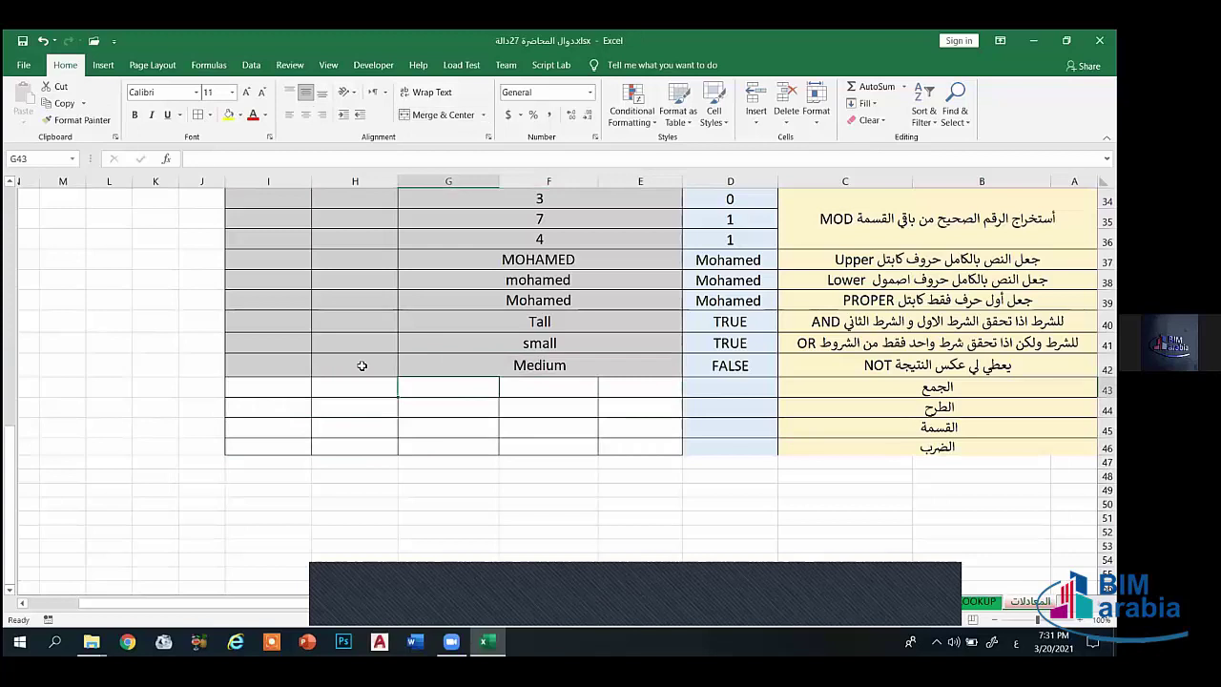
left_click(373, 365)
left_click(80, 120)
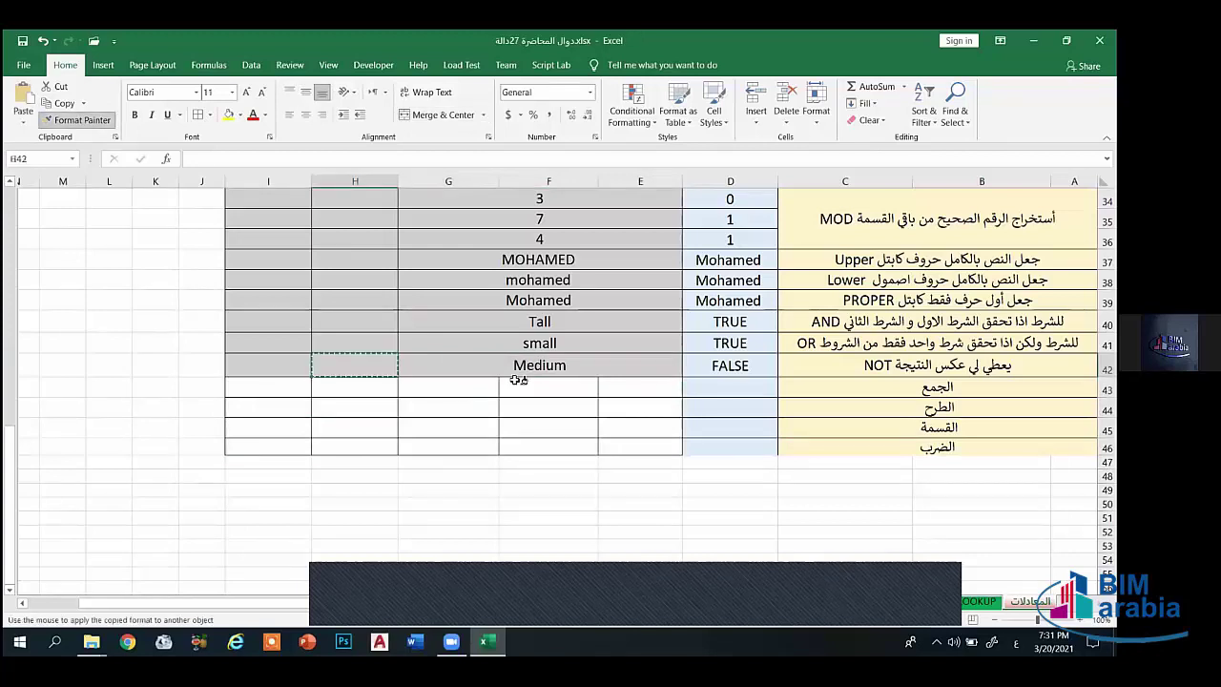
left_click(638, 388)
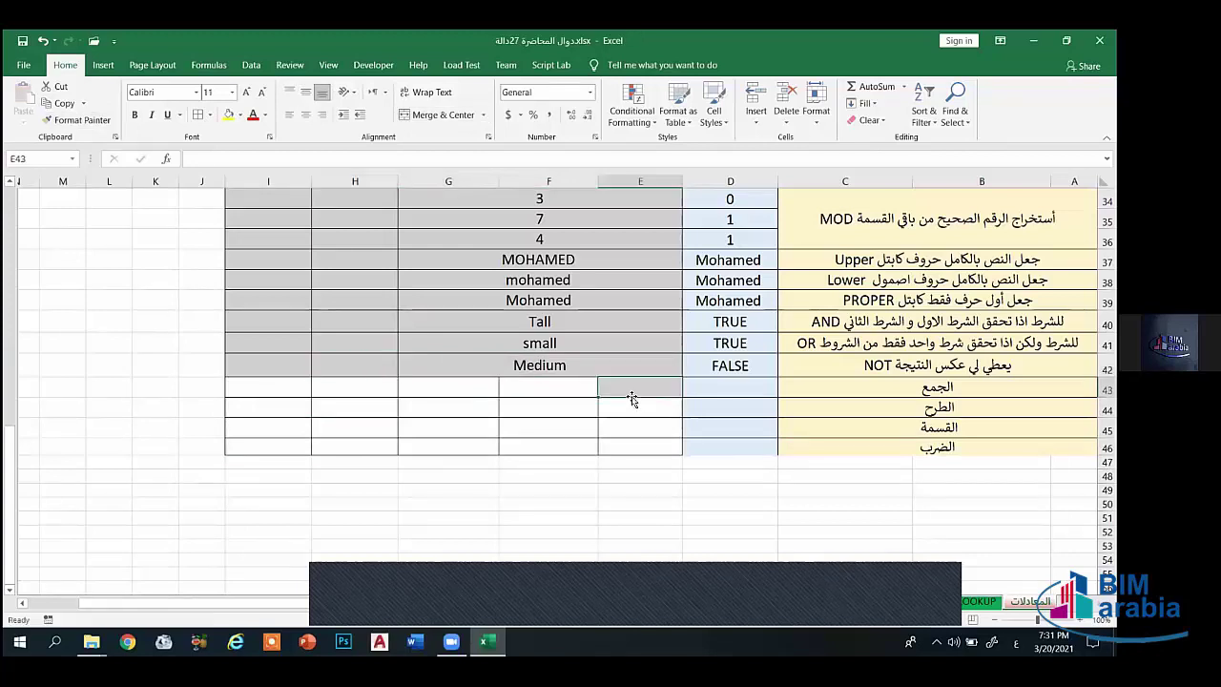
left_click(62, 120)
left_click(537, 386)
left_click(59, 120)
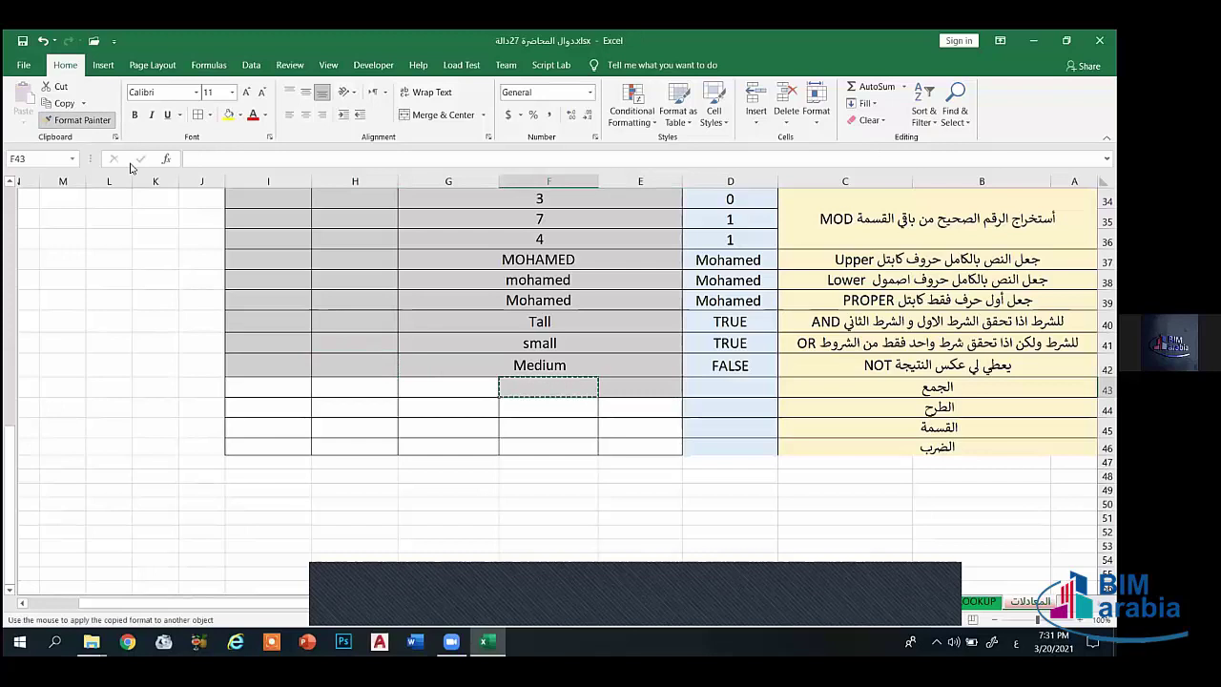
left_click(422, 384)
left_click(62, 120)
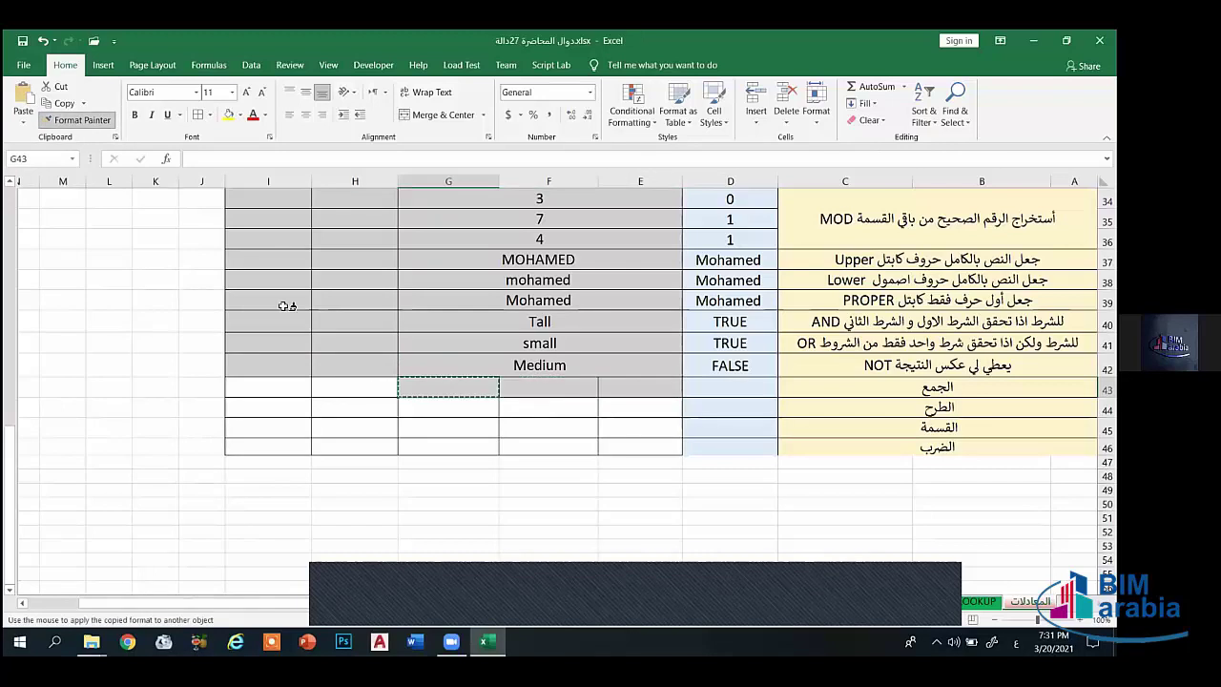
left_click(363, 386)
left_click(62, 120)
left_click(304, 388)
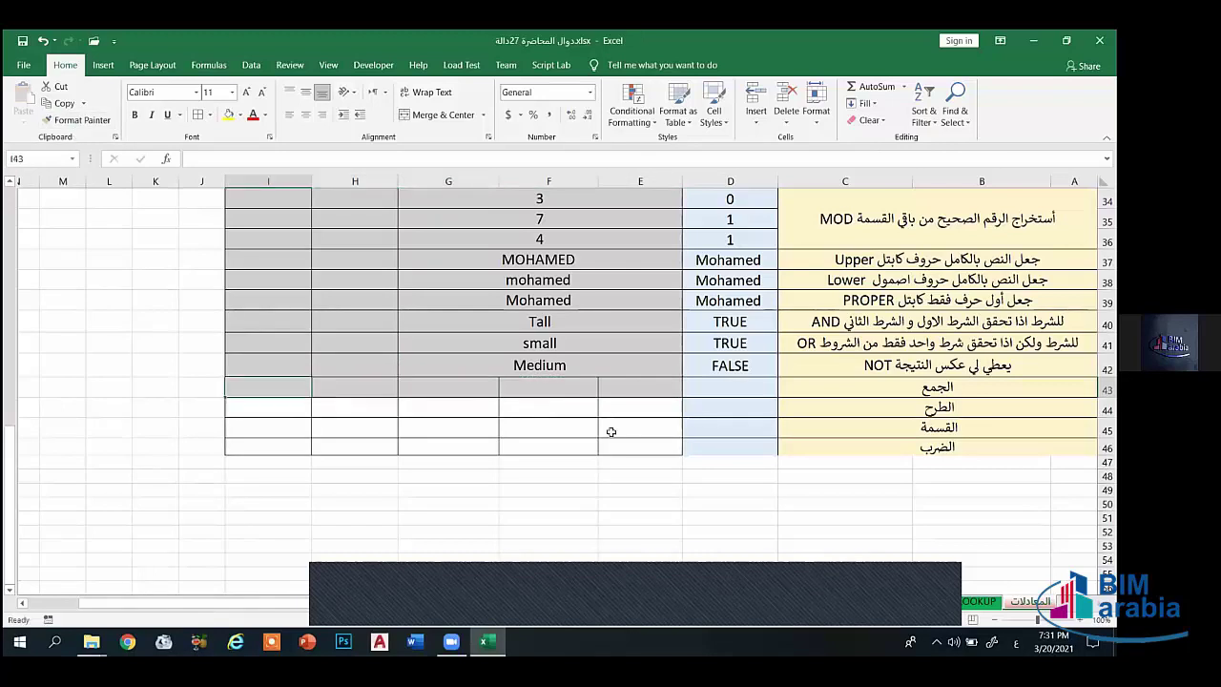
Step: Copy the grey formatting of E43:I43 to the range E44:I46
left_click_drag(641, 386, 271, 388)
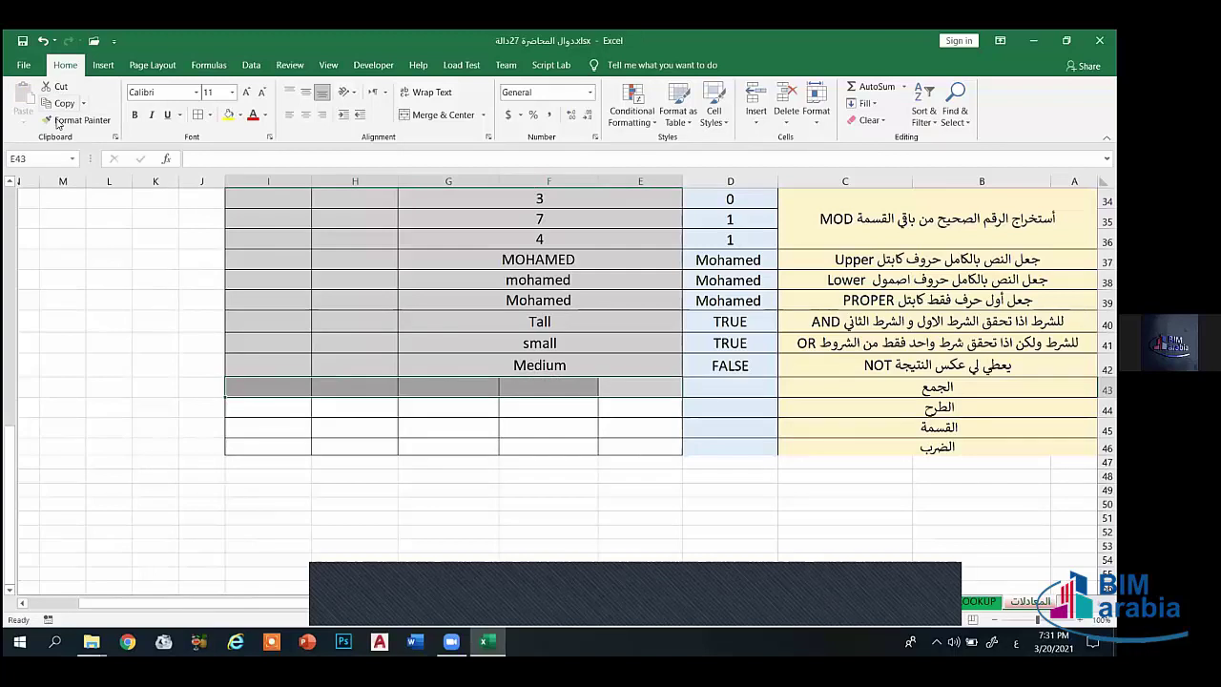
left_click(62, 120)
mouse_move(646, 410)
left_mouse_down()
mouse_move(245, 403)
mouse_move(245, 449)
left_mouse_up()
left_click(530, 518)
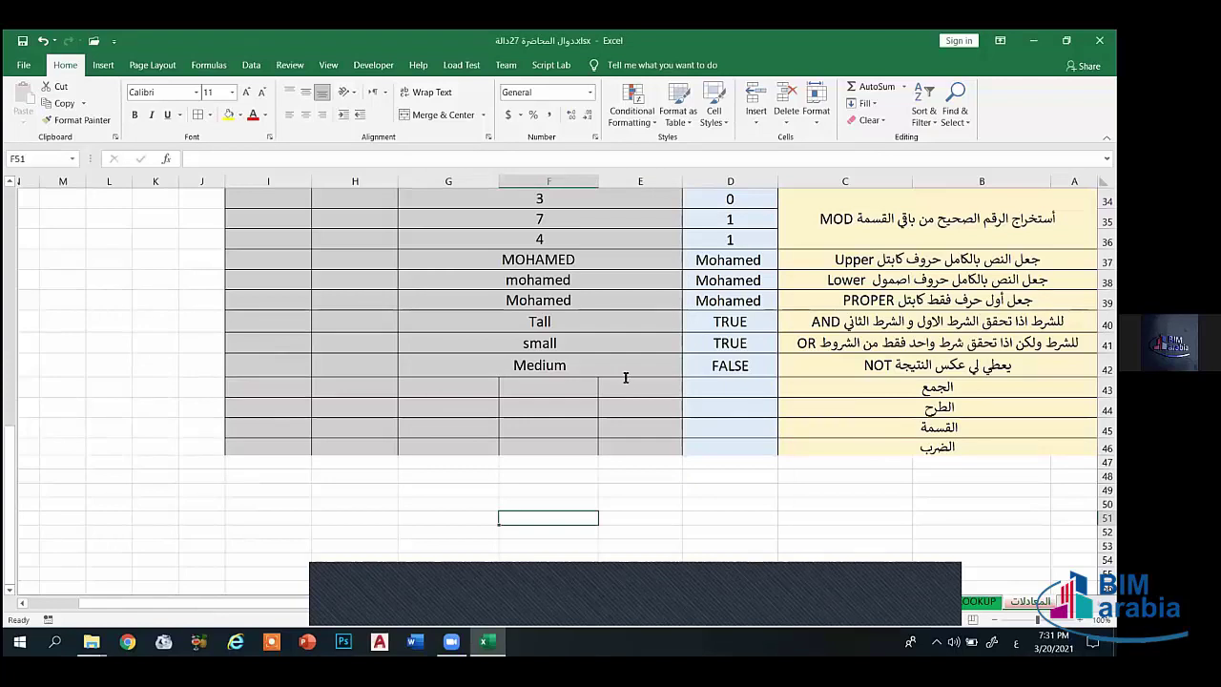
Step: Enter the values 10, 20, 30 and 40 in cells E43 to E46
left_click(625, 386)
type("10")
key("Return")
type("20")
key("Return")
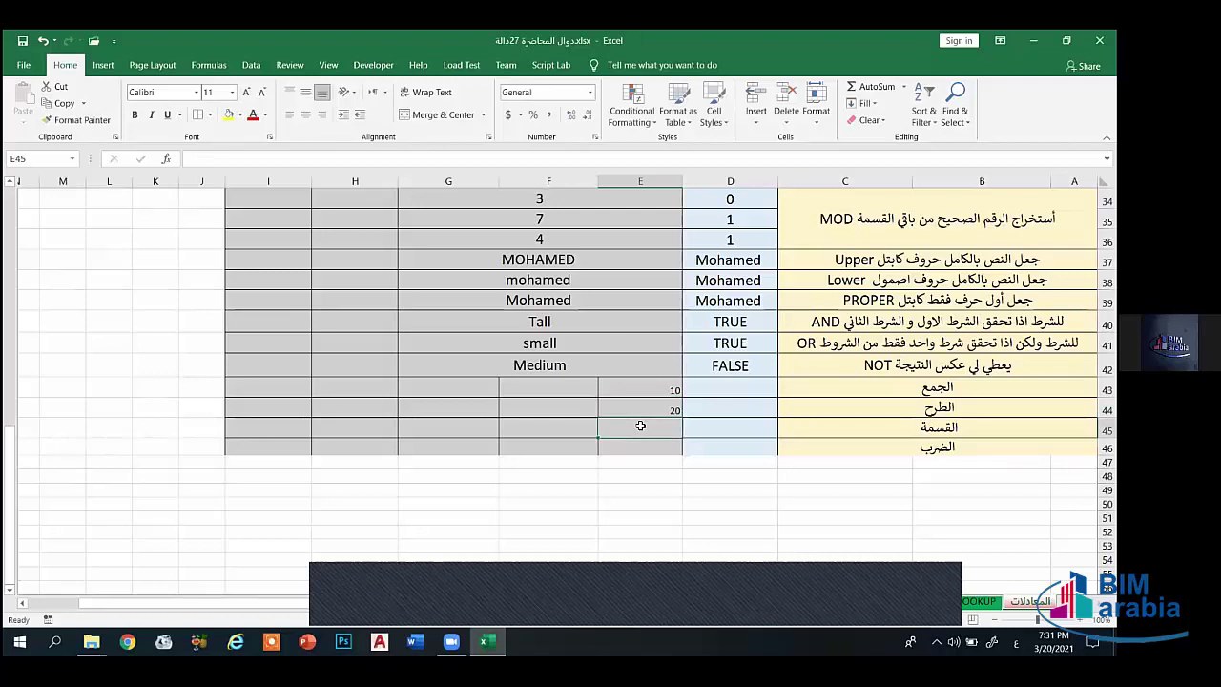
type("30")
key("Return")
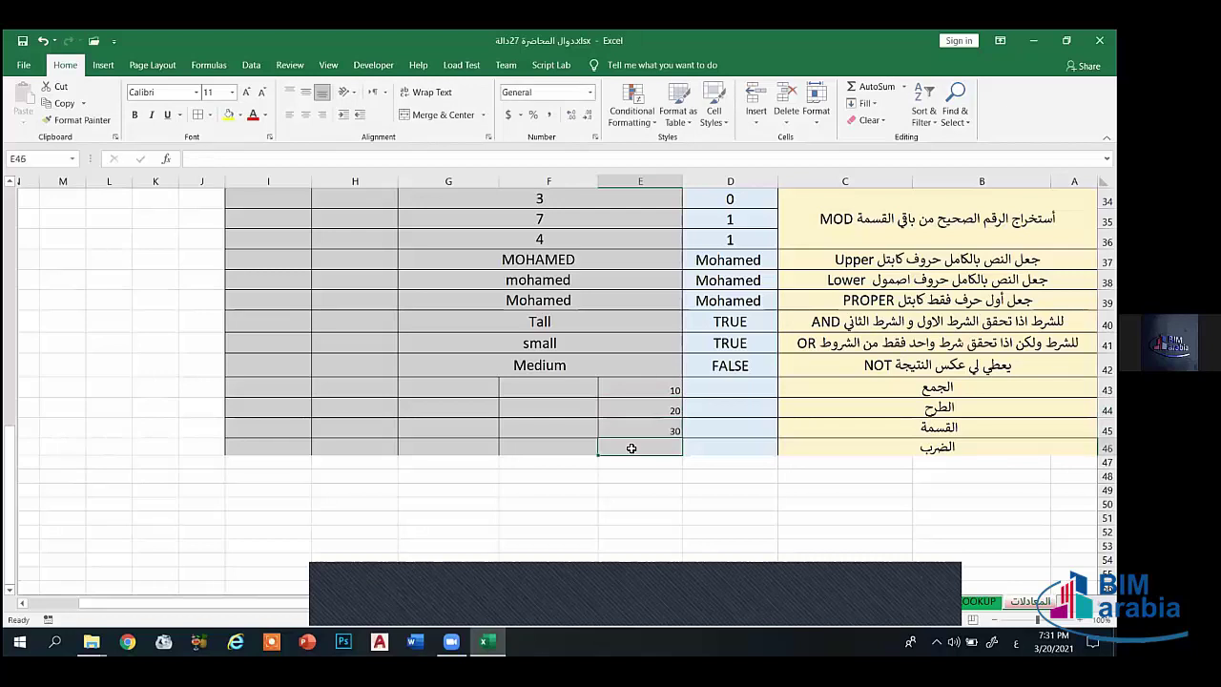
type("40")
Step: Enter the values 5, 10, 15 and 20 in cells F43 to F46
left_click(568, 391)
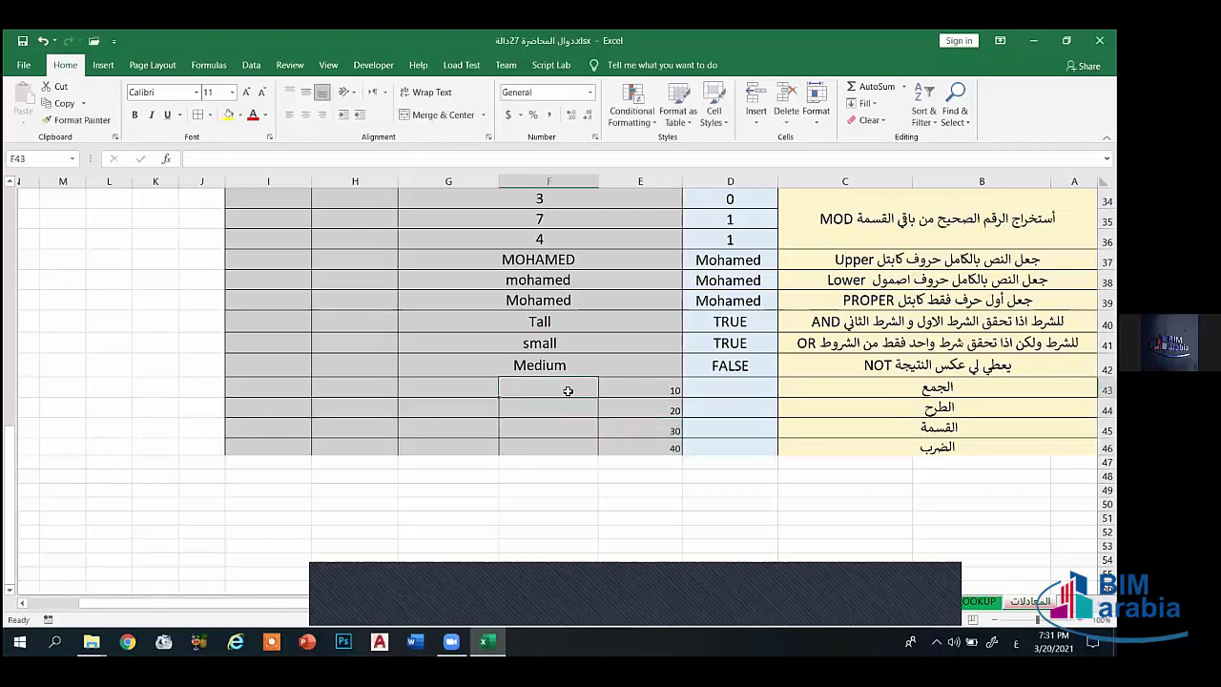
type("5")
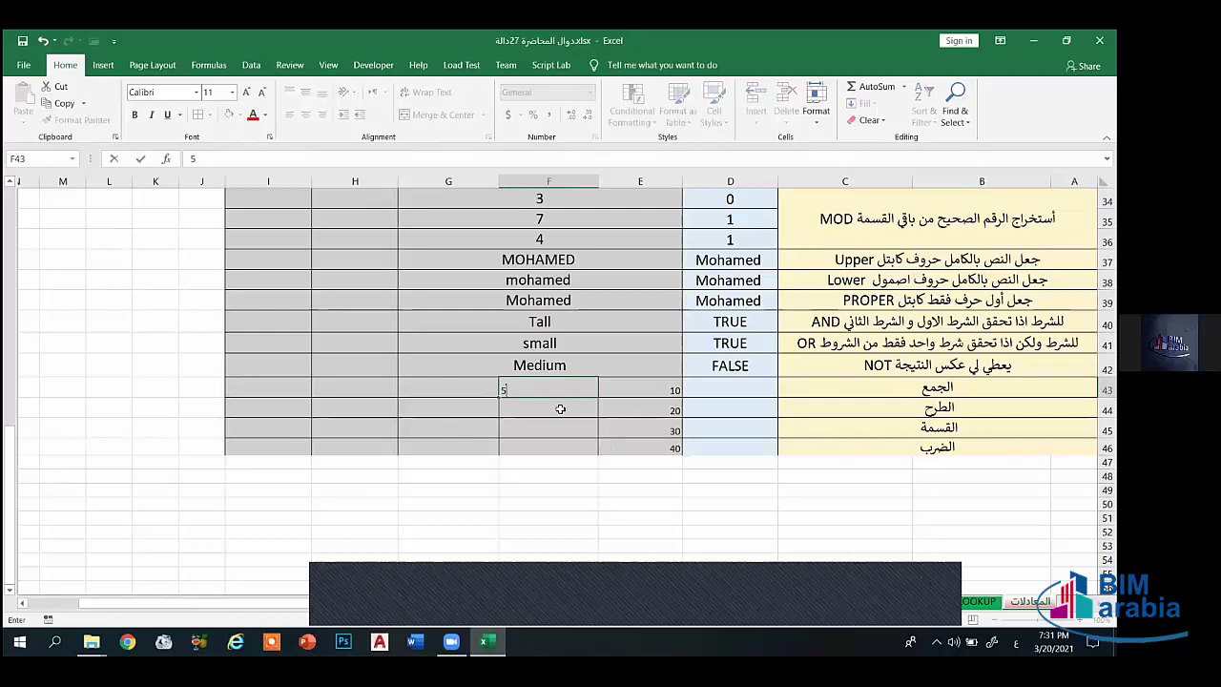
left_click(560, 408)
type("10")
left_click(559, 426)
type("15")
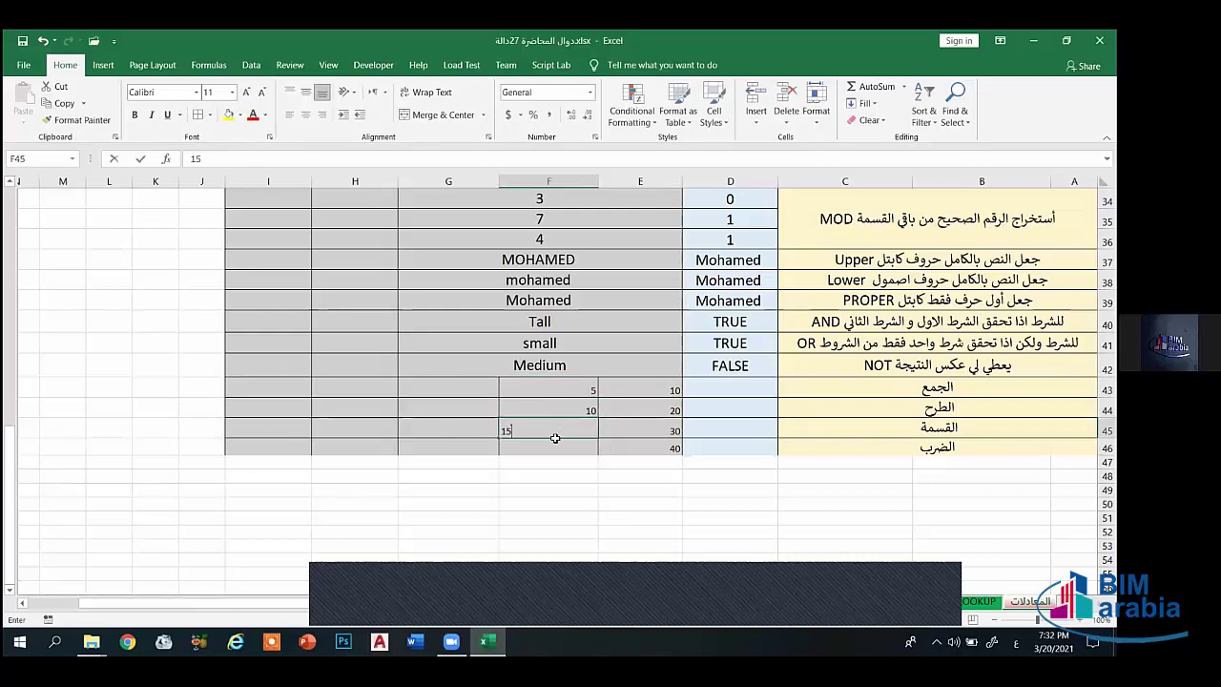
left_click(549, 450)
type("20")
key("Return")
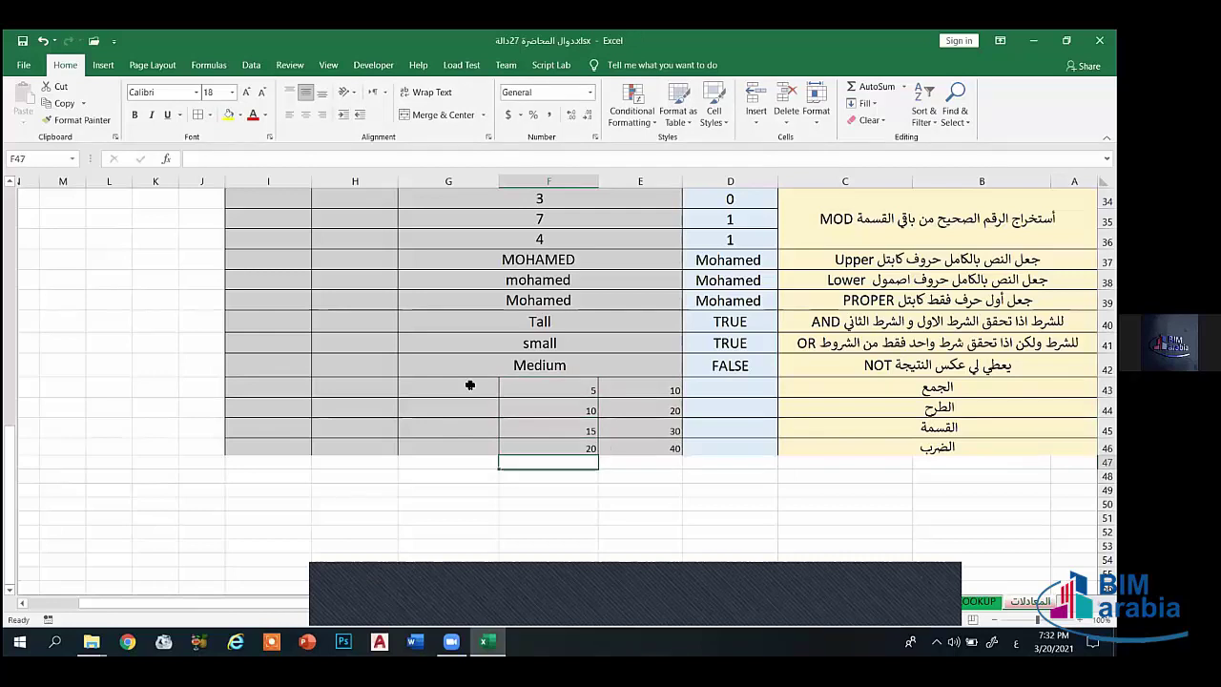
Step: Enter the values 2, 4, 6 and 8 in cells G43 to G46
left_click(469, 385)
type("2")
left_click(468, 405)
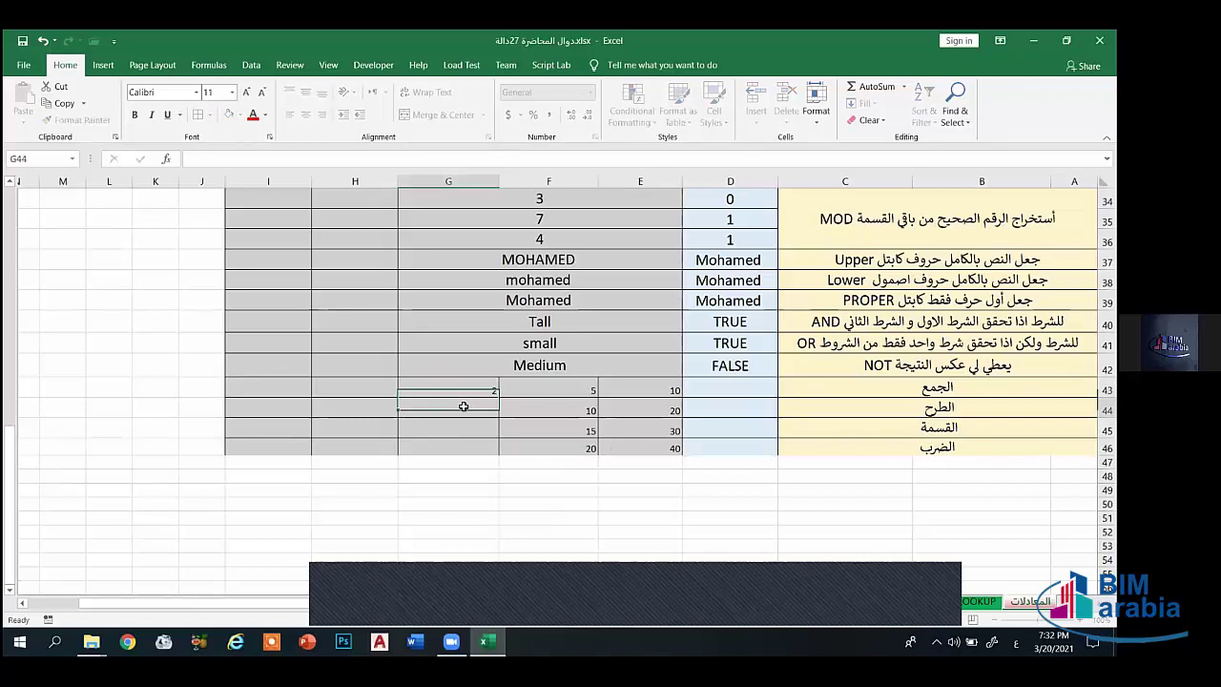
type("4")
left_click(468, 423)
type("6")
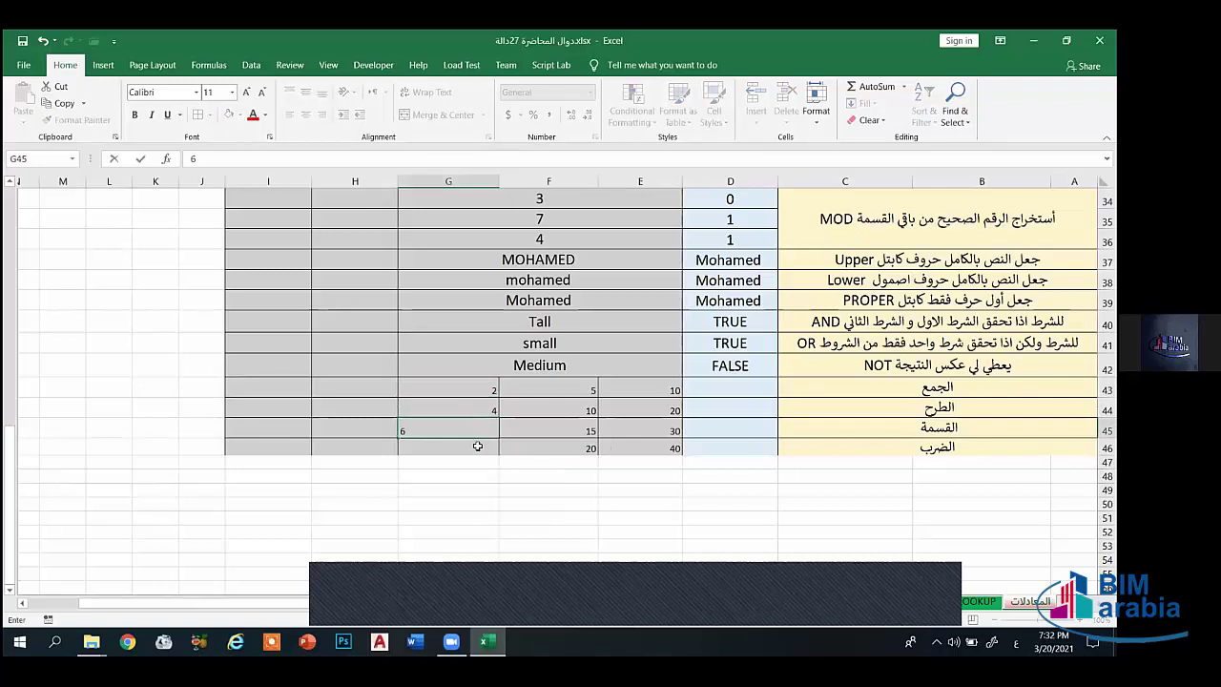
left_click(477, 445)
type("8")
left_click(503, 471)
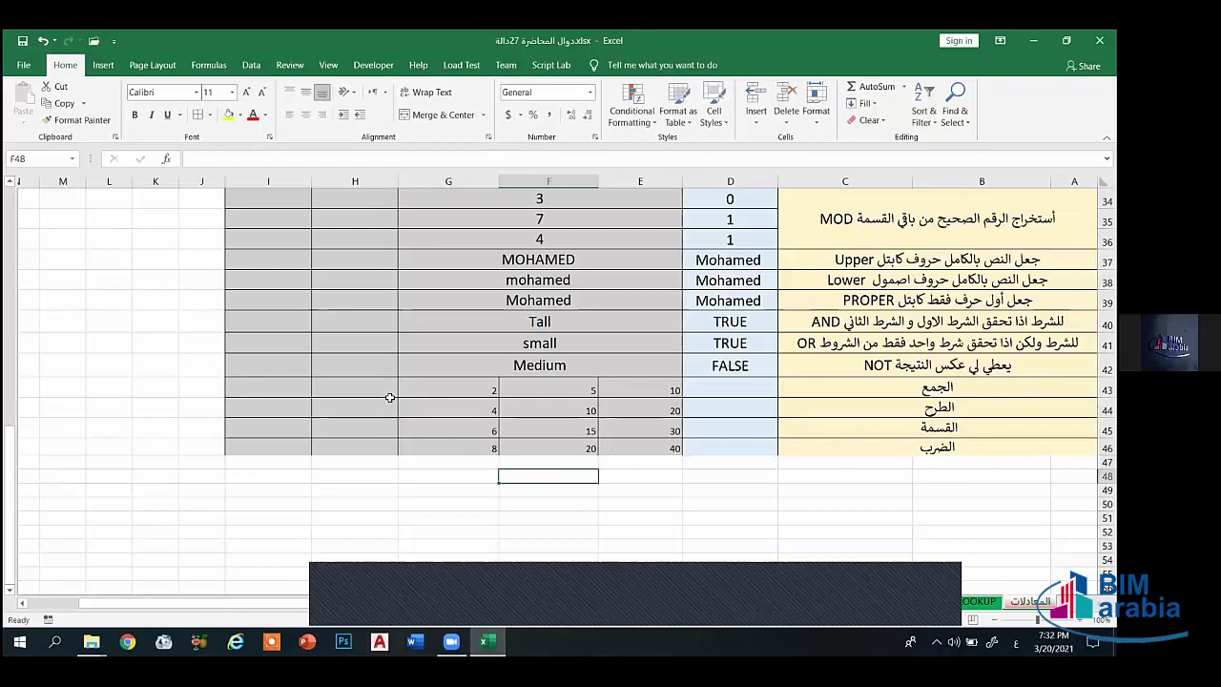
Step: Centre the contents of E43:I46 horizontally and vertically, make them bold and set the font size to 14
left_click_drag(661, 390, 243, 446)
left_click(305, 92)
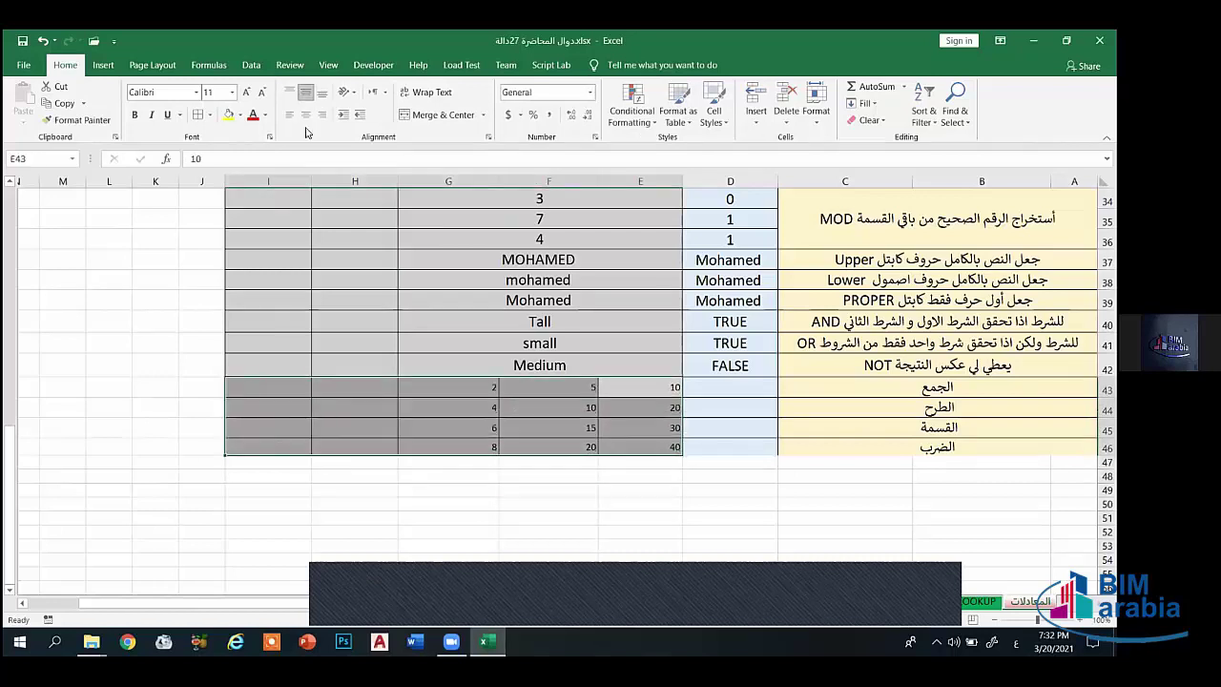
left_click(306, 114)
left_click(134, 114)
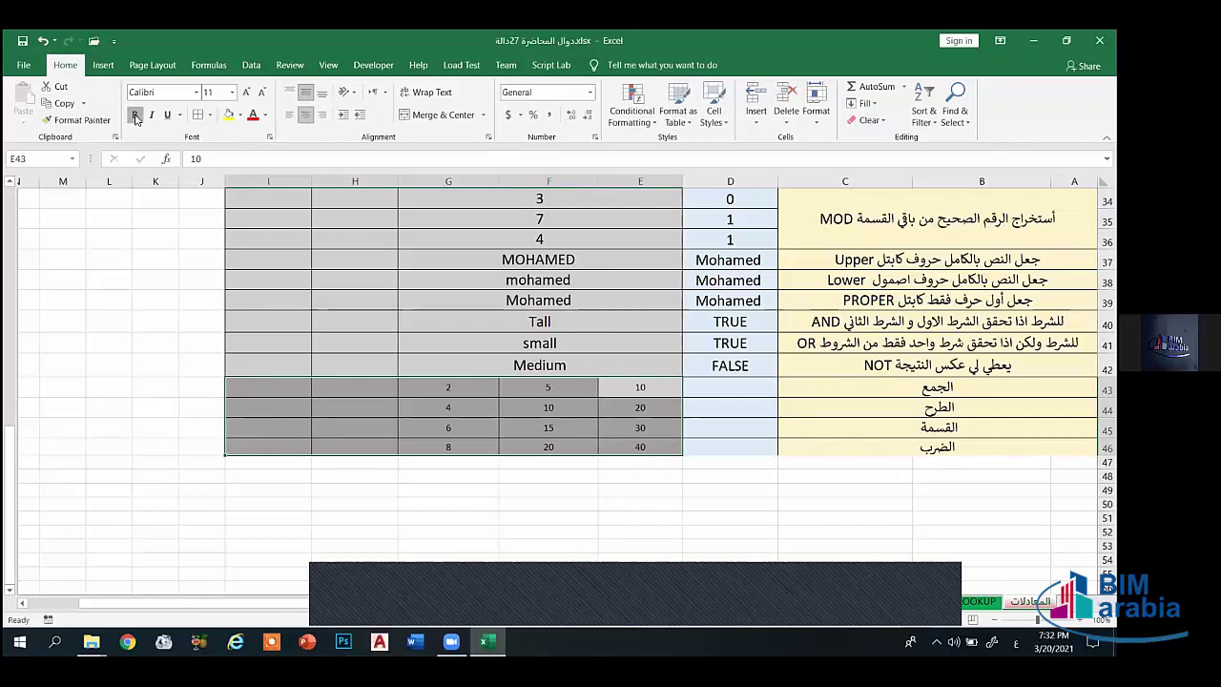
left_click(247, 92)
left_click(247, 92)
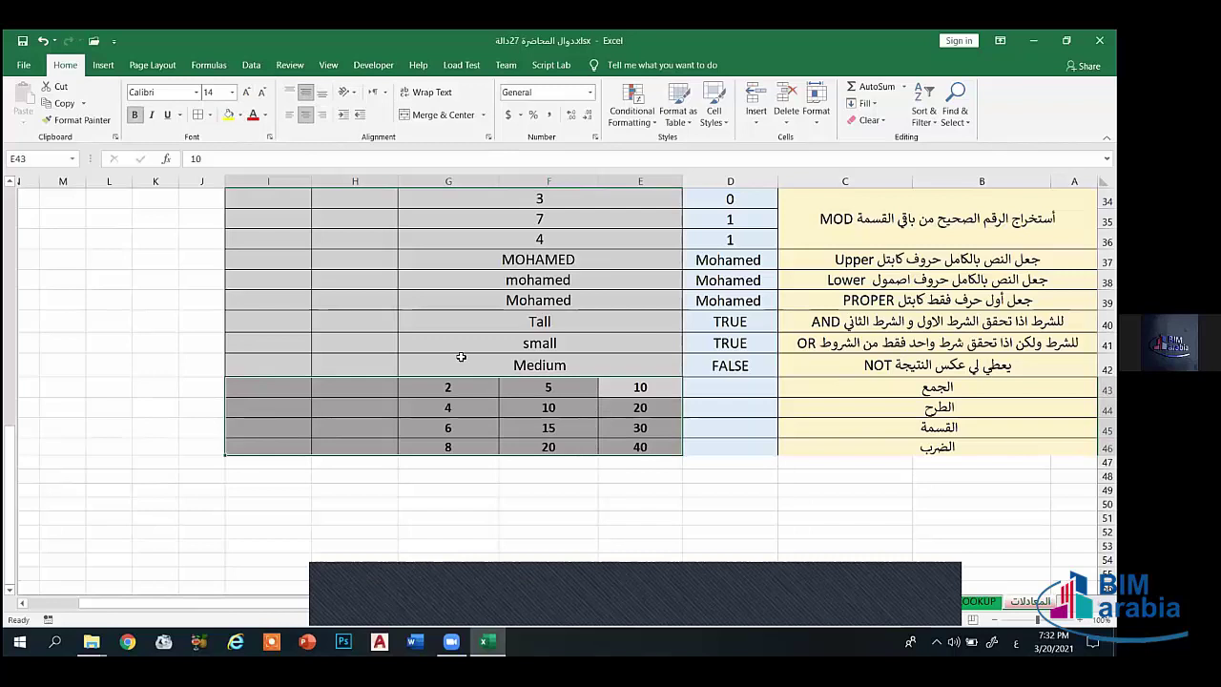
left_click(473, 408)
Step: Enter the values 1, 3, 5 and 7 in cells H43 to H46
left_click(368, 387)
type("1")
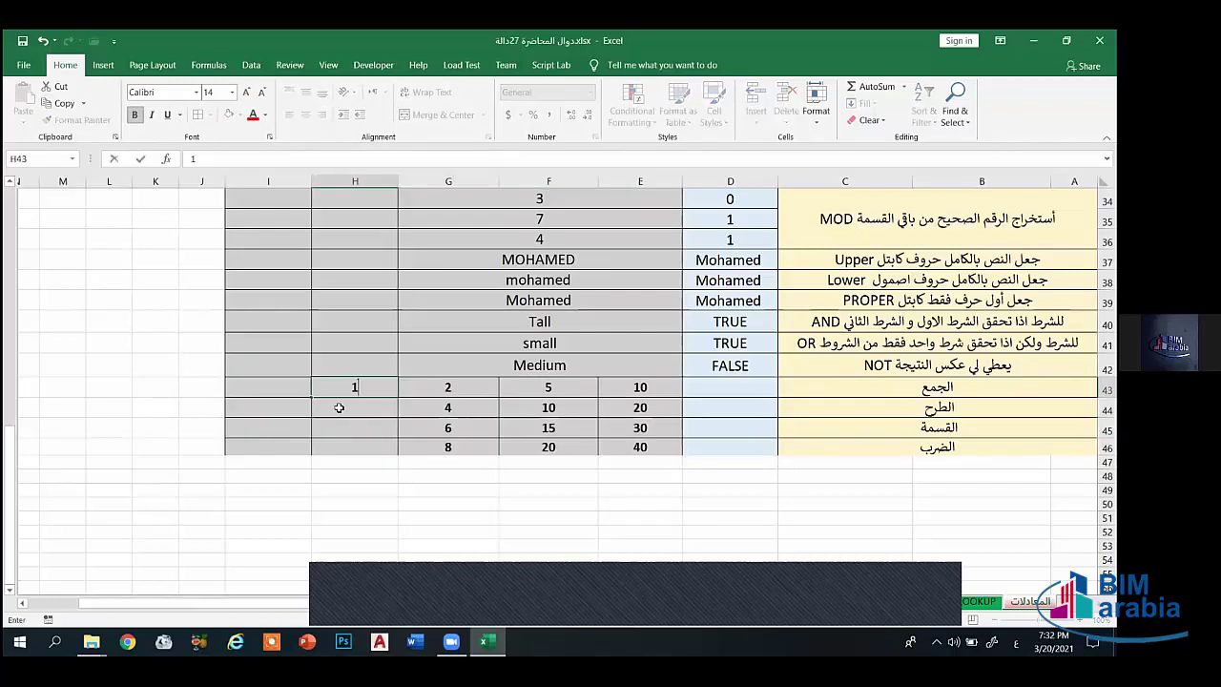
left_click(338, 407)
type("3")
left_click(362, 427)
type("4")
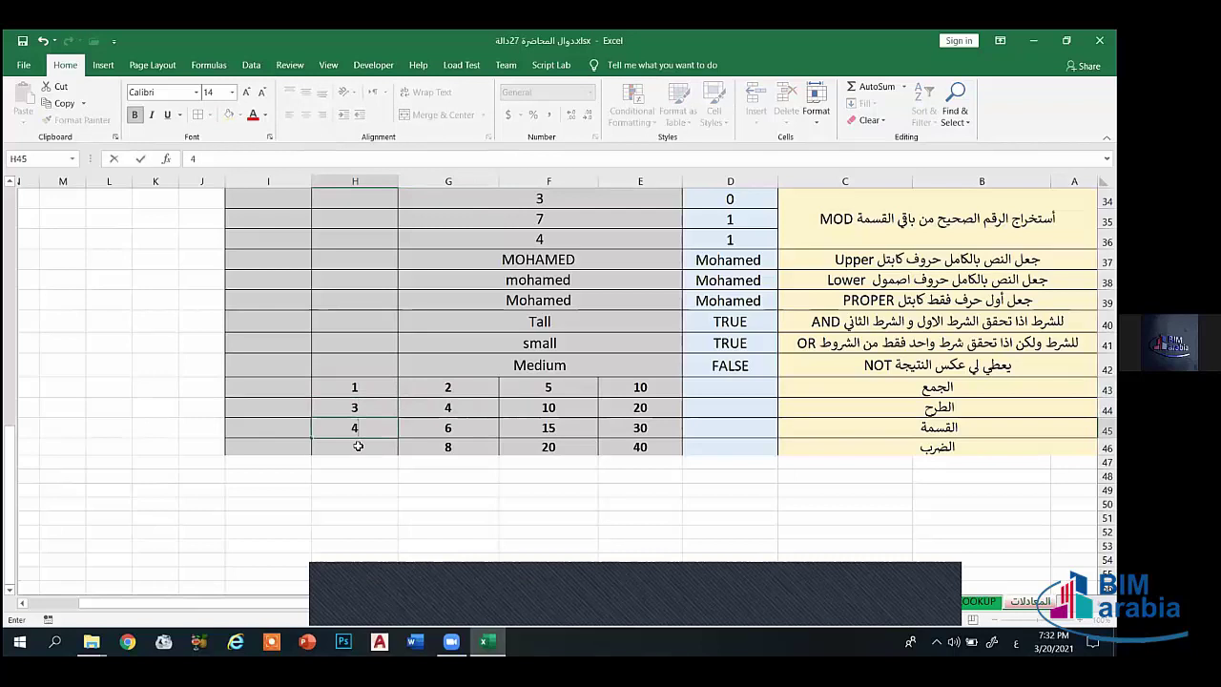
left_click(358, 446)
left_click(365, 427)
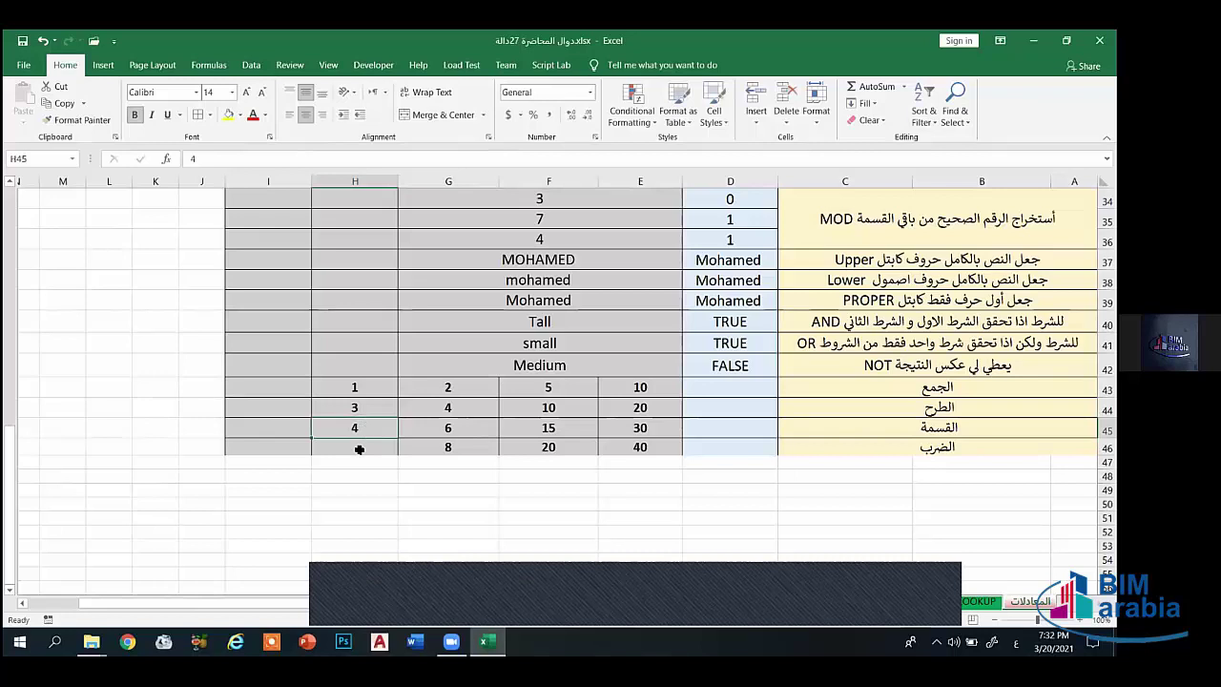
type("5")
left_click(359, 449)
type("7")
Step: Enter the values 100, 200, 300 and 400 in cells I43 to I46
left_click(259, 390)
type("1")
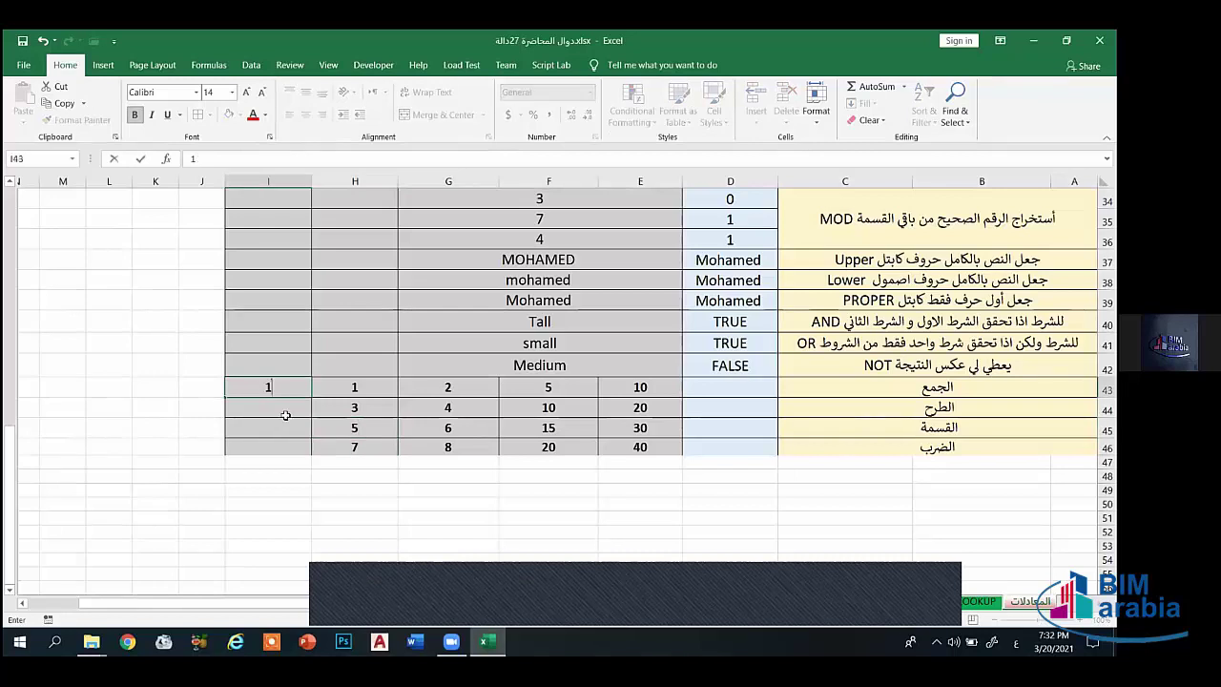
type("00")
left_click(285, 412)
type("200")
left_click(285, 430)
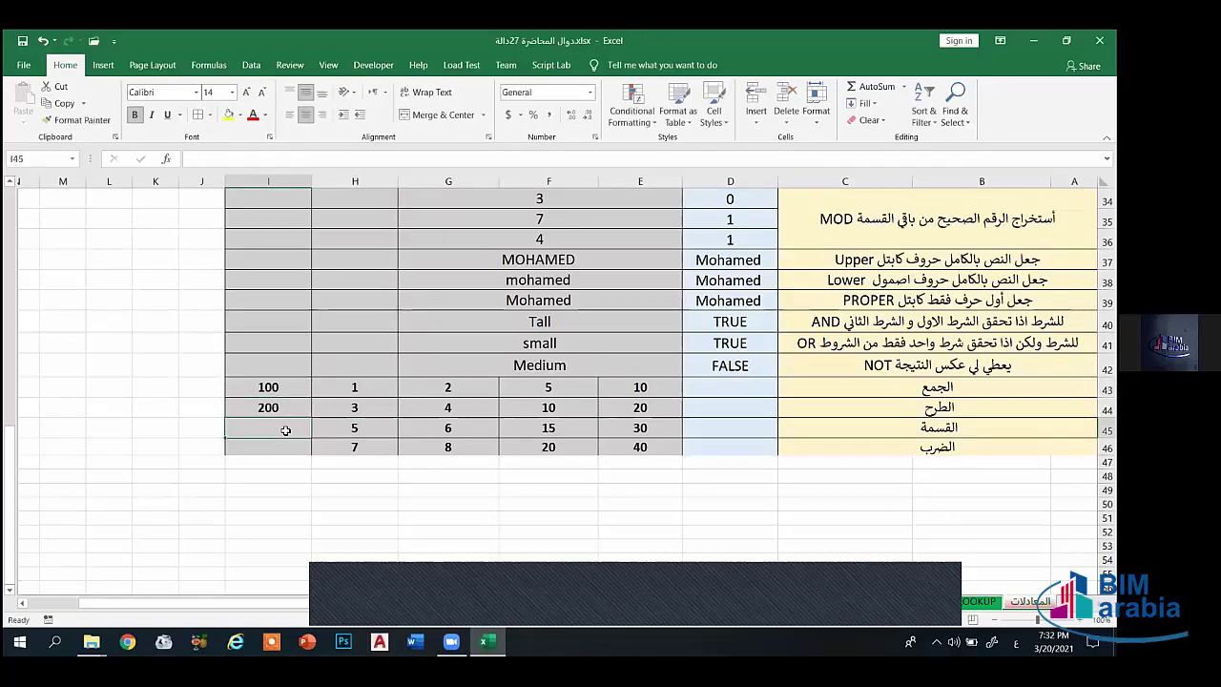
type("300")
left_click(276, 448)
type("4")
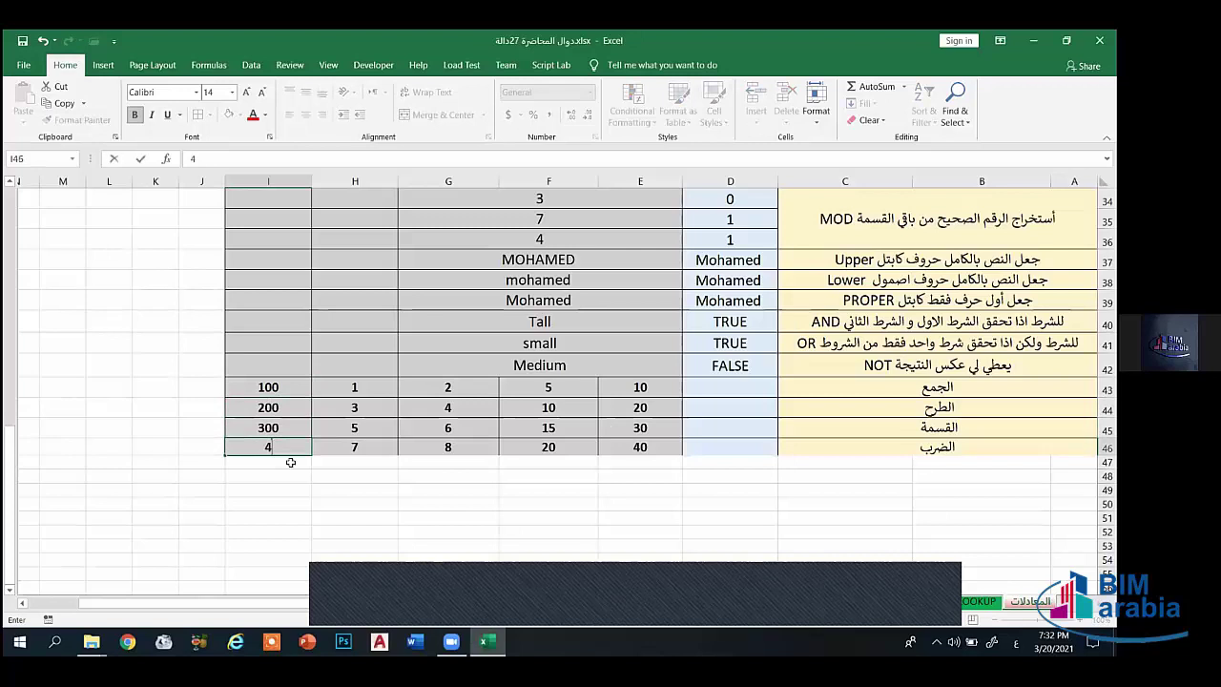
type("00")
Step: Try adding the column I numbers in D43 with the formula =I43+I44+I45+I46, and clear the cell again
left_click(716, 389)
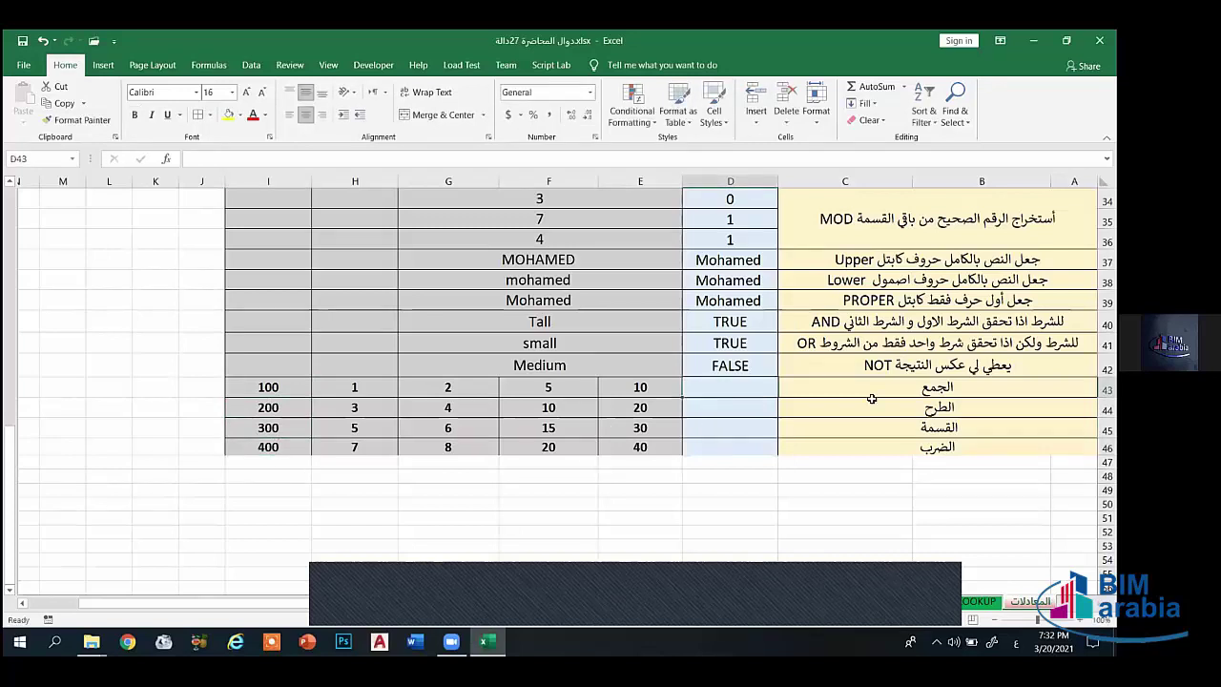
type("=")
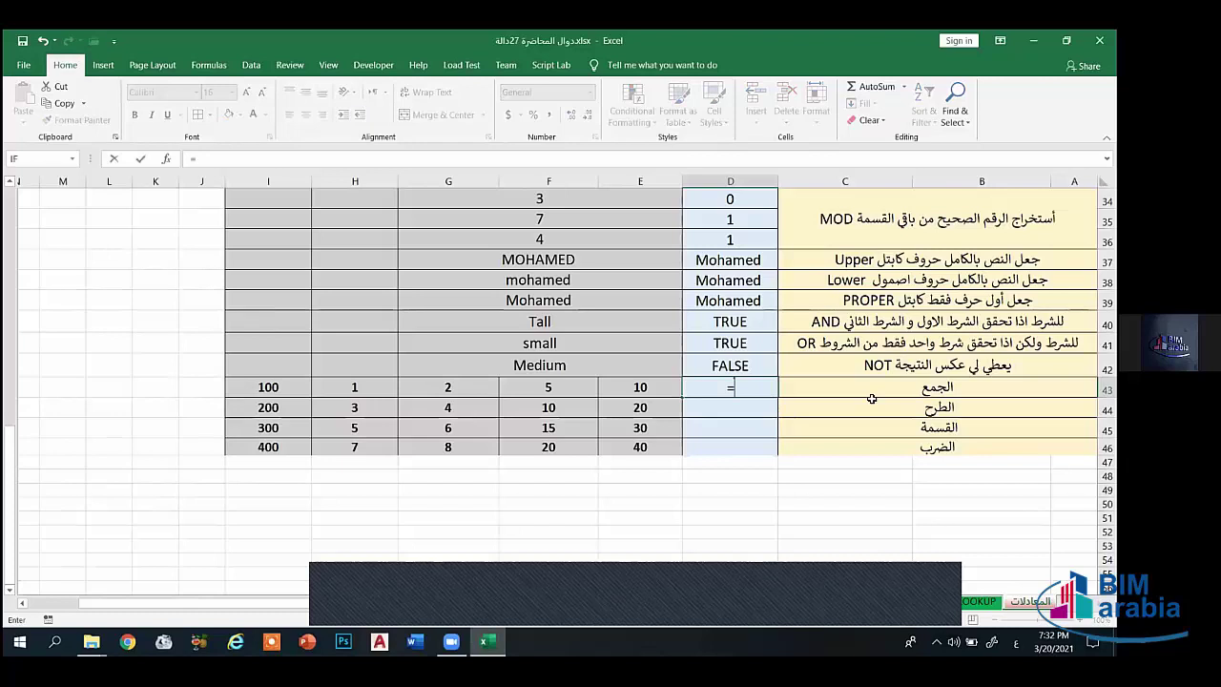
left_click(272, 387)
type("+")
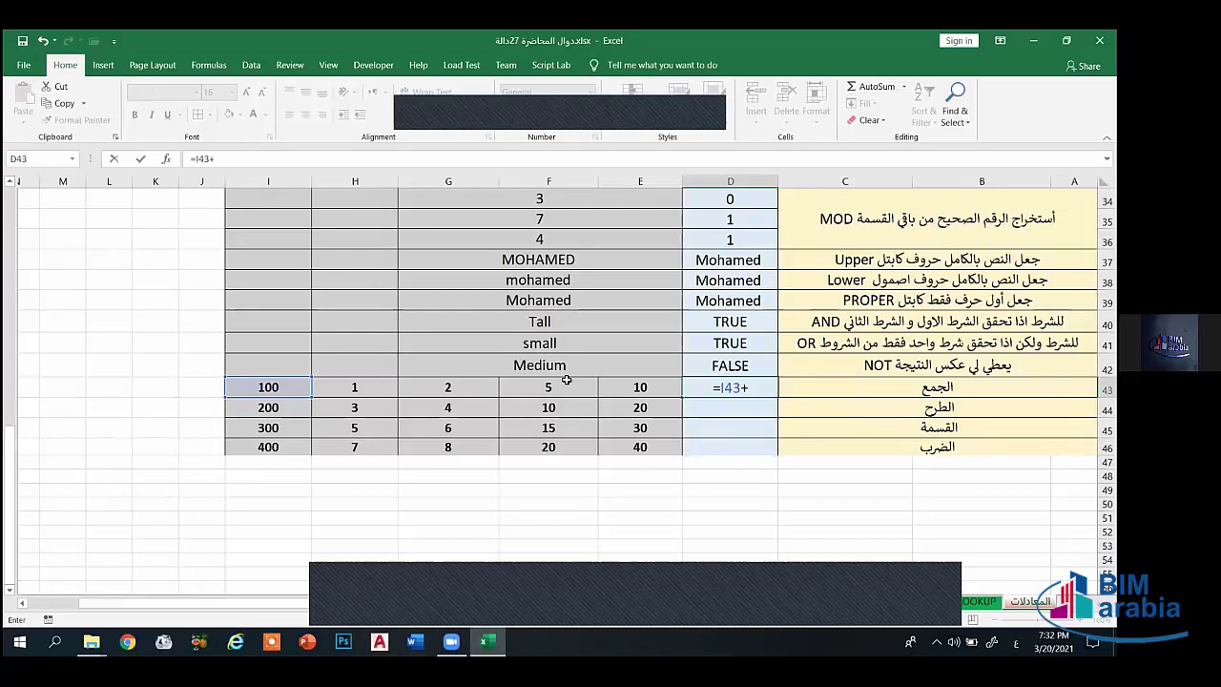
left_click(268, 408)
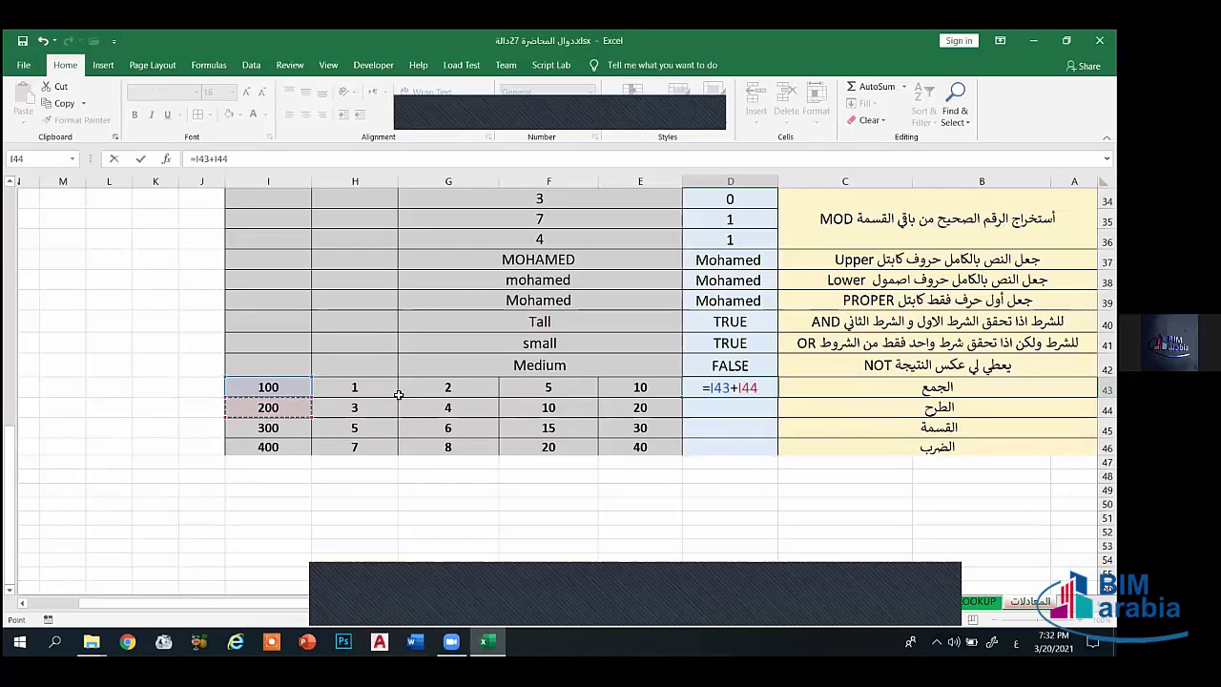
type("+")
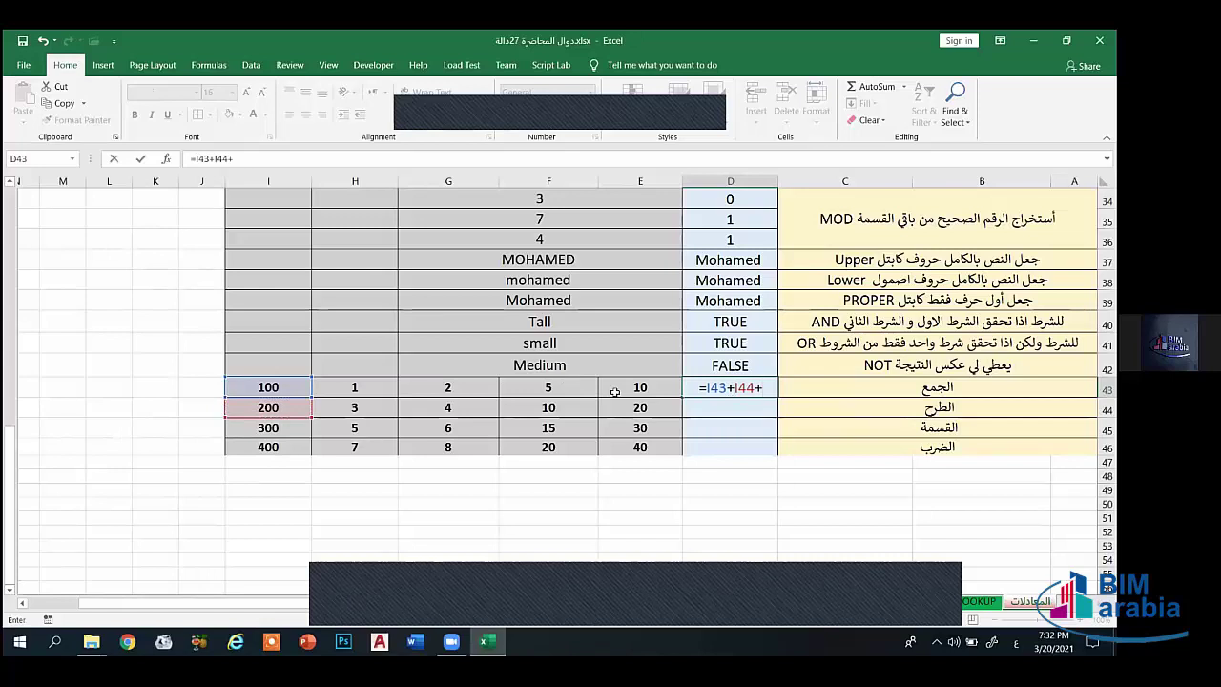
left_click(301, 430)
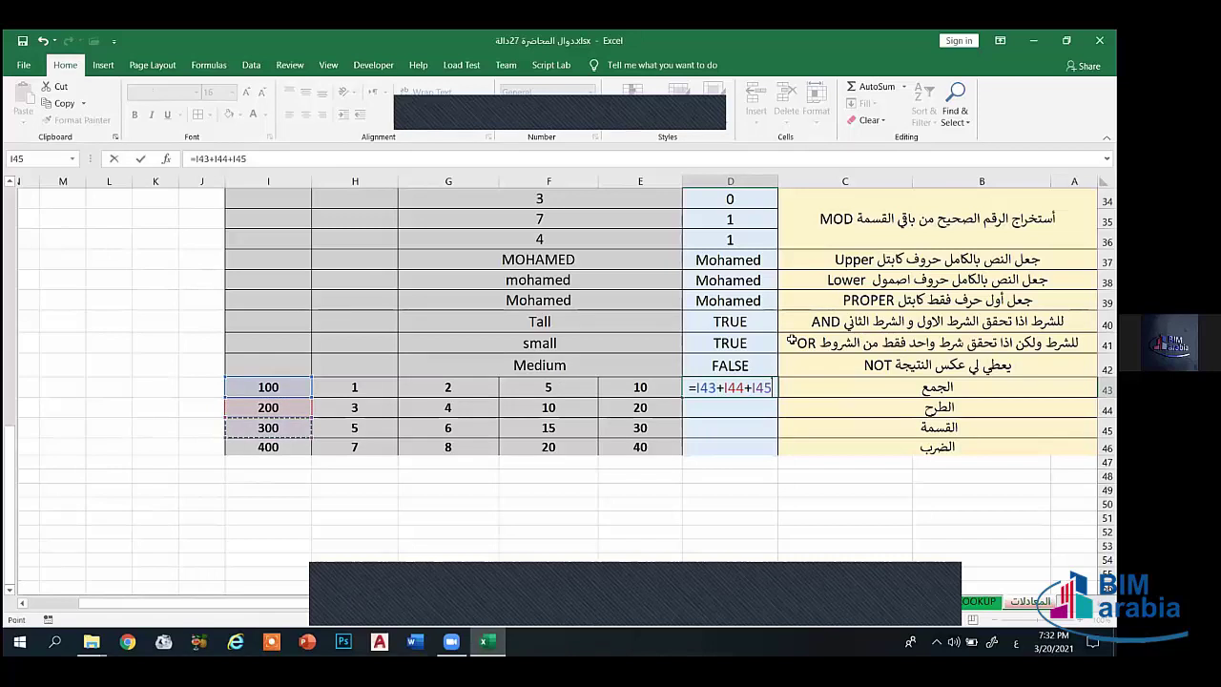
type("+")
left_click(286, 446)
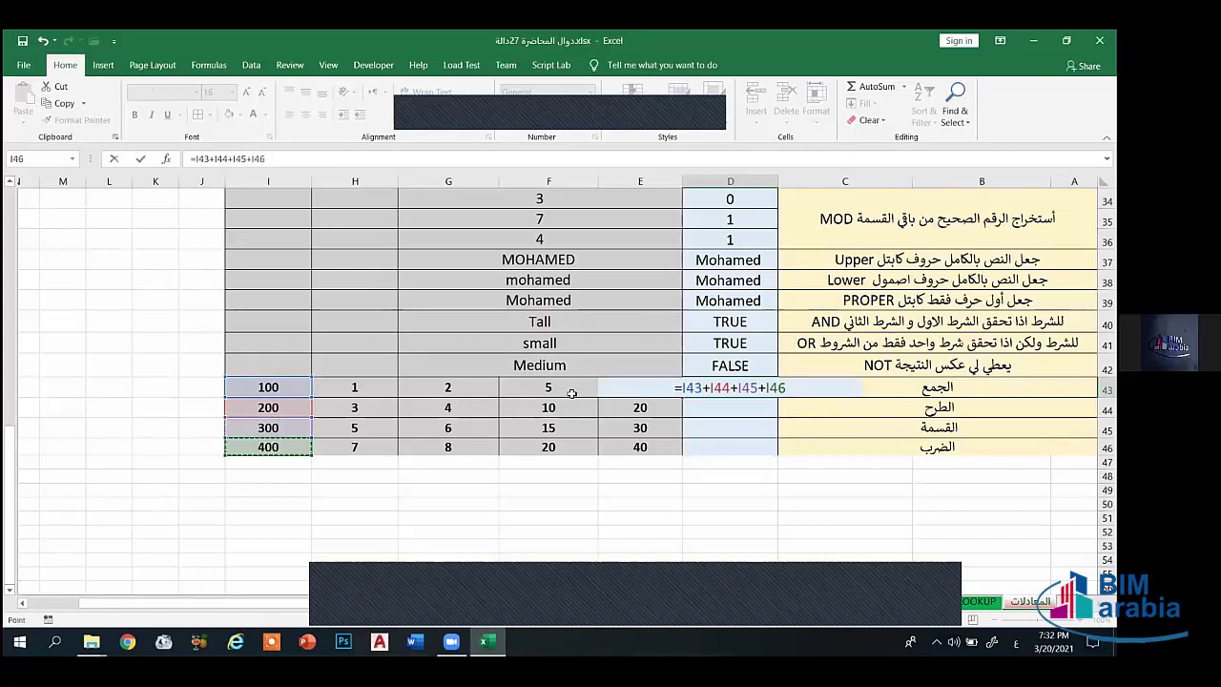
key("Return")
left_click(735, 391)
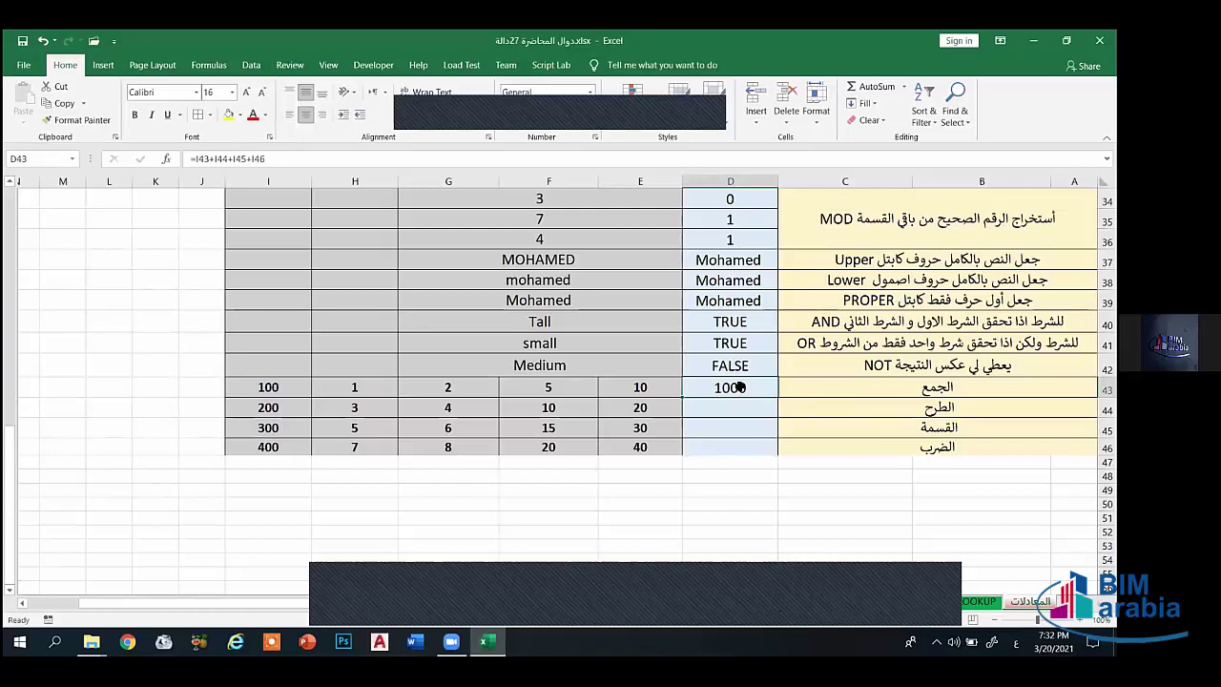
key("Delete")
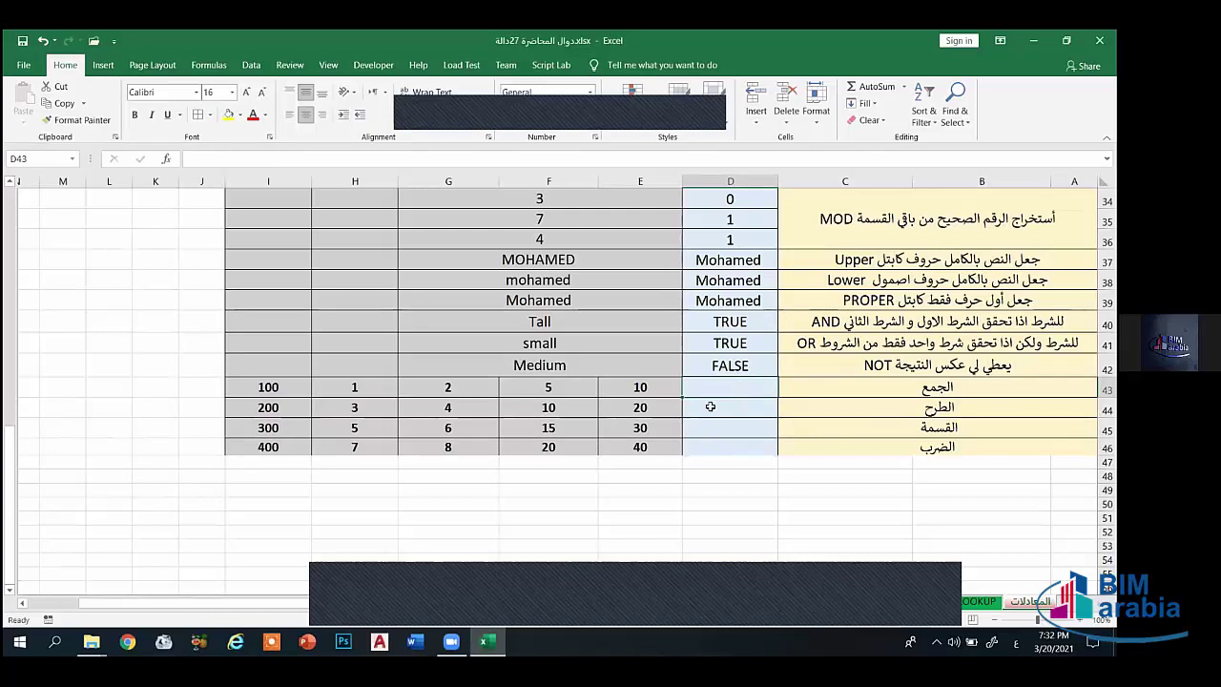
Step: Add the column E numbers in D43 with the formula =E43+E44+E45+E46
type("=")
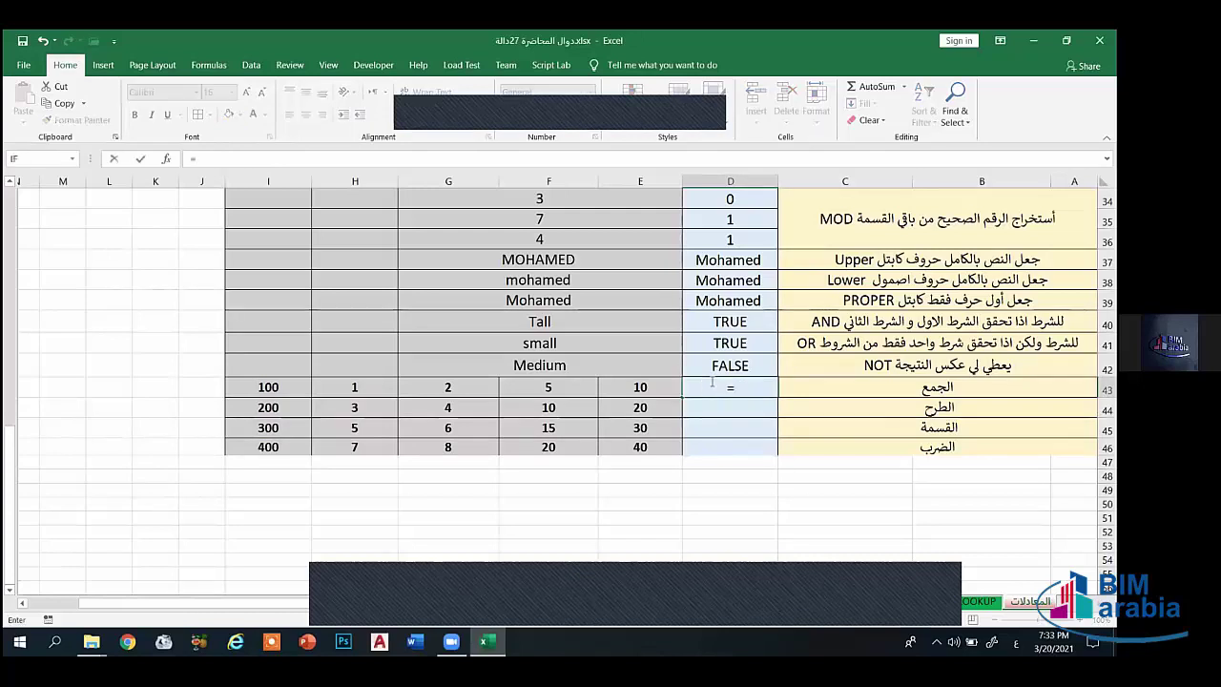
left_click(648, 387)
type("+")
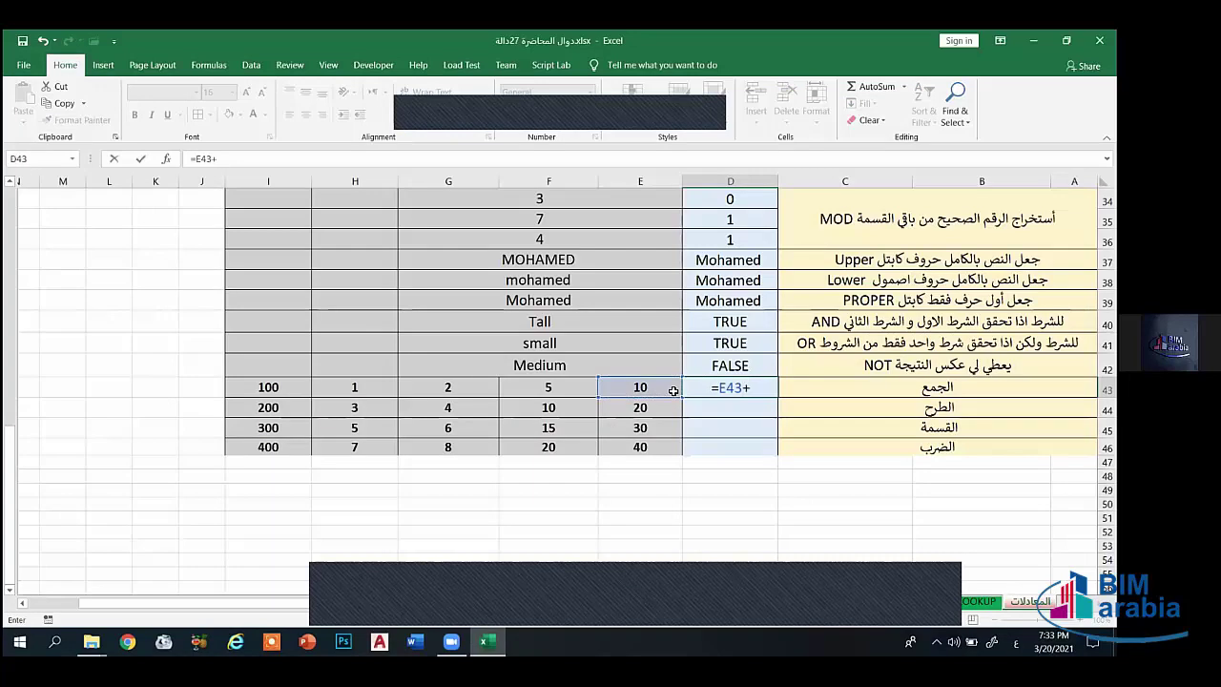
left_click(625, 410)
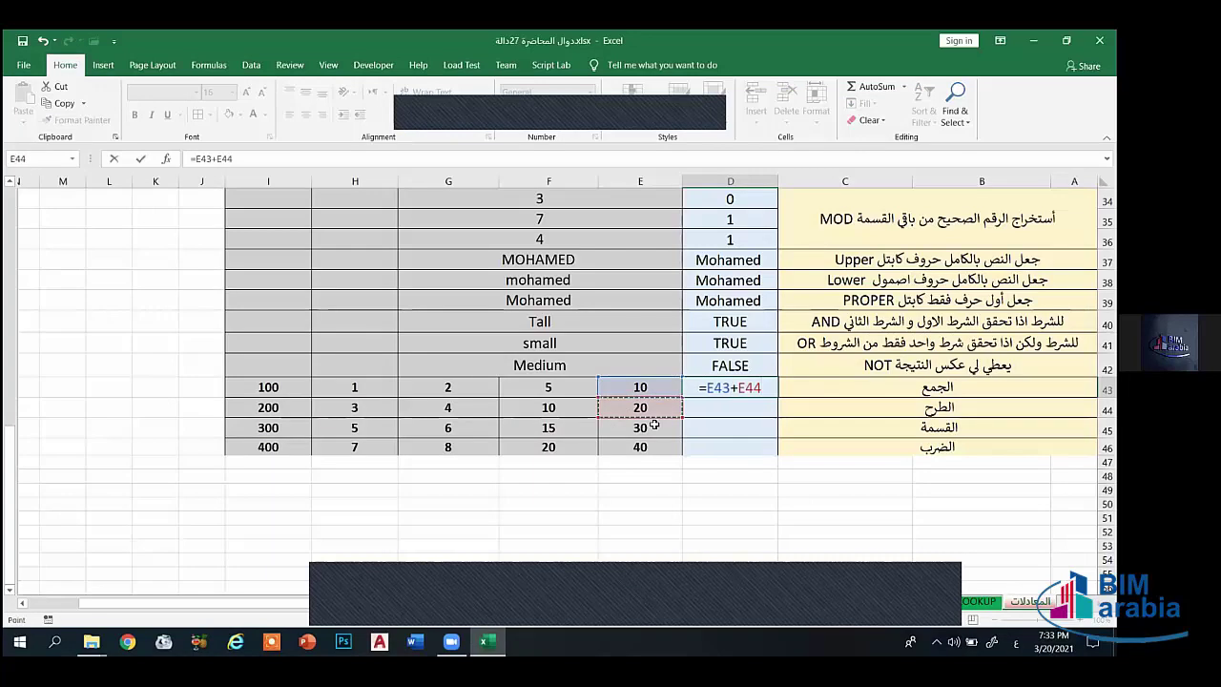
type("+")
left_click(658, 437)
type("+")
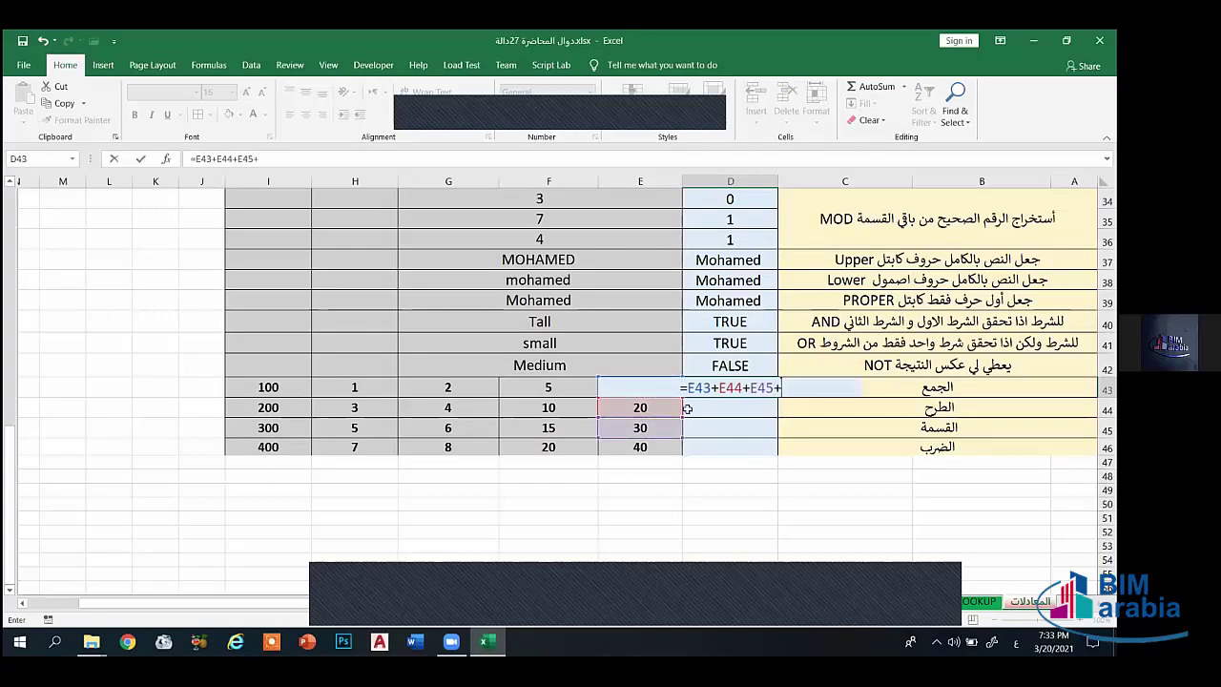
left_click(672, 446)
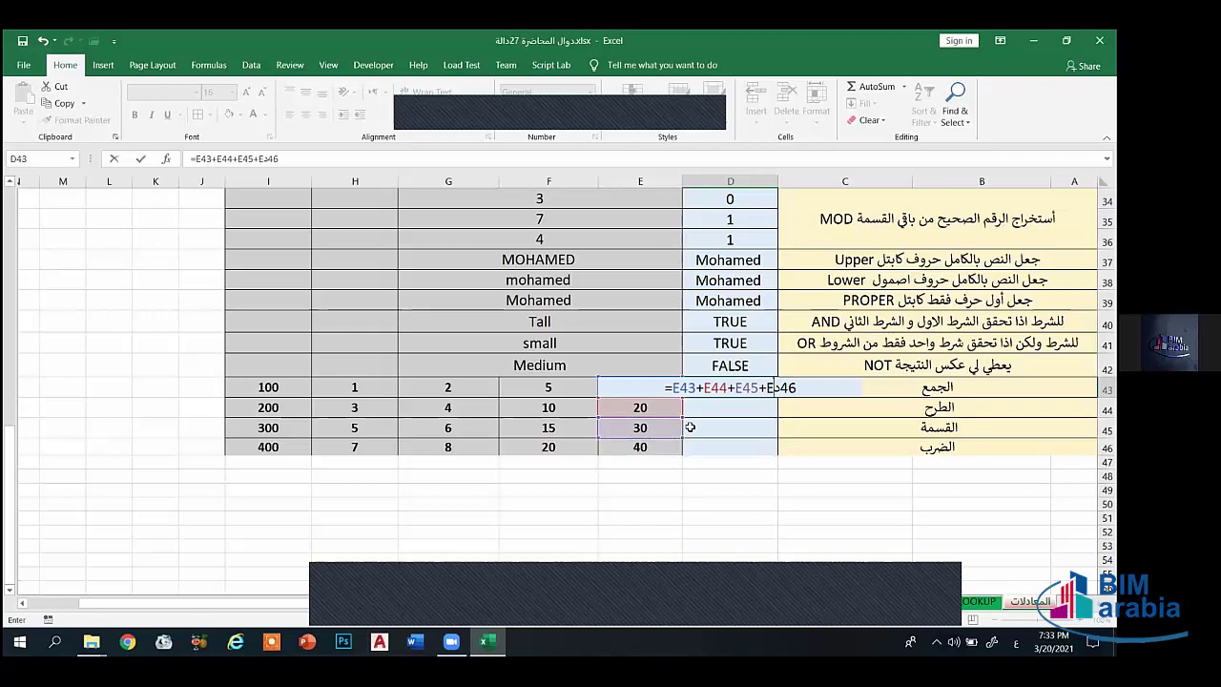
key("Return")
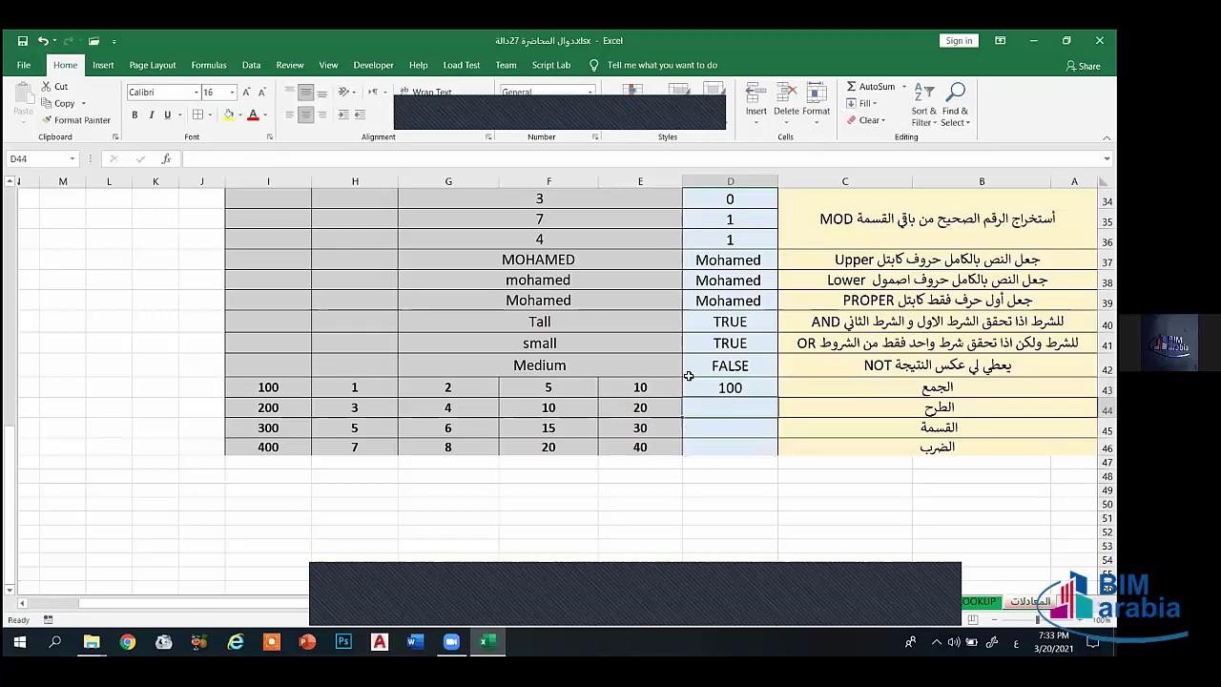
left_click(701, 387)
Step: Enter the subtraction formula =I46-I44 in cell D44
type("=")
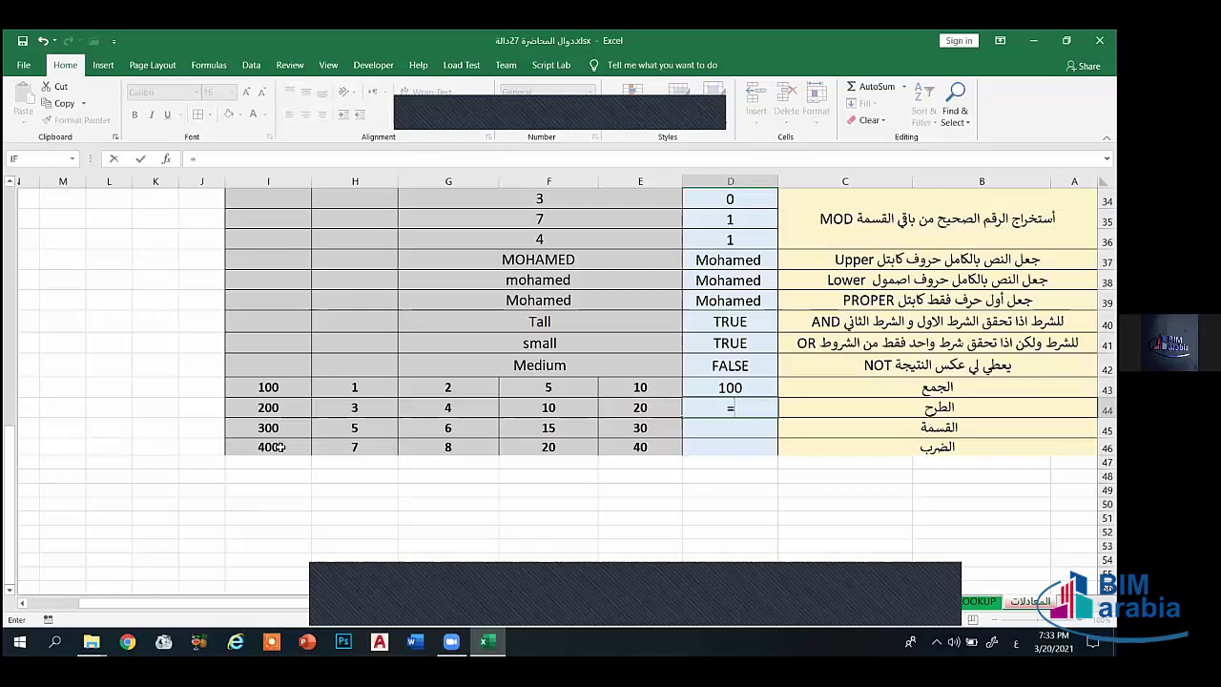
left_click(268, 447)
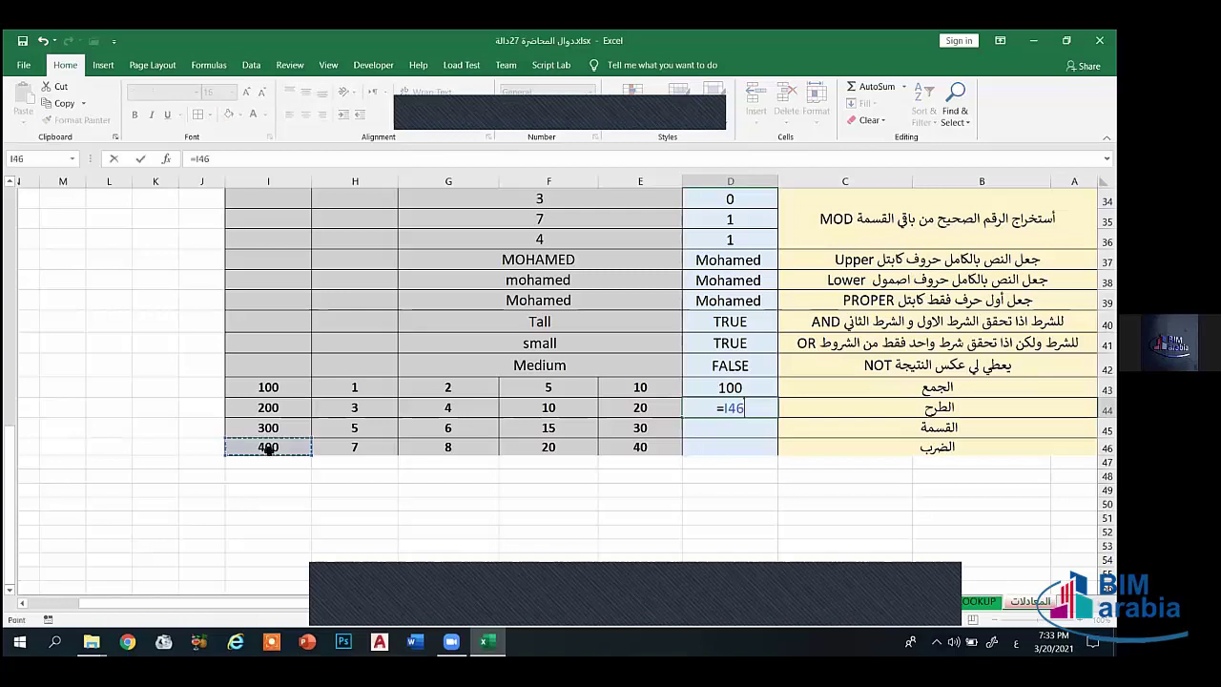
type("-")
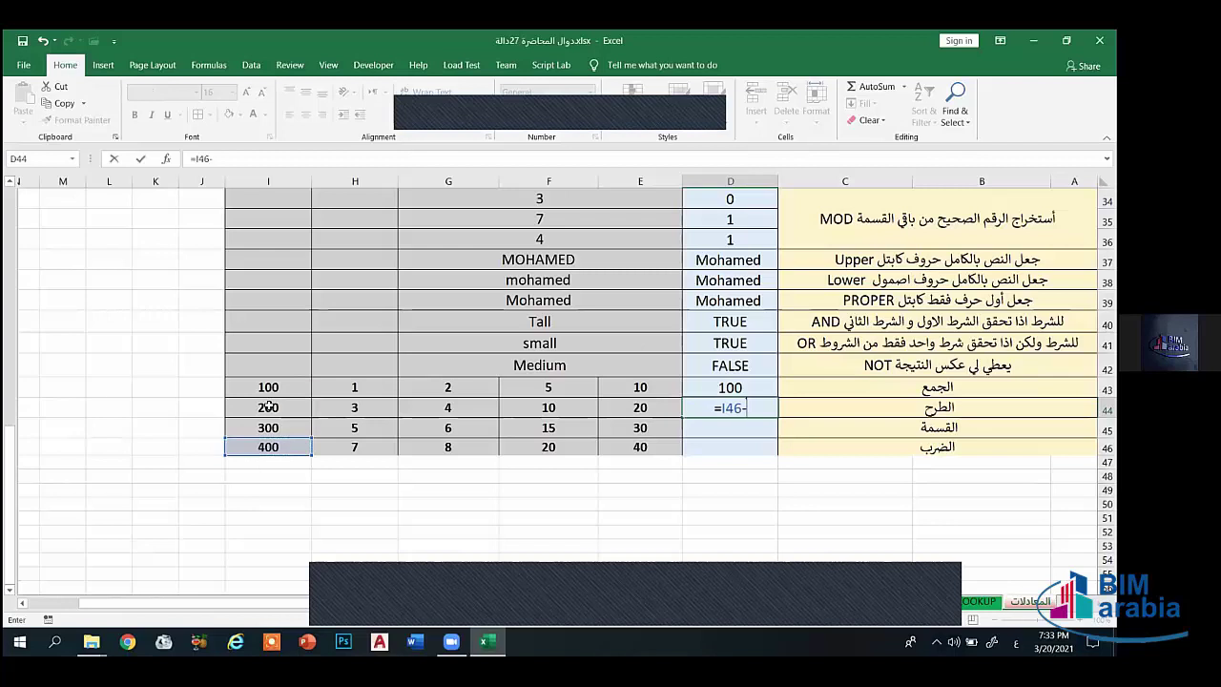
left_click(270, 406)
key("Return")
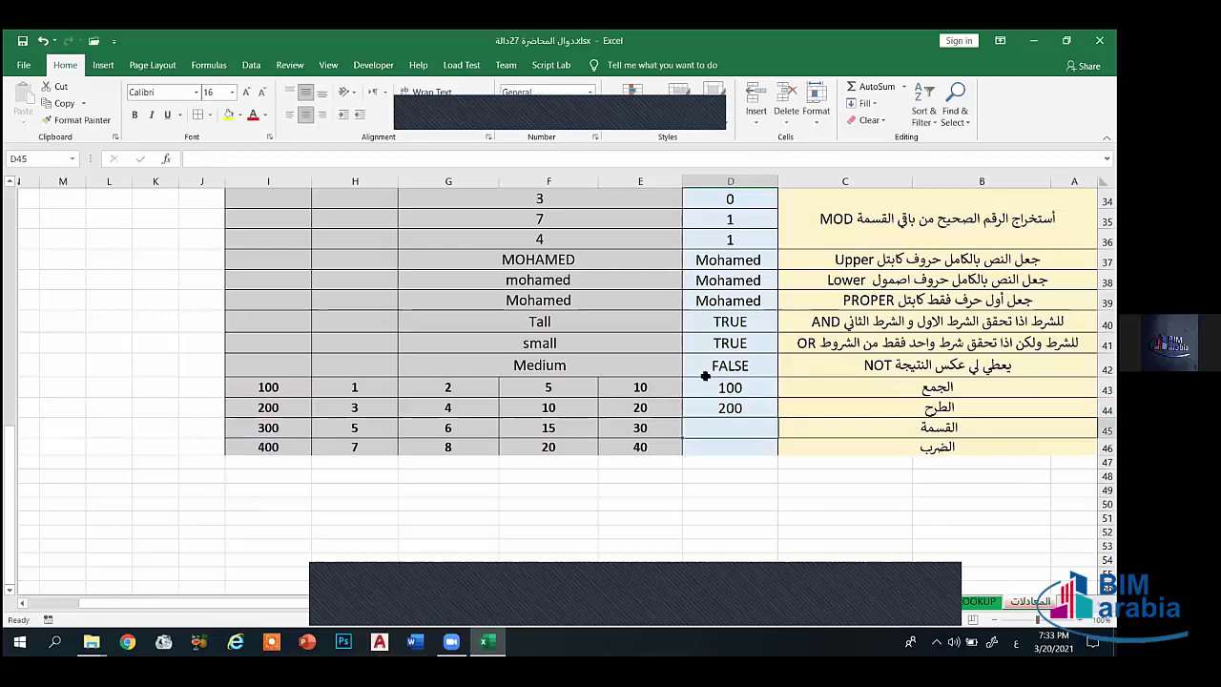
left_click(731, 411)
Step: Enter the division formula =I46/I44 in cell D45
left_click(748, 430)
type("=")
left_click(268, 447)
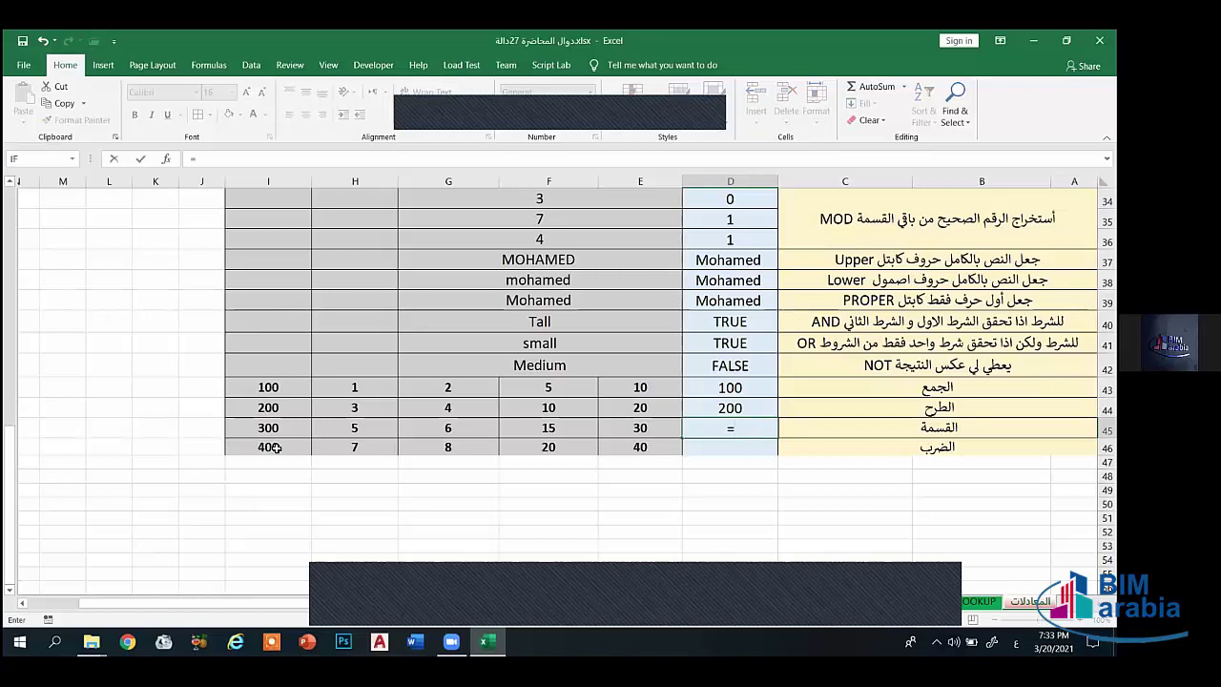
type("/")
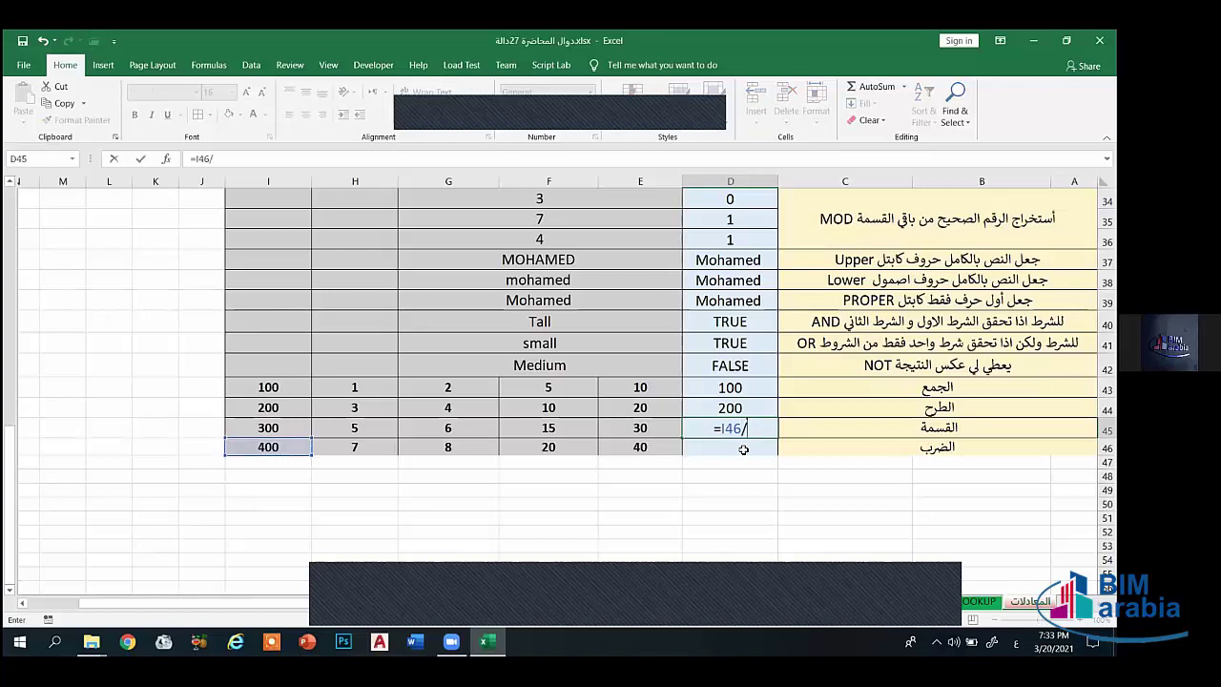
left_click(270, 408)
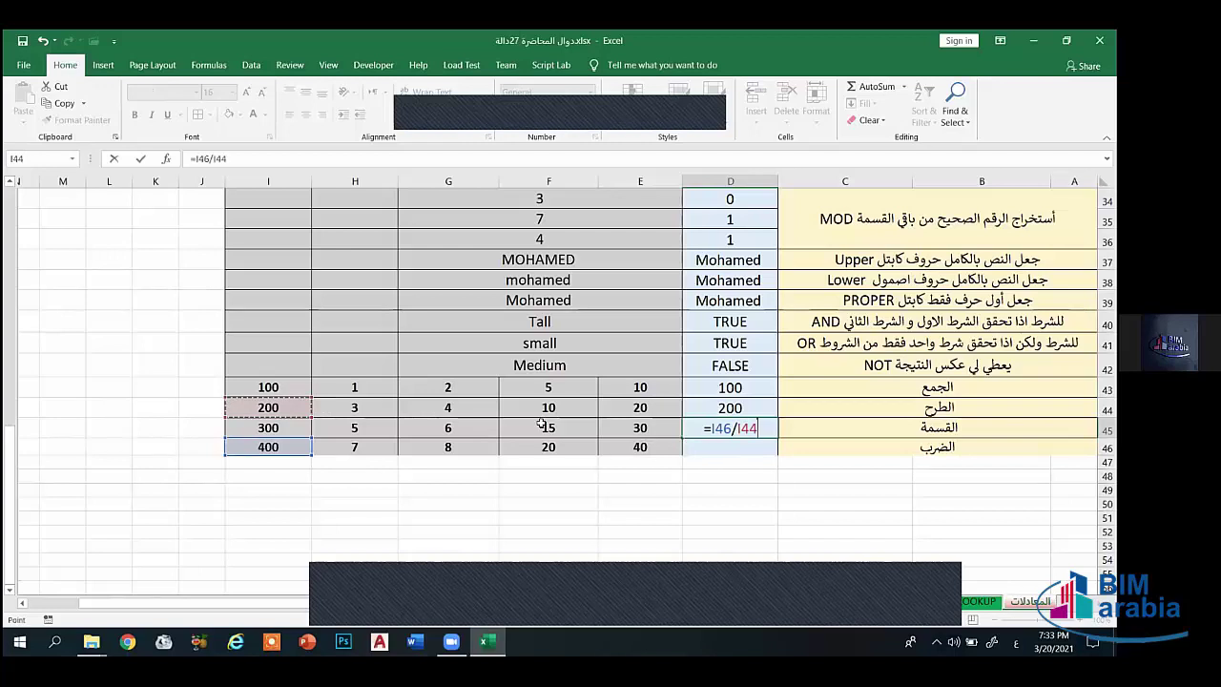
key("Return")
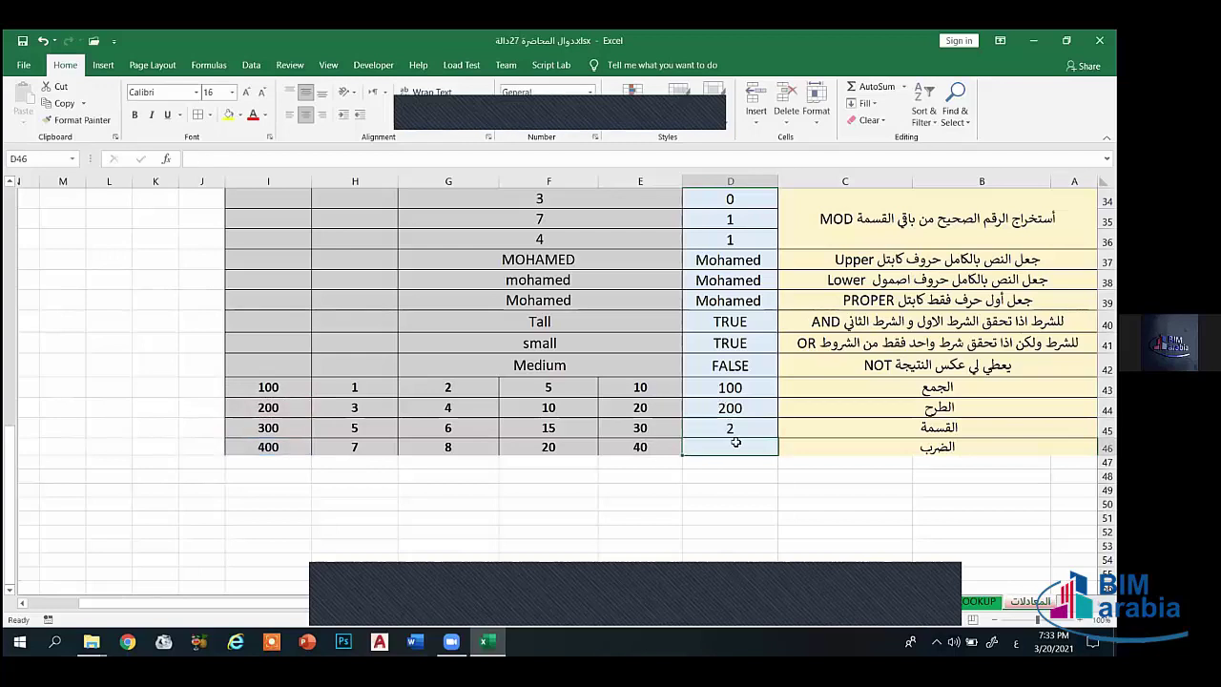
Step: Enter the multiplication formula =I44*2 in cell D46
type("=")
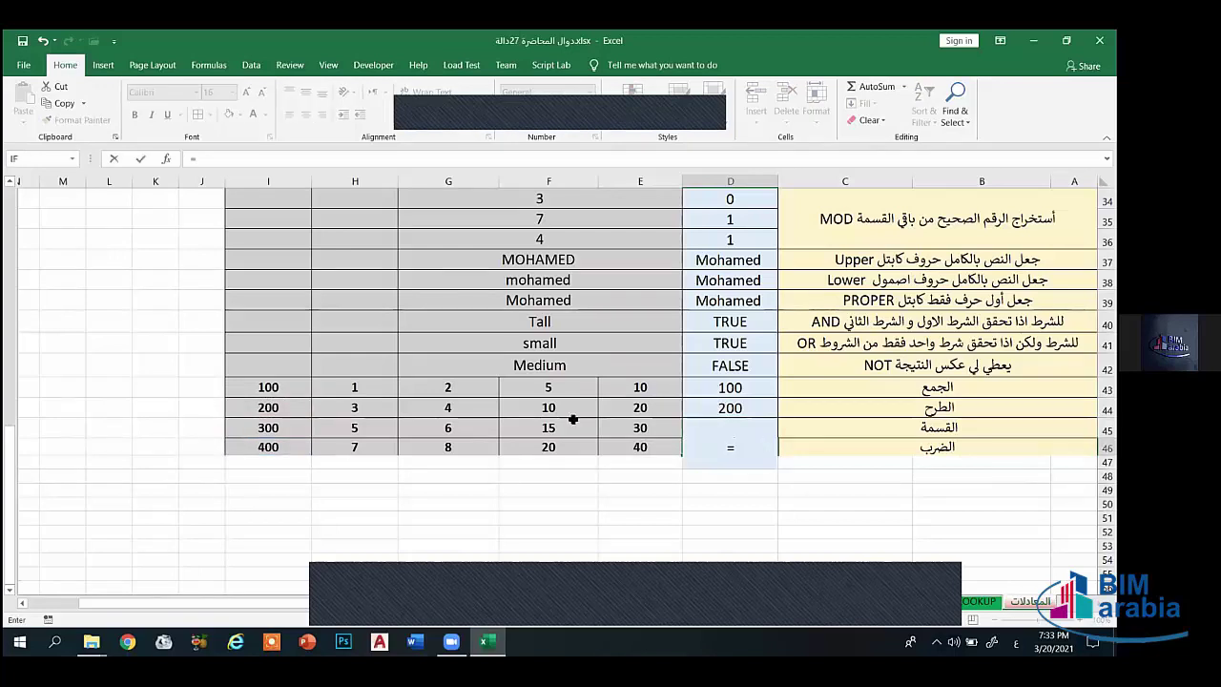
left_click(271, 407)
type("*")
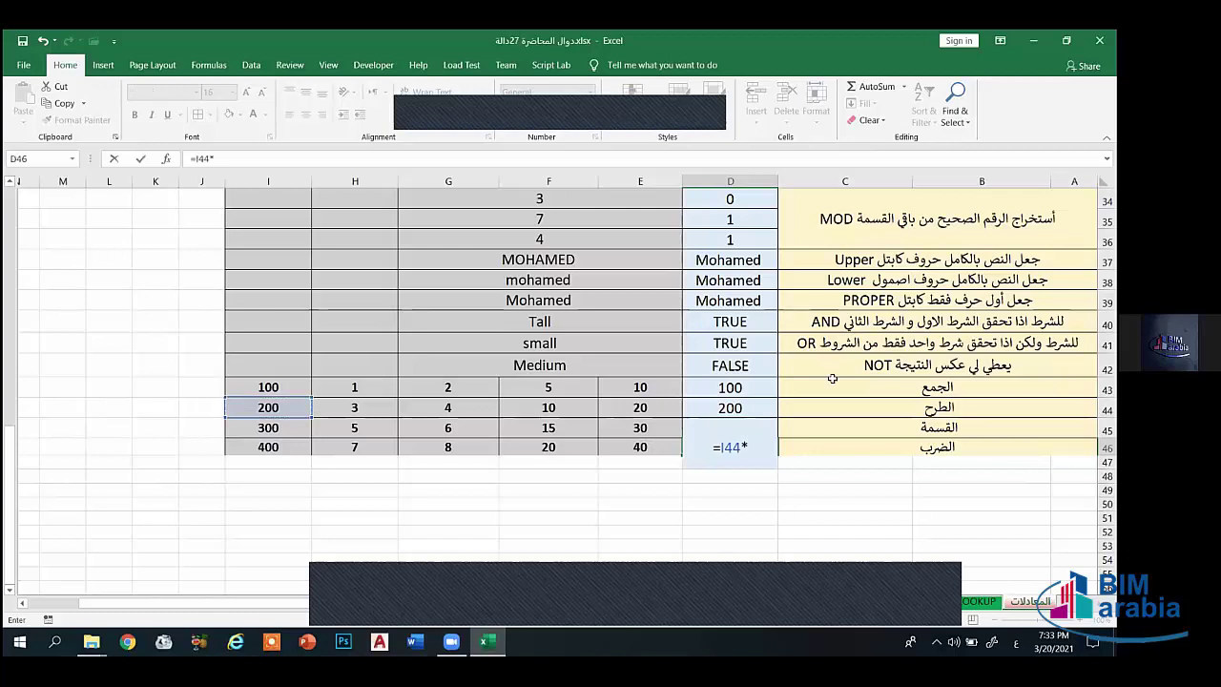
type("2")
key("Return")
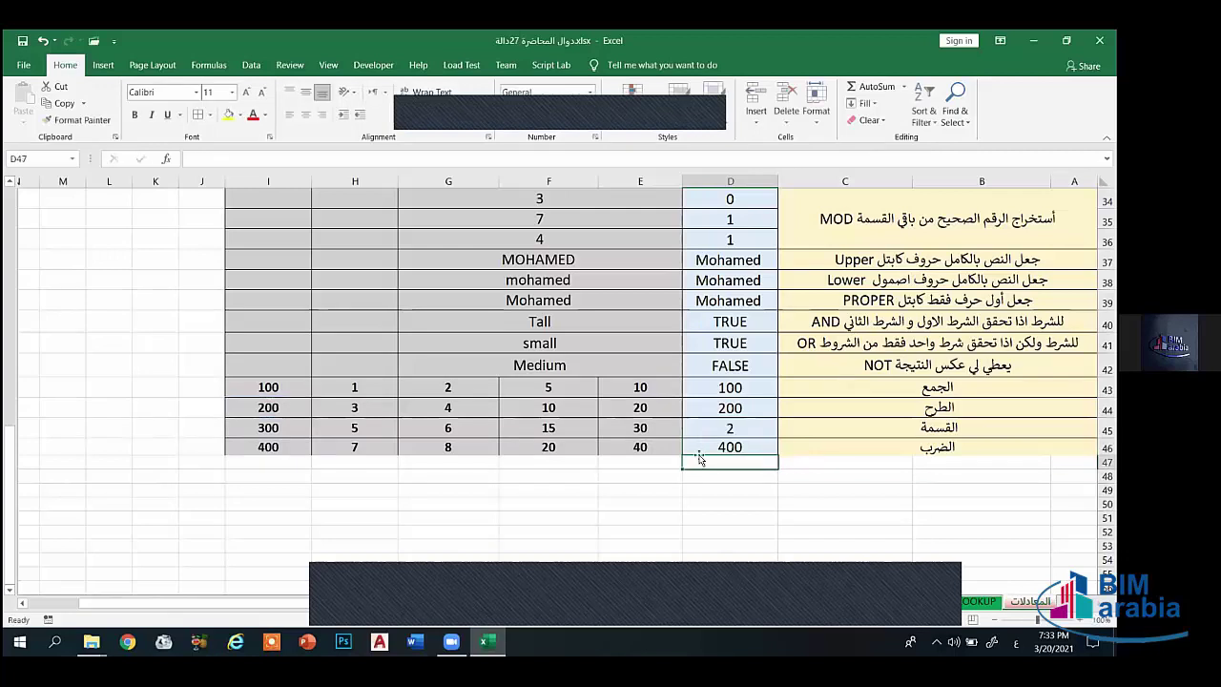
Step: Review the addition, subtraction, division and multiplication rows, comparing their labels and sample numbers with the formulas in D43:D46
left_click(747, 445)
left_click_drag(767, 389, 743, 445)
left_click(837, 393)
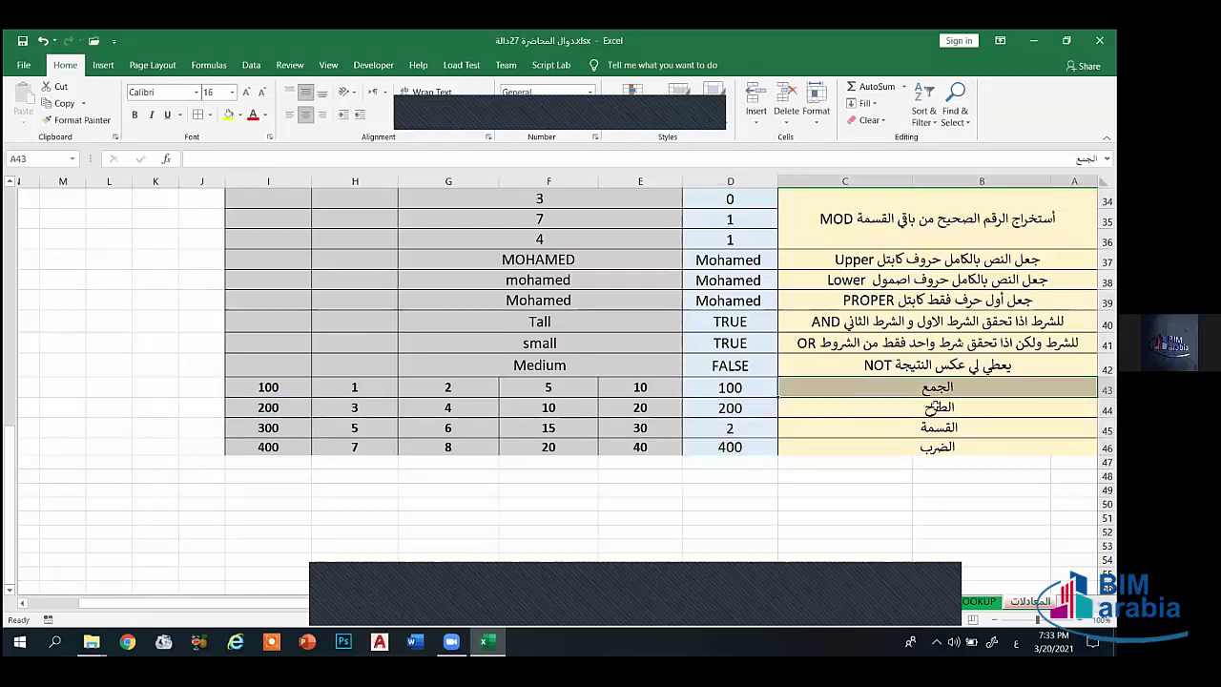
left_click(935, 410)
left_click(923, 431)
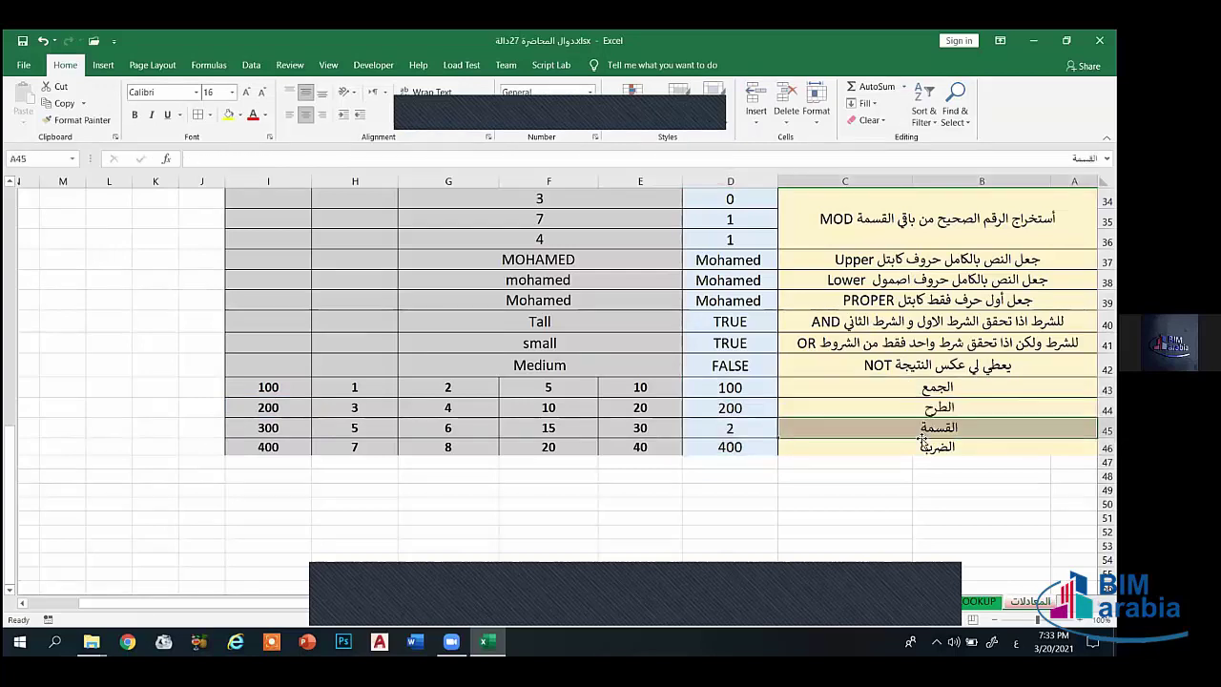
left_click(859, 449)
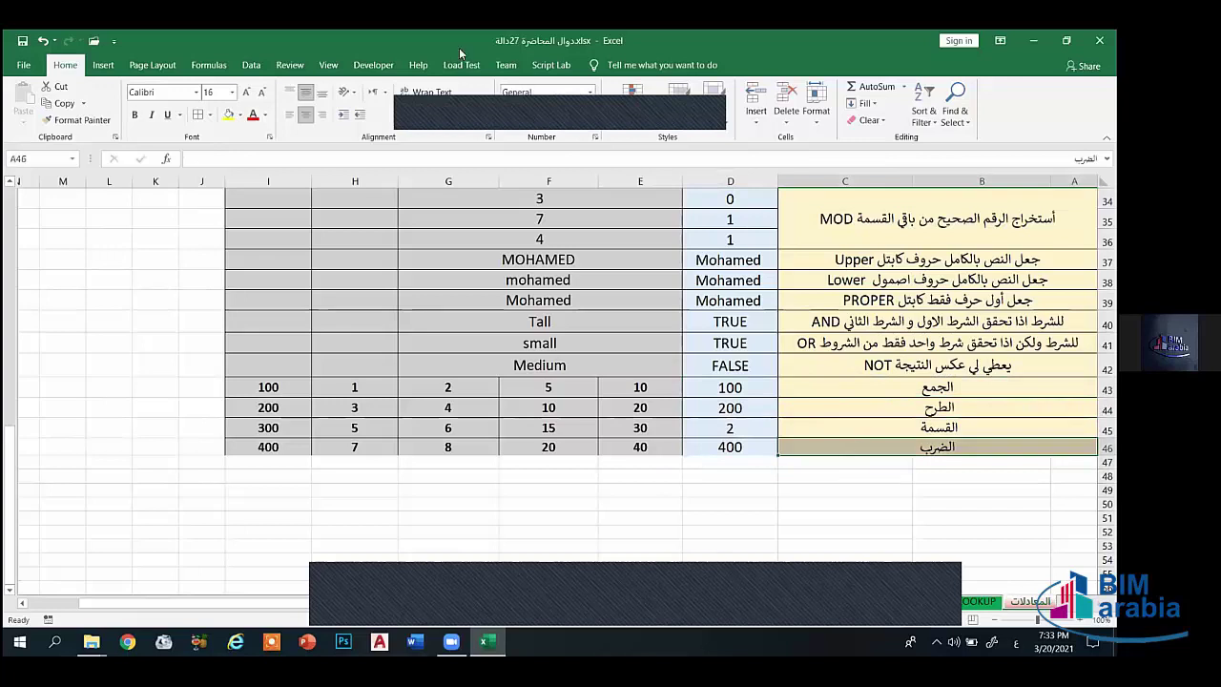
left_click(814, 497)
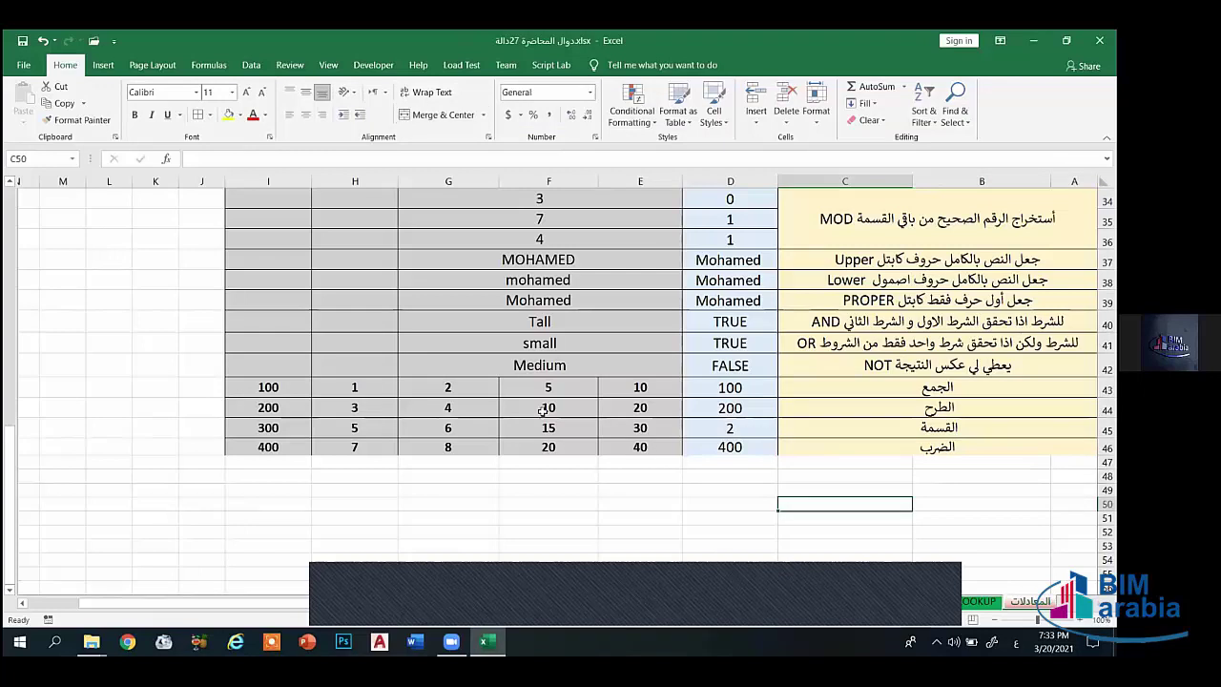
left_click(563, 388)
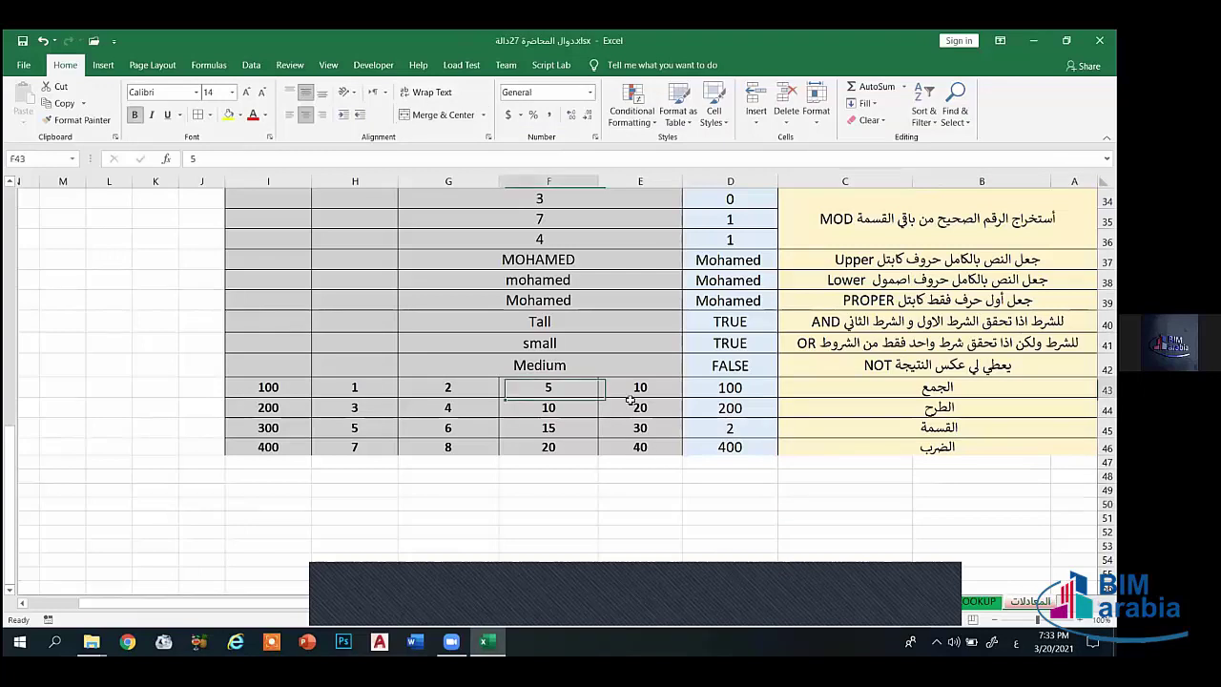
left_click(729, 388)
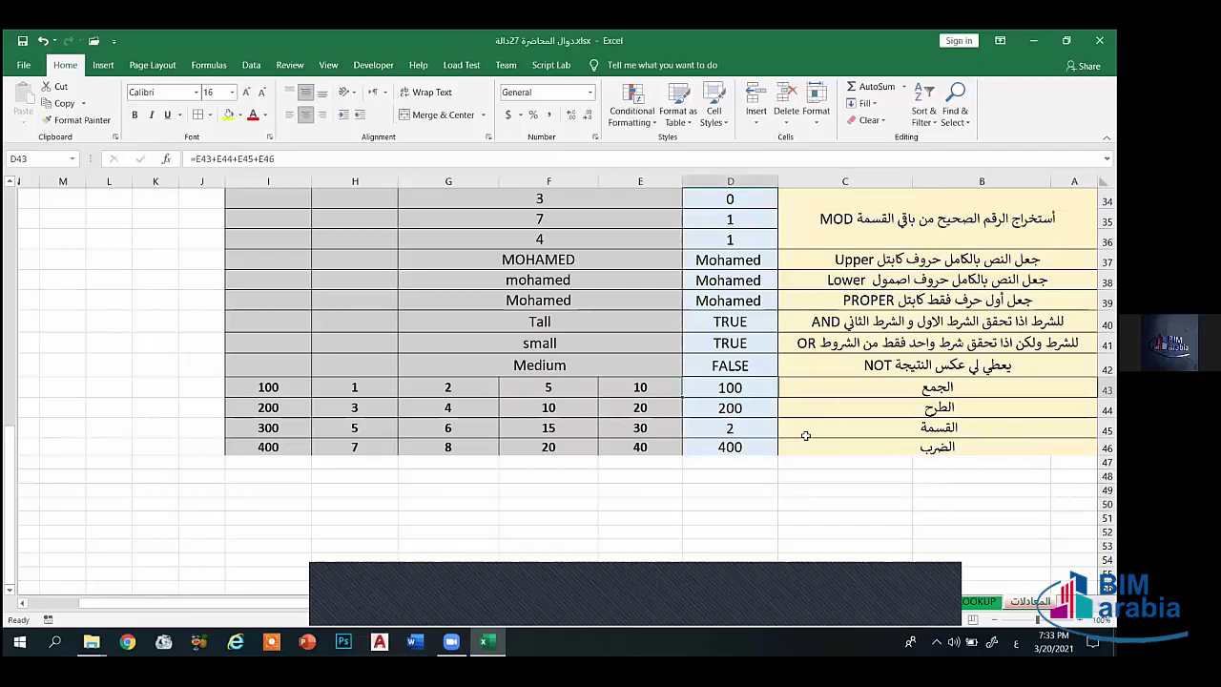
left_click(753, 487)
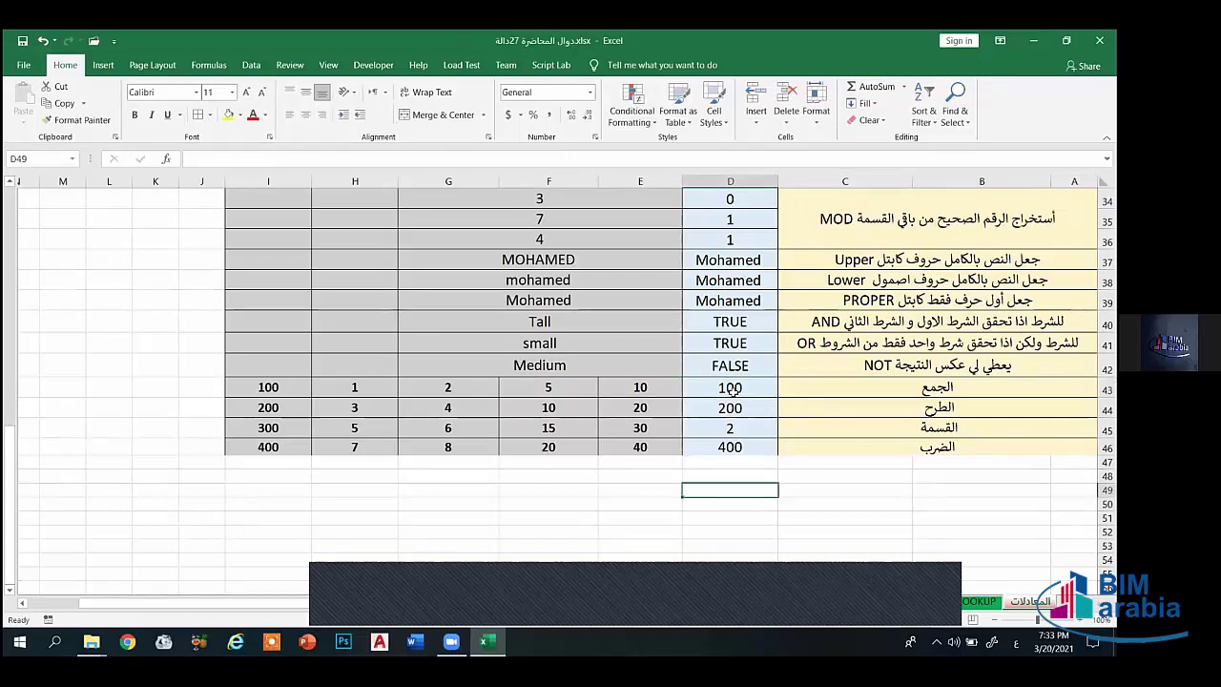
Step: Replace the formula in D43 with =I44+H45*G44, combining addition and multiplication
left_click(752, 392)
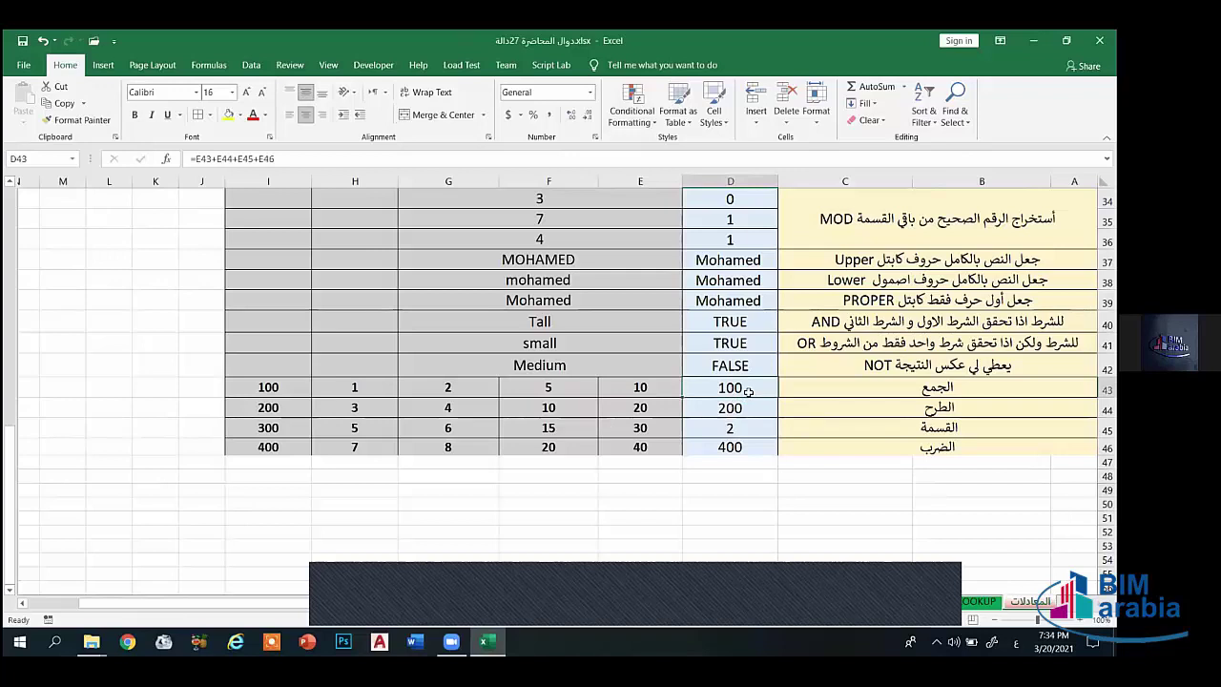
key("BackSpace")
type("=")
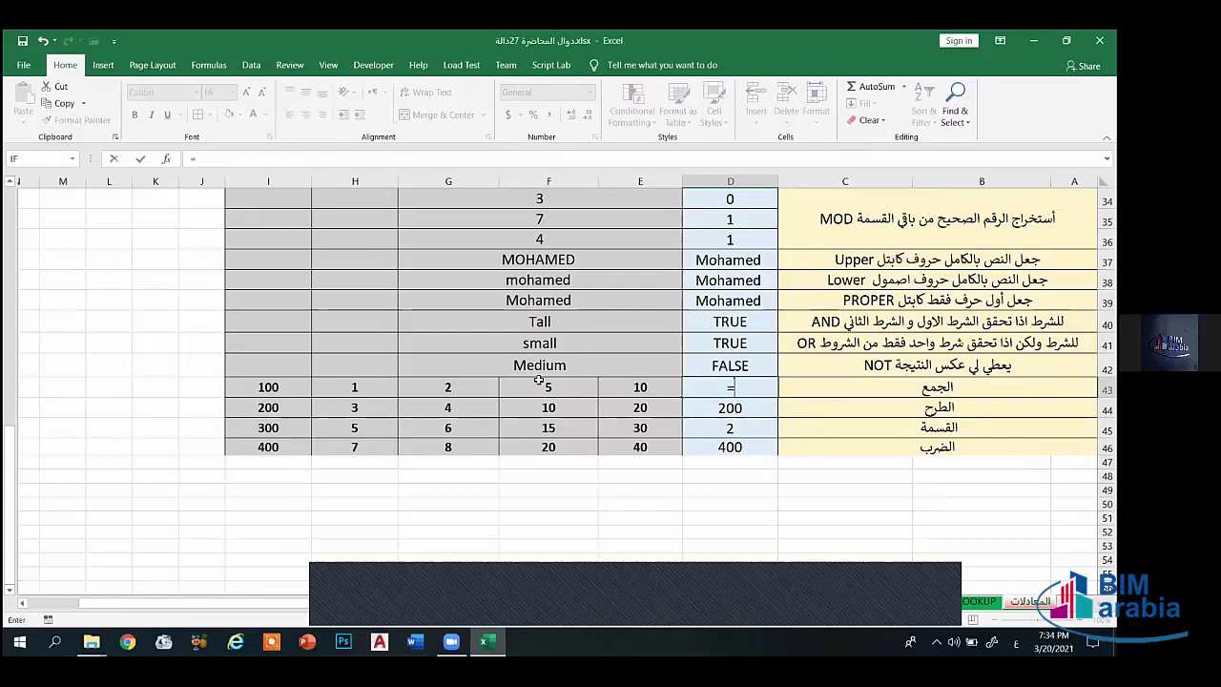
left_click(283, 412)
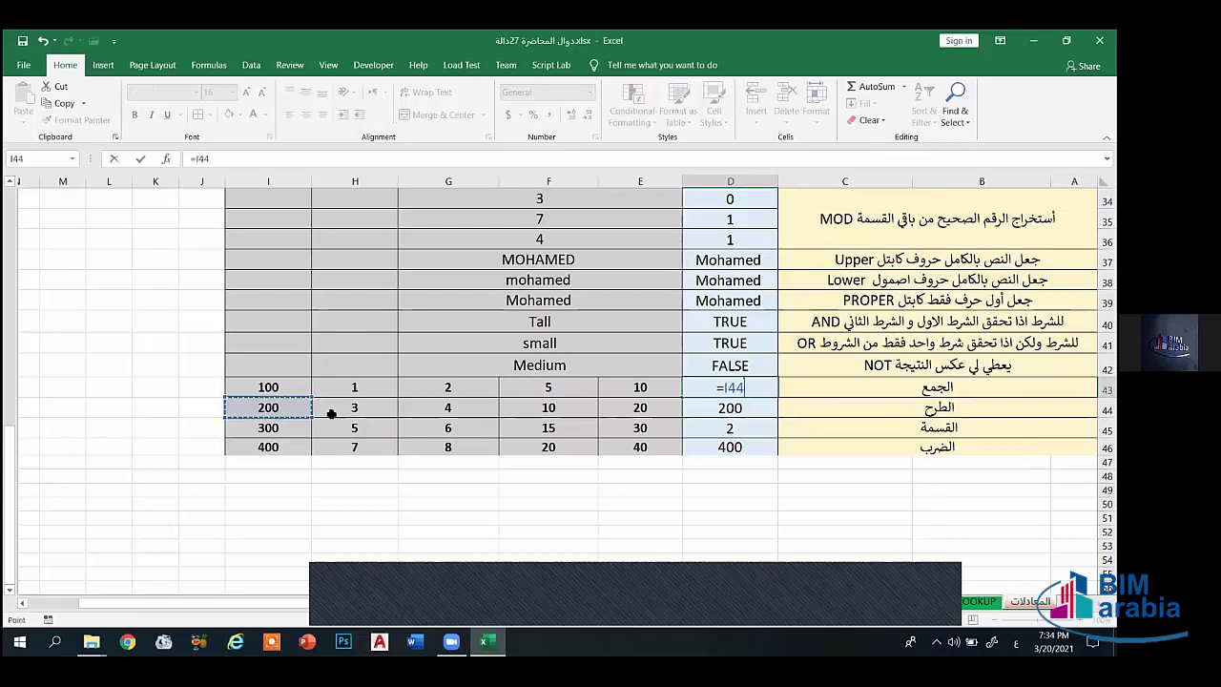
type("+")
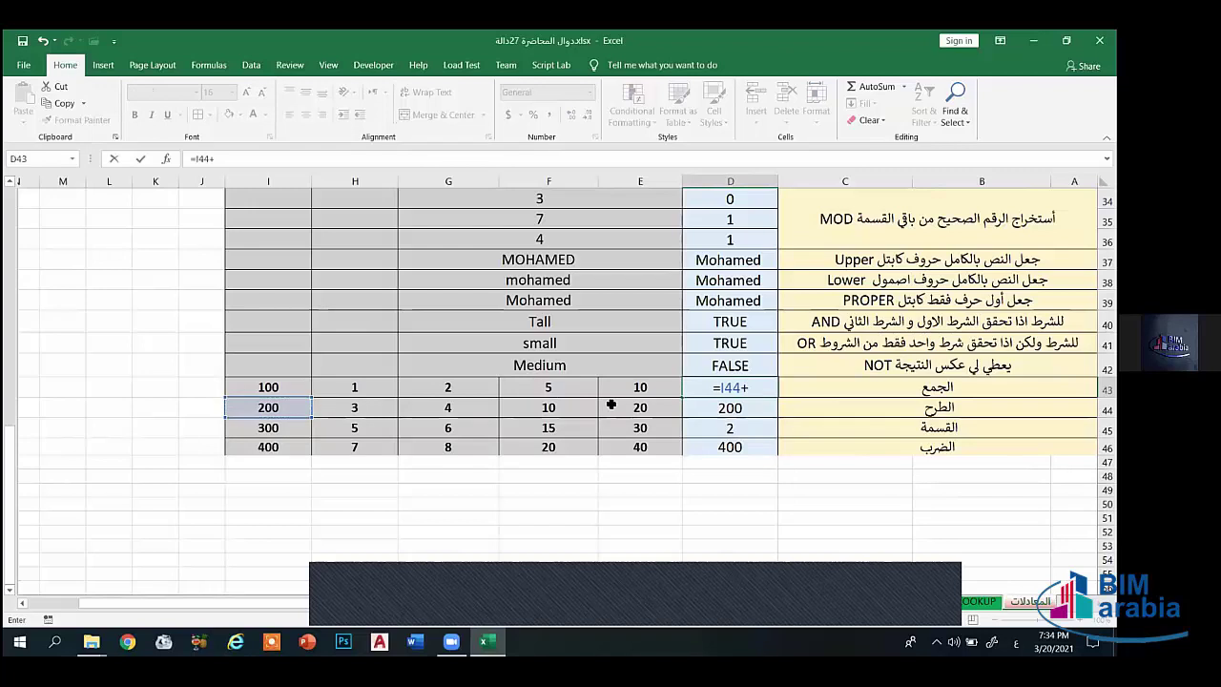
left_click(376, 432)
type("*")
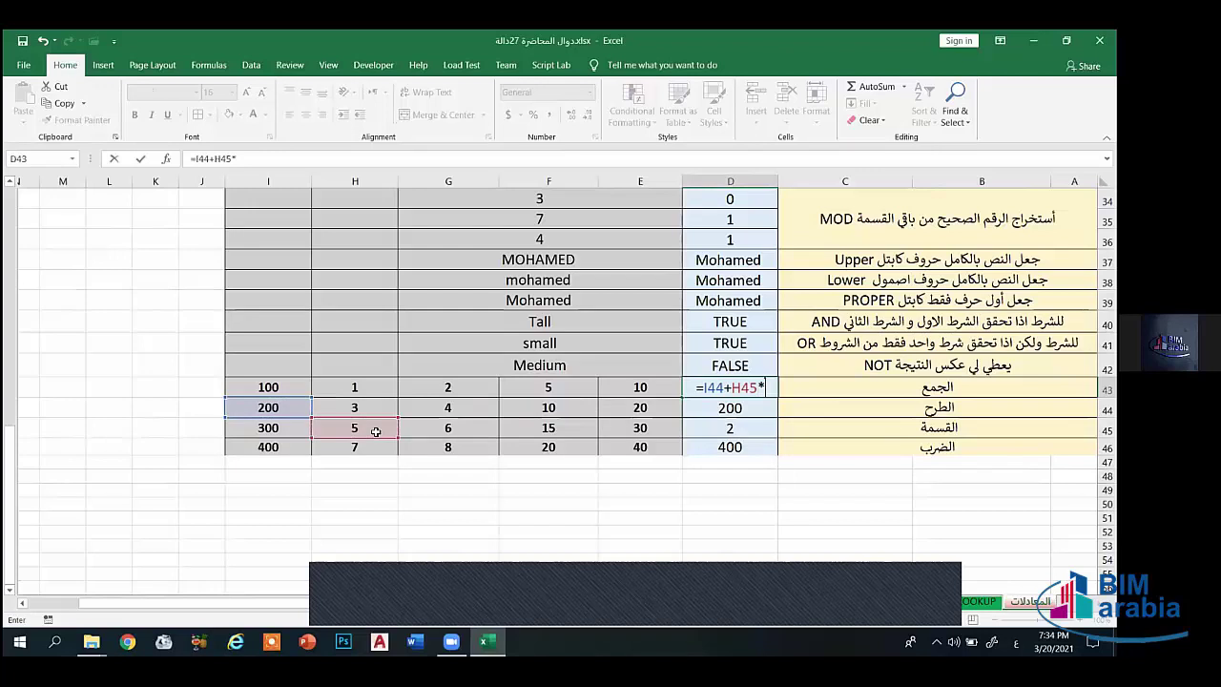
left_click(486, 407)
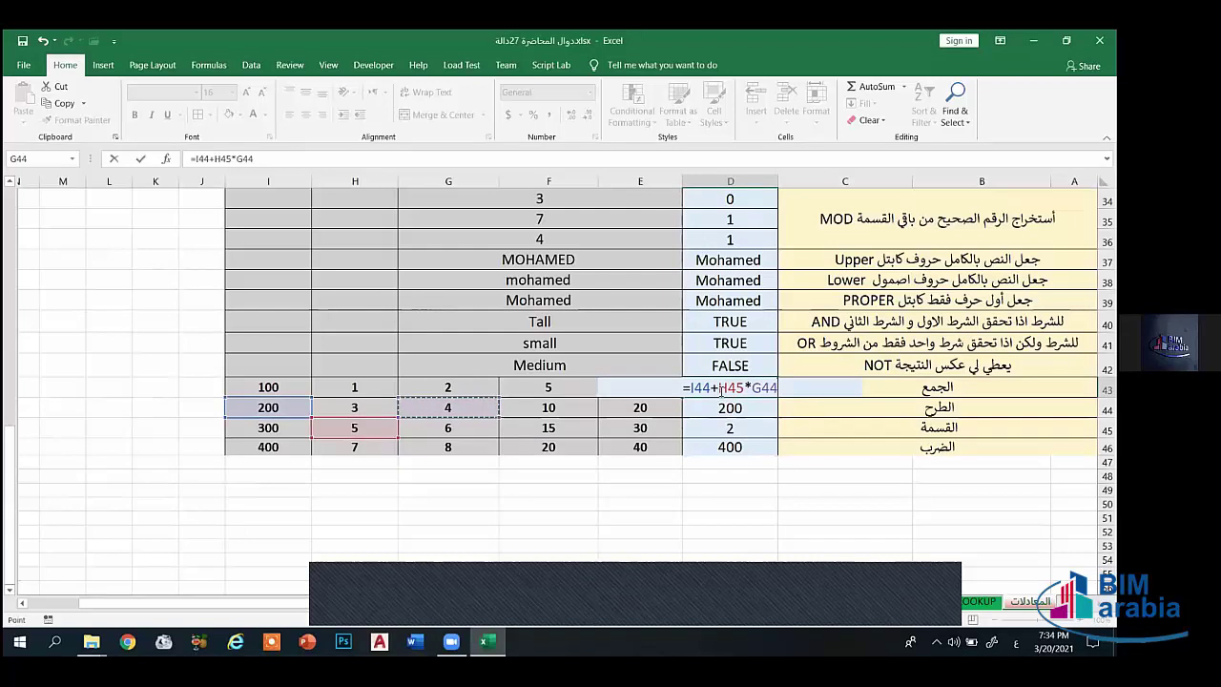
Step: Wrap the addition in parentheses so the D43 formula reads =(I44+H45)*G44, and enter it
left_click_drag(719, 387, 778, 391)
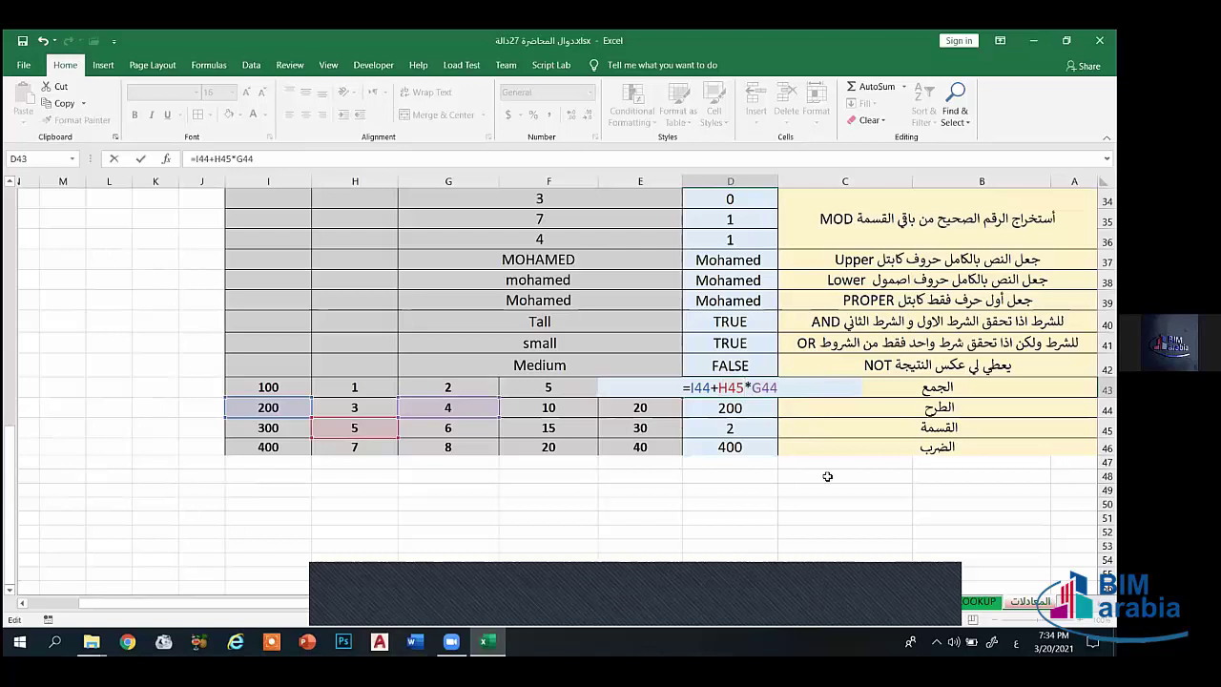
left_click_drag(720, 391, 749, 393)
left_click(750, 393)
key("alt+shift")
type(")")
key("Left")
key("Left")
key("Left")
key("Left")
key("Left")
key("Left")
key("Left")
key("Left")
type("(")
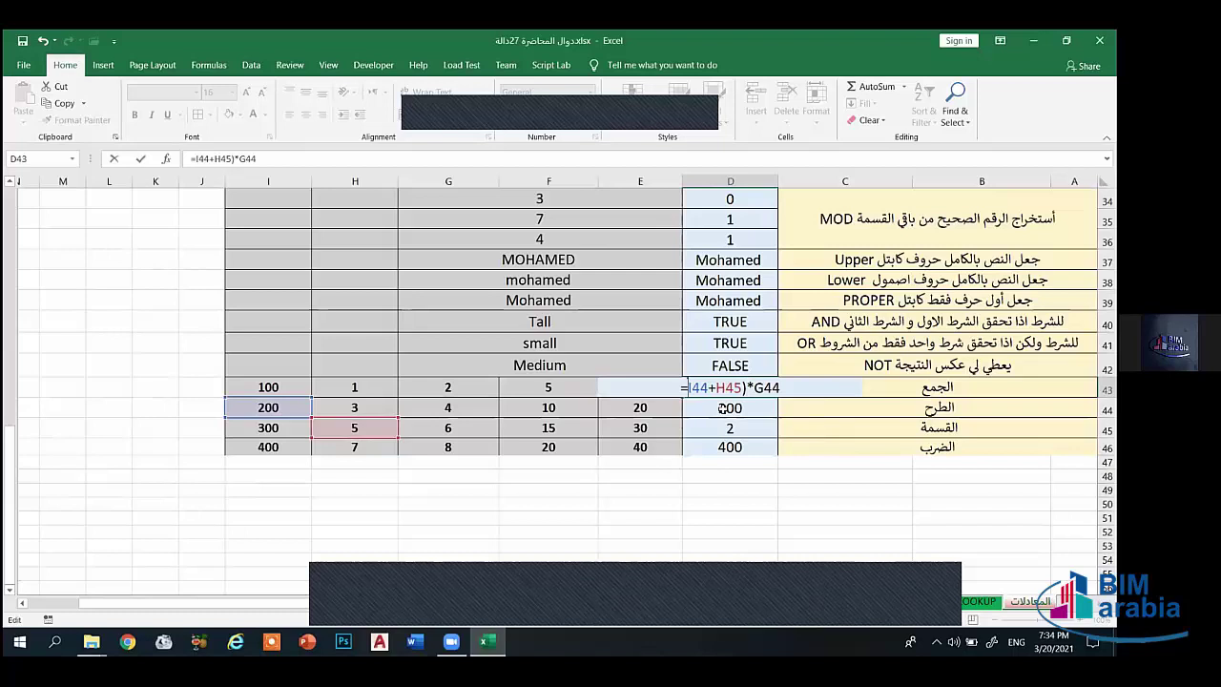
type("(")
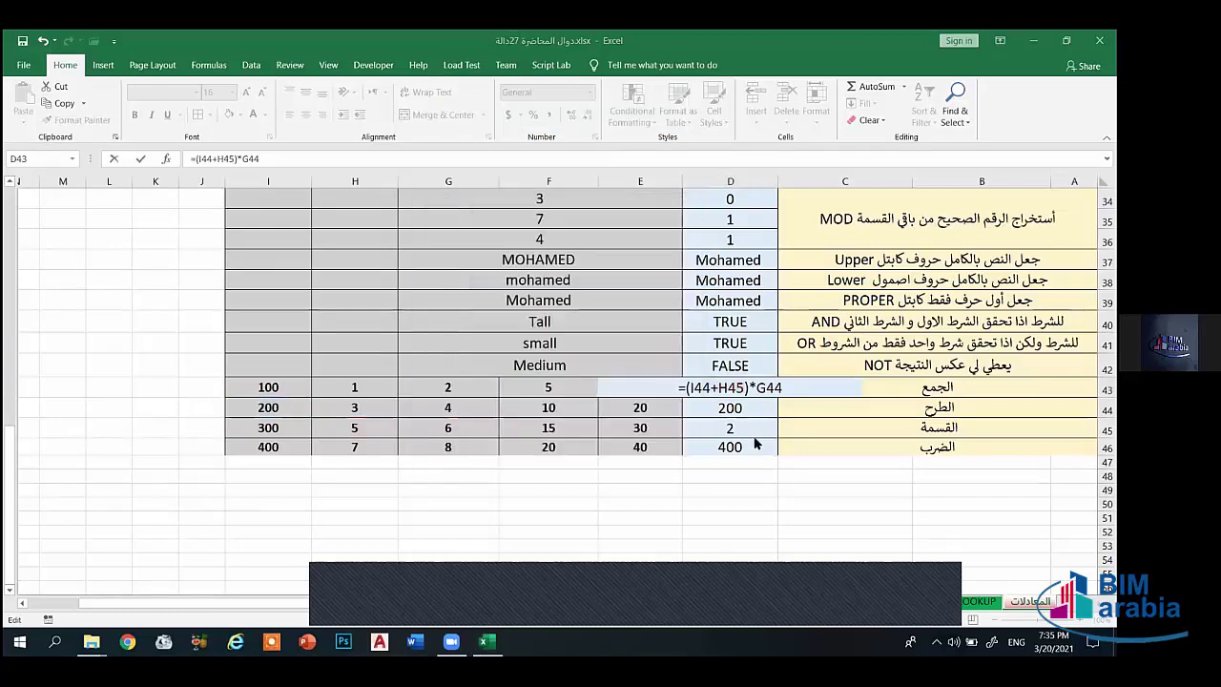
left_click(787, 389)
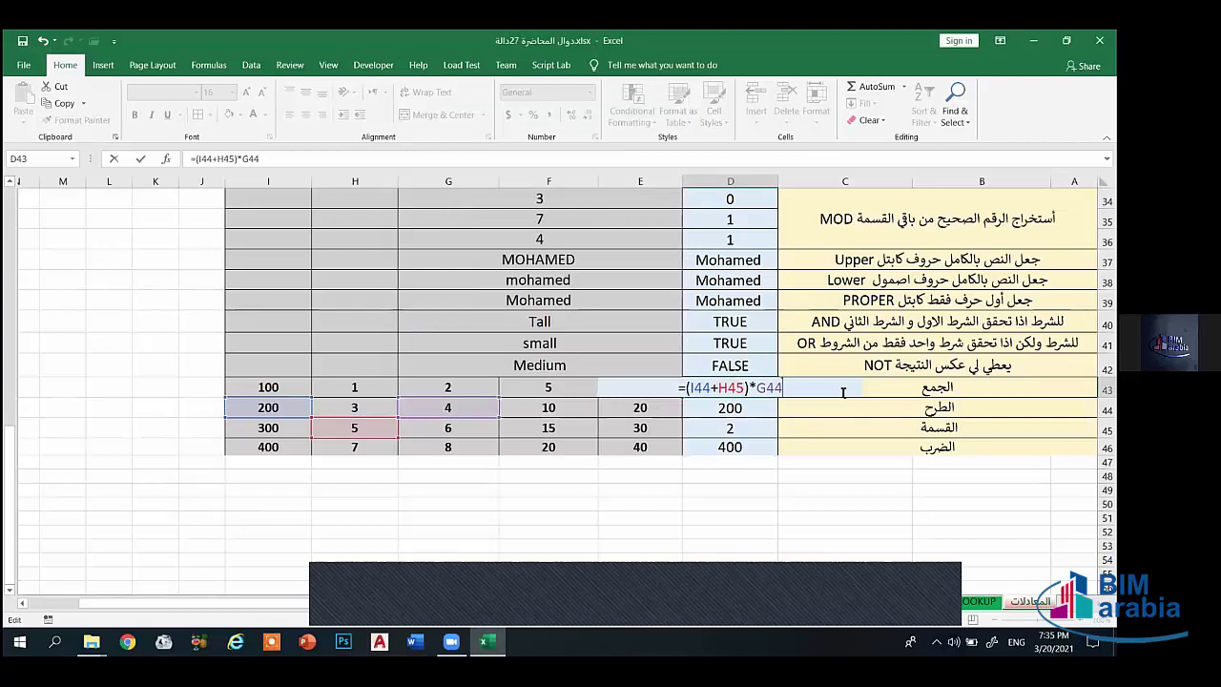
key("Return")
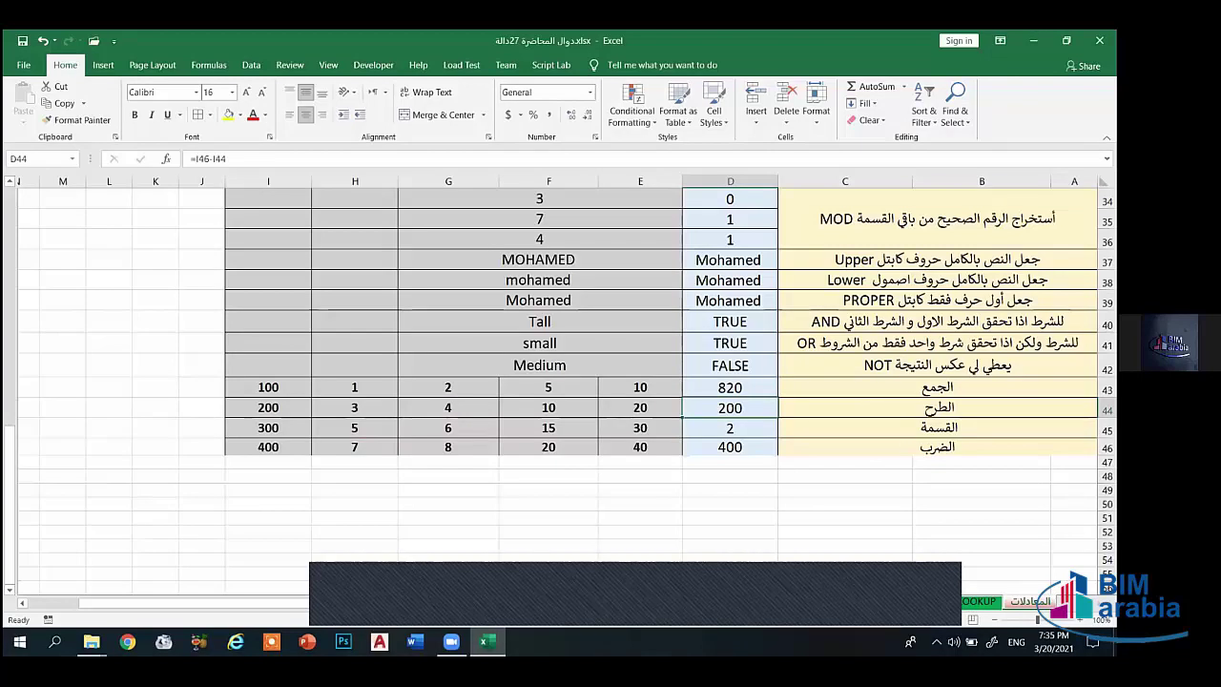
Step: Switch to a blank Word document and write TIME BREAK with 05:50 on the line below
left_click(907, 446)
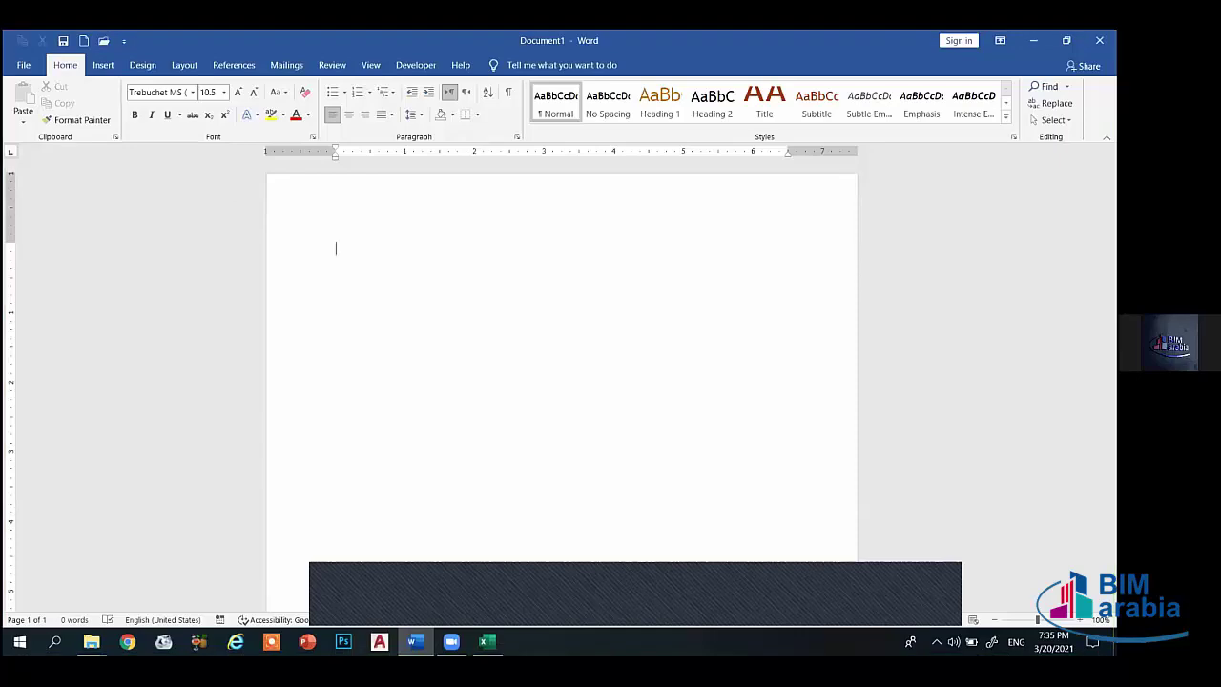
type("TIME BREAK")
type("50")
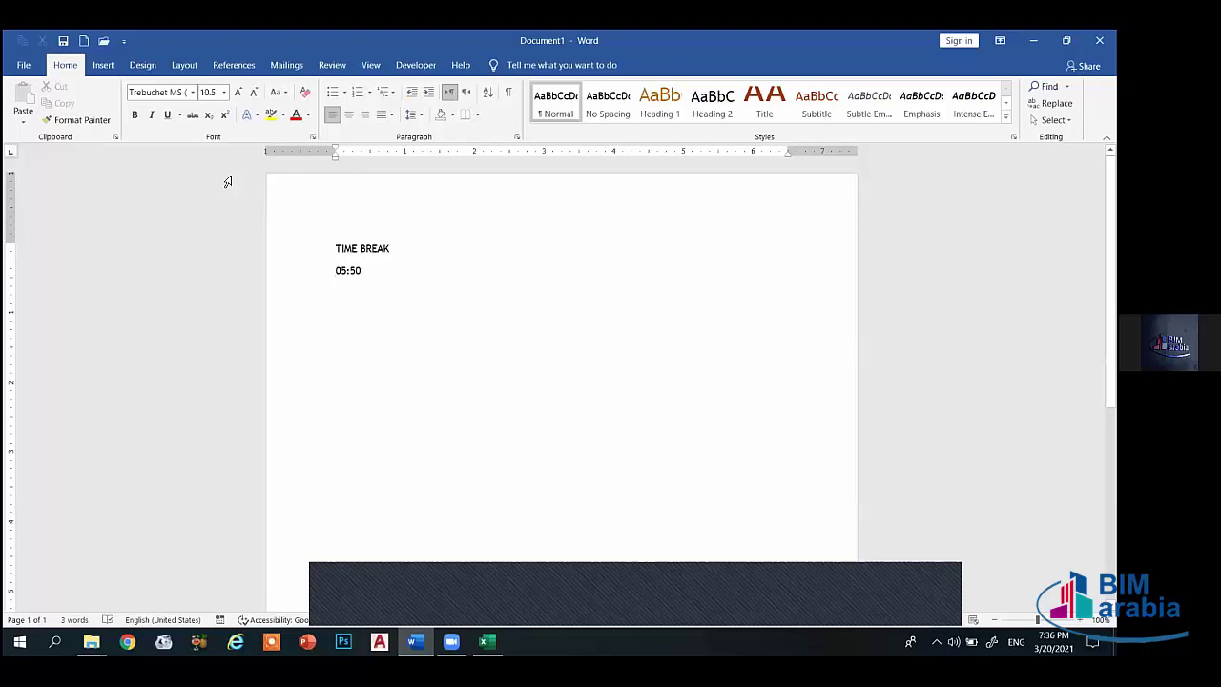
Step: Enlarge both lines of the break notice to 80 pt and center them on the page
key("ctrl+a")
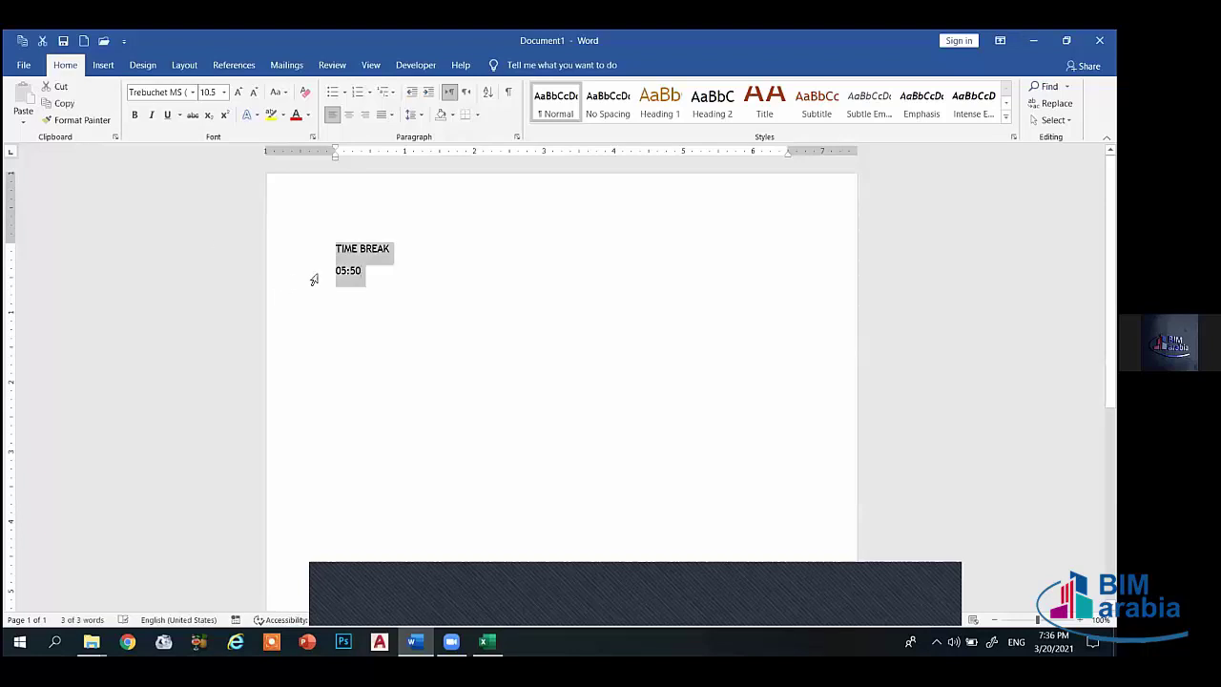
left_click(241, 95)
left_click(241, 94)
left_click(241, 95)
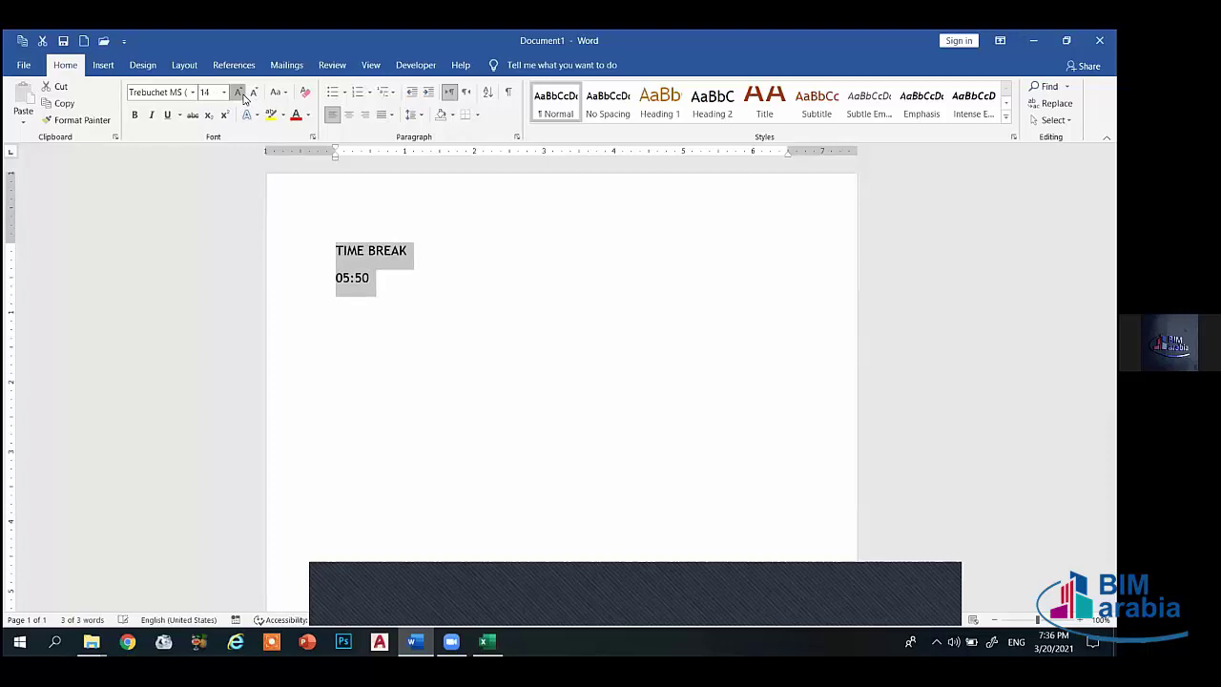
triple_click(241, 95)
triple_click(241, 95)
double_click(241, 94)
left_click(241, 94)
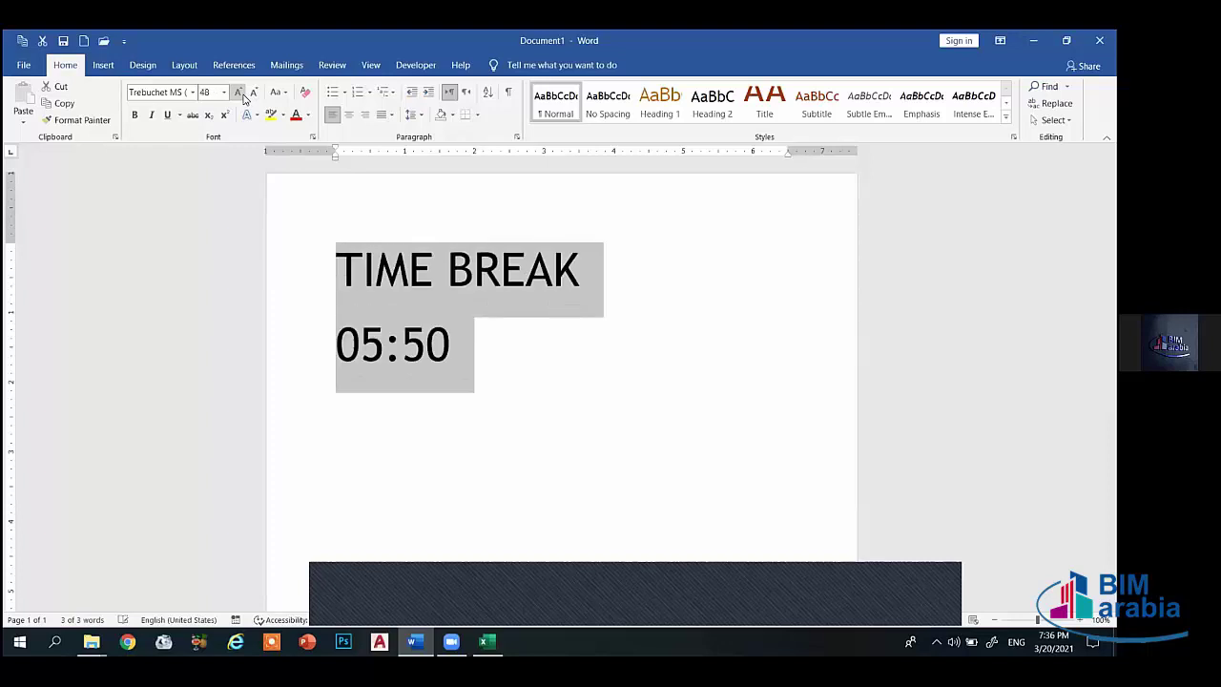
triple_click(240, 93)
double_click(239, 93)
left_click(348, 113)
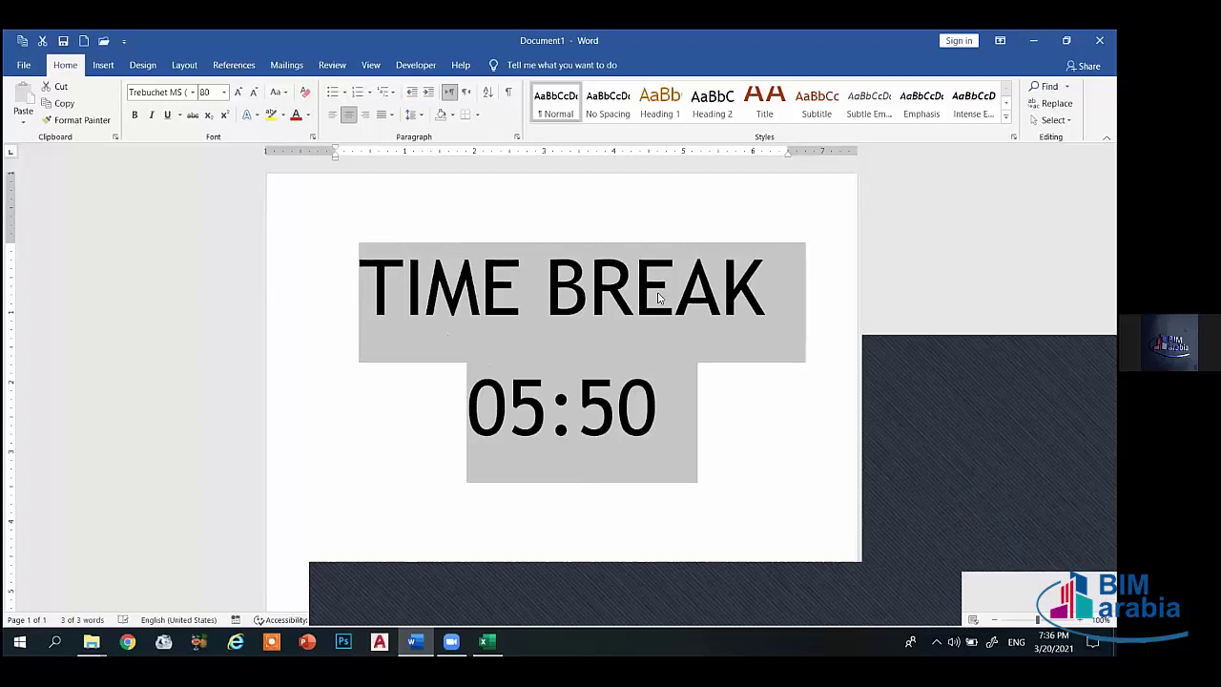
left_click(762, 453)
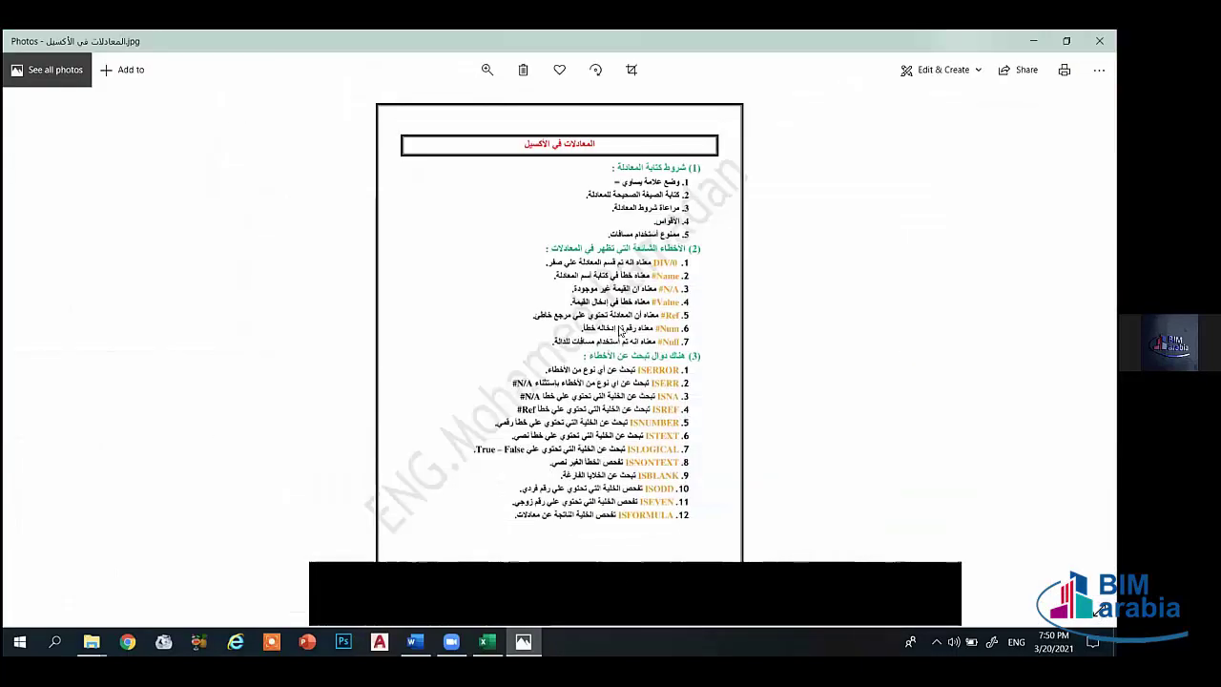
Step: Zoom in on the equation notes image to read the common formula errors, and return to the full-page view
left_click(490, 68)
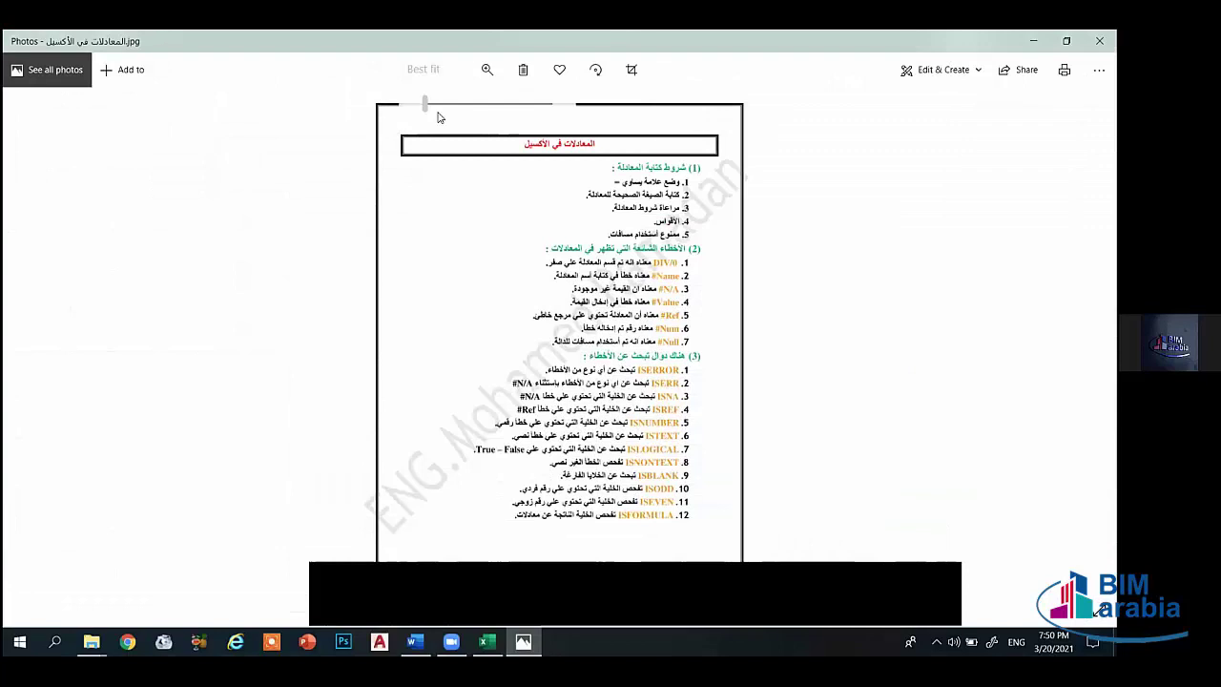
scroll(742, 404, "up", 2)
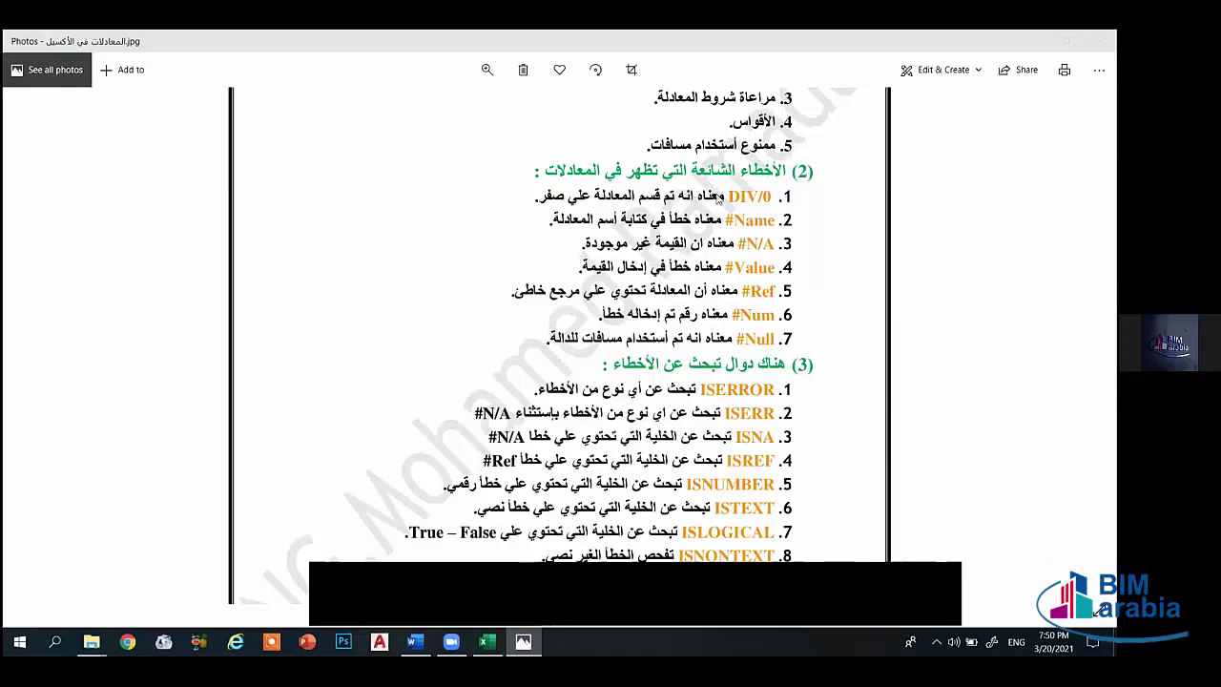
left_click(488, 71)
left_click_drag(474, 103, 404, 106)
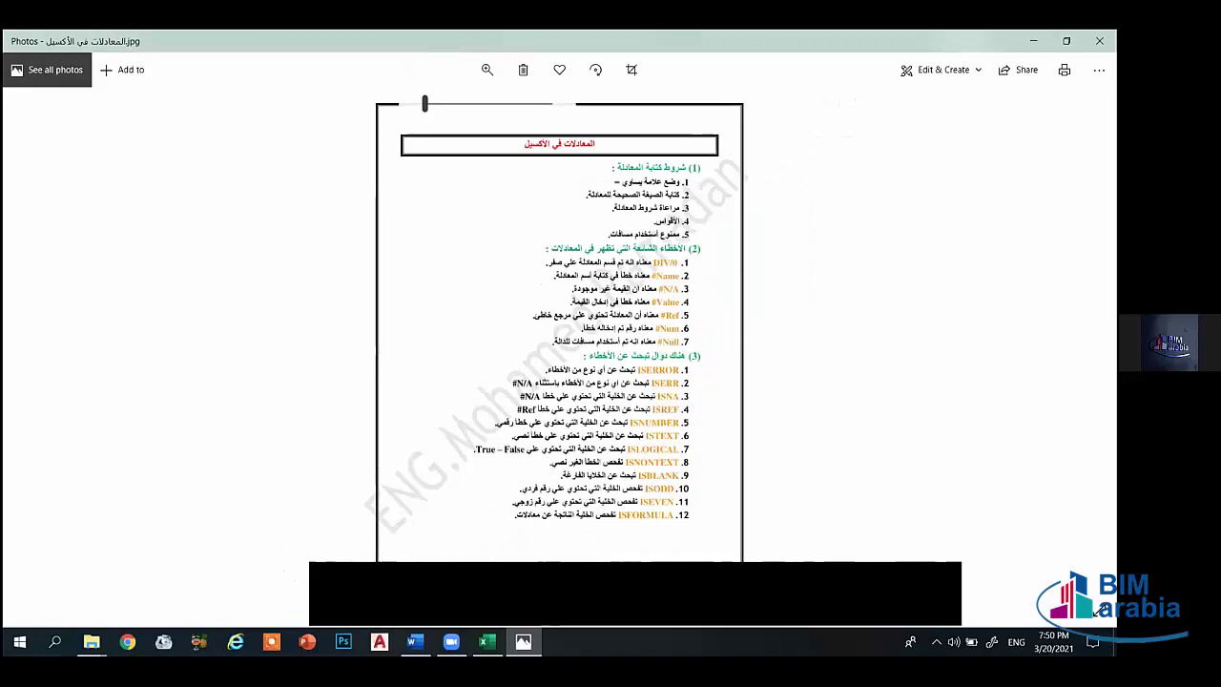
Step: Switch to Excel, merge and center A47:C47, and copy the formatting of the multiplication label in A46 onto it
key("alt+Tab")
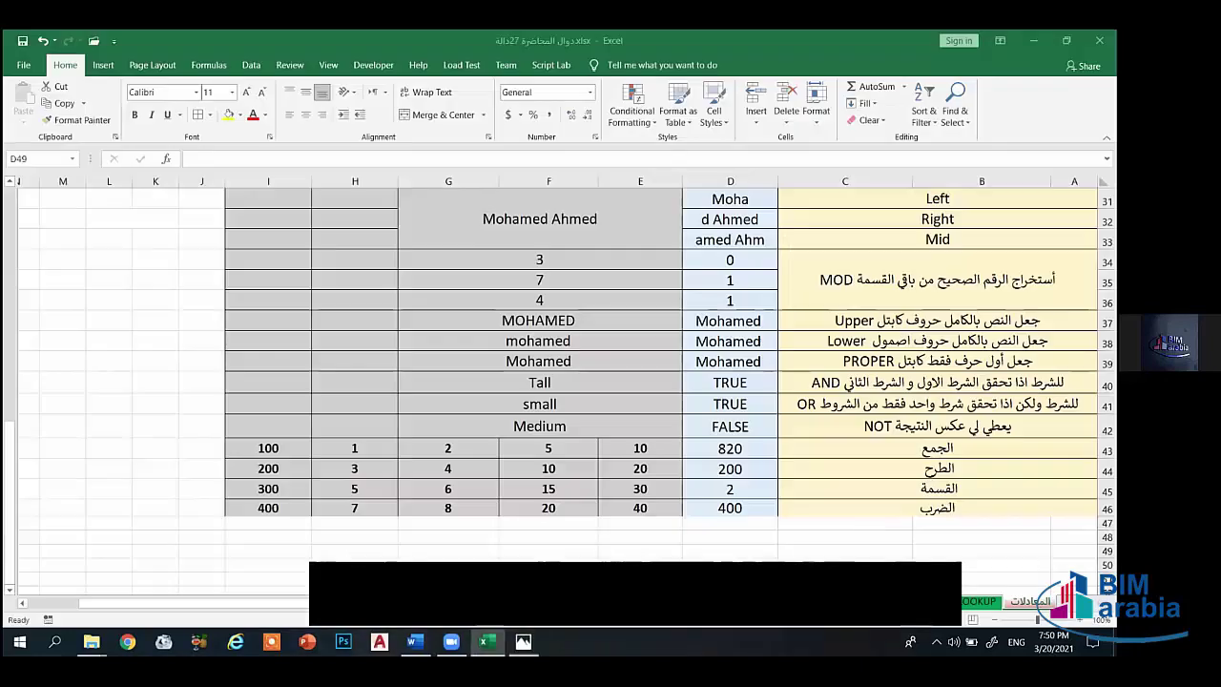
left_click_drag(1074, 523, 811, 522)
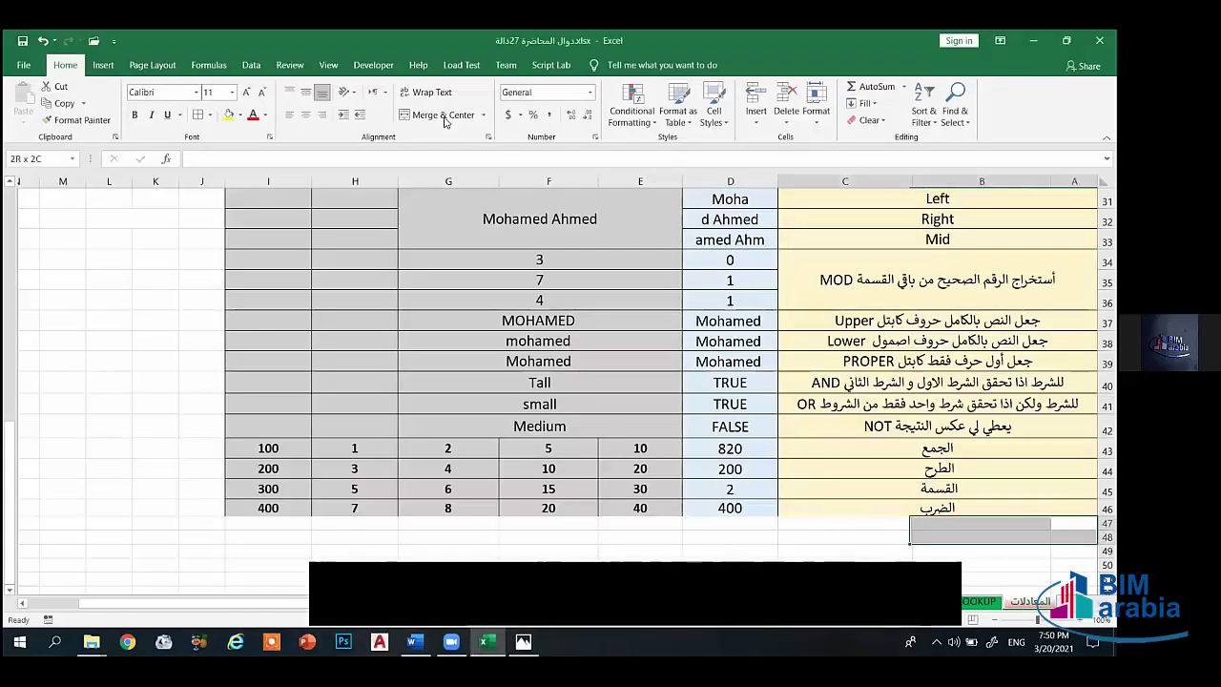
left_click(427, 114)
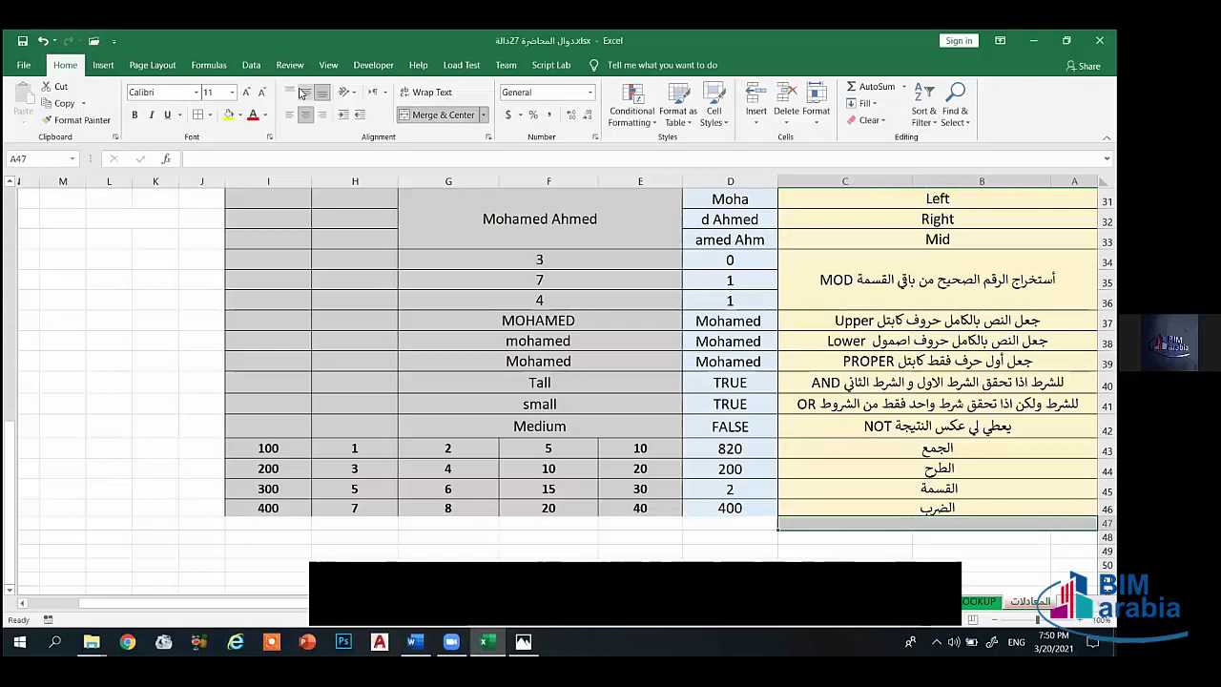
left_click(960, 505)
left_click(77, 119)
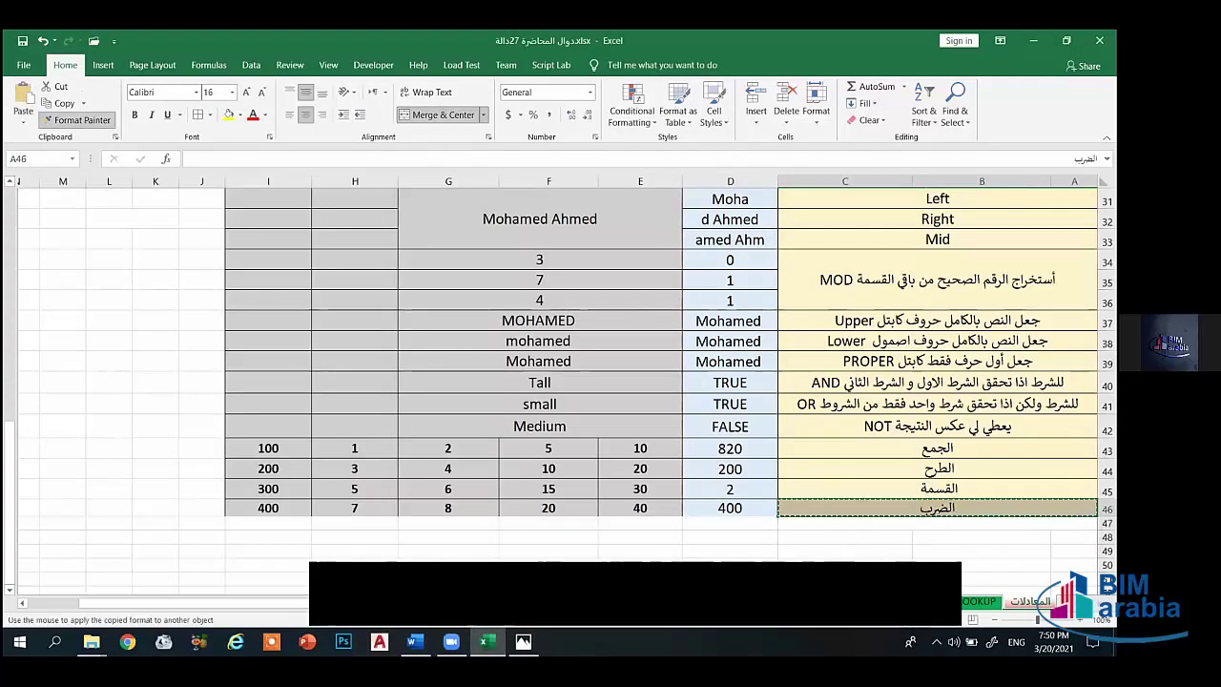
left_click(961, 526)
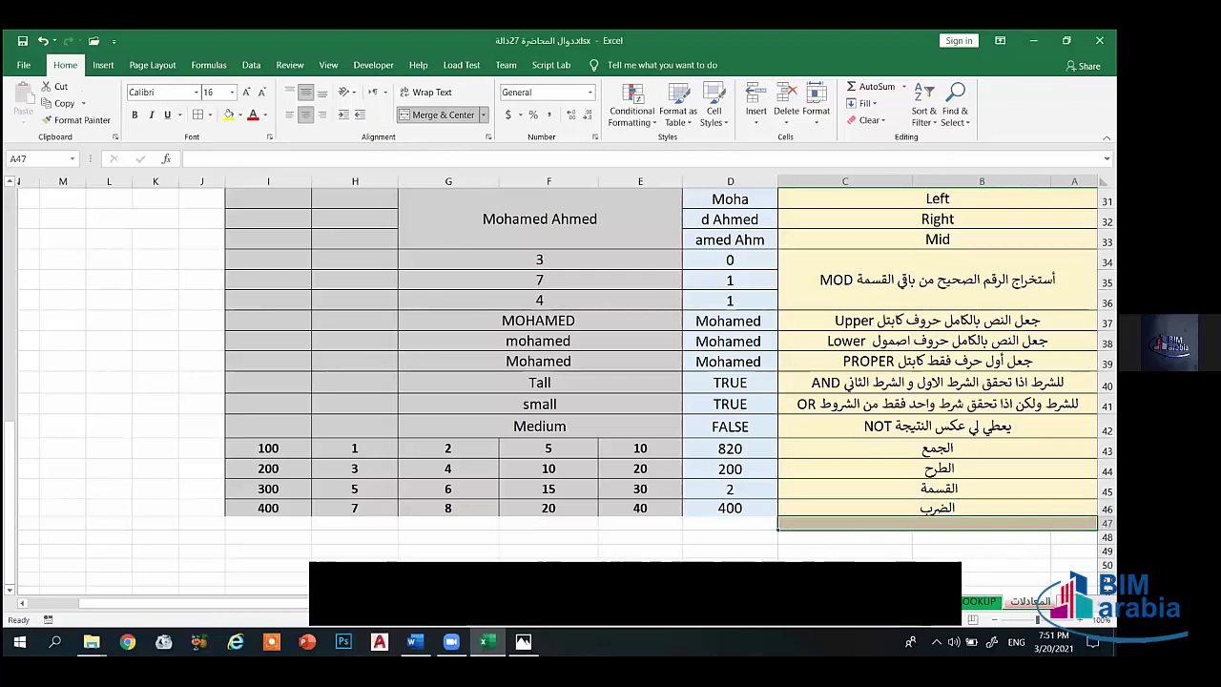
Step: Make row 47 slightly taller and enter IFERROR as the label in the merged cell A47
left_click_drag(1106, 531, 1106, 536)
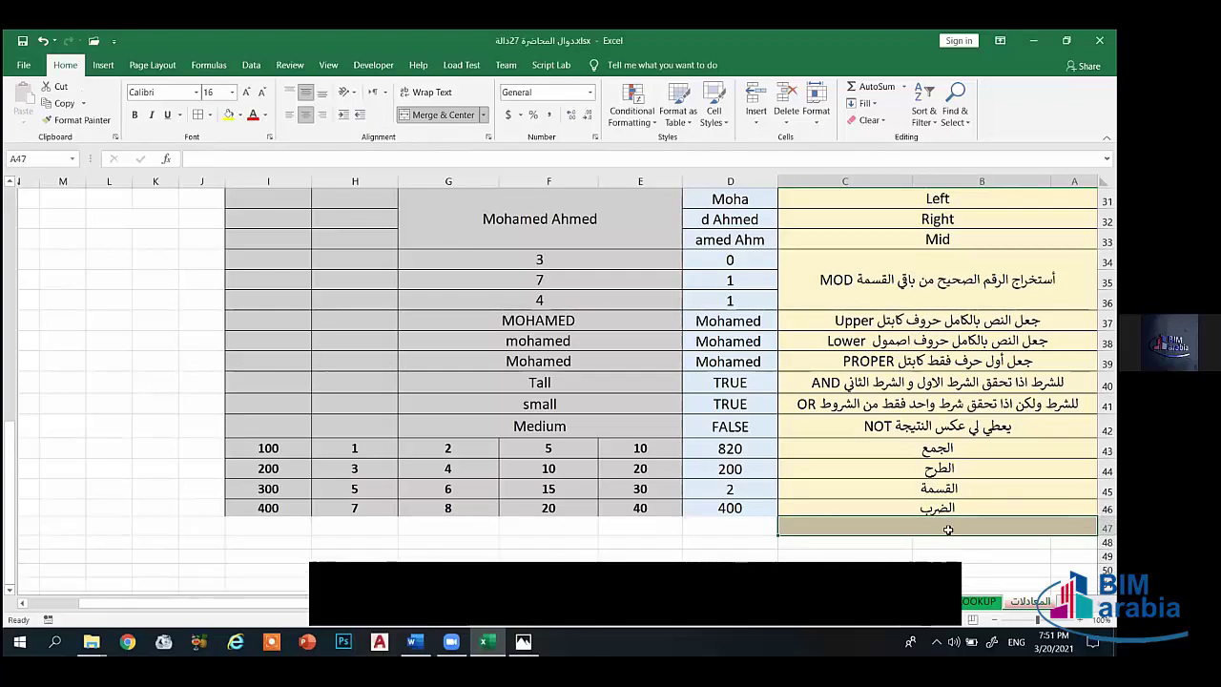
type("IF")
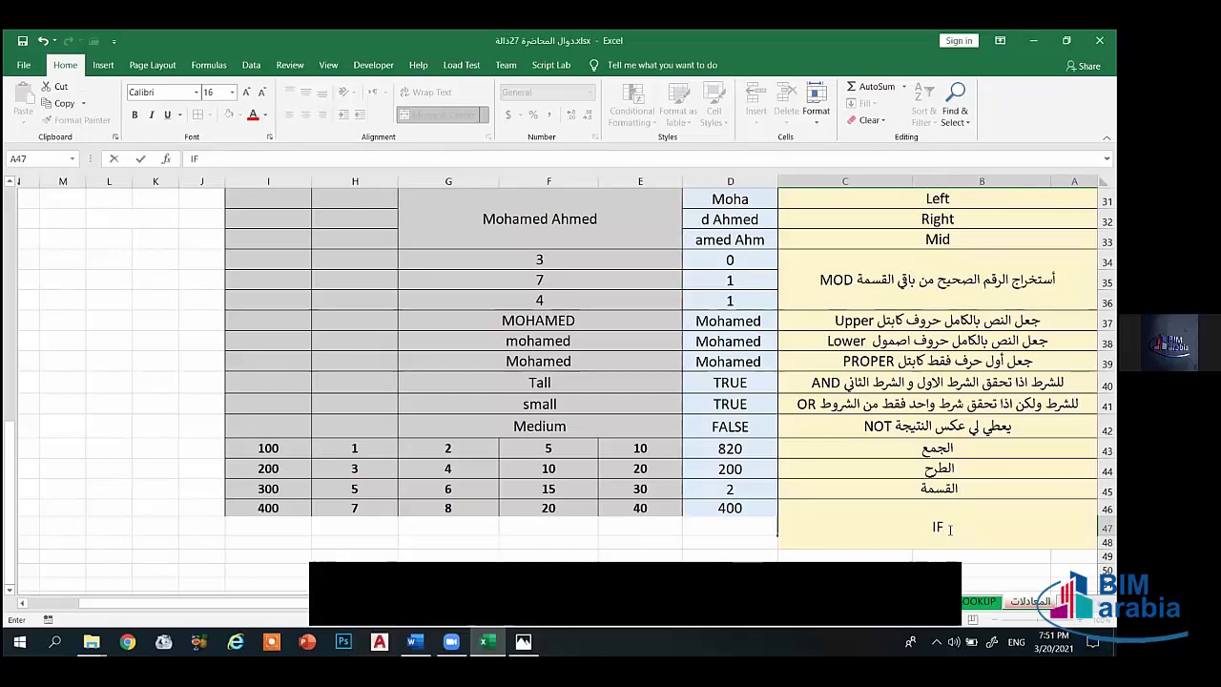
type("ERROR")
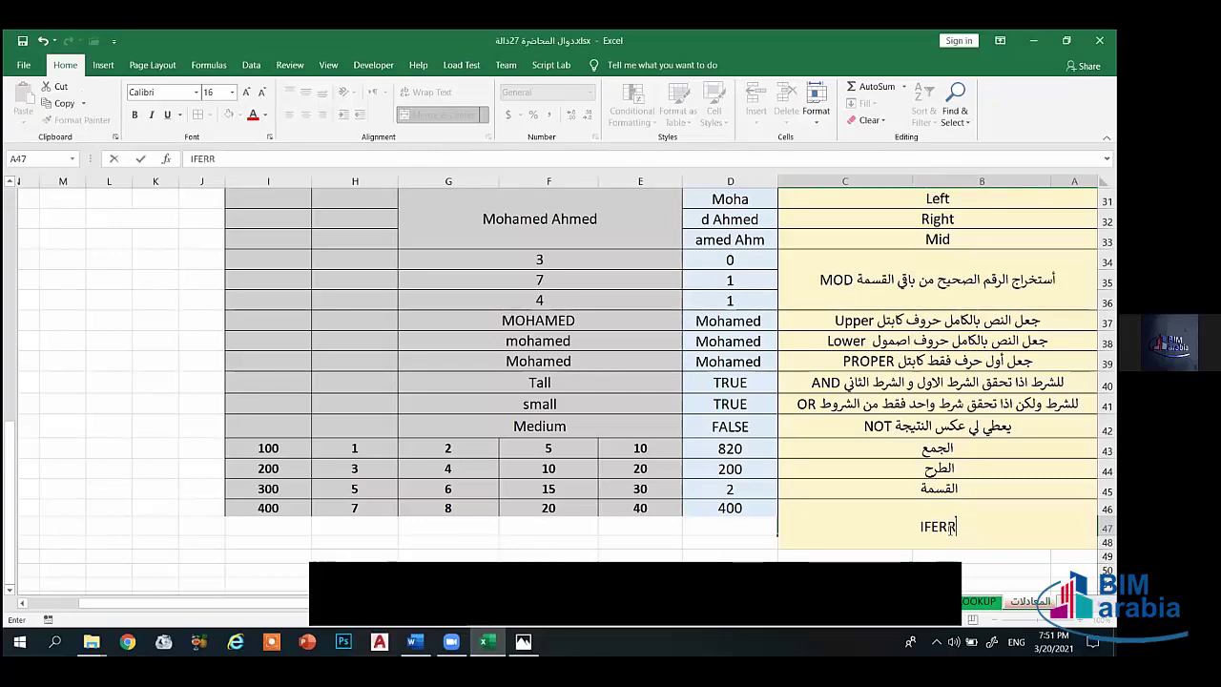
left_click(770, 570)
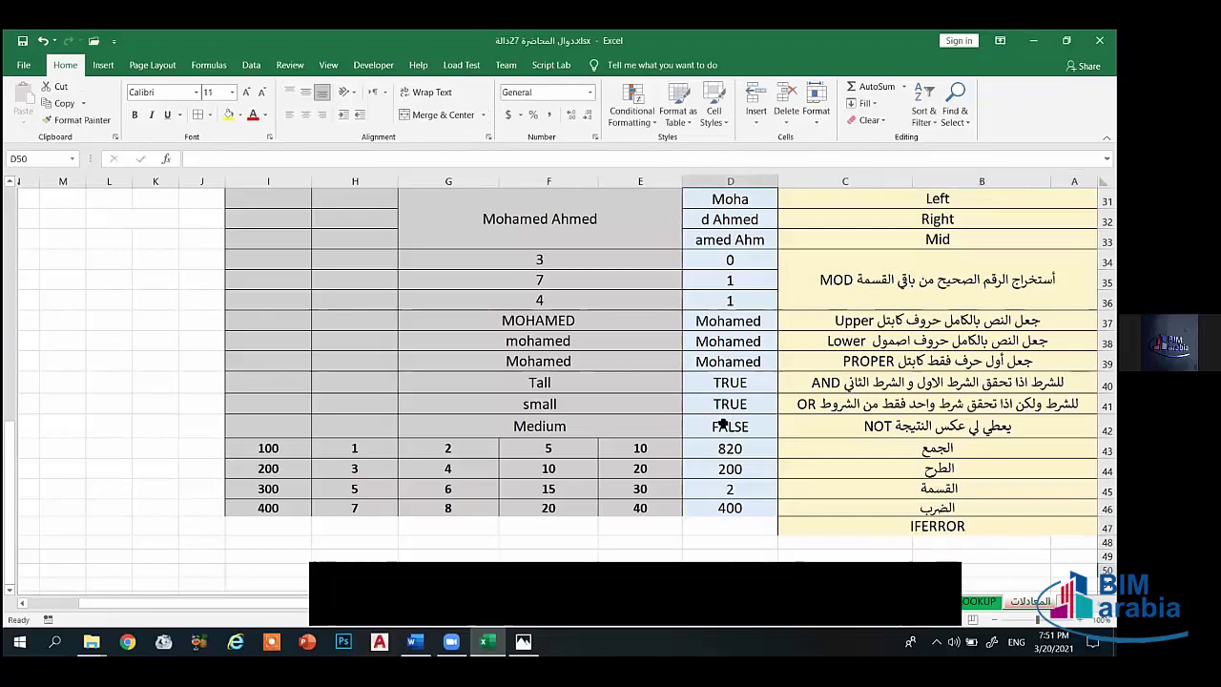
left_click(843, 526)
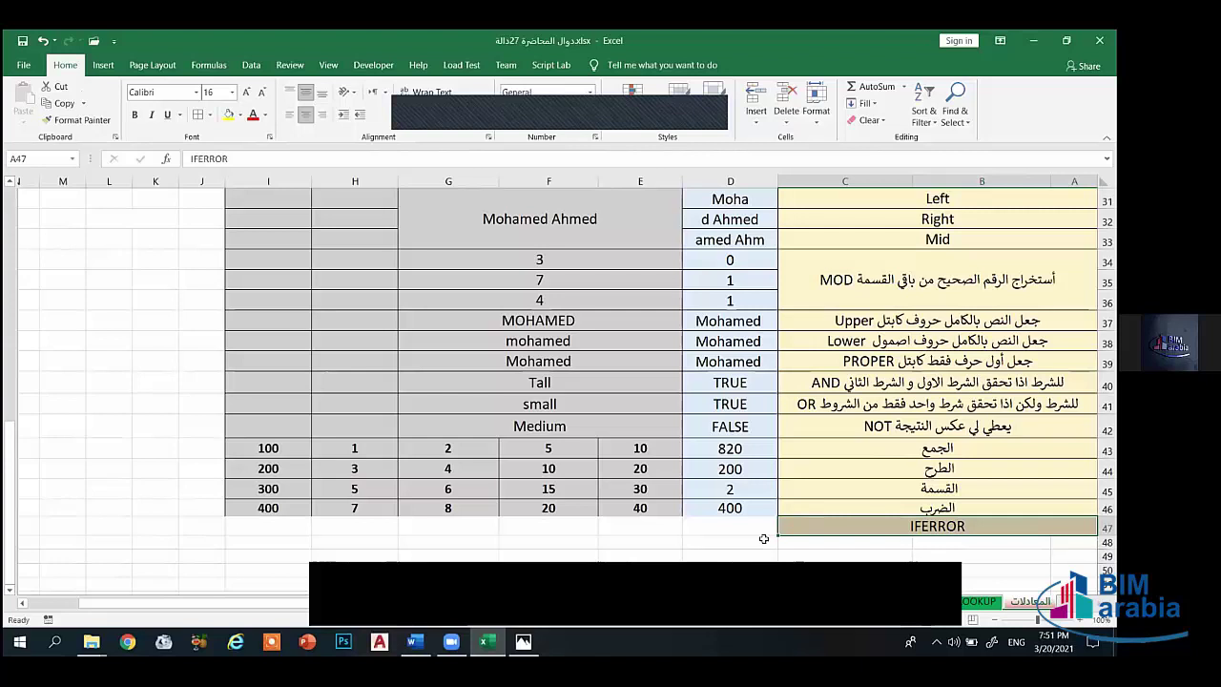
Step: Apply all borders to row 47 from column A through column I
left_click(710, 527)
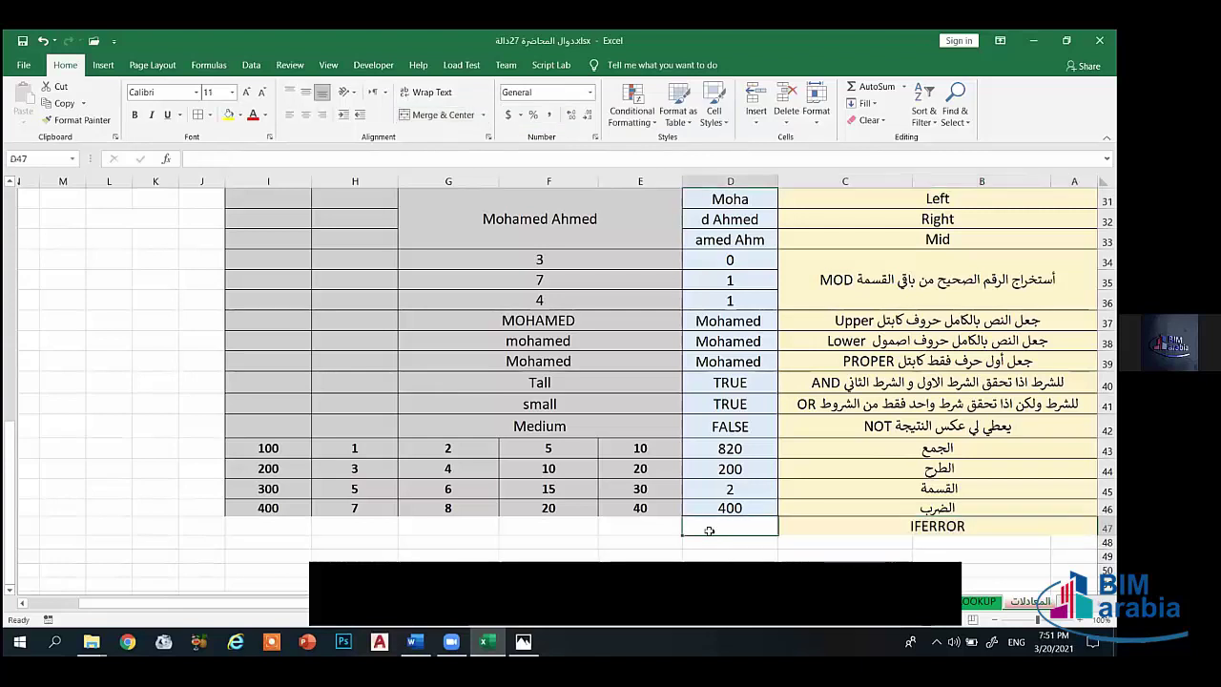
left_click(658, 530)
key("shift+Left")
key("shift+Left")
key("shift+Left")
key("shift+Left")
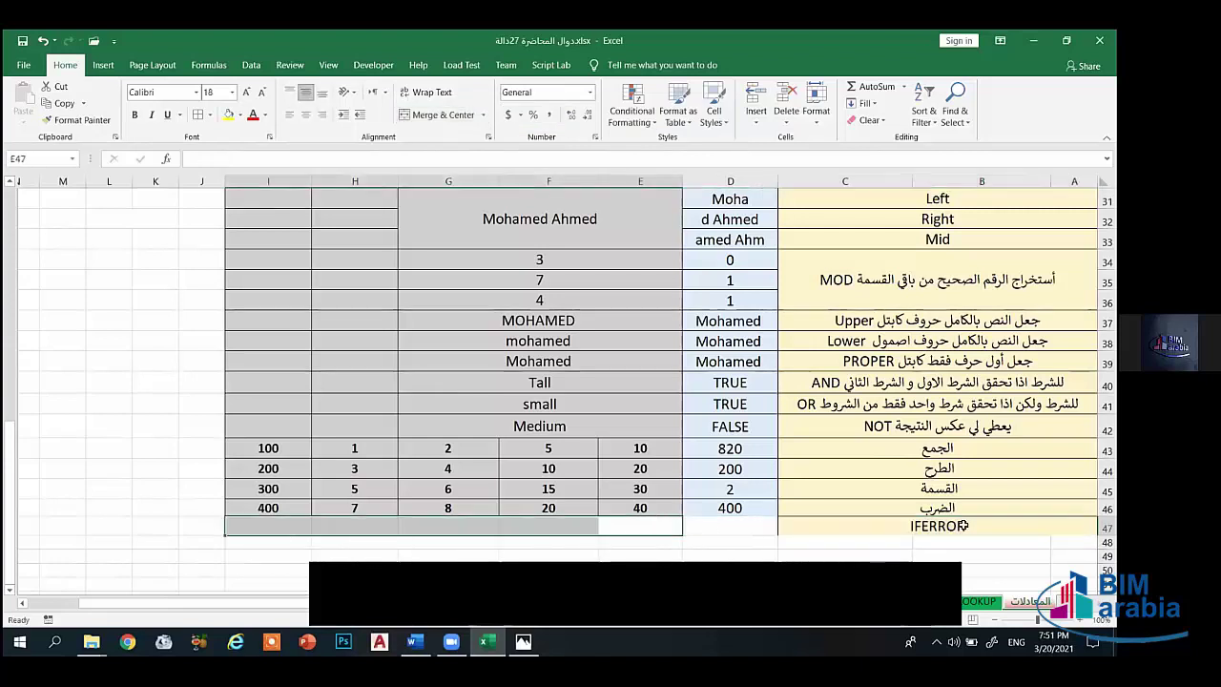
left_click_drag(964, 525, 290, 520)
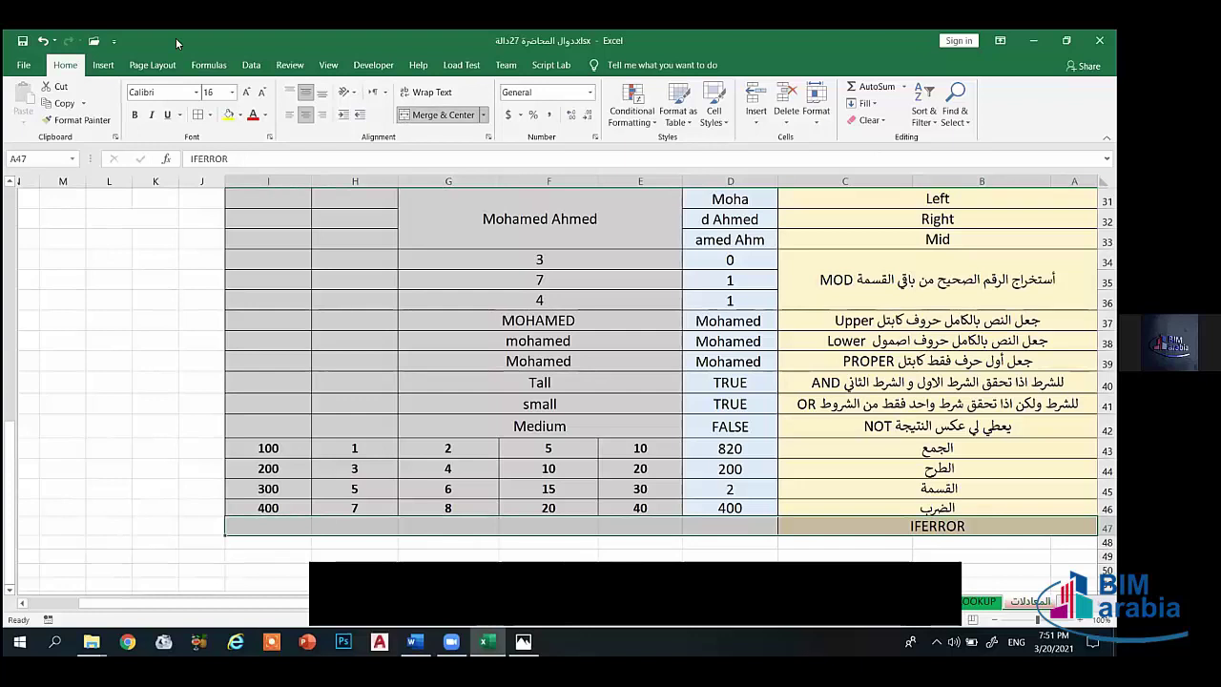
left_click(209, 115)
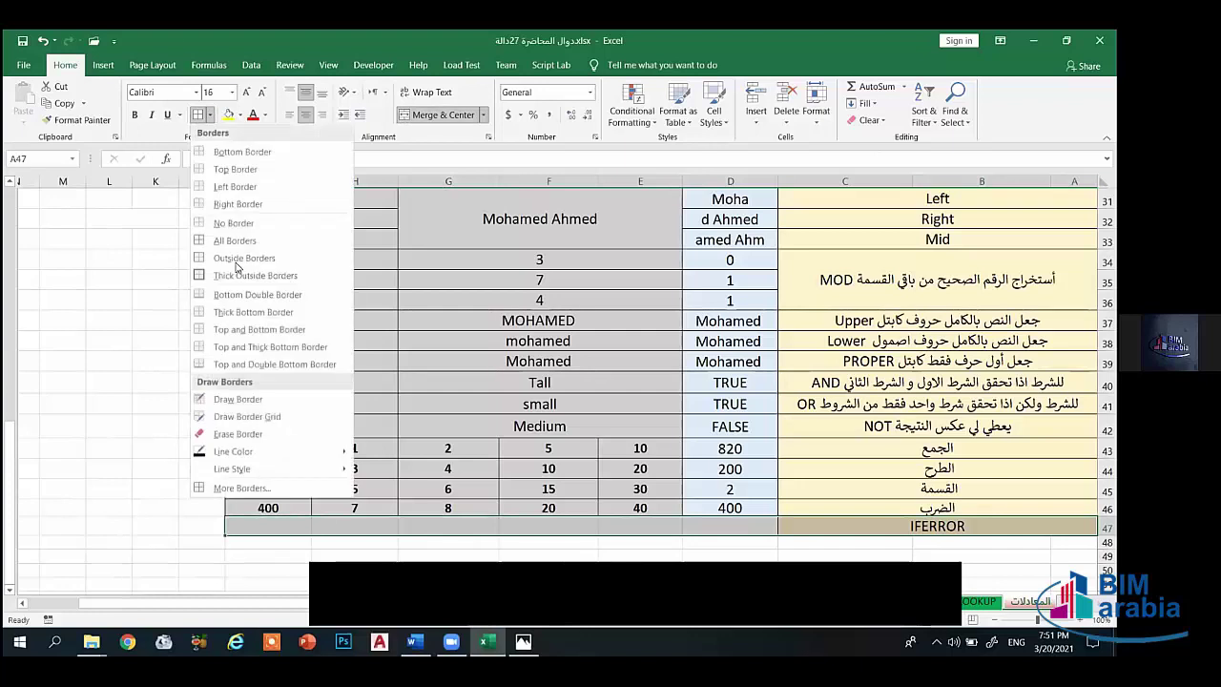
left_click(240, 258)
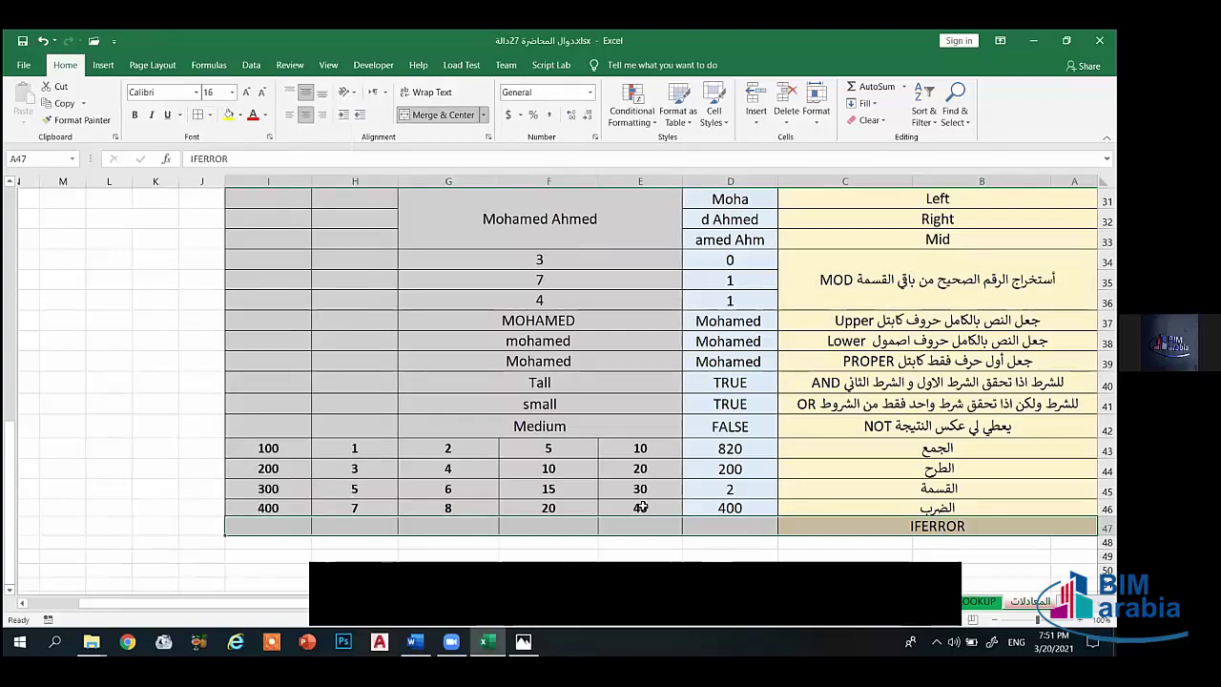
Step: Copy the formatting of the number cells in E46:I46 onto E47:I47, and that of D46 onto D47
mouse_move(642, 507)
left_mouse_down()
mouse_move(477, 491)
mouse_move(272, 507)
mouse_move(642, 535)
left_mouse_up()
left_click(95, 125)
left_click(722, 505)
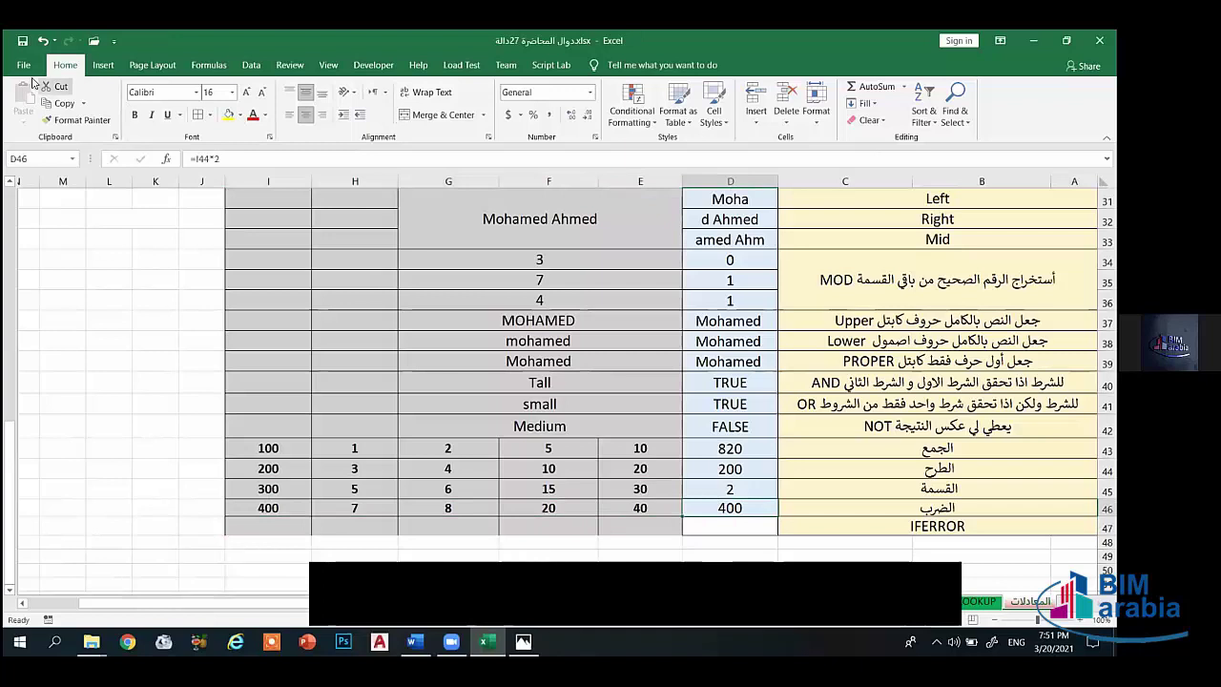
left_click(66, 120)
left_click(730, 525)
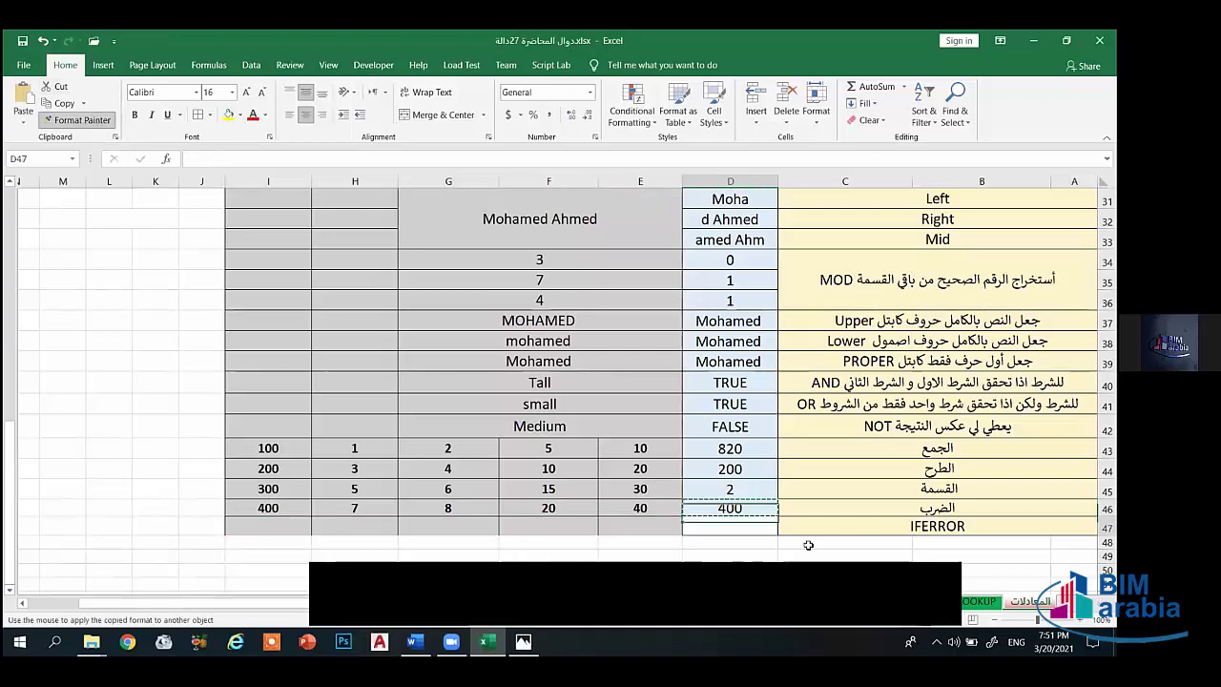
left_click(862, 525)
Step: Merge and center the cells E47:I47 in the IFERROR row
left_click_drag(629, 525, 259, 497)
left_click(425, 116)
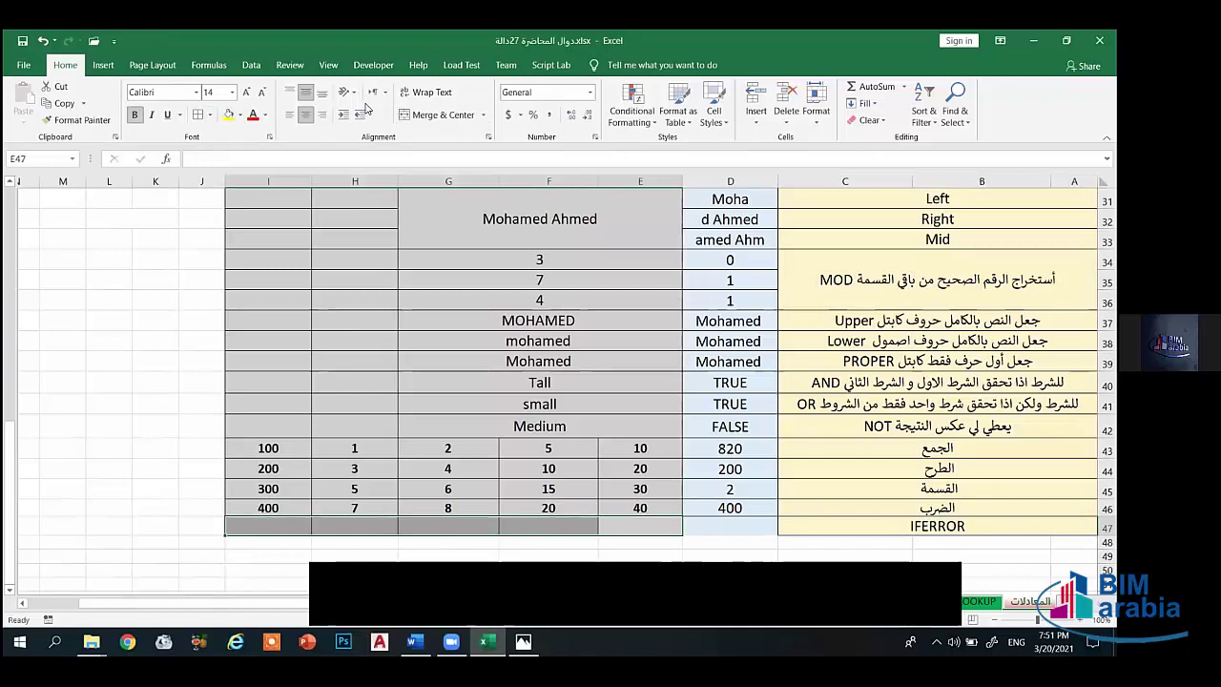
left_click(437, 115)
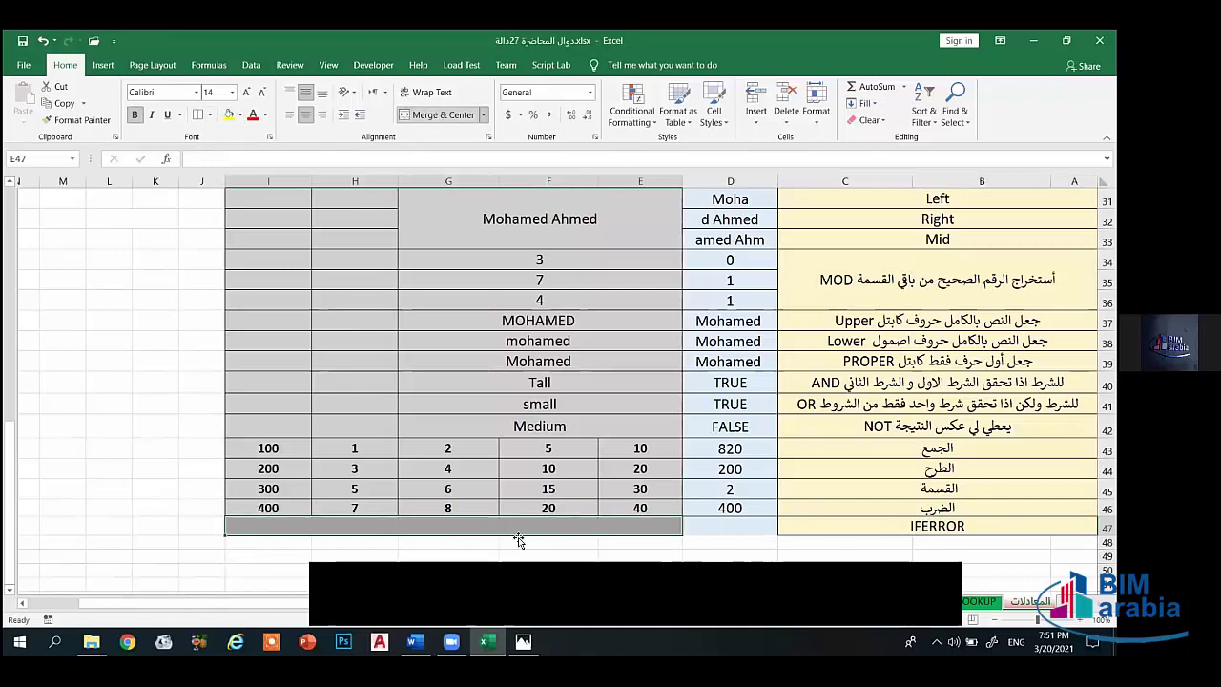
Step: Enter the deliberately incomplete formula =su in the merged cell E47
type("=")
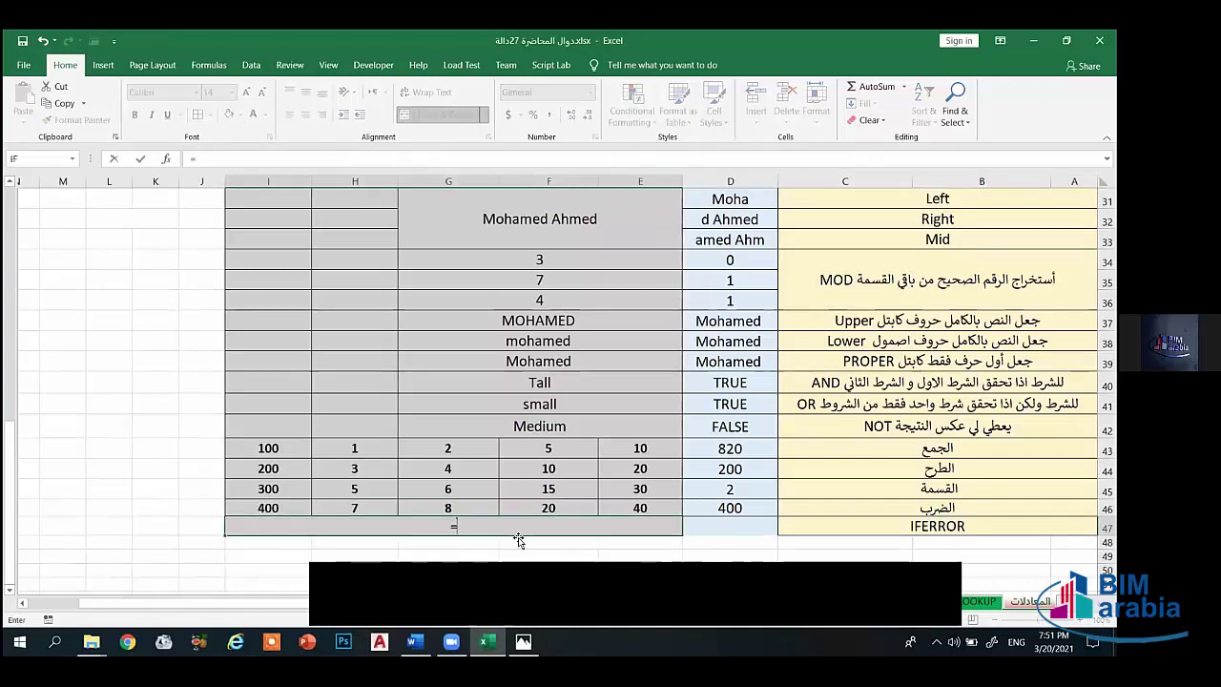
type("S")
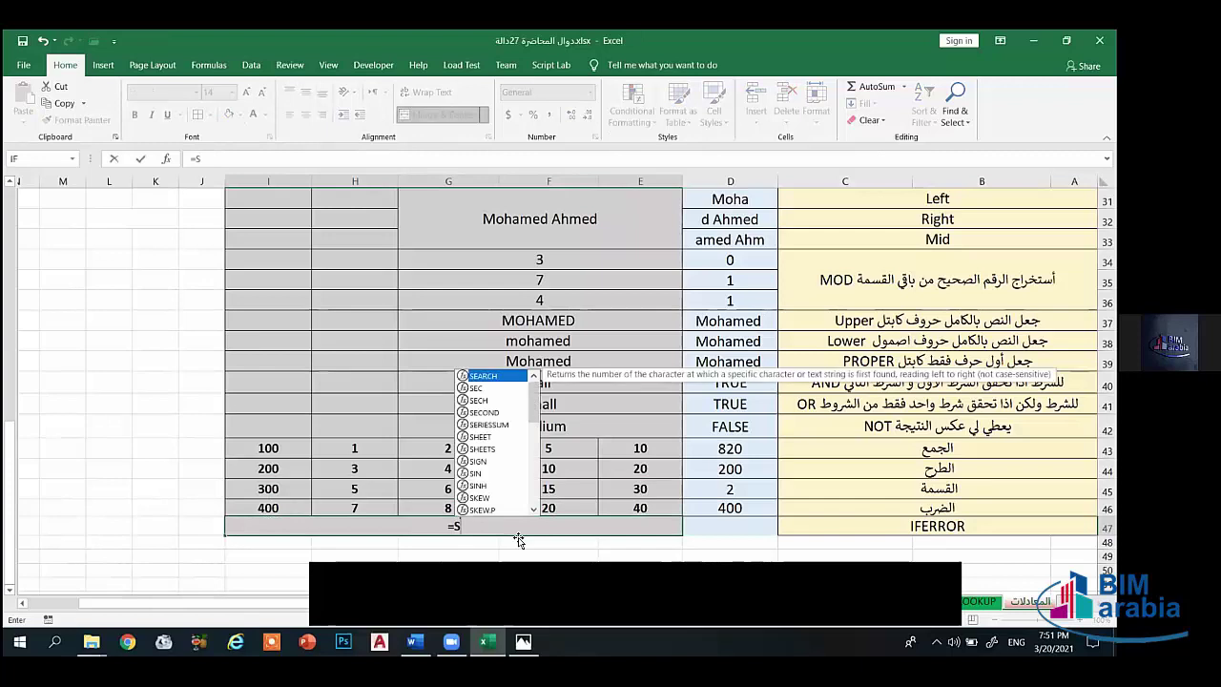
type("U")
key("Return")
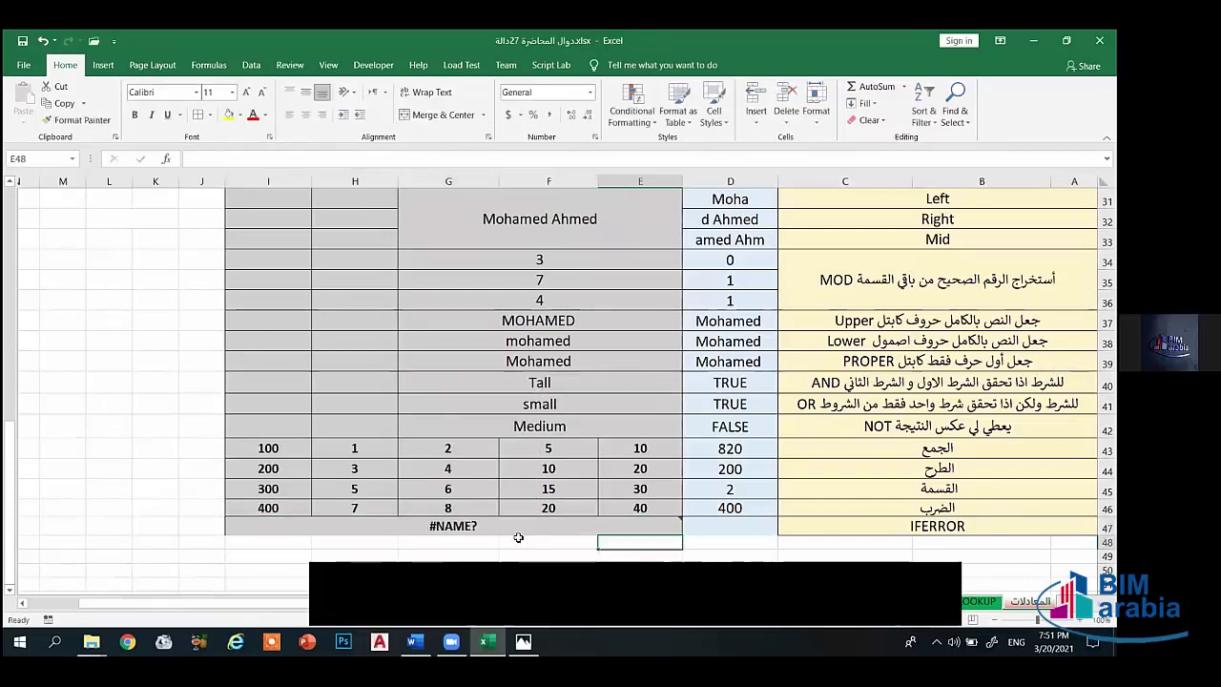
Step: Wrap the faulty formula in E47 in an error handler so that it reads =IFERROR(su,"NOT Found")
left_click(458, 525)
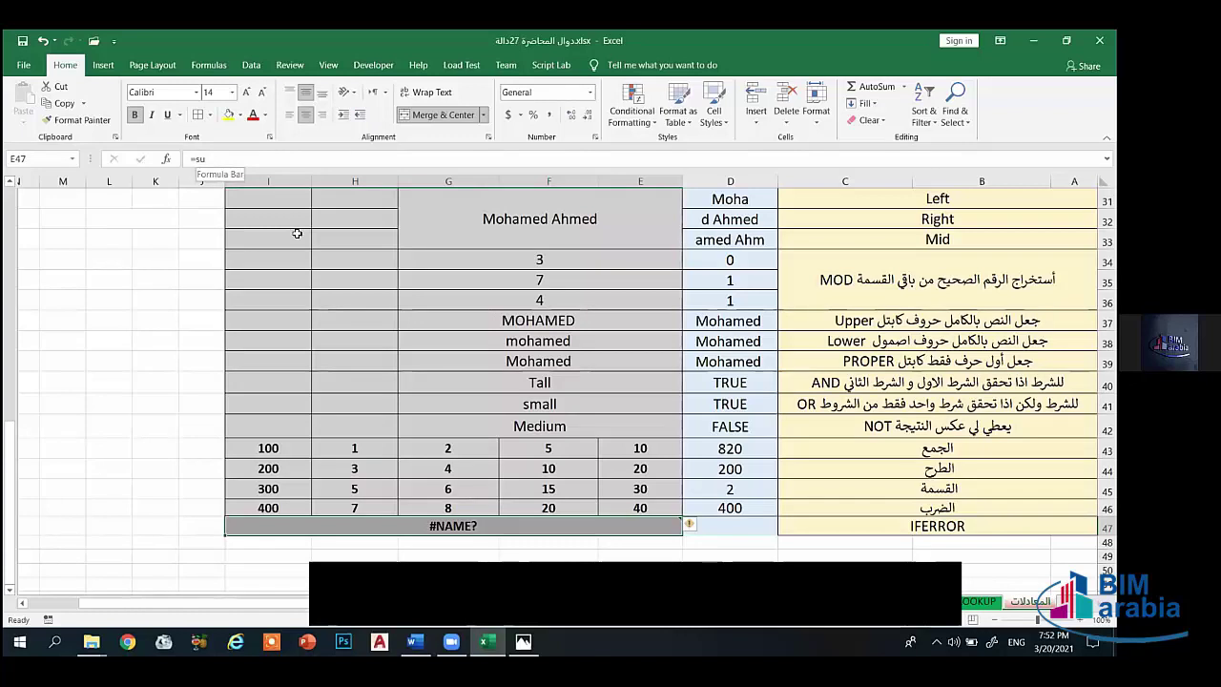
key("F2")
type("IFERR")
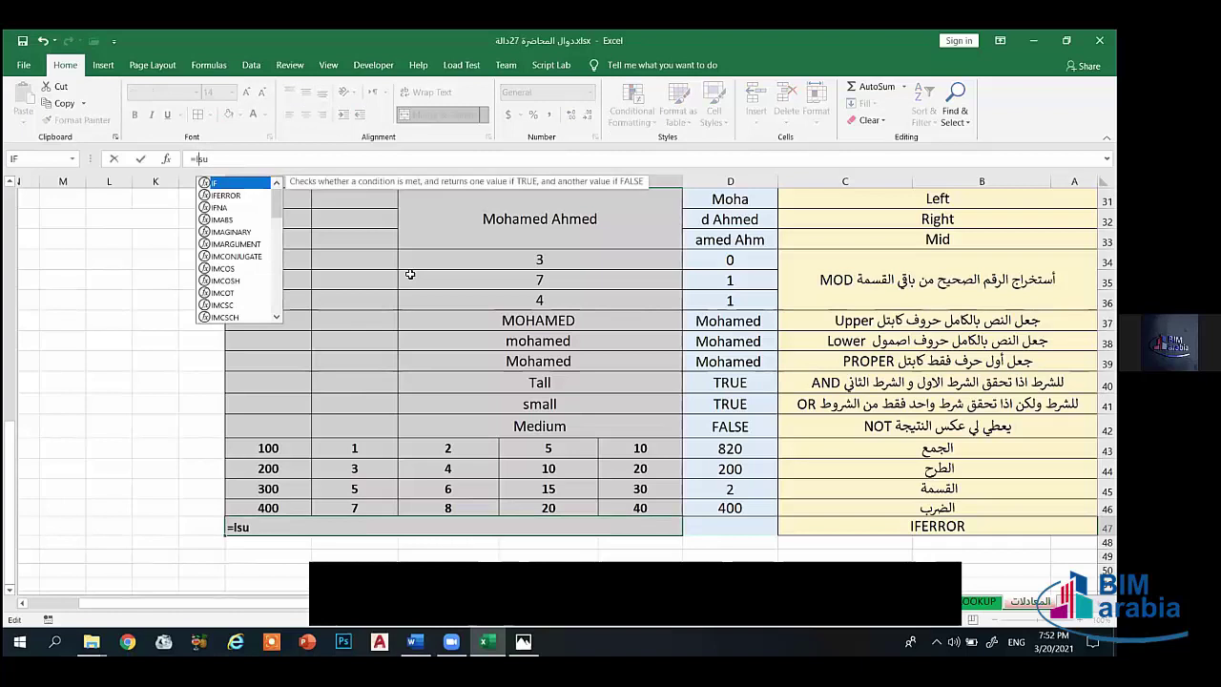
type("OR")
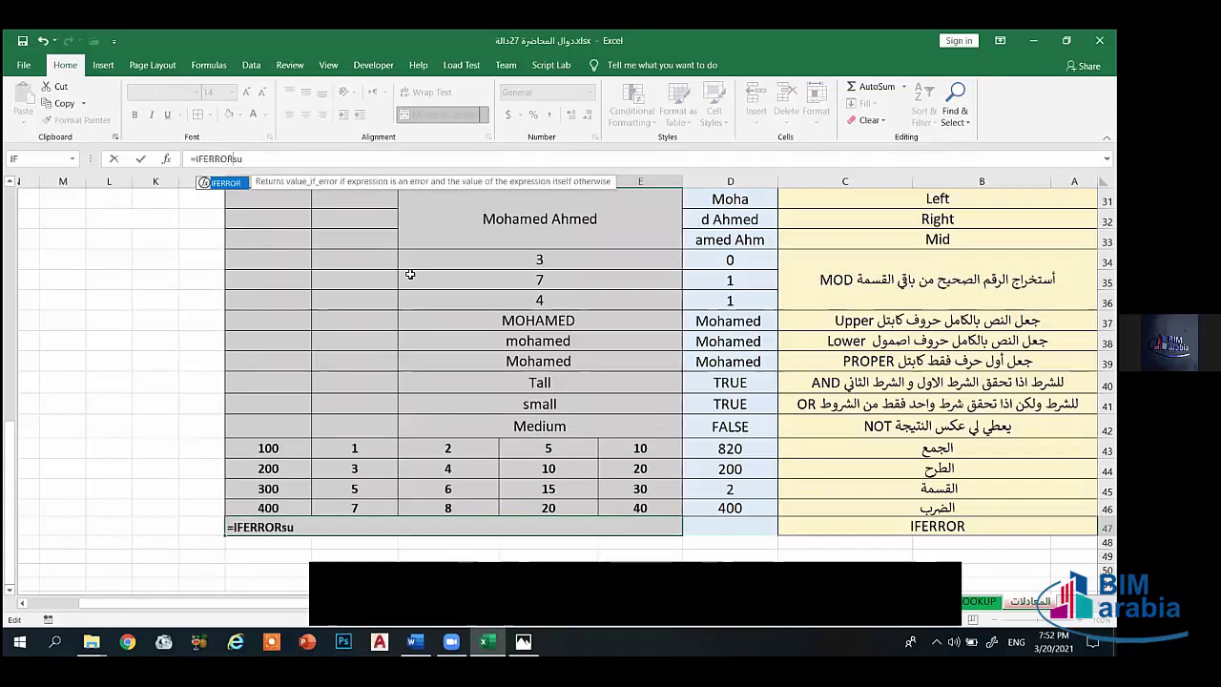
left_click(280, 166)
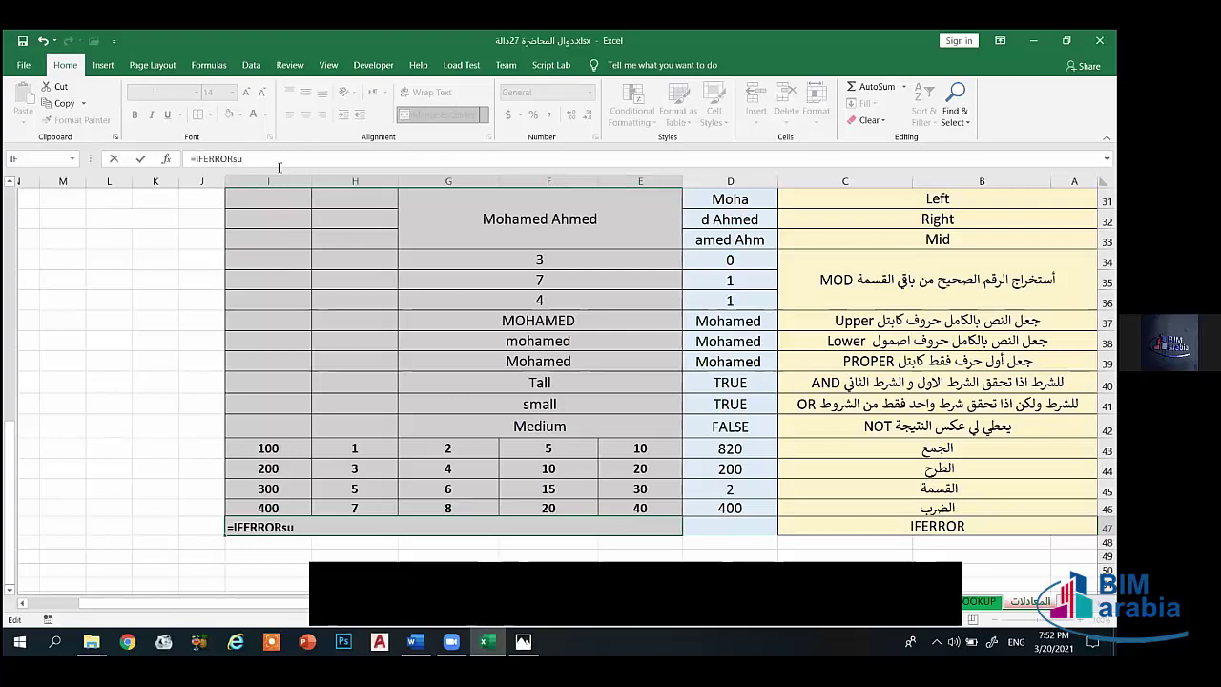
type("(")
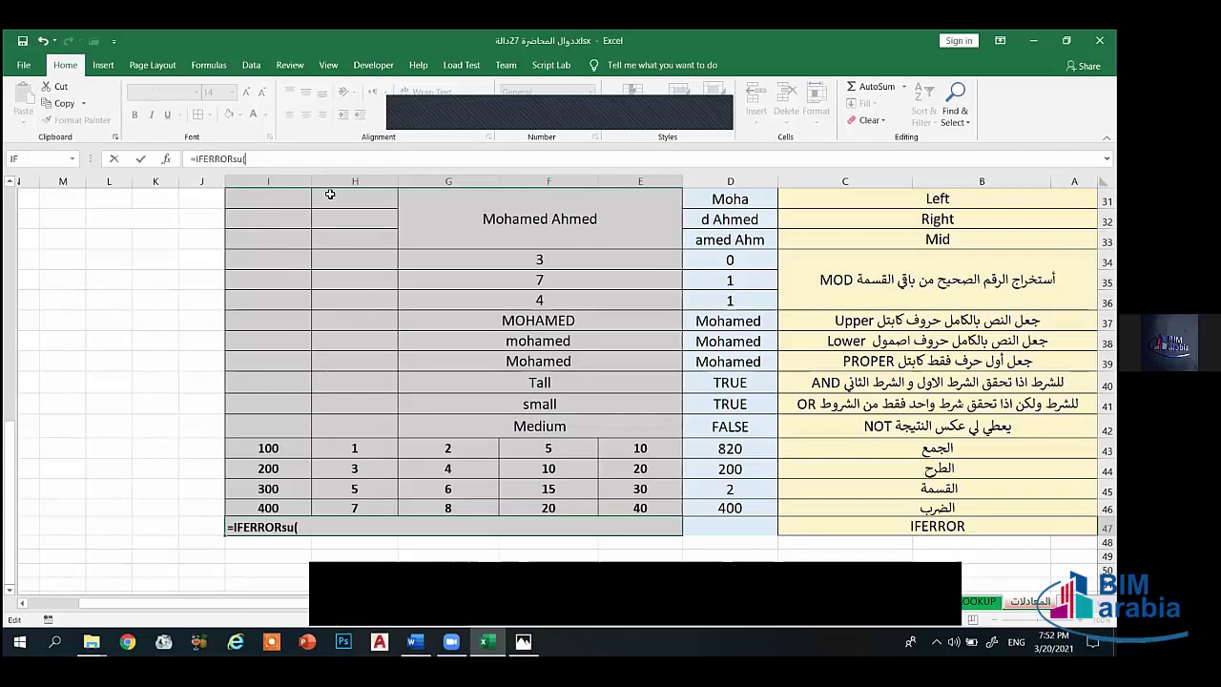
key("BackSpace")
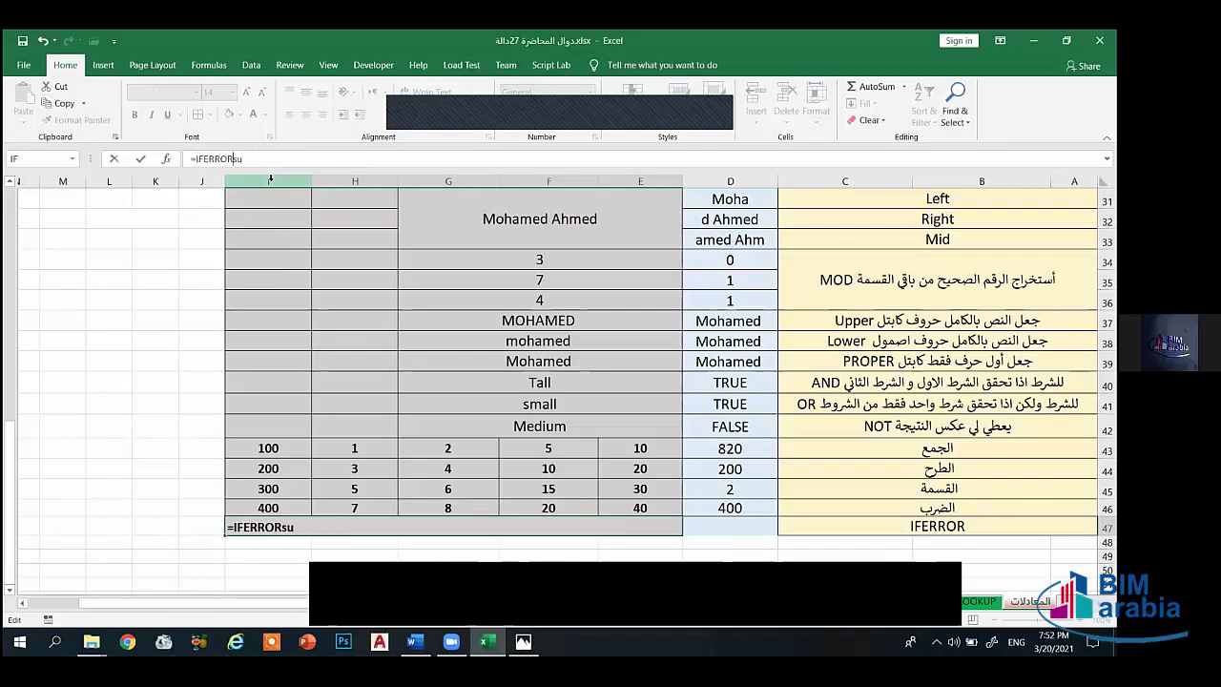
type("(")
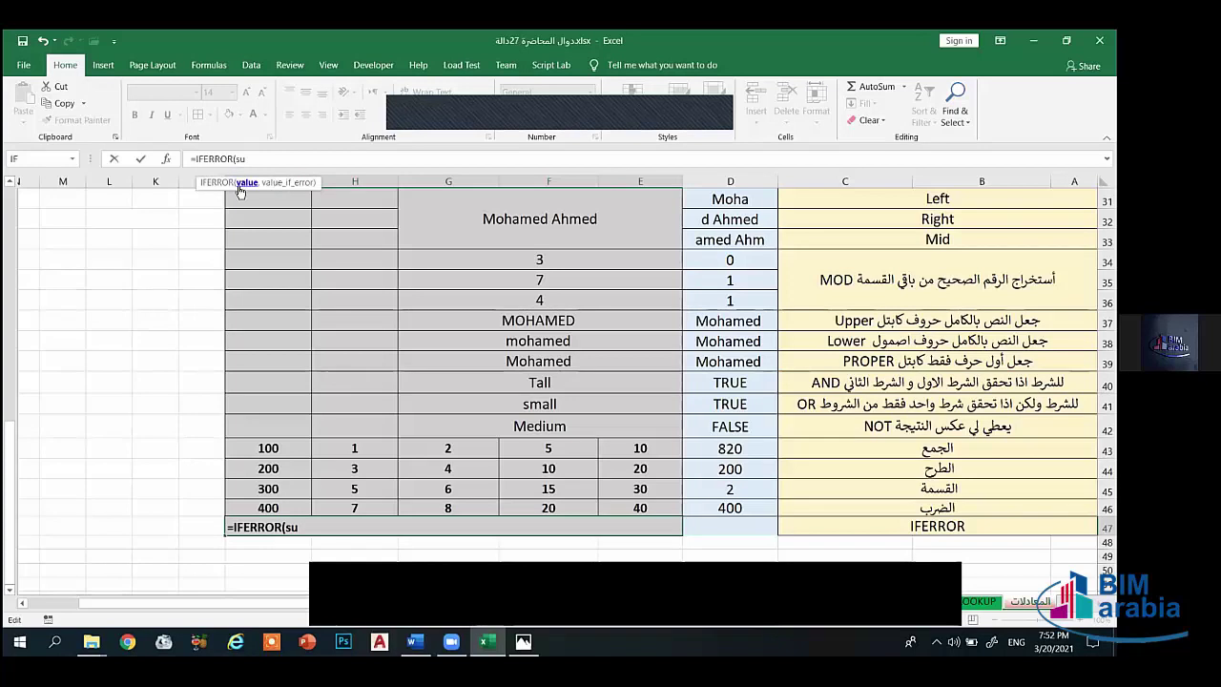
left_click_drag(235, 160, 249, 160)
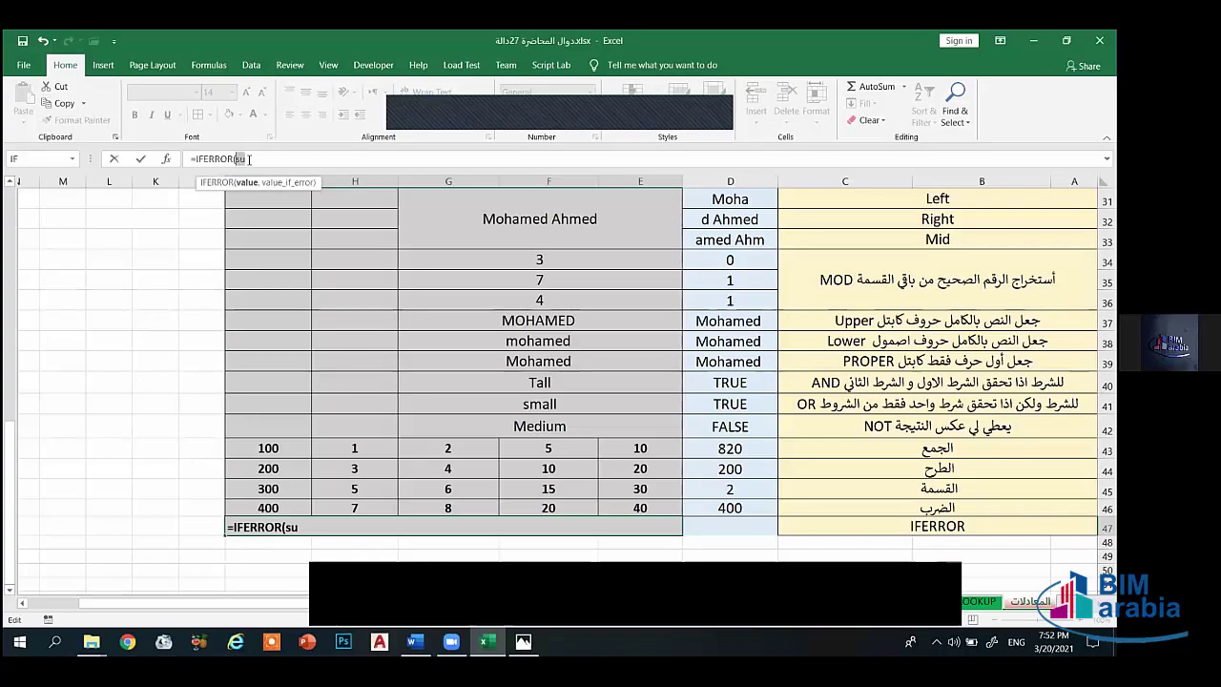
type(",")
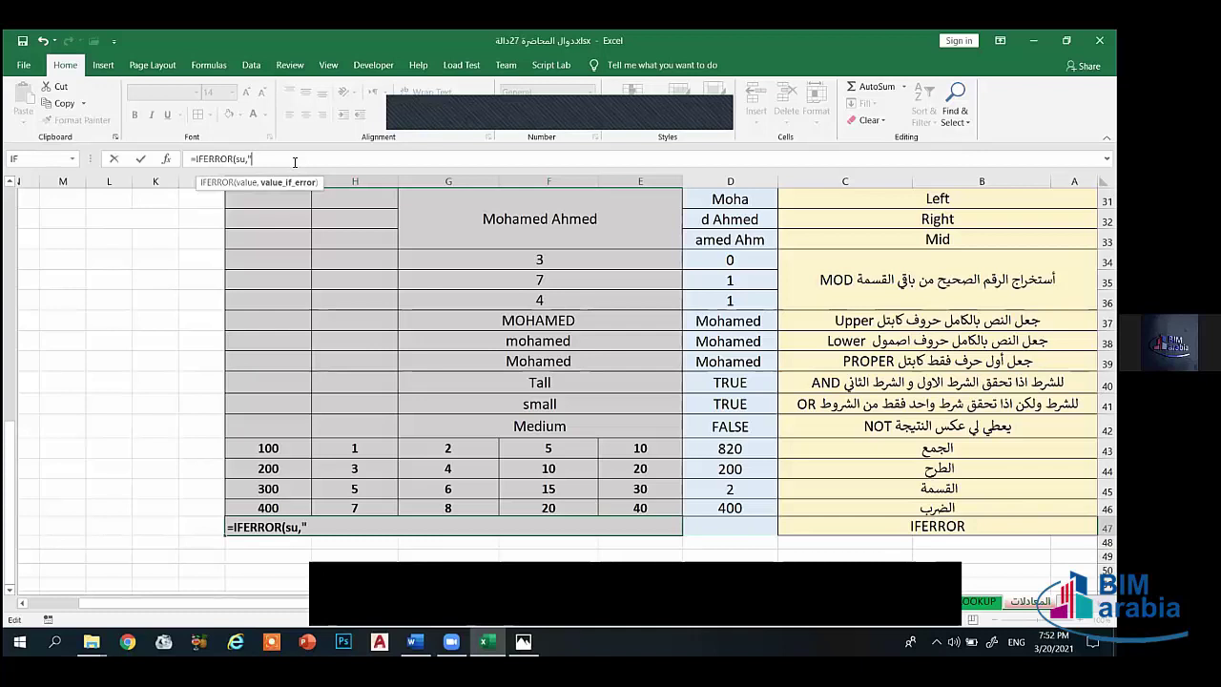
type("NOT Found\")")
key("Return")
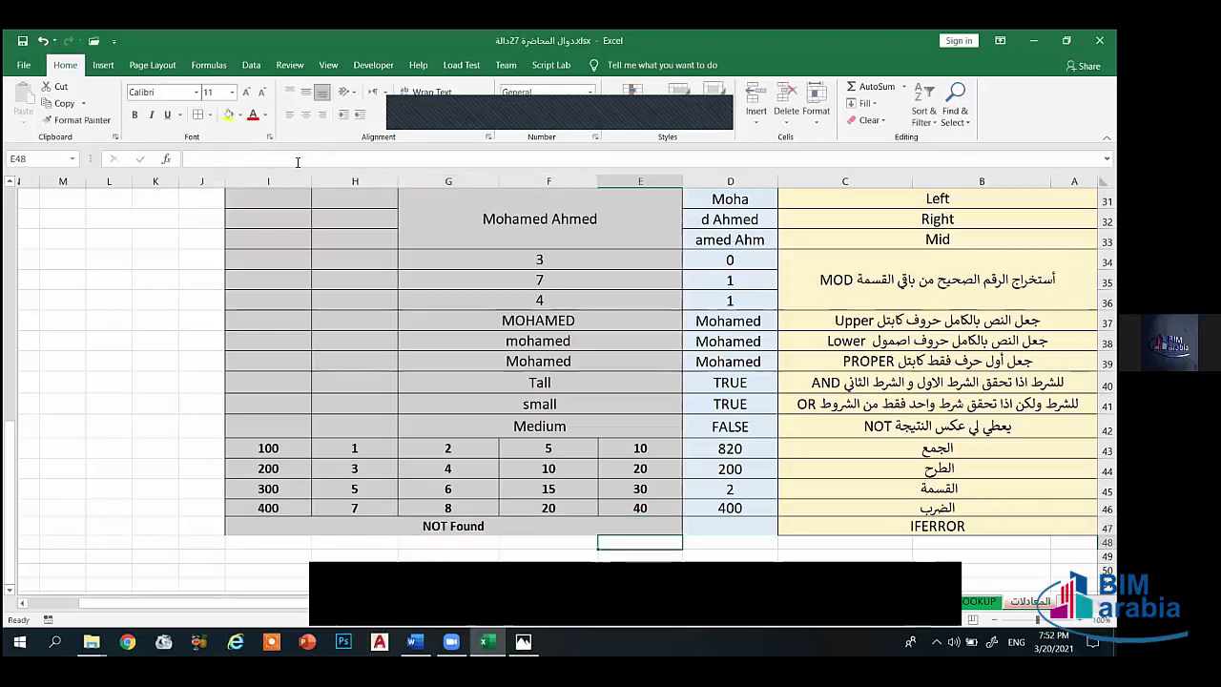
Step: Examine the value and value_if_error arguments of the IFERROR formula in E47
left_click(457, 527)
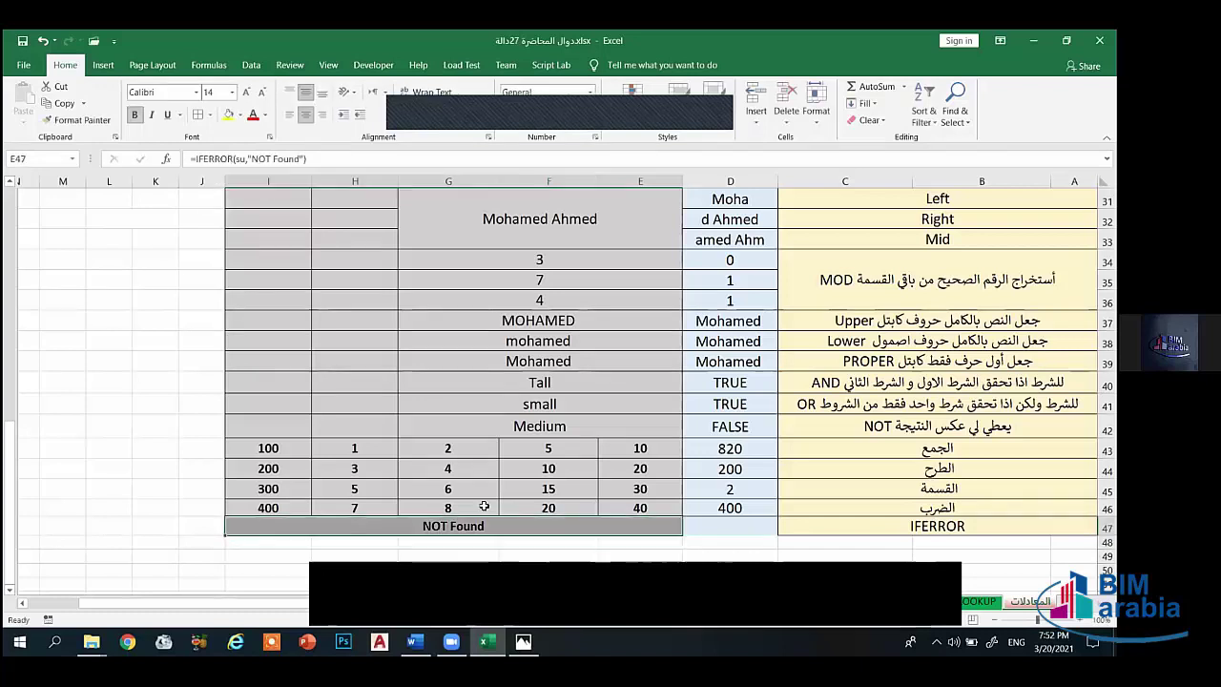
left_click(235, 159)
left_click(238, 159)
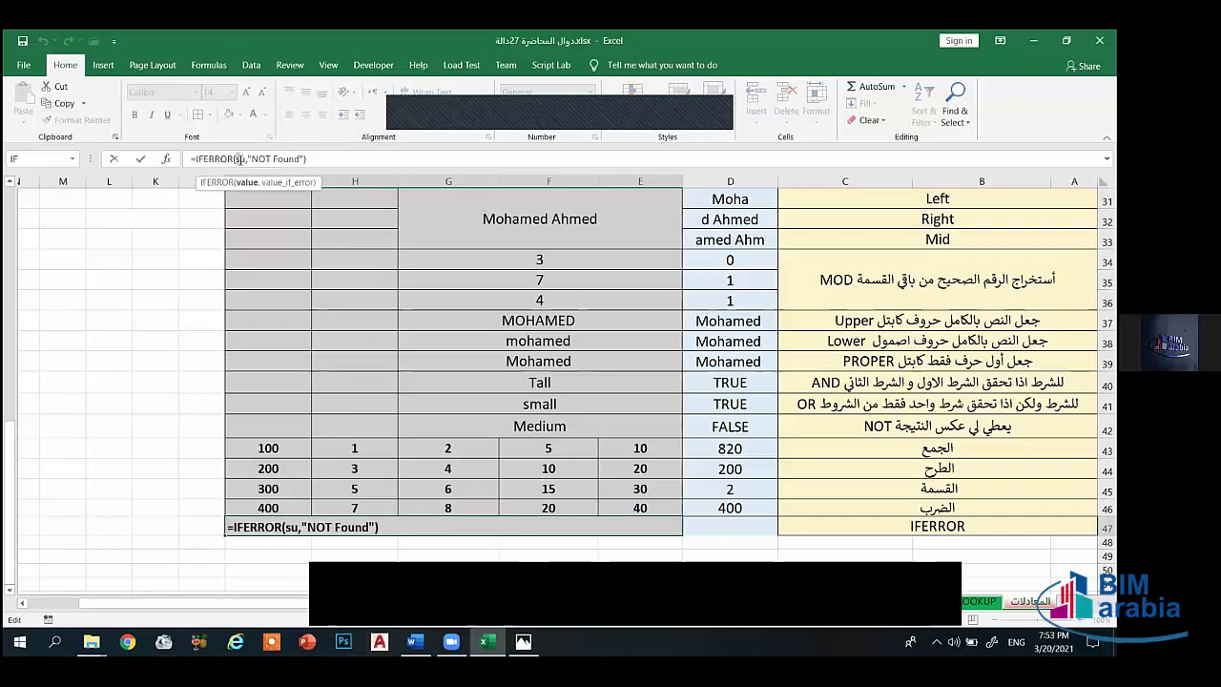
left_click(270, 160)
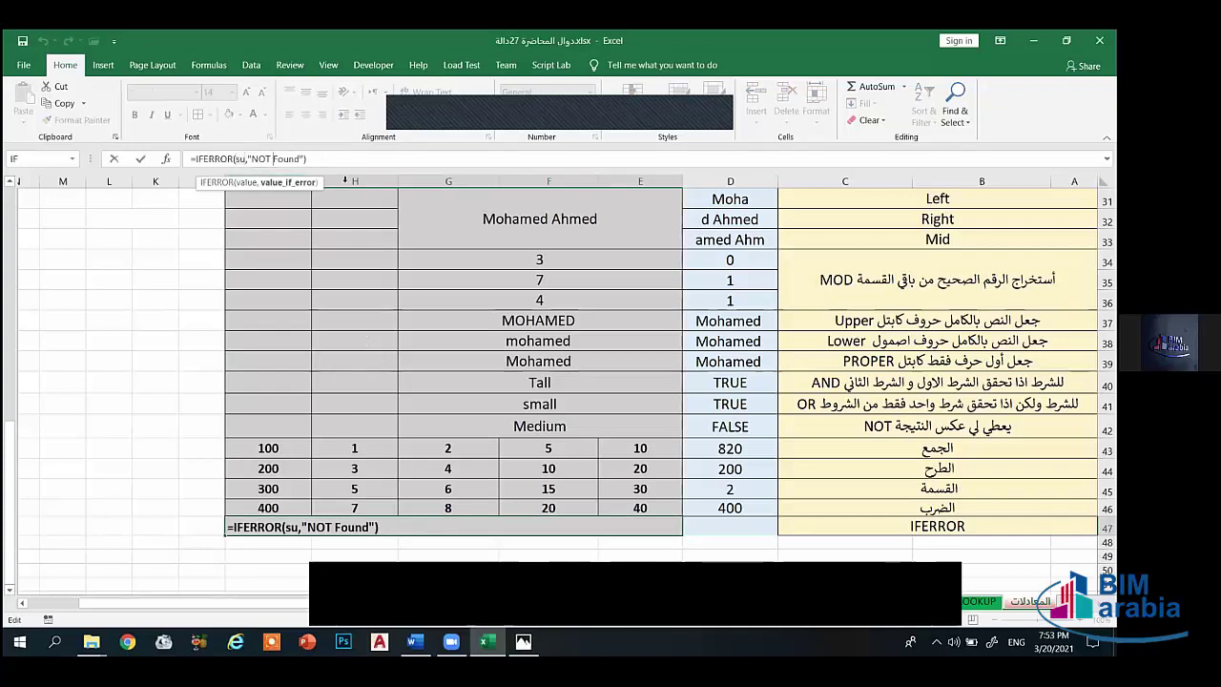
left_click(425, 554)
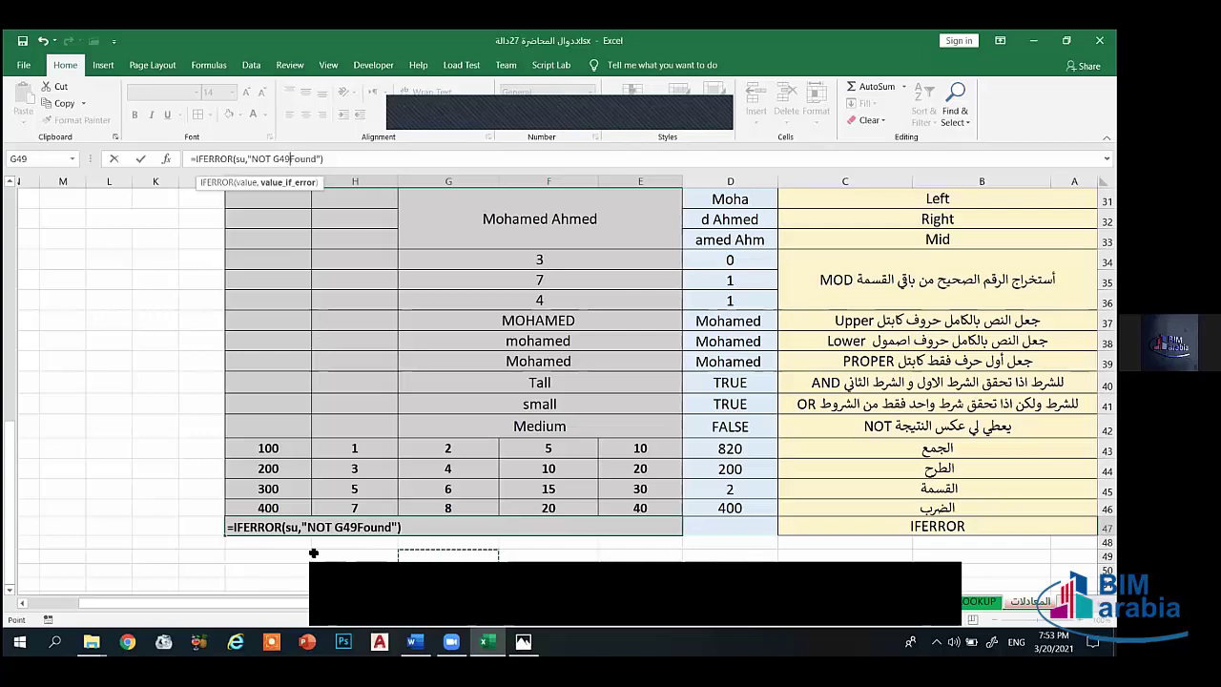
left_click(351, 556)
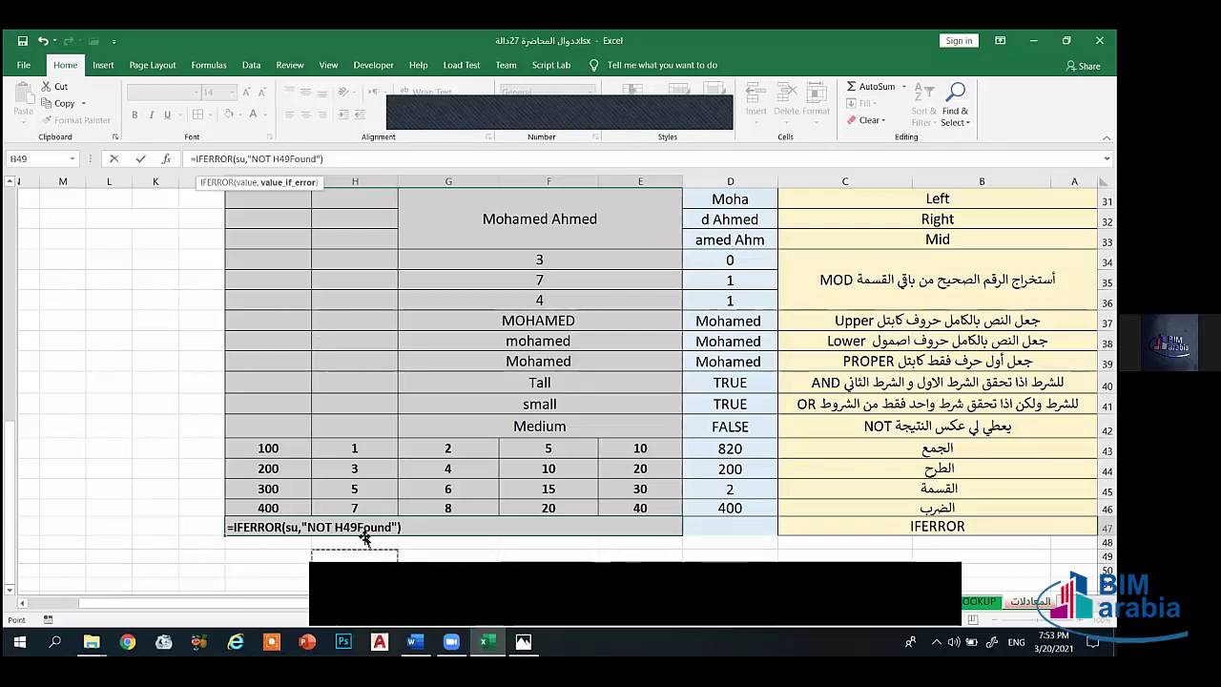
key("F2")
key("BackSpace")
key("BackSpace")
key("BackSpace")
key("Return")
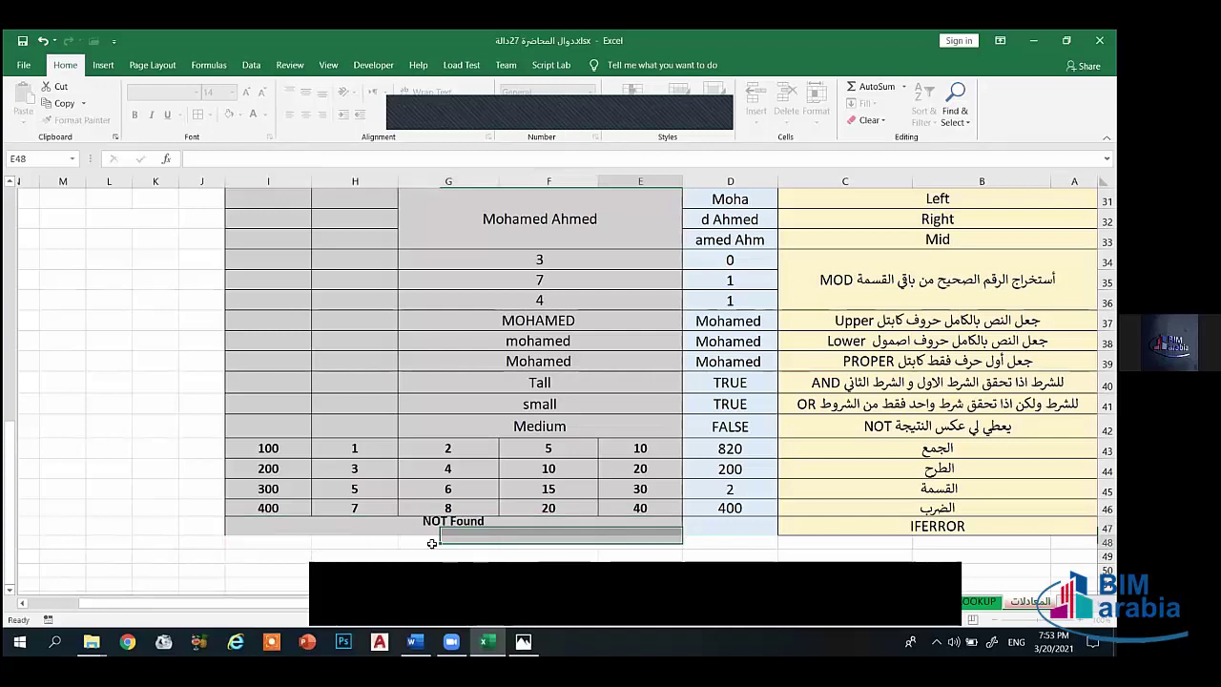
Step: Extend the IFERROR label in A47 with the Arabic description "تبحث عن جميع الأخطاء"
left_click(868, 525)
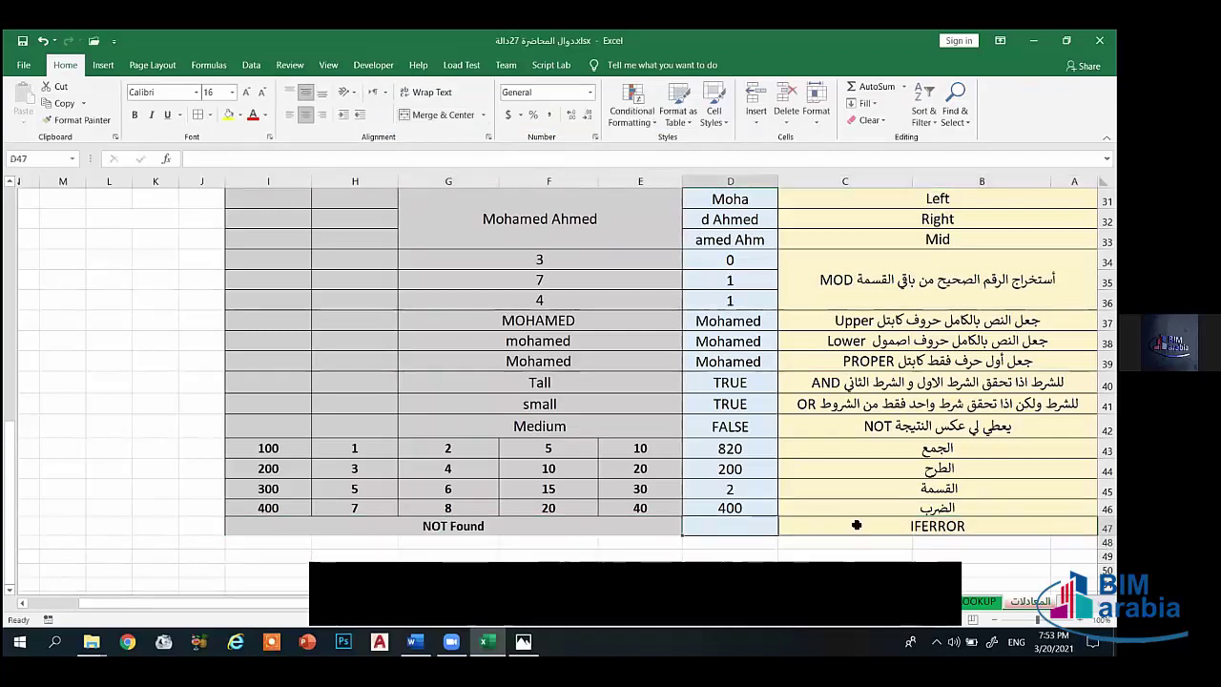
double_click(1000, 530)
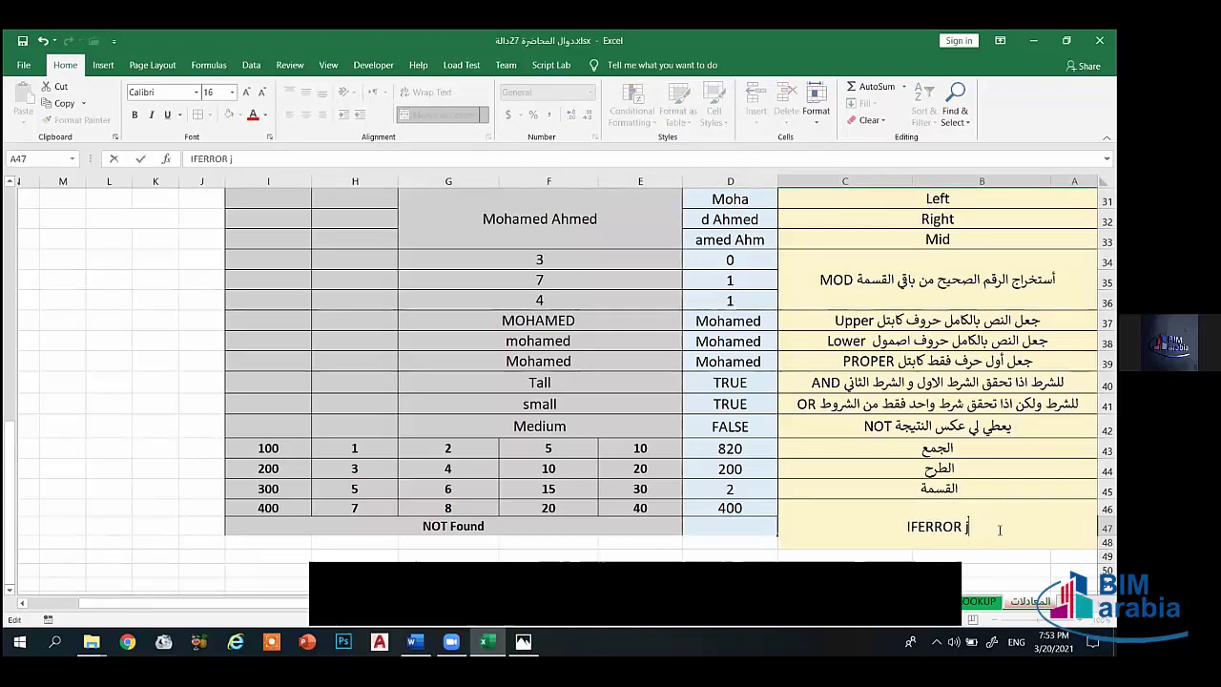
type("تبحث")
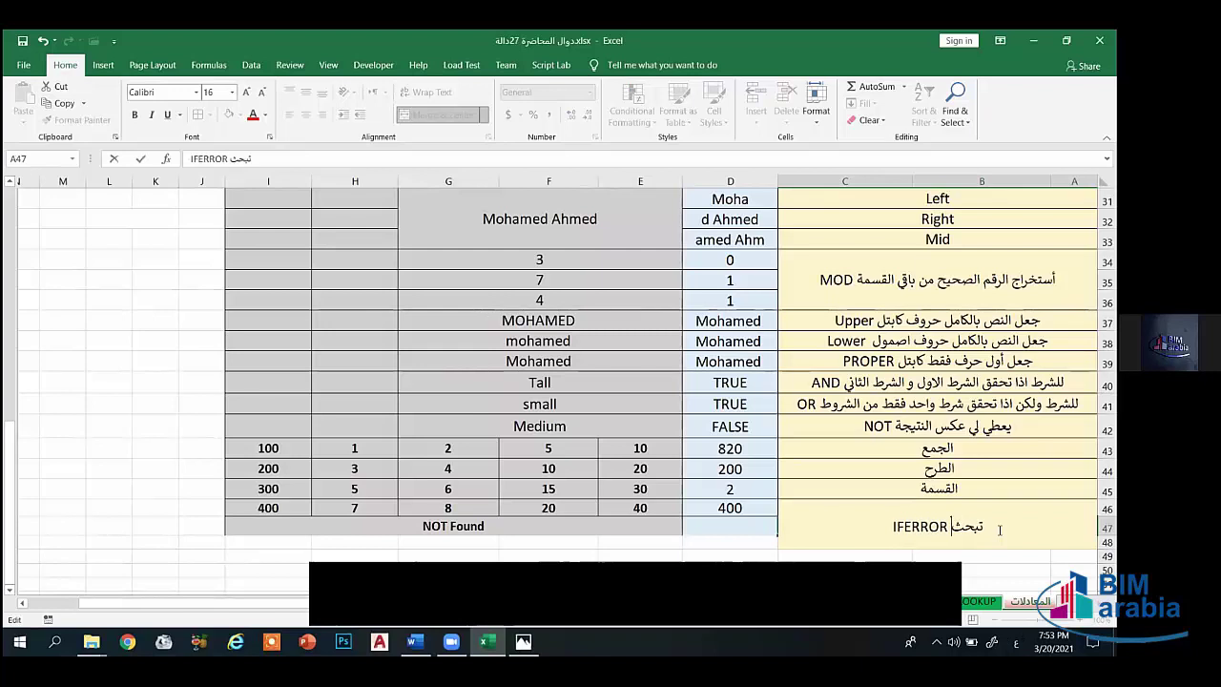
type(" عن جميع ا")
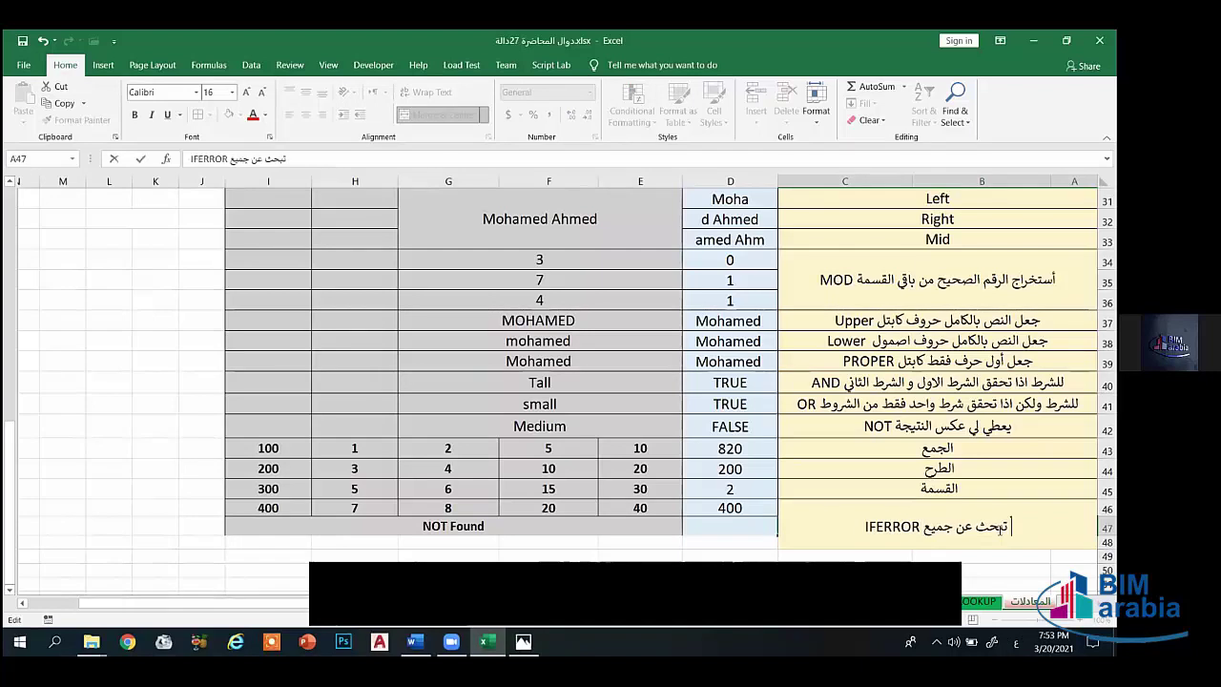
type("لأخ")
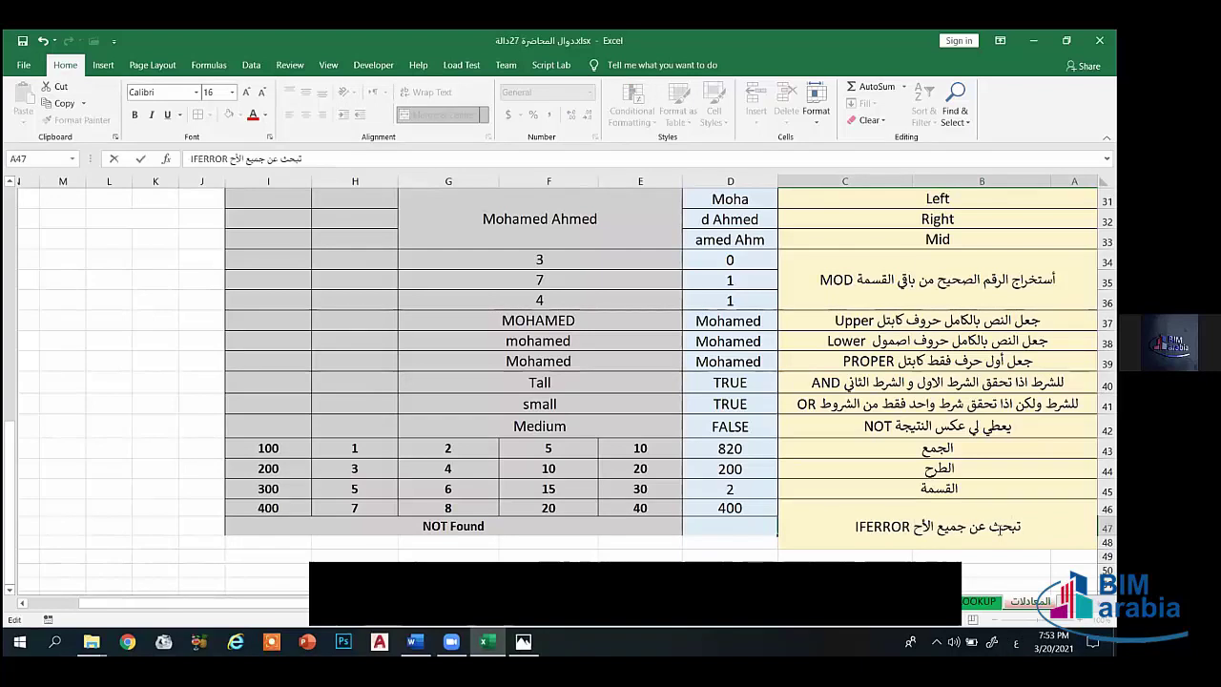
type("طاء")
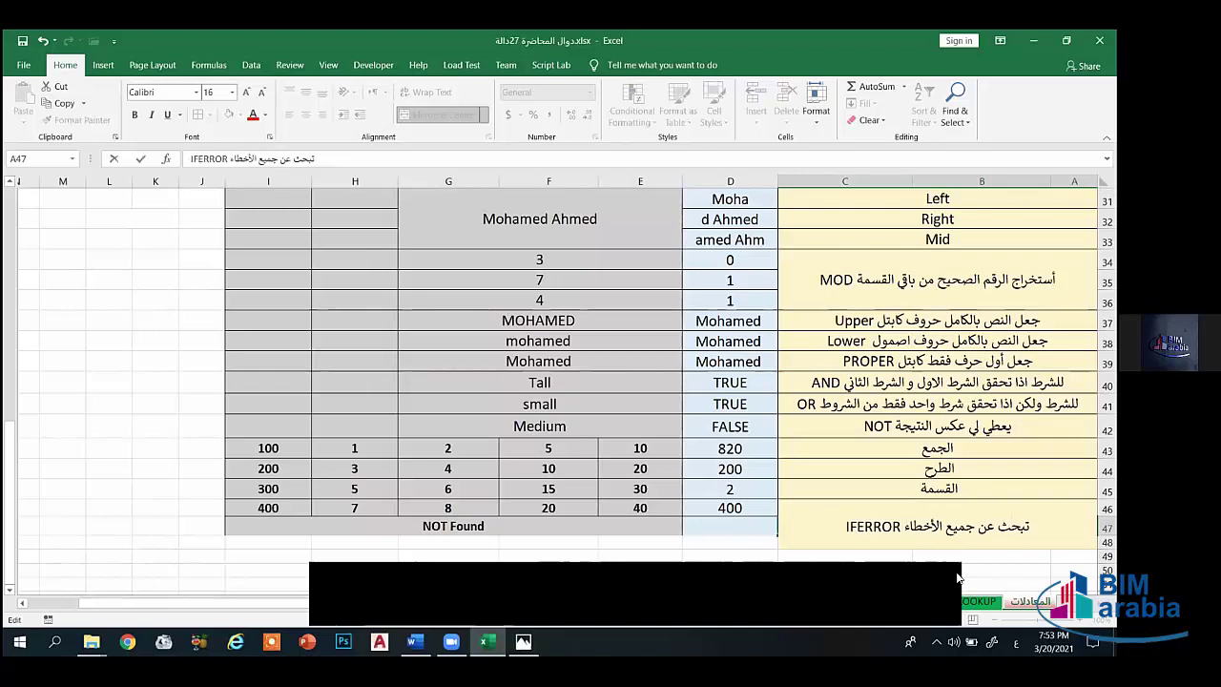
left_click(729, 508)
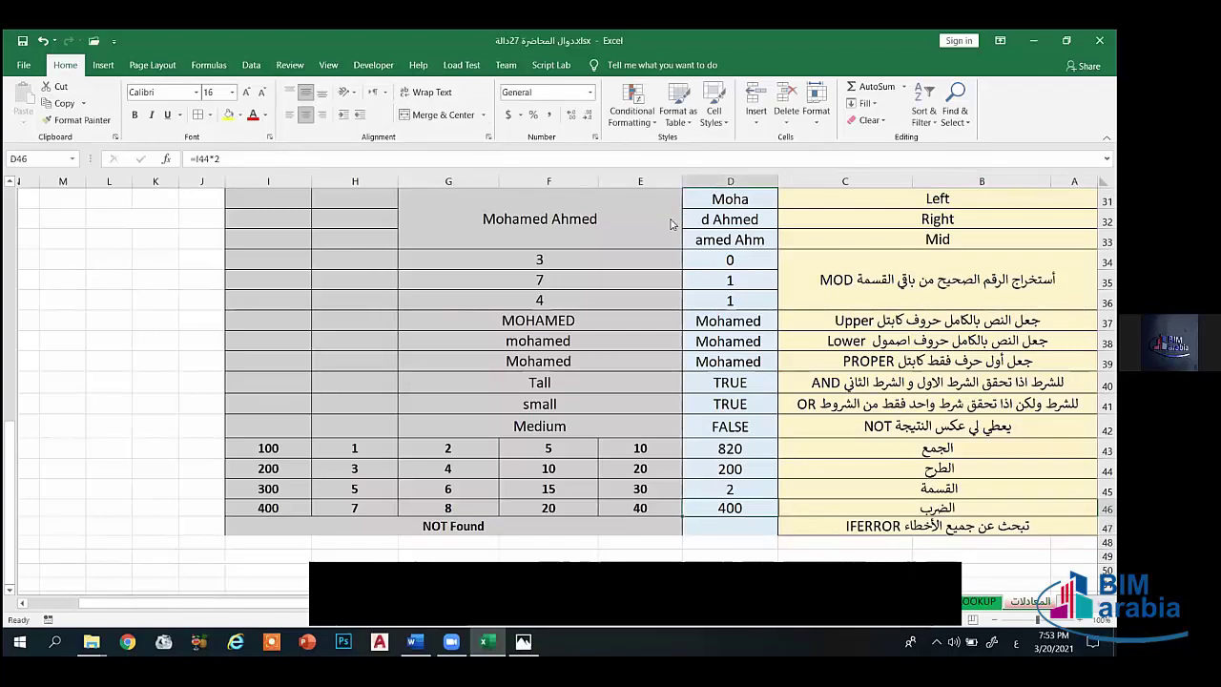
Step: Clear the merged cell E47 and enter the deliberately incomplete formula =su in it
left_click(516, 527)
key("Escape")
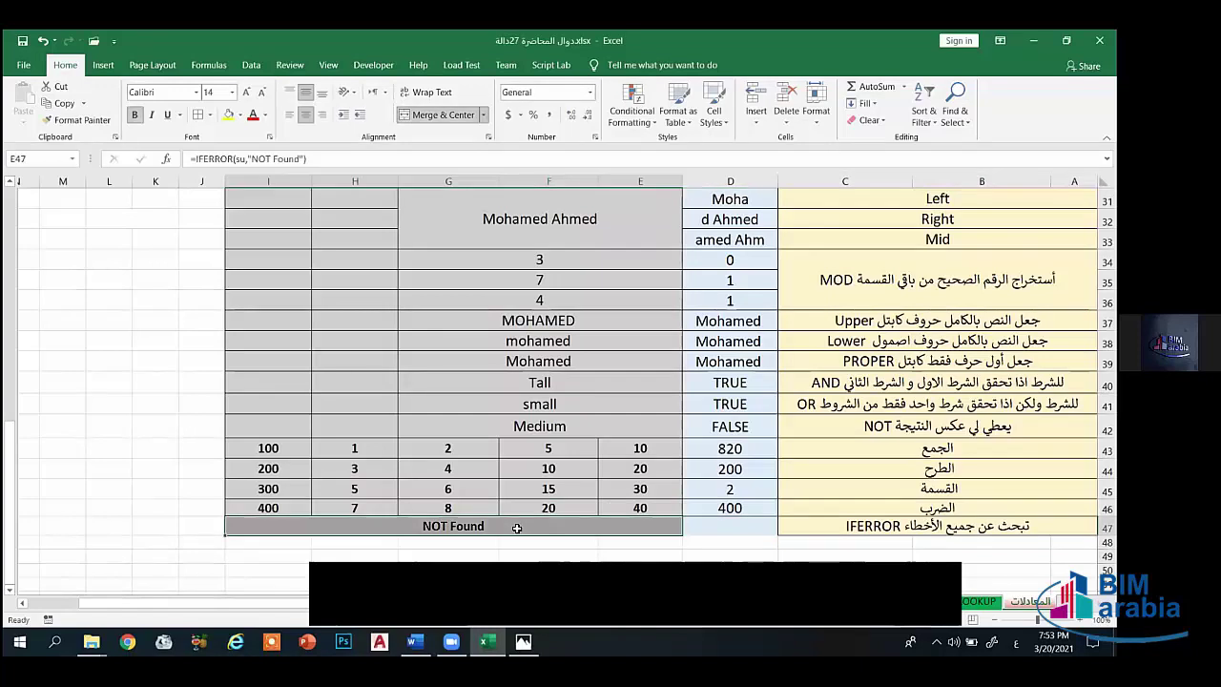
key("Delete")
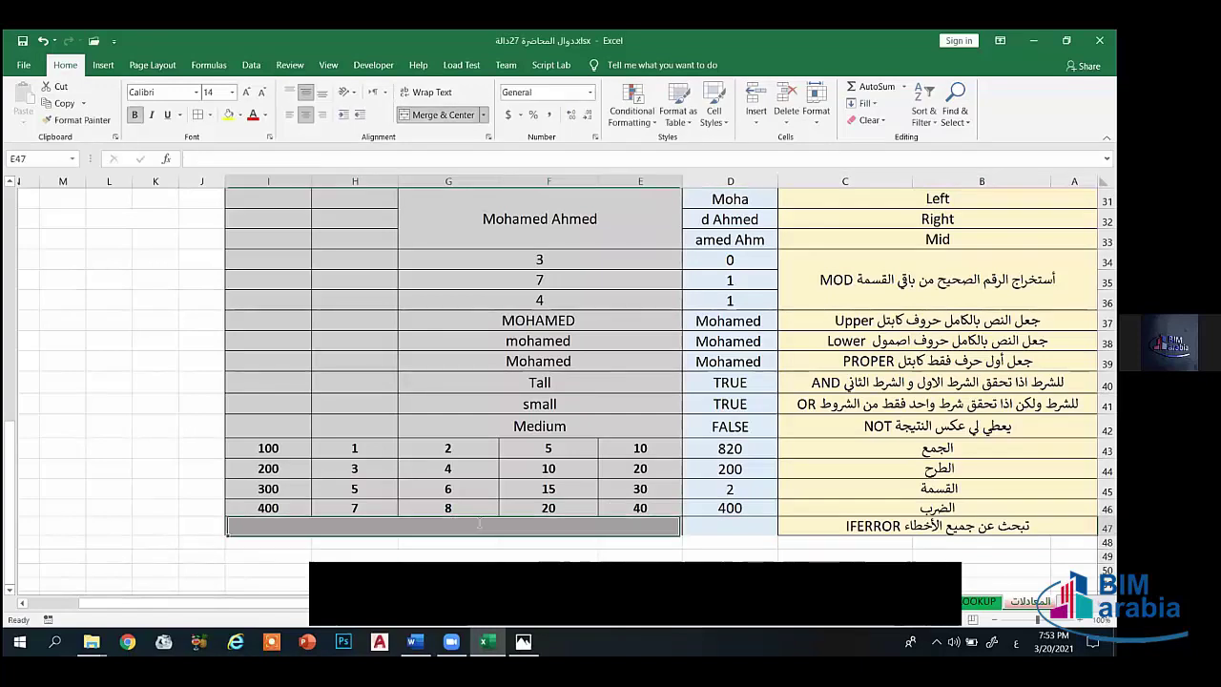
type("=")
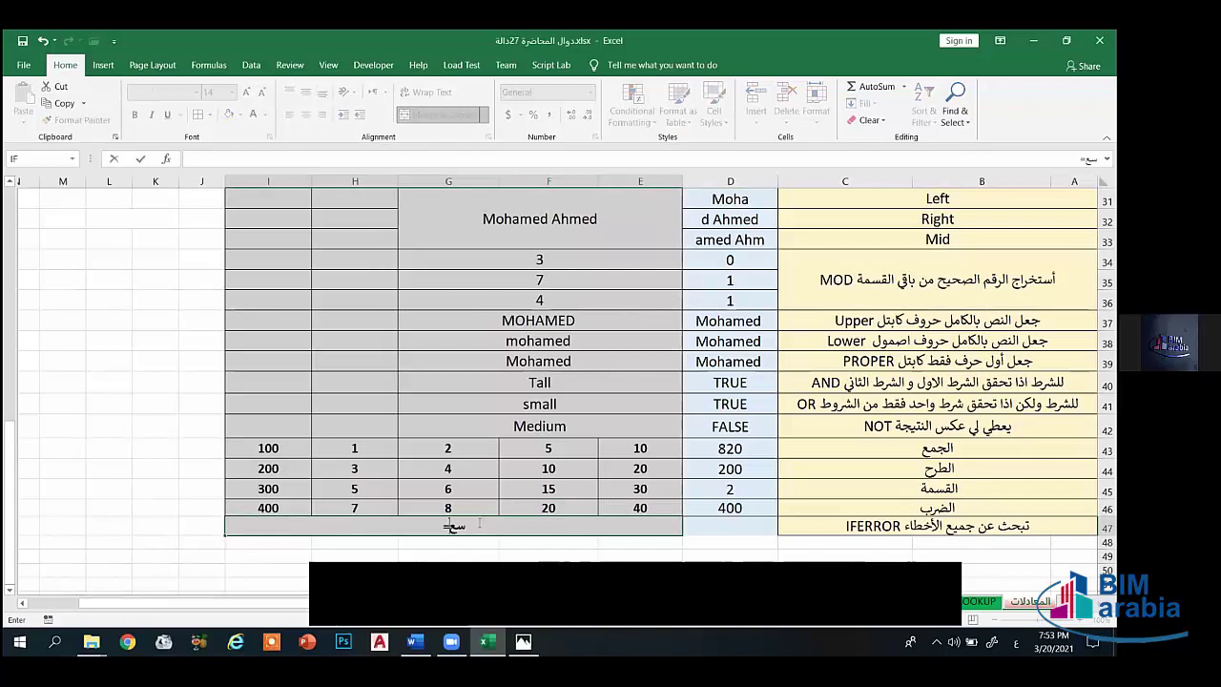
type("si")
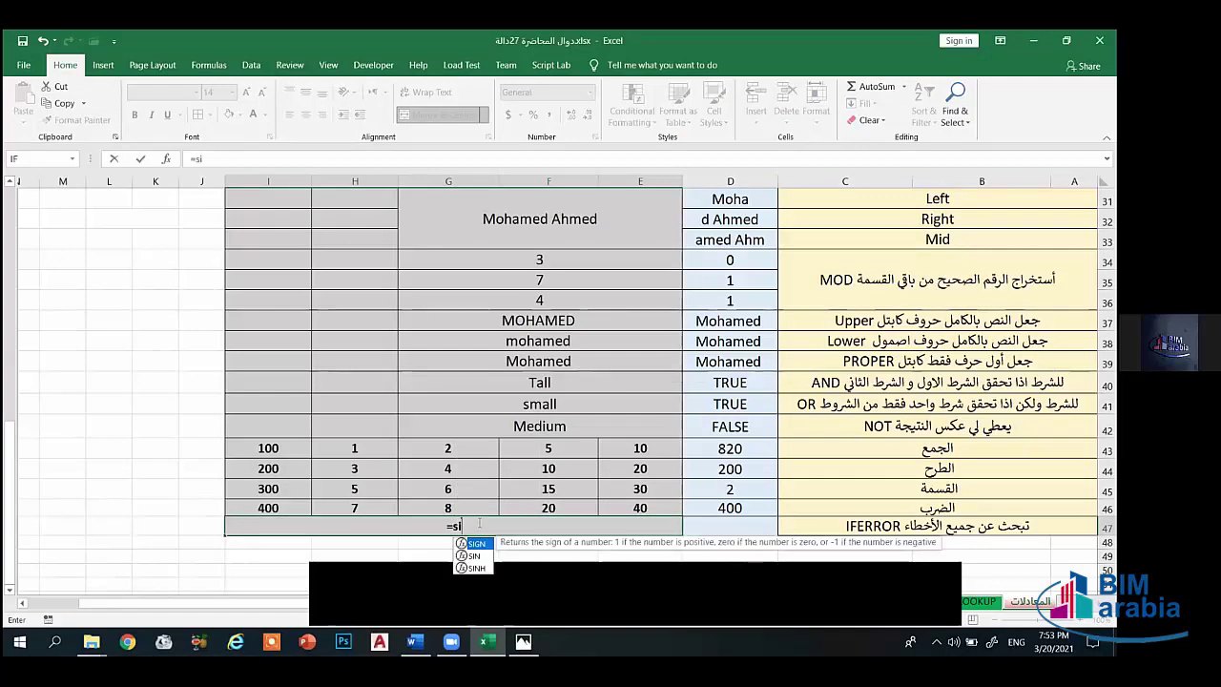
key("BackSpace")
type("e")
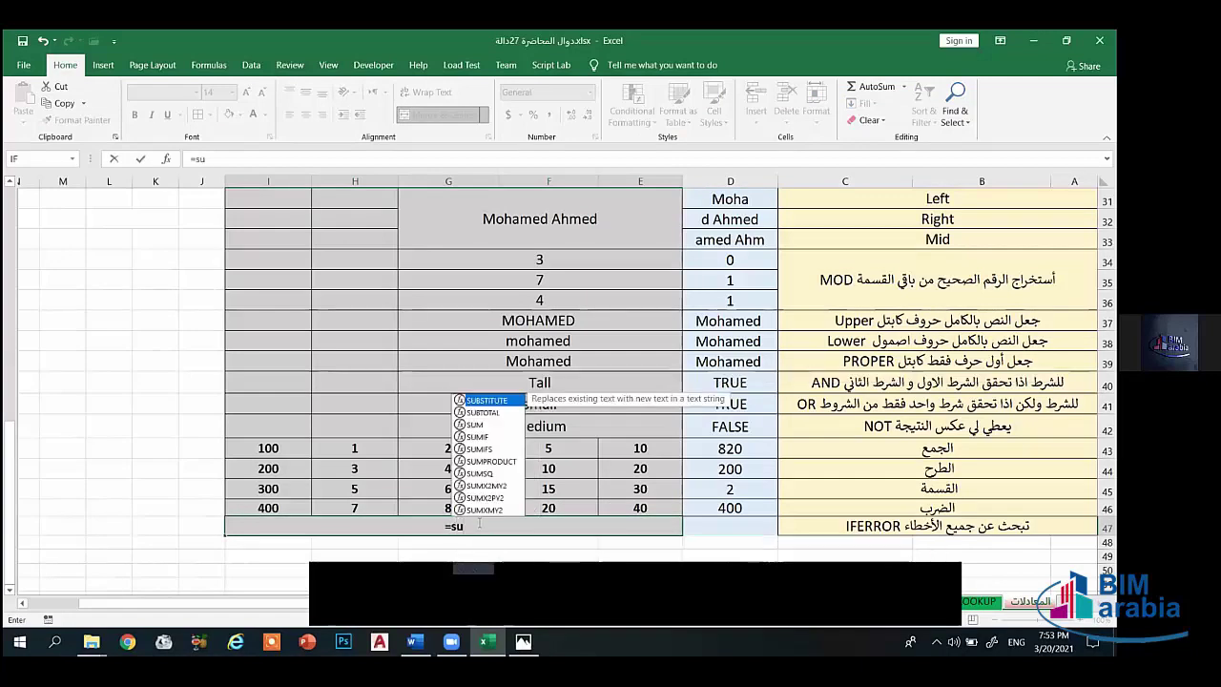
key("Return")
left_click(457, 525)
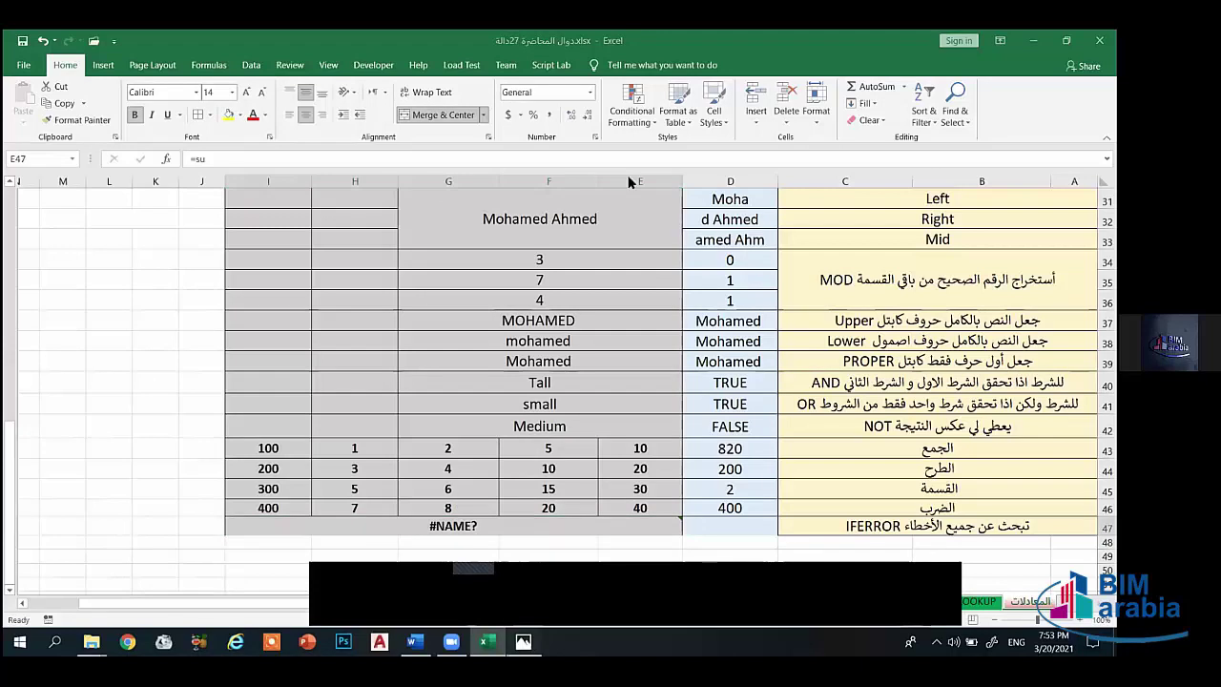
Step: Switch to the formula notes image in Photos, review the list of common formula errors, and return to the workbook
key("alt+Tab")
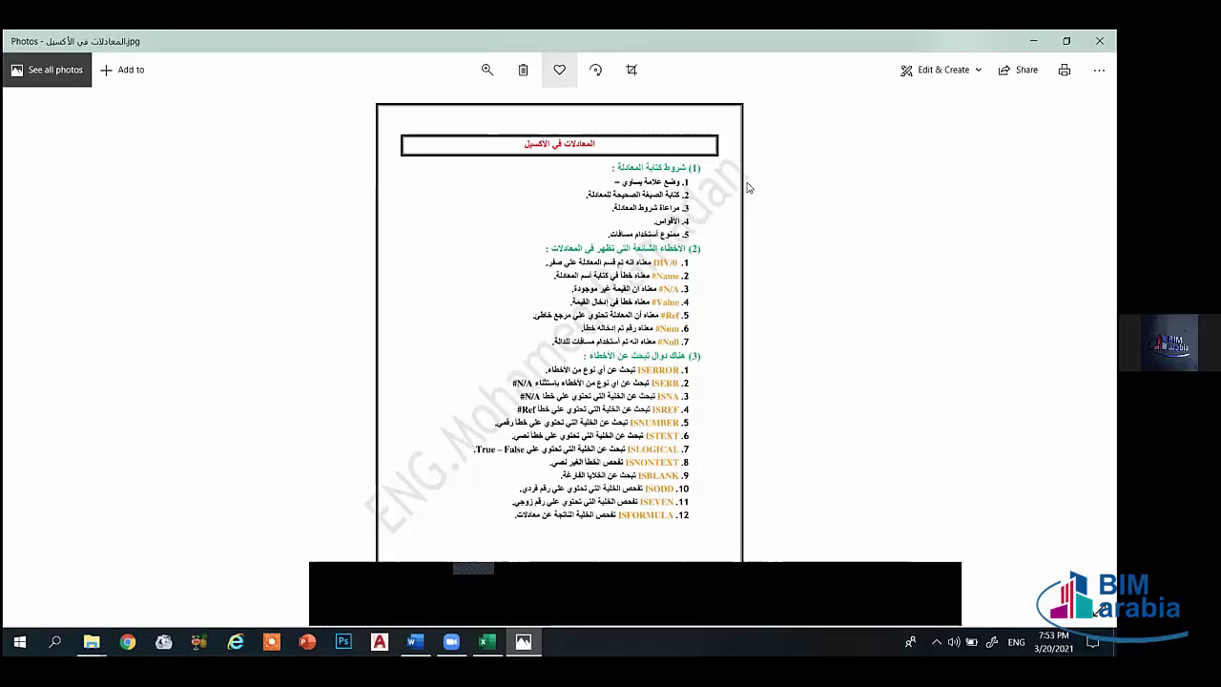
scroll(617, 179, "up", 2)
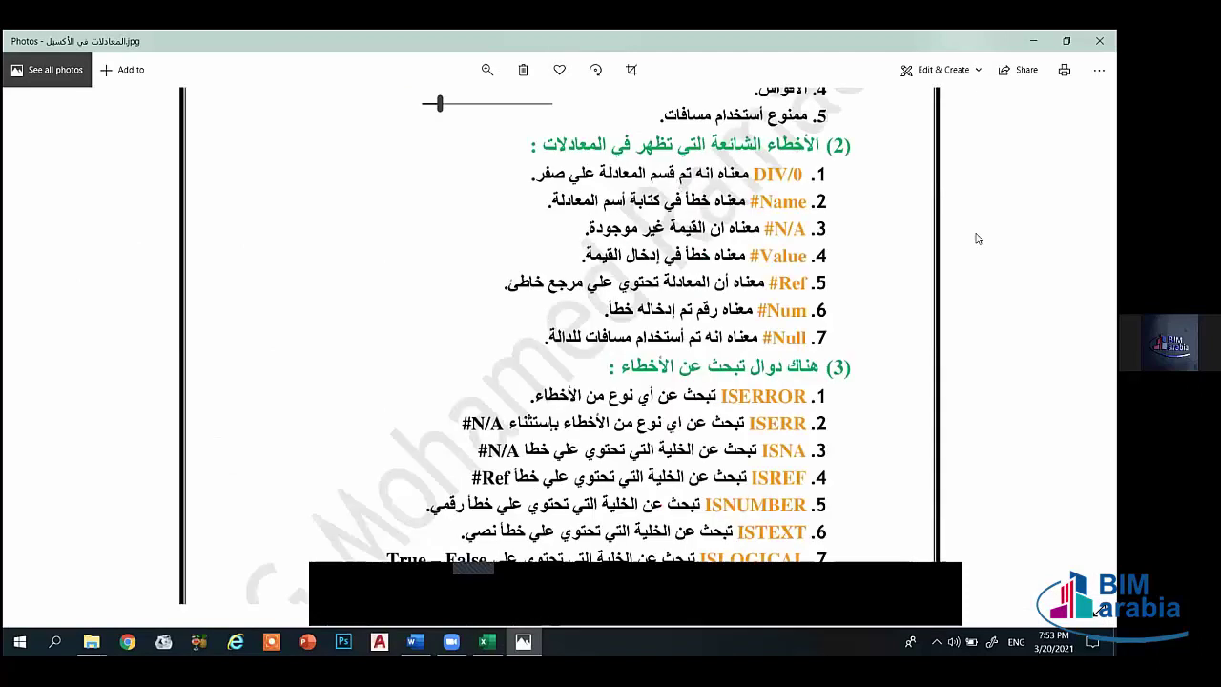
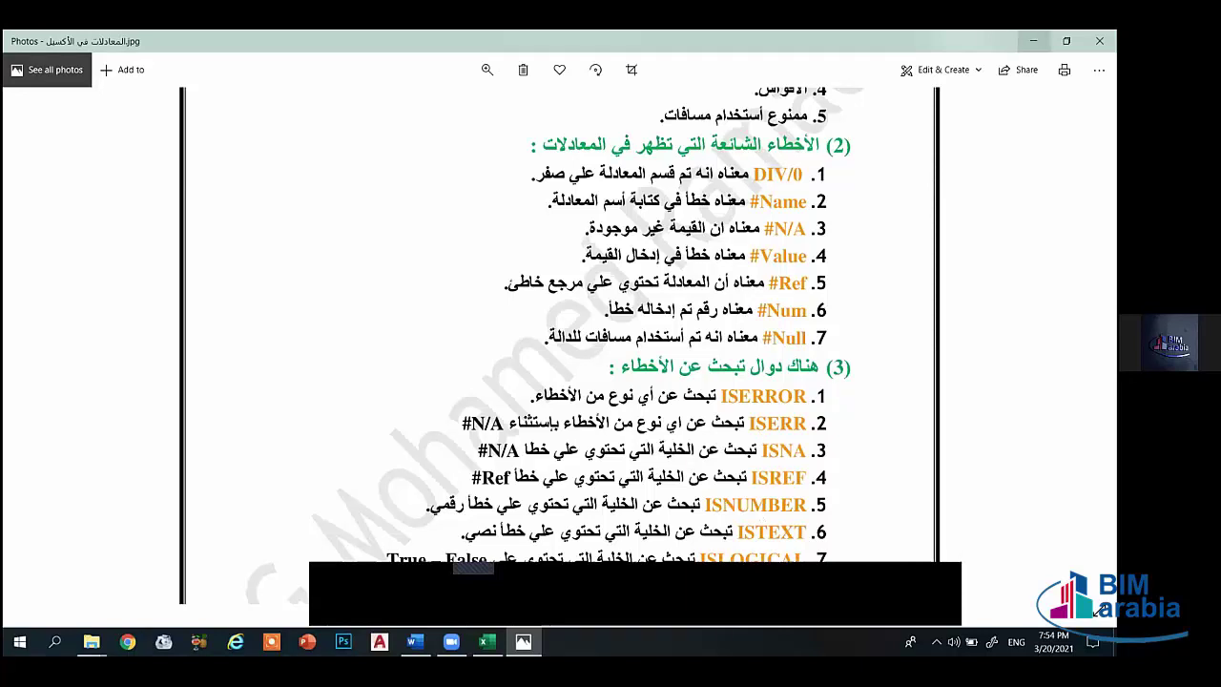
key("super+Down")
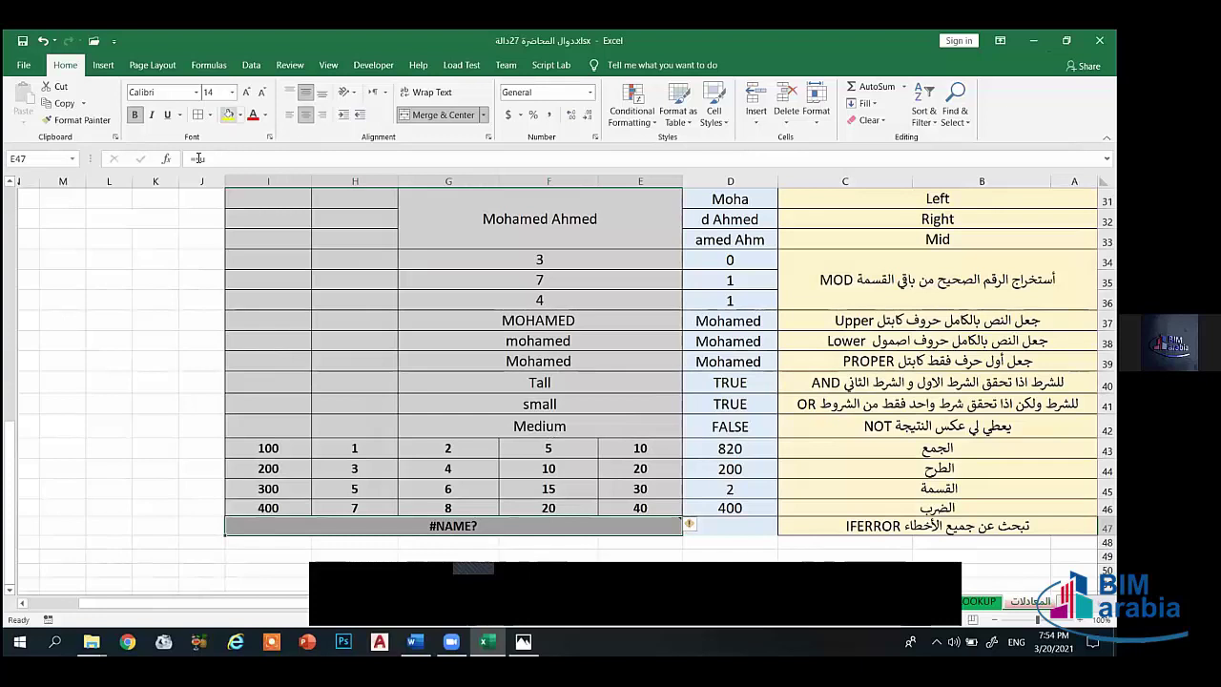
Step: Wrap the faulty formula in E47 in an error handler so that it reads =IFERROR(su,"غير موجودة")
left_click(379, 157)
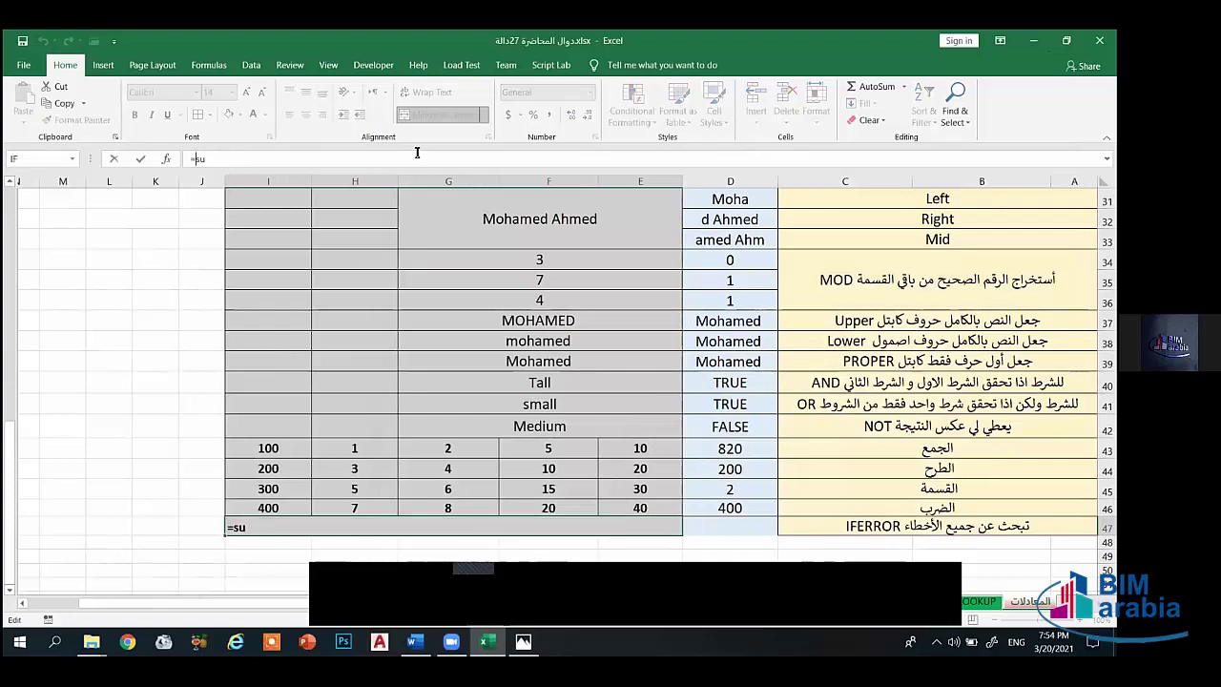
type("iferr")
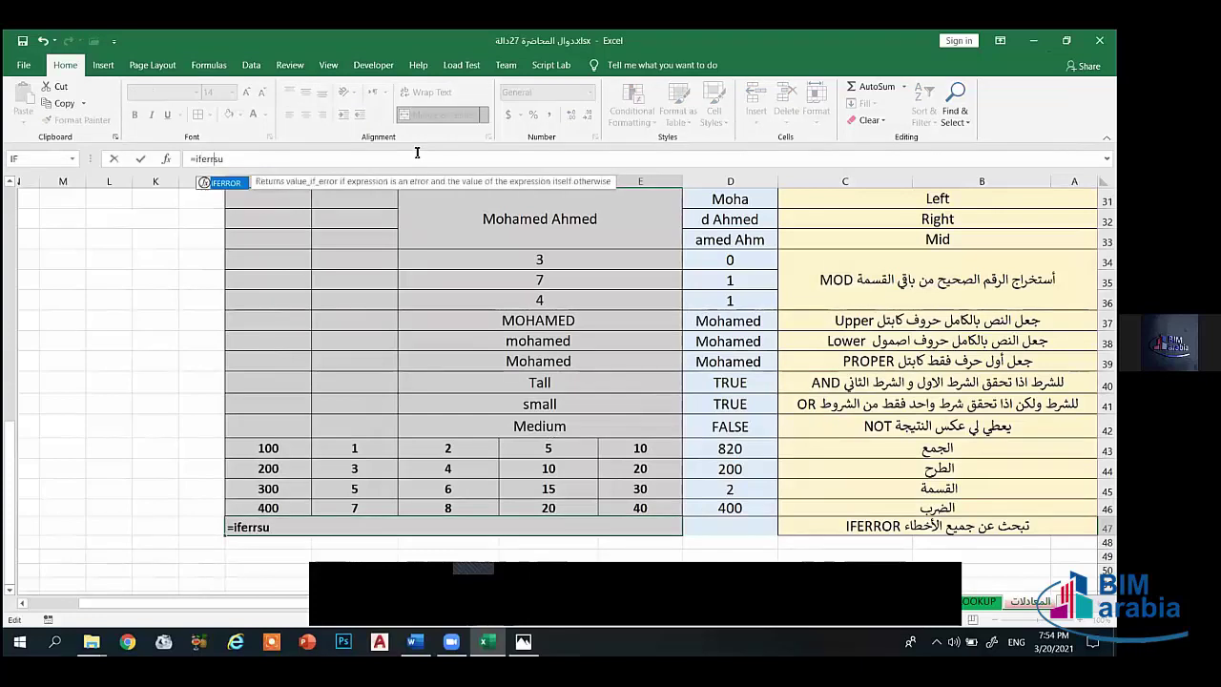
type("or")
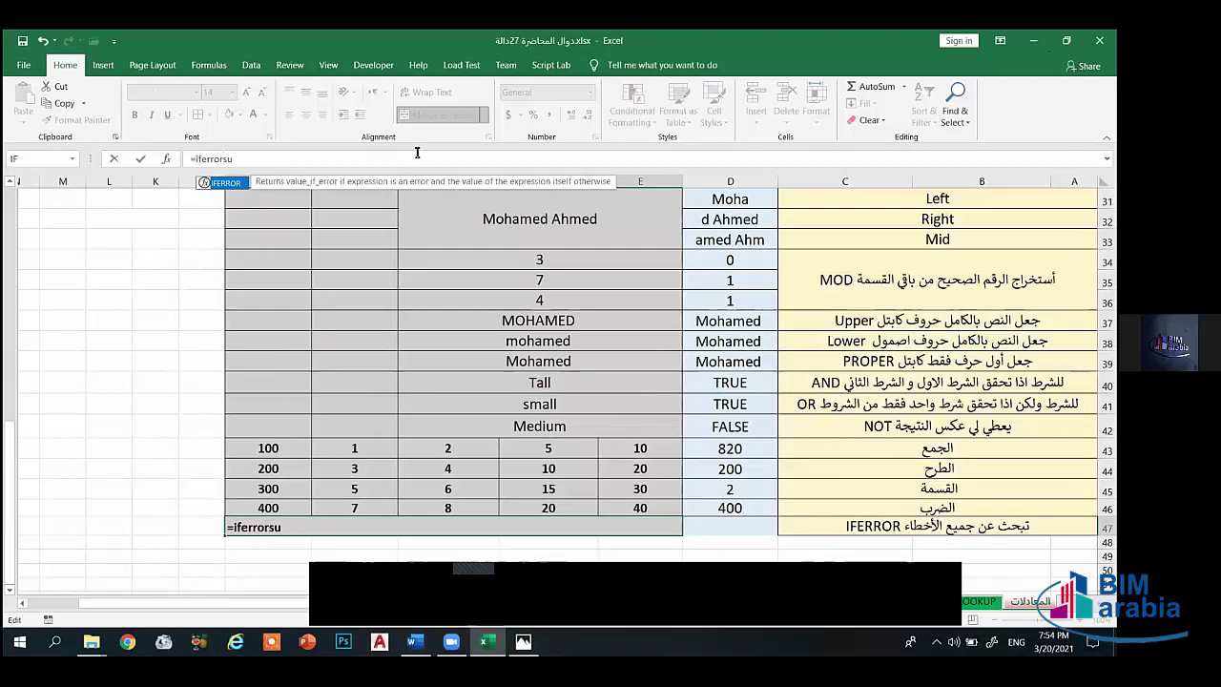
type("(")
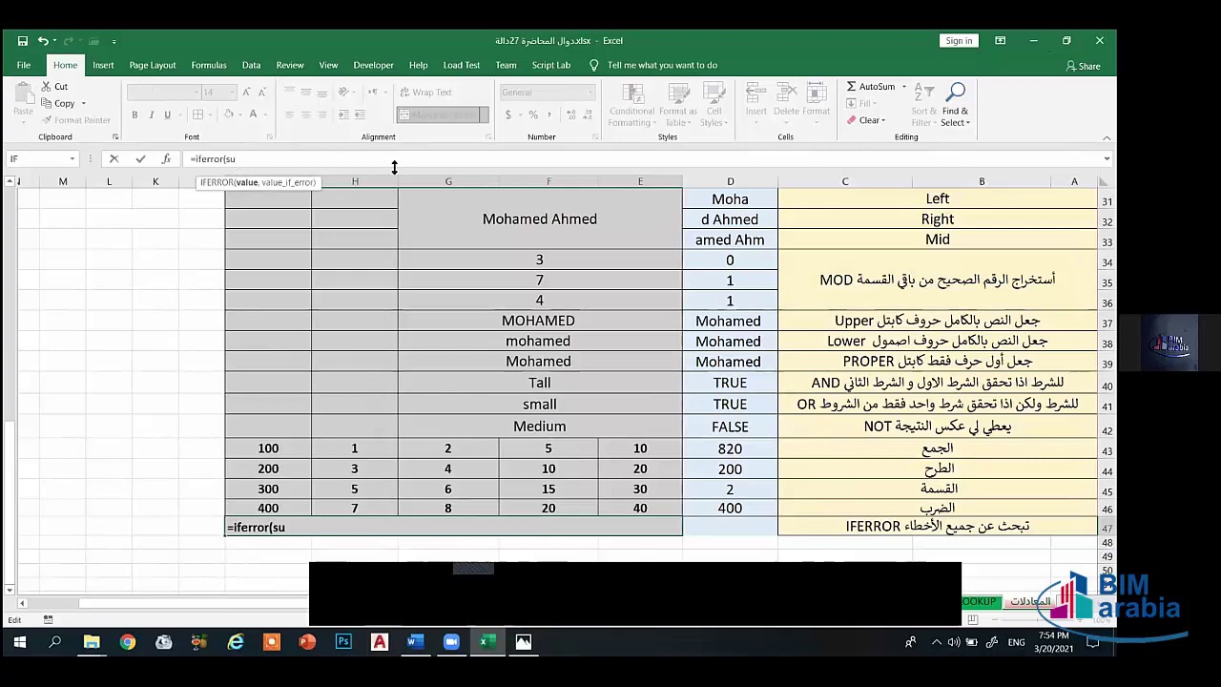
type(",\"")
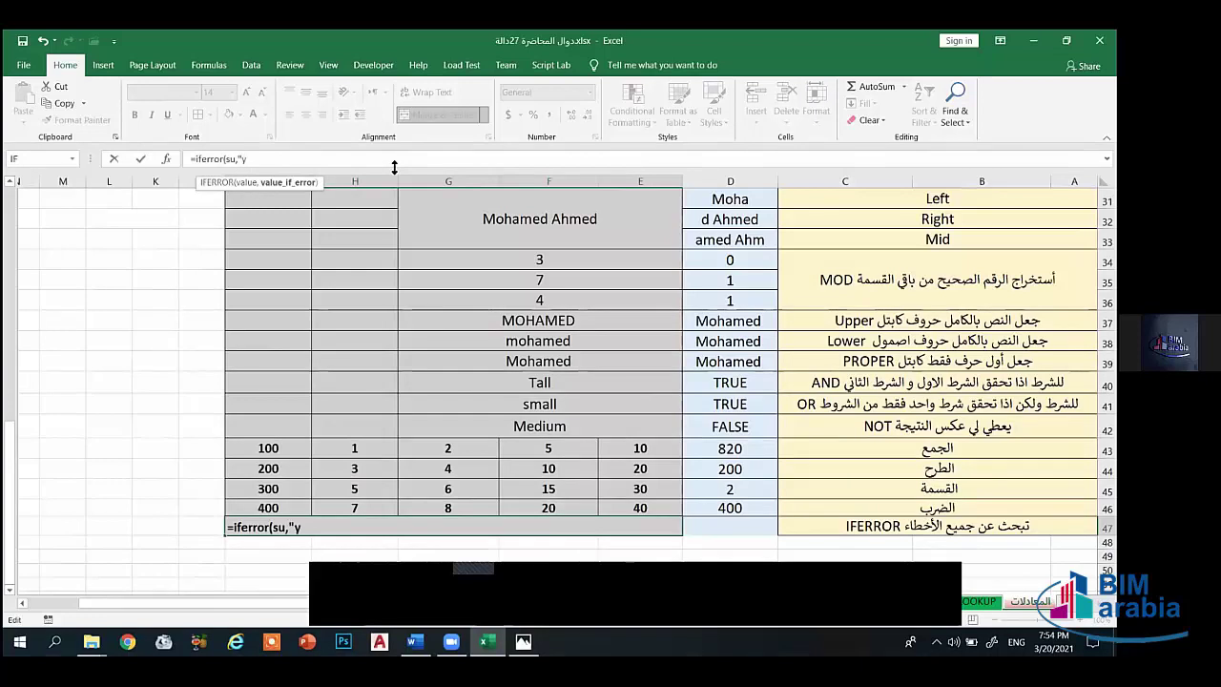
key("alt+shift")
type("غير موجودة\"")
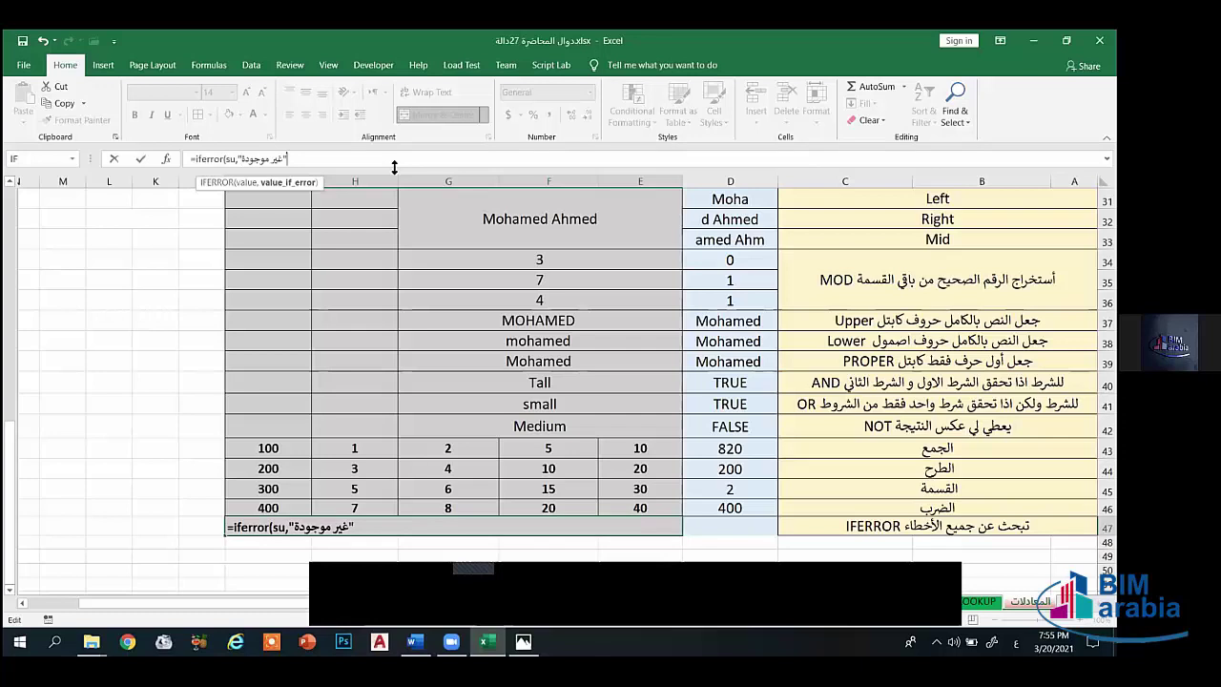
type("(")
key("Return")
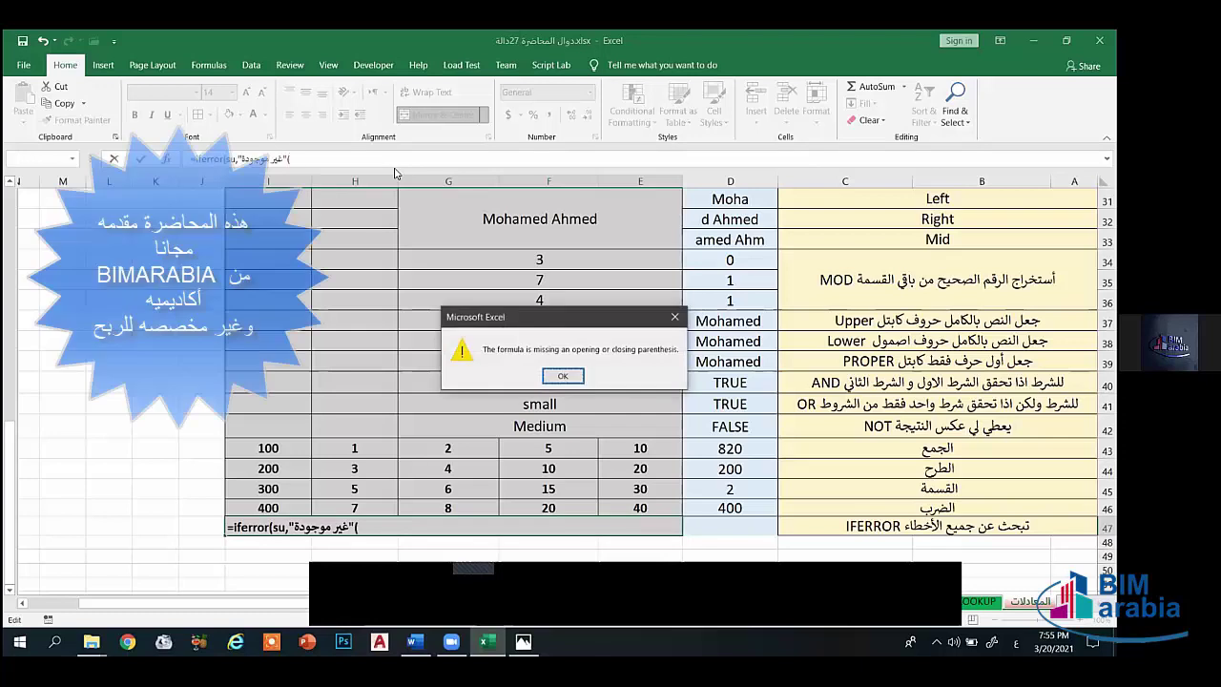
left_click(564, 378)
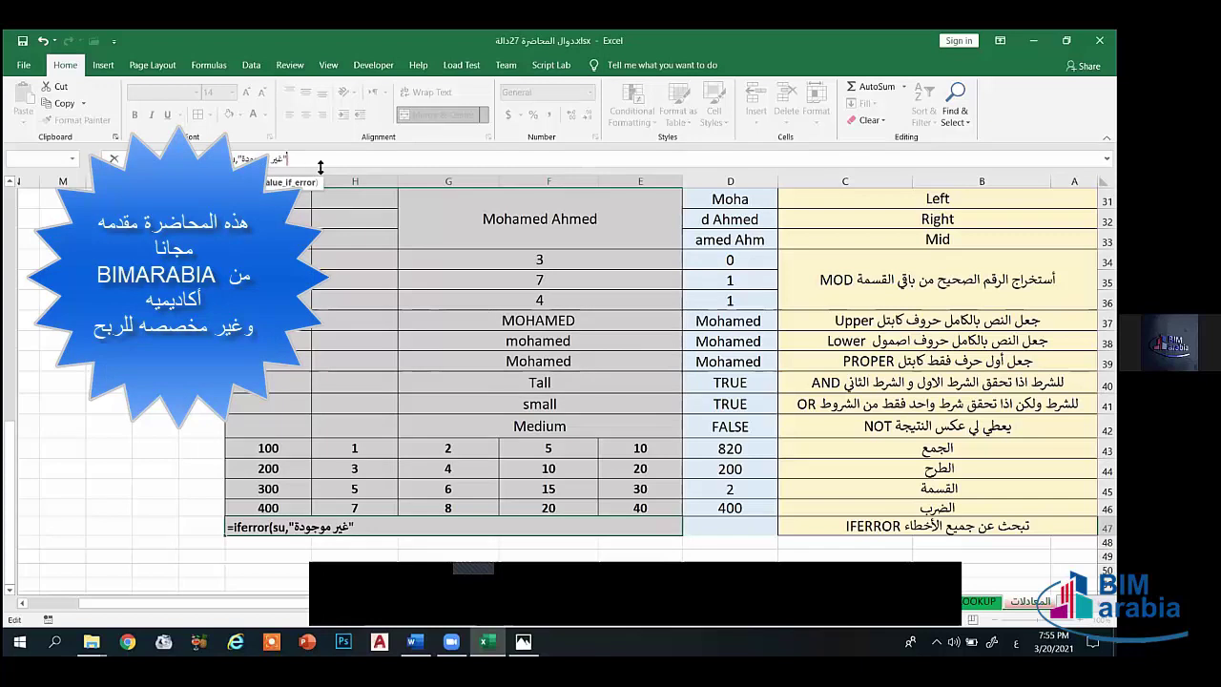
type(")")
key("Return")
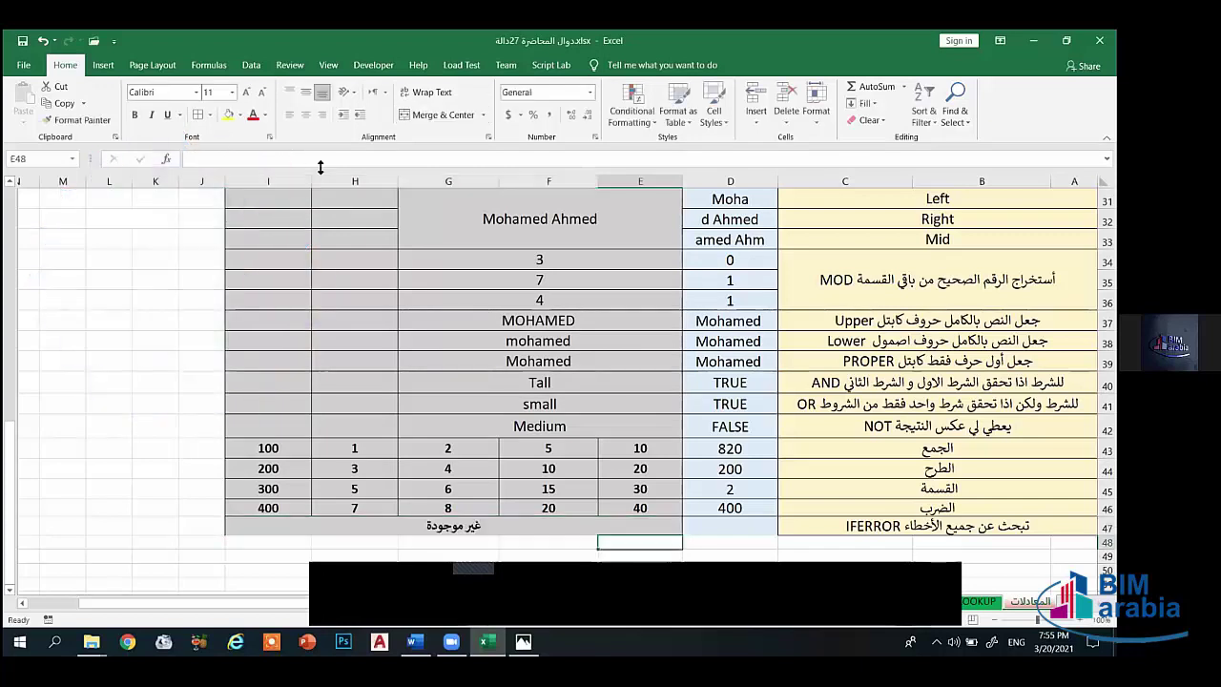
left_click(452, 528)
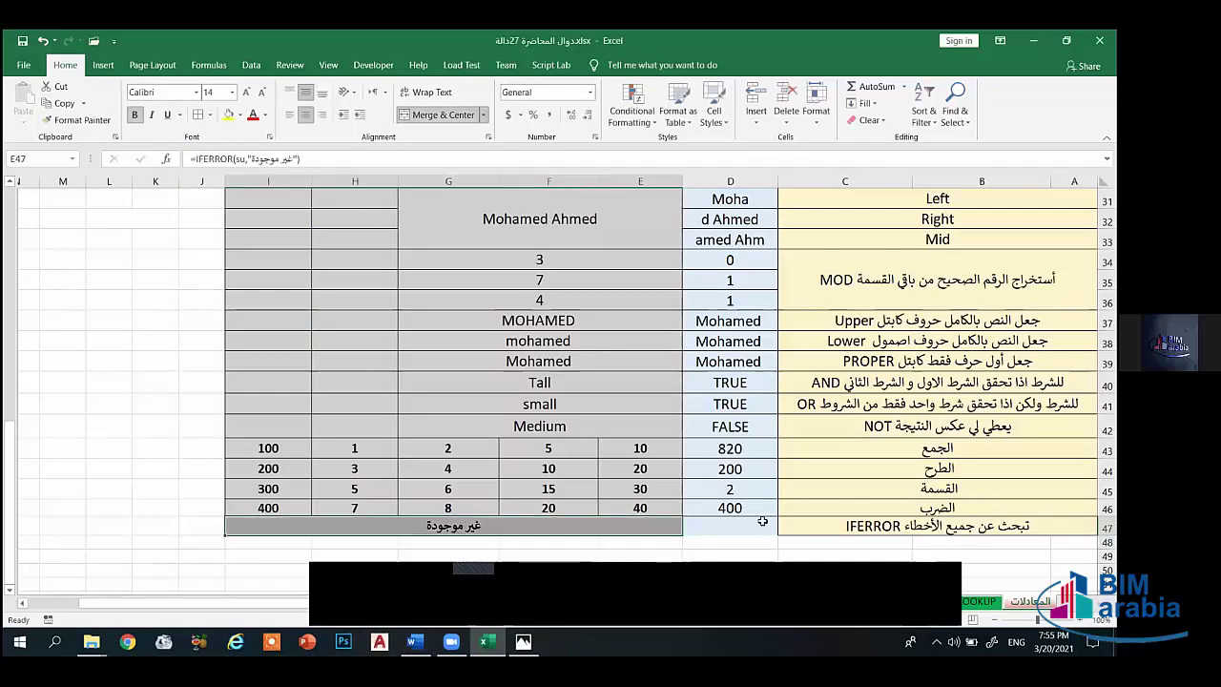
Step: Merge and center the cells A48:C48 in the row below the IFERROR label
scroll(841, 530, "down", 2)
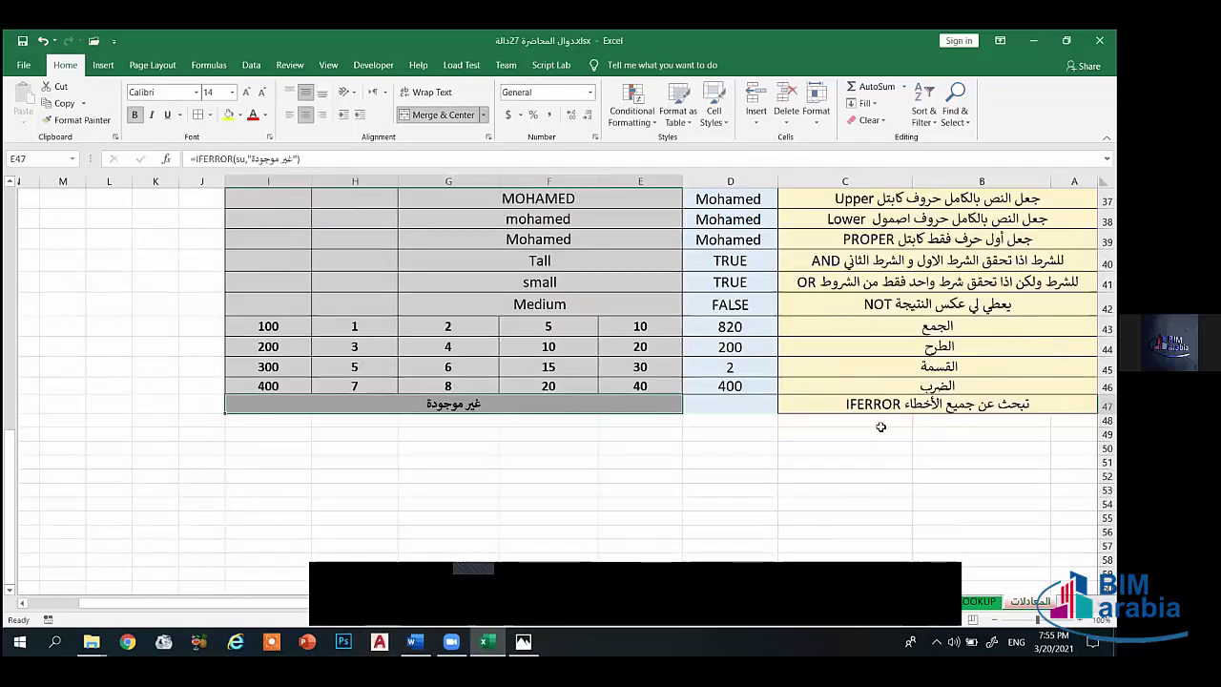
left_click_drag(960, 421, 856, 423)
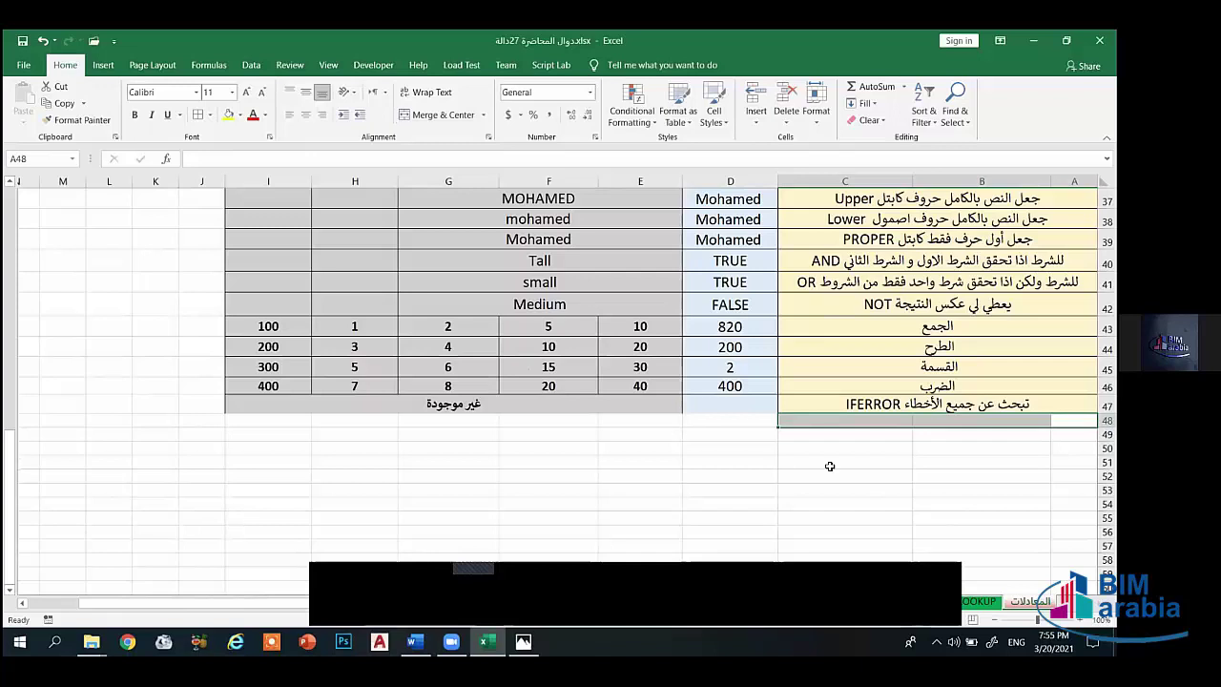
left_click(415, 115)
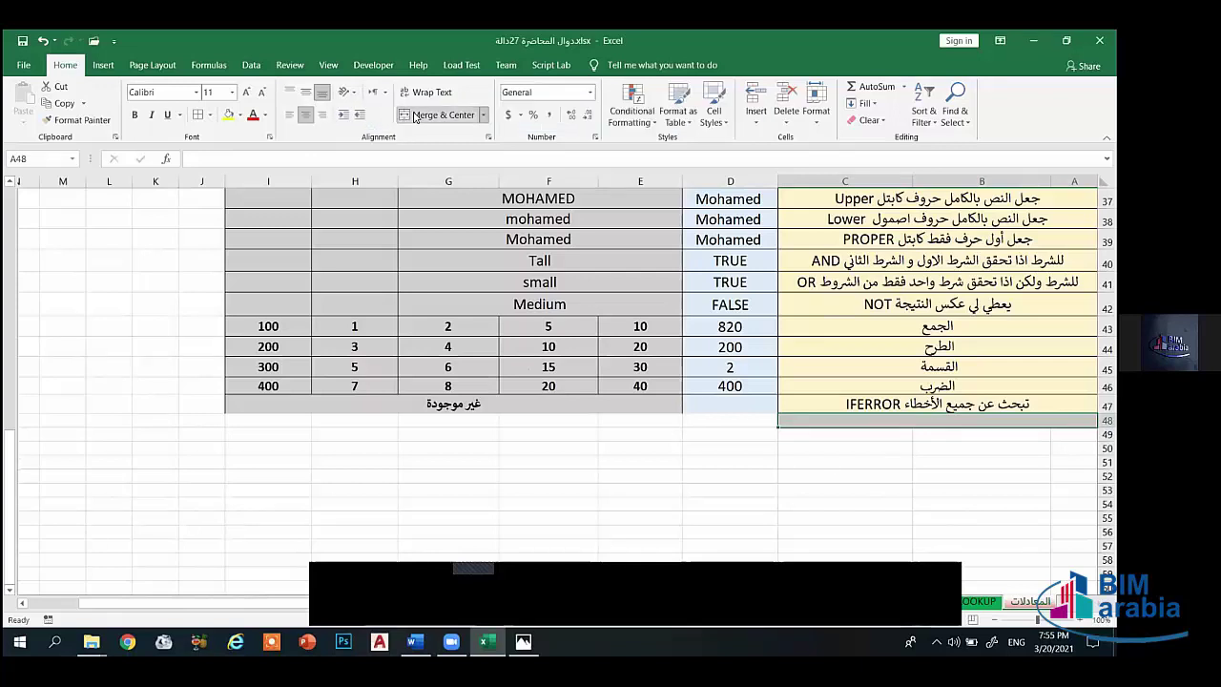
left_click(753, 422)
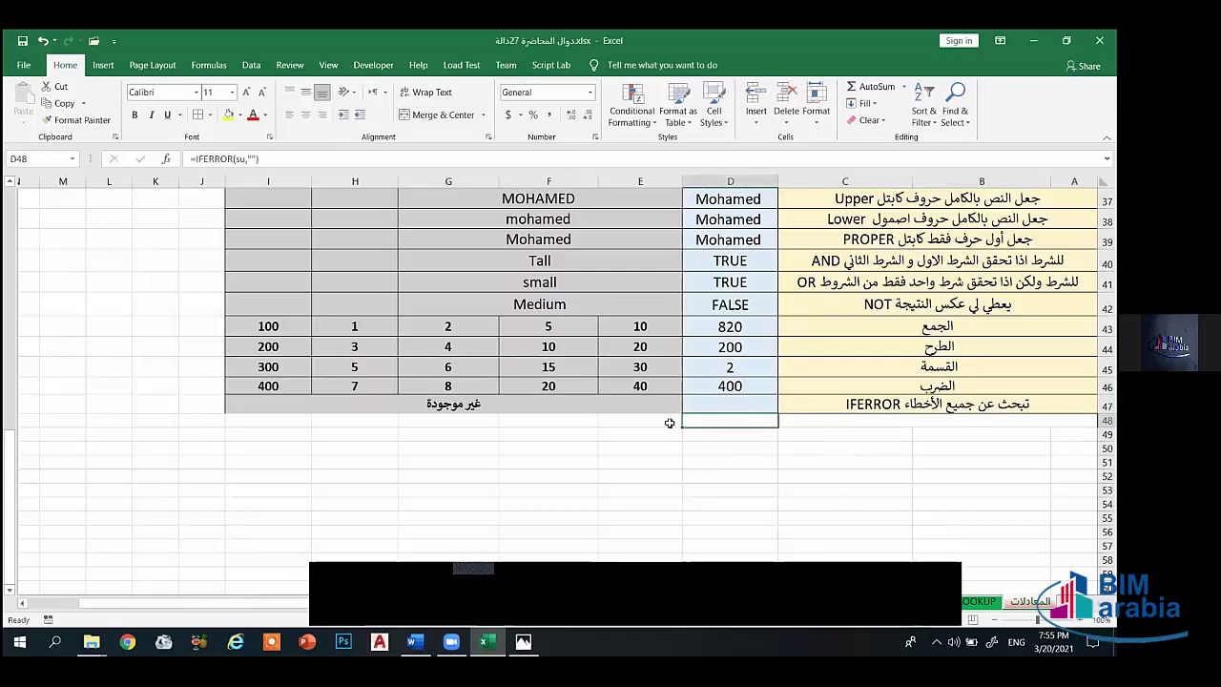
Step: Apply all borders to the new row across A48:I48
left_click_drag(1068, 422, 270, 420)
left_click(443, 114)
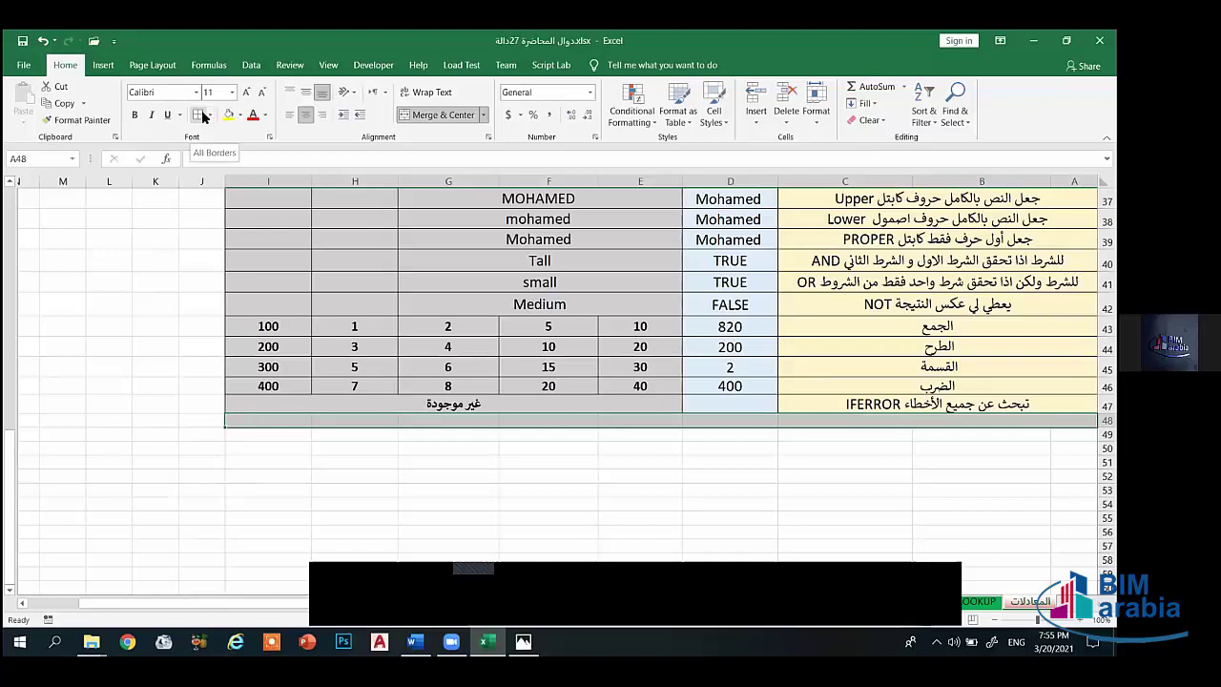
left_click(209, 115)
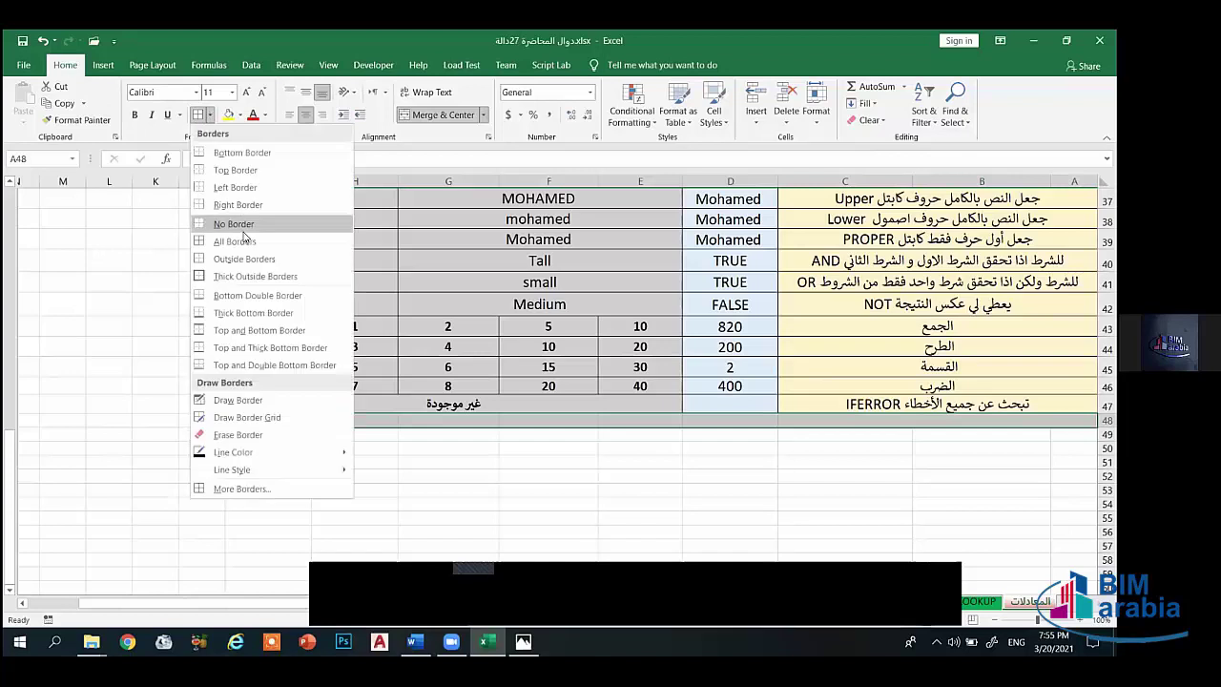
left_click(235, 241)
left_click(549, 489)
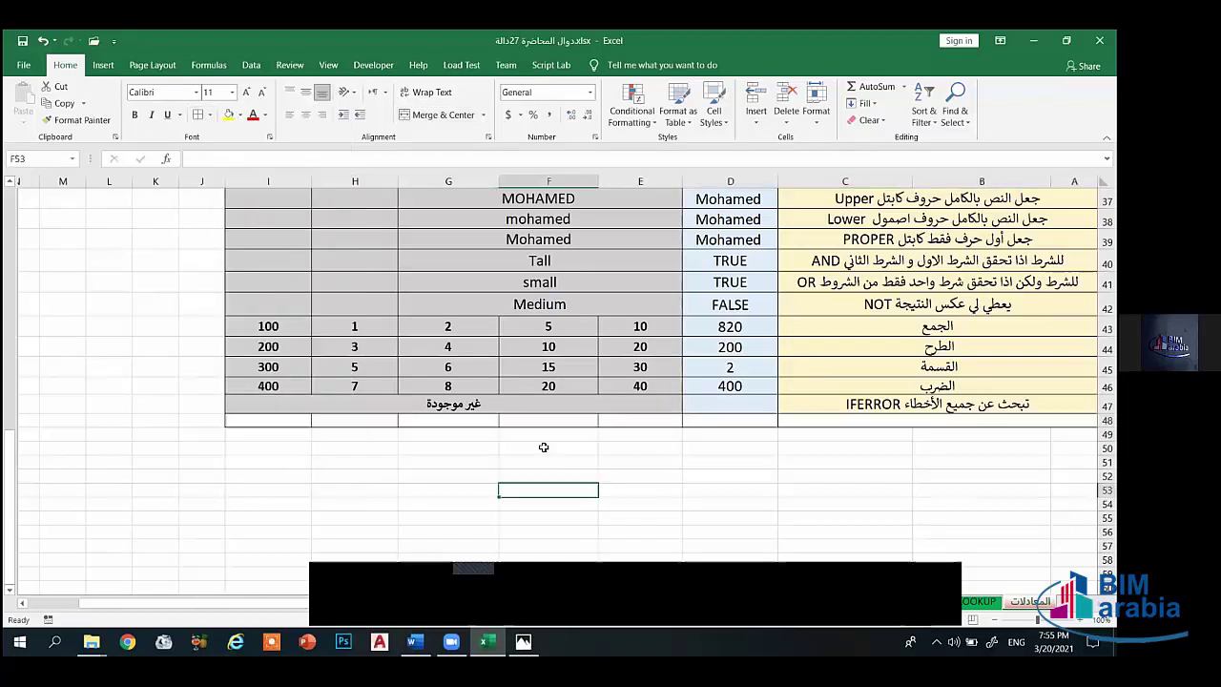
Step: Copy the formatting of E47:I47, D47 and A47:C47 onto the matching cells of row 48 with Format Painter
left_click(598, 405)
left_click(76, 120)
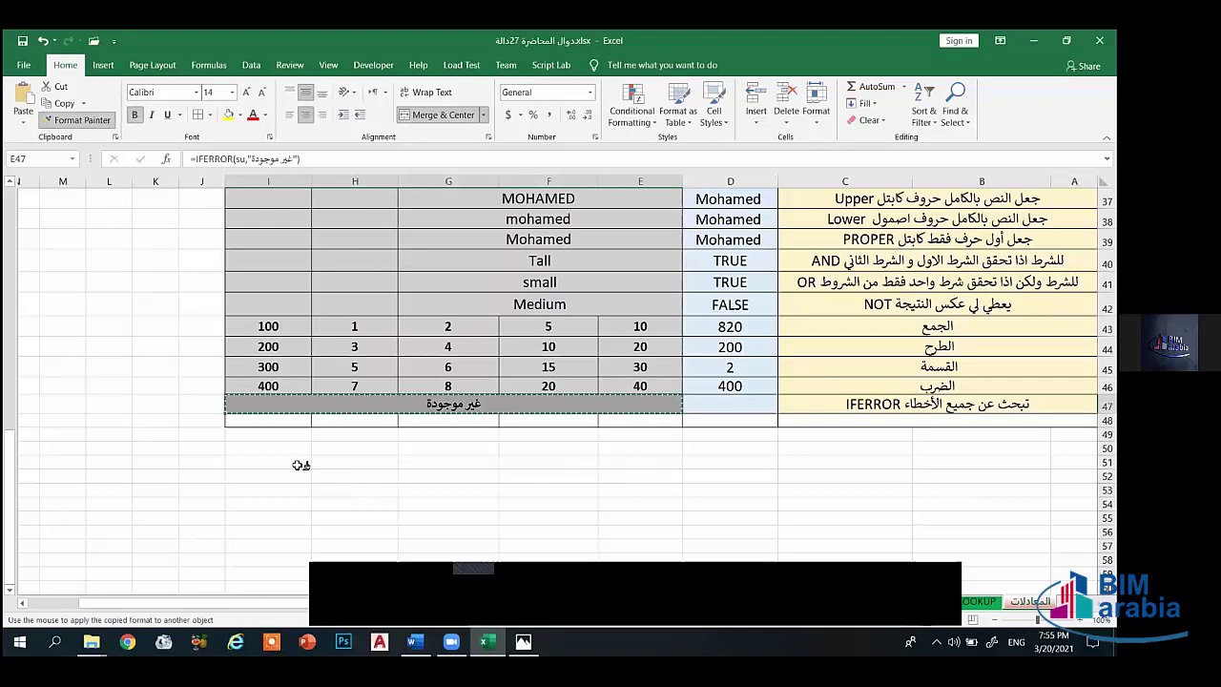
mouse_move(286, 422)
left_mouse_down()
mouse_move(381, 434)
mouse_move(641, 422)
left_mouse_up()
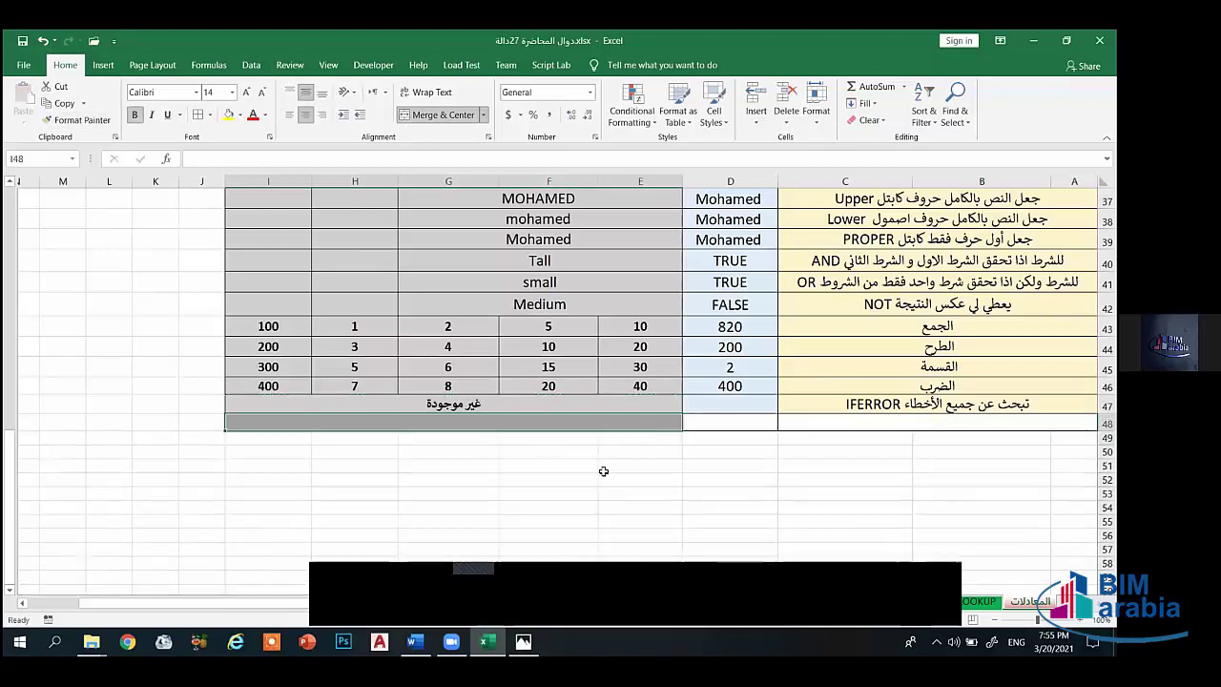
left_click(727, 409)
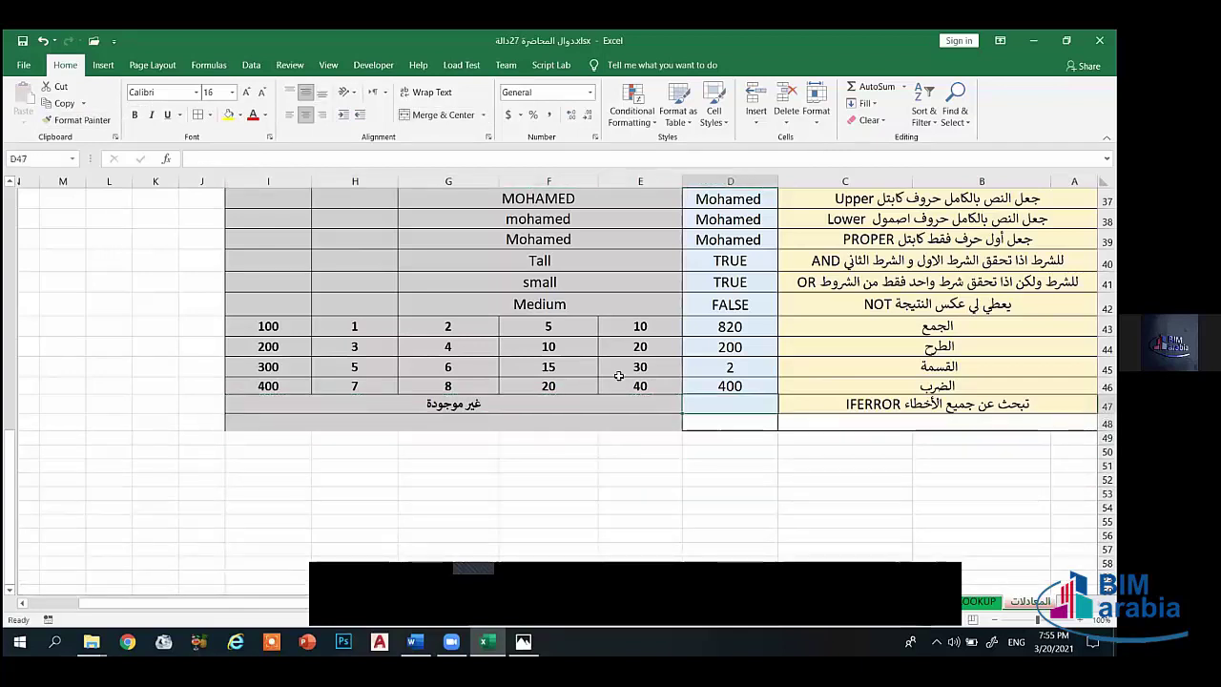
left_click(77, 120)
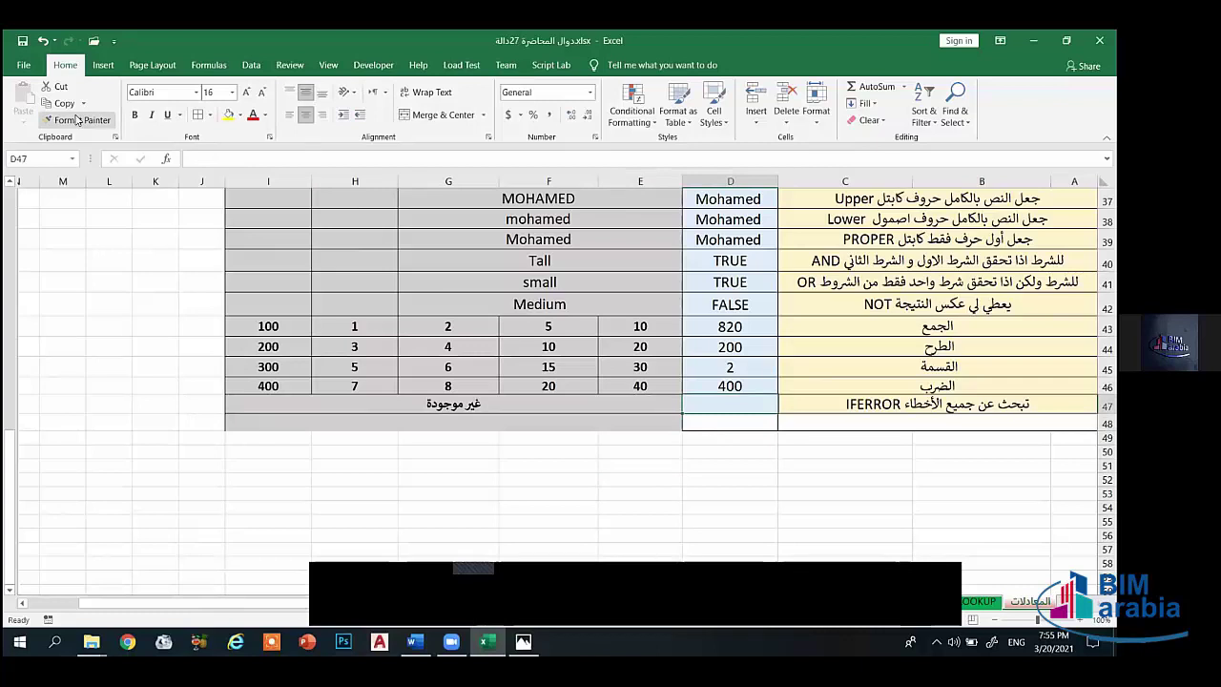
left_click(744, 423)
left_click(842, 404)
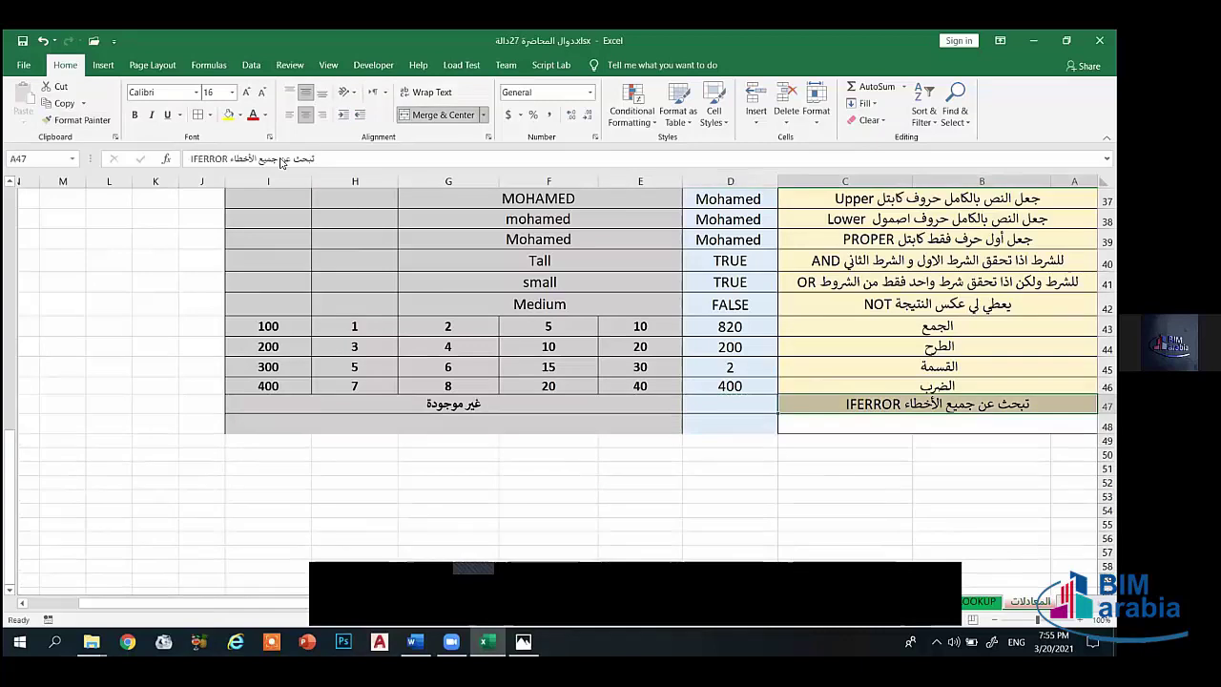
left_click(76, 120)
left_click(782, 422)
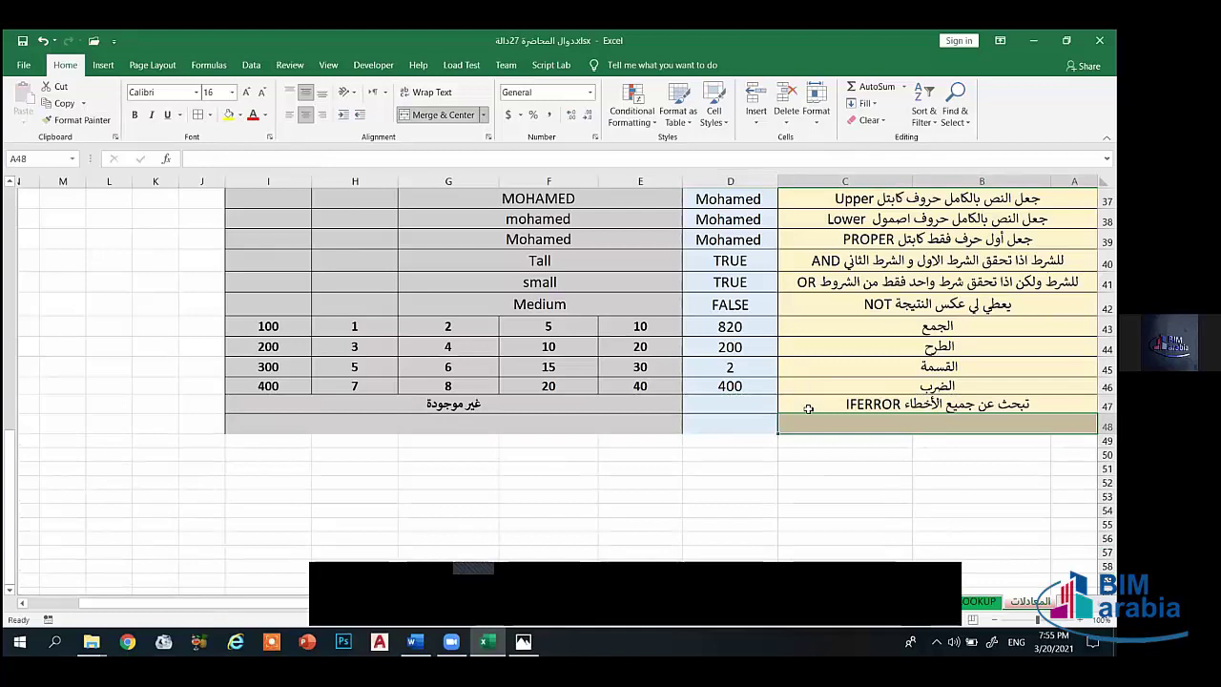
Step: Enter the division formula =5/0 in the merged cell E48 and reselect that cell
left_click(588, 423)
type("=")
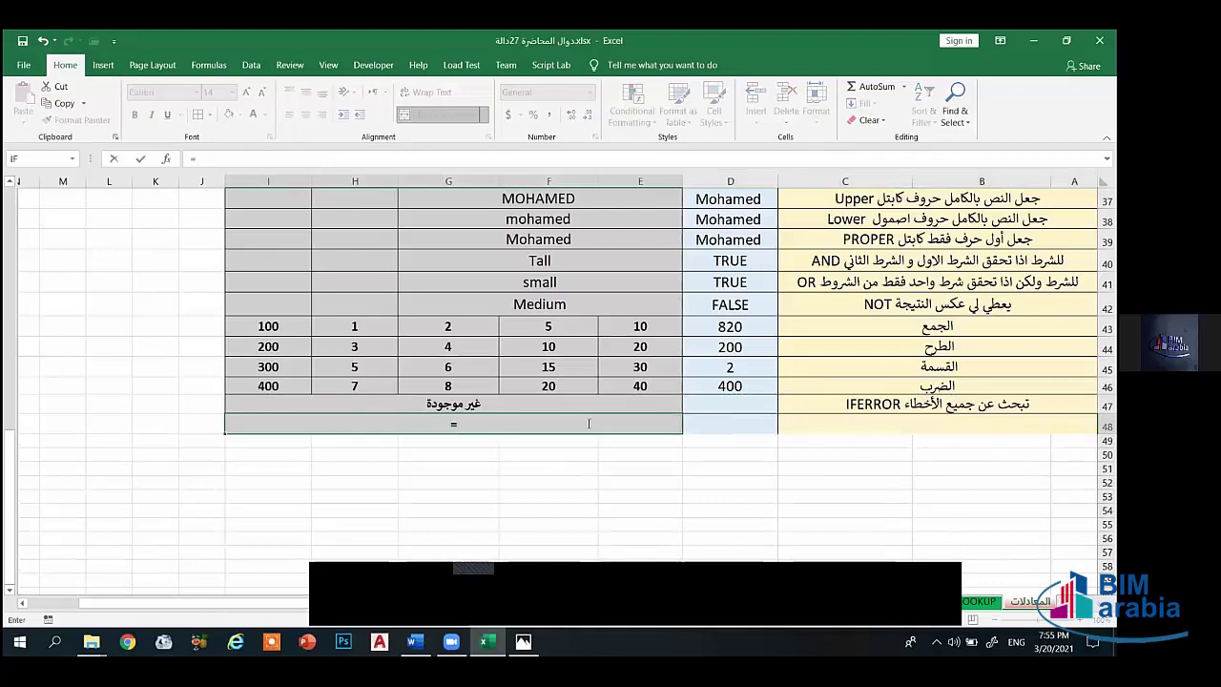
type("4/0")
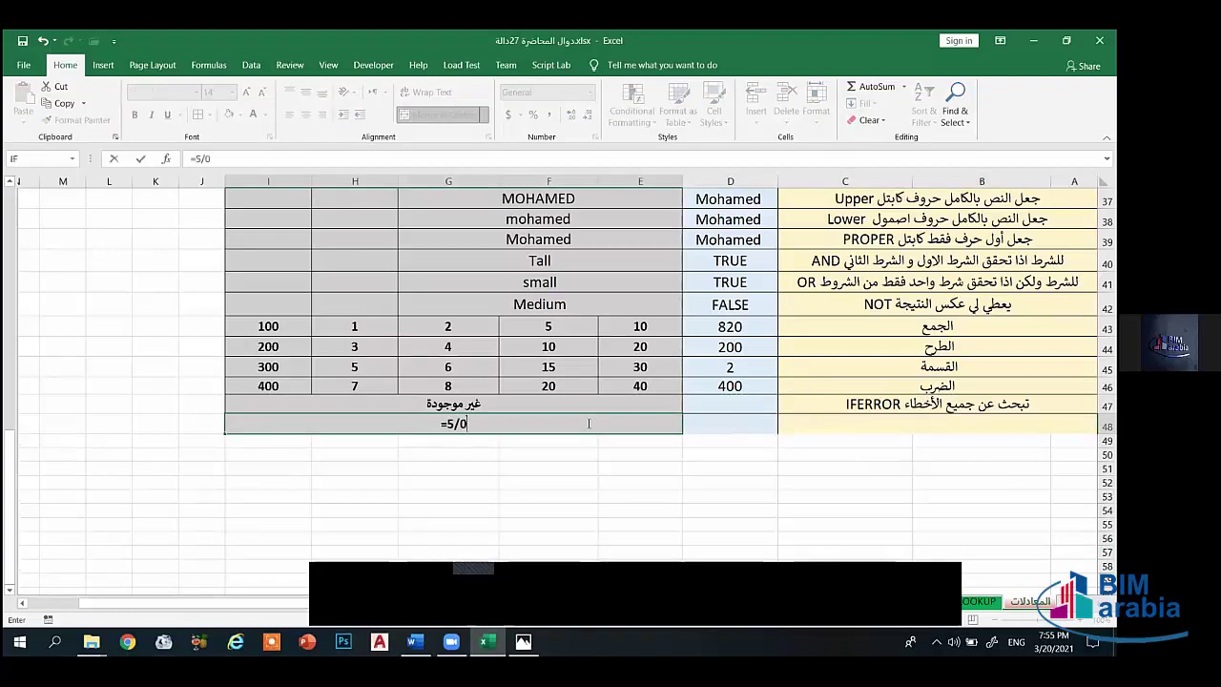
key("Return")
left_click(456, 424)
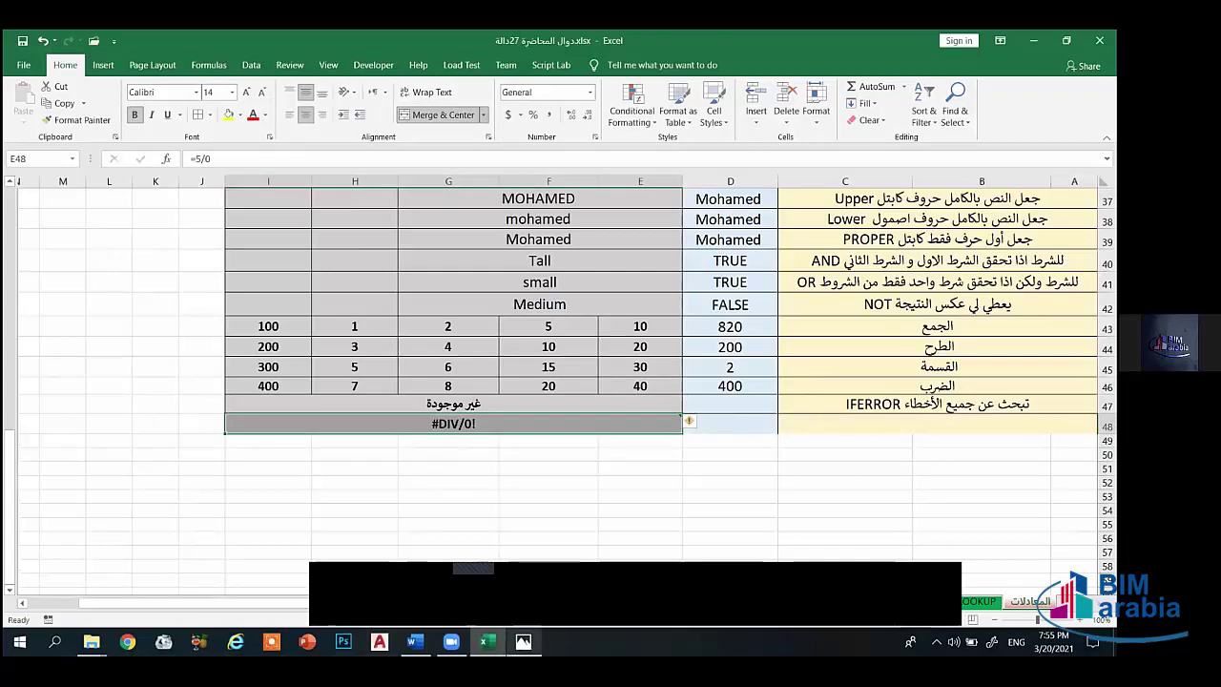
Step: Switch to the formula notes image in Photos, enlarge it to check the common error meanings, and return to the workbook
left_click(523, 641)
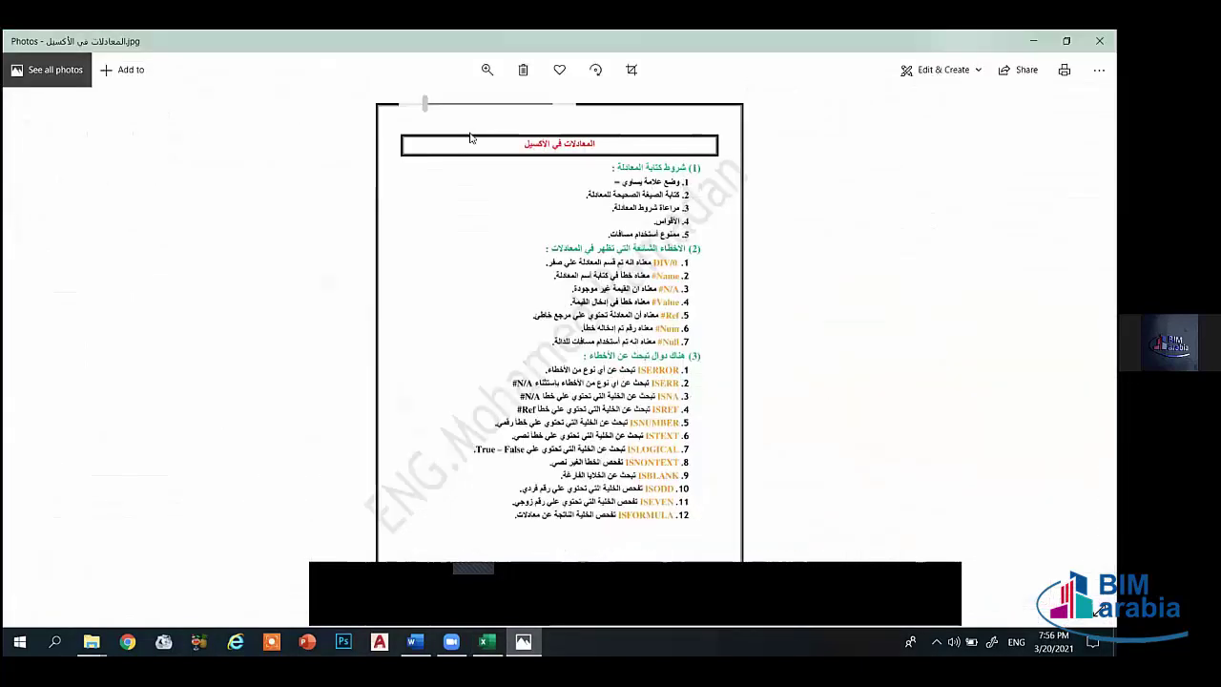
key("ctrl+plus")
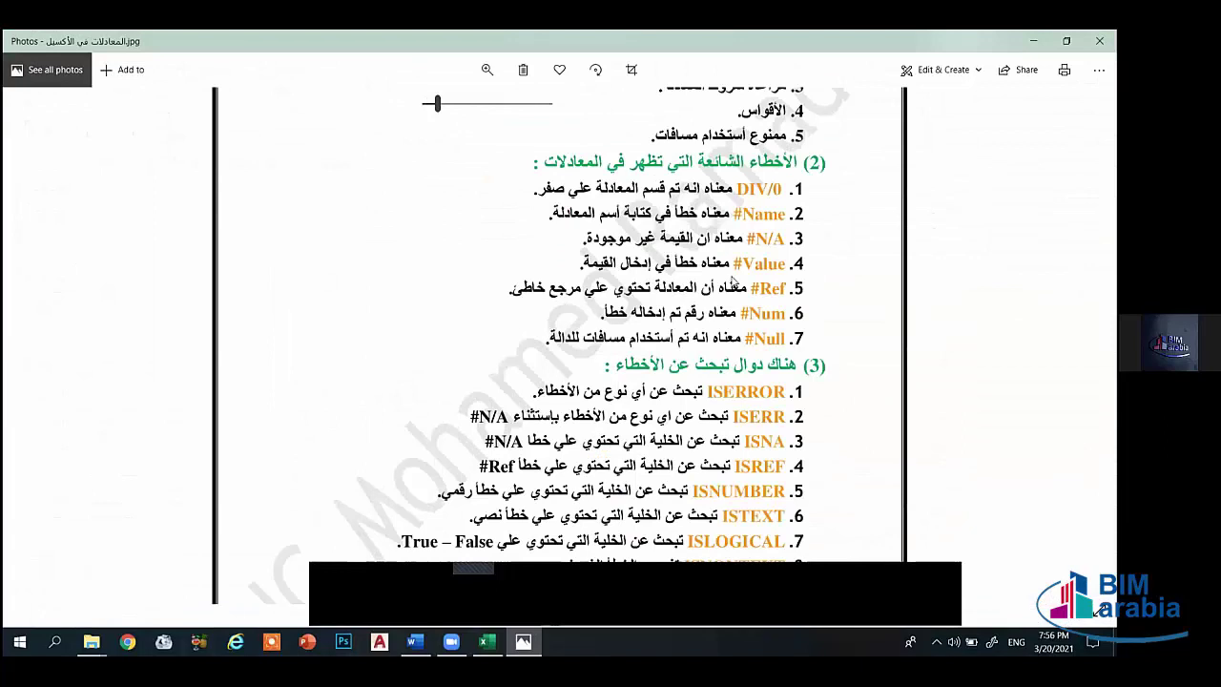
left_click_drag(436, 103, 428, 107)
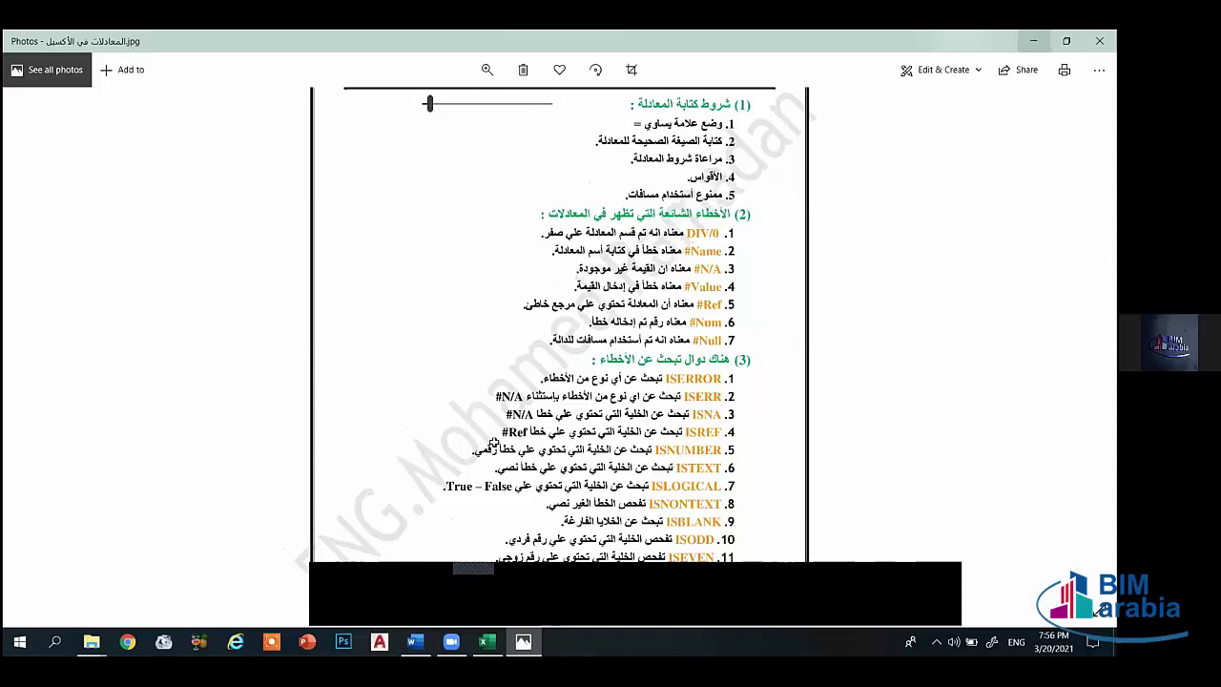
key("super+Down")
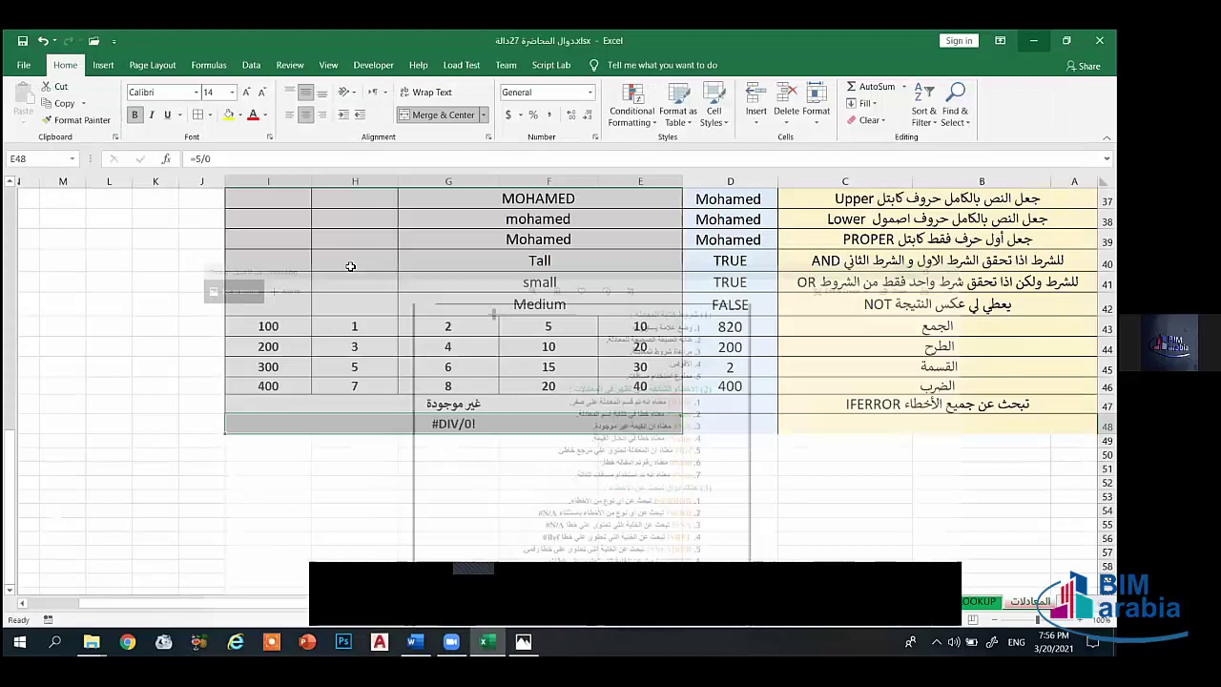
Step: Wrap the division formula in E48 in an error handler so that it reads =IFERROR(5/0,"0/5")
key("F2")
key("Home")
key("Right")
type("iferror")
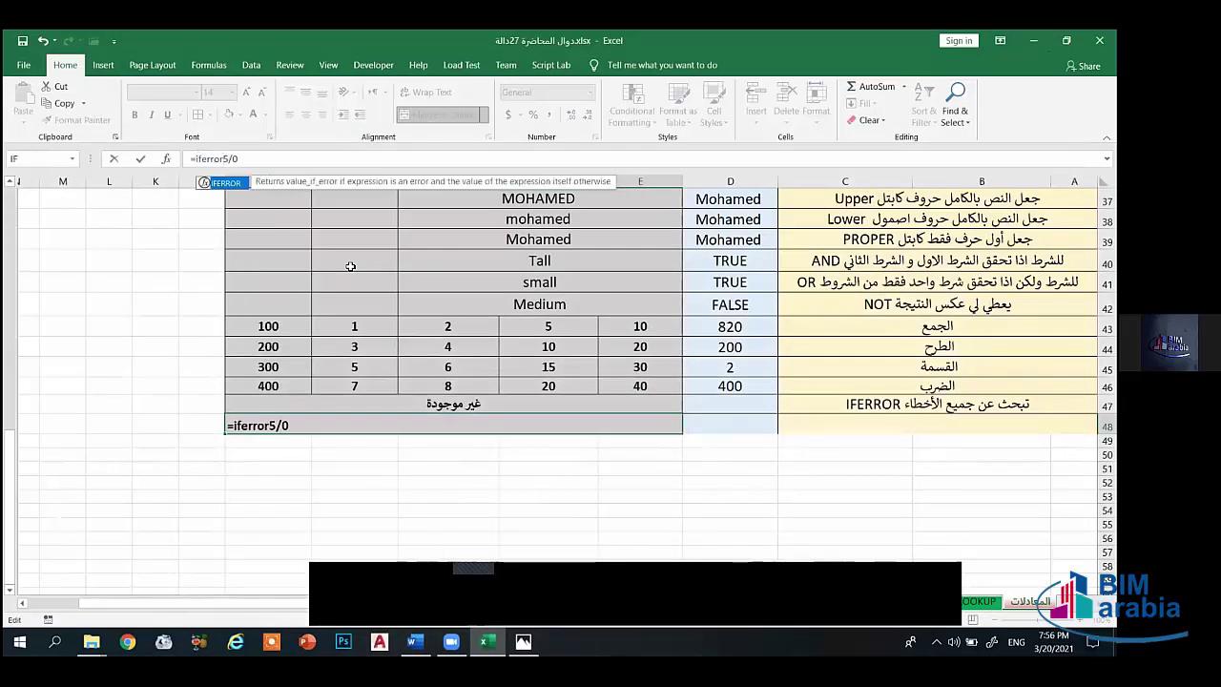
type("(5/0")
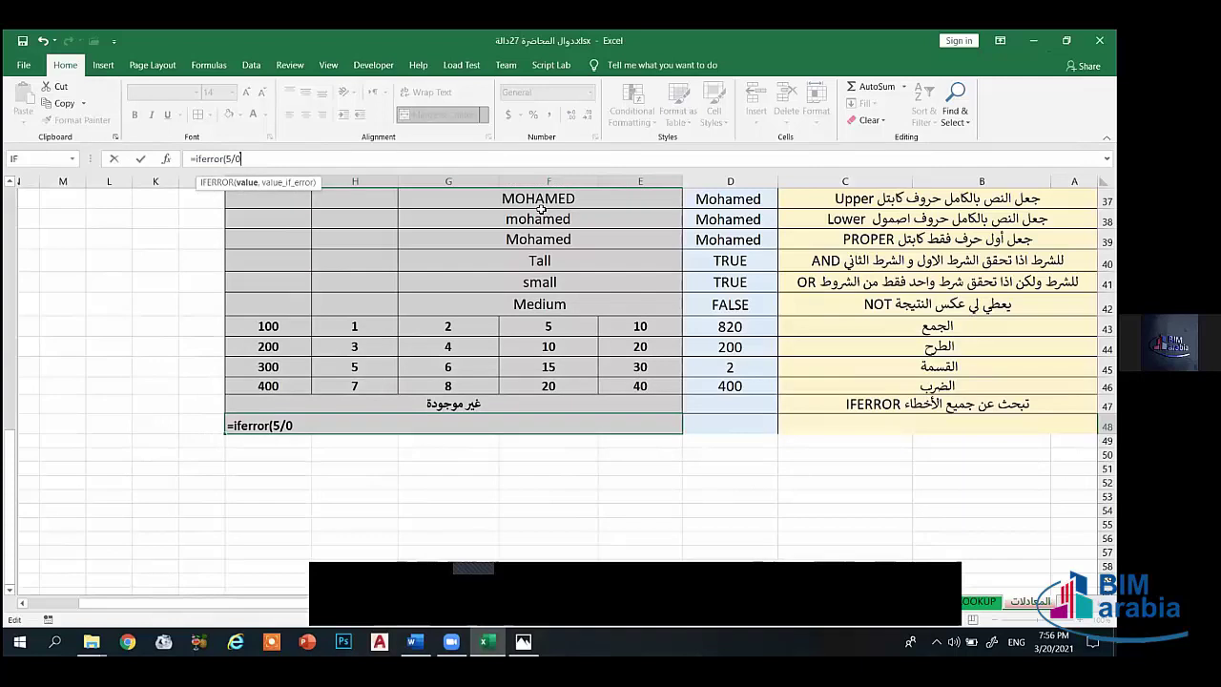
type(",\"0")
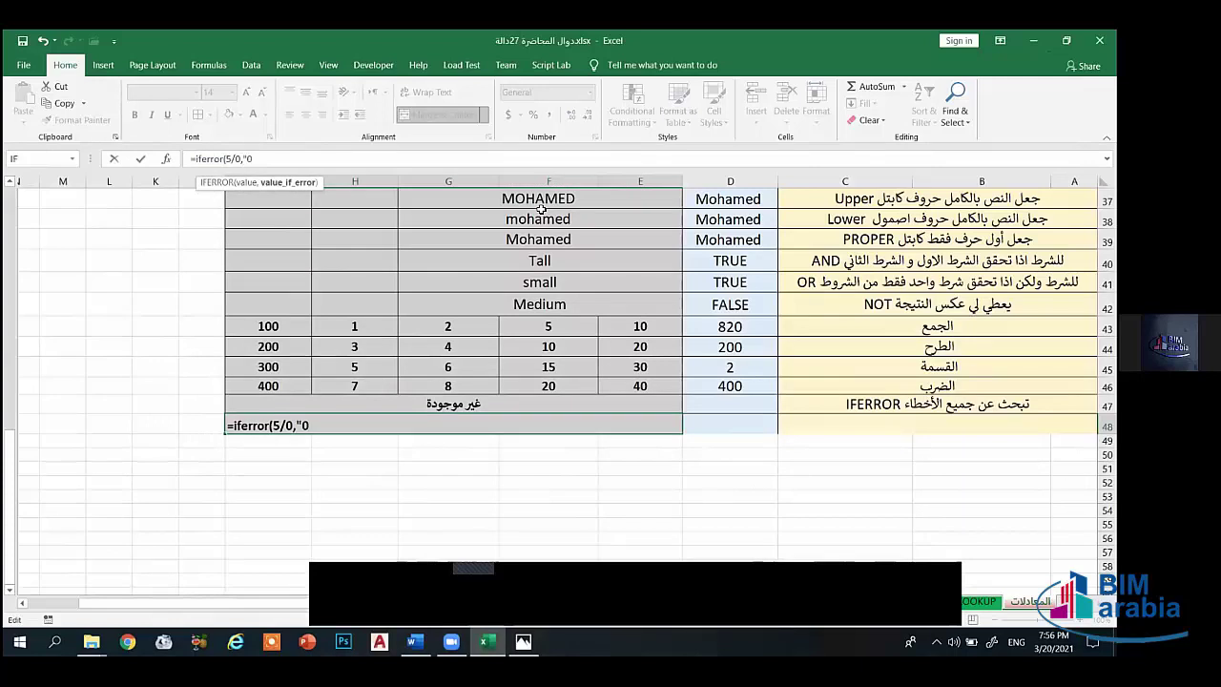
type("/5\")")
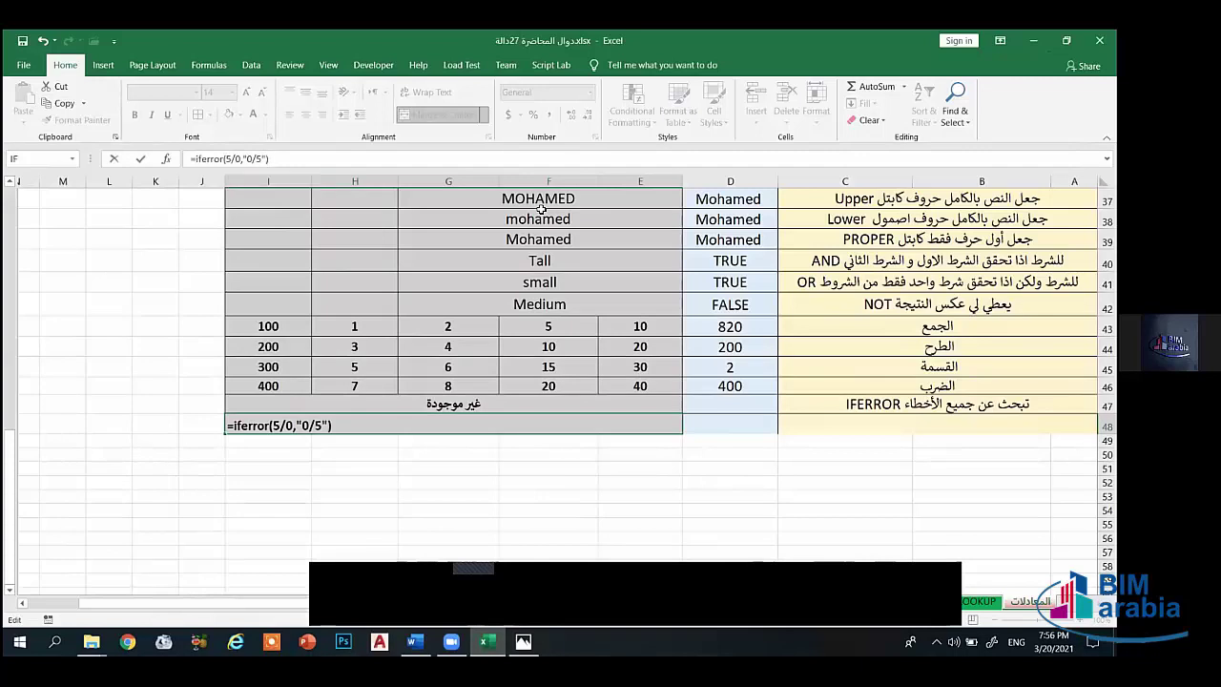
key("Return")
left_click(448, 429)
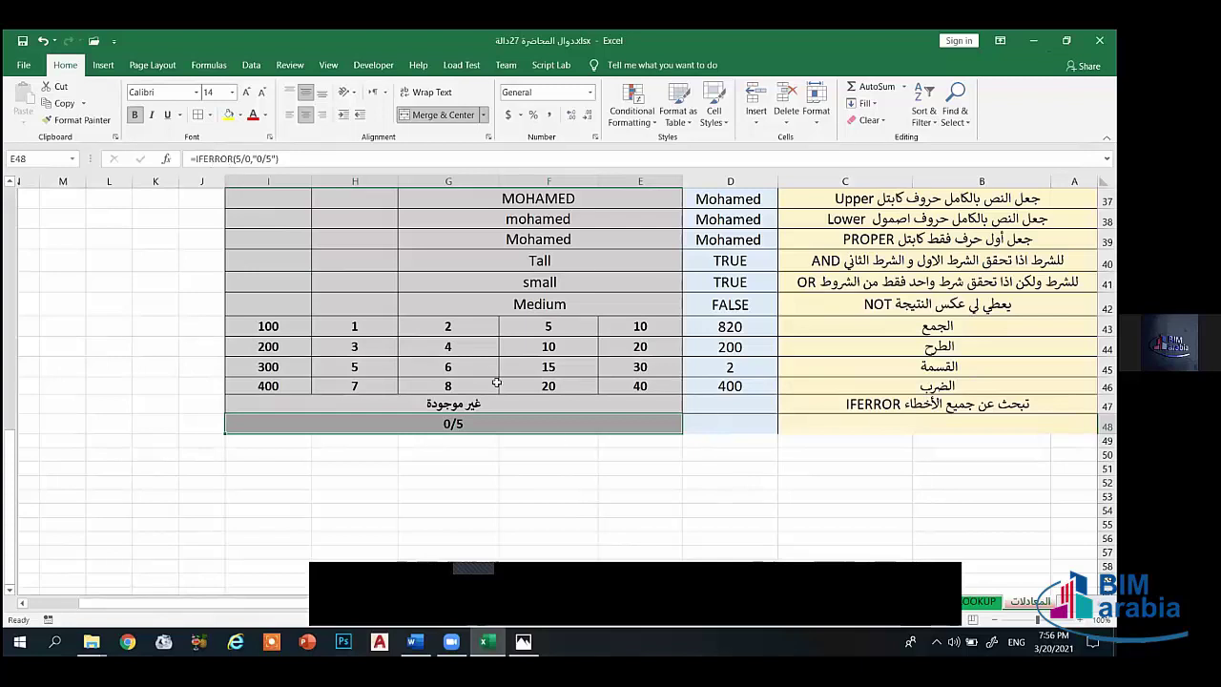
Step: Enter the error types beside the two IFERROR examples: #NAME in D47 and #DIV/0 in D48
left_click(896, 419)
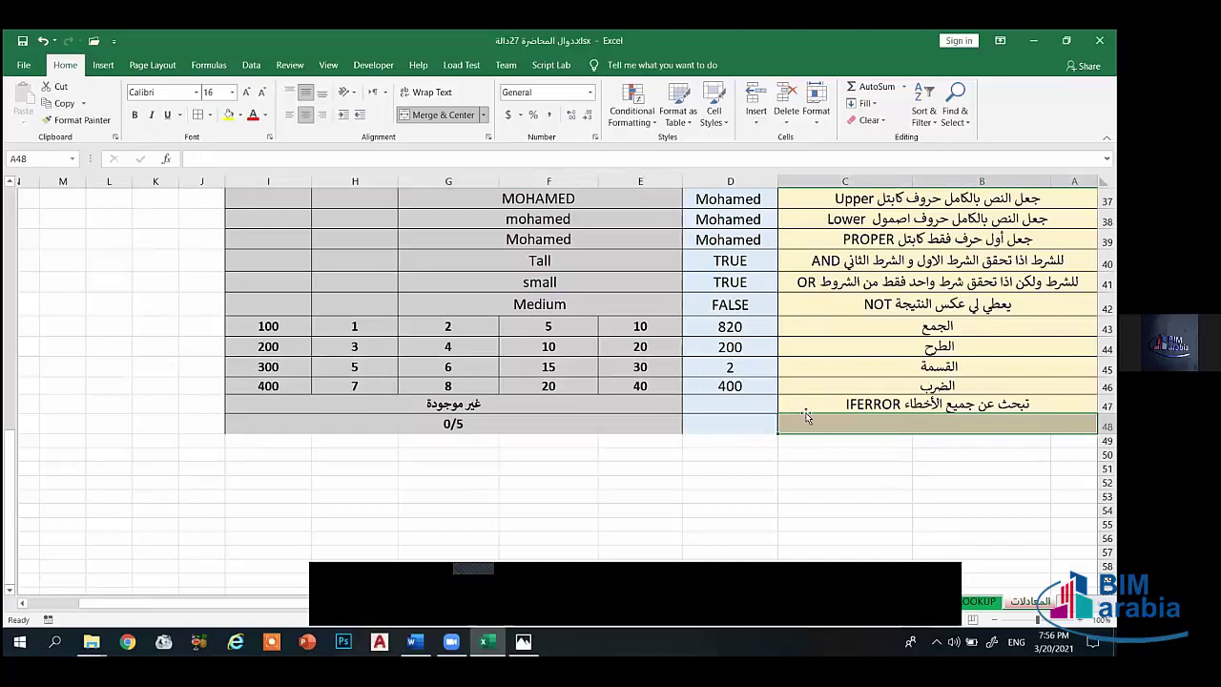
left_click(740, 402)
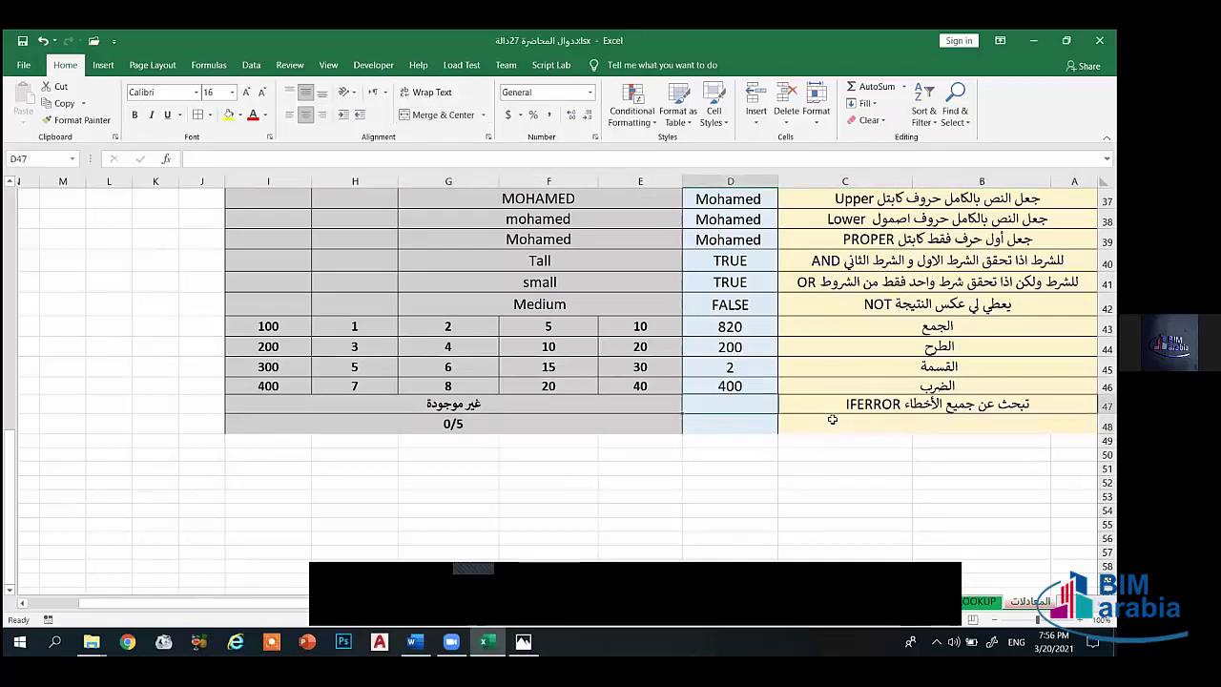
type("#")
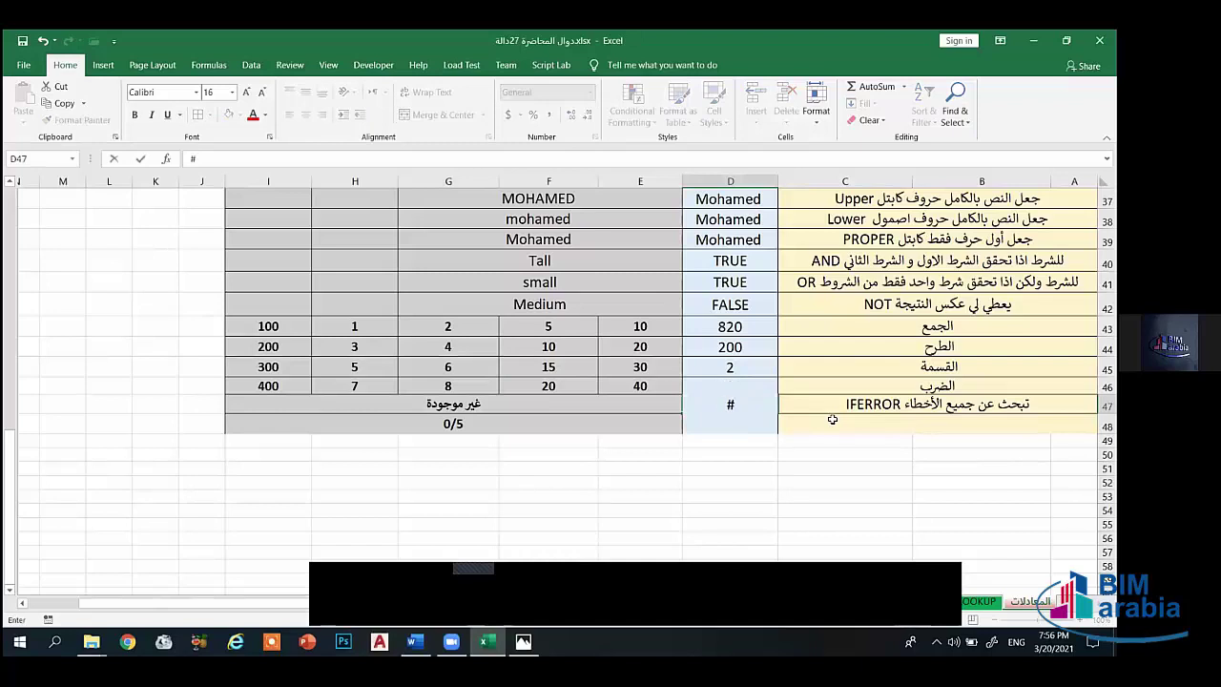
type("N")
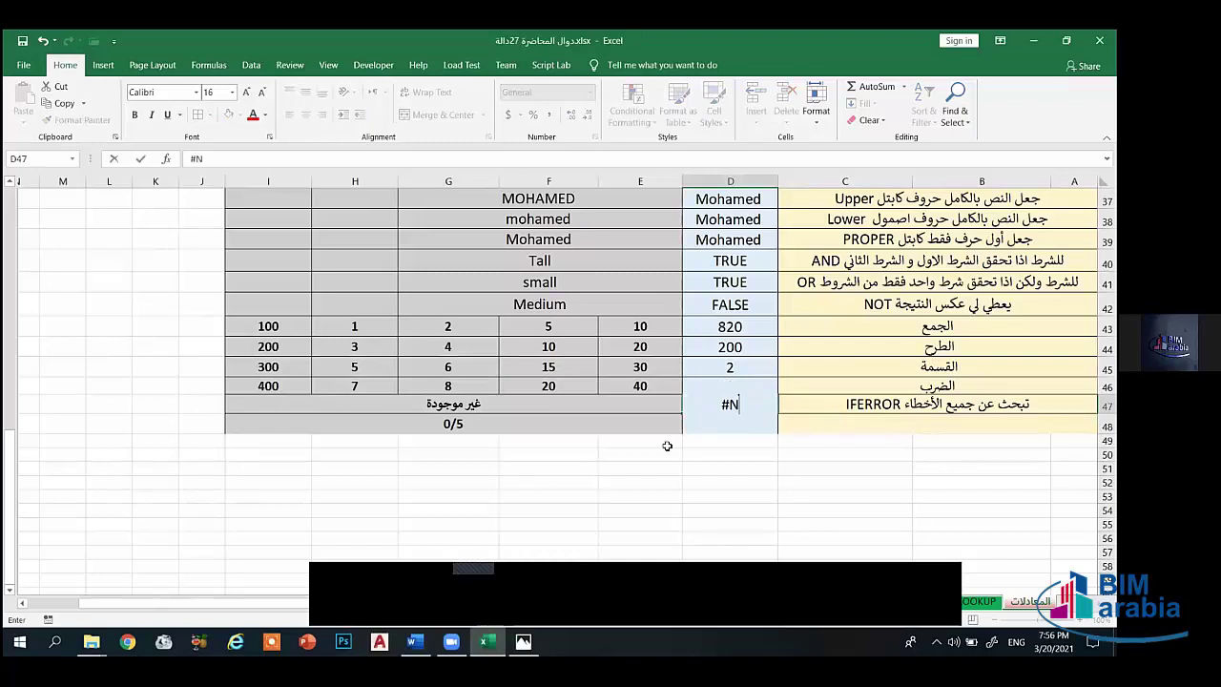
type("AME")
left_click(645, 425)
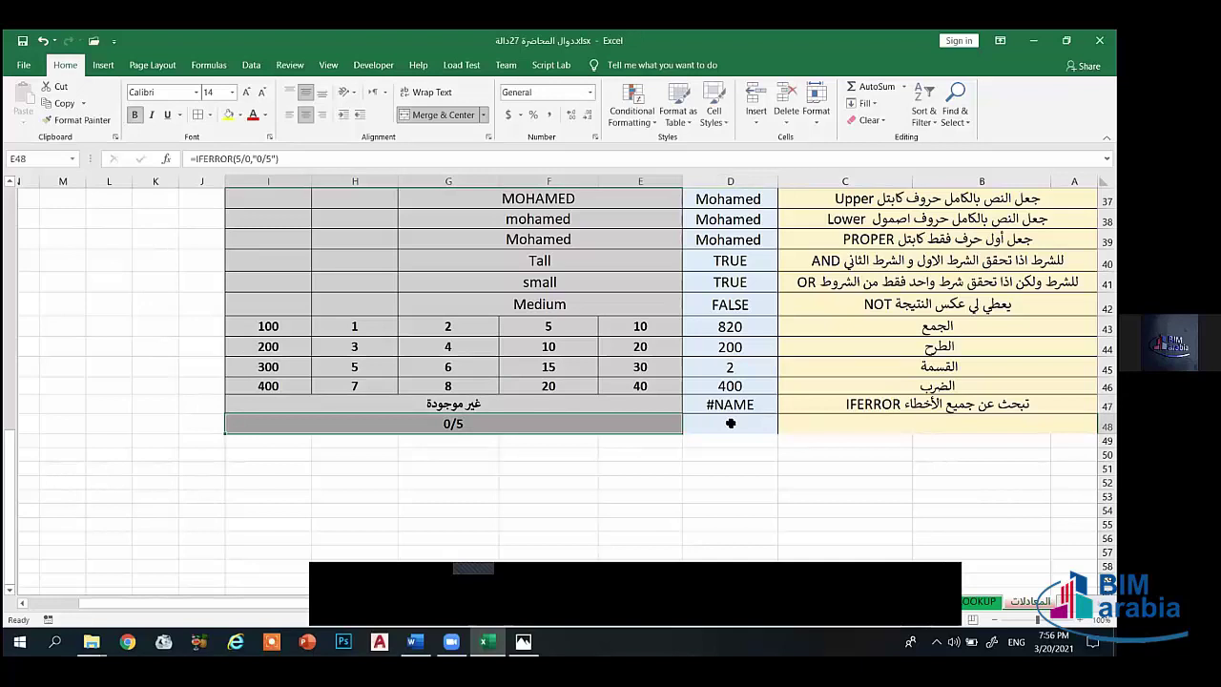
left_click(729, 423)
type("#")
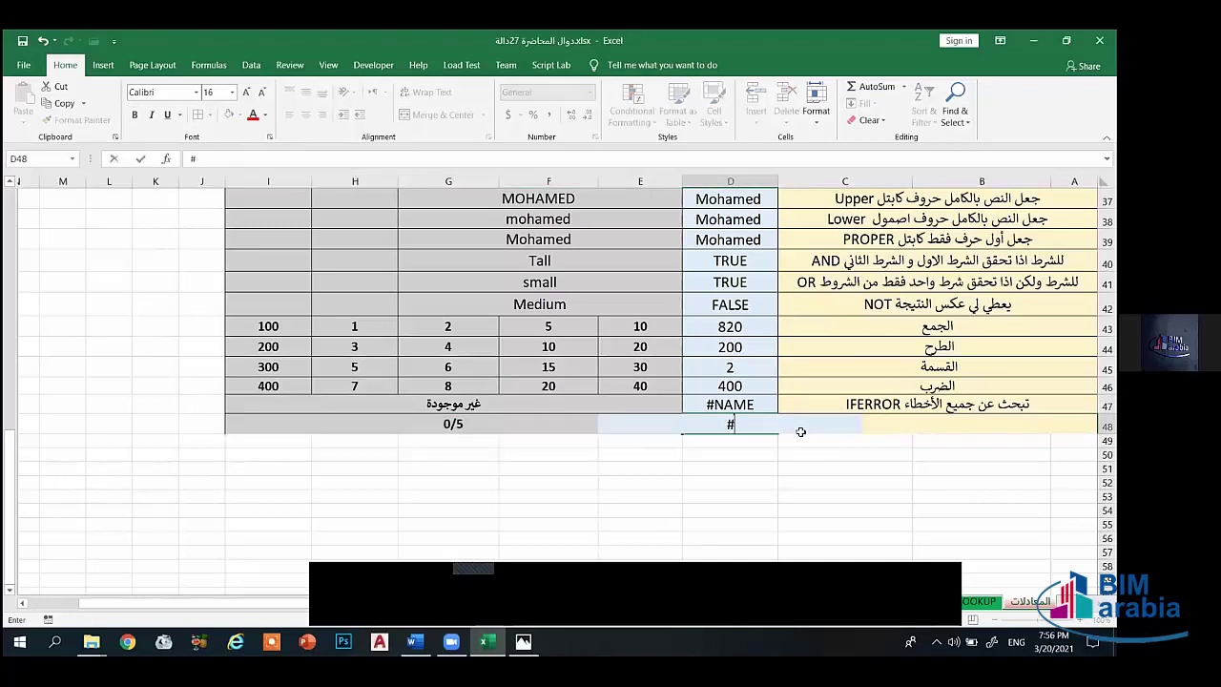
type("DIV/0")
key("Return")
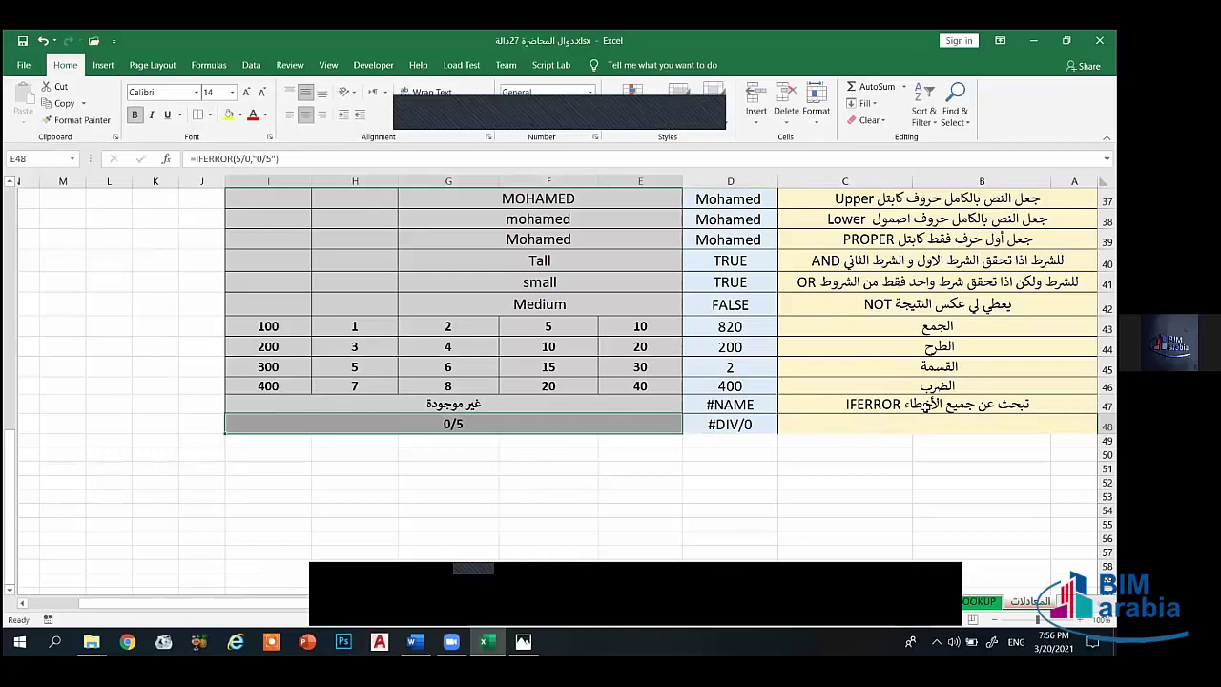
Step: Copy the IFERROR description from A47 into the label cell A48
left_click(930, 403)
key("ctrl+c")
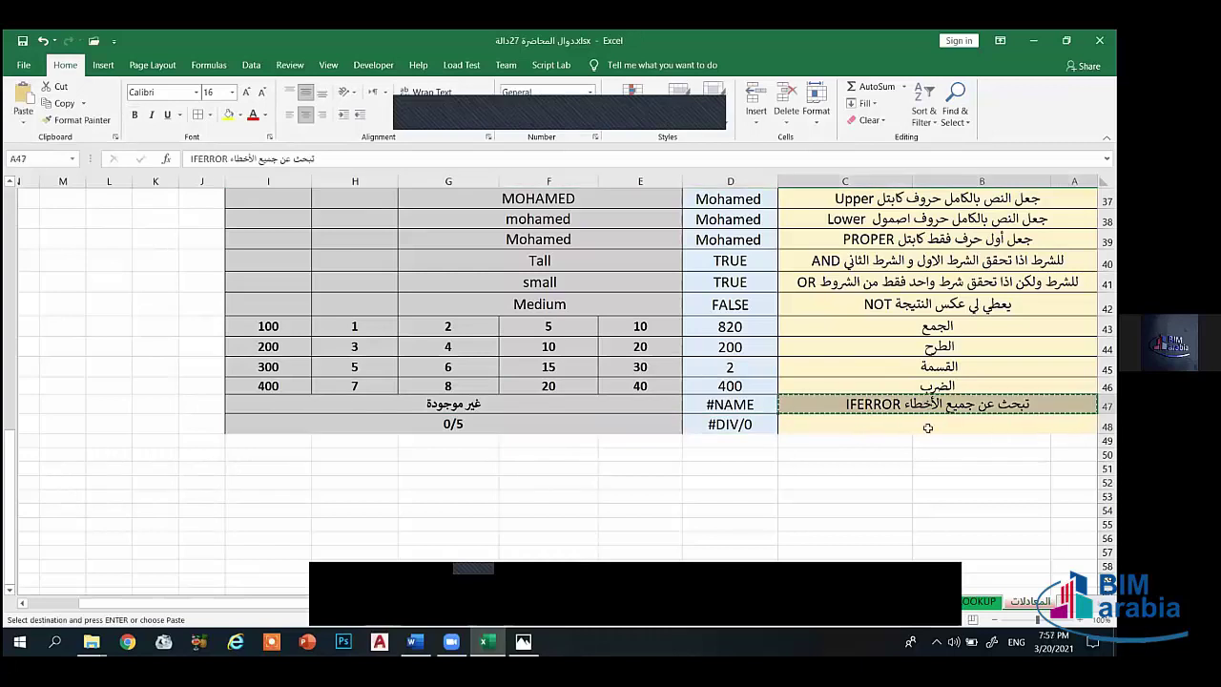
left_click(923, 429)
key("ctrl+v")
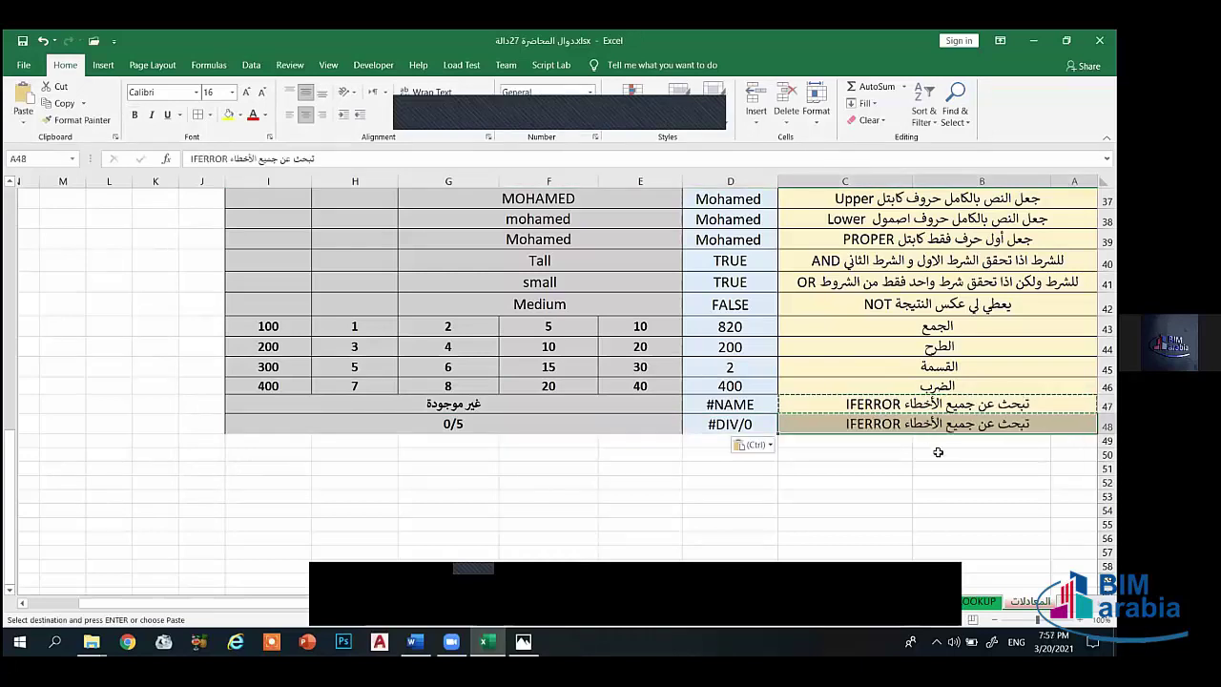
Step: Clear the copy selection, and merge and center the cells A49:C49 below the IFERROR labels
left_click(953, 440)
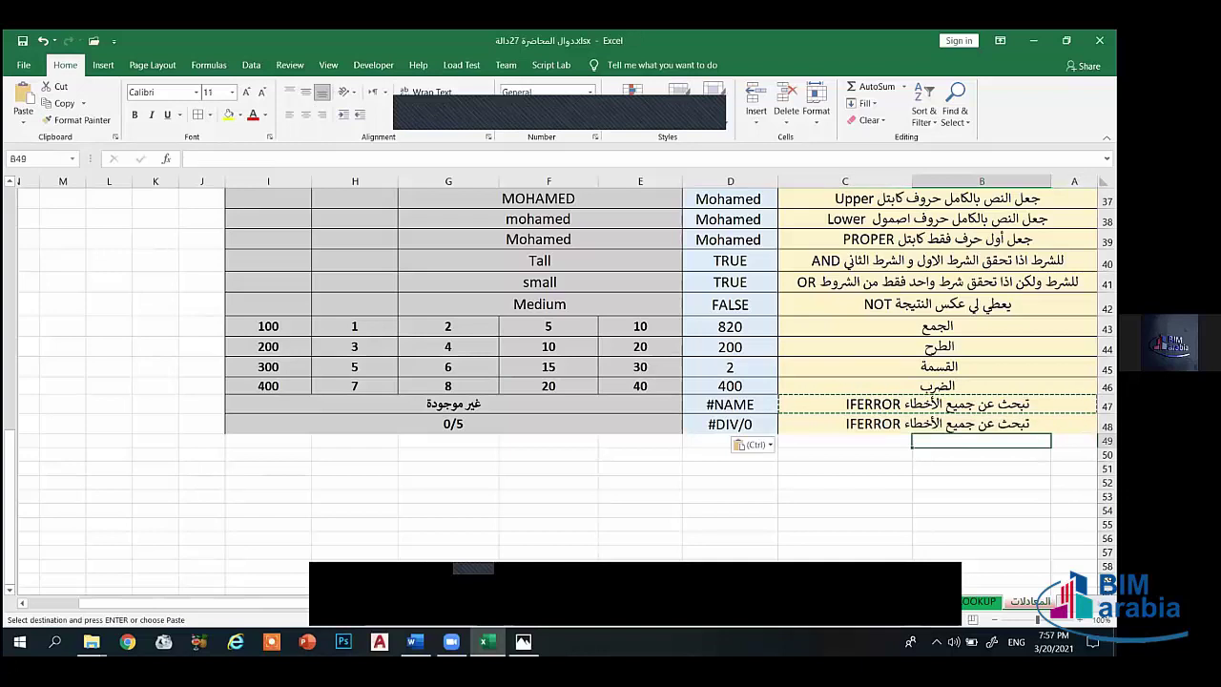
key("Right")
key("shift+Left")
key("shift+Left")
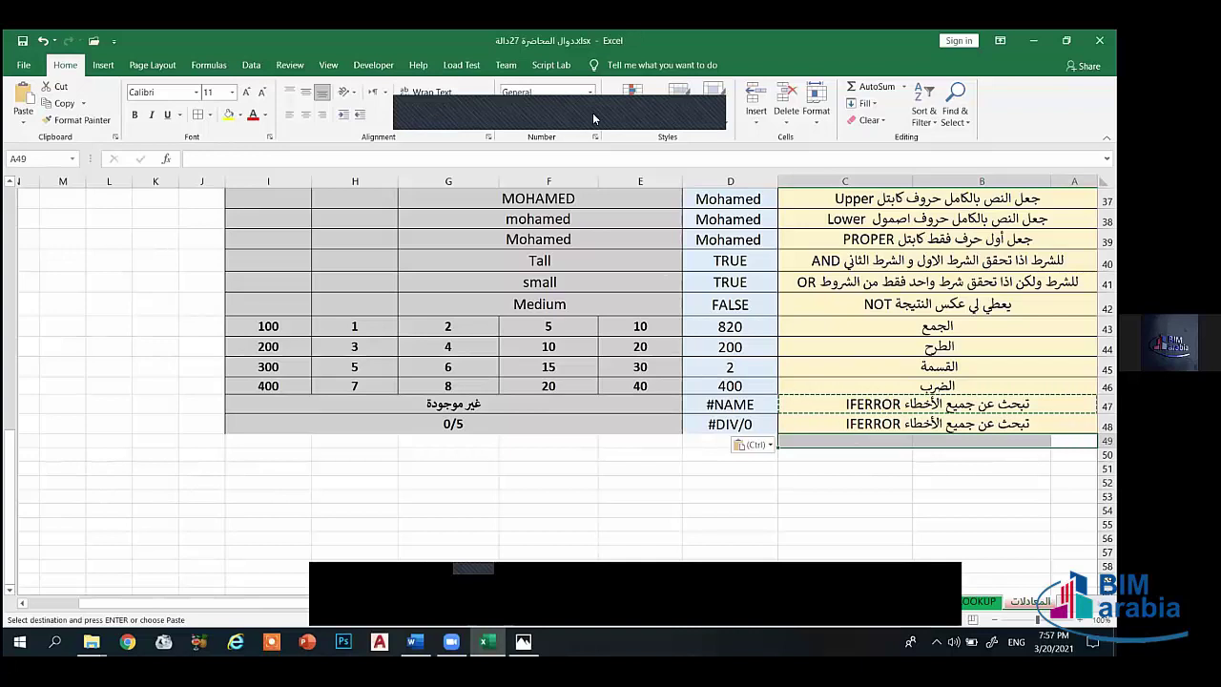
key("Escape")
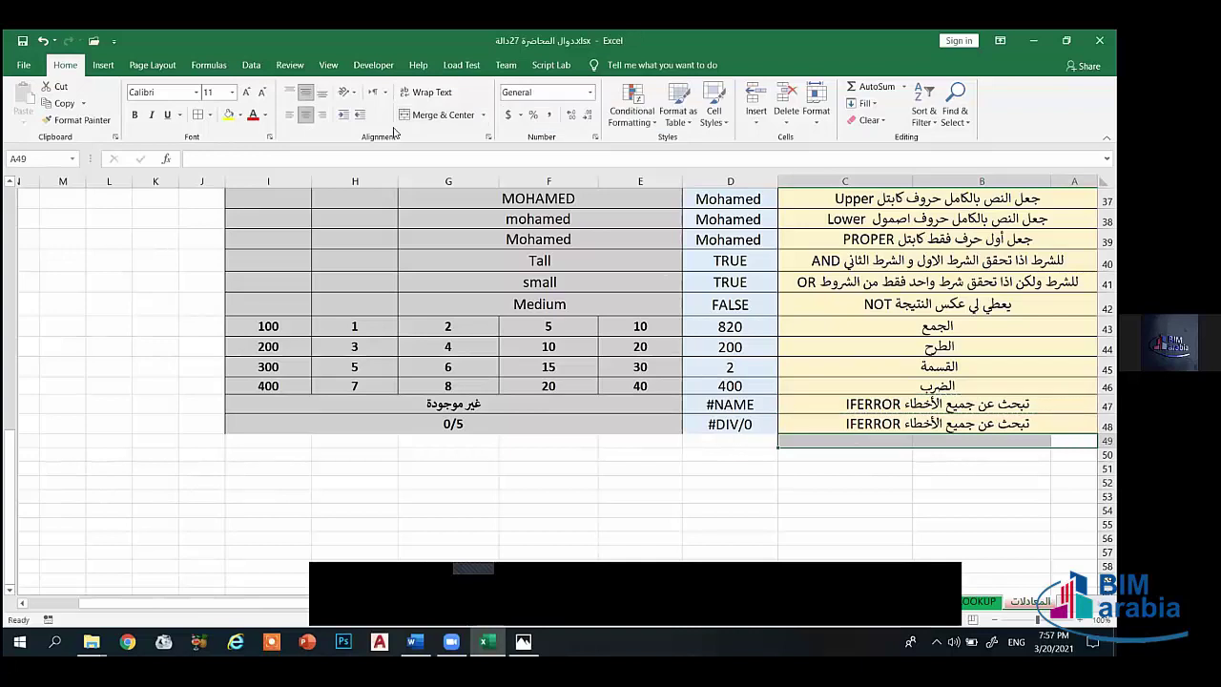
Step: Apply all borders to the new row across A49:I49
mouse_move(1073, 442)
left_mouse_down()
mouse_move(510, 430)
mouse_move(353, 477)
mouse_move(297, 431)
mouse_move(272, 438)
left_mouse_up()
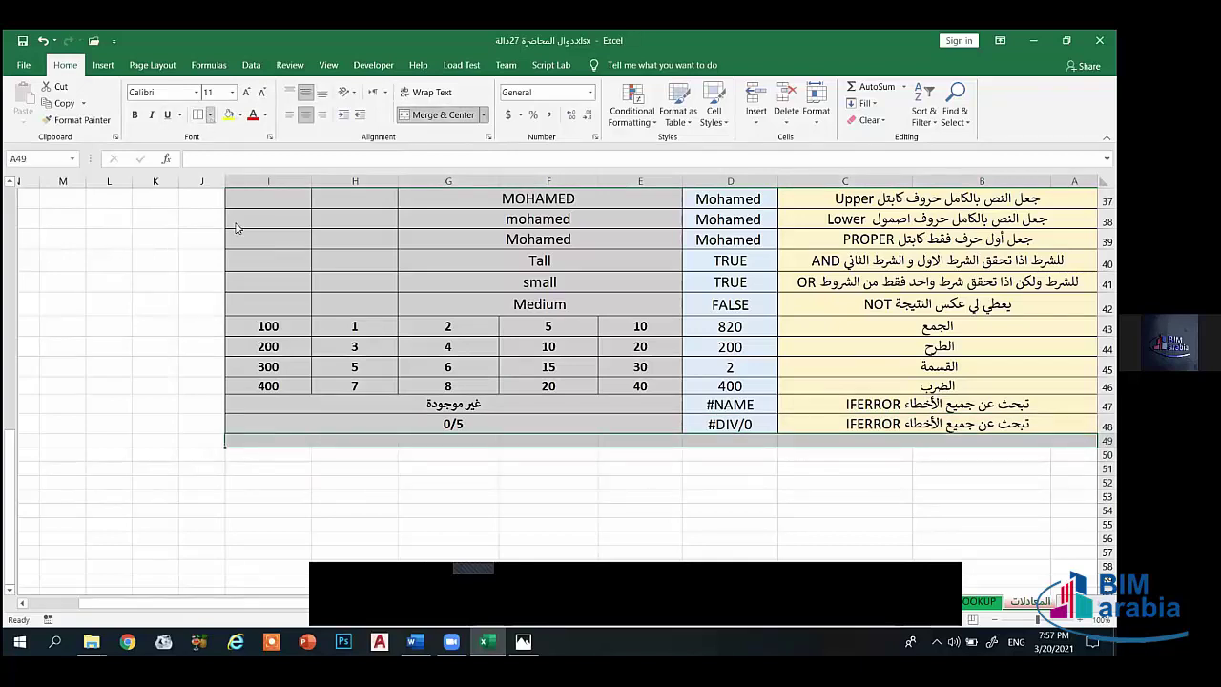
left_click(209, 115)
left_click(236, 273)
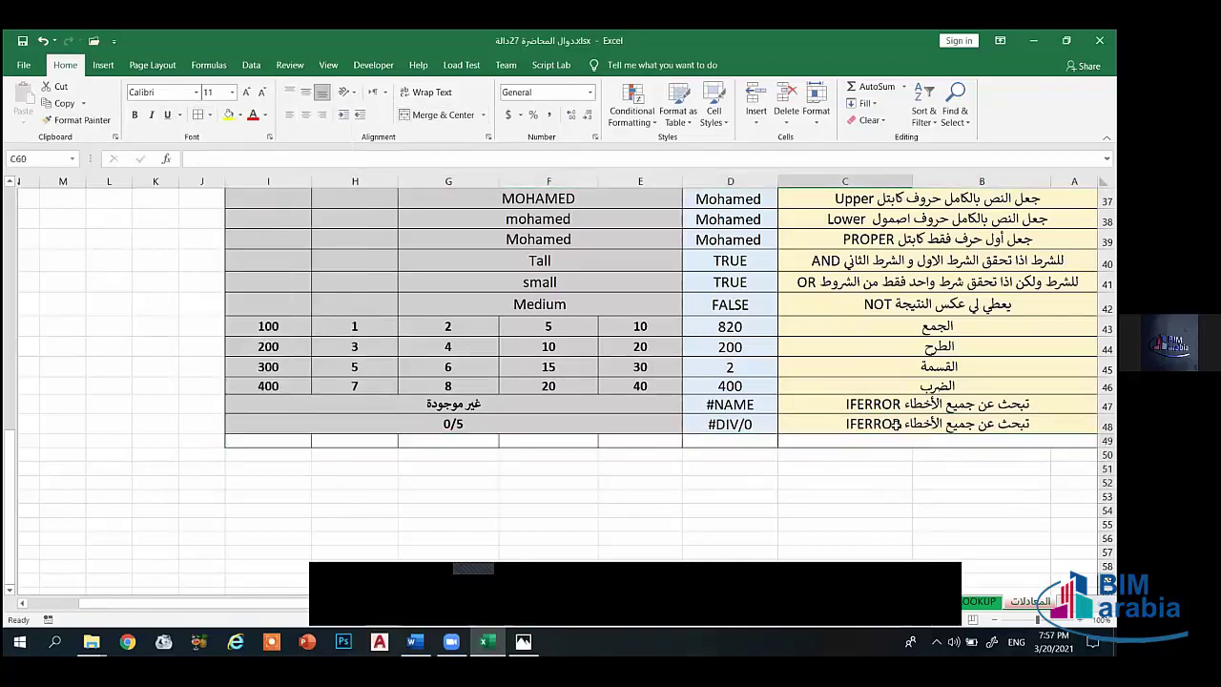
Step: Copy the formatting of the IFERROR label in A48 onto the merged cell A49 with Format Painter
left_click(897, 425)
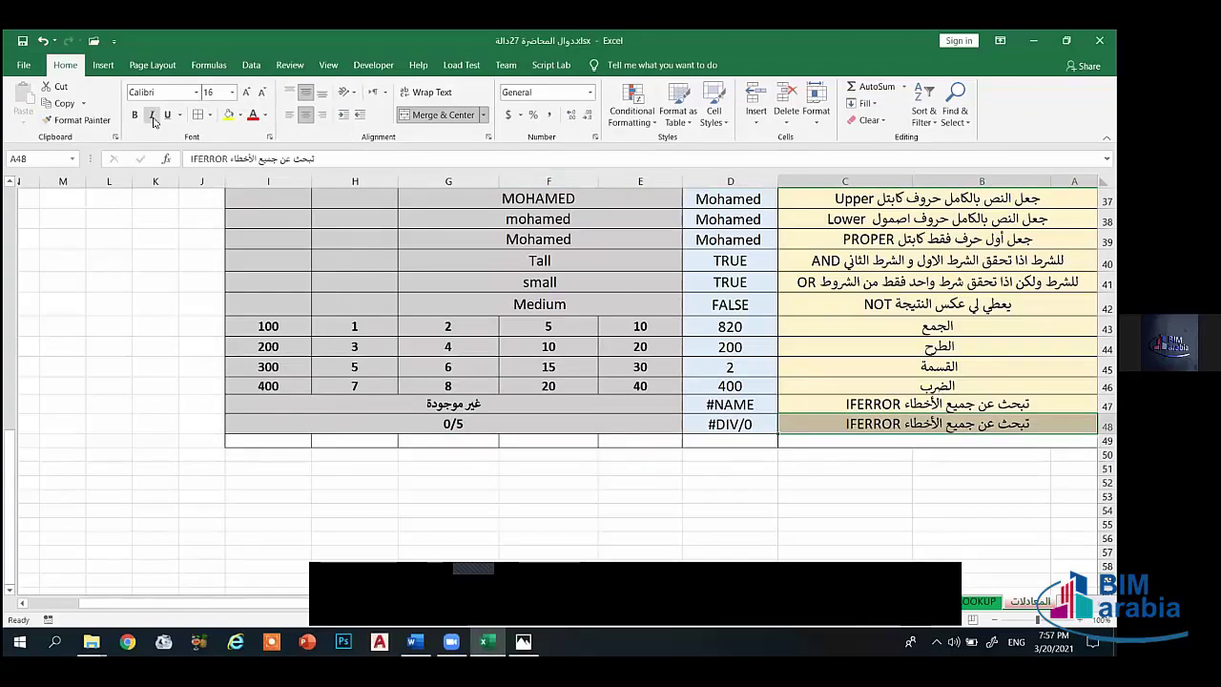
left_click(82, 119)
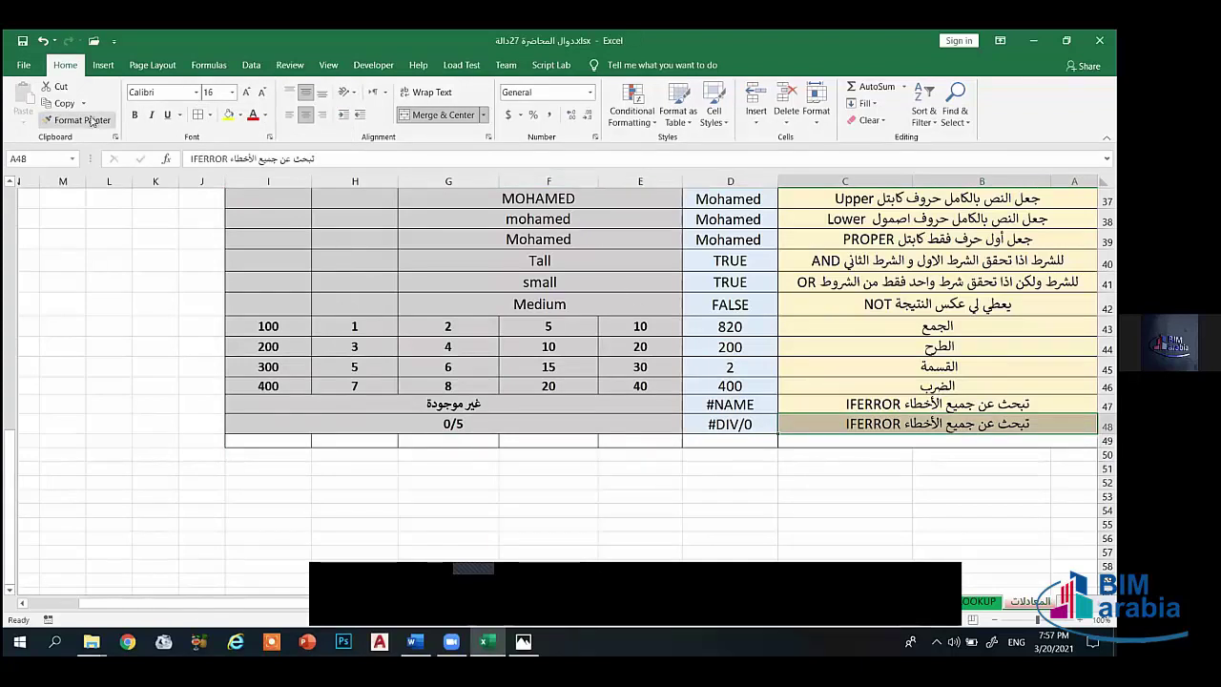
left_click(885, 441)
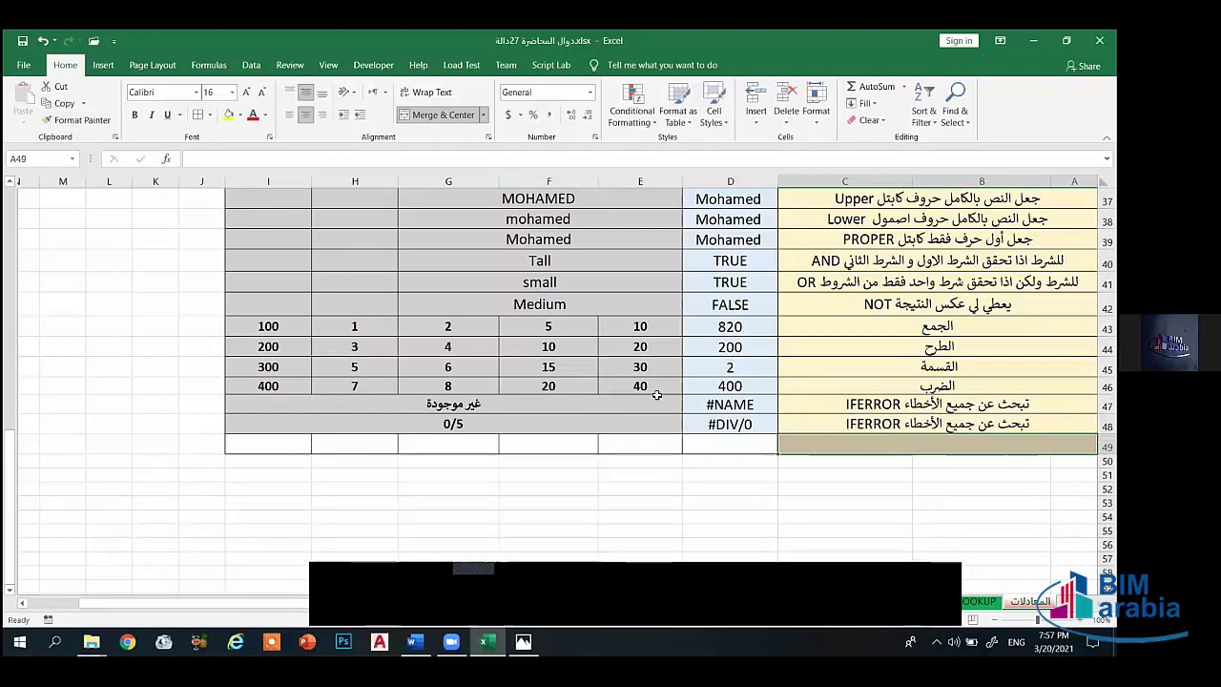
Step: With Format Painter, copy the formatting of D48 onto D49 and of the merged cell E48 onto E49:I49
left_click(727, 426)
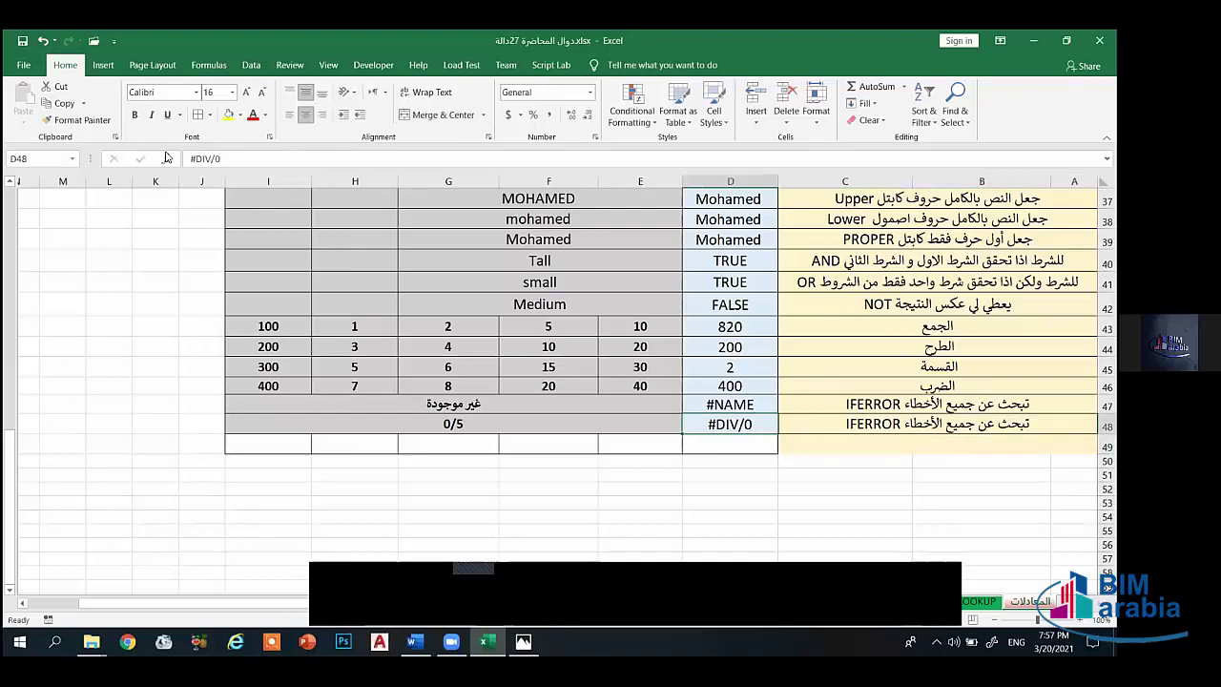
left_click(80, 120)
left_click(730, 442)
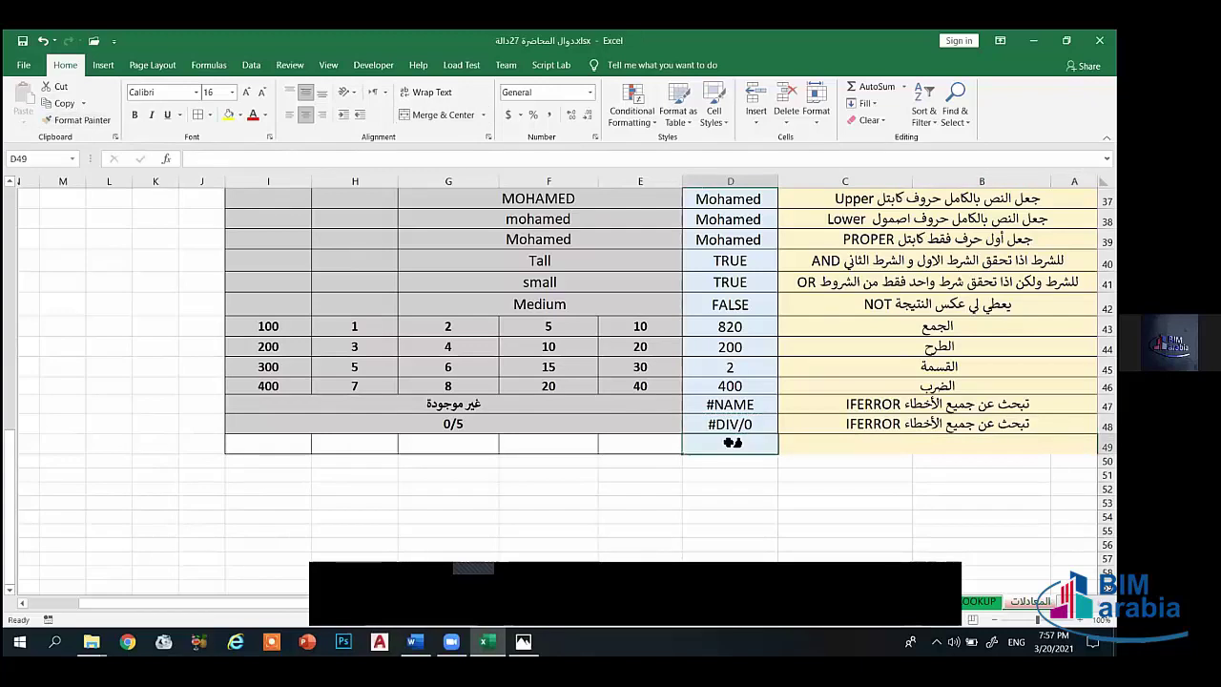
left_click(591, 422)
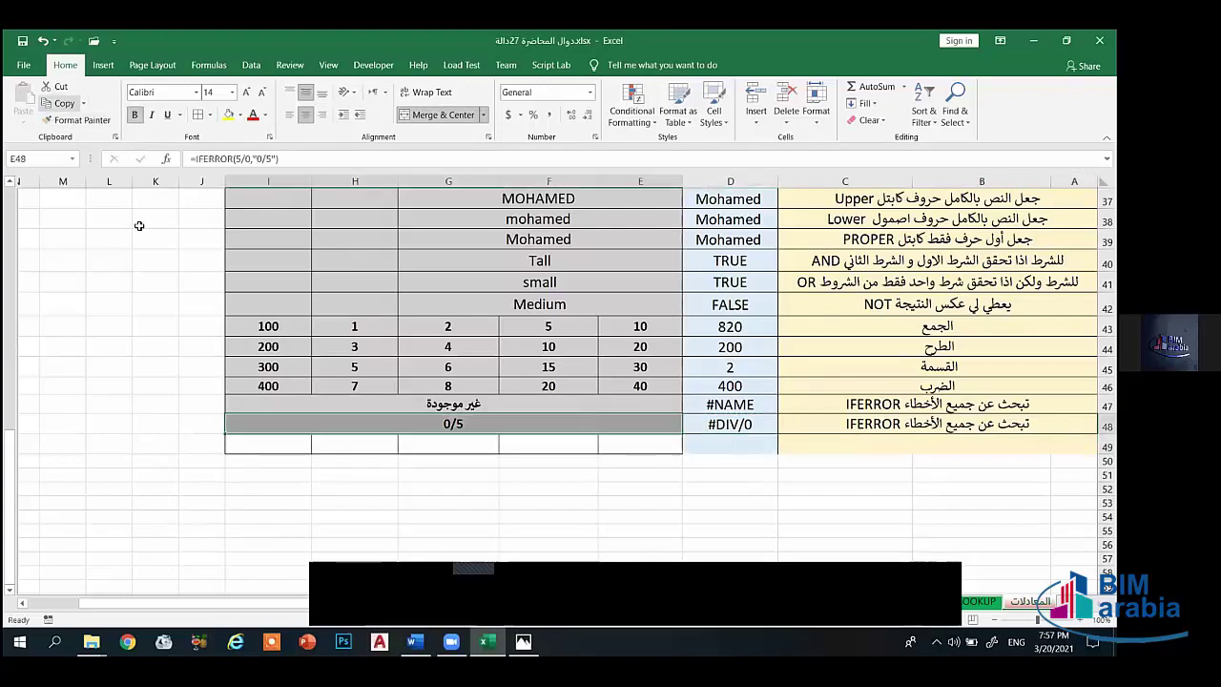
left_click(80, 120)
left_click_drag(639, 444, 278, 444)
left_click(548, 488)
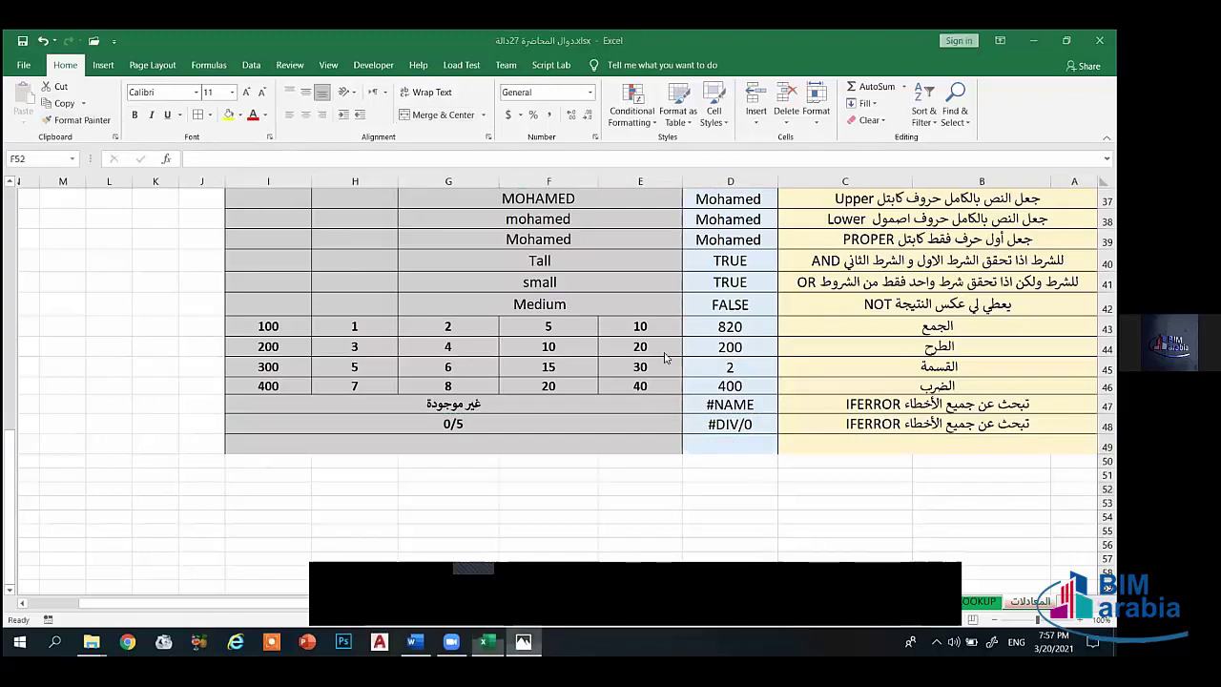
Step: Check the function list in the reference image, and enter =count blank, with a space inside the function name, in the merged cell E49
key("alt+Tab")
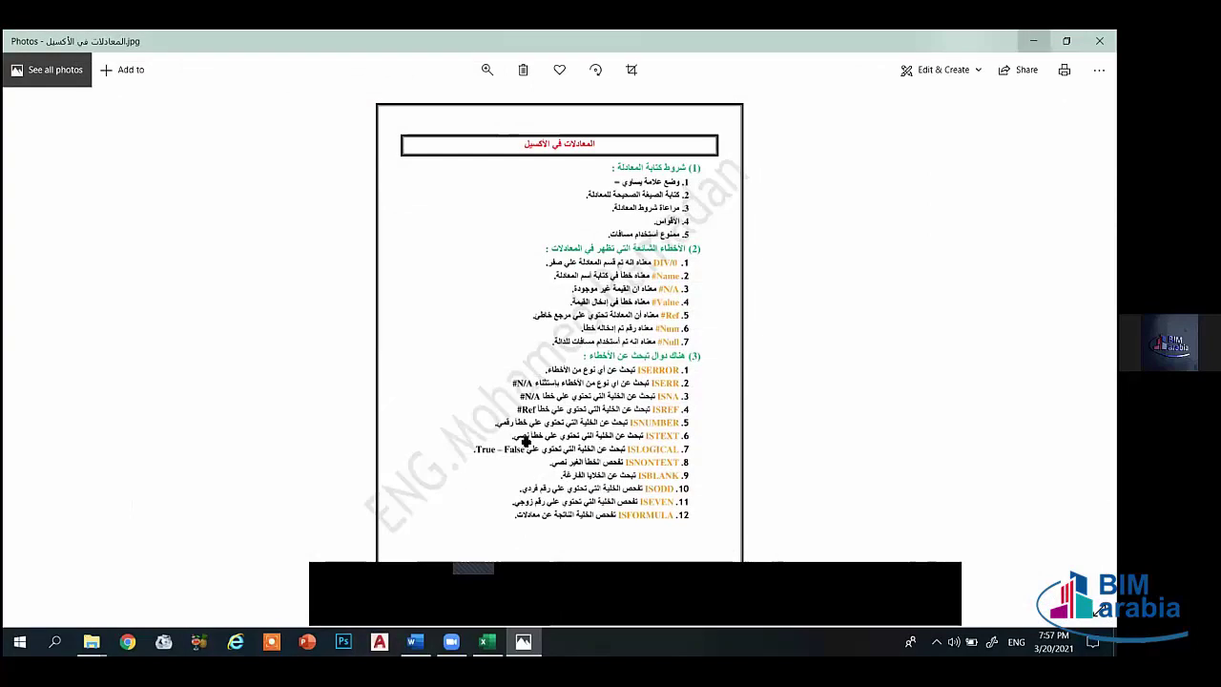
key("alt+Tab")
type("=")
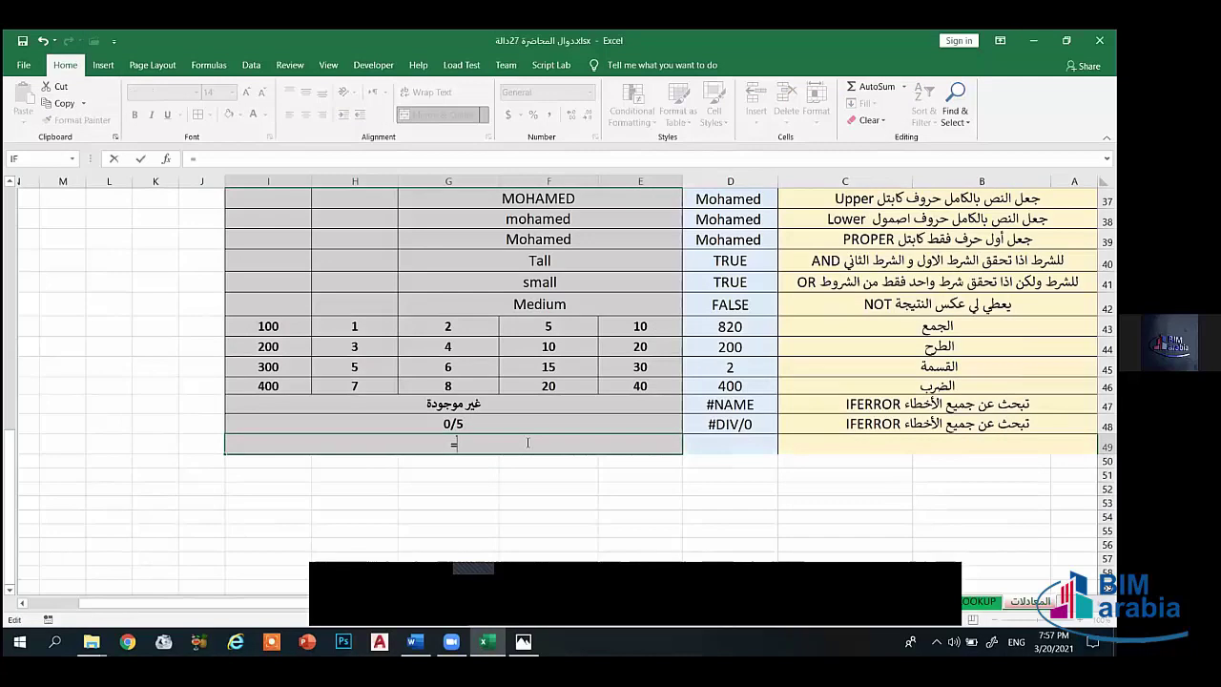
type("count")
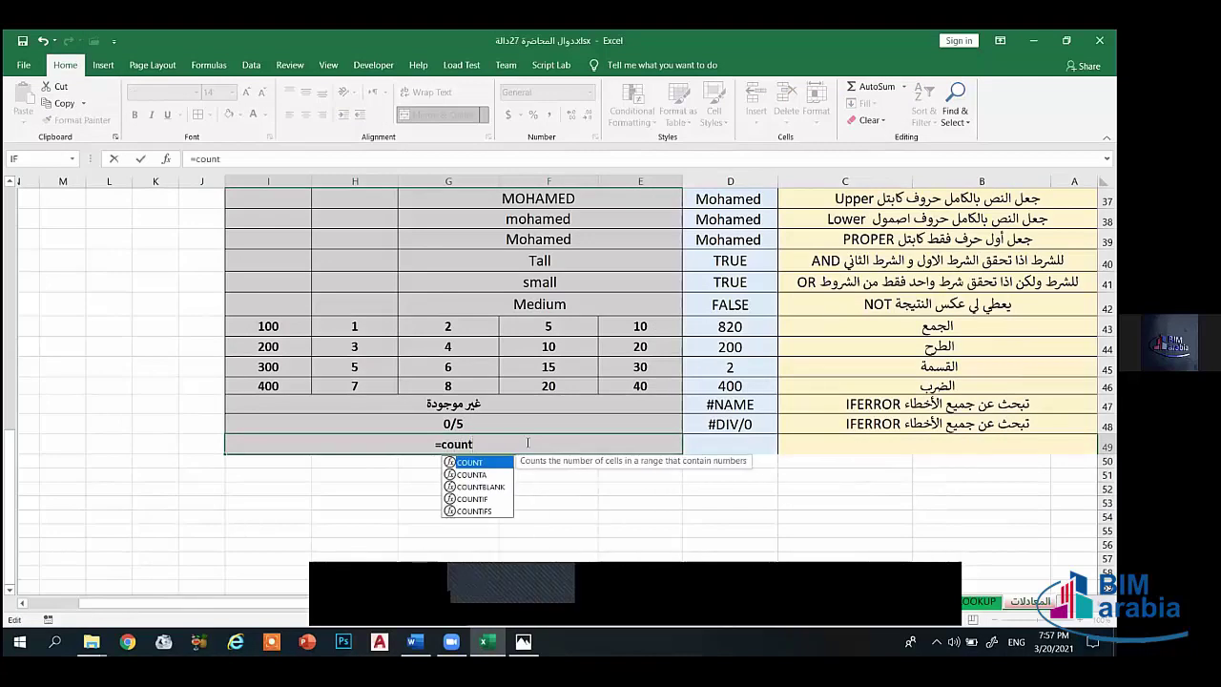
type("blank")
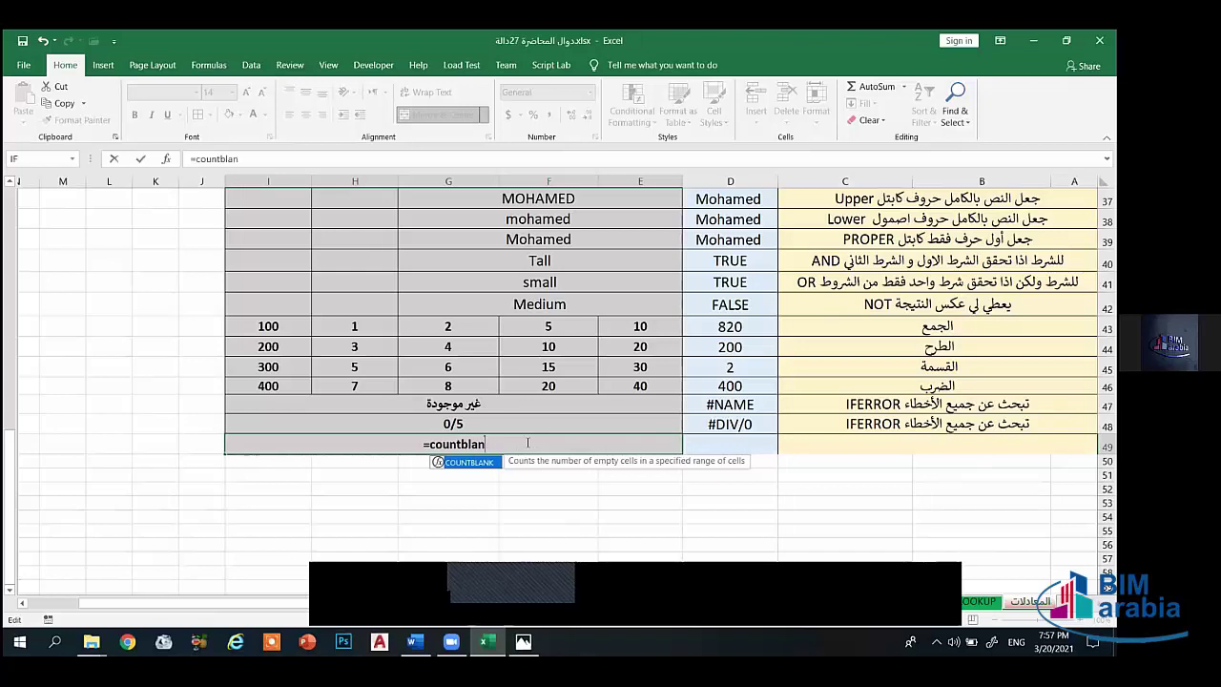
key("Left")
key("Left")
key("Left")
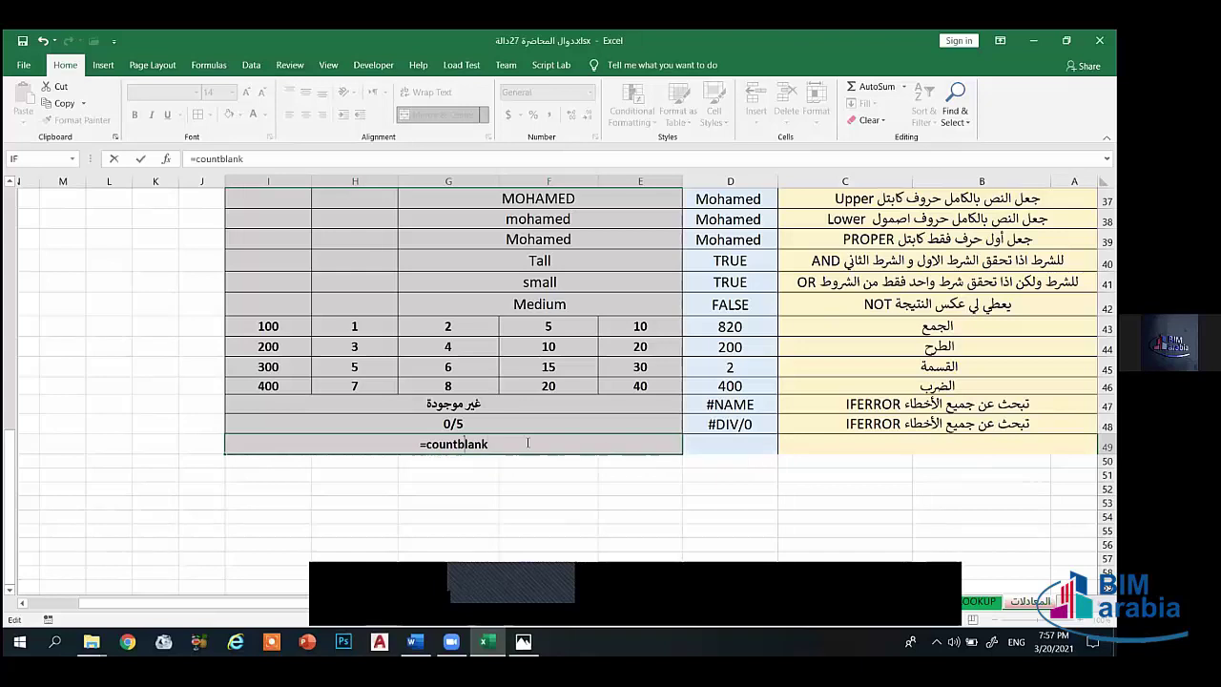
key("Left")
type(".")
left_click(499, 451)
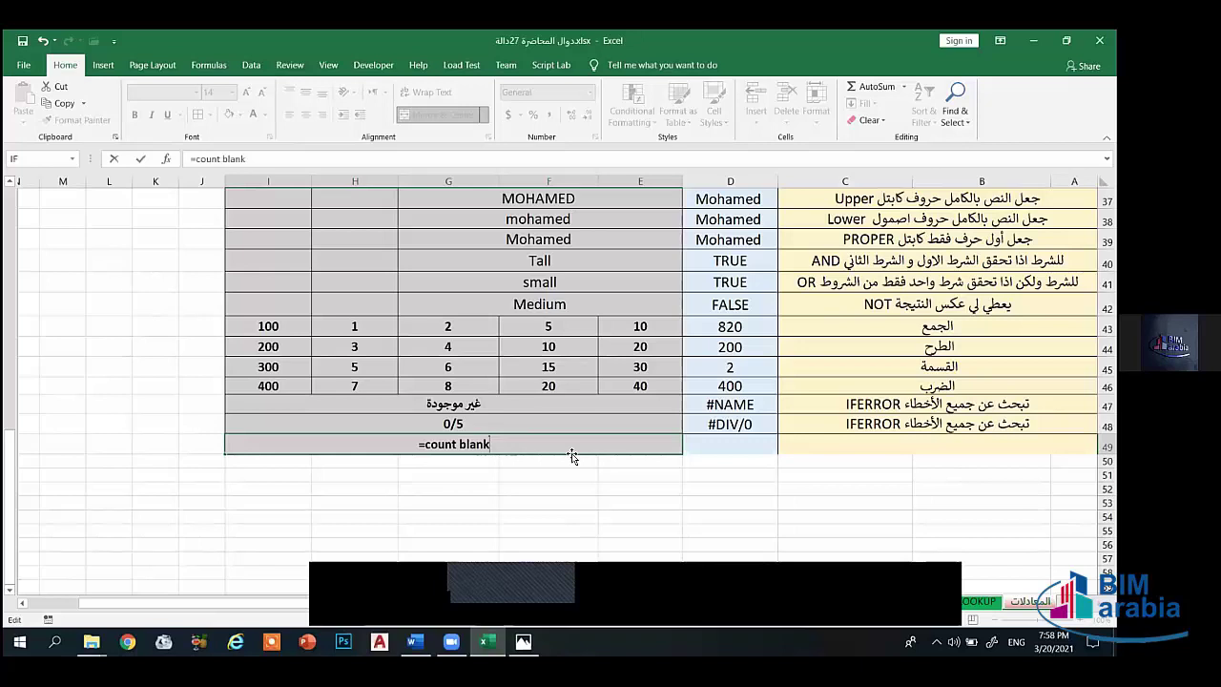
key("Return")
Step: Extend the formula in E49 with the range argument so it reads =count blank(E47:I48)
left_click(446, 443)
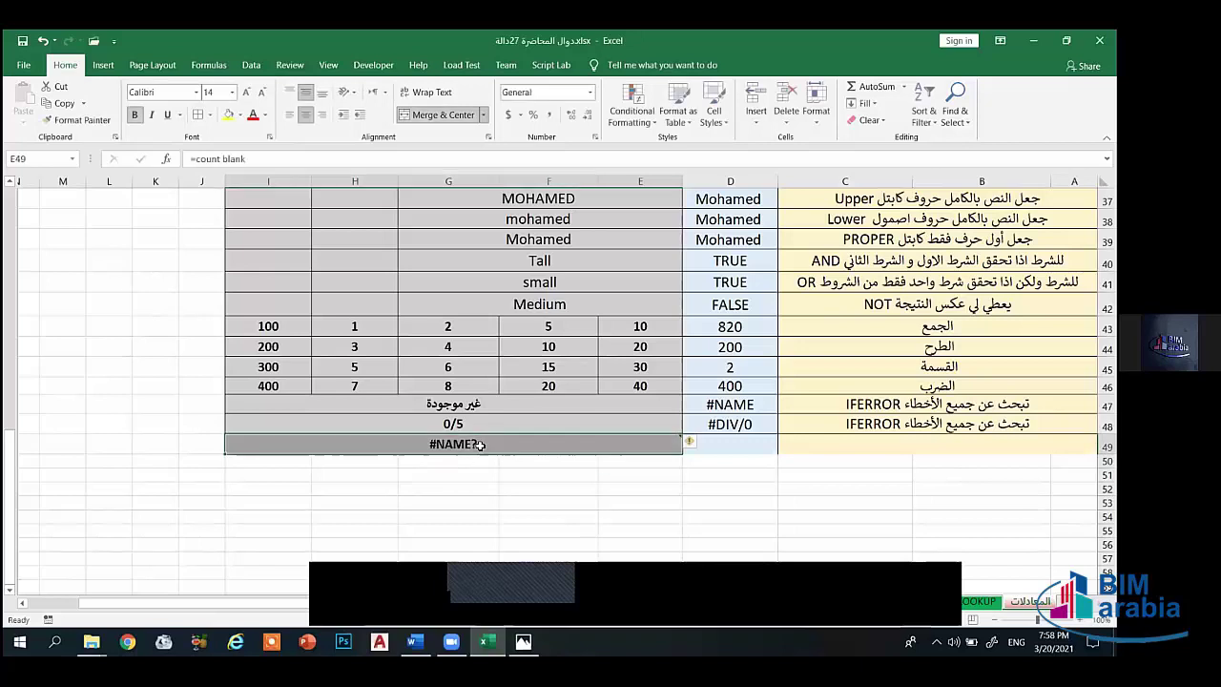
double_click(474, 446)
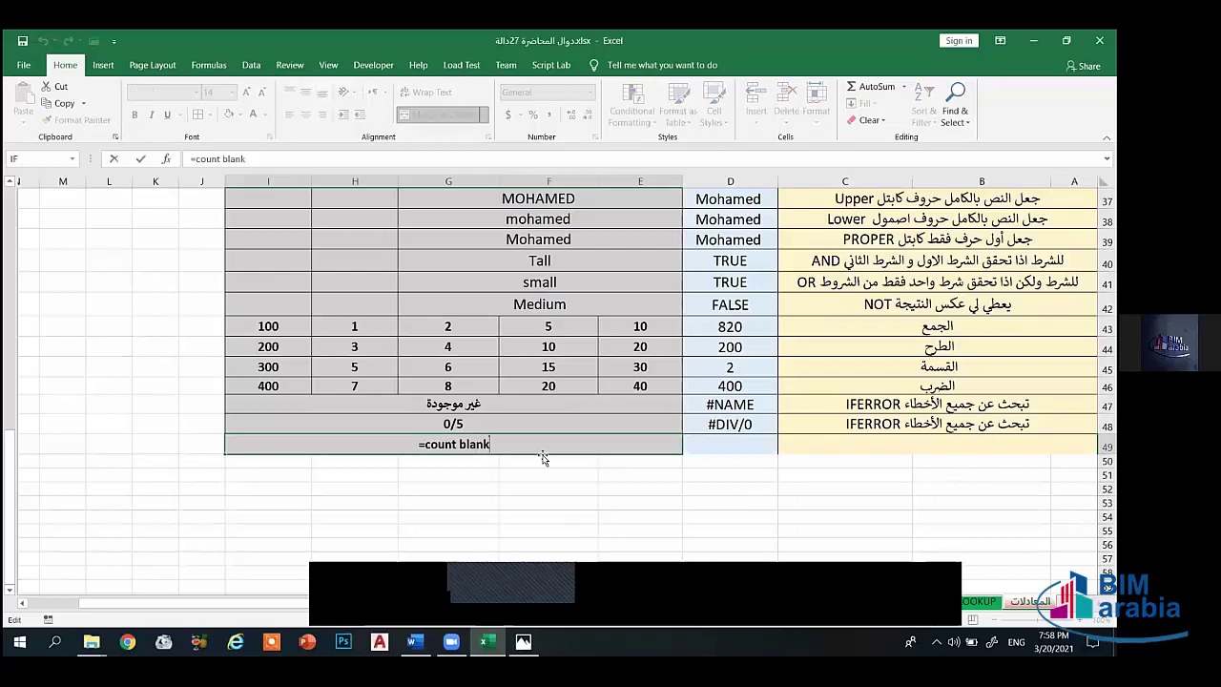
type("(")
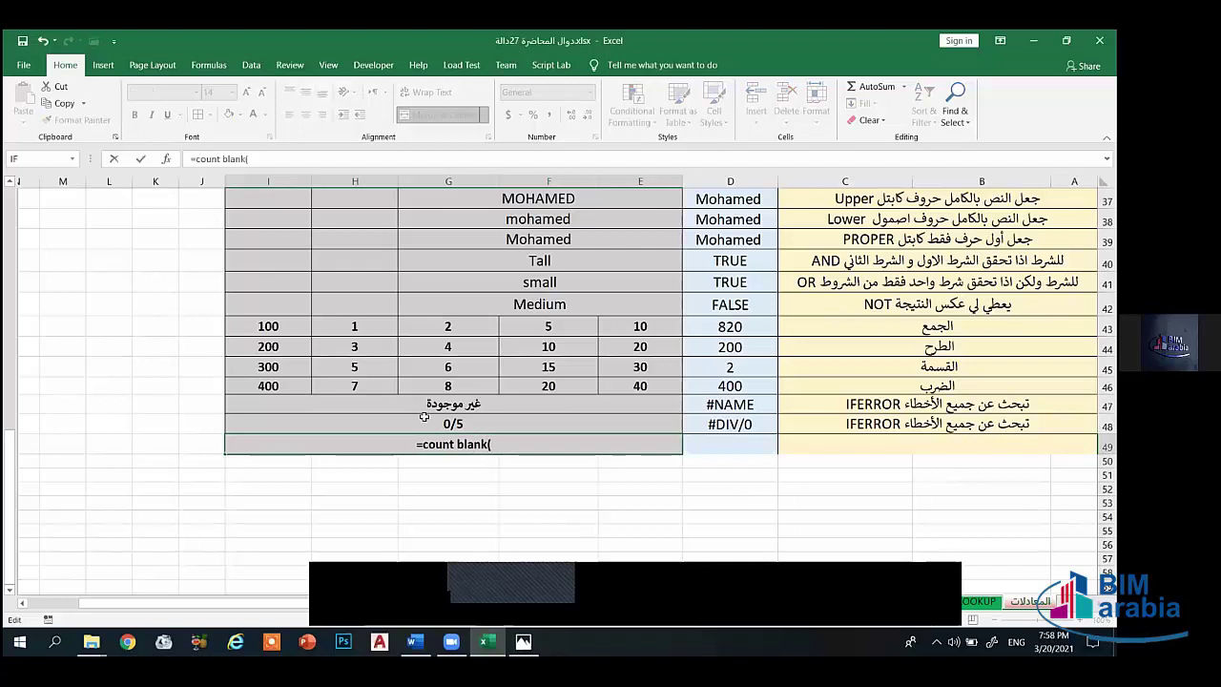
left_click_drag(448, 405, 603, 437)
type(")")
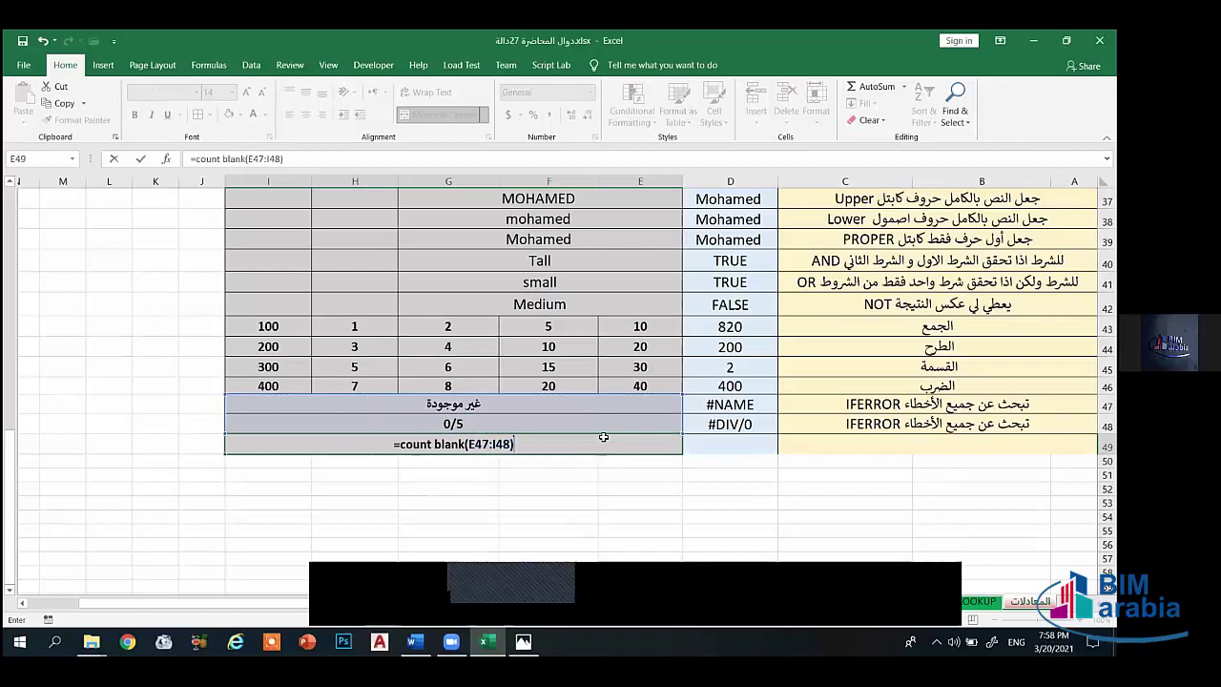
key("Return")
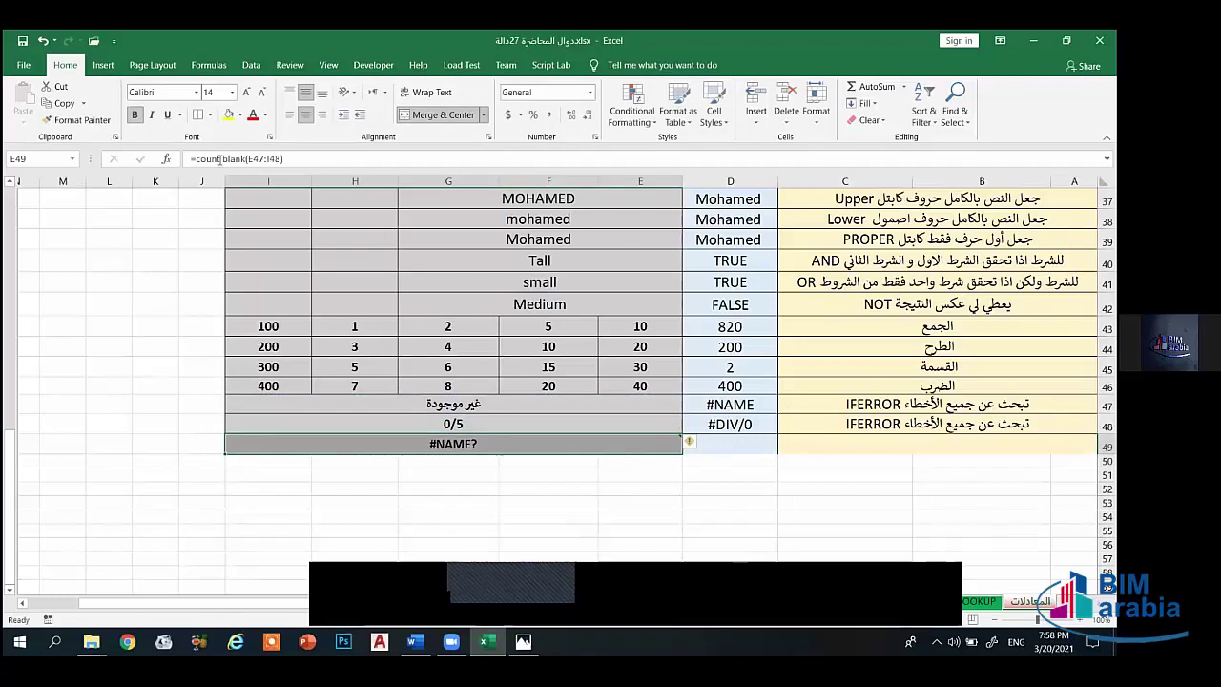
Step: Wrap the E49 formula in IFERROR with the fallback text "COUNTBLANK"
left_click(193, 159)
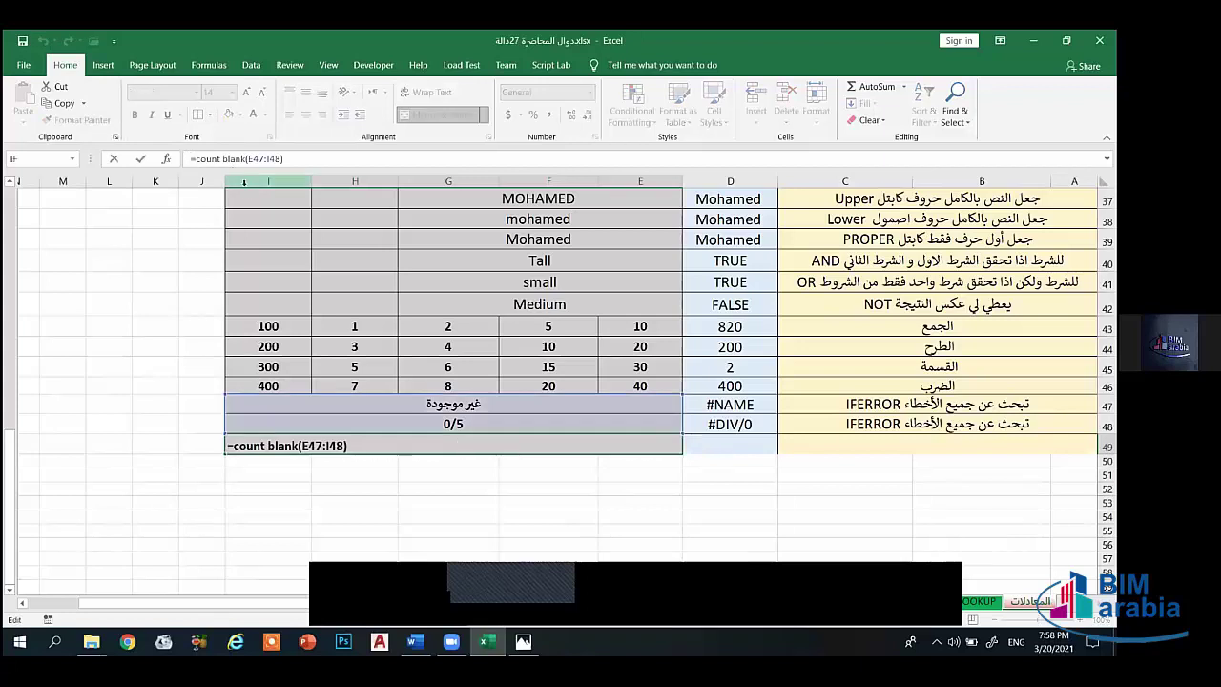
type("iferror")
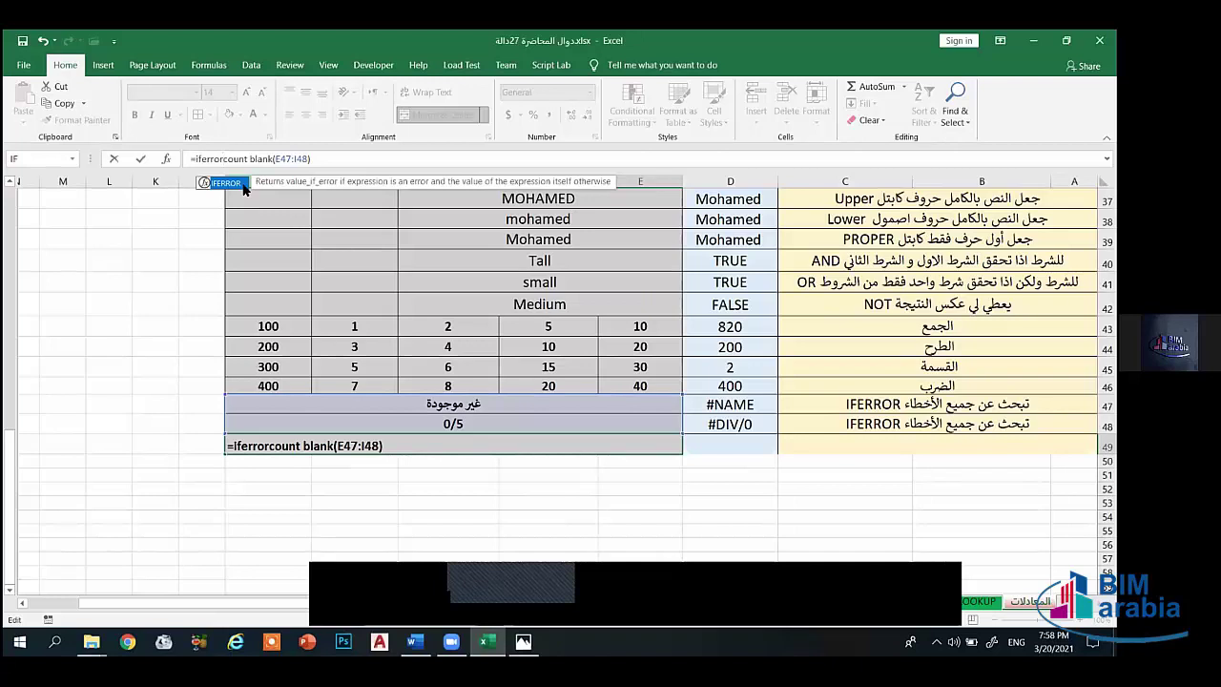
type("(")
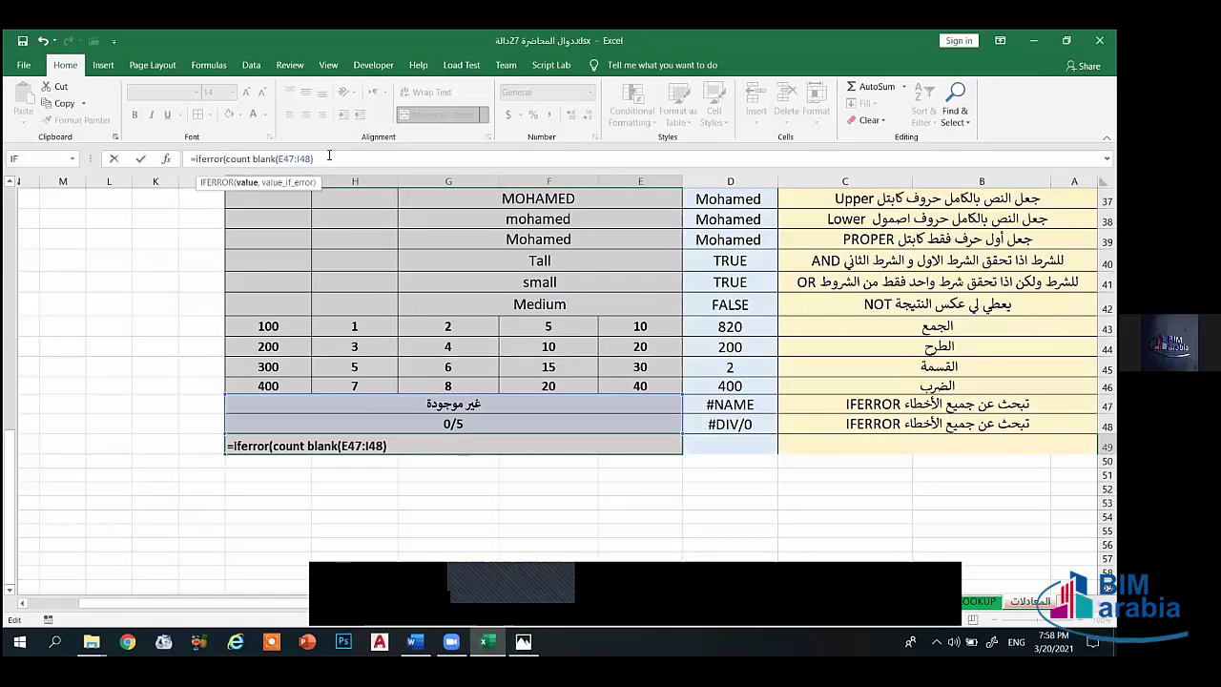
type(",")
type("\"COUNTBLANK")
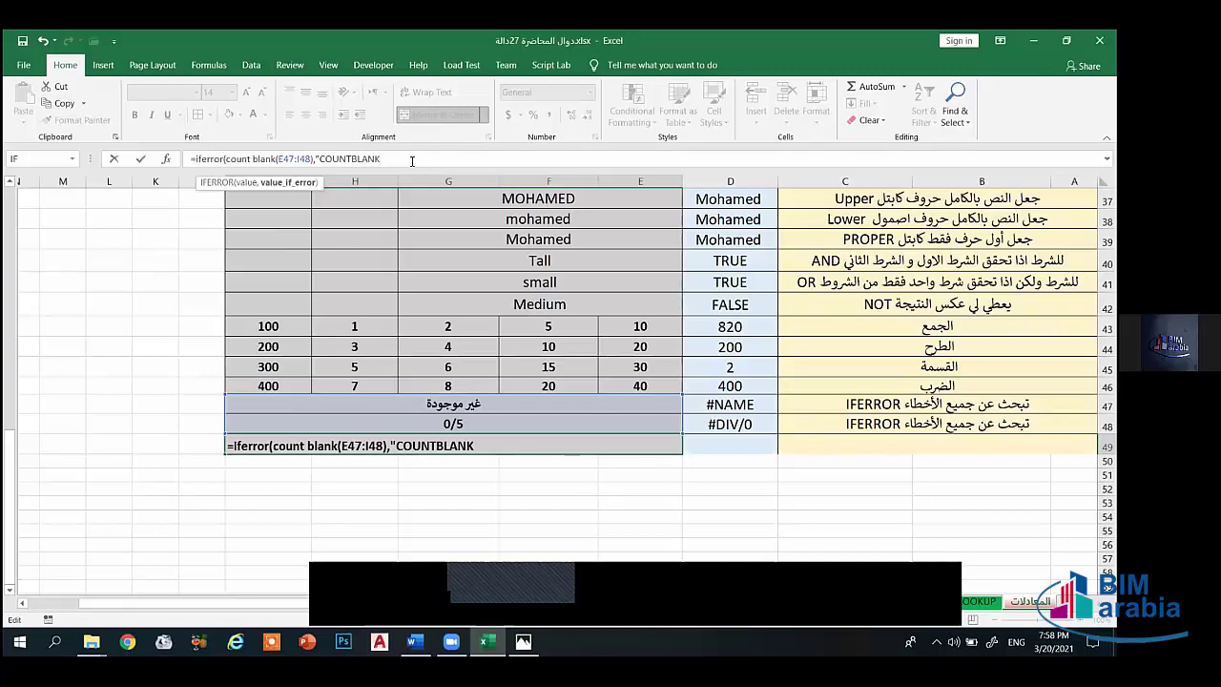
key("Return")
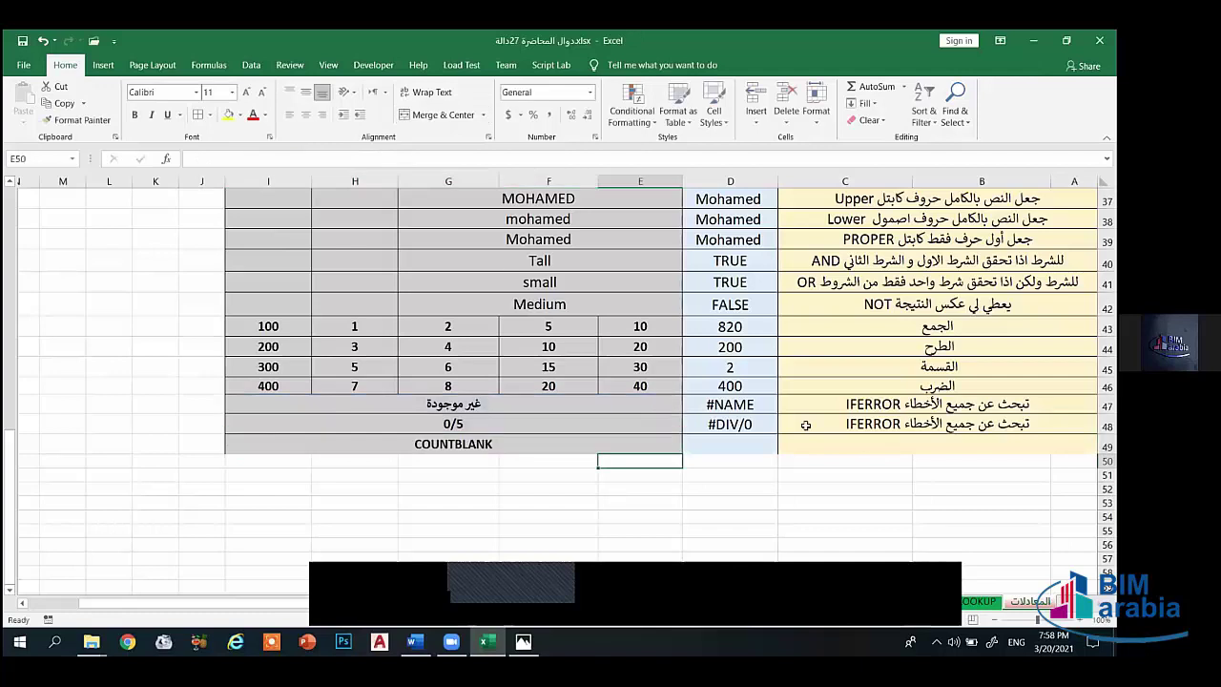
Step: Enter #NAME in D49, and copy the IFERROR description from A48 into the label cell A49
left_click(722, 446)
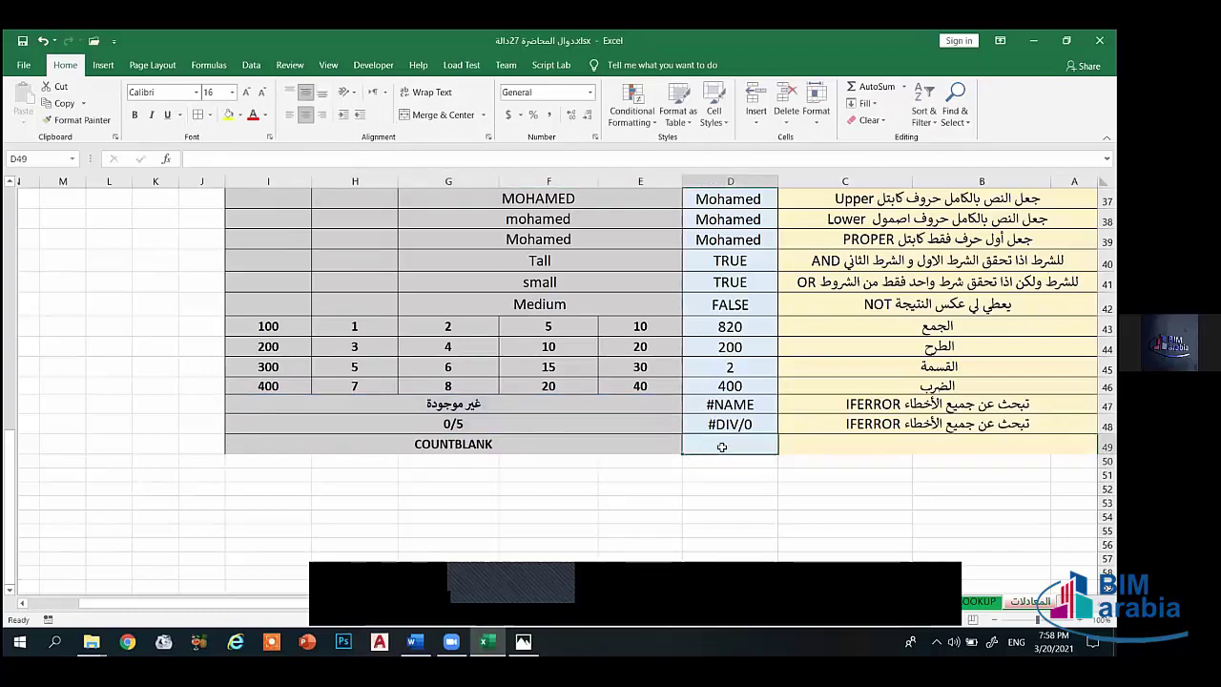
type("#NAME")
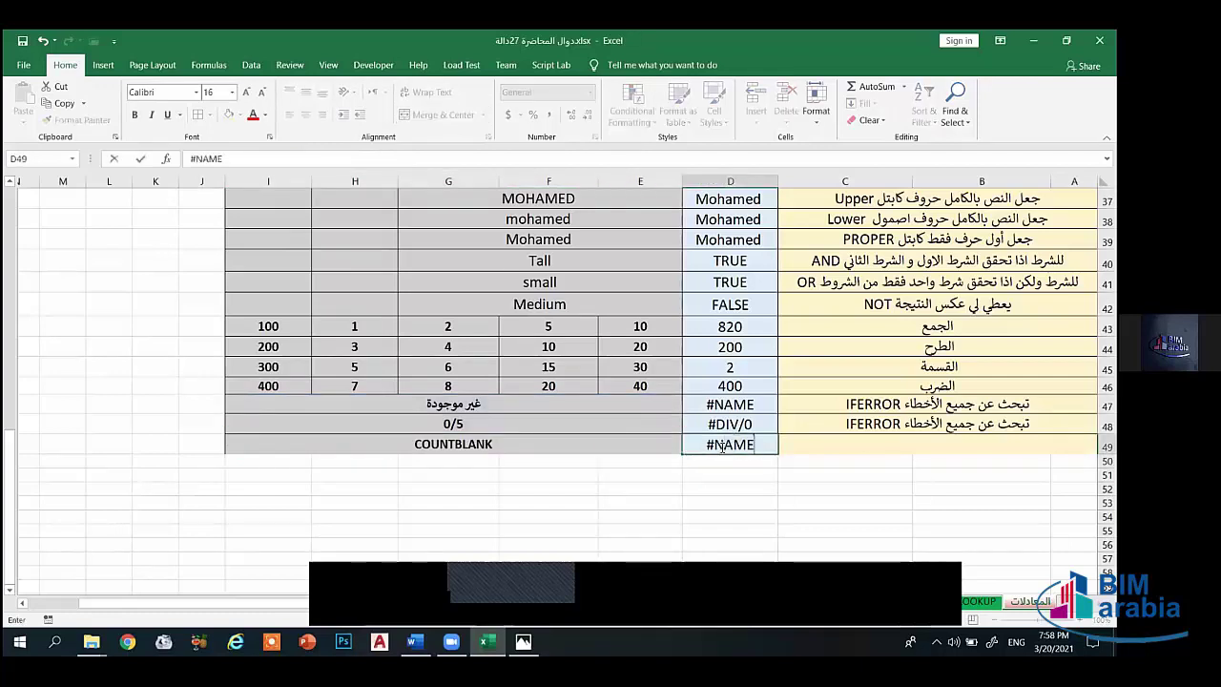
left_click(910, 423)
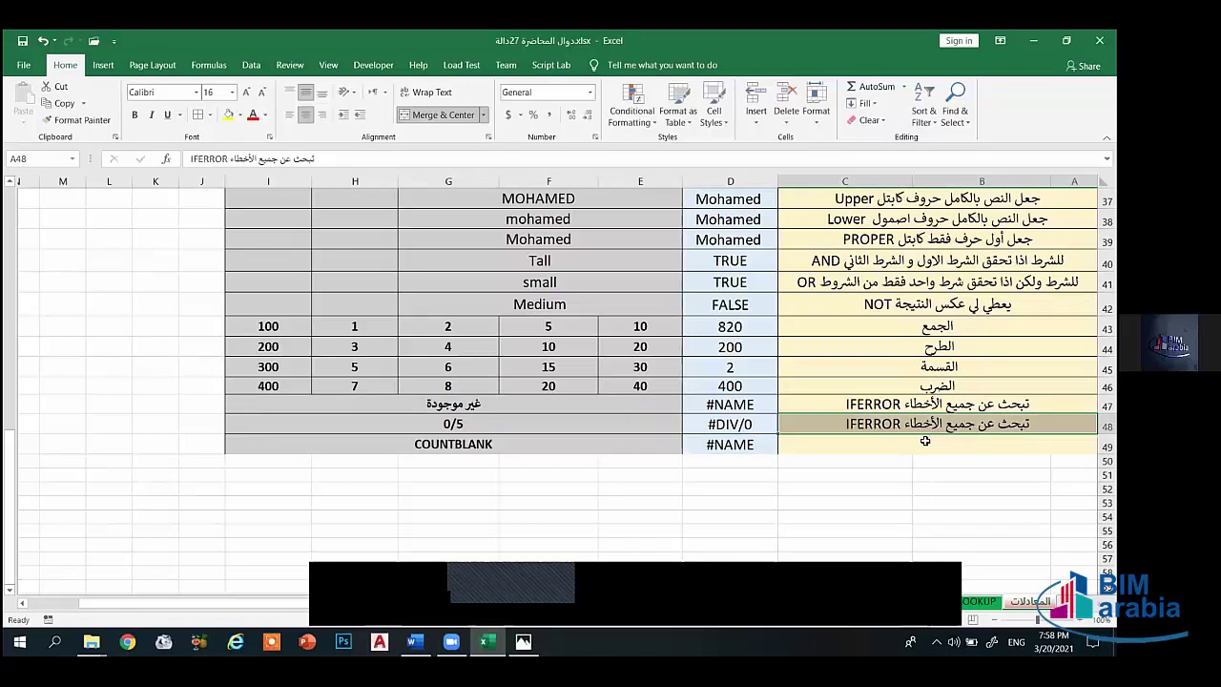
key("ctrl+c")
left_click(954, 448)
key("ctrl+v")
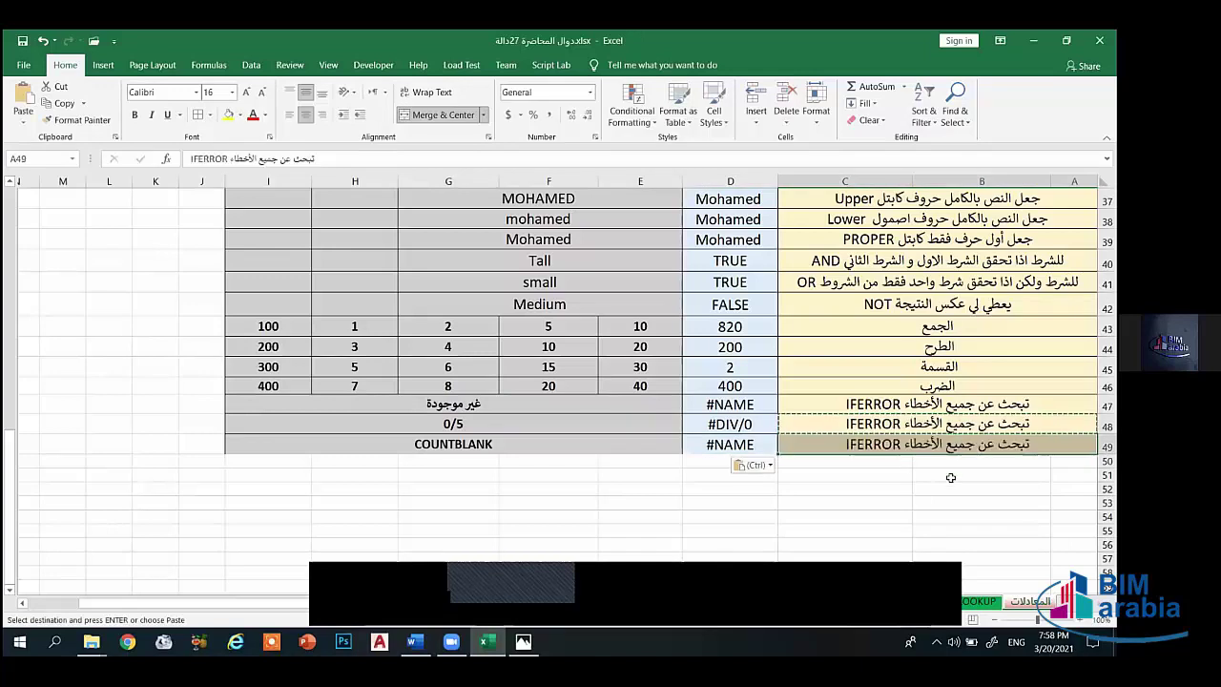
left_click(953, 475)
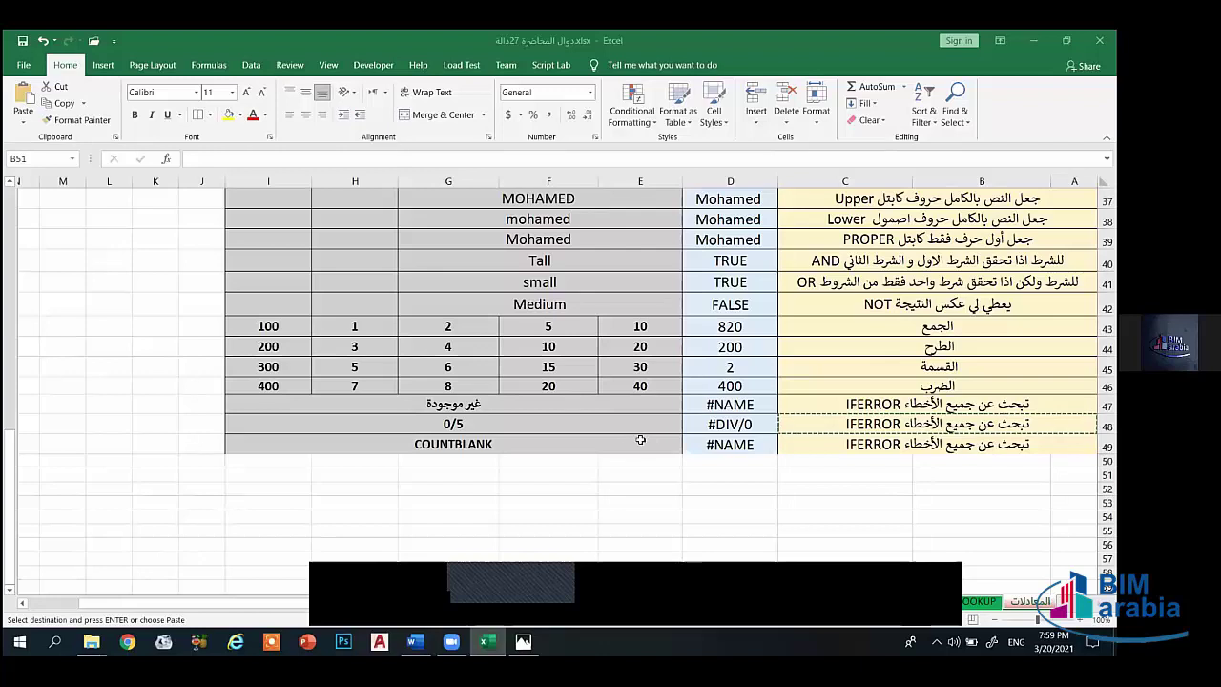
Step: Try filling the IFERROR formula in E49 down through row 55, and undo the fill
left_click(610, 442)
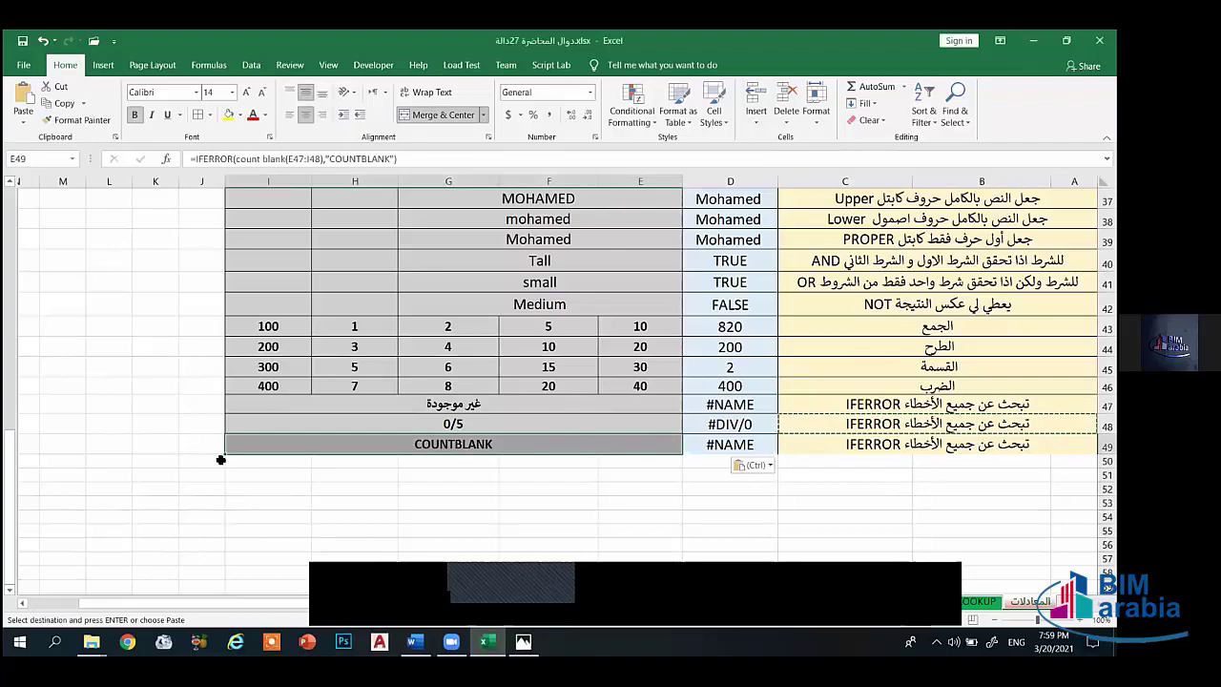
left_click_drag(220, 460, 286, 548)
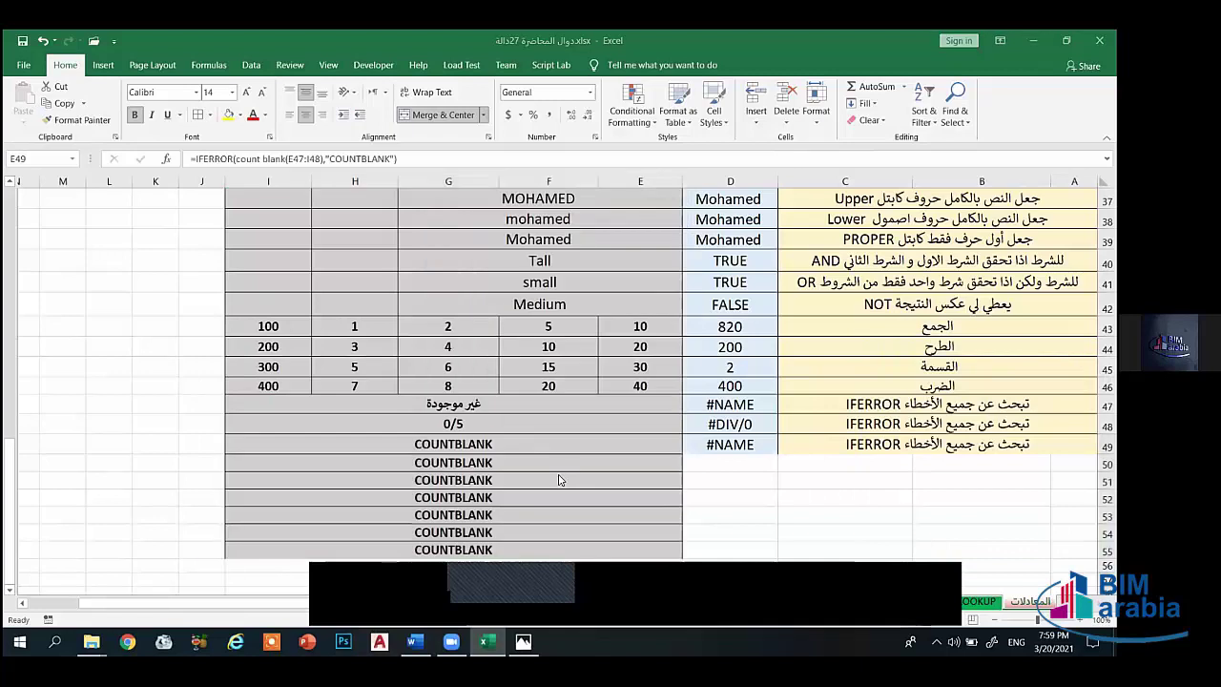
key("ctrl+z")
left_click(639, 488)
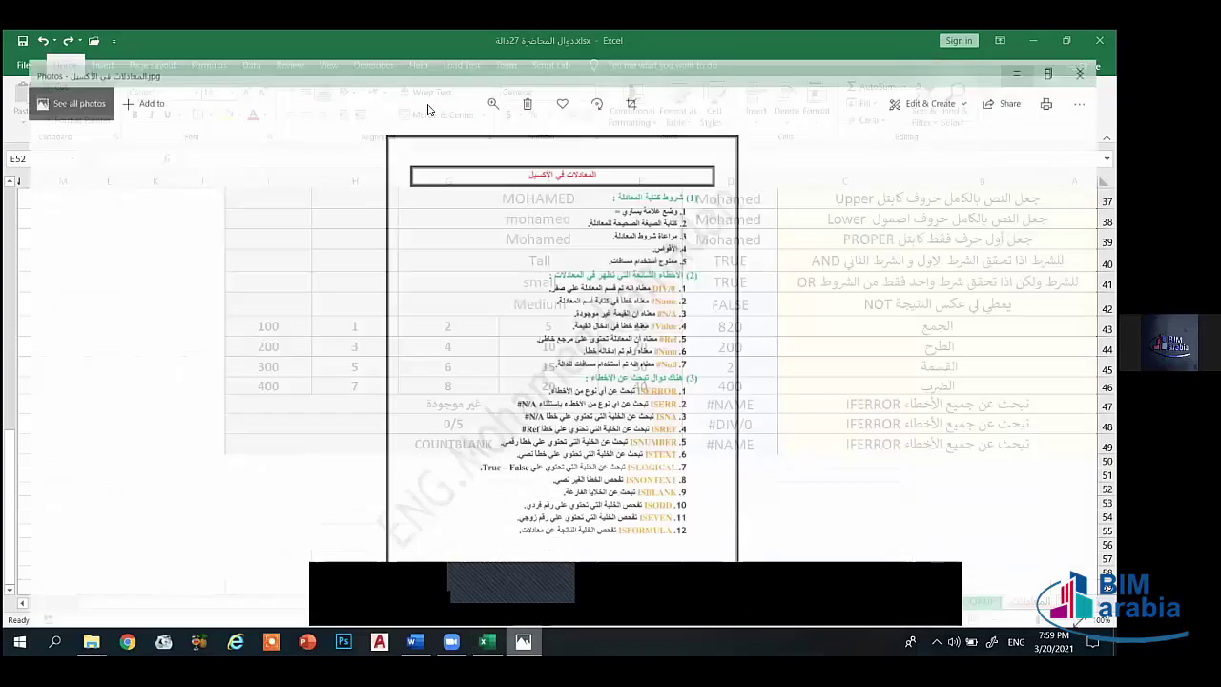
Step: Examine the common formula errors and the error-checking functions in the reference image in Photos, and return to the Excel sheet
scroll(748, 338, "up", 1)
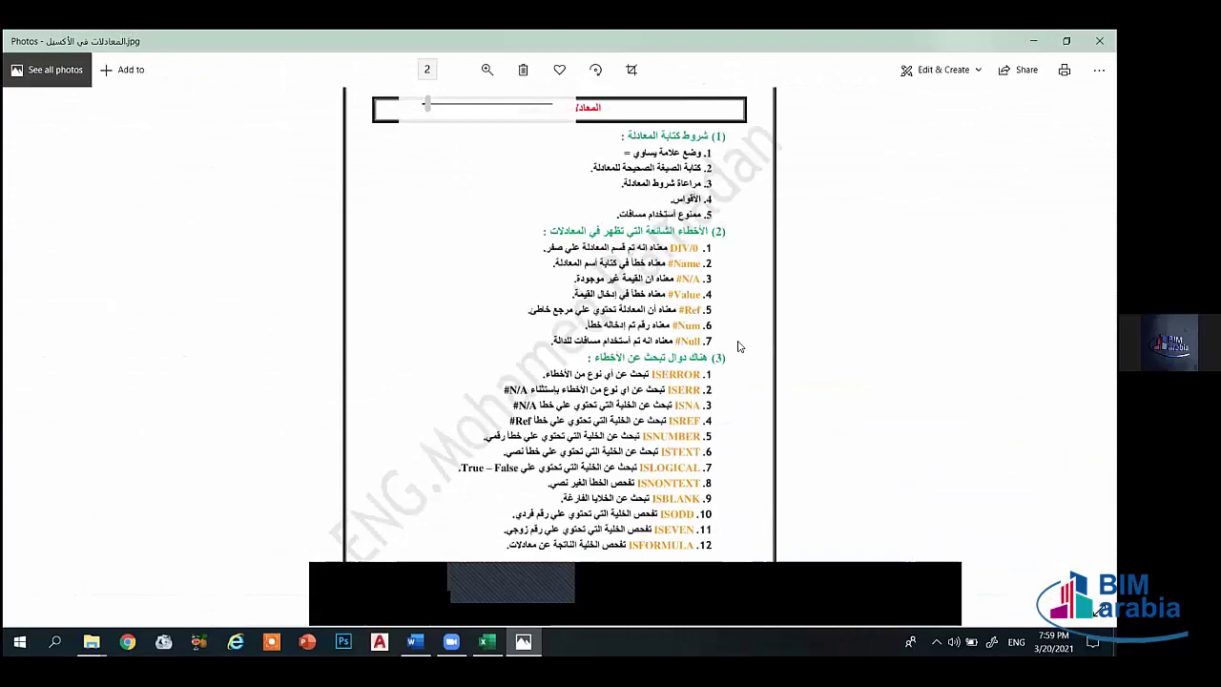
scroll(738, 346, "up", 1)
scroll(774, 368, "up", 1)
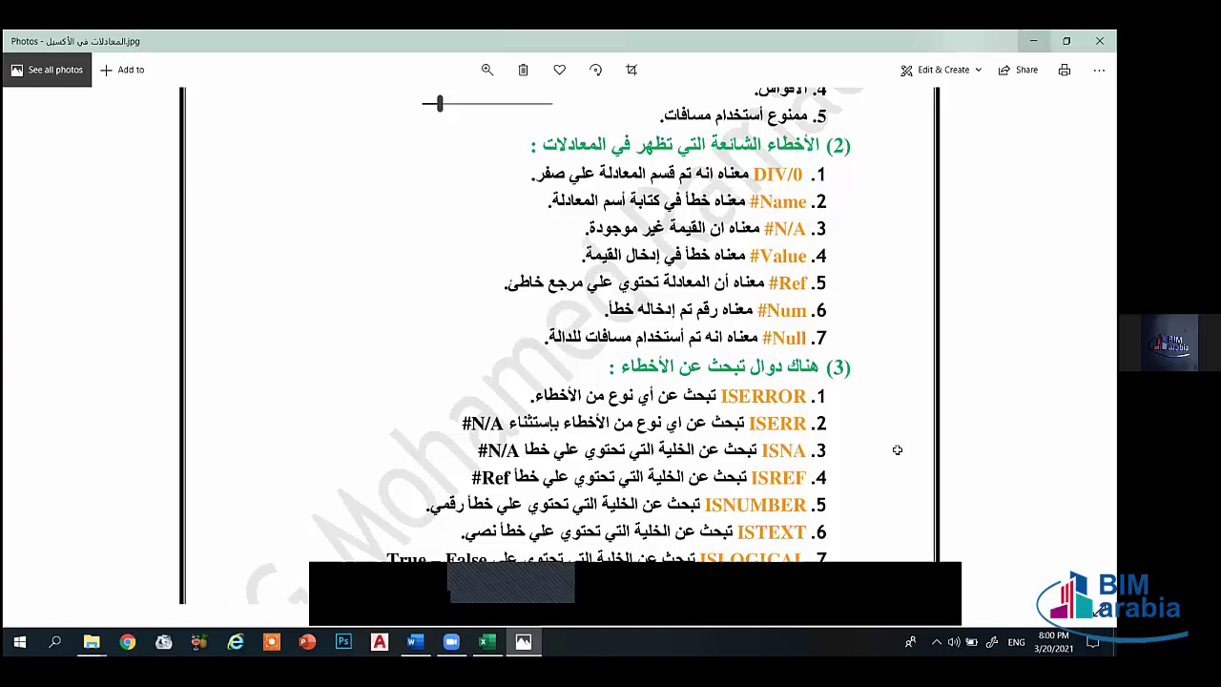
key("super+Down")
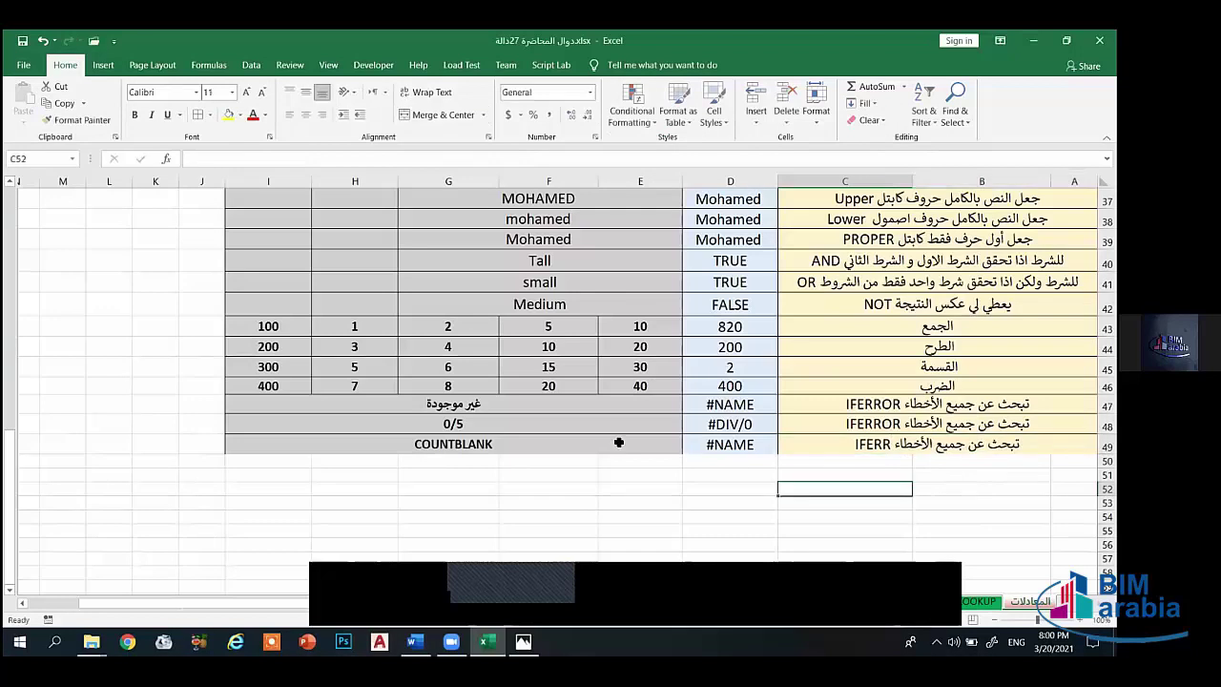
Step: Enter the misspelled formula =Count blank(E47) in E49, with a space in the function name, to produce a name error
left_click(618, 443)
type("=")
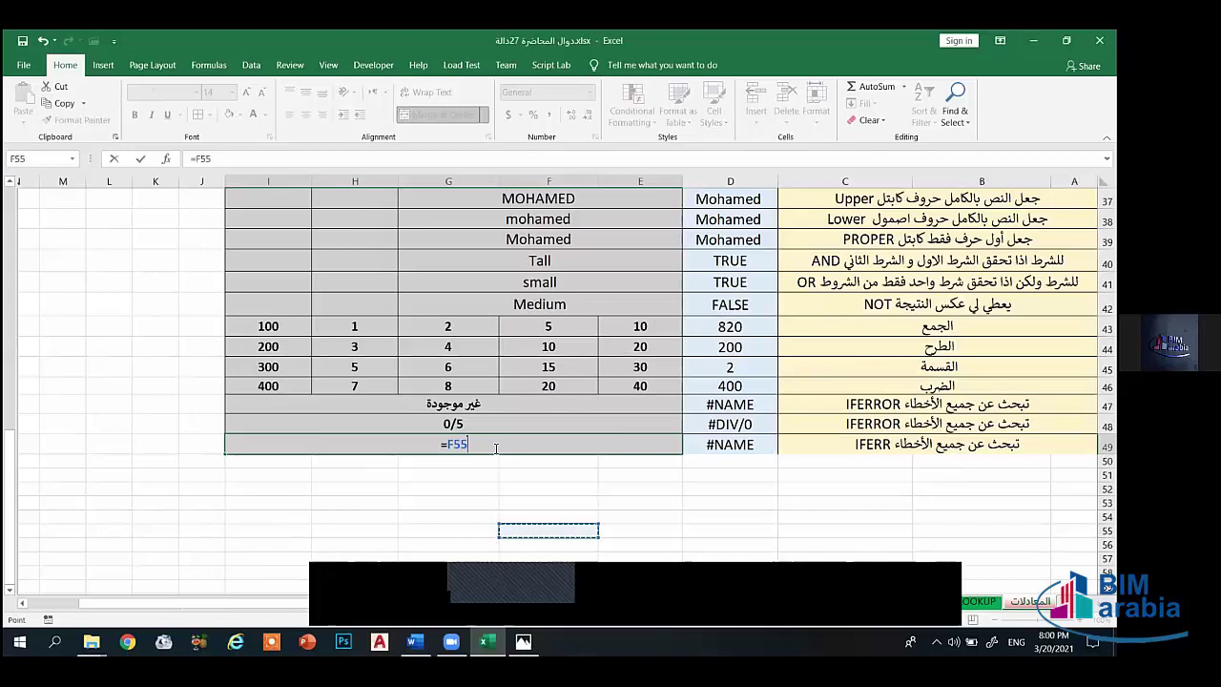
key("BackSpace")
key("BackSpace")
key("BackSpace")
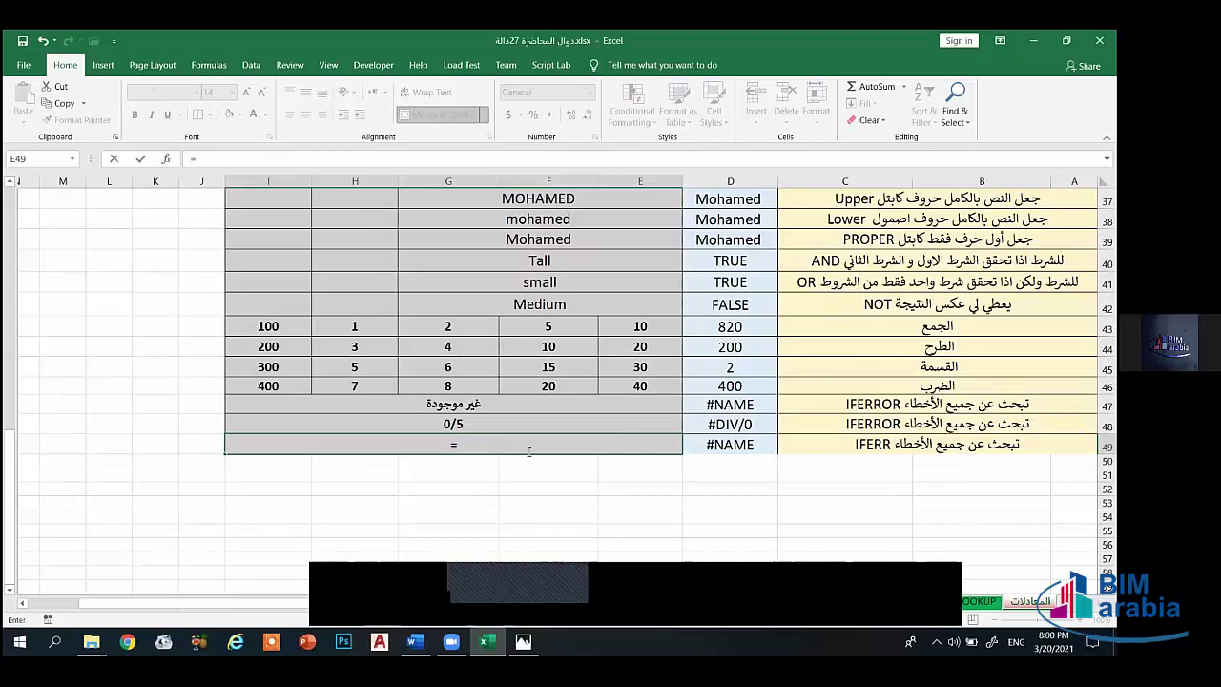
type("C")
key("Escape")
type("ou")
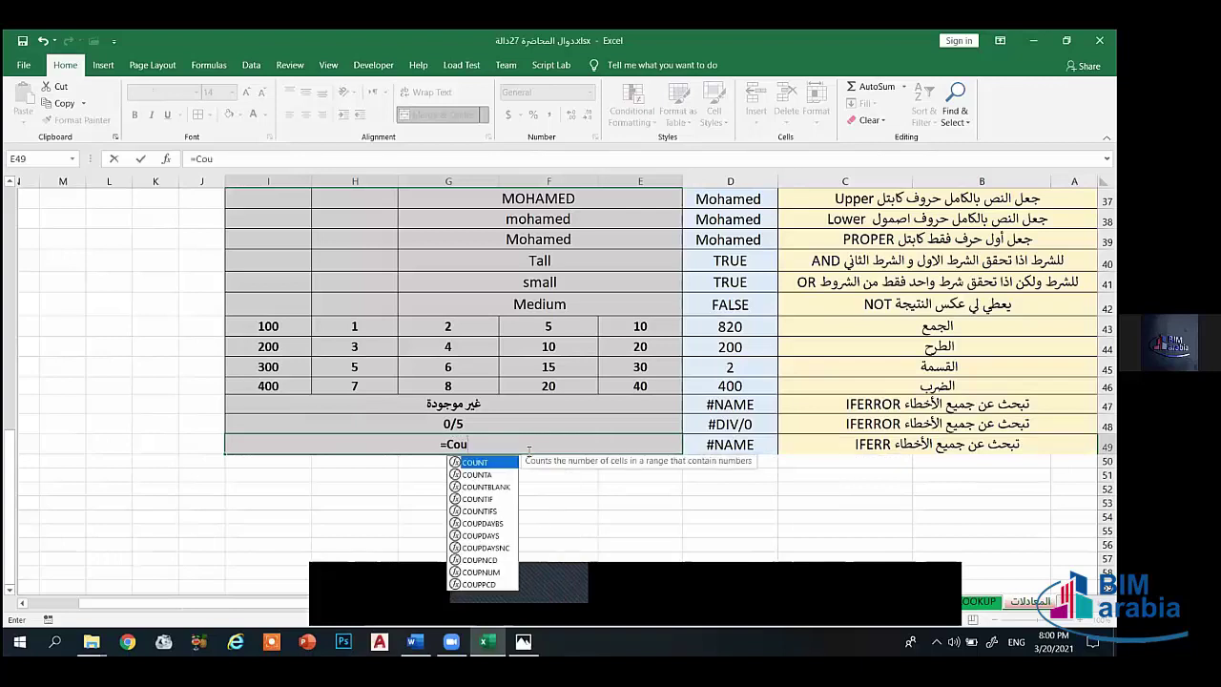
type("nt blank(")
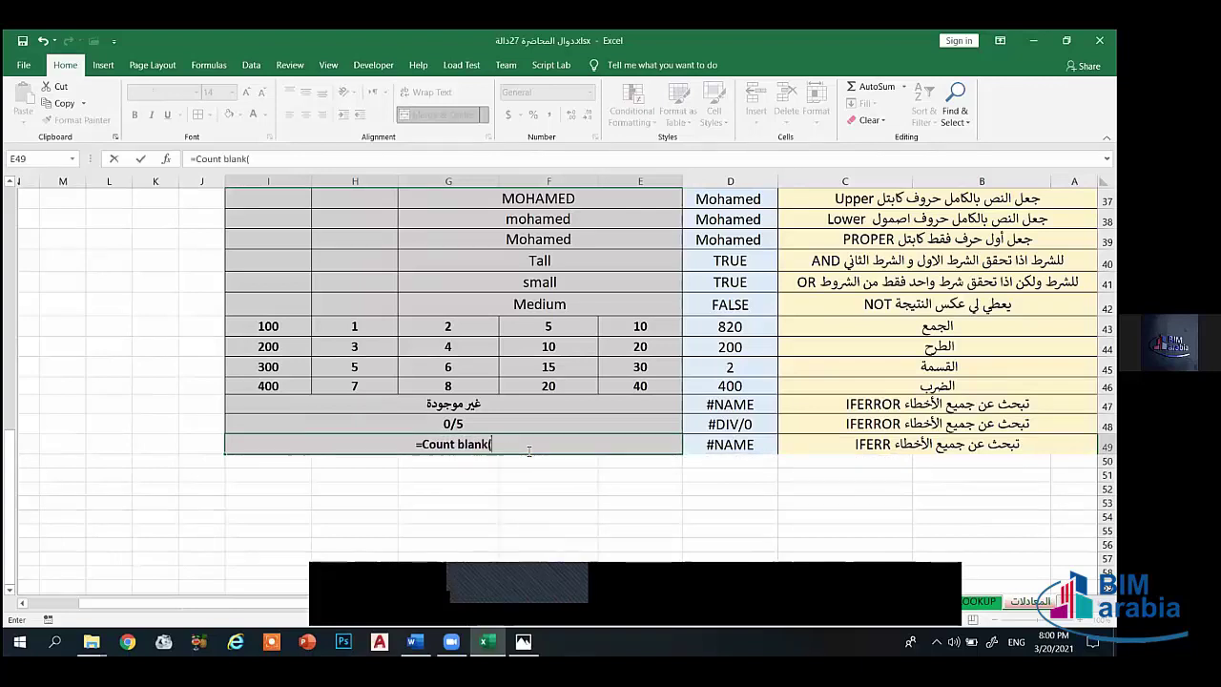
left_click(463, 403)
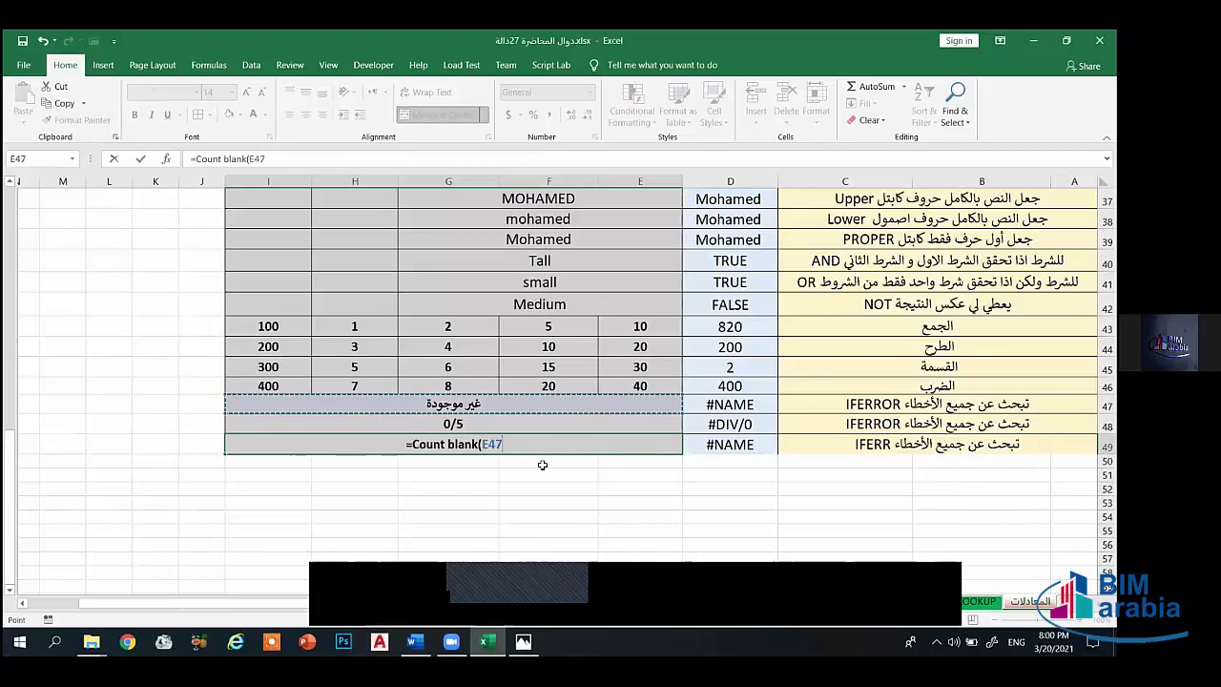
key("Return")
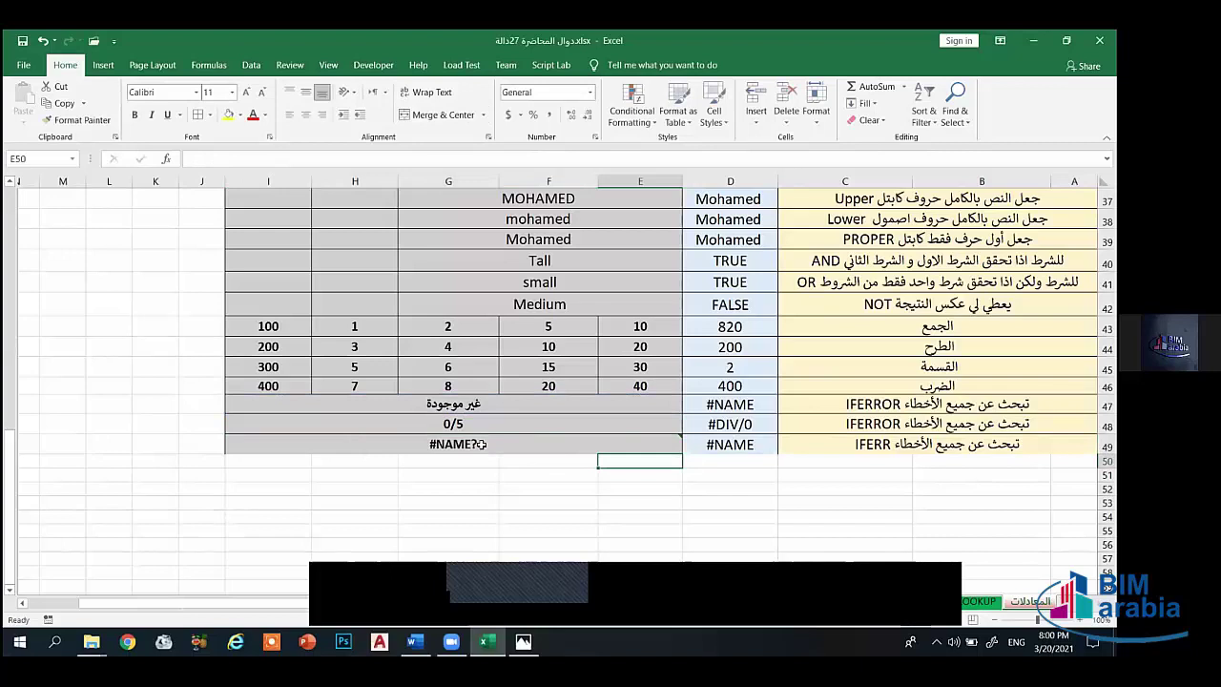
Step: Try wrapping the E49 formula in ISERR with "countblank" as a second argument
left_click(482, 444)
left_click(194, 158)
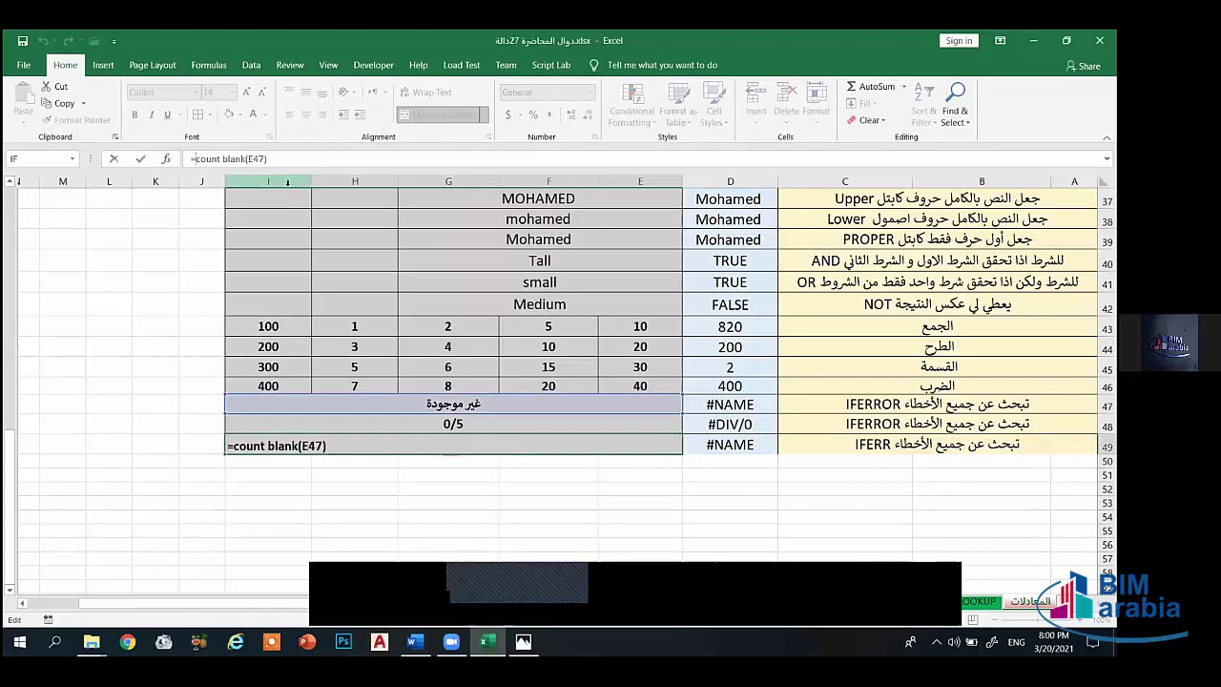
type("is")
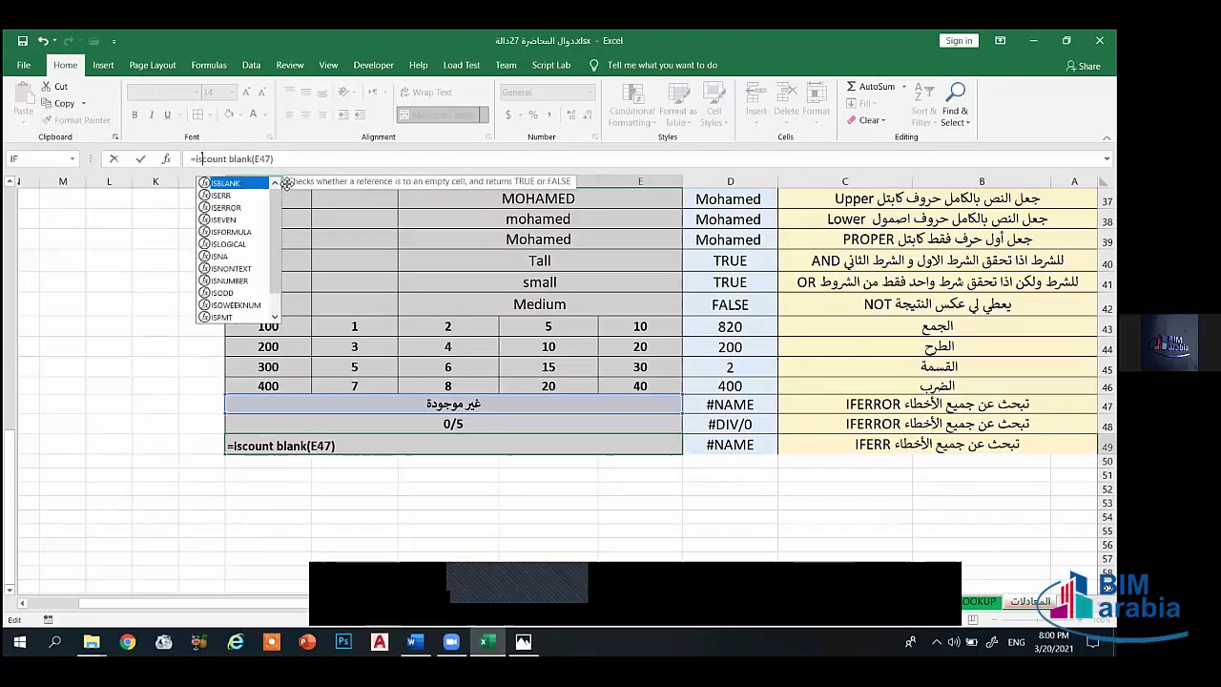
type("err")
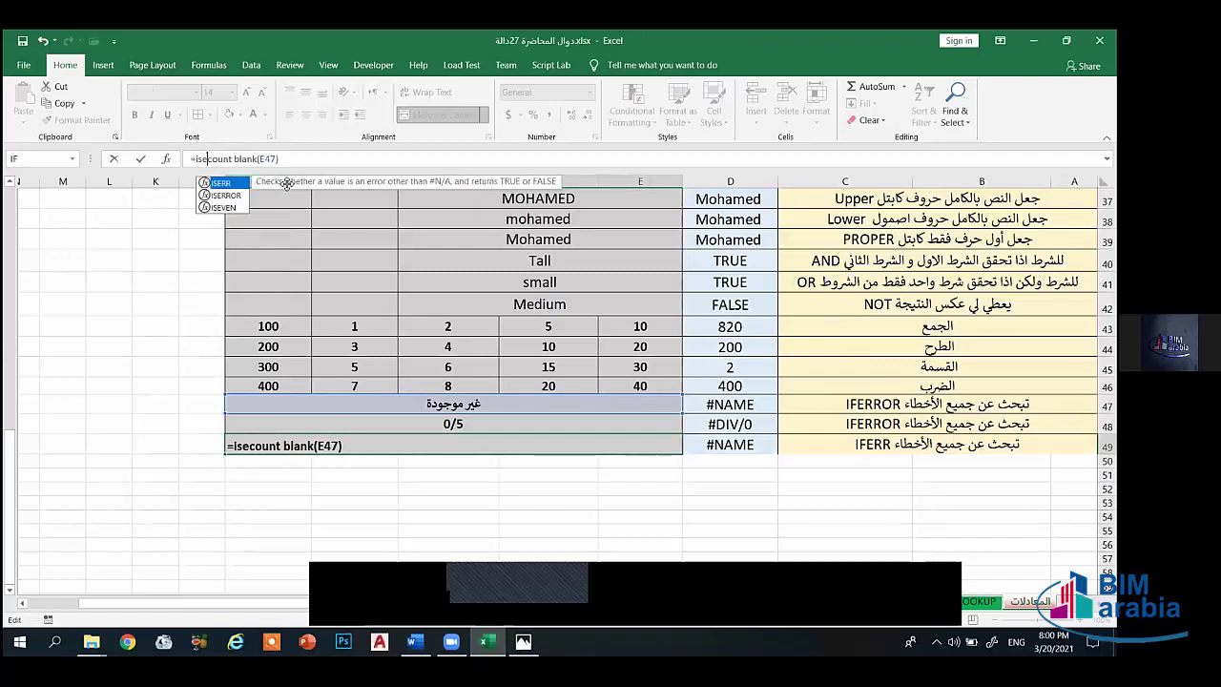
type("(")
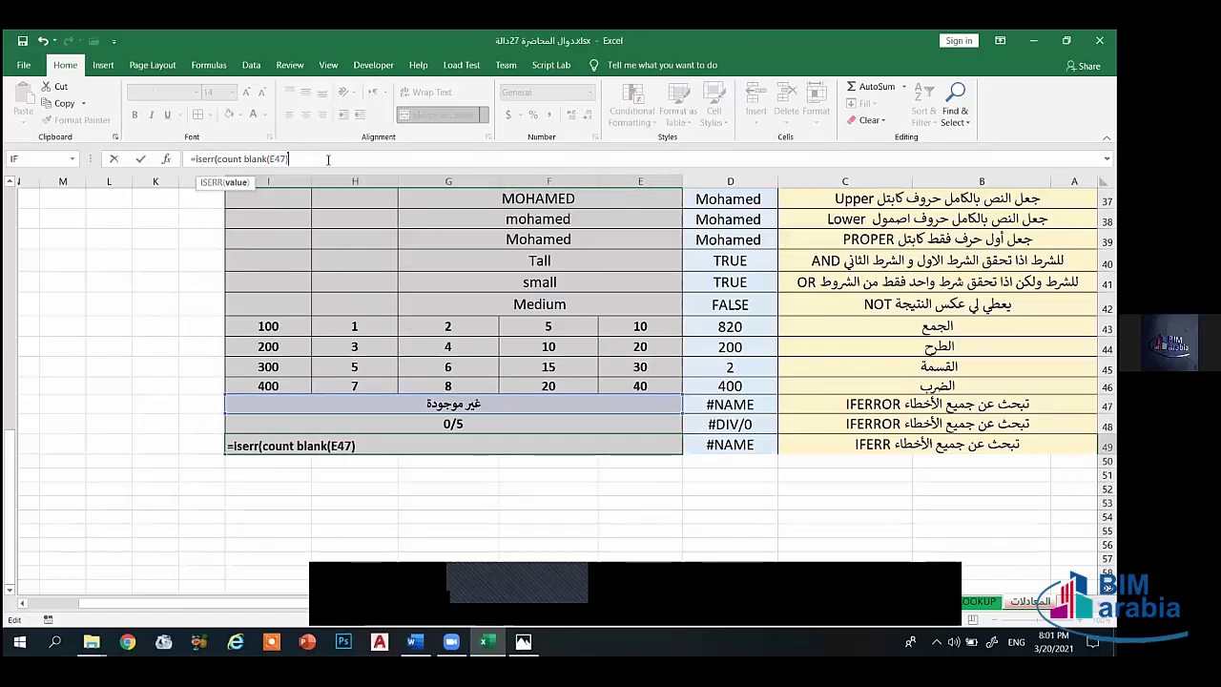
type(",")
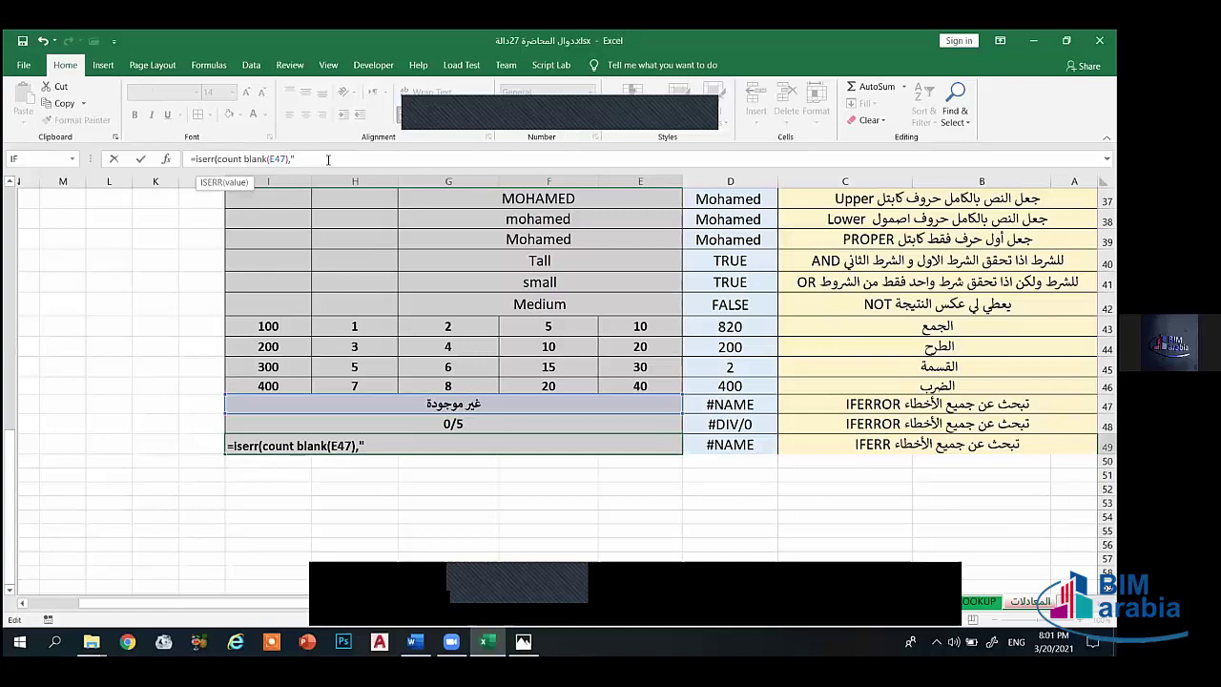
type("count")
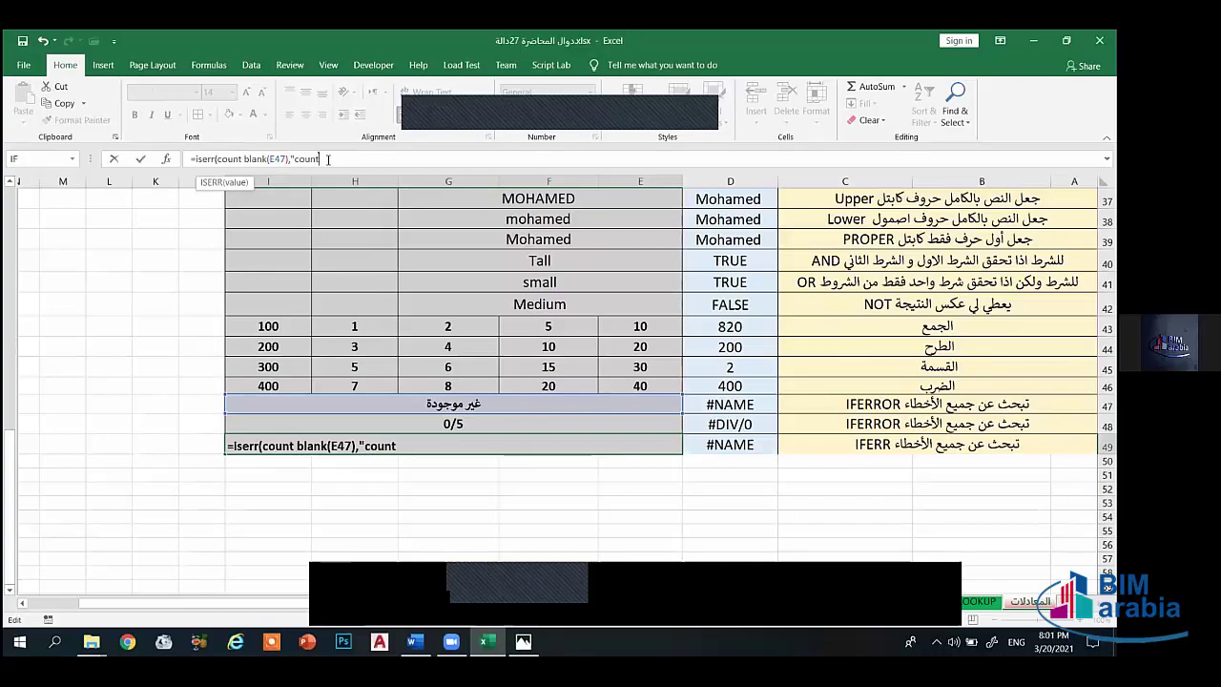
type("blank\")")
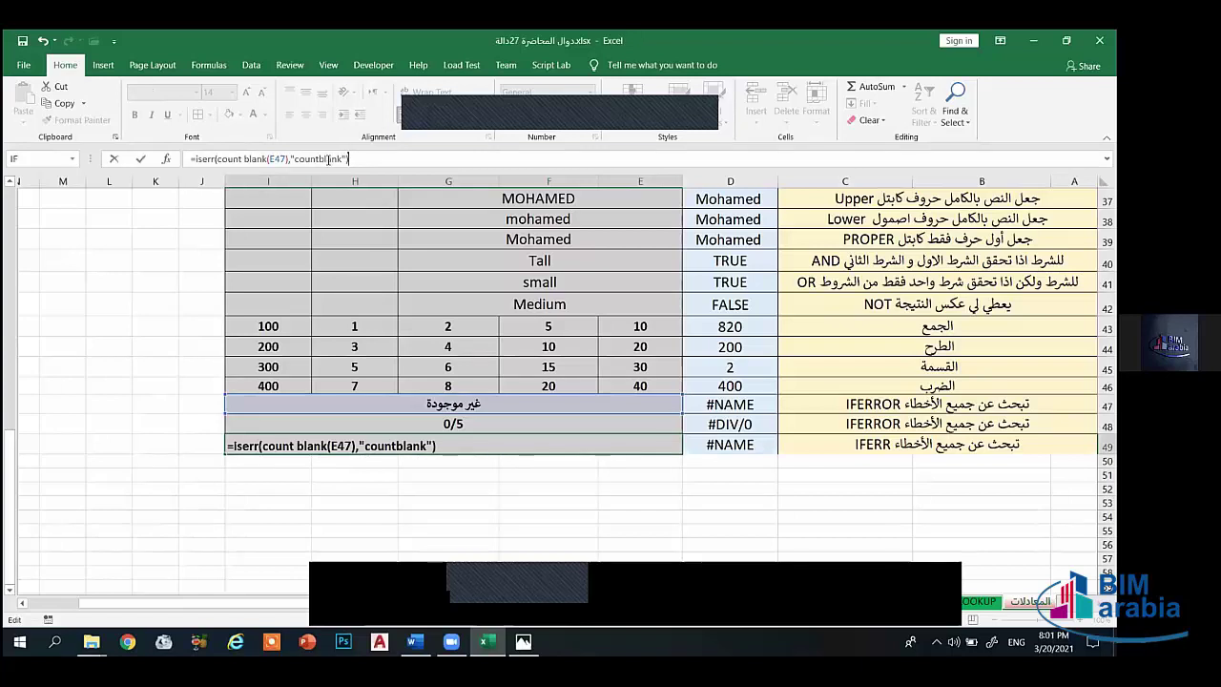
key("Return")
left_click(563, 375)
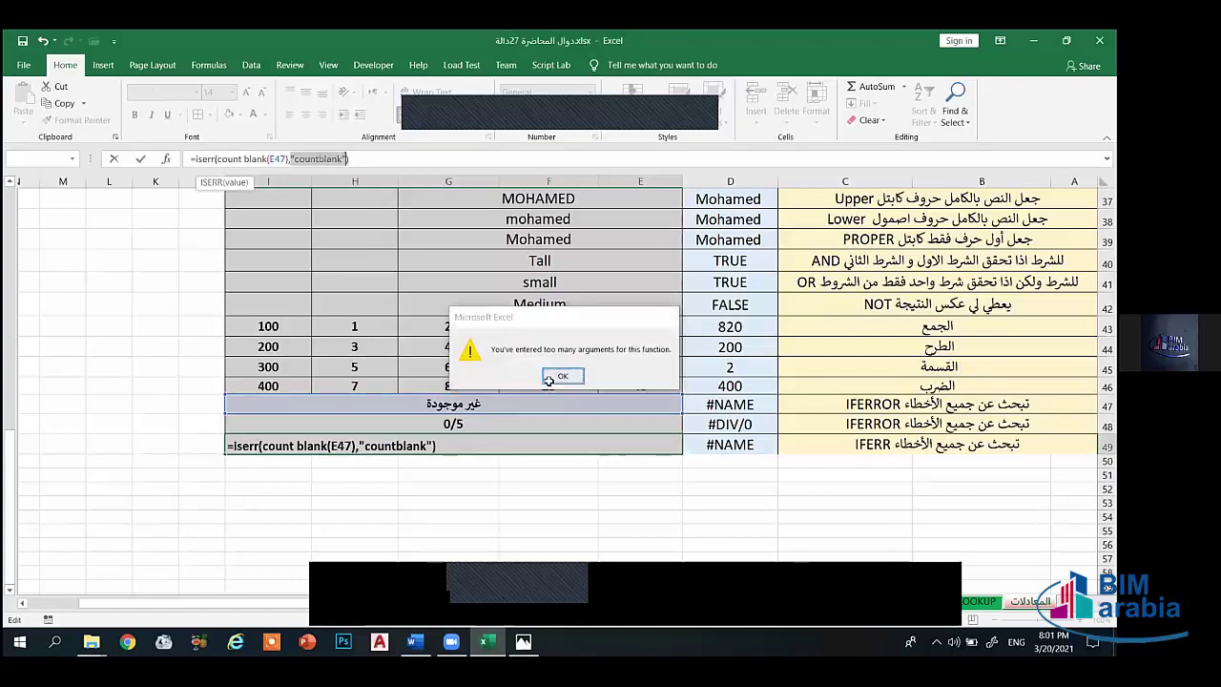
left_click(442, 446)
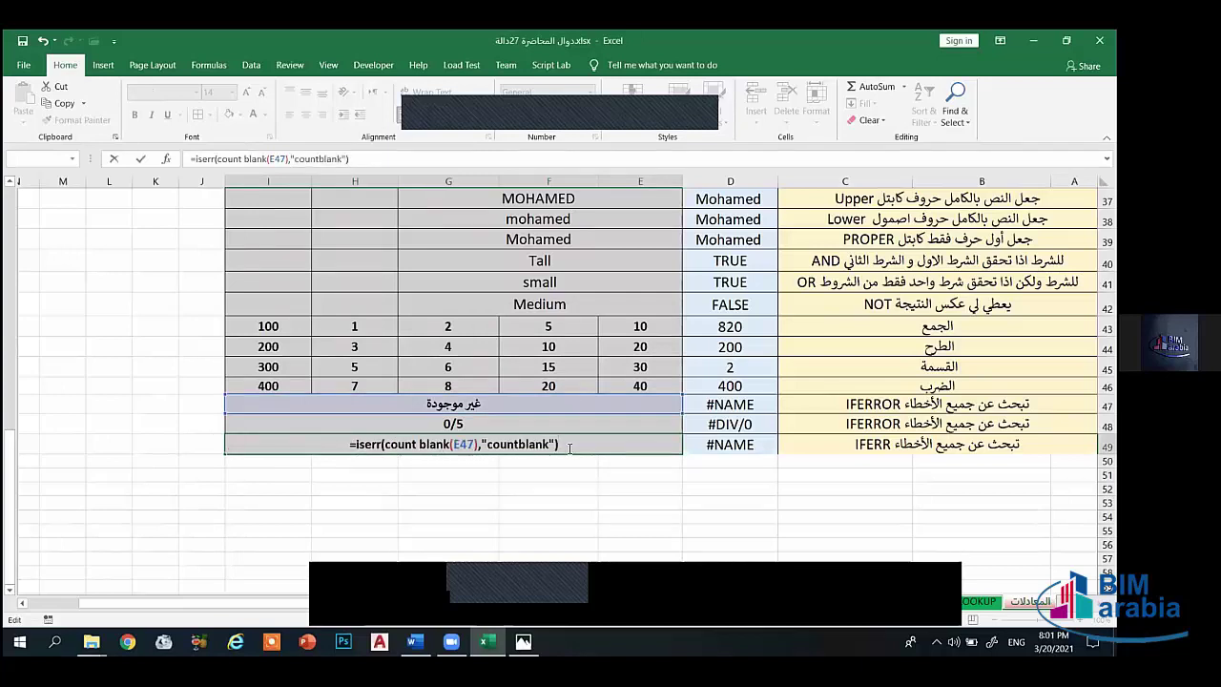
key("Return")
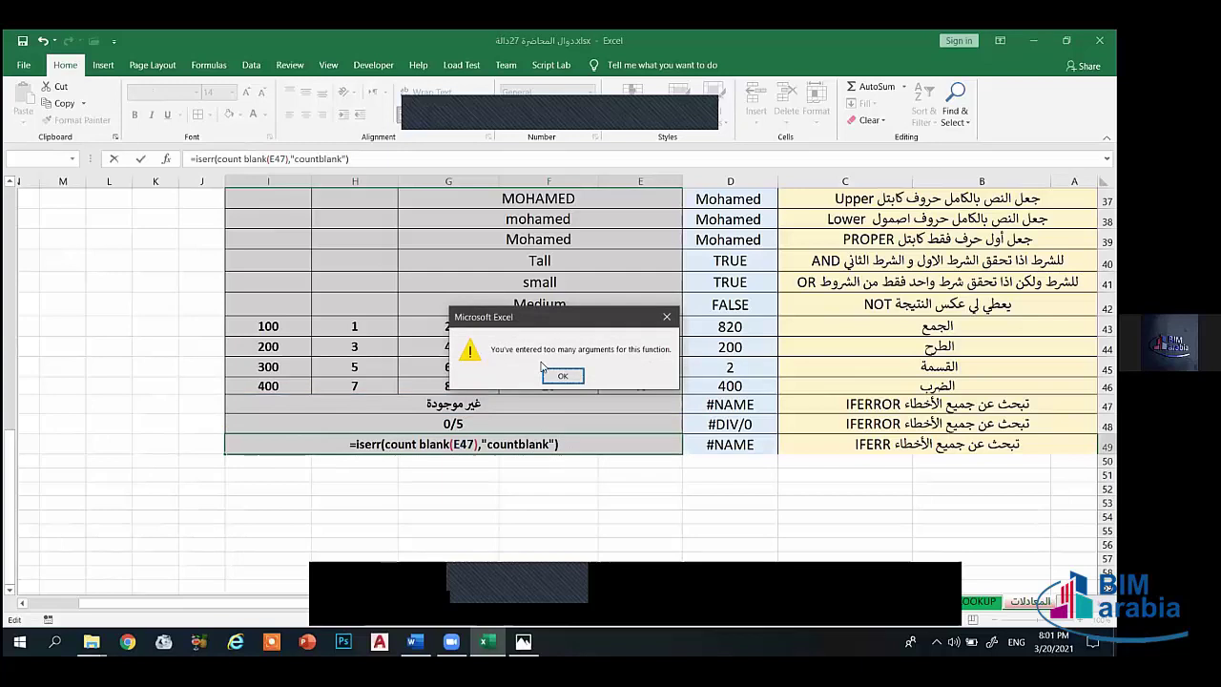
key("Return")
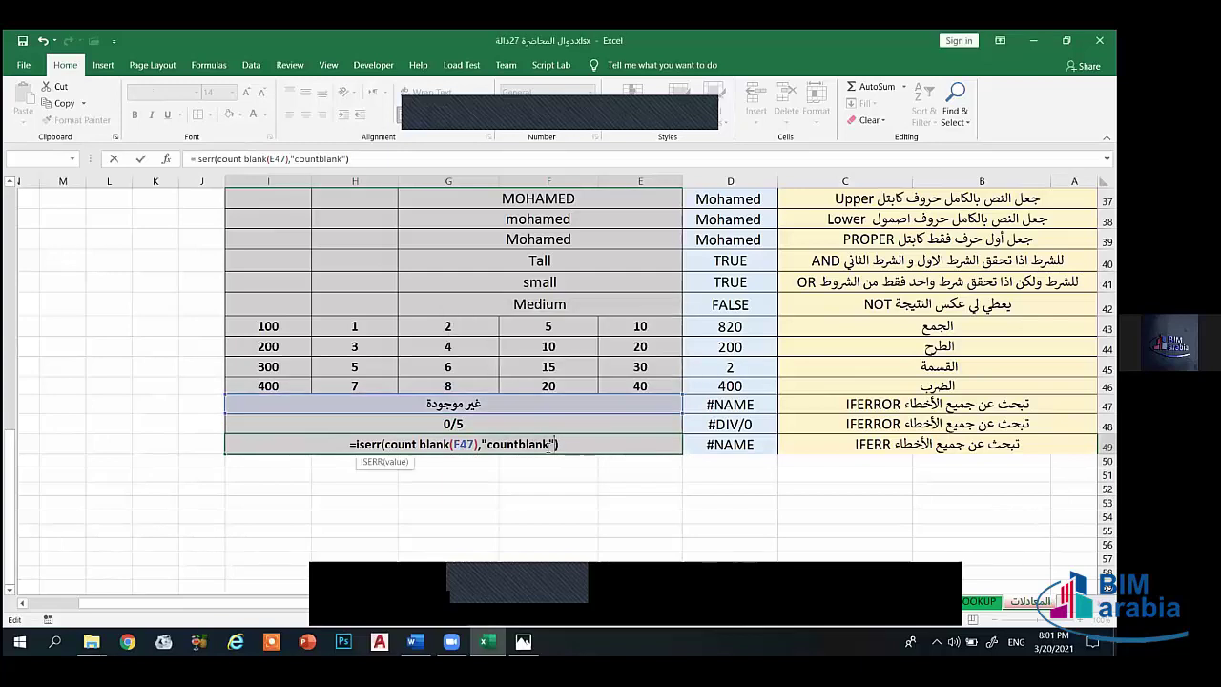
Step: Try replacing the second argument of the ISERR formula in E49 with "true"
left_click(560, 450)
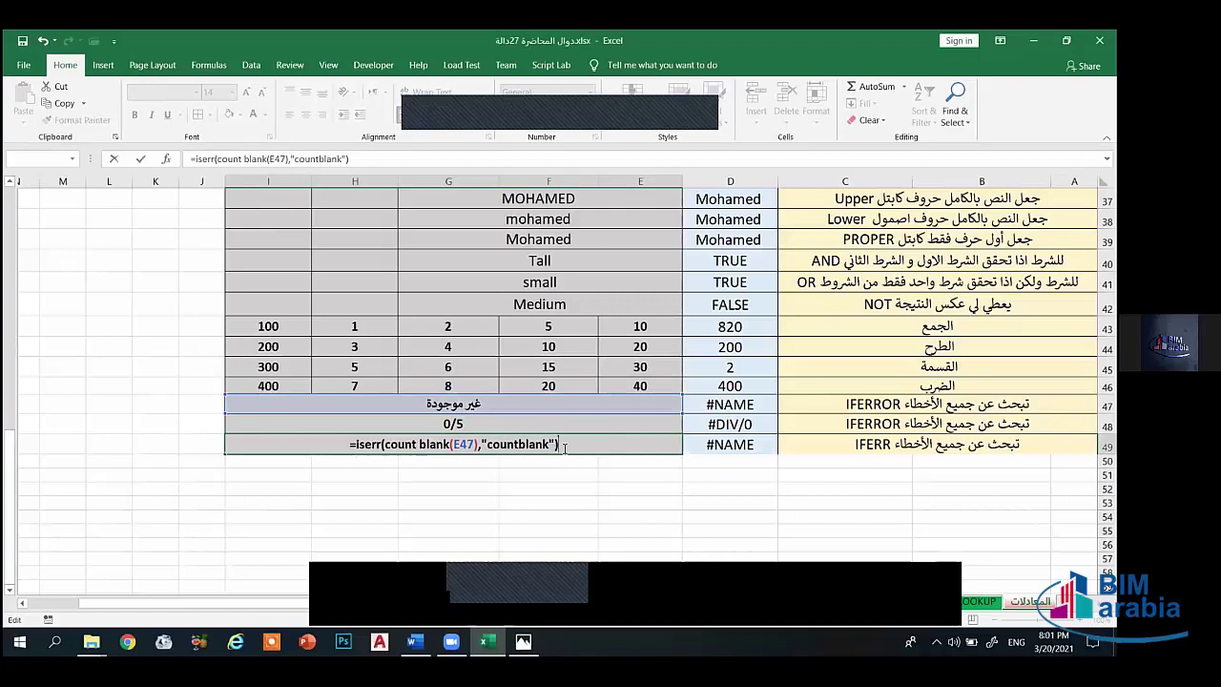
key("BackSpace")
key("BackSpace")
key("BackSpace")
key("BackSpace")
key("BackSpace")
key("BackSpace")
key("BackSpace")
key("BackSpace")
key("BackSpace")
key("BackSpace")
key("BackSpace")
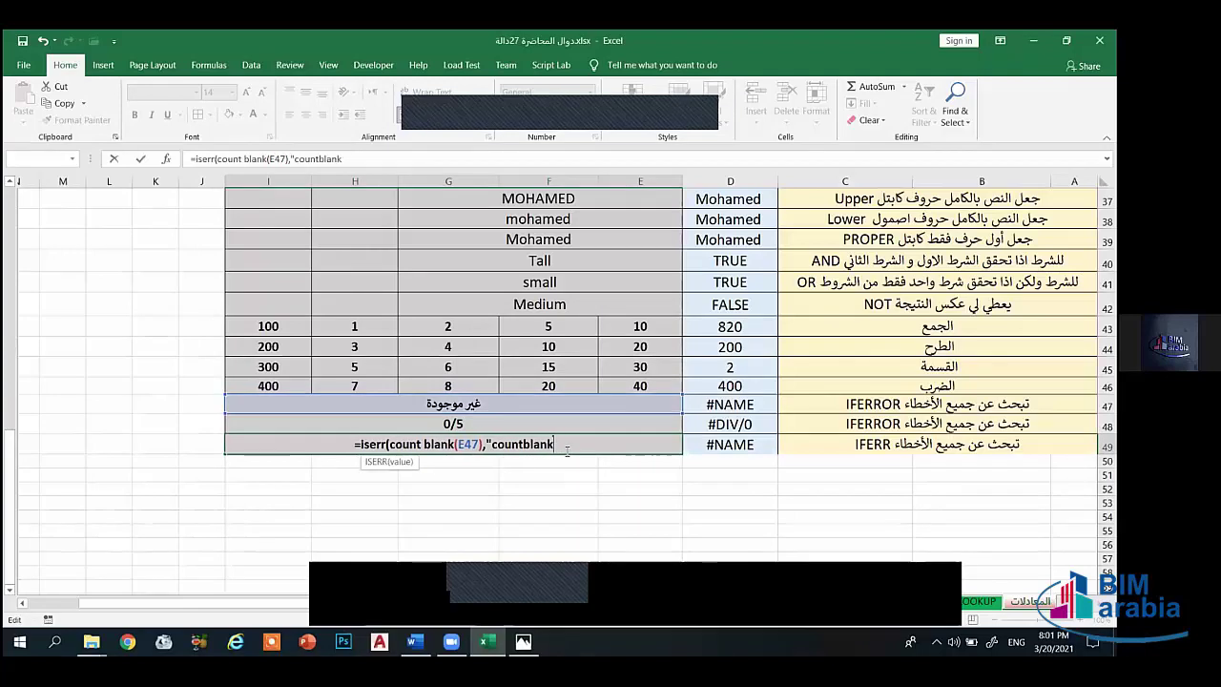
key("BackSpace")
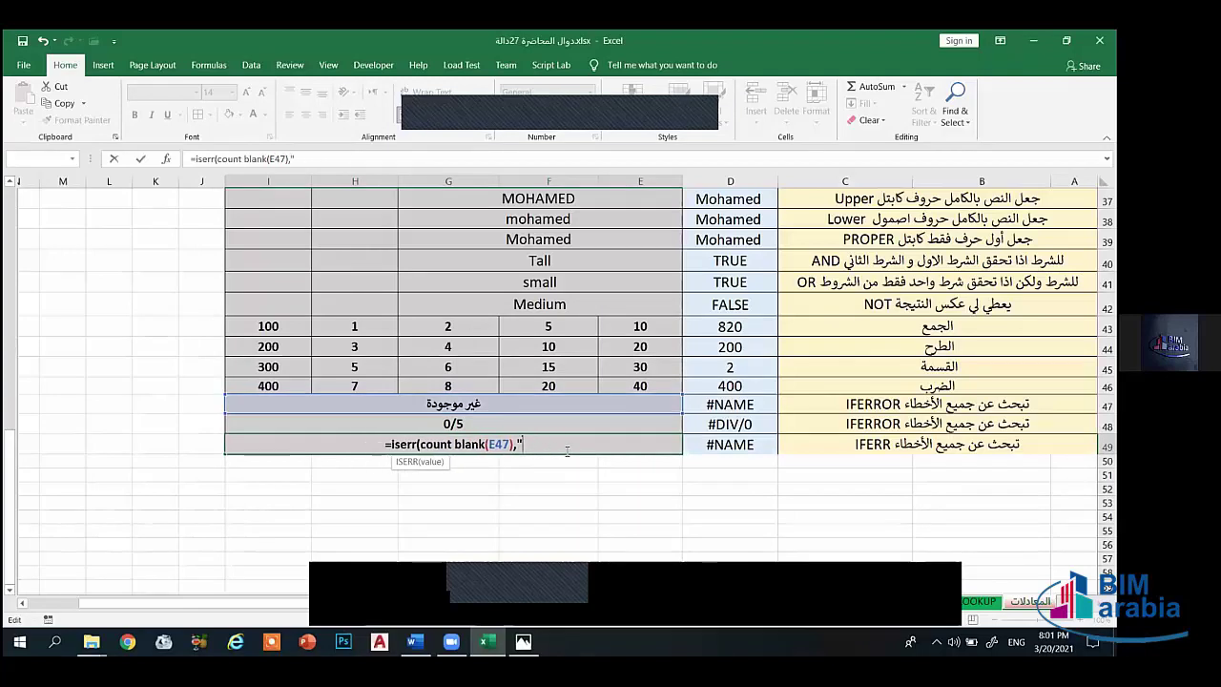
type("true")
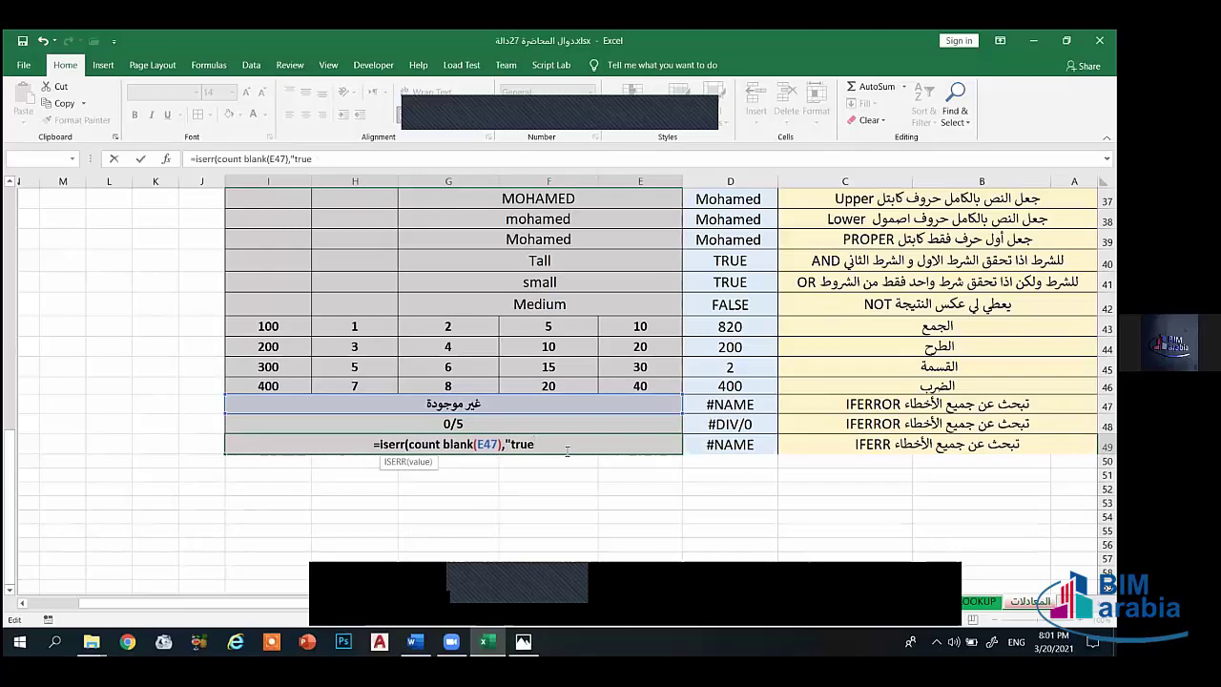
type("\")")
key("Return")
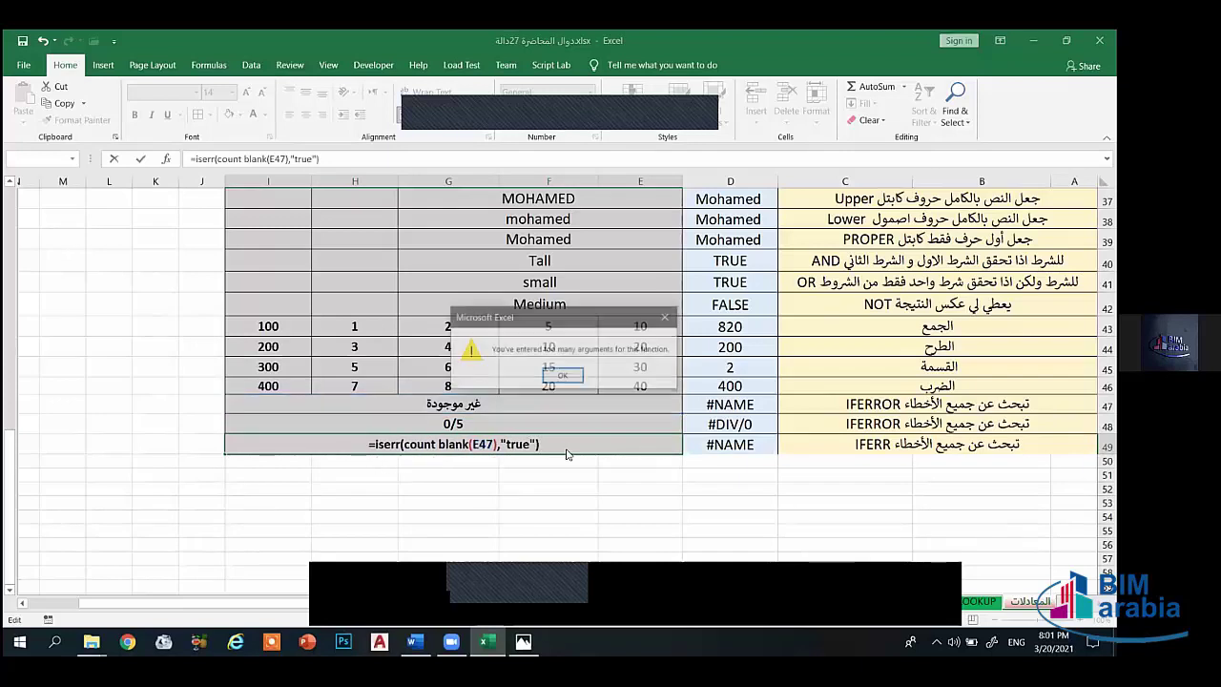
left_click(563, 377)
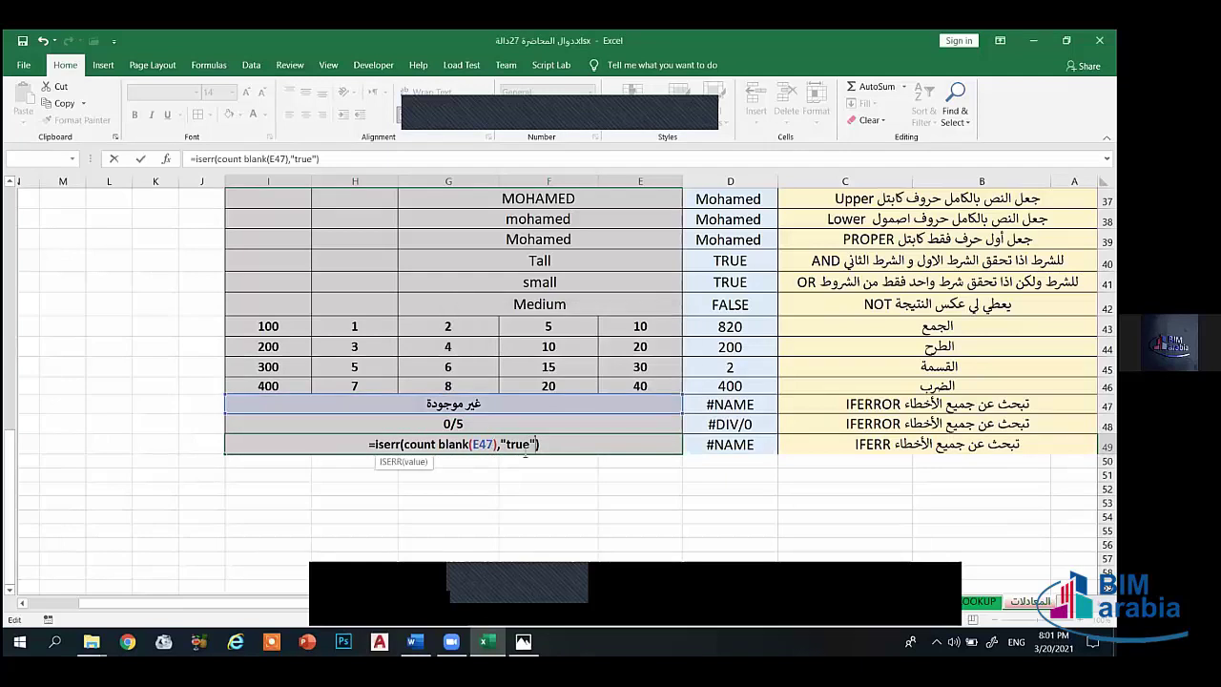
Step: Discard the ISERR formula and leave the result cell E49 empty
left_click(330, 443)
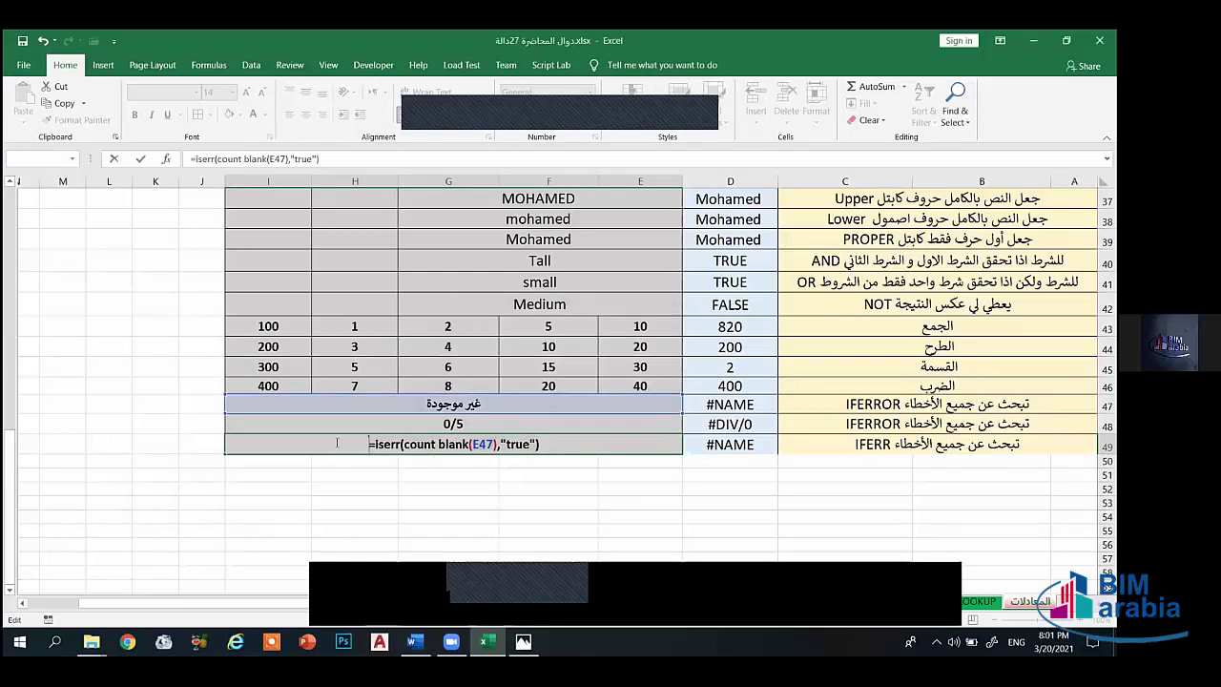
key("Escape")
left_click(327, 420)
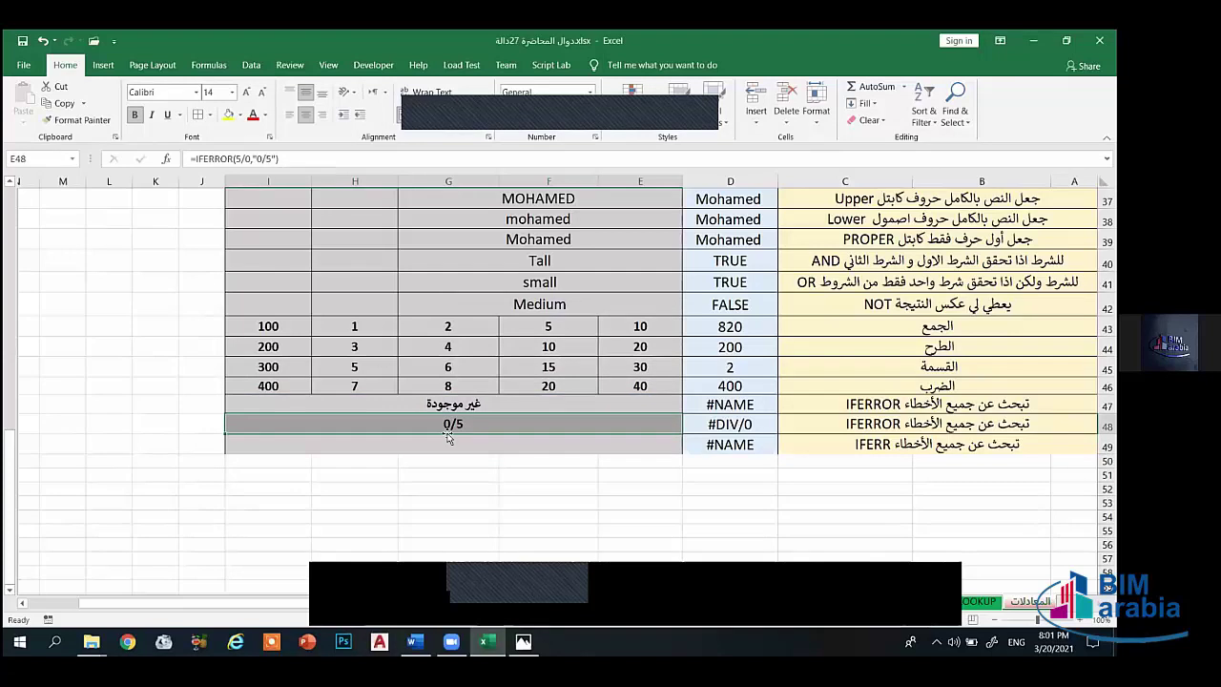
left_click(569, 453)
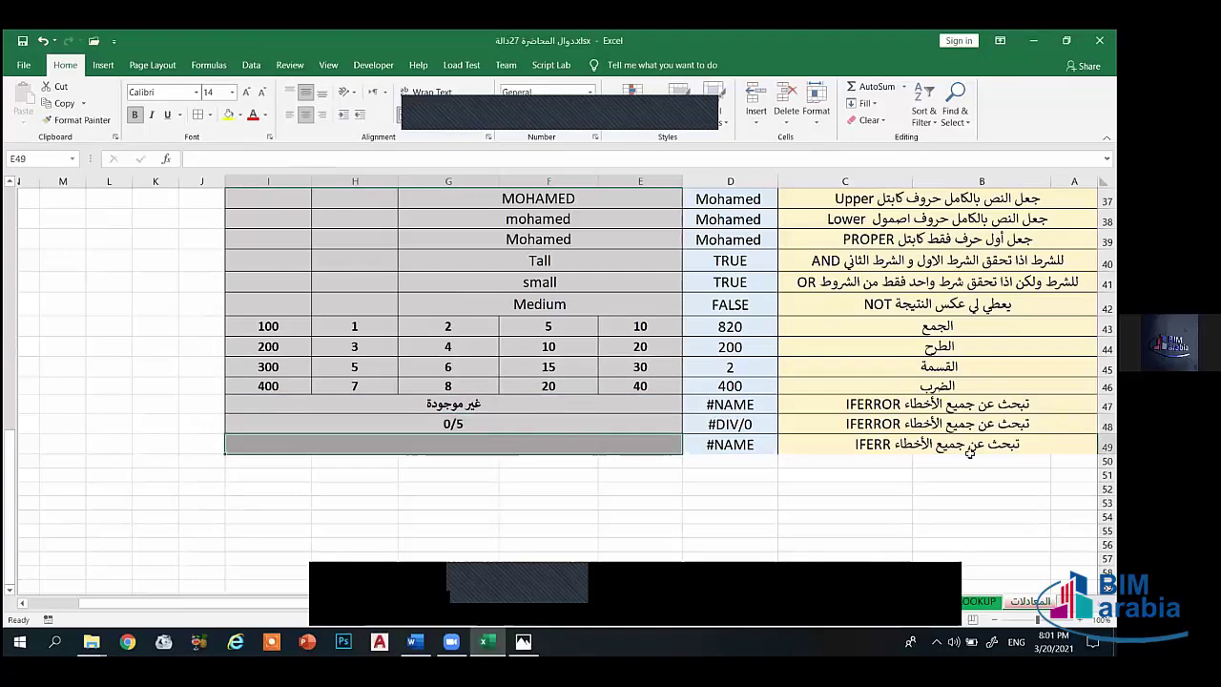
Step: Insert the Arabic words "ماعدا خطا" before IFERR in the A49 description
double_click(902, 449)
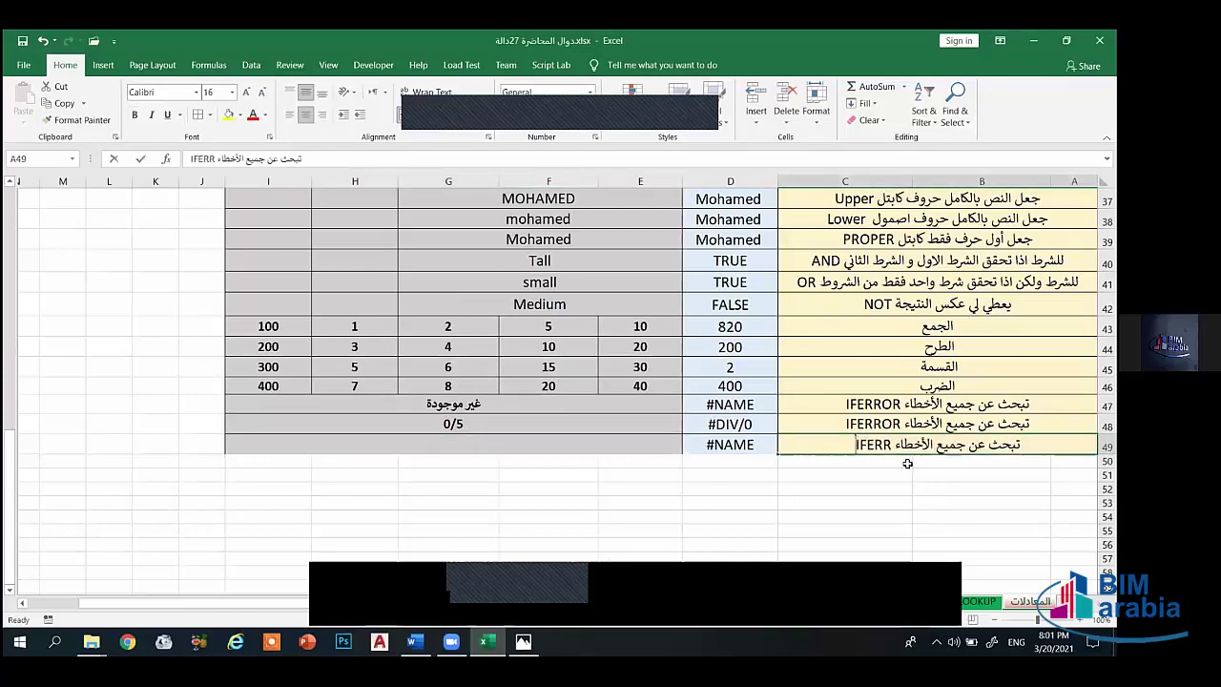
type("lhu]h")
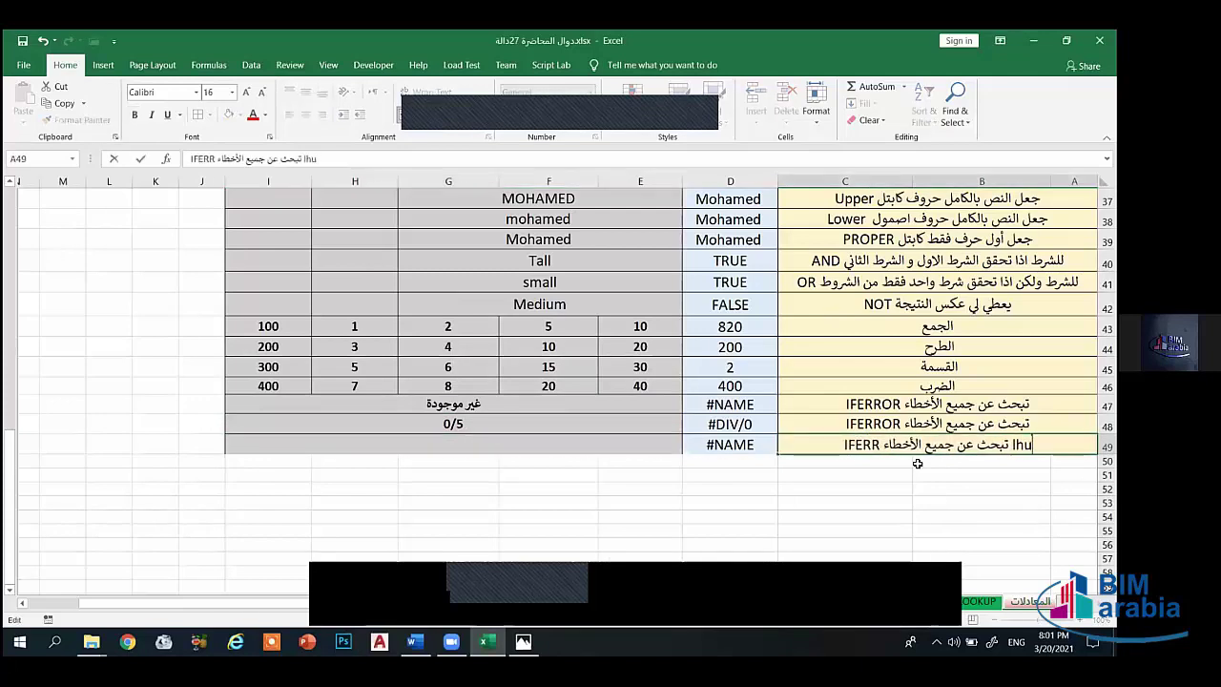
key("BackSpace")
key("BackSpace")
key("BackSpace")
key("BackSpace")
key("BackSpace")
key("BackSpace")
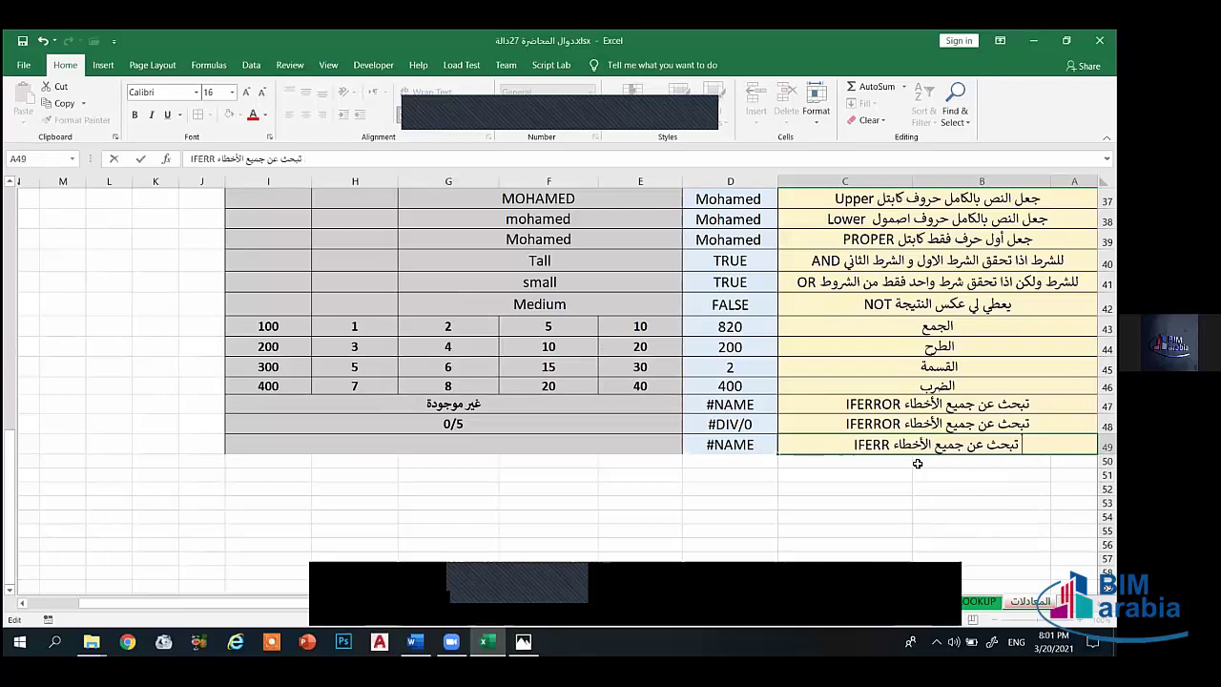
key("alt+shift")
type("ماعدا")
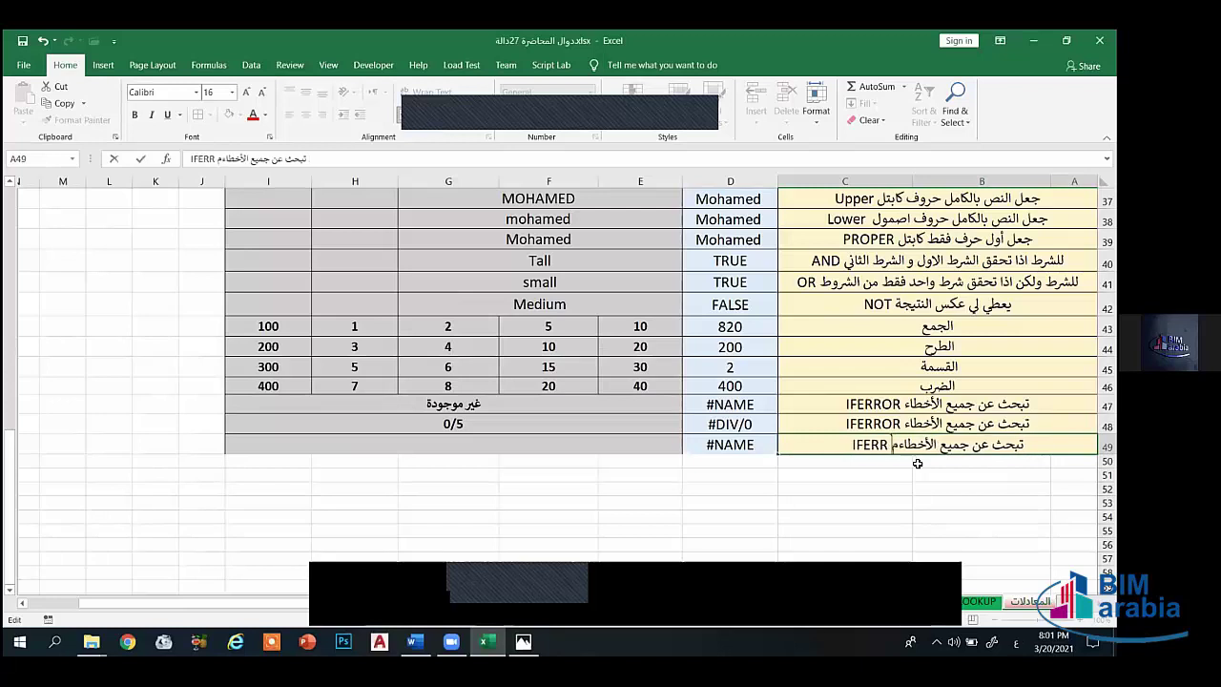
type(" خطا ")
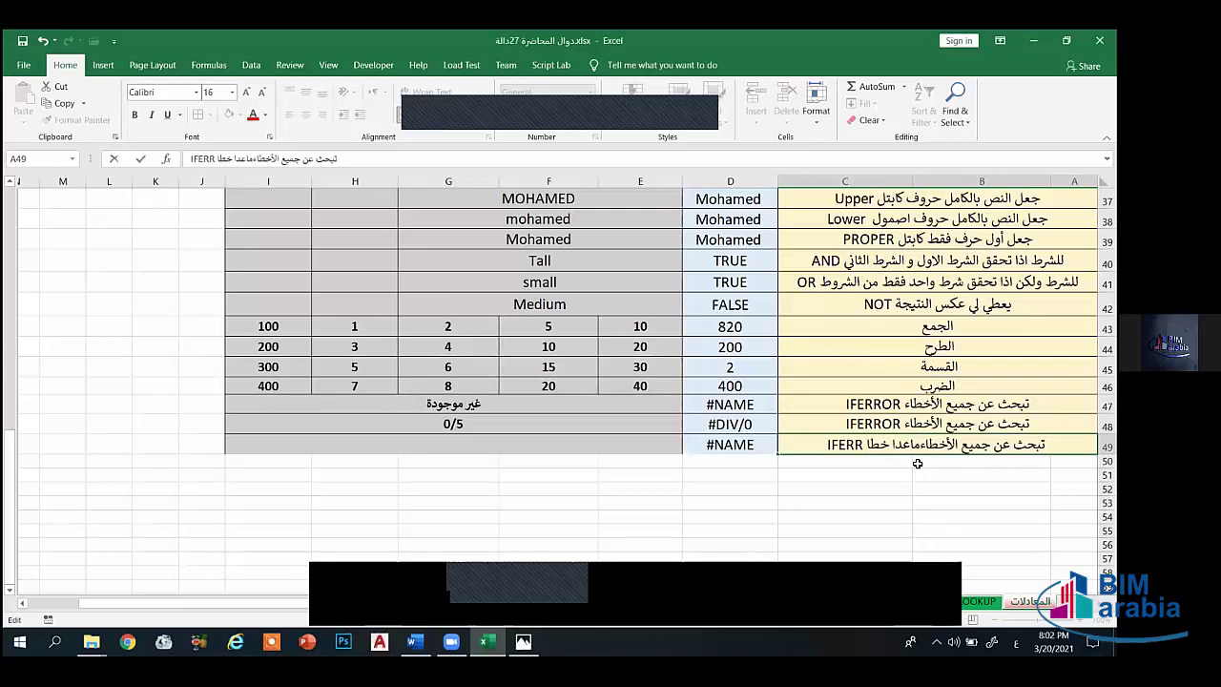
Step: Add the error code "#N/A" to the end of the IFERR description in A49
type("#")
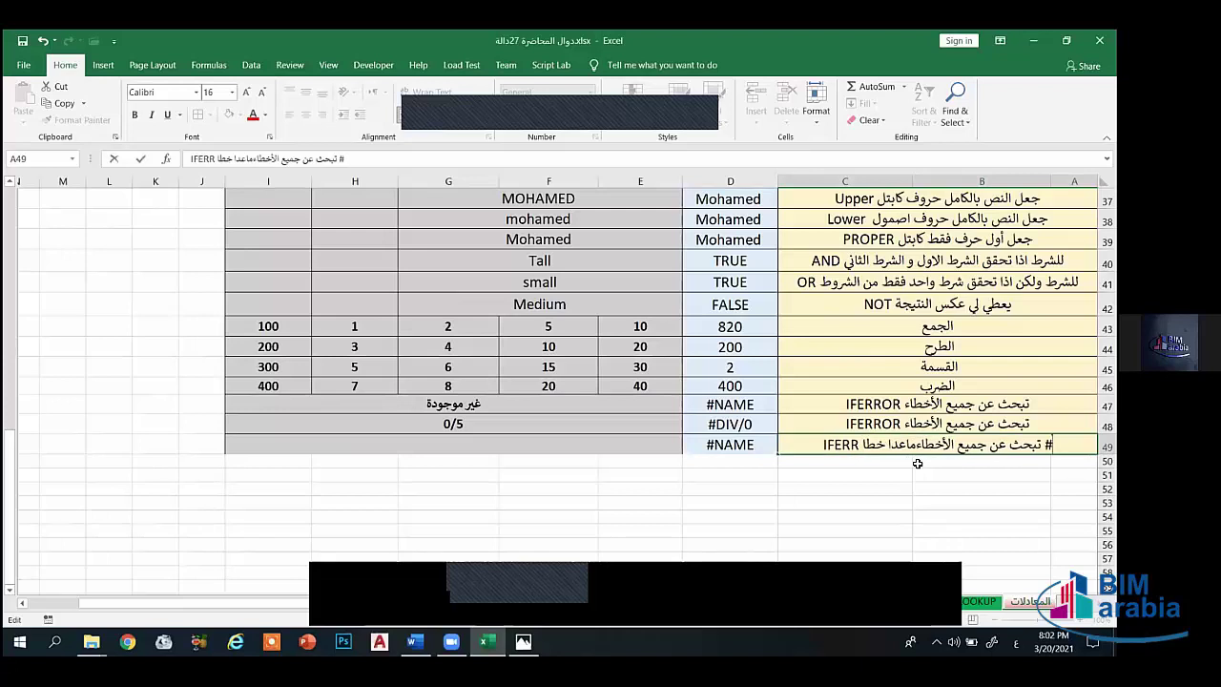
type("ى/ش")
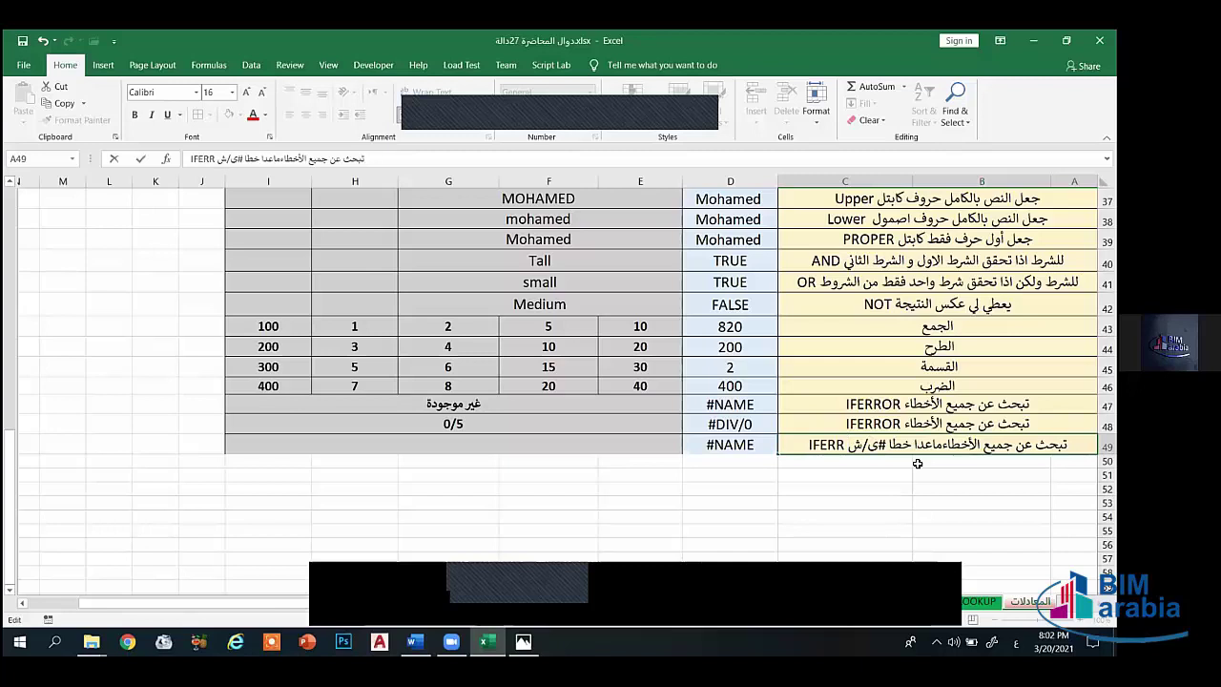
key("BackSpace")
key("BackSpace")
key("BackSpace")
key("alt+shift")
type("N")
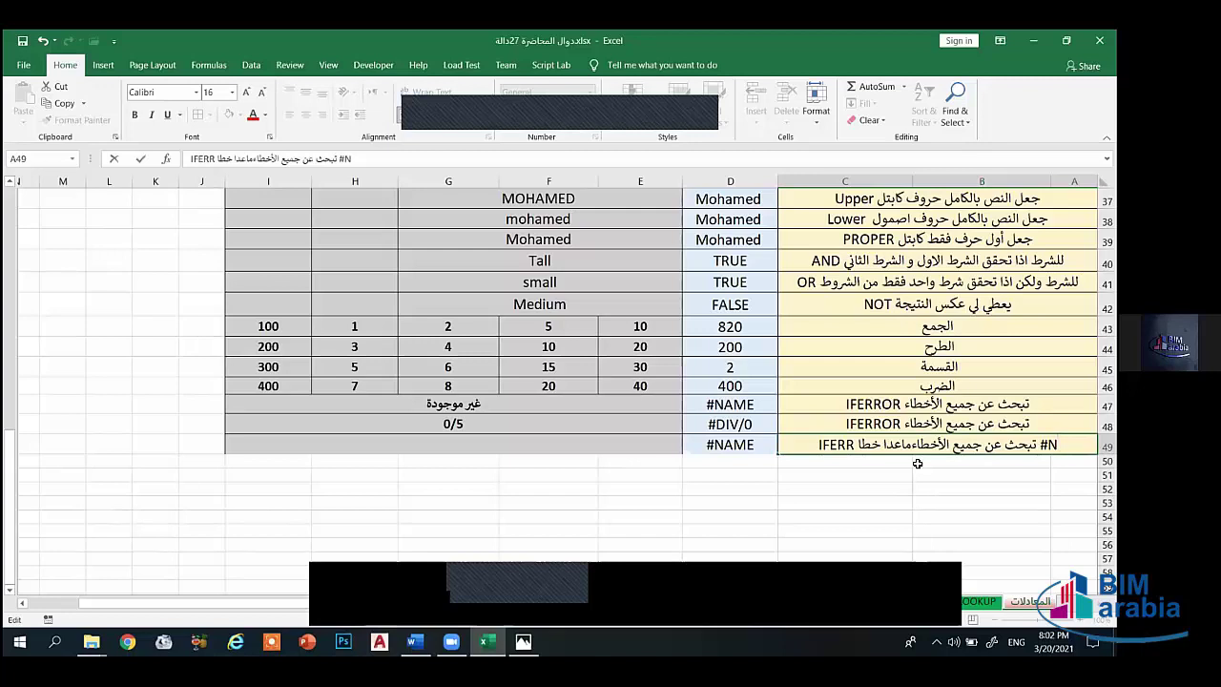
type("/A")
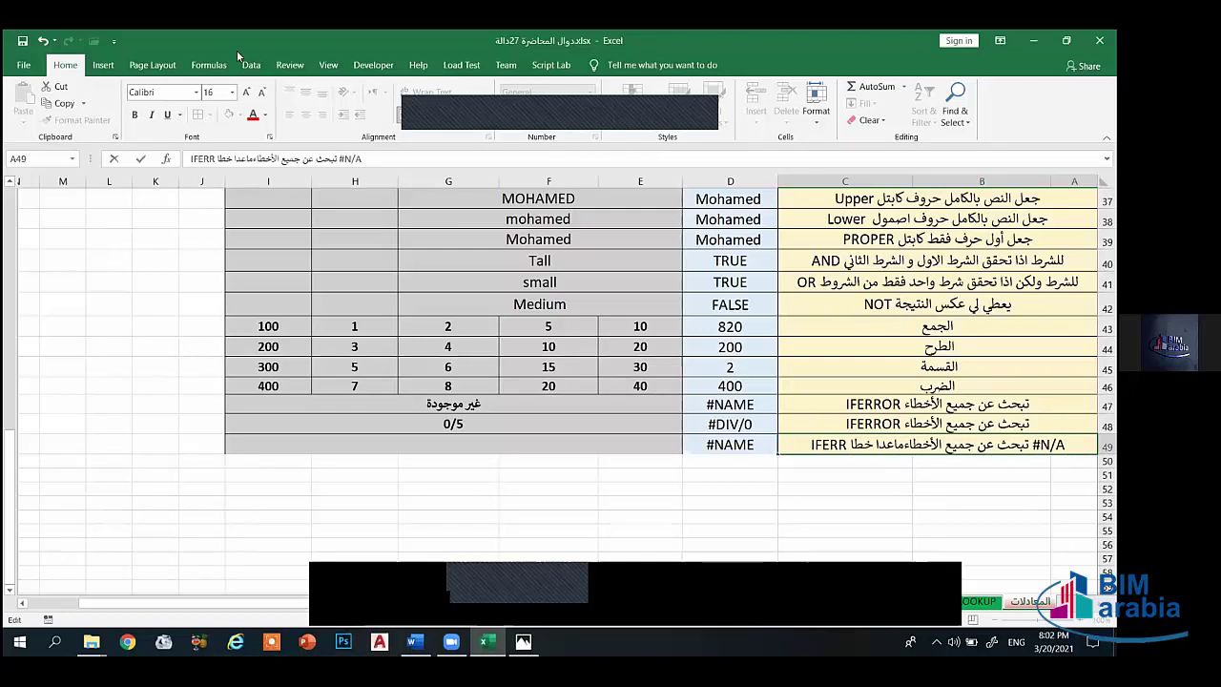
left_click(844, 488)
Step: Set the text direction of the description cell A49 to right-to-left
left_click_drag(885, 468, 940, 445)
left_click(76, 65)
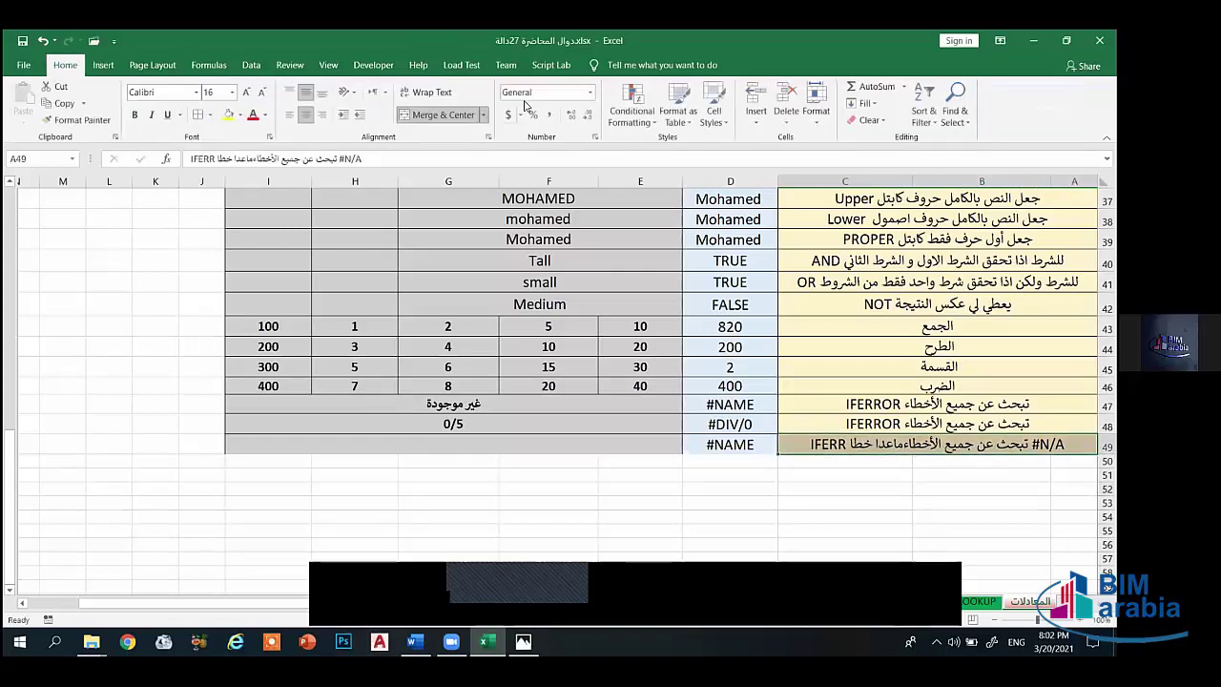
left_click(386, 92)
left_click(385, 92)
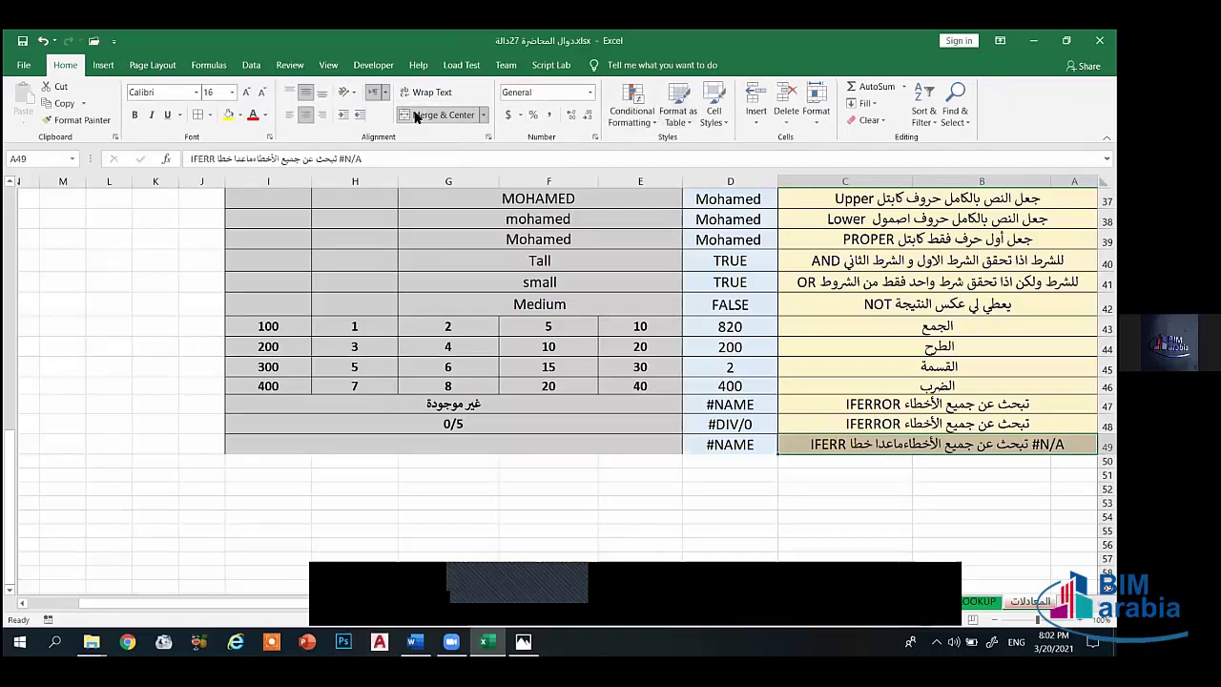
left_click(386, 93)
left_click(410, 147)
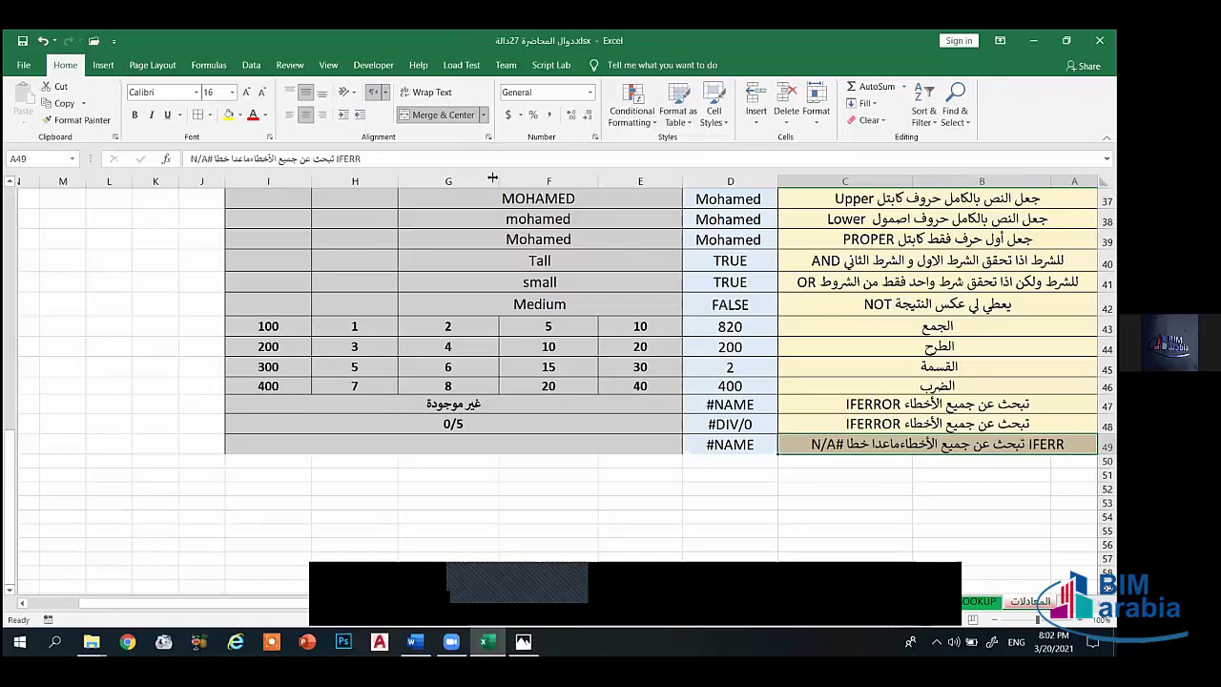
left_click(918, 484)
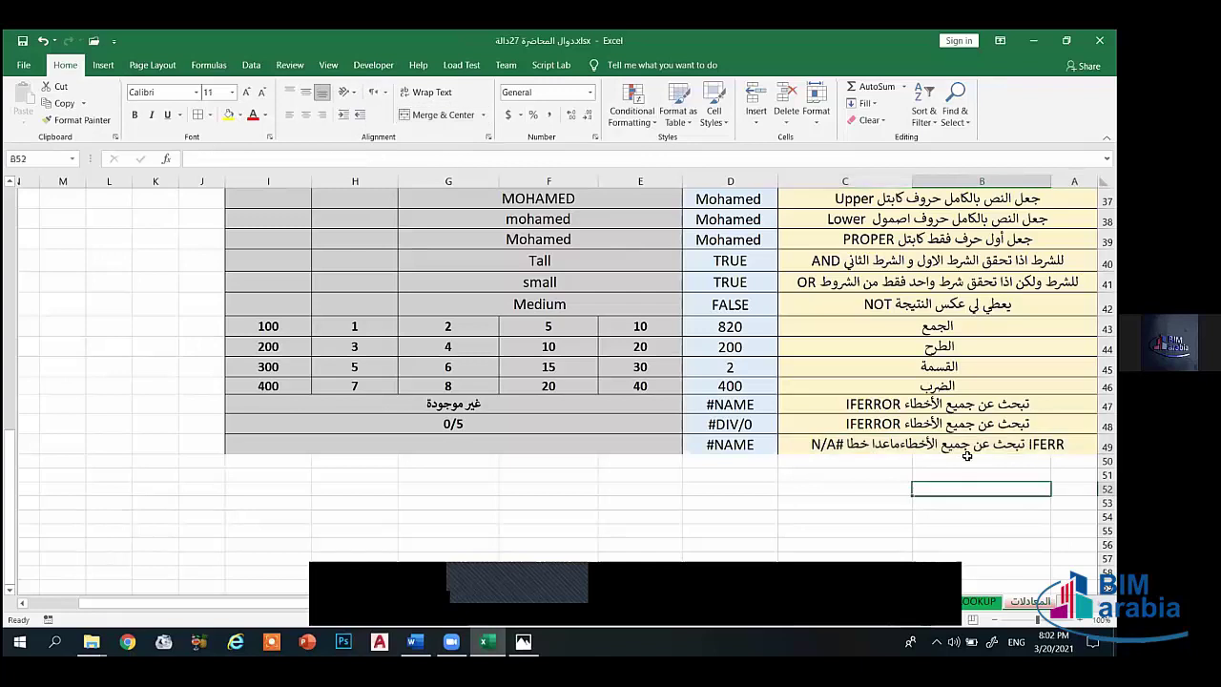
left_click(637, 459)
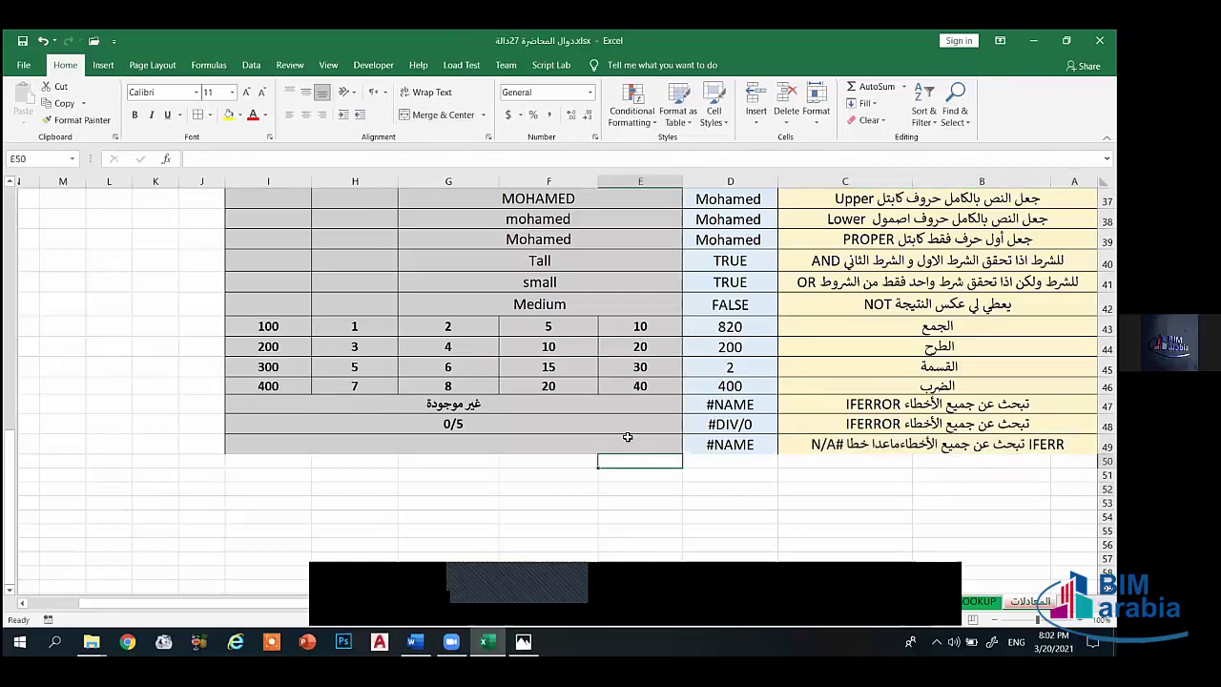
left_click(627, 437)
type("=")
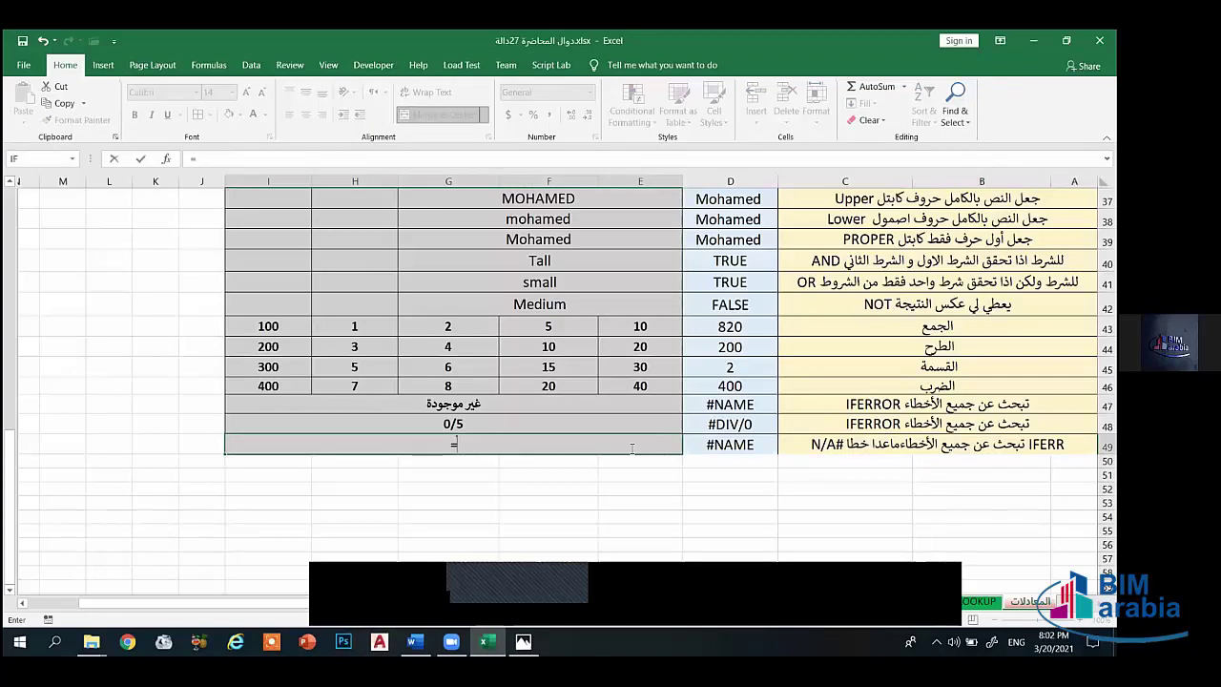
key("Escape")
Step: Try changing the function name in the E48 formula from IFERROR to IFERR
left_click(485, 431)
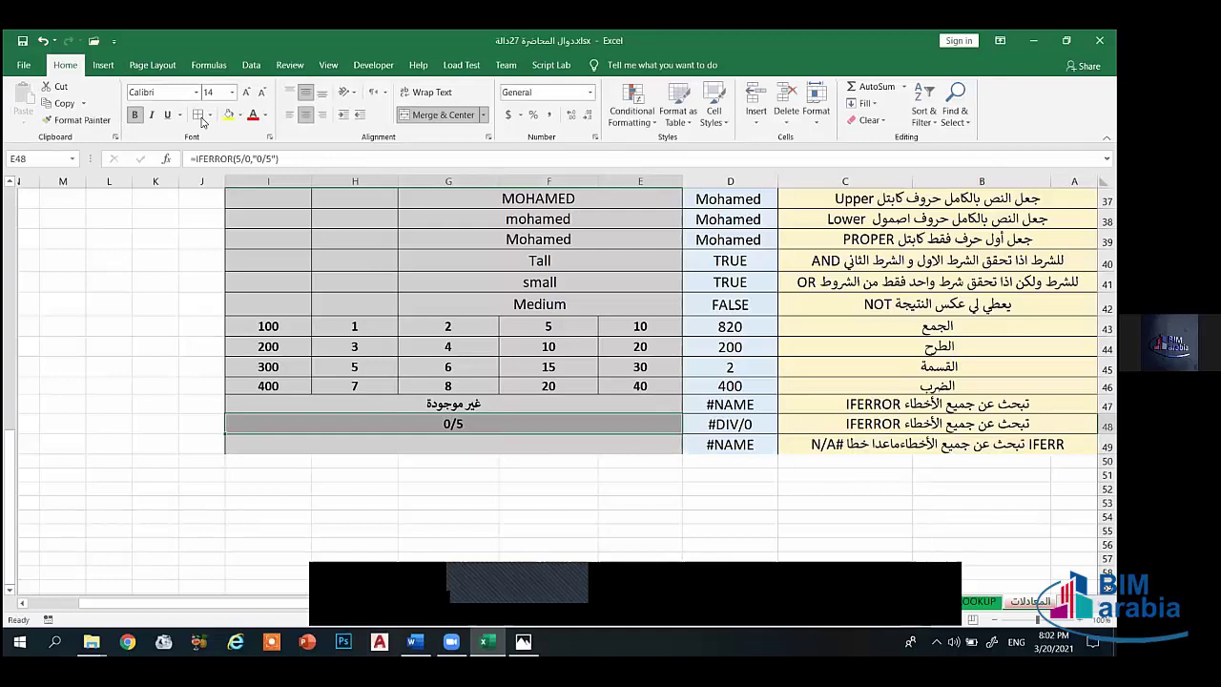
left_click(234, 162)
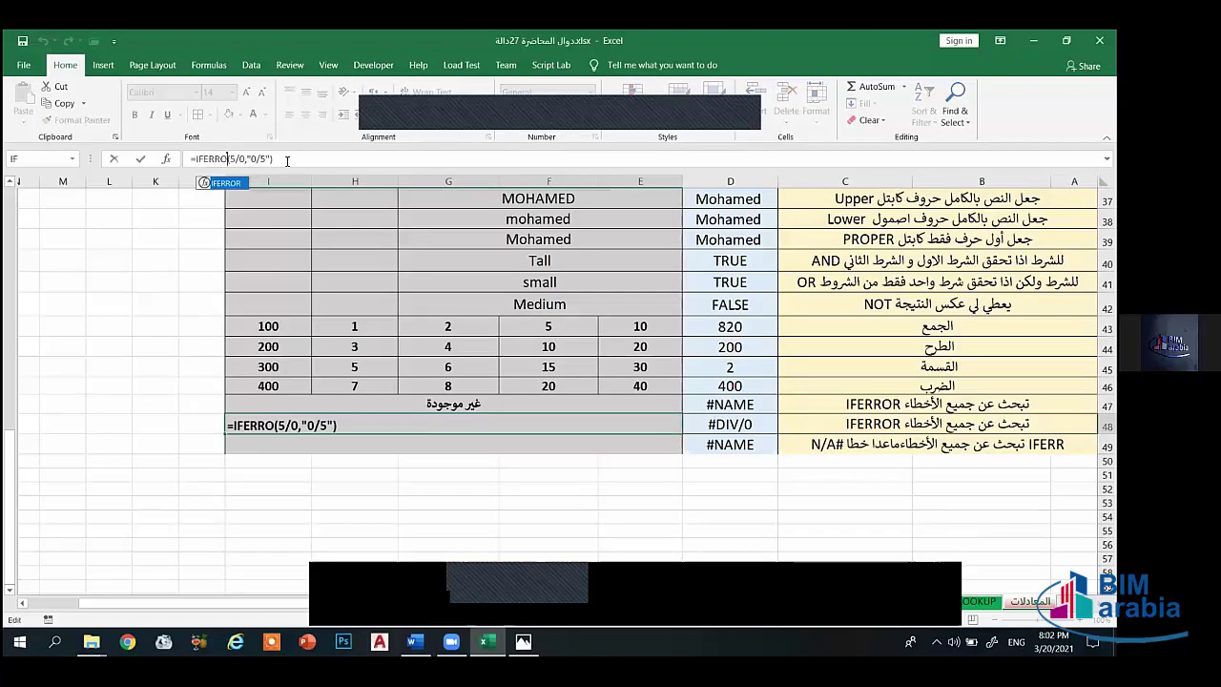
key("BackSpace")
key("BackSpace")
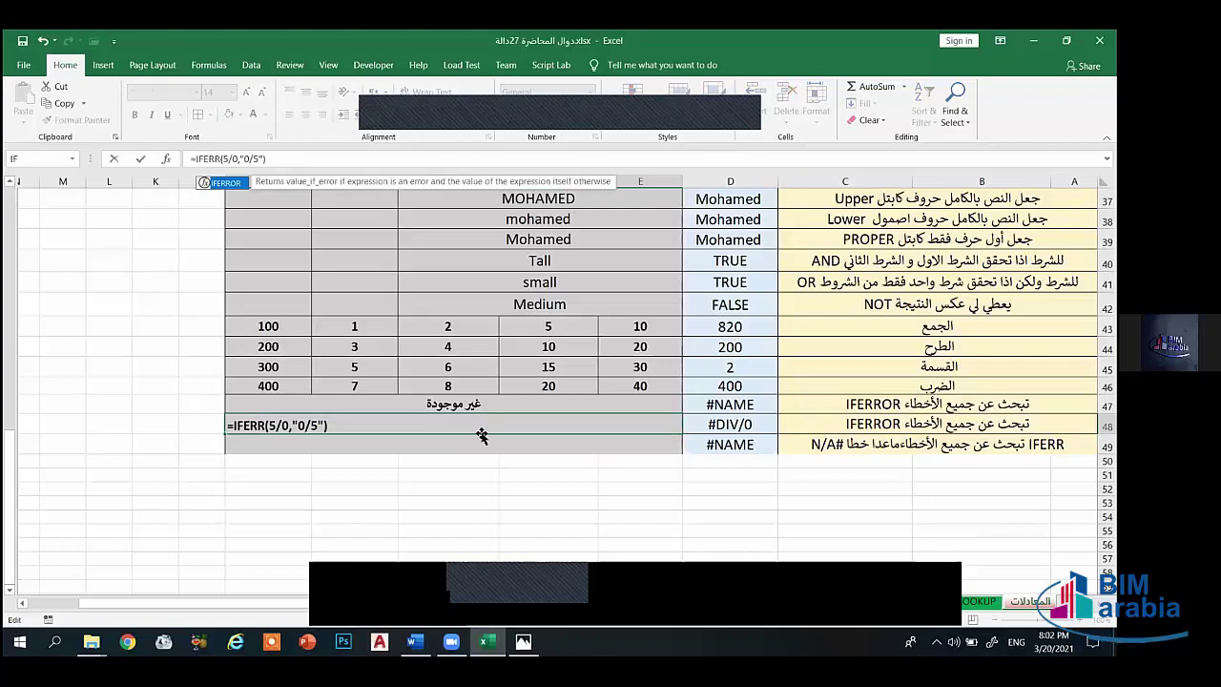
key("ctrl+Return")
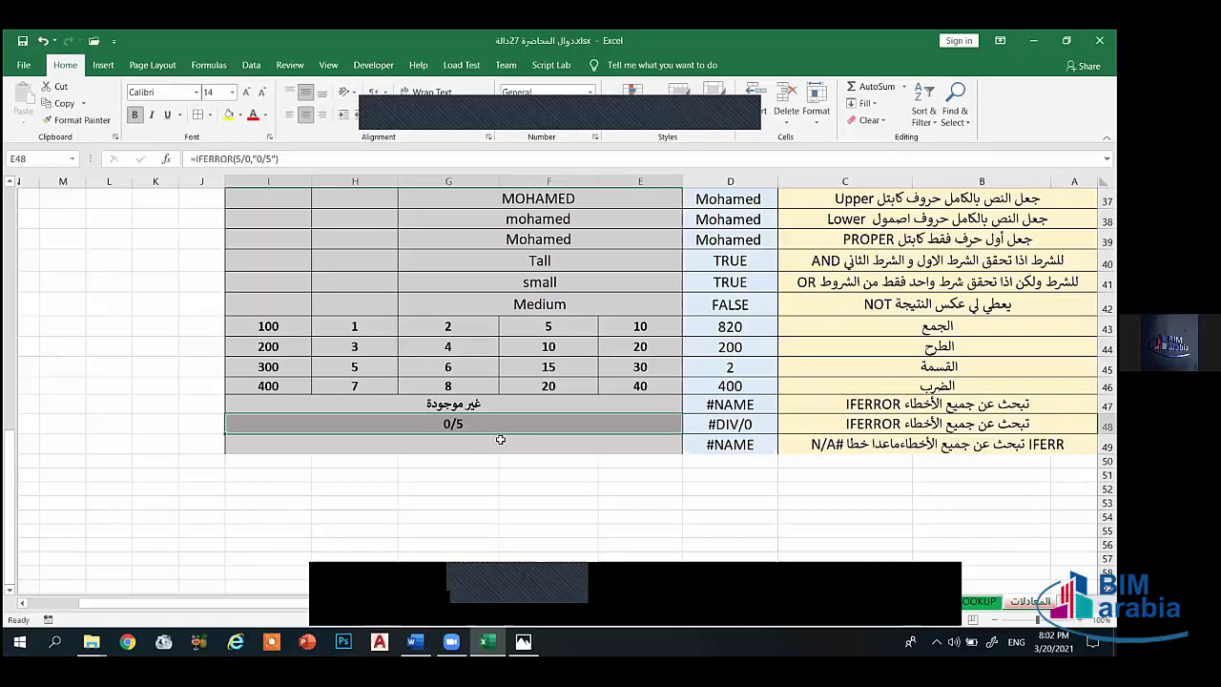
Step: Enter the deliberately misspelled formula =count a(H40:H42) in the result cell E49
left_click(532, 451)
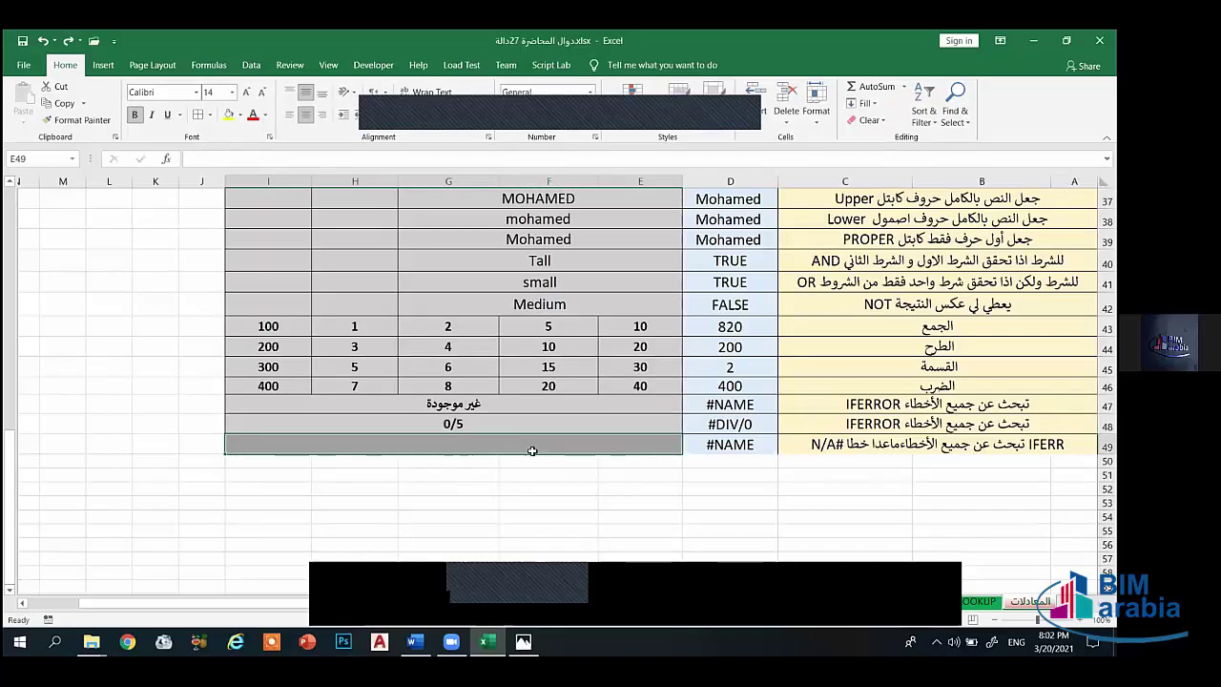
type("=")
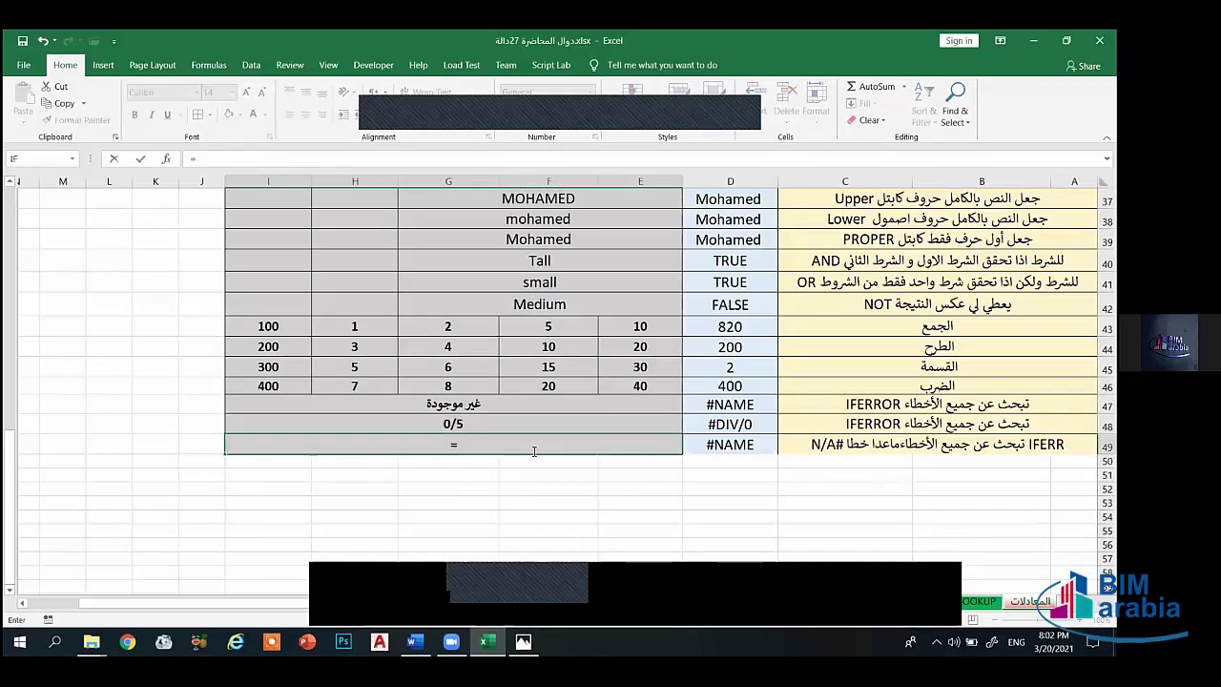
type("count")
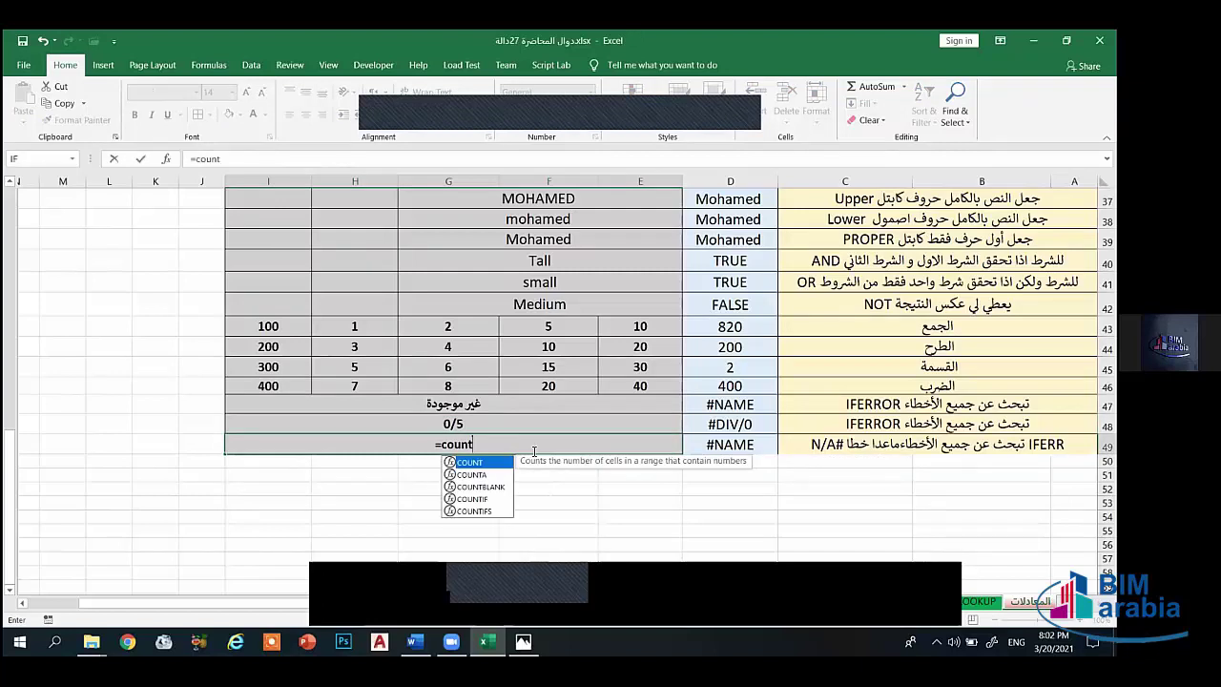
type(" a")
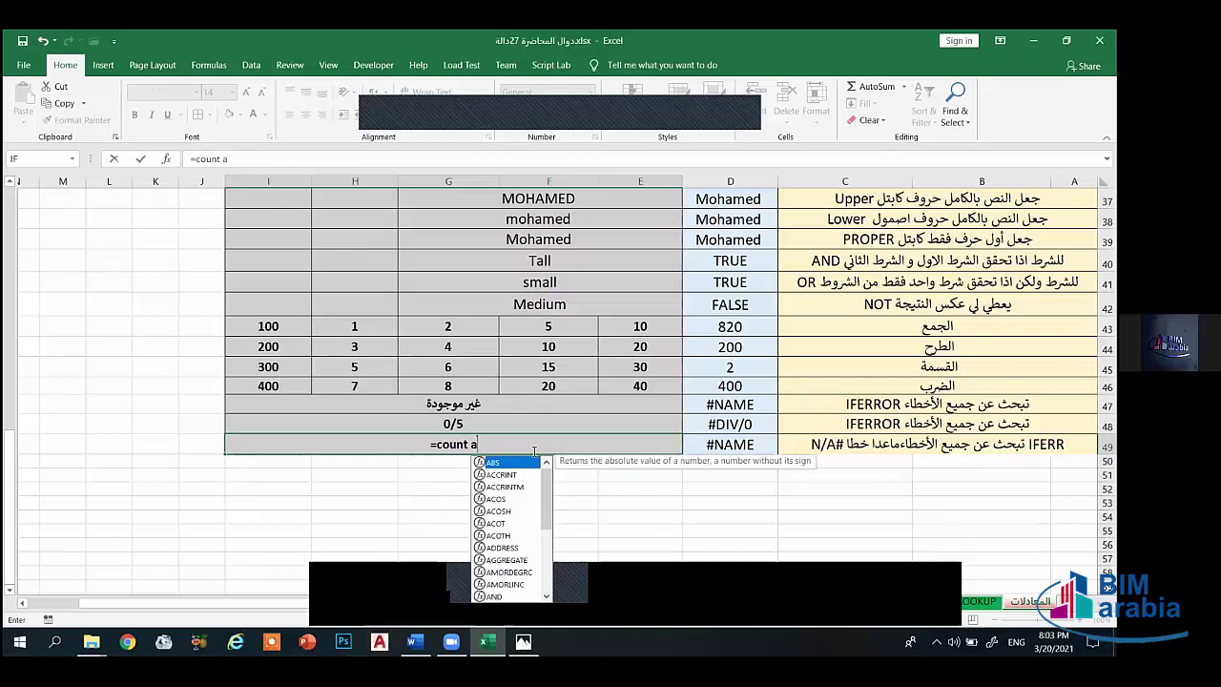
type("(")
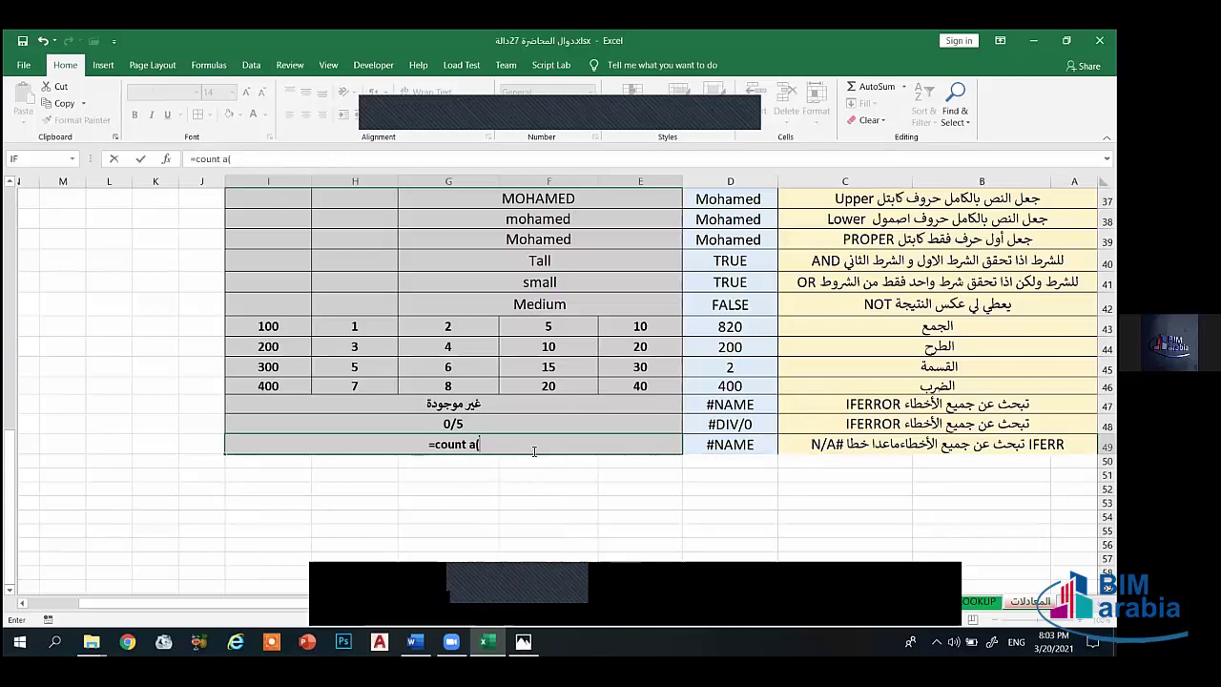
left_click(346, 268)
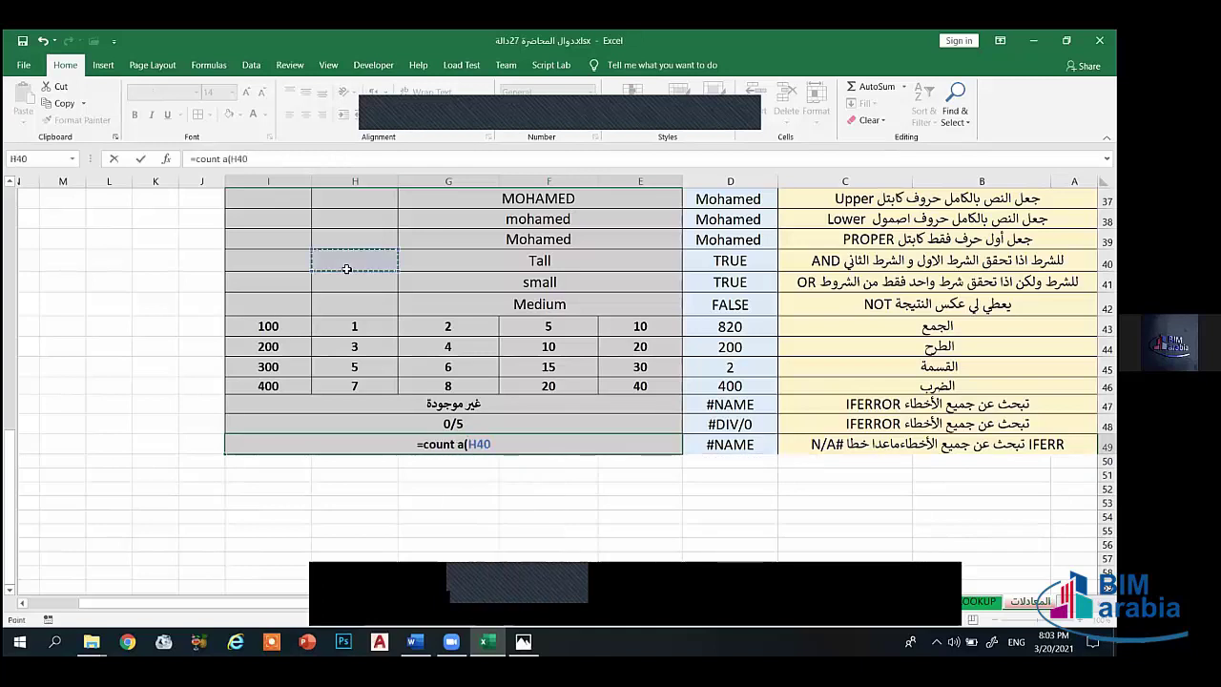
left_click_drag(346, 268, 351, 303)
type(")")
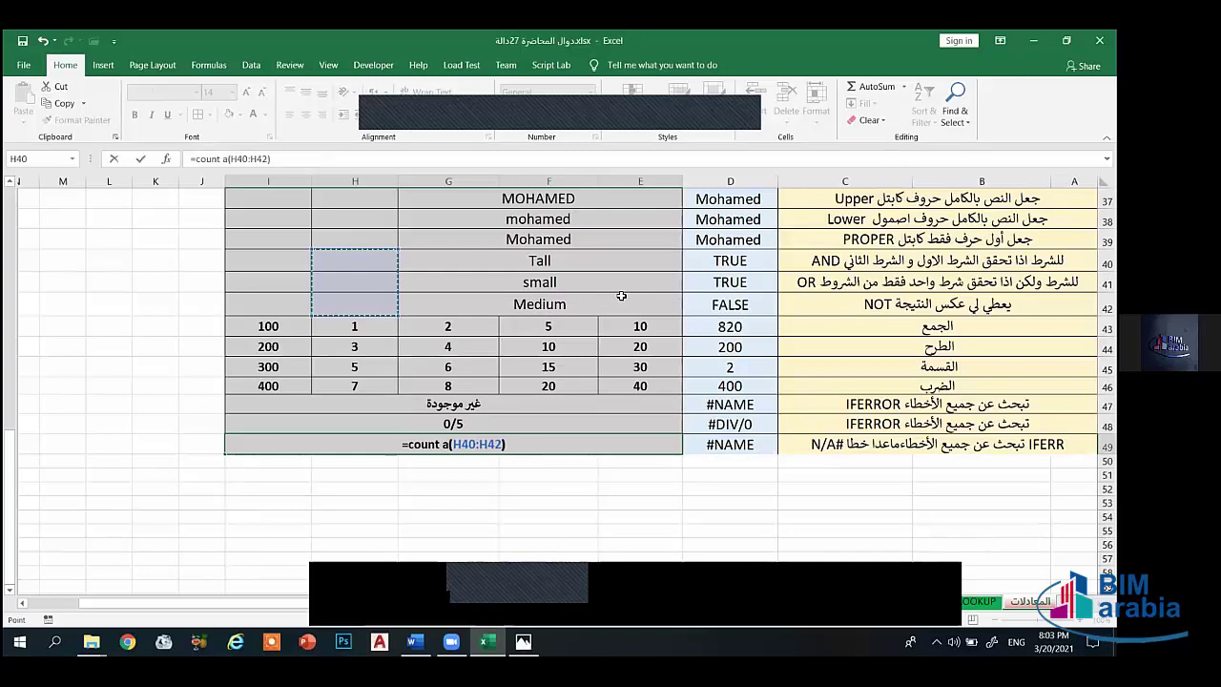
key("Return")
key("Up")
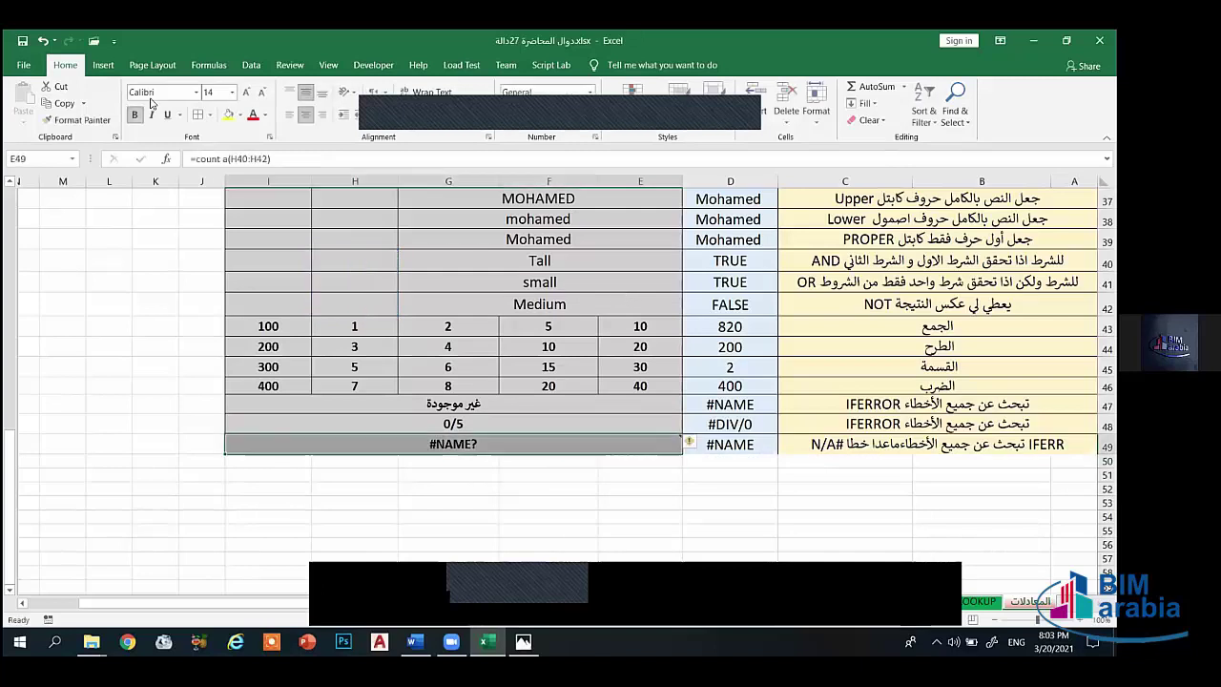
Step: Wrap the E49 formula in IFERR with the Arabic text "خطأ" as the second argument
left_click(194, 159)
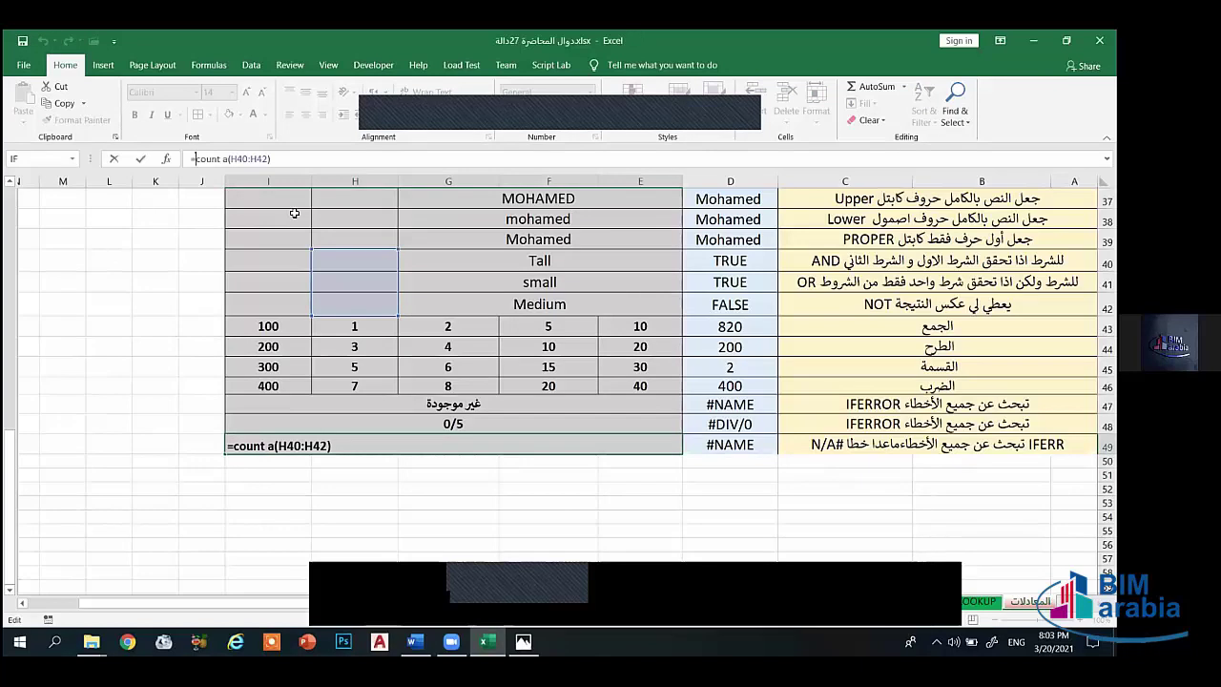
type("iferr(")
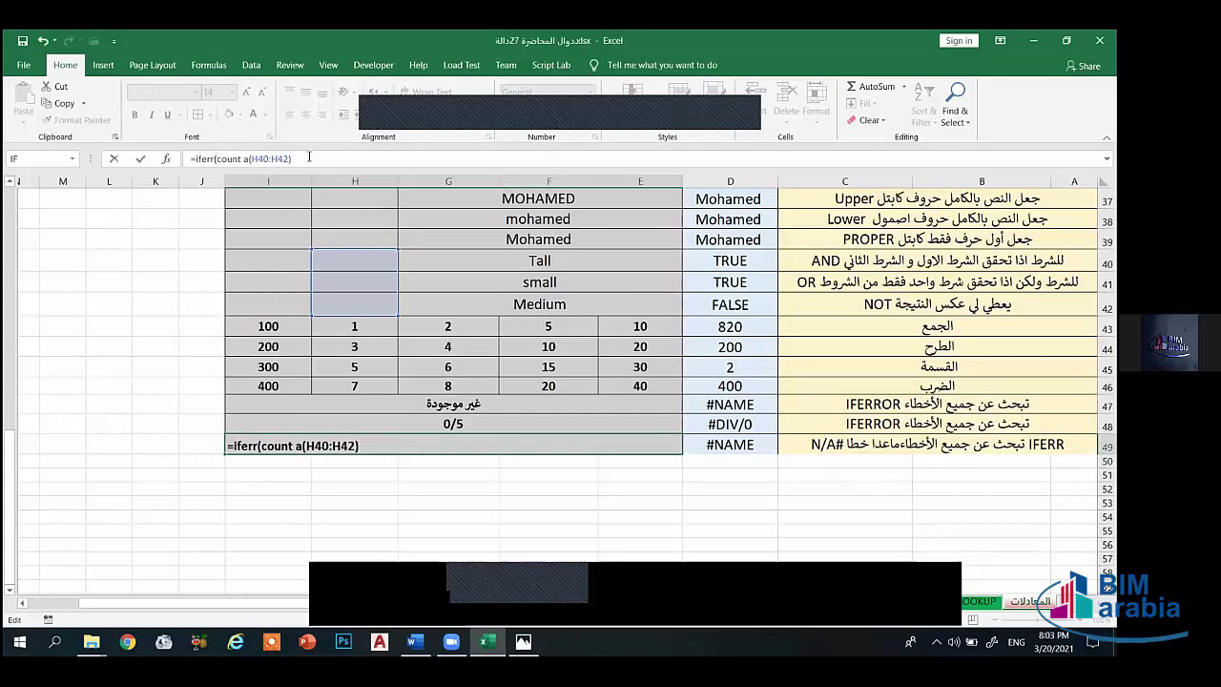
type(",\"")
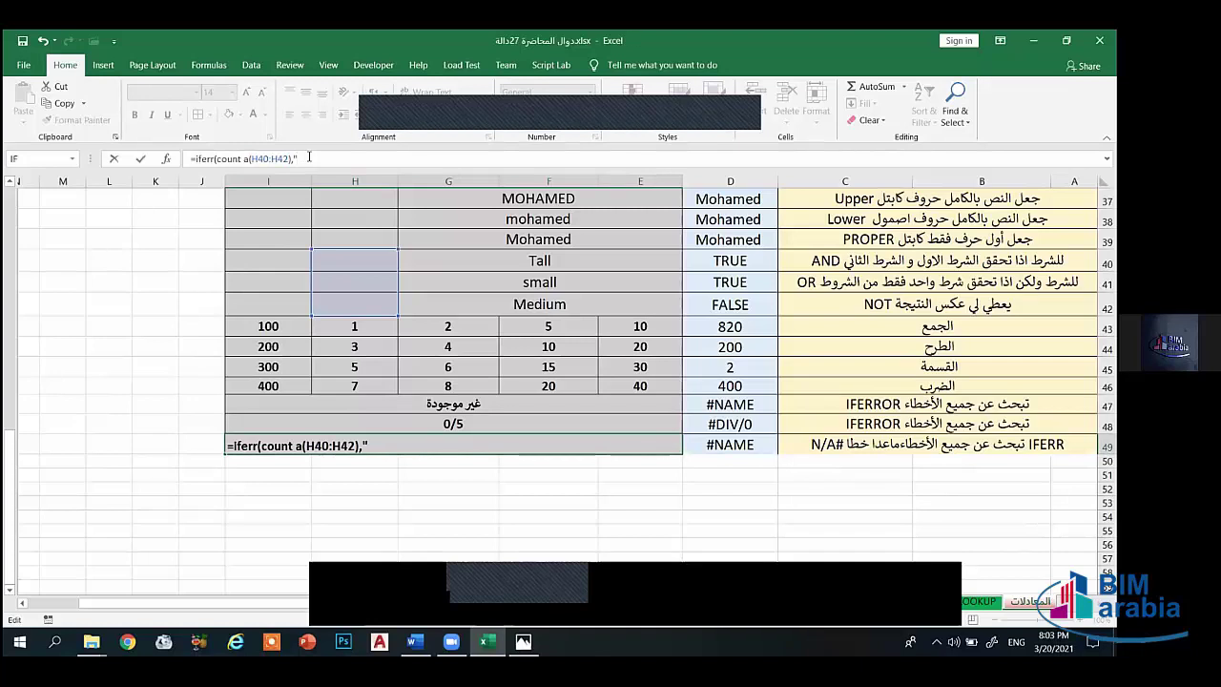
type("o")
key("BackSpace")
key("alt+shift")
type("خطأ\"")
key("alt+shift")
key("Return")
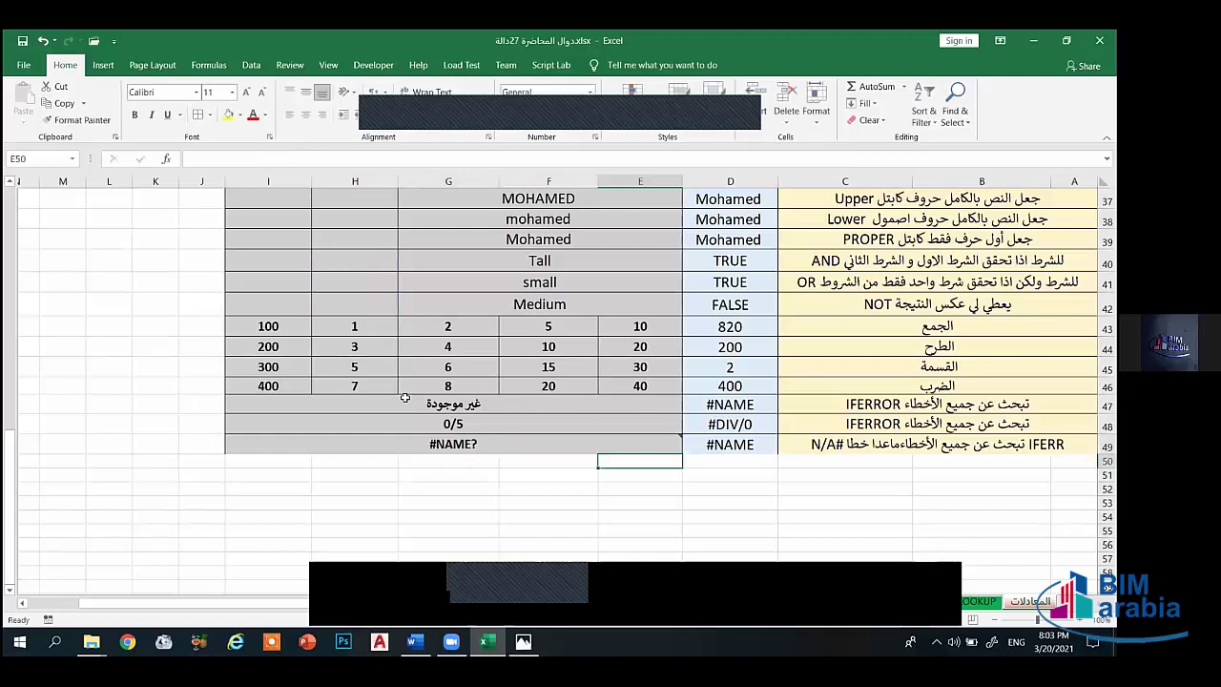
key("Up")
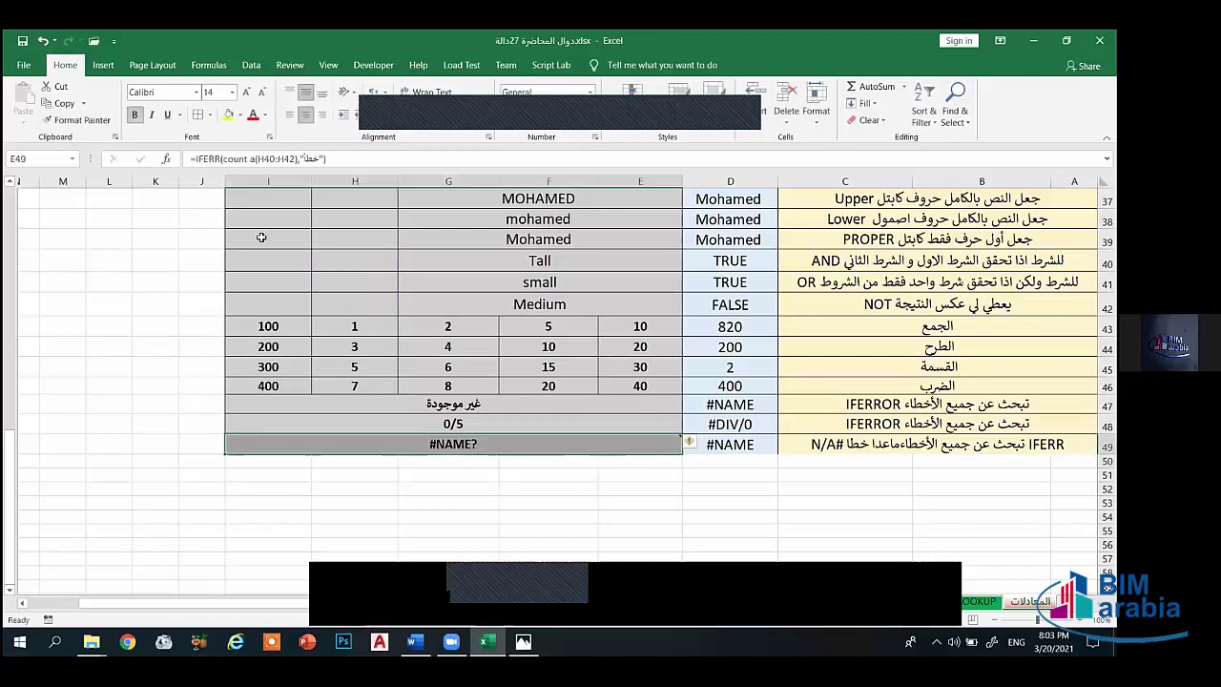
Step: Switch to the Photos reference image and review its lists of common formula errors and error-checking functions
left_click(534, 471)
left_click(889, 460)
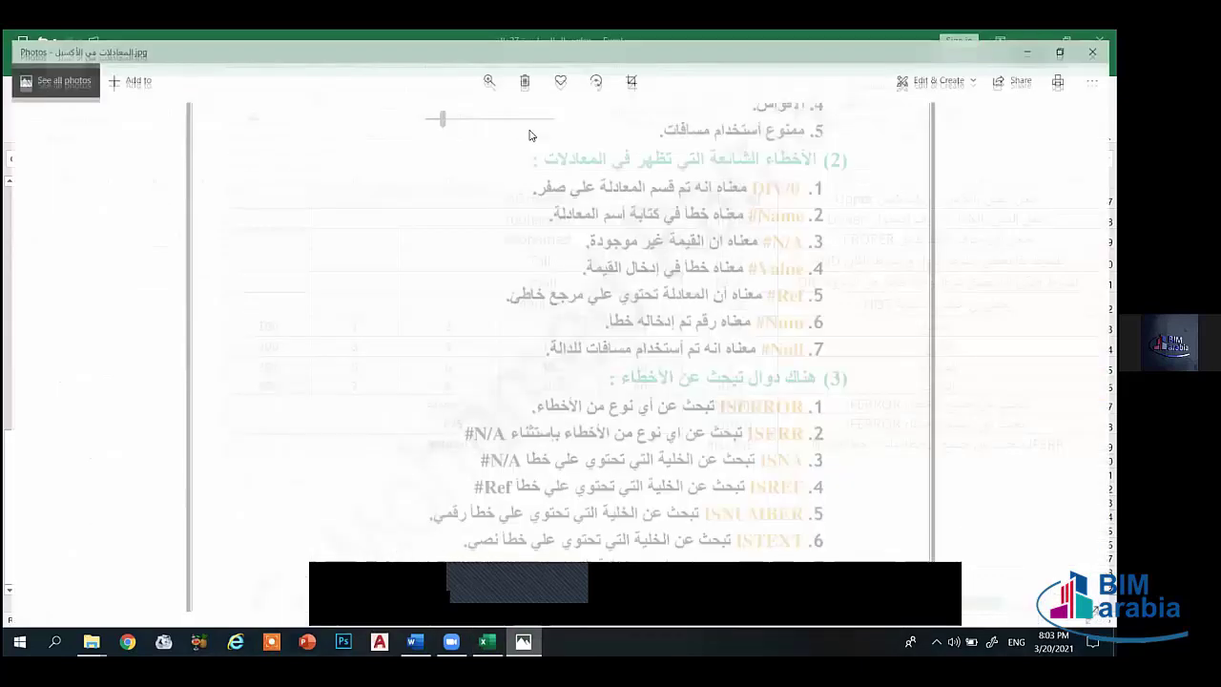
scroll(764, 417, "up", 3)
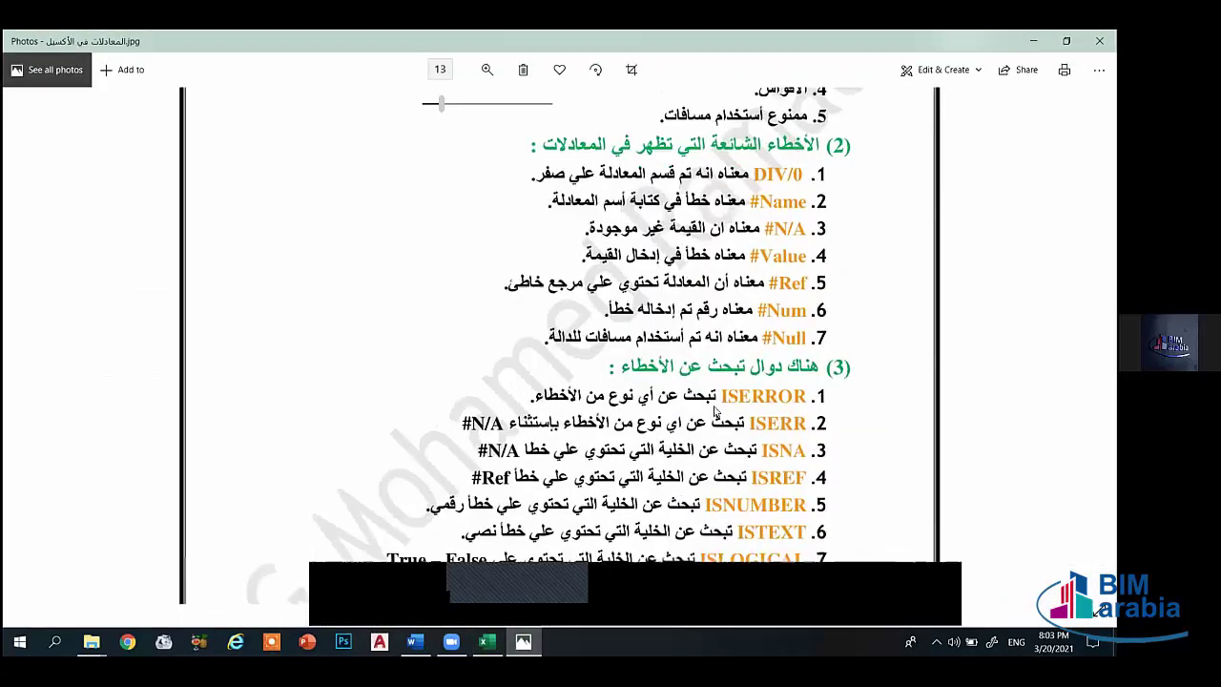
scroll(777, 403, "up", 1)
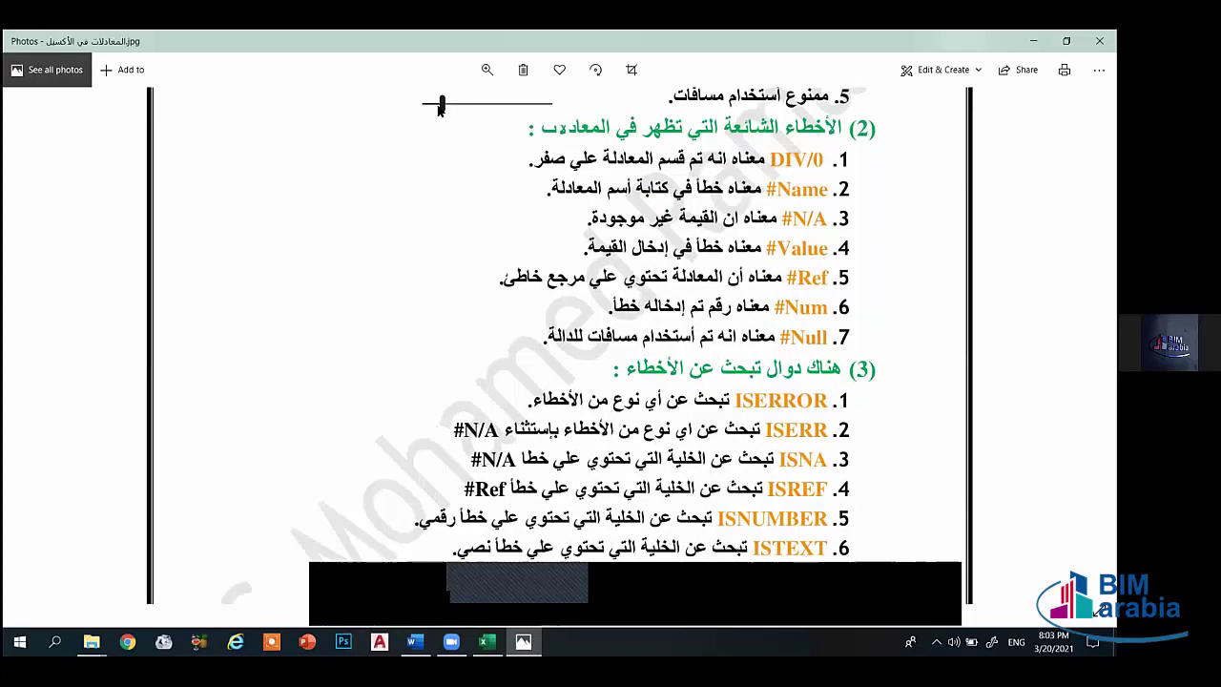
scroll(994, 181, "down", 1)
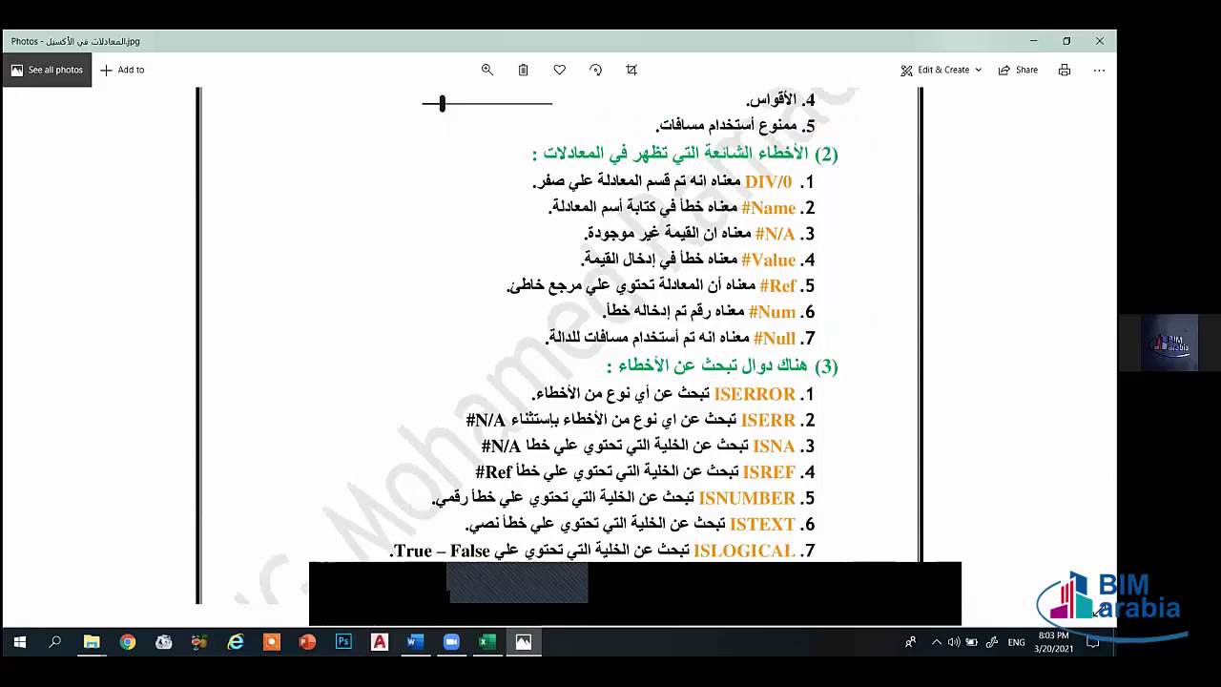
scroll(942, 420, "down", 1)
scroll(898, 355, "down", 2)
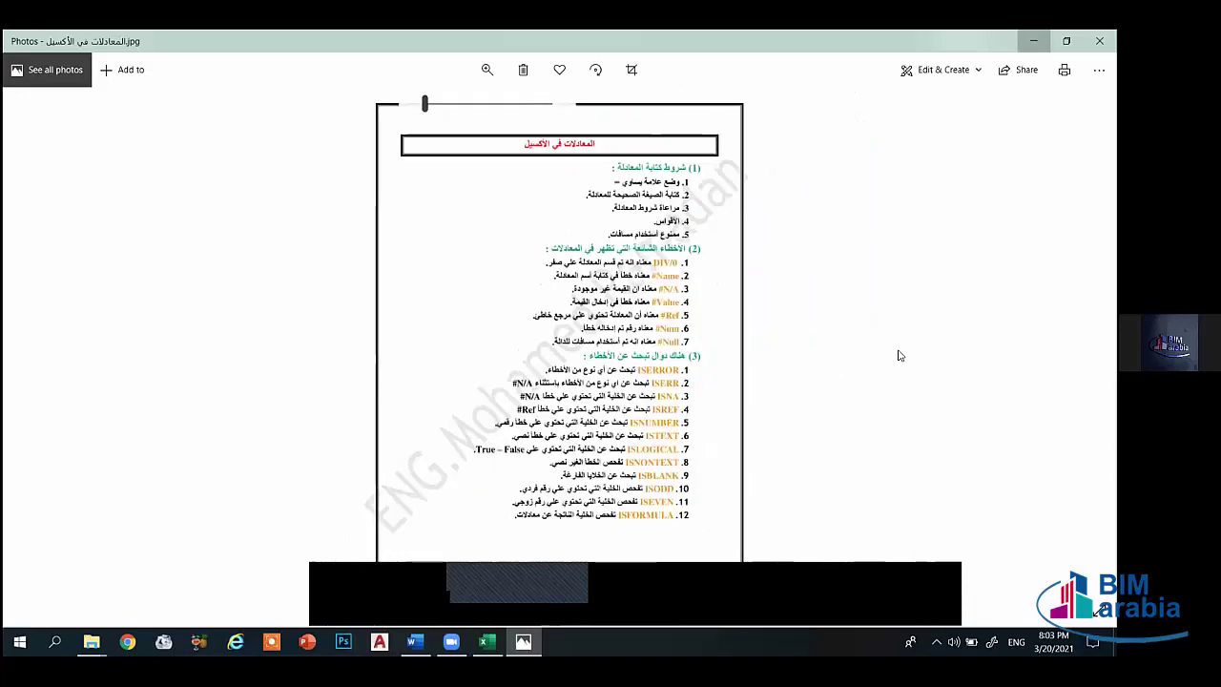
Step: Switch back to Excel and remove the space in the E49 formula so that its nested function reads counta(H40:H42)
key("alt+Tab")
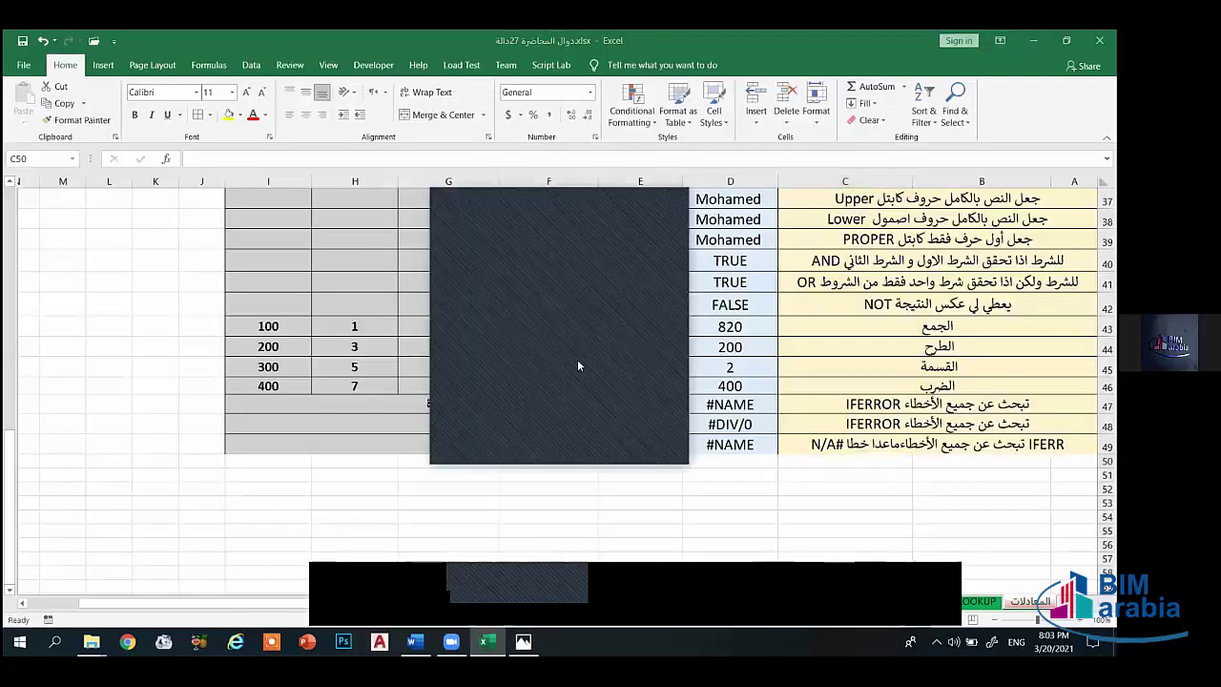
left_click(453, 444)
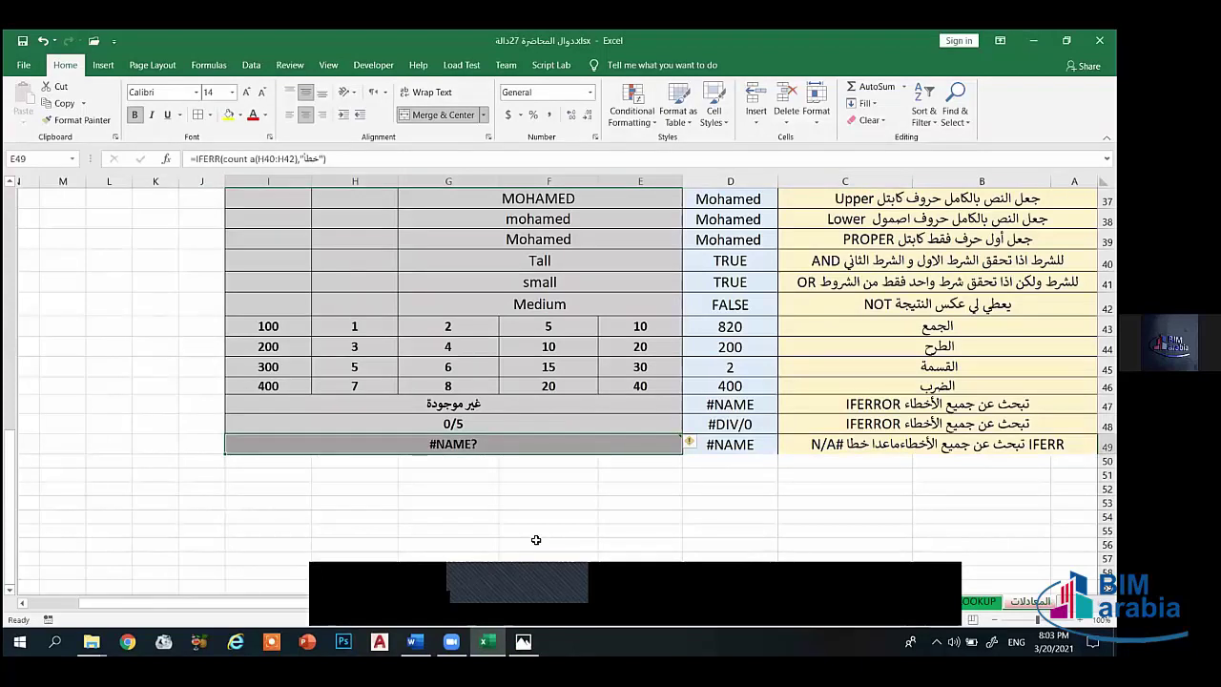
left_click(253, 160)
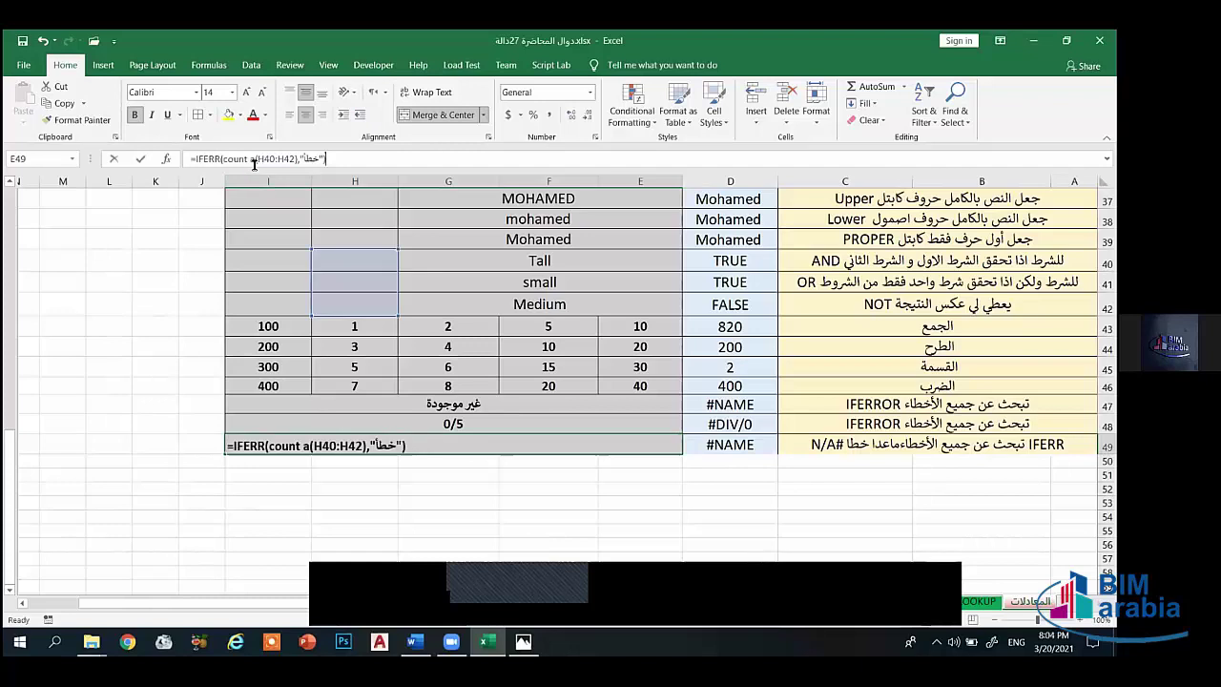
key("BackSpace")
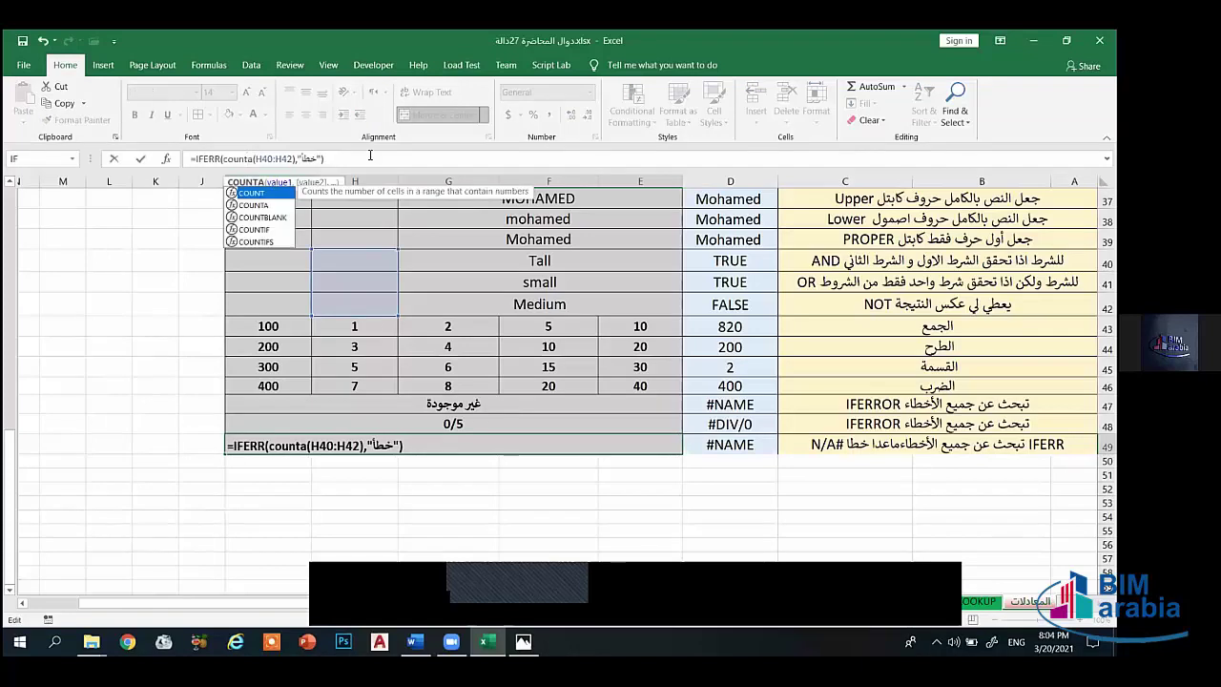
left_click(405, 157)
key("Return")
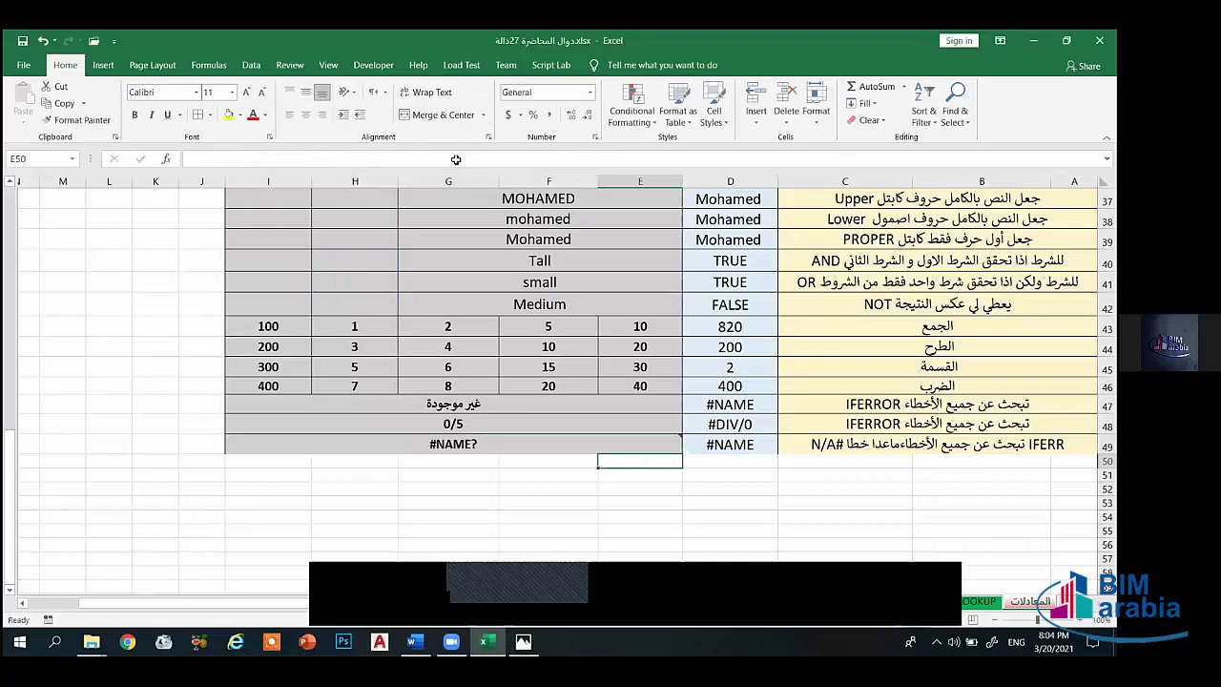
Step: Clear the E49 formula and the remaining description and error label in row 49
left_click(433, 445)
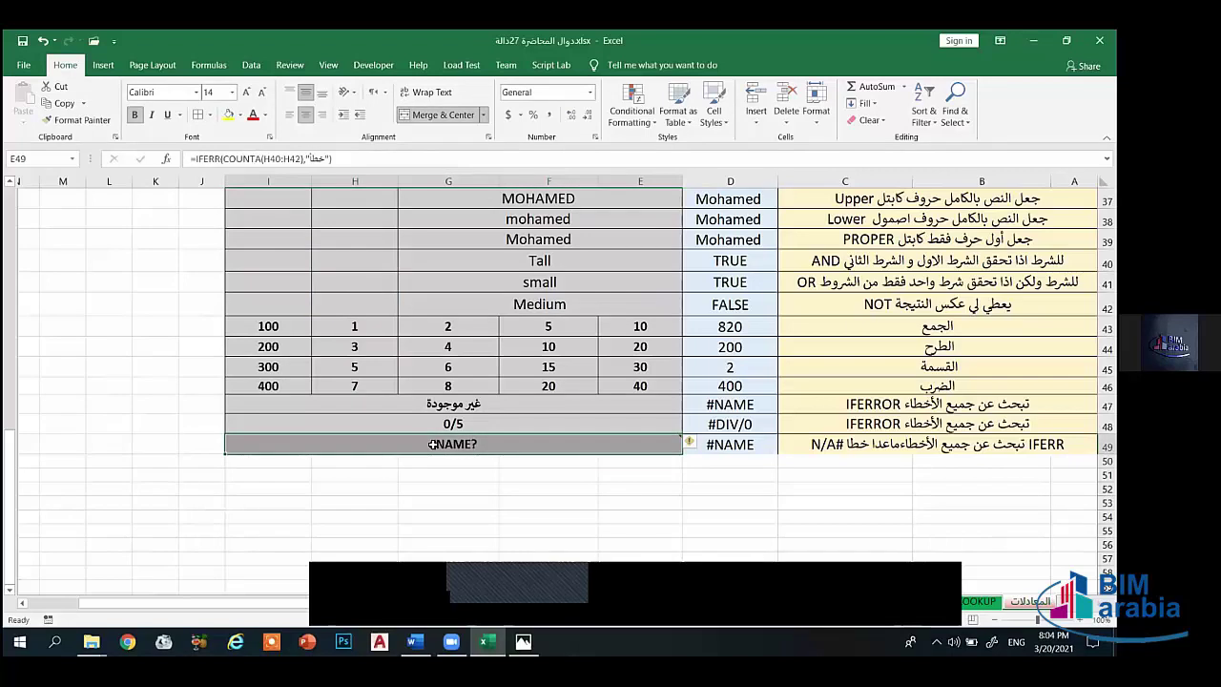
key("BackSpace")
left_click(493, 499)
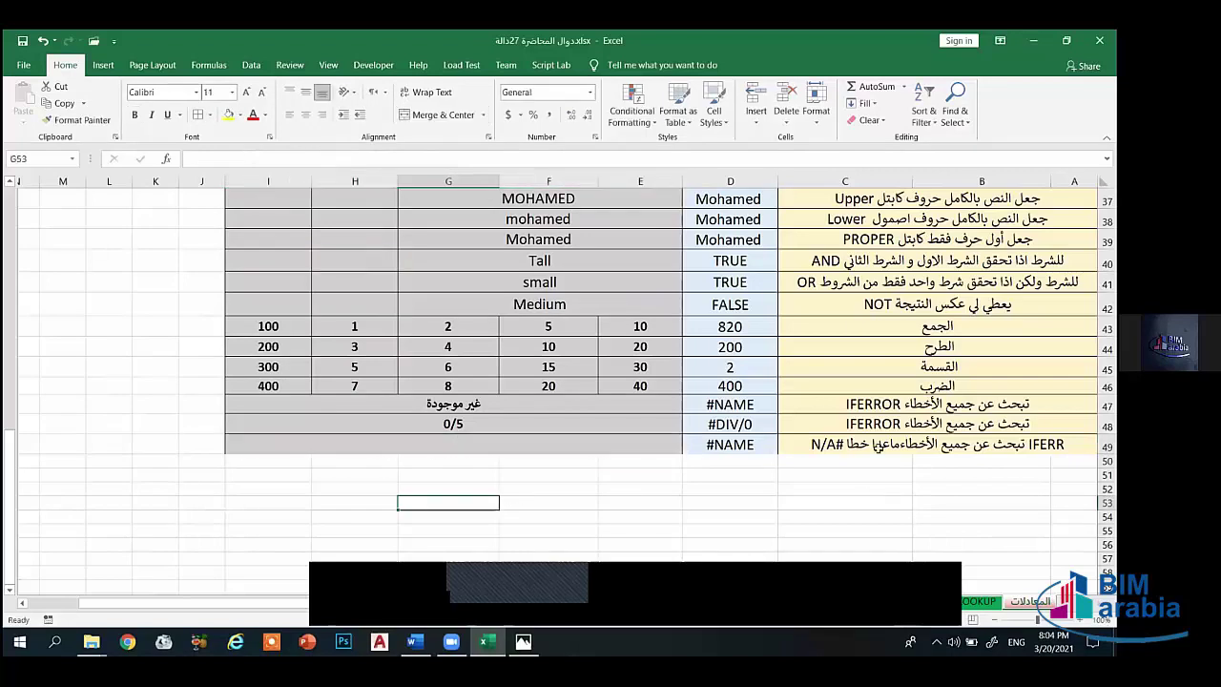
left_click_drag(904, 444, 579, 451)
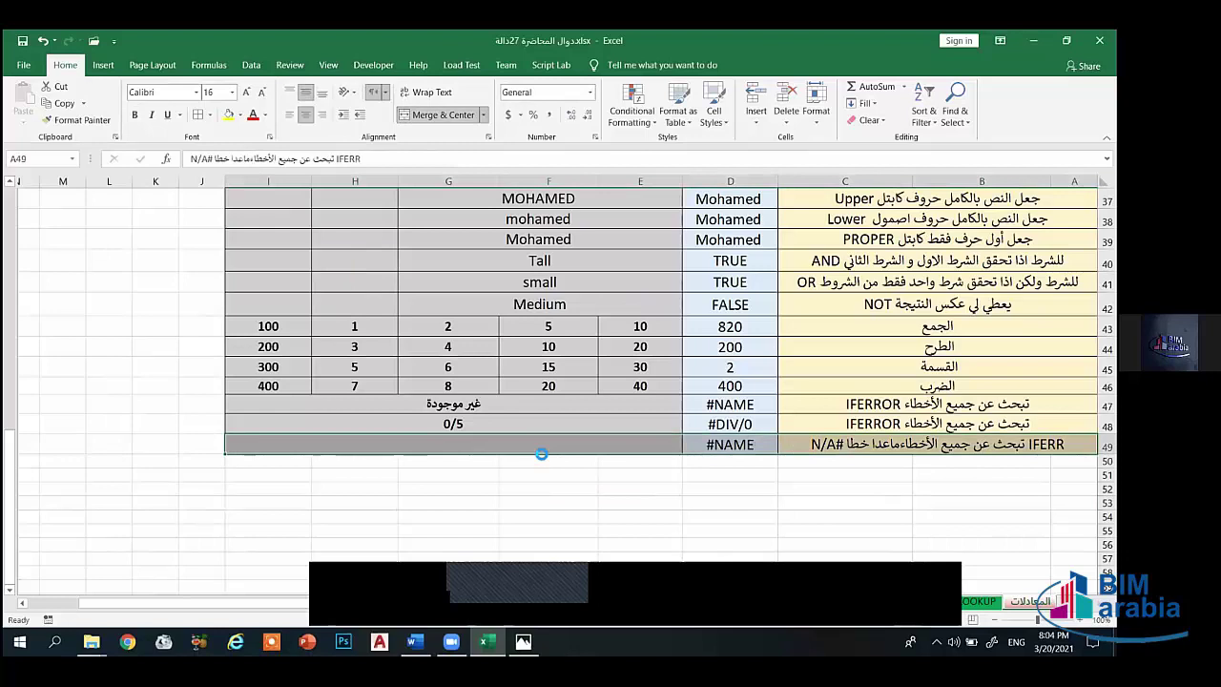
key("Delete")
left_click(626, 491)
Step: Start a list of error-checking function names in description cell A49 with "IFERROR - IFERR - IFNUM"
left_click(900, 441)
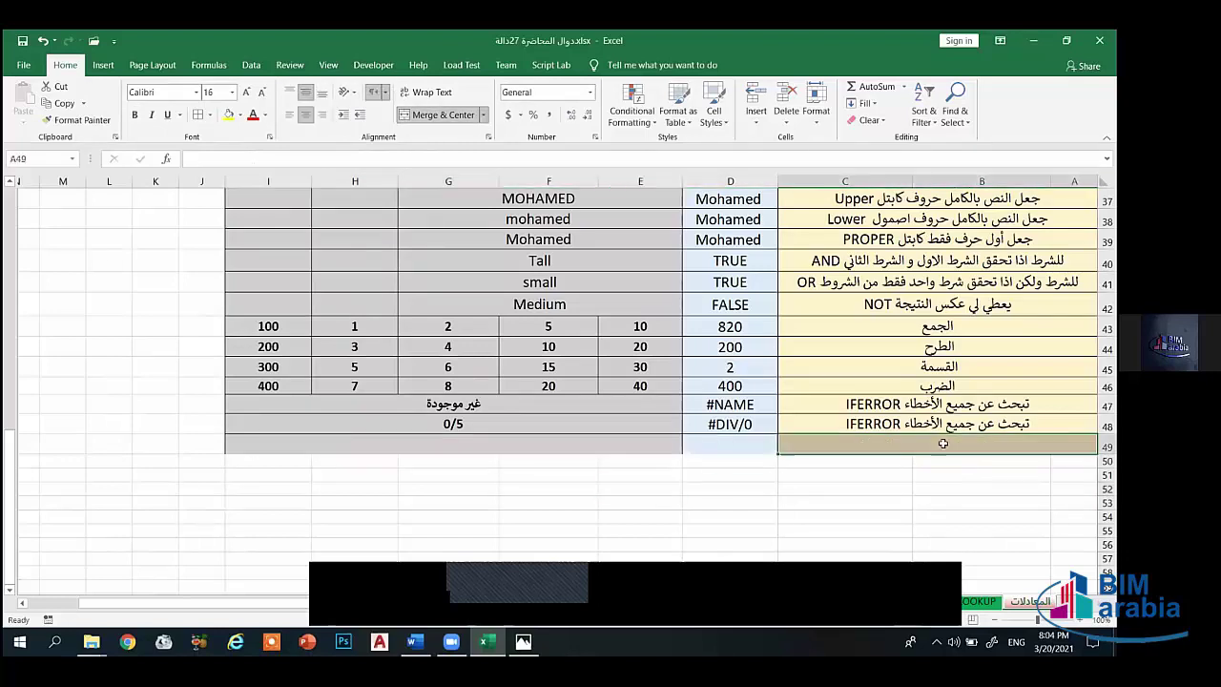
type("ت")
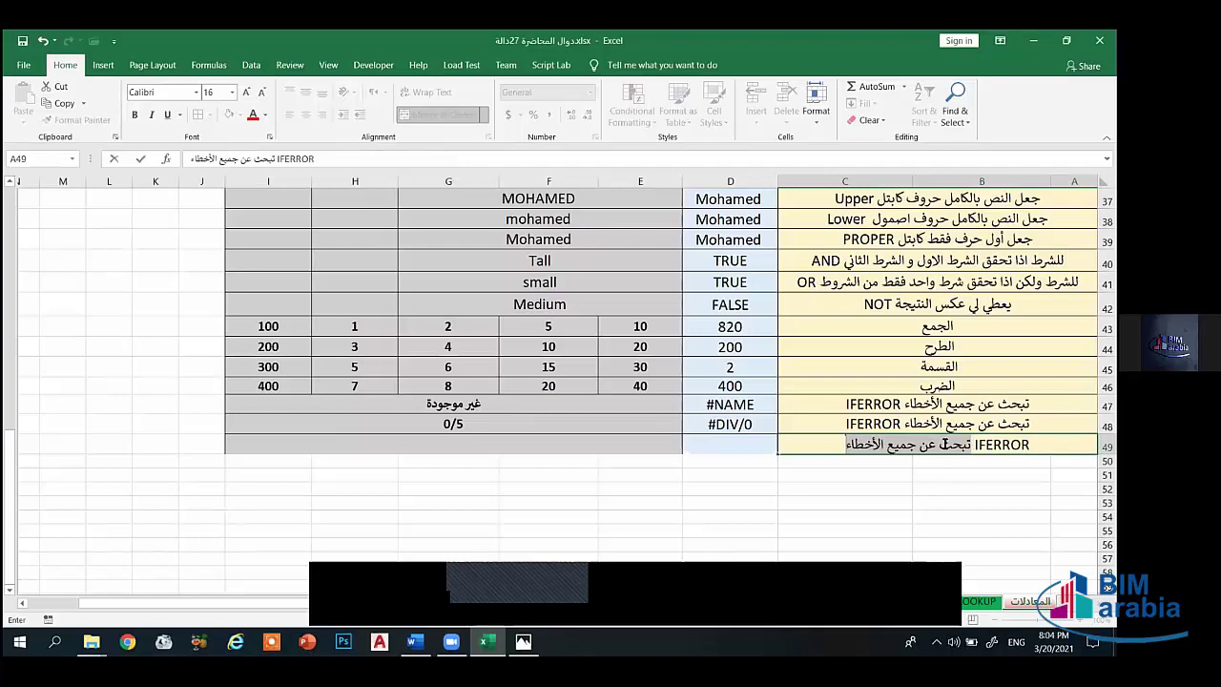
type("- ")
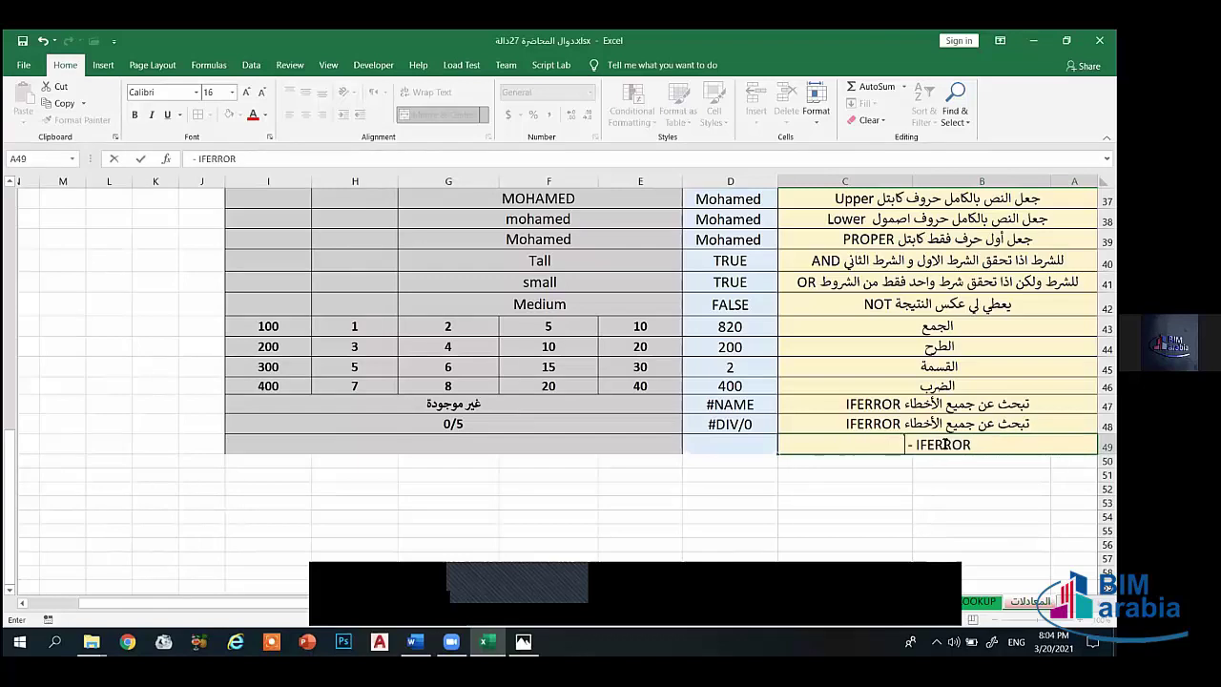
type("IFERR")
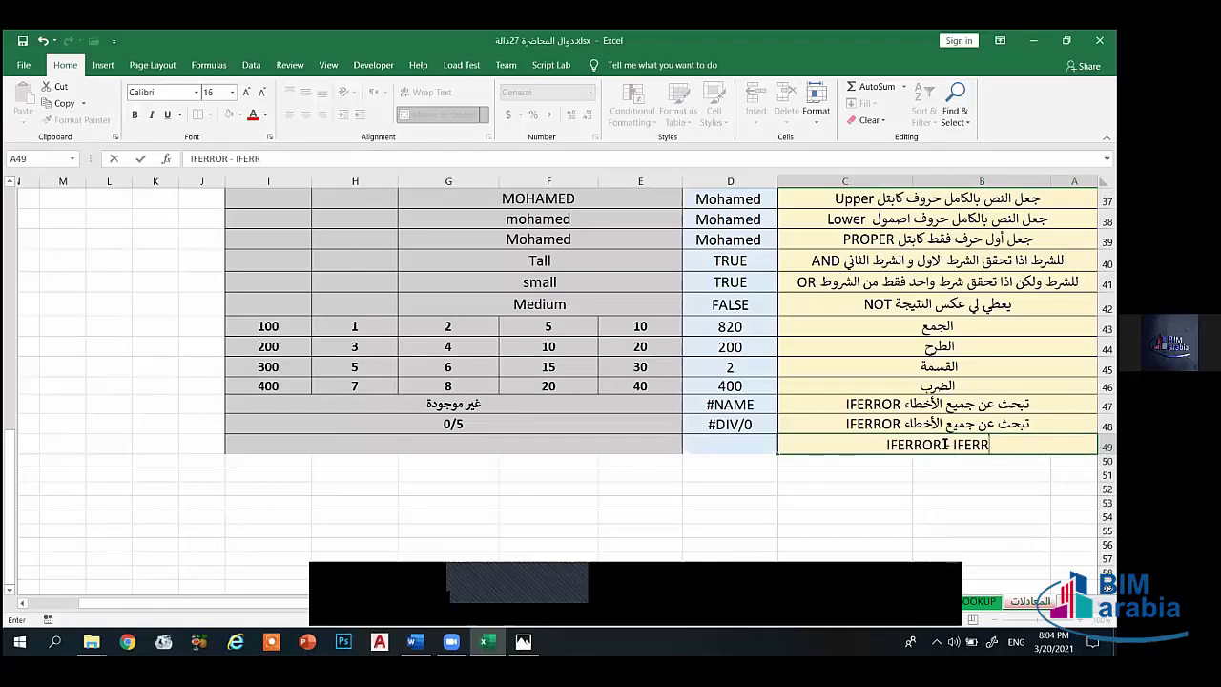
type(" - IF")
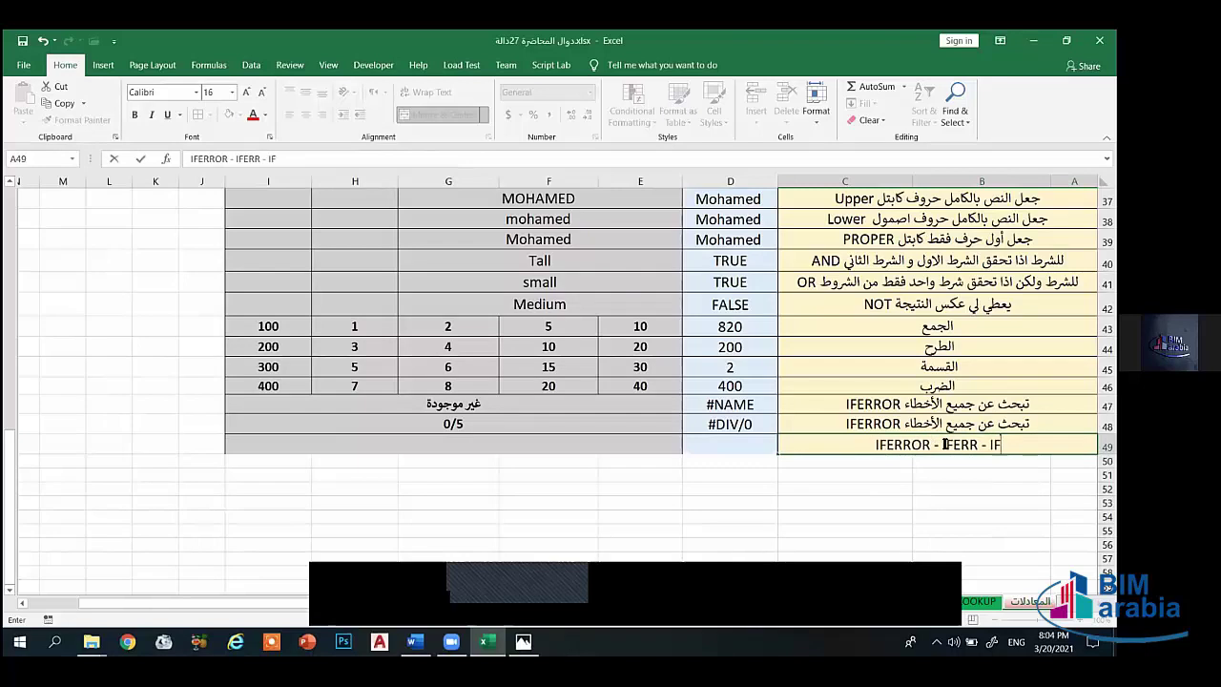
type("NUM")
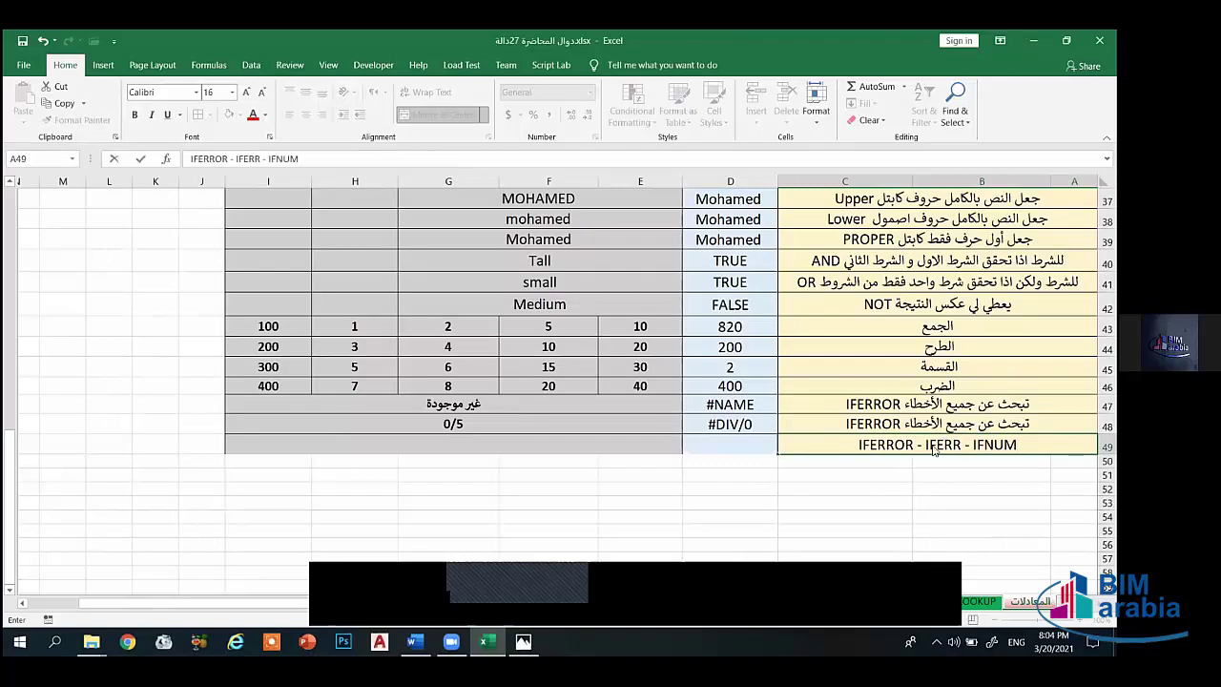
Step: Consult the function names in the Photos reference image, then complete IFNUMBER in Excel cell A49 and add "- IFTEXT - IFNONTEXT -"
key("alt+Tab")
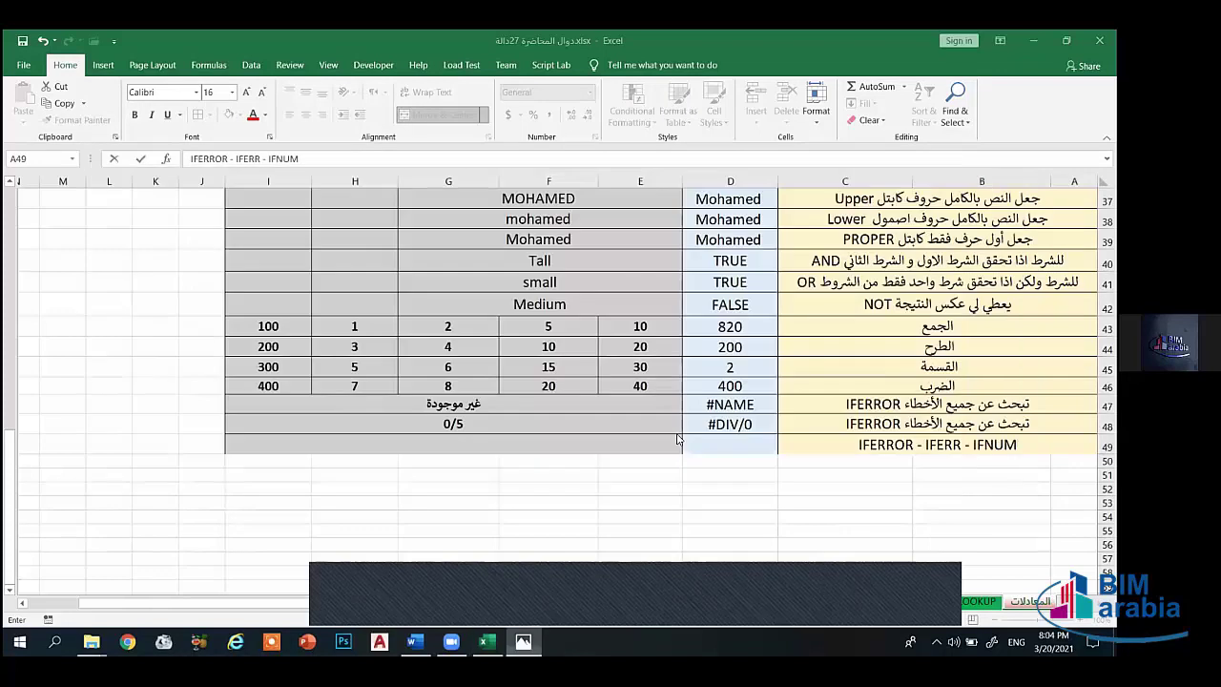
key("alt+Tab")
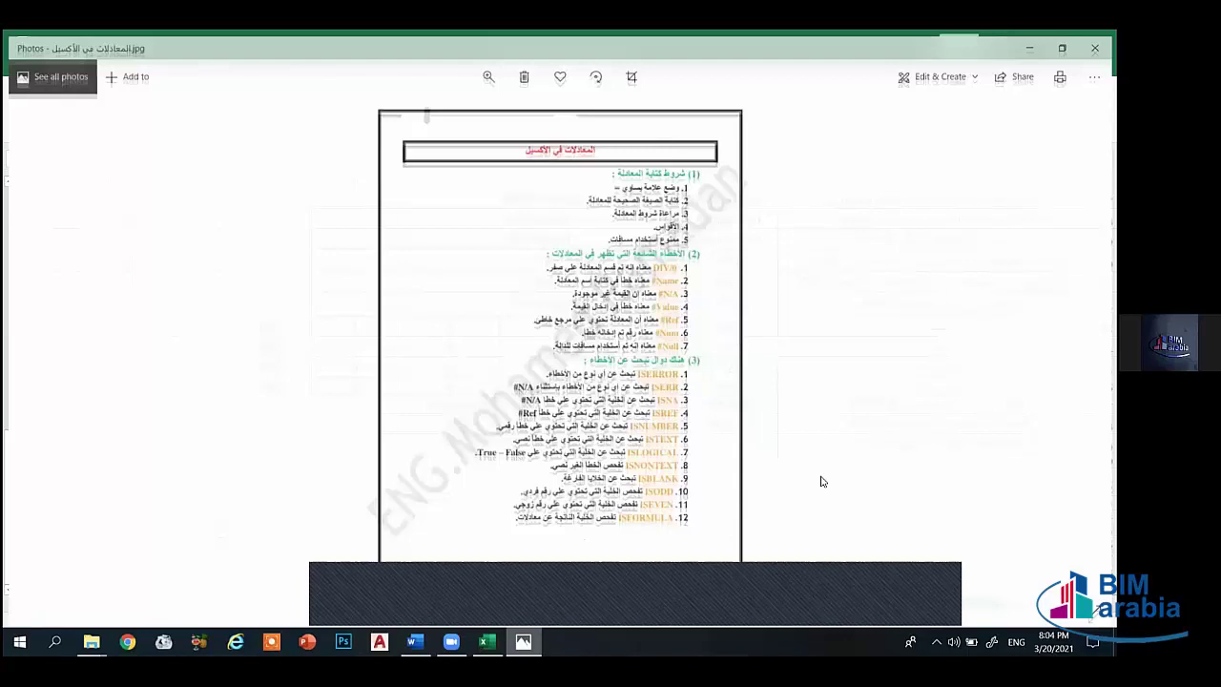
key("alt+Tab")
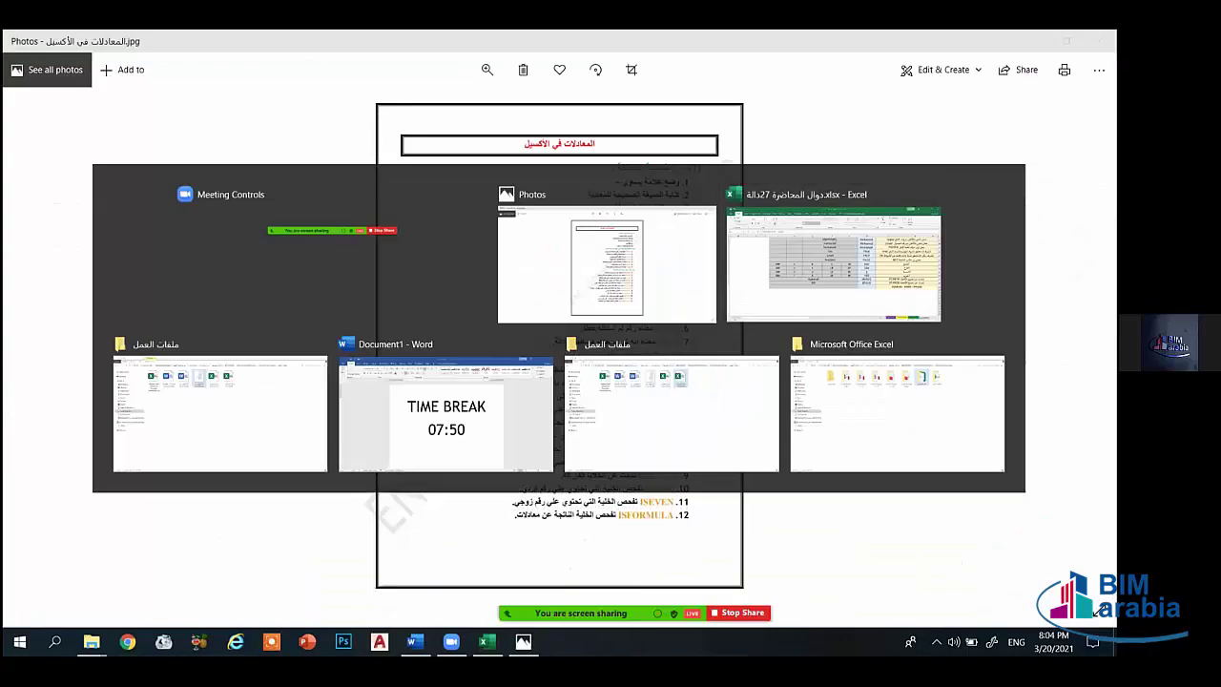
key("alt+Tab")
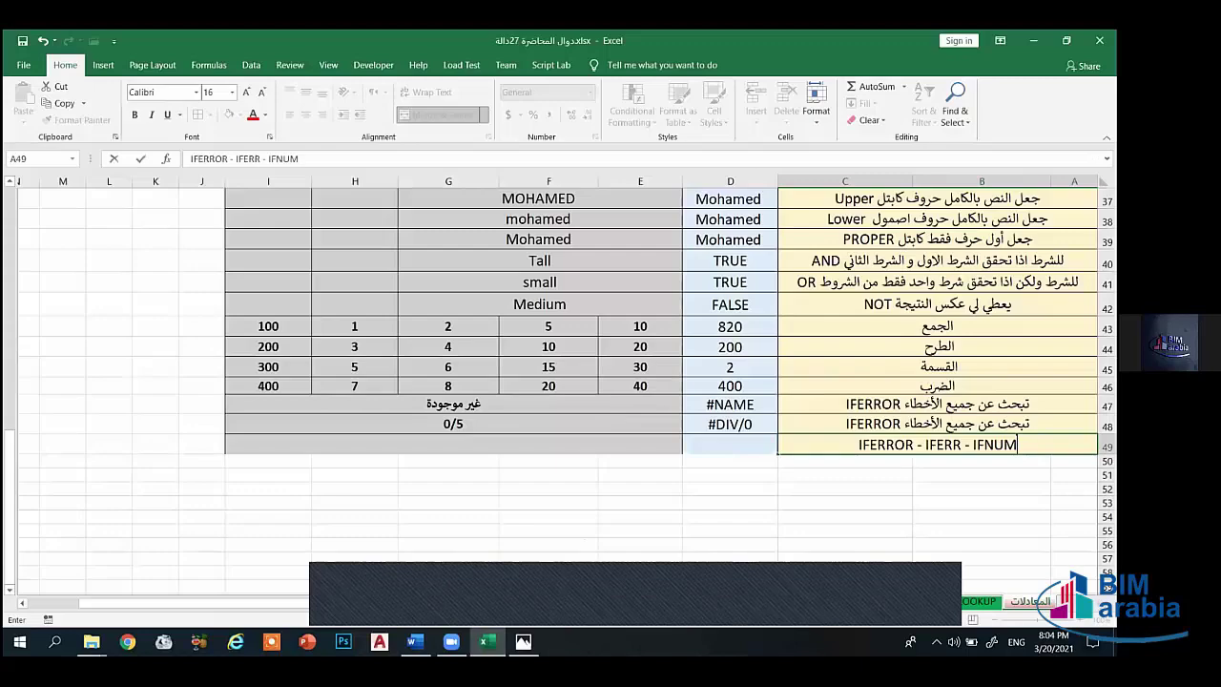
type("BER - IF")
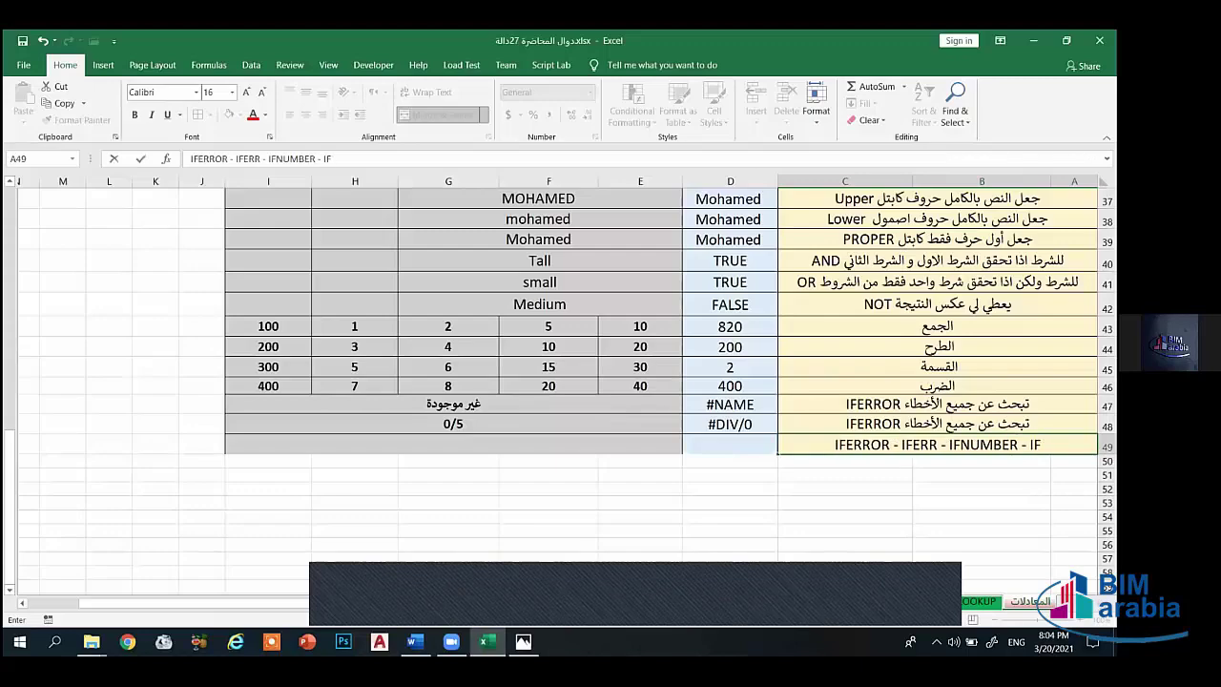
type("TEXT")
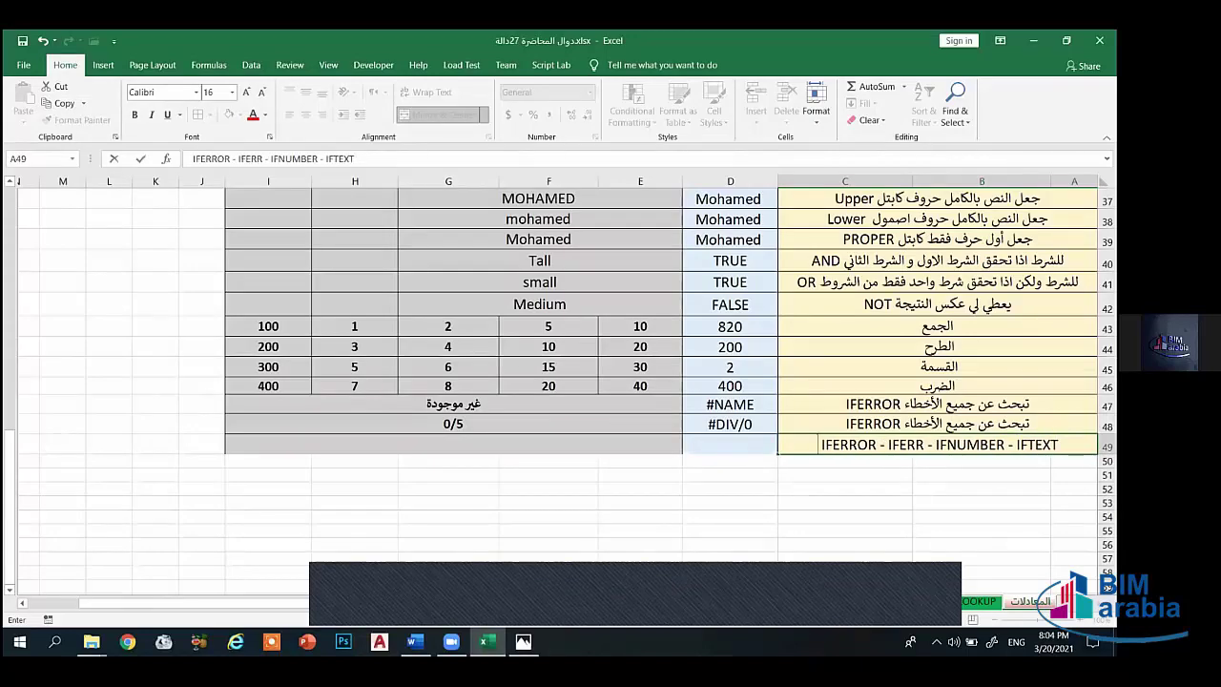
type(" - IF")
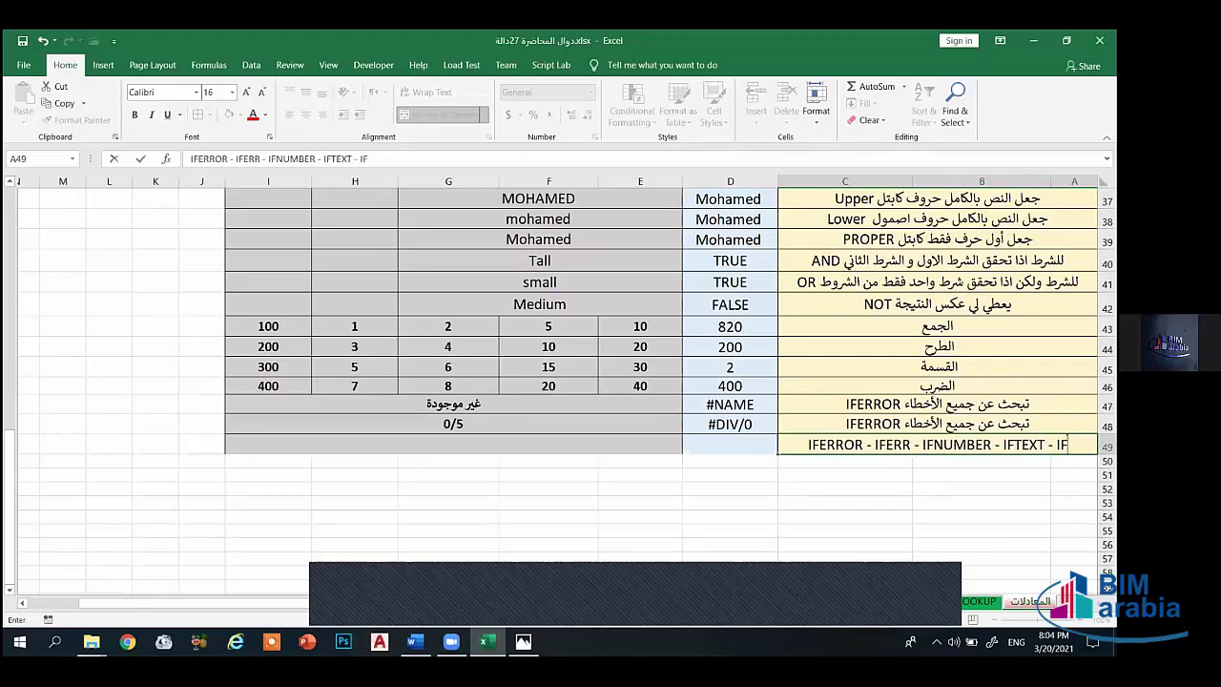
type("NON")
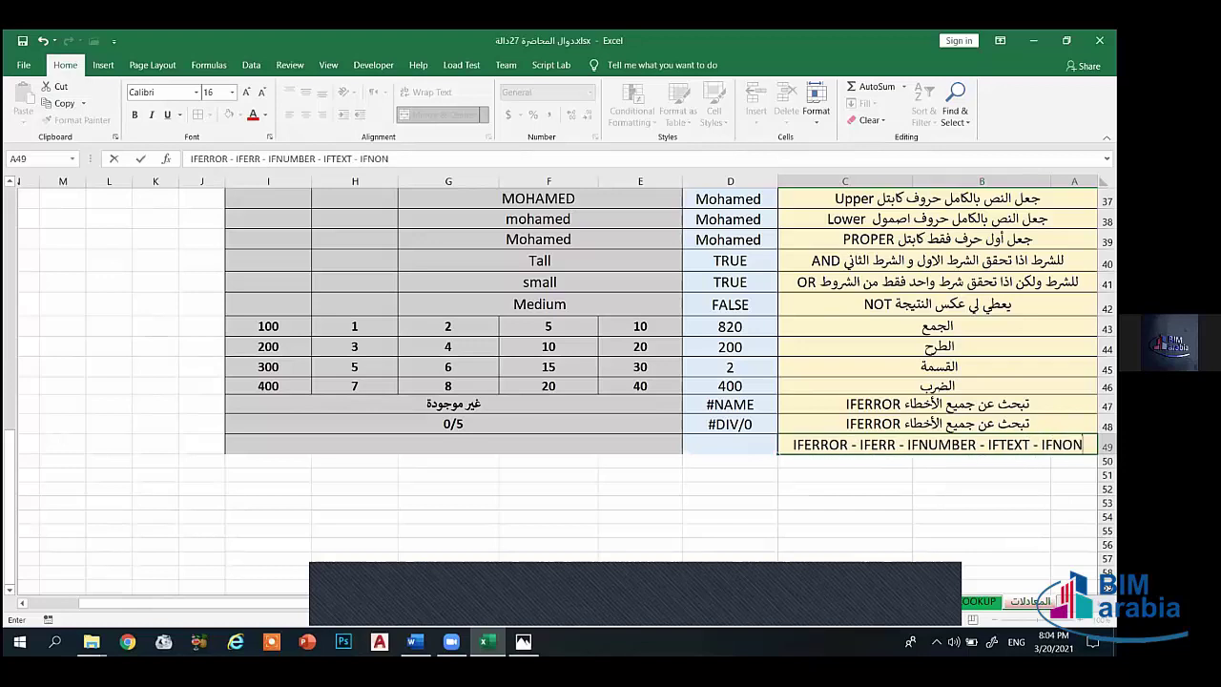
type("TEXT")
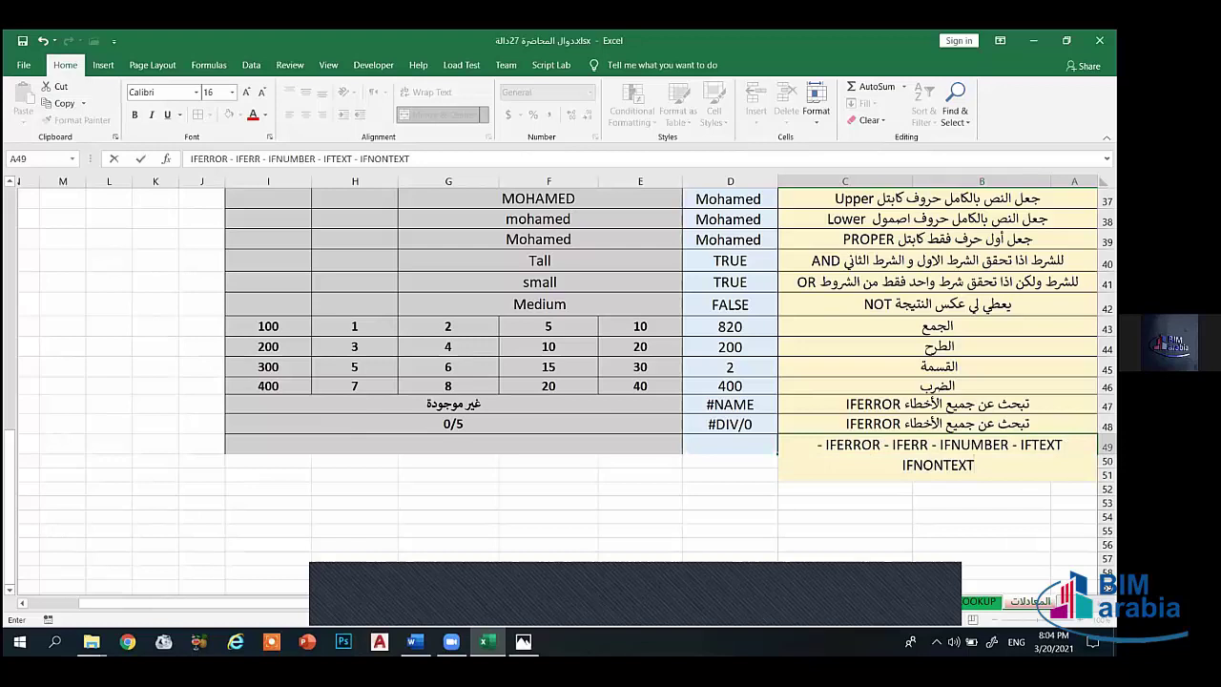
type(" -")
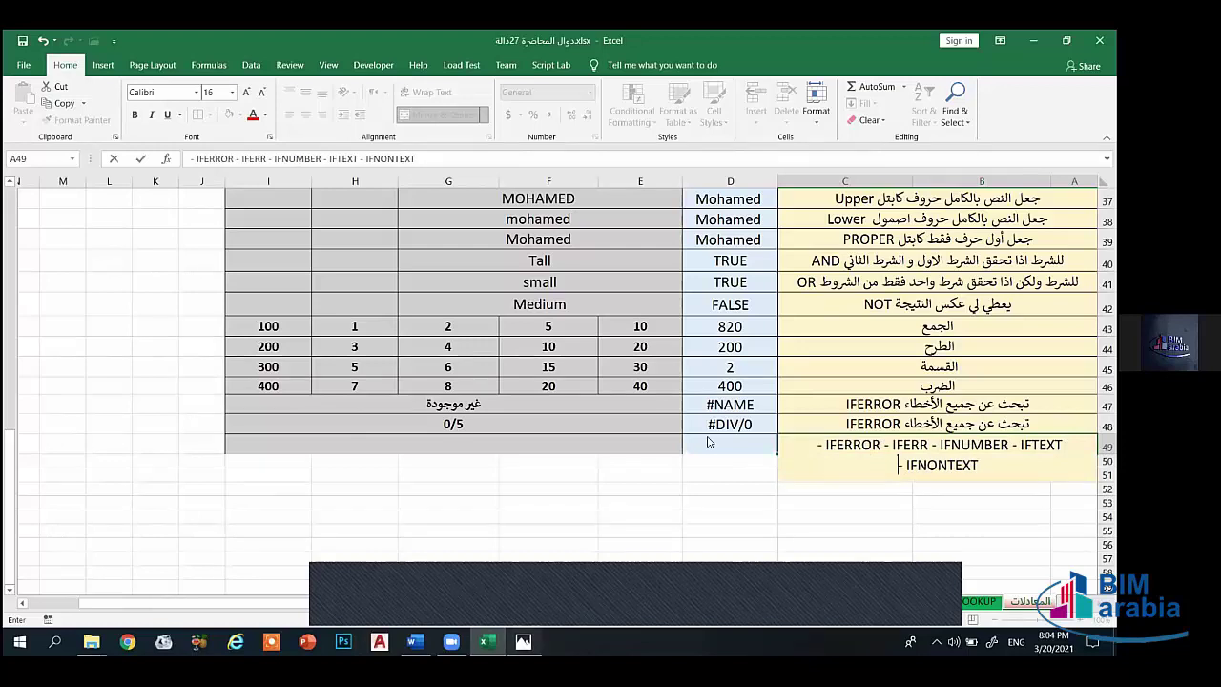
Step: Recheck the function list in the Photos reference image and continue the A49 list in Excel with "IFREF - IF"
key("alt+Tab")
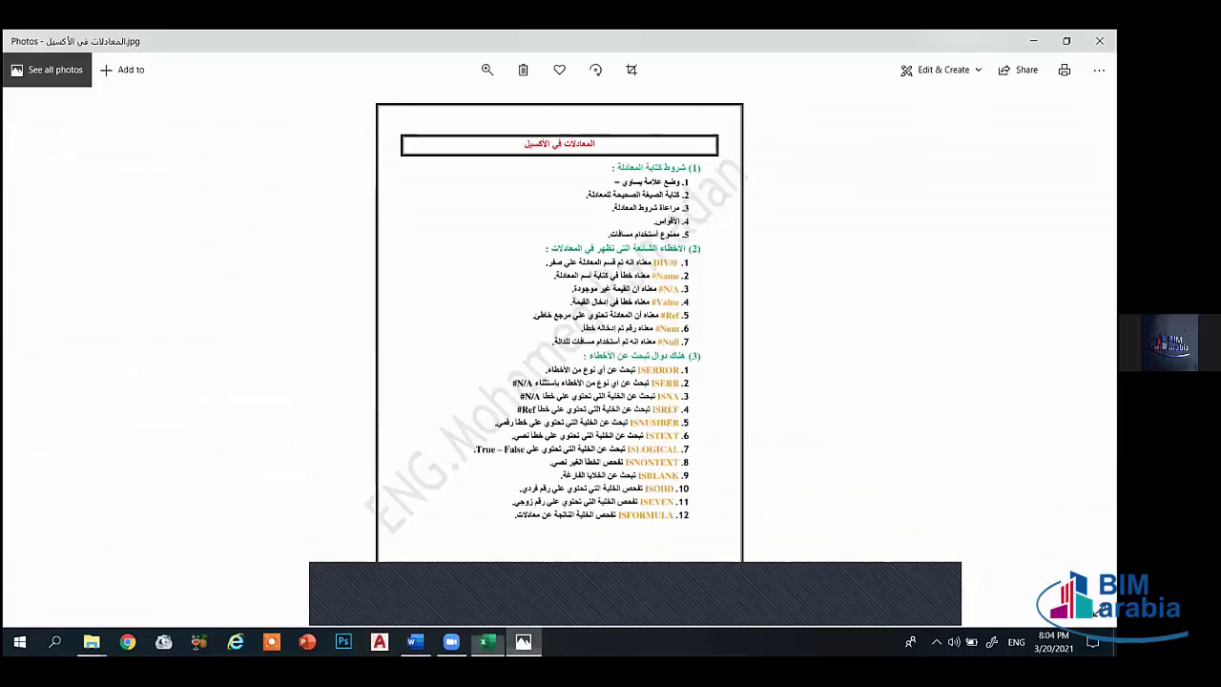
mouse_move(488, 638)
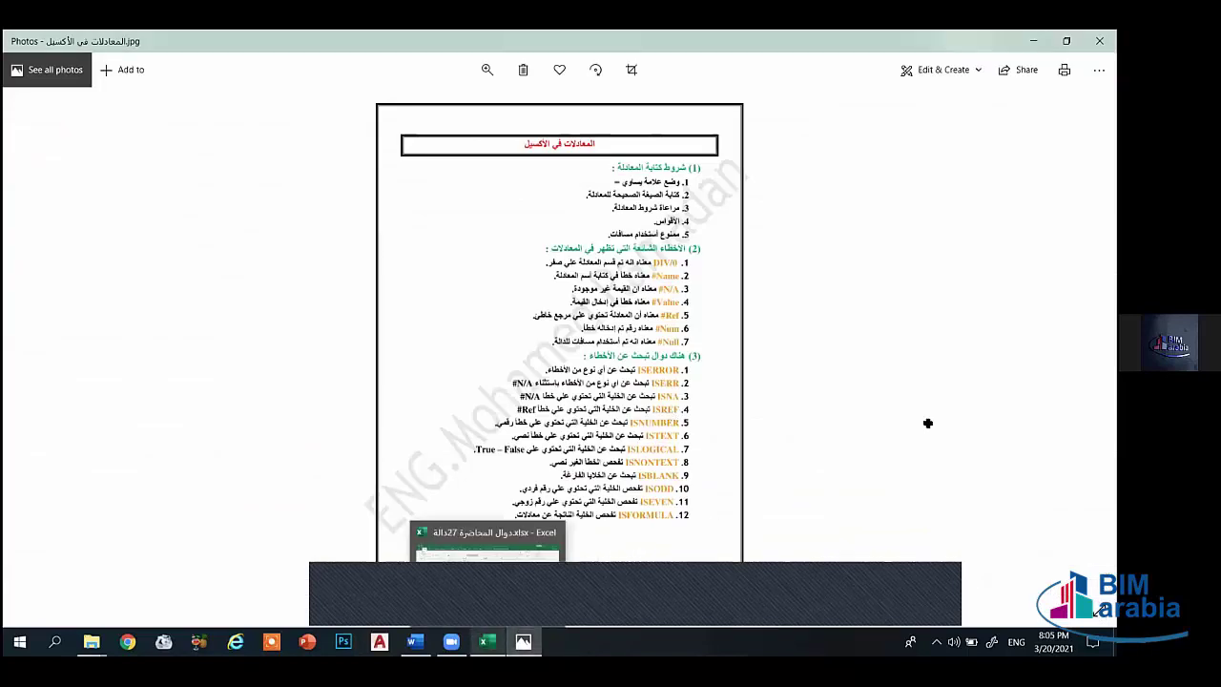
key("alt+Tab")
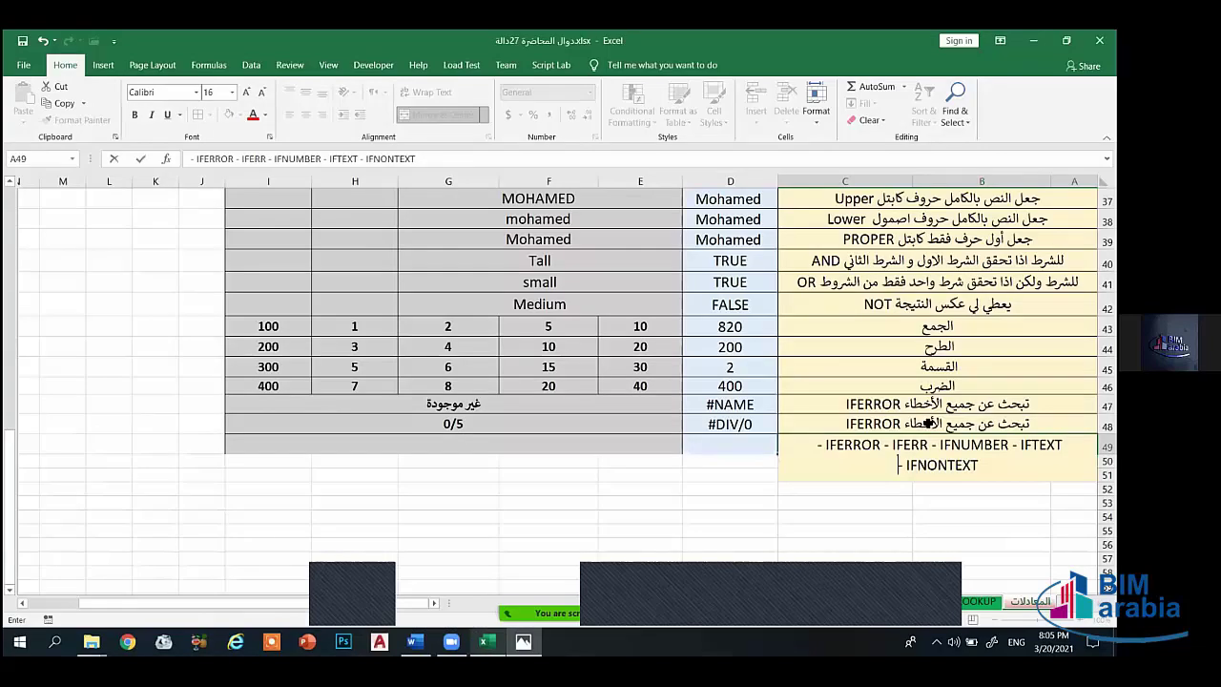
type("IFREF - IF")
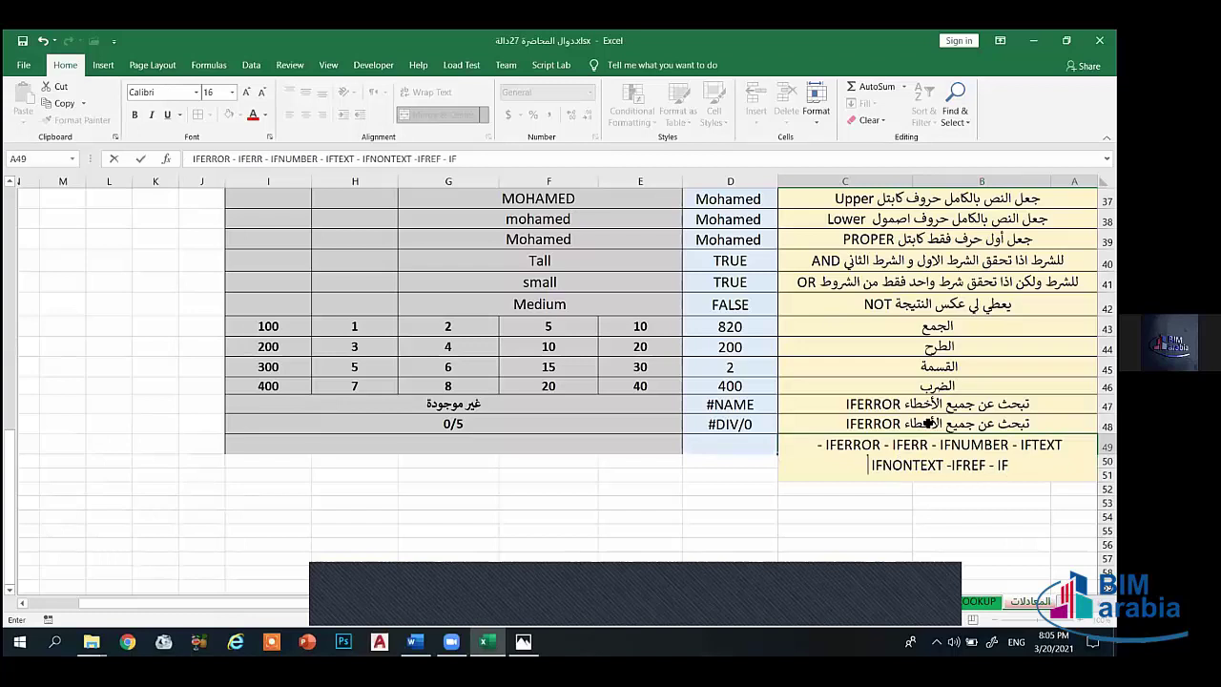
key("alt+Tab")
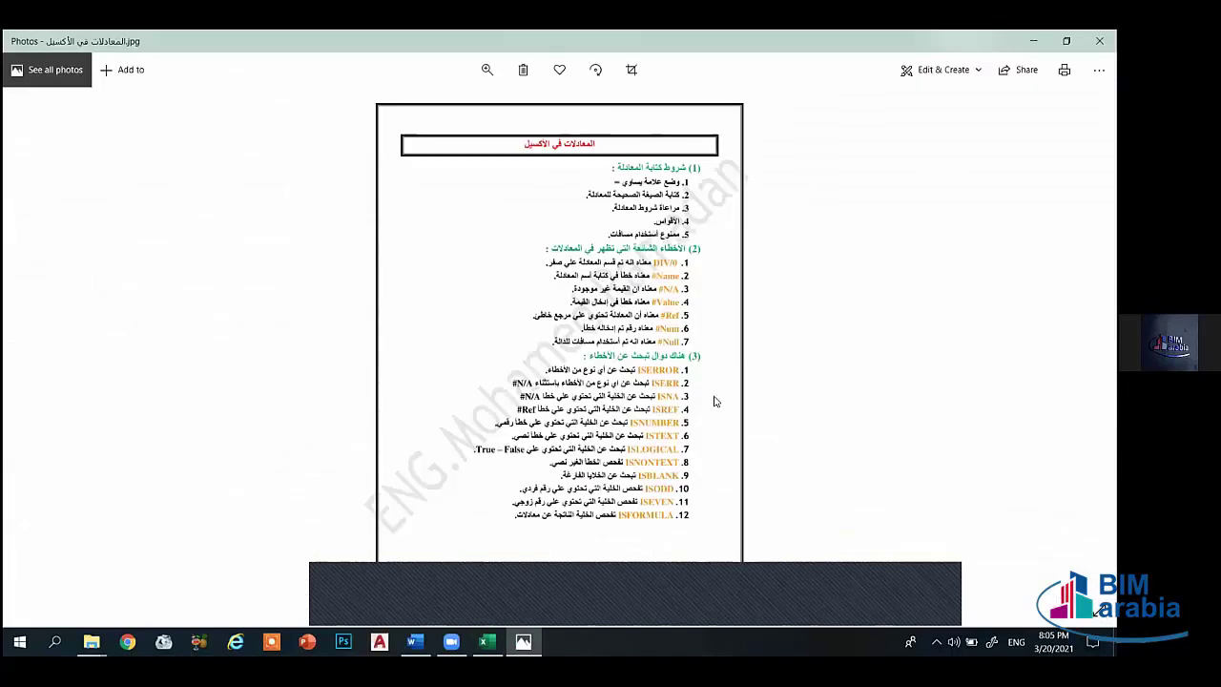
key("alt+Tab")
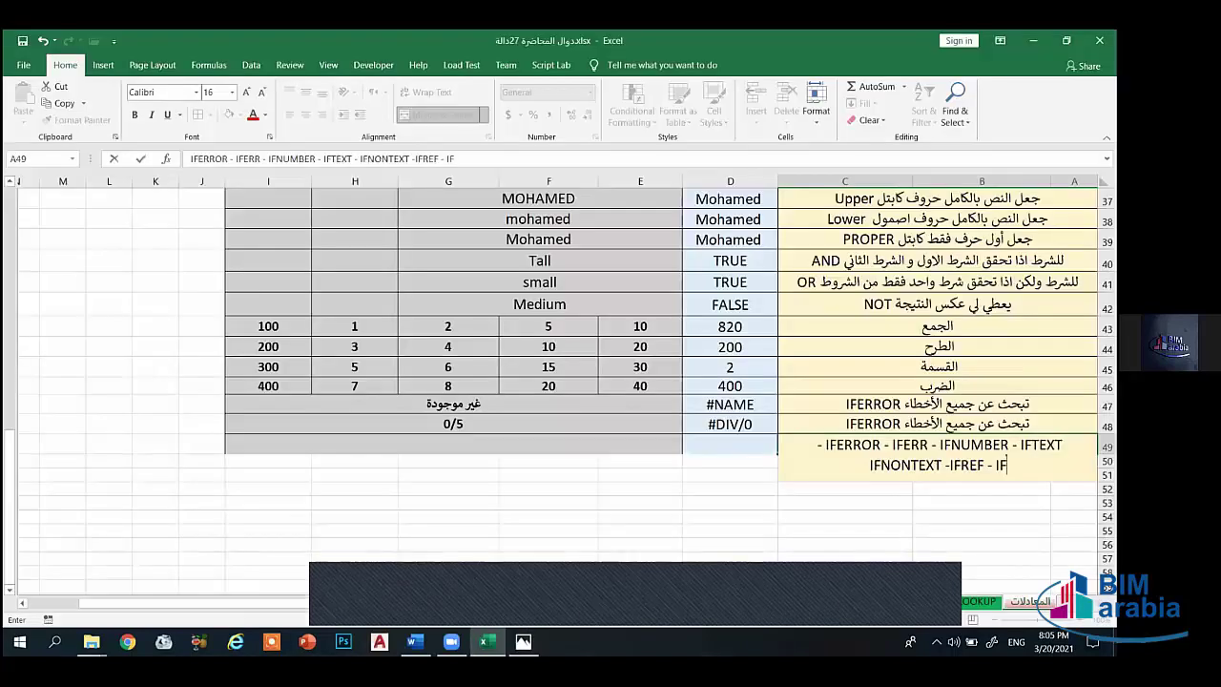
Step: Check the formulas reference image, then correct the function names in cell A49 to ISERROR, ISERR, ISNUMBER, ISTEXT and ISNONTEXT
key("alt+Tab")
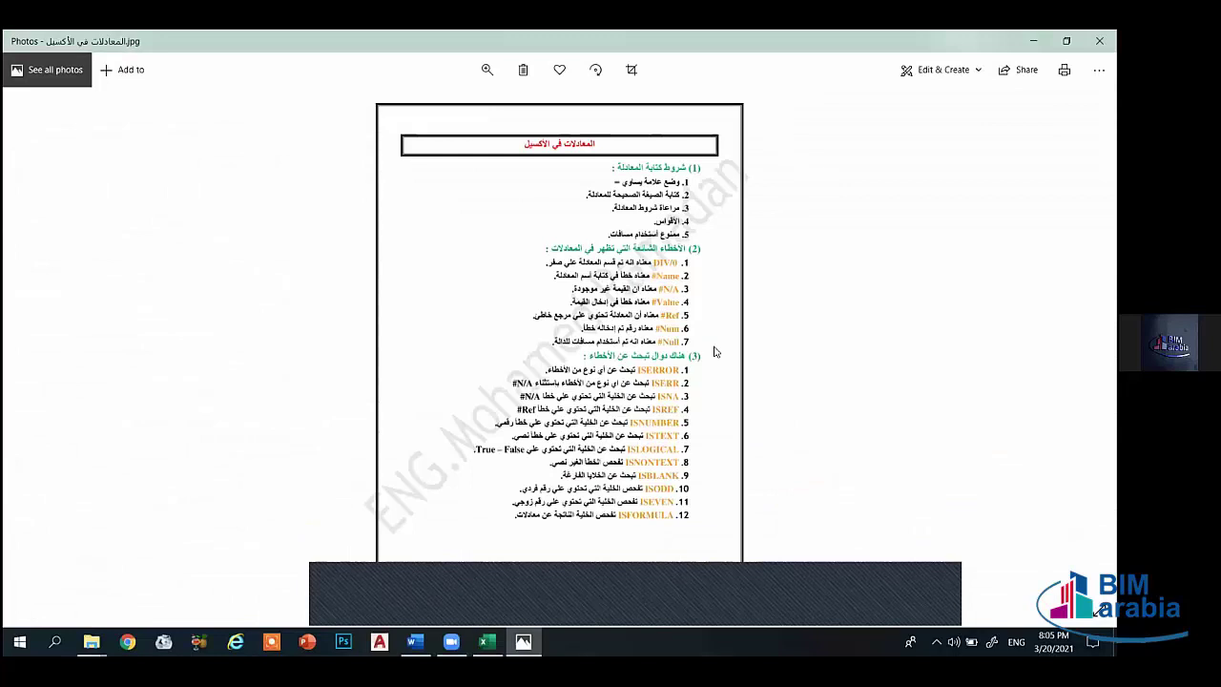
key("alt+Tab")
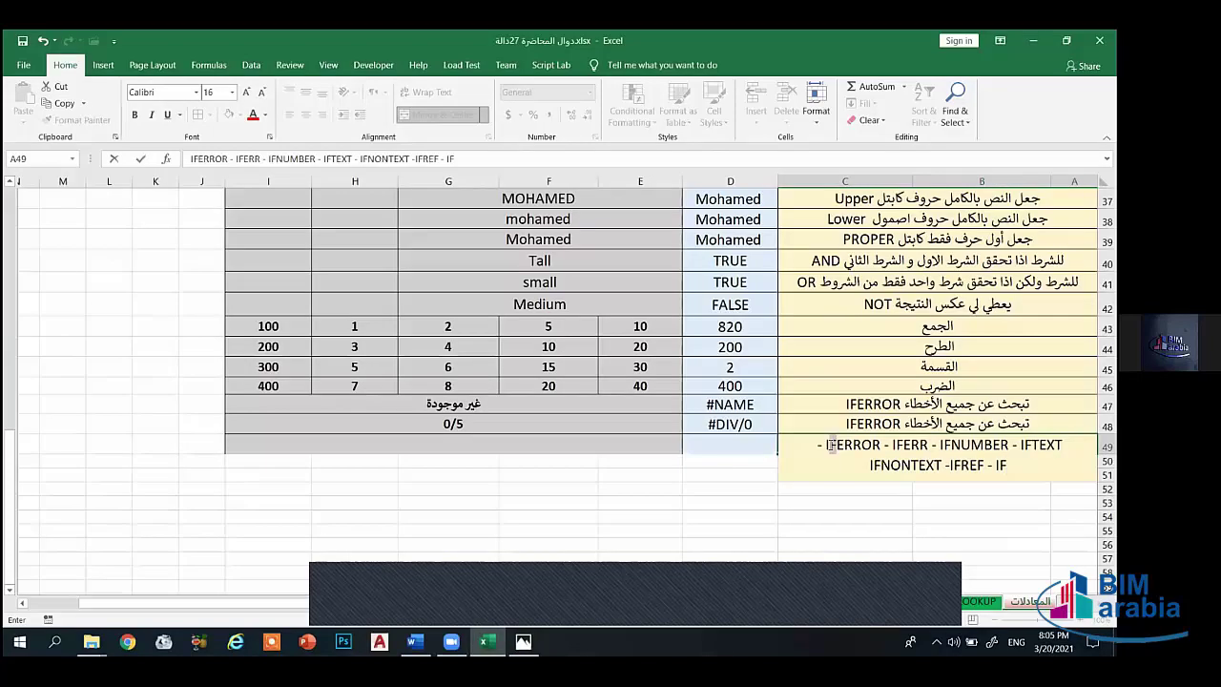
left_click(830, 444)
key("Delete")
type("S")
left_click_drag(898, 444, 1029, 445)
type("S")
type("S")
type("S")
left_click_drag(874, 465, 961, 466)
type("S")
Step: Complete the last entry in A49 as ISNA and append ISLOGICAL and ISBLANK, separated by dashes, following the reference image in Photos
type("SNA")
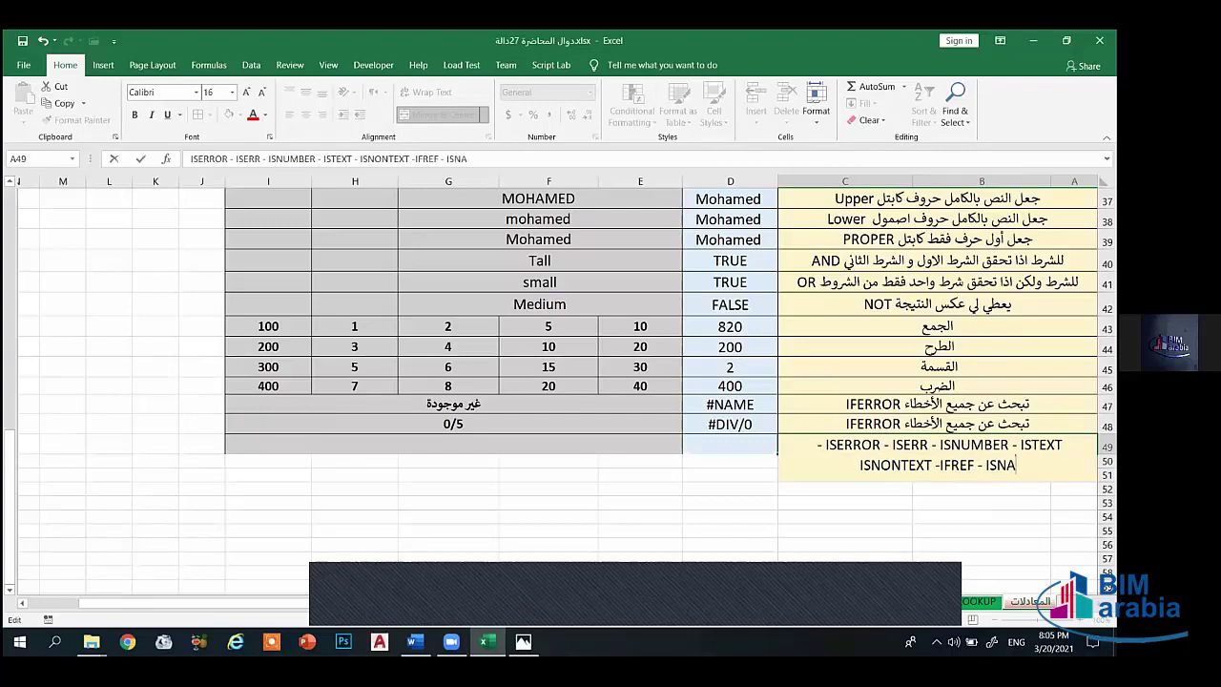
type(" -")
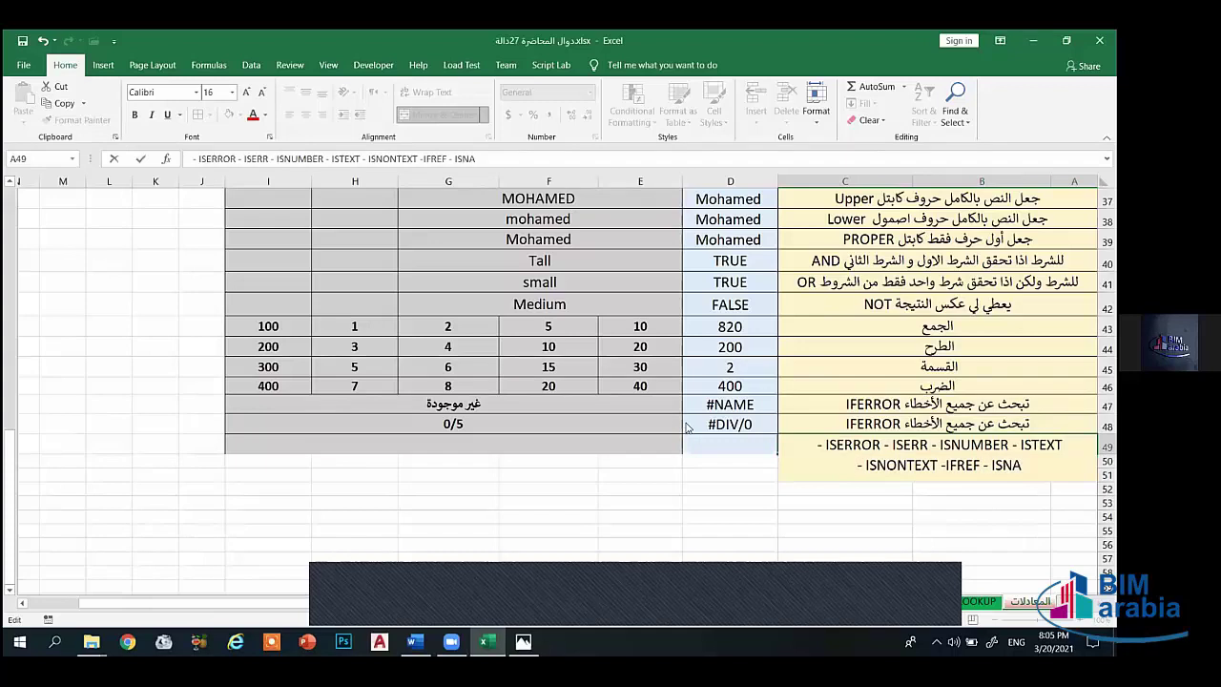
key("alt+Tab")
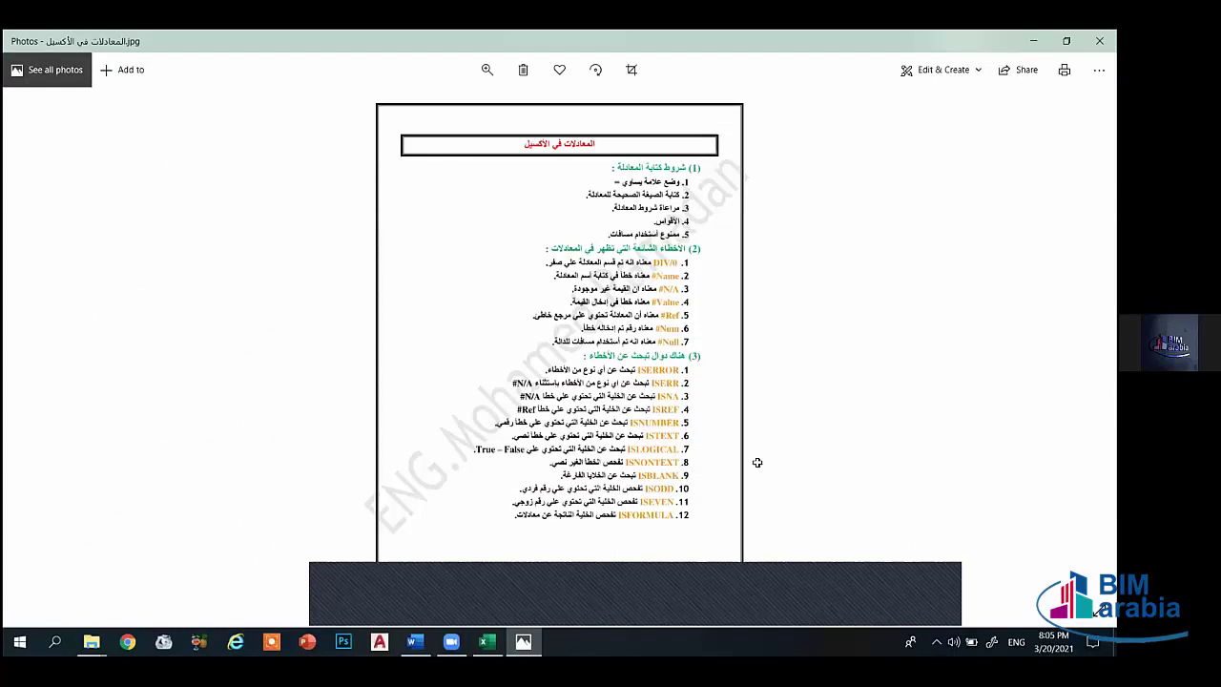
key("alt+Tab")
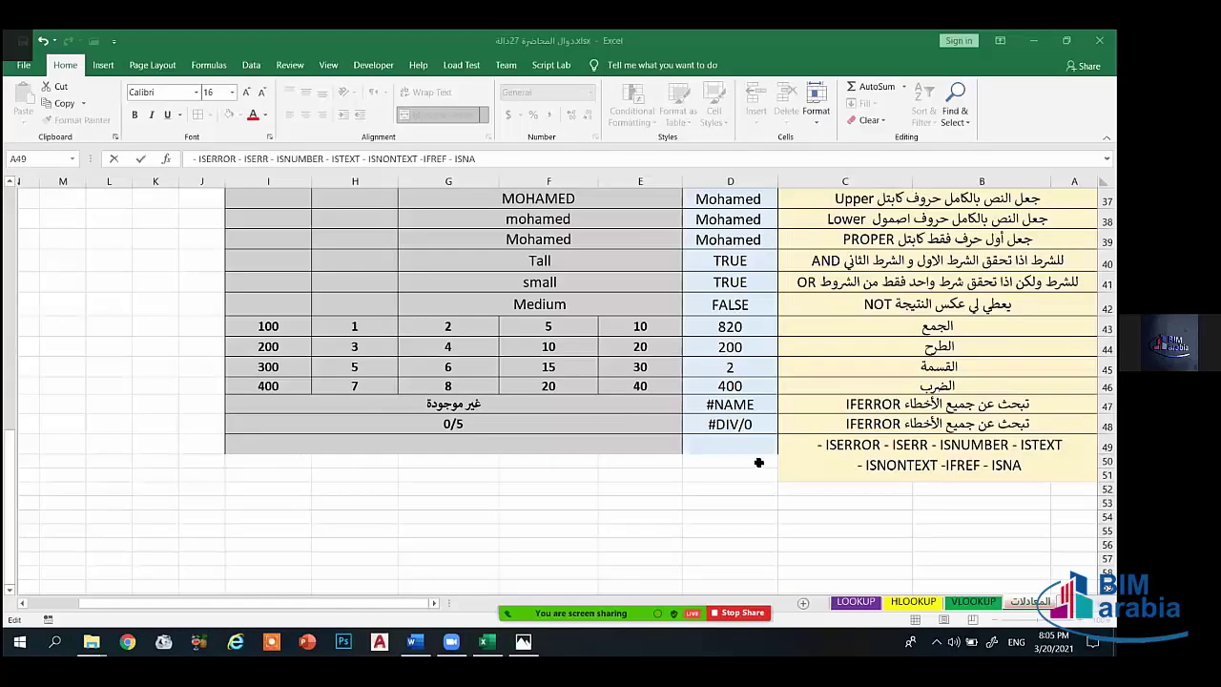
type("- ISLOGICA")
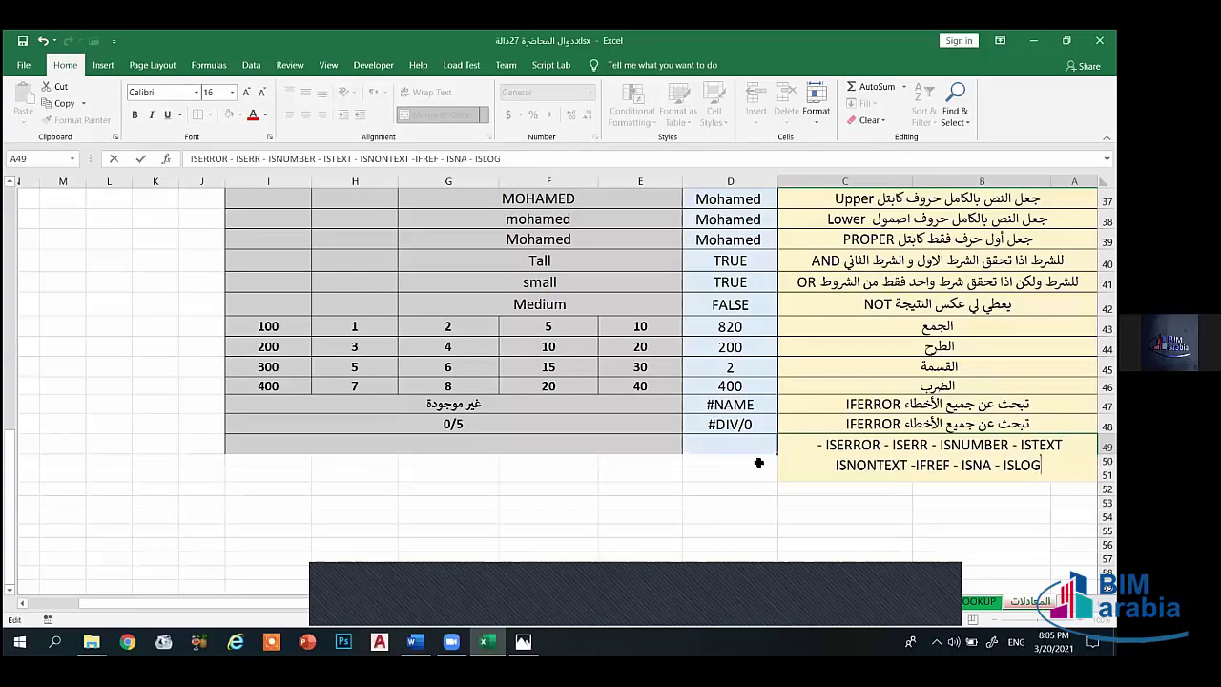
type("L -")
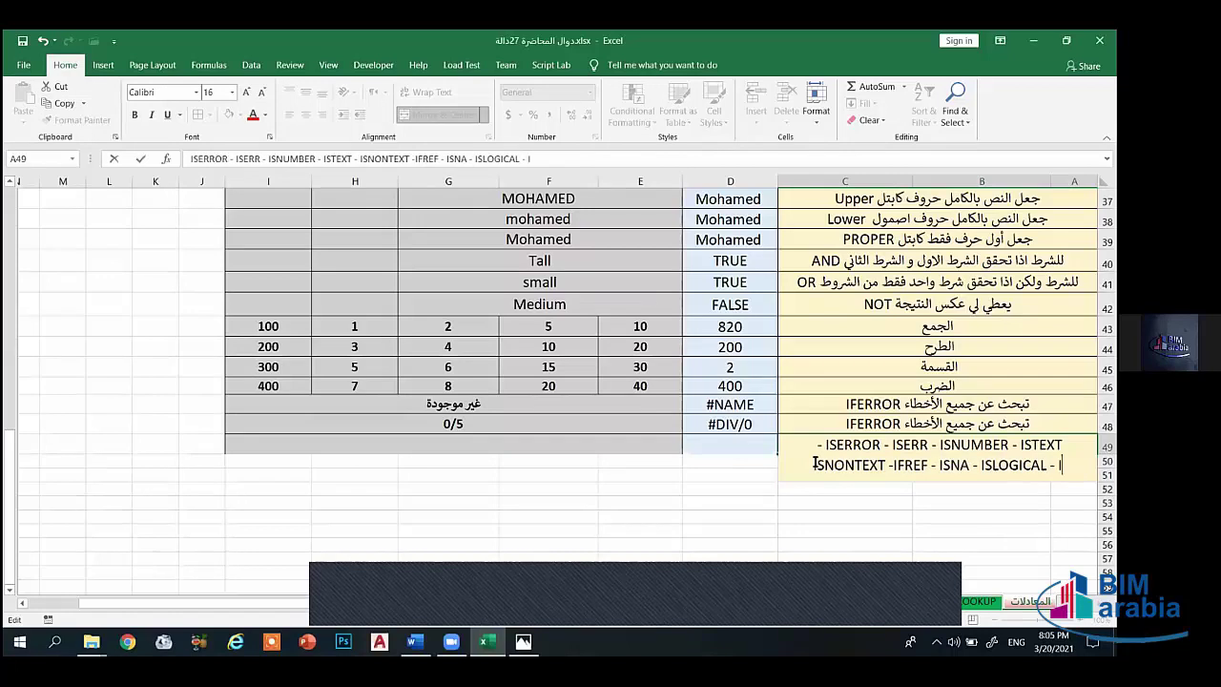
type("ISBLANK")
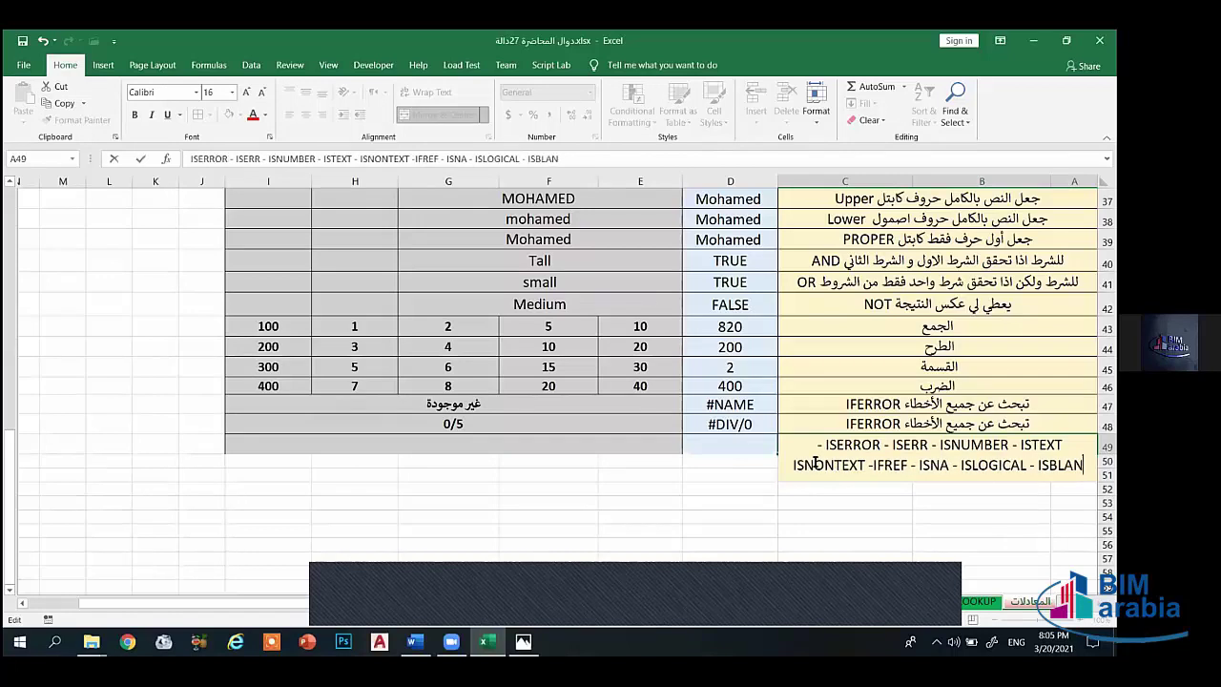
type(" -")
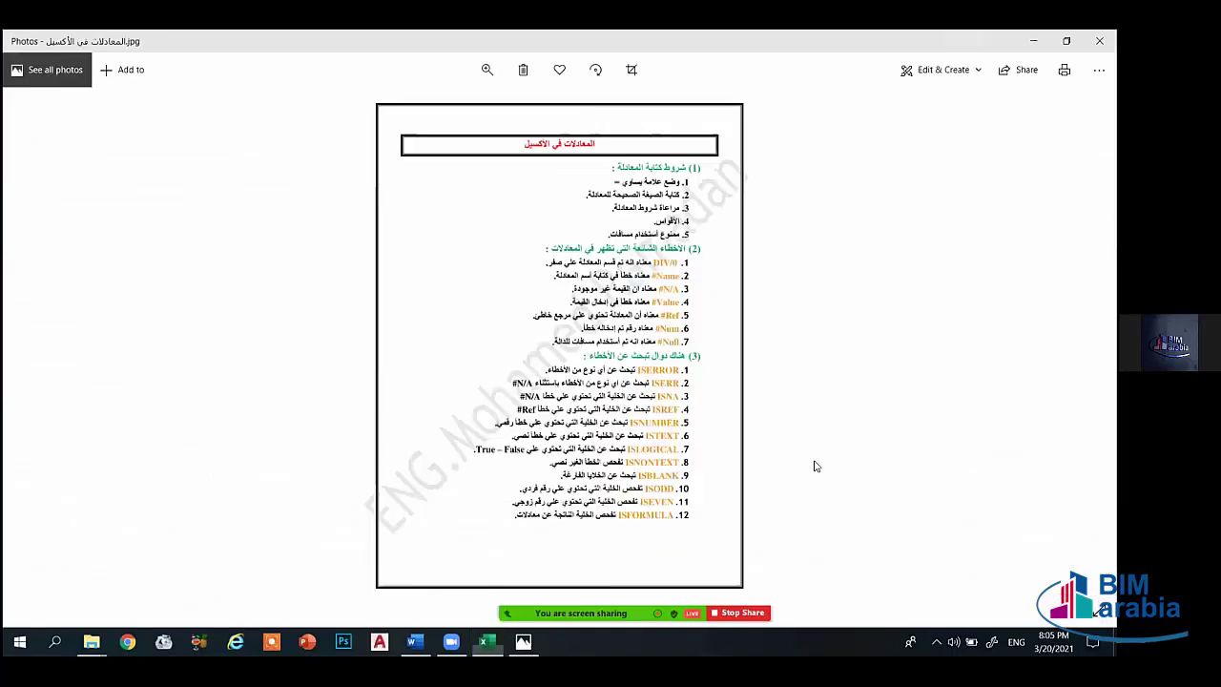
Step: Append ISODD, ISEVEN and ISFORMULA to the dash-separated function list in A49, checking the reference image, and commit the entry
type("ID")
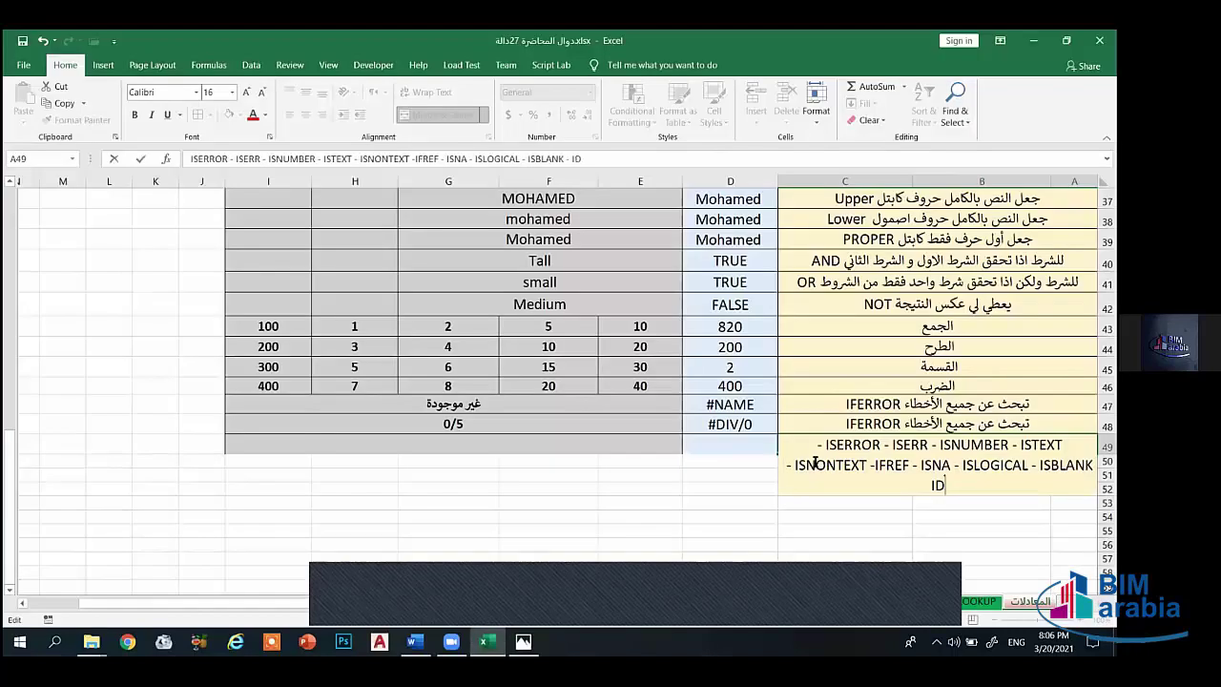
key("BackSpace")
type("SODD -")
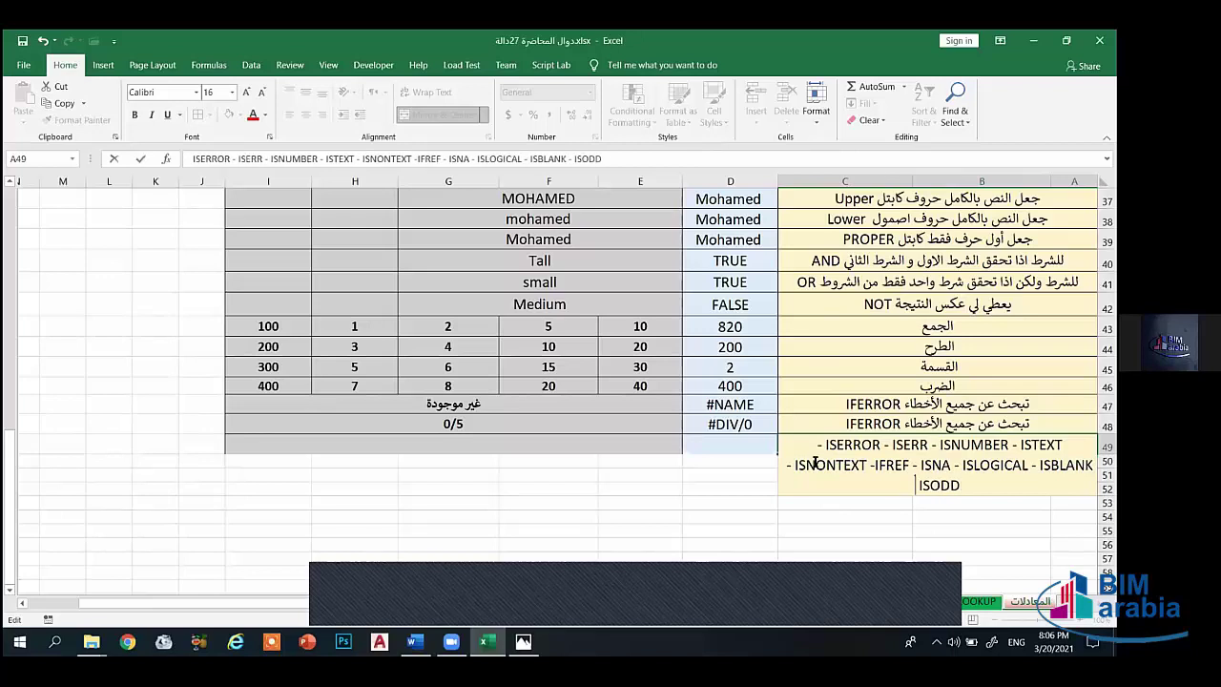
type(" IS")
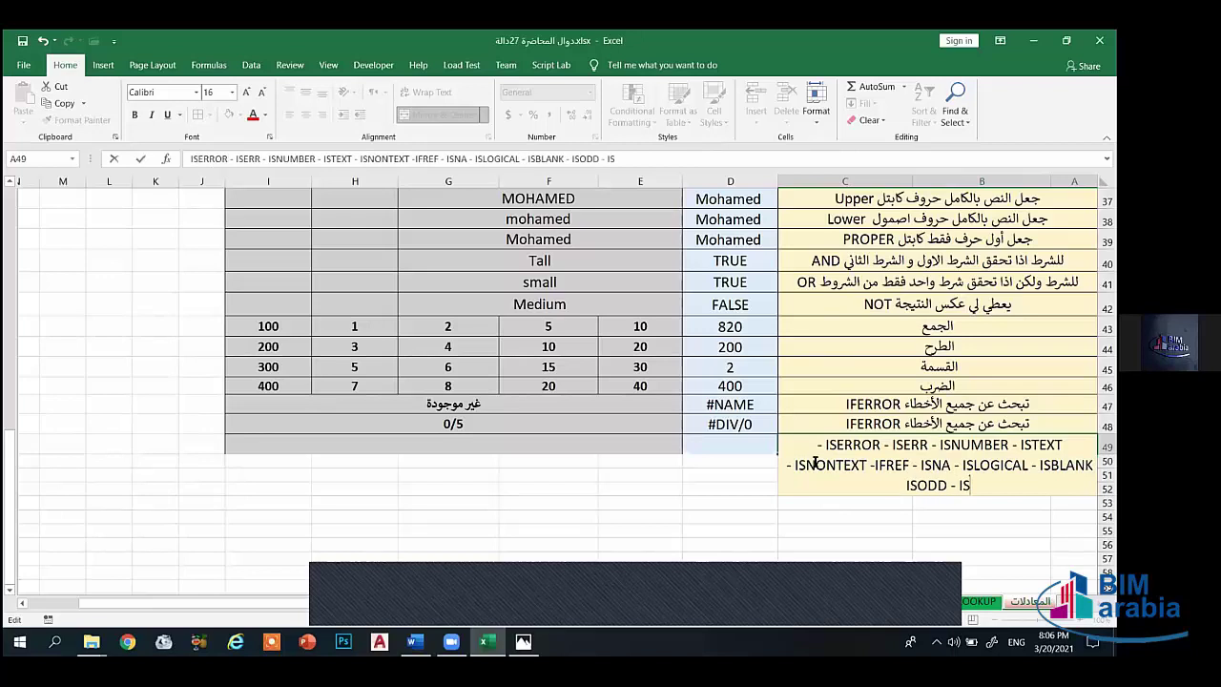
type("EVEN")
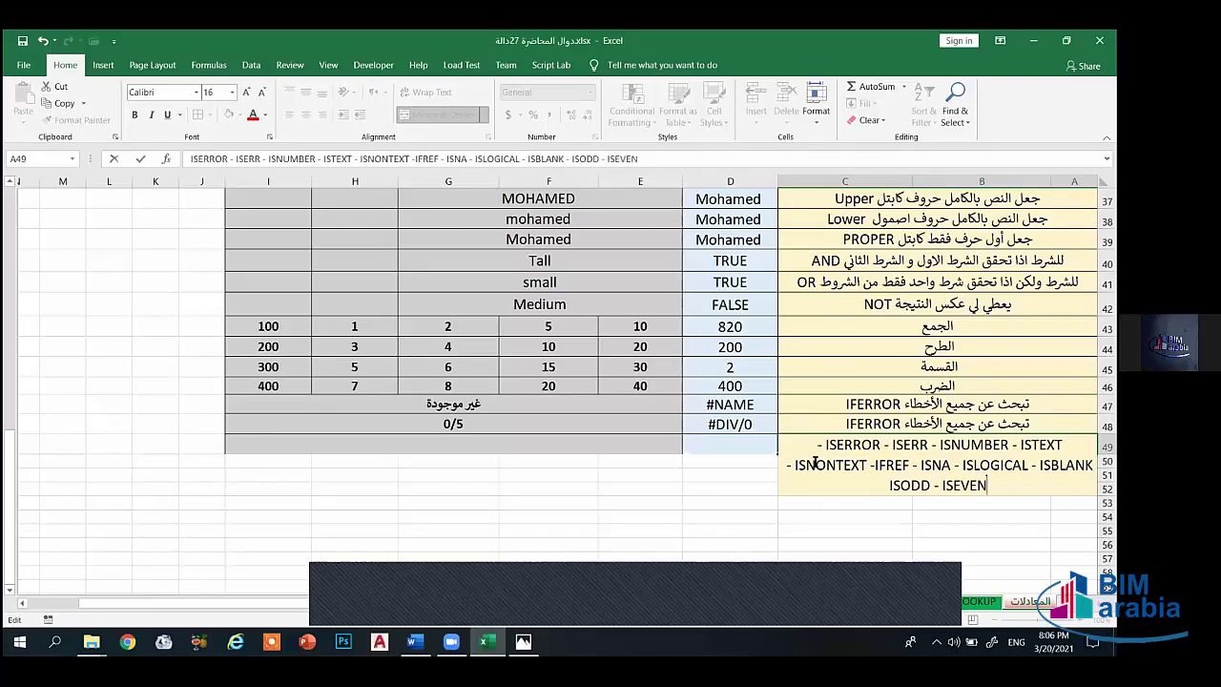
key("alt+Tab")
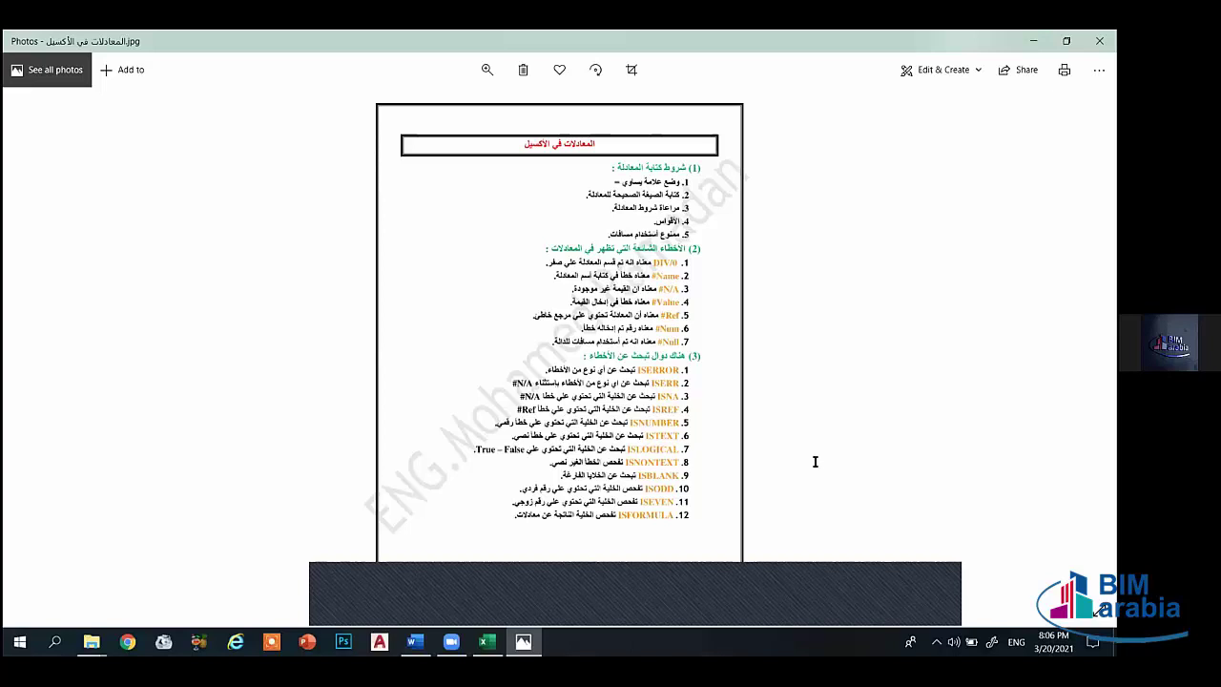
key("alt+Tab")
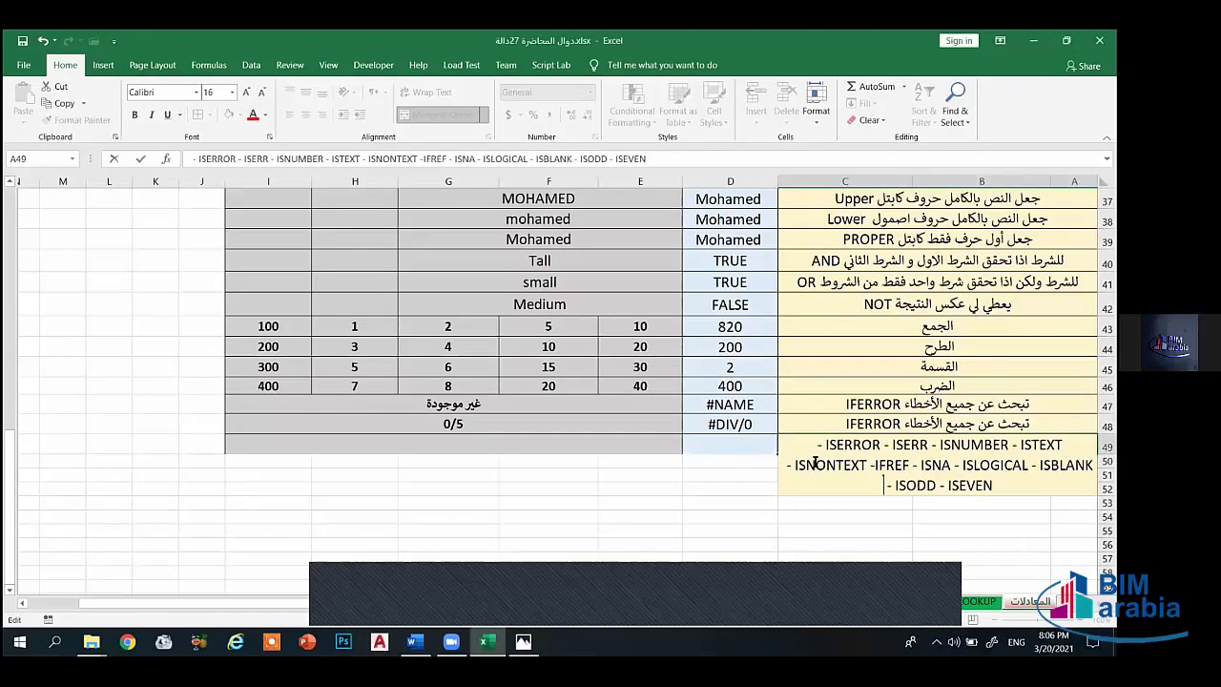
type("- ISFORMULA")
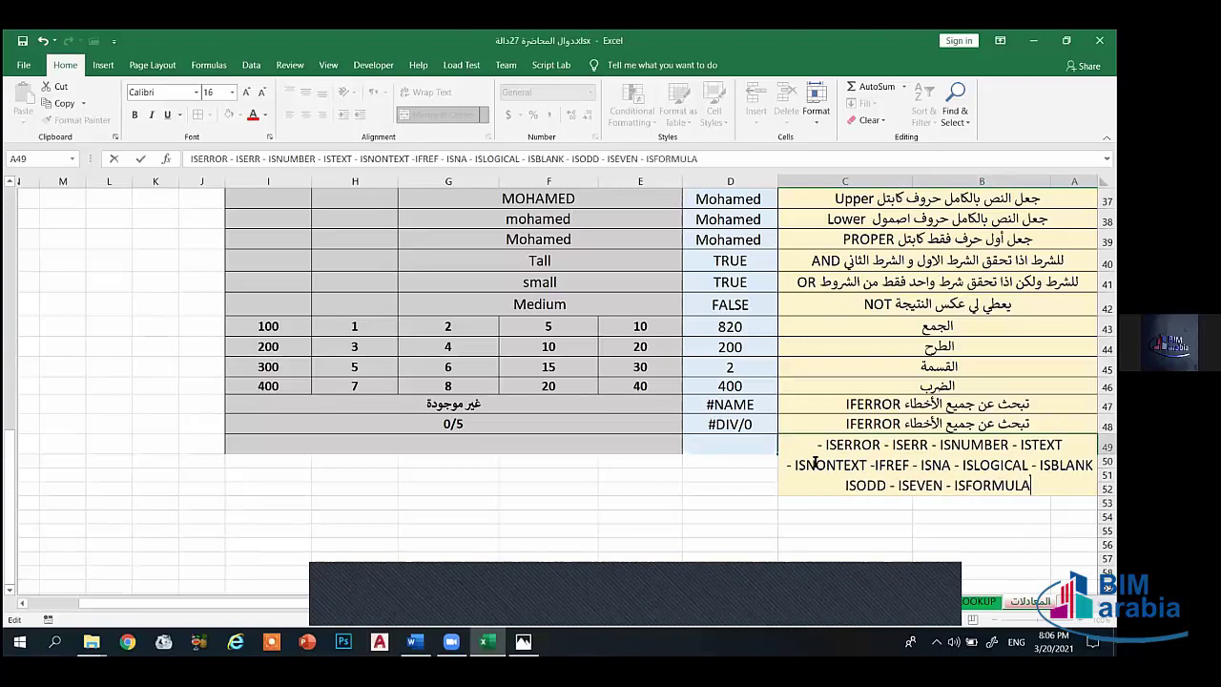
left_click(698, 521)
left_click(897, 443)
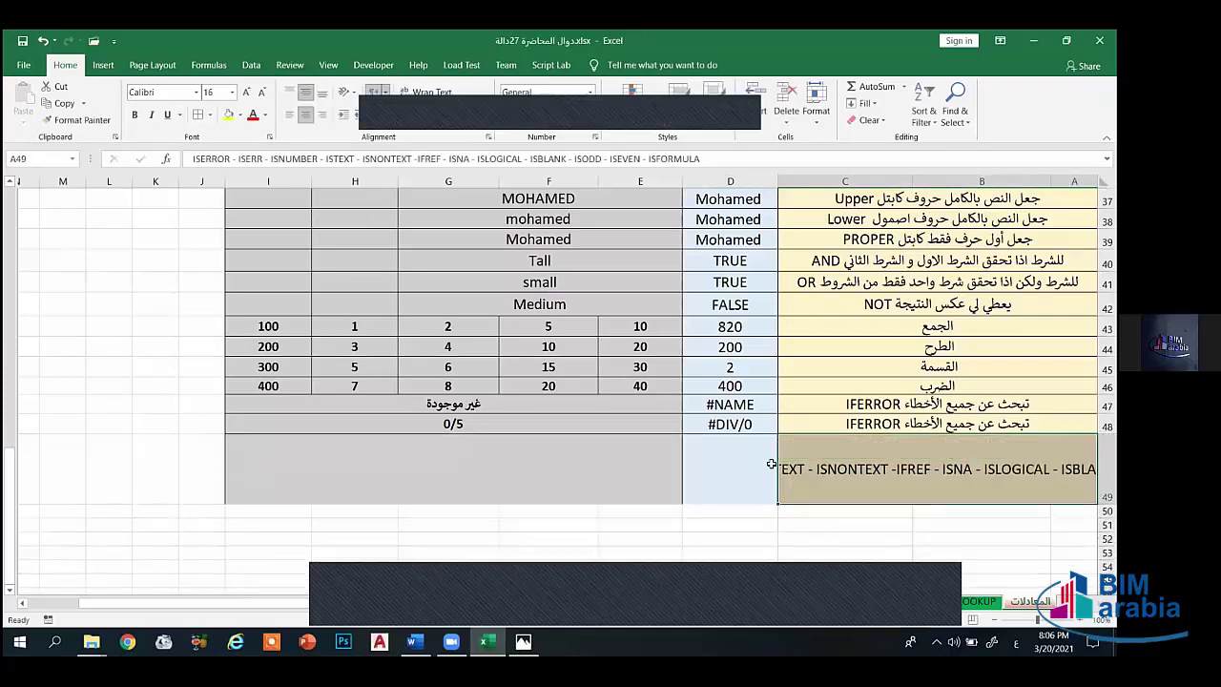
Step: Reduce the font size of the function list in A49 to 12
scroll(770, 193, "up", 2)
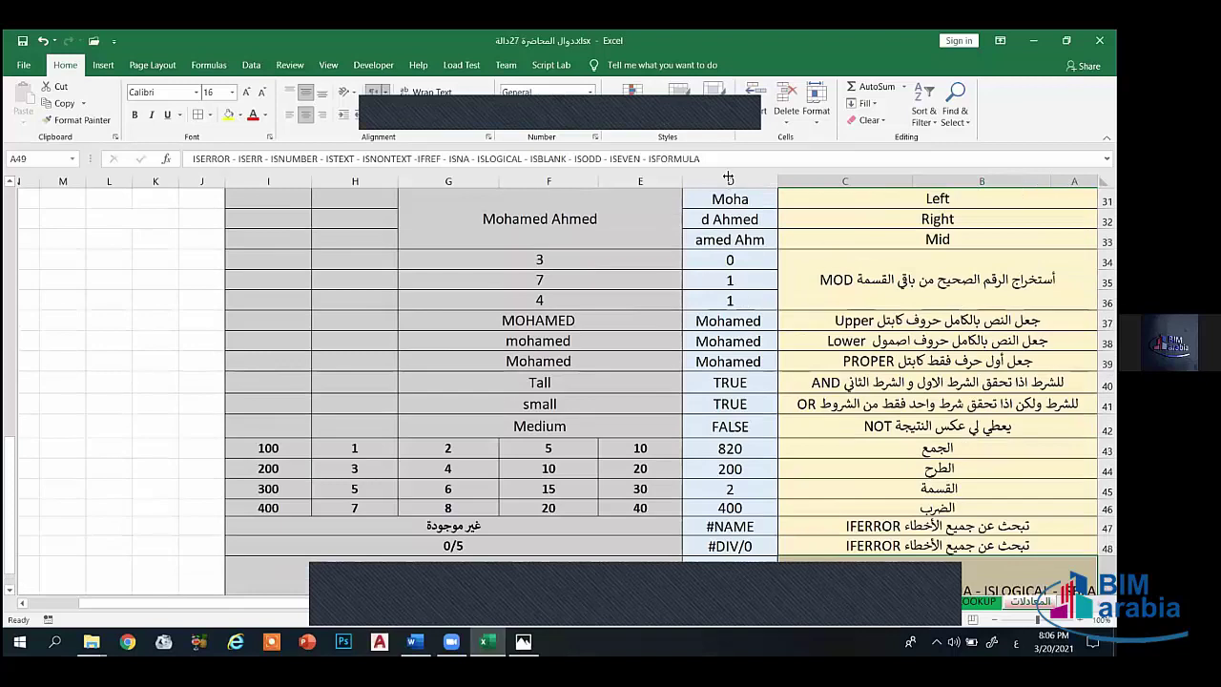
scroll(899, 450, "down", 1)
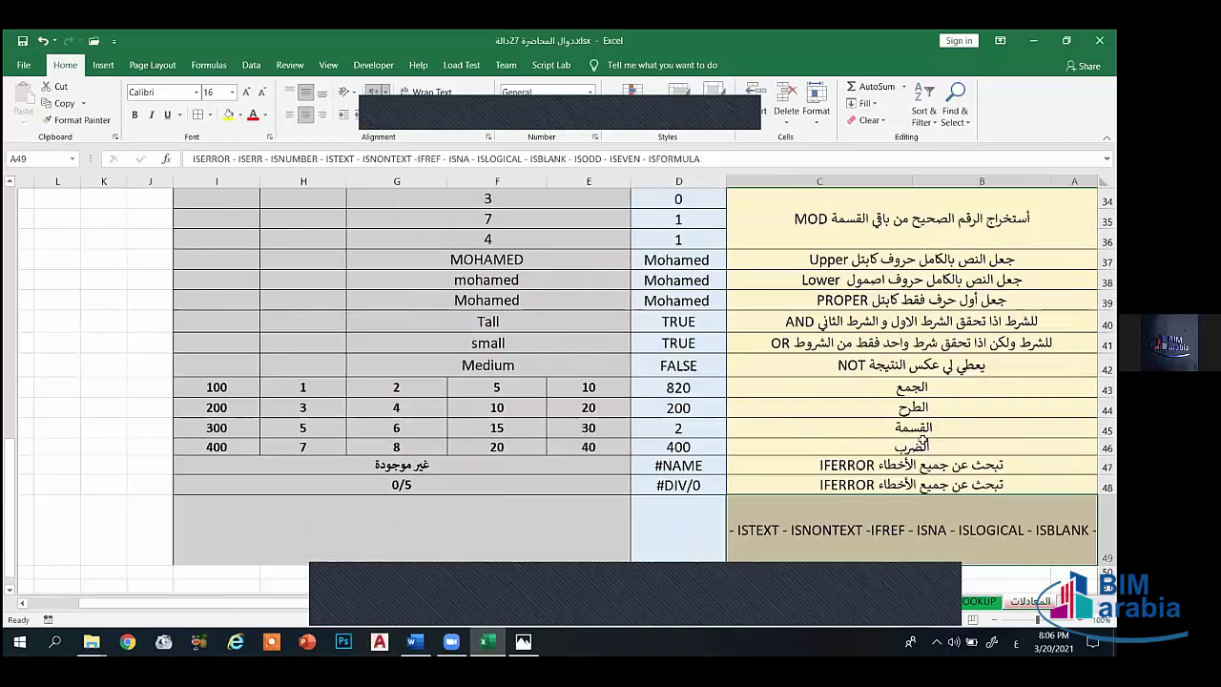
scroll(923, 440, "down", 2)
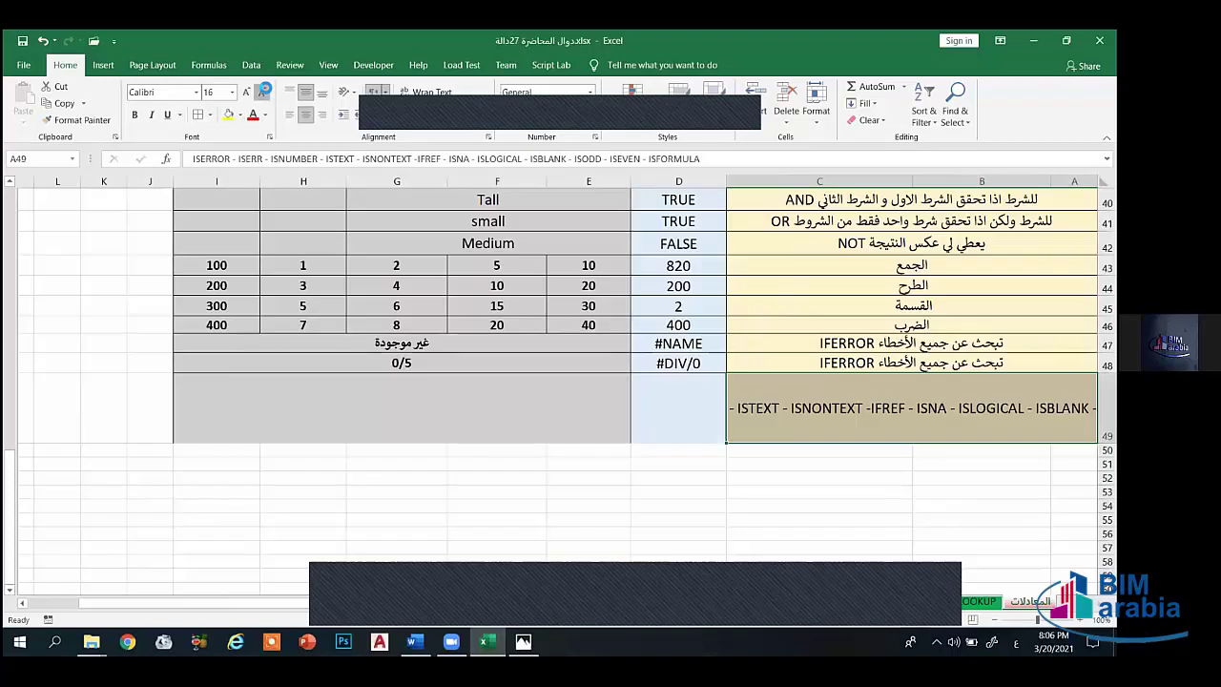
left_click(264, 91)
left_click(264, 91)
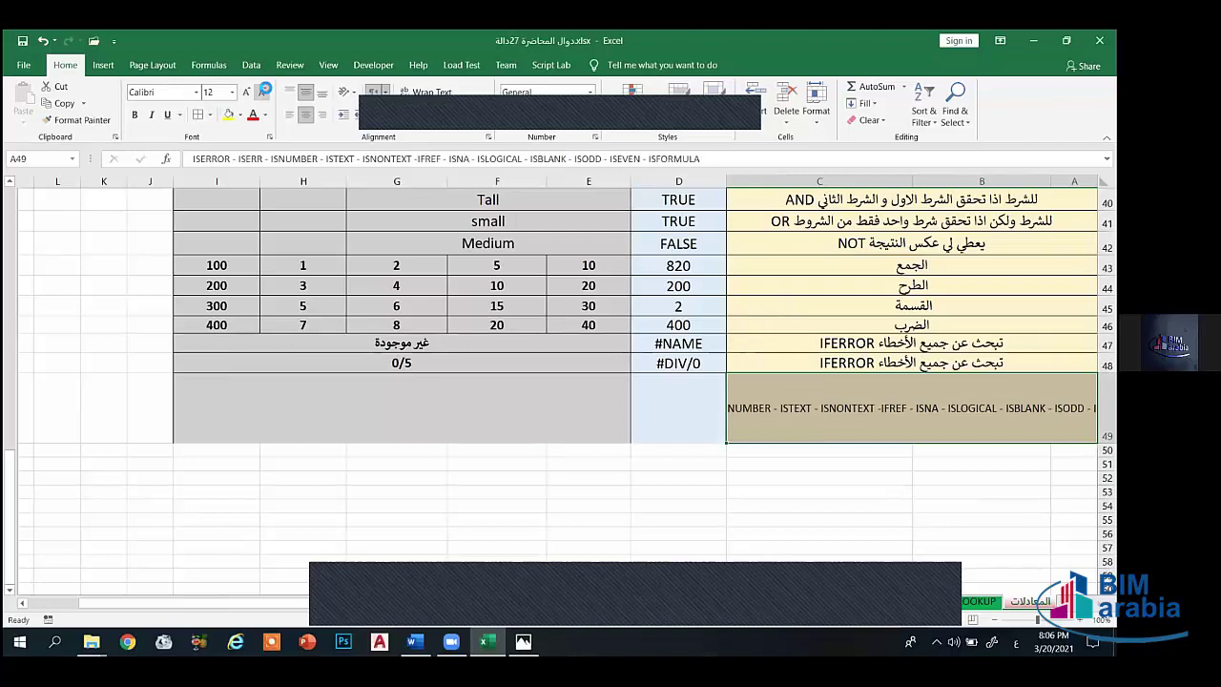
left_click(264, 90)
left_click(265, 90)
left_click(245, 92)
left_click(245, 92)
Step: Wrap the text of the function list in A49 and make it bold
scroll(667, 286, "up", 1)
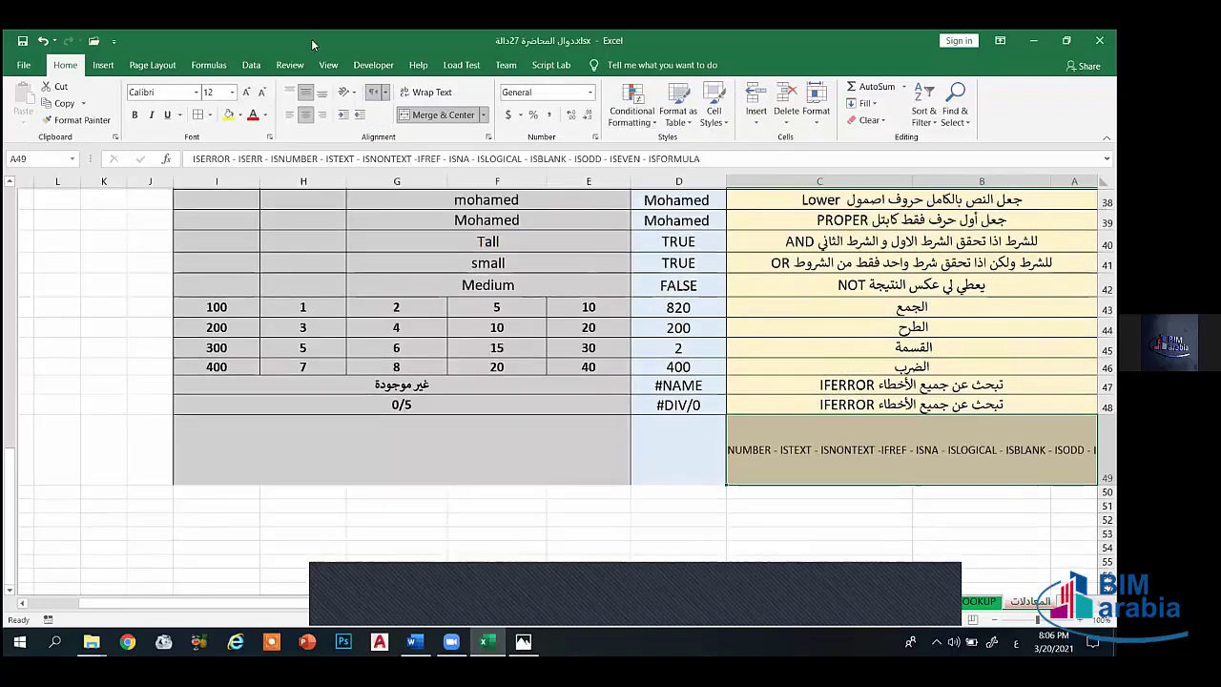
scroll(667, 286, "down", 2)
left_click(431, 96)
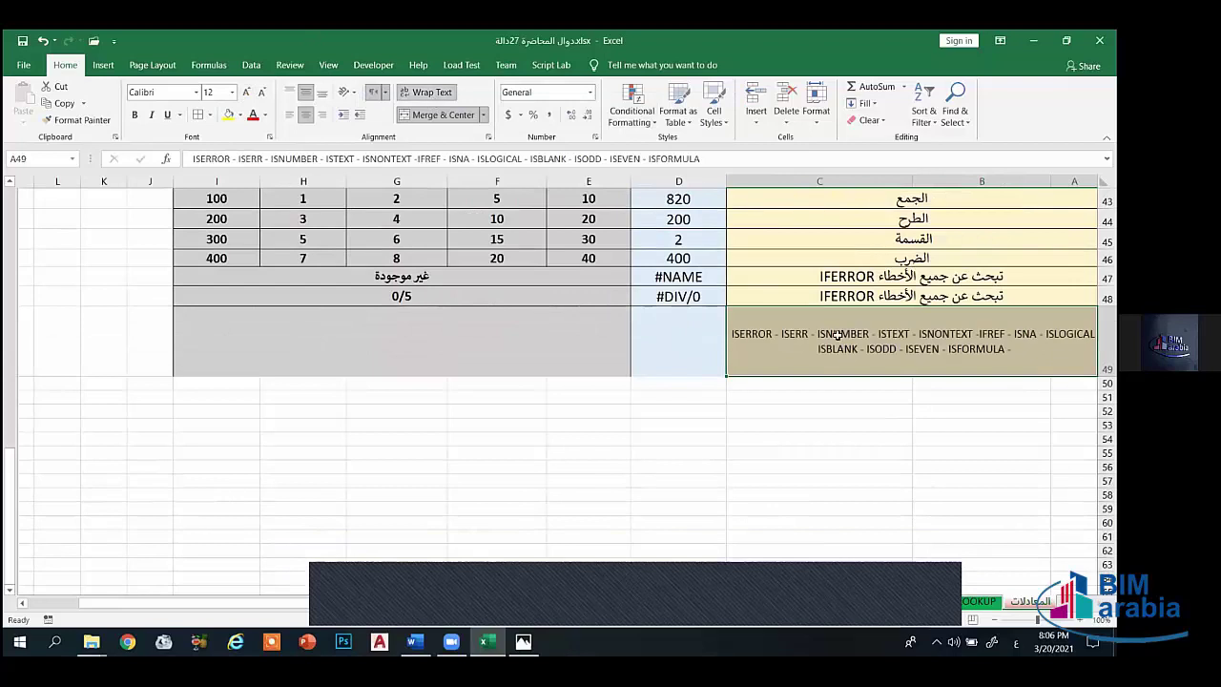
left_click(134, 114)
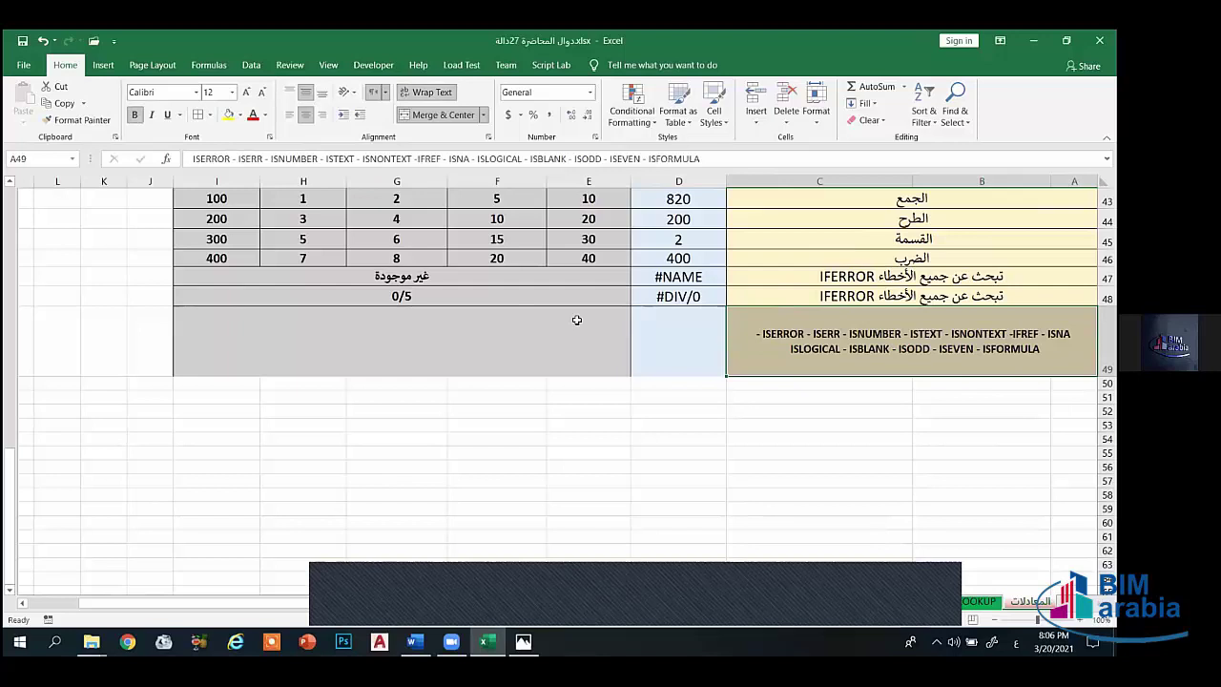
Step: Merge and center D49 through I49 and enter the description "دوال تبحث عن الأخطاء" in the merged cell
left_click_drag(703, 340, 400, 341)
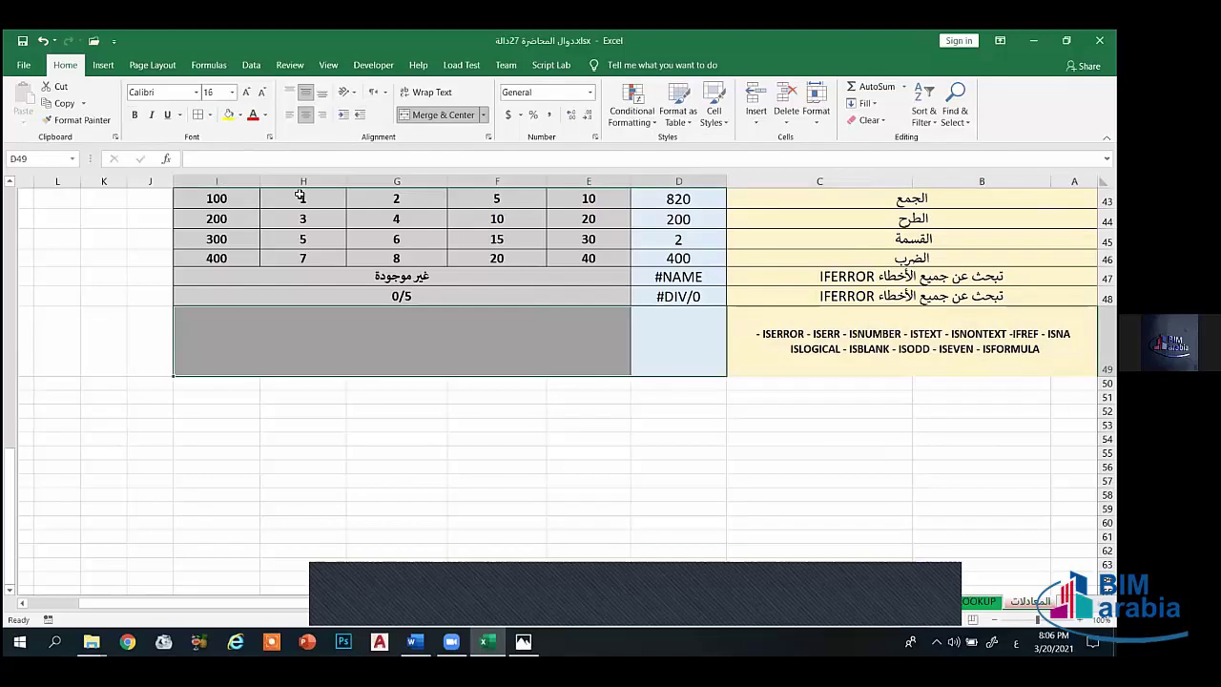
left_click(419, 115)
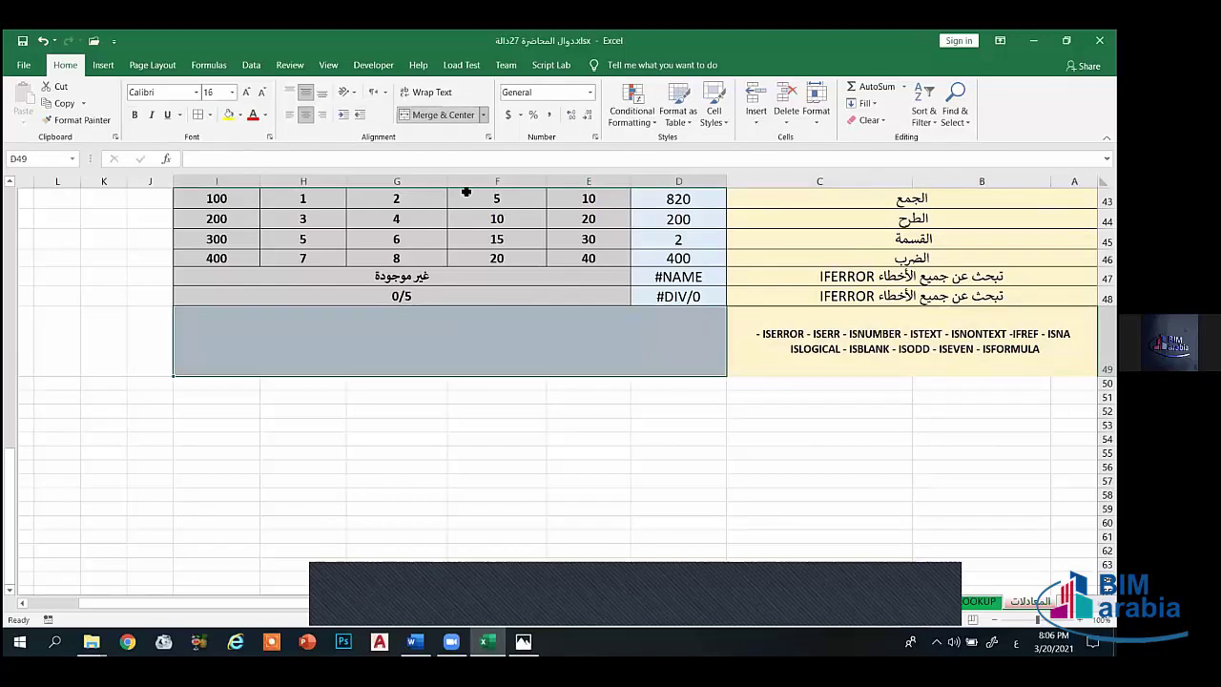
double_click(569, 340)
type("د")
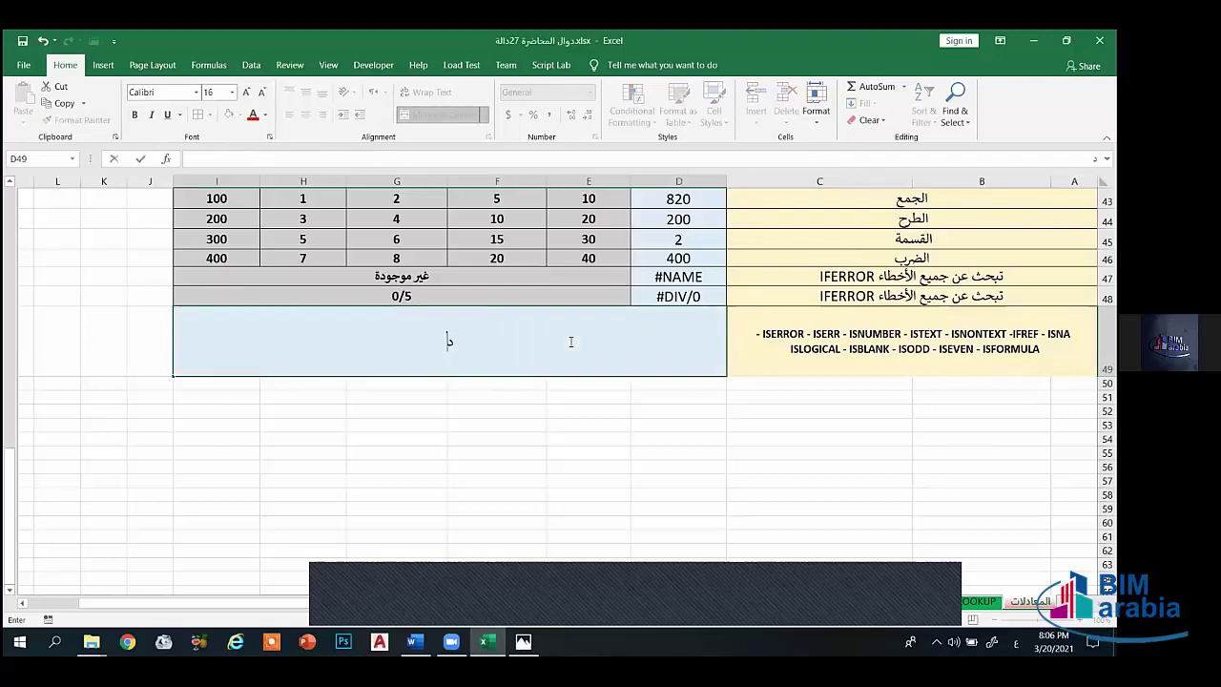
type("وال تبح")
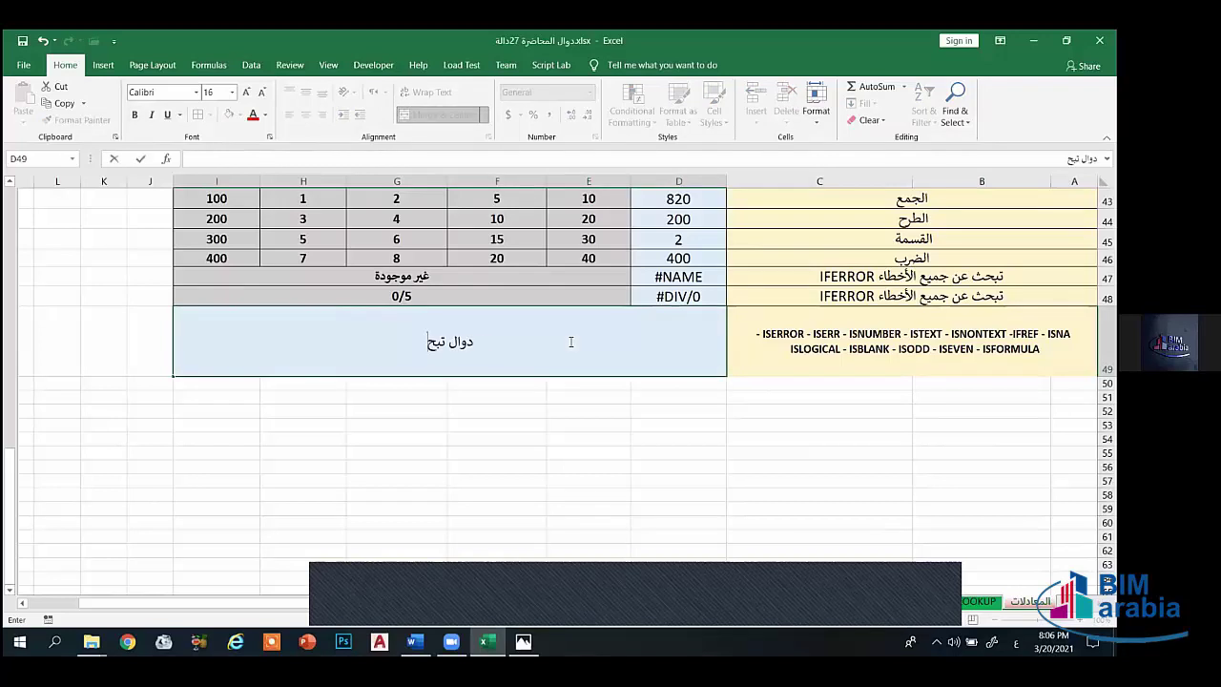
type("ث عن الأ")
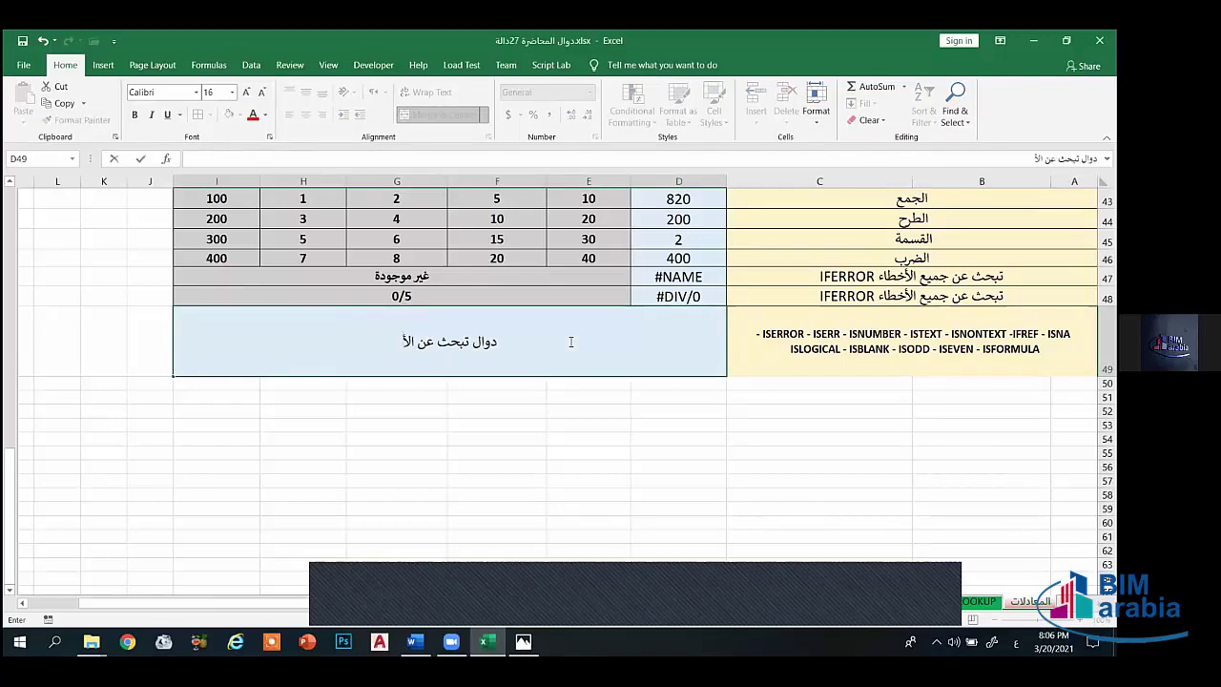
type("خطاء")
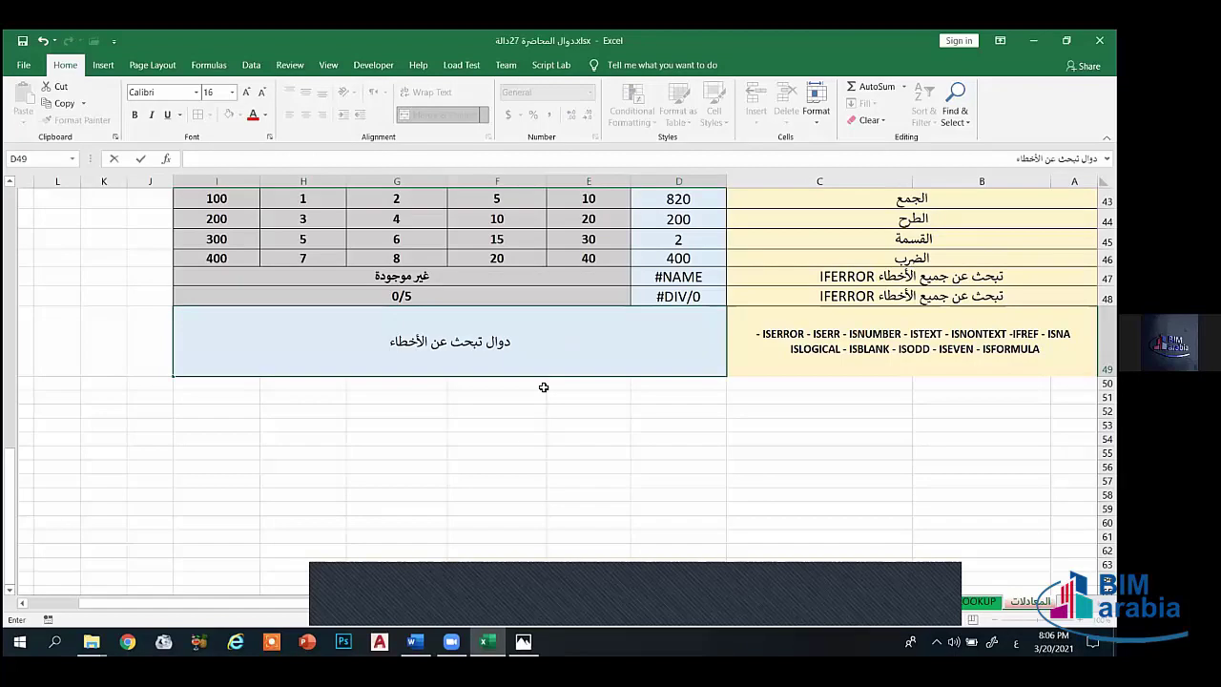
left_click(522, 440)
left_click(807, 335)
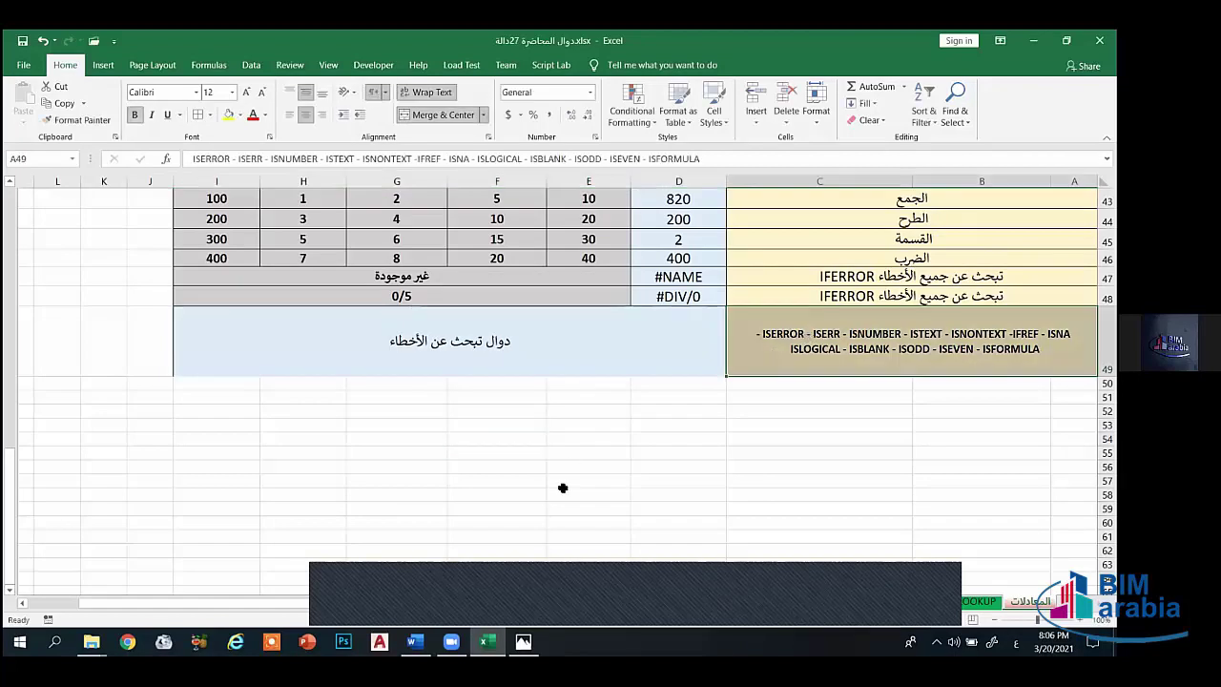
scroll(691, 481, "up", 1)
scroll(559, 403, "up", 2)
scroll(559, 404, "down", 2)
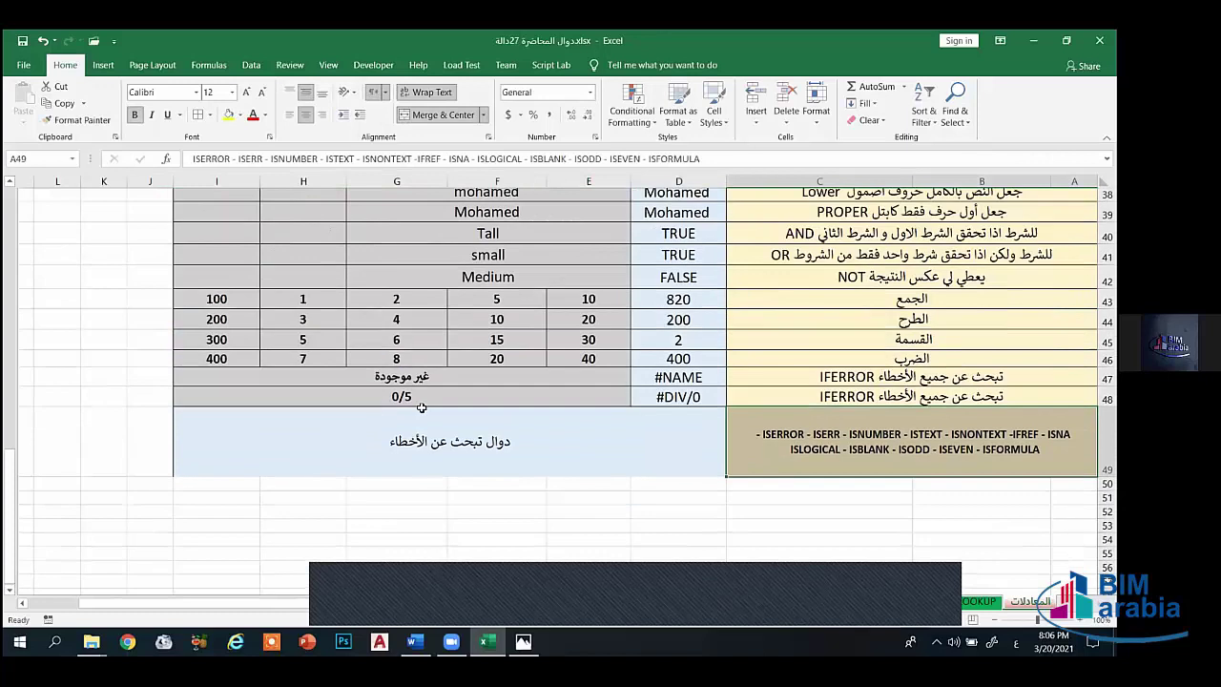
double_click(389, 411)
key("Return")
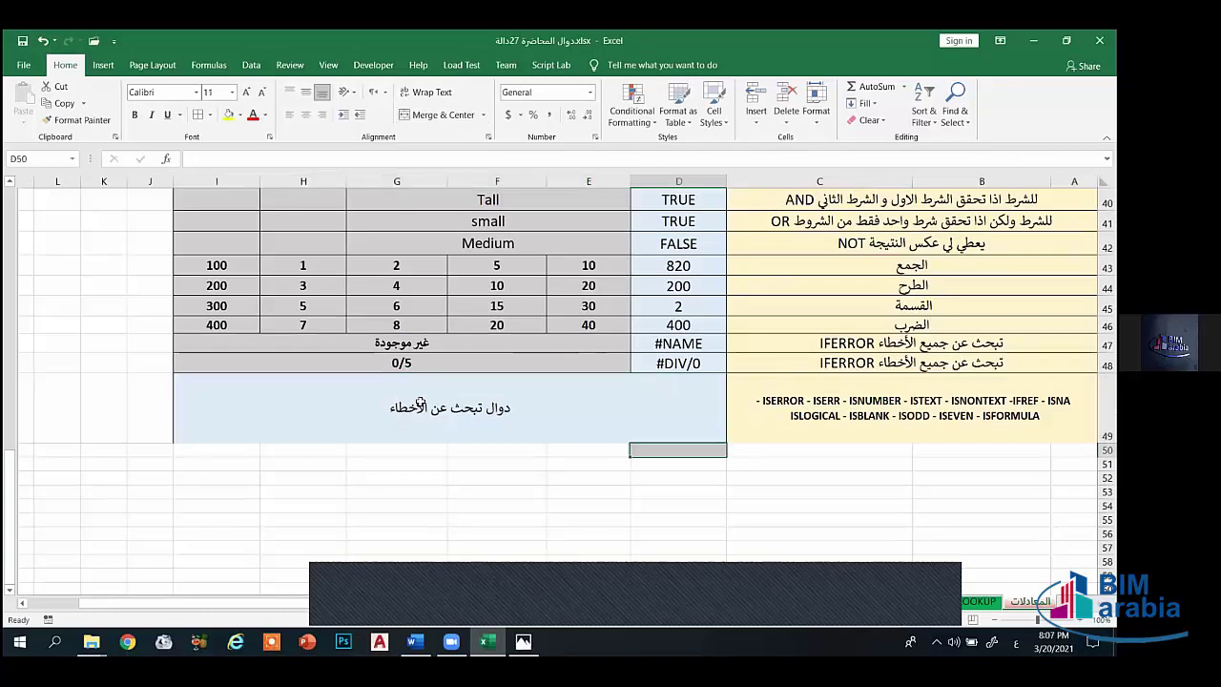
double_click(389, 410)
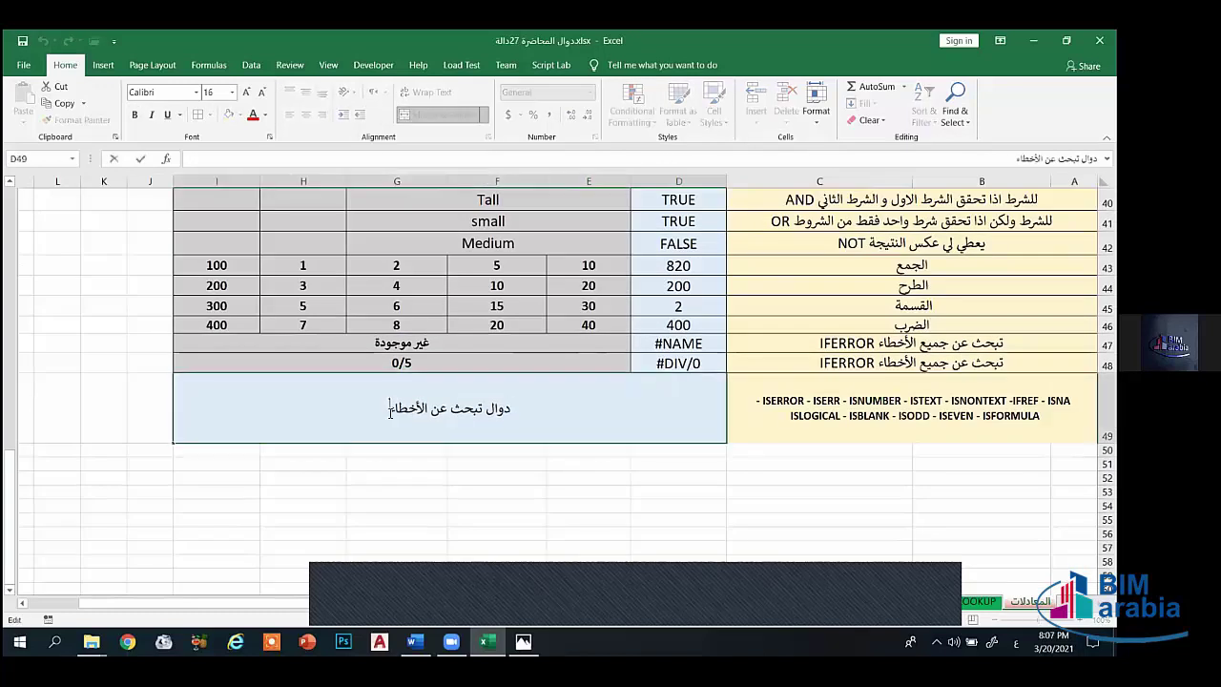
key("Return")
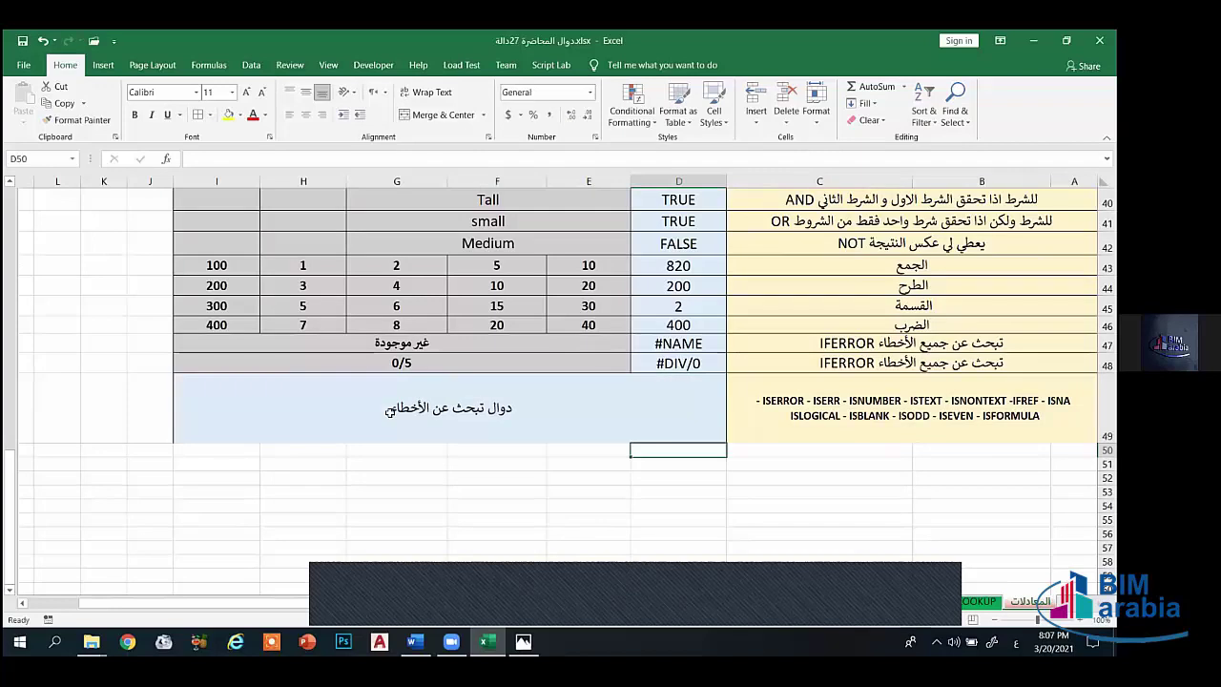
Step: Replace the description in merged cell D49 with a dash-separated error list beginning "#NAME - #DIV/0 - #REF -"
left_click(389, 411)
type("#")
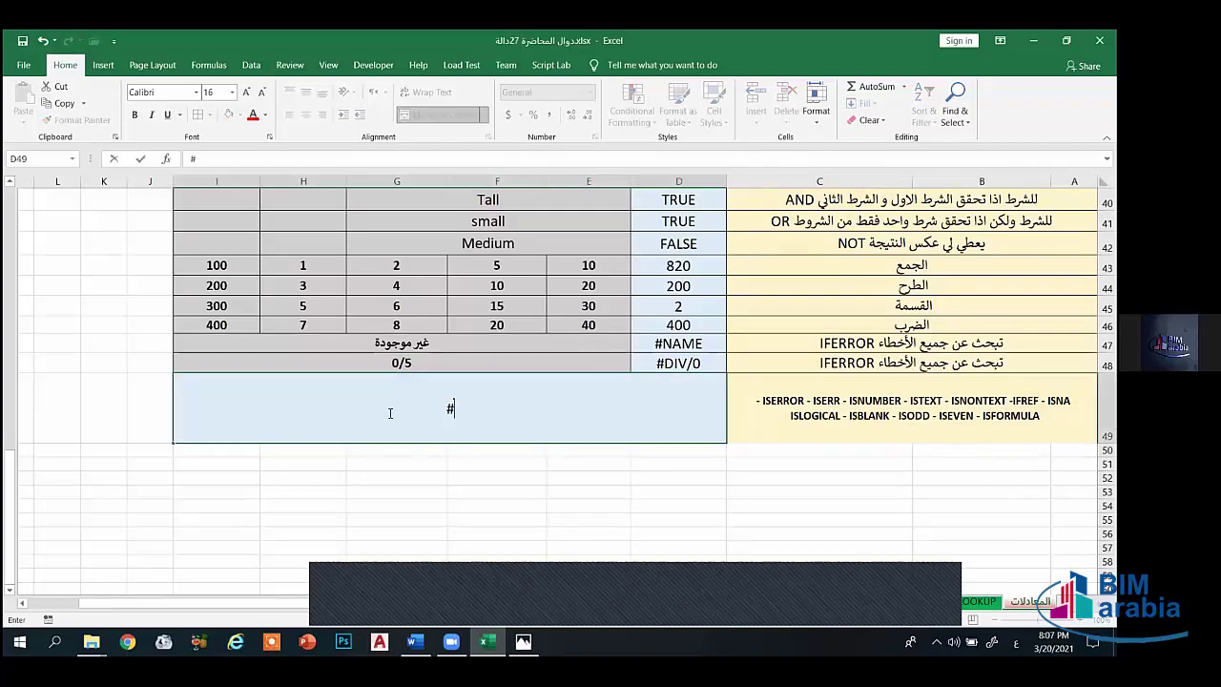
type("ىشة")
key("BackSpace")
key("BackSpace")
key("BackSpace")
key("alt+shift")
type("NAME -")
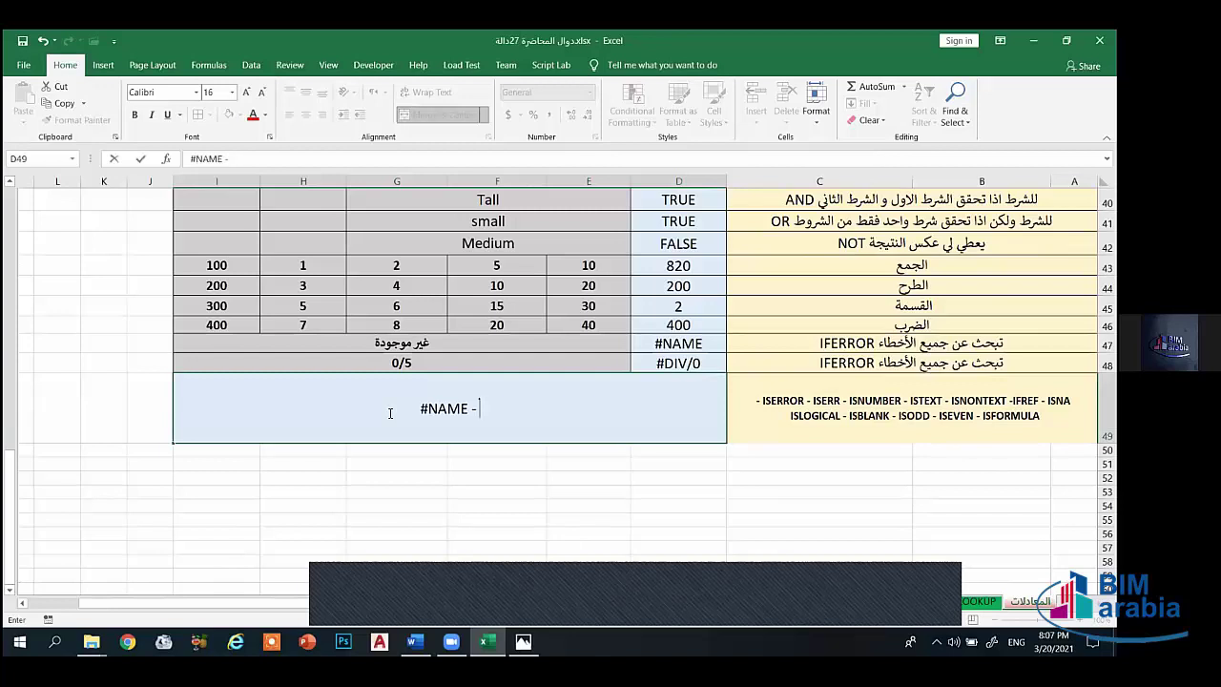
type("#")
type("D")
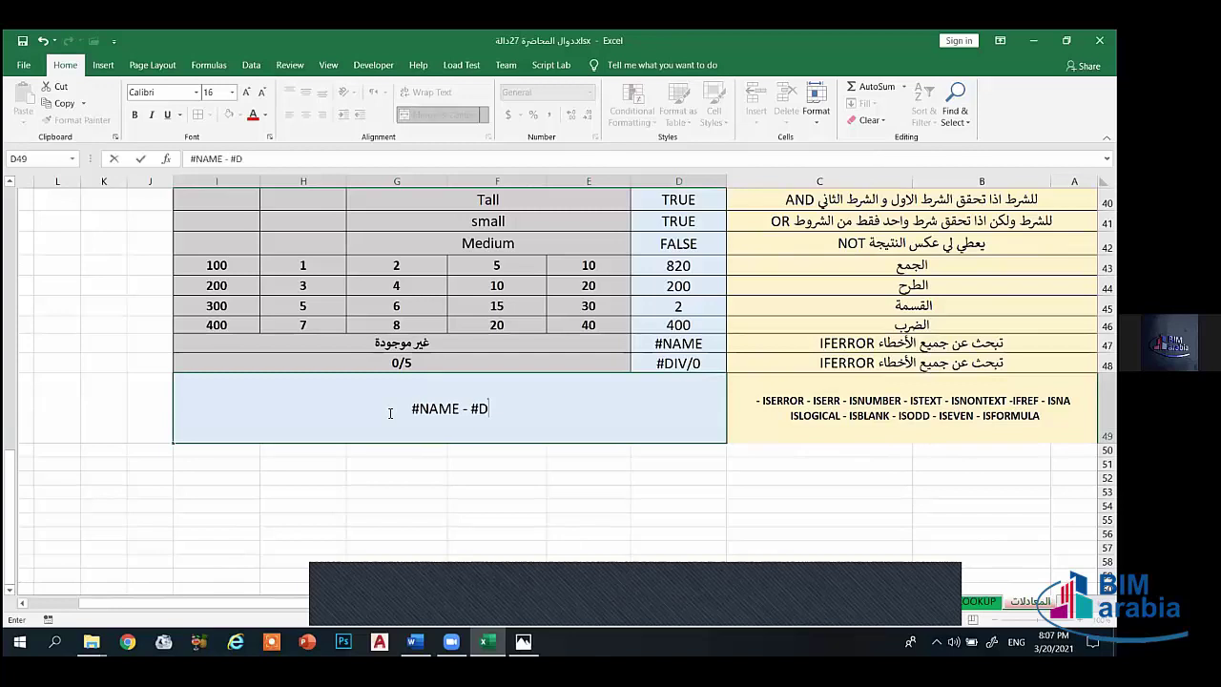
type("IV/0")
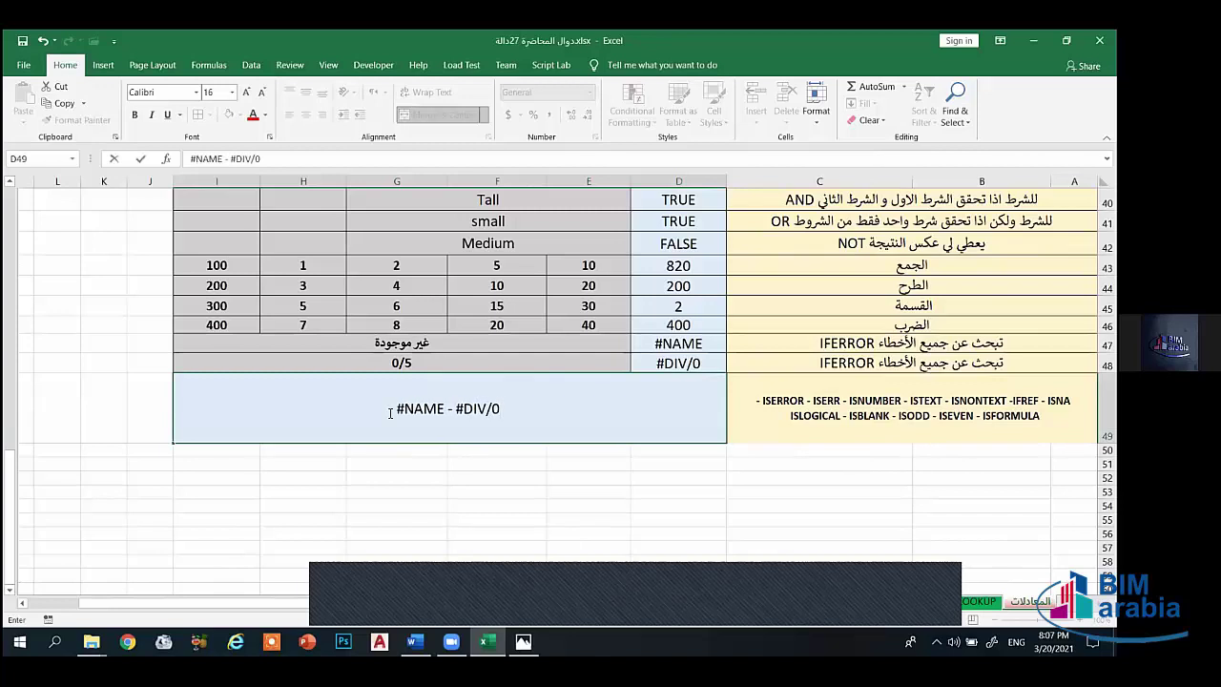
type(" - #")
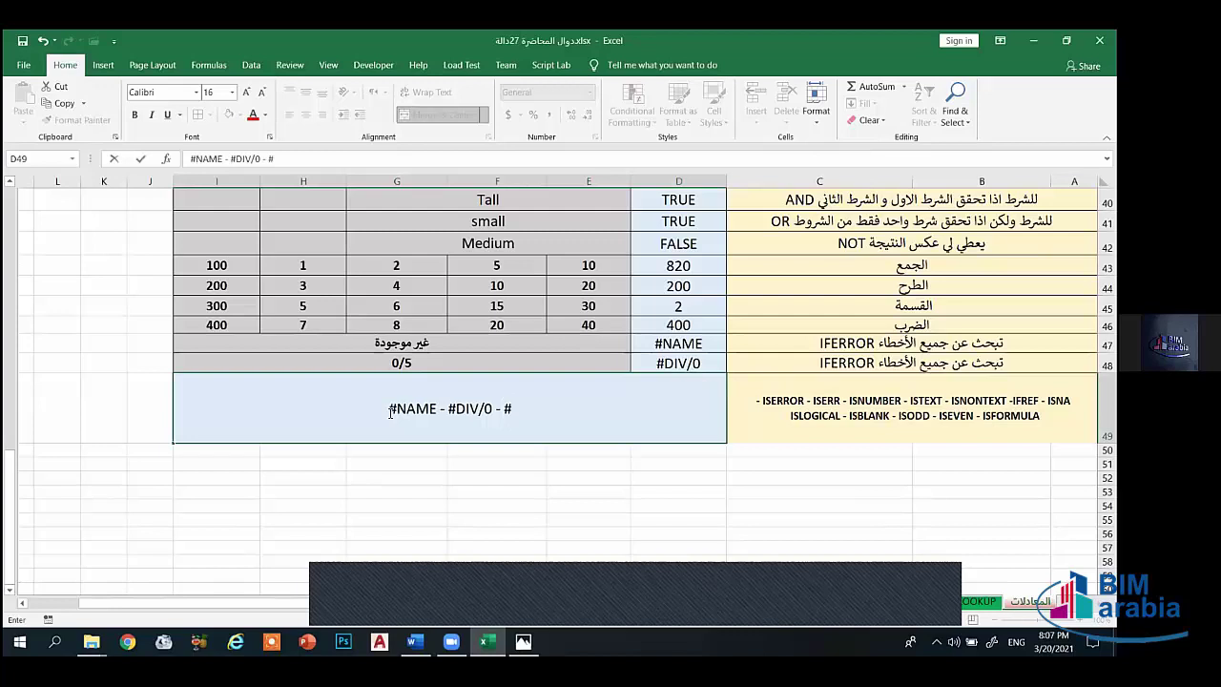
type("REF -")
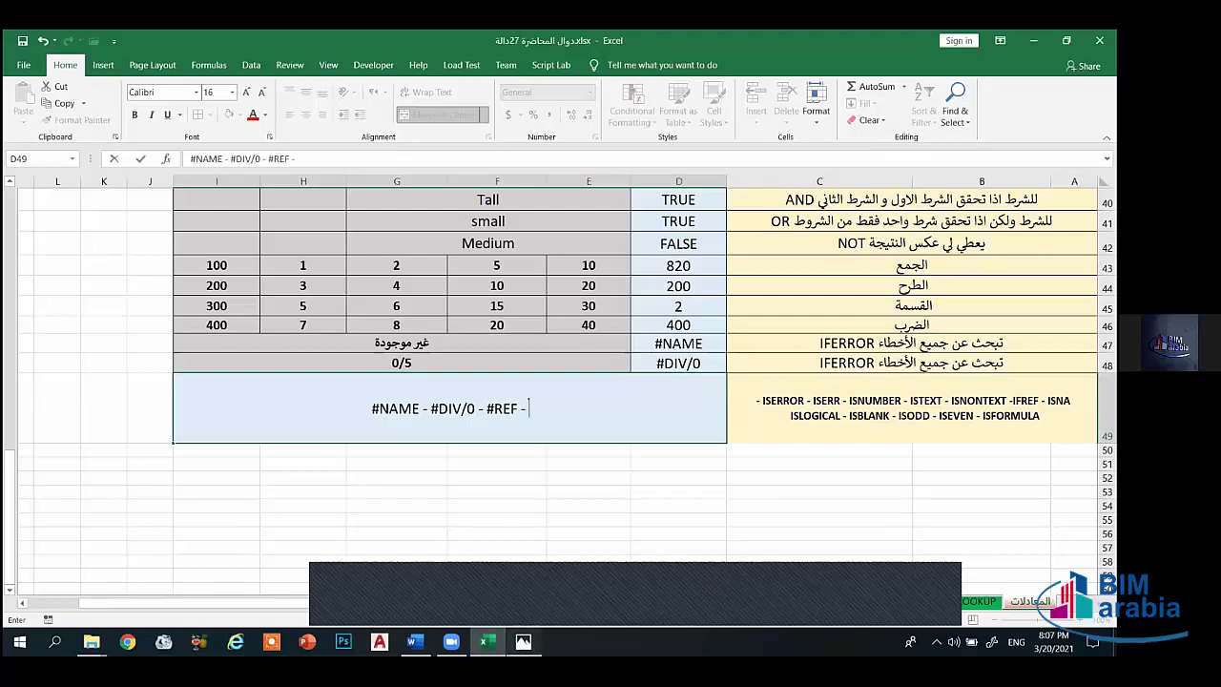
Step: Check the reference image for further error types and append "#N/A - #VALUE -" to the list in D49
key("alt+Tab")
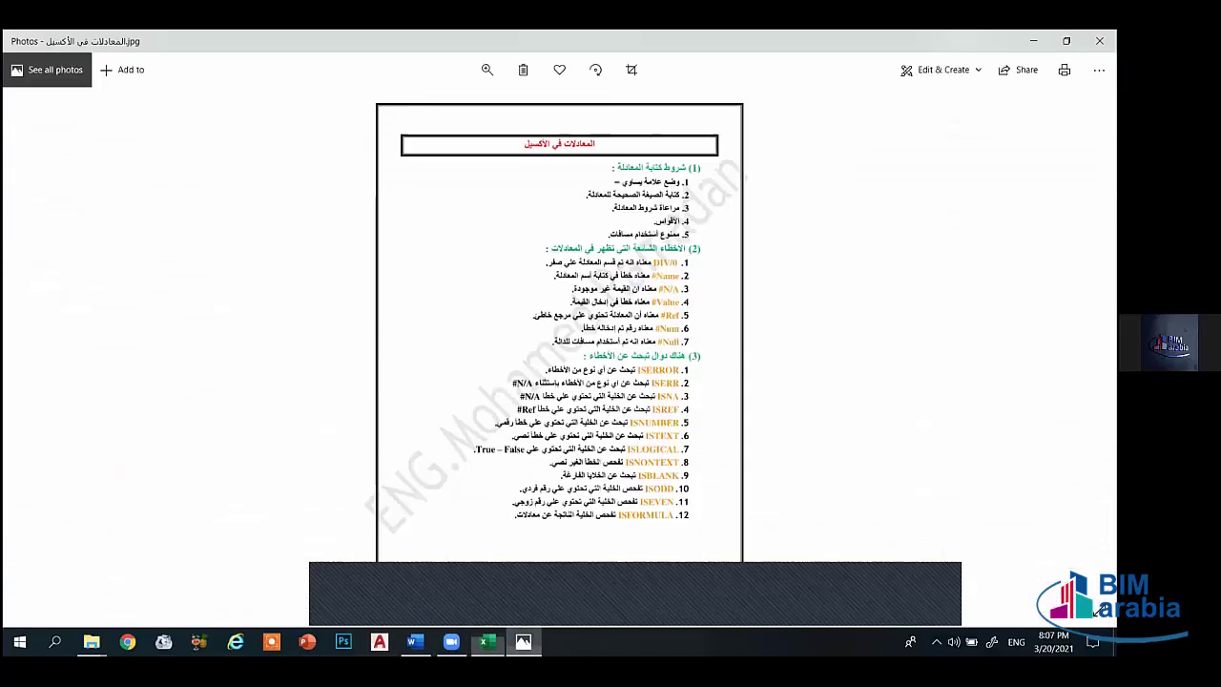
key("alt+Tab")
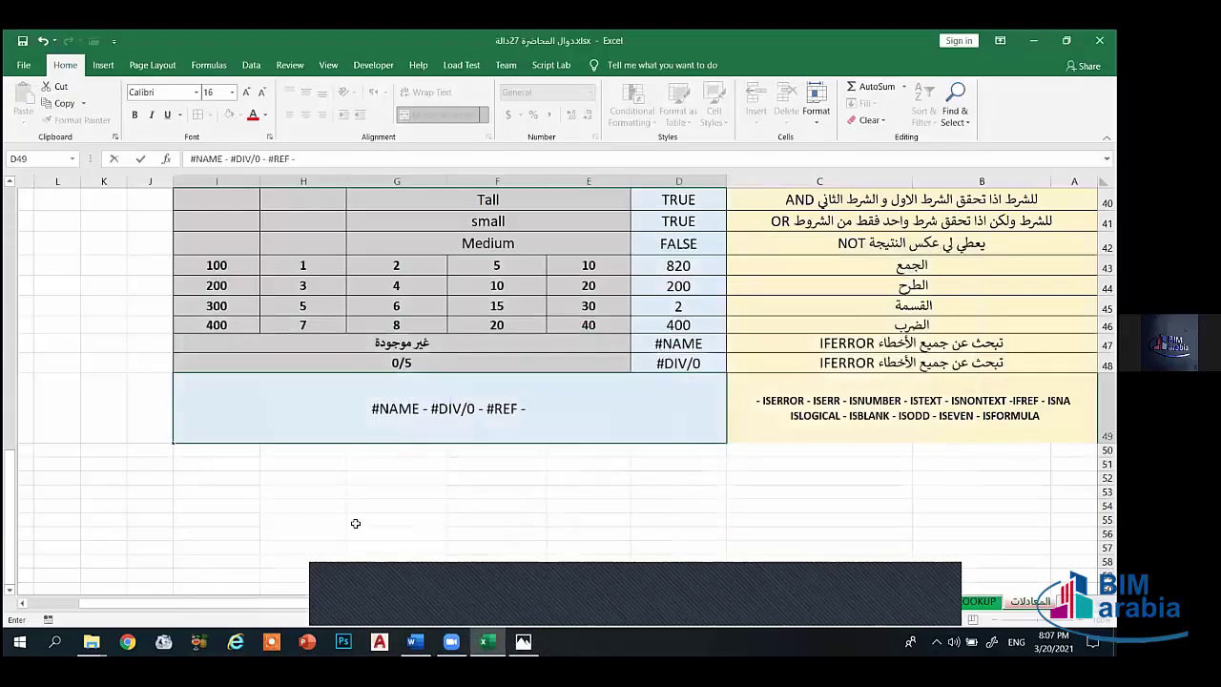
type("#")
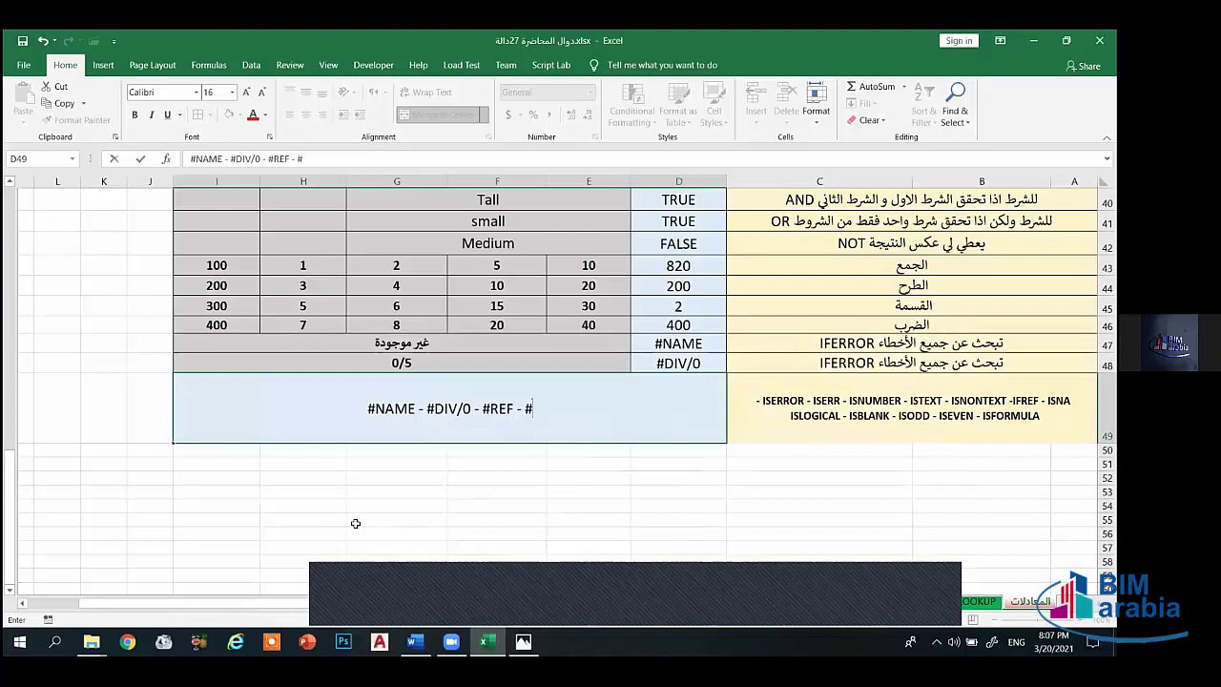
type("N/A")
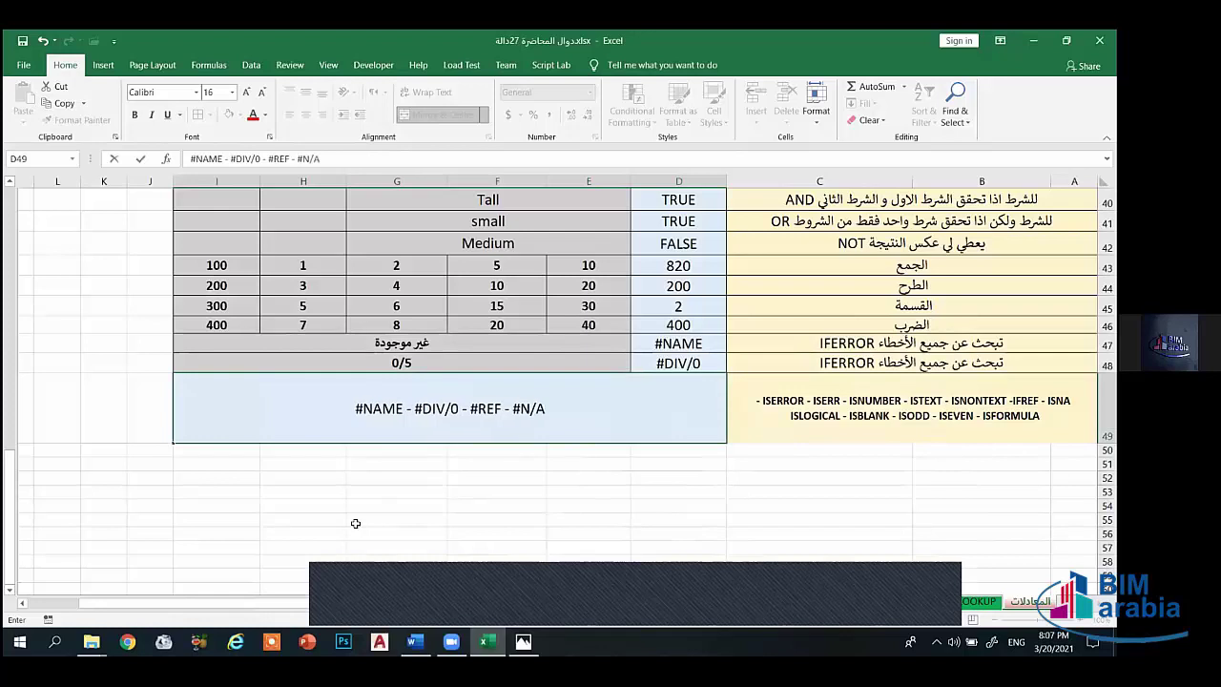
type(" - ")
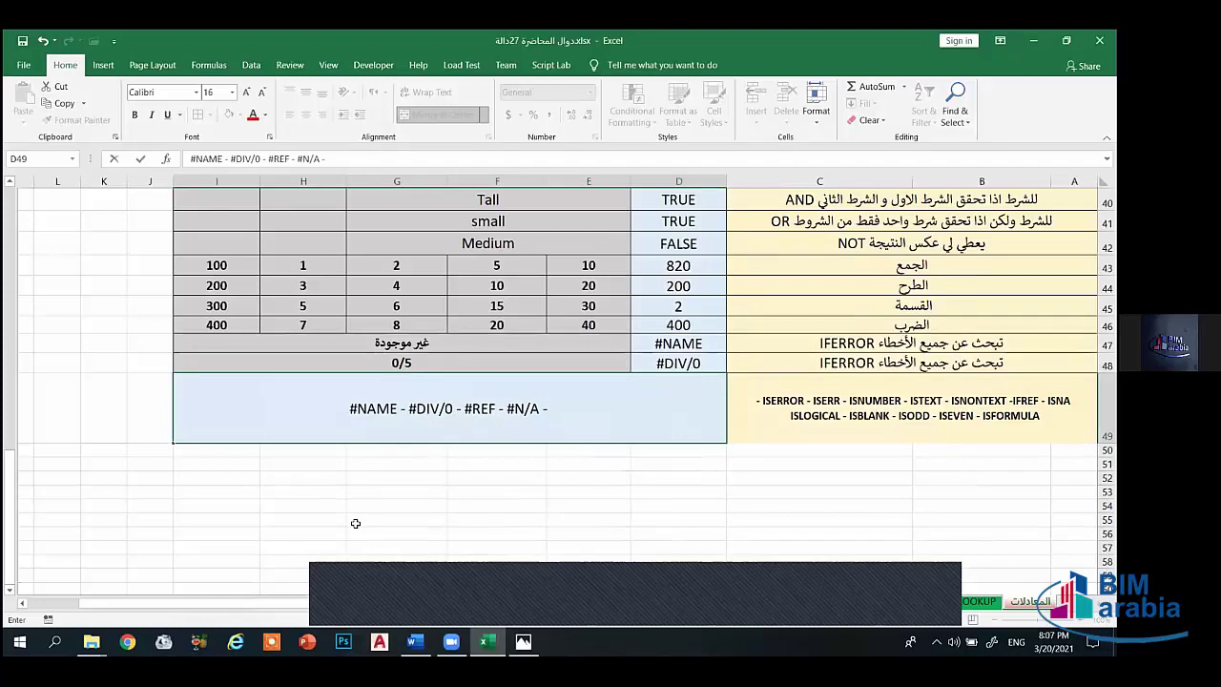
type("#")
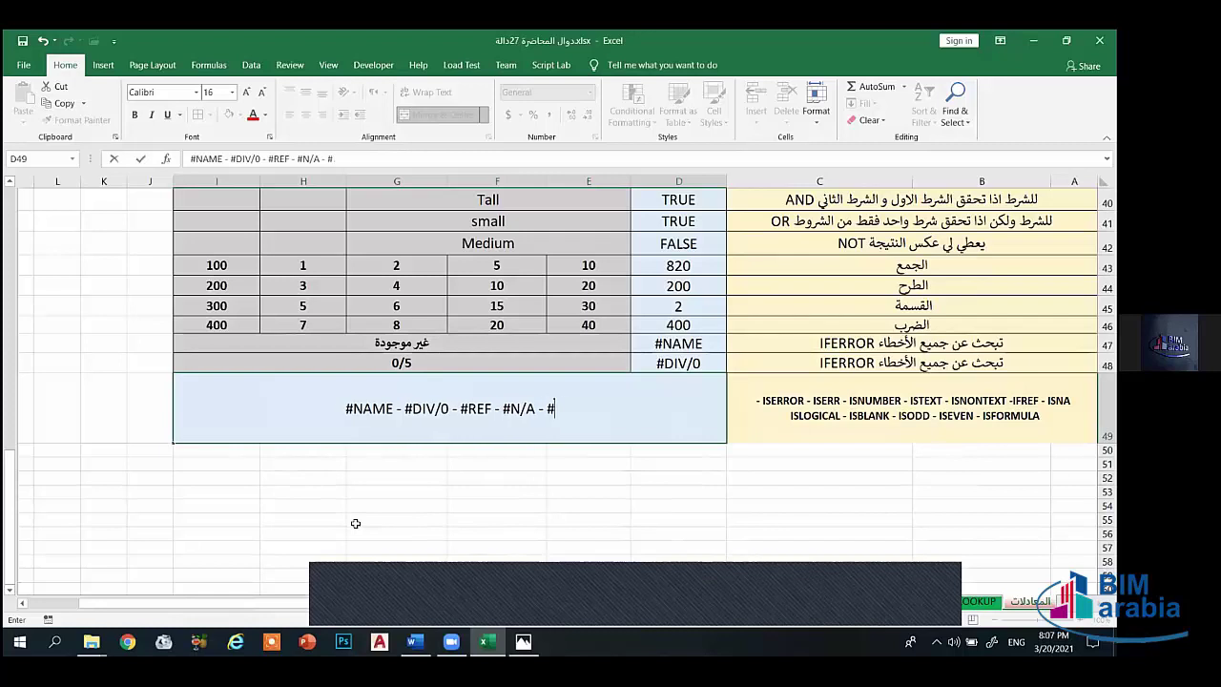
type("VALUE")
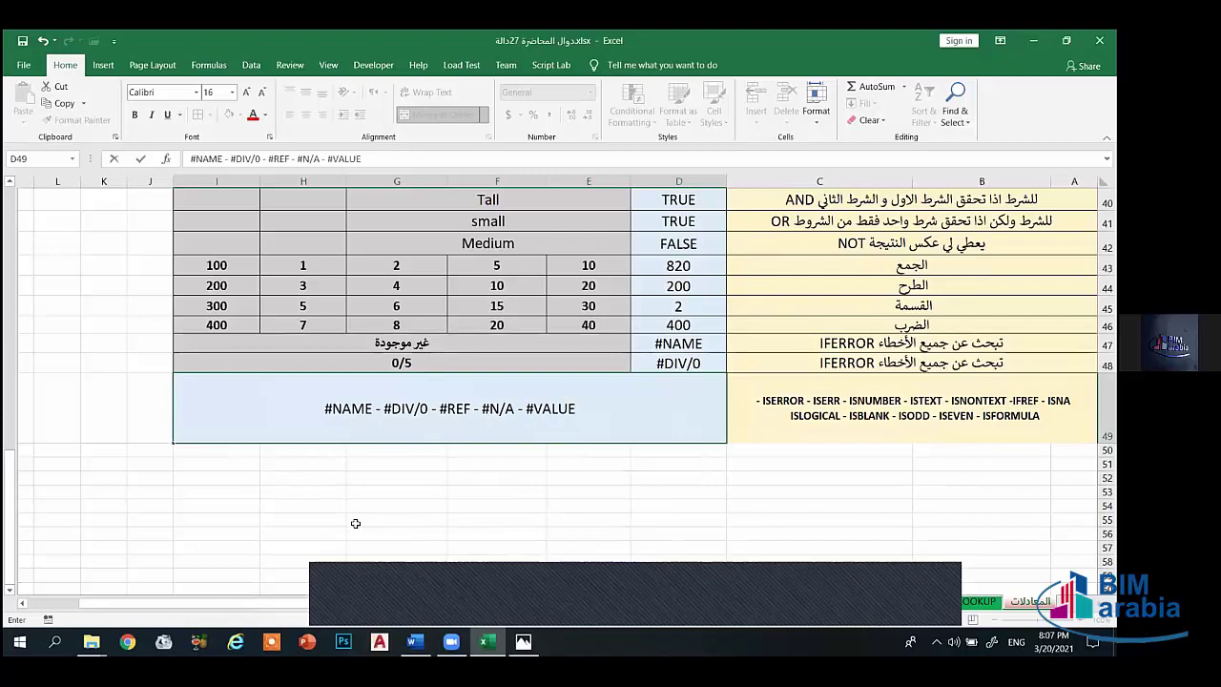
type(" -")
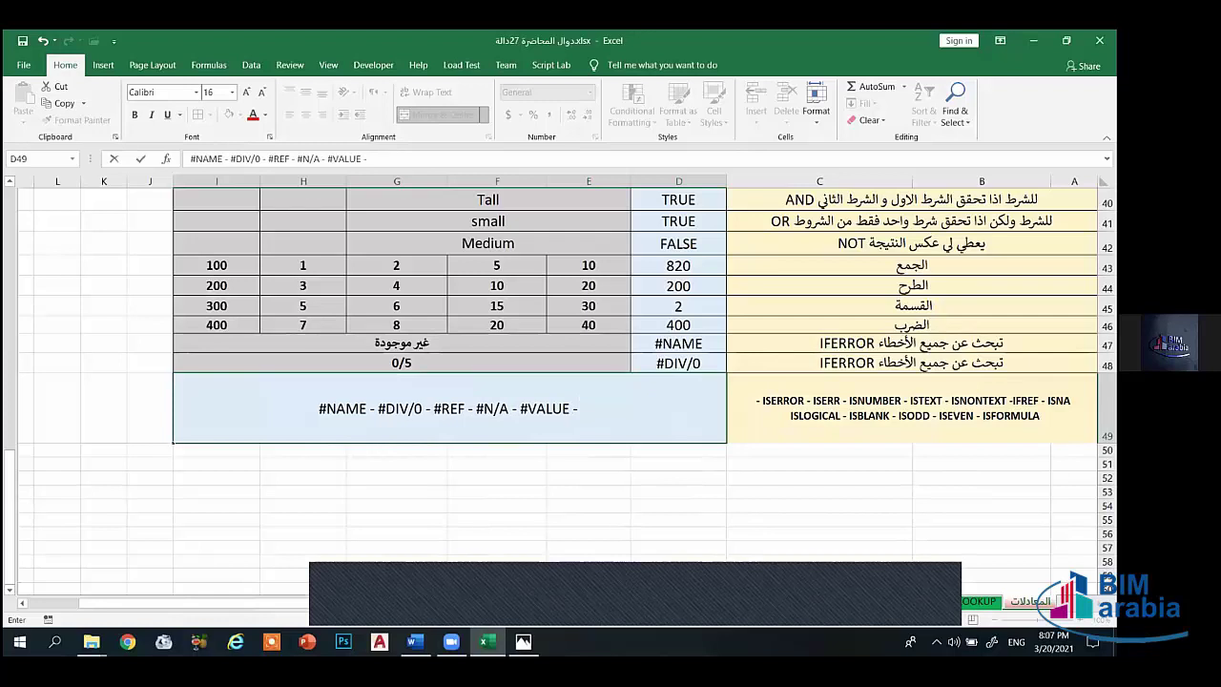
Step: Check the reference image for the remaining errors and append "#NUM - #NULL" to the list in D49
left_click(522, 641)
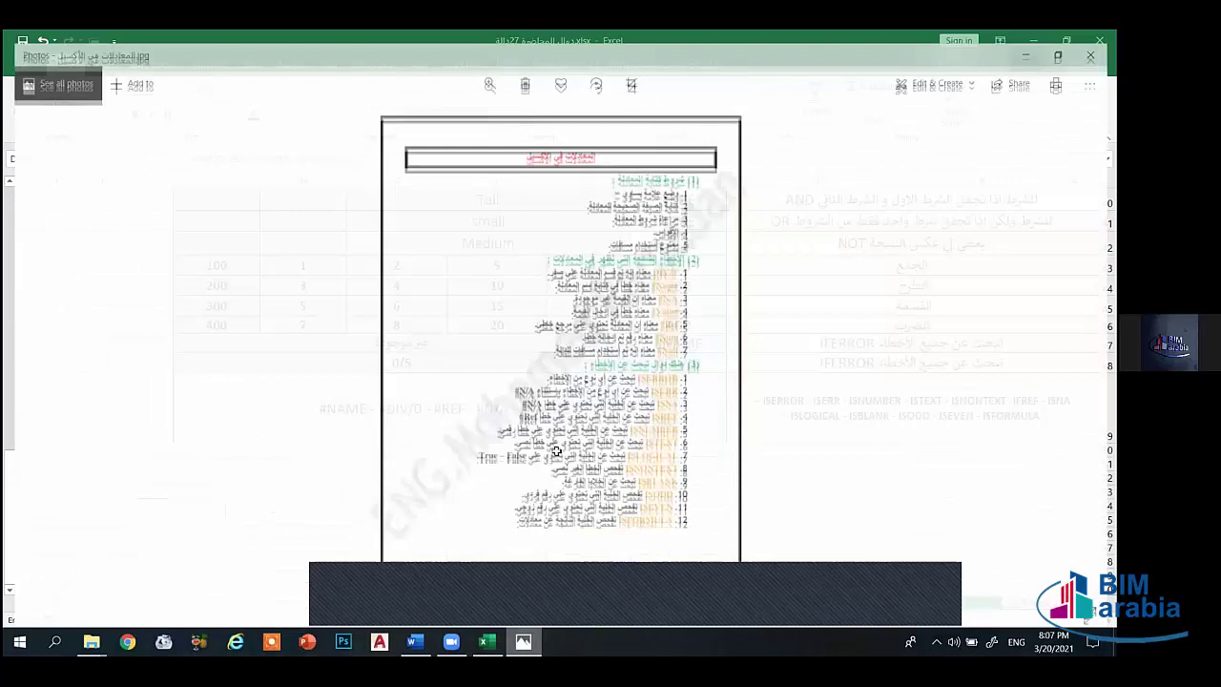
key("alt+Tab")
type("#NU")
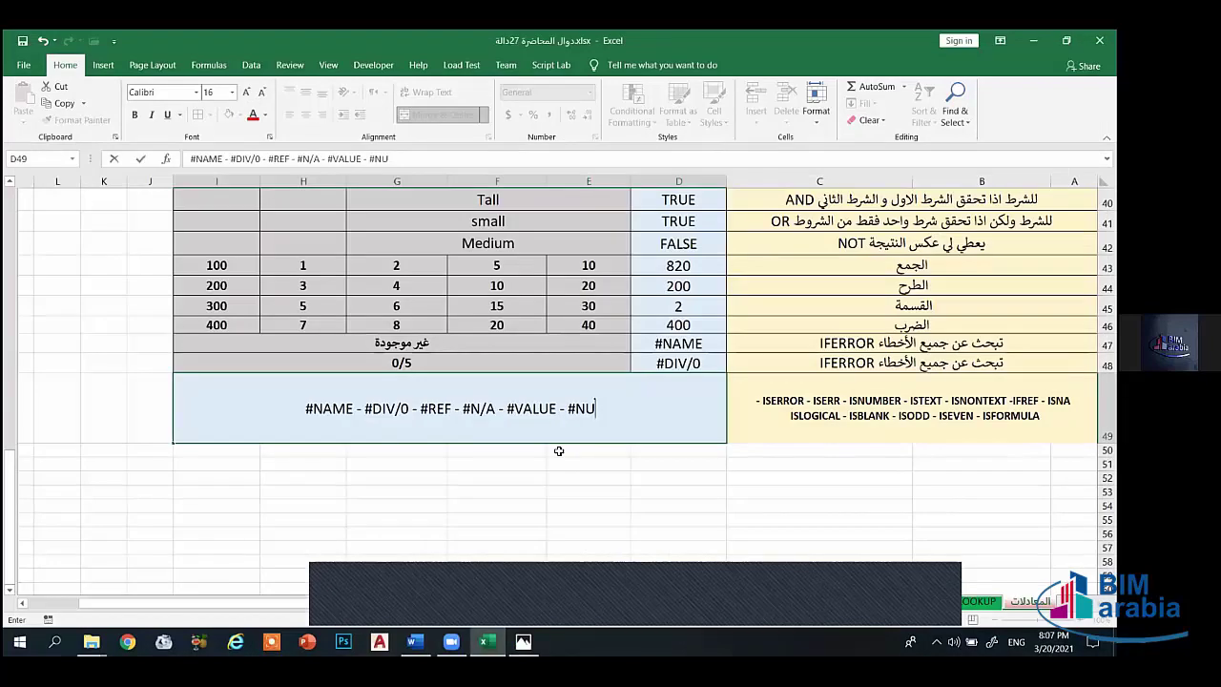
type("M - ")
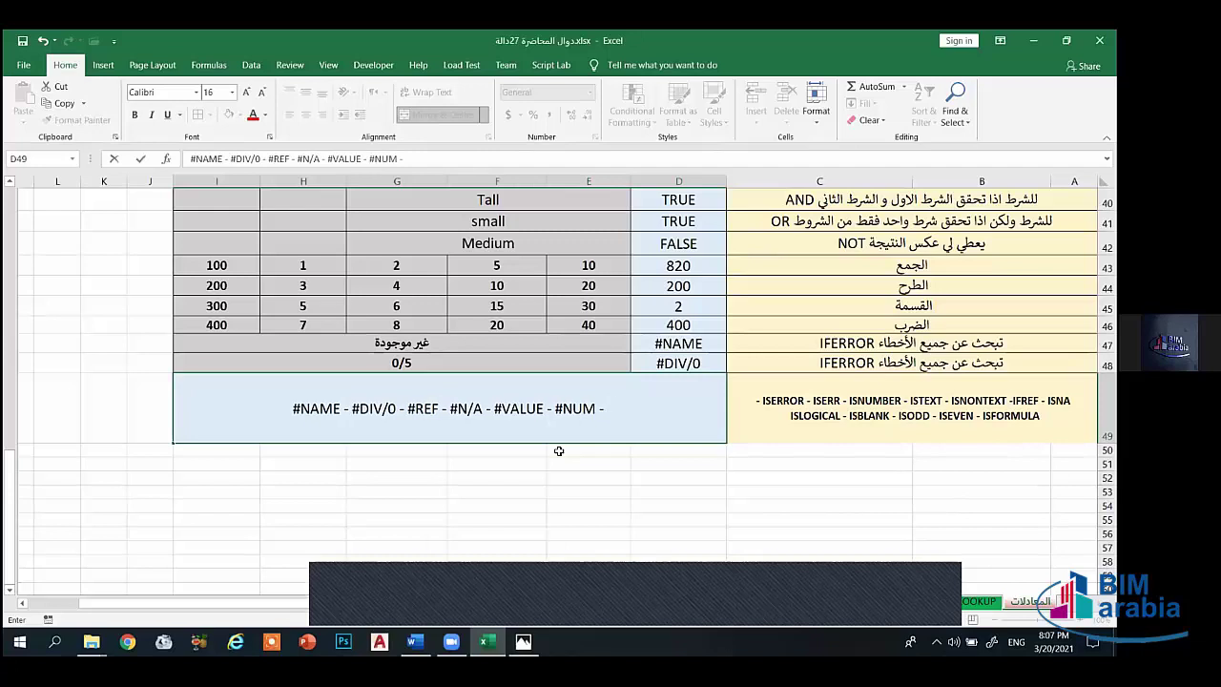
type("#")
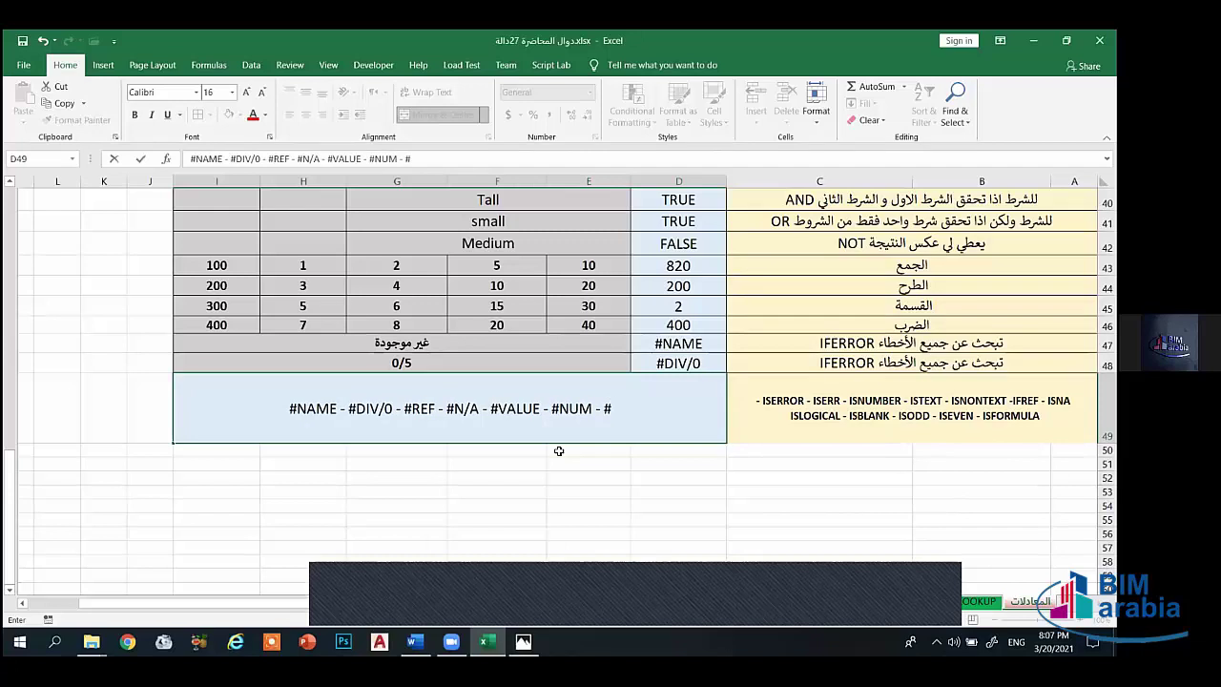
left_click(522, 641)
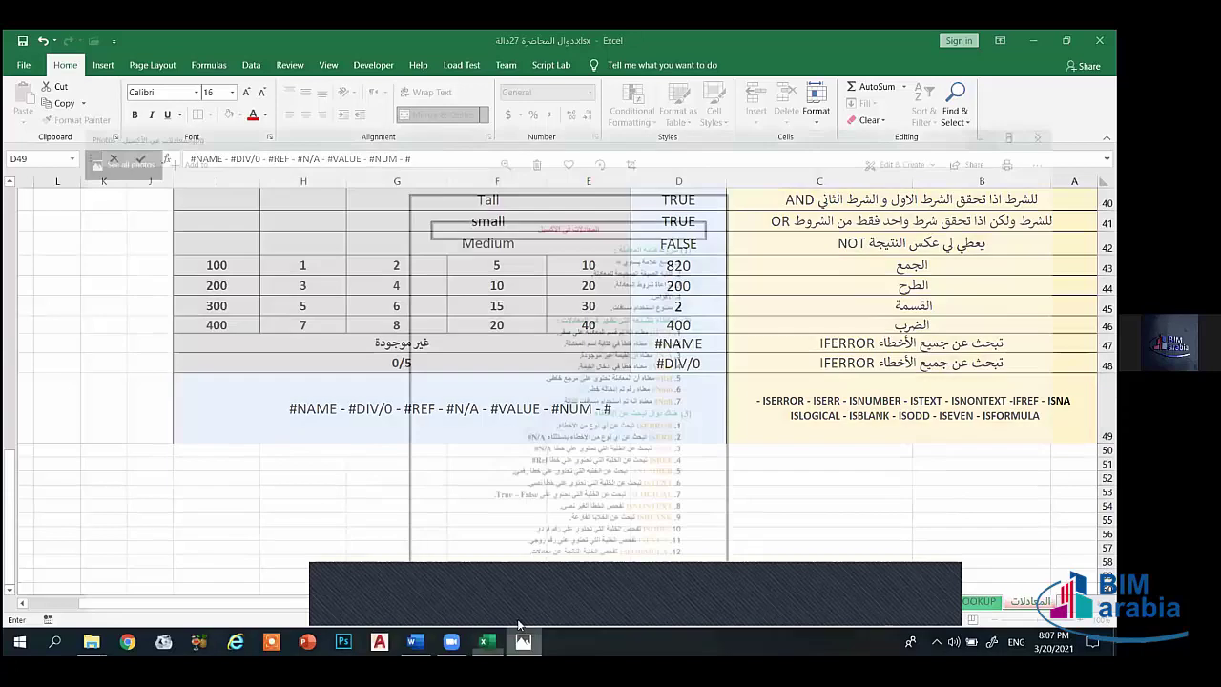
type("NULL")
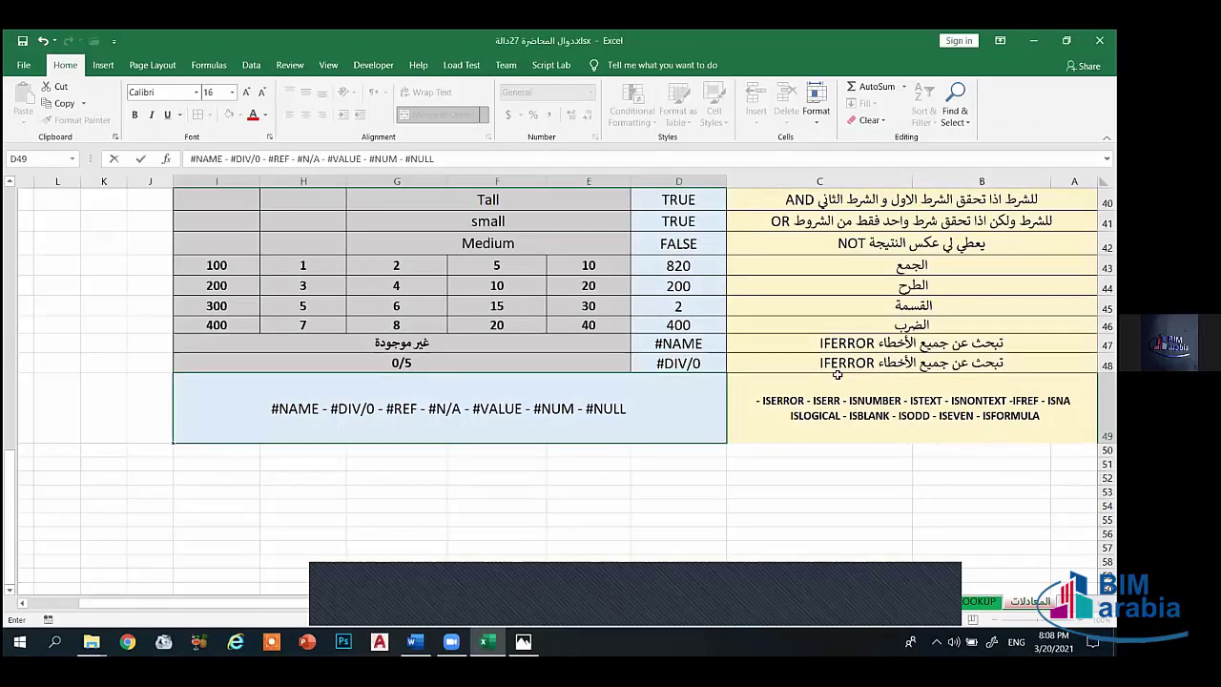
Step: Add the Arabic phrase "الأخطاء الشائعة في البرنامج" after the error list in D49 and commit the entry
key("alt+shift")
type("الأخ")
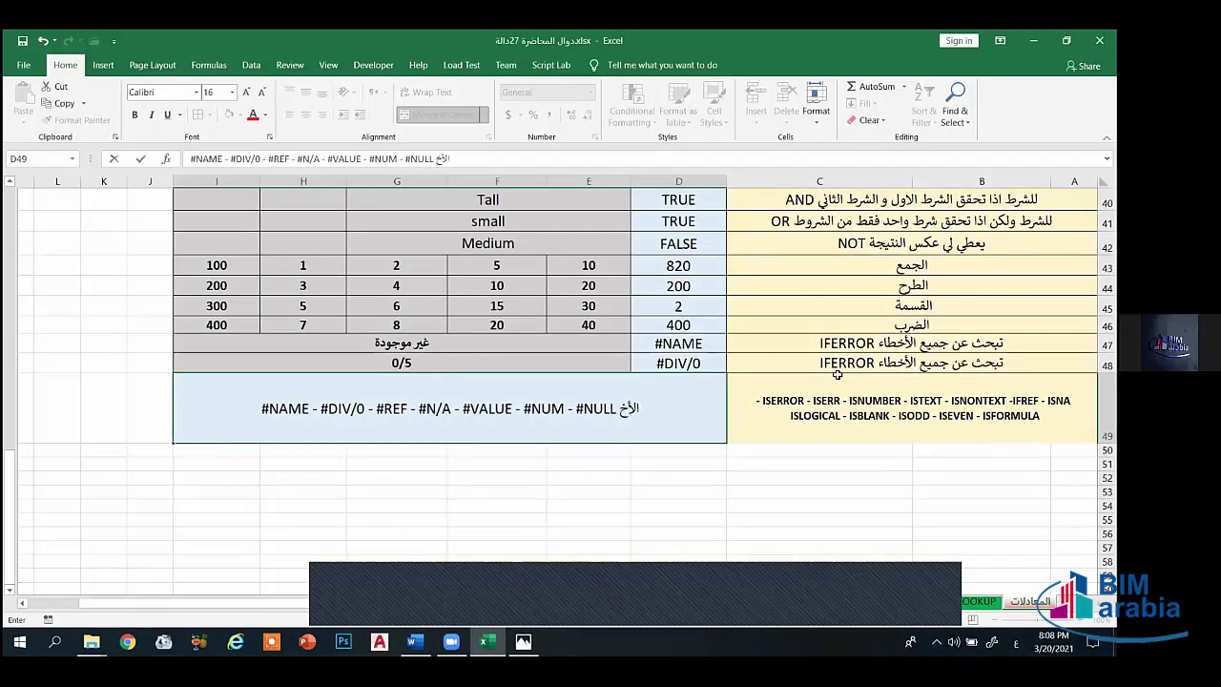
type("طاء ال")
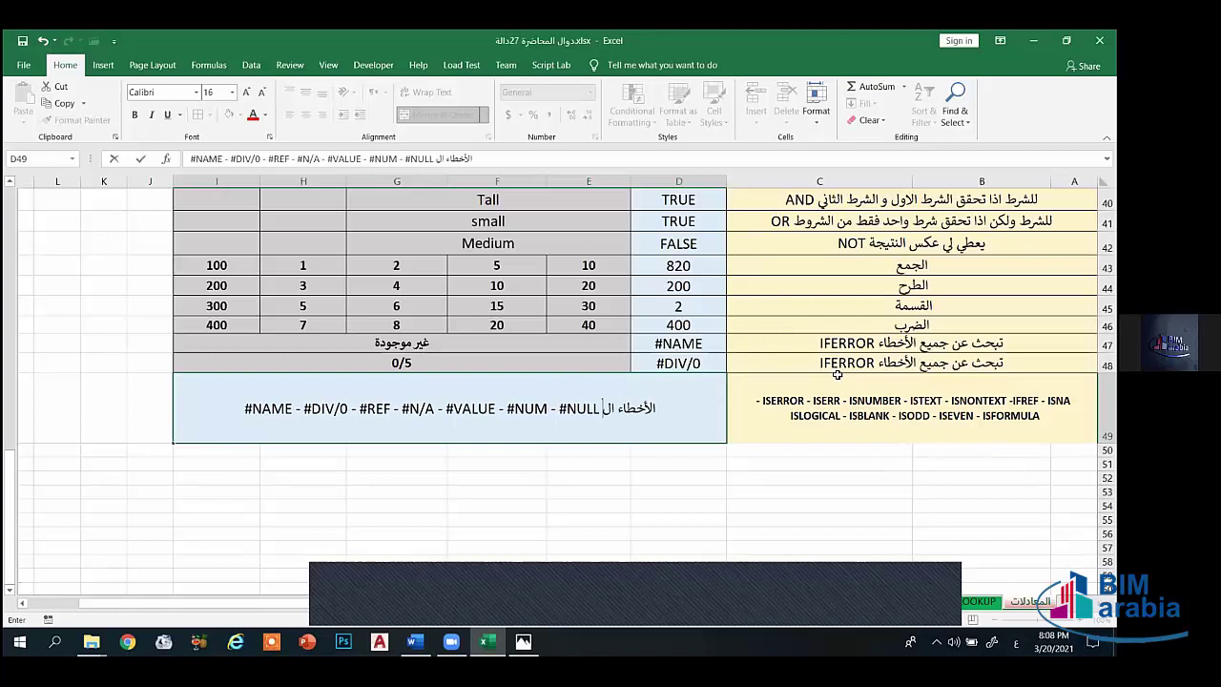
type("شائعة في")
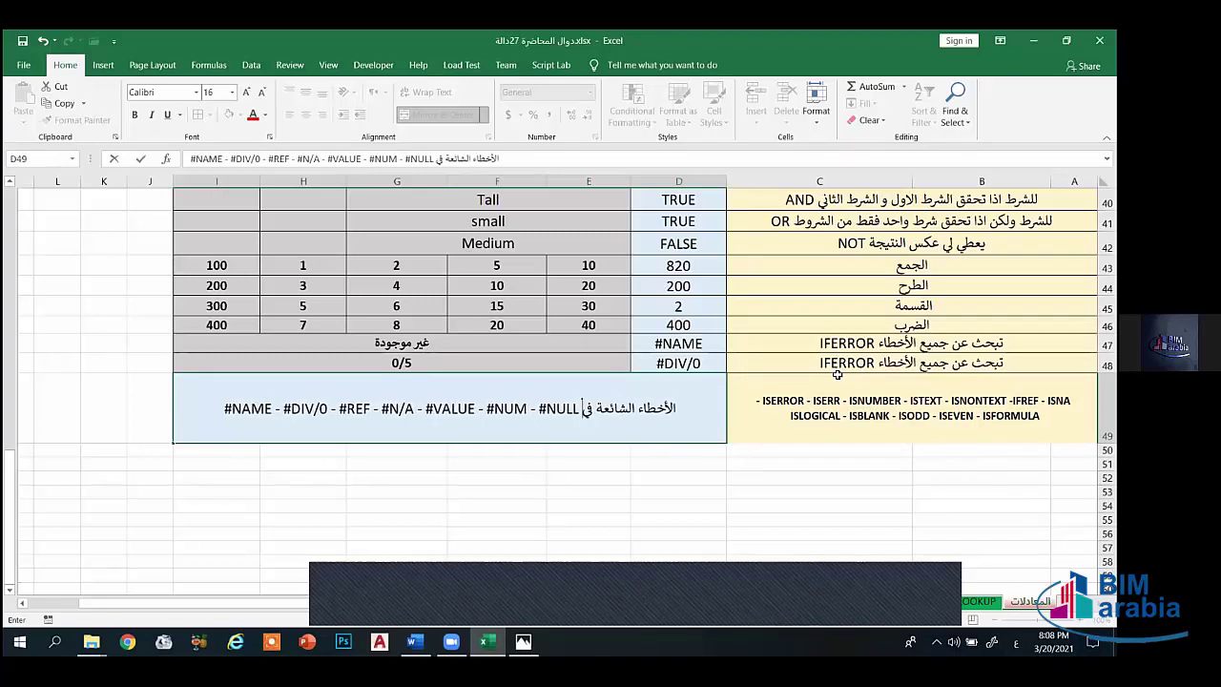
type(" البرنام")
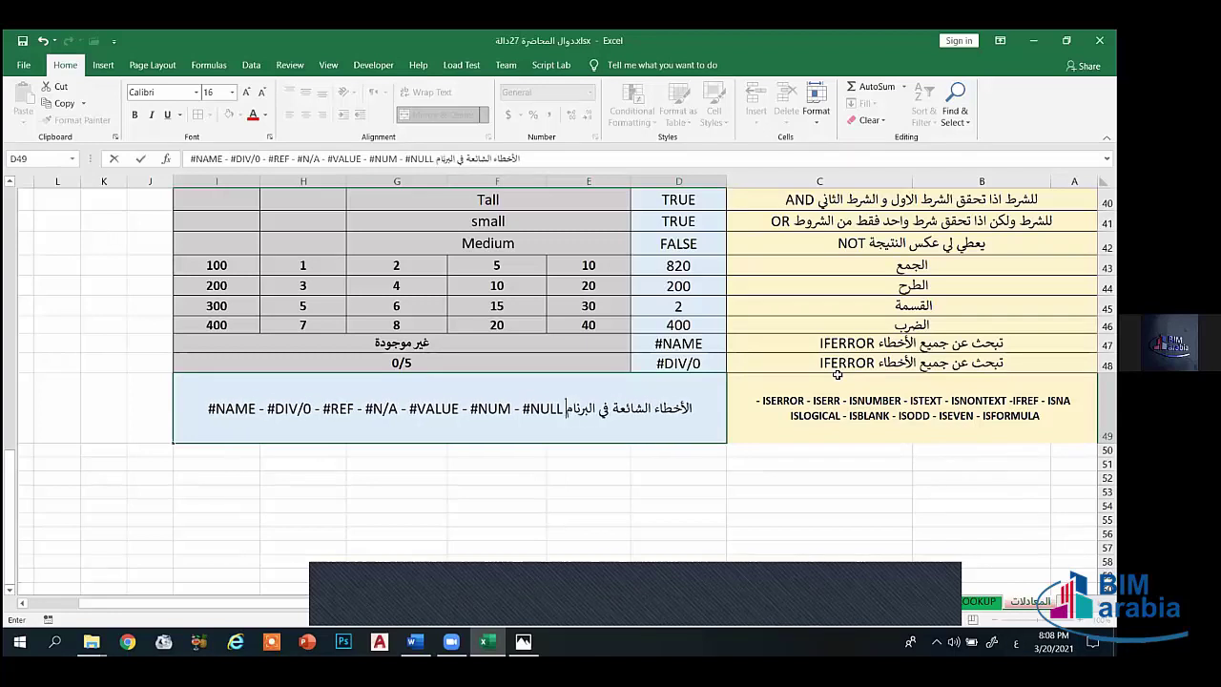
type("ج")
key("Return")
left_click(579, 412)
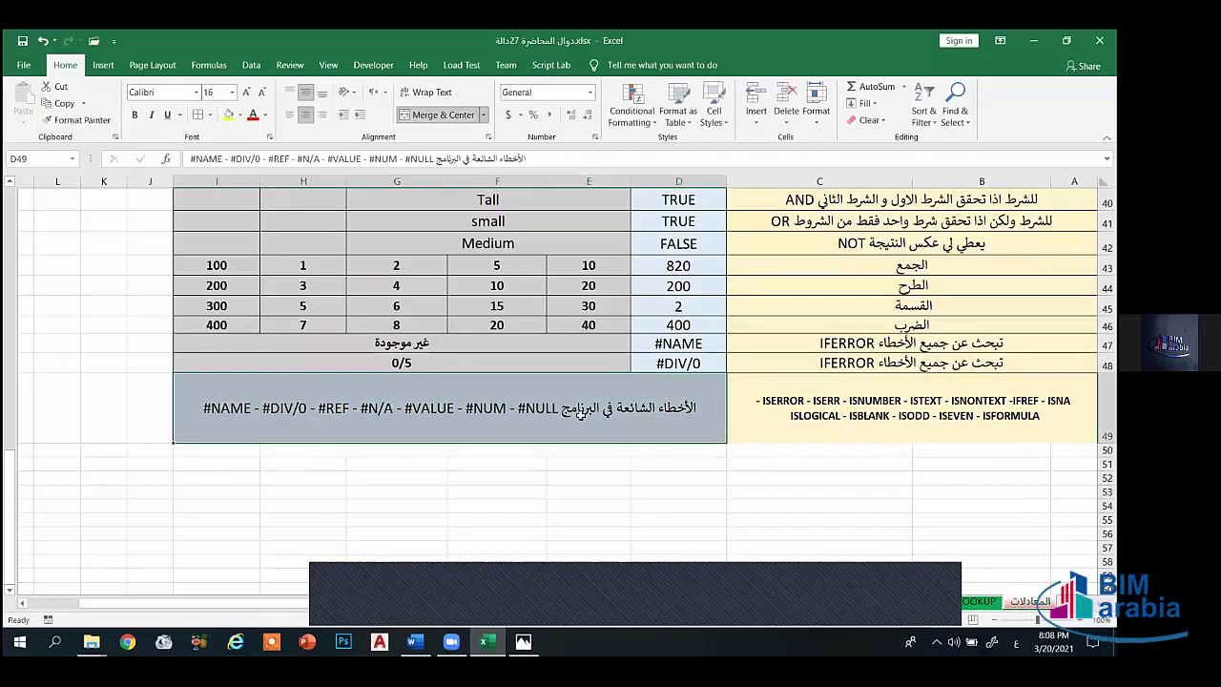
left_click(911, 397)
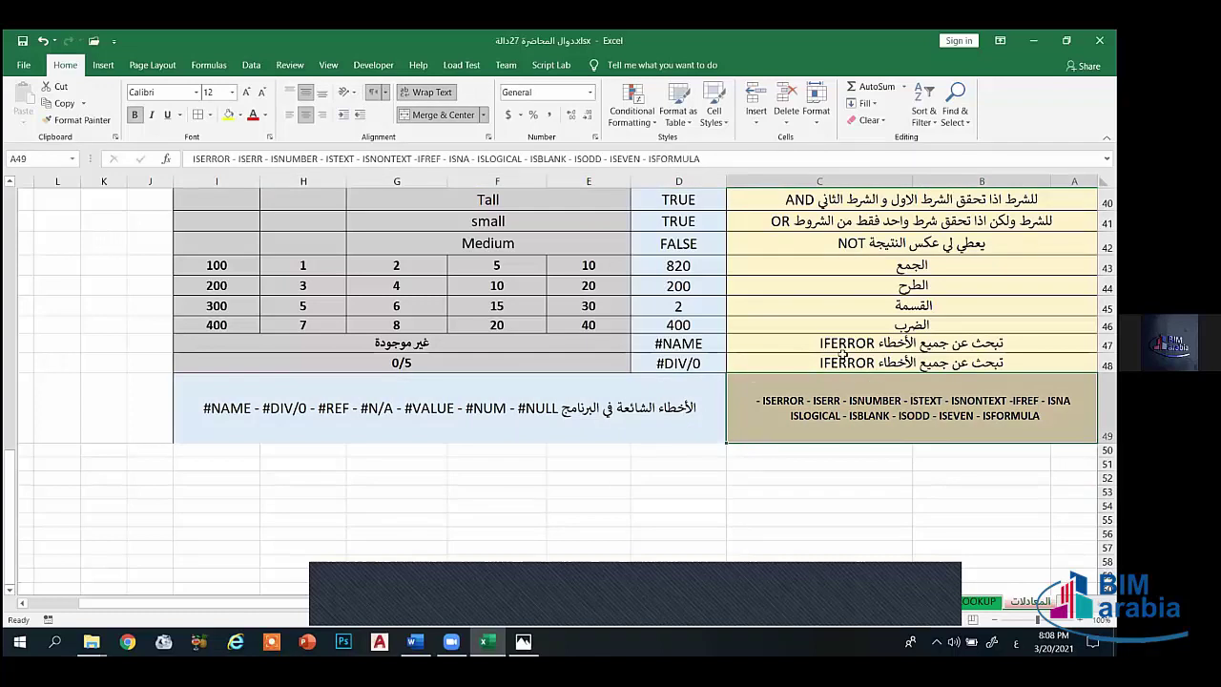
Step: Edit the formula in E47 and remove the IFERROR function name after the equals sign
left_click(378, 336)
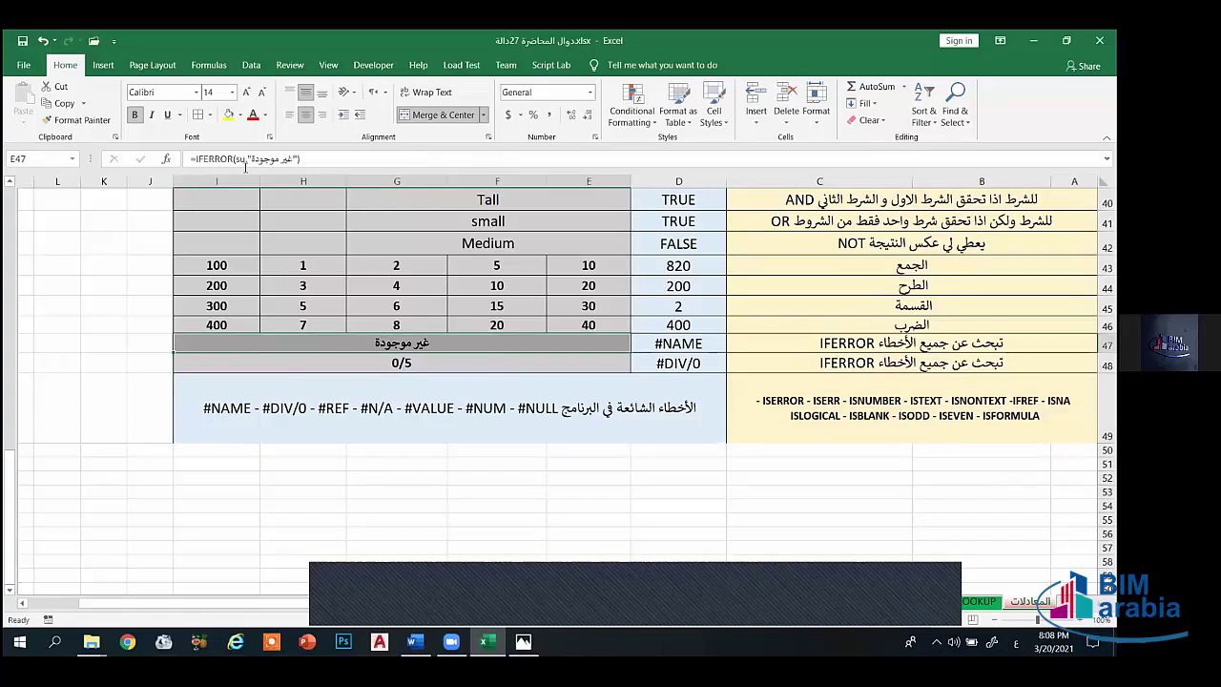
left_click(195, 158)
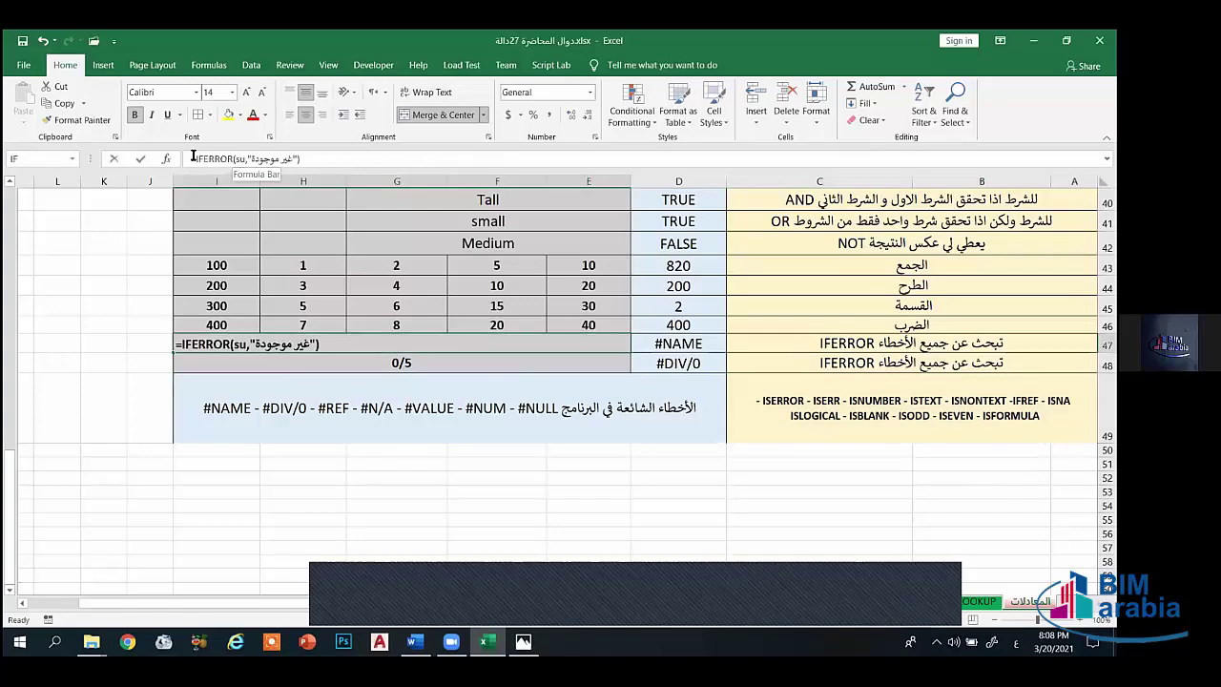
left_click(441, 361)
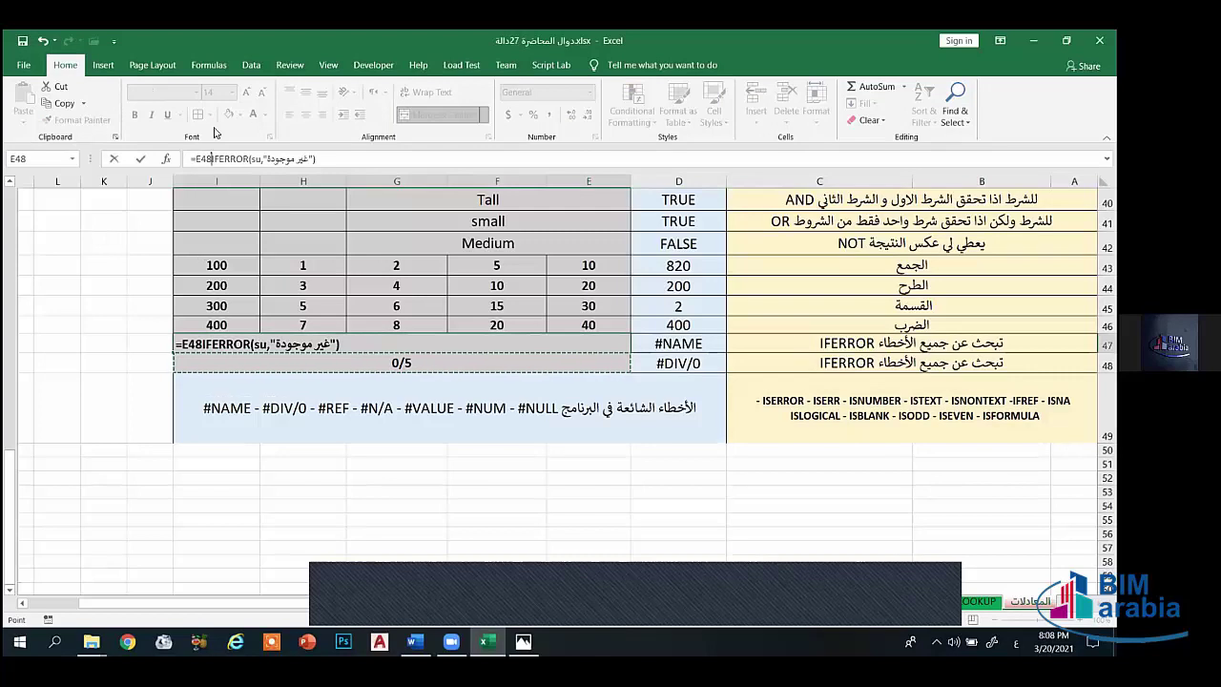
key("BackSpace")
key("BackSpace")
key("BackSpace")
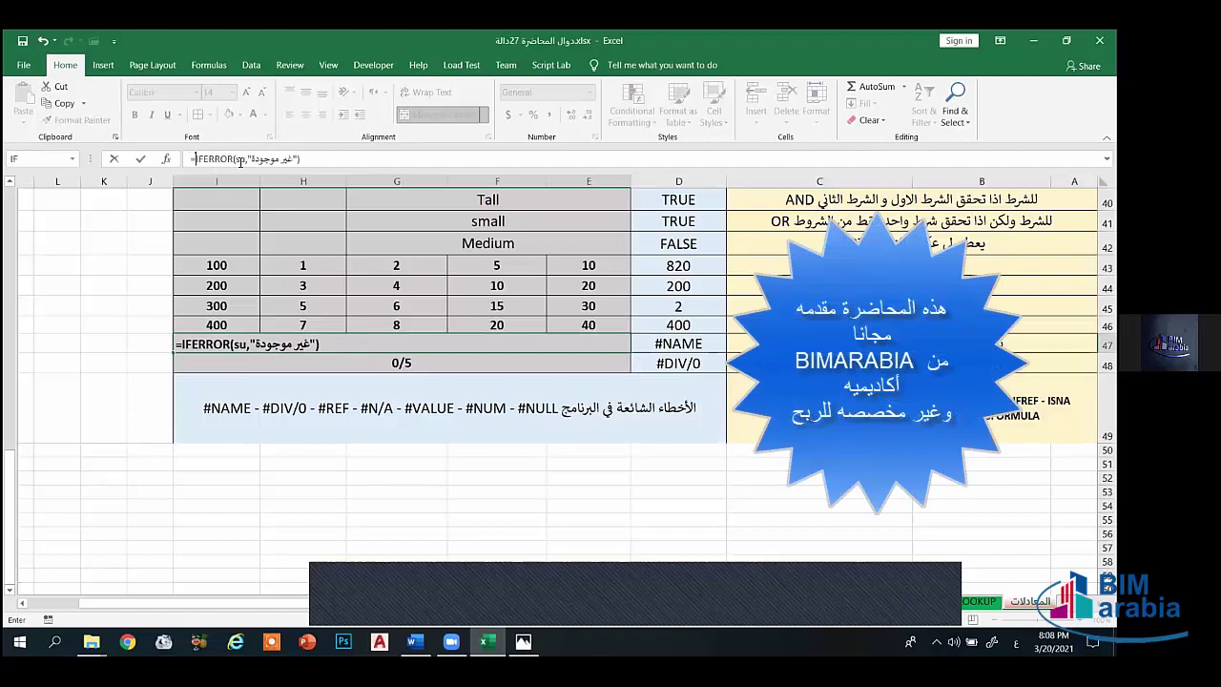
key("Delete")
key("Delete")
key("Delete")
key("Delete")
key("Delete")
key("Delete")
key("Delete")
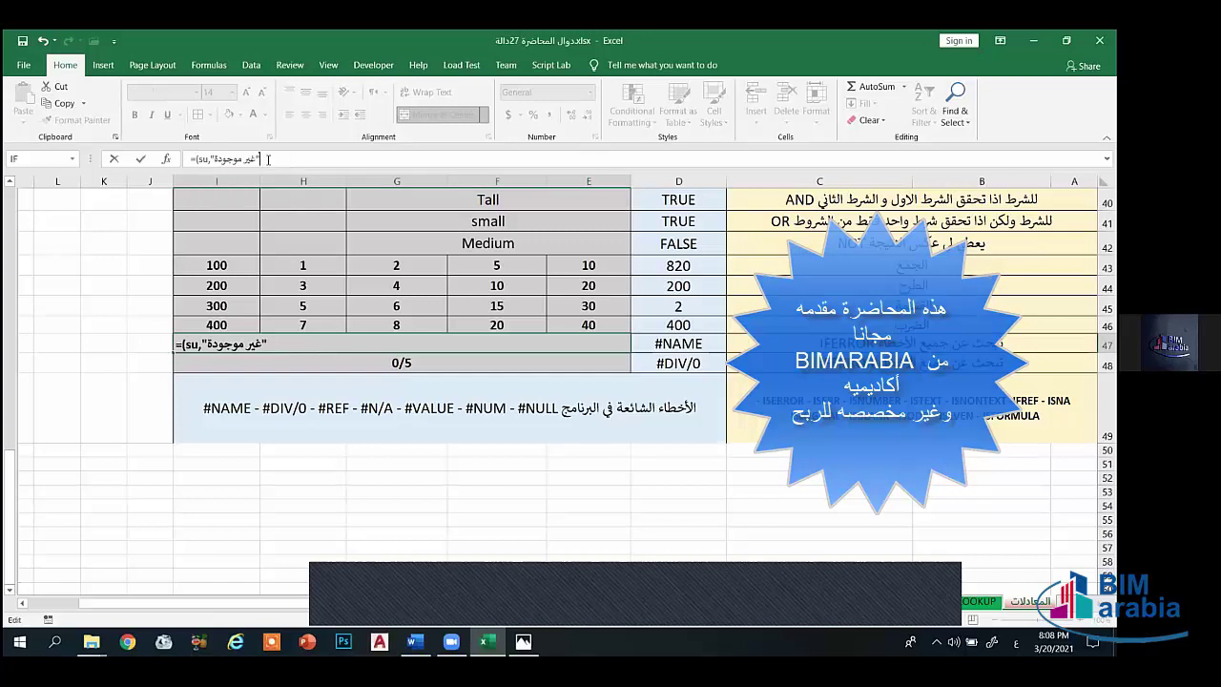
Step: Strip the formula in E47 down to the invalid name su by deleting the comma and quoted Arabic message, and commit it
left_click(268, 159)
key("BackSpace")
key("BackSpace")
key("BackSpace")
key("BackSpace")
key("BackSpace")
key("BackSpace")
key("BackSpace")
key("BackSpace")
key("BackSpace")
key("BackSpace")
key("BackSpace")
key("BackSpace")
key("BackSpace")
key("BackSpace")
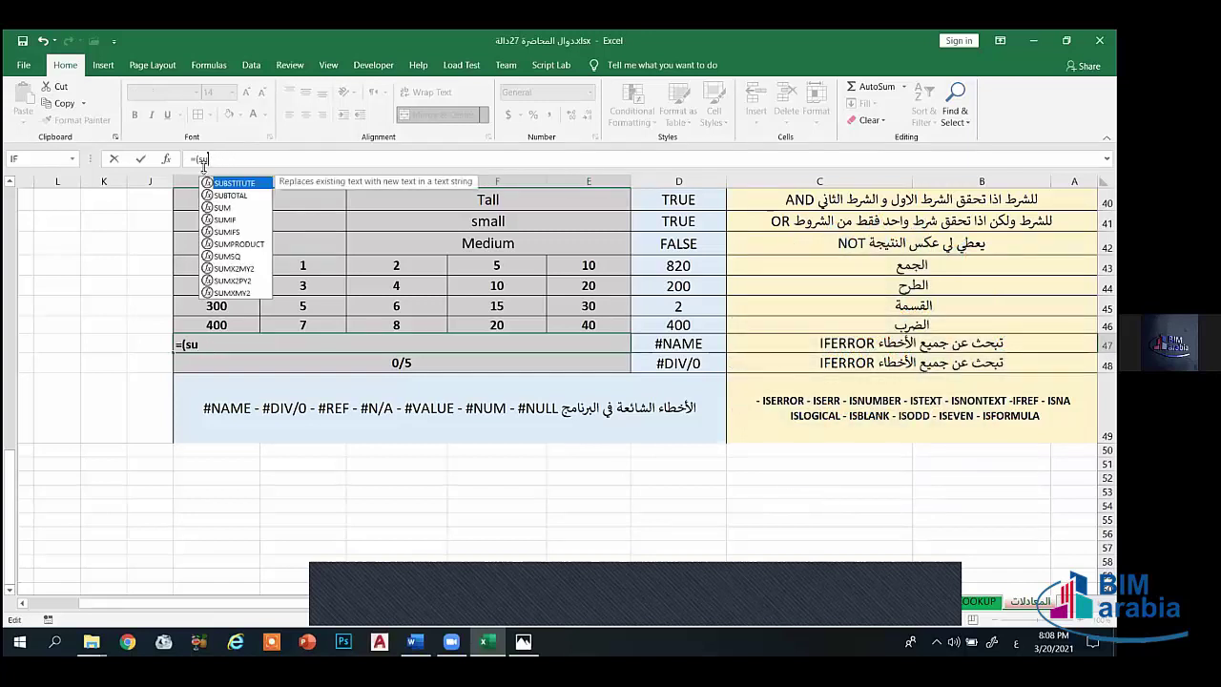
key("Escape")
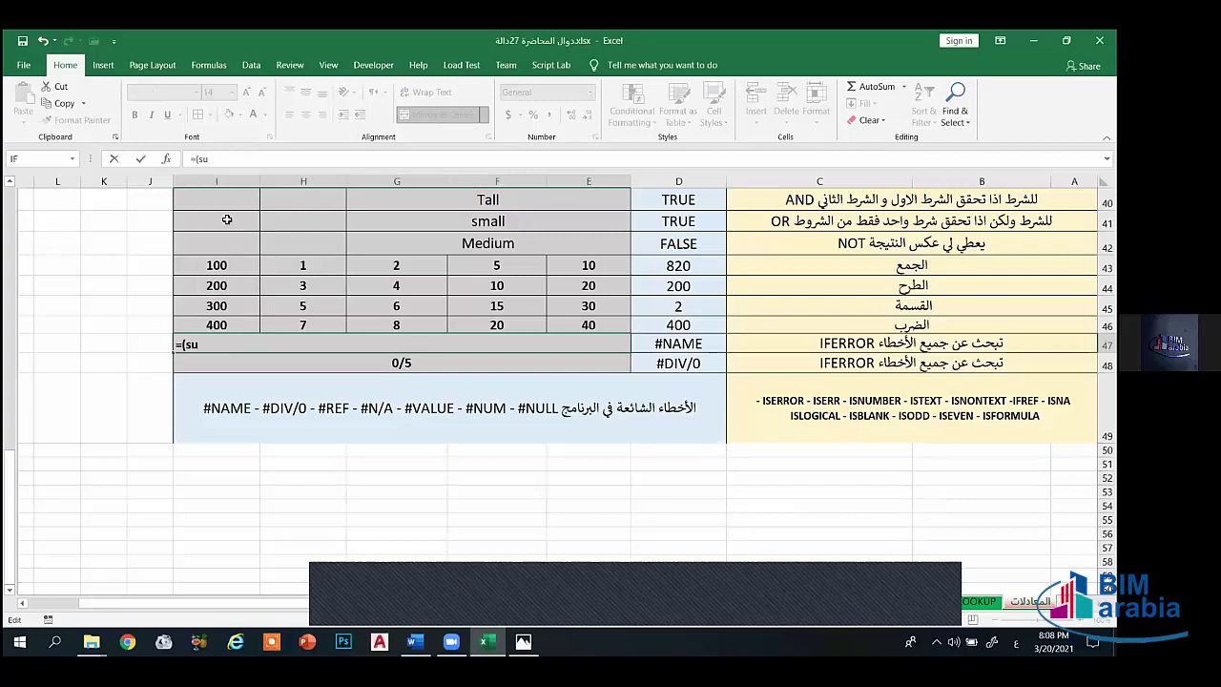
key("Return")
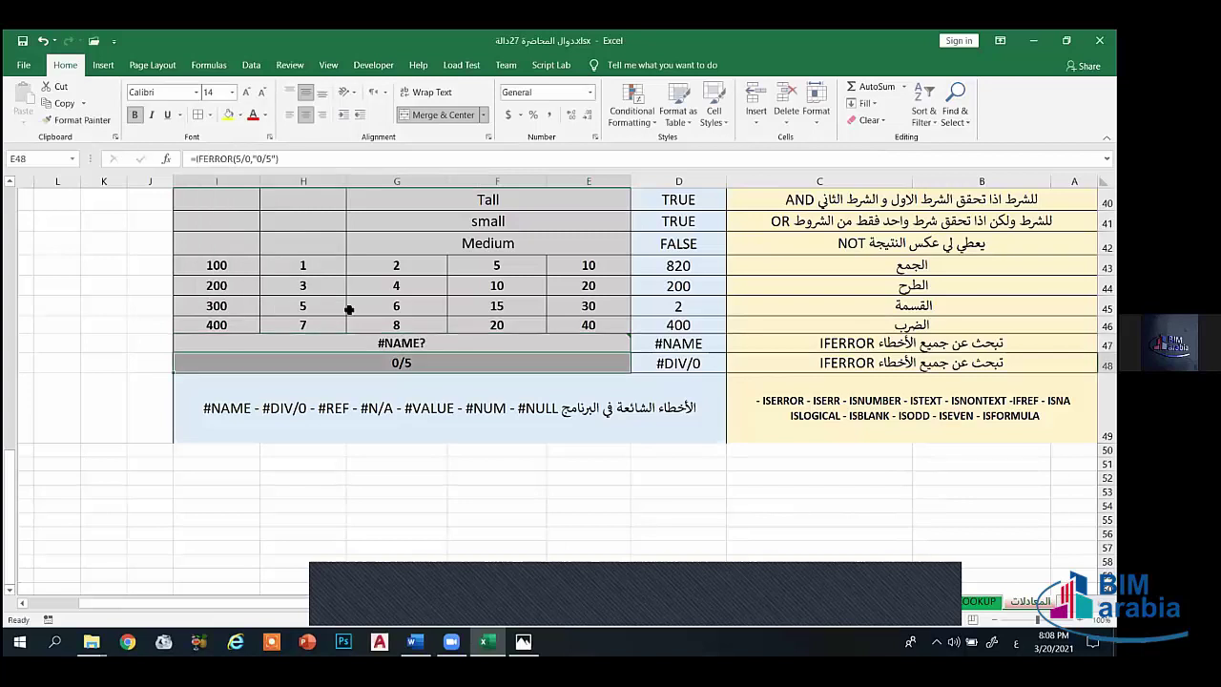
Step: Edit the formula in E47 so that su becomes the first argument of an IFERROR function
left_click(406, 344)
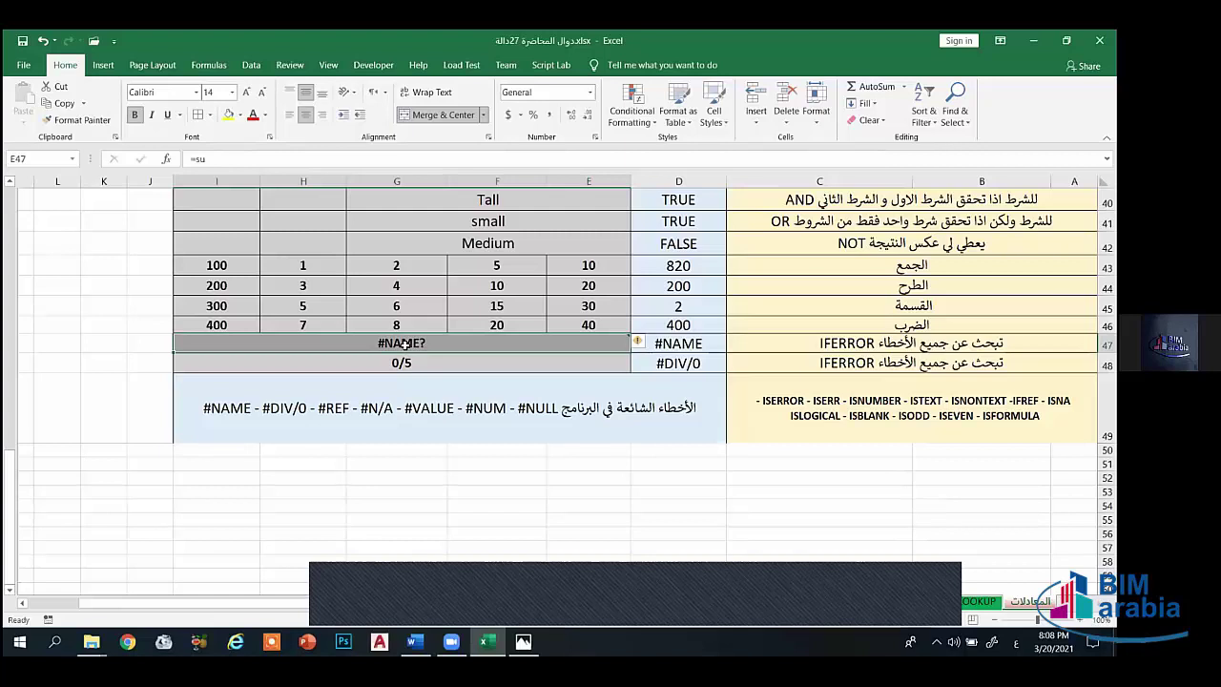
left_click(197, 158)
key("BackSpace")
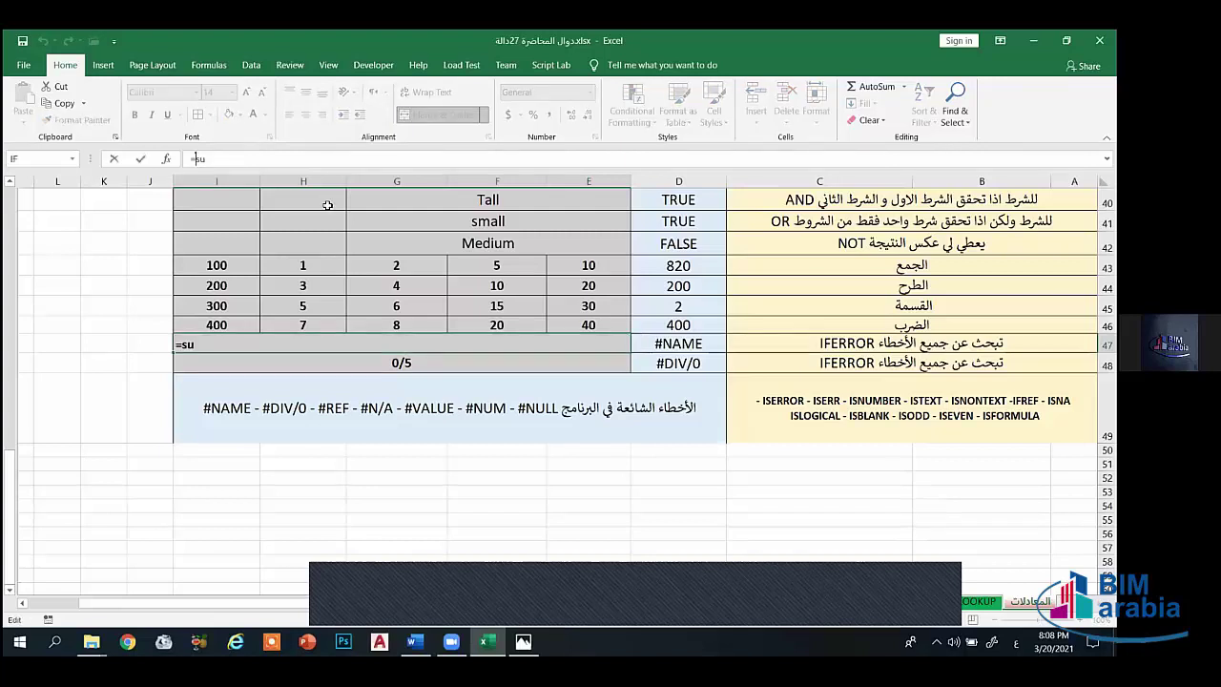
type("هبثقق")
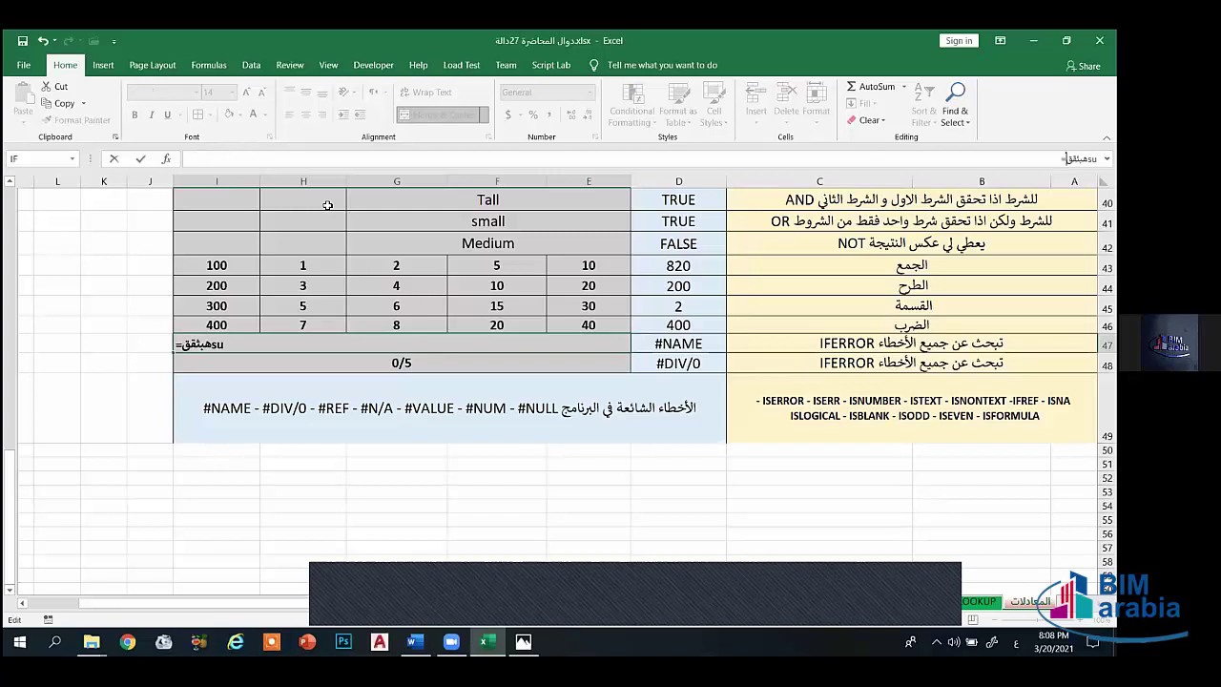
key("BackSpace")
key("BackSpace")
key("BackSpace")
key("BackSpace")
key("BackSpace")
type("iferror")
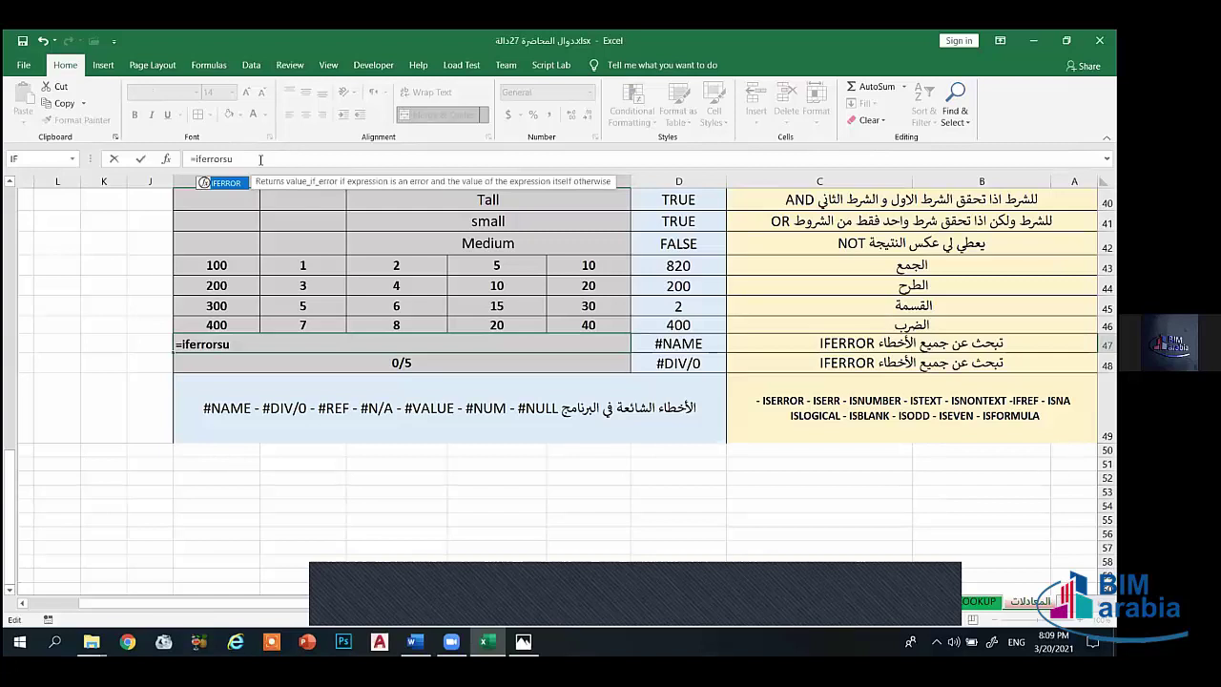
type("(")
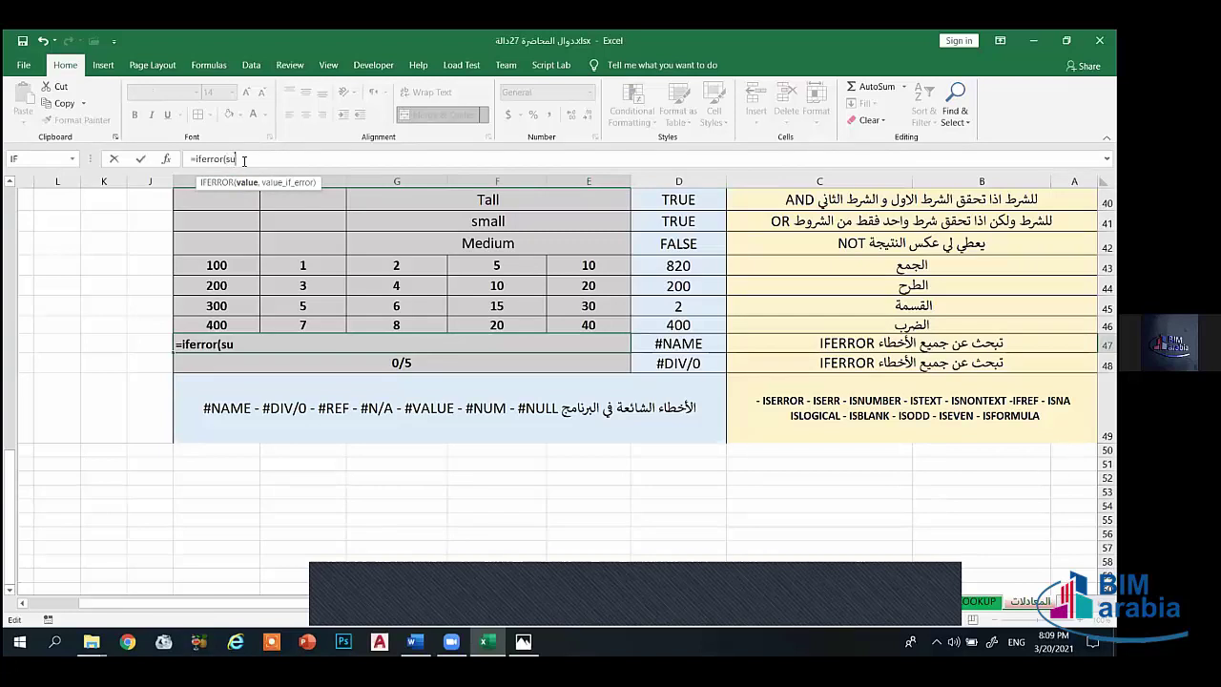
Step: Complete the IFERROR formula in E47 with "غير موجودة" as the error value and commit it
type(",\"y")
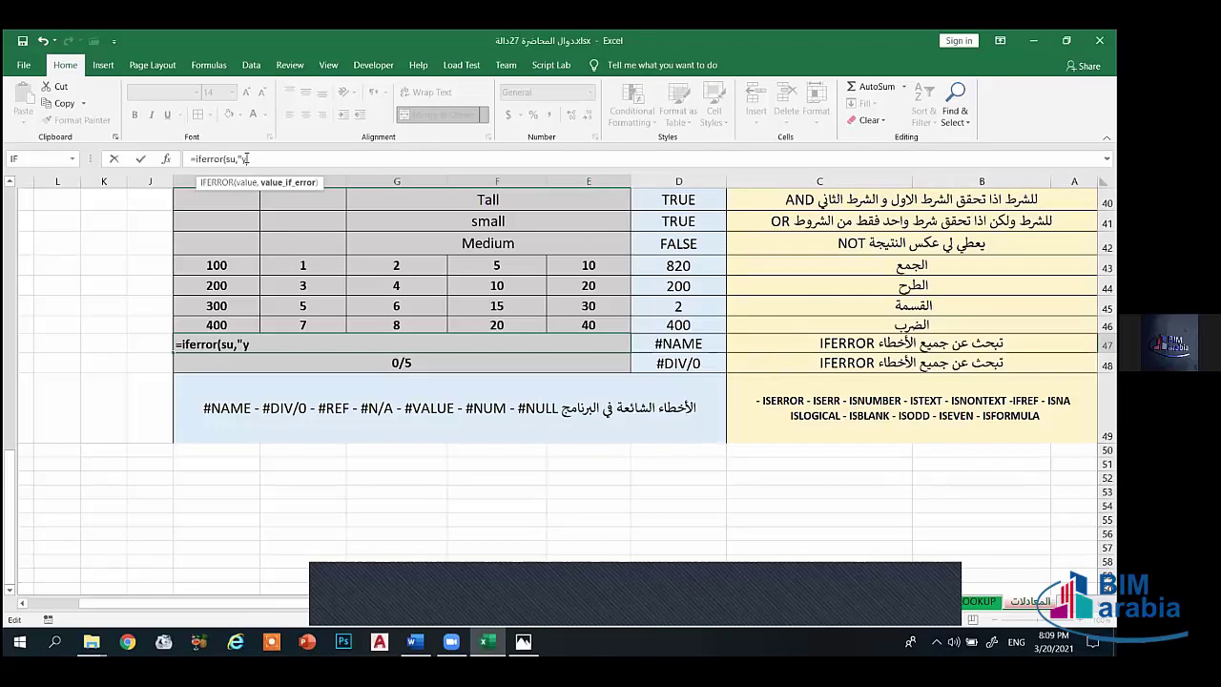
key("BackSpace")
key("alt+shift")
type("غير موجودة")
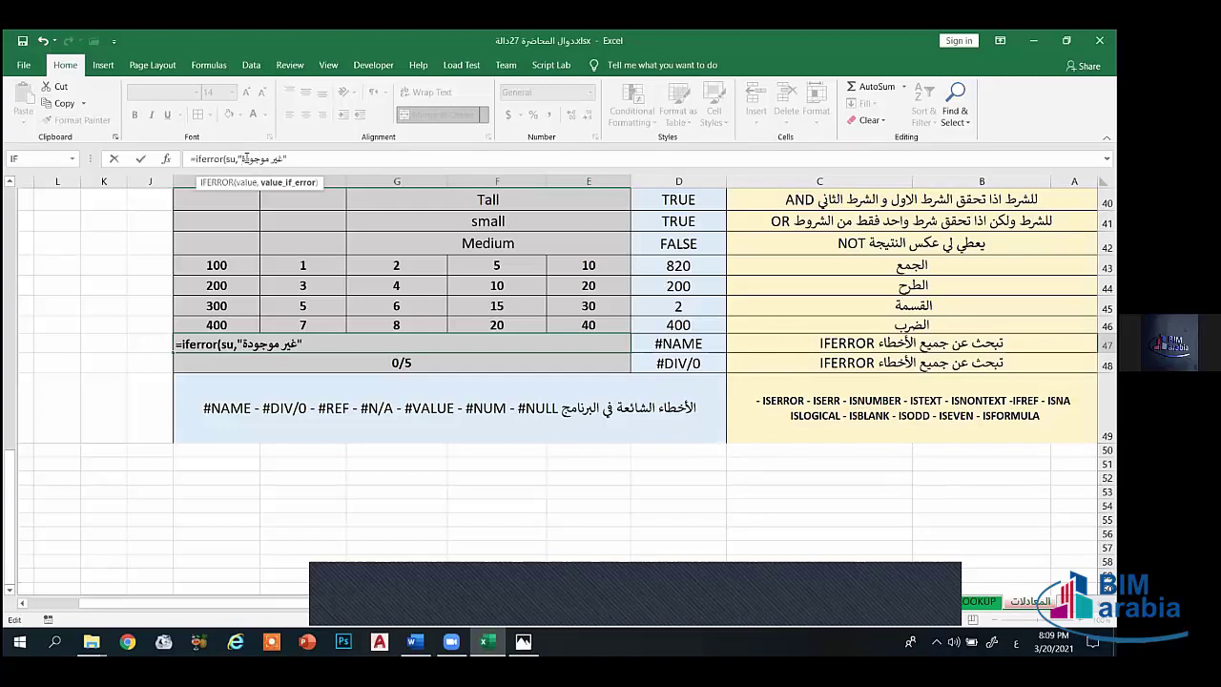
type("\"")
key("alt+shift")
type(")")
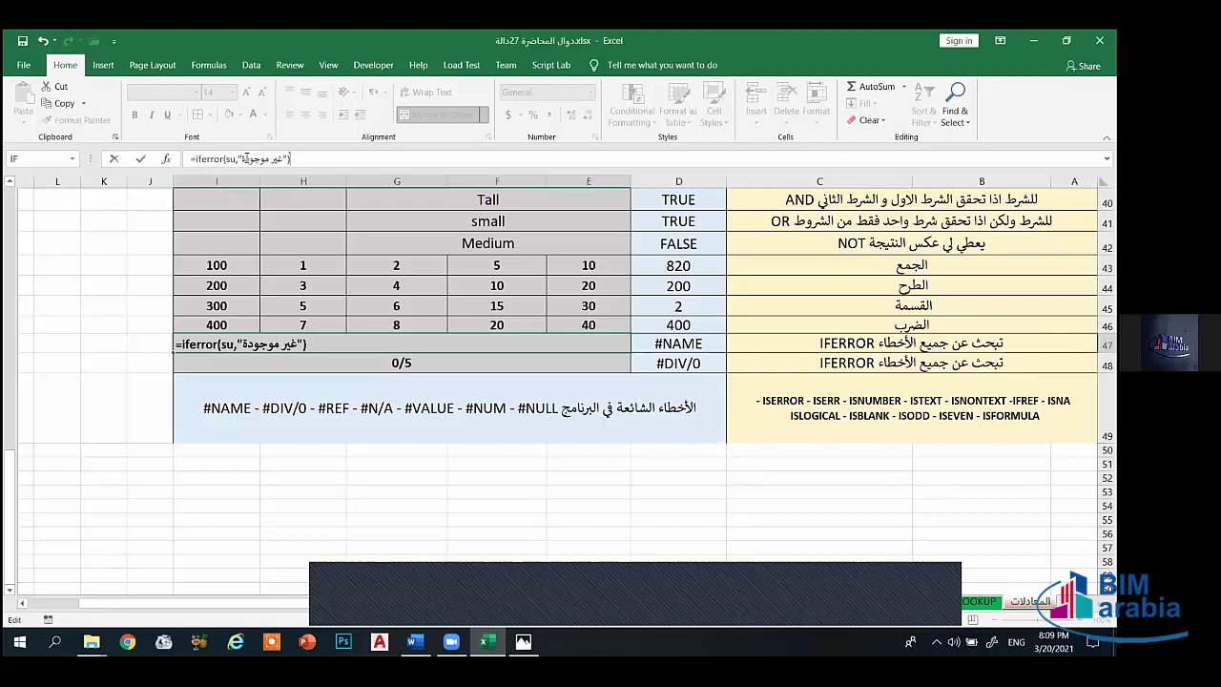
key("Return")
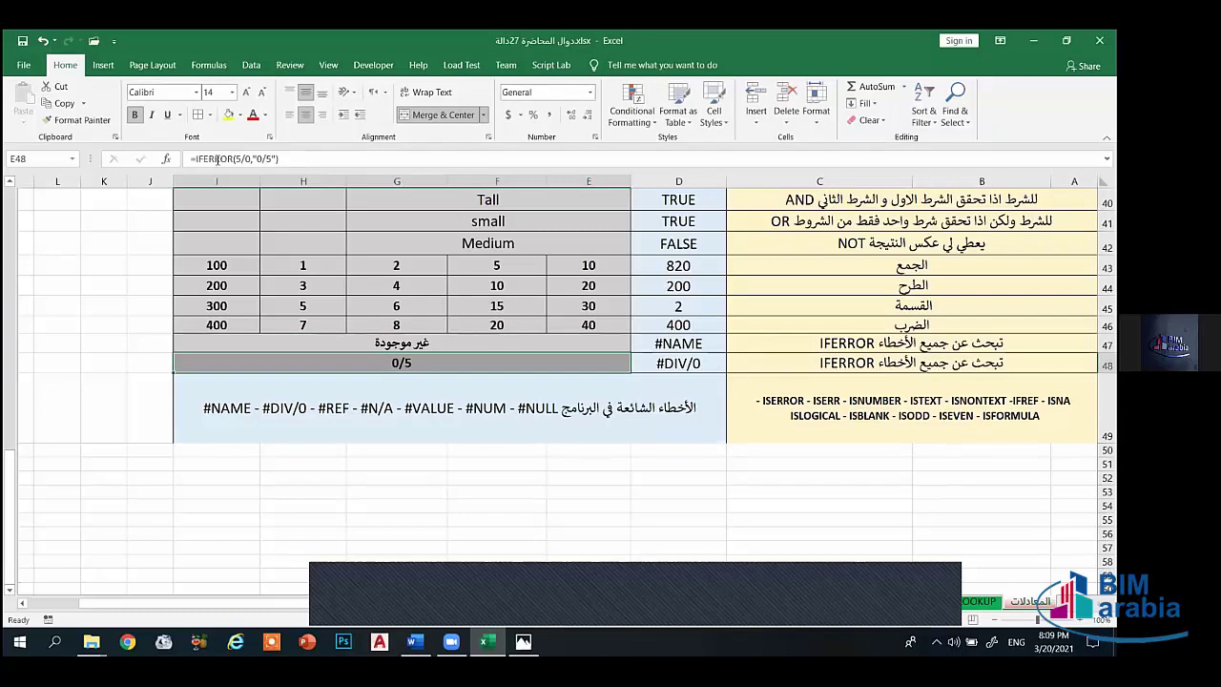
Step: Rename the empty worksheet Sheet5 as "الأخطاء الشائعة"
left_click(835, 414)
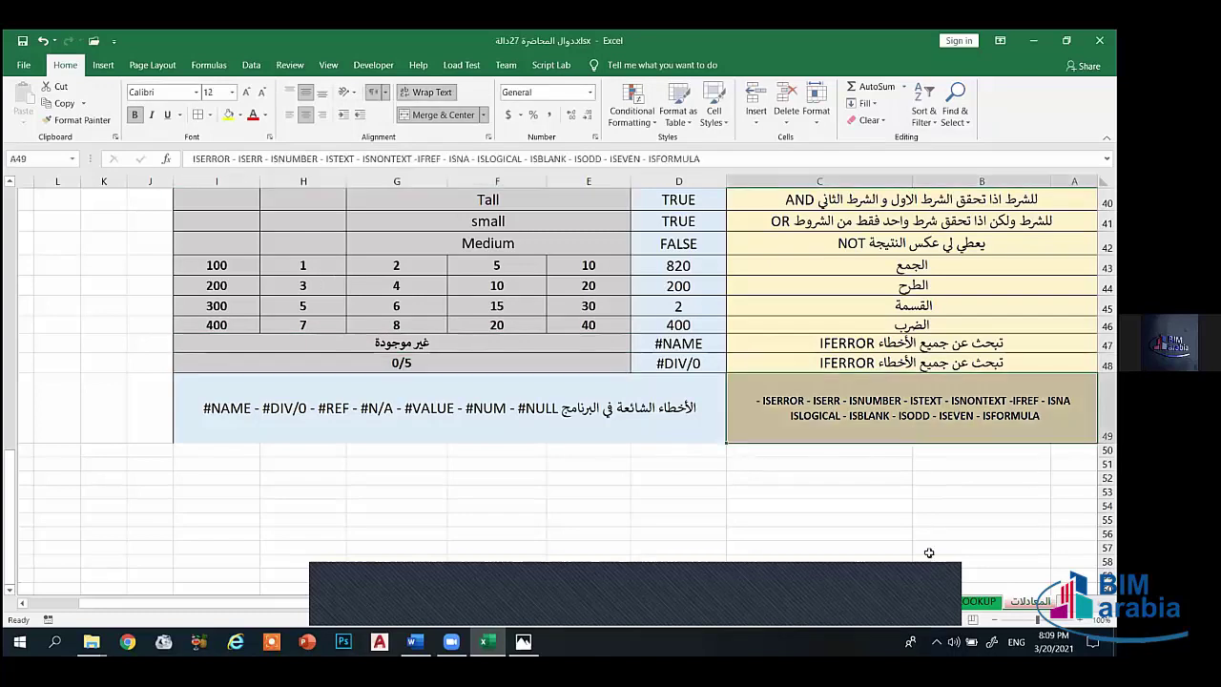
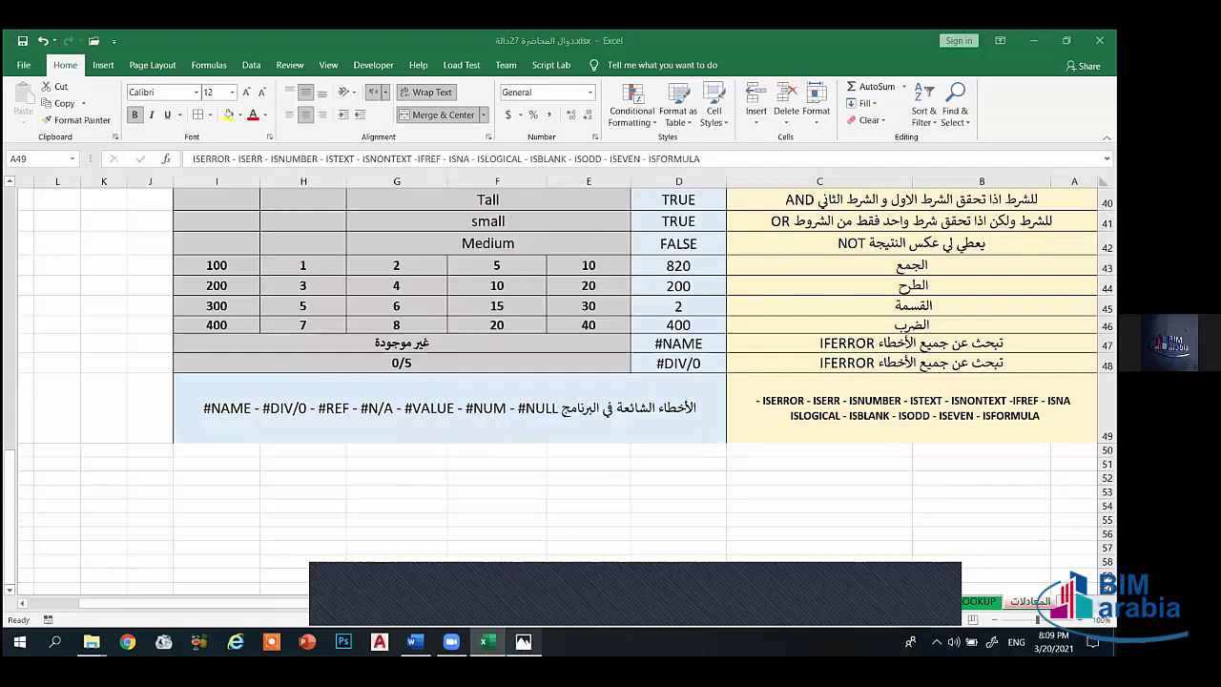
mouse_move(91, 641)
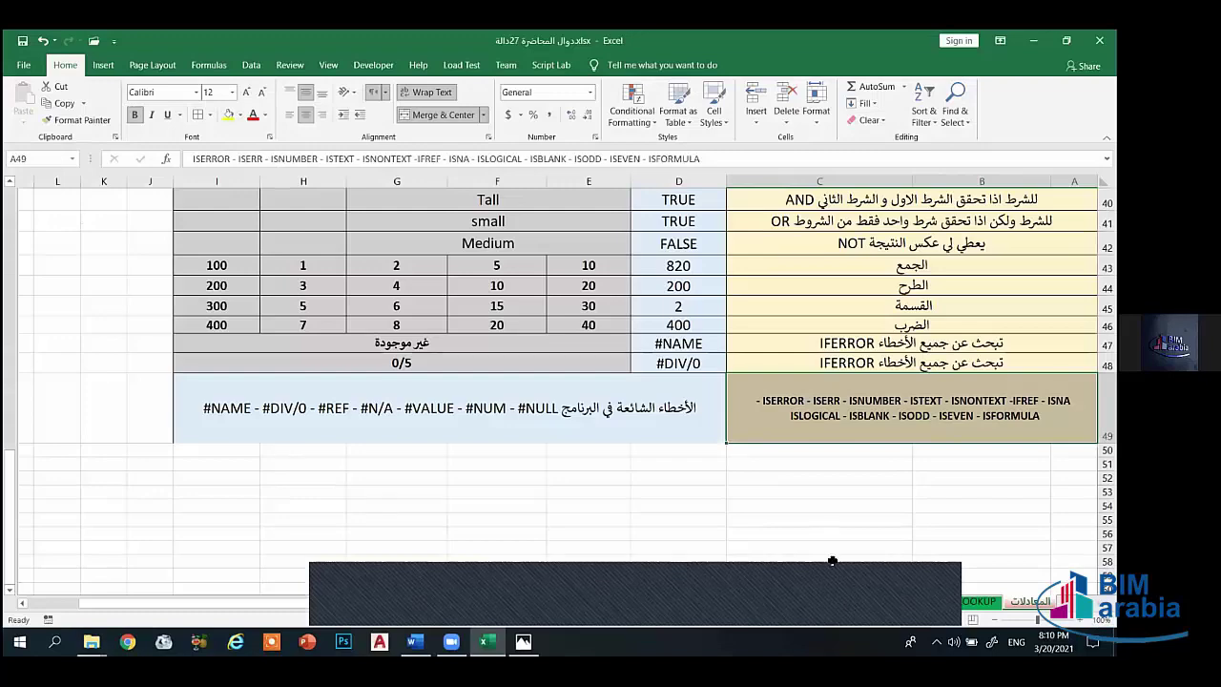
left_click(134, 602)
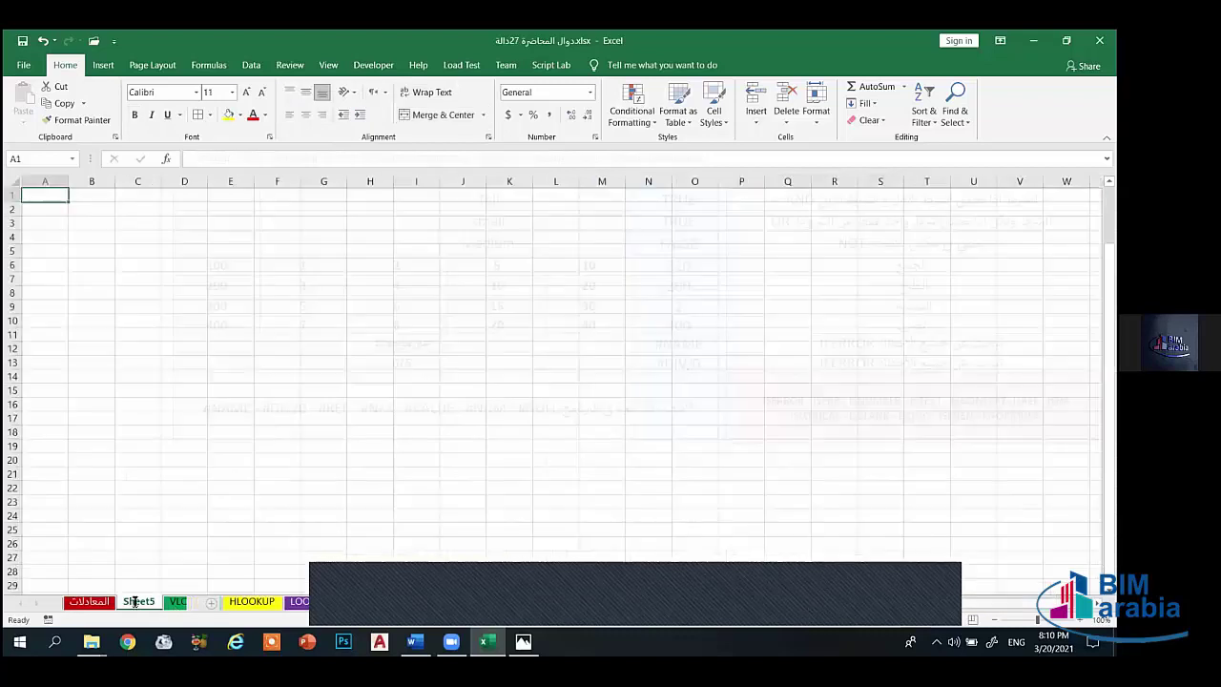
double_click(139, 601)
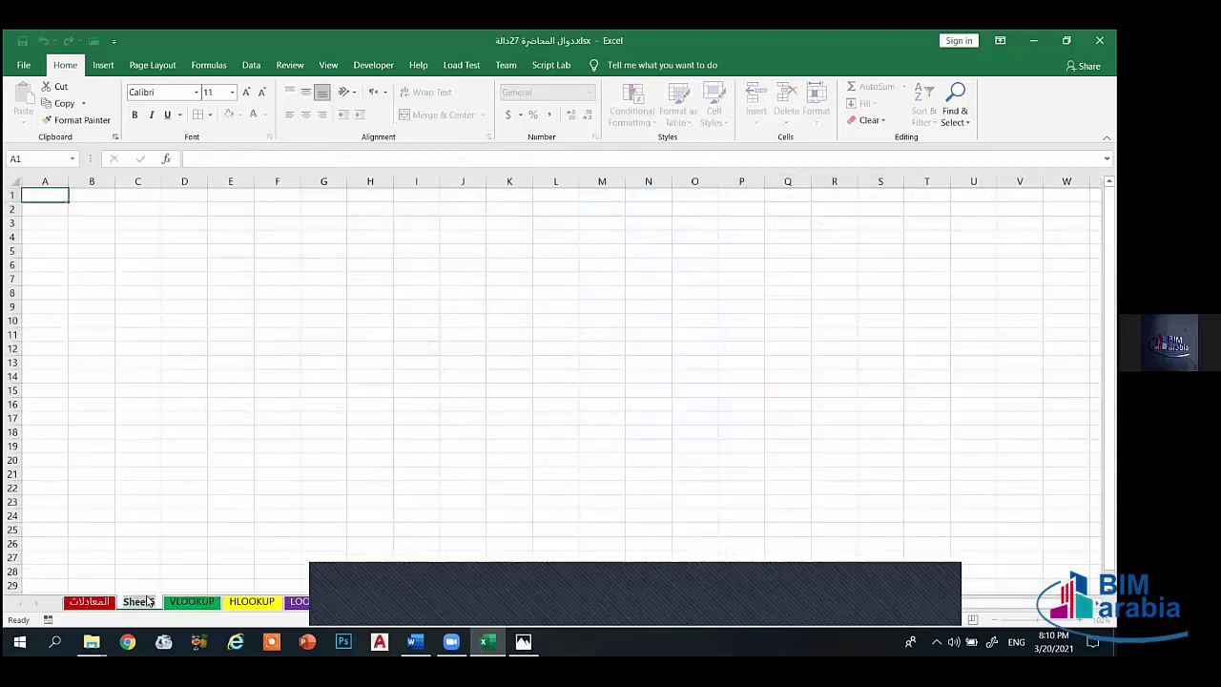
key("BackSpace")
key("alt+shift")
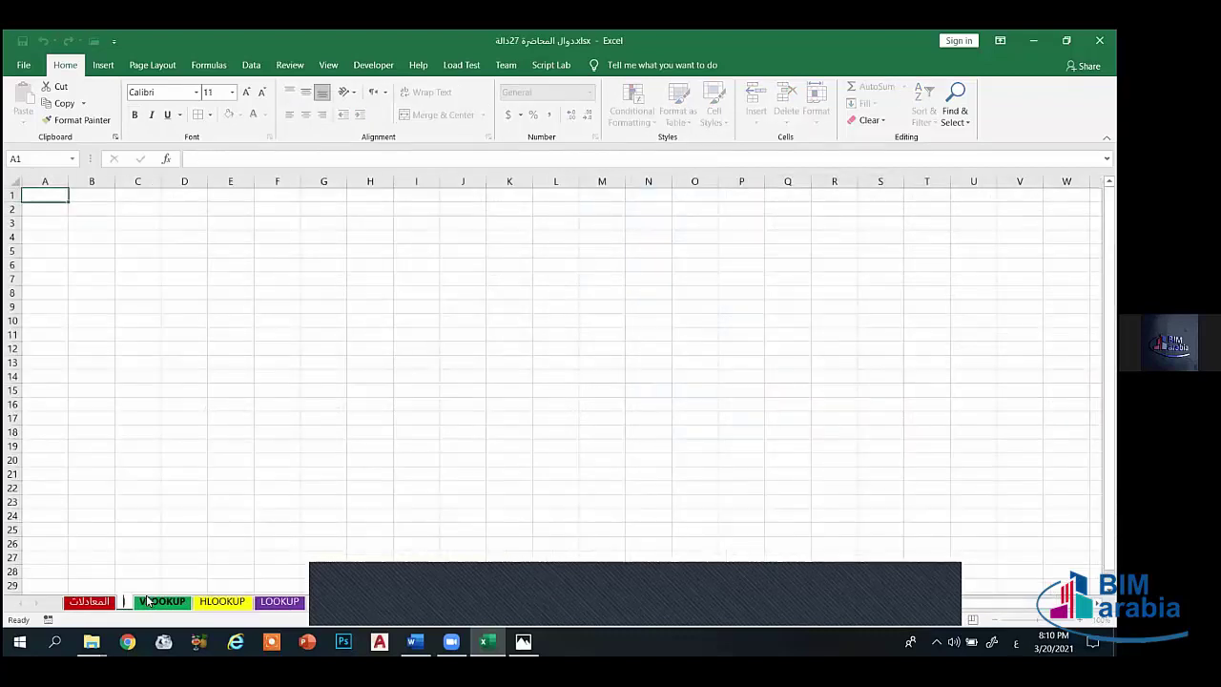
type("الأخطاء")
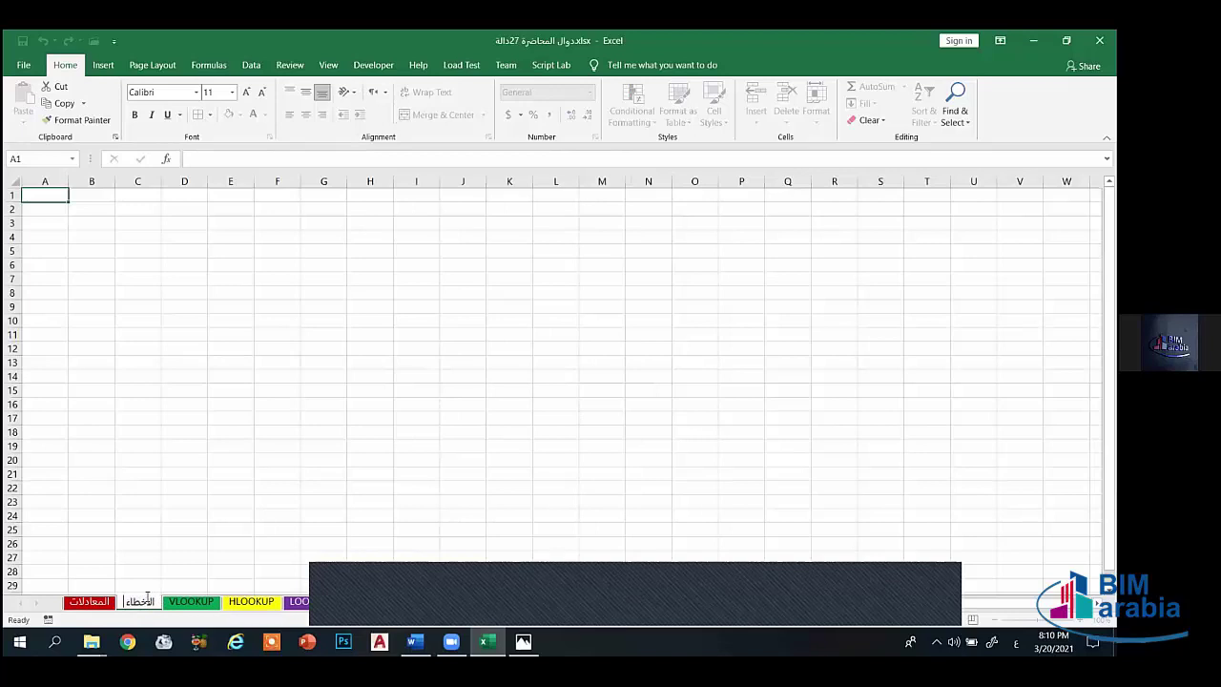
type(" الشائعة")
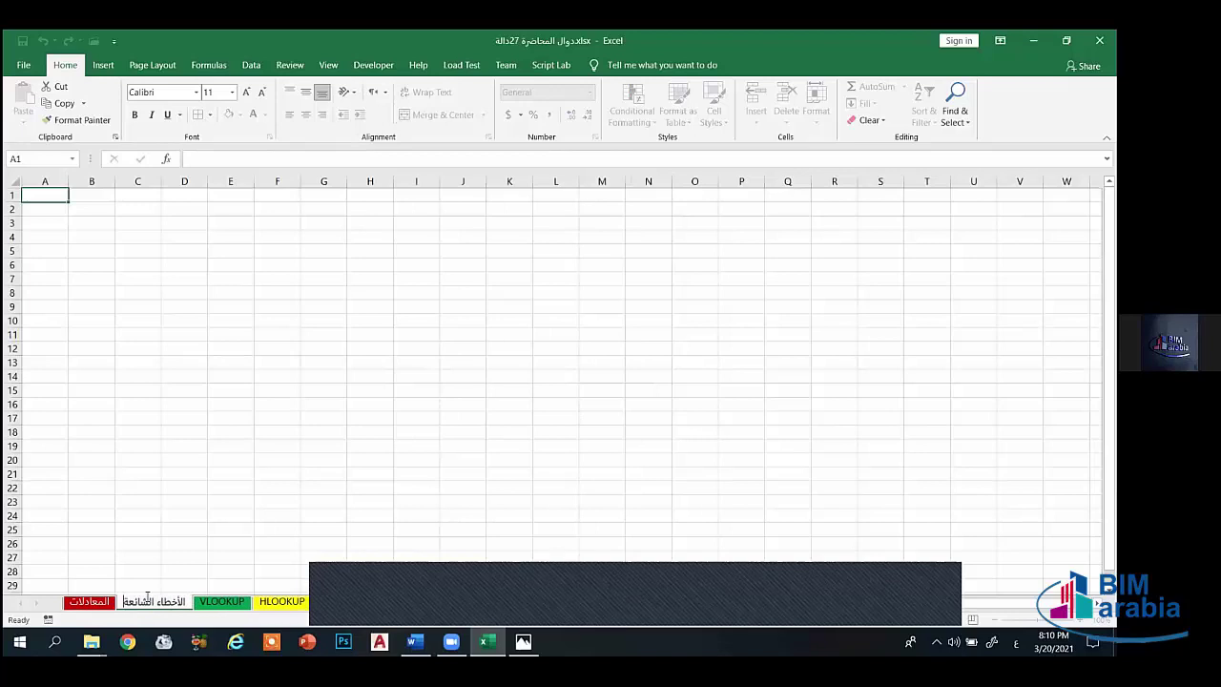
key("Return")
Step: Set the tab color of the "الأخطاء الشائعة" sheet to Gray, Accent 3, Lighter 80%
left_click(190, 543)
right_click(181, 601)
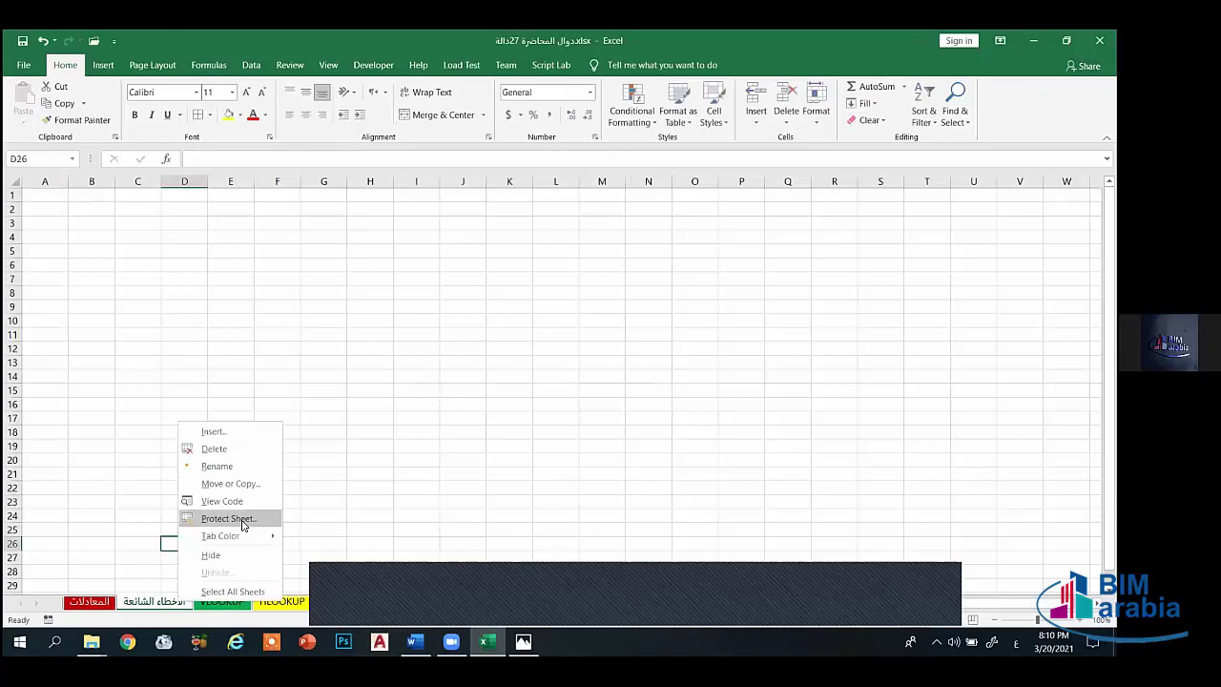
mouse_move(247, 536)
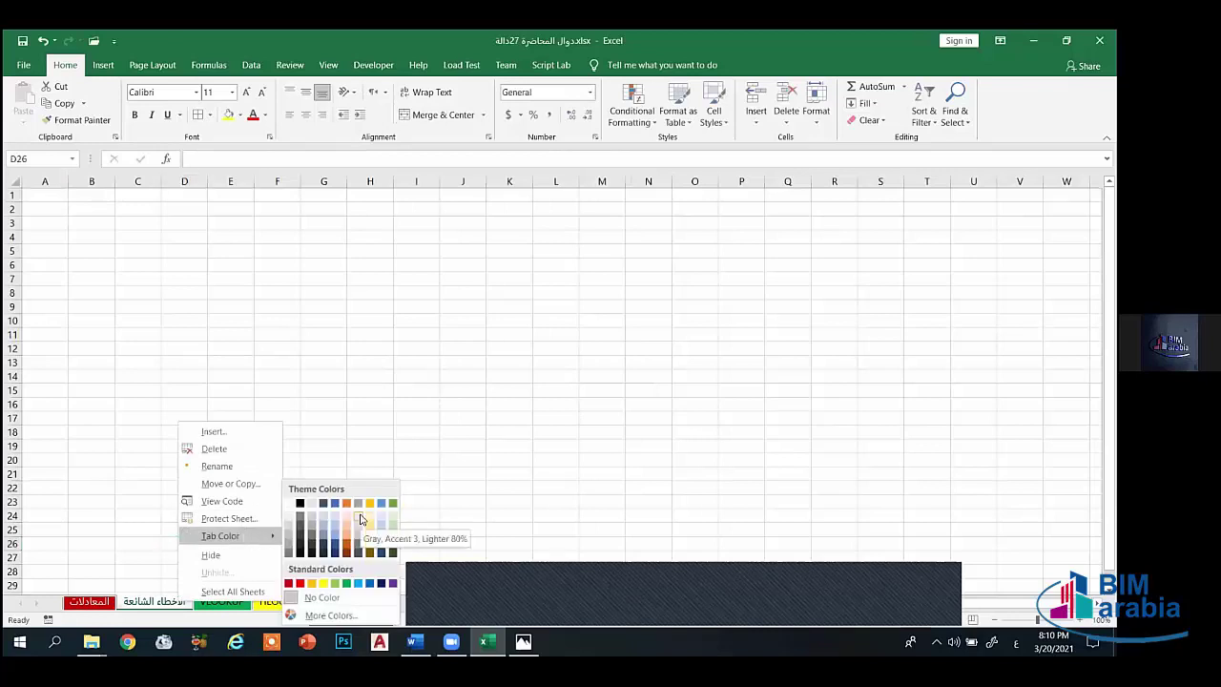
left_click(361, 519)
right_click(178, 601)
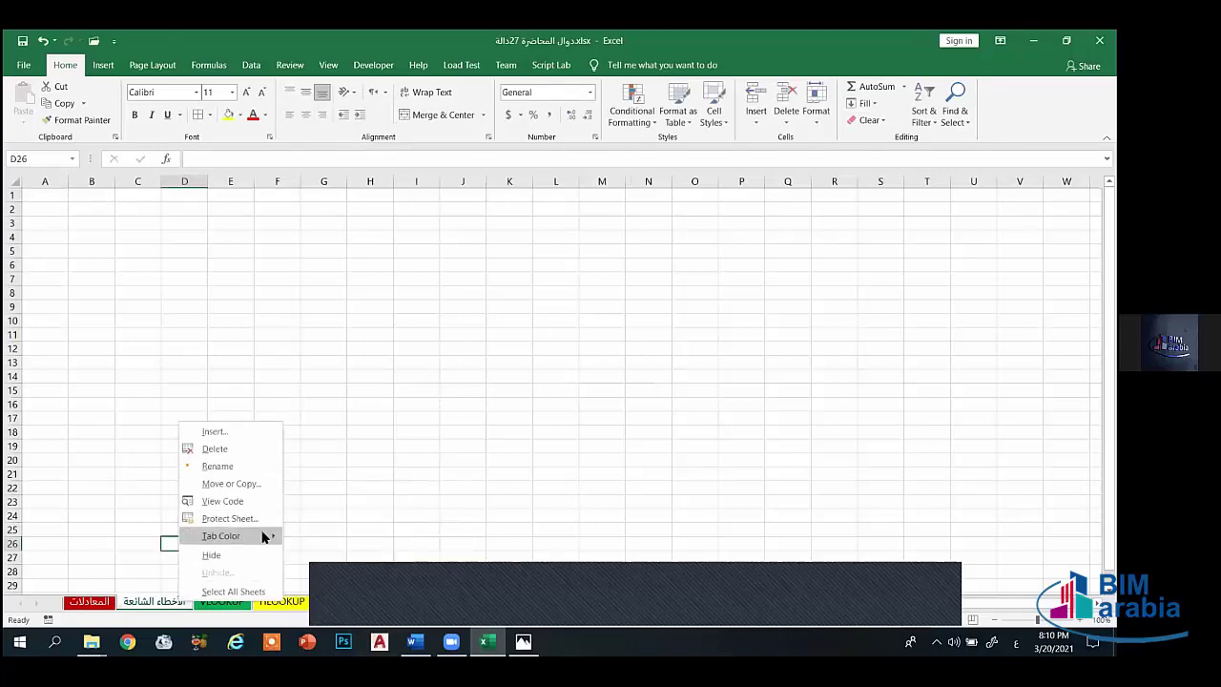
mouse_move(265, 537)
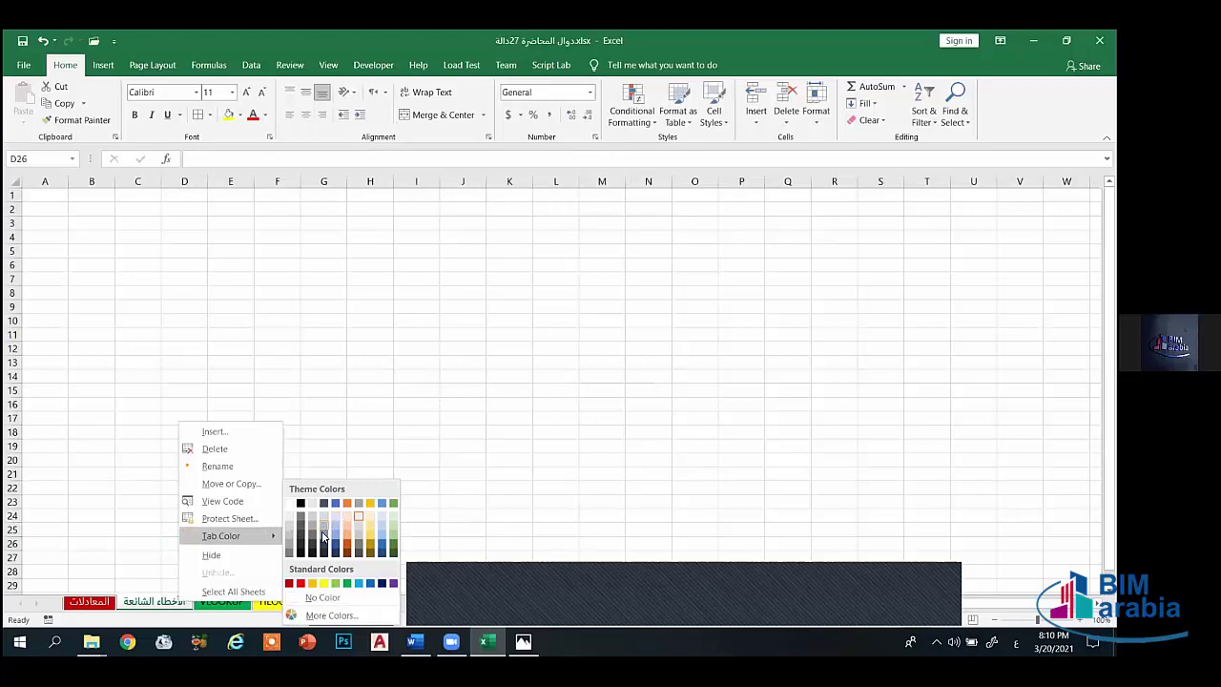
left_click(212, 576)
Step: Copy the image "المعادلات في الأكسيل.jpg" from the "ملفات العمل" folder onto the desktop, abandon the open picture insertion and return to the workbook
left_click(103, 65)
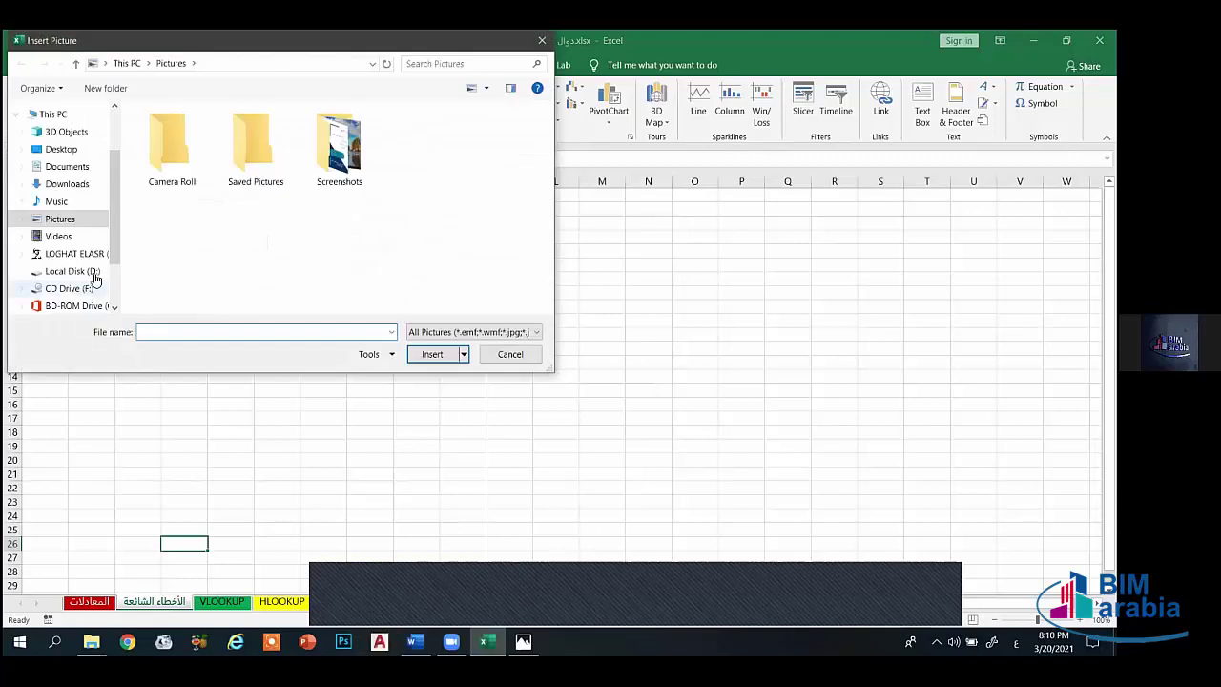
left_click(93, 274)
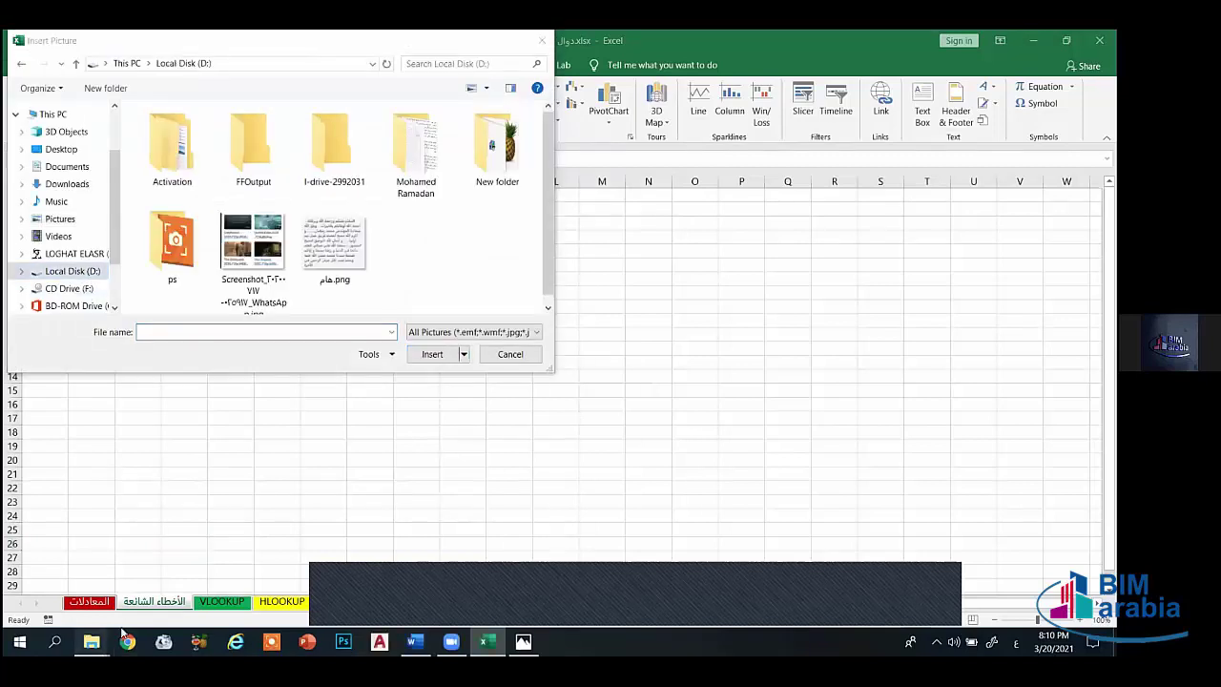
mouse_move(91, 639)
left_click(377, 572)
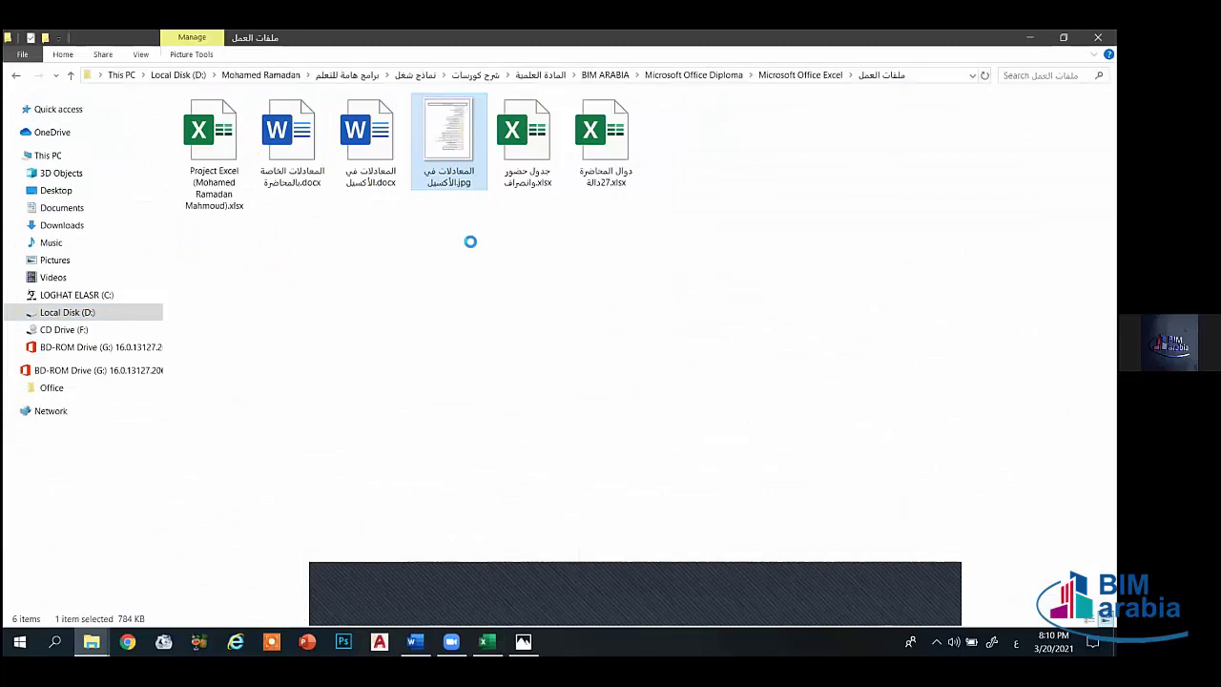
right_click(434, 143)
left_click(481, 544)
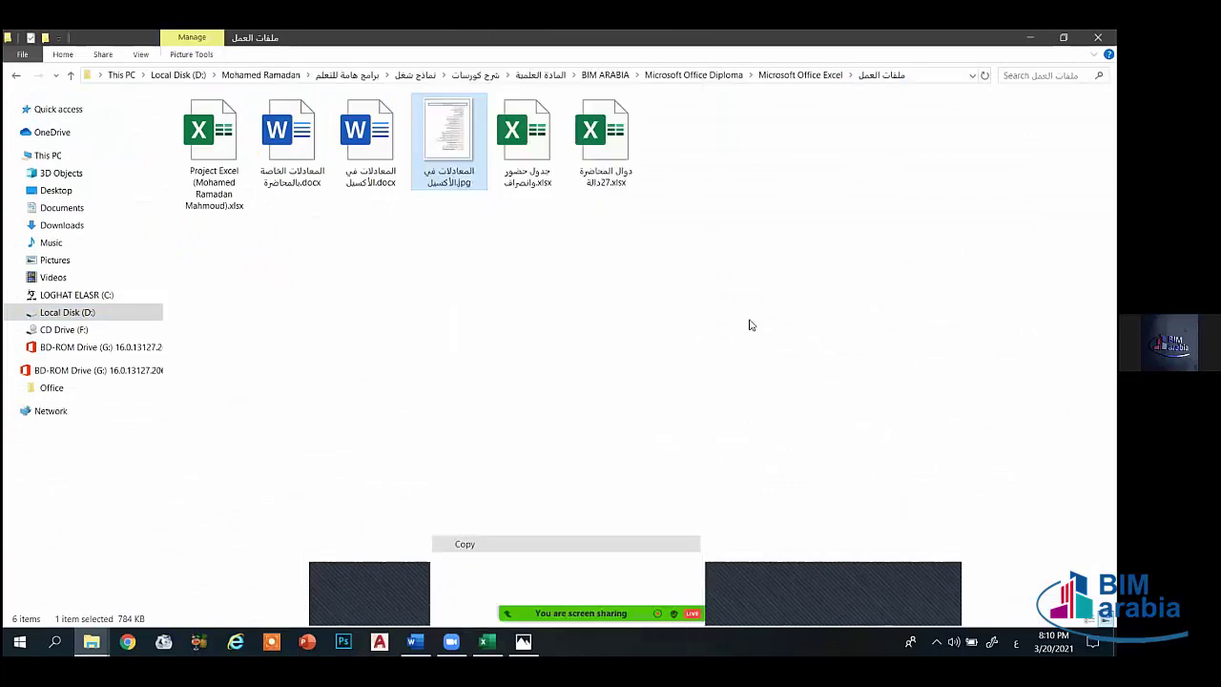
key("alt+Tab")
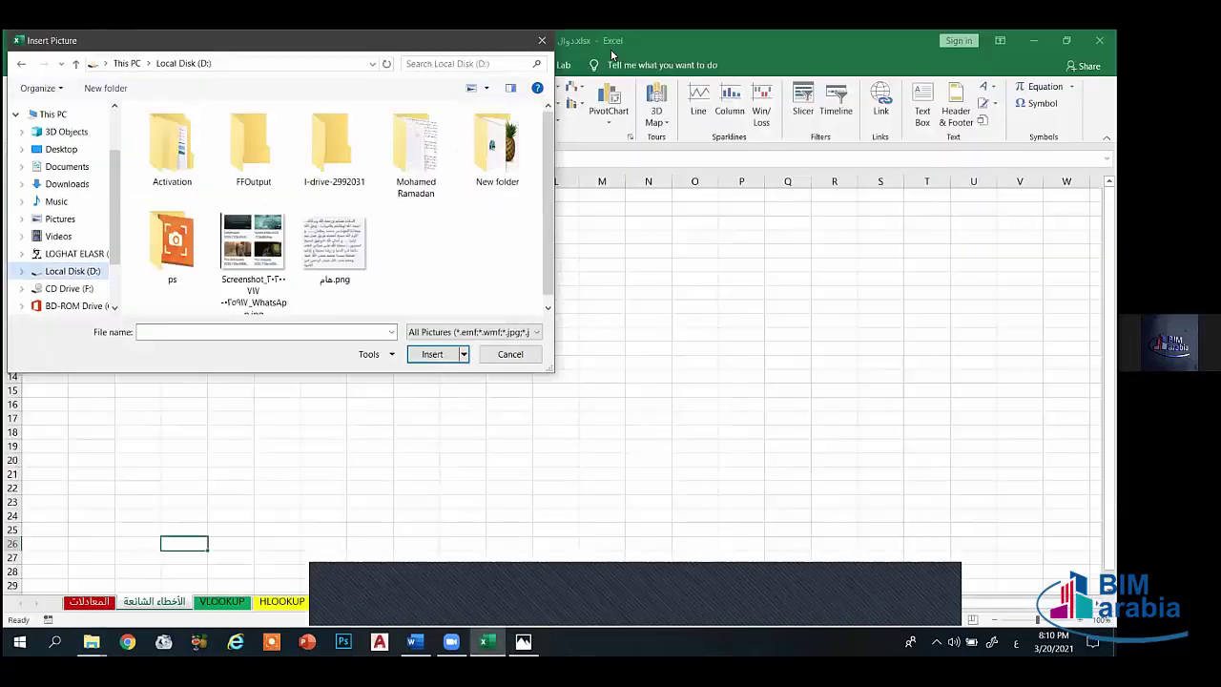
left_click(541, 40)
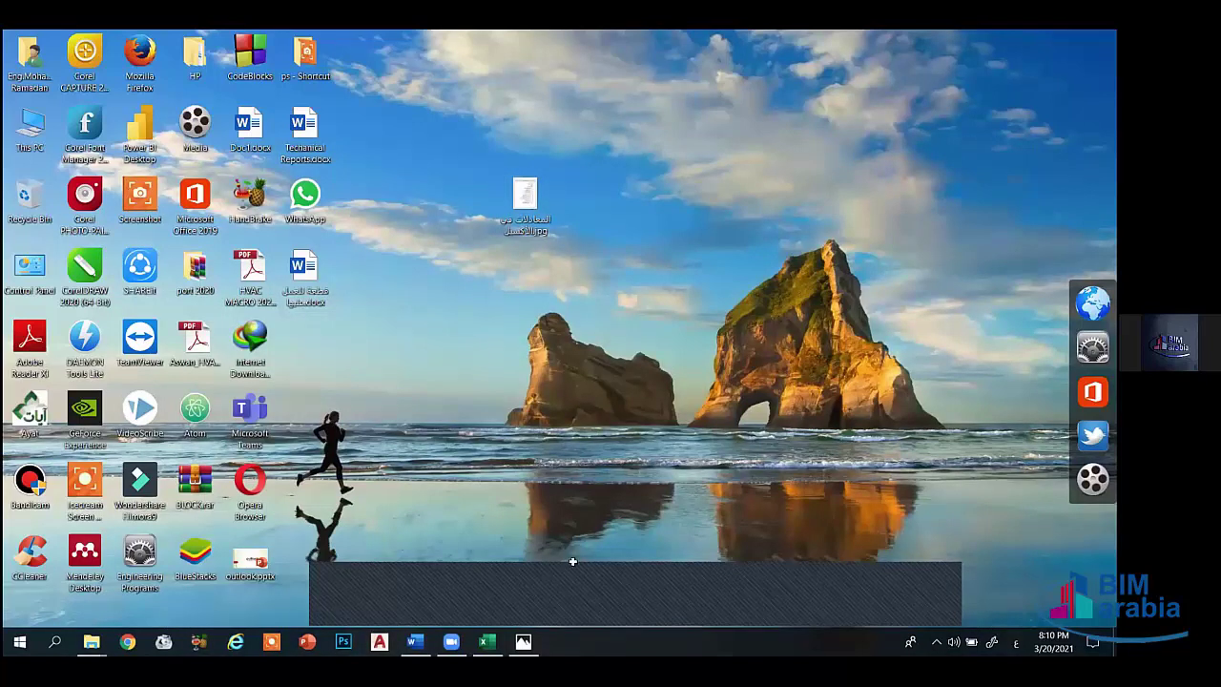
key("alt+Tab")
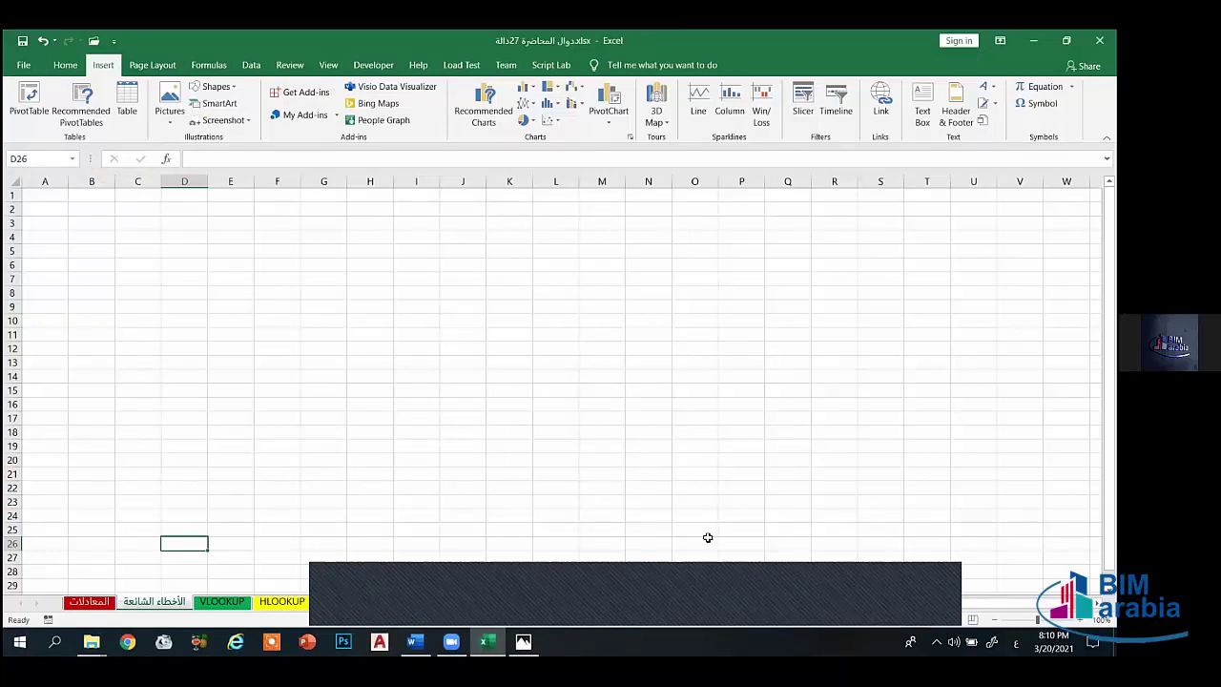
Step: Insert the picture "المعادلات في الأكسيل.jpg" from the desktop at cell G4 of the "الأخطاء الشائعة" sheet
mouse_move(277, 279)
left_mouse_down()
mouse_move(976, 559)
mouse_move(967, 581)
mouse_move(933, 515)
left_mouse_up()
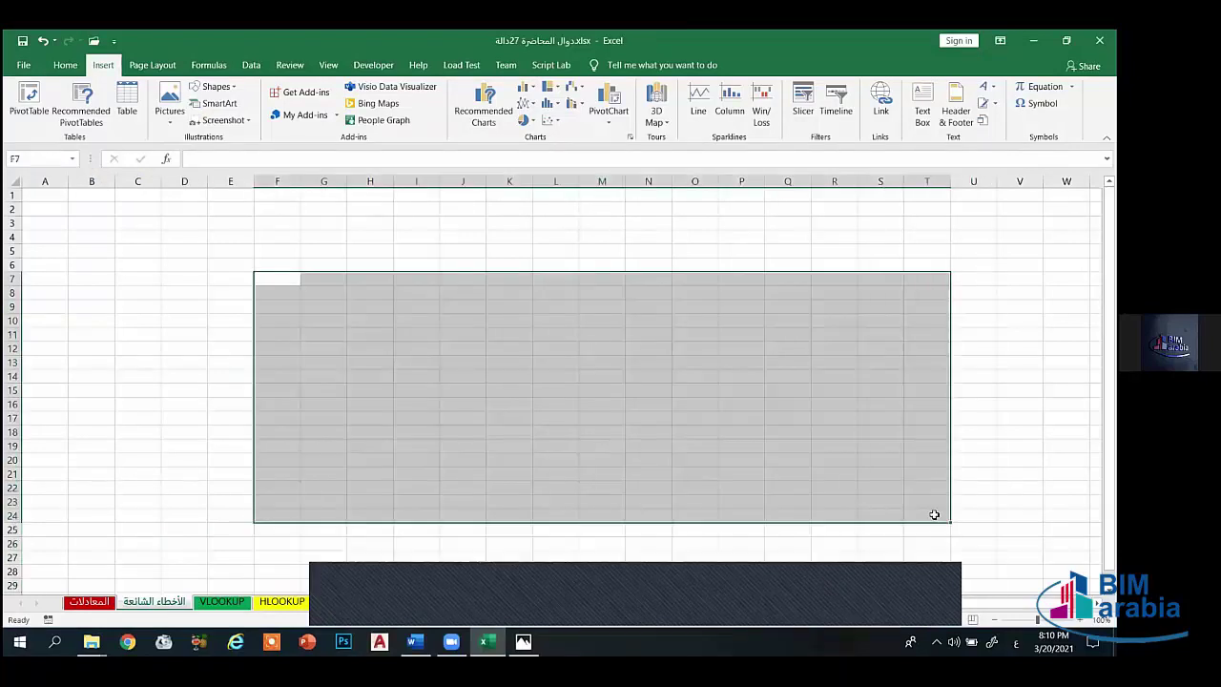
left_click(328, 235)
left_click(170, 105)
left_click(212, 159)
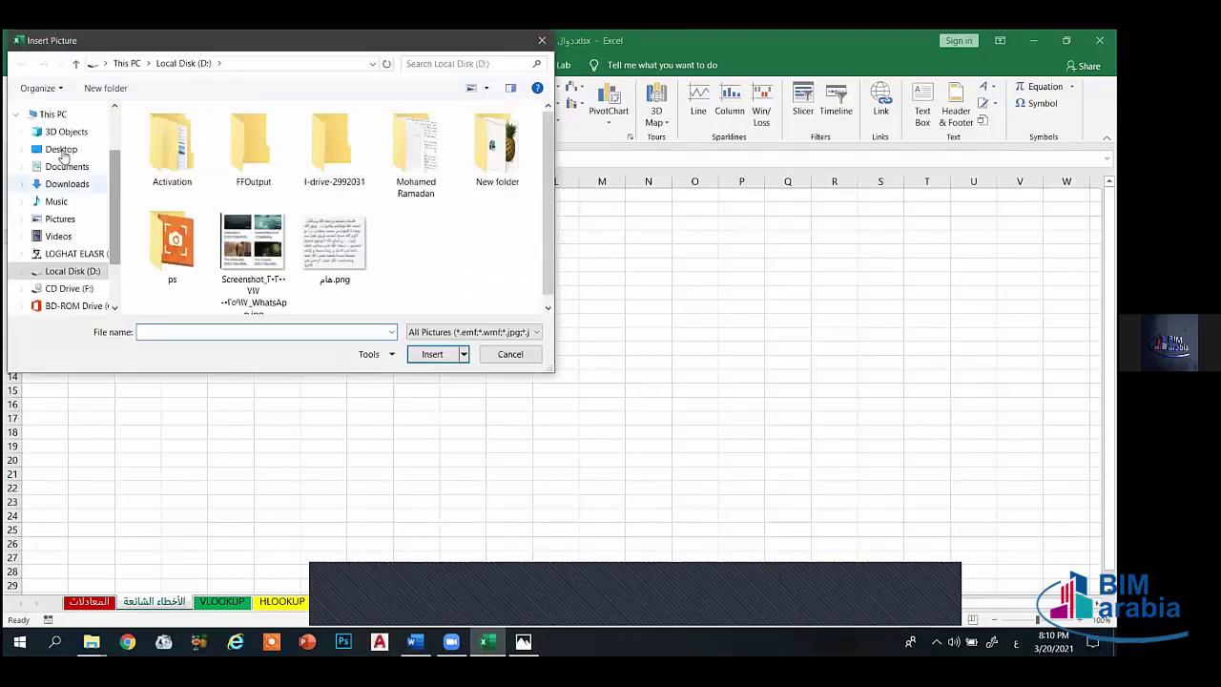
left_click(61, 150)
left_click(253, 238)
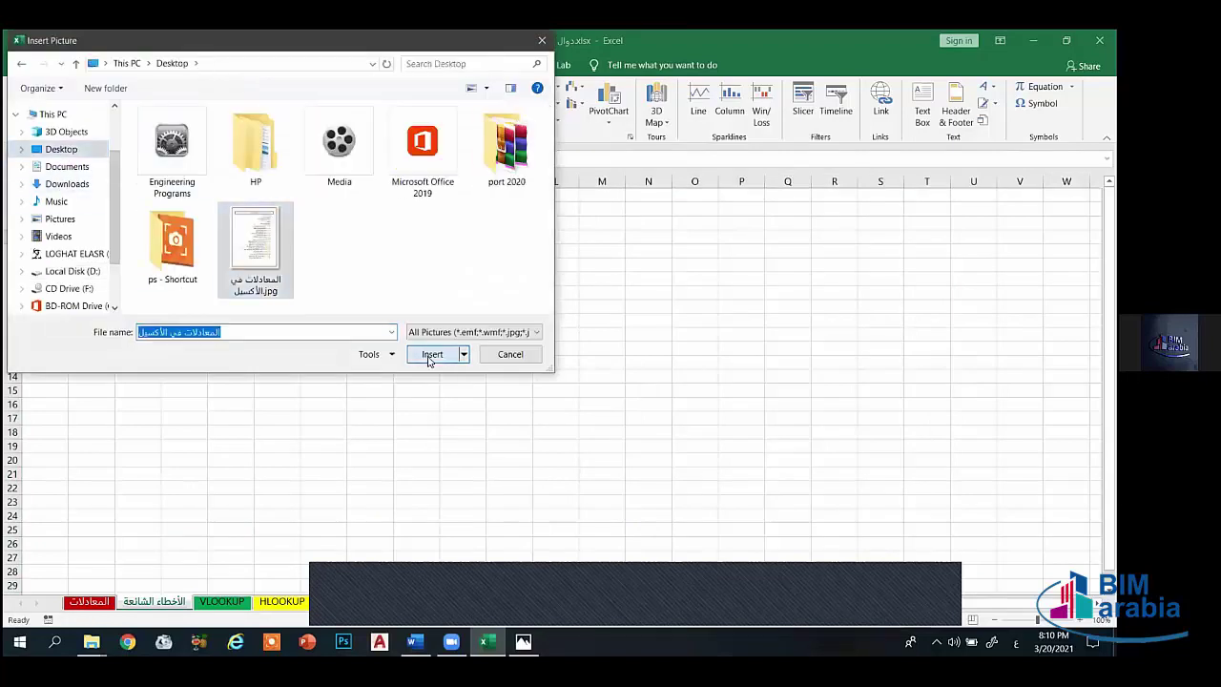
left_click(431, 356)
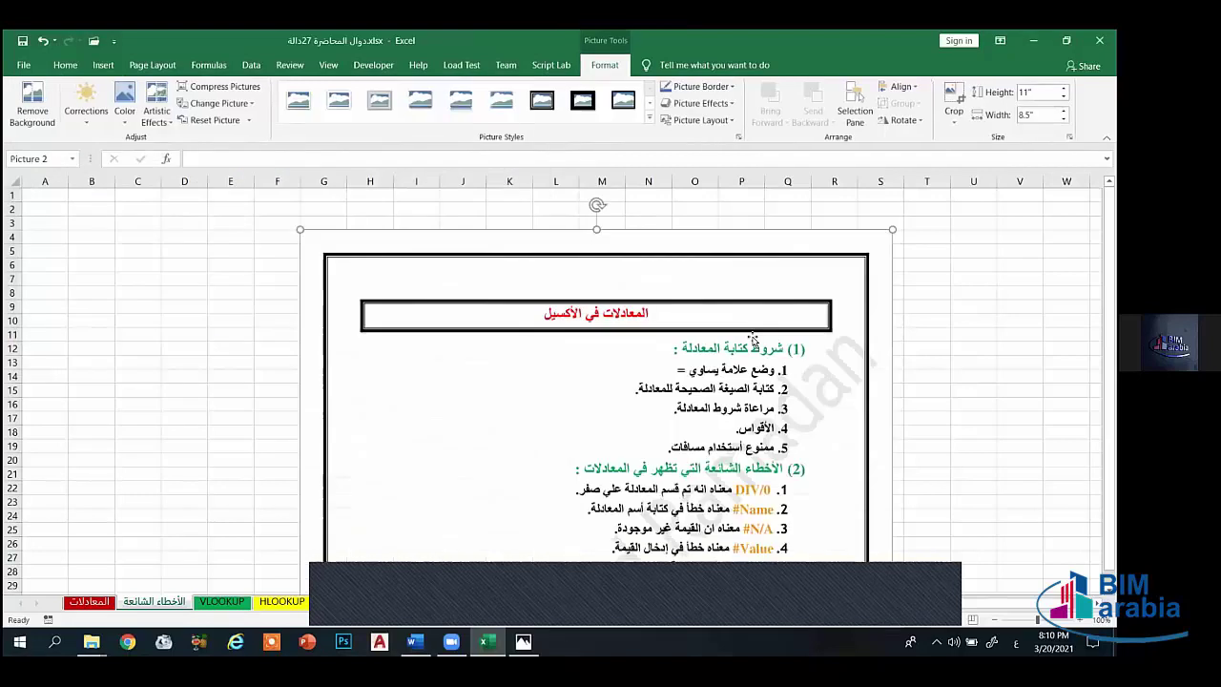
Step: Look over the inserted reference picture on the "الأخطاء الشائعة" sheet from its heading down to its lower edge
scroll(887, 382, "down", 11)
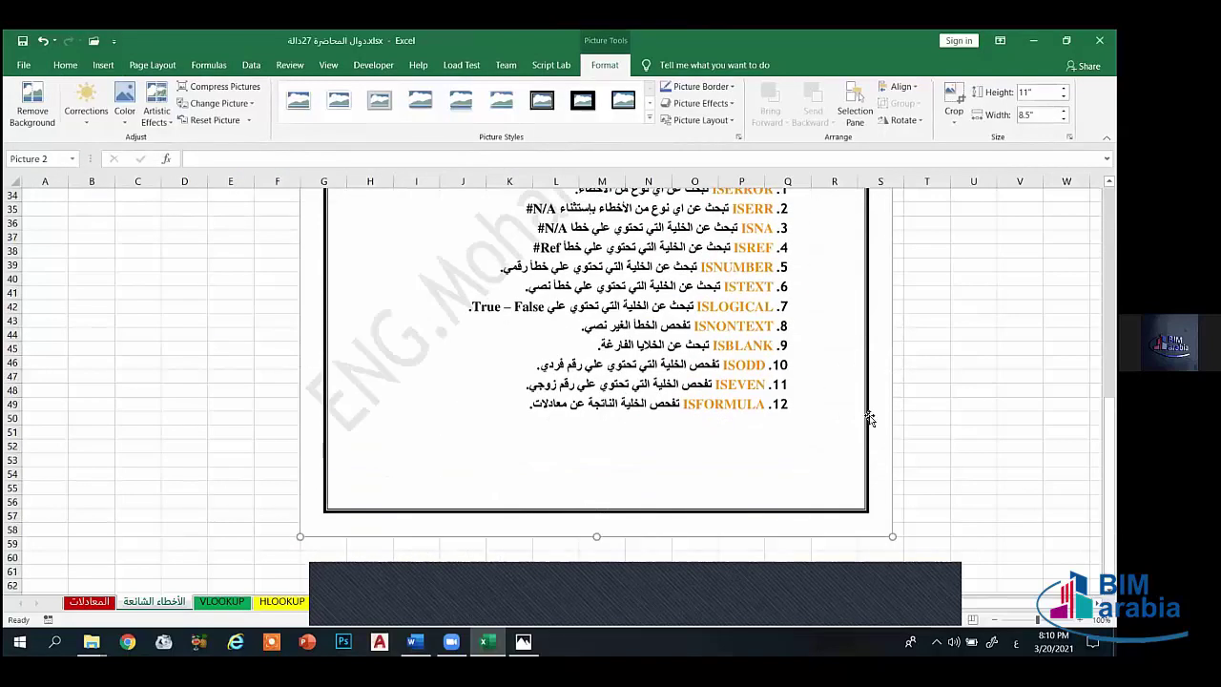
key("Escape")
scroll(843, 414, "up", 8)
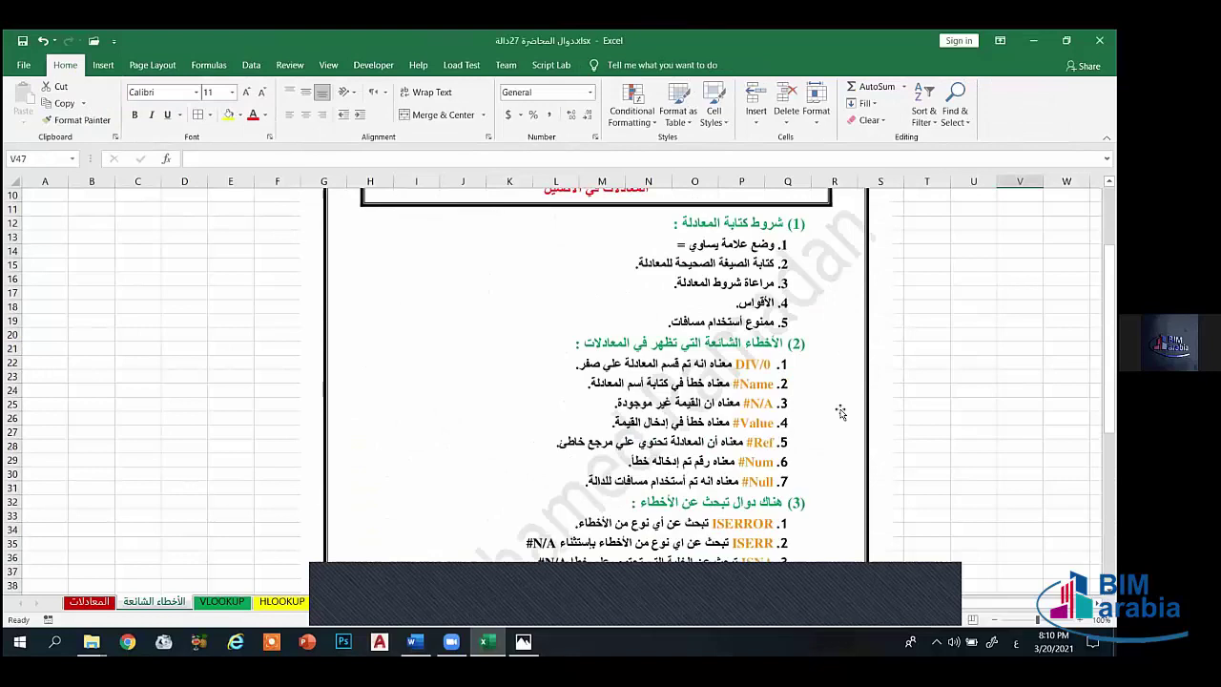
scroll(840, 412, "down", 4)
scroll(429, 538, "down", 5)
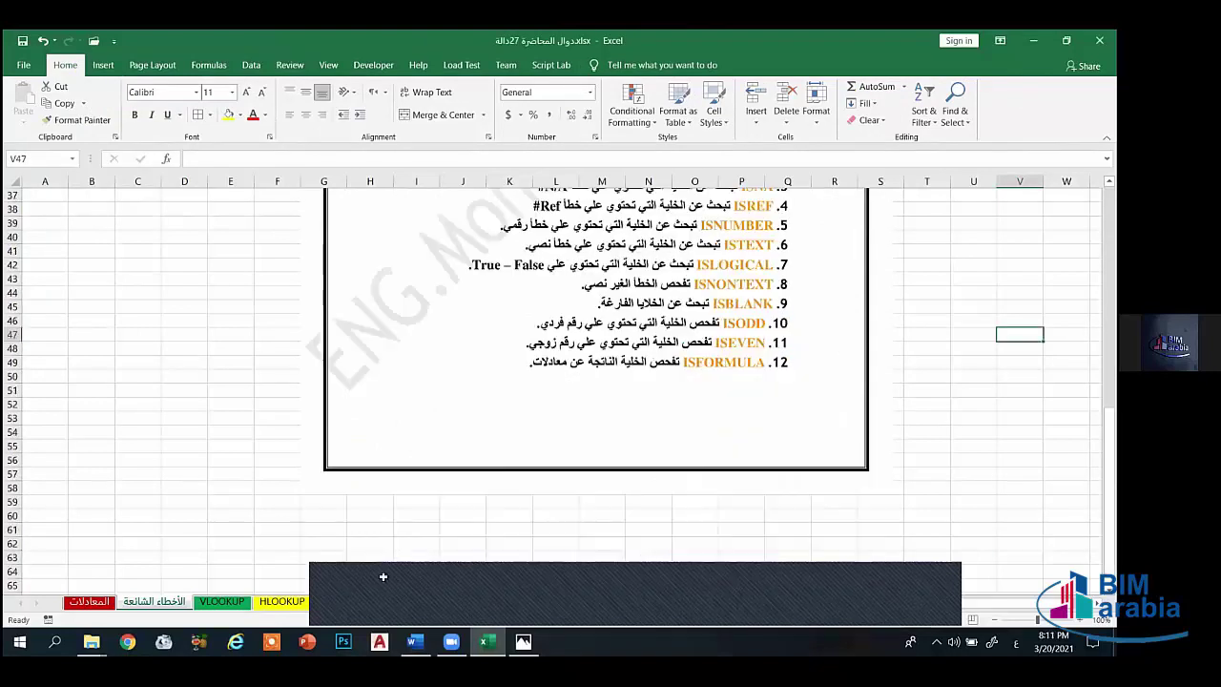
Step: Apply all borders to the row 49 cells A49:I49, listing the error functions and common errors, on the "المعادلات" sheet
right_click(789, 600)
left_click(821, 553)
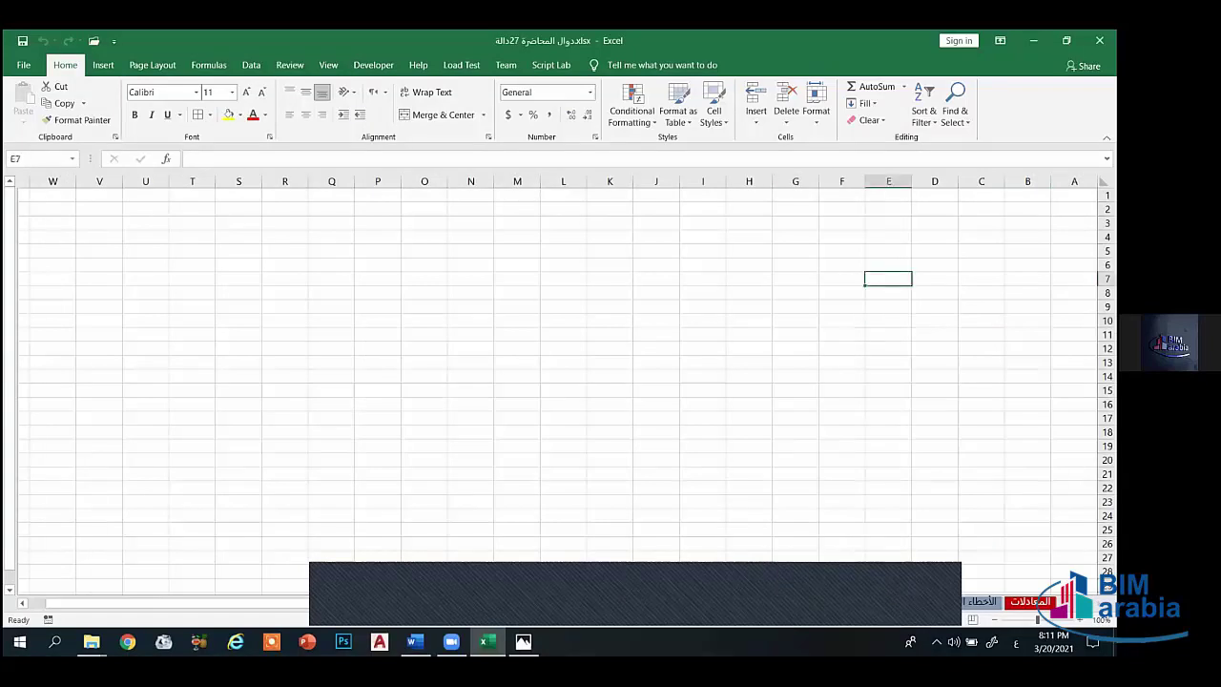
left_click(1030, 601)
left_click_drag(806, 417, 704, 417)
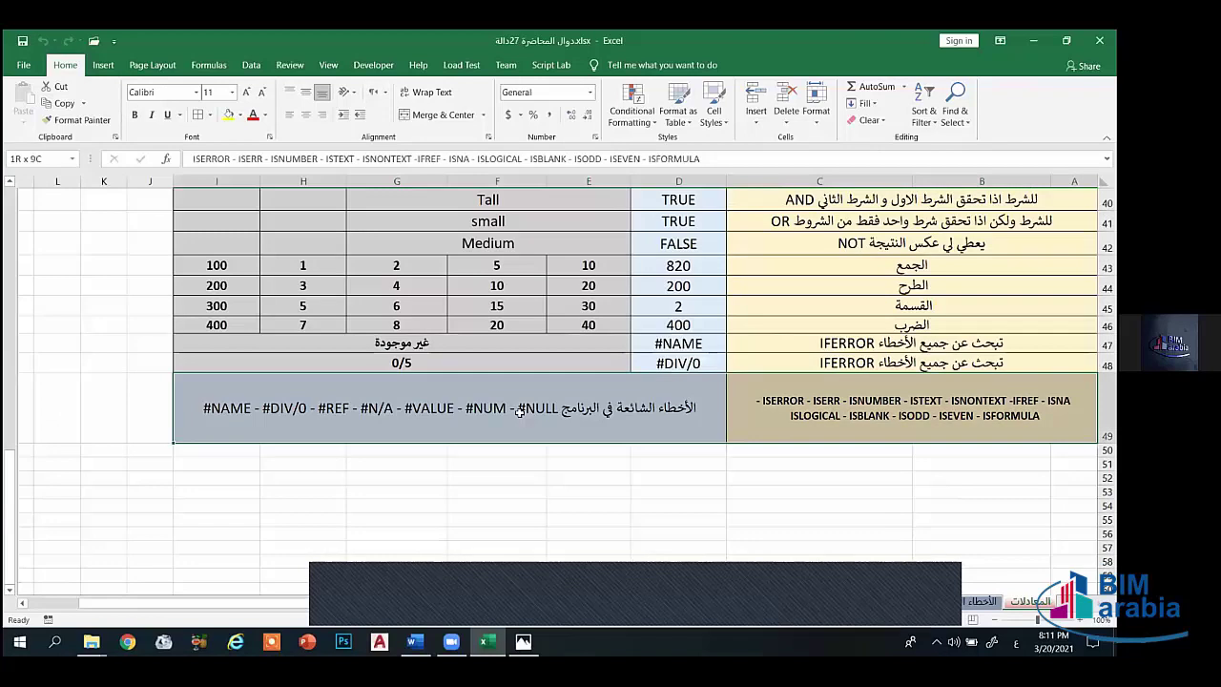
left_click(209, 115)
left_click(252, 242)
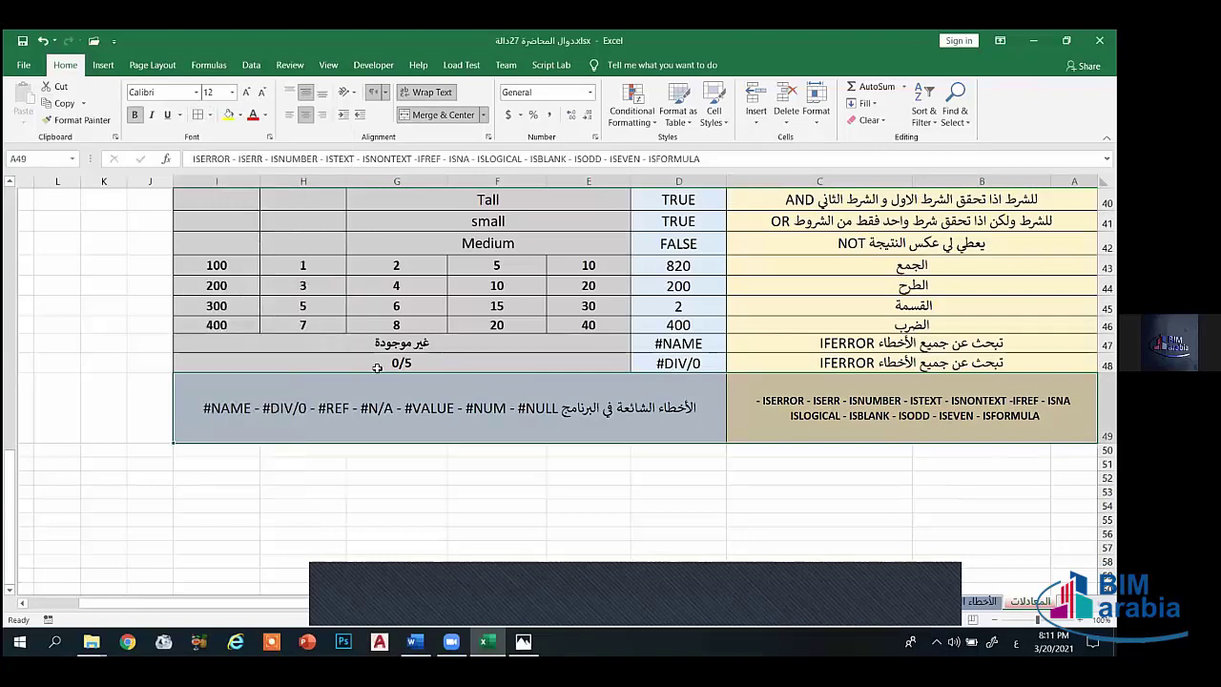
left_click(512, 517)
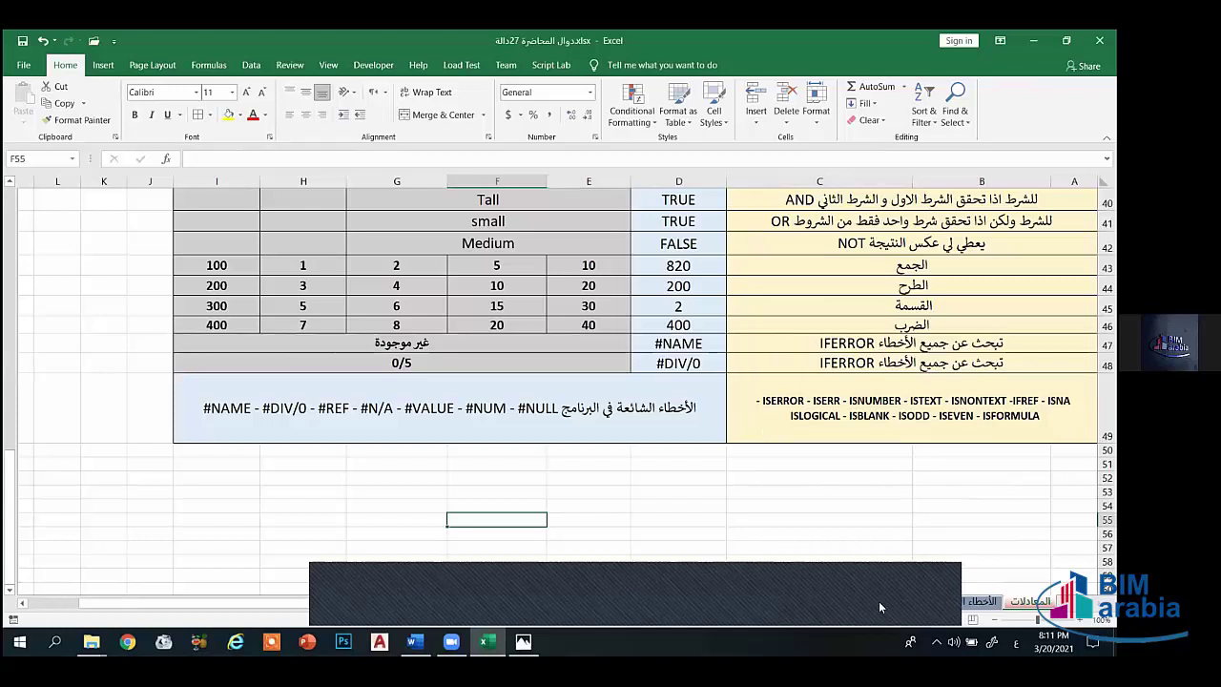
Step: Move the reference picture on the "الأخطاء الشائعة" sheet slightly up and to the left, and deselect it
key("ctrl+Page_Up")
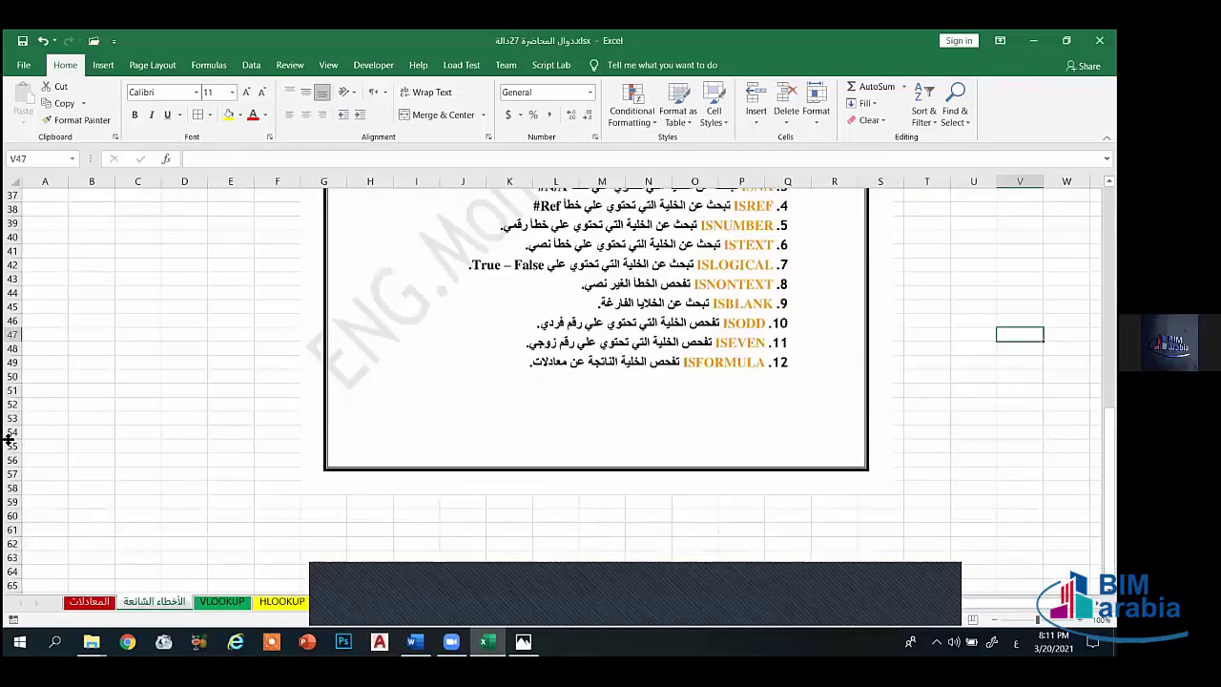
scroll(7, 434, "up", 12)
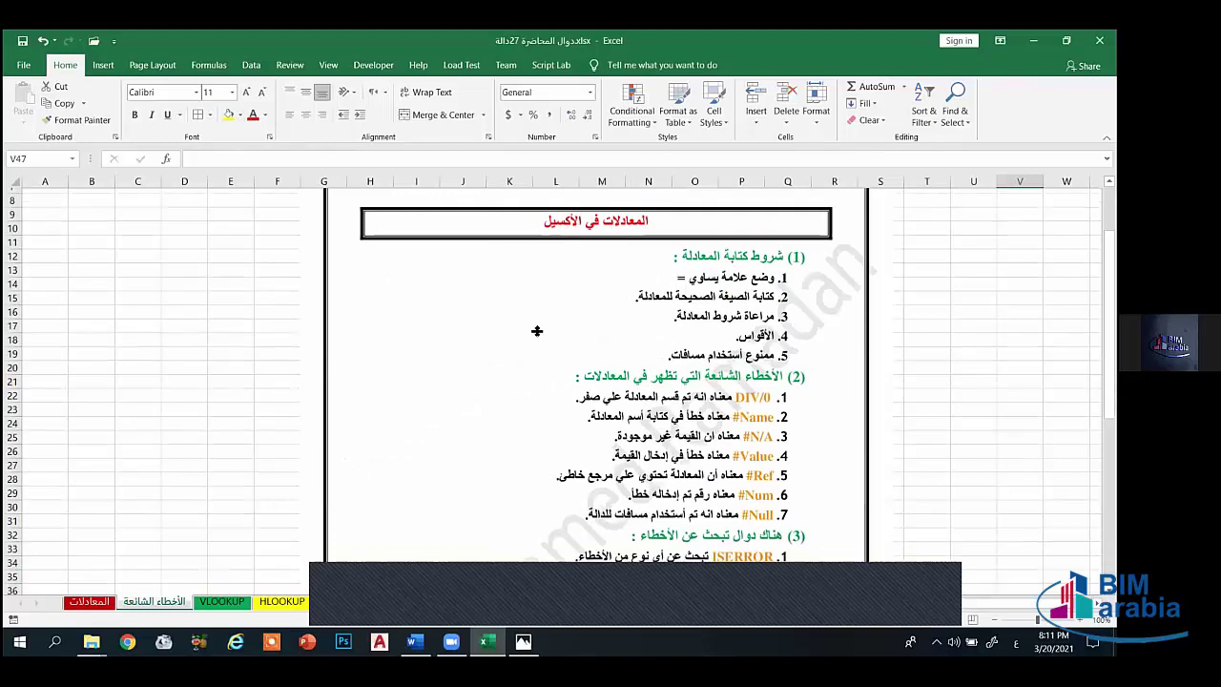
scroll(537, 331, "down", 3)
scroll(537, 286, "up", 5)
left_click(558, 229)
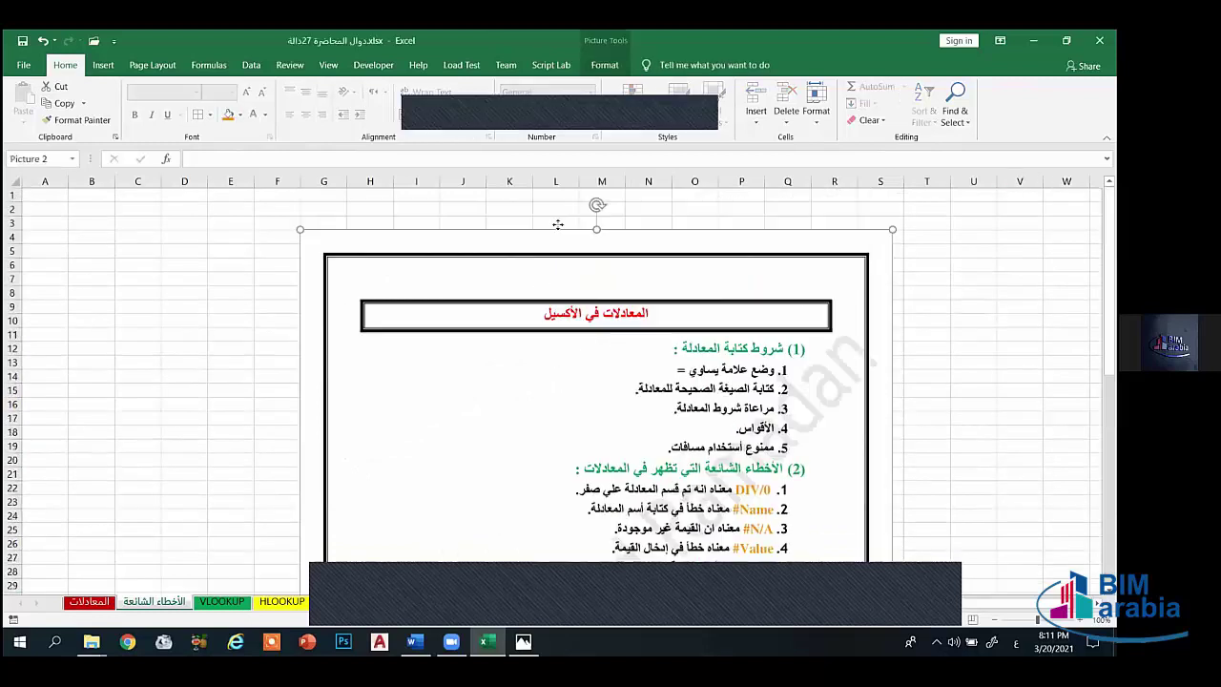
left_click_drag(558, 229, 536, 213)
scroll(536, 213, "down", 4)
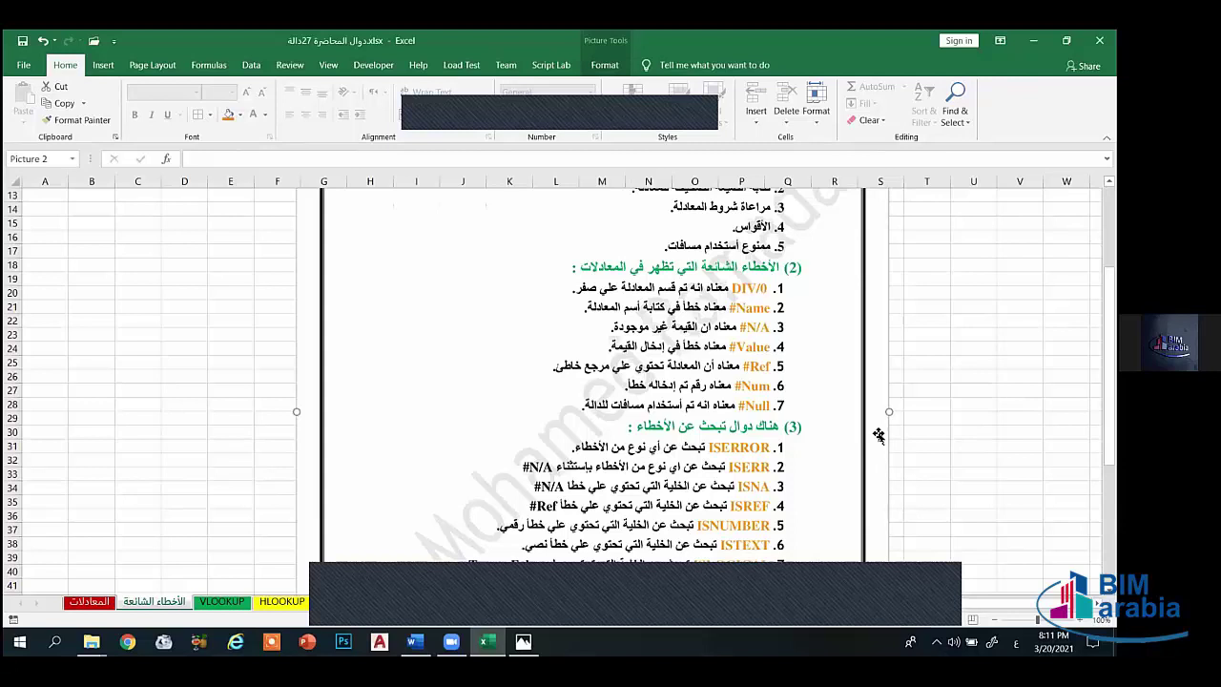
key("Escape")
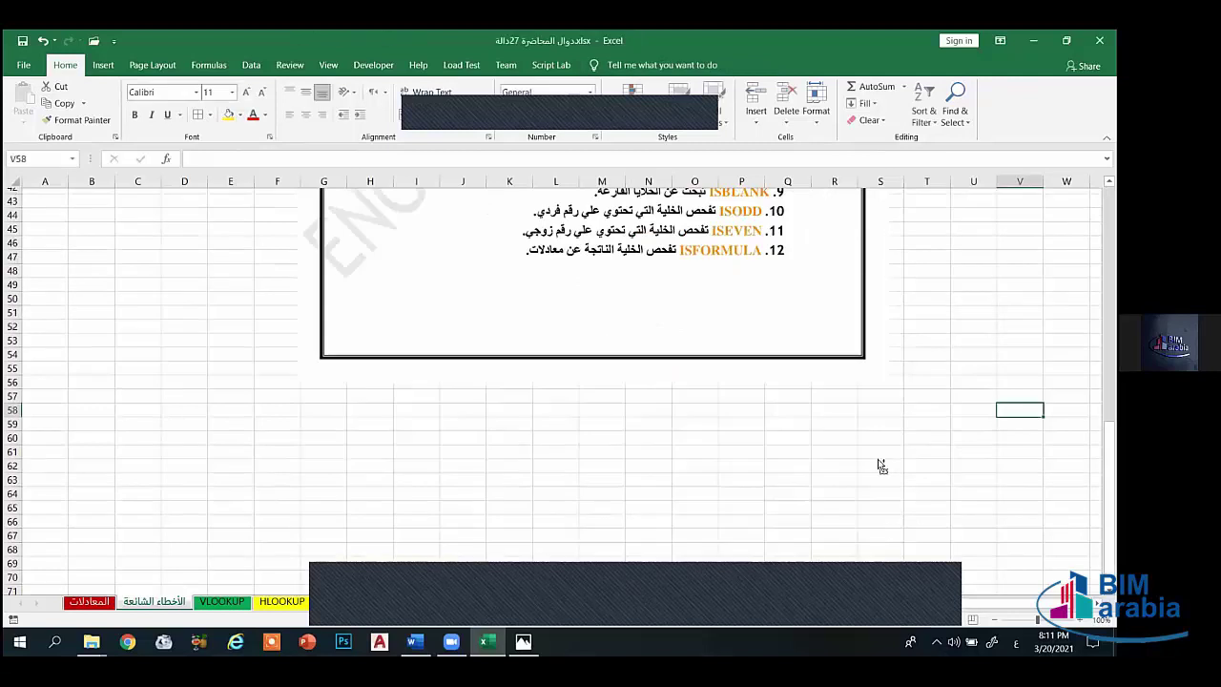
scroll(880, 429, "up", 7)
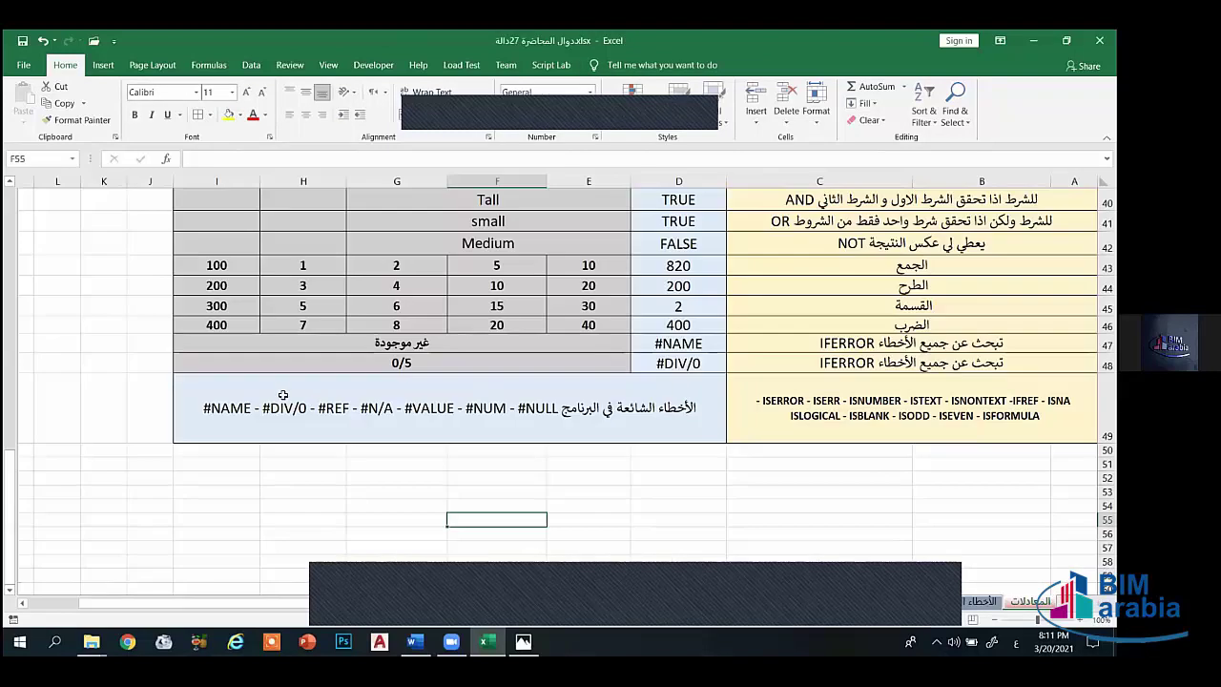
Step: Merge and center J2:O5 on the empty VLOOKUP sheet and enter the title "VLOOKUP" in it
left_click_drag(283, 395, 807, 395)
left_click(717, 506)
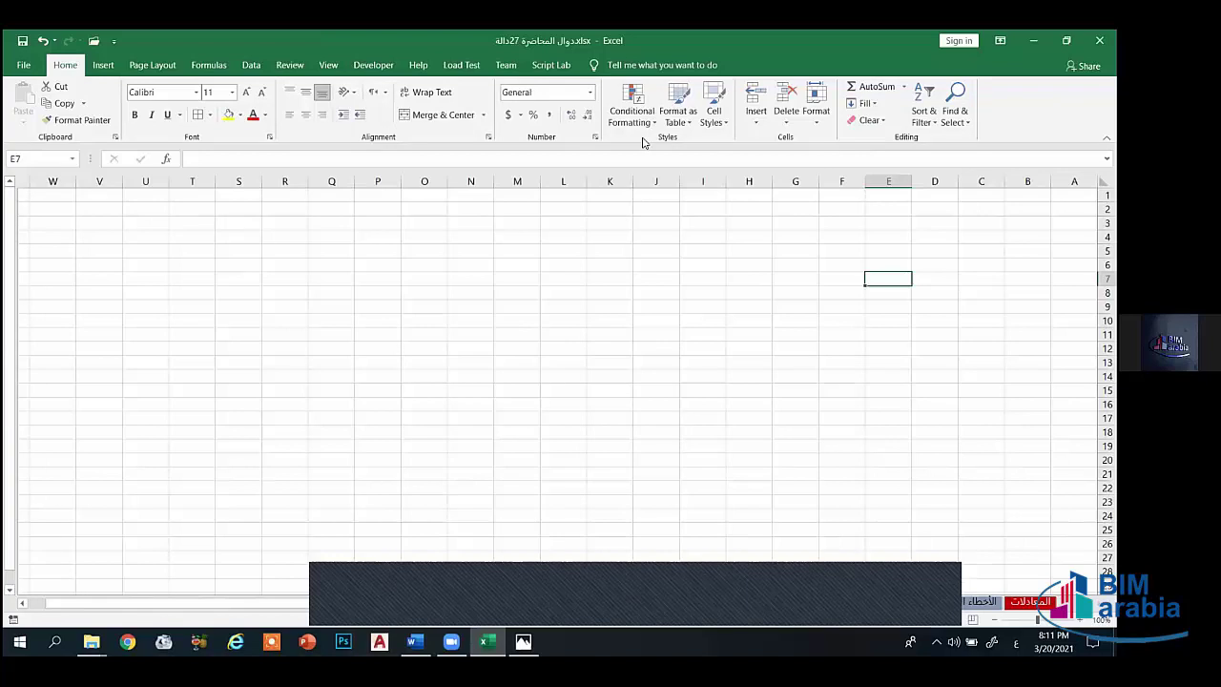
left_click_drag(444, 209, 667, 248)
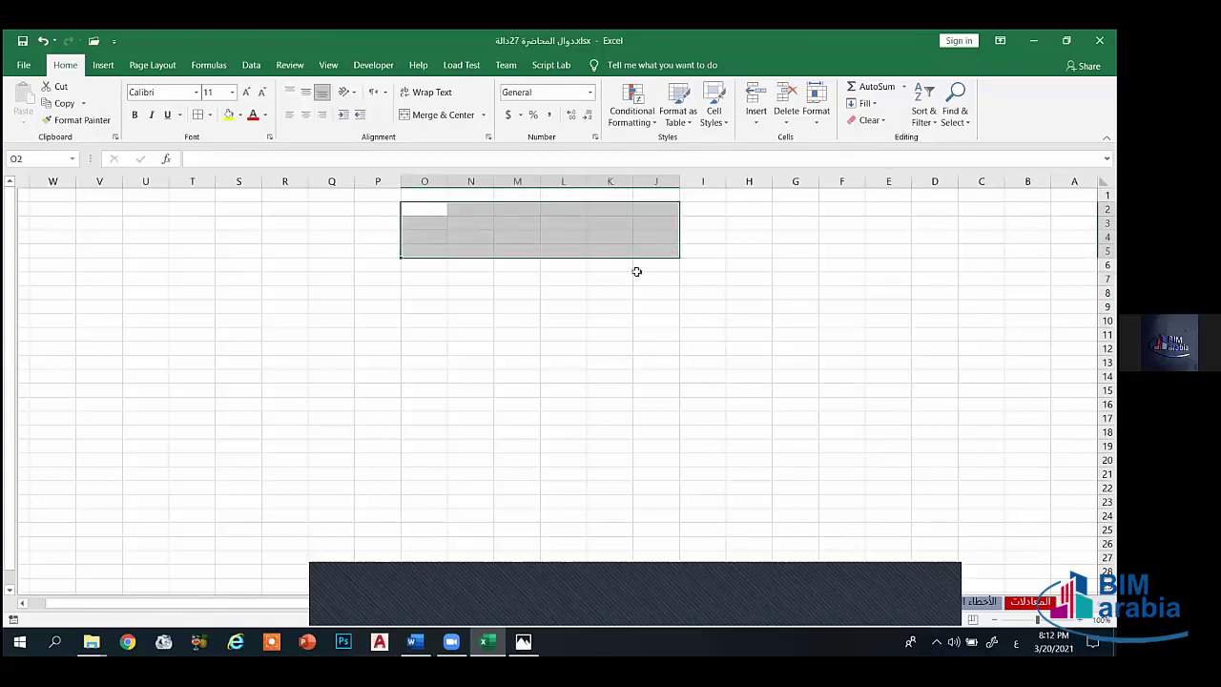
left_click(421, 119)
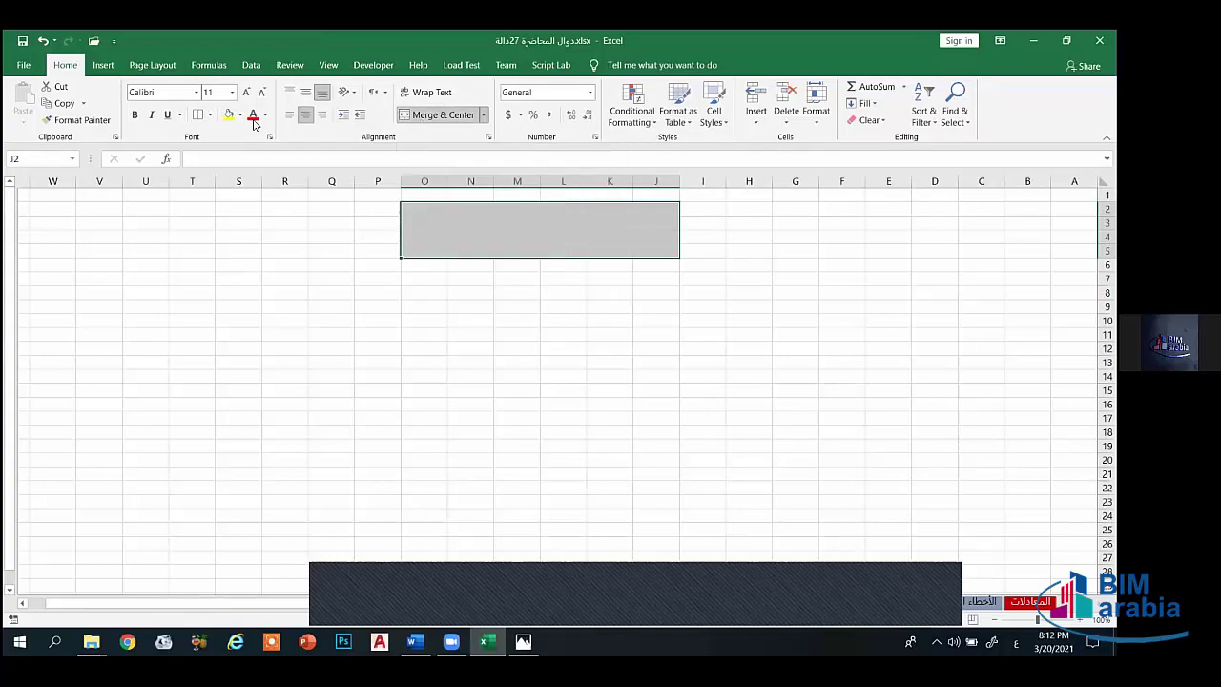
double_click(538, 249)
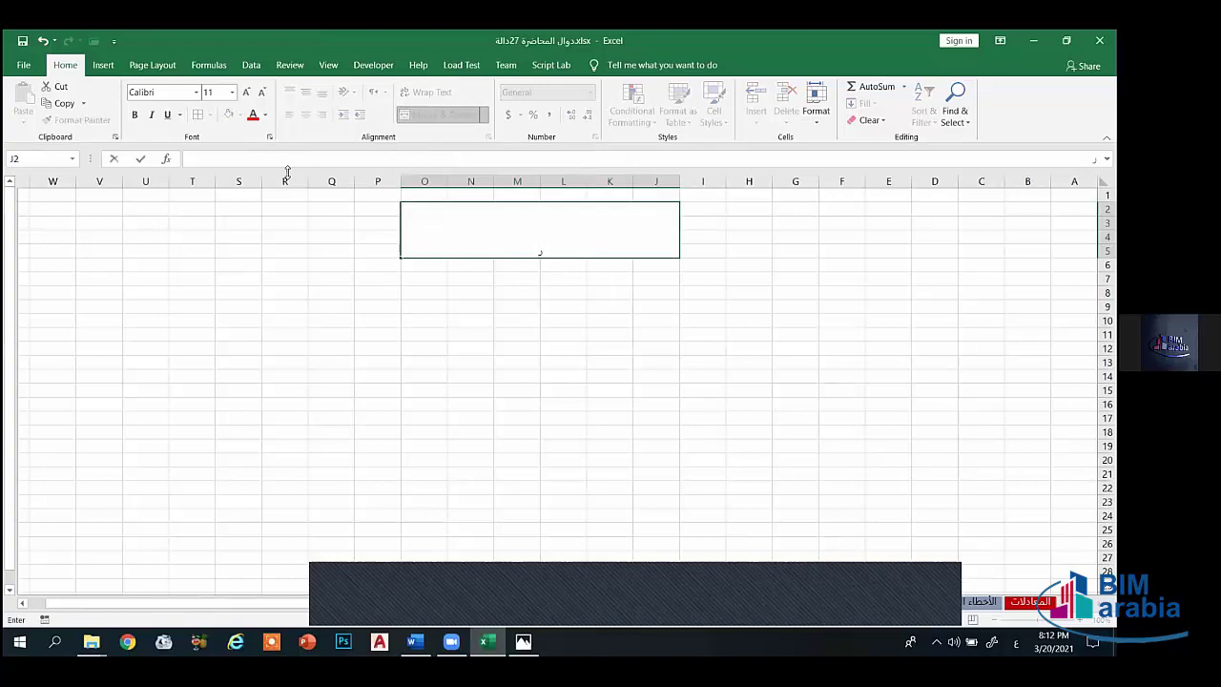
key("alt+shift")
type("VLOOKUP")
left_click(465, 384)
Step: Middle-align the VLOOKUP title in J2:O5, make it bold and enlarge its font to size 26
left_click(534, 238)
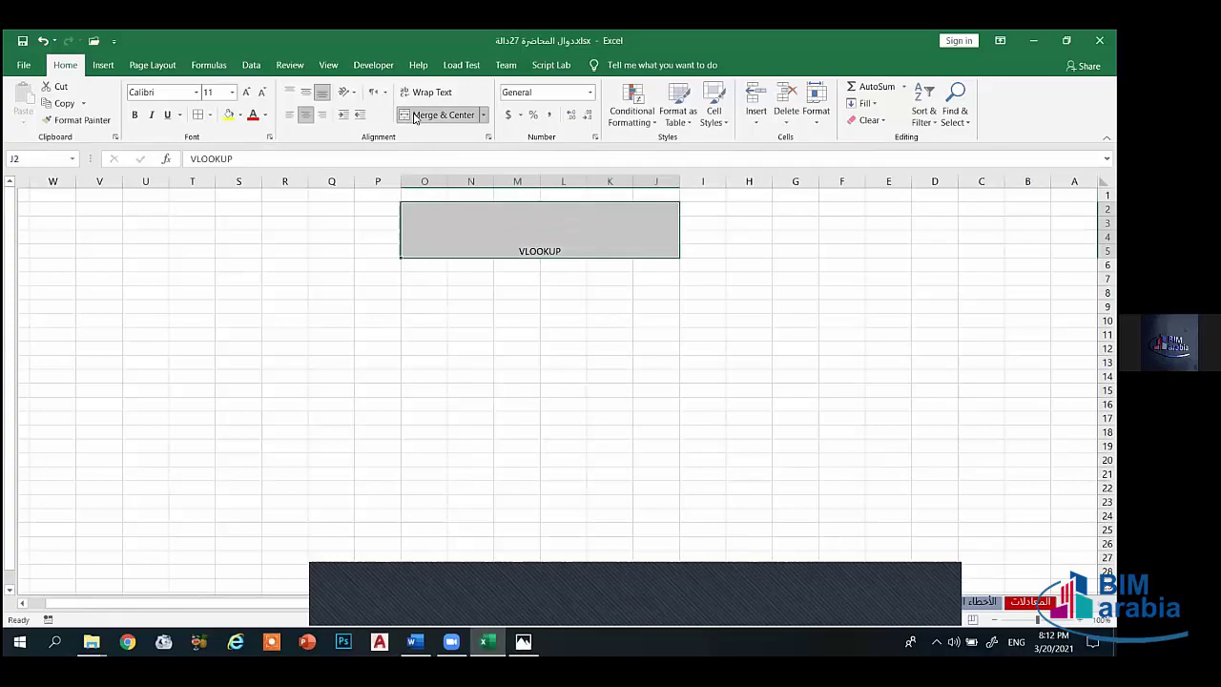
left_click(305, 91)
left_click(134, 115)
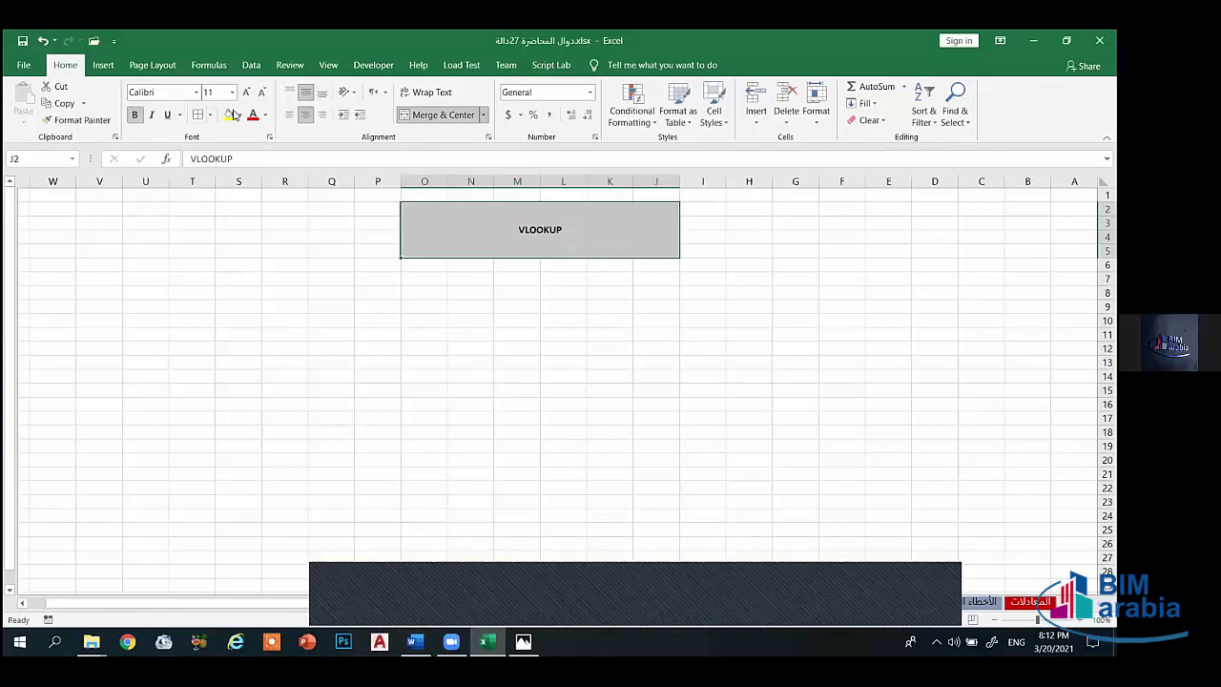
left_click(244, 93)
left_click(244, 94)
left_click(244, 94)
left_click(244, 94)
left_click(244, 93)
left_click(244, 94)
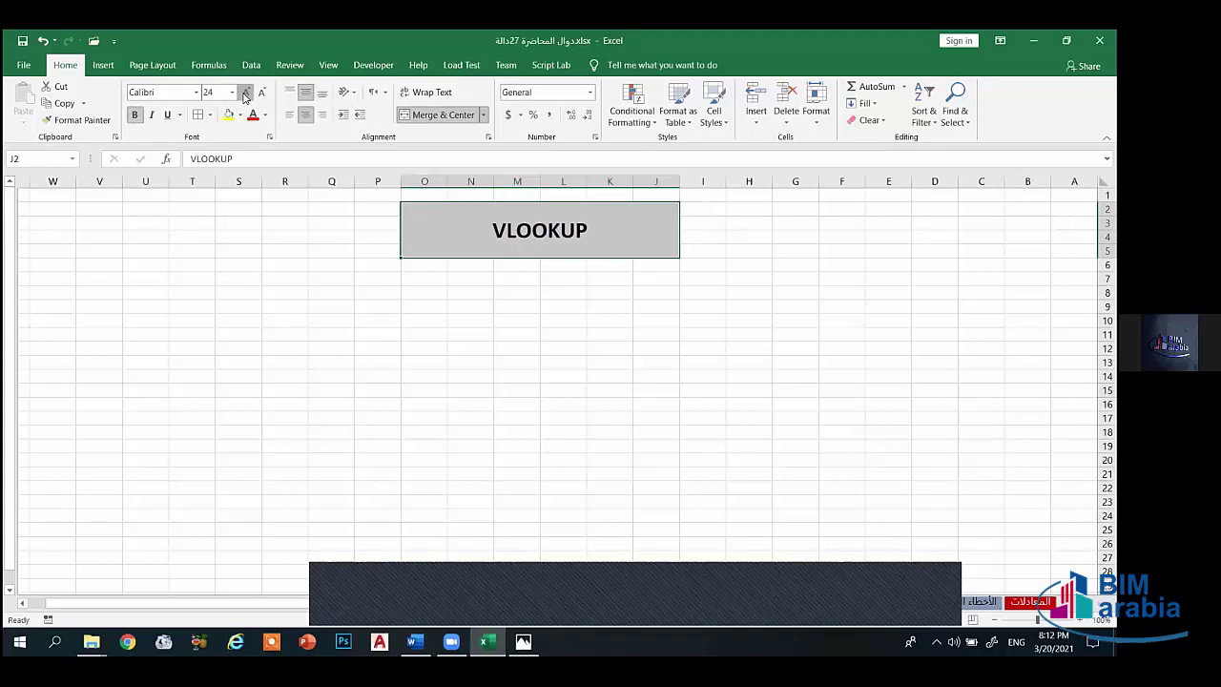
left_click(245, 93)
left_click(244, 94)
Step: Fill the merged VLOOKUP title cell with Yellow and apply all borders to it
left_click(239, 114)
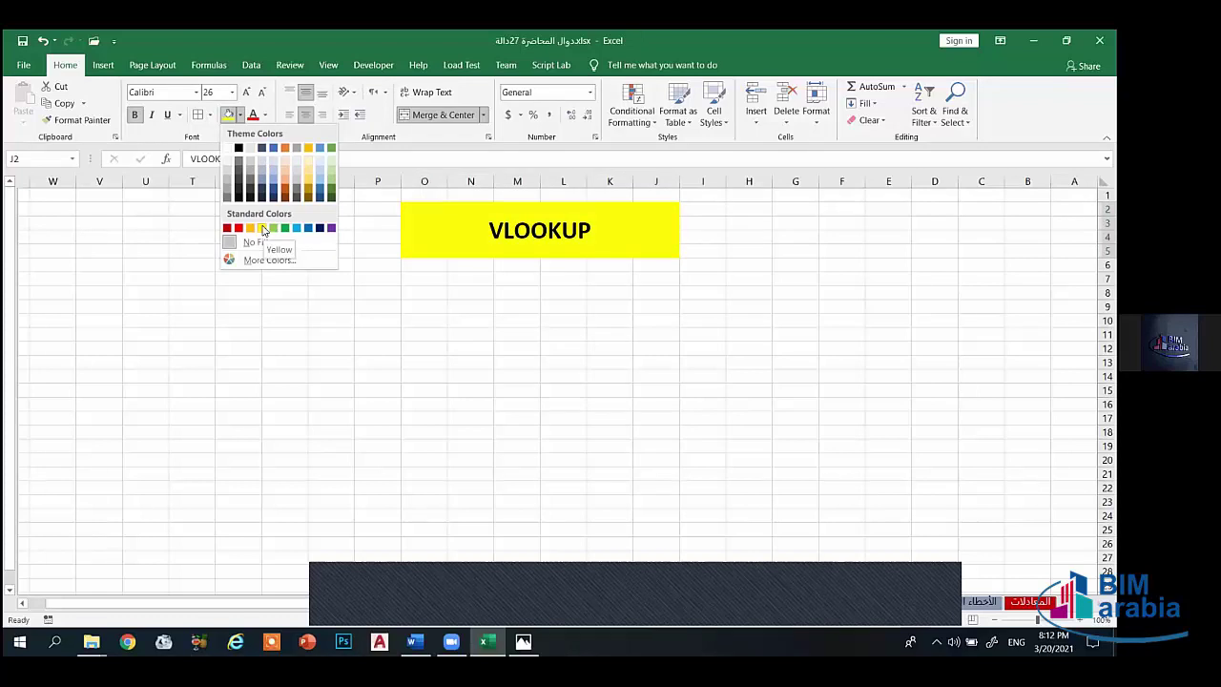
left_click(263, 229)
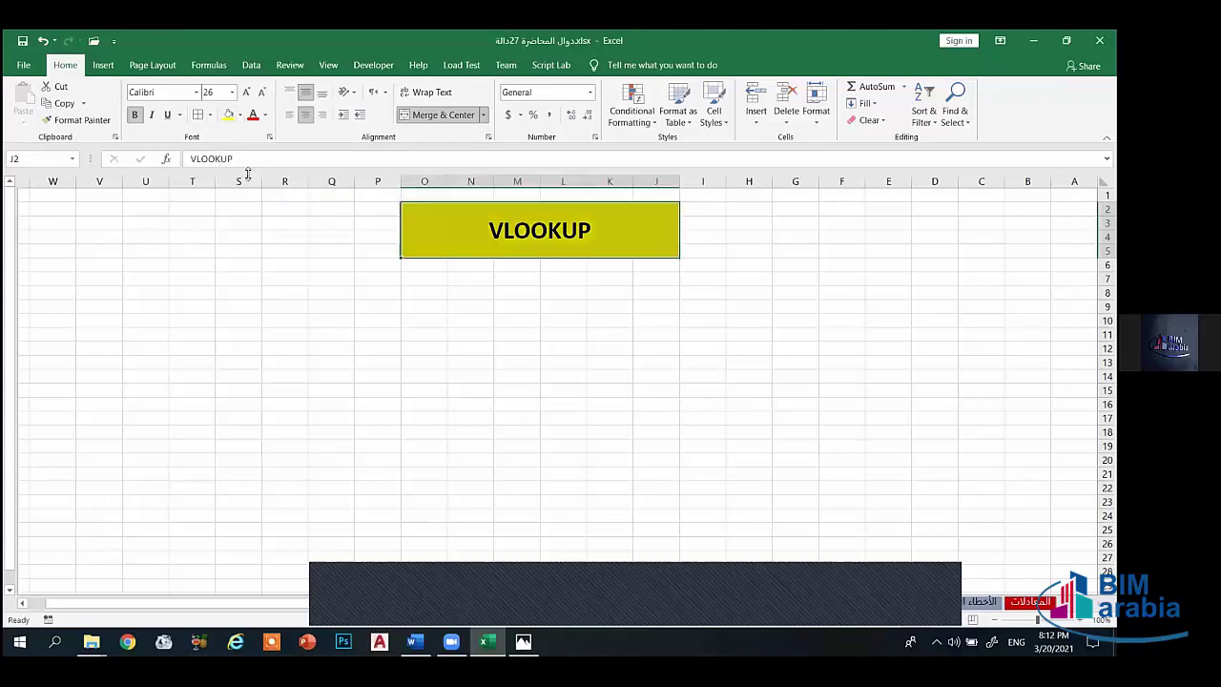
left_click(210, 115)
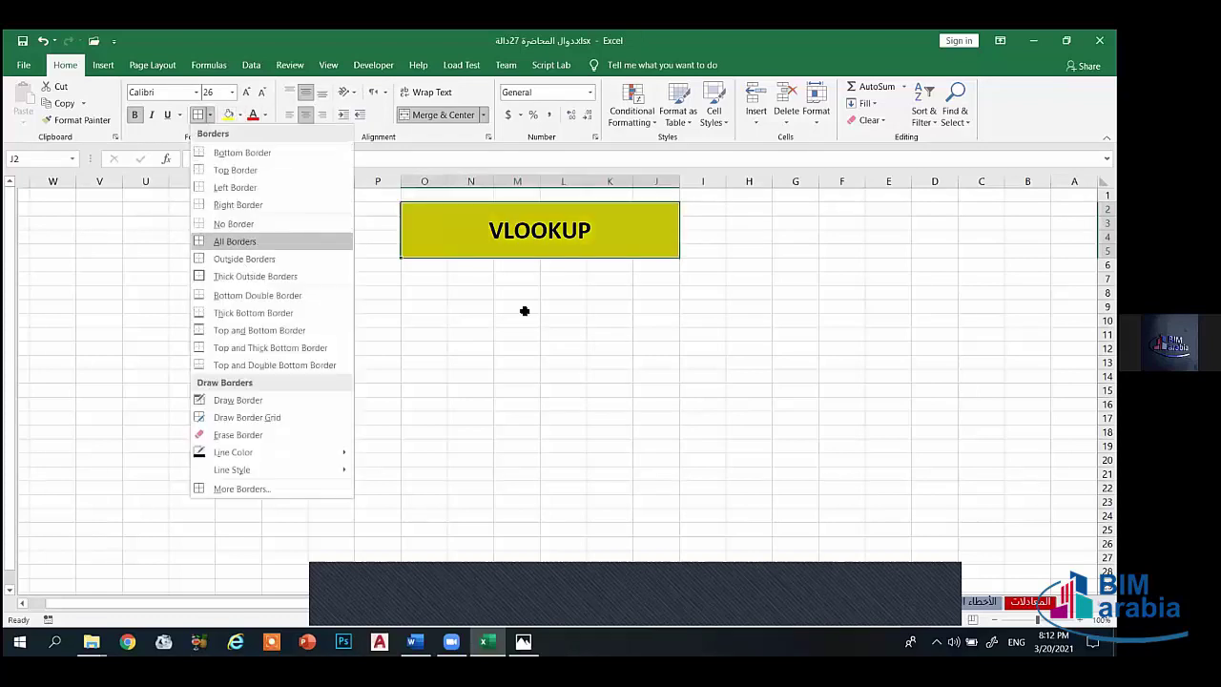
key("Escape")
left_click(637, 347)
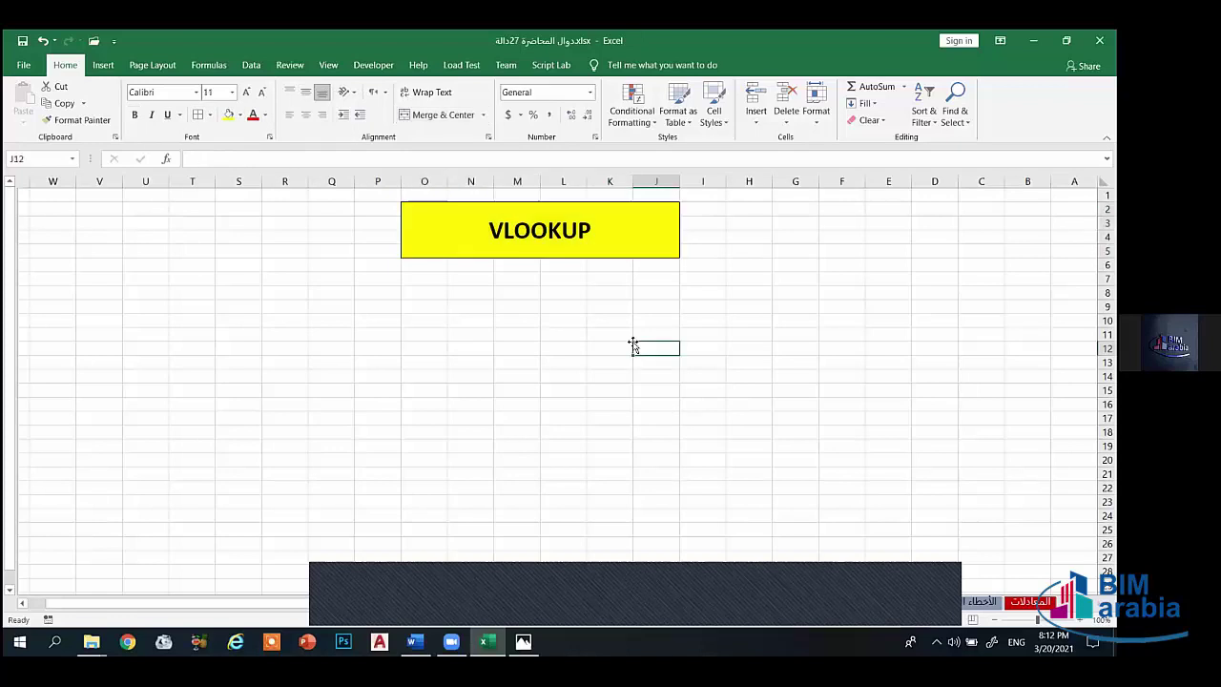
left_click(559, 219)
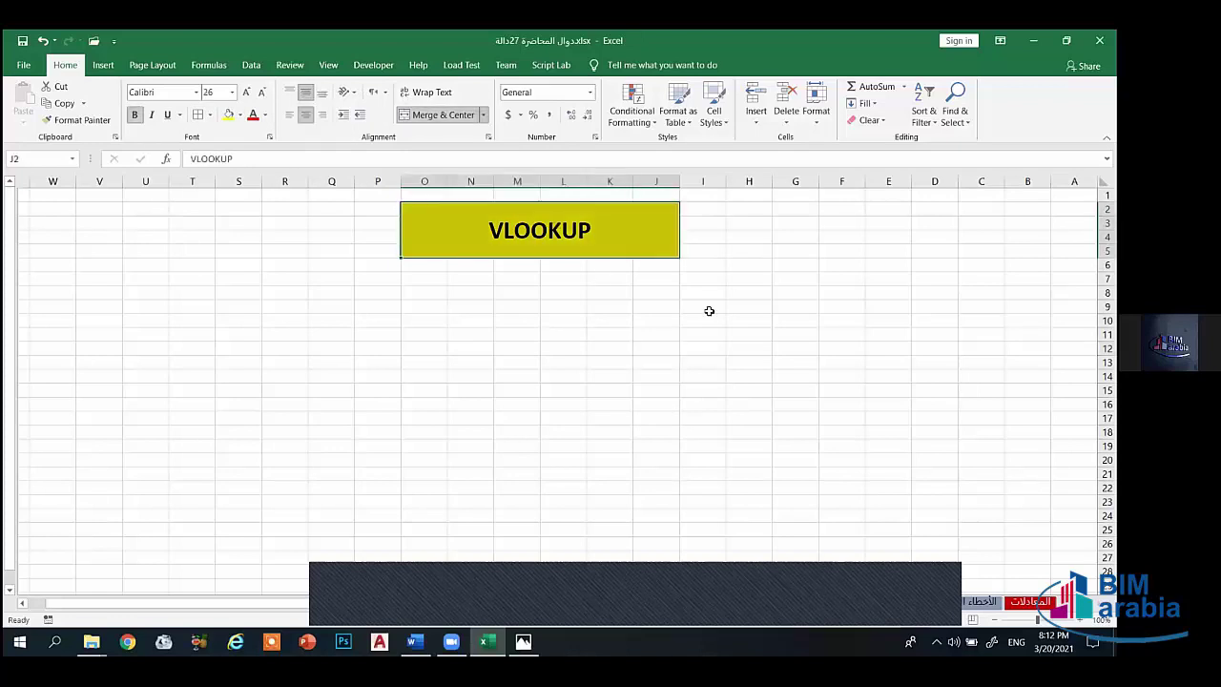
left_click(703, 306)
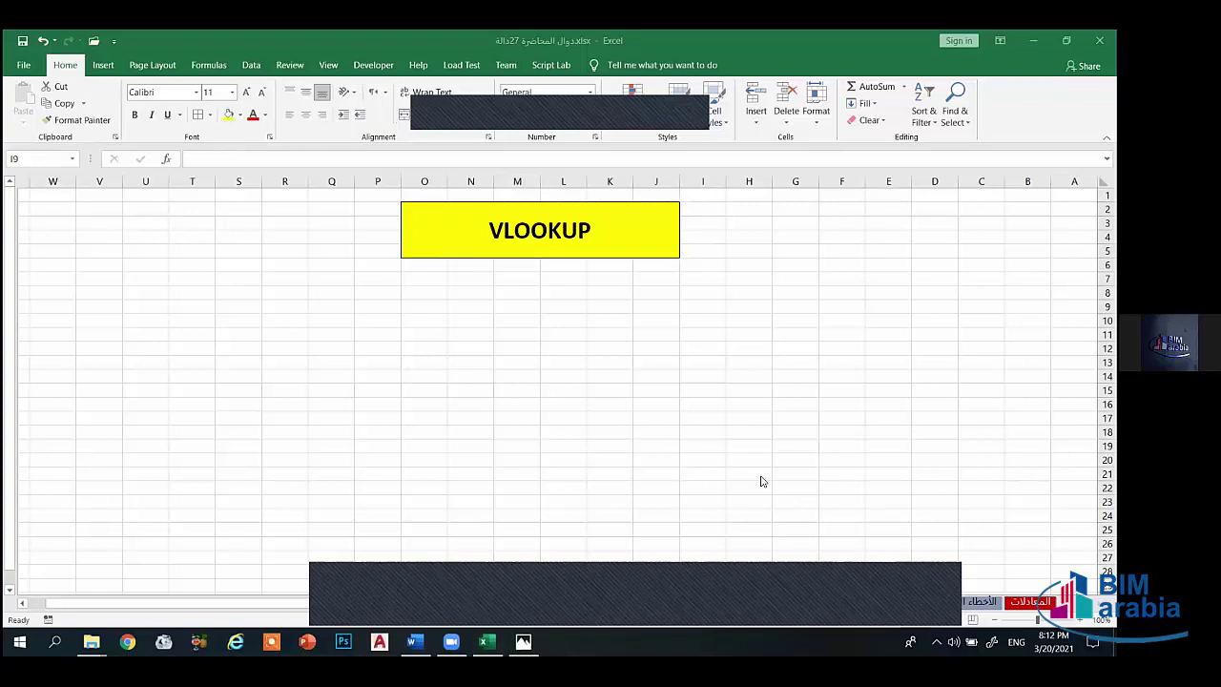
Step: Enter the table headers "أسم الشركة" in B10 and "المندوب" in C10
left_click(1028, 292)
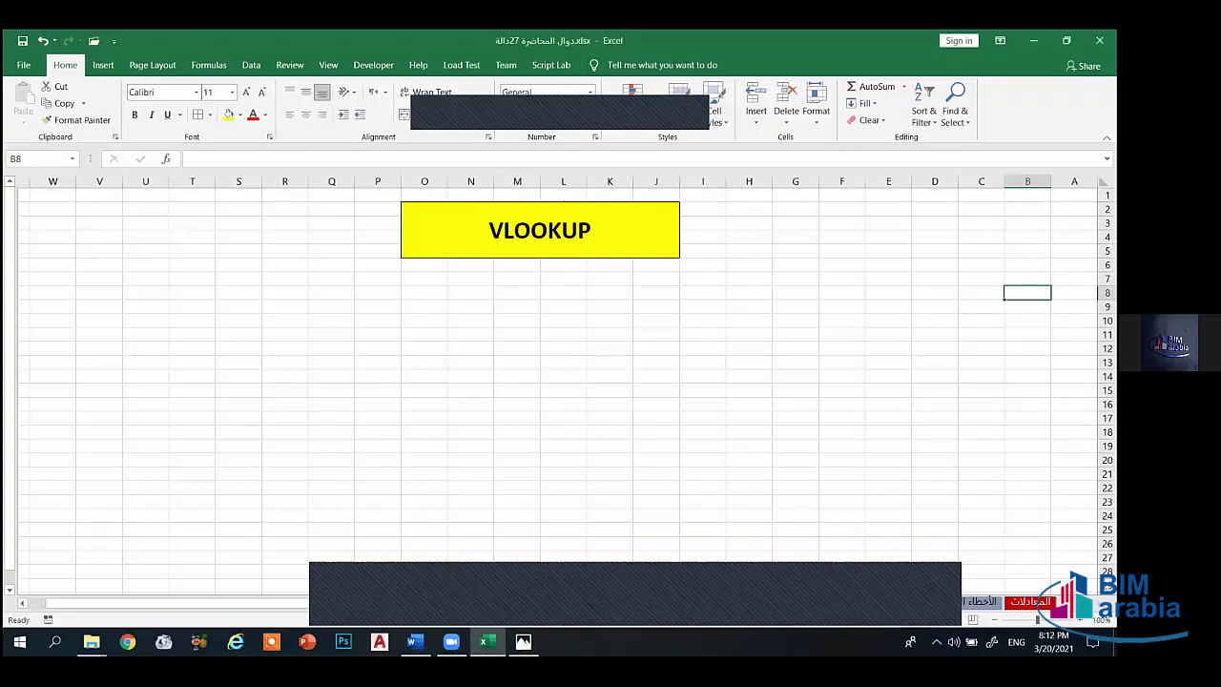
left_click(1027, 320)
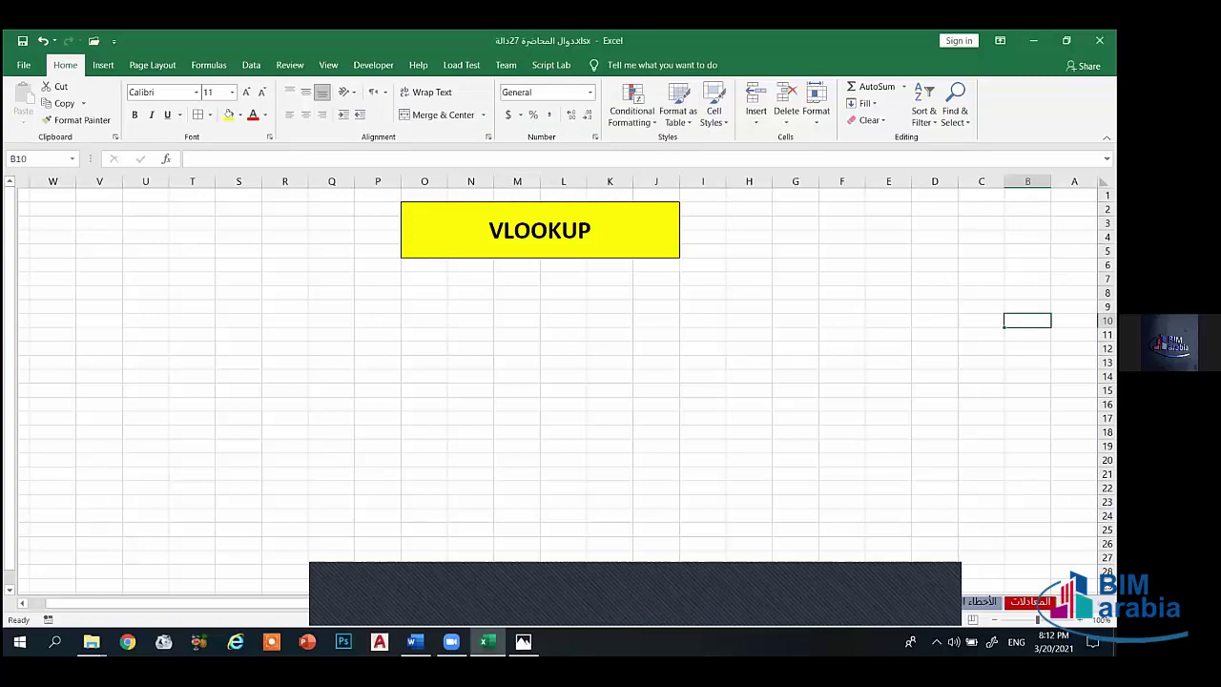
type("H")
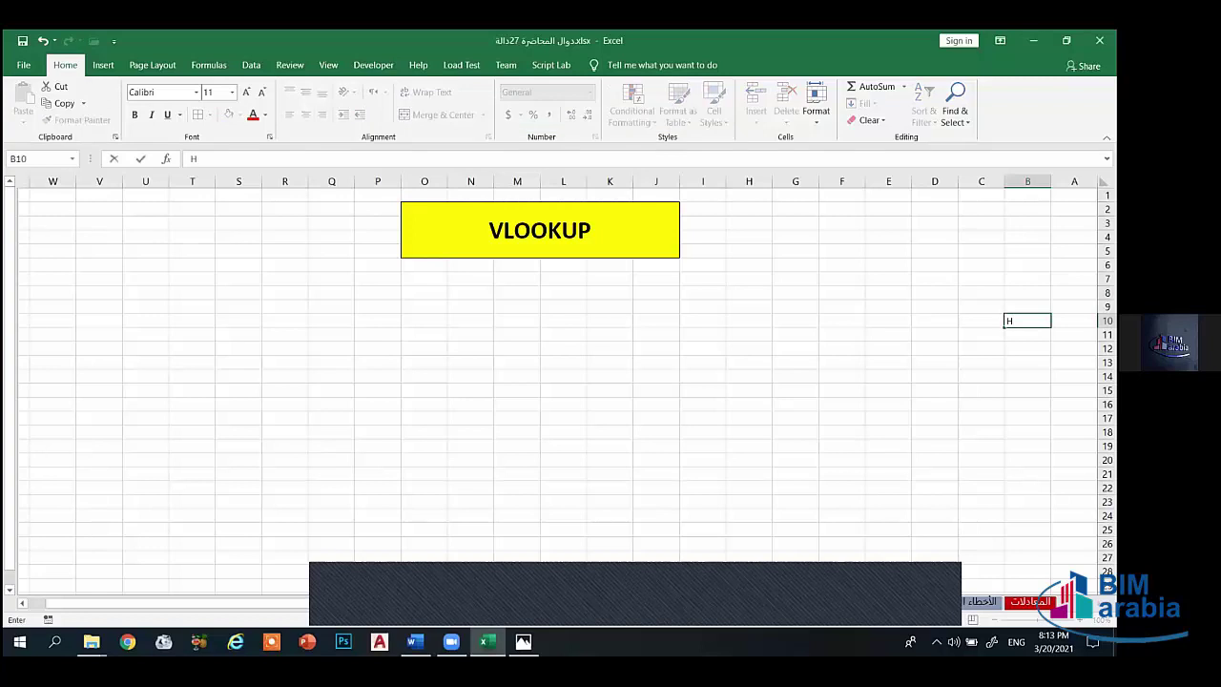
key("BackSpace")
key("alt+shift")
type("أسم الشركة")
left_click(986, 323)
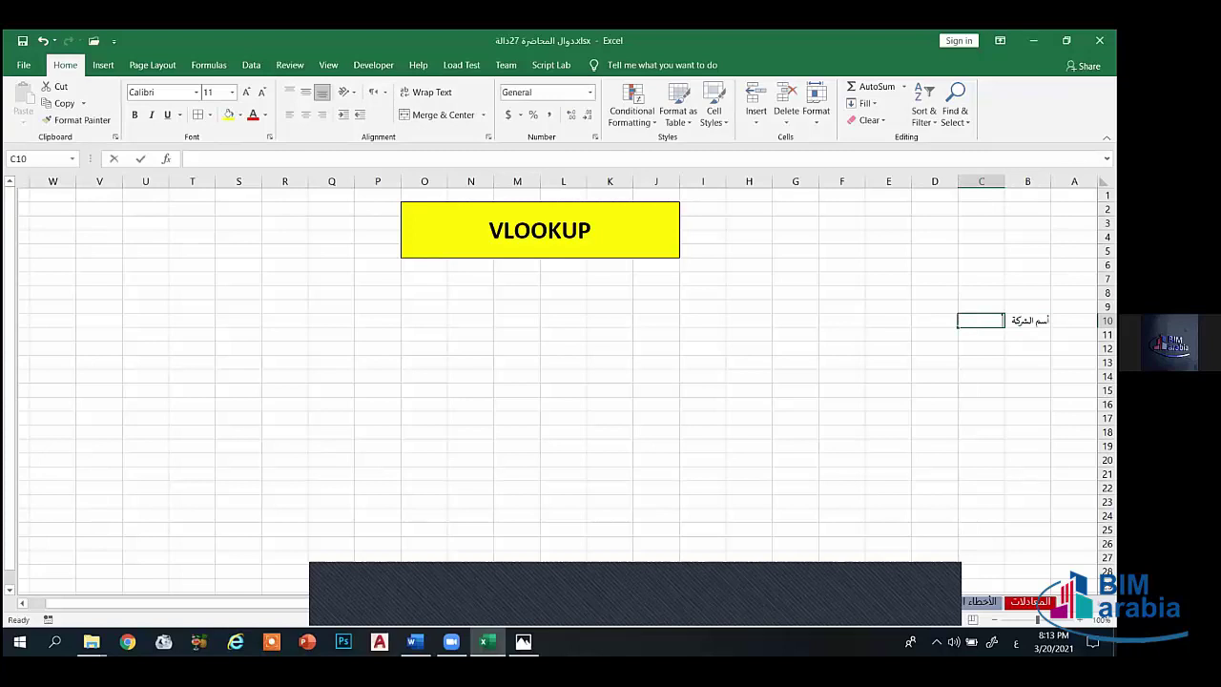
type("المندوب")
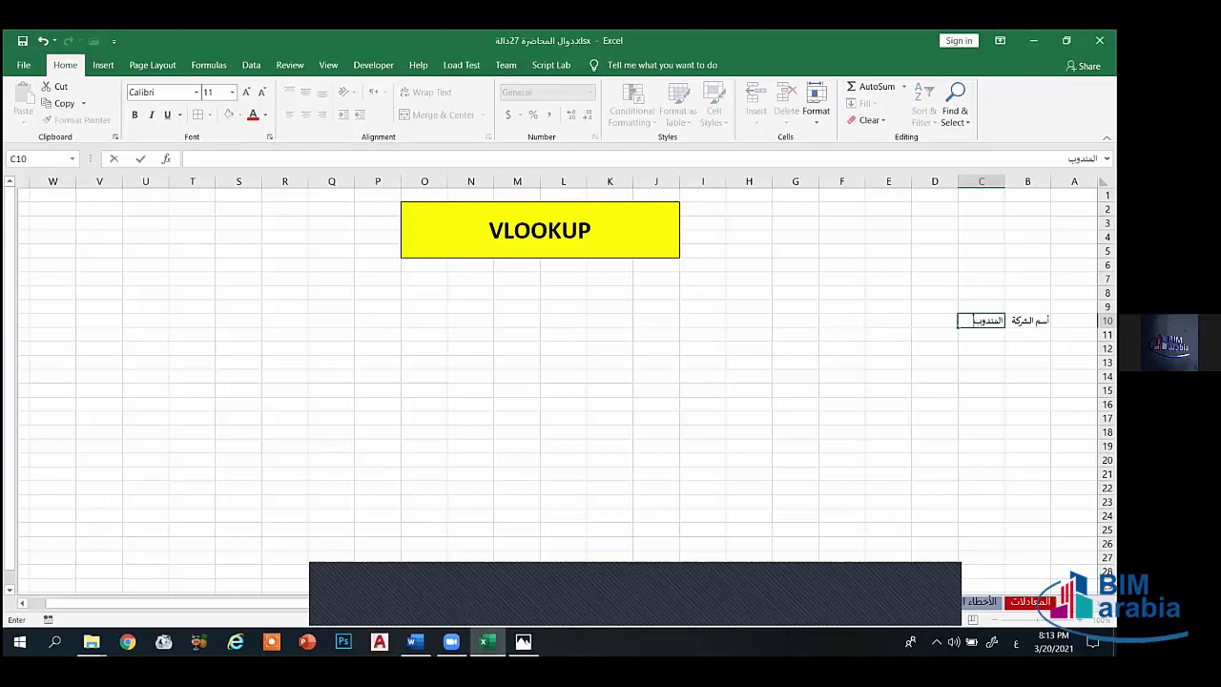
Step: Try the header "الجوال" in D10 and a landline phone header in E10
left_click(942, 322)
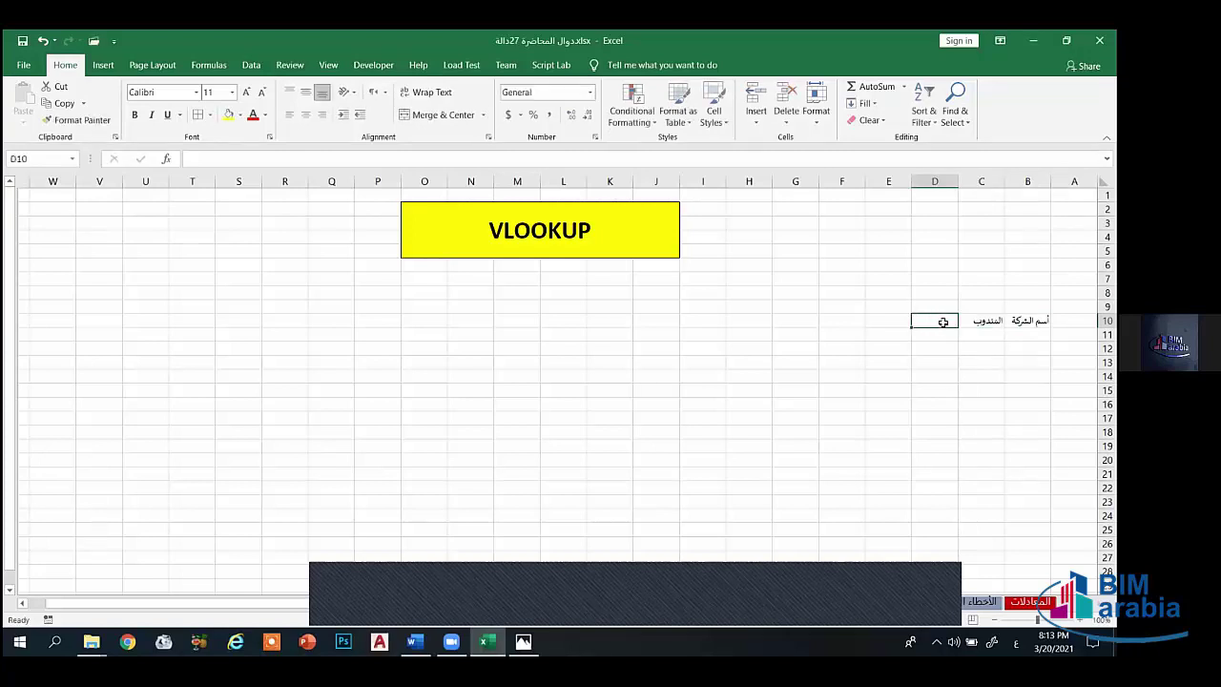
type("الجوال")
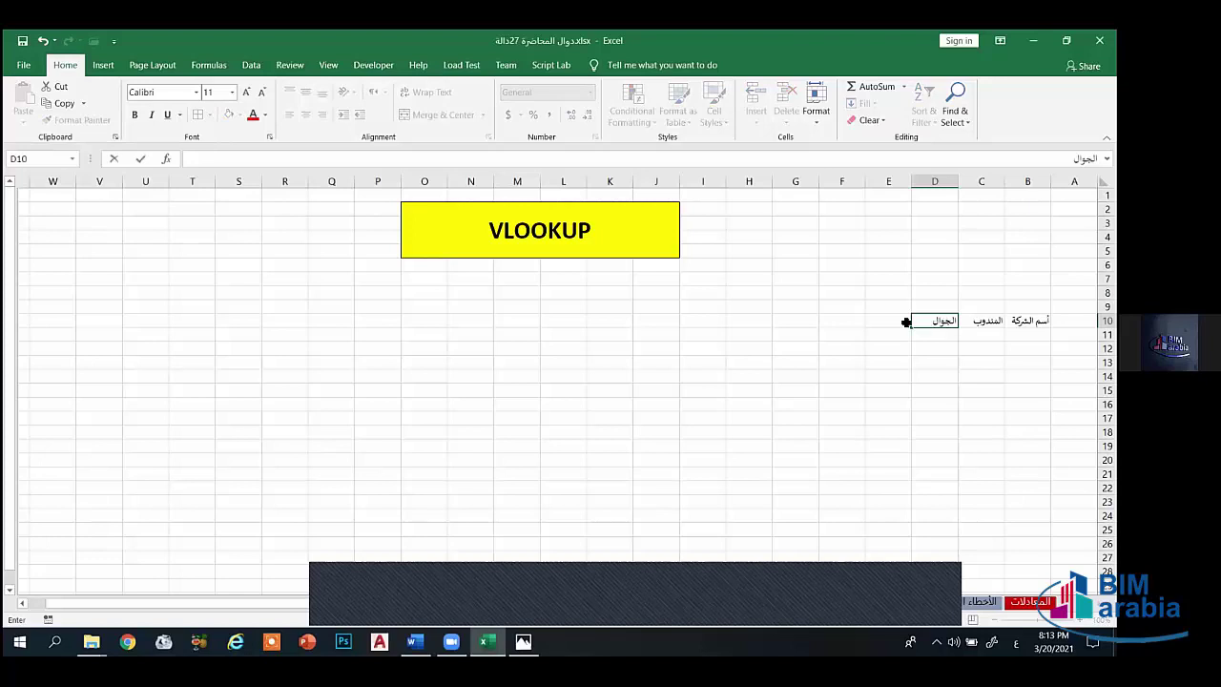
left_click(906, 322)
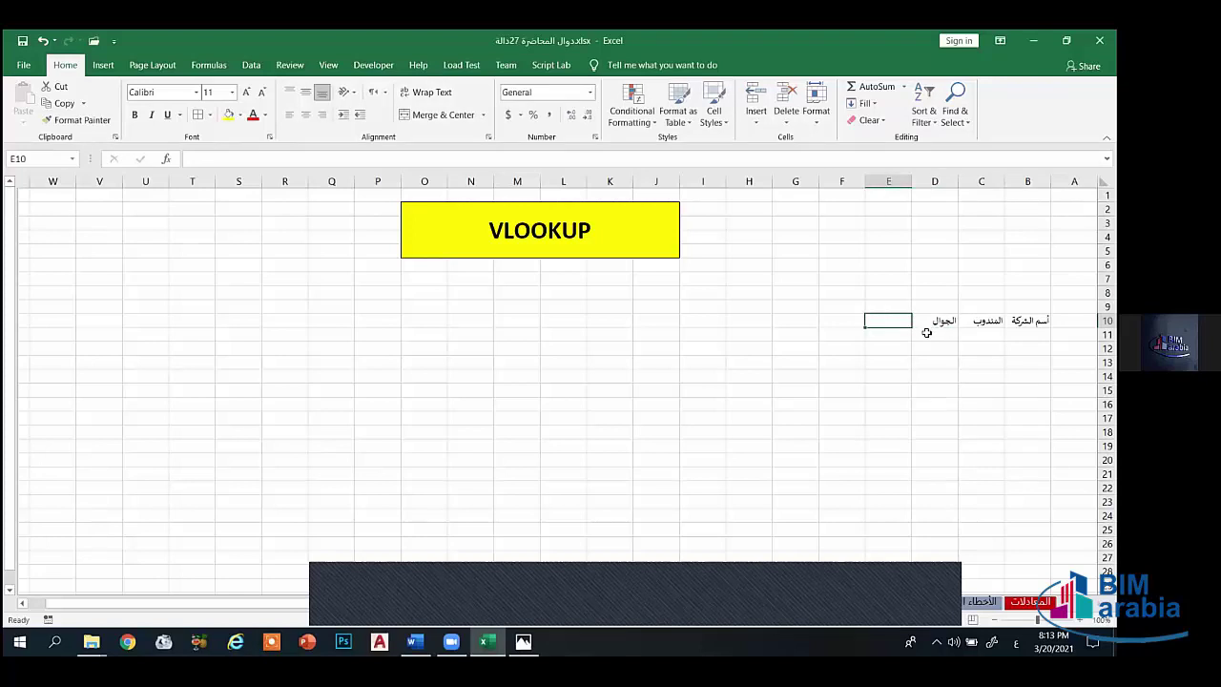
type("الهات")
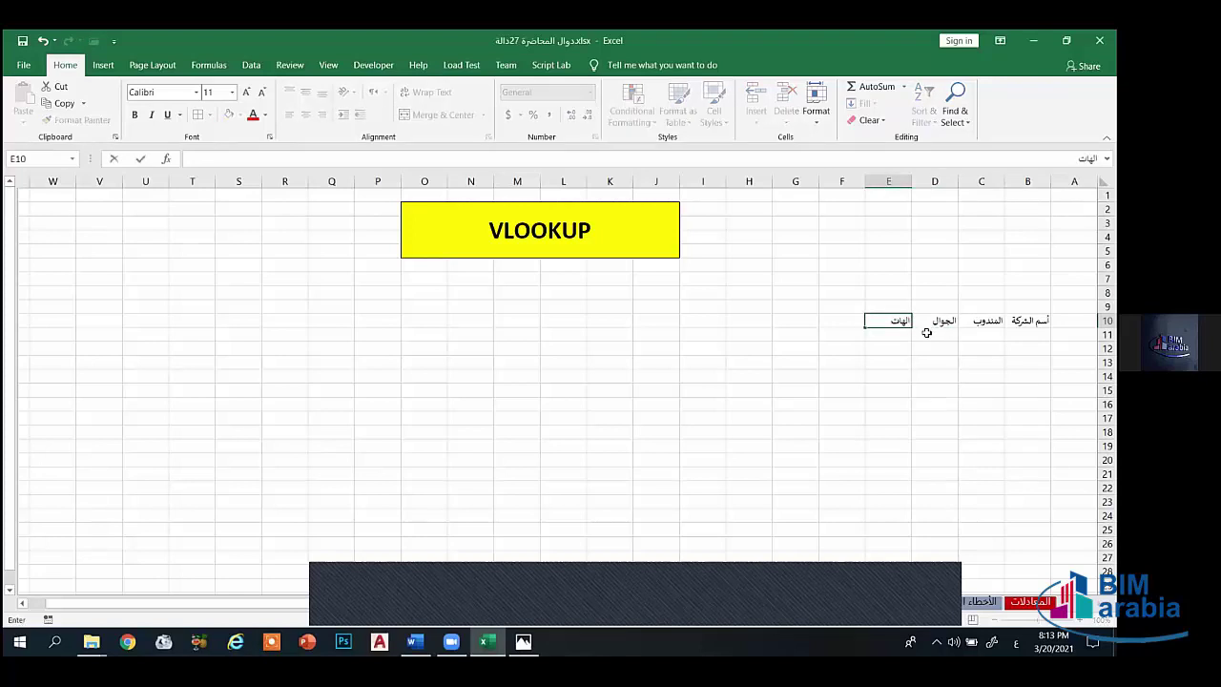
type("ف الرضي")
key("Escape")
left_click(906, 375)
Step: Enter the headers "رقم الهاتف" in D10 and "تاريخ الميلاد" in E10
left_click(930, 324)
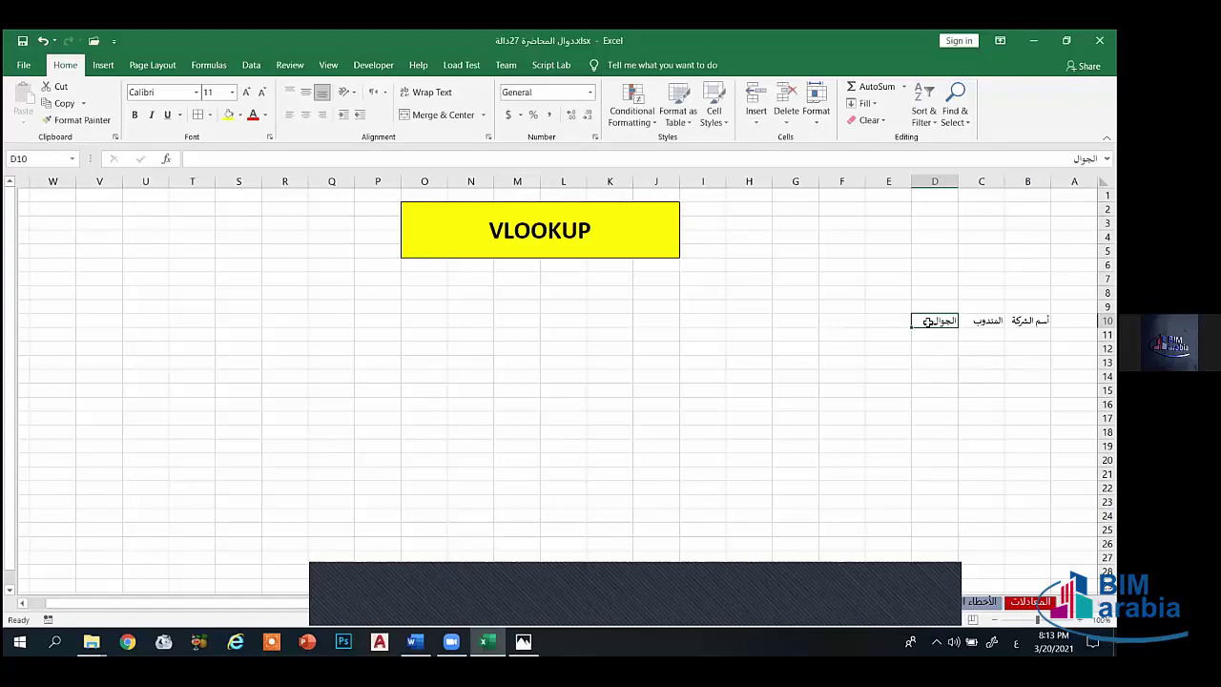
type("رقم الهات")
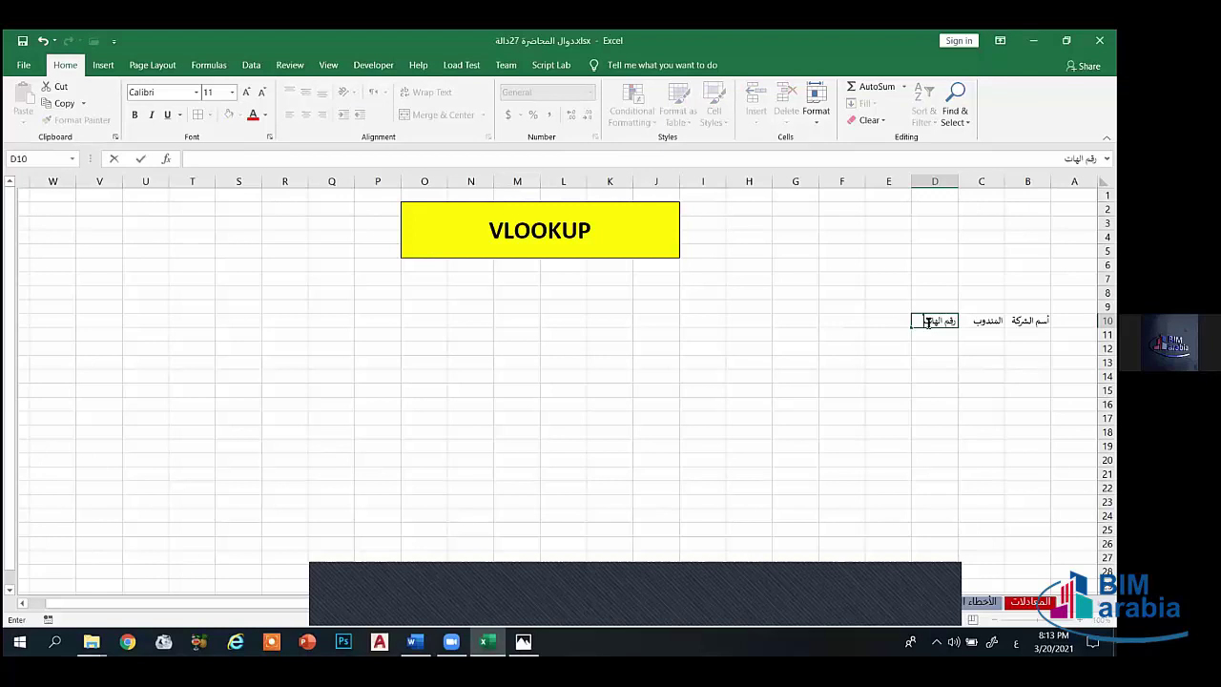
type("ف")
left_click(904, 324)
type("تاريخ الميلا")
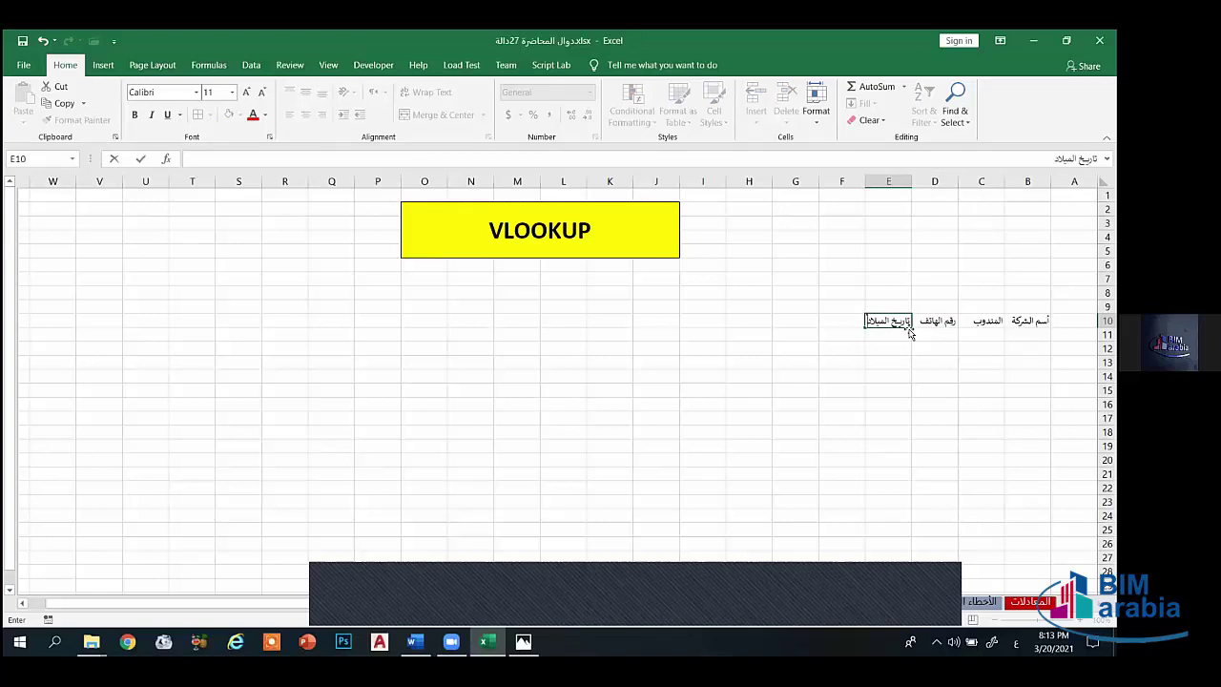
type("د")
left_click(908, 328)
Step: Complete the header row with "المنطقة" in F10 and "رمز الشركة" in G10
left_click(838, 352)
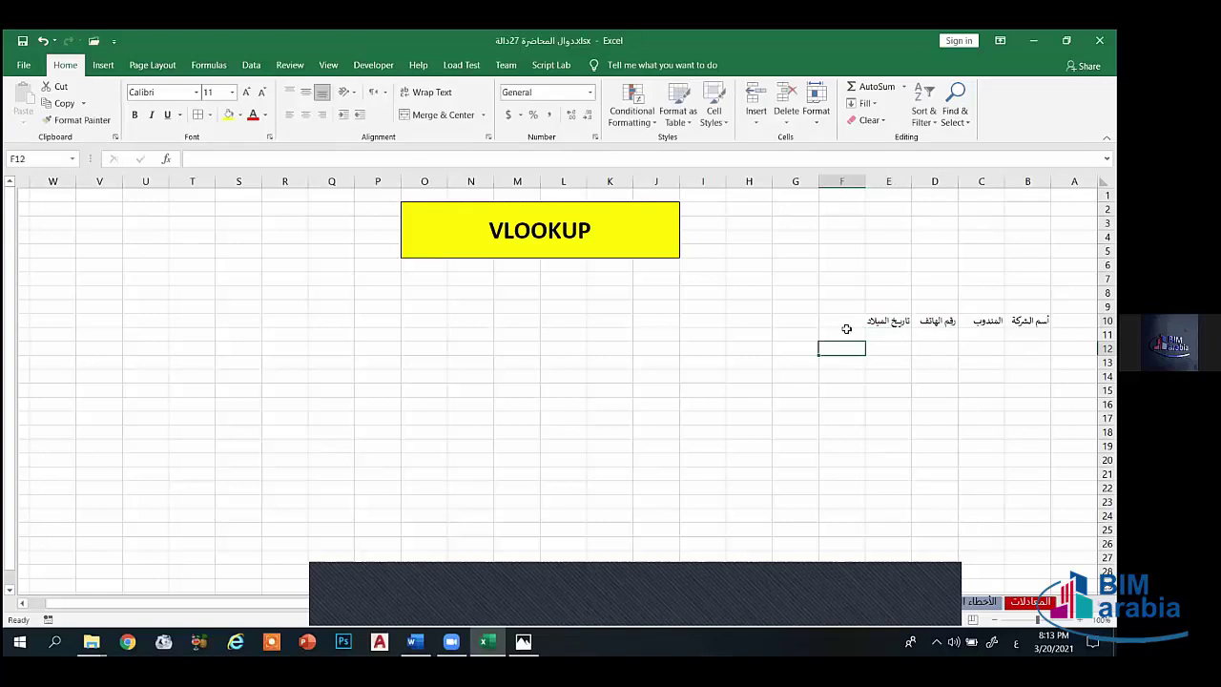
key("Up")
key("Up")
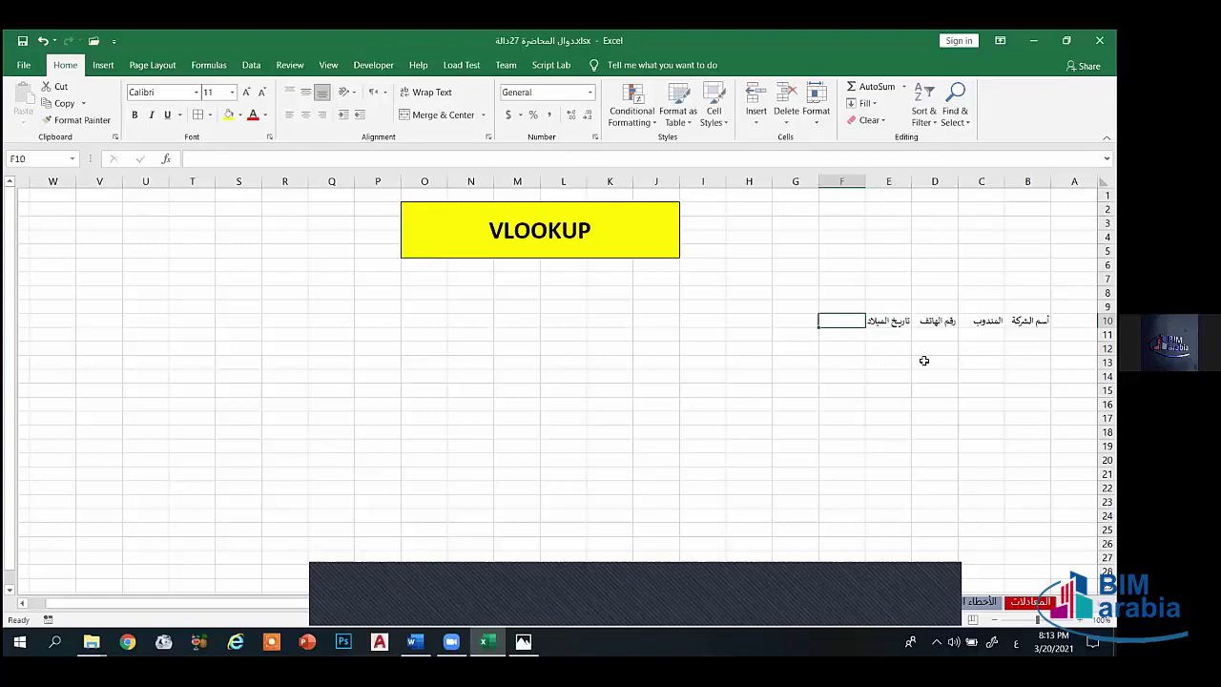
type("المنطقة")
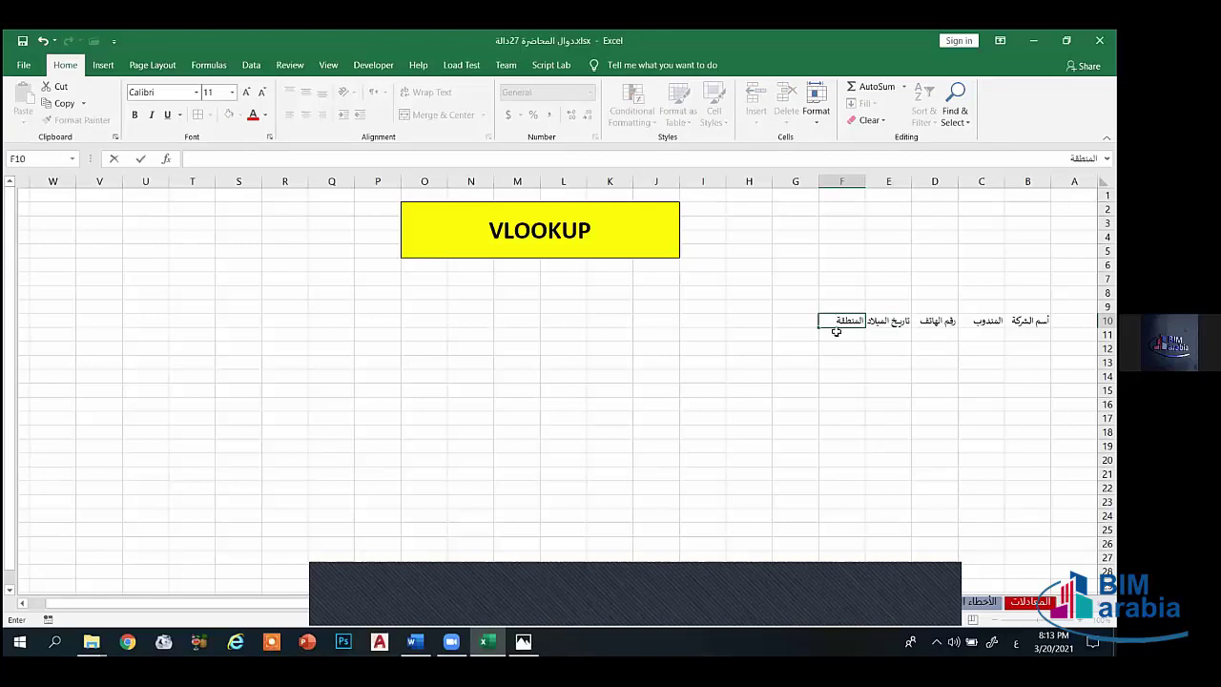
key("Tab")
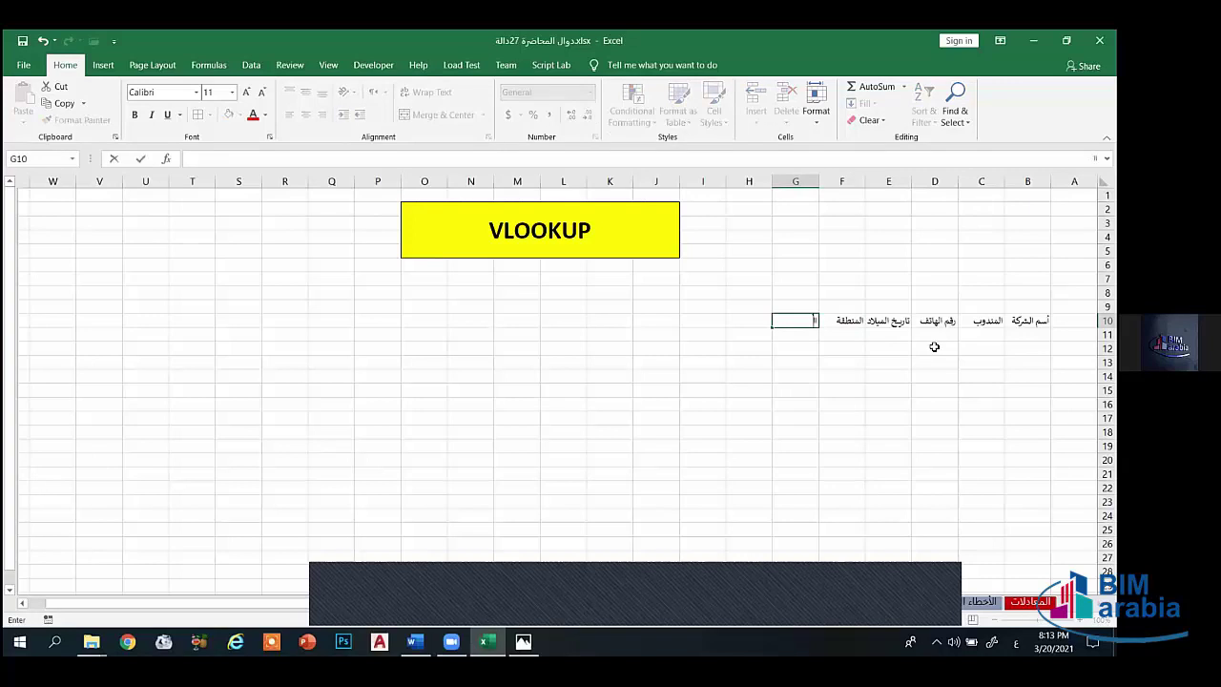
type("رمز الشركة")
left_click(888, 390)
Step: Make the cells B9:G10 bold, covering the header row and the empty row above it
left_click_drag(795, 321, 775, 306)
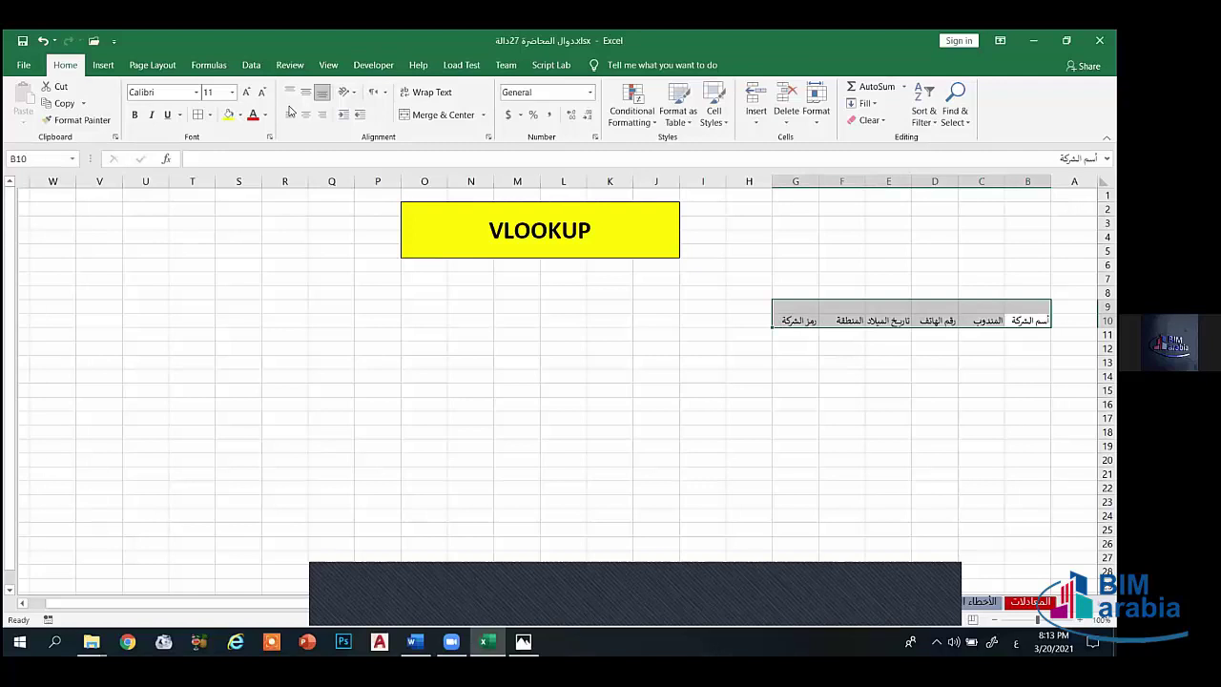
left_click(134, 115)
left_click(663, 348)
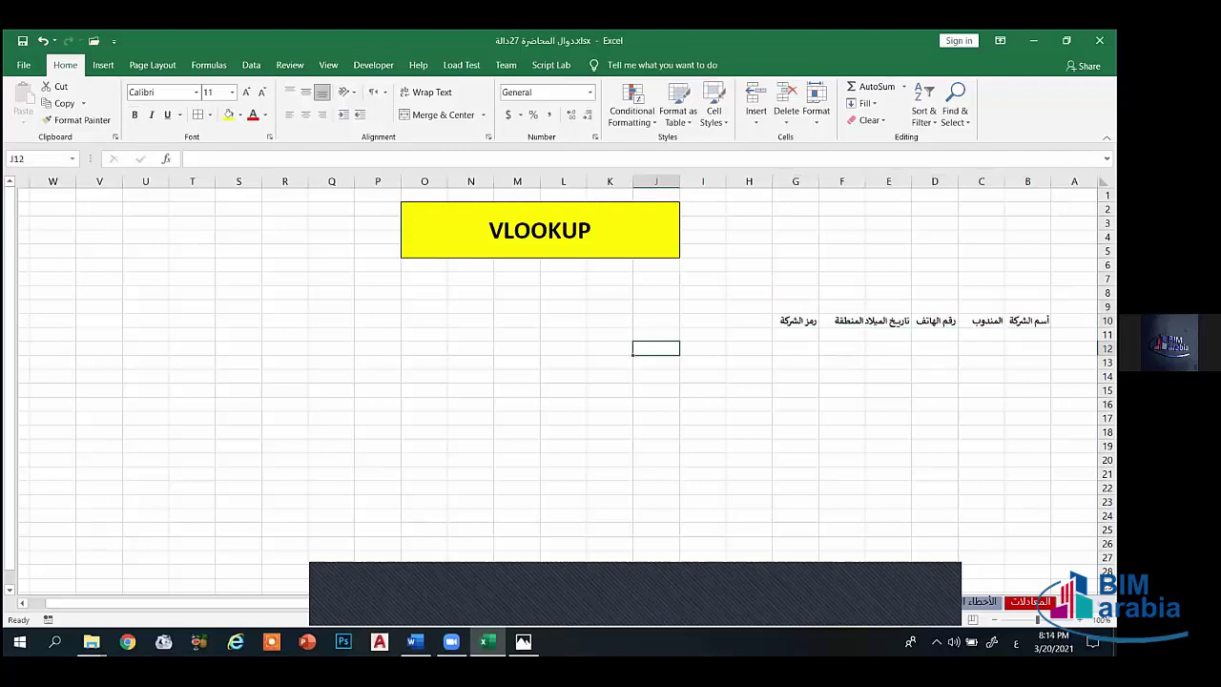
Step: Enlarge the font of the headers in B10:G10 by five size steps
left_click_drag(1028, 320, 791, 322)
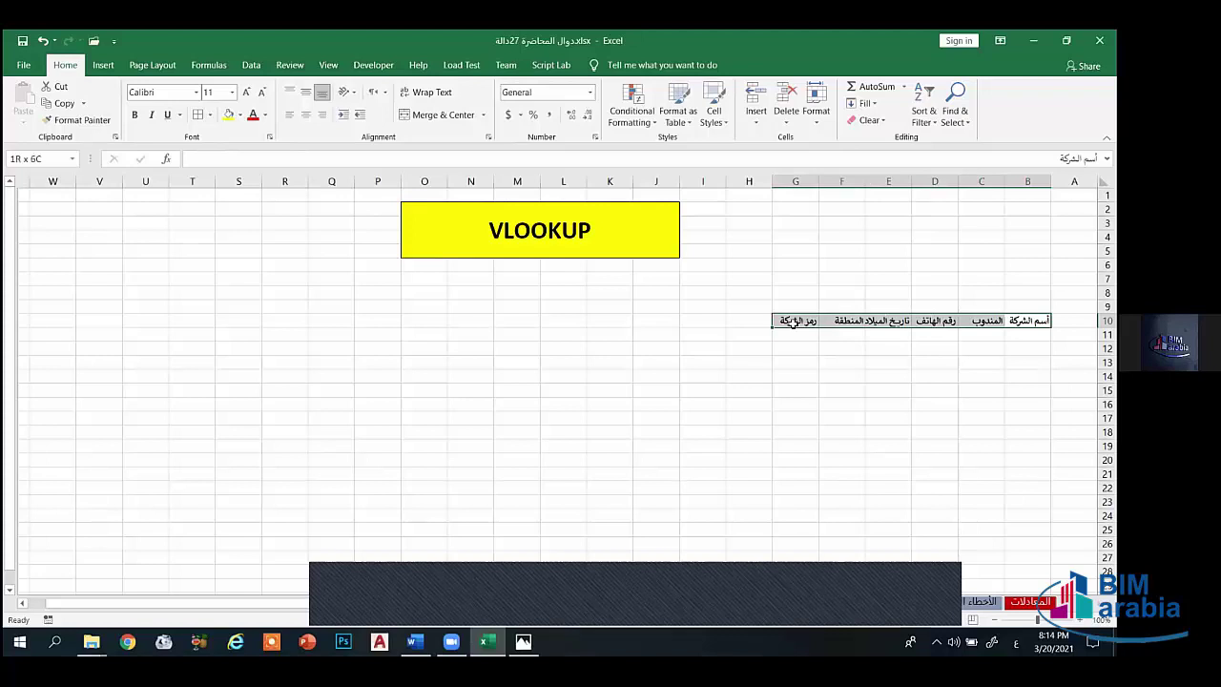
left_click(247, 92)
left_click(247, 93)
left_click(247, 92)
left_click(247, 93)
left_click(247, 93)
left_click(980, 376)
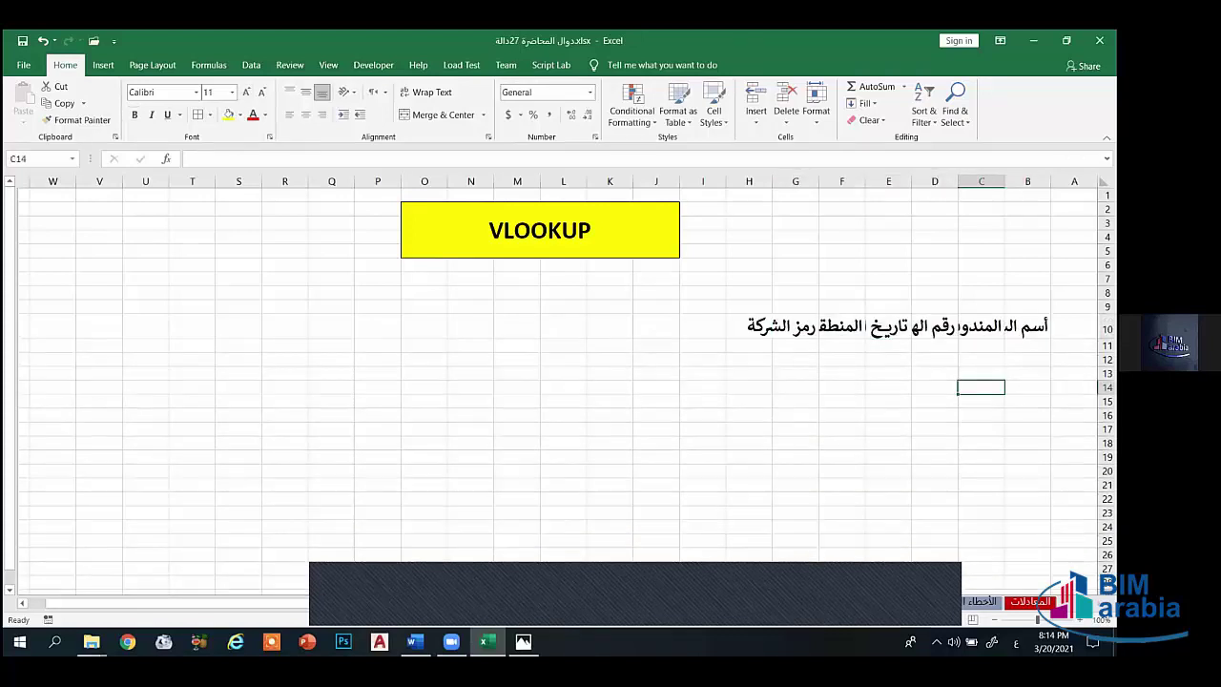
Step: Widen columns B, C and D for their headers and reduce the header row's font size to 16
left_click_drag(1004, 182, 839, 180)
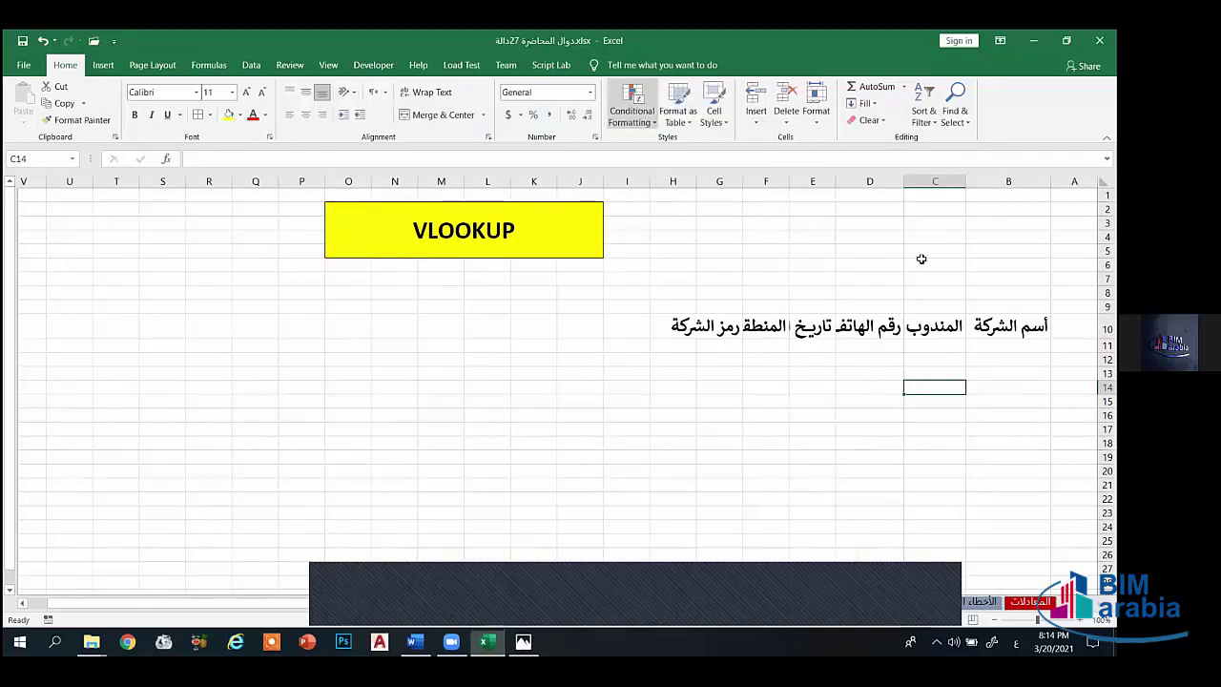
left_click_drag(1008, 326, 672, 326)
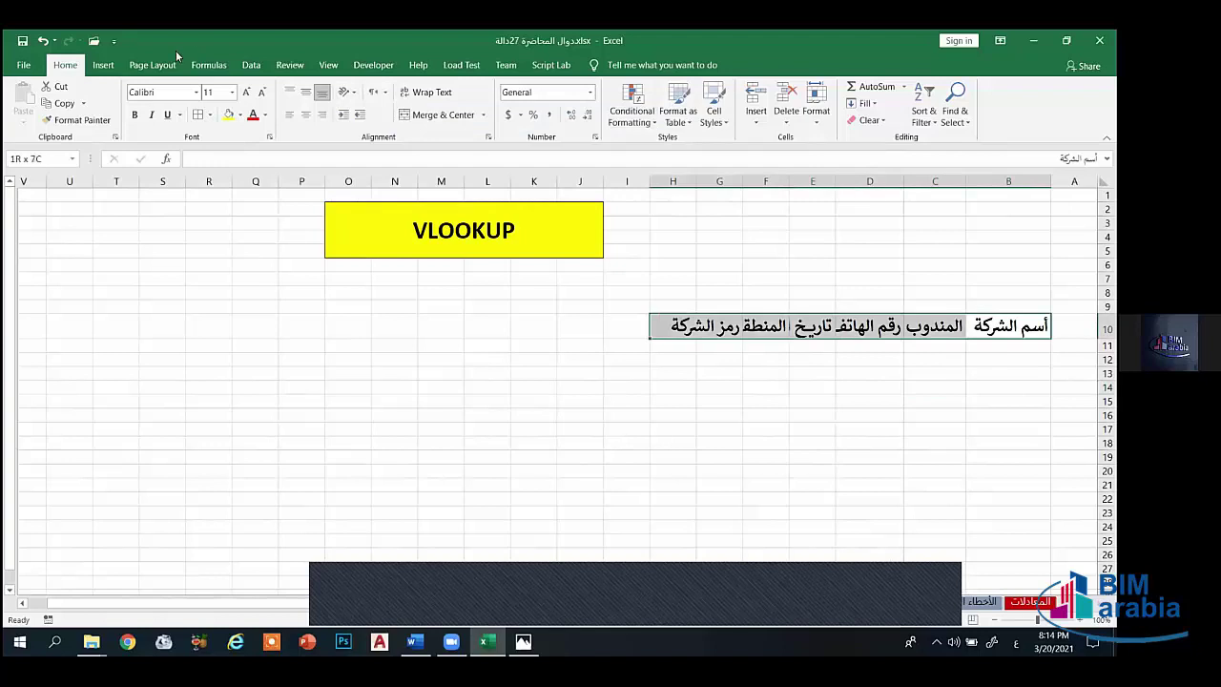
left_click(261, 93)
left_click(260, 93)
left_click(1009, 449)
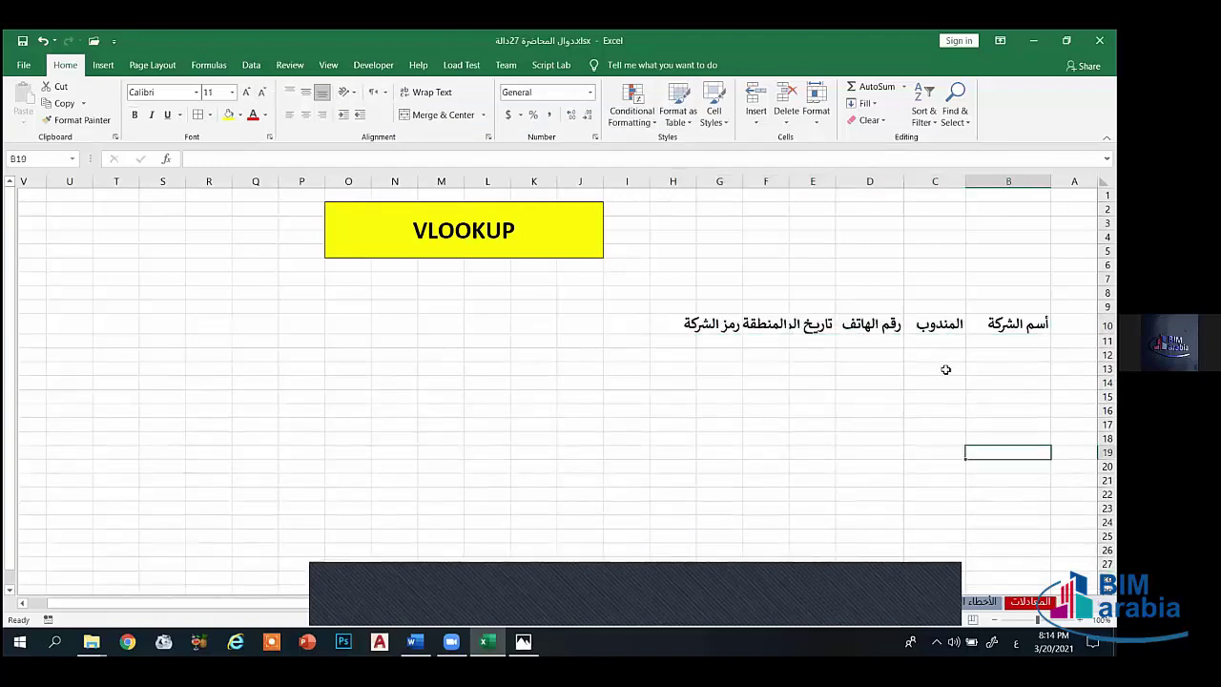
Step: Widen columns E and G so the headers "تاريخ الميلاد" and "رمز الشركة" fit inside their cells
left_click(855, 324)
left_click(792, 324)
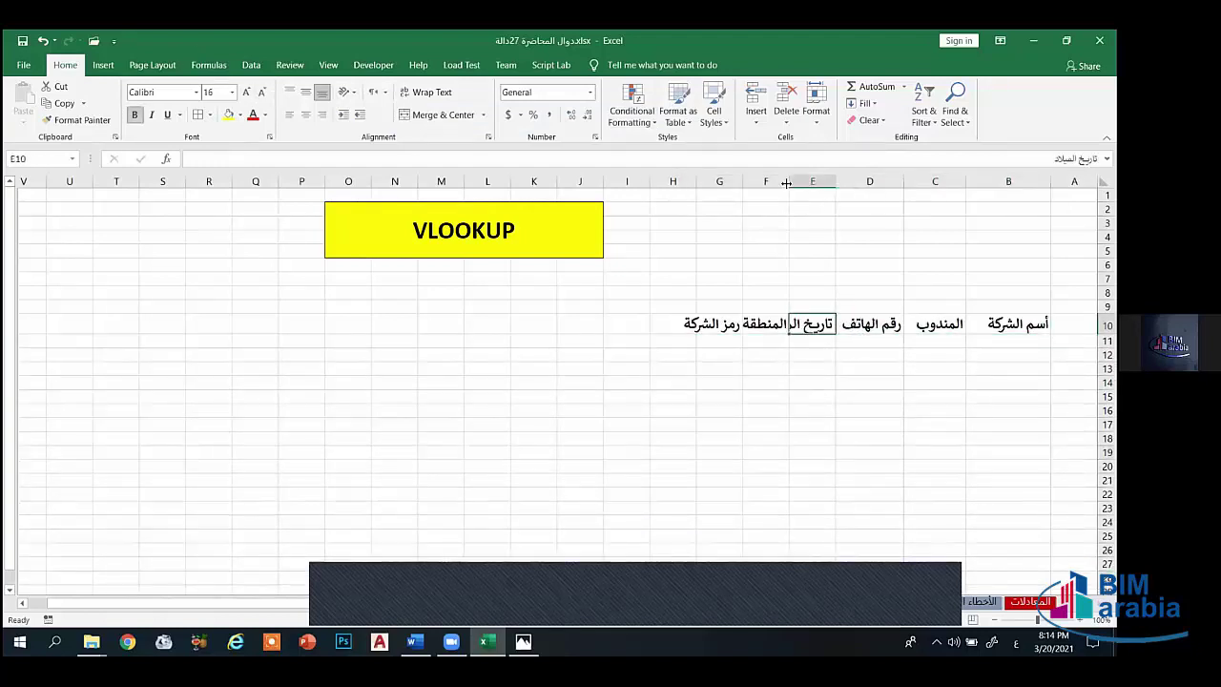
left_click_drag(787, 183, 761, 183)
left_click(745, 320)
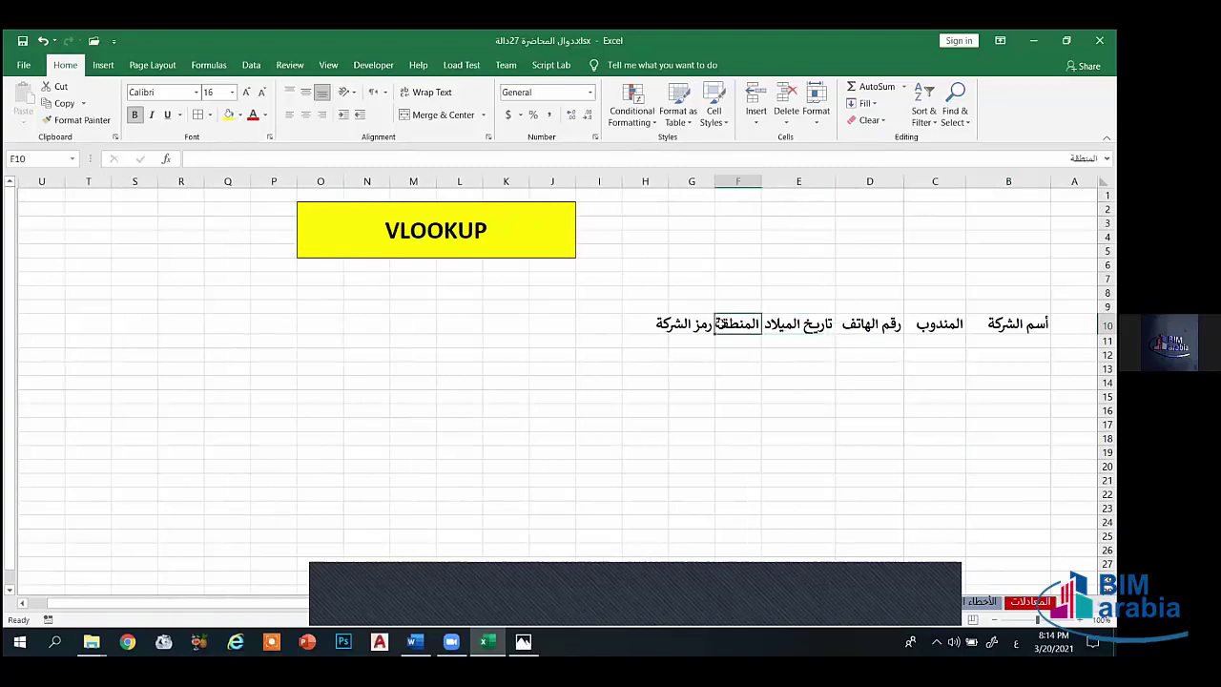
left_click(689, 321)
left_click_drag(669, 181, 639, 179)
Step: Apply all borders to the headers in B10:G10 and slightly widen column F
left_click_drag(1011, 323, 692, 324)
left_click(210, 115)
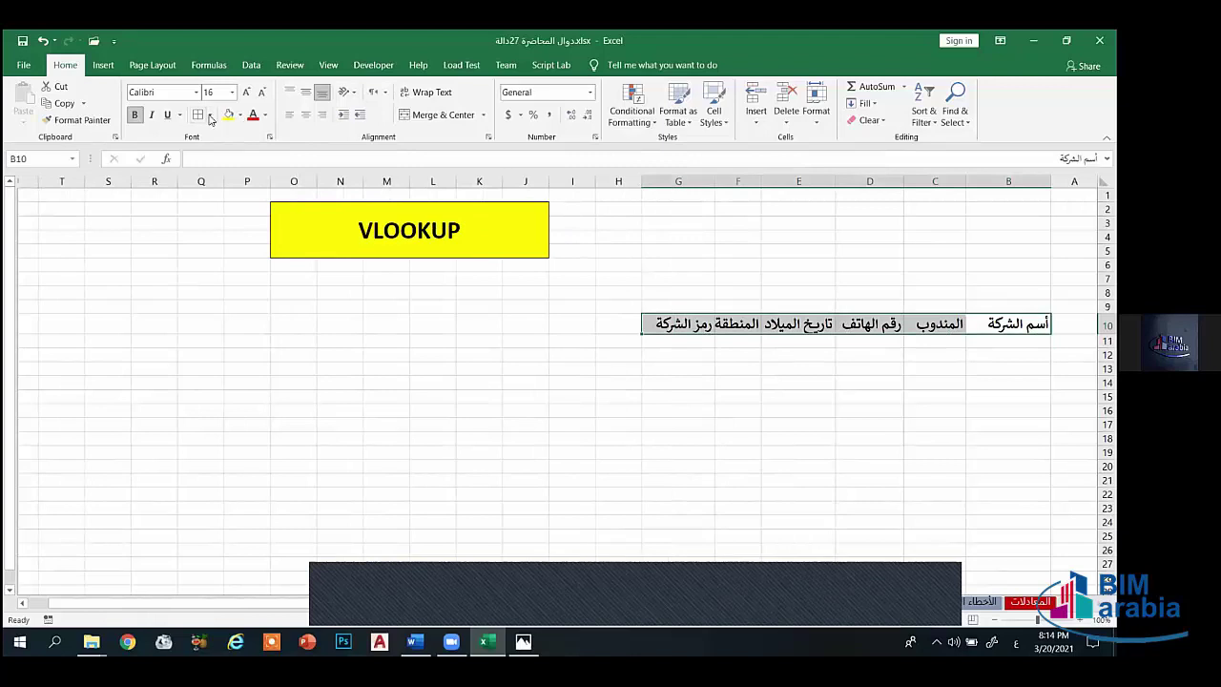
left_click(671, 388)
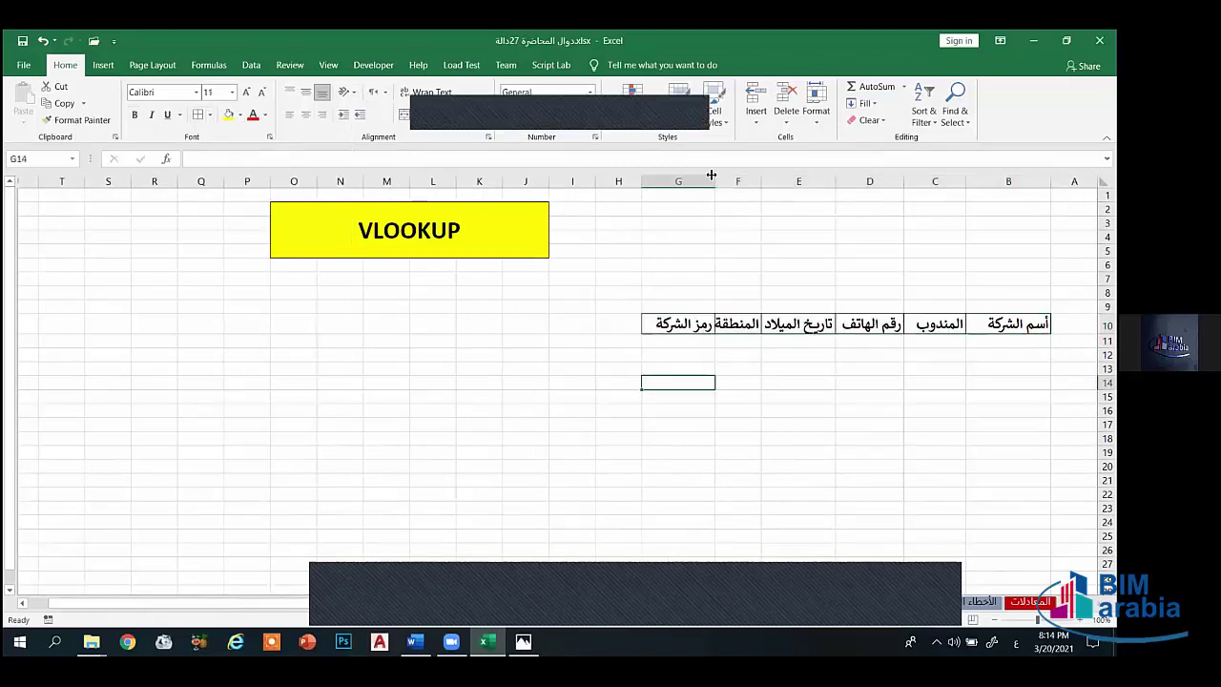
left_click_drag(715, 175, 707, 176)
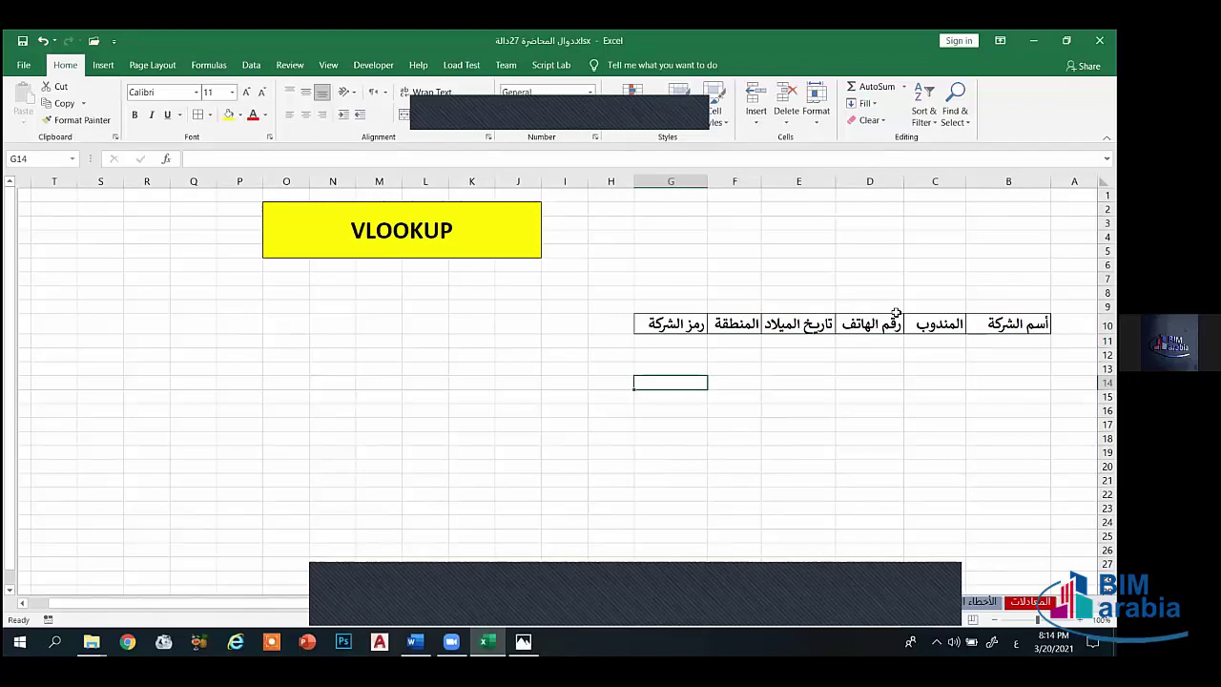
Step: Number the table columns 1 to 6 in B9:G9, directly above the headers
left_click(997, 306)
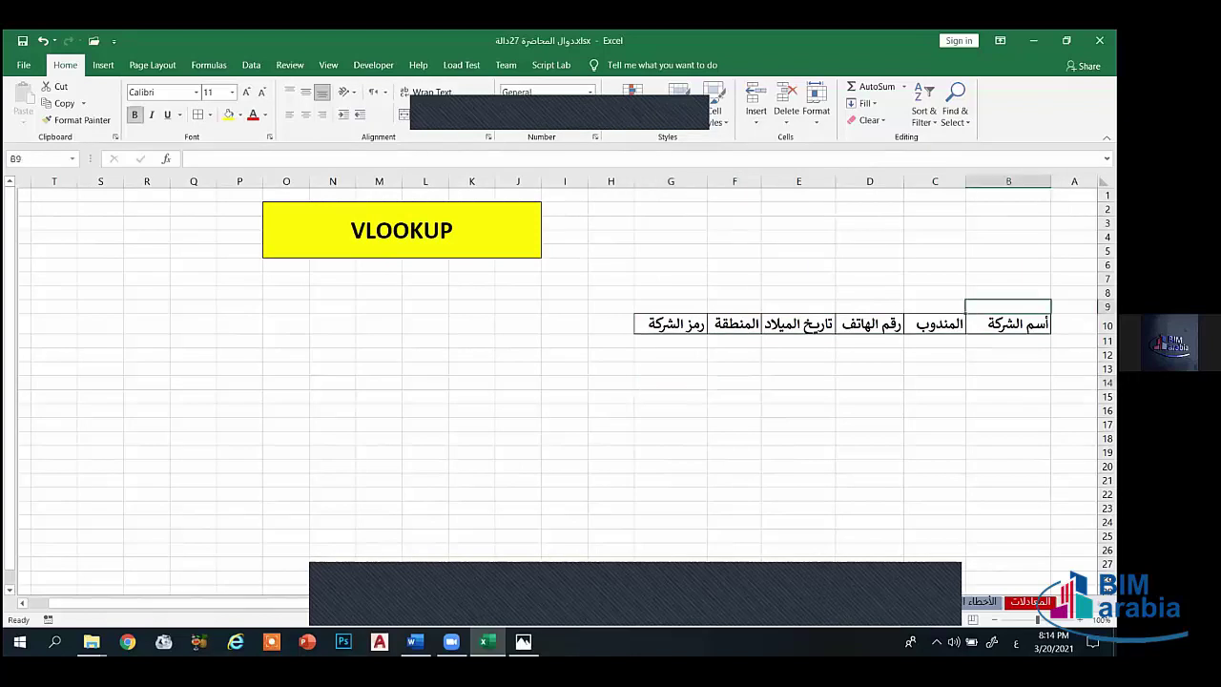
type("1")
left_click(944, 302)
type("2")
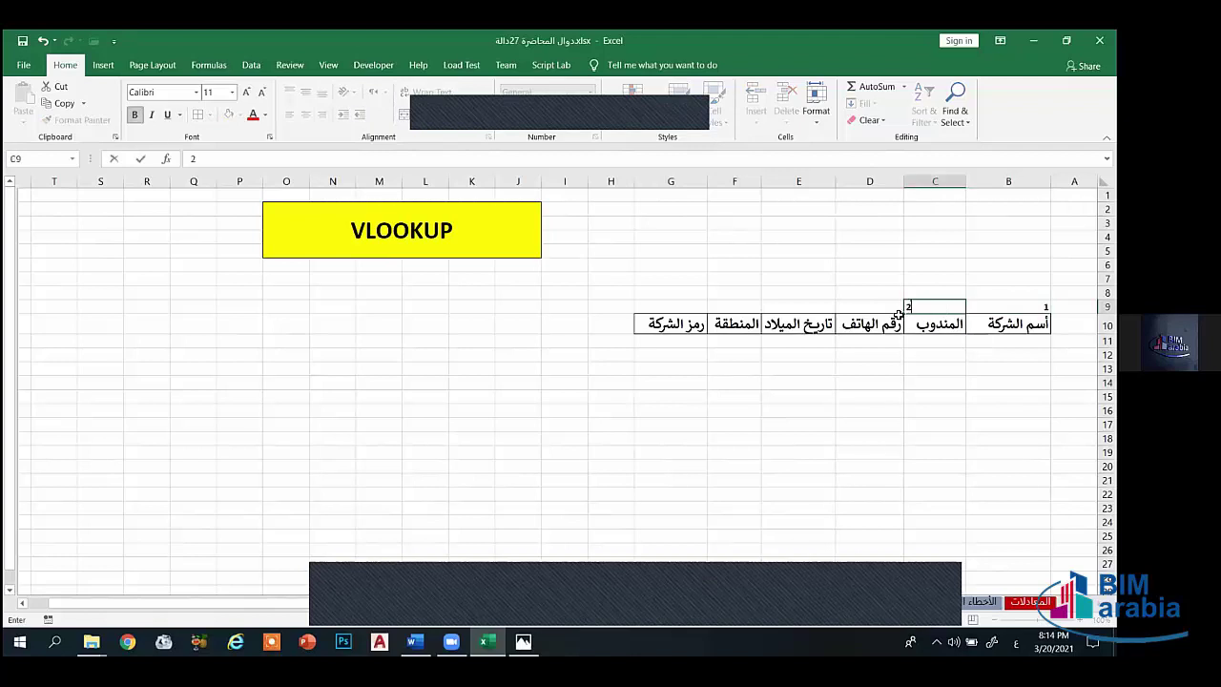
left_click(887, 312)
type("3")
left_click(810, 307)
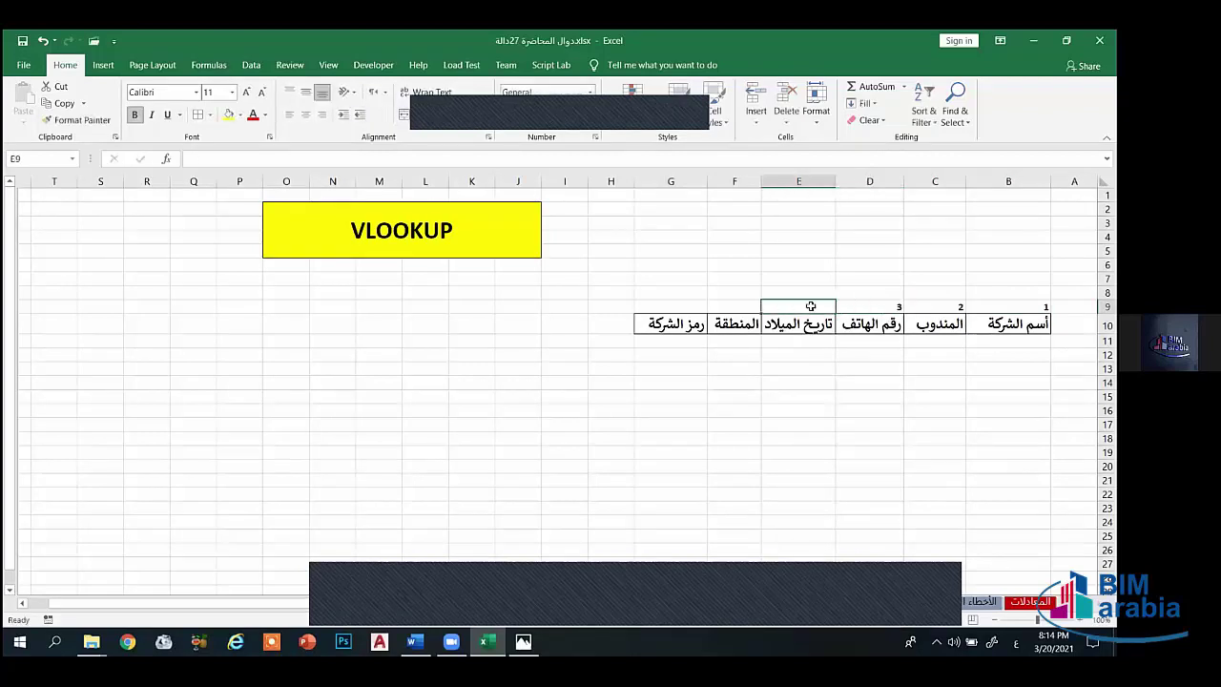
type("4")
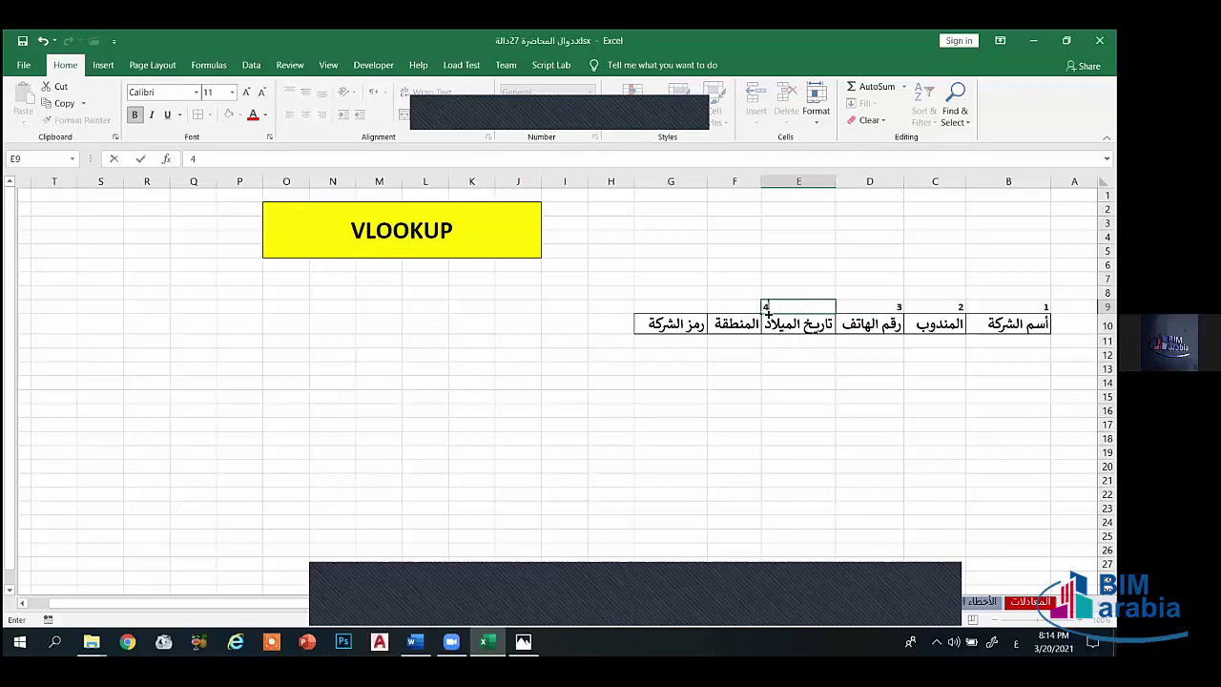
left_click(734, 306)
type("5")
left_click(699, 309)
type("6")
left_click(937, 368)
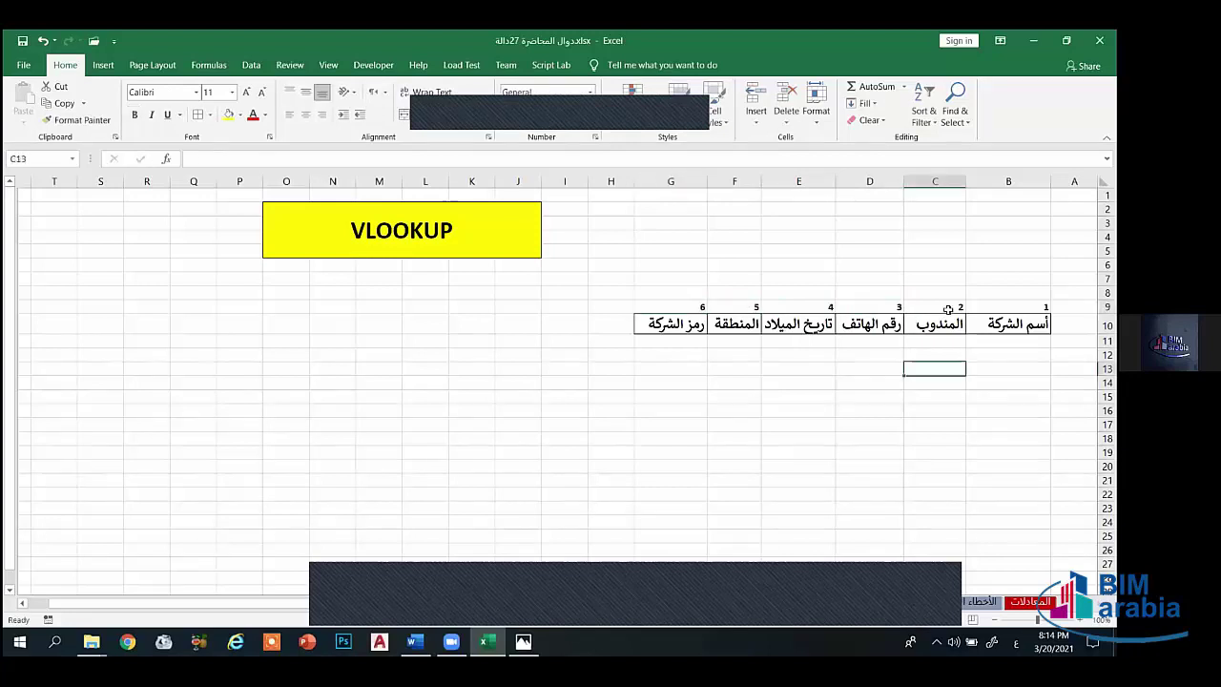
Step: Center the column numbers in B9:G9 horizontally and vertically
key("Right")
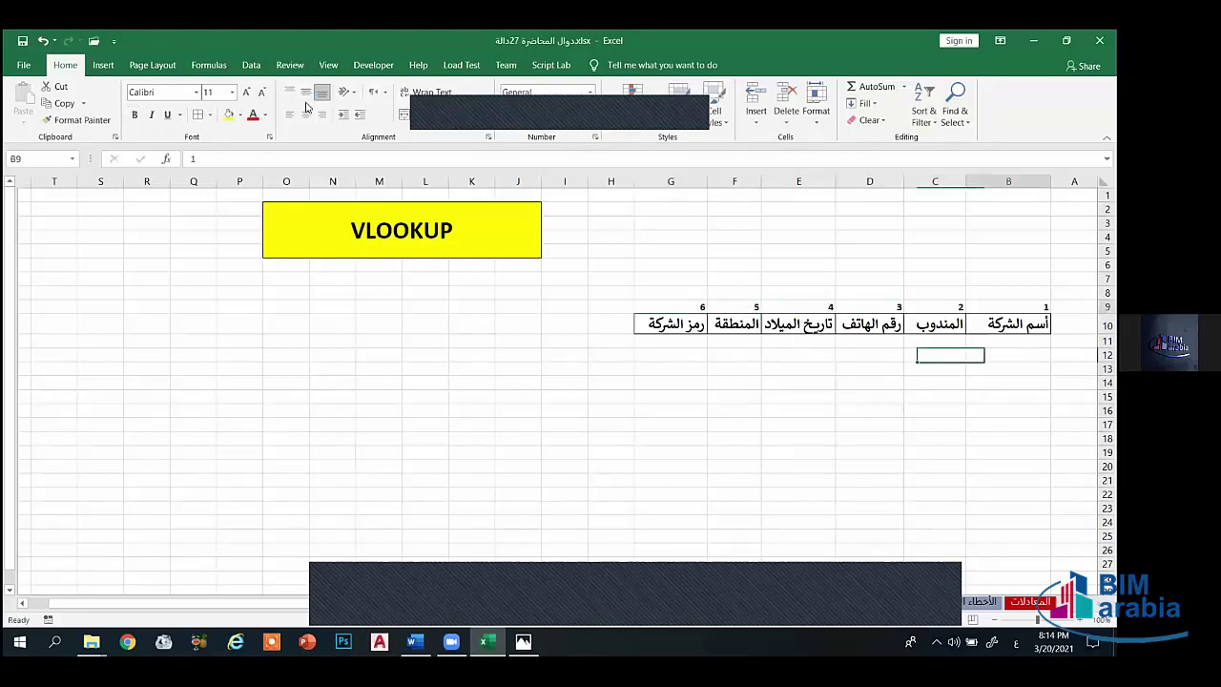
key("Up")
key("Up")
key("Up")
key("Up")
key("ctrl+shift+Left")
left_click(305, 114)
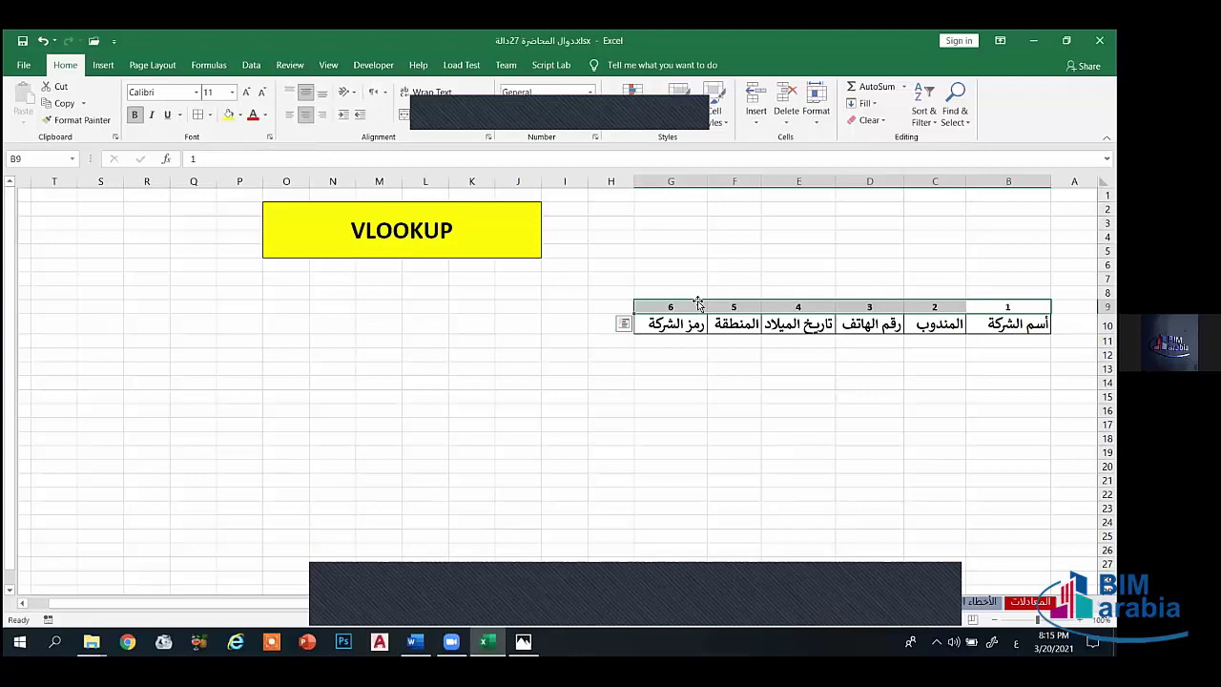
Step: Enlarge the column numbers in B9:G9 to 14 pt and apply all borders to them
left_click(246, 92)
left_click(246, 91)
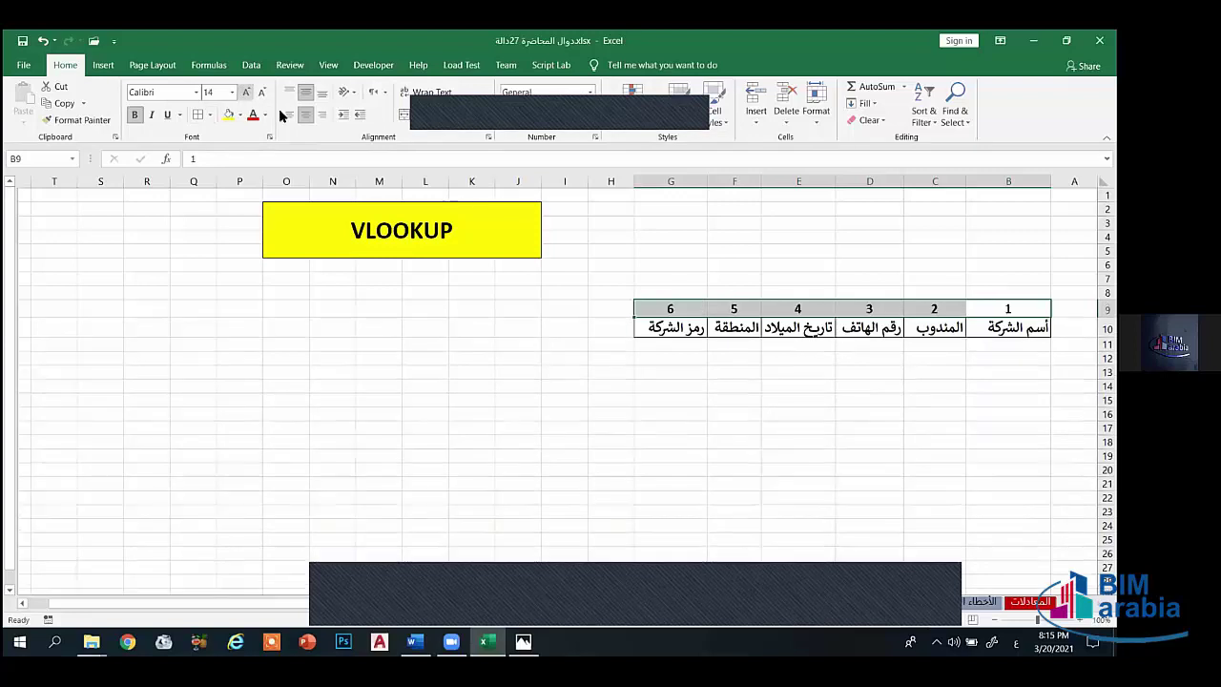
left_click(674, 370)
left_click_drag(997, 311, 672, 309)
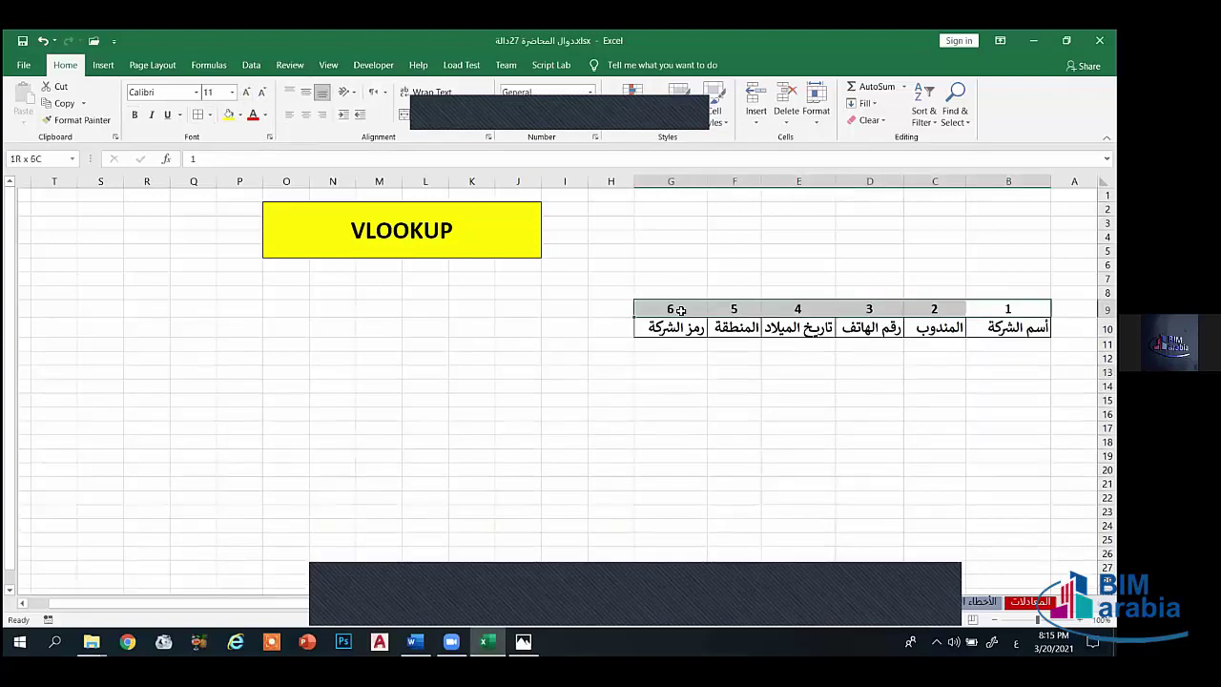
left_click(210, 115)
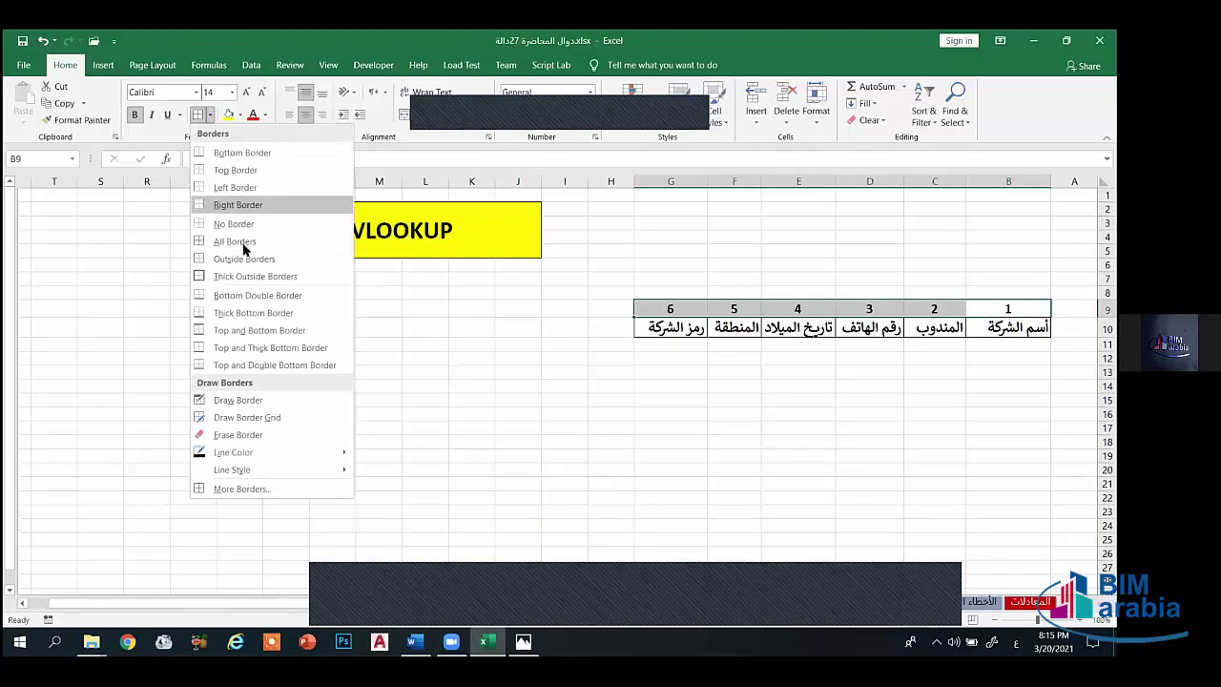
left_click(242, 243)
left_click(697, 398)
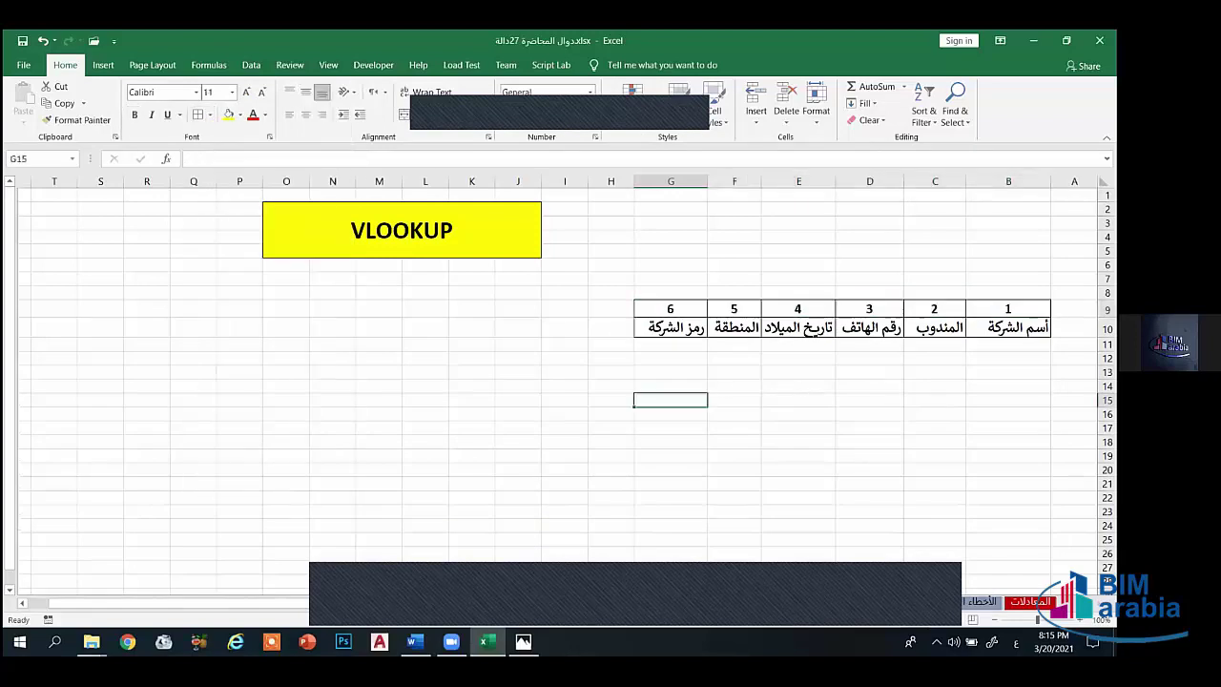
Step: Enter the company names فودافون, أتصالات, أورانج and WE in B11:B14, under the "أسم الشركة" header
left_click(1008, 345)
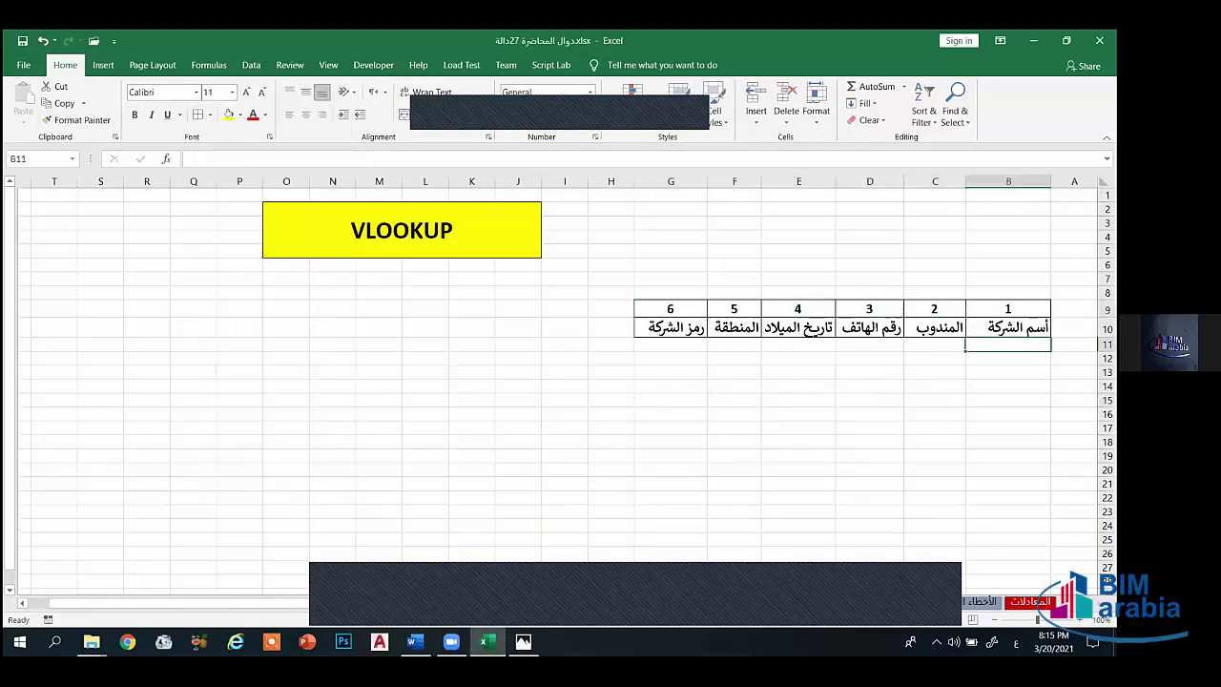
type("قو")
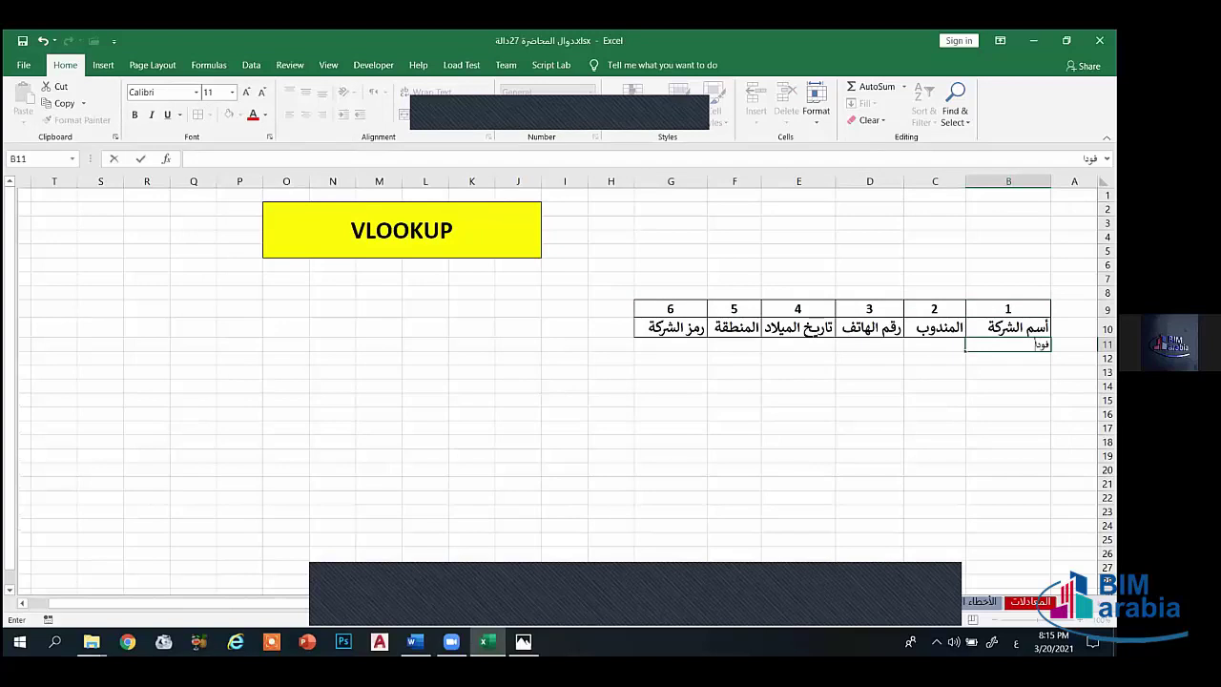
type("دافون")
key("Return")
type("اتصالات")
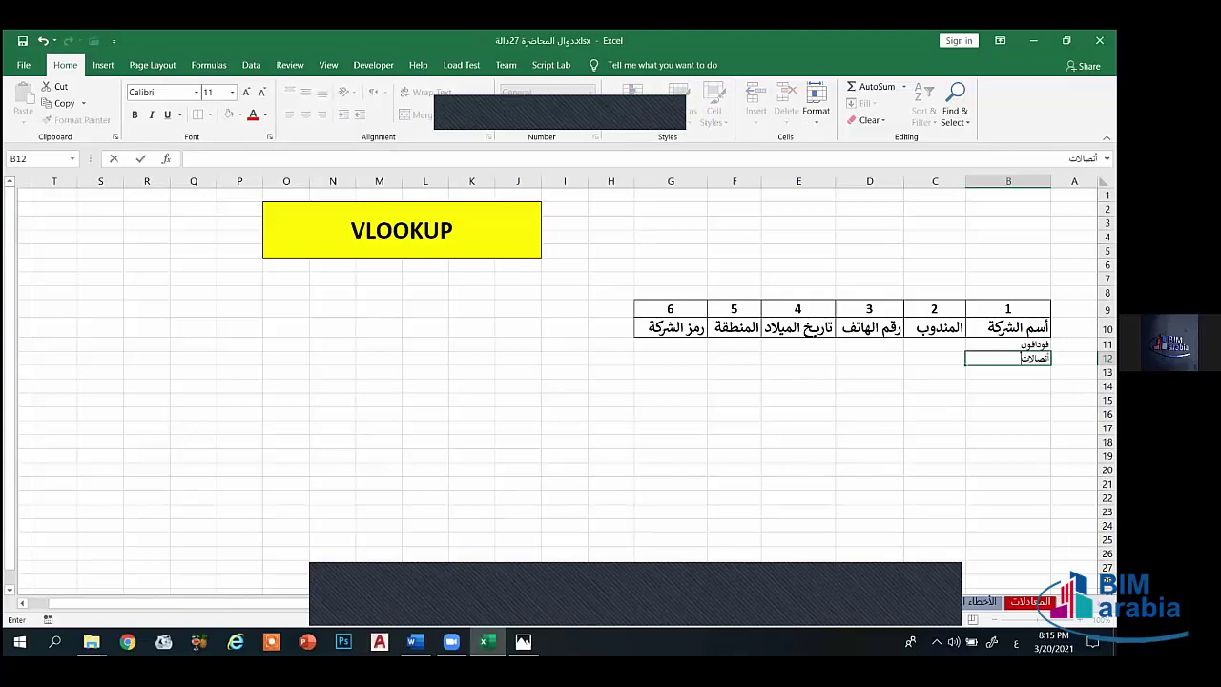
key("Return")
type("أو")
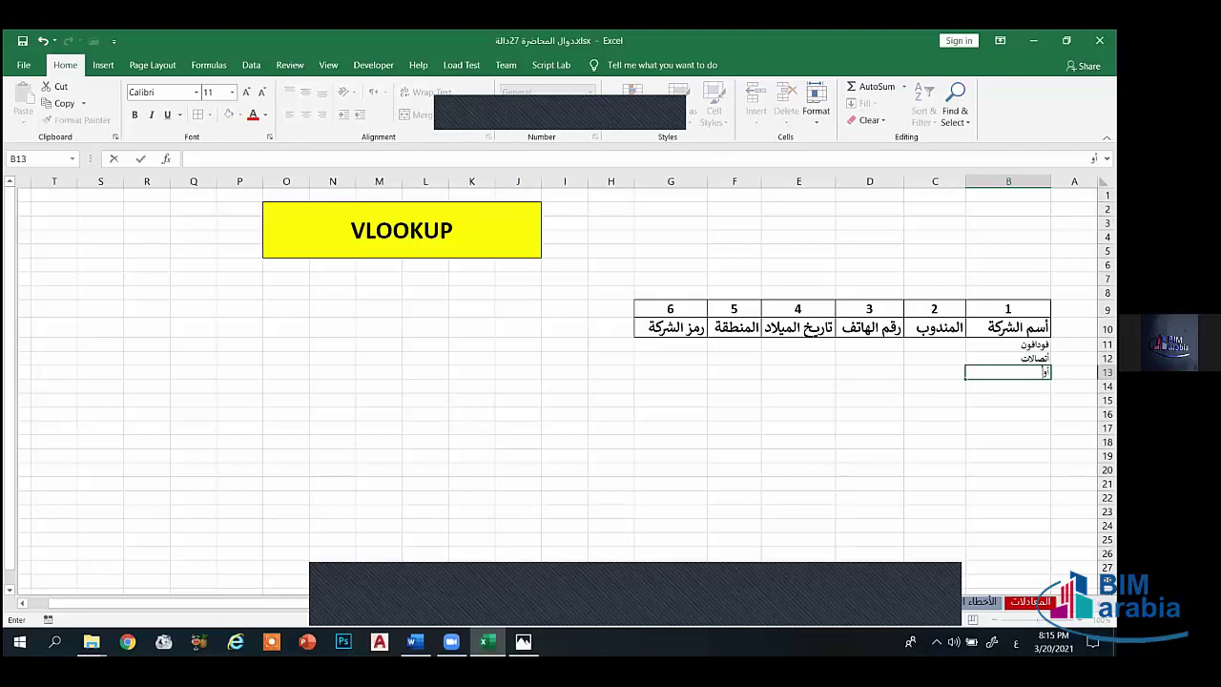
type("رانج")
key("Return")
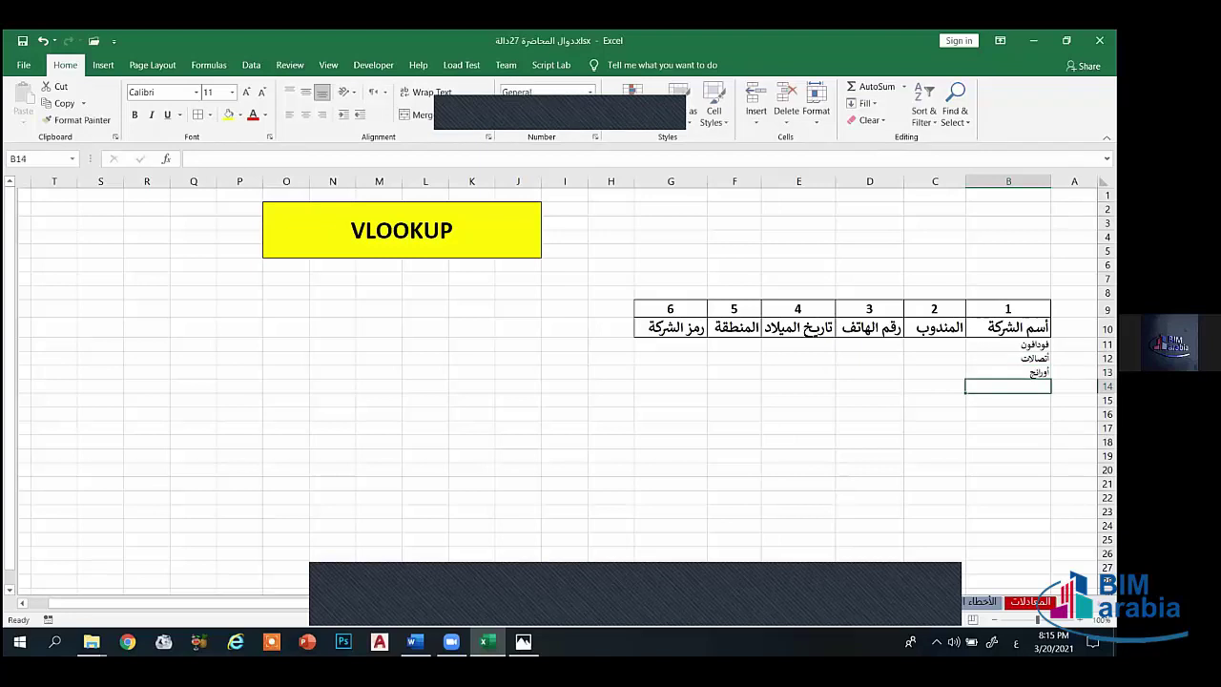
type("WE")
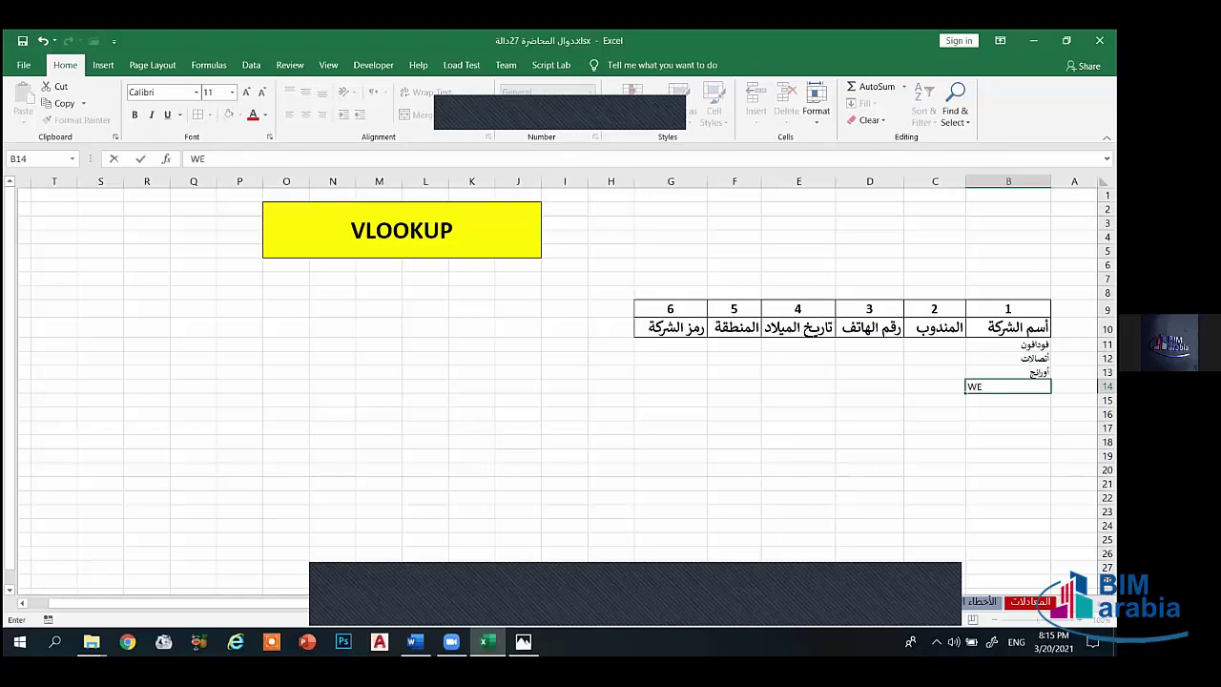
Step: Center B11:G14 horizontally and vertically, and format the range as bold 16 pt text
left_click_drag(1008, 345, 648, 340)
left_click(305, 92)
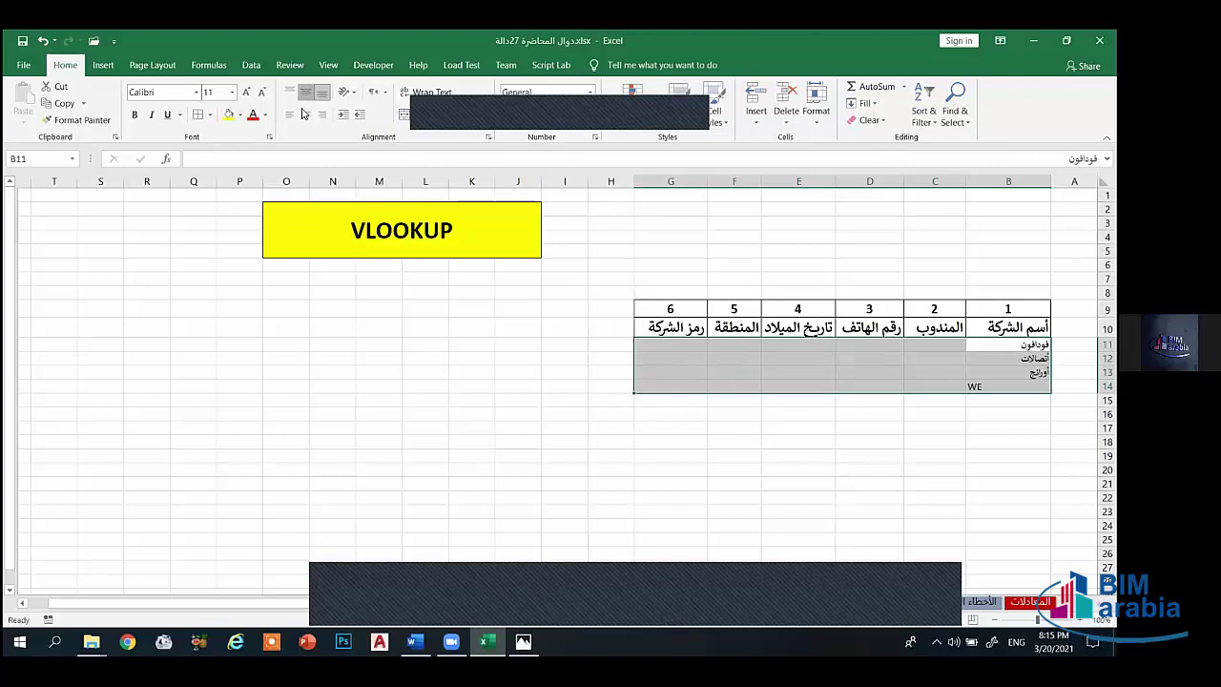
left_click(305, 114)
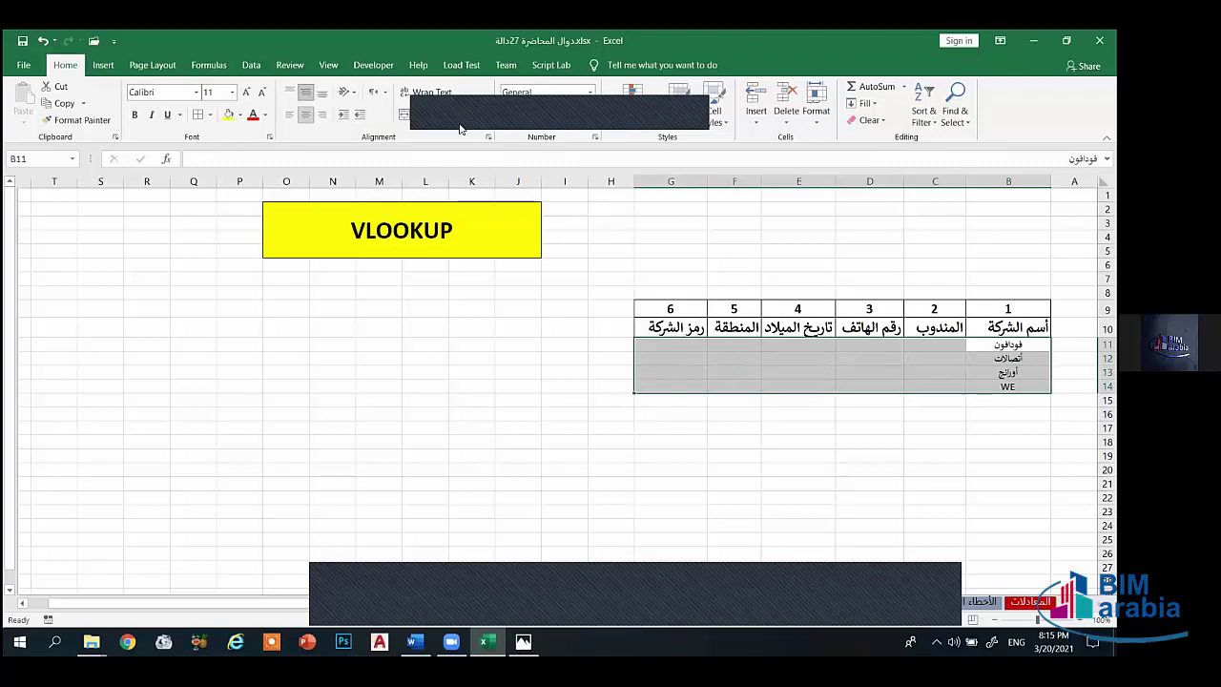
left_click(135, 114)
left_click(246, 92)
left_click(246, 91)
left_click(246, 91)
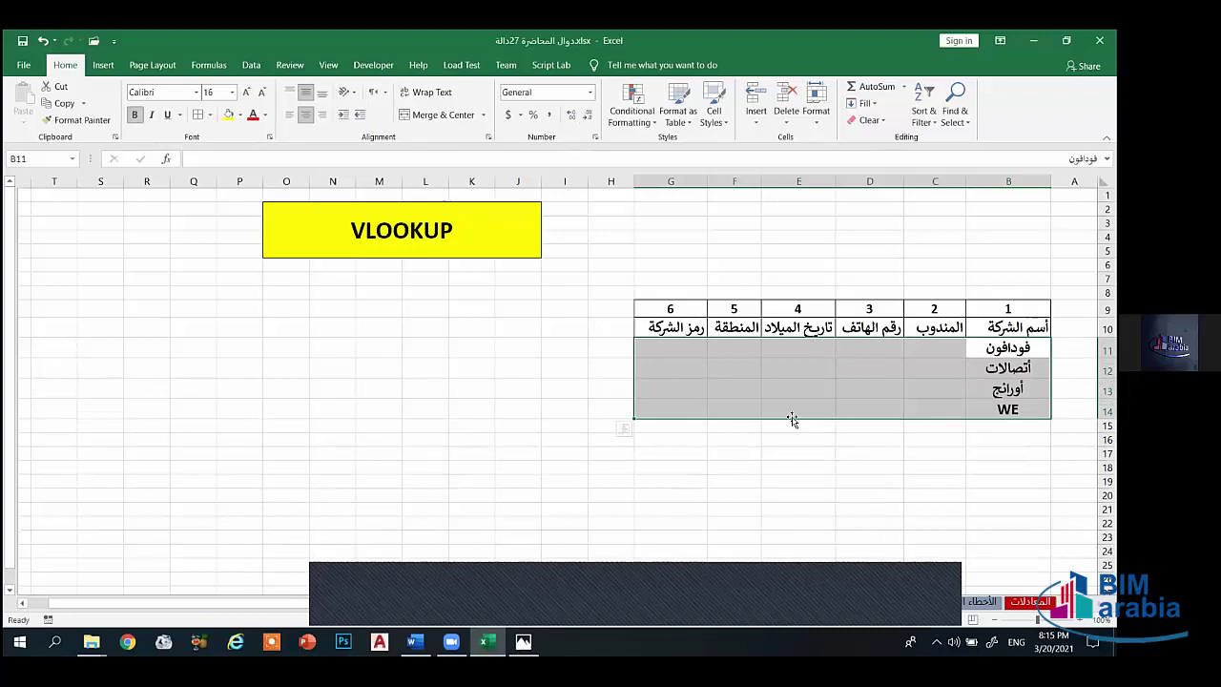
left_click(954, 463)
Step: Enter the representatives' first names for فودافون and أتصالات in C11:C12, under the "المندوب" header
left_click(954, 368)
left_click(961, 351)
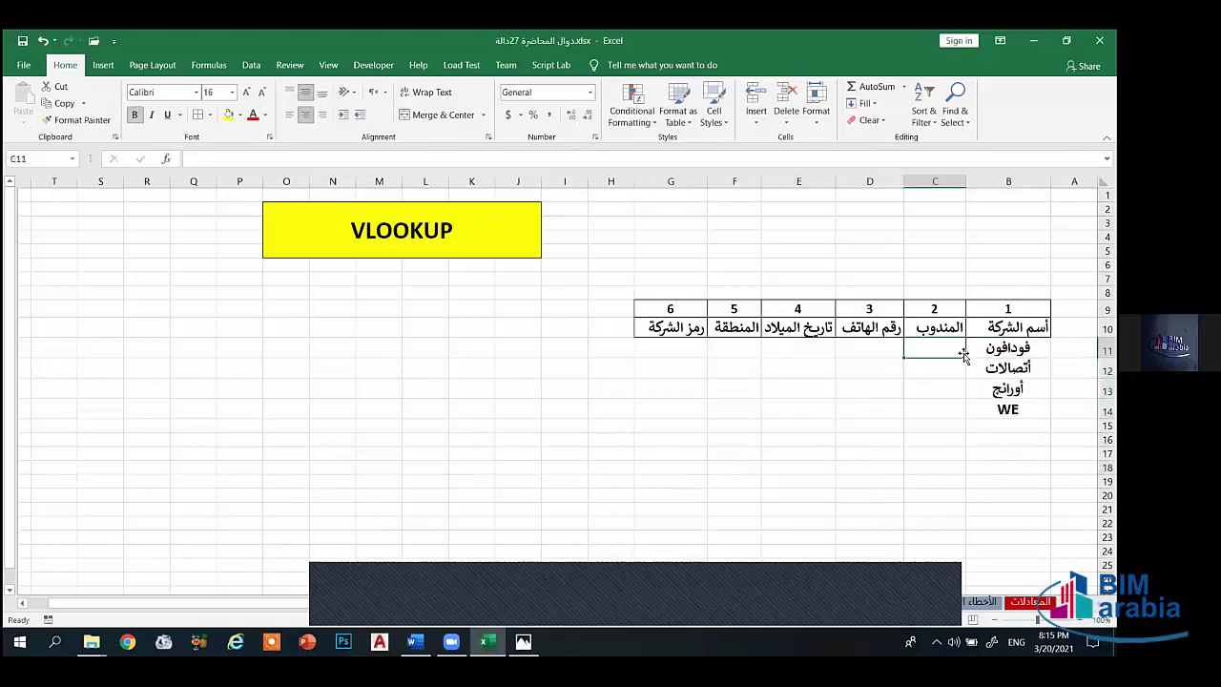
type("ايا")
key("BackSpace")
key("BackSpace")
key("BackSpace")
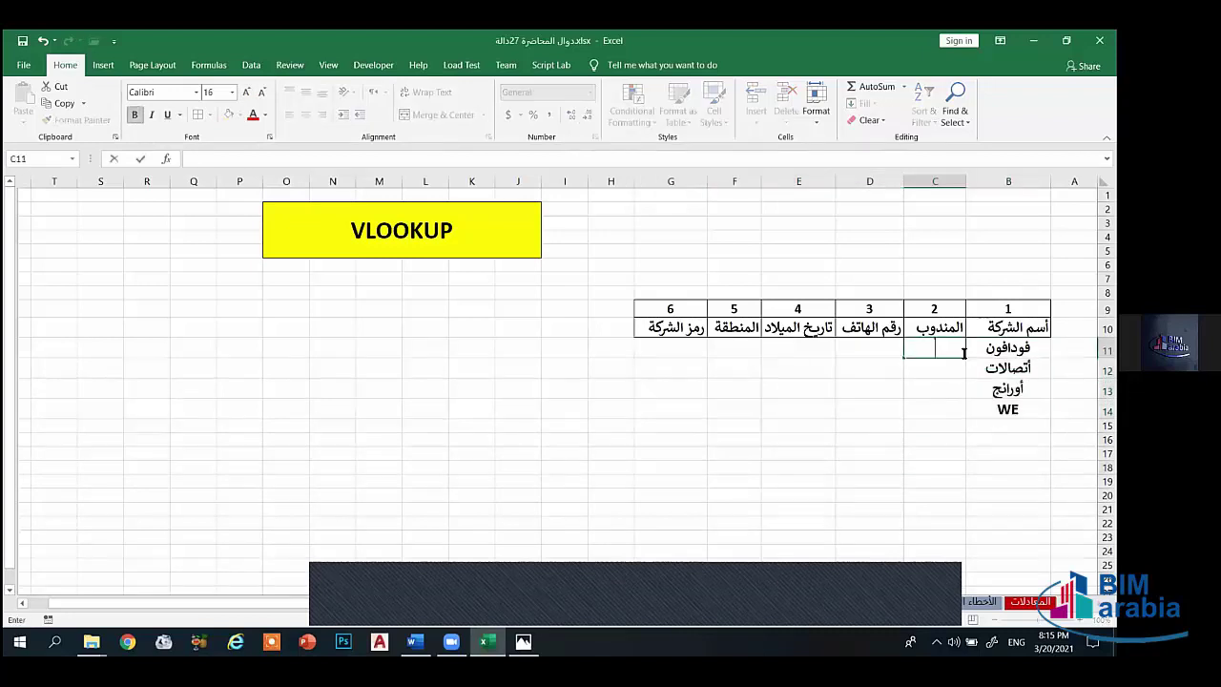
type("محمد")
left_click(933, 368)
type("مصطفى")
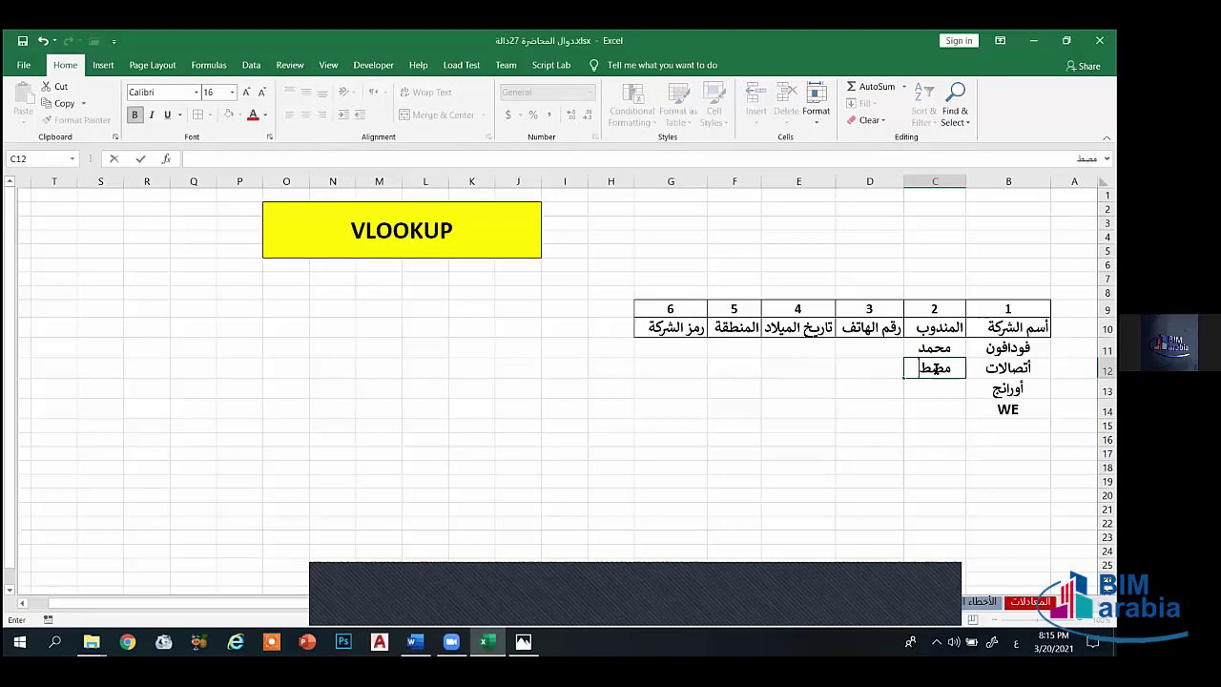
Step: Enter the representatives' first names for أورانج and WE in C13:C14
left_click(937, 412)
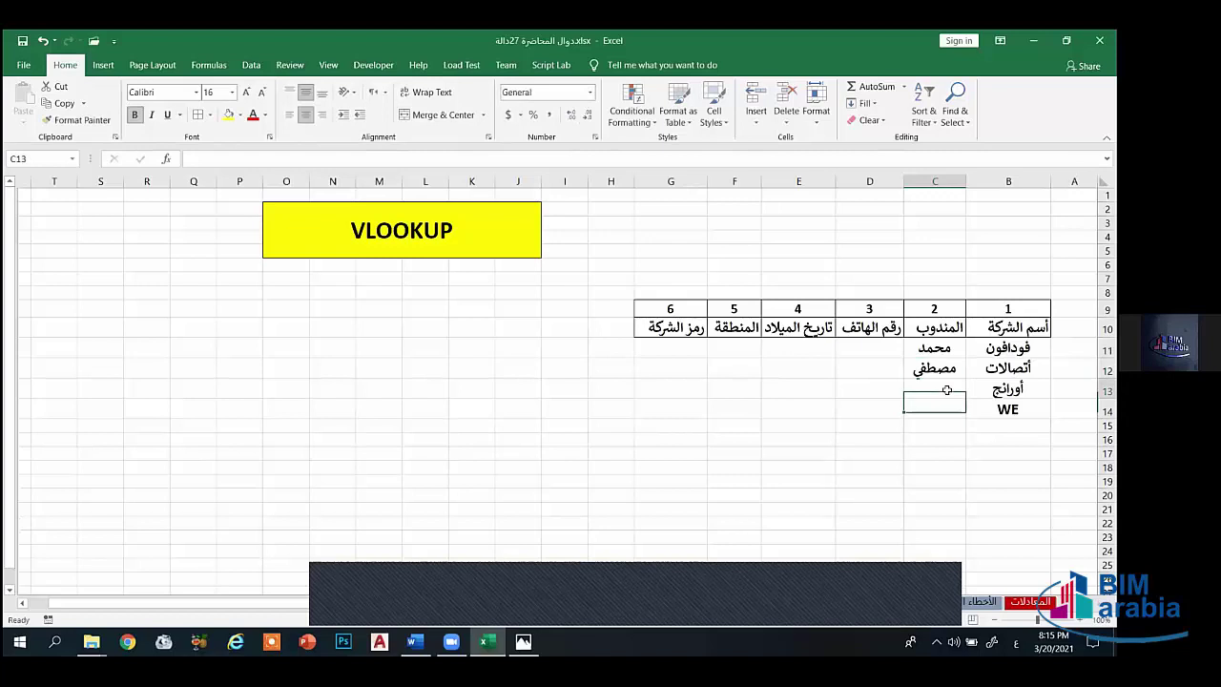
left_click(947, 390)
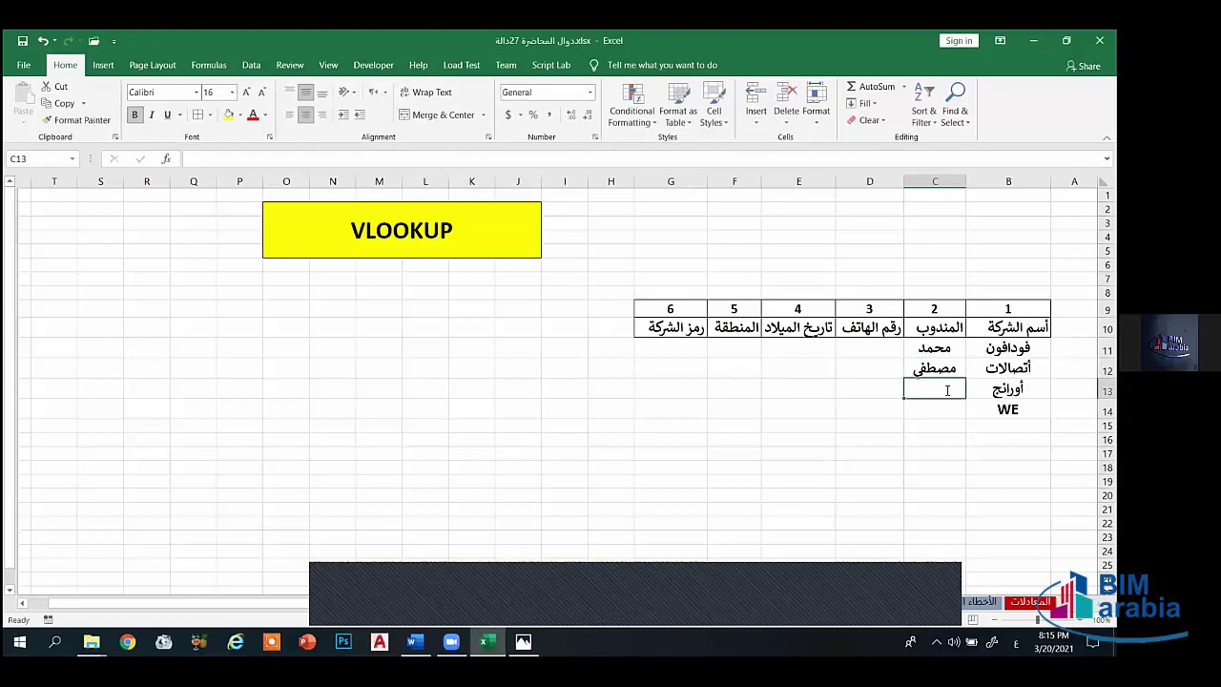
type("أحمد")
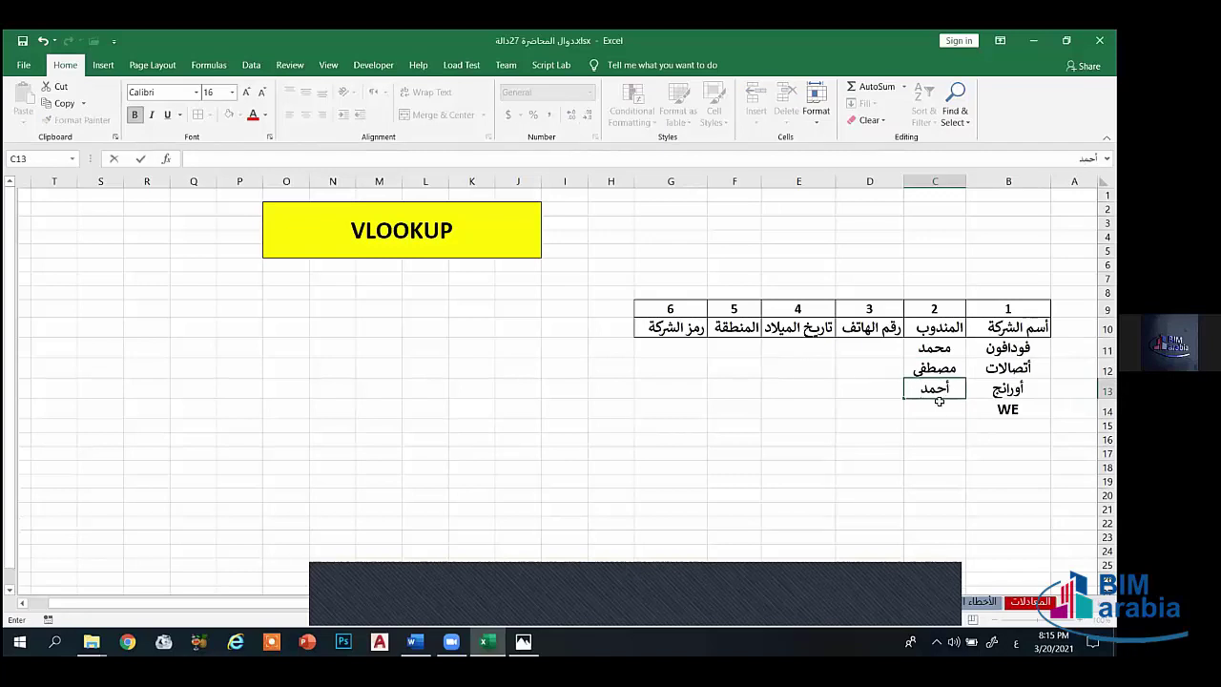
left_click(943, 412)
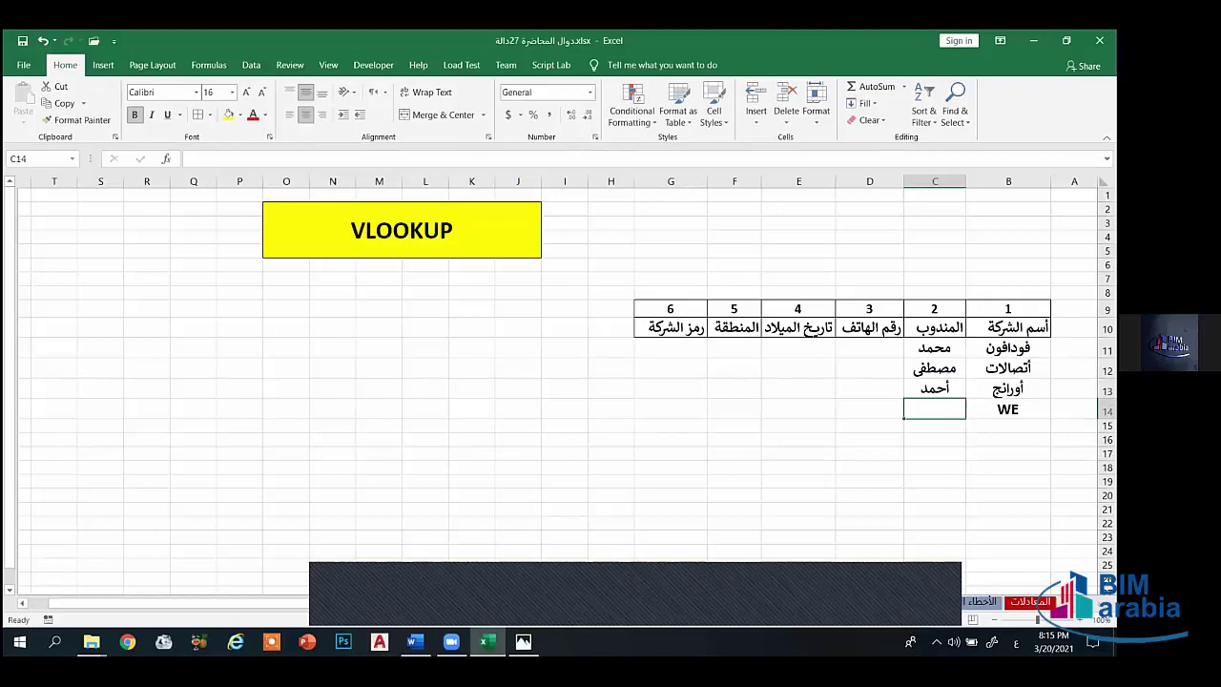
type("حسين")
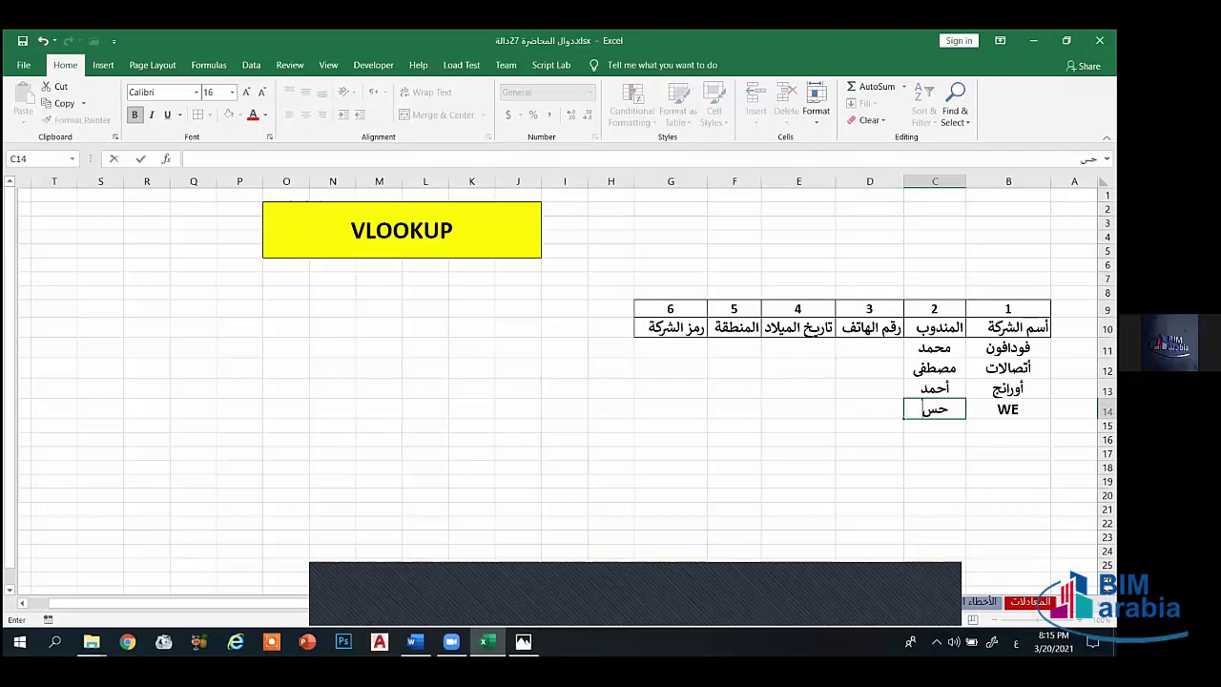
Step: Enter eight-digit phone numbers for the first two companies in D11:D12
left_click(870, 350)
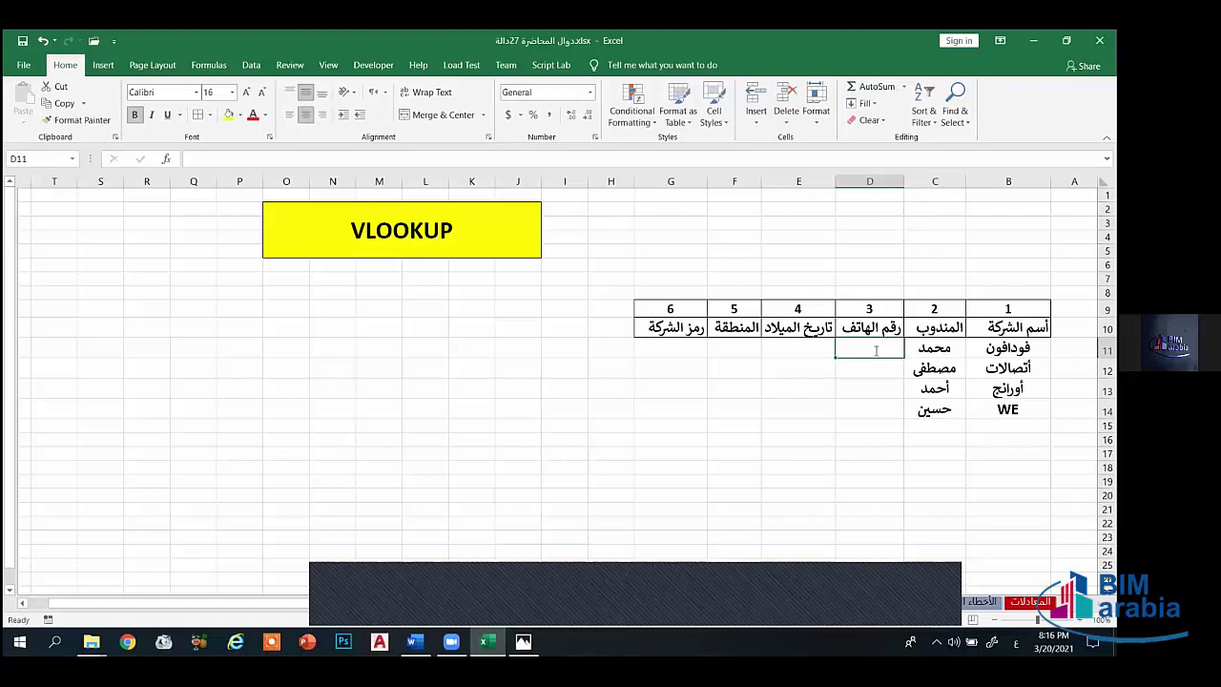
type("5468794")
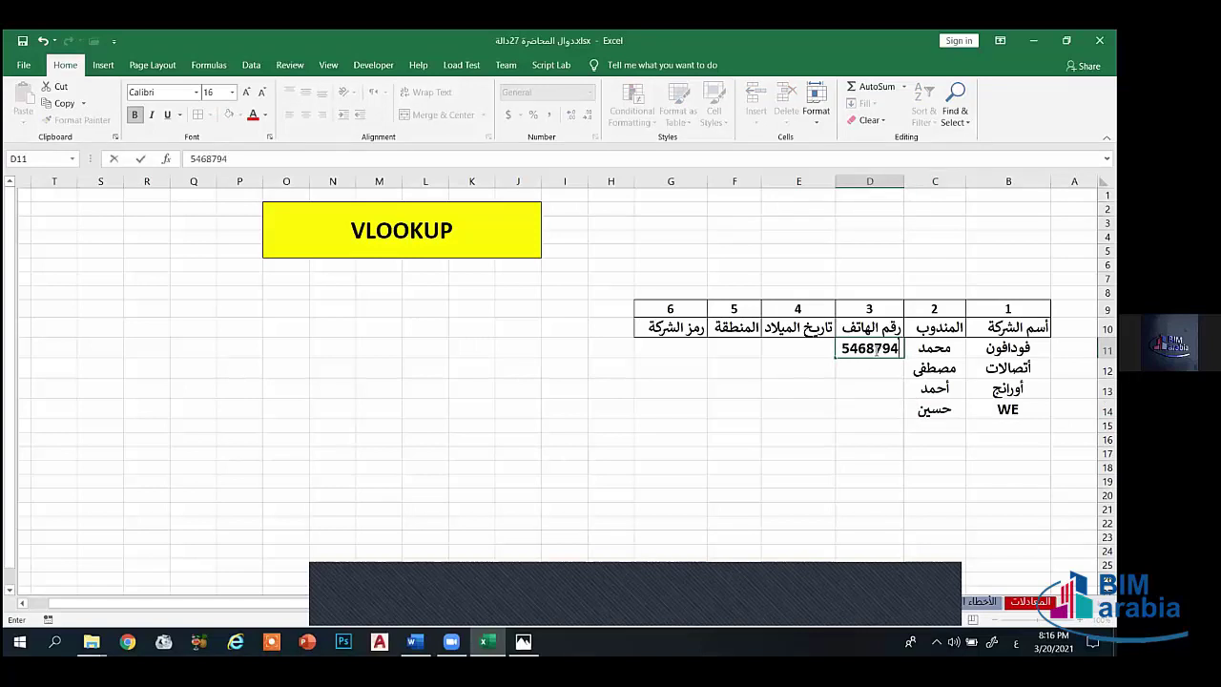
type("5")
left_click(870, 366)
type("9")
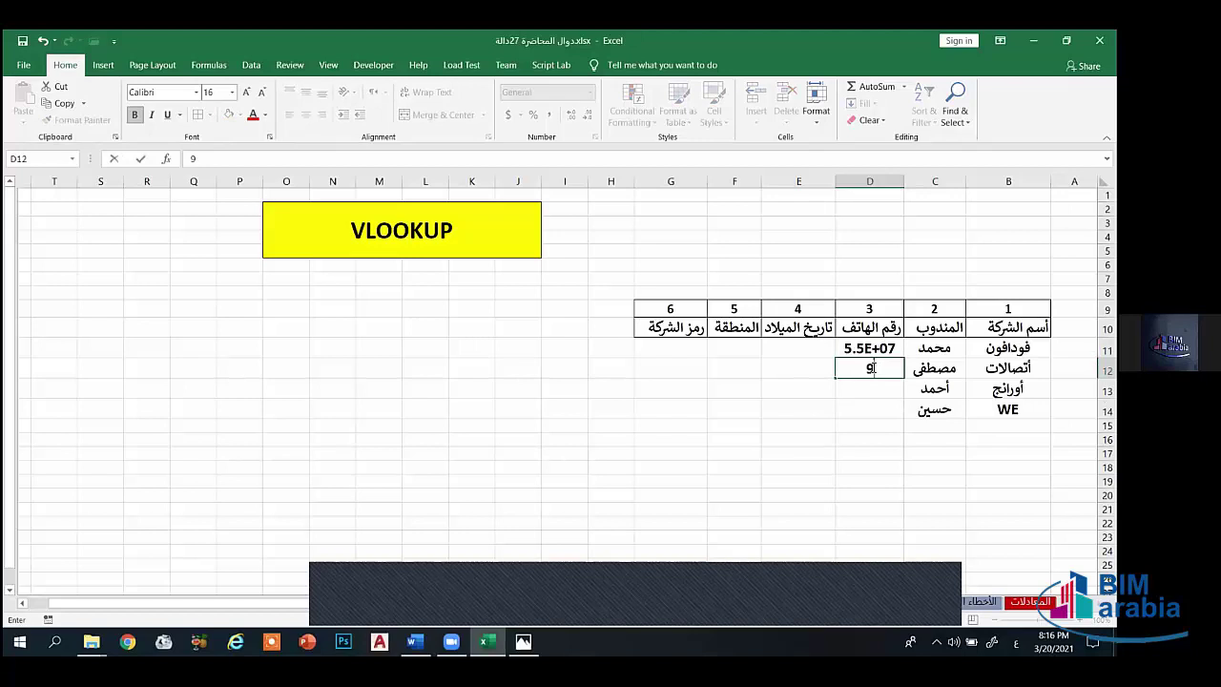
type("8756672")
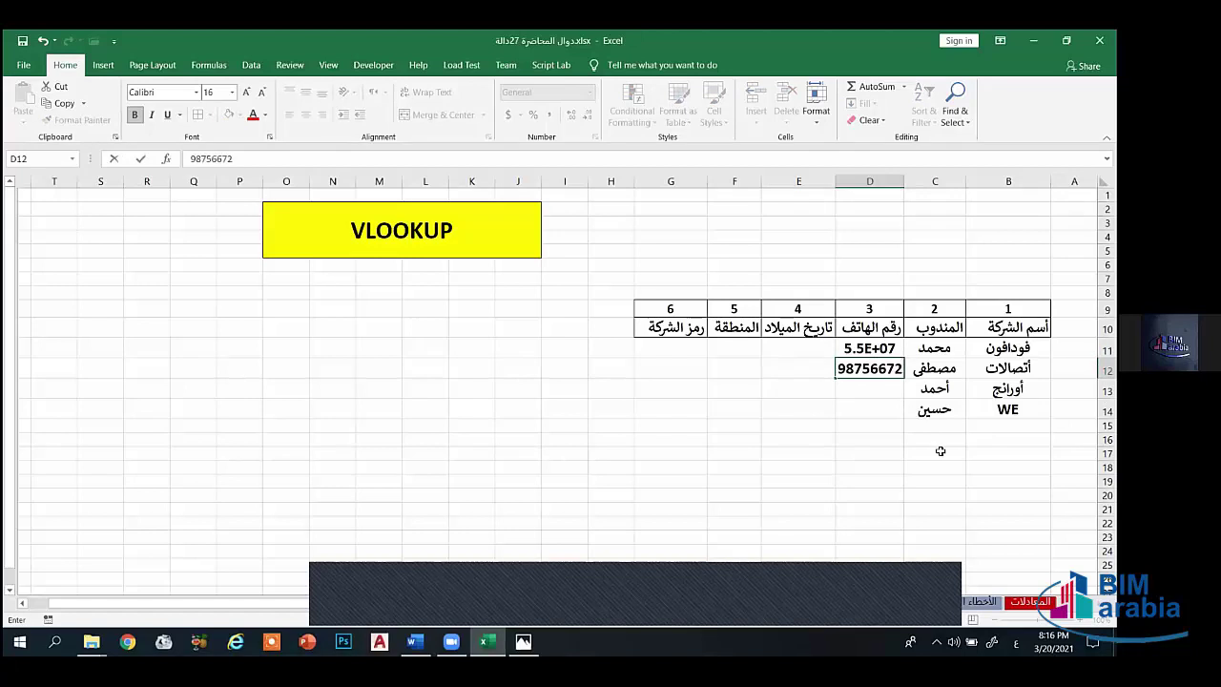
Step: Widen column D so the phone numbers display in full
left_click(871, 389)
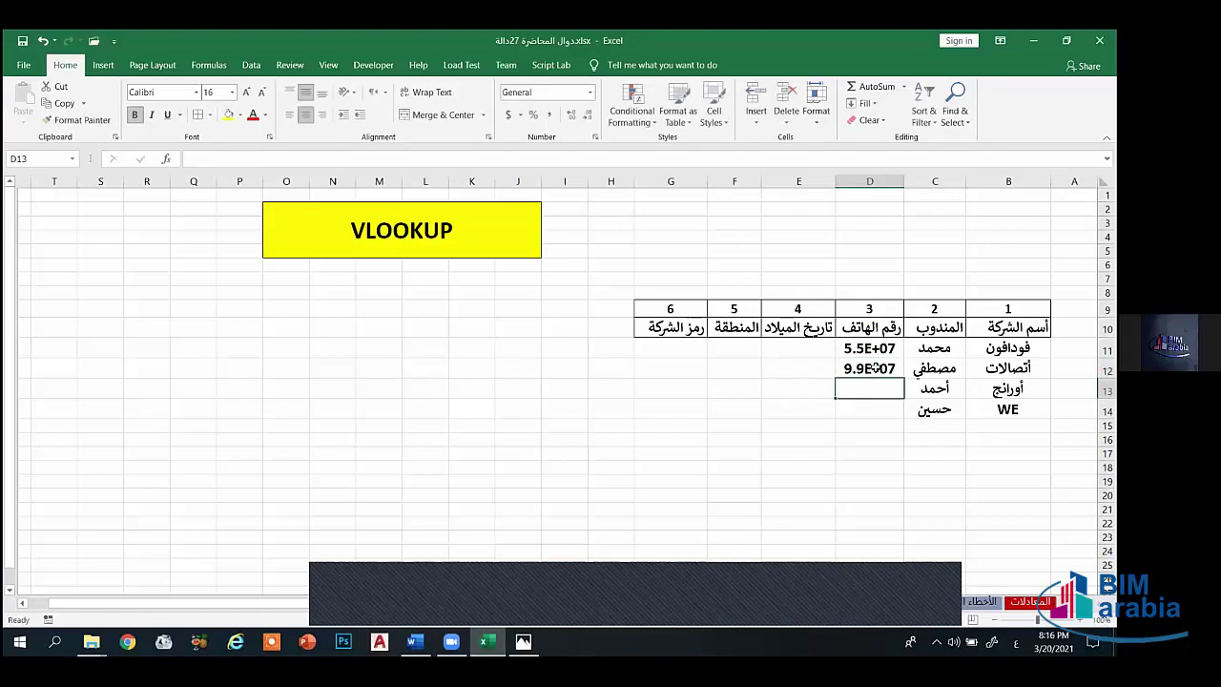
left_click(872, 369)
left_click(863, 347)
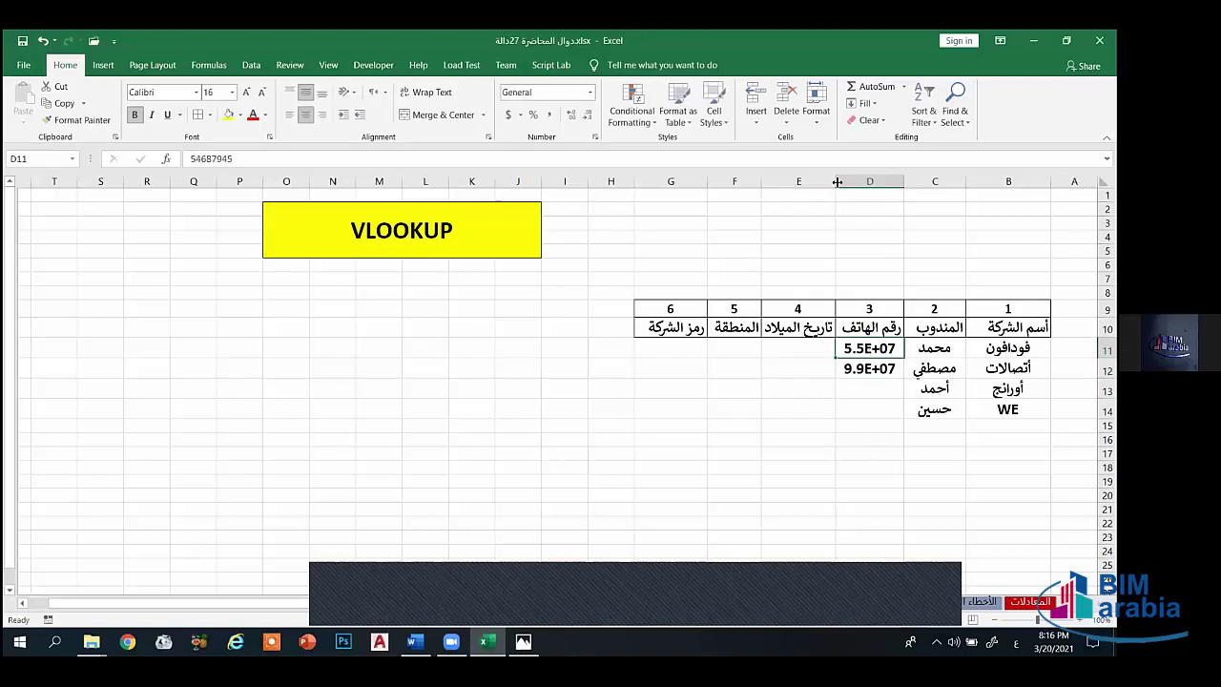
left_click_drag(836, 181, 821, 181)
Step: Enter eight-digit phone numbers for أورانج and WE in D13:D14
left_click(877, 390)
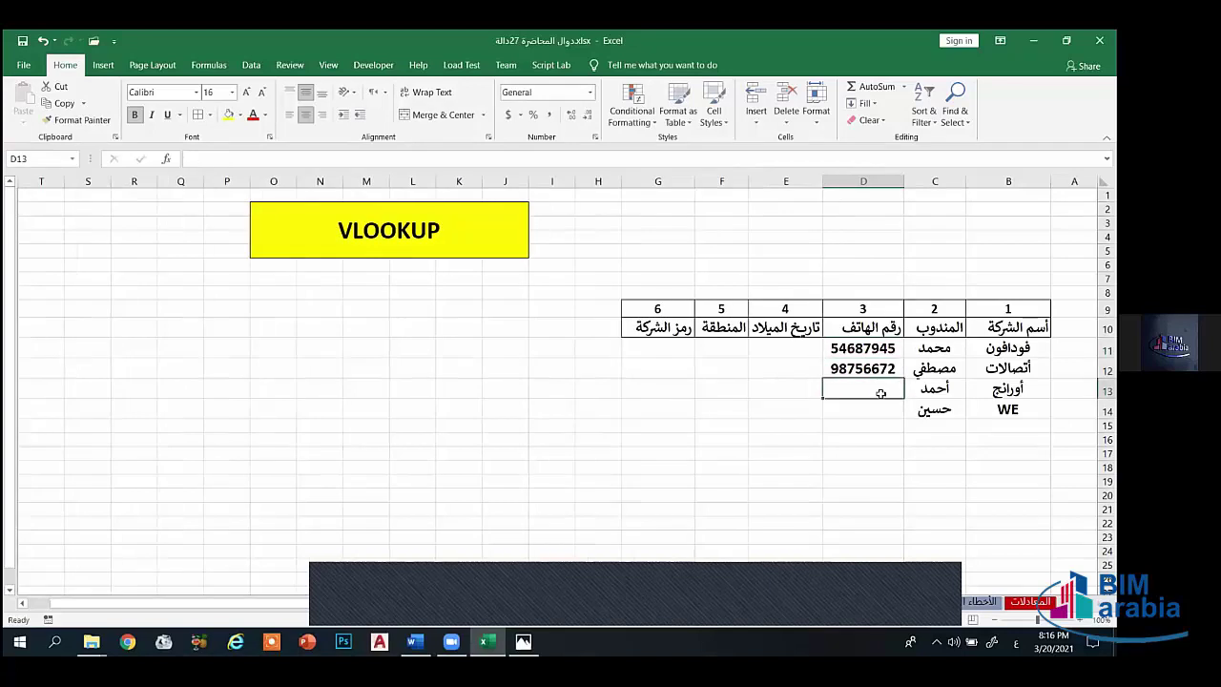
type("65879458")
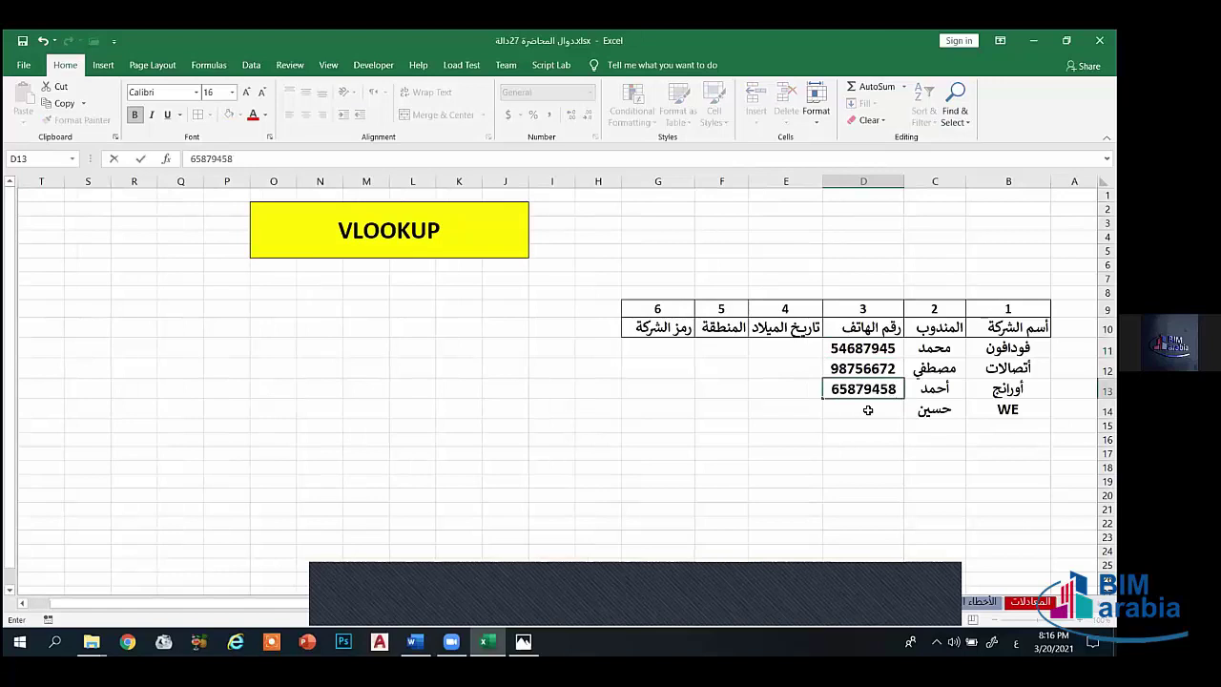
key("Return")
type("36")
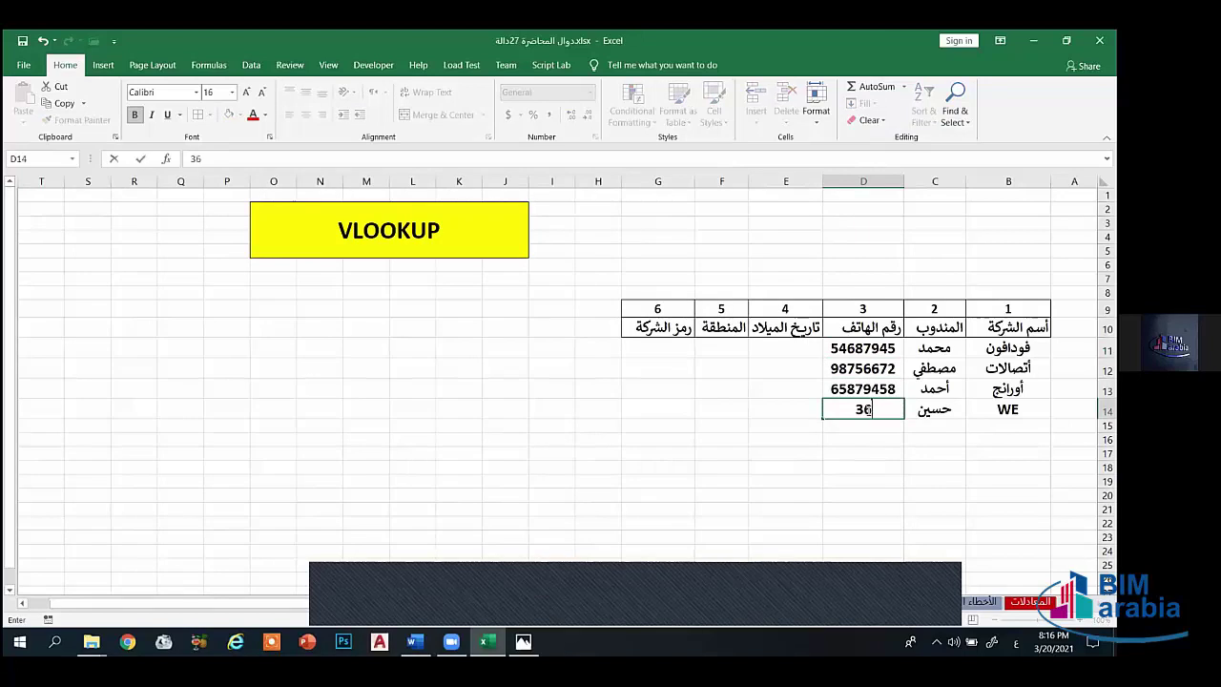
type("974581")
Step: Enter a birth date for the فودافون representative in E11 and widen column E to show it in full
left_click(792, 348)
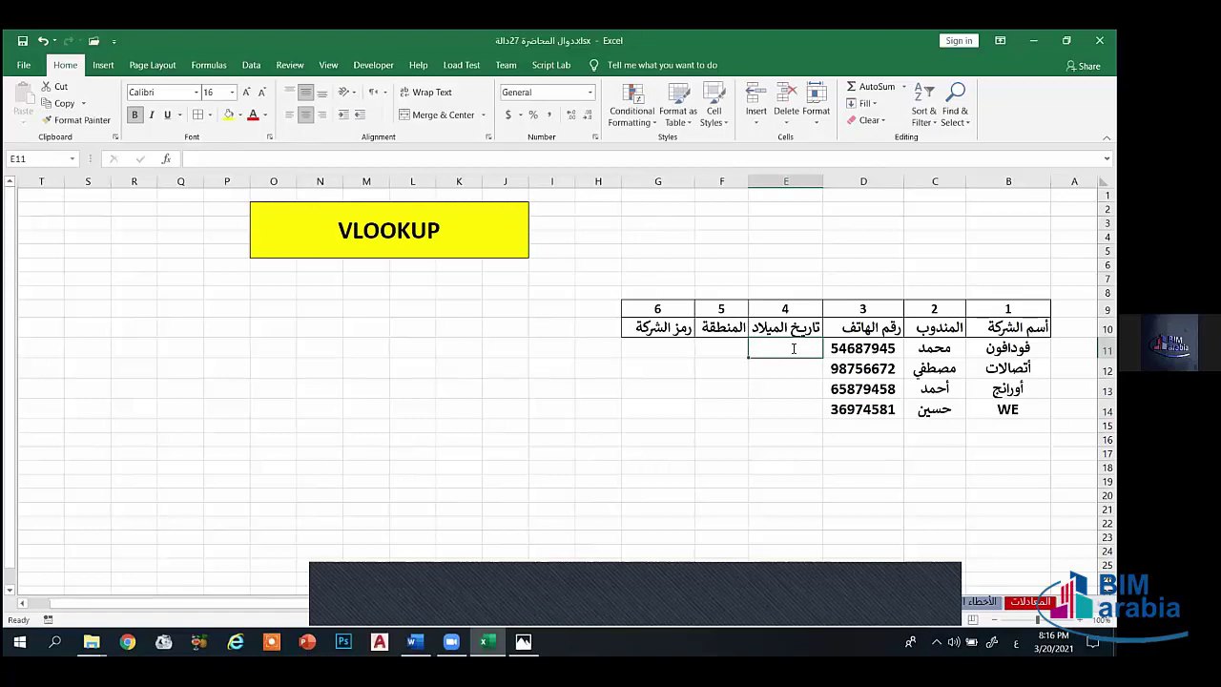
type("1/12/202")
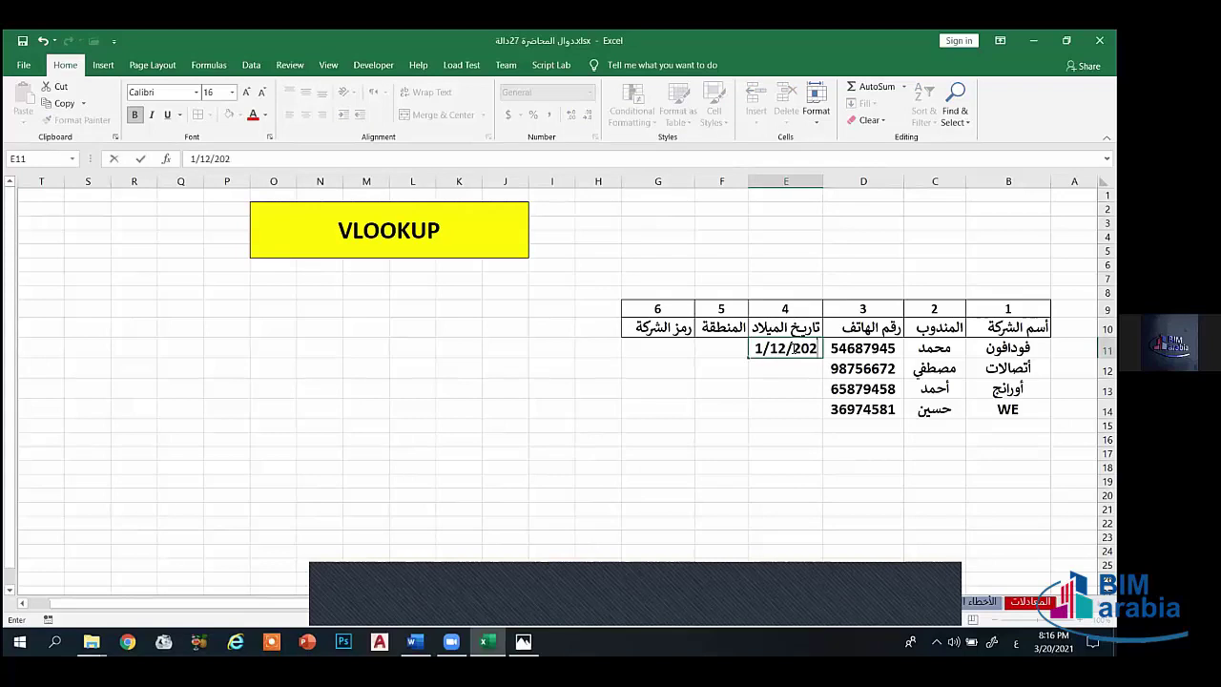
key("BackSpace")
type("10")
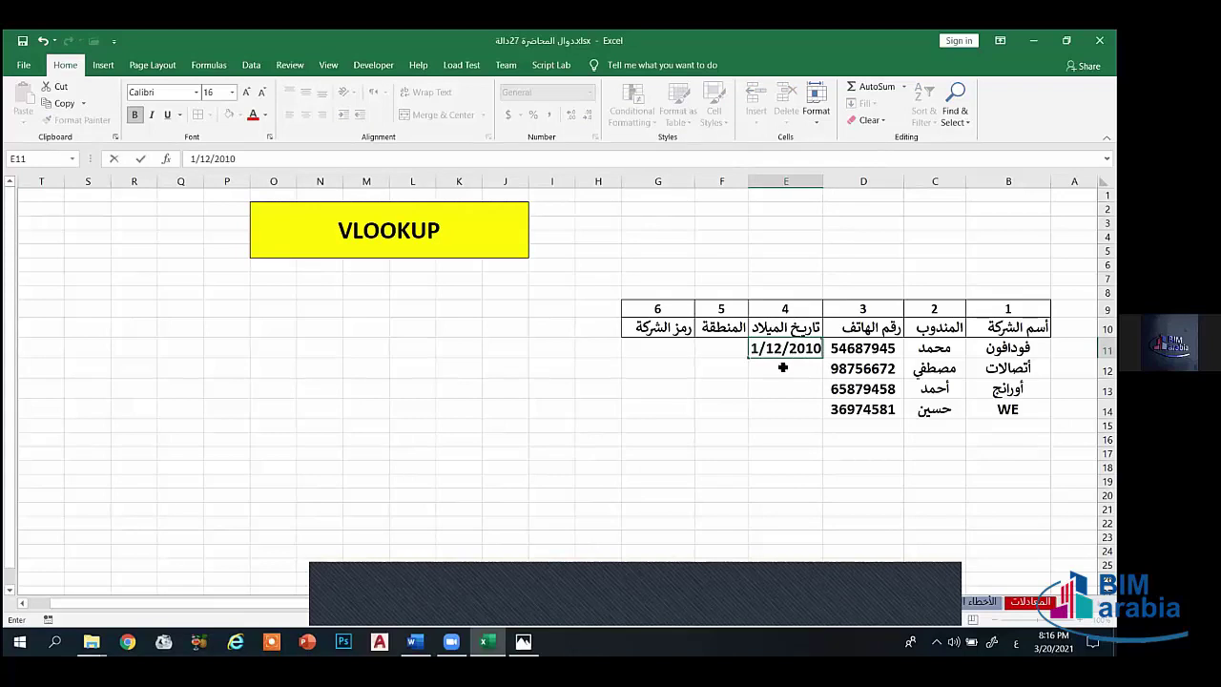
key("BackSpace")
key("BackSpace")
key("BackSpace")
key("BackSpace")
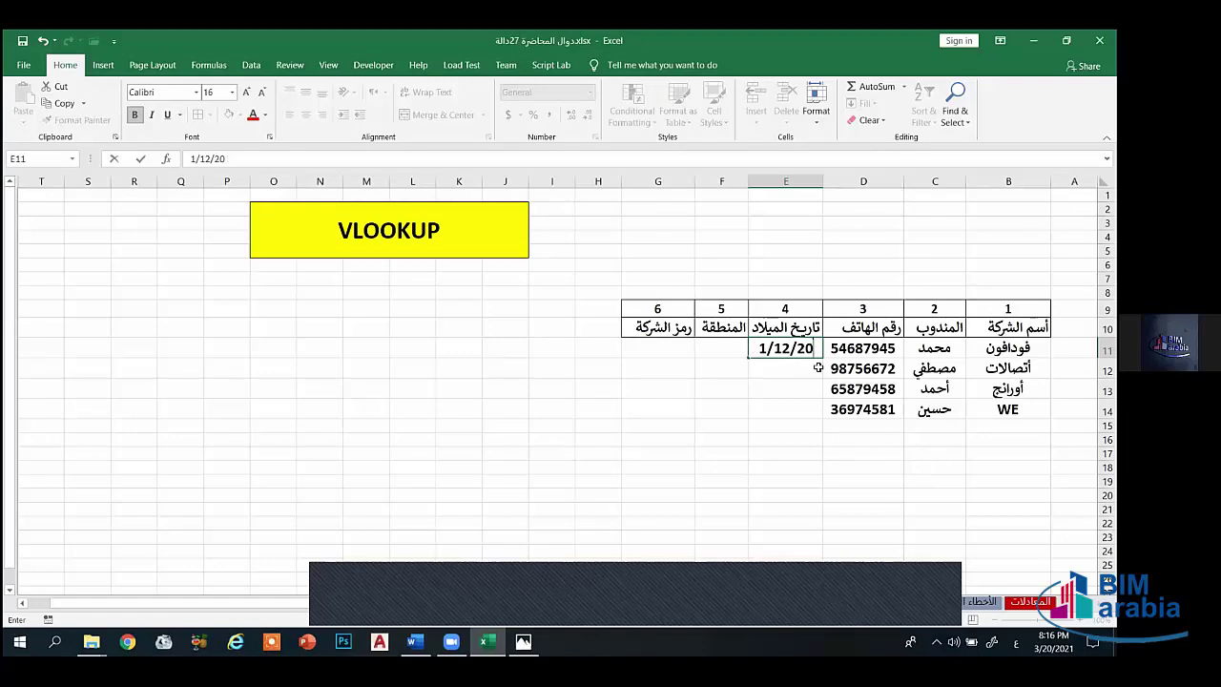
type("1998")
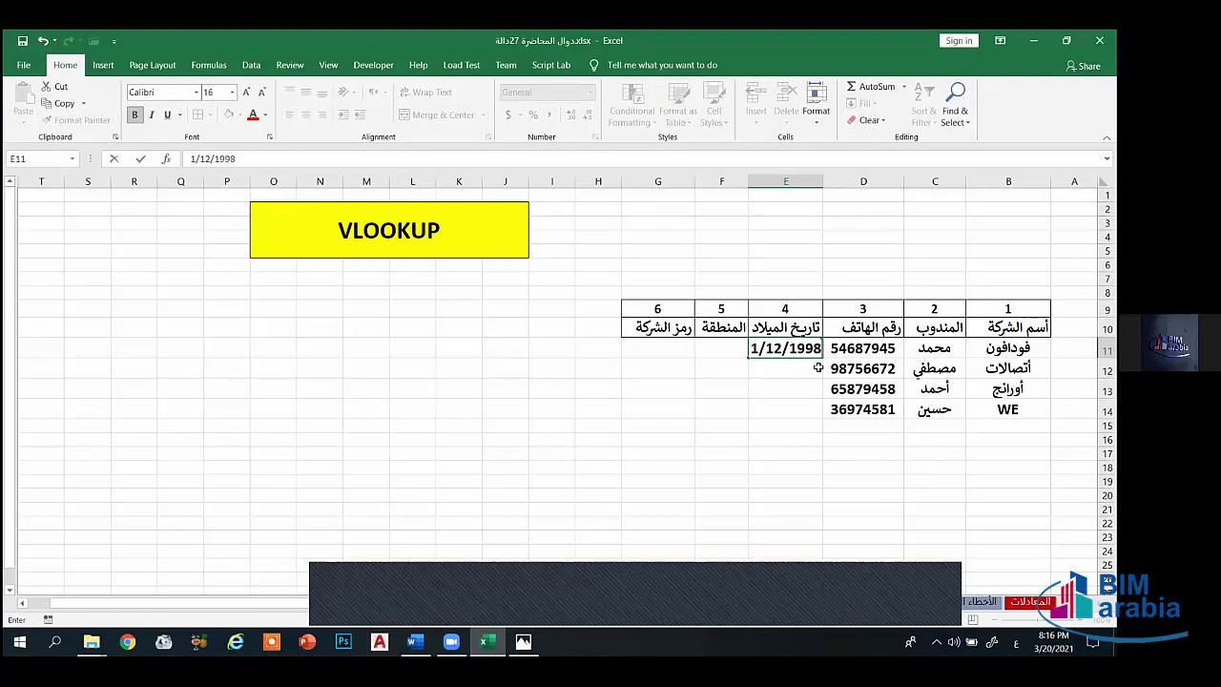
key("Return")
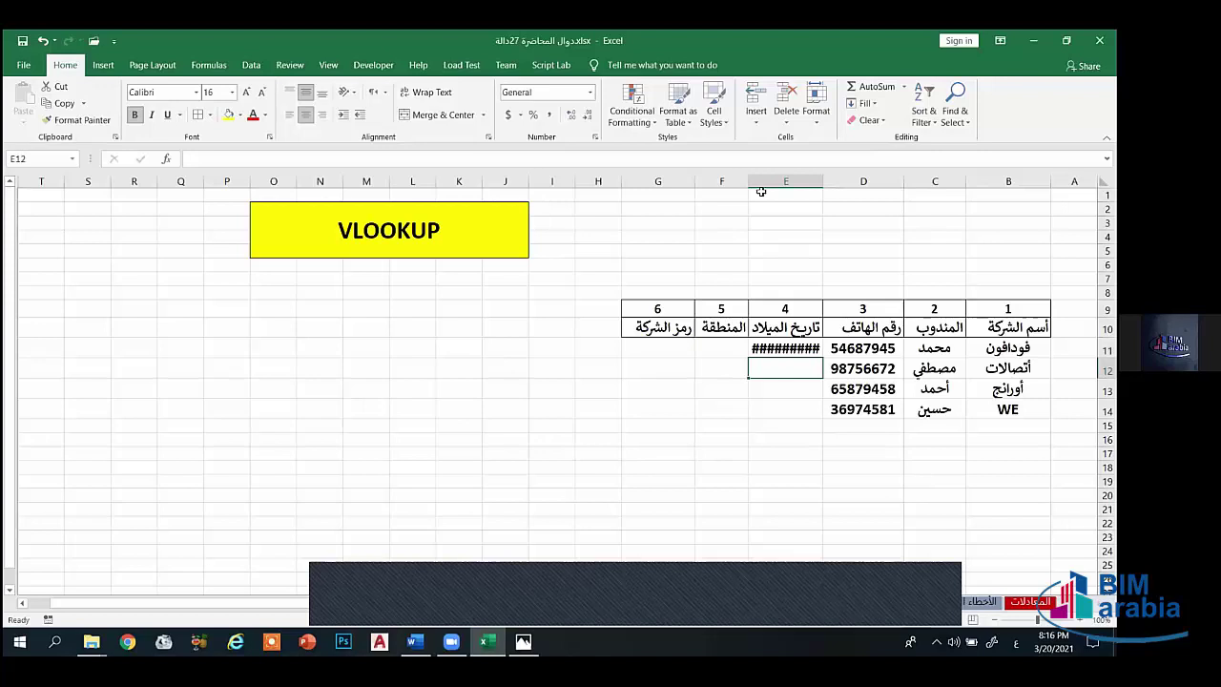
left_click_drag(744, 178, 729, 178)
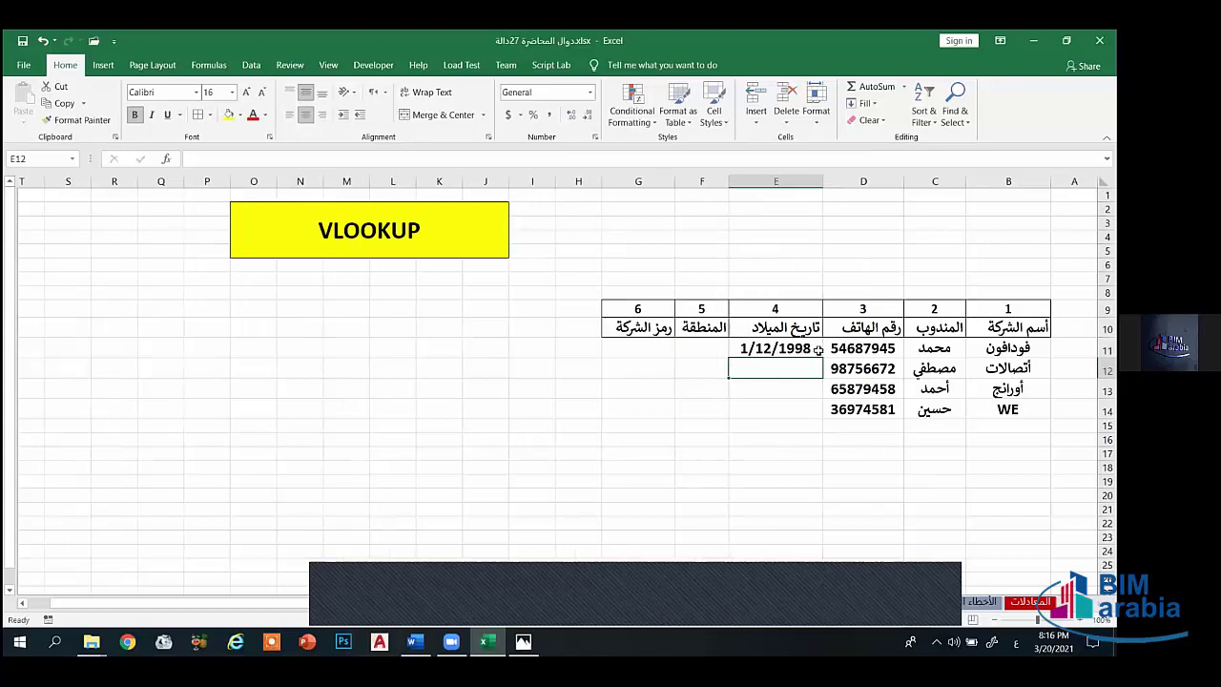
Step: Enter birth dates for the أتصالات and أورانج representatives in E12:E13
type("1")
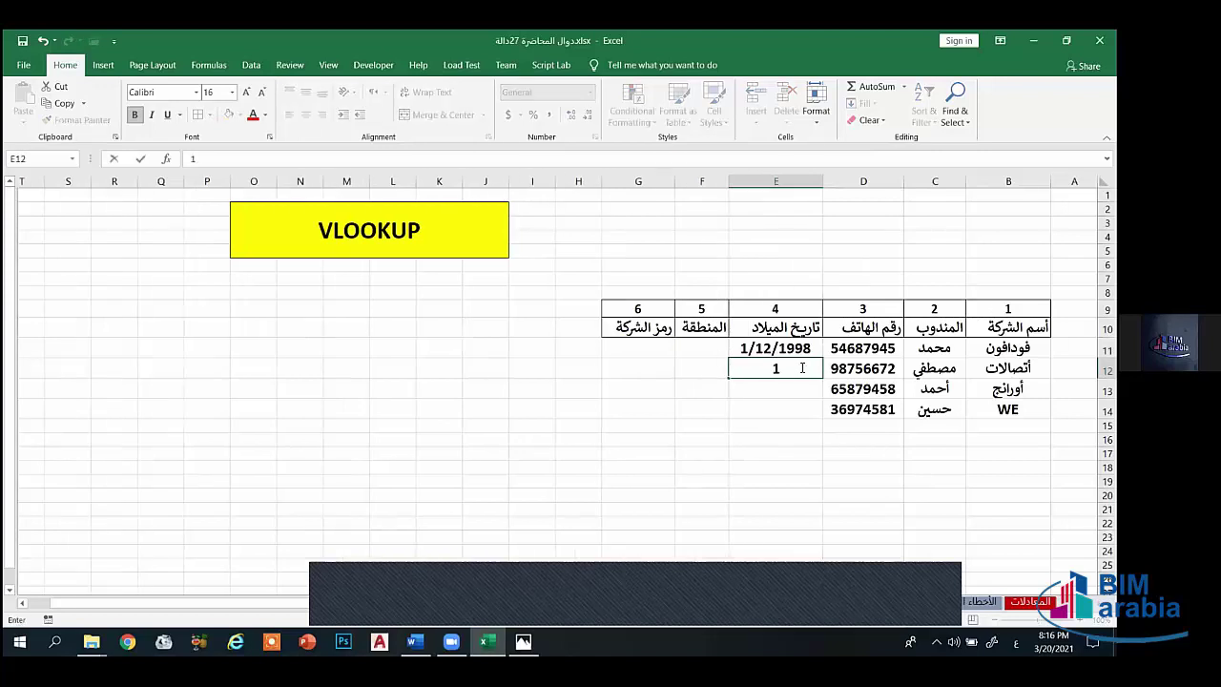
type("5/3/1979")
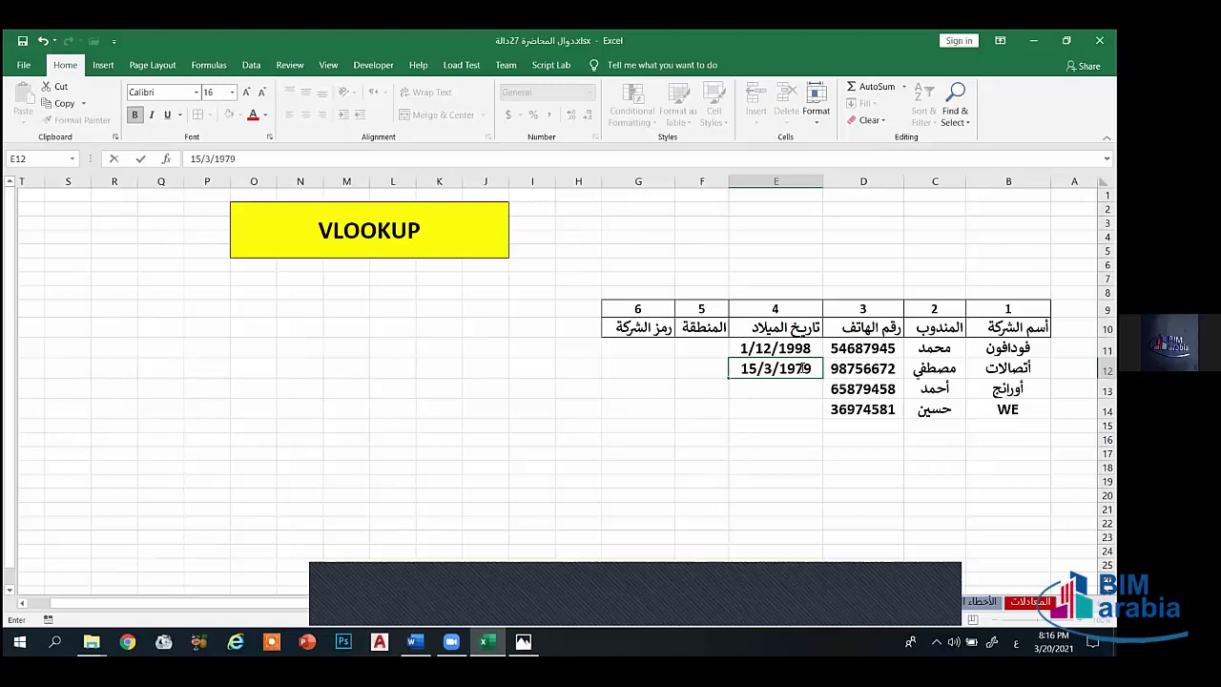
left_click(785, 388)
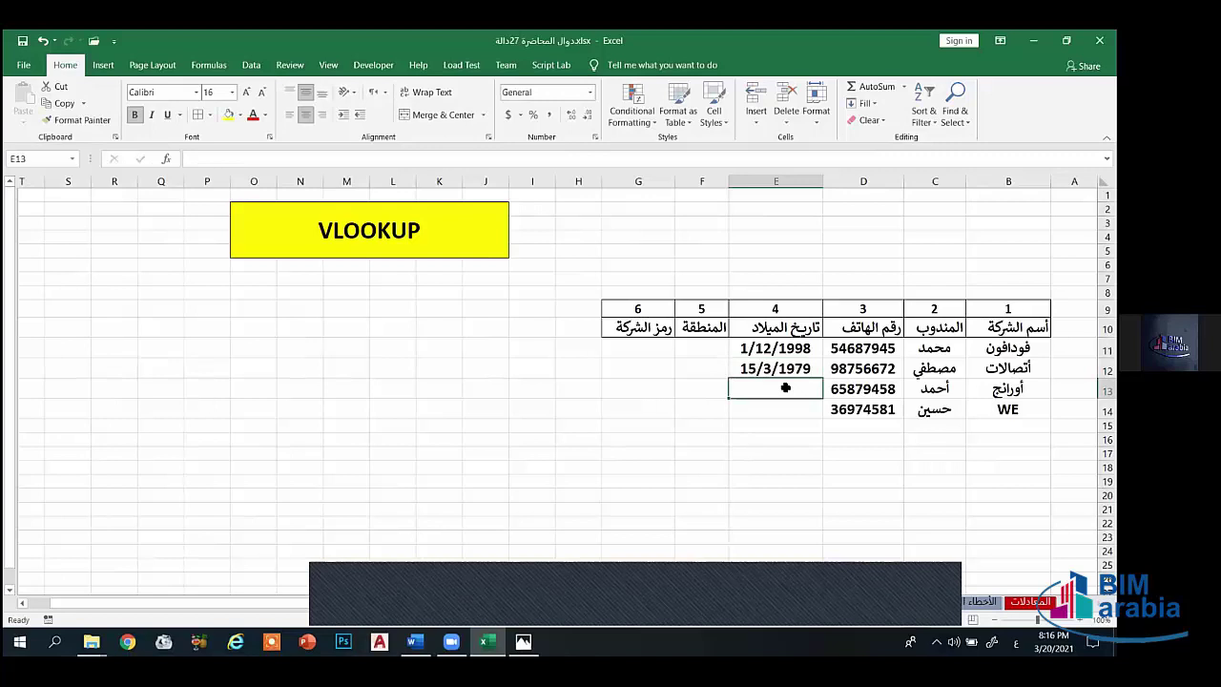
type("9/8/")
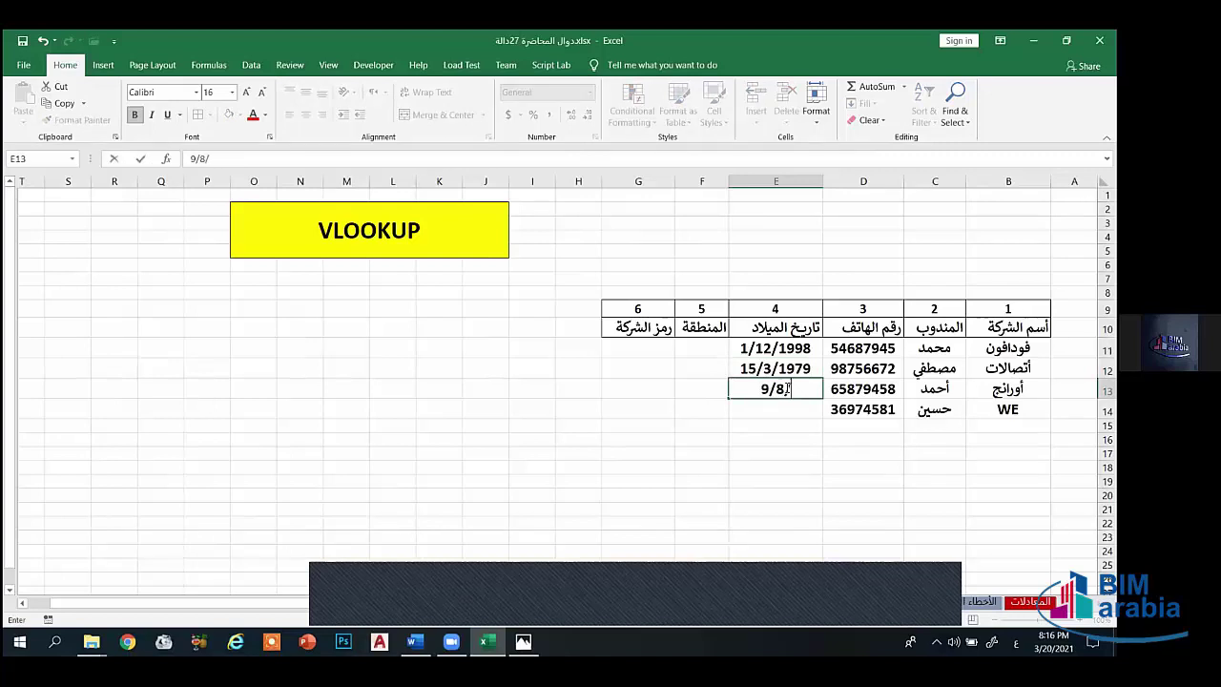
type("2007")
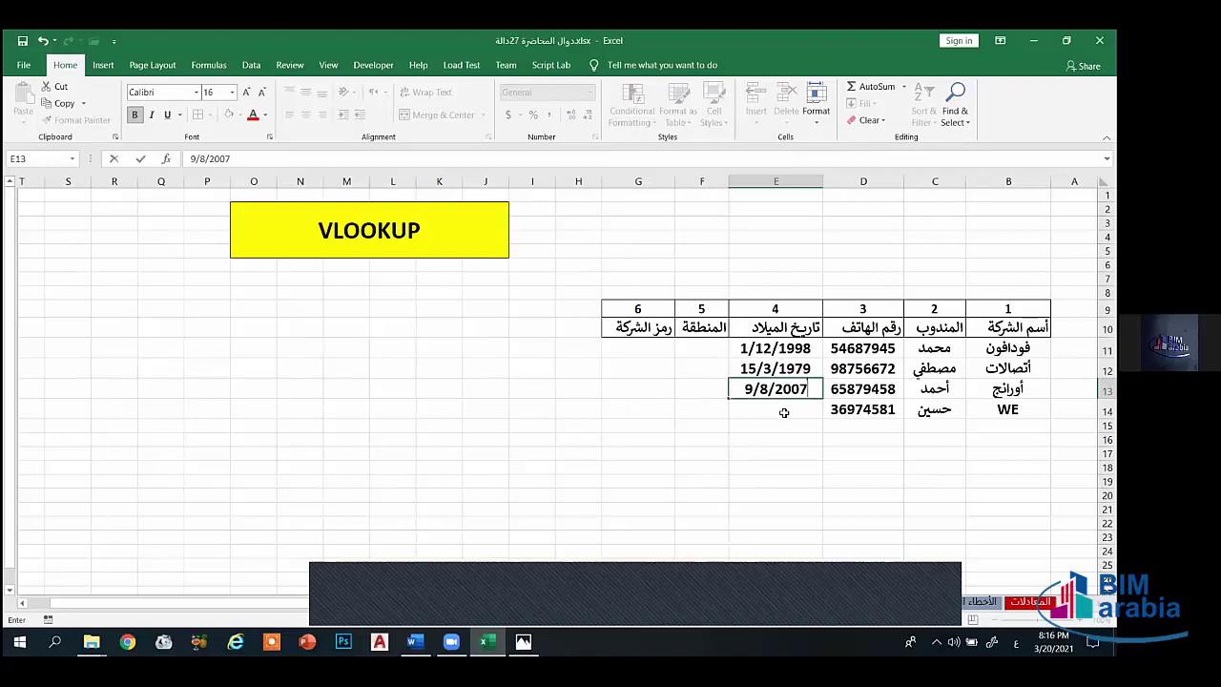
left_click(793, 413)
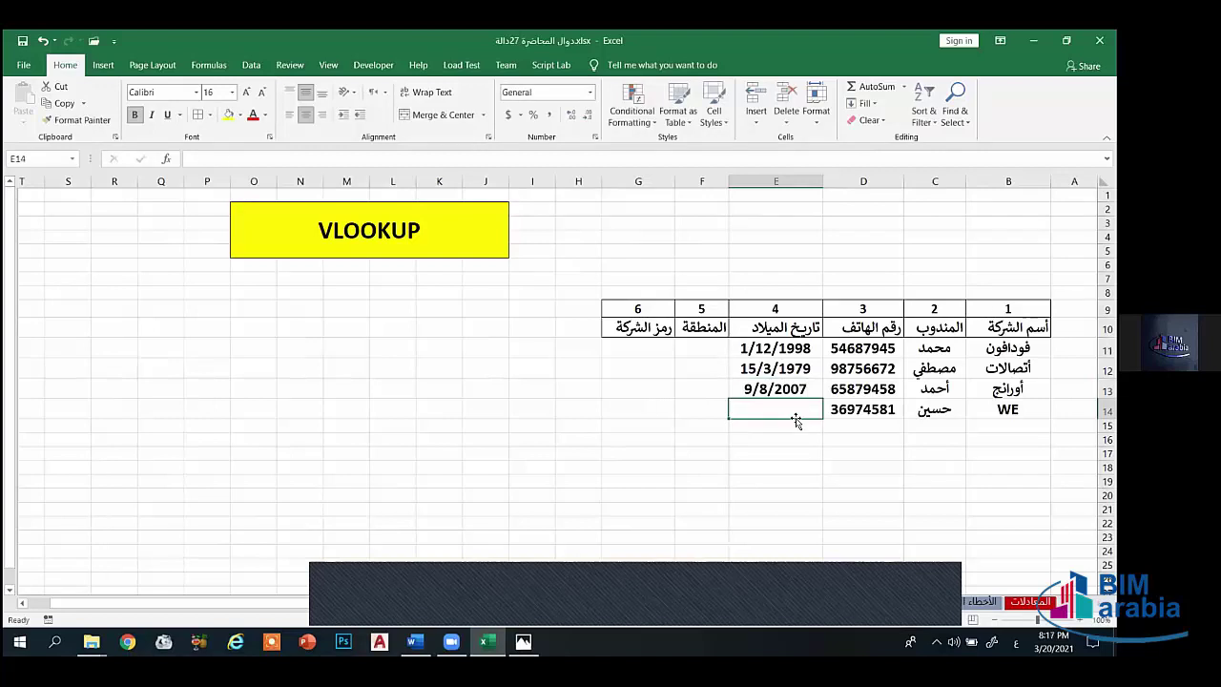
Step: Correct the birth year in E13 and enter a birth date for the WE representative in E14
left_click(811, 389)
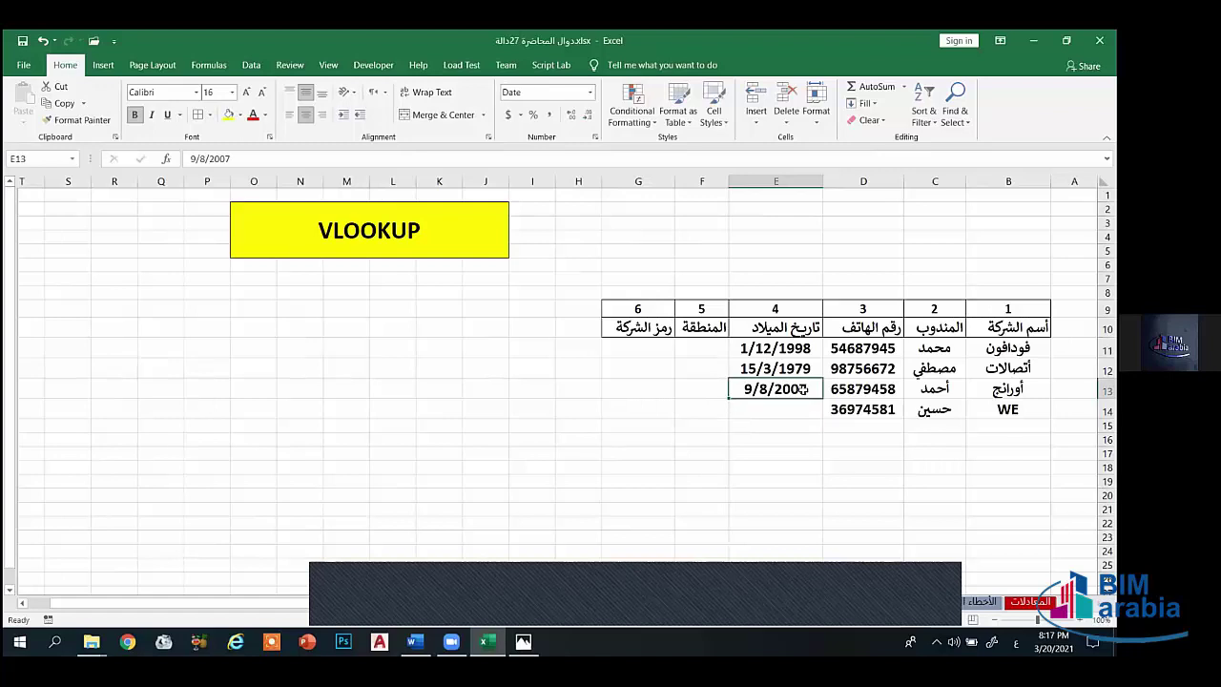
double_click(803, 389)
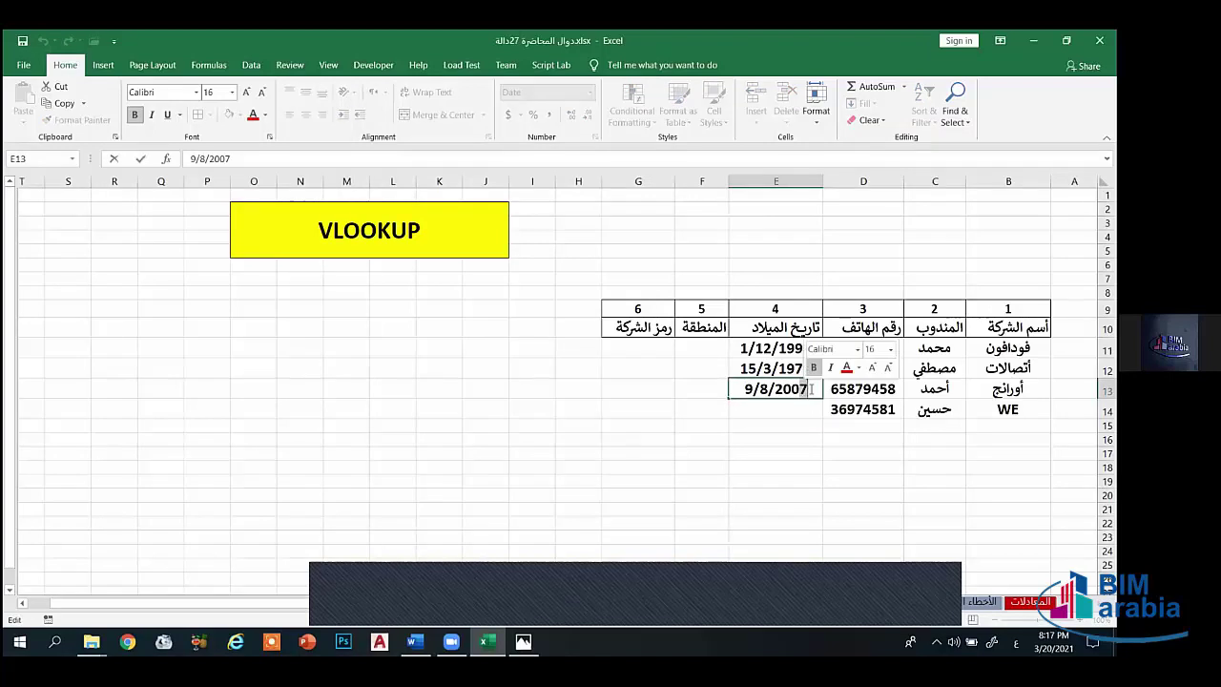
key("BackSpace")
type("2")
key("Return")
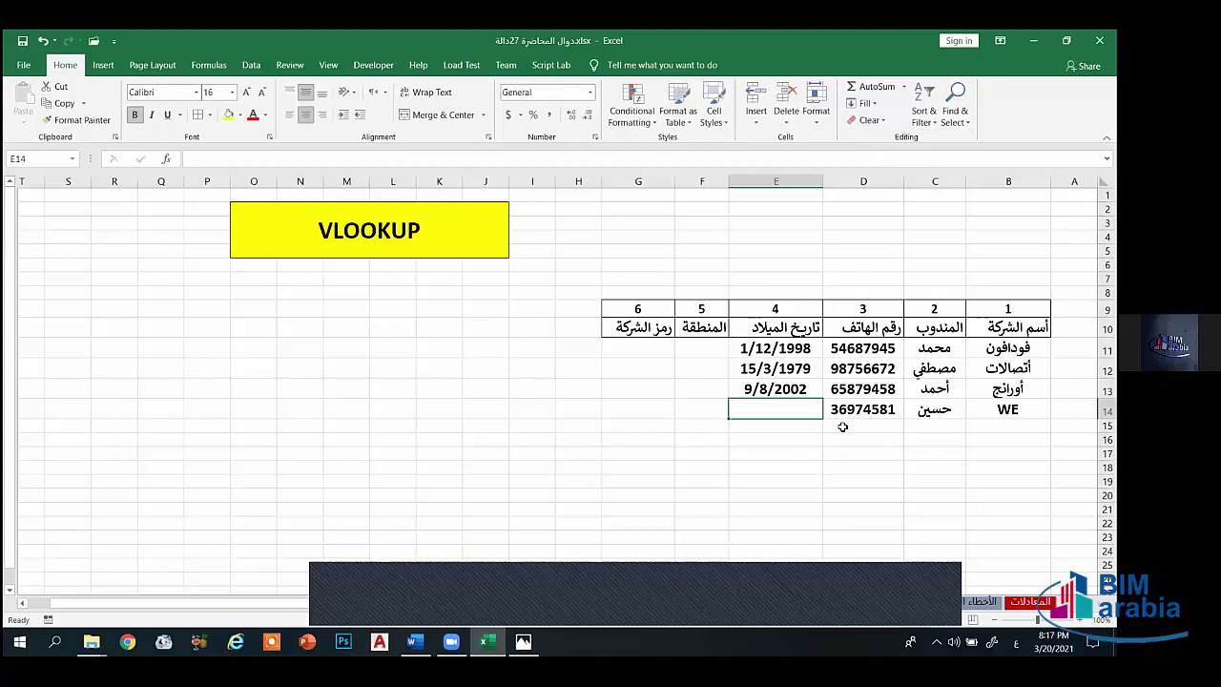
type("/")
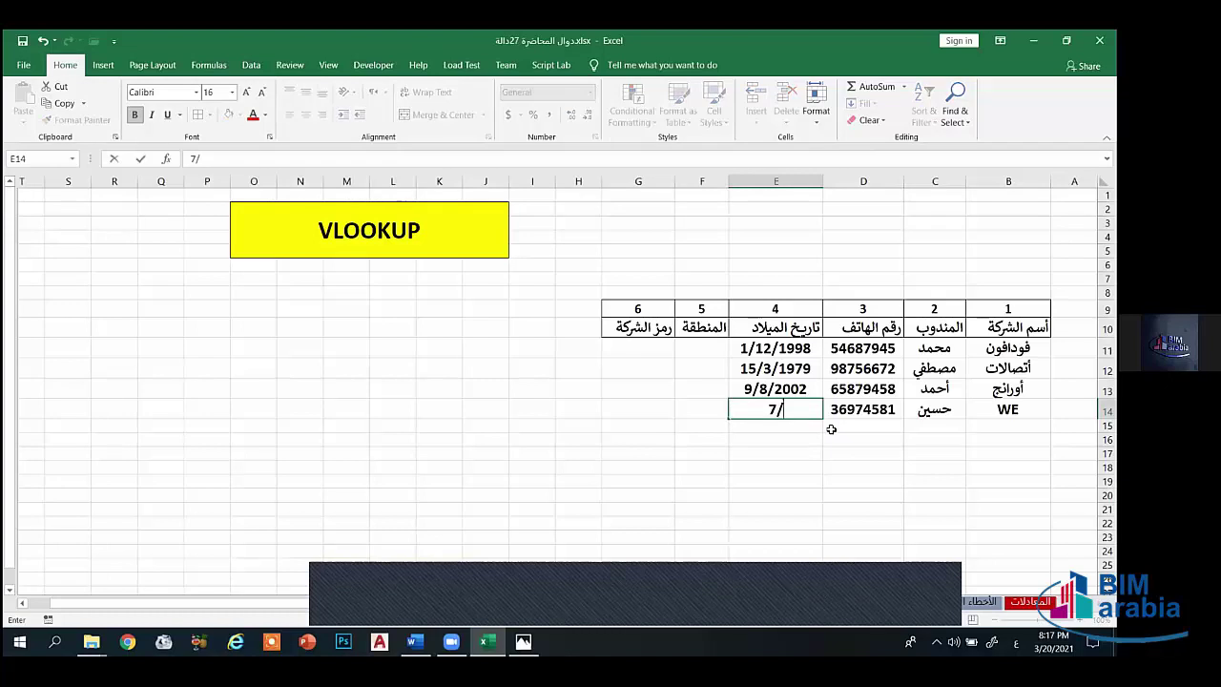
type("2/1990")
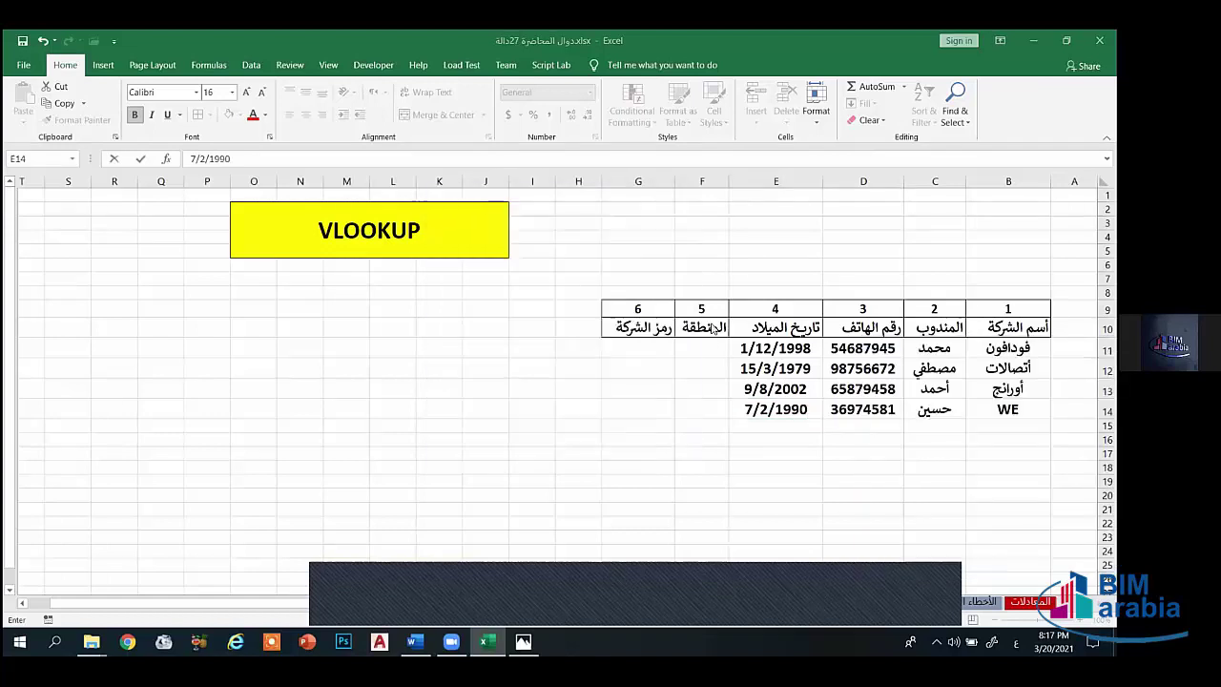
Step: Enter the regions أسوان and المنصورة in F11:F12 and widen column F to fit
left_click(711, 346)
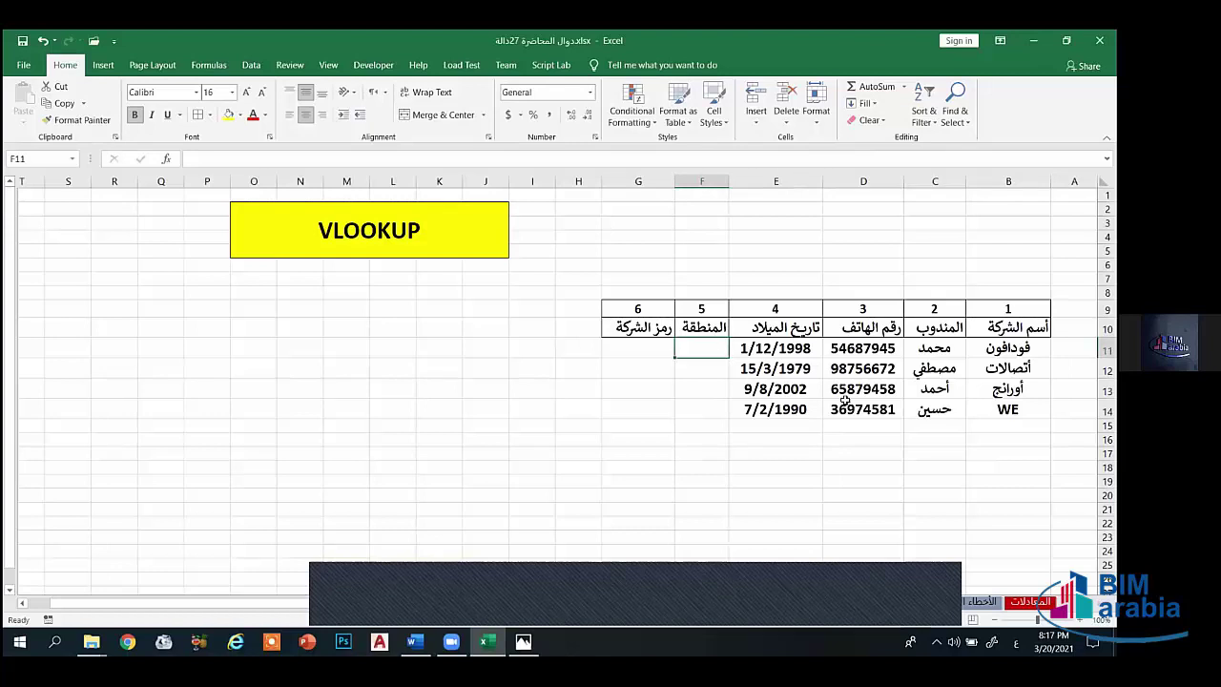
type("أسوان")
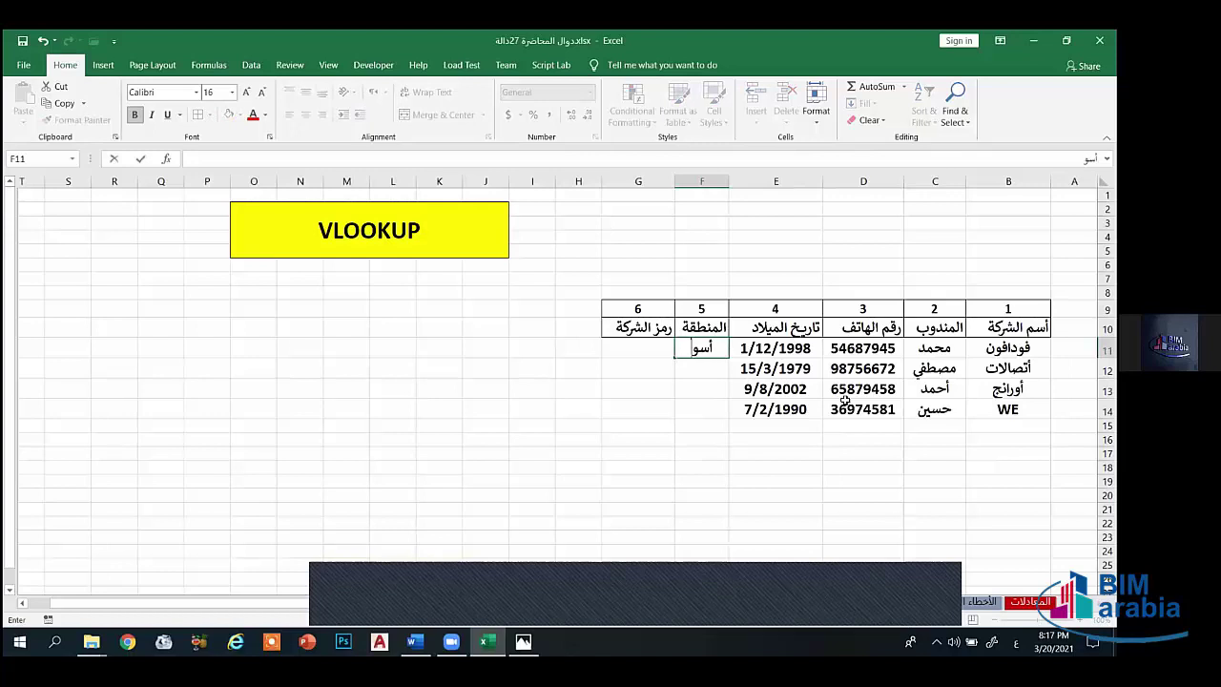
left_click(696, 370)
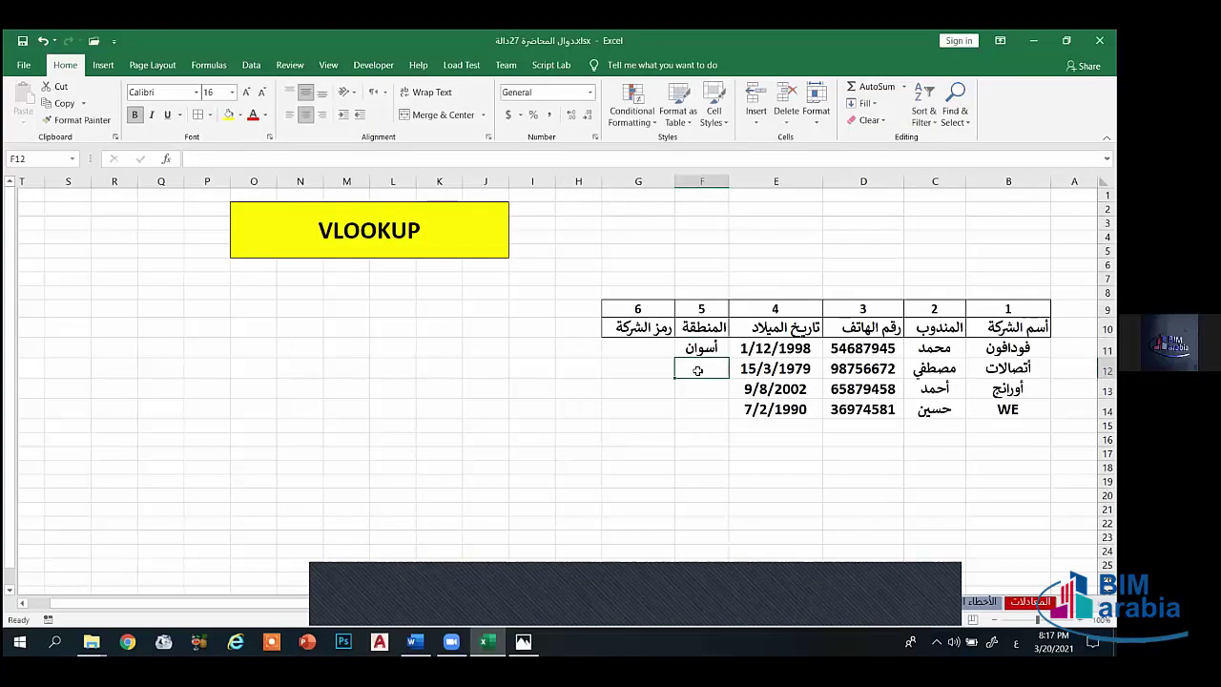
type("المنصورة")
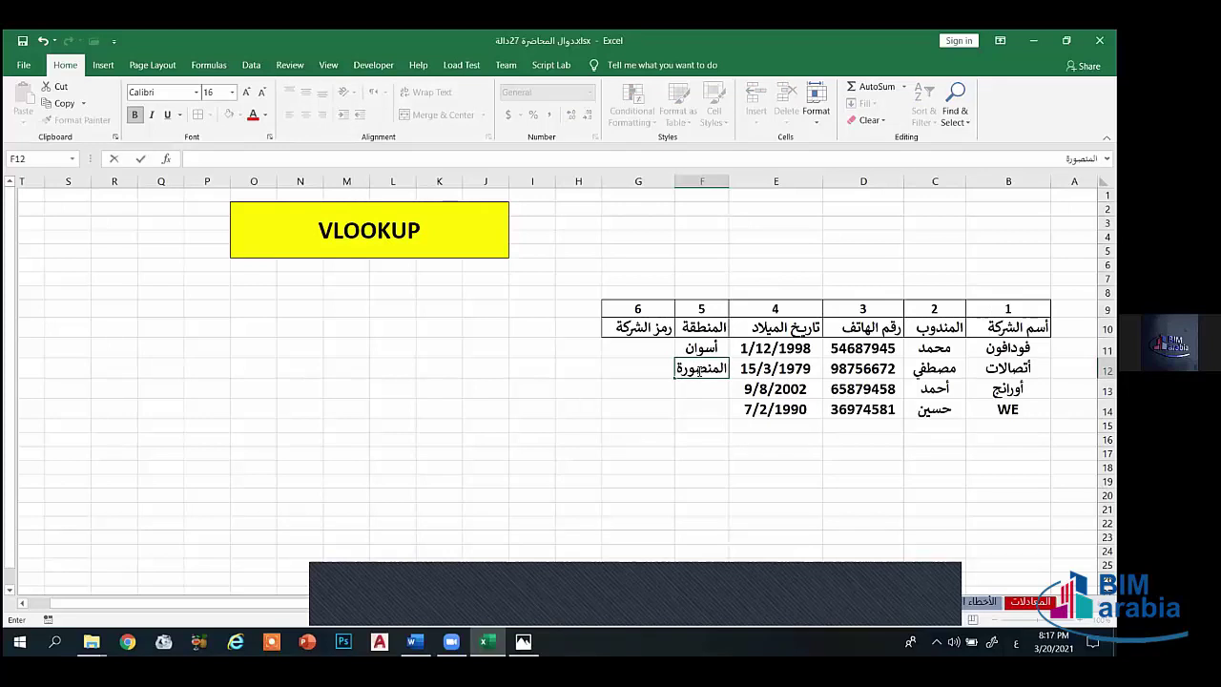
left_click(696, 235)
left_click_drag(662, 176, 653, 176)
Step: Enter the regions القاهرة and قنا for أورانج and WE in F13:F14
left_click(711, 386)
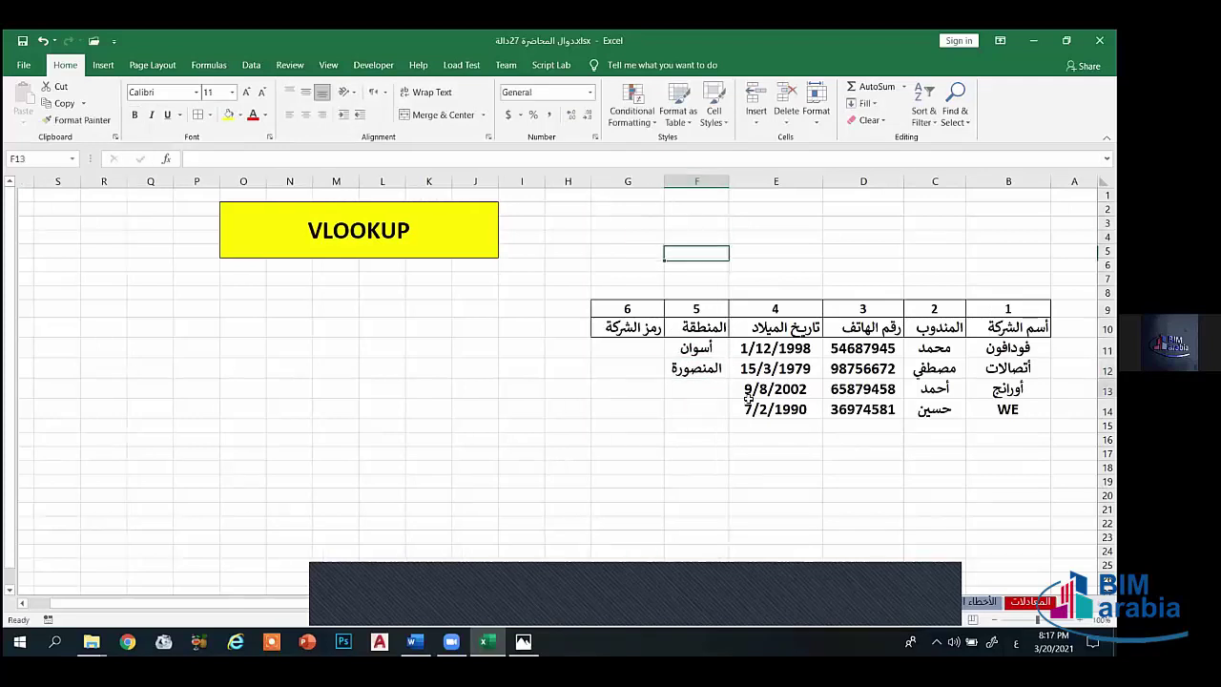
type("القاهرة")
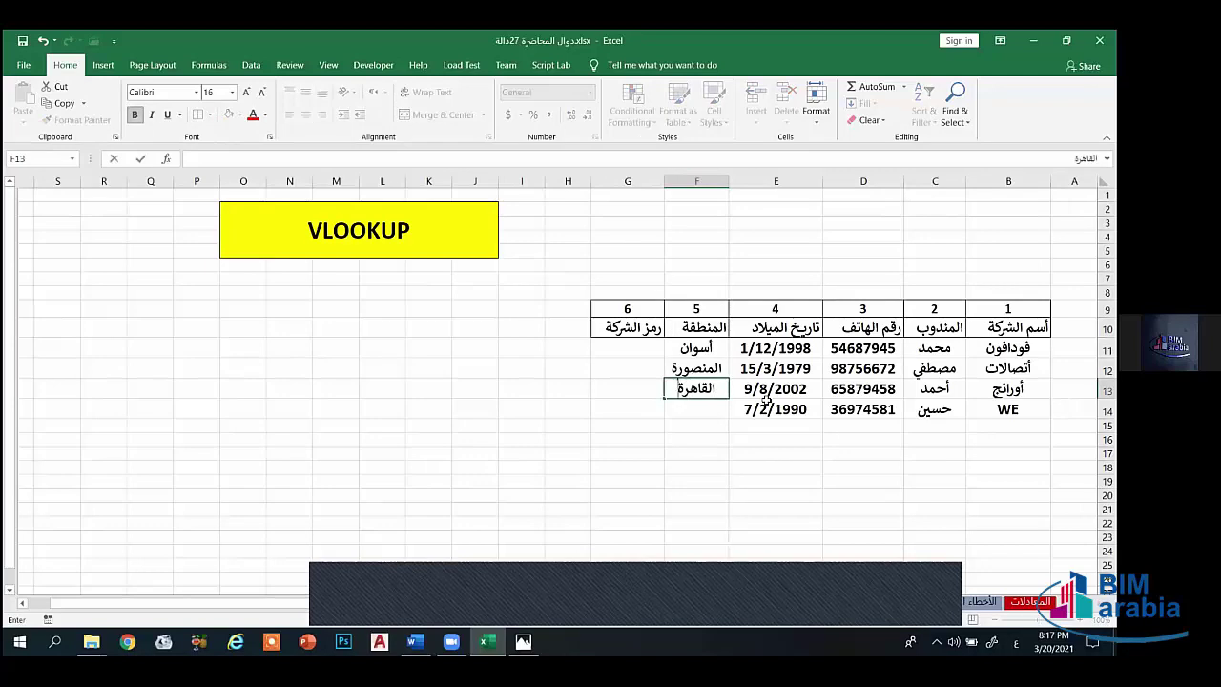
left_click(699, 412)
type("ال")
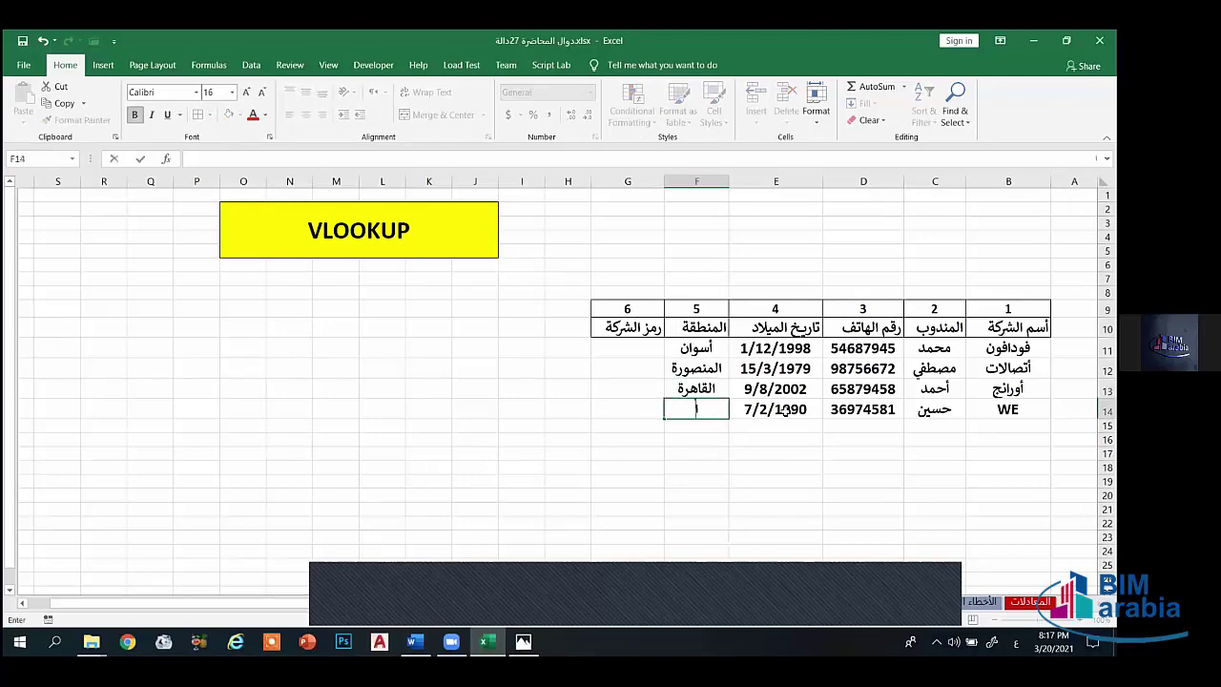
key("BackSpace")
key("BackSpace")
type("قنا")
Step: Format G11 as Text and enter the company code 010 with its leading zero
left_click(627, 348)
type("10")
key("ctrl+Return")
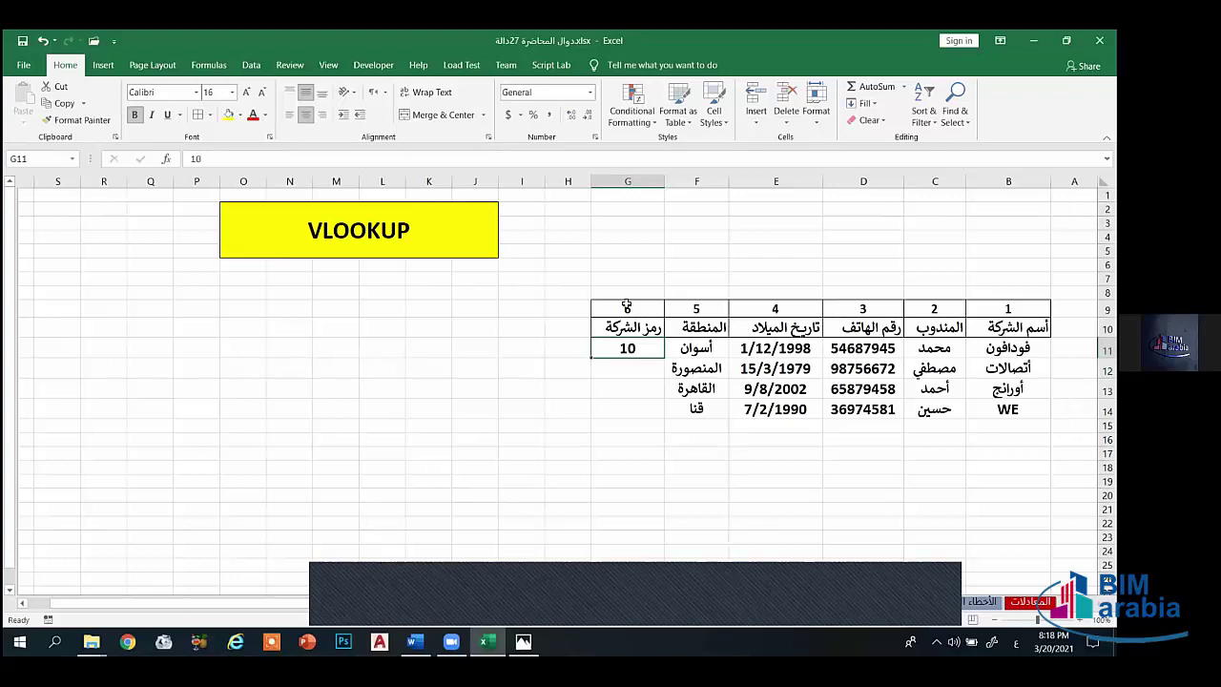
left_click(590, 91)
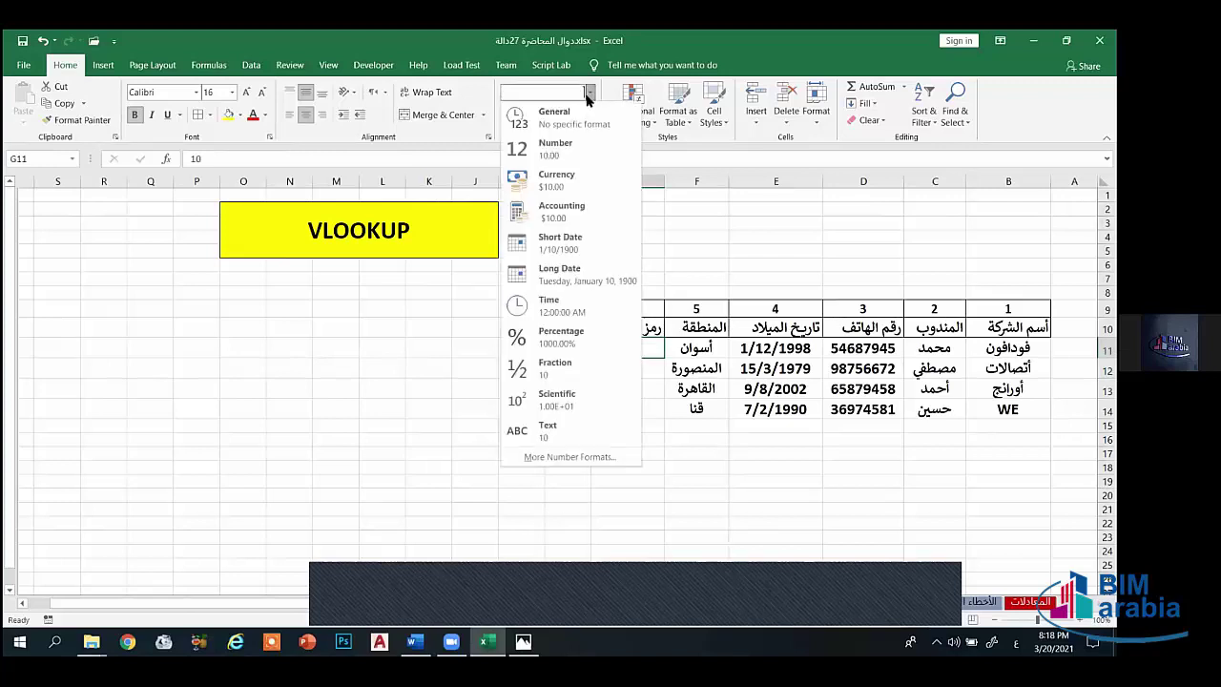
left_click(534, 429)
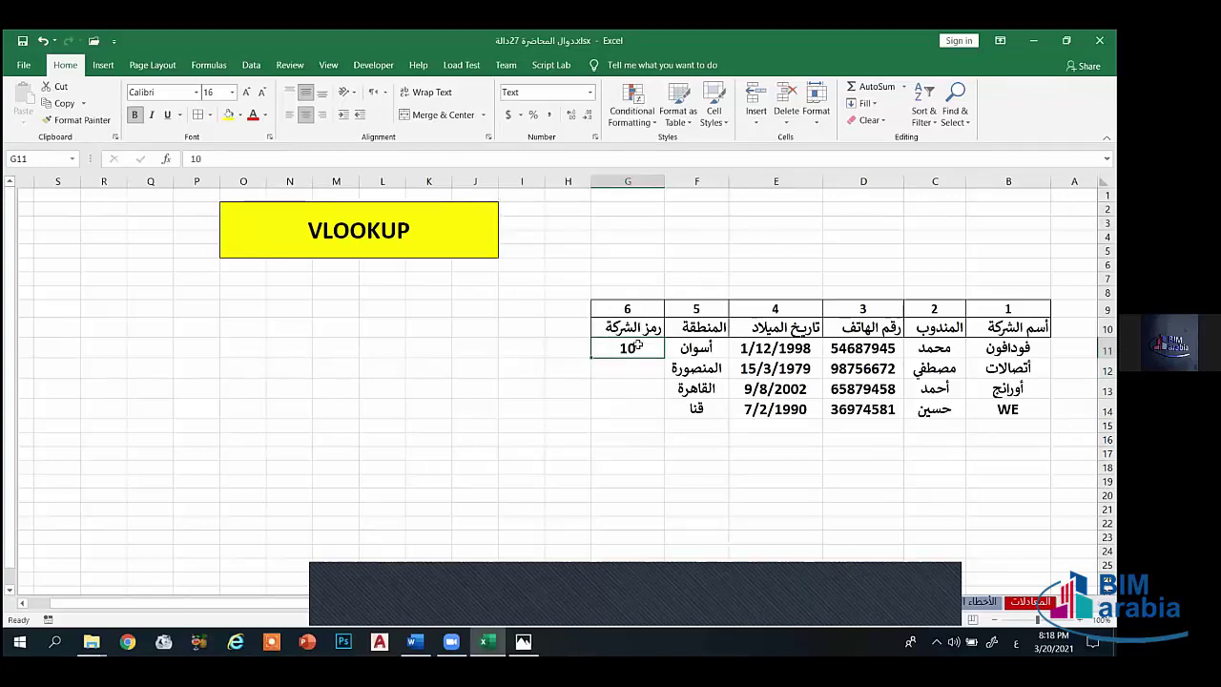
type("010")
key("Return")
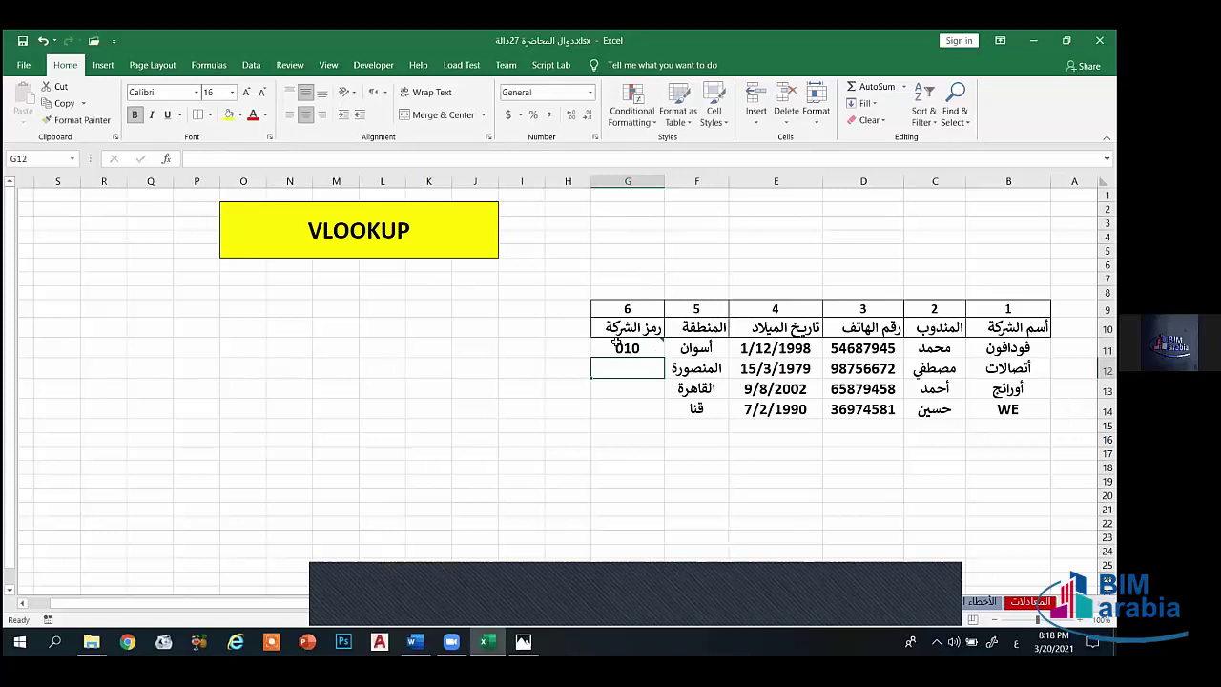
Step: Try entering the company codes 011, 012 and 015 directly in G12:G14
left_click(600, 356)
mouse_move(592, 359)
left_mouse_down()
mouse_move(604, 398)
mouse_move(597, 357)
left_mouse_up()
left_click(624, 368)
type("011")
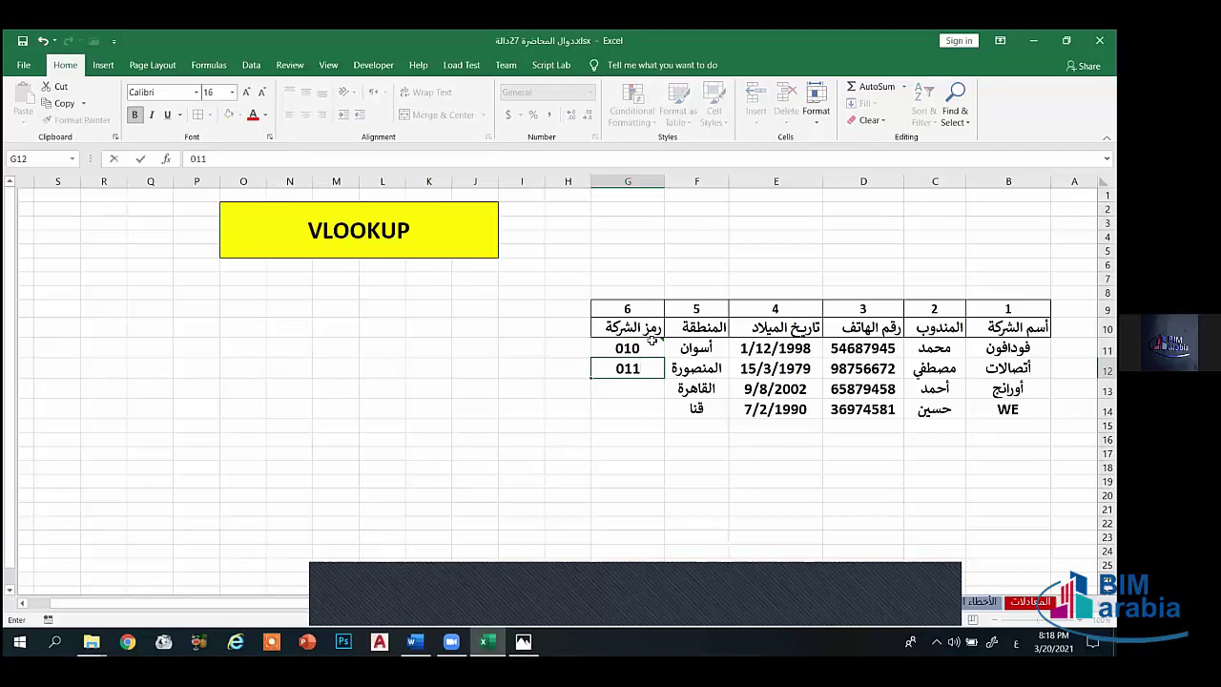
key("Return")
type("012")
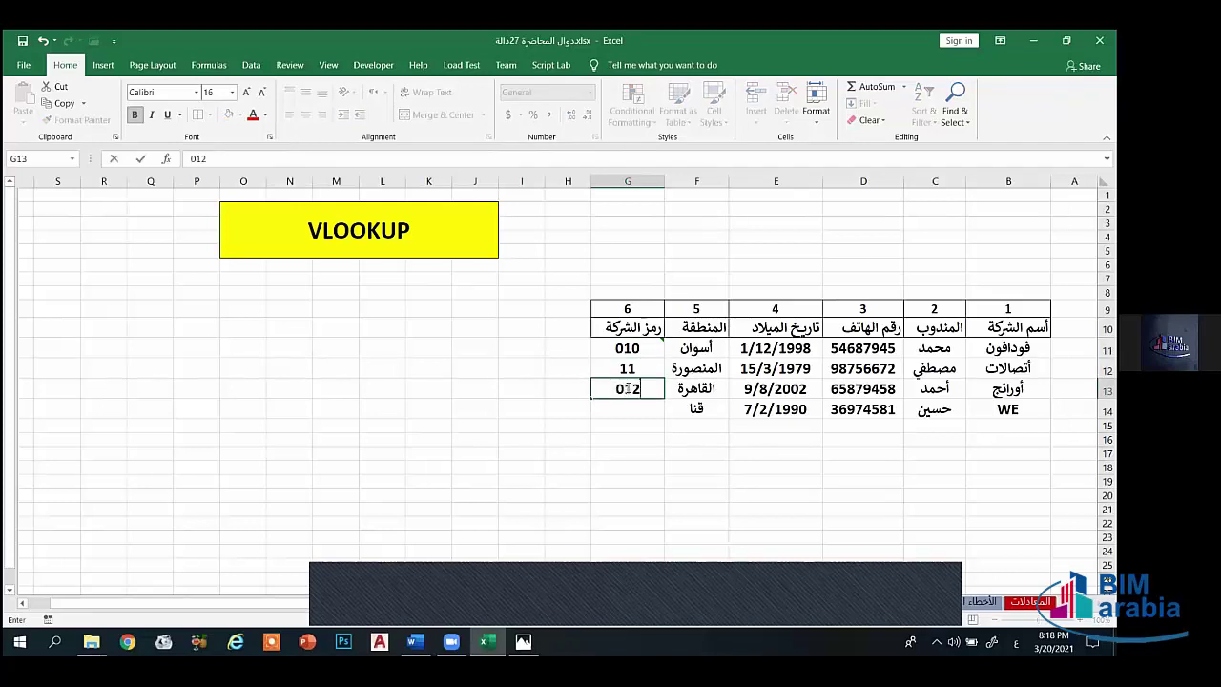
key("Return")
type("015")
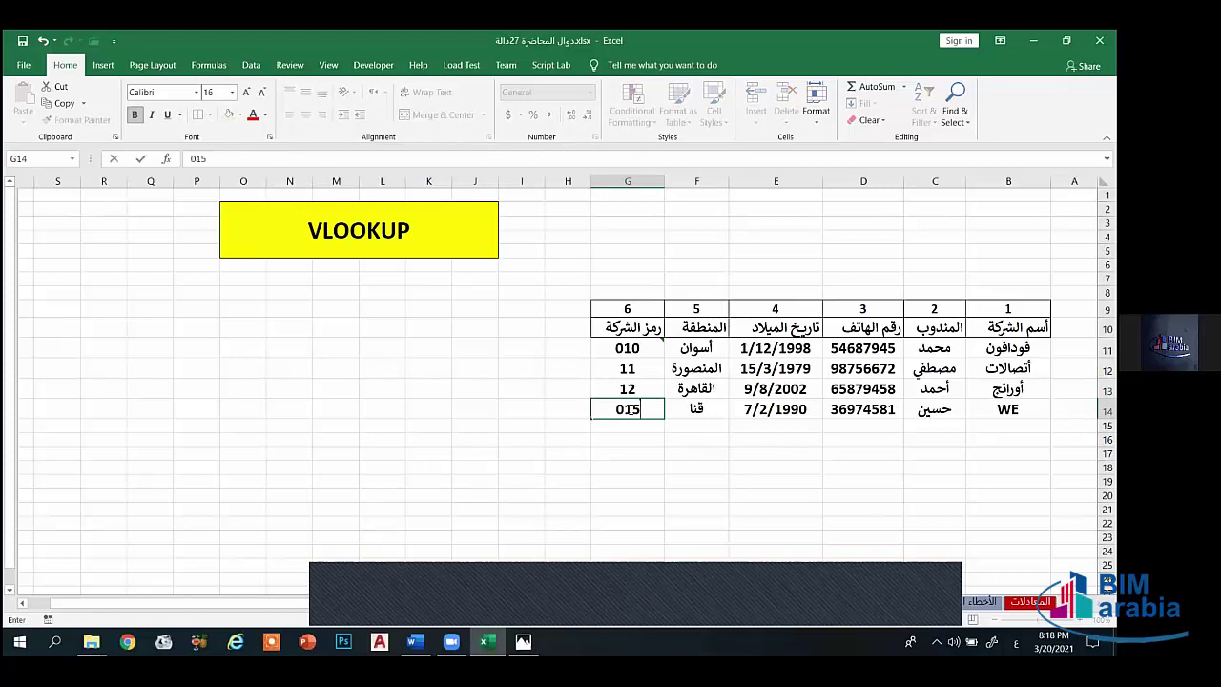
left_click(627, 368)
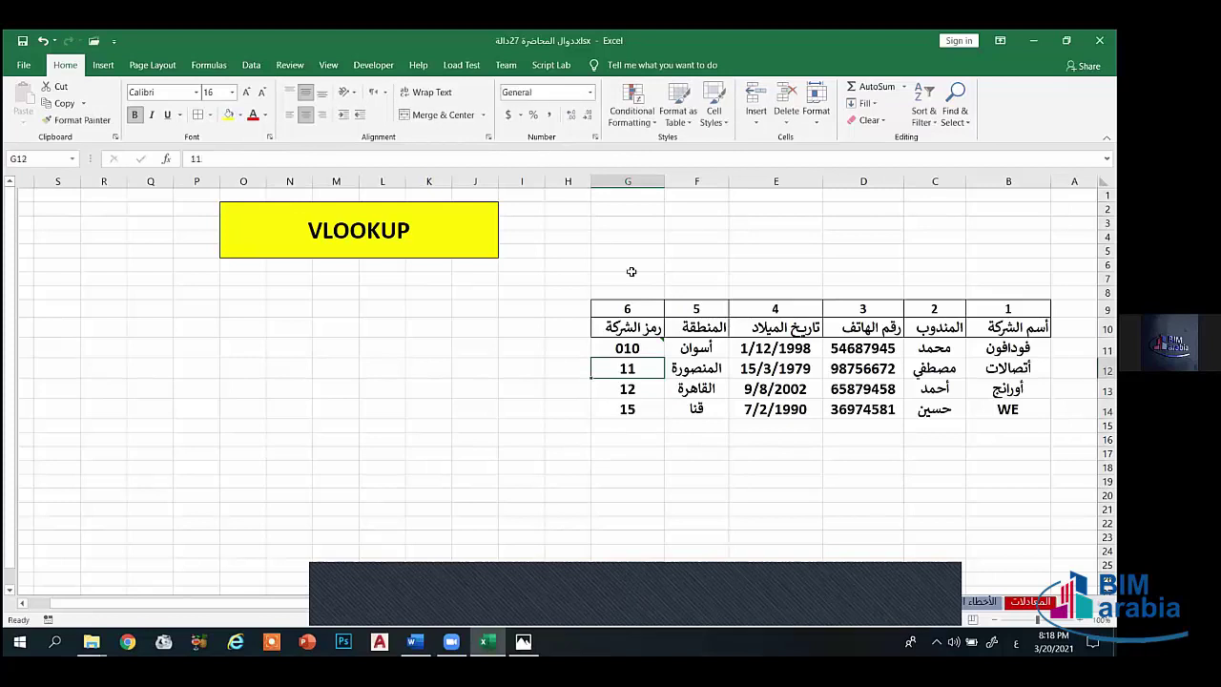
Step: Fill the company code series down from G11 through G14 for 011 and 012, and set G14 to 015
left_click(626, 349)
left_click_drag(593, 359, 609, 410)
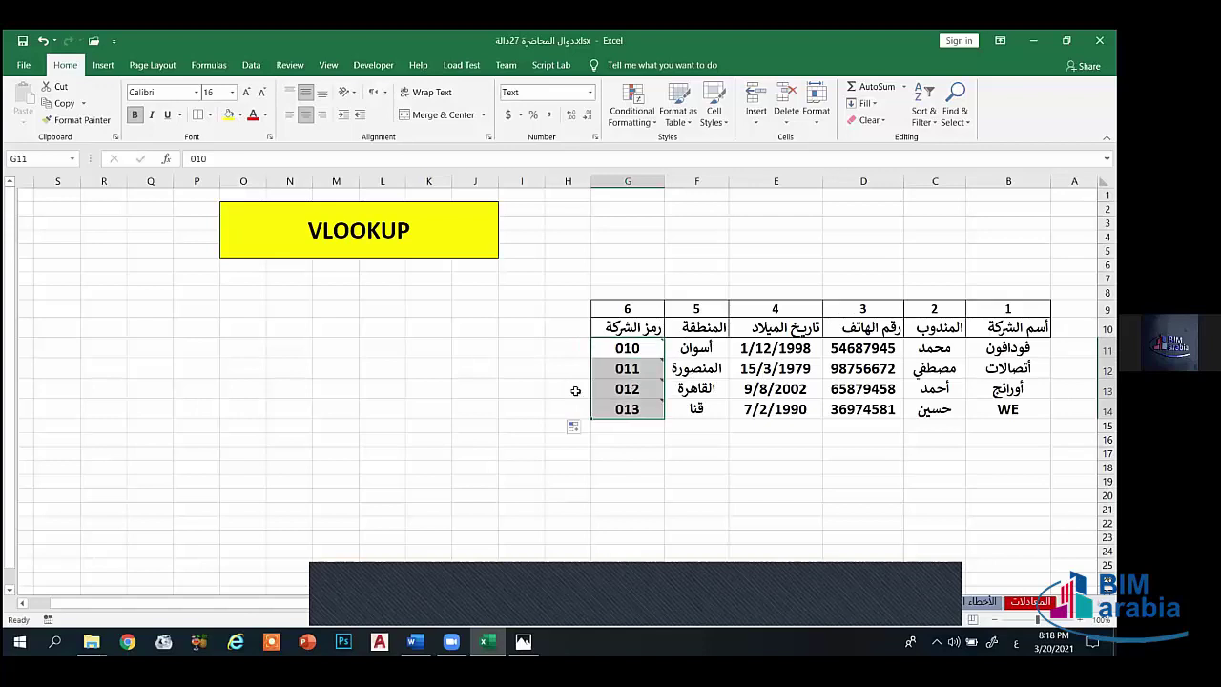
left_click(626, 408)
type("01")
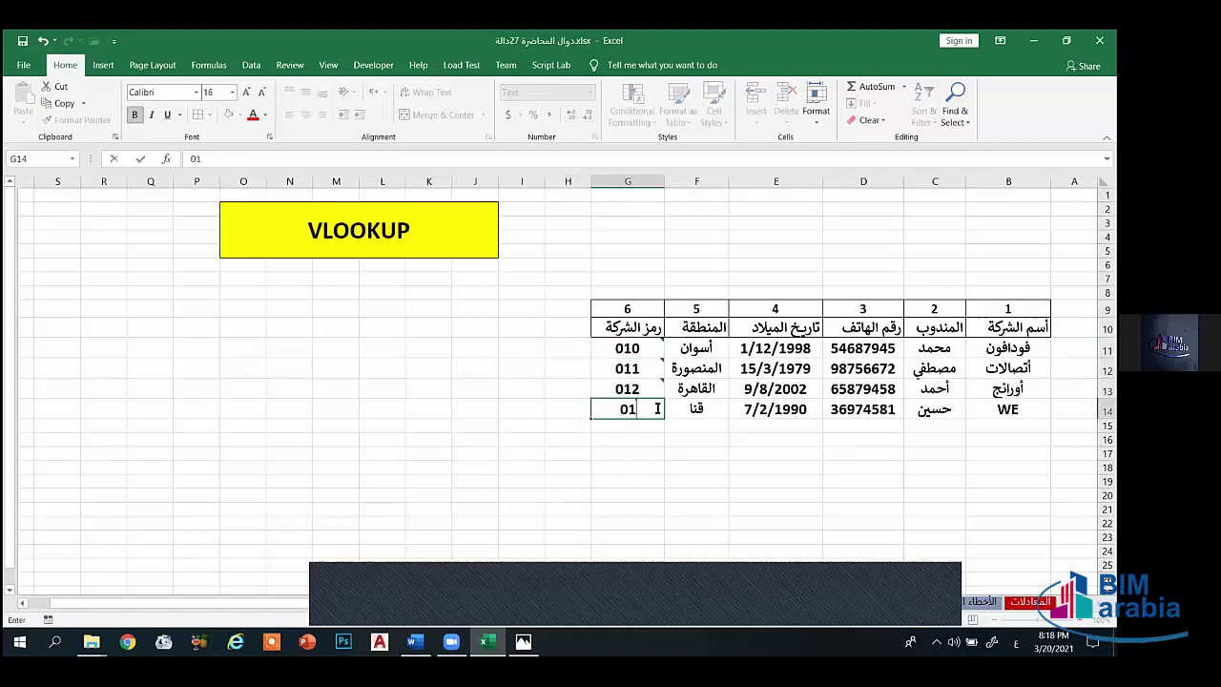
type("5")
left_click(636, 450)
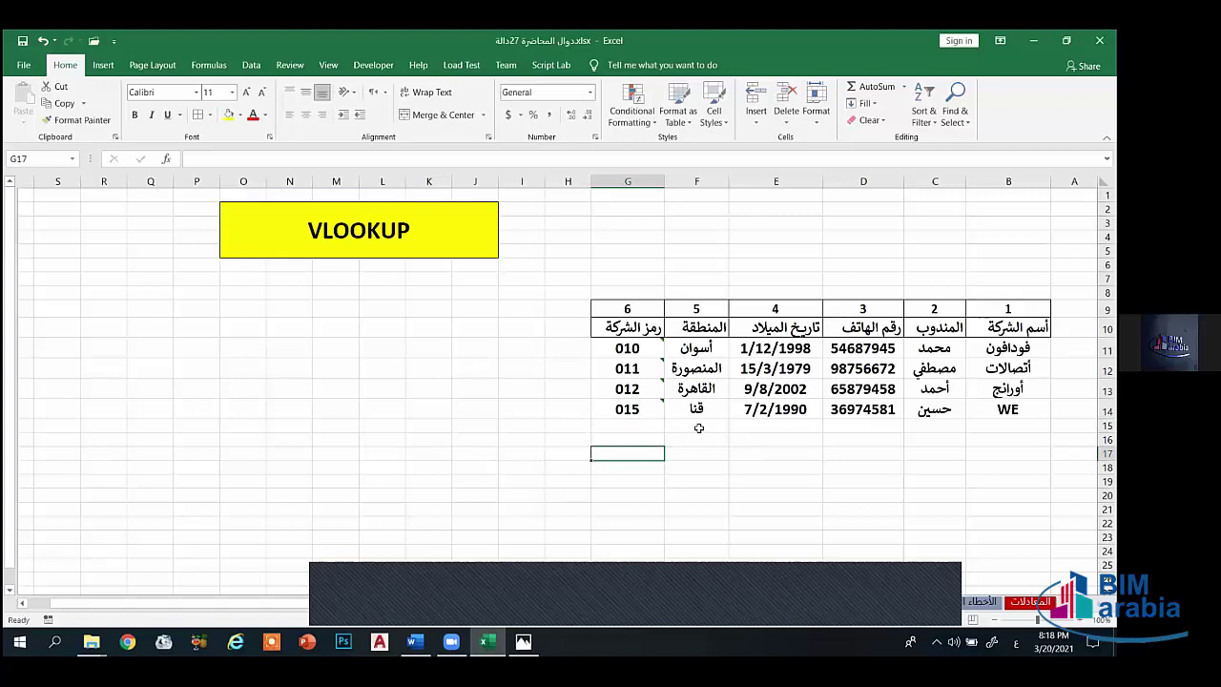
Step: Add a seventh column with number 7 in H9 and heading التخصص in H10, and widen column H
left_click(580, 309)
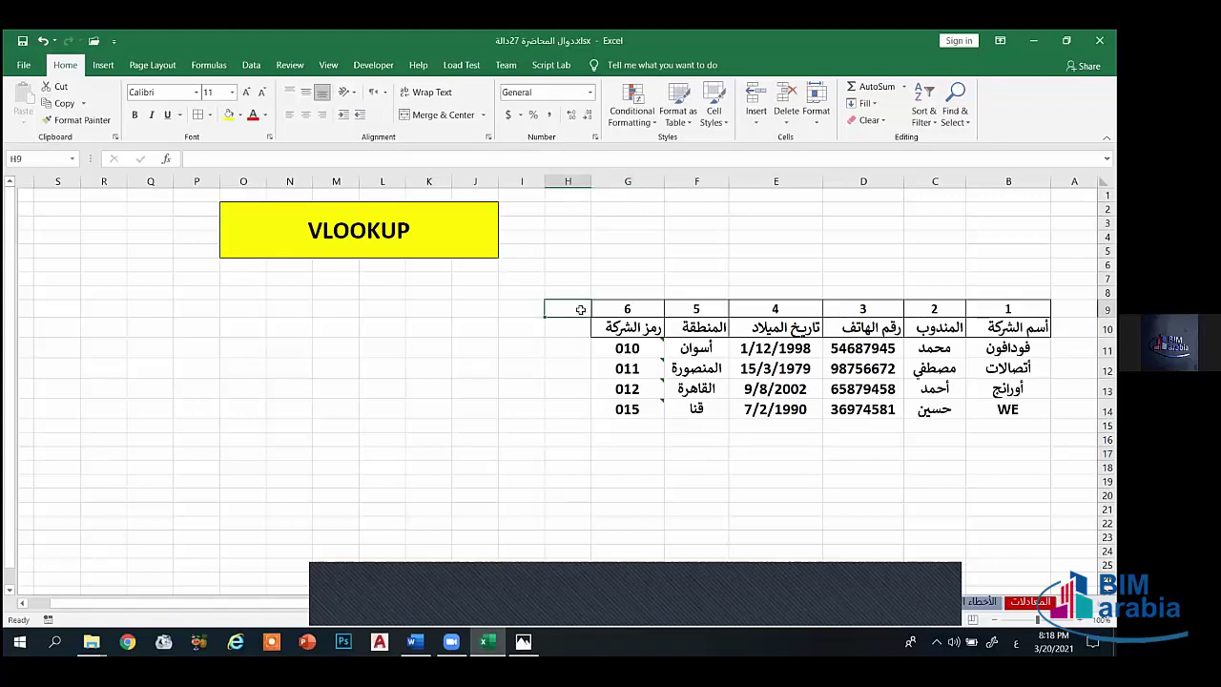
type("7")
key("Return")
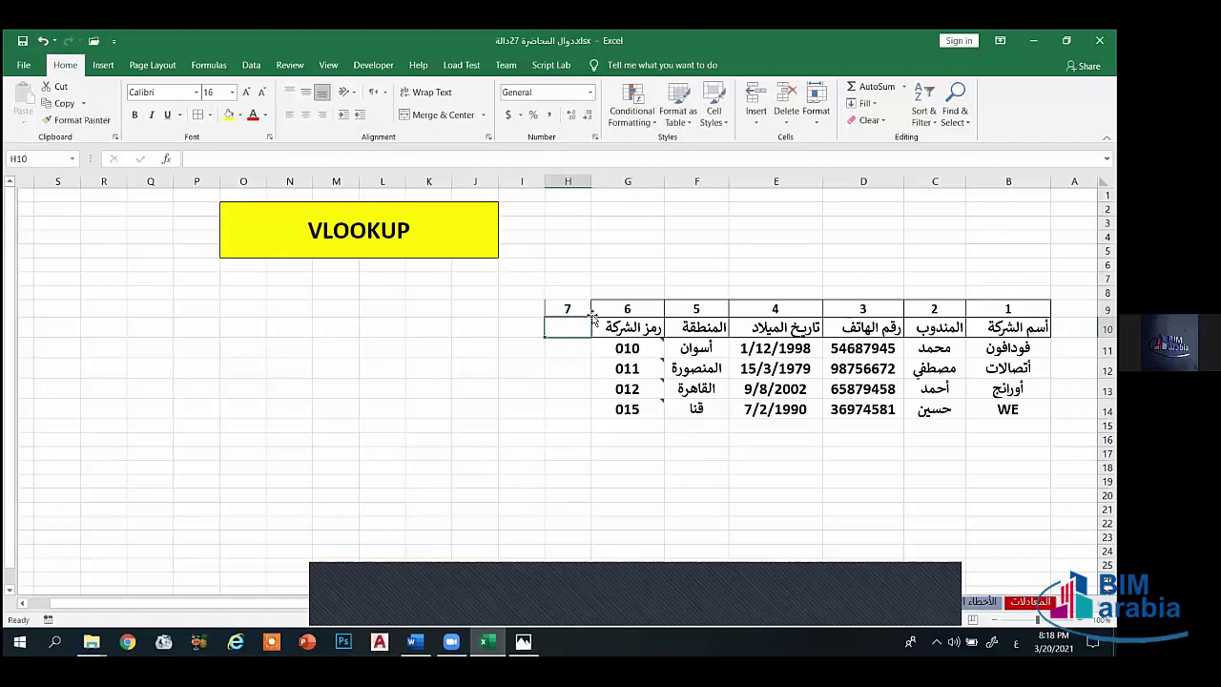
type("التخصص")
key("Return")
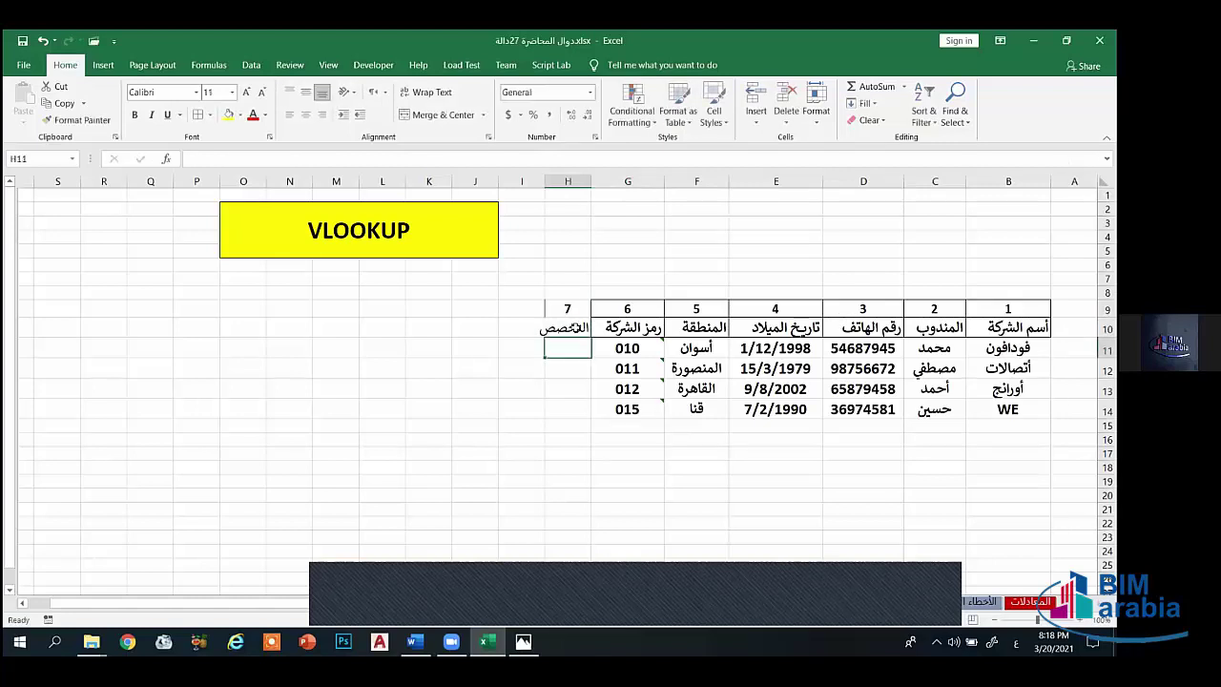
left_click_drag(570, 308, 569, 327)
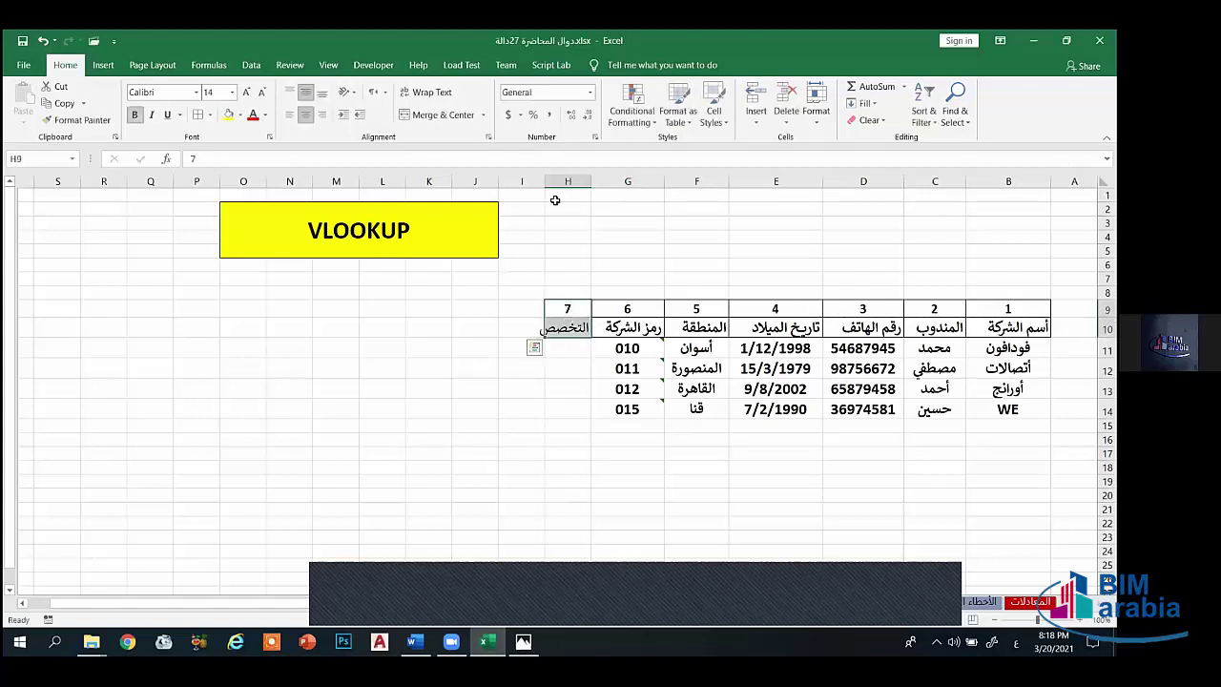
left_click(570, 310)
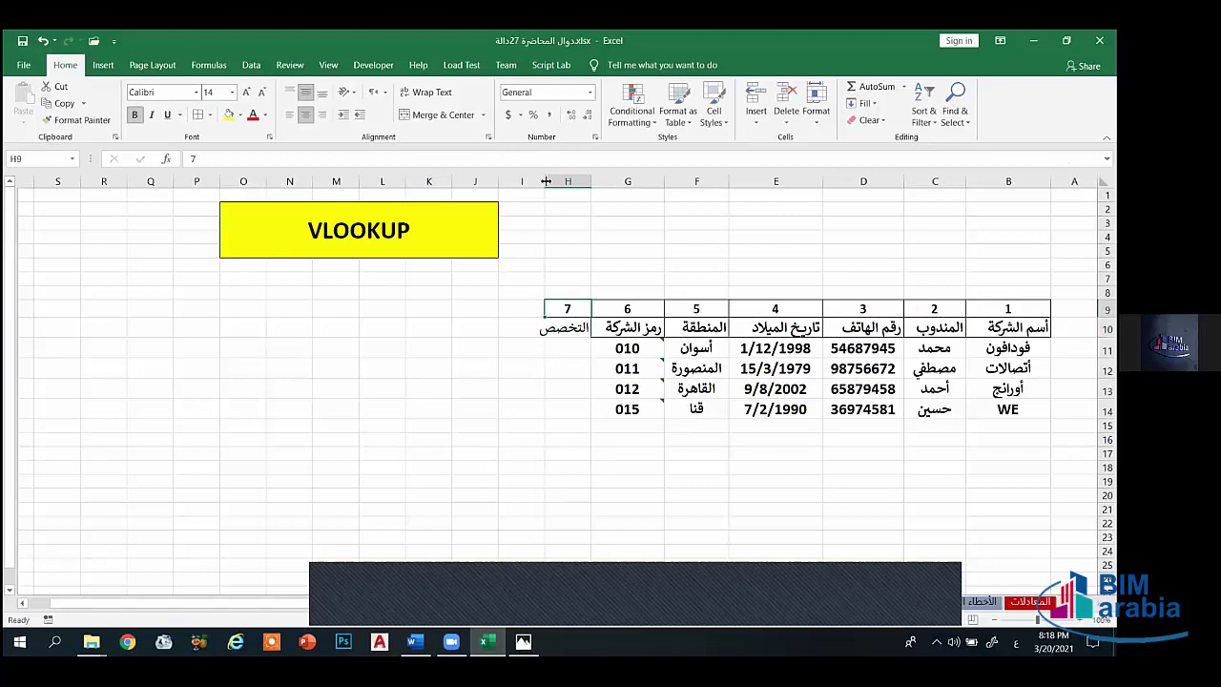
left_click_drag(545, 181, 529, 181)
Step: Enter the specializations محاسب and شئون عاملين in H11:H12
left_click(562, 349)
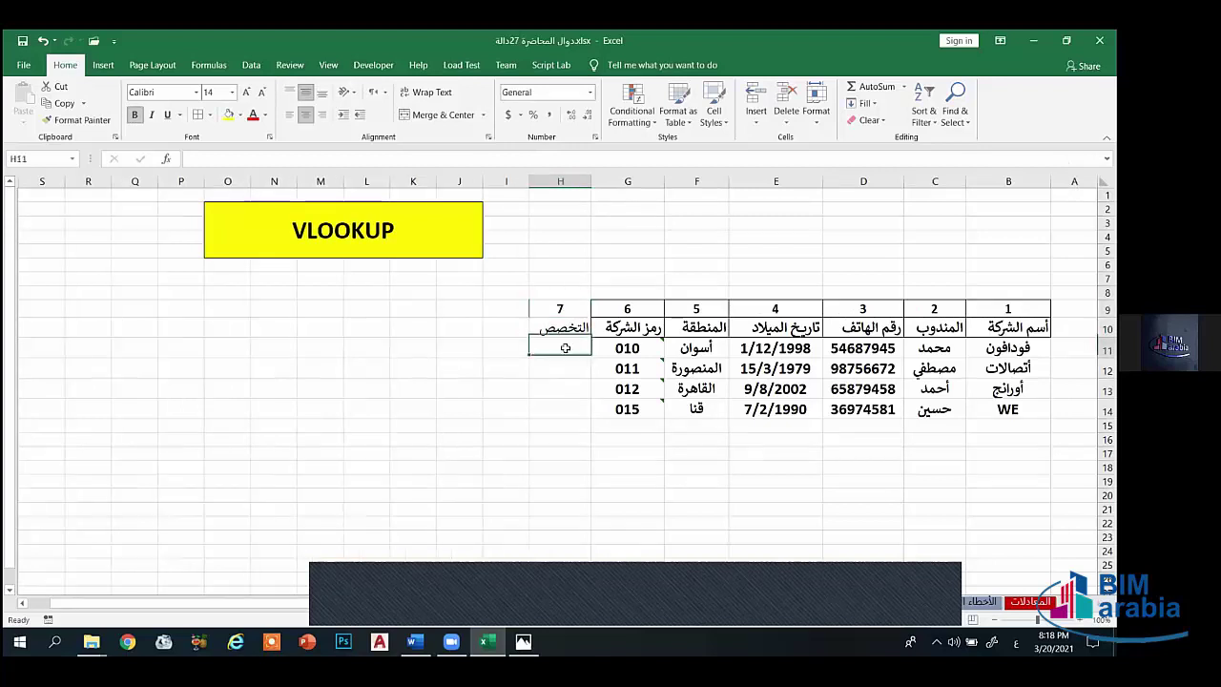
type("=")
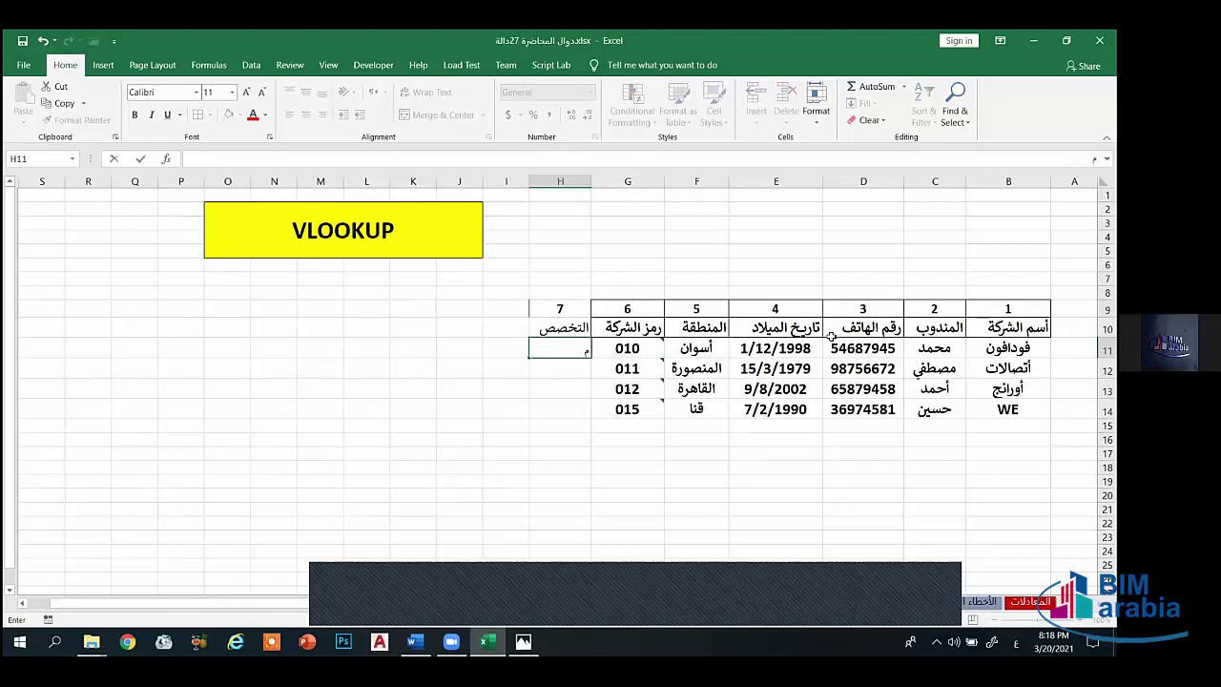
type("حاسب")
key("Return")
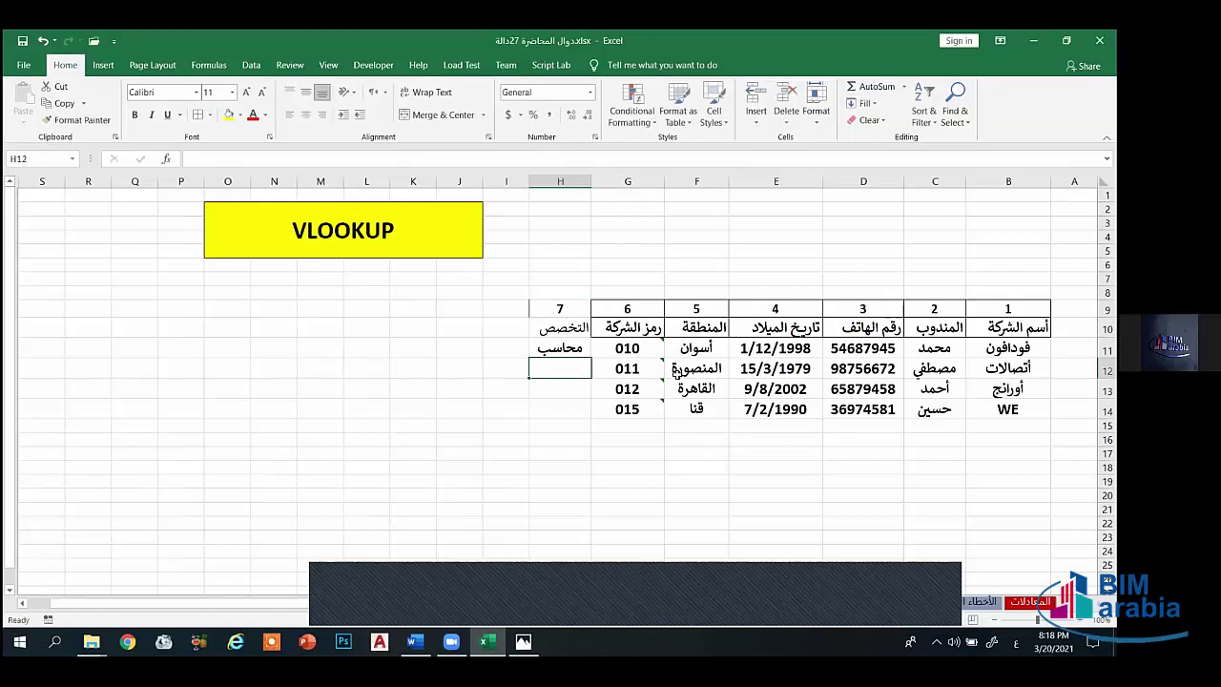
type("شئون")
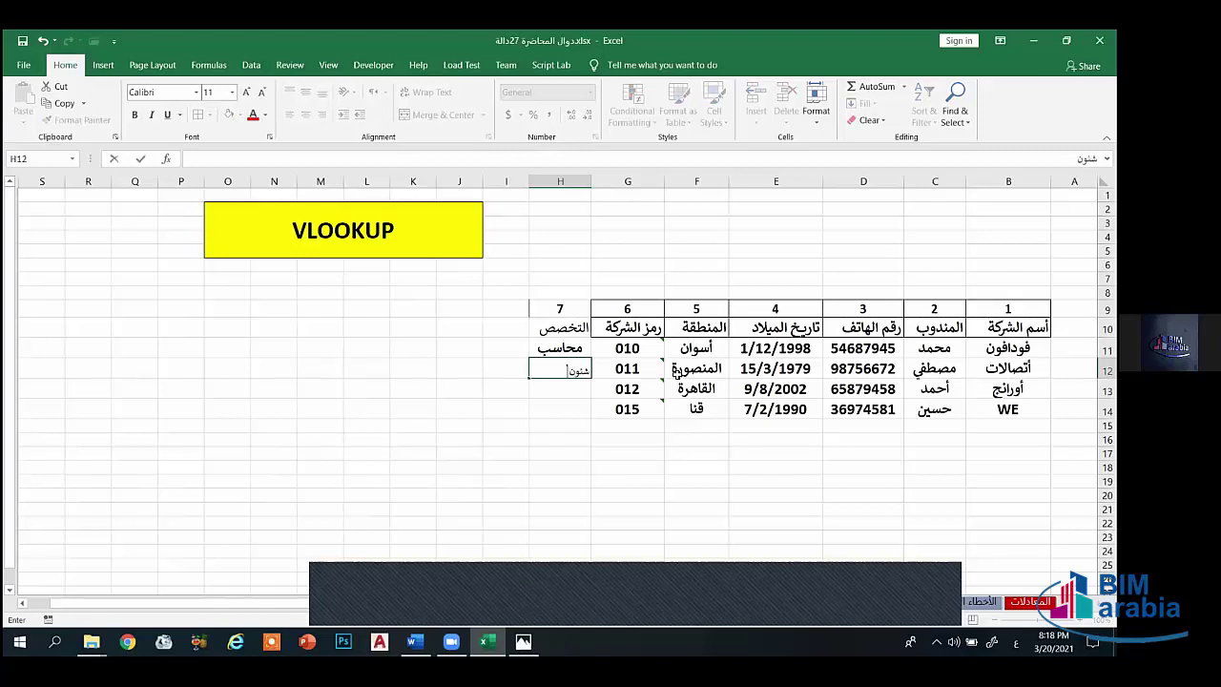
type(" عاملين")
key("Return")
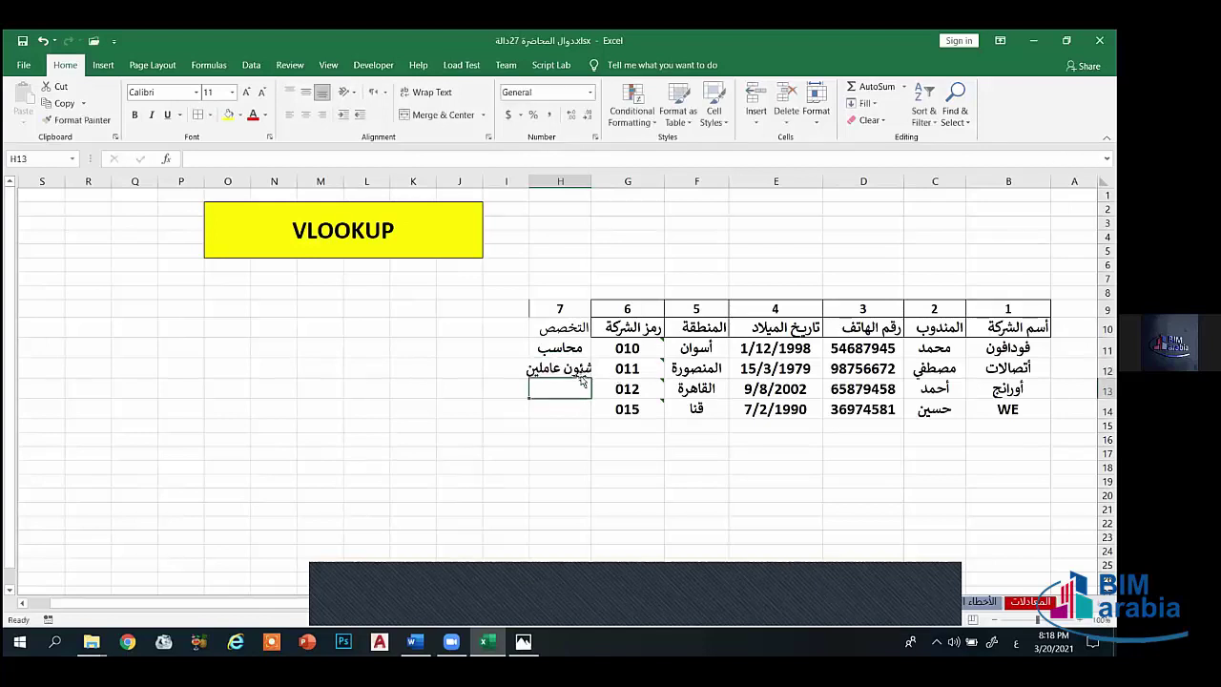
Step: Enter the specializations خدمة عملاء and حسابات in H13:H14
type("خدمة عملا")
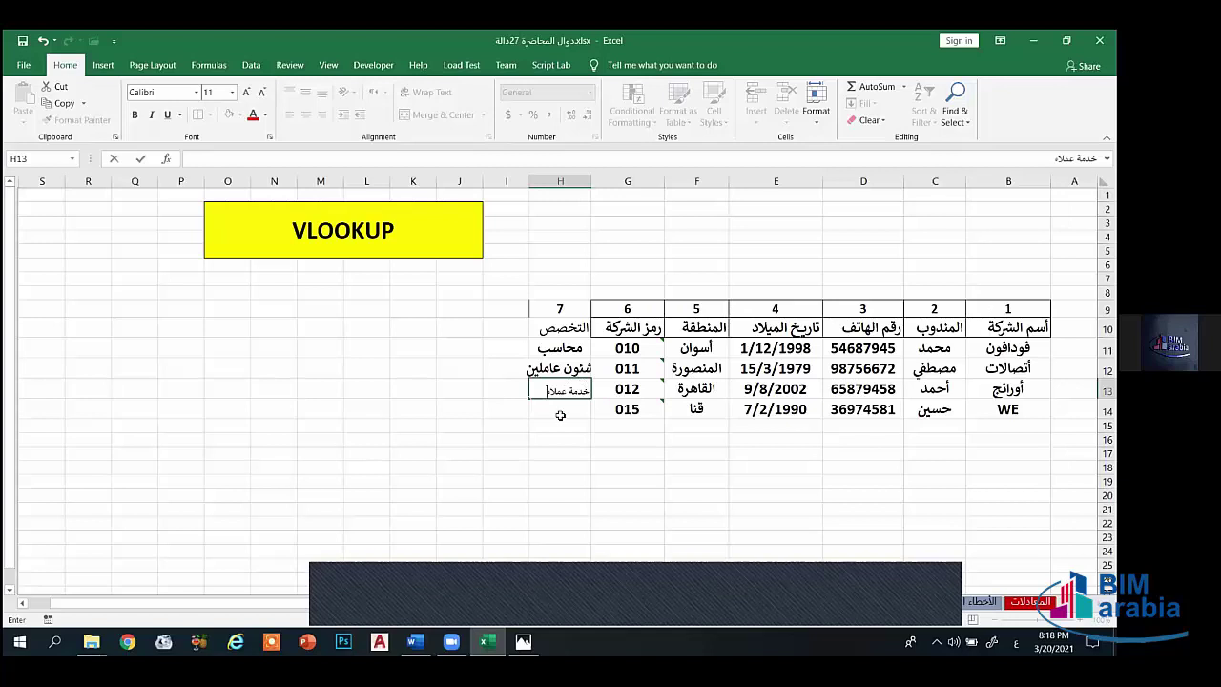
type("ء")
key("Return")
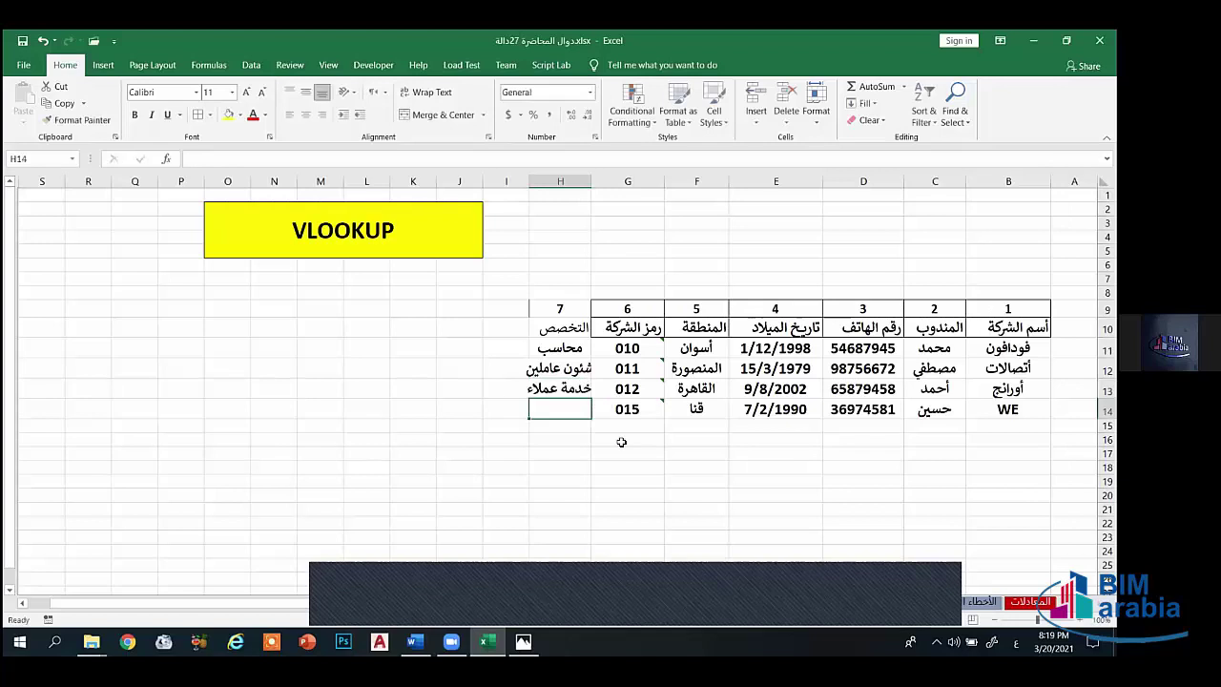
type("حسابات")
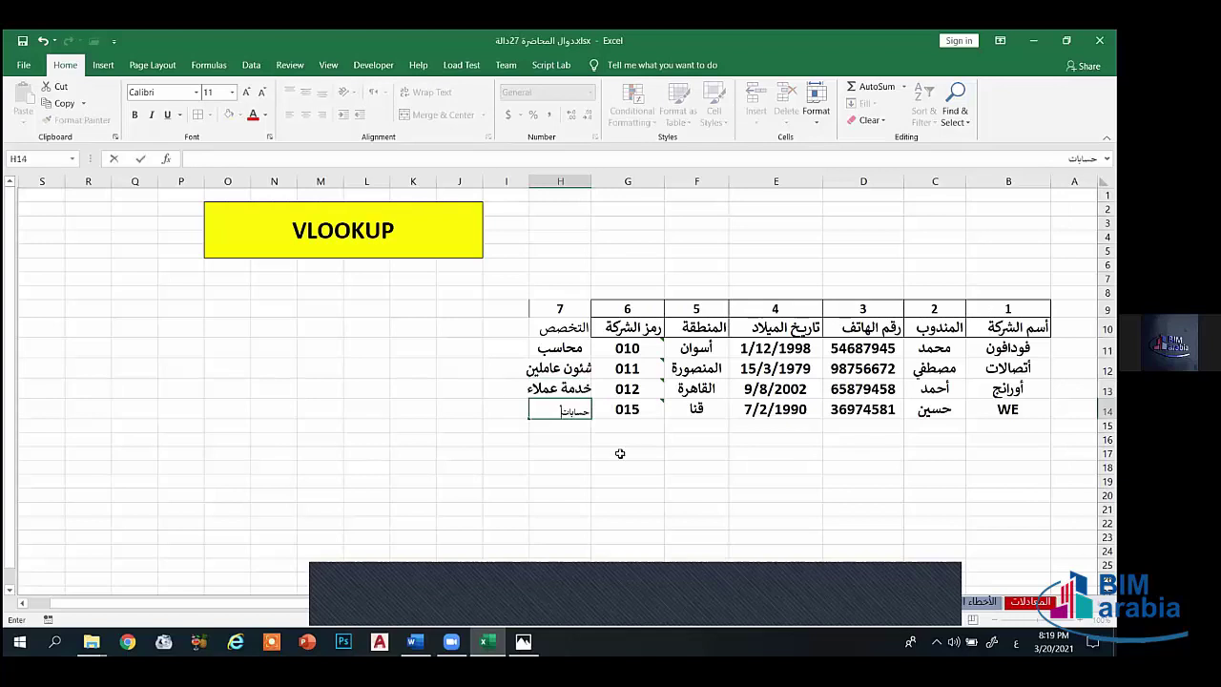
left_click(578, 450)
Step: Widen column H further so the longer specialization entries fit inside their cells
left_click(555, 334)
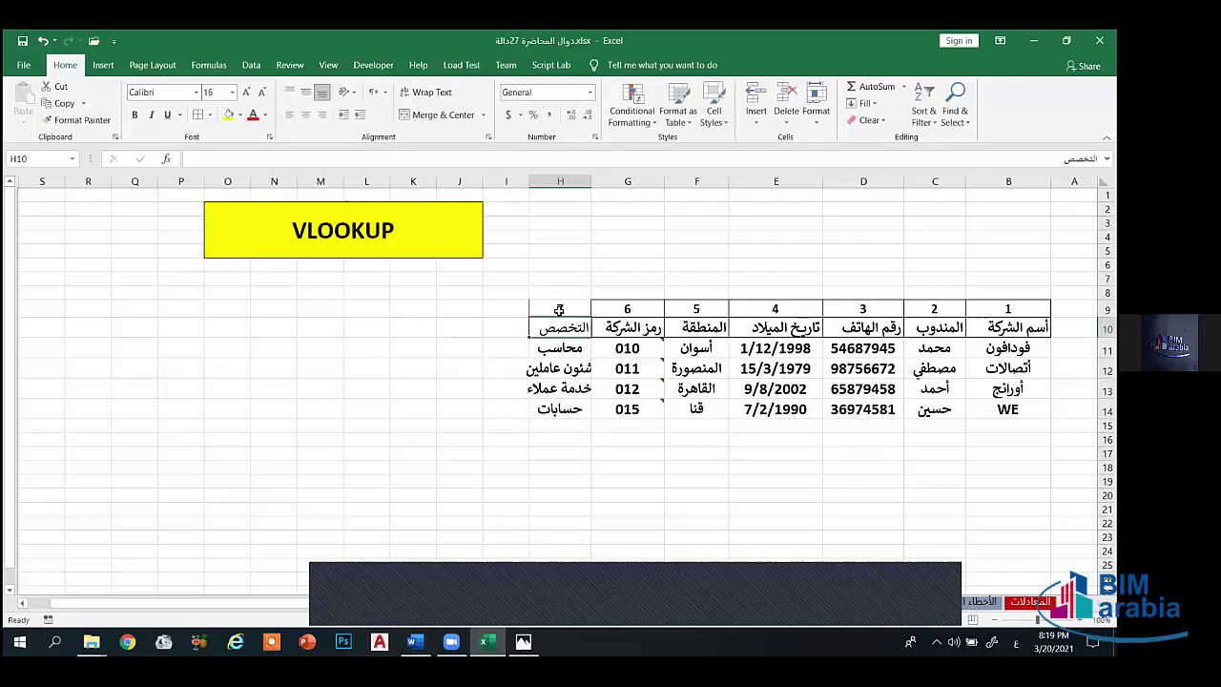
left_click_drag(559, 310, 559, 391)
left_click(543, 180)
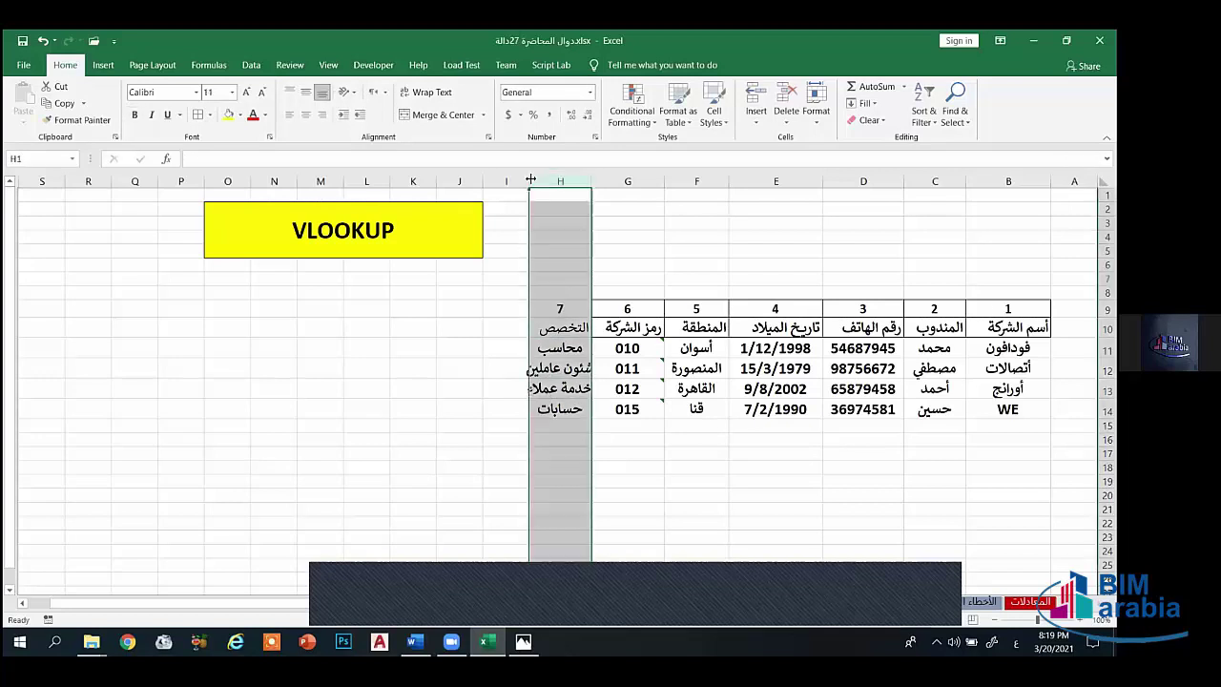
left_click_drag(530, 180, 508, 179)
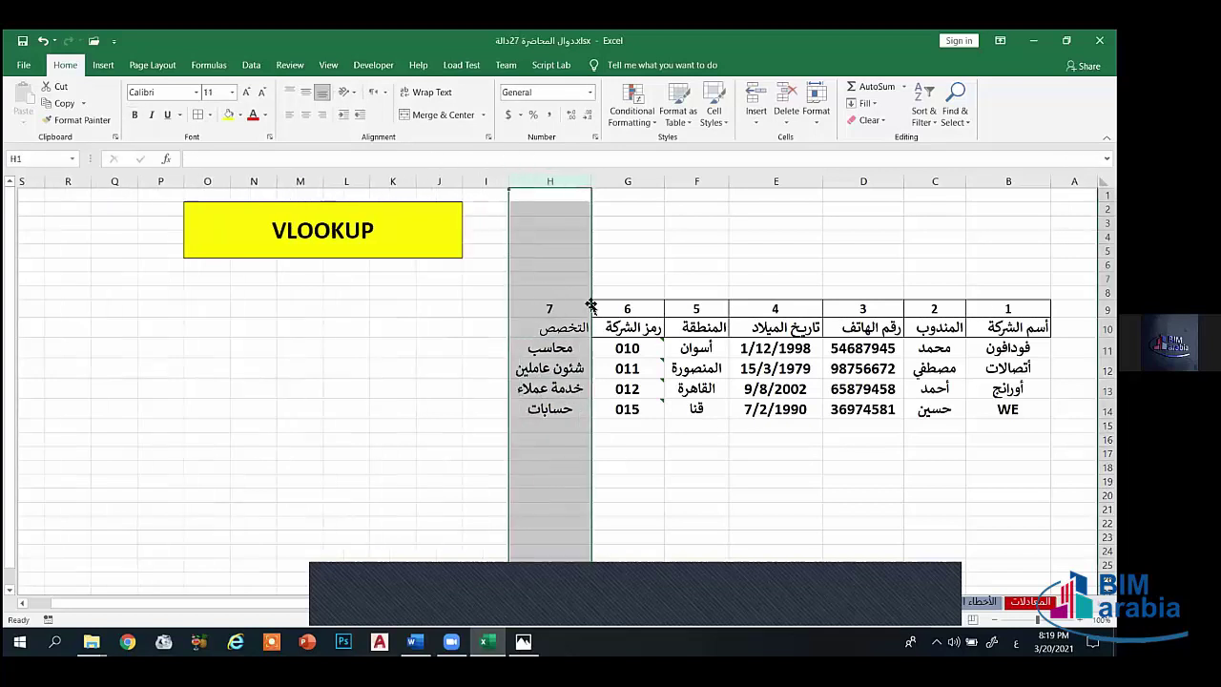
left_click(618, 457)
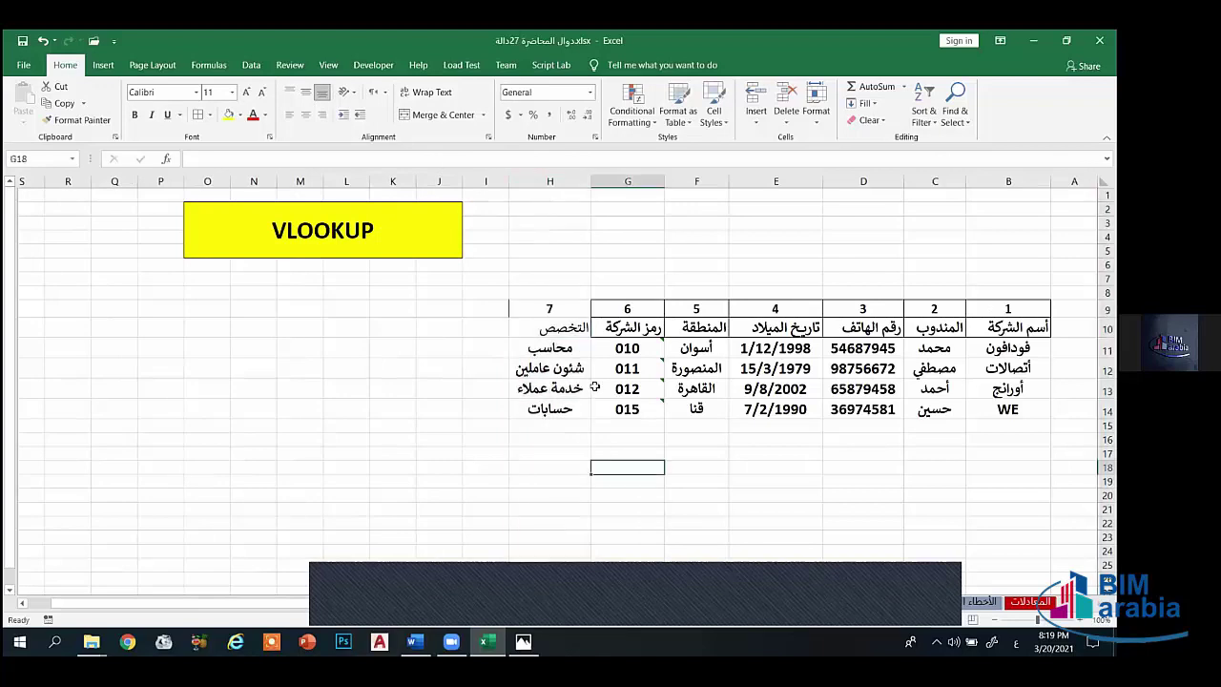
Step: Center the contents of H9:H14 and apply all borders to those cells
left_click_drag(550, 309, 549, 408)
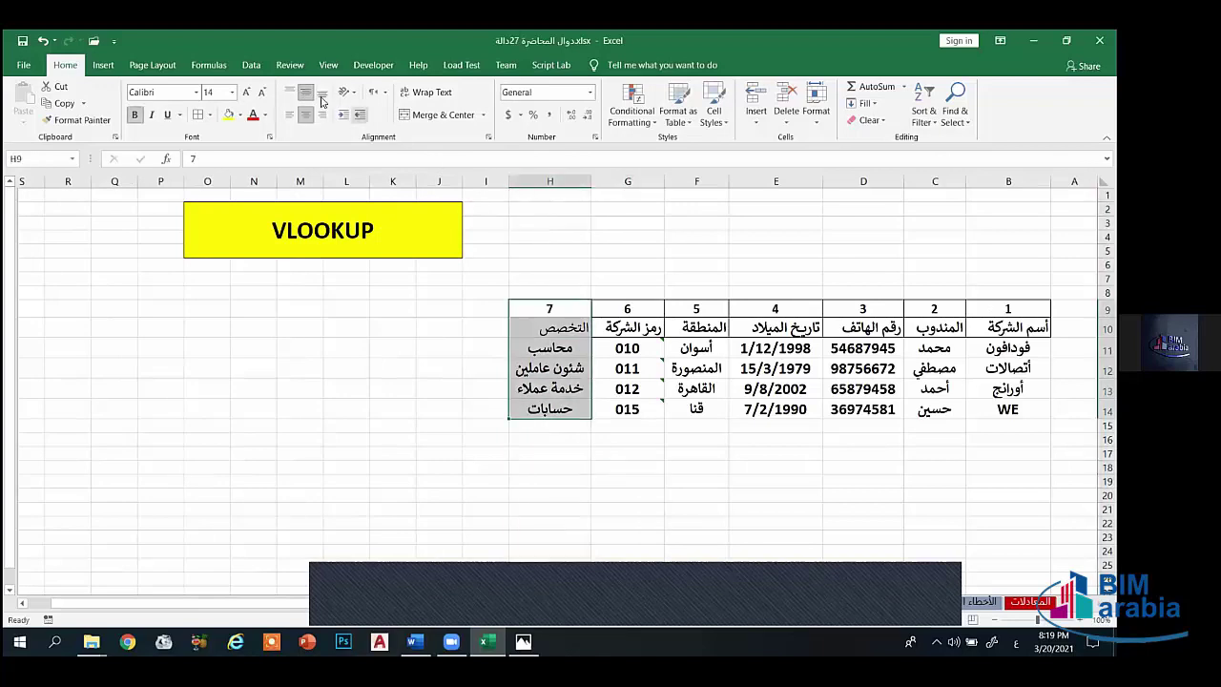
left_click(307, 117)
left_click(212, 117)
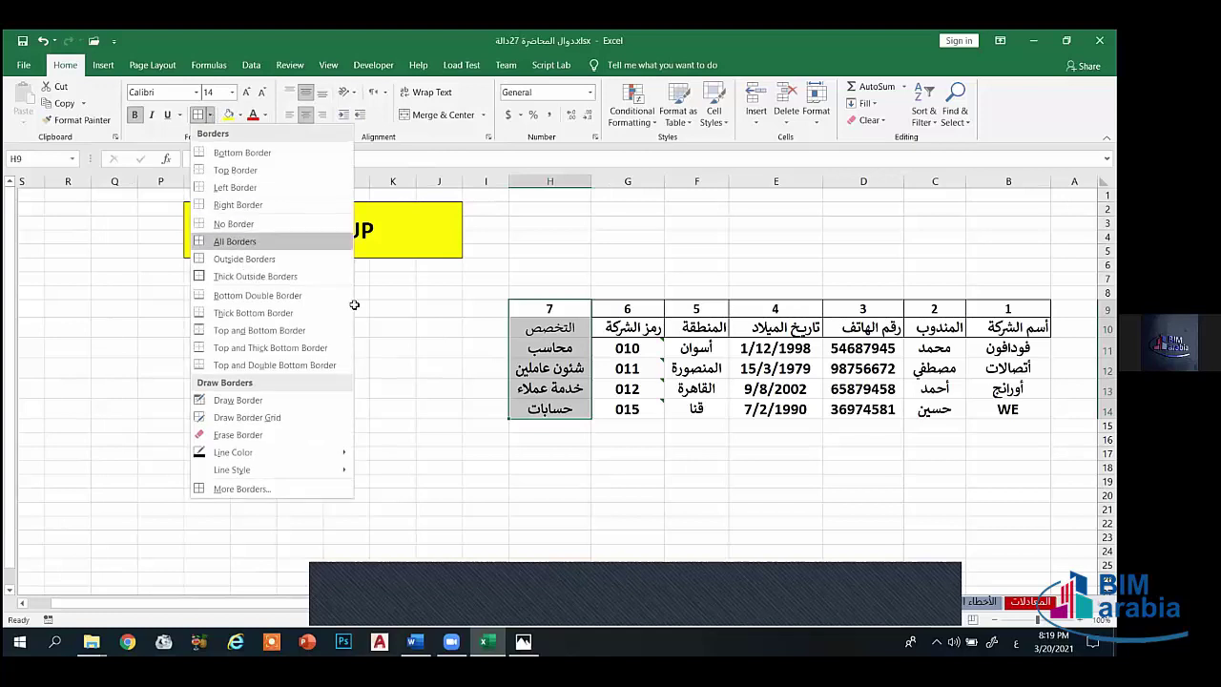
left_click(248, 239)
left_click(486, 453)
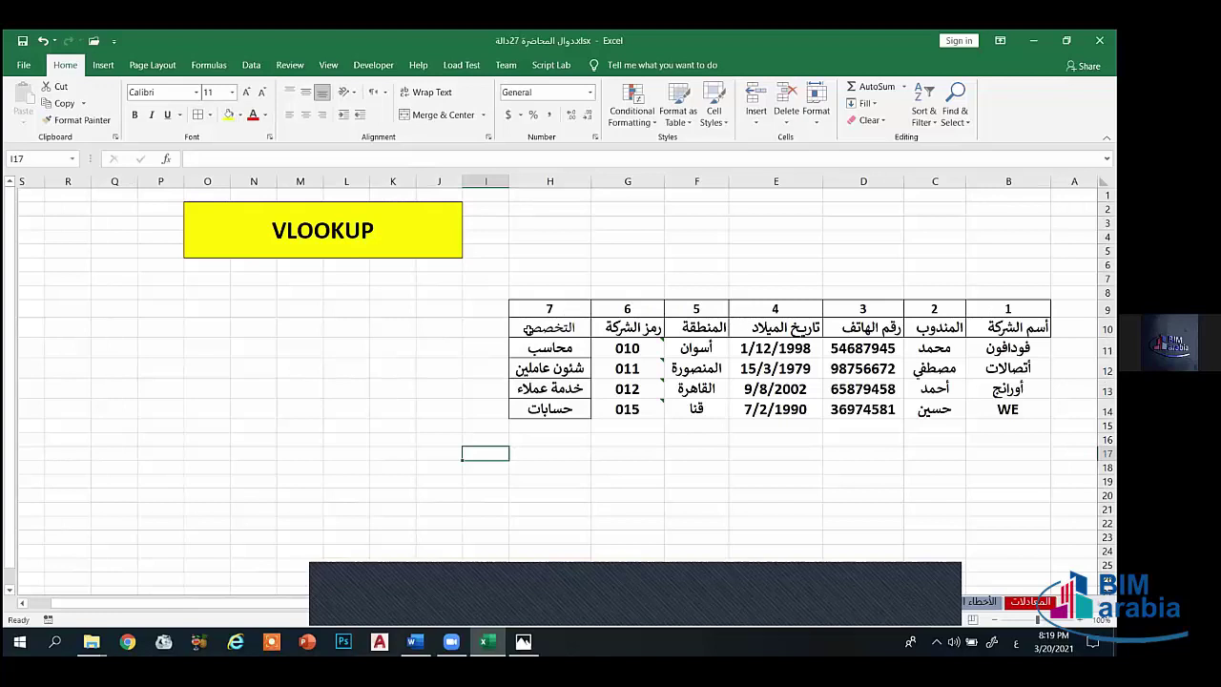
Step: Apply all borders to the company table range B9:H15
left_click_drag(528, 311, 1011, 429)
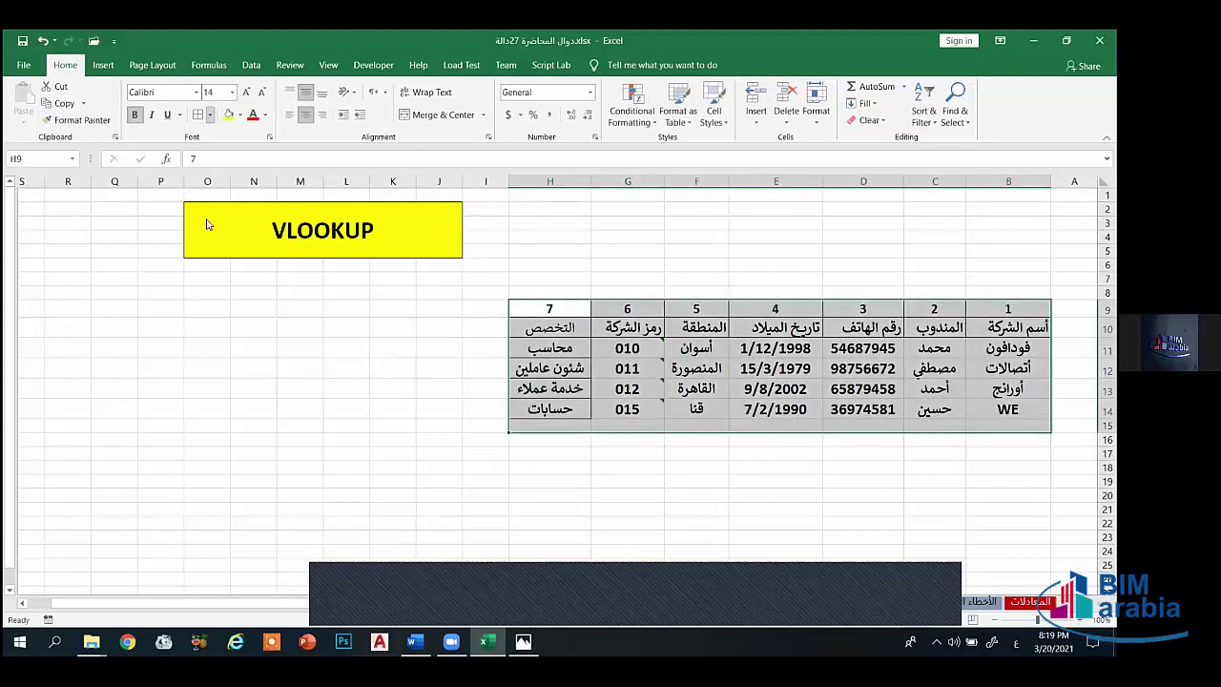
left_click(209, 115)
left_click(219, 242)
left_click(683, 505)
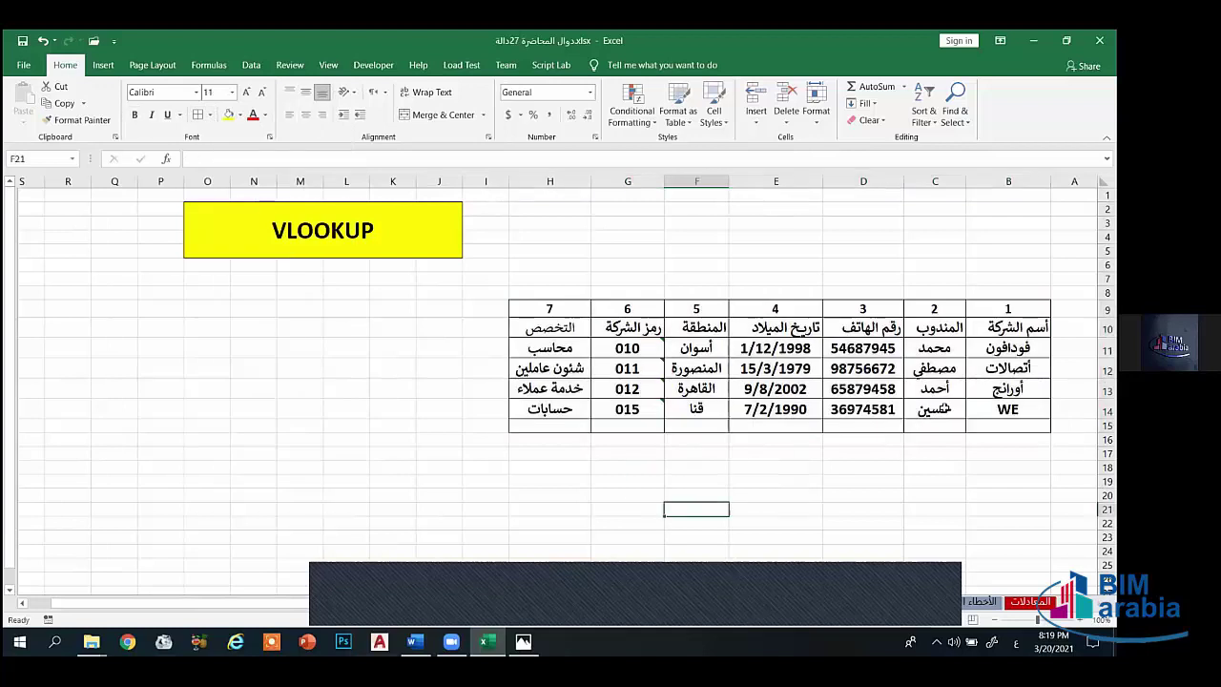
Step: Remove the borders from the empty row B15:H15 and reapply all borders to the last data row B14:H14
left_click_drag(1008, 426, 526, 436)
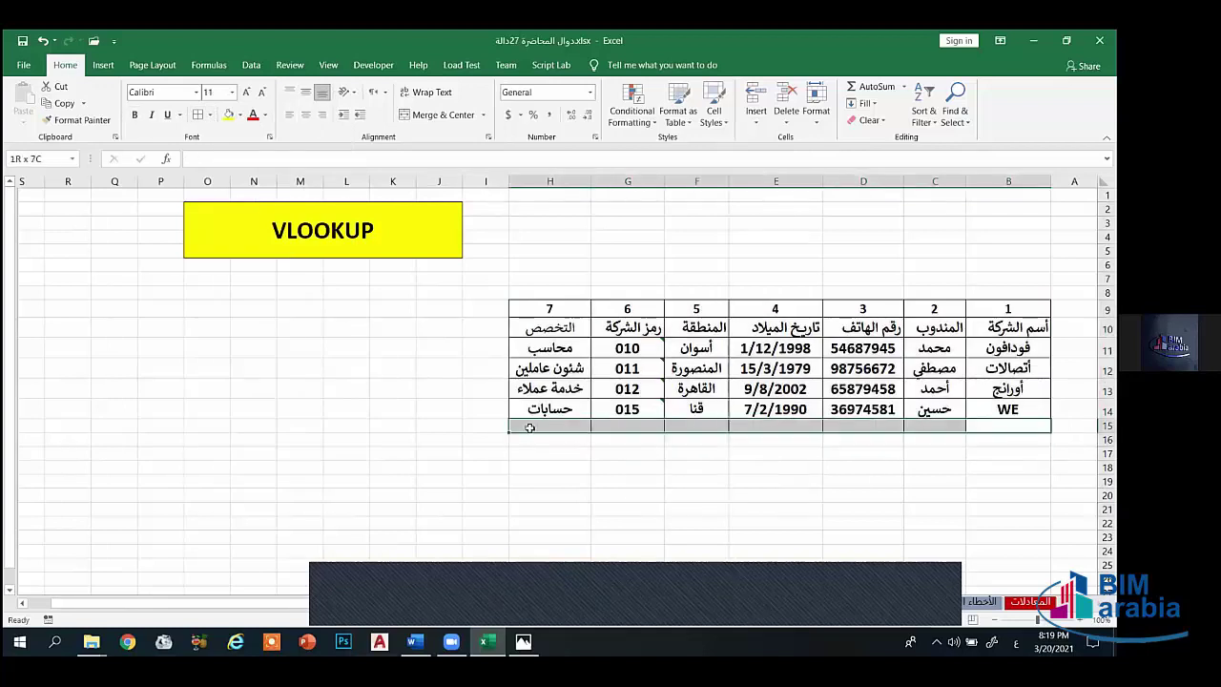
left_click(209, 114)
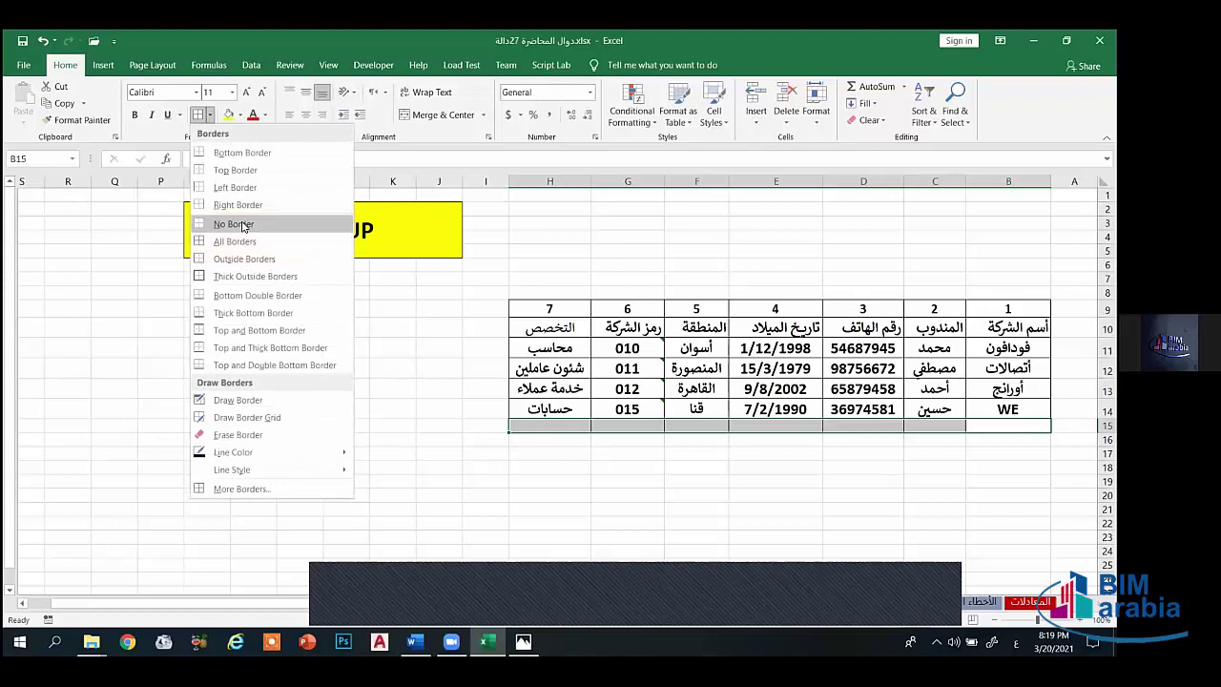
left_click(219, 243)
left_click(719, 471)
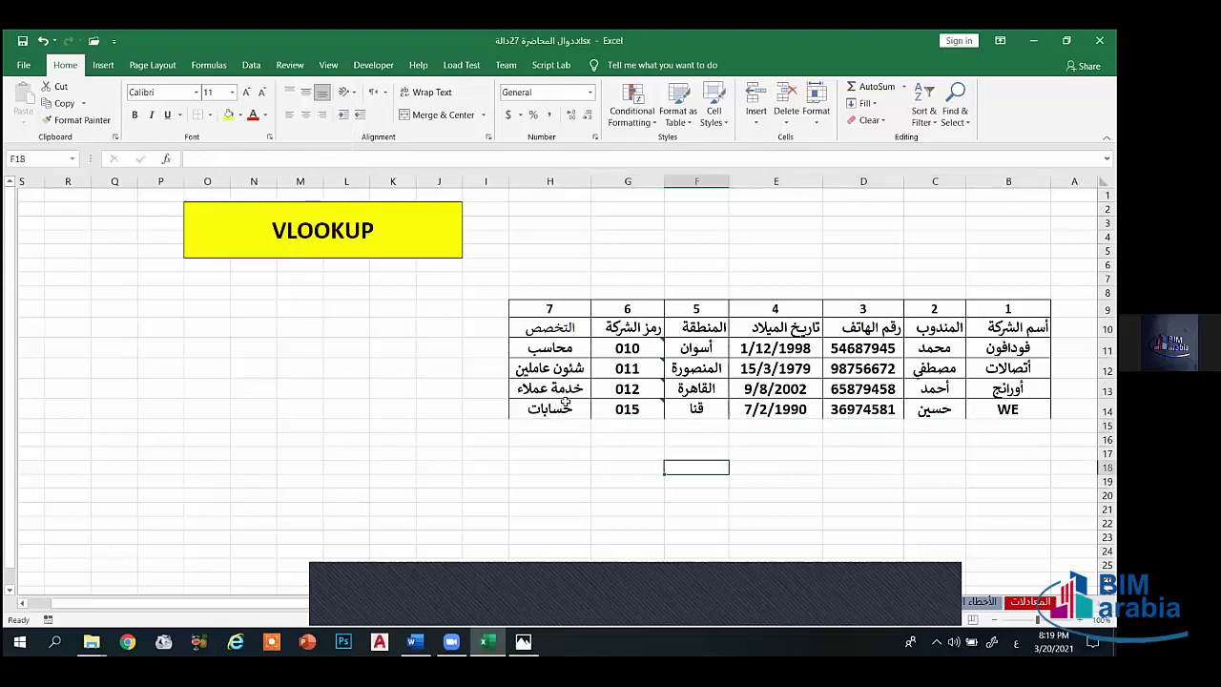
left_click_drag(566, 406, 1008, 410)
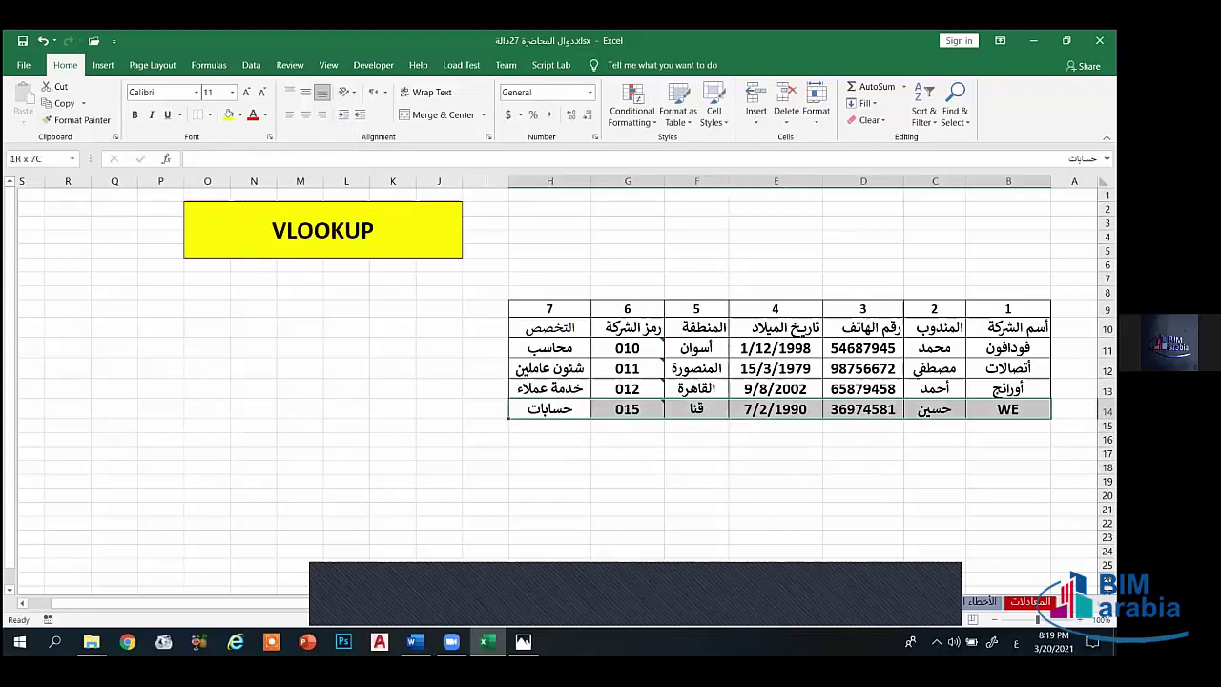
left_click(210, 114)
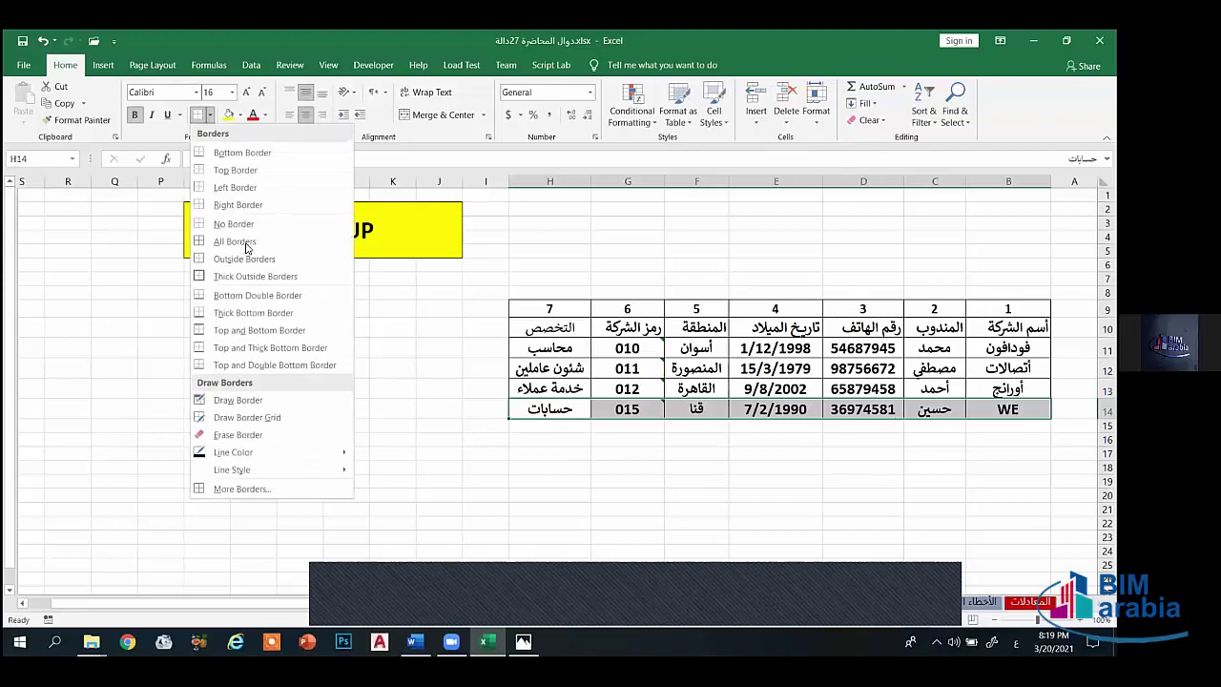
left_click(245, 245)
left_click(697, 495)
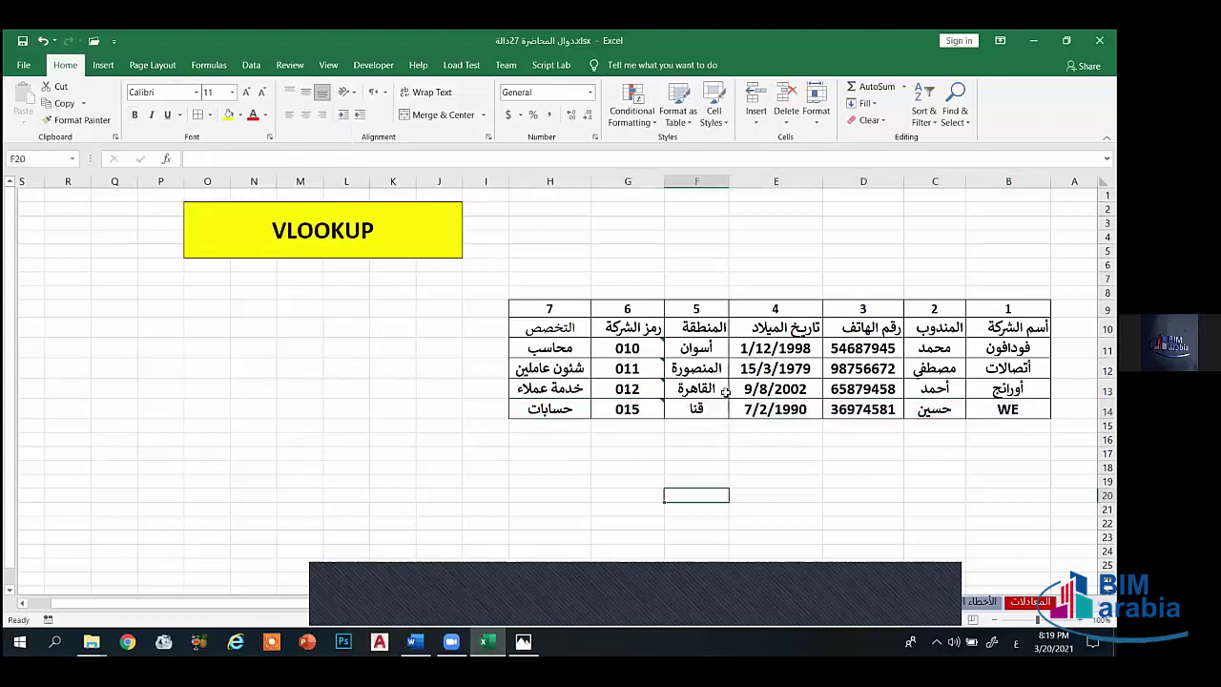
Step: Fill the company table's header row B10:H10 with a light orange theme color
left_click(583, 325)
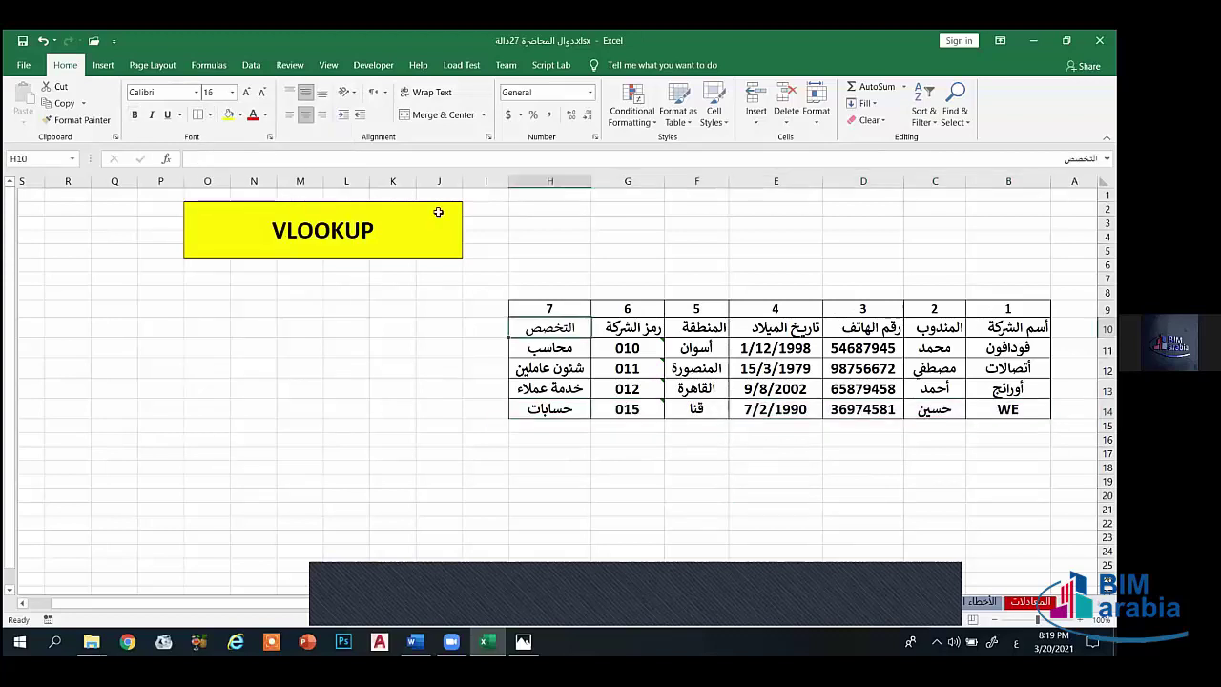
left_click(866, 509)
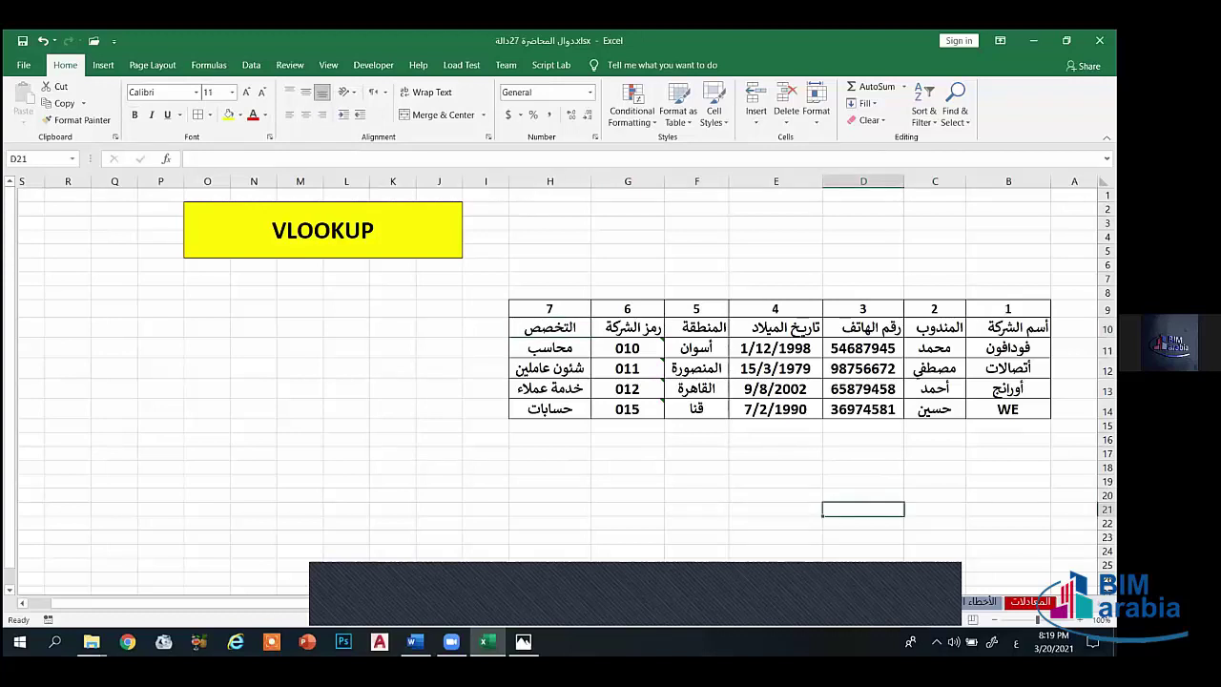
left_click_drag(992, 327, 534, 328)
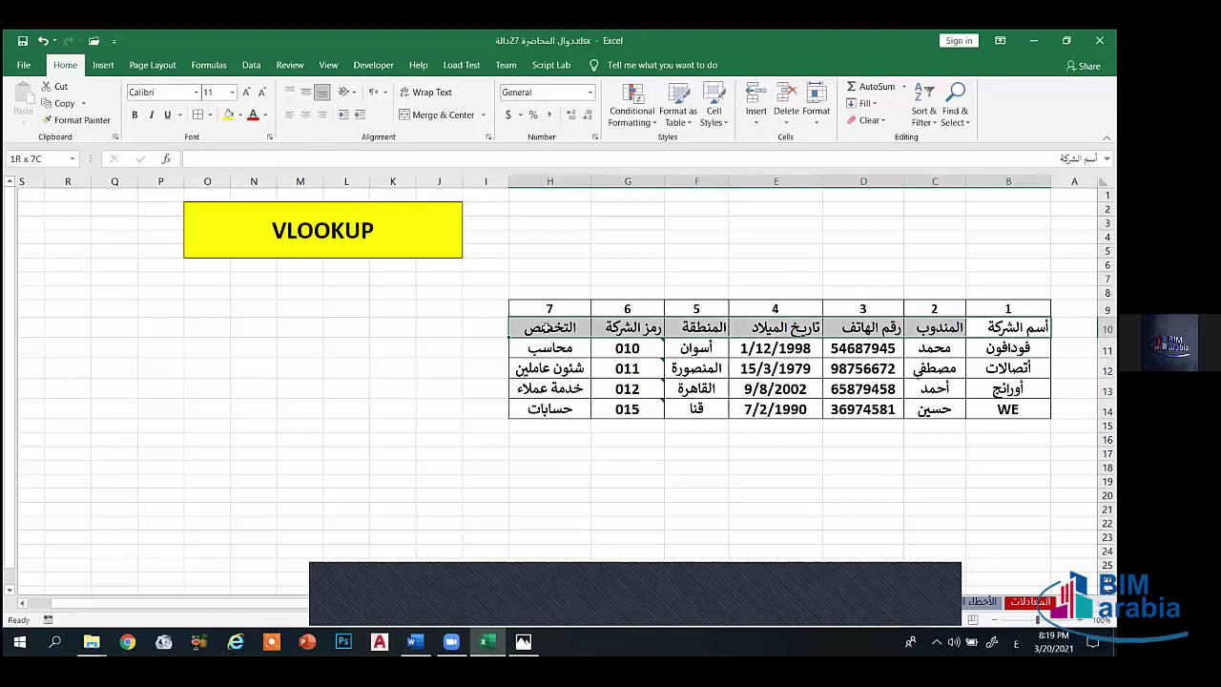
left_click(241, 115)
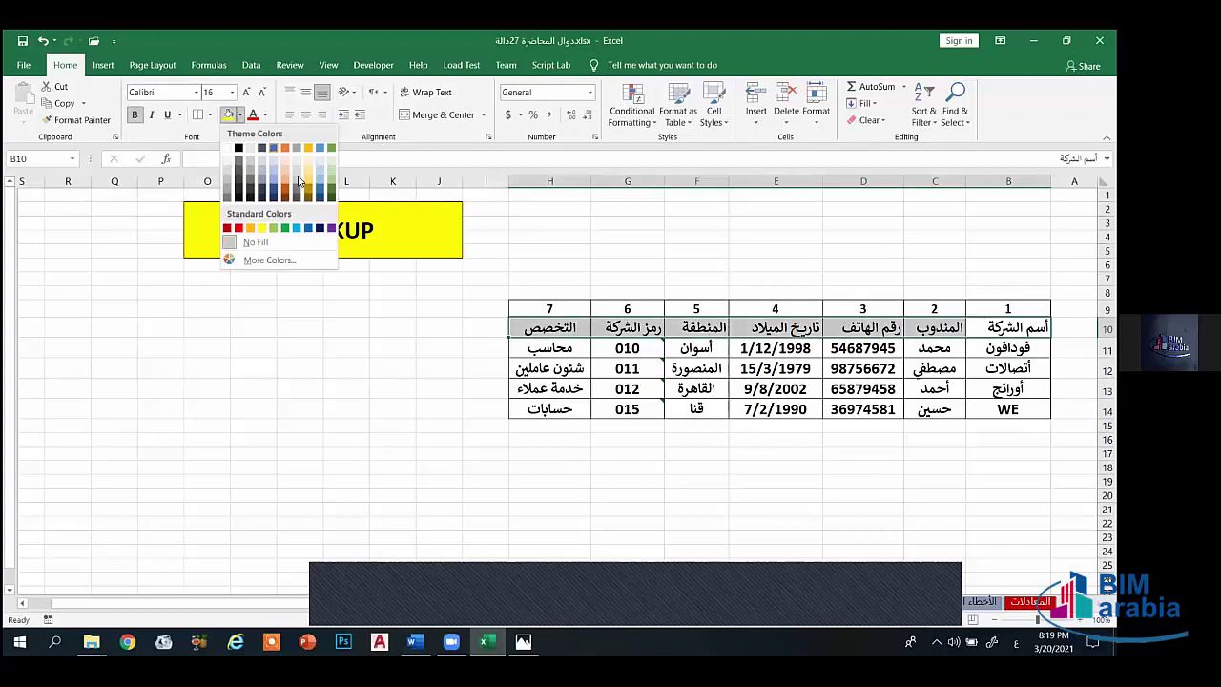
left_click(285, 160)
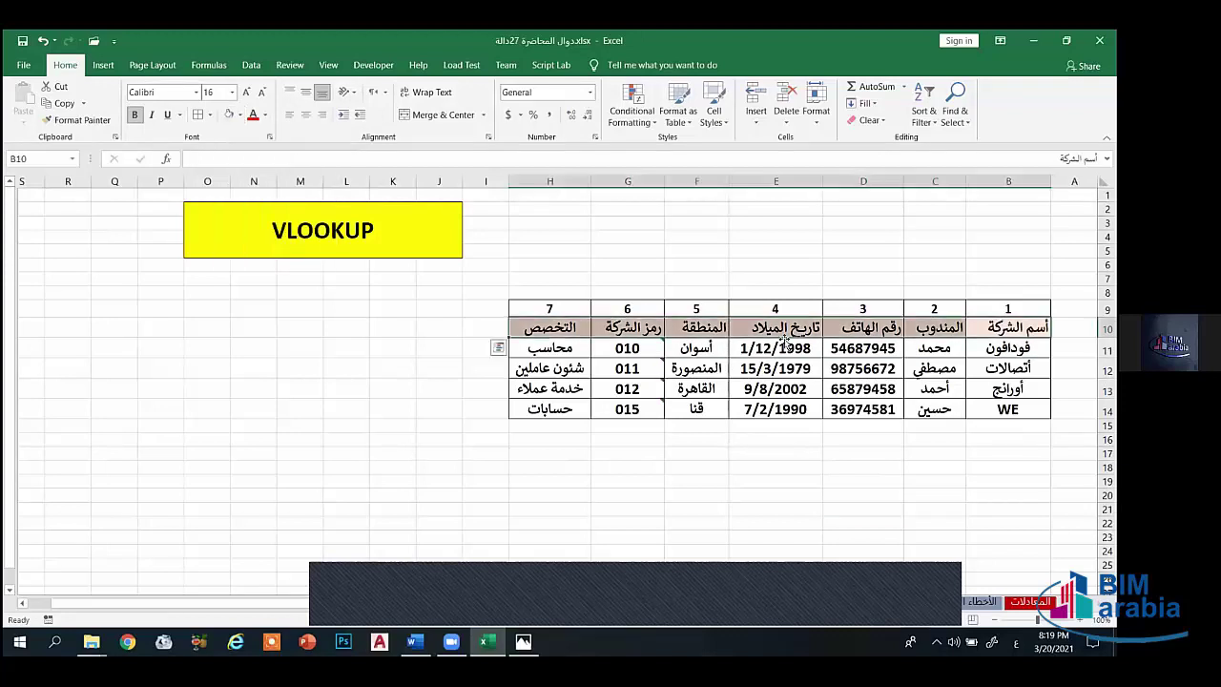
left_click(873, 368)
Step: Start a second header row by entering "أسم الشركة" in B18 and "المندوب" in C18
left_click(998, 468)
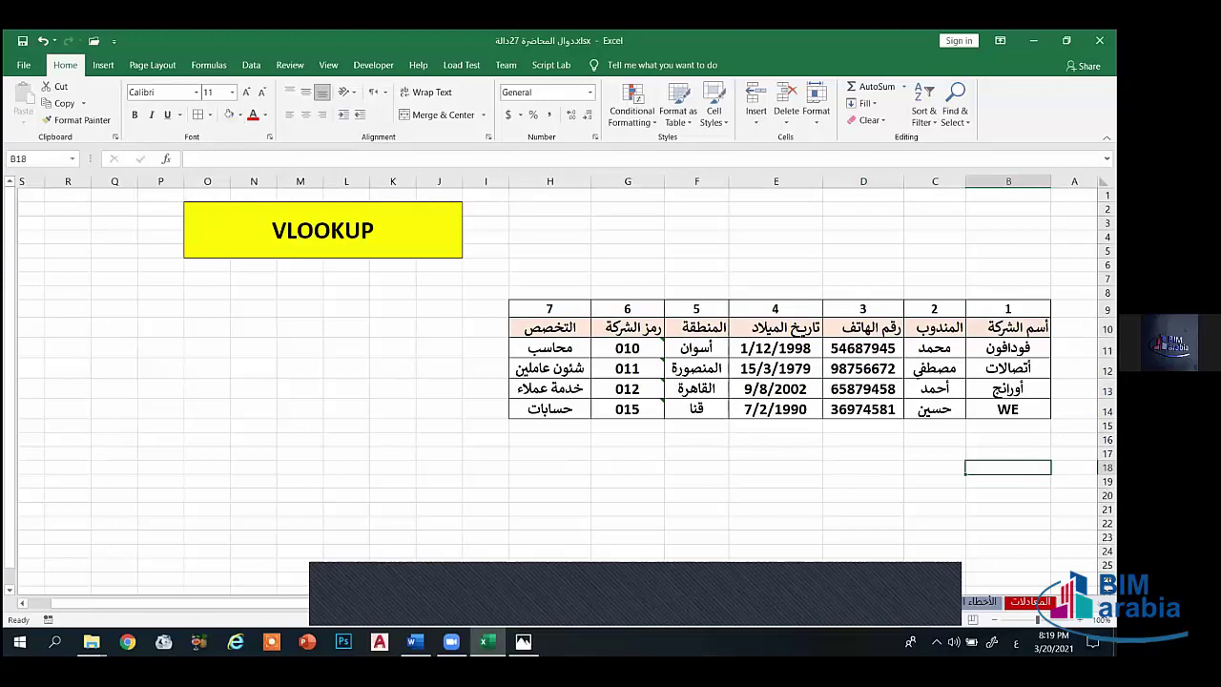
type("سم الش")
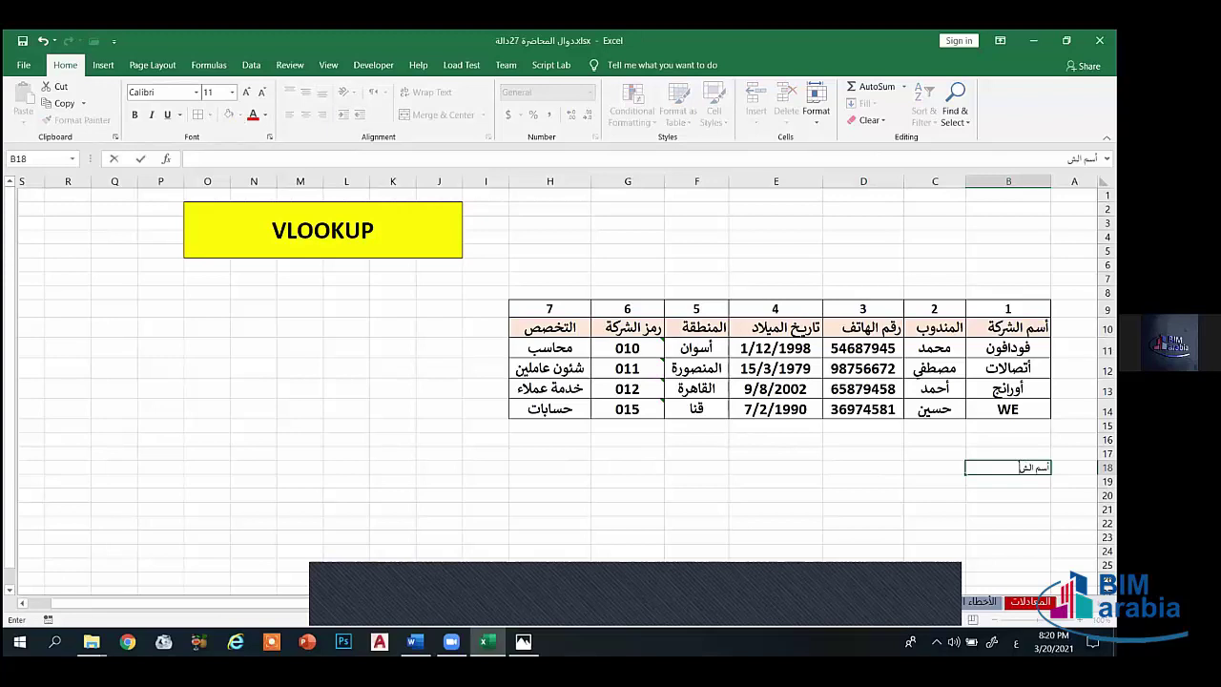
type("ركة")
left_click(949, 468)
left_click_drag(969, 327, 586, 327)
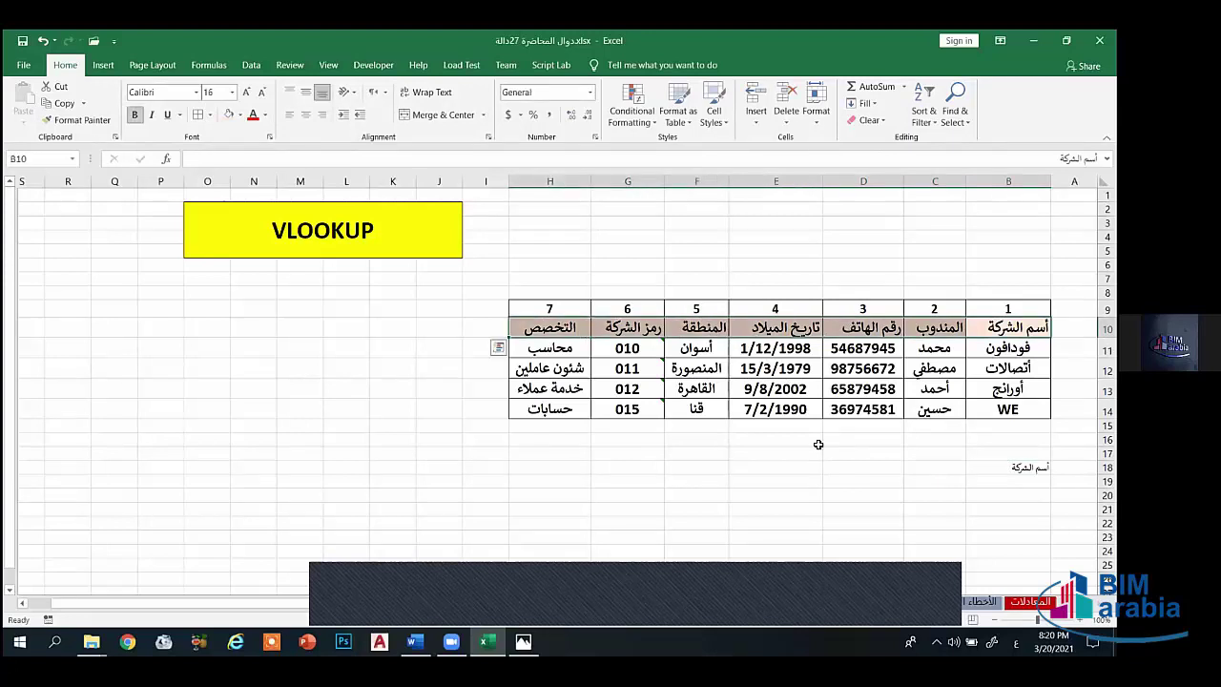
left_click(970, 469)
left_click(943, 470)
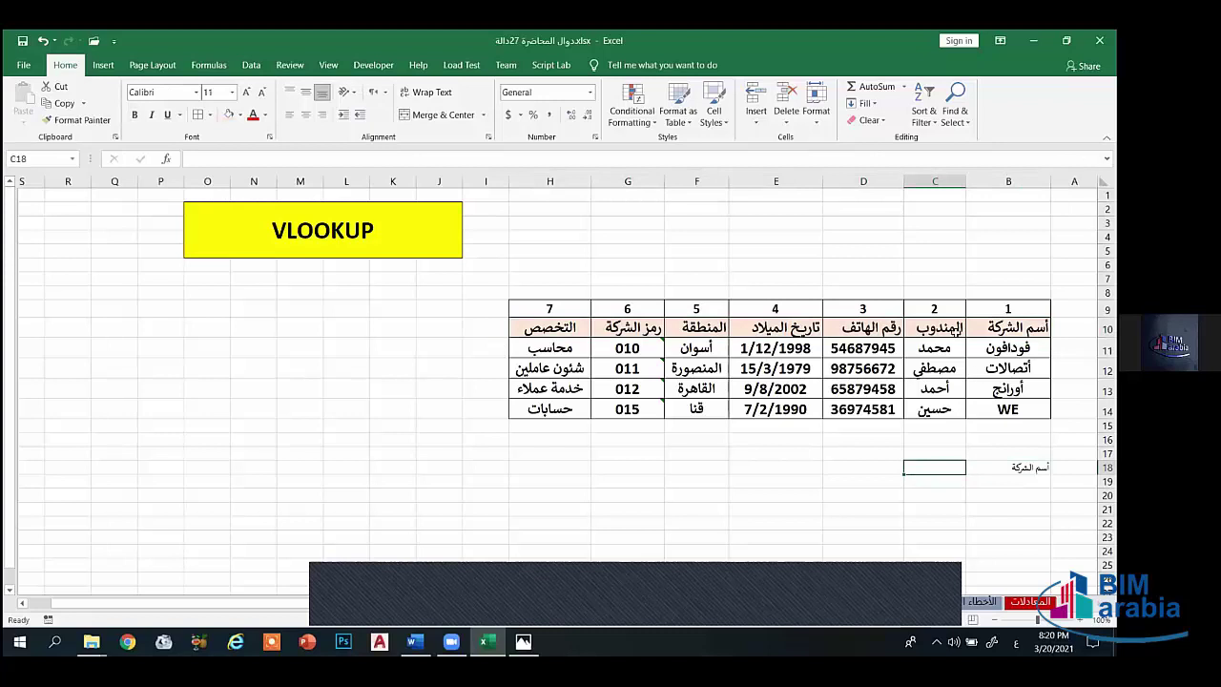
type("المند")
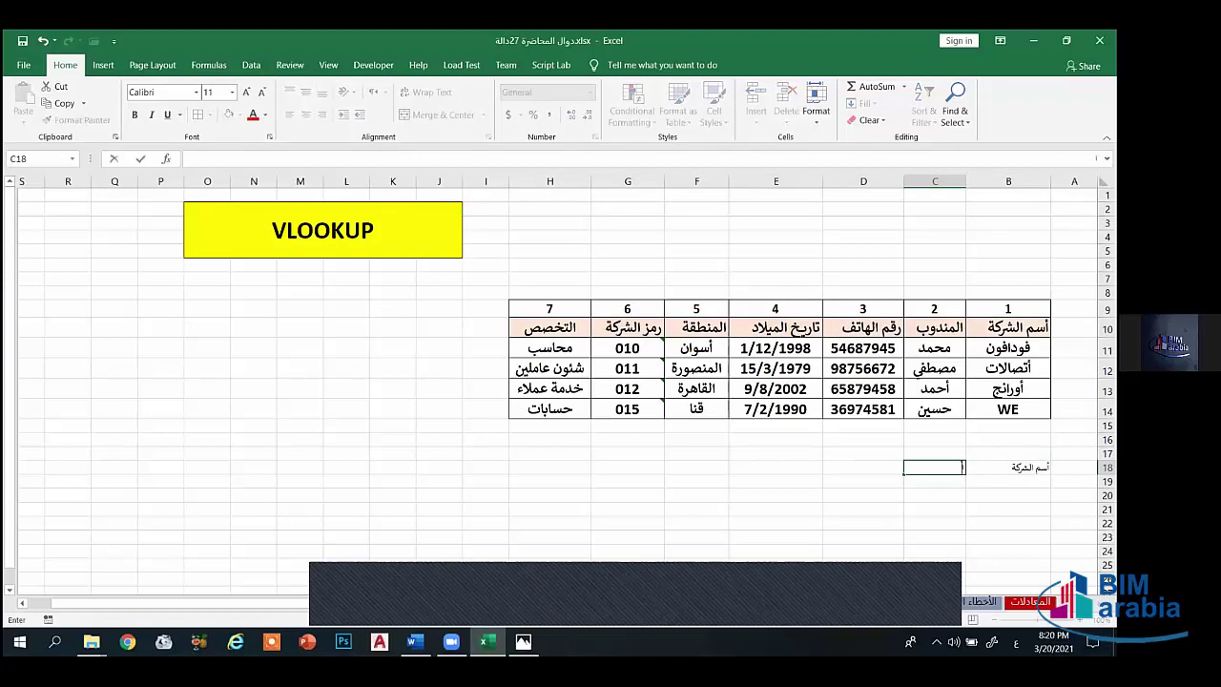
type("وب")
Step: Enter the headers "رقم الهاتف" in D18 and "تاريخ الميلاد" in E18
left_click(897, 468)
type("رقم")
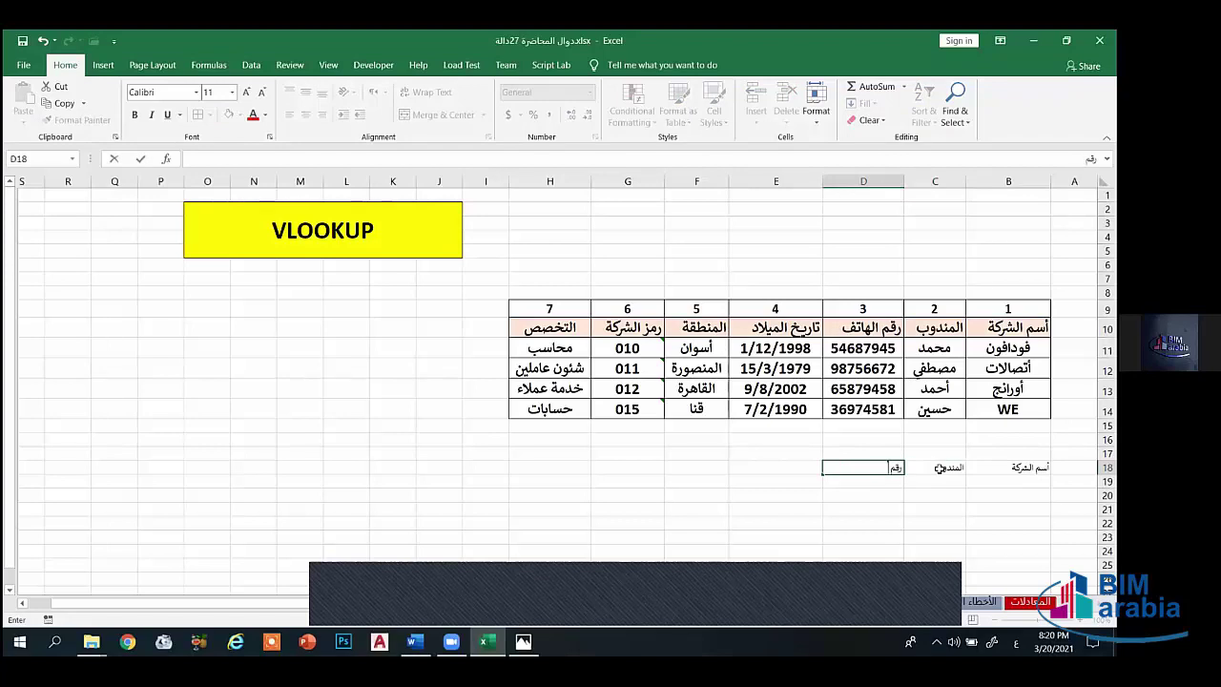
type(" الهاتف")
left_click(795, 467)
type("تاريخ")
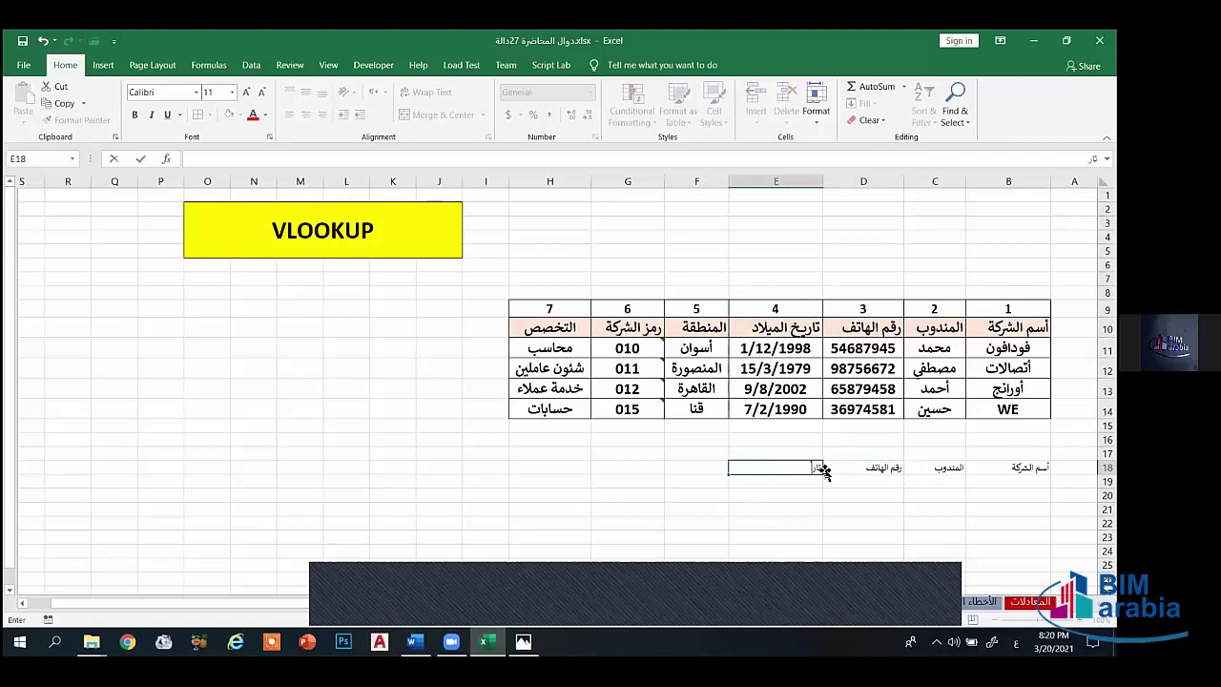
type(" الميلاد")
Step: Center the header texts of the upper company table in B10:H10 horizontally
left_click(774, 329)
left_click(305, 92)
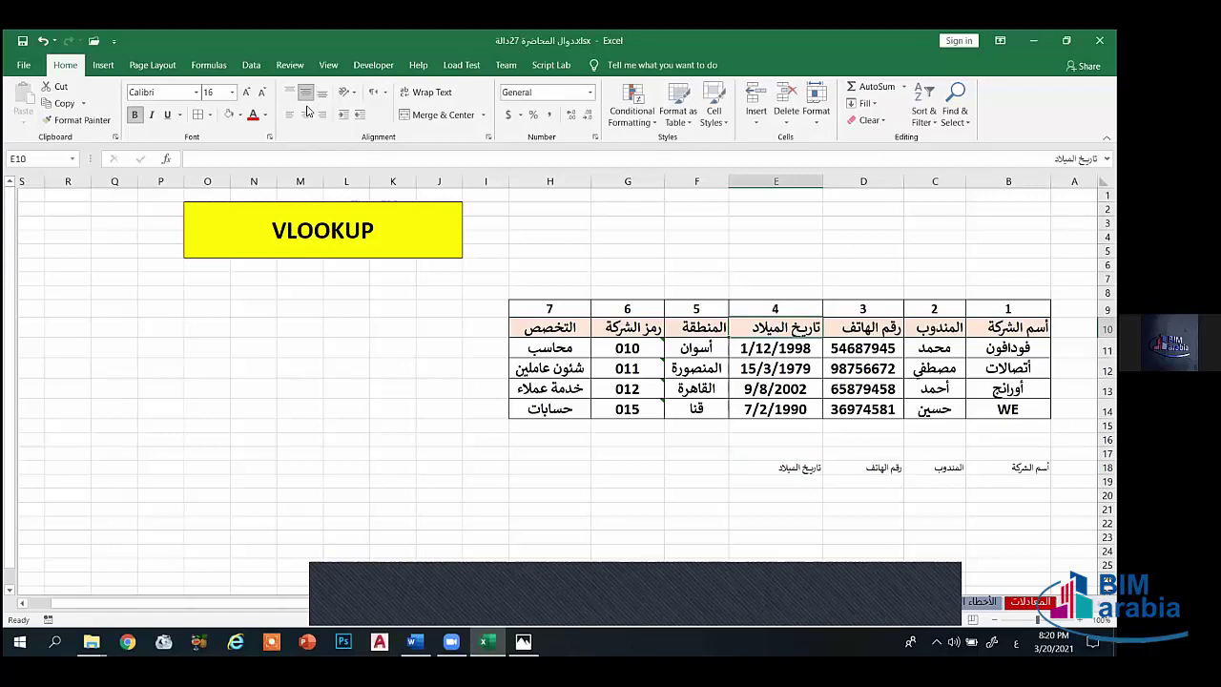
left_click(306, 114)
left_click_drag(998, 327, 520, 327)
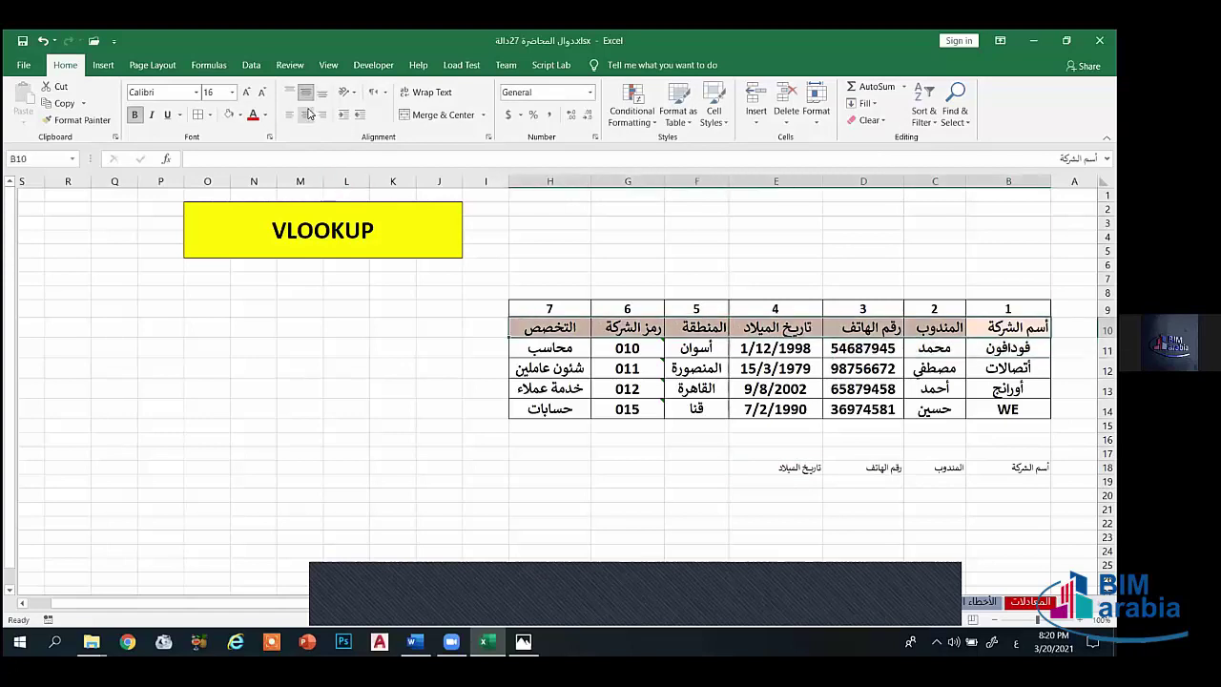
left_click(305, 113)
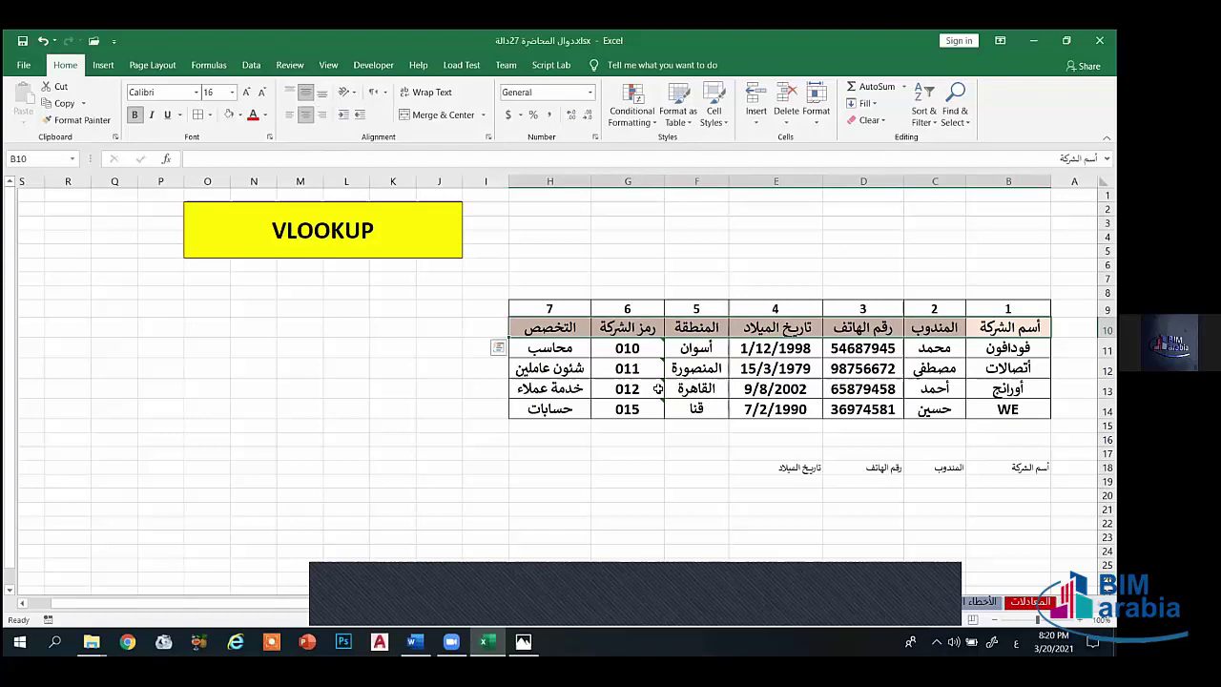
Step: Complete the second header row with "المنطقة" in F18, "رمز الشركة" in G18 and "التخصص" in H18
left_click(727, 469)
type("المنط")
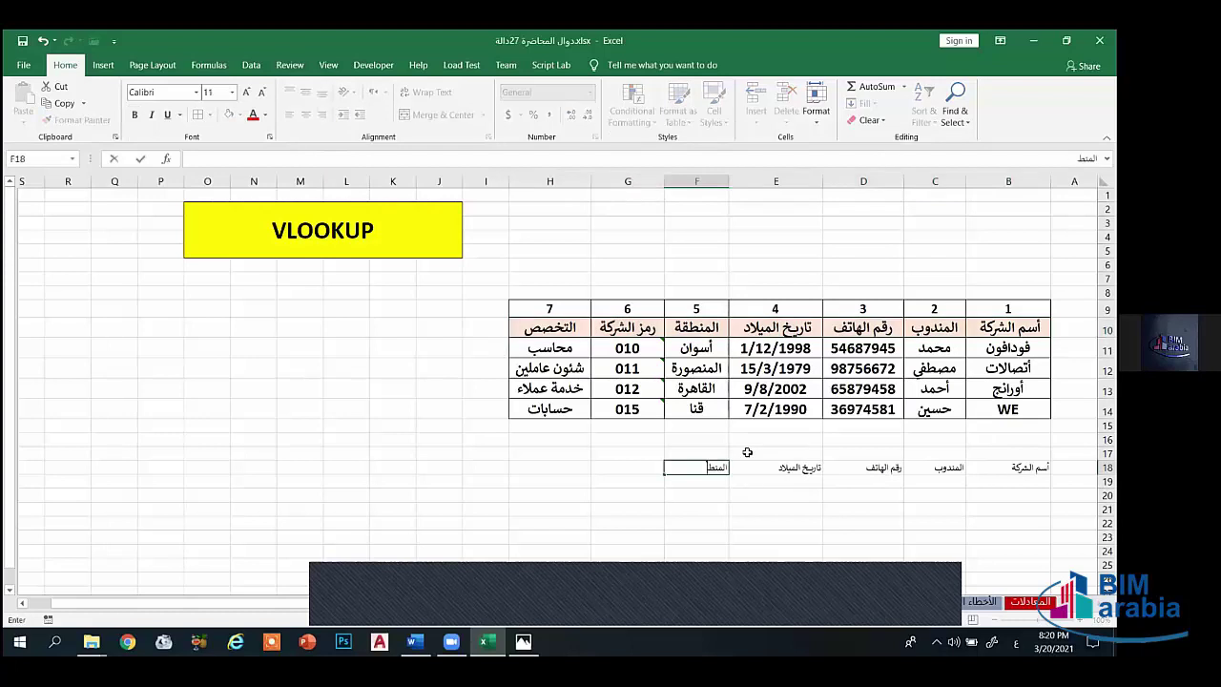
type("قة")
left_click(653, 468)
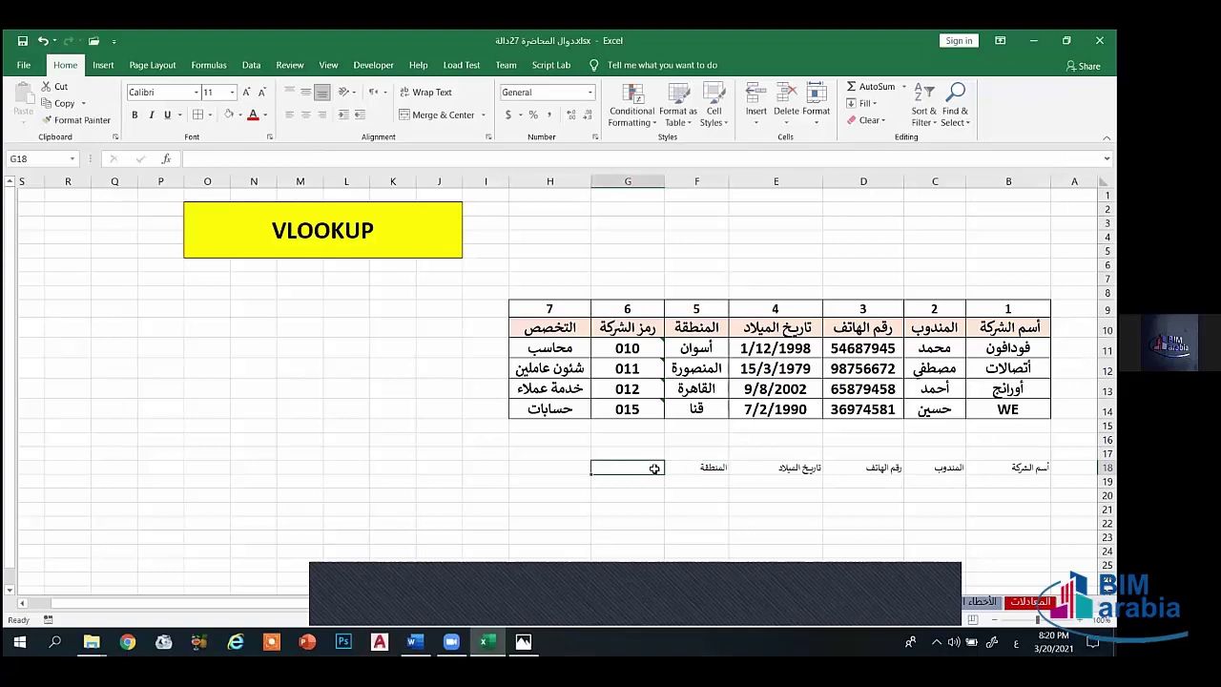
type("رمز الشركة")
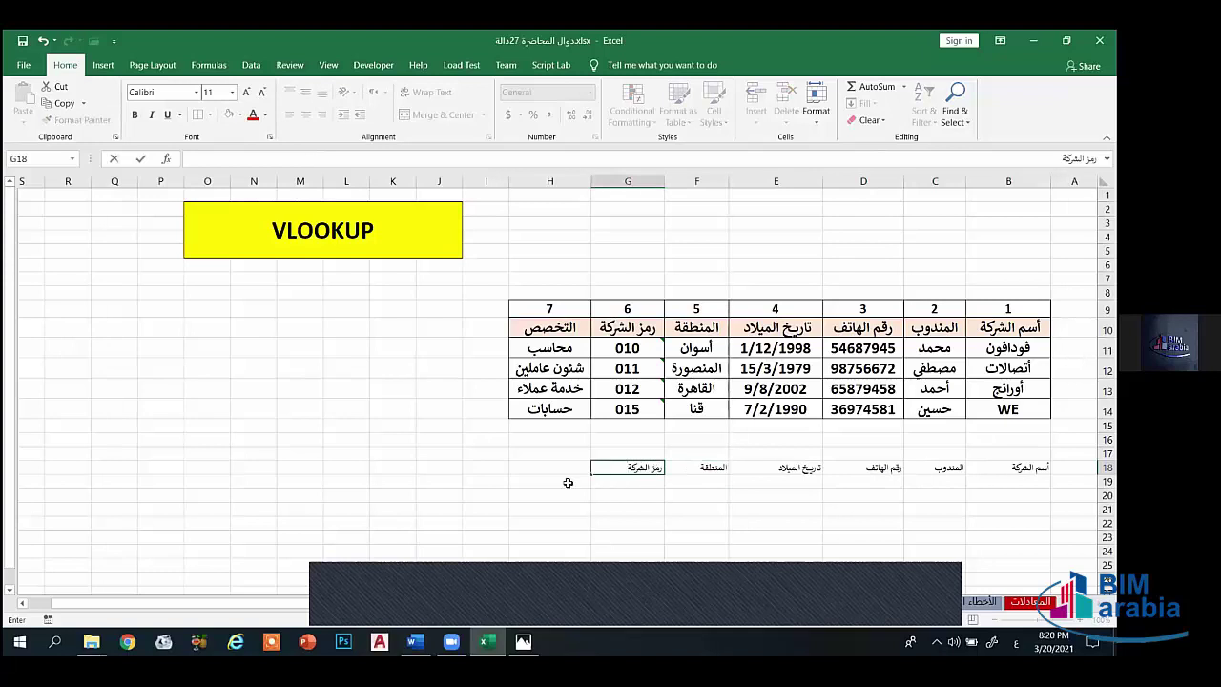
left_click(572, 467)
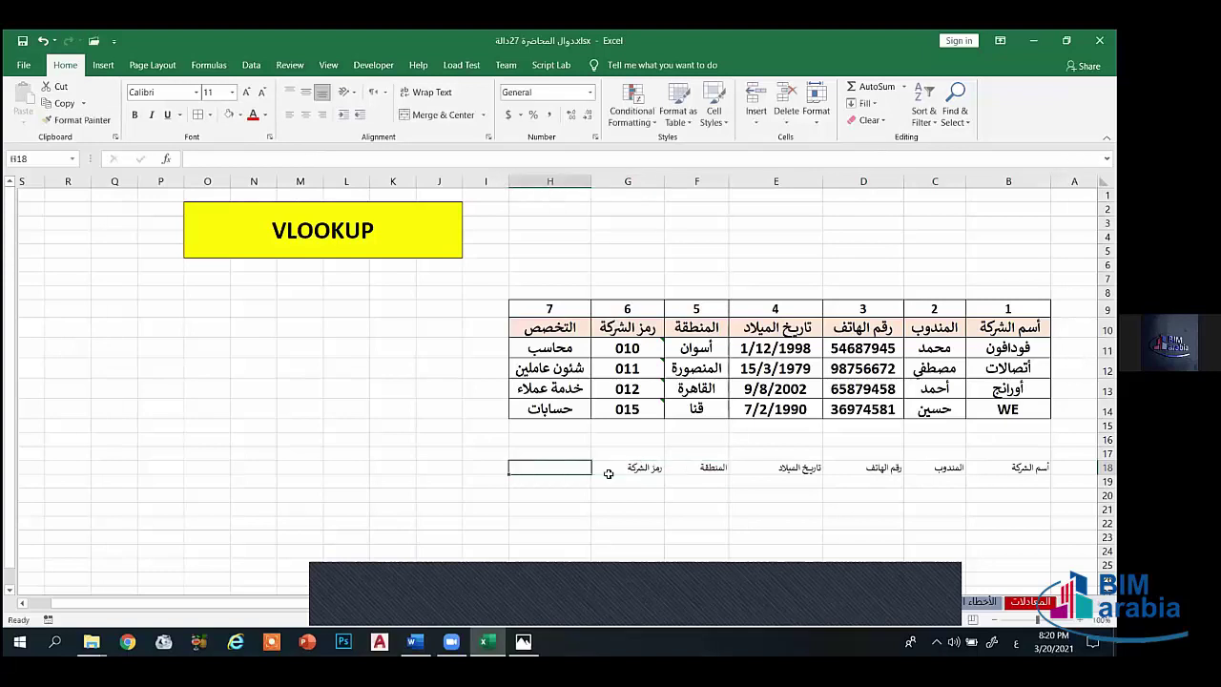
type("التخ")
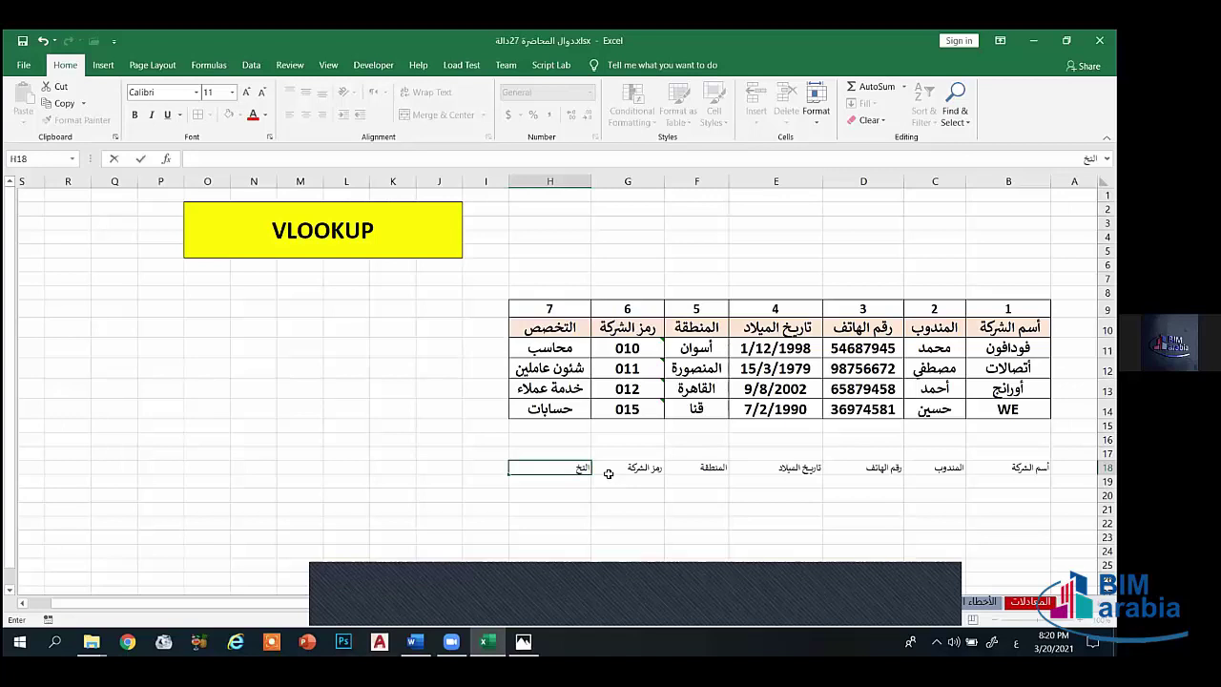
type("صص")
left_click(790, 498)
Step: Center the headers in B18:H18 horizontally and vertically and make them bold at font size 16
left_click_drag(989, 474, 549, 469)
left_click(305, 92)
left_click(305, 115)
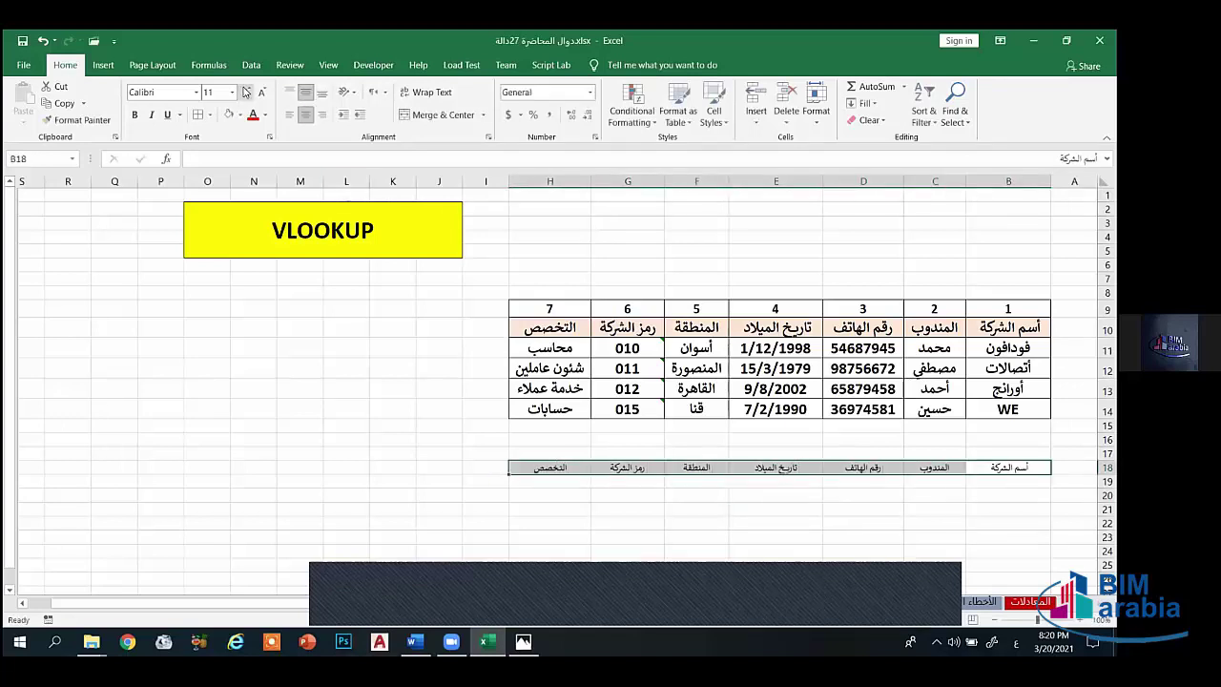
left_click(245, 92)
left_click(246, 92)
left_click(245, 91)
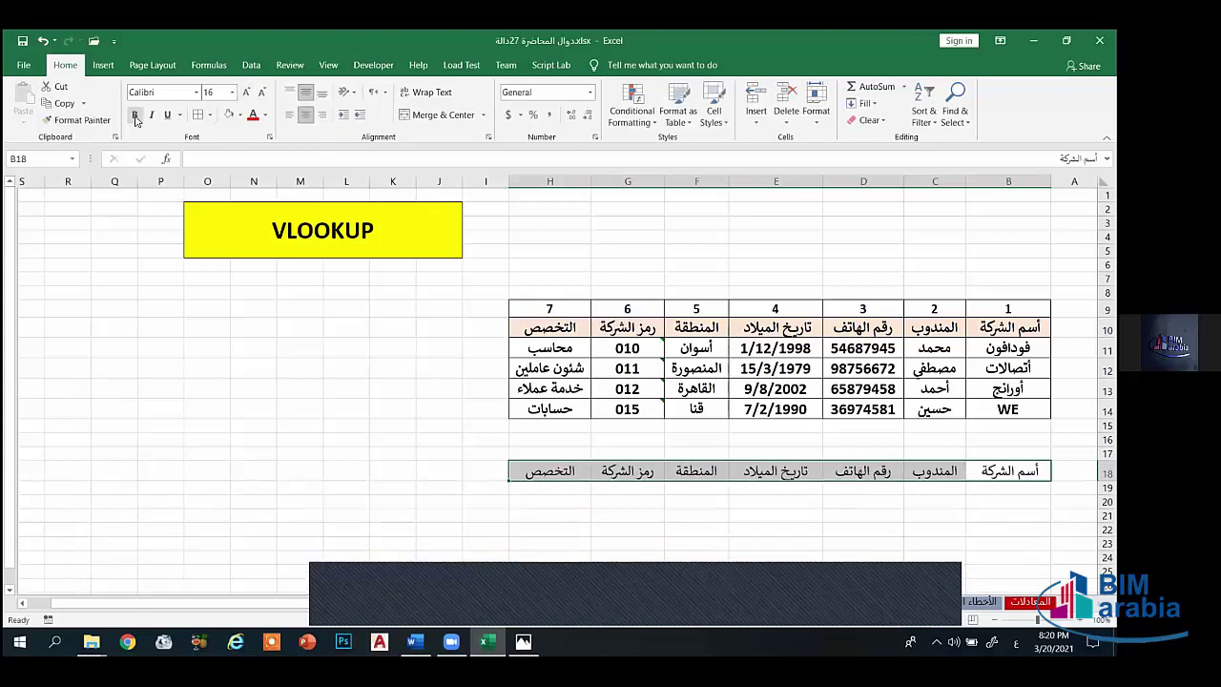
left_click(136, 115)
Step: Fill the header row B18:H18 with a light blue-gray theme color and apply all borders to it
left_click(239, 115)
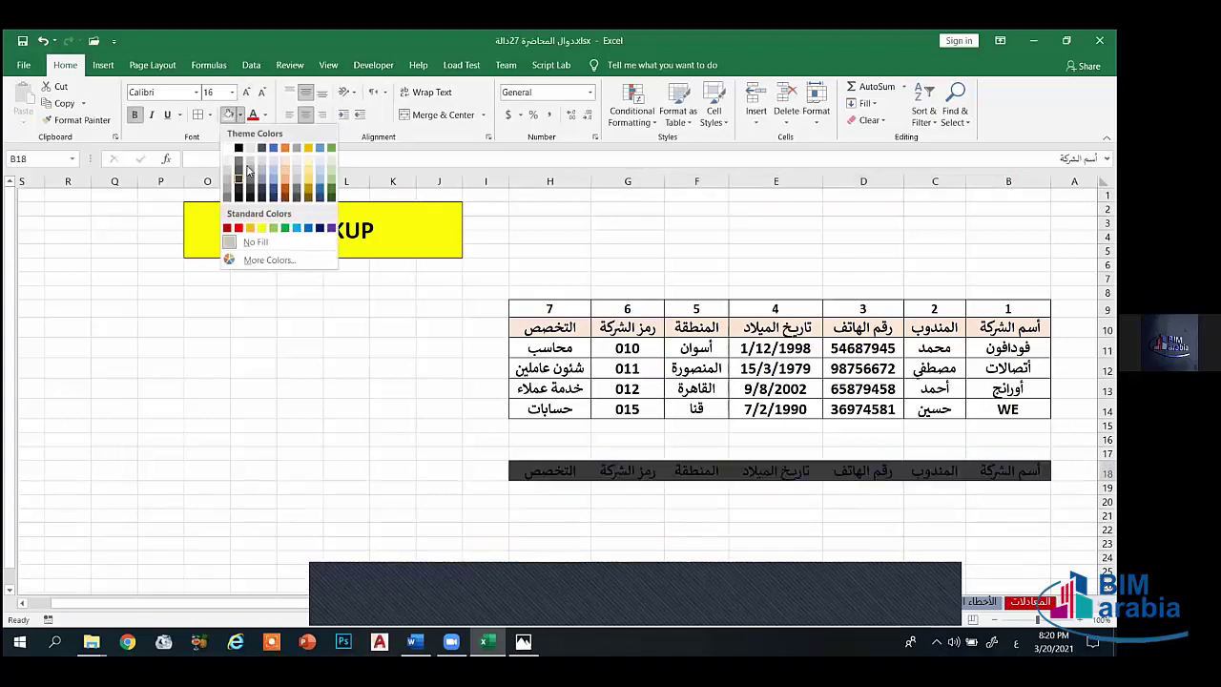
left_click(260, 162)
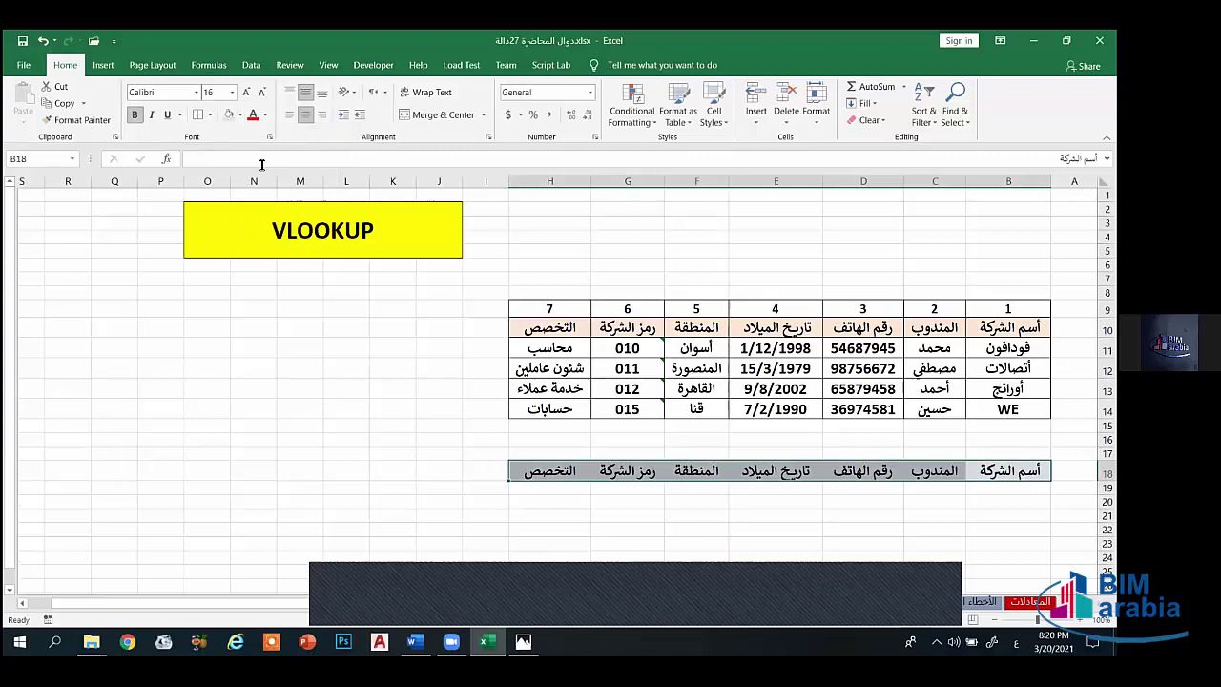
left_click(209, 115)
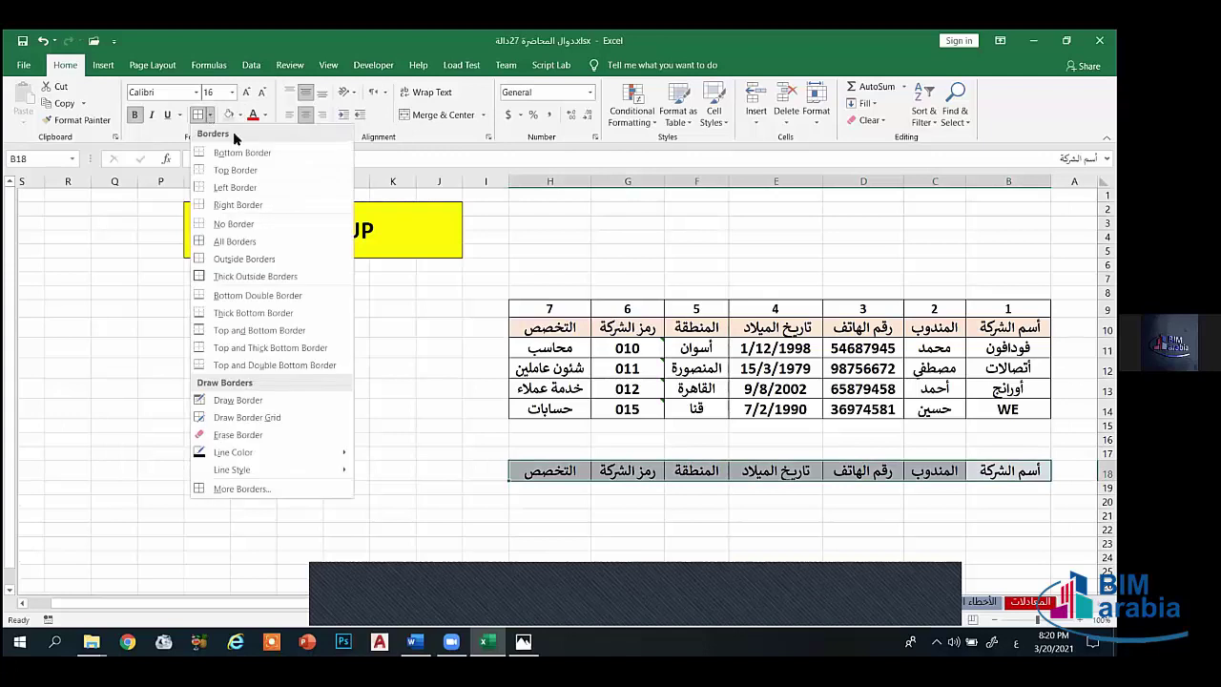
left_click(818, 496)
left_click(992, 498)
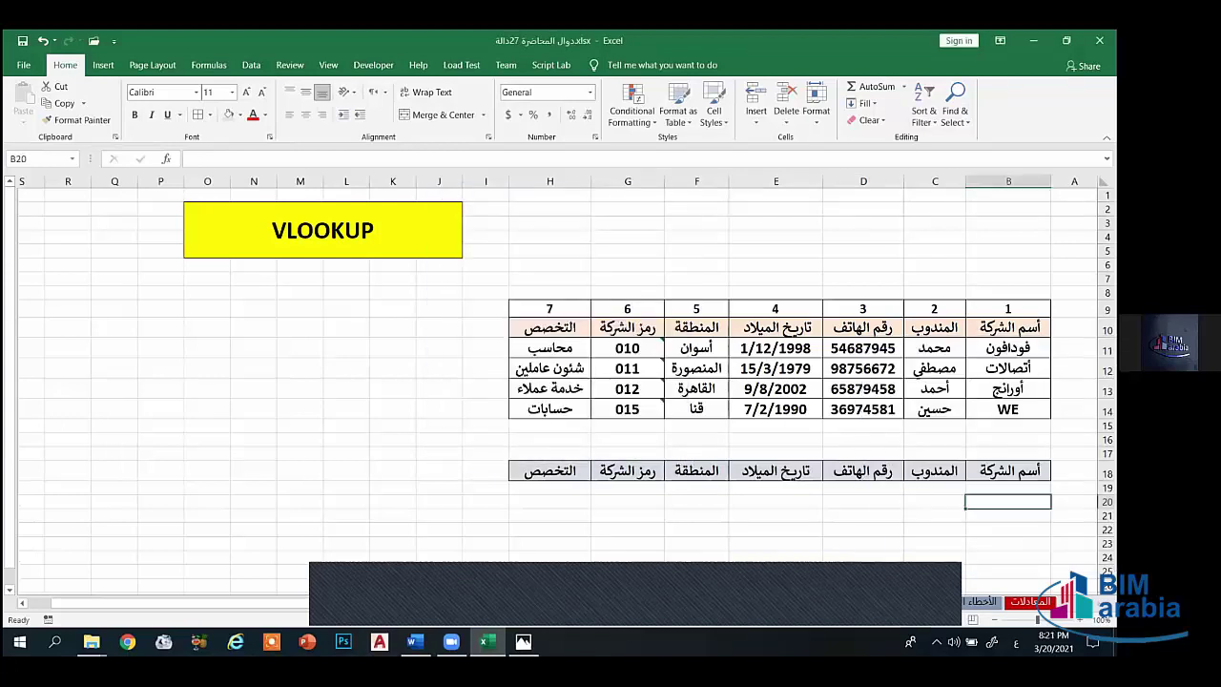
left_click(968, 487)
left_click_drag(959, 487, 619, 458)
scroll(620, 400, "down", 2)
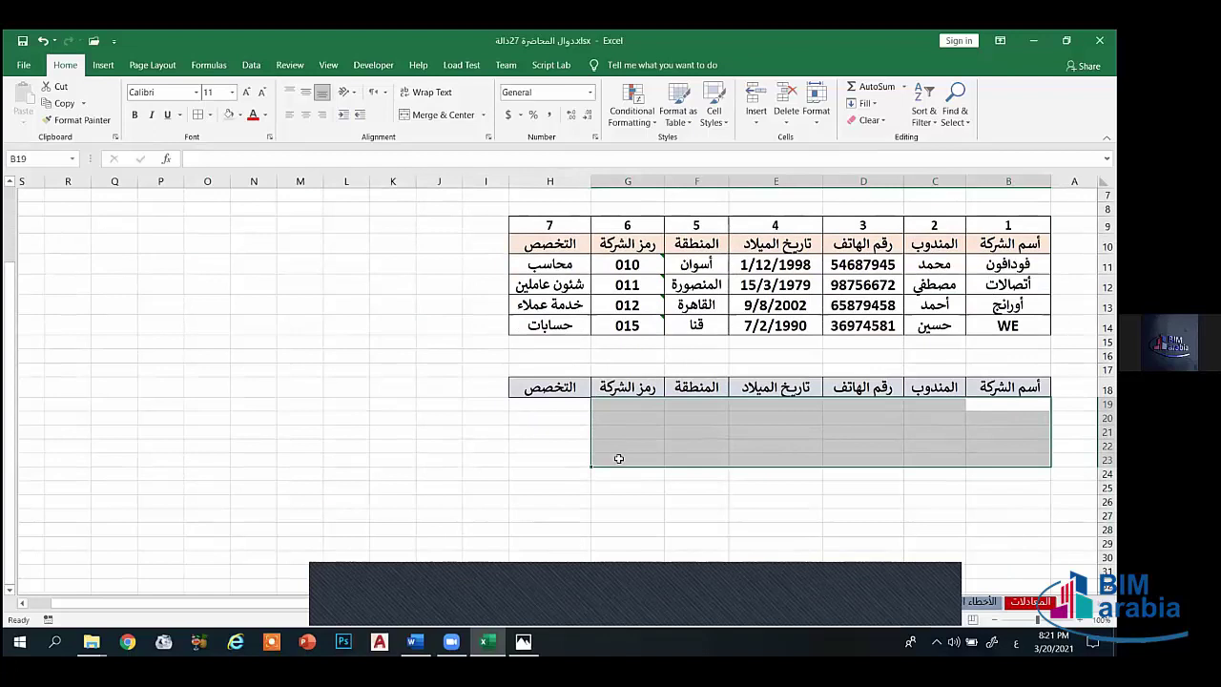
left_click(921, 513)
Step: Increase the font size of the empty result row B19:H19 by three increments and select cell B19
left_click_drag(997, 405, 553, 405)
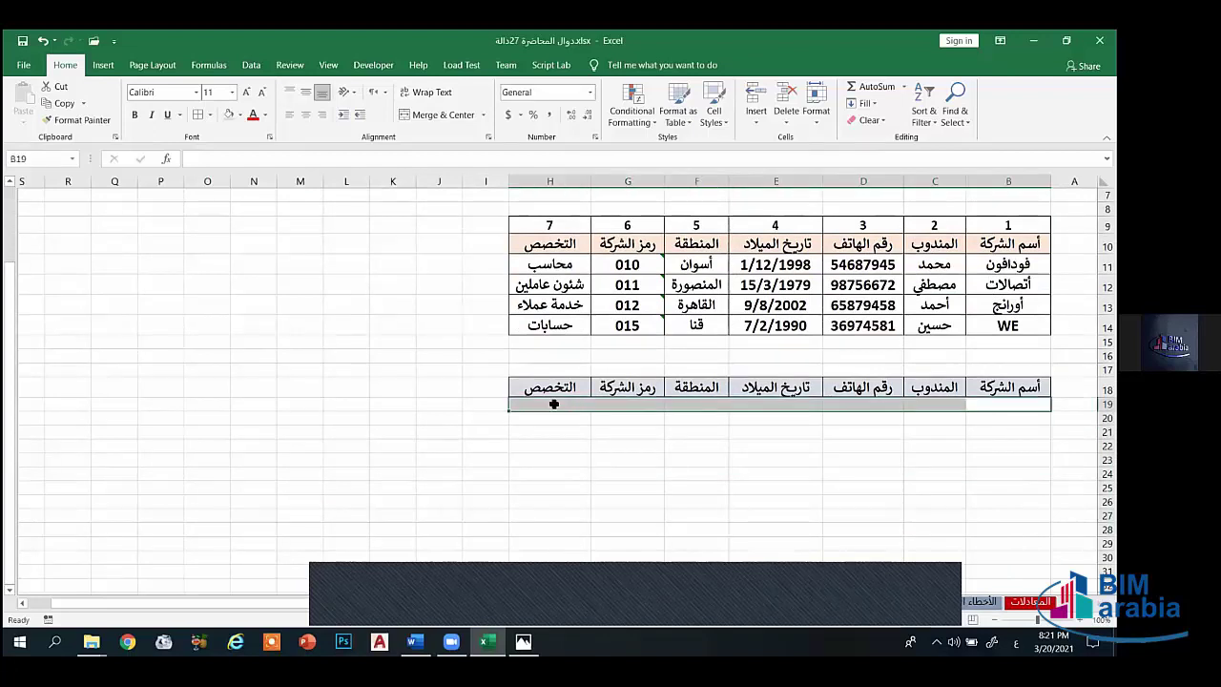
left_click(246, 91)
left_click(246, 92)
left_click(246, 92)
left_click(915, 466)
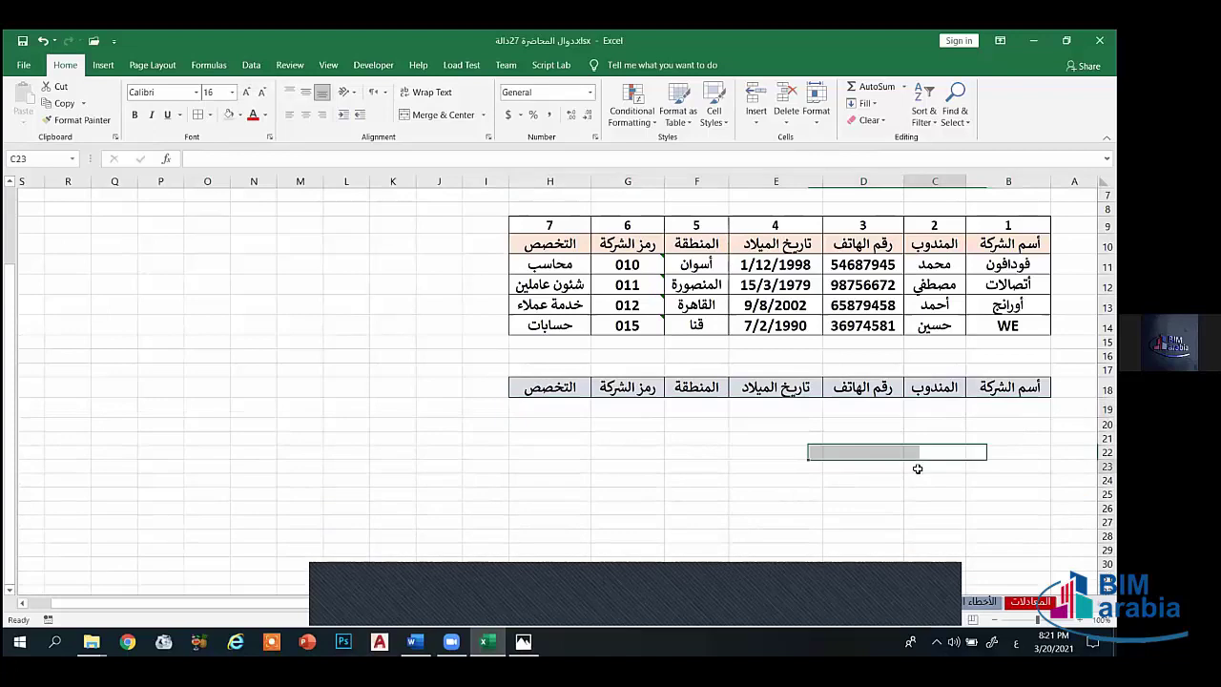
left_click(1008, 407)
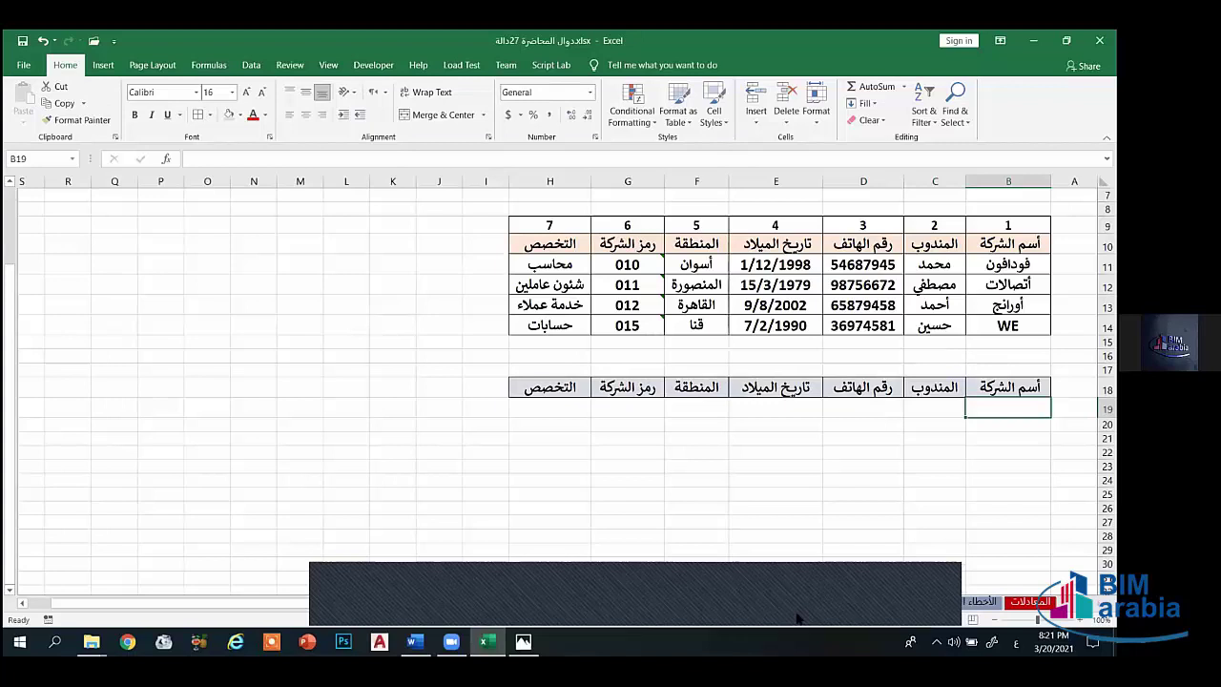
Step: Try to move the merged VLOOKUP title block into the range E2:H5 above the company table
scroll(788, 543, "up", 2)
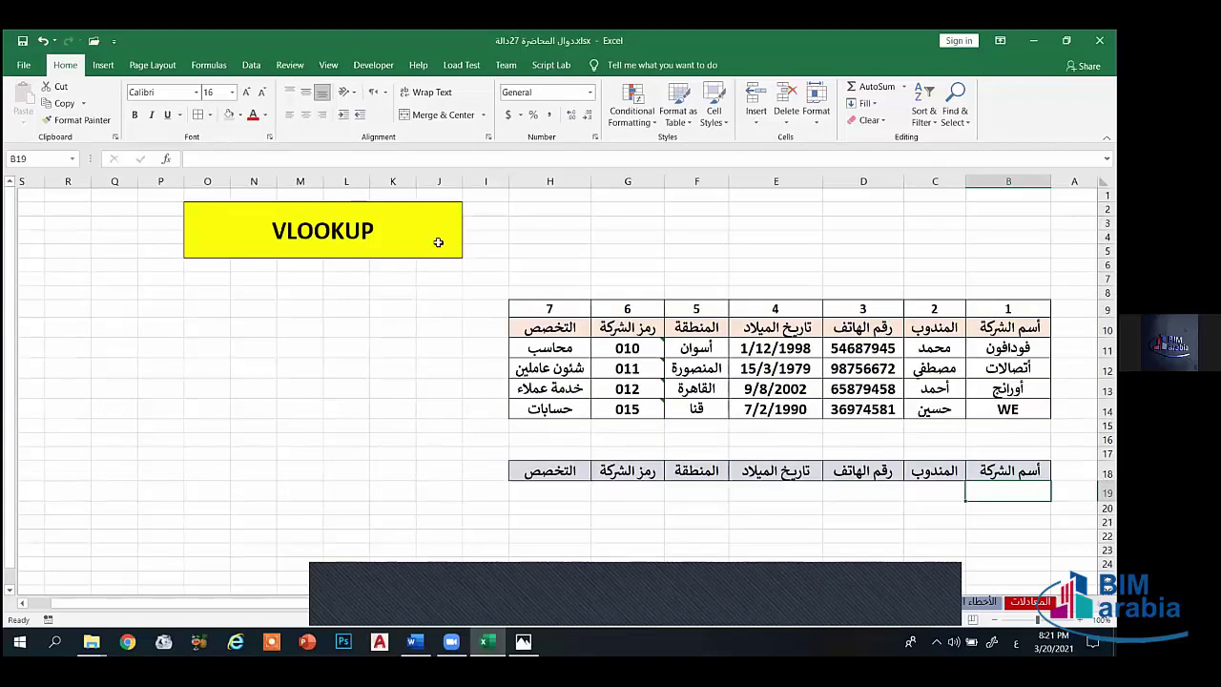
left_click(408, 243)
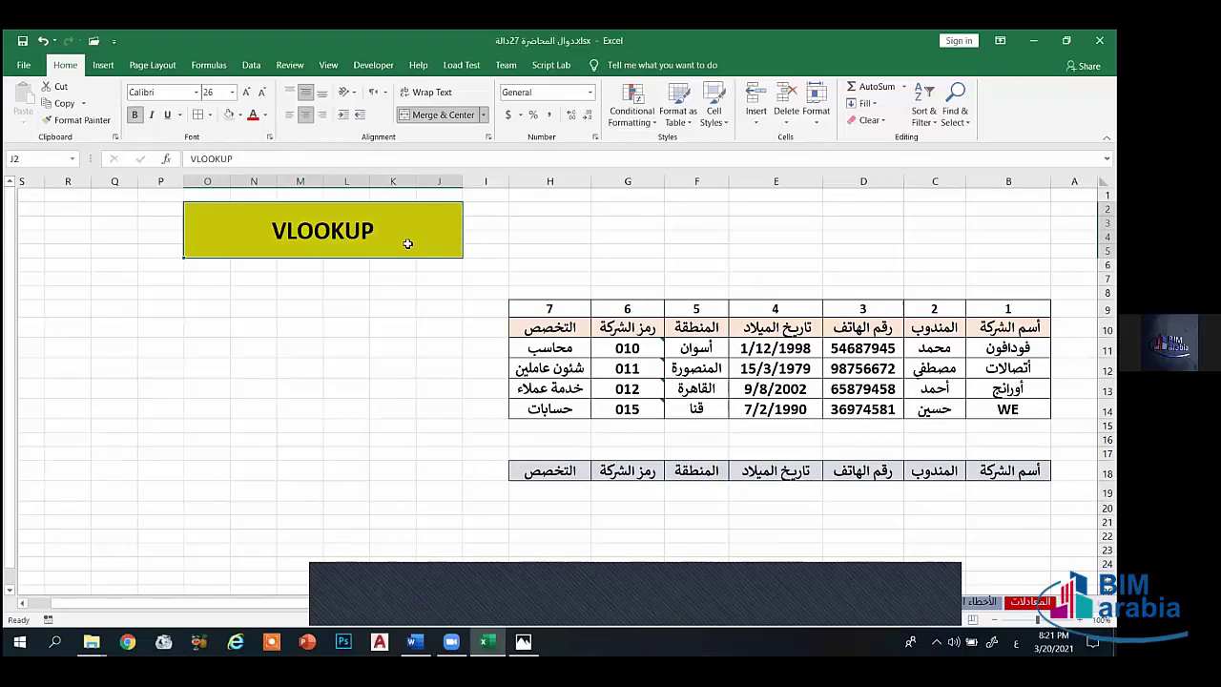
key("ctrl+c")
left_click_drag(558, 210, 818, 253)
key("ctrl+v")
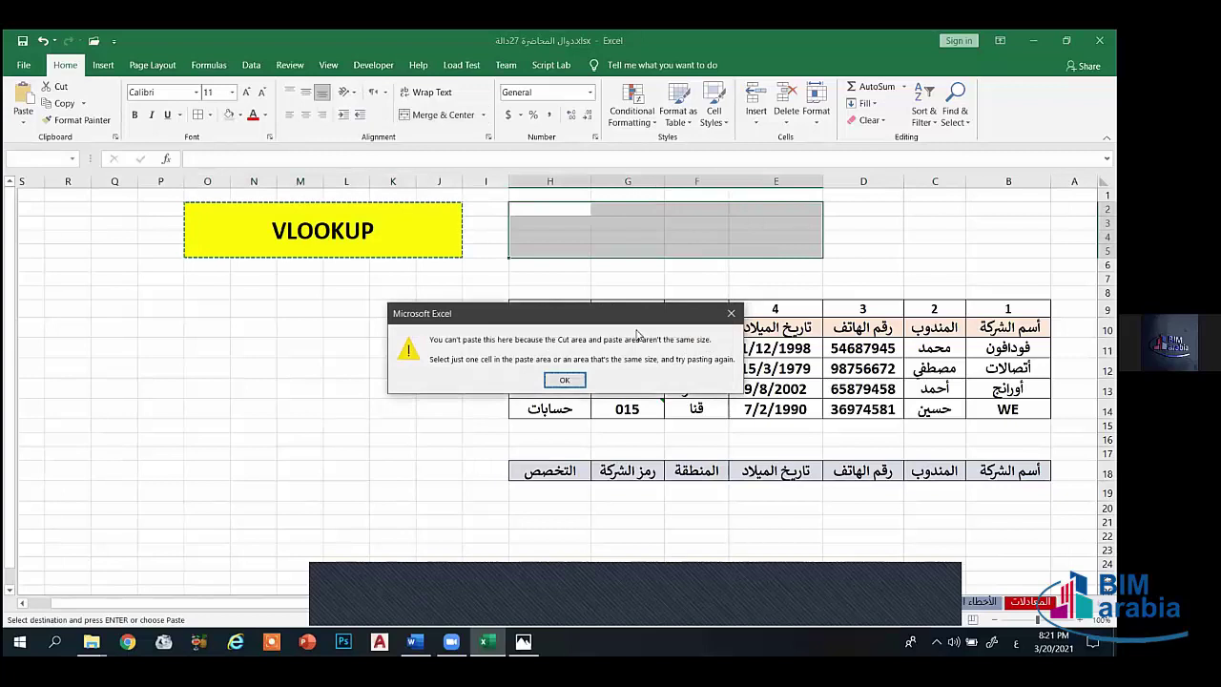
left_click(563, 380)
left_click(431, 280)
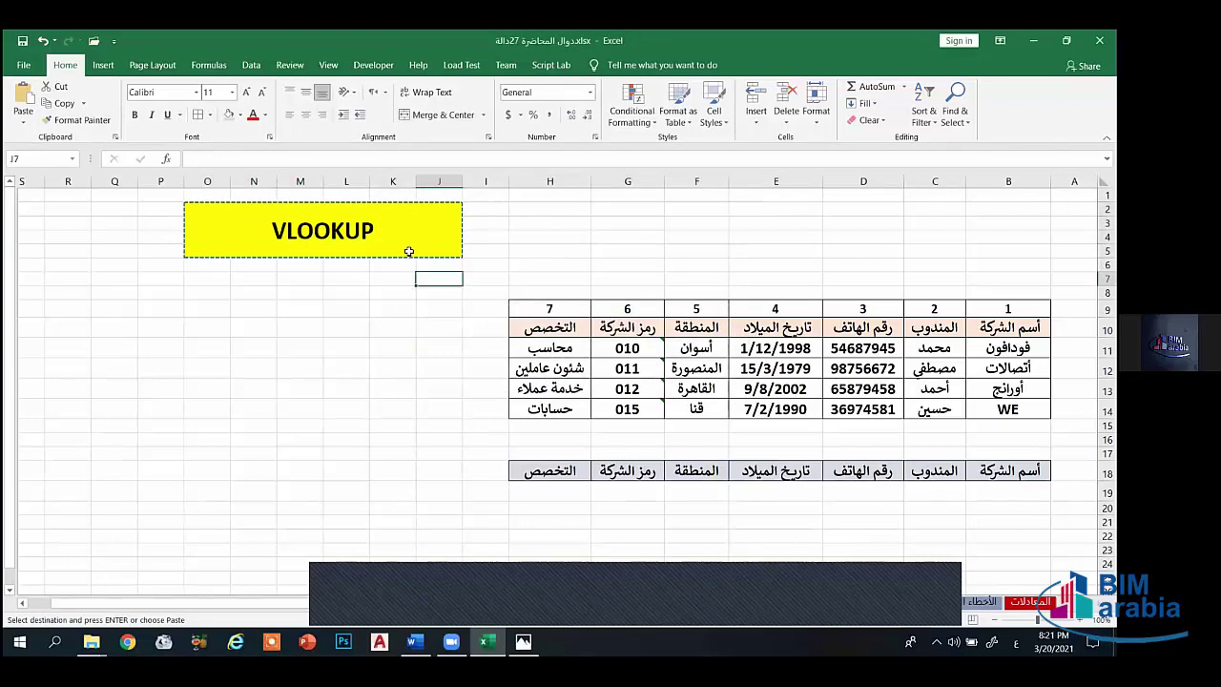
key("Escape")
left_click(397, 296)
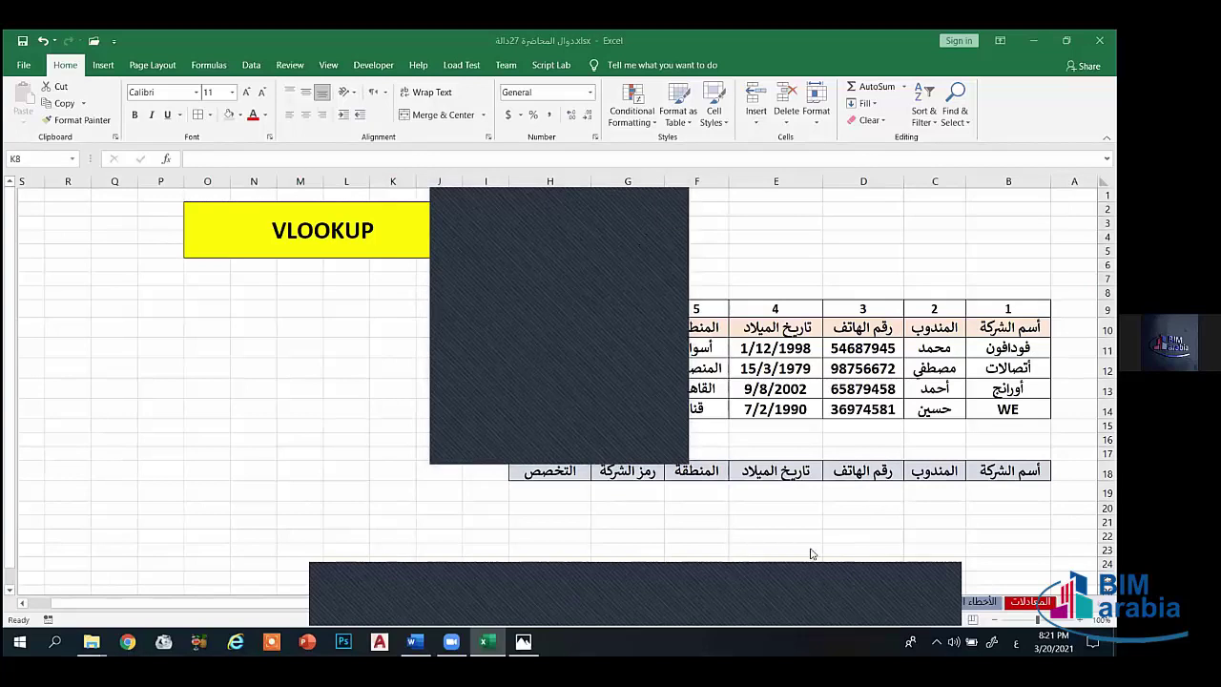
Step: Try to apply list data validation to the company table data B11:H14, using B11:B14 as the source
left_click(997, 493)
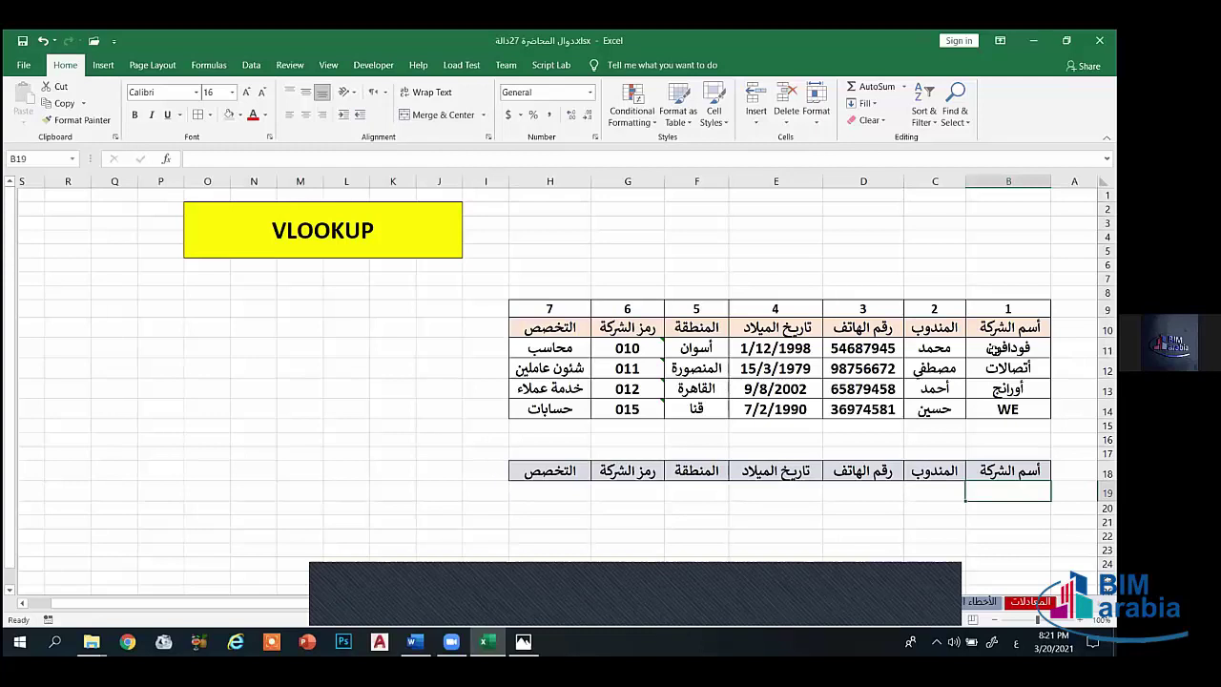
left_click_drag(994, 347, 554, 408)
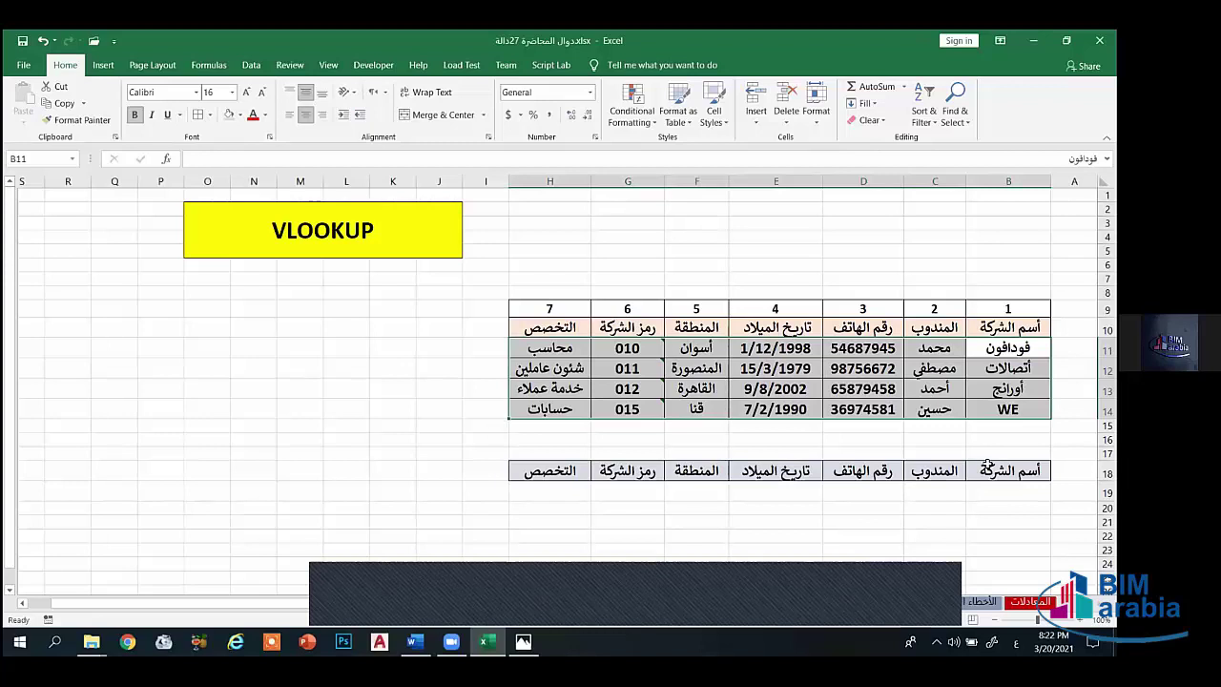
left_click(646, 122)
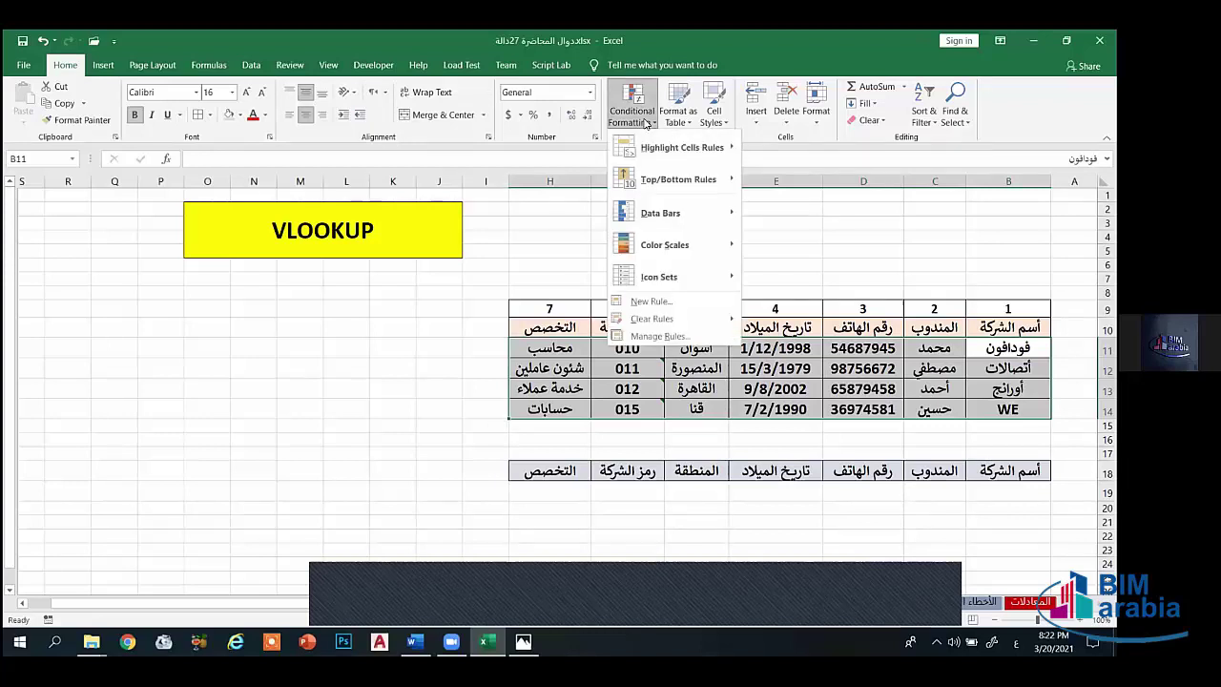
mouse_move(671, 291)
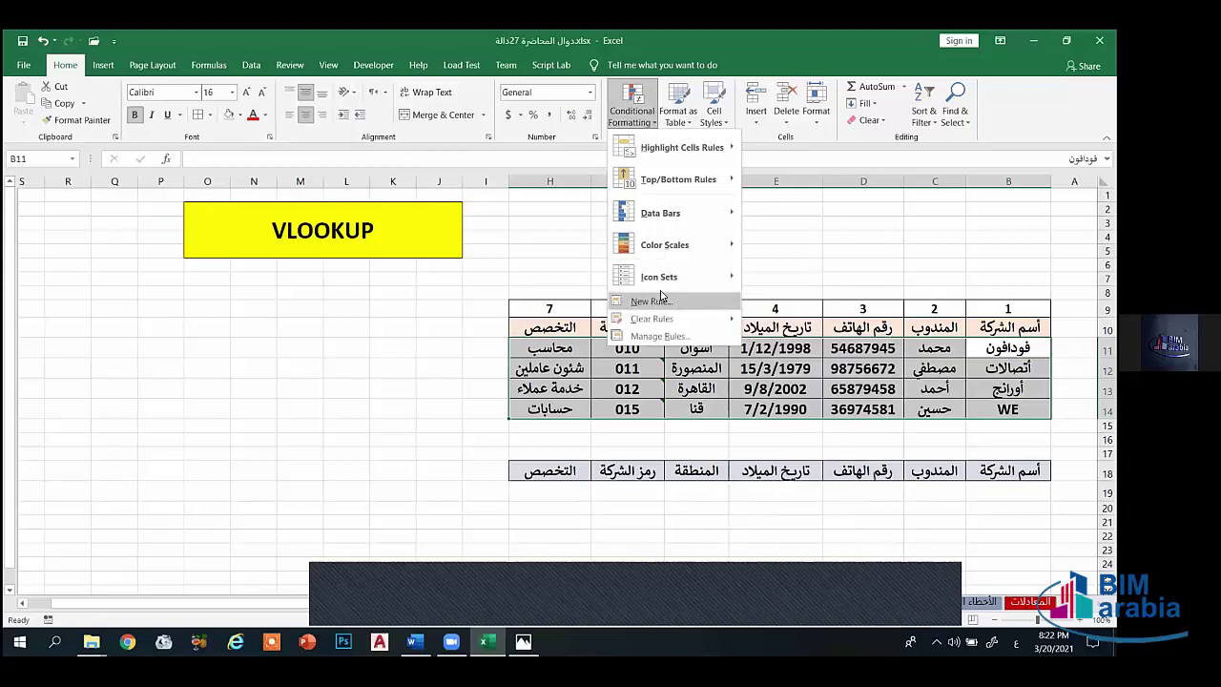
left_click(251, 65)
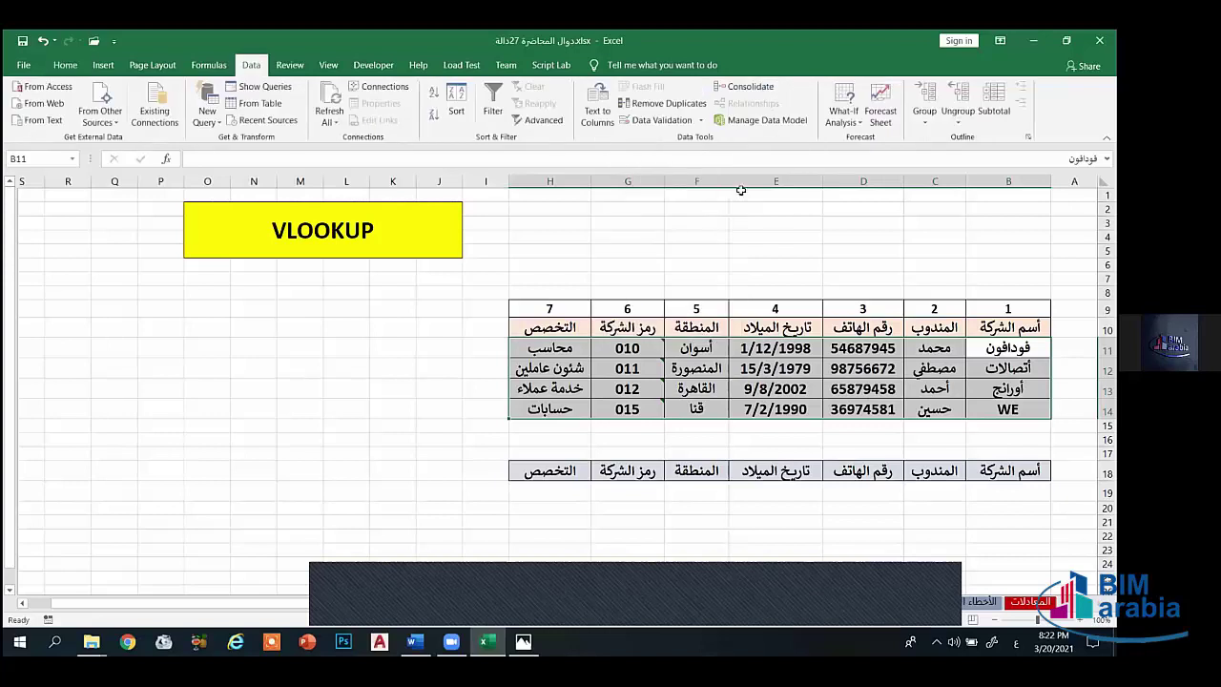
left_click(658, 120)
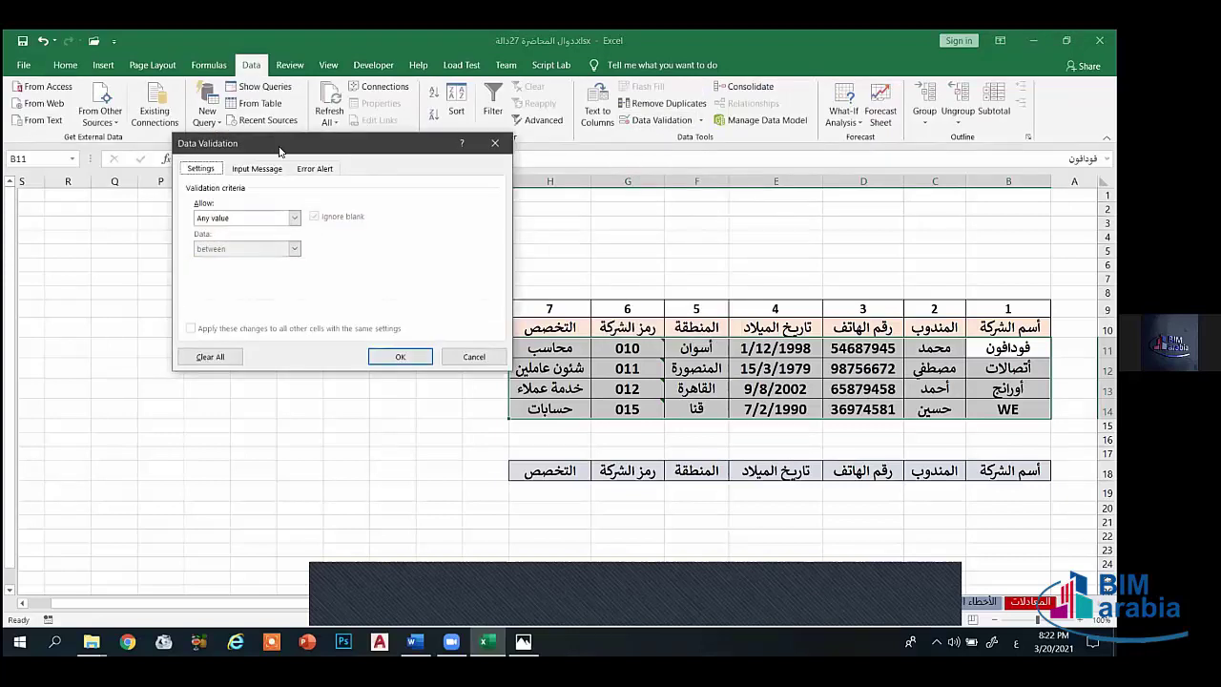
left_click_drag(279, 150, 658, 157)
left_click(625, 222)
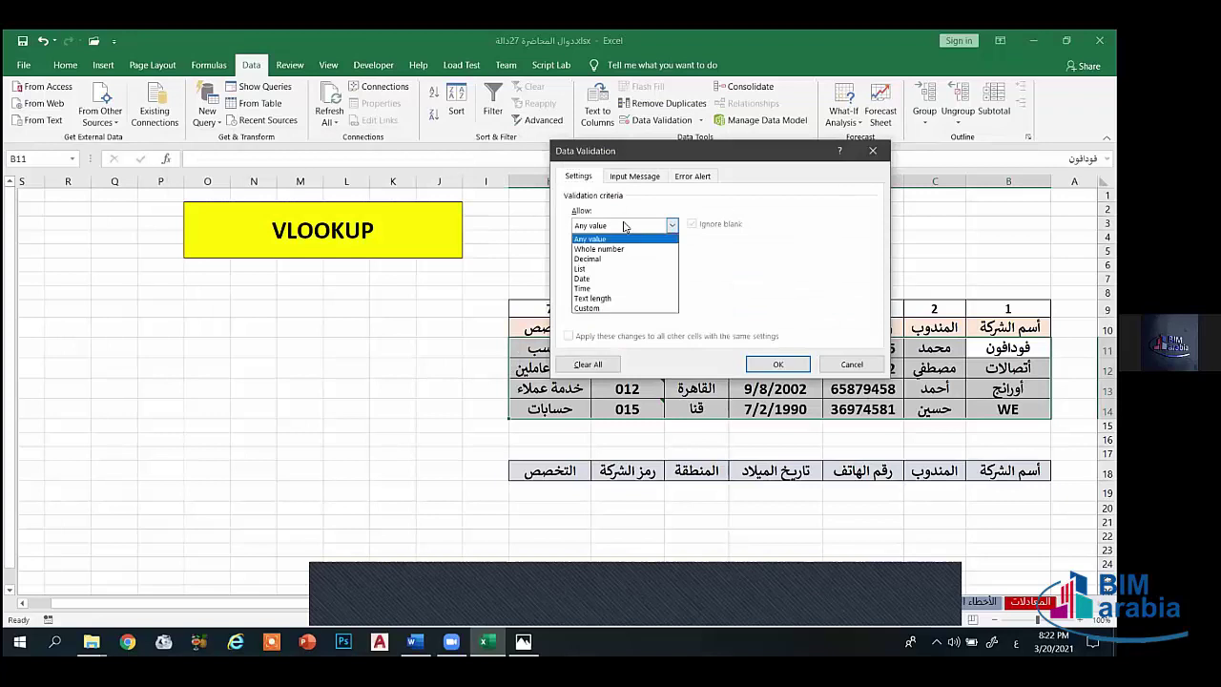
left_click(618, 270)
left_click(621, 286)
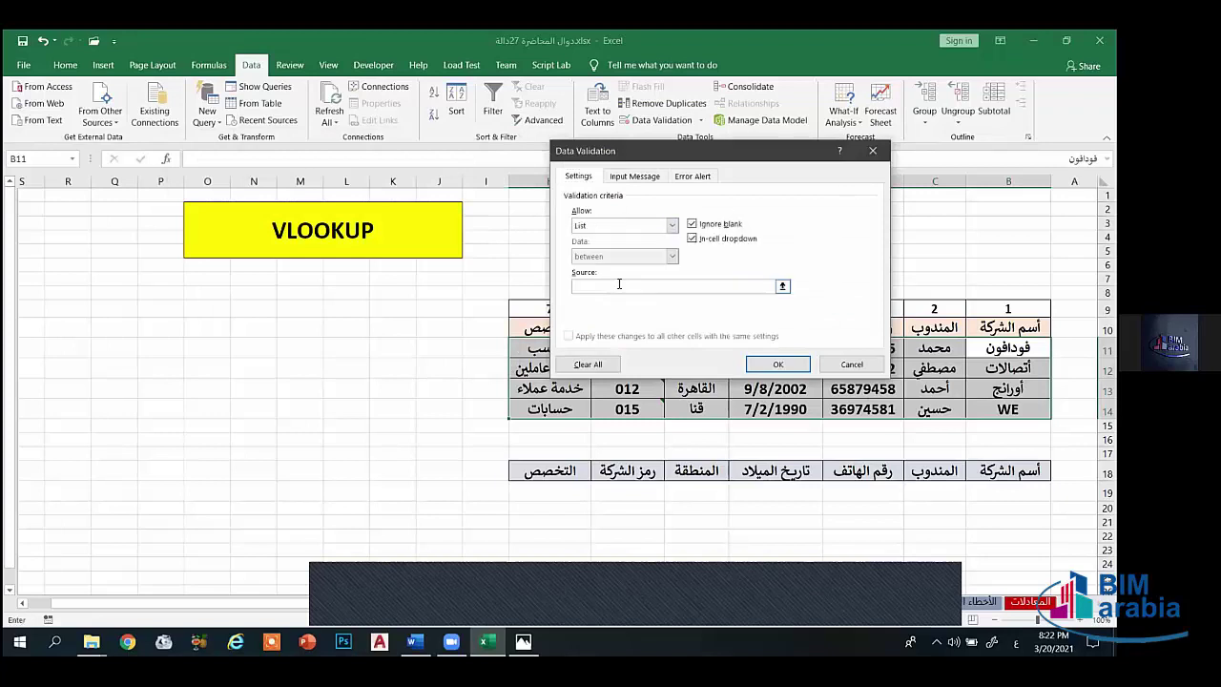
left_click(1008, 347)
left_click_drag(1008, 347, 1011, 410)
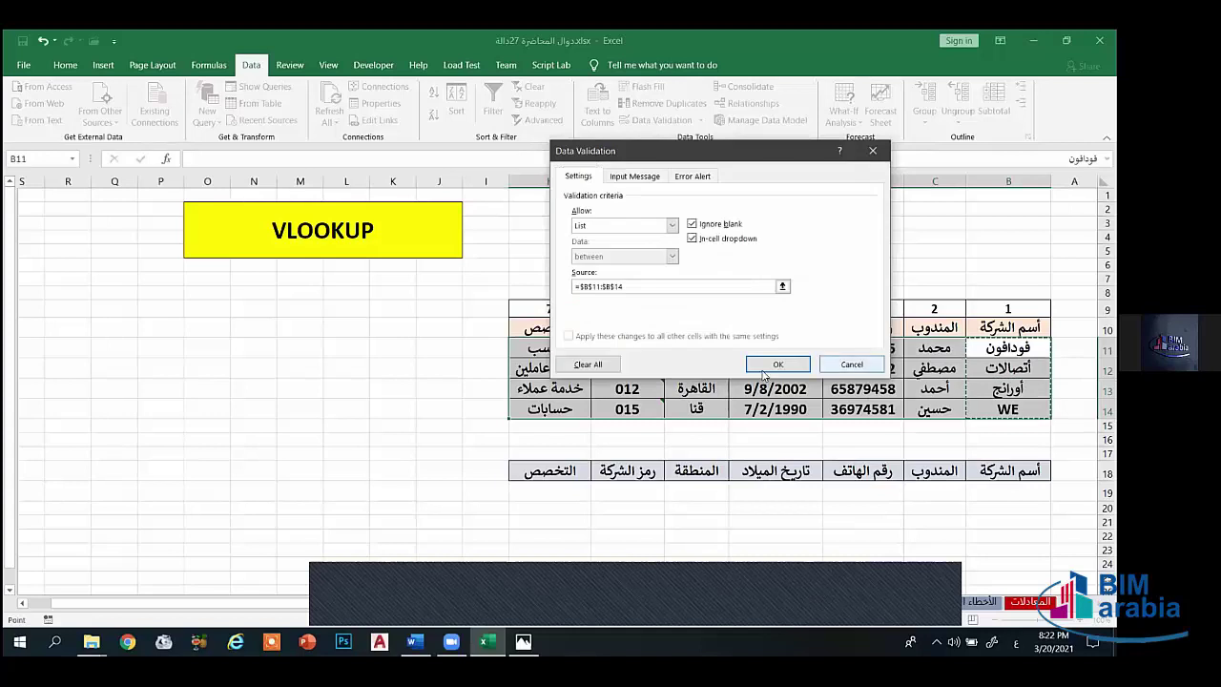
left_click(777, 364)
Step: Check the drop-down list in B11 and undo the list validation on B11:H14
left_click(958, 351)
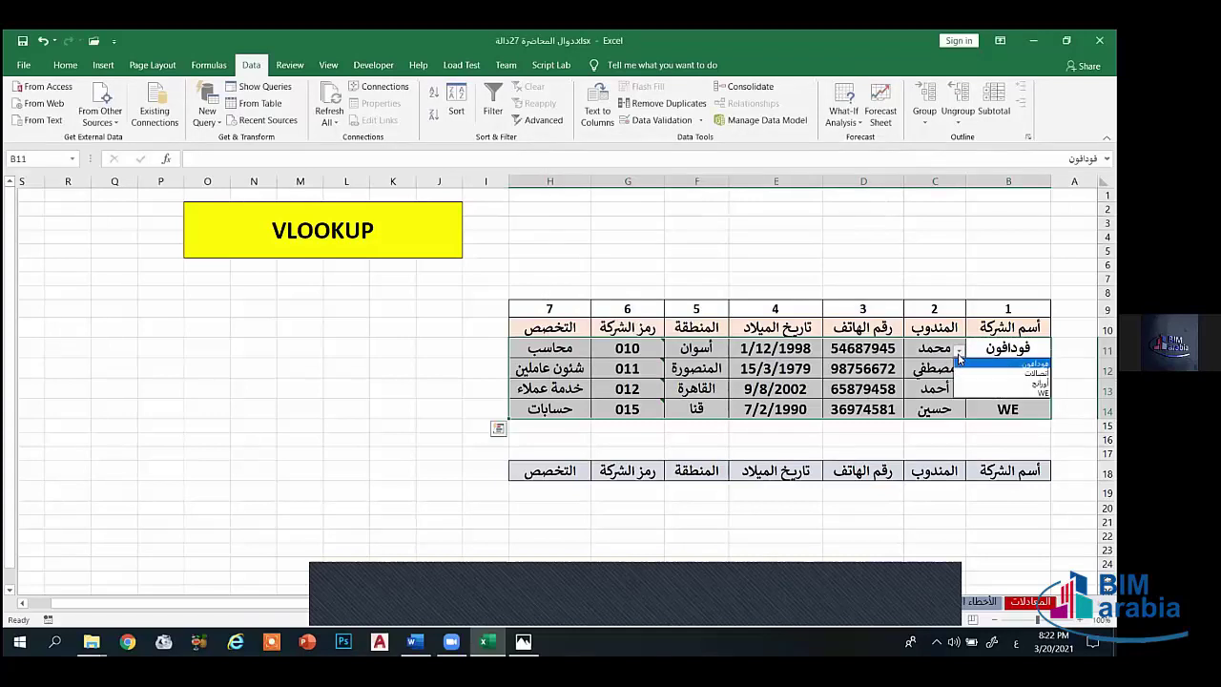
left_click(987, 353)
key("ctrl+z")
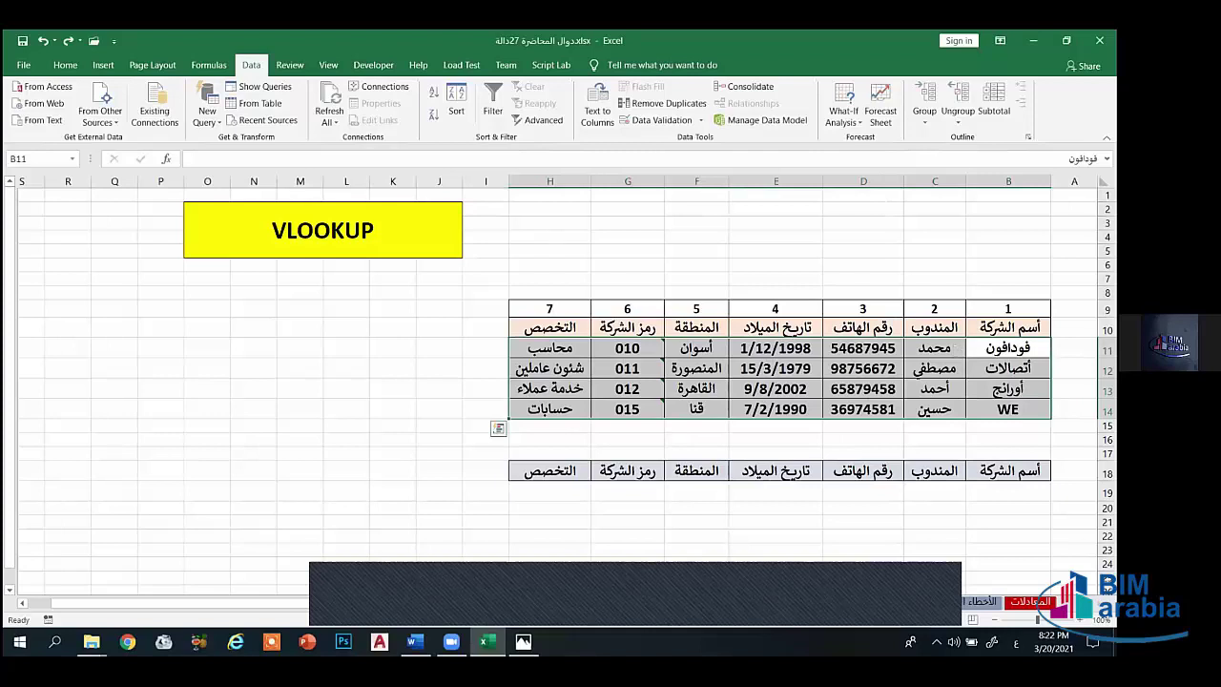
Step: Add list data validation to the empty company name cell B19, with the company names in B11:B14 as source
left_click(1008, 490)
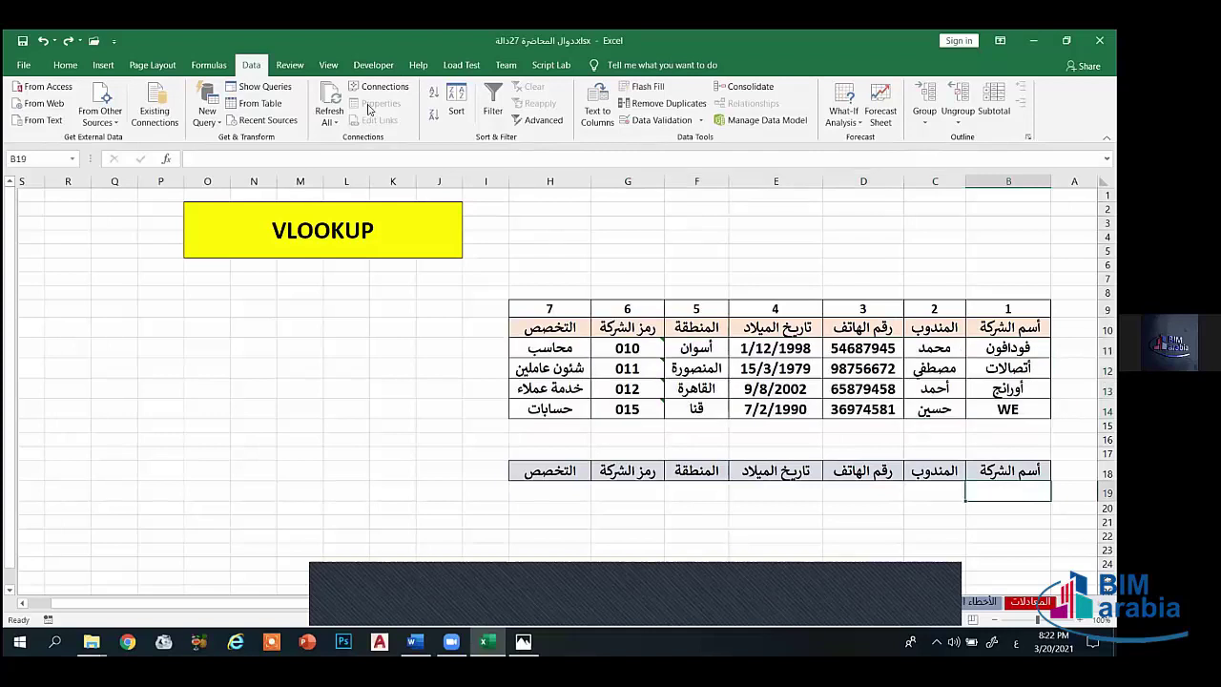
left_click(650, 120)
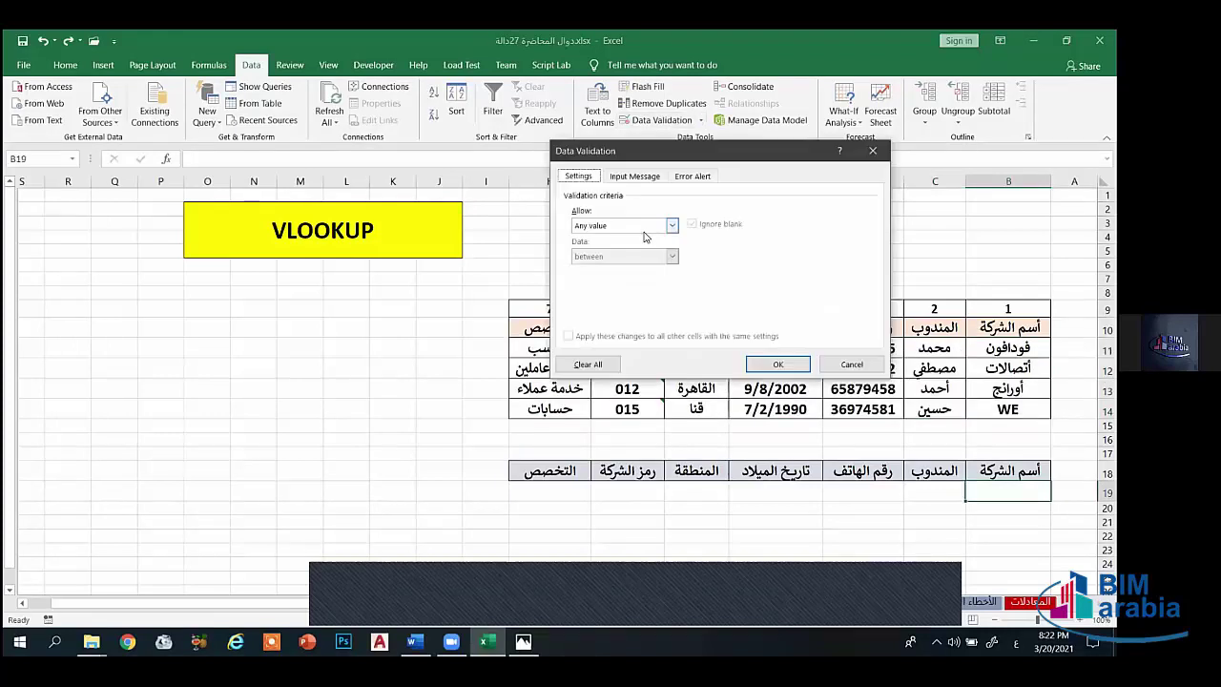
left_click(644, 232)
left_click(586, 258)
left_click(673, 225)
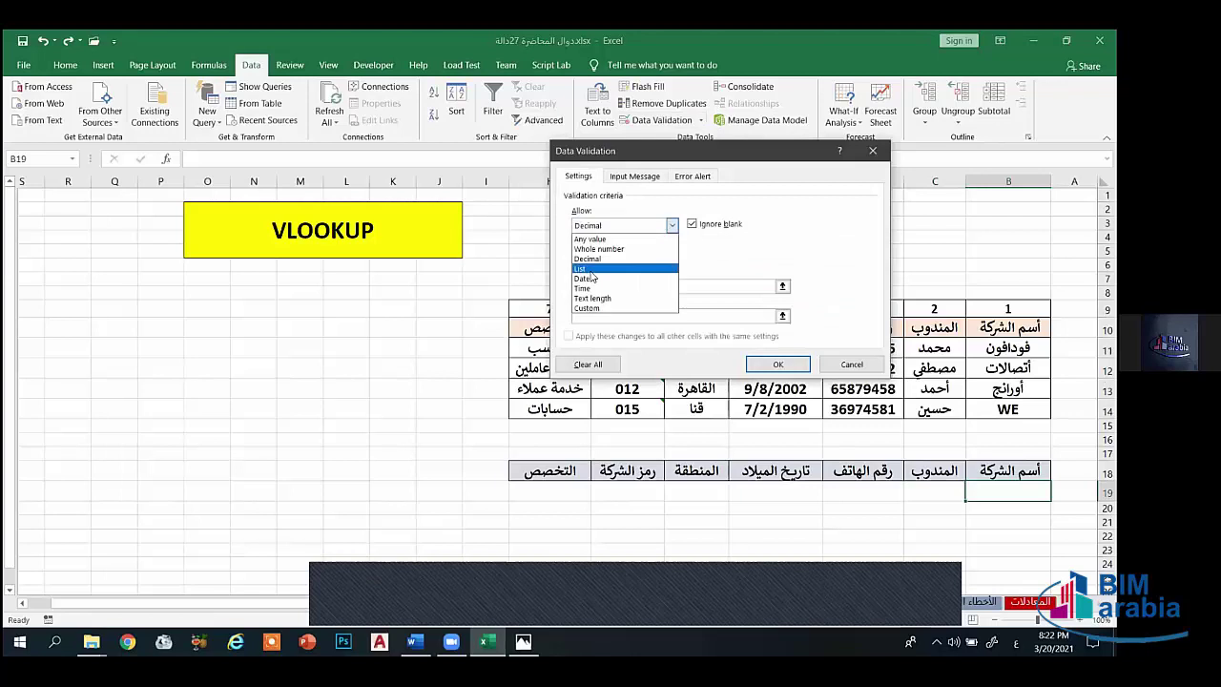
left_click(588, 269)
left_click(643, 287)
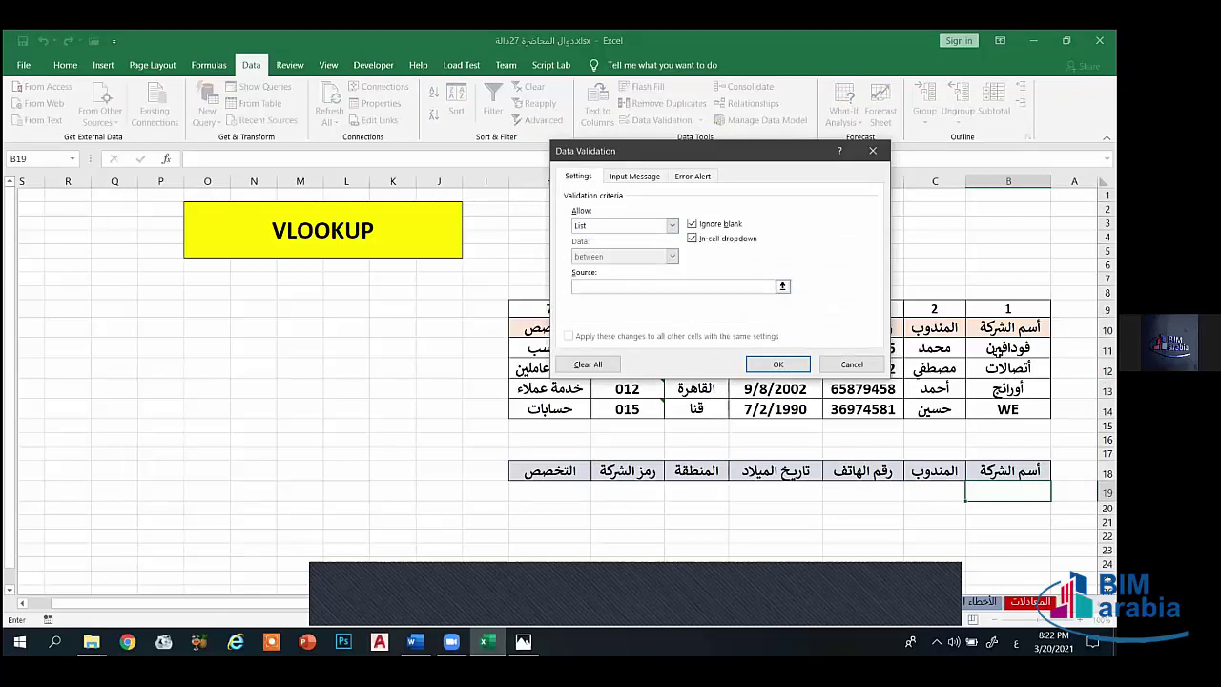
left_click_drag(1008, 347, 1008, 410)
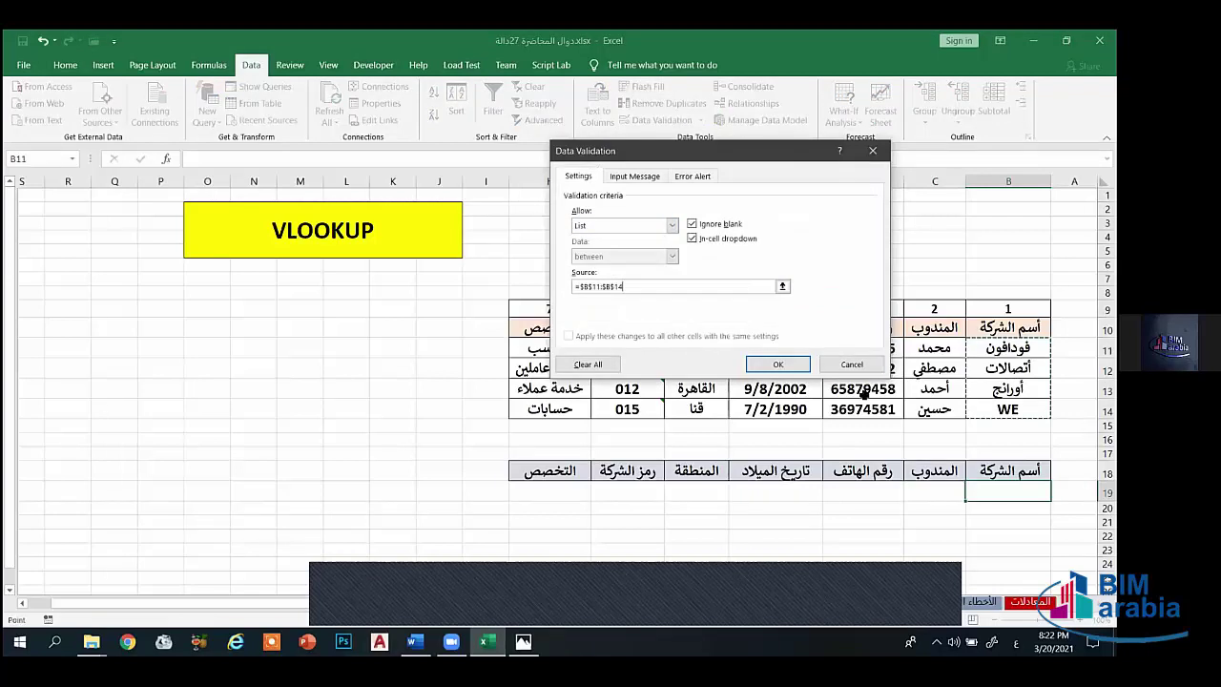
left_click(777, 364)
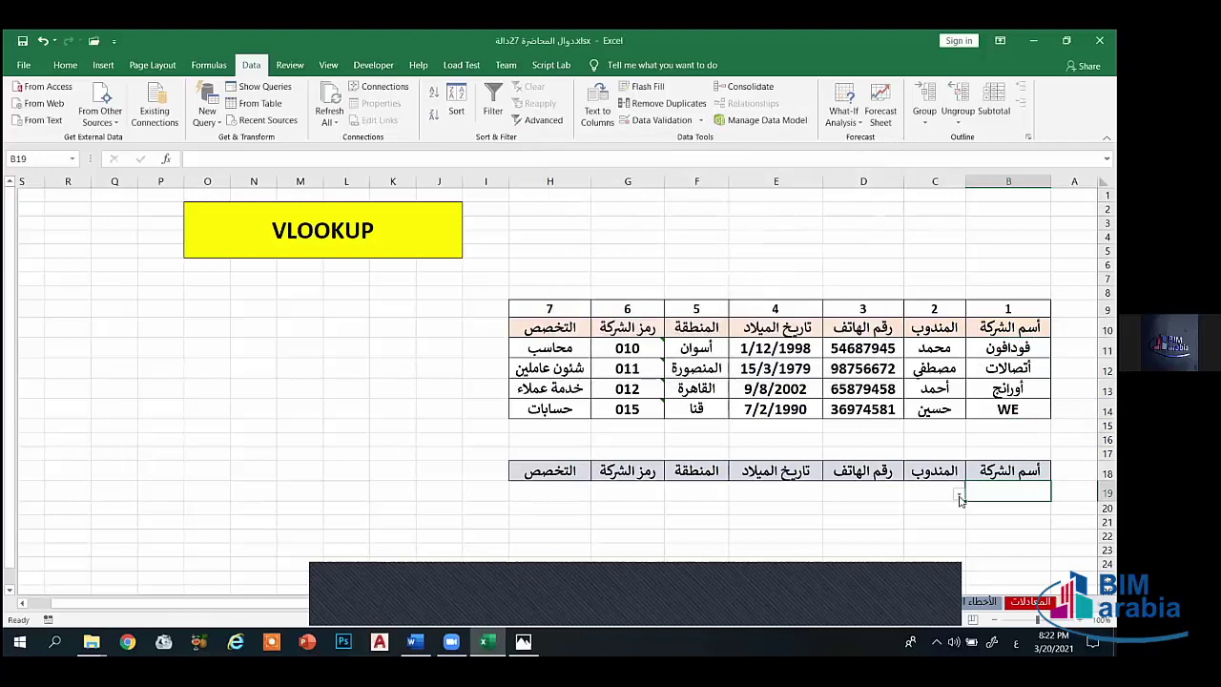
Step: Test the company drop-down in B19 by choosing أتصالات and switching the choice to فودافون
left_click(959, 497)
left_click(982, 517)
left_click(958, 497)
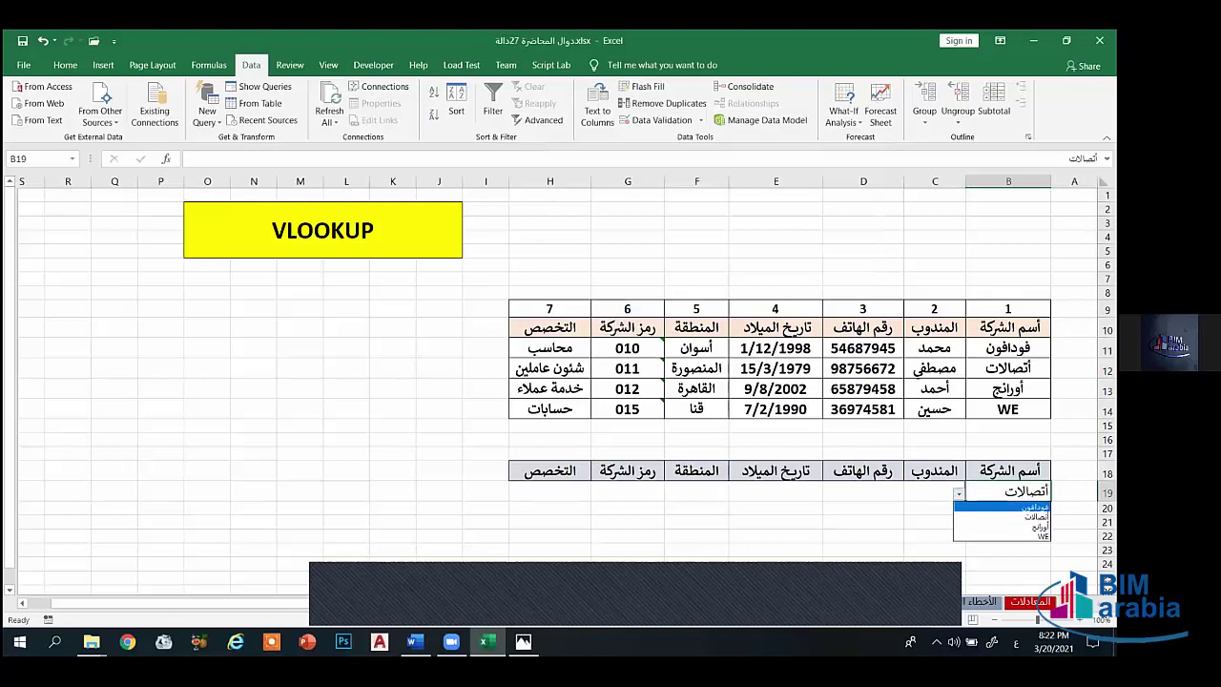
left_click(987, 506)
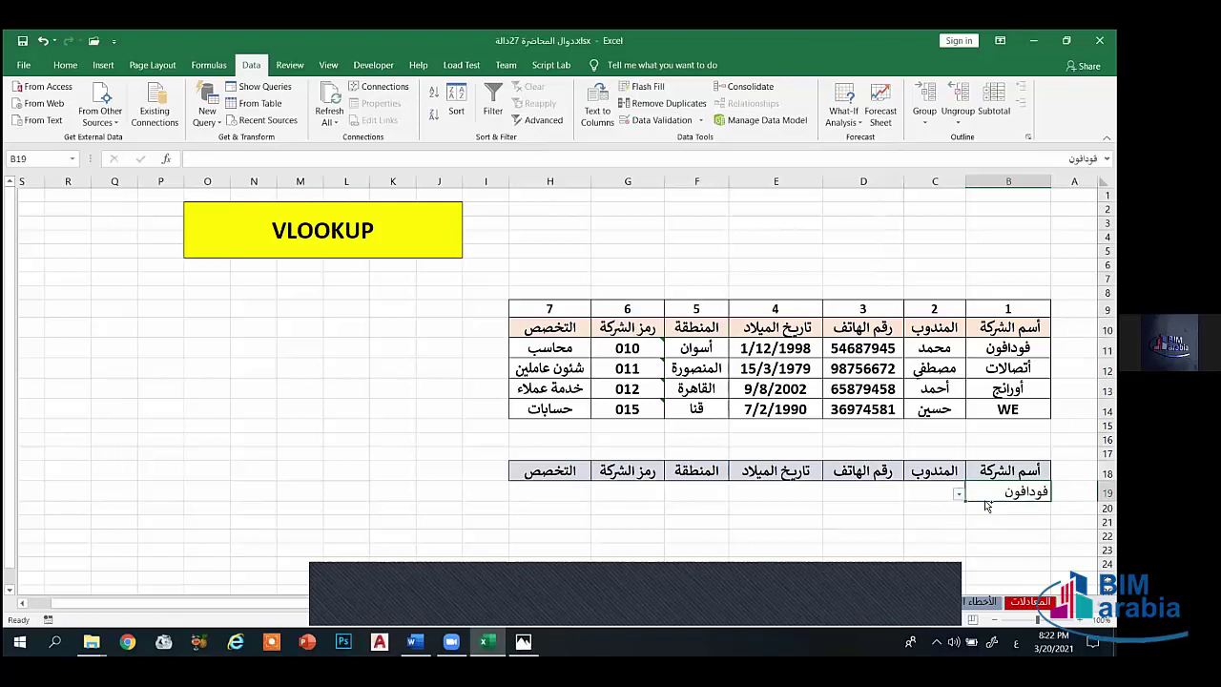
Step: Undo the company choices and list validation in B19, along with the font size increase of B19:H19
key("ctrl+z")
key("ctrl+z")
left_click_drag(987, 512, 810, 497)
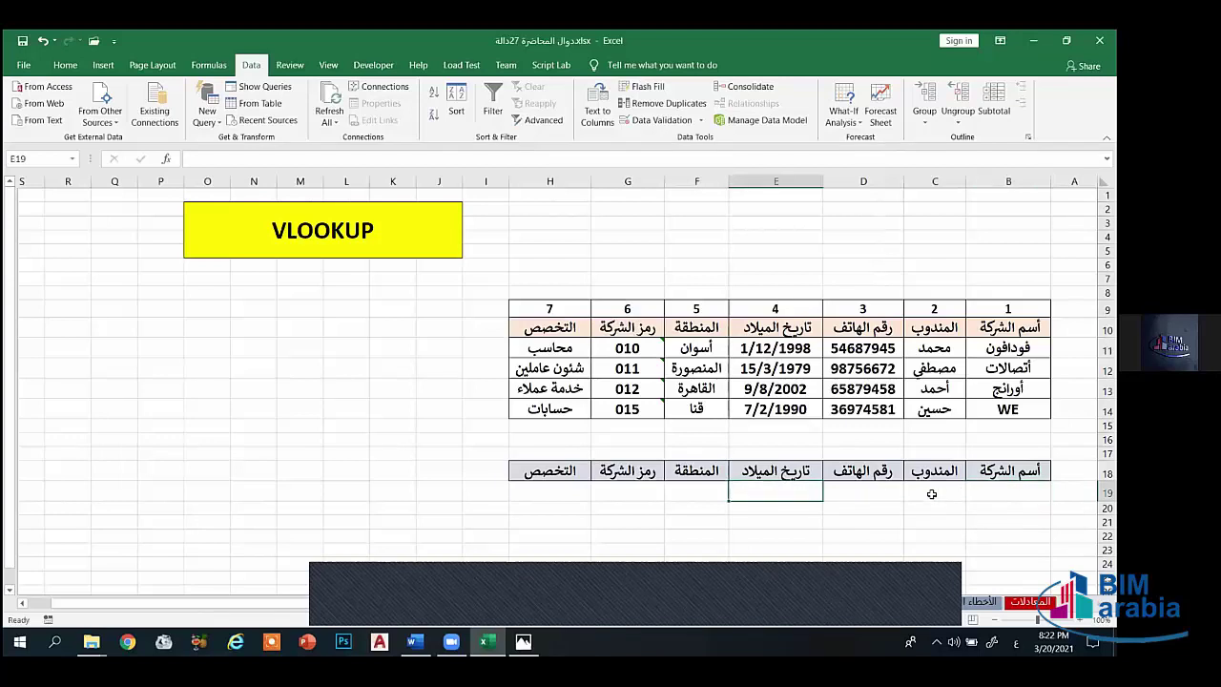
key("ctrl+z")
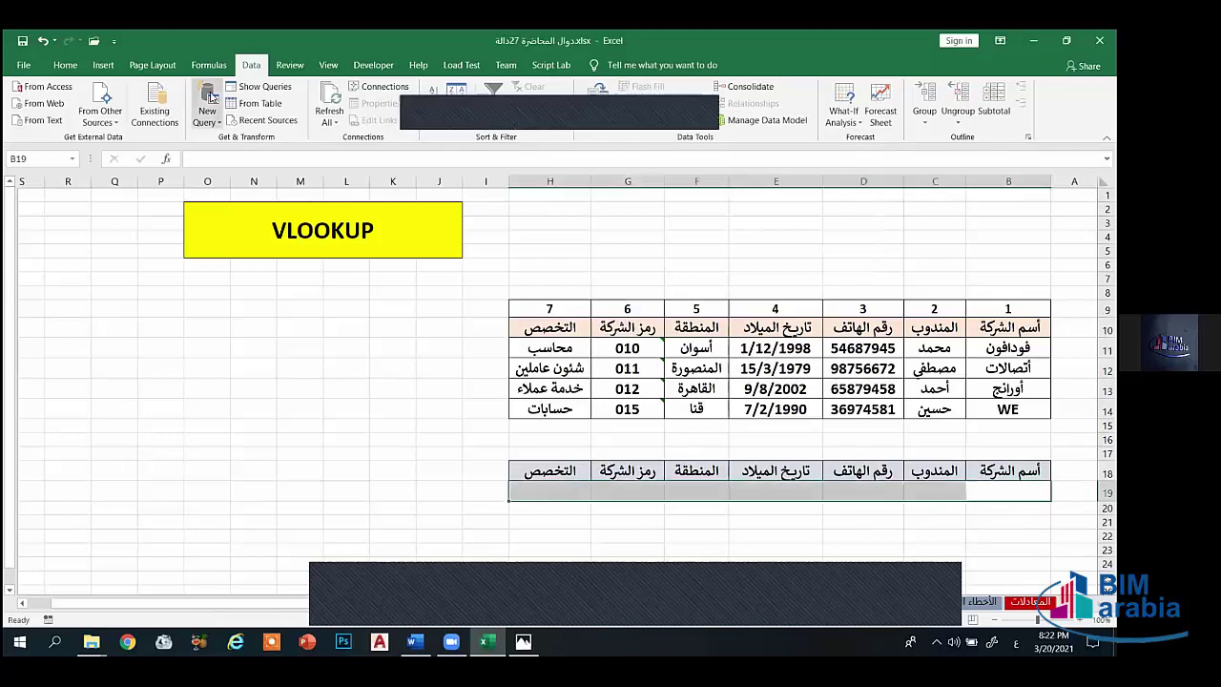
Step: Apply all borders to the empty result row B19:H19
left_click(65, 65)
left_click(210, 114)
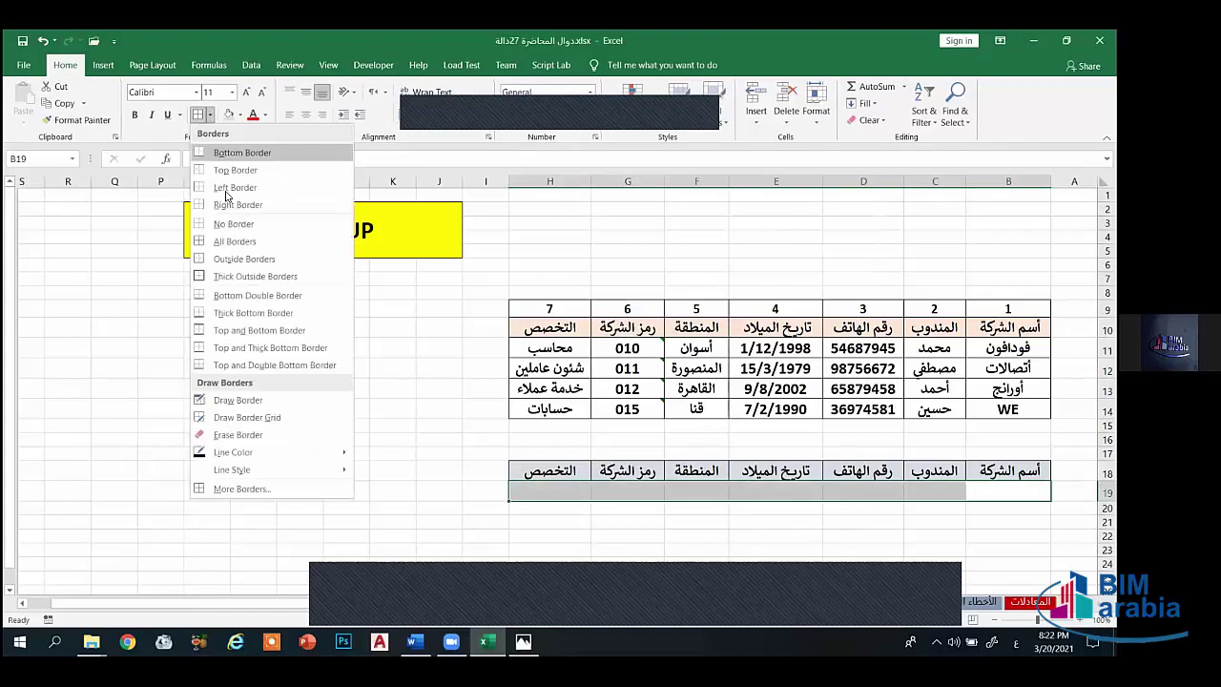
left_click(334, 275)
Step: Set up a list data validation in B19 that takes the company names from B11:B14
left_click(982, 491)
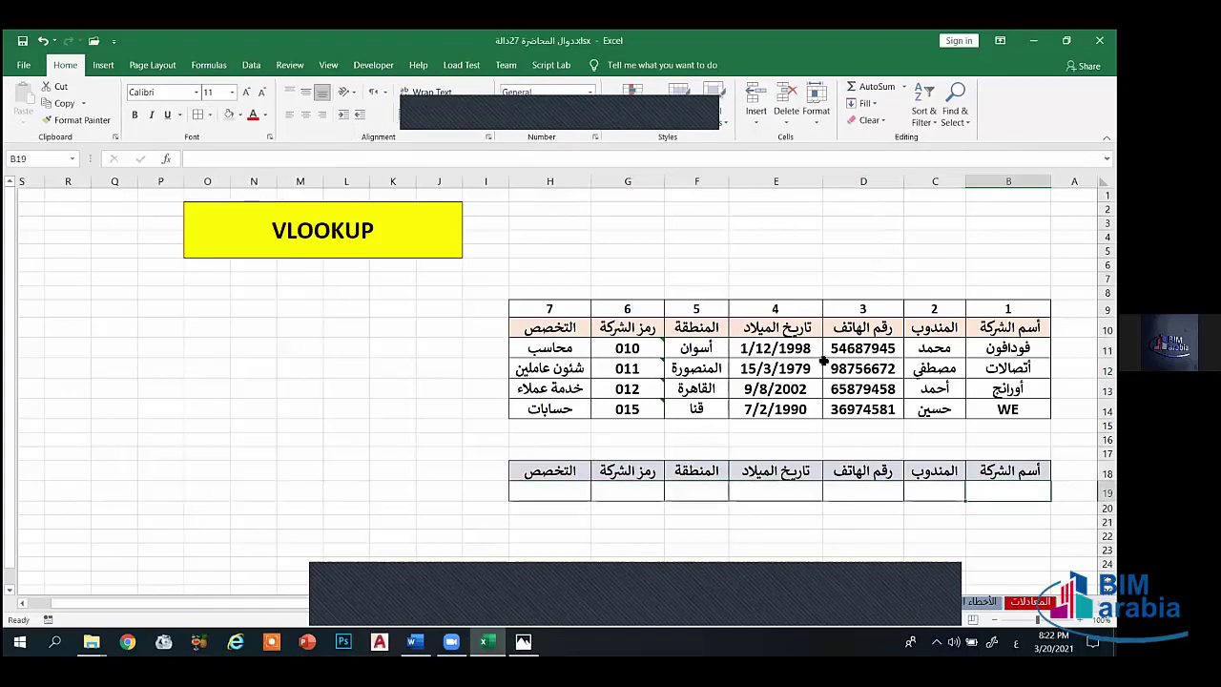
left_click(264, 65)
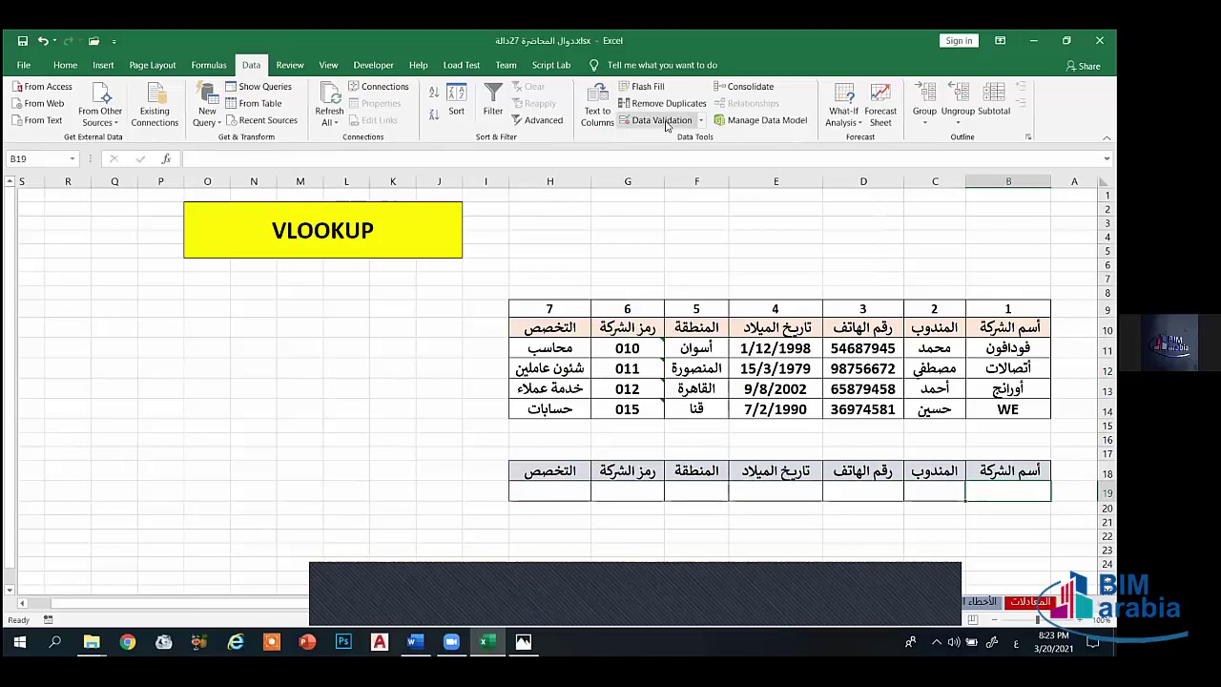
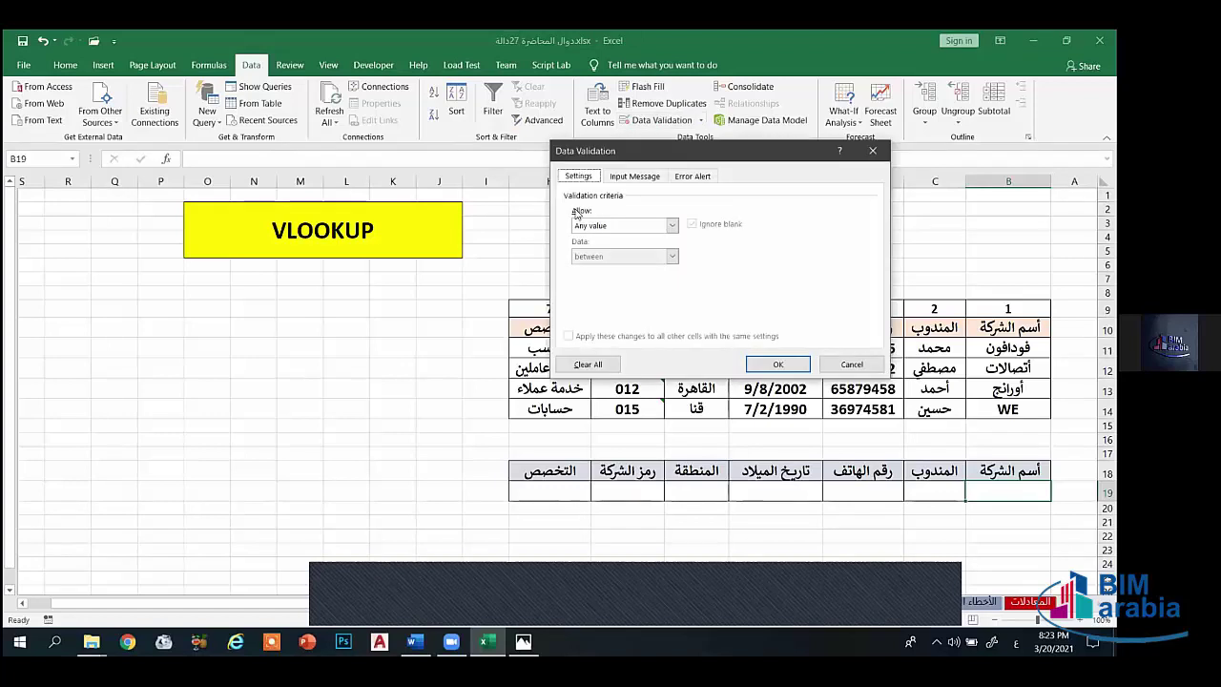
left_click(615, 225)
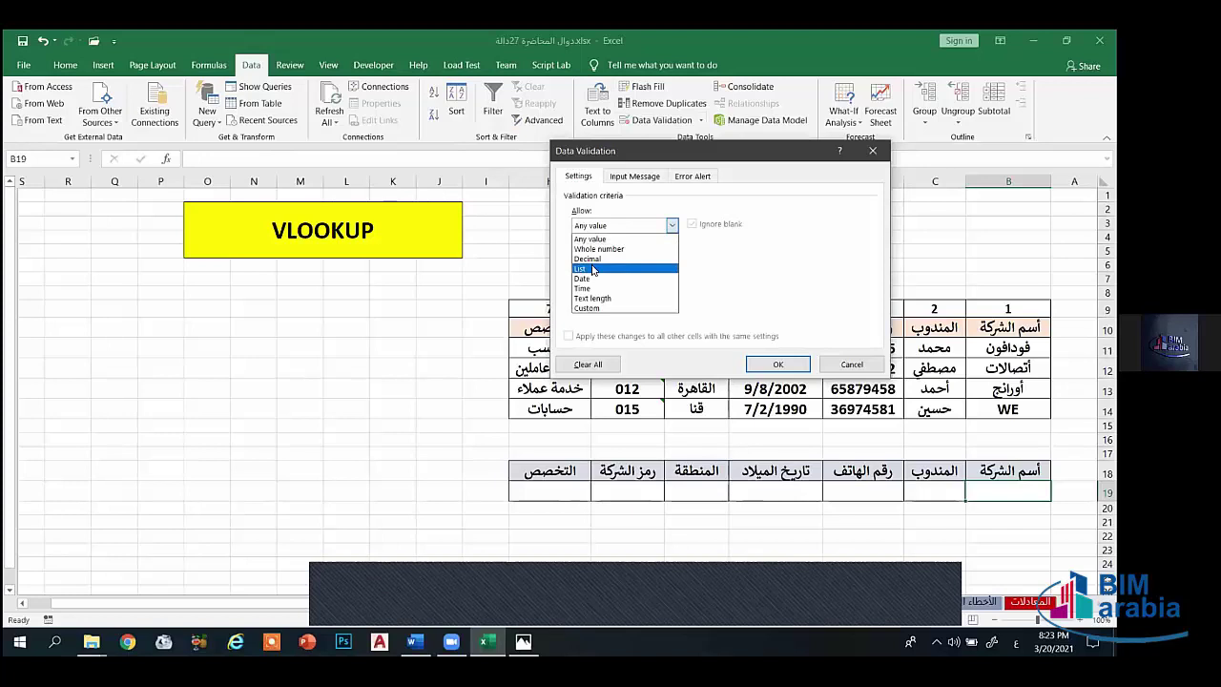
left_click(592, 270)
left_click(744, 286)
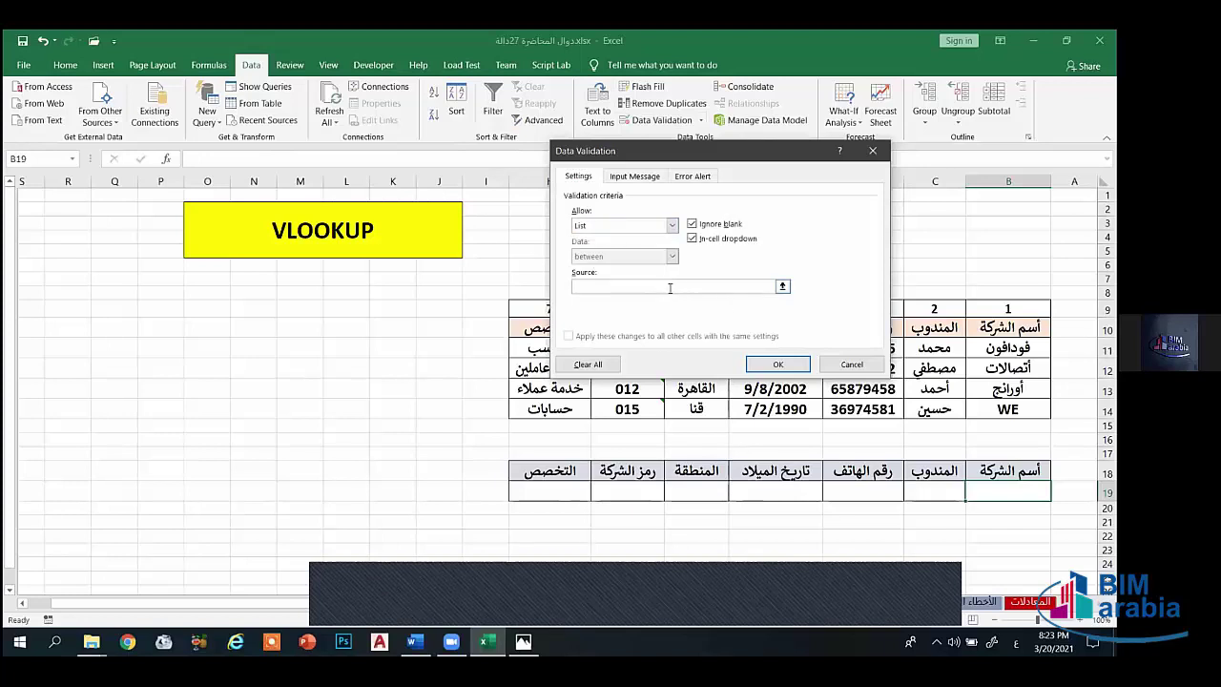
left_click_drag(997, 339, 995, 410)
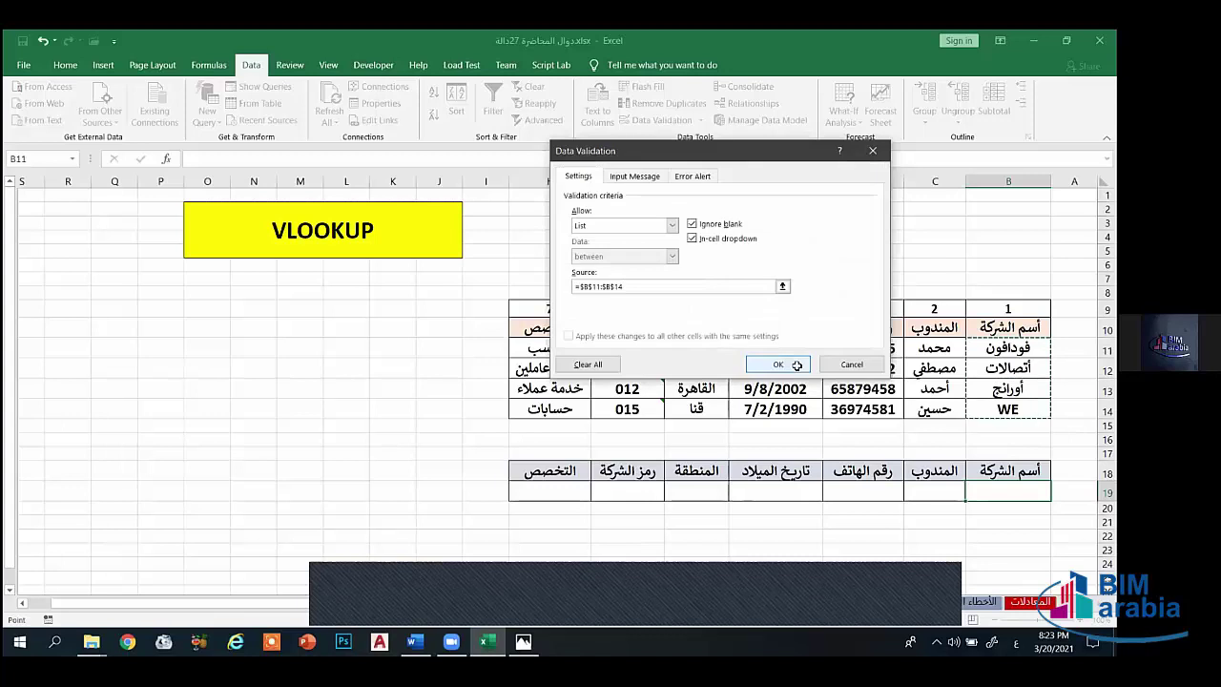
left_click(777, 366)
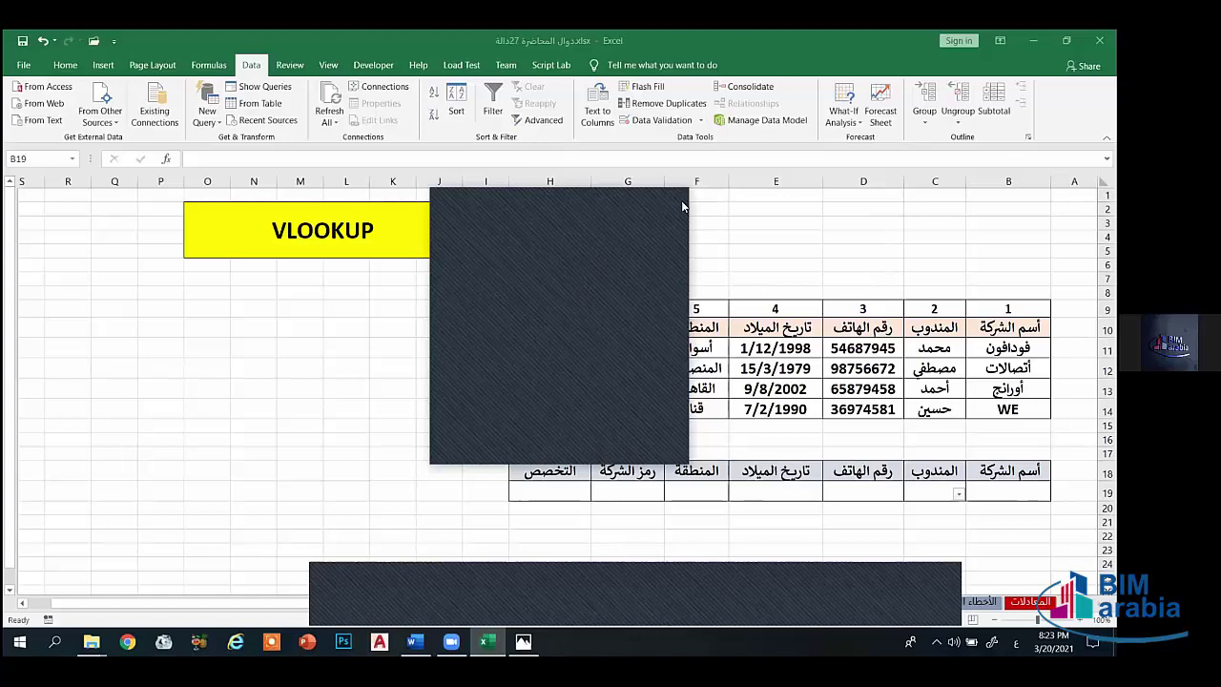
Step: Choose the company أتصالات from the drop-down list in B19
left_click(960, 496)
left_click(953, 514)
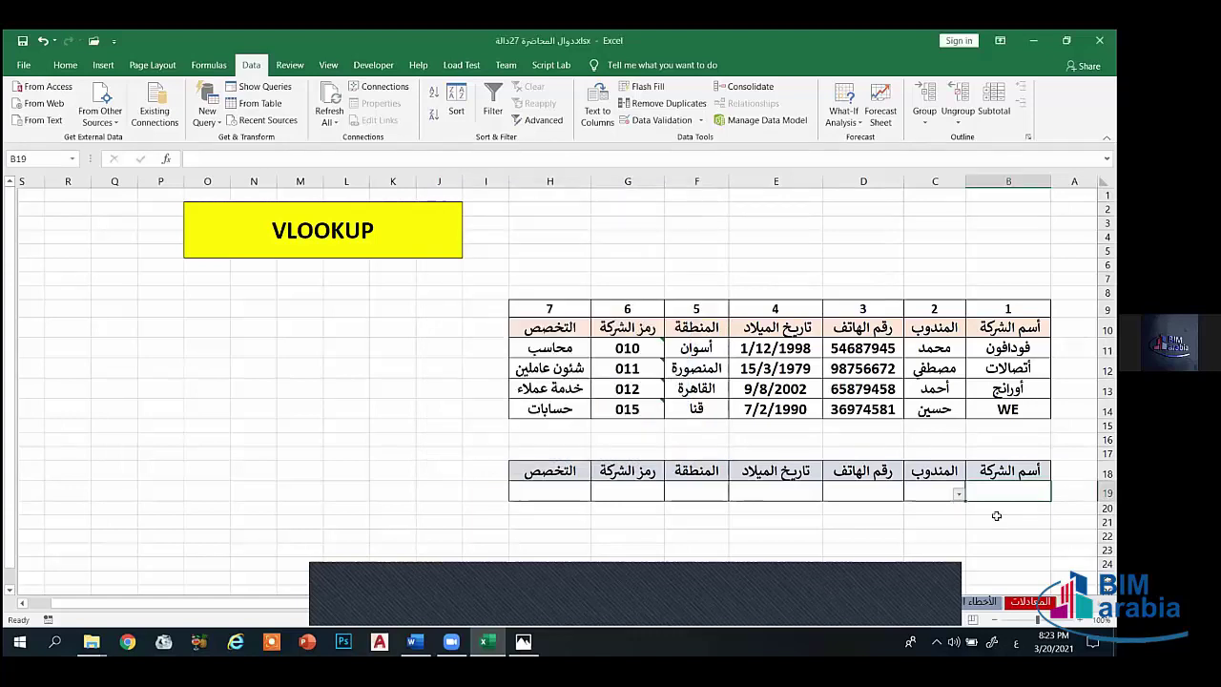
left_click(945, 500)
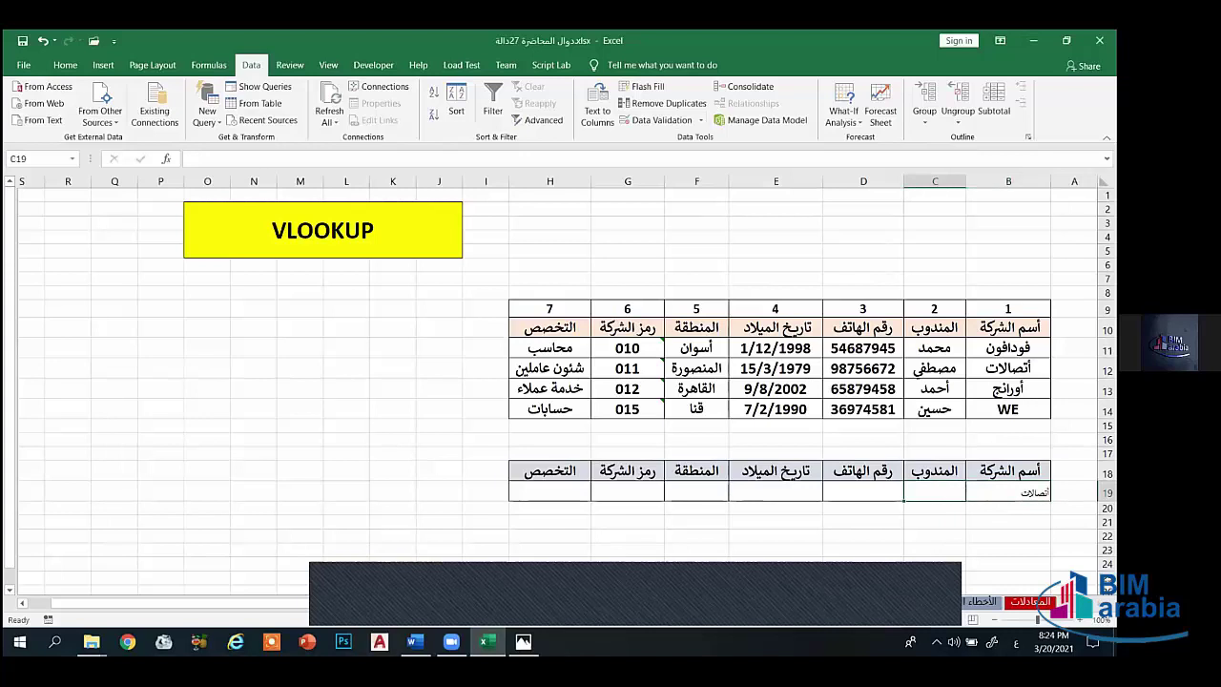
left_click(984, 492)
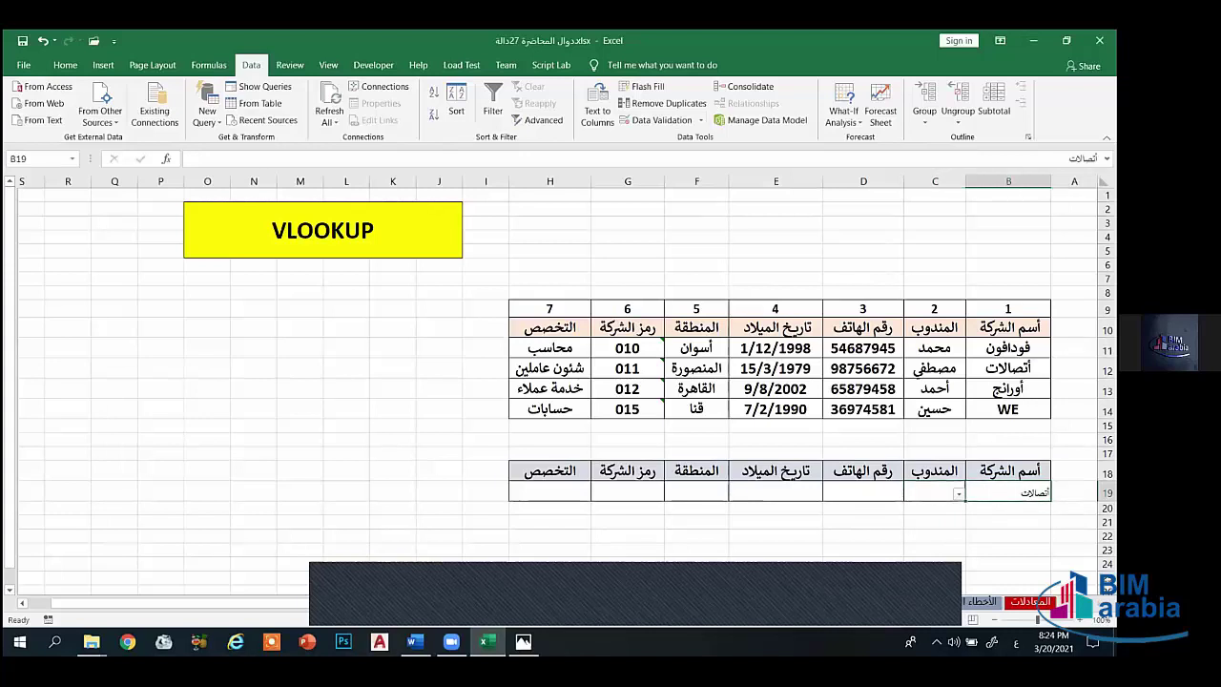
left_click(943, 498)
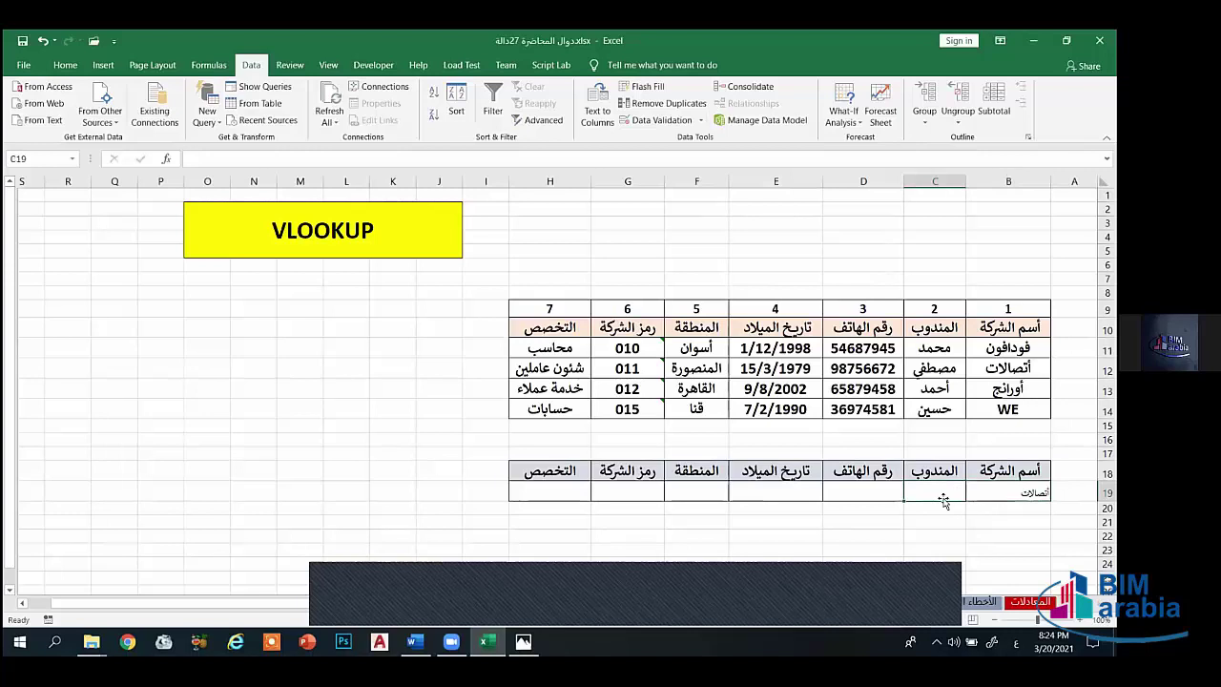
type("=ر")
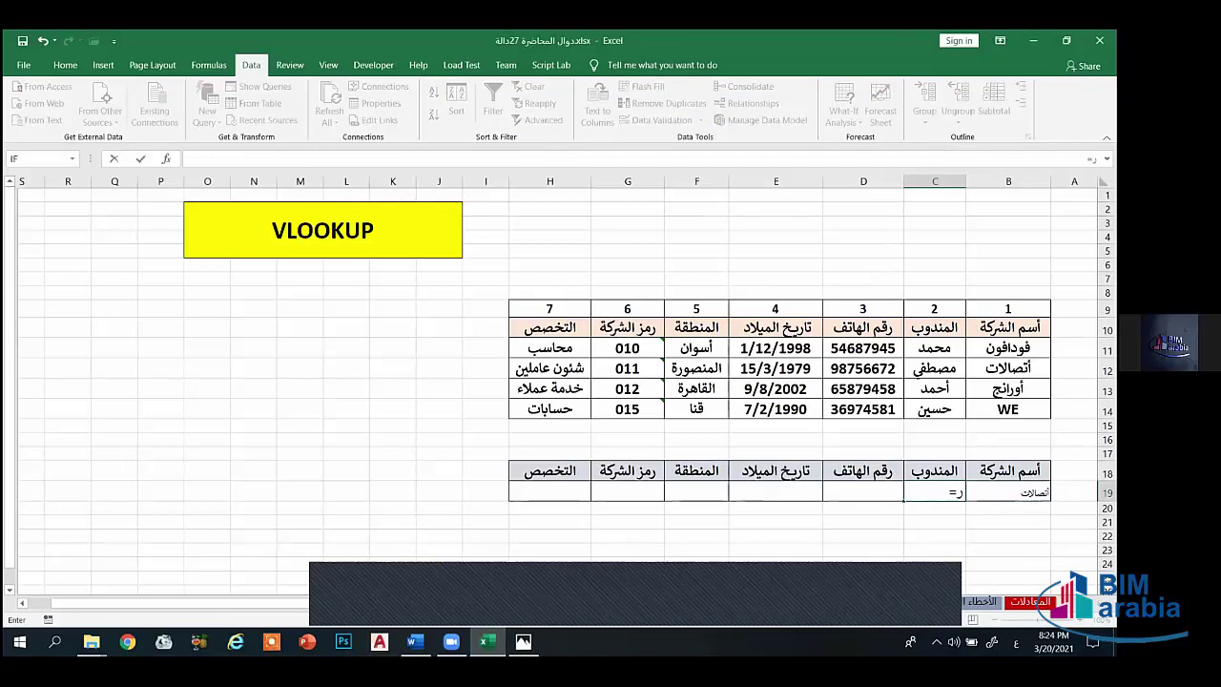
key("BackSpace")
key("alt+shift")
type("vlo")
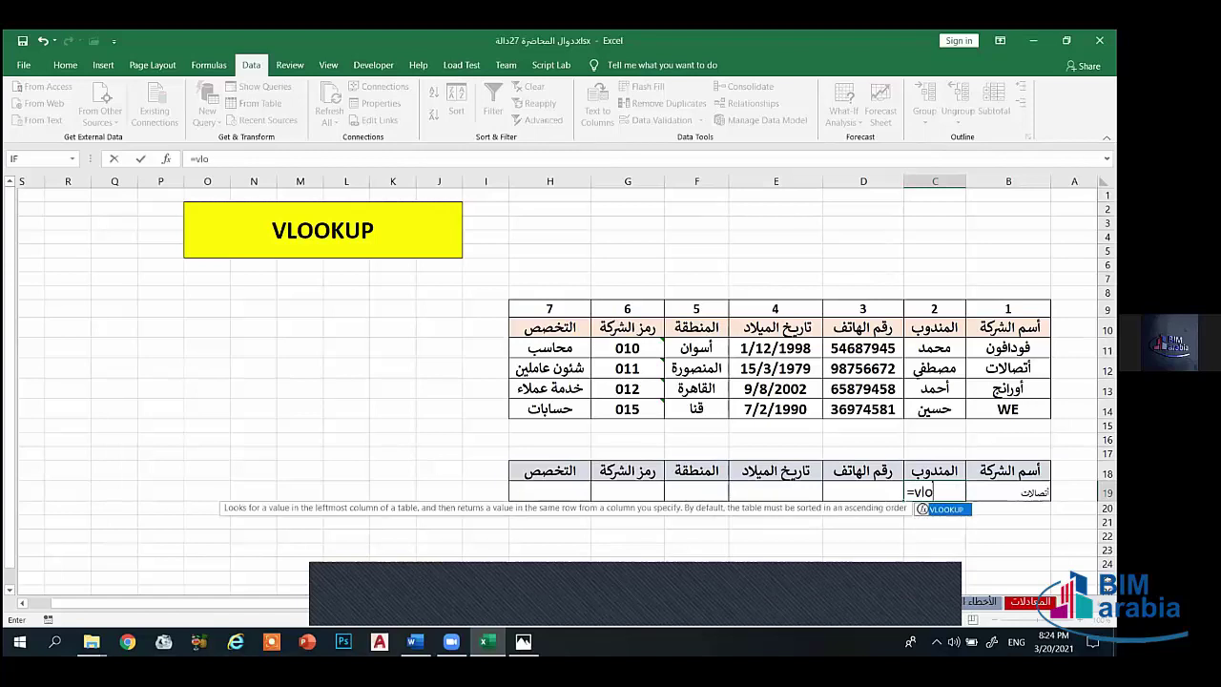
type("okup(")
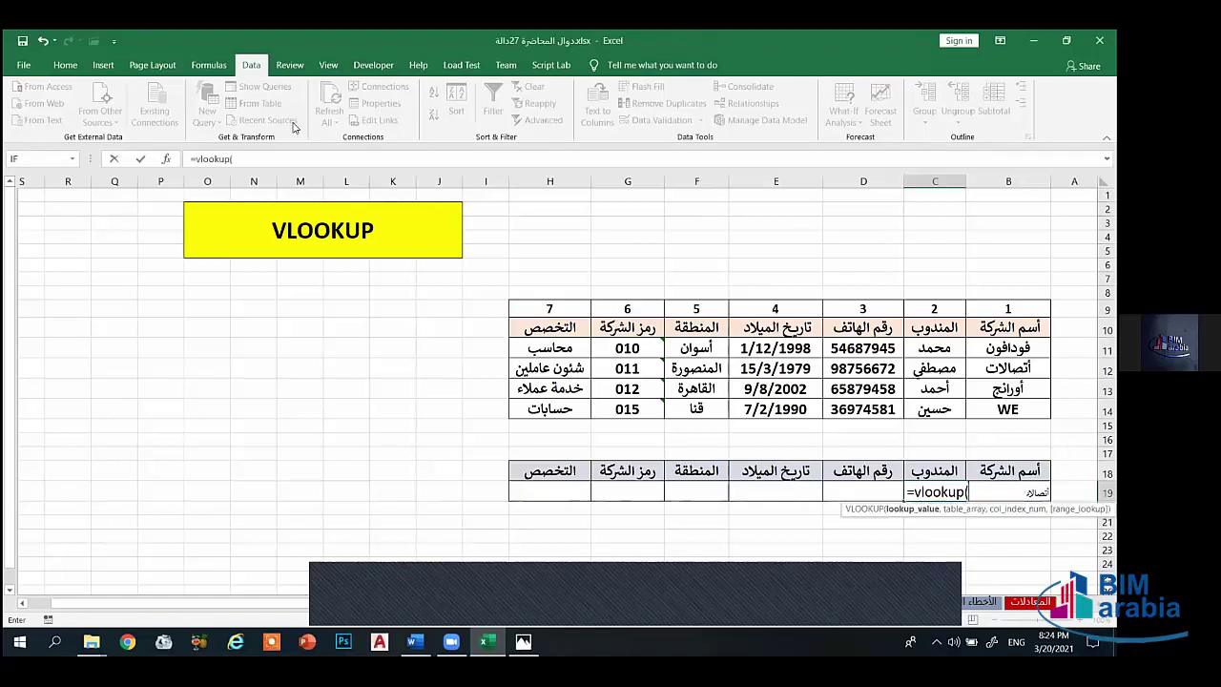
left_click(166, 159)
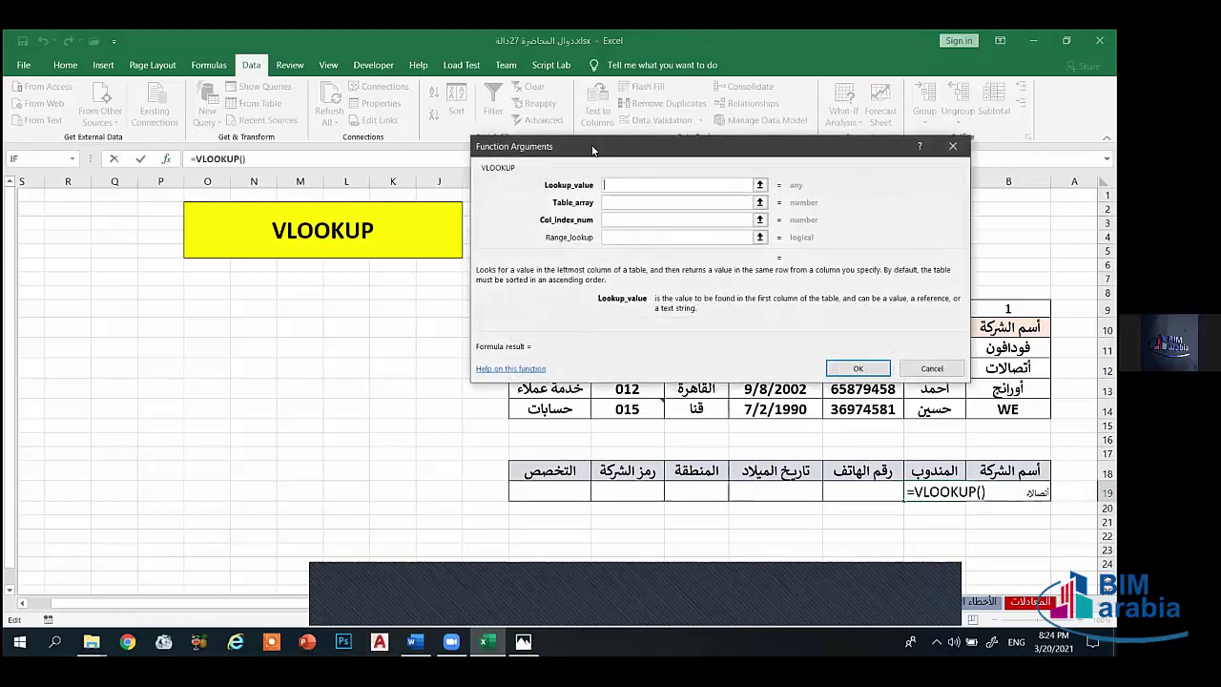
left_click_drag(592, 150, 222, 225)
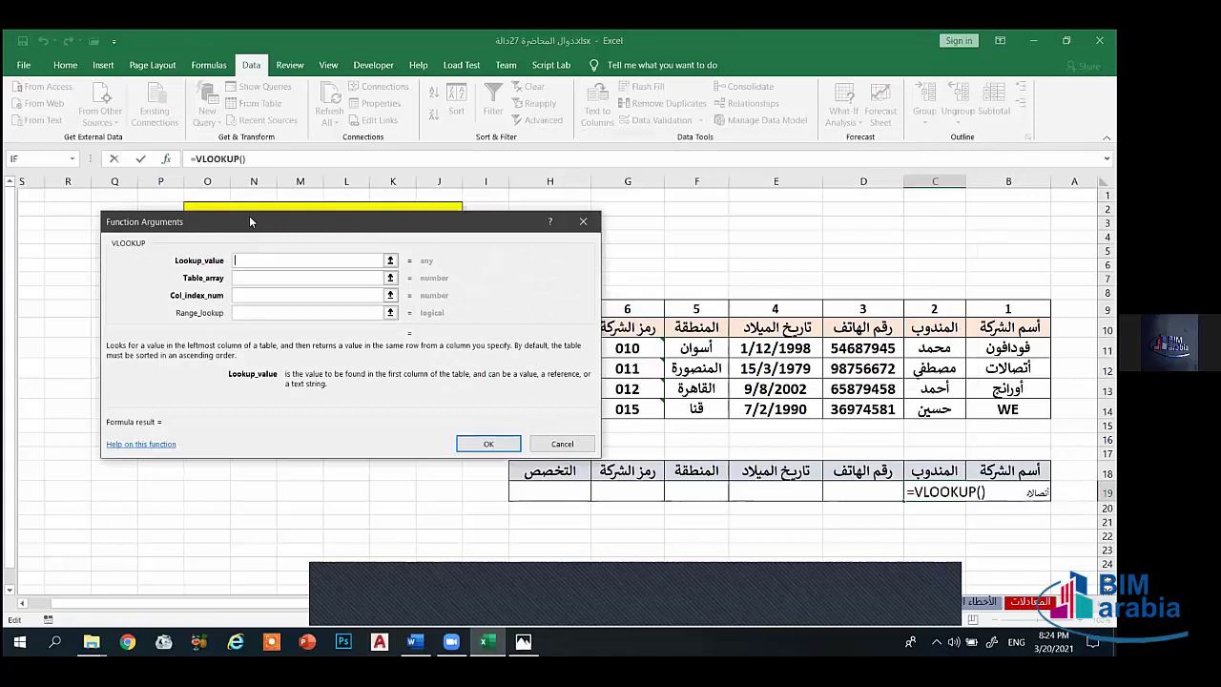
left_click(582, 221)
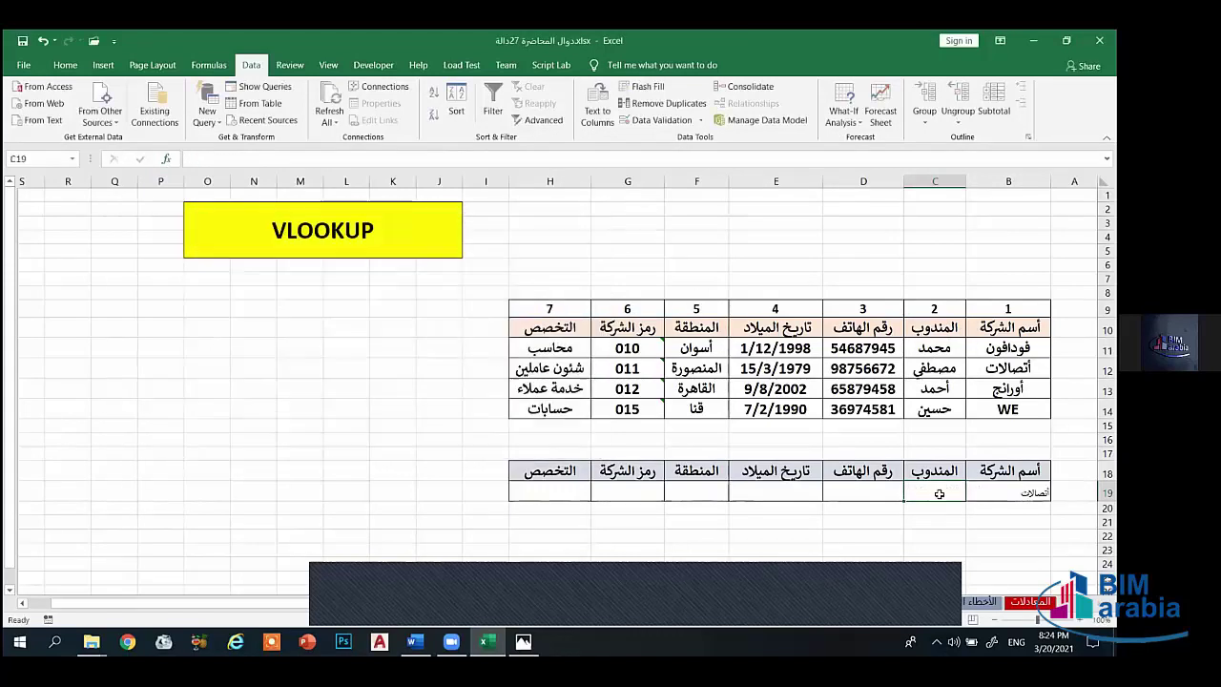
type("=")
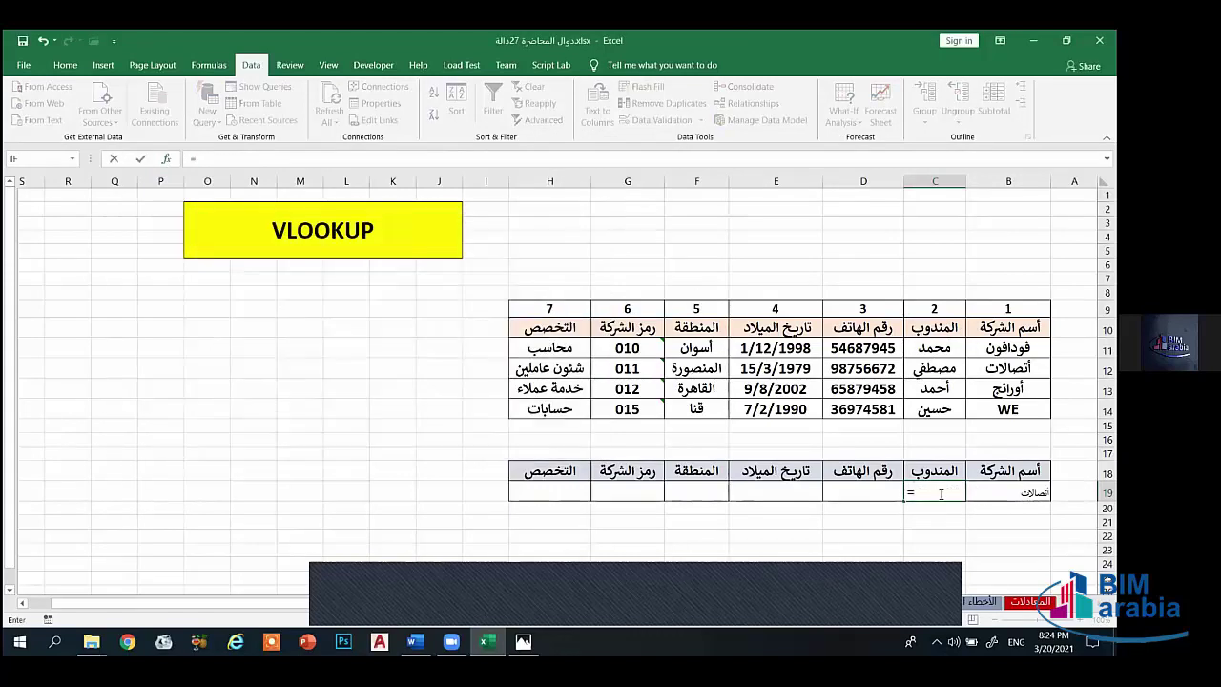
type("vlookup(")
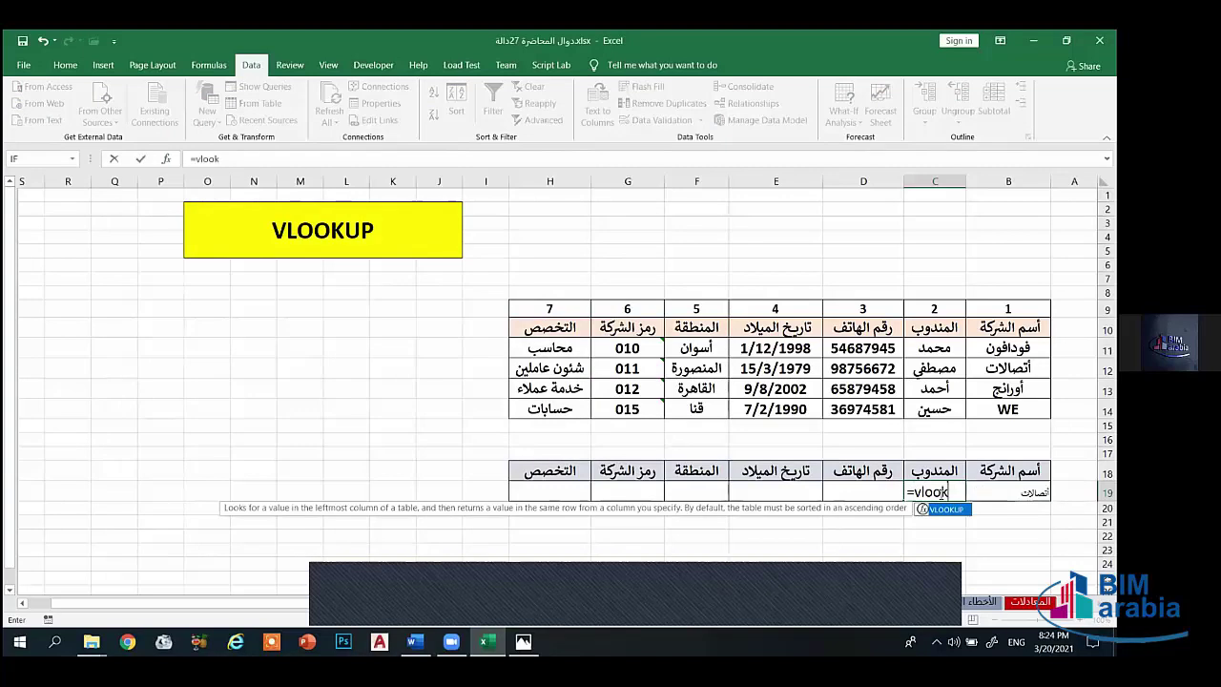
left_click(164, 158)
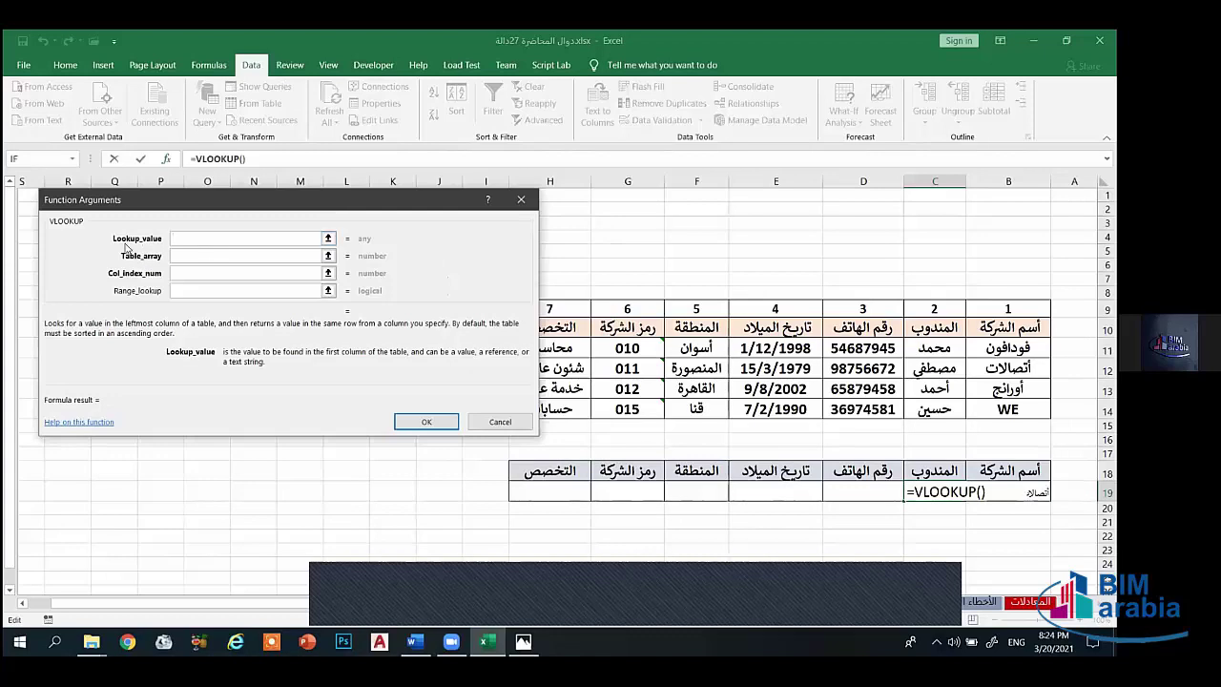
left_click(291, 273)
type("B19")
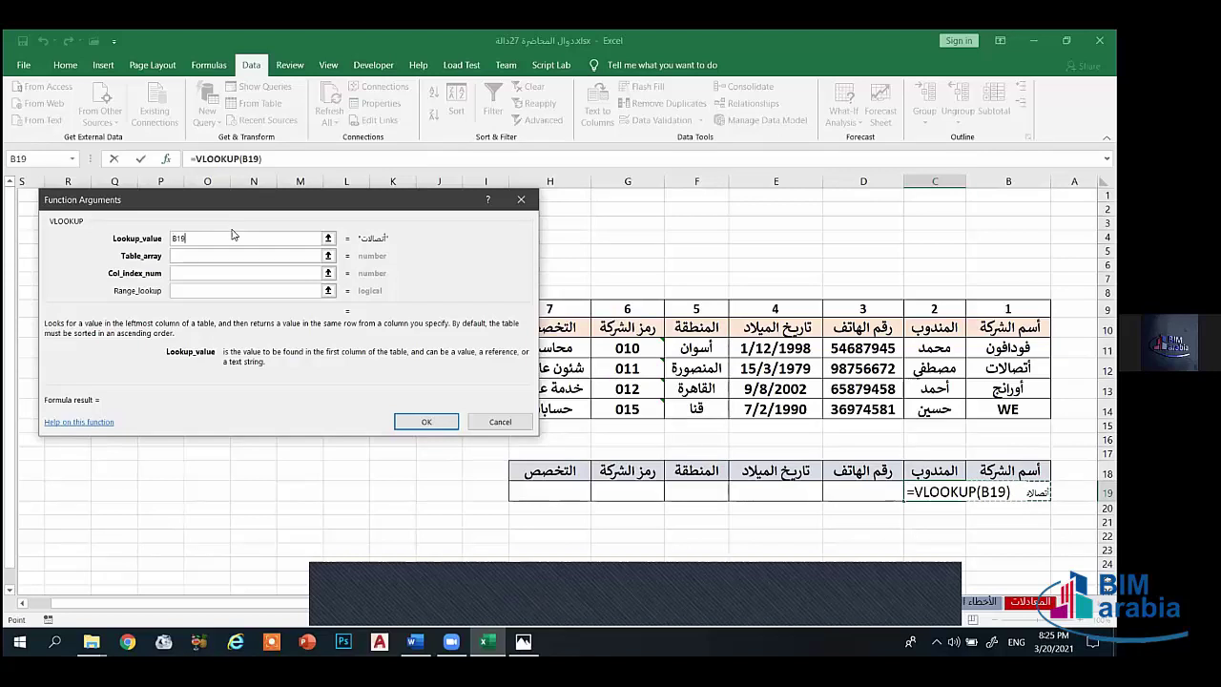
left_click(207, 239)
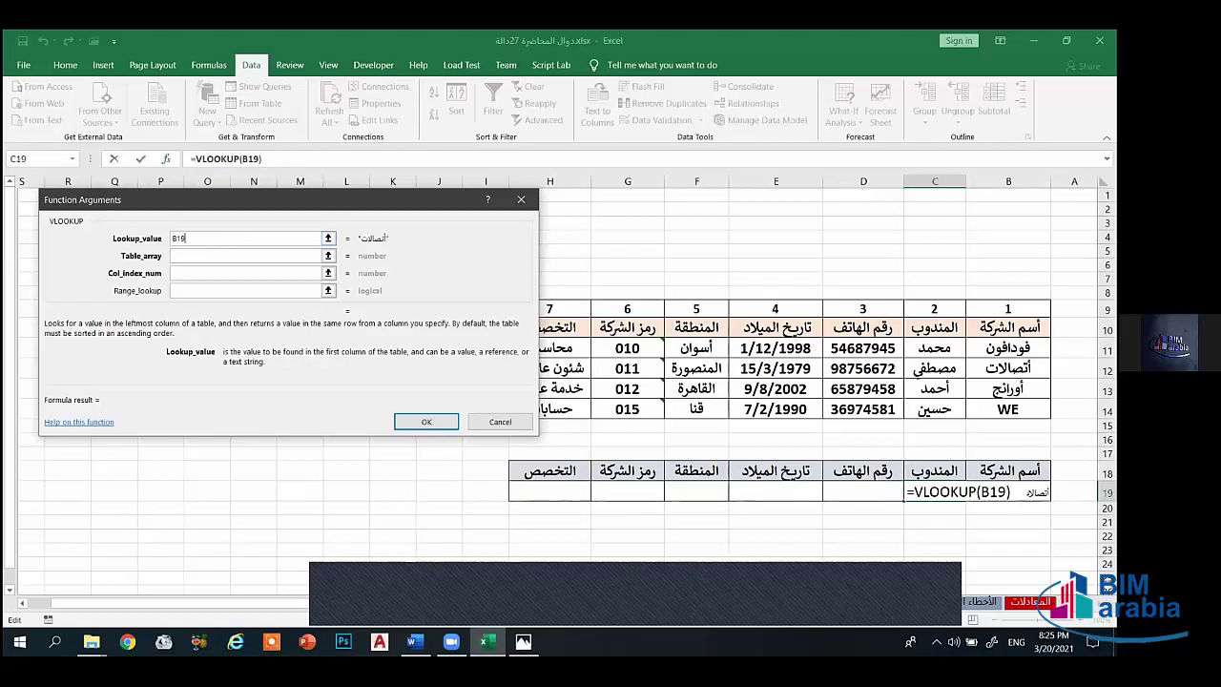
type("+")
left_click(992, 496)
key("BackSpace")
key("BackSpace")
key("BackSpace")
key("BackSpace")
left_click(502, 422)
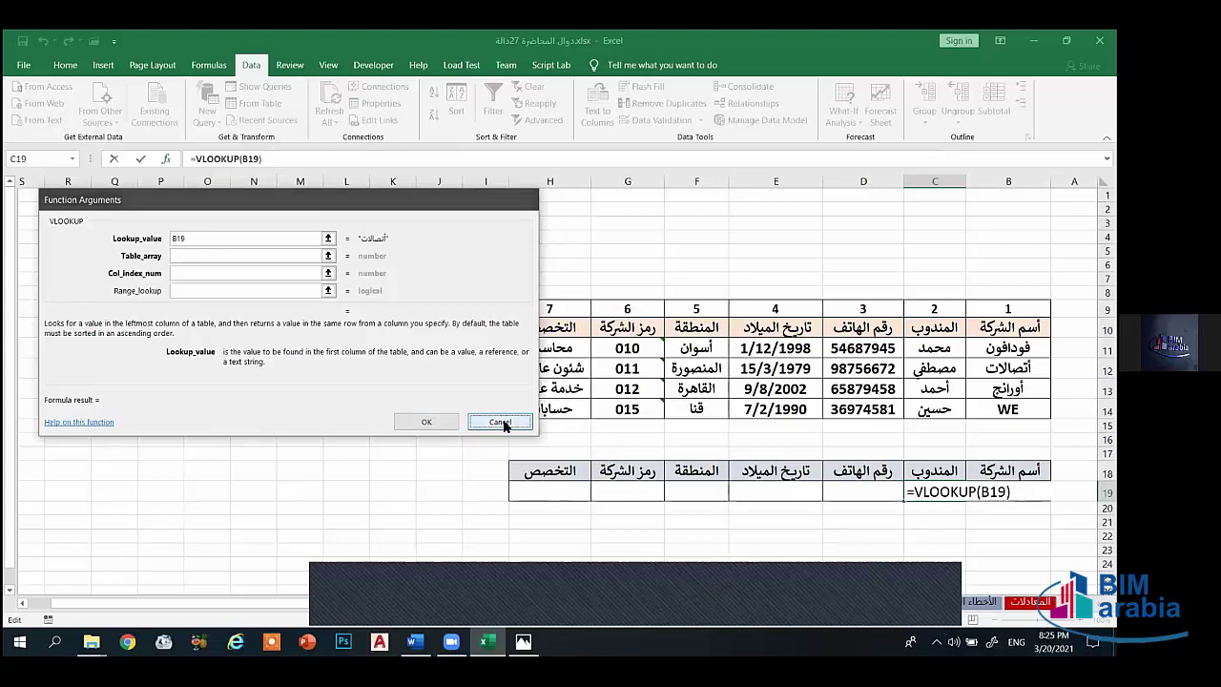
type("=")
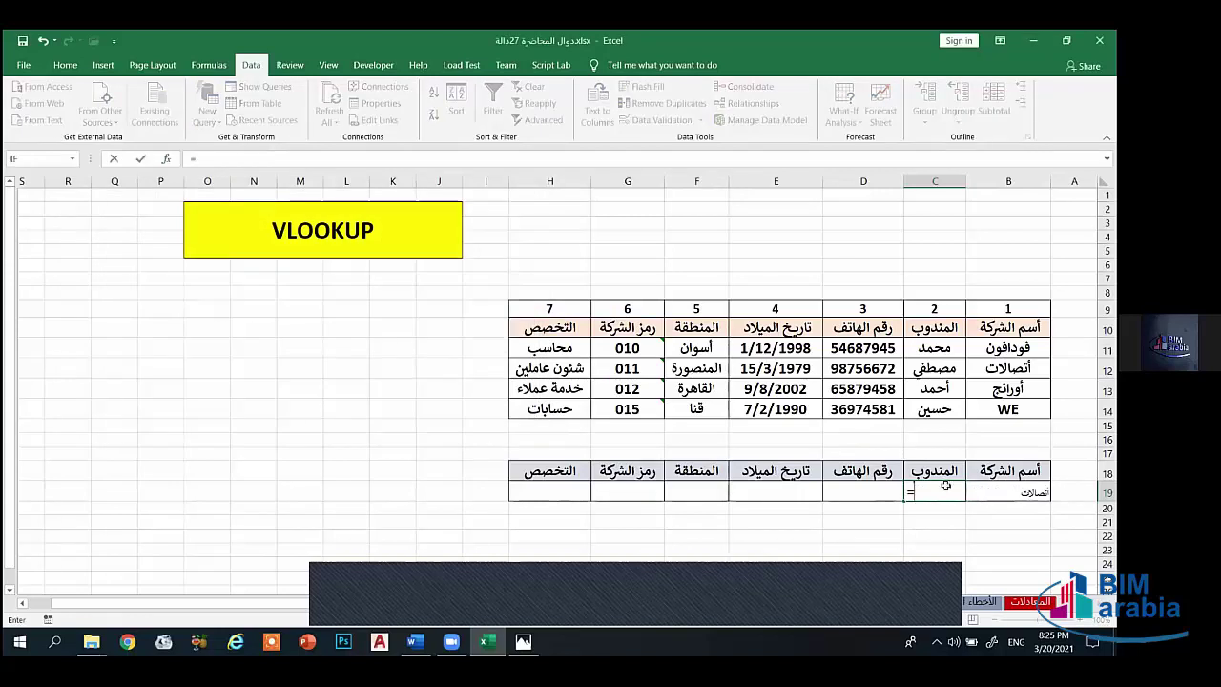
type("vlook")
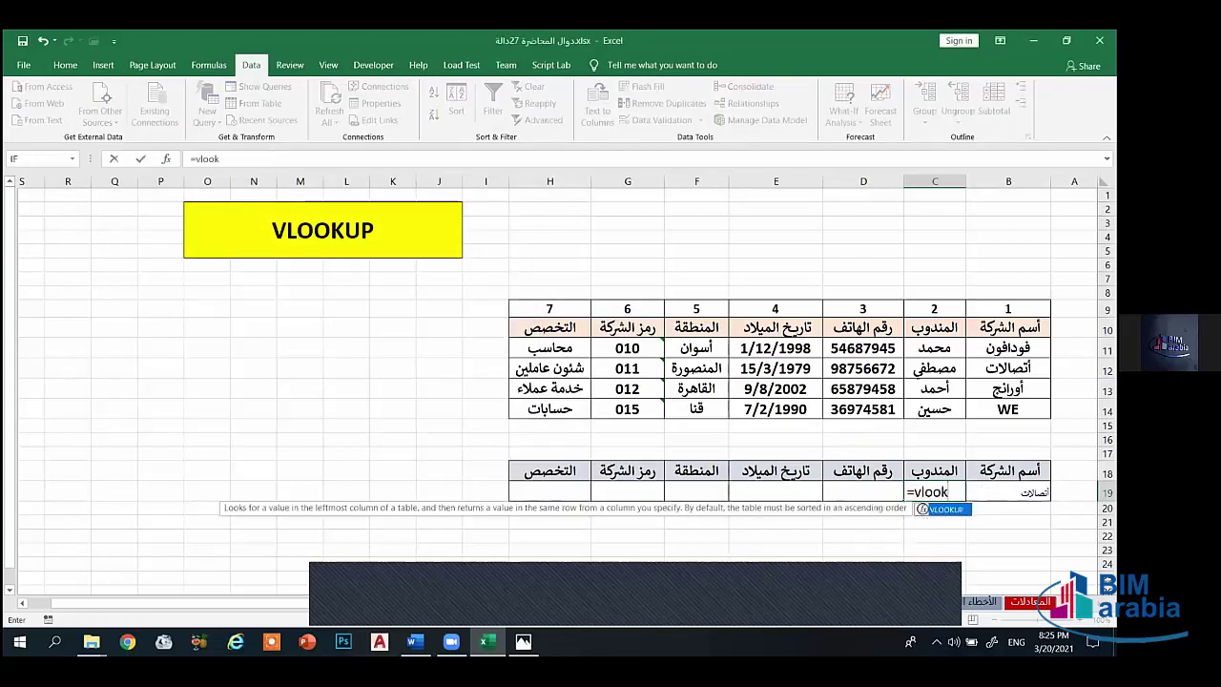
type("up")
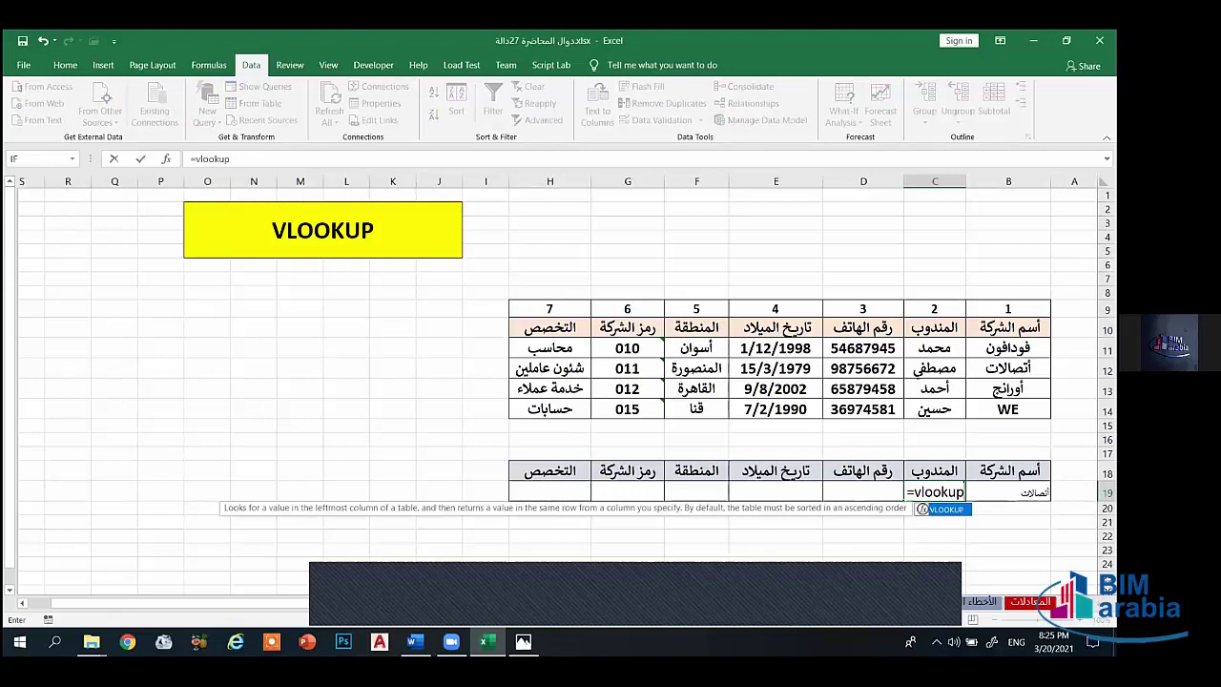
type("(")
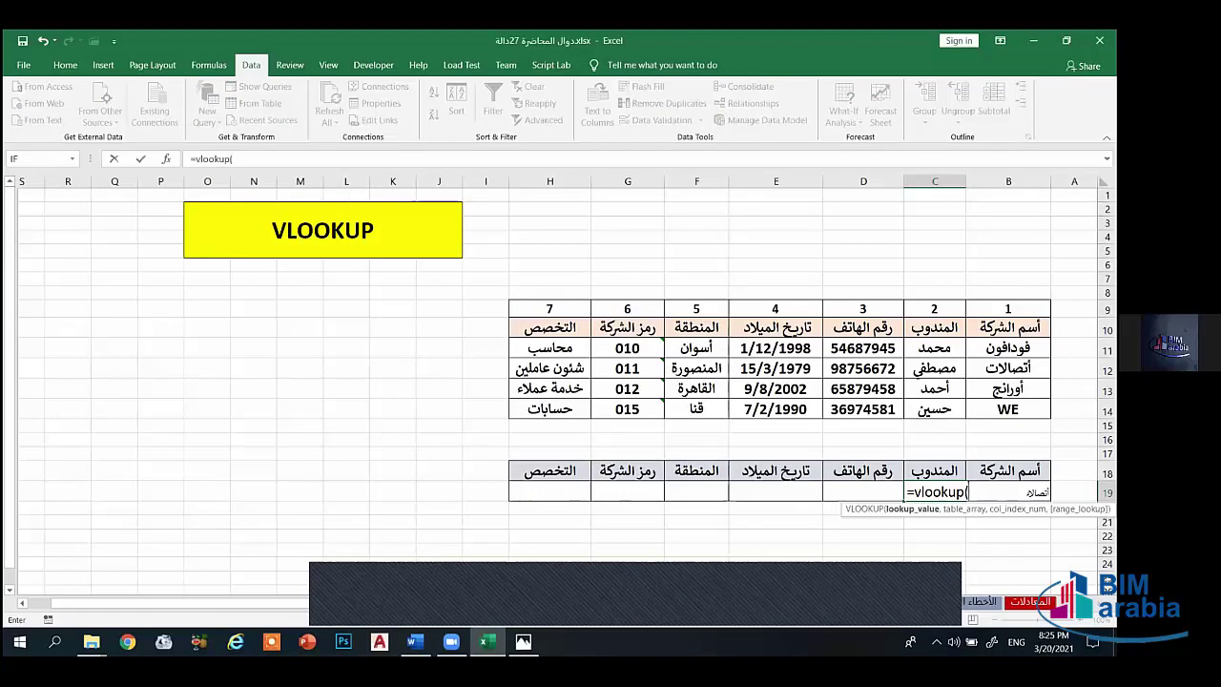
left_click(996, 492)
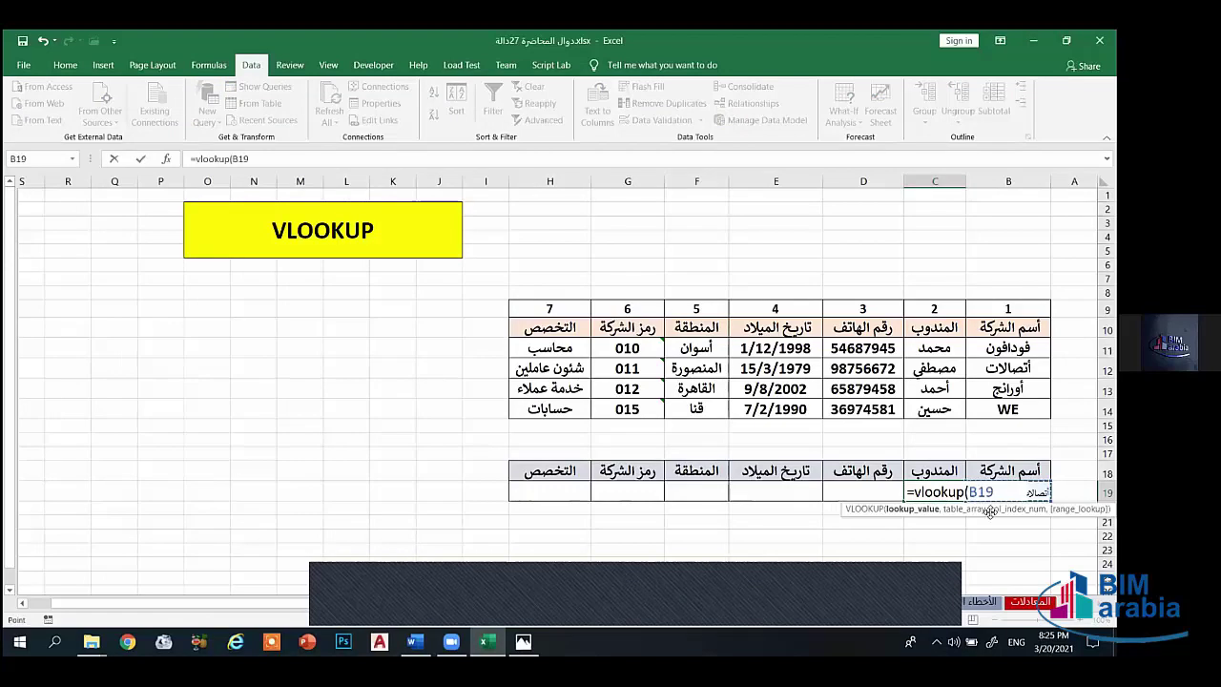
key("F5")
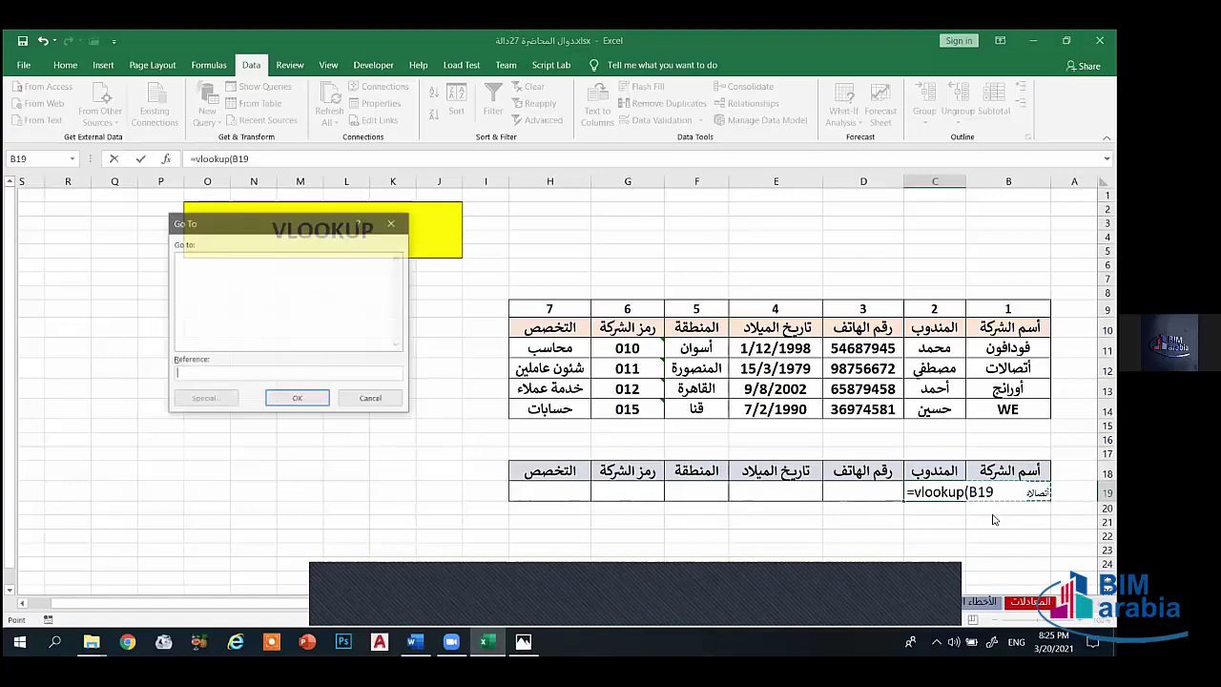
left_click(371, 399)
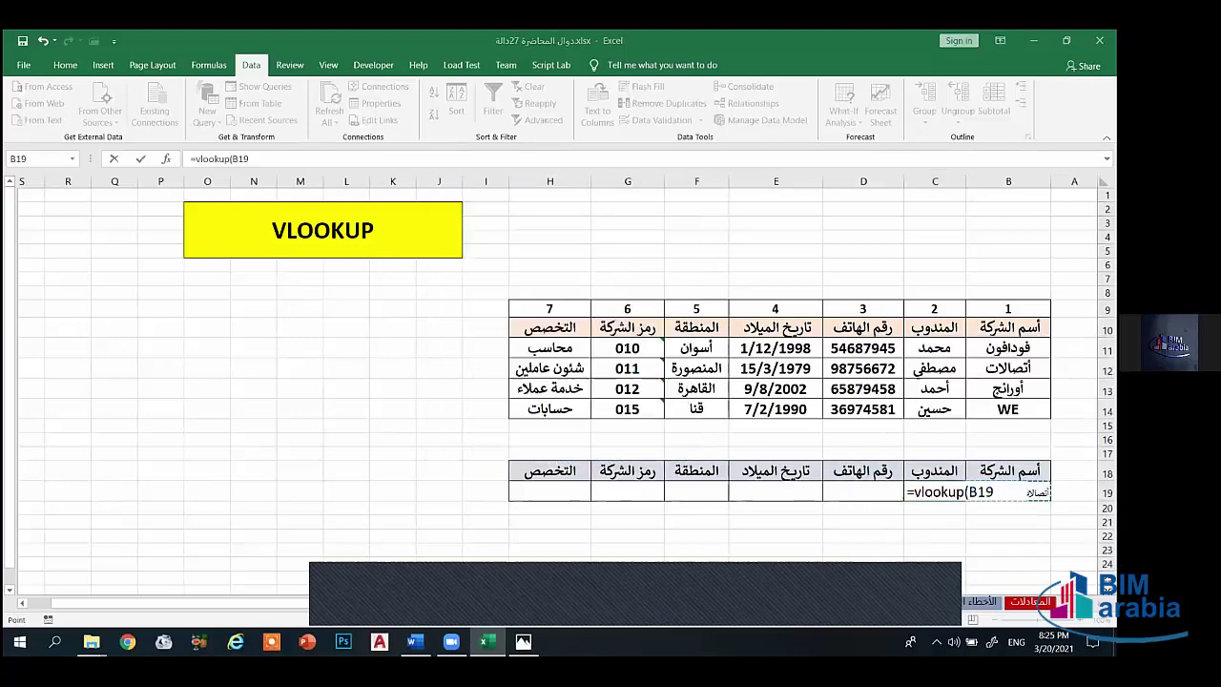
left_click(992, 495)
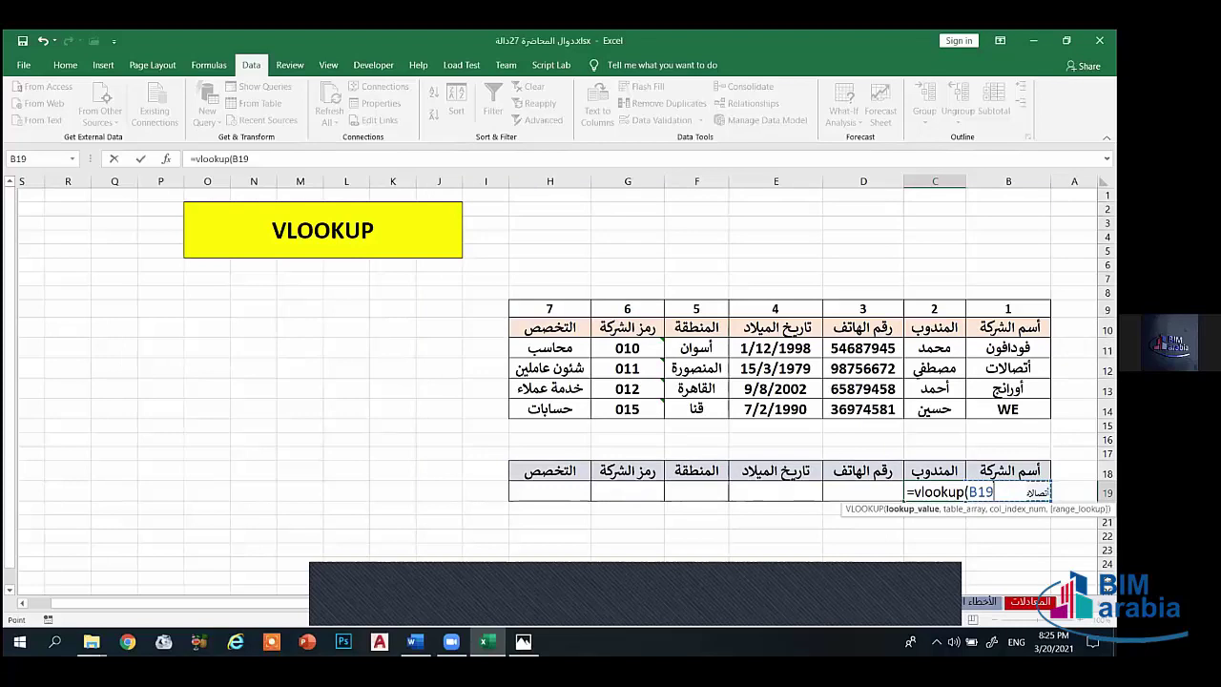
key("BackSpace")
key("BackSpace")
key("BackSpace")
key("BackSpace")
key("BackSpace")
key("BackSpace")
key("BackSpace")
key("BackSpace")
key("BackSpace")
key("BackSpace")
key("BackSpace")
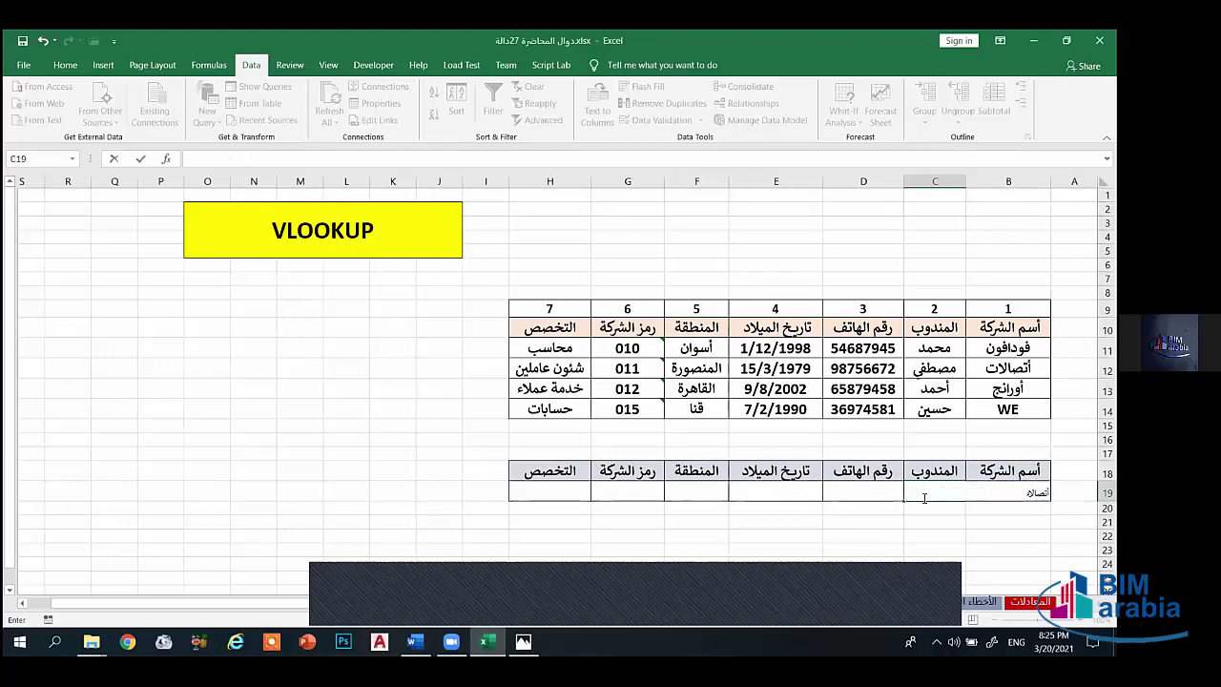
Step: Start a VLOOKUP function in C19 with B19 as the lookup value and B11:H14 as the table array
type("vlo")
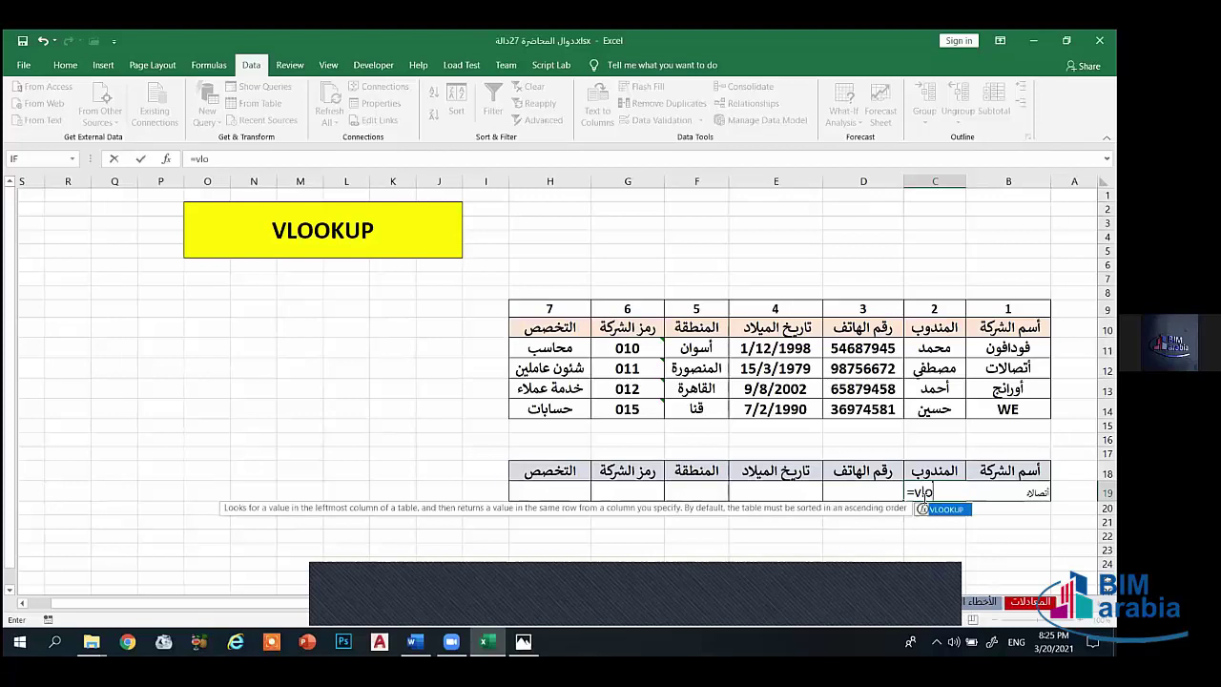
type("okup(")
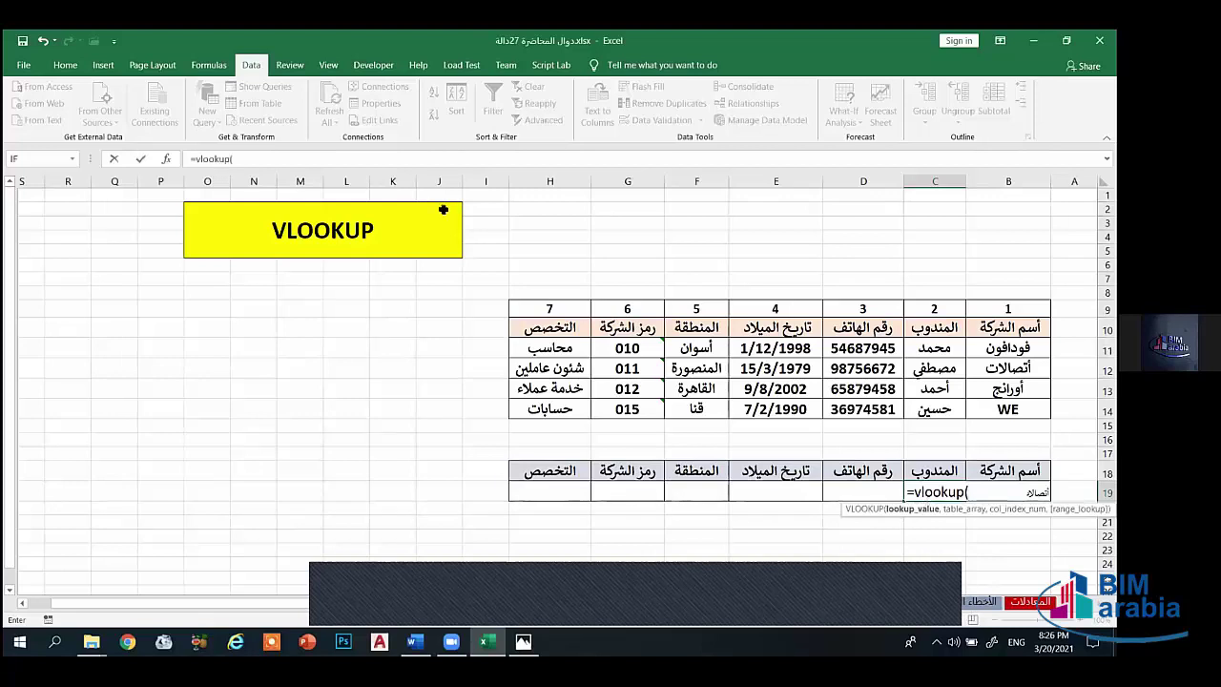
left_click(166, 160)
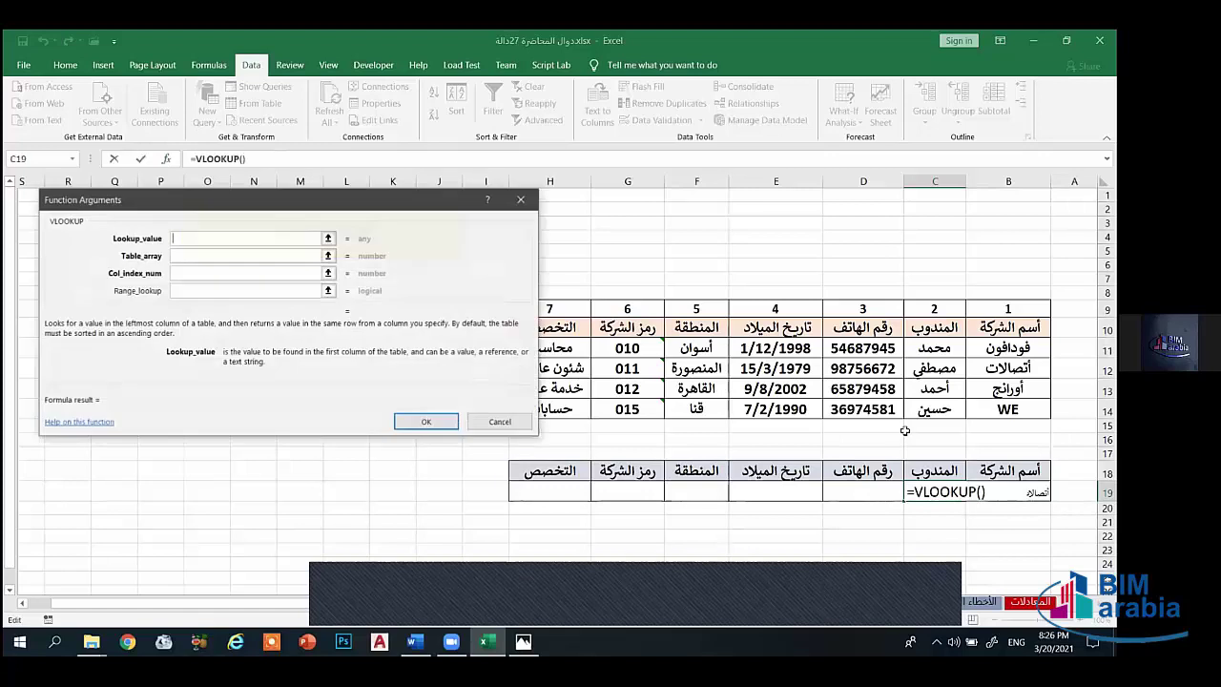
left_click(1008, 492)
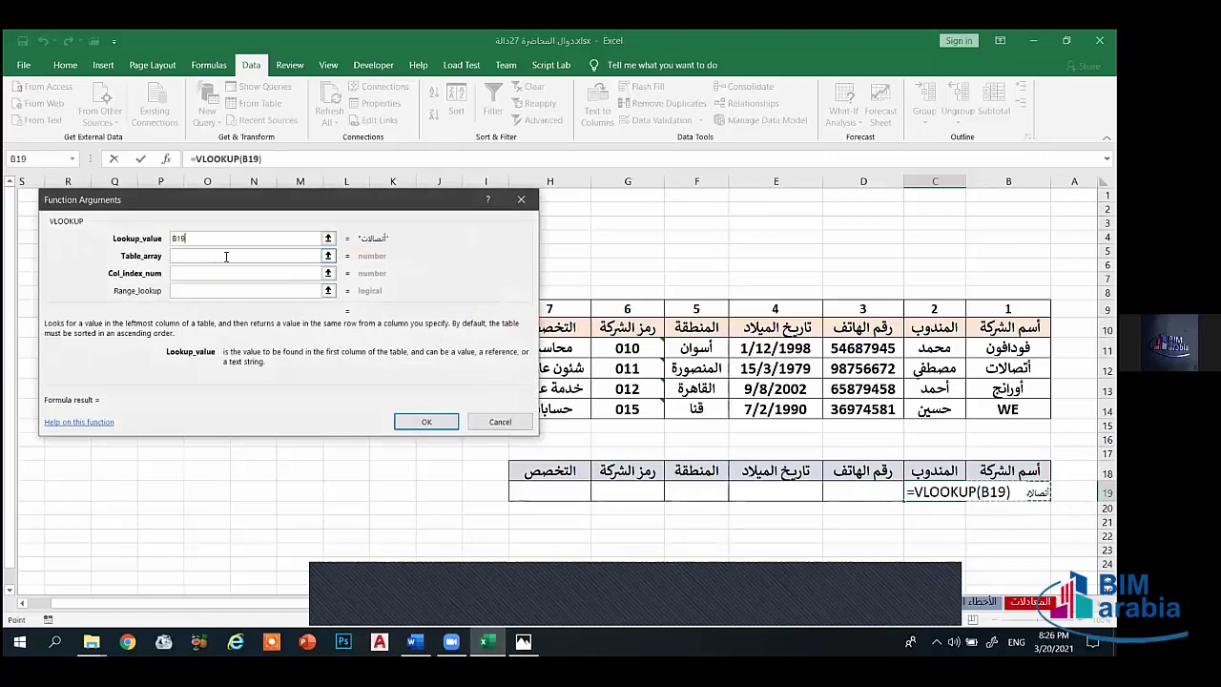
key("Tab")
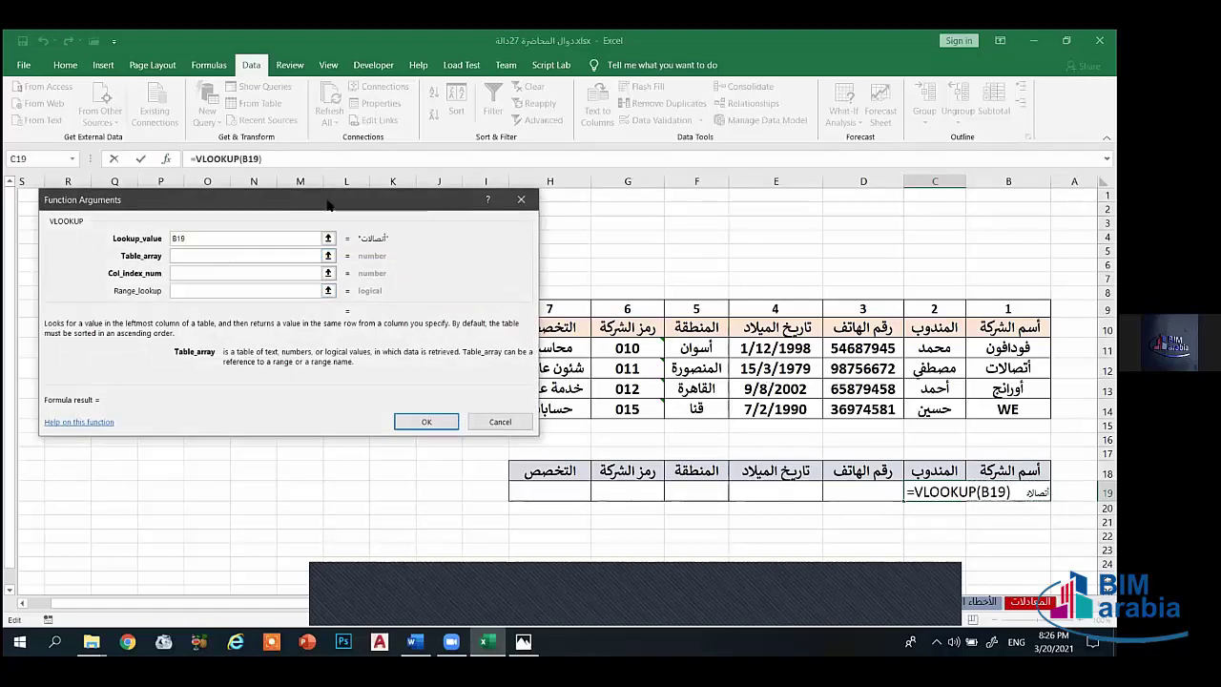
left_click_drag(327, 201, 251, 122)
left_click_drag(992, 410, 1008, 348)
left_click_drag(767, 406, 549, 408)
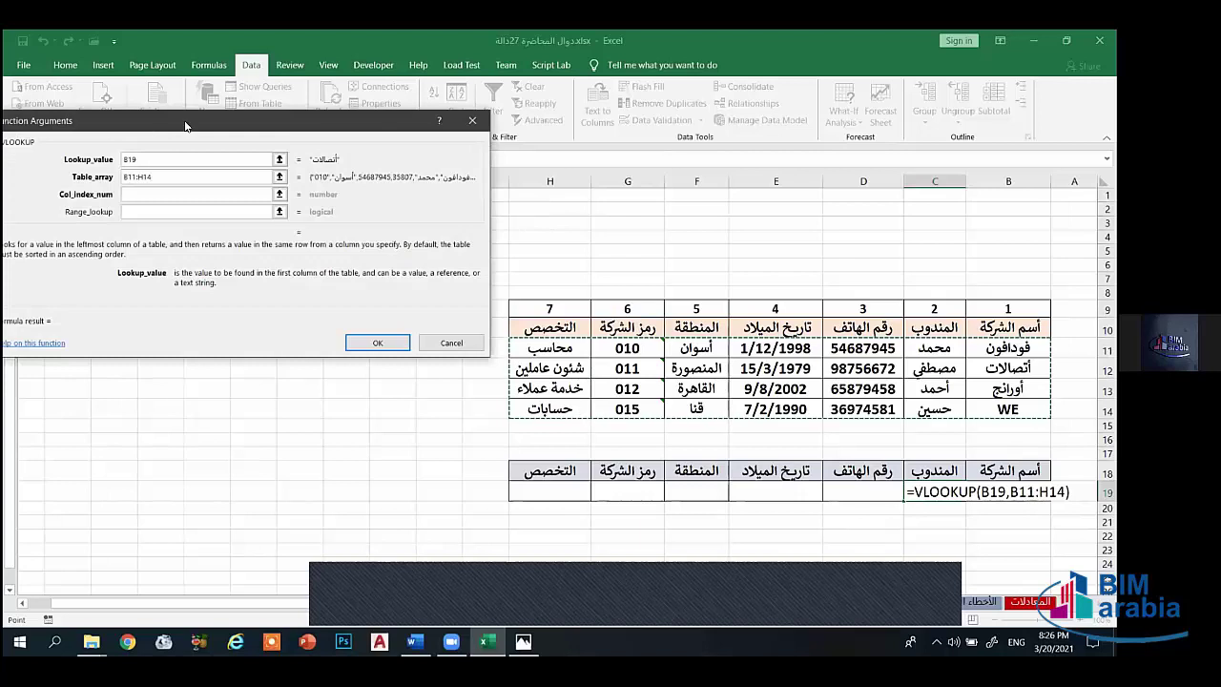
left_click_drag(225, 130, 337, 116)
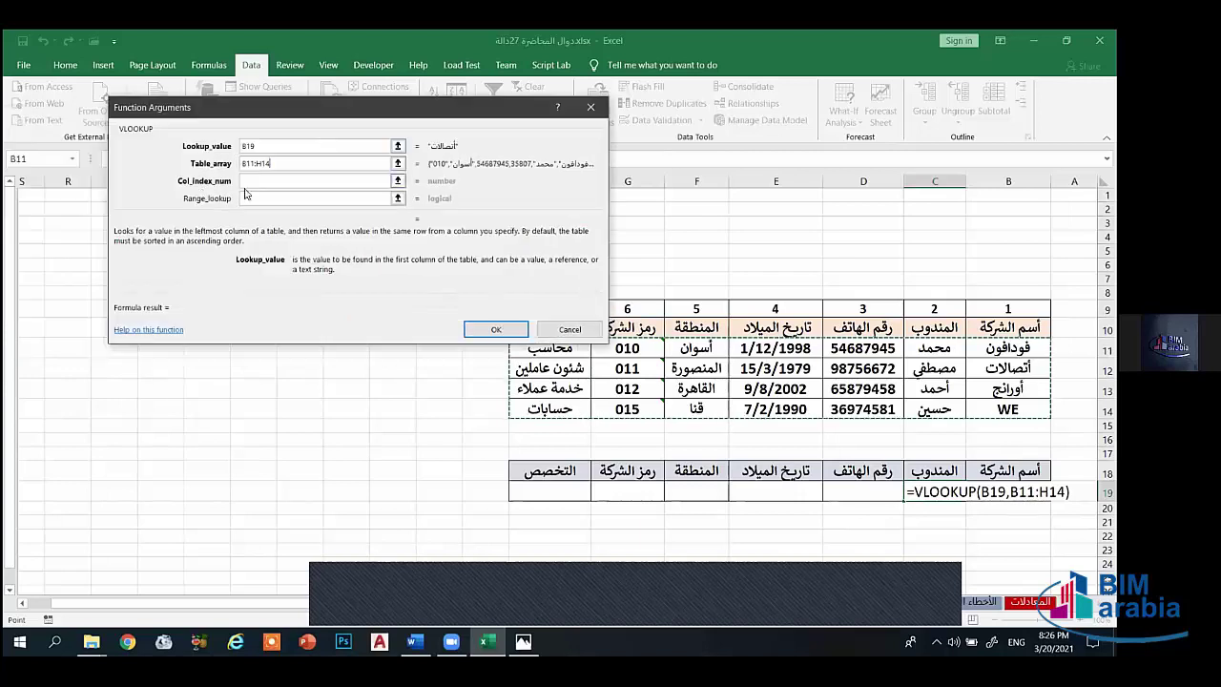
Step: Complete the C19 VLOOKUP with C9 as the column index and 0 as the range lookup for an exact match
left_click(262, 181)
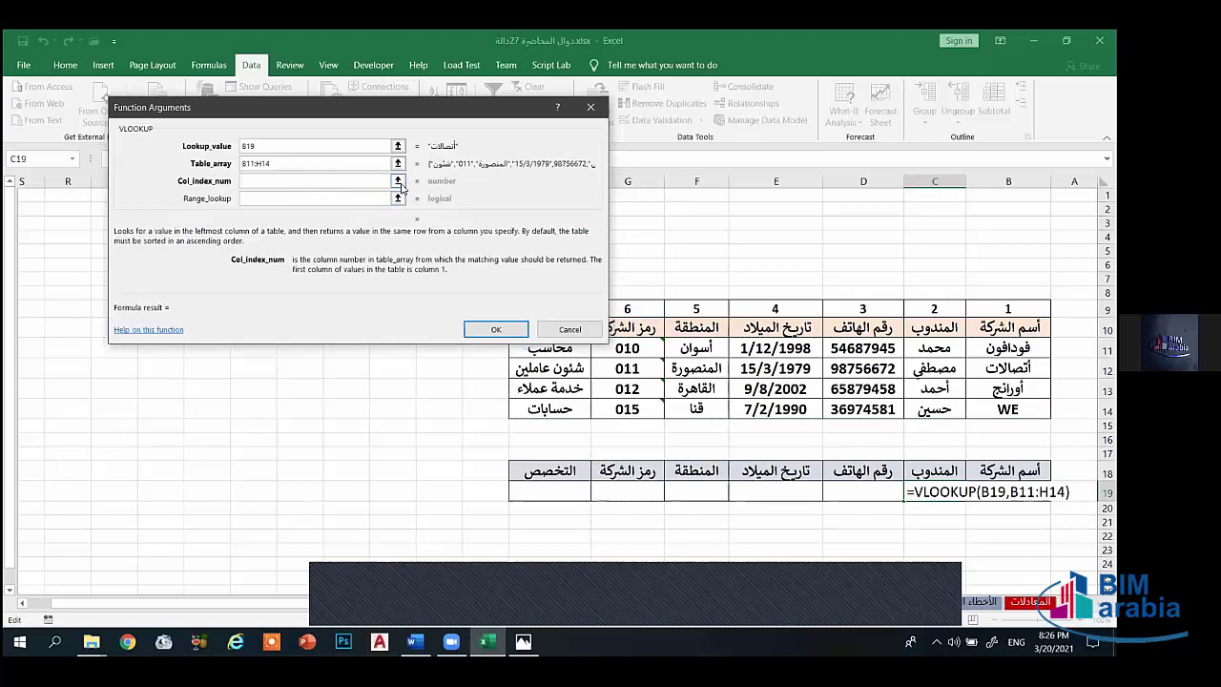
left_click(935, 308)
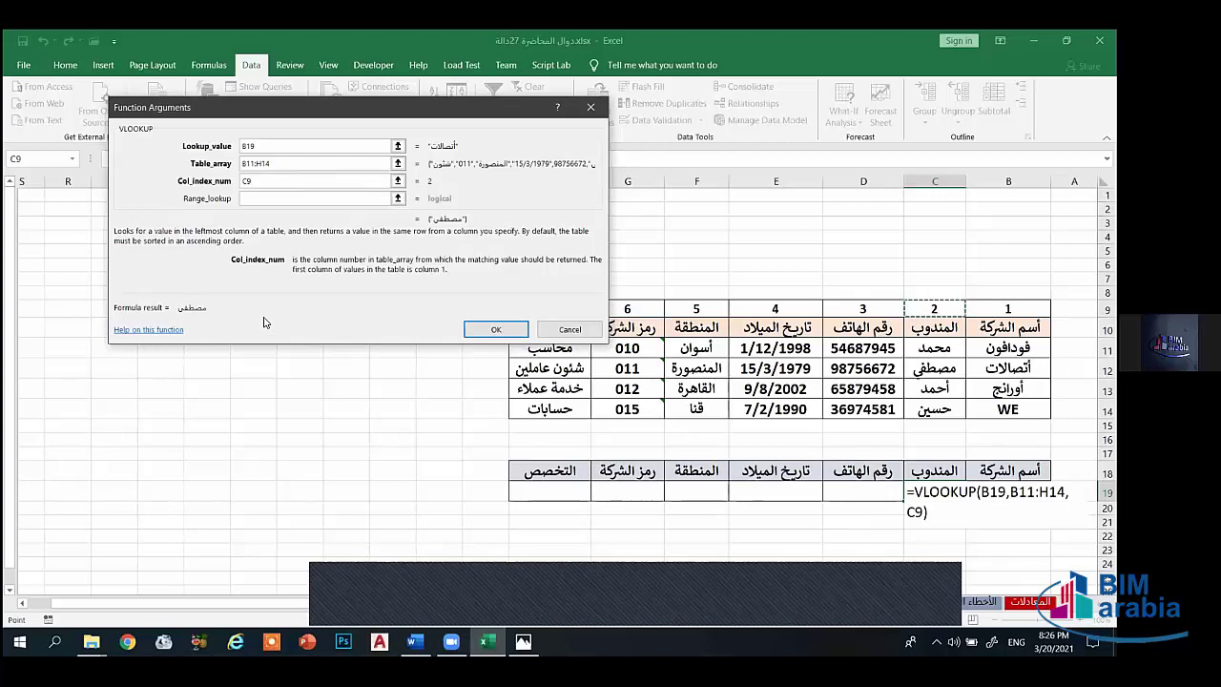
left_click(255, 197)
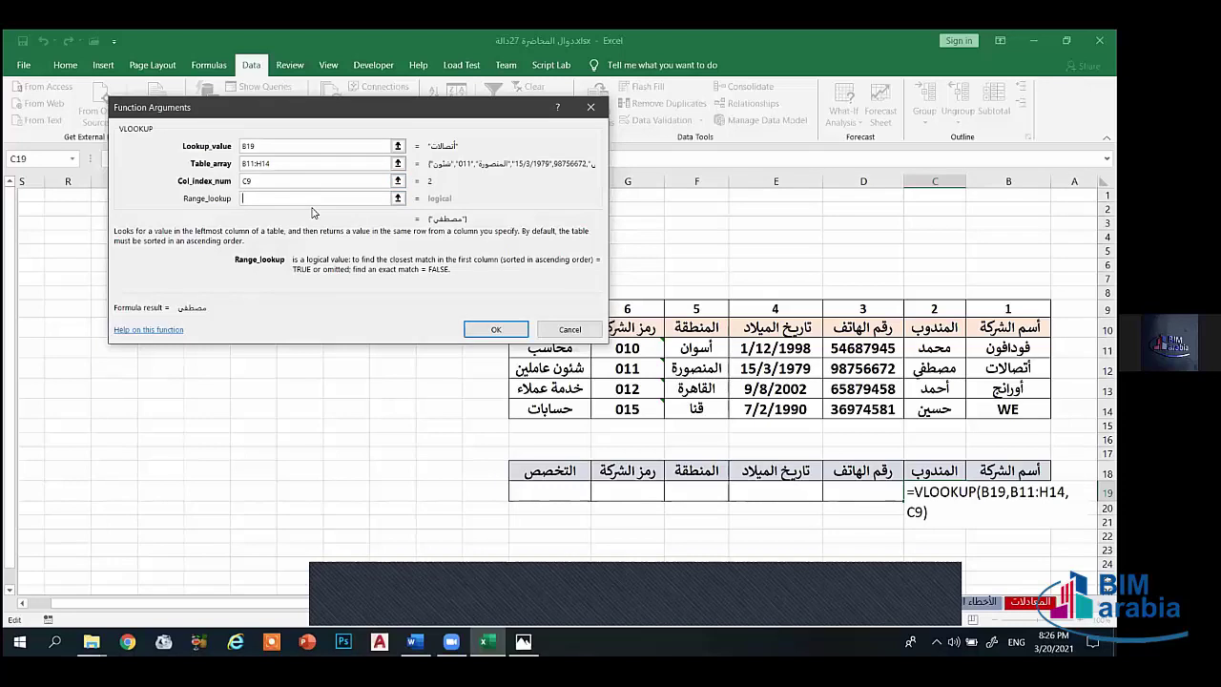
type("0")
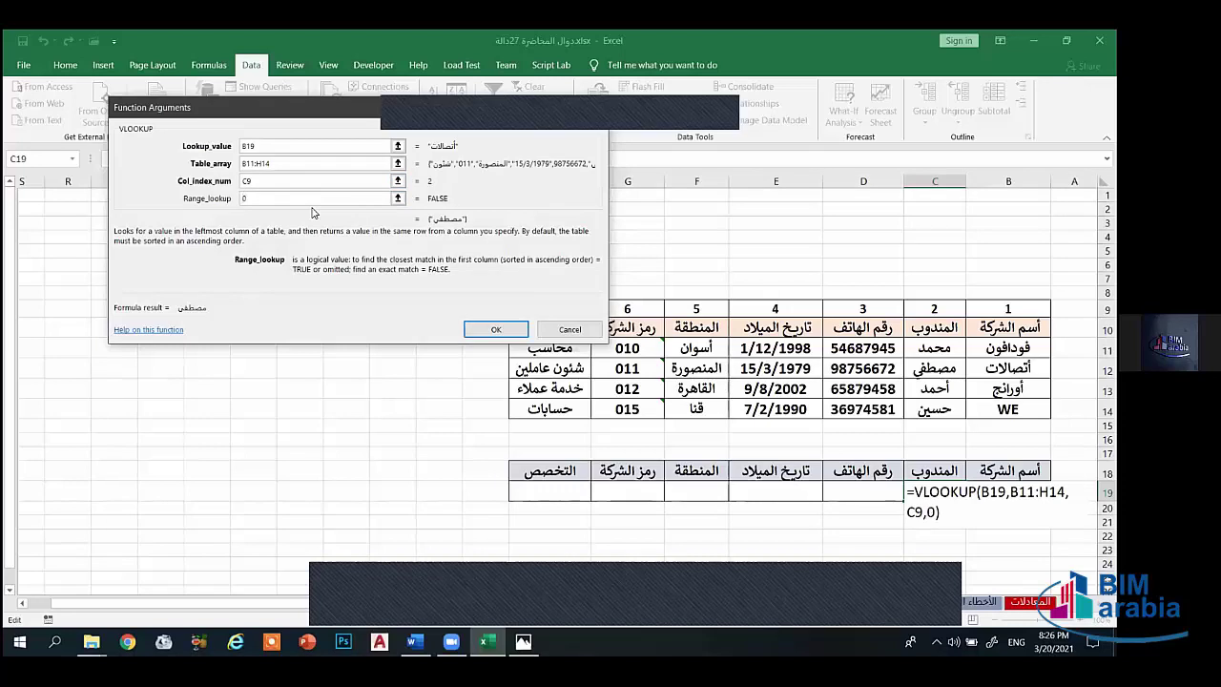
left_click(493, 329)
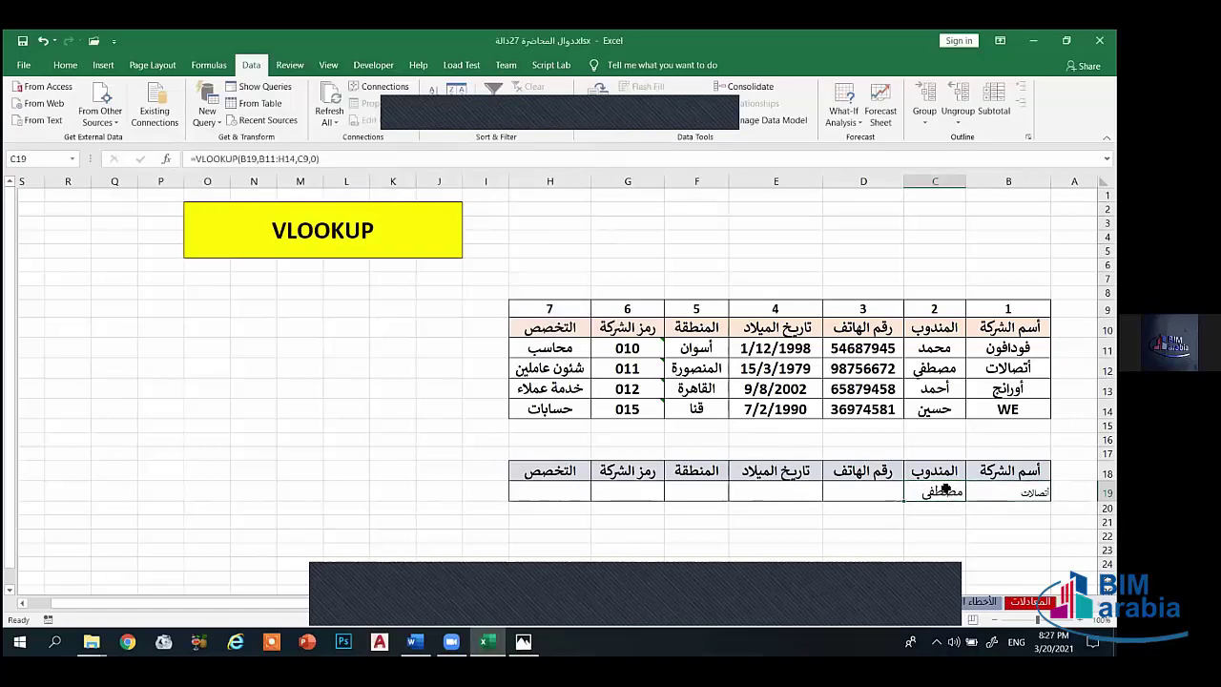
Step: Test the C19 lookup by choosing the company أورانج from the drop-down list in B19
left_click(1008, 492)
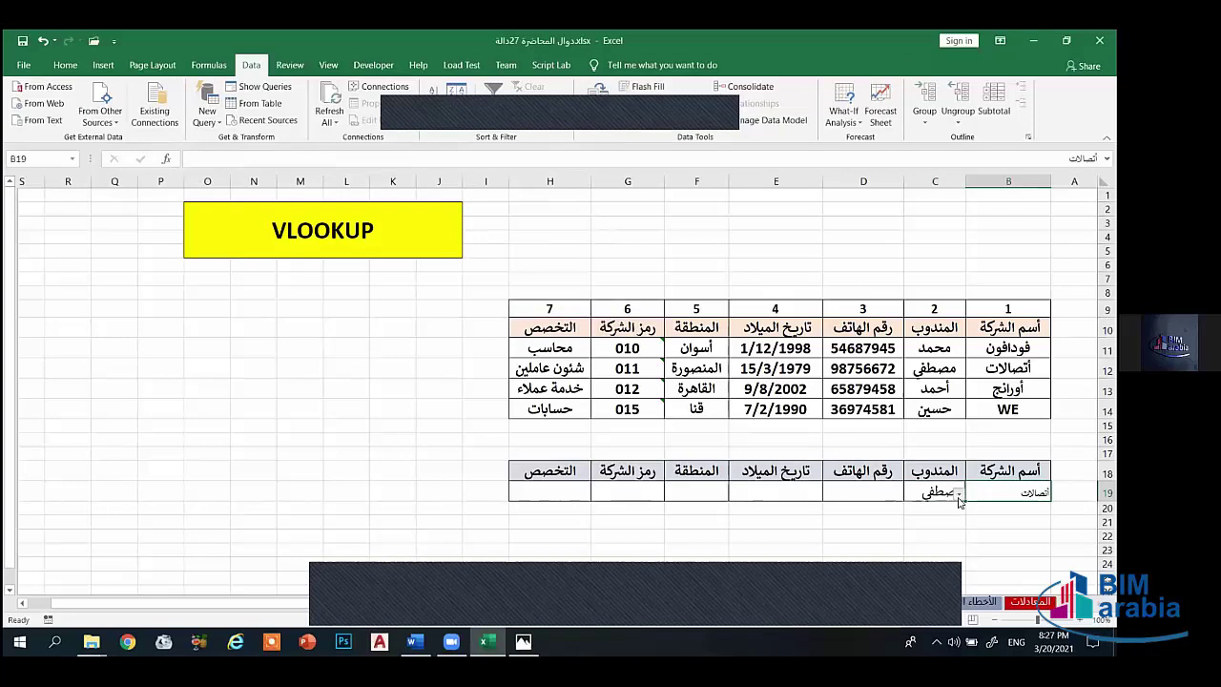
left_click(959, 494)
key("Escape")
left_click(959, 493)
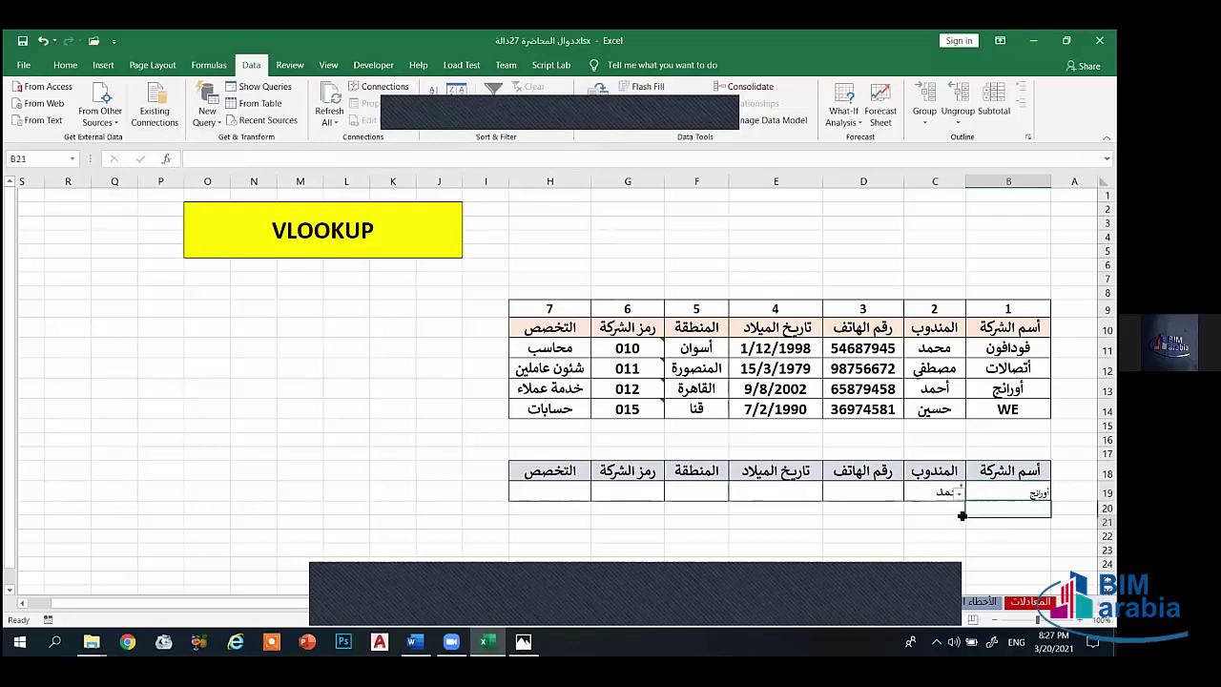
left_click(1011, 520)
left_click(940, 492)
Step: Switch the company in B19 to WE using its drop-down list
left_click(992, 493)
left_click(958, 493)
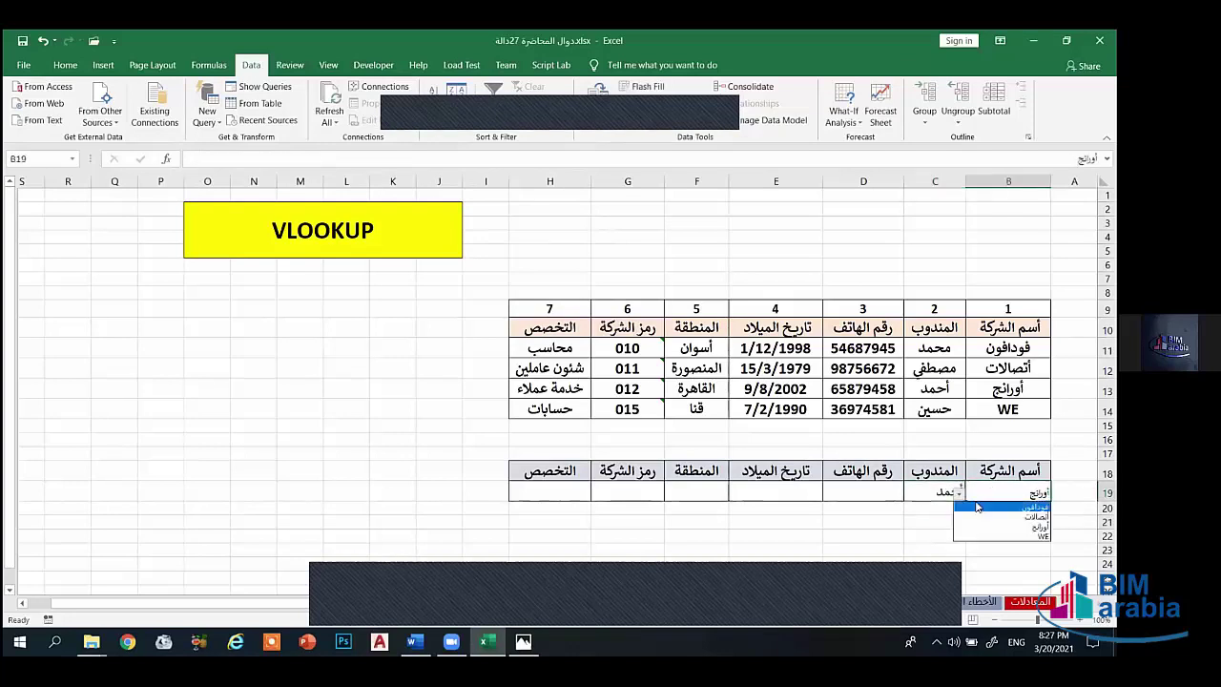
left_click(972, 535)
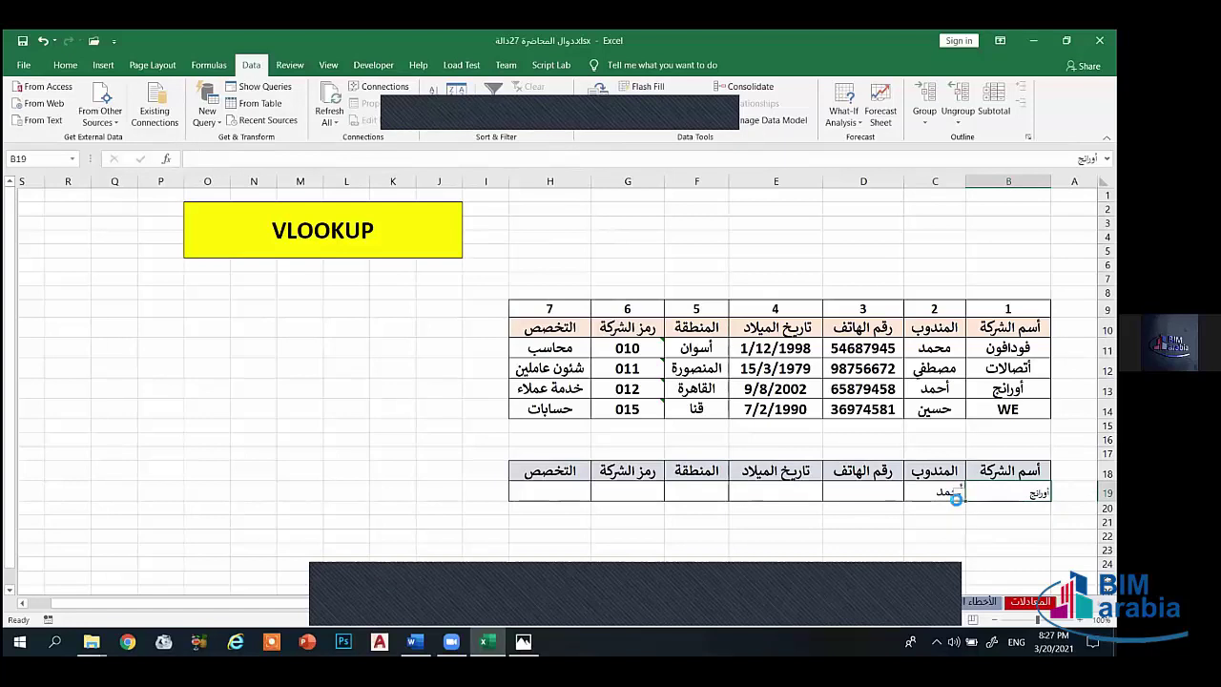
left_click(958, 493)
left_click(968, 536)
Step: Fill the C19 VLOOKUP formula across the row through H19 and select E19 to inspect its copied formula
left_click(934, 494)
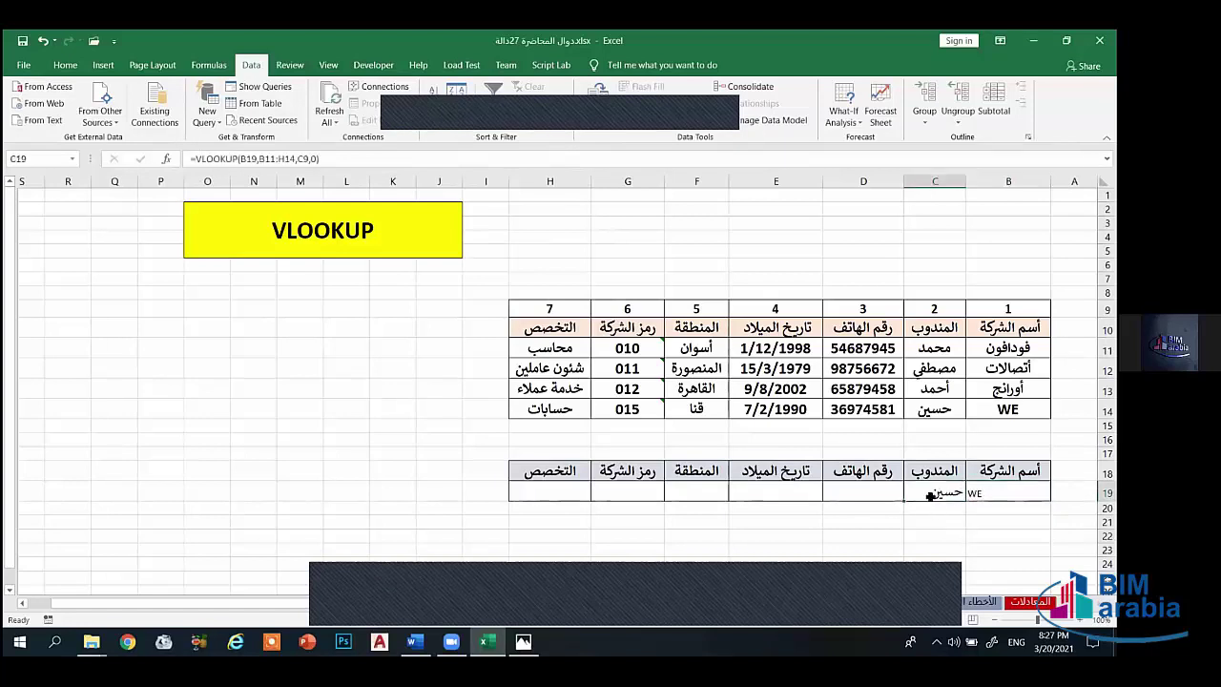
left_click_drag(729, 495, 551, 505)
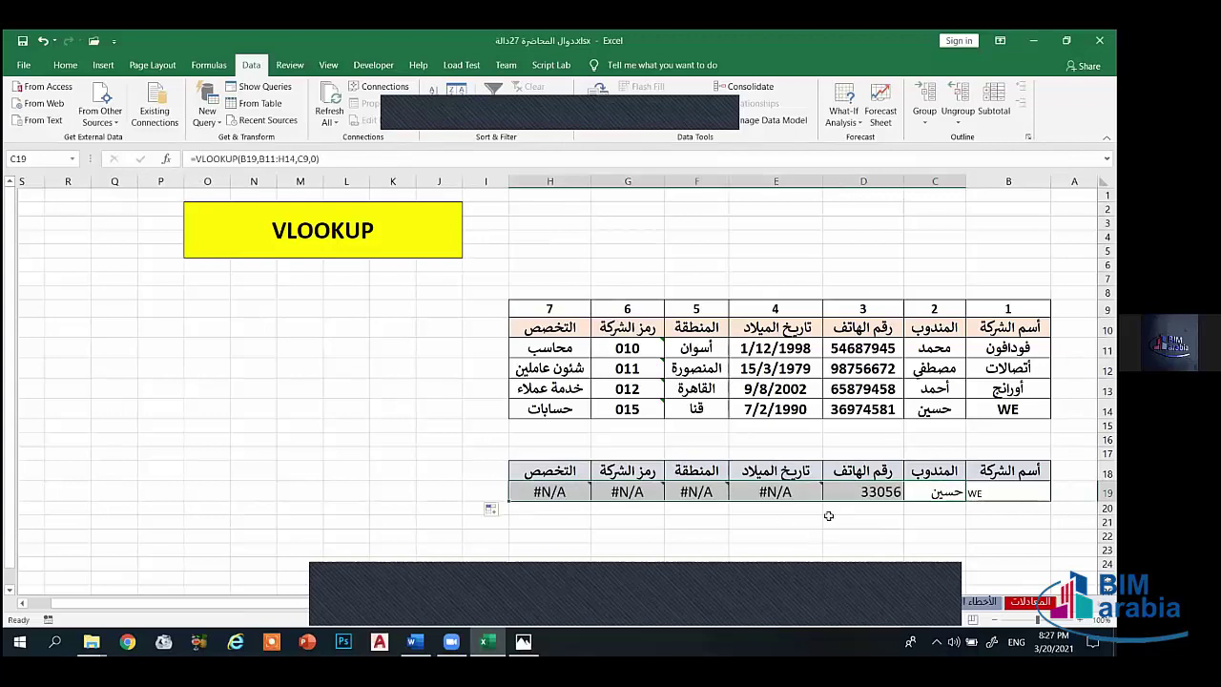
left_click(784, 499)
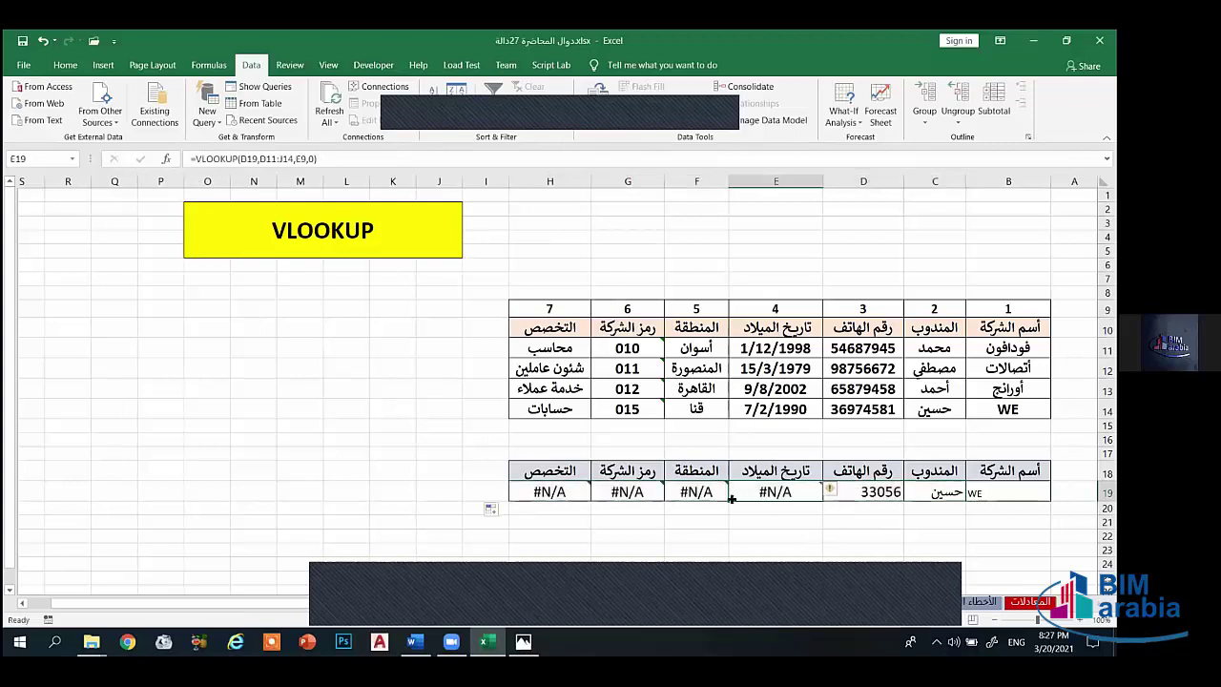
Step: Fill the VLOOKUP formula from D19 across to G19 and narrow column E
left_click(820, 497)
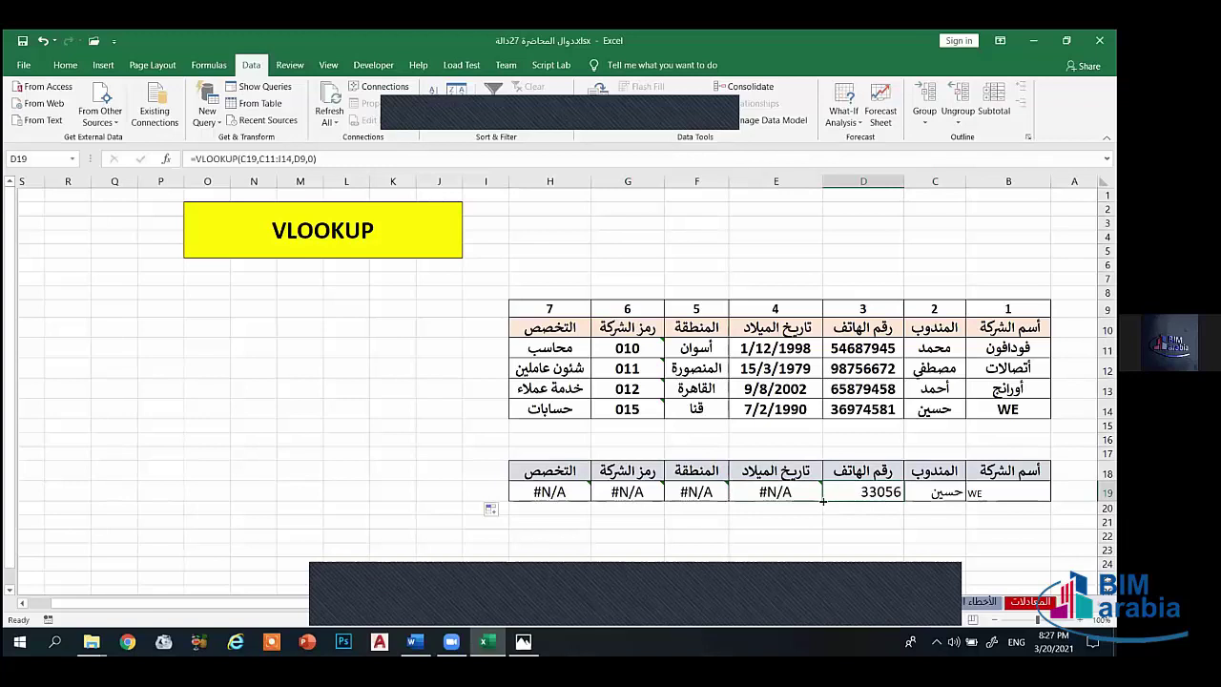
left_click_drag(822, 500, 624, 498)
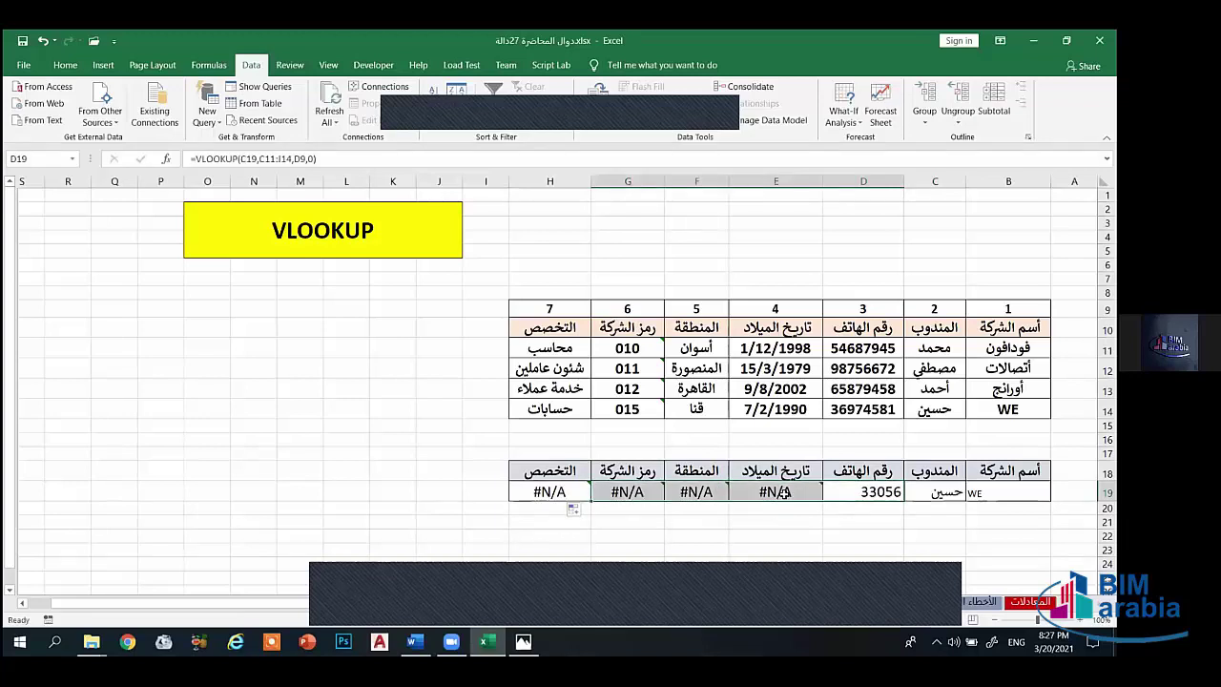
left_click(784, 500)
mouse_move(729, 183)
left_mouse_down()
mouse_move(703, 183)
mouse_move(742, 184)
left_mouse_up()
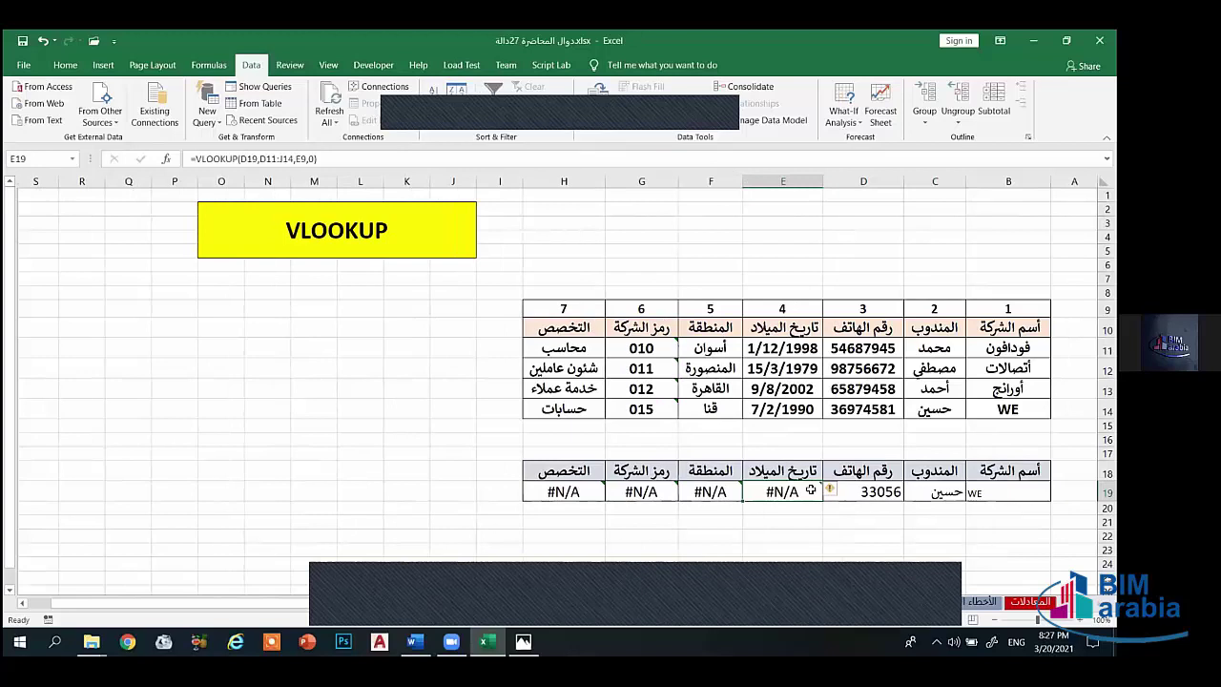
Step: Clear the #N/A formulas in E19 through H19
left_click(791, 521)
left_click(792, 491)
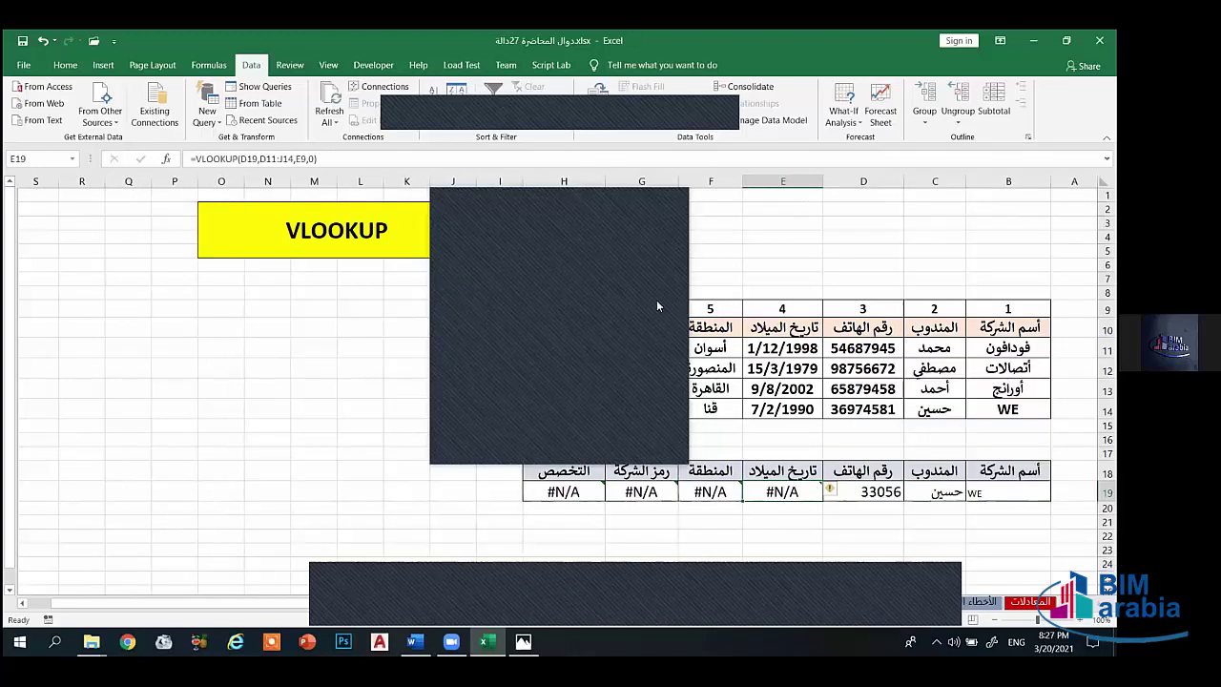
left_click(791, 491)
double_click(792, 491)
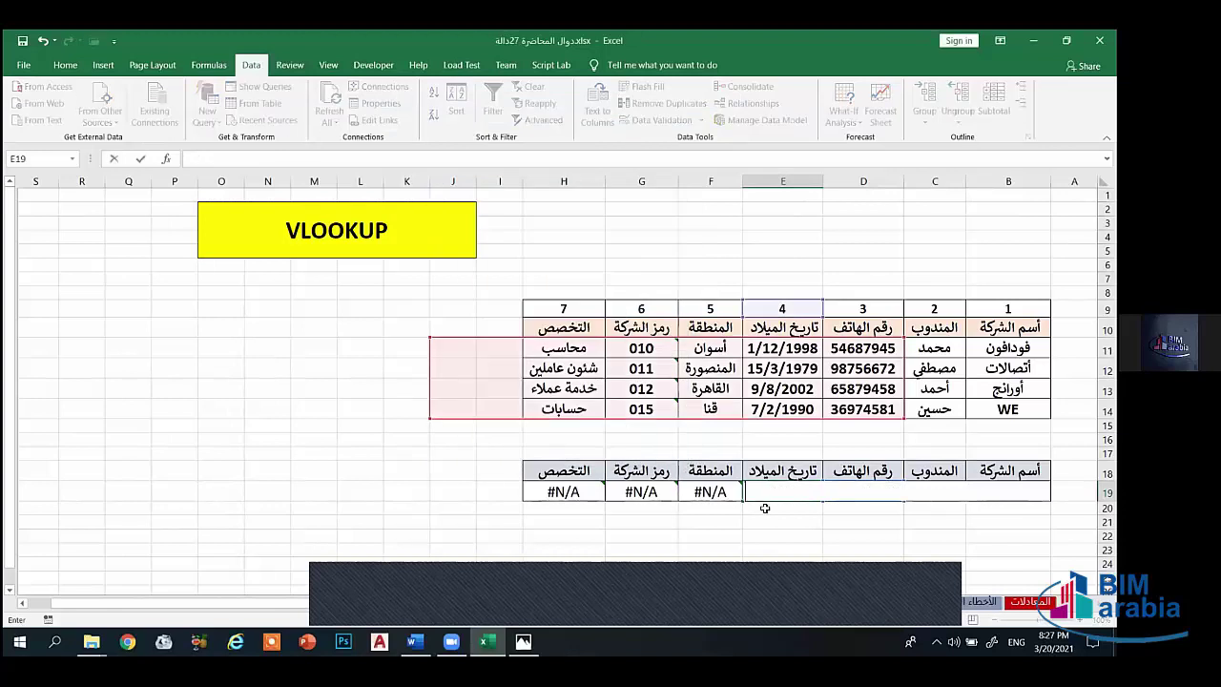
double_click(713, 494)
double_click(620, 494)
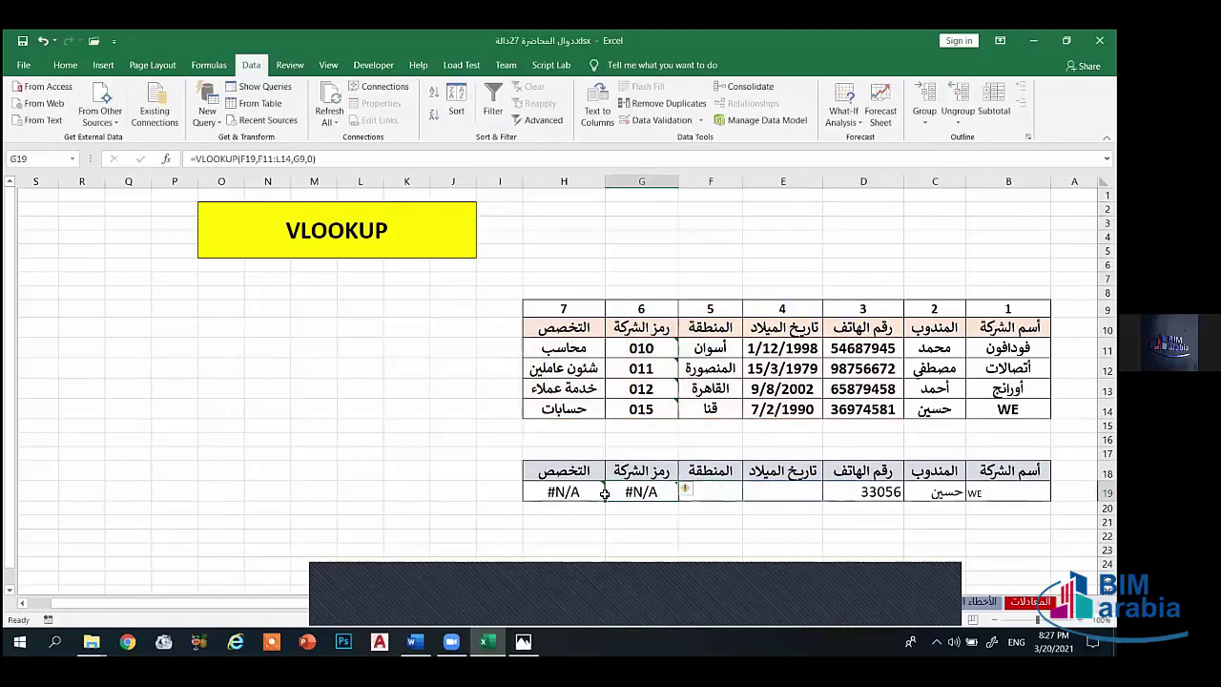
left_click(609, 535)
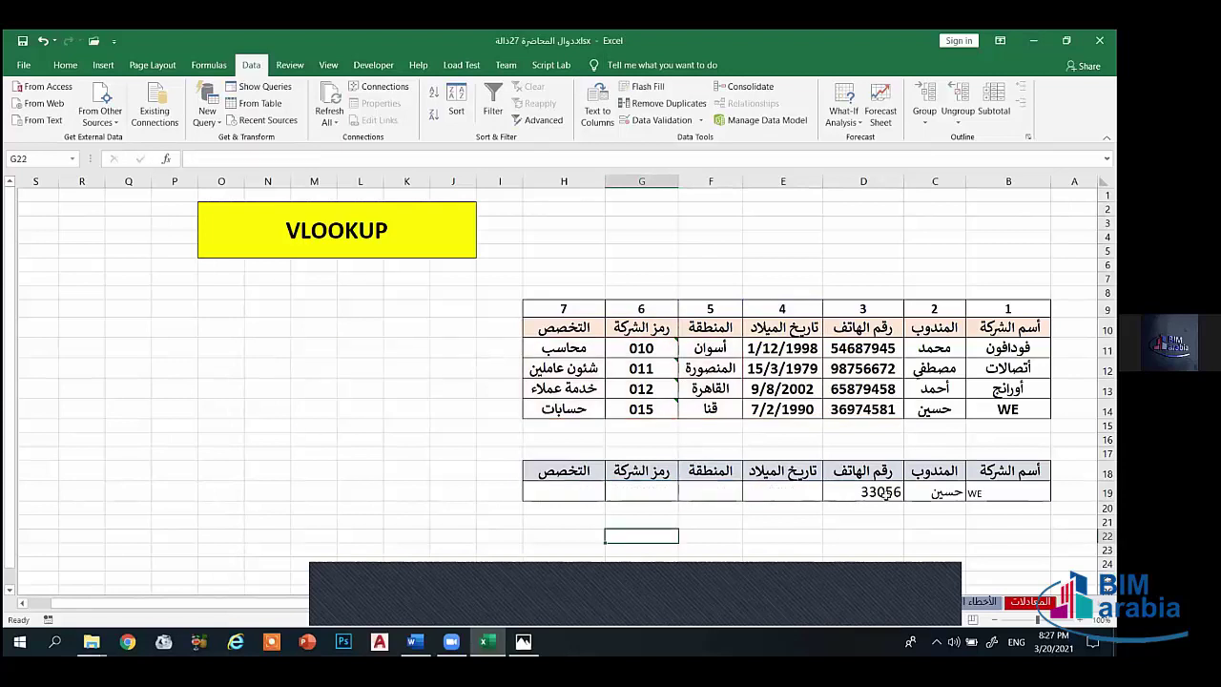
Step: Fill the D19 formula across to H19 again, undoing the accidental clearing of D19
left_click(885, 492)
left_click_drag(824, 500, 572, 500)
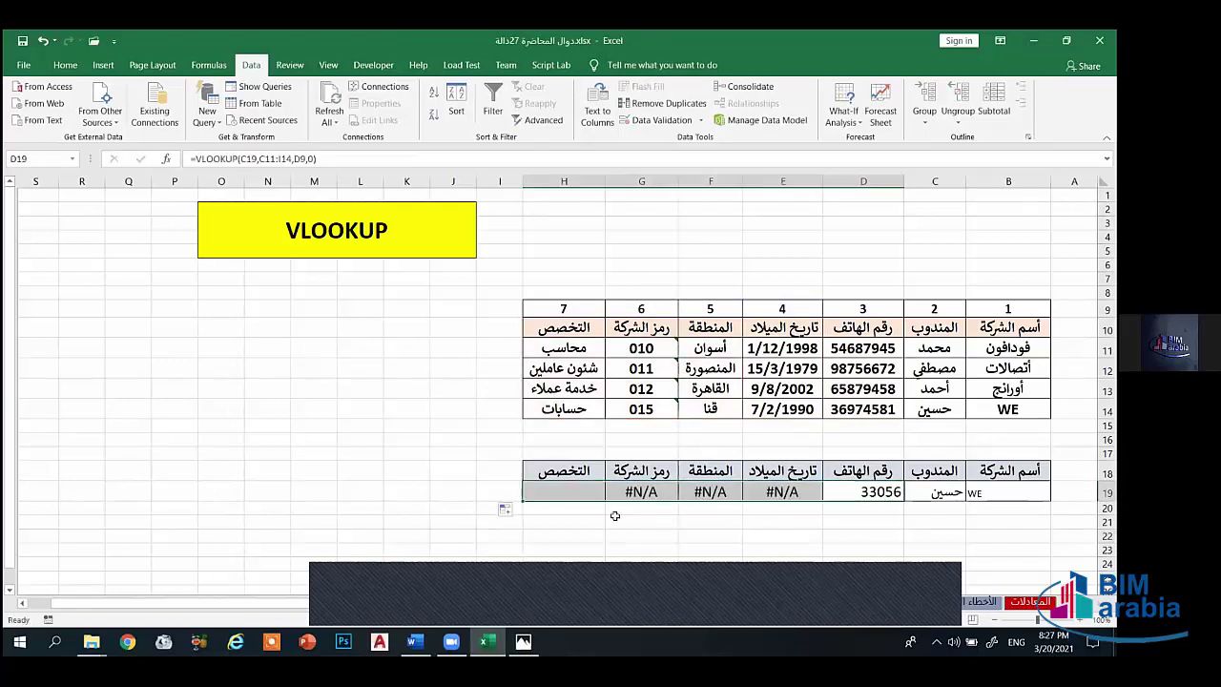
key("F2")
left_click(817, 523)
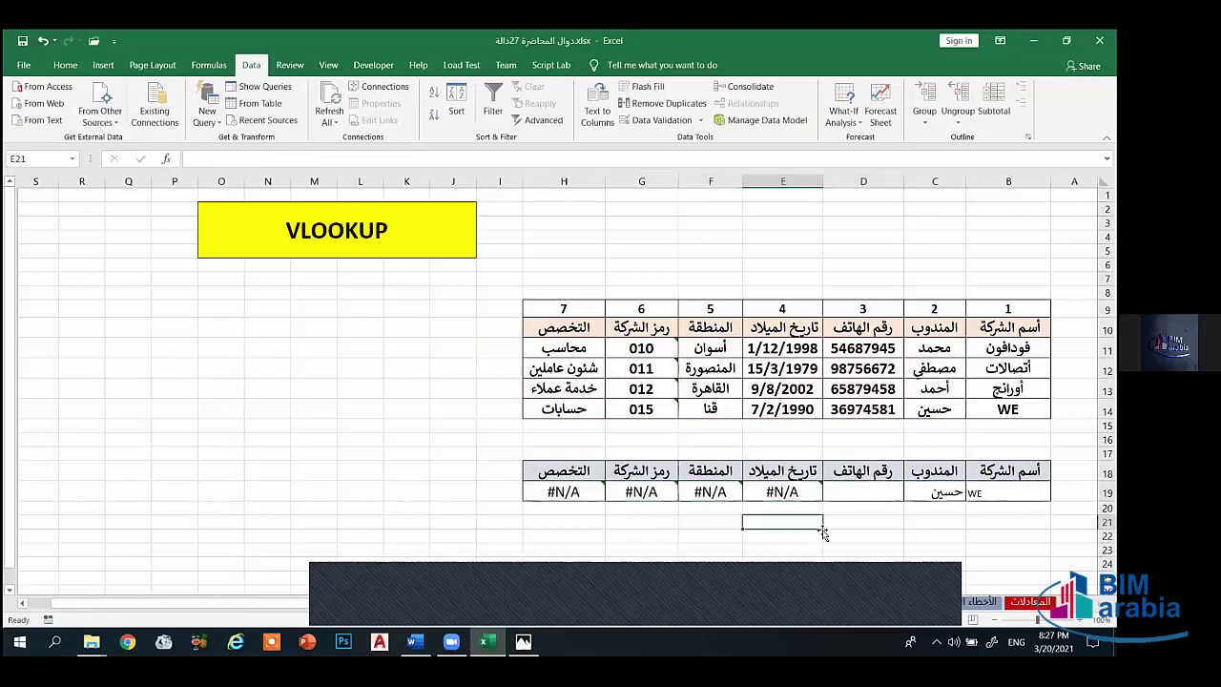
key("ctrl+z")
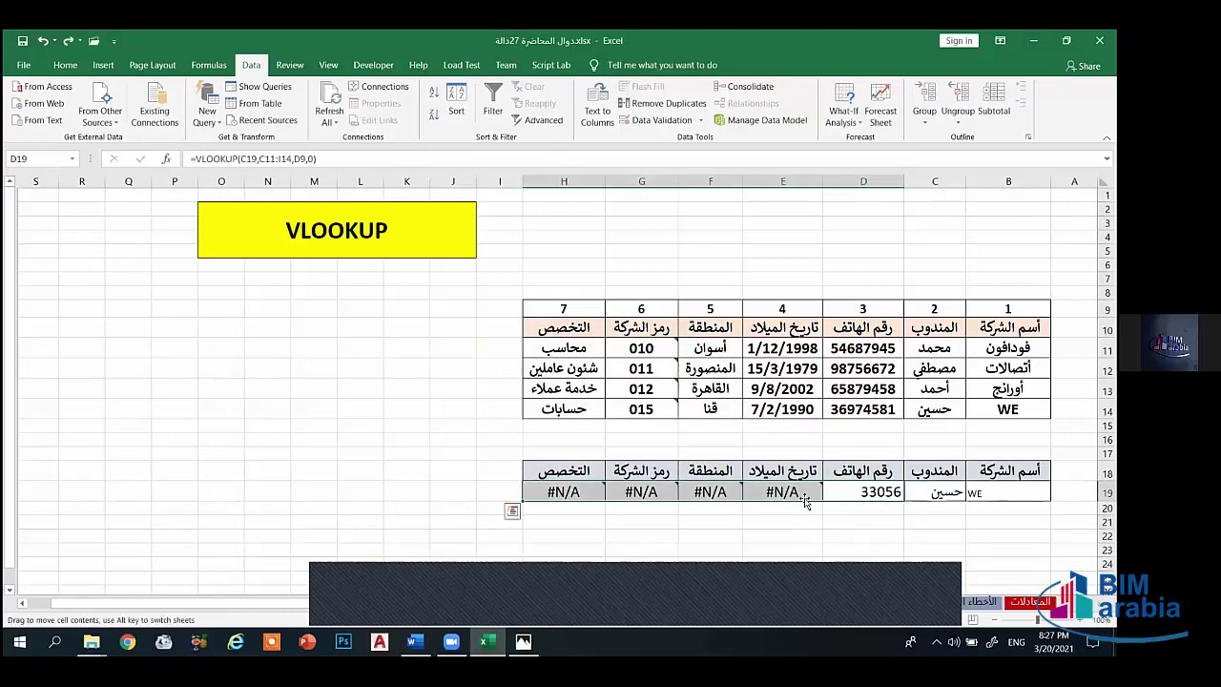
Step: Delete the refilled lookup formulas from the range E19:H19
left_click_drag(563, 492, 763, 492)
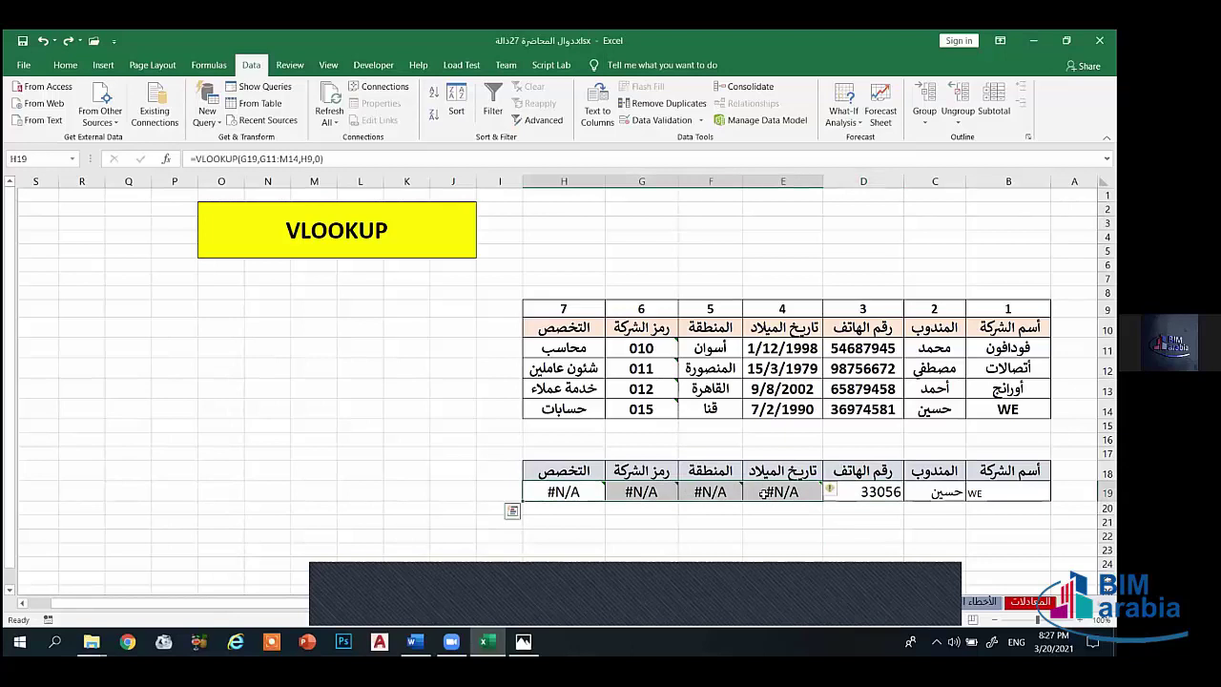
key("Delete")
left_click(887, 546)
Step: Fill the VLOOKUP formula from C19 across the result row to H19
left_click(939, 496)
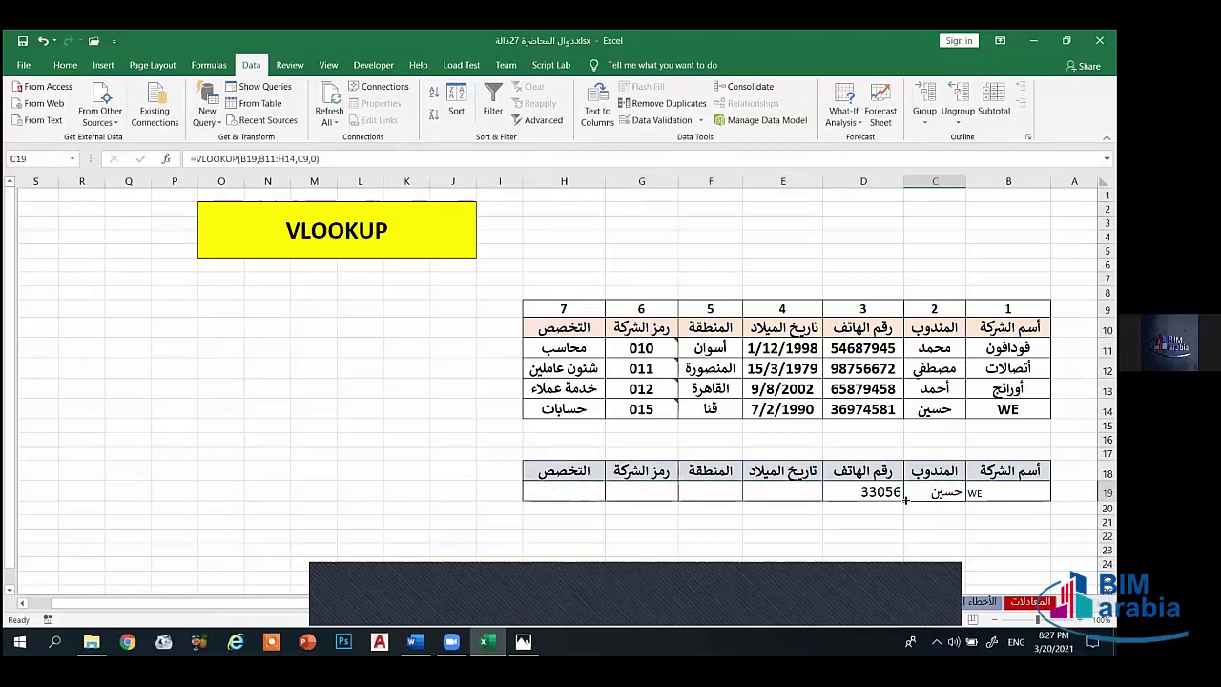
left_click_drag(904, 498, 562, 493)
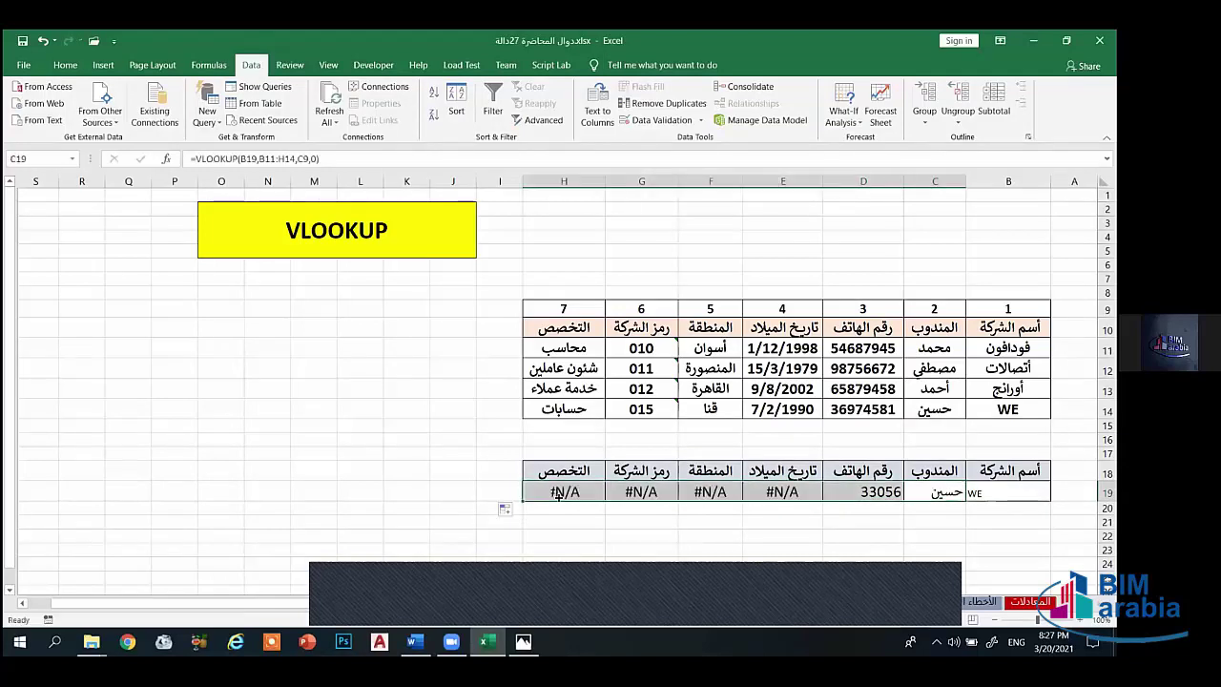
left_click(732, 551)
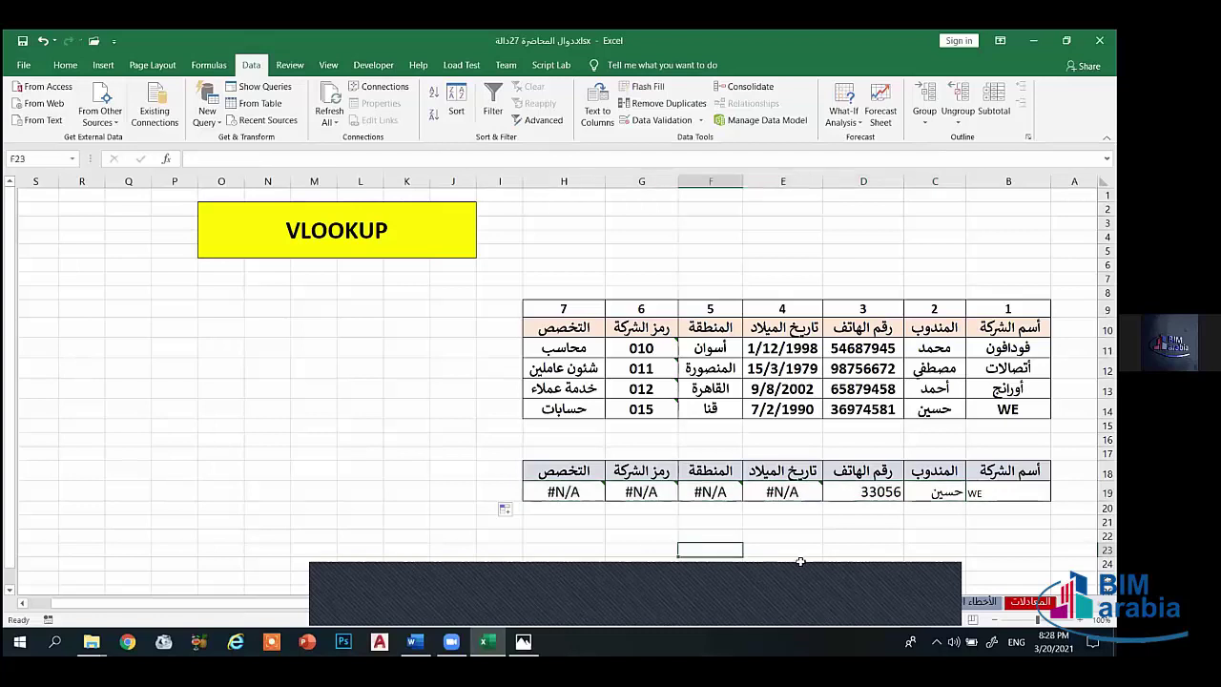
Step: Undo the row 19 changes back until C19:H19 is empty and B19 holds أتصالات
key("ctrl+z")
key("ctrl+y")
key("ctrl+z")
key("ctrl+z")
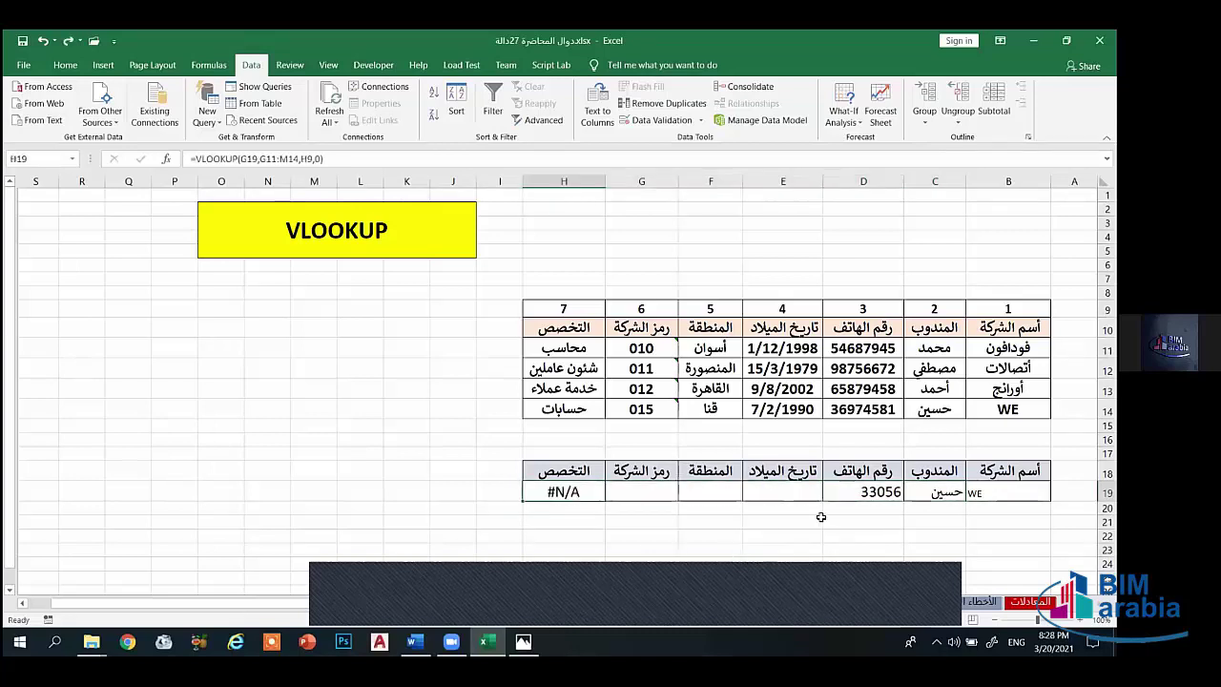
key("ctrl+y")
key("ctrl+y")
key("ctrl+y")
key("ctrl+y")
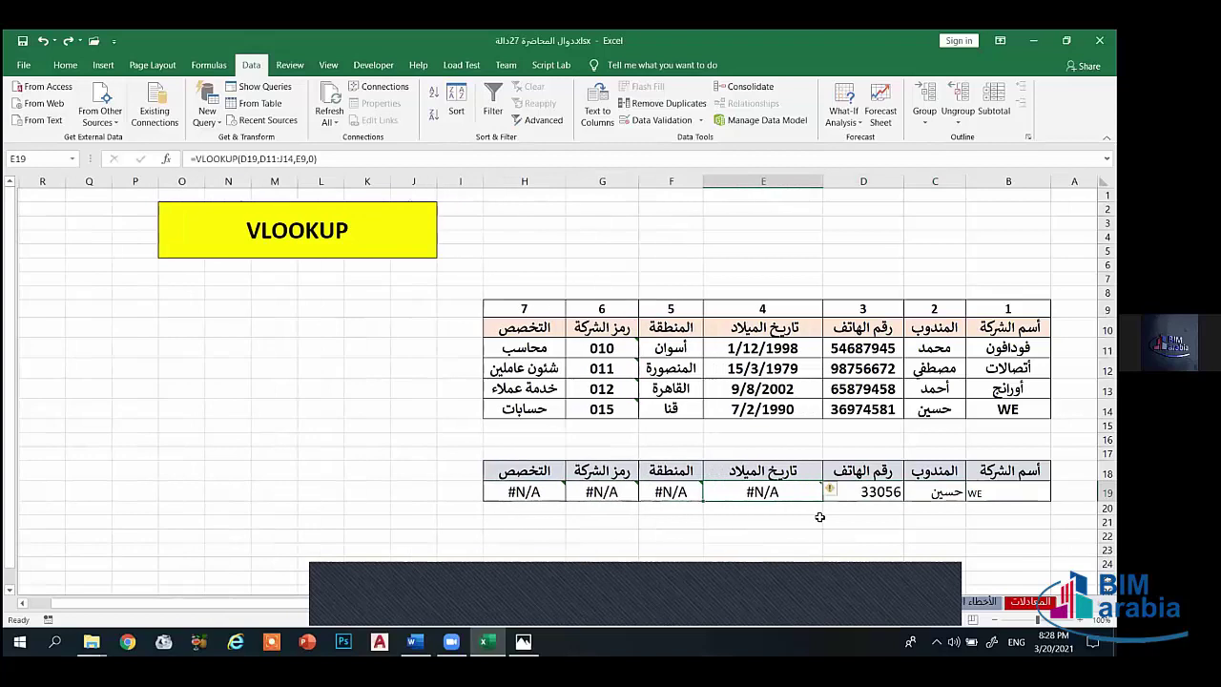
key("ctrl+z")
key("ctrl+z")
key("ctrl+z")
key("ctrl+z")
key("ctrl+z")
key("ctrl+z")
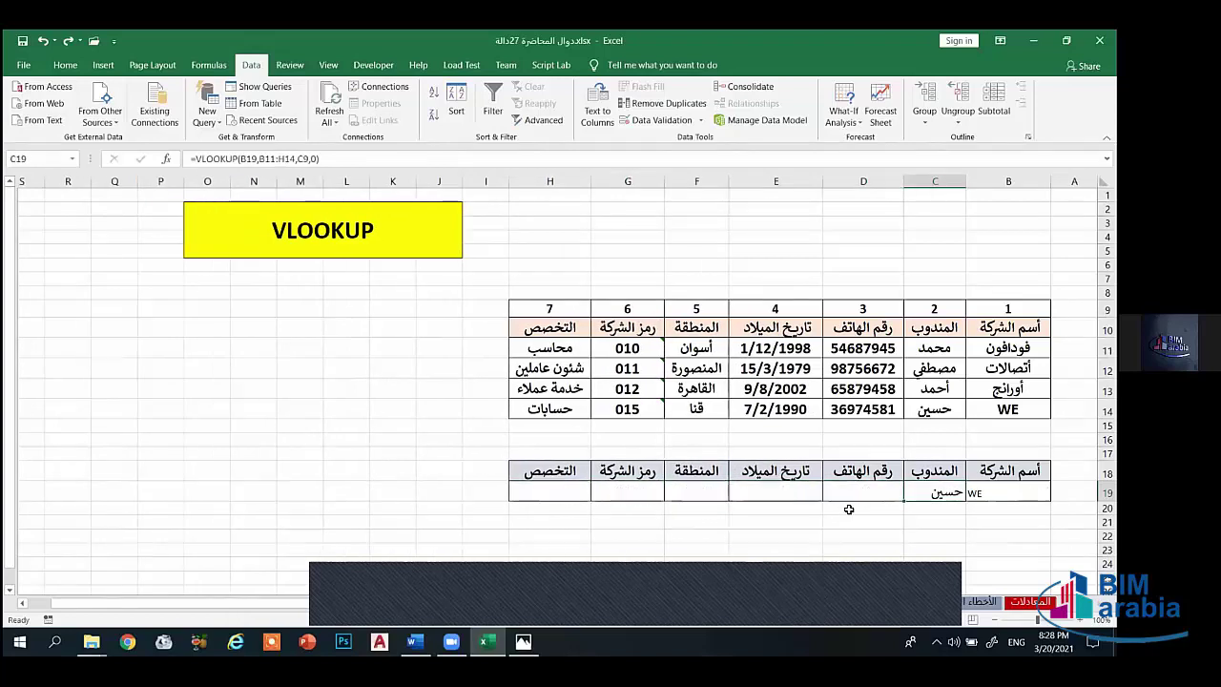
key("ctrl+z")
key("ctrl+z")
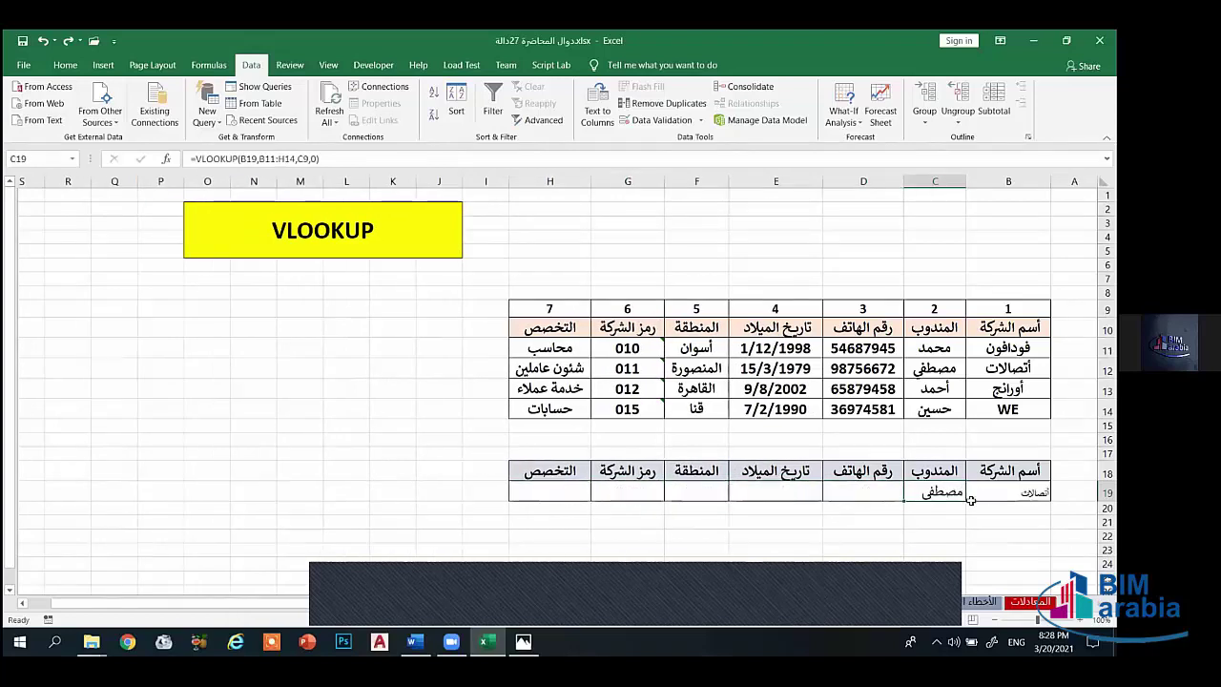
key("ctrl+z")
key("ctrl+z")
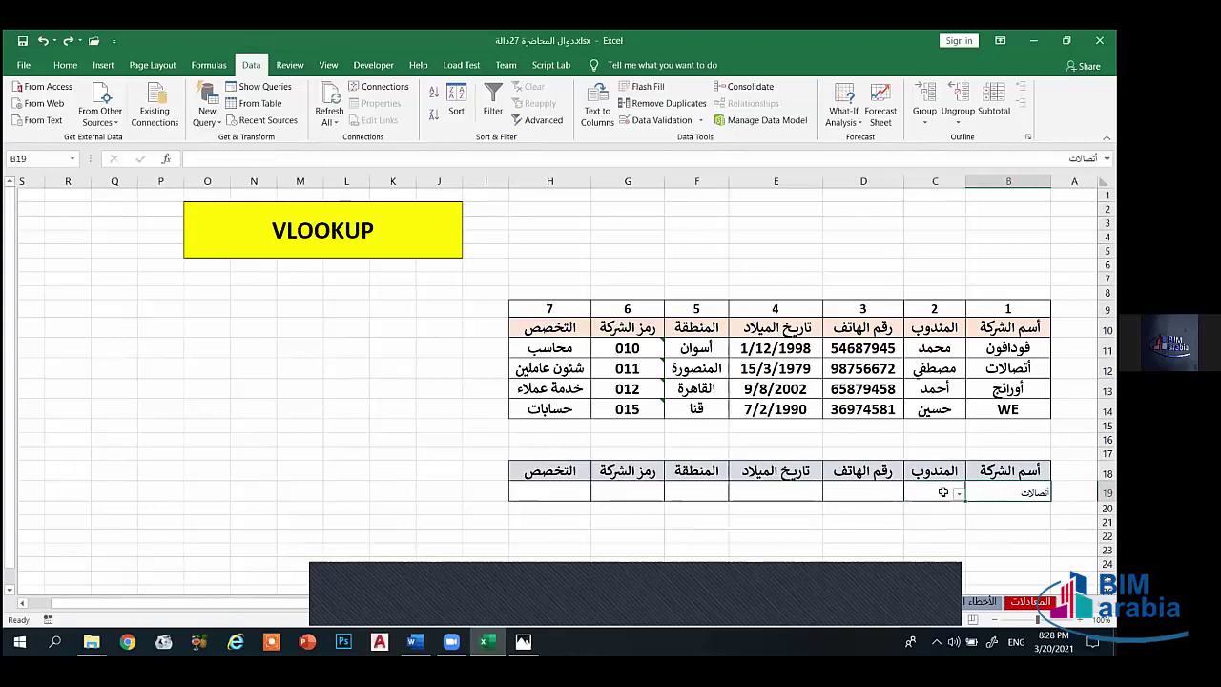
Step: Start a VLOOKUP formula in C19
left_click(942, 491)
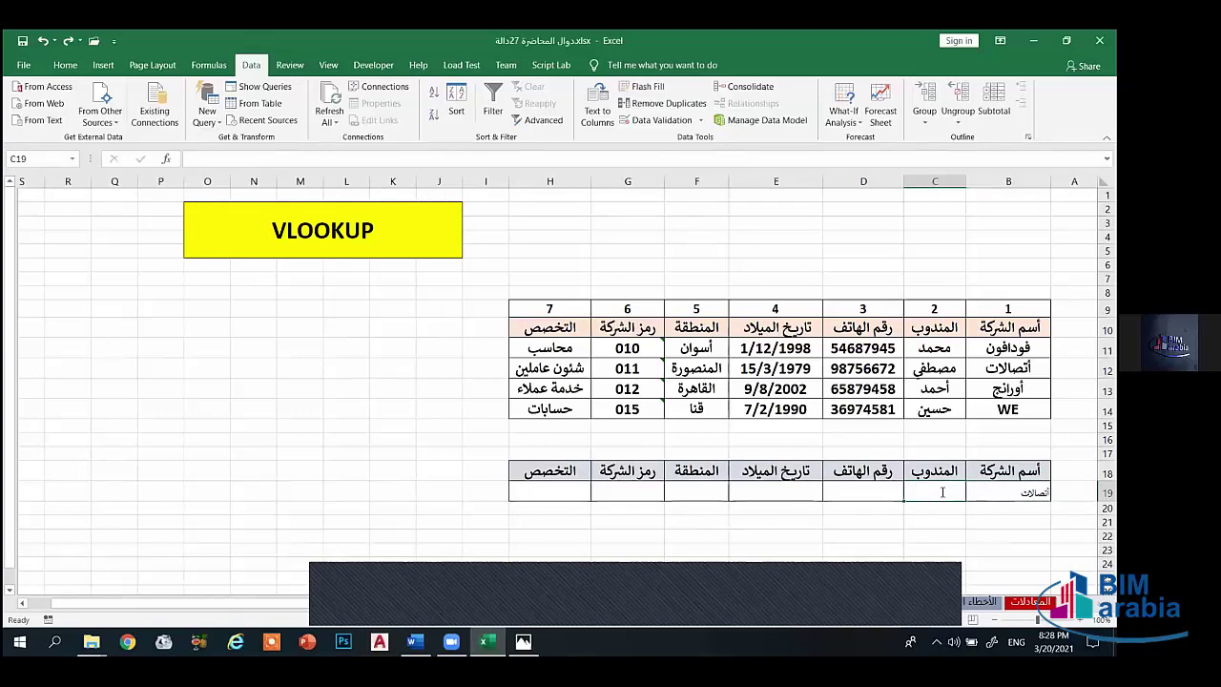
type("=vlookup")
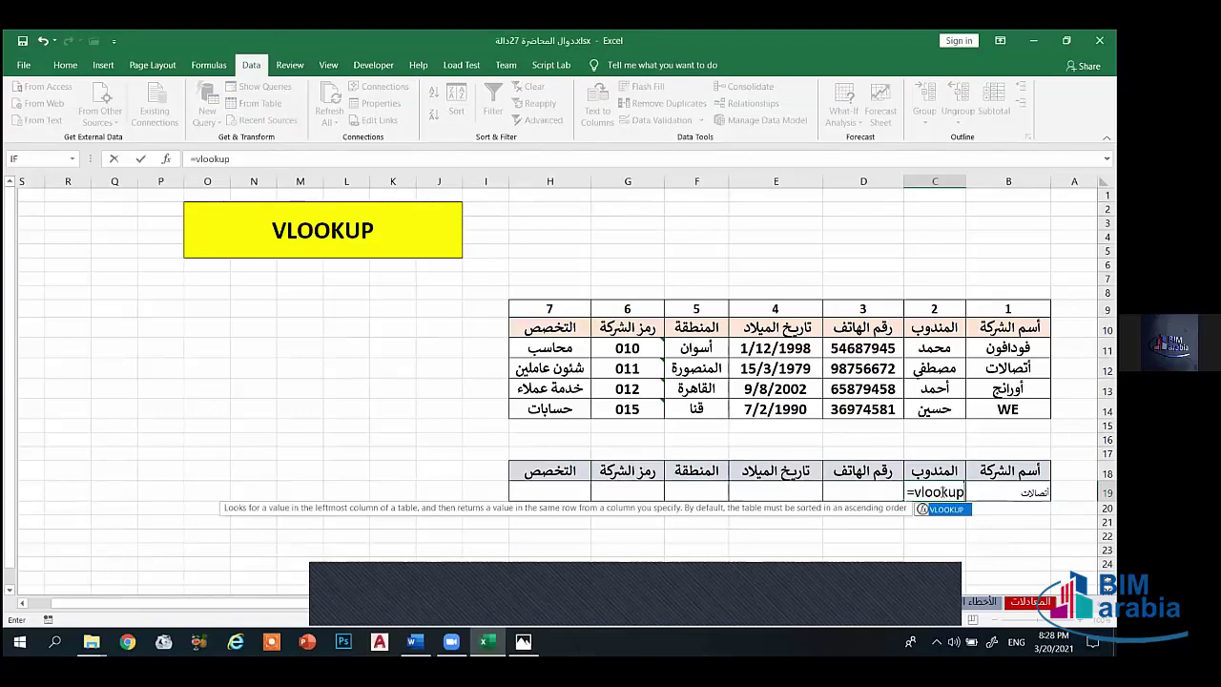
type("(")
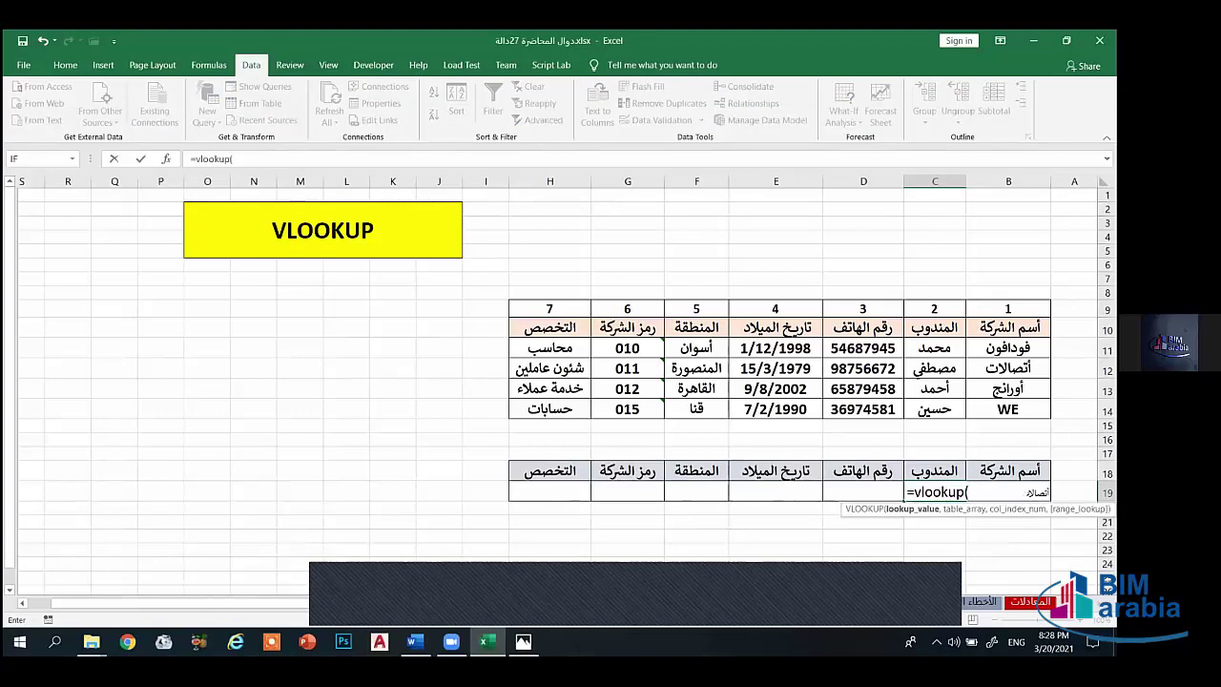
left_click(1008, 491)
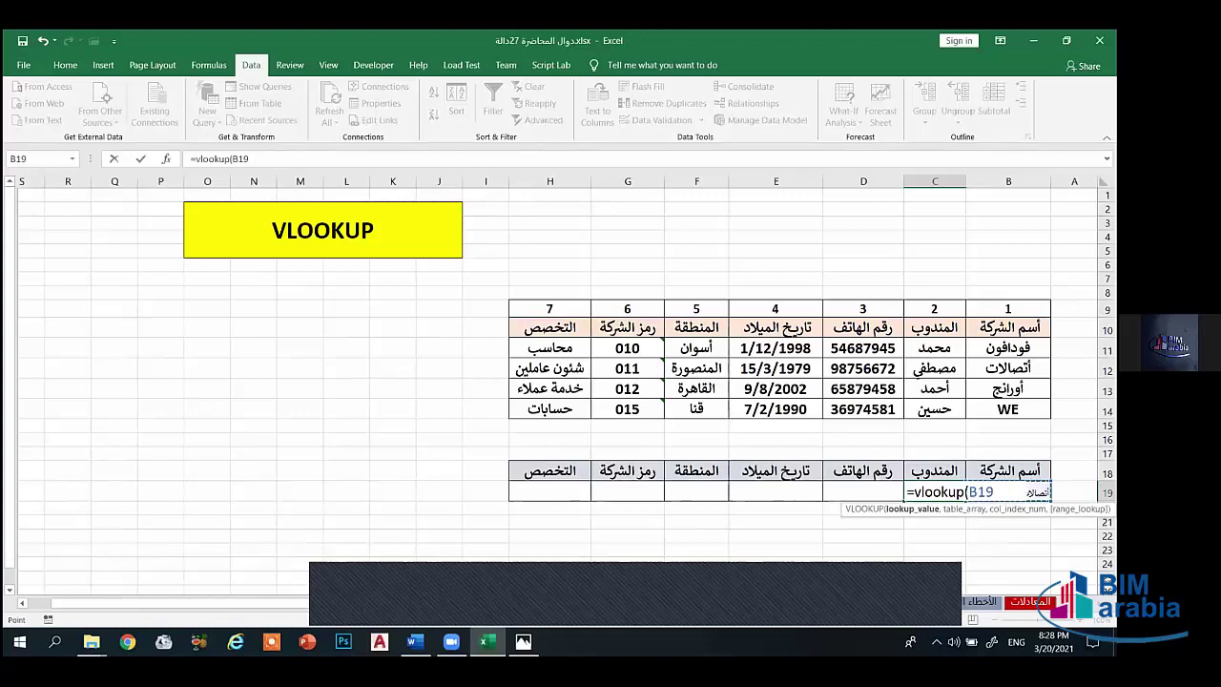
type(",")
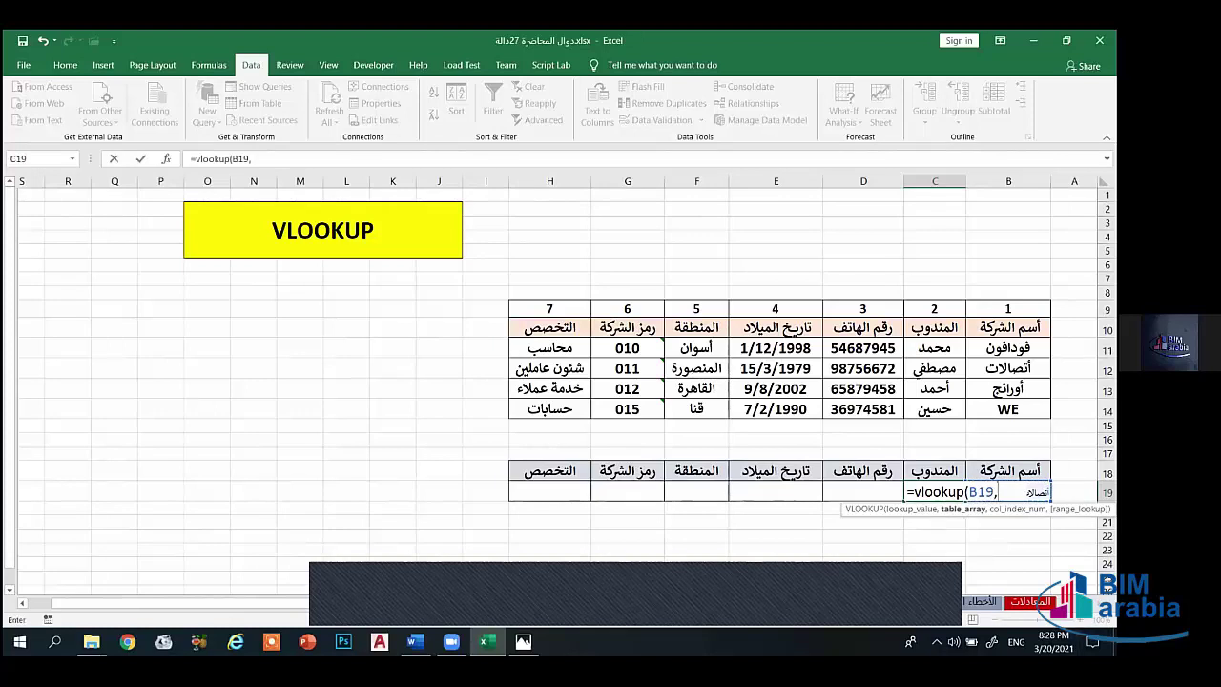
left_click_drag(996, 348, 551, 412)
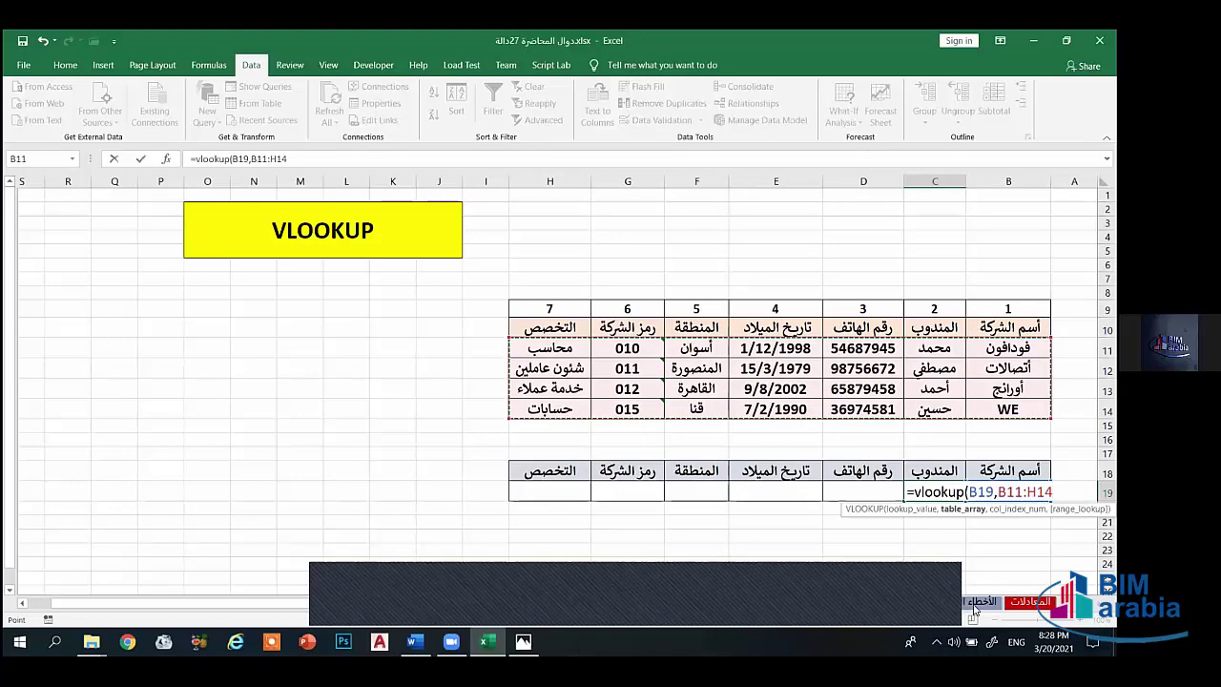
type(",")
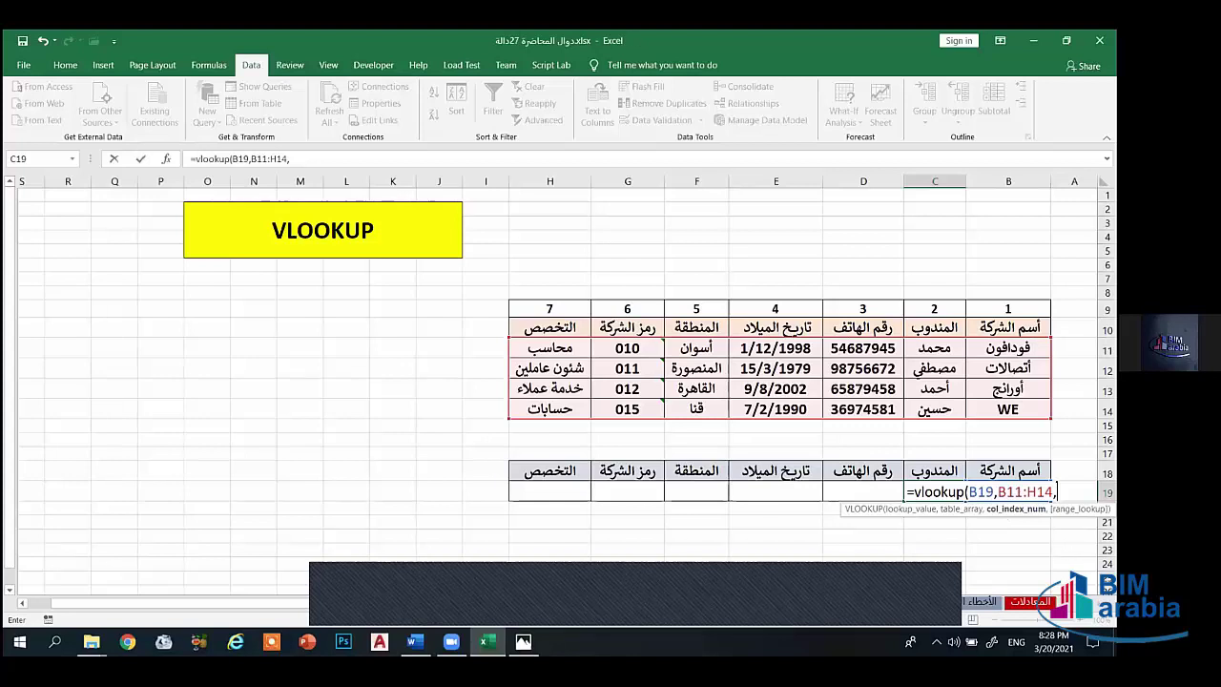
key("BackSpace")
key("BackSpace")
key("BackSpace")
key("BackSpace")
key("BackSpace")
key("BackSpace")
key("BackSpace")
key("BackSpace")
key("BackSpace")
key("BackSpace")
key("BackSpace")
key("BackSpace")
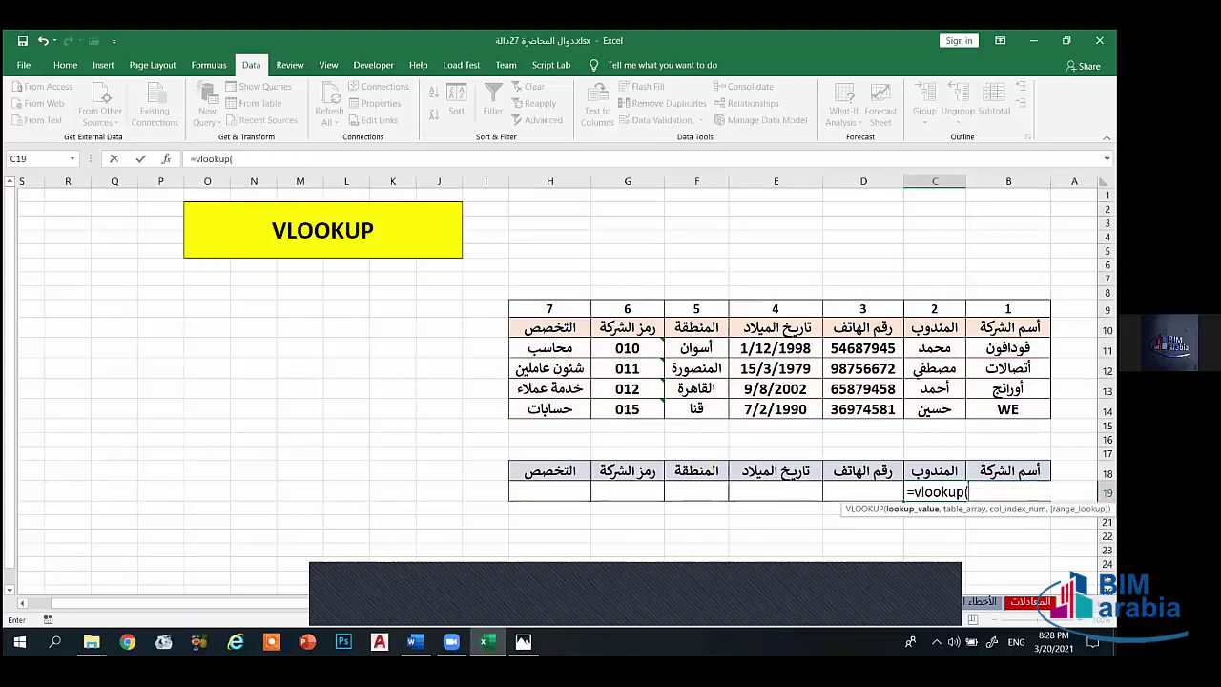
Step: In the Function Arguments dialog for C19's VLOOKUP, set the lookup value to B19 and the table array to B11:H14
left_click(166, 159)
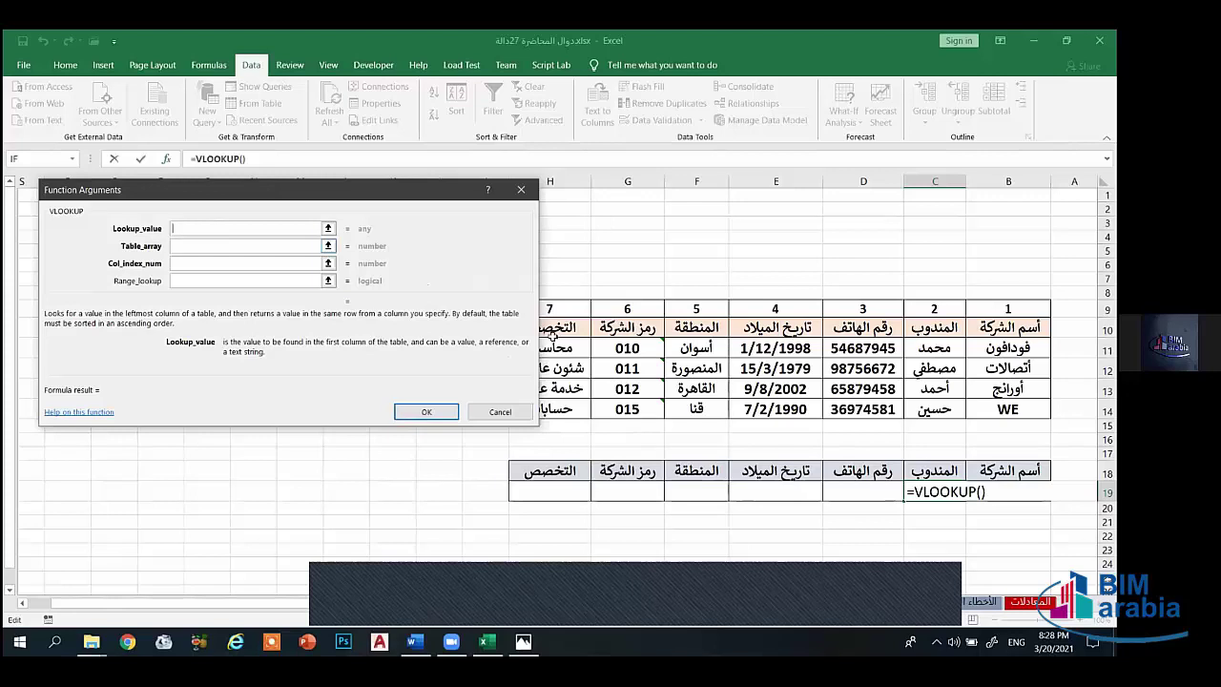
left_click(992, 492)
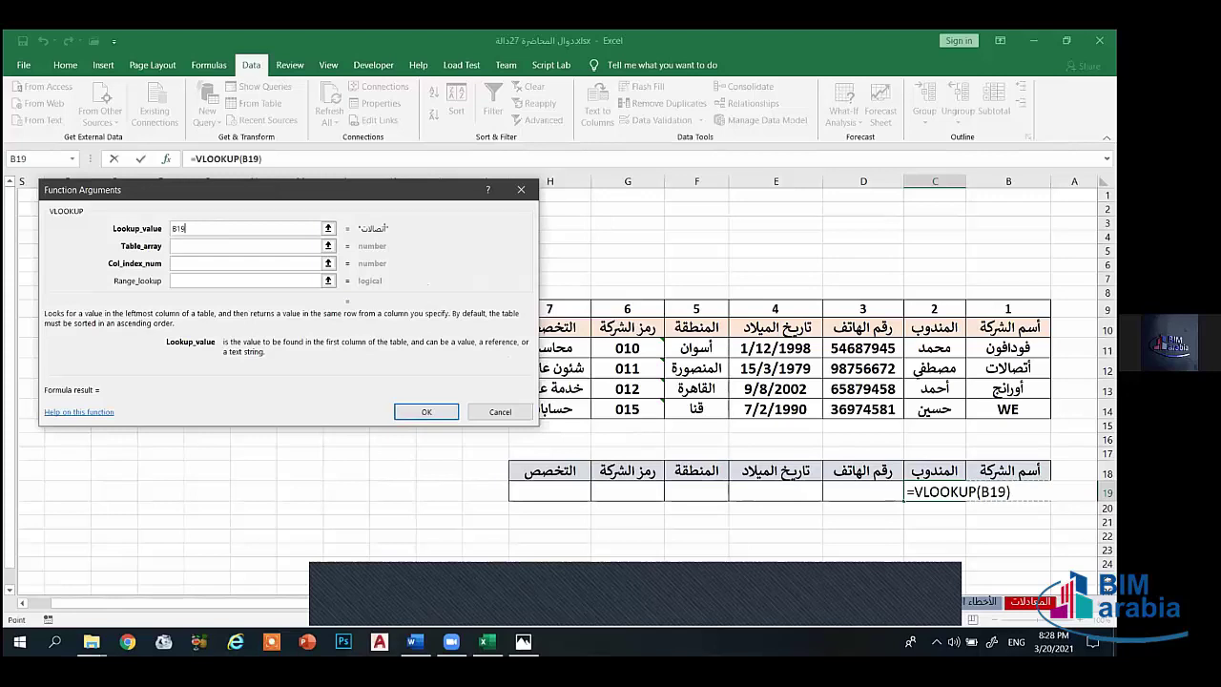
left_click(226, 245)
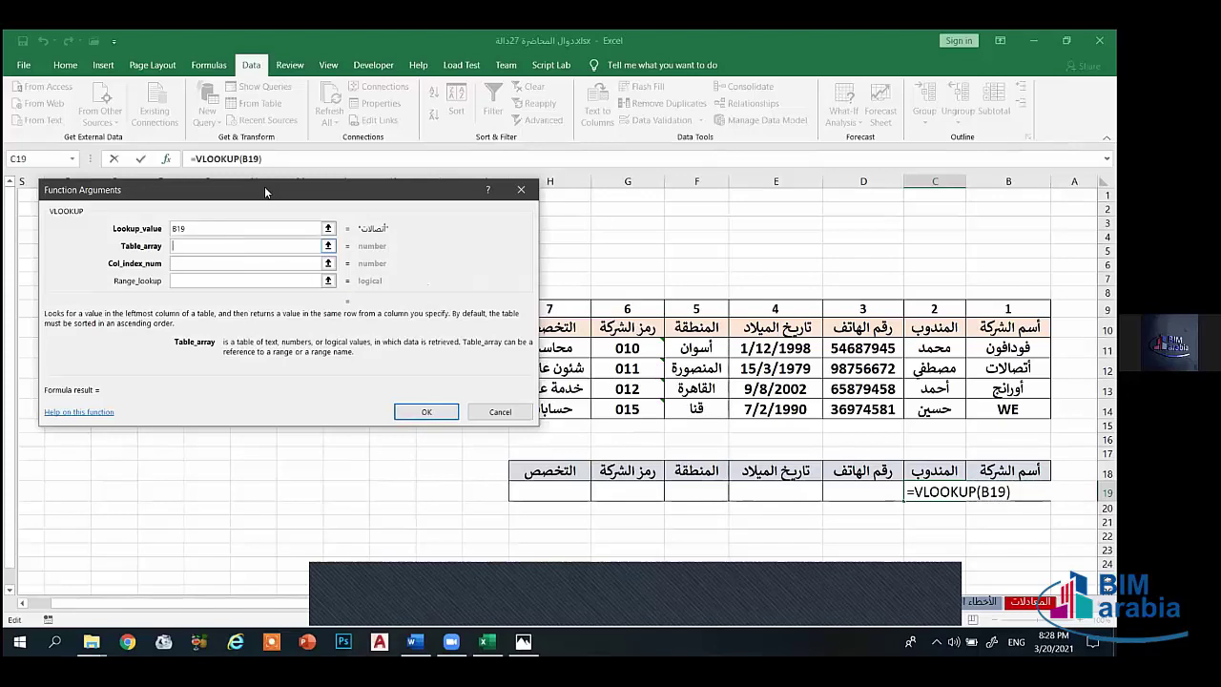
left_click_drag(279, 188, 164, 111)
left_click_drag(1011, 348, 544, 411)
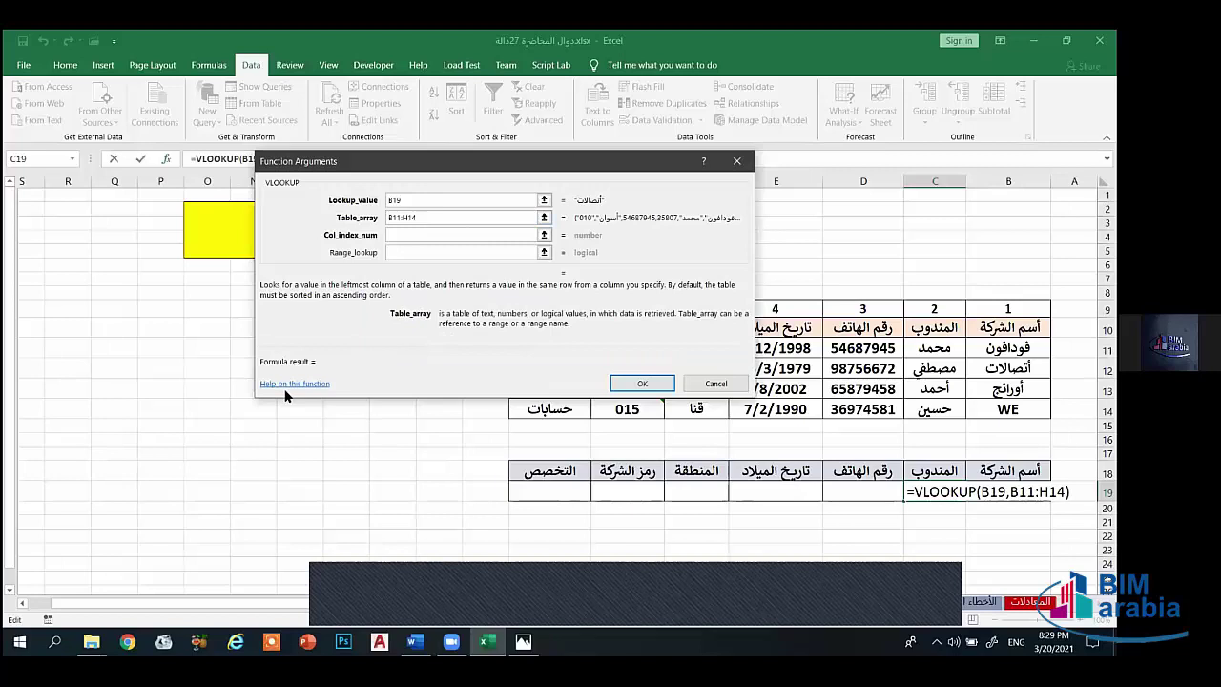
Step: Try to make the B11:H14 table array absolute, and discard the entered VLOOKUP arguments
left_click(431, 217)
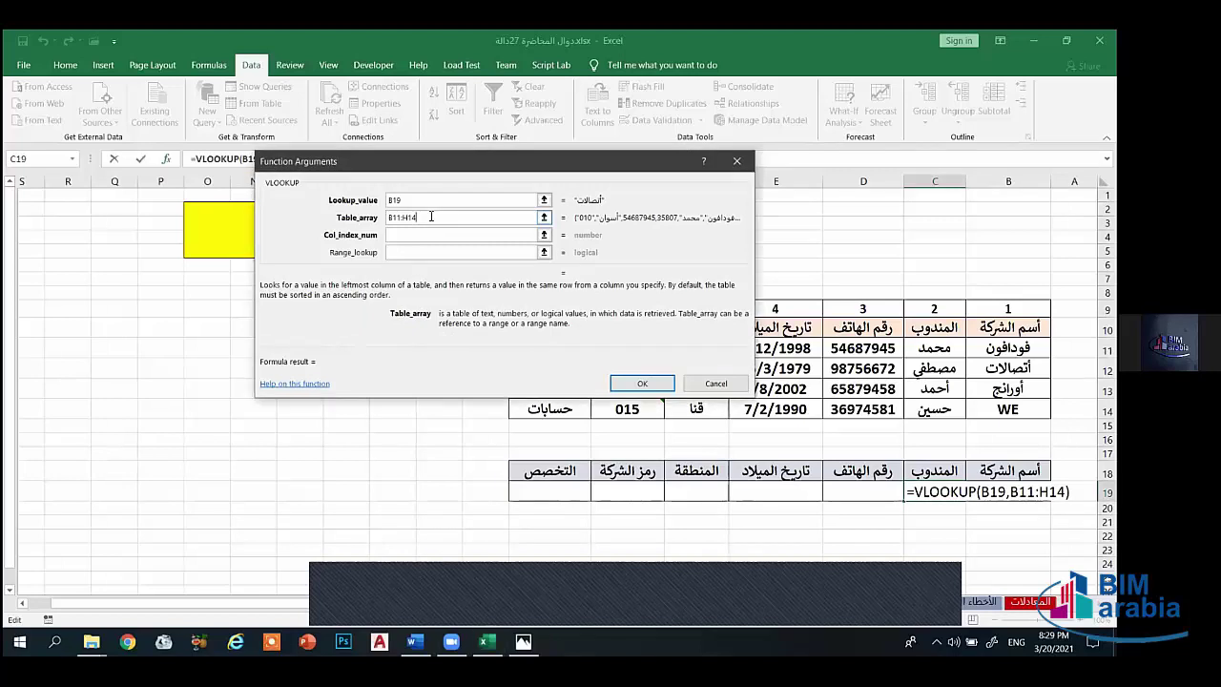
key("F4")
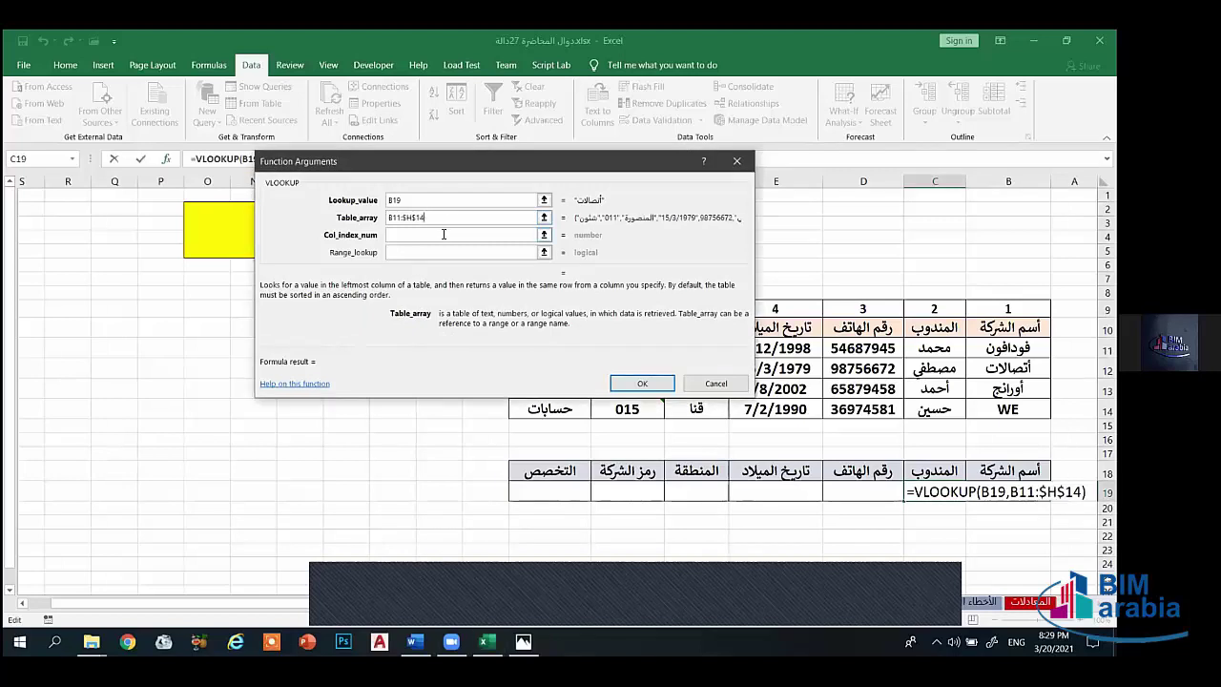
key("BackSpace")
key("BackSpace")
key("BackSpace")
key("BackSpace")
key("BackSpace")
key("BackSpace")
key("BackSpace")
key("BackSpace")
key("BackSpace")
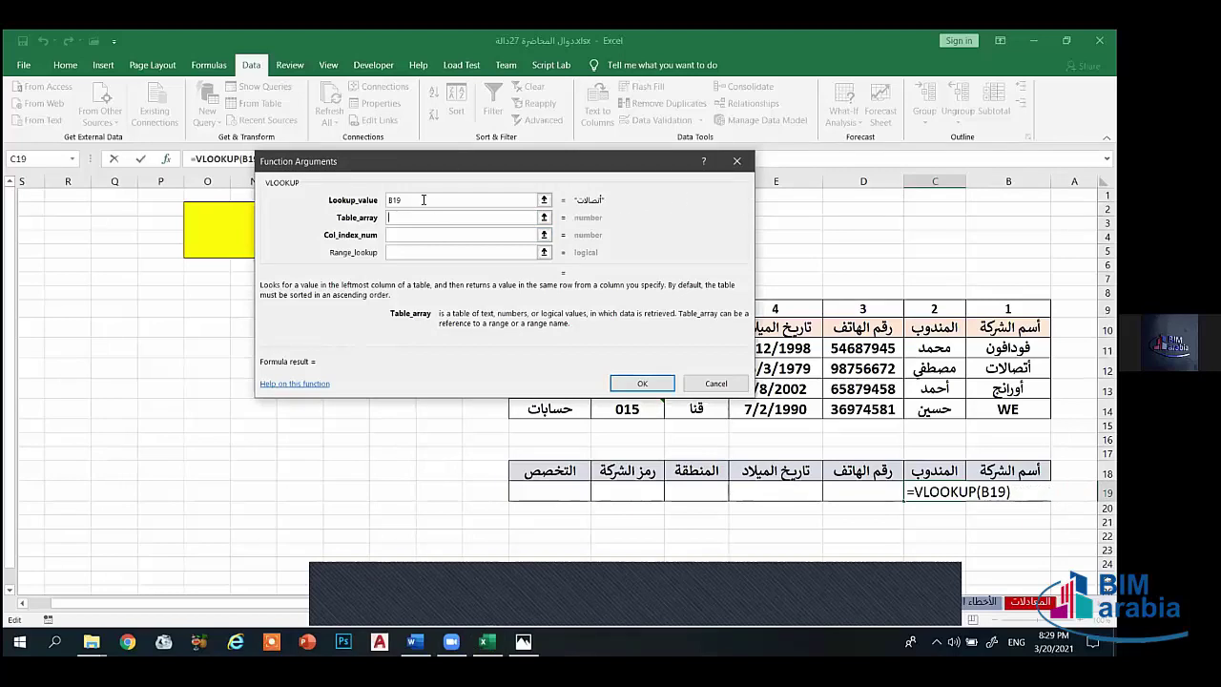
left_click(736, 160)
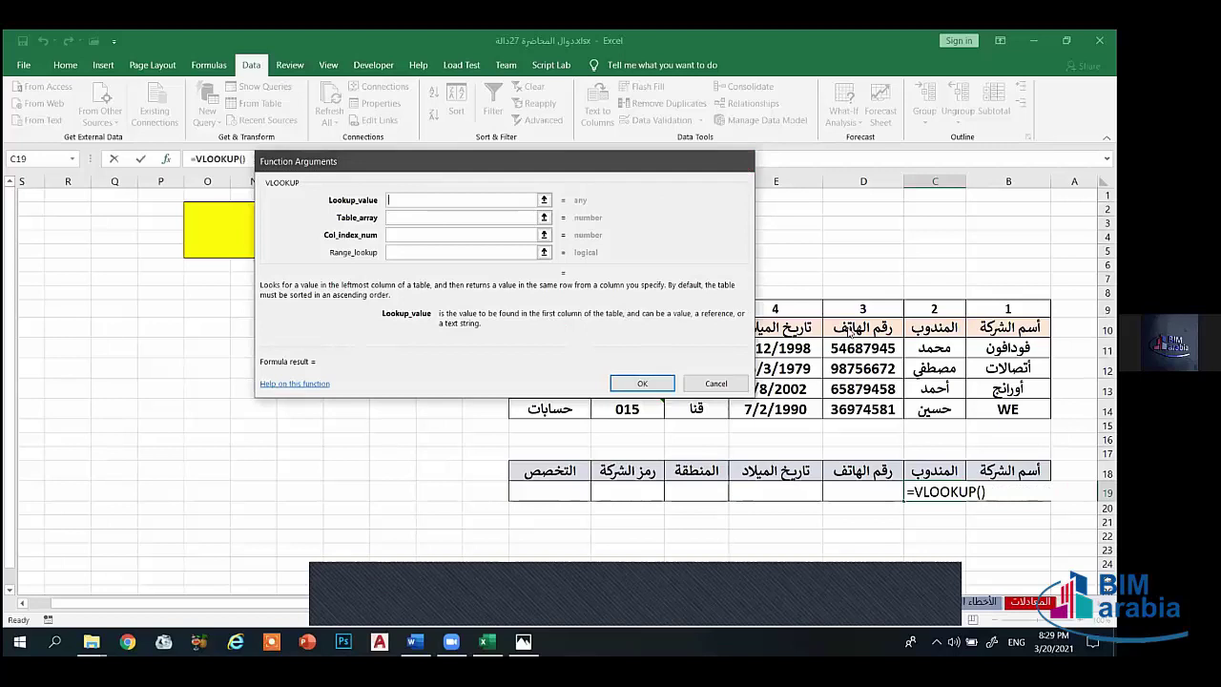
left_click(953, 489)
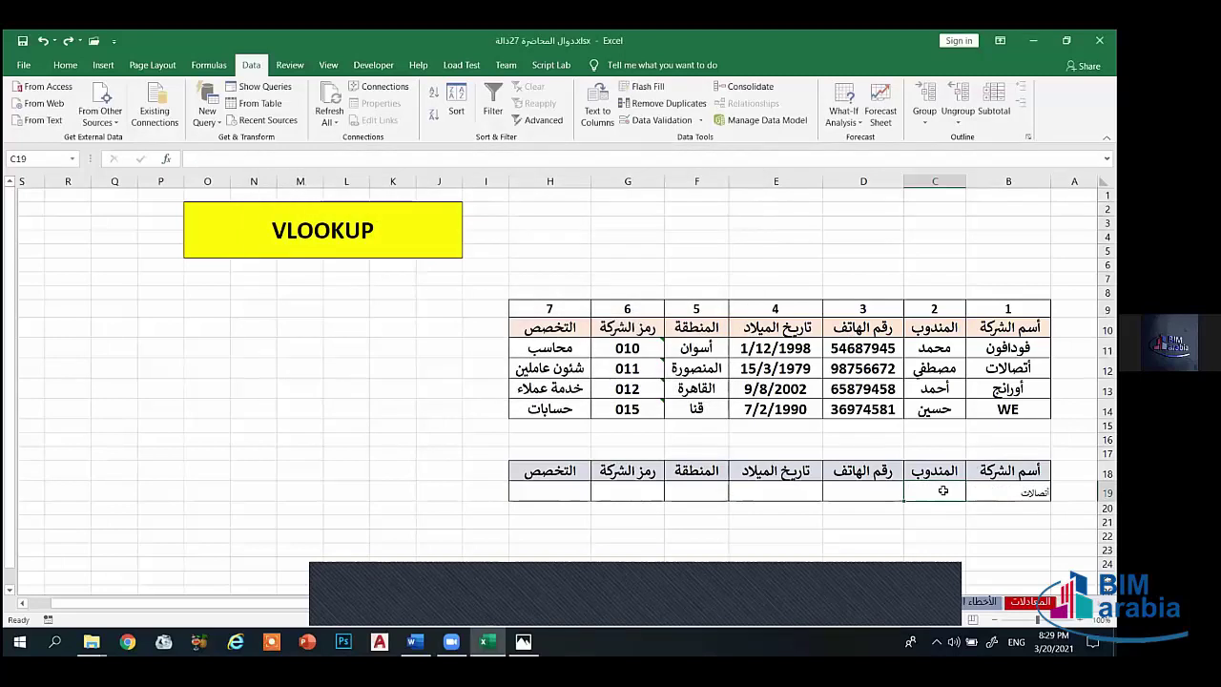
type("=vlookup")
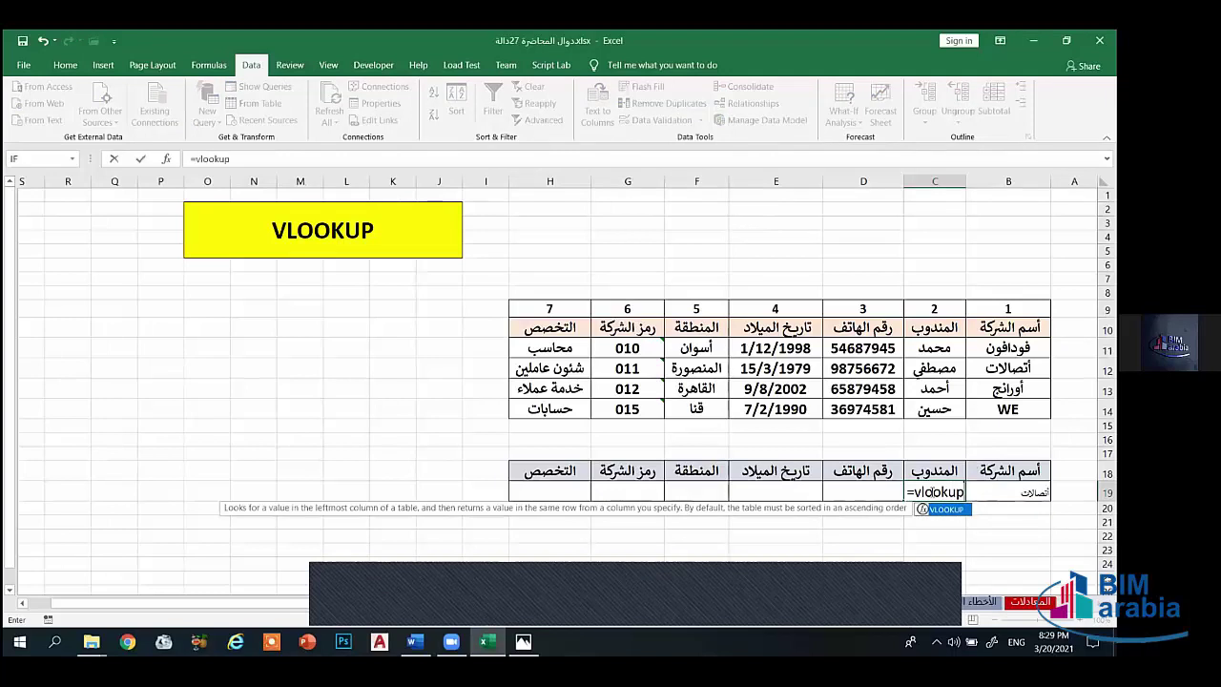
left_click(166, 160)
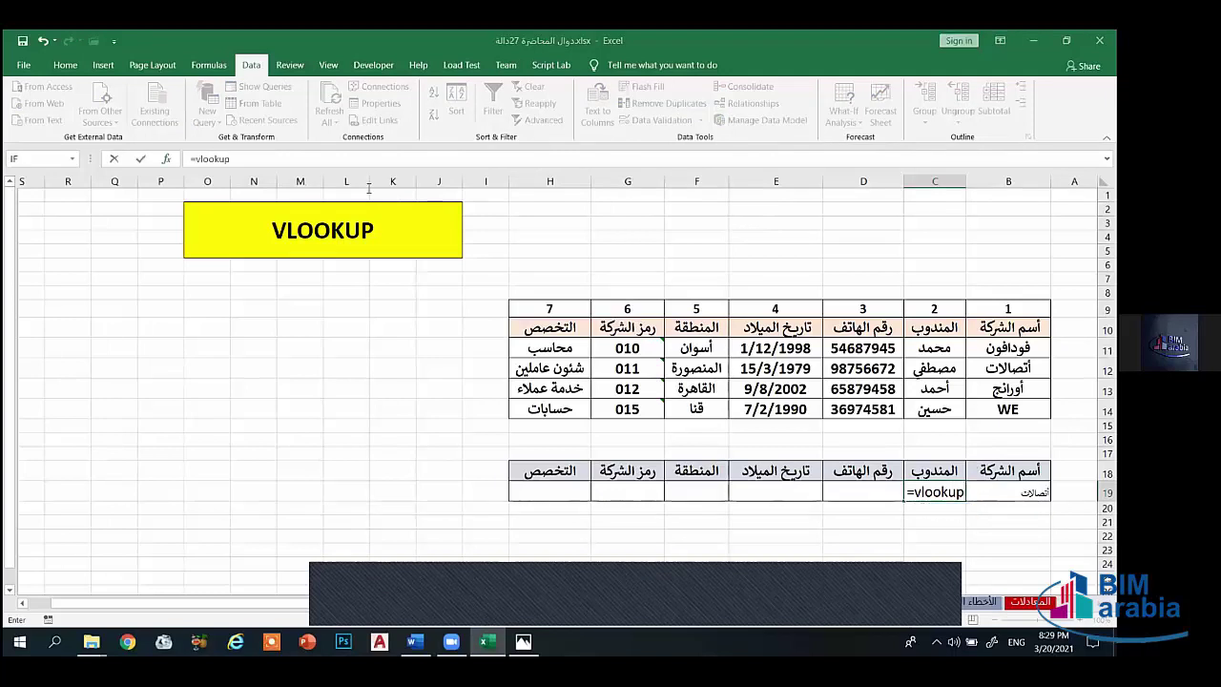
key("Escape")
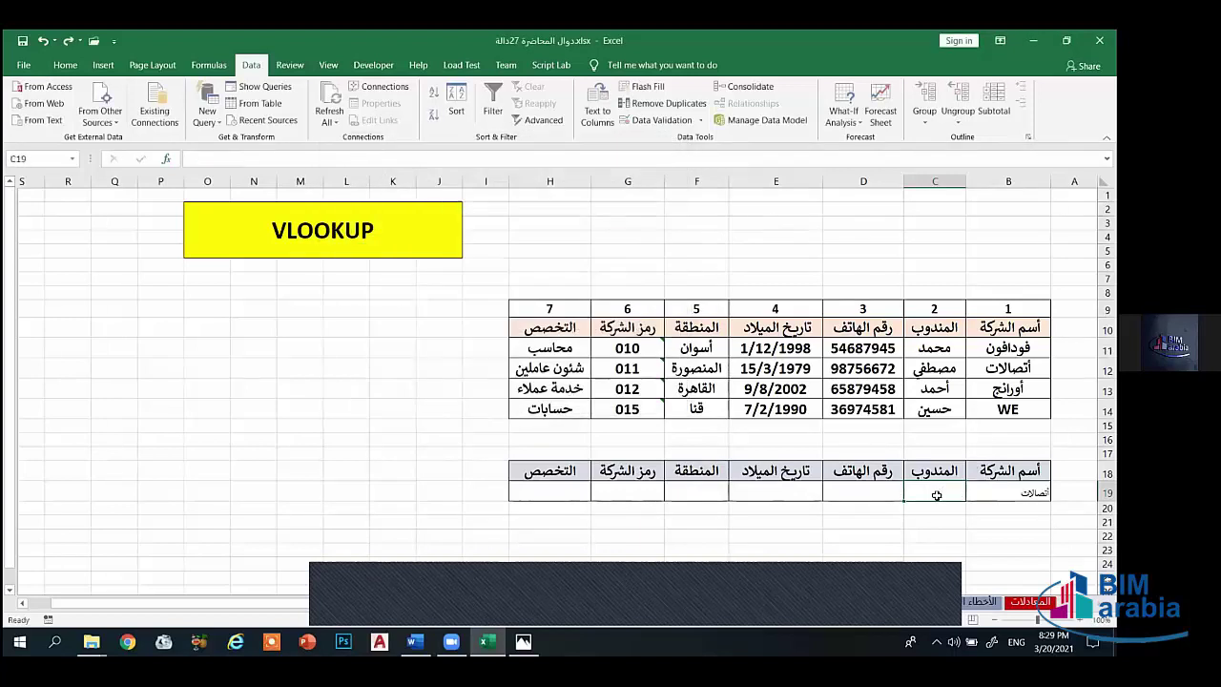
Step: Start a VLOOKUP in C19 and, in its Function Arguments dialog, set the lookup value to the absolute reference $B$19
type("=vlookup")
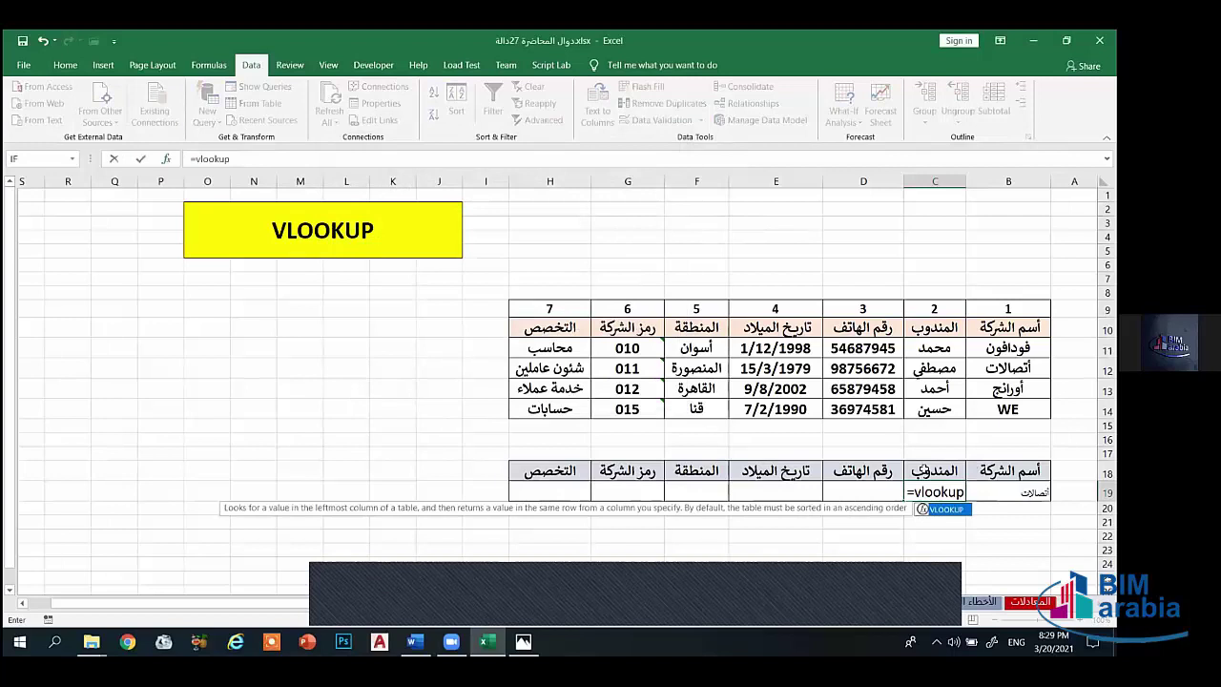
type("(")
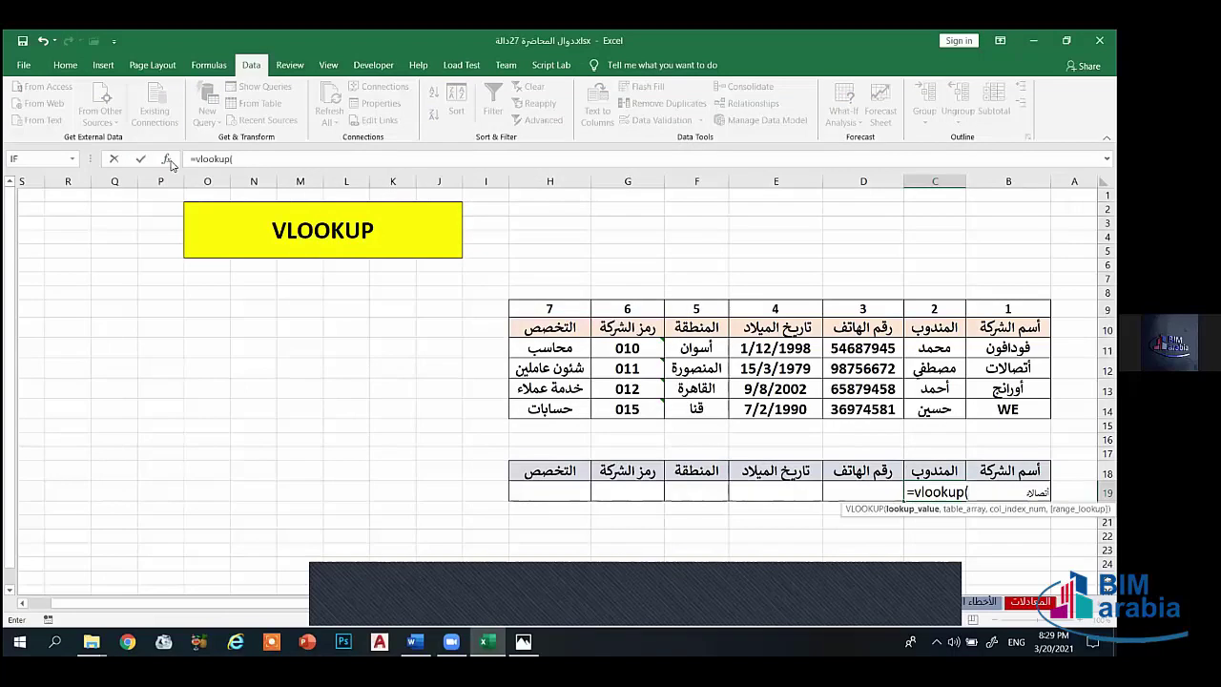
left_click(167, 159)
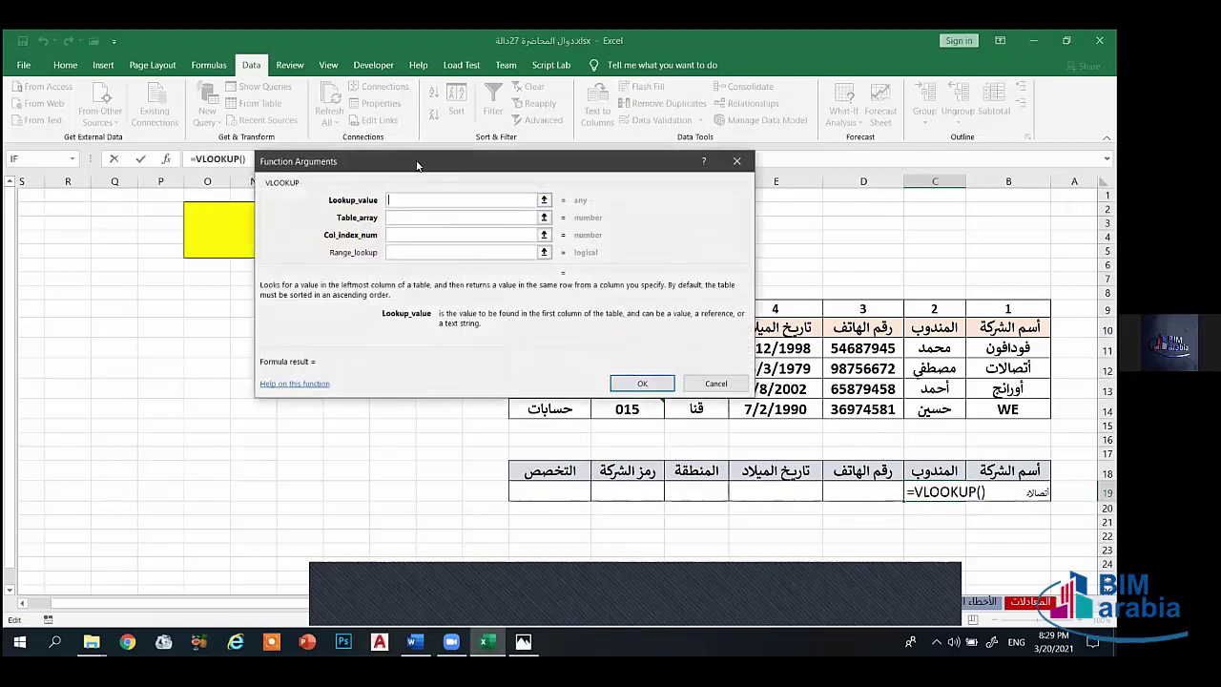
left_click_drag(416, 165, 196, 150)
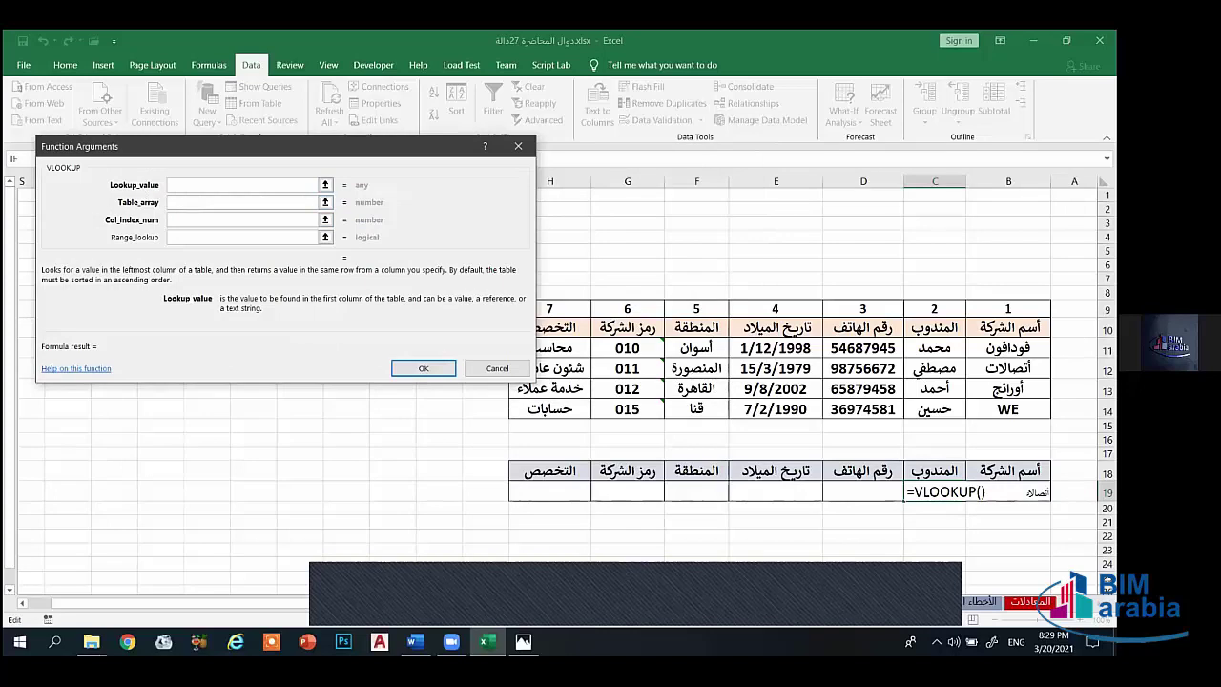
left_click(1008, 491)
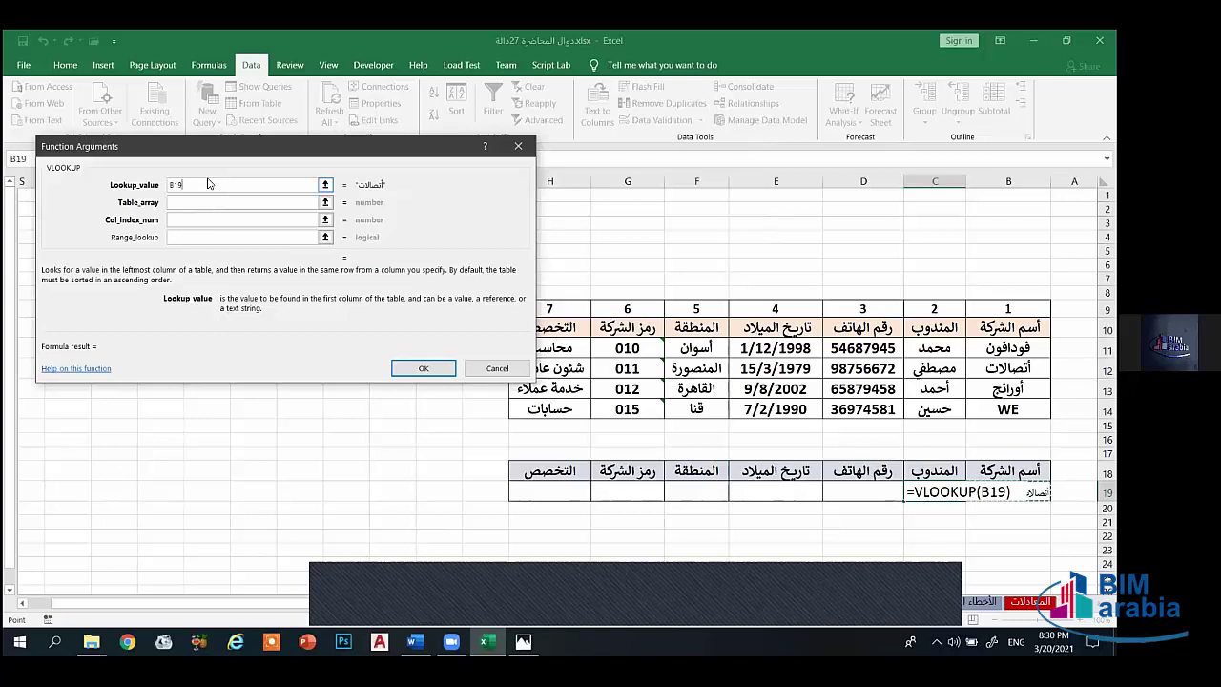
key("F4")
Step: Set the VLOOKUP's table array to the absolute range $B$11:$H$14
left_click(181, 202)
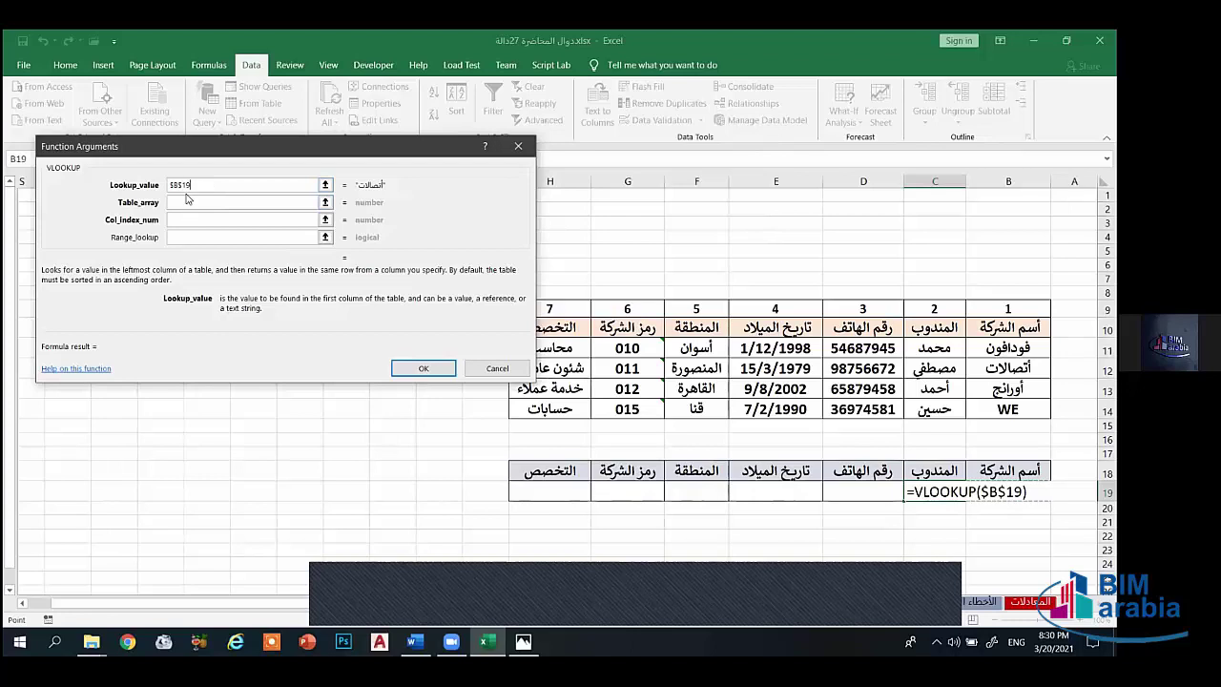
left_click(187, 203)
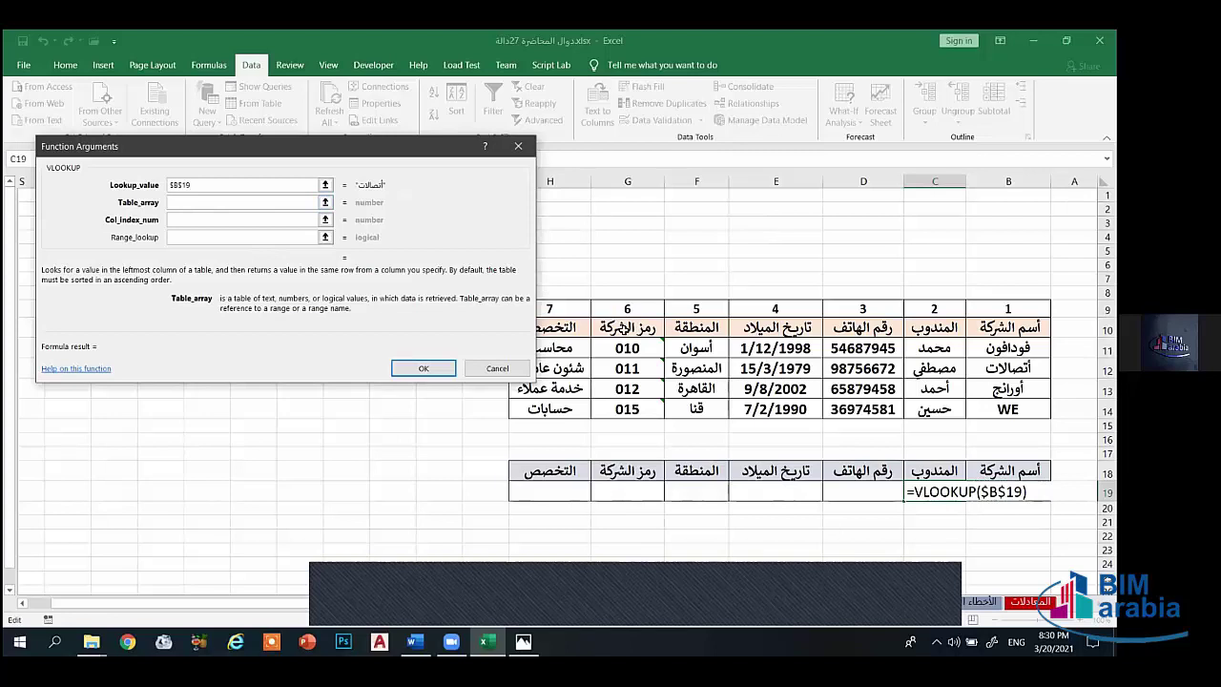
left_click_drag(1008, 348, 549, 408)
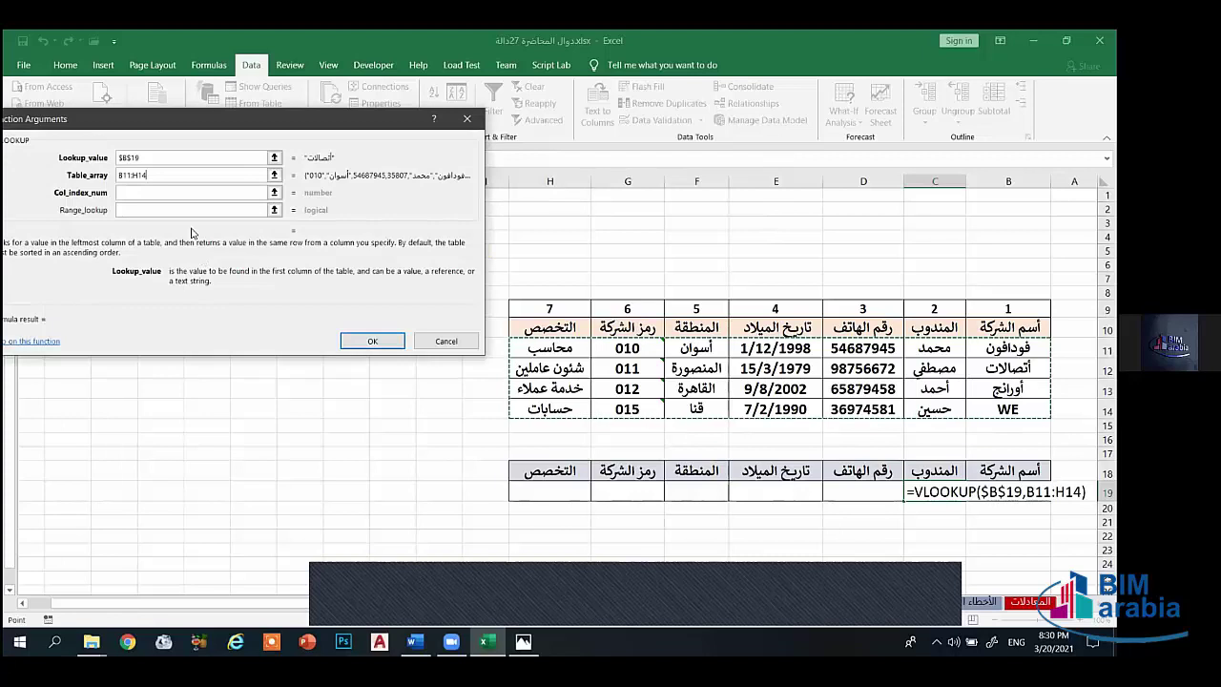
key("F4")
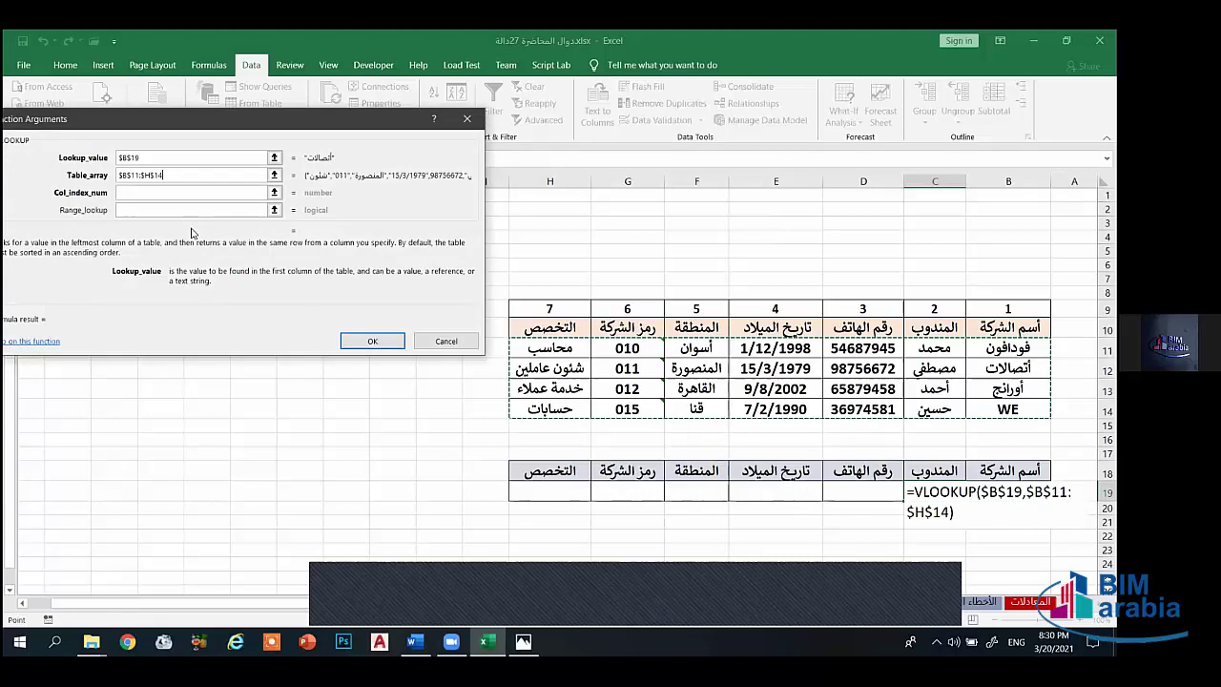
Step: Set the column index to $C$9 and the range lookup to 0, and enter the VLOOKUP formula in C19
left_click(146, 192)
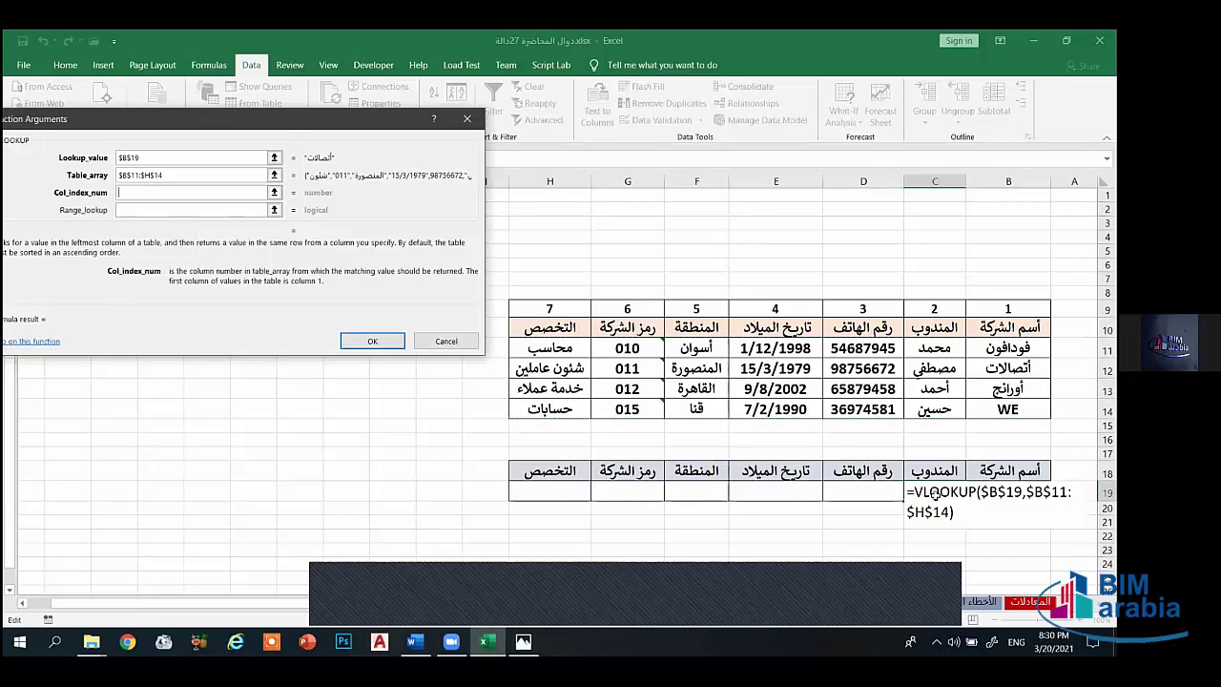
left_click(933, 309)
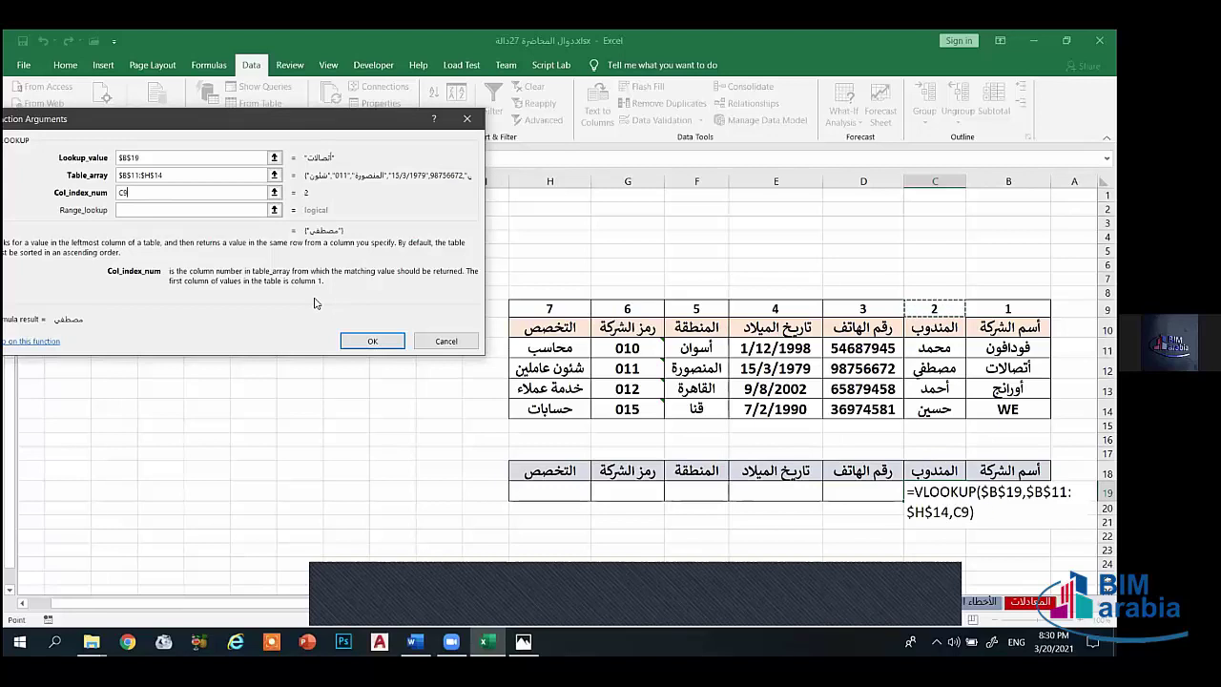
key("F4")
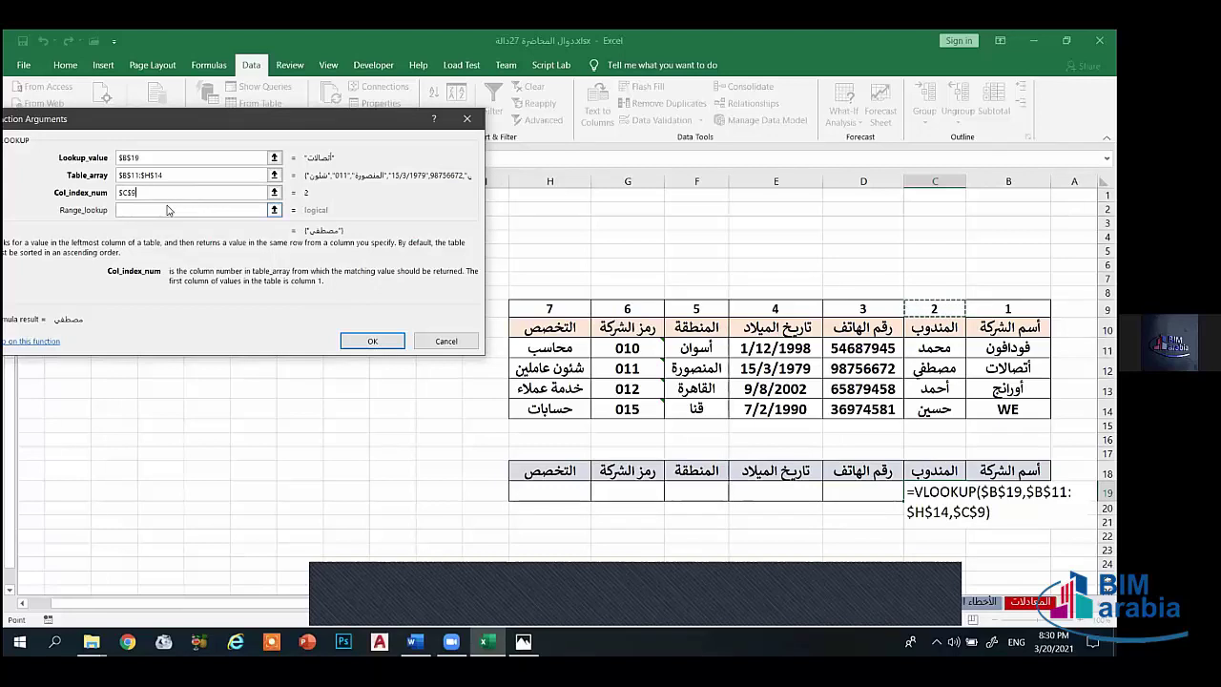
key("Tab")
type("0")
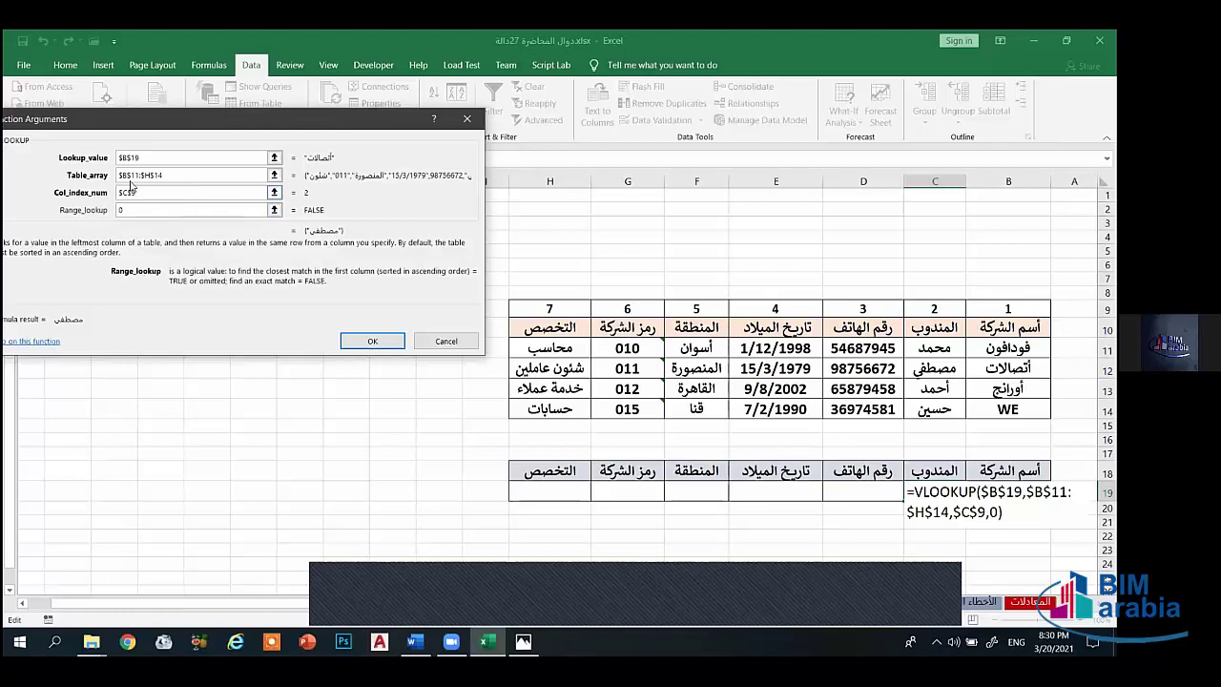
left_click(383, 349)
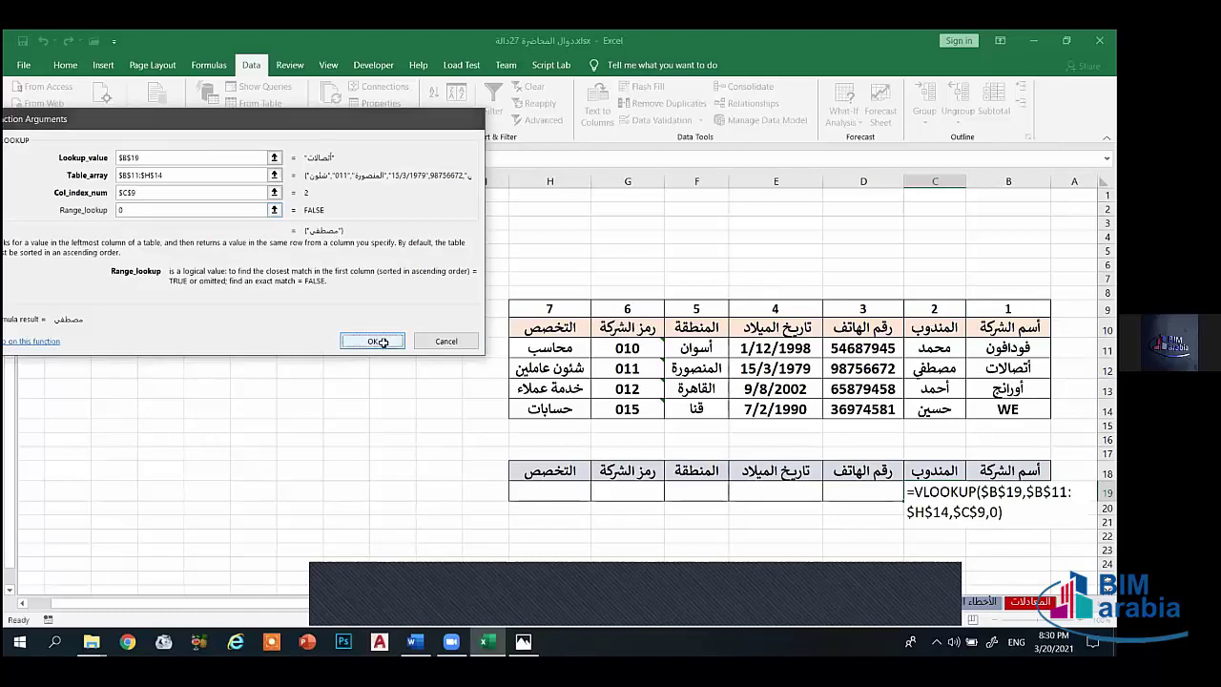
Step: Choose WE as the company in B19 to test the lookup in C19
left_click(986, 500)
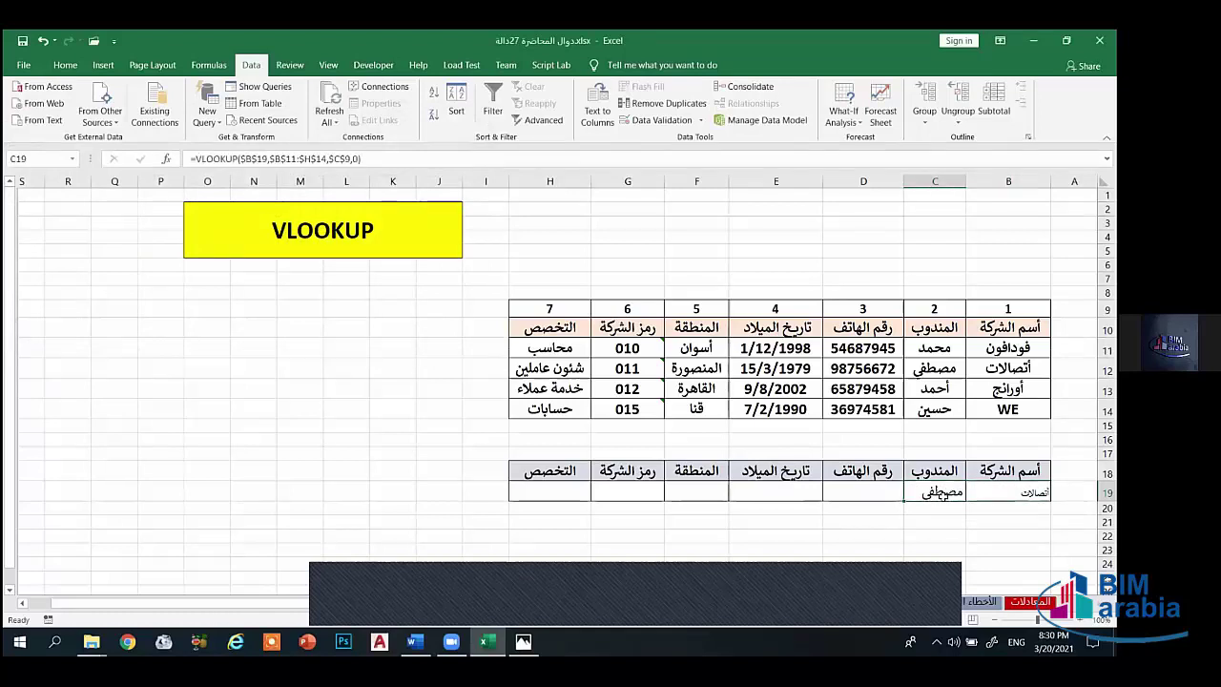
left_click(988, 493)
left_click(960, 494)
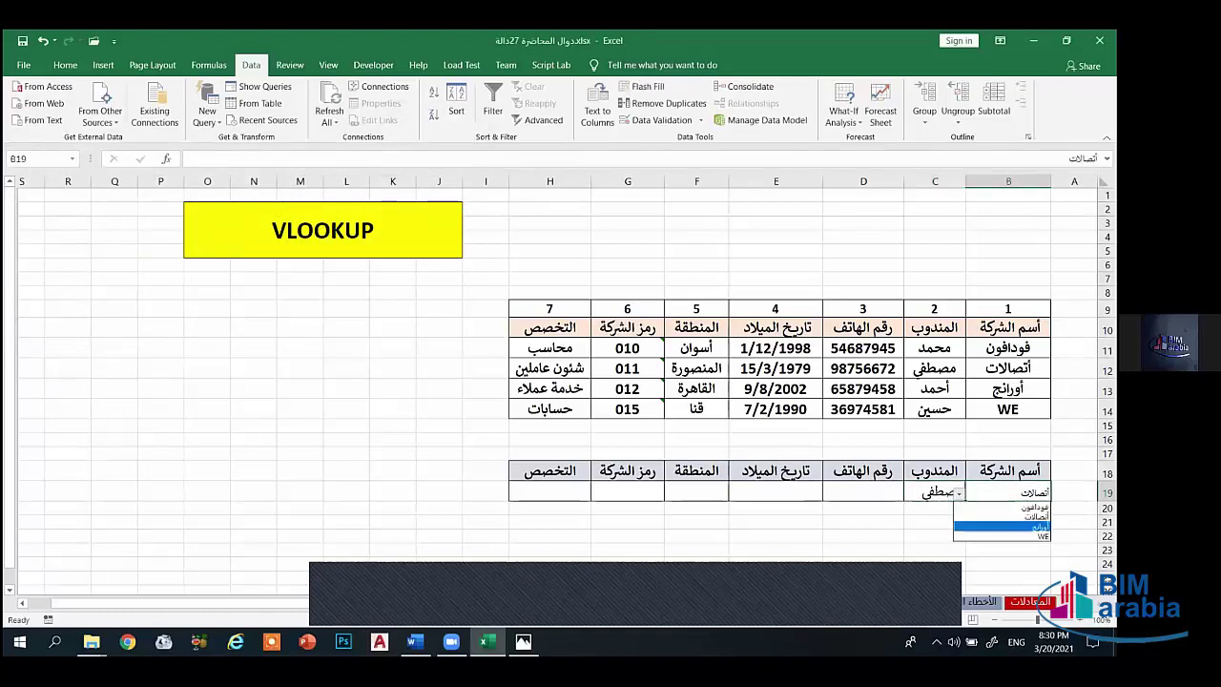
left_click(1002, 536)
left_click(935, 494)
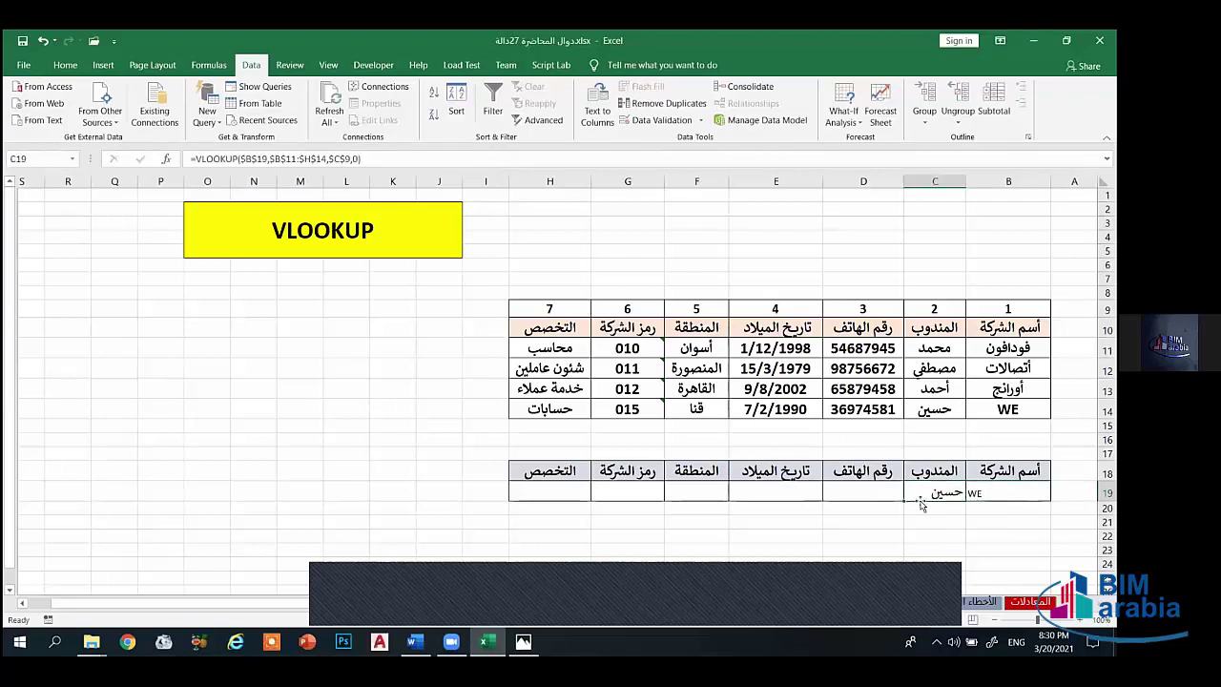
Step: Fill C19's formula across to H19, and clear the filled cells D19:H19
mouse_move(904, 502)
left_mouse_down()
mouse_move(544, 494)
mouse_move(798, 518)
mouse_move(844, 508)
mouse_move(572, 501)
mouse_move(918, 506)
mouse_move(554, 493)
left_mouse_up()
left_click(897, 494)
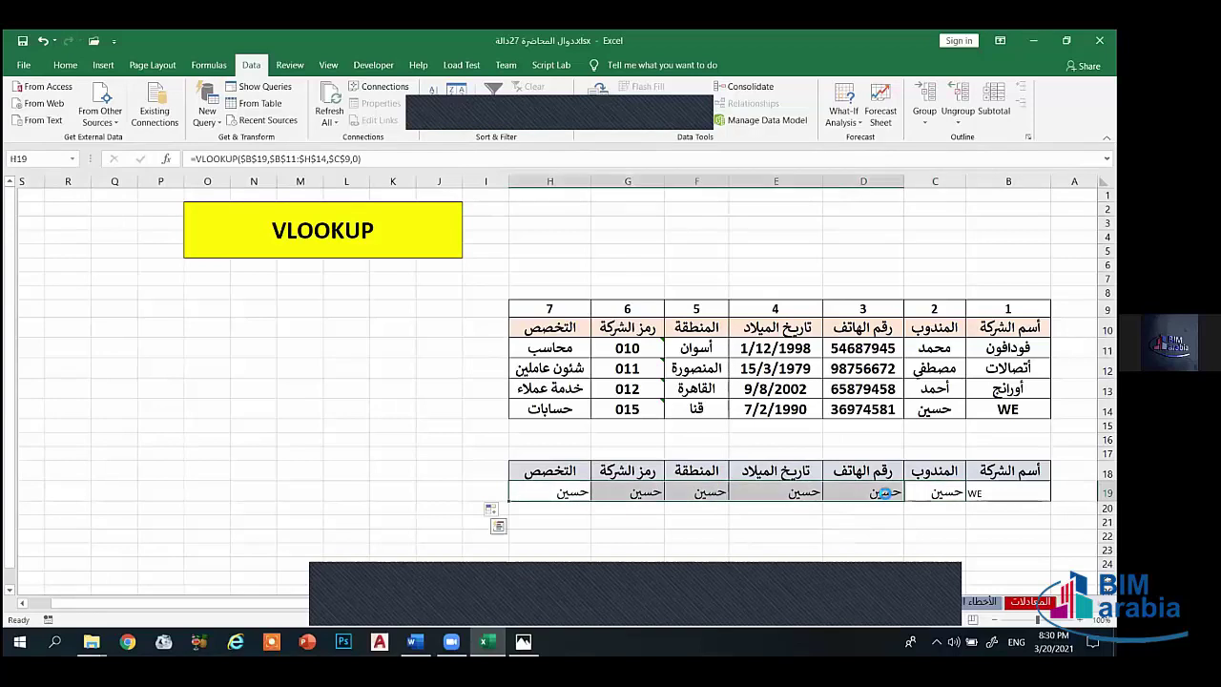
key("Delete")
Step: Choose فودافون as the company in B19
left_click(954, 493)
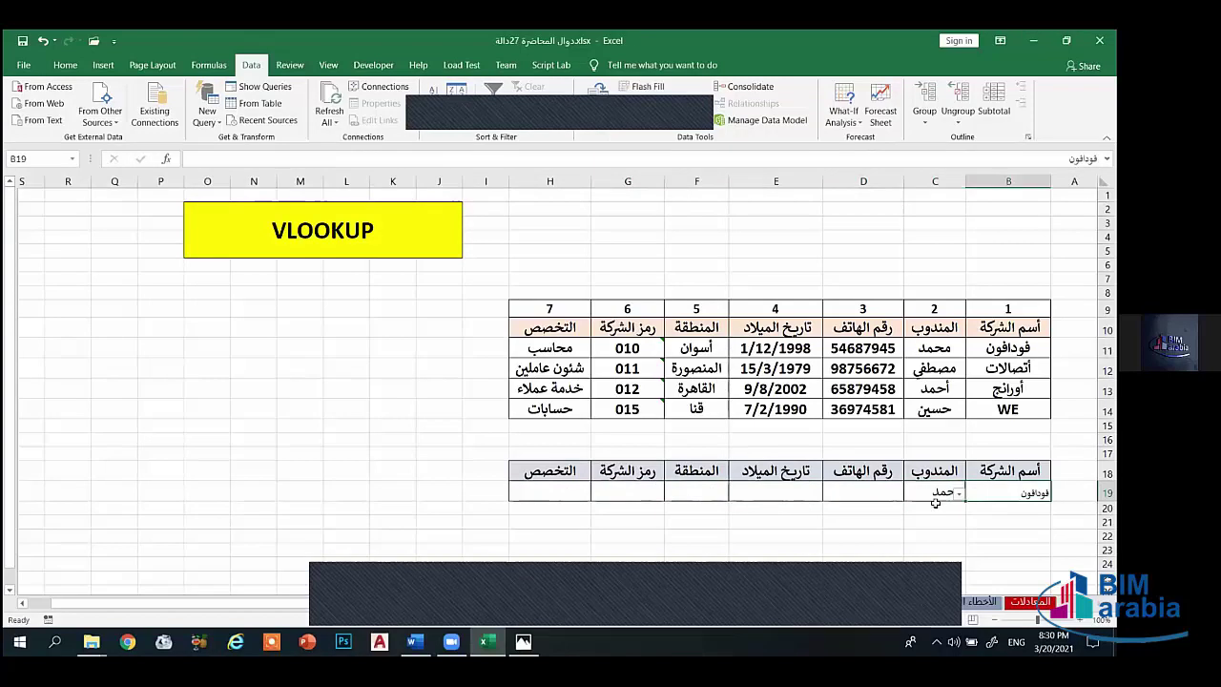
Step: Try filling the VLOOKUP formula from C19 across to H19, and undo the fill
left_click(934, 494)
left_click(901, 502)
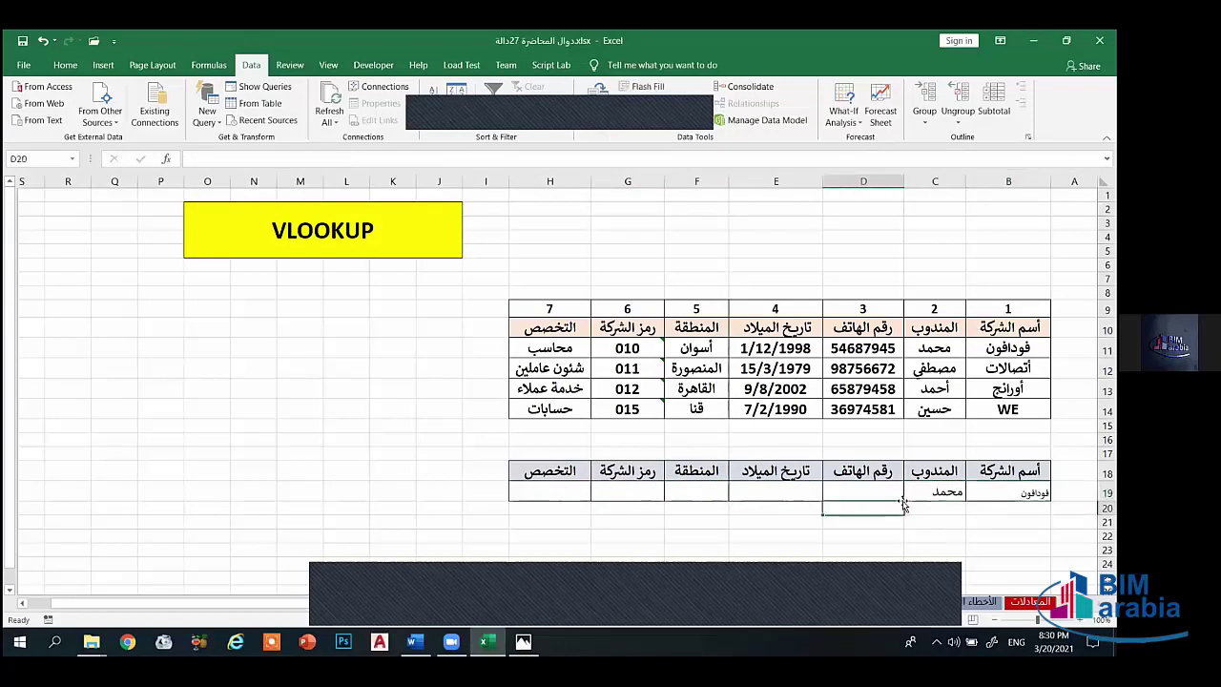
left_click(907, 495)
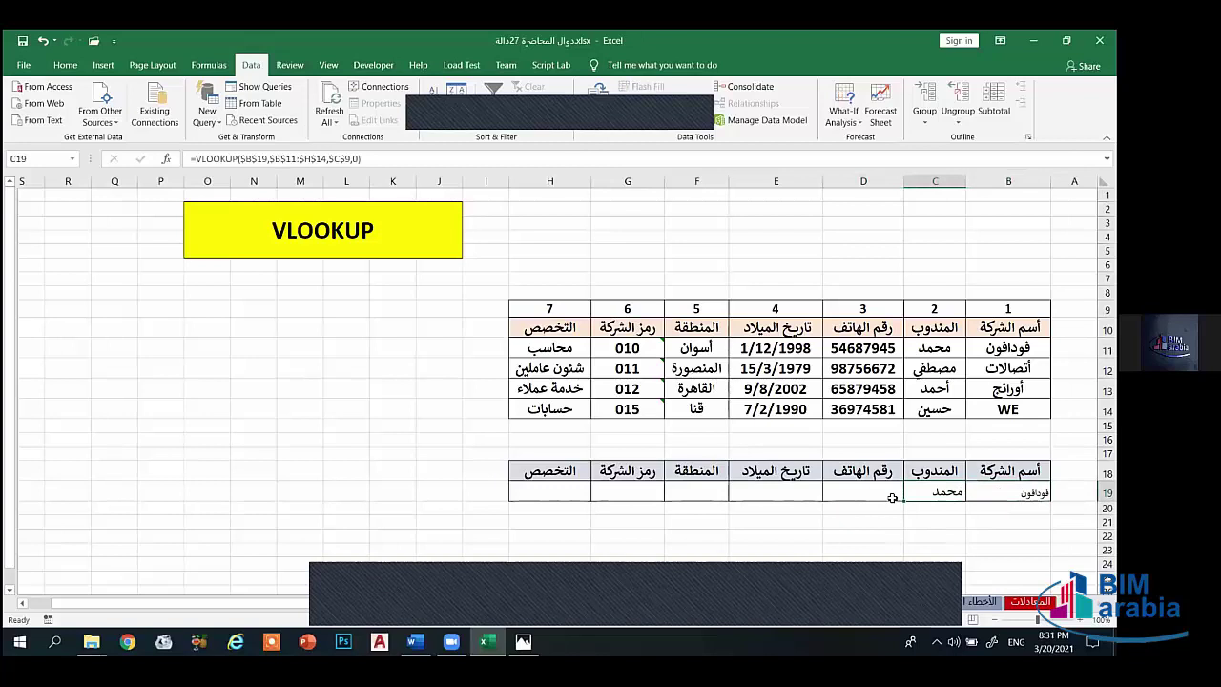
left_click_drag(903, 501, 549, 494)
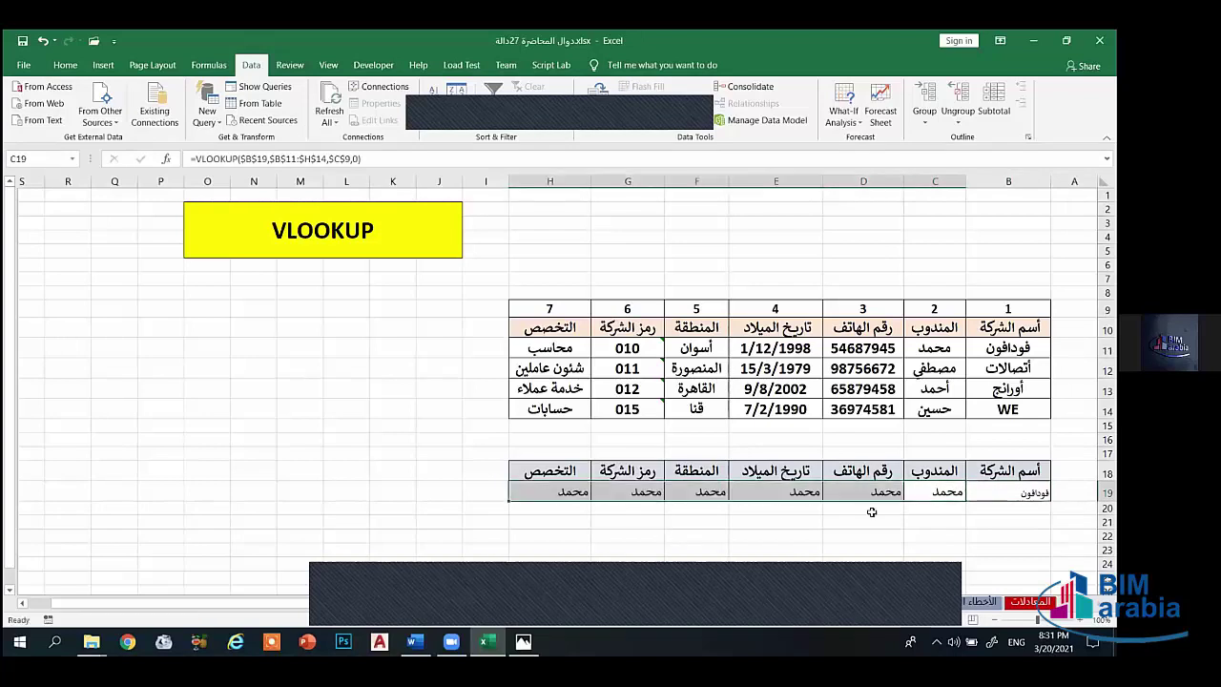
key("ctrl+z")
Step: Reopen the VLOOKUP arguments of C19 and set the range lookup to False
left_click(353, 158)
type(",")
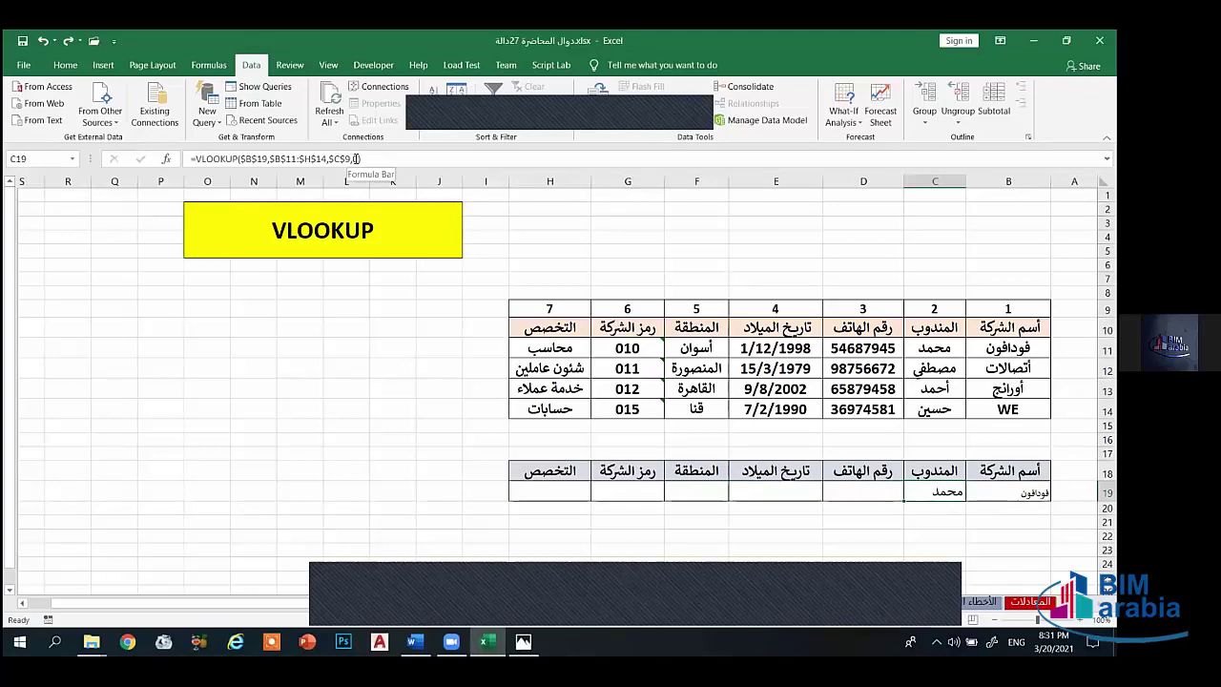
type("0")
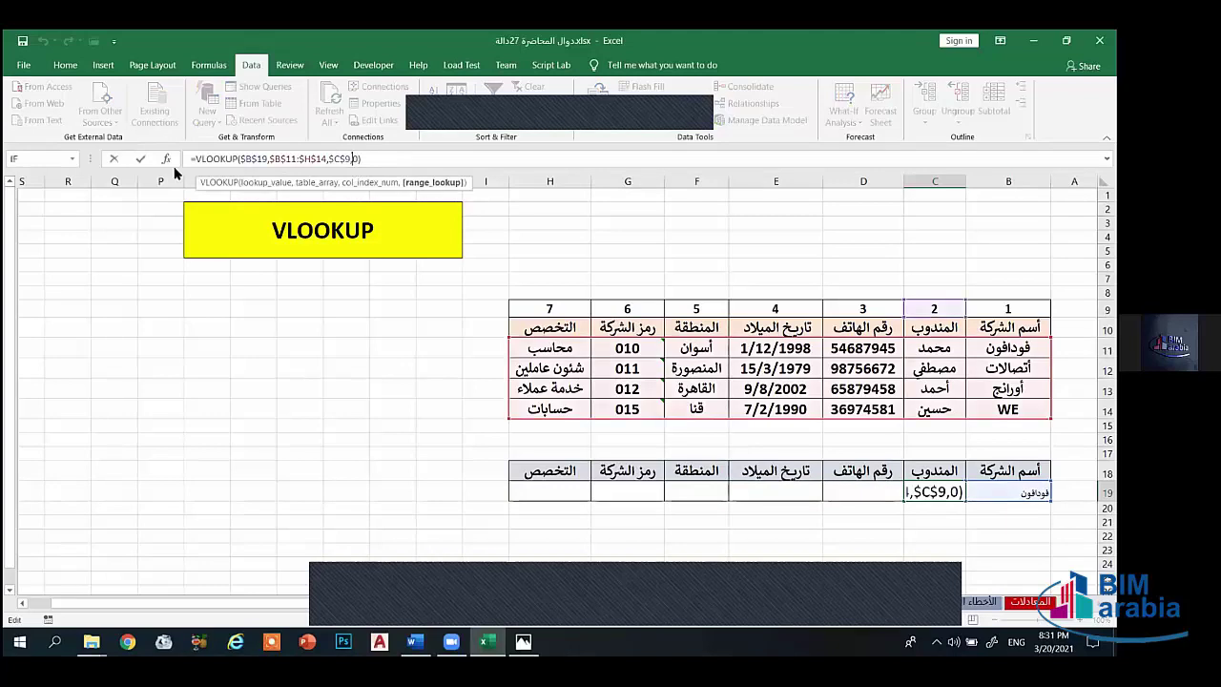
left_click(167, 159)
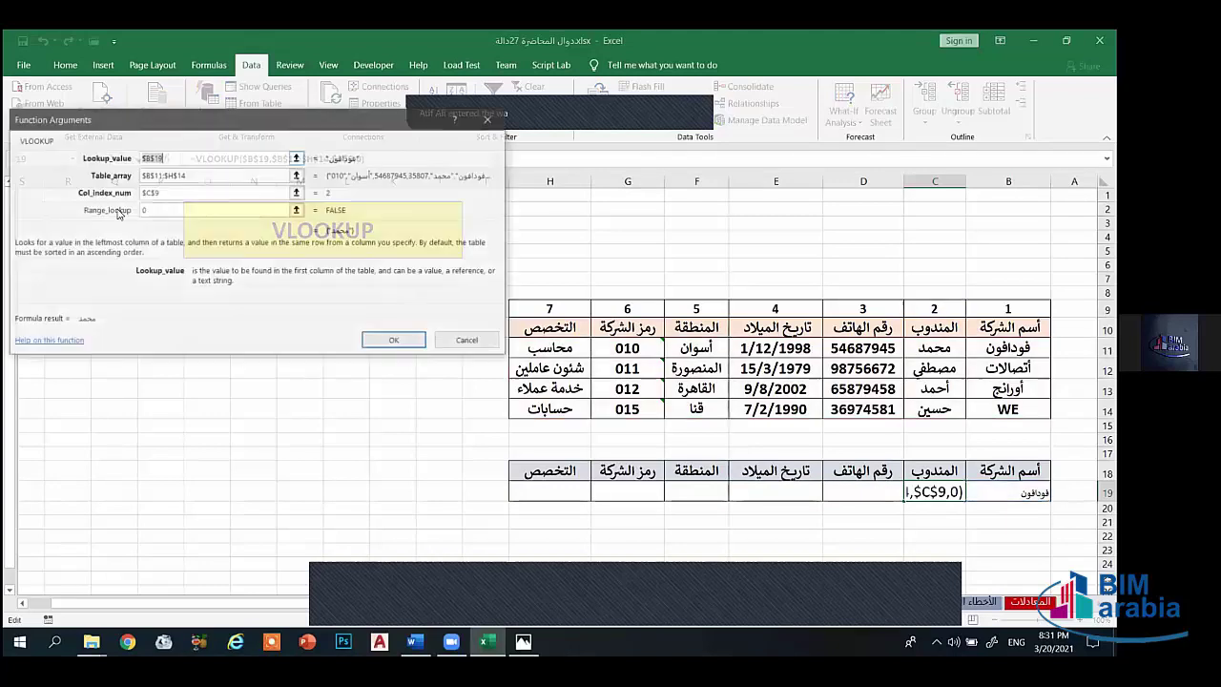
type("F")
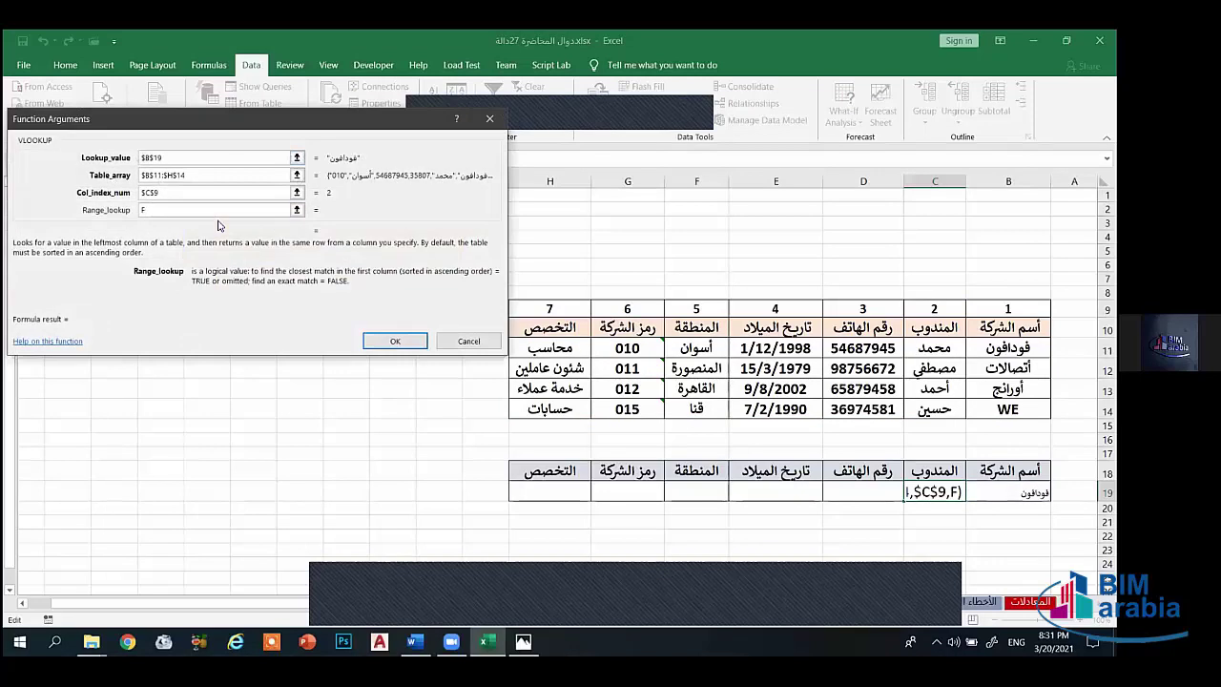
type("alse")
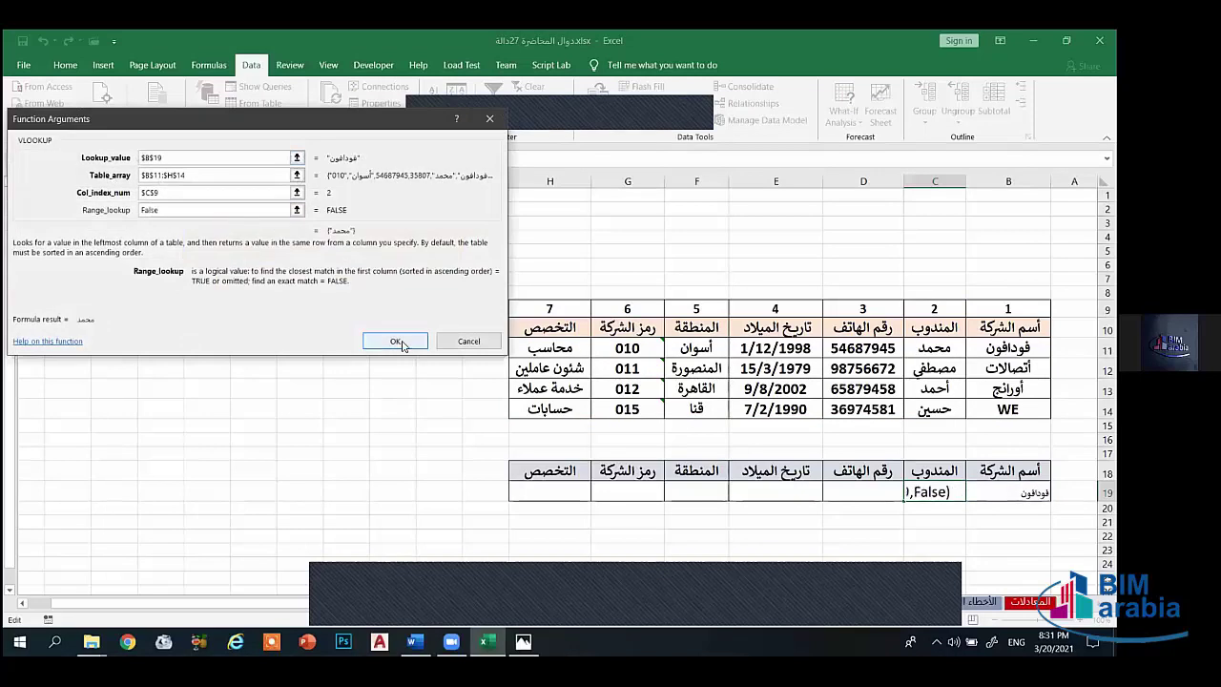
left_click(395, 340)
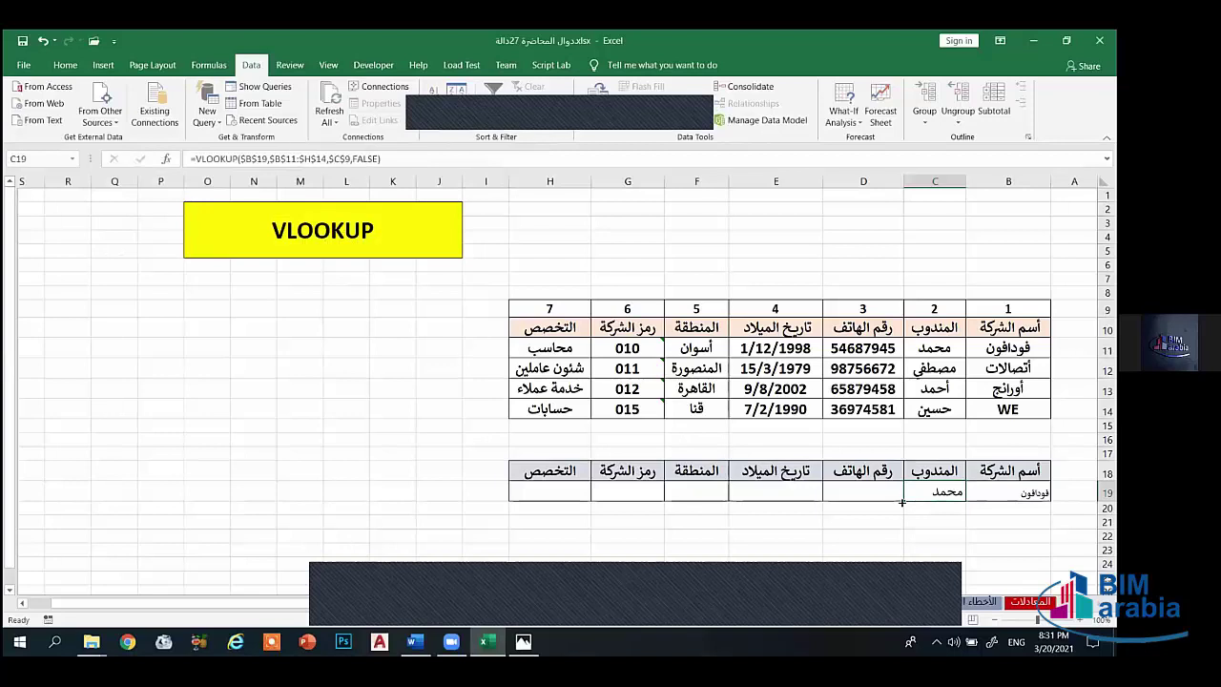
Step: Change the lookup value of C19's VLOOKUP formula to the relative reference B19
left_click_drag(904, 500, 939, 504)
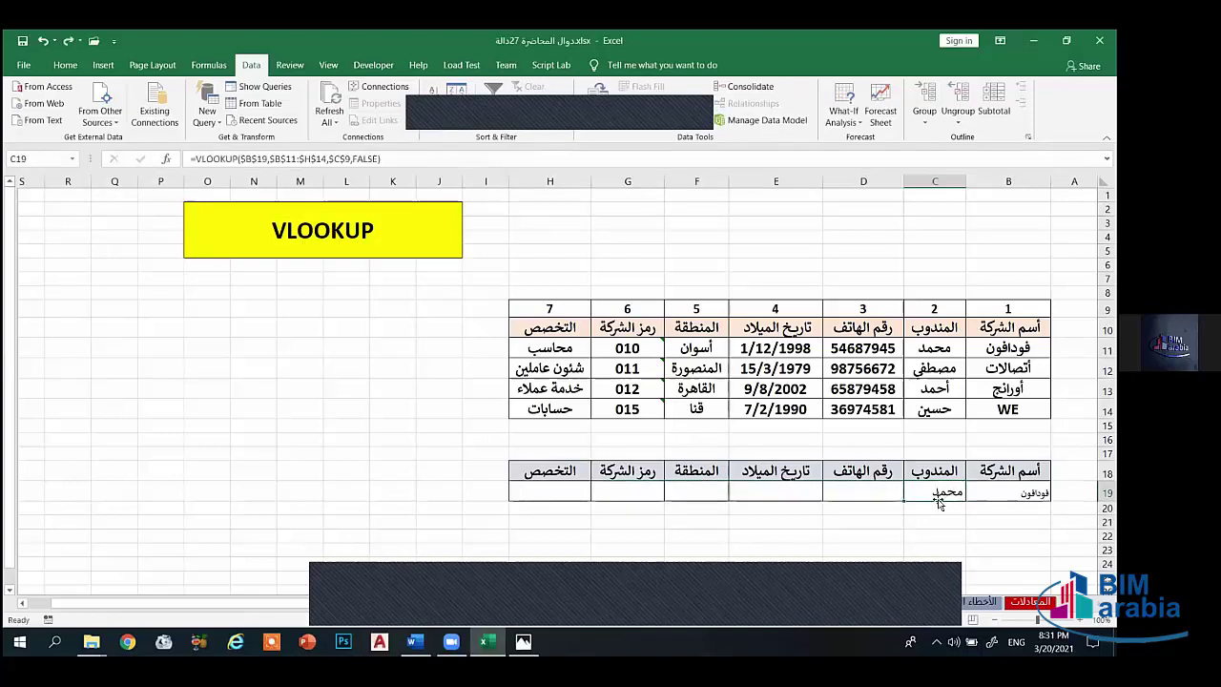
left_click(167, 161)
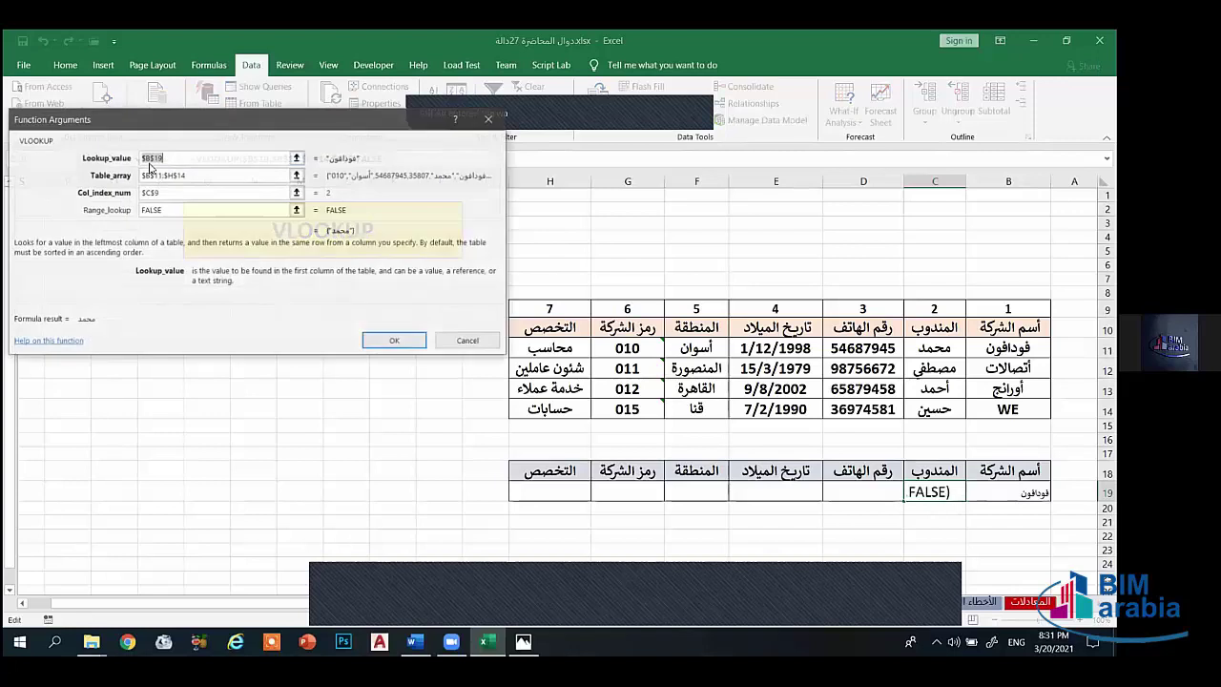
left_click(152, 159)
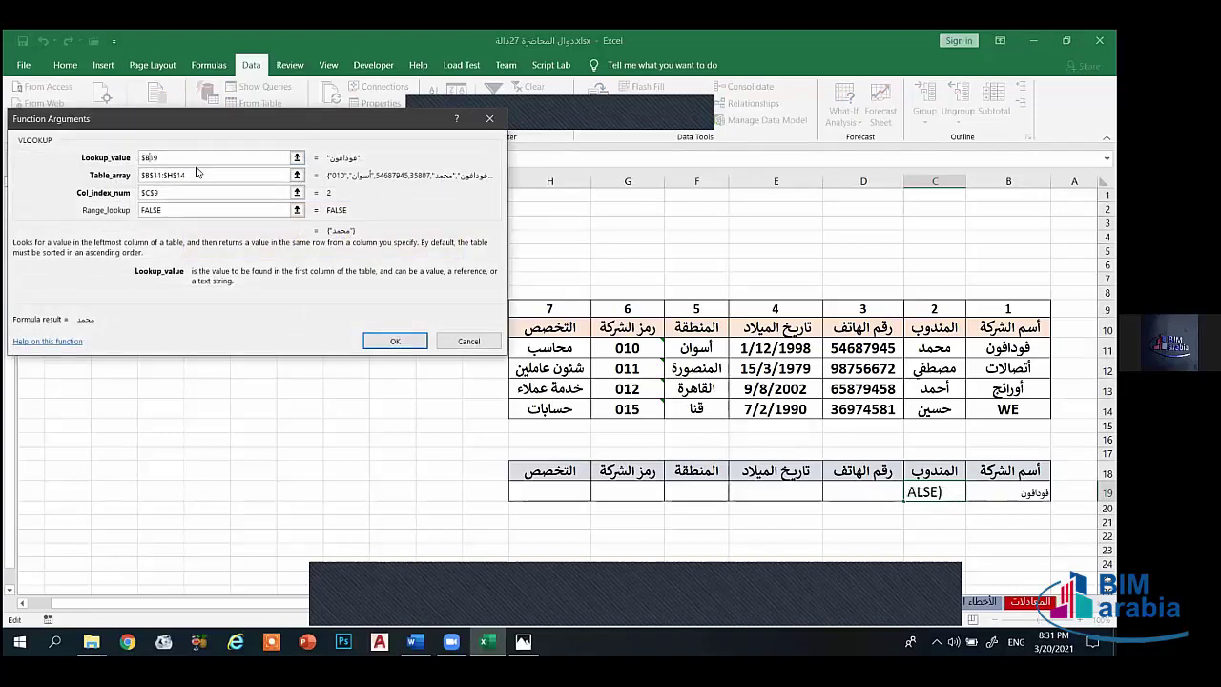
key("F4")
left_click(396, 340)
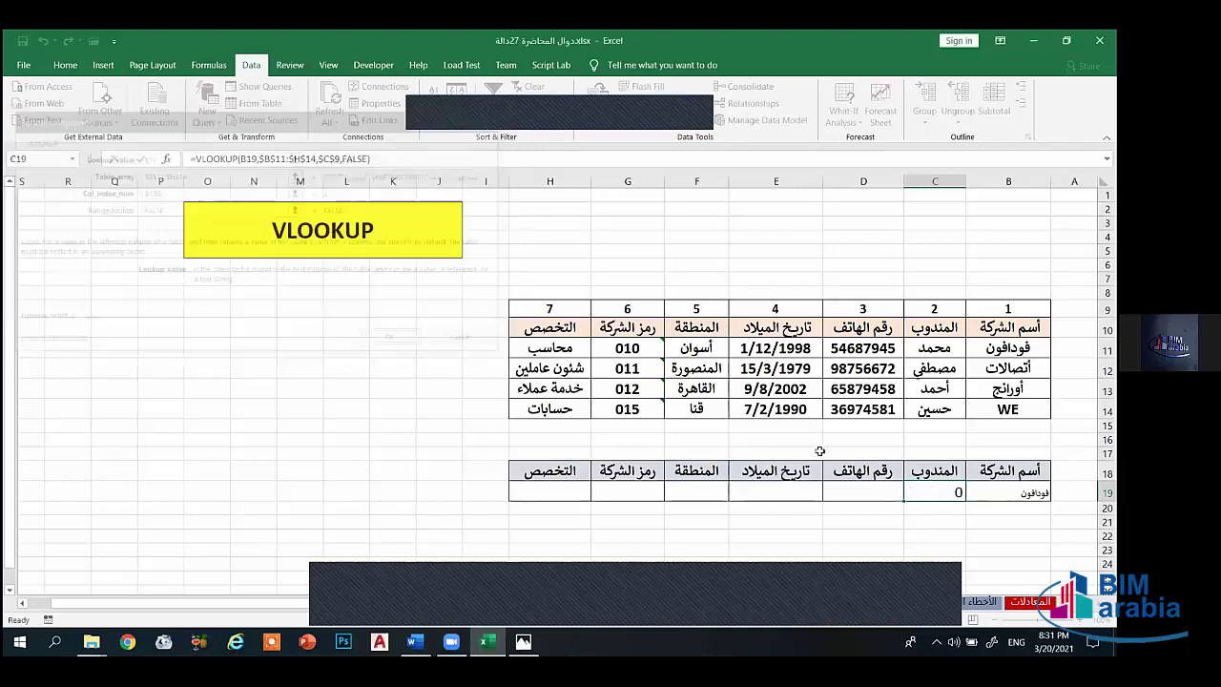
Step: Try filling C19's VLOOKUP formula across to H19, and clear the contents of C19:H19
left_click_drag(786, 493, 513, 493)
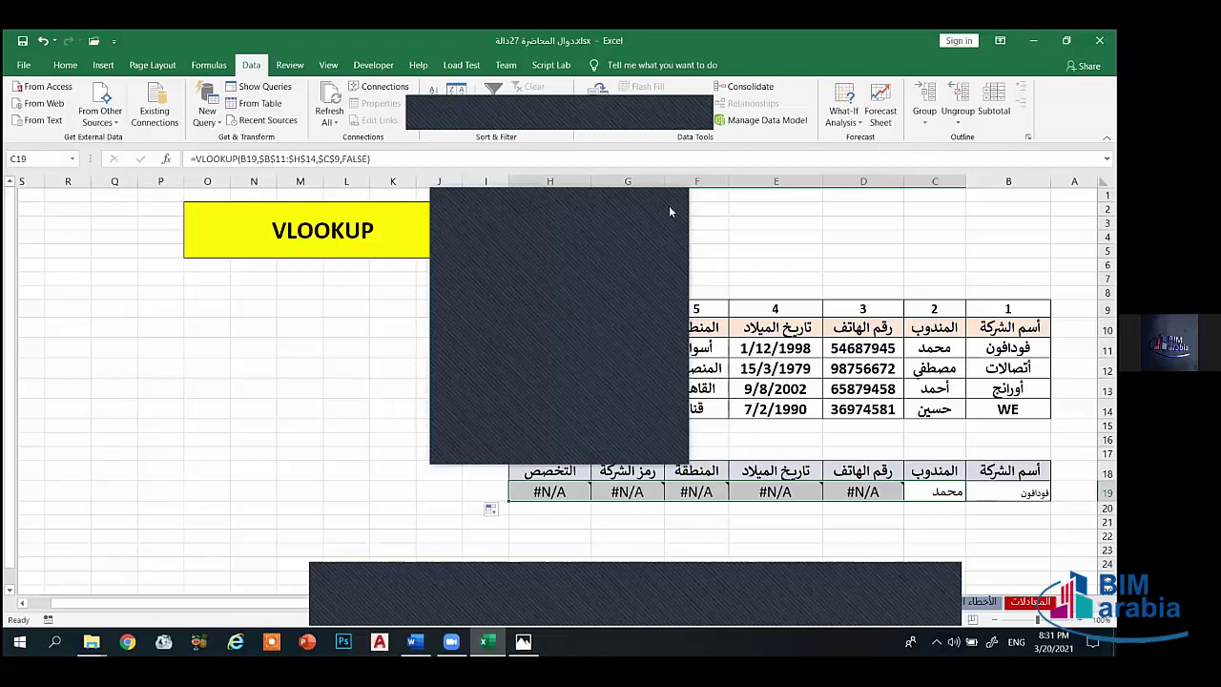
left_click_drag(903, 501, 940, 489)
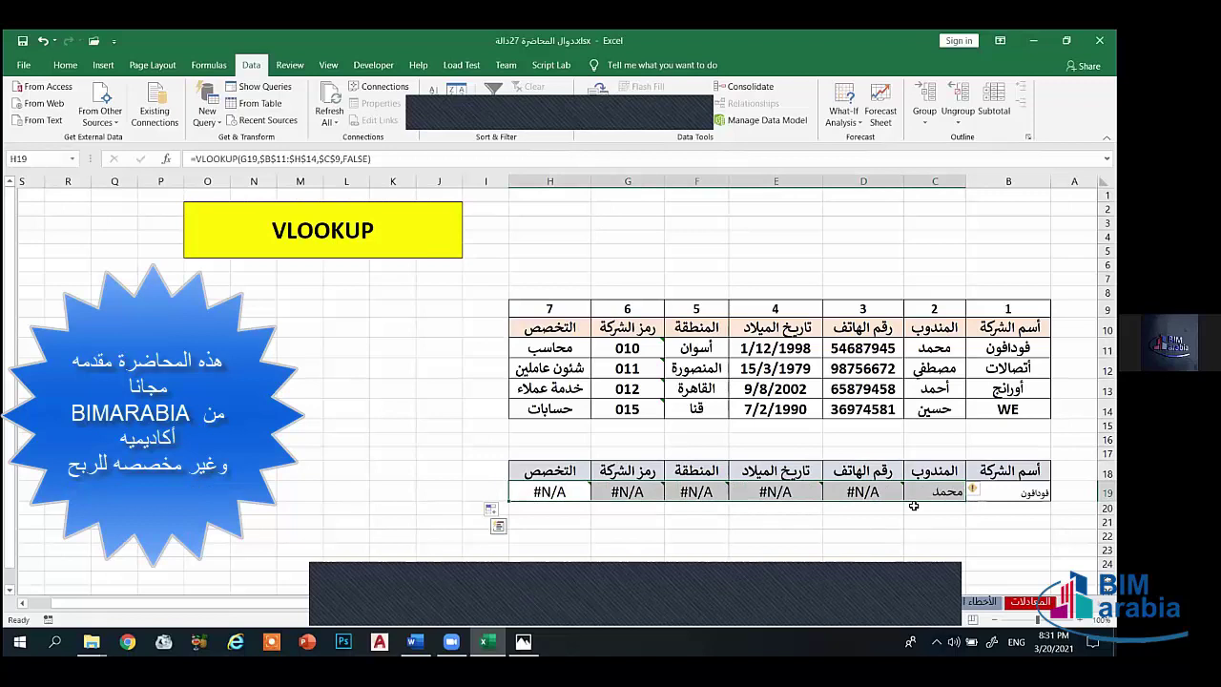
key("Delete")
Step: Choose أتصالات as the company in B19
left_click(914, 536)
left_click(977, 495)
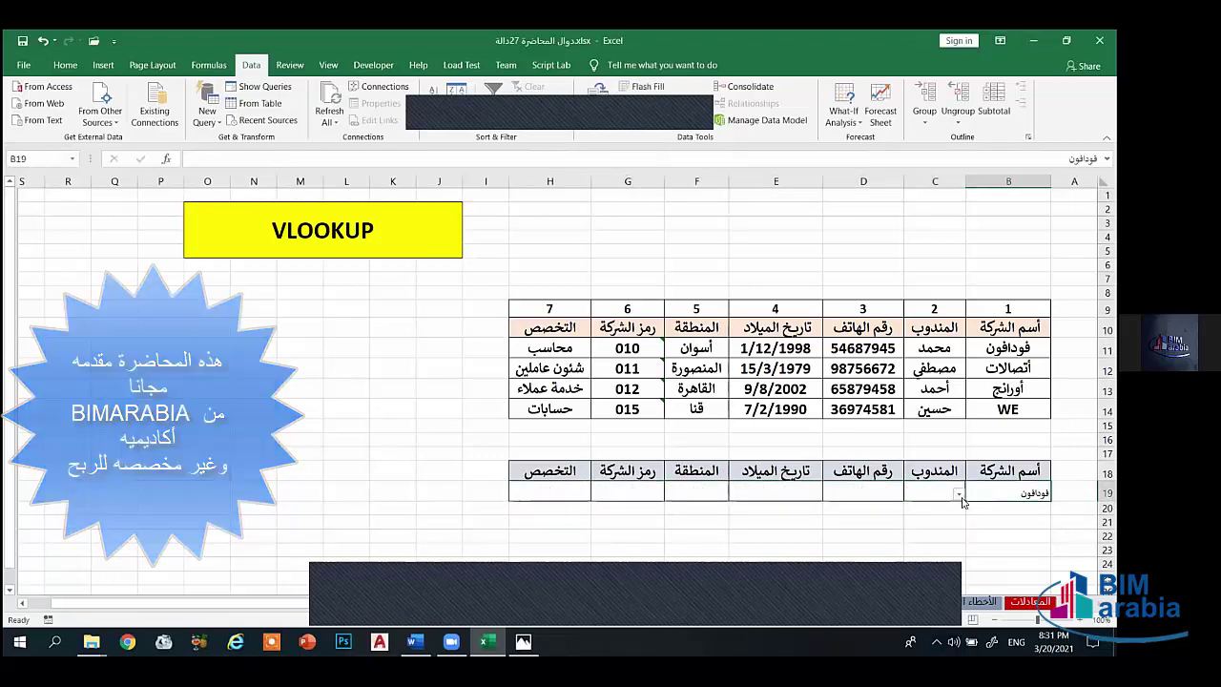
left_click(959, 493)
left_click(991, 516)
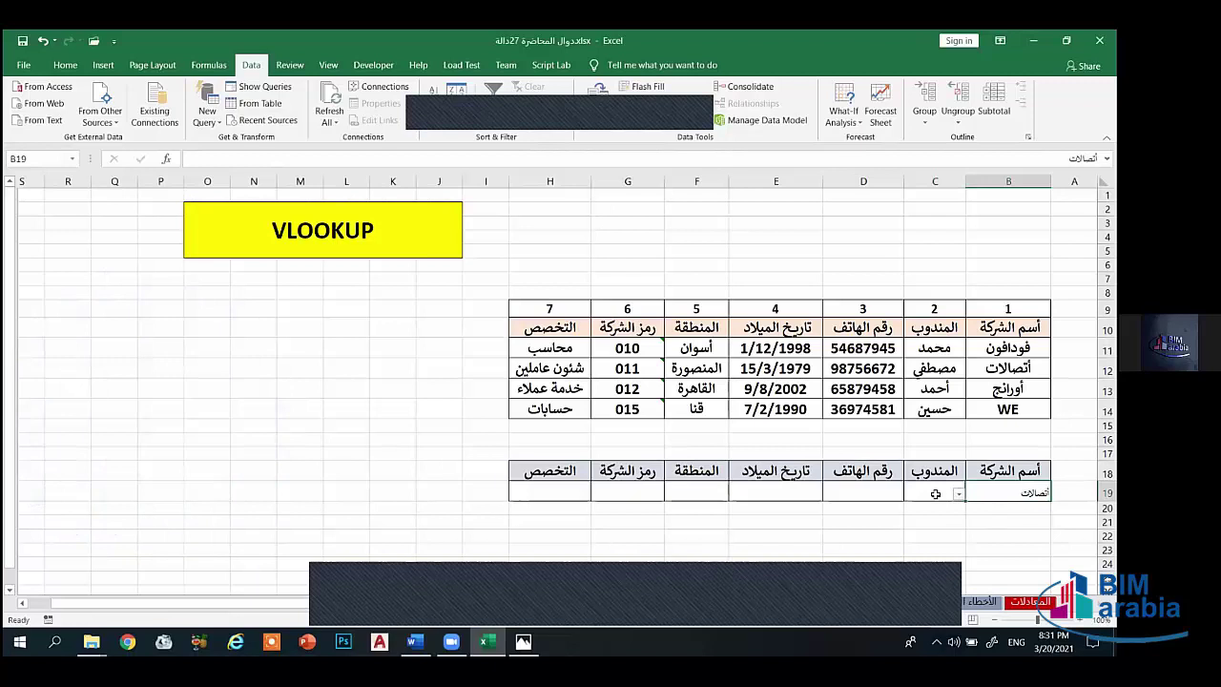
left_click(937, 495)
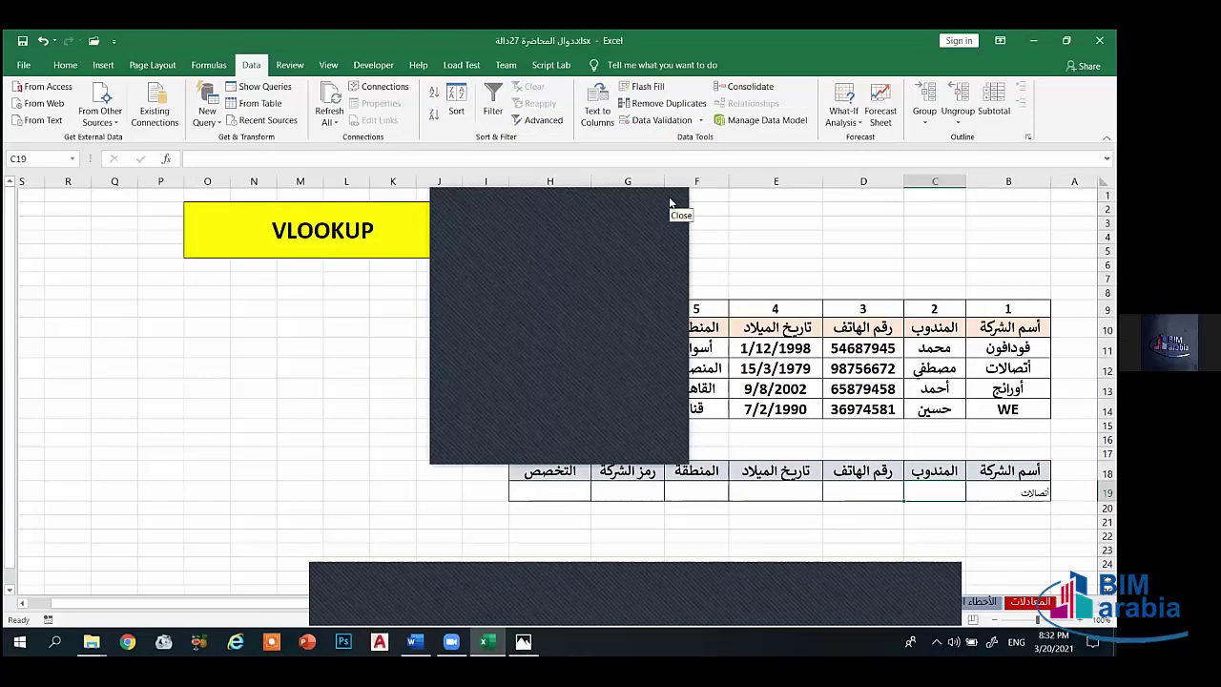
left_click(671, 203)
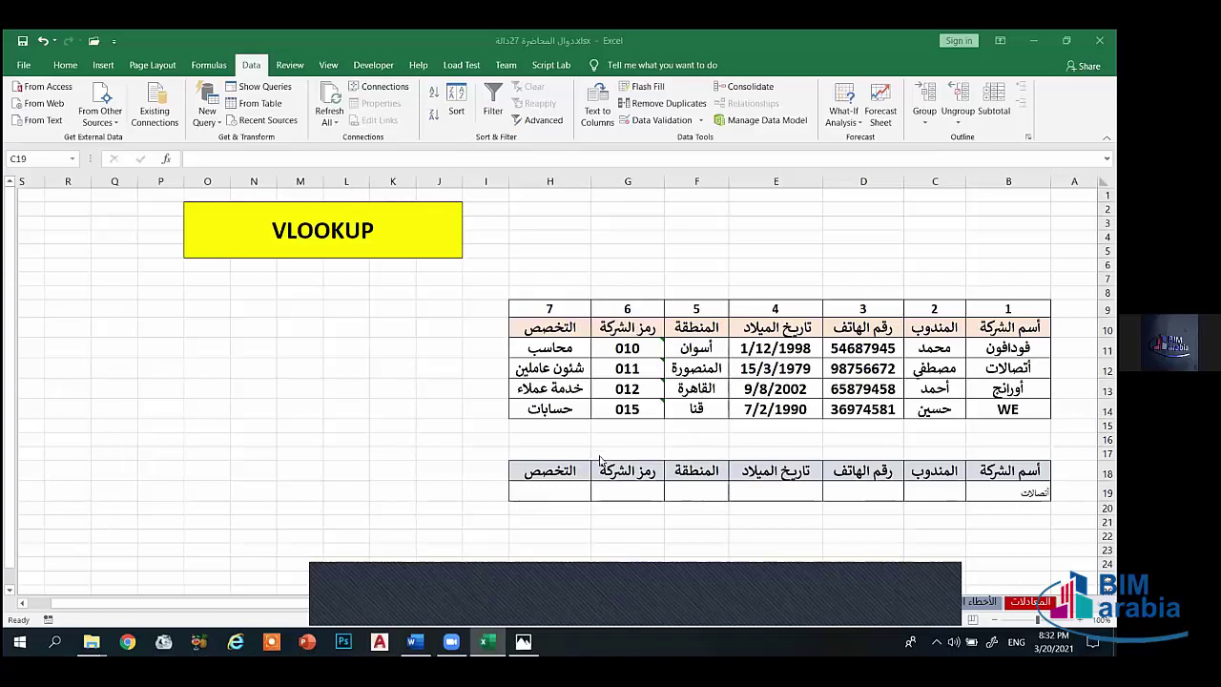
left_click(966, 494)
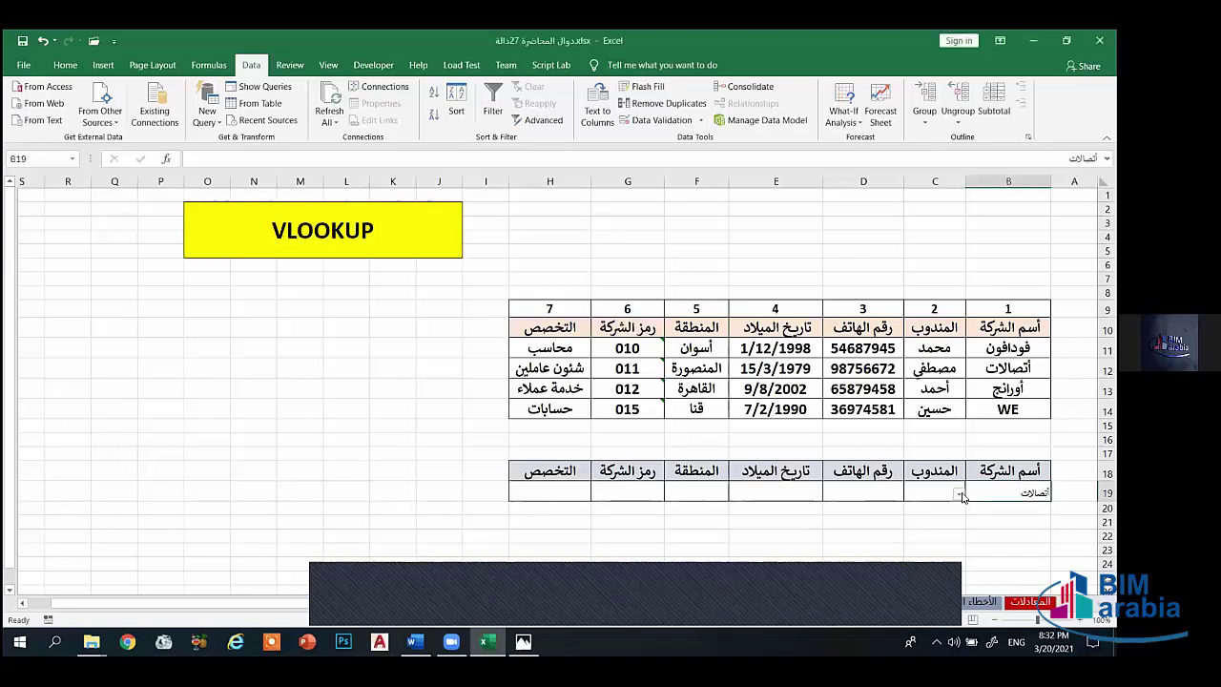
left_click(959, 495)
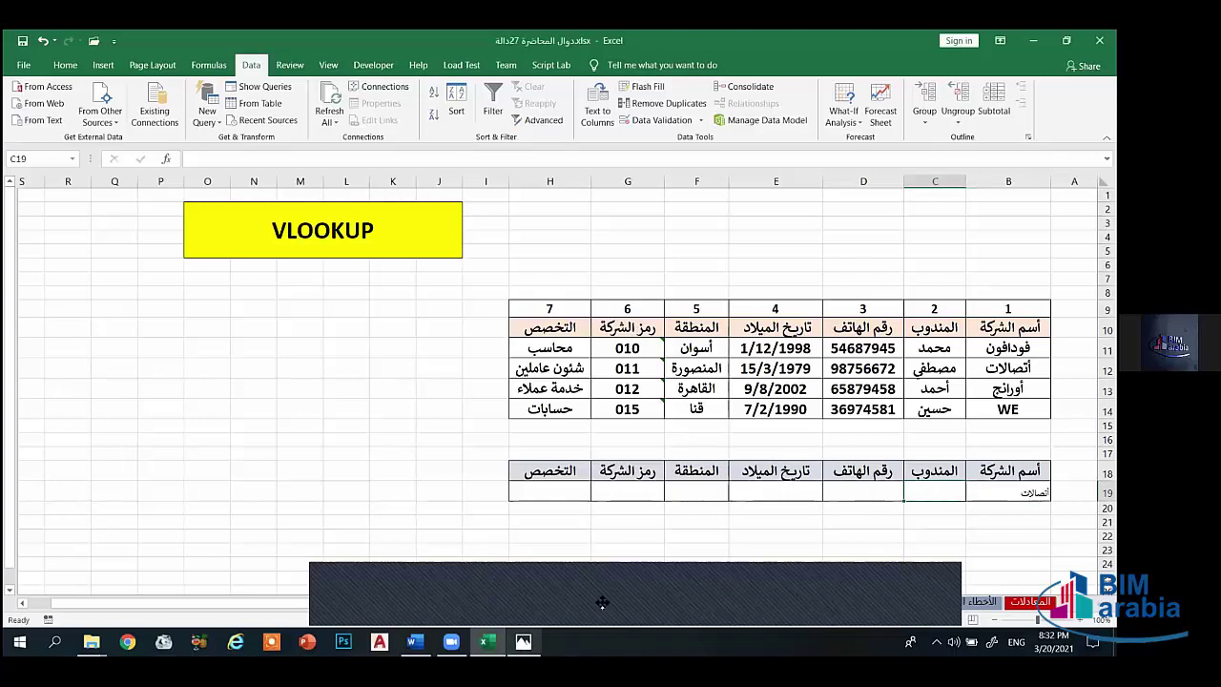
left_click(878, 523)
left_click(984, 548)
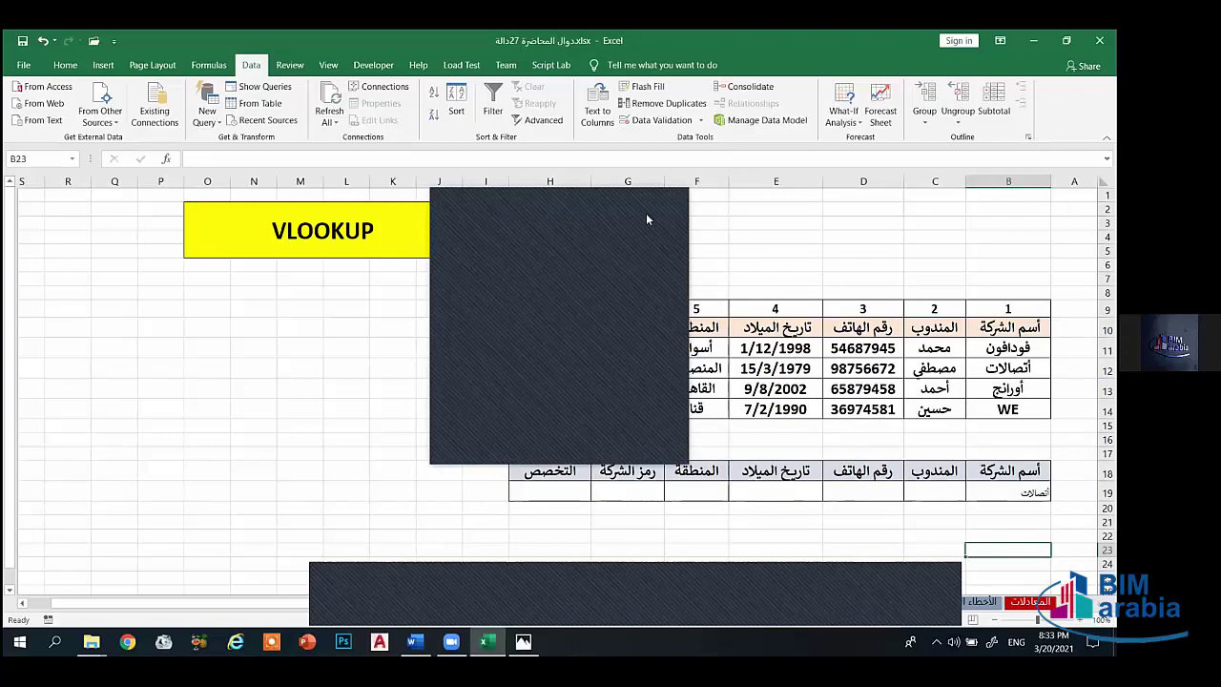
Step: Start a VLOOKUP formula in the empty cell C19 with its function arguments open, and set the lookup value to the absolute reference $B$19
left_click(946, 489)
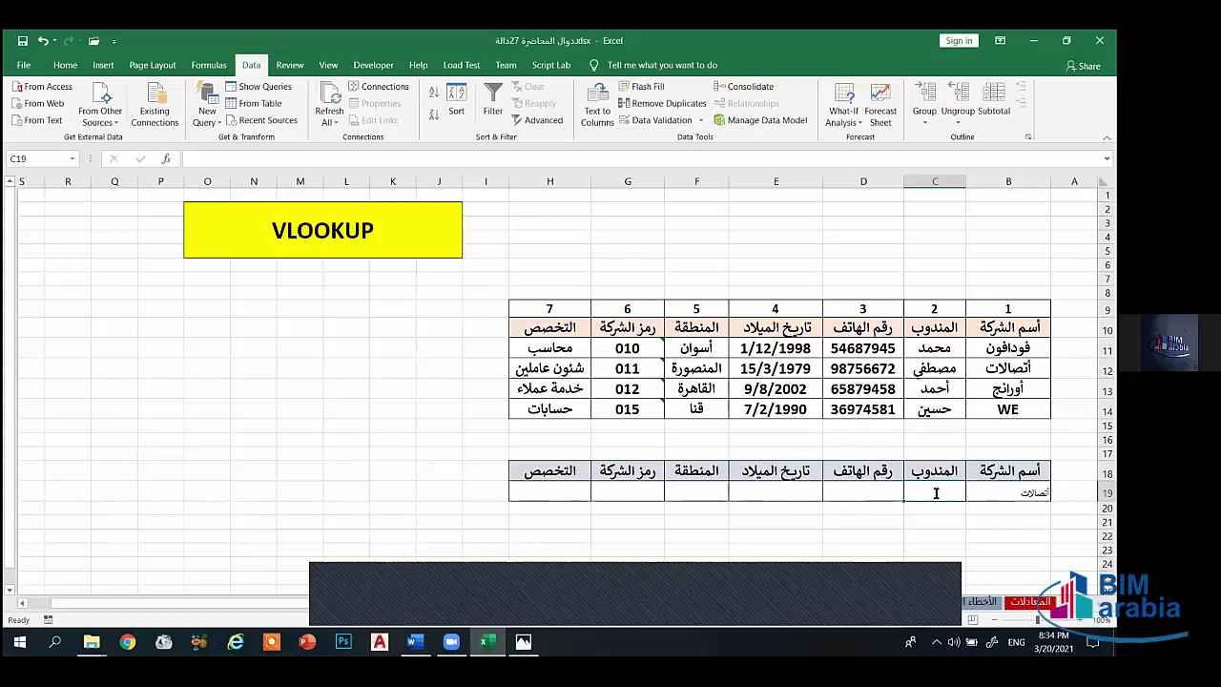
type("=")
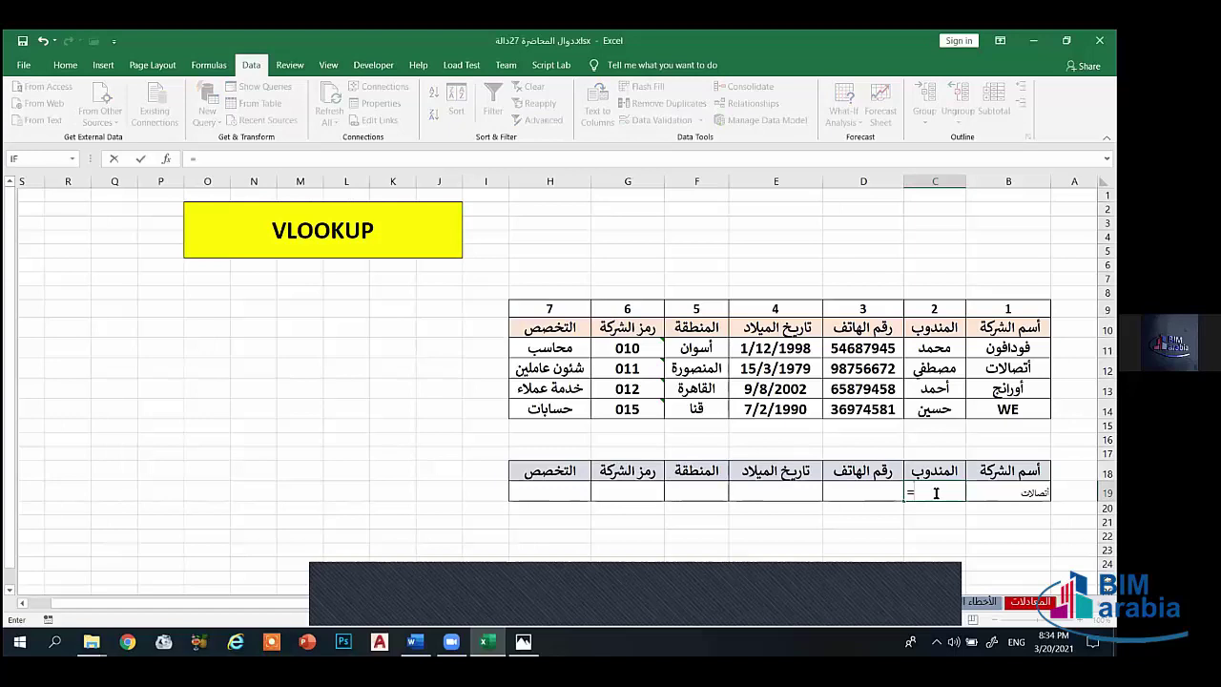
type("v")
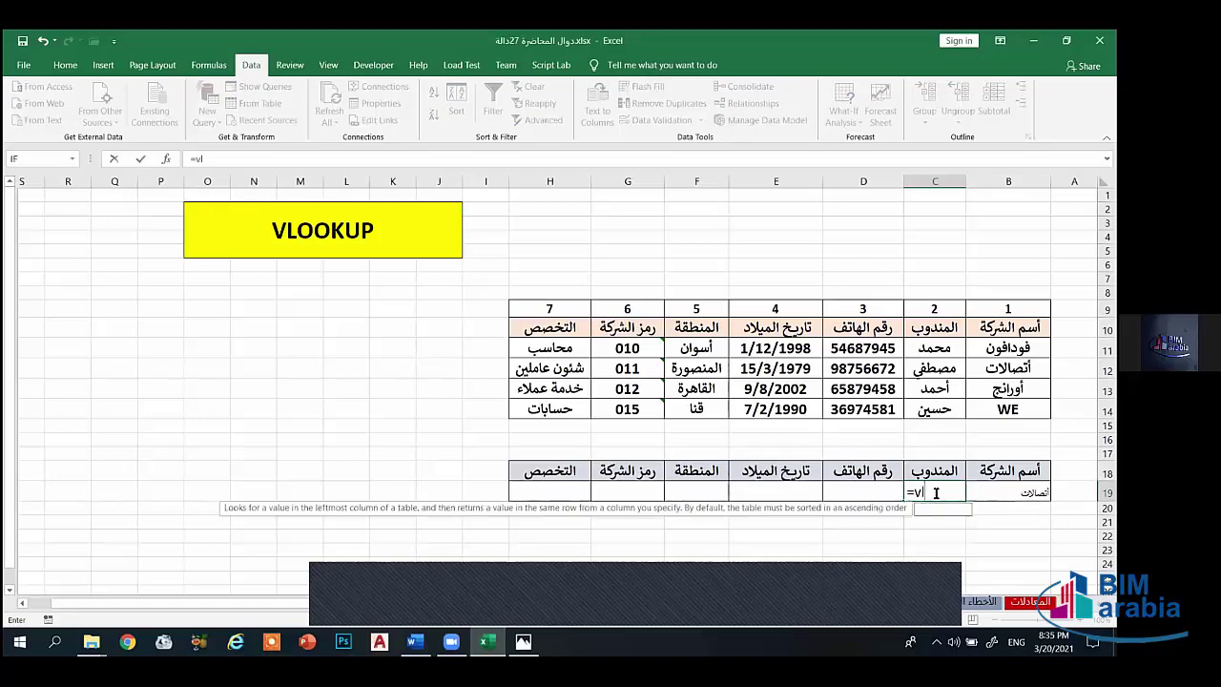
type("lookup(")
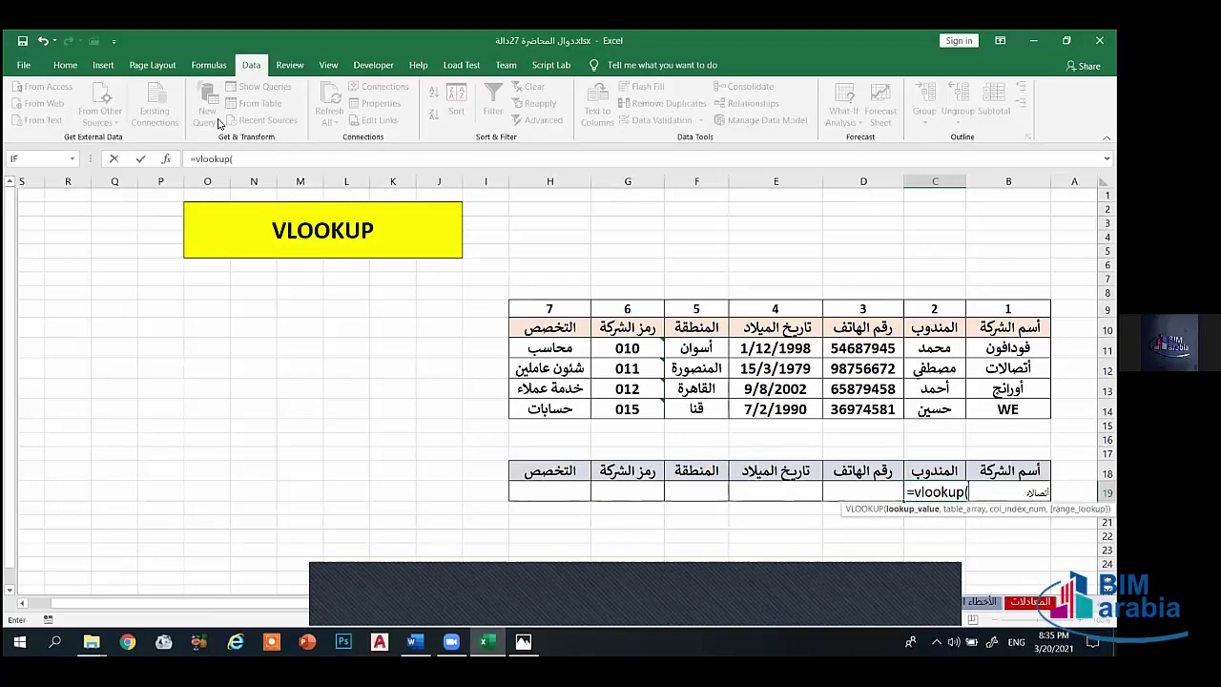
key("ctrl+a")
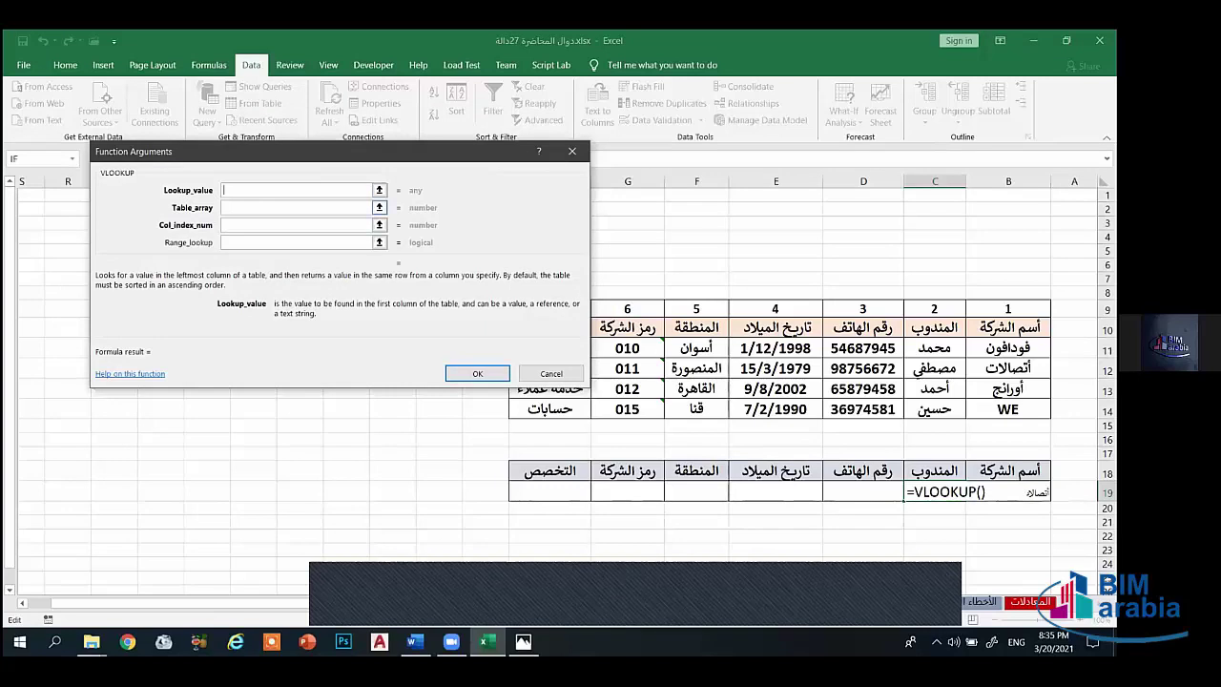
left_click(1008, 492)
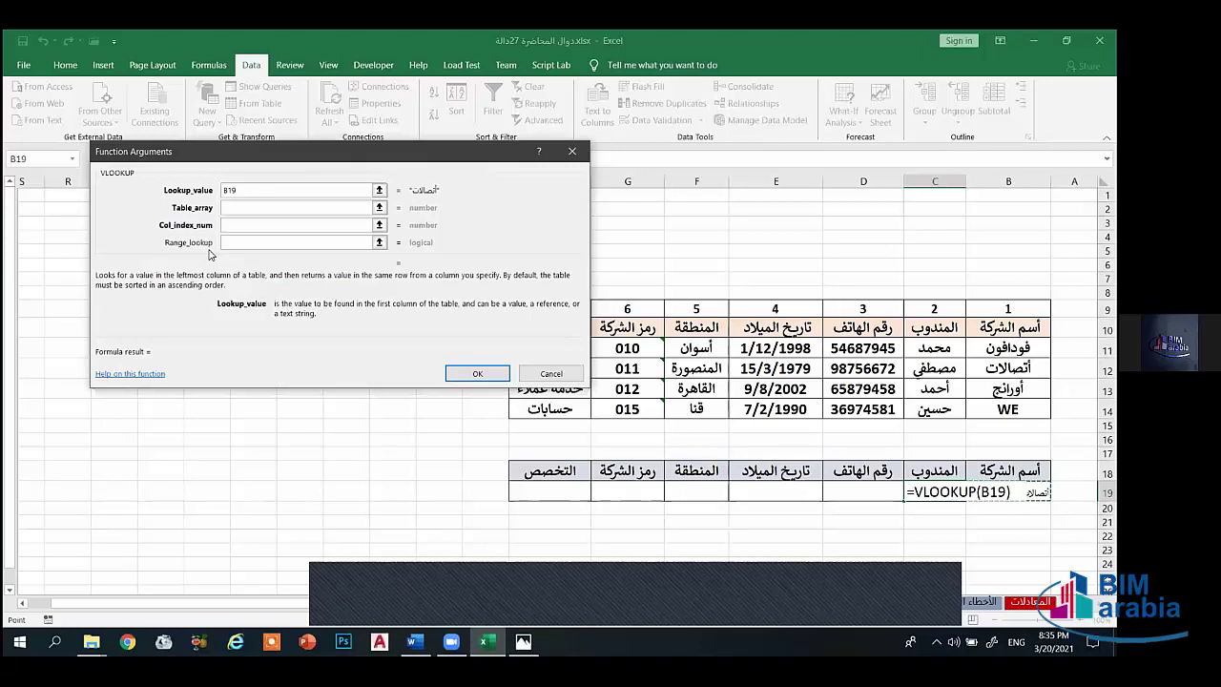
key("F4")
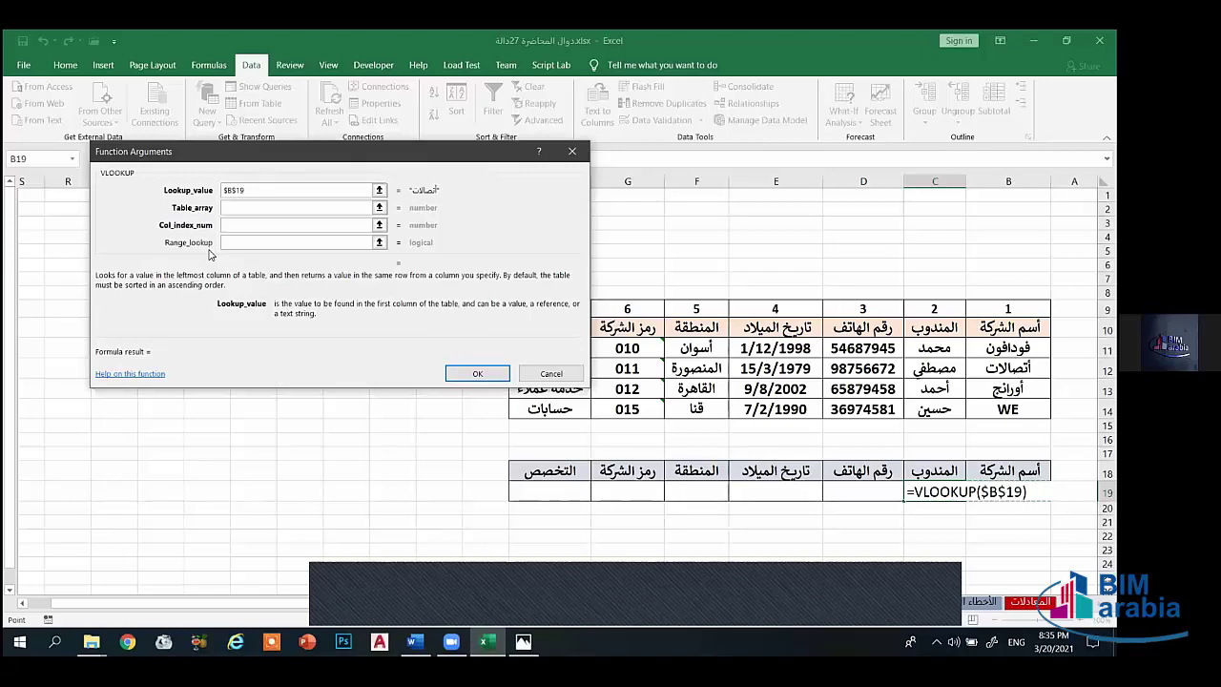
Step: Set the VLOOKUP table array to the company data rows as the absolute range $B$11:$H$14
left_click(248, 208)
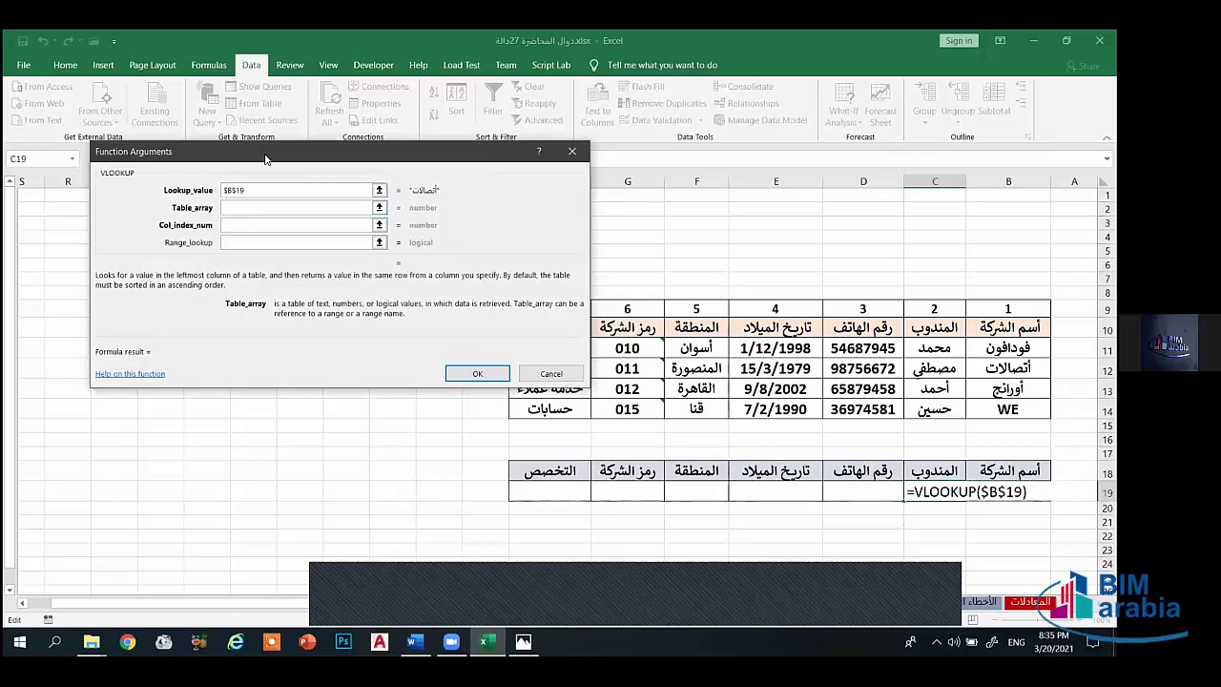
left_click_drag(265, 159, 141, 140)
left_click_drag(988, 349, 557, 408)
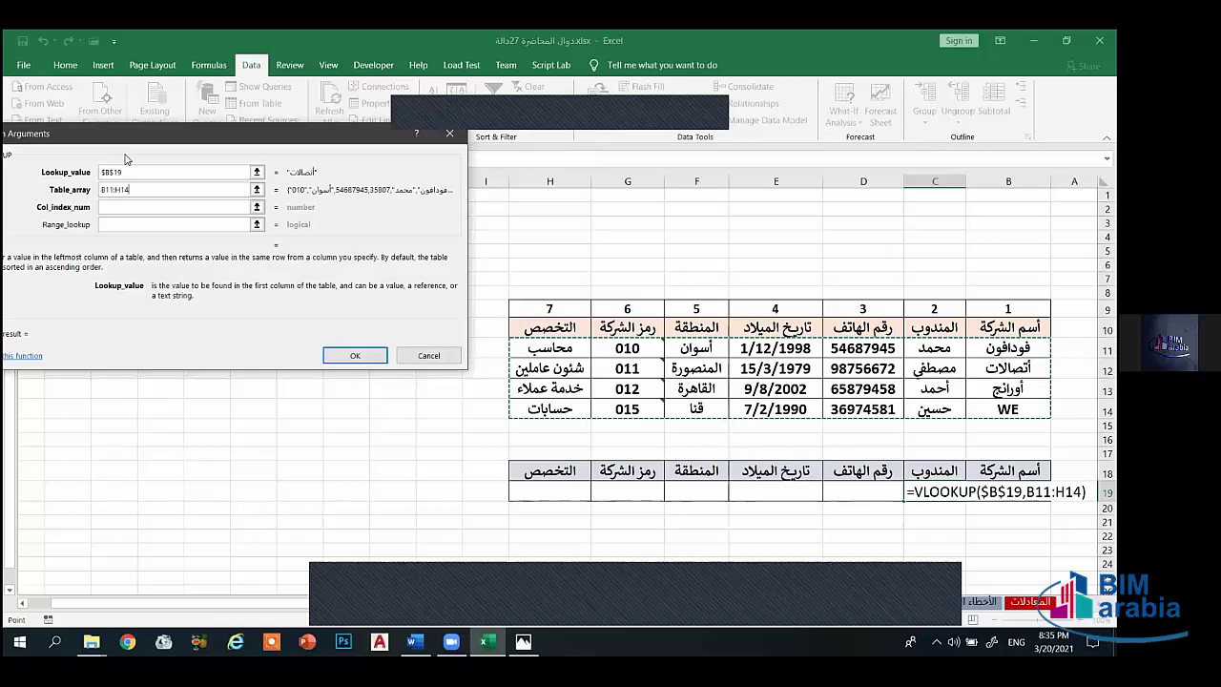
key("F4")
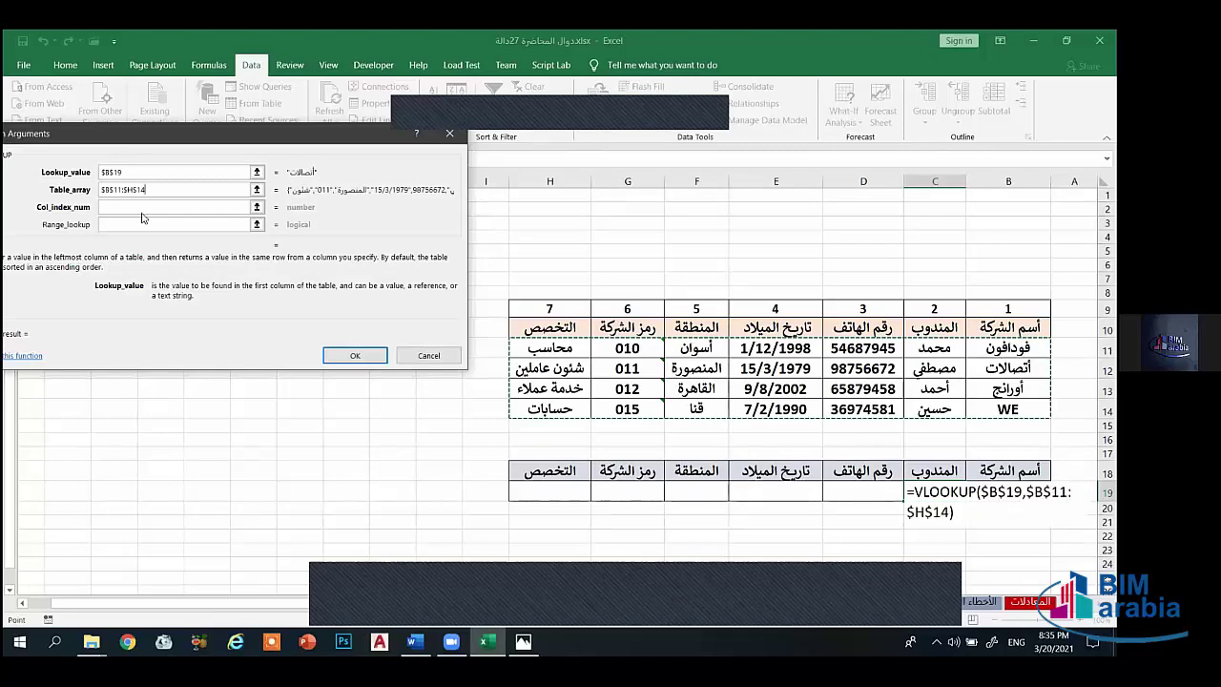
Step: Set the column index to the absolute reference $C$9 and the range lookup to false, completing C19's formula
key("Tab")
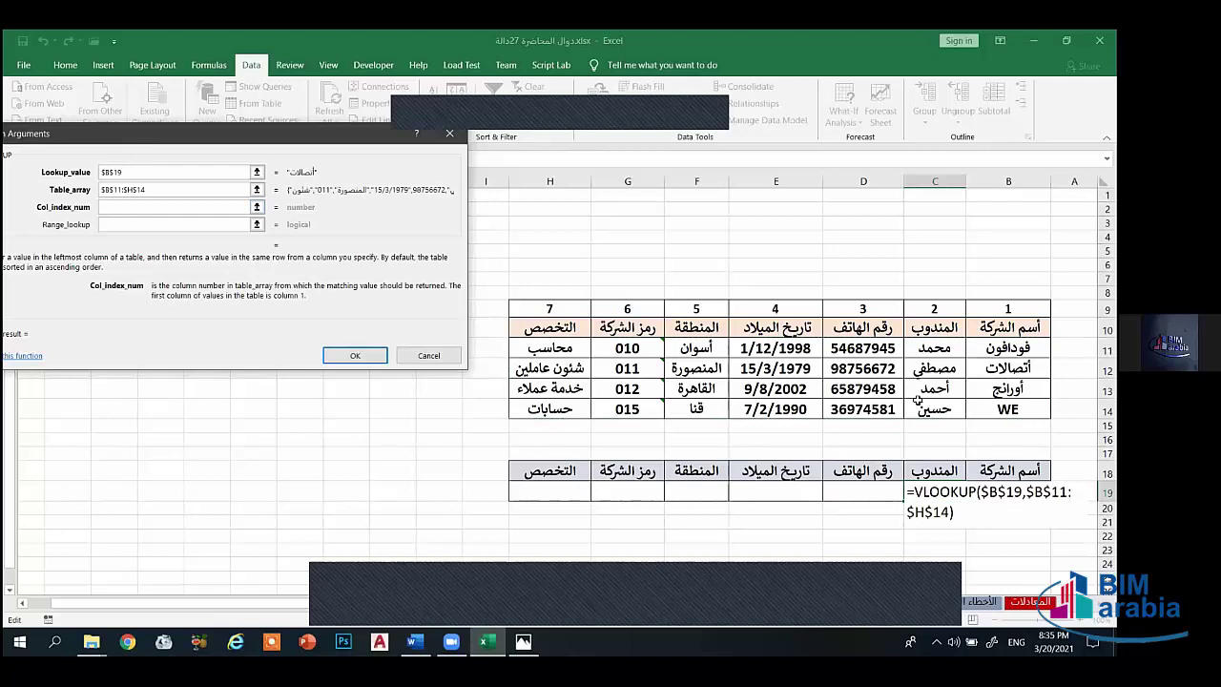
left_click(939, 309)
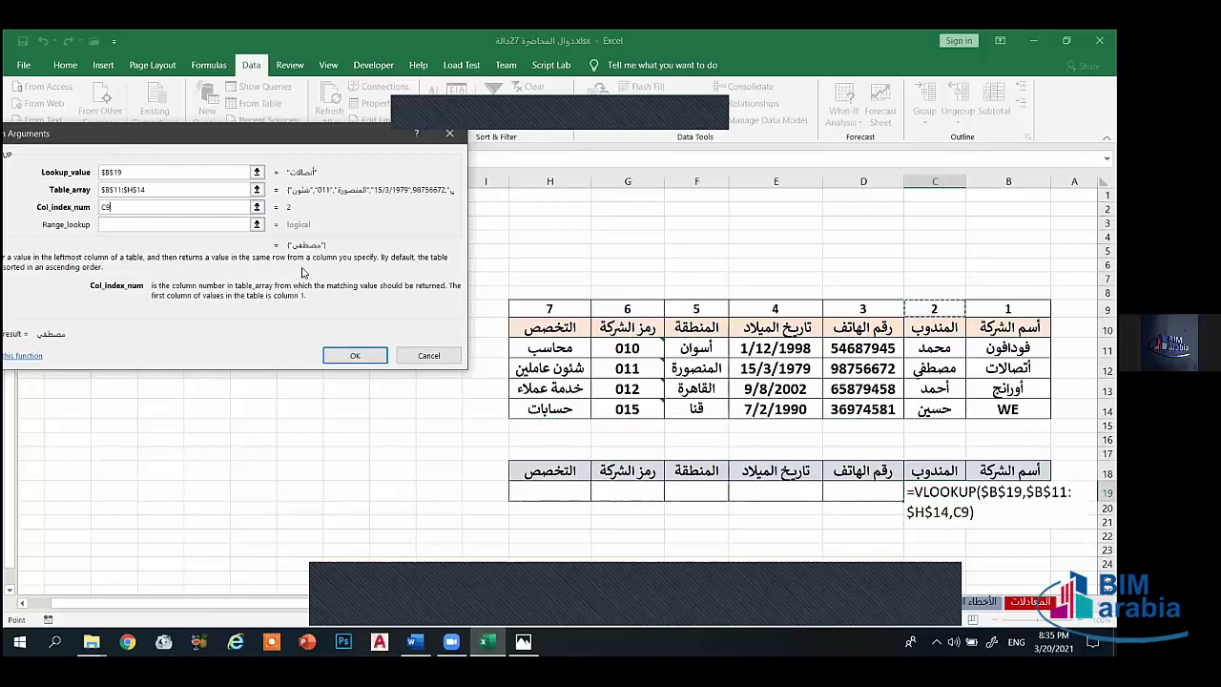
left_click(136, 211)
key("F4")
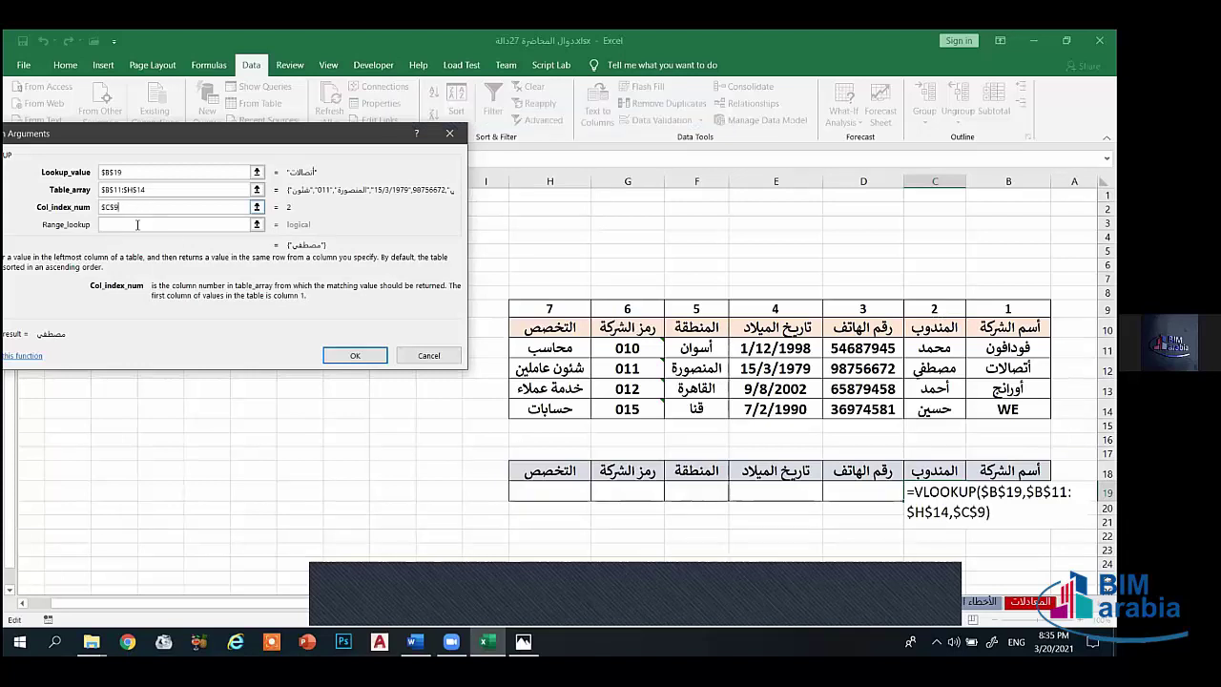
key("Tab")
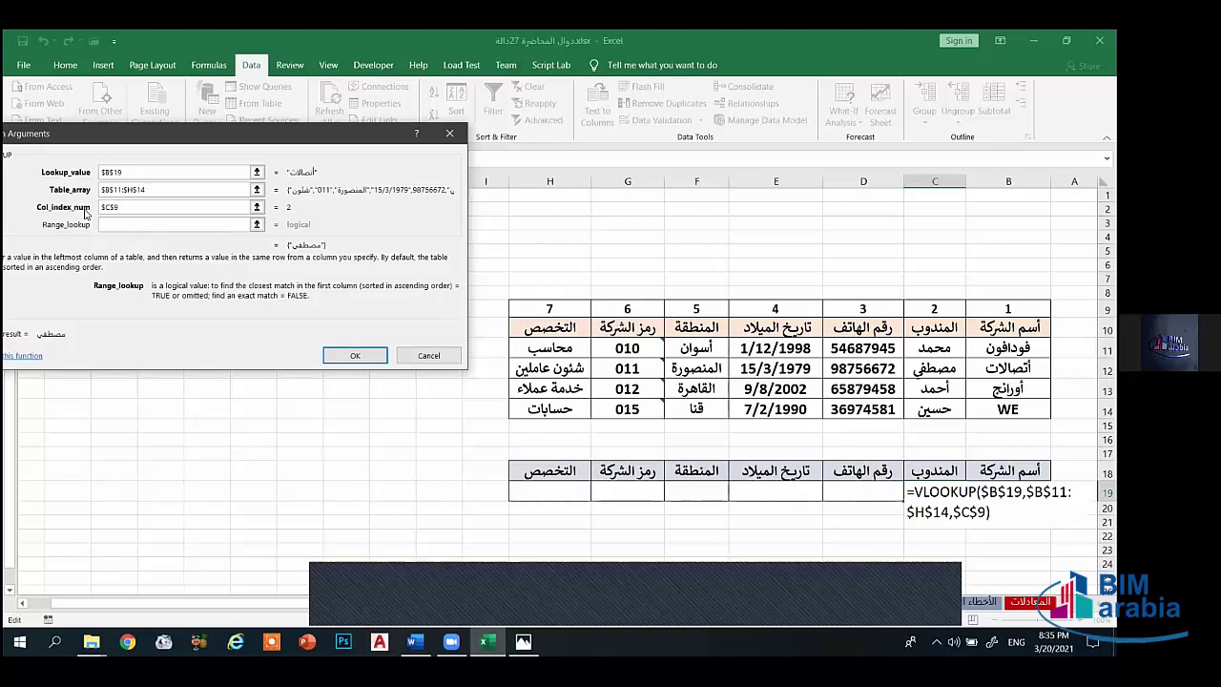
type("fal")
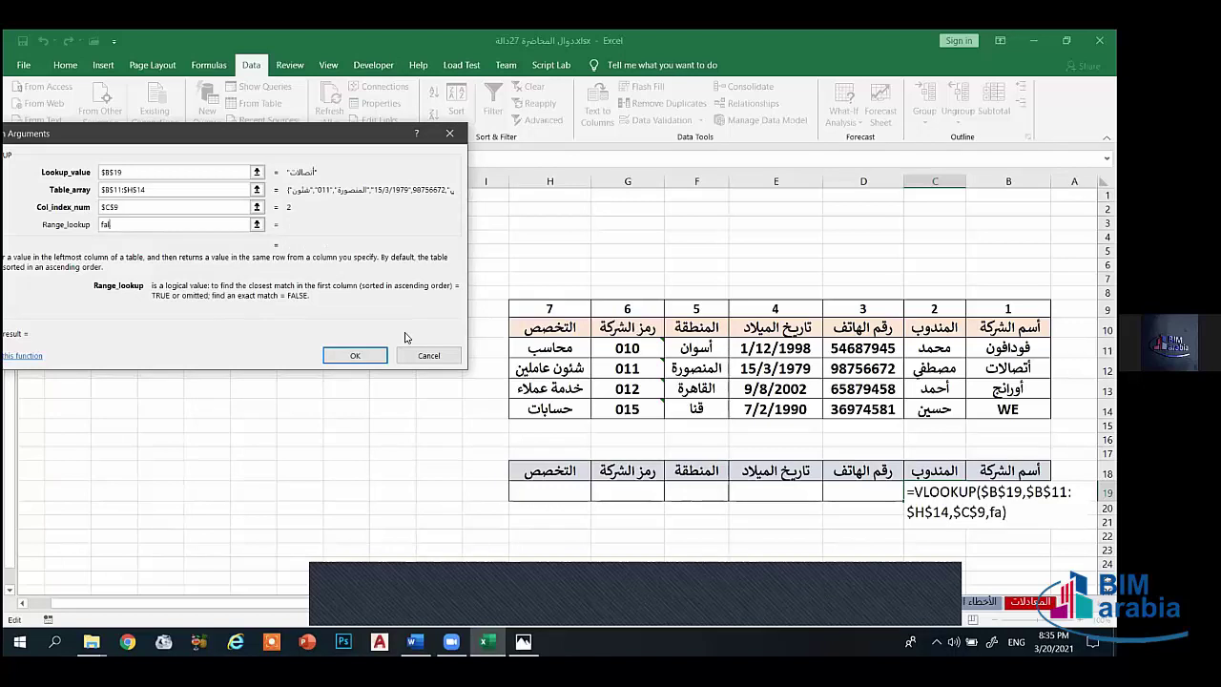
type("se")
key("Return")
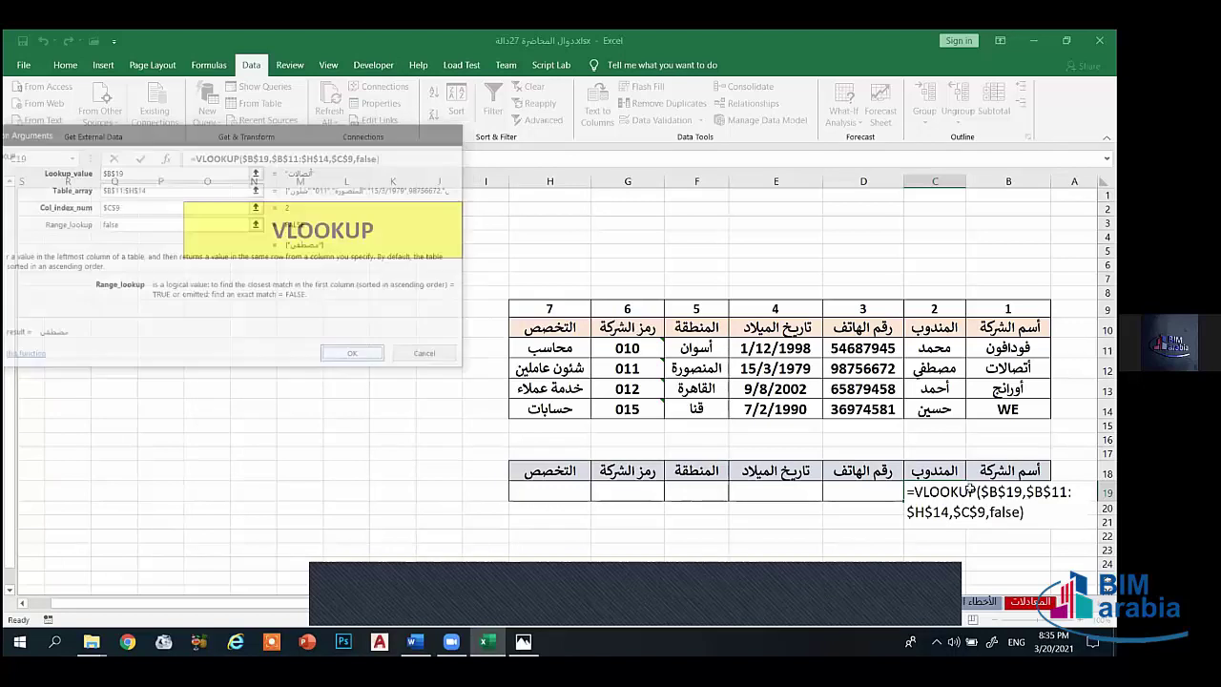
Step: Test C19's lookup by choosing فودافون, أورانج and WE in turn as the company in B19
left_click(959, 494)
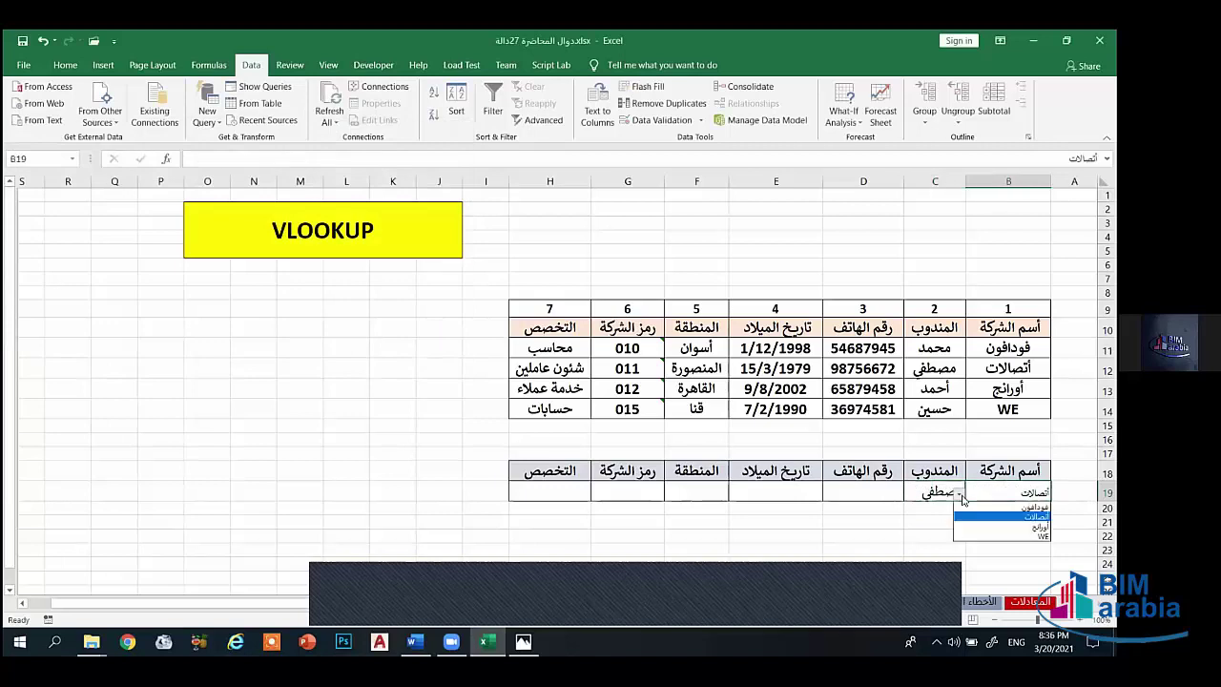
key("Escape")
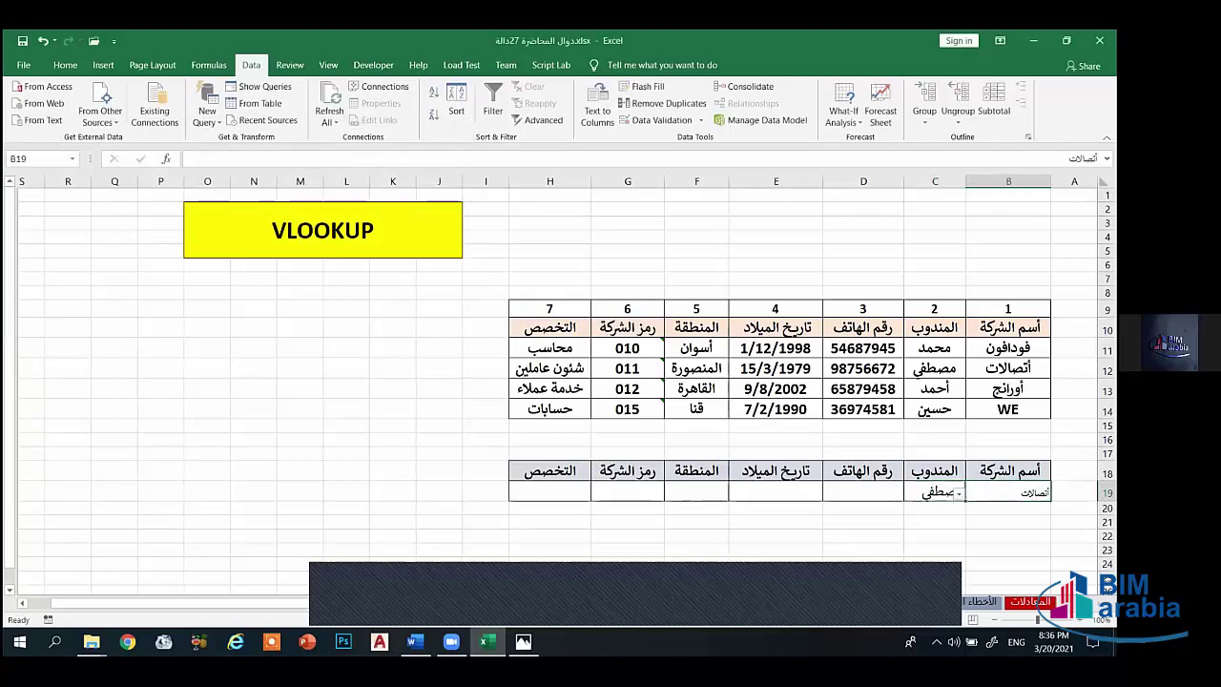
left_click(960, 494)
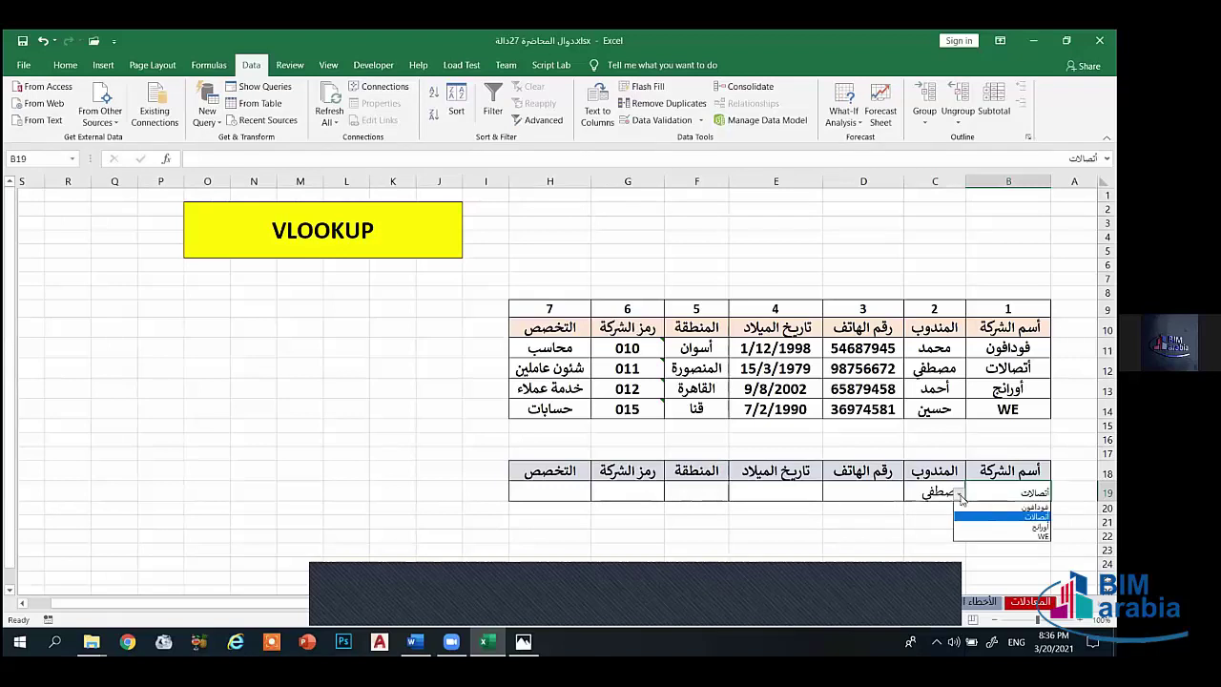
key("Up")
key("Return")
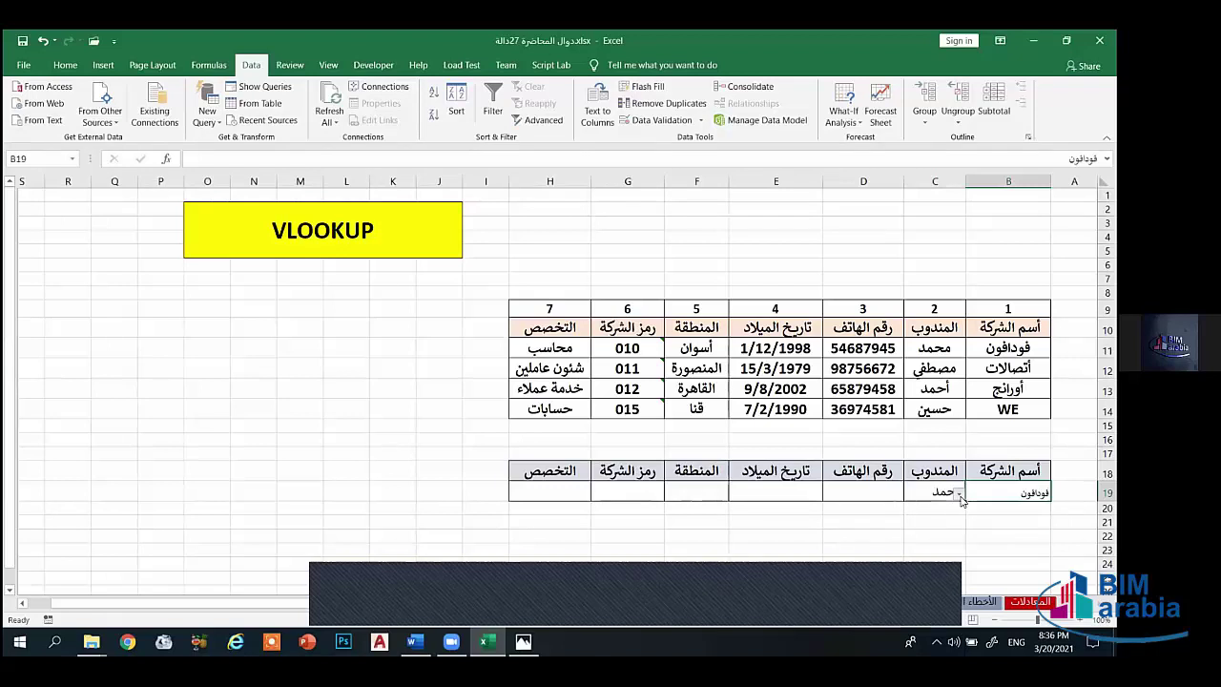
left_click(959, 493)
left_click(992, 526)
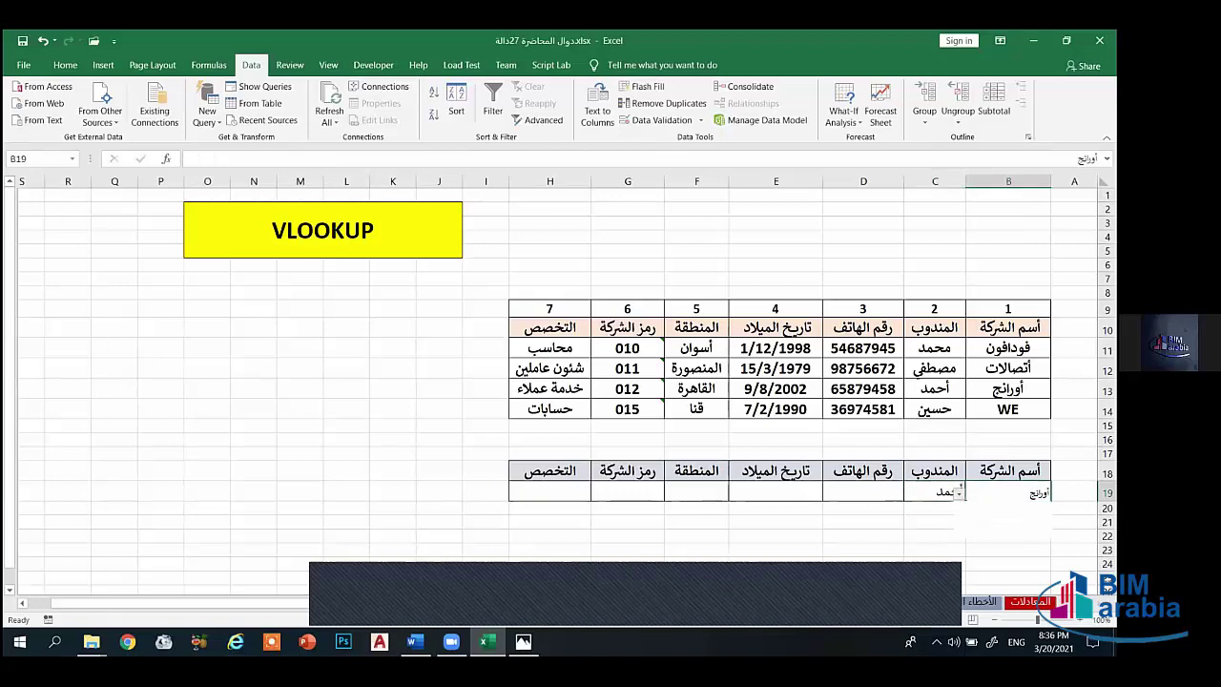
left_click(958, 493)
left_click(992, 540)
left_click(938, 523)
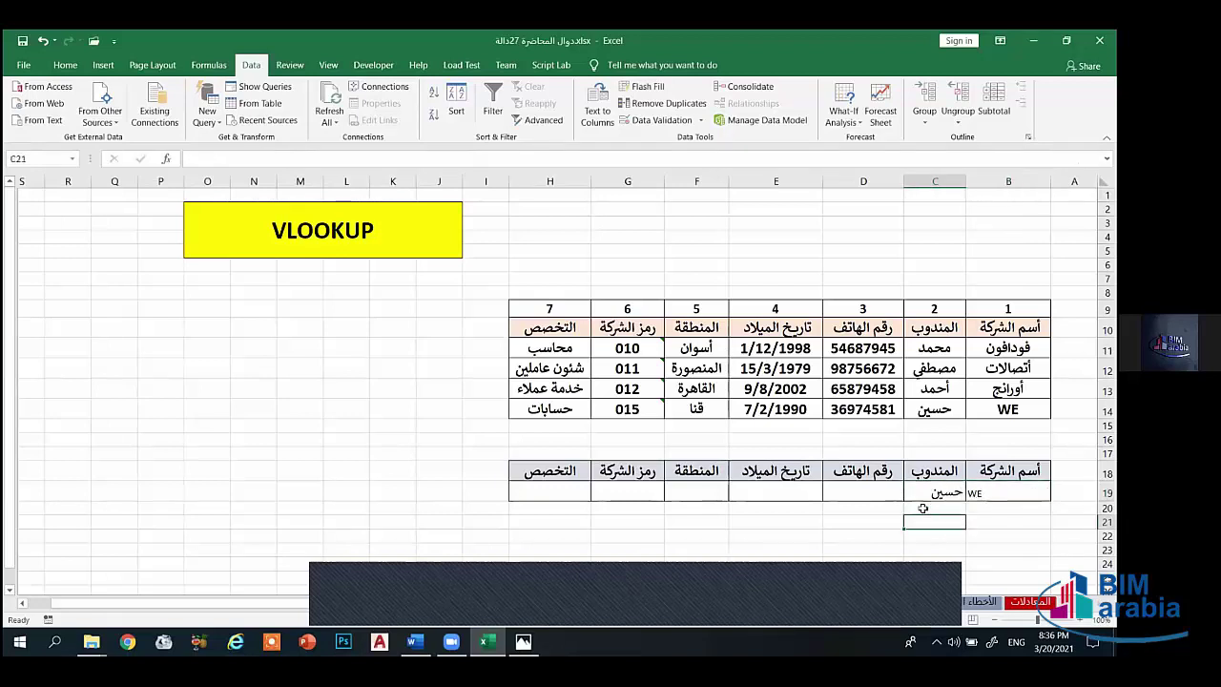
Step: Try copying C19's VLOOKUP formula across to H19, and clear the copied cells D19:H19
left_click(916, 493)
left_click_drag(904, 500, 856, 490)
left_click(781, 526)
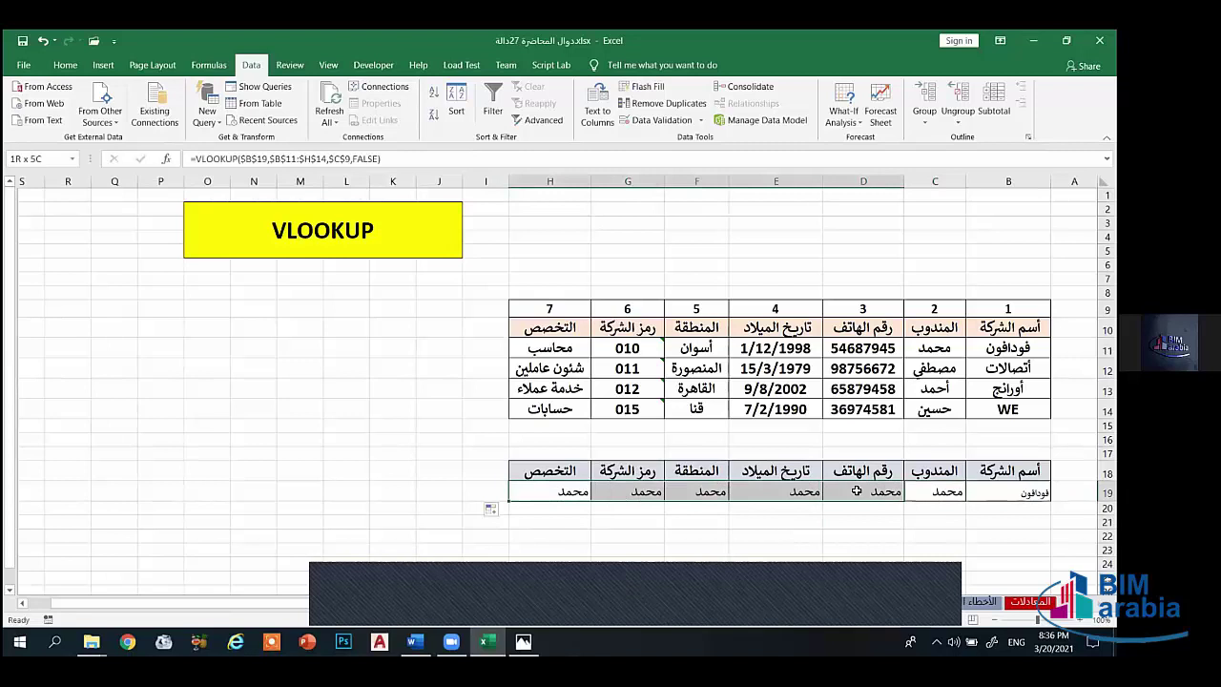
key("Delete")
left_click(887, 535)
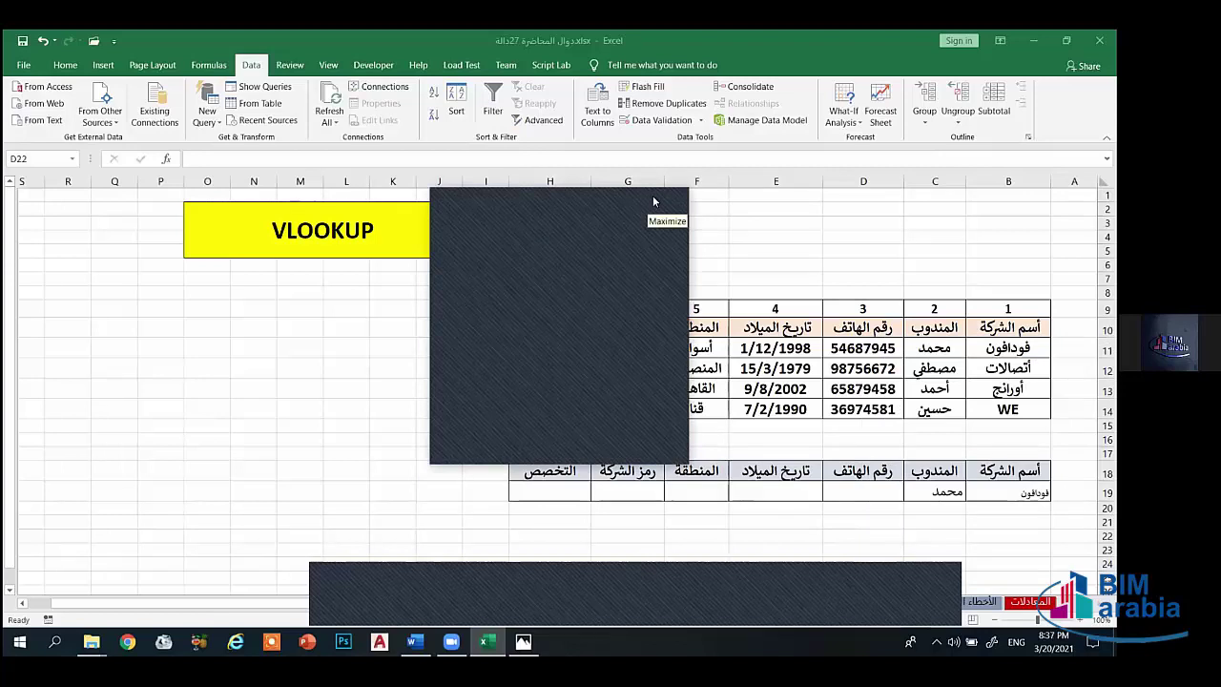
Step: Check the error options of the first company code in G11 and replace the code with 5879
left_click(665, 199)
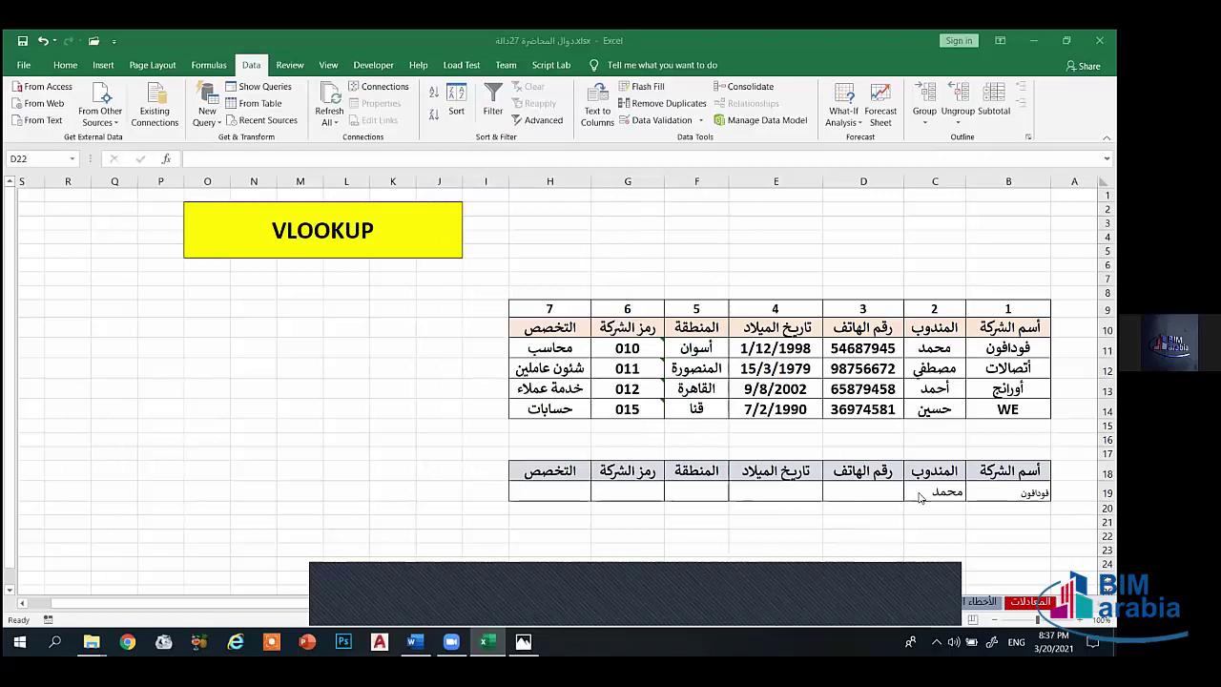
left_click(670, 347)
left_click(641, 349)
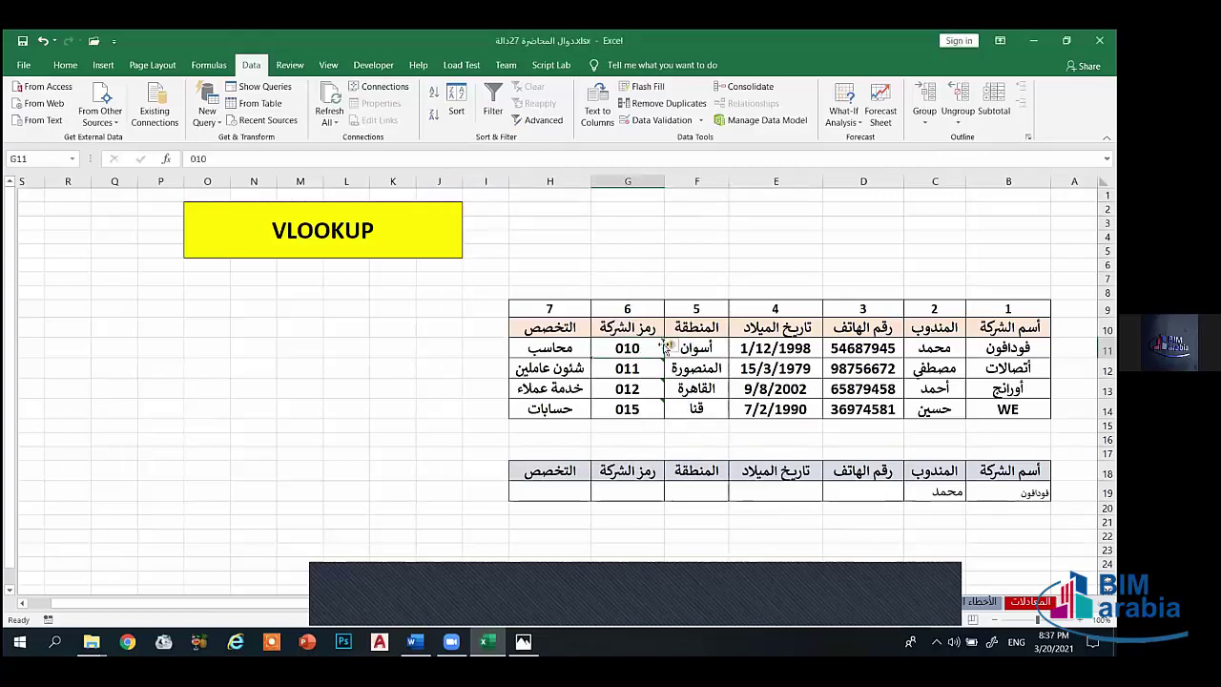
left_click(679, 347)
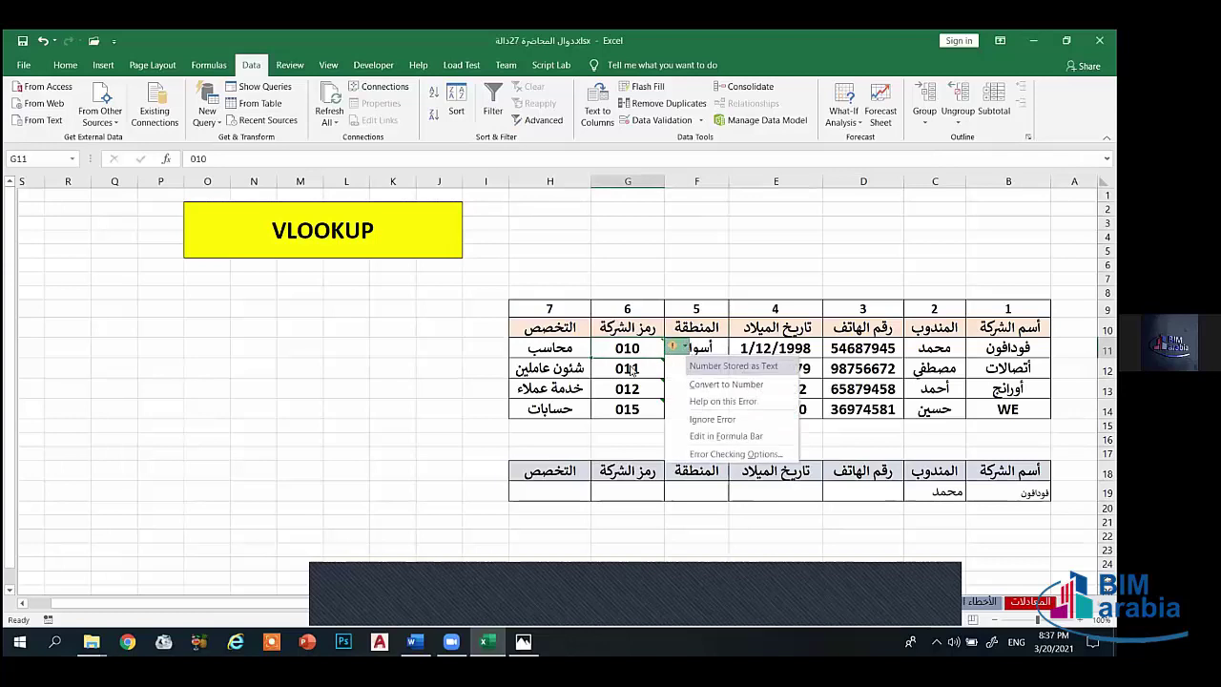
left_click(637, 370)
left_click(651, 347)
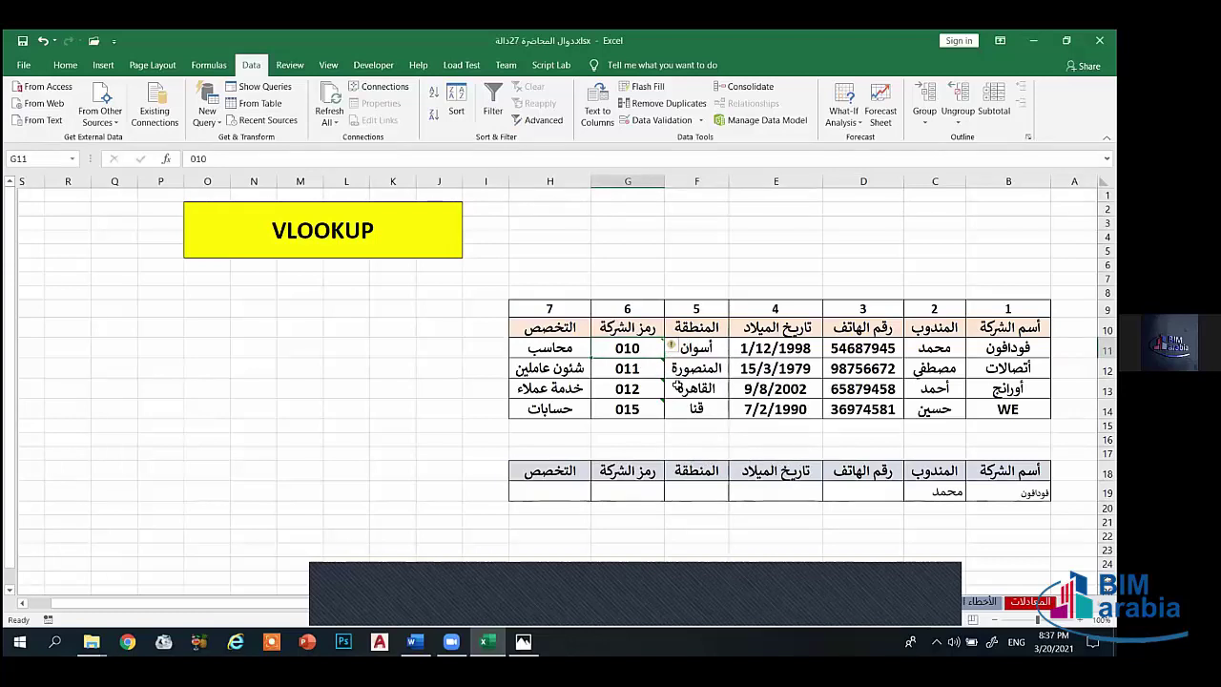
type("5879")
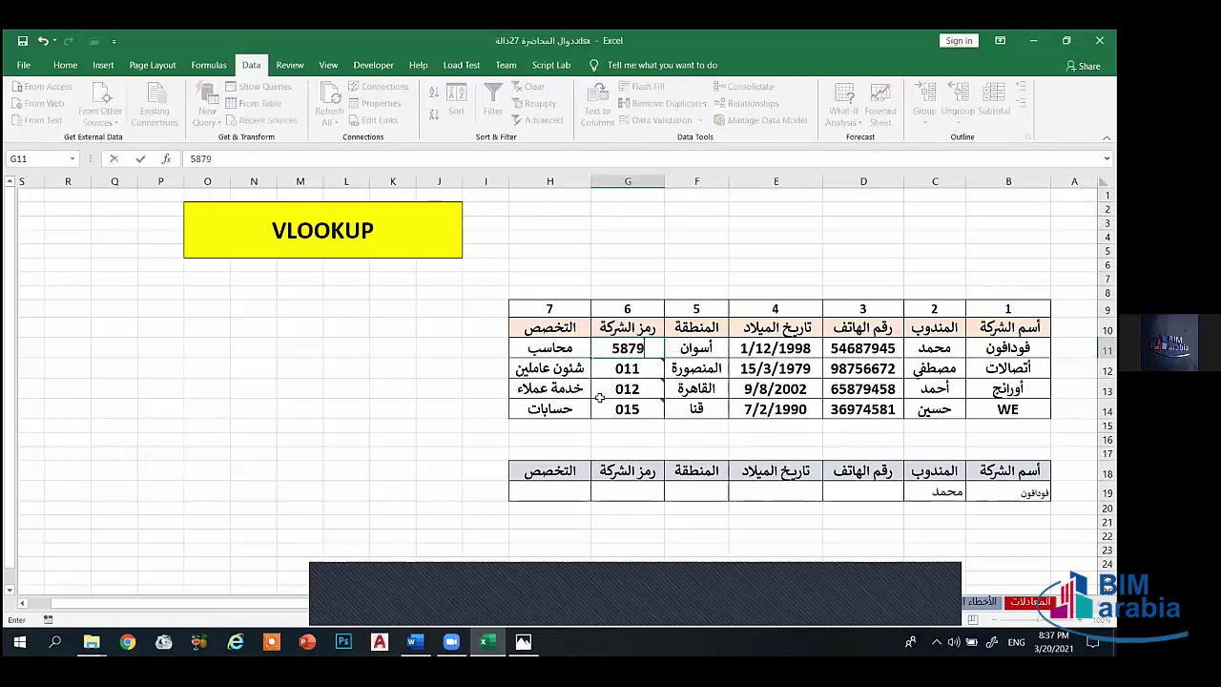
left_click(627, 368)
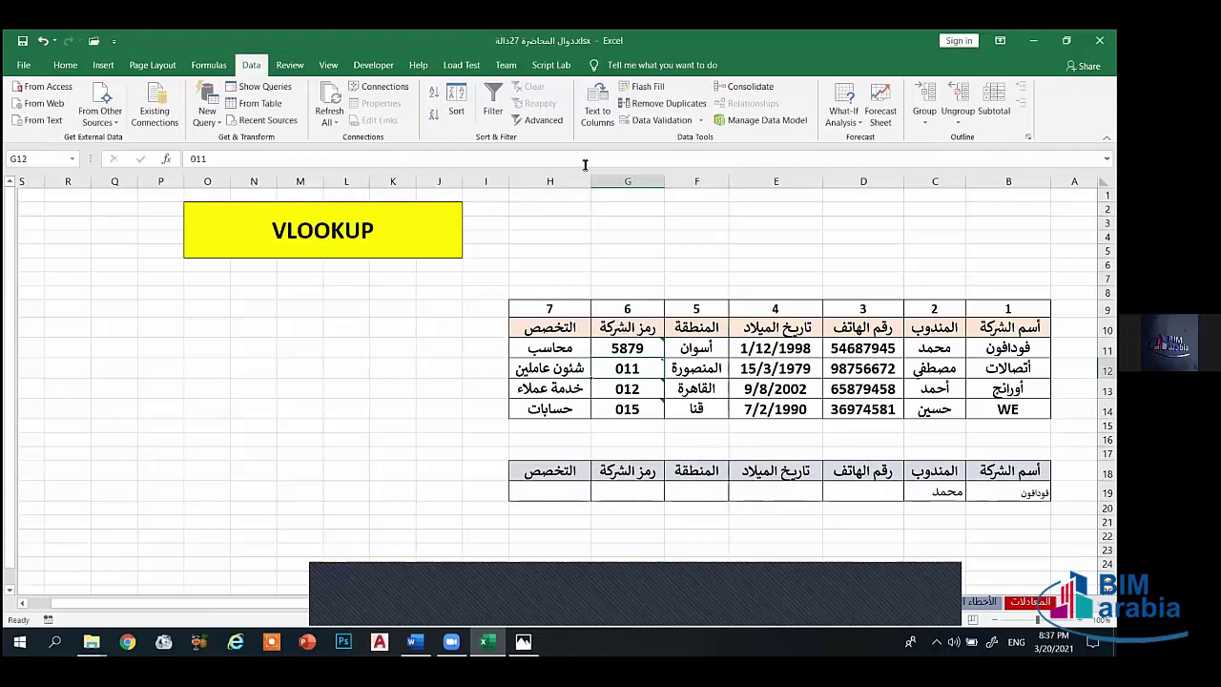
Step: Set the number format of the company code in G12 to General
left_click(65, 65)
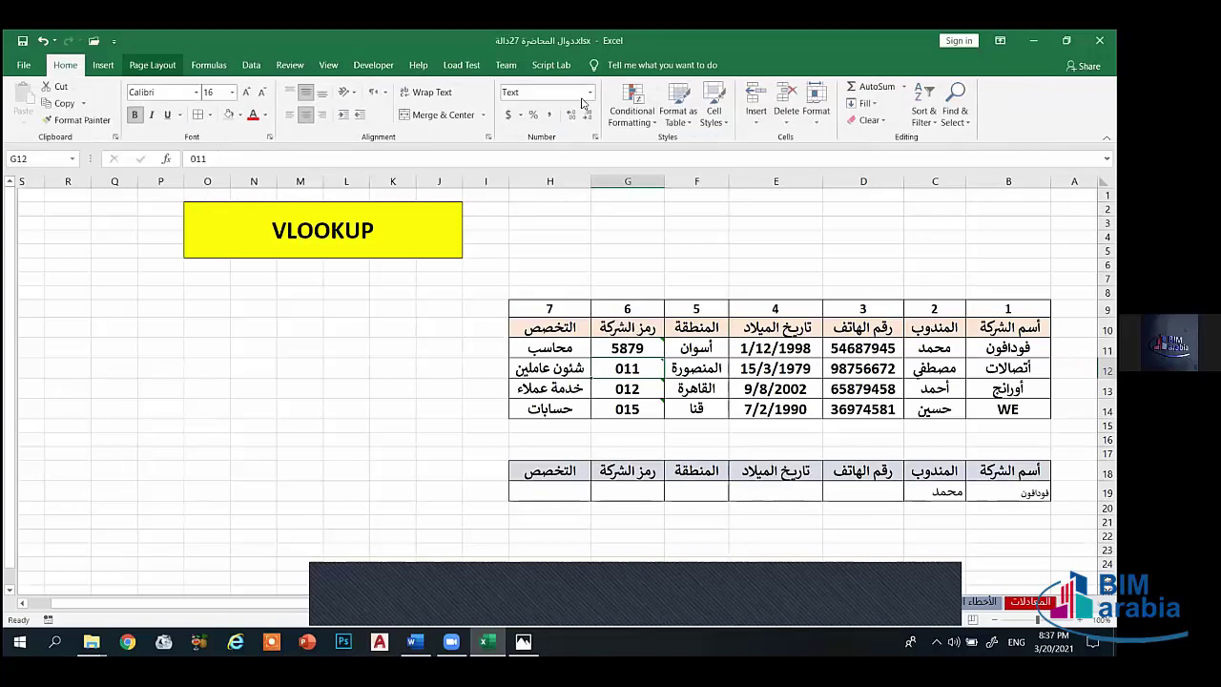
left_click(590, 95)
left_click(548, 116)
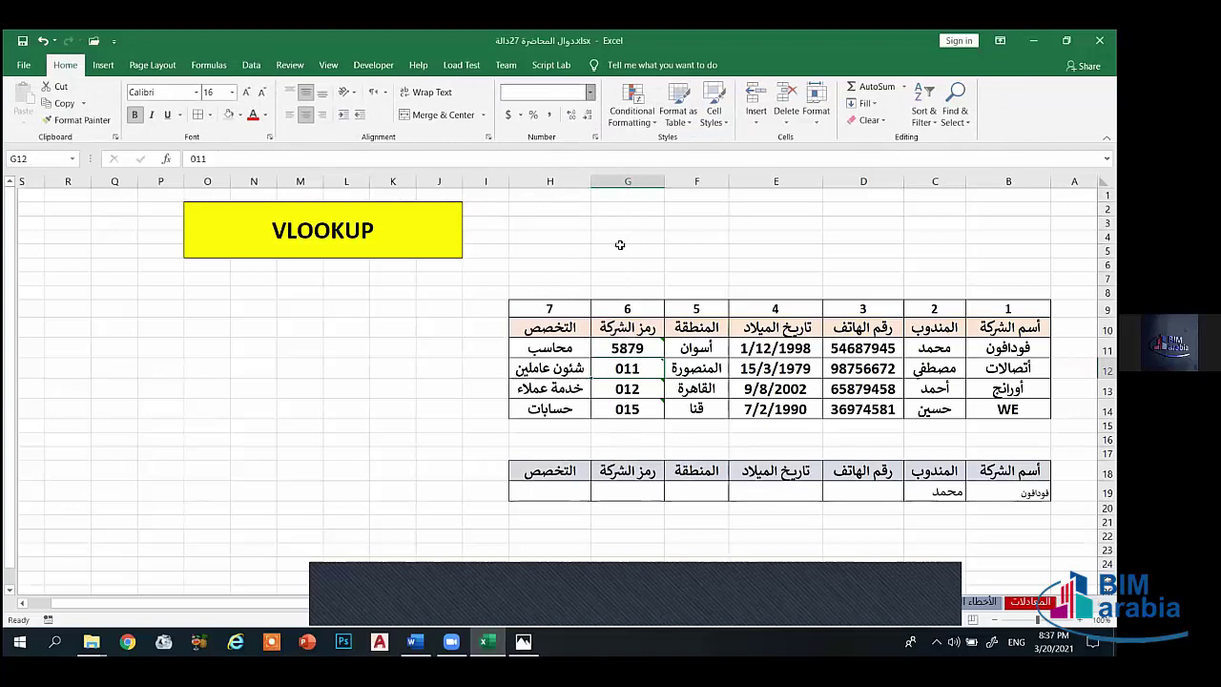
Step: Replace the company codes in G11:G14 with 8975, 5656, 5656 and 6868, and try to convert G11 to a number
left_click(639, 348)
type("897")
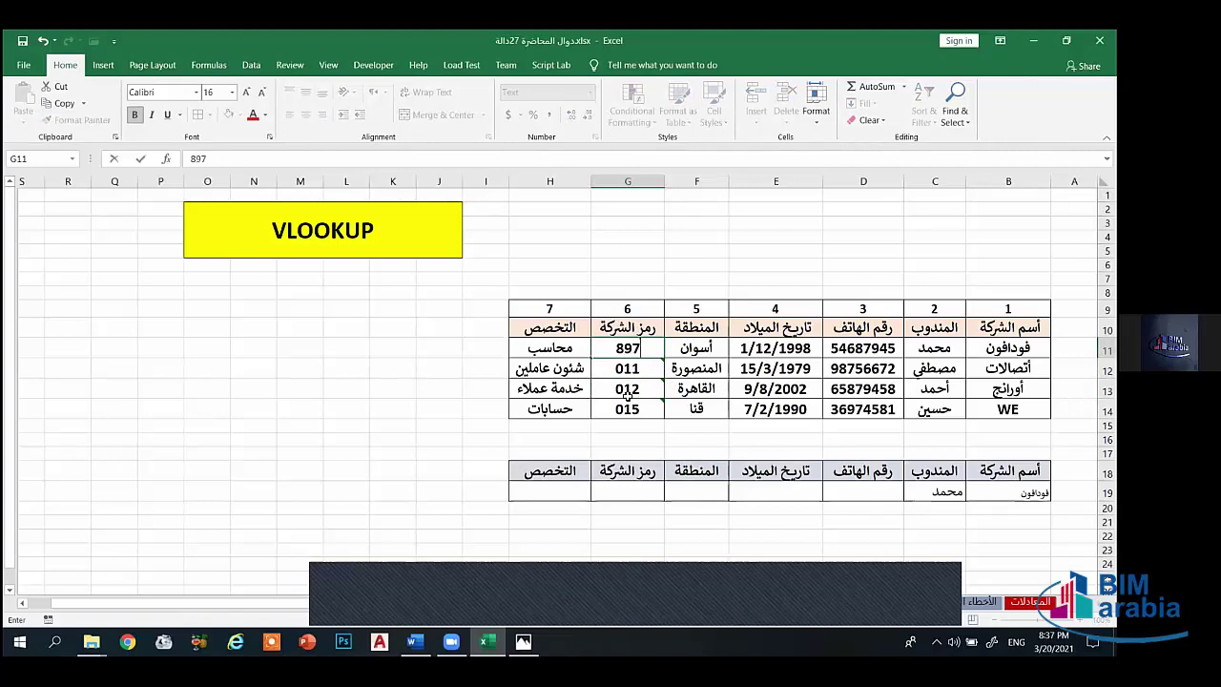
type("5")
key("Return")
type("5656")
key("Return")
type("5656")
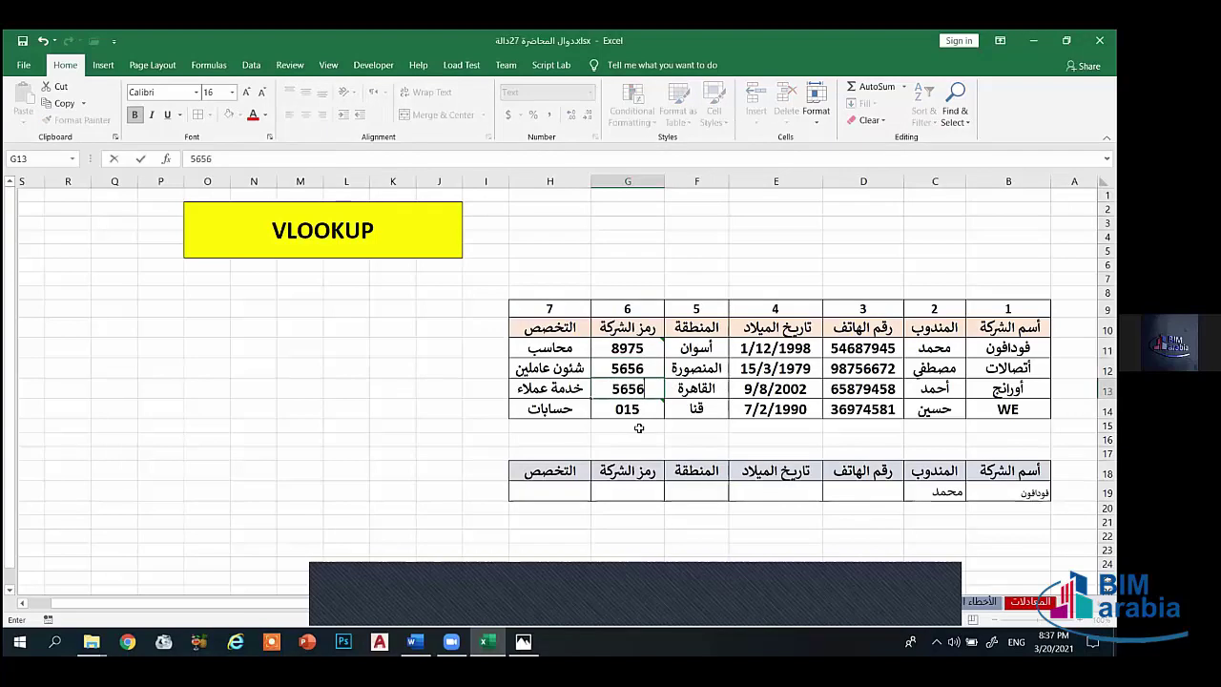
key("Return")
type("6868")
left_click(657, 349)
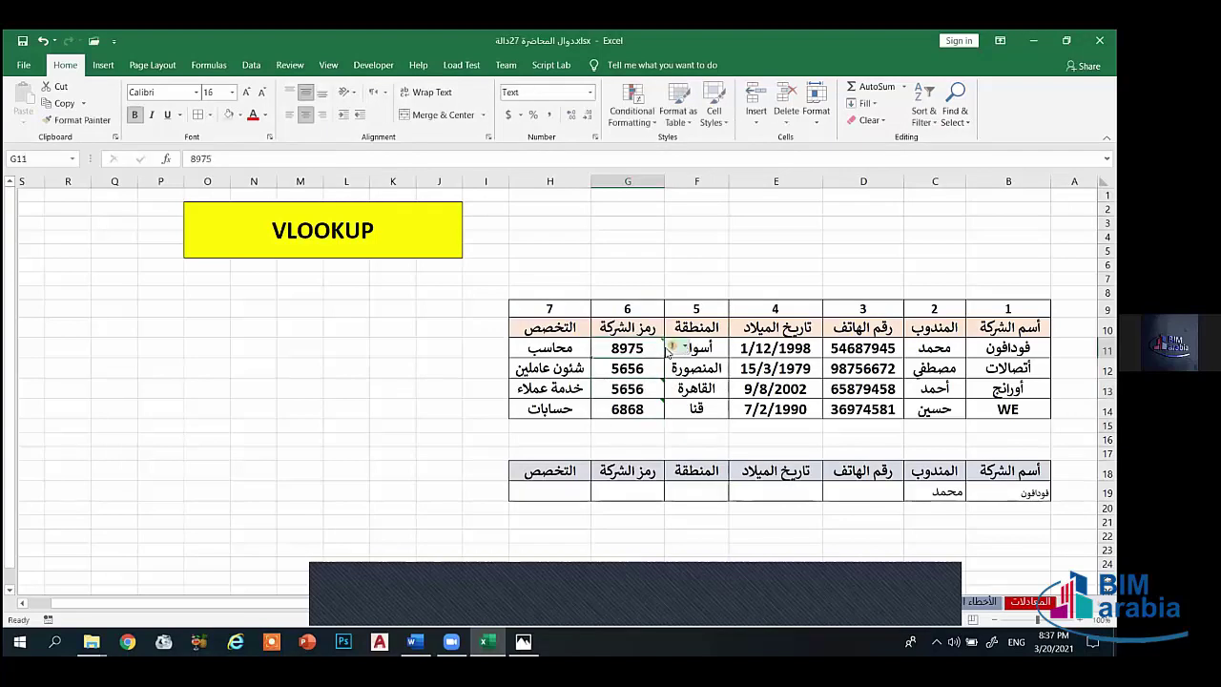
left_click(673, 347)
left_click(725, 384)
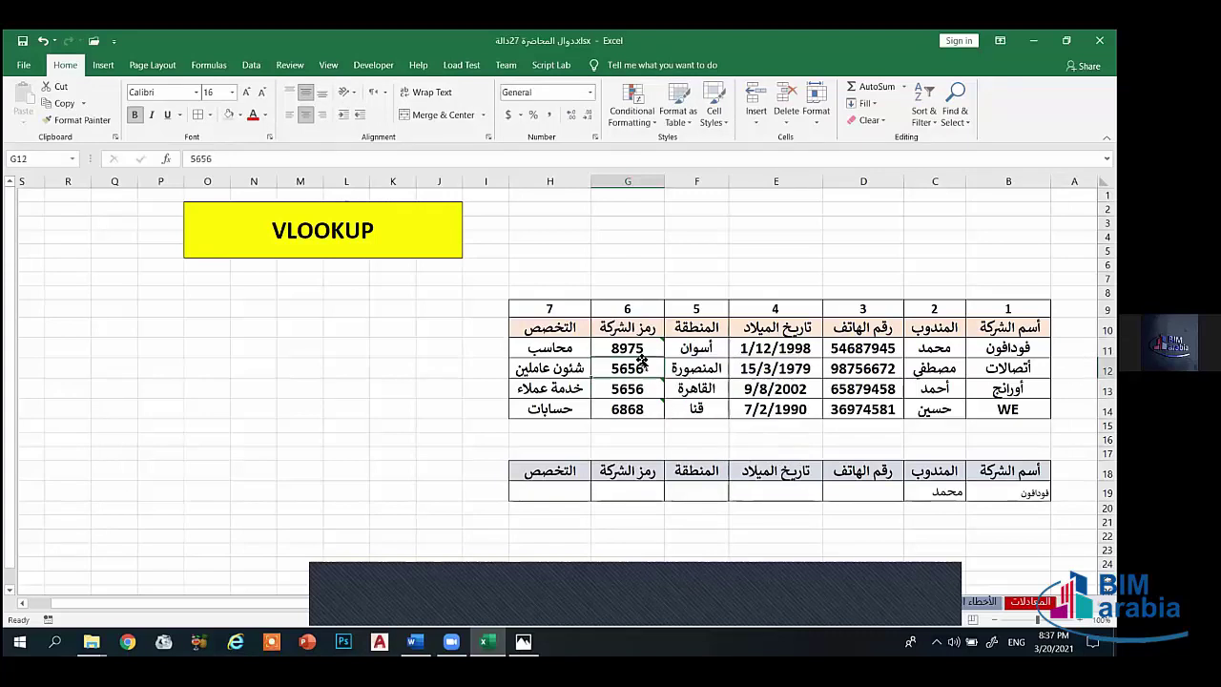
Step: Clear the company code data in G9:G14 and delete its whole sheet column
left_click_drag(631, 310, 627, 405)
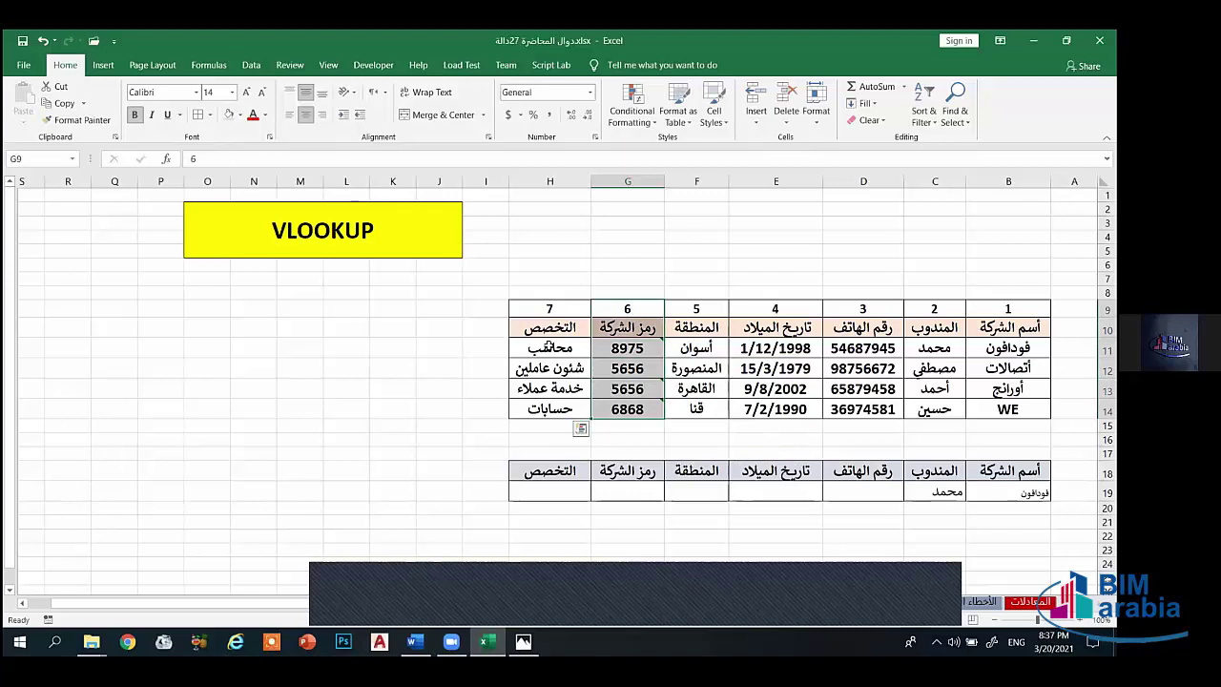
key("Delete")
left_click_drag(625, 313, 620, 401)
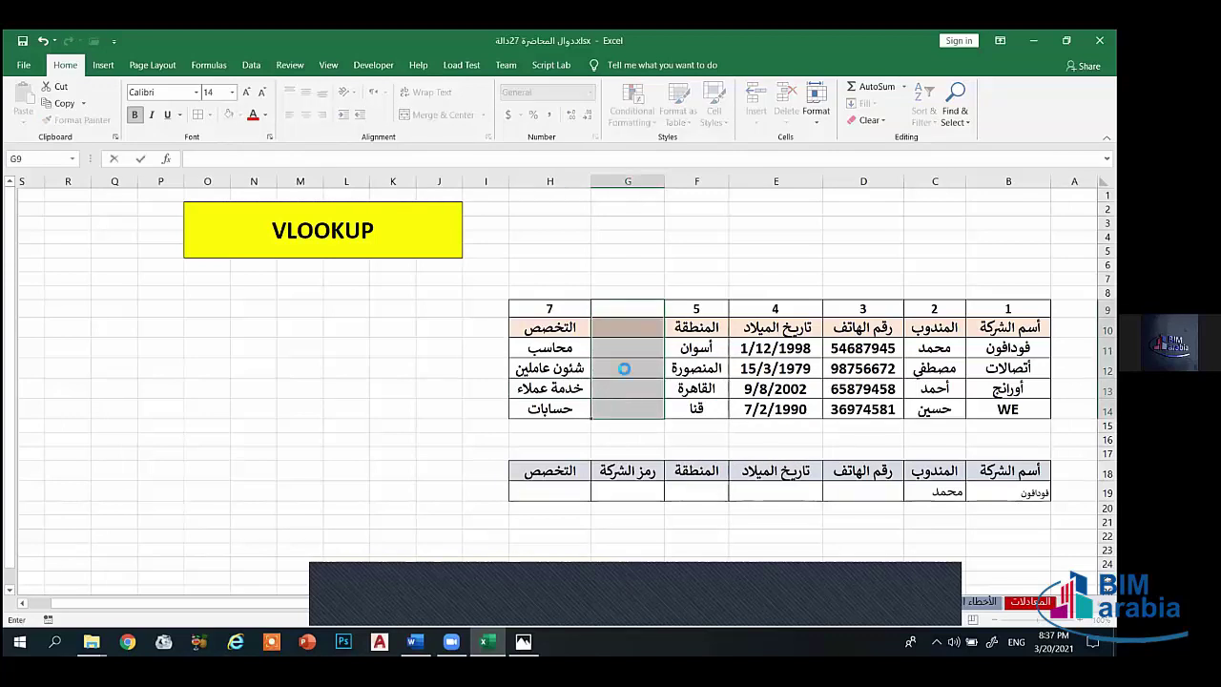
left_click_drag(631, 311, 621, 406)
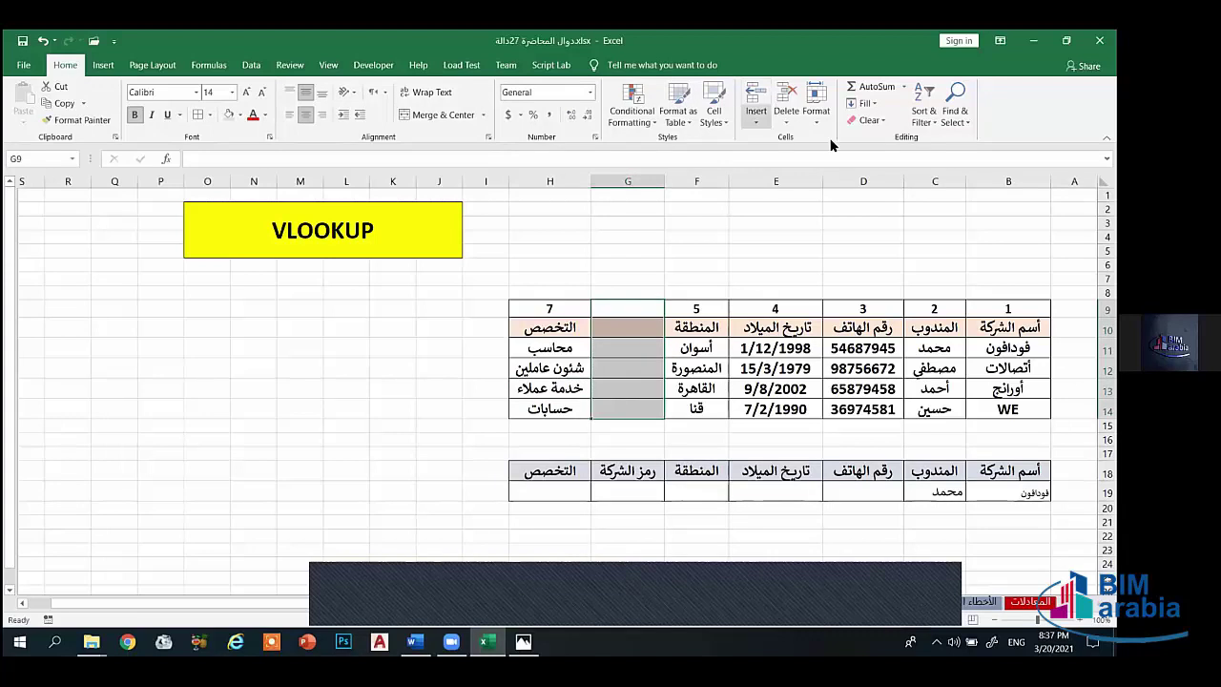
left_click(786, 122)
left_click(839, 182)
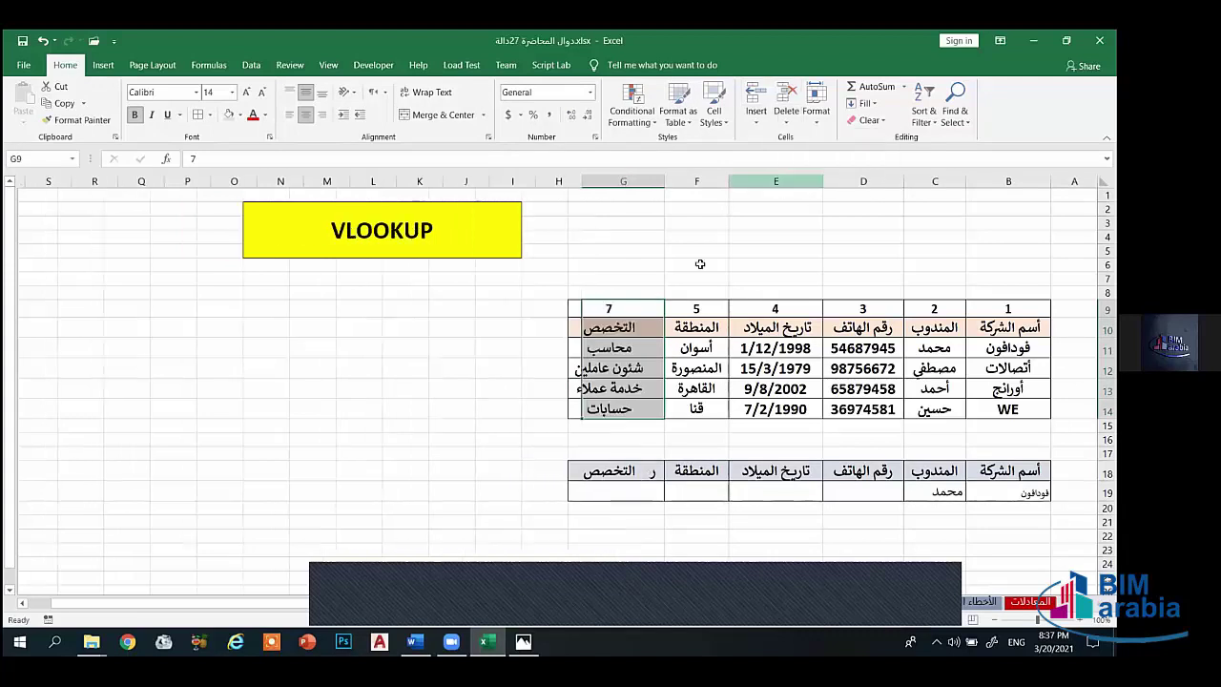
Step: Renumber the التخصص column as 6 in G9
left_click(625, 308)
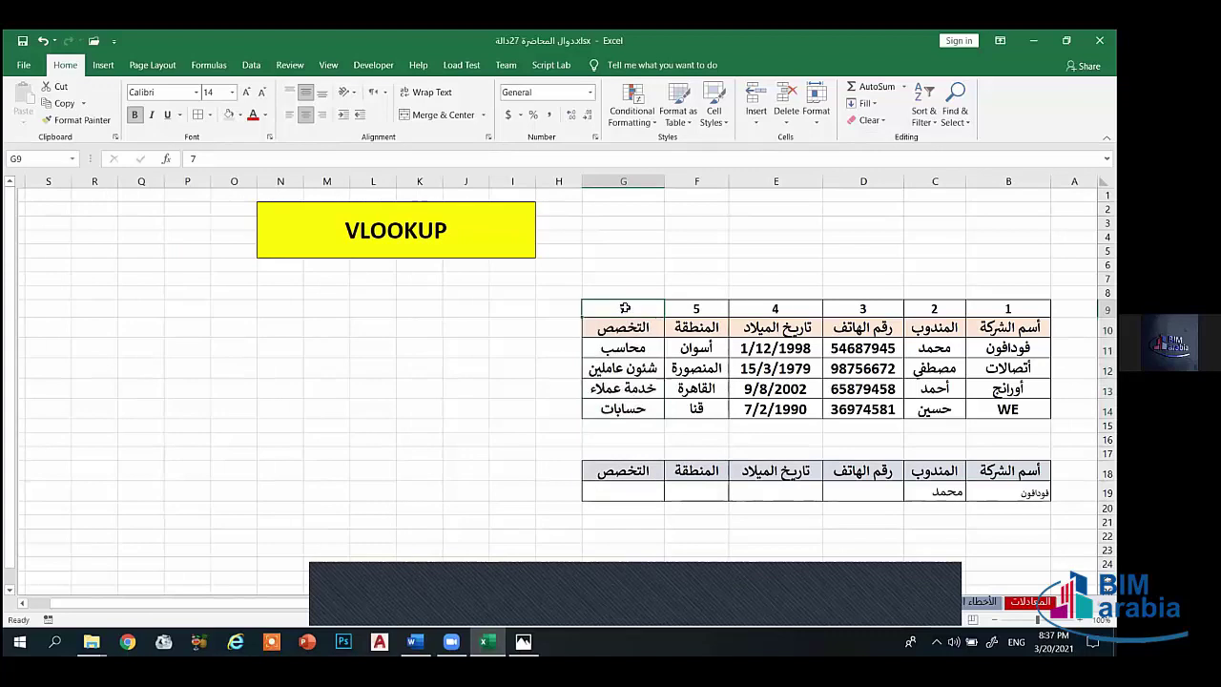
double_click(624, 308)
double_click(625, 308)
type("6")
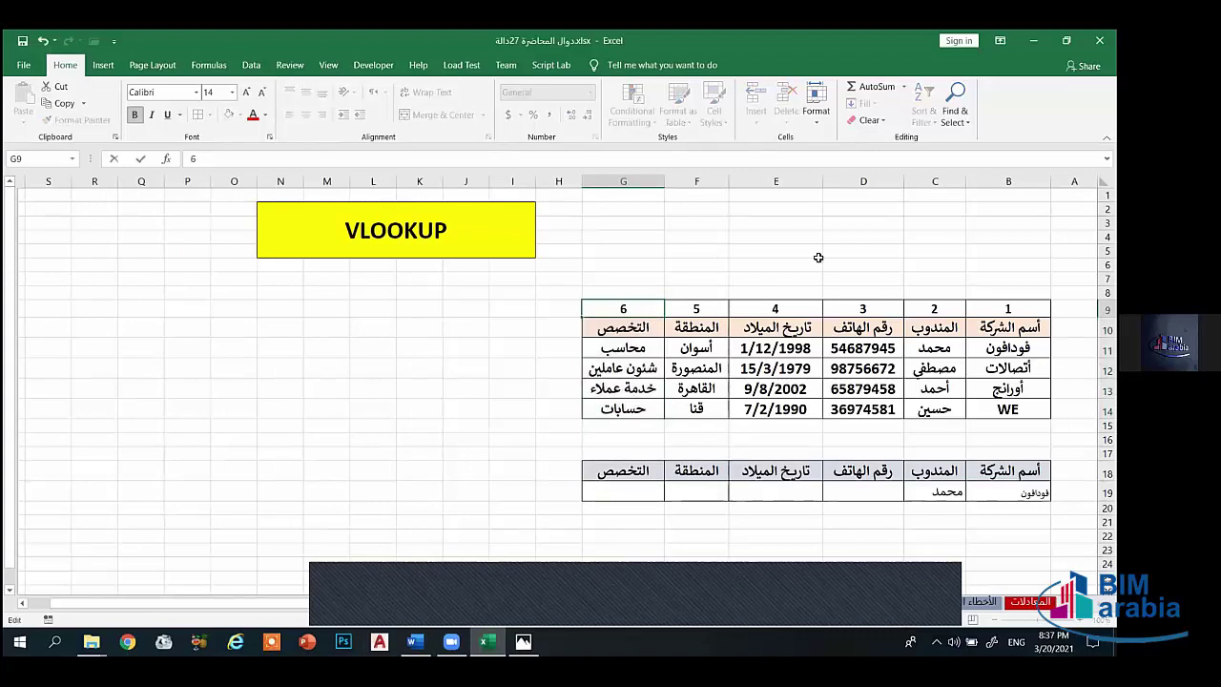
left_click(817, 259)
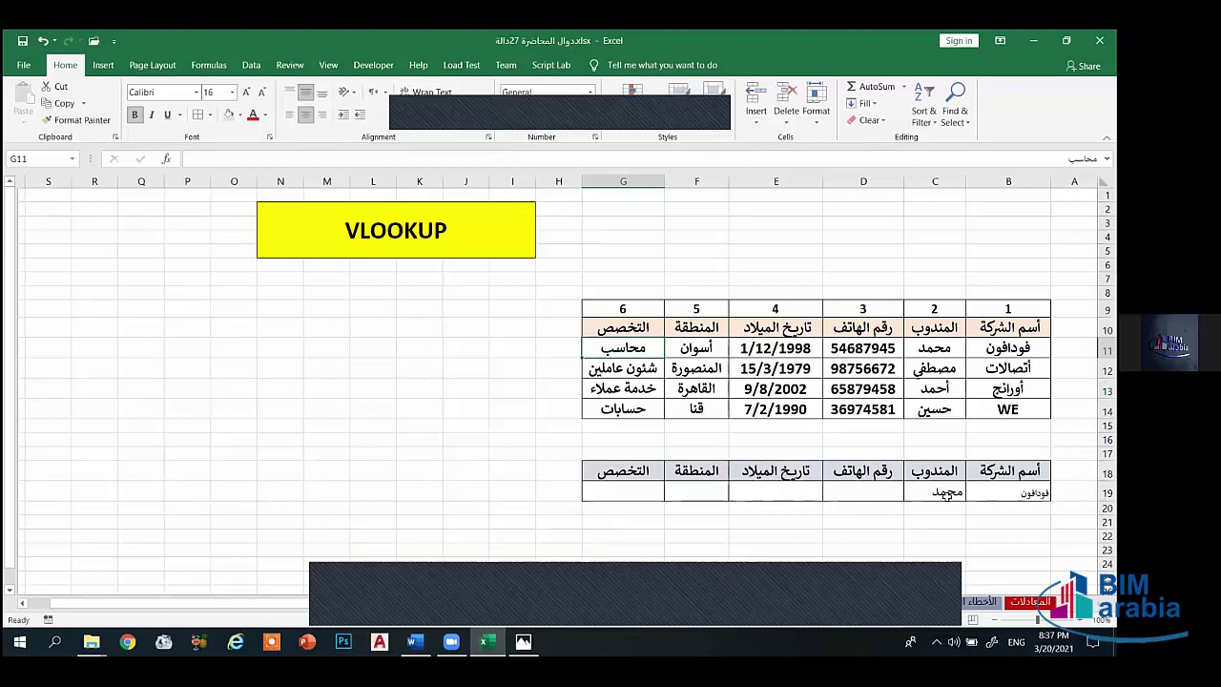
Step: Clear C19, start a new VLOOKUP there with its function arguments open, and set the lookup value to $B$19
left_click(947, 492)
key("Delete")
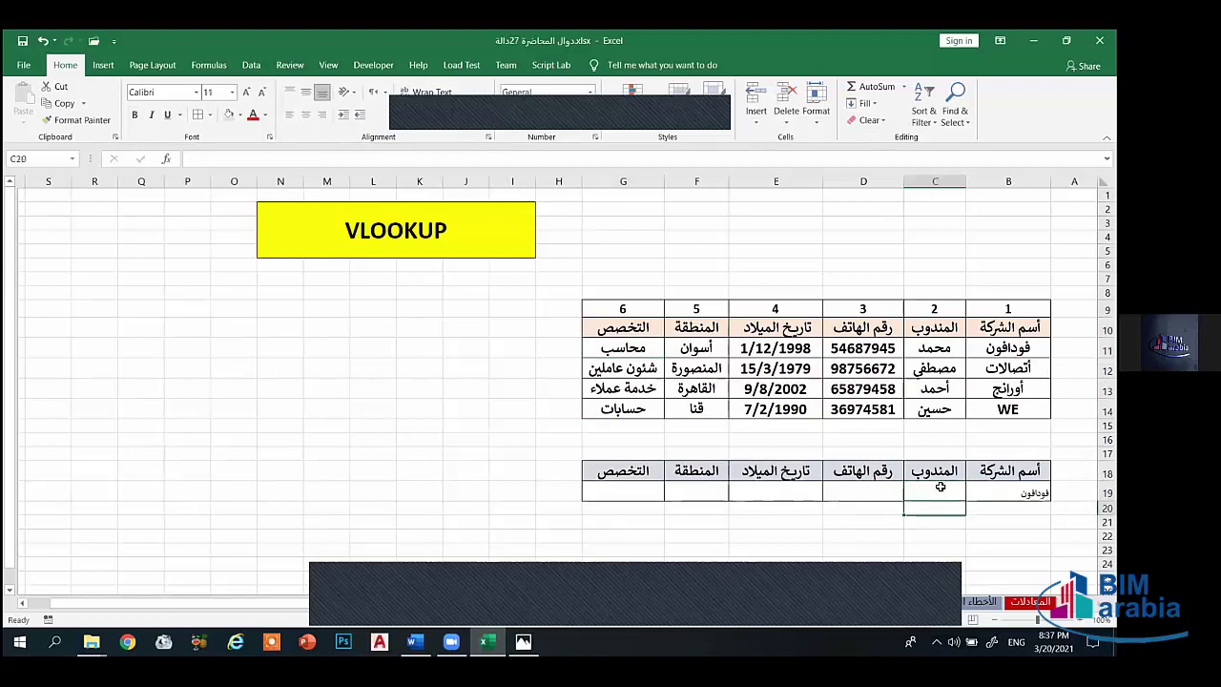
type("=")
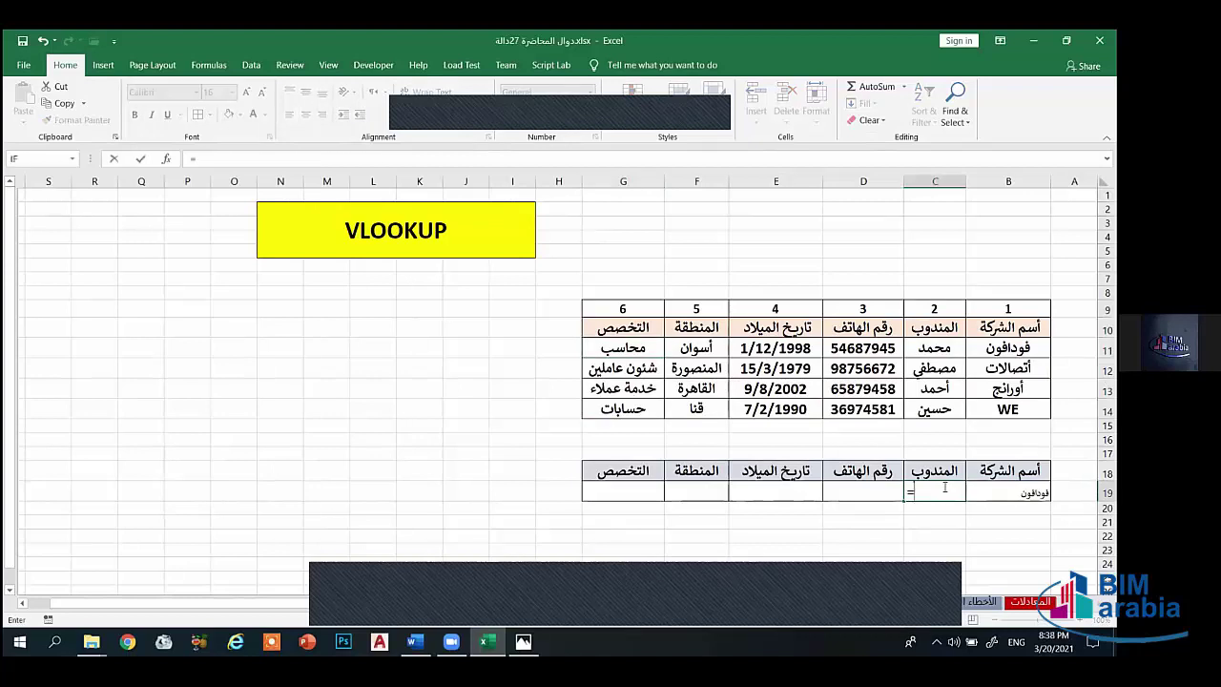
type("vlookup")
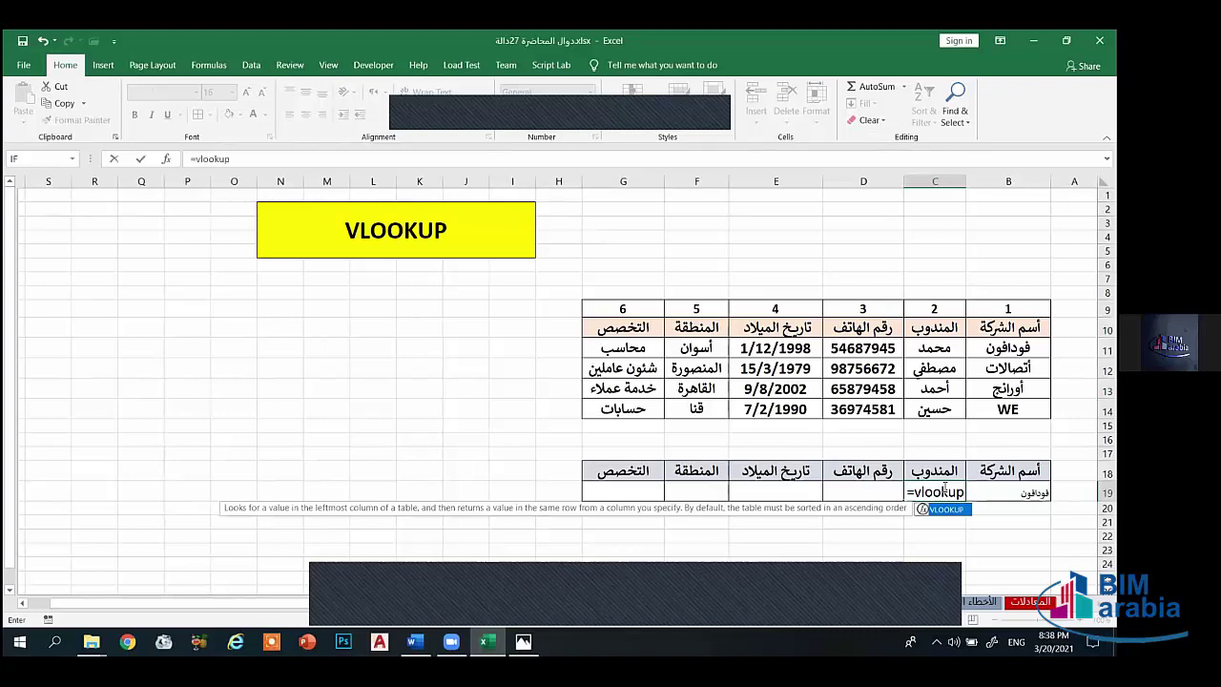
type("(")
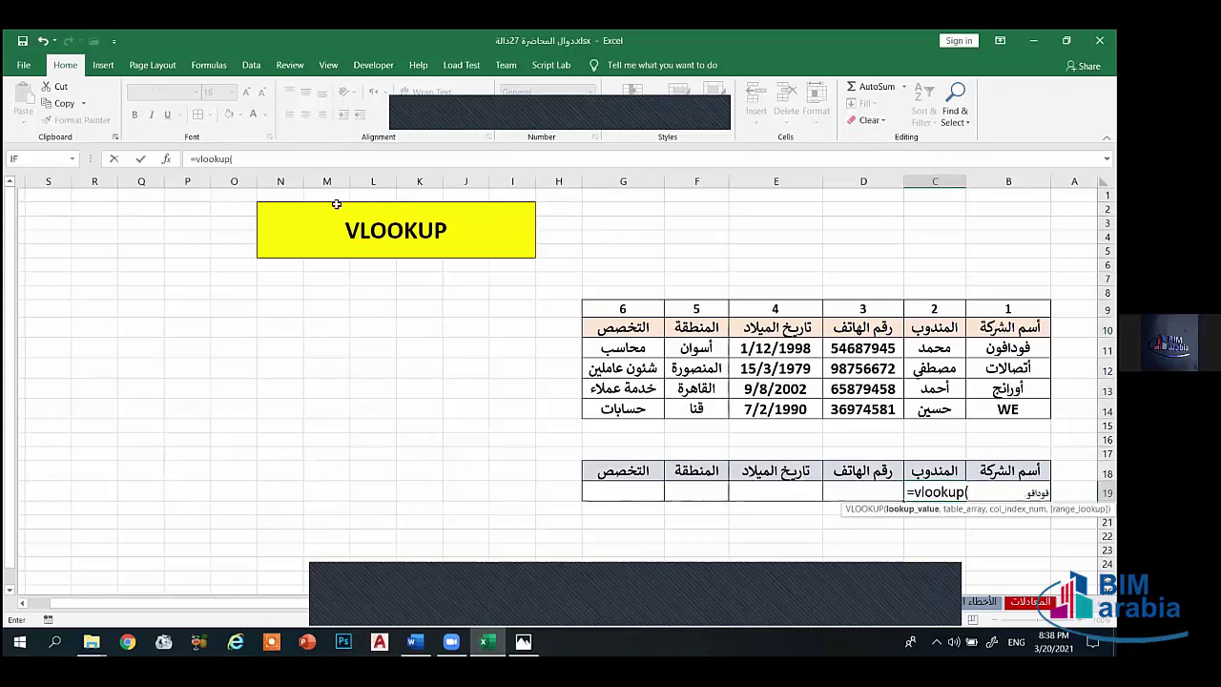
left_click(167, 161)
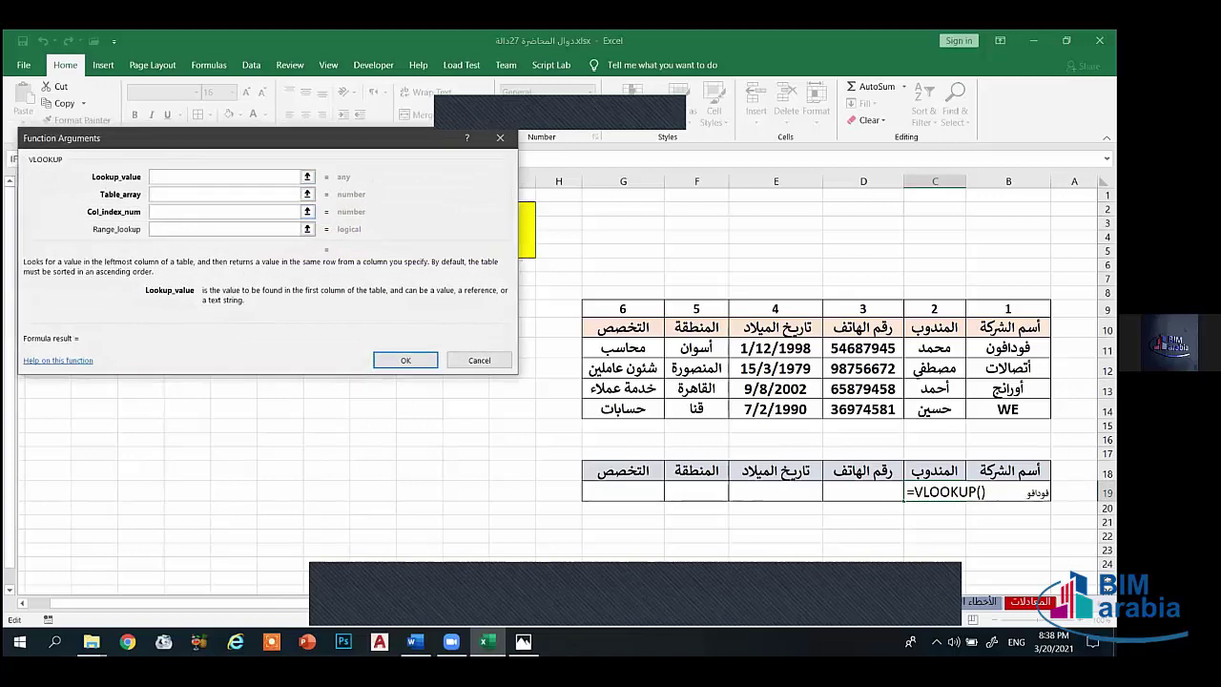
left_click(1008, 491)
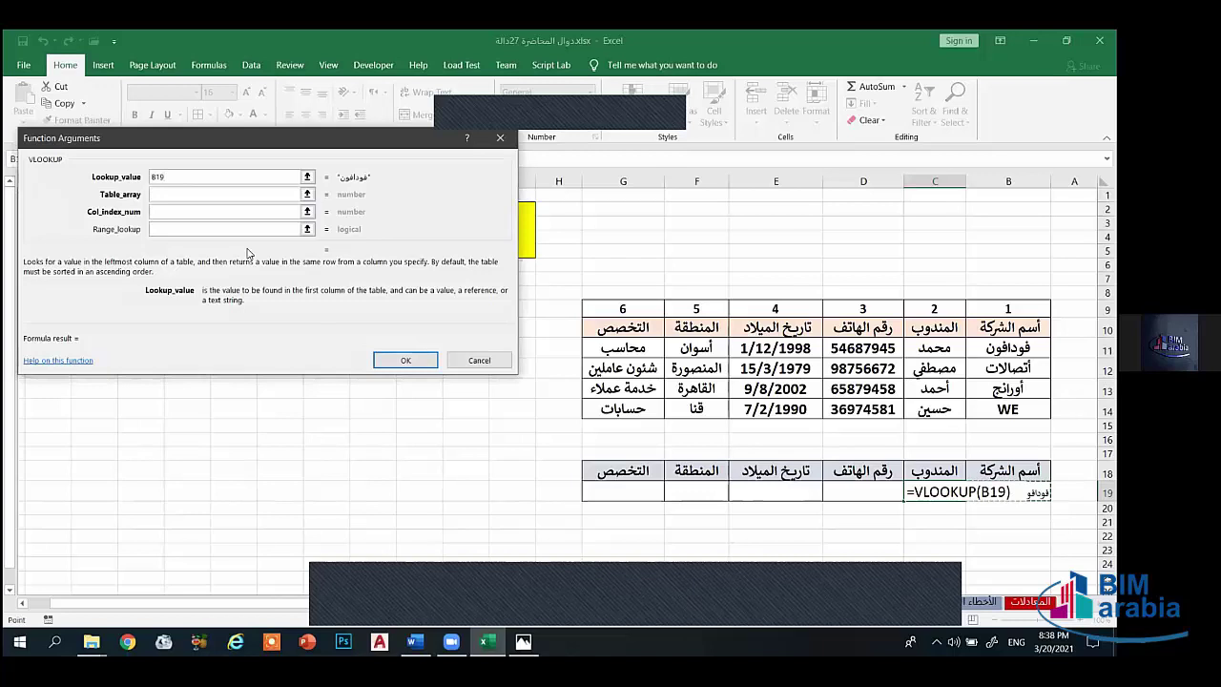
key("F4")
Step: Set the VLOOKUP table array to the company data rows as the absolute range $B$11:$G$14
left_click(193, 194)
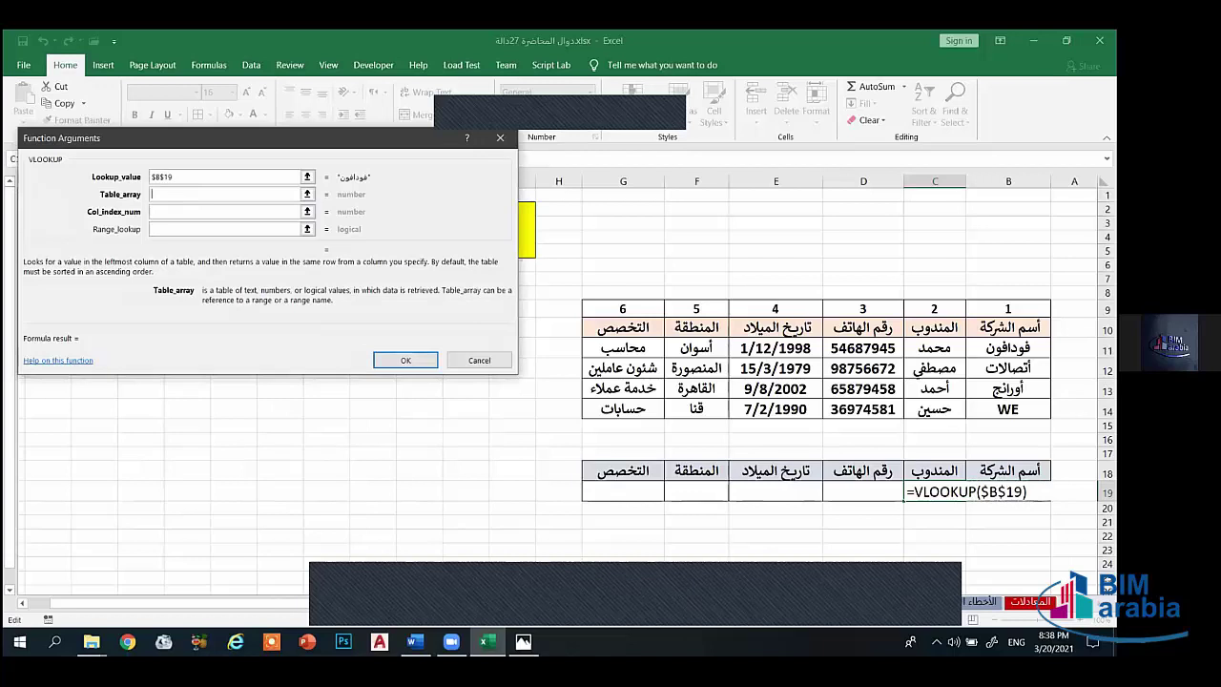
left_click(1008, 347)
left_click_drag(1008, 347, 632, 408)
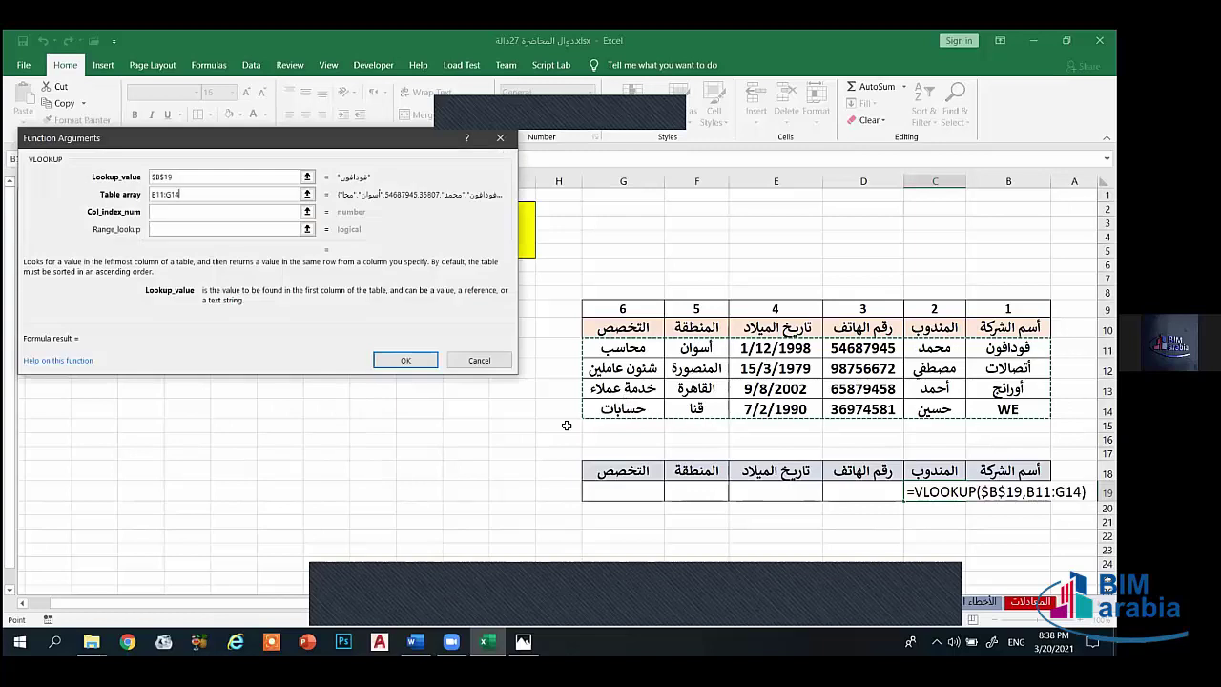
key("F4")
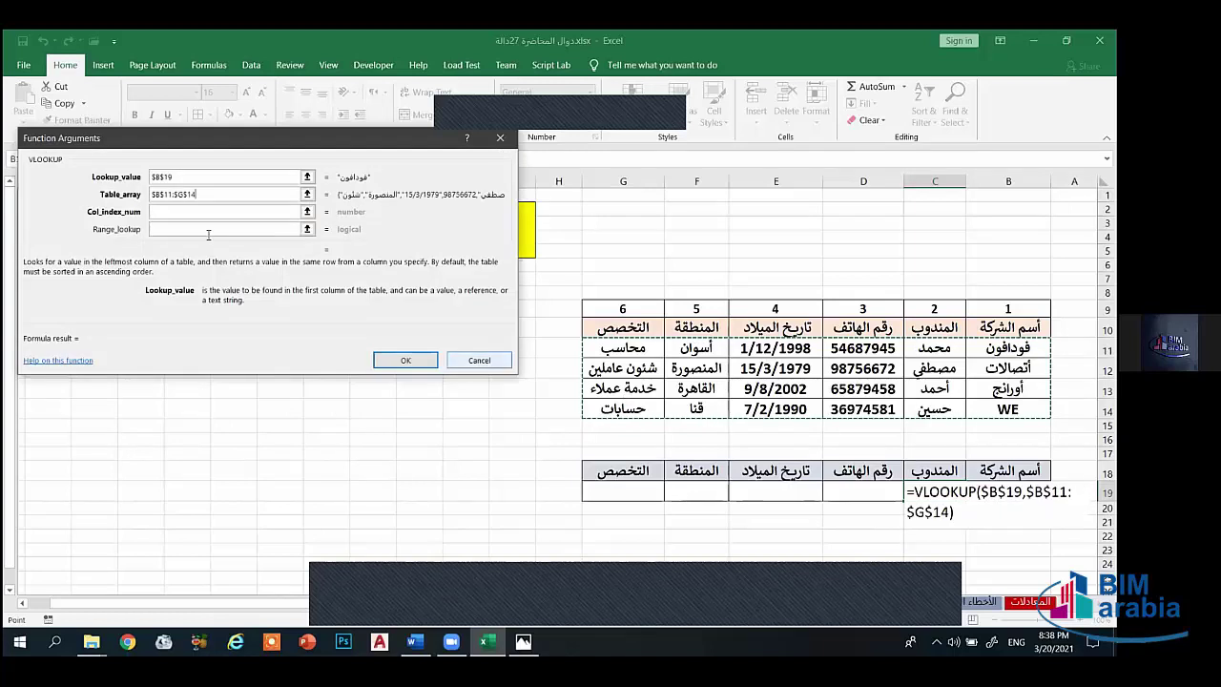
Step: Complete C19's formula with column index $C$9 and range lookup fales, and copy it across to G19
left_click(210, 211)
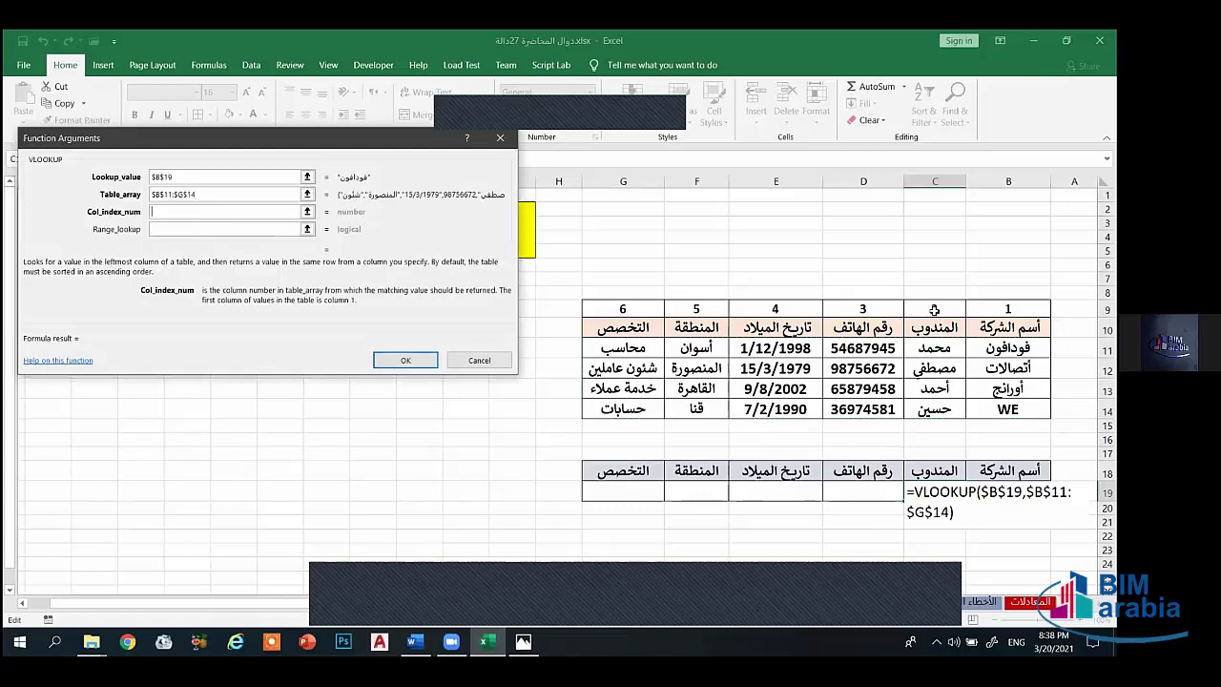
left_click(935, 309)
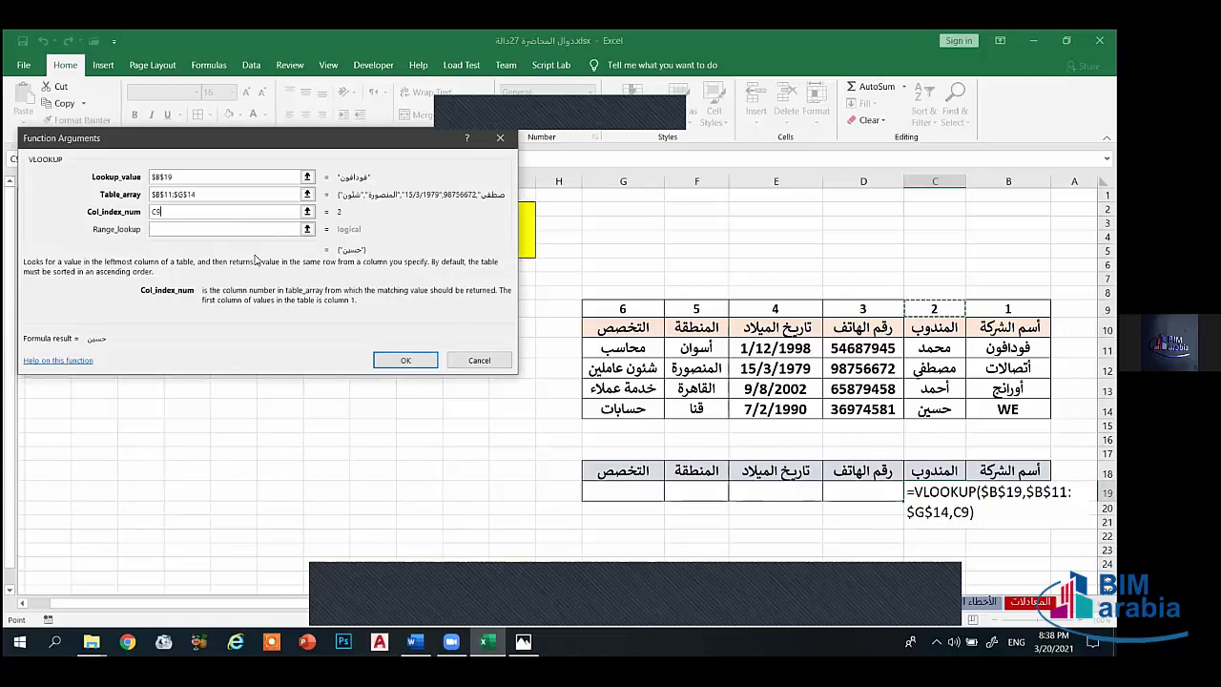
key("F4")
left_click(229, 228)
type("f")
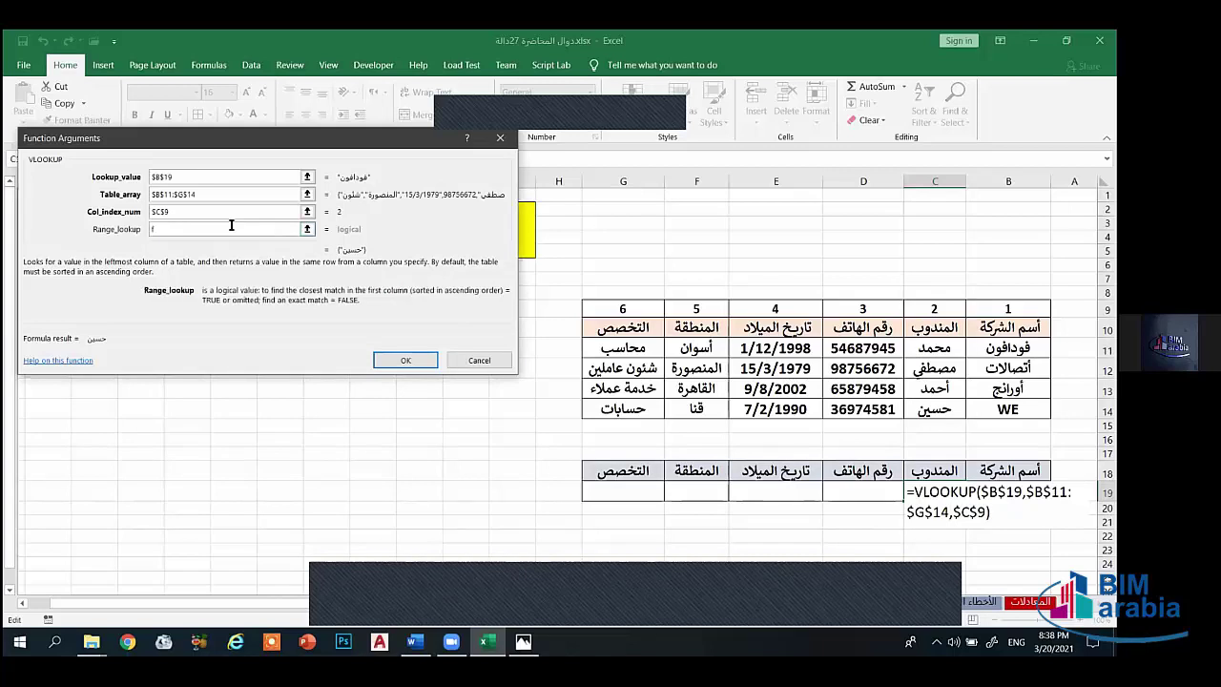
type("ales")
left_click(404, 360)
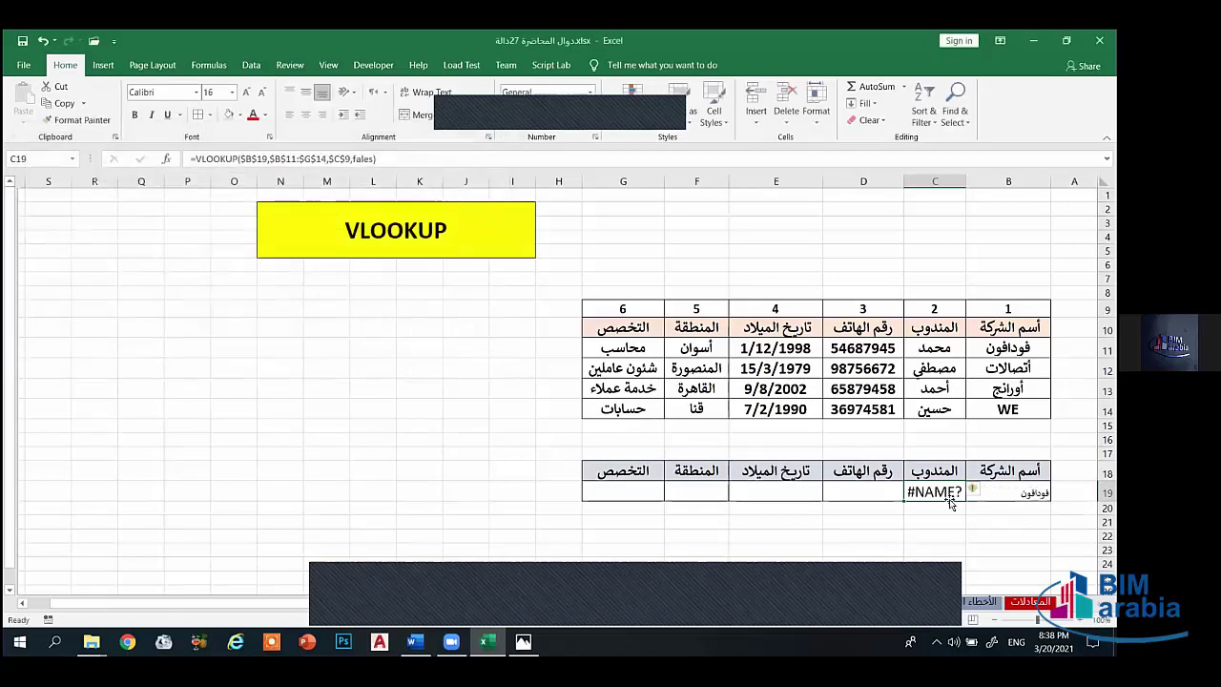
left_click_drag(902, 500, 758, 515)
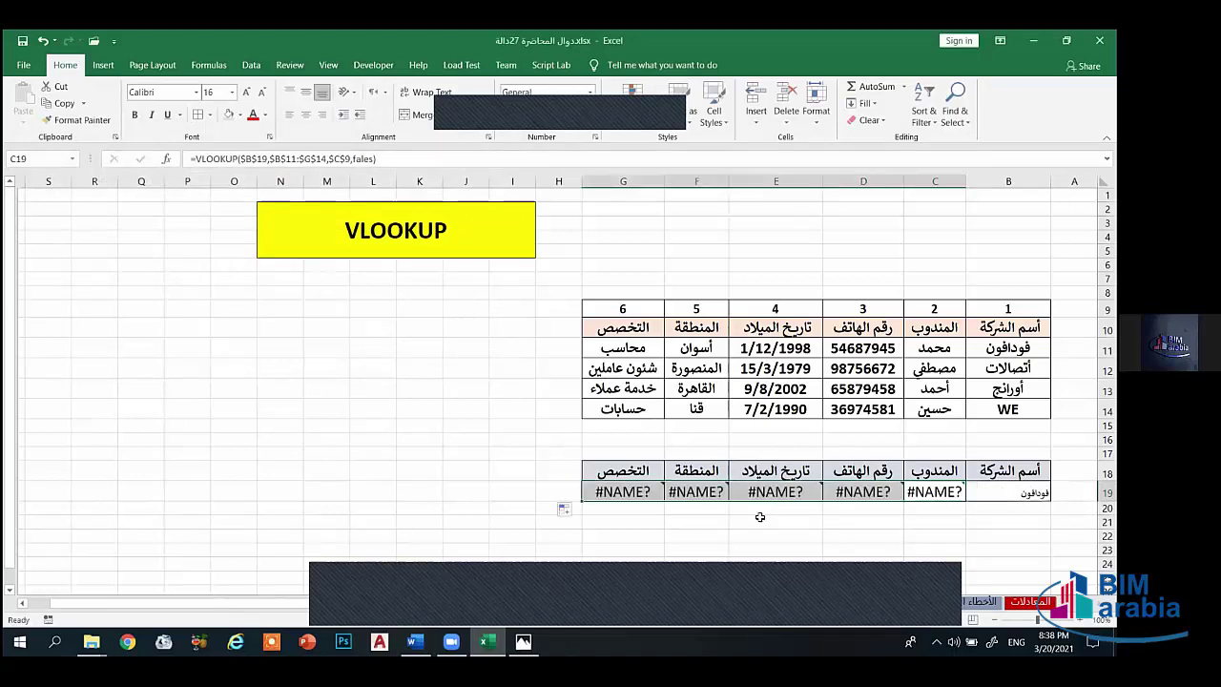
Step: Undo the fill across row 19 and correct the range lookup argument in C19's VLOOKUP formula to false
key("ctrl+z")
left_click(973, 525)
left_click(951, 498)
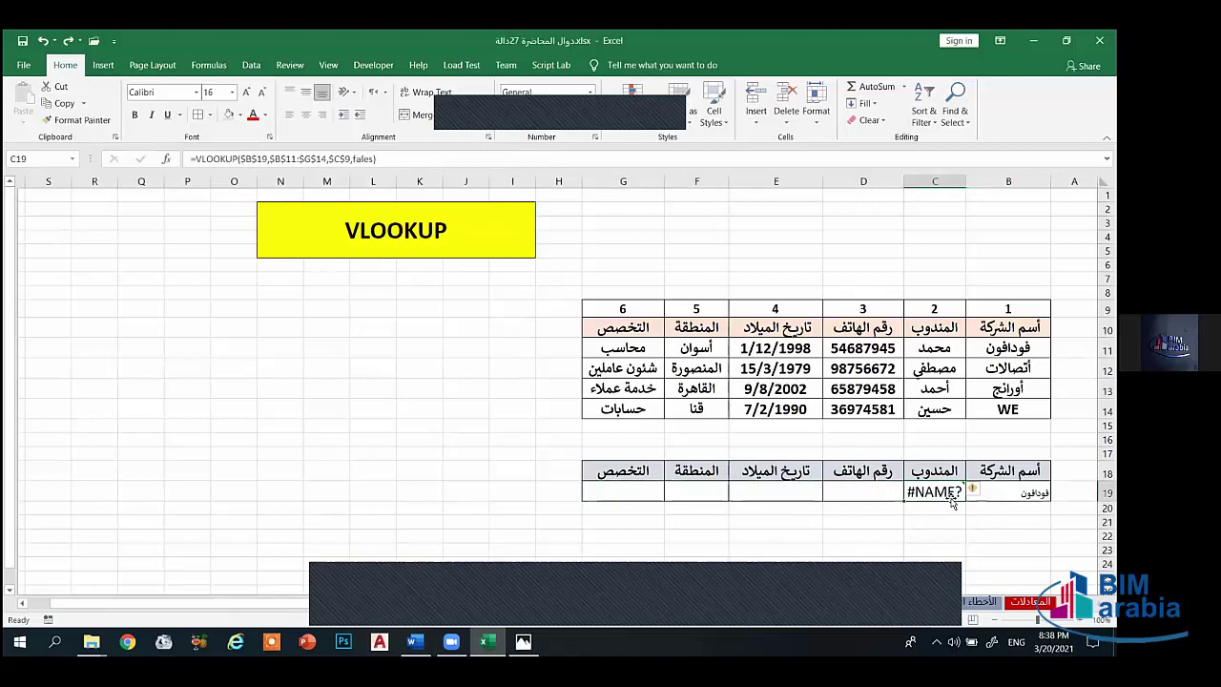
left_click(372, 159)
key("BackSpace")
key("BackSpace")
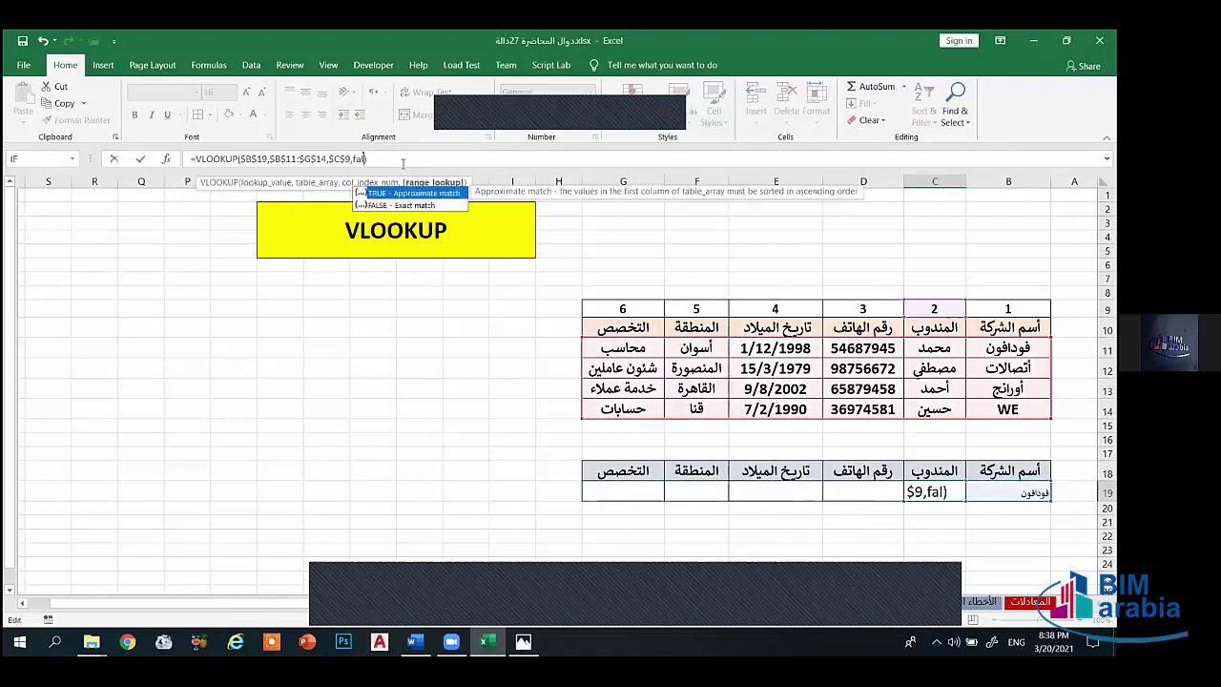
type("se")
key("Return")
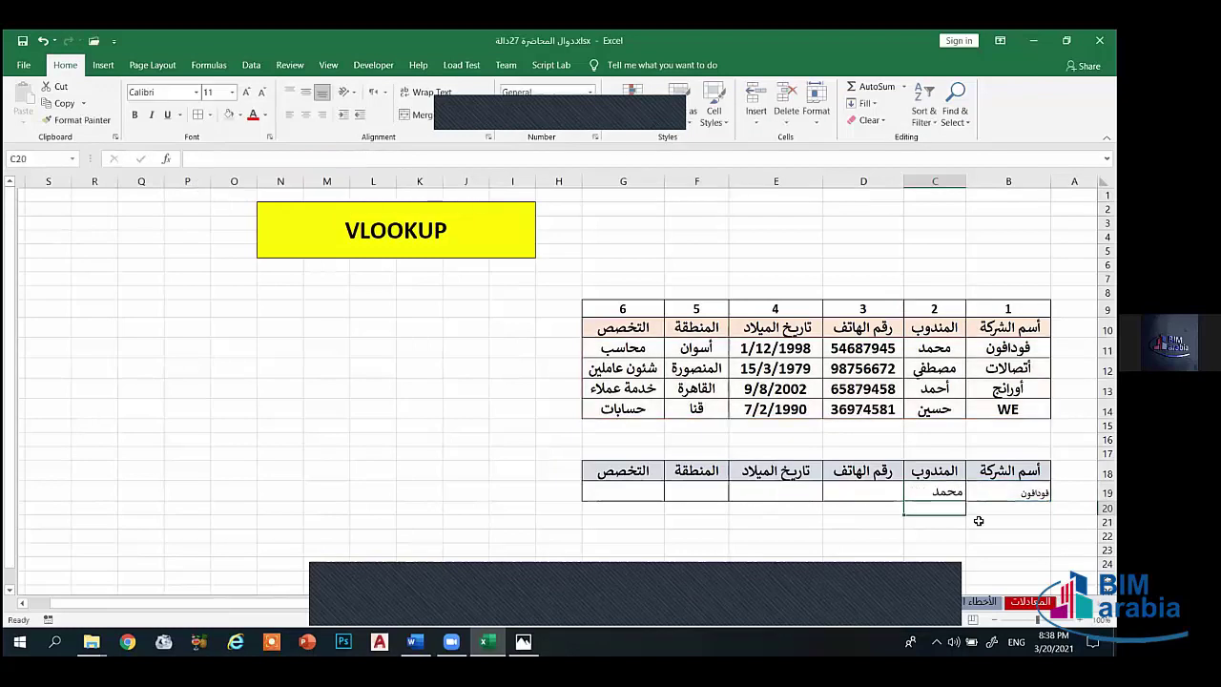
Step: Try copying C19's corrected formula across to G19, and clear the copies from D19:G19
left_click(939, 492)
left_click_drag(905, 502, 866, 491)
key("Delete")
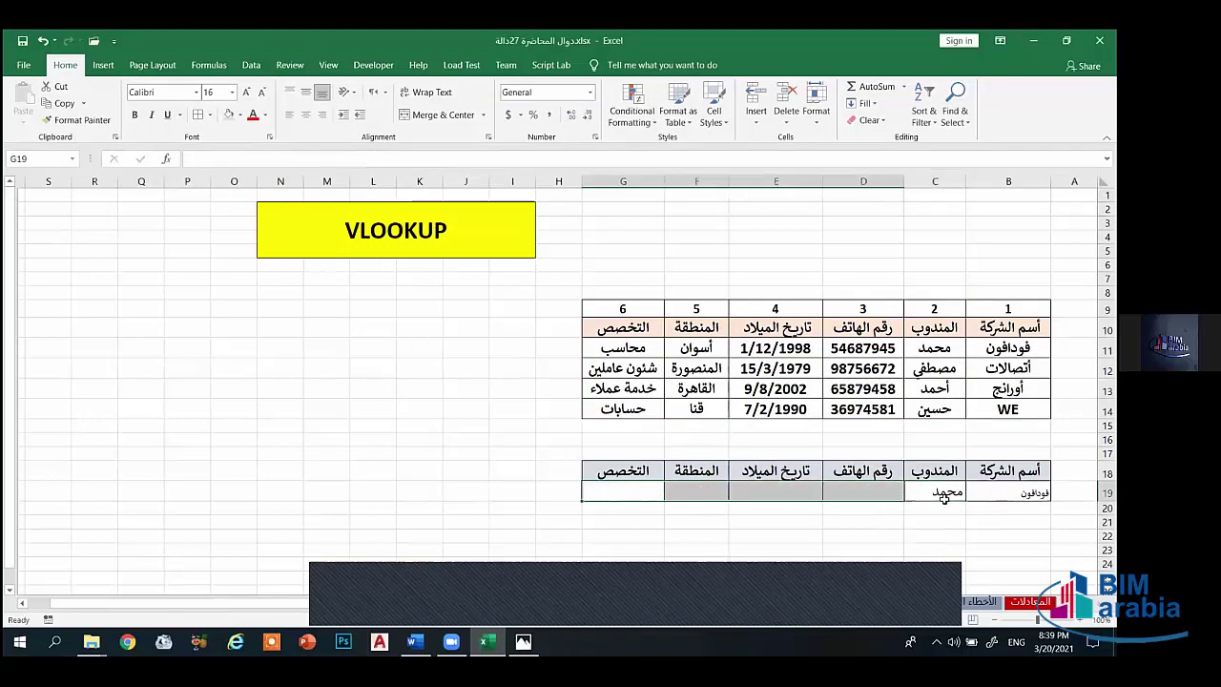
left_click(944, 494)
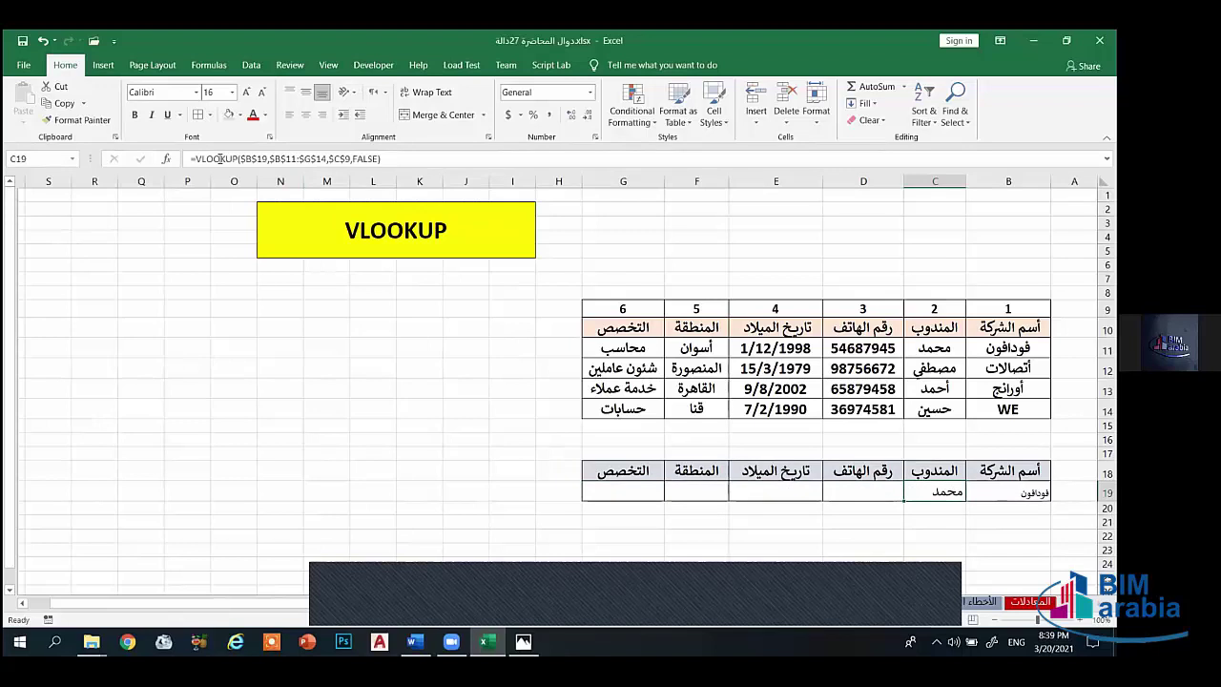
Step: Switch the company in B19 to أورانج and then to أتصالات to test the lookup
left_click(983, 492)
left_click(960, 493)
left_click(999, 526)
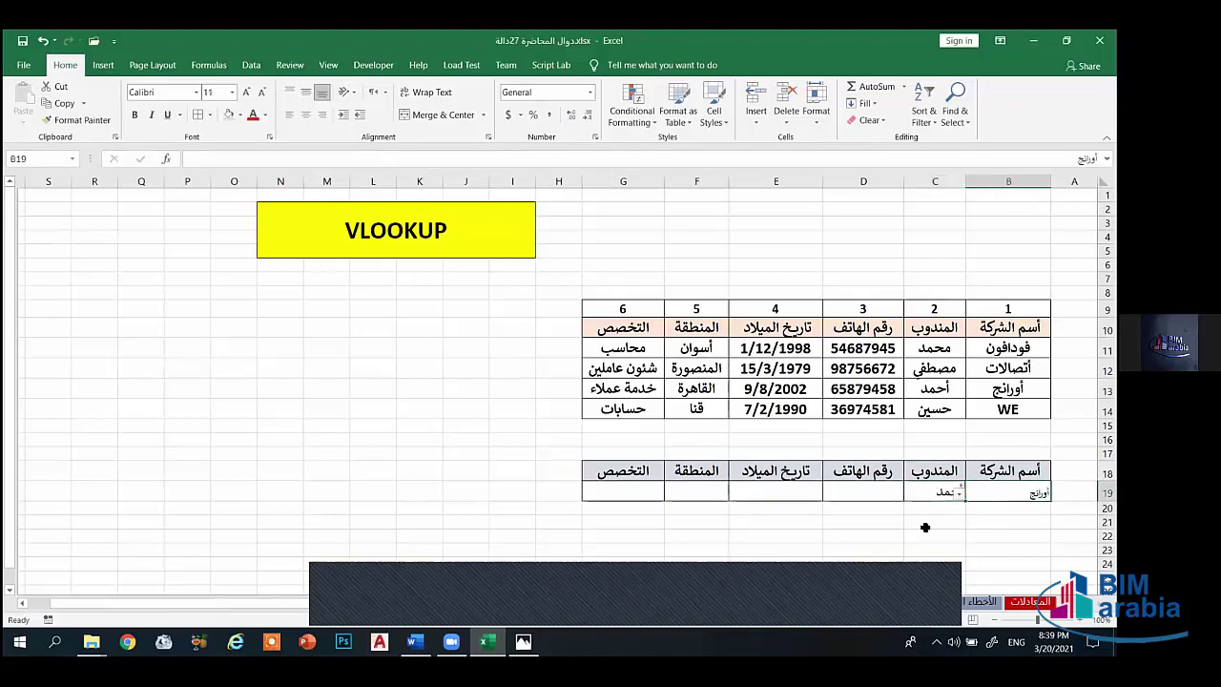
left_click(960, 493)
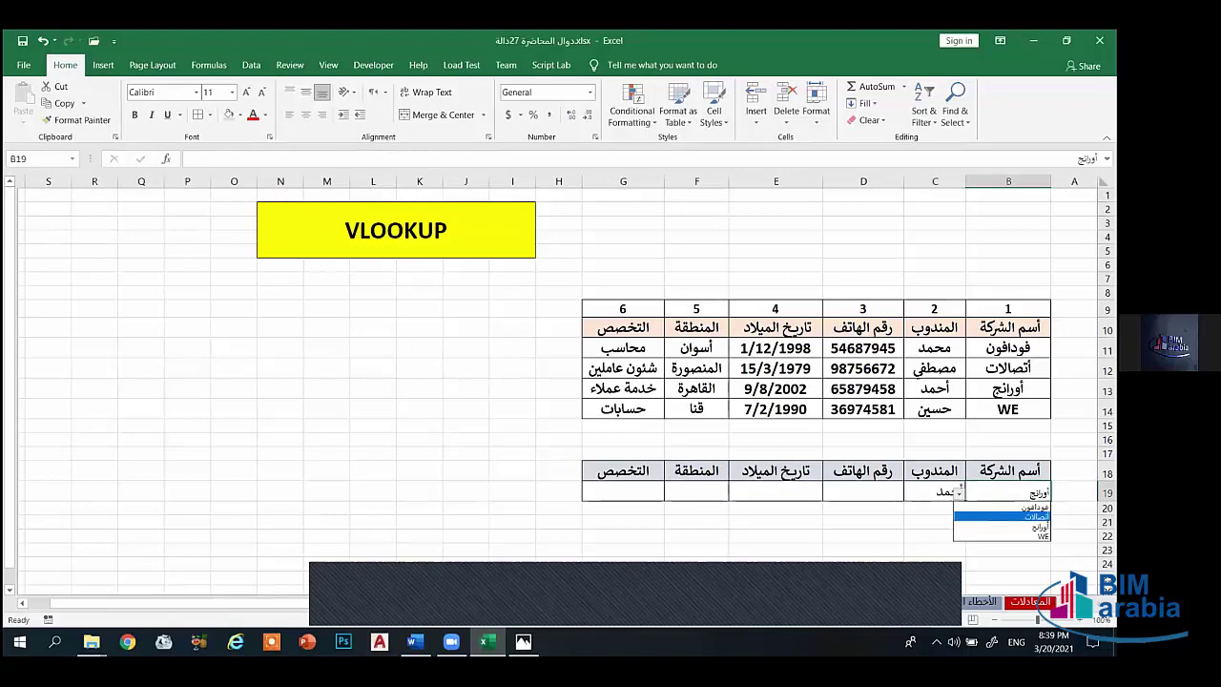
left_click(1001, 516)
Step: Try filling C19's formula across to G19 with أتصالات as the company, and clear D19:G19
left_click(948, 498)
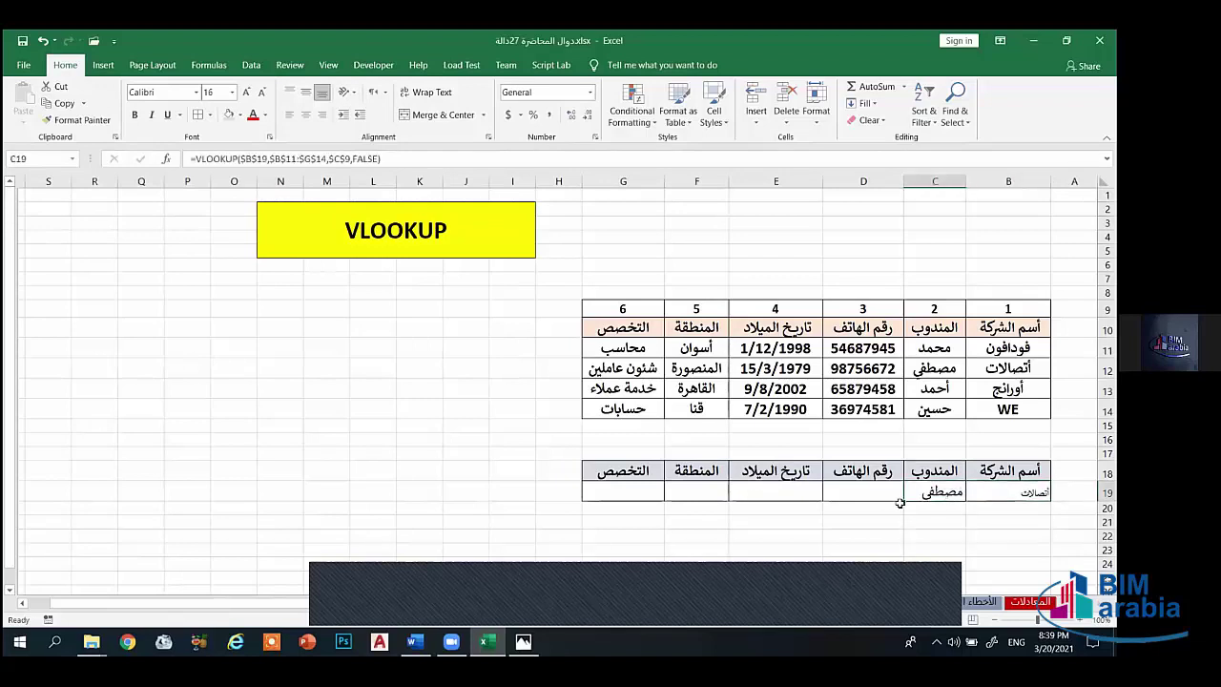
left_click_drag(904, 500, 863, 493)
left_click(684, 500)
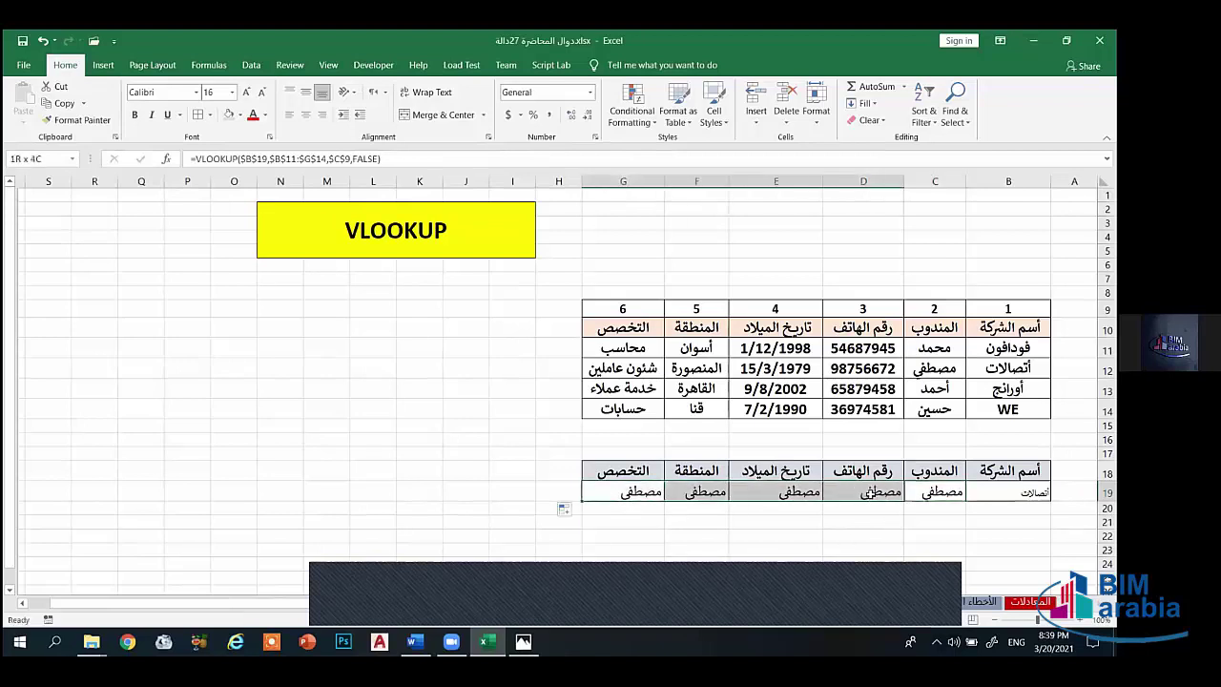
key("Delete")
left_click(930, 546)
Step: Reopen C19's VLOOKUP arguments and try the absolute range $C$9:$C$14 as the column index
left_click(930, 493)
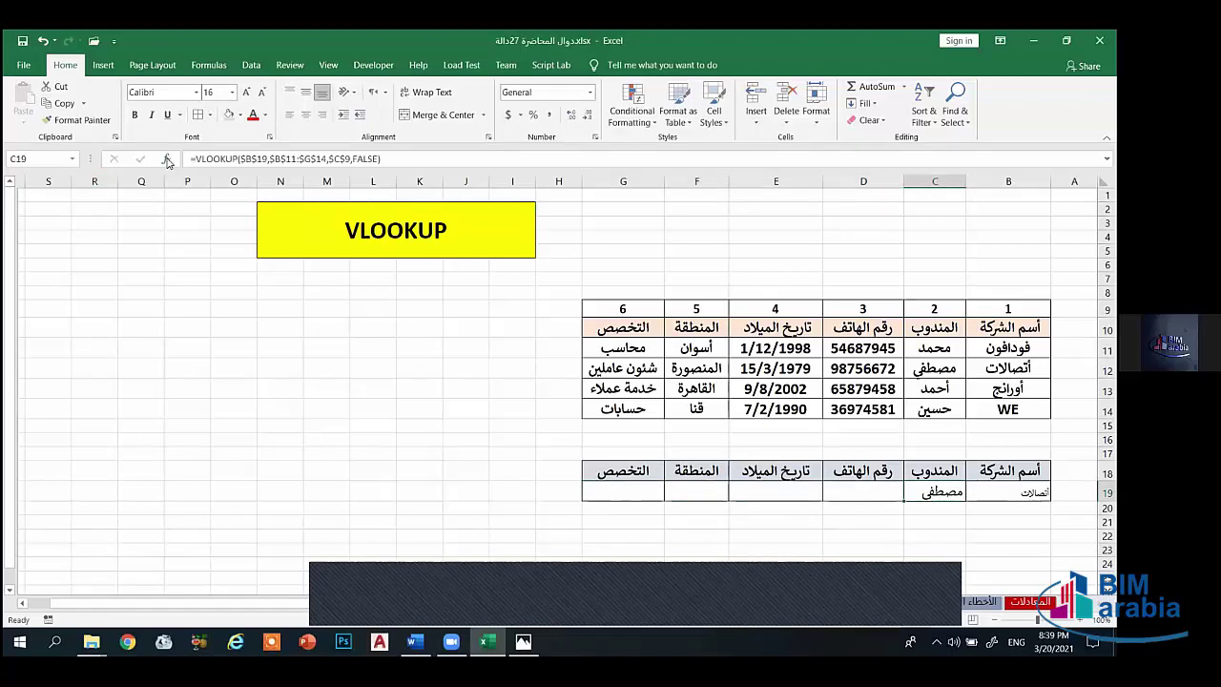
key("F2")
key("shift+F3")
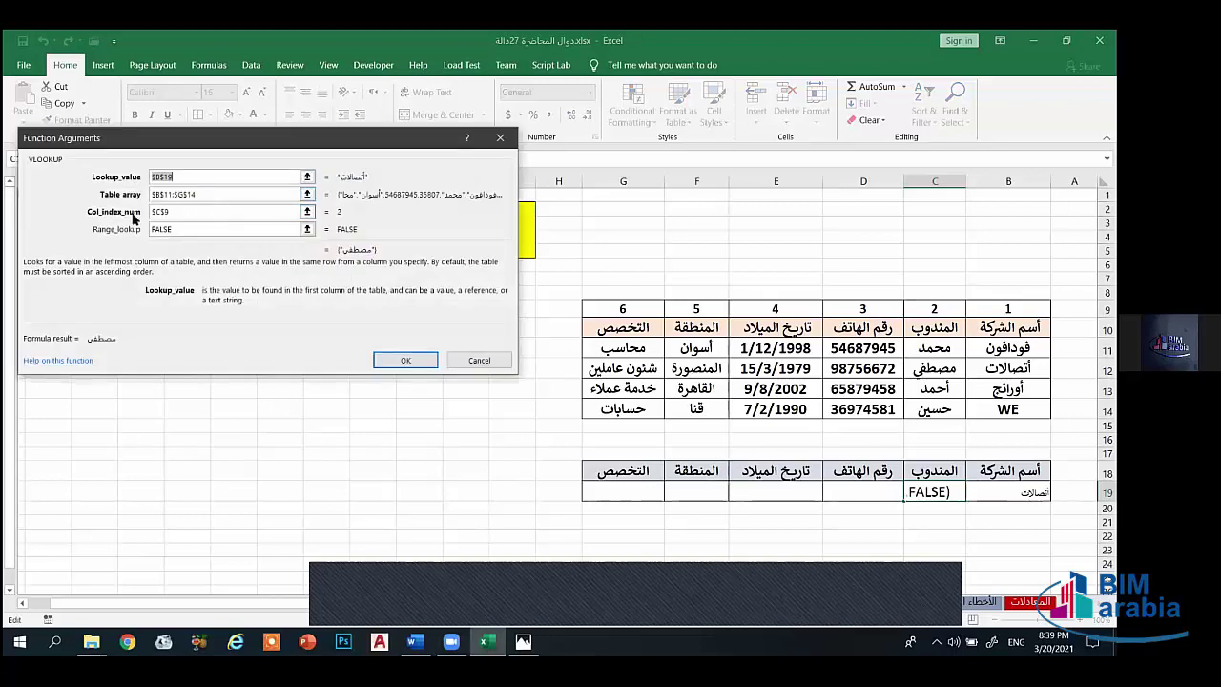
left_click(182, 211)
key("BackSpace")
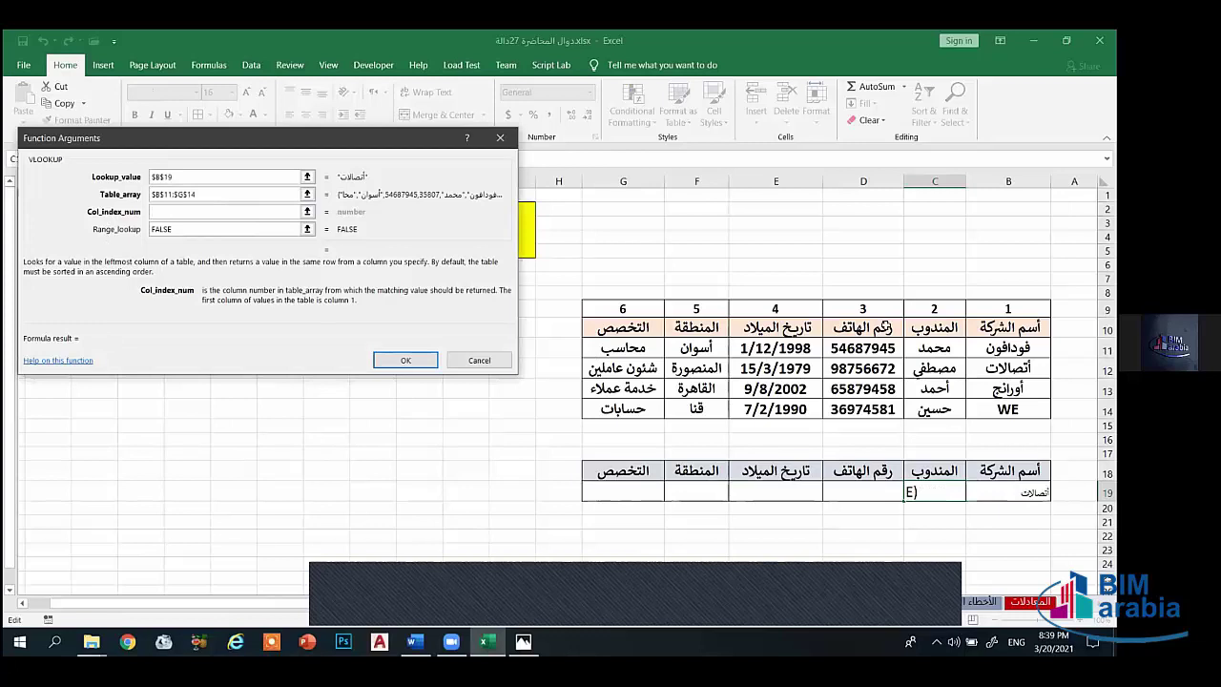
left_click_drag(936, 309, 939, 410)
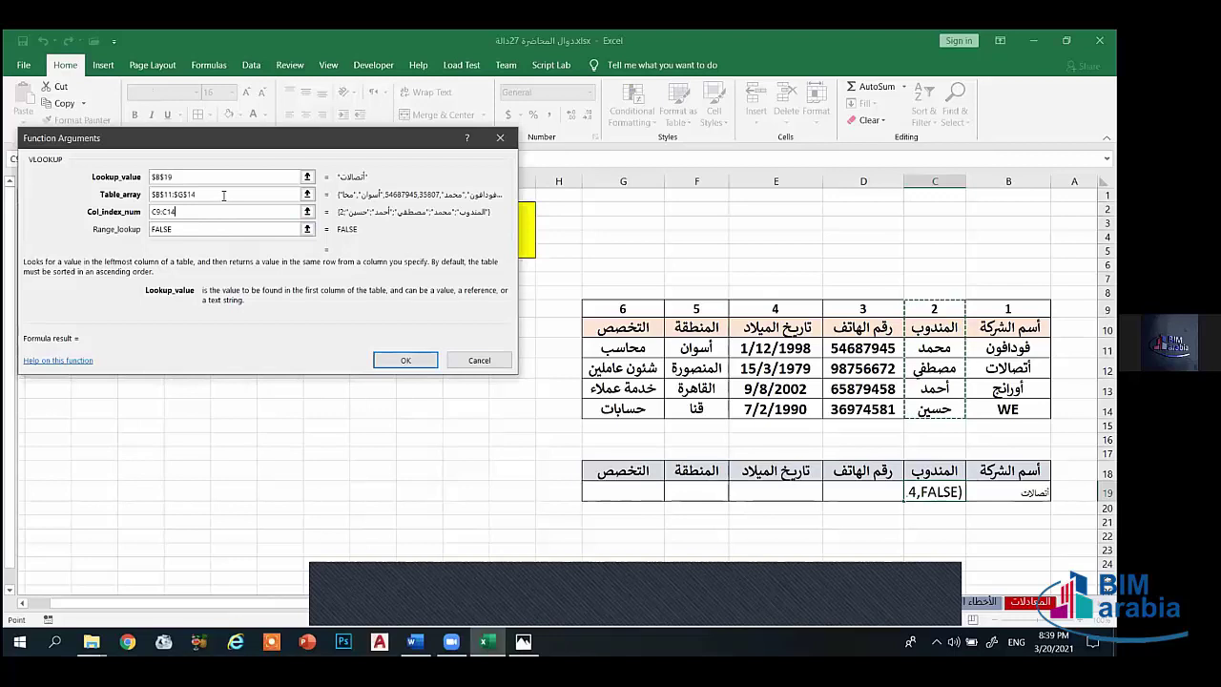
key("F4")
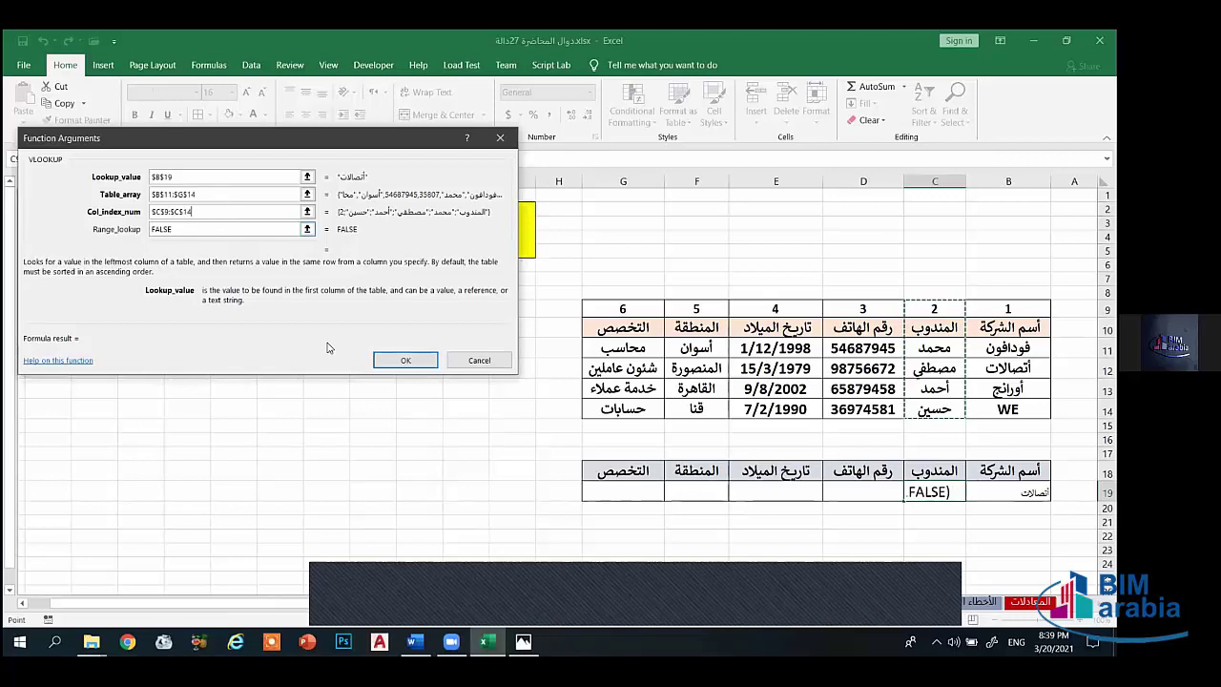
left_click(407, 359)
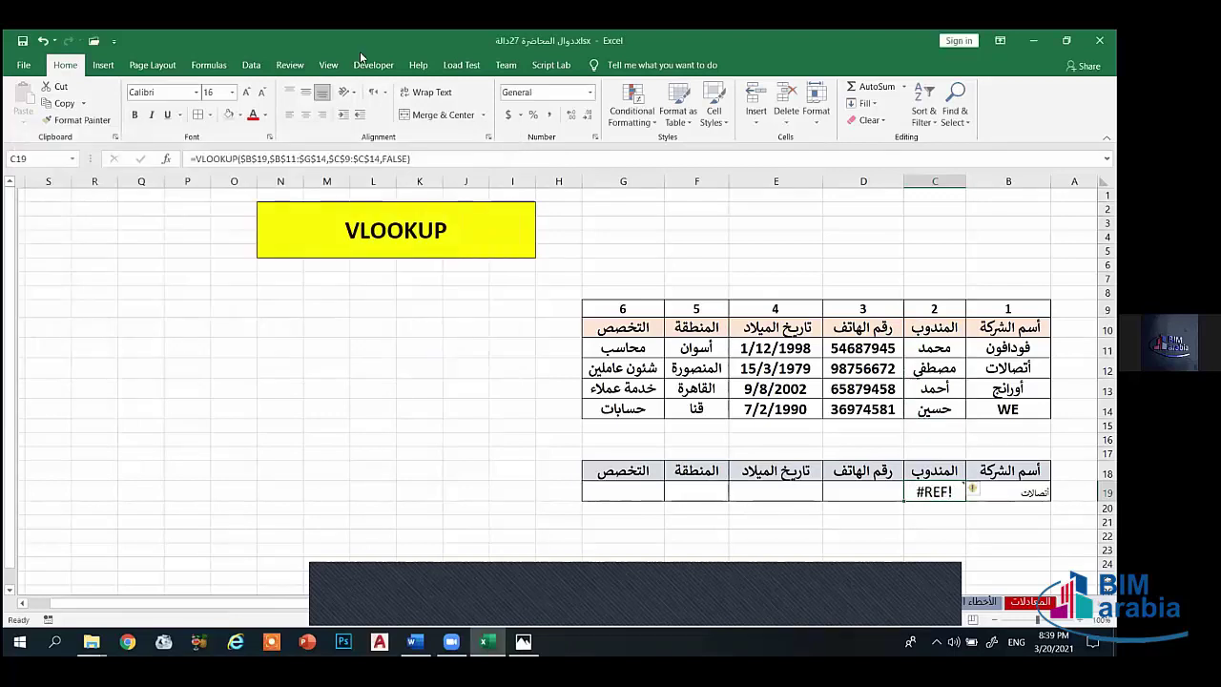
Step: Change the column index in C19's VLOOKUP to the single absolute cell $C$9
left_click(174, 162)
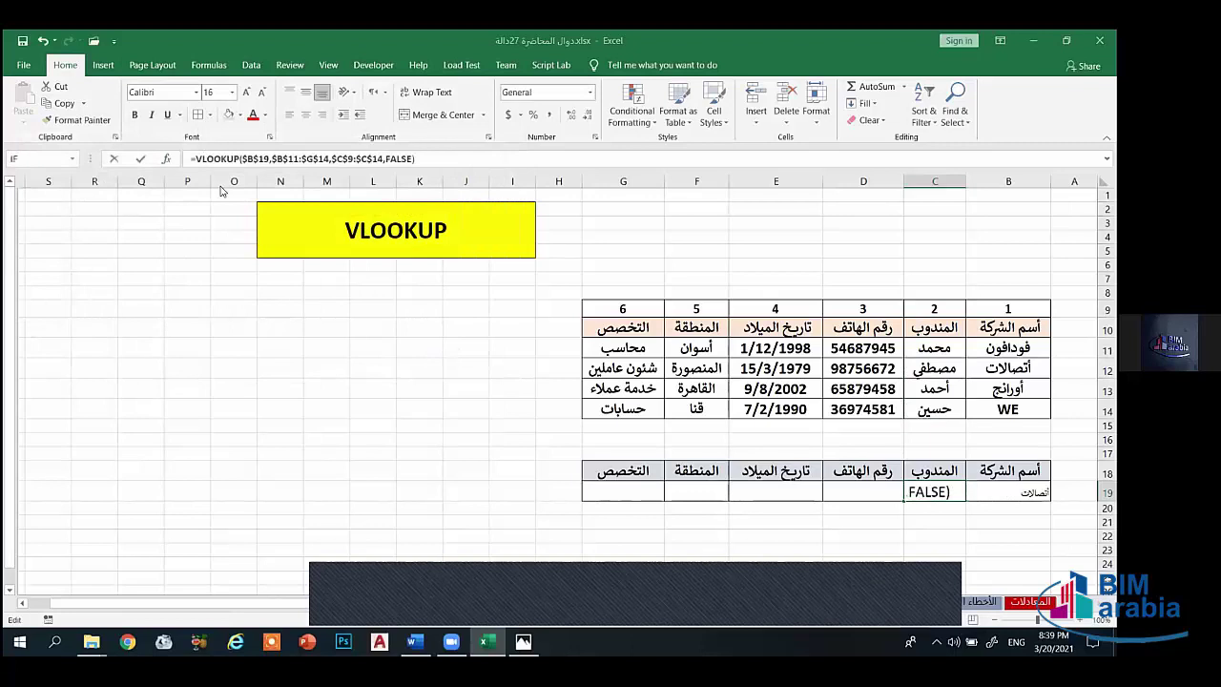
double_click(162, 212)
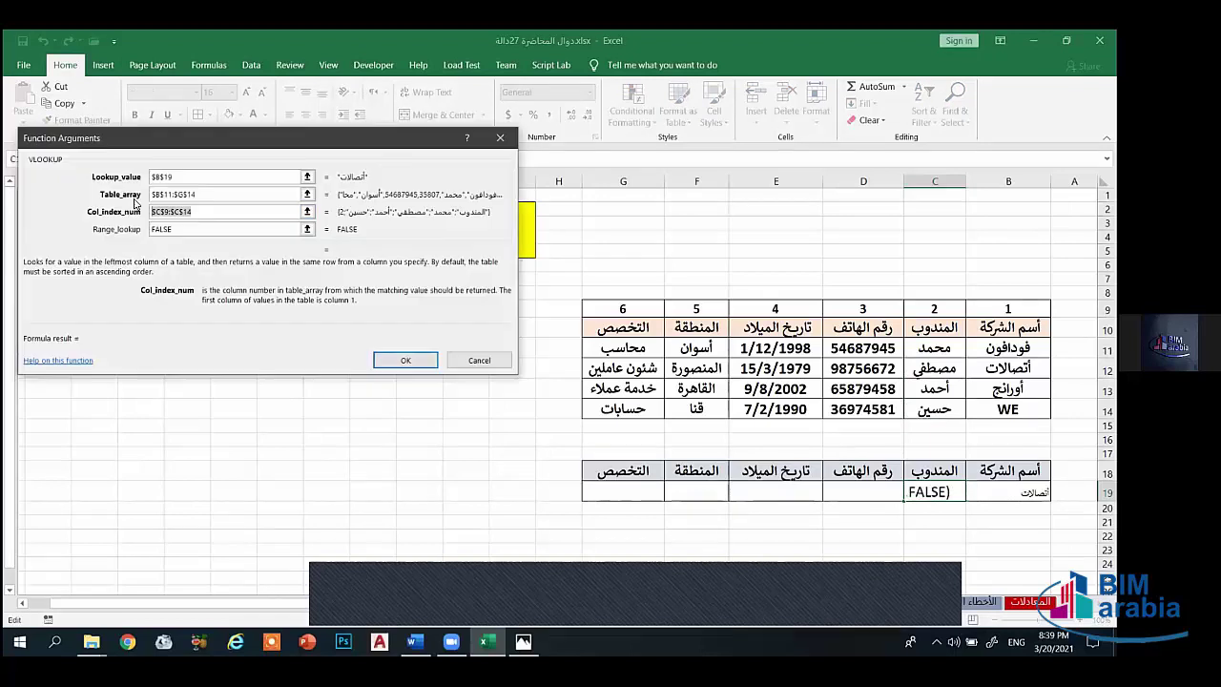
key("BackSpace")
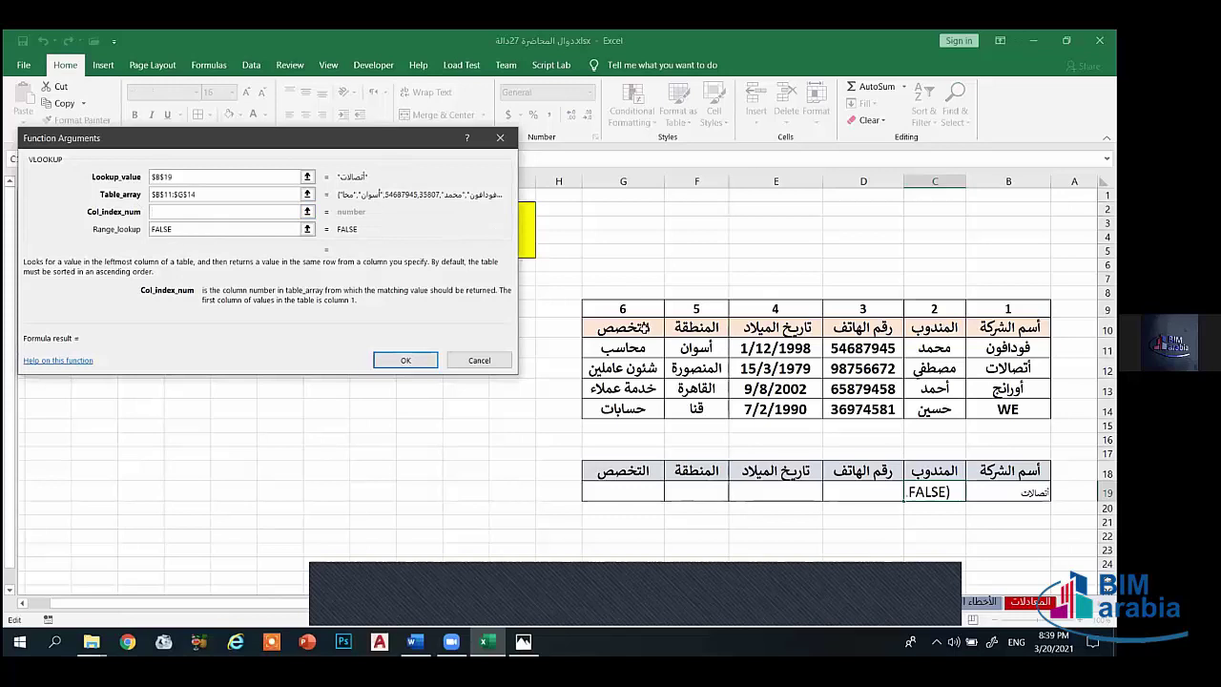
left_click(935, 309)
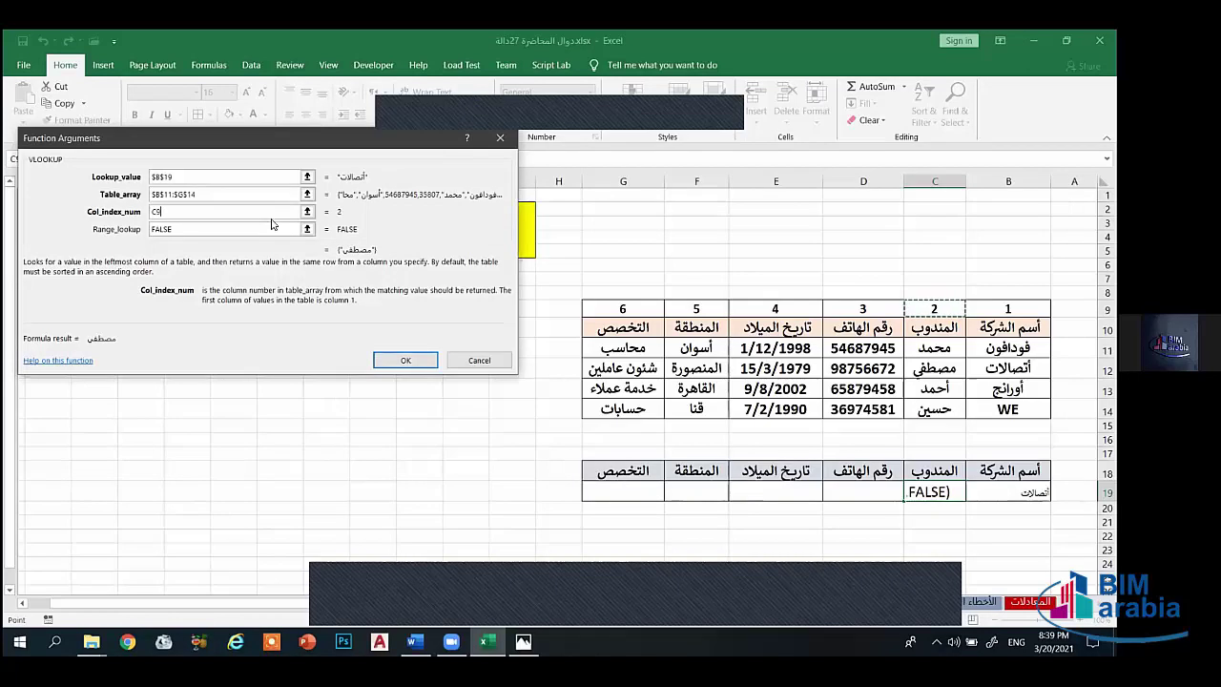
left_click(385, 357)
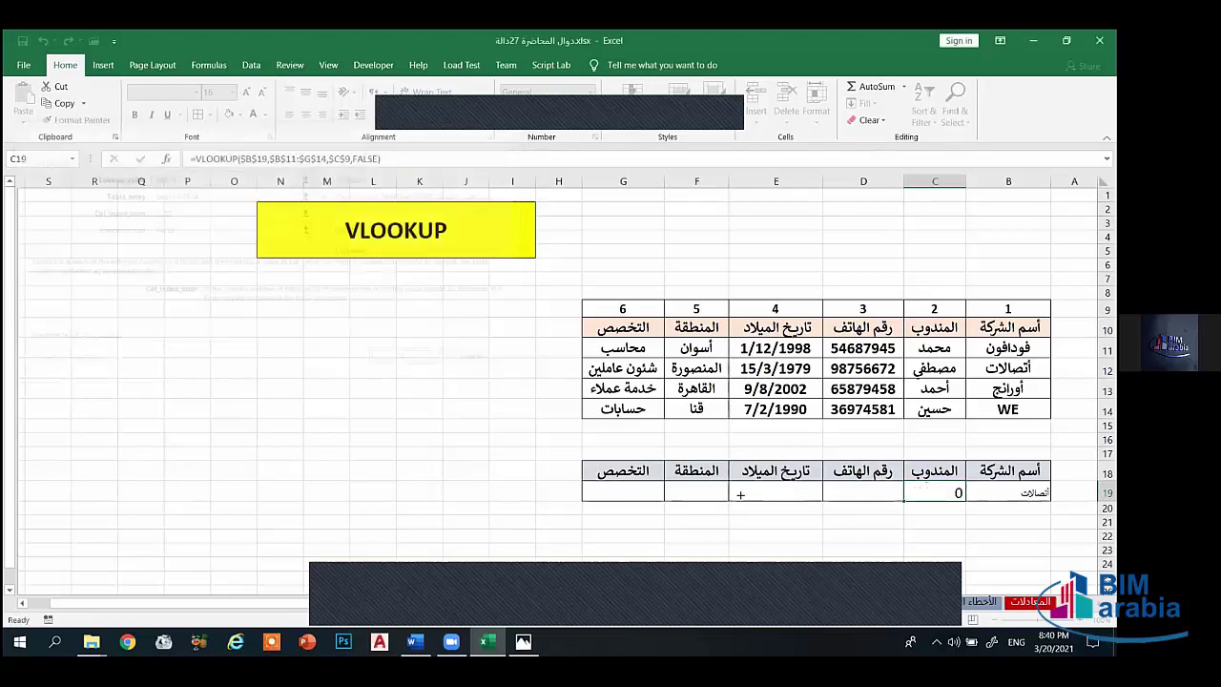
Step: Try extending C19's formula across to G19, and empty C19:G19
left_click_drag(740, 494, 623, 495)
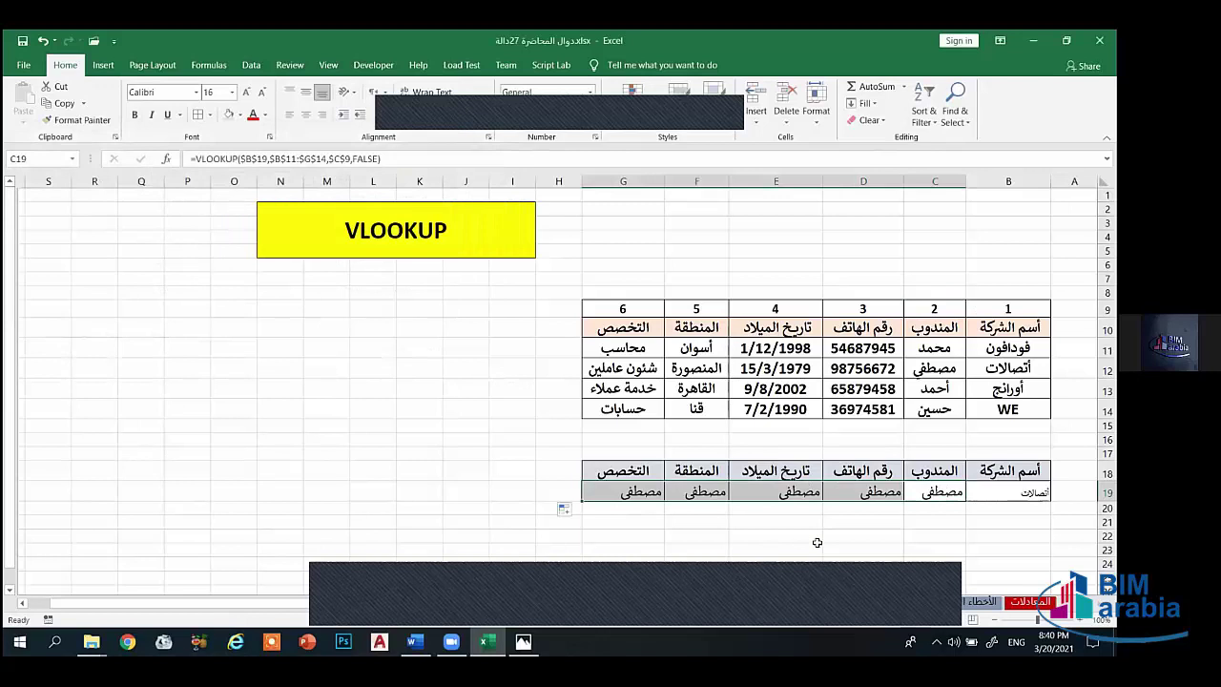
key("ctrl+z")
key("ctrl+z")
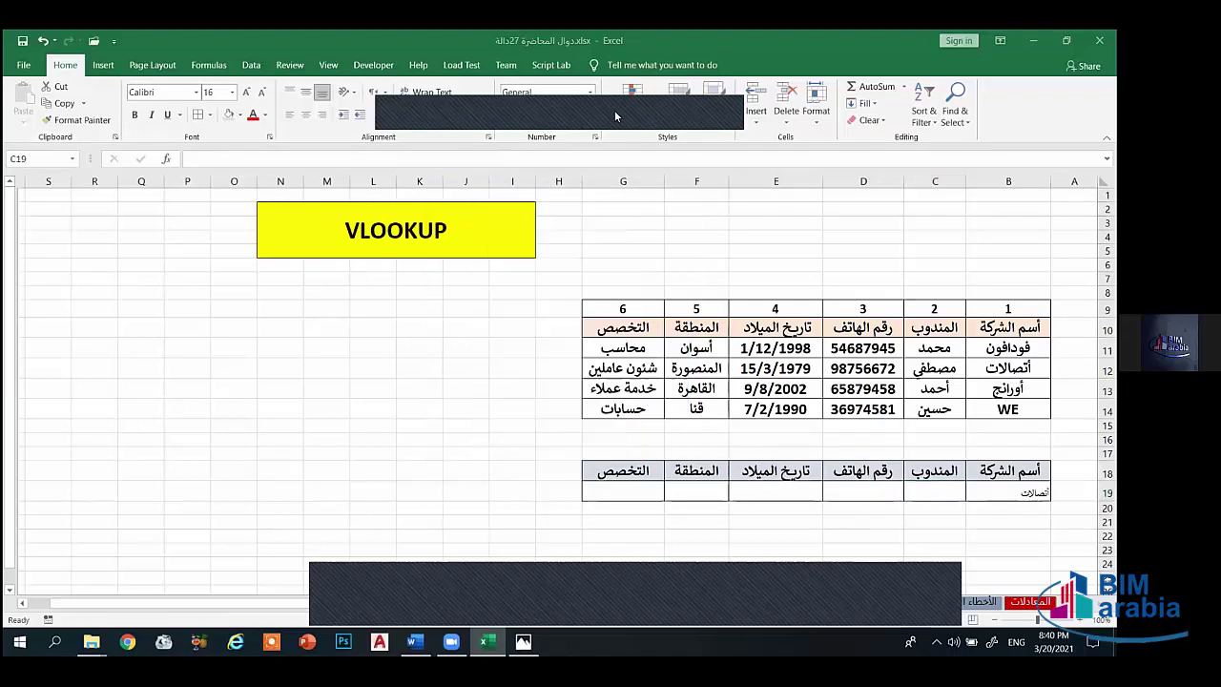
Step: Start a new VLOOKUP formula in C19 with its function arguments open, and set the lookup value to $B$19
left_click(939, 498)
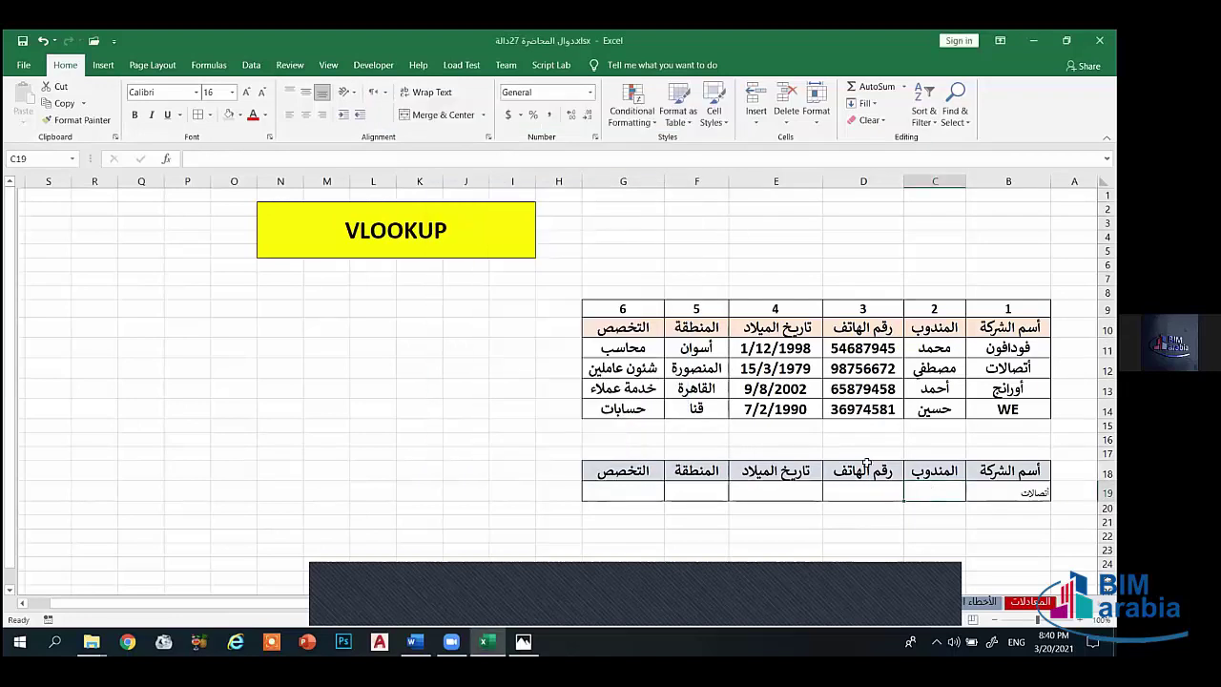
type("=")
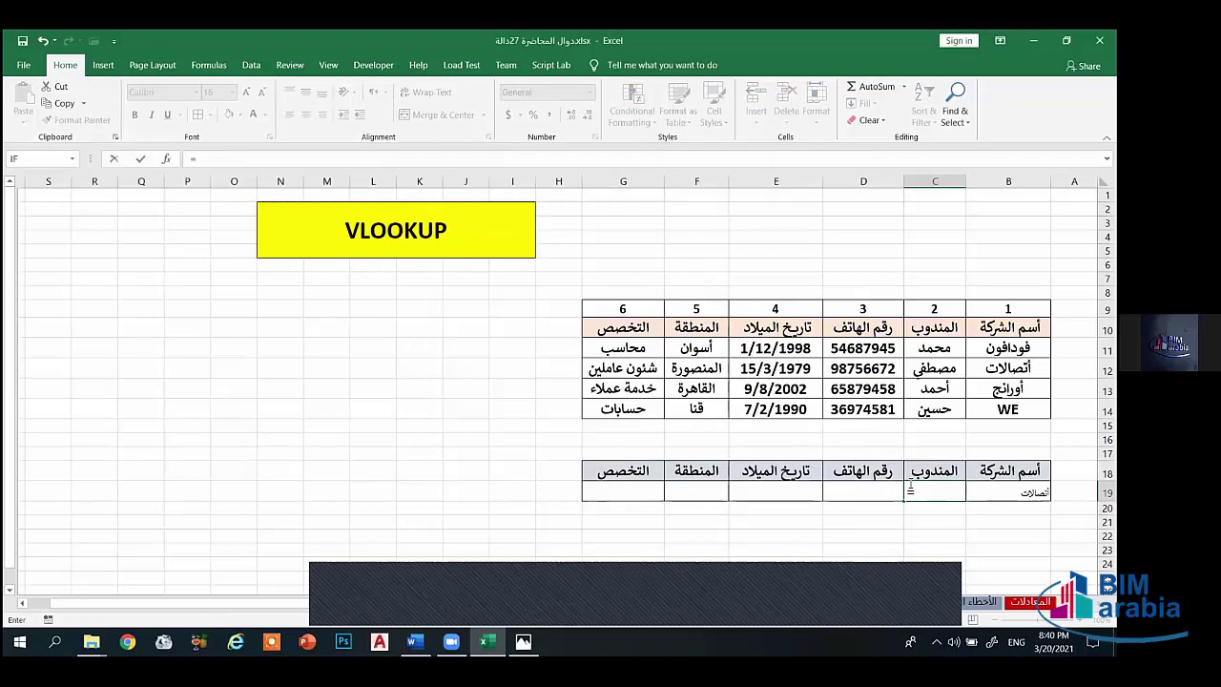
type("vlook")
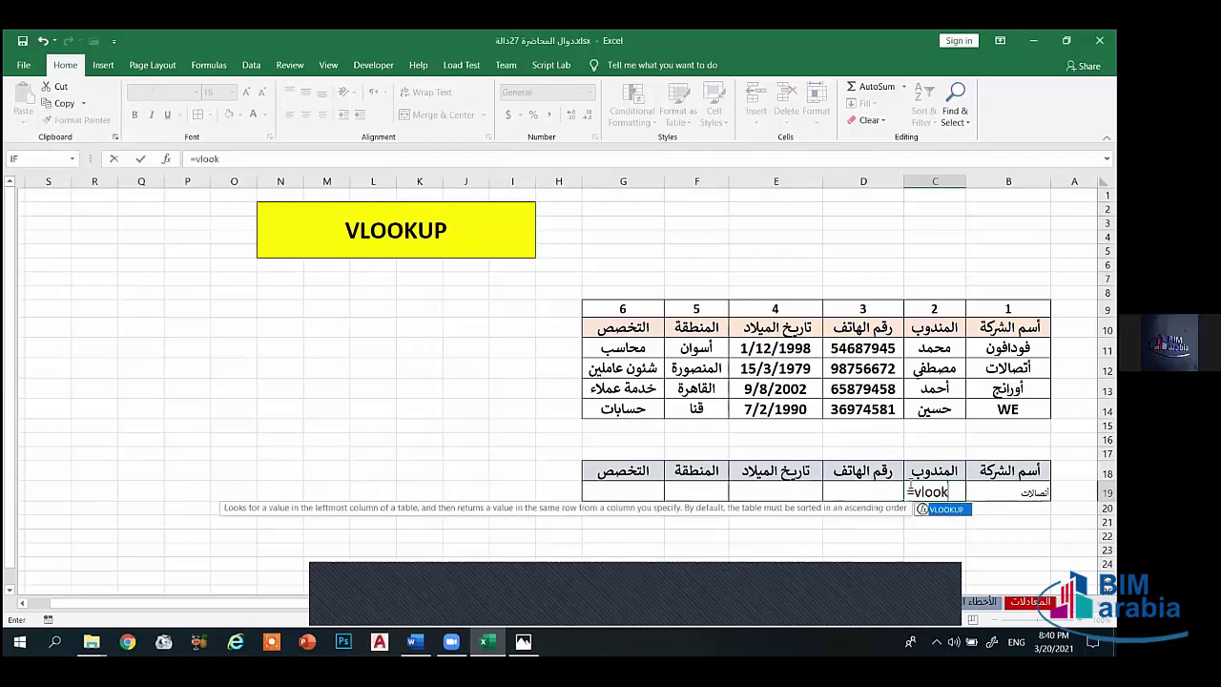
type("up(")
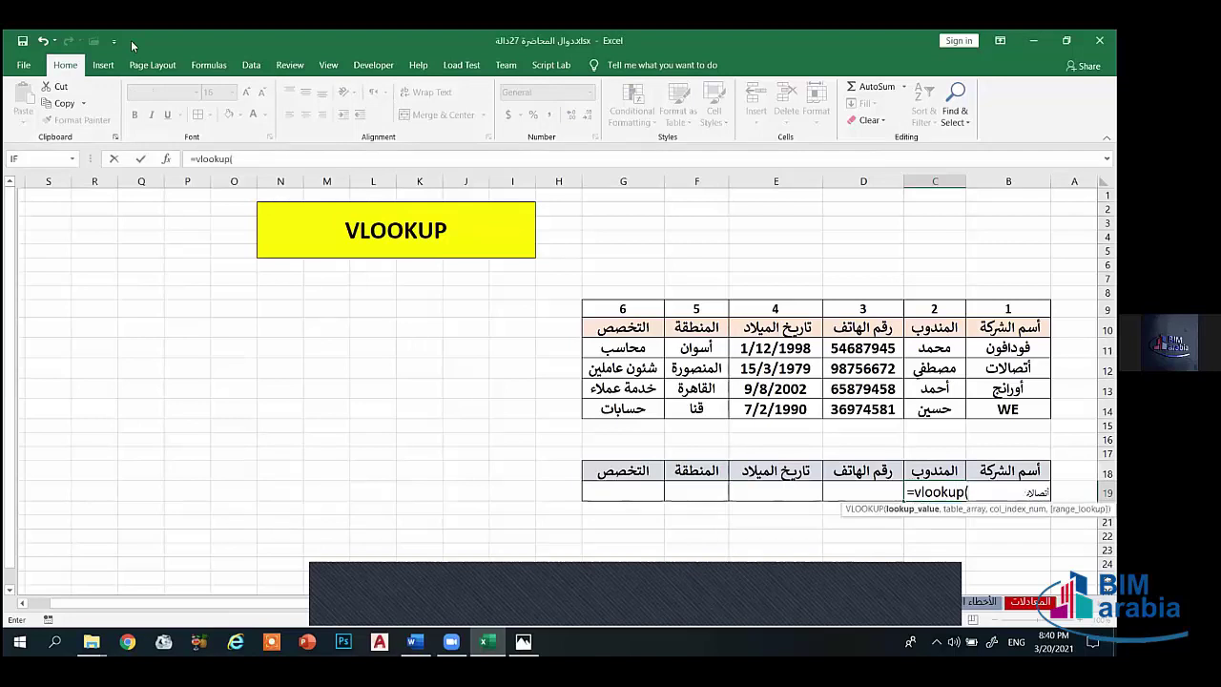
left_click(203, 157)
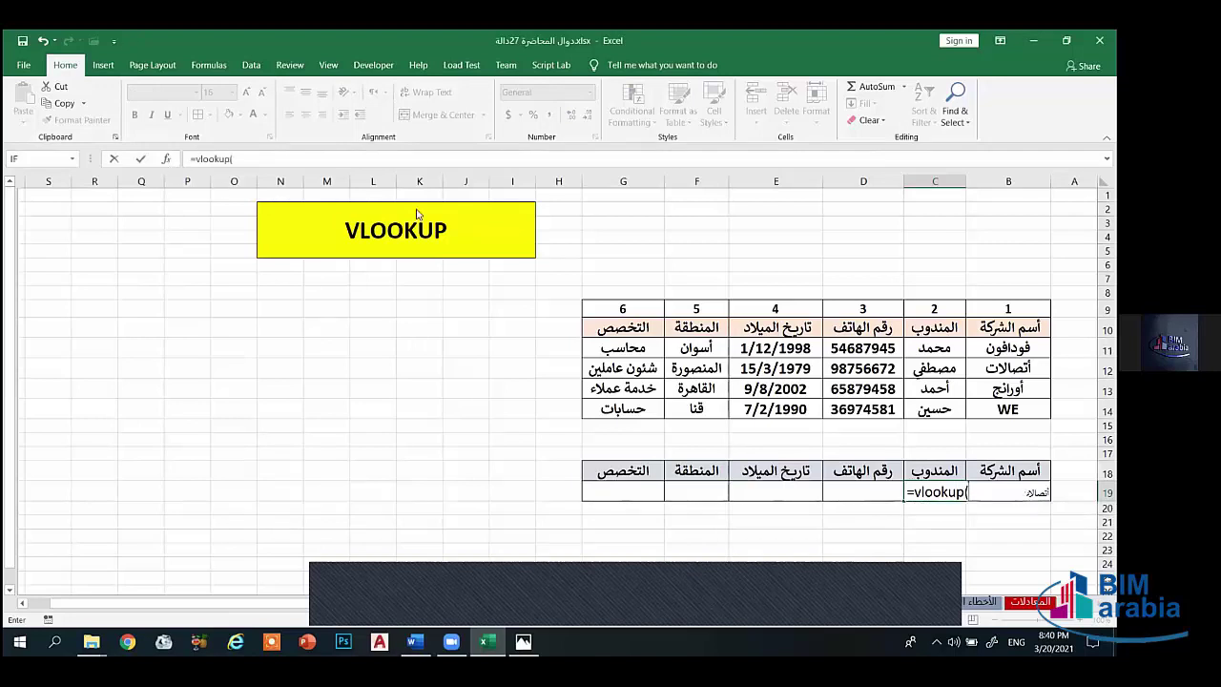
key("ctrl+a")
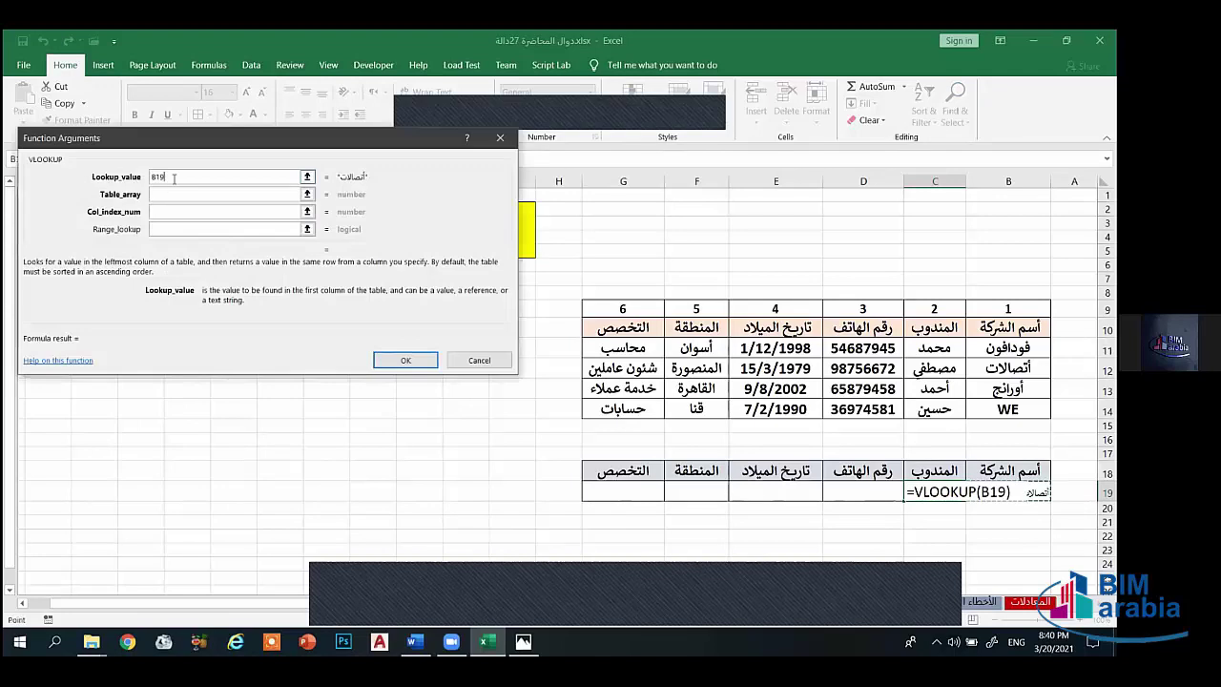
key("F4")
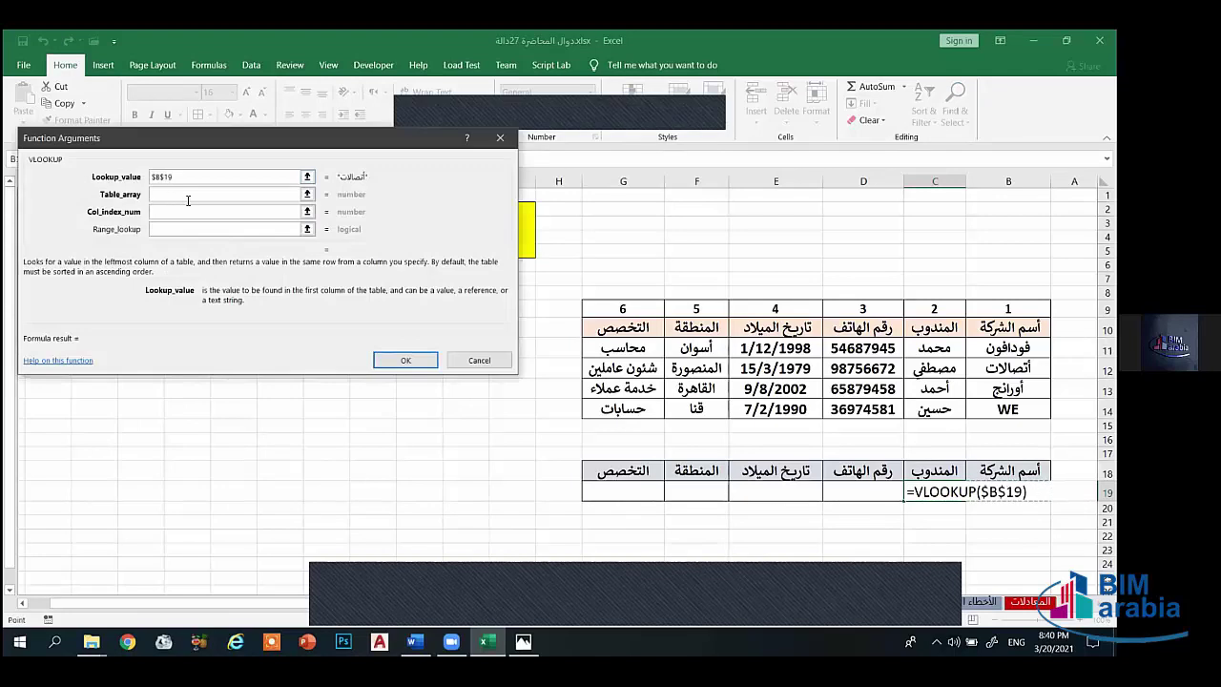
Step: Set the new VLOOKUP's table array to the company data rows as the absolute range $B$11:$G$14
left_click(187, 198)
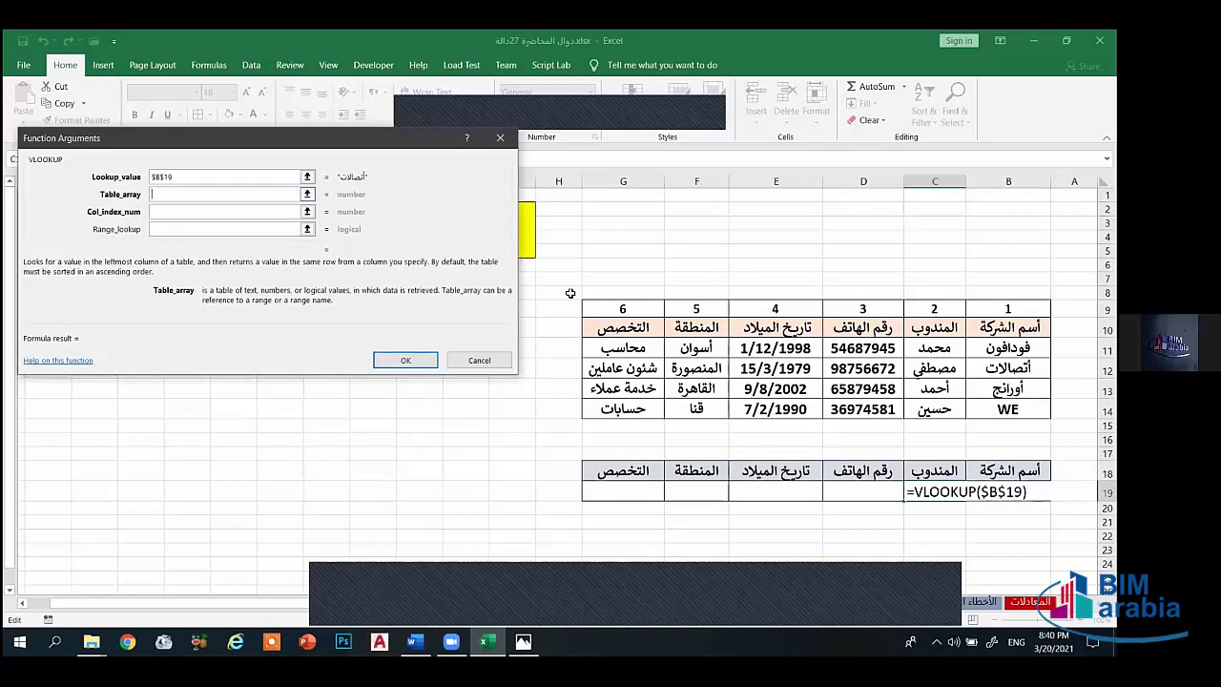
left_click_drag(1008, 348, 623, 408)
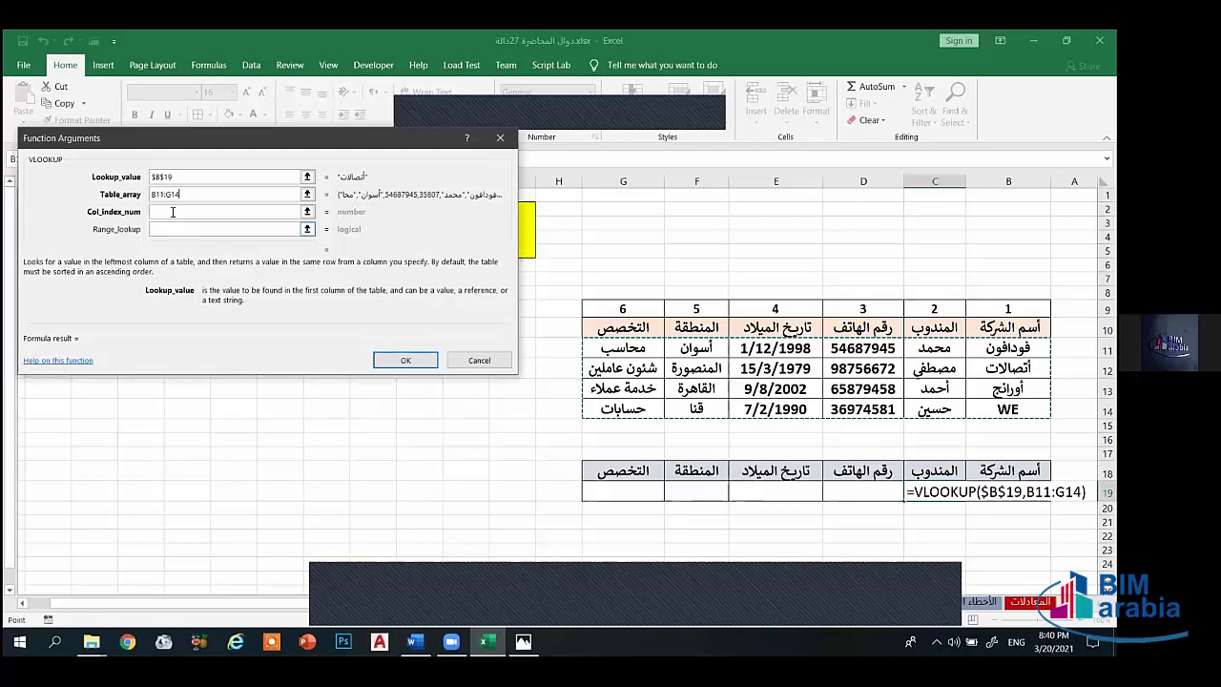
key("F4")
Step: Complete C19's VLOOKUP with column index 2 and range lookup false
key("Tab")
type("2")
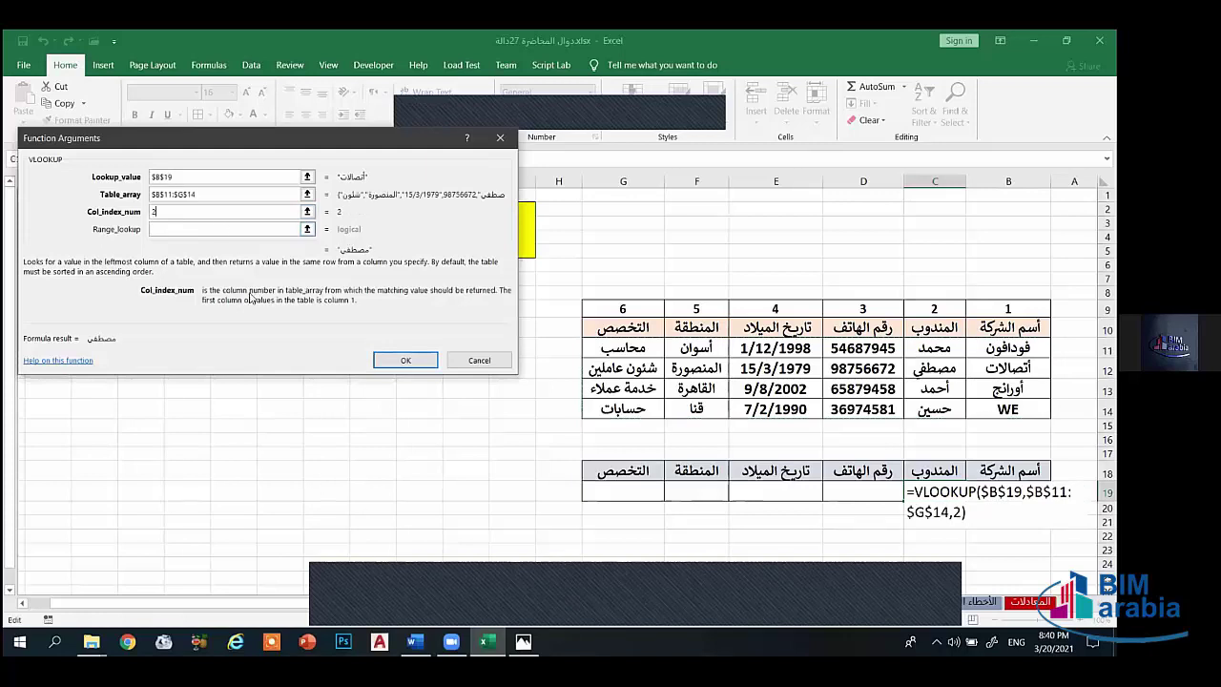
left_click(164, 229)
type("f")
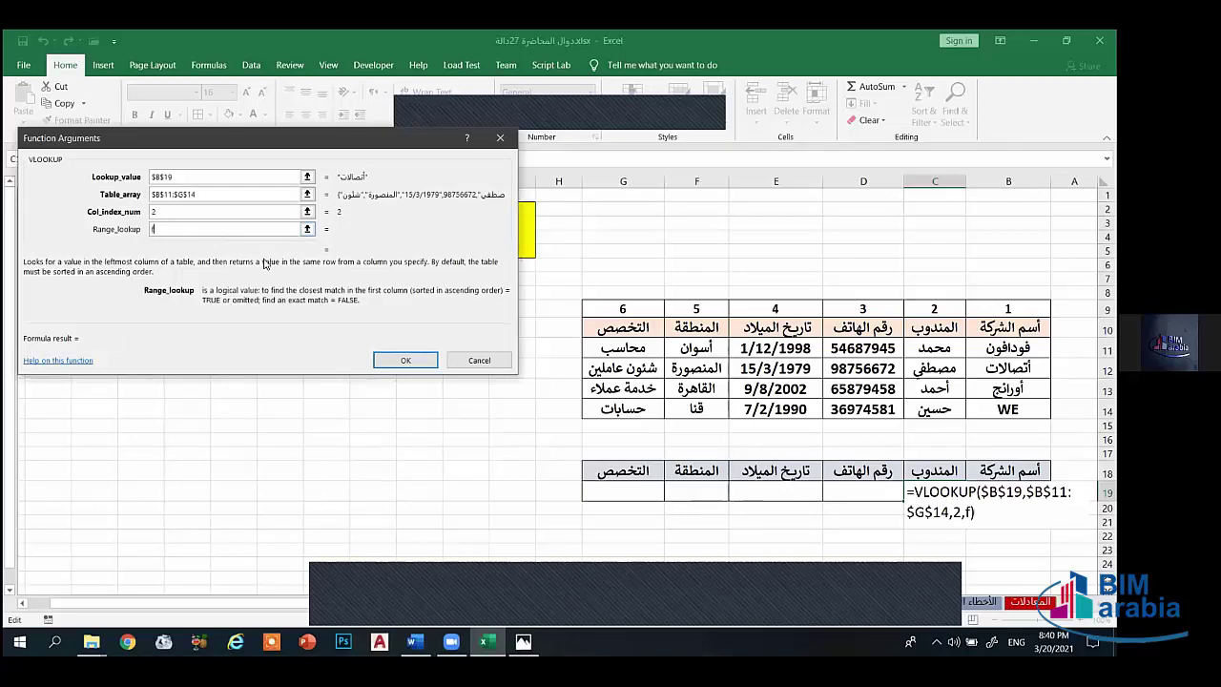
type("alse")
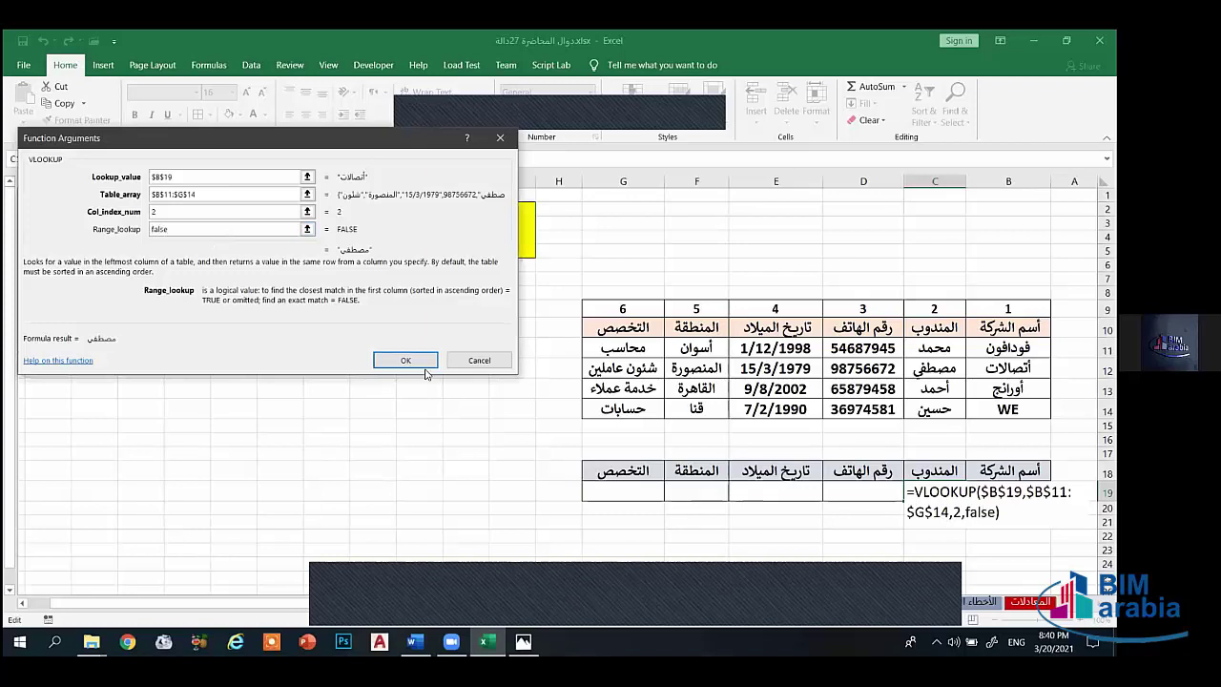
key("Return")
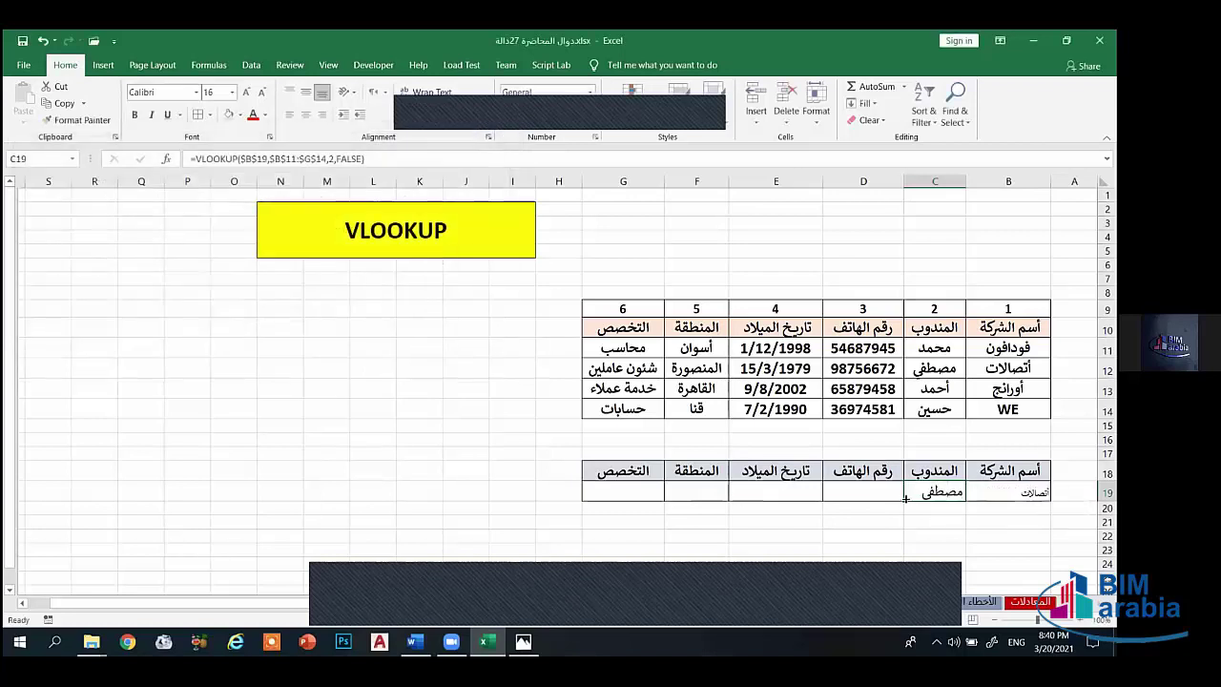
Step: Try extending C19's VLOOKUP across to G19, and clear the result cells C19:G19
left_click_drag(902, 499, 621, 498)
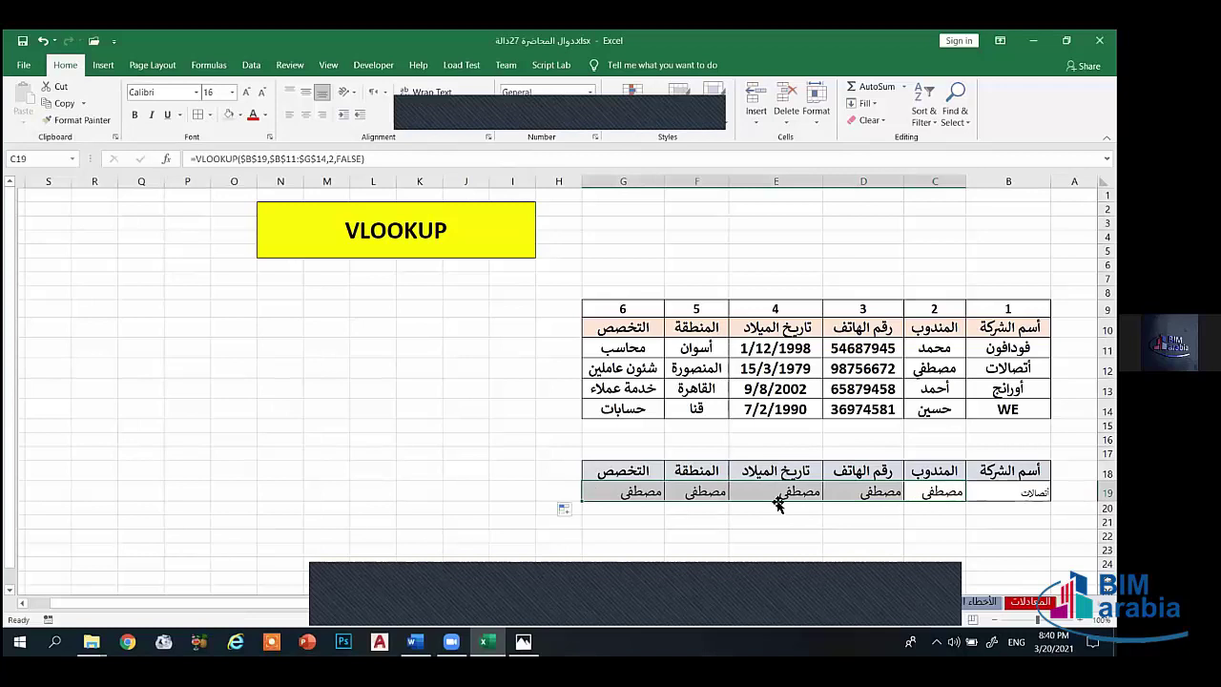
key("Delete")
left_click(934, 536)
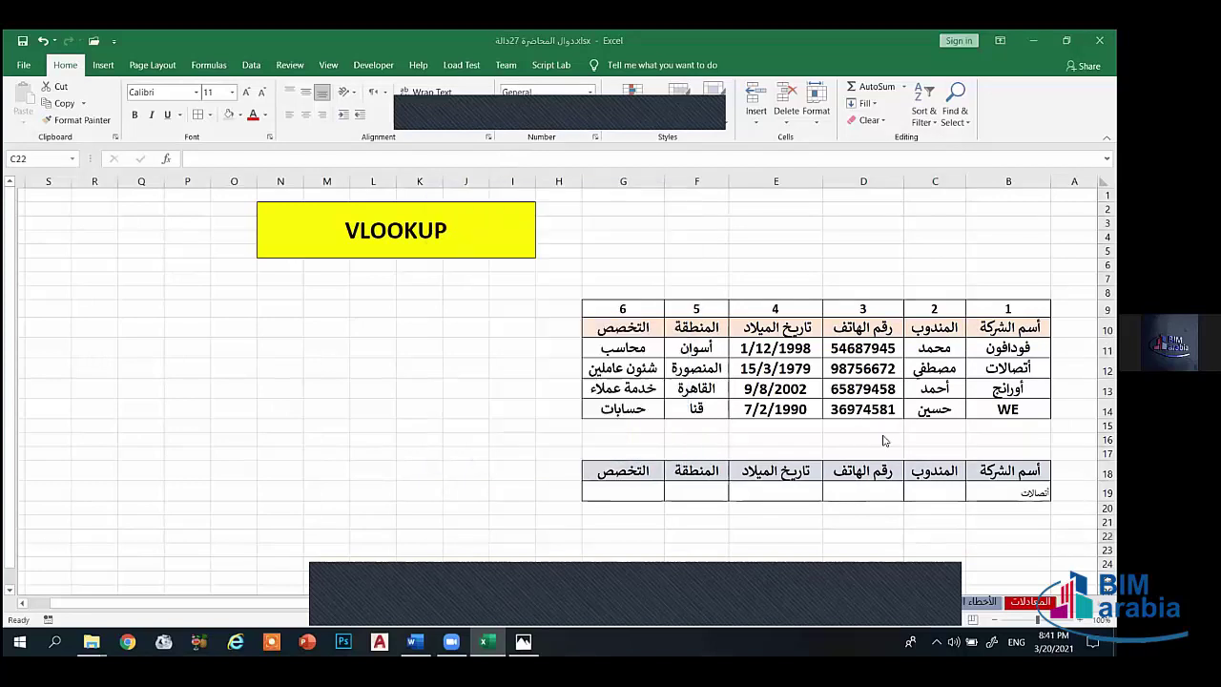
Step: Start a VLOOKUP formula in C19 with its function arguments open, and set the lookup value to the absolute reference $B$19
type("=")
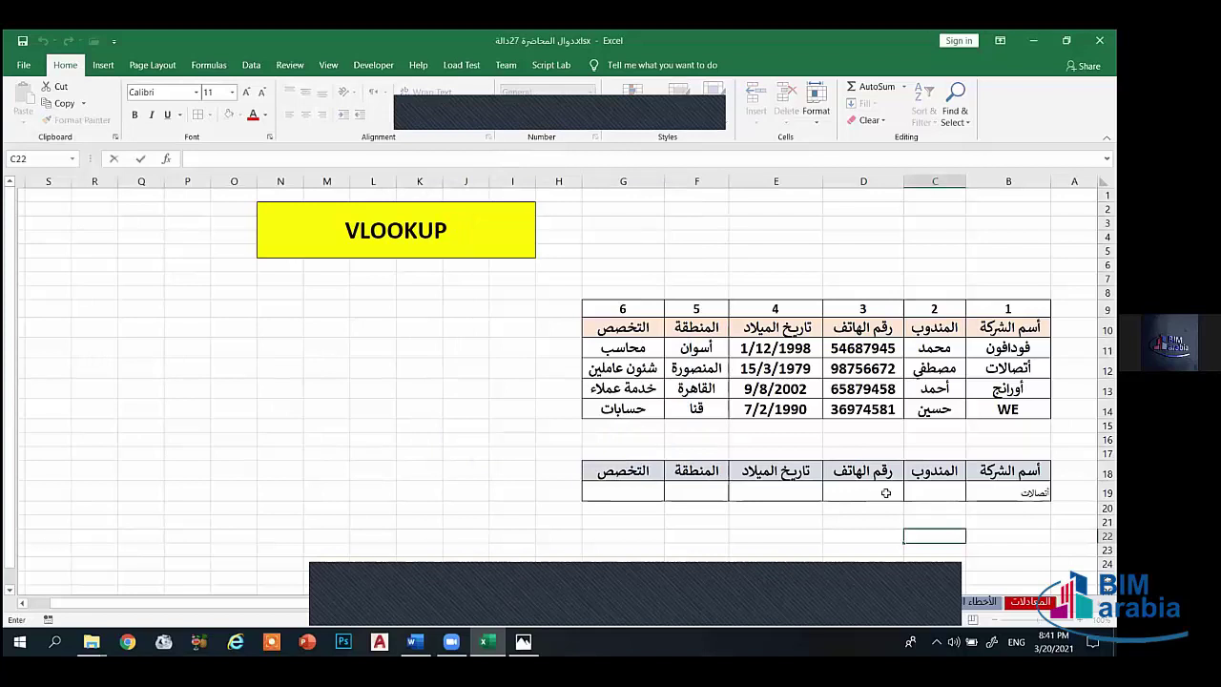
left_click(942, 494)
type("=")
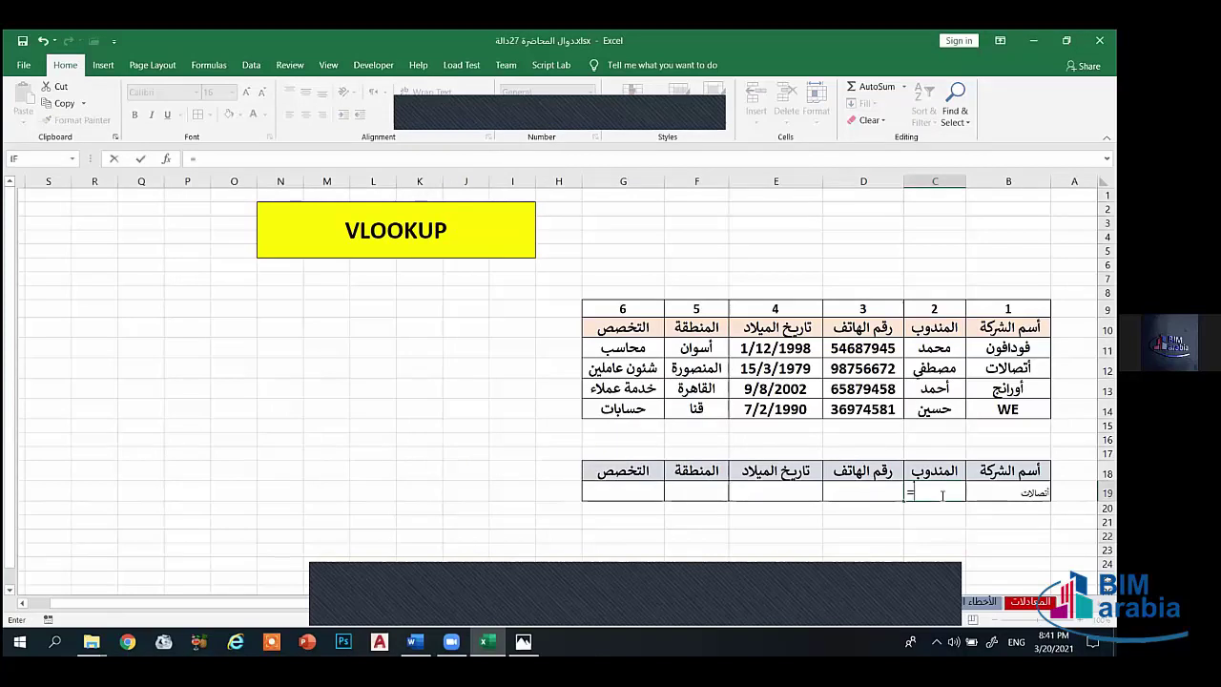
type("vloo")
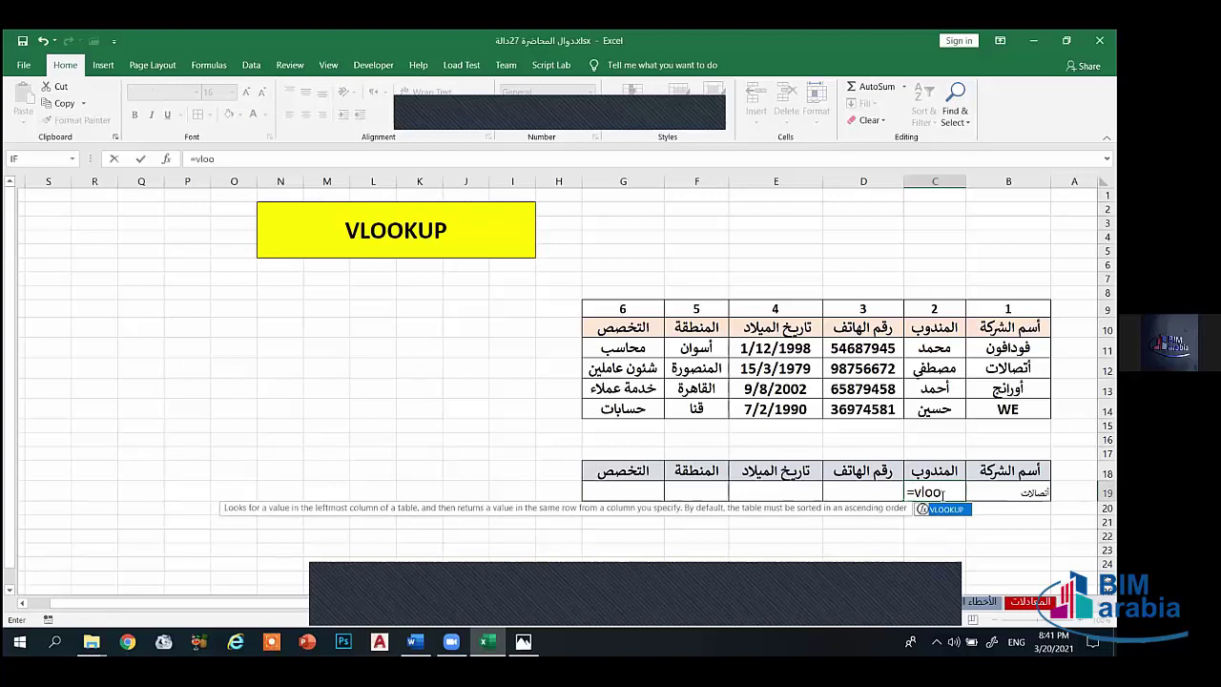
type("kup(")
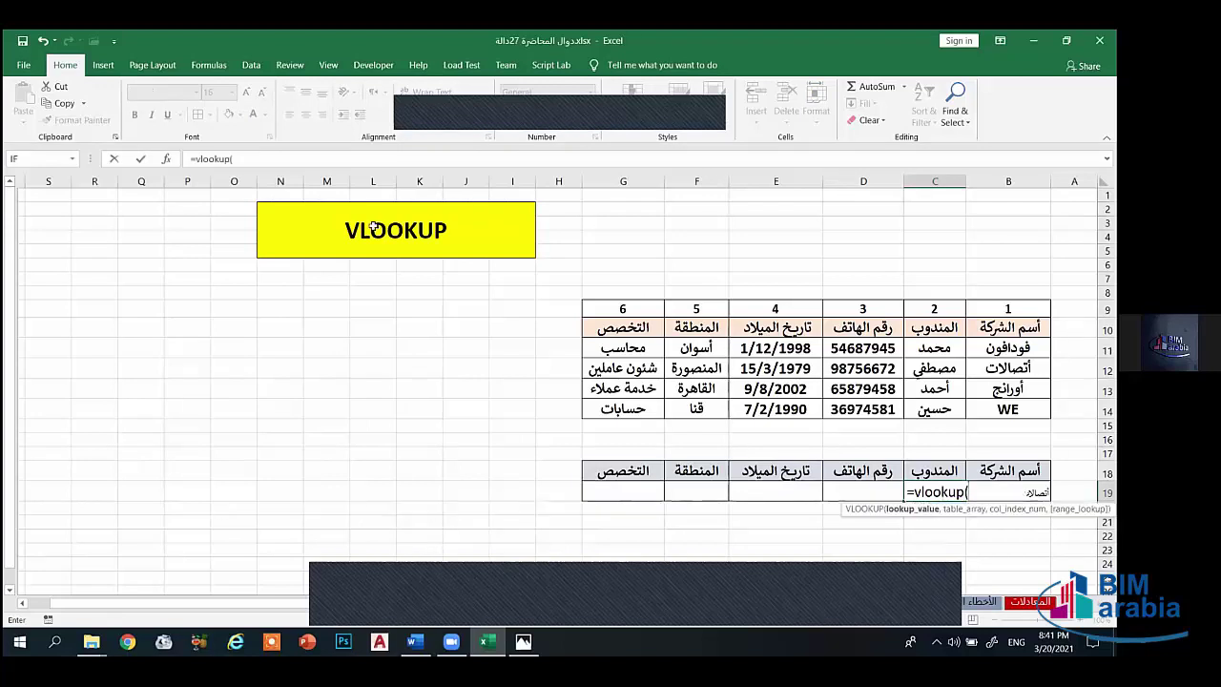
left_click(166, 158)
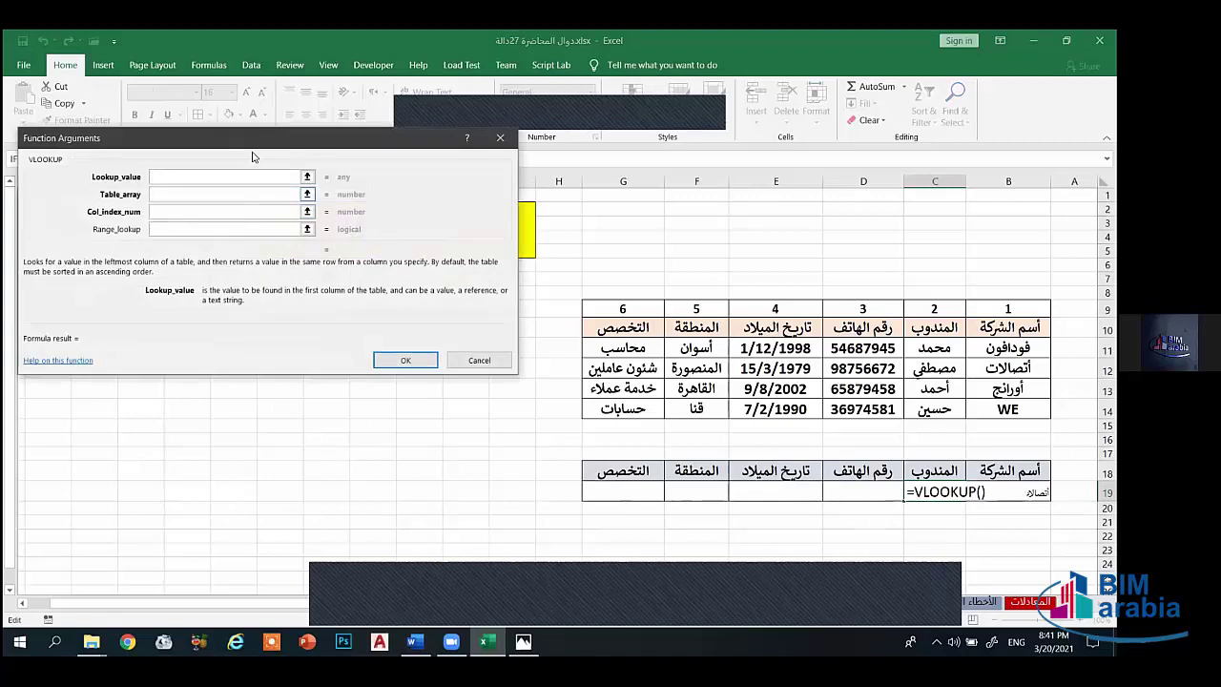
left_click_drag(253, 155, 234, 220)
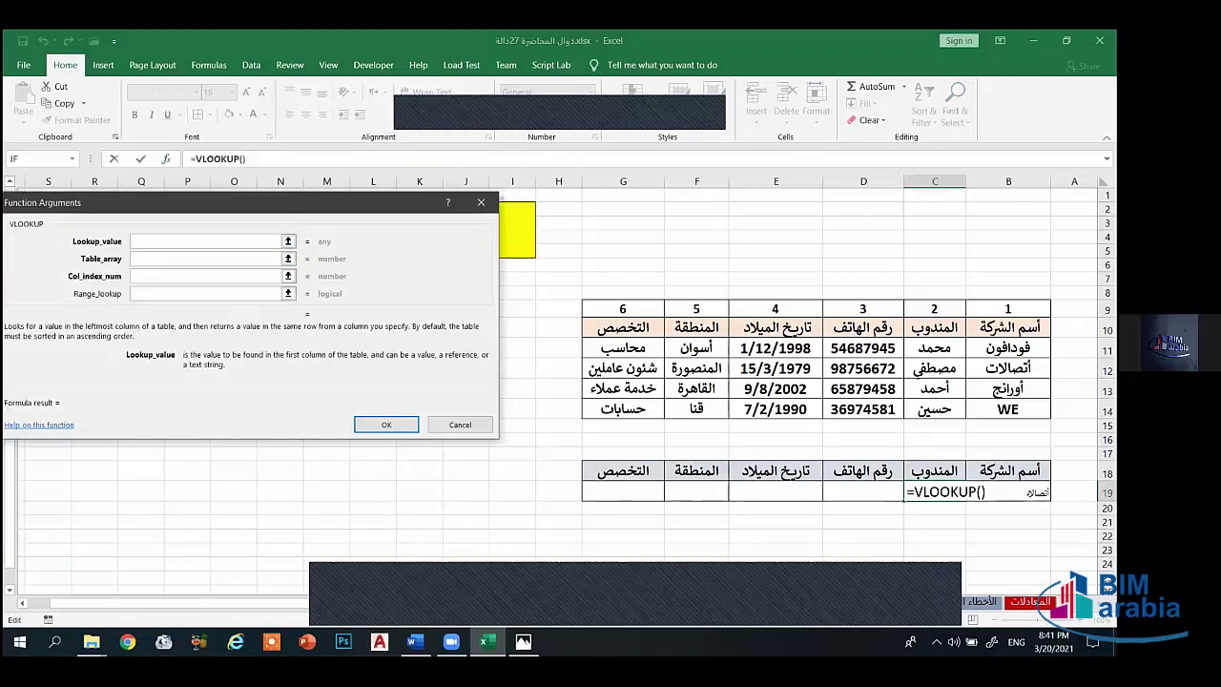
left_click(1011, 493)
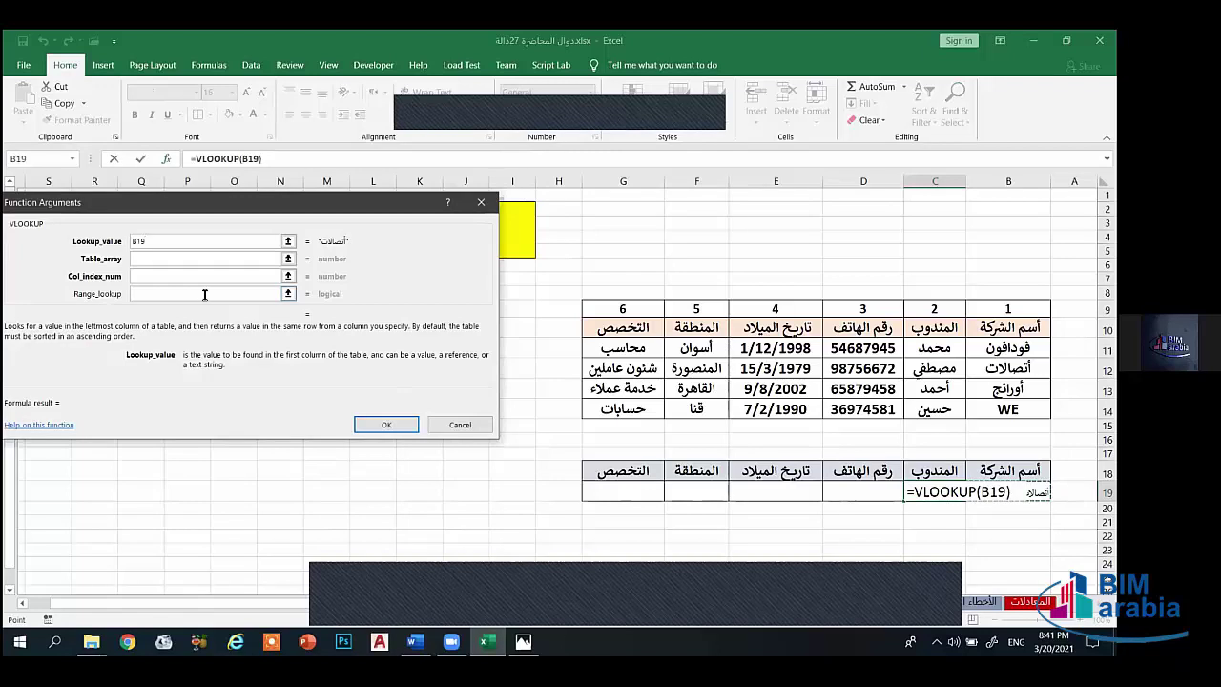
key("F4")
Step: Set the VLOOKUP's table array to the company data rows as the absolute range $B$11:$G$14
left_click(157, 258)
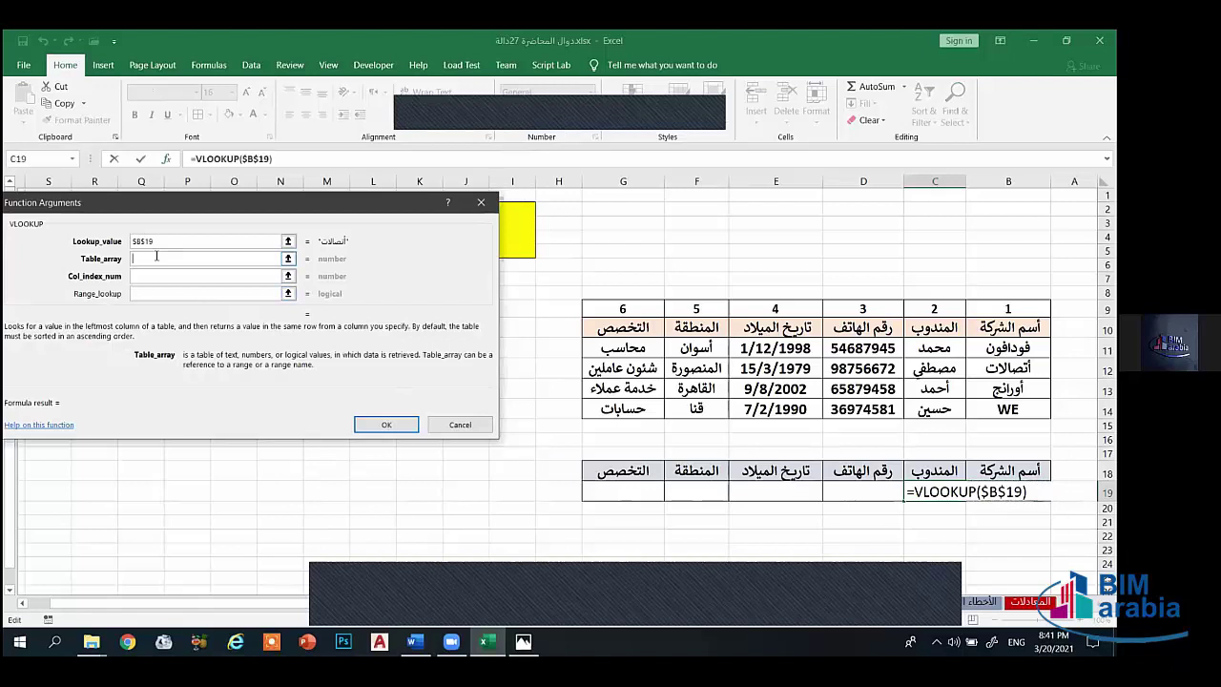
left_click_drag(1008, 347, 620, 405)
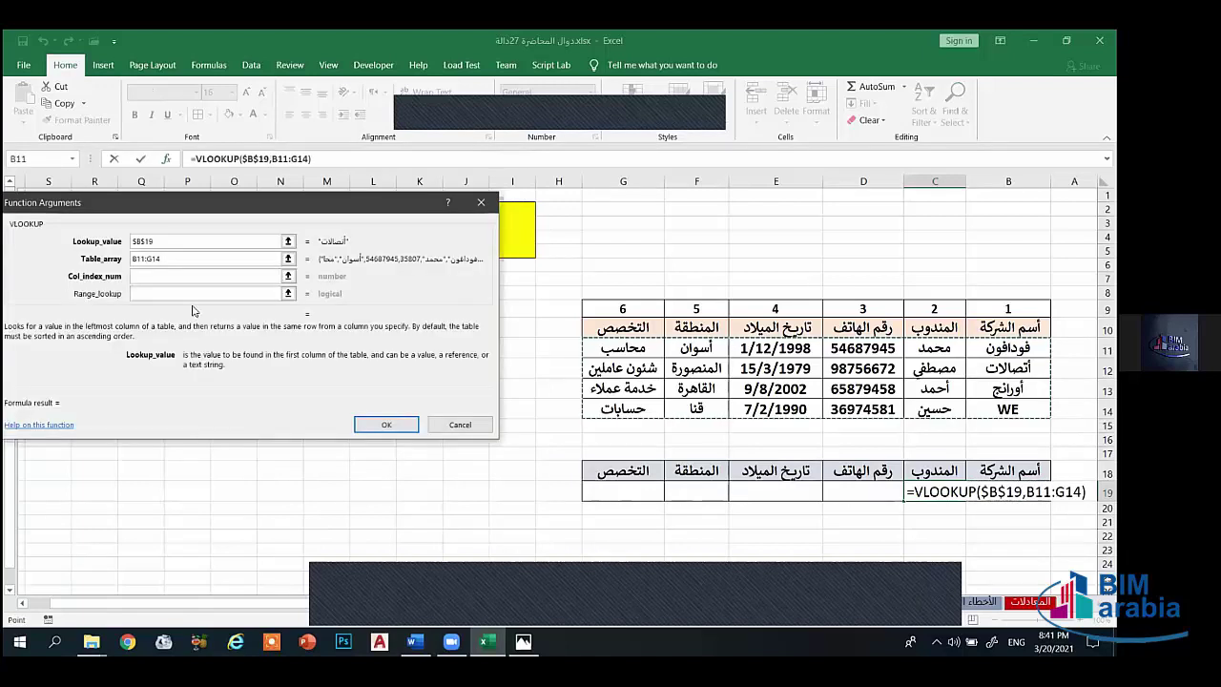
key("F4")
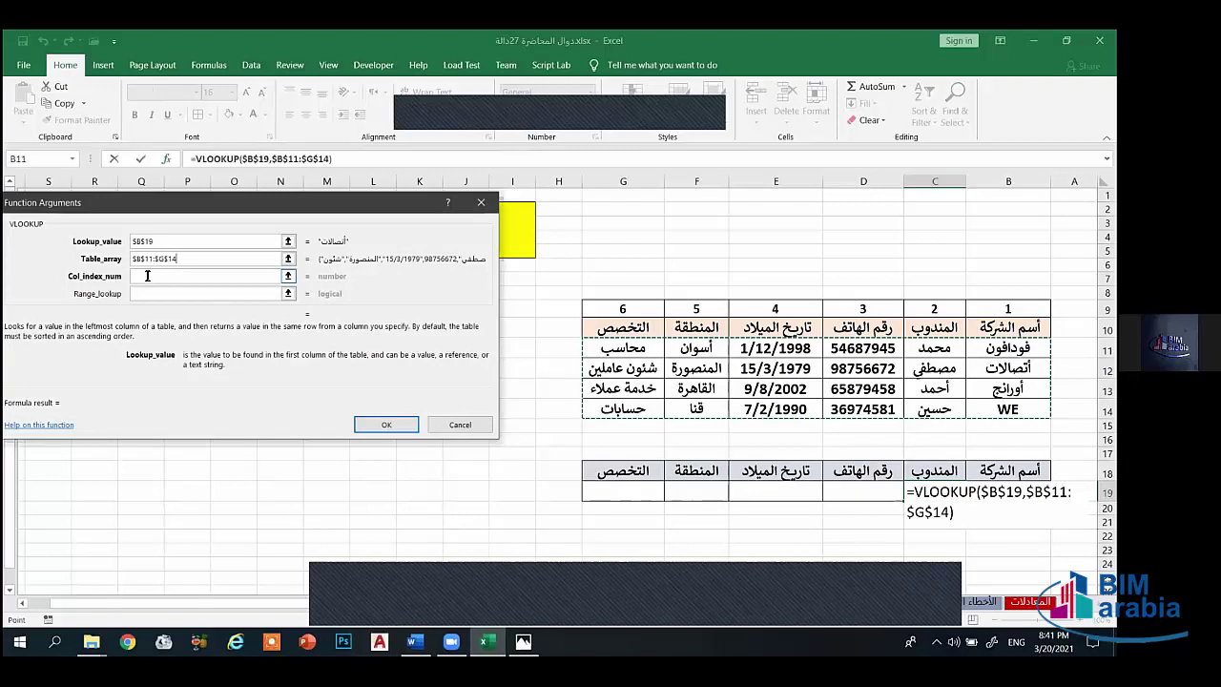
Step: Complete C19's VLOOKUP with column index 2 and range lookup false
left_click(146, 275)
type("2")
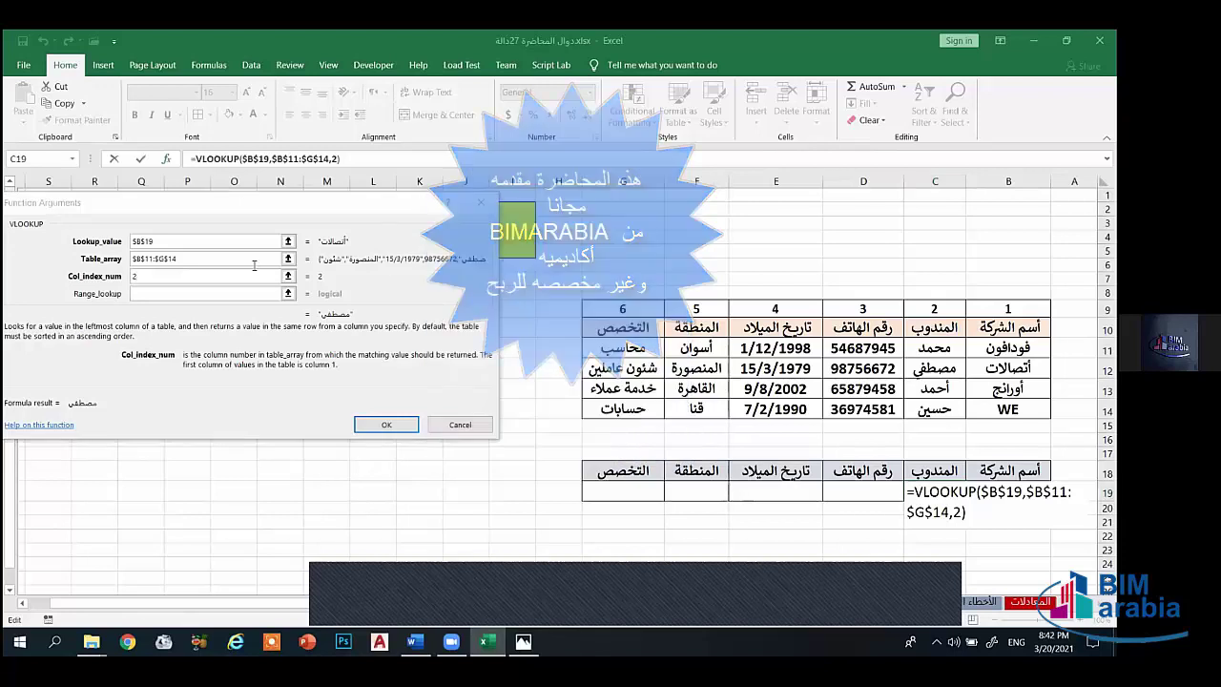
left_click(170, 294)
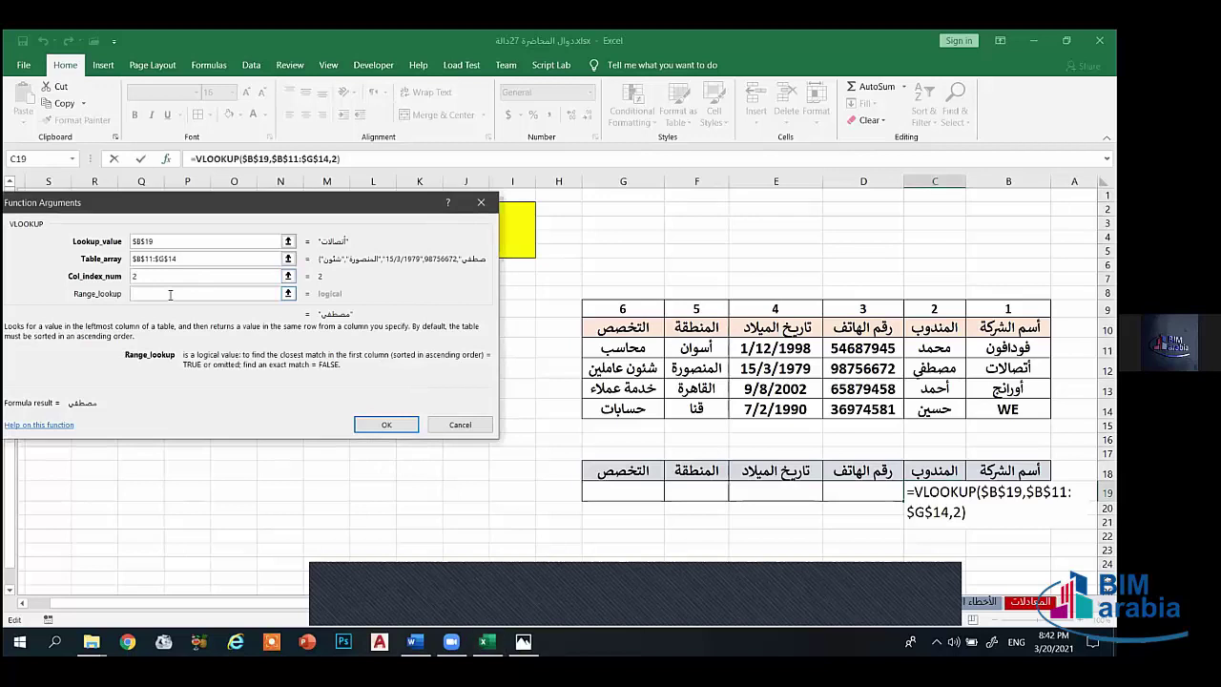
type("false")
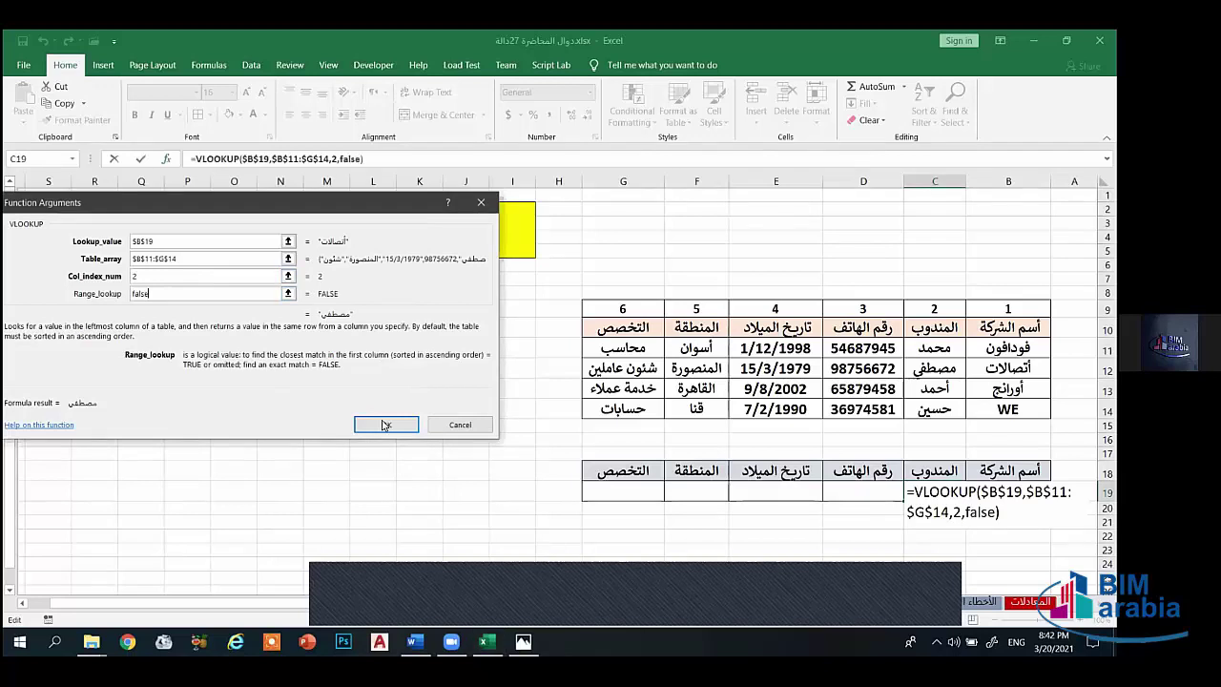
left_click(386, 424)
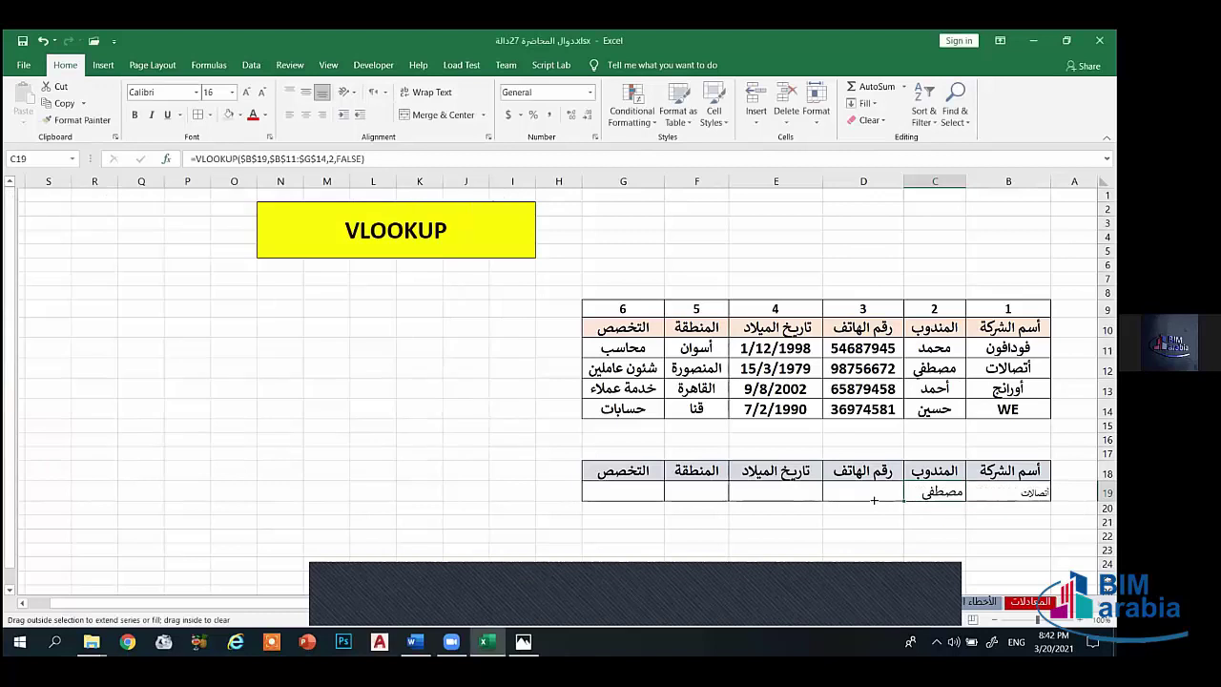
Step: Try filling C19's formula across to G19, and empty C19:G19
left_click_drag(874, 500, 643, 502)
left_click(768, 509)
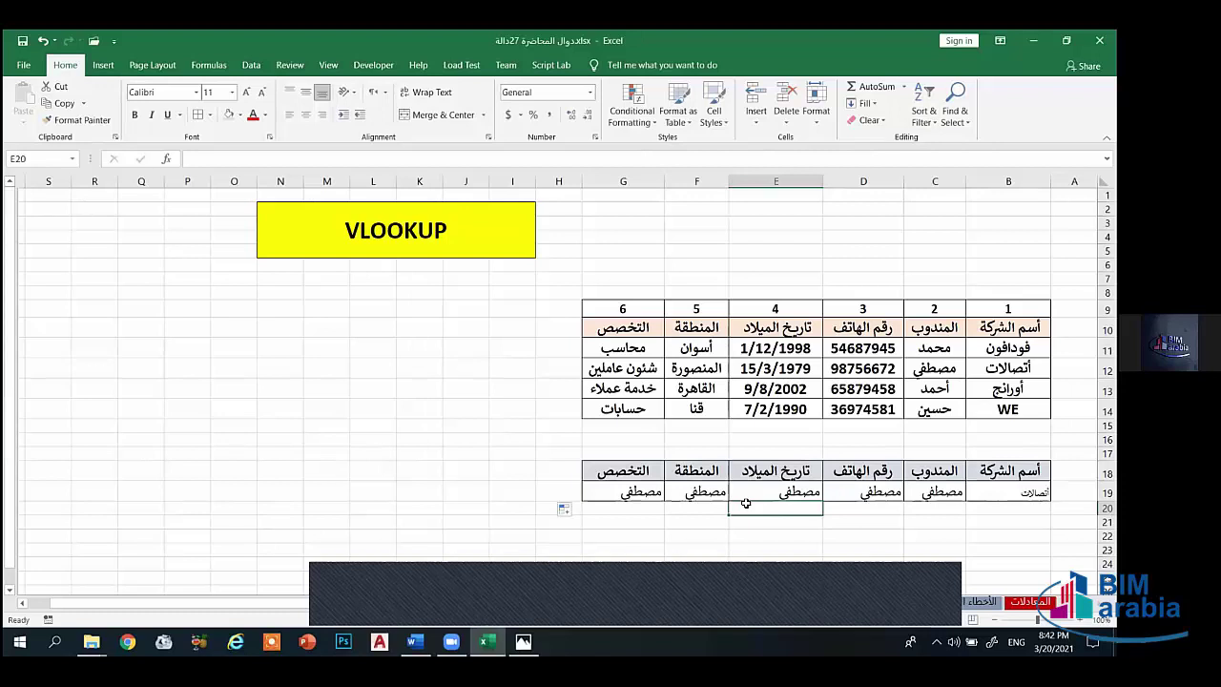
left_click_drag(641, 492, 923, 498)
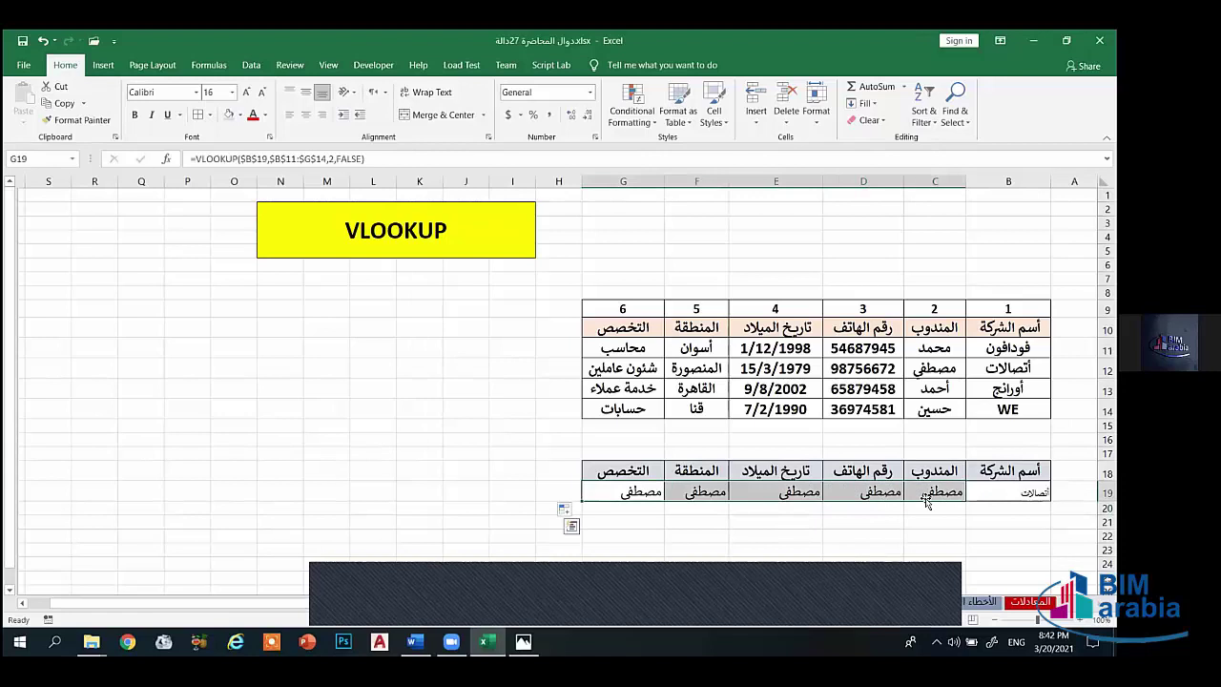
key("Delete")
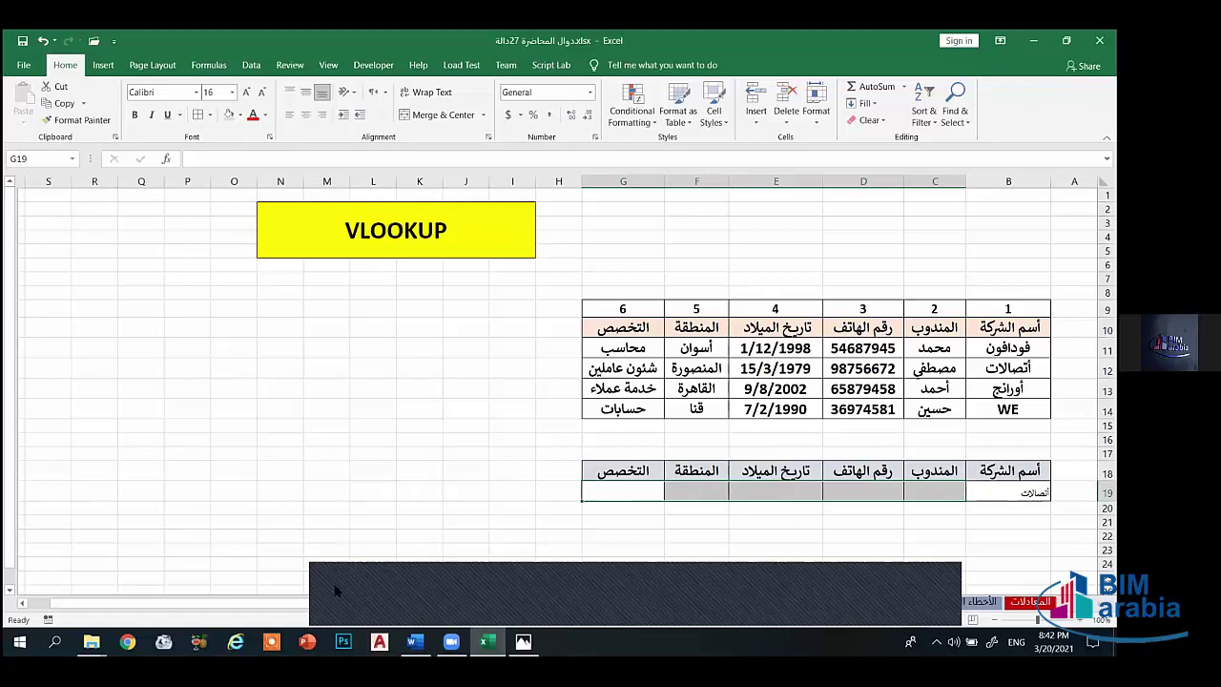
Step: Begin VLOOKUP again in C19 with its function arguments open, using the absolute reference $B$19 as the lookup value
left_click(335, 590)
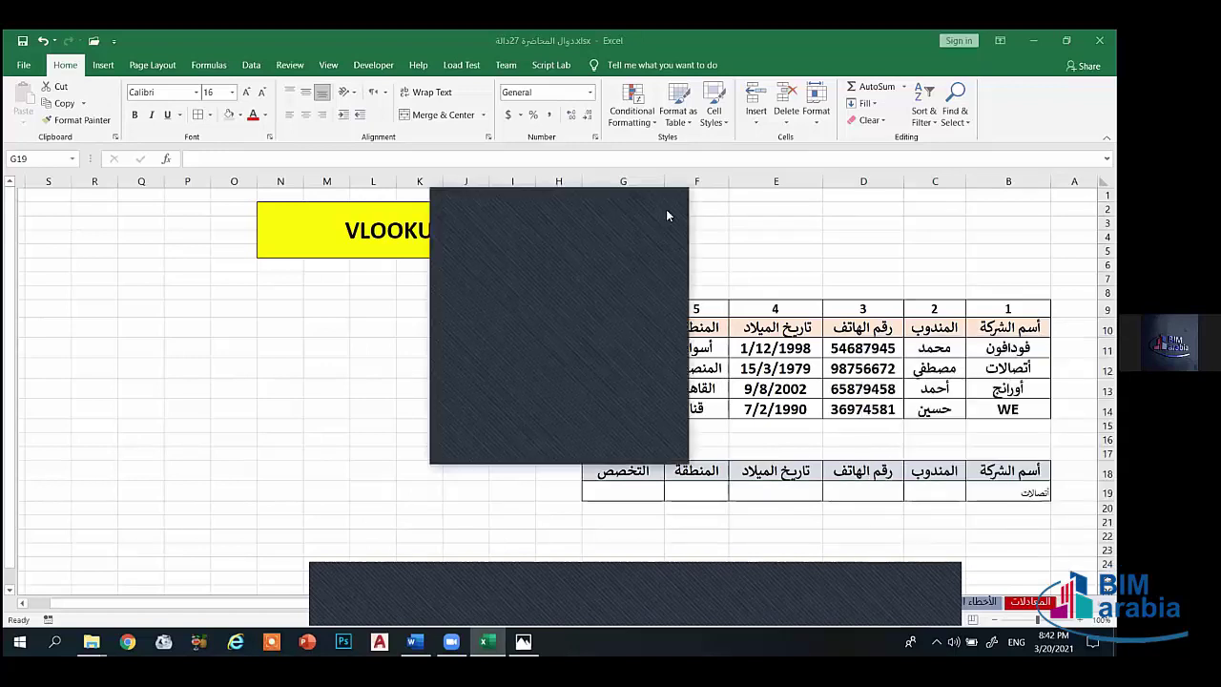
left_click(953, 493)
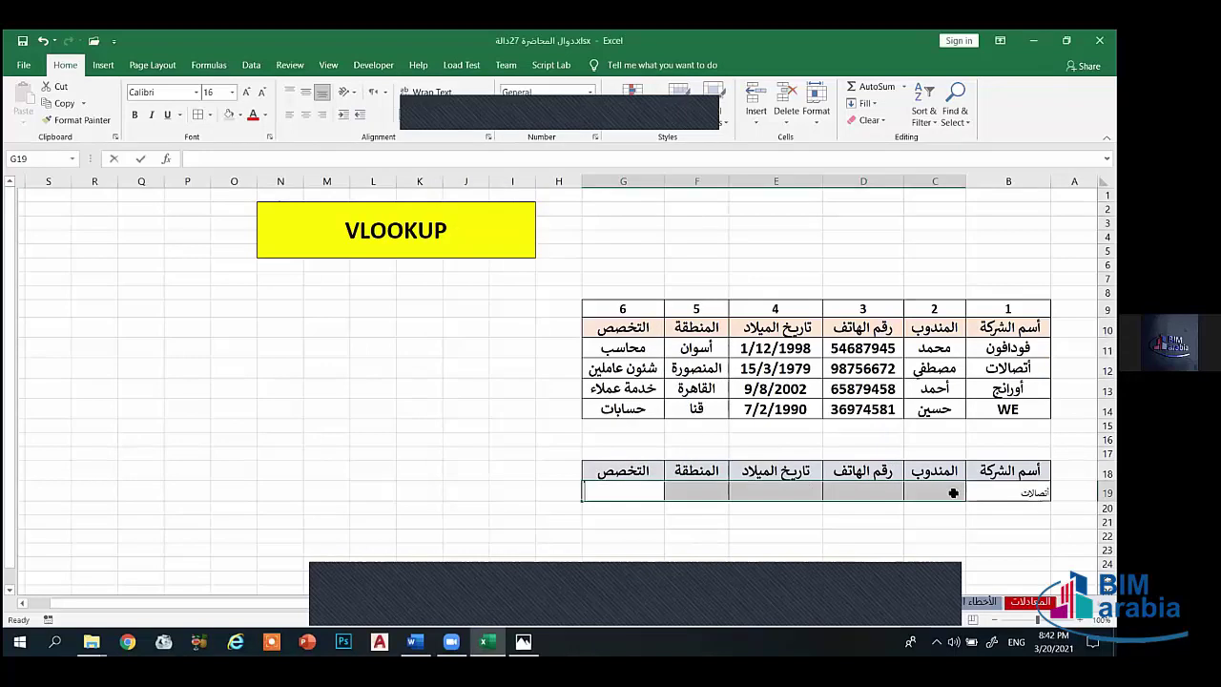
left_click(905, 495)
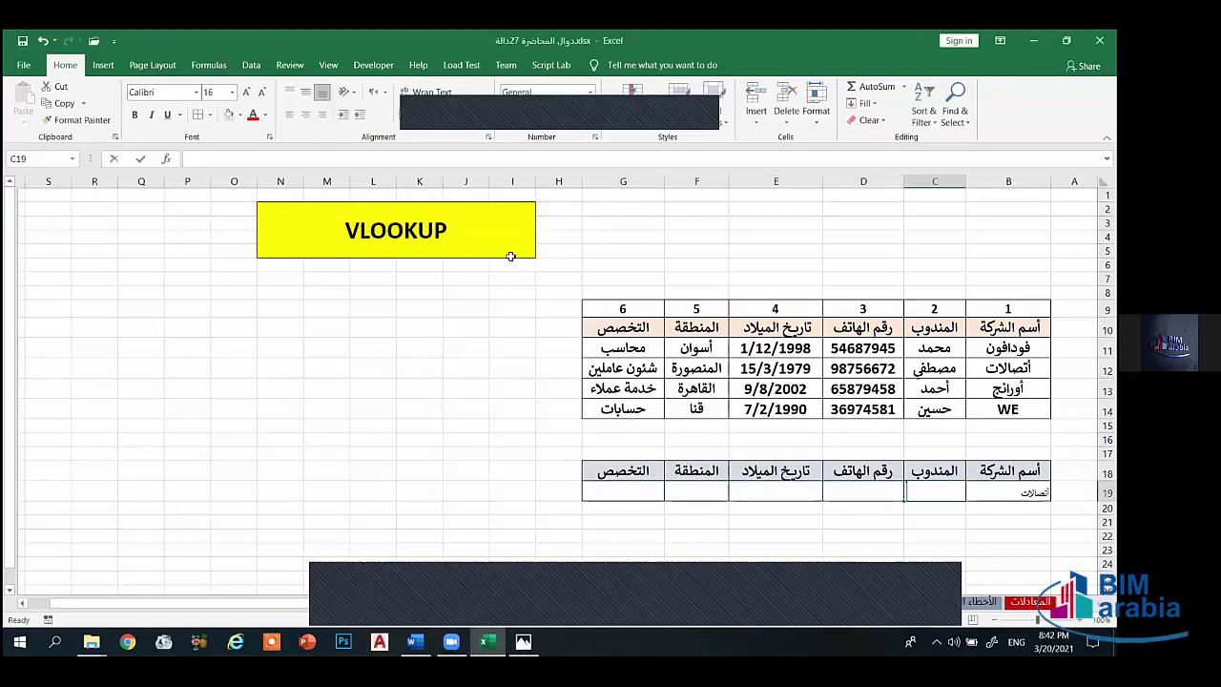
type("=vl")
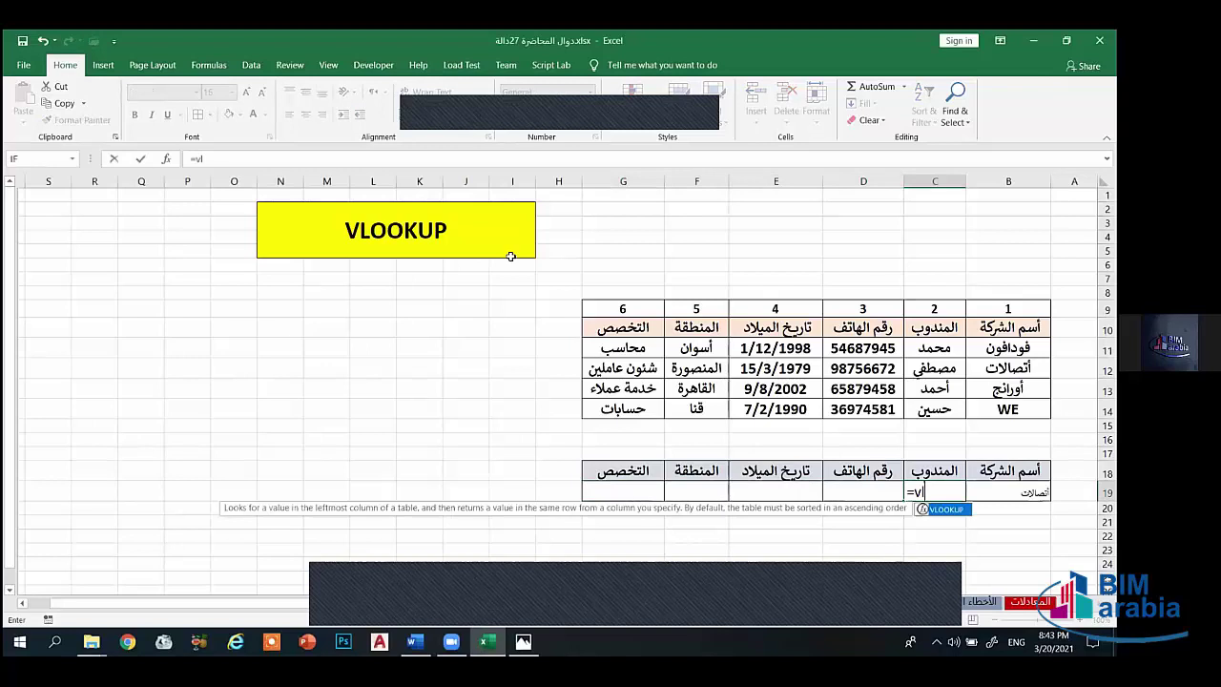
type("ookup)")
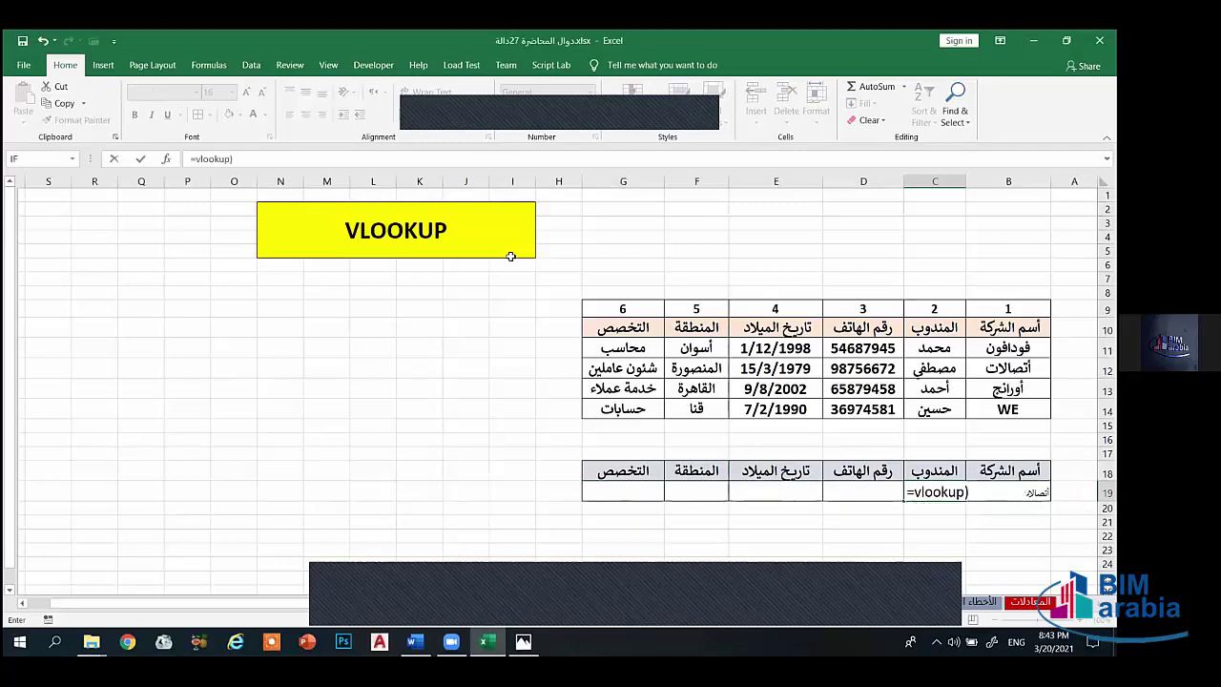
key("BackSpace")
type("(")
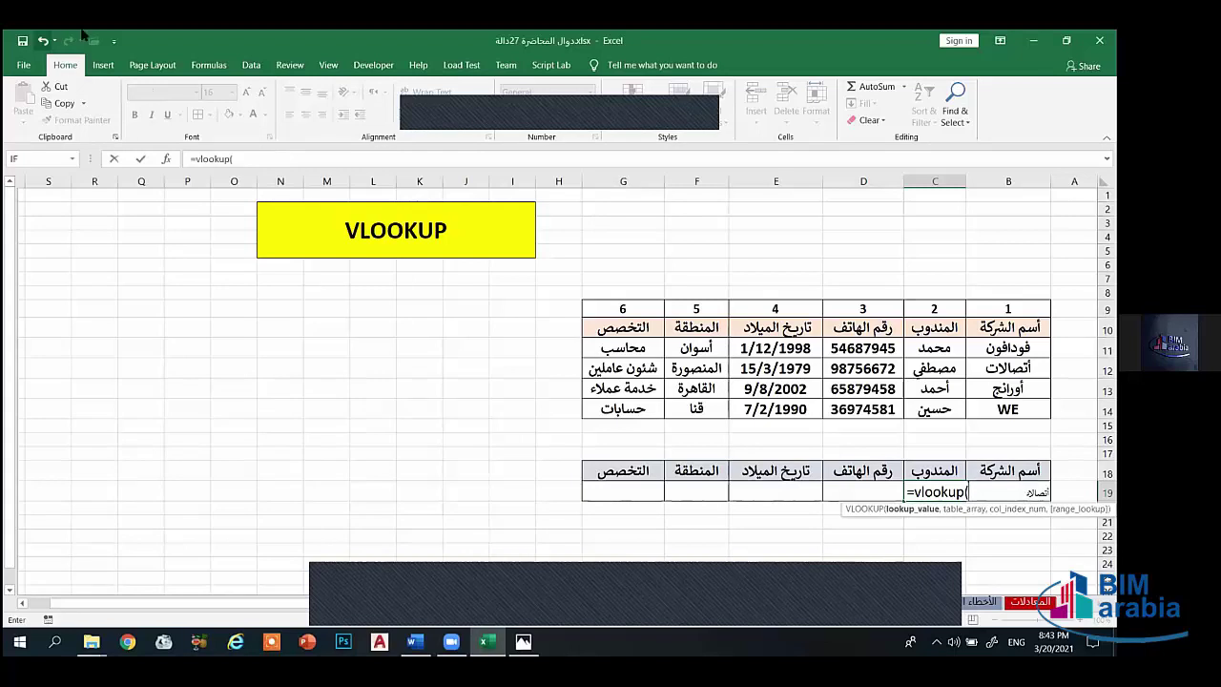
left_click(168, 158)
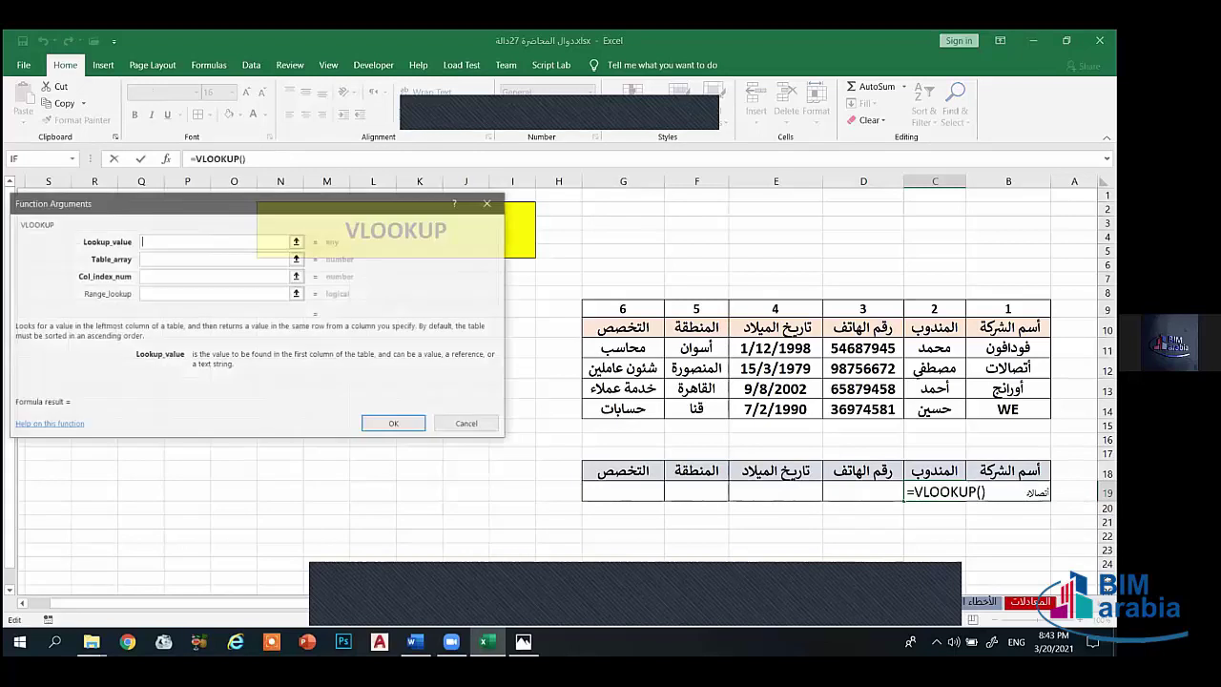
left_click(1008, 492)
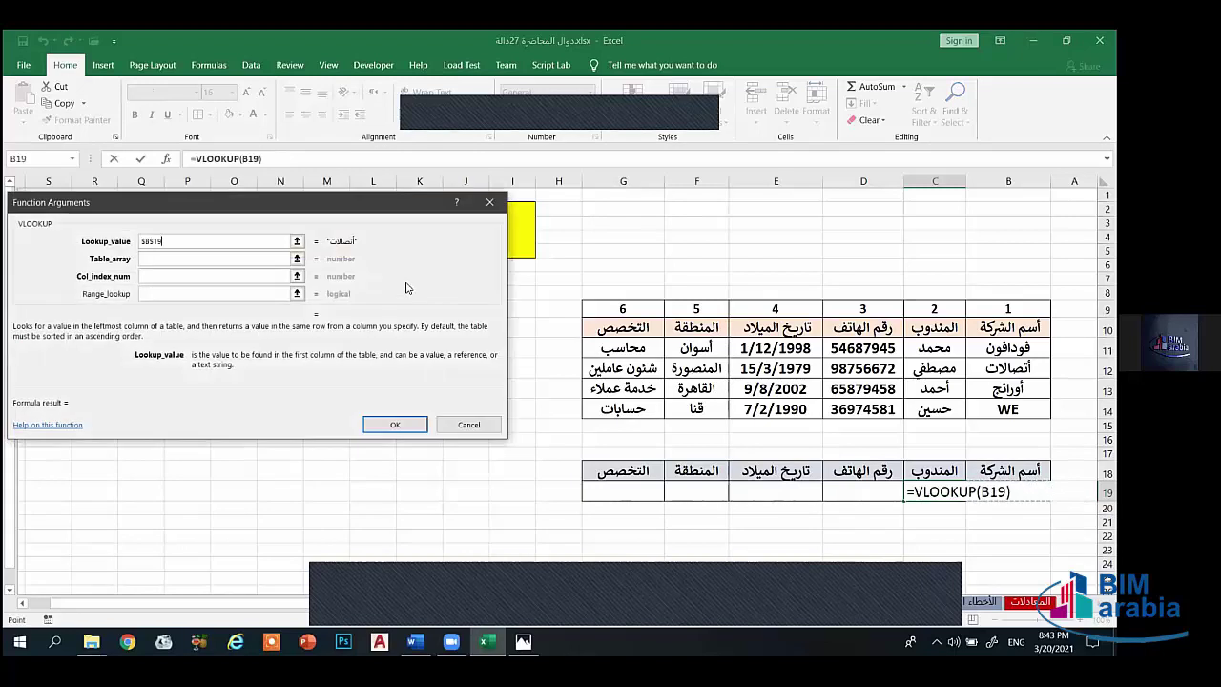
Step: Use the company data rows as the table array, fixed as the absolute range $B$11:$G$14
left_click(272, 258)
left_click(985, 349)
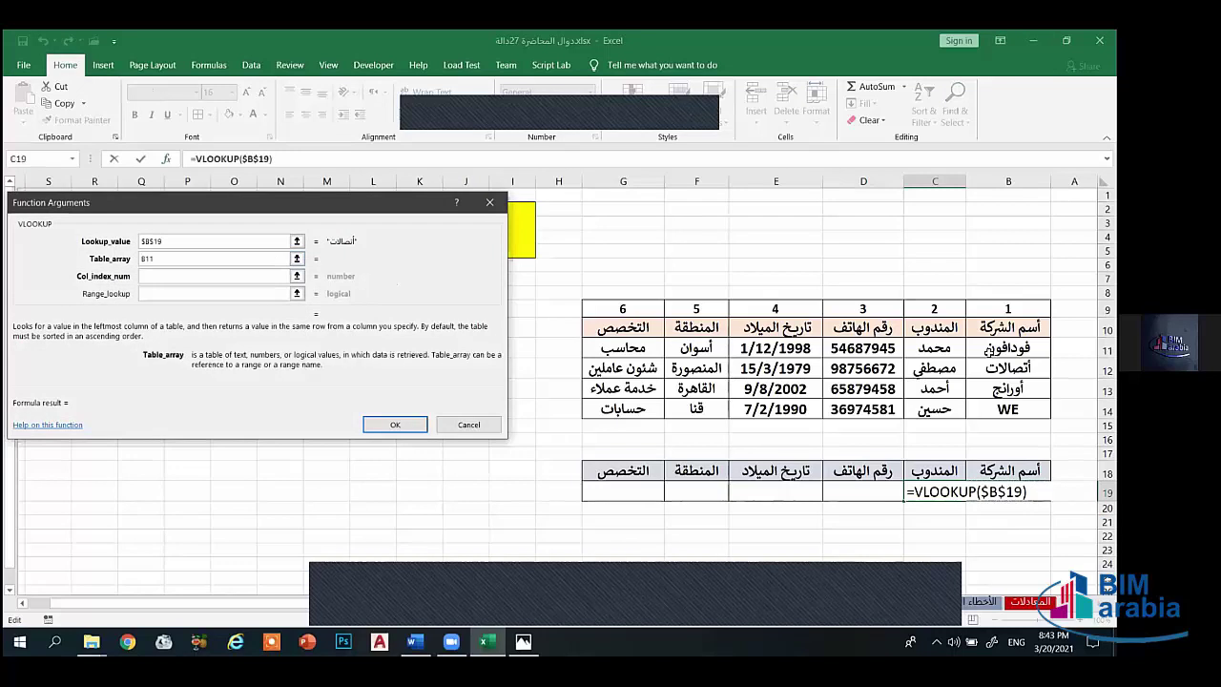
left_click_drag(986, 350, 623, 408)
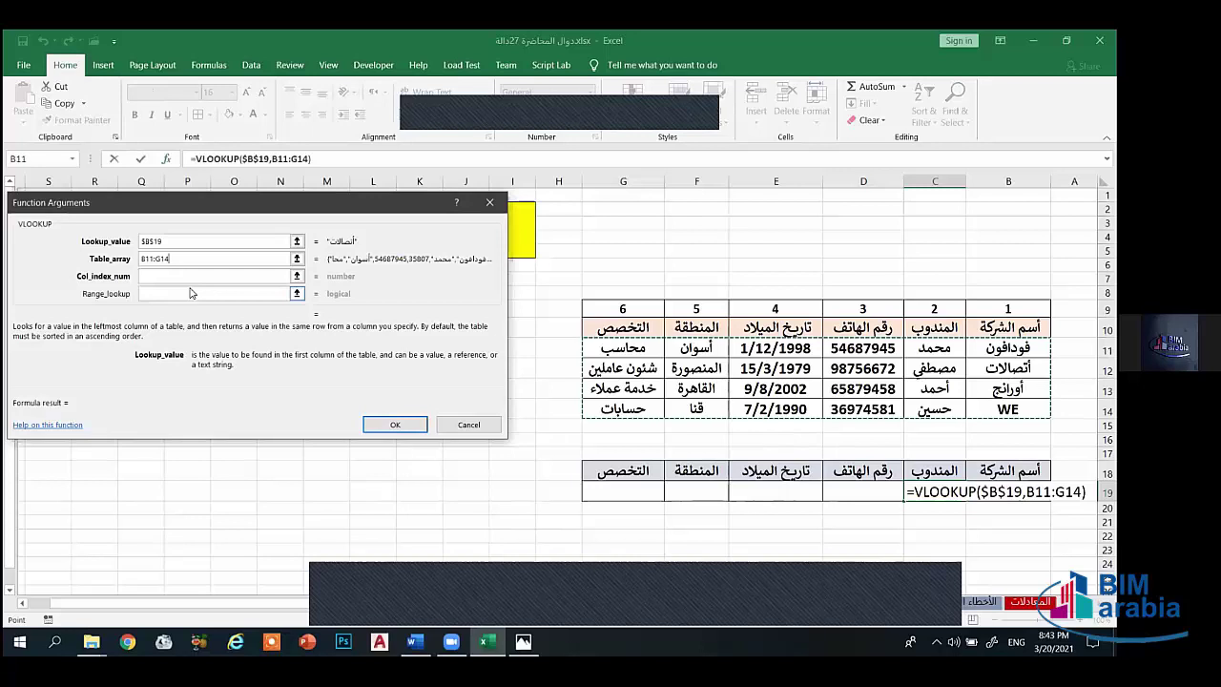
key("F4")
key("Tab")
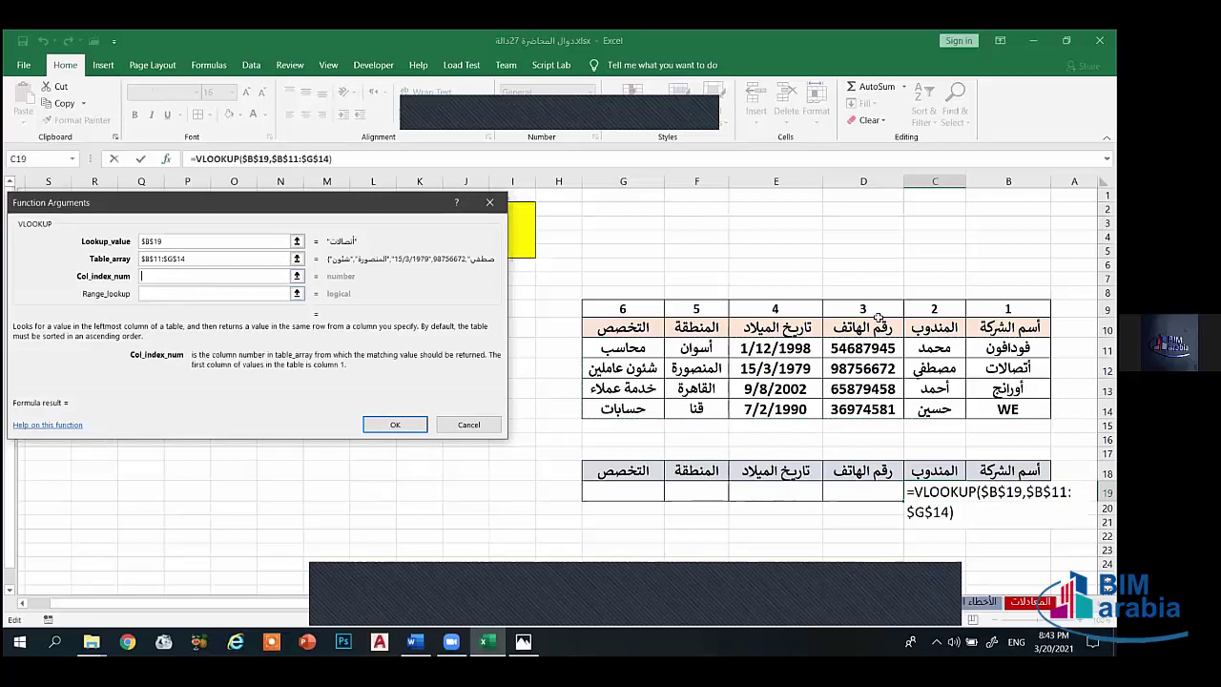
Step: Complete C19's VLOOKUP with the column number cell C9 as column index and range lookup false, and fill it across to G19
left_click(934, 308)
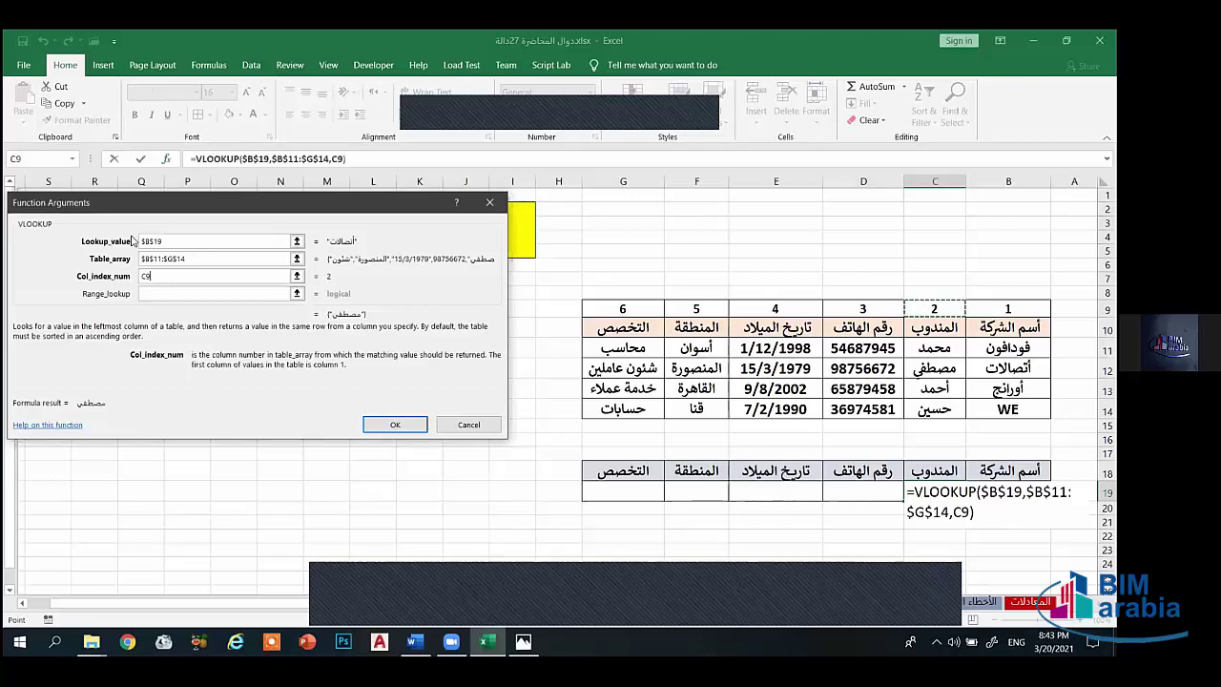
key("Tab")
type("false")
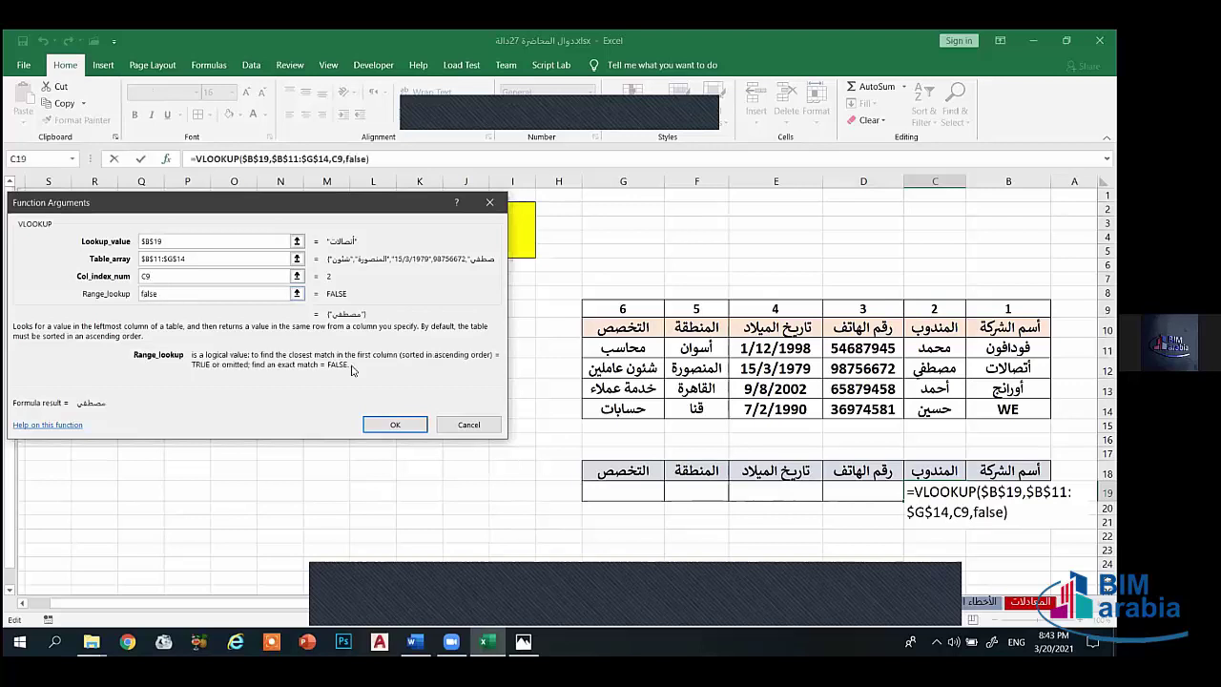
left_click(394, 425)
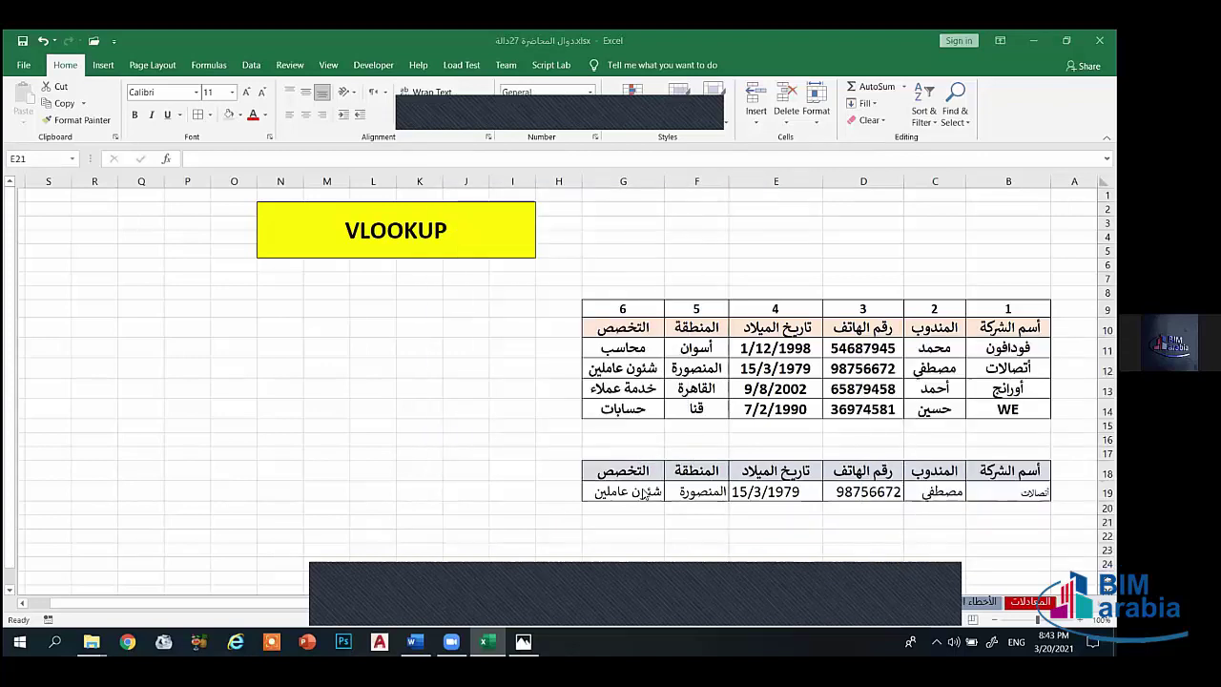
Step: Undo the fill across the result row and empty C19:G19
left_click(770, 517)
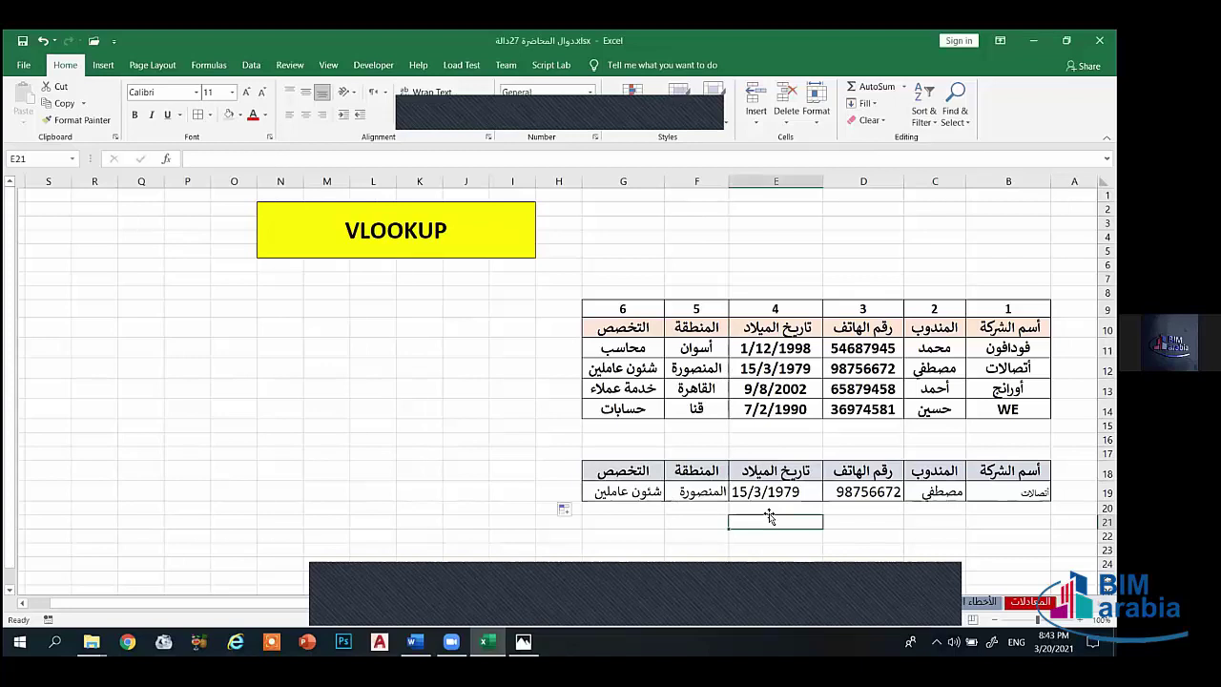
key("ctrl+z")
key("Delete")
left_click(930, 517)
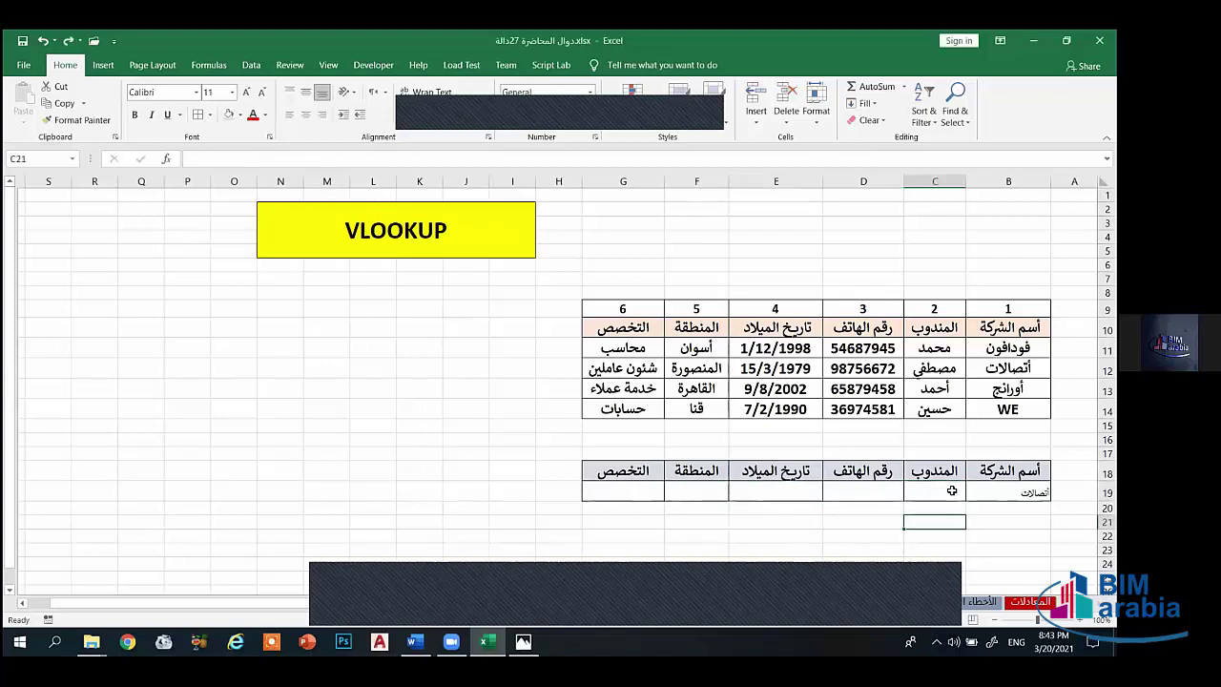
Step: Start a VLOOKUP in C19 with its function arguments open, using the absolute reference $B$19 as the lookup value
left_click(951, 488)
type("=")
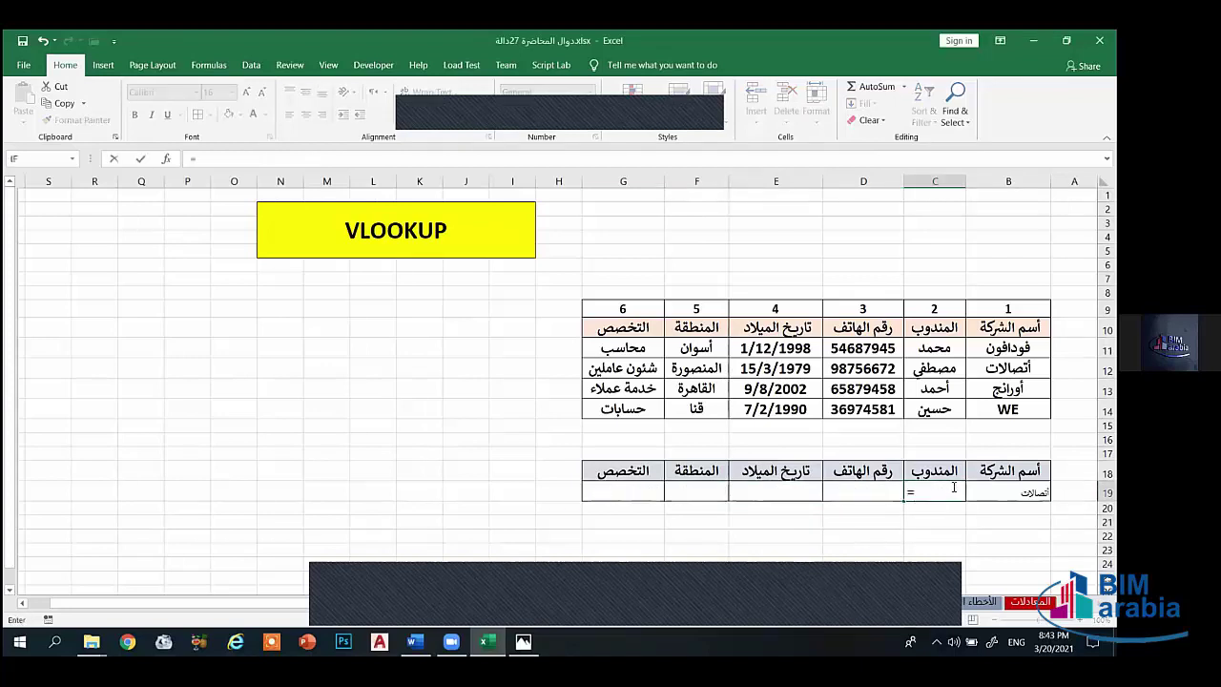
type("vlook")
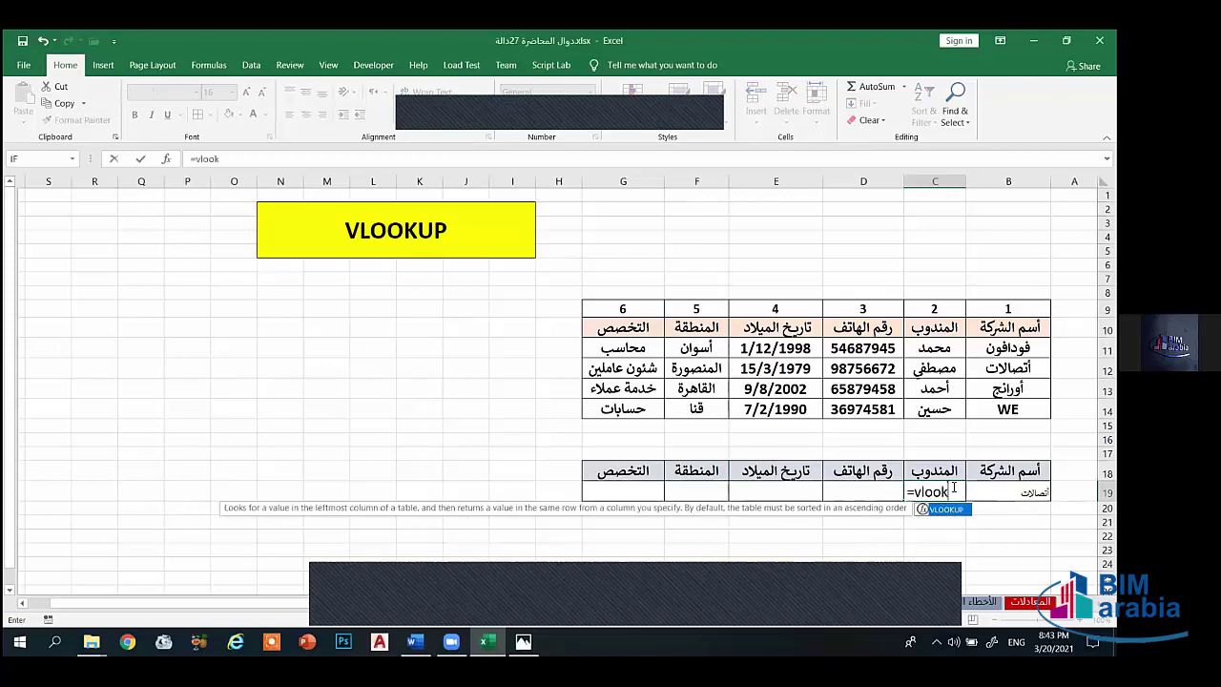
type("up(")
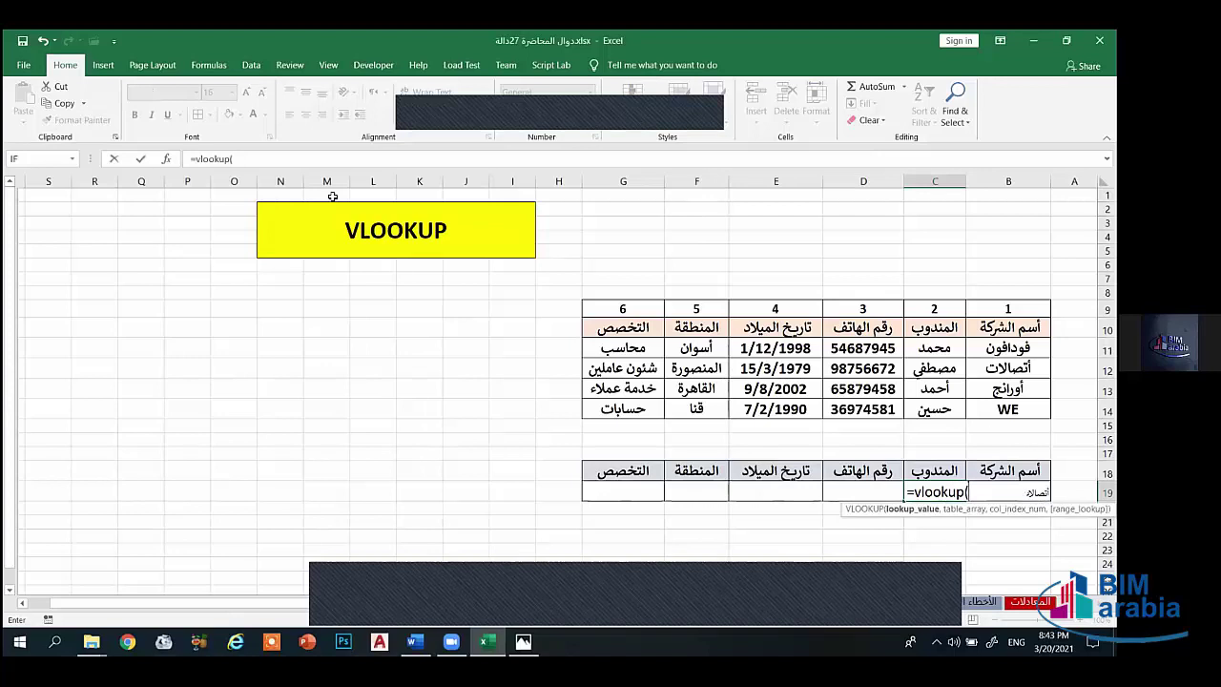
left_click(169, 160)
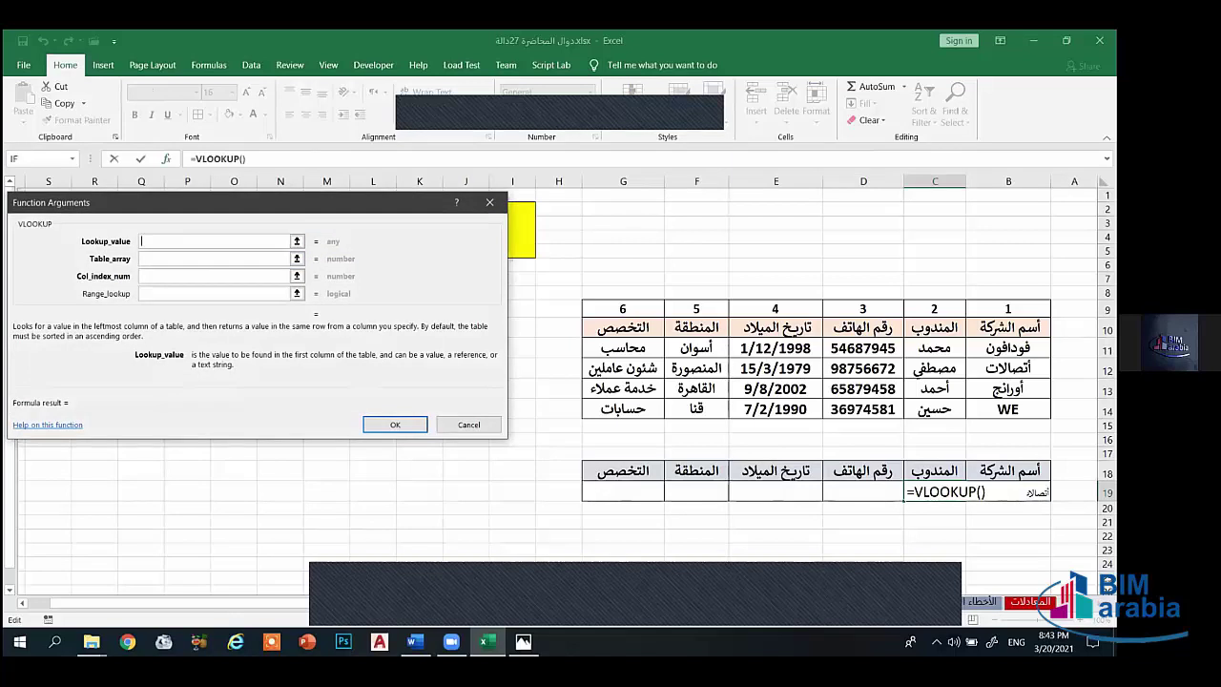
left_click(1008, 491)
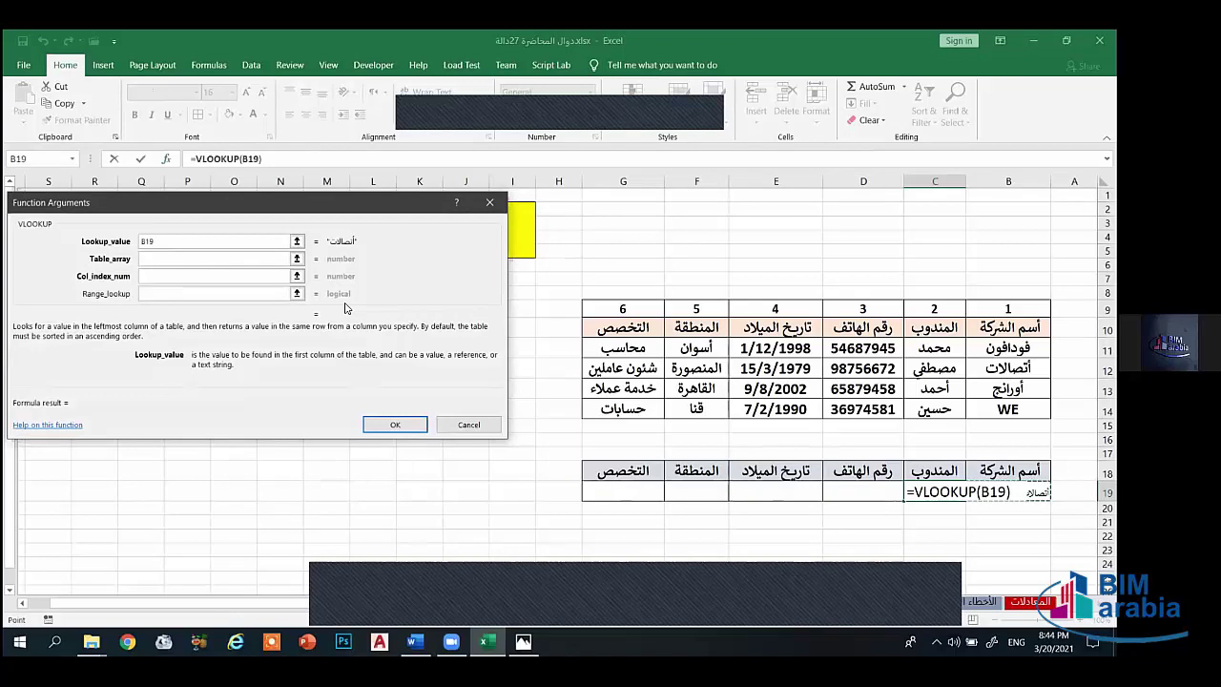
key("F4")
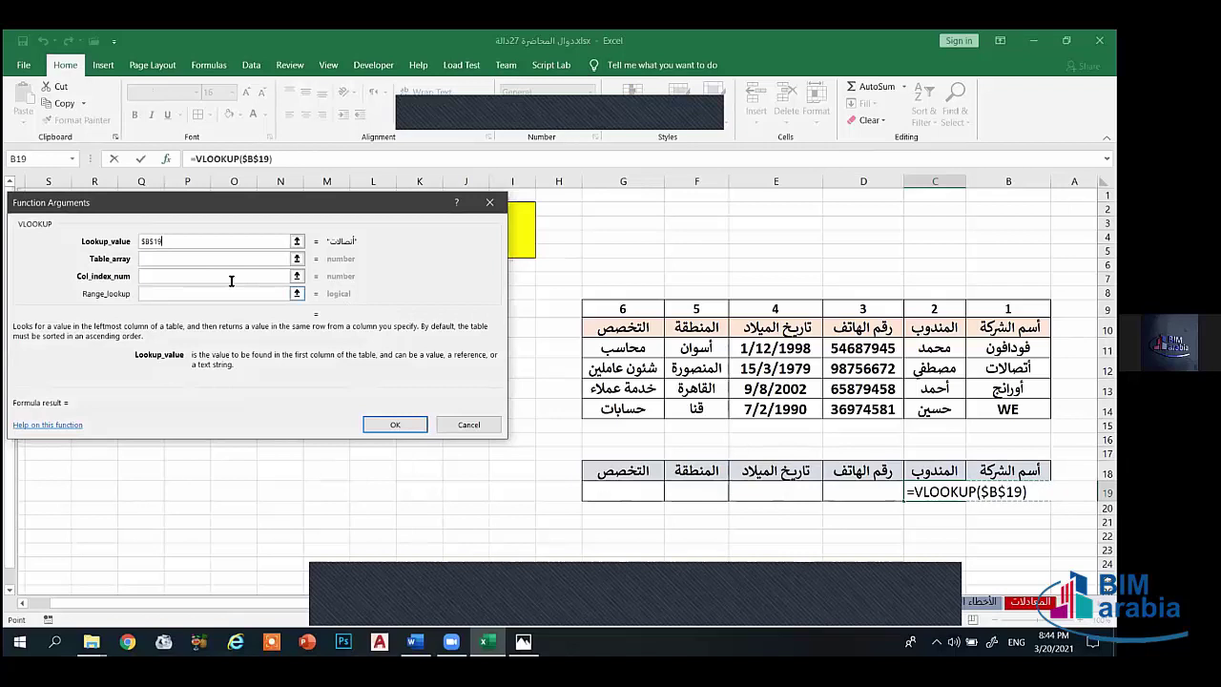
left_click(184, 263)
left_click_drag(1008, 327, 1008, 389)
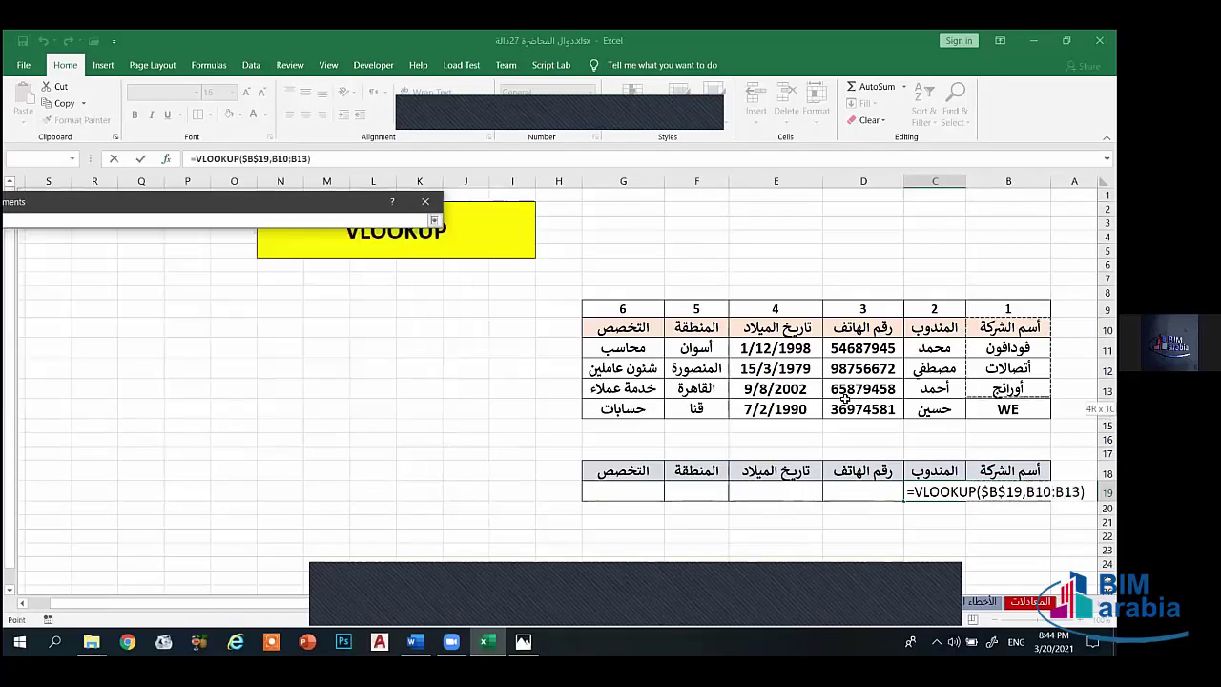
left_click_drag(845, 399, 939, 329)
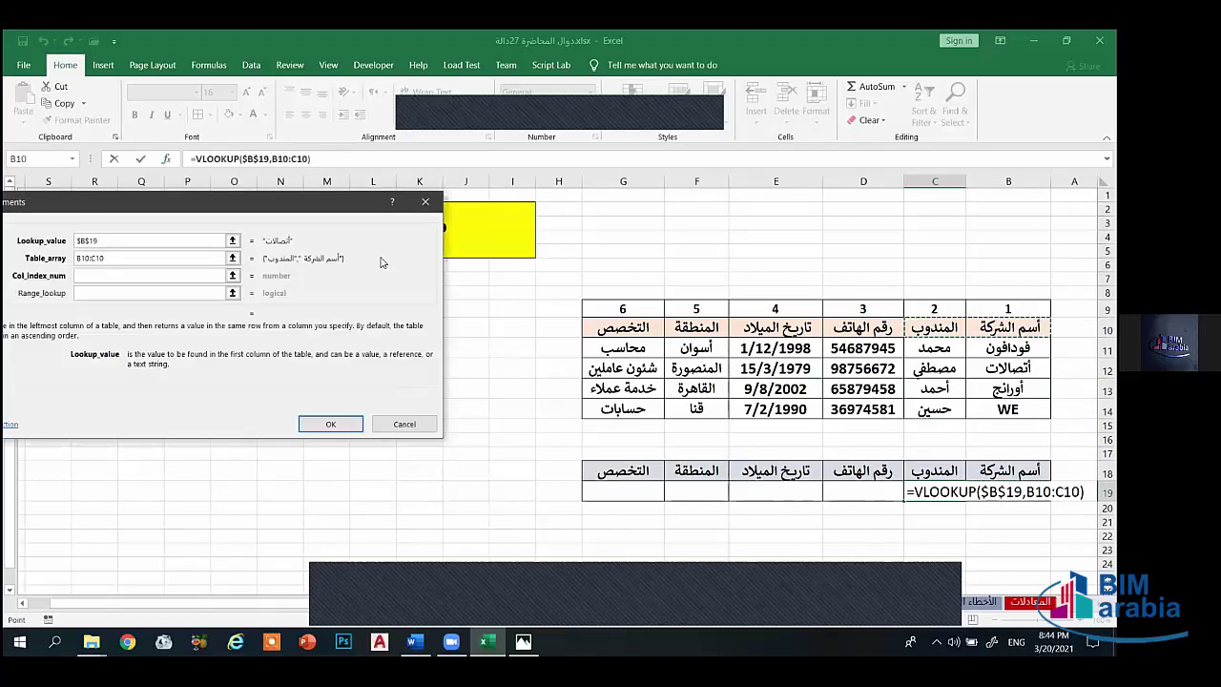
key("BackSpace")
key("BackSpace")
key("BackSpace")
key("BackSpace")
key("BackSpace")
key("BackSpace")
key("BackSpace")
Step: Use the company data rows as the table array, fixed as the absolute range $B$11:$G$14
mouse_move(992, 349)
left_mouse_down()
mouse_move(990, 407)
mouse_move(750, 390)
mouse_move(624, 412)
left_mouse_up()
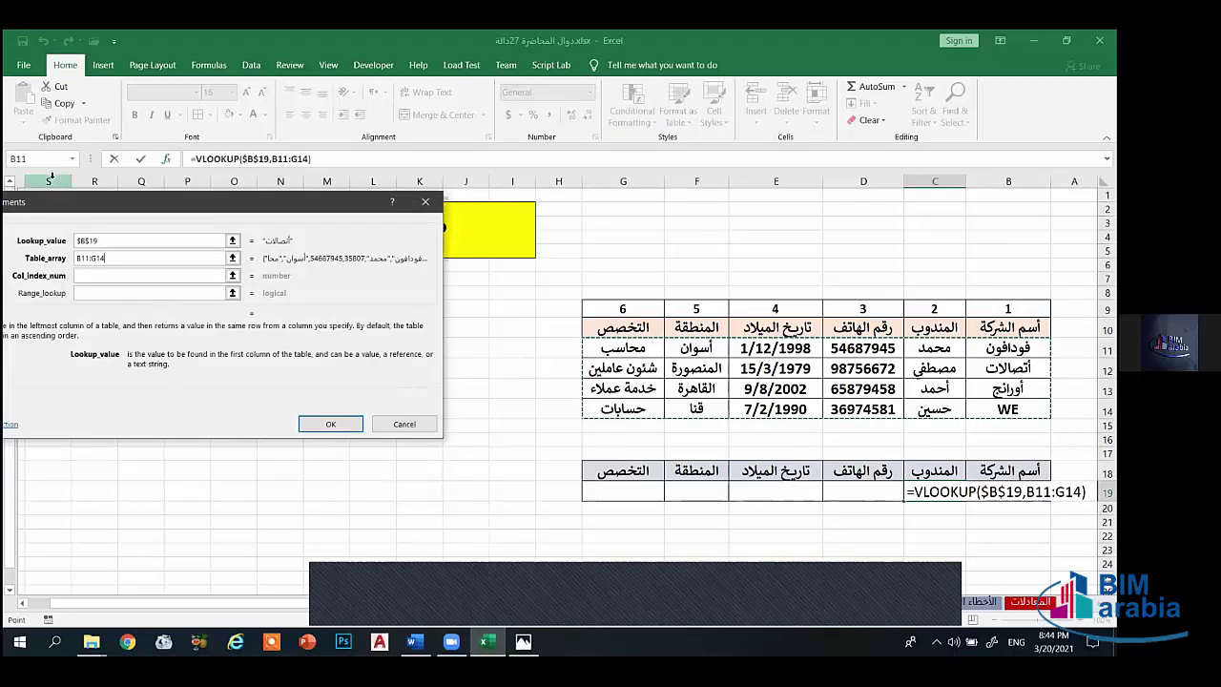
key("F4")
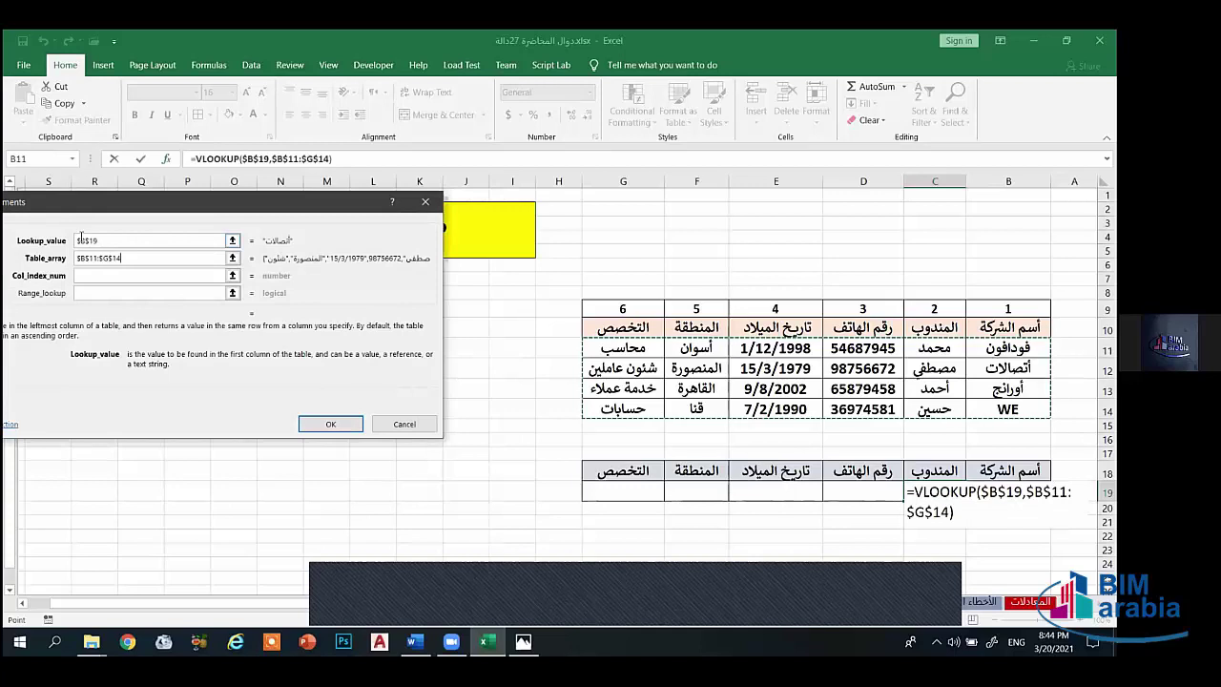
left_click_drag(113, 203, 177, 197)
Step: Complete C19's VLOOKUP with the column number cell C9 as column index and "fales" as range lookup
left_click(185, 270)
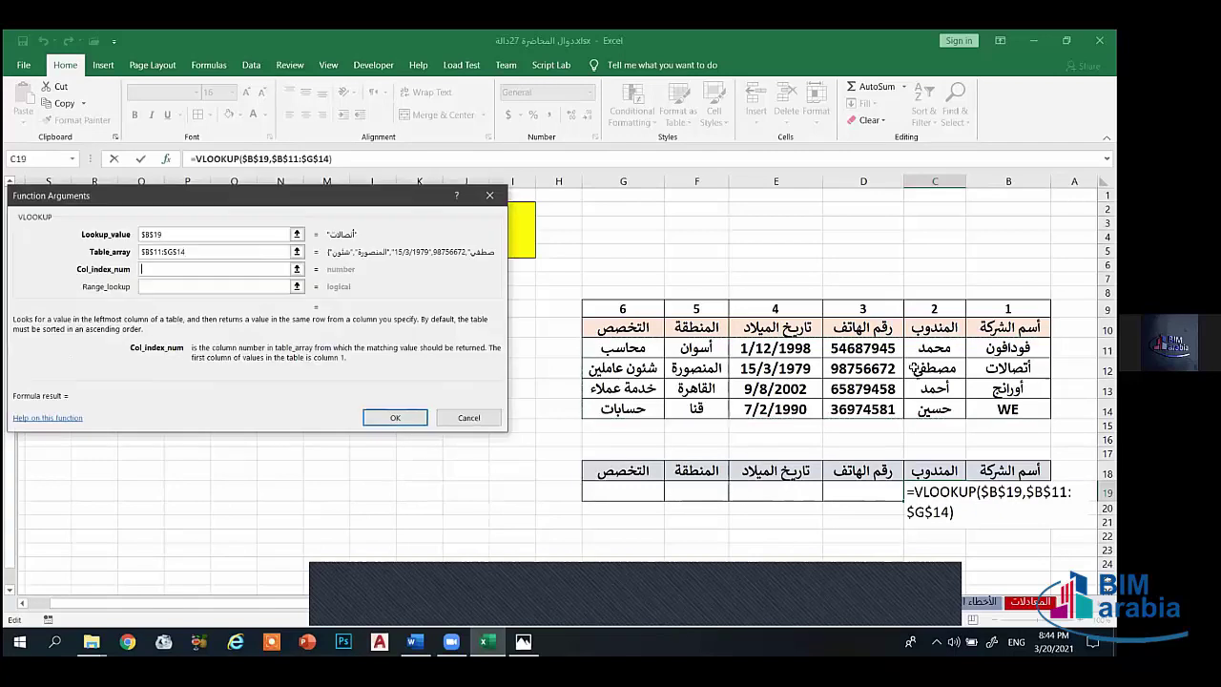
left_click(949, 310)
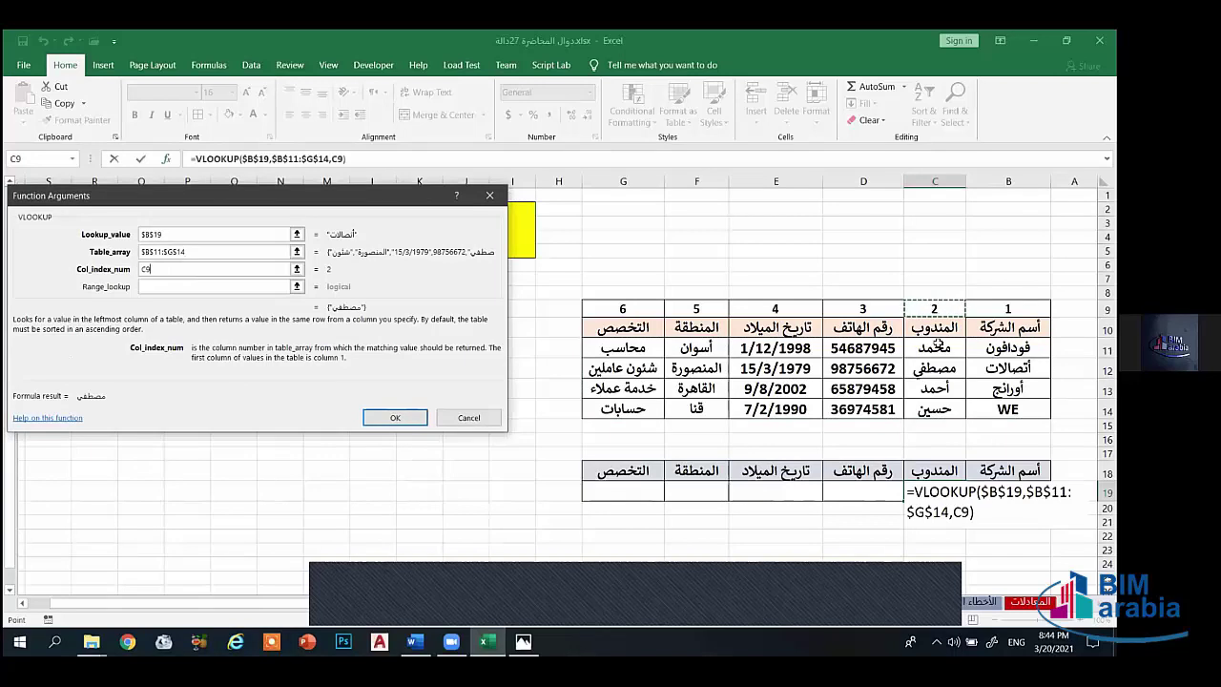
left_click(148, 285)
type("d")
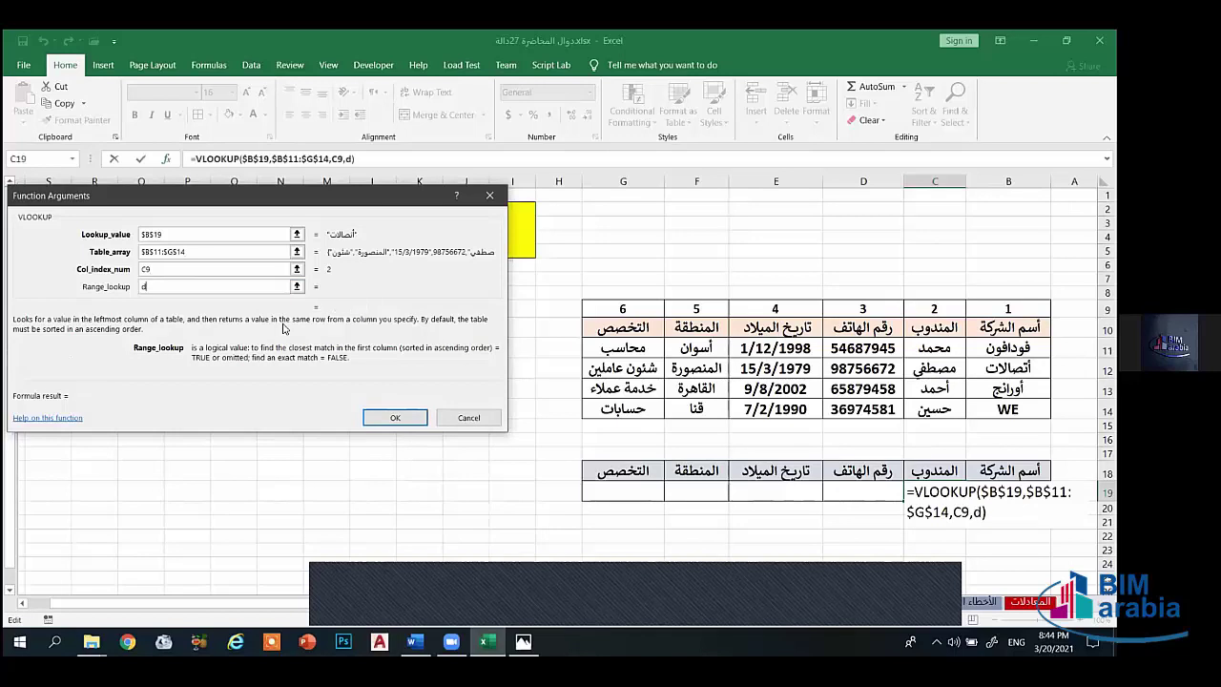
key("BackSpace")
type("fales")
left_click(391, 418)
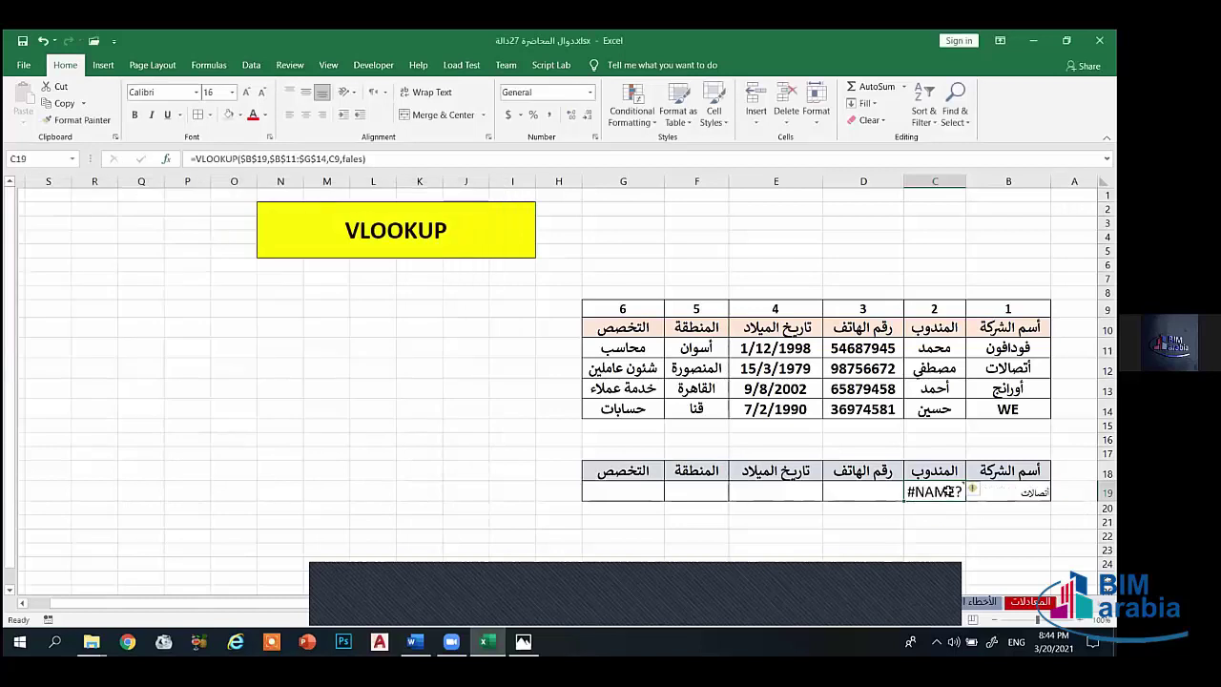
Step: Correct the range lookup of C19's VLOOKUP to false and fill the formula across to G19
left_click(166, 159)
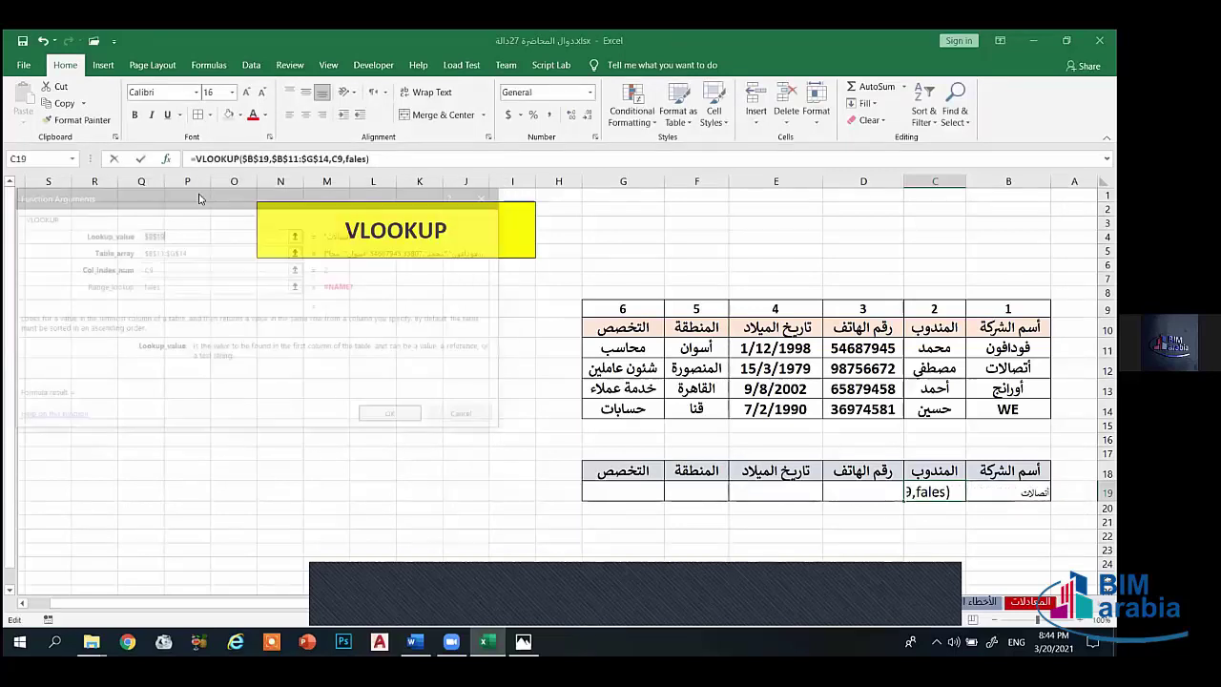
left_click(186, 286)
key("BackSpace")
key("BackSpace")
key("BackSpace")
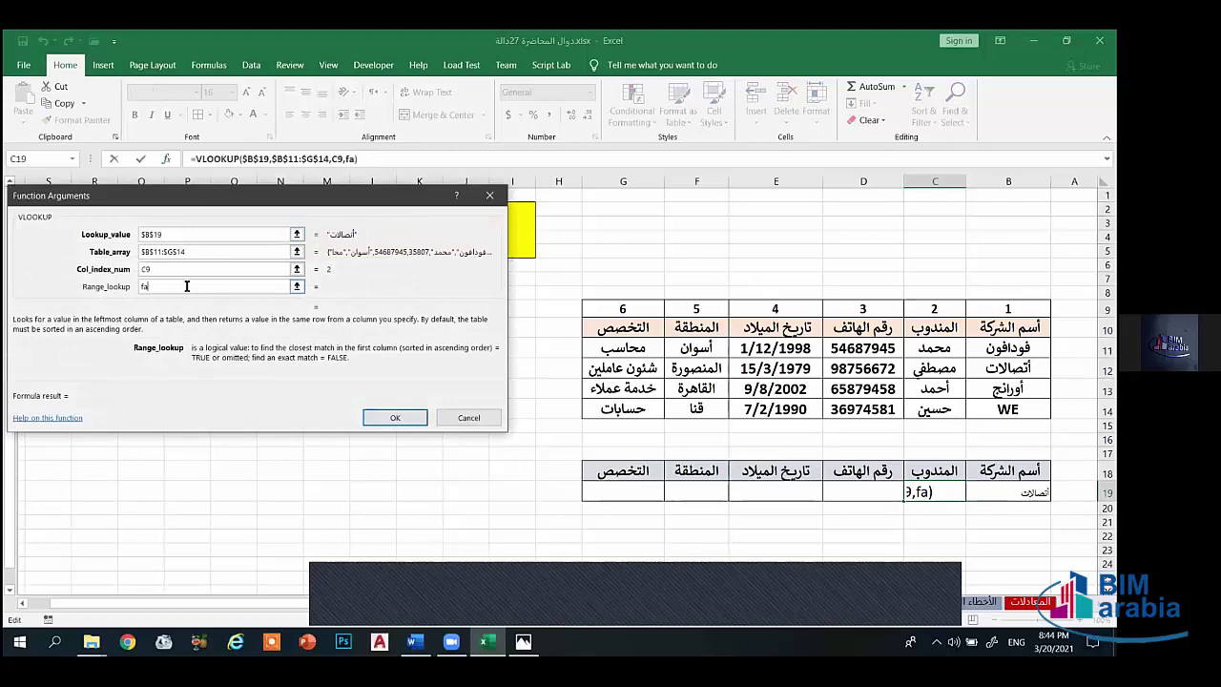
type("lse")
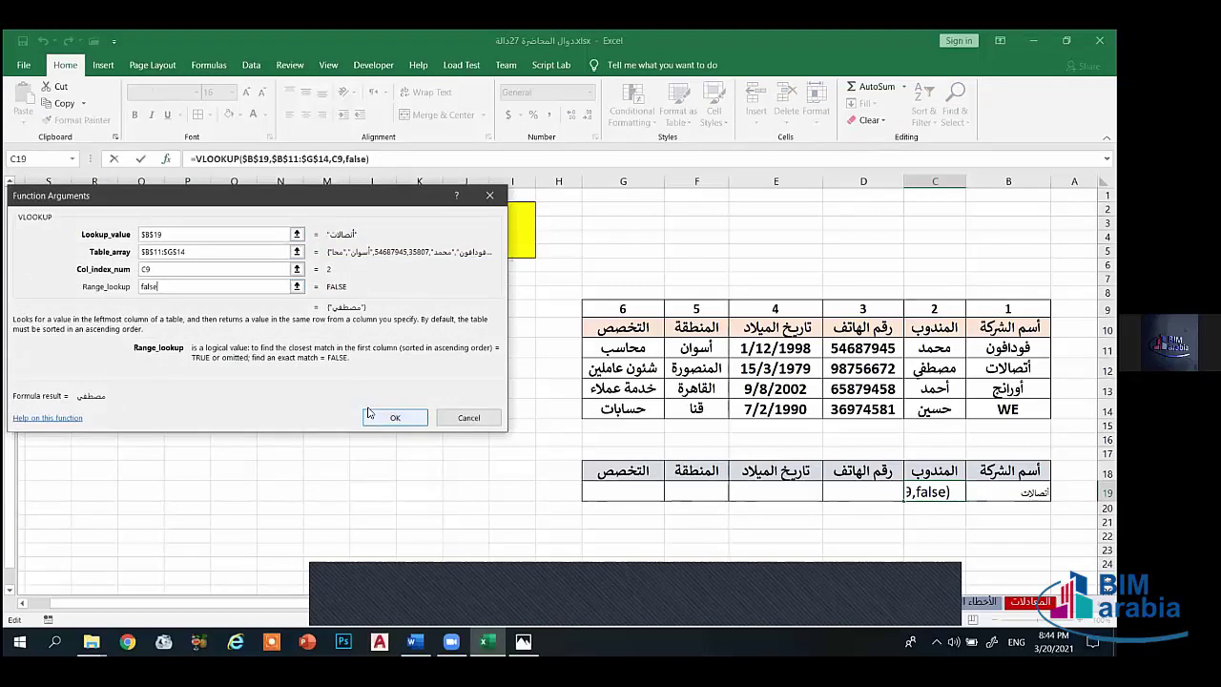
left_click(395, 417)
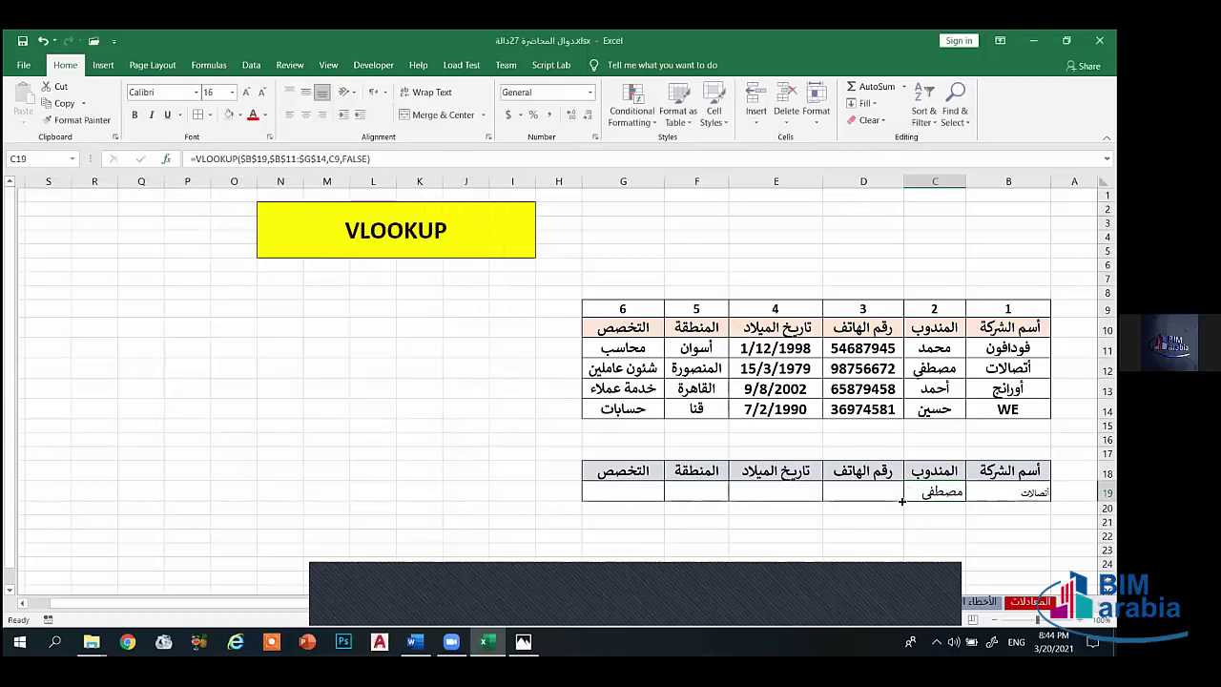
left_click_drag(901, 501, 615, 493)
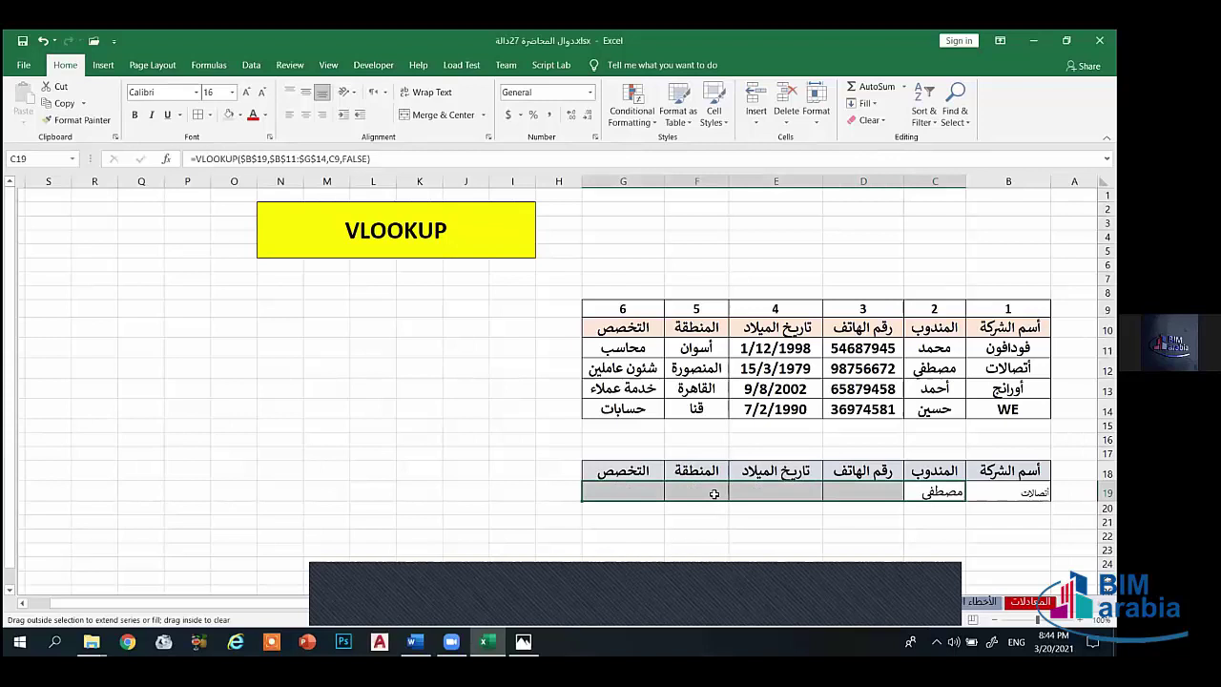
left_click(868, 523)
Step: Choose the company أورانج in B19 to test the lookup row
left_click(992, 494)
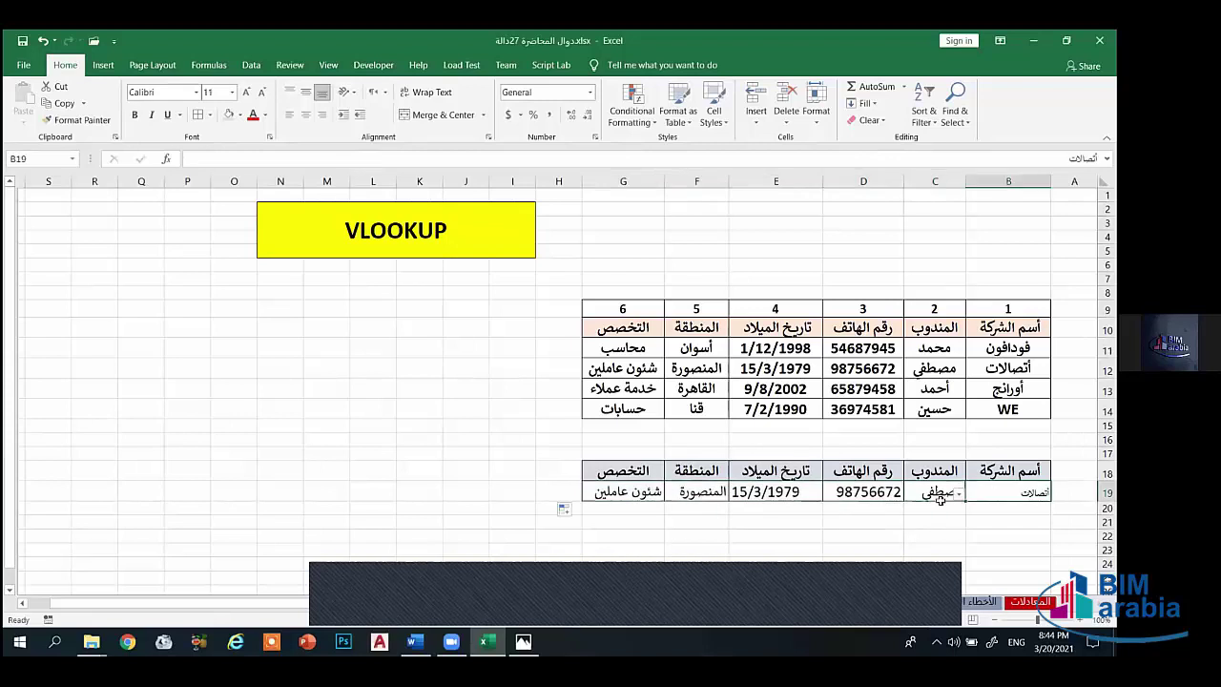
left_click(959, 493)
left_click(1001, 528)
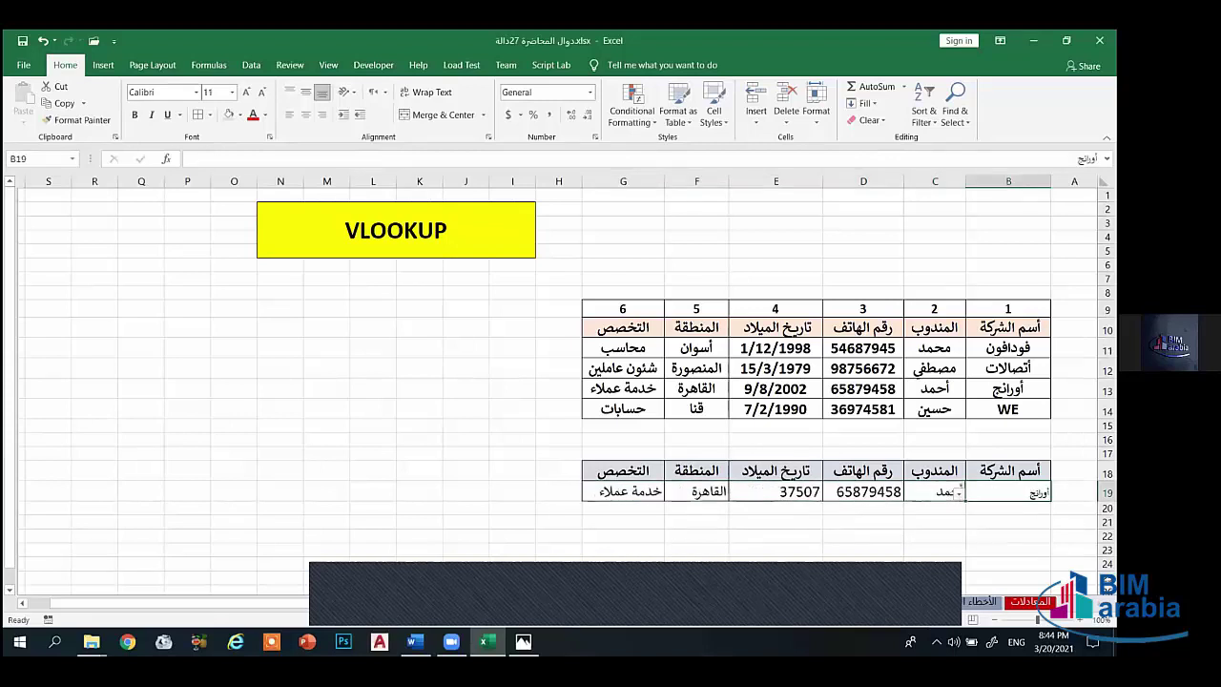
left_click(942, 524)
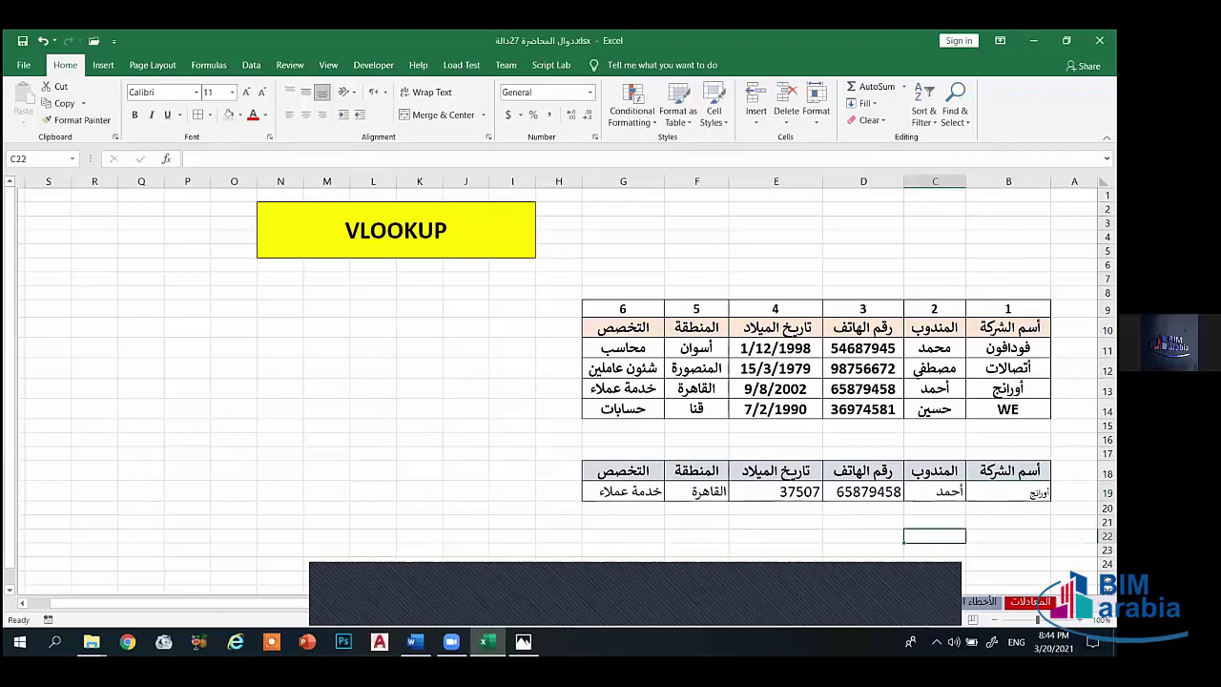
Step: Switch the company in B19 back to أتصالات and empty the result cells C19:G19
left_click(996, 496)
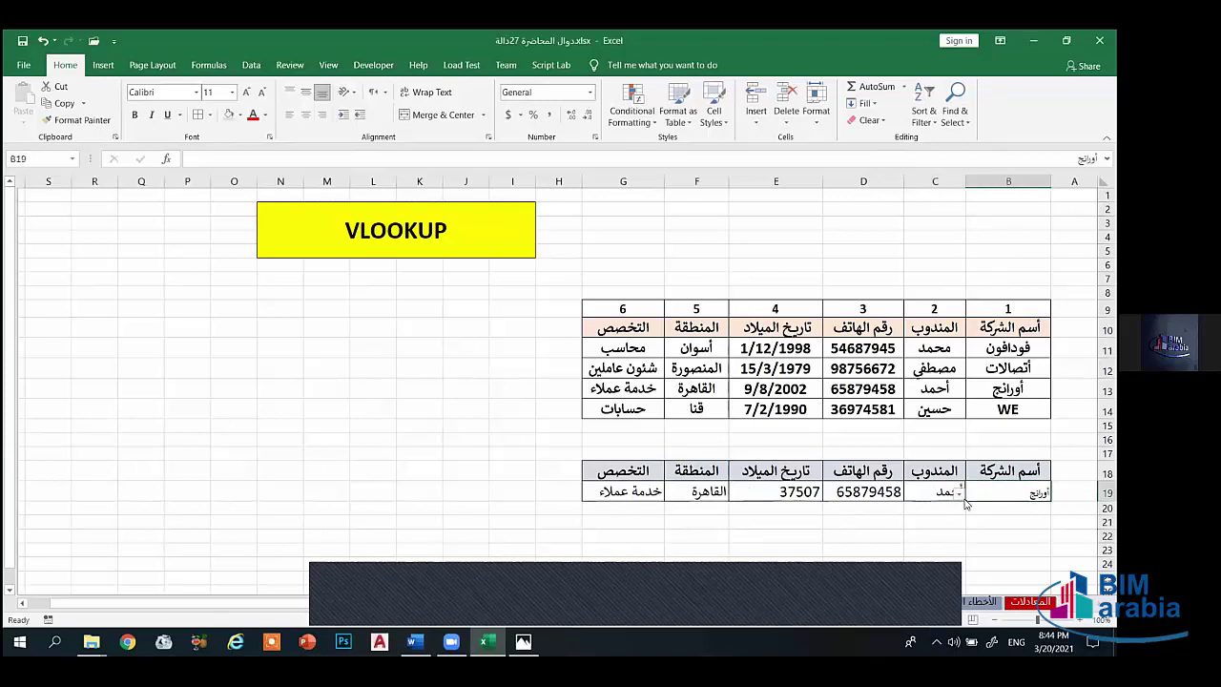
left_click(959, 493)
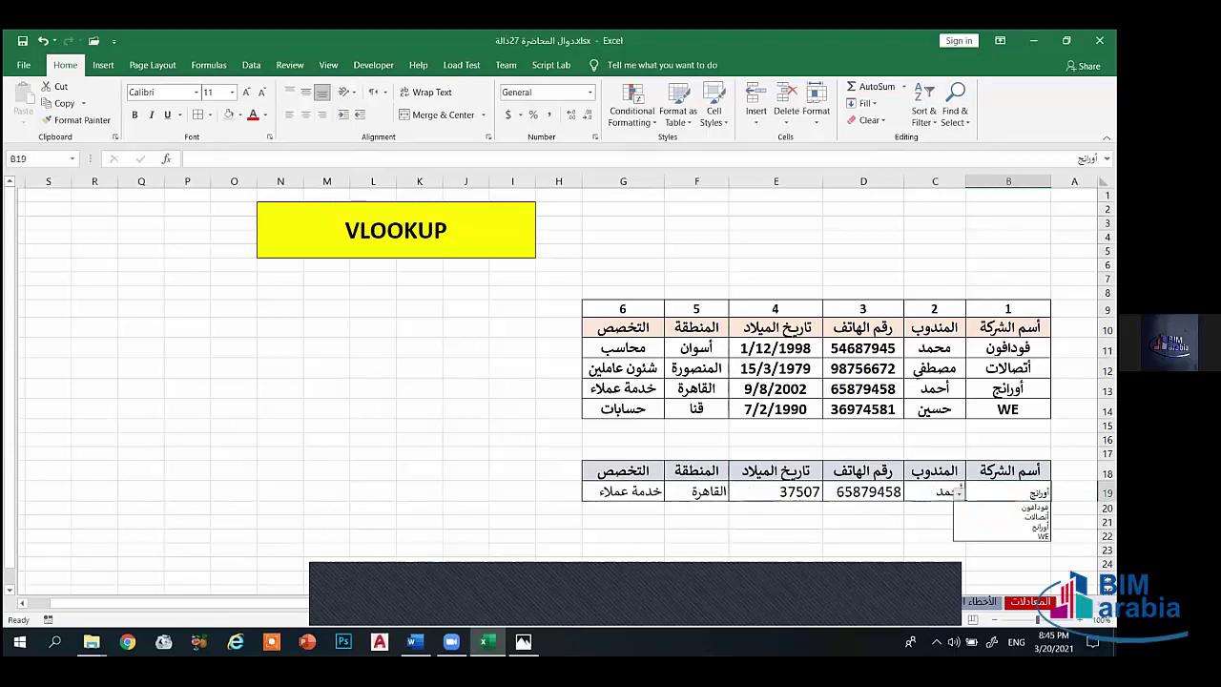
left_click(1034, 516)
left_click(873, 521)
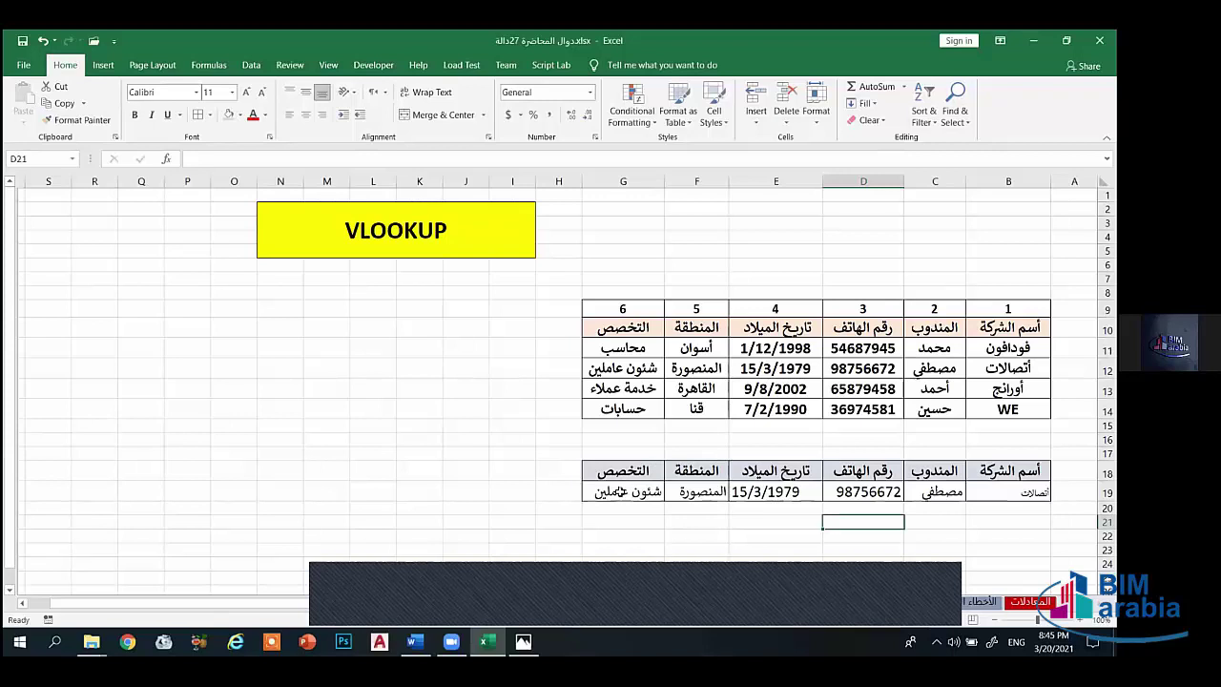
left_click_drag(620, 492, 925, 491)
key("Delete")
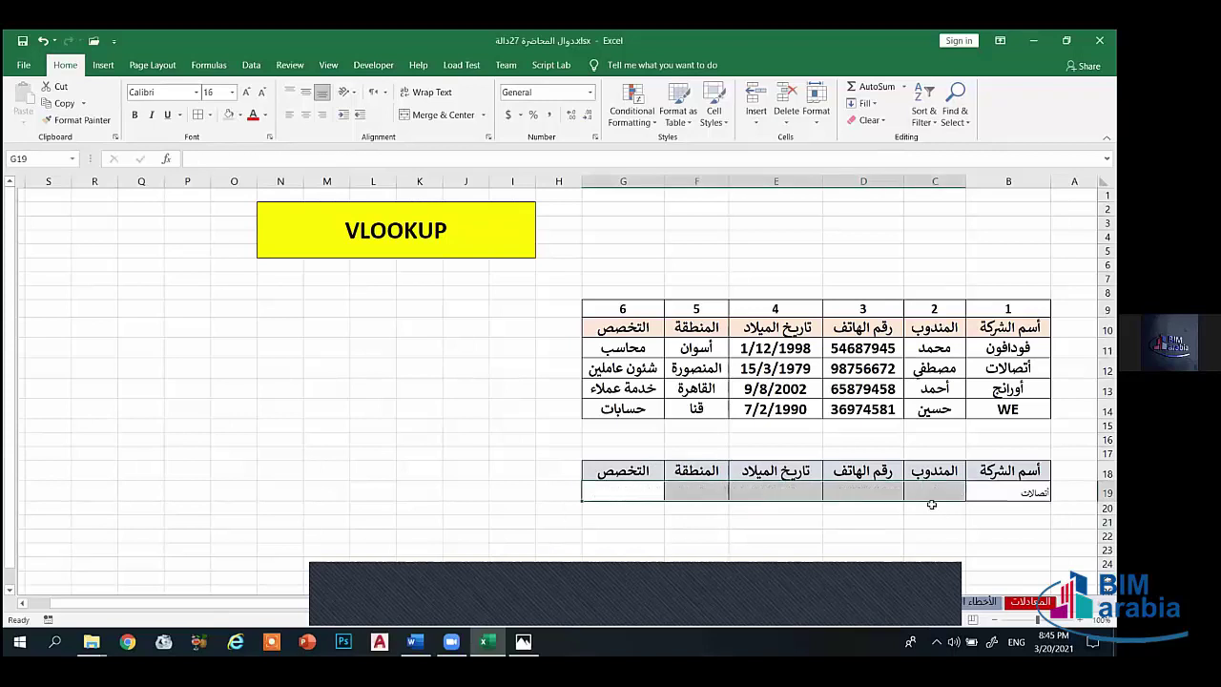
Step: Begin VLOOKUP again in C19 through its function arguments, with the absolute reference $B$19 as the lookup value
left_click(941, 491)
type("=")
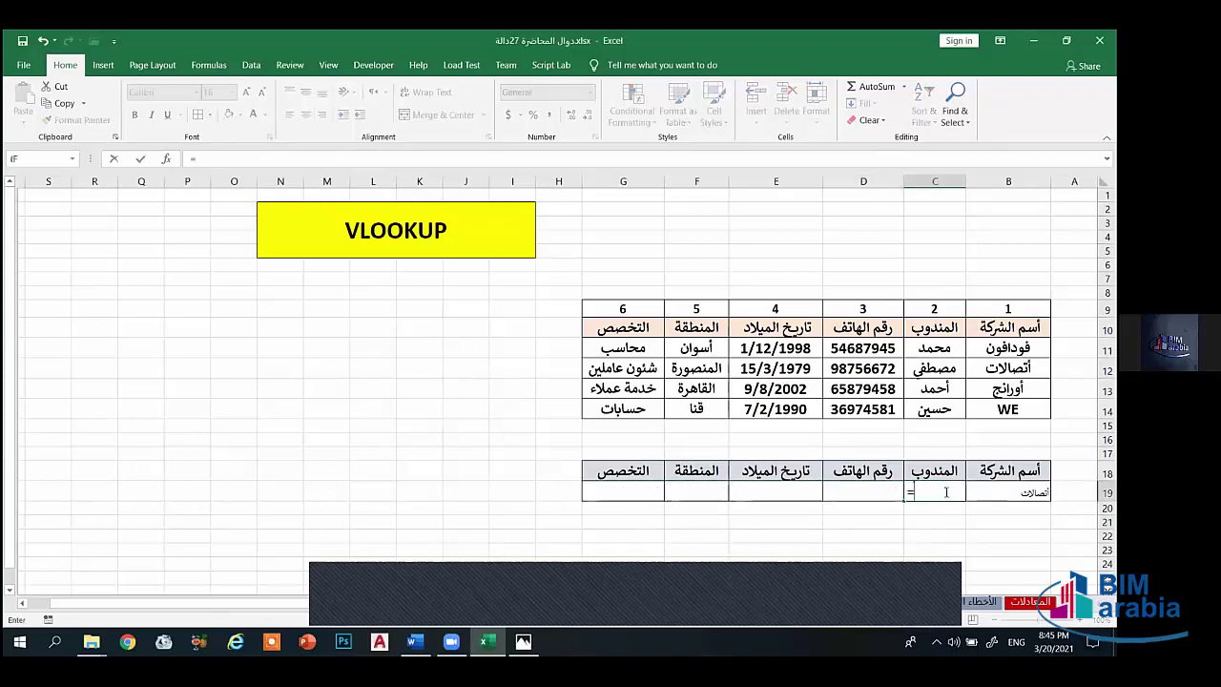
type("vlook")
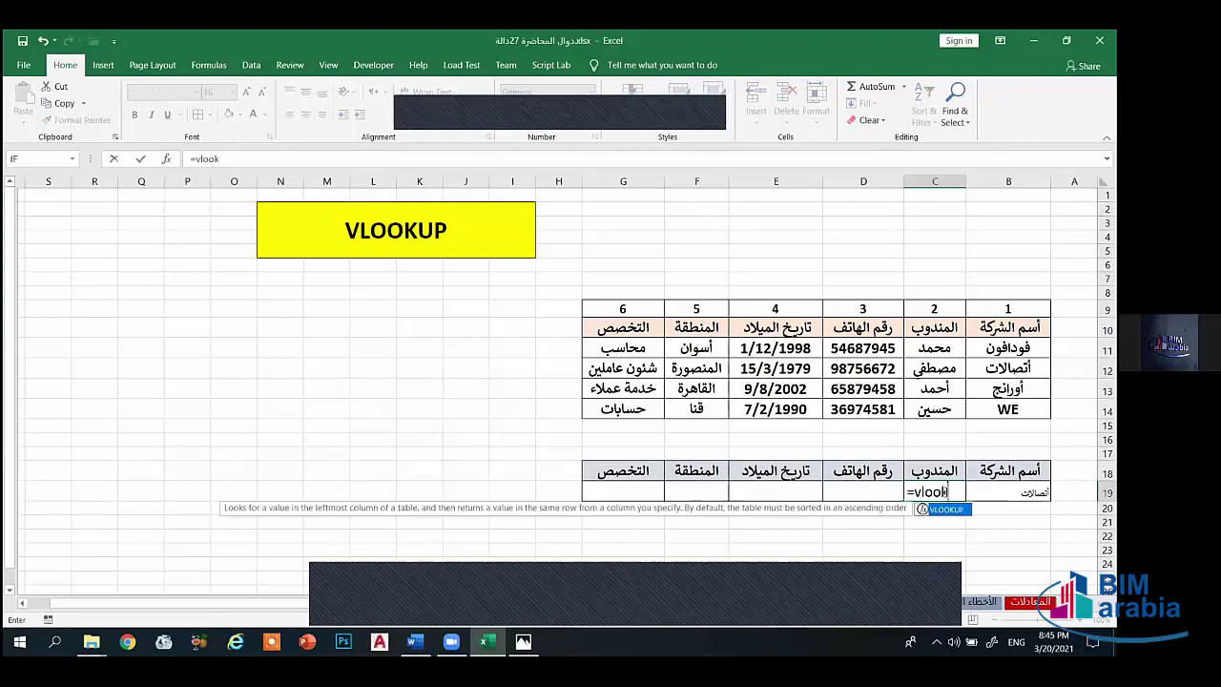
type("up(")
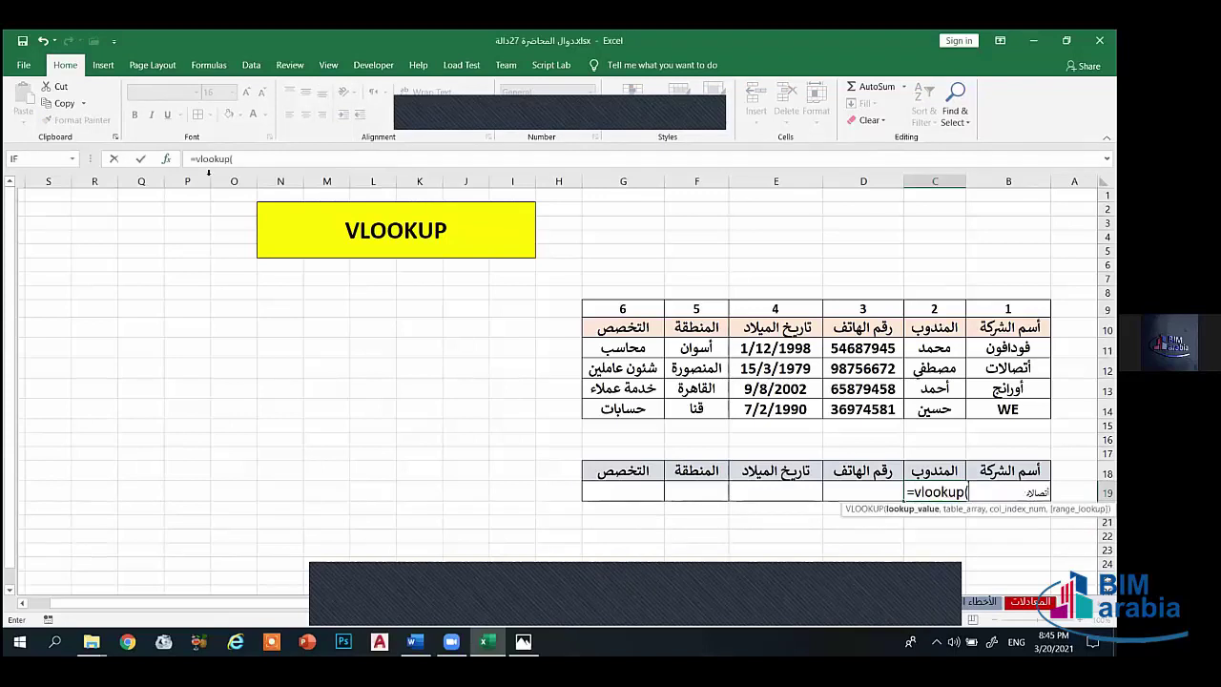
left_click(166, 158)
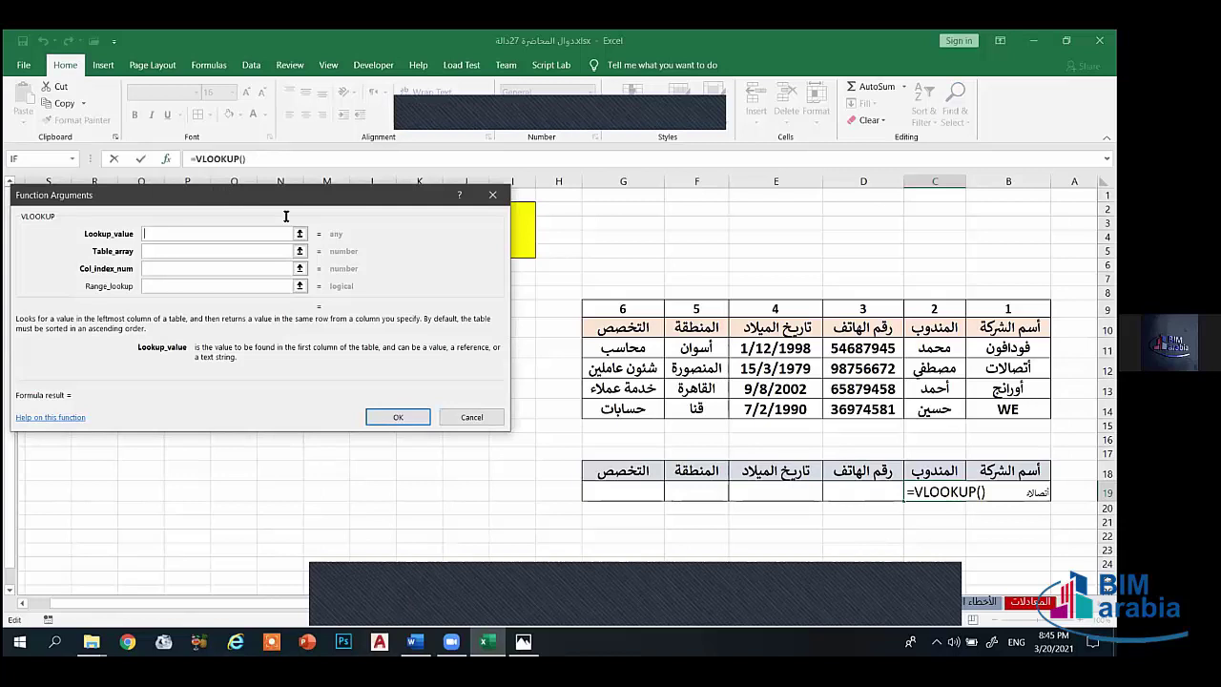
left_click_drag(229, 194, 216, 189)
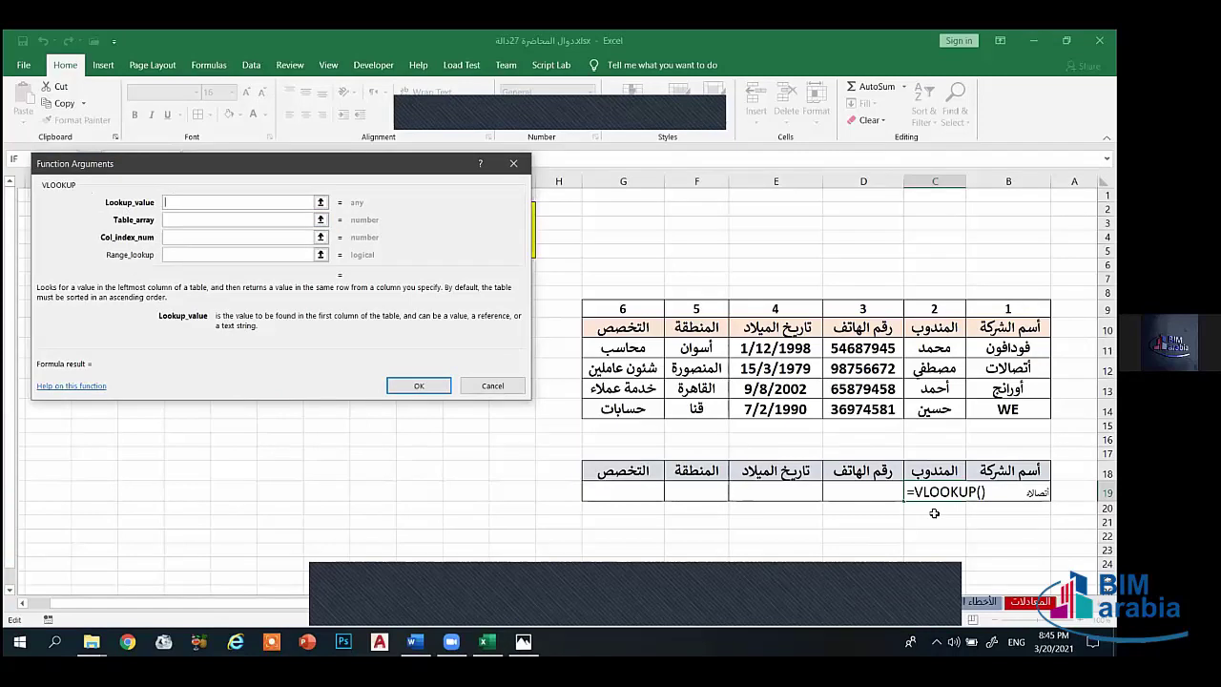
left_click(1008, 491)
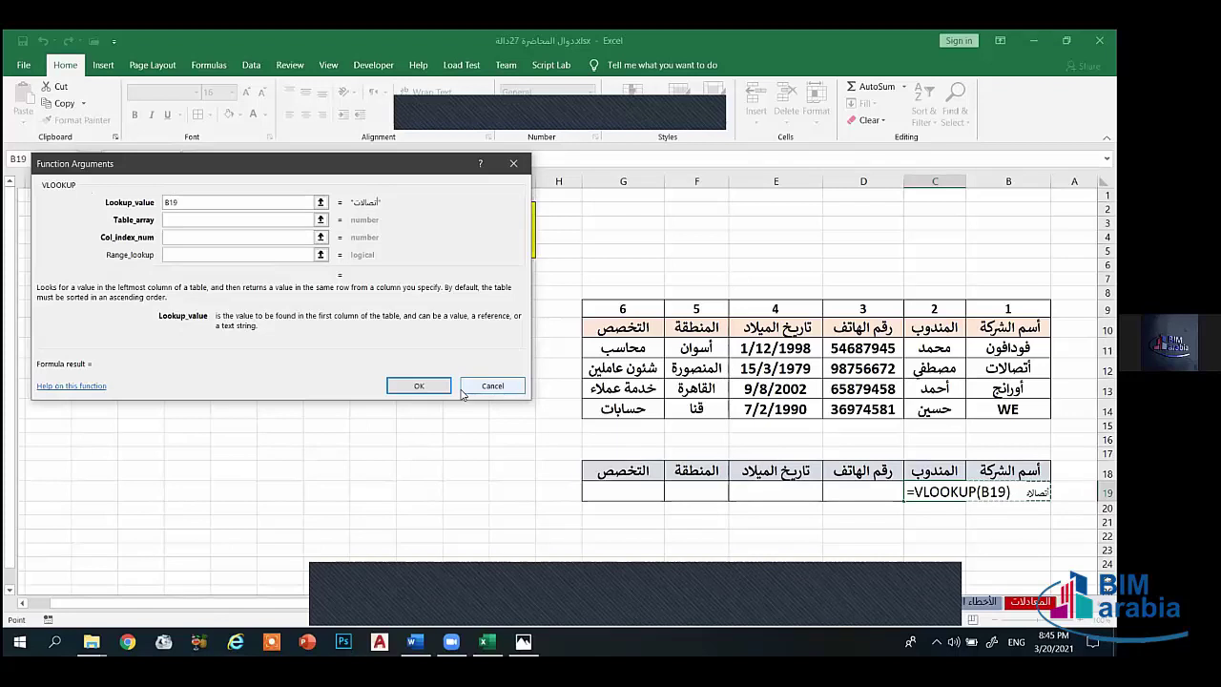
key("F4")
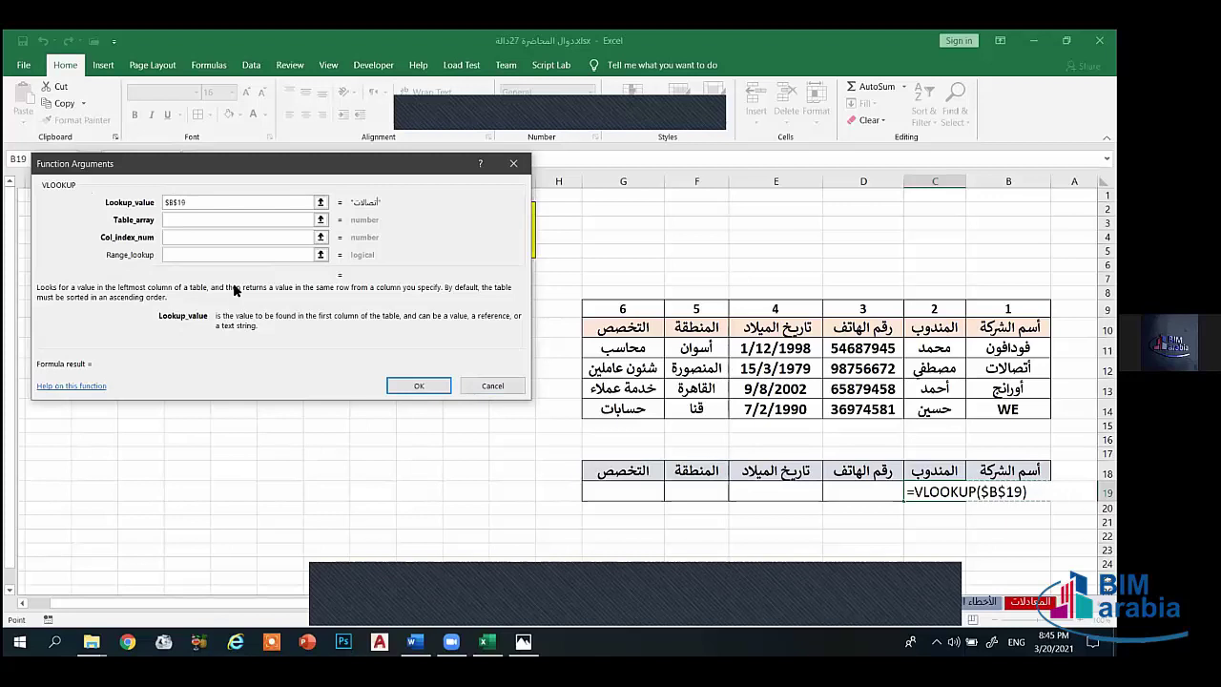
Step: Set the VLOOKUP's table array to the absolute range $B$11:$G$14 and its column index number to C9
left_click(199, 219)
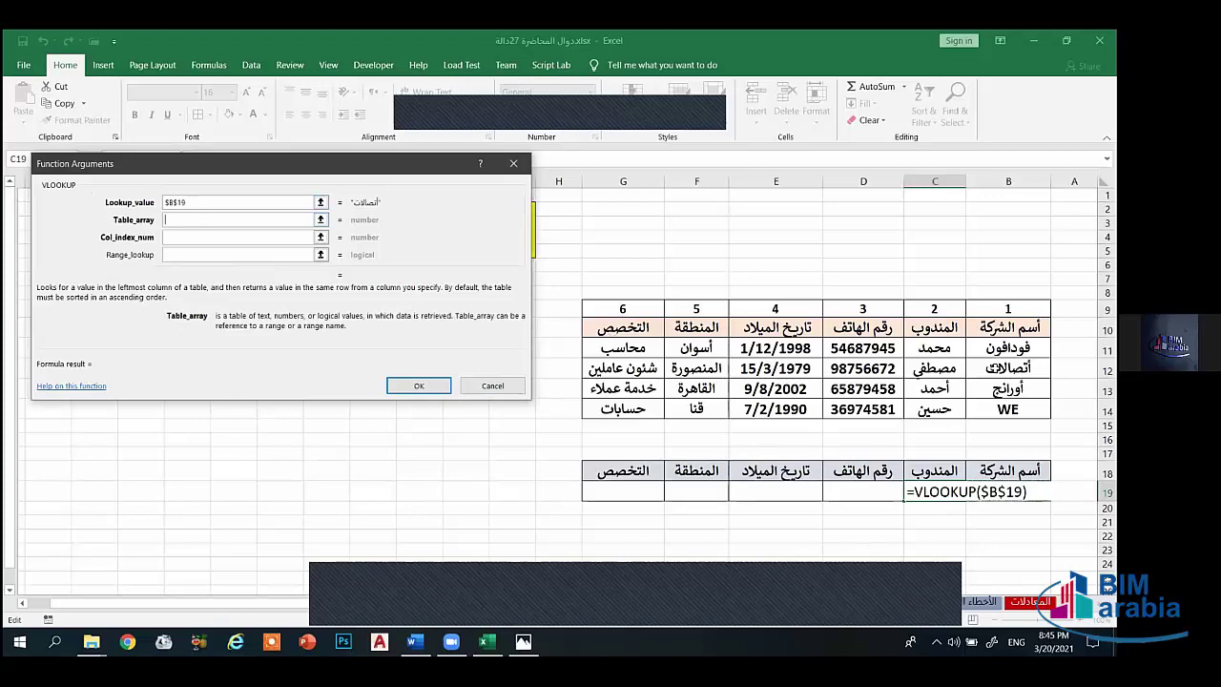
left_click_drag(1001, 347, 637, 417)
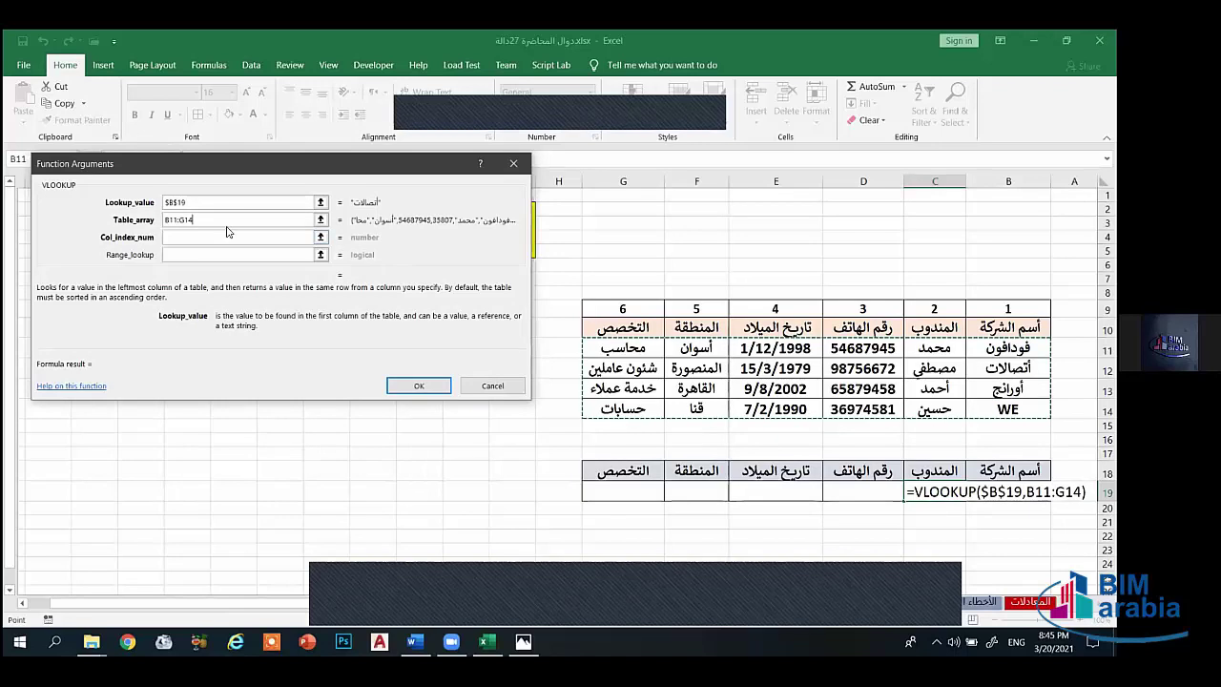
key("F4")
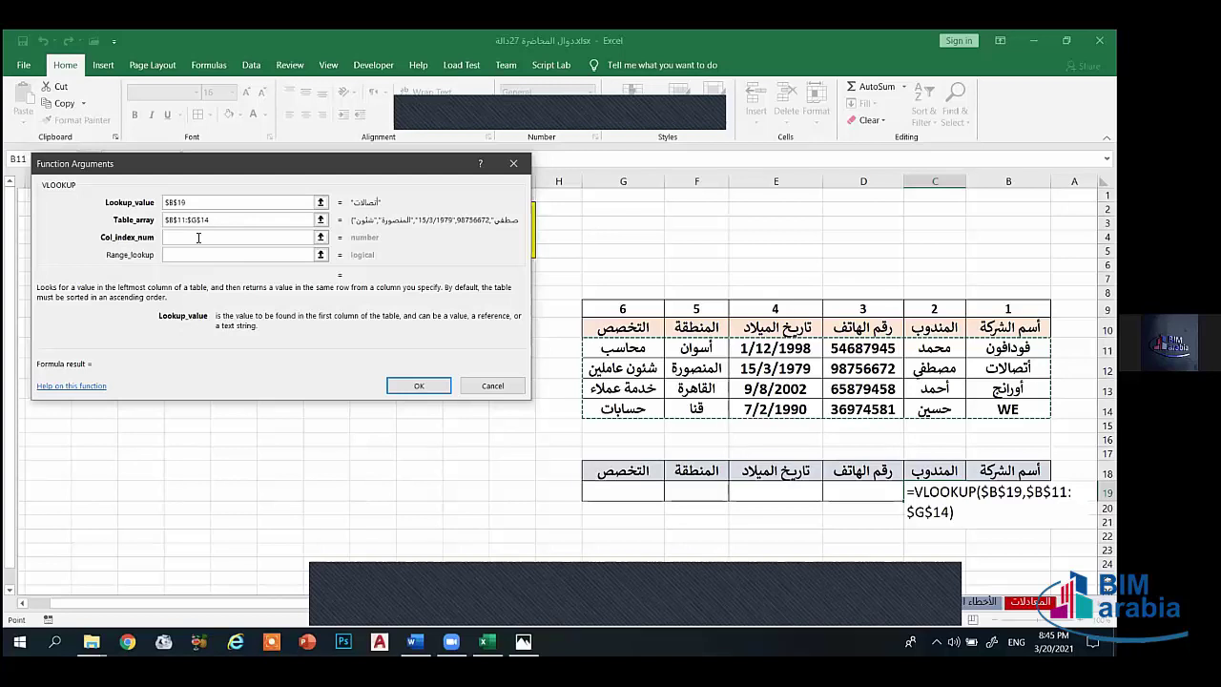
left_click(198, 238)
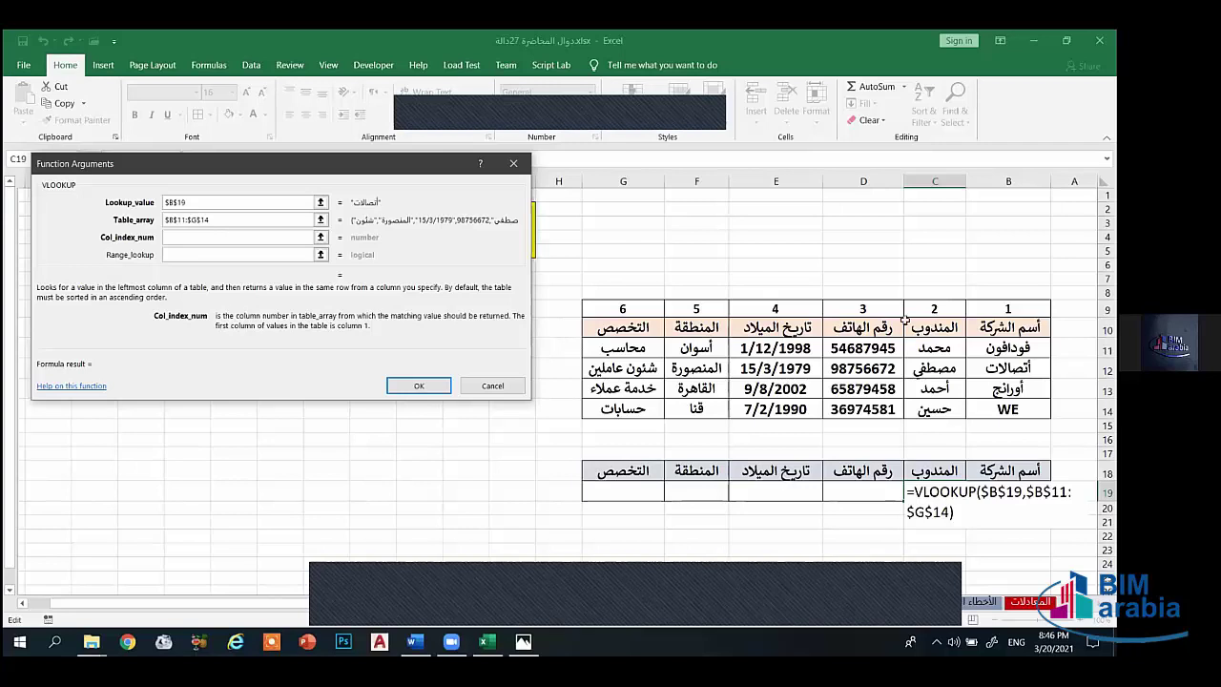
type("C9")
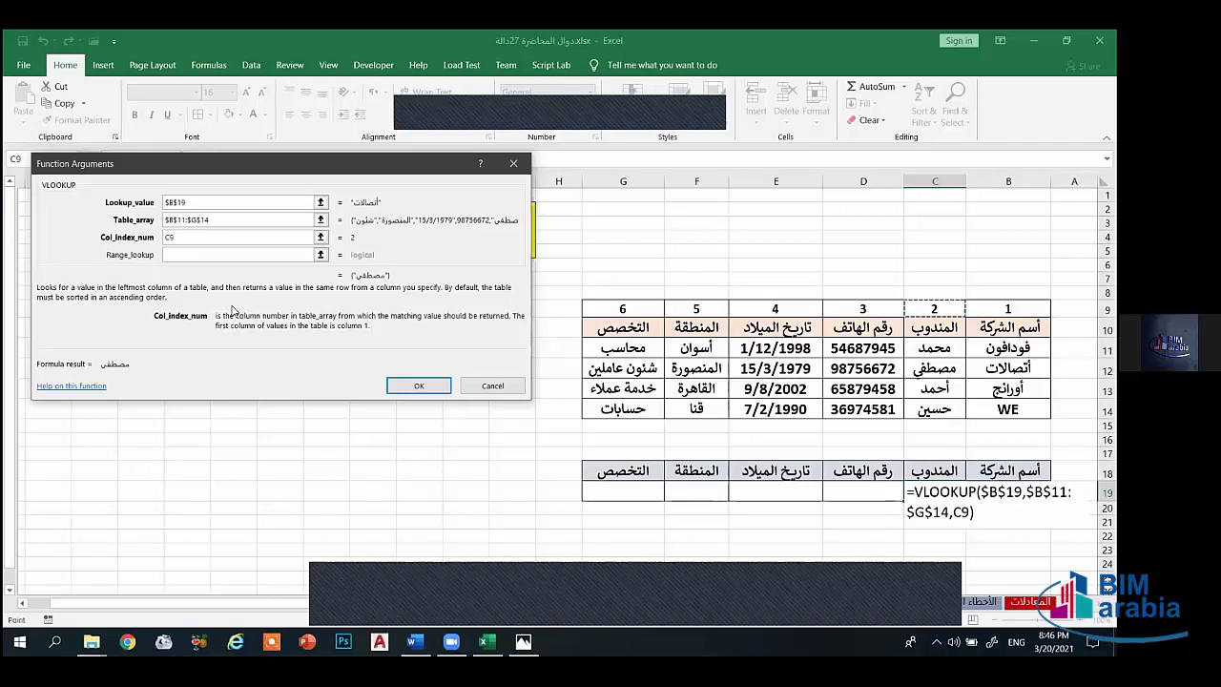
Step: Finish C19's VLOOKUP with range lookup false and fill the formula across to G19
left_click(184, 256)
type("false")
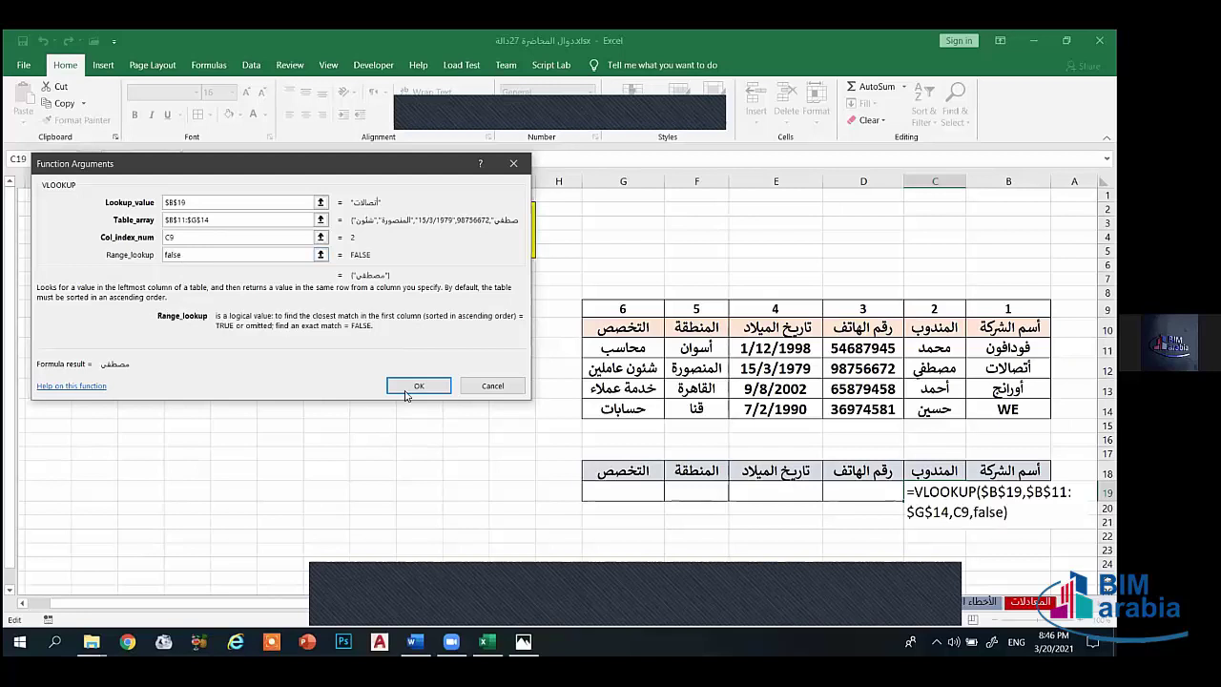
key("Return")
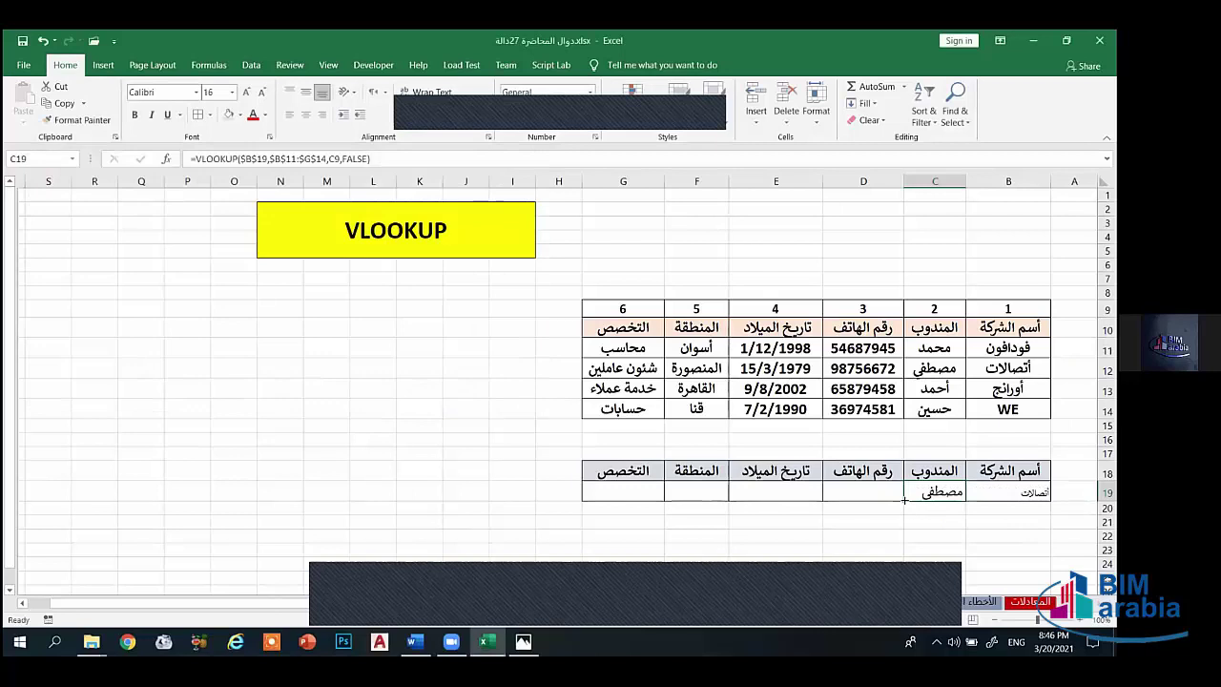
left_click_drag(904, 499, 625, 499)
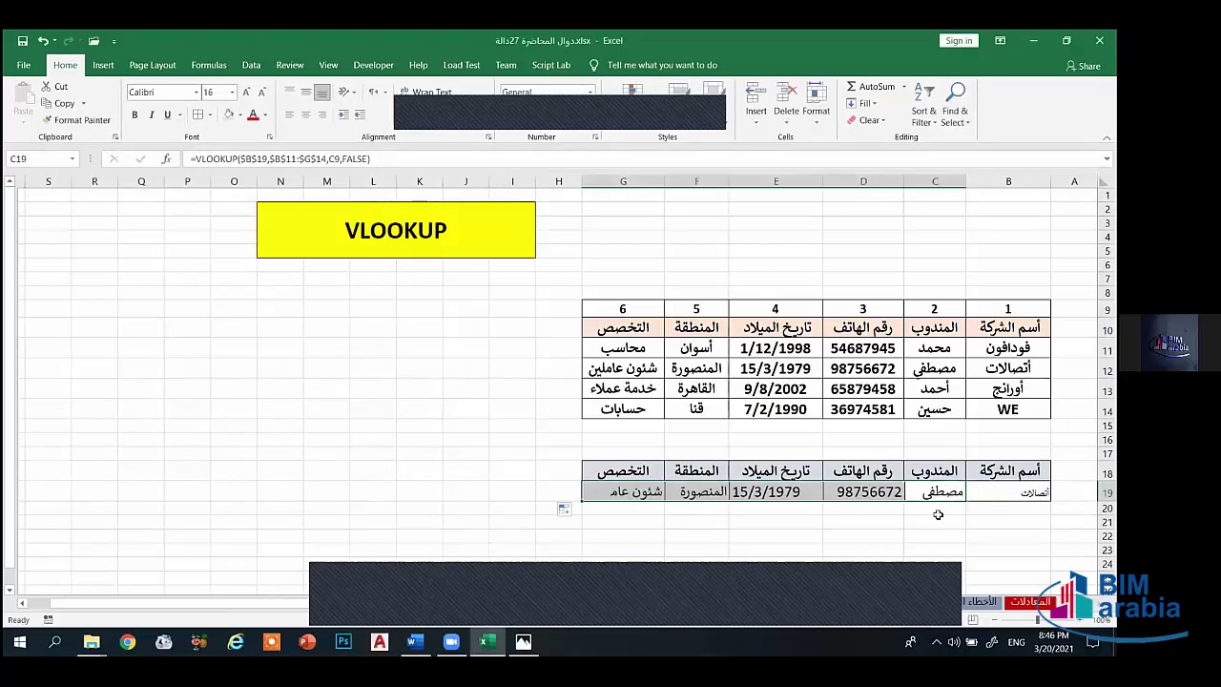
left_click(864, 521)
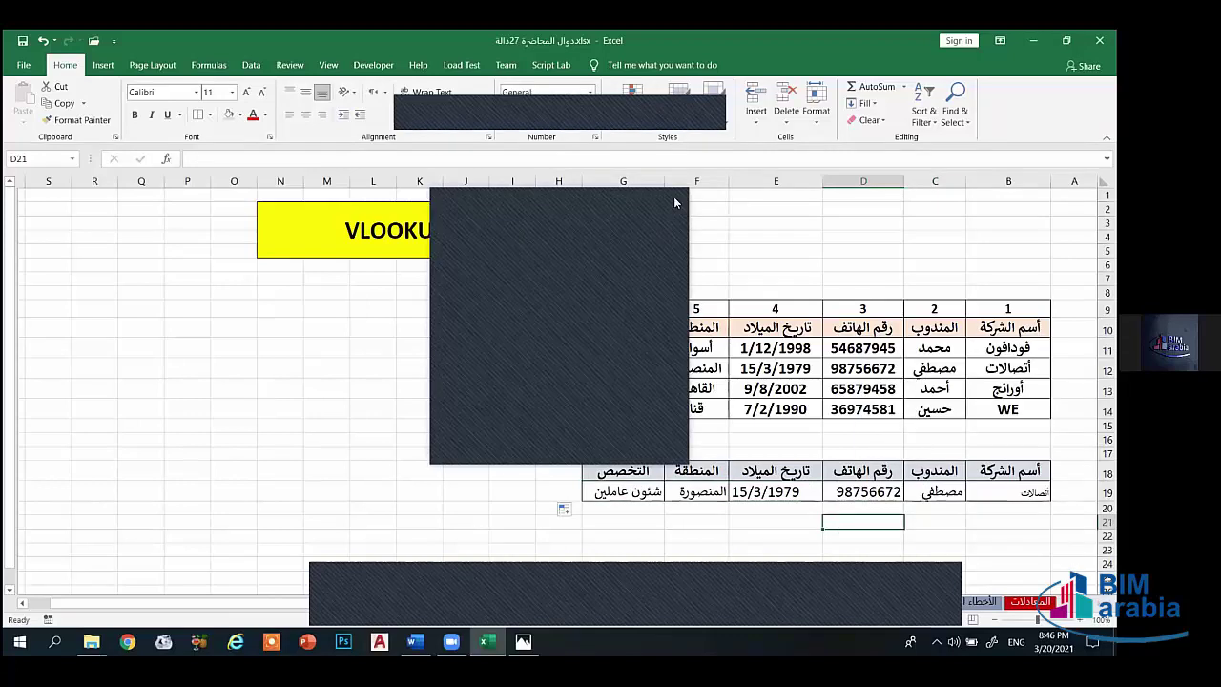
Step: Review the function arguments of the VLOOKUP in C19, including its table array, and close them without changes
key("Up")
key("Up")
key("Right")
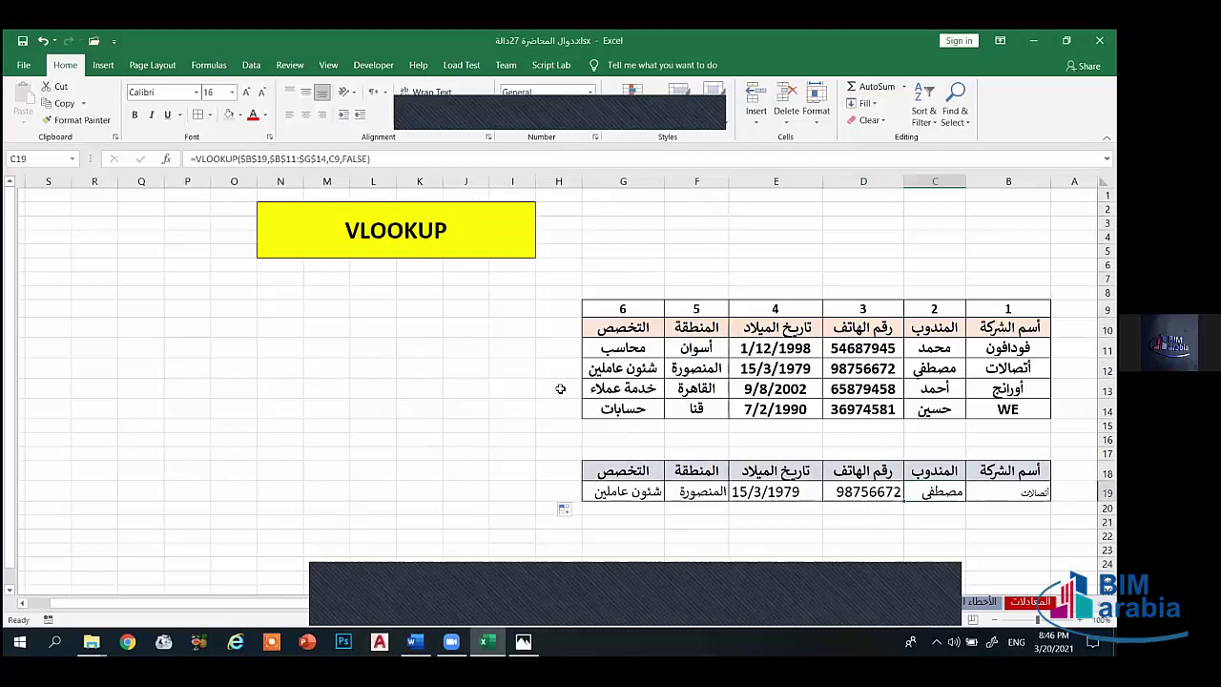
left_click(166, 158)
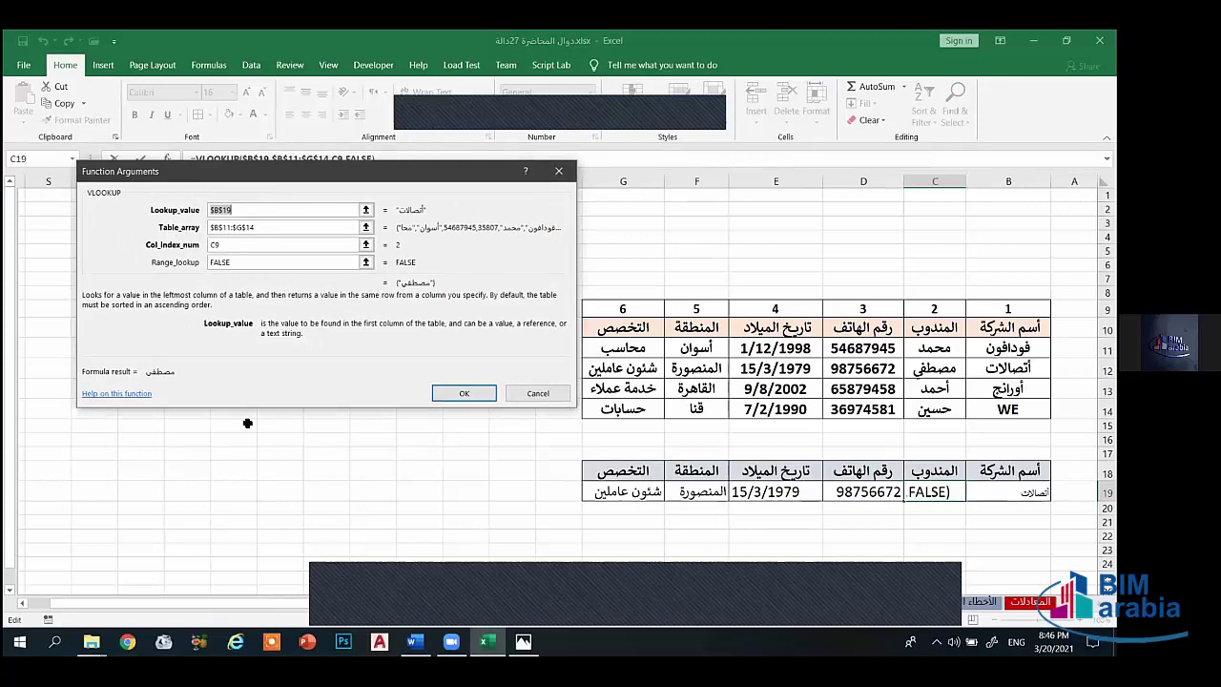
left_click(255, 227)
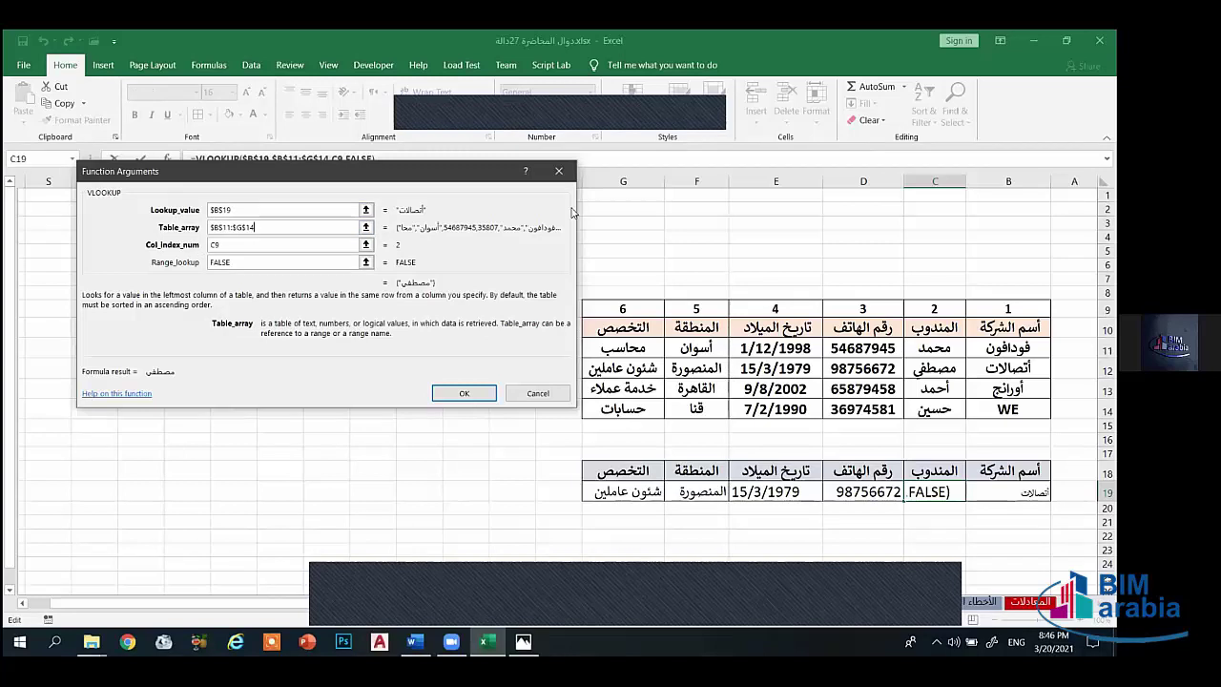
left_click(464, 393)
left_click(916, 515)
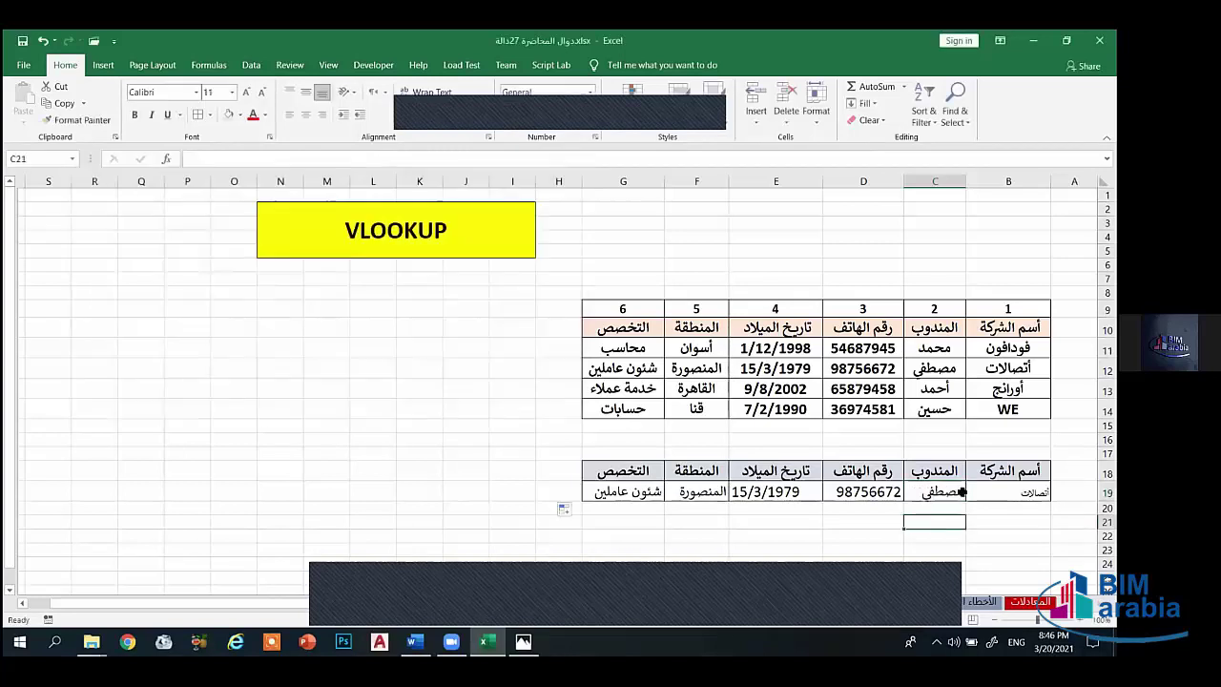
Step: Clear the lookup results from C19:G19
left_click(959, 491)
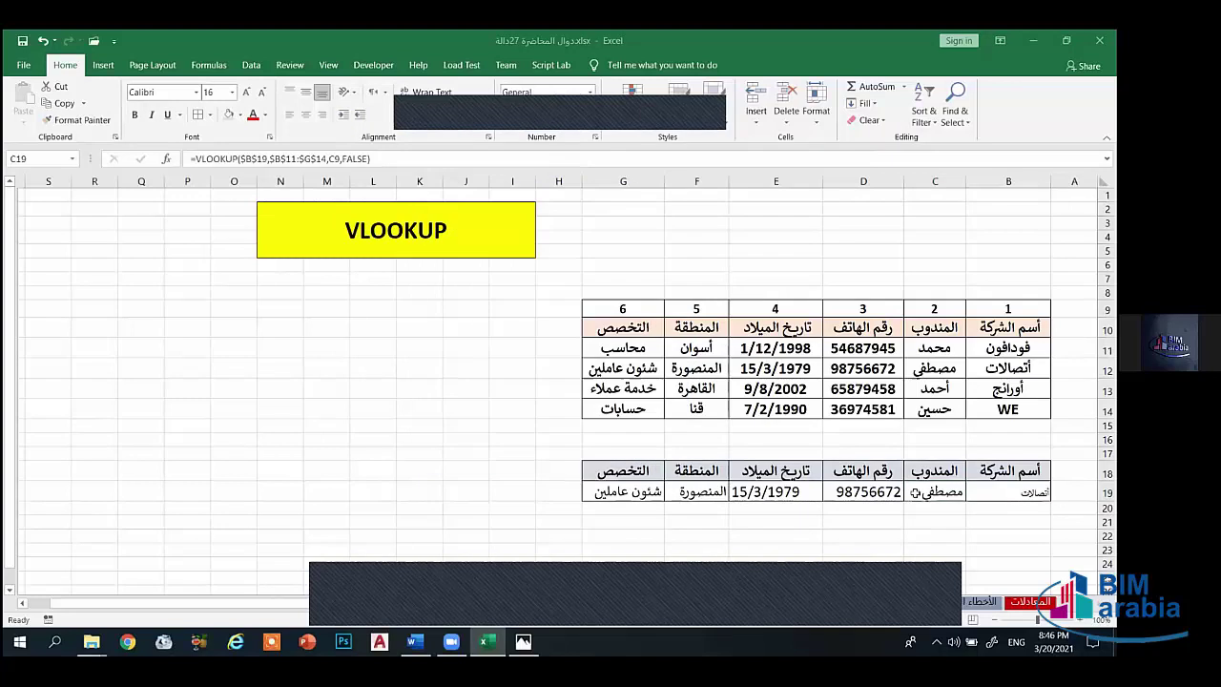
left_click_drag(918, 494, 620, 494)
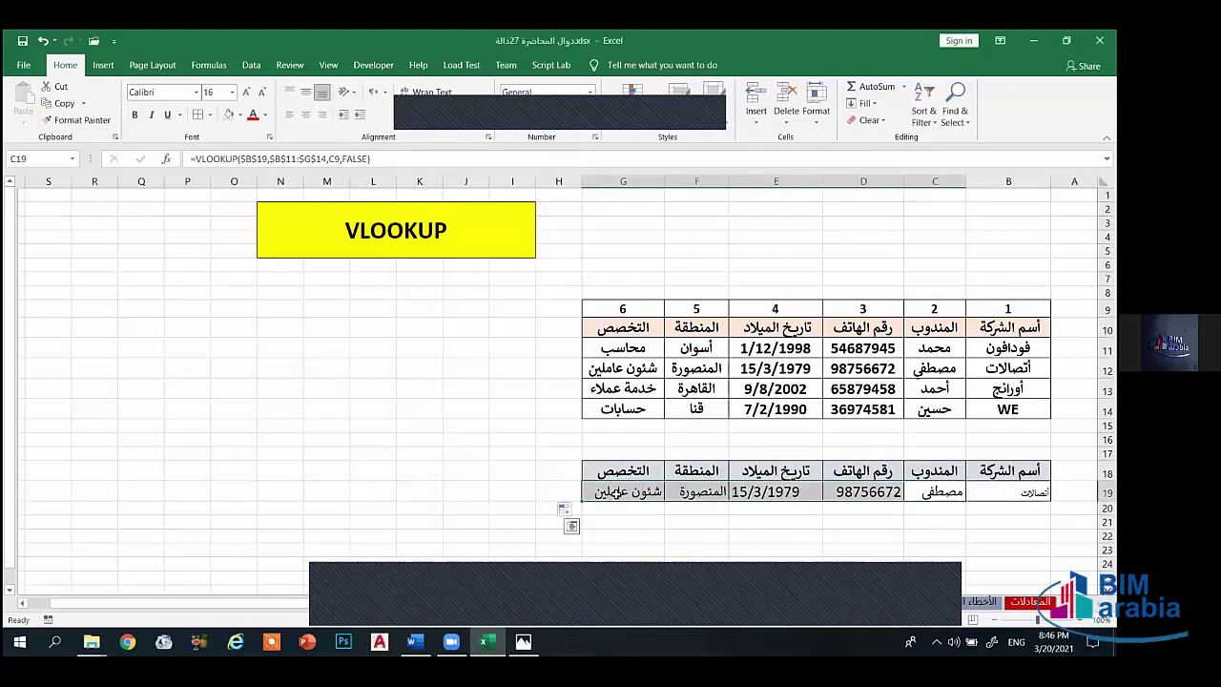
key("Delete")
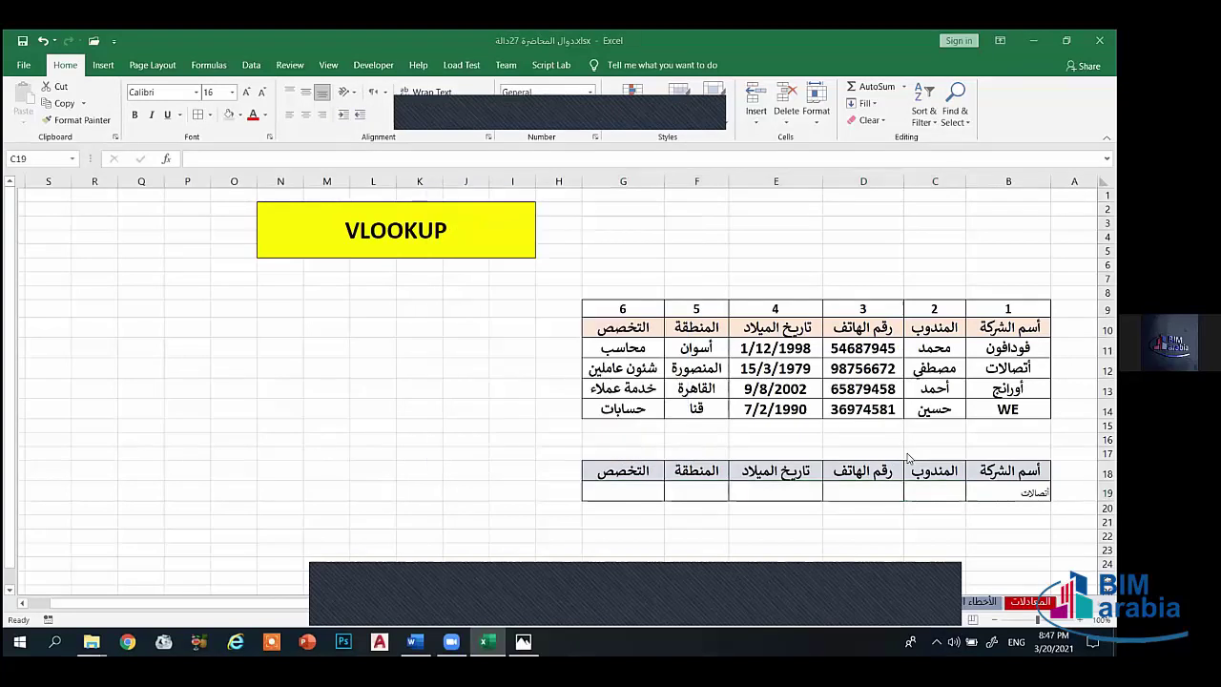
left_click(875, 349)
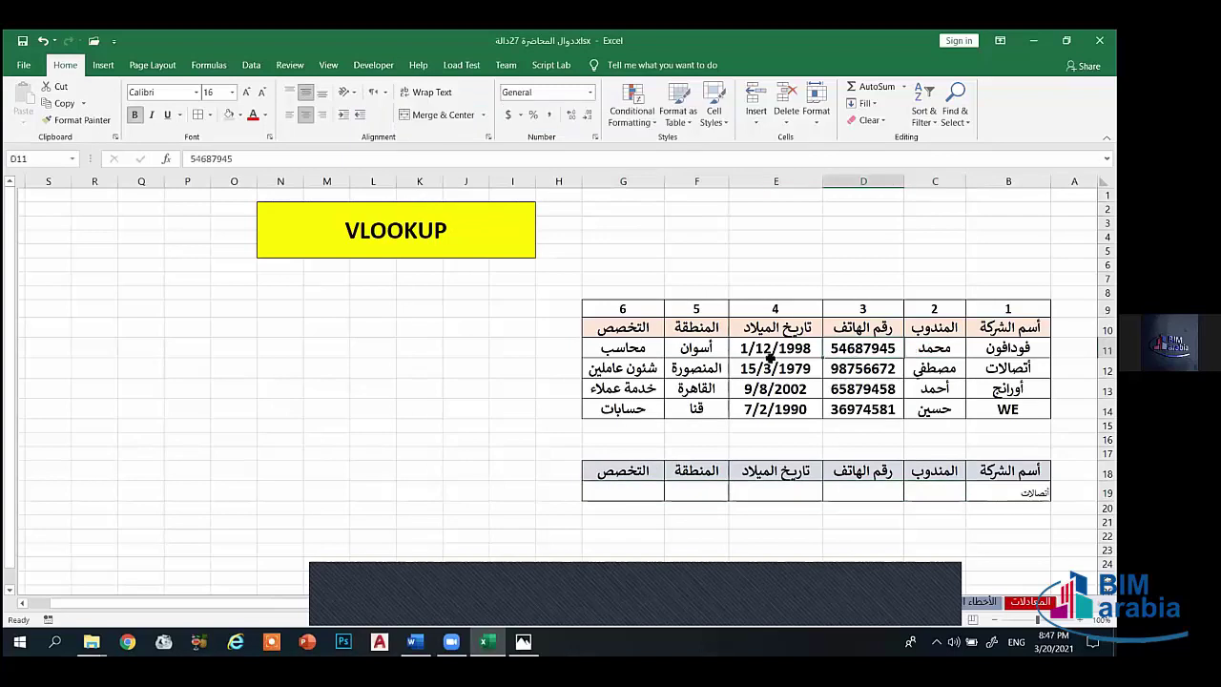
left_click(769, 363)
key("Left")
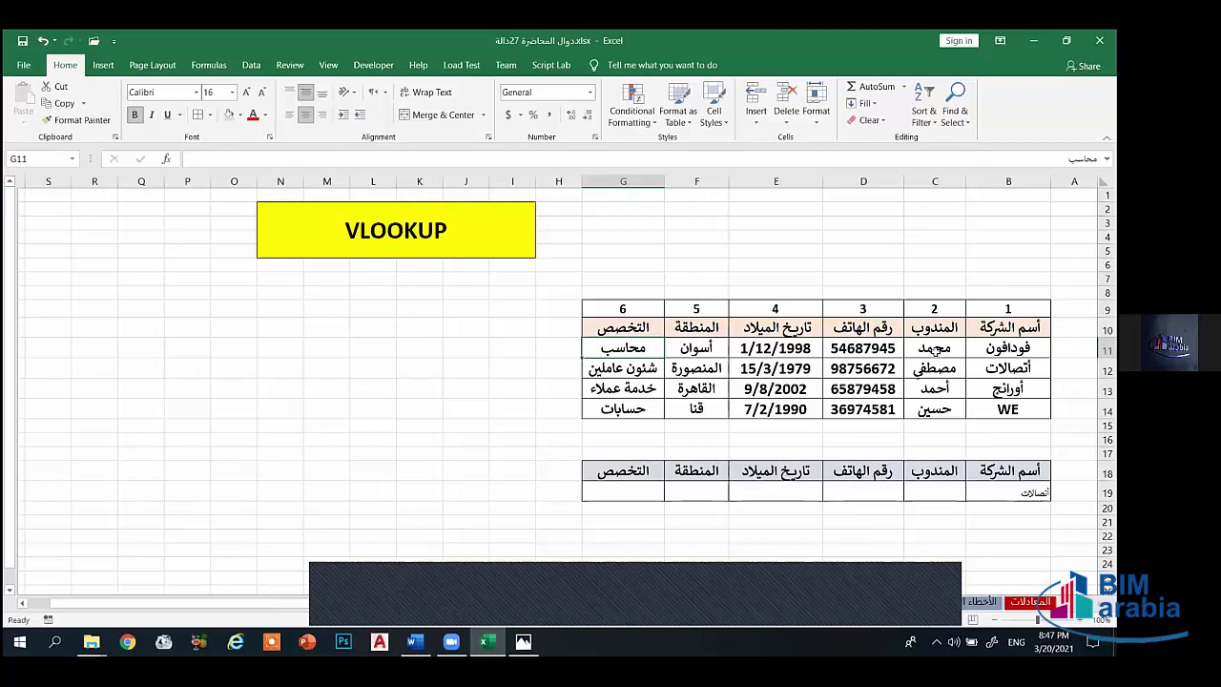
left_click(931, 353)
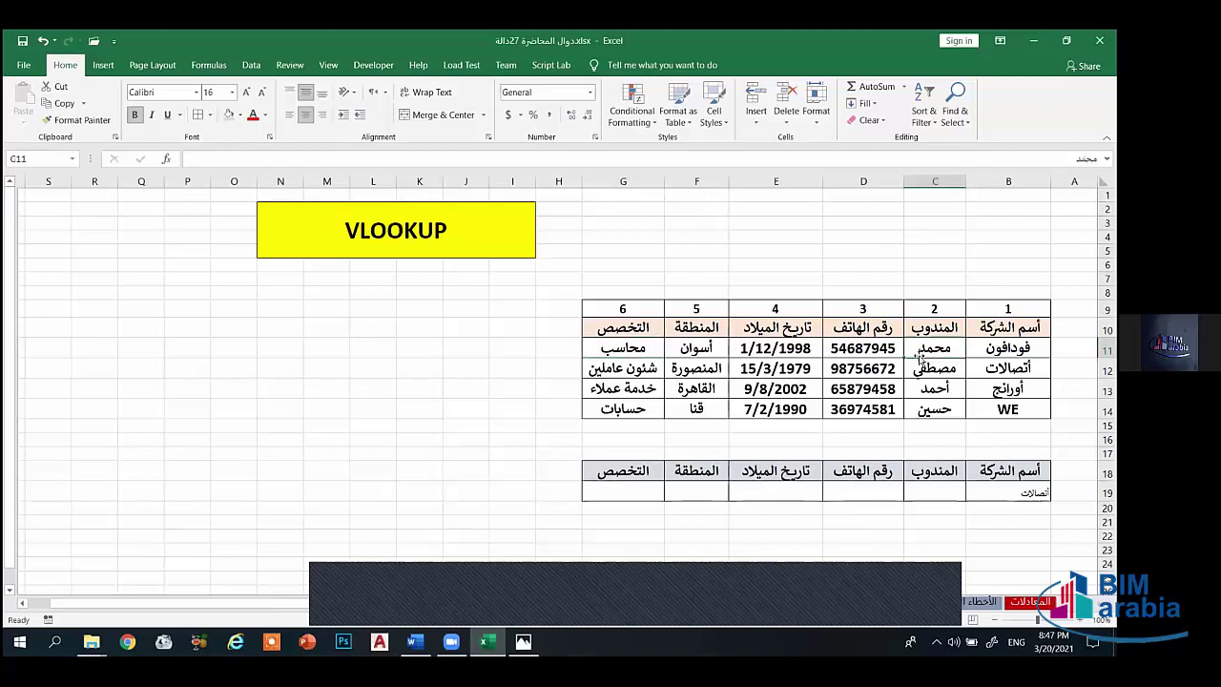
left_click(844, 368)
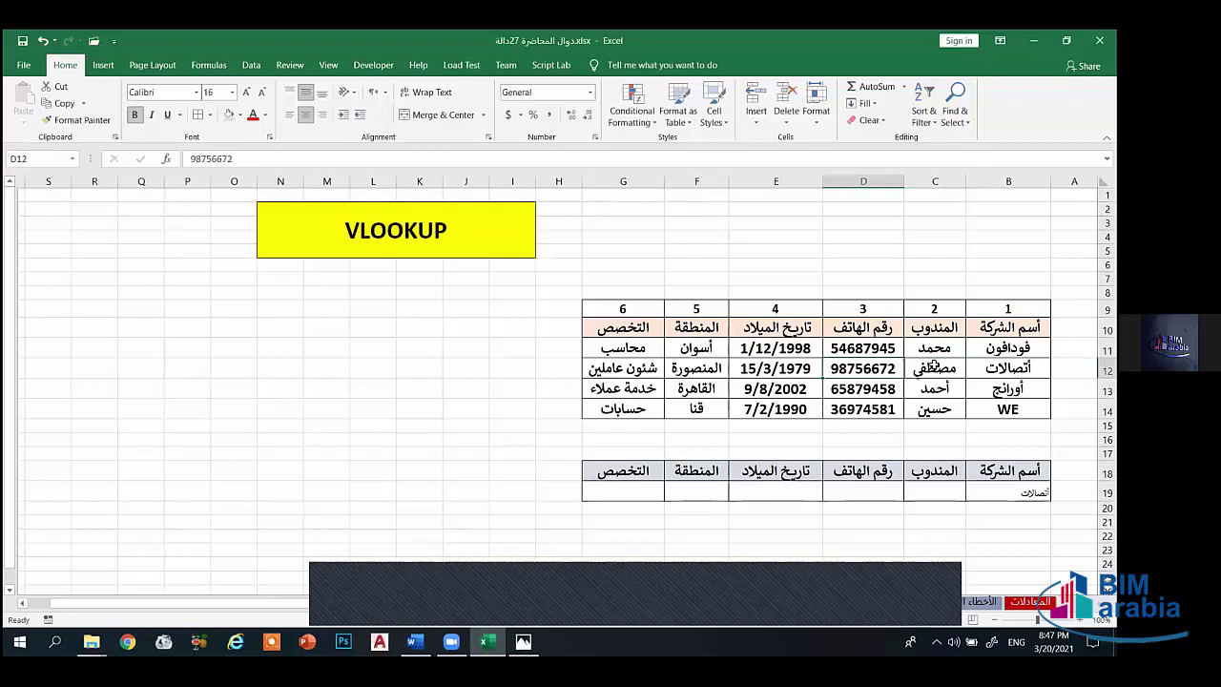
left_click(690, 347)
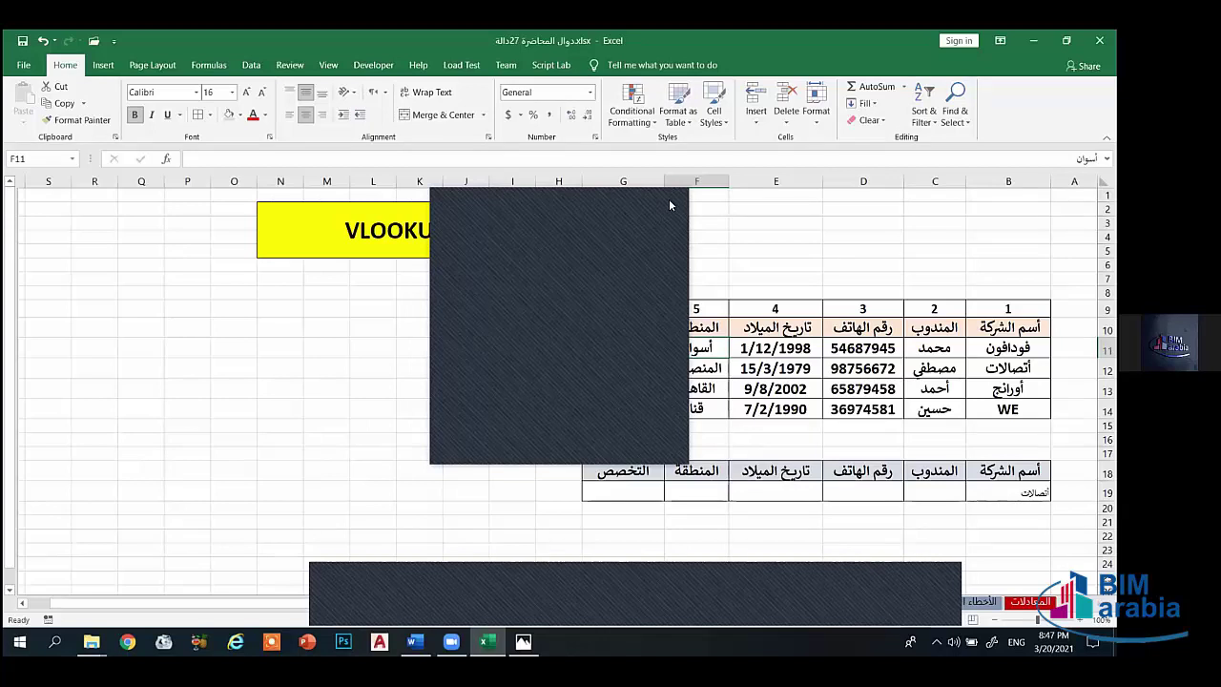
Step: Start a VLOOKUP in C19 through its function arguments, with the absolute reference $B$19 as the lookup value
left_click(944, 493)
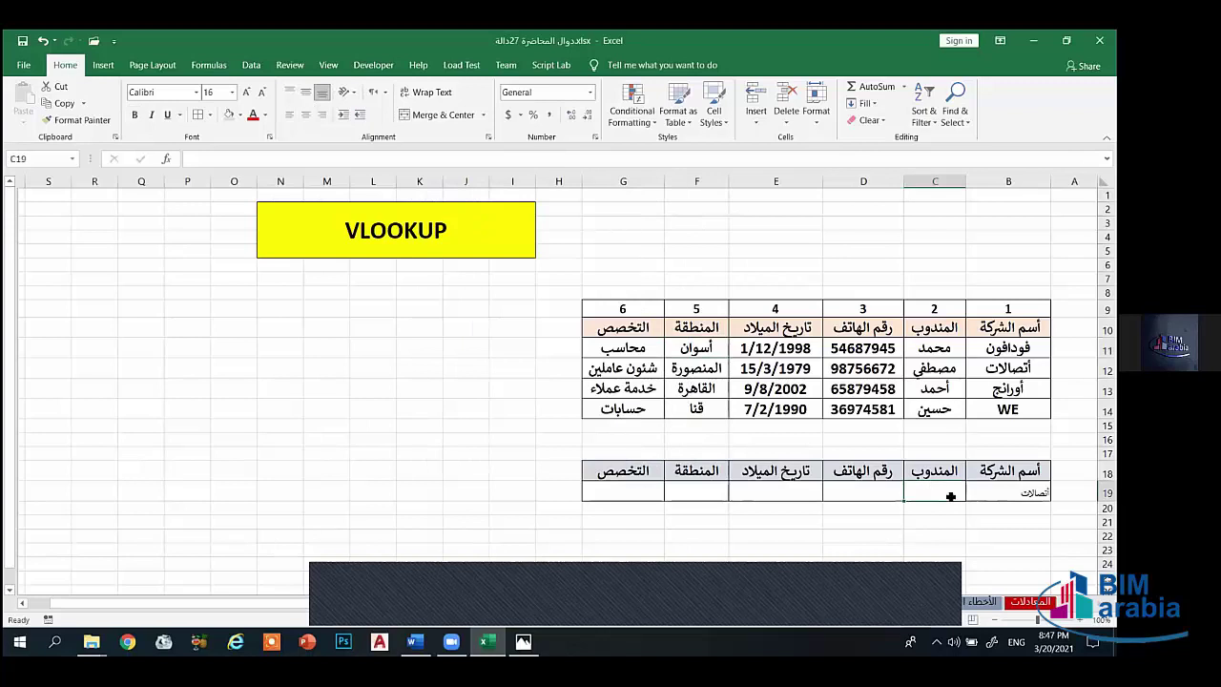
type("=")
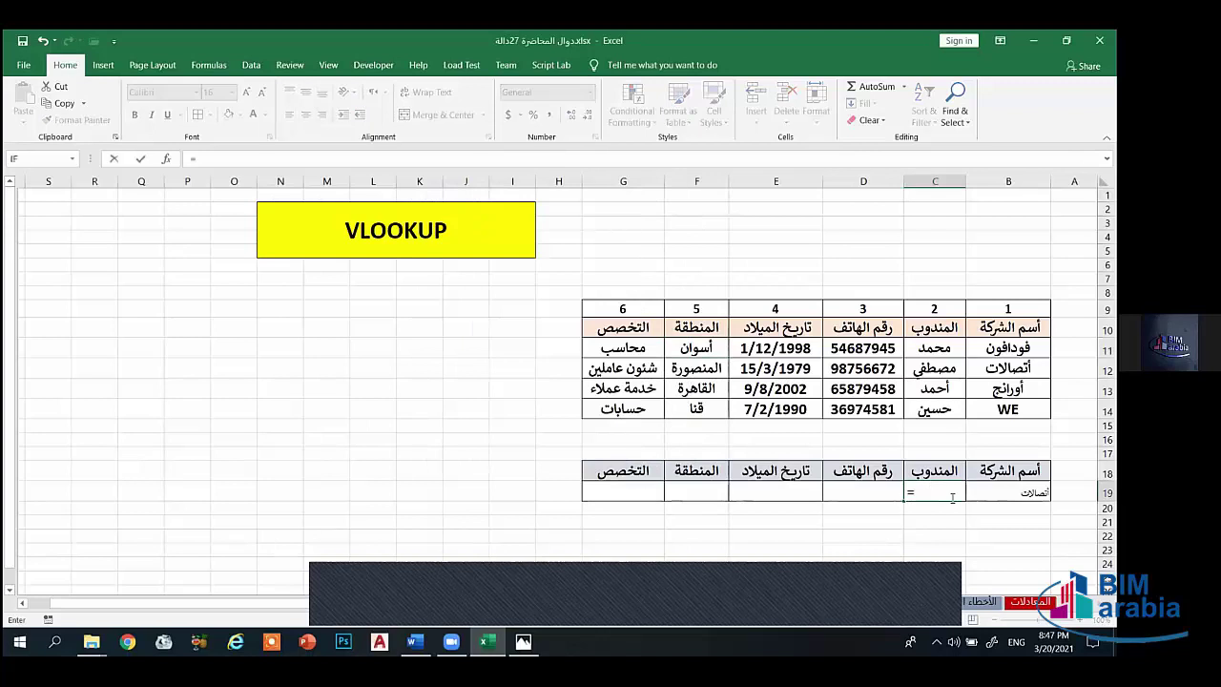
type("vlooku")
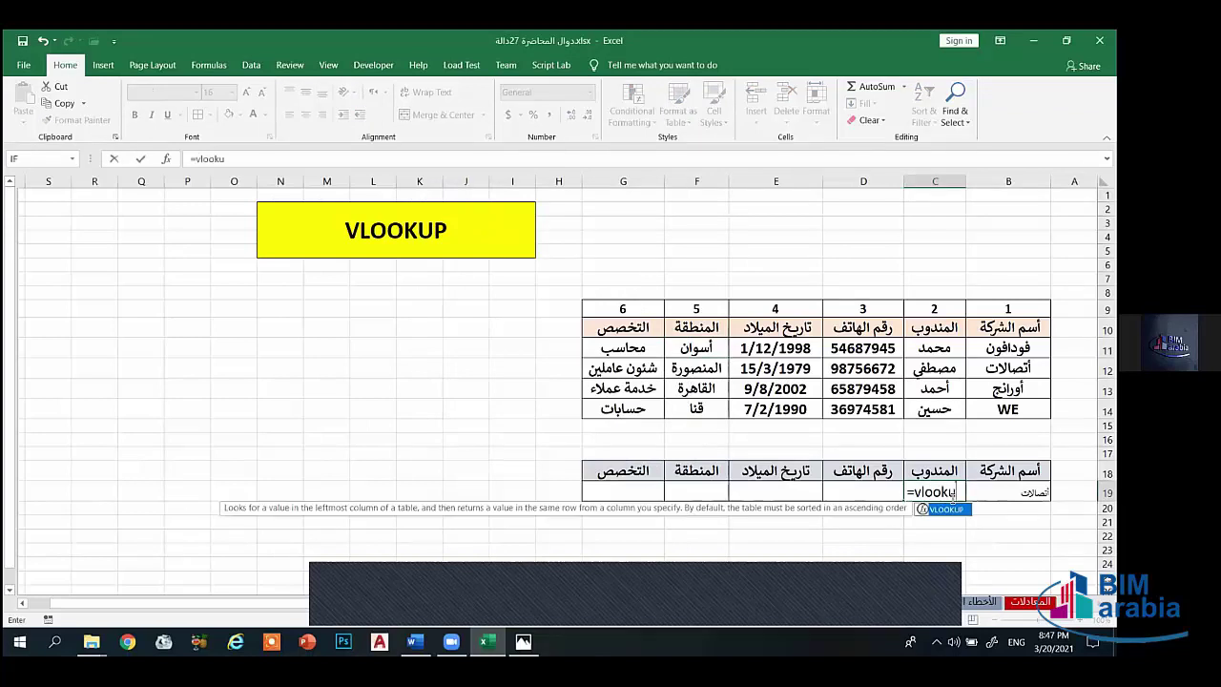
type("p")
key("Tab")
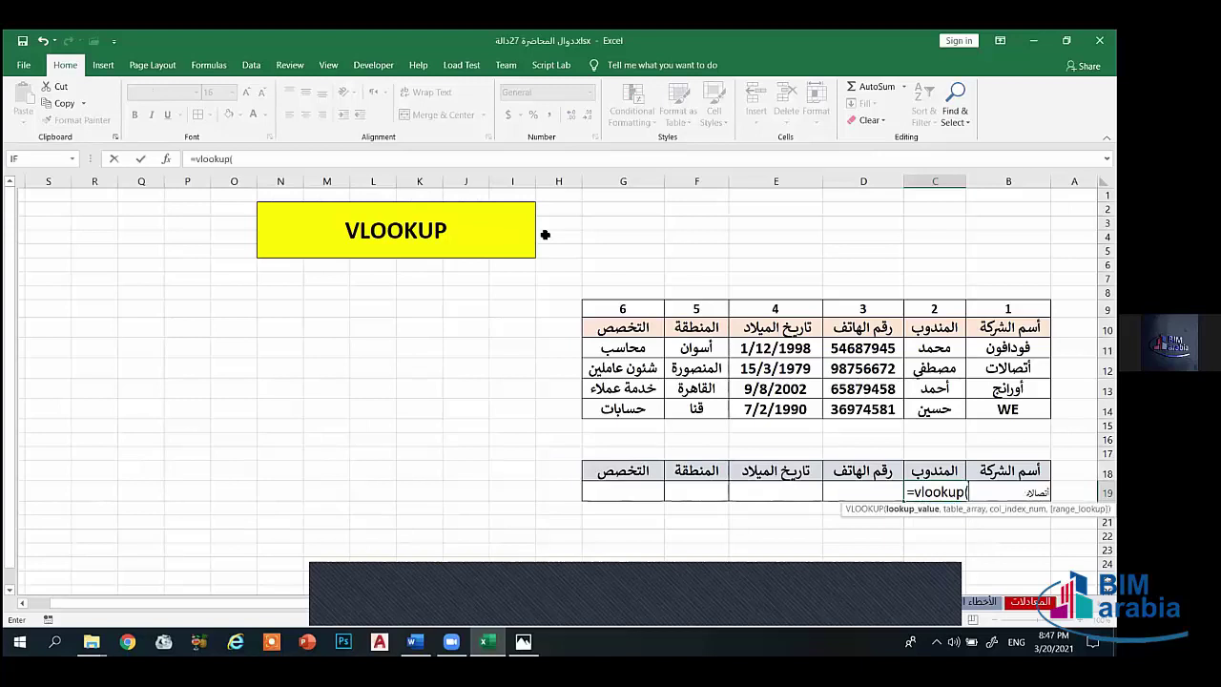
type(")")
left_click(166, 159)
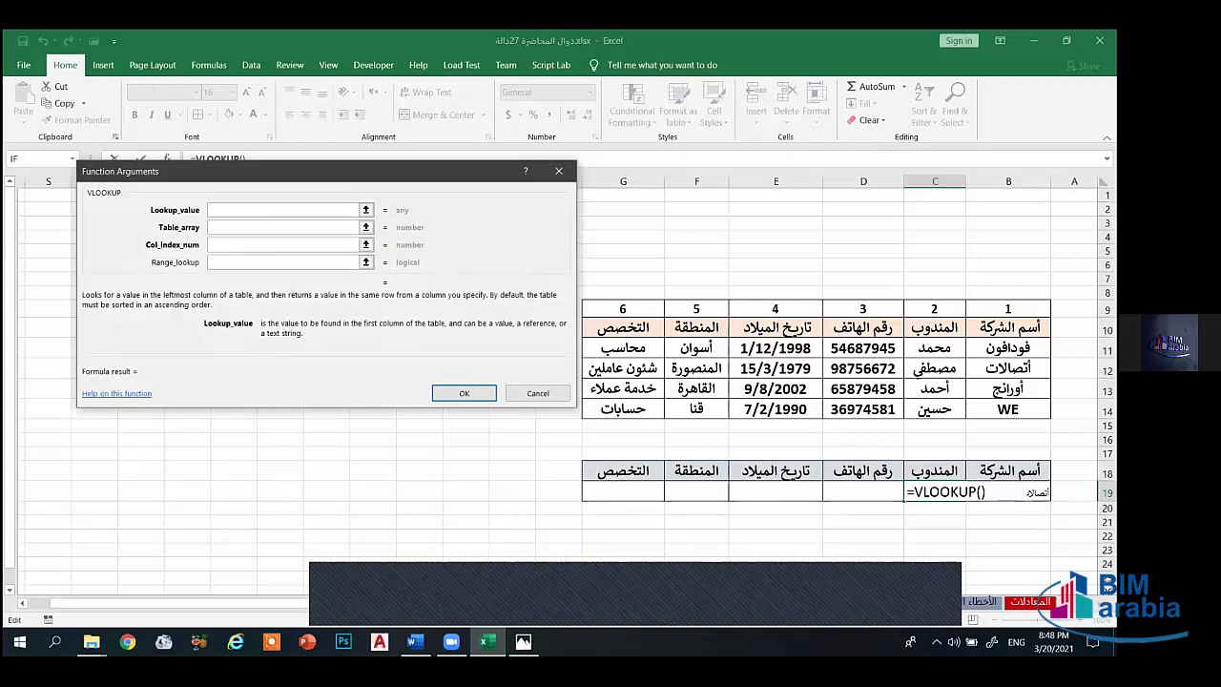
left_click(1008, 492)
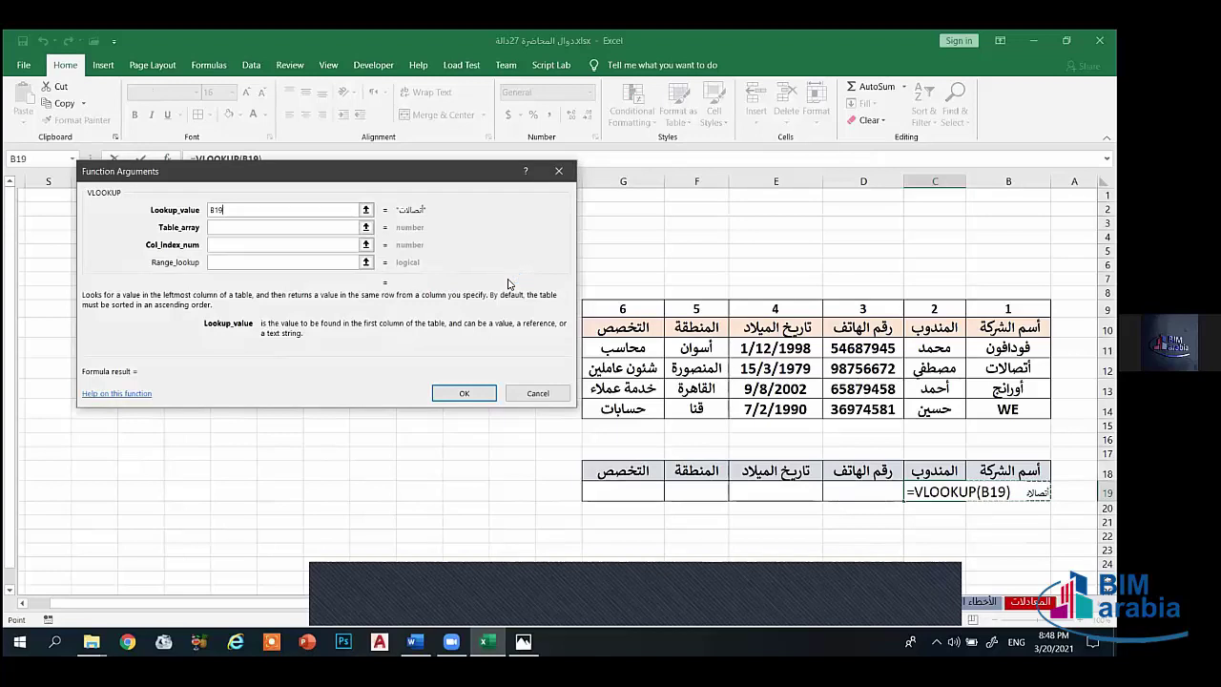
key("F4")
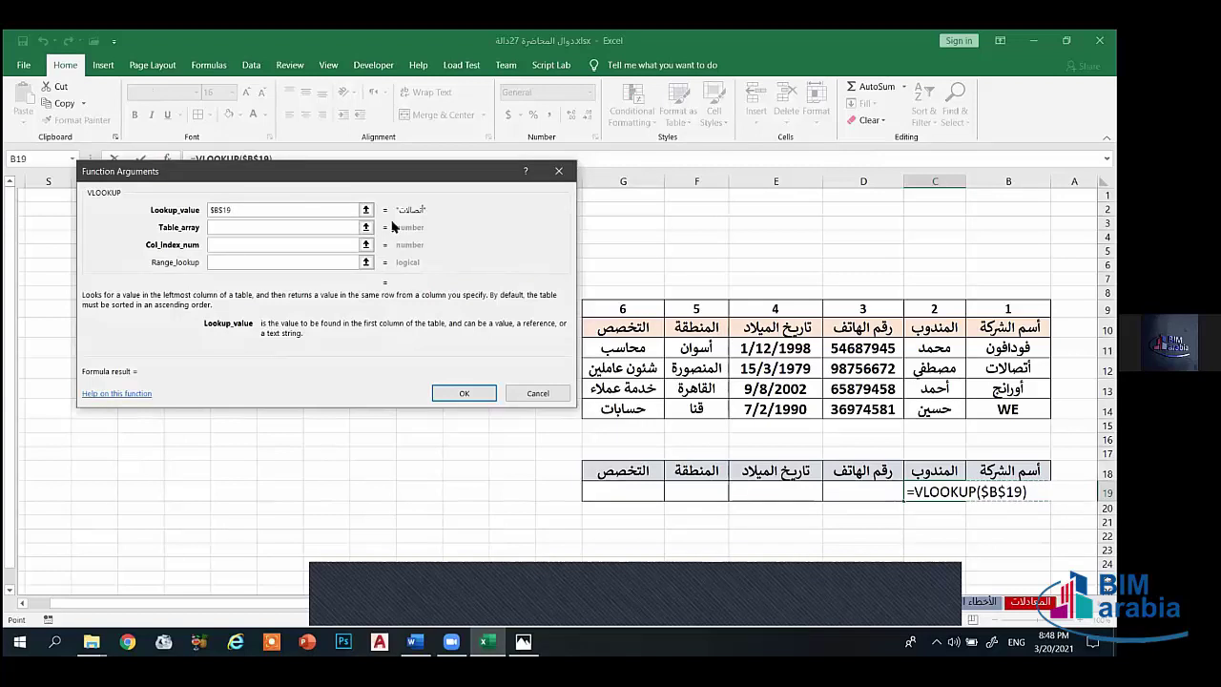
Step: Set the table array to the data rows B11:G14 as the absolute range $B$11:$G$14
key("Tab")
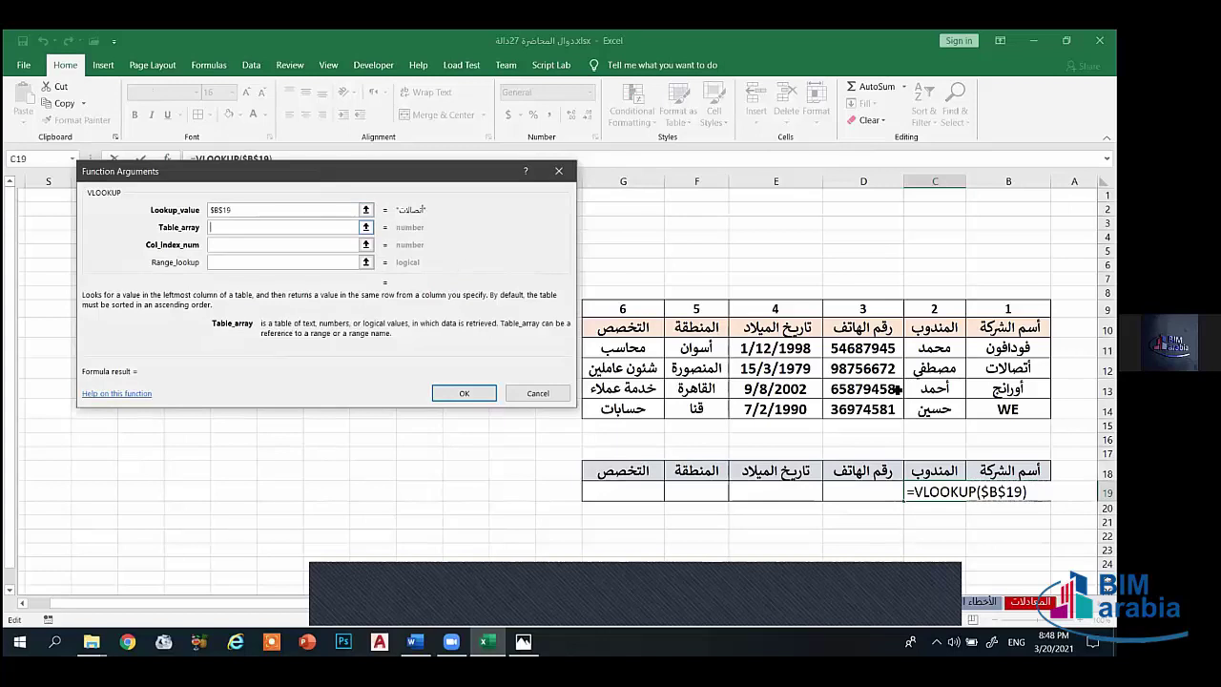
left_click_drag(286, 170, 230, 169)
left_click_drag(1001, 408, 579, 349)
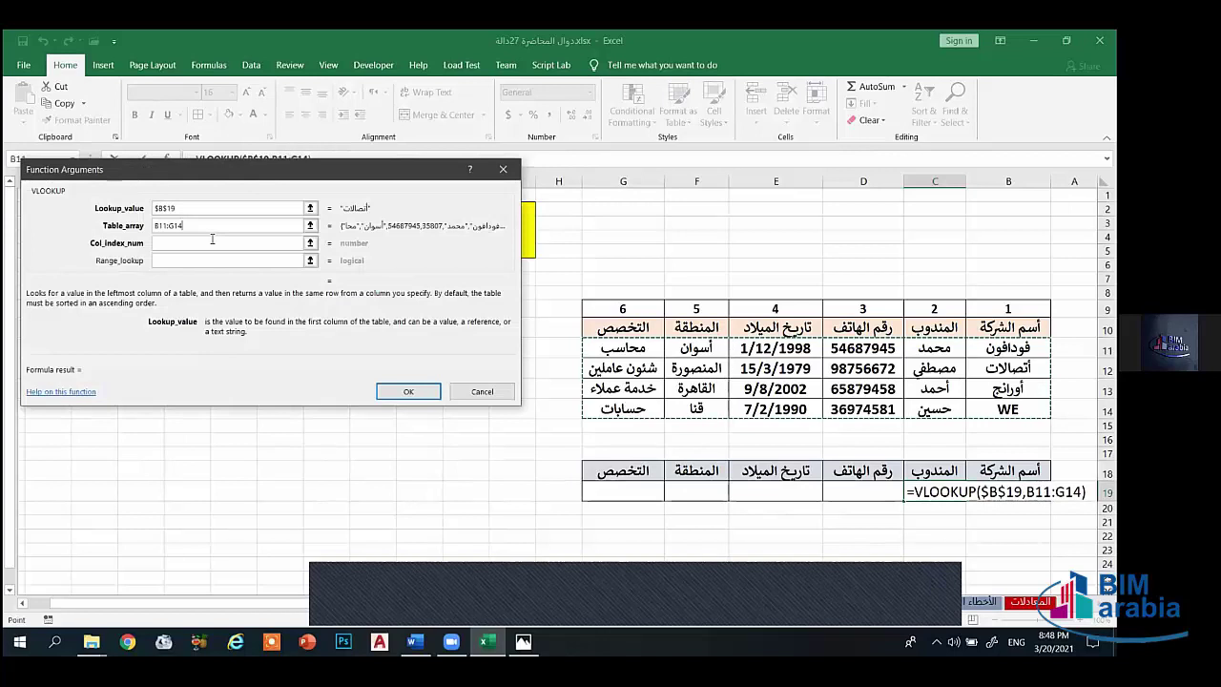
key("F4")
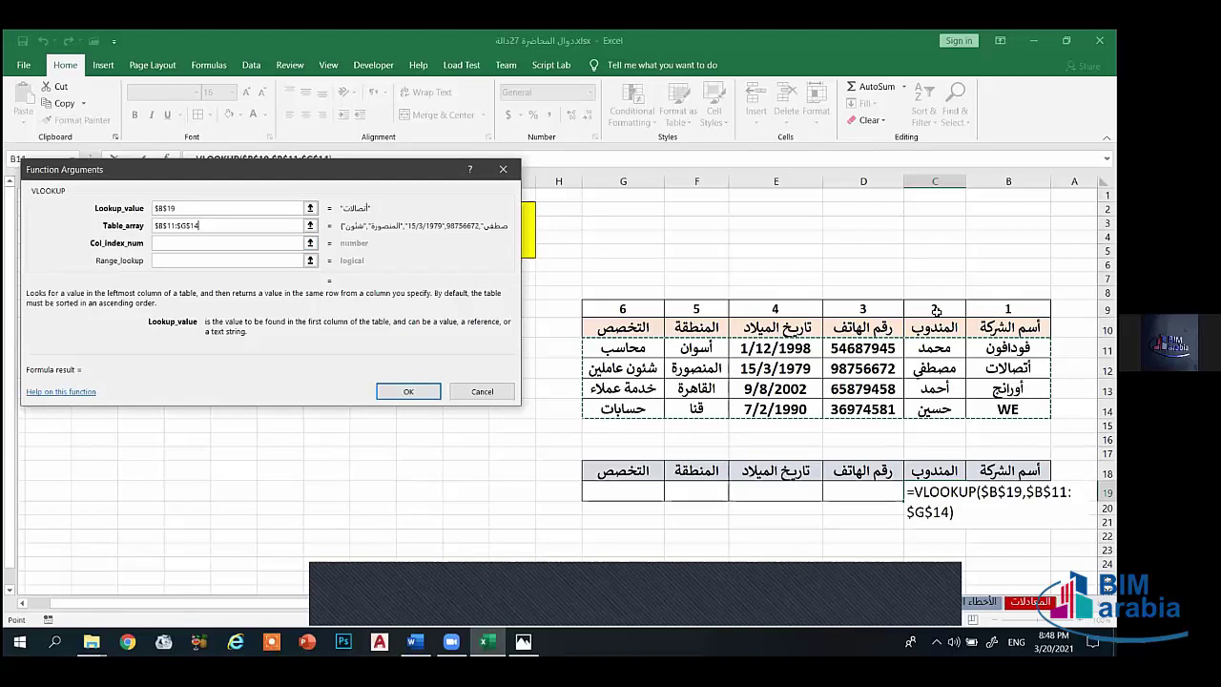
Step: Set the column index number to C9 and the range lookup to false
key("Tab")
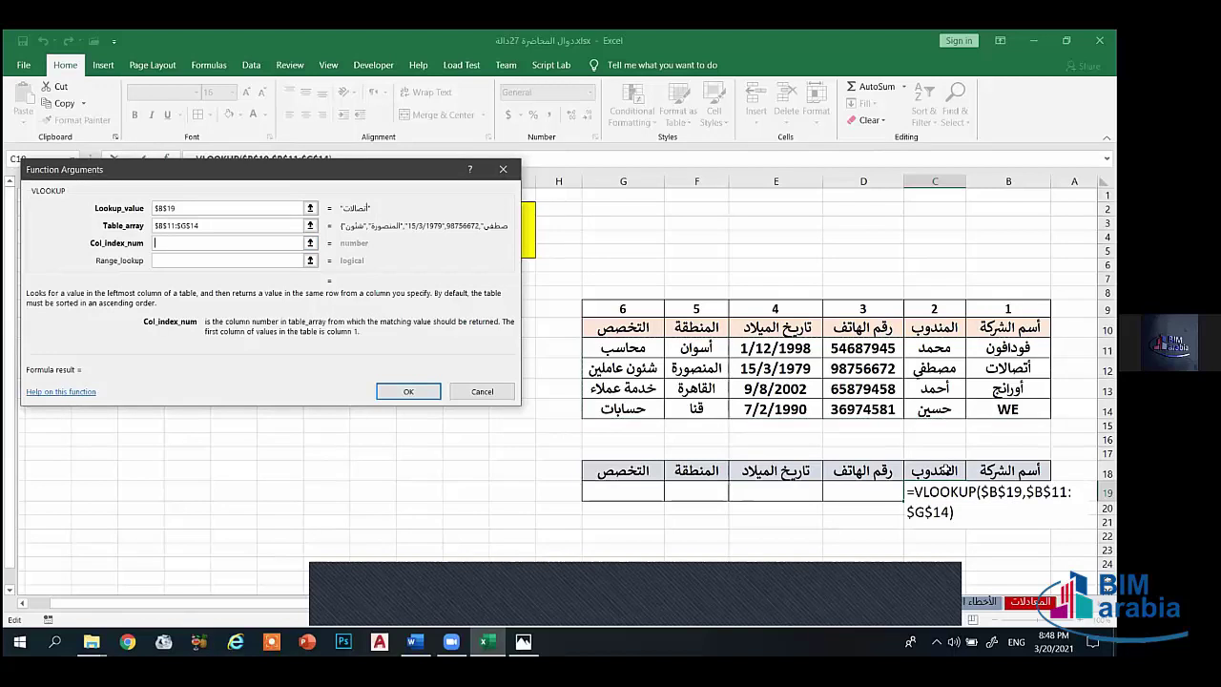
left_click(935, 308)
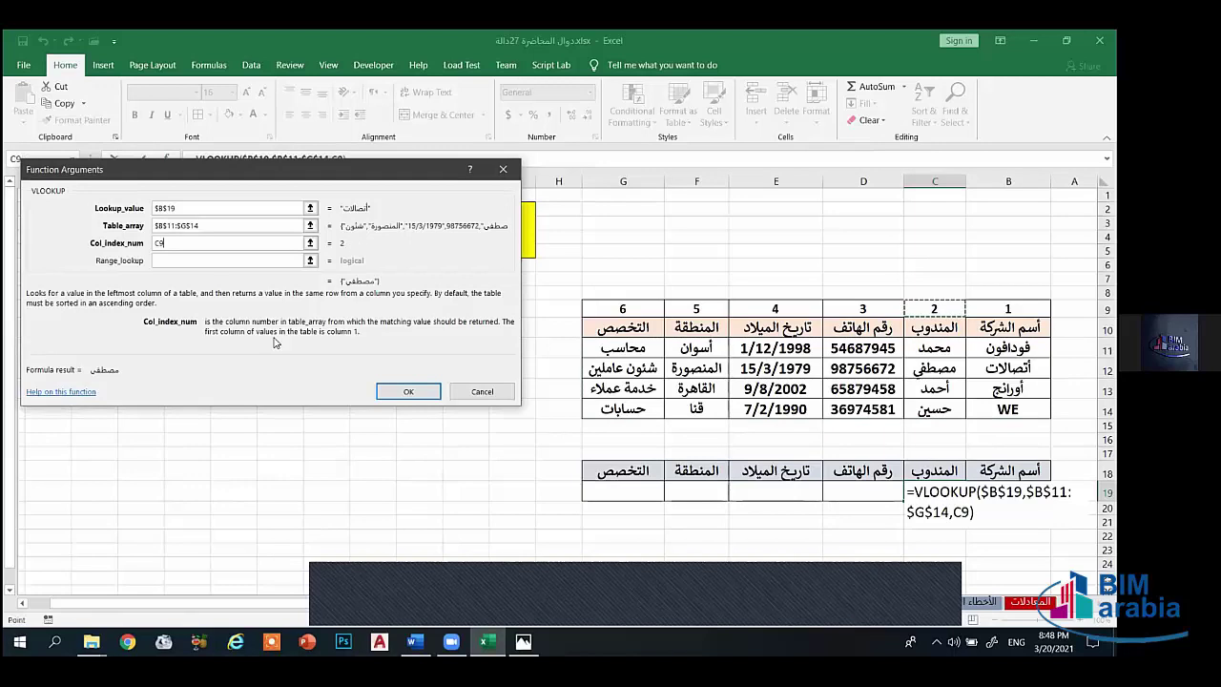
left_click(192, 261)
type("f")
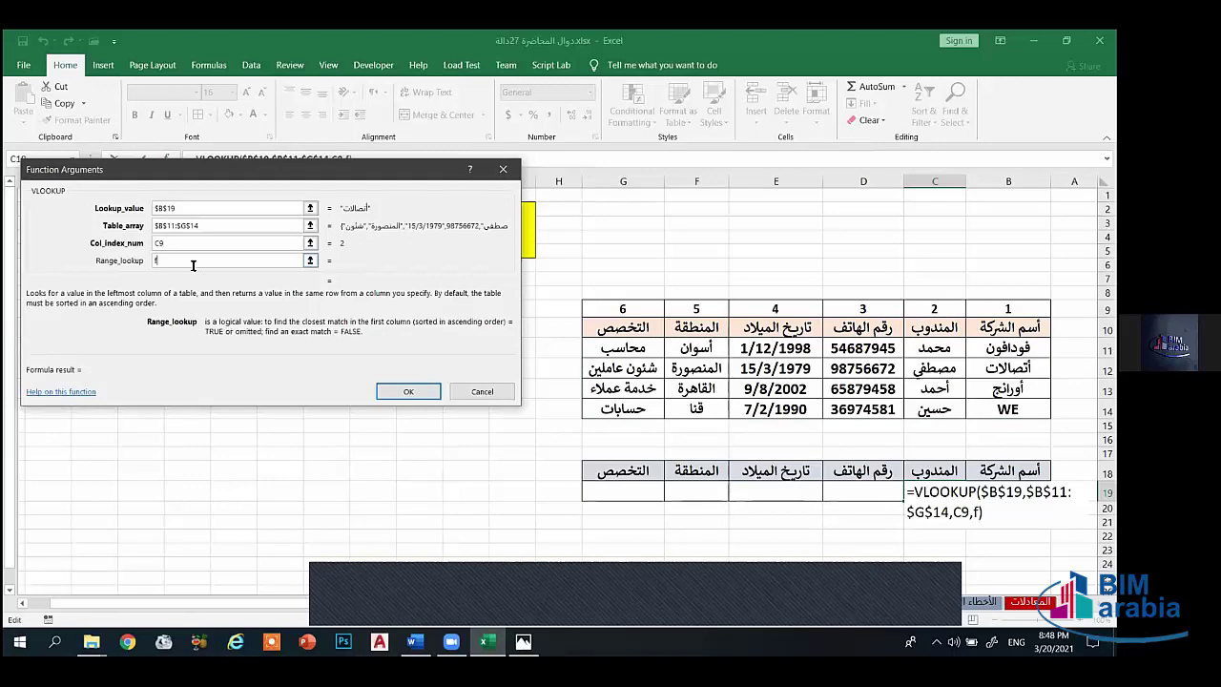
type("alse")
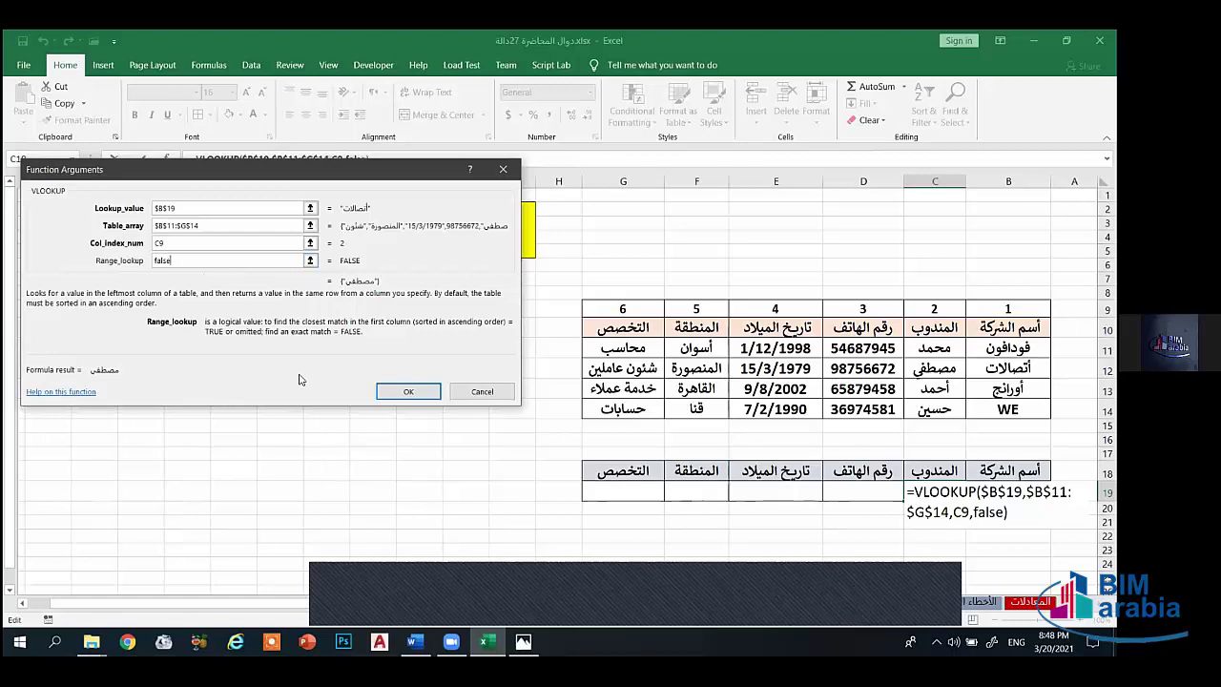
Step: Confirm the VLOOKUP in C19 and fill the formula across the result row to G19
left_click(408, 391)
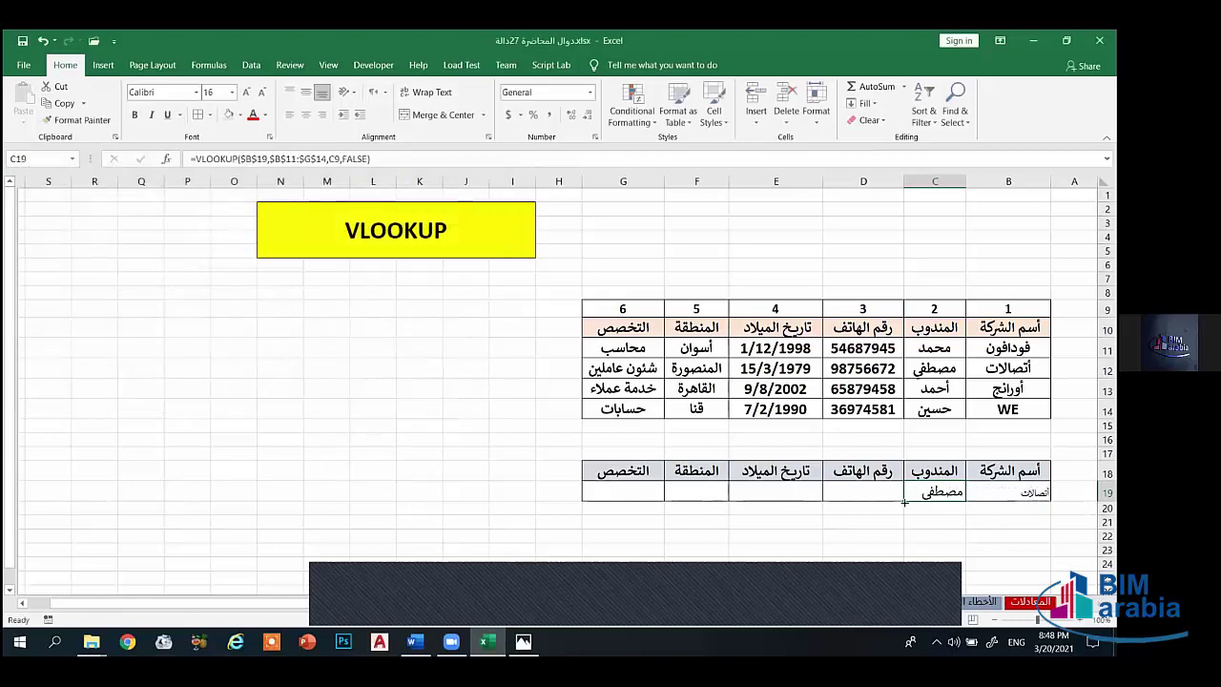
left_click_drag(903, 500, 618, 496)
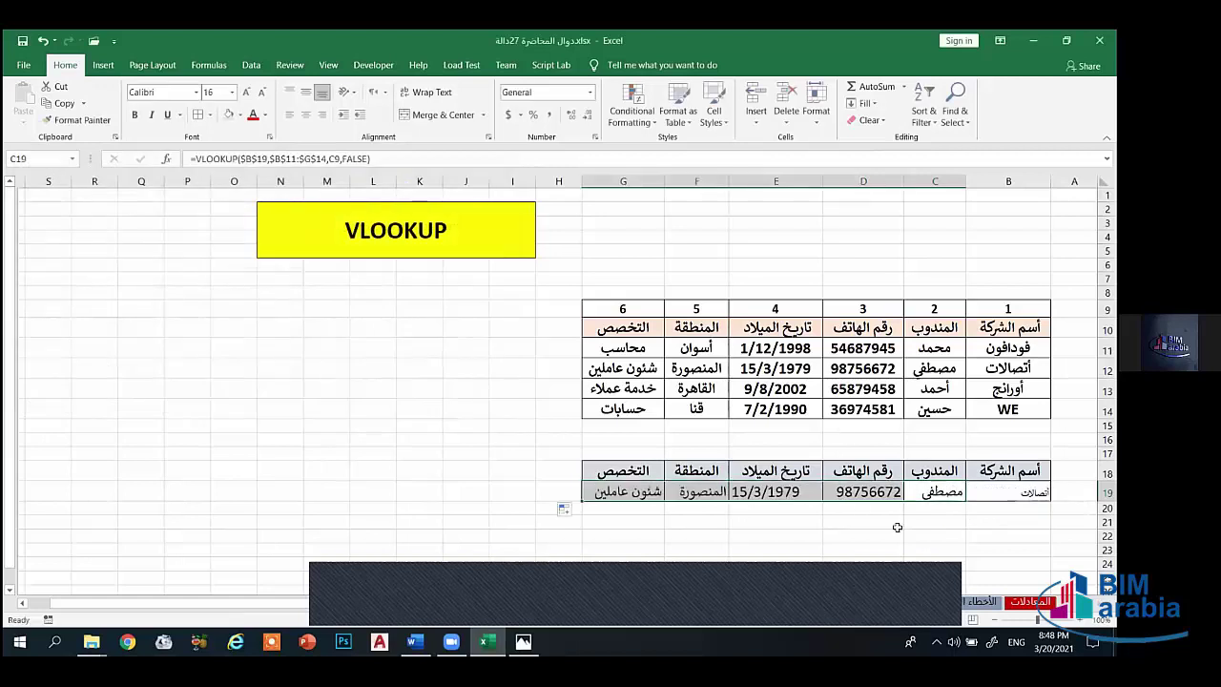
left_click(896, 523)
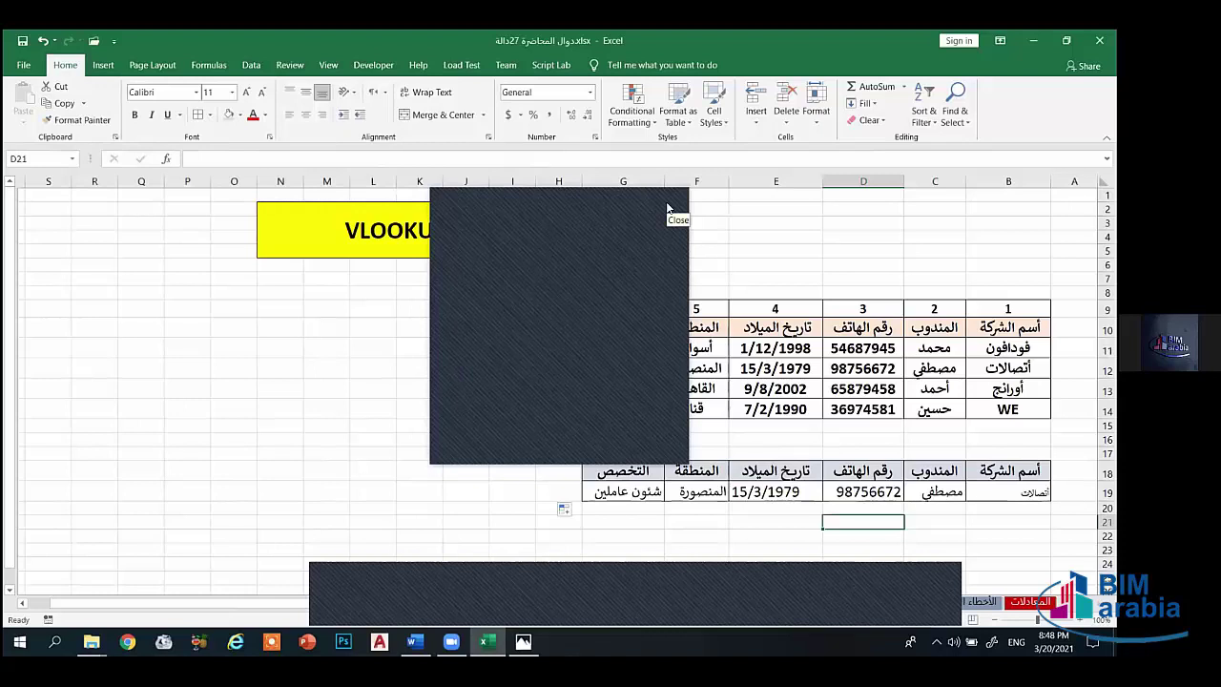
left_click(667, 208)
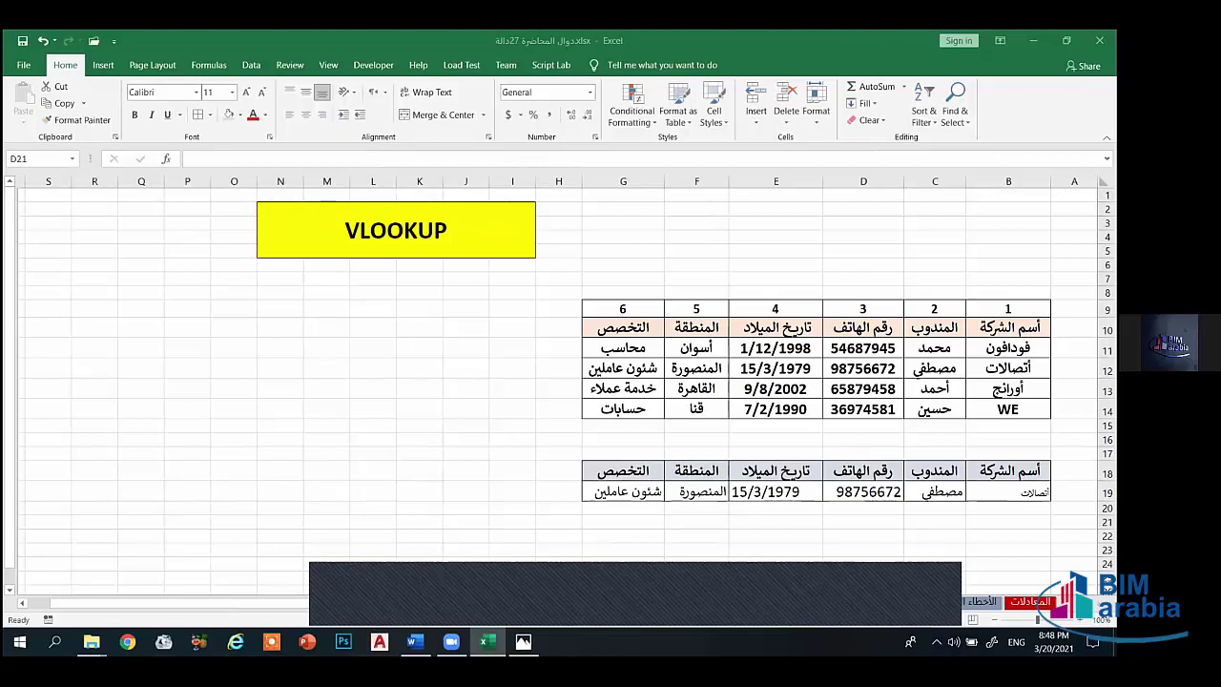
Step: Inspect the company dropdown in B19, its list validation settings and source range, and the formula in C19
left_click(1001, 493)
left_click(958, 493)
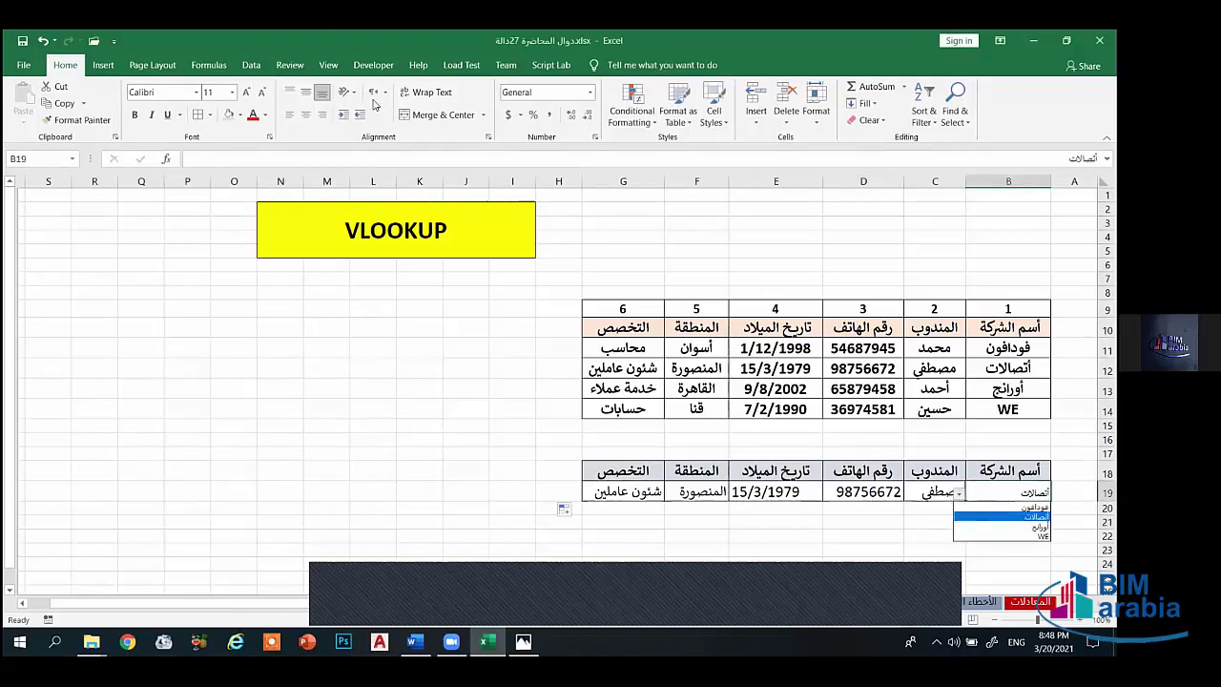
key("Escape")
left_click(250, 65)
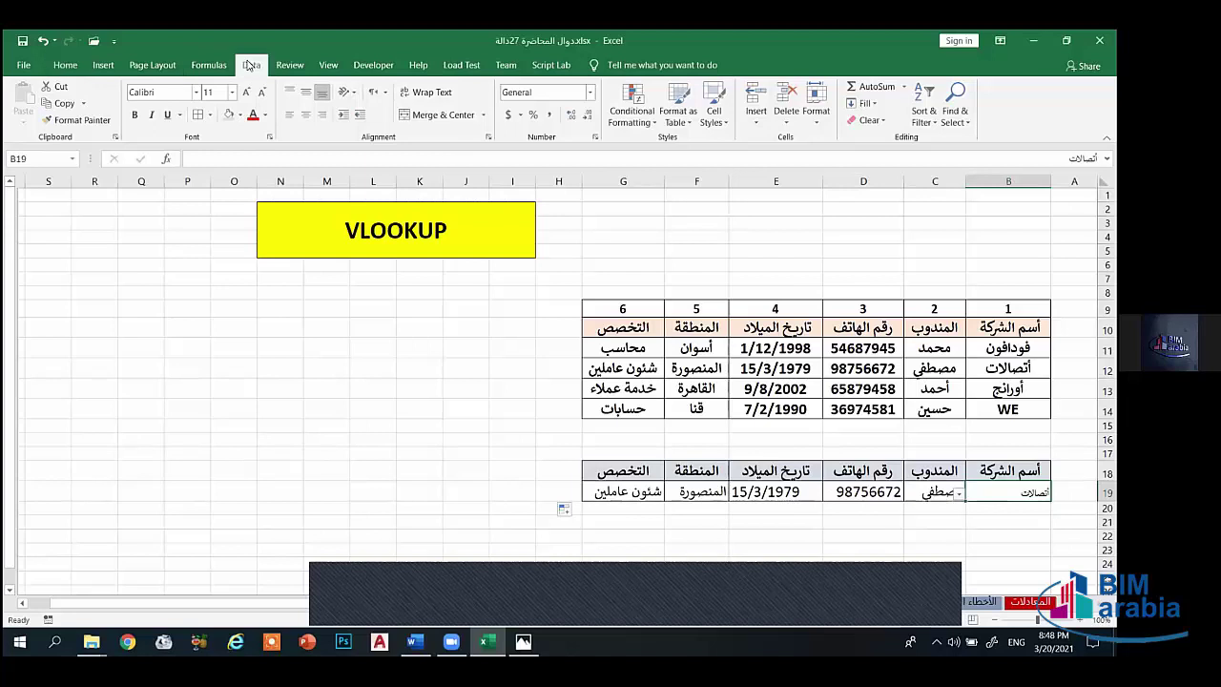
left_click(662, 120)
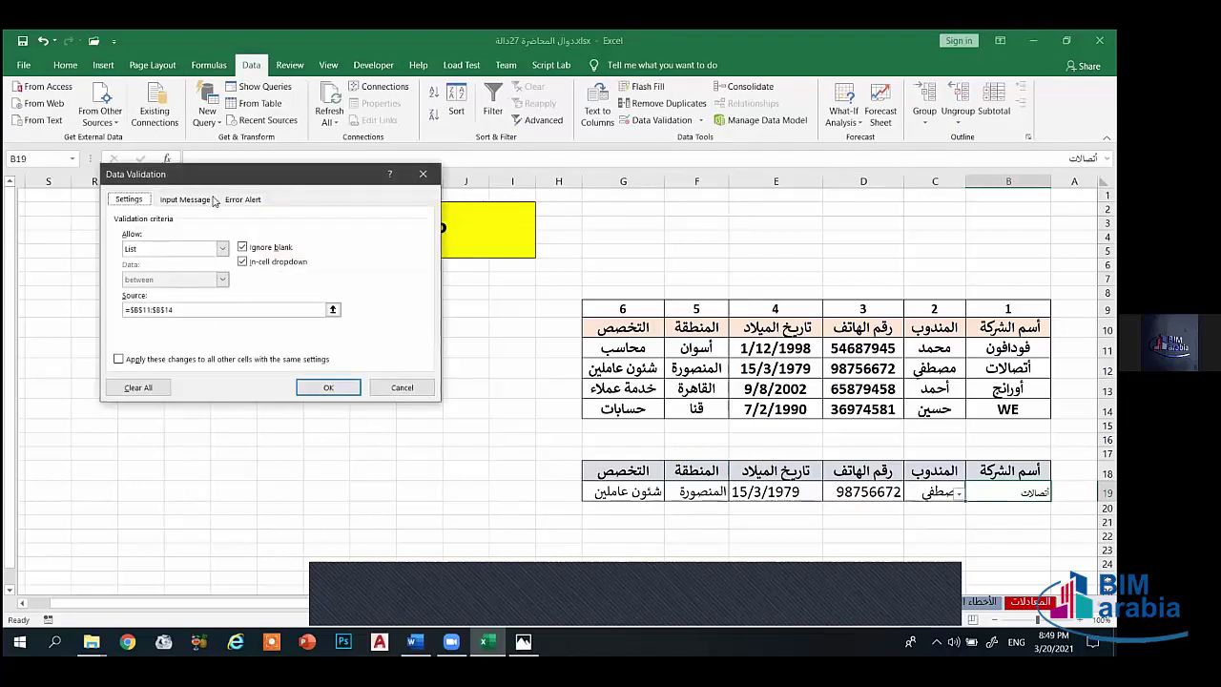
left_click_drag(233, 173, 691, 189)
left_click(679, 264)
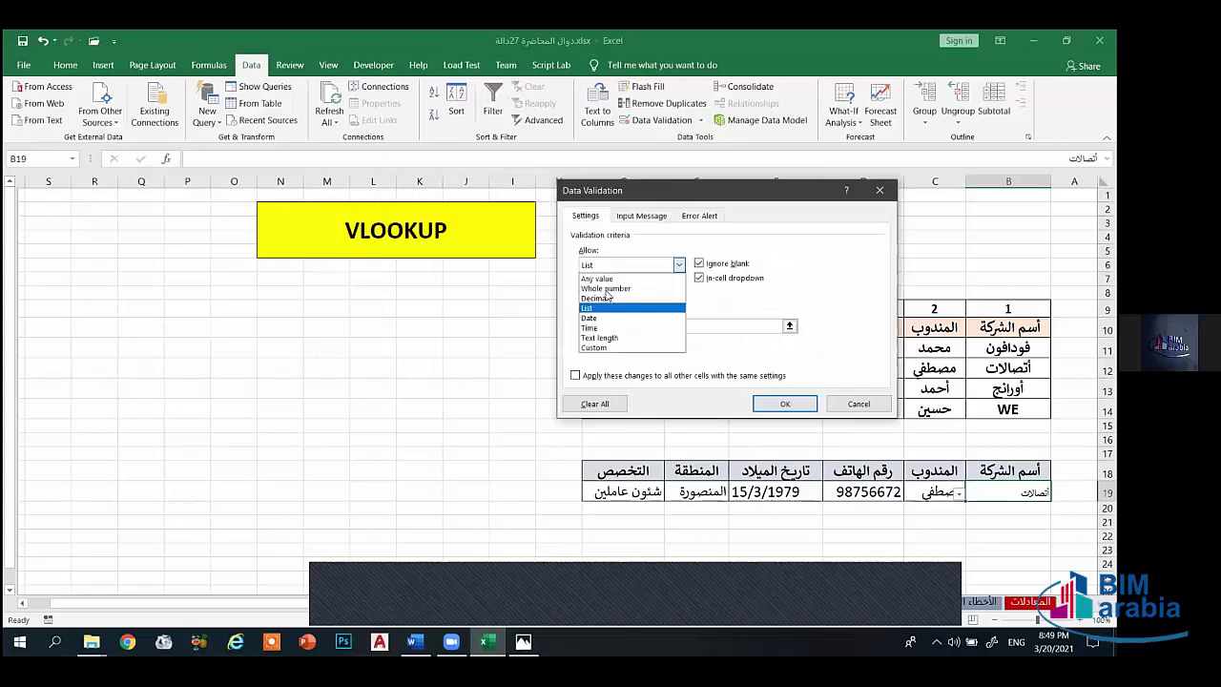
left_click(602, 307)
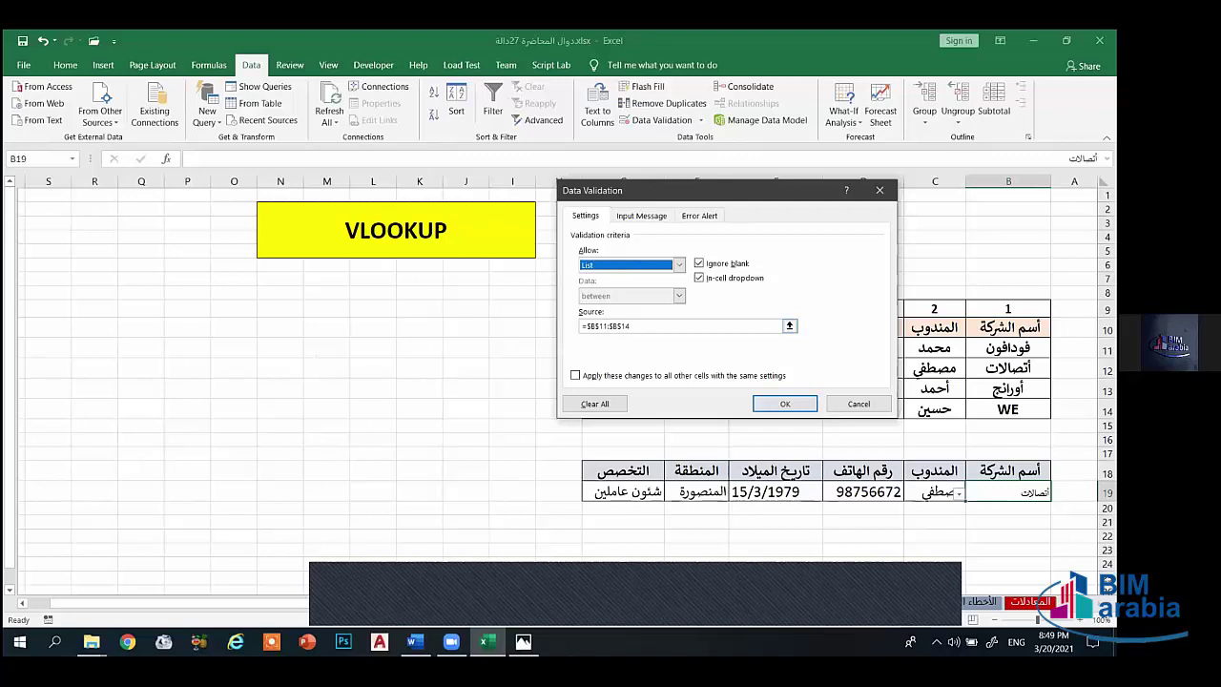
left_click(858, 403)
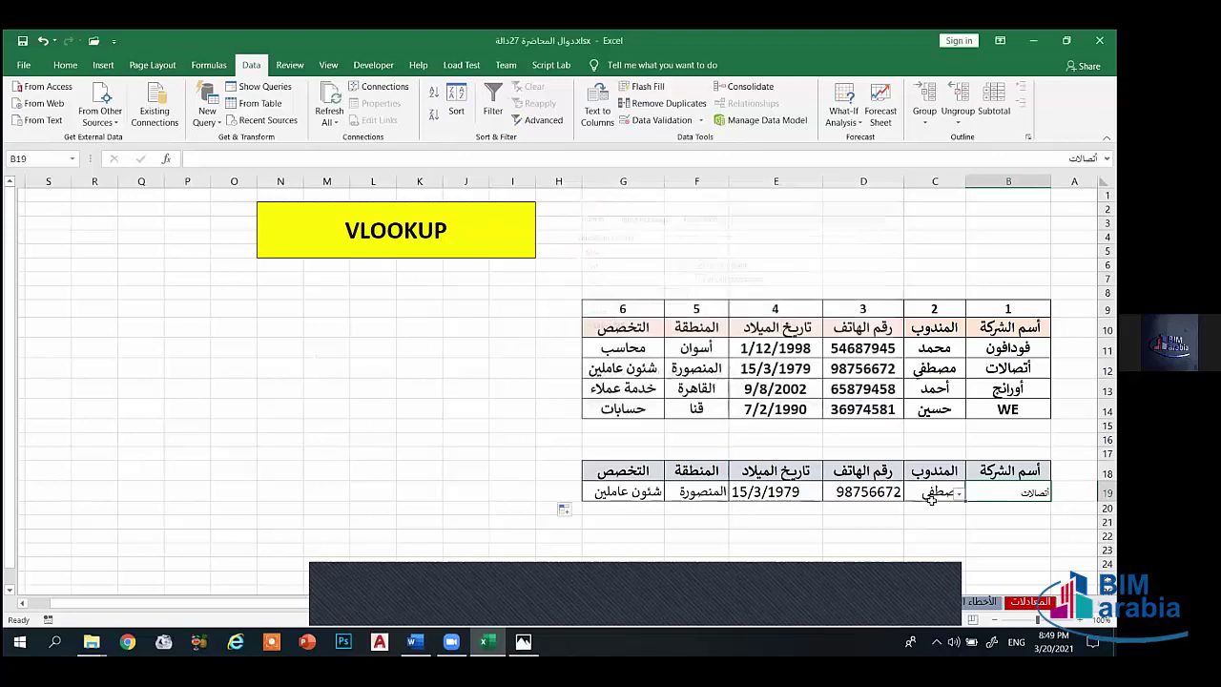
left_click(926, 491)
key("Return")
left_click(926, 491)
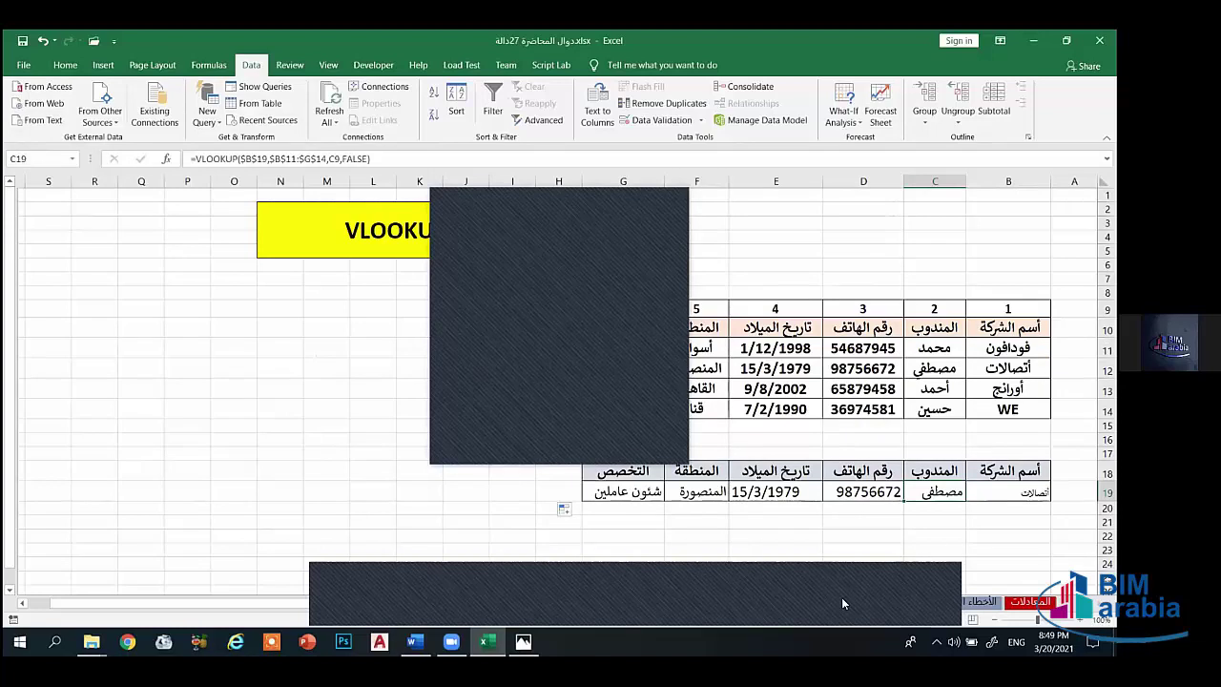
Step: On the HLOOKUP sheet, merge and center G2:M6 and enter the title HLOOKUP
key("ctrl+Page_Down")
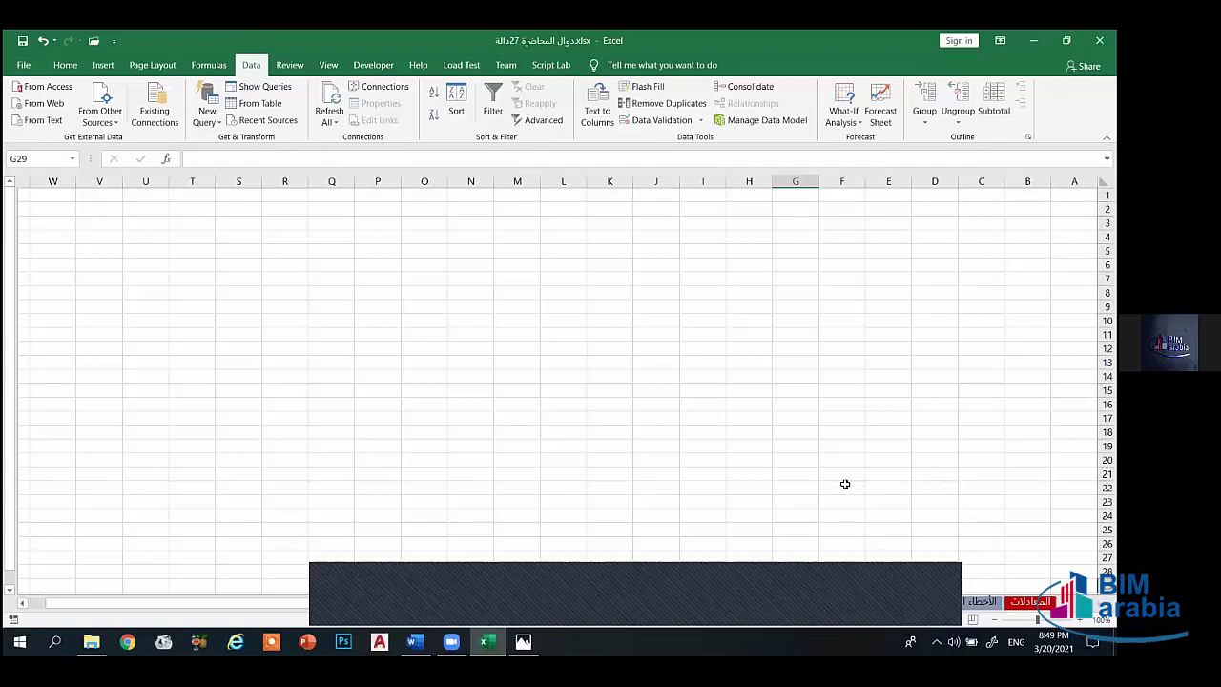
left_click_drag(515, 207, 797, 261)
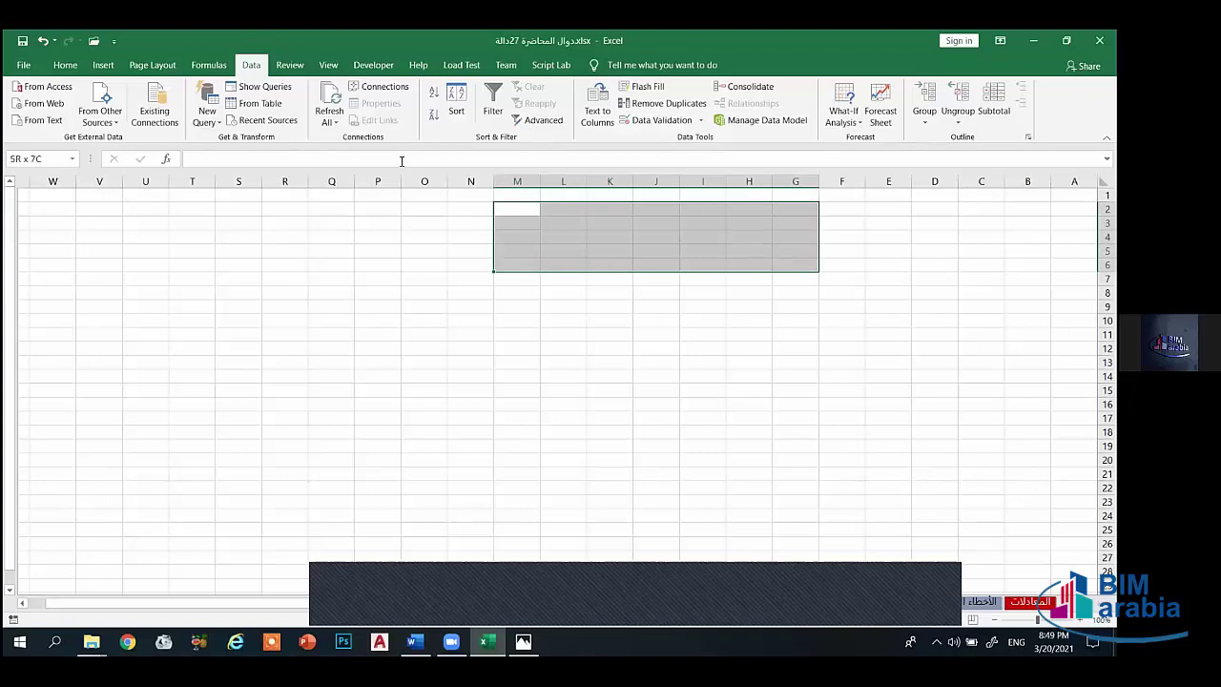
scroll(456, 124, "up", 4)
left_click(446, 115)
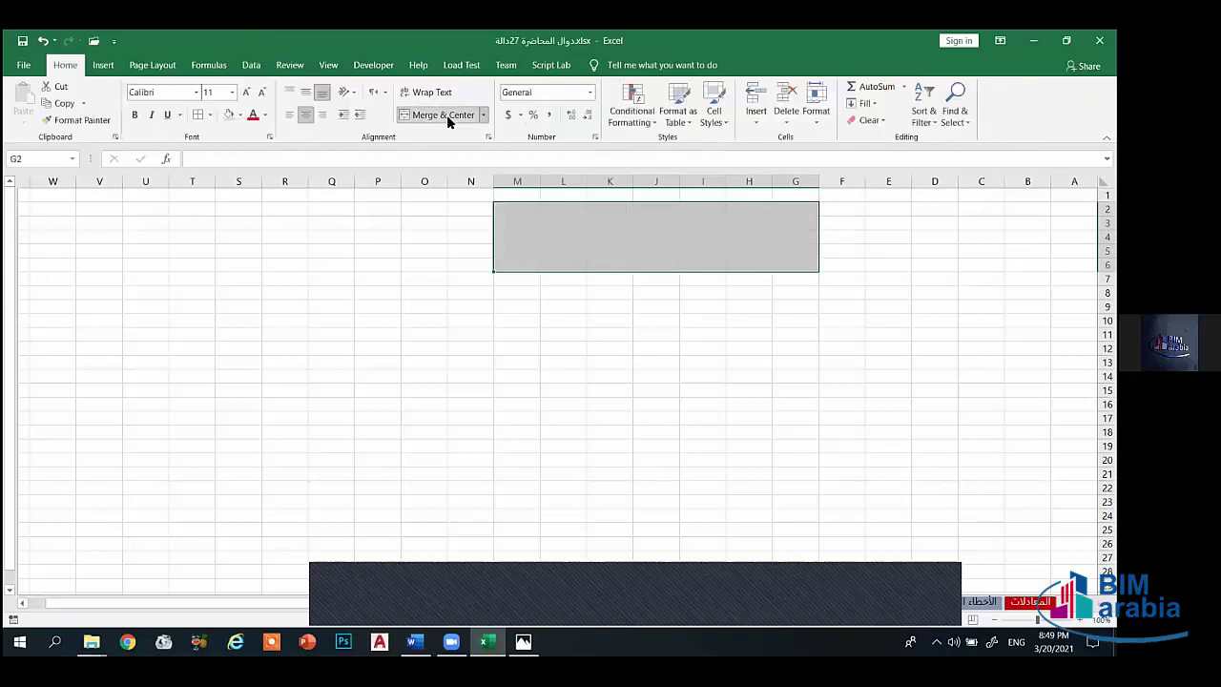
type("HL")
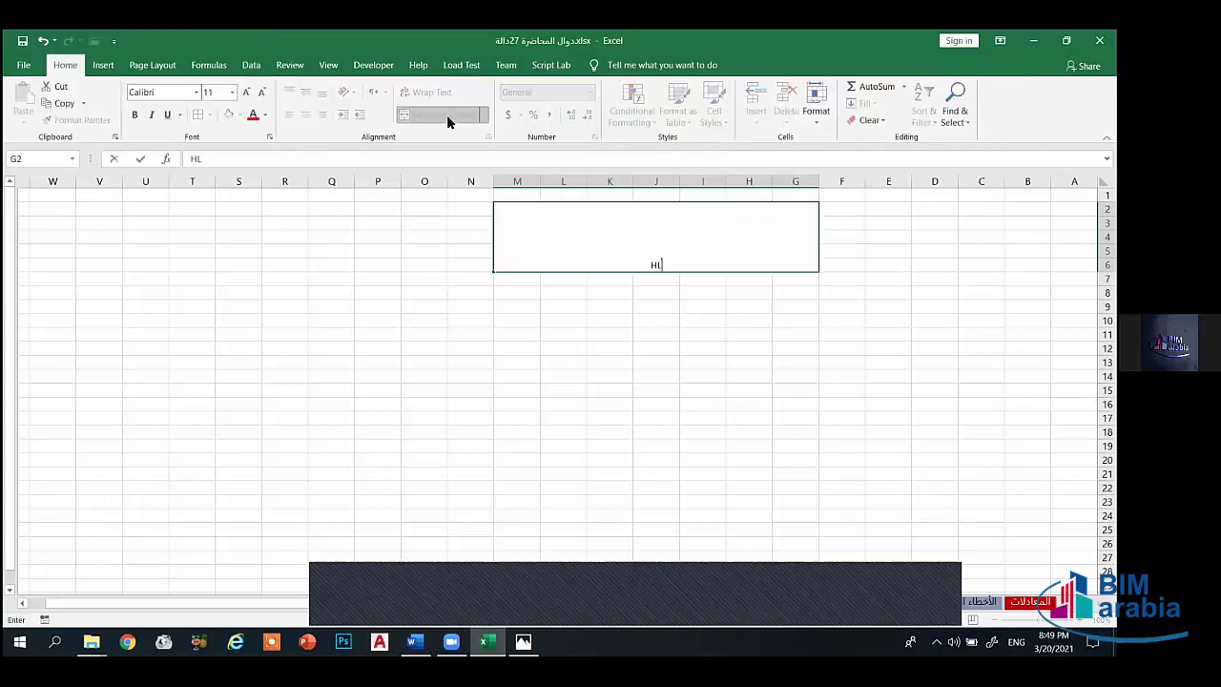
type("OOKUP")
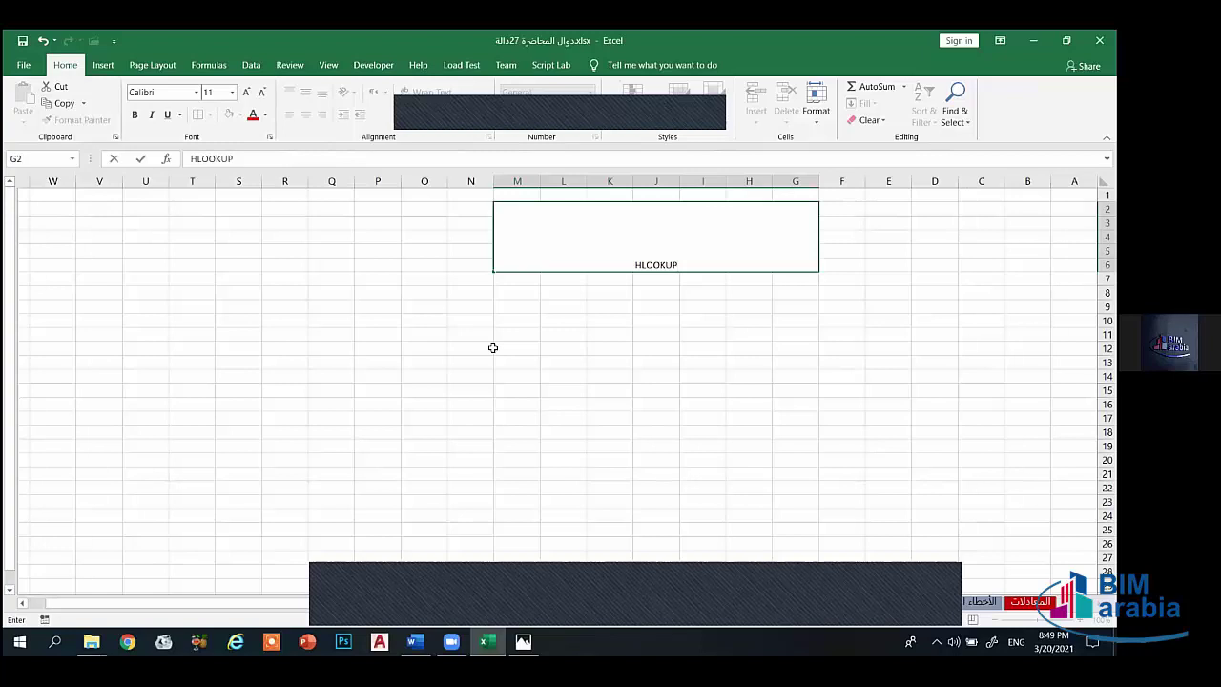
left_click_drag(530, 288, 658, 313)
left_click(553, 330)
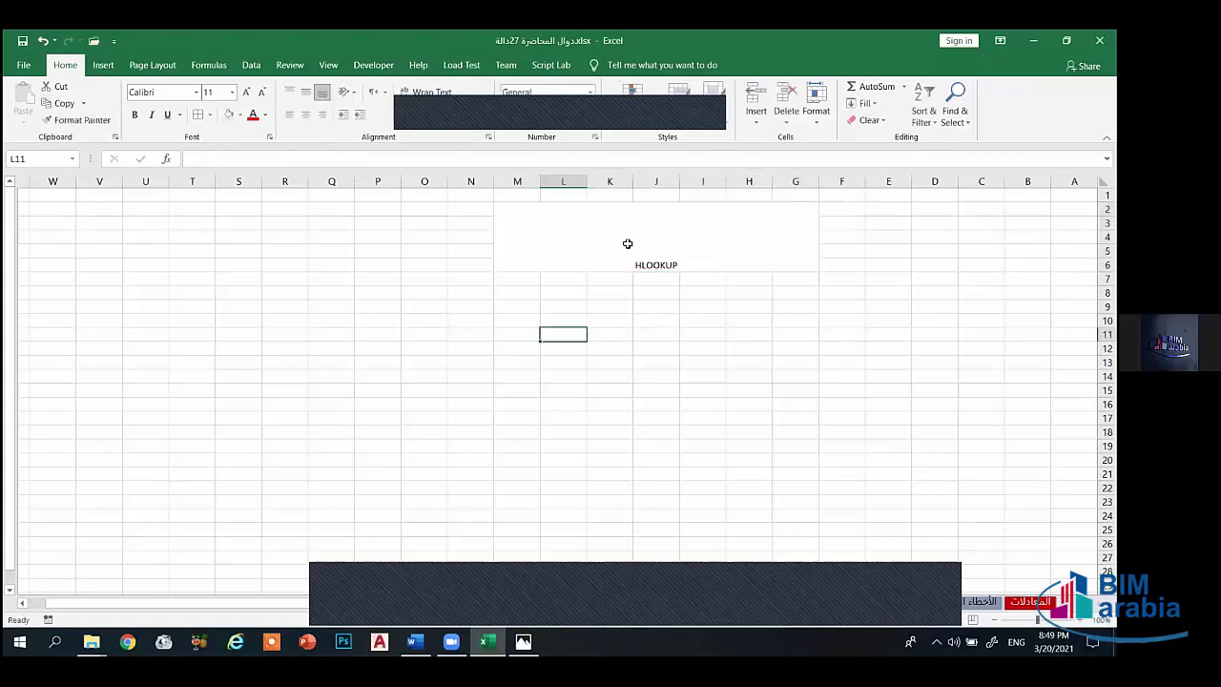
Step: Format the HLOOKUP title as bold, size 24 and vertically centered, with a light blue fill and borders
left_click(629, 242)
left_click(305, 92)
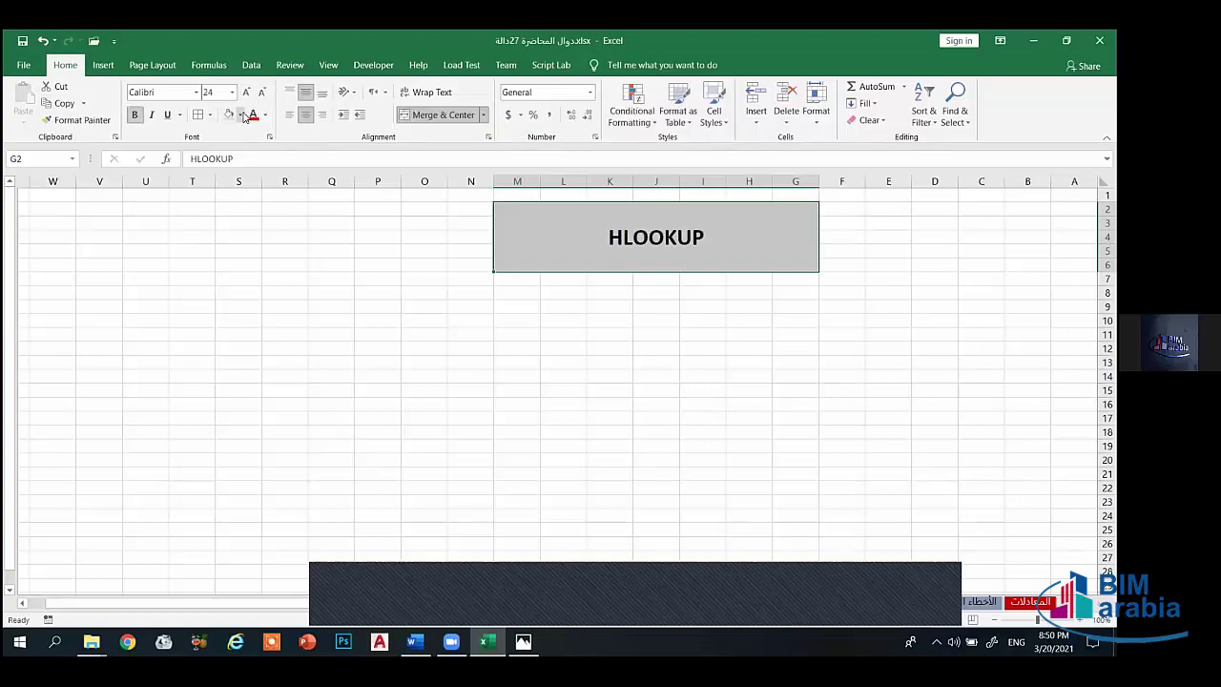
left_click(241, 114)
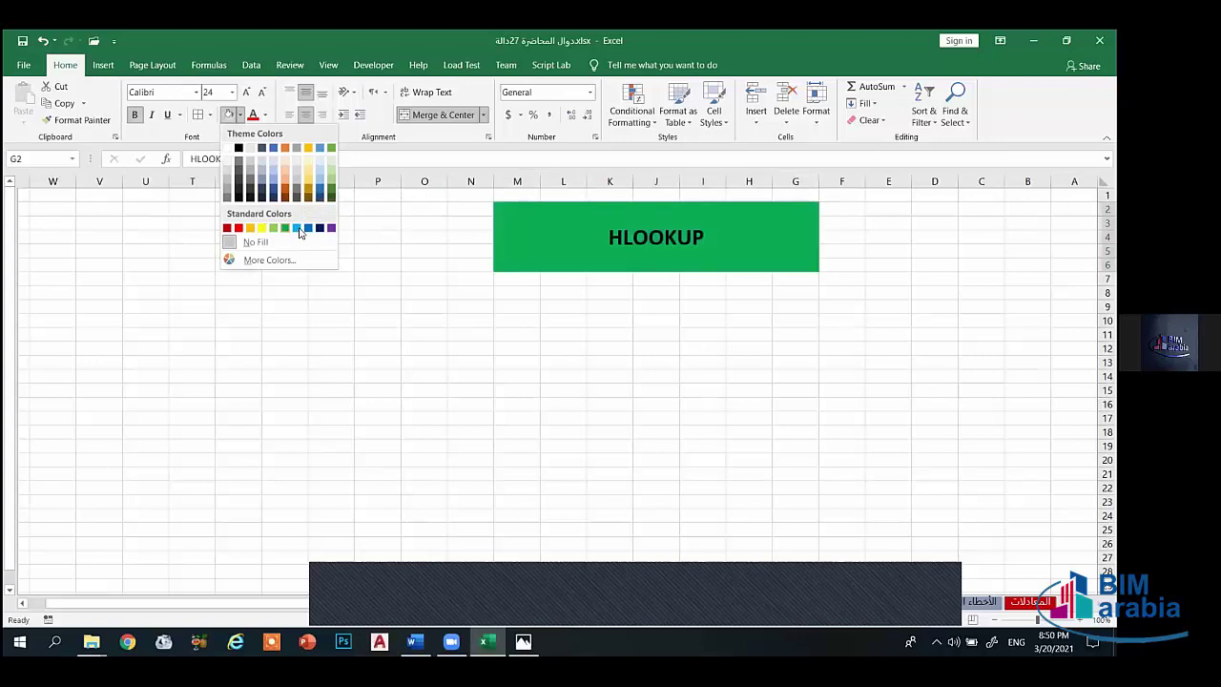
left_click(229, 115)
left_click(210, 115)
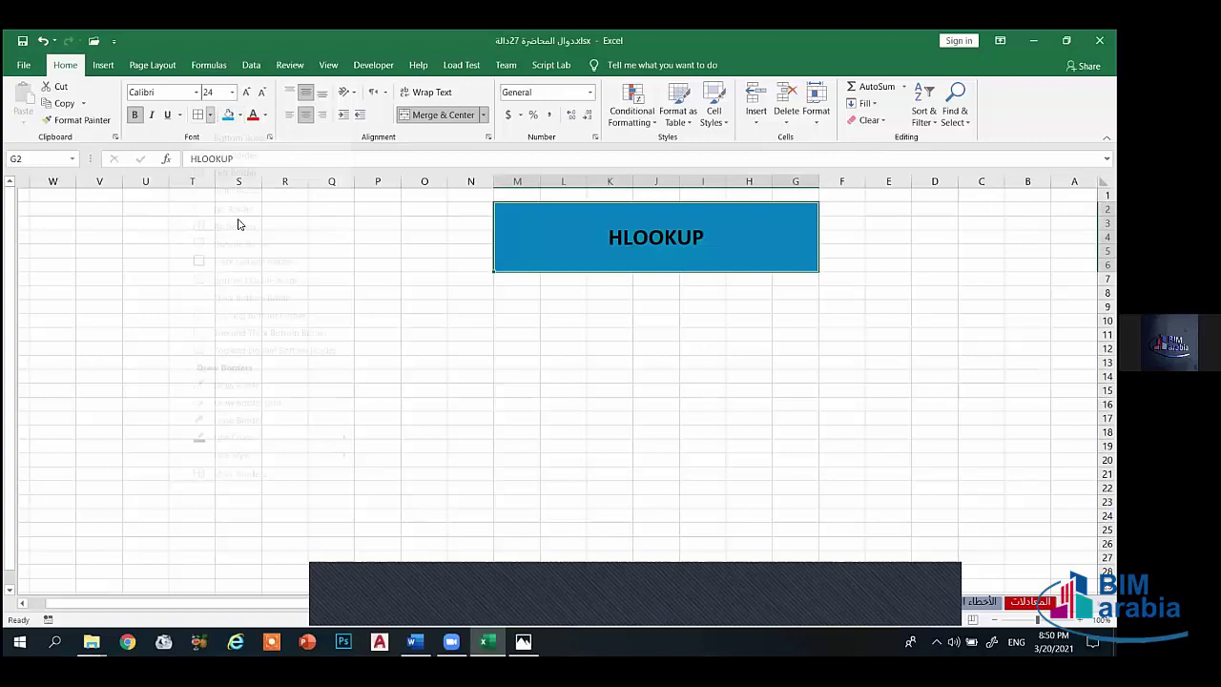
left_click(464, 303)
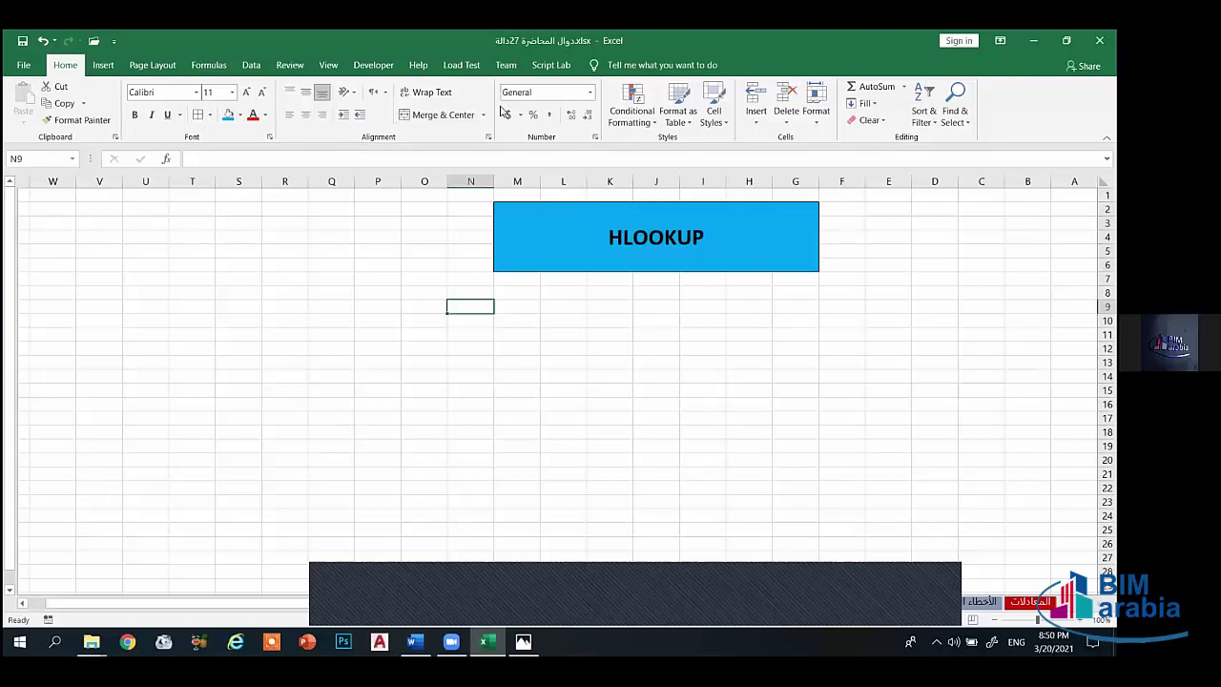
Step: Switch the HLOOKUP sheet's direction to left-to-right
key("alt+p")
key("s")
key("r")
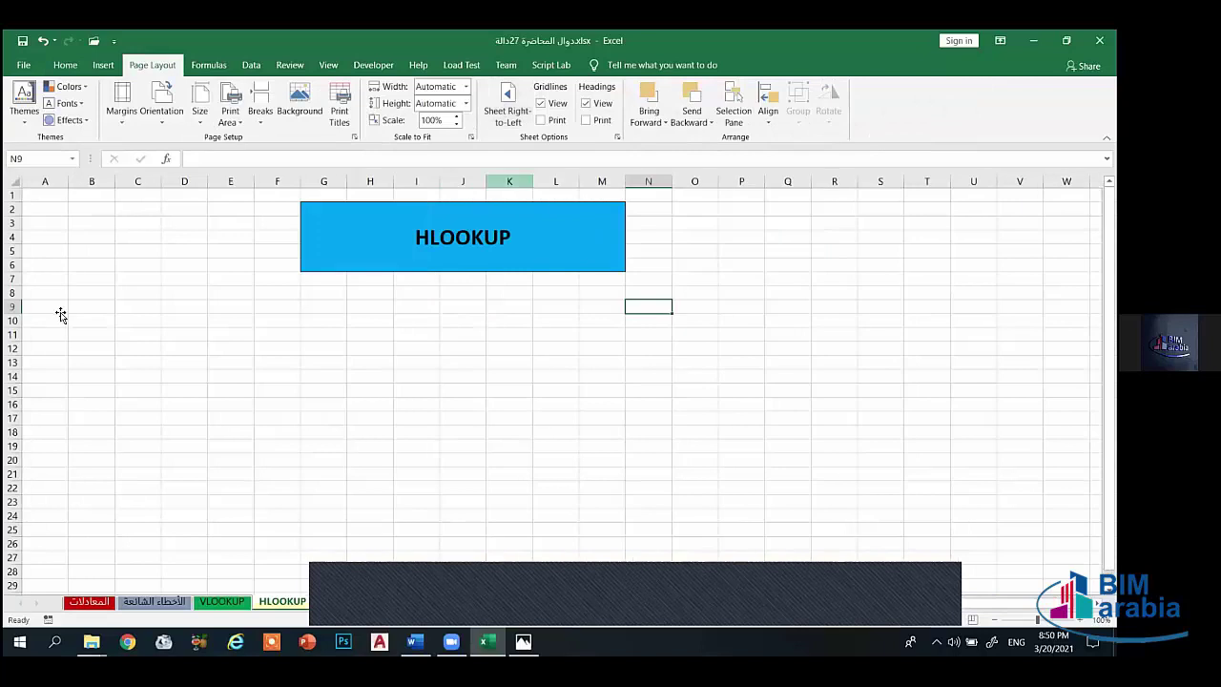
Step: Number the rows 1 to 8 down column A in A9:A16
left_click(65, 312)
type("1")
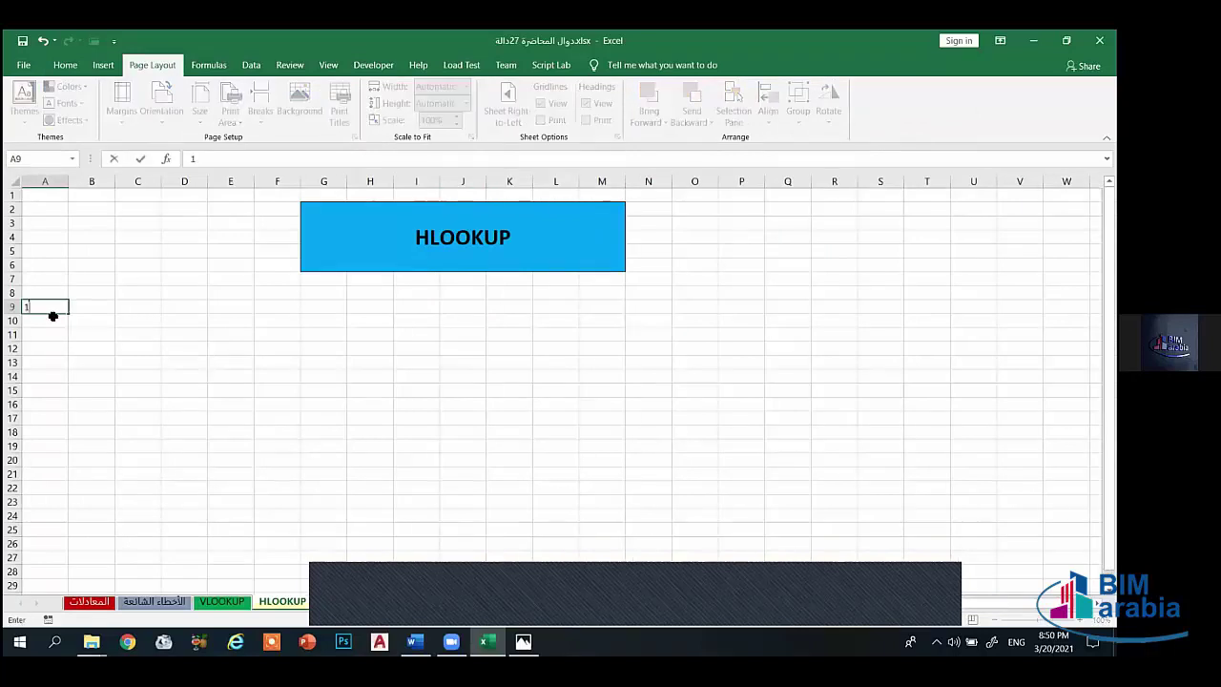
key("Return")
left_click(55, 312)
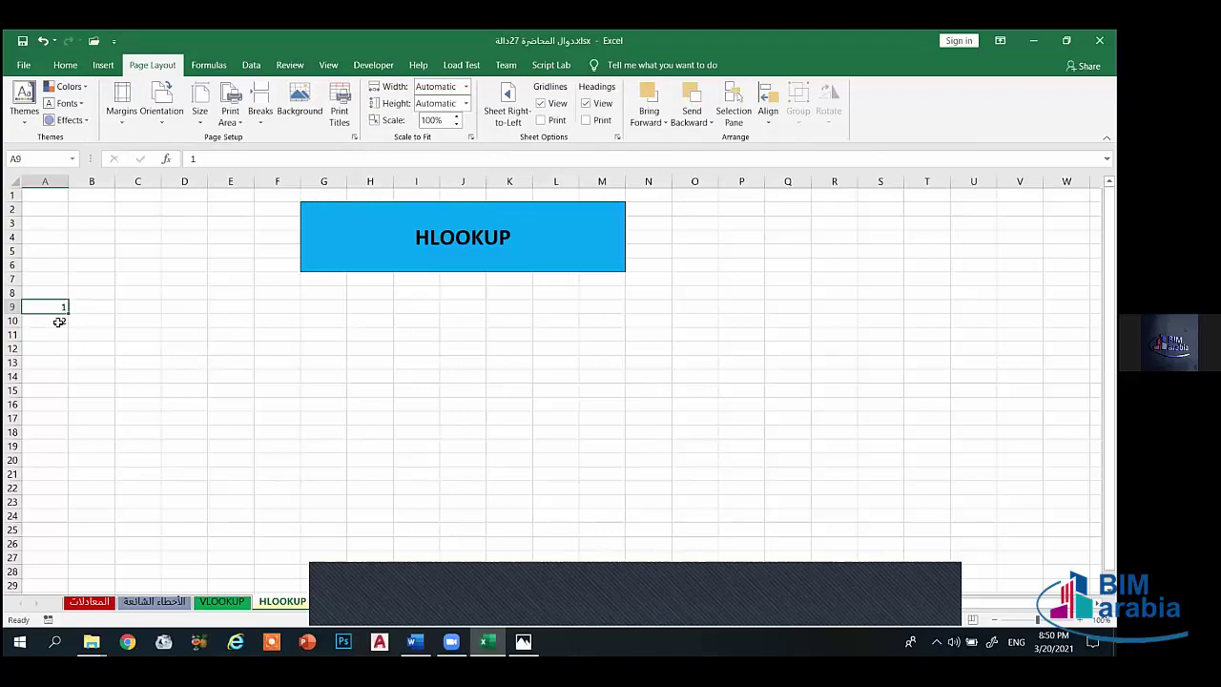
left_click_drag(59, 318, 52, 403)
left_click(49, 404)
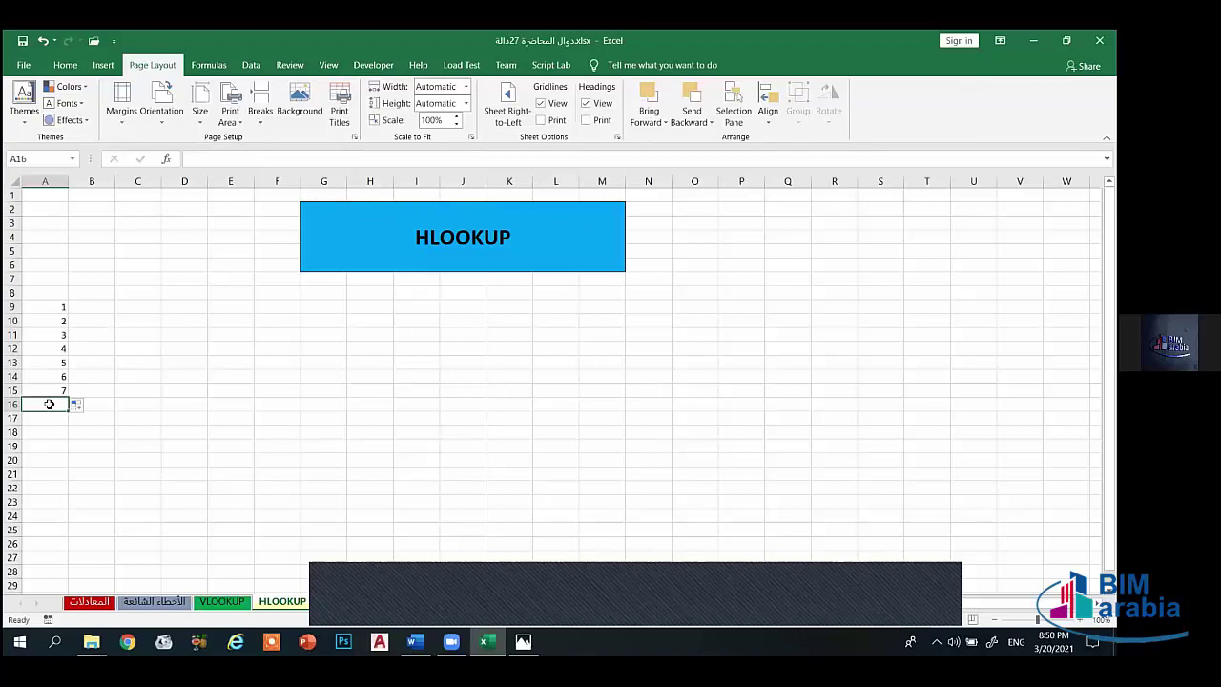
type("8")
Step: Center the row numbers in A9:A16 horizontally and vertically
left_click_drag(60, 307, 54, 404)
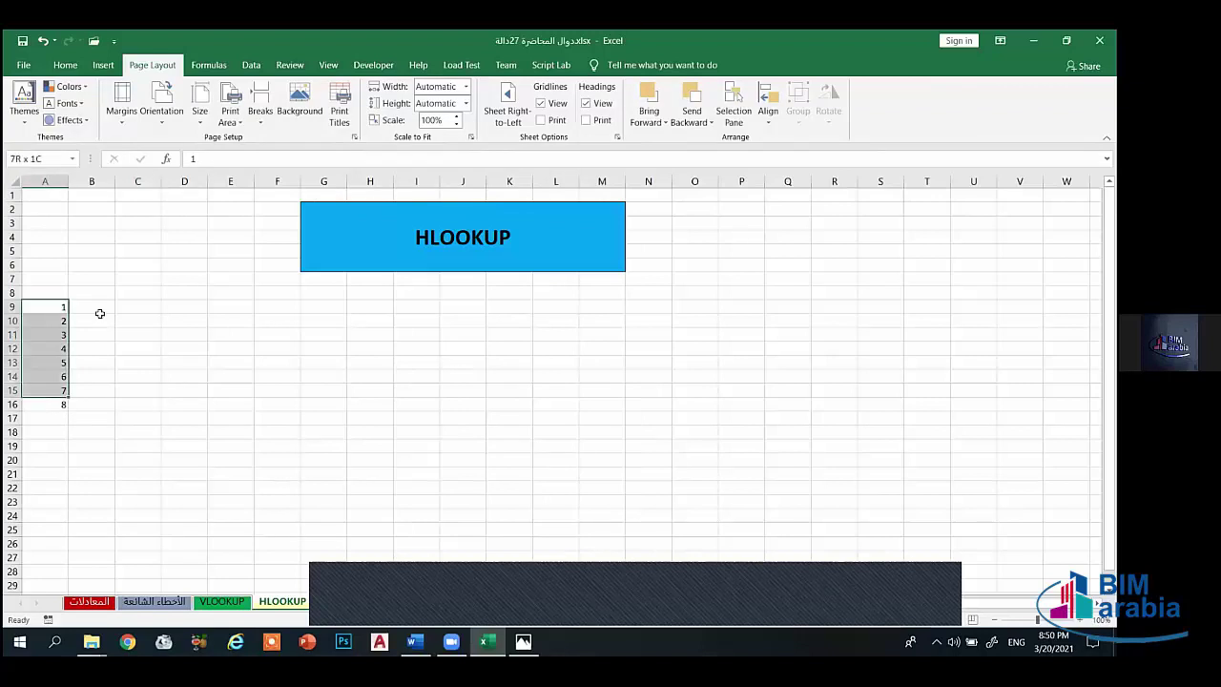
left_click(65, 65)
left_click(305, 116)
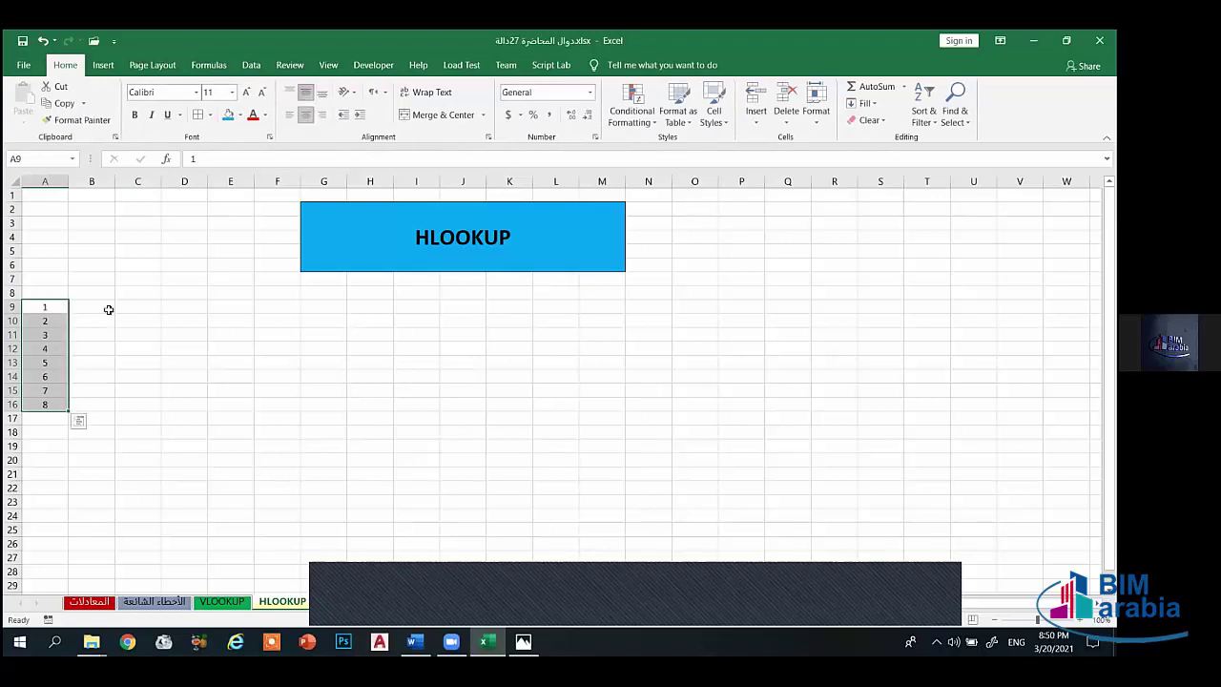
Step: Enter the heading الأدارة المختصة in B9 and autofit column B to it
left_click(97, 306)
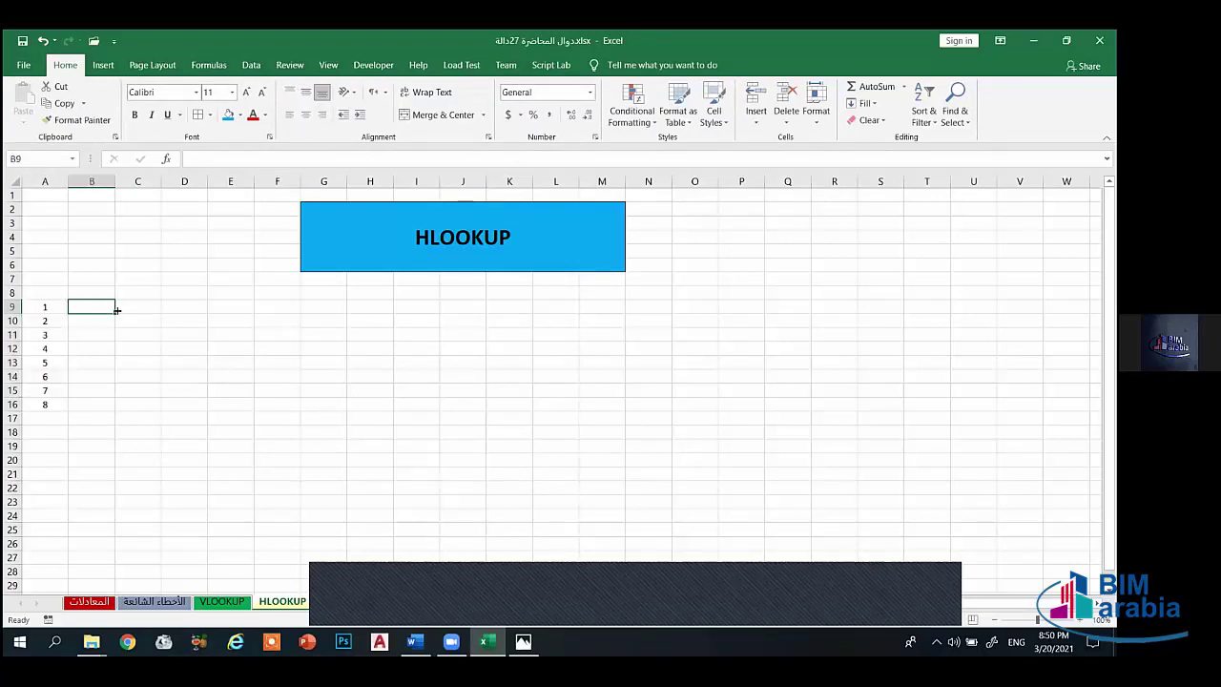
type("h")
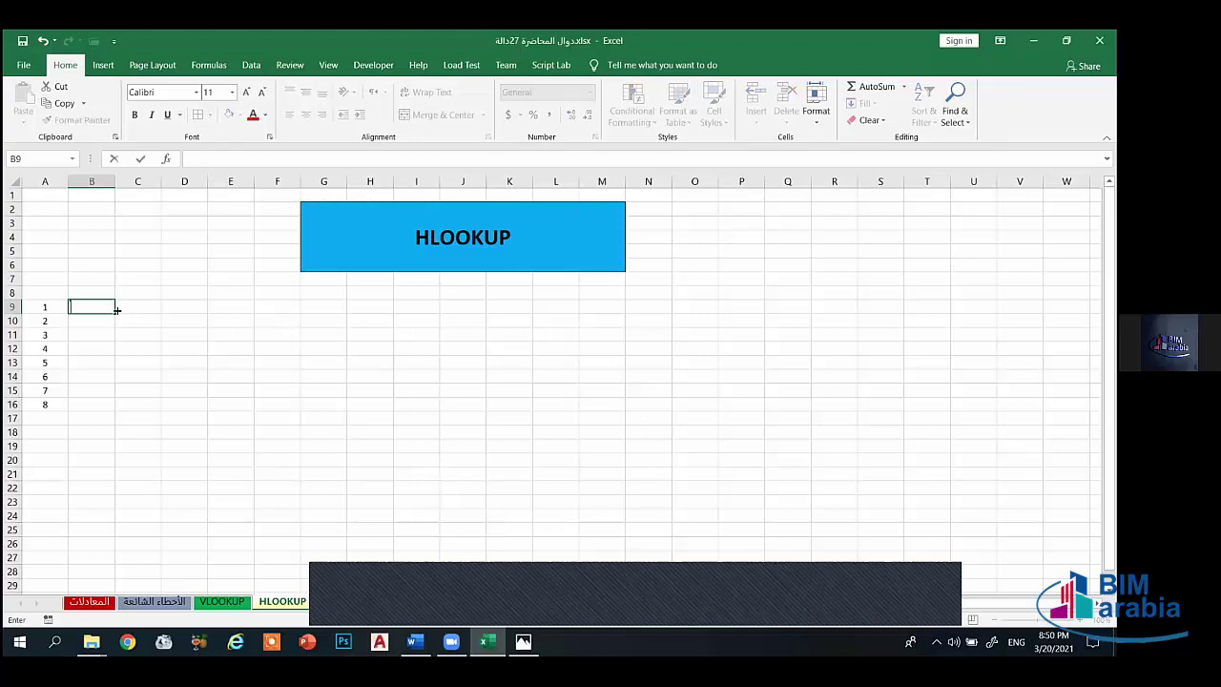
key("alt+shift")
type("القارة المختصة")
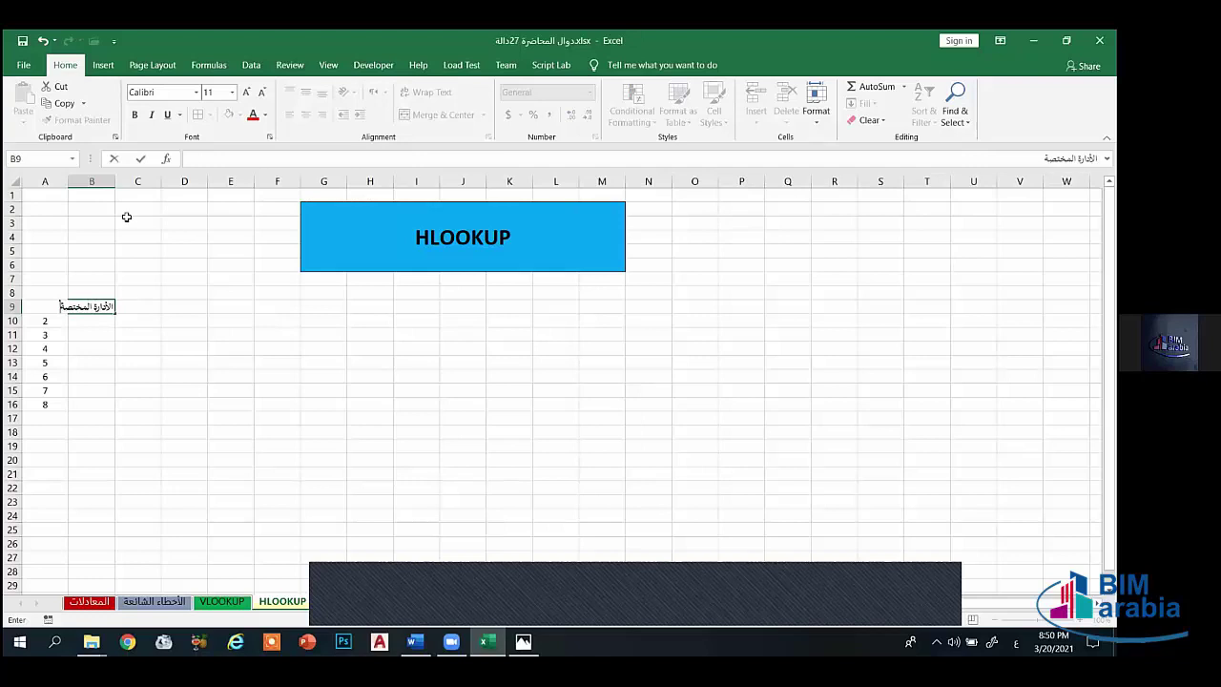
key("Tab")
double_click(115, 181)
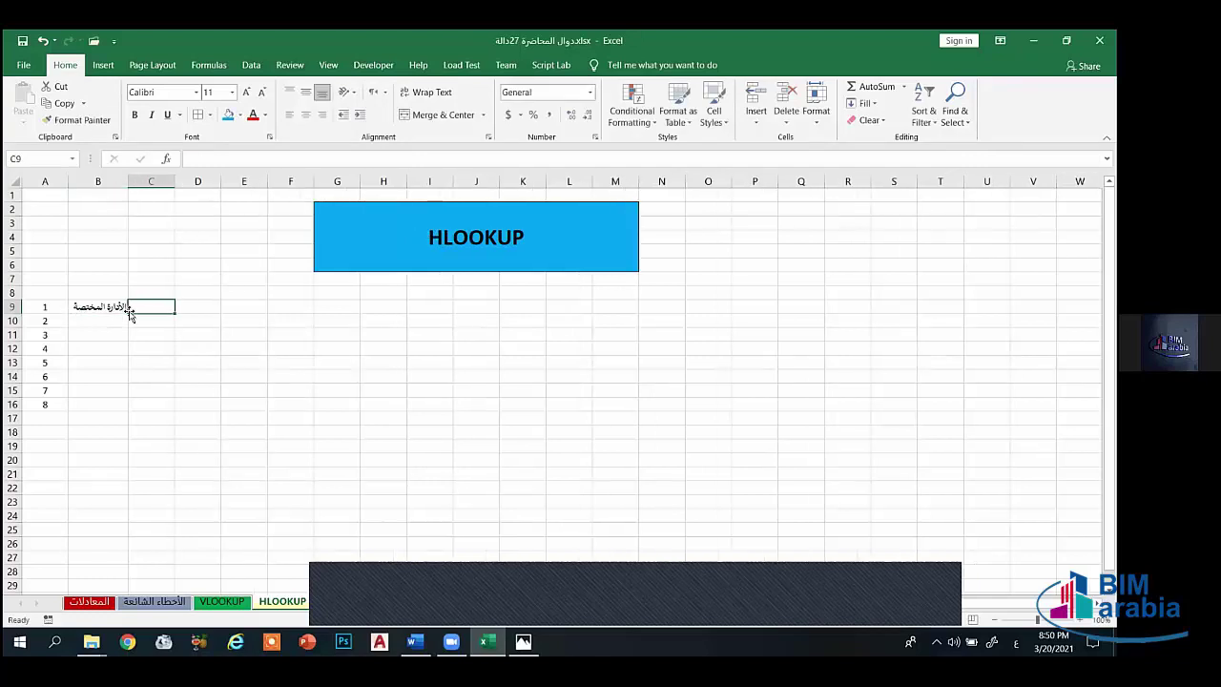
Step: Enter the department codes A1 in C9 and A2 in D9
type("ض1")
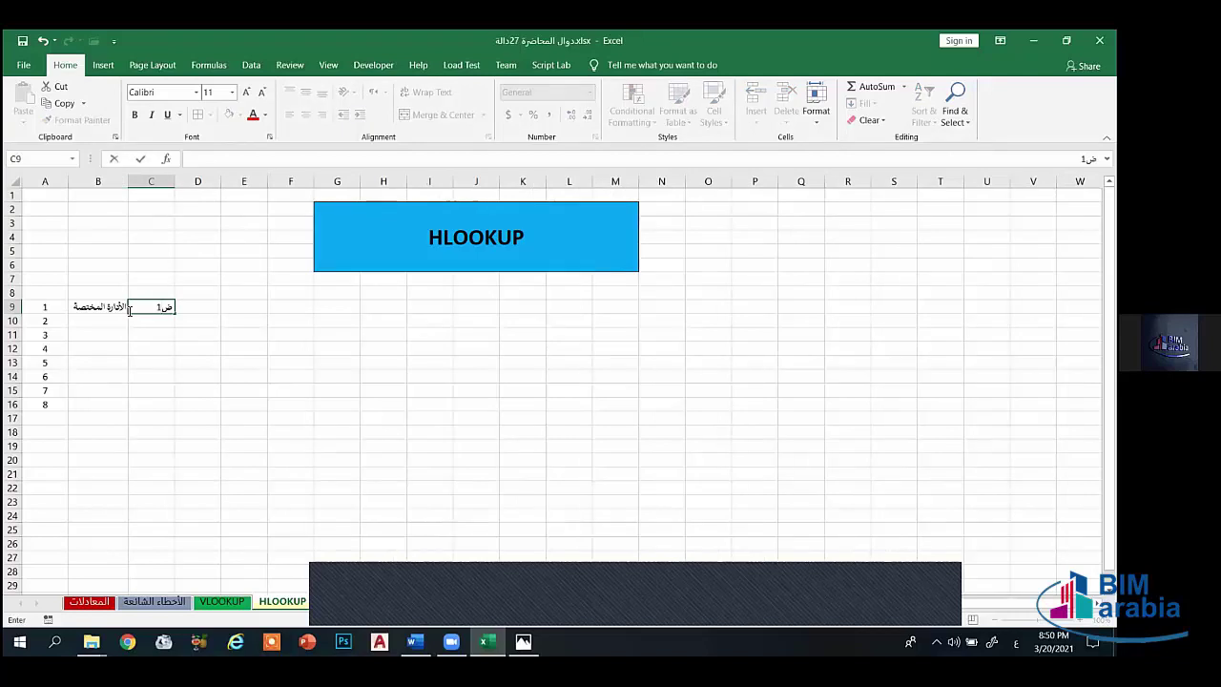
key("BackSpace")
key("BackSpace")
type("A1")
left_click(194, 306)
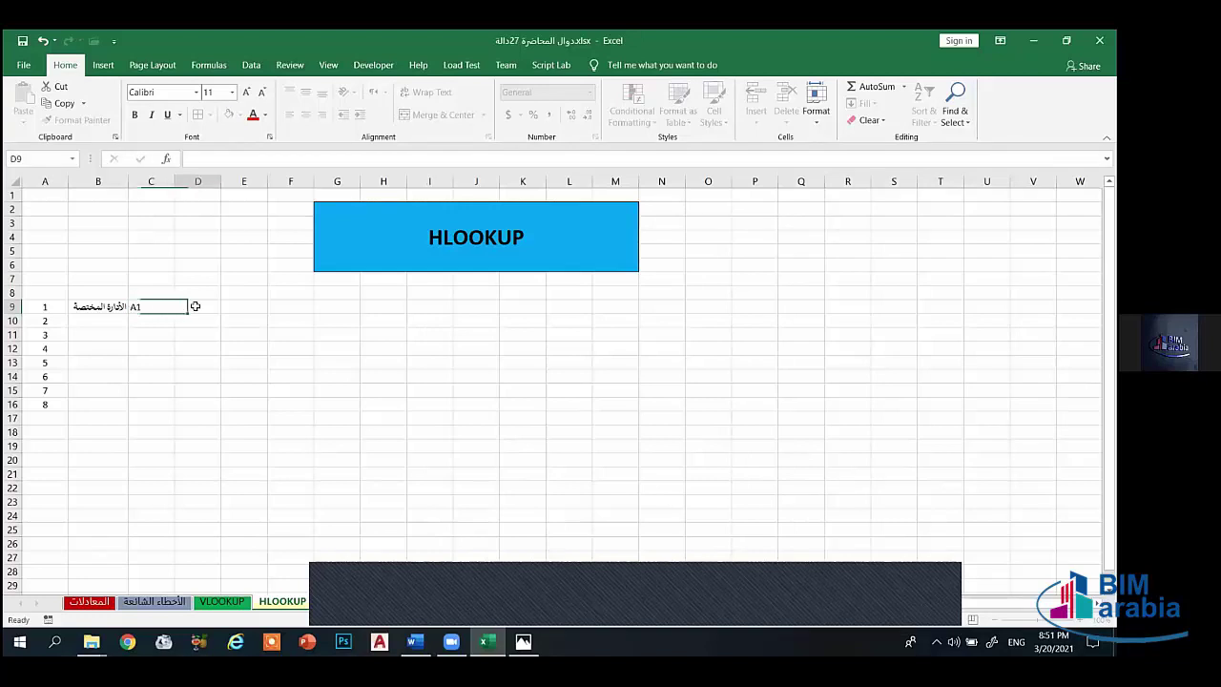
type("A2")
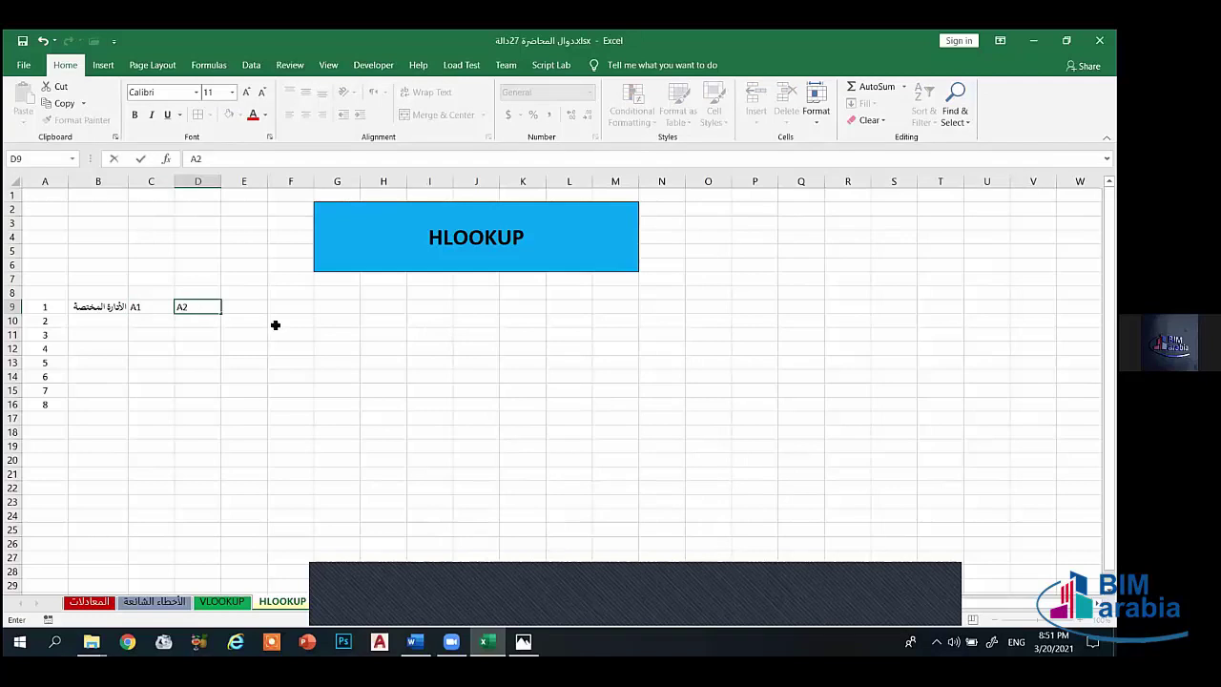
left_click(162, 306)
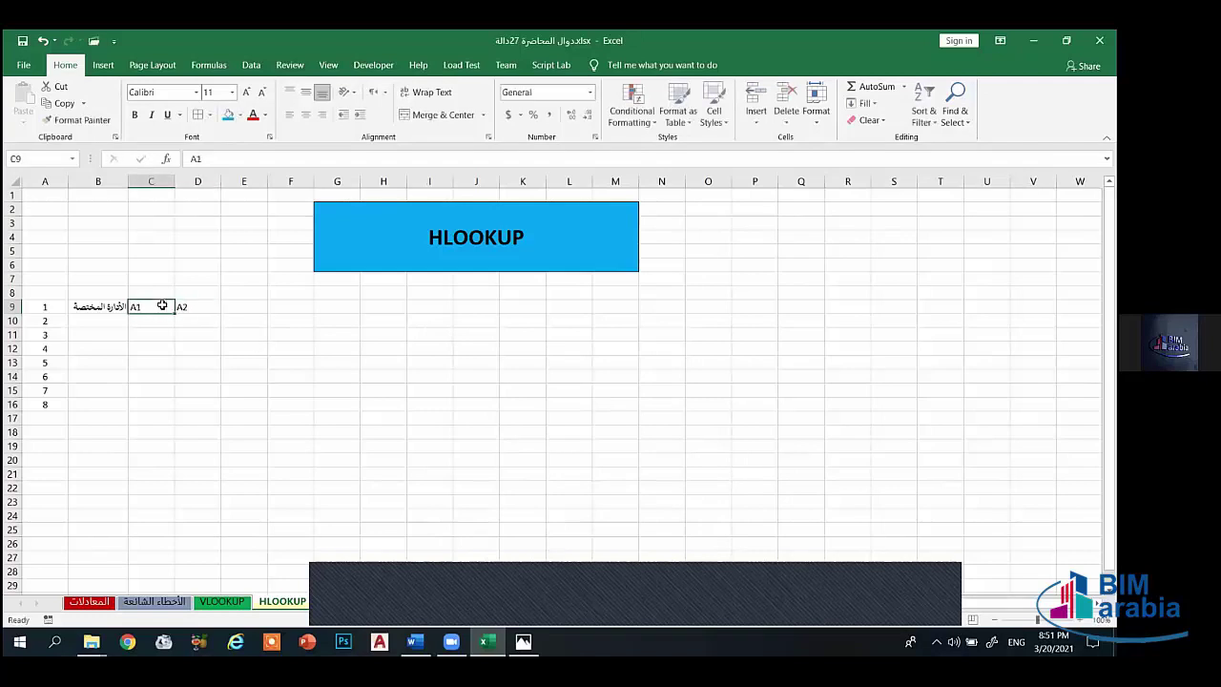
Step: Replace the codes in row 9 with the column labels Q1, Q2, Q3 and Q4 across C9:F9
type("Q1")
left_click(191, 306)
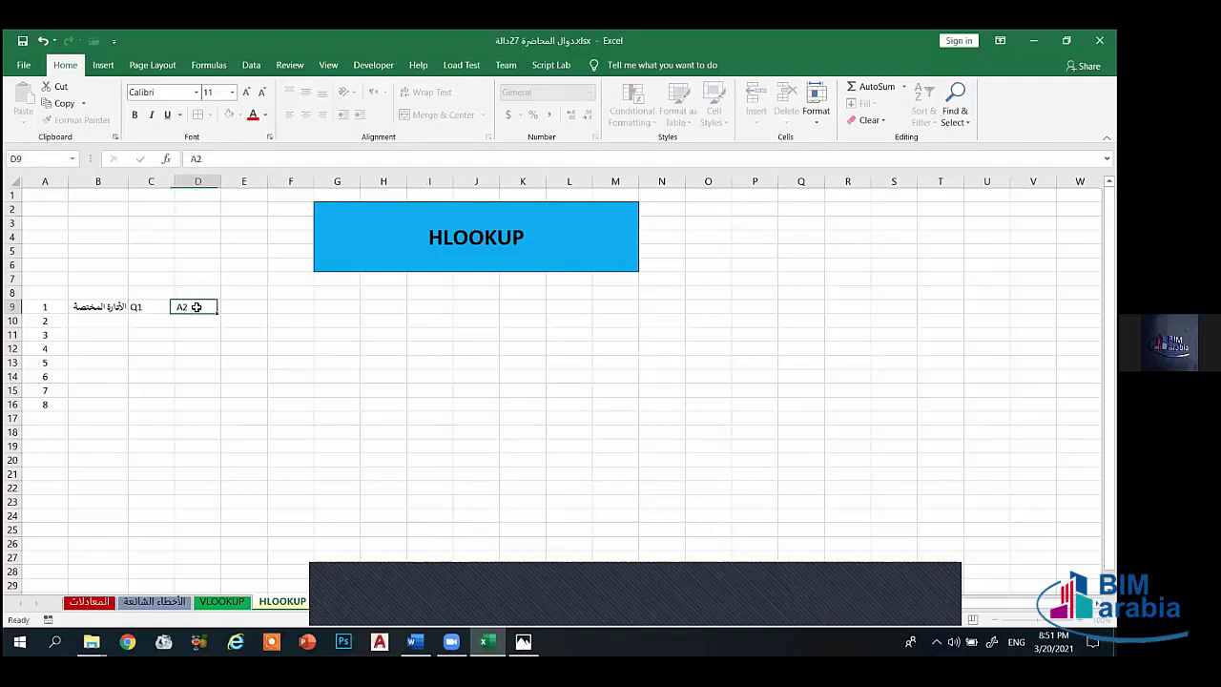
type("Q2")
left_click(247, 309)
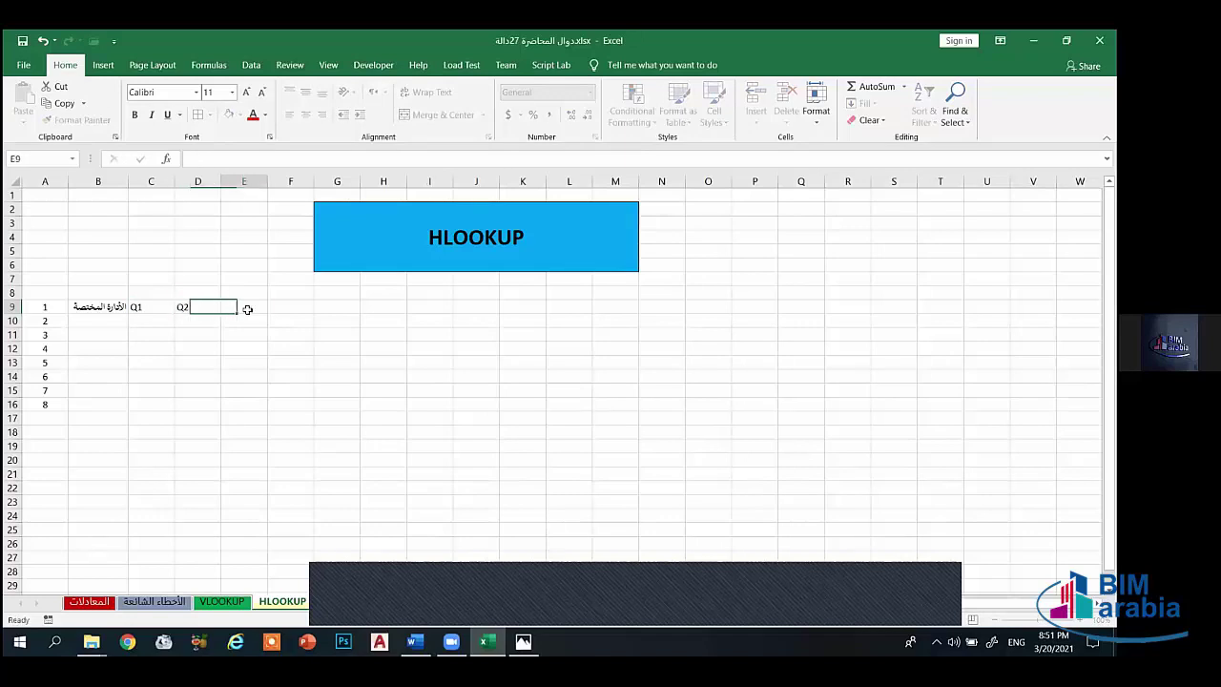
type("Q3")
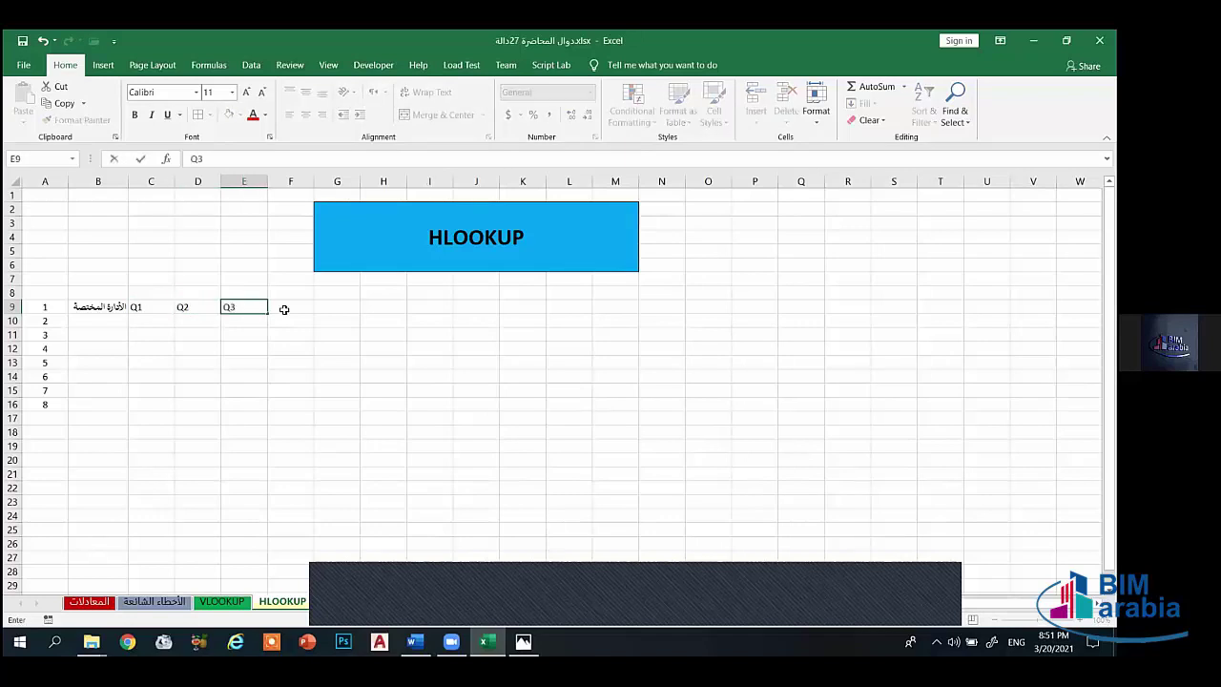
left_click(288, 308)
type("Q4")
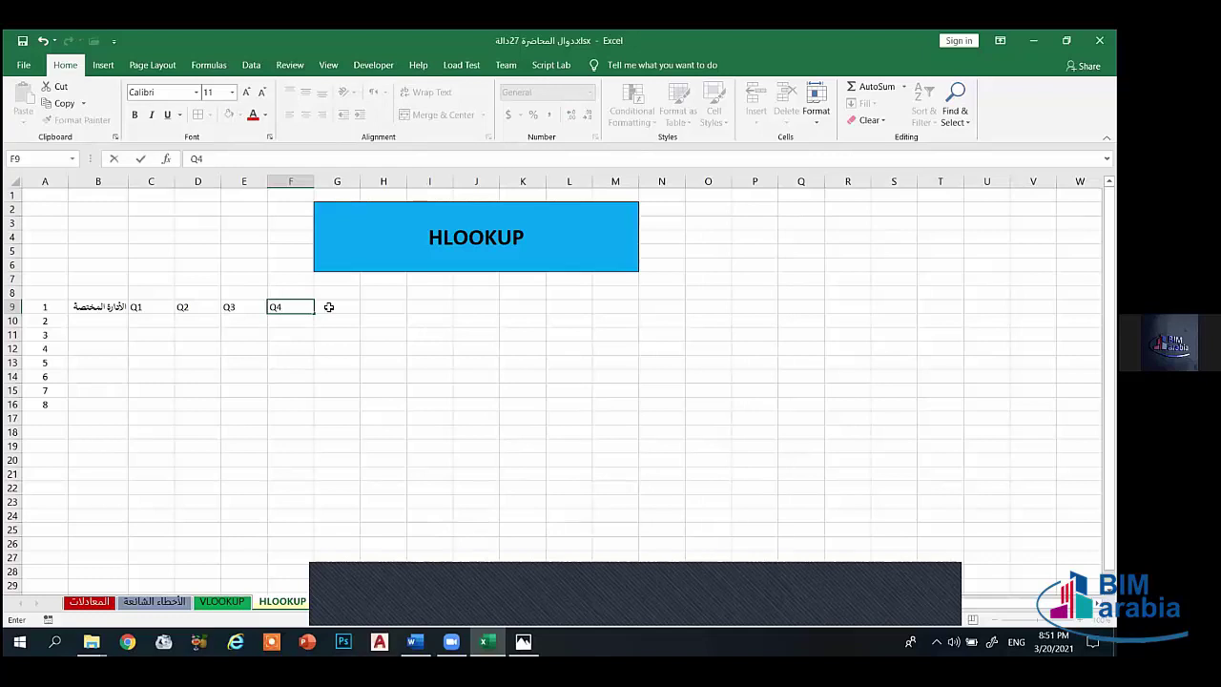
Step: Enter the column heading Total 2020 in G9
left_click(339, 307)
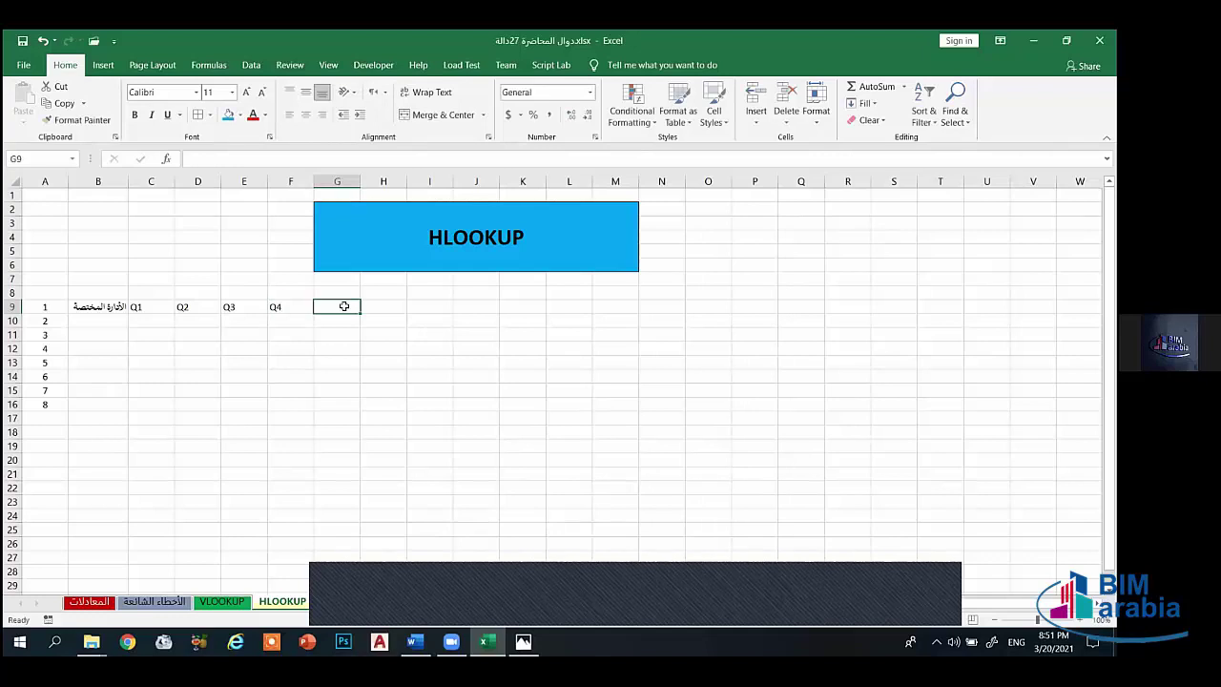
type("T")
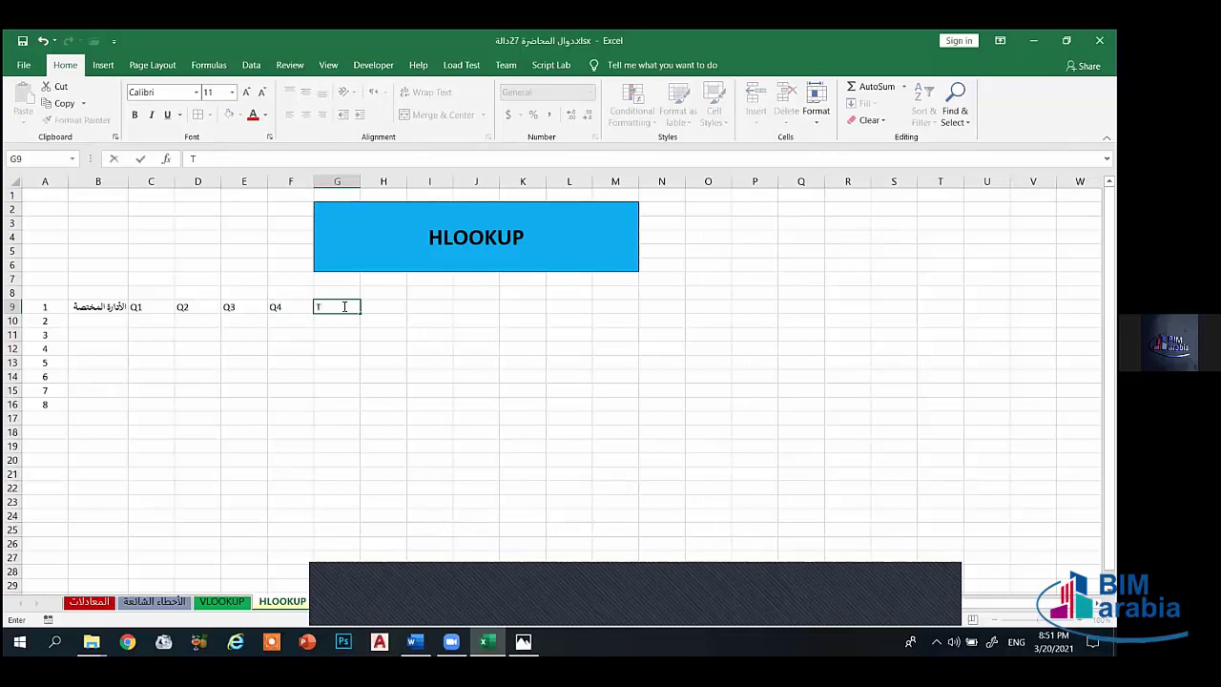
type("otal 2020")
Step: Change the column labels in C9:F9 to Z1, Z2, Z3 and Z4
left_click(140, 306)
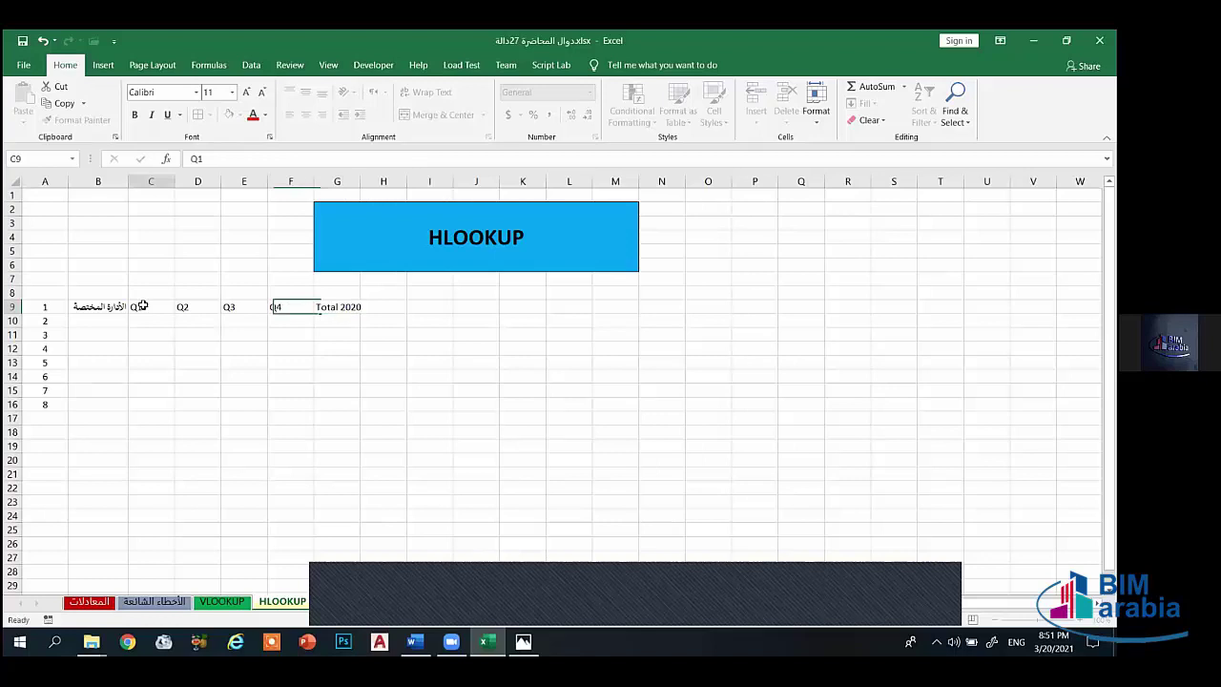
type("Z1")
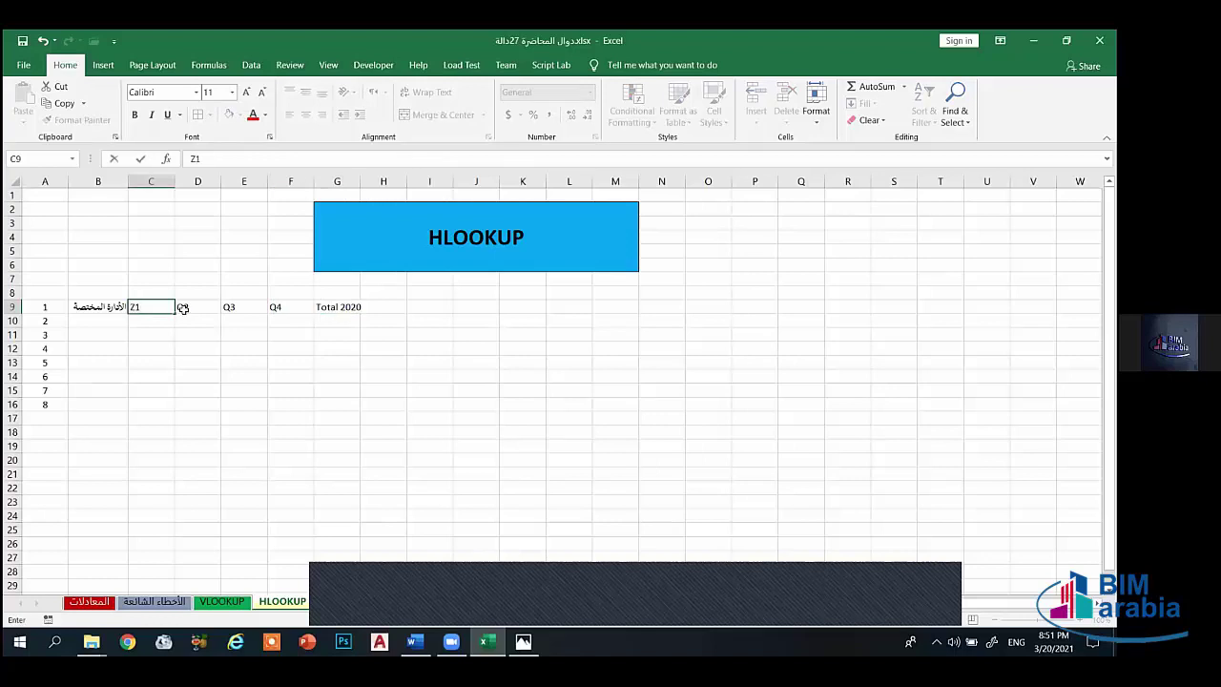
left_click(183, 307)
type("Z2")
left_click(240, 305)
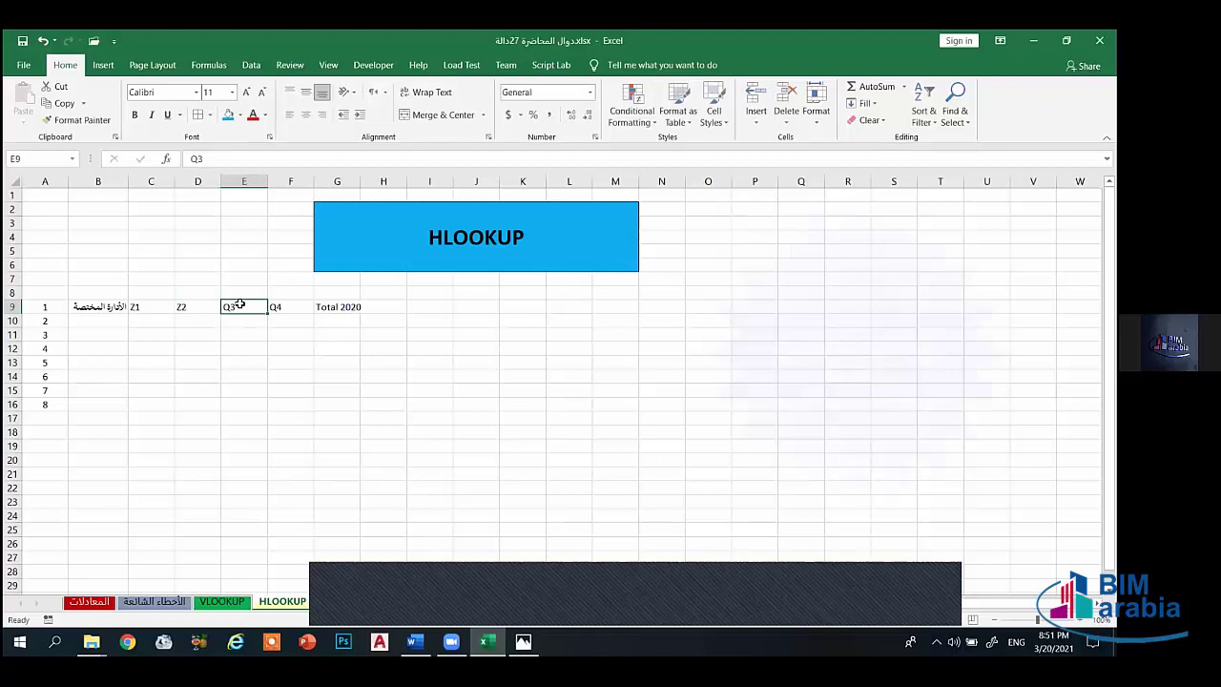
type("Z3")
left_click(288, 305)
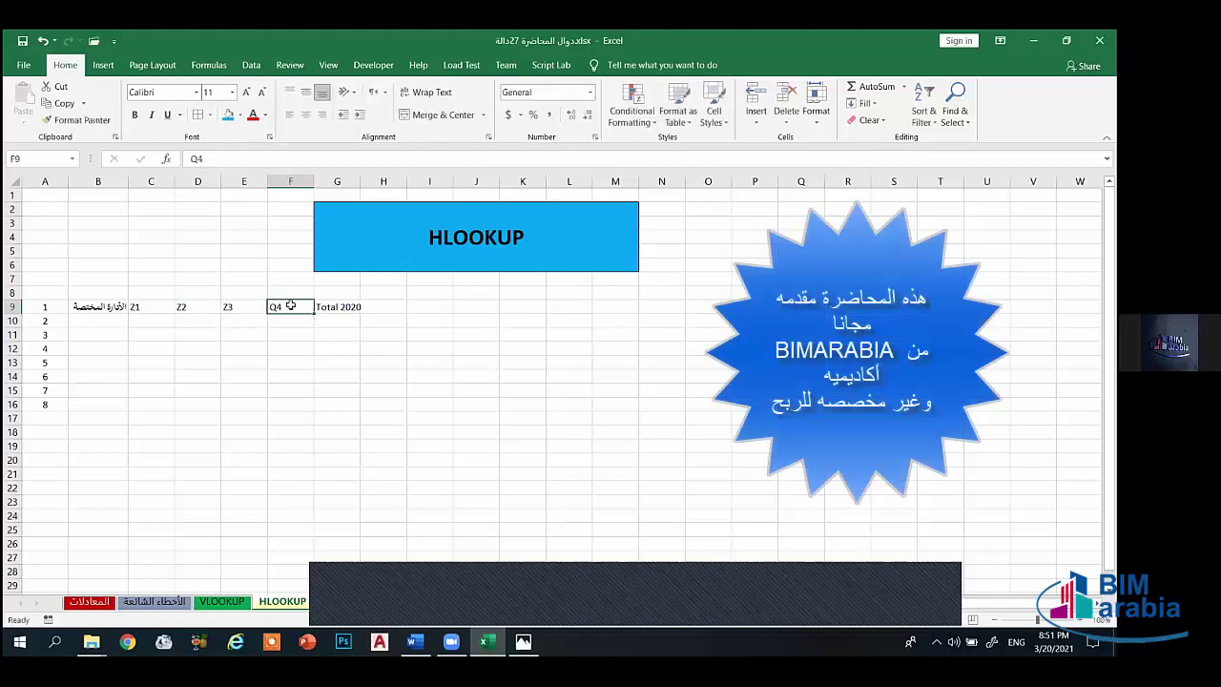
type("Z4")
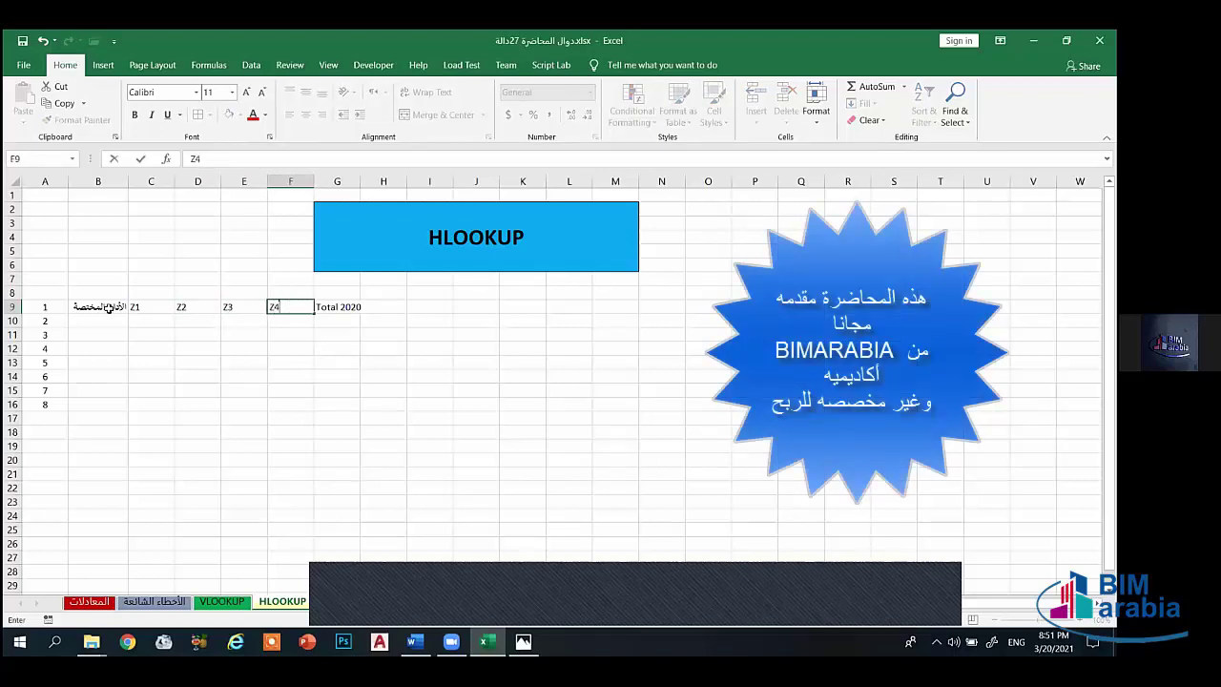
Step: Re-enter the heading الأدارة المختصة in B9
left_click(110, 309)
type("h")
key("BackSpace")
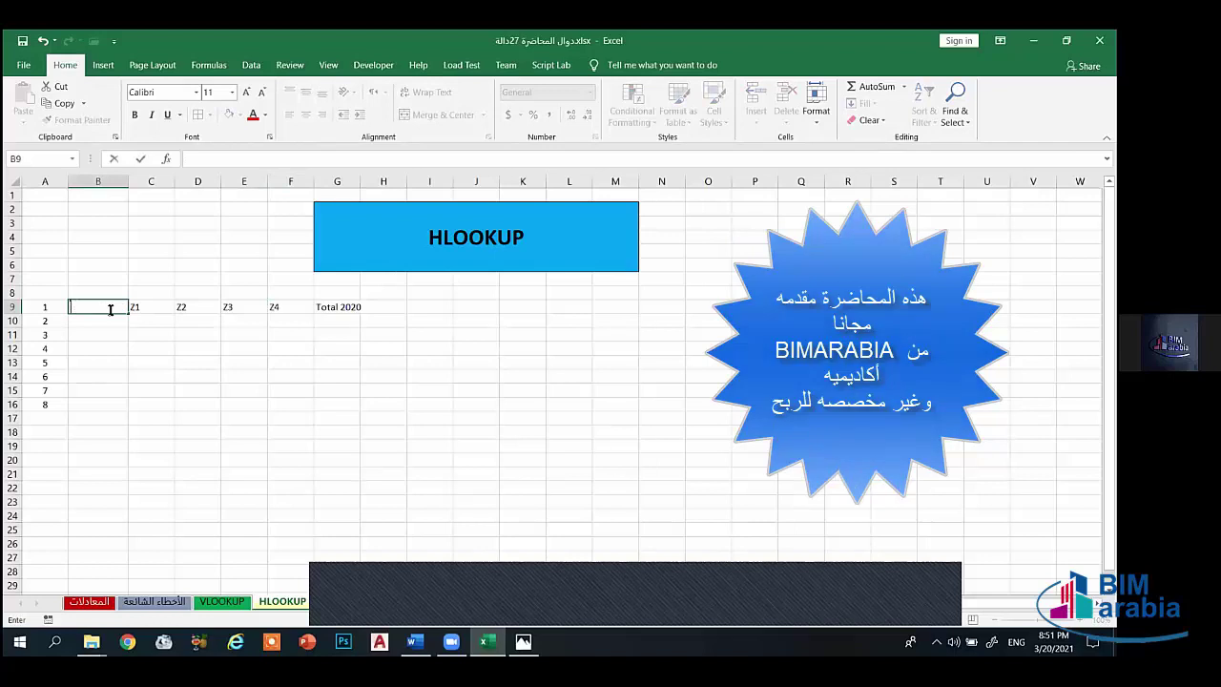
key("alt+shift")
type("الإيراد")
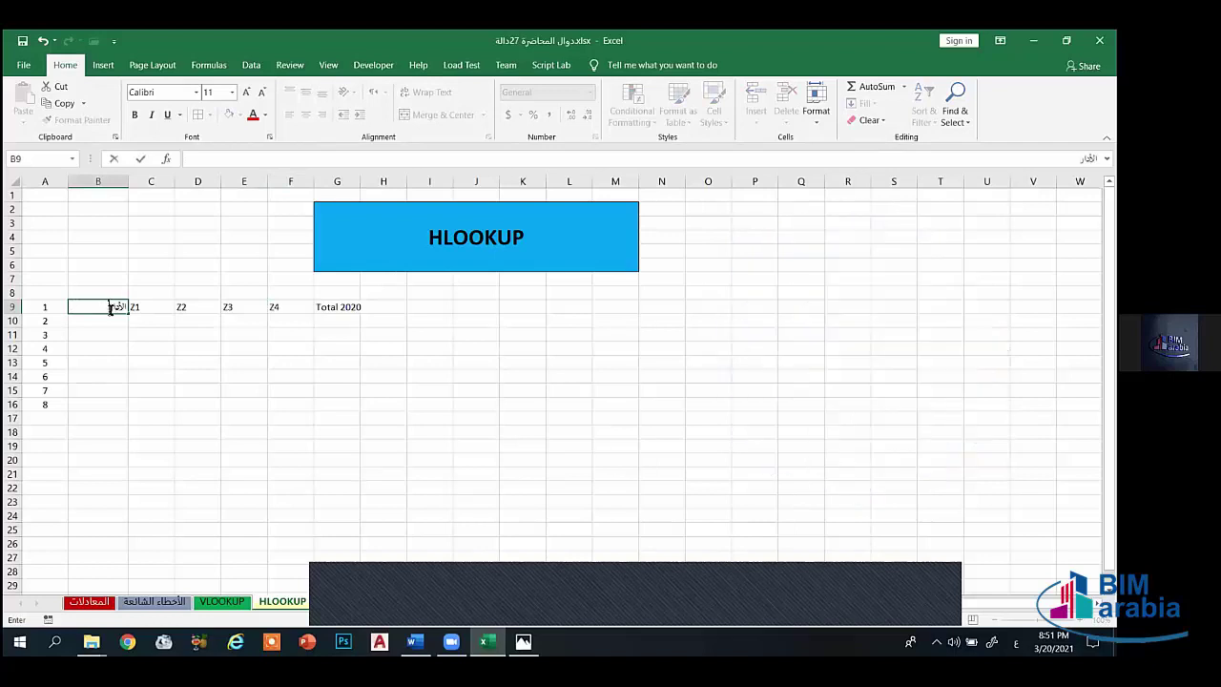
left_click(115, 323)
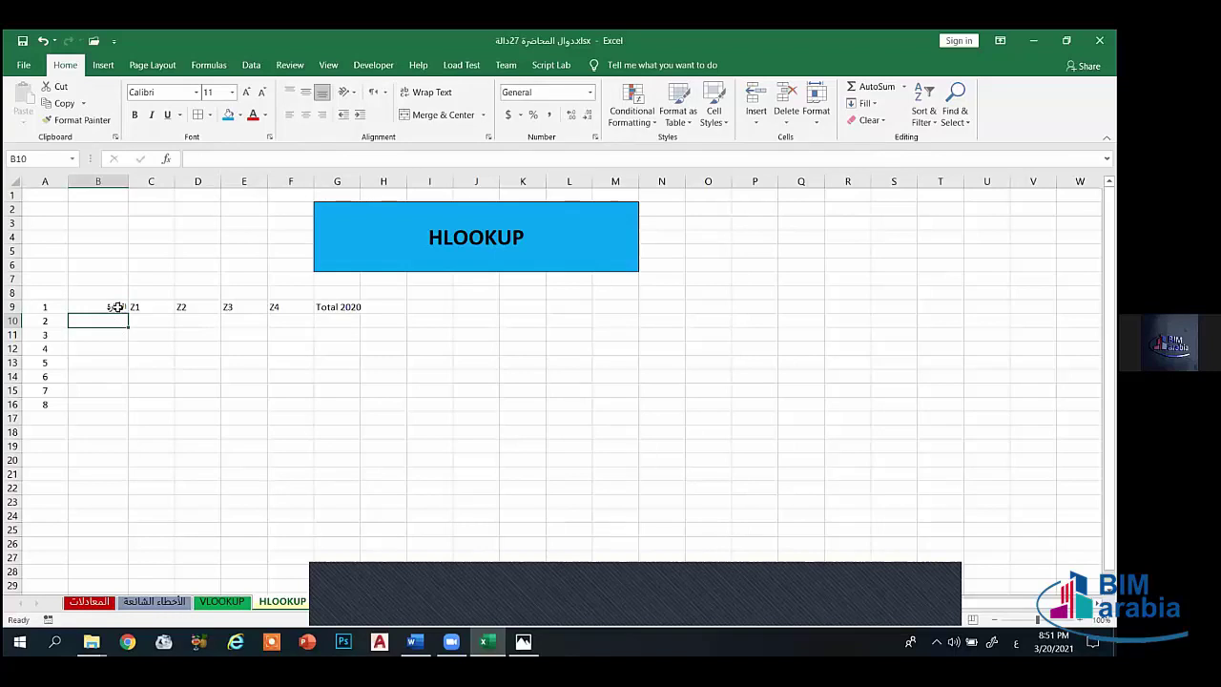
double_click(112, 307)
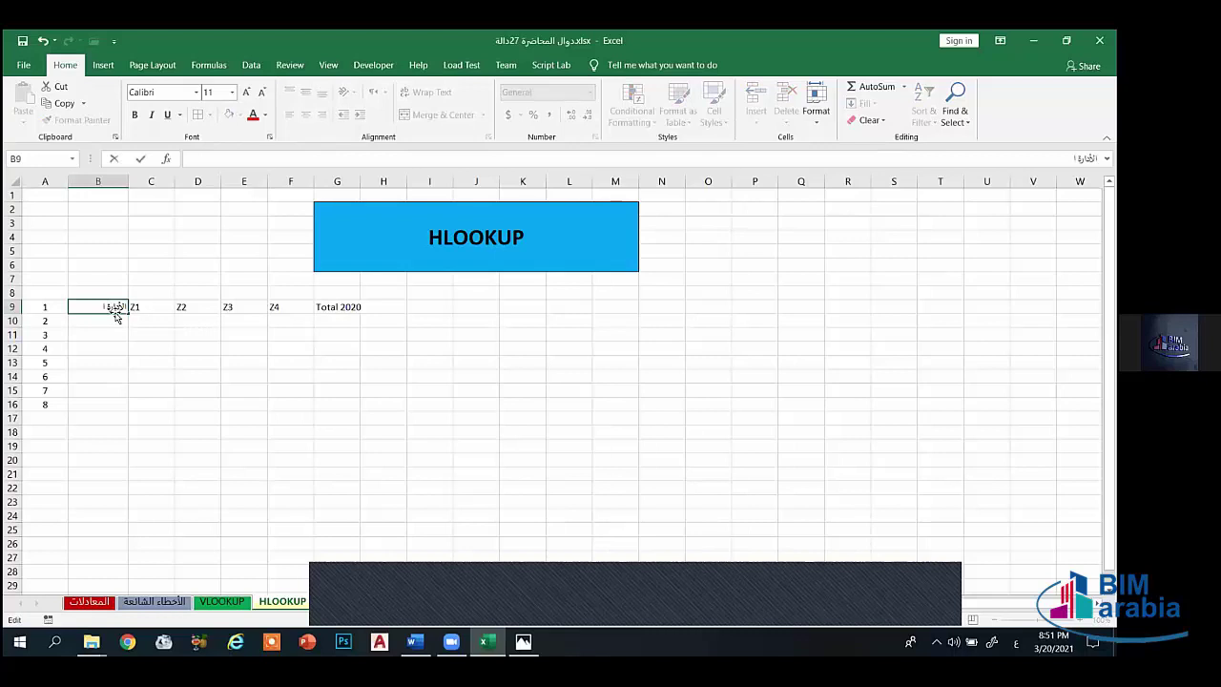
type("المخصصة")
key("Return")
Step: Enter الأدارة as the first department name in B10, removing the extra word المختصة
type("الأ")
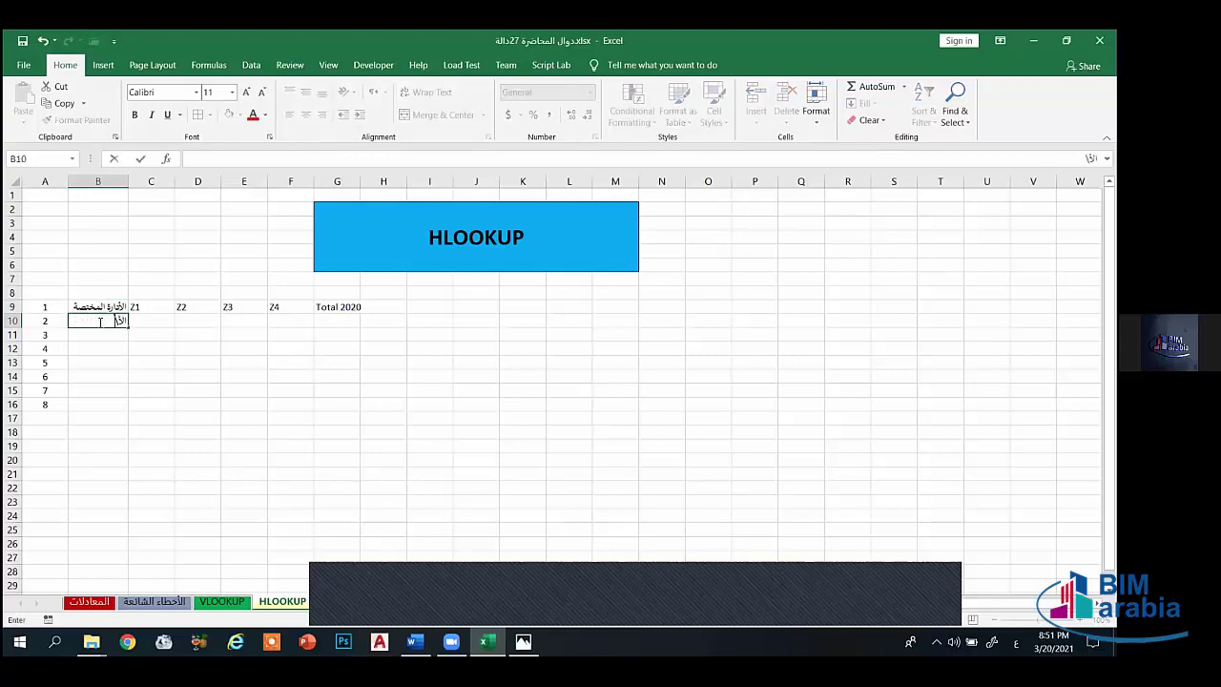
type("دارة المختصة")
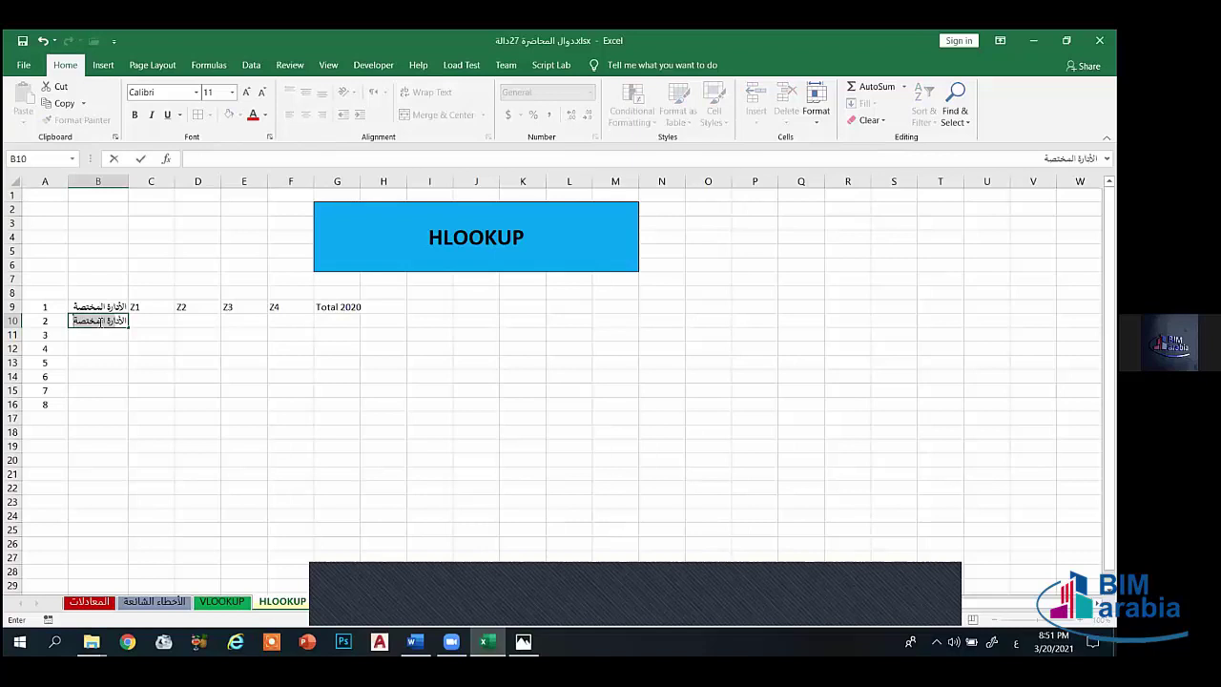
left_click(100, 334)
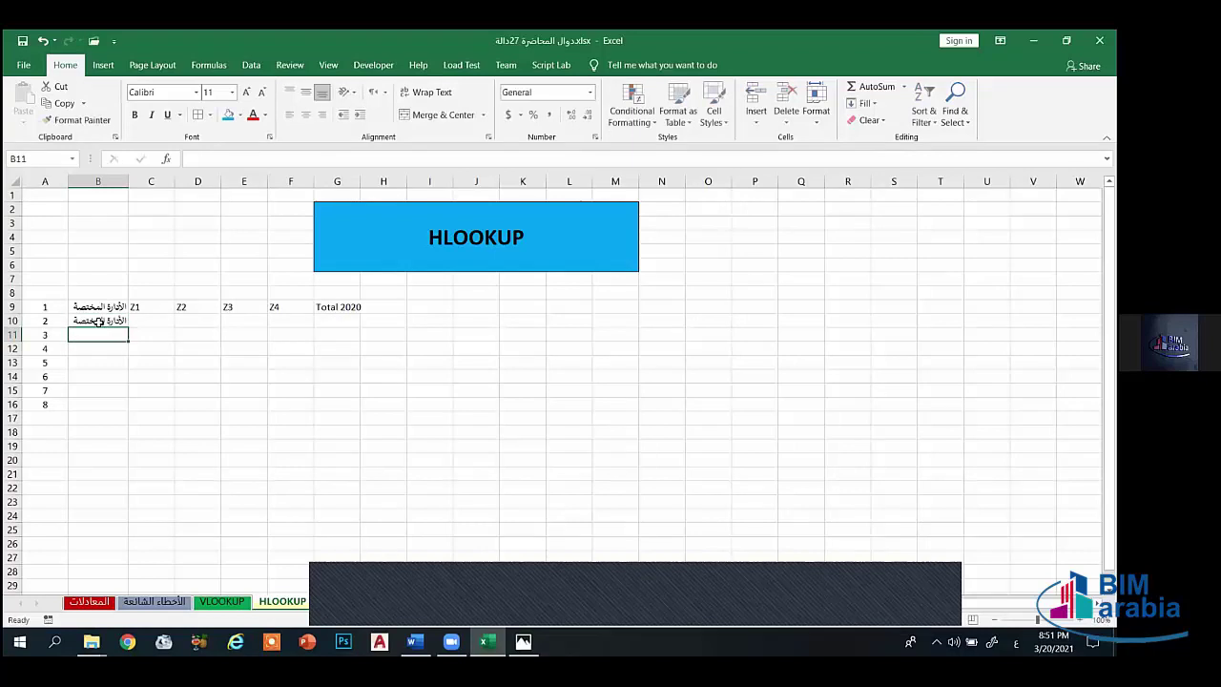
double_click(100, 322)
double_click(98, 321)
key("BackSpace")
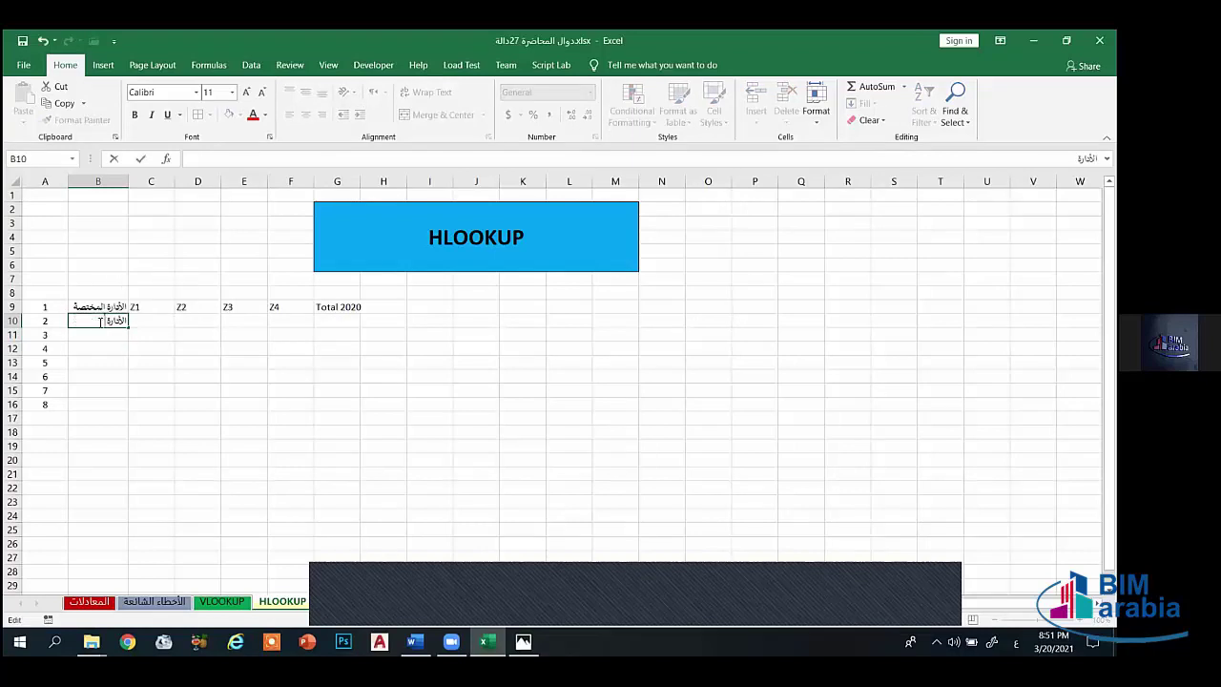
left_click(107, 339)
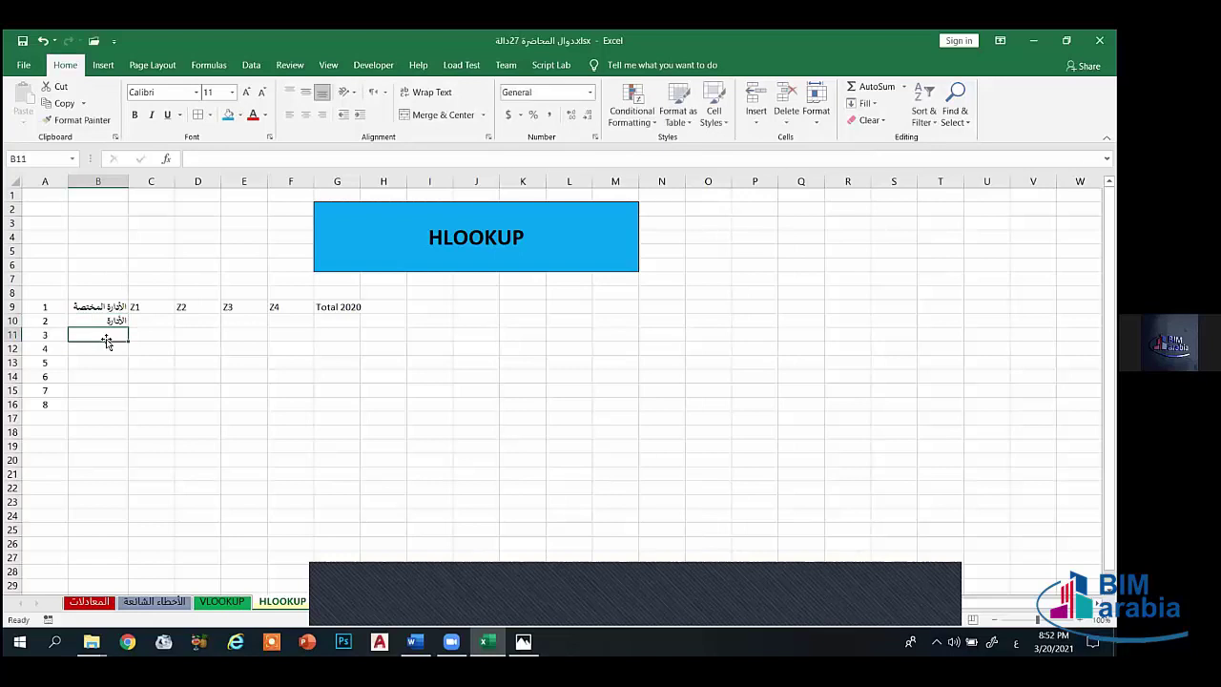
Step: Enter the department names الإنتاج in B11, الجودة in B12 and الحسابات in B13
double_click(107, 339)
type("ال")
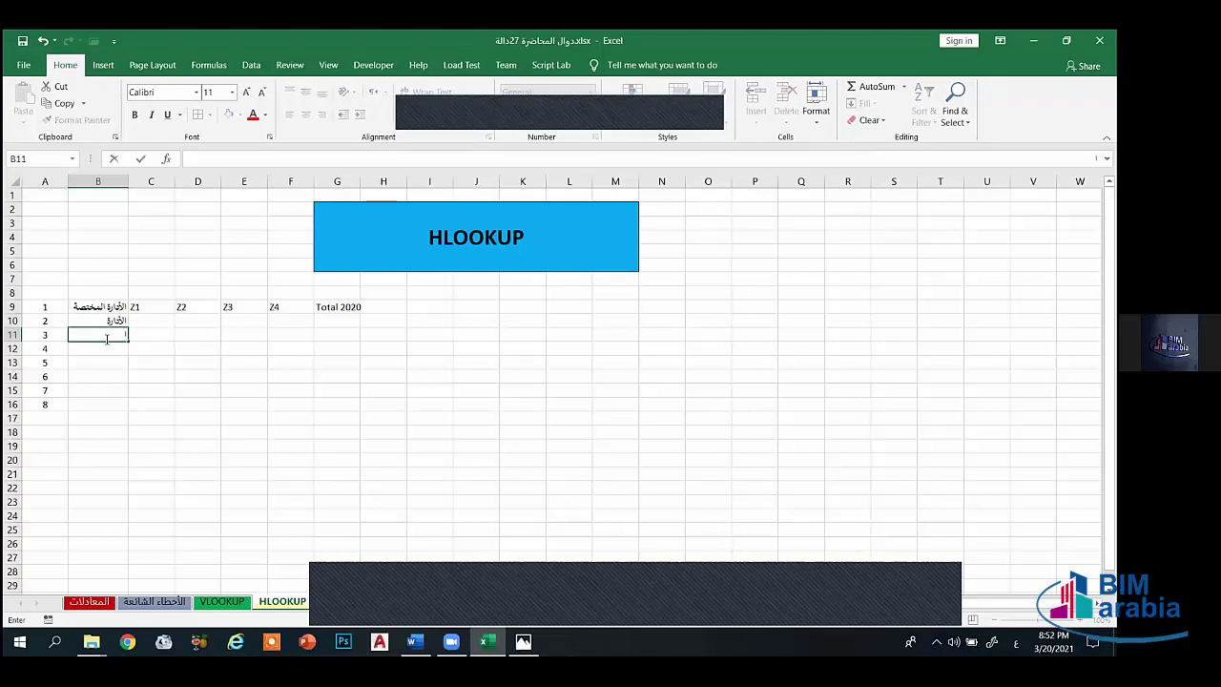
type("إنتاج")
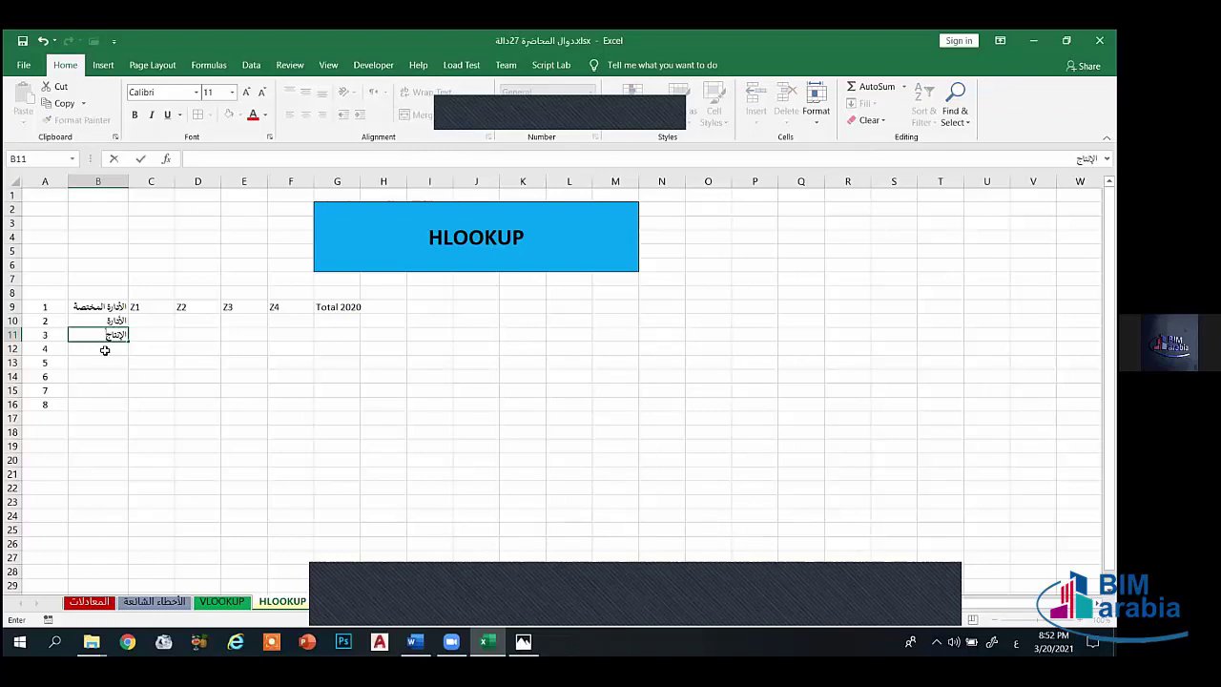
key("Return")
type("الجودة")
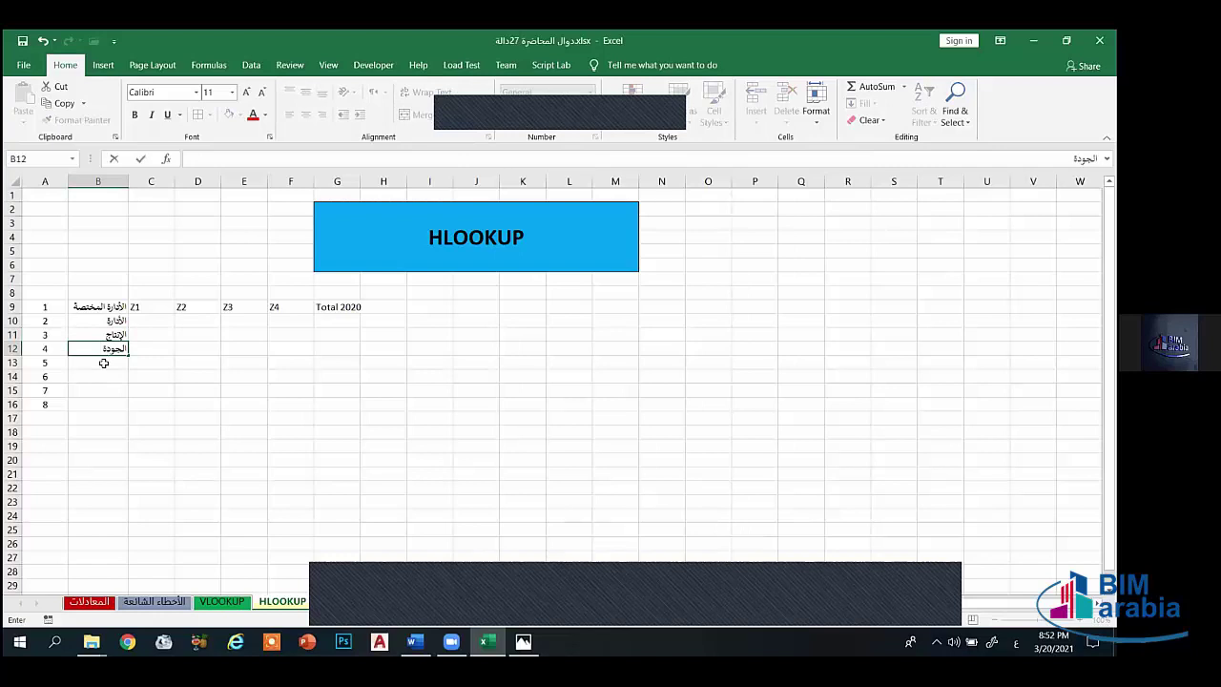
key("Return")
type("الحس")
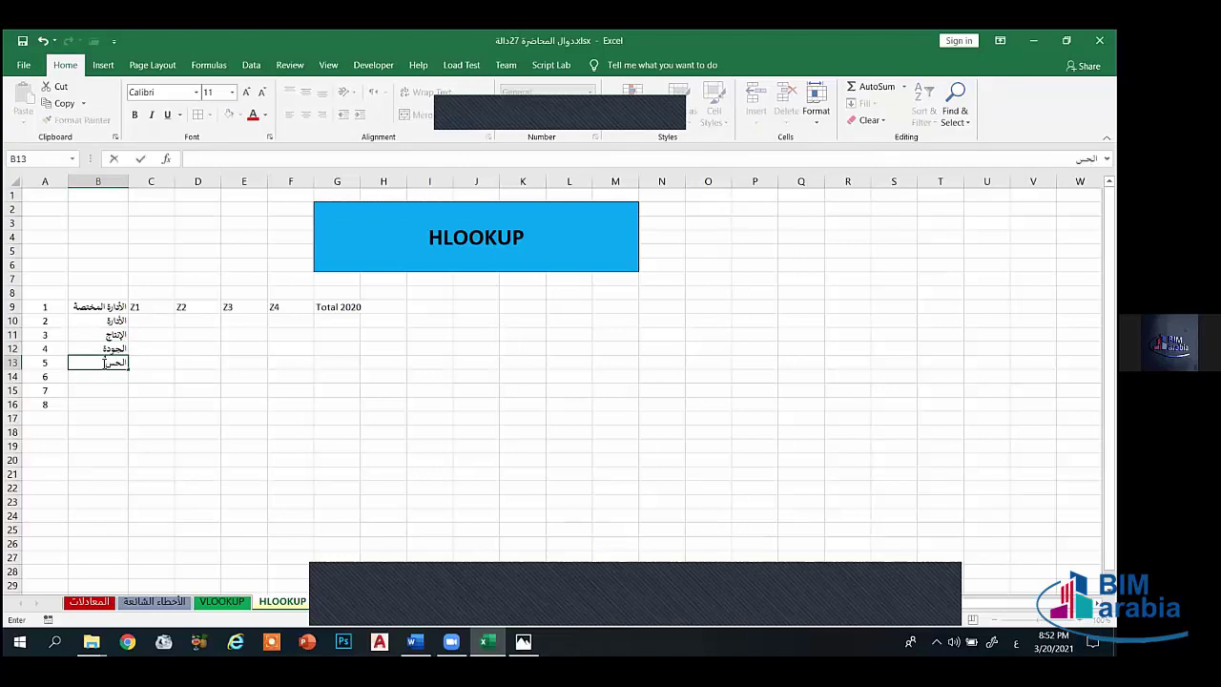
type("ابات")
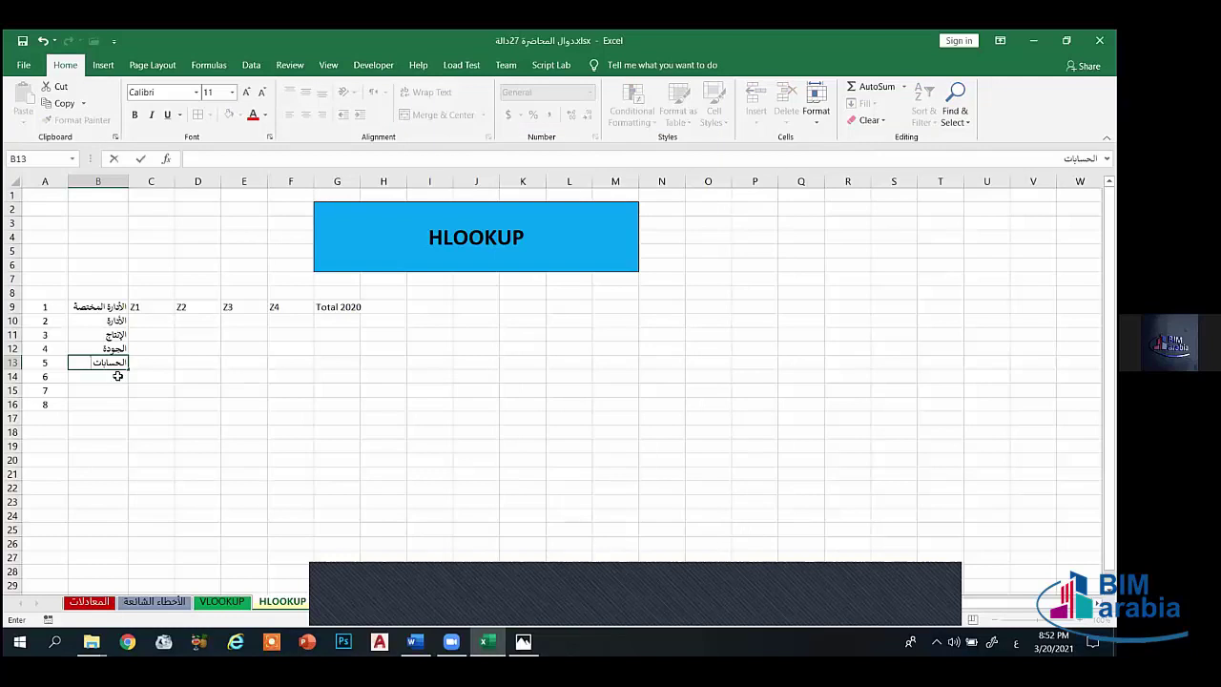
key("Return")
Step: Enter the department names المبيعات in B14 and المشتريات in B15
type("المبيعات")
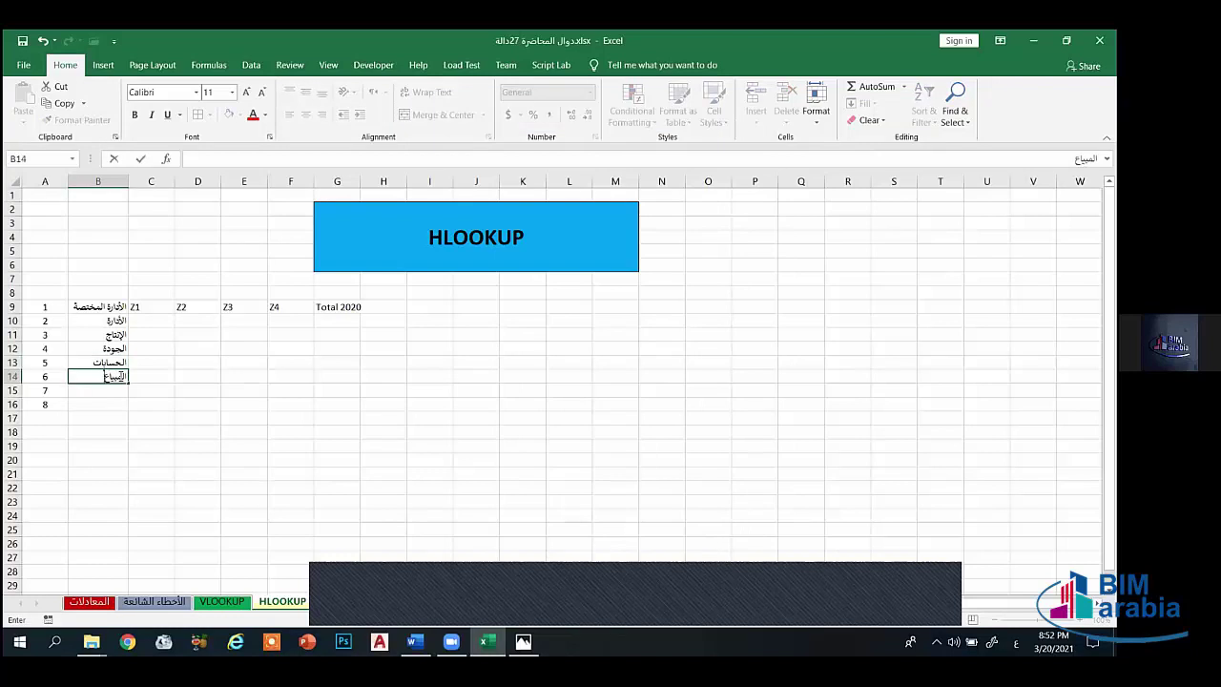
key("BackSpace")
key("BackSpace")
type("عات")
key("Return")
type("المشتر")
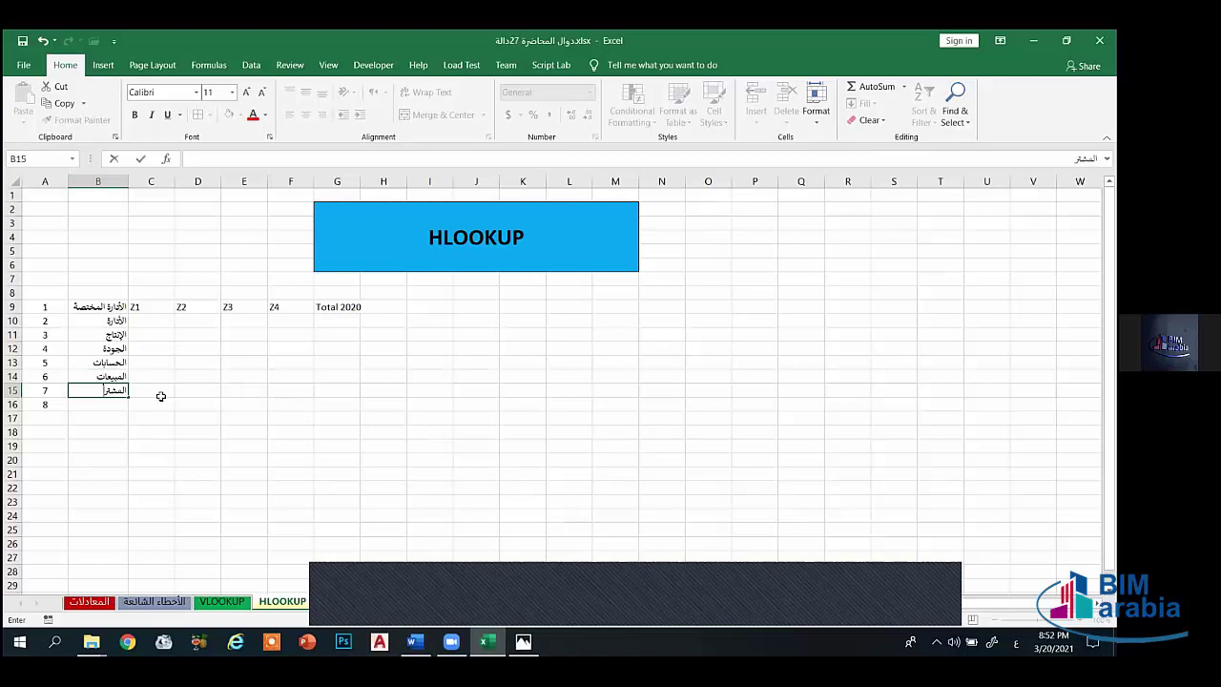
type("ايات")
key("Return")
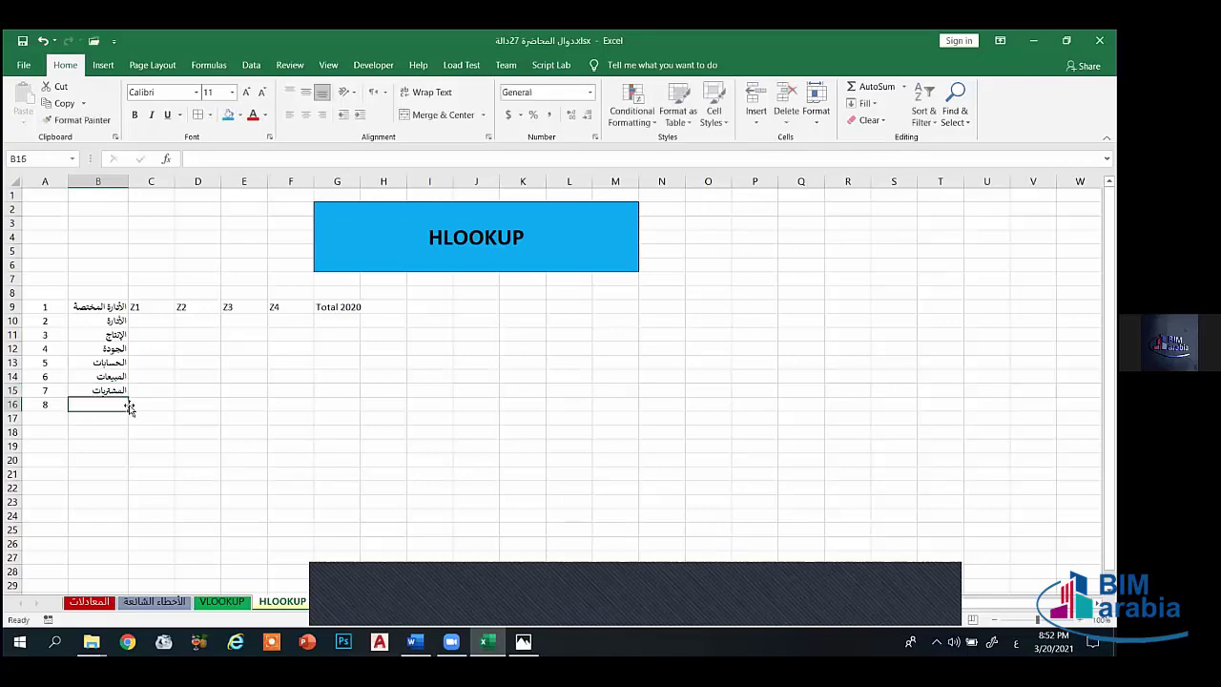
Step: Enter the department name الموارد البشرية in B16 and the total row label الأجمالي in B17
type("الموارد الب")
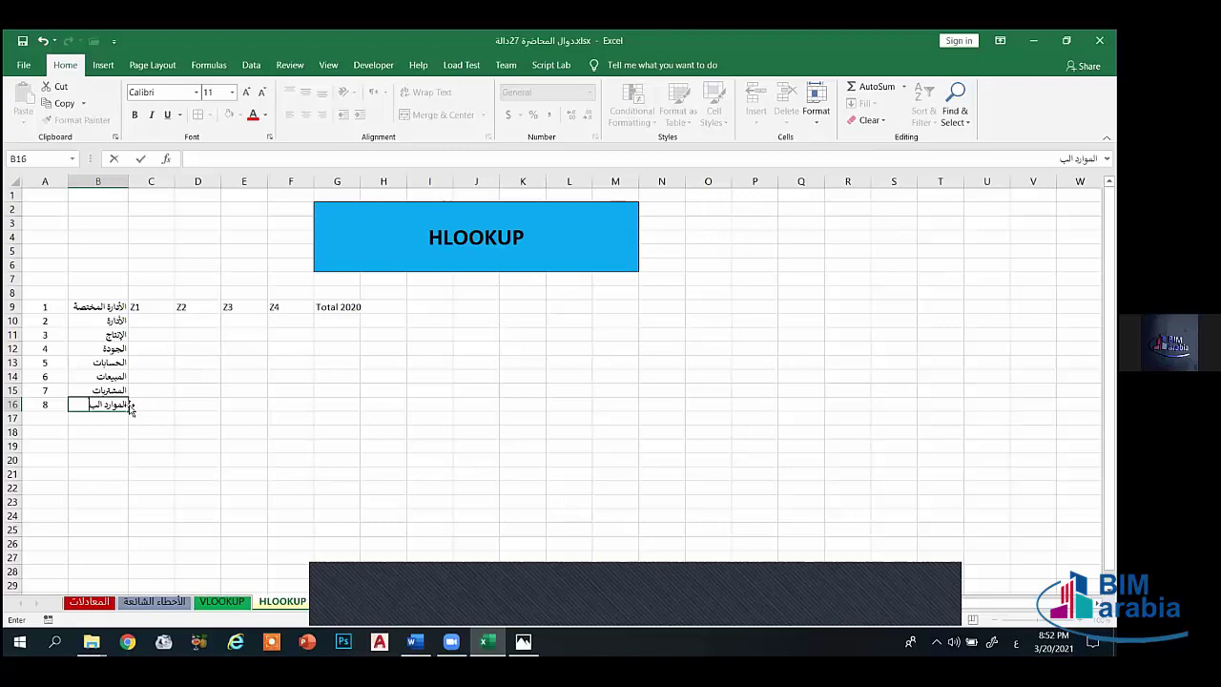
type("شرية")
left_click(187, 390)
left_click(111, 419)
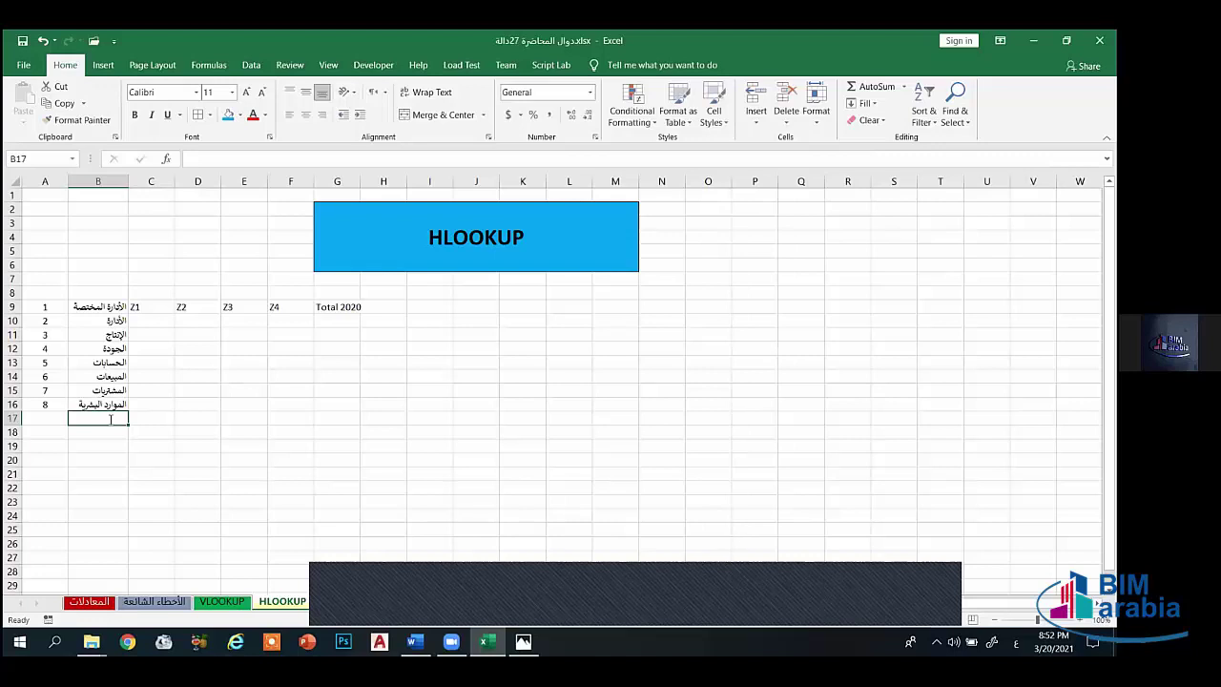
type("الأجمالي")
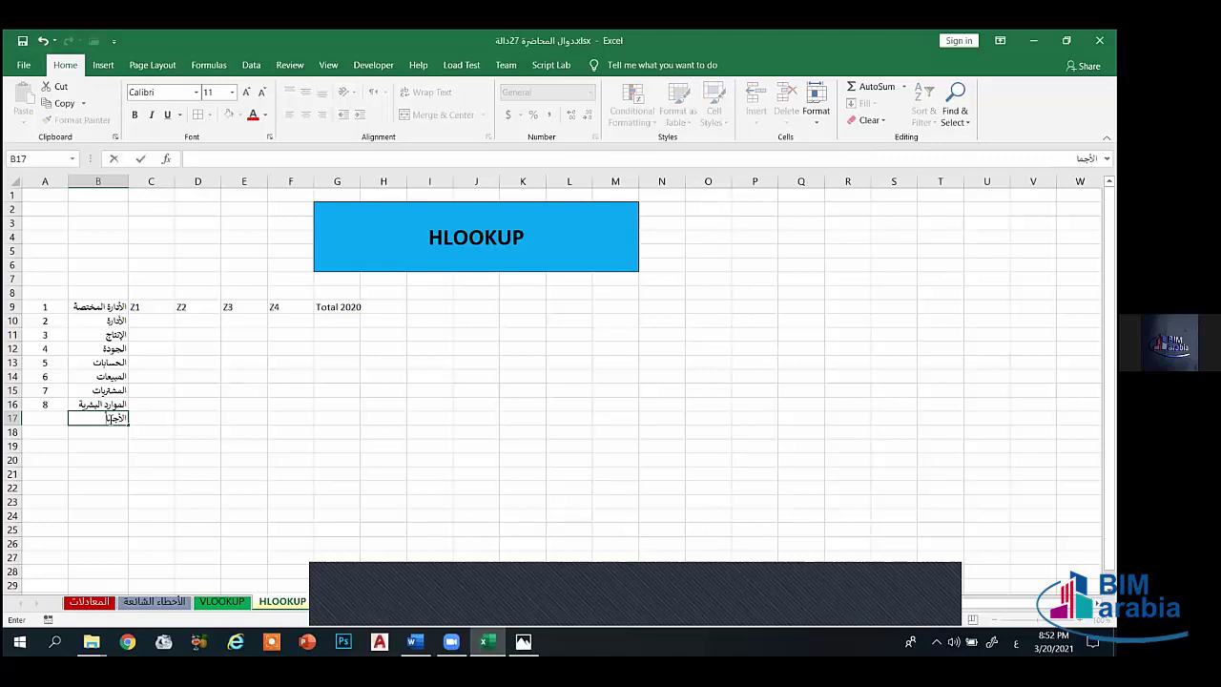
Step: Enter 65000 in C10 as the Z1 value for the الأدارة department
left_click(149, 325)
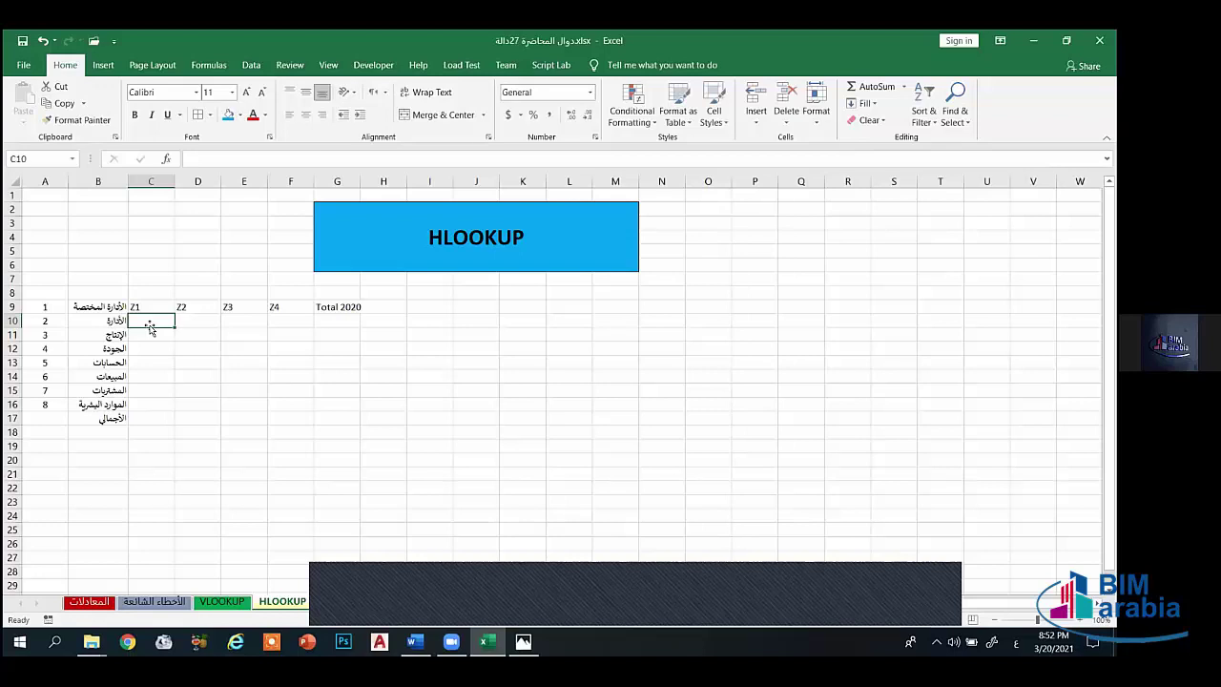
type("65000")
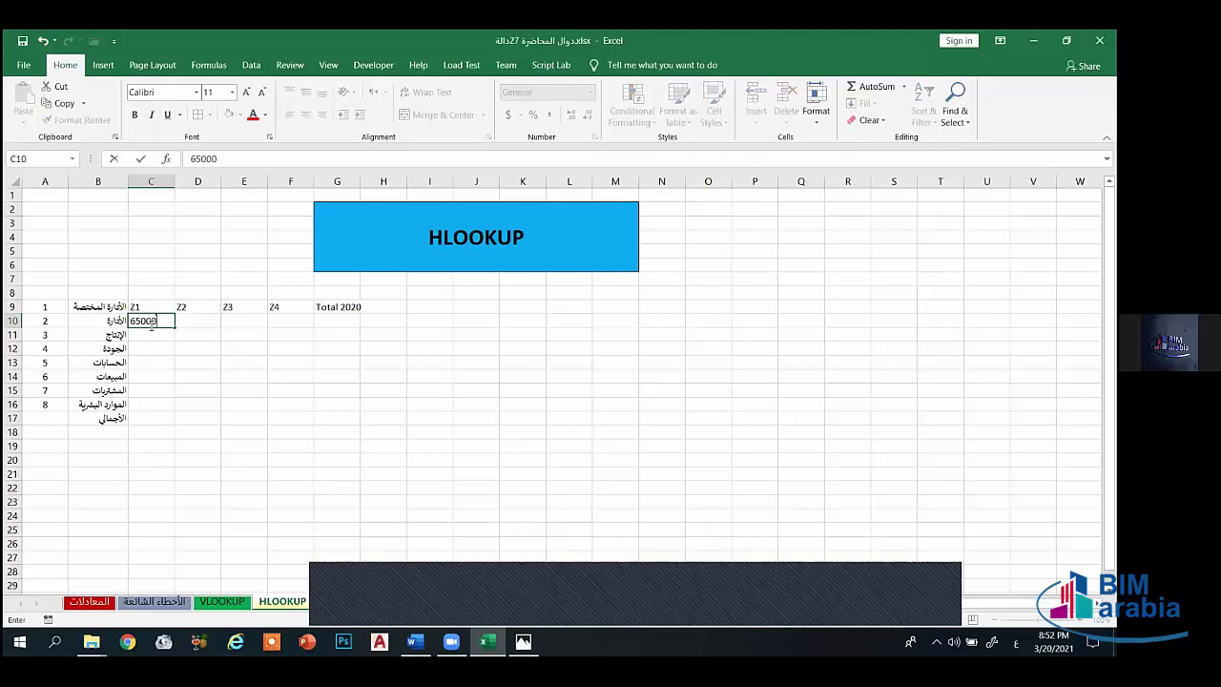
left_click(160, 347)
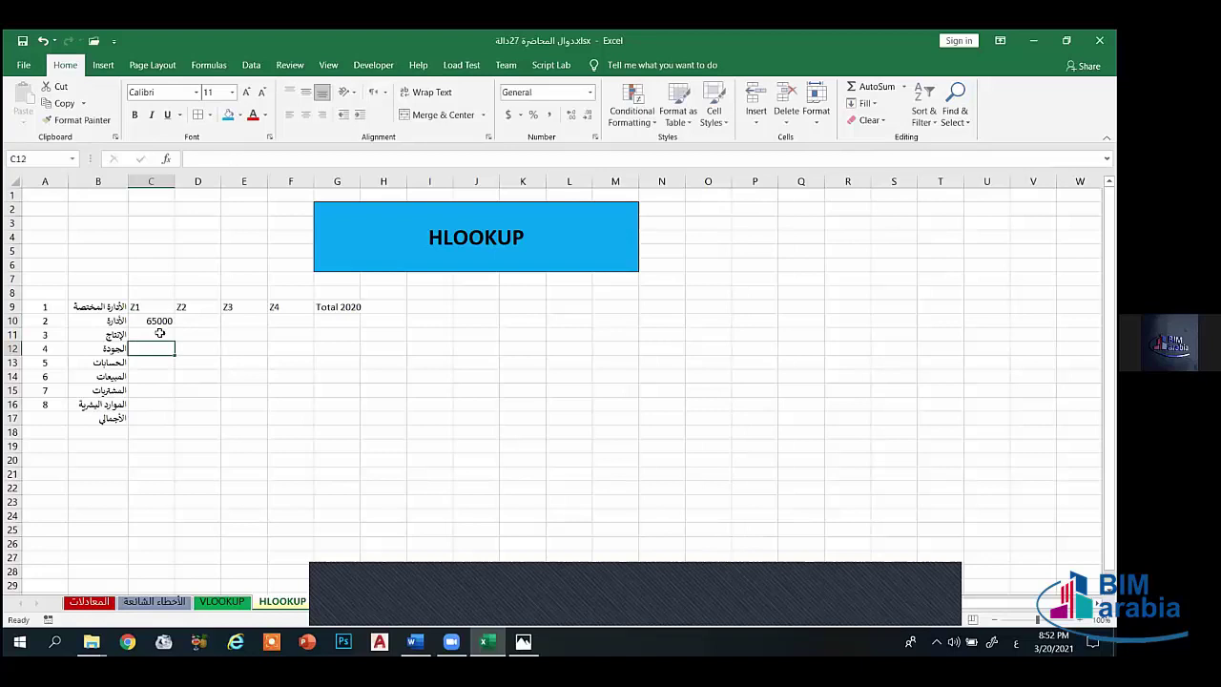
left_click(160, 323)
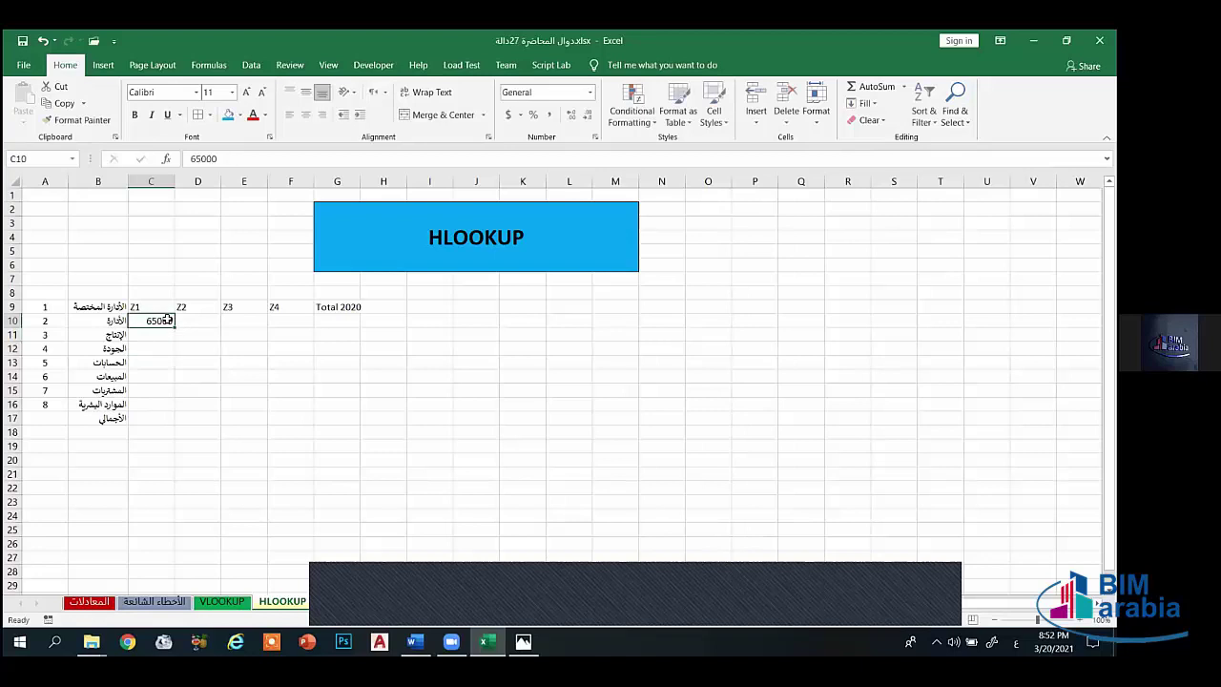
Step: Apply the Accounting number format to the Z1 value in C10
left_click(588, 93)
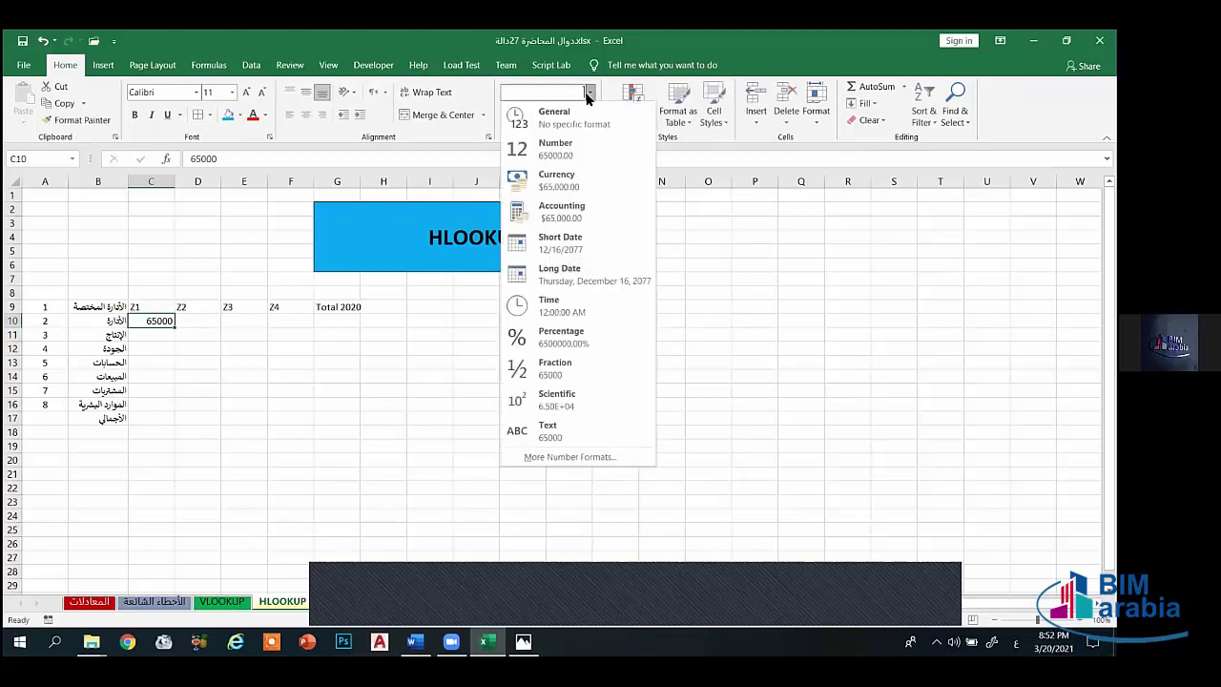
left_click(563, 211)
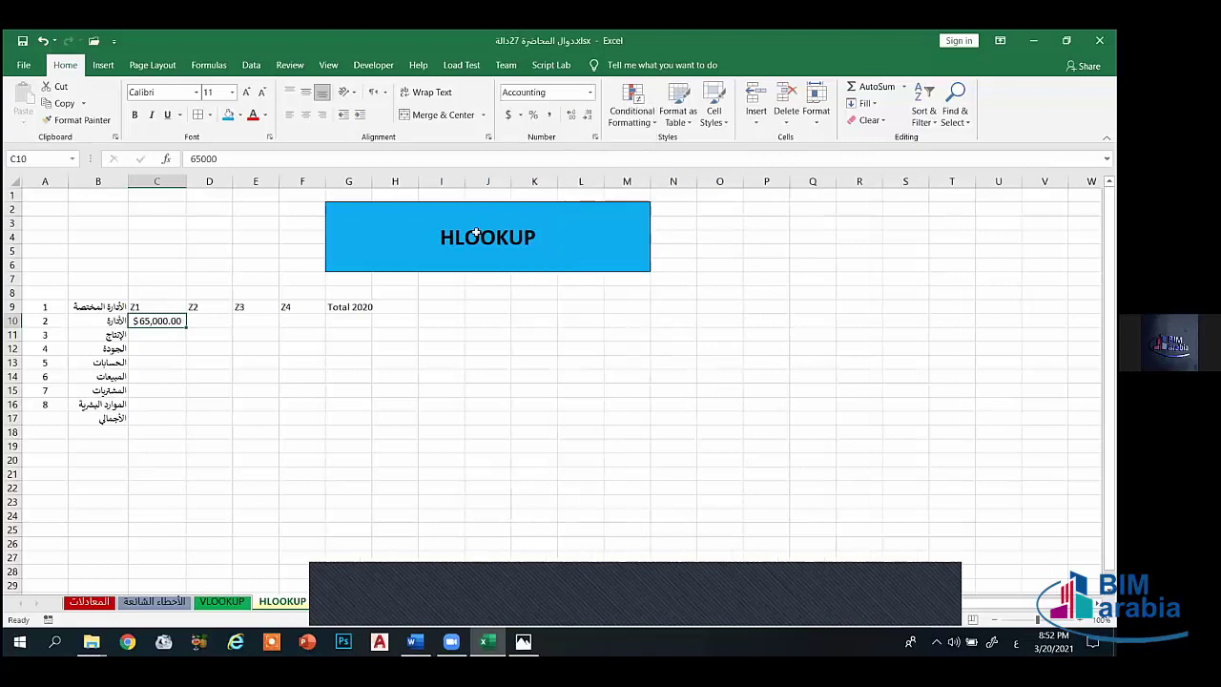
Step: Enter 75000 in C11 as the Z1 value for the الإنتاج department
left_click(165, 332)
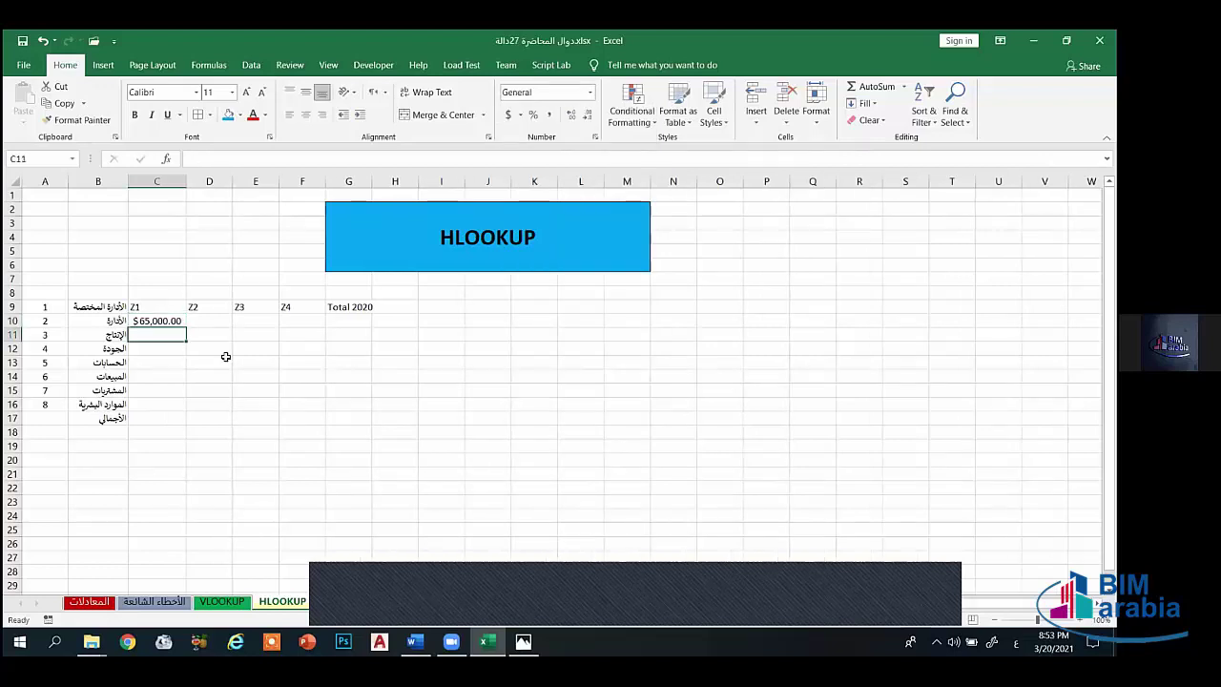
type("75")
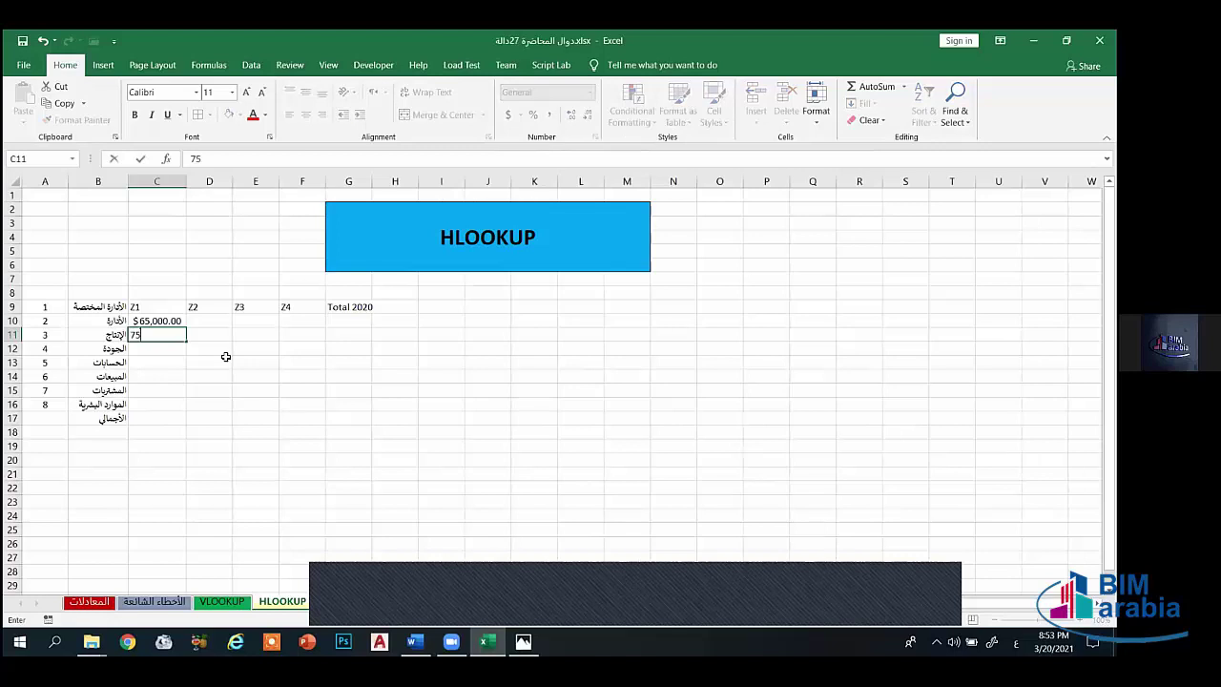
type("000")
key("Return")
Step: Fill the formatted value in C10 down through C17, and set C11 for الإنتاج to 75000
left_click(154, 328)
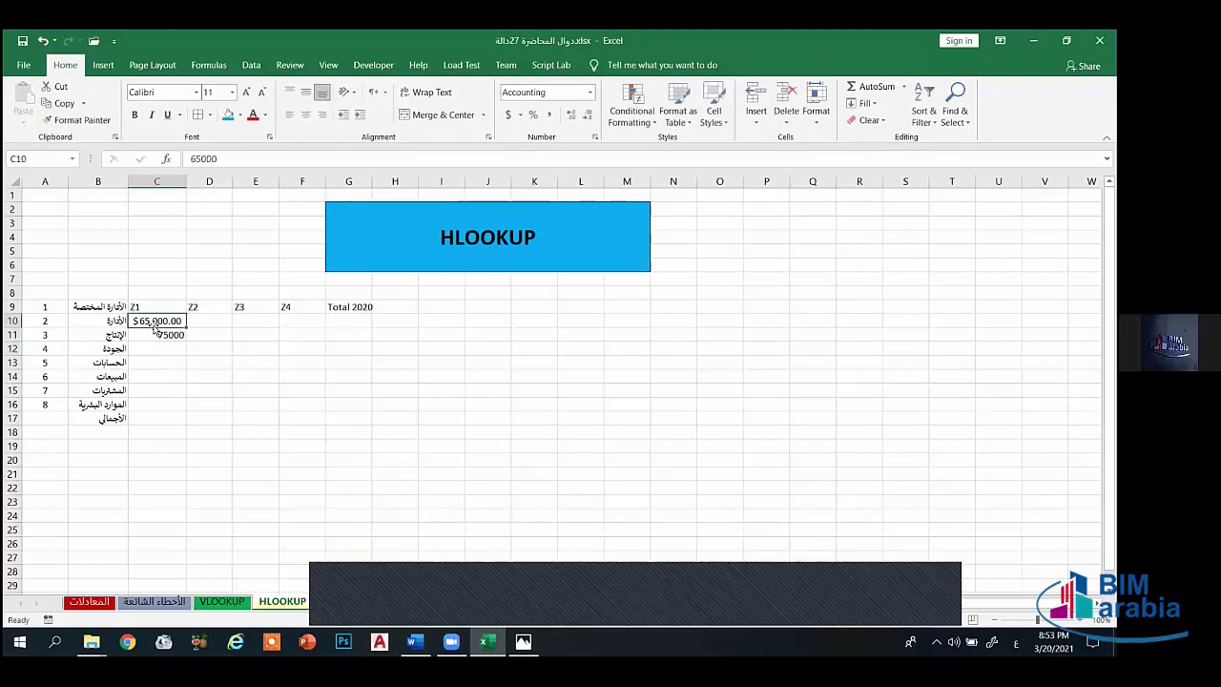
left_click_drag(187, 328, 169, 421)
left_click(157, 338)
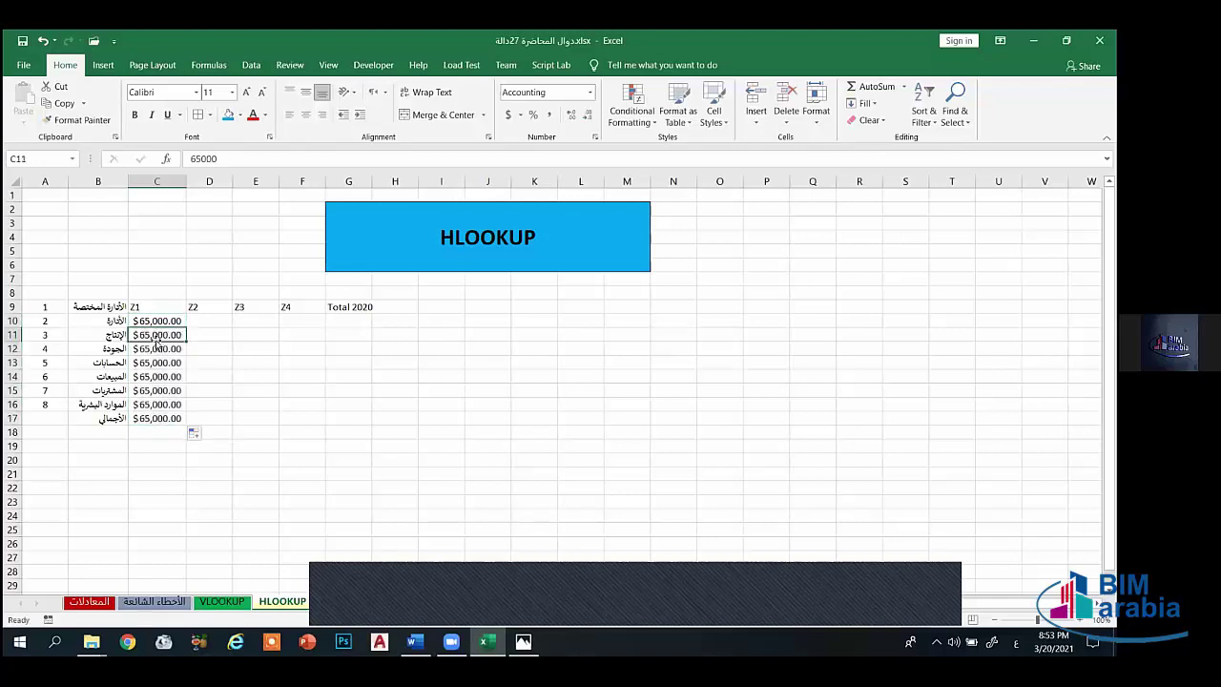
double_click(163, 335)
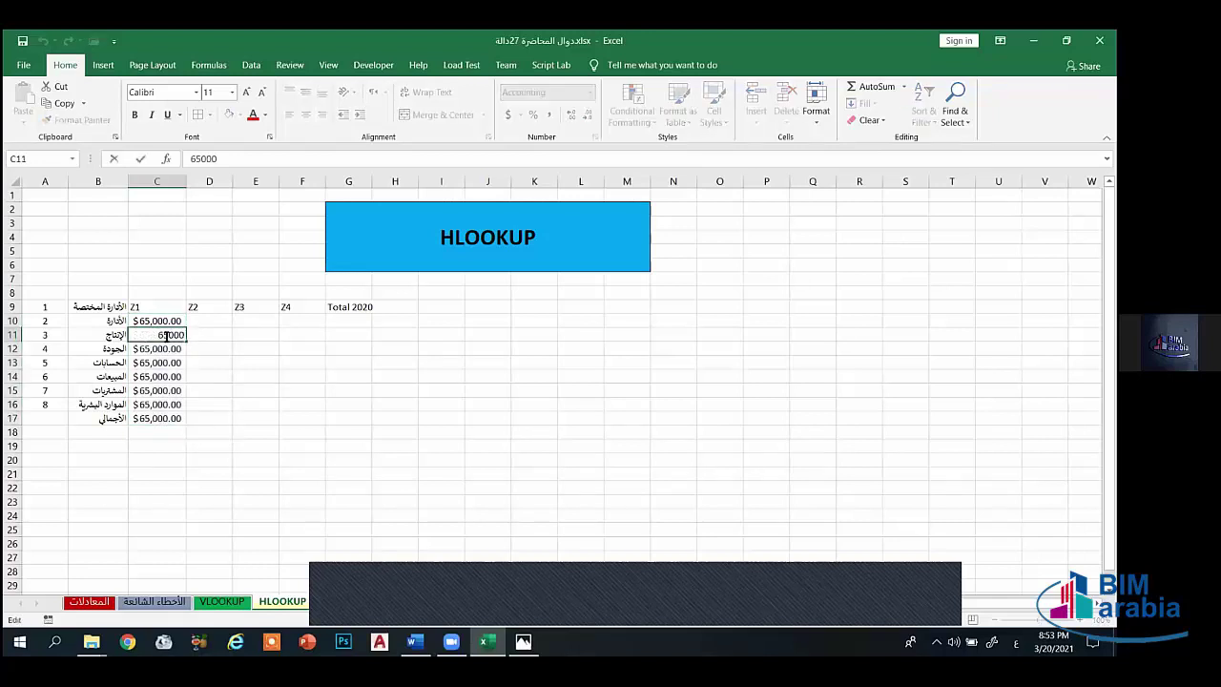
key("BackSpace")
type("7")
key("Return")
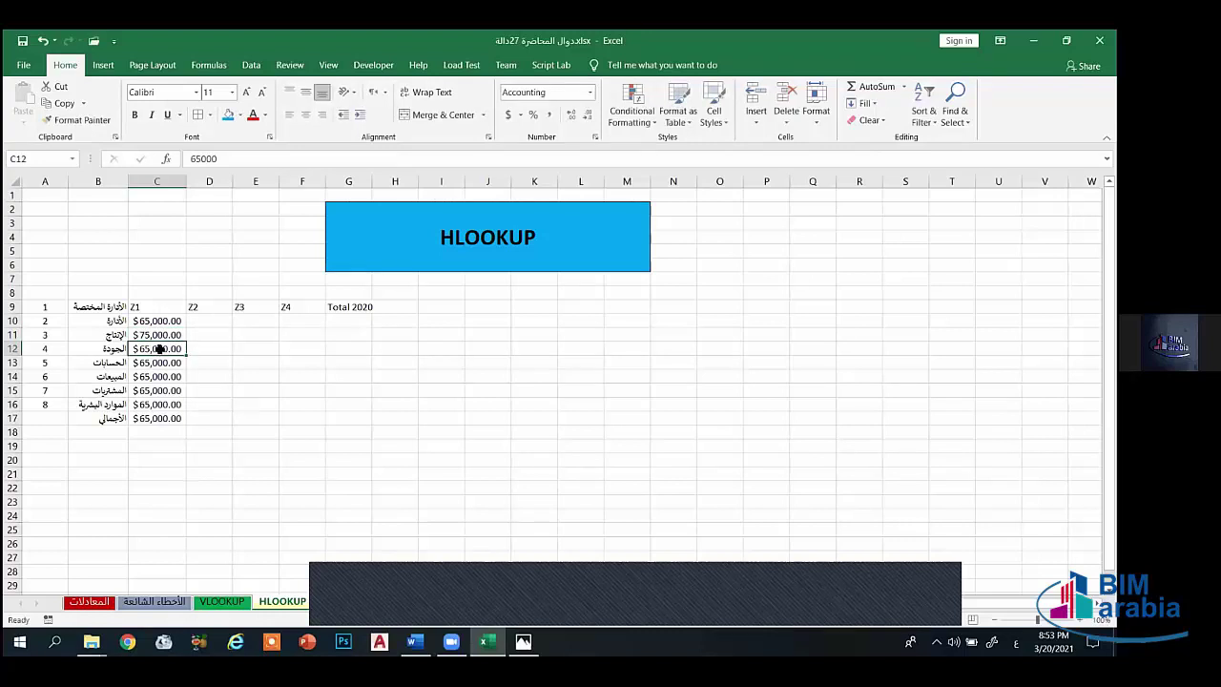
Step: Set the Z1 values to 85000 in C12 for الجودة and 200,000 in C13 for الحسابات
double_click(156, 349)
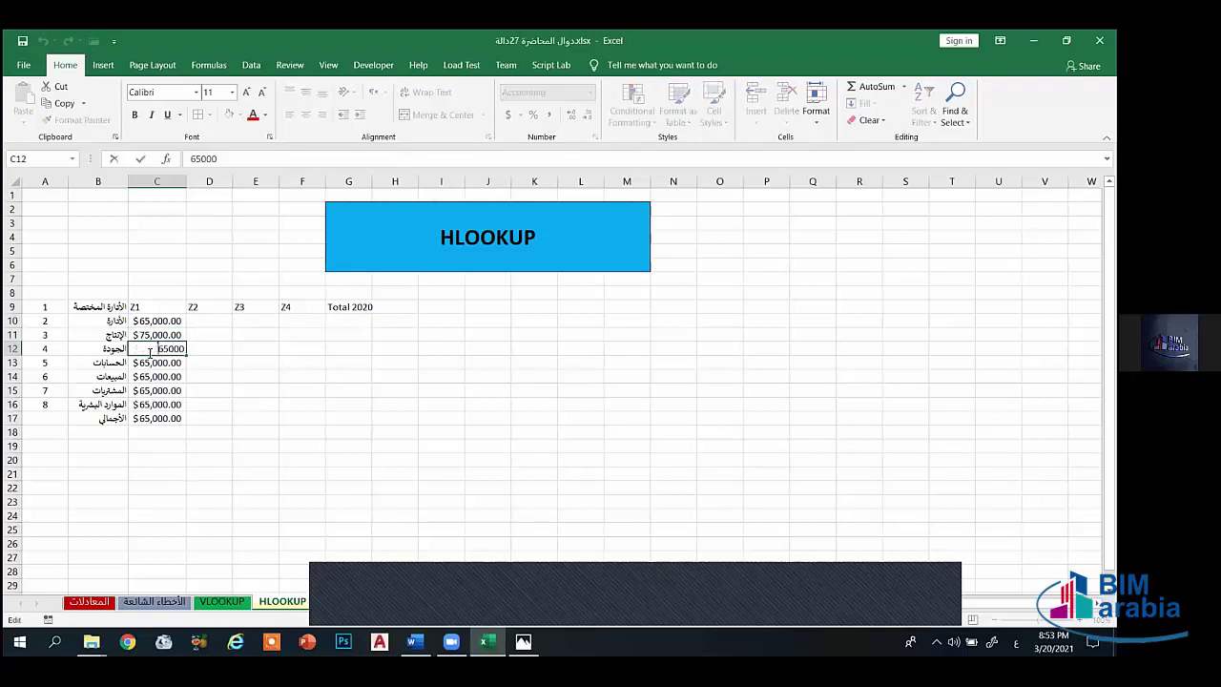
double_click(162, 349)
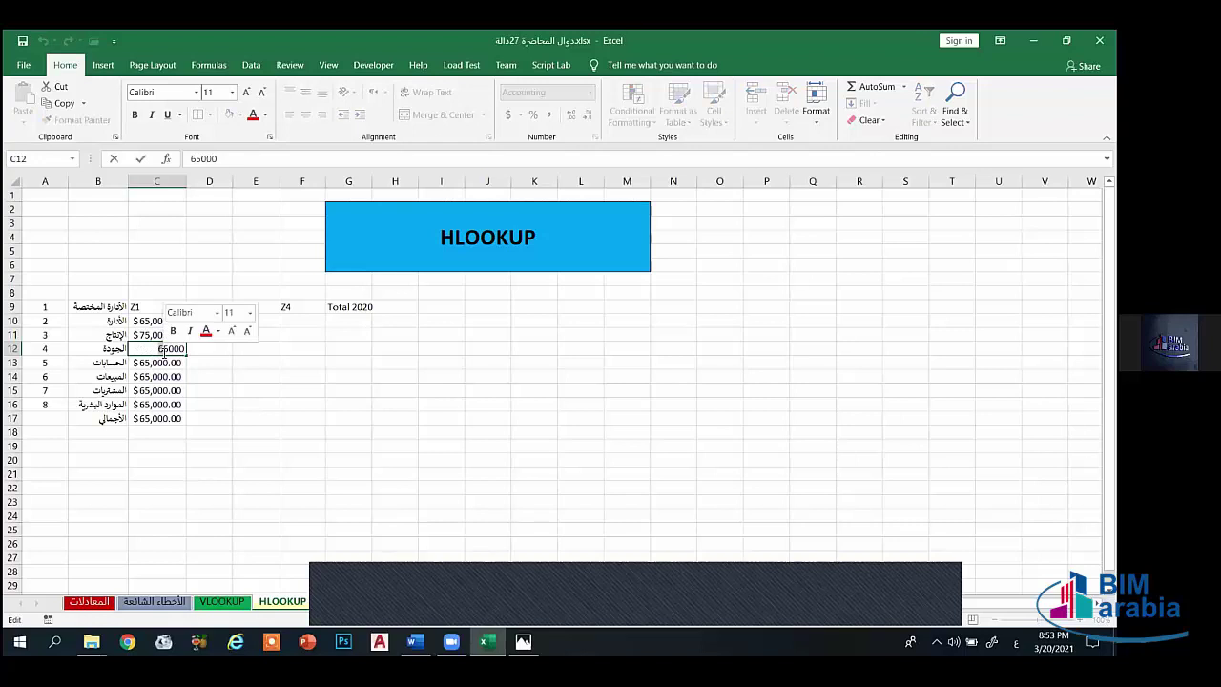
type("85000")
key("Return")
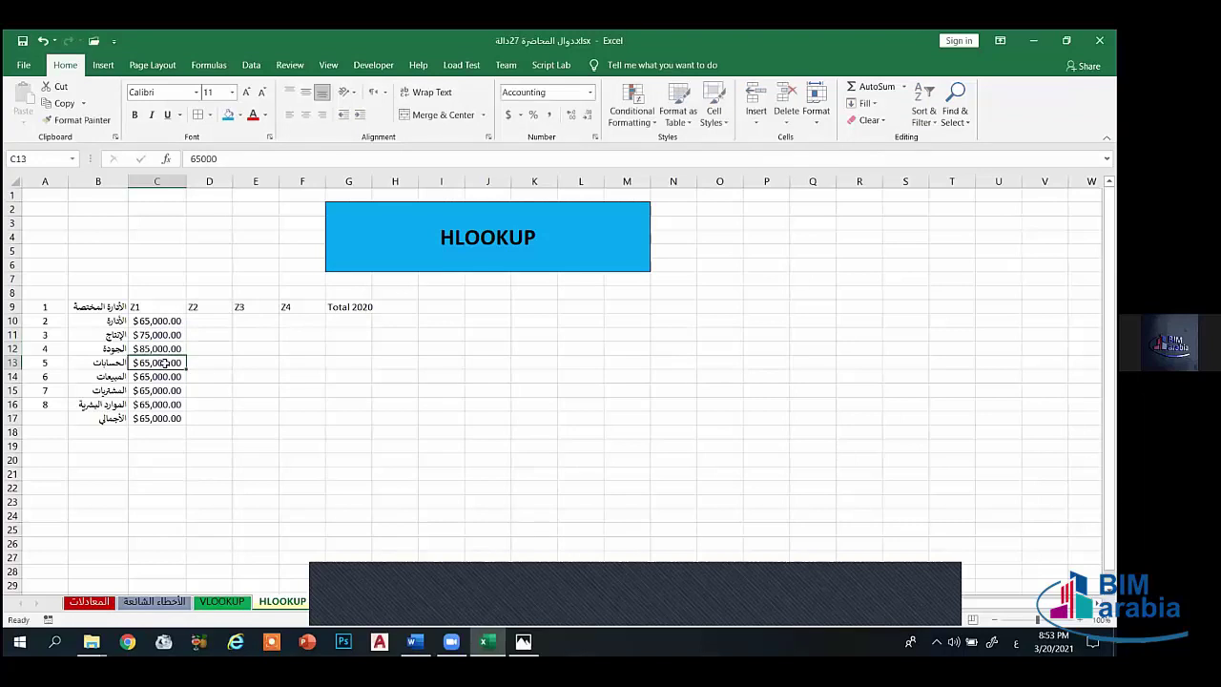
double_click(143, 364)
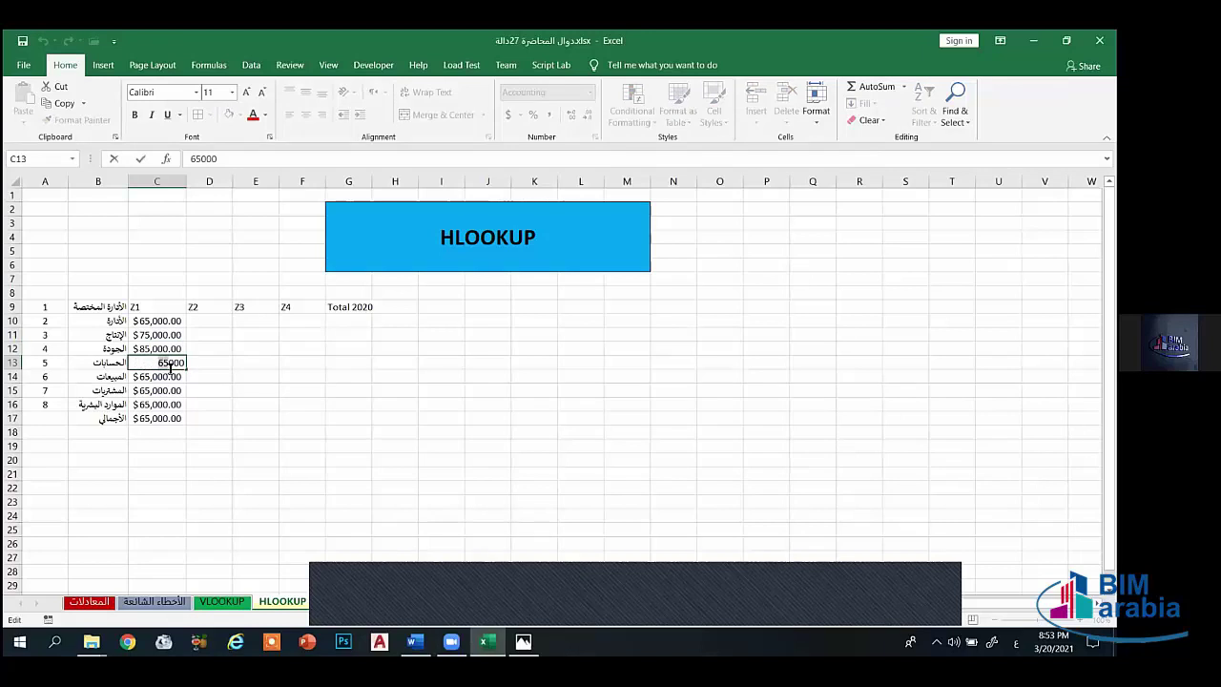
double_click(170, 363)
type("200,000")
key("Return")
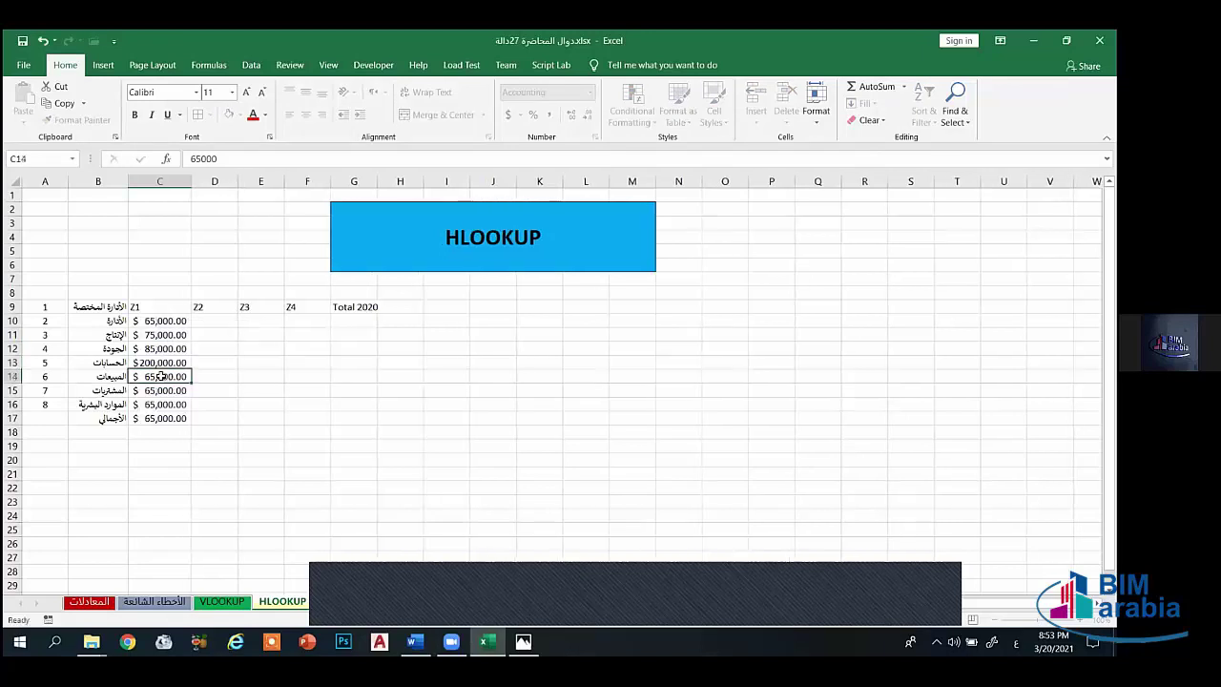
Step: Set the Z1 values to 60,000 in C14 for المبيعات and 50000 in C15 for المشتريات
left_click(159, 417)
left_click(157, 377)
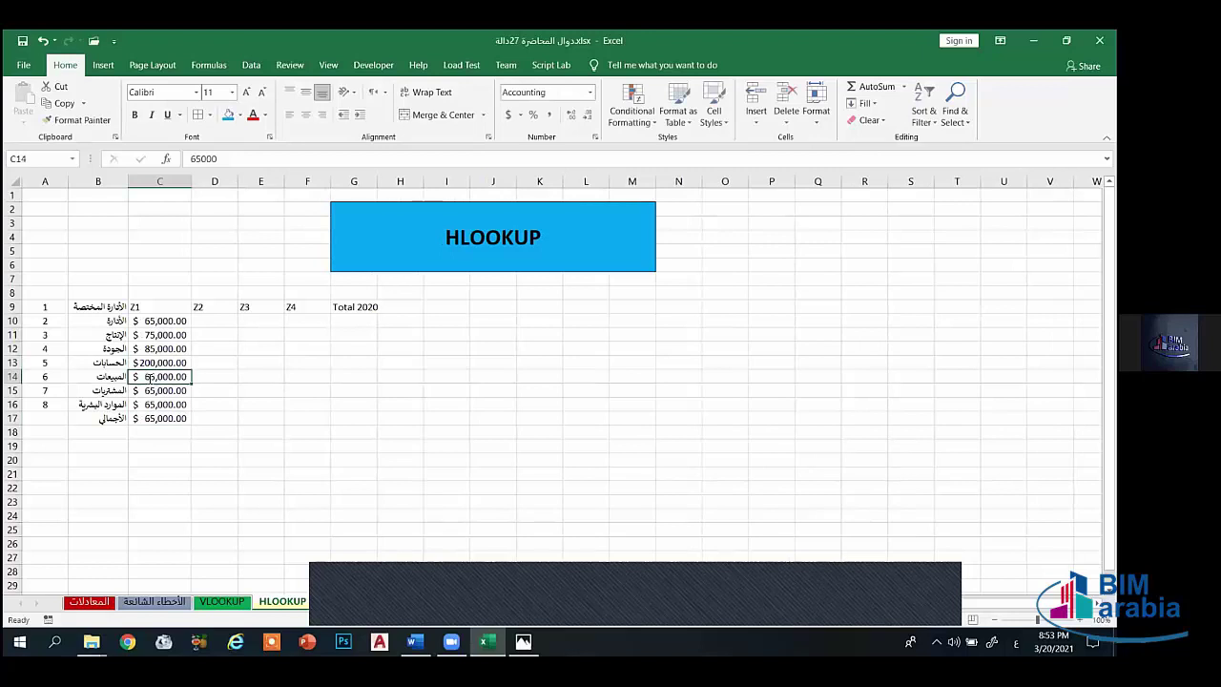
double_click(160, 377)
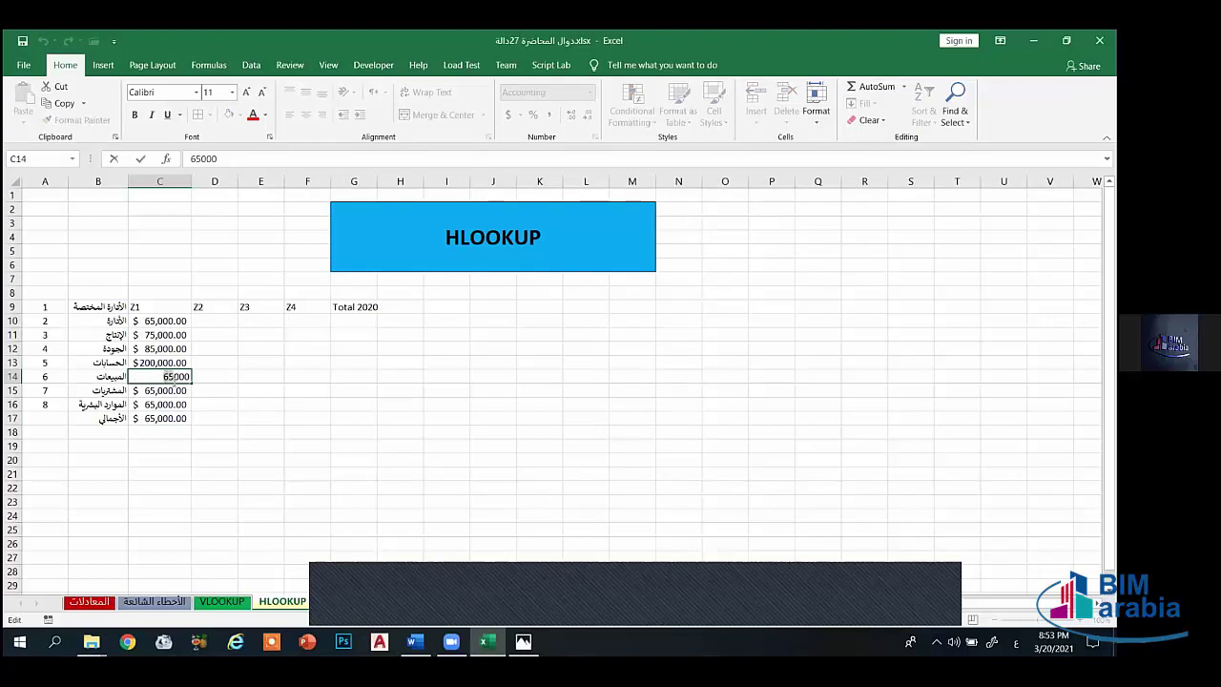
double_click(176, 378)
type("60,000")
key("Return")
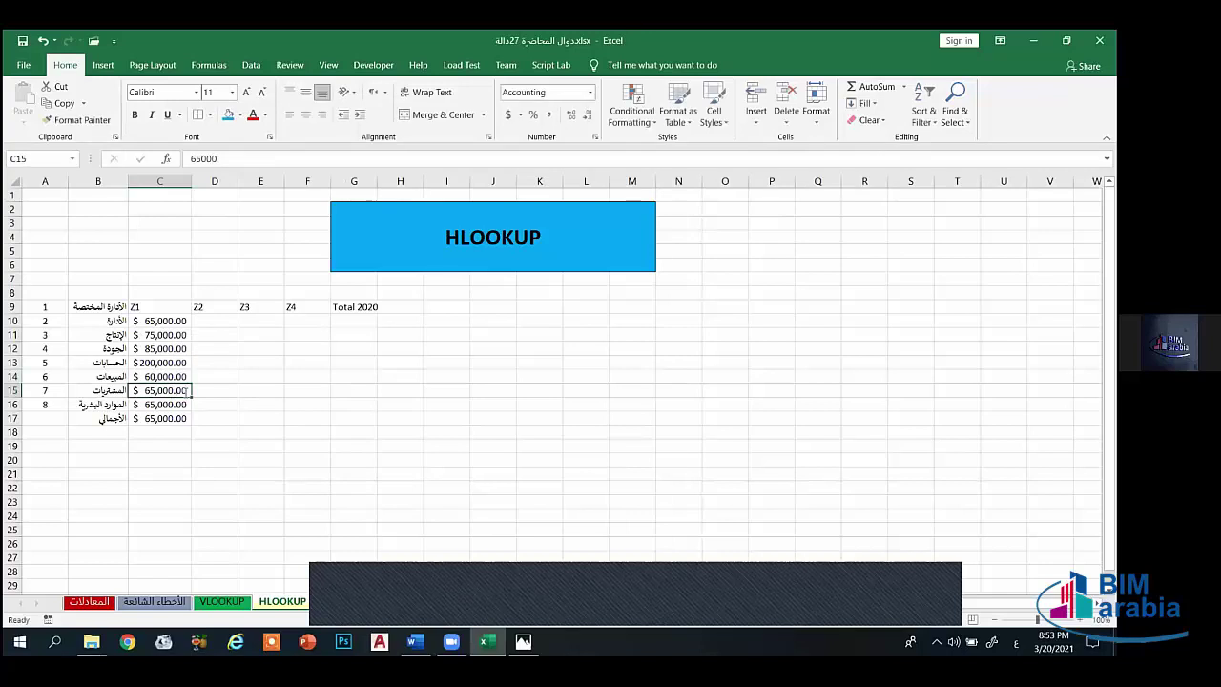
double_click(164, 391)
double_click(175, 391)
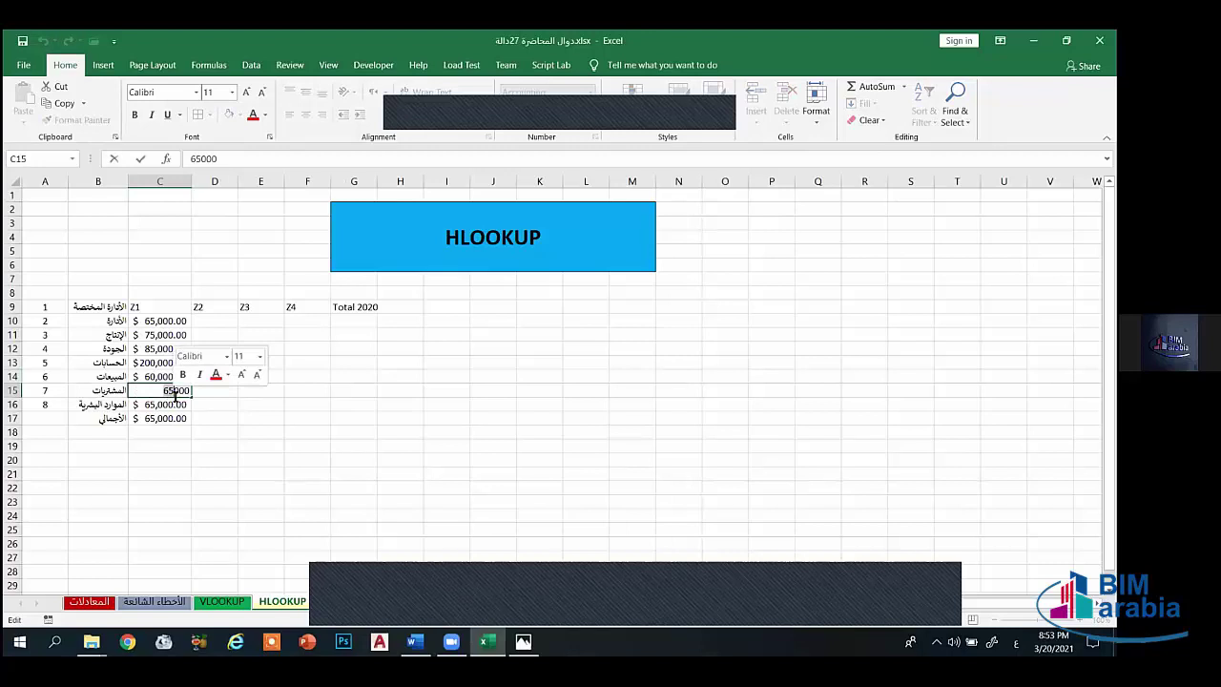
type("50000")
key("Return")
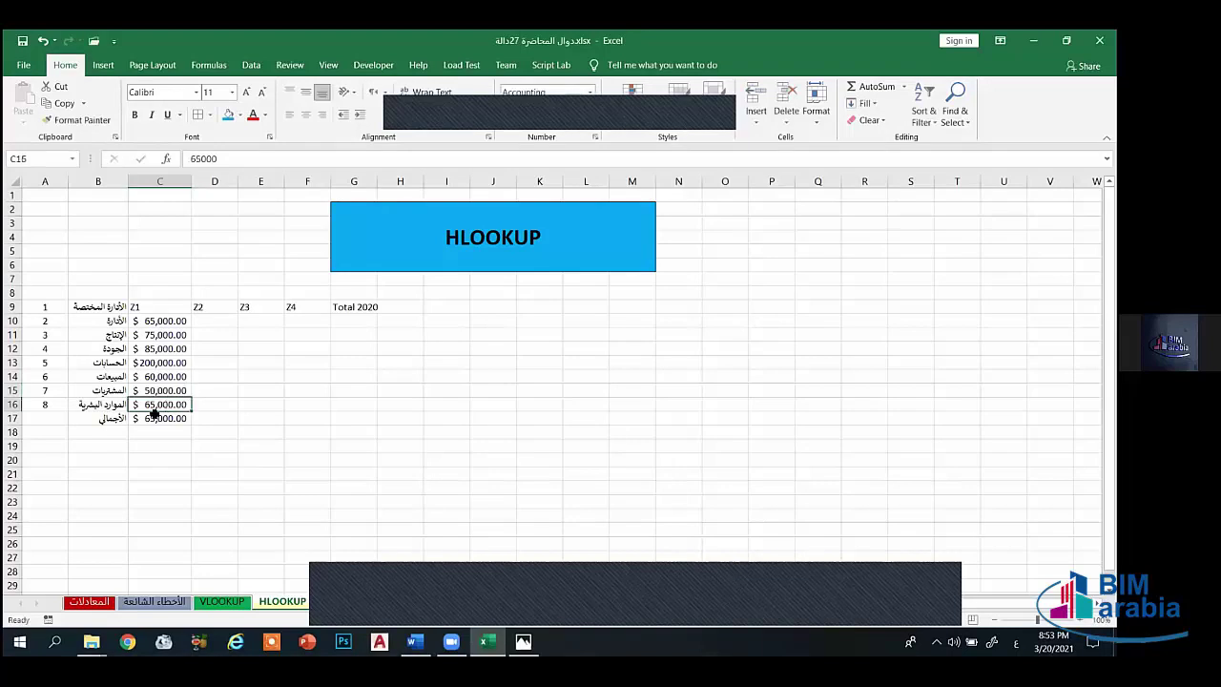
left_click(155, 416)
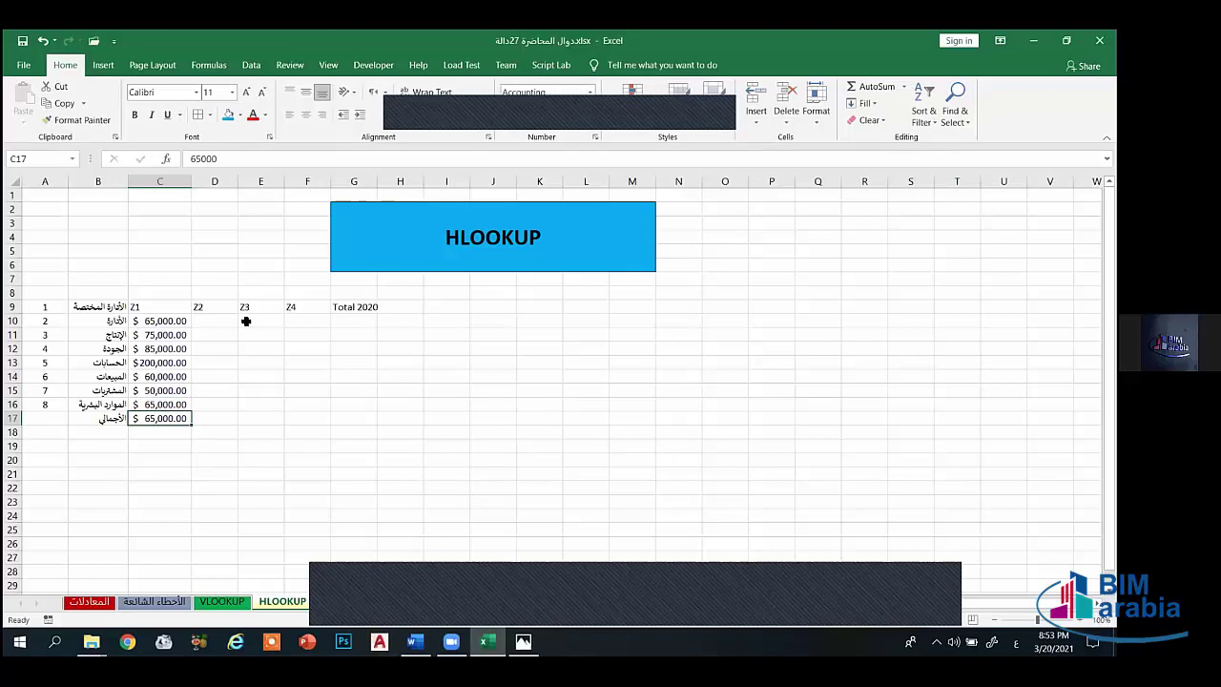
Step: Copy the 75,000 amount from C11 into D10 and D12, and widen column D to show it
left_click(164, 330)
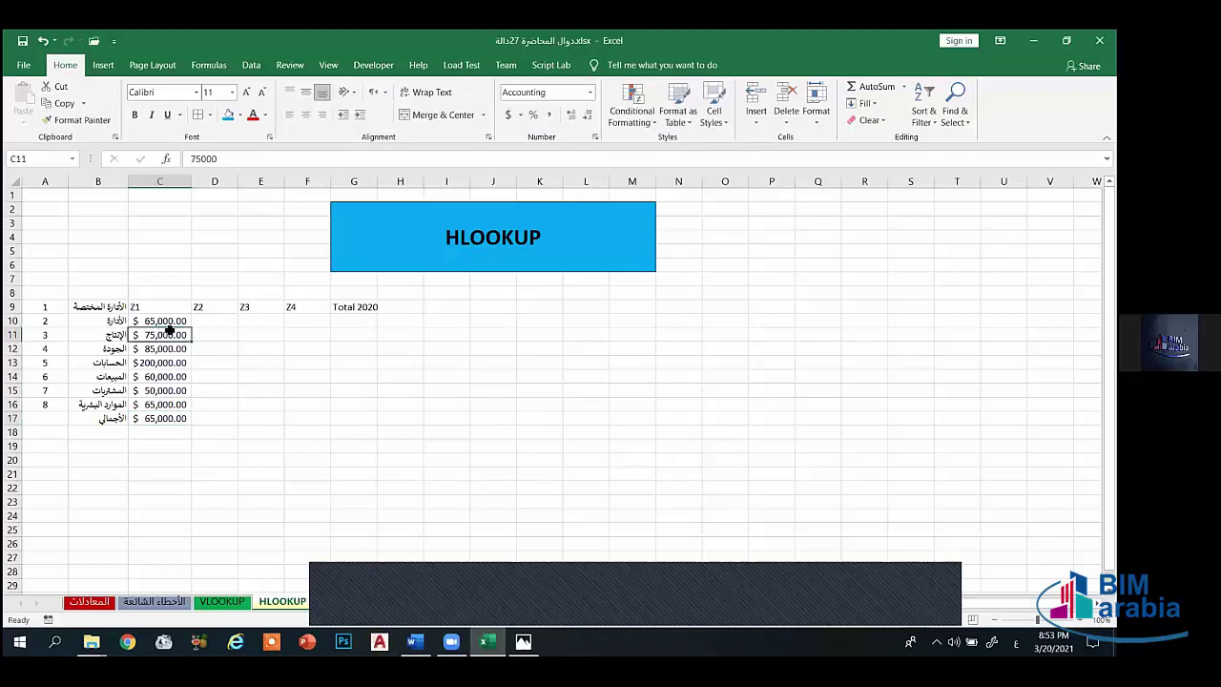
key("ctrl+c")
left_click(206, 325)
key("ctrl+v")
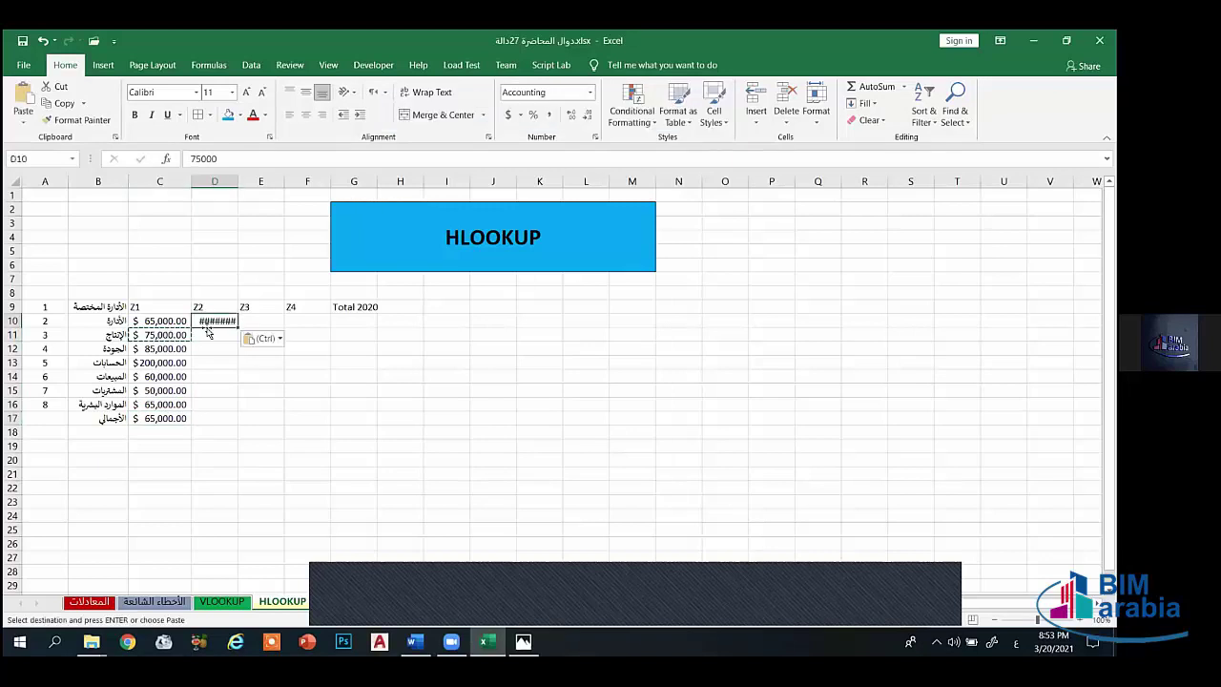
left_click_drag(236, 185, 250, 181)
left_click(209, 349)
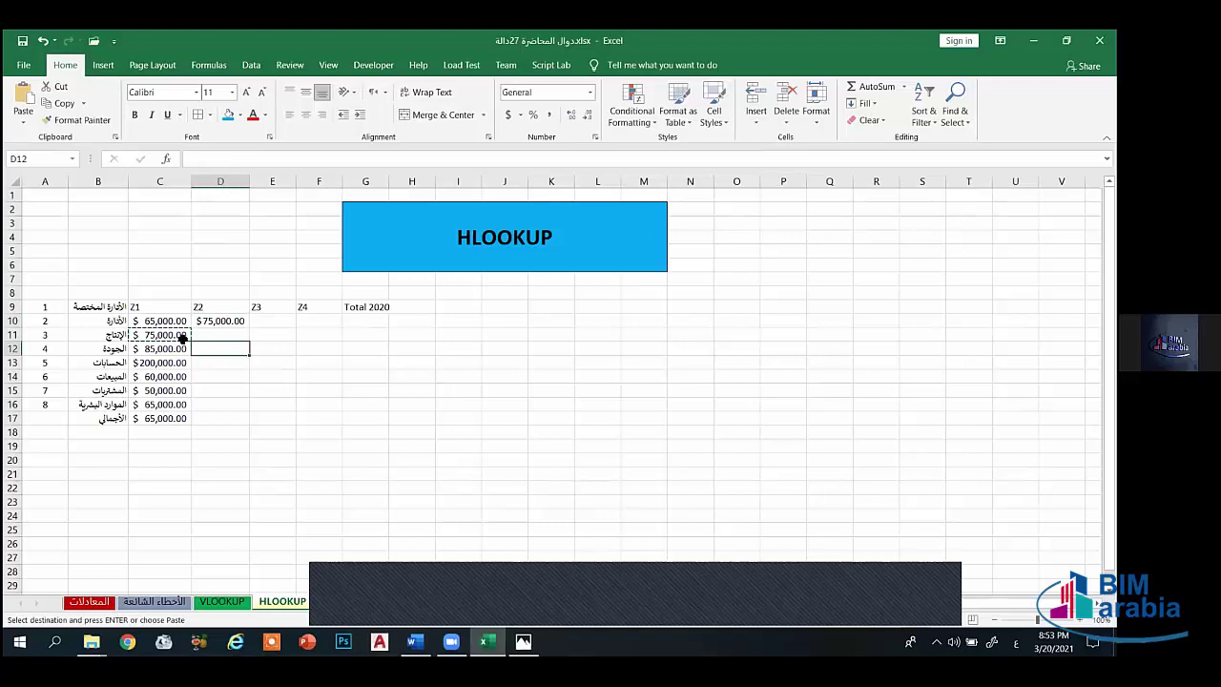
key("ctrl+v")
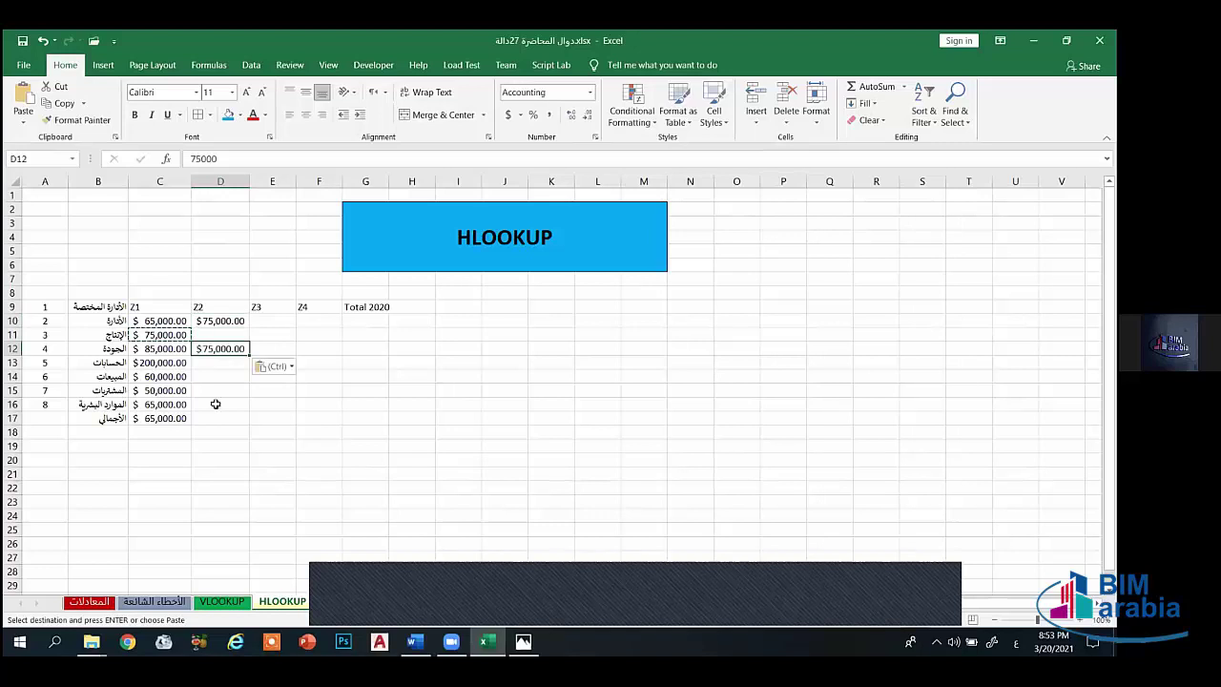
Step: Paste the copied 75,000 amount into E16 and F13, and widen columns E and F to fit it
left_click(282, 402)
key("ctrl+v")
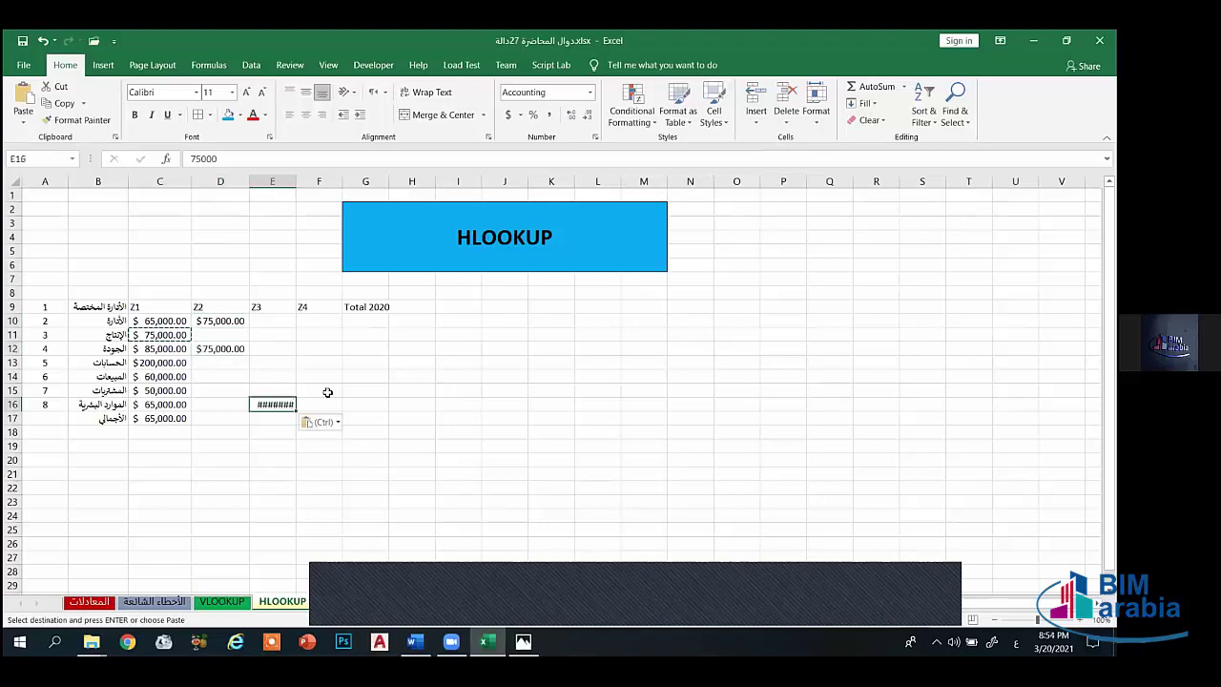
left_click_drag(296, 180, 307, 179)
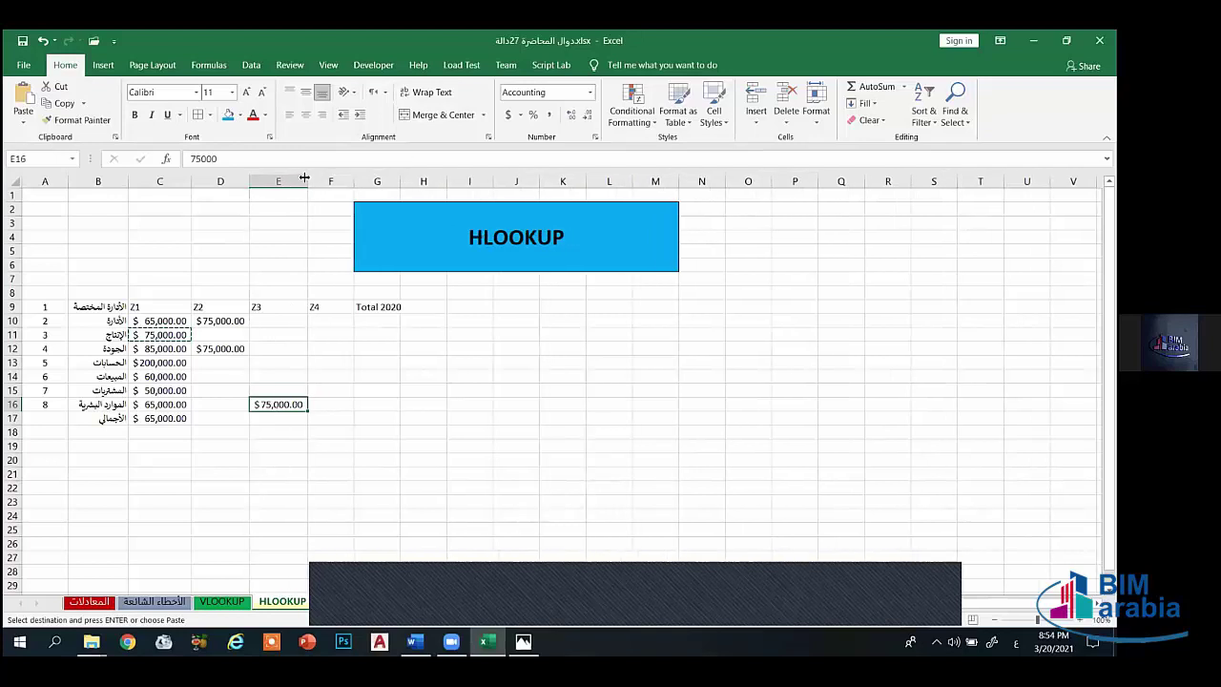
left_click(322, 358)
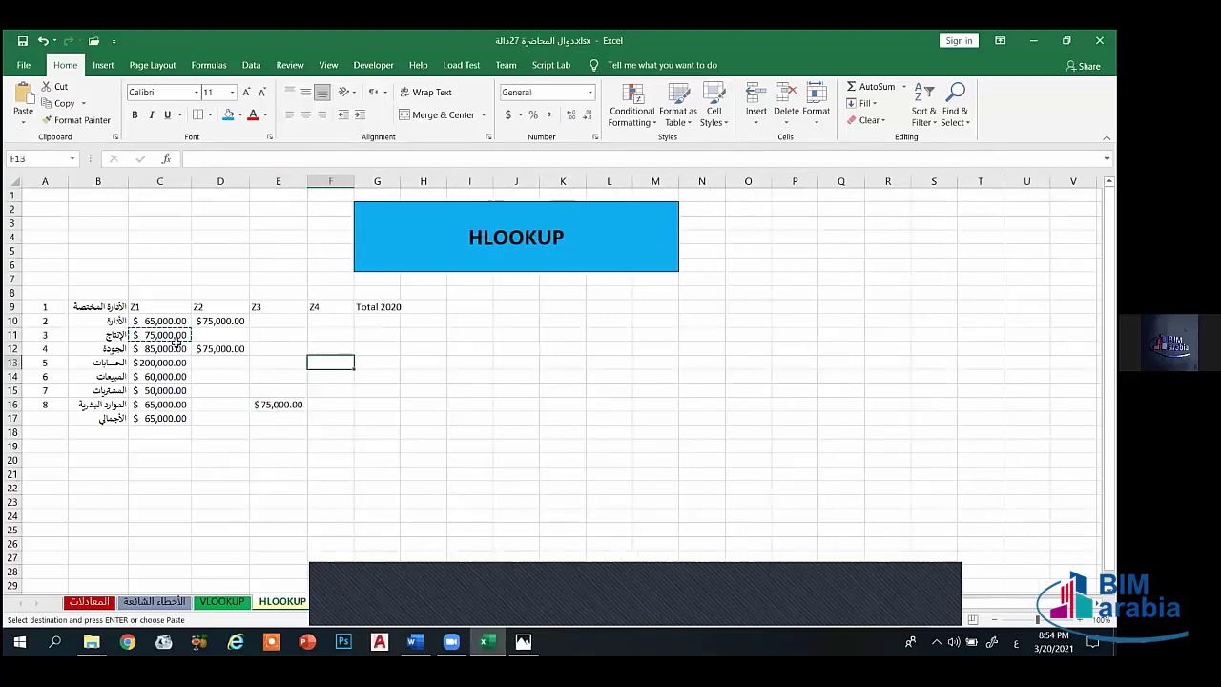
key("ctrl+v")
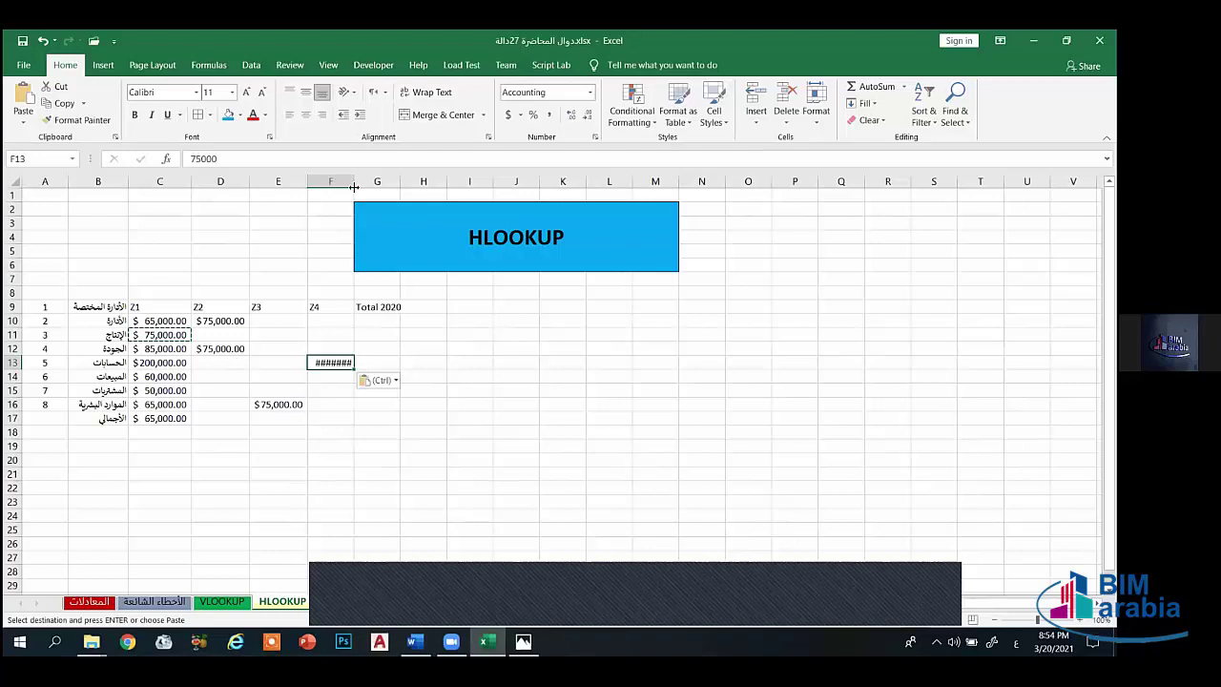
left_click_drag(354, 181, 365, 184)
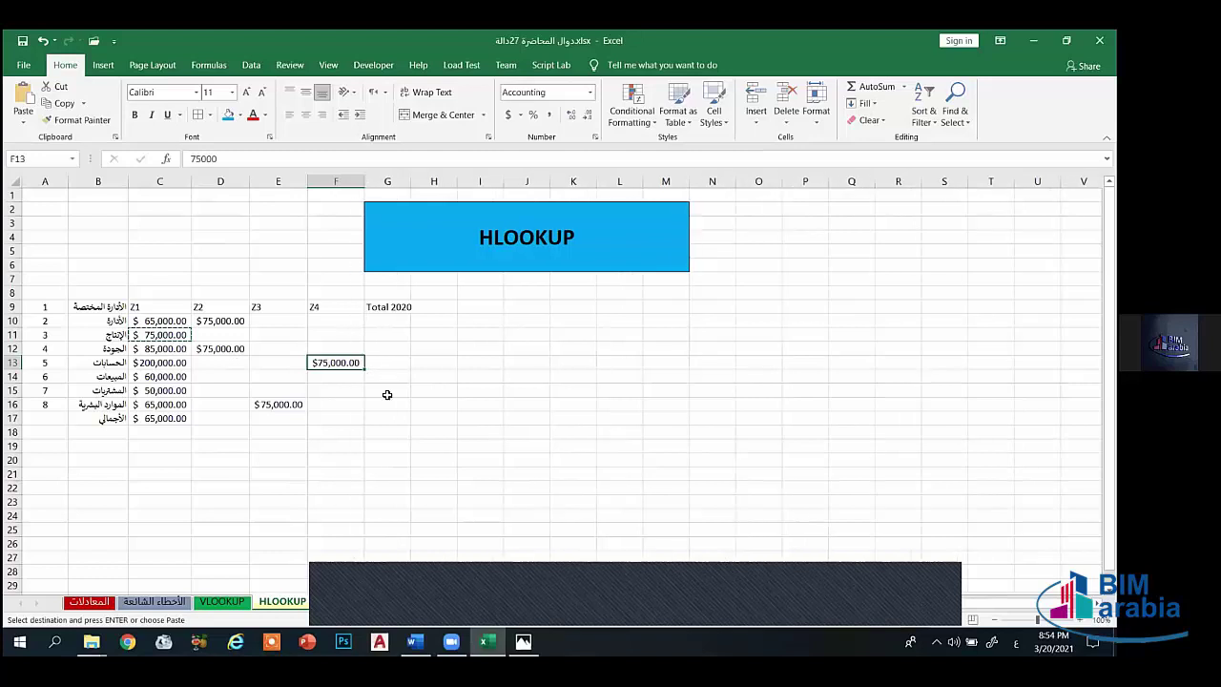
left_click(327, 399)
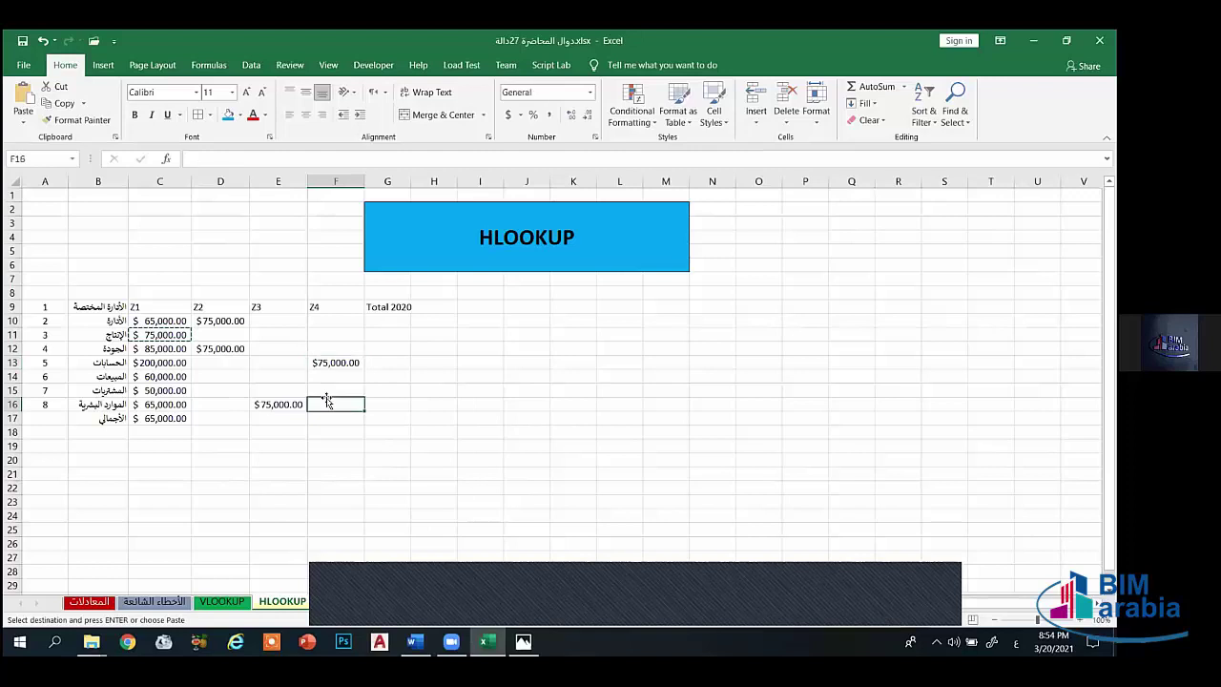
key("Escape")
Step: Copy the 60,000 amount from C14 into D14, E13 and F11
left_click(166, 376)
key("ctrl+c")
left_click(211, 378)
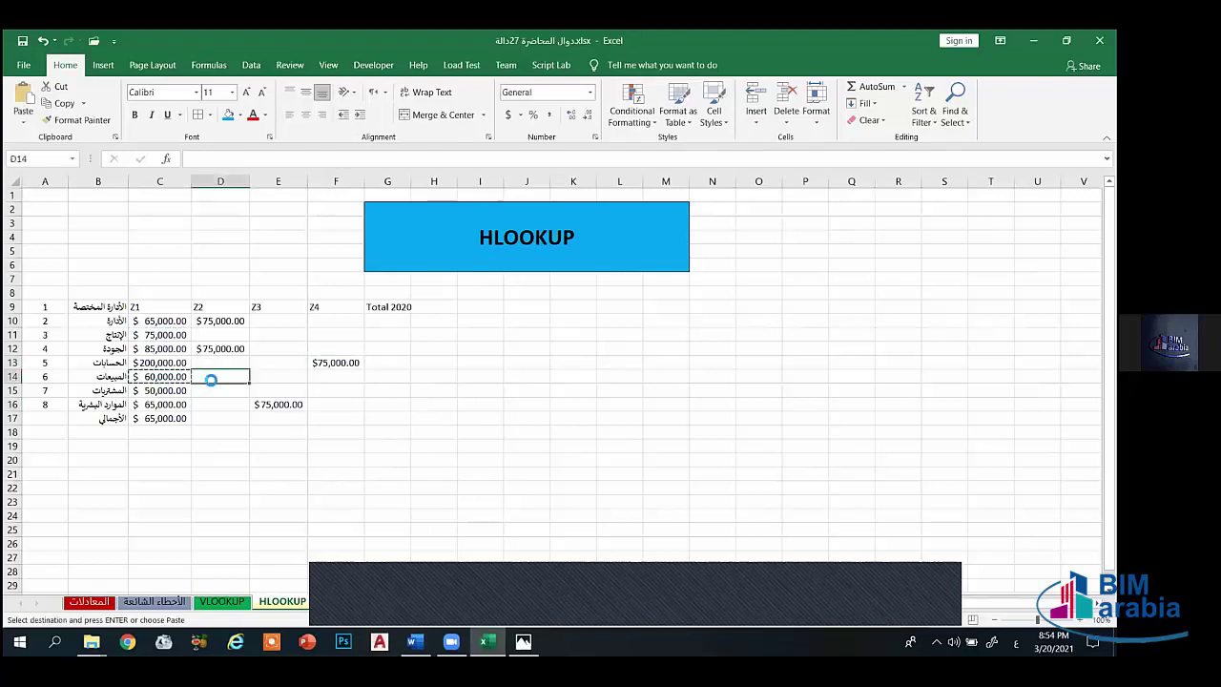
key("ctrl+v")
left_click(274, 362)
key("ctrl+v")
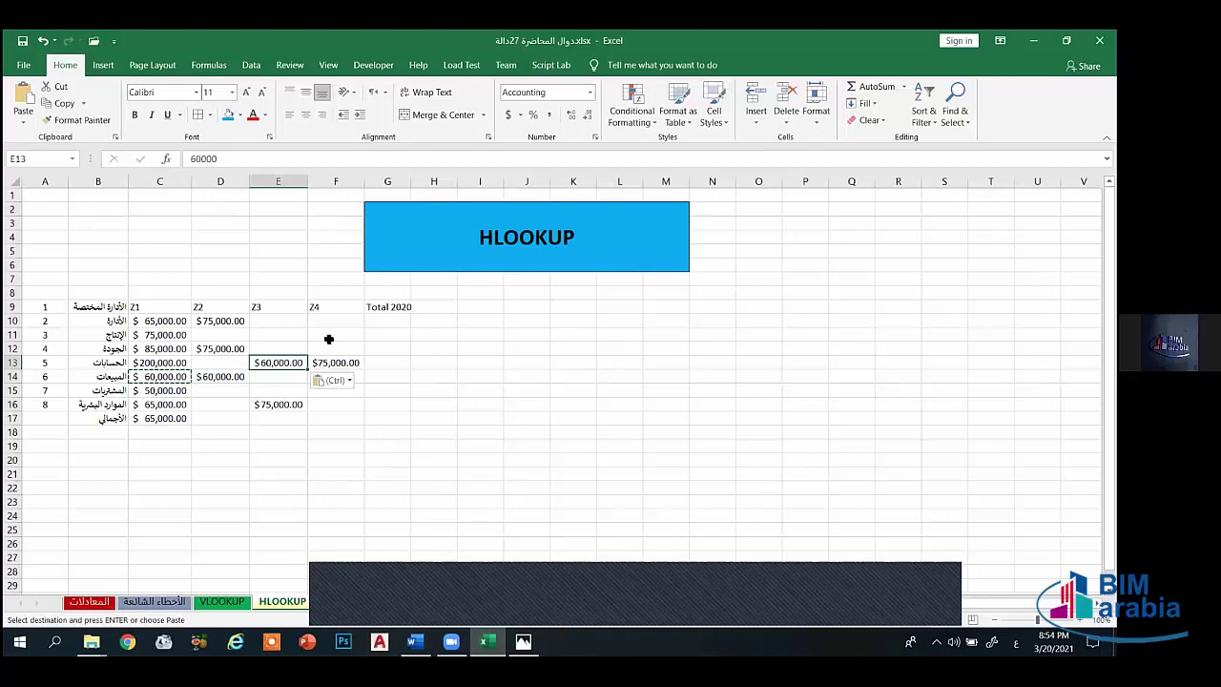
left_click(331, 336)
key("ctrl+v")
left_click(274, 390)
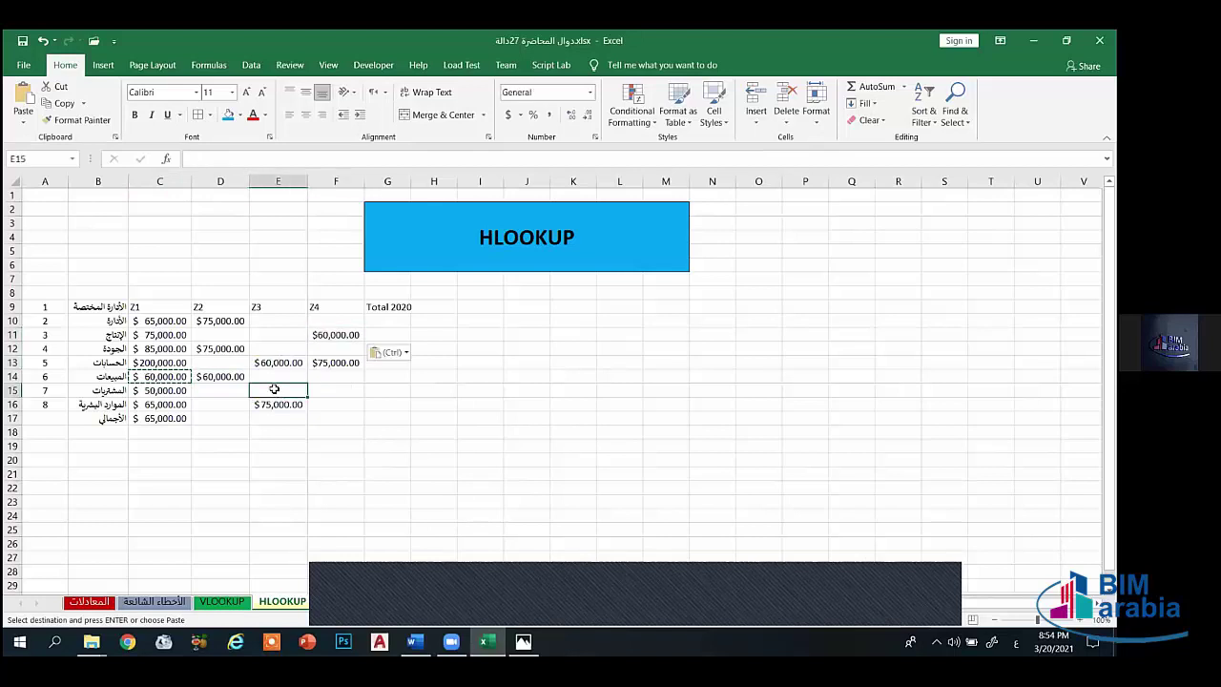
key("ctrl+v")
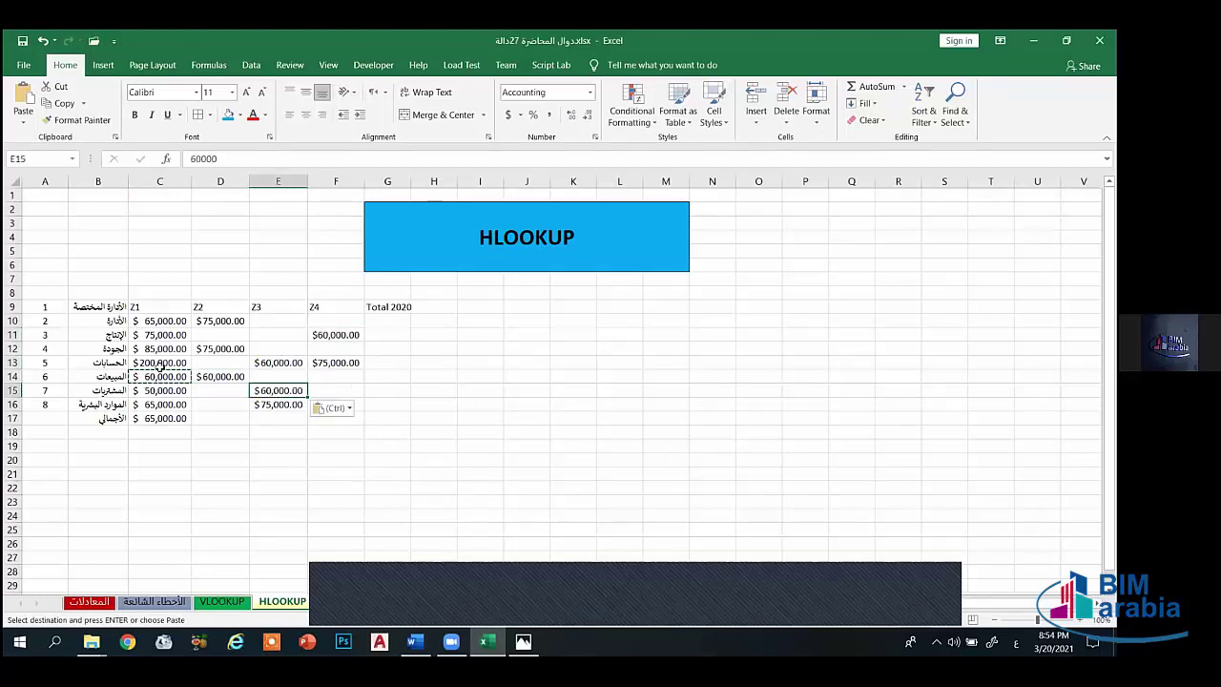
key("ctrl+z")
Step: Copy the 50,000 amount from C15 into D13 and F14
left_click(162, 404)
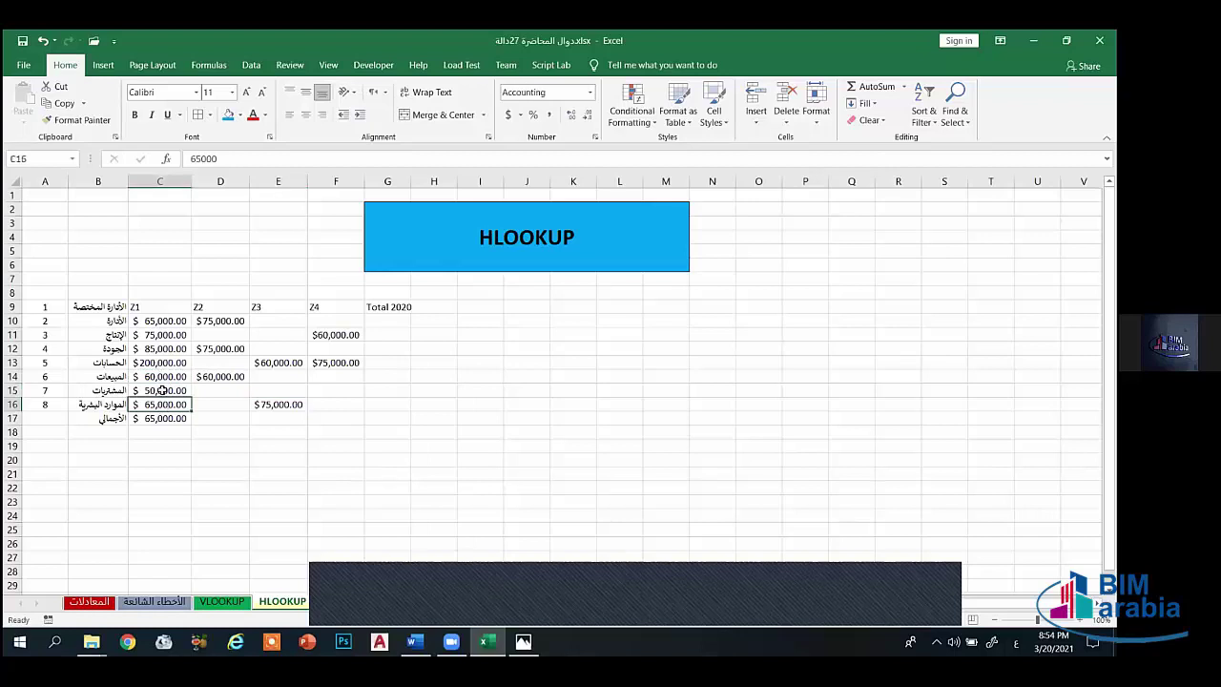
left_click(162, 390)
key("ctrl+c")
left_click(208, 367)
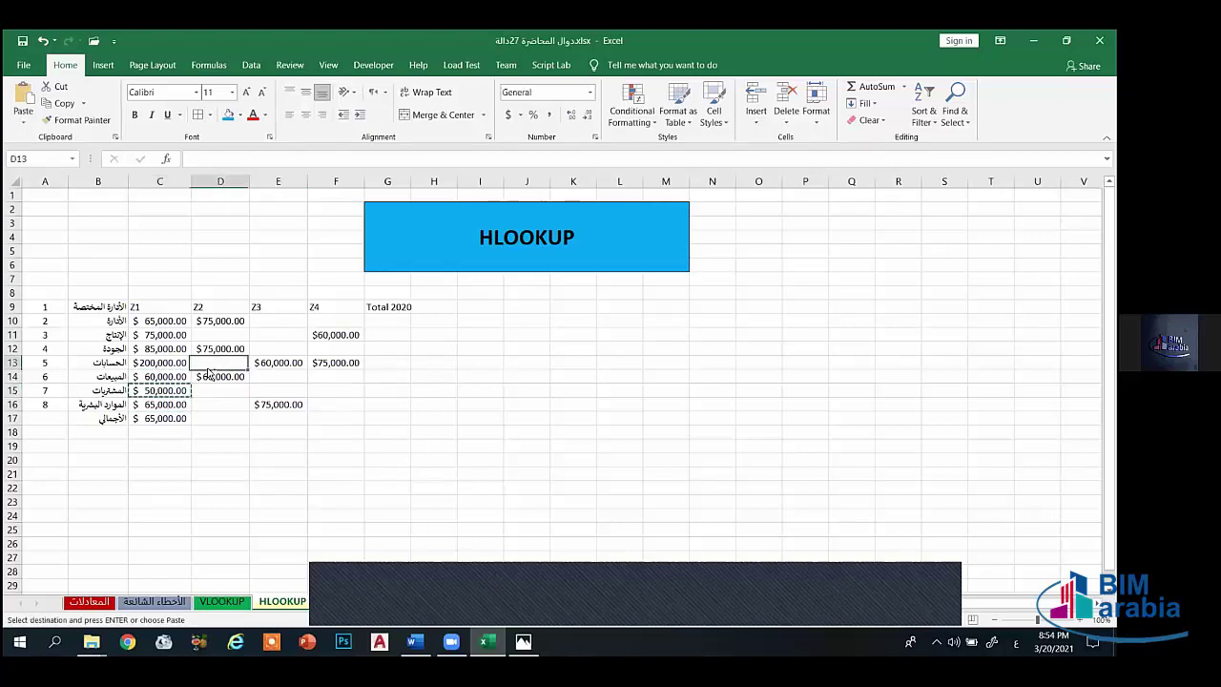
key("ctrl+v")
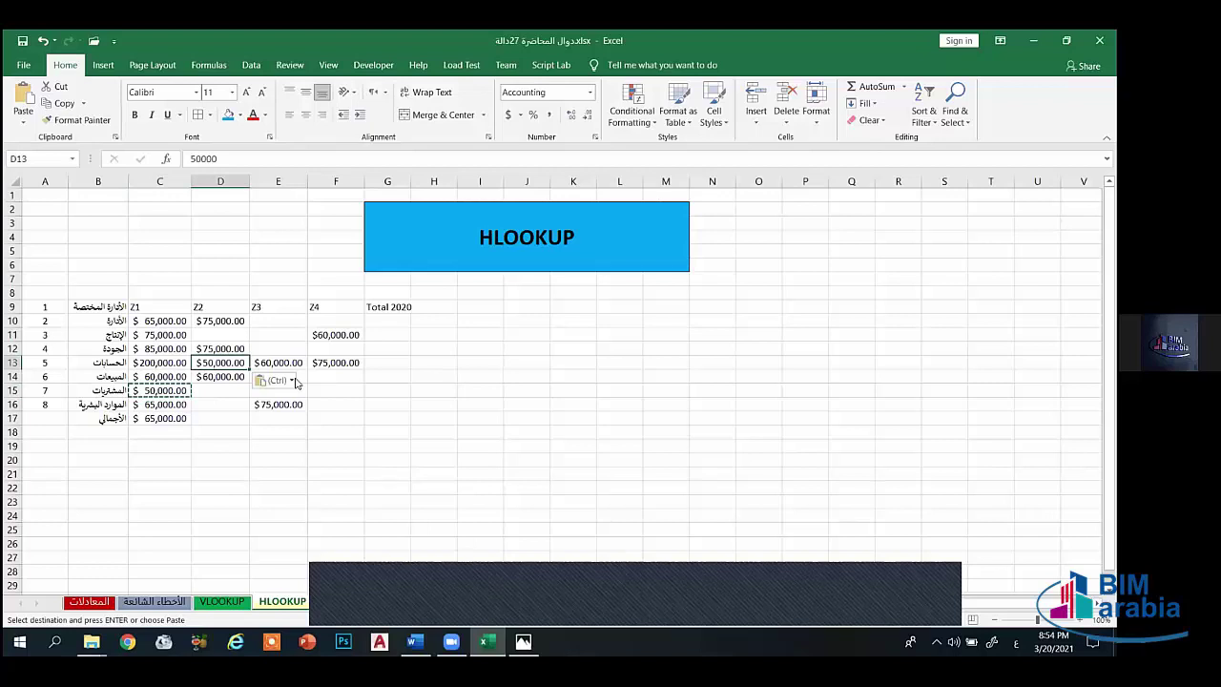
left_click(326, 378)
key("ctrl+v")
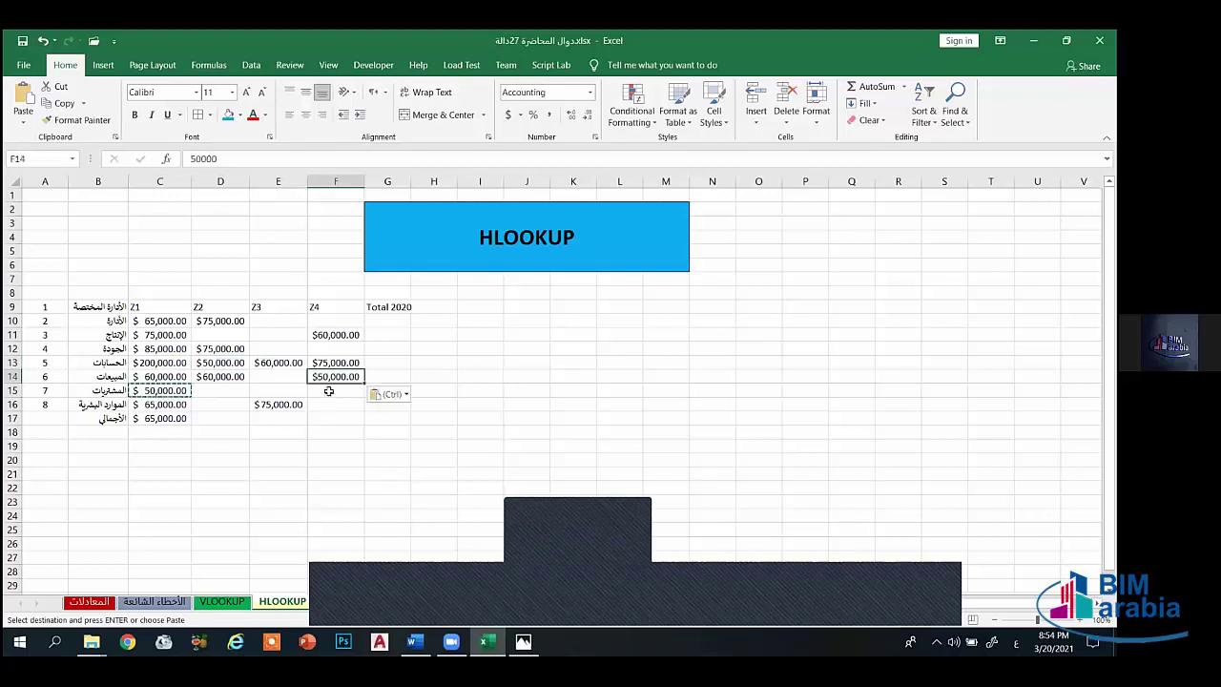
Step: Set F12 to 60,000 by filling it down from F11
left_click(324, 348)
key("ctrl+v")
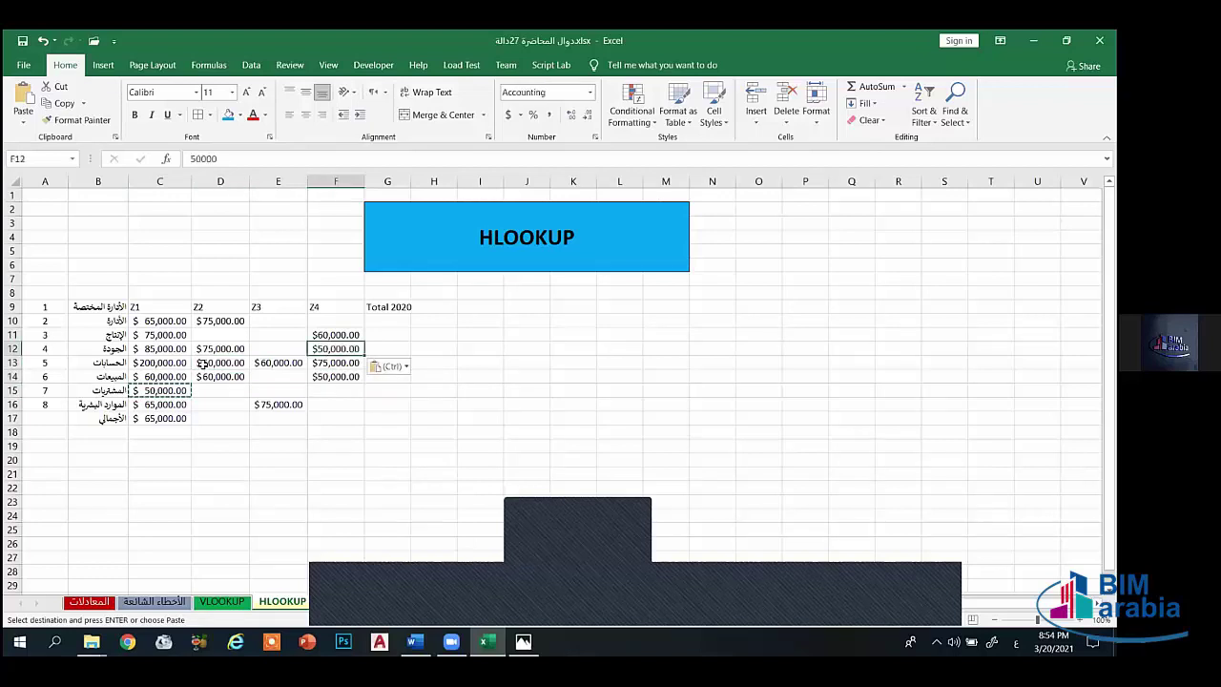
key("ctrl+z")
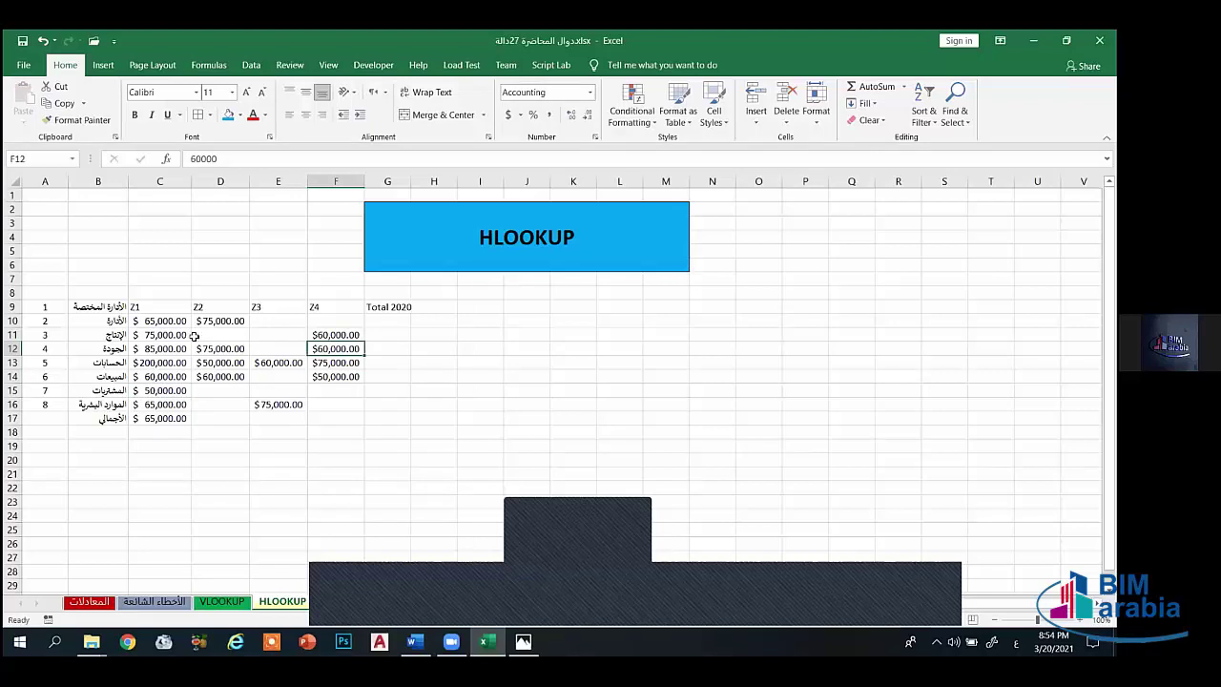
Step: Copy the 200,000 amount from C13 into D11 and D15, and autofit column D
left_click(159, 363)
key("ctrl+c")
left_click(193, 334)
key("ctrl+v")
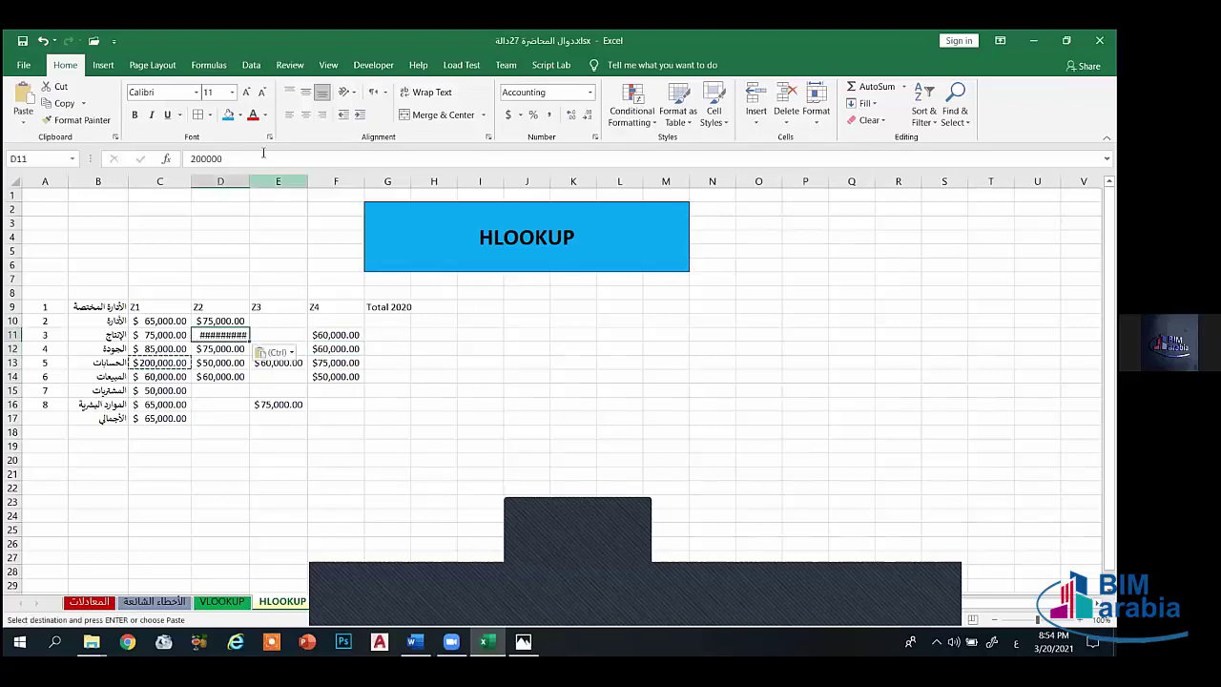
double_click(247, 182)
left_click(228, 386)
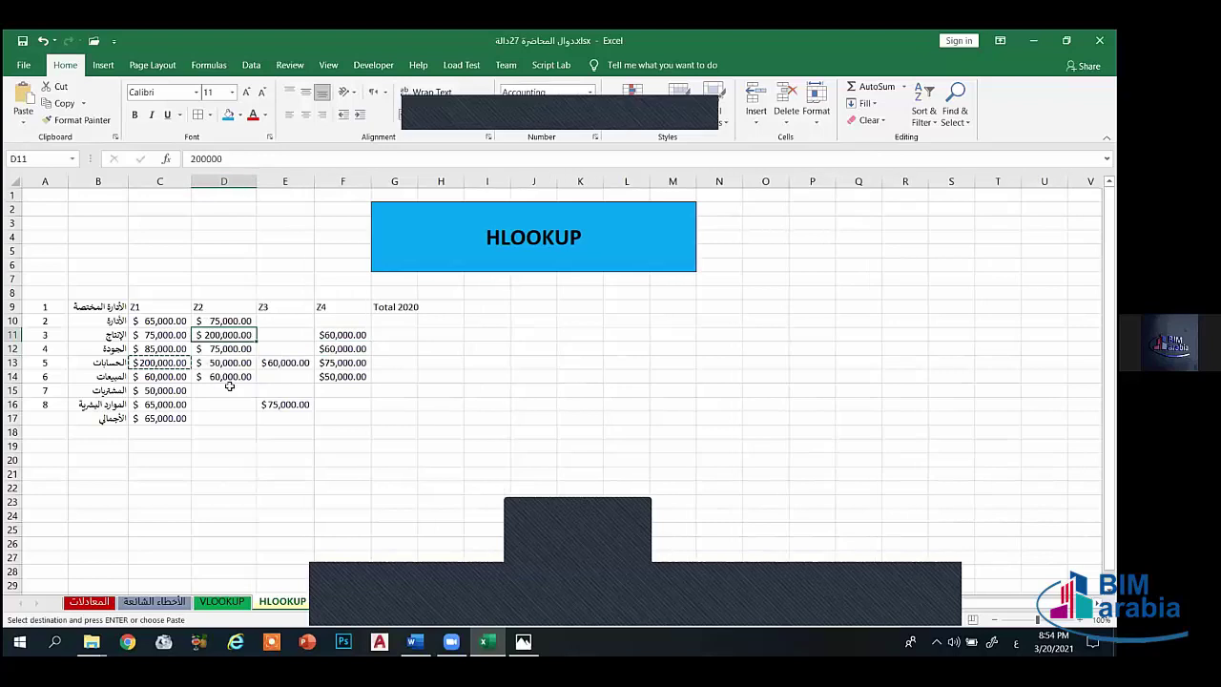
key("ctrl+v")
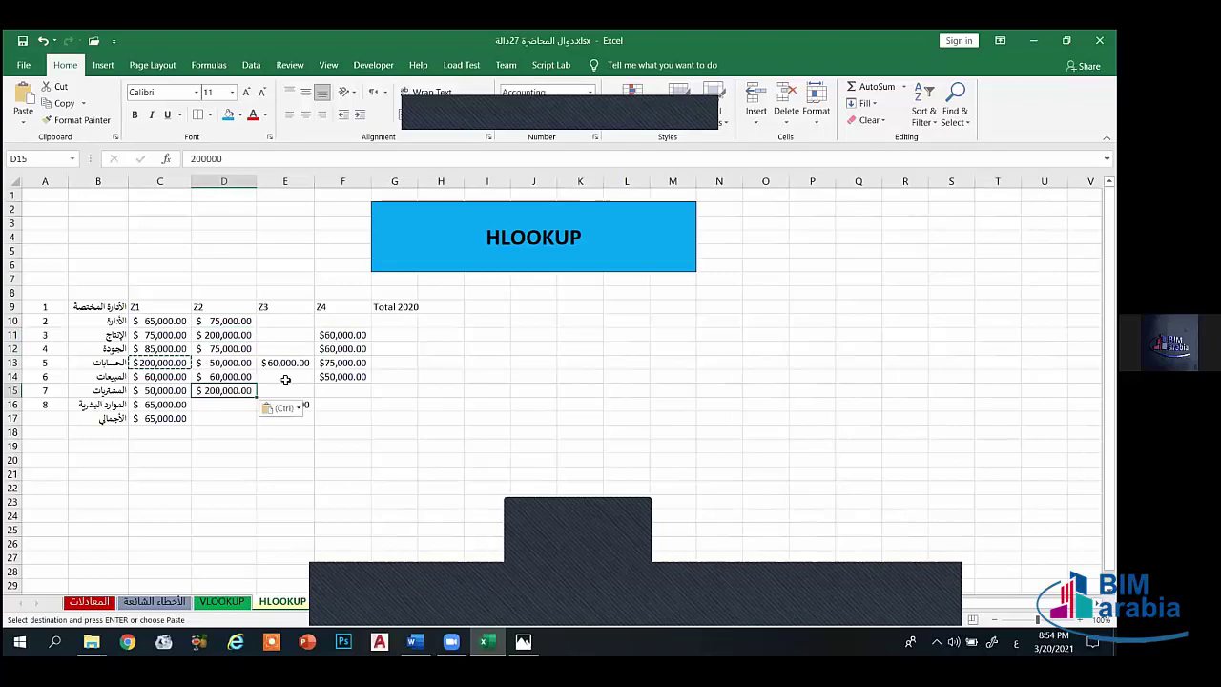
Step: Paste the copied 200,000 amount into E14 and autofit column E
left_click(286, 379)
key("ctrl+v")
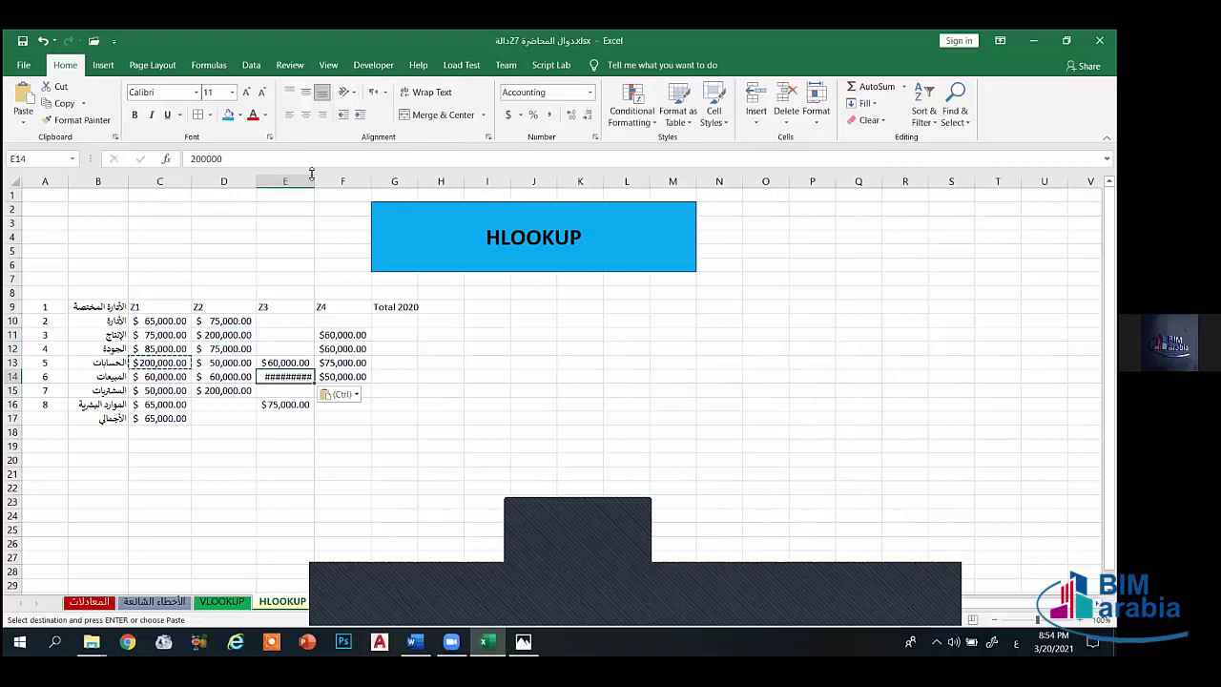
double_click(314, 179)
Step: Widen column F to fit a 200,000 amount pasted into F10, and fill F10 down from the Z4 header
left_click(349, 320)
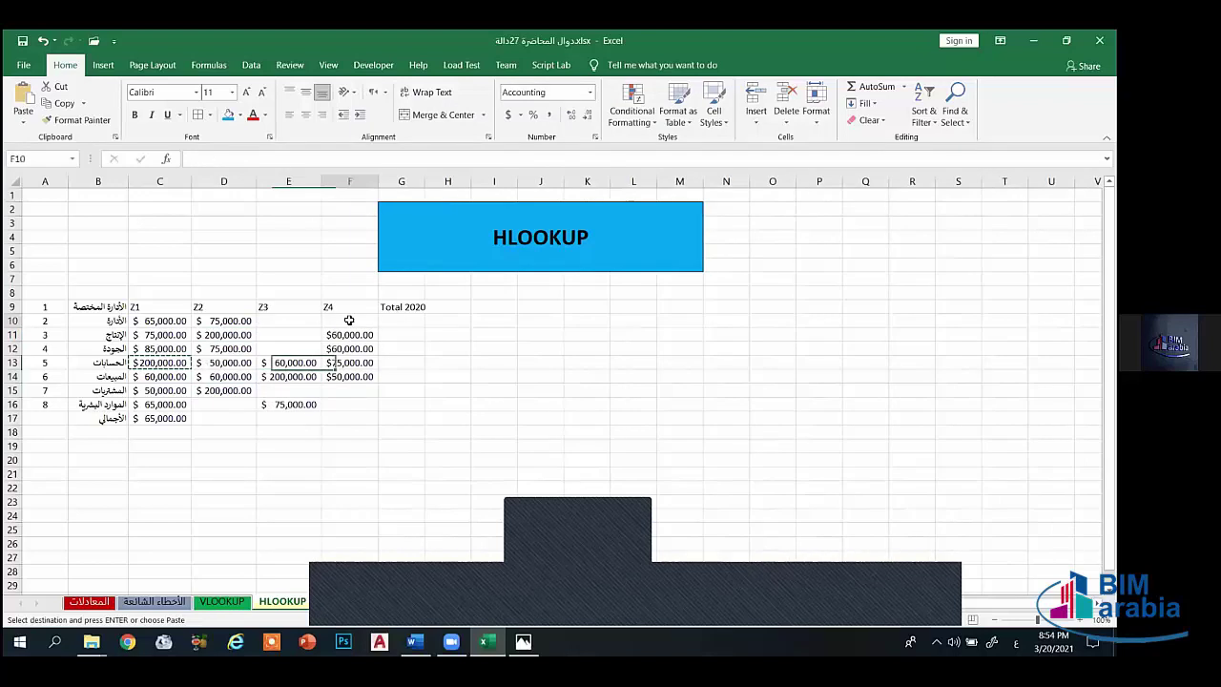
key("ctrl+v")
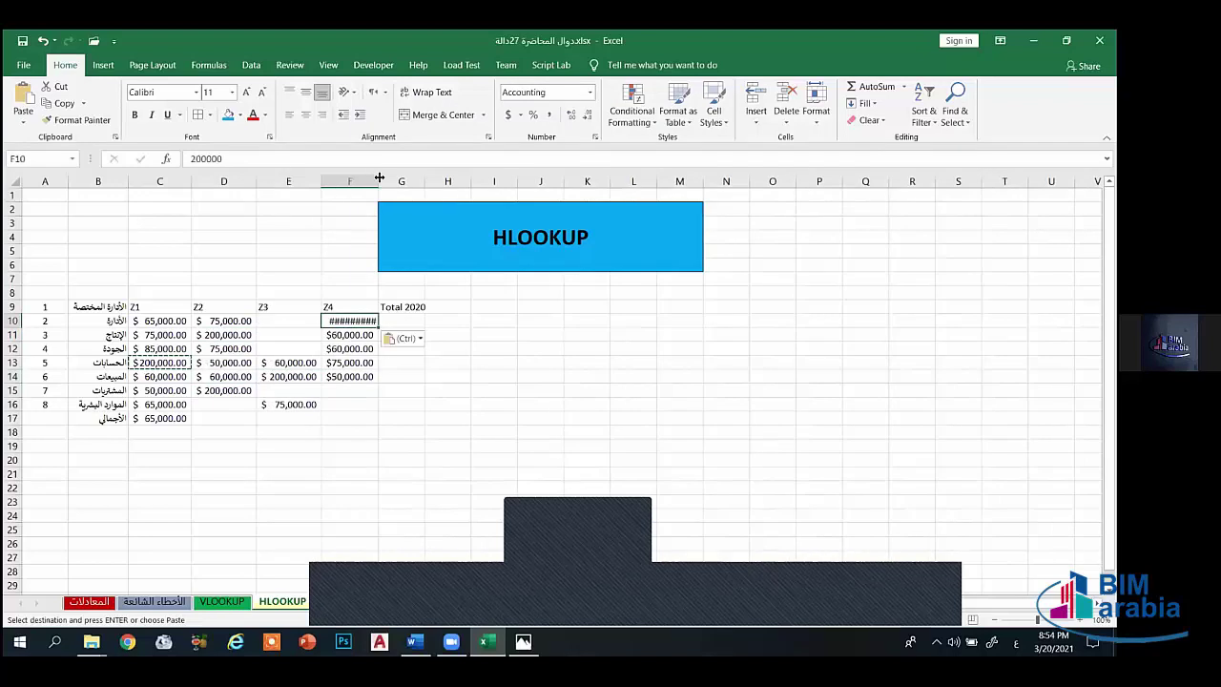
left_click_drag(379, 180, 393, 179)
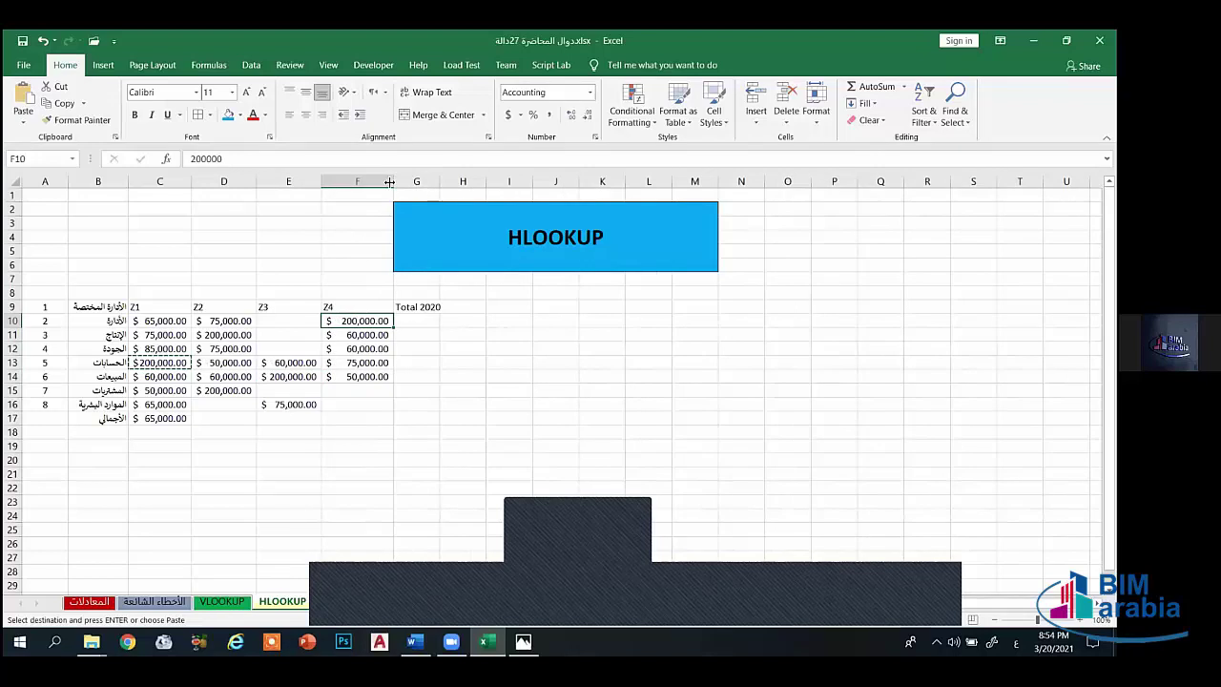
left_click_drag(389, 181, 383, 179)
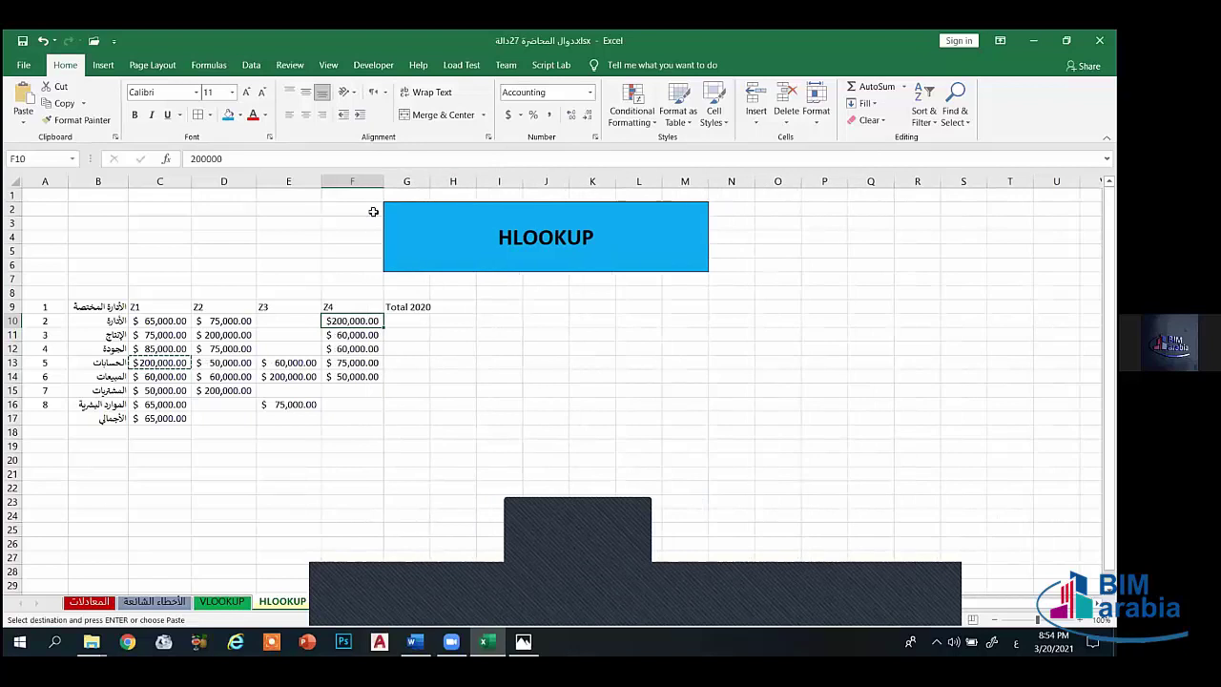
key("ctrl+d")
Step: Copy the 85,000 amount from C12 into E11, D16 and F15
left_click(169, 350)
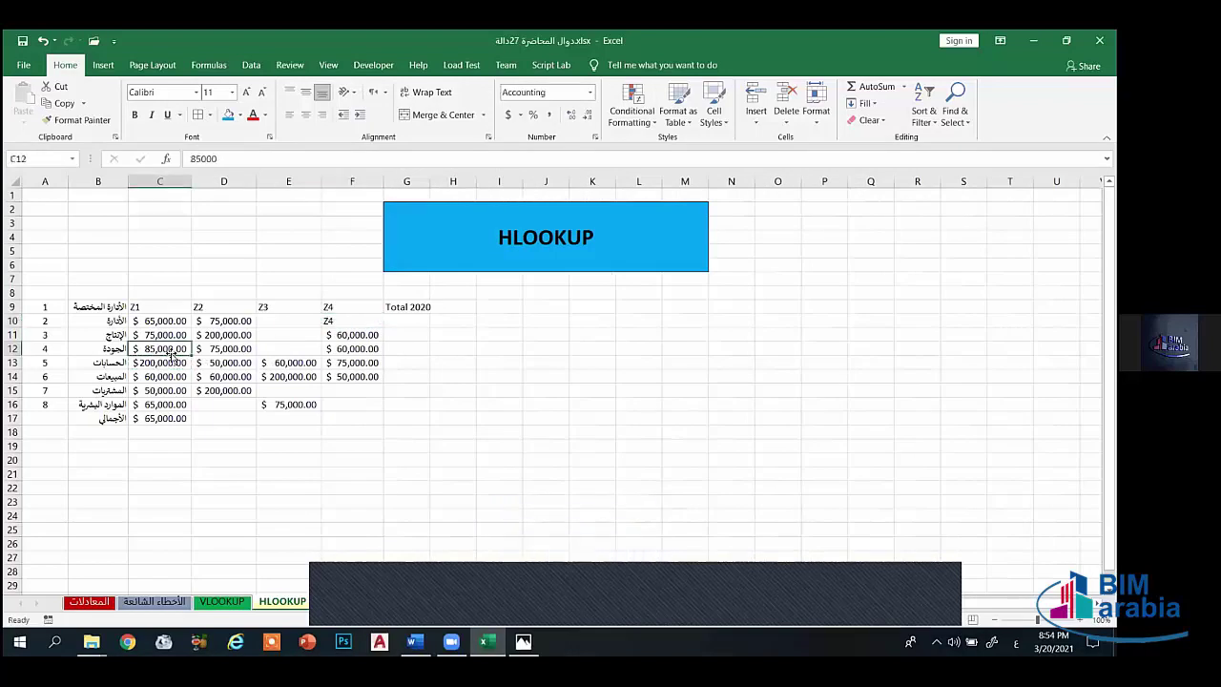
key("ctrl+c")
left_click(271, 335)
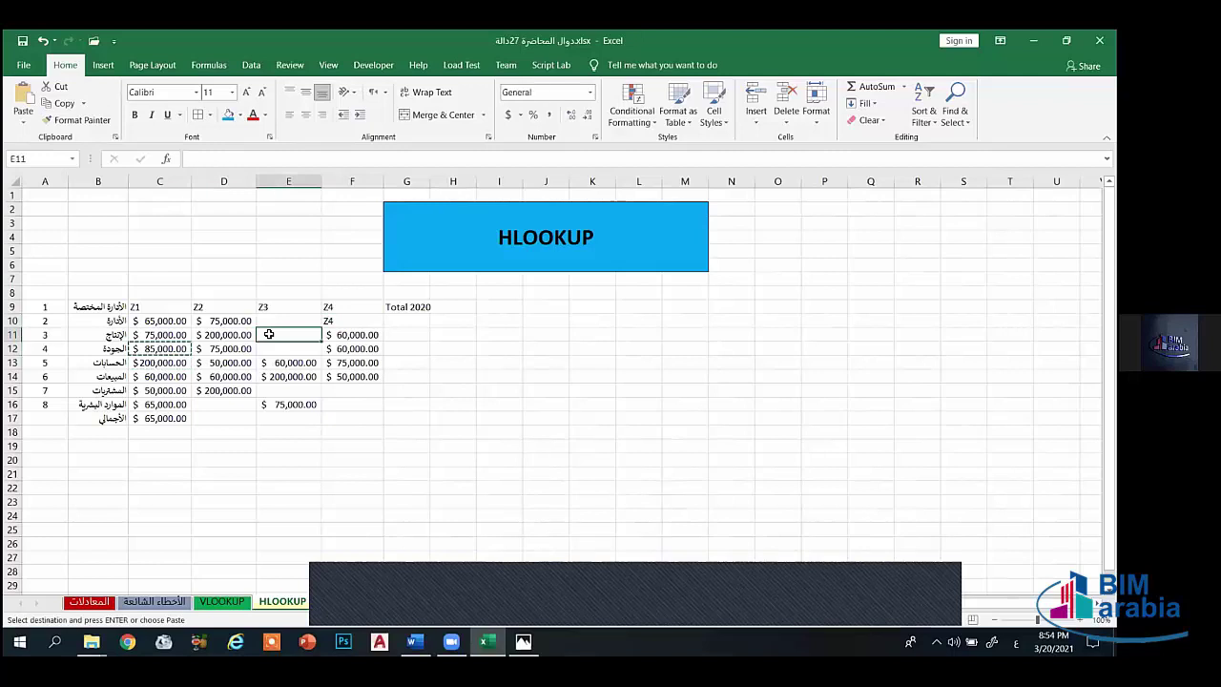
key("ctrl+v")
left_click(239, 399)
key("ctrl+v")
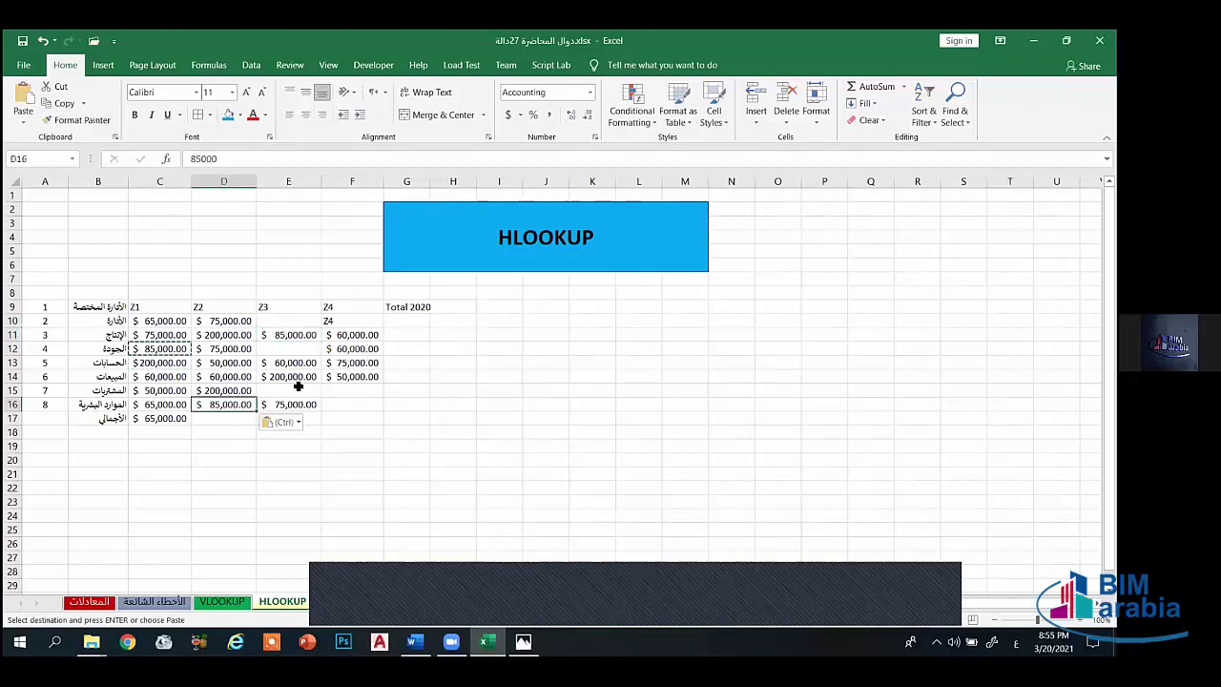
left_click(349, 391)
key("ctrl+v")
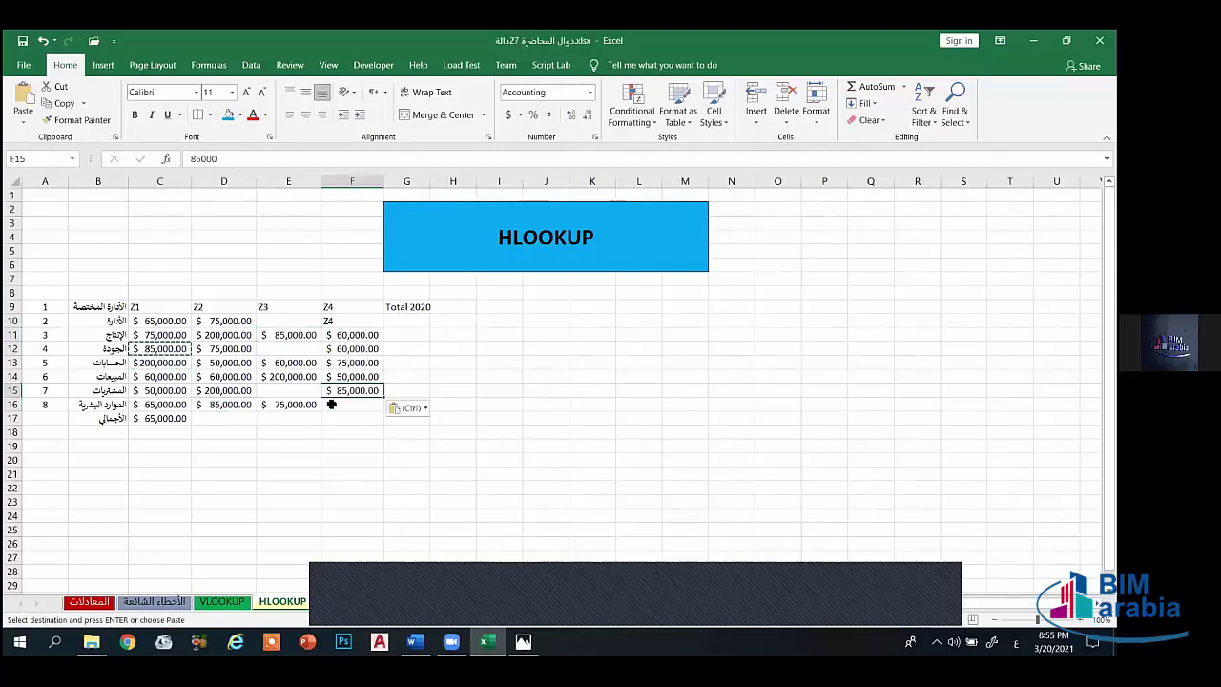
Step: Set E15 to 200,000 by filling it down from E14
left_click(282, 393)
key("ctrl+v")
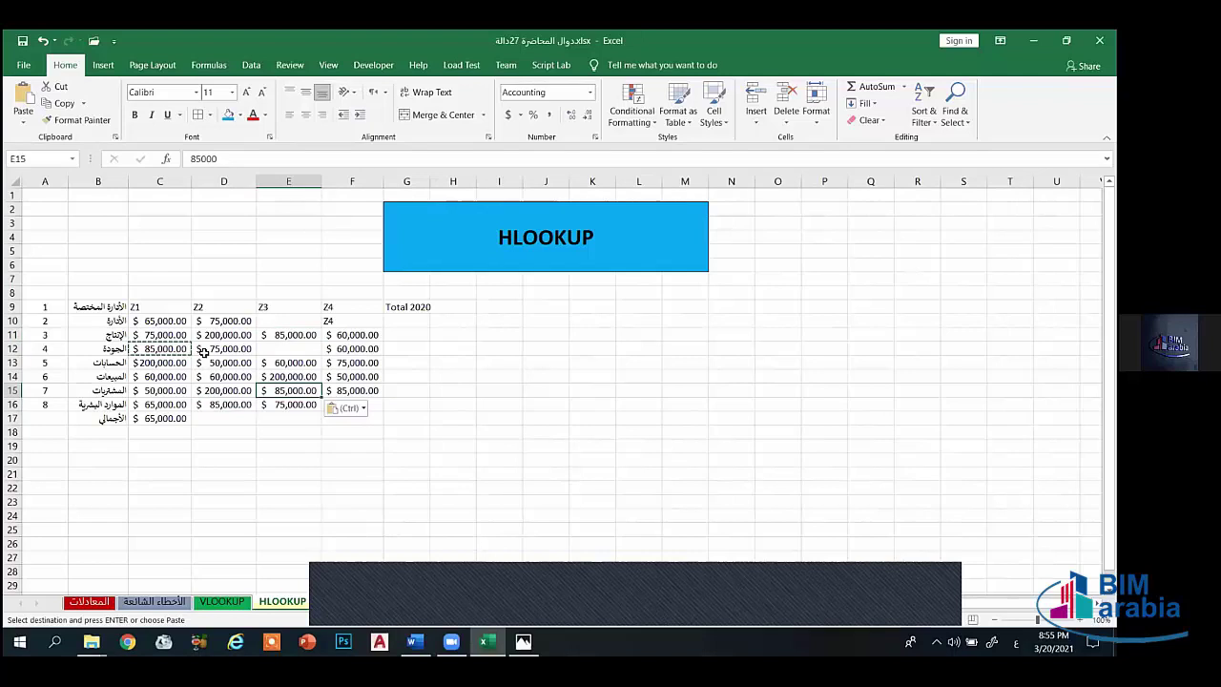
key("ctrl+z")
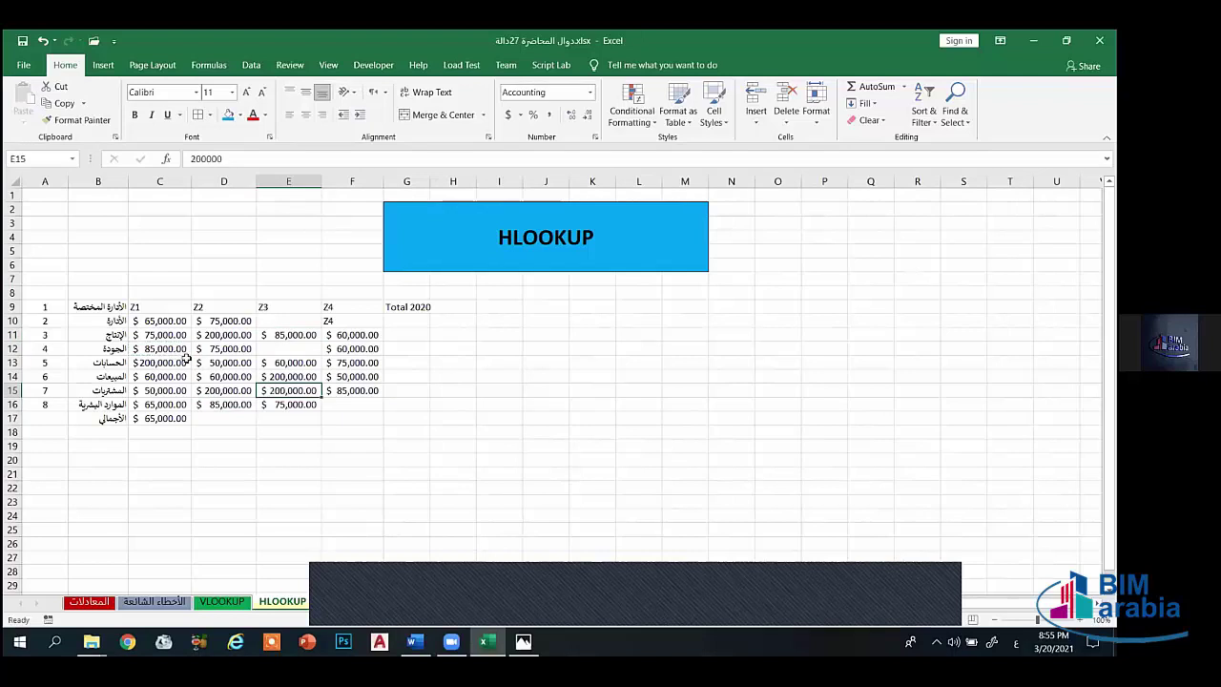
Step: Enter 45,000 in E12 and apply the Accounting number format to it
left_click(285, 353)
type("45000")
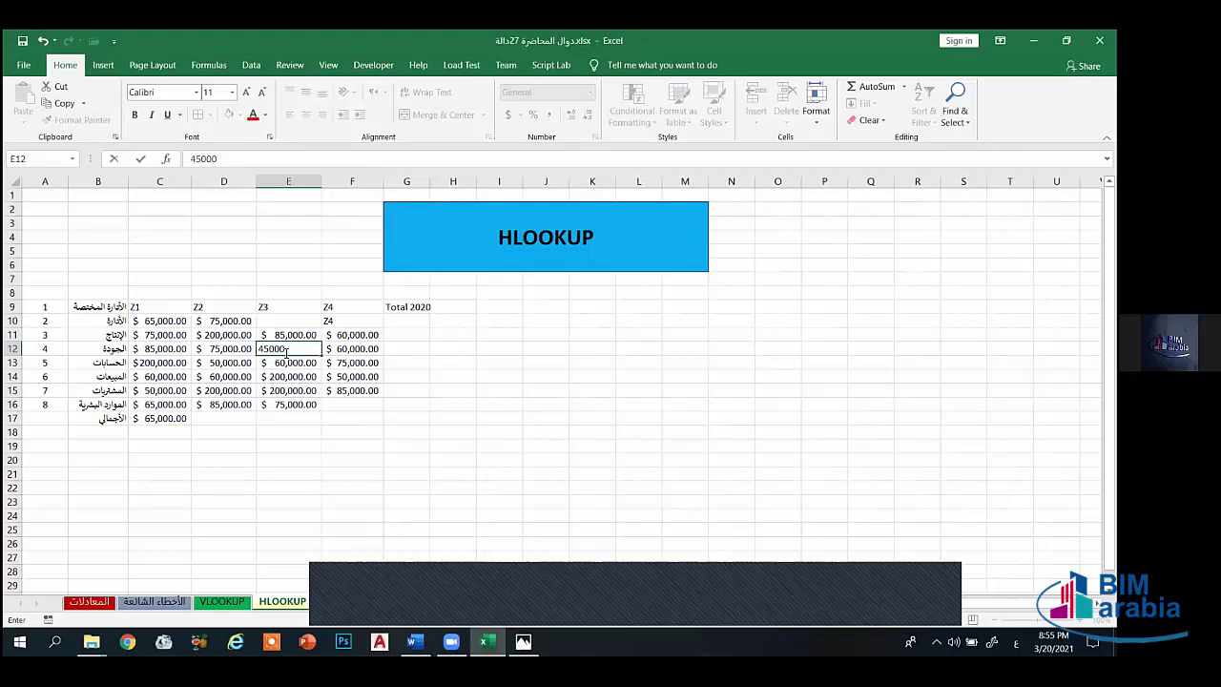
key("Return")
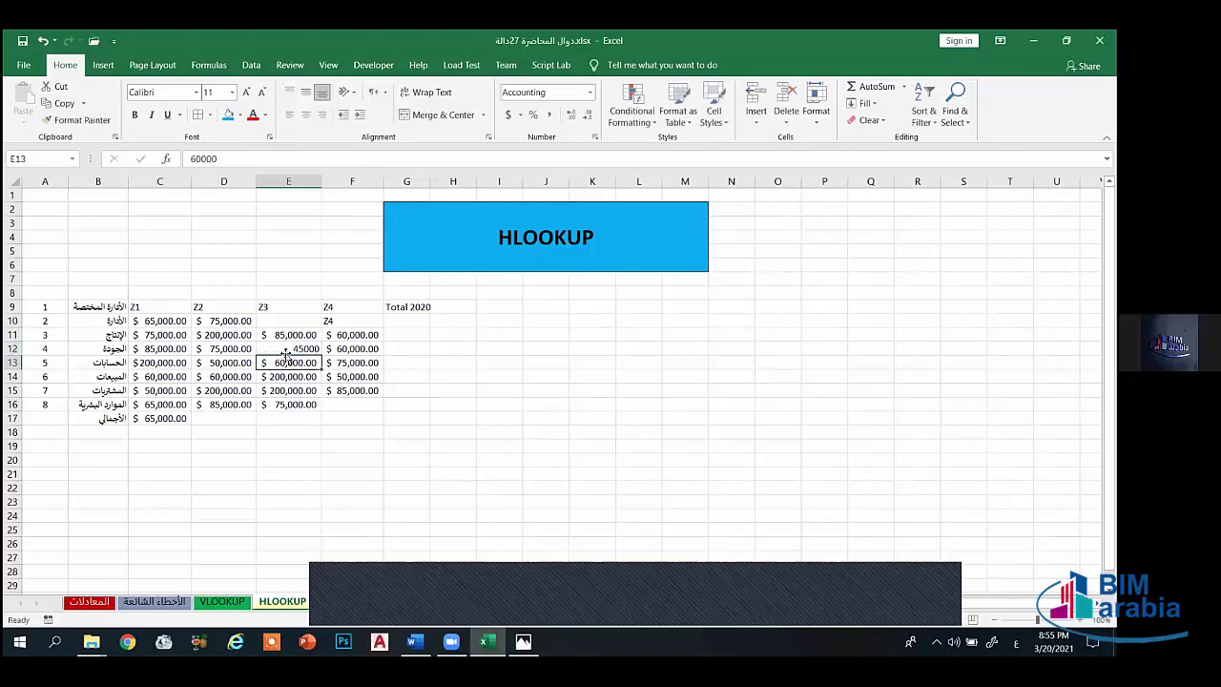
key("Up")
left_click(589, 91)
left_click(561, 207)
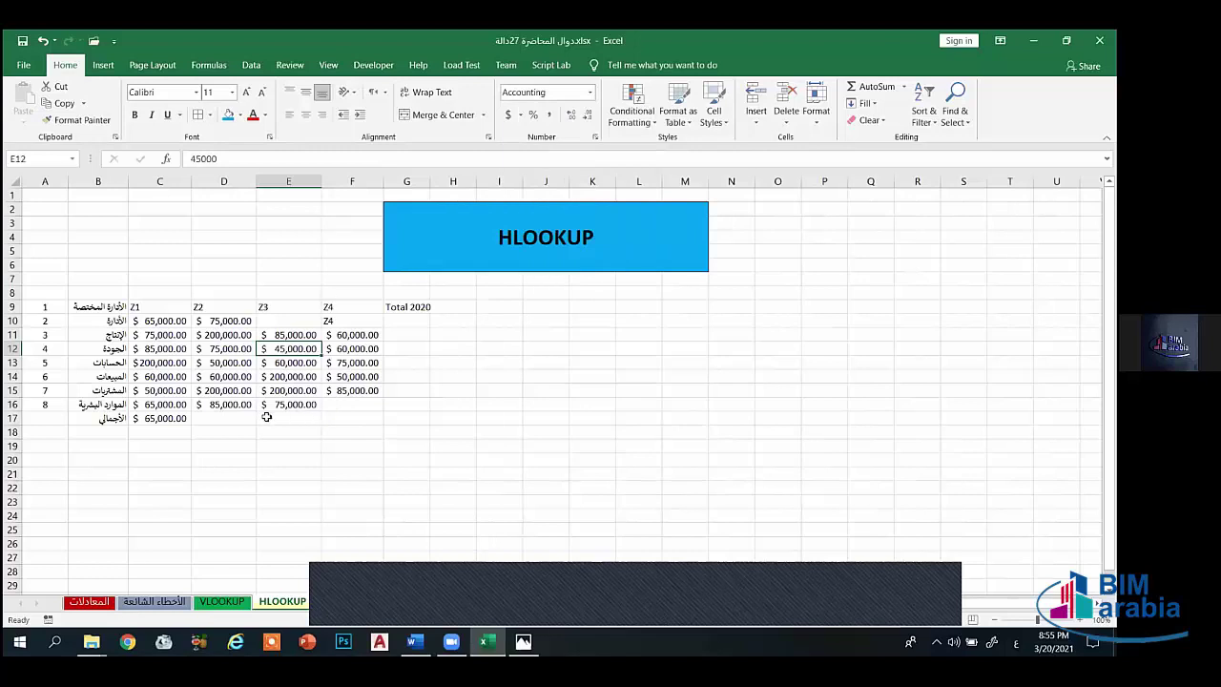
Step: Enter 30,000 in D17 and 70,000 in E17
left_click(239, 421)
type("30000")
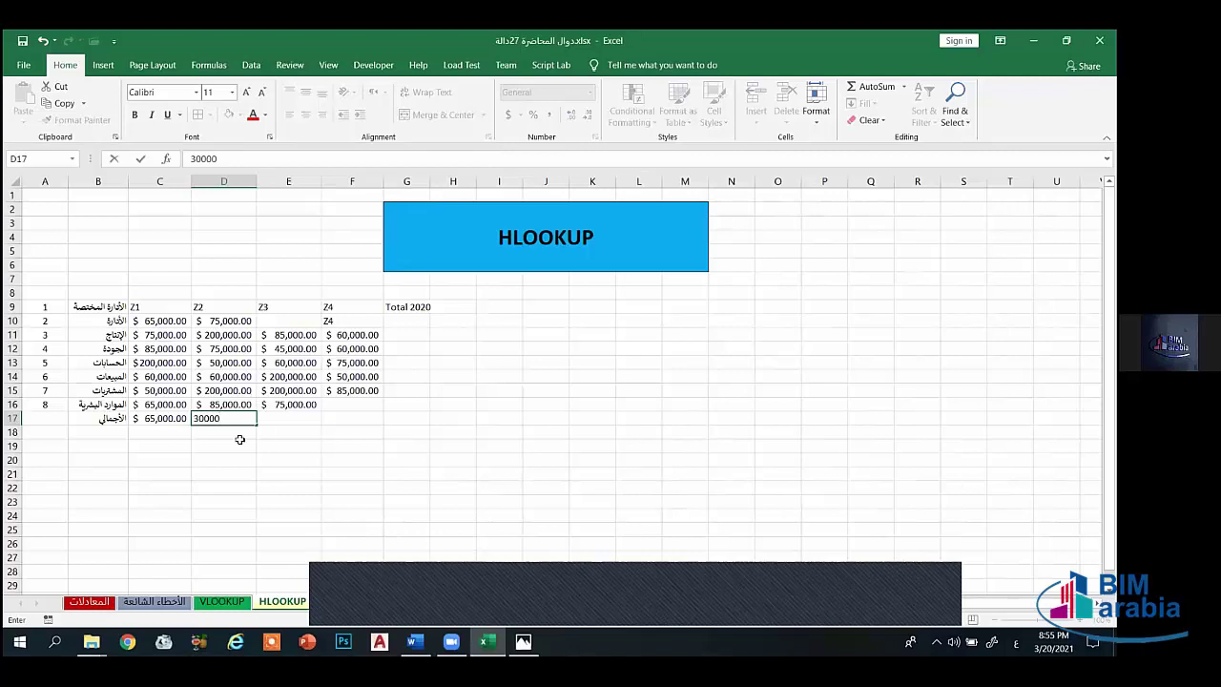
key("Return")
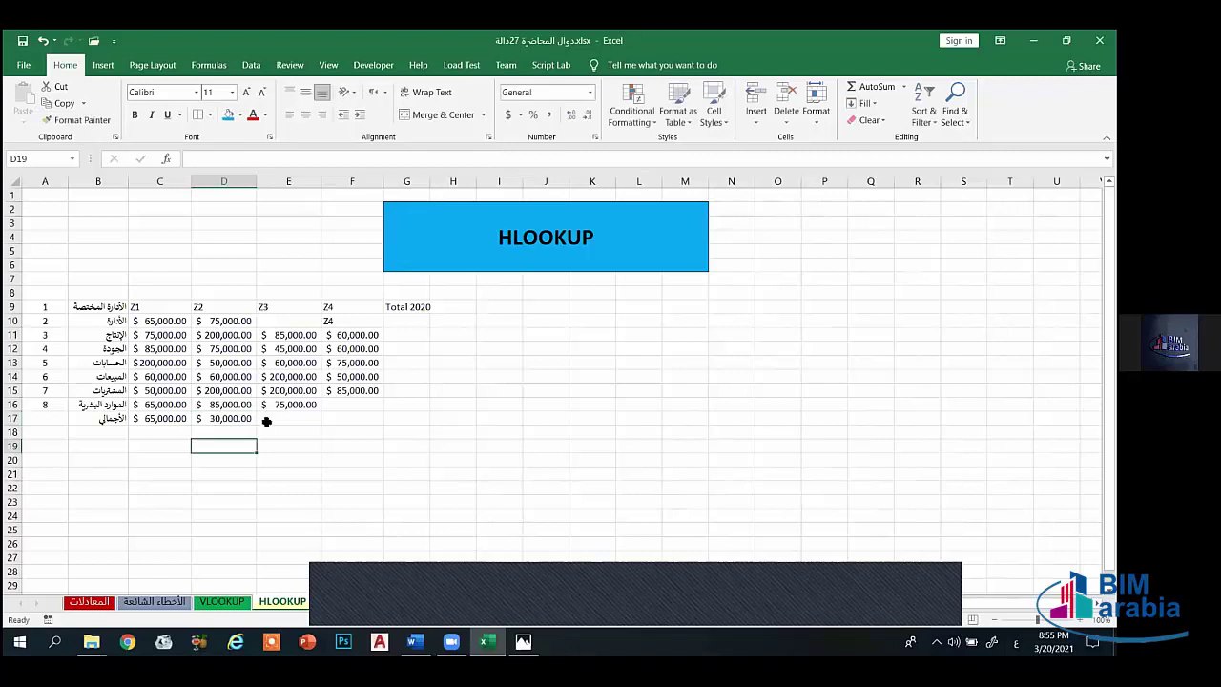
left_click(272, 419)
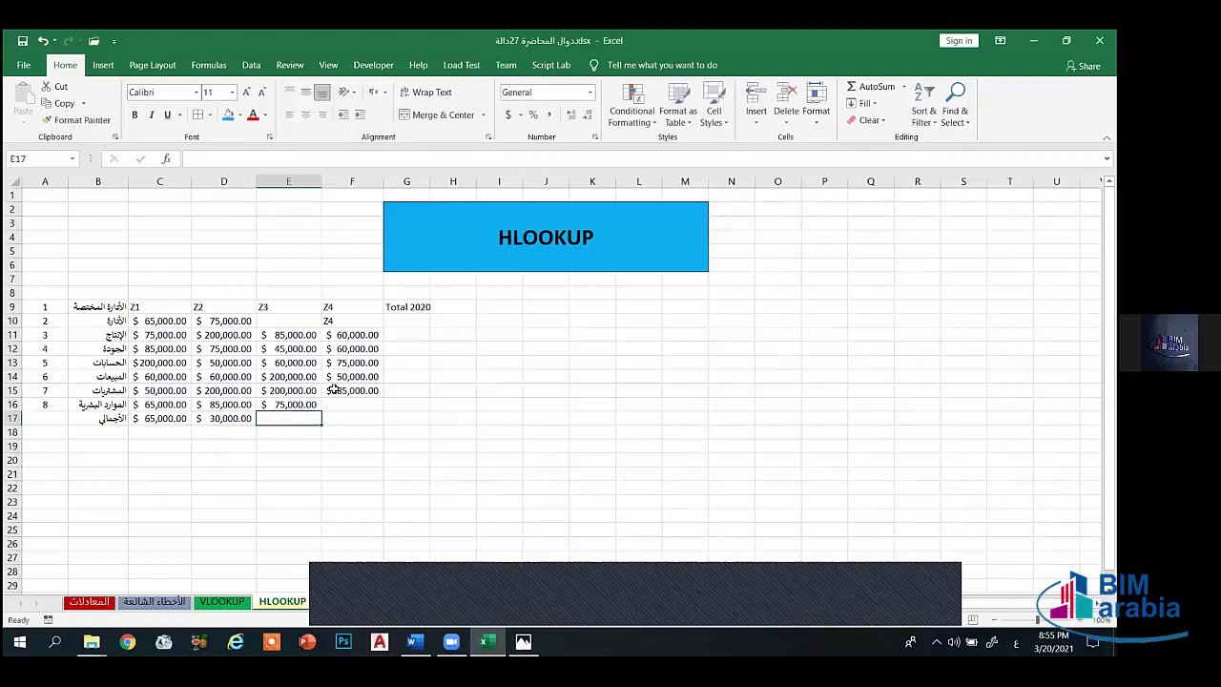
type("70000")
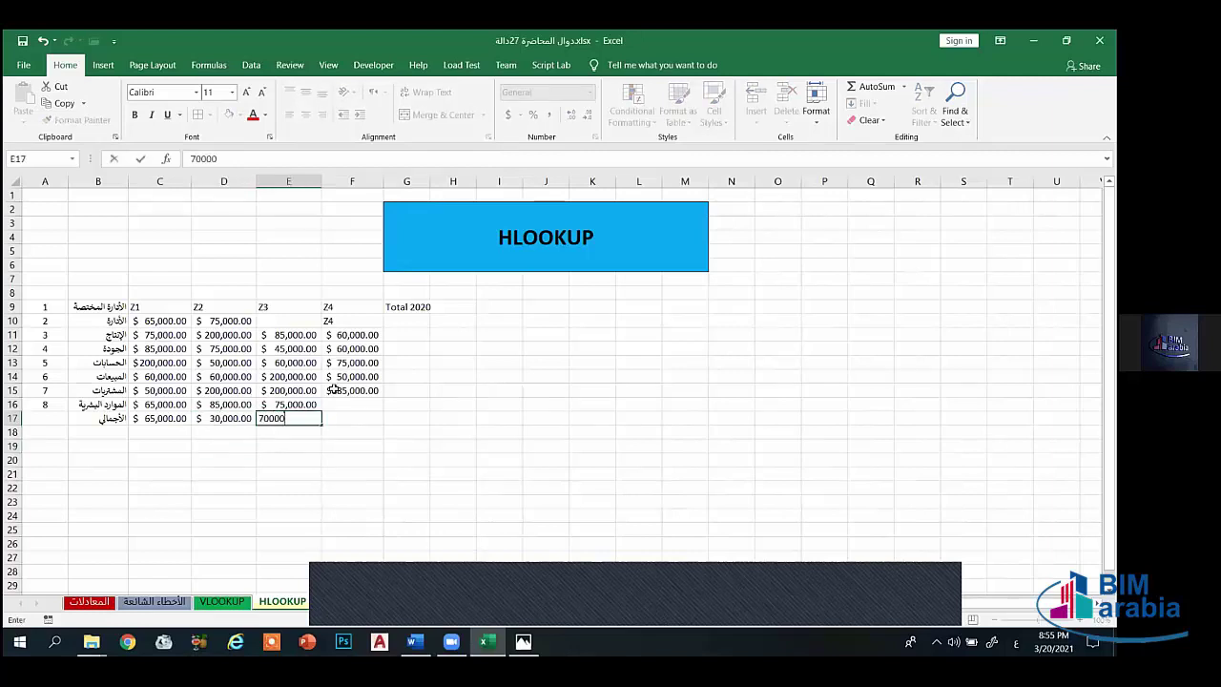
key("Return")
Step: Enter 90,000 in F16 and 80,000 in F17 under Z4
left_click(349, 404)
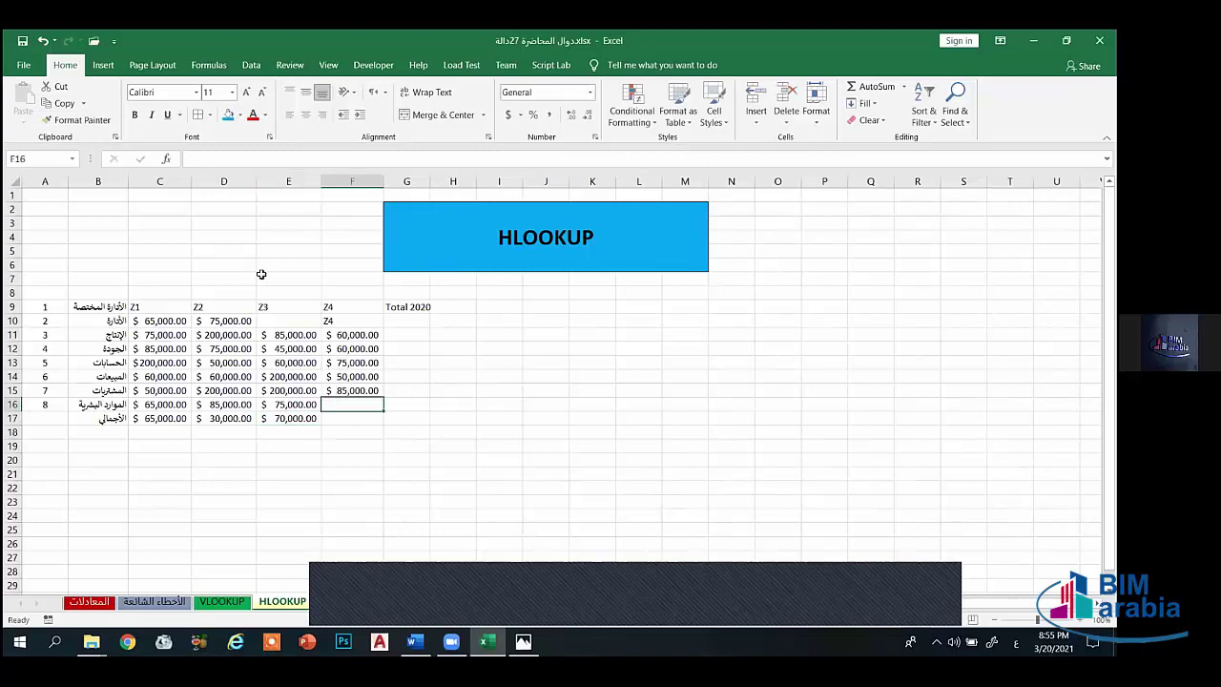
type("90000")
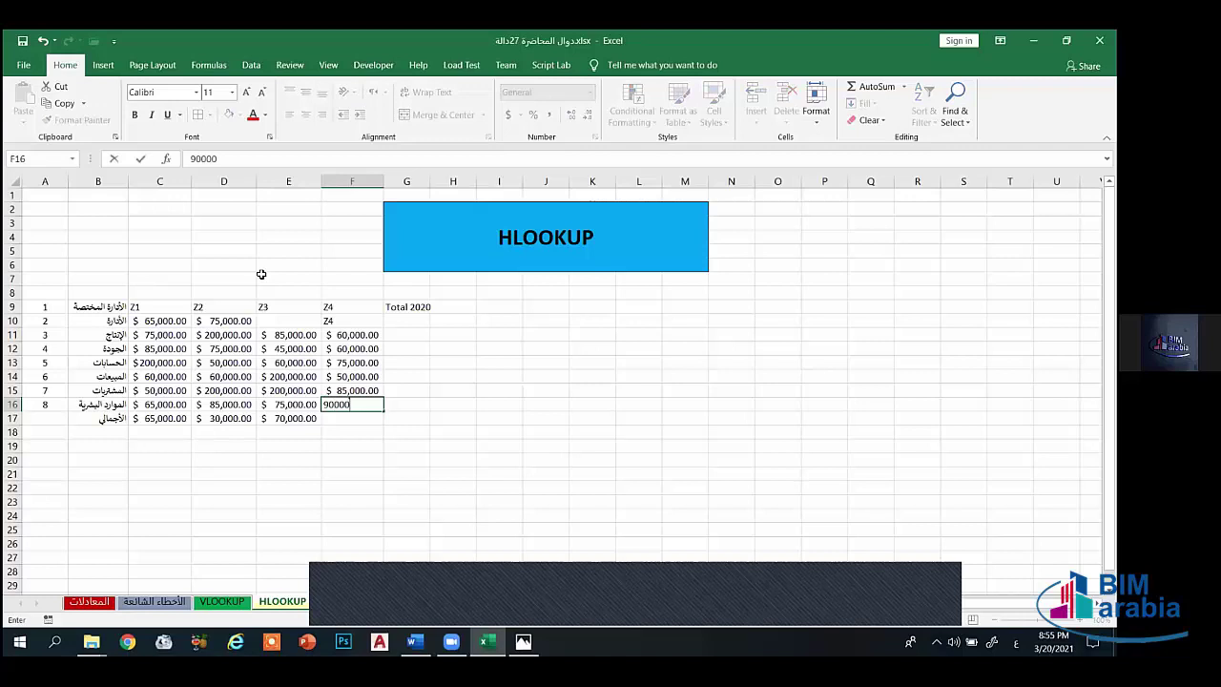
key("Return")
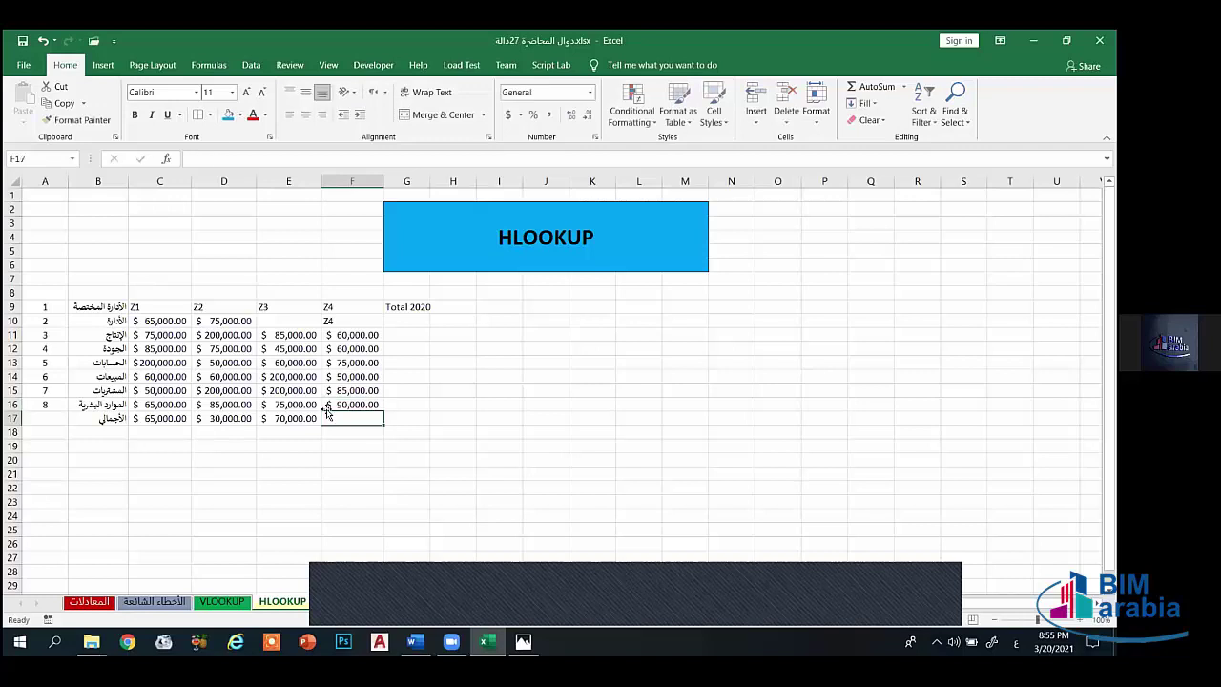
type("7")
key("BackSpace")
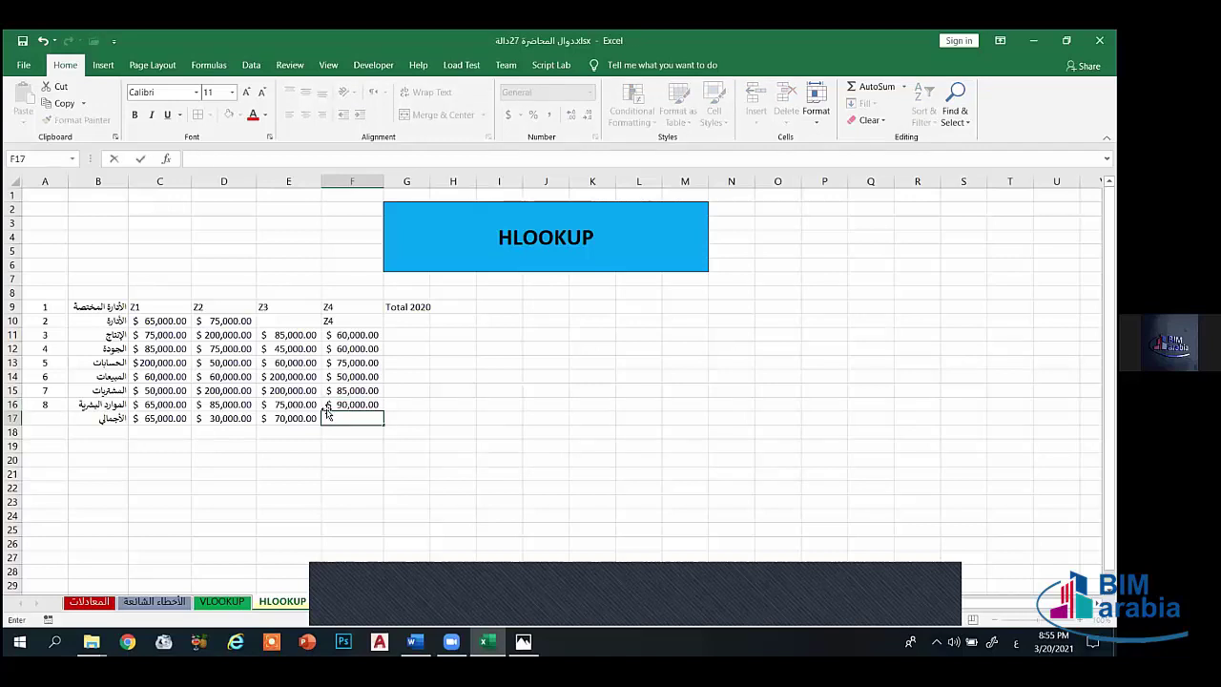
type("800000")
key("Return")
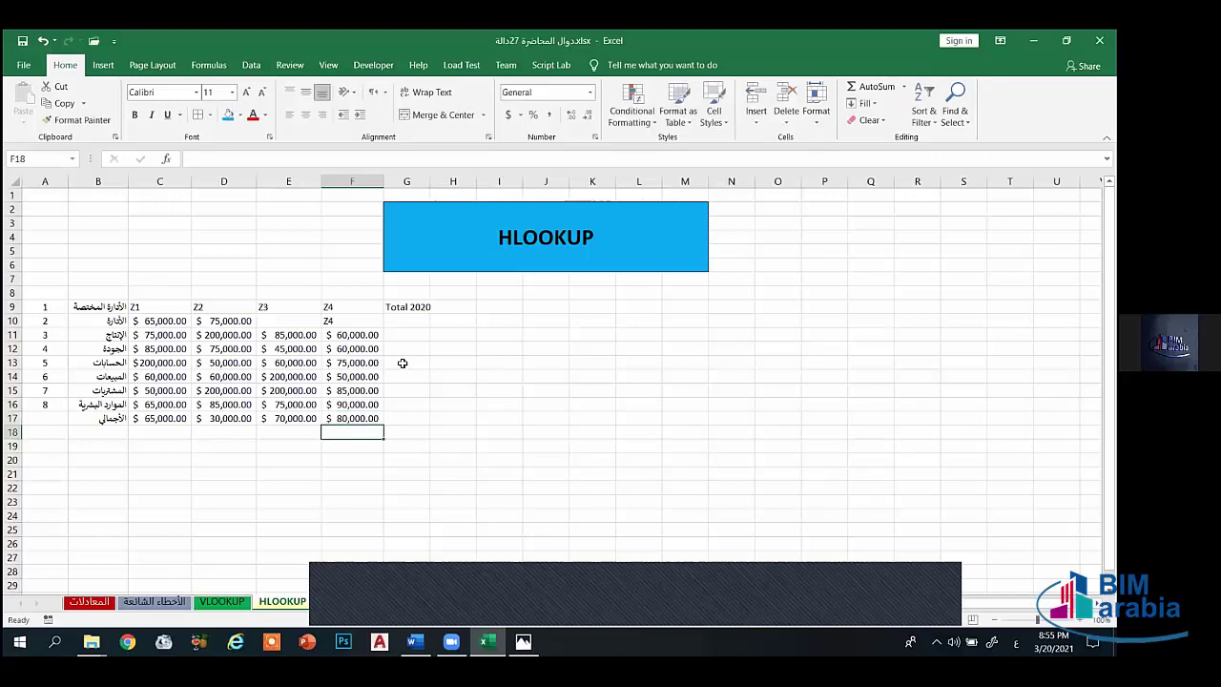
Step: Replace the stray Z4 text in F10 with 100,000 in the Accounting number format
left_click(345, 318)
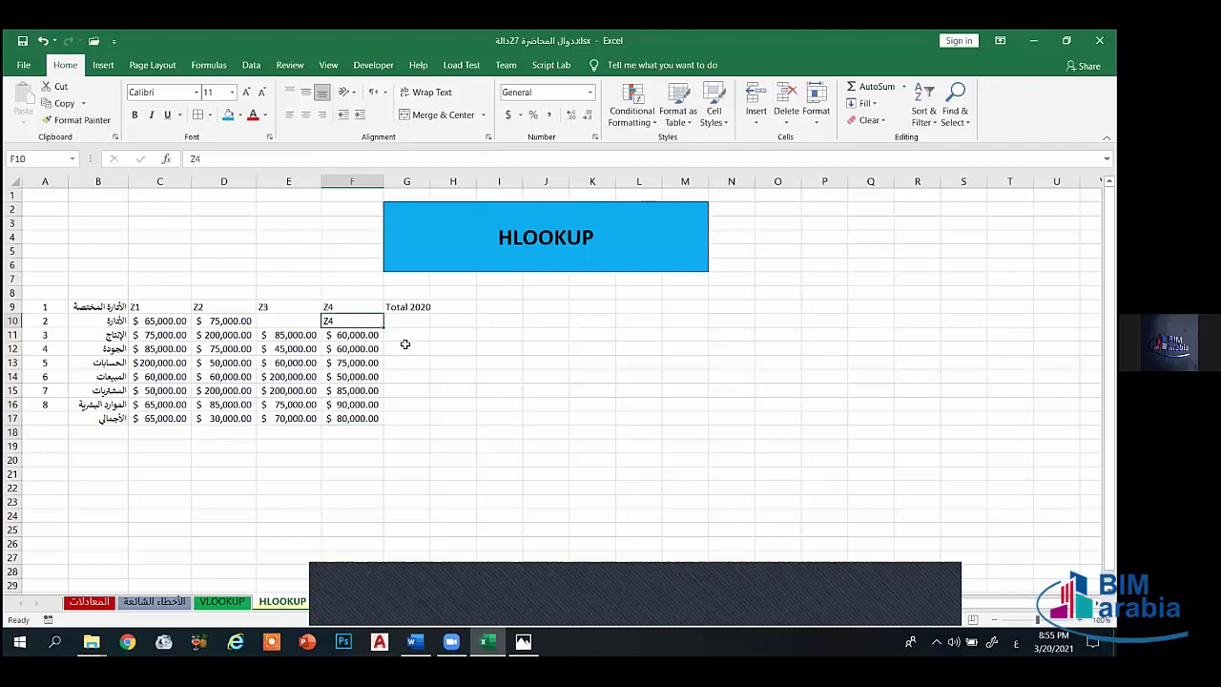
type("10000")
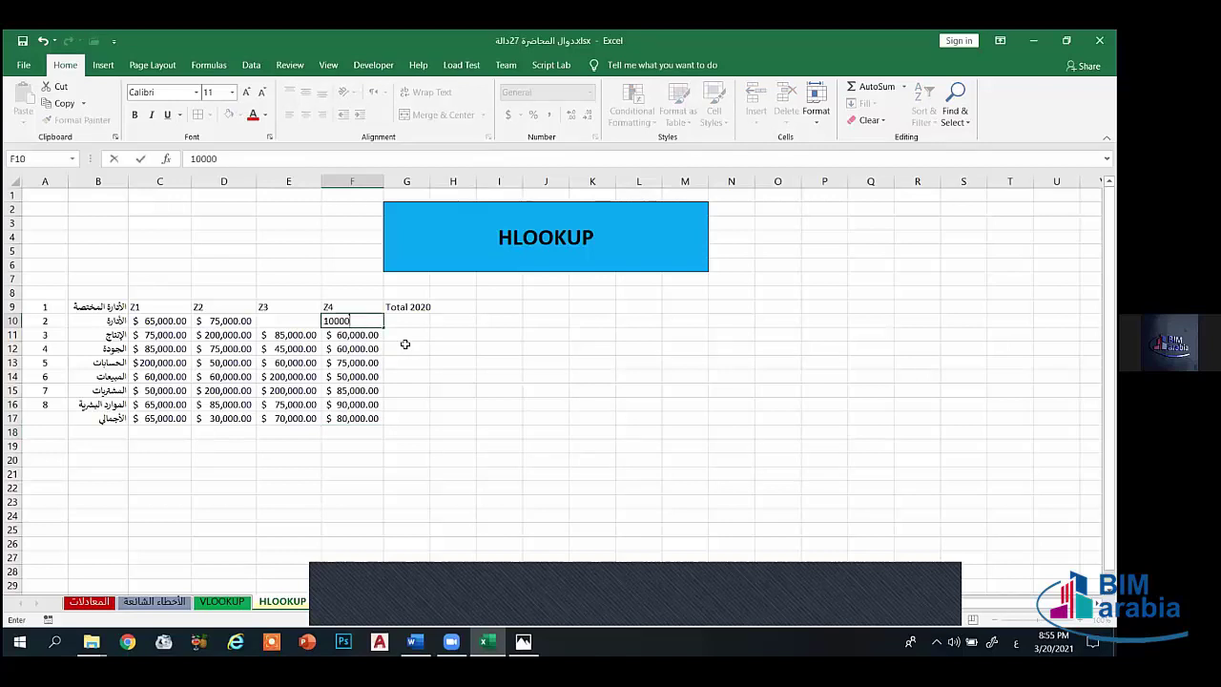
type("0")
key("Return")
left_click(361, 323)
left_click(590, 92)
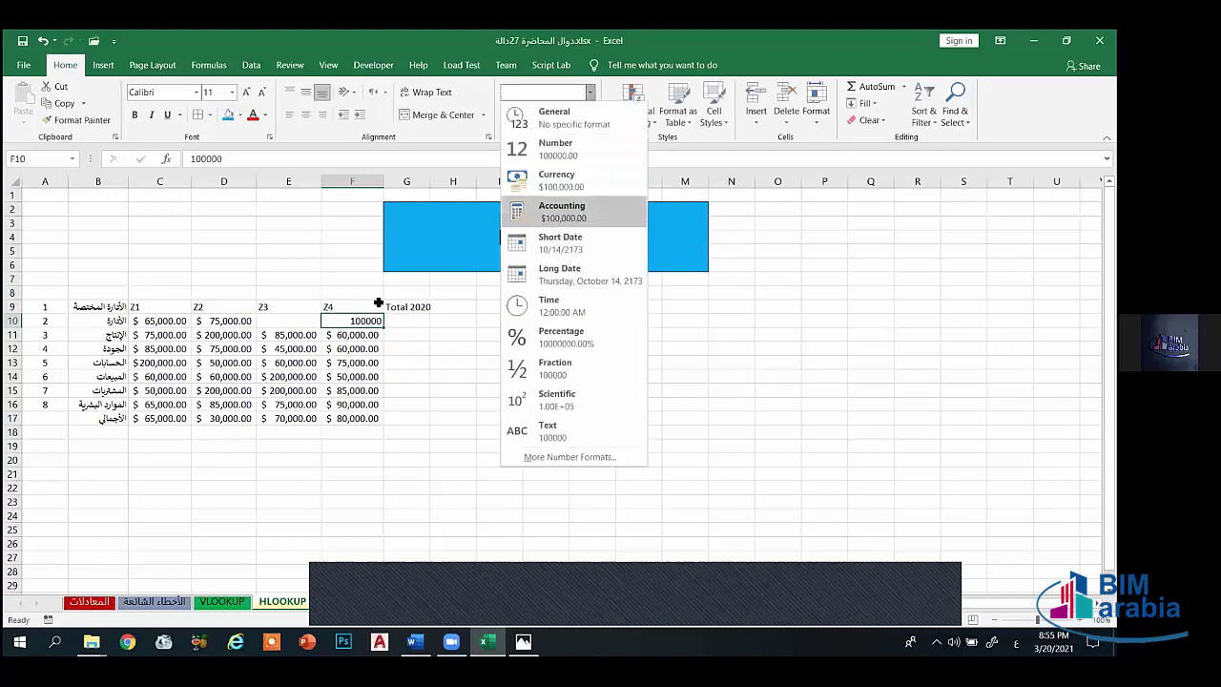
key("Return")
Step: Enter 150,000 in E10 and apply the Accounting number format to it
left_click(303, 320)
type("150000")
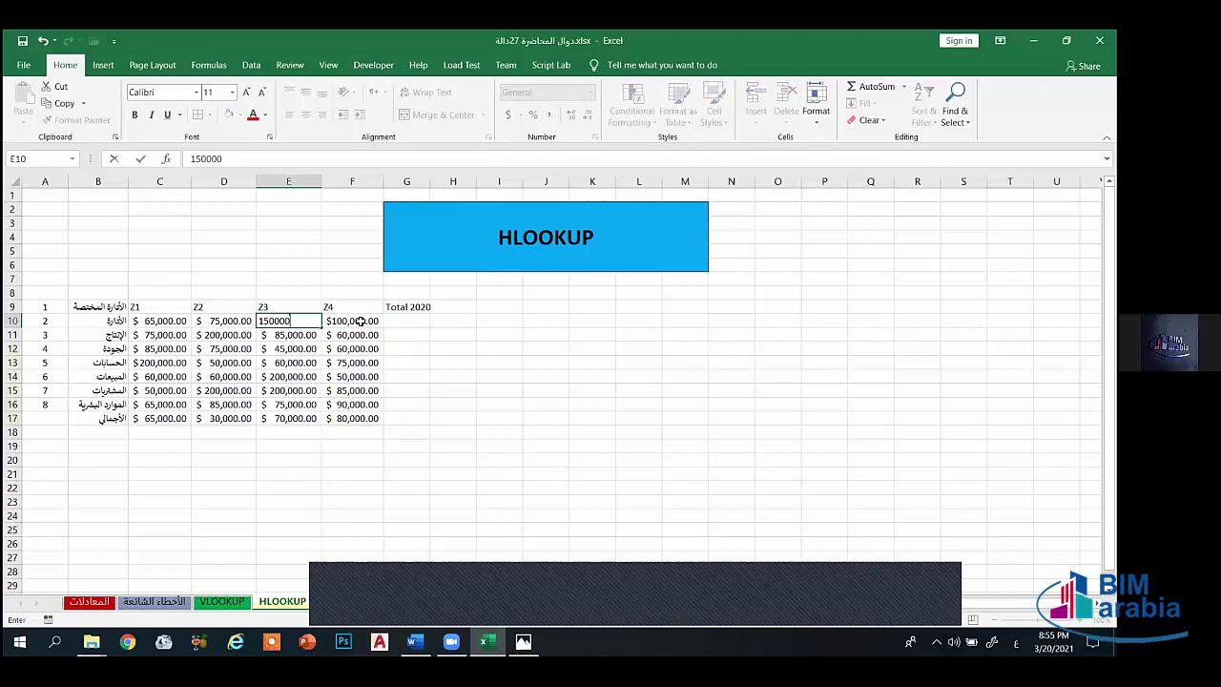
key("Return")
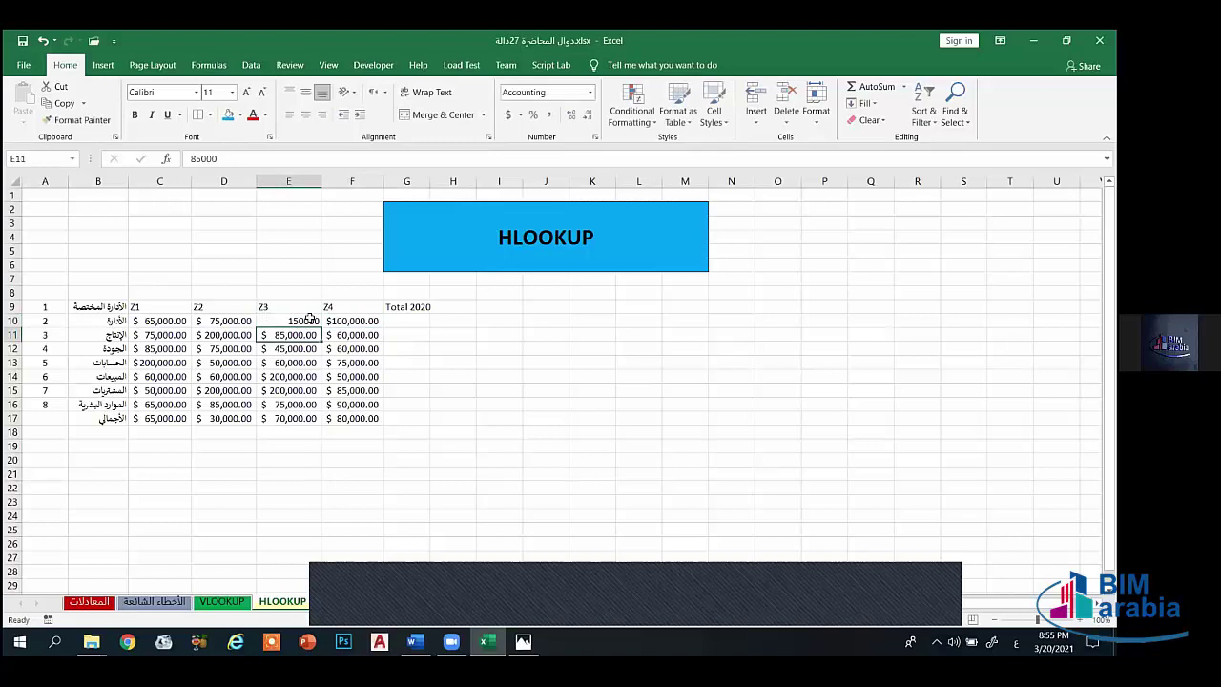
left_click(312, 321)
left_click(589, 91)
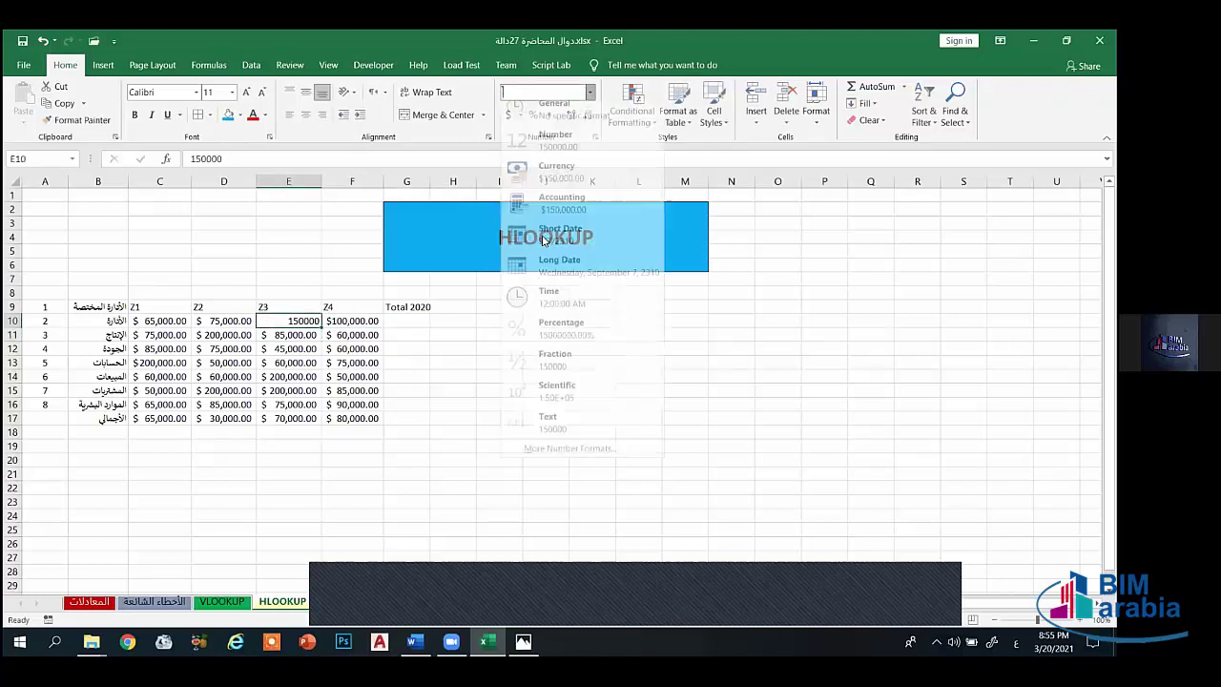
left_click(564, 218)
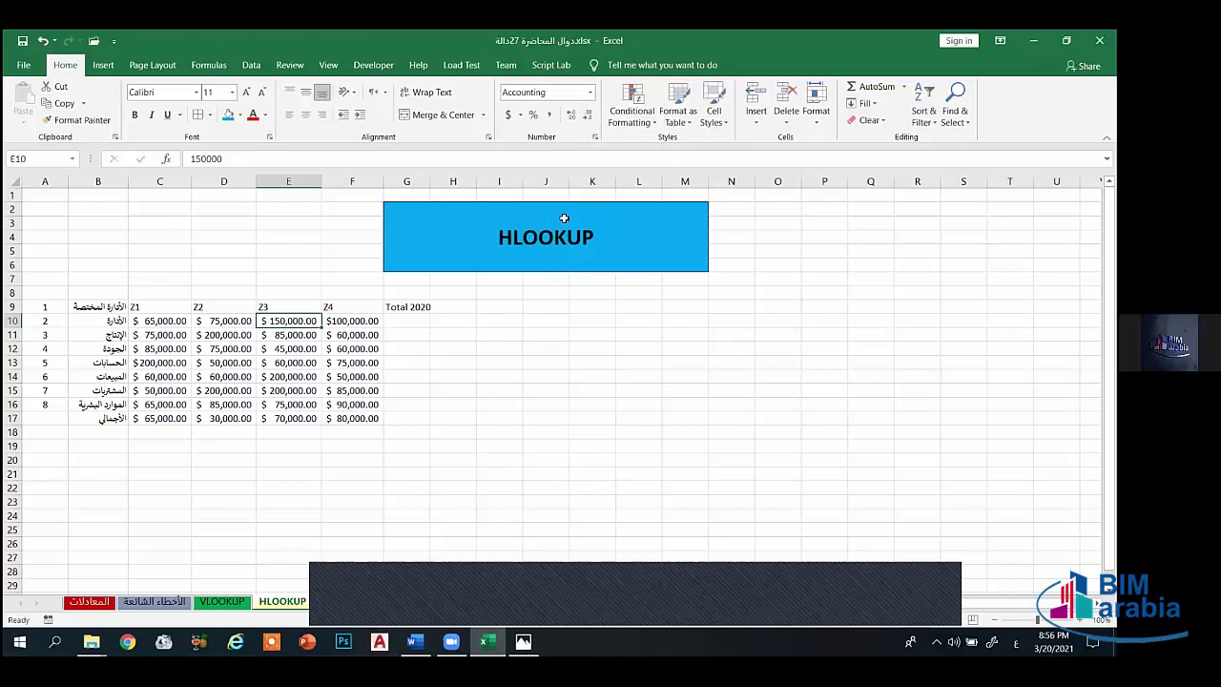
Step: Enter =SUM(C10:F10) in G10 under Total 2020 and fill the formula down to G17
left_click(405, 325)
type("=سح")
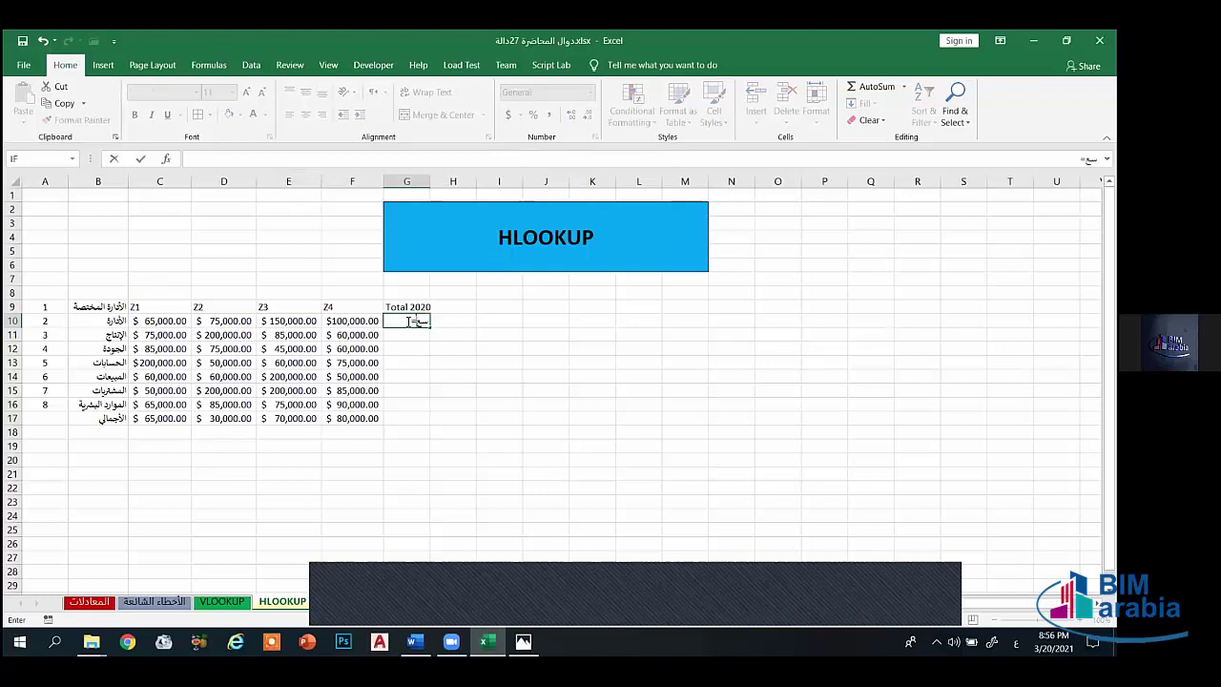
type("ة")
key("BackSpace")
key("BackSpace")
key("BackSpace")
type("sum")
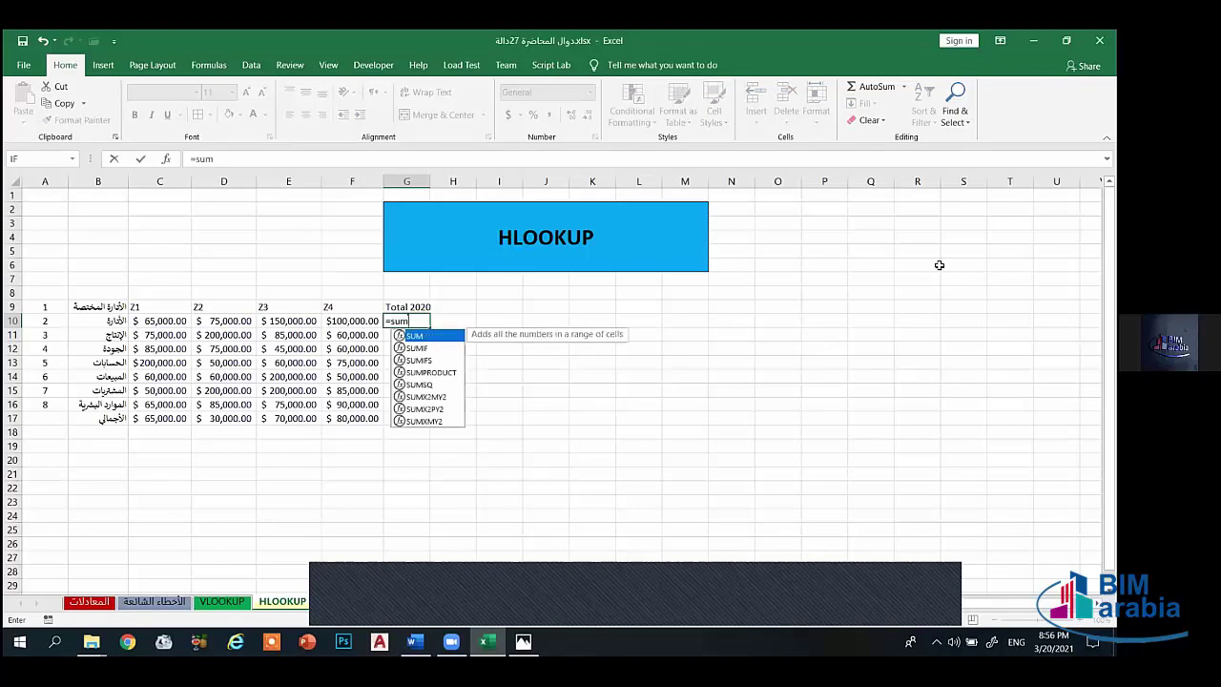
type("(")
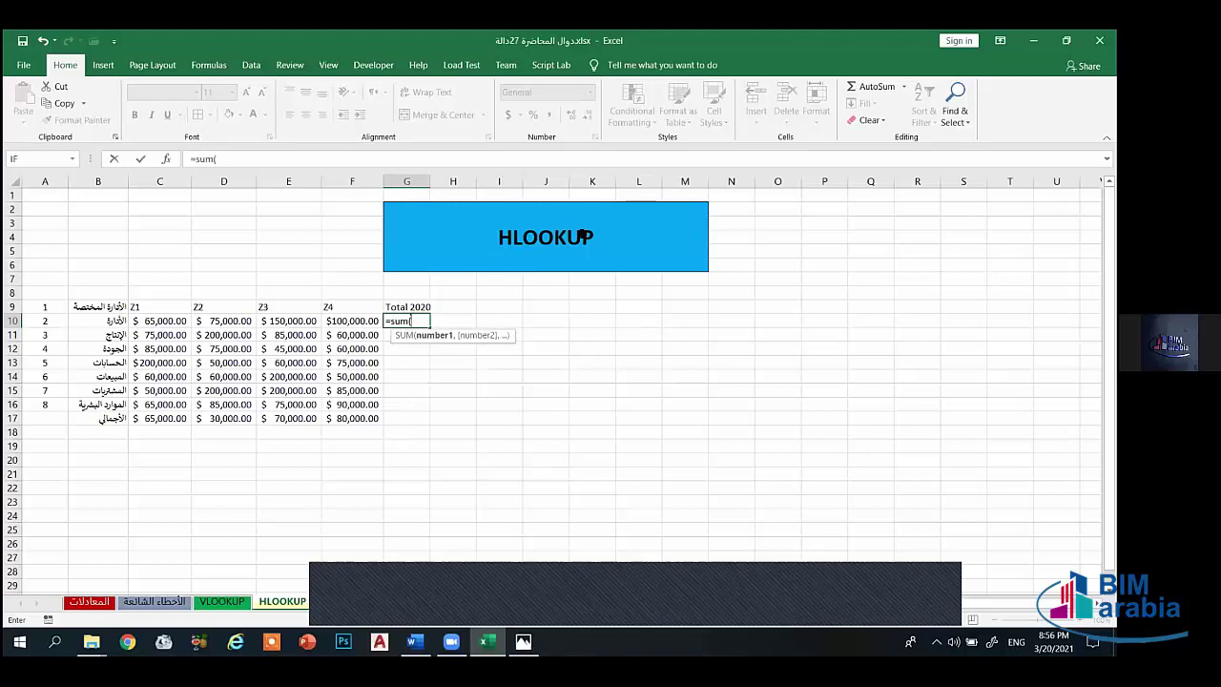
left_click_drag(154, 320, 348, 321)
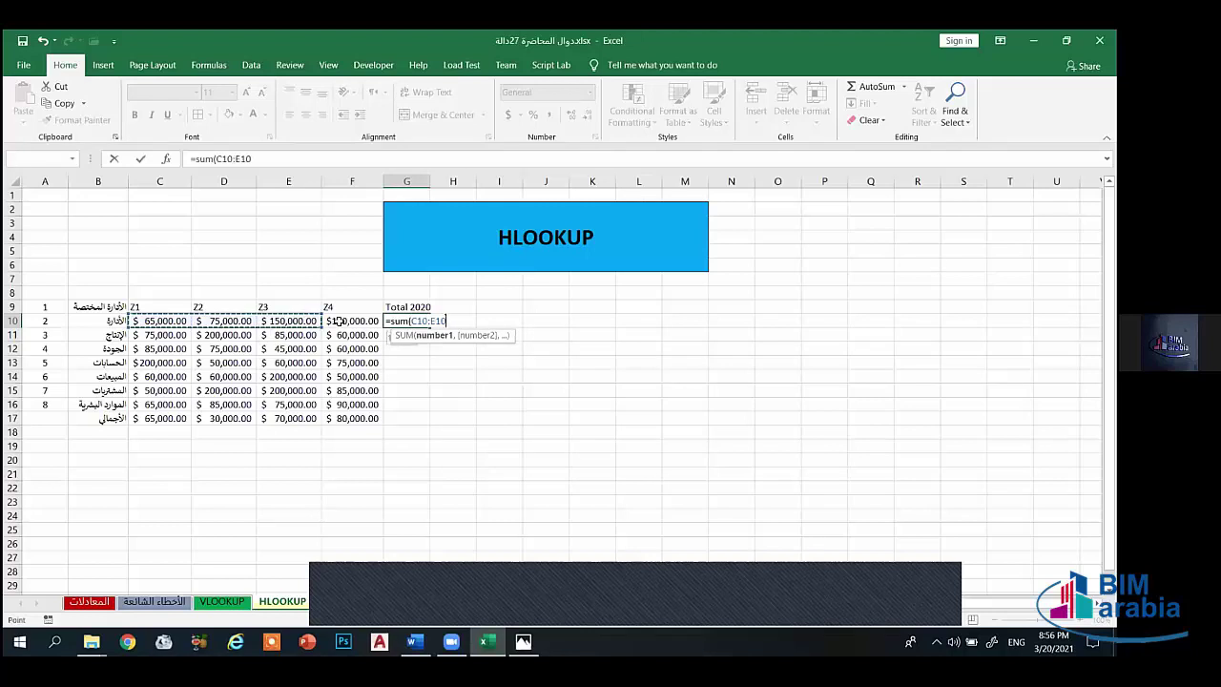
type(")")
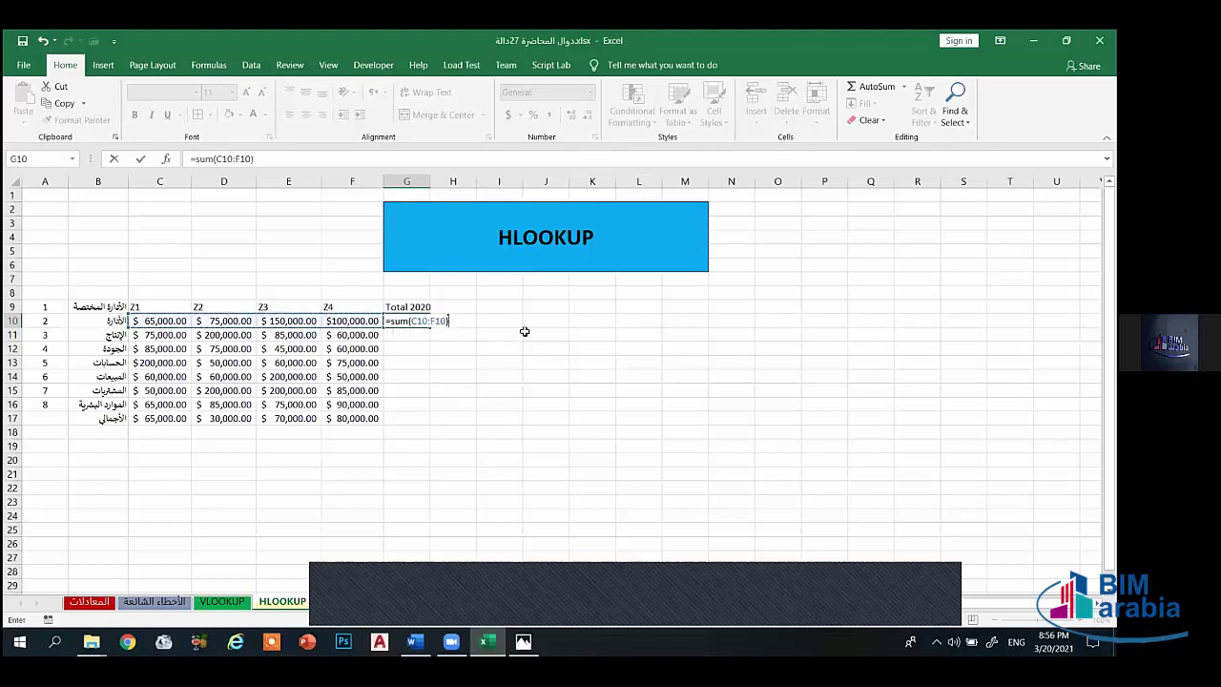
key("Return")
left_click(436, 322)
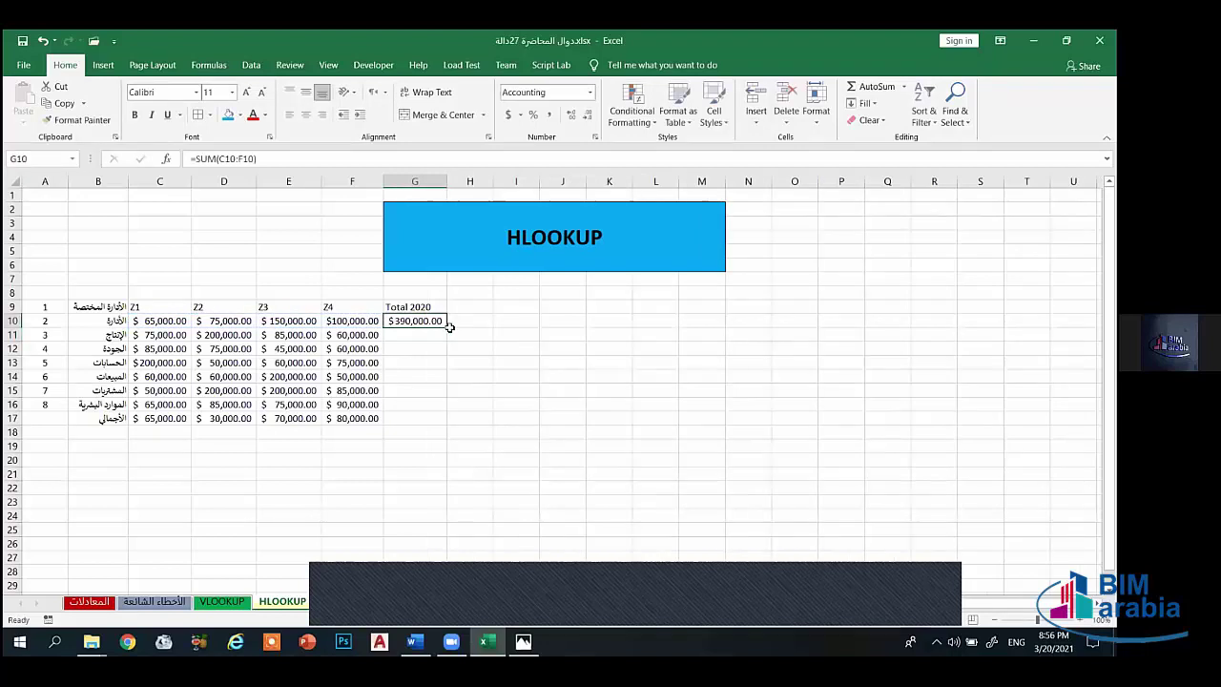
left_click_drag(445, 327, 423, 426)
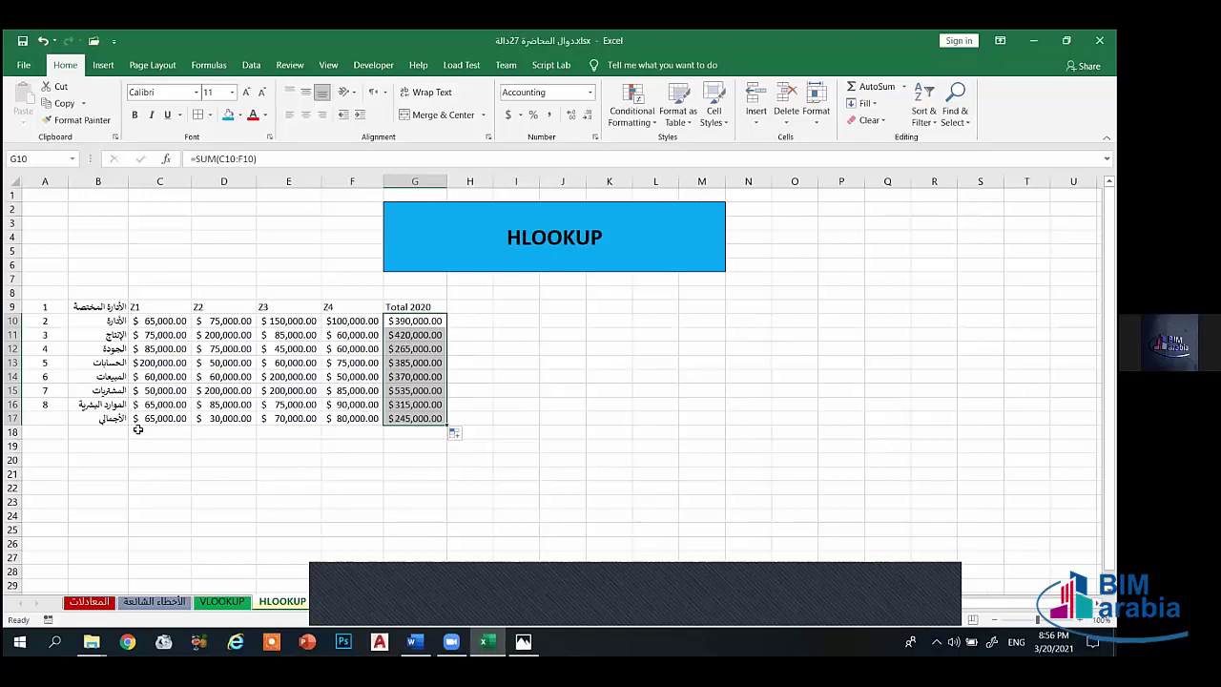
Step: Clear the contents of C17:G17 in the total row
left_click_drag(158, 420, 398, 421)
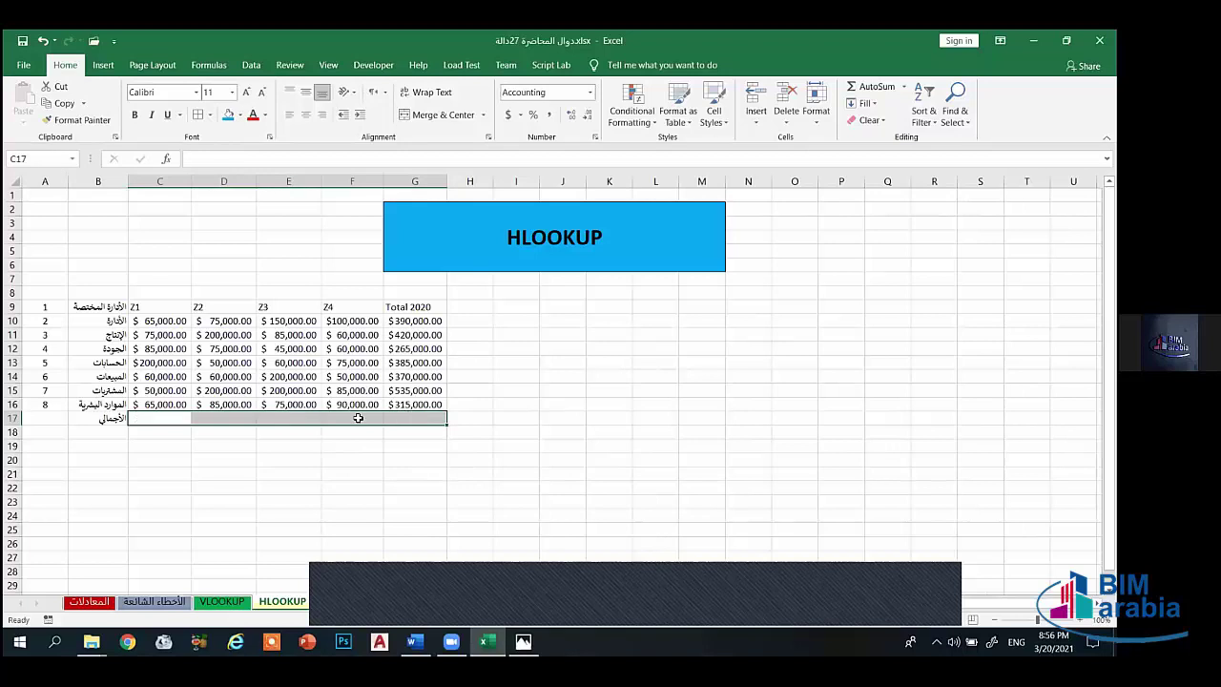
key("Delete")
left_click(288, 473)
Step: Enter =SUM(C10:C16) in C17 and fill the formula across to G17
left_click(164, 421)
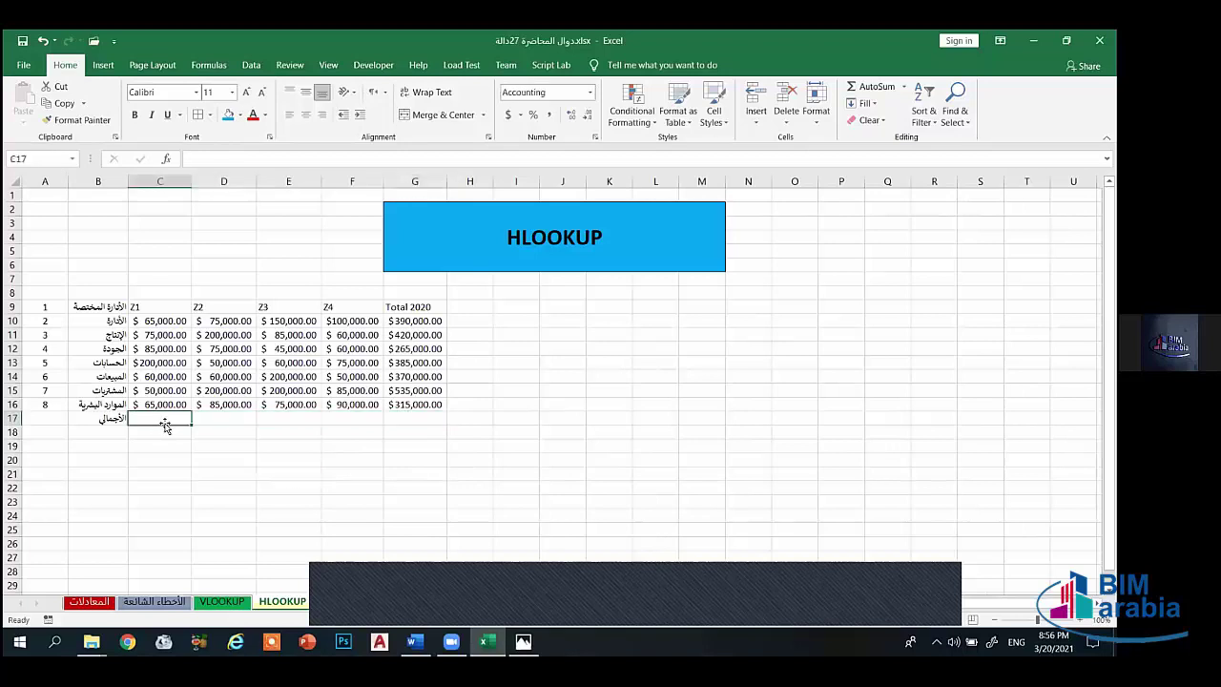
type("=s")
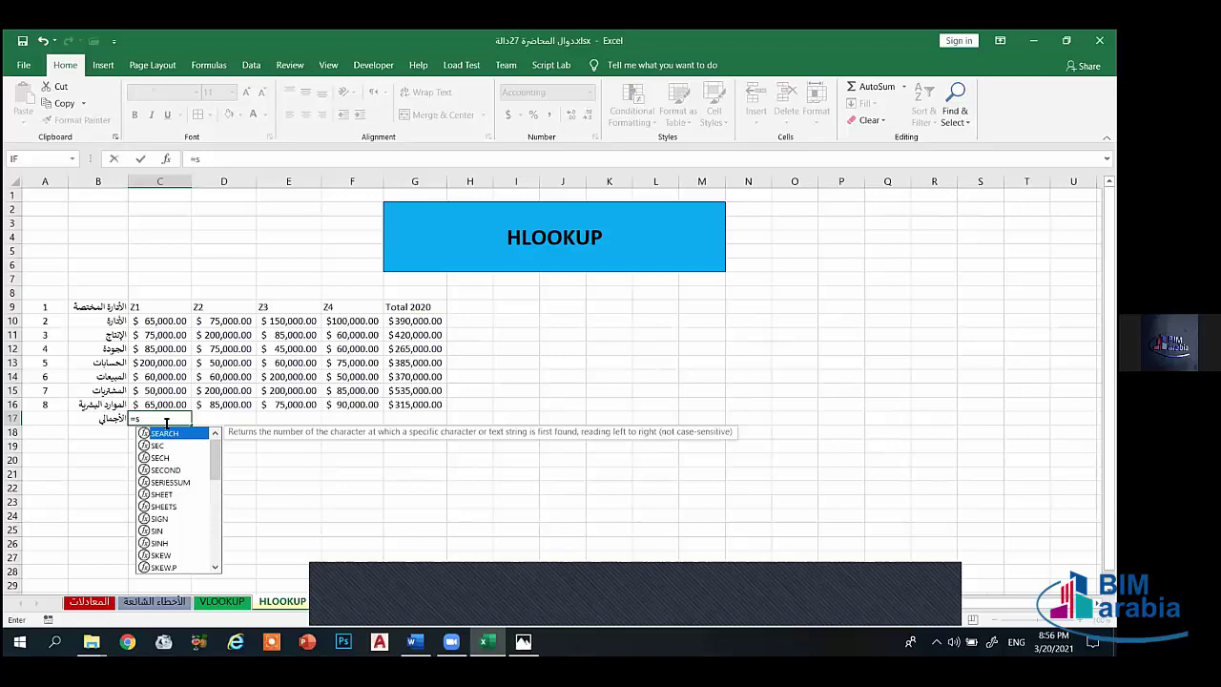
type("um(")
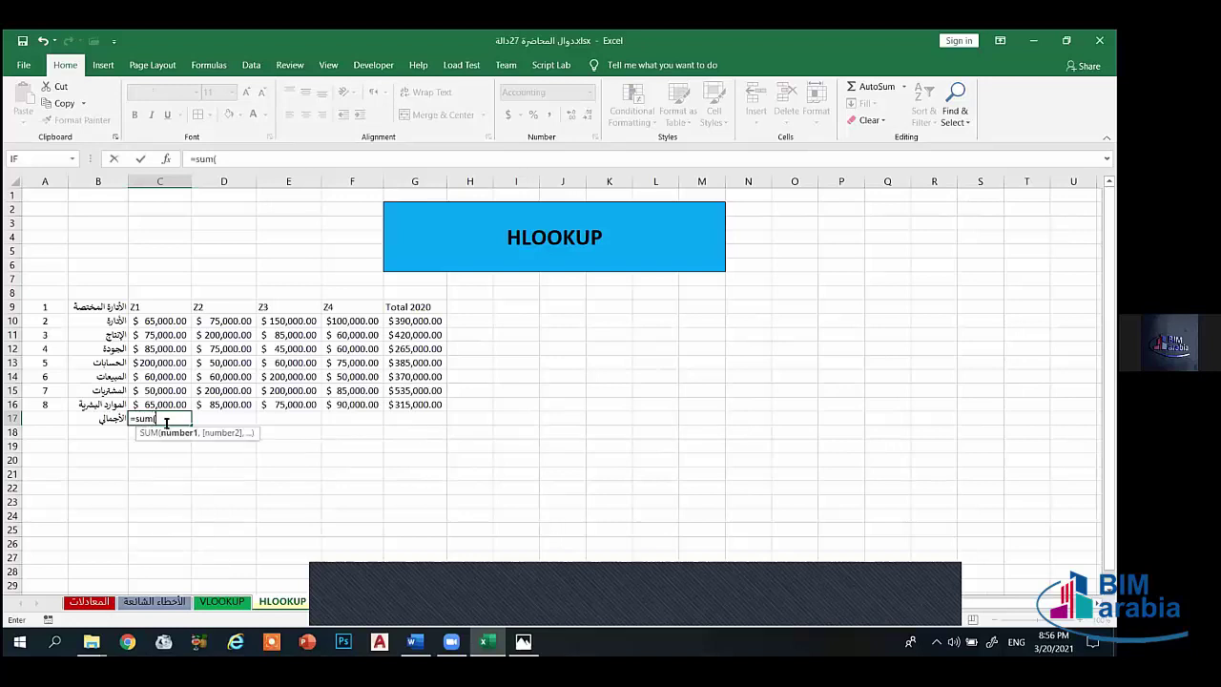
left_click_drag(157, 321, 166, 404)
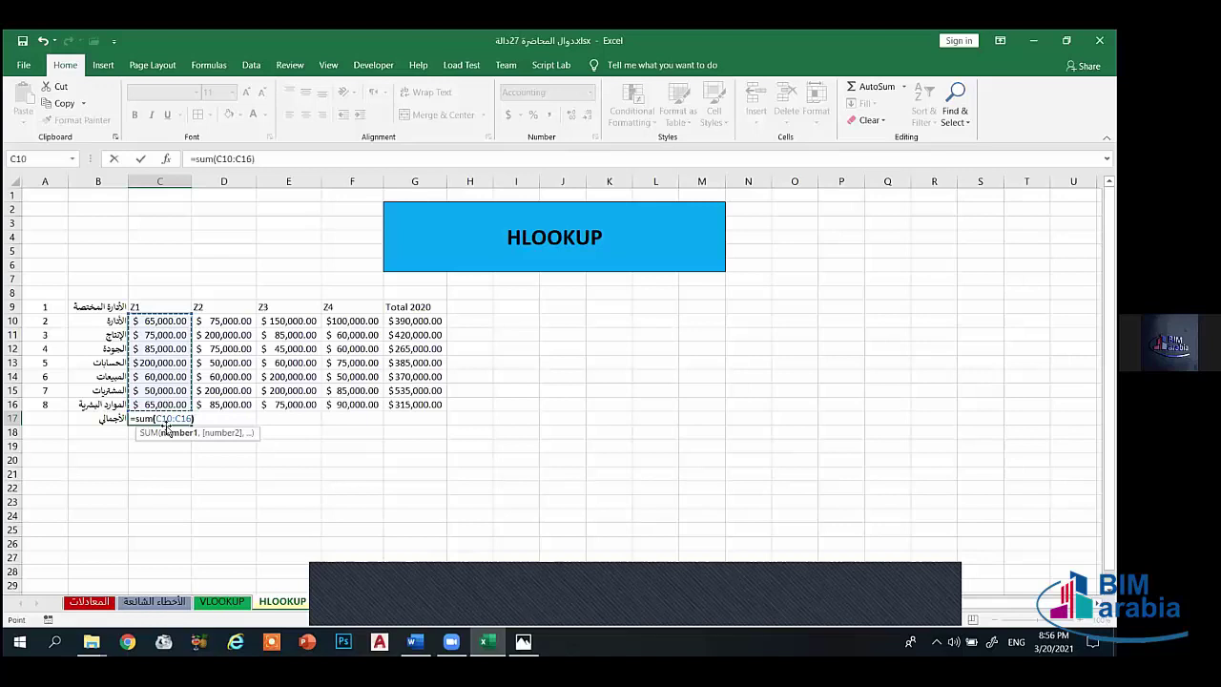
key("Return")
left_click(185, 421)
left_click_drag(191, 424, 428, 424)
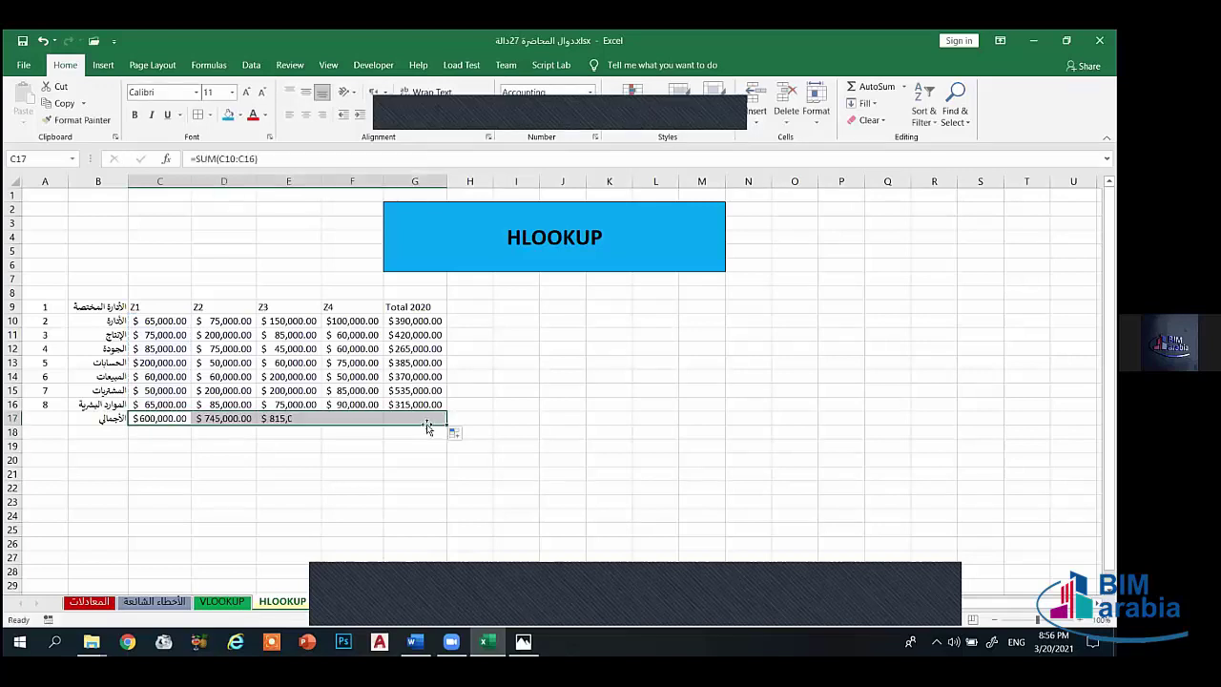
Step: Widen column G so that the grand total in G17 fits
left_click(397, 439)
left_click(434, 336)
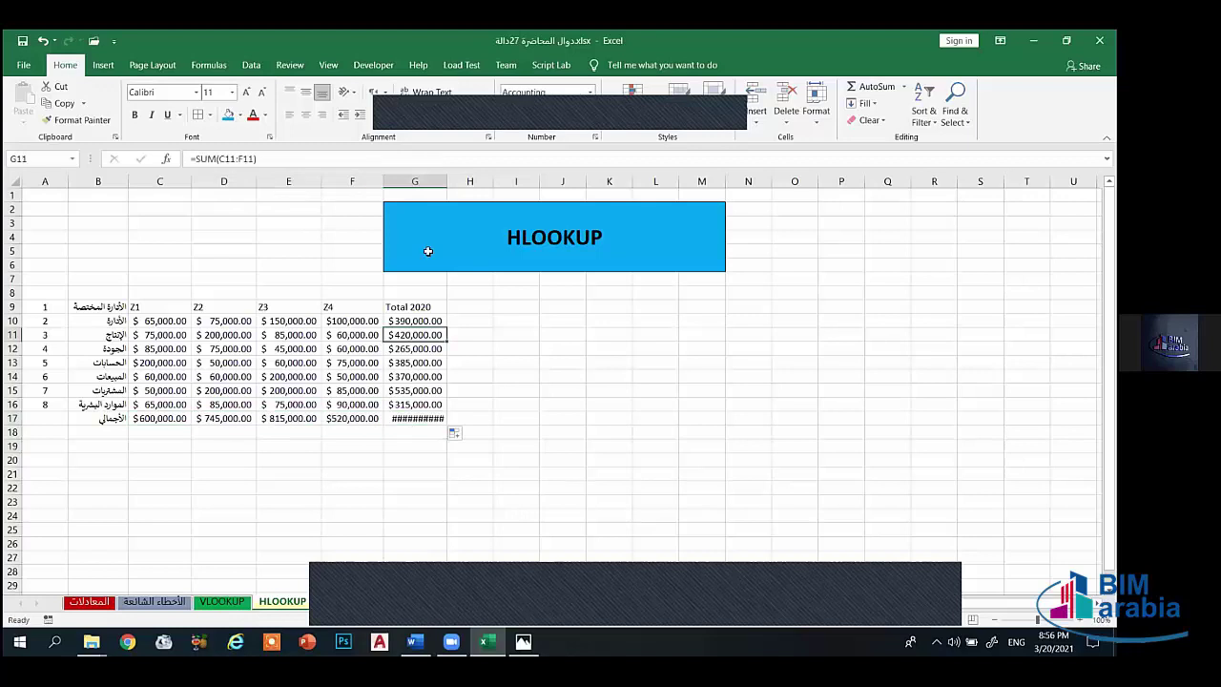
left_click_drag(447, 179, 458, 182)
left_click(372, 441)
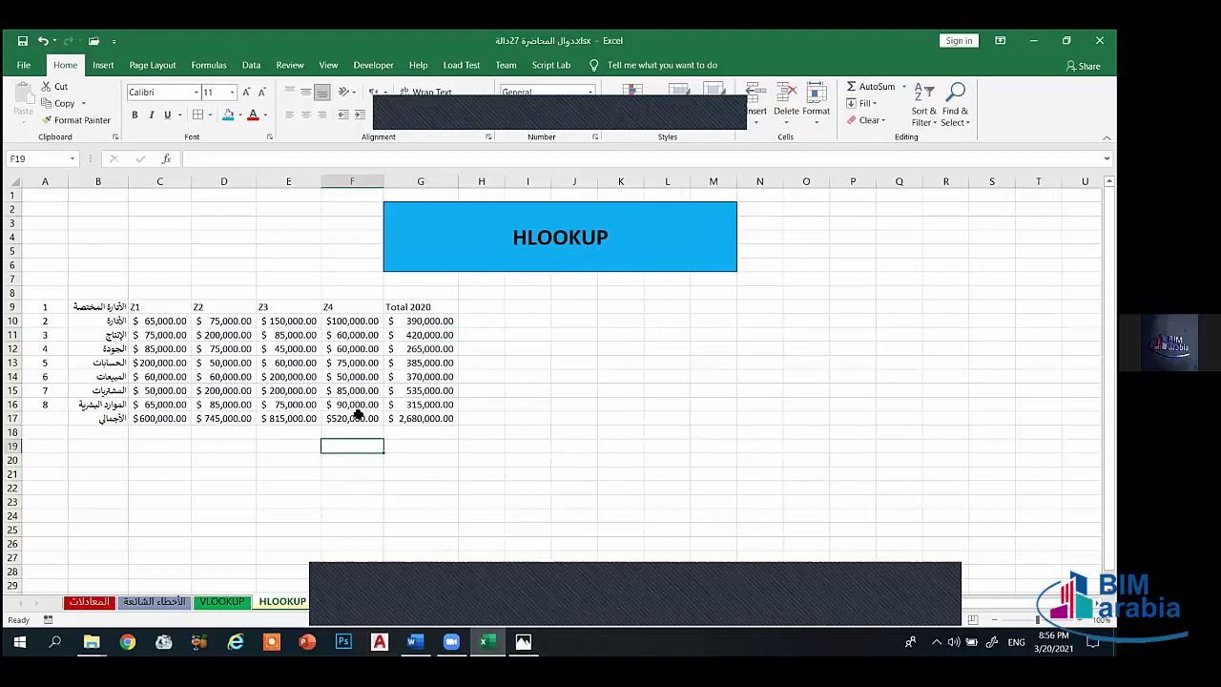
key("Up")
key("Right")
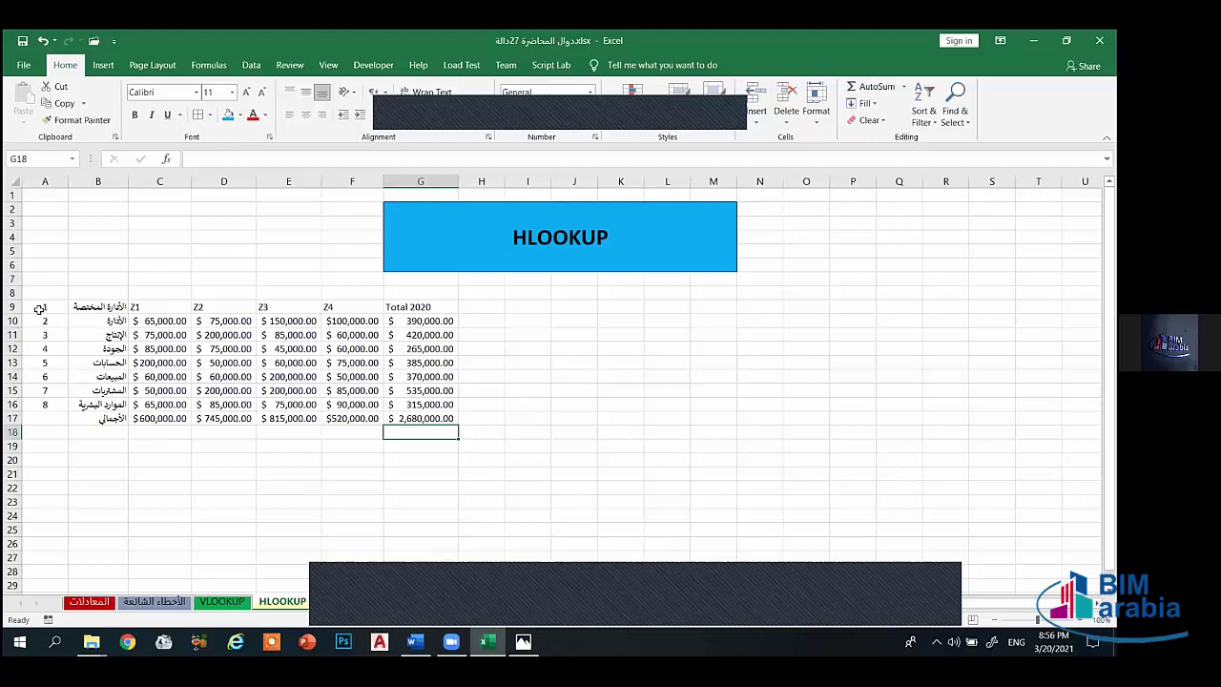
Step: Format the table A9:G17 with bold text, all borders and font size 12
left_click_drag(39, 308, 445, 418)
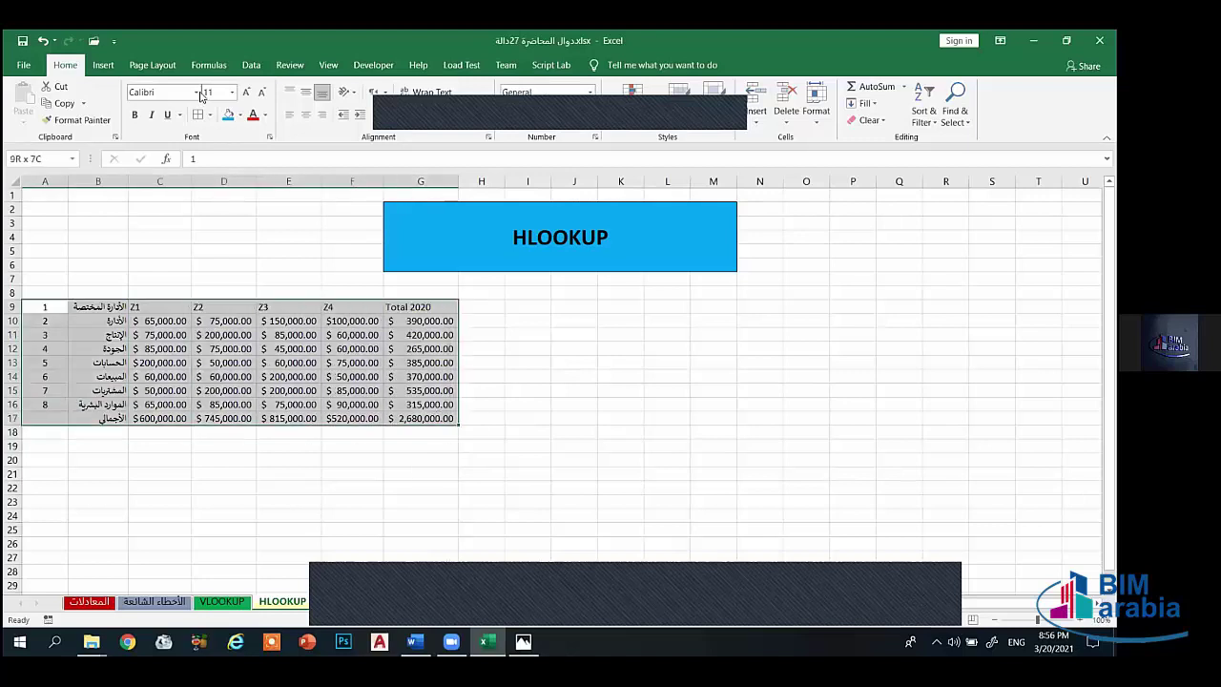
left_click(135, 115)
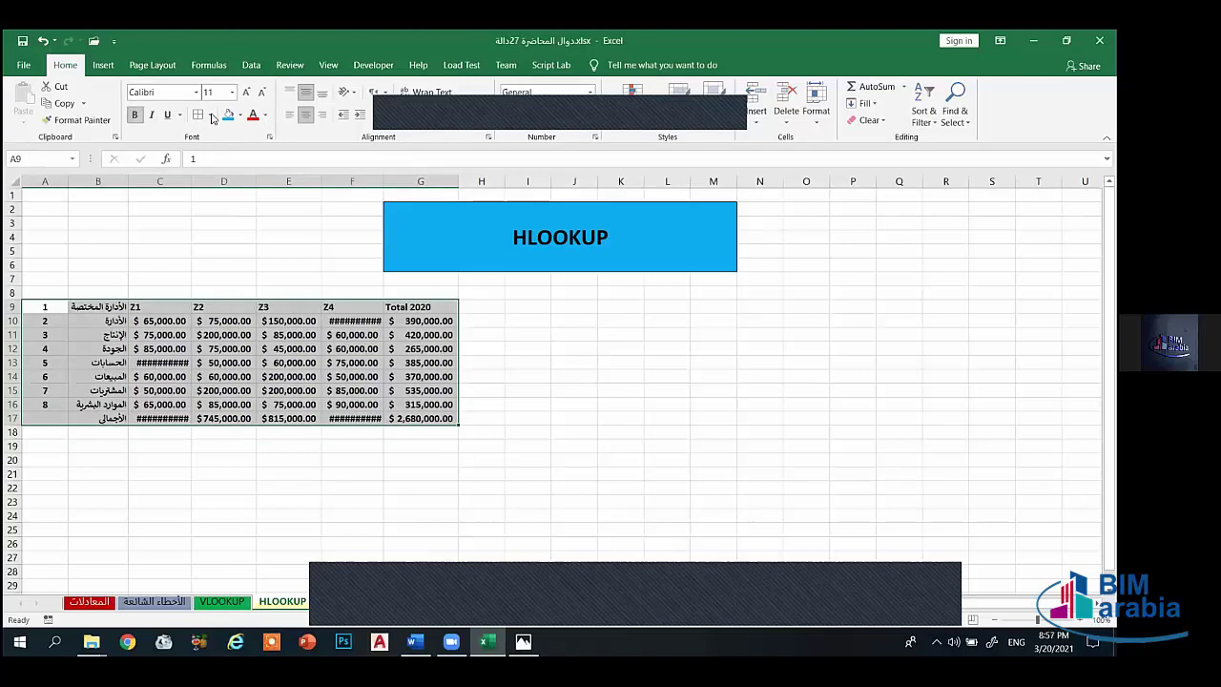
left_click(211, 114)
left_click(238, 241)
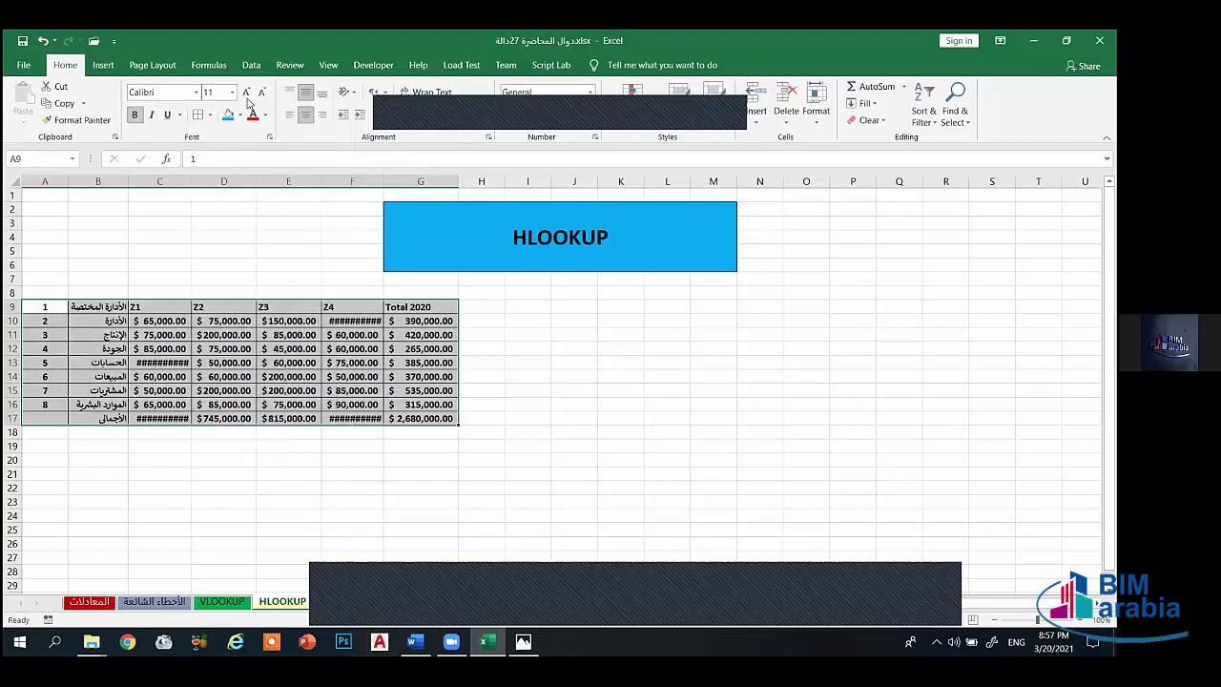
left_click(246, 91)
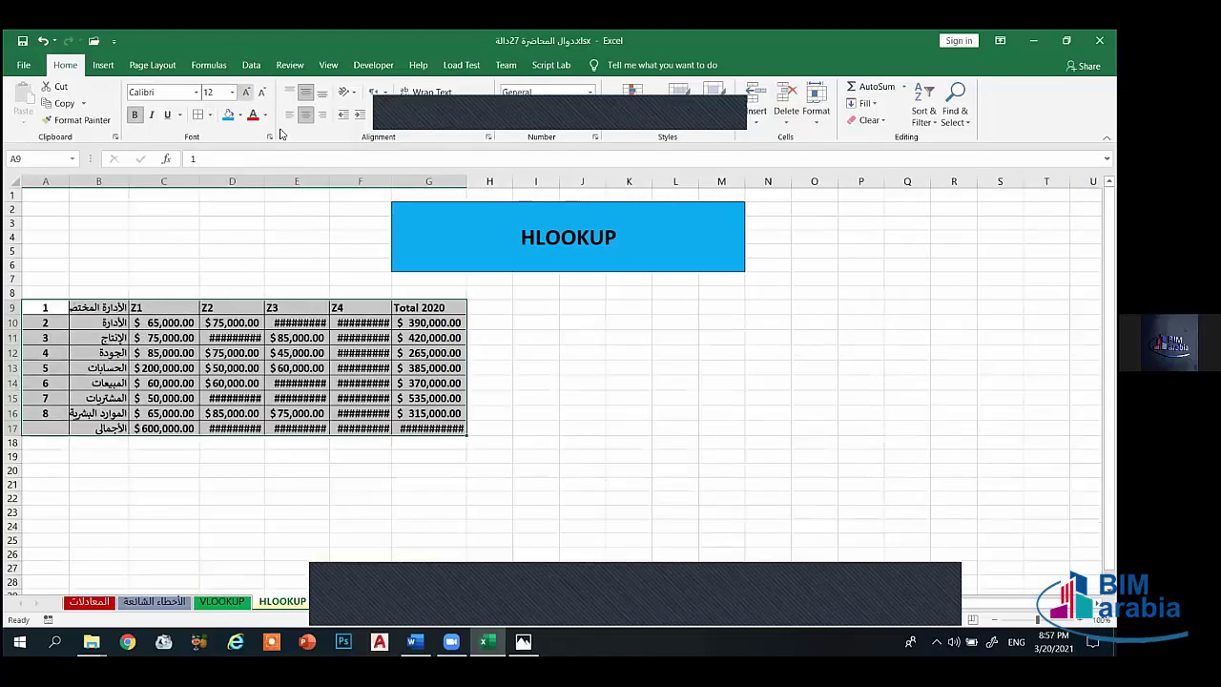
Step: Widen columns D to G and column B so that the enlarged amounts and department names fit
left_click(231, 264)
left_click_drag(265, 177, 427, 177)
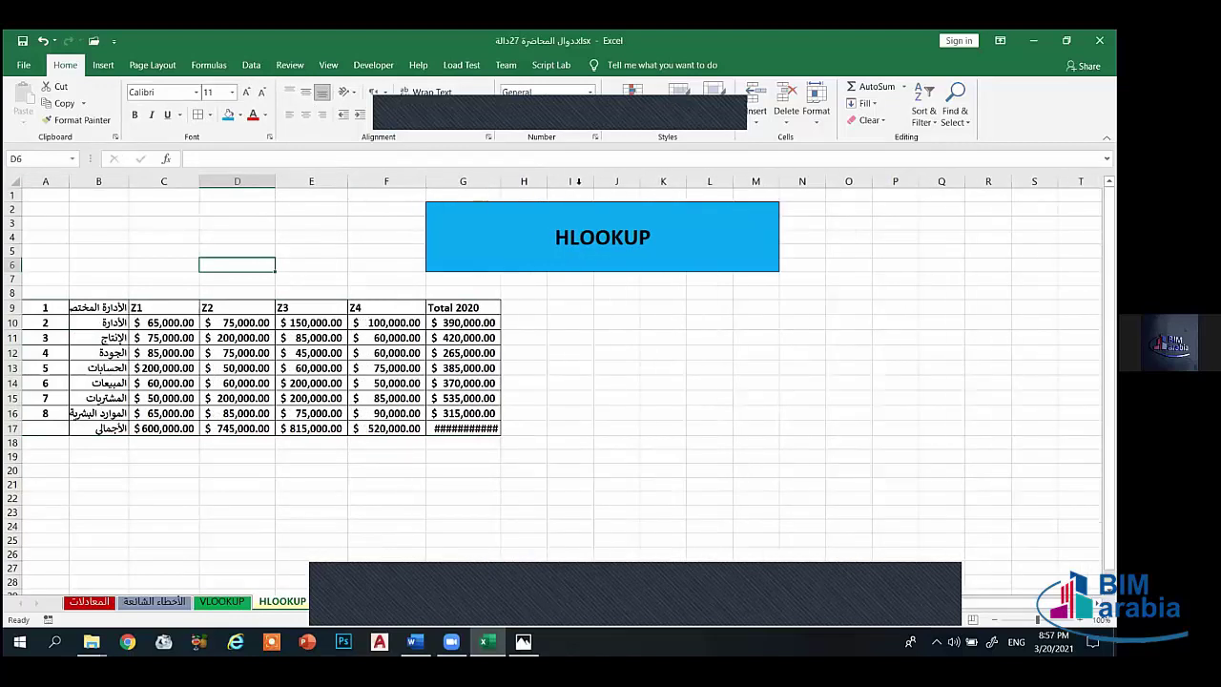
left_click_drag(501, 181, 514, 181)
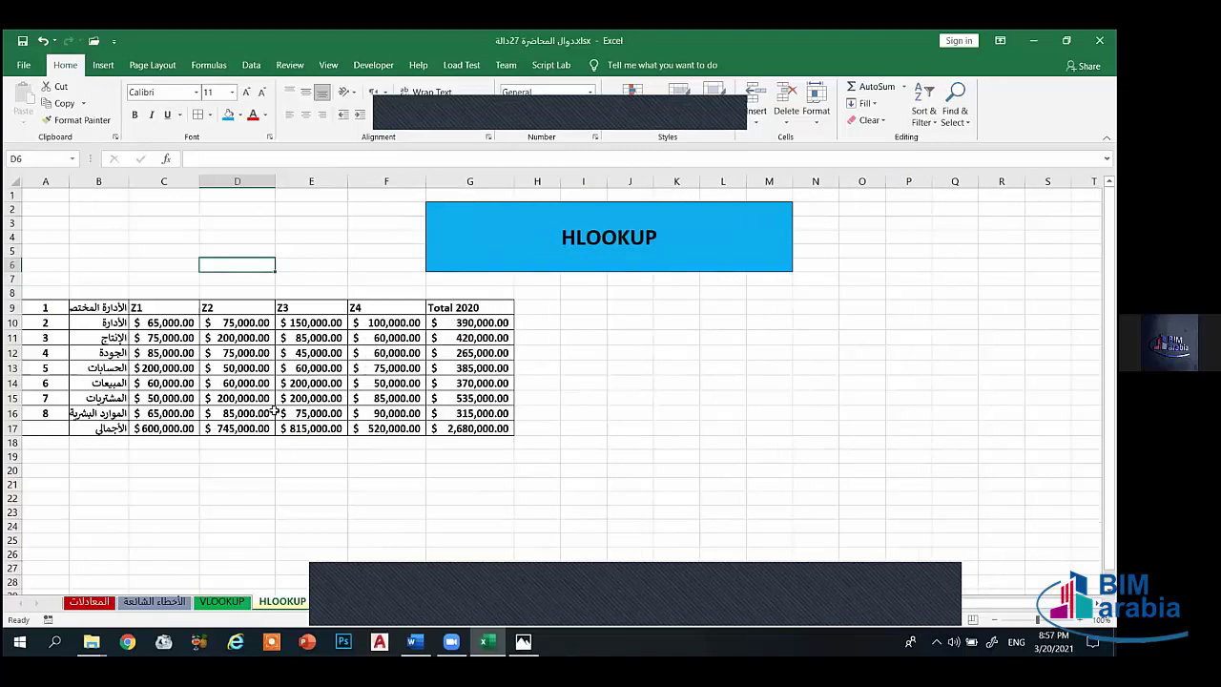
left_click(705, 396)
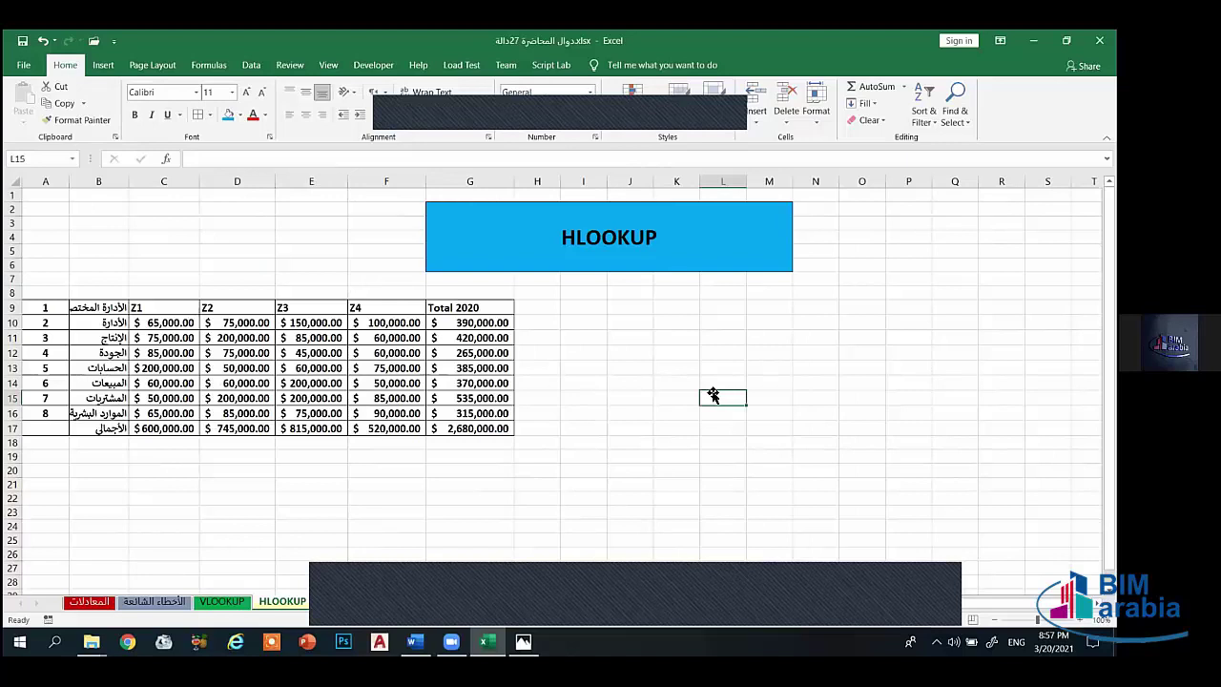
type("h")
key("alt+shift")
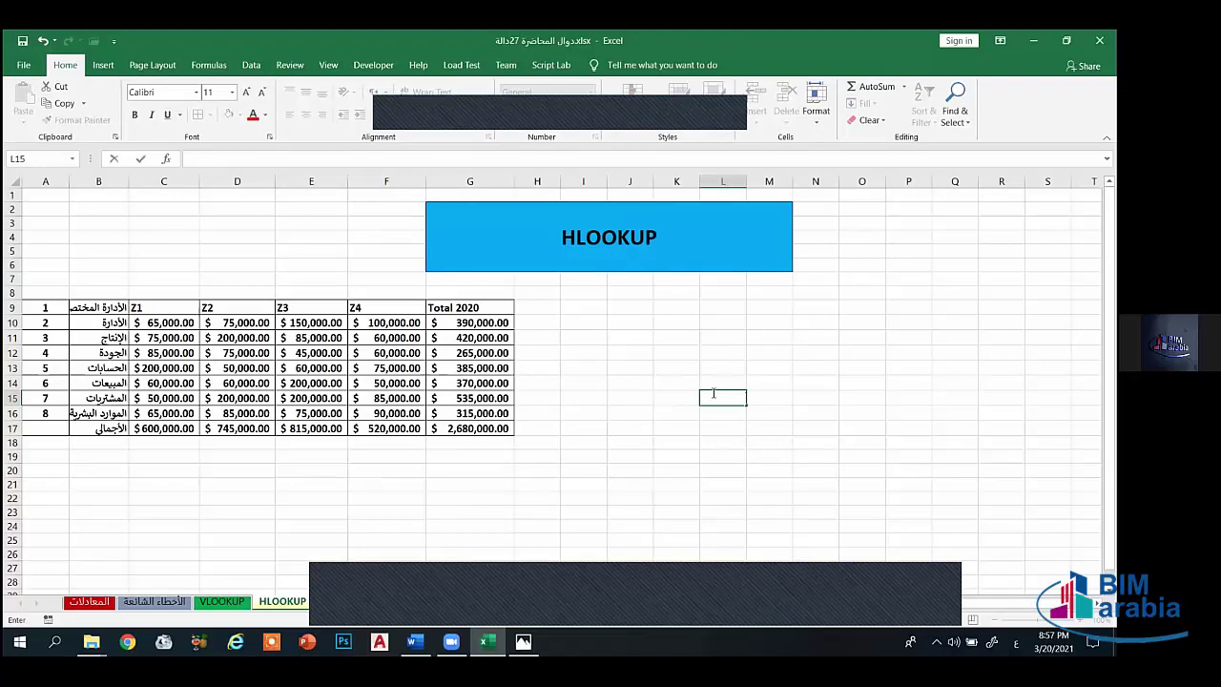
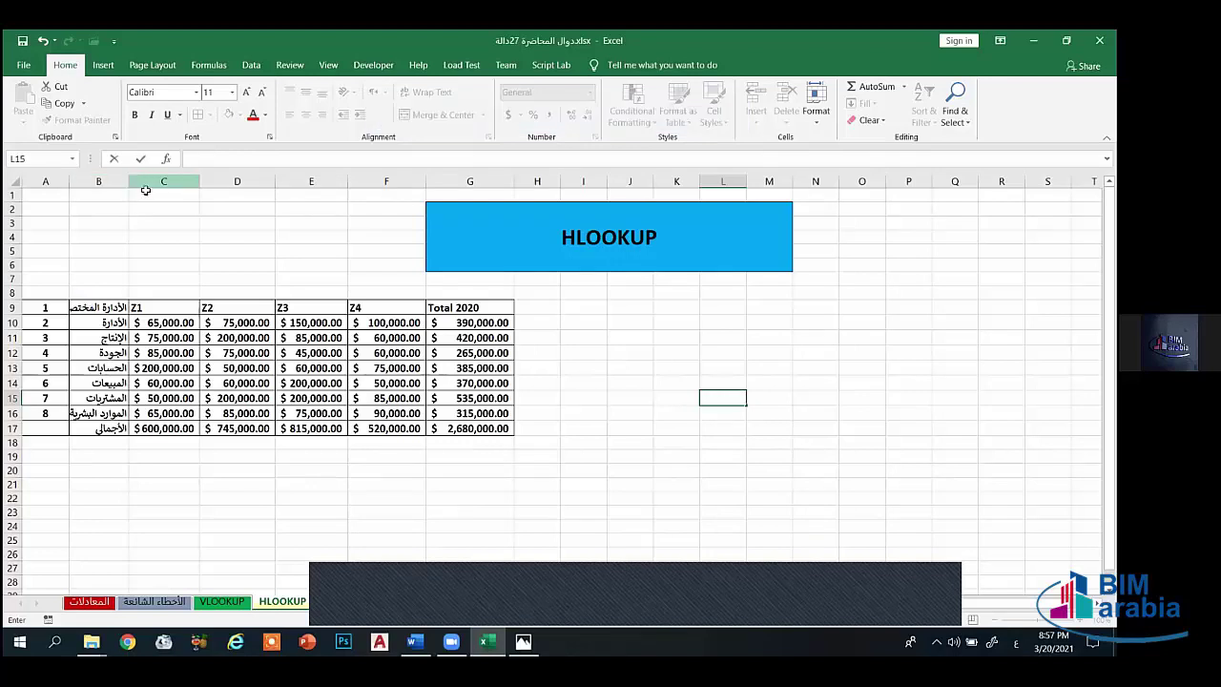
key("Escape")
key("ctrl+z")
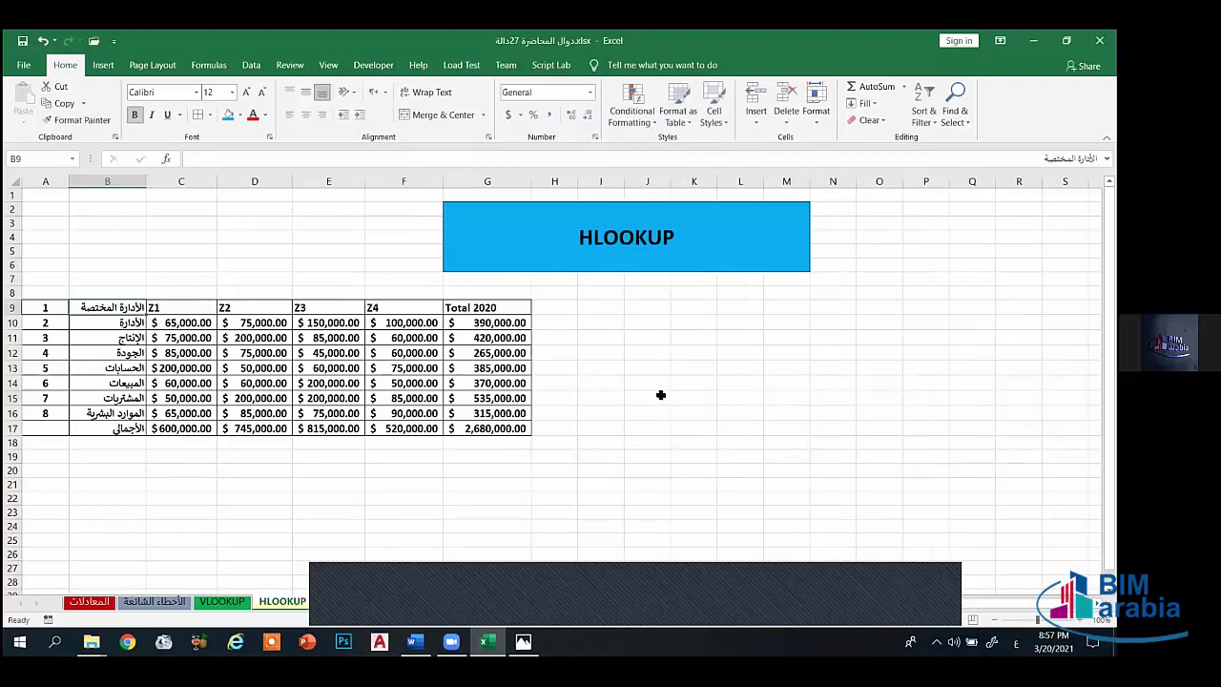
Step: Enter the headings الأدارة in K14 and المبيعات in L14
left_click(698, 382)
type("الأدارة")
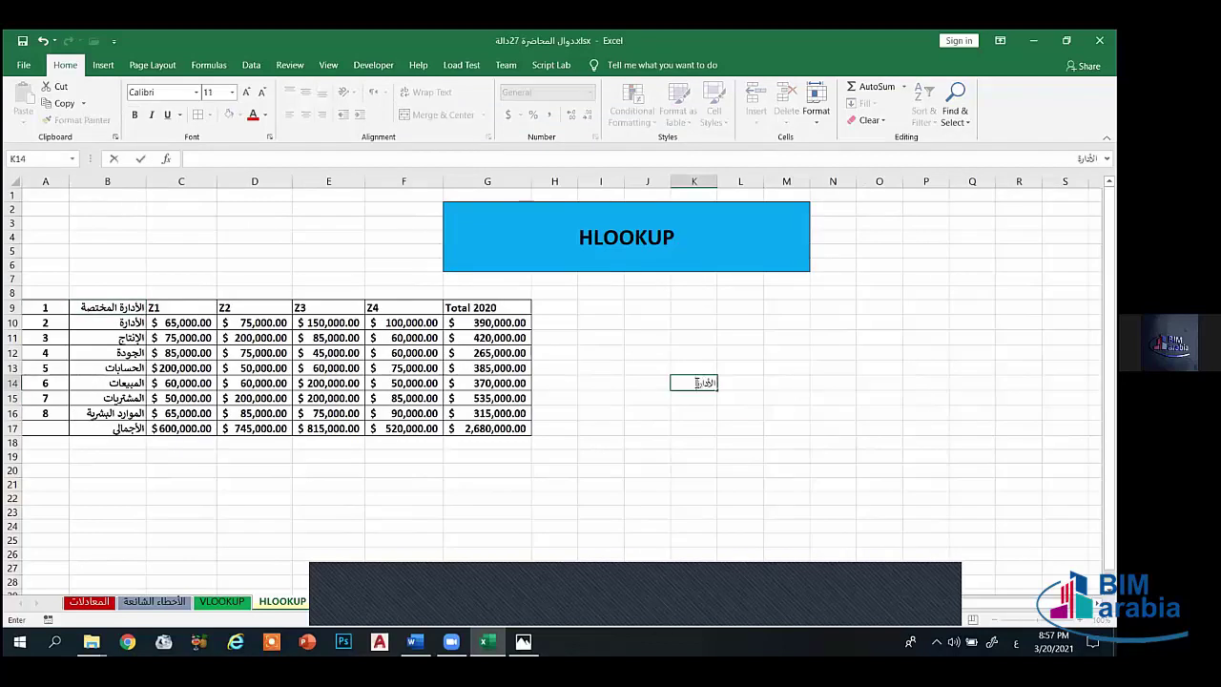
type("لادارة")
left_click(751, 383)
type("=")
type("ل")
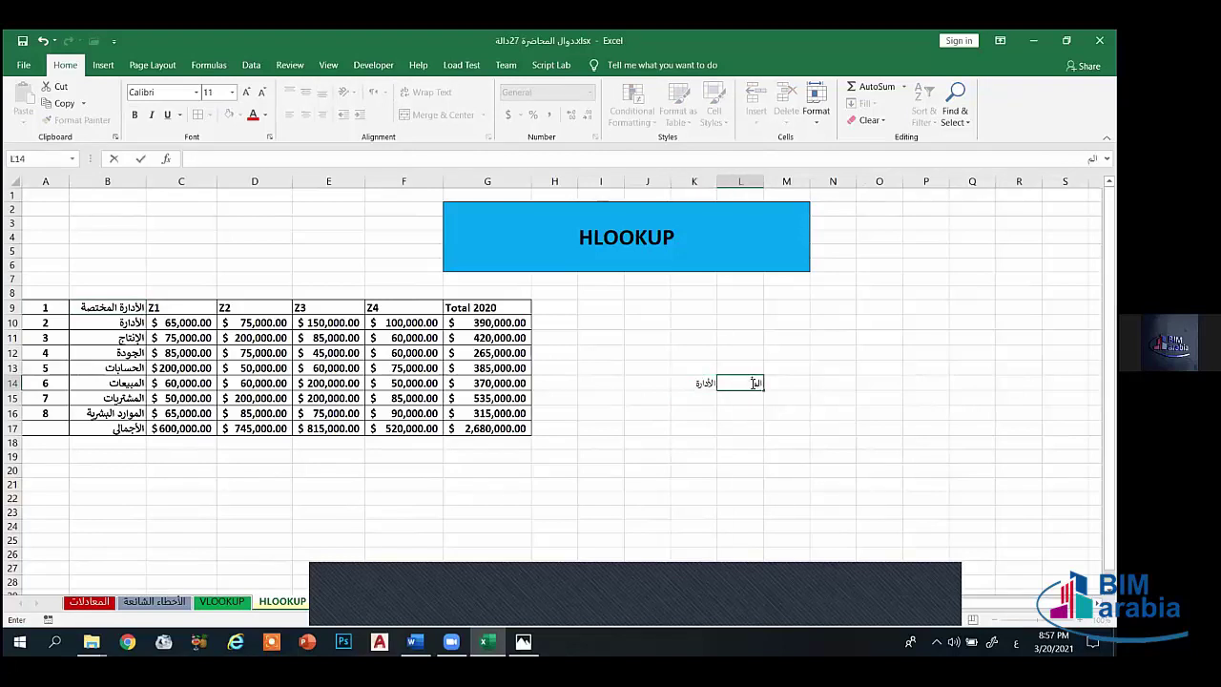
type("مبيعات")
left_click(692, 398)
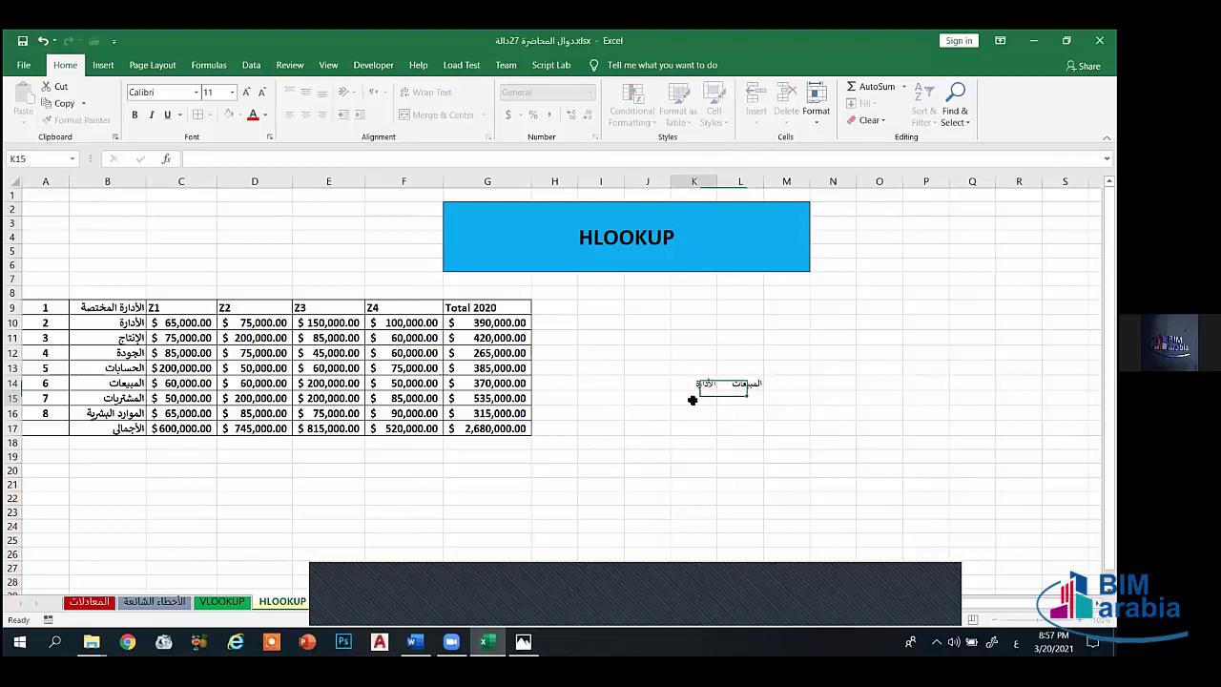
Step: Enter the row numbers 1 in K13 and 6 in L13 above the headings
left_click(701, 372)
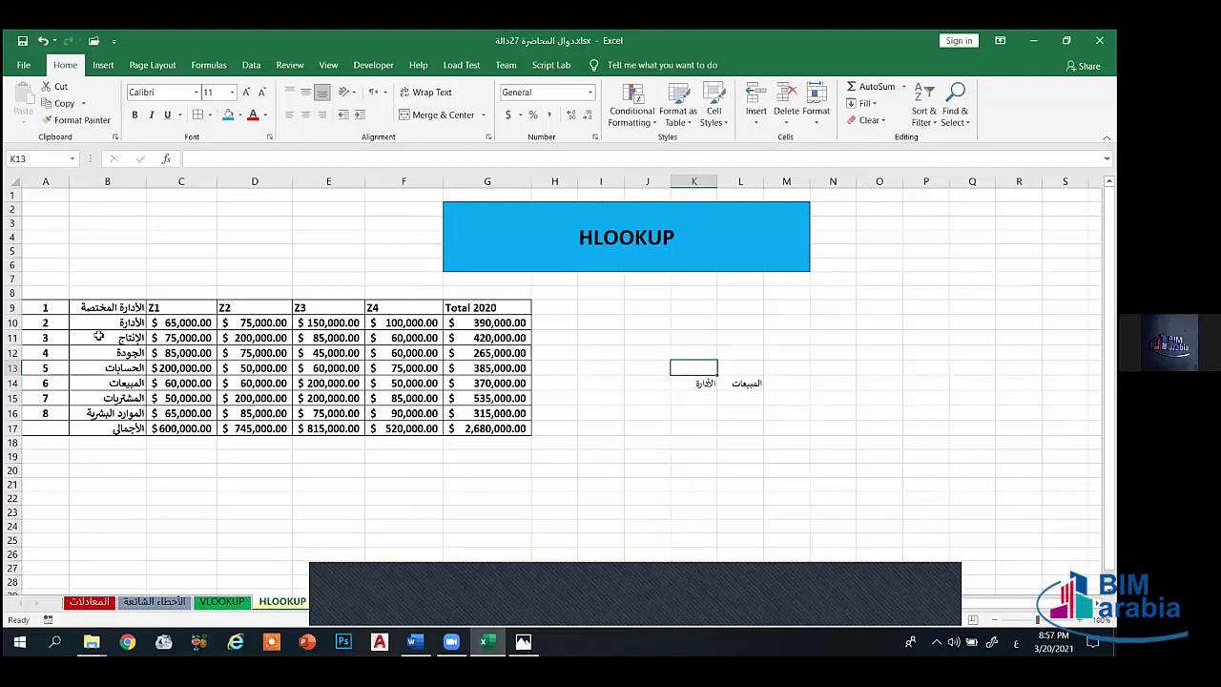
type("1")
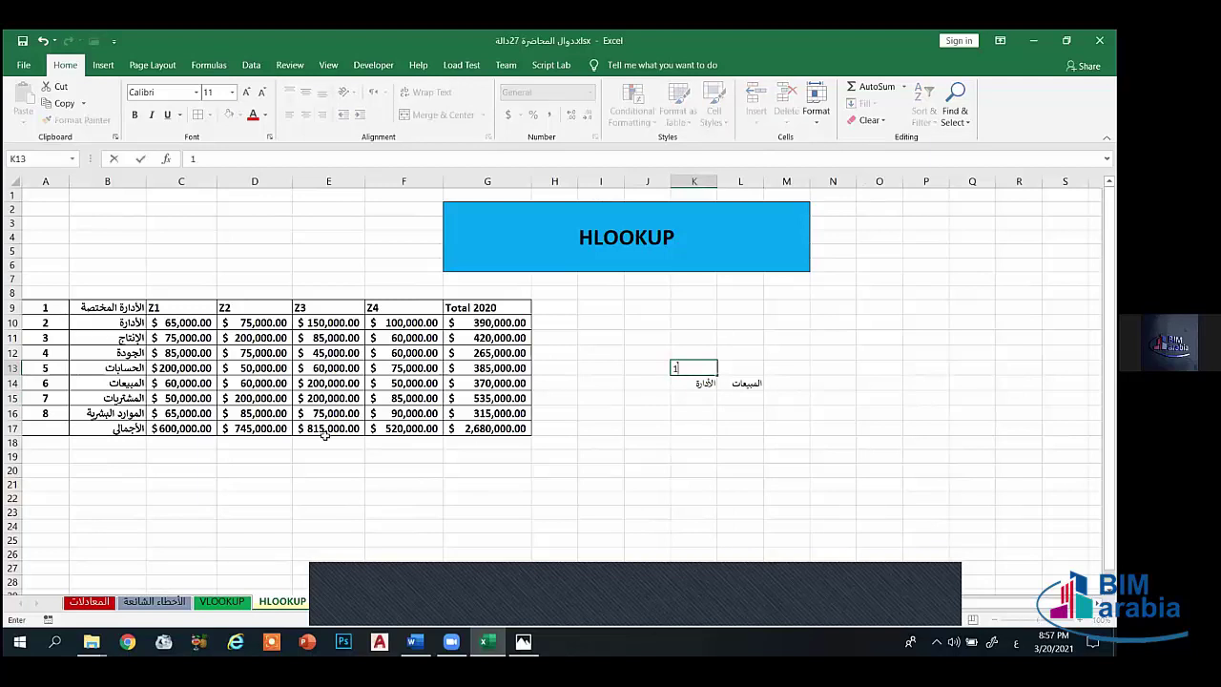
left_click(740, 367)
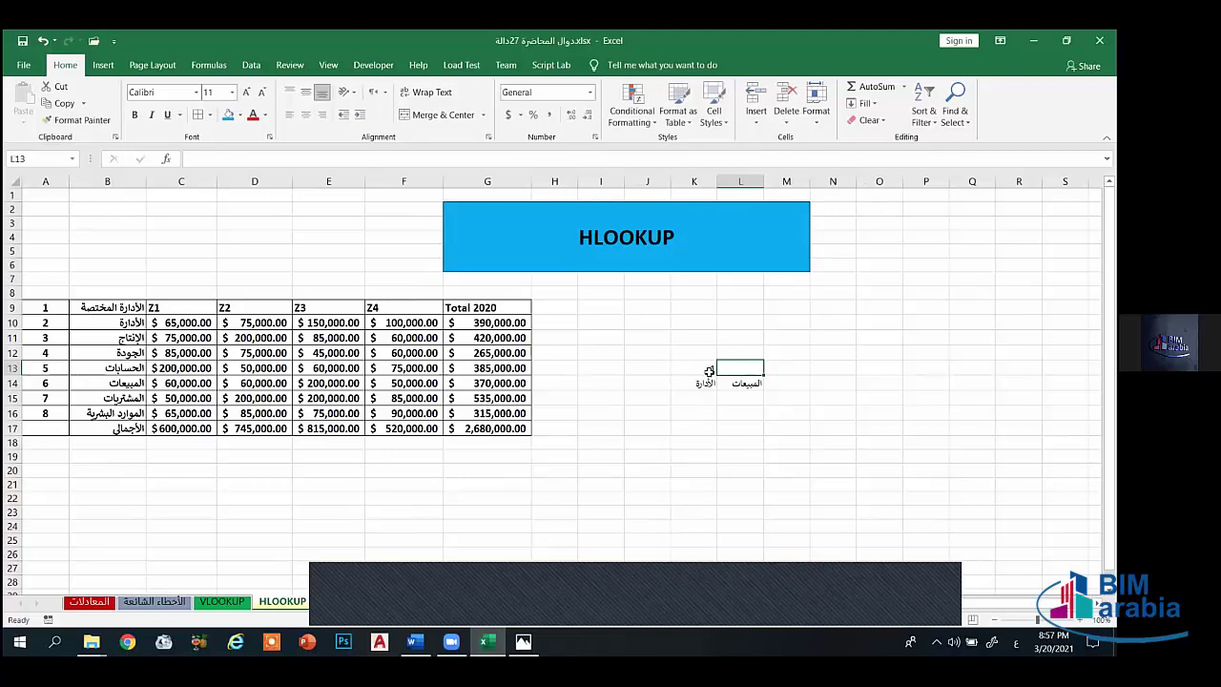
type("6")
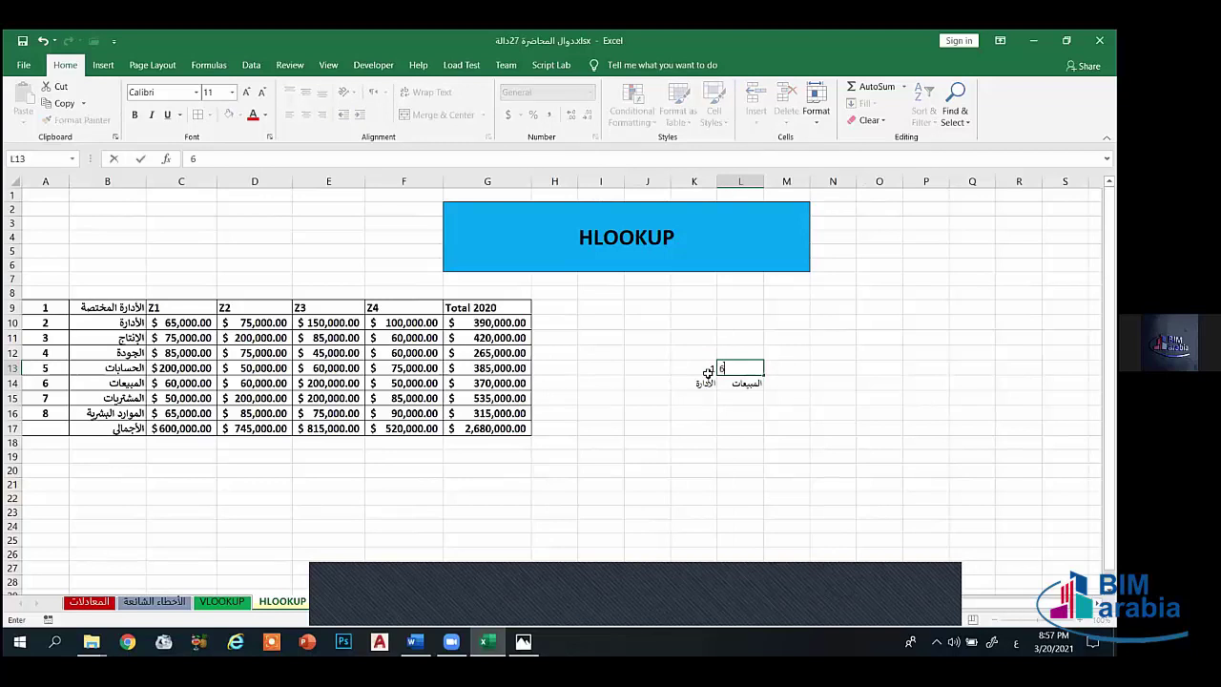
left_click(703, 428)
Step: Format K13:L19 with all borders, centered bold text and font size 12
left_click_drag(703, 366, 734, 460)
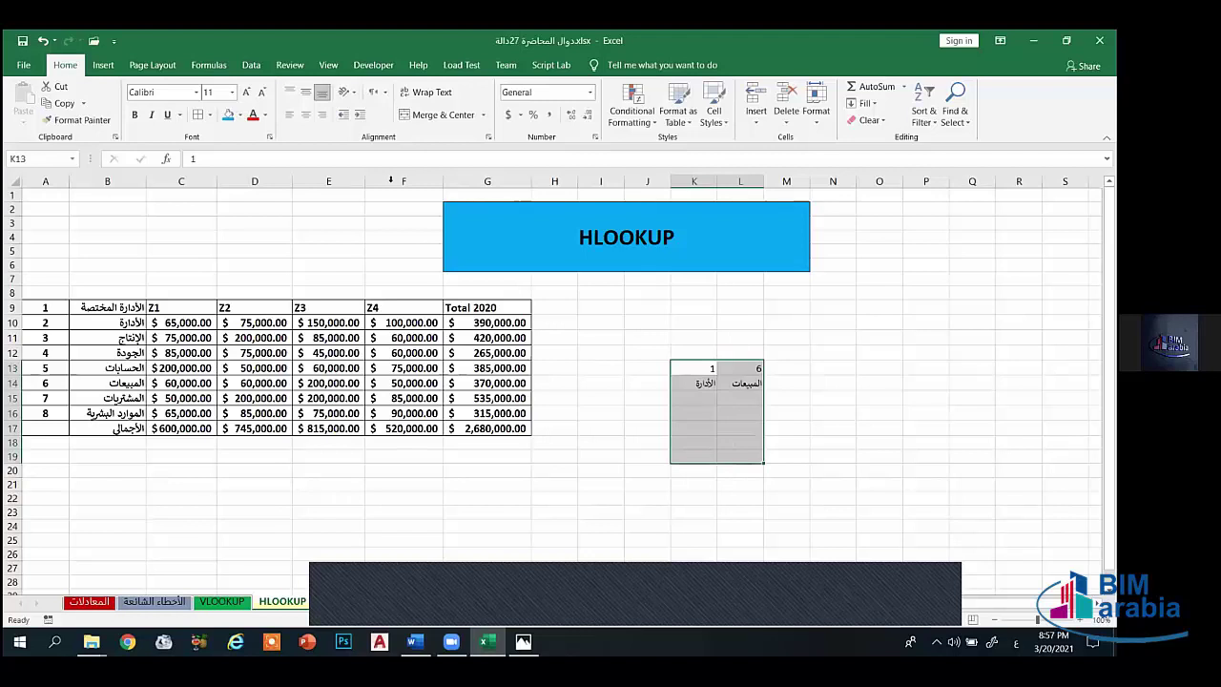
left_click(194, 115)
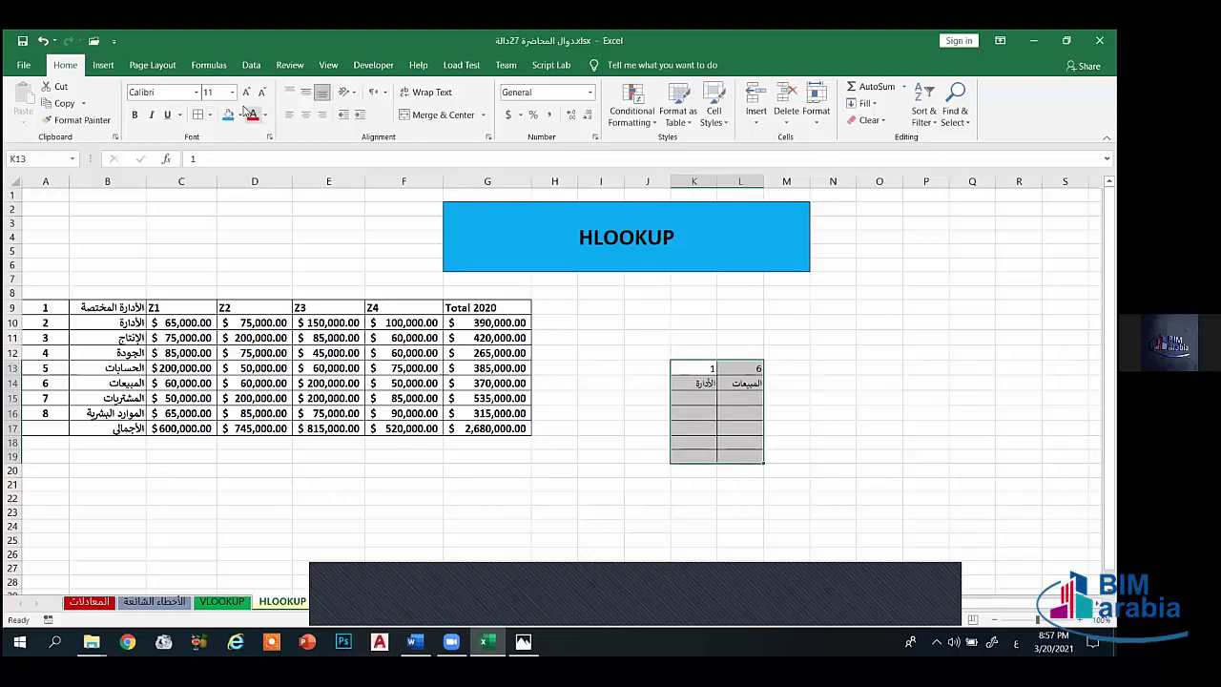
left_click(305, 115)
left_click(134, 114)
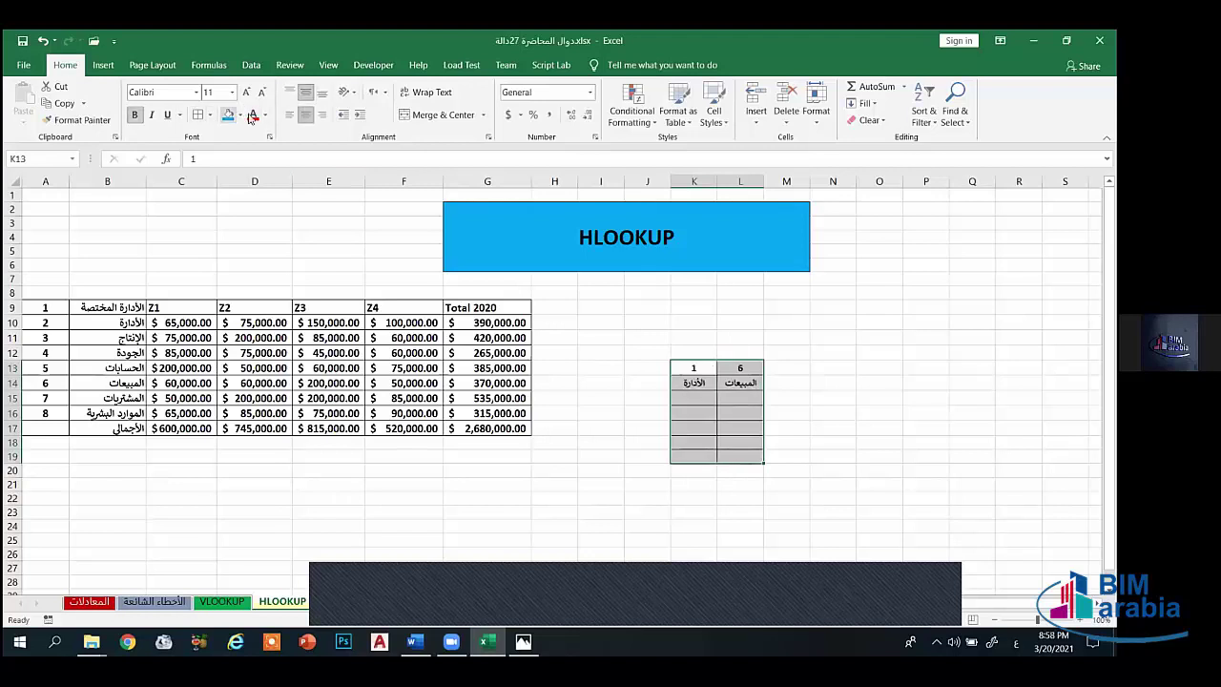
left_click(245, 93)
left_click(620, 399)
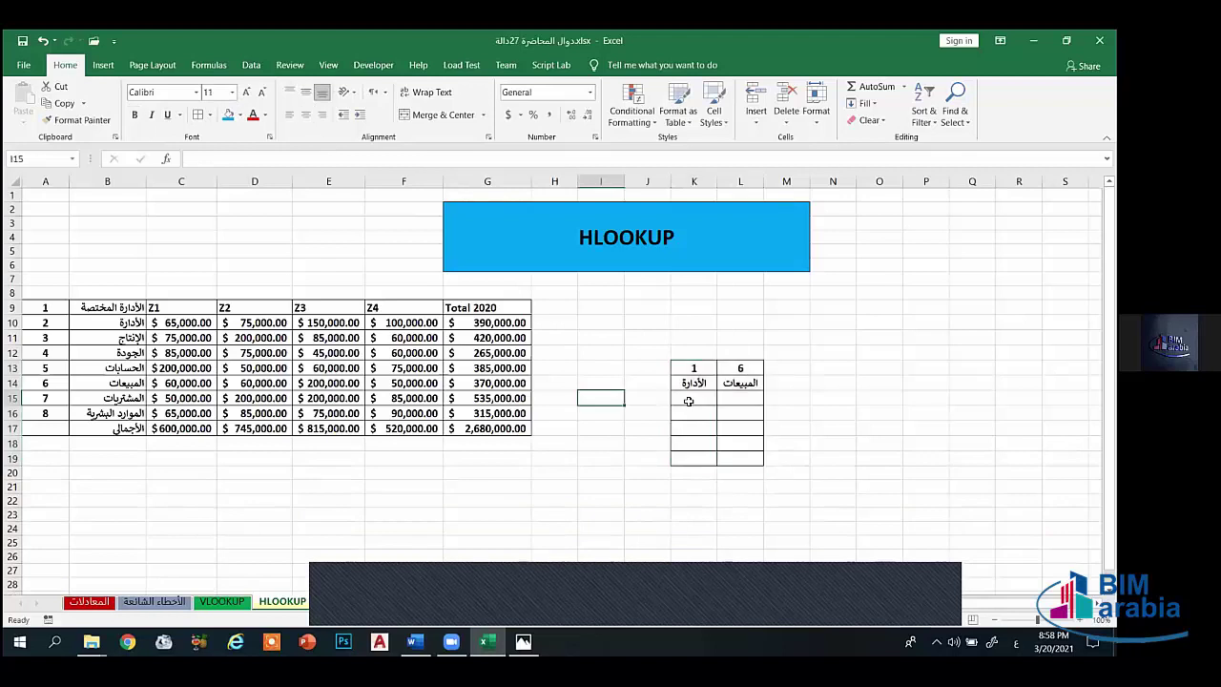
Step: Center the headings Z1 to Total 2020 in C9:G9
left_click(692, 395)
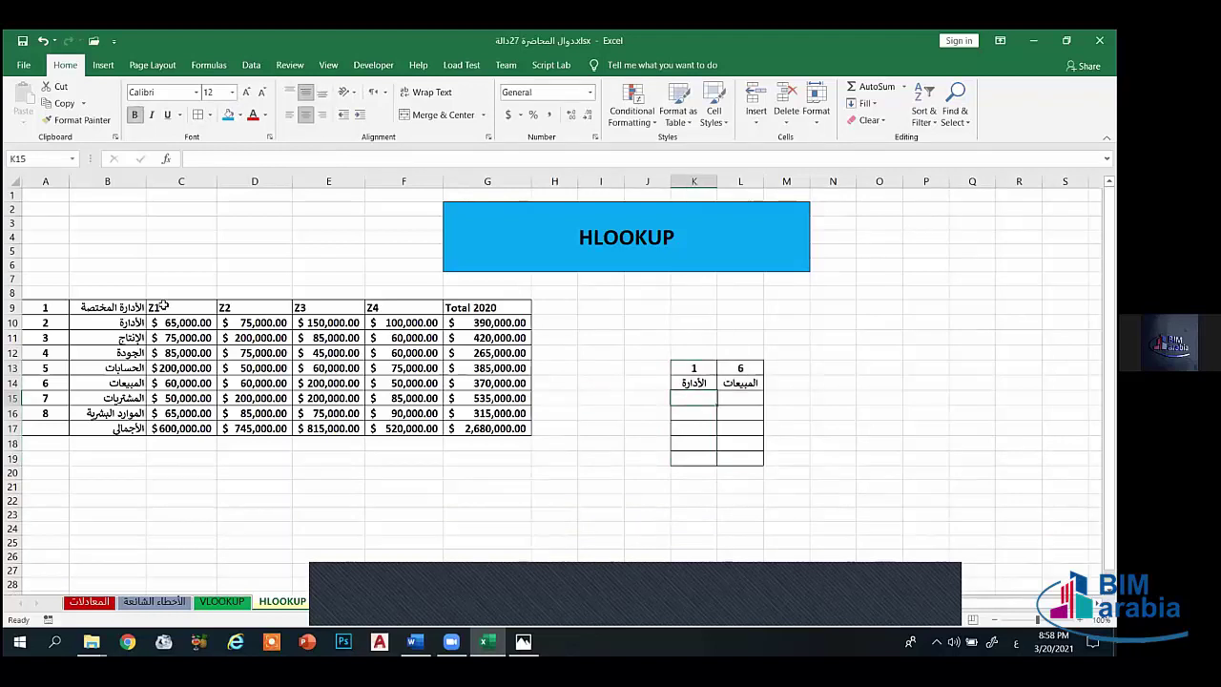
left_click_drag(160, 307, 515, 307)
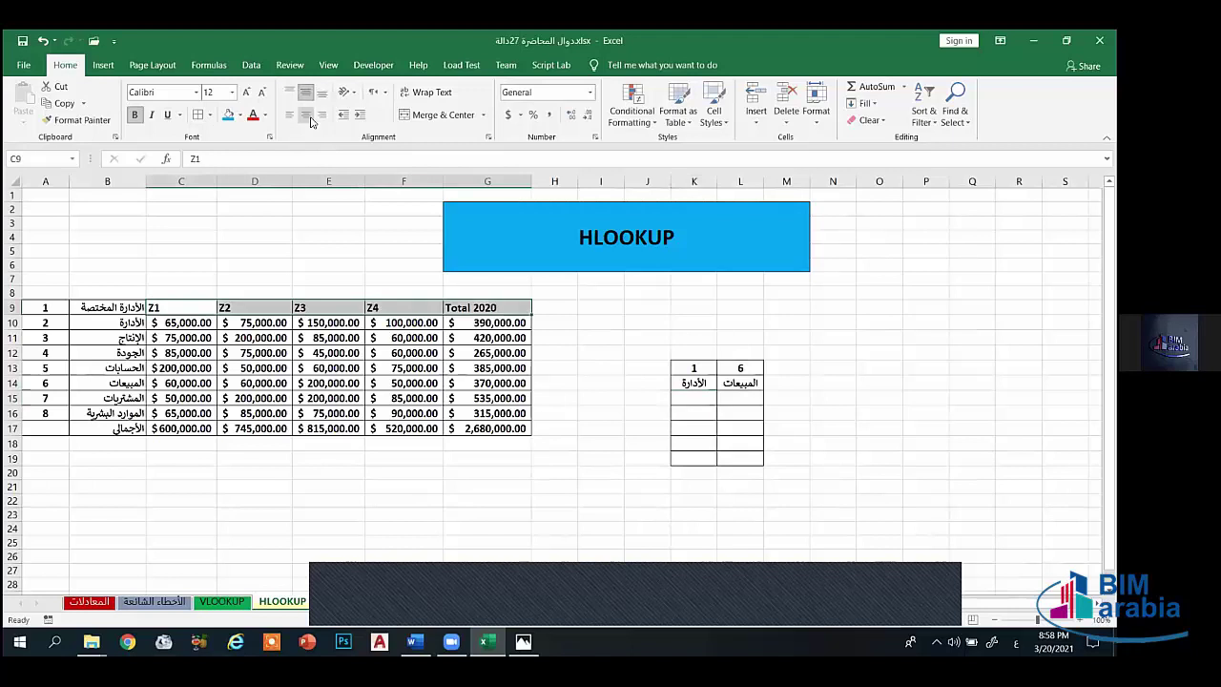
left_click(305, 114)
Step: Enter Z1, Z2, Z3 and Z4 in K15:K18
left_click(689, 395)
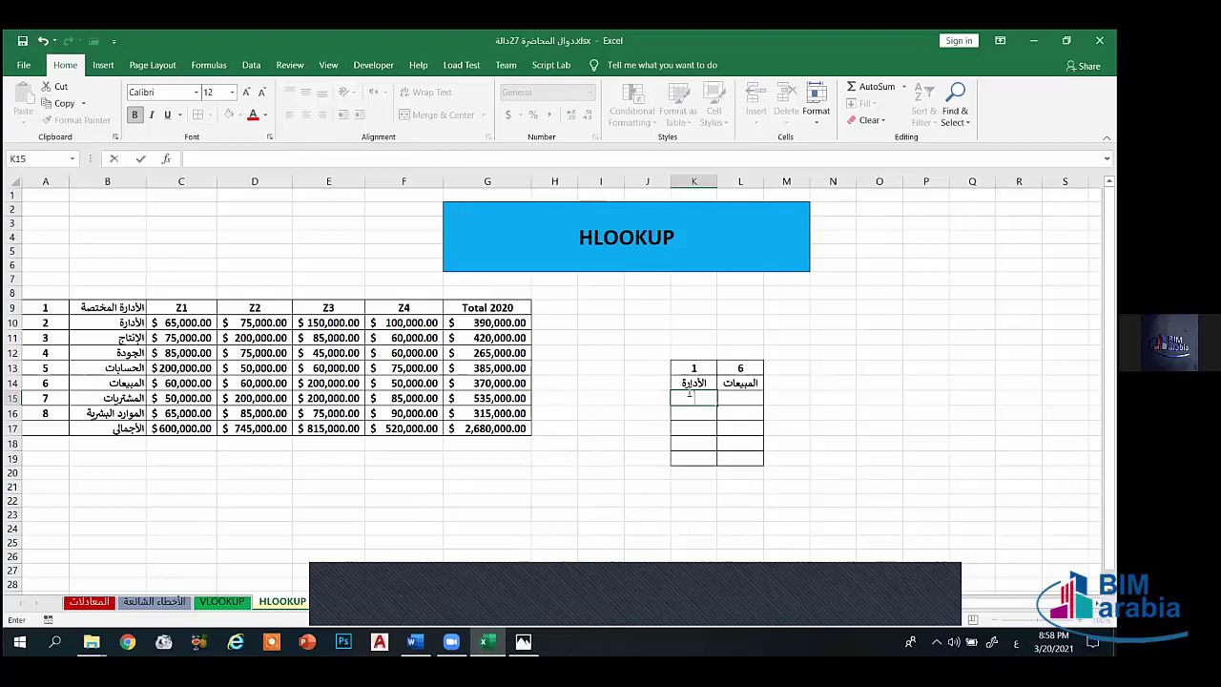
key("alt+shift")
type("Z1")
key("Return")
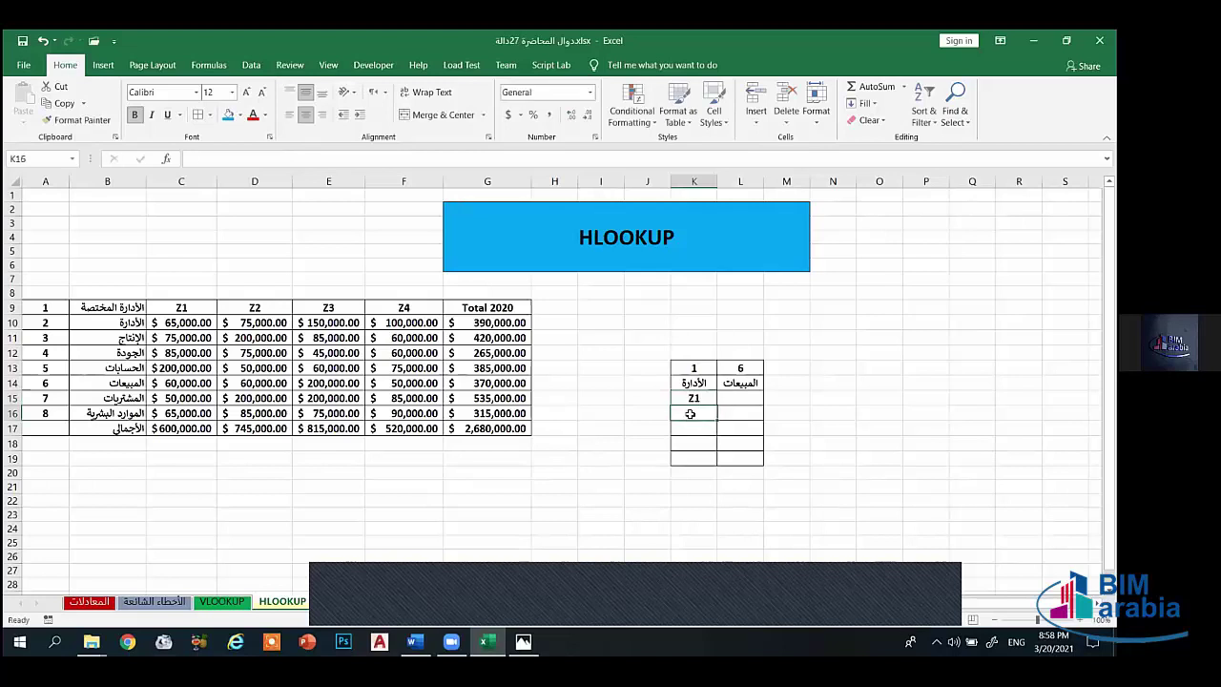
type("Z1")
key("Return")
type("Z3")
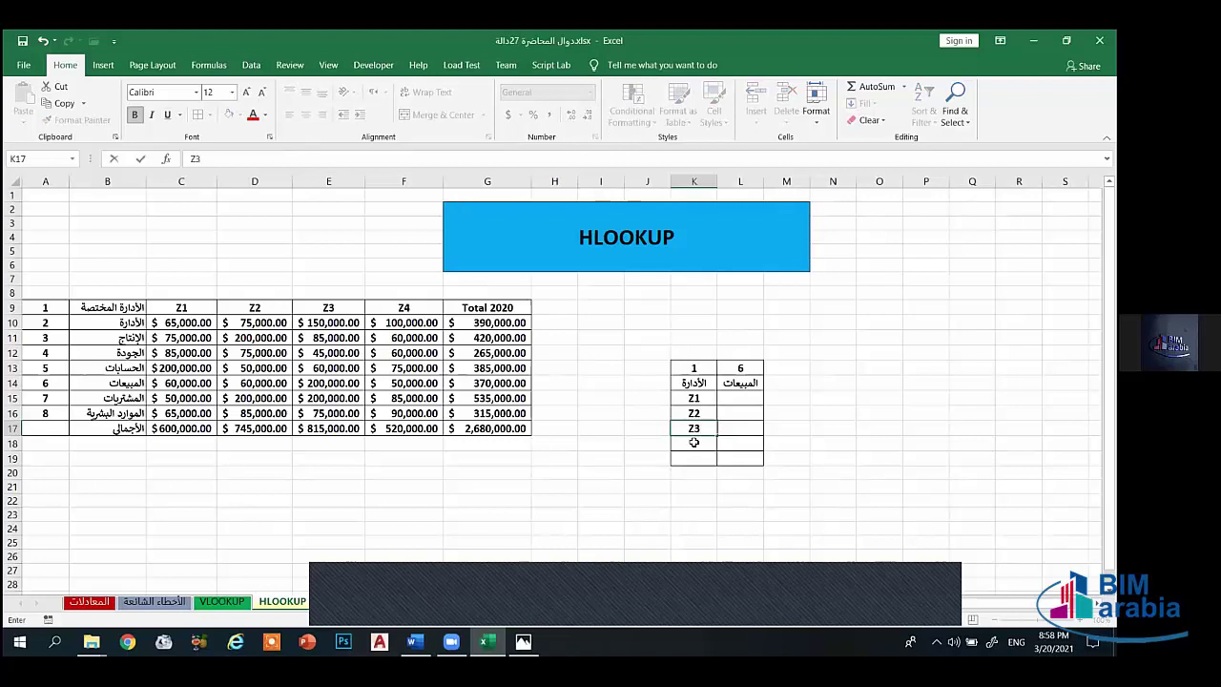
key("Return")
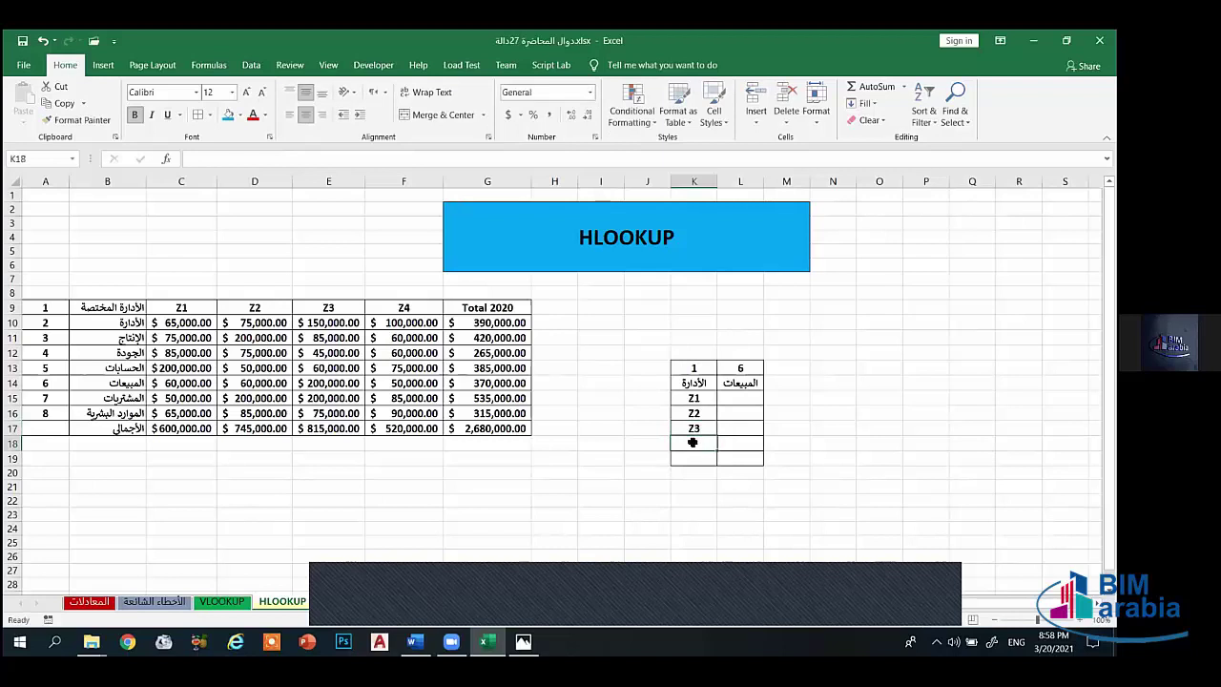
type("Z5")
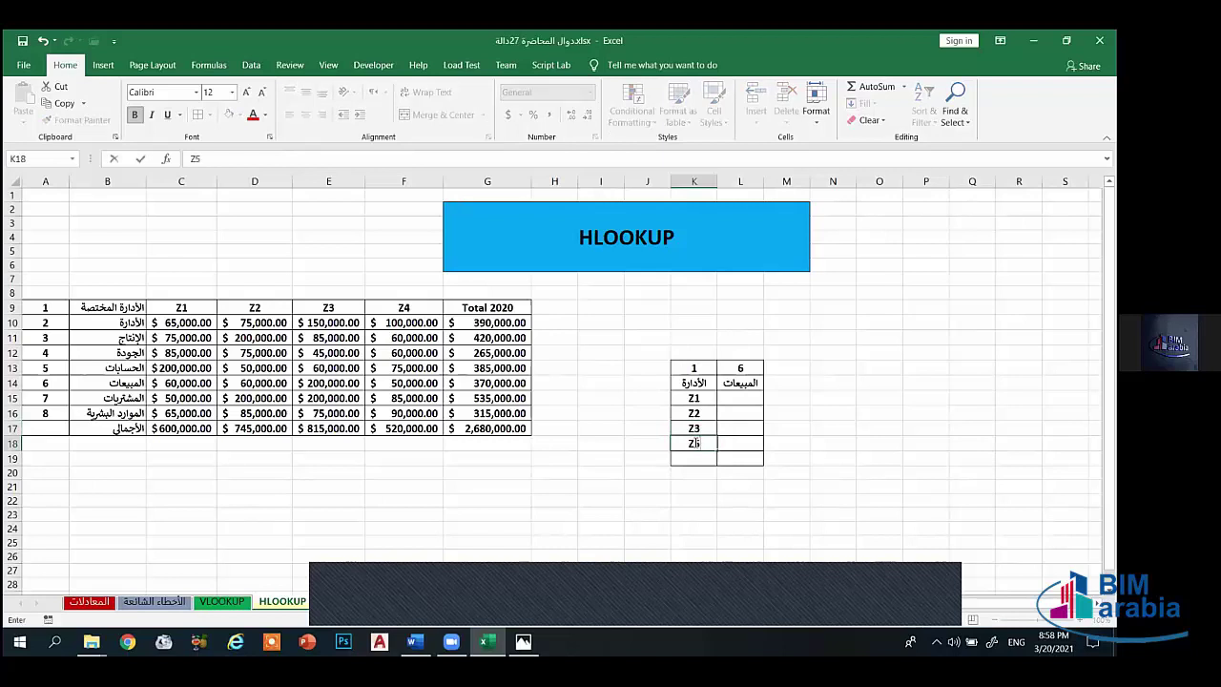
key("BackSpace")
key("Return")
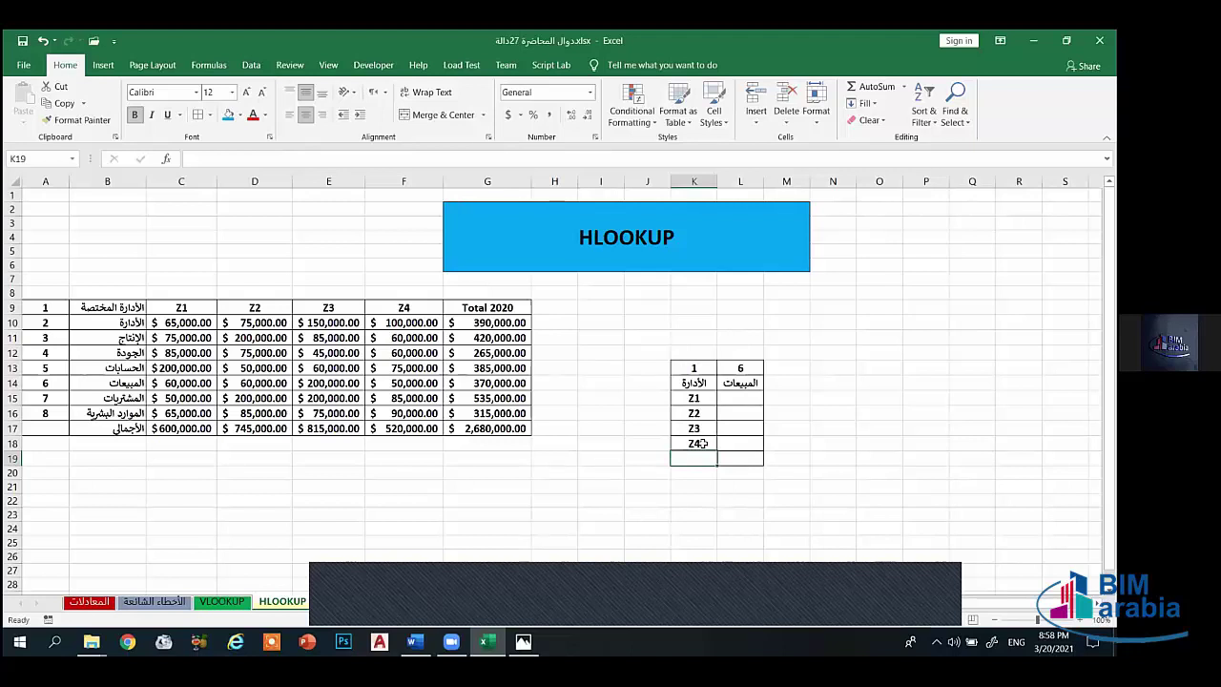
Step: Enter the label إجمالي 2020 in K19
type("h")
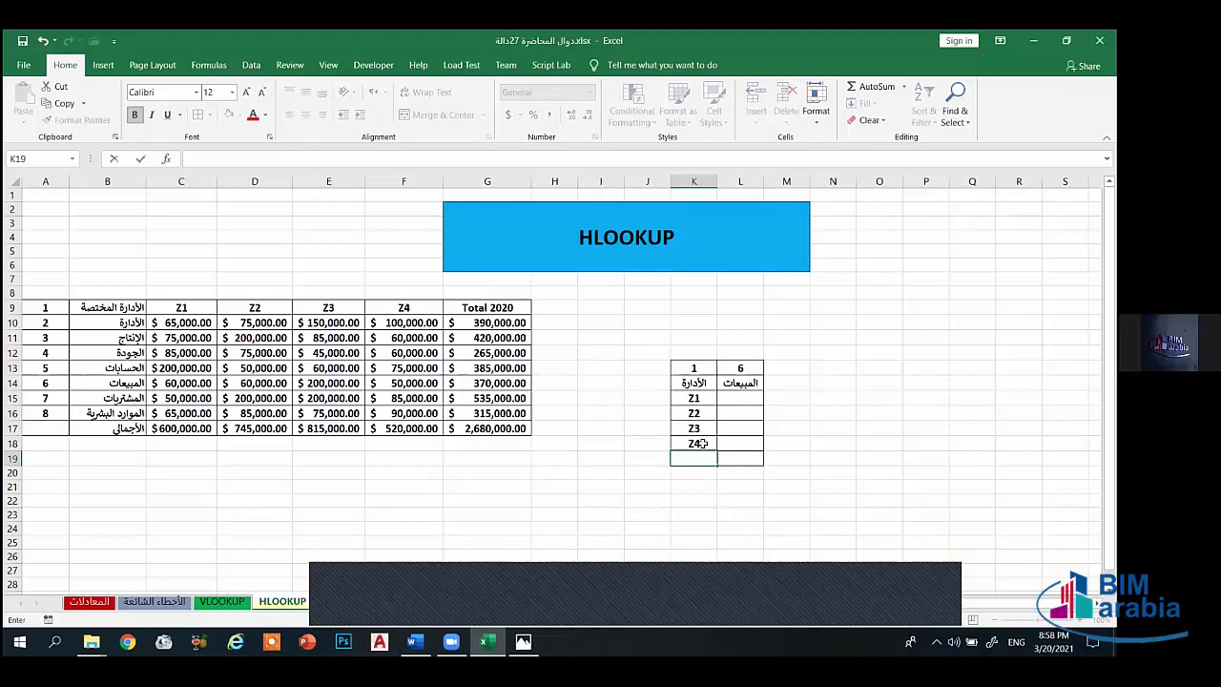
key("alt+shift")
type("إجمالي 202")
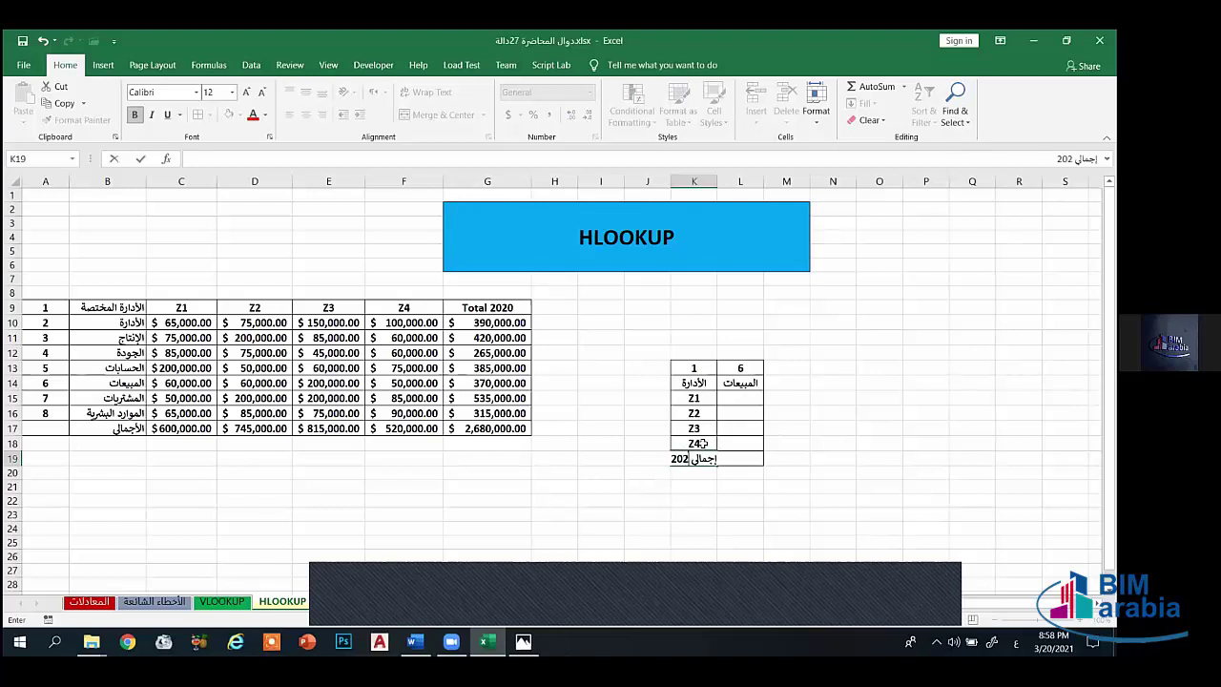
type("0")
left_click(739, 443)
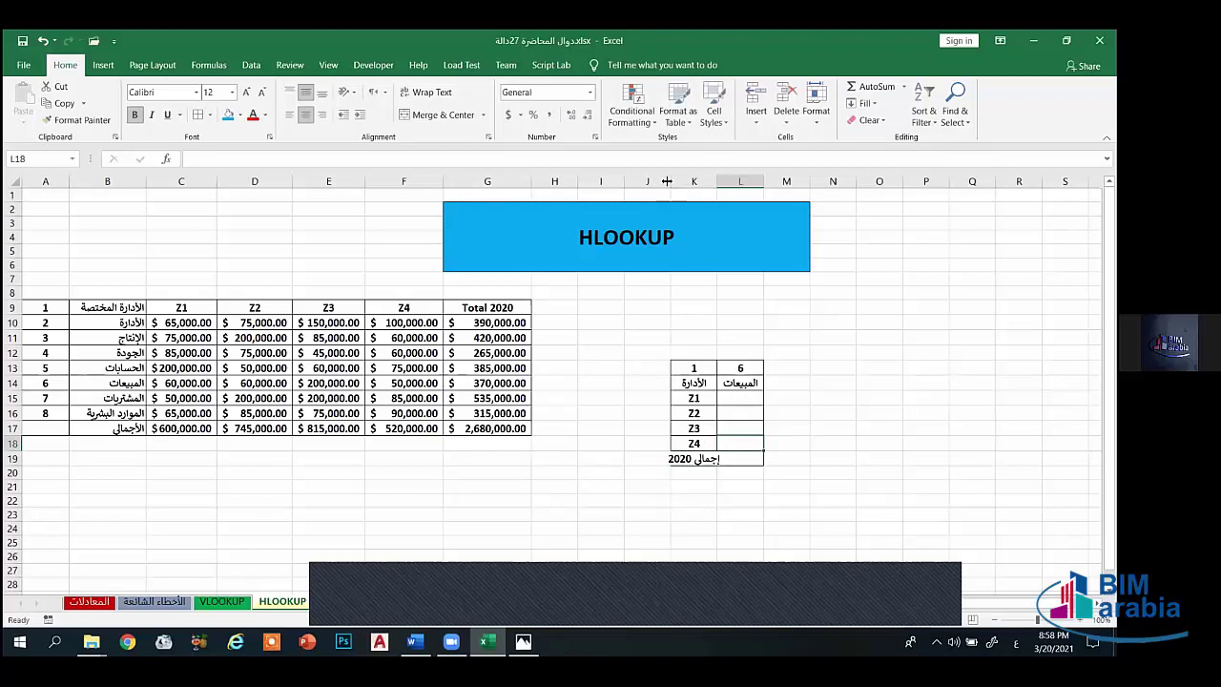
Step: Narrow column J and widen columns K and L so that the small lookup table's contents fit
left_click_drag(667, 181, 714, 181)
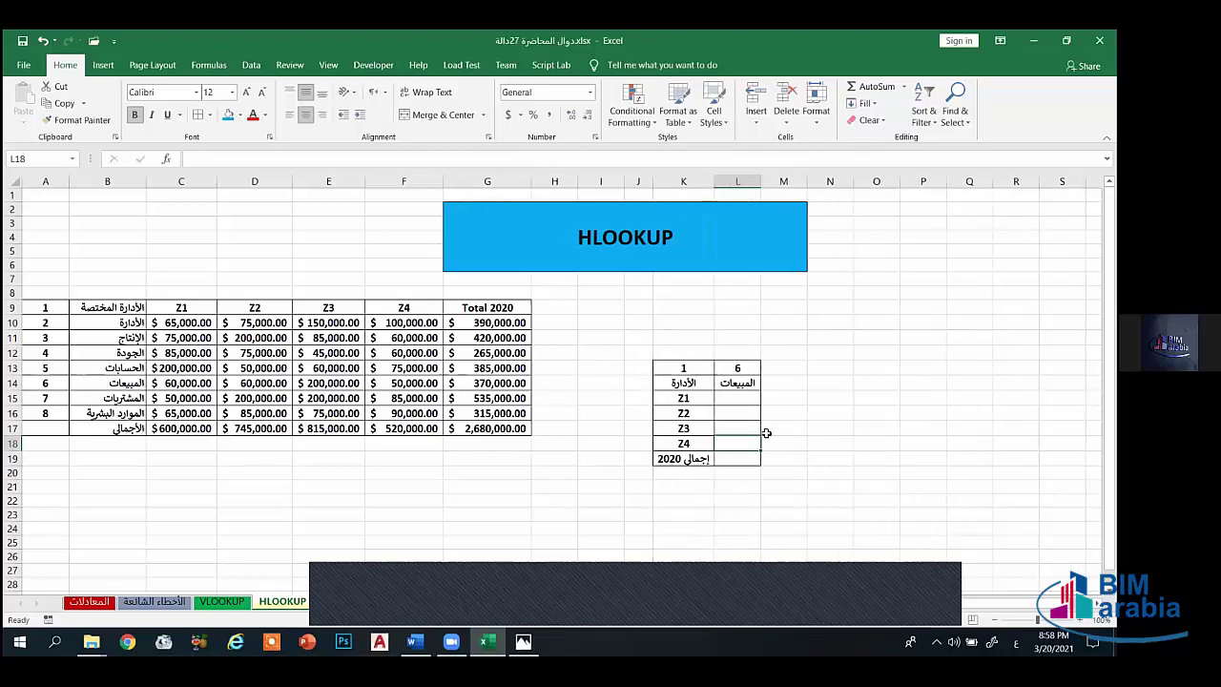
left_click(743, 398)
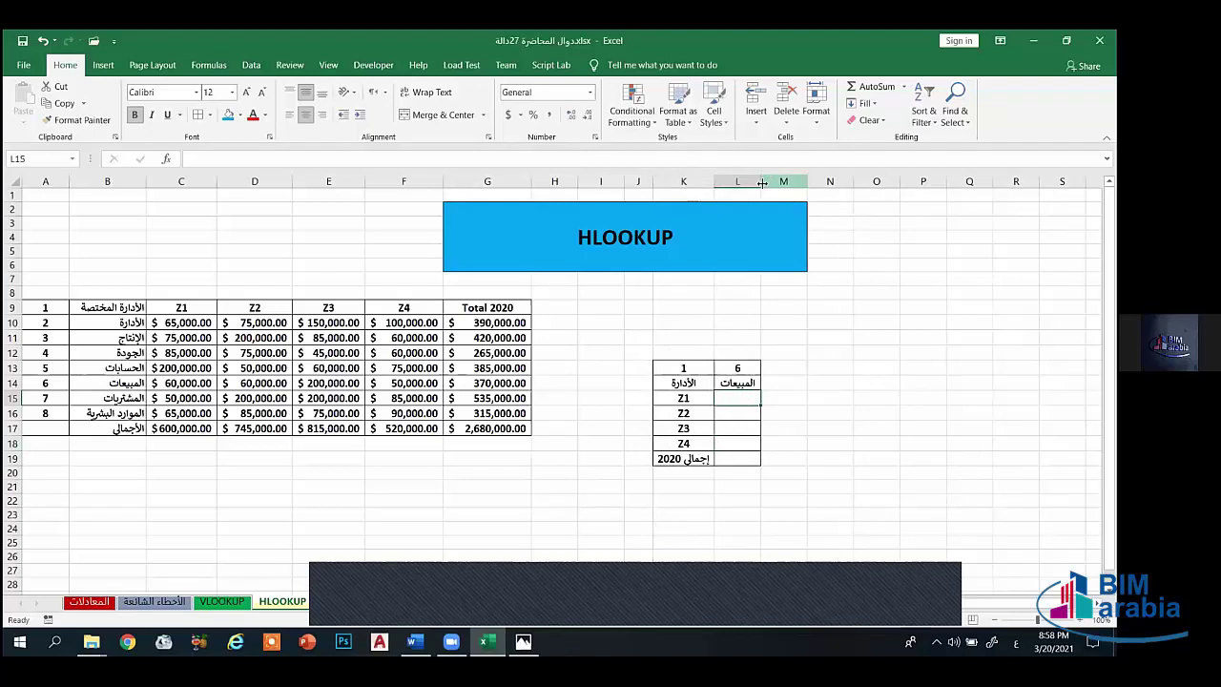
left_click_drag(770, 187, 780, 186)
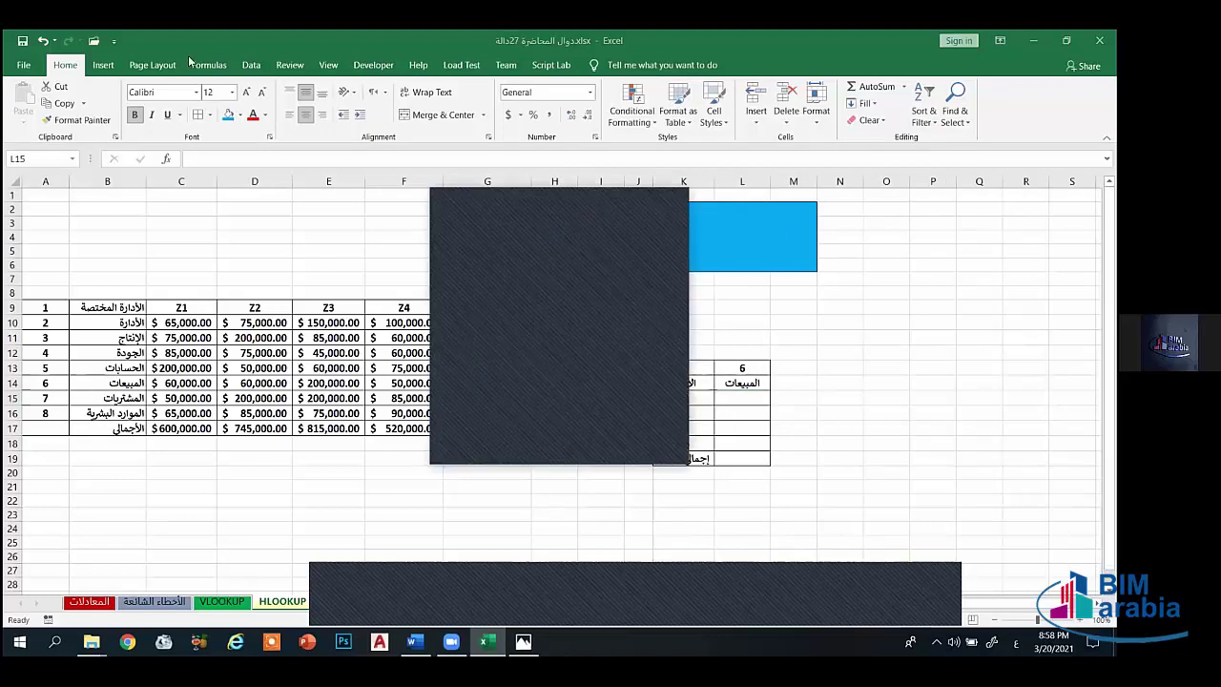
left_click(153, 65)
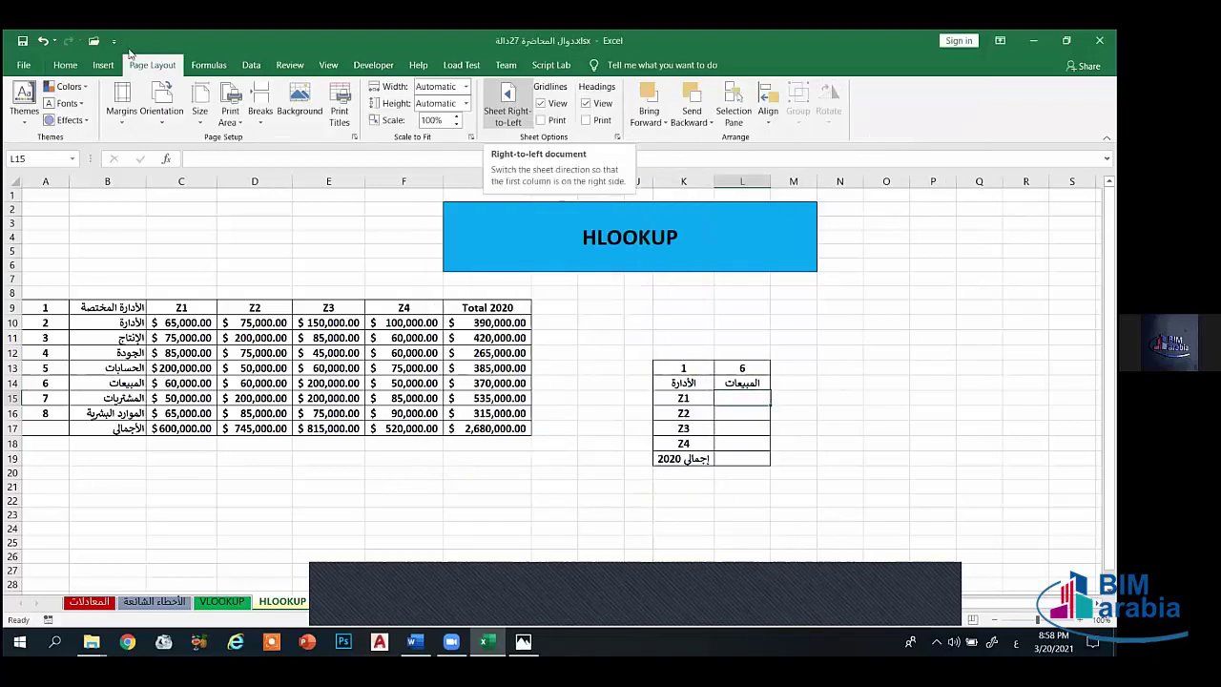
key("alt+h")
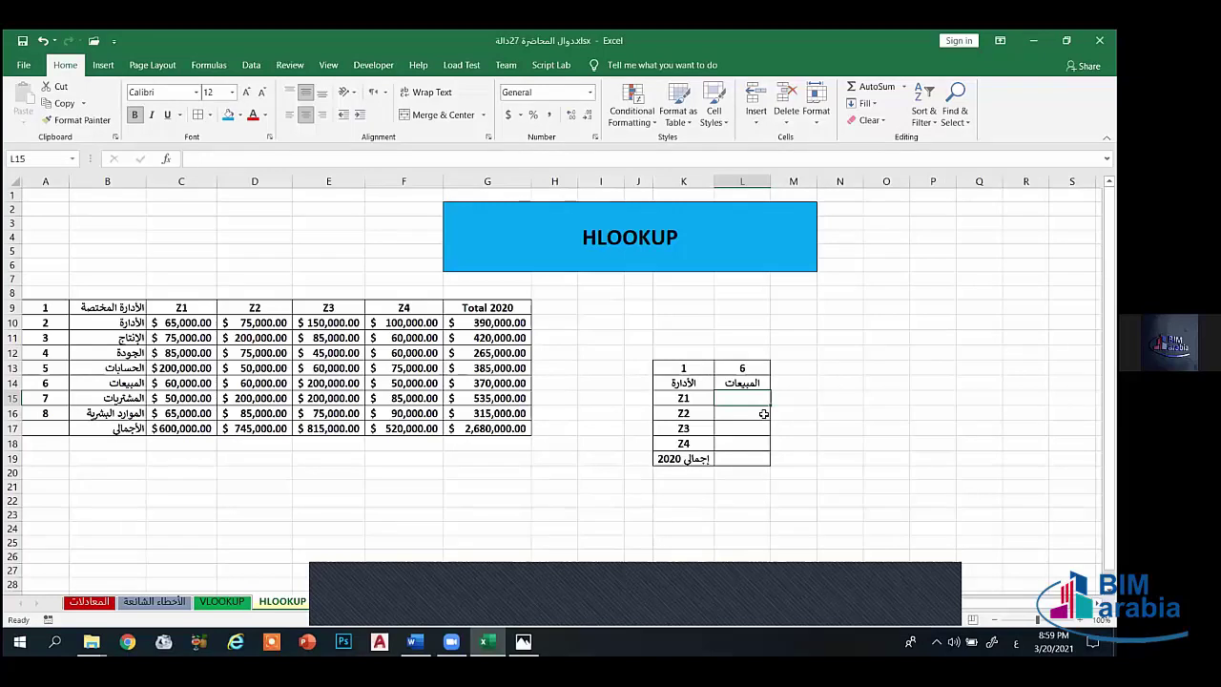
Step: Start an HLOOKUP formula in L15 and open its function arguments, keeping the lookup table in view
type("=")
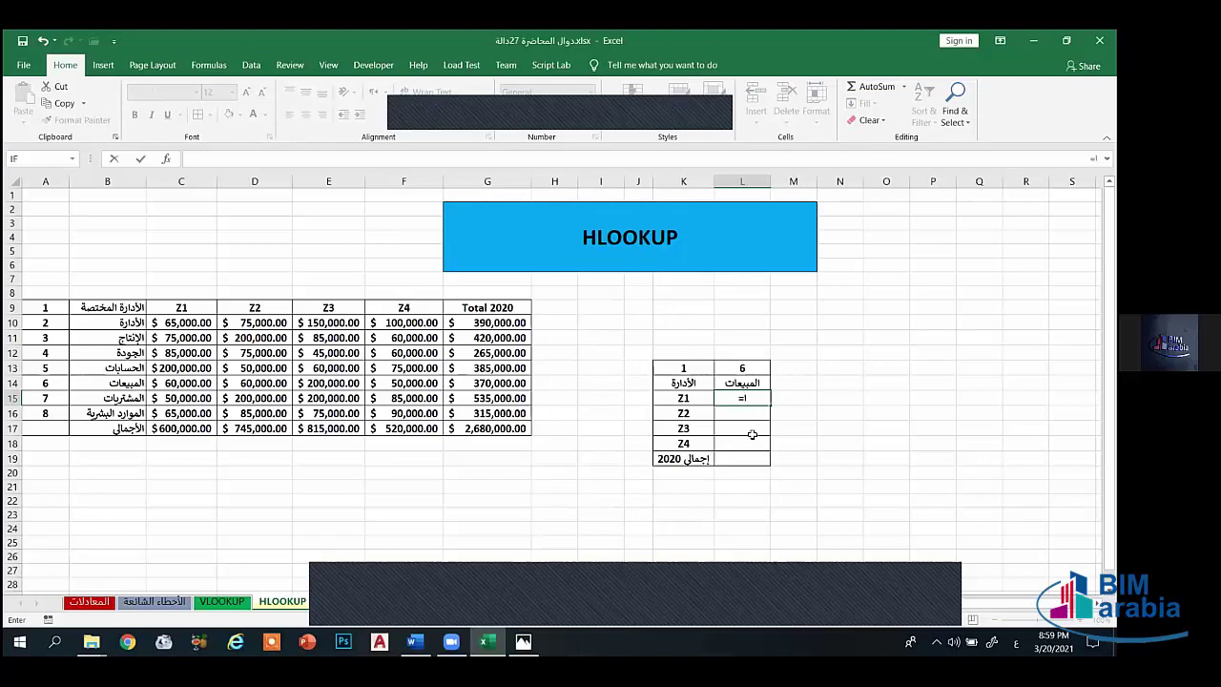
key("alt+shift")
type("H")
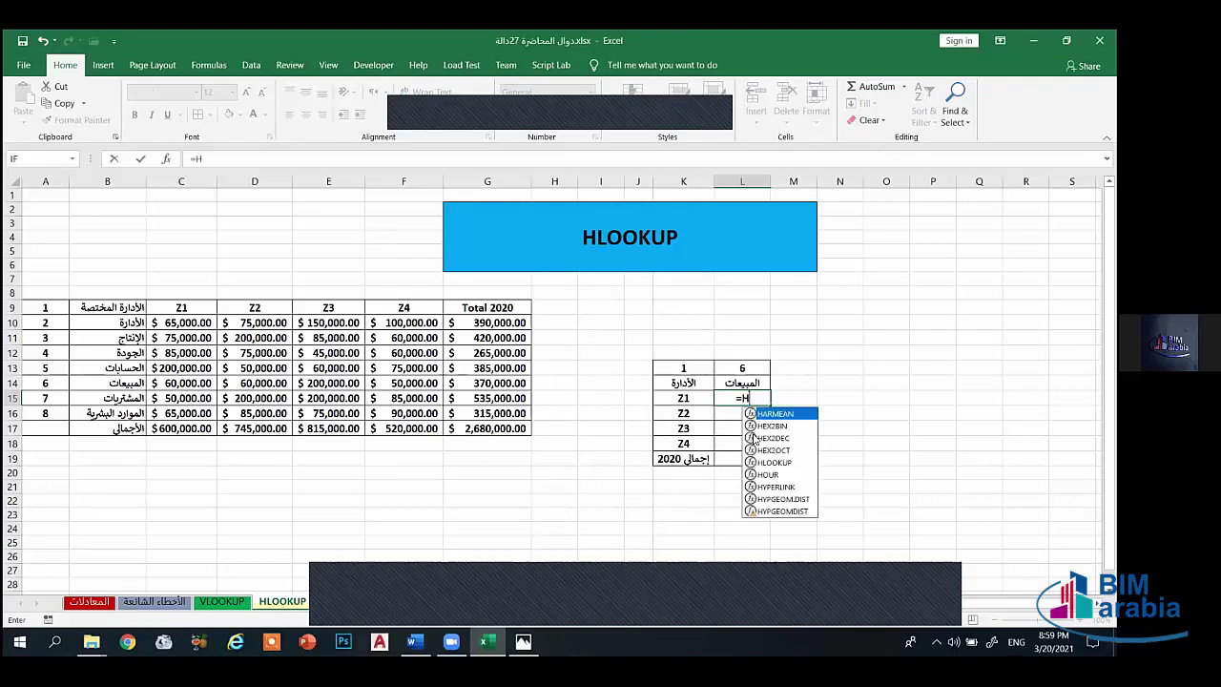
type("LOOK")
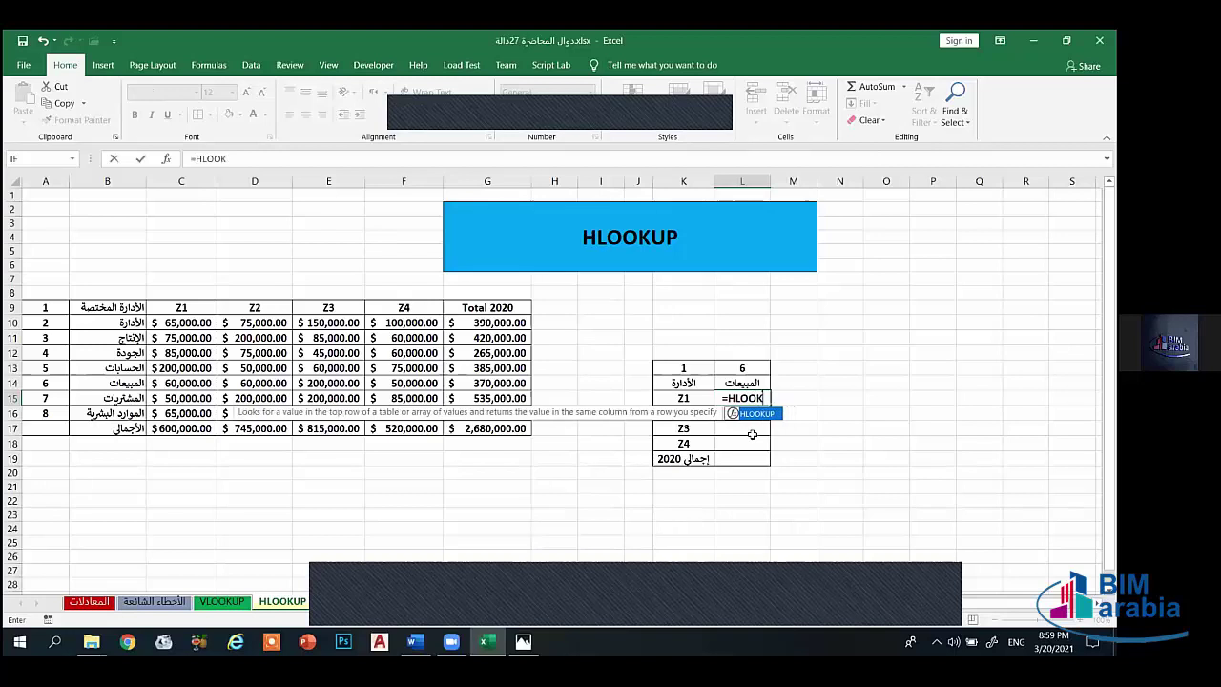
type("UP)")
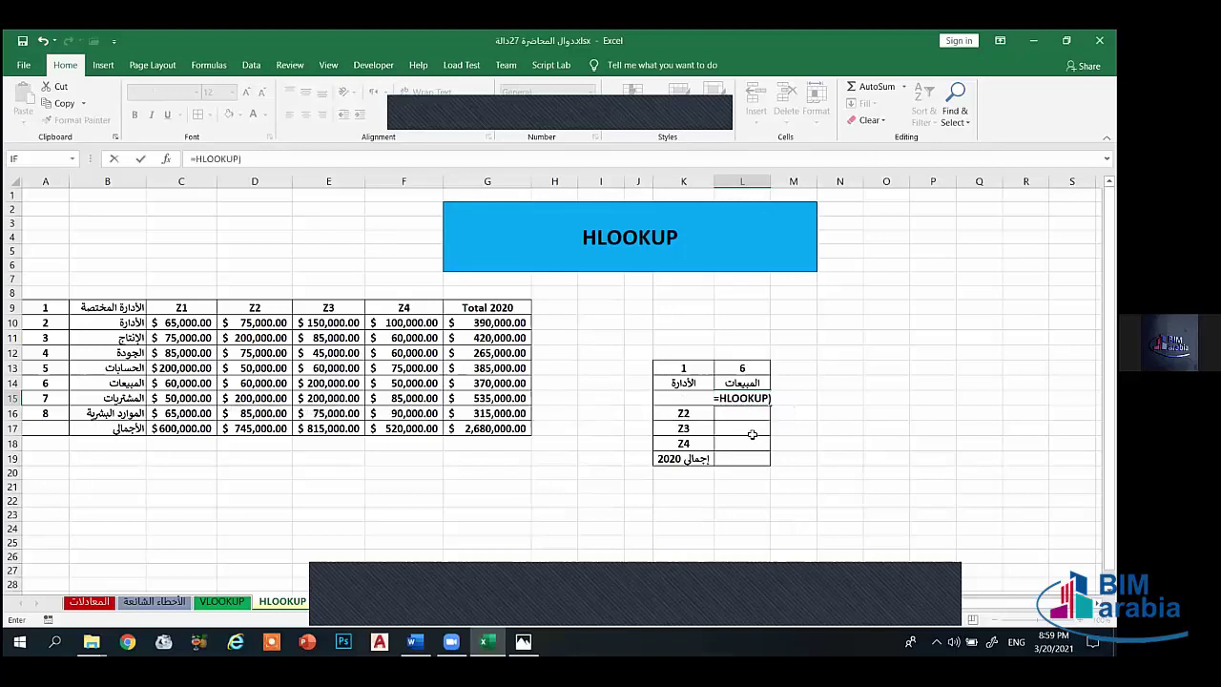
key("BackSpace")
type("(")
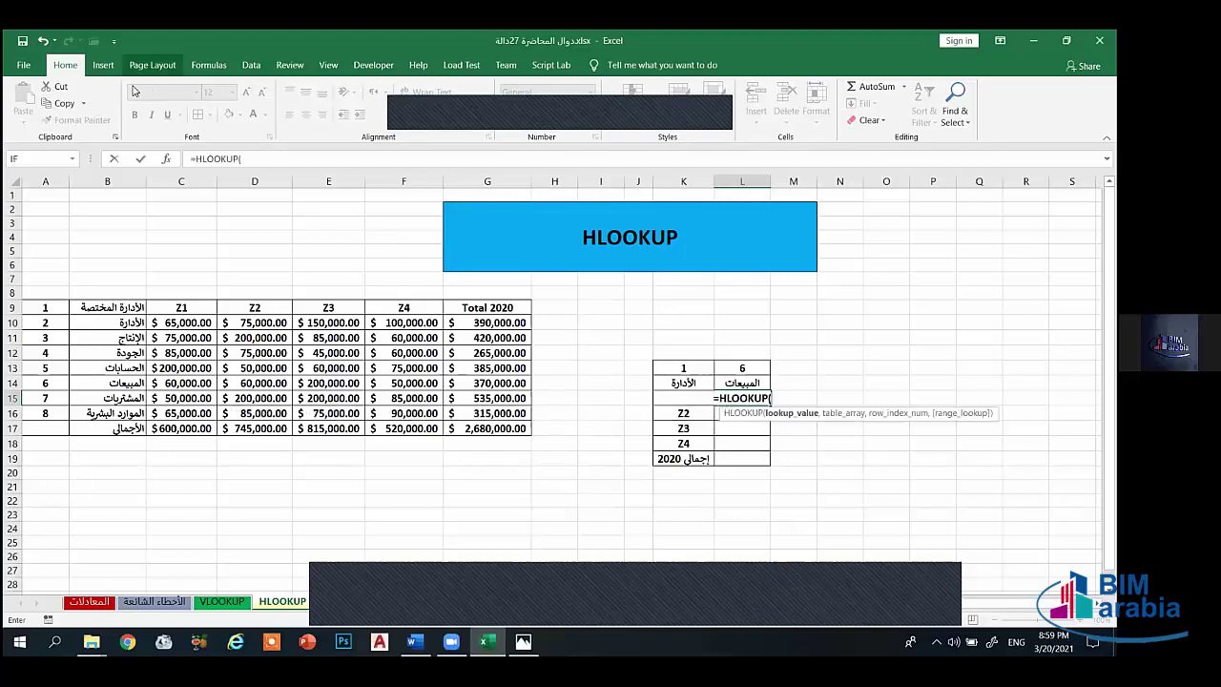
type(")")
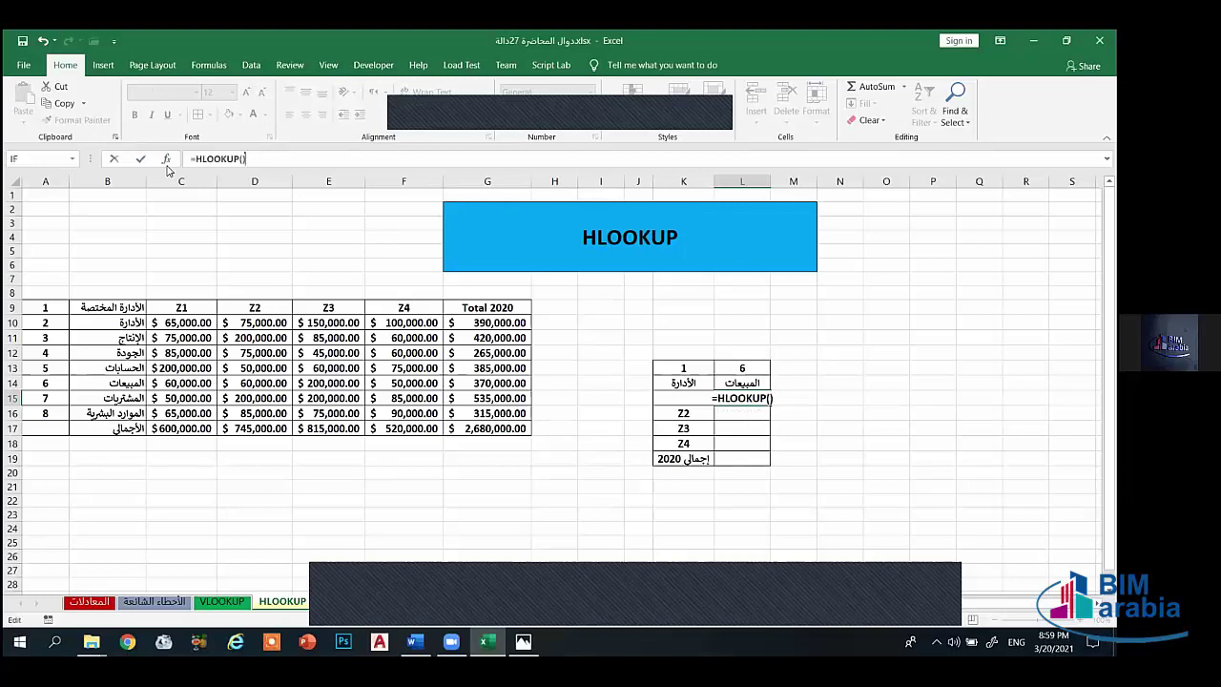
left_click(166, 160)
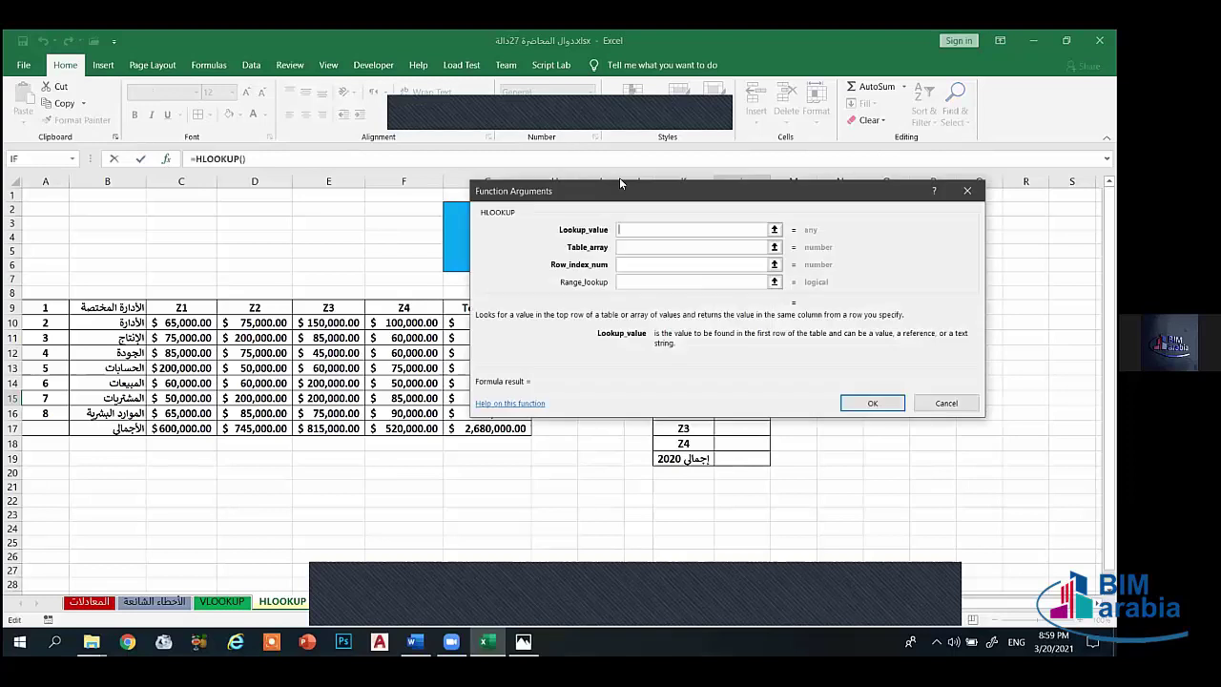
left_click_drag(620, 183, 791, 88)
Step: Set the lookup value to $K$14 and the table array to $B$10:$F$16 as absolute references
left_click(683, 382)
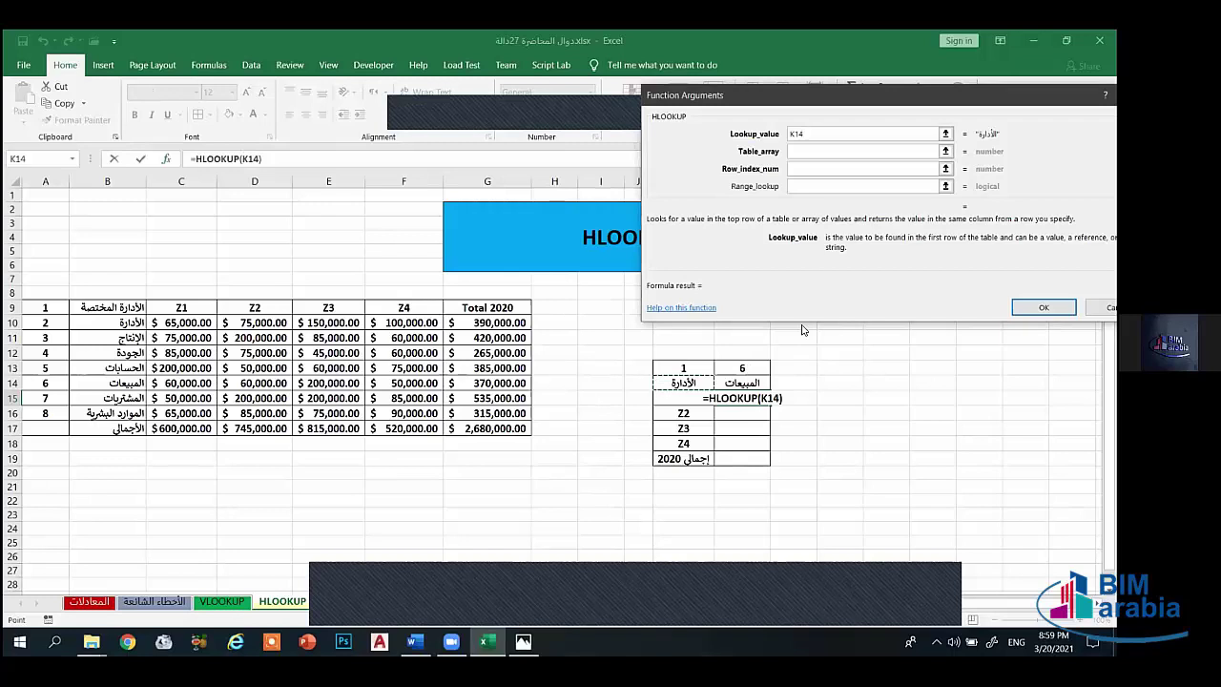
key("F4")
left_click(811, 151)
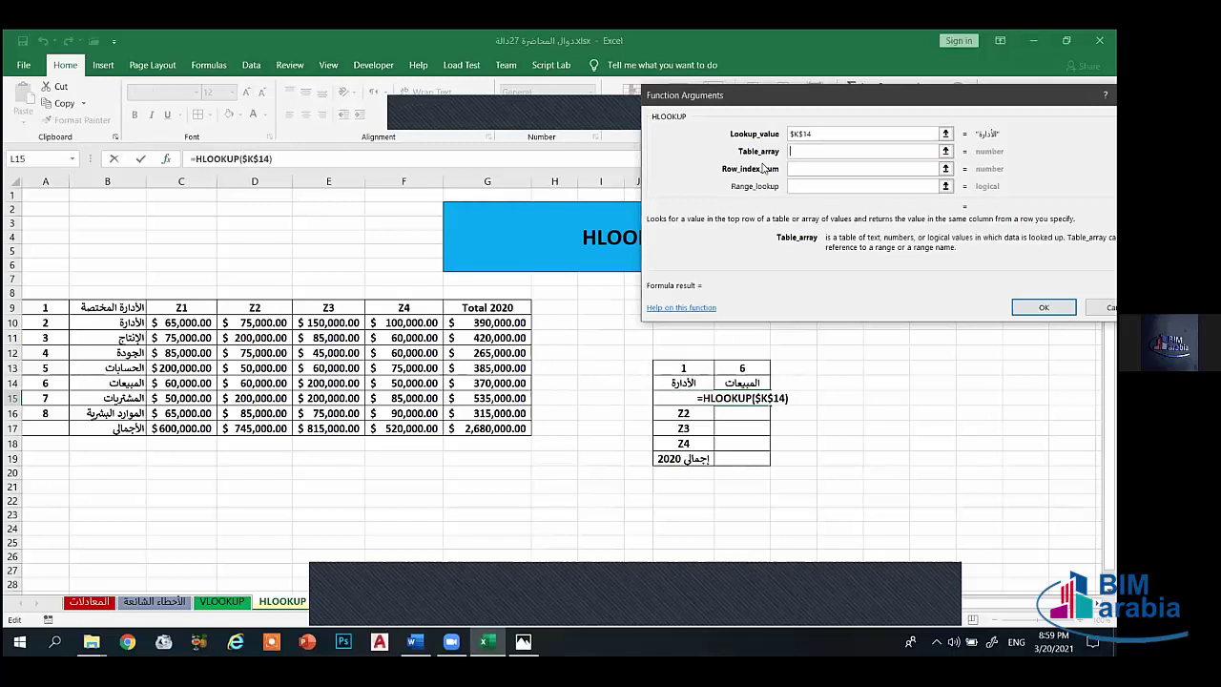
left_click_drag(124, 328, 205, 413)
left_click_drag(365, 421, 431, 413)
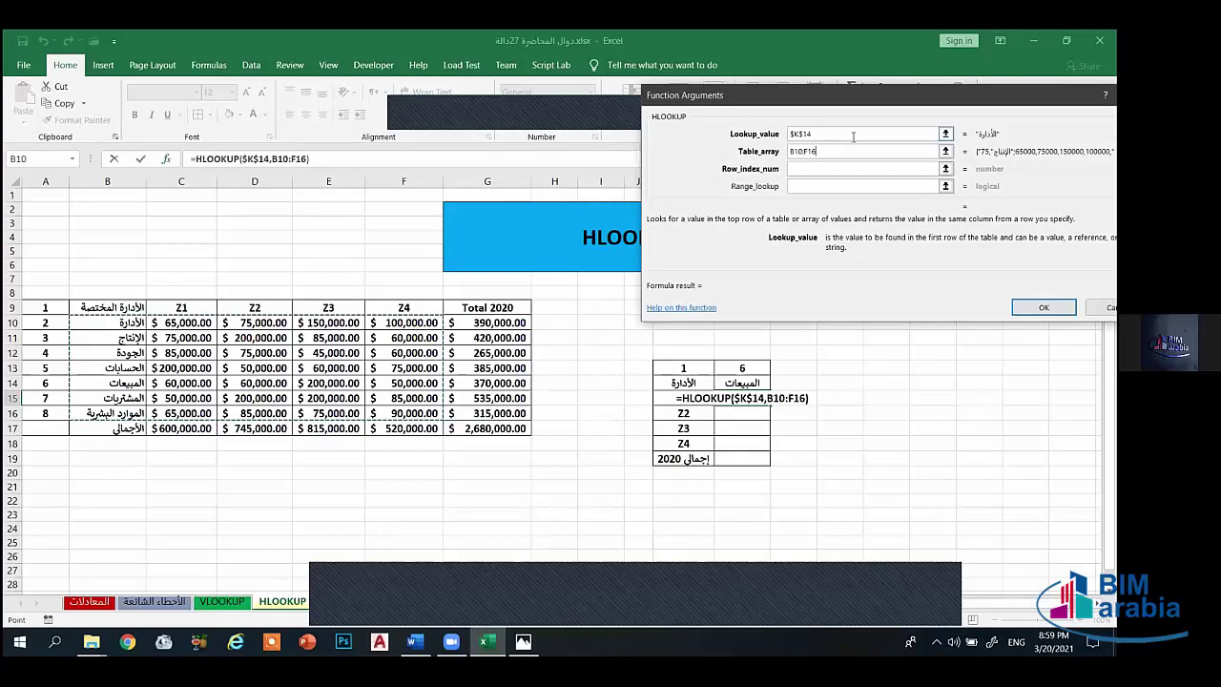
key("F4")
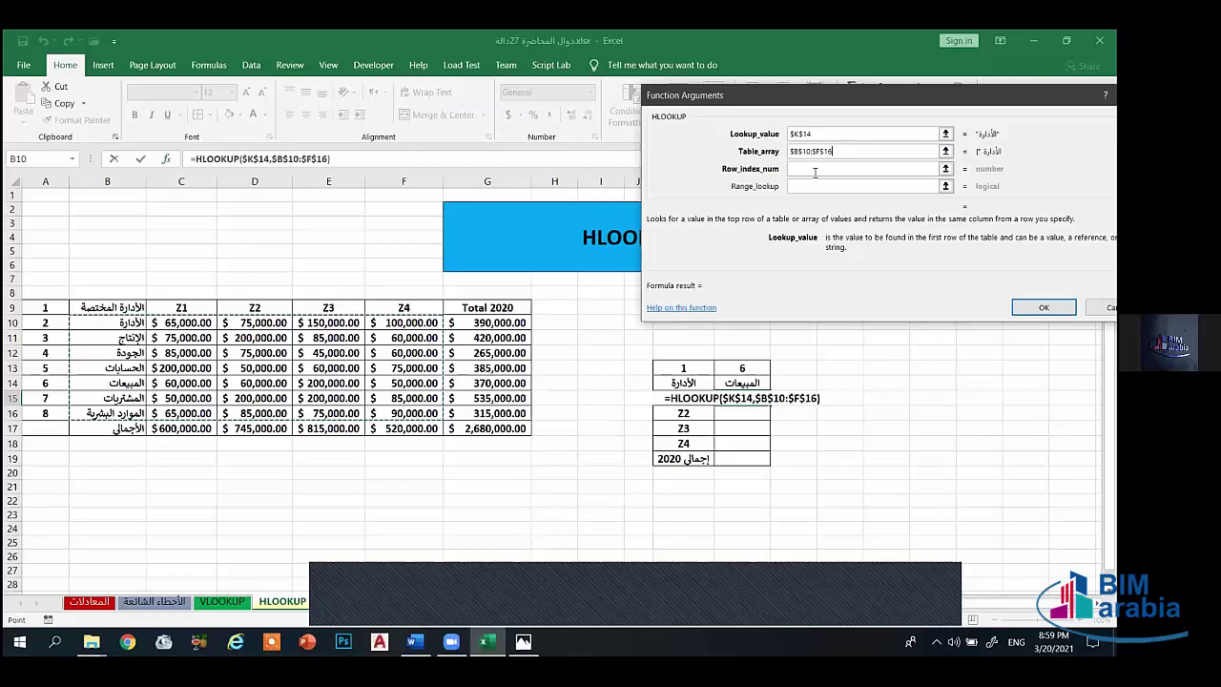
key("Tab")
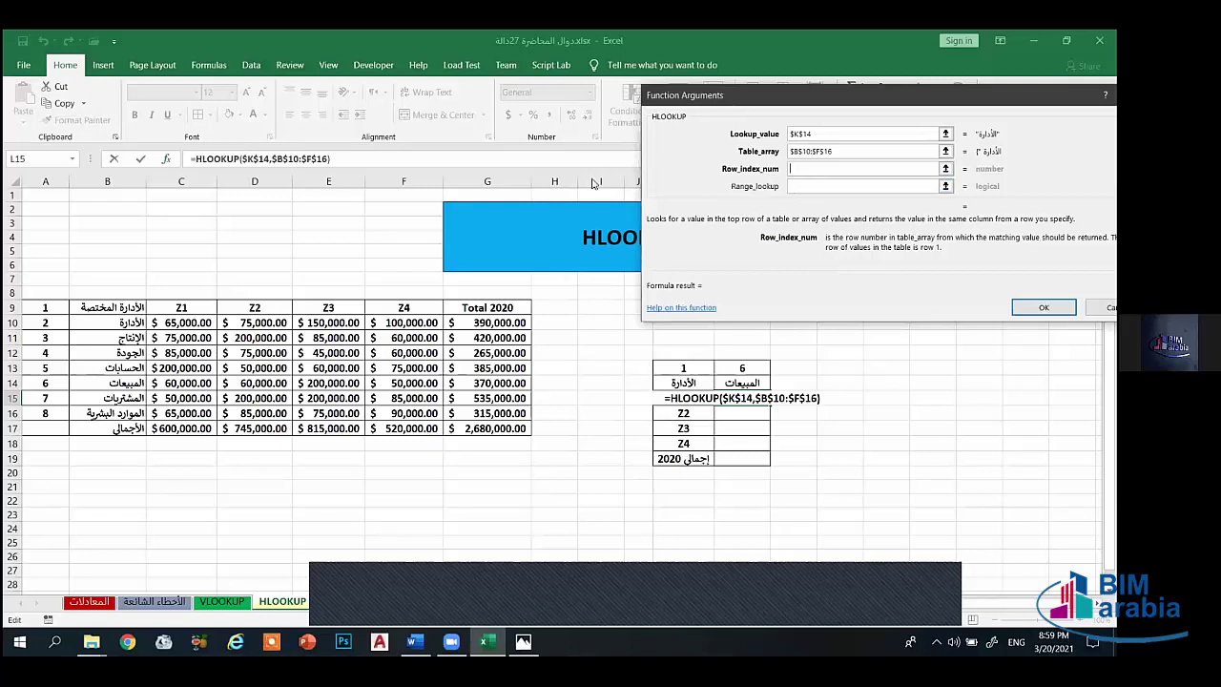
Step: Set the row index number to A14 and the range lookup to 0, and insert the formula in L15
left_click_drag(737, 101, 607, 103)
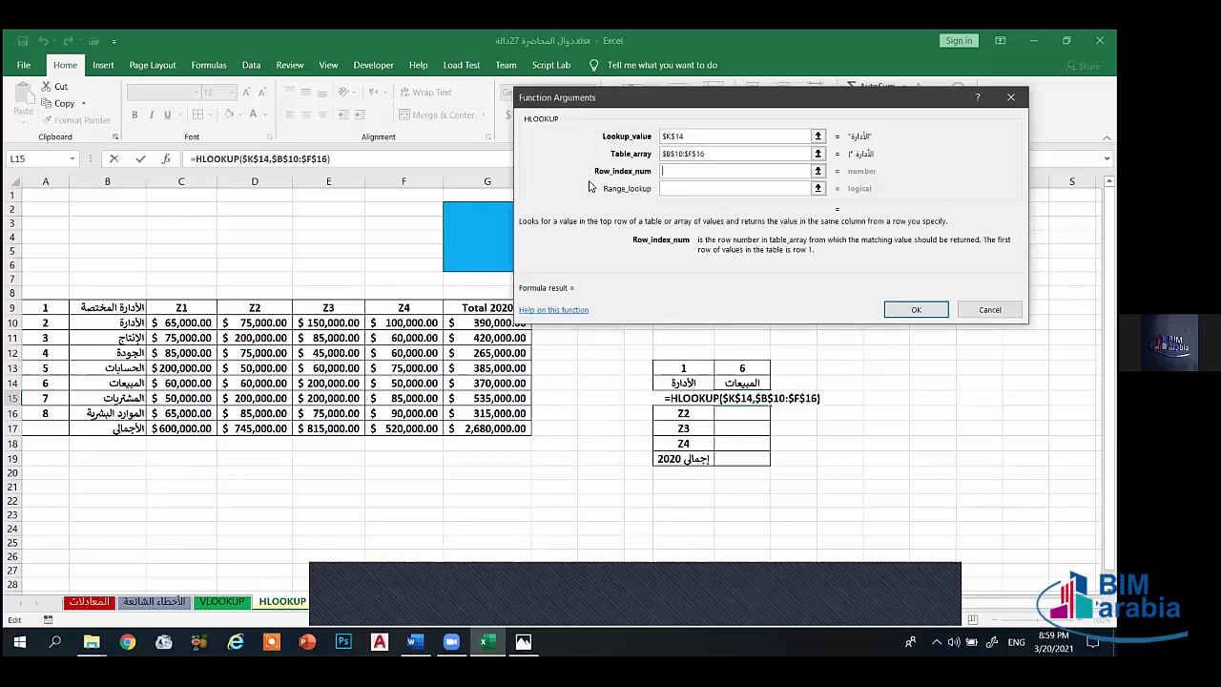
left_click(48, 384)
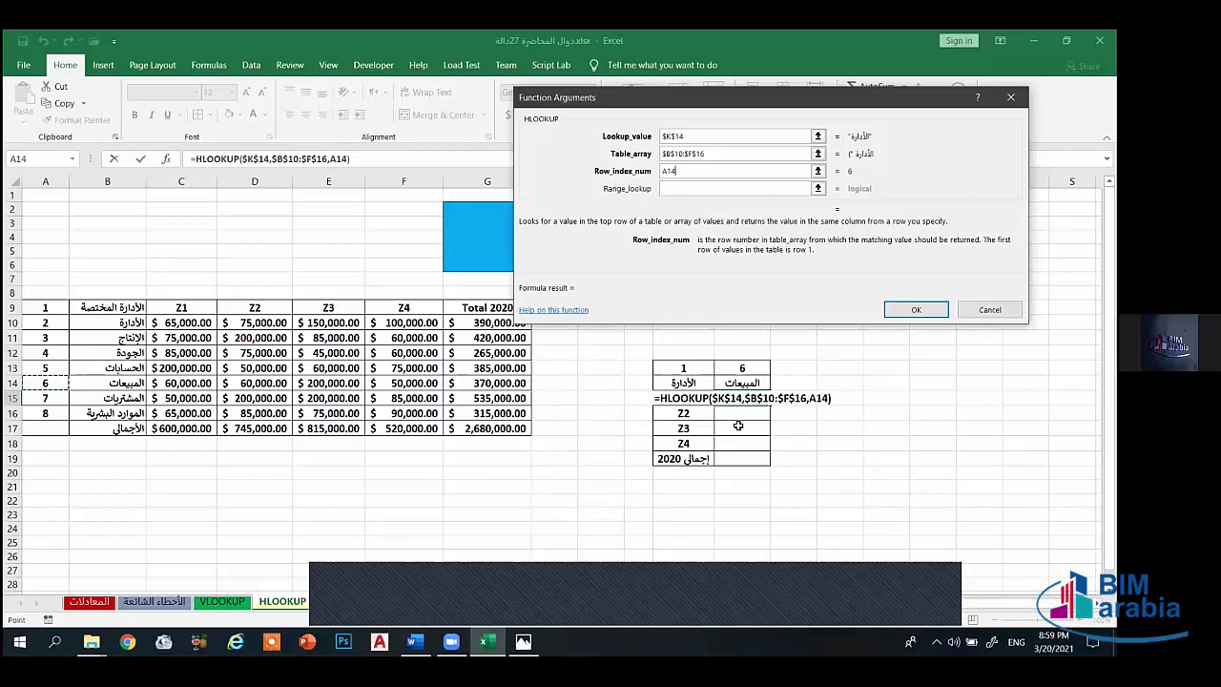
left_click(723, 187)
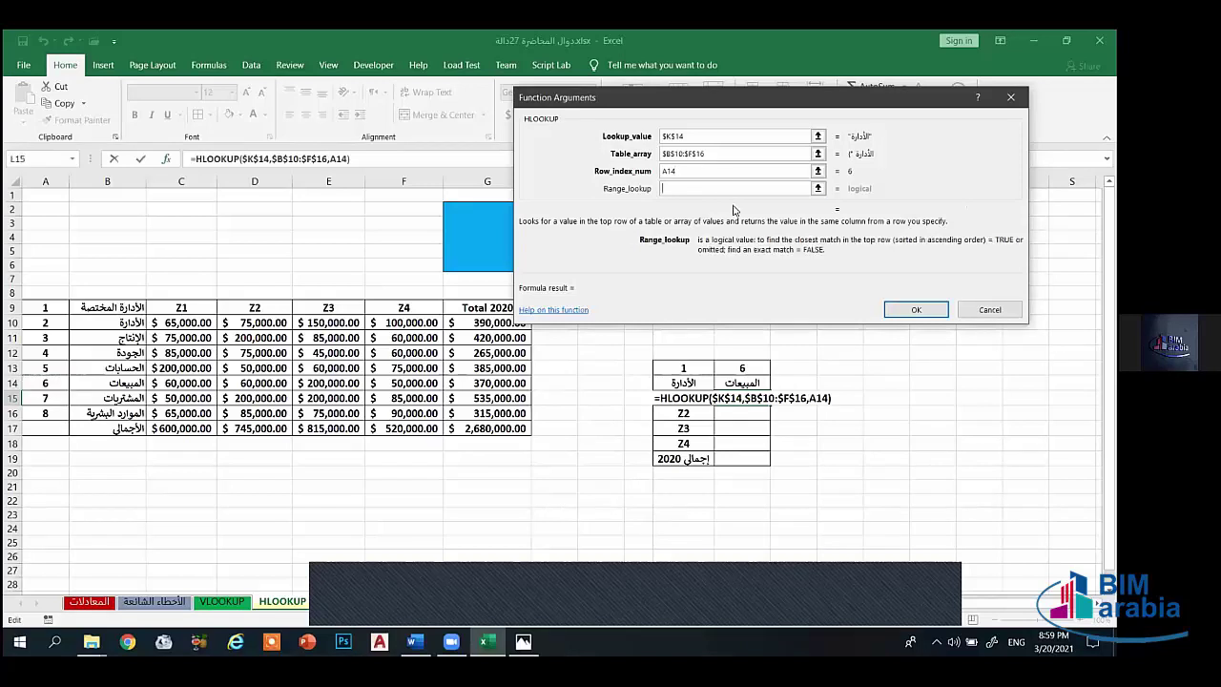
type("0")
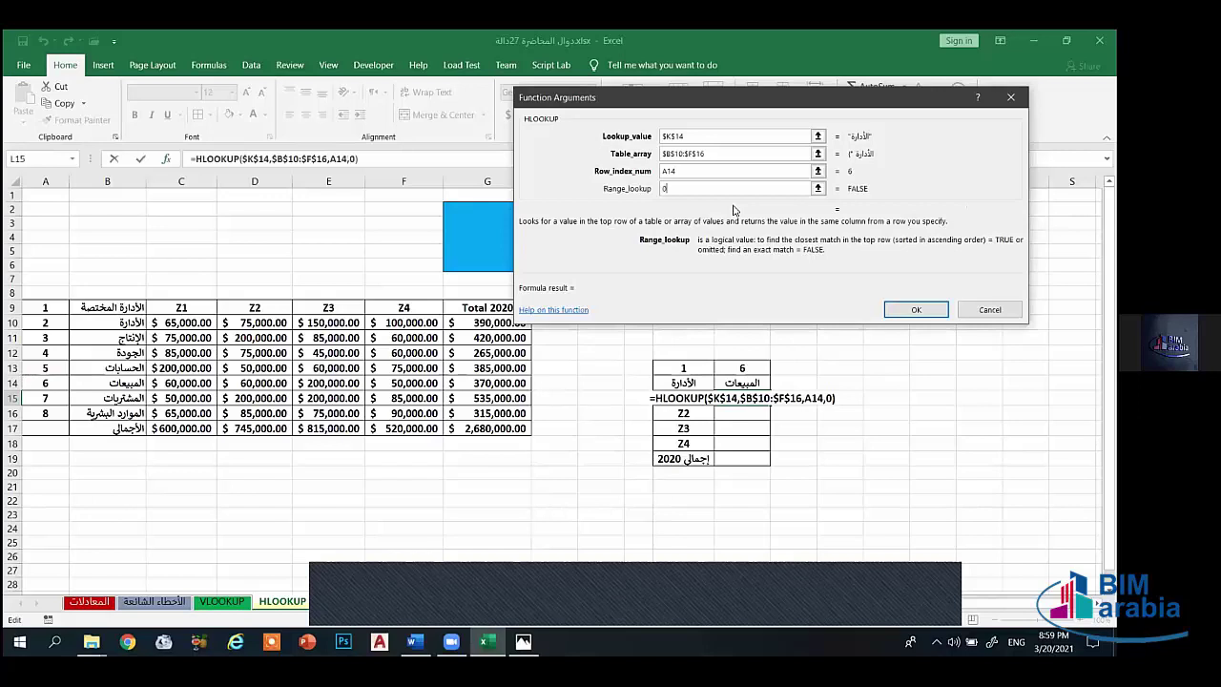
left_click(916, 310)
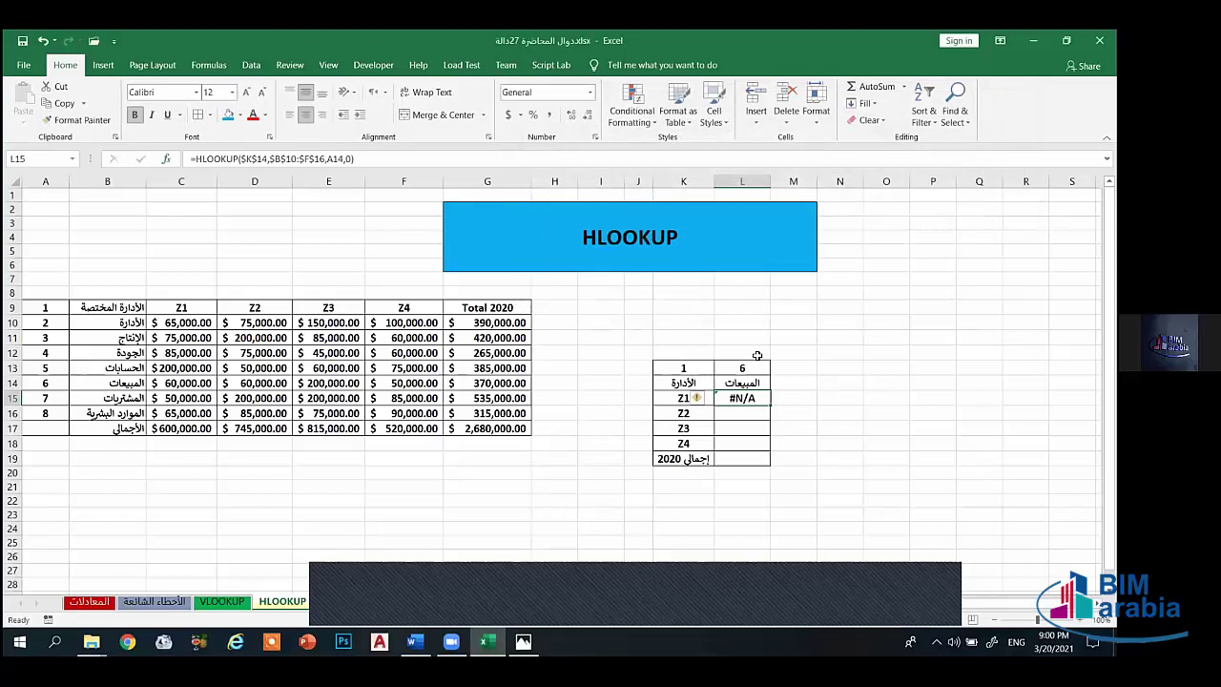
Step: Widen column L slightly, and try to fill the L15 formula down to L20, undoing the fill
left_click_drag(771, 181, 773, 181)
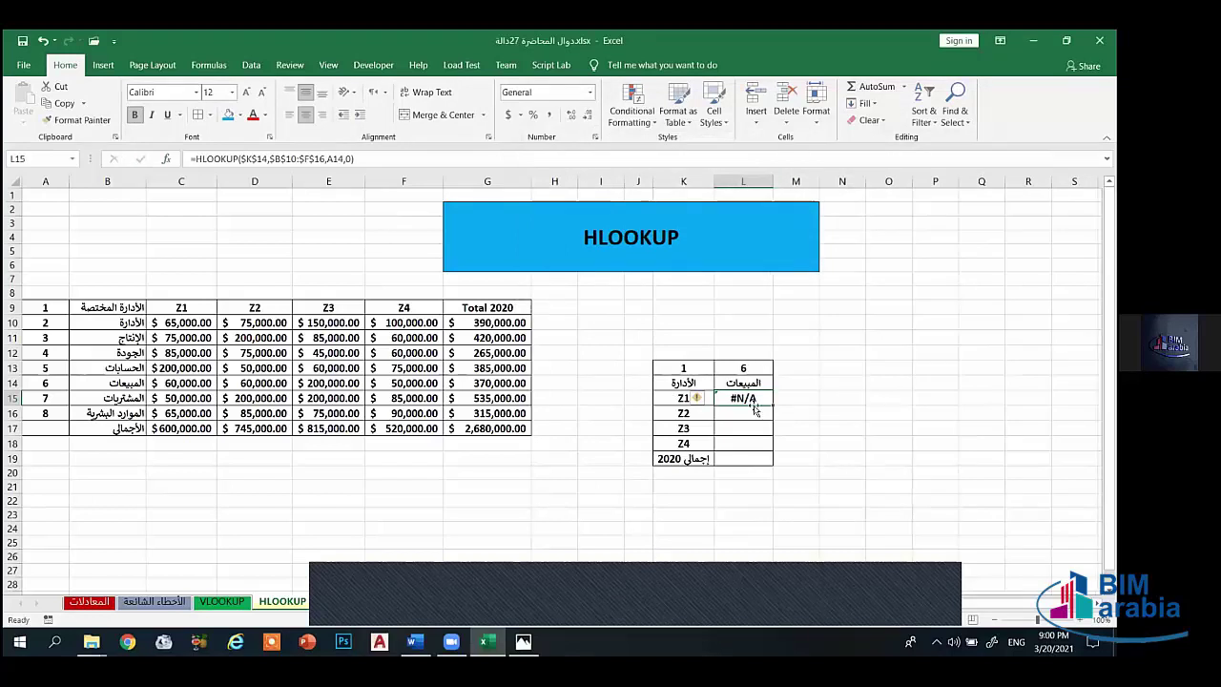
left_click_drag(773, 405, 756, 472)
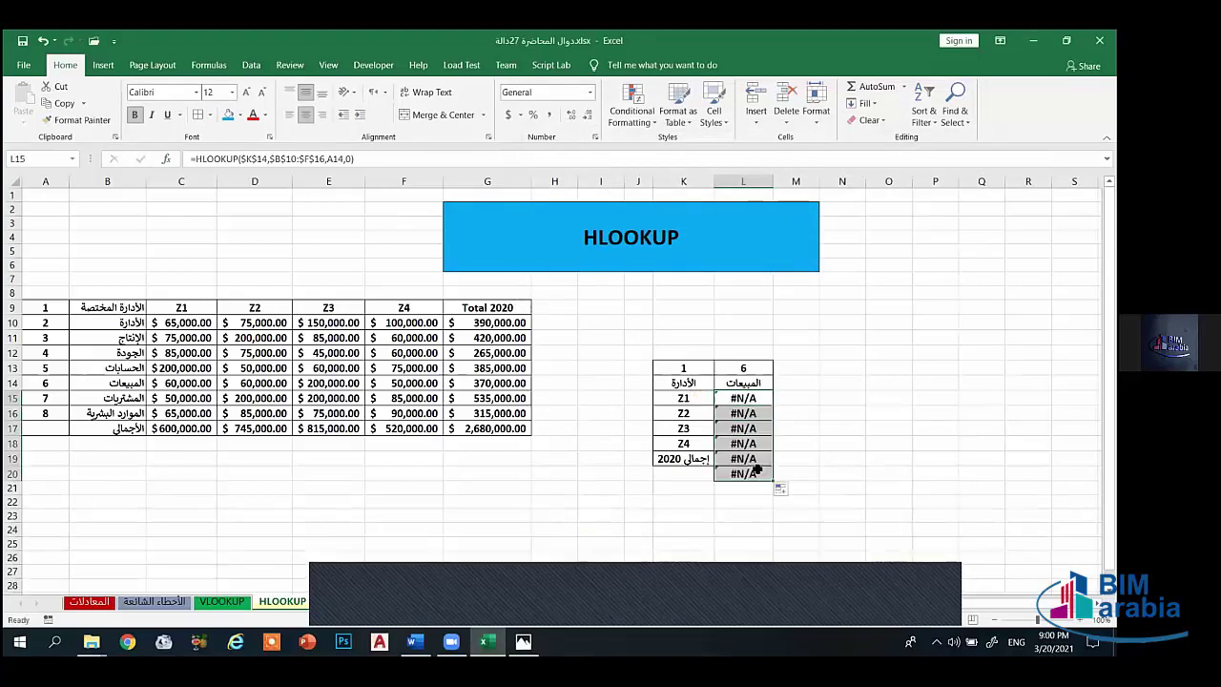
key("ctrl+z")
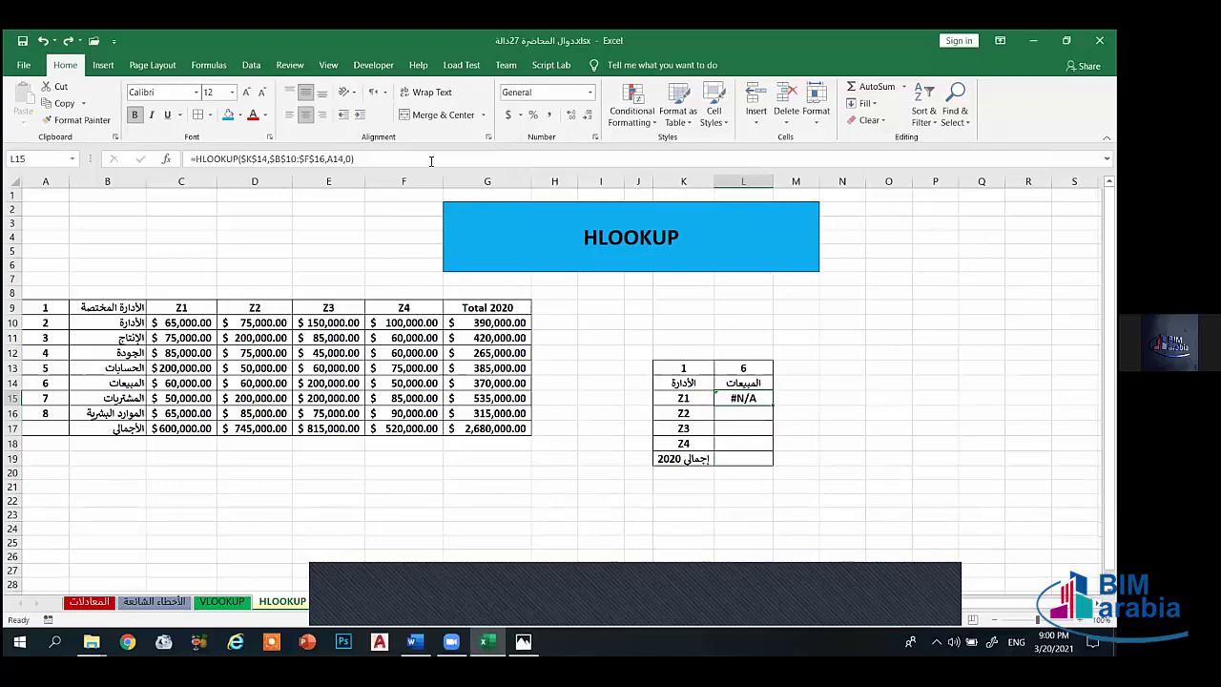
Step: Reopen the function arguments of the L15 formula and clear all four HLOOKUP arguments
left_click(165, 161)
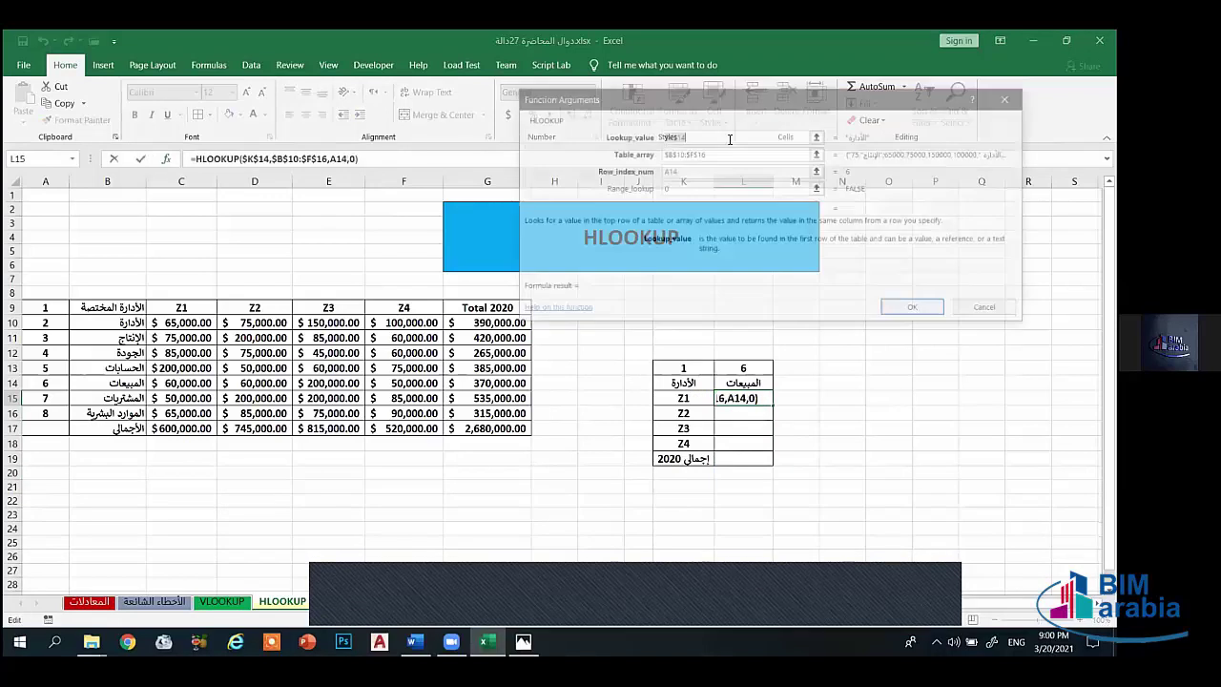
left_click(715, 136)
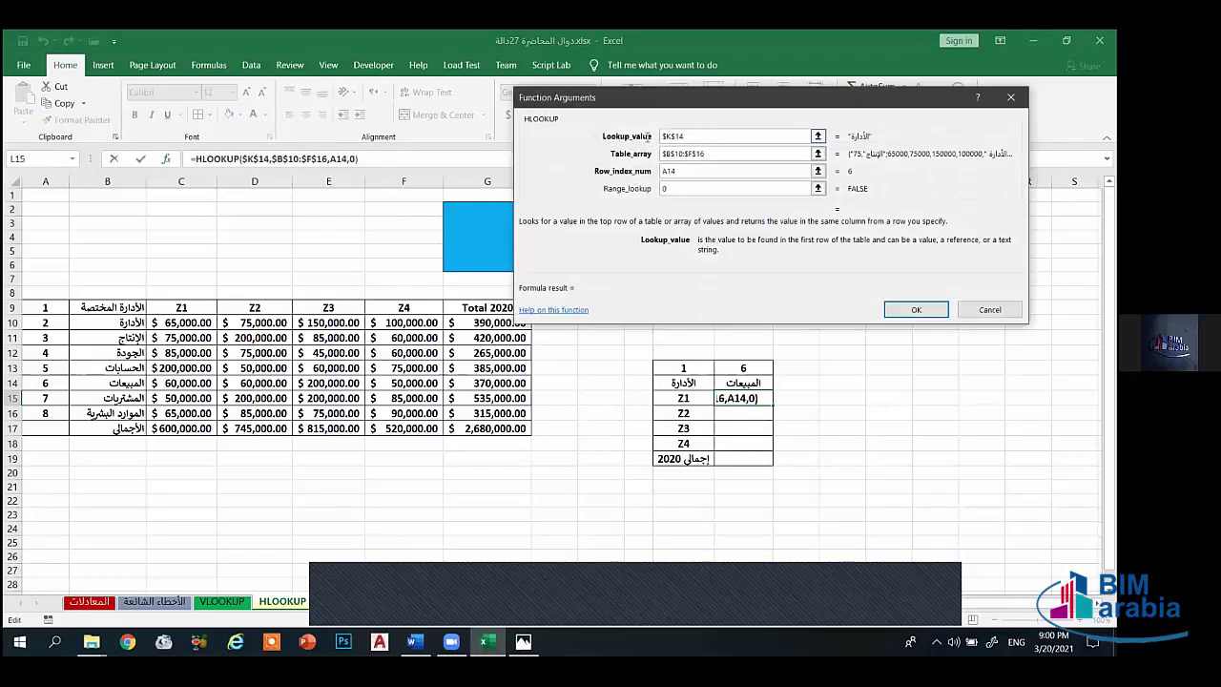
key("BackSpace")
key("BackSpace")
key("BackSpace")
key("BackSpace")
key("BackSpace")
key("Tab")
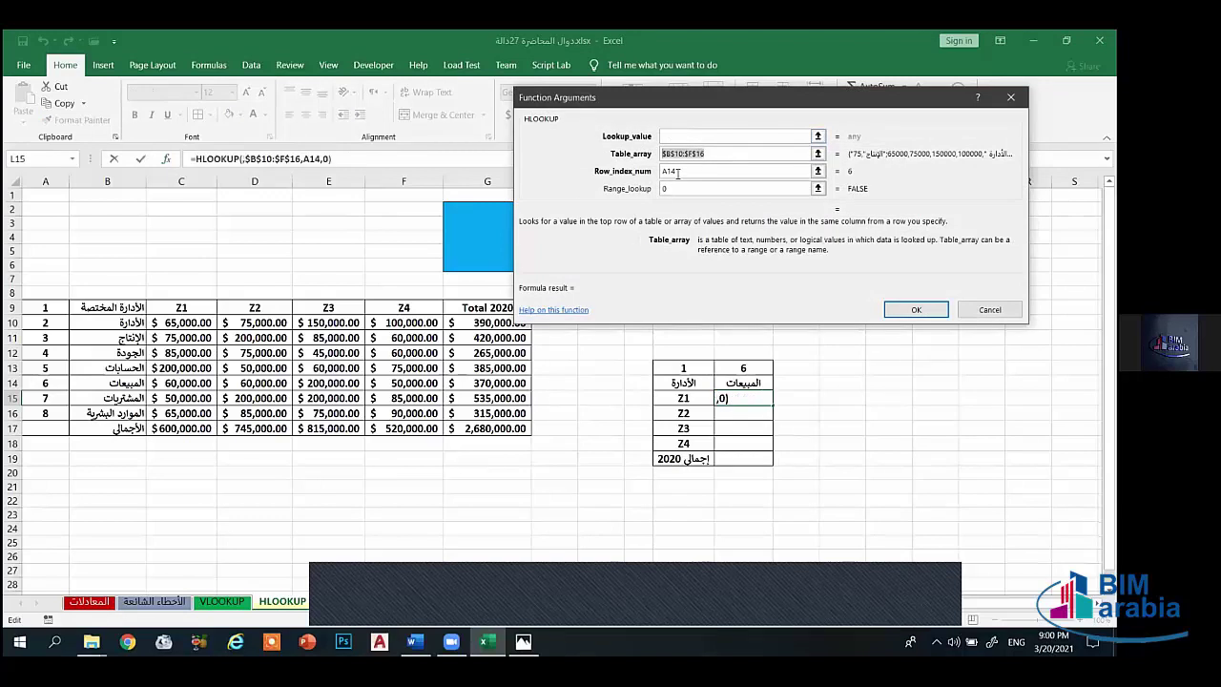
key("Delete")
key("Tab")
key("Delete")
key("Tab")
key("Delete")
key("shift+Tab")
key("shift+Tab")
key("shift+Tab")
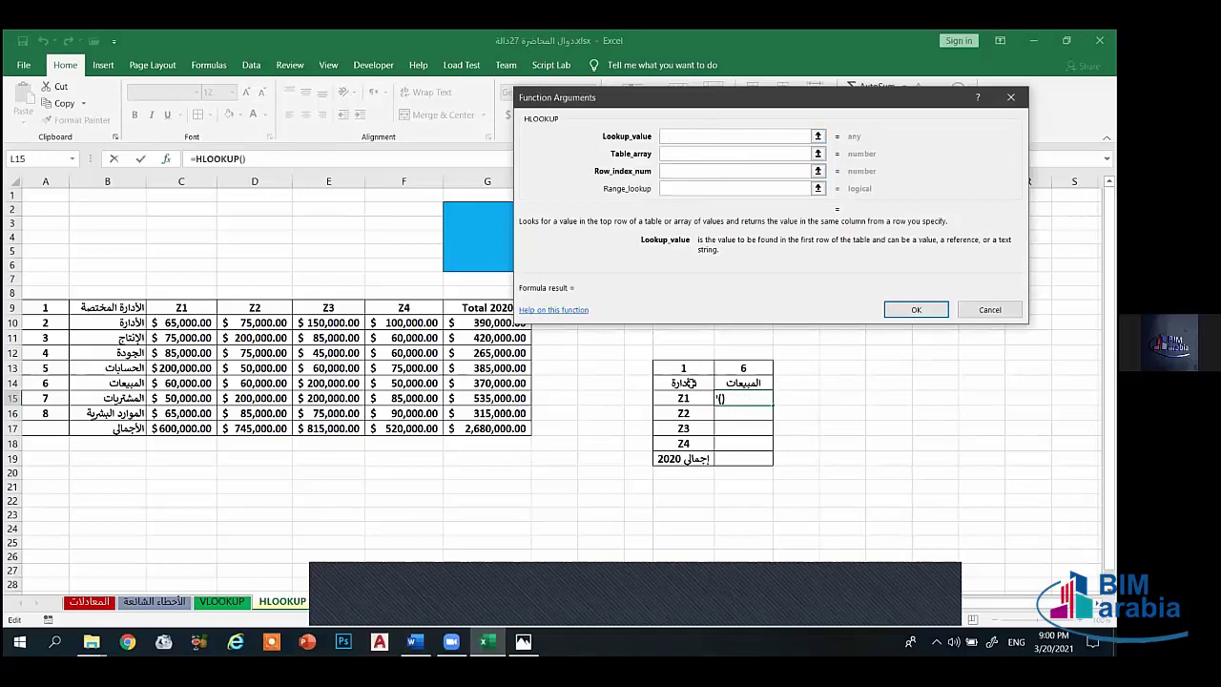
Step: Re-enter $K$14 as the lookup value and $B$10:$F$16 as the table array, both absolute
left_click(684, 382)
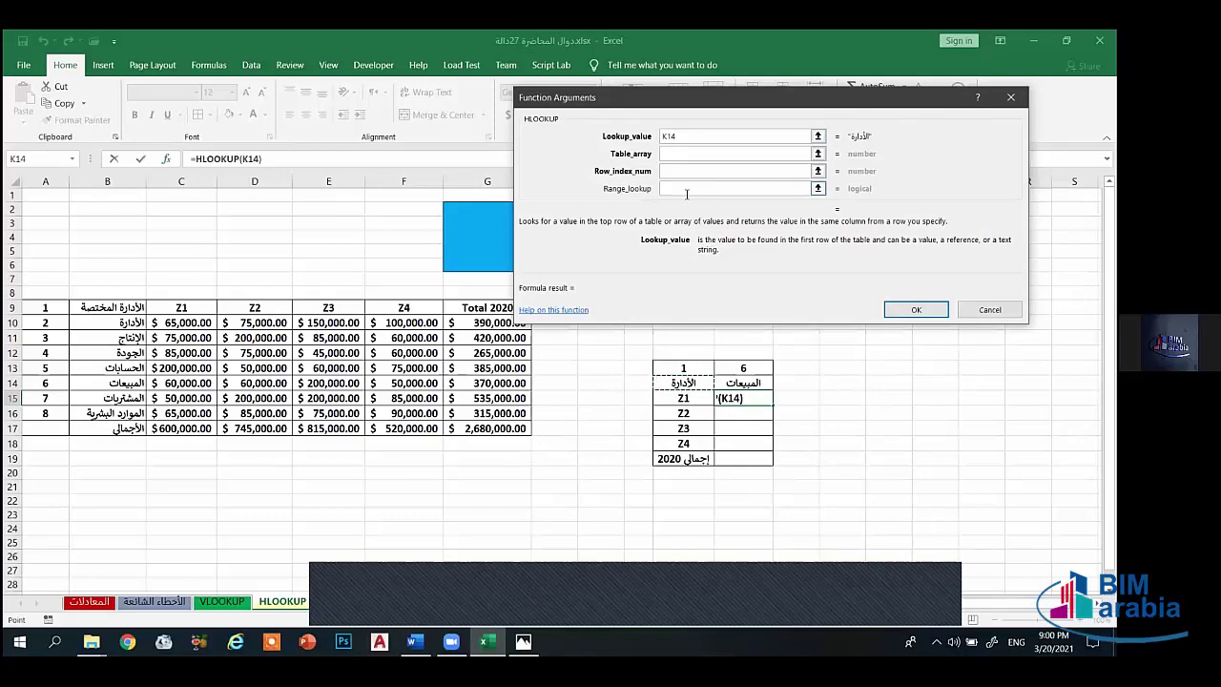
key("F4")
left_click(691, 155)
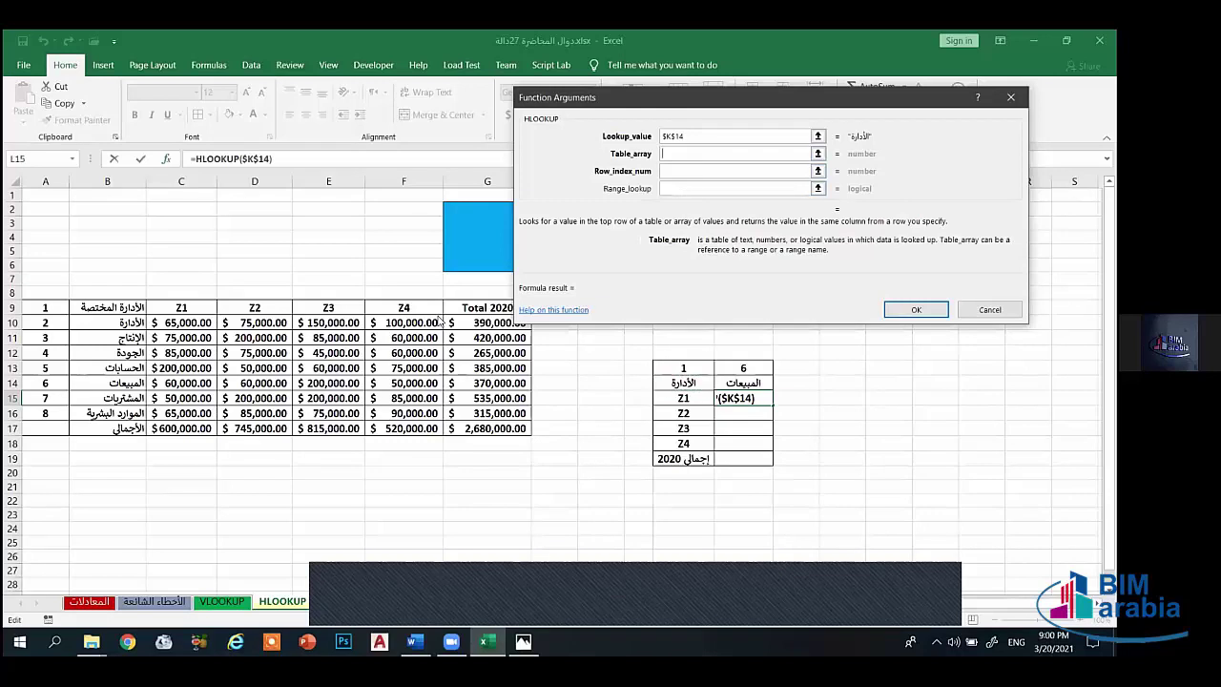
left_click_drag(124, 324, 420, 416)
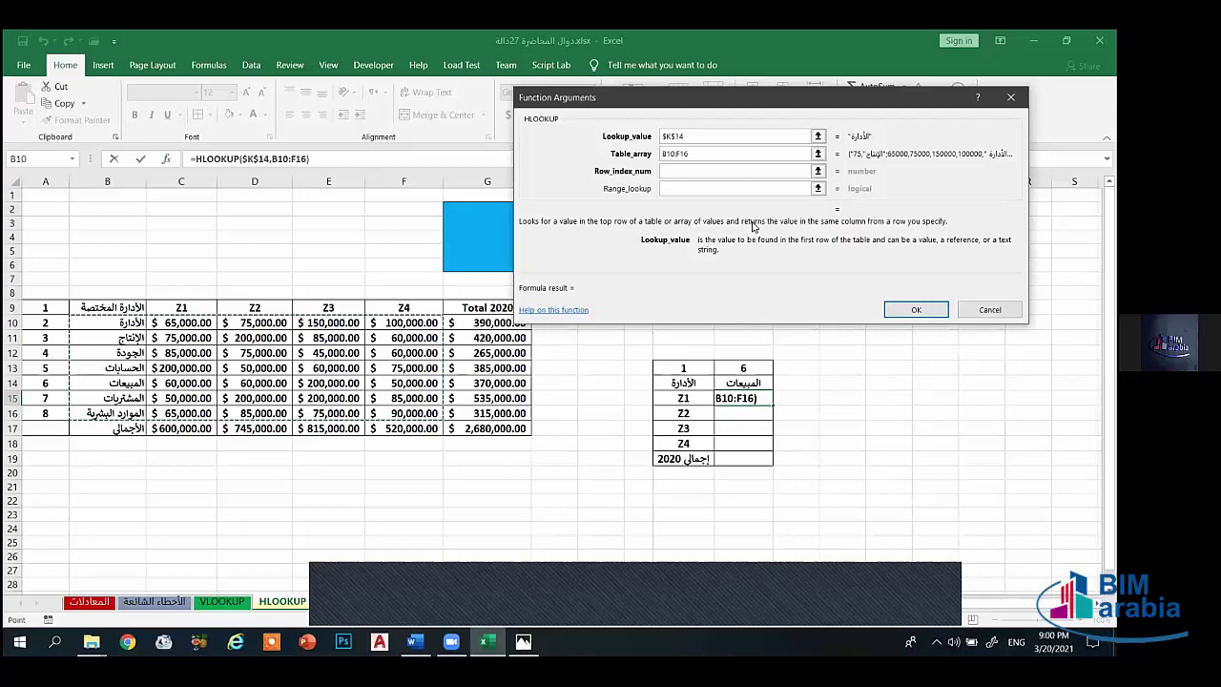
key("F4")
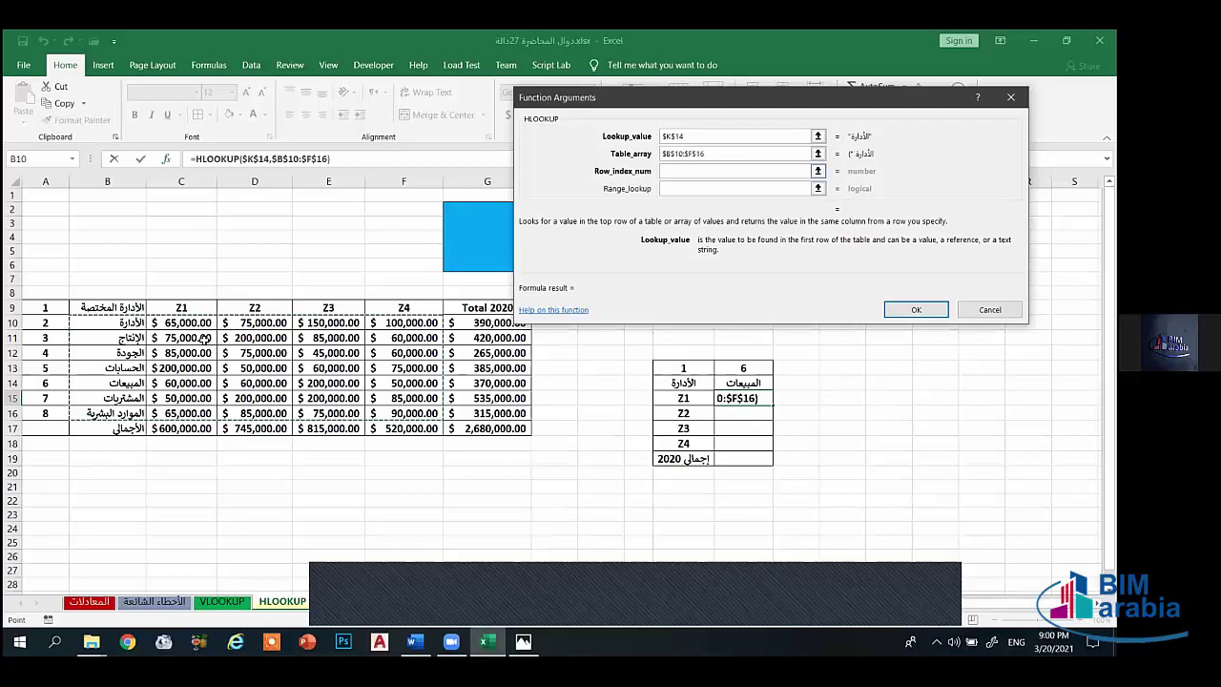
key("Tab")
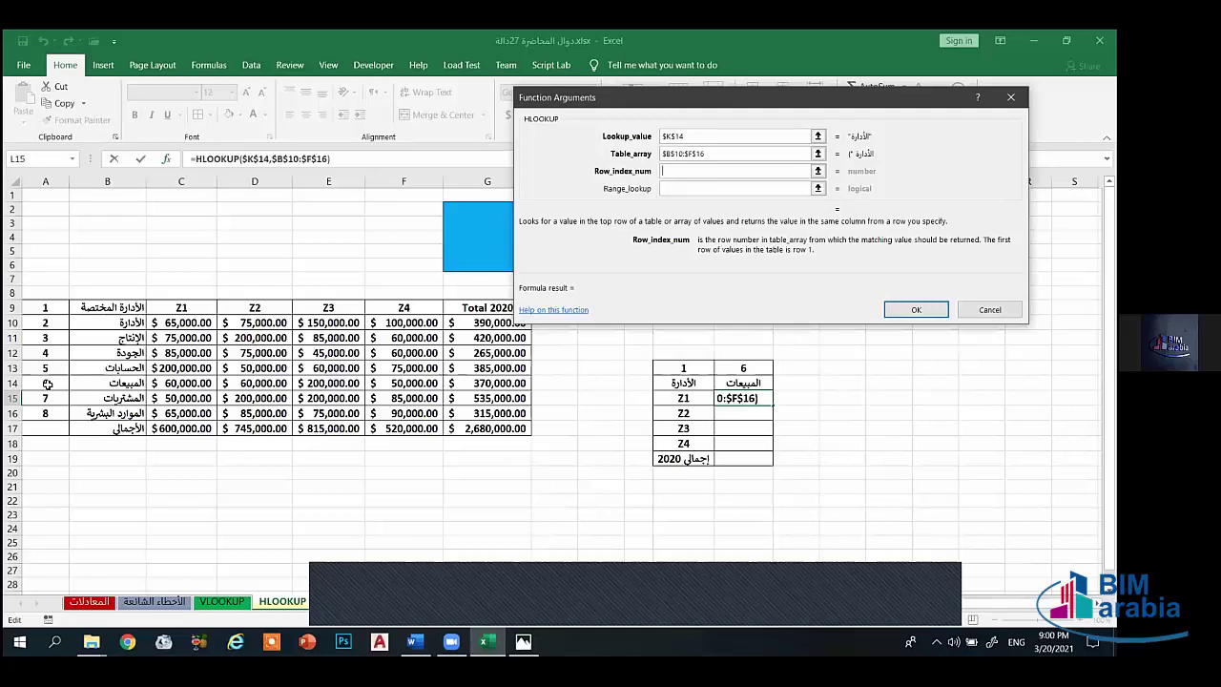
Step: Use A14 as the row index number and FALSE as the range lookup, and apply the formula to L15
left_click(47, 383)
left_click(691, 188)
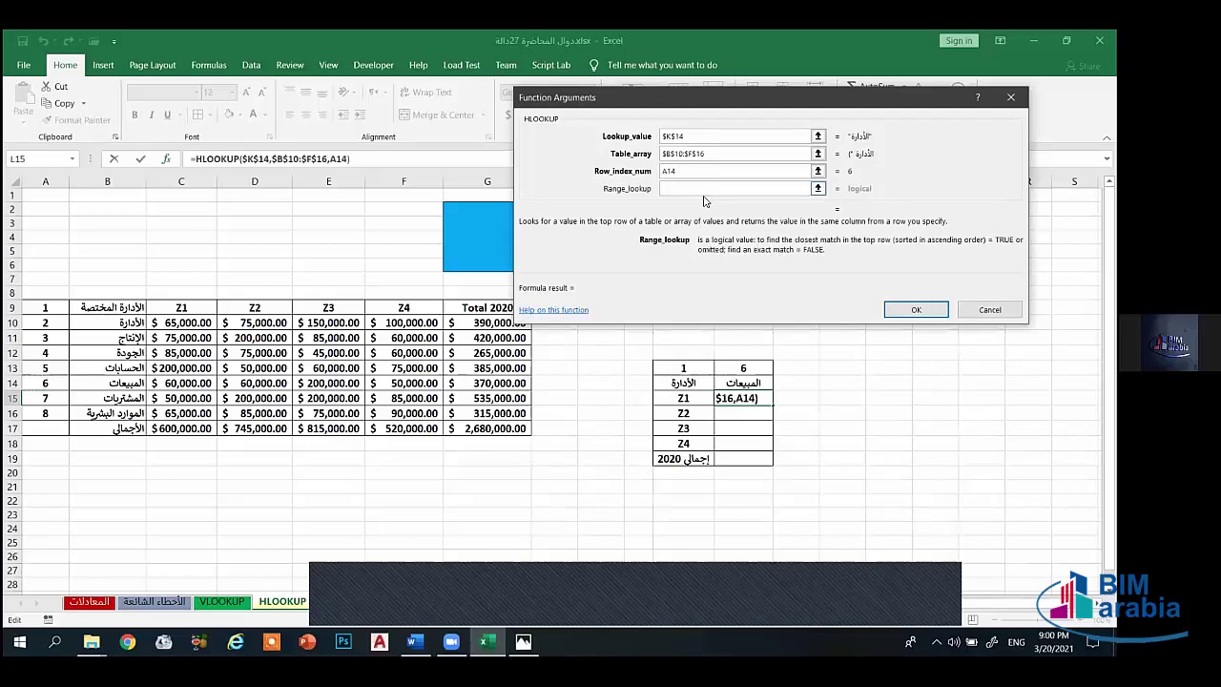
type("false")
left_click(914, 311)
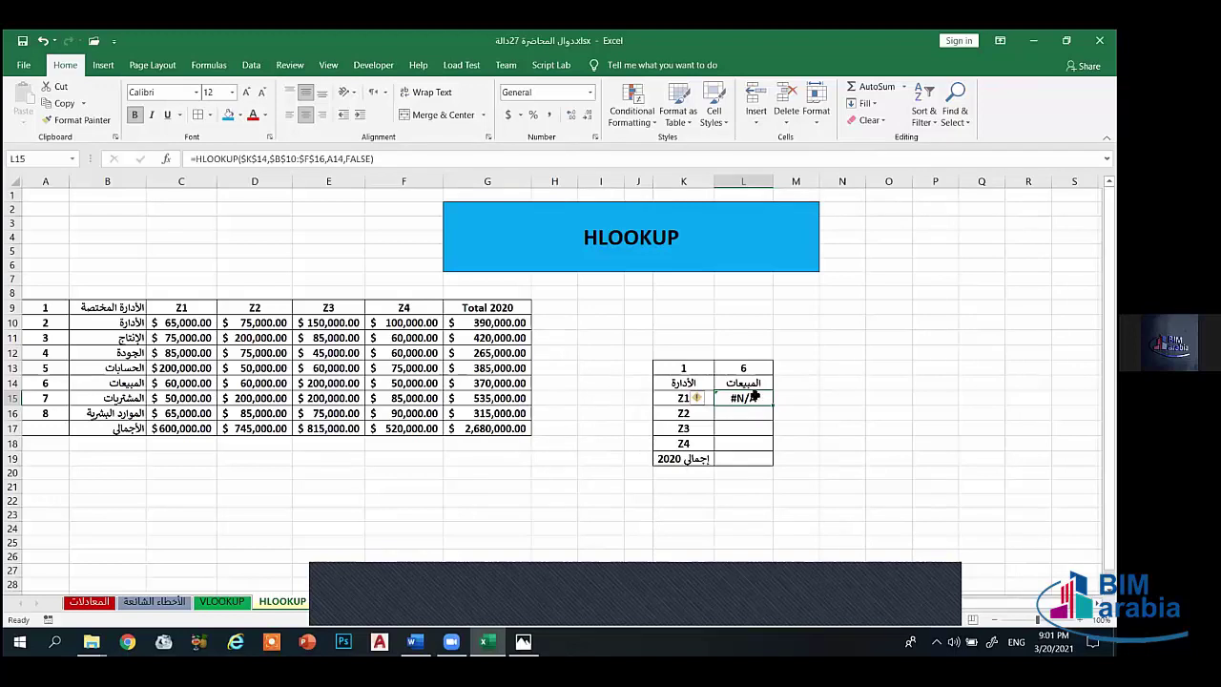
Step: Clear L15 and start a new HLOOKUP in the function arguments with $K$15 as the absolute lookup value
key("Delete")
type("=")
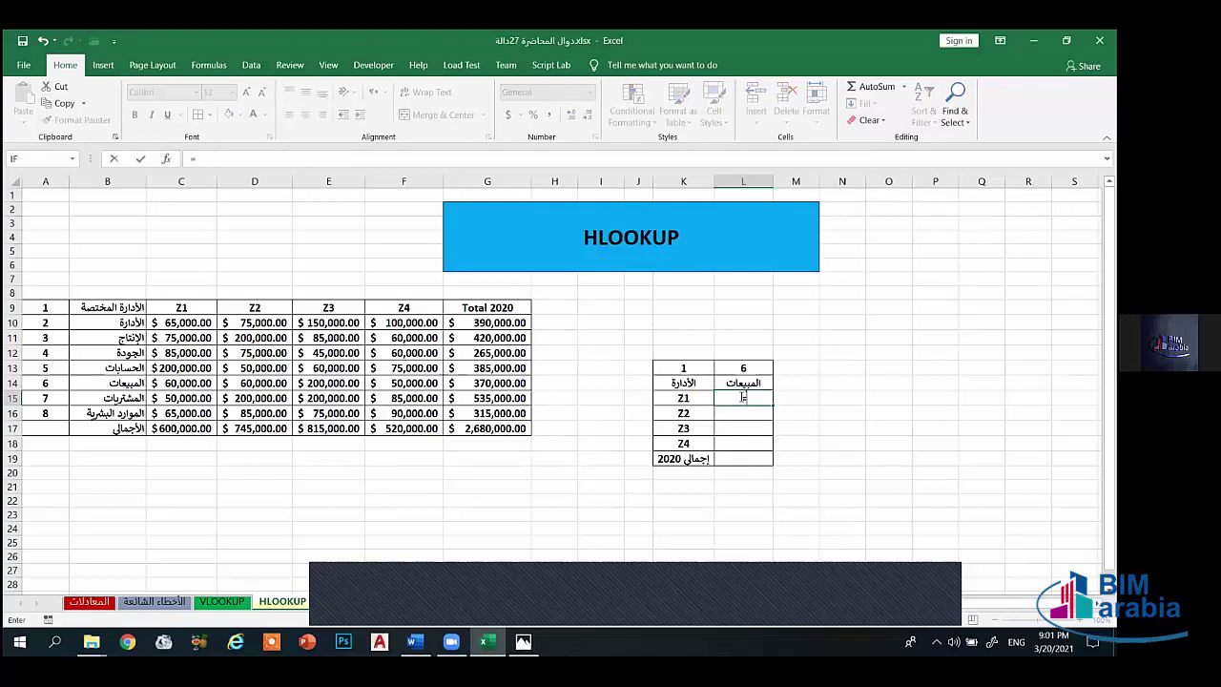
type("h")
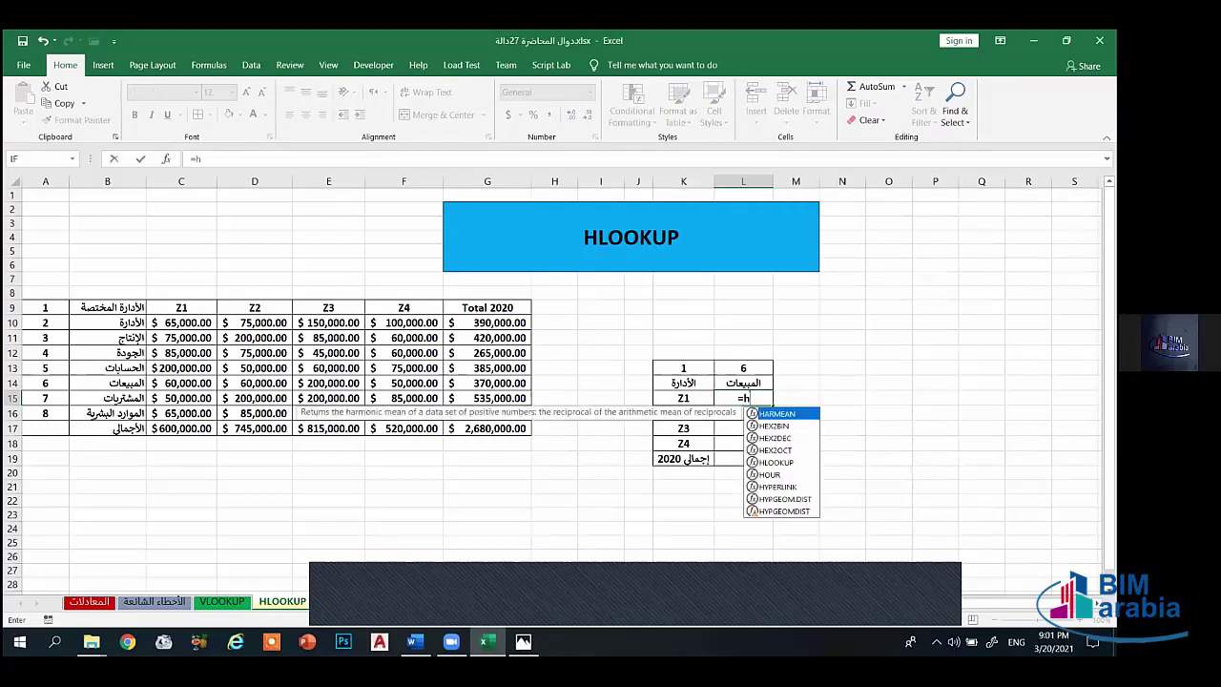
type("lookup")
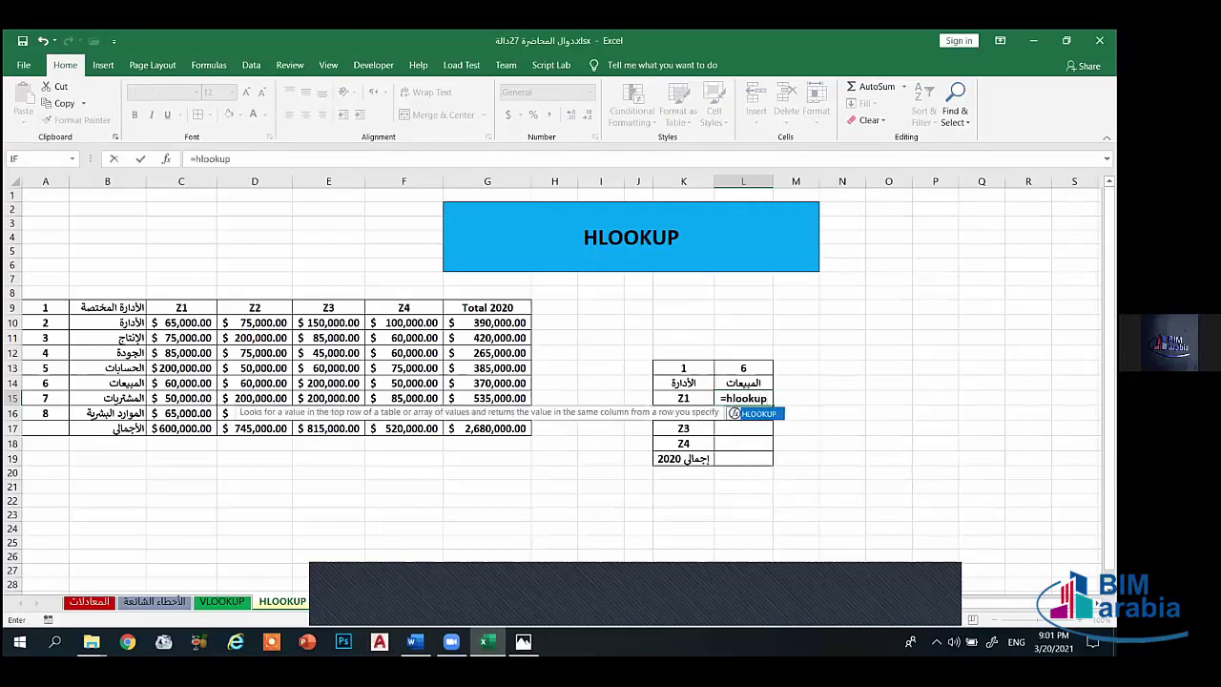
type("(")
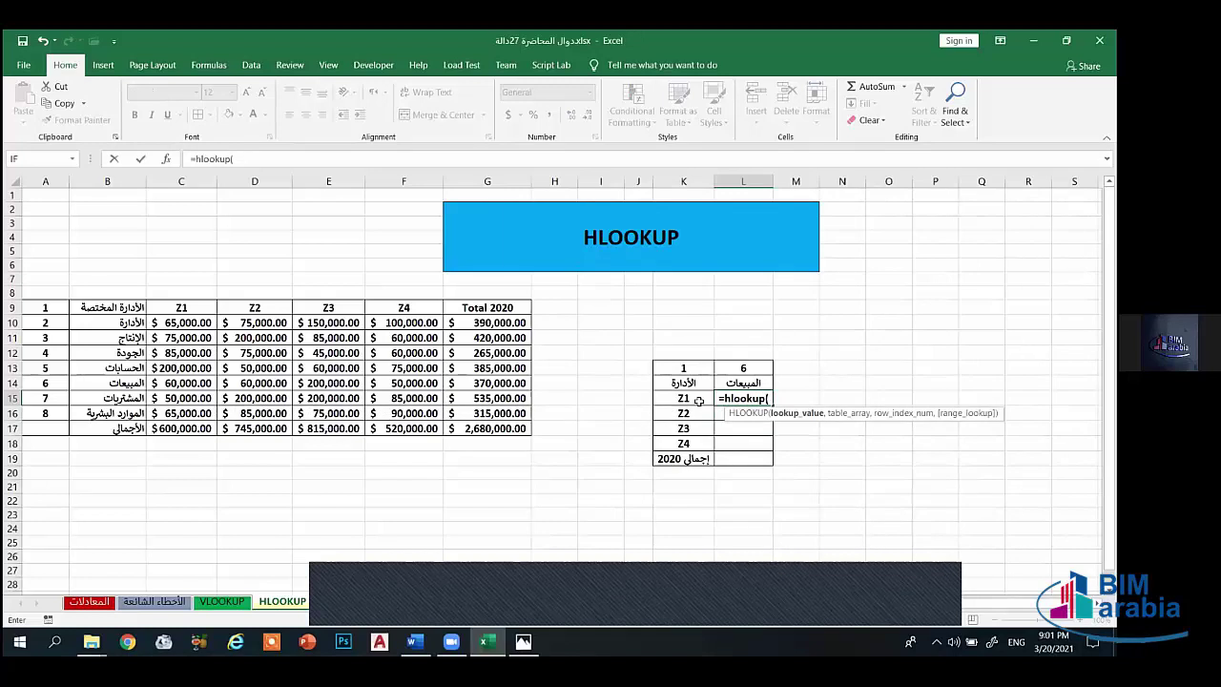
key("ctrl+a")
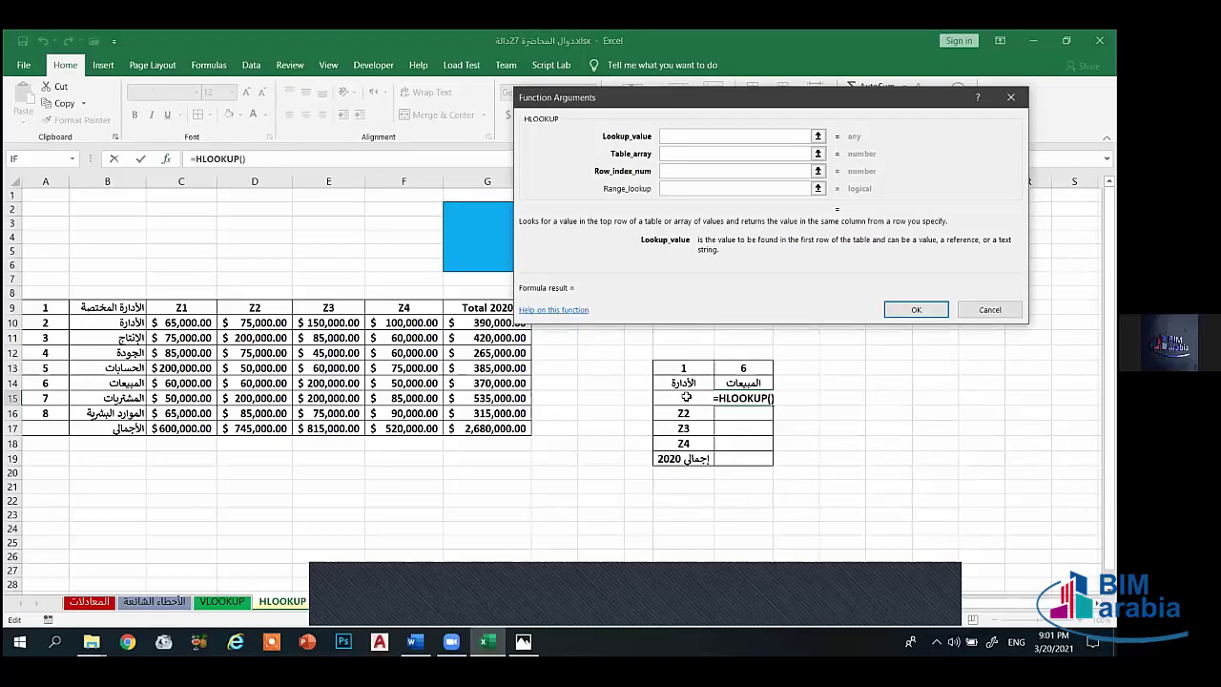
left_click(686, 397)
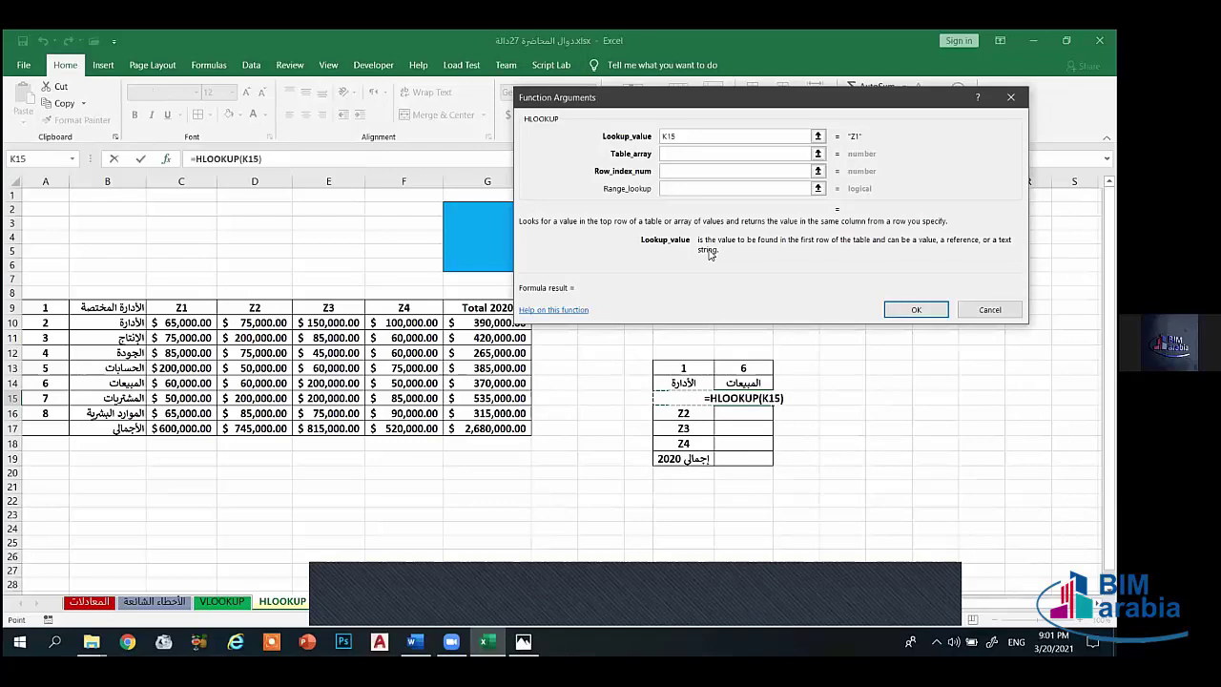
key("F4")
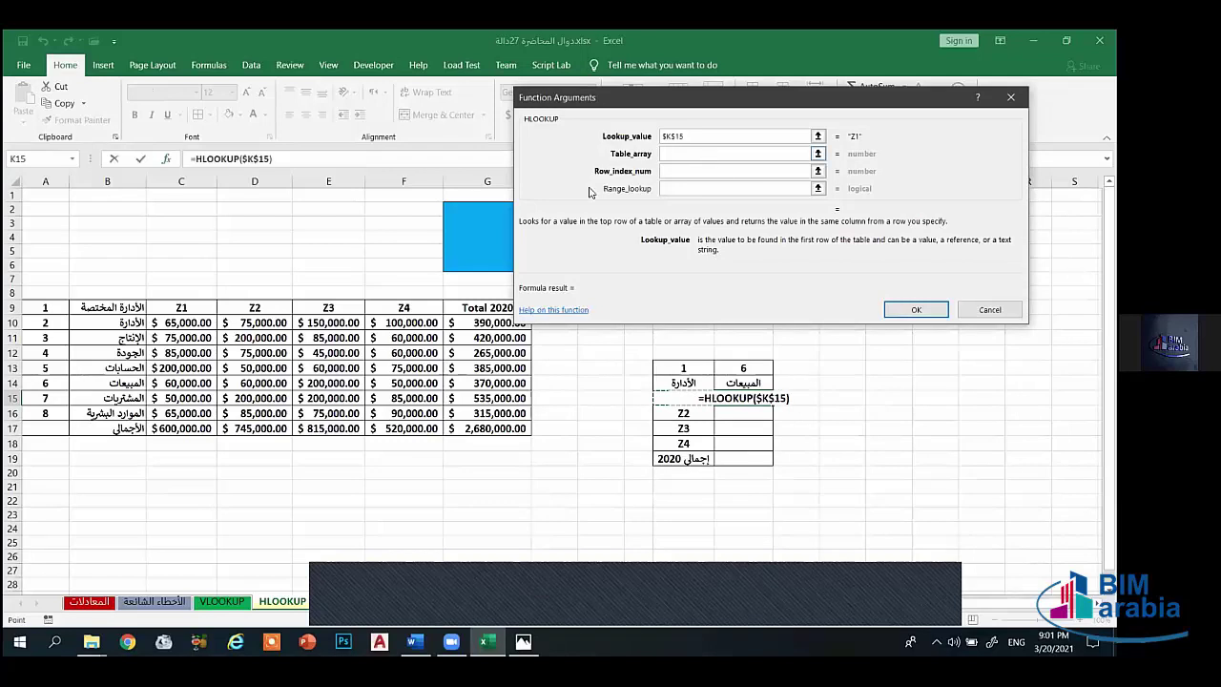
Step: Use absolute $B$10:$F$16 as the table array, A14 as row index number and 0 as range lookup, and apply the formula to L15
left_click(702, 152)
left_click_drag(131, 321, 425, 418)
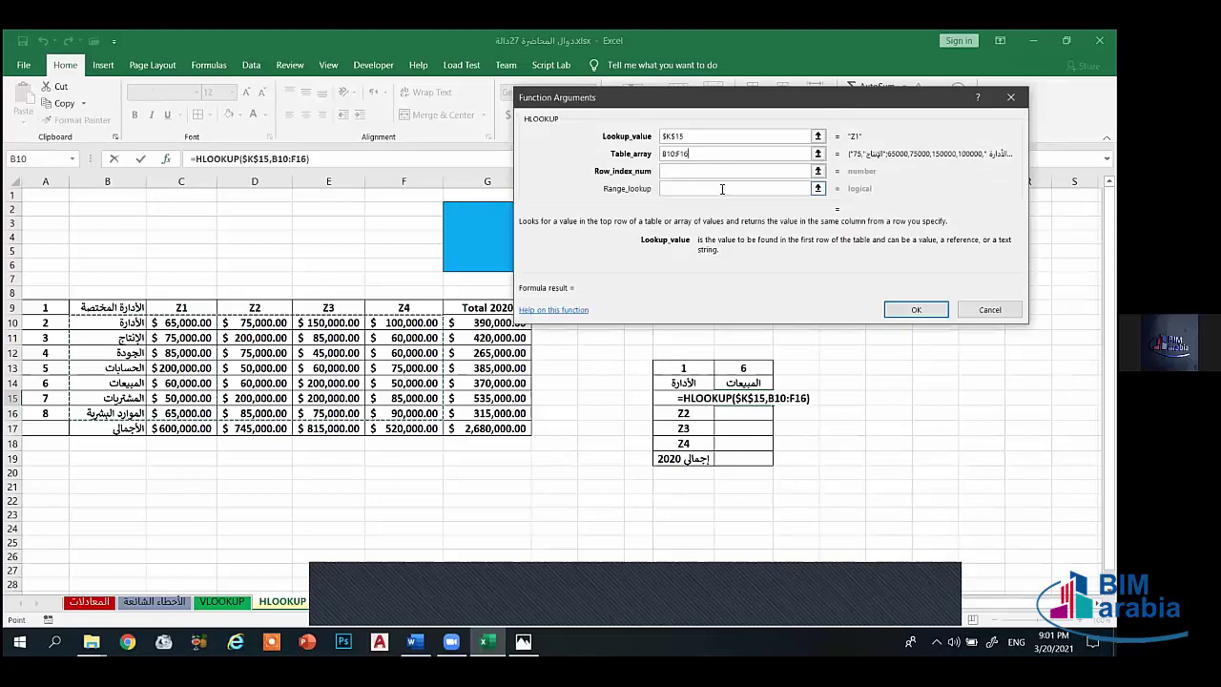
key("F4")
key("Tab")
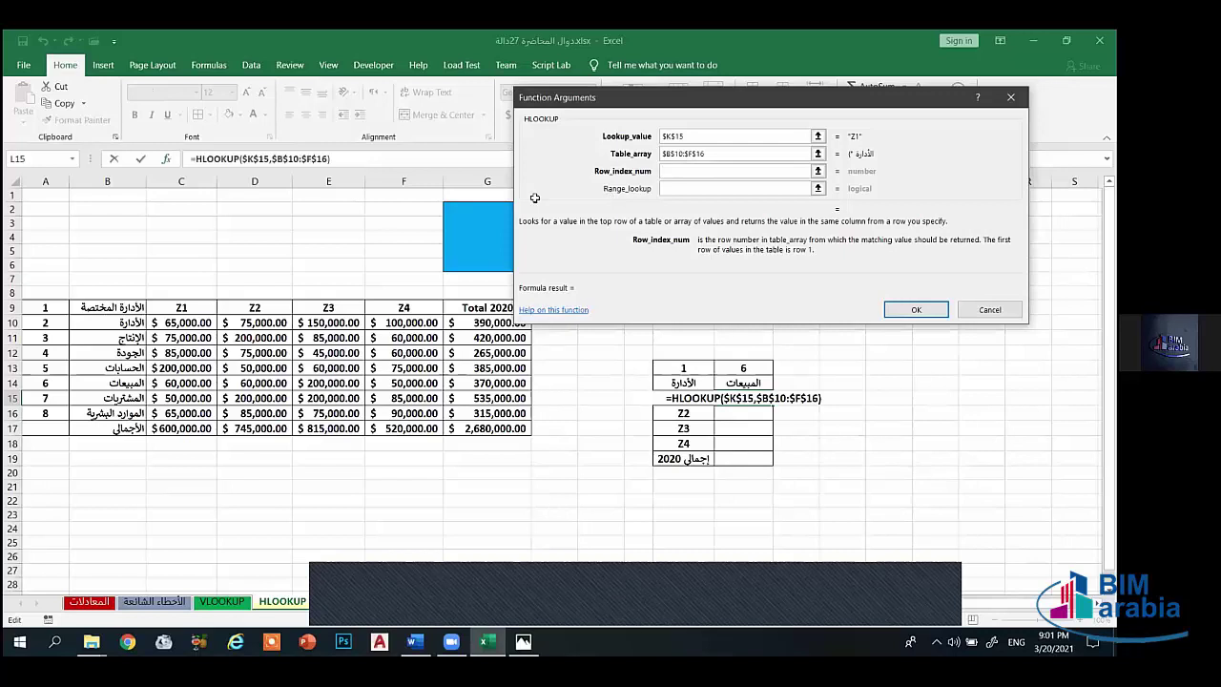
left_click(47, 382)
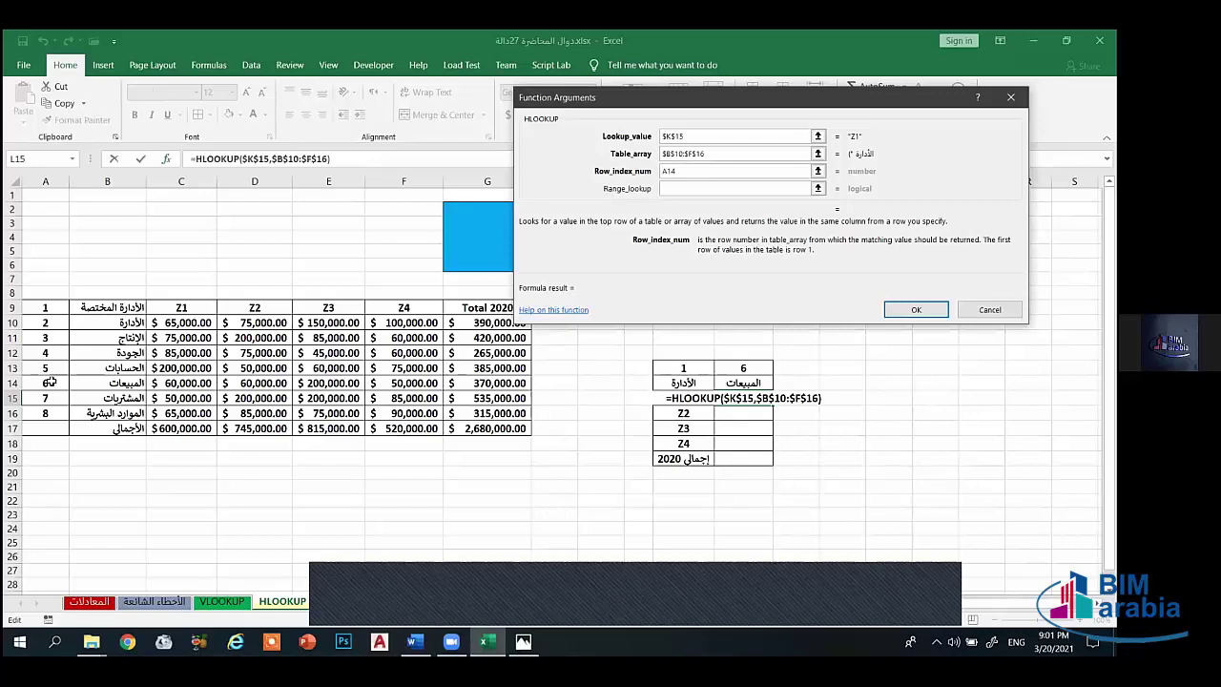
left_click(674, 189)
type("0")
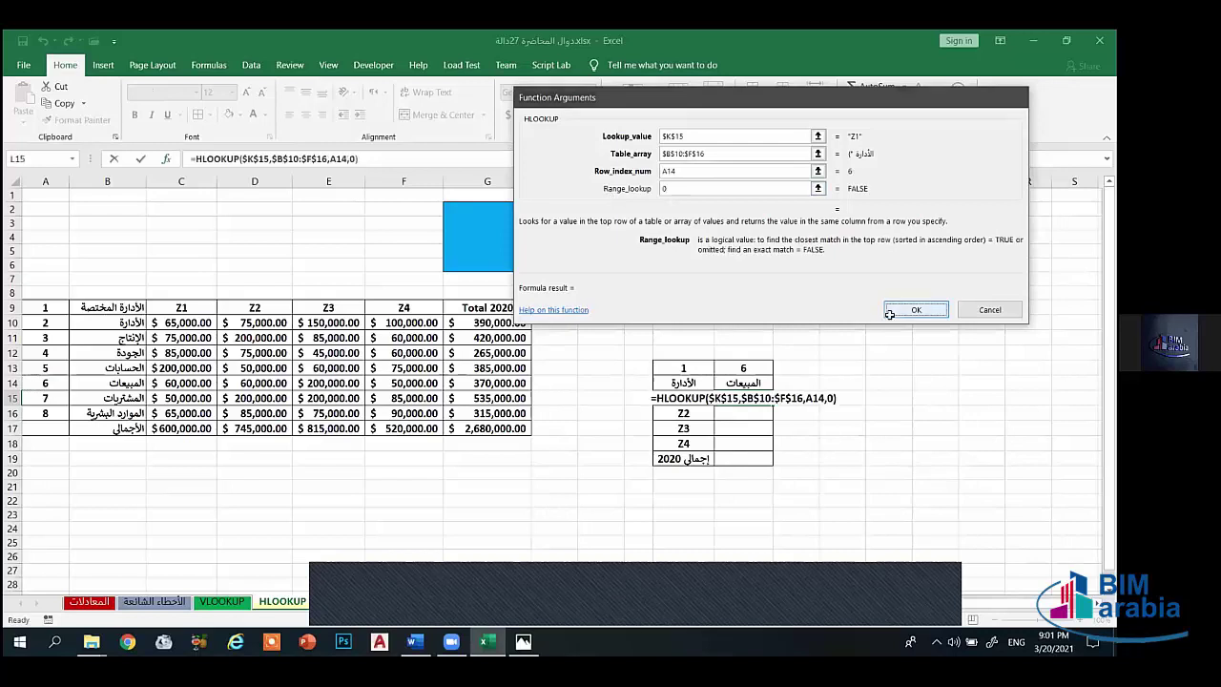
left_click(914, 309)
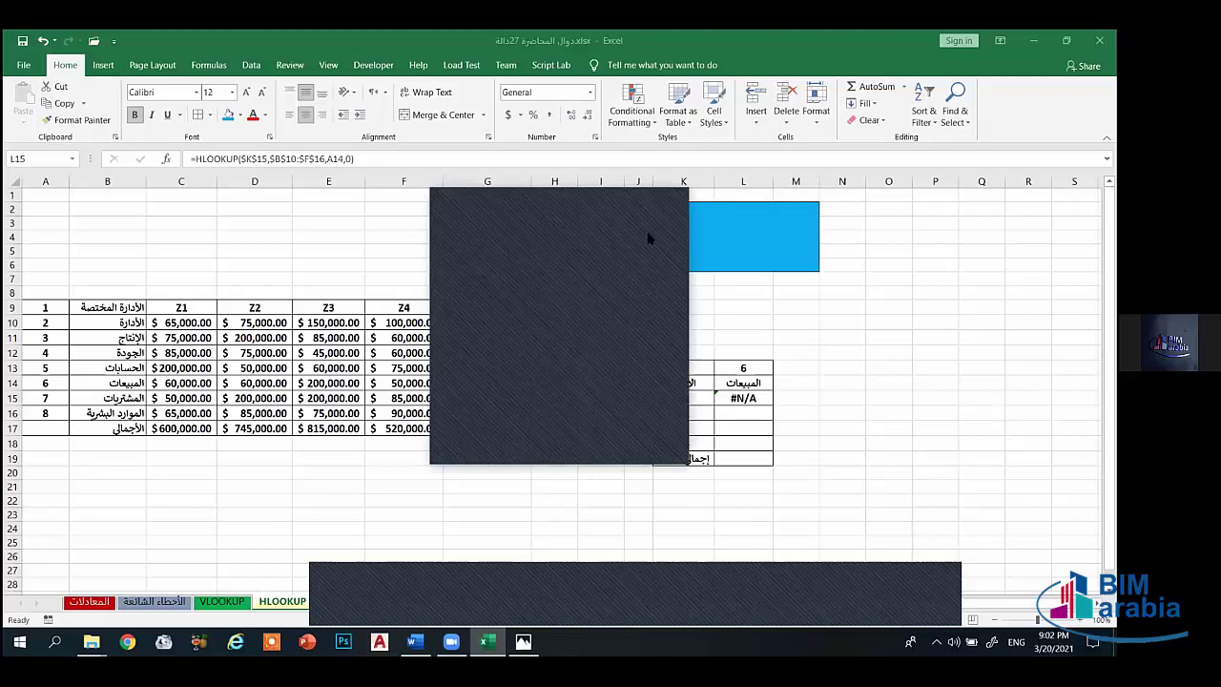
double_click(755, 398)
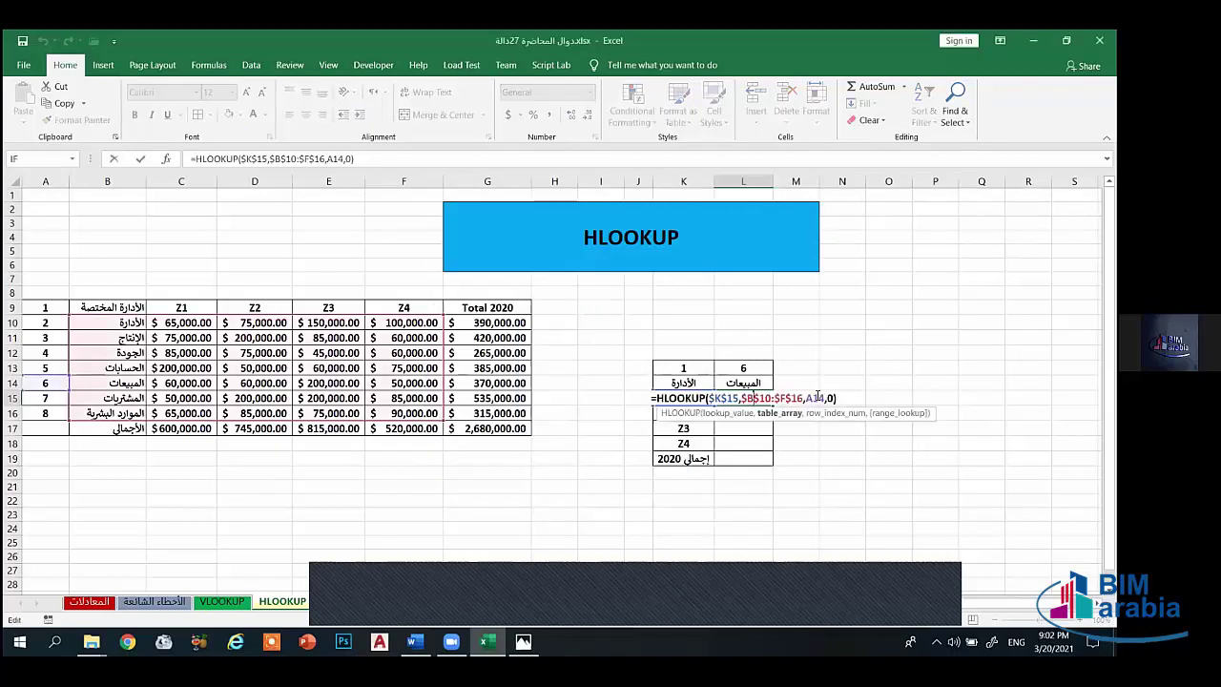
key("BackSpace")
key("Return")
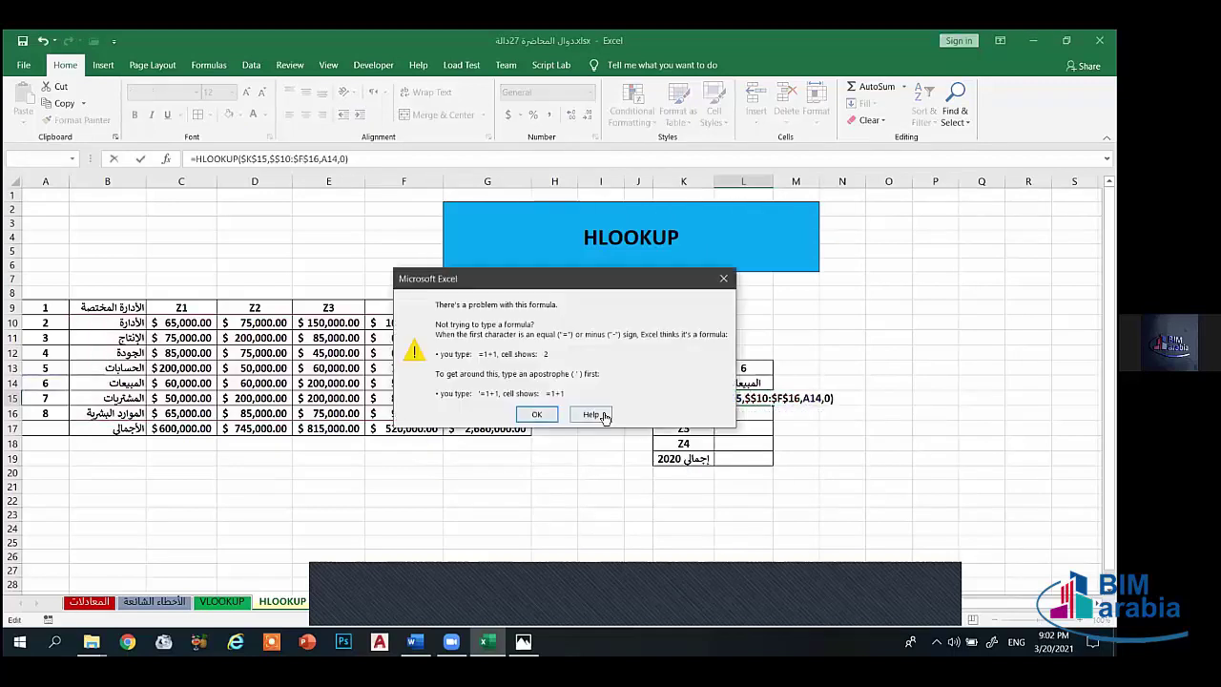
key("Return")
left_click(794, 445)
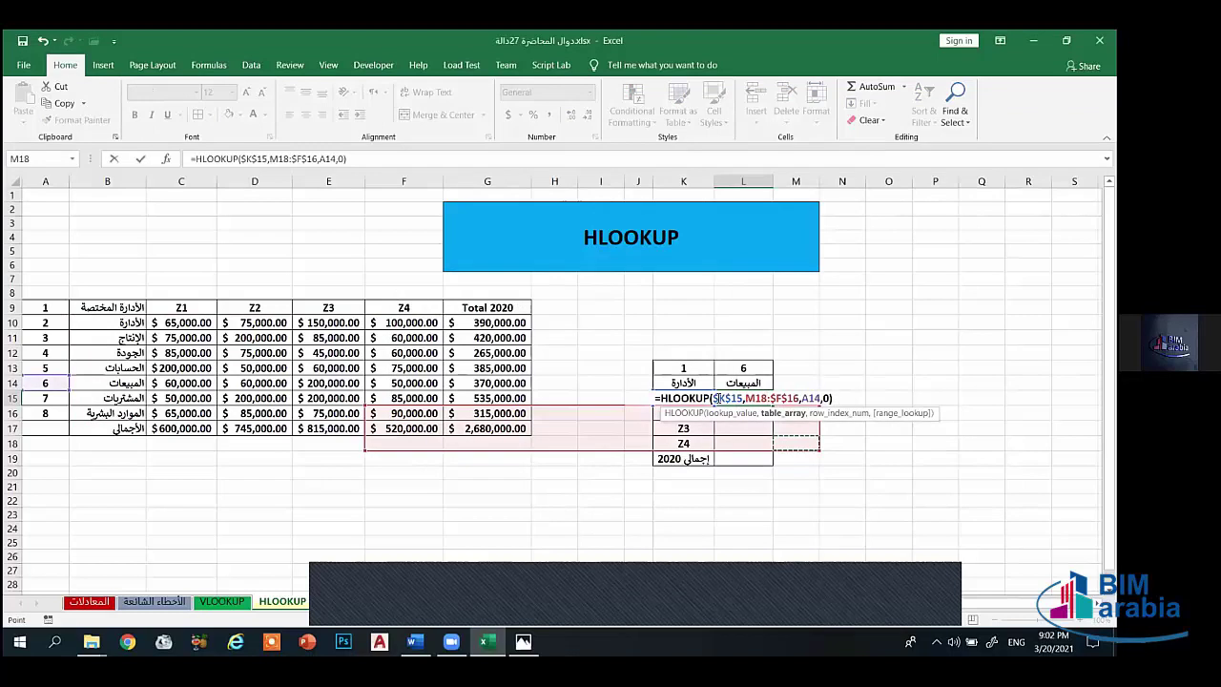
Step: Replace the whole L15 formula with a fresh HLOOKUP and open its function arguments
left_click_drag(833, 397, 655, 397)
type("=H")
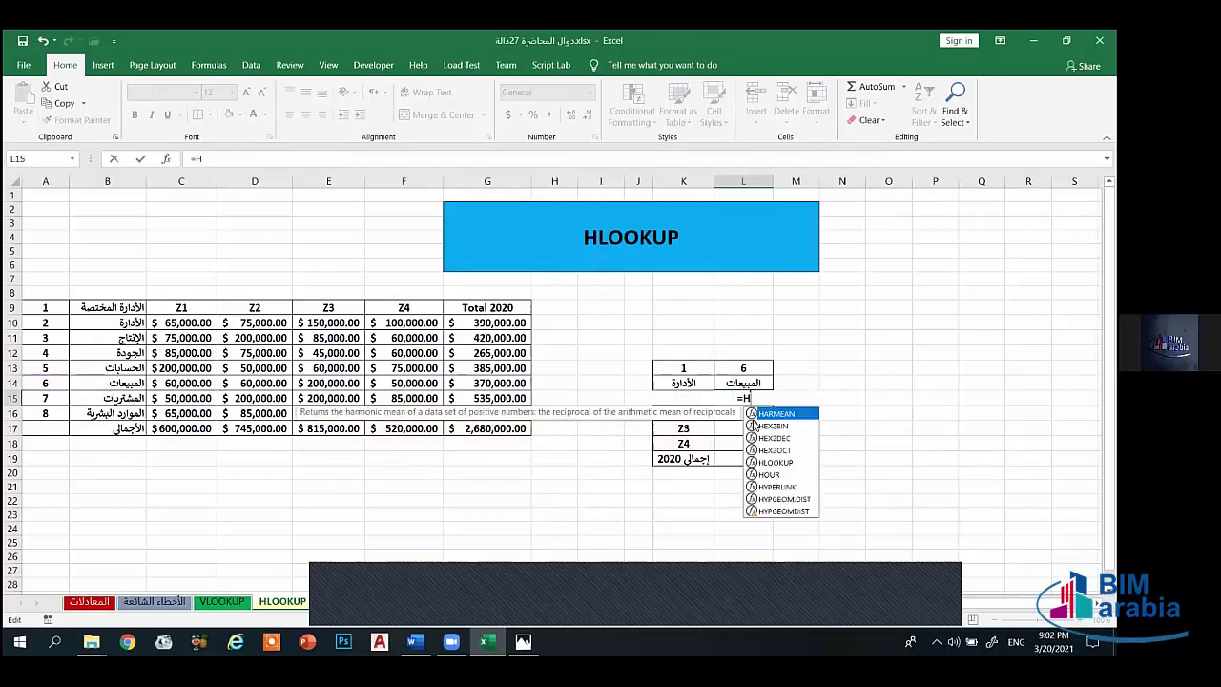
type("loo")
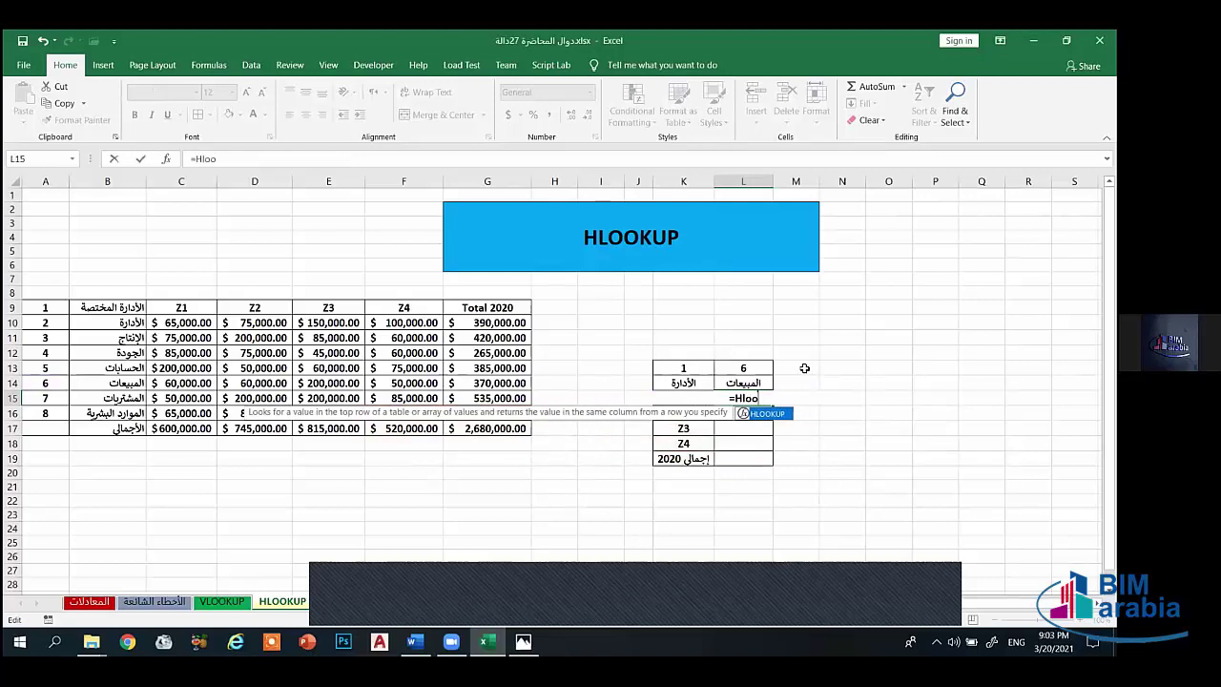
type("ki")
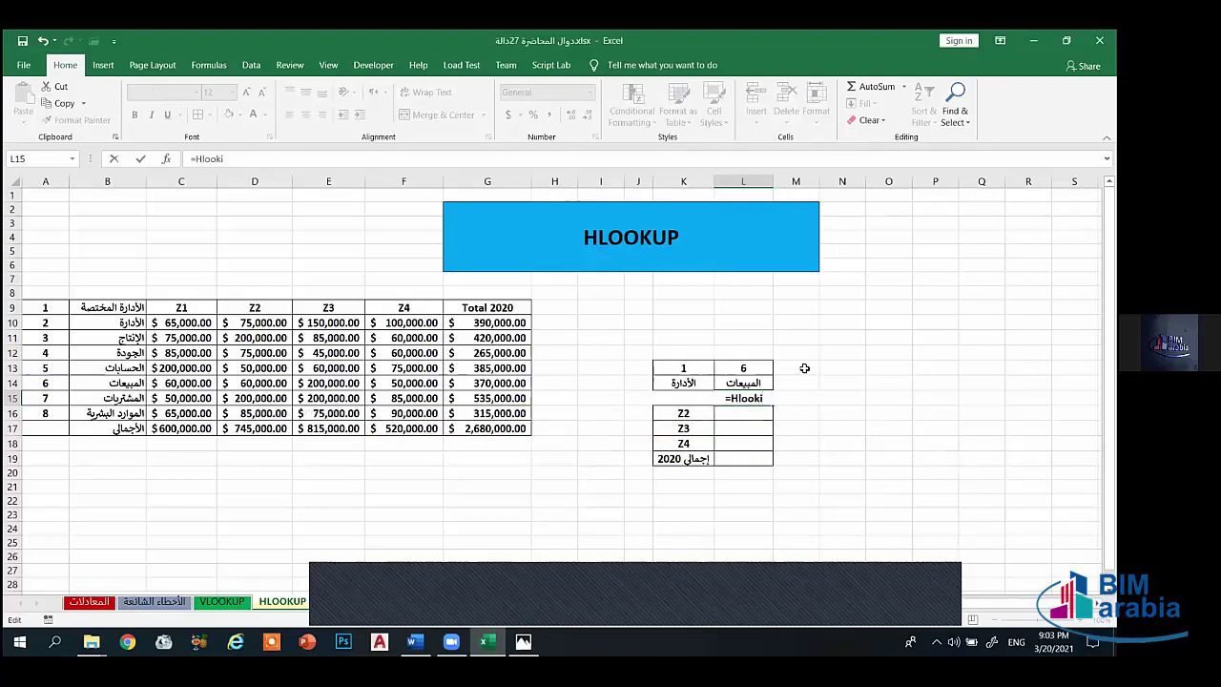
key("BackSpace")
type("up")
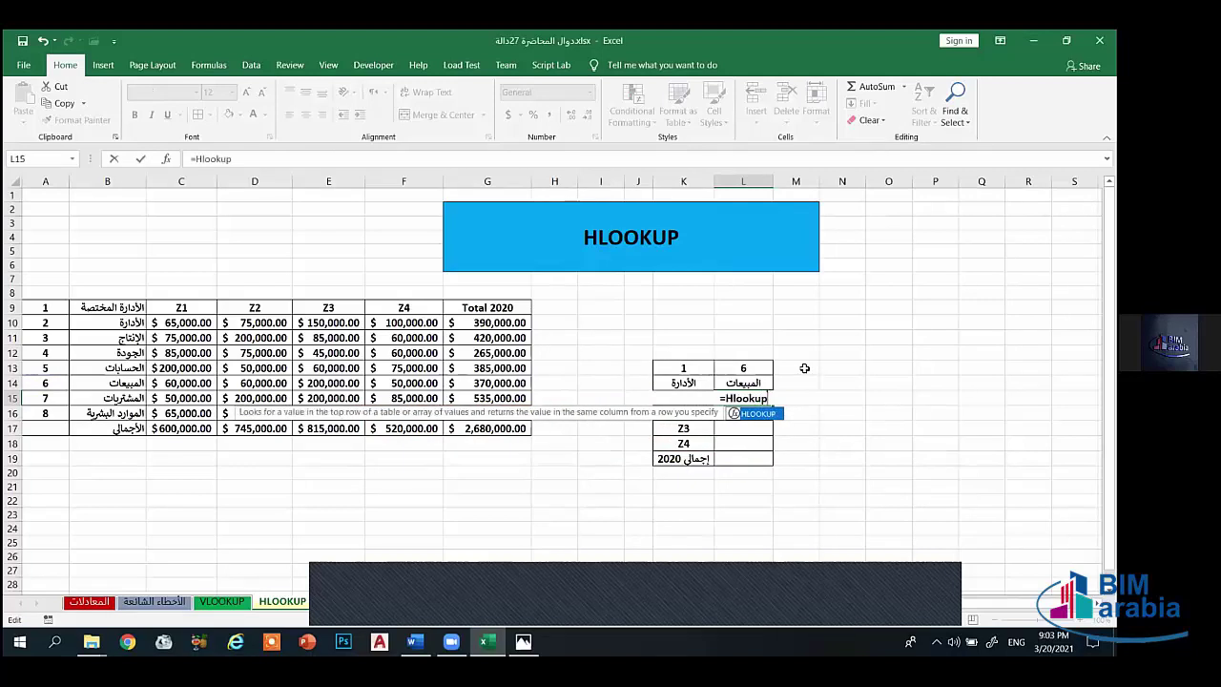
type("(")
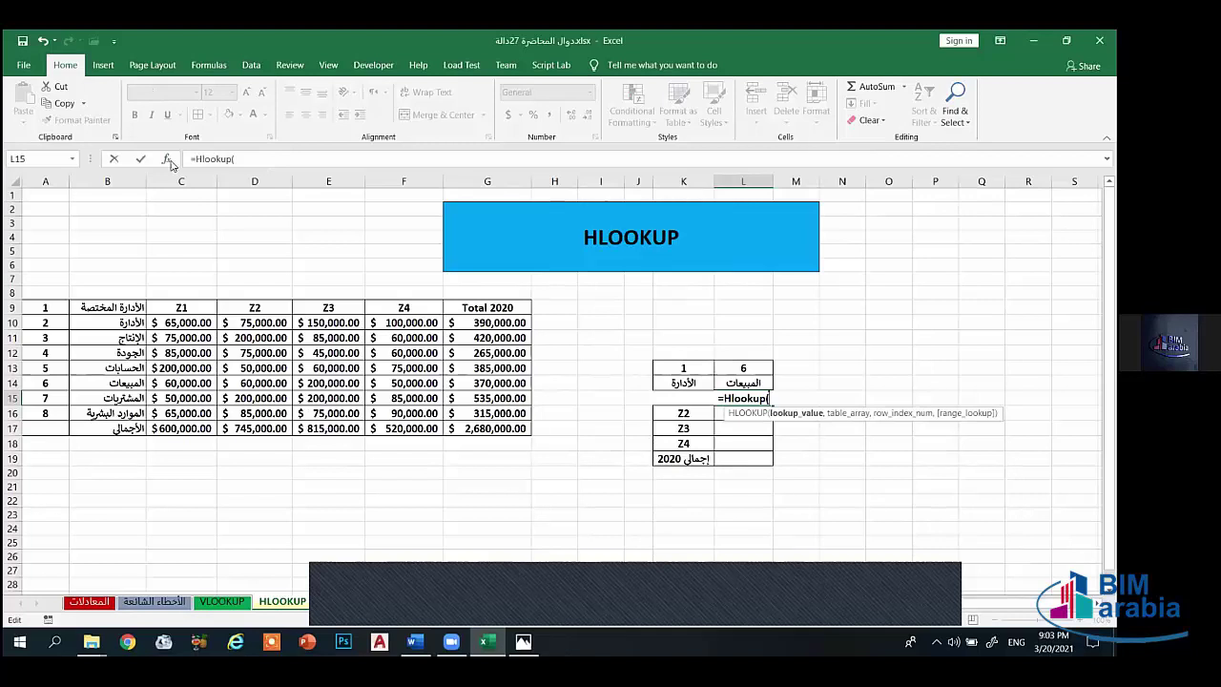
key("Return")
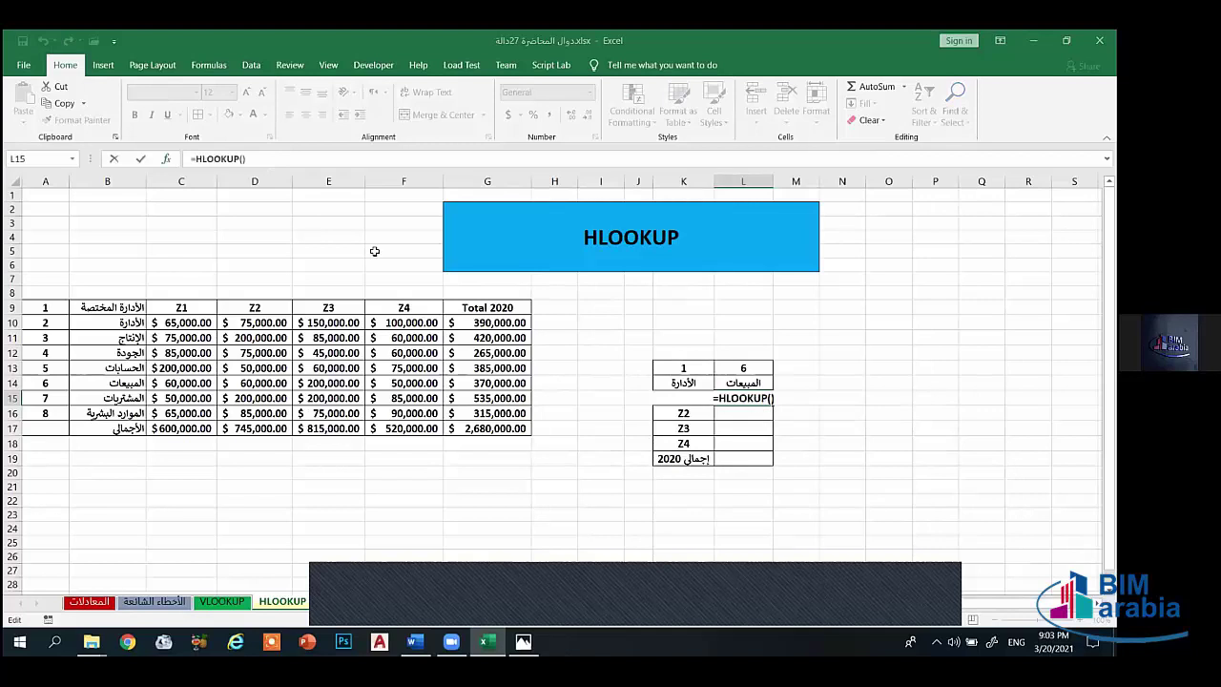
Step: Set $K$15 as the lookup value and $C$9:$F$16, including the Z1 to Z4 headers, as the table array, both absolute
left_click(689, 398)
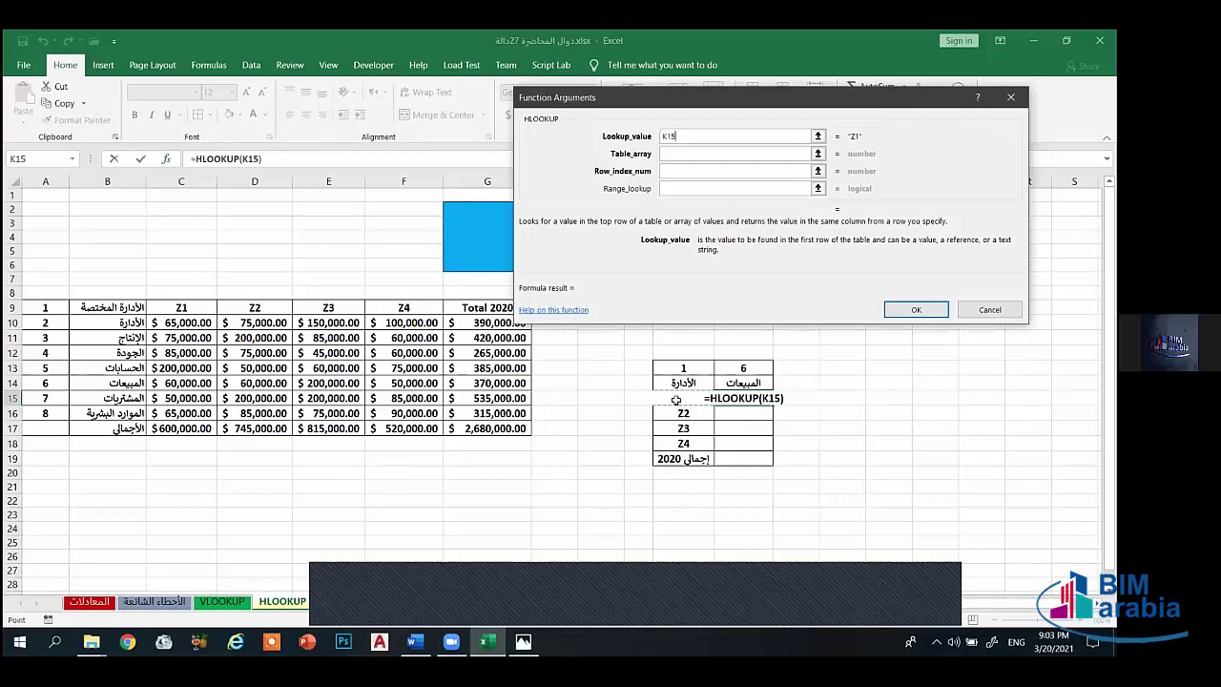
left_click(695, 157)
left_click(696, 137)
key("F4")
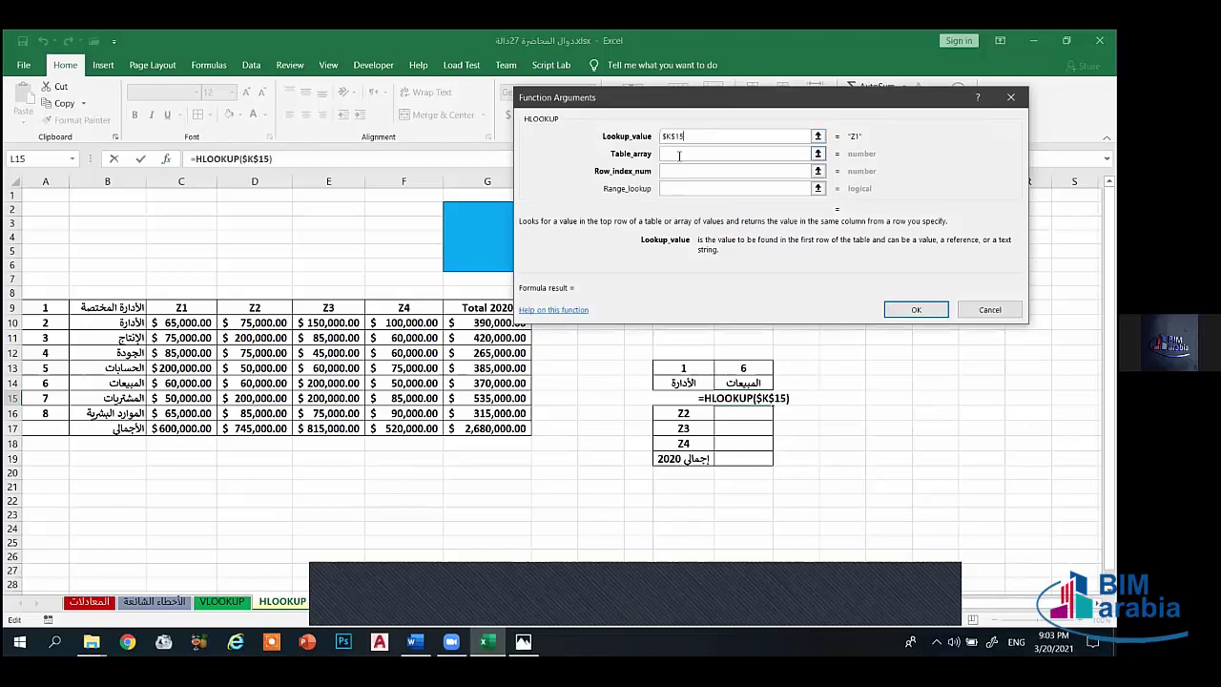
key("Tab")
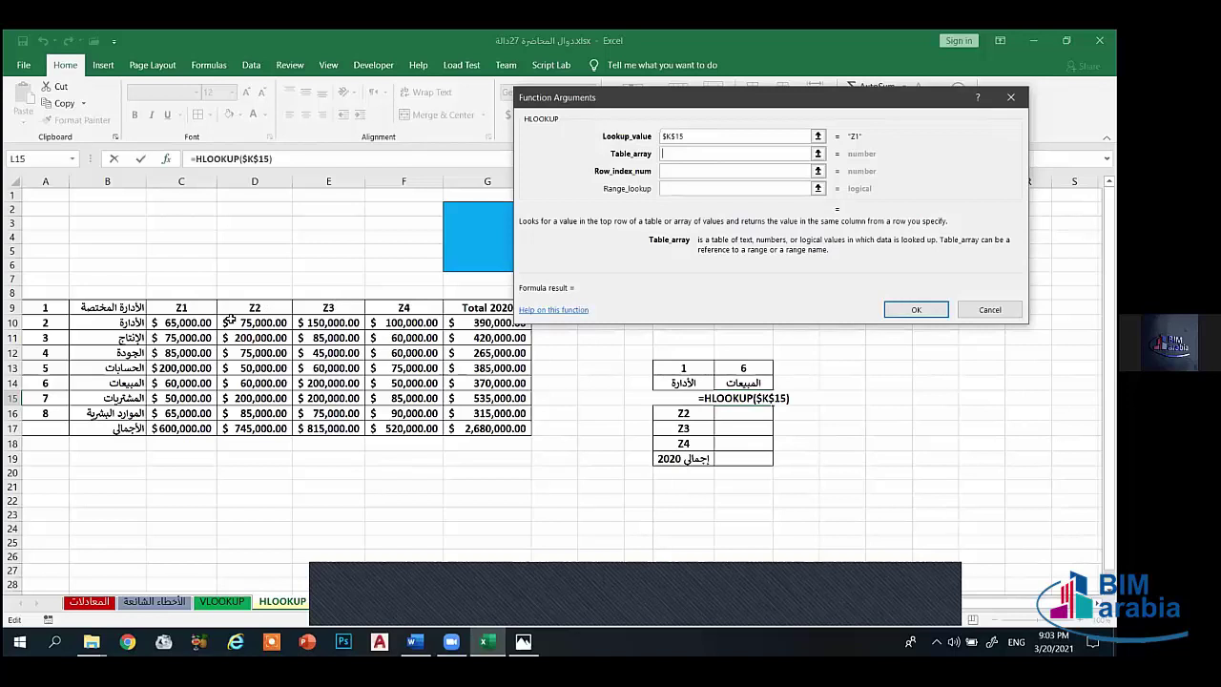
left_click_drag(186, 307, 431, 413)
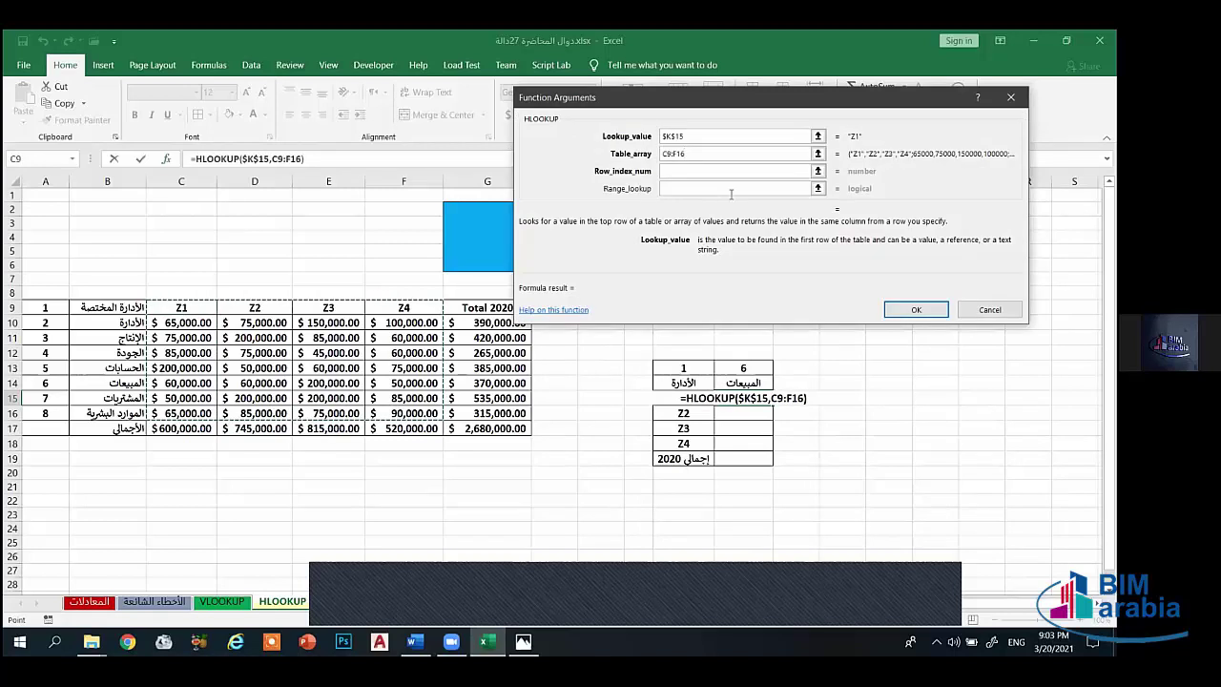
key("F4")
Step: Use A14 as the row index number and 0 as the range lookup, and apply the HLOOKUP formula to L15
left_click(704, 171)
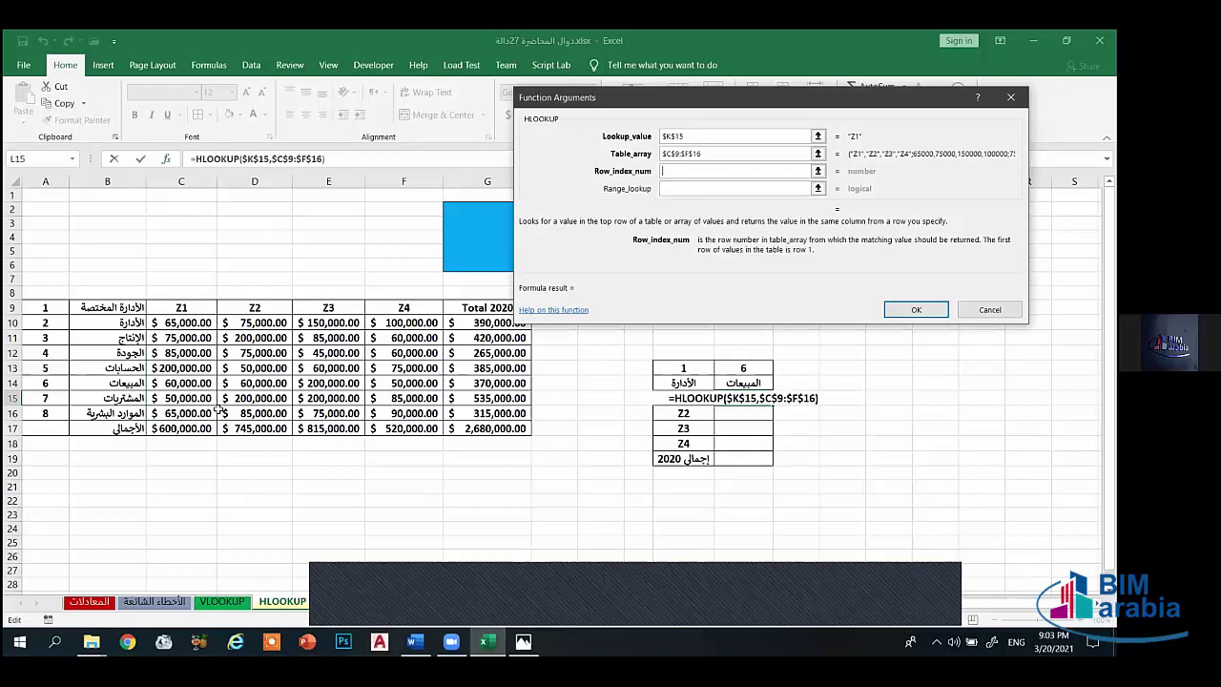
left_click(50, 383)
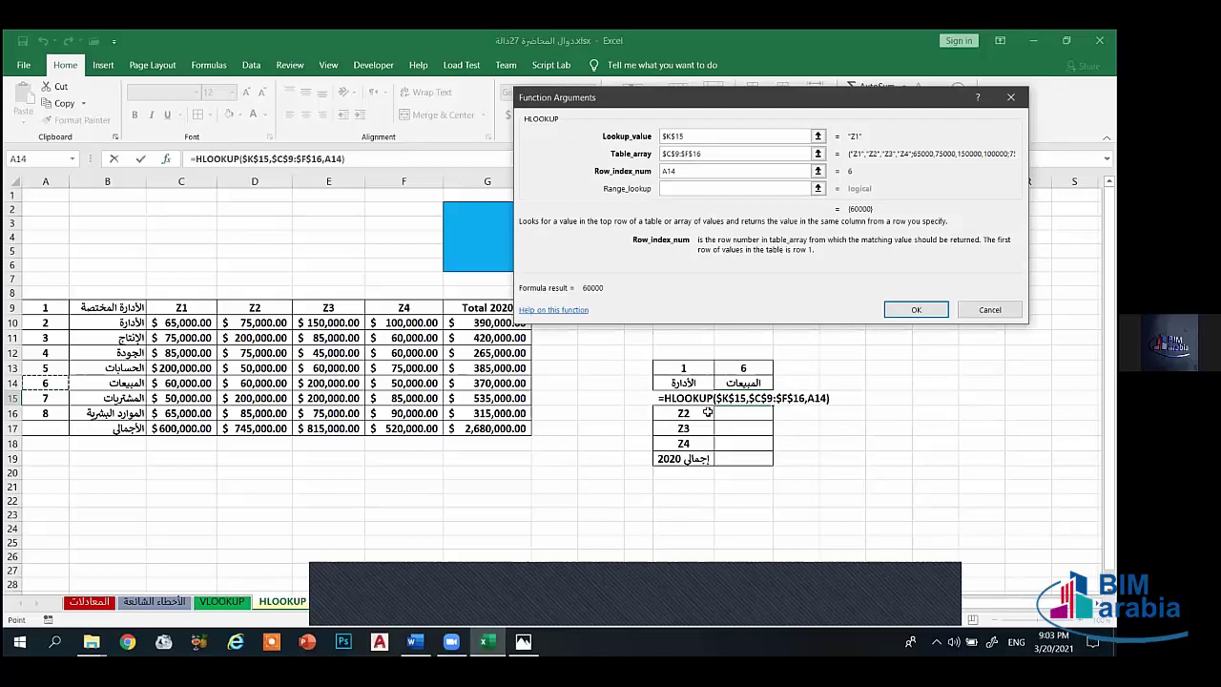
left_click(806, 188)
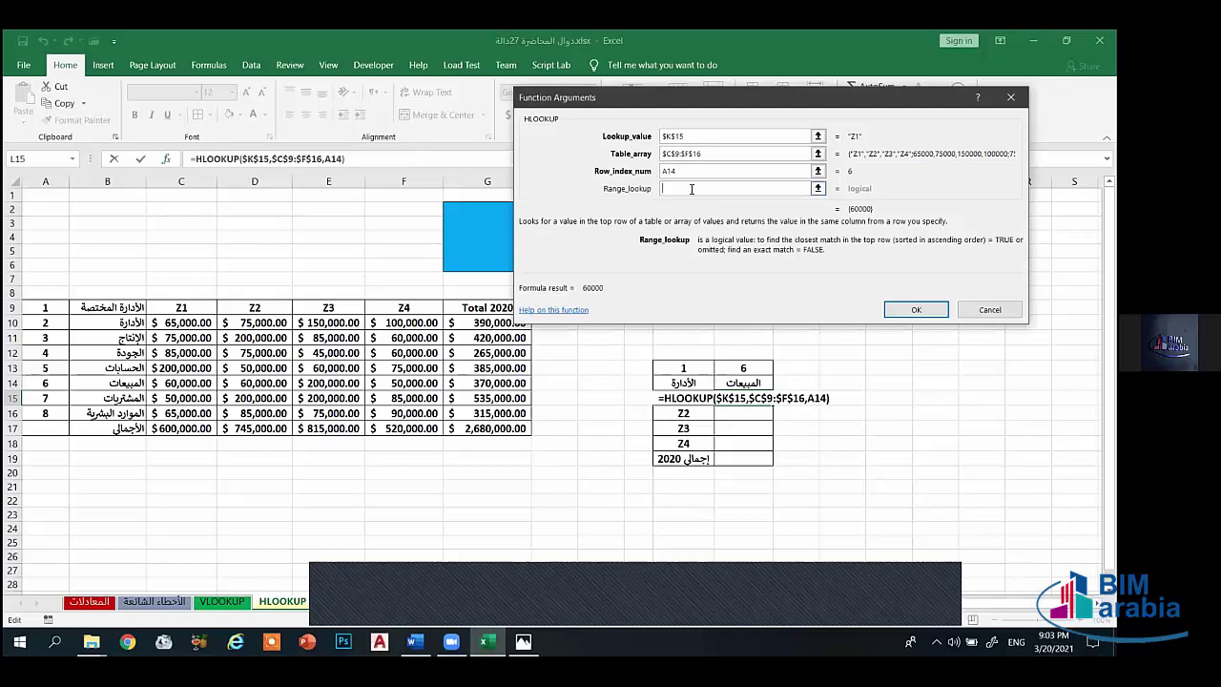
type("0")
left_click(916, 309)
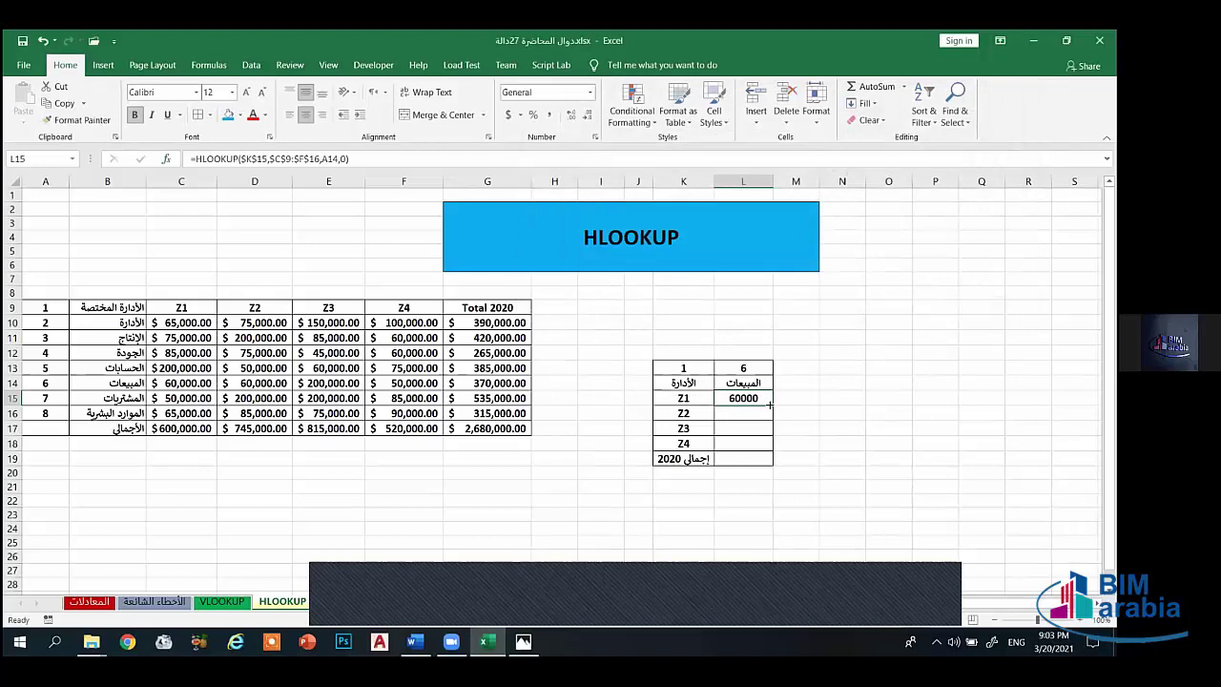
Step: Try to fill the L15 formula down to L19, and clear the filled cells L19 and L18
left_click_drag(765, 427, 766, 463)
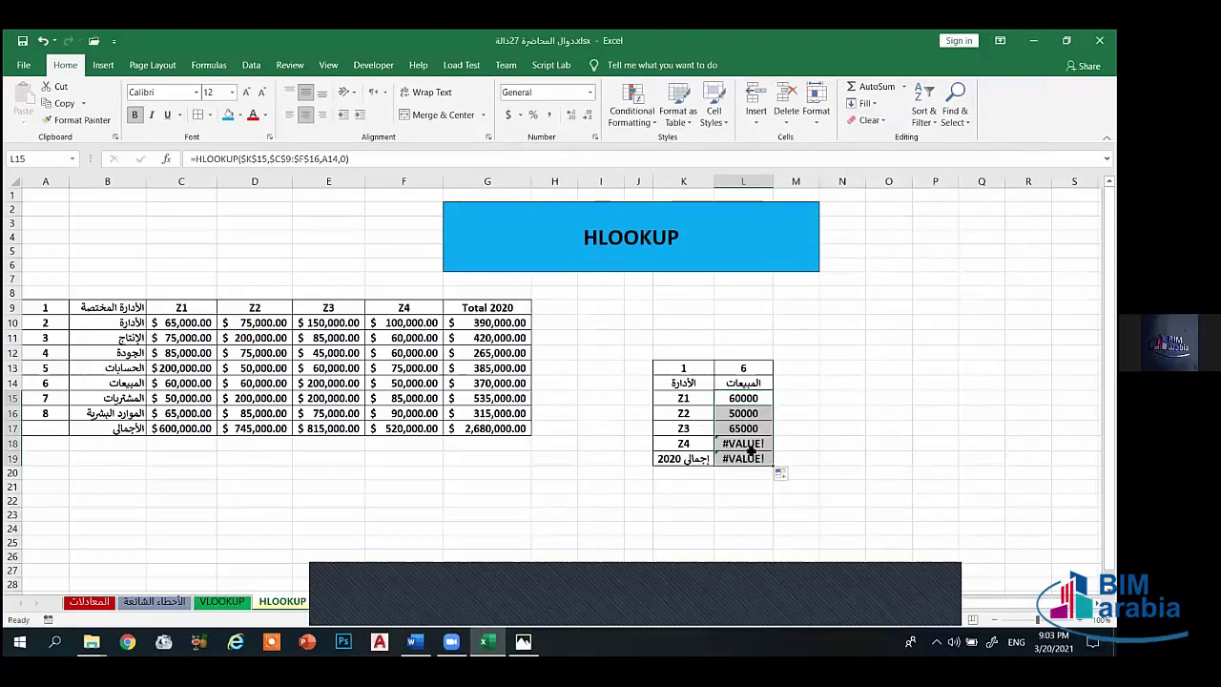
left_click(756, 444)
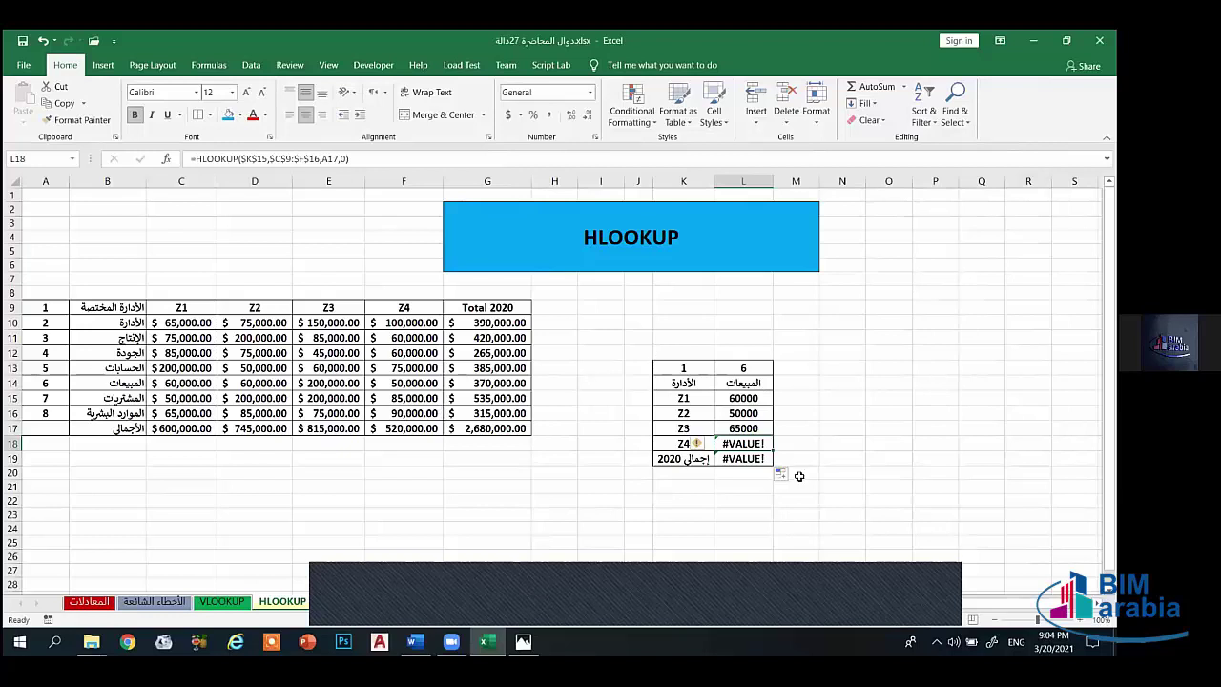
left_click(758, 458)
key("Delete")
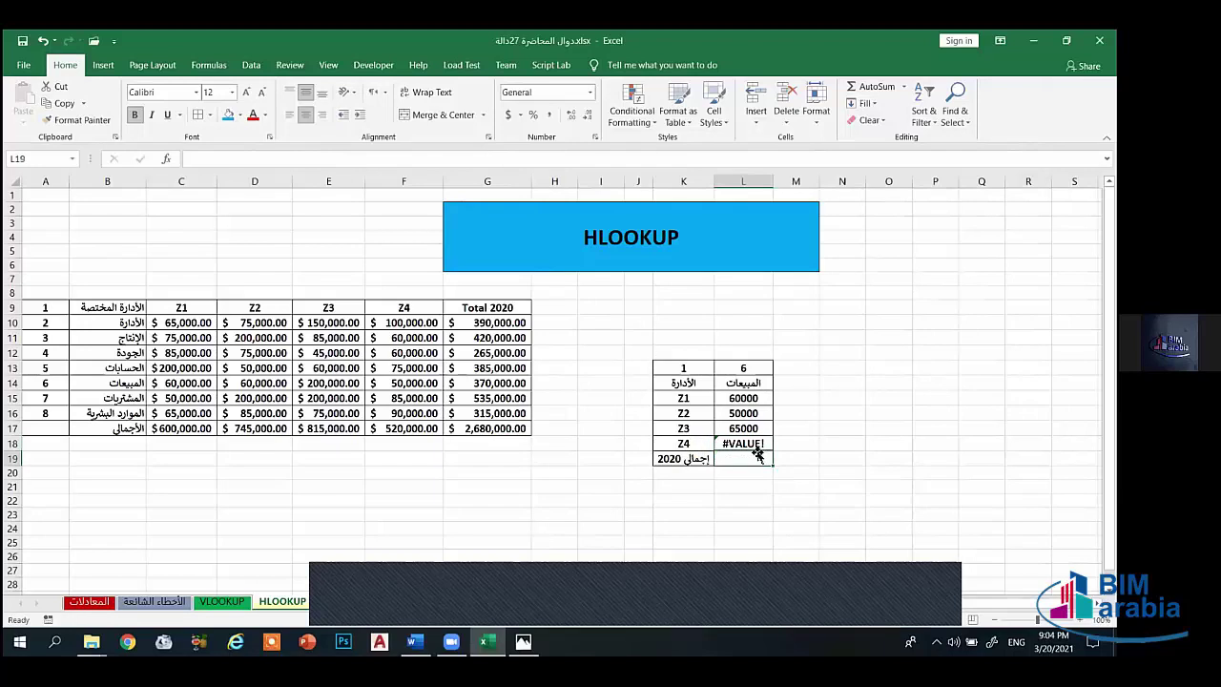
left_click(755, 445)
key("Delete")
Step: Try to fill the L17 formula into L18, and clear L18, L17 and L16
left_click(762, 429)
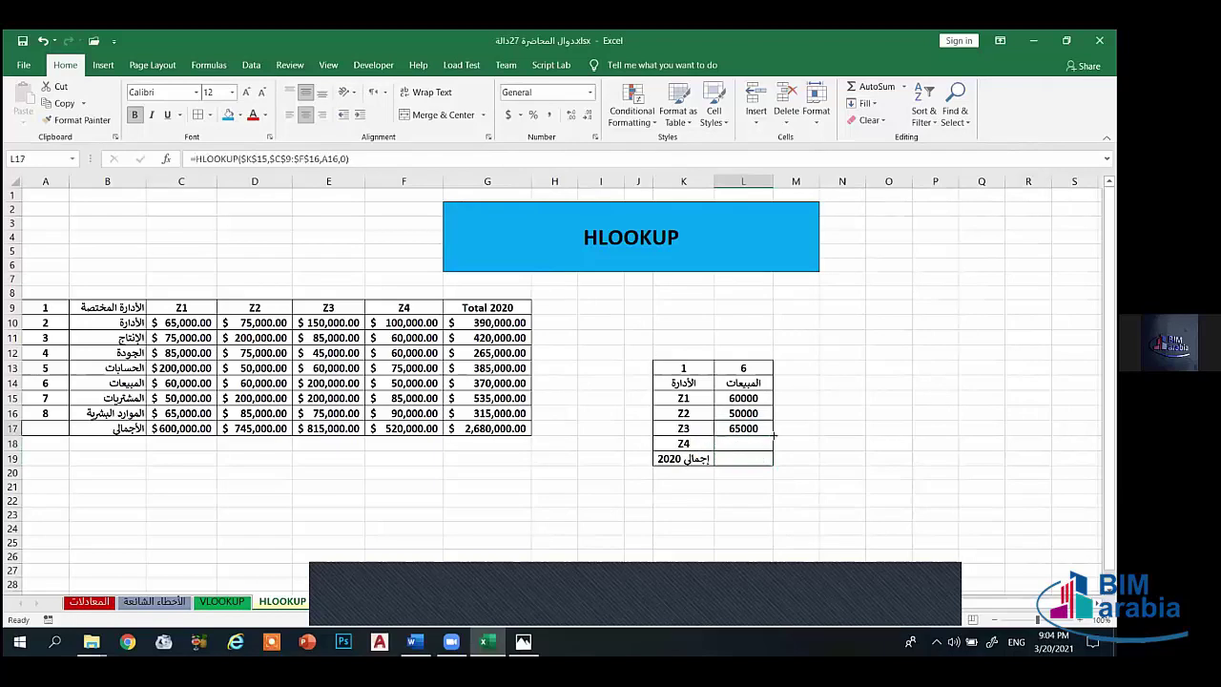
mouse_move(775, 435)
left_mouse_down()
mouse_move(775, 458)
mouse_move(773, 445)
left_mouse_up()
left_click(763, 445)
key("Delete")
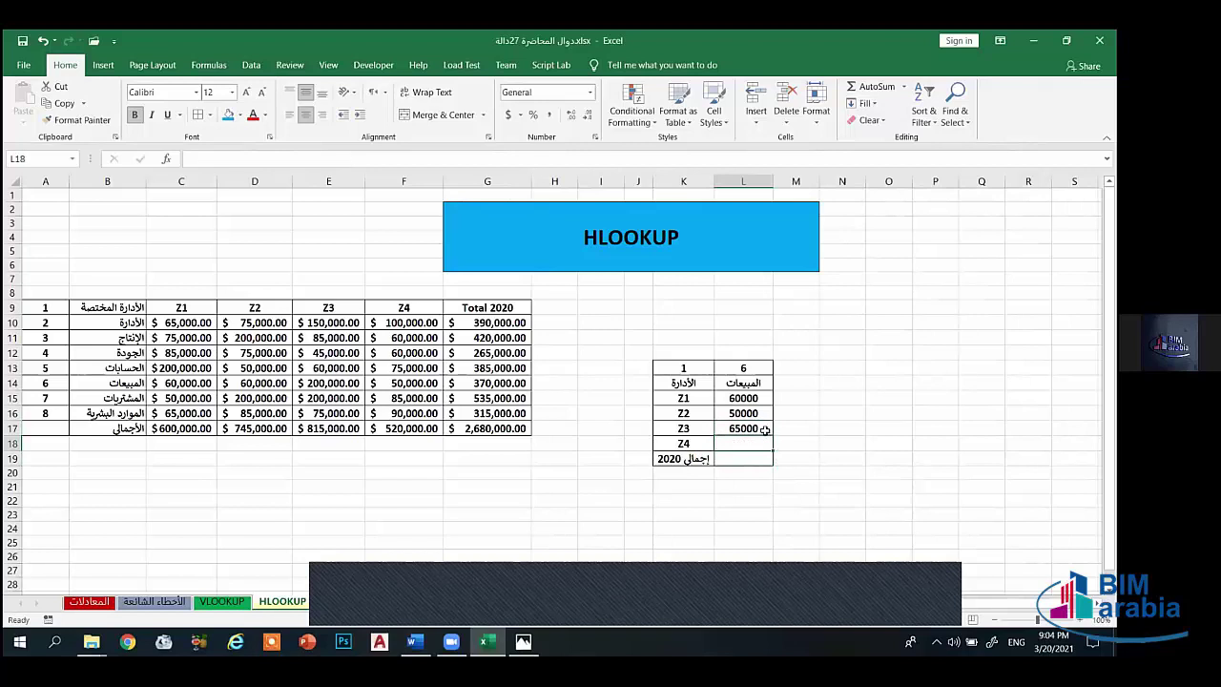
left_click(762, 429)
key("Delete")
left_click(748, 413)
key("Delete")
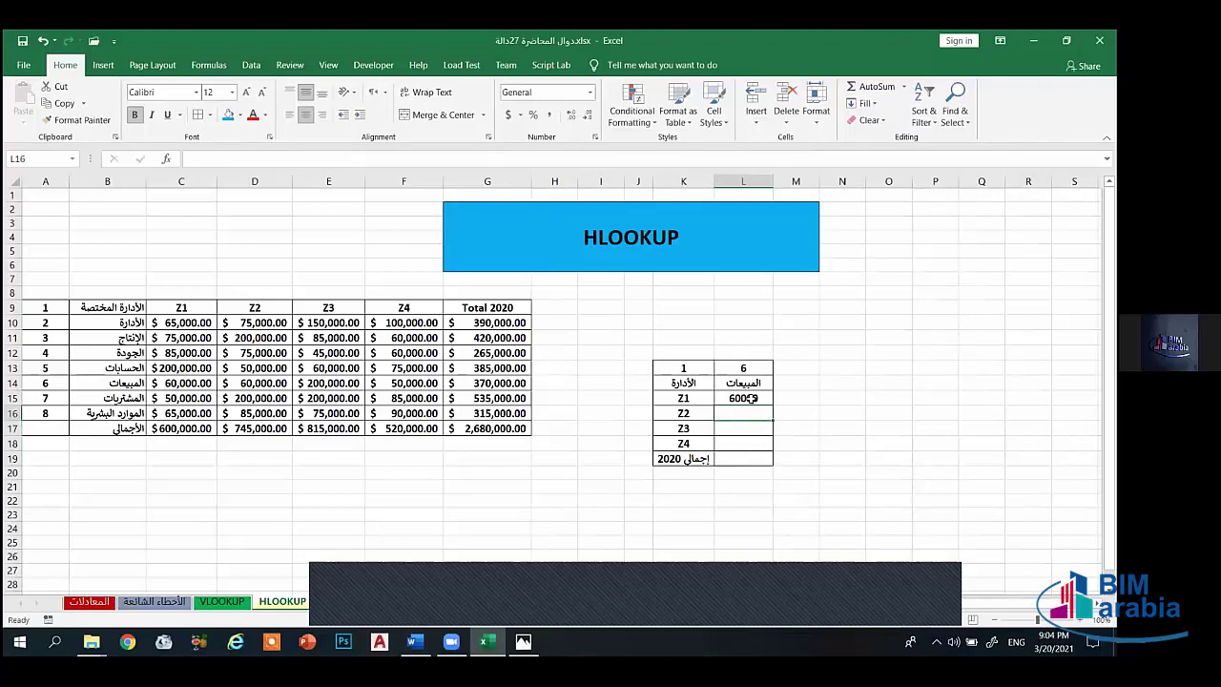
Step: Clear L15 and start a new HLOOKUP formula there with its function arguments open
left_click(749, 398)
key("Delete")
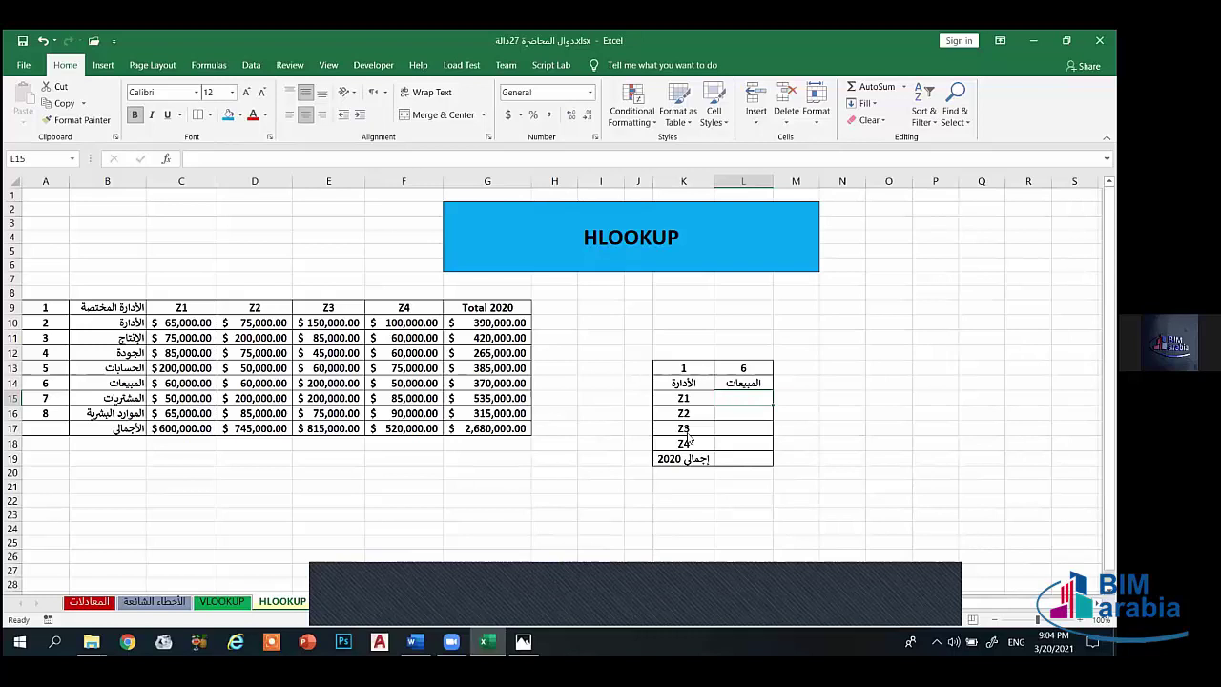
type("=")
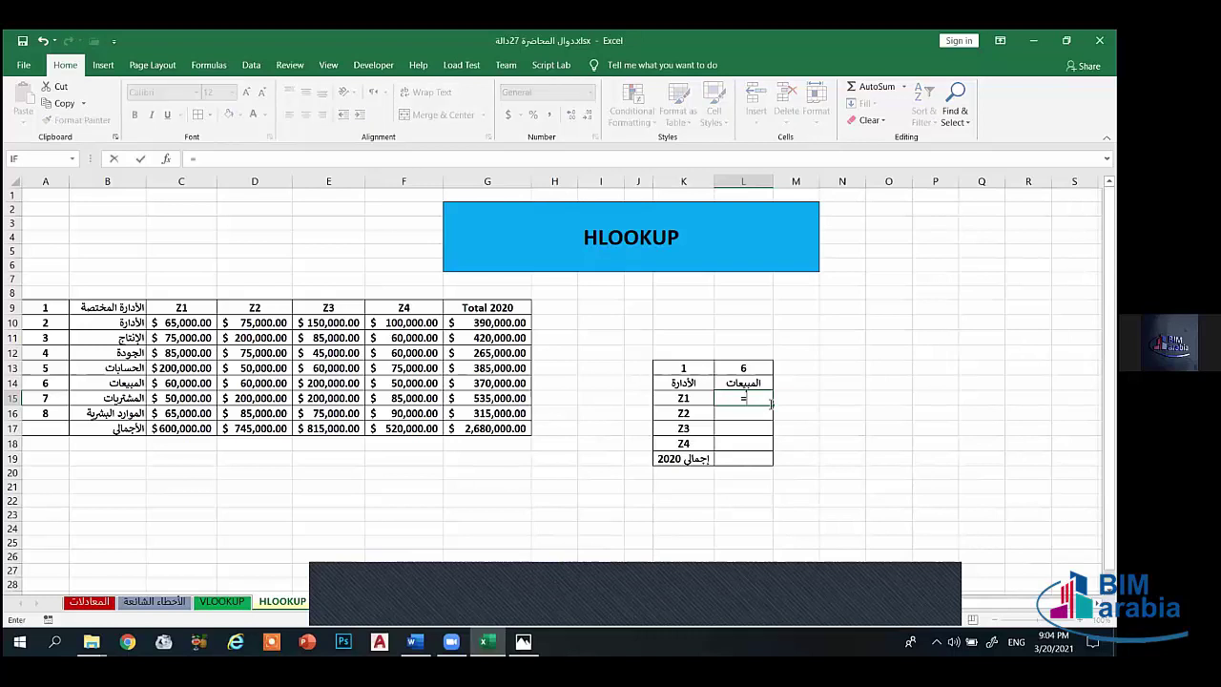
type("hlooku")
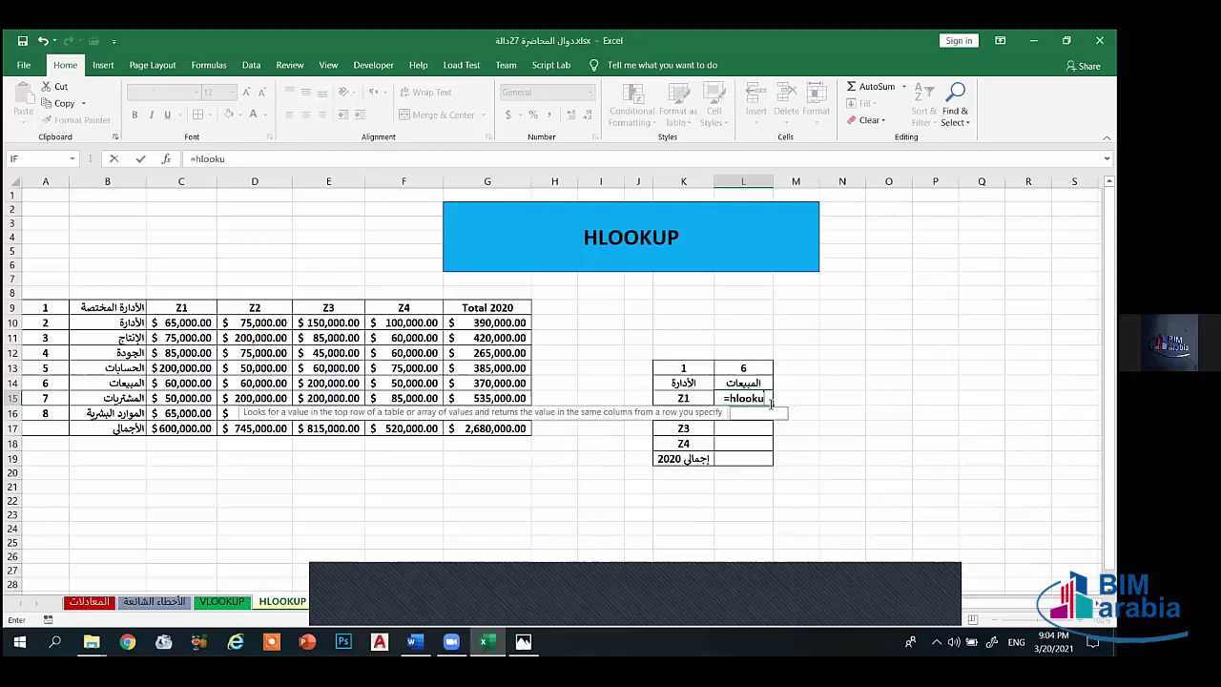
type("p(")
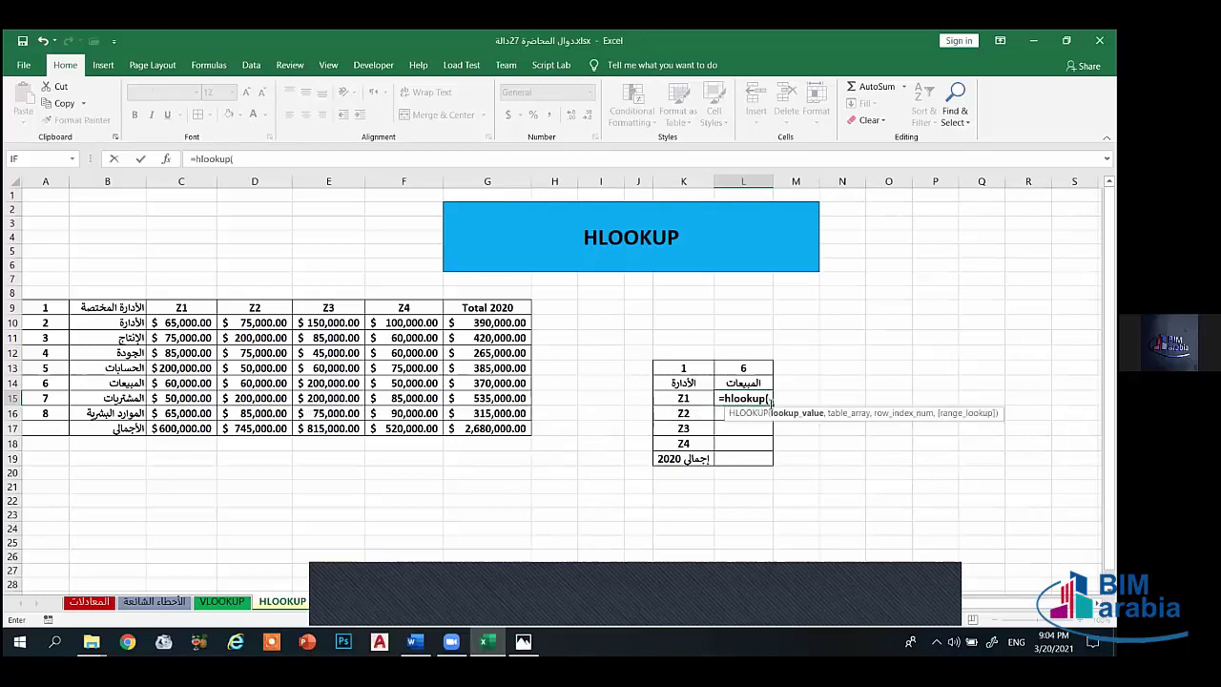
left_click(166, 159)
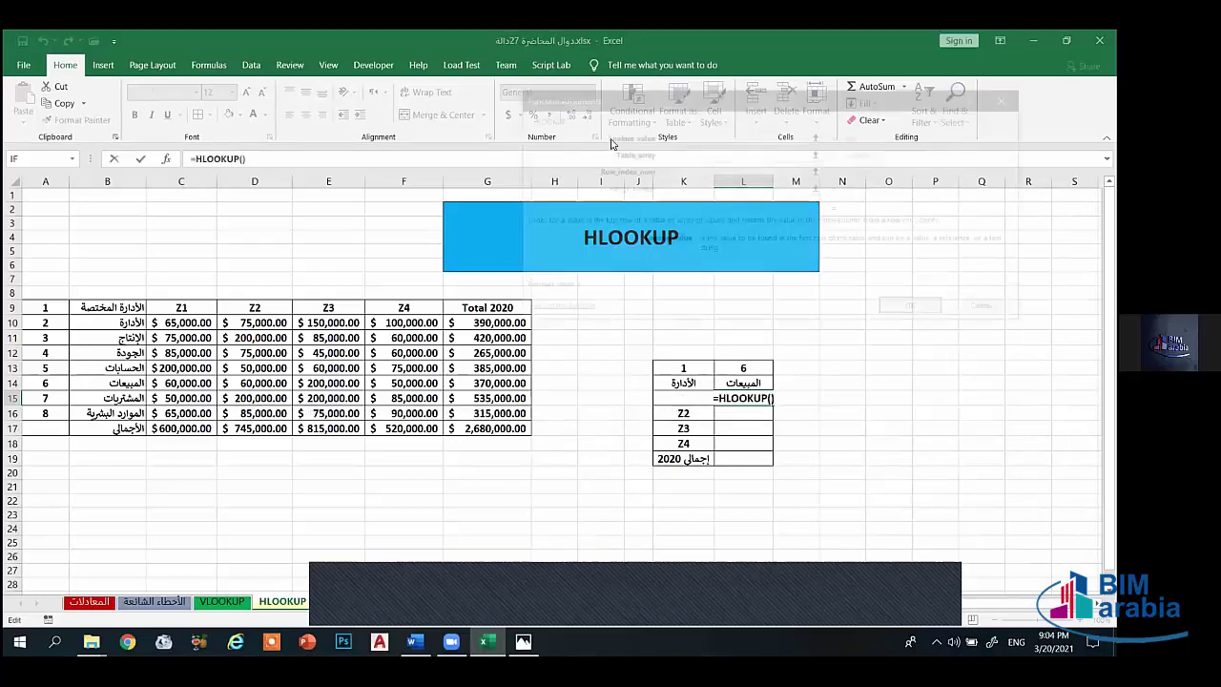
Step: Enter $K$15 as the lookup value and $C$9:$F$16 as the table array, both as absolute references
left_click(684, 399)
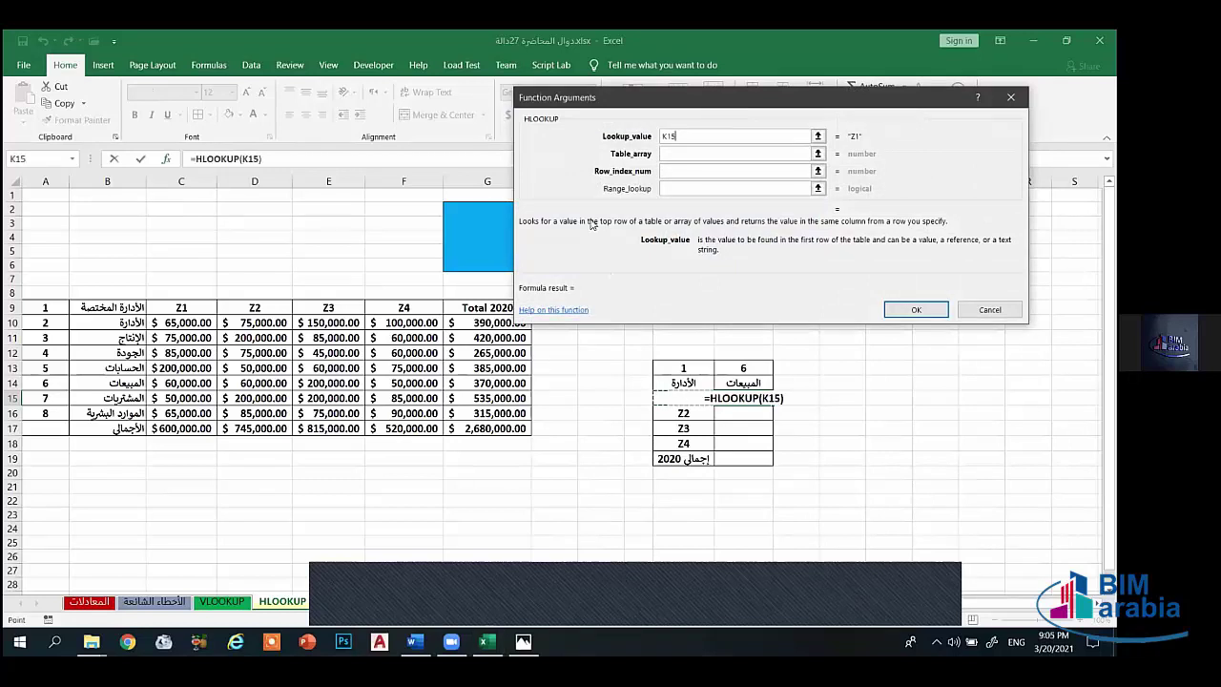
key("F4")
left_click(697, 154)
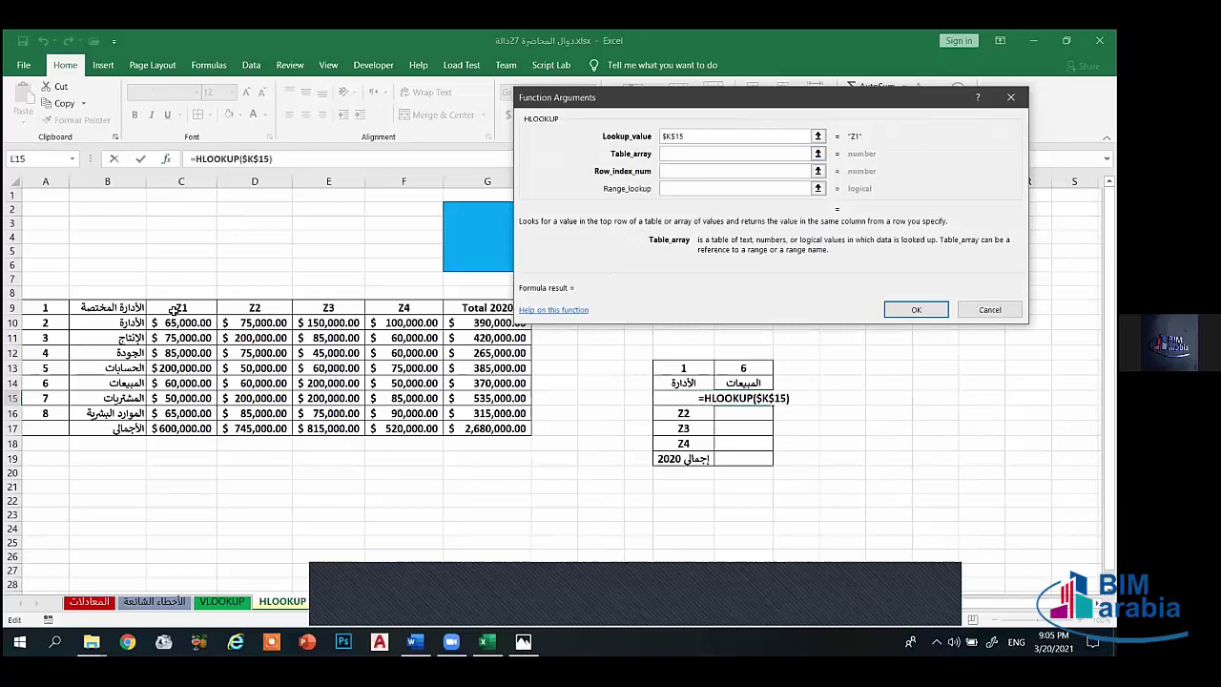
left_click_drag(183, 311, 397, 410)
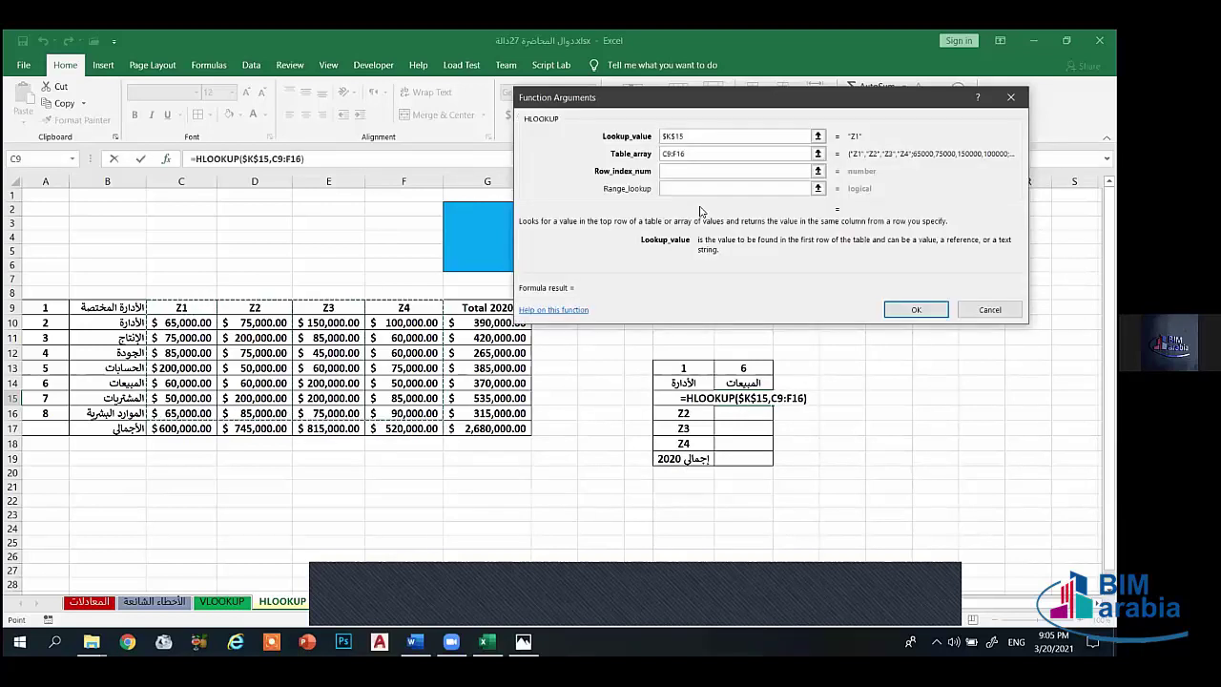
key("F4")
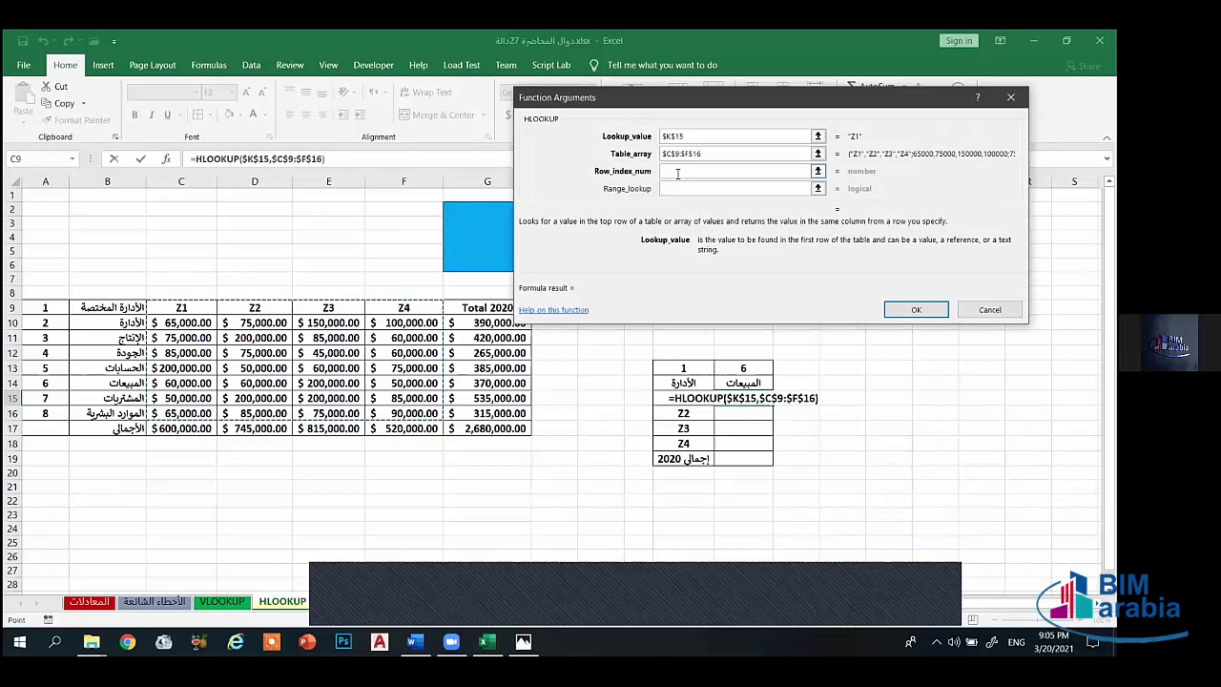
key("Tab")
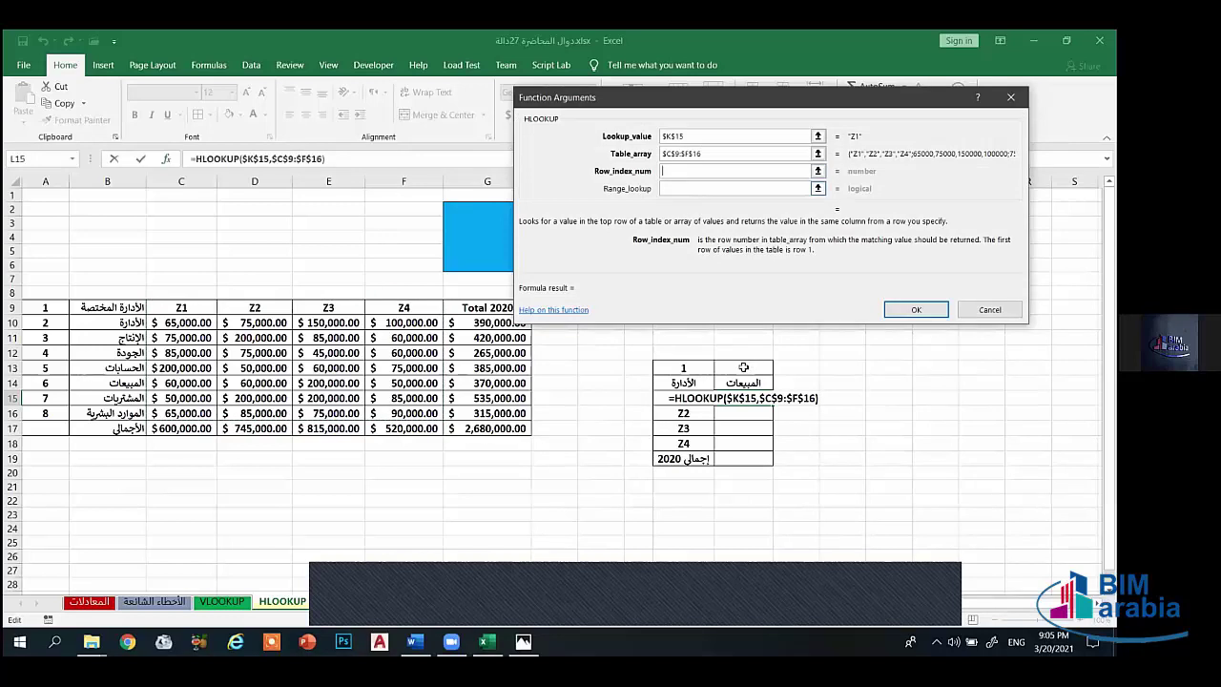
Step: Use L13 as the row index number and 0 as the range lookup, and apply the formula to L15
left_click(744, 368)
key("Tab")
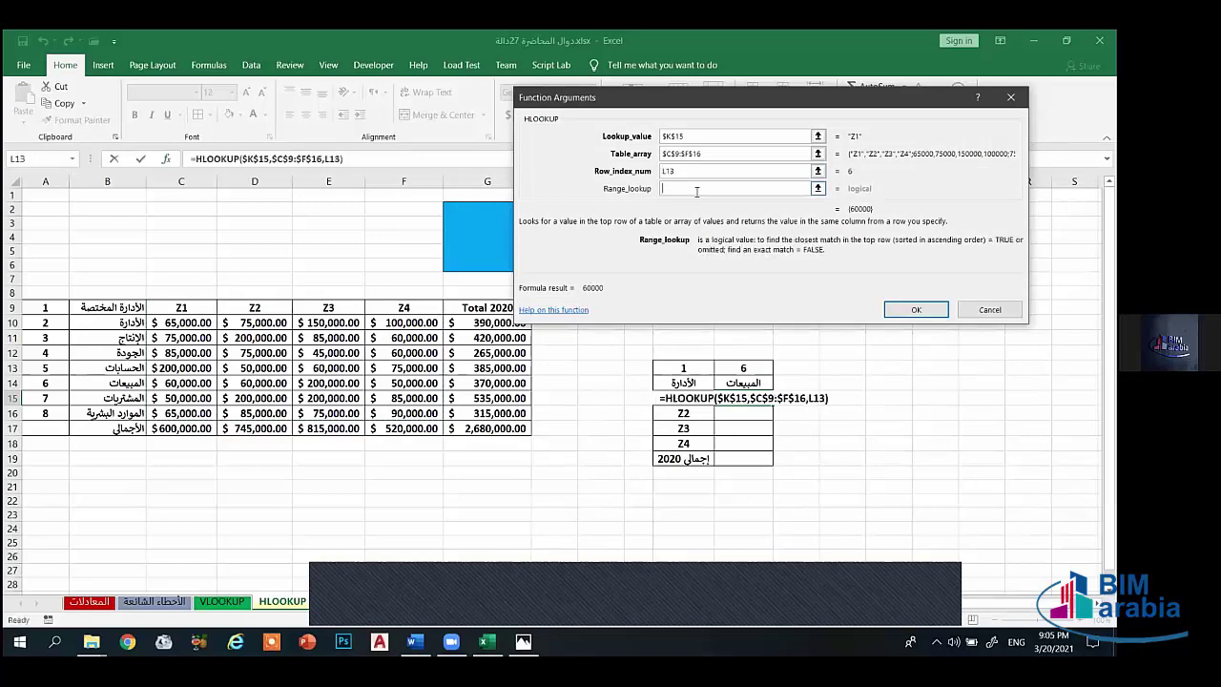
type("0")
left_click(916, 309)
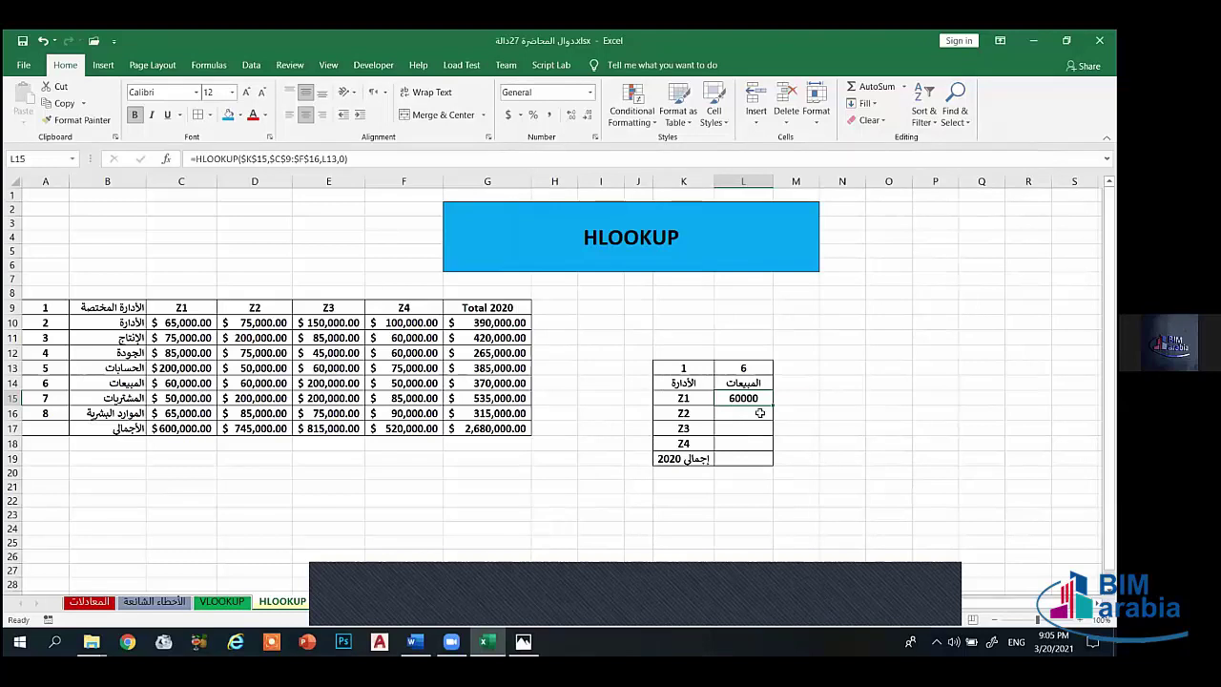
Step: Try to fill the L15 formula down to L18, and clear the filled cells L18, L17 and L16
left_click_drag(755, 447, 750, 445)
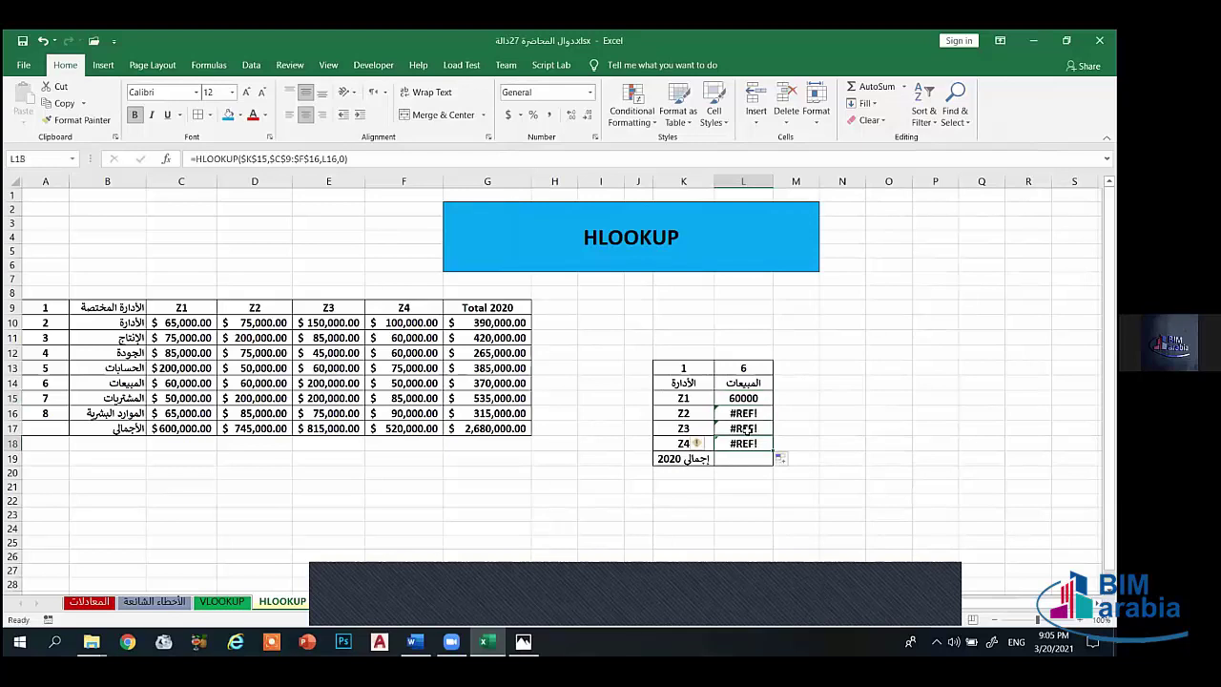
key("Delete")
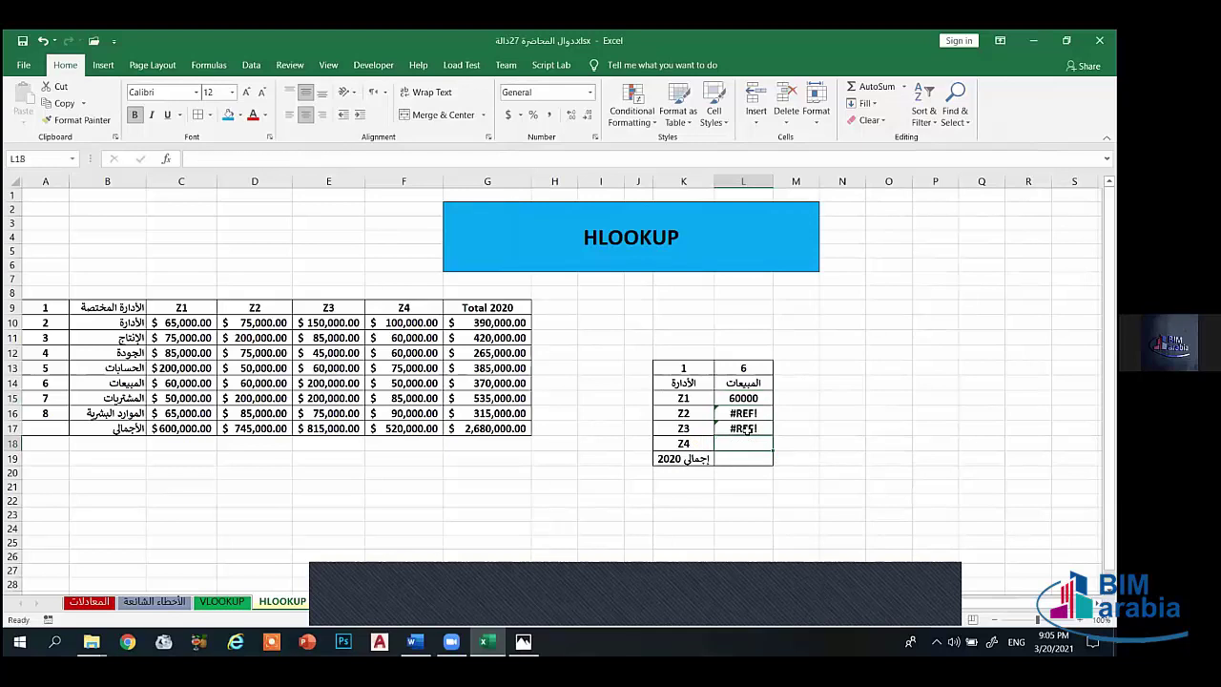
left_click(743, 428)
key("Delete")
left_click(746, 411)
key("Delete")
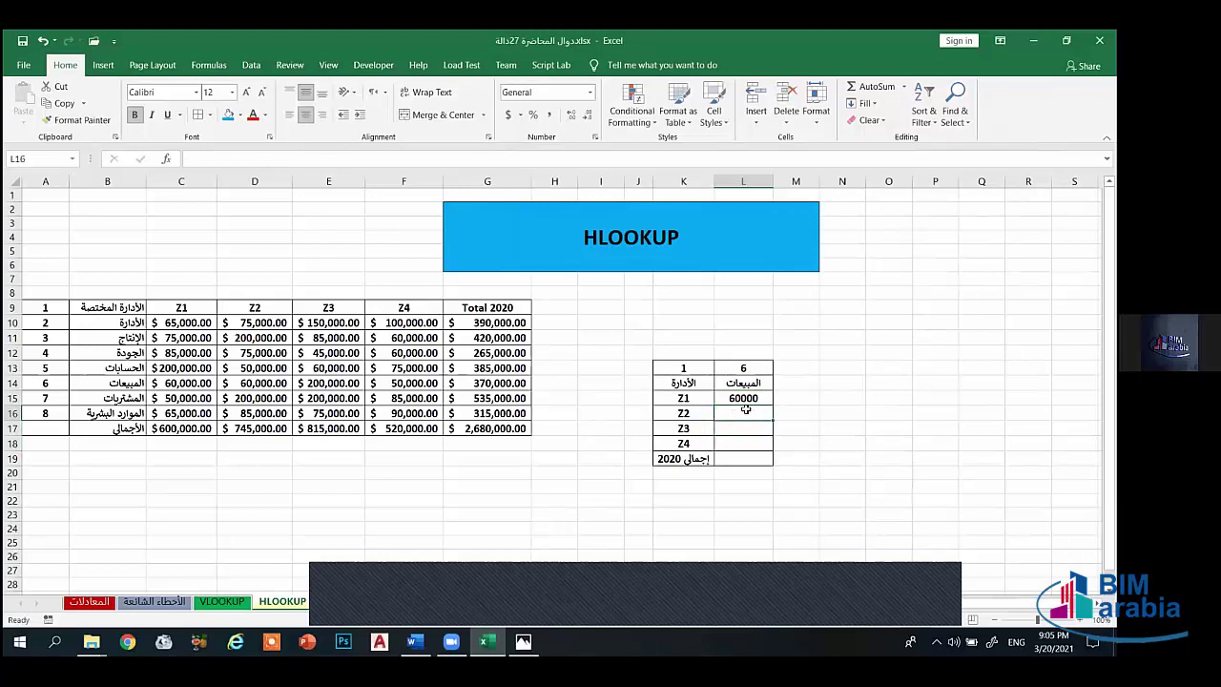
Step: Try to fill the L15 formula into L16, and clear both L16 and L15
left_click(745, 400)
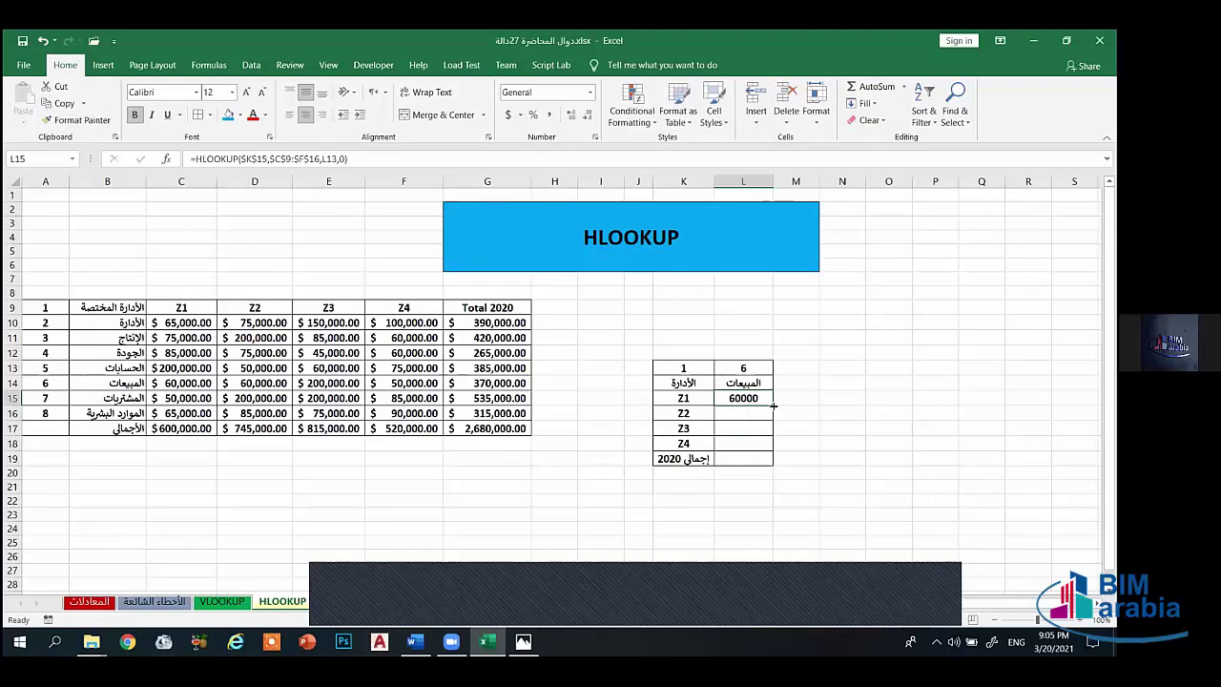
mouse_move(772, 406)
left_mouse_down()
mouse_move(758, 440)
mouse_move(753, 416)
left_mouse_up()
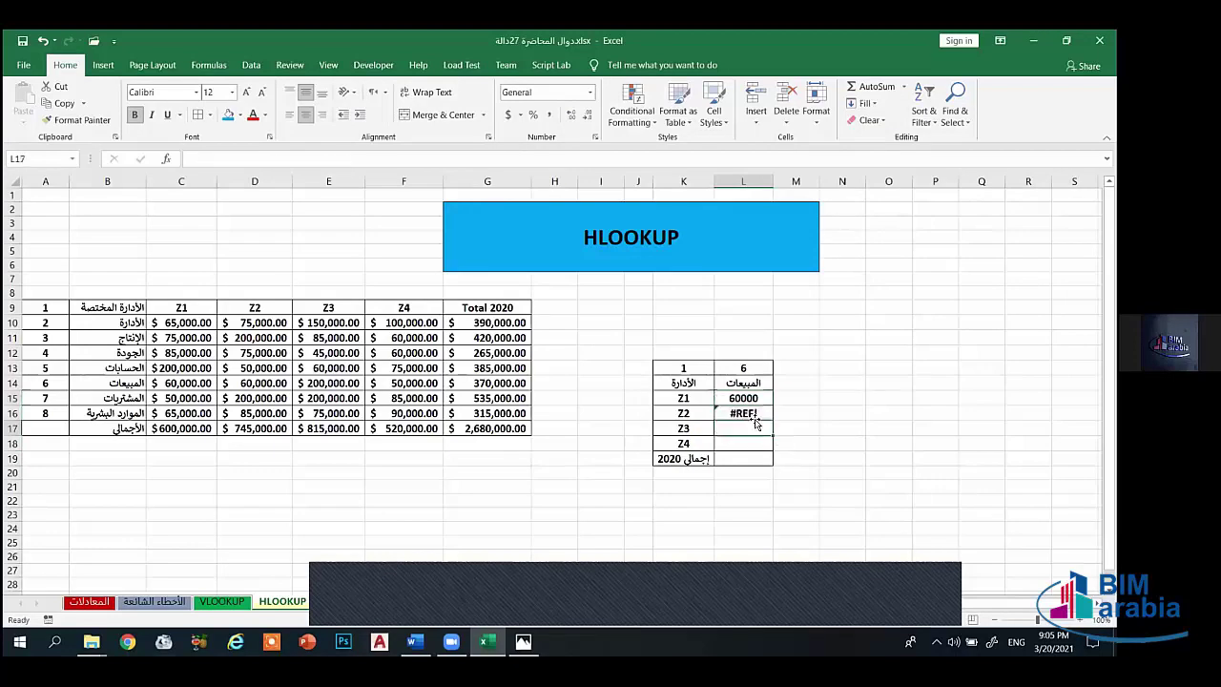
left_click(753, 413)
key("Delete")
left_click(748, 400)
key("Delete")
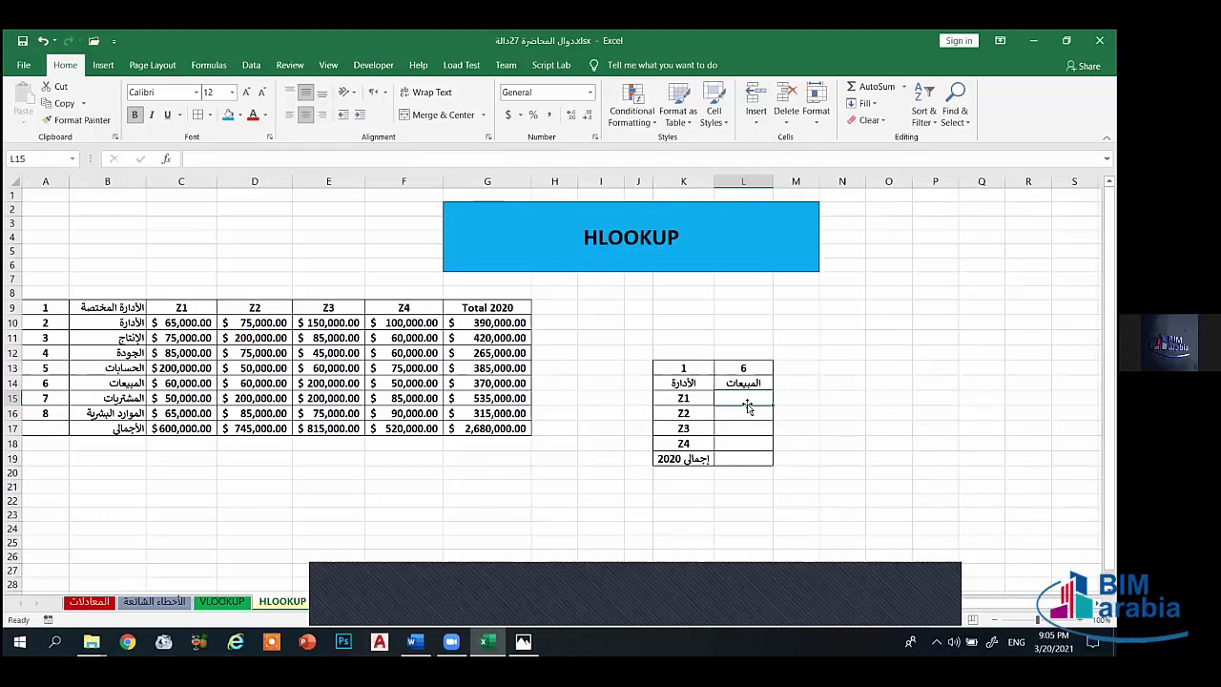
Step: Start an HLOOKUP formula in L15 with K15 as the lookup value, and open its function arguments
type("=h")
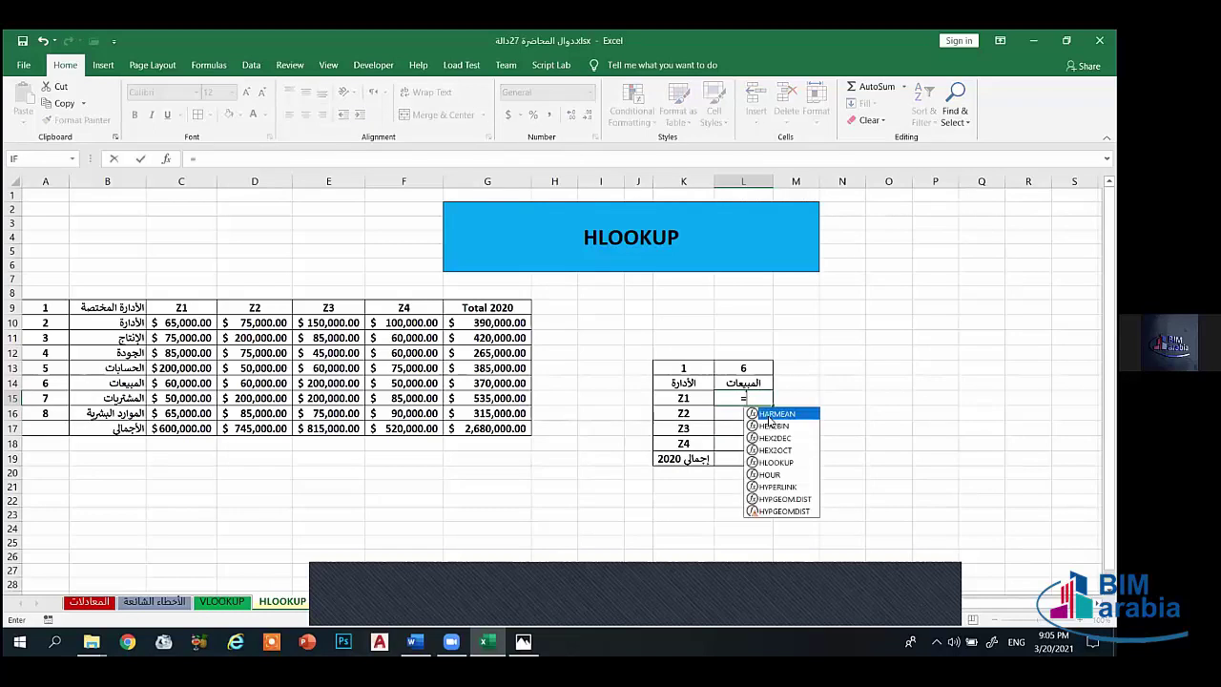
type("look")
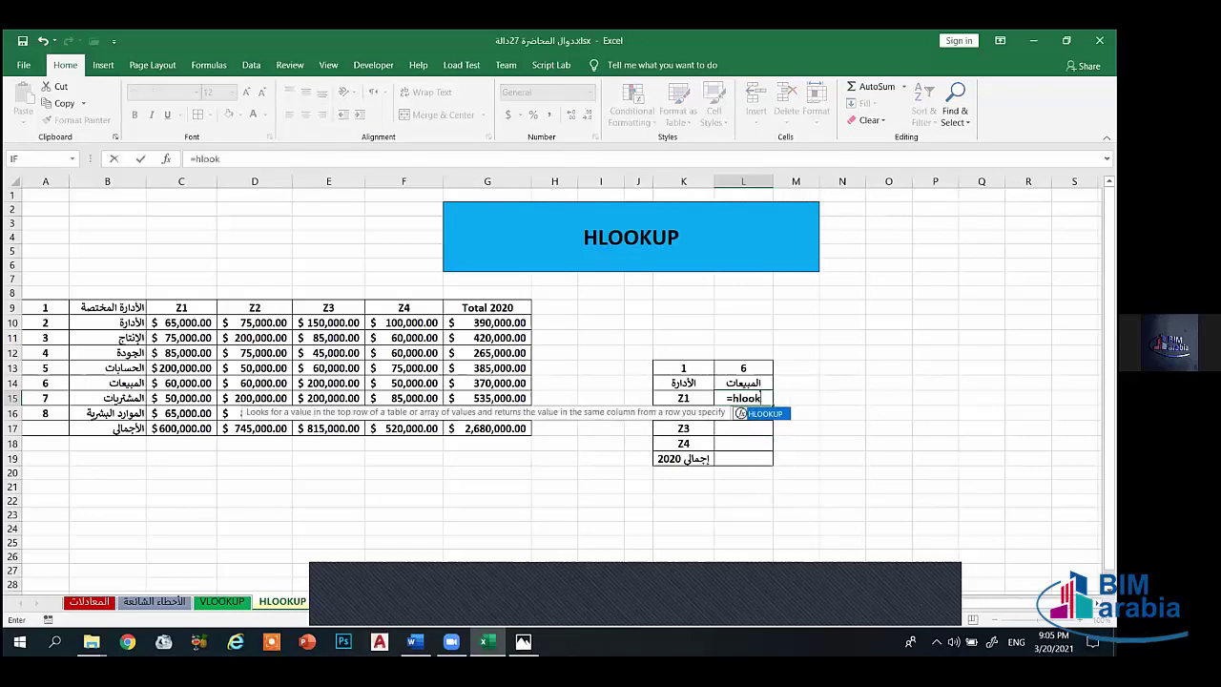
type("up")
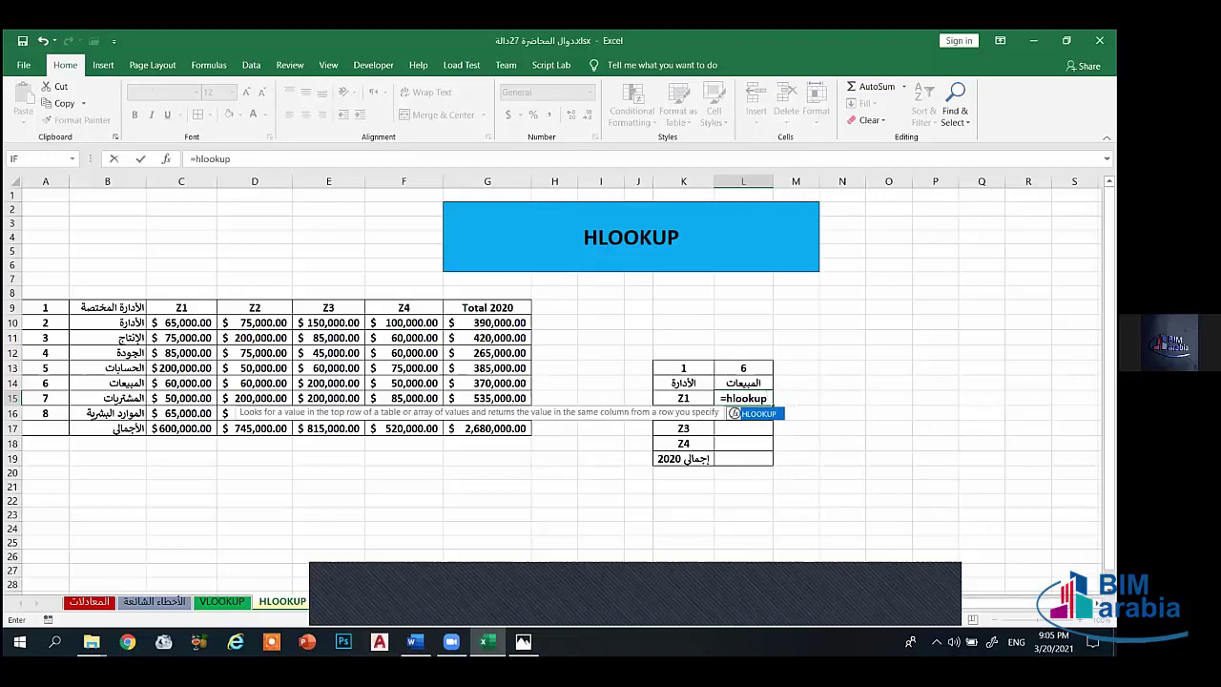
type("(")
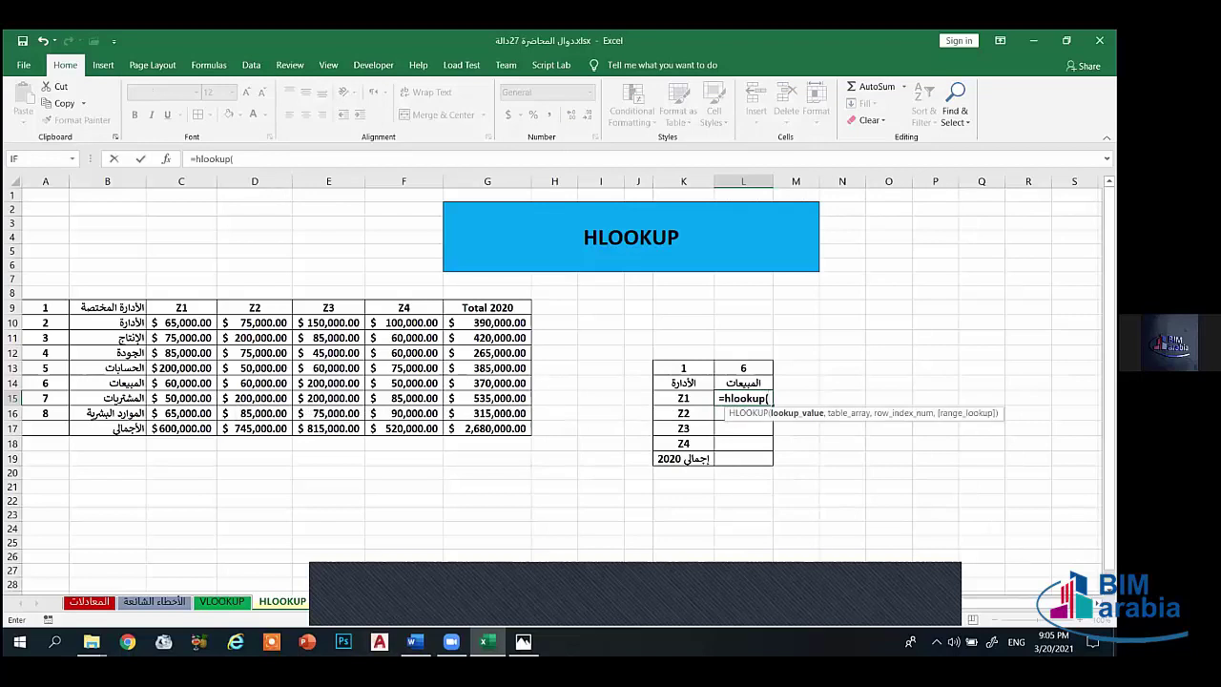
left_click(687, 398)
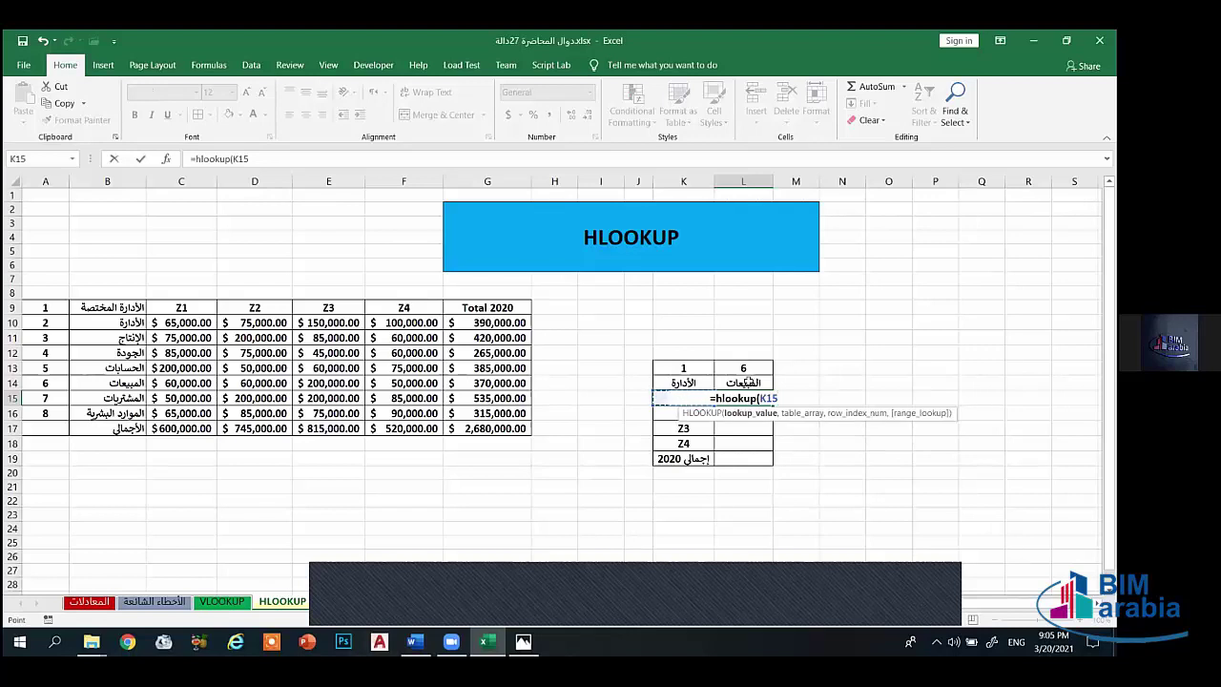
left_click(172, 158)
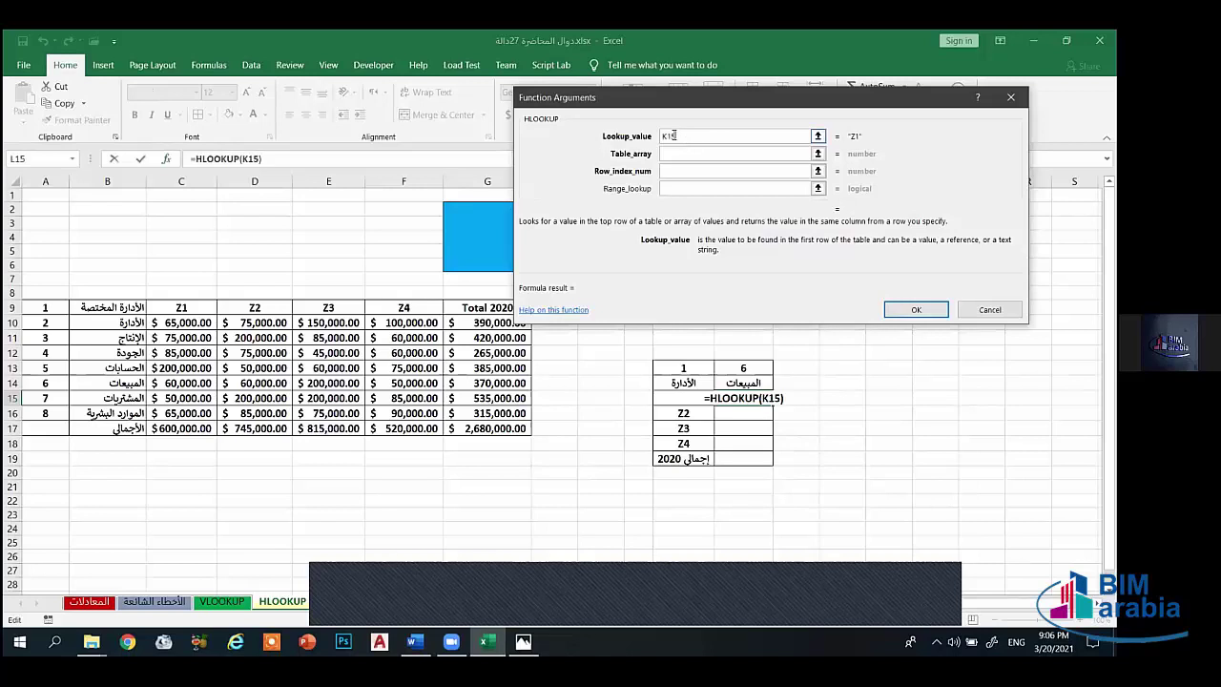
Step: Make the K15 lookup value absolute and set $C$9:$F$16 as the absolute table array
key("F4")
key("Tab")
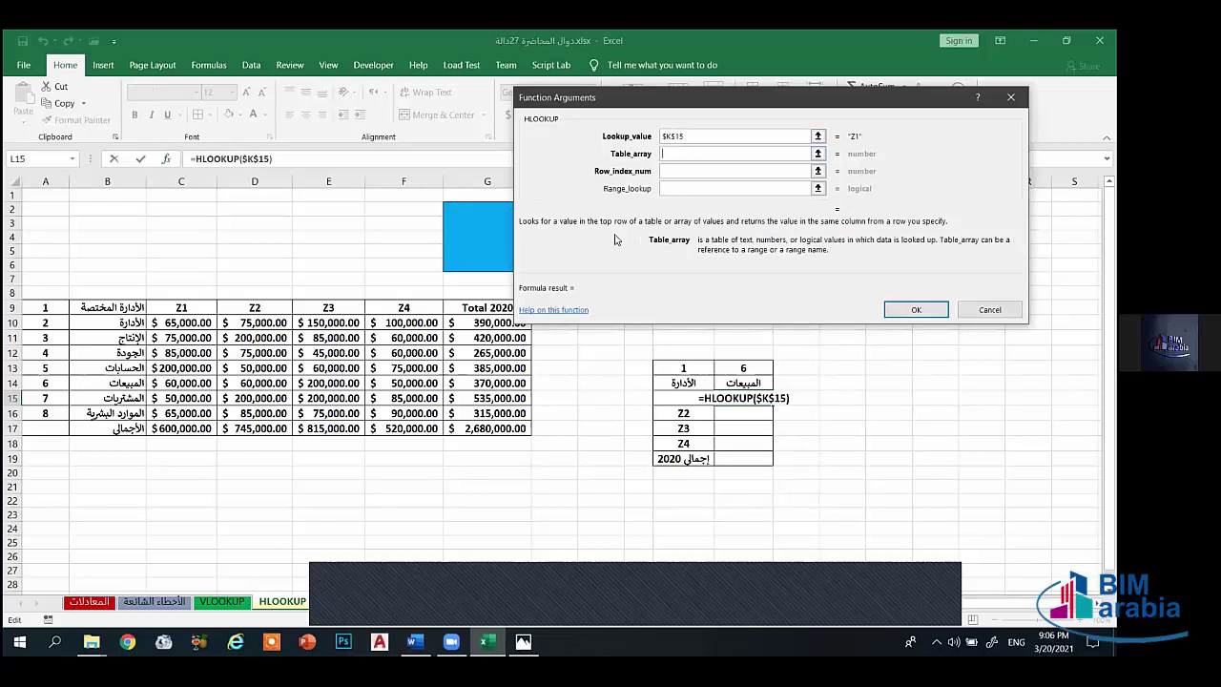
left_click_drag(178, 310, 399, 416)
key("F4")
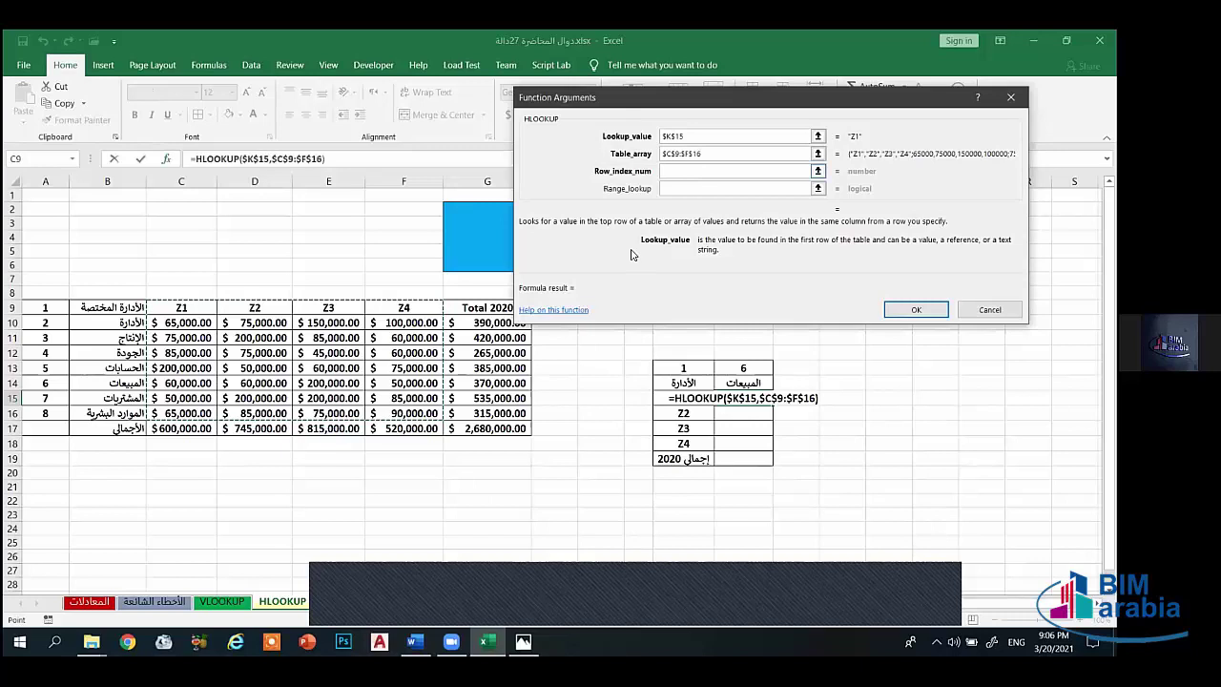
key("Tab")
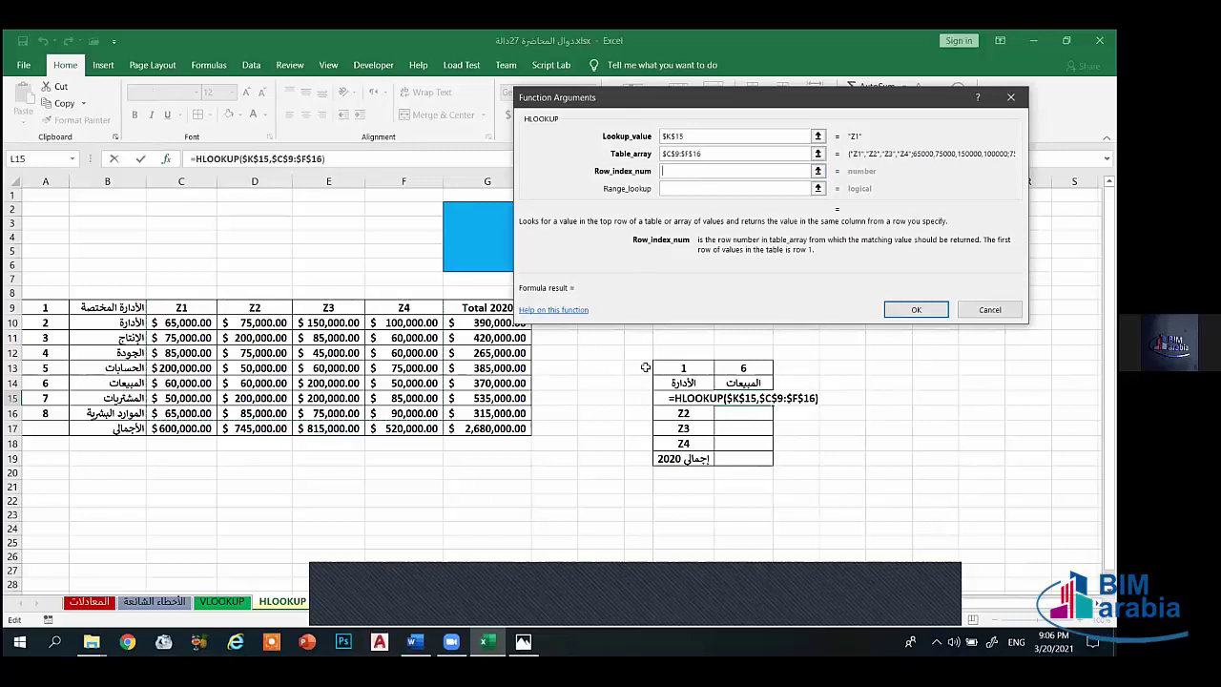
Step: Set the absolute reference $L$13 as the row index number and 0 as the range lookup, and apply the formula
left_click(739, 367)
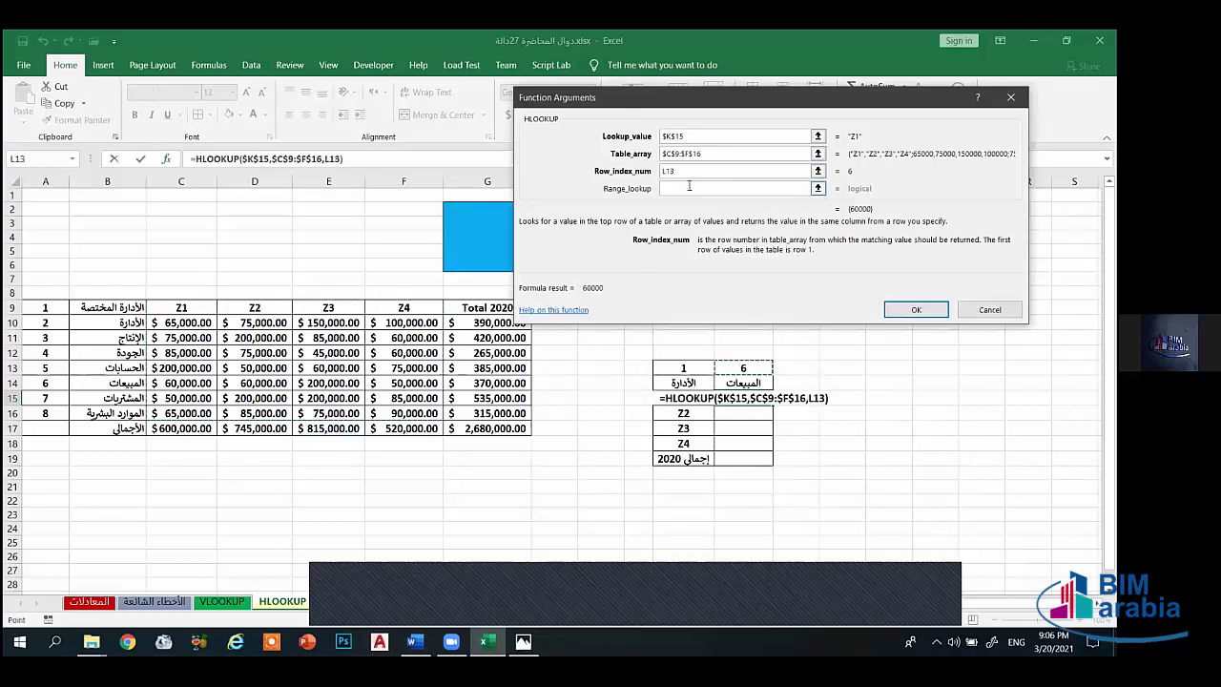
left_click(685, 189)
left_click(679, 172)
key("F4")
key("Tab")
type("0")
left_click(910, 310)
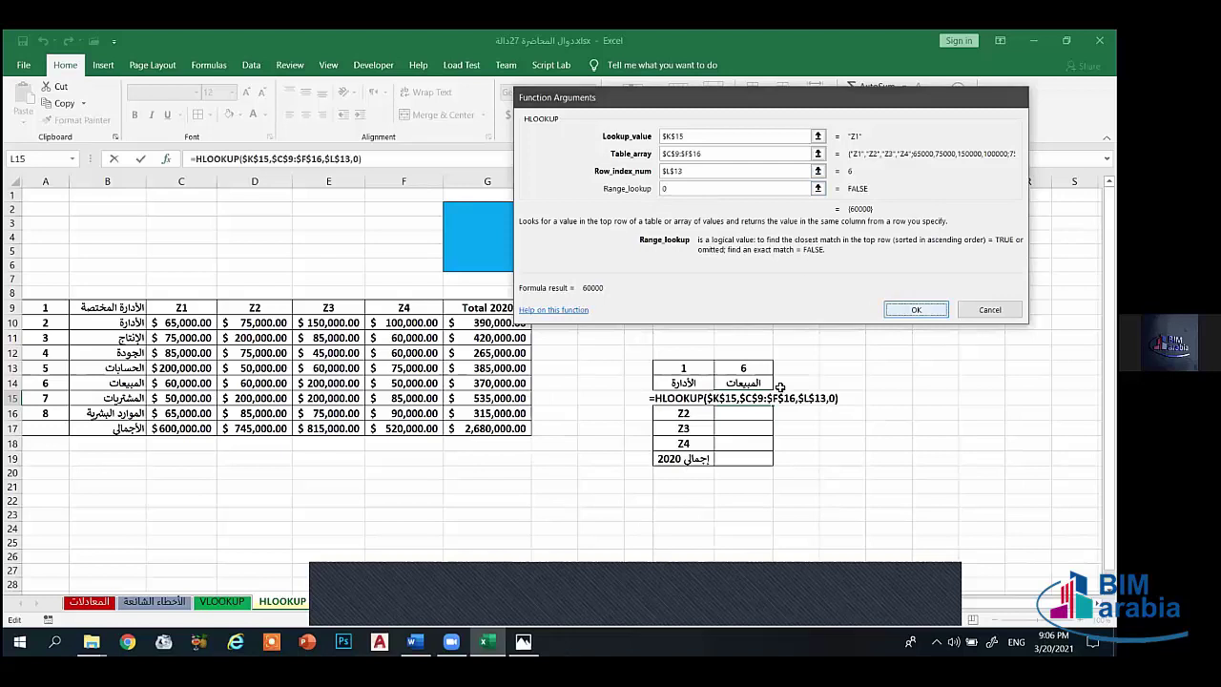
Step: Fill the L15 formula down to L19 and check the copied formulas against the المبيعات row
left_click_drag(765, 454, 746, 459)
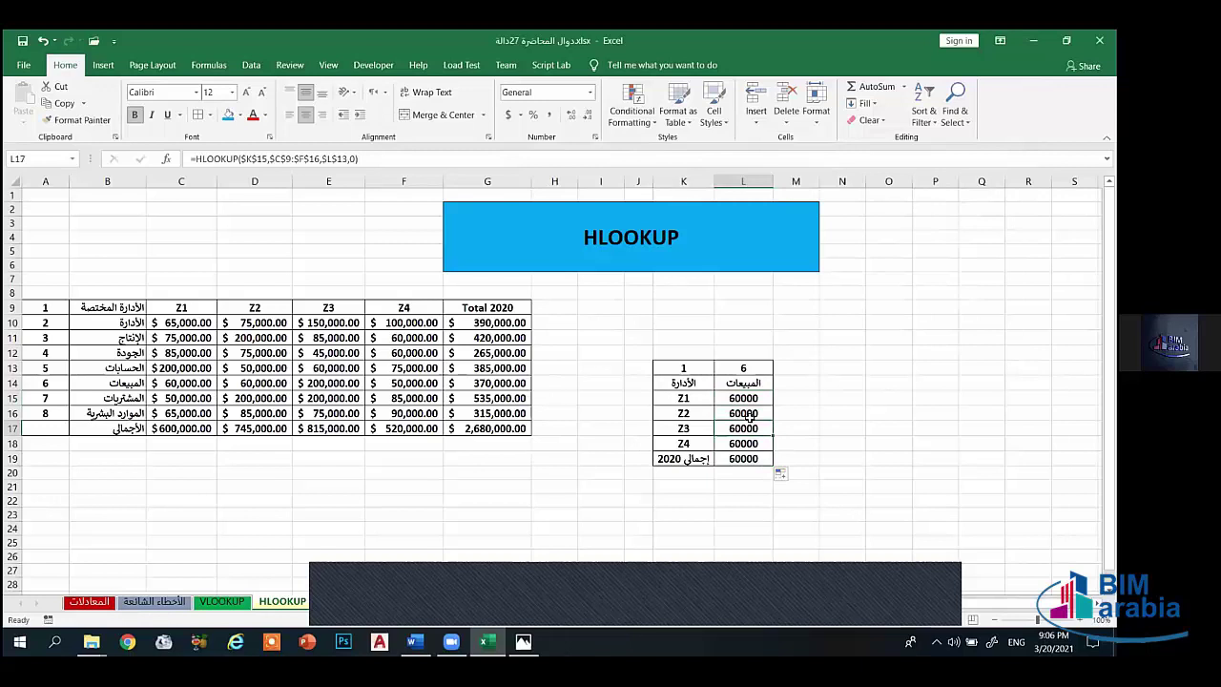
left_click(750, 416)
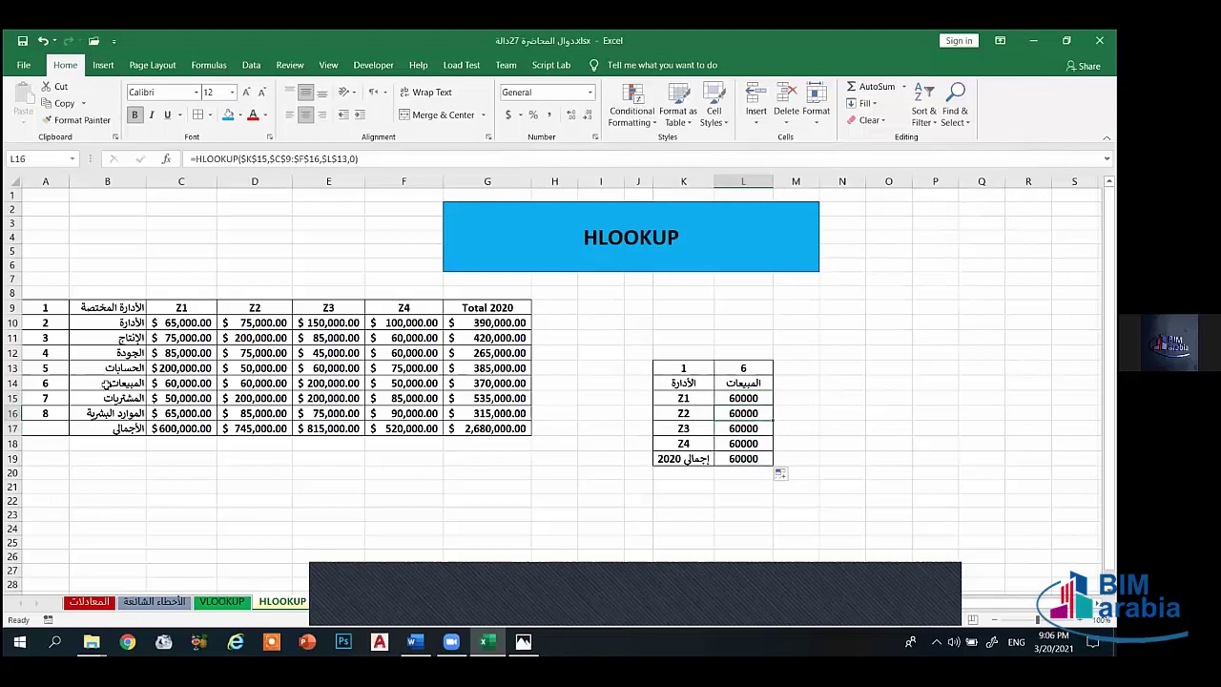
left_click(737, 428)
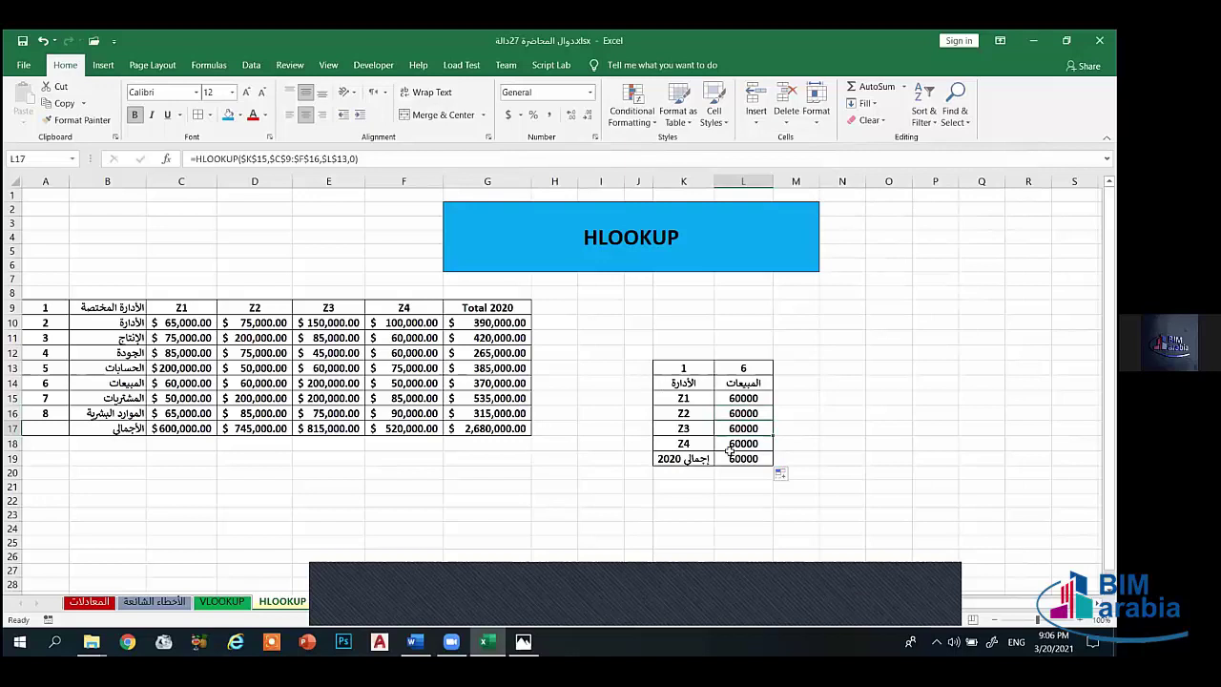
left_click_drag(757, 407, 761, 459)
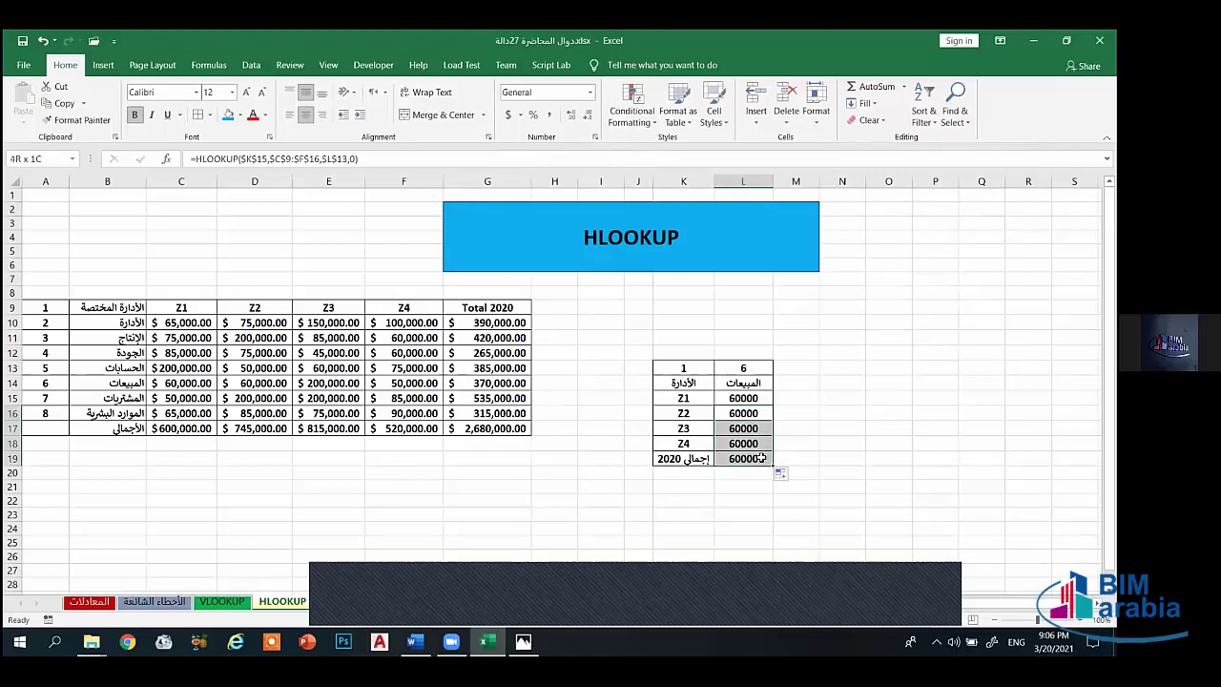
left_click_drag(795, 413, 842, 398)
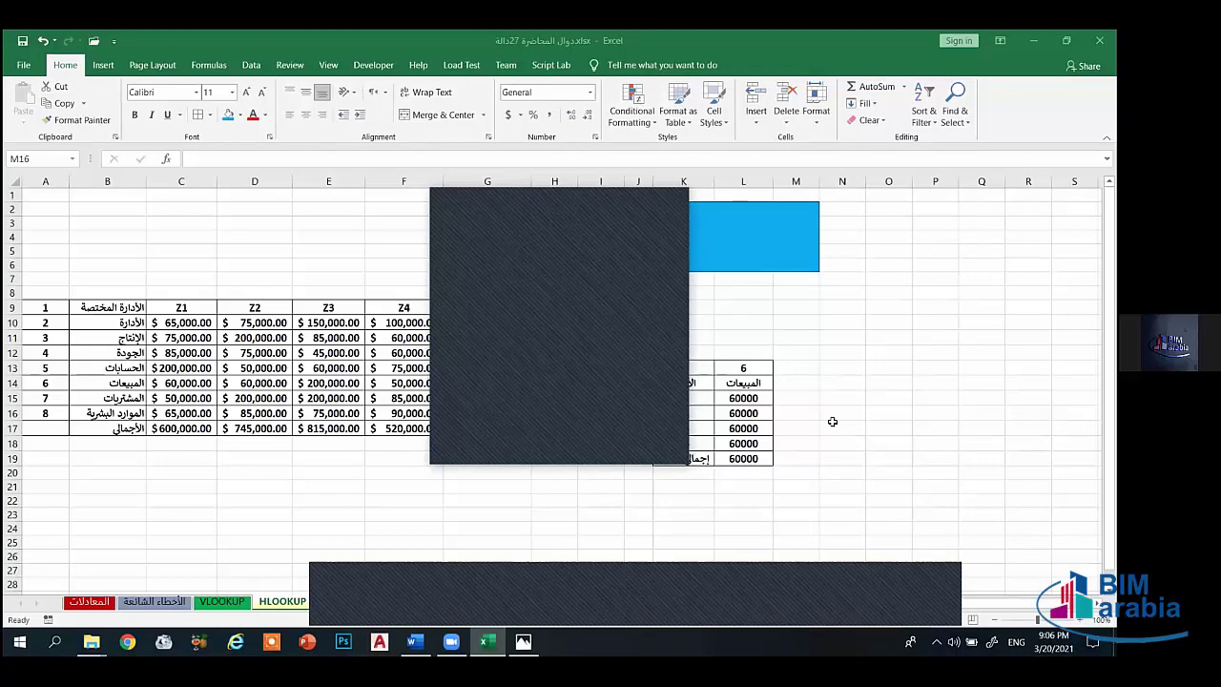
Step: Start an HLOOKUP formula in L15, open its function arguments, and set the absolute reference $K$15 as the lookup value
type("=hl")
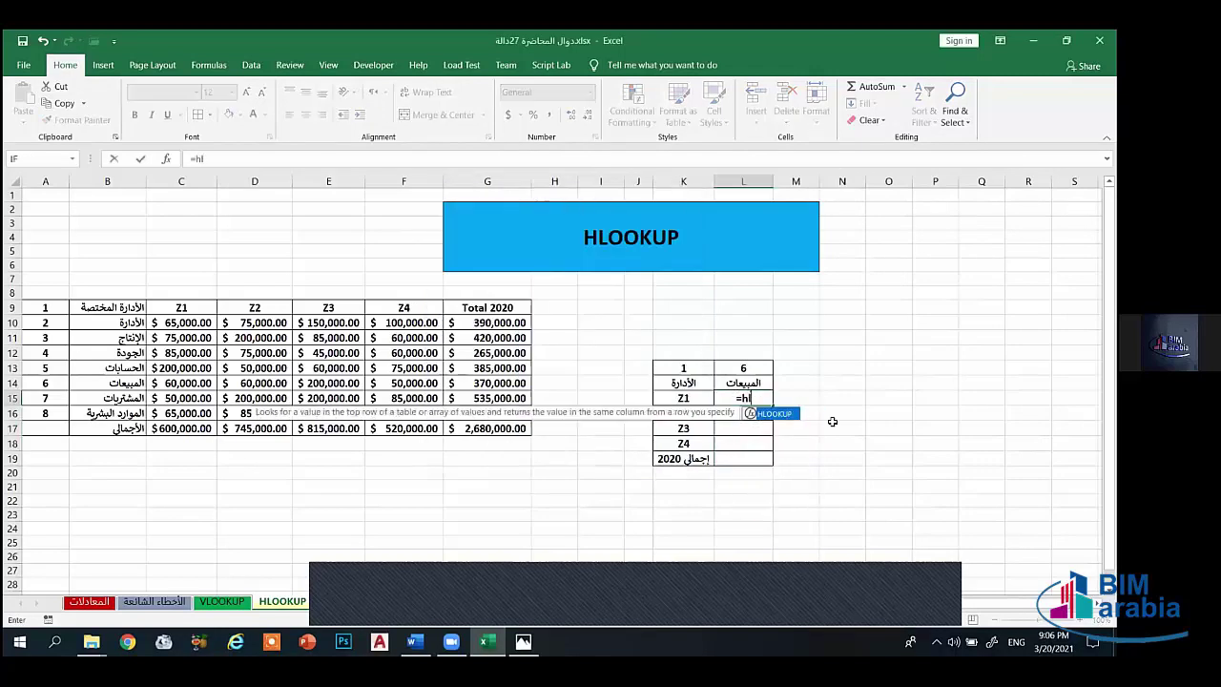
type("ookup")
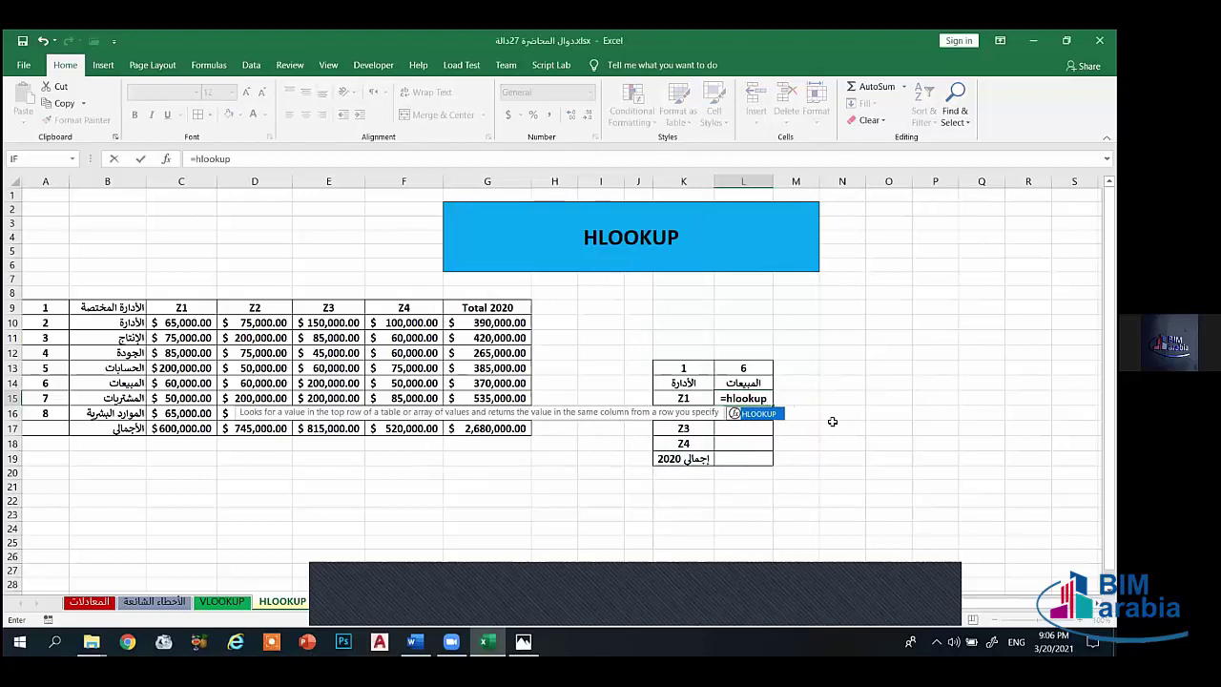
type("(")
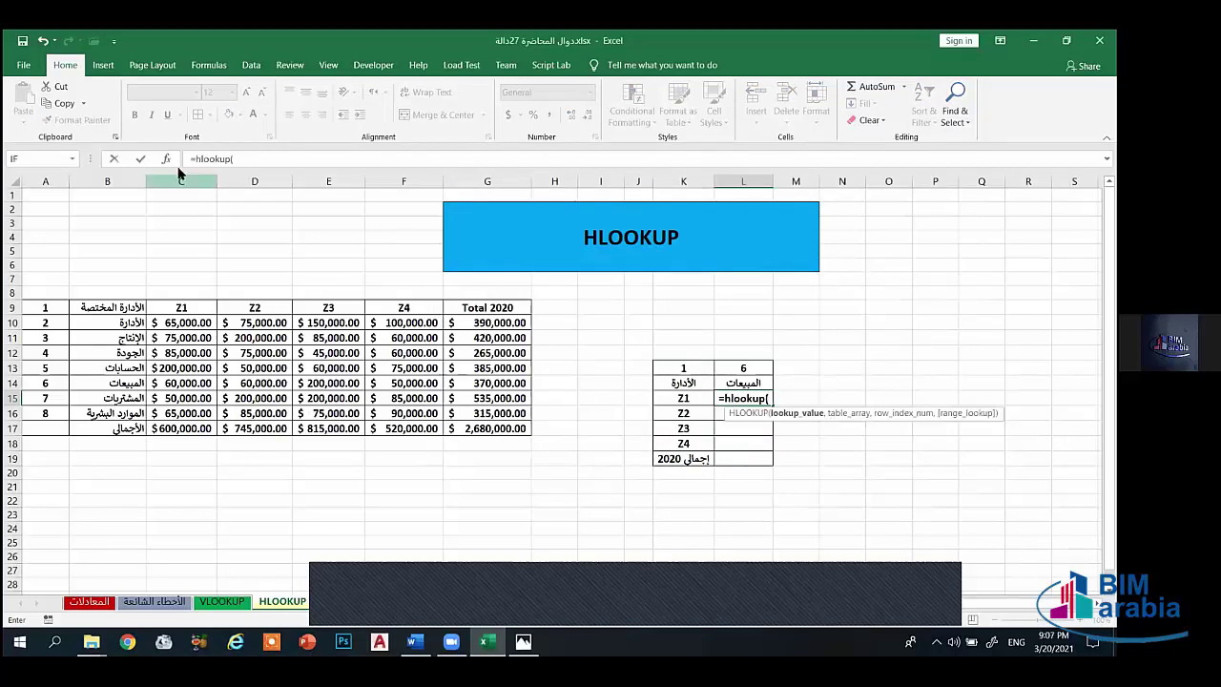
left_click(166, 159)
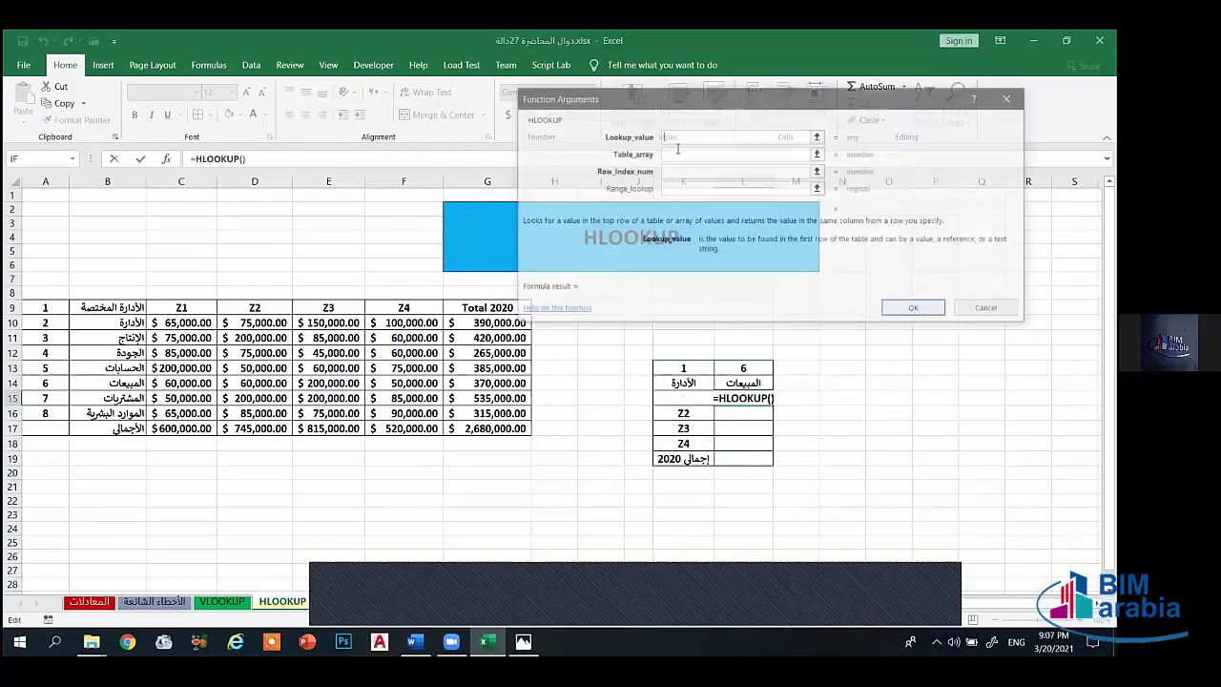
left_click(683, 398)
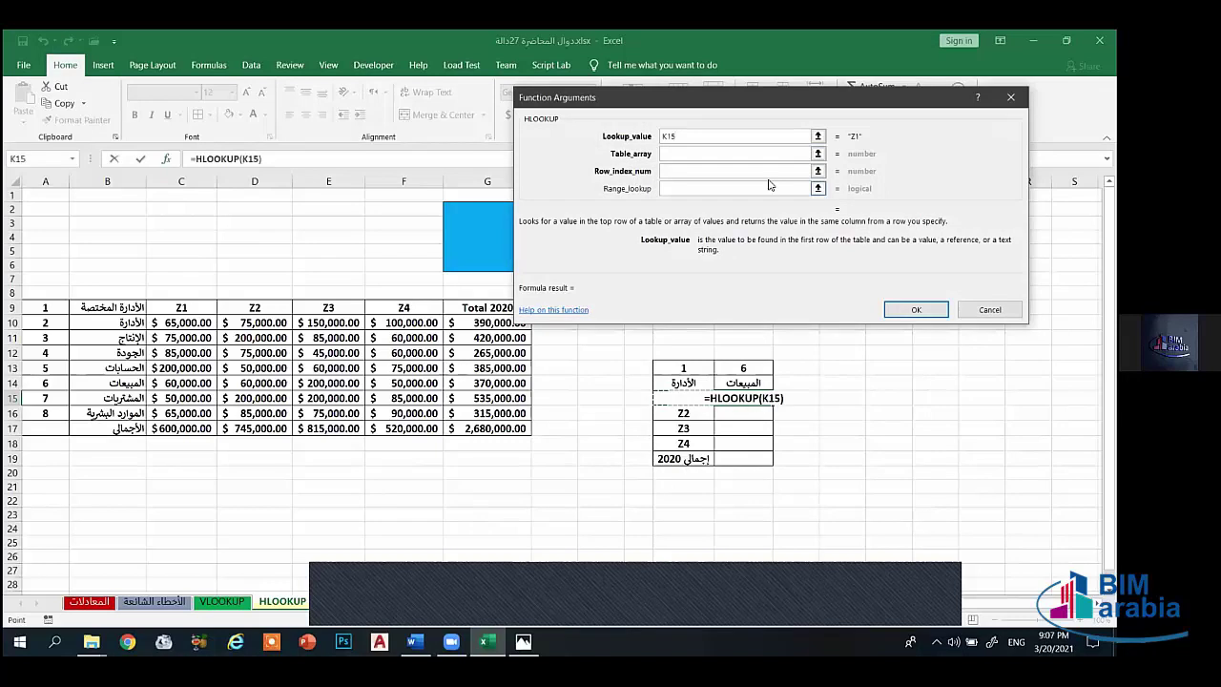
key("F4")
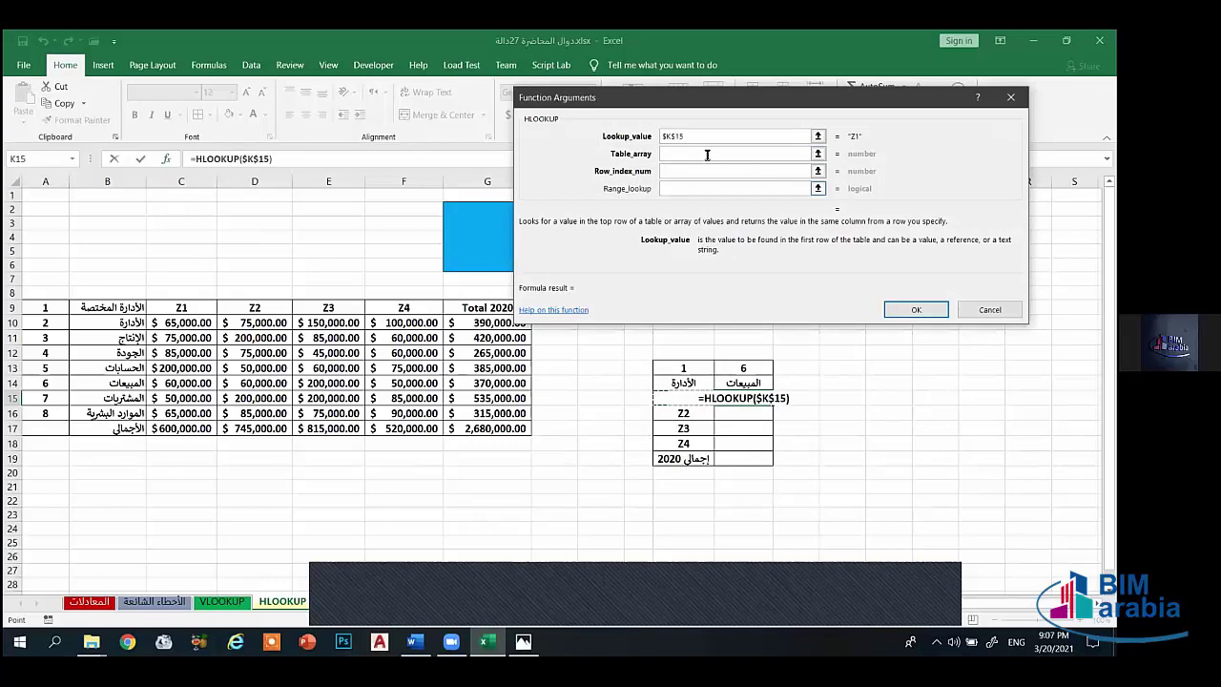
Step: Set $C$9:$F$16 as the absolute table array and make the lookup value the relative reference K15
left_click(706, 154)
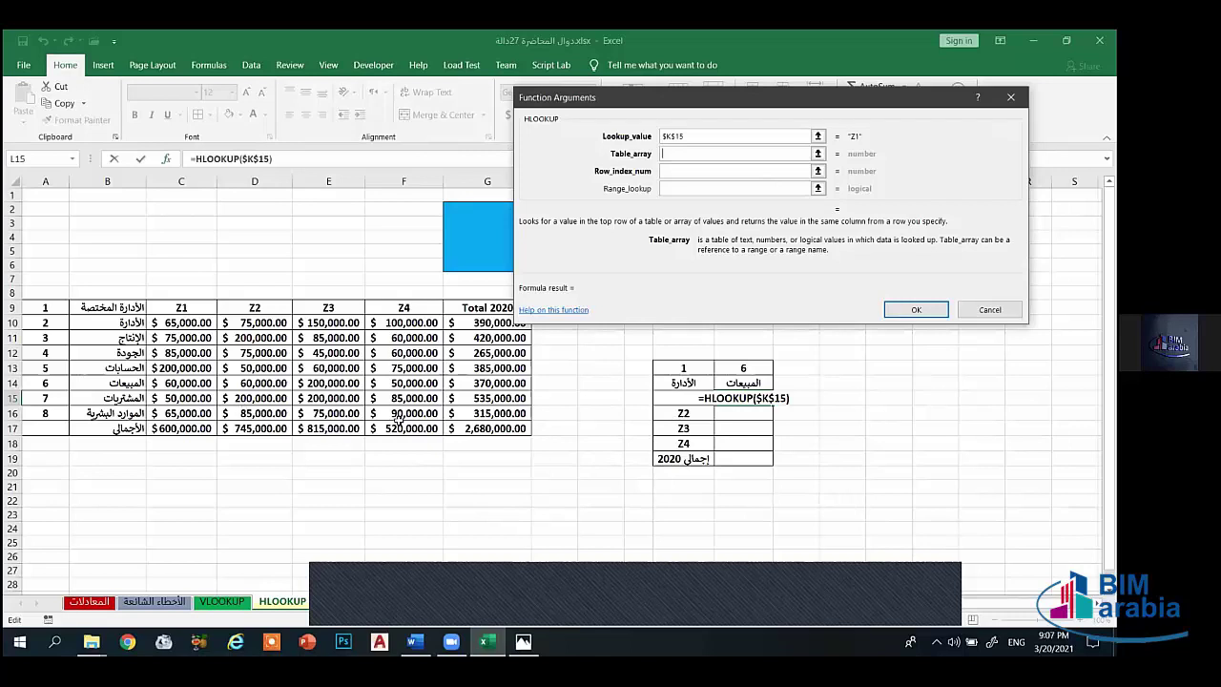
left_click_drag(407, 413, 181, 307)
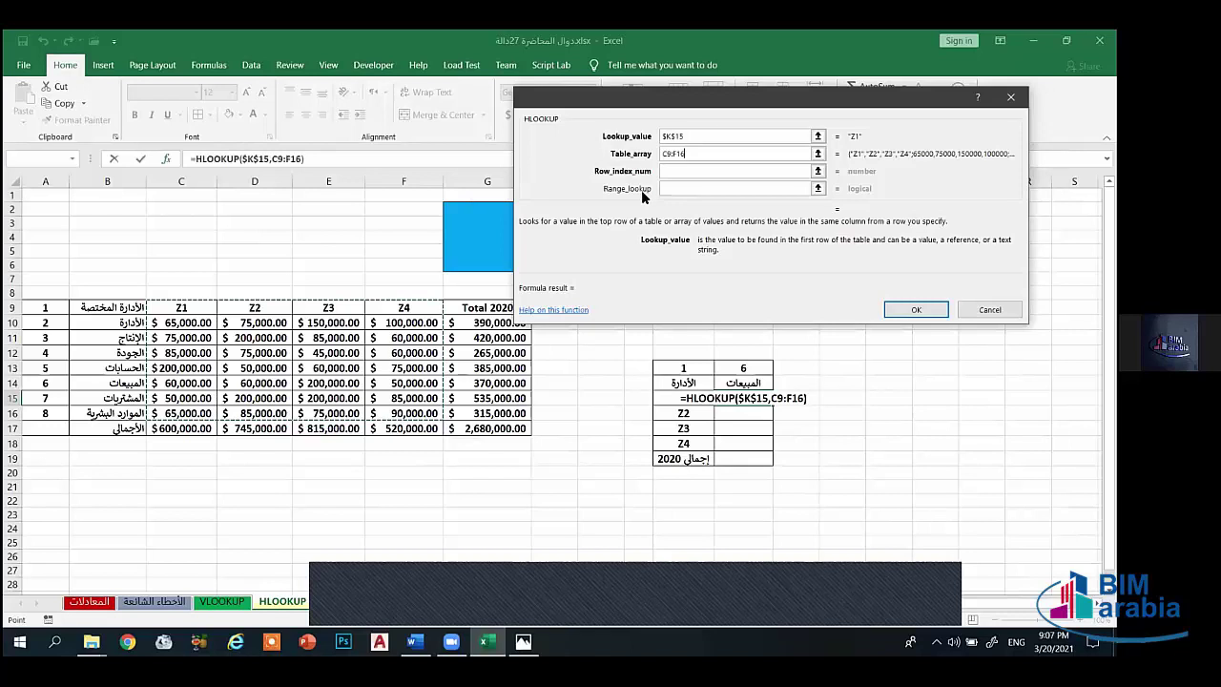
key("F4")
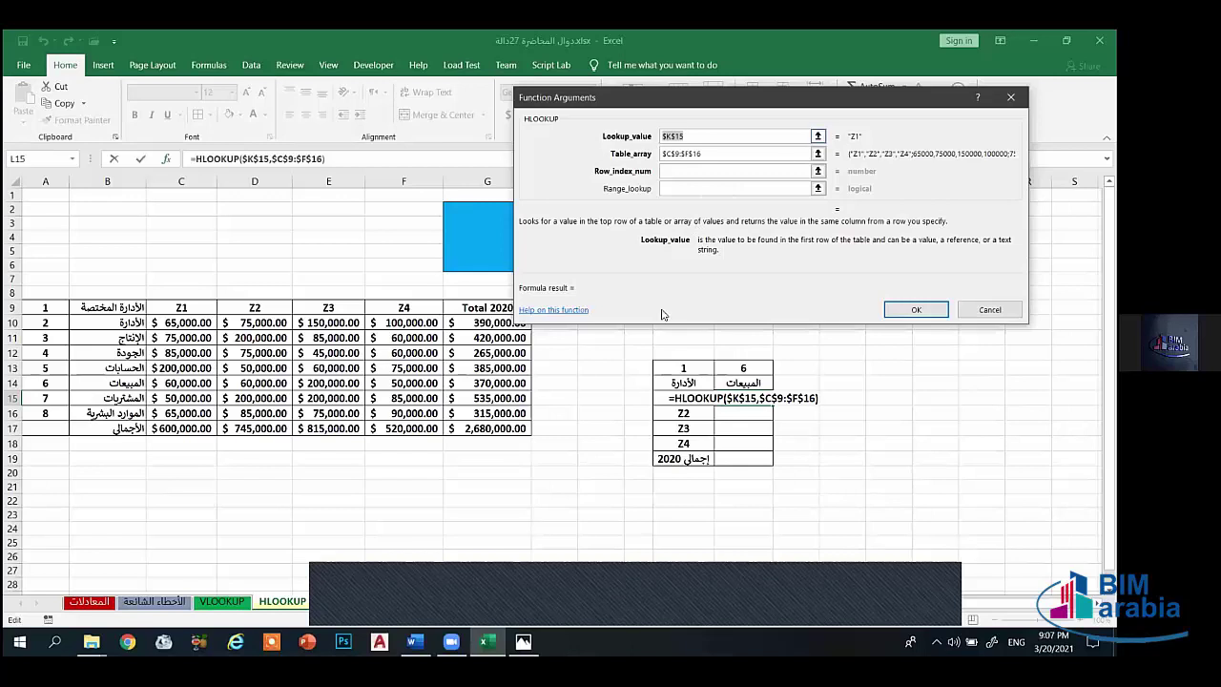
key("F4")
key("F4")
key("F4")
key("Tab")
key("Tab")
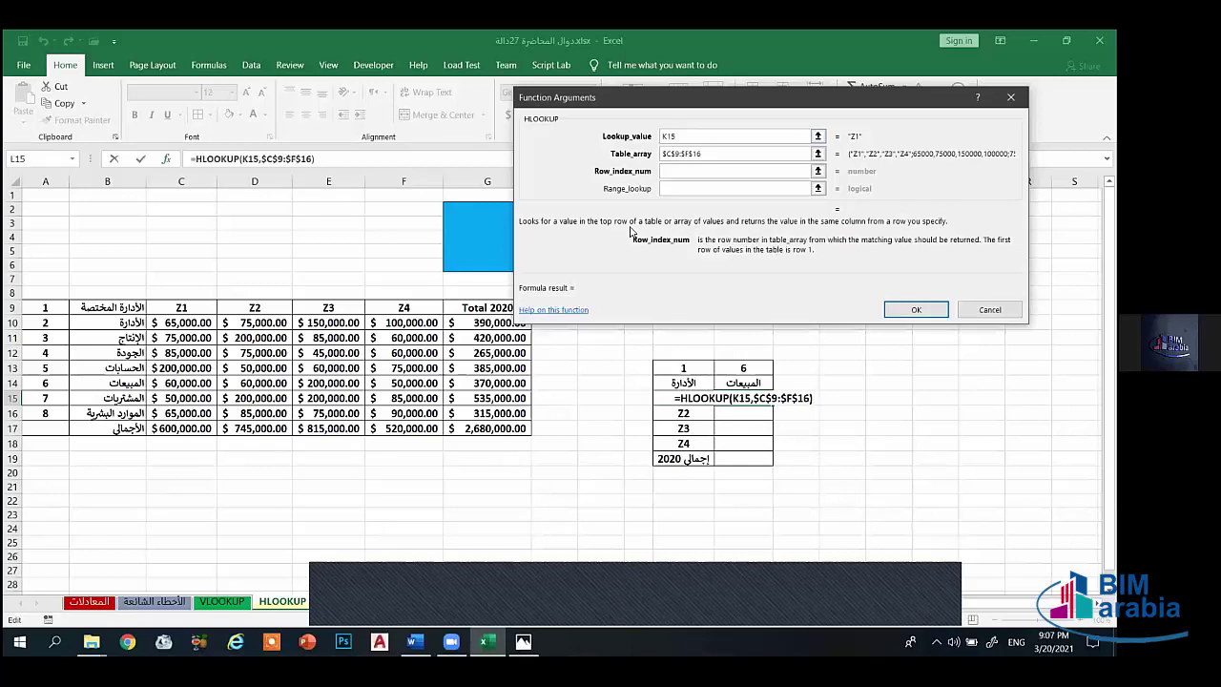
Step: Use the absolute reference $L$13 as the row index number, set the range lookup to 0, and apply the formula
left_click(742, 368)
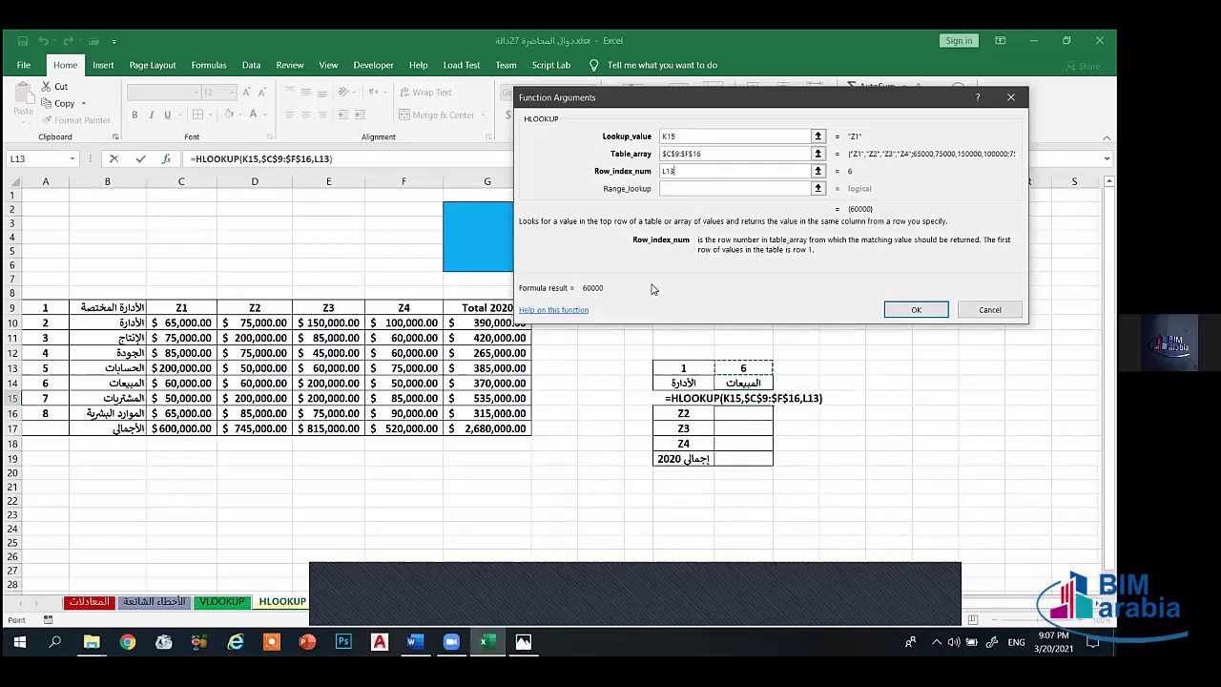
key("F4")
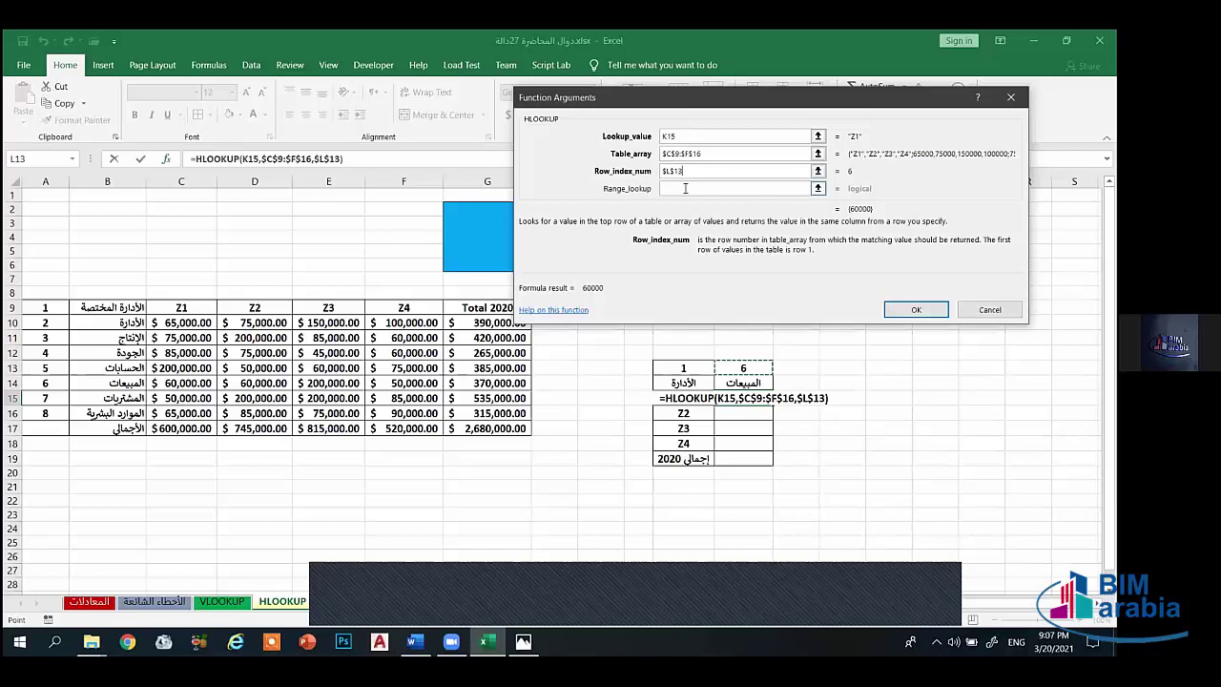
key("Tab")
type("0")
left_click(915, 310)
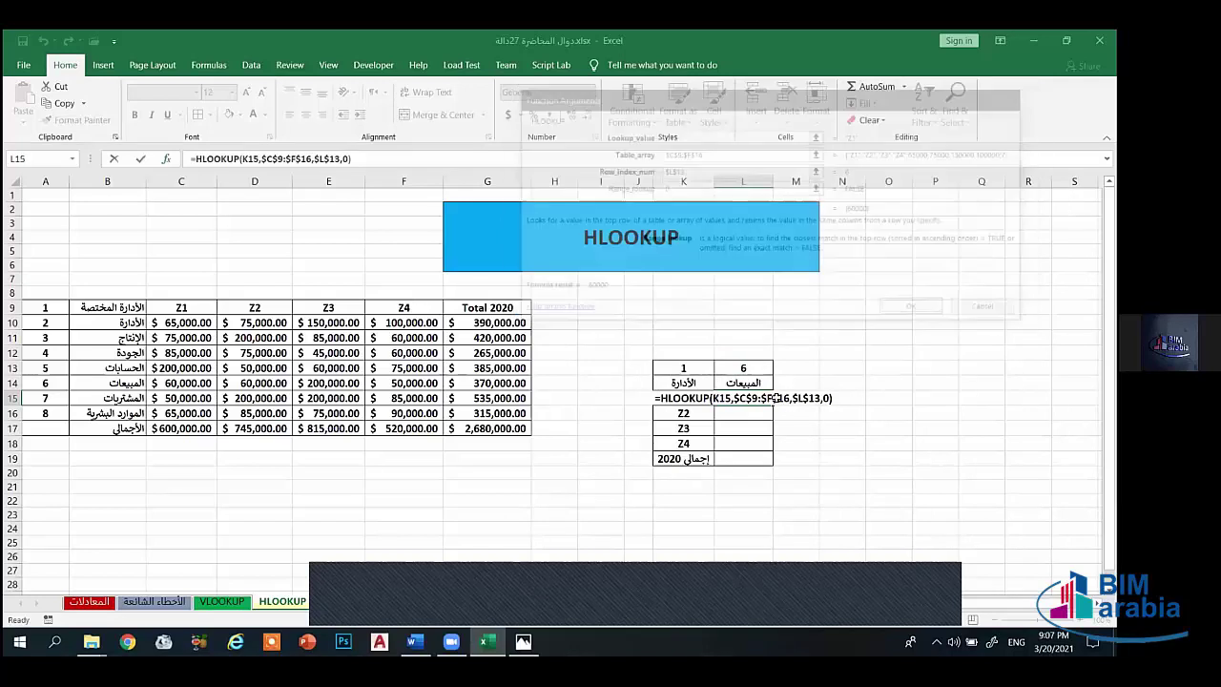
Step: Fill the L15 formula down to L20 and clear the copied formulas from L19 and L20
left_click_drag(767, 405, 760, 477)
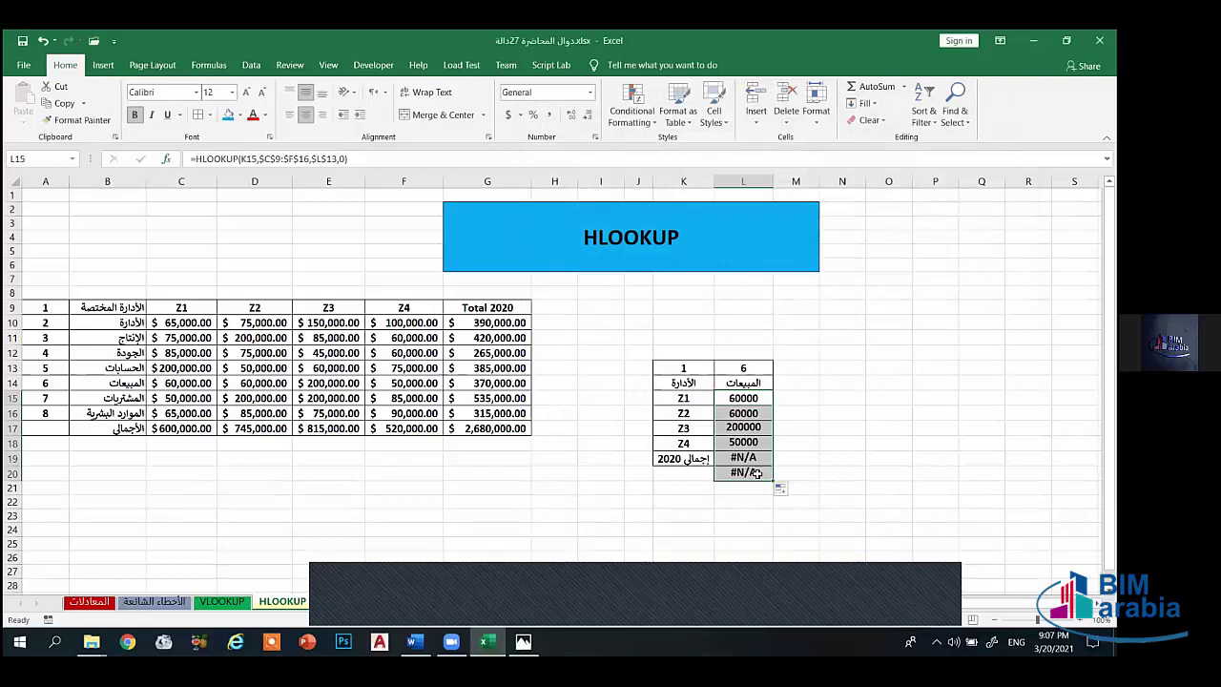
left_click(763, 474)
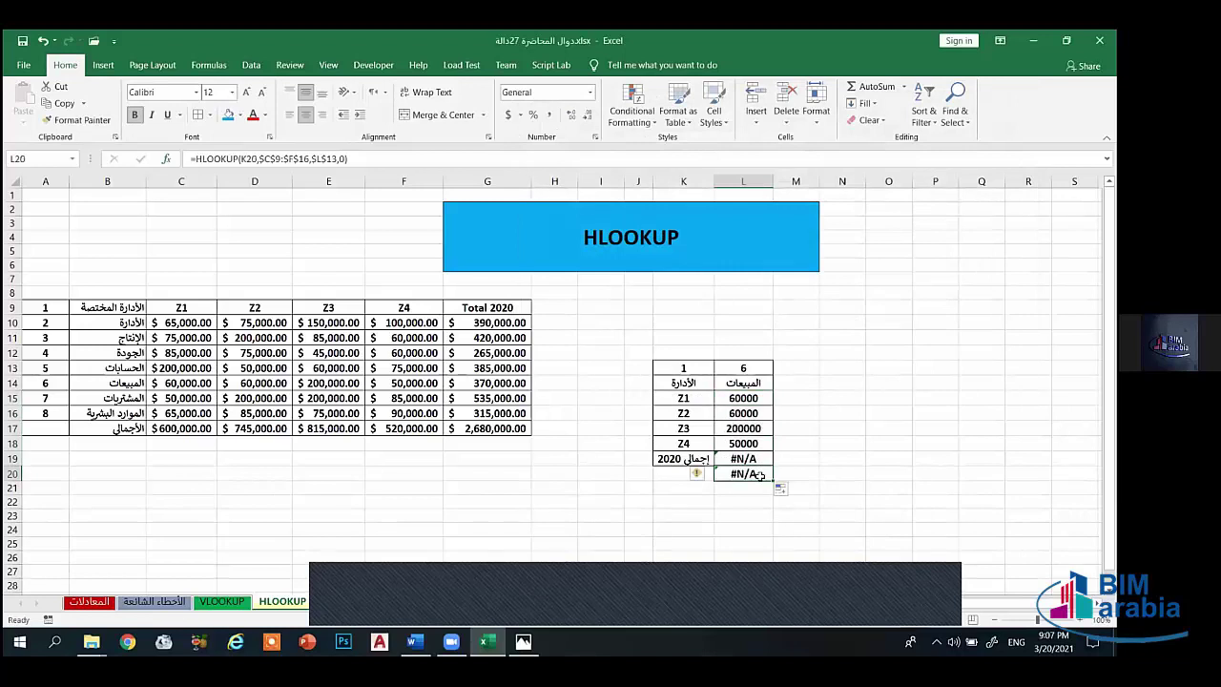
double_click(763, 474)
key("Escape")
left_click_drag(760, 473, 746, 460)
key("Delete")
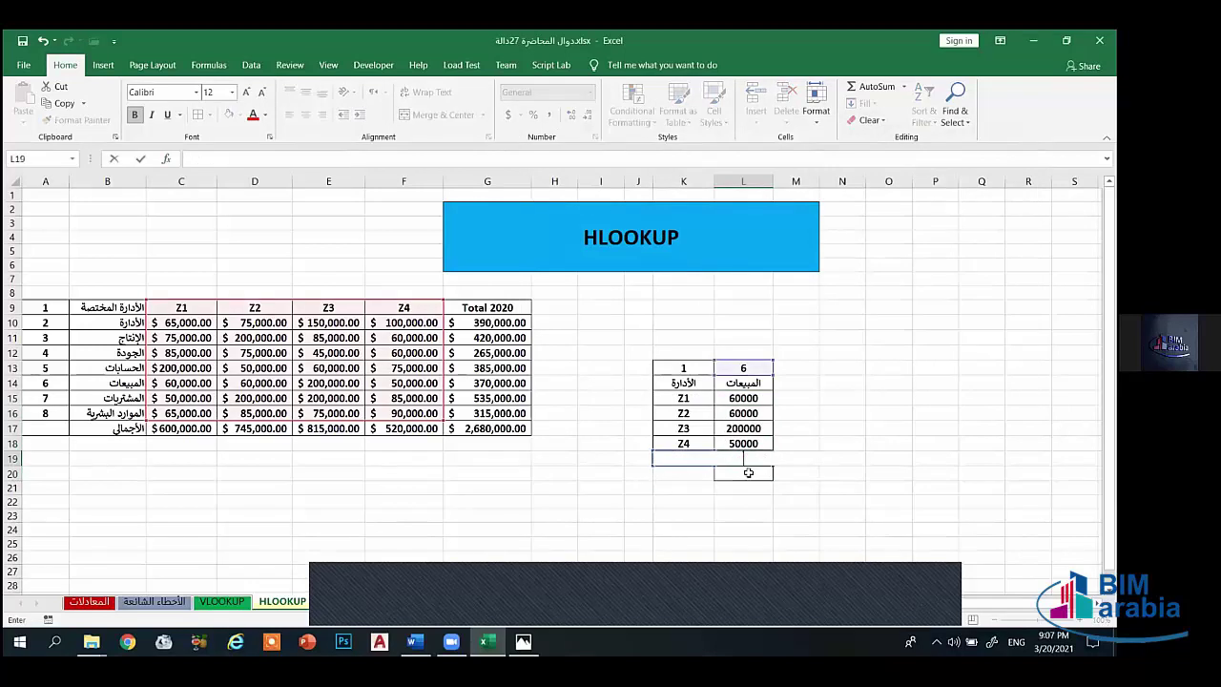
Step: Clear the HLOOKUP formulas for Z1 to Z4 from L15:L18
left_click(747, 445)
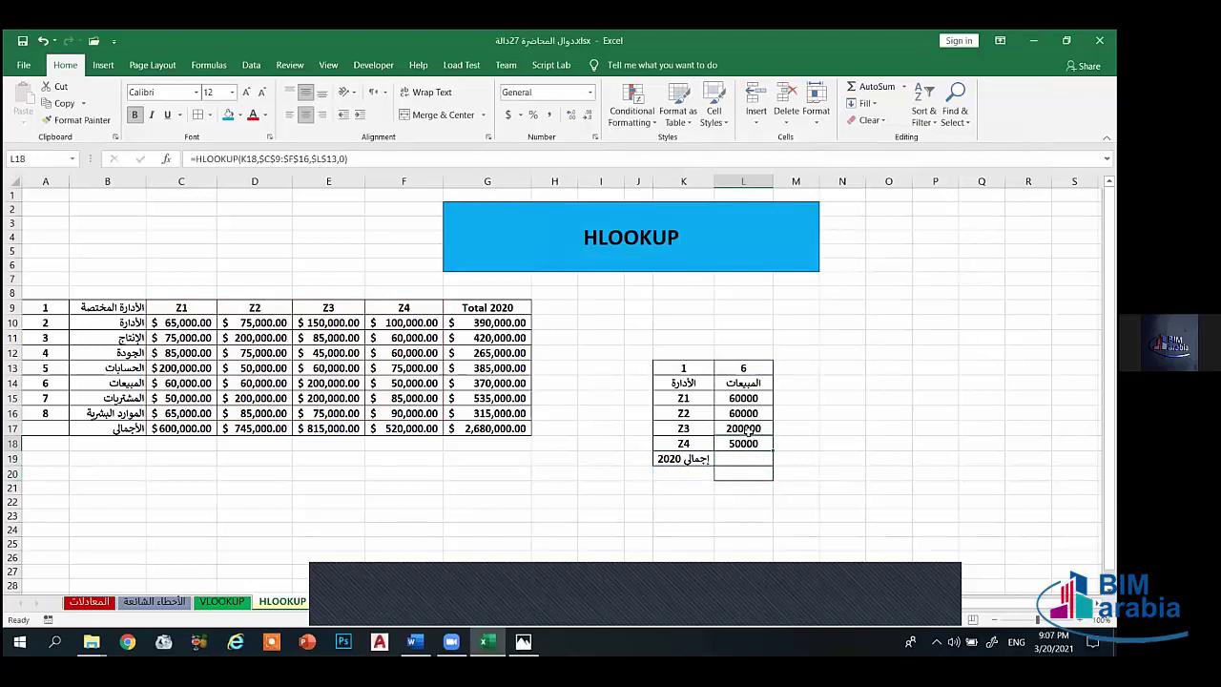
left_click(747, 429)
left_click_drag(744, 448, 742, 398)
key("Delete")
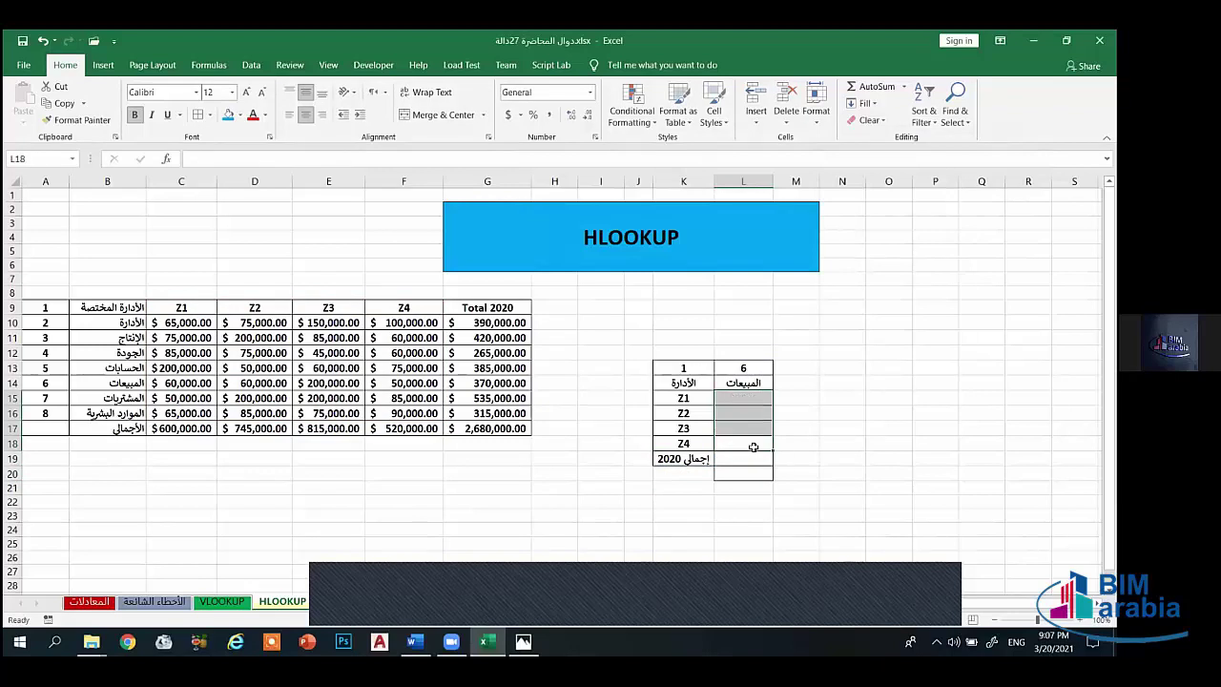
left_click(753, 445)
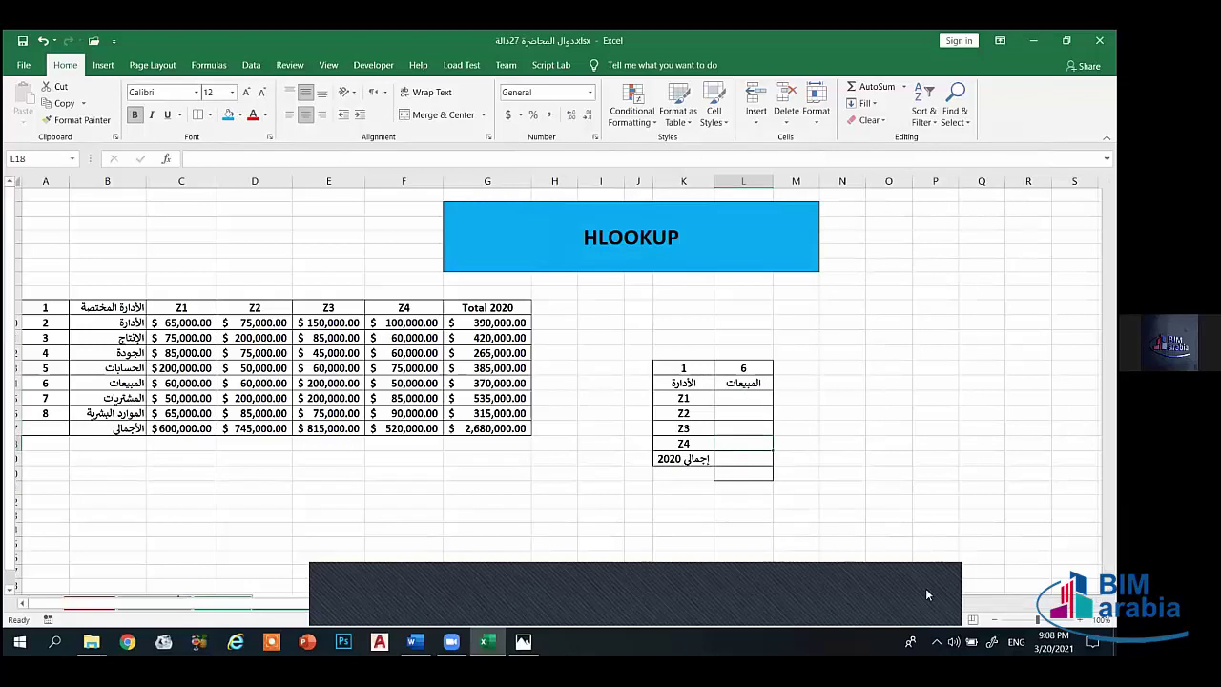
Step: Review the lookup value, table array and column index arguments of the VLOOKUP formula in C19 on the VLOOKUP sheet
key("ctrl+Page_Up")
left_click(599, 407)
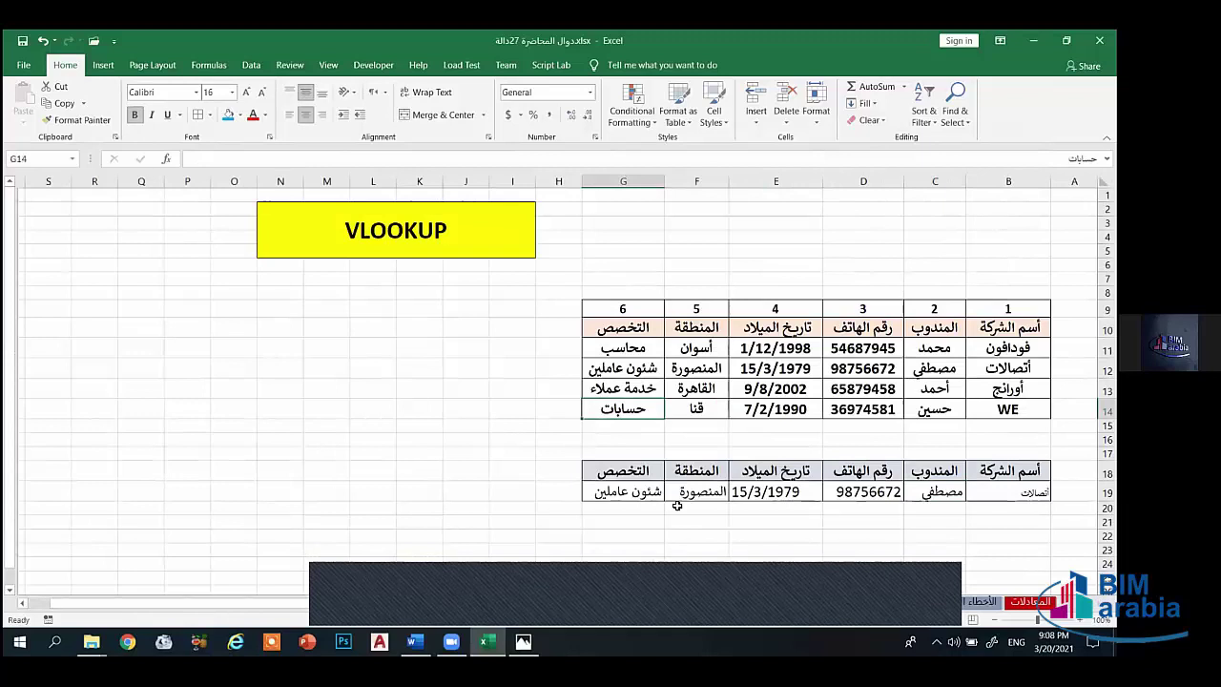
left_click(987, 491)
left_click(937, 494)
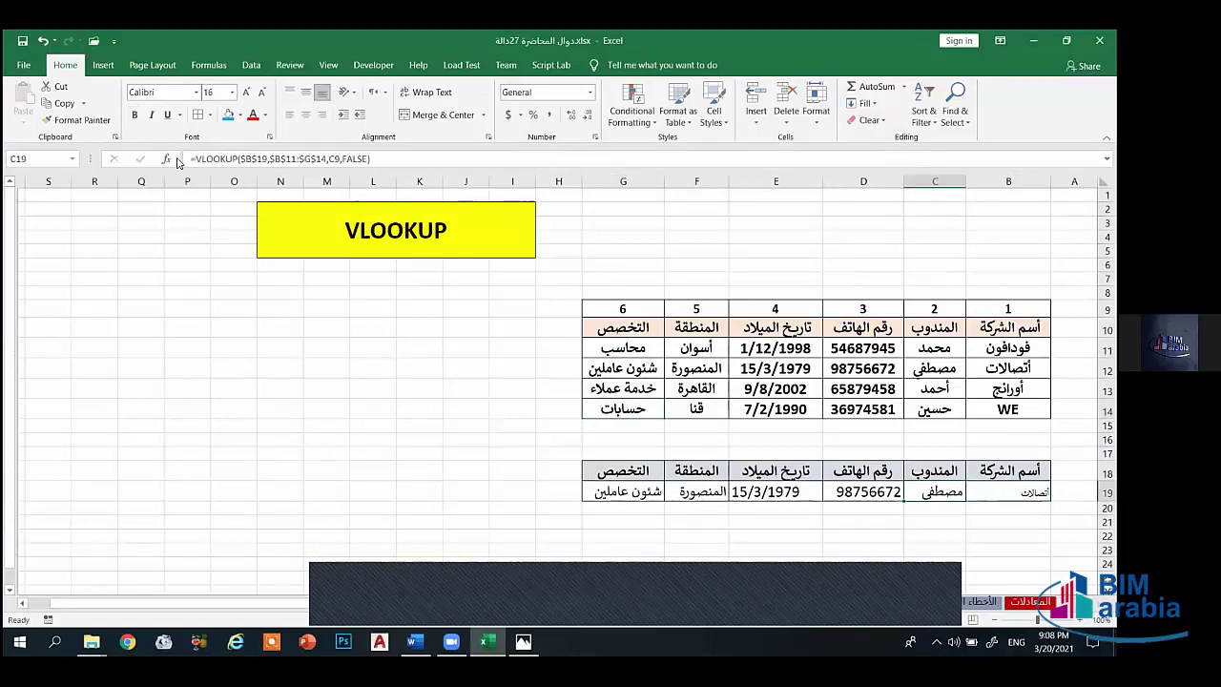
left_click(183, 159)
key("shift+F3")
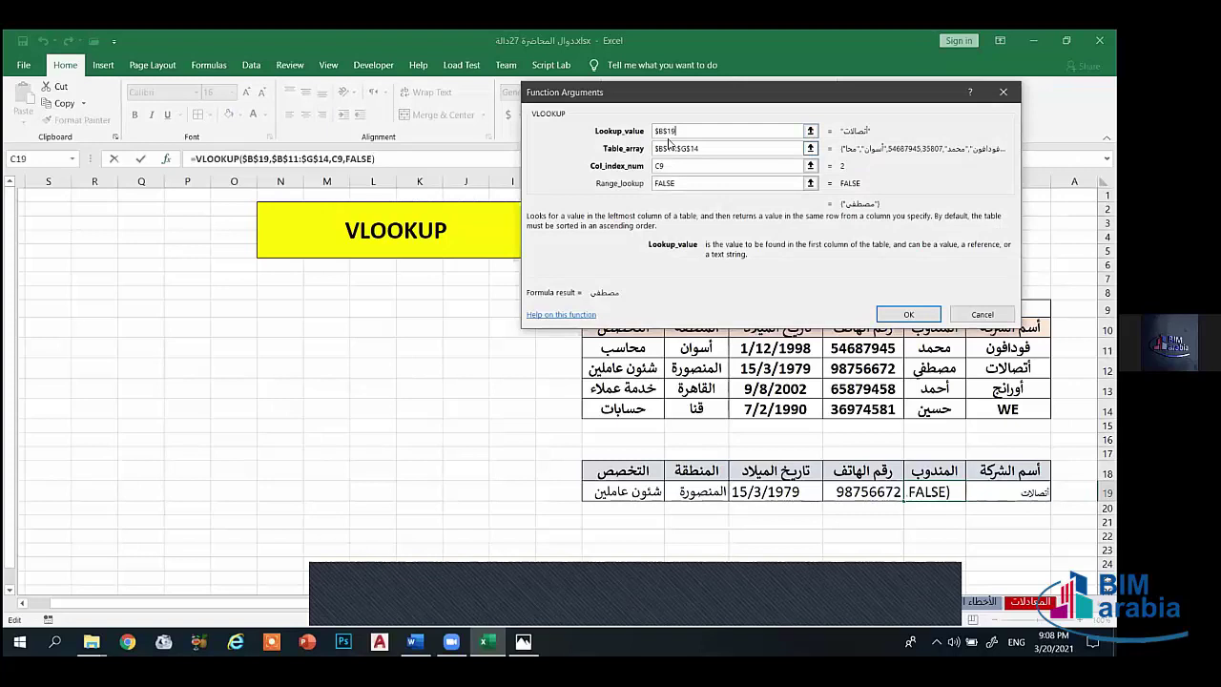
left_click_drag(641, 149, 657, 149)
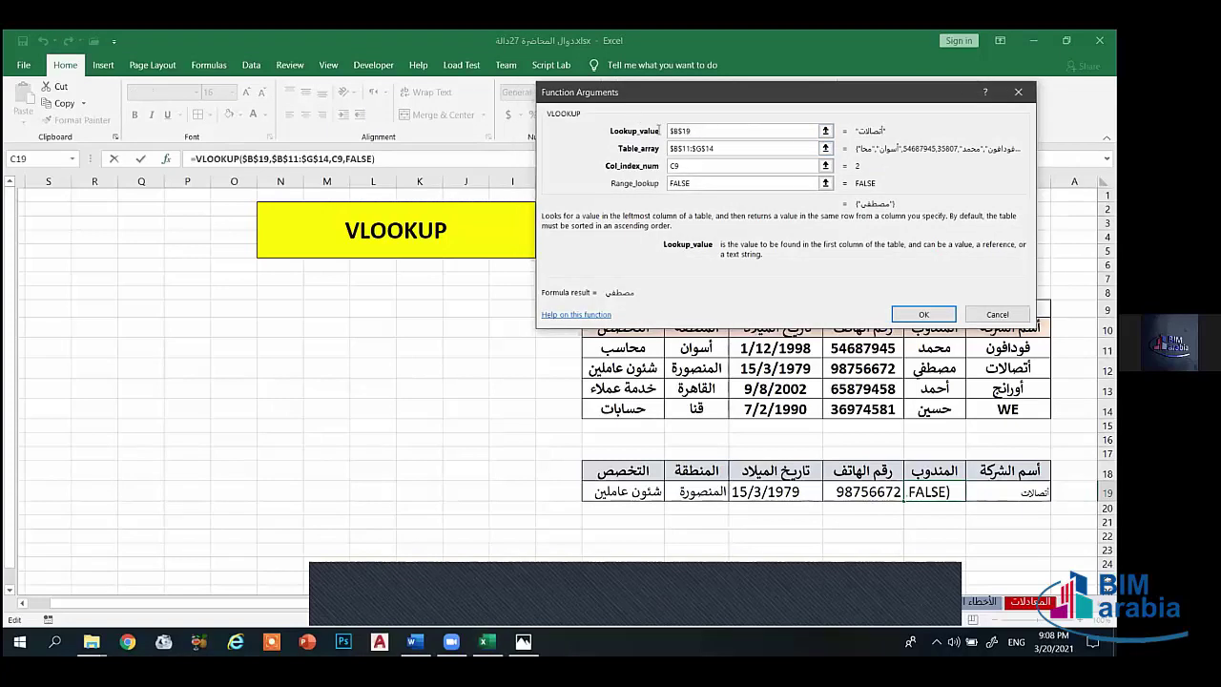
left_click(715, 148)
left_click(679, 167)
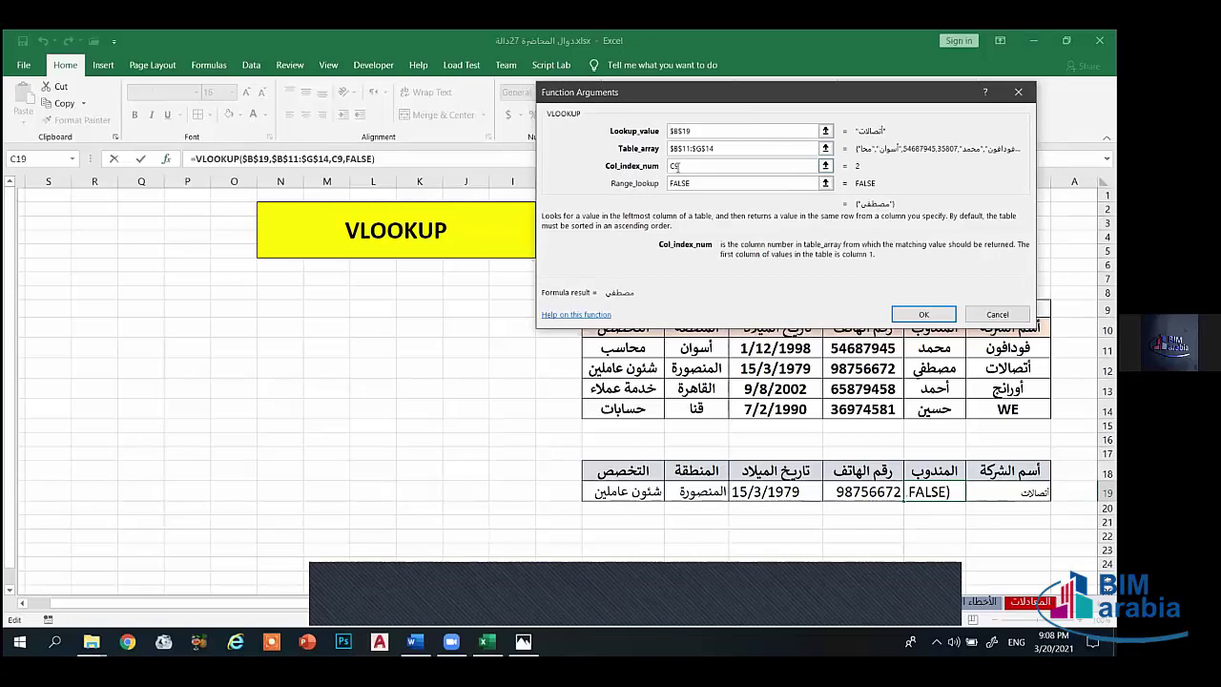
left_click(997, 313)
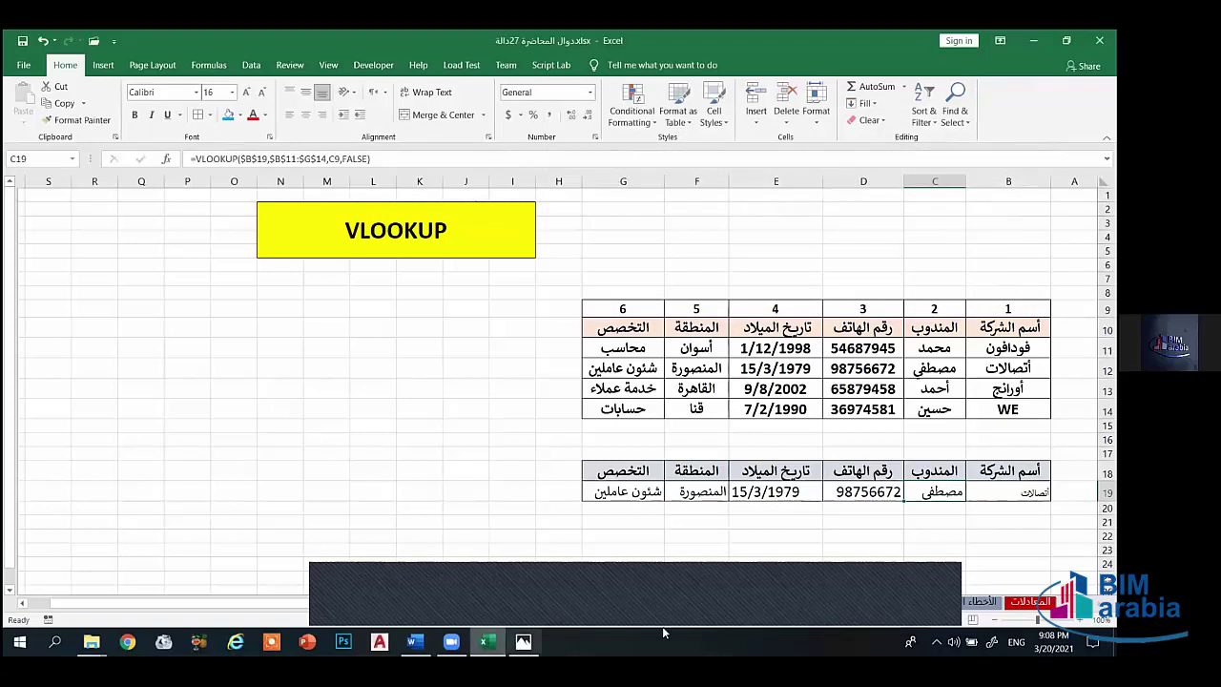
left_click(916, 548)
scroll(840, 538, "down", 3)
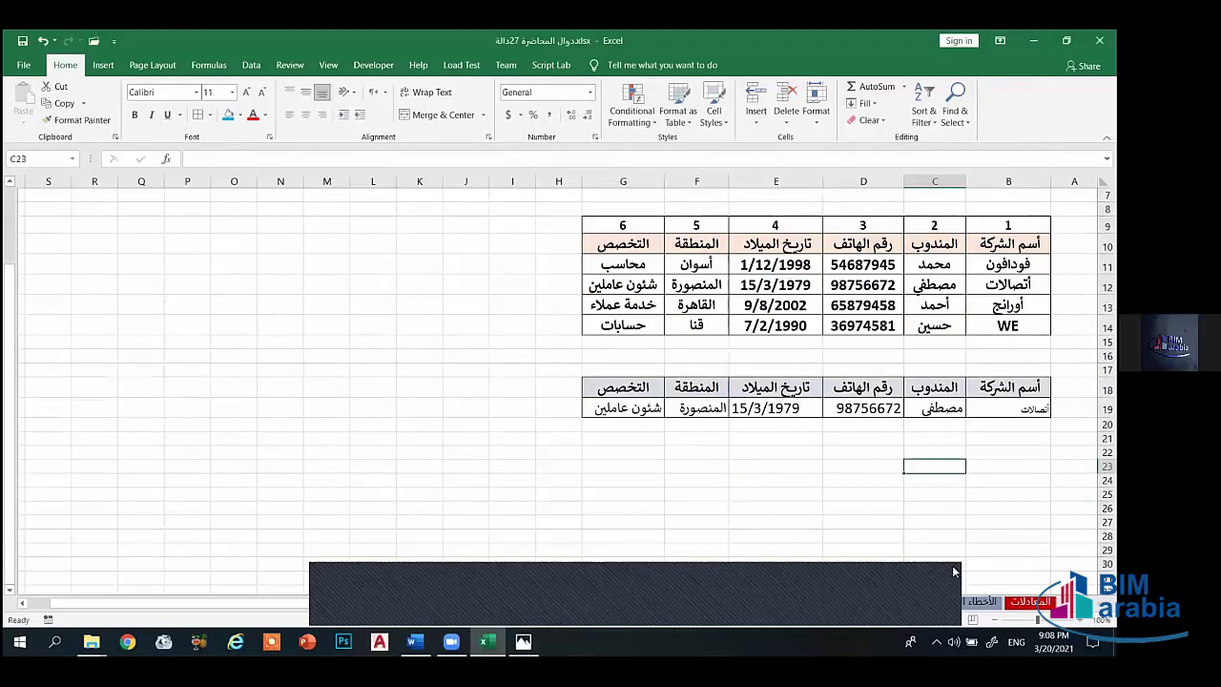
scroll(775, 544, "down", 1)
left_click(774, 543)
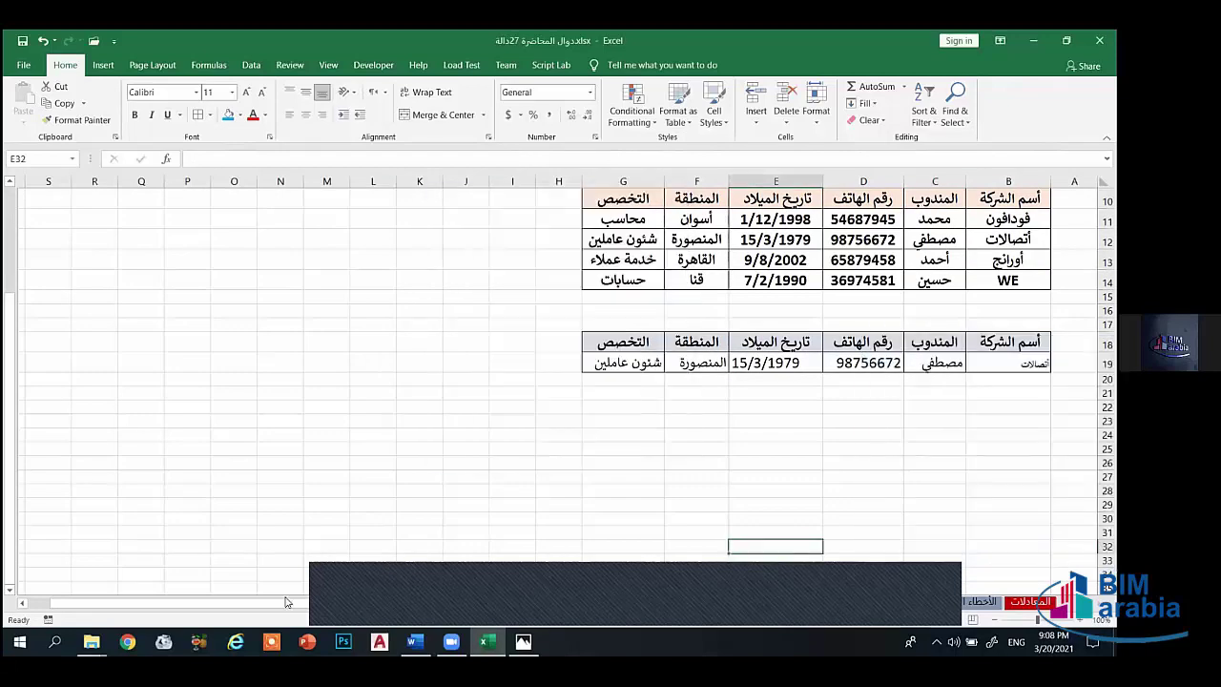
Step: Start an HLOOKUP formula in L15 on the HLOOKUP sheet, with K15 as the lookup value
key("ctrl+Page_Down")
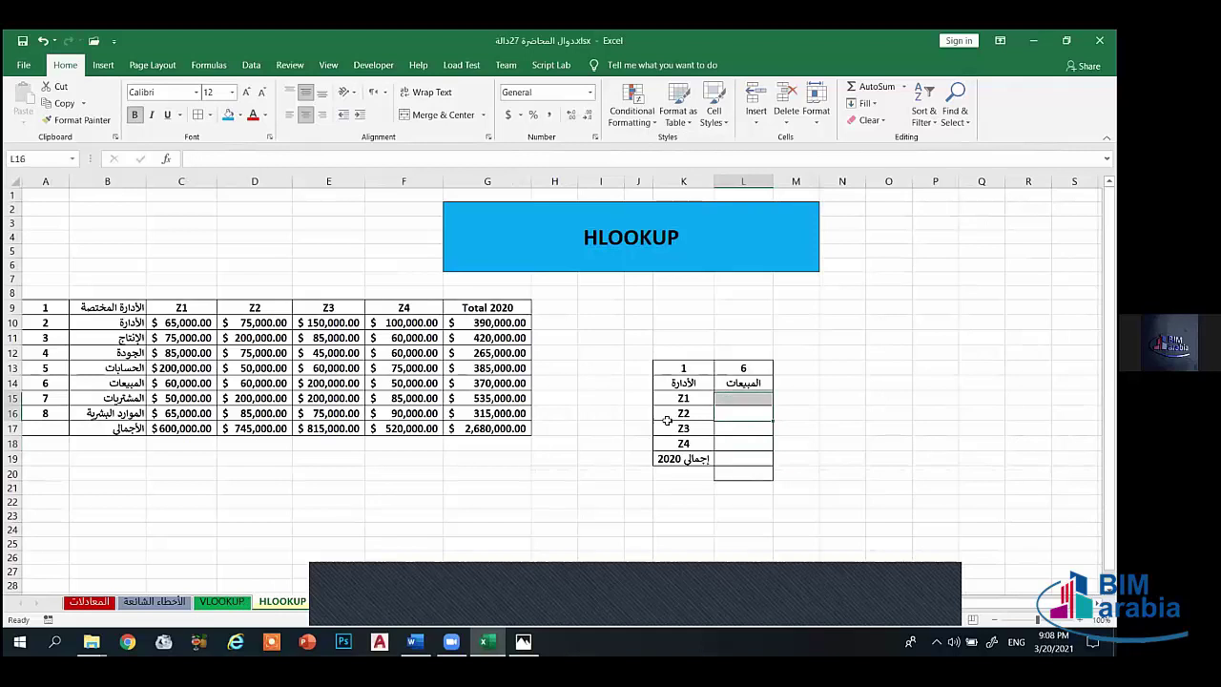
left_click(673, 397)
key("Right")
type("=")
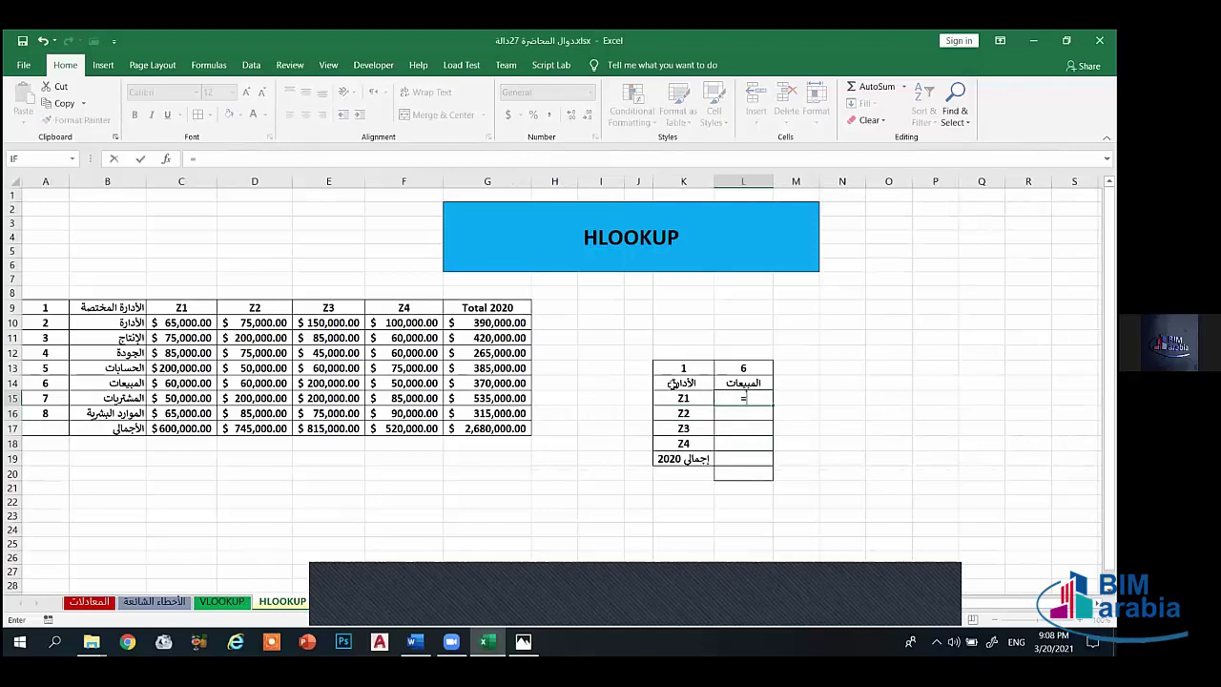
type("hl")
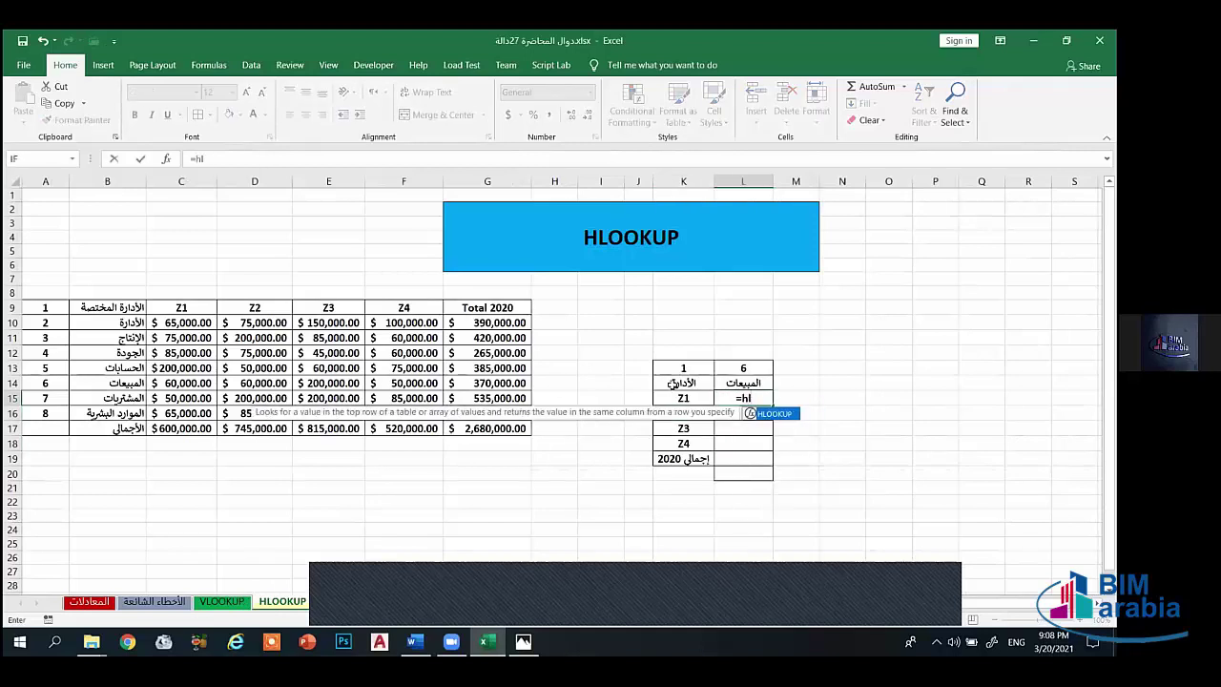
type("ookup")
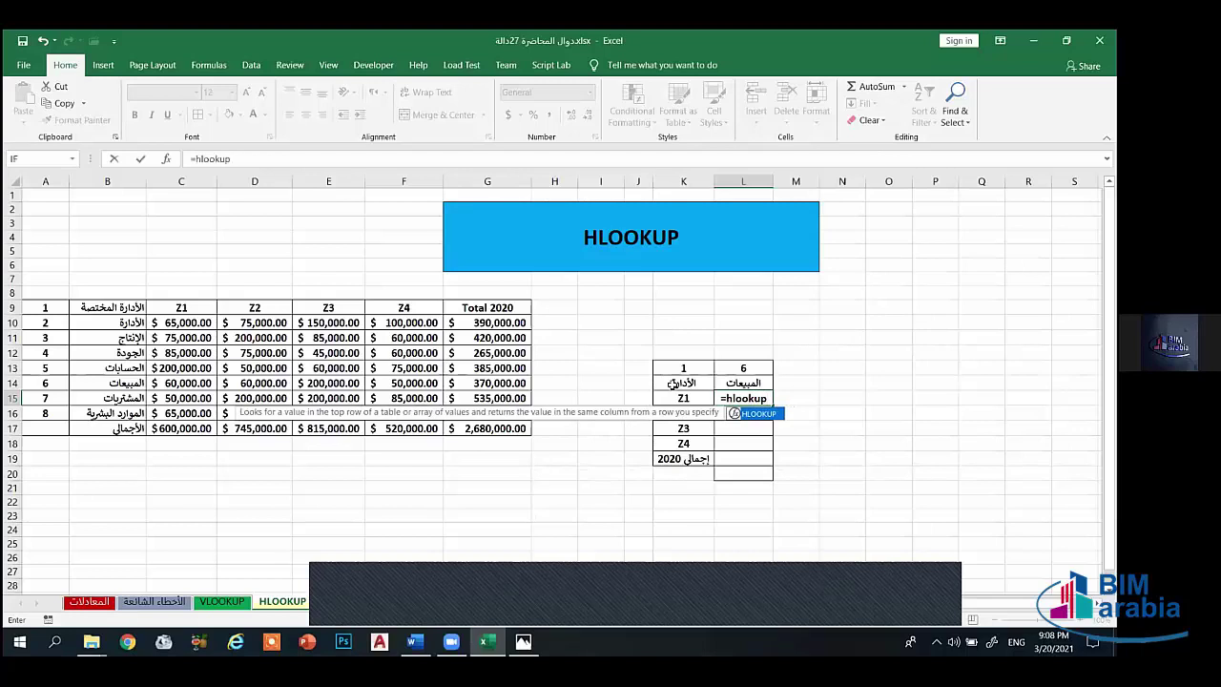
type("(")
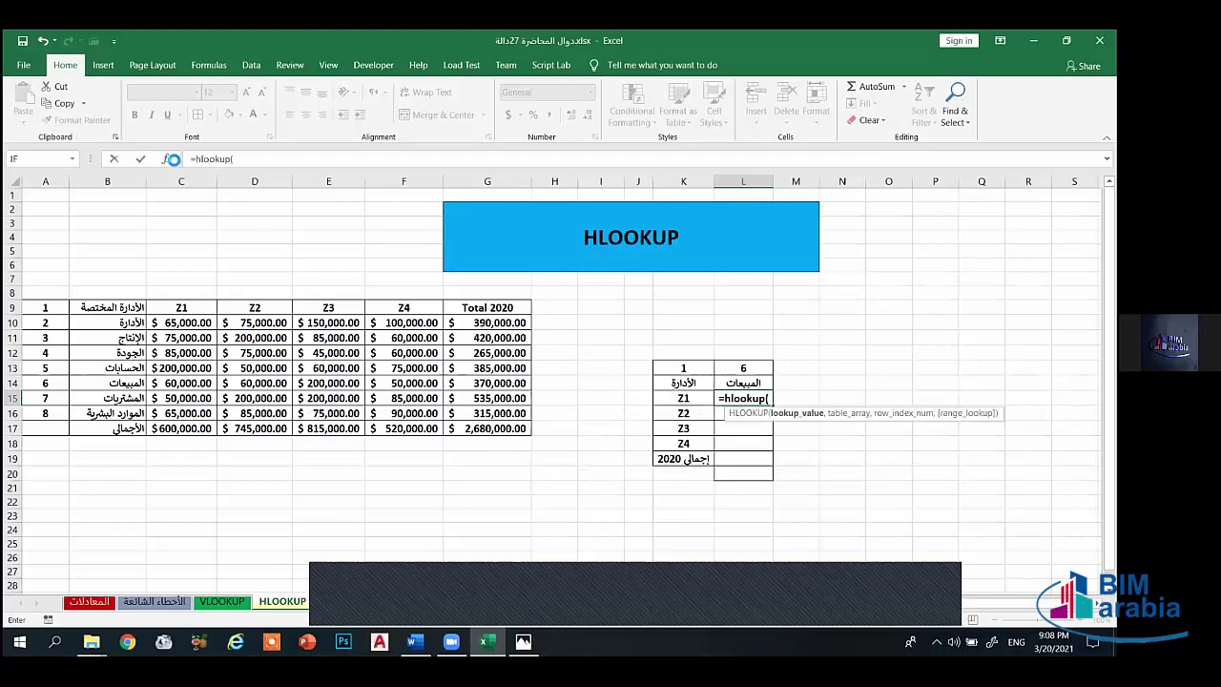
left_click(170, 159)
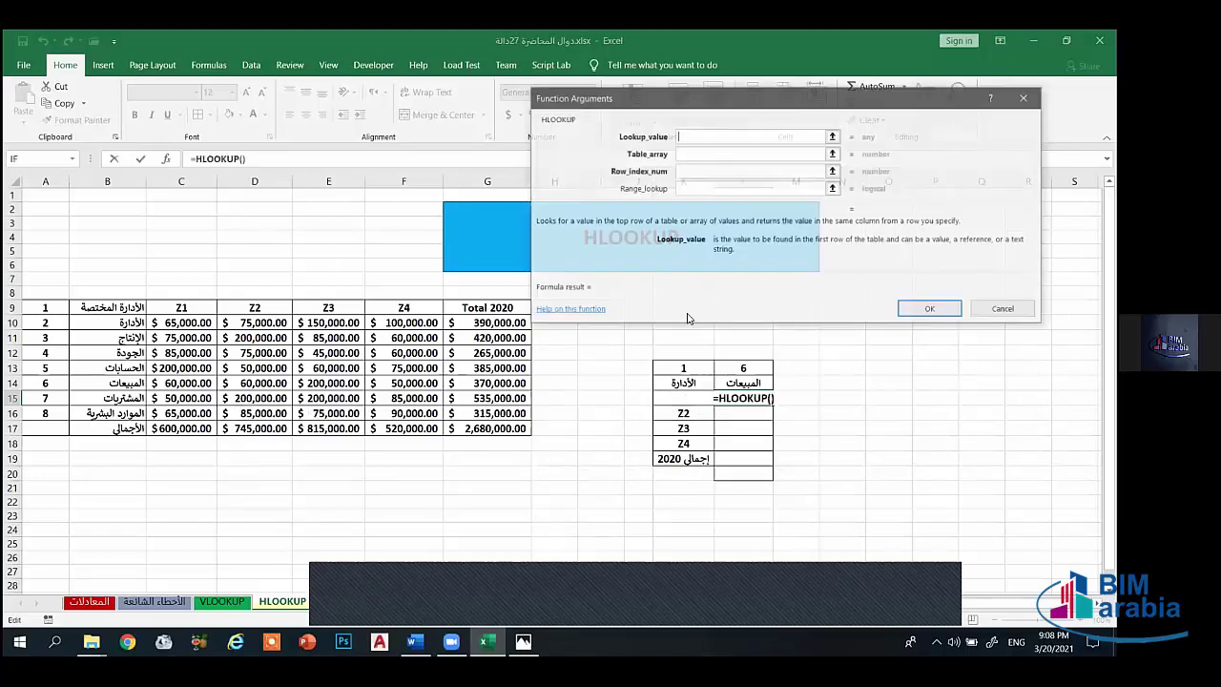
type("K15")
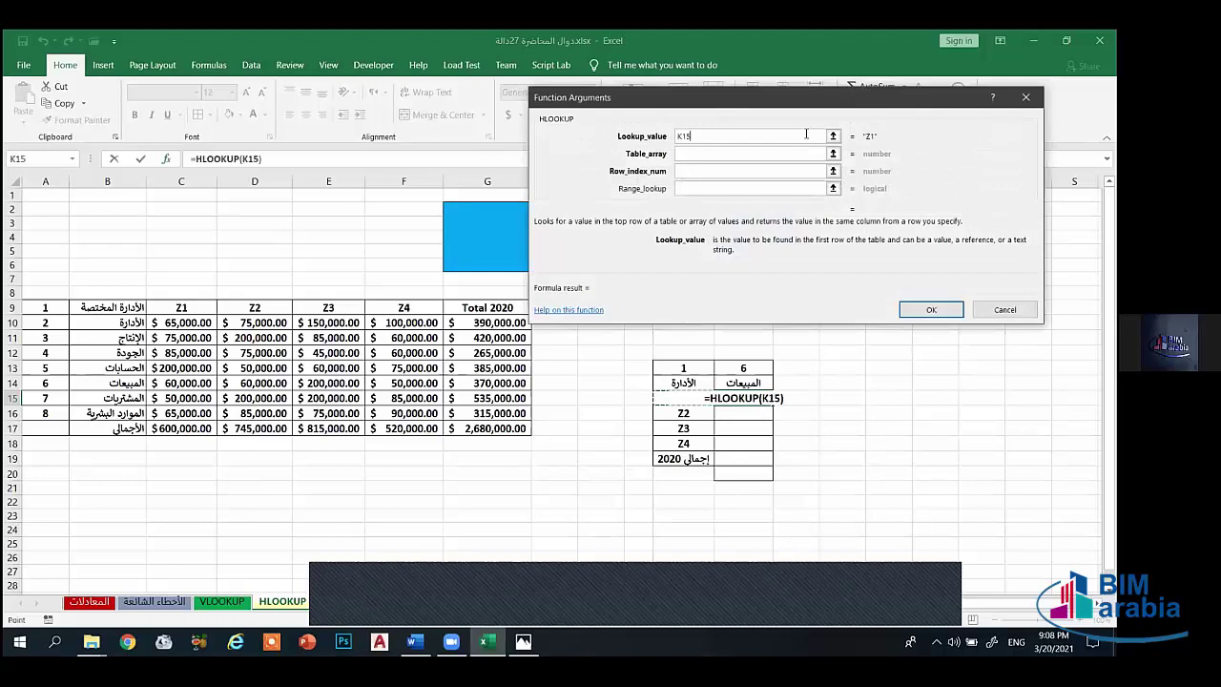
Step: Set the HLOOKUP table array to the absolute range $C$9:$F$16
left_click(690, 154)
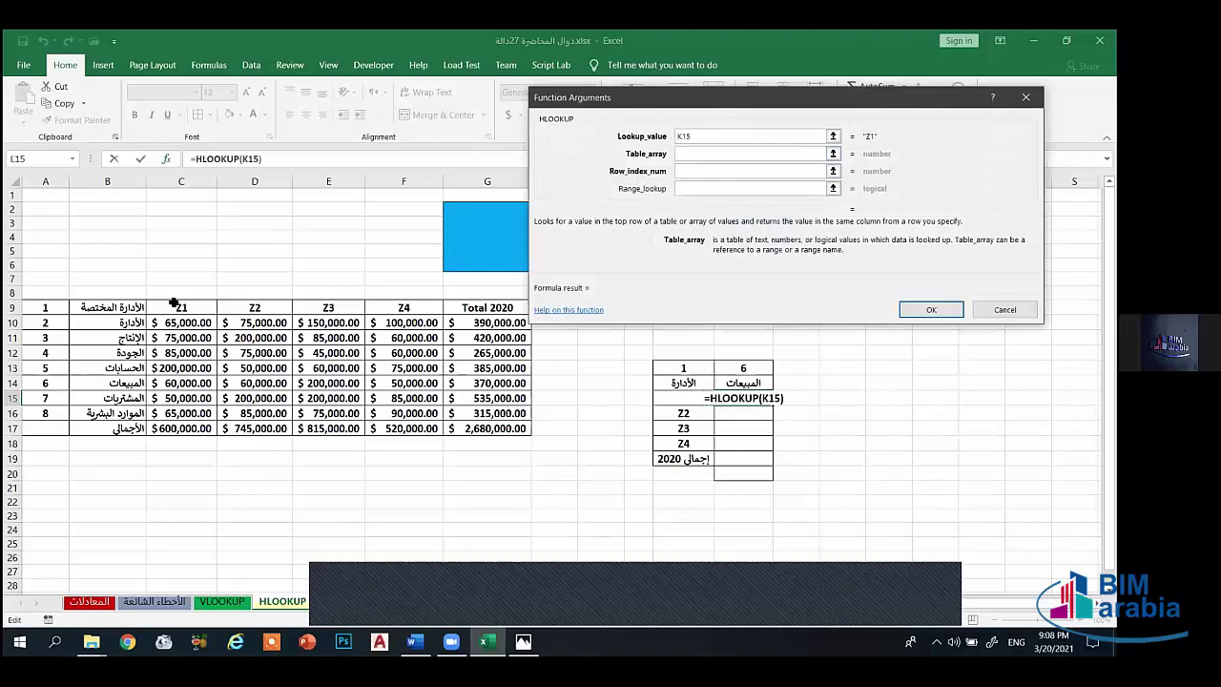
left_click_drag(174, 303, 406, 412)
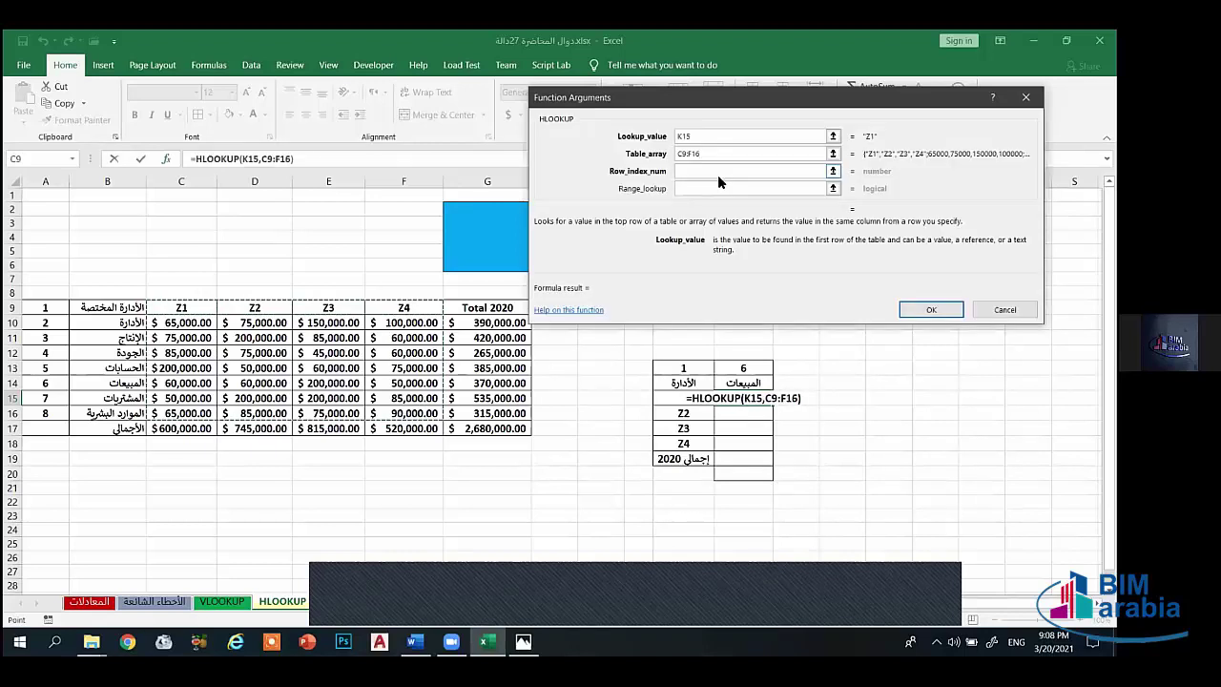
key("F4")
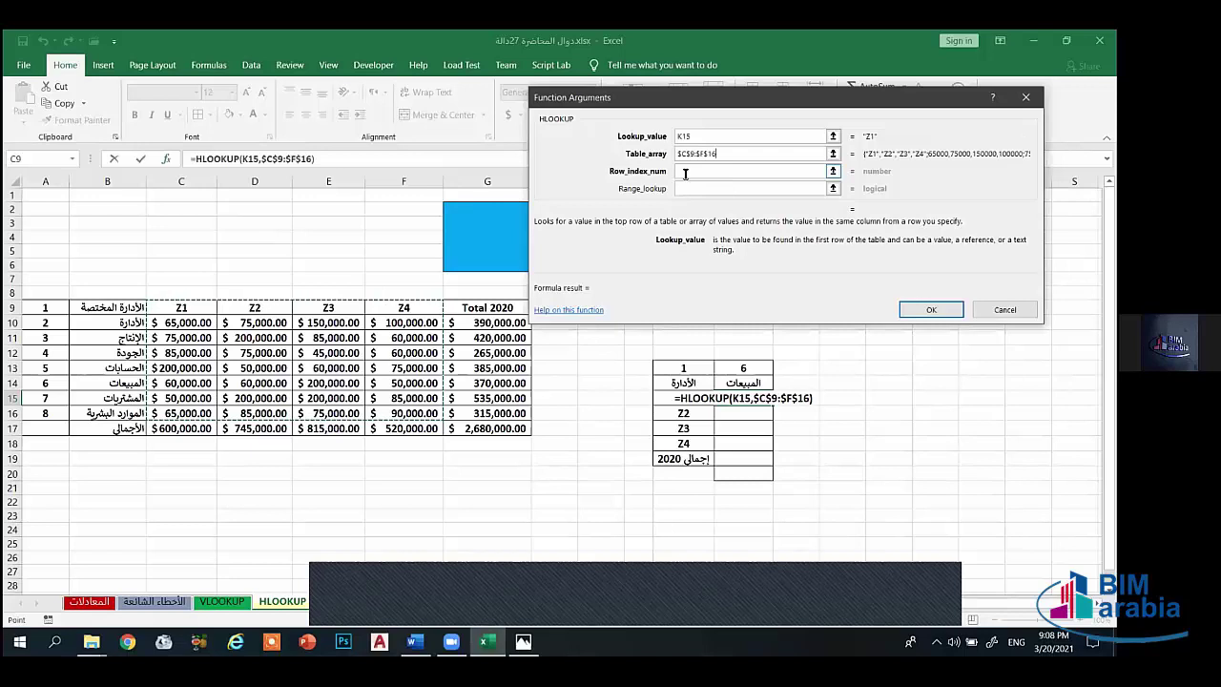
Step: Use absolute $L$13 as the row index number and 0 as the range lookup, and apply the L15 formula
left_click(685, 172)
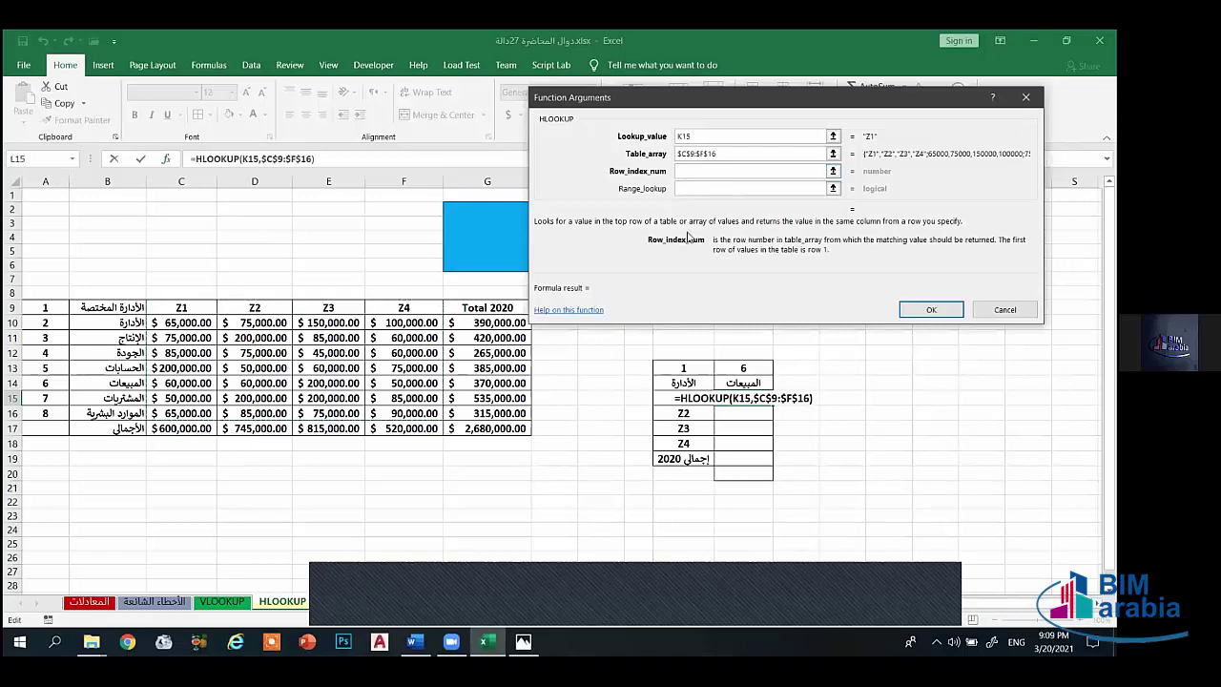
type("L13")
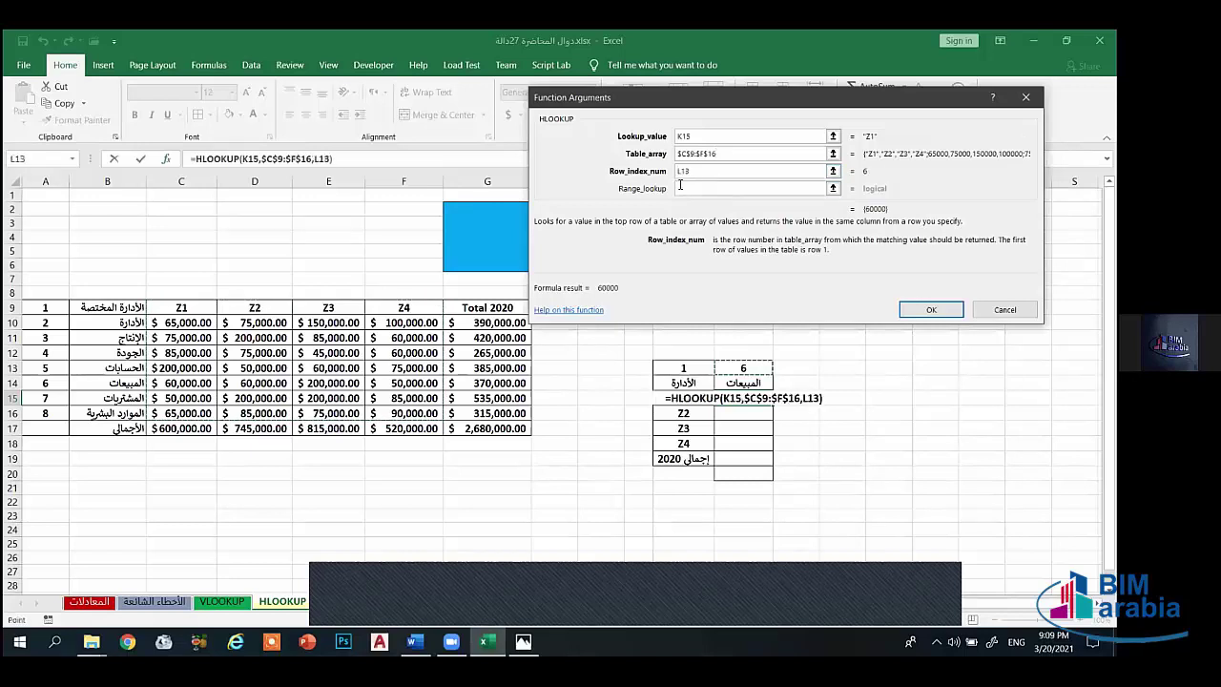
key("F4")
left_click(683, 189)
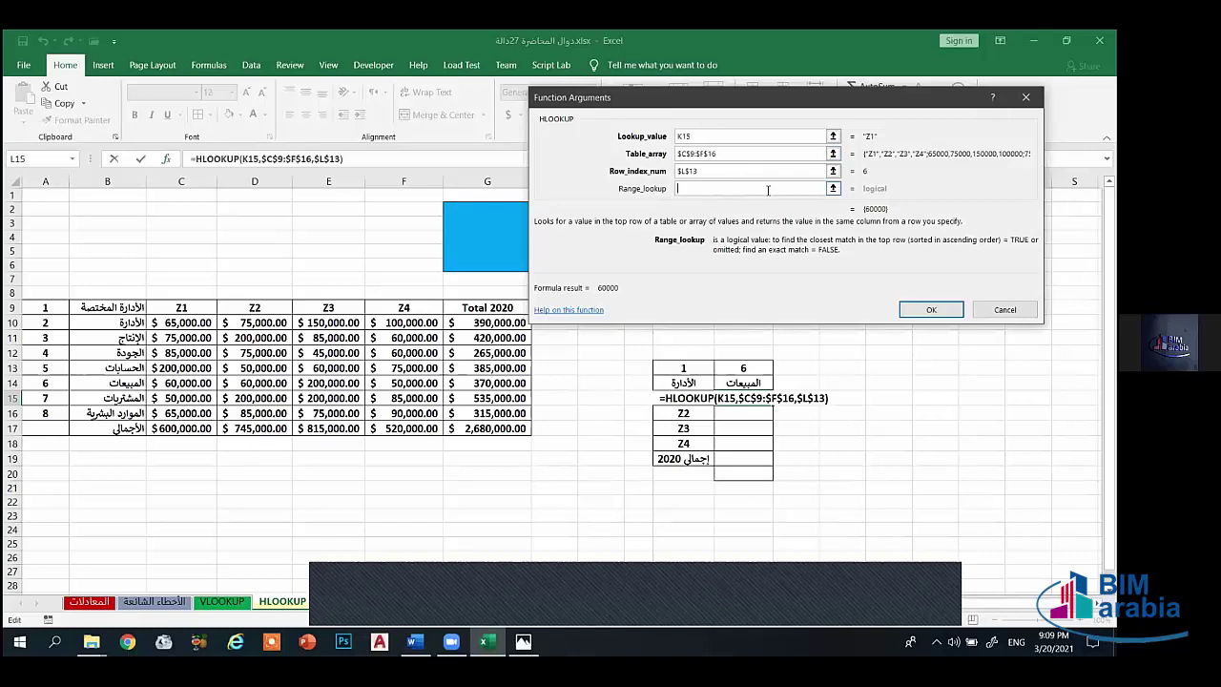
type("0")
left_click(931, 309)
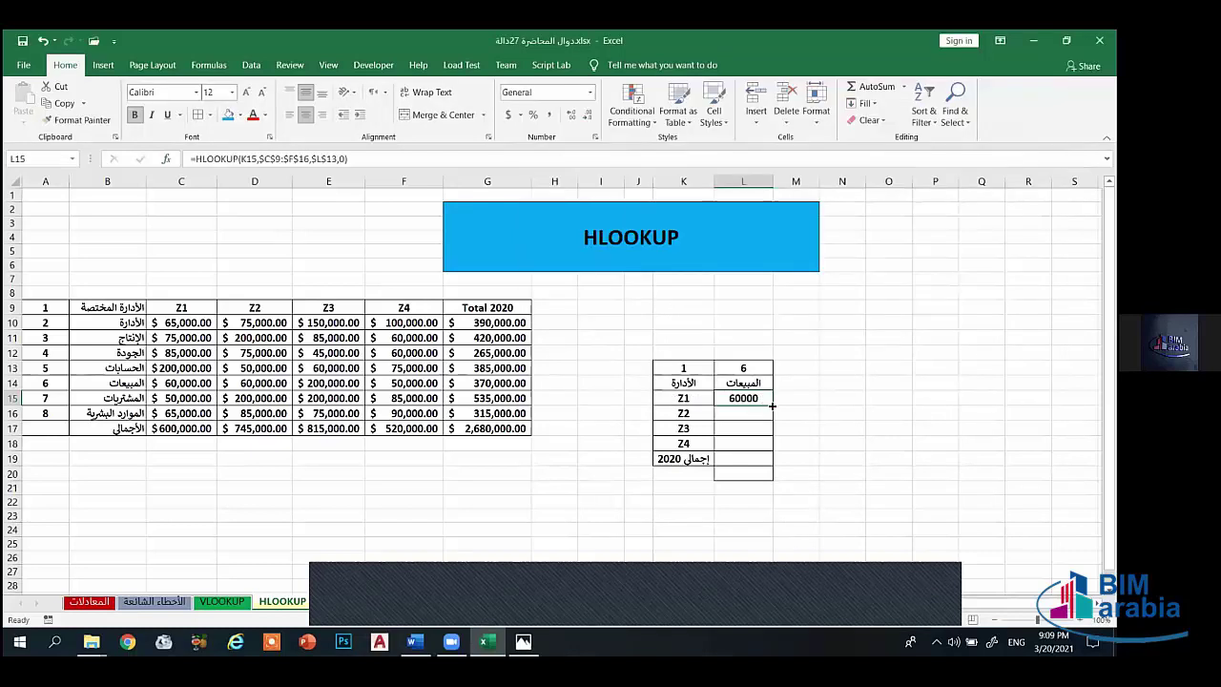
Step: Fill the L15 formula down to L18 and remove the borders from the empty cell L20
left_click_drag(773, 405, 760, 452)
left_click(759, 475)
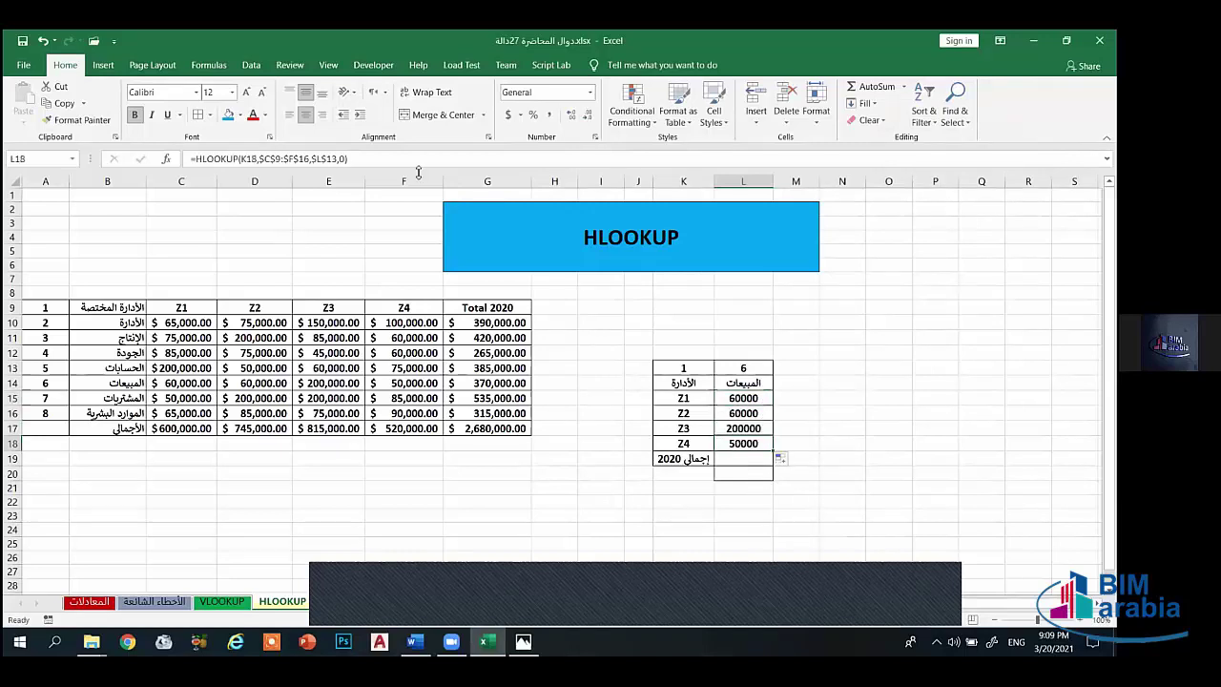
left_click(209, 115)
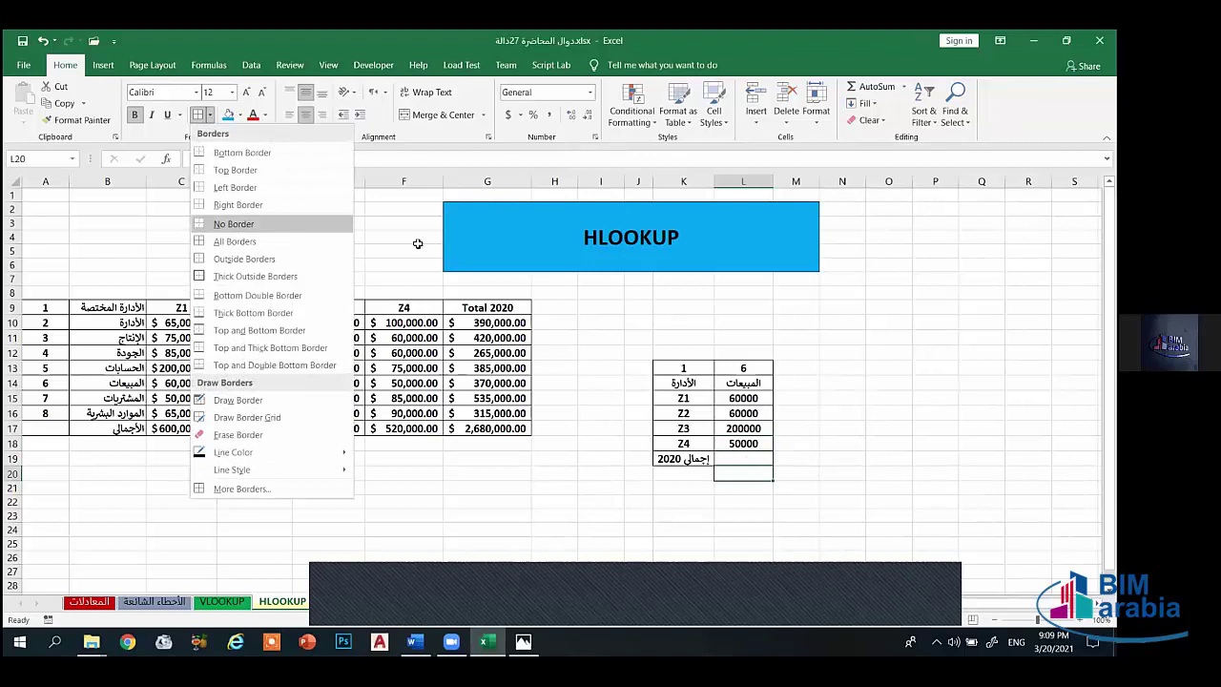
Step: Apply all borders to the إجمالى 2020 row, K19:L19
left_click(742, 459)
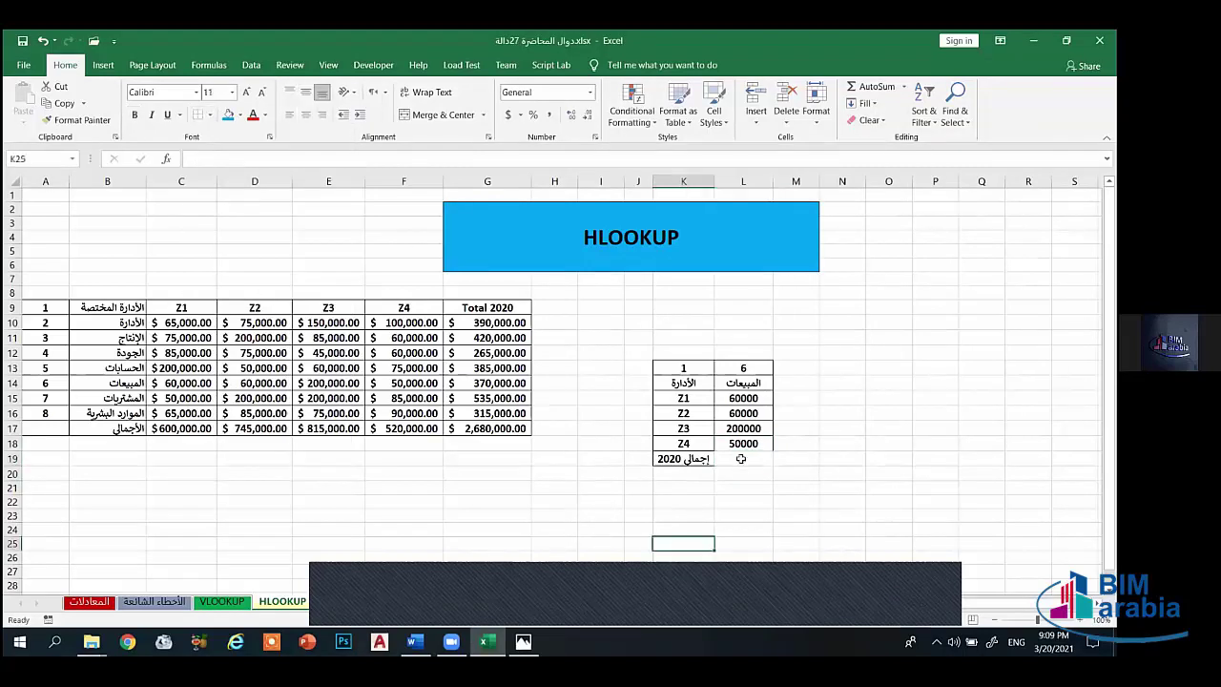
left_click_drag(743, 459, 683, 459)
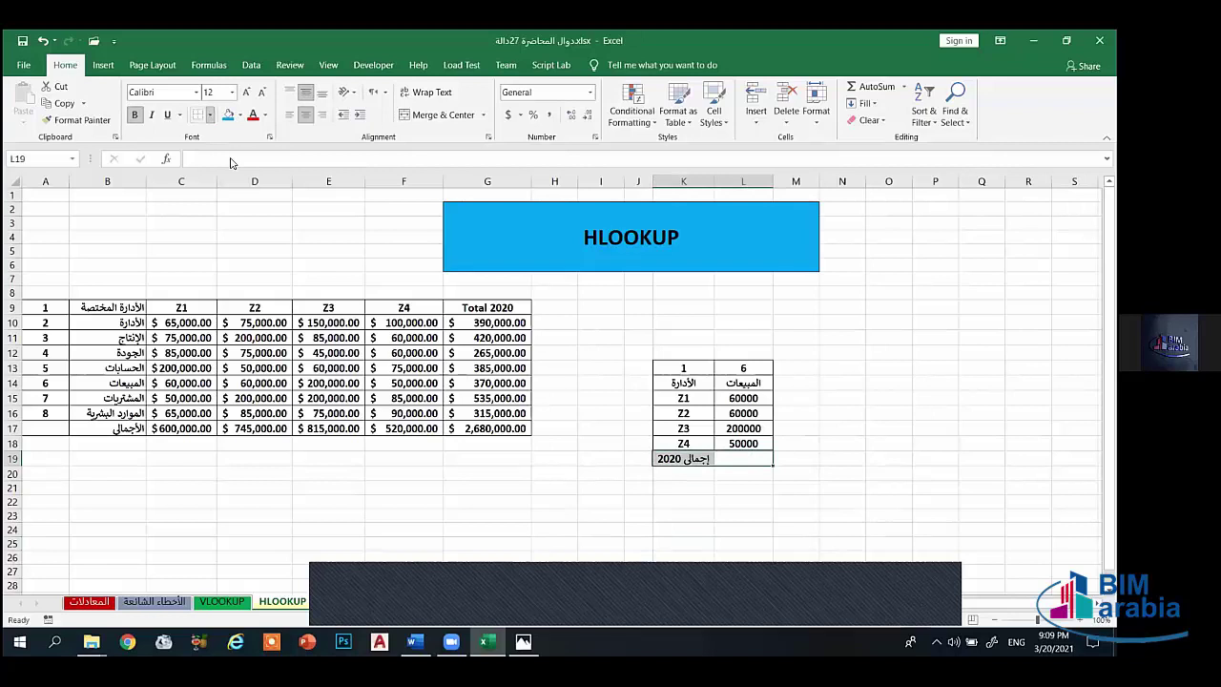
left_click(209, 114)
left_click(243, 244)
left_click(665, 543)
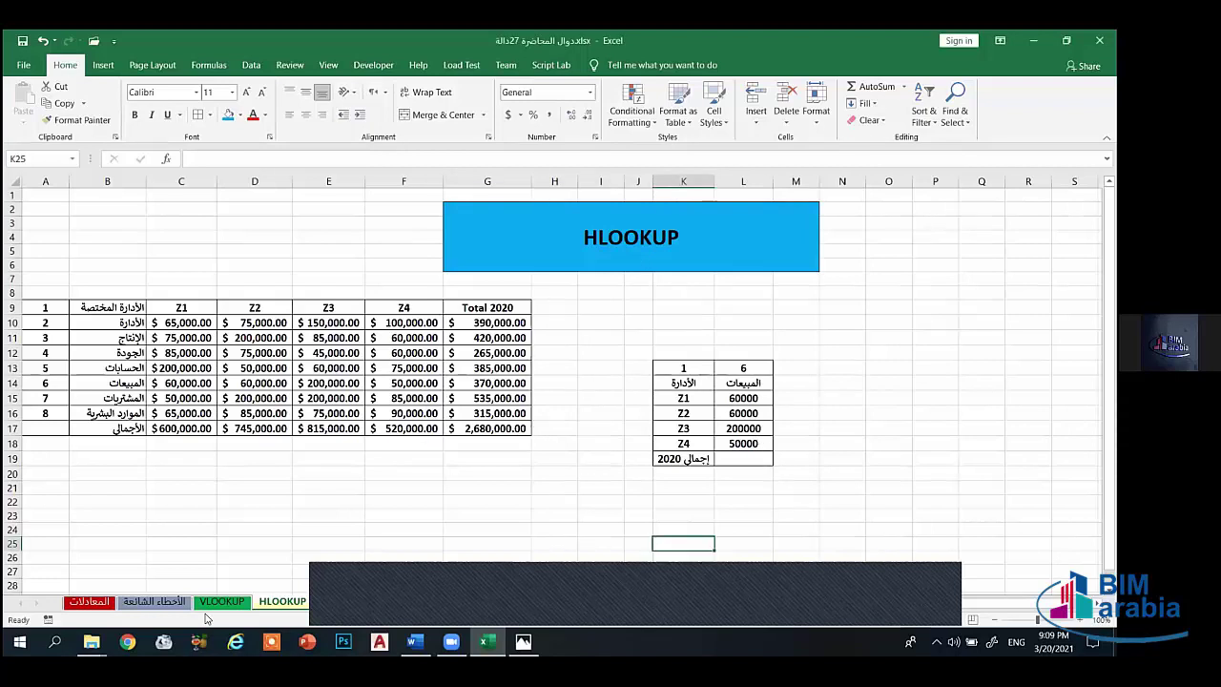
Step: Examine the lookup value and column index arguments of C19's VLOOKUP formula against the source table on the VLOOKUP sheet
key("ctrl+Page_Down")
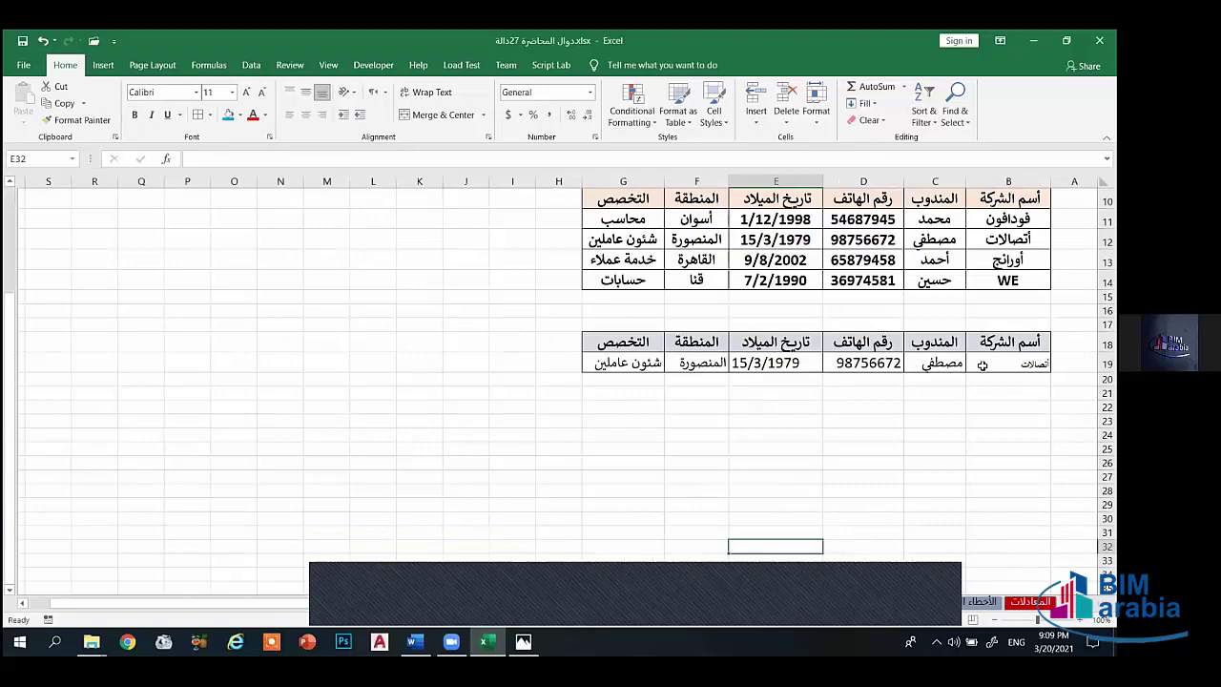
left_click(951, 364)
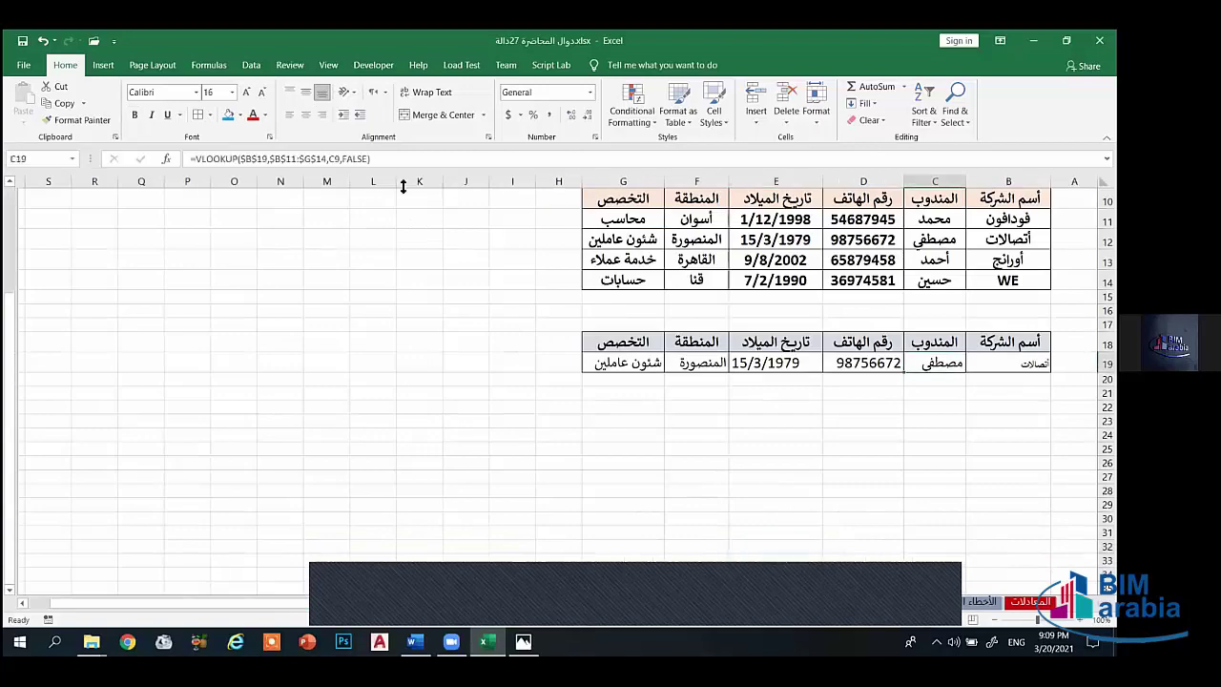
left_click(165, 158)
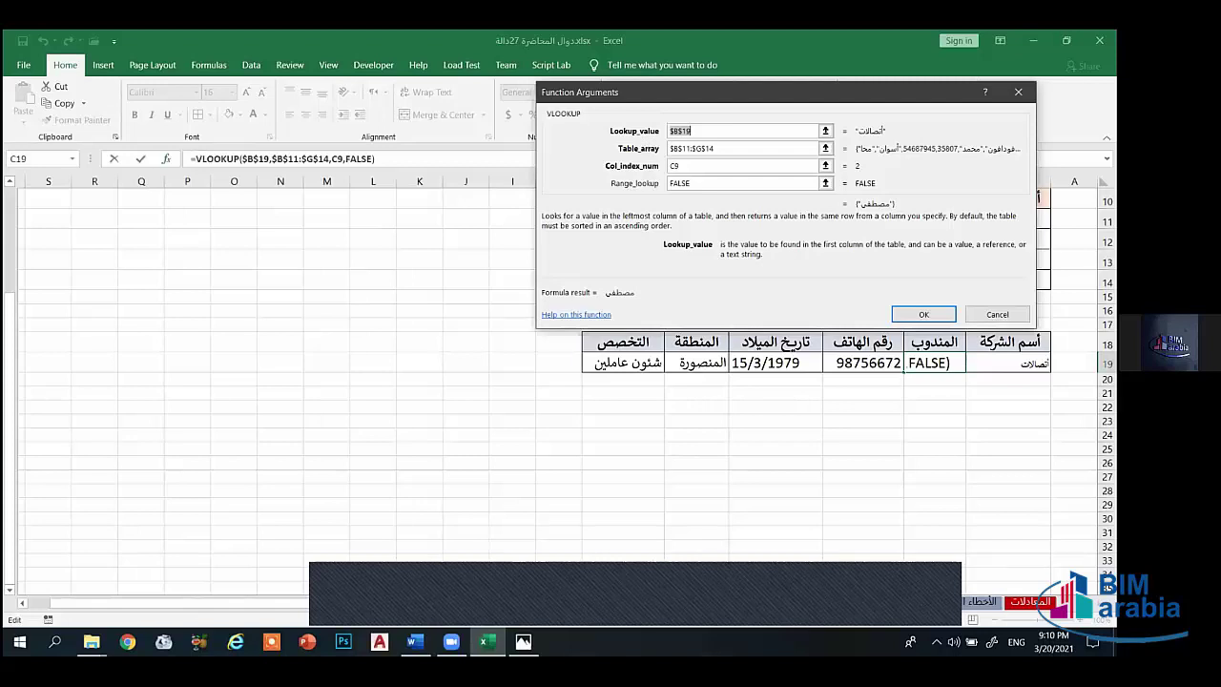
left_click(702, 132)
scroll(982, 343, "up", 2)
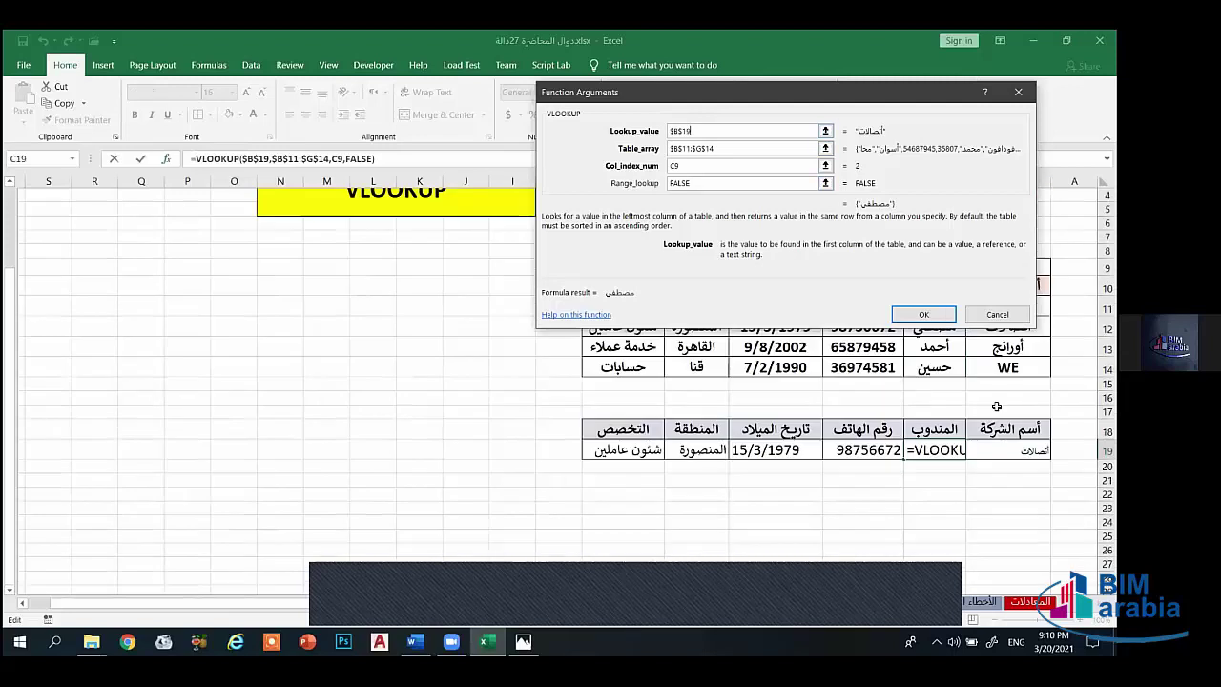
scroll(996, 406, "up", 1)
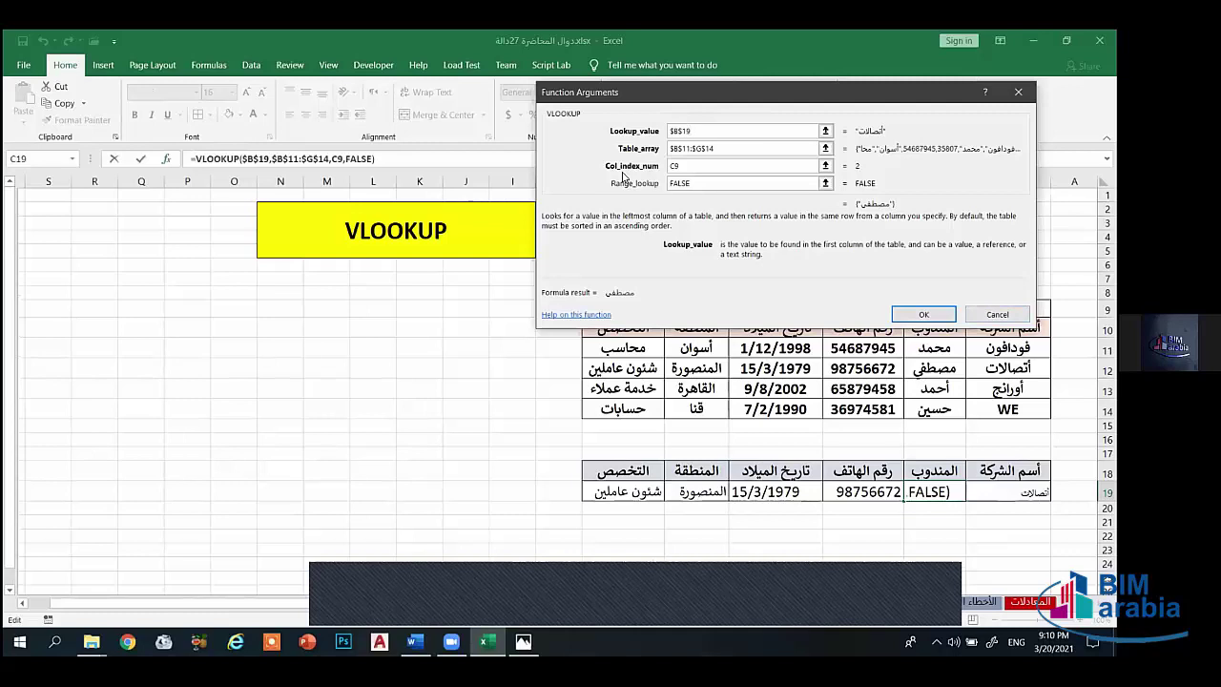
left_click_drag(681, 99, 372, 105)
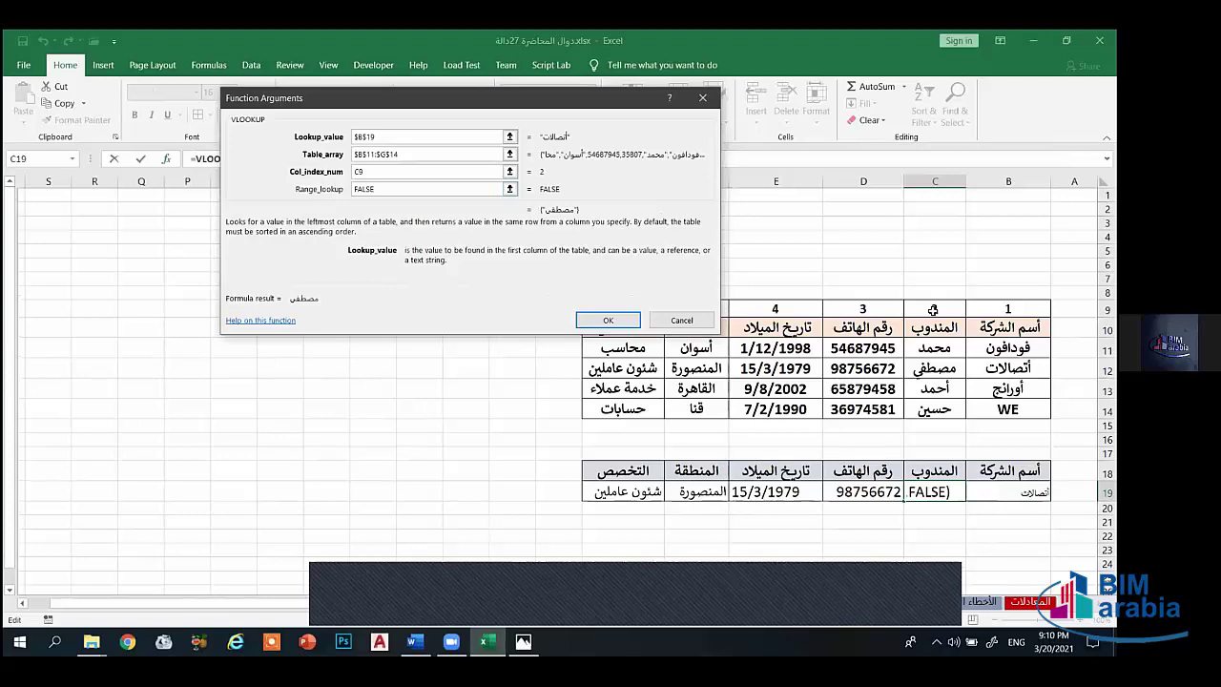
left_click(383, 174)
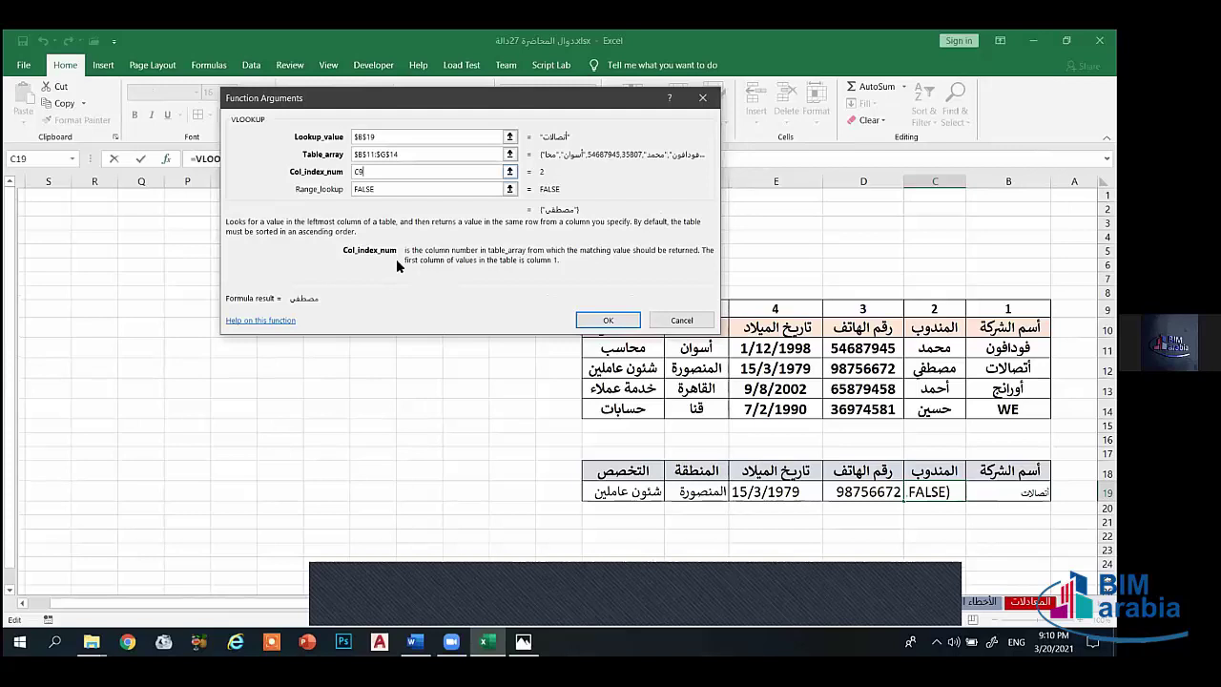
left_click(607, 323)
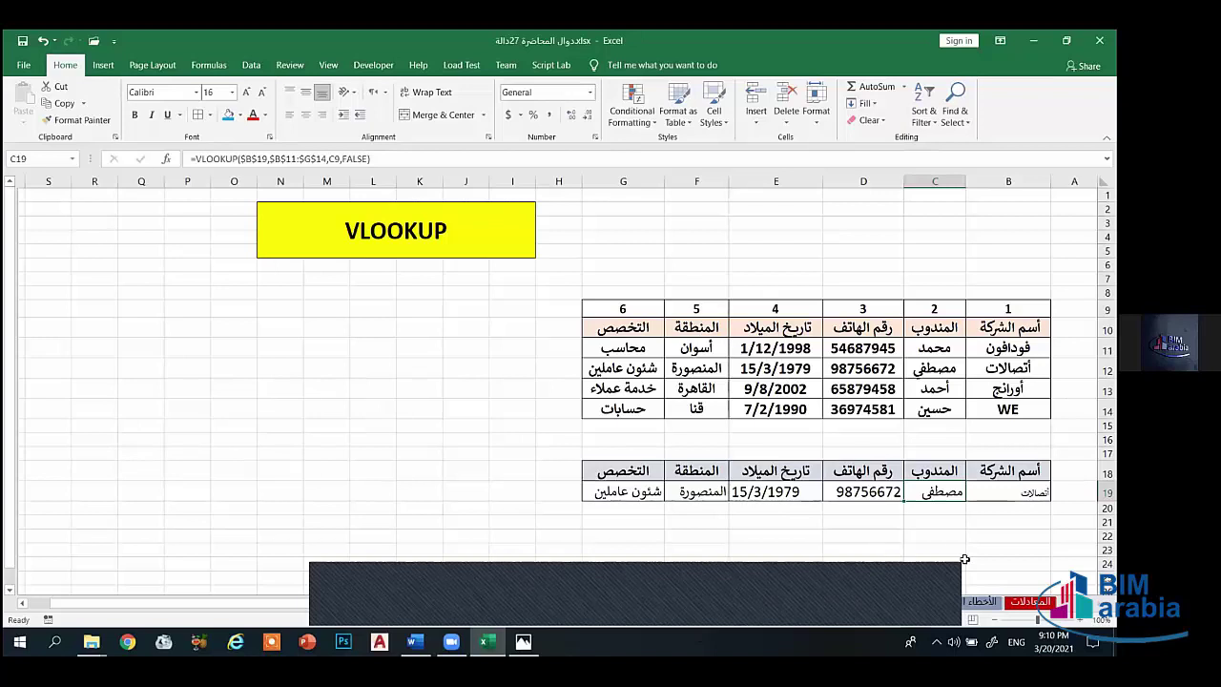
left_click(863, 550)
scroll(863, 550, "down", 2)
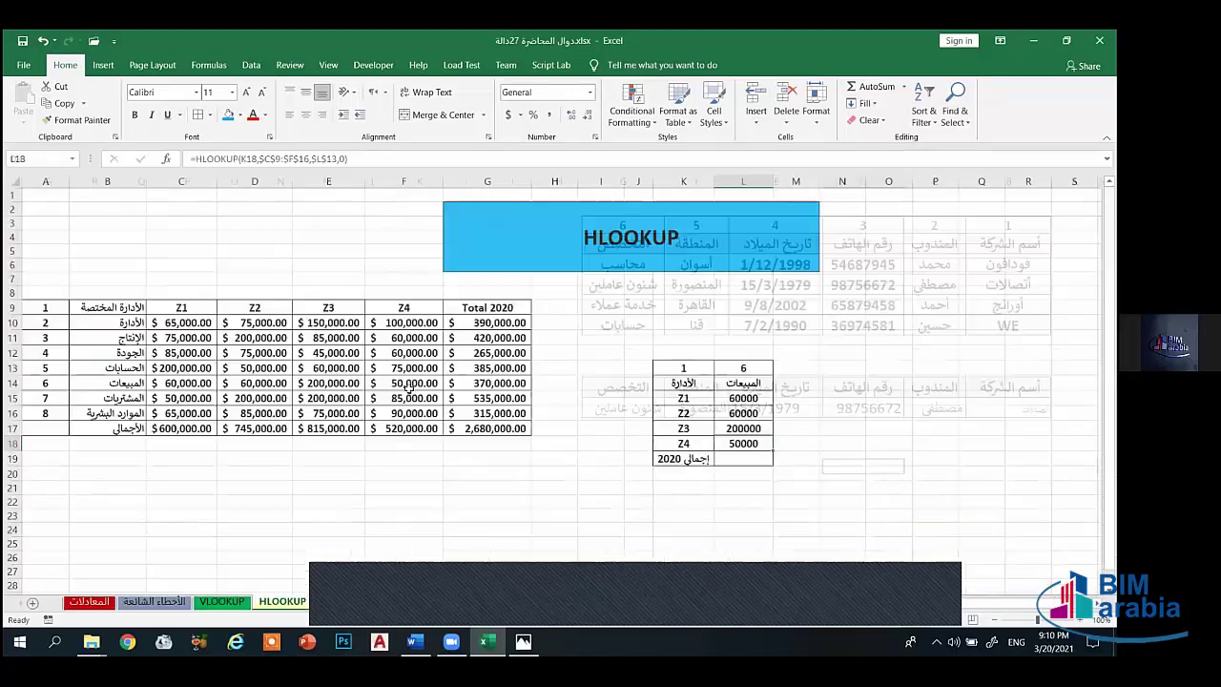
Step: Review the row index and range lookup arguments of the HLOOKUP formula in L15 for comparison
left_click(742, 401)
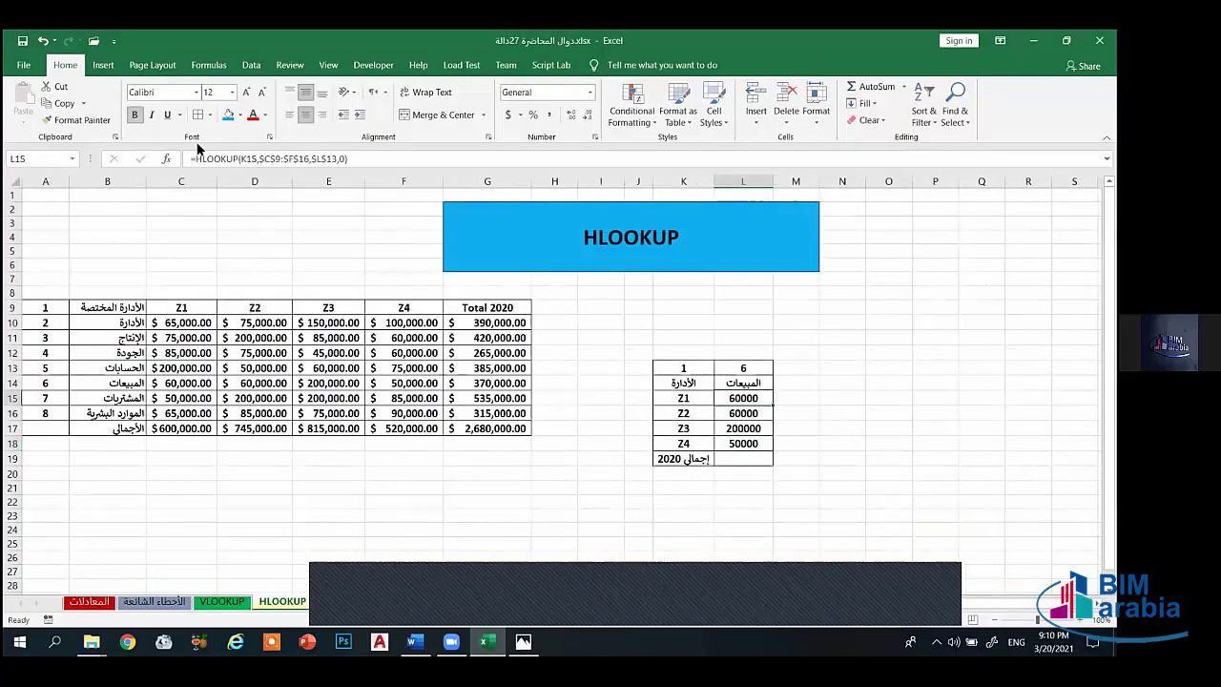
left_click(170, 159)
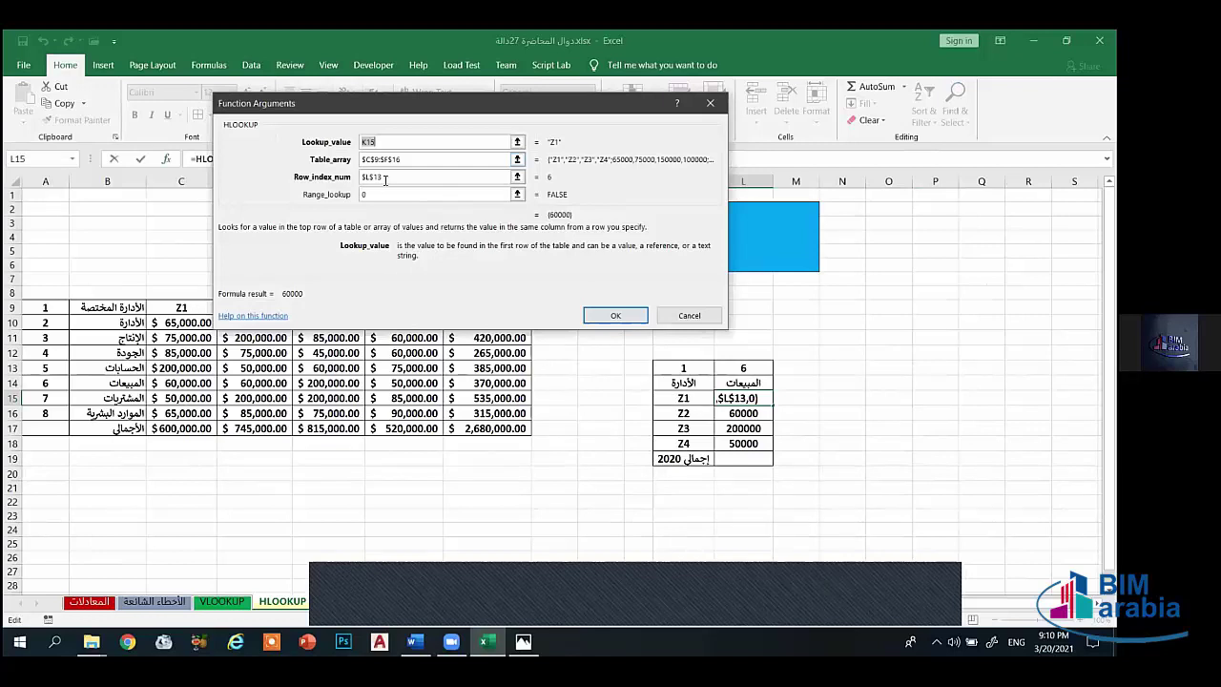
left_click(349, 179)
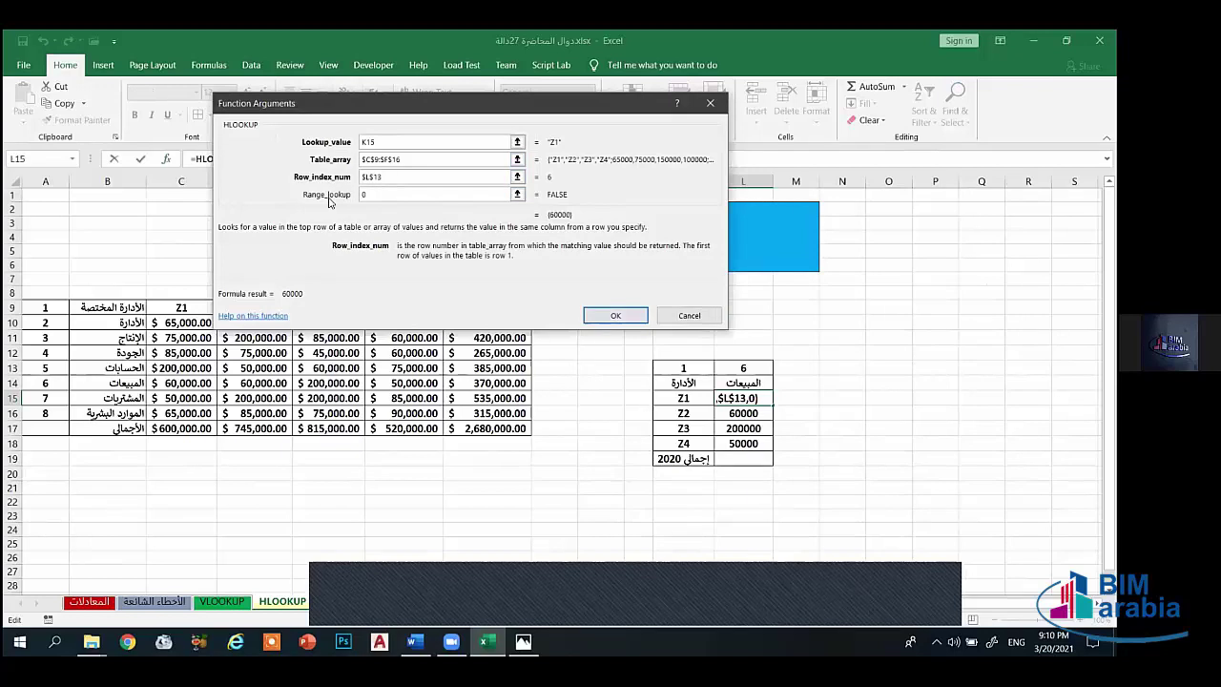
left_click(373, 199)
double_click(397, 194)
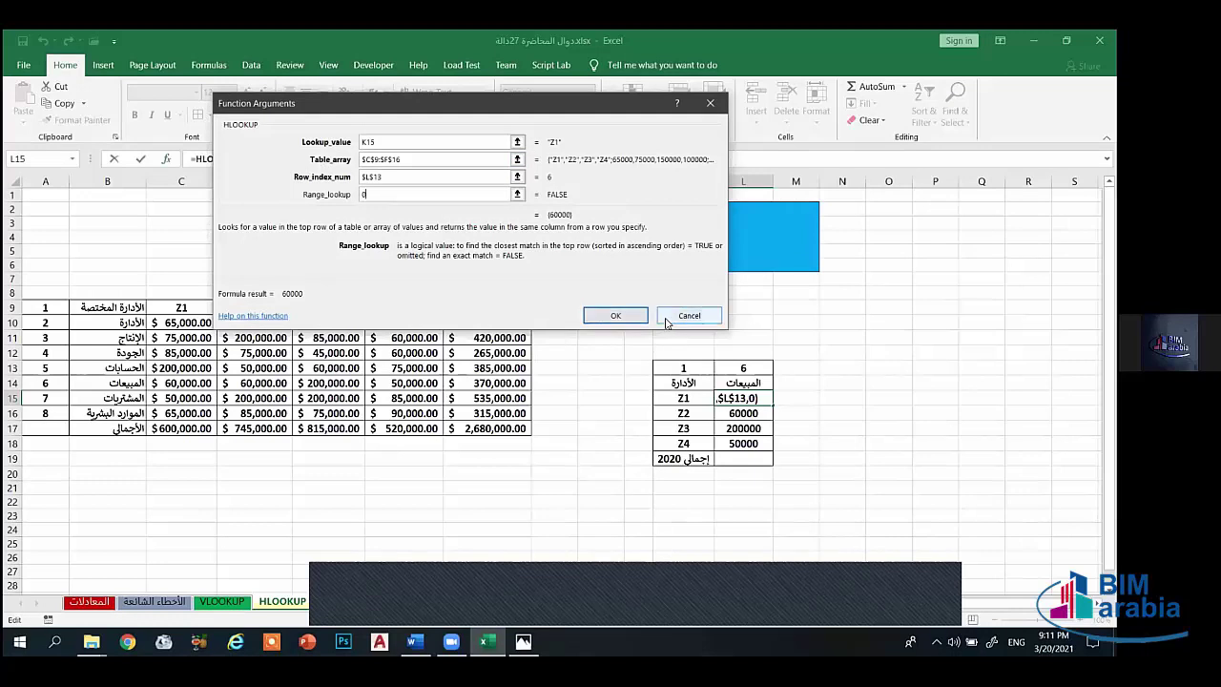
left_click(615, 315)
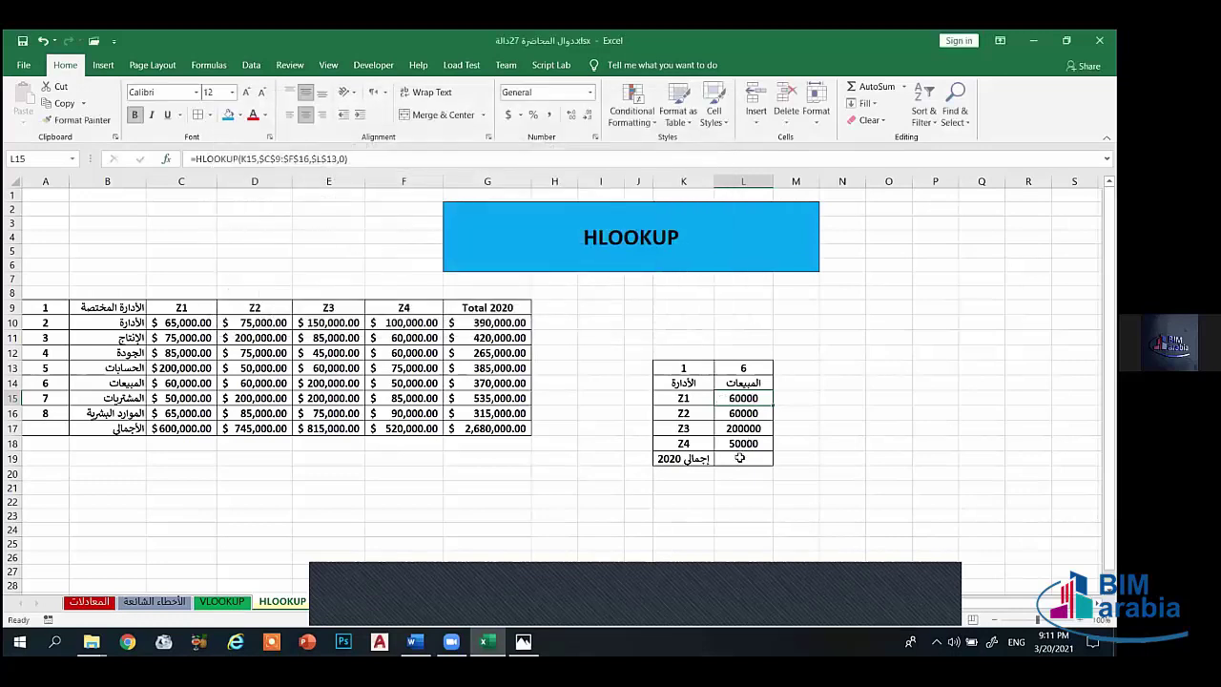
Step: Total the المبيعات values for Z1 to Z4 in L19 with =SUM(L15:L18)
left_click(742, 459)
scroll(586, 533, "up", 2)
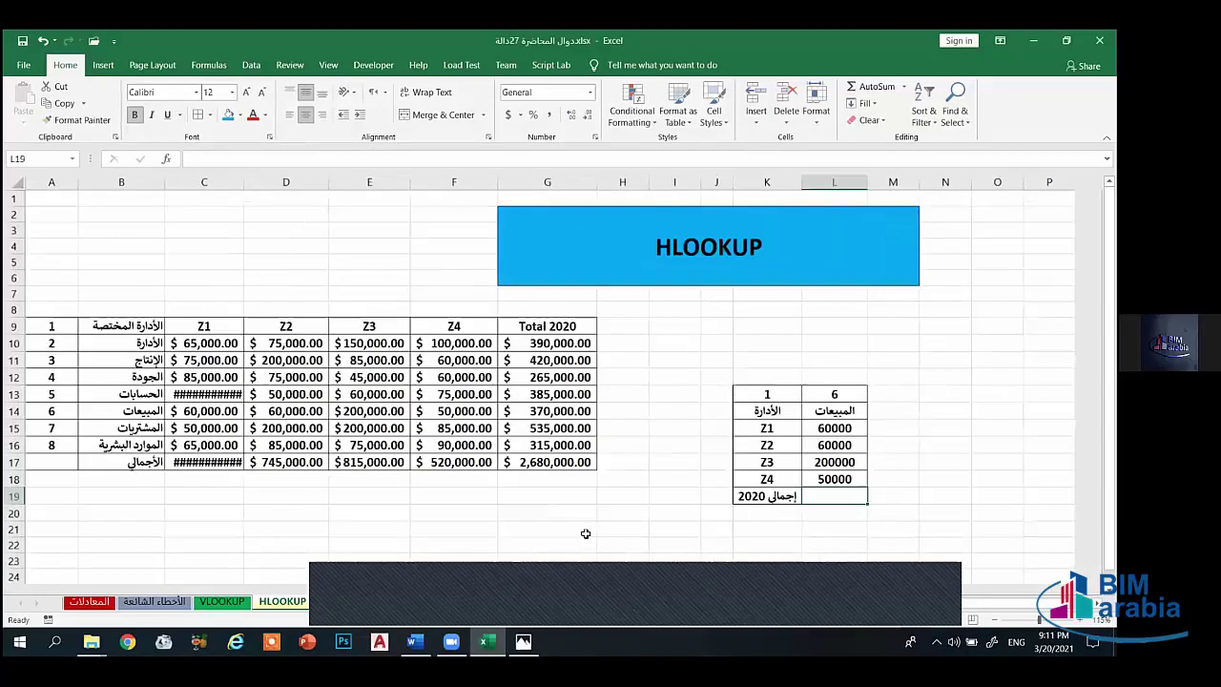
scroll(586, 533, "up", 1)
type("=su")
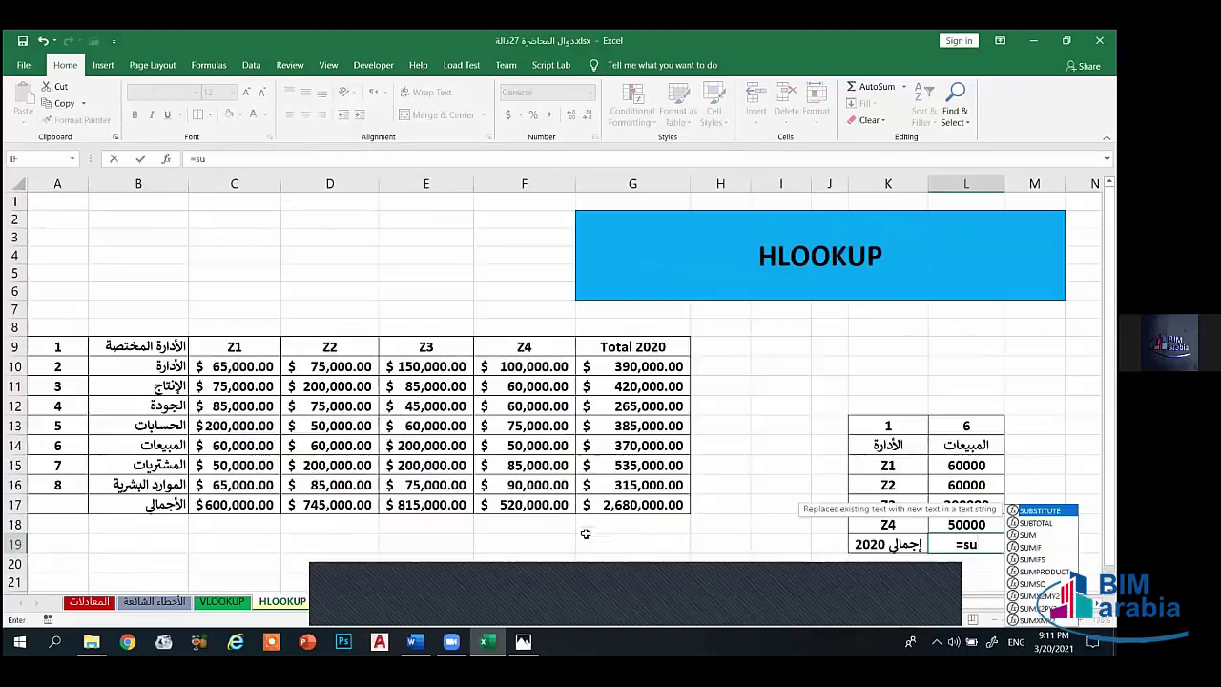
type("m(")
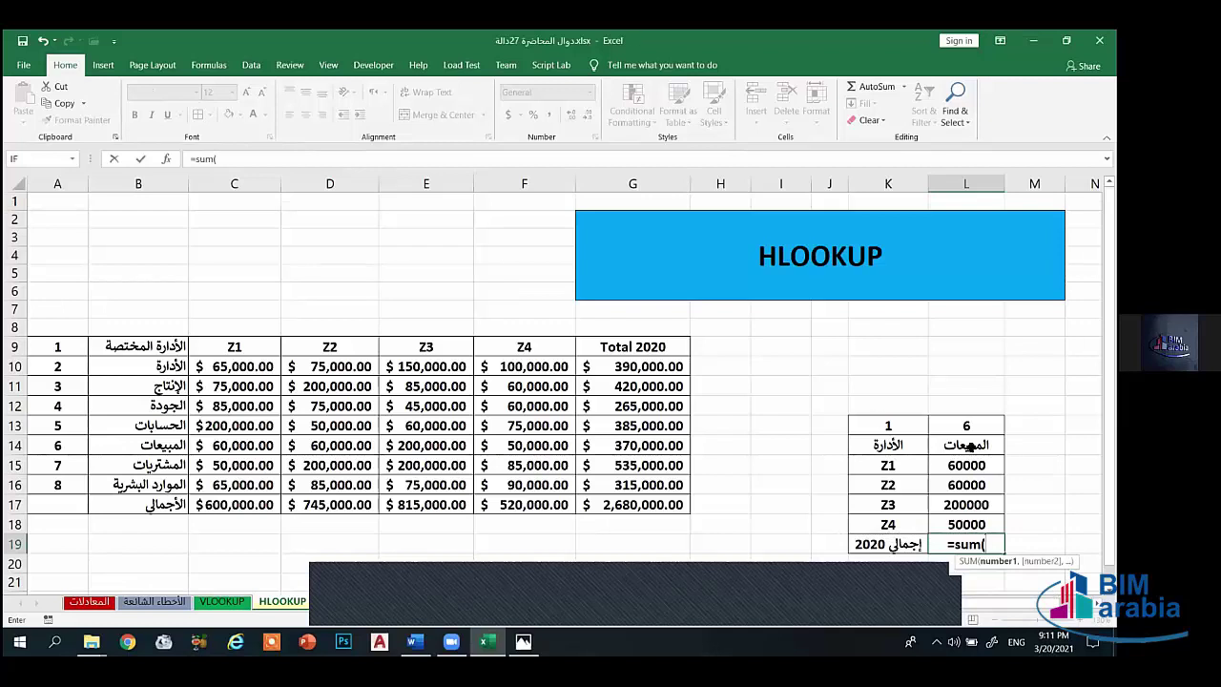
left_click_drag(968, 465, 966, 523)
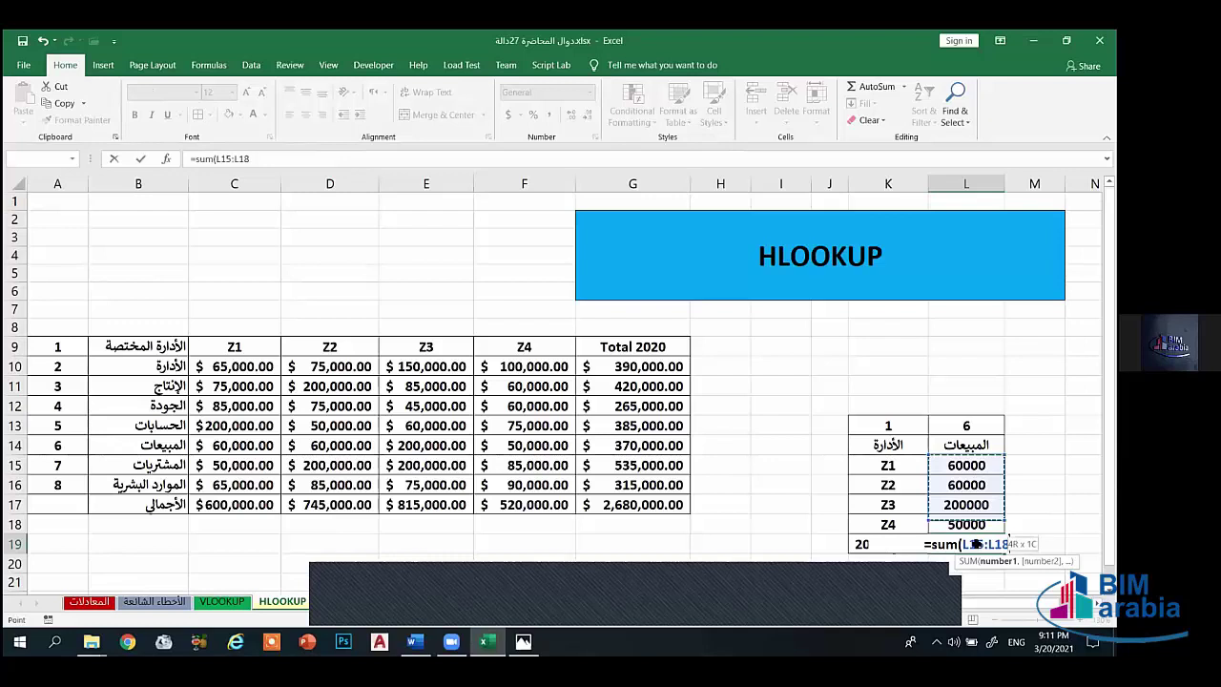
key("Return")
left_click(931, 551)
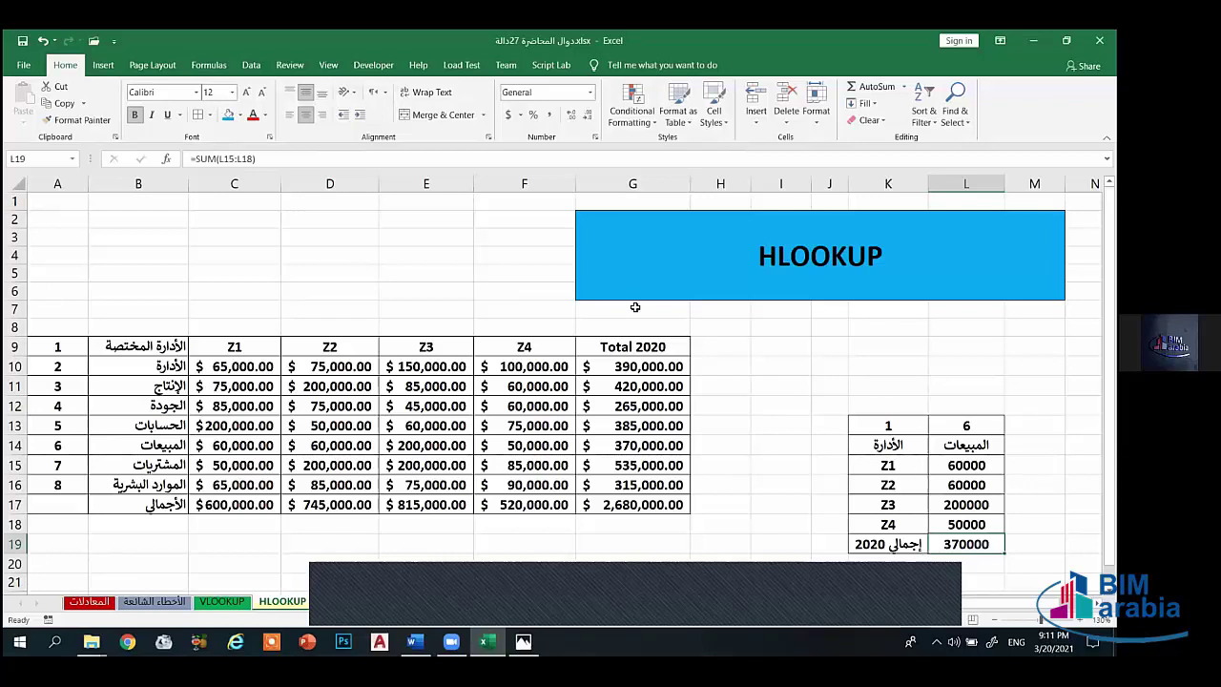
Step: Shade the source table's header row, B9:G9, with a light green fill
left_click_drag(73, 346, 701, 386)
left_click(649, 346)
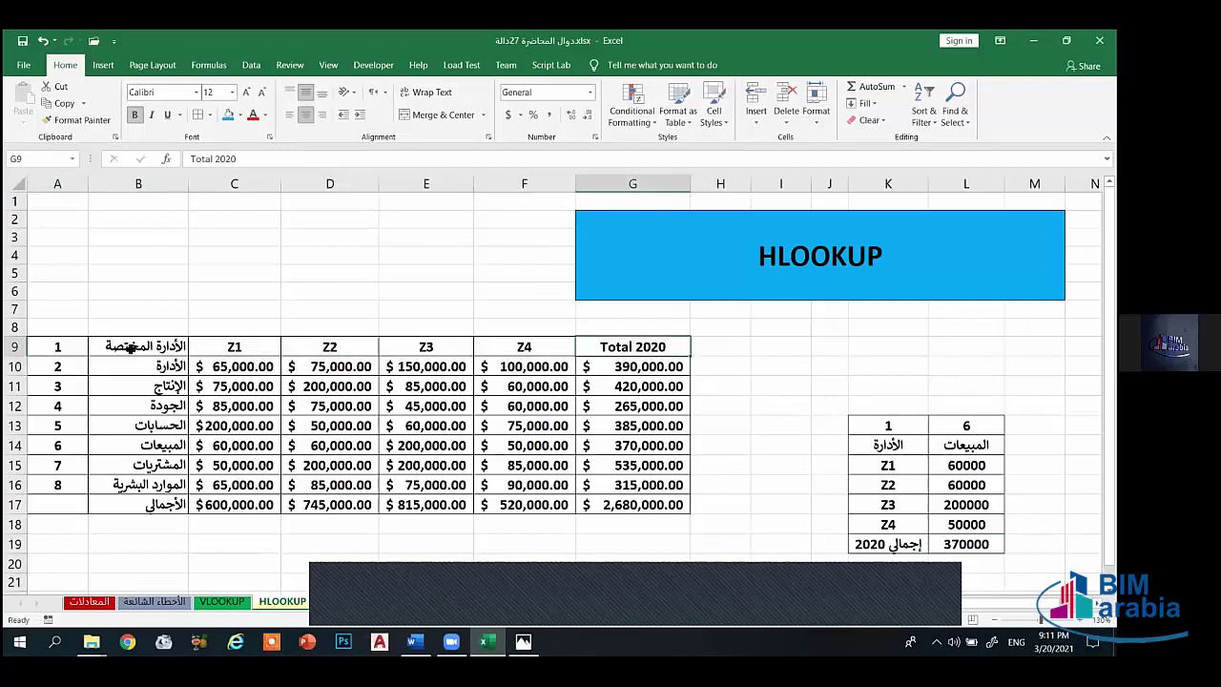
left_click_drag(134, 348, 535, 344)
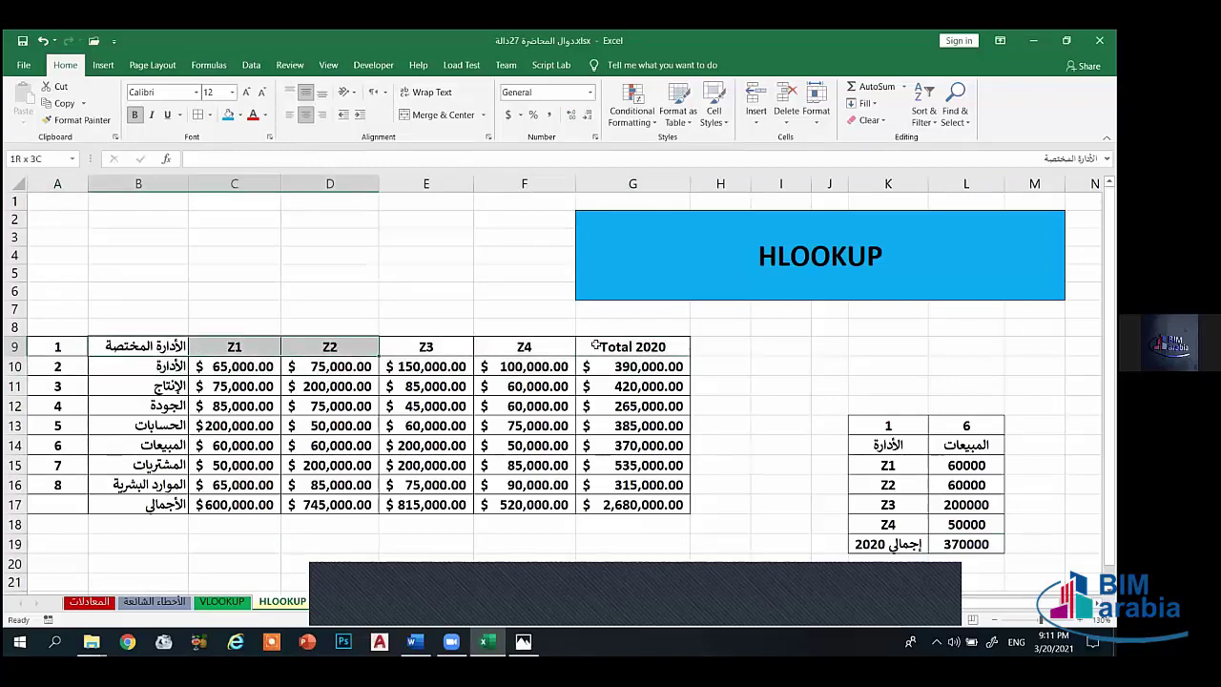
left_click(239, 115)
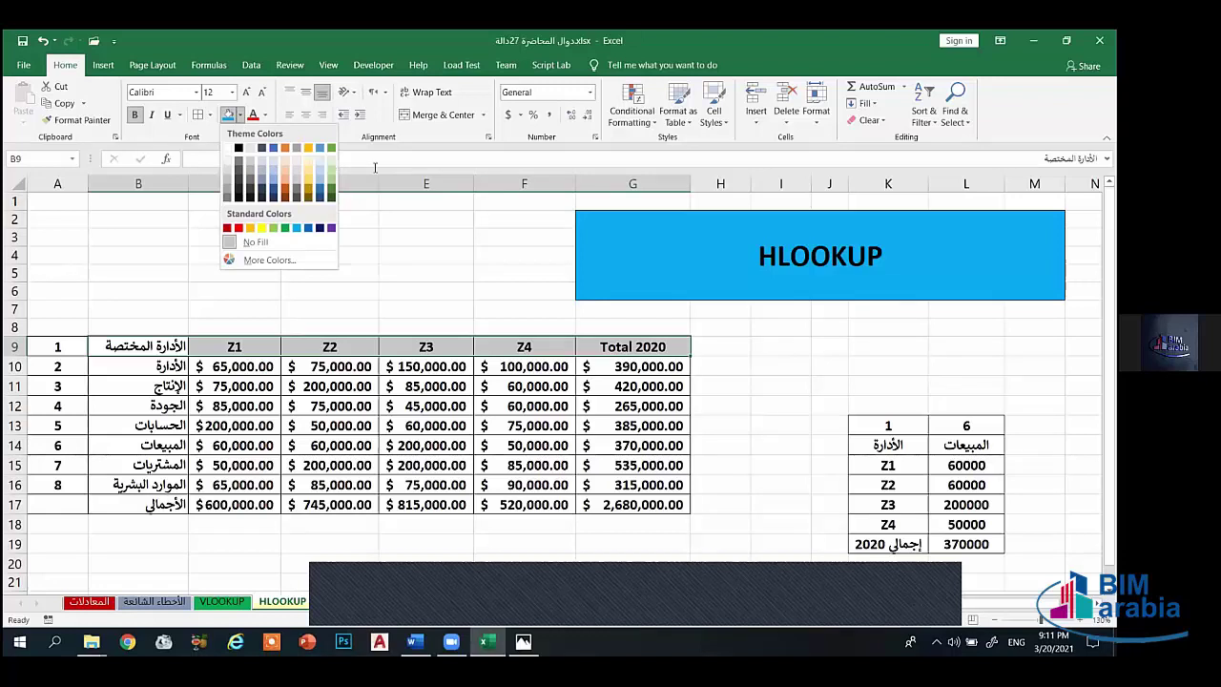
left_click(361, 410)
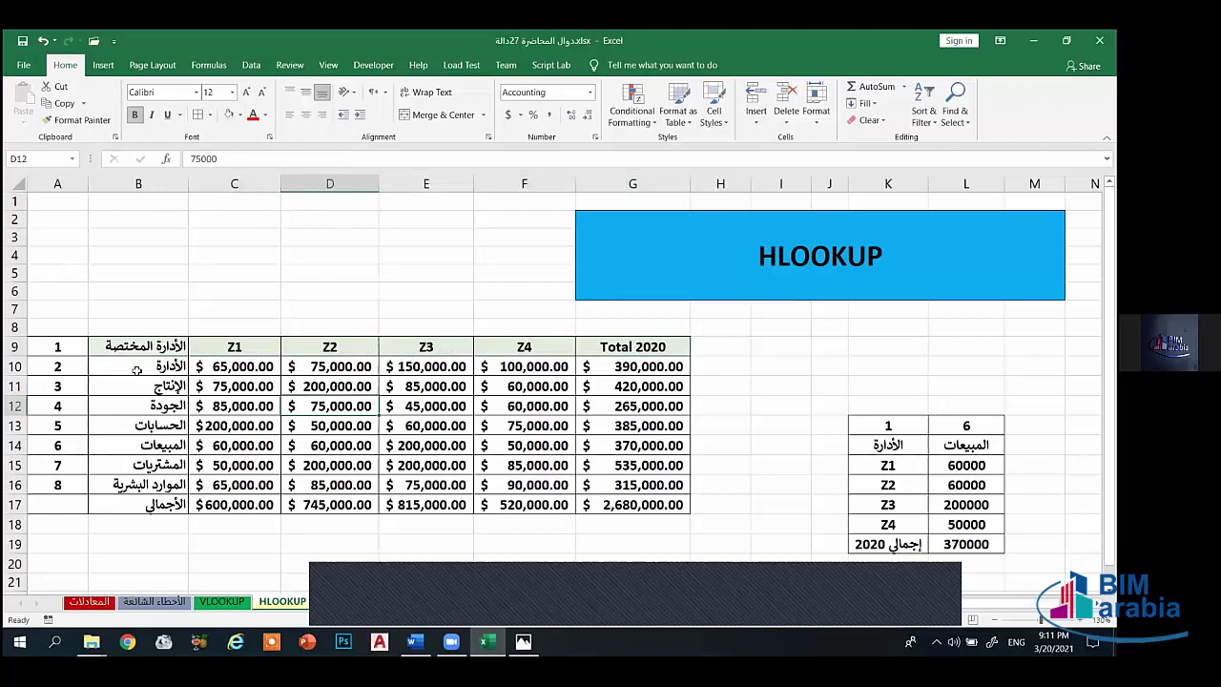
Step: Apply the same light green fill to the department names in B10:B17
left_click_drag(136, 371, 143, 505)
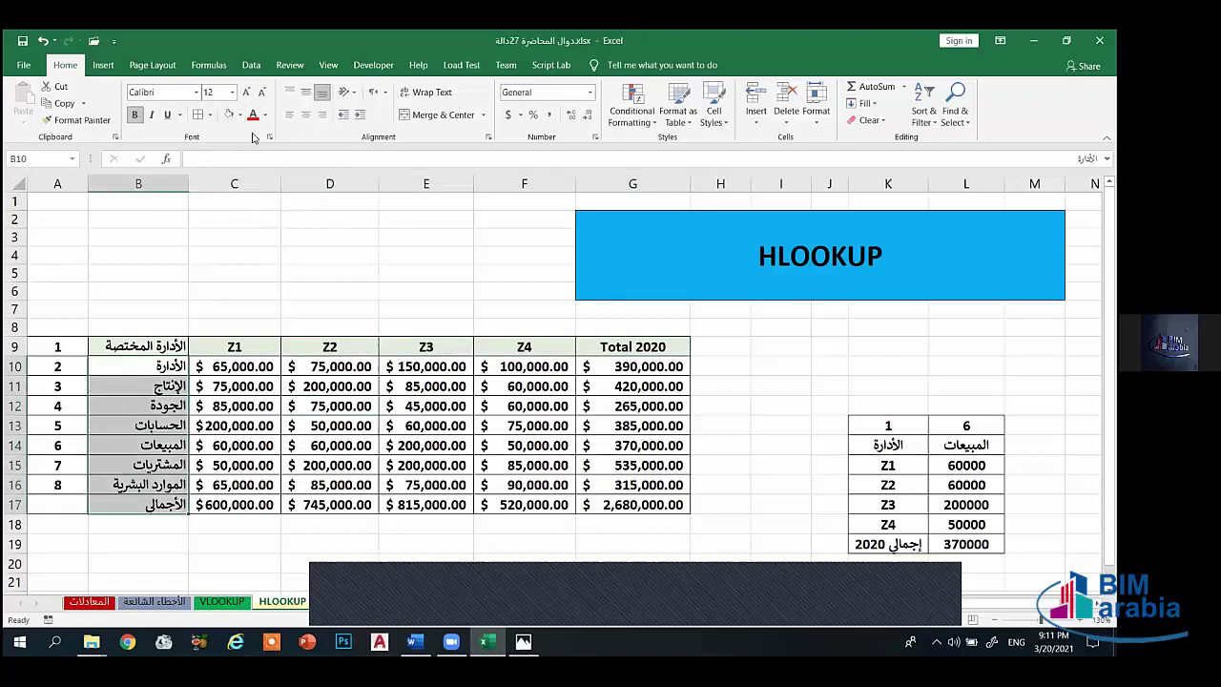
left_click(228, 114)
left_click(215, 401)
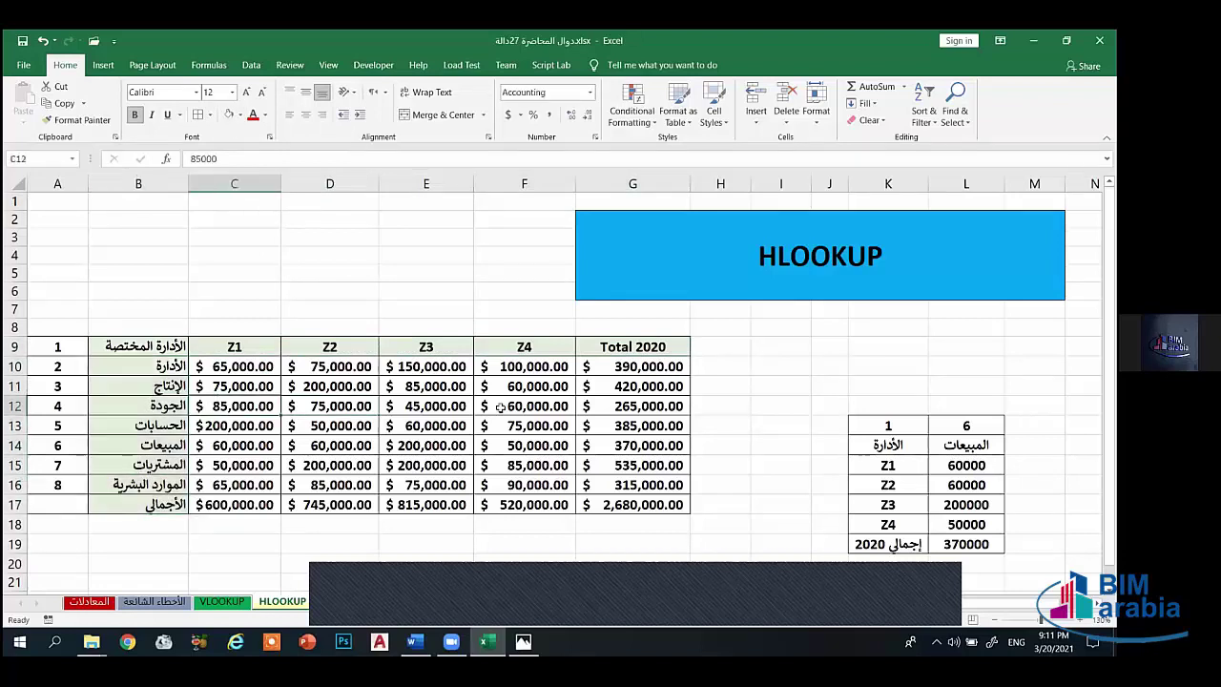
Step: Shade the lookup table's header cells, K14:L14, with the same light green fill
left_click_drag(886, 427, 965, 445)
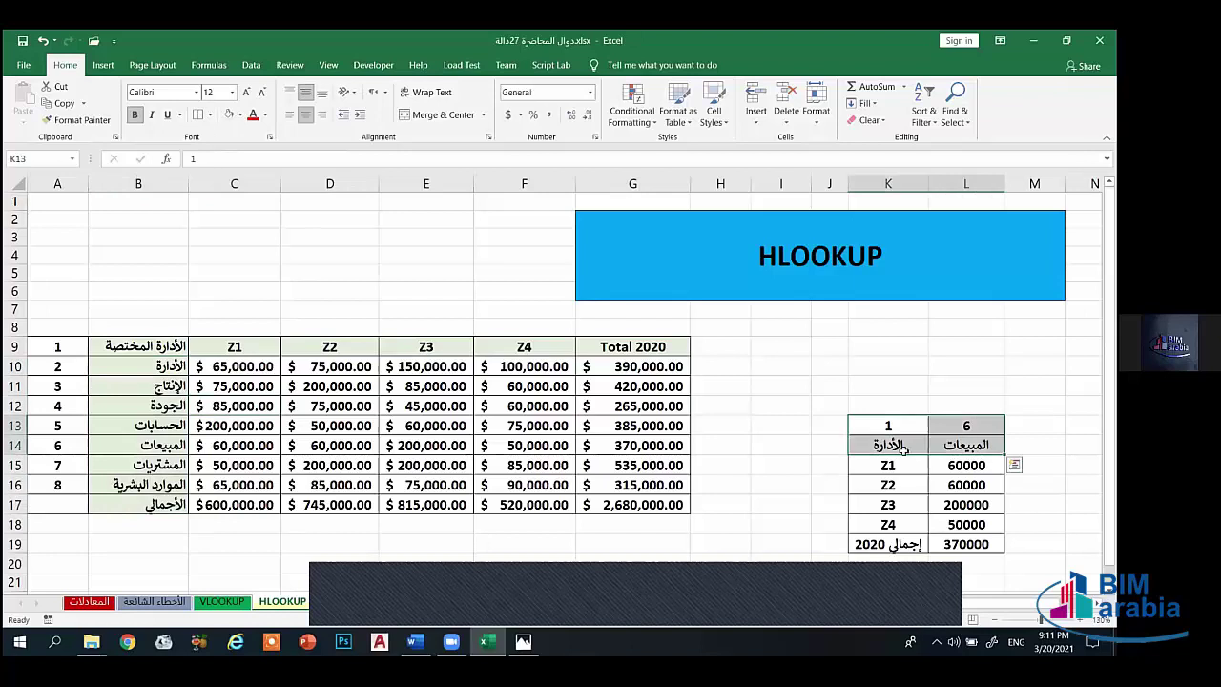
left_click_drag(887, 444, 965, 444)
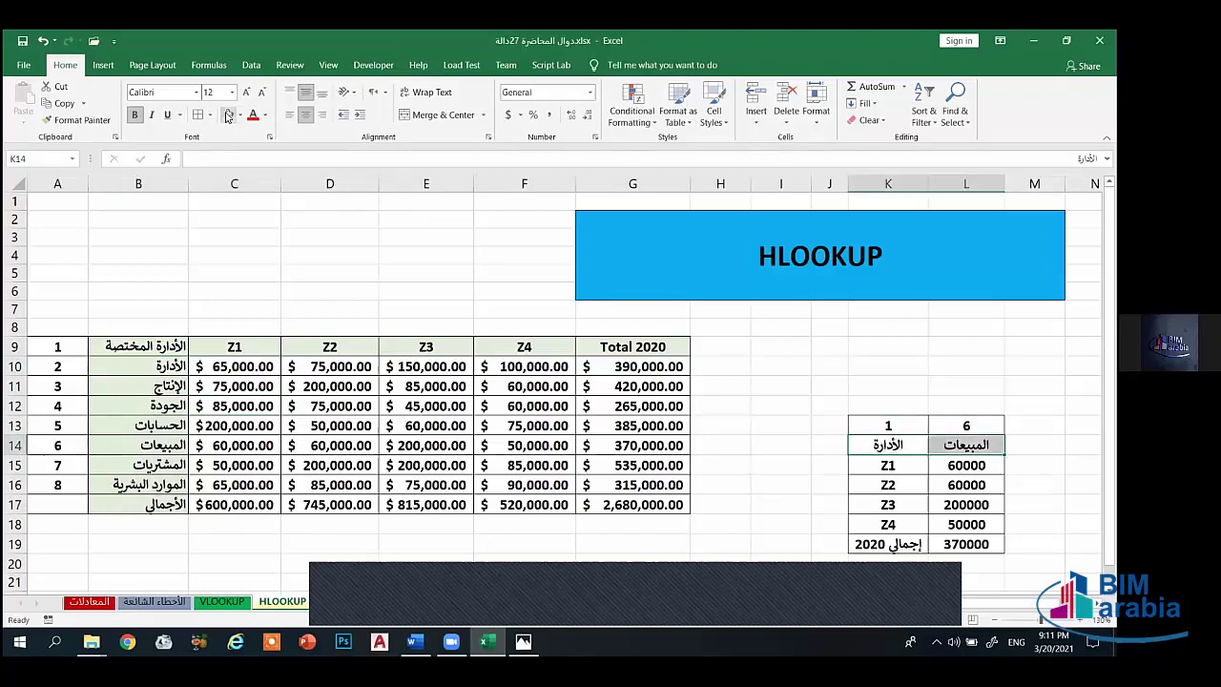
left_click(820, 388)
scroll(741, 442, "down", 1)
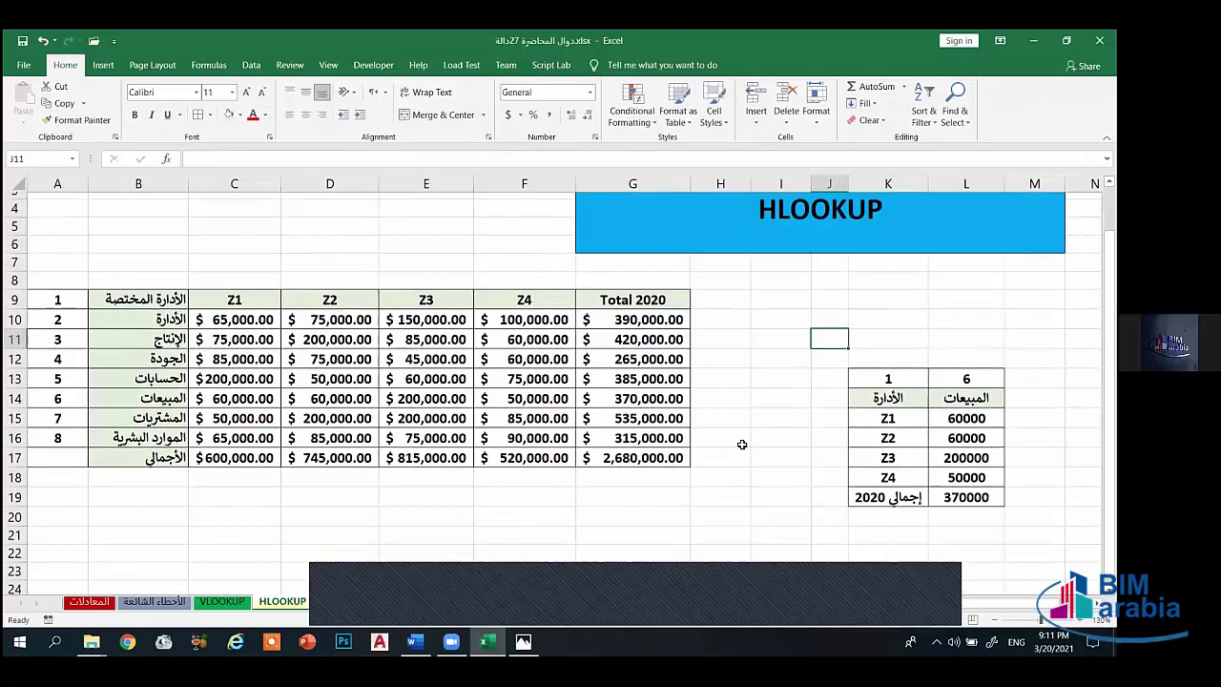
scroll(658, 406, "up", 1)
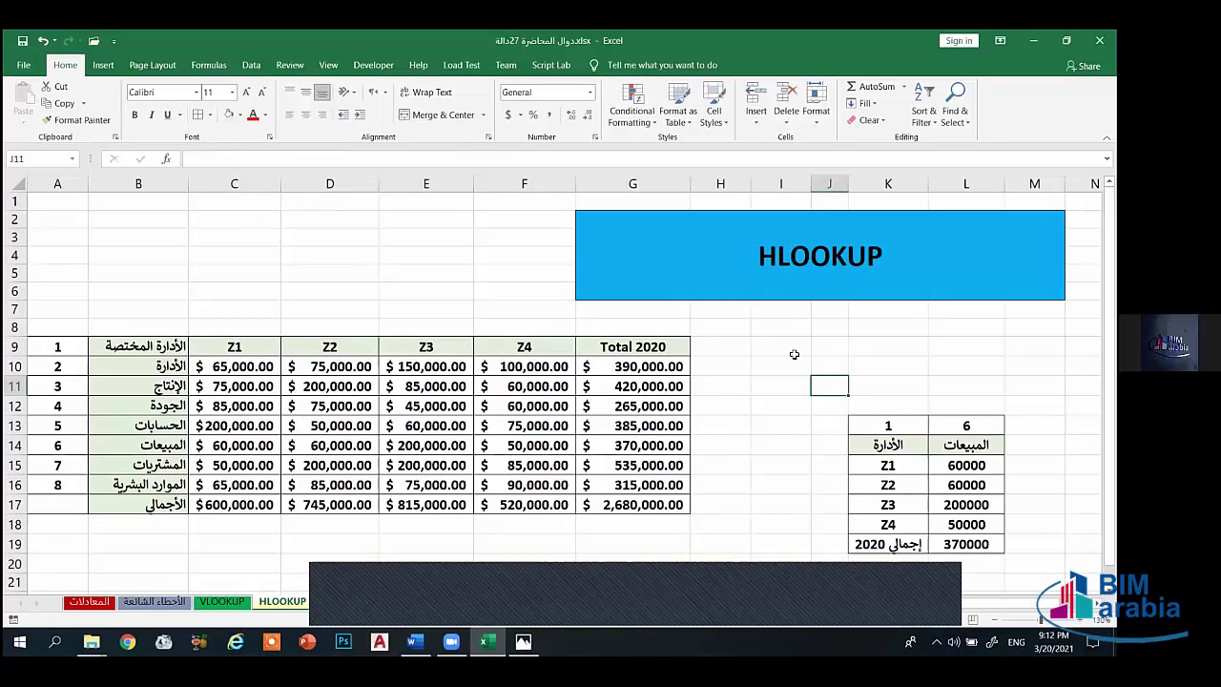
Step: Review the arithmetic and IFERROR entries in rows 43 to 48 of the المعادلات sheet
left_click(822, 276)
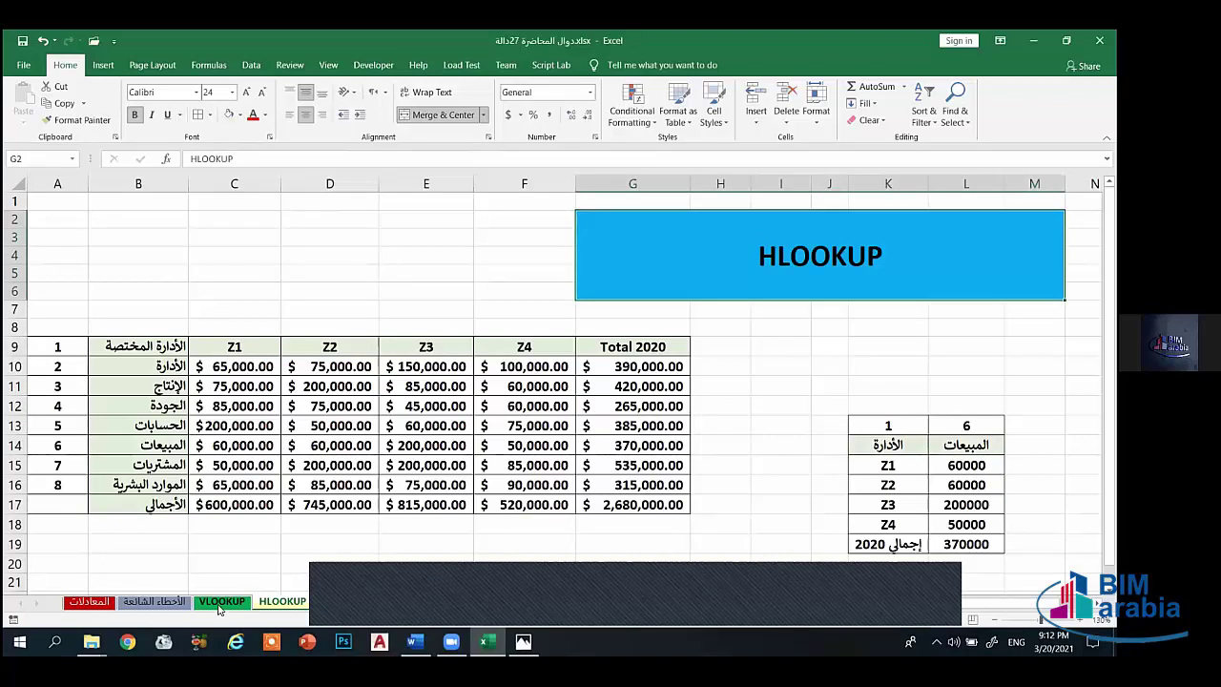
left_click(896, 601)
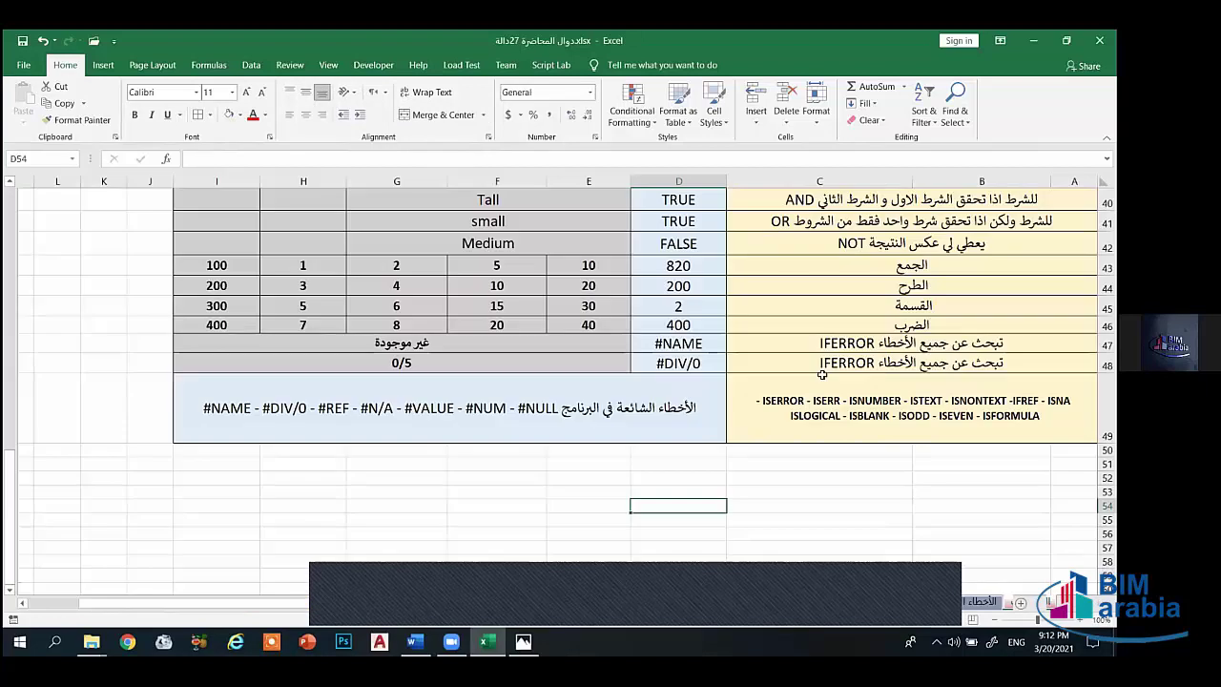
scroll(822, 416, "up", 3)
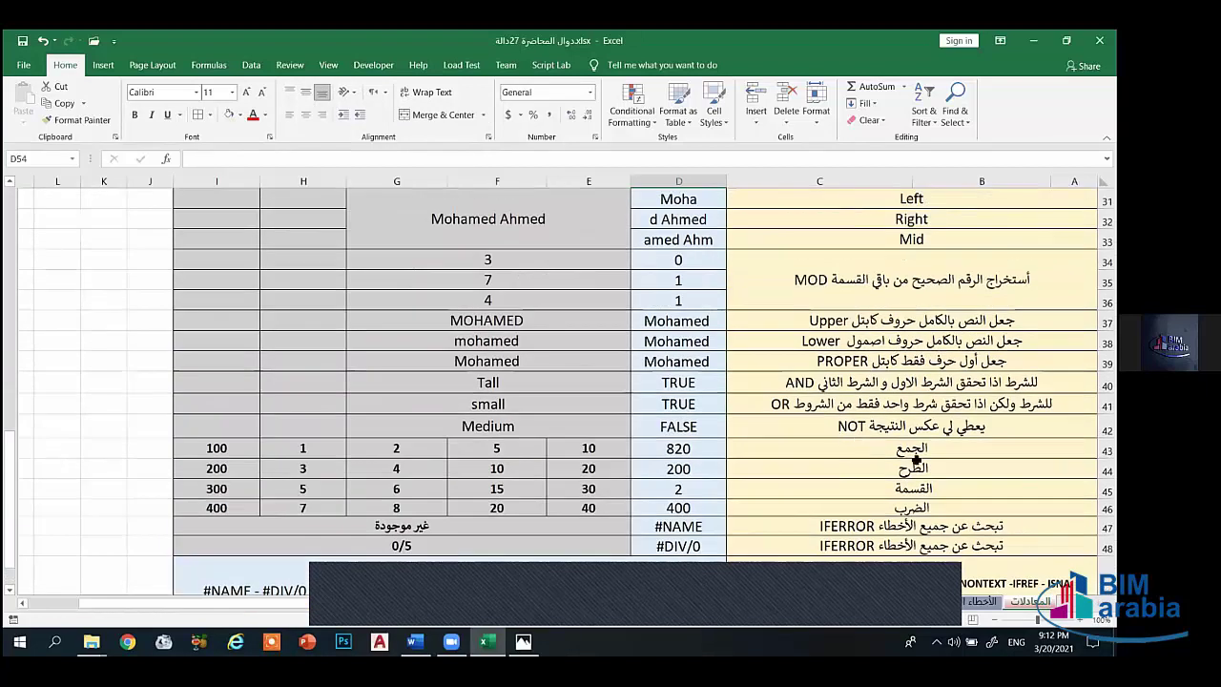
left_click(910, 448)
left_click(901, 468)
left_click(891, 488)
left_click(877, 508)
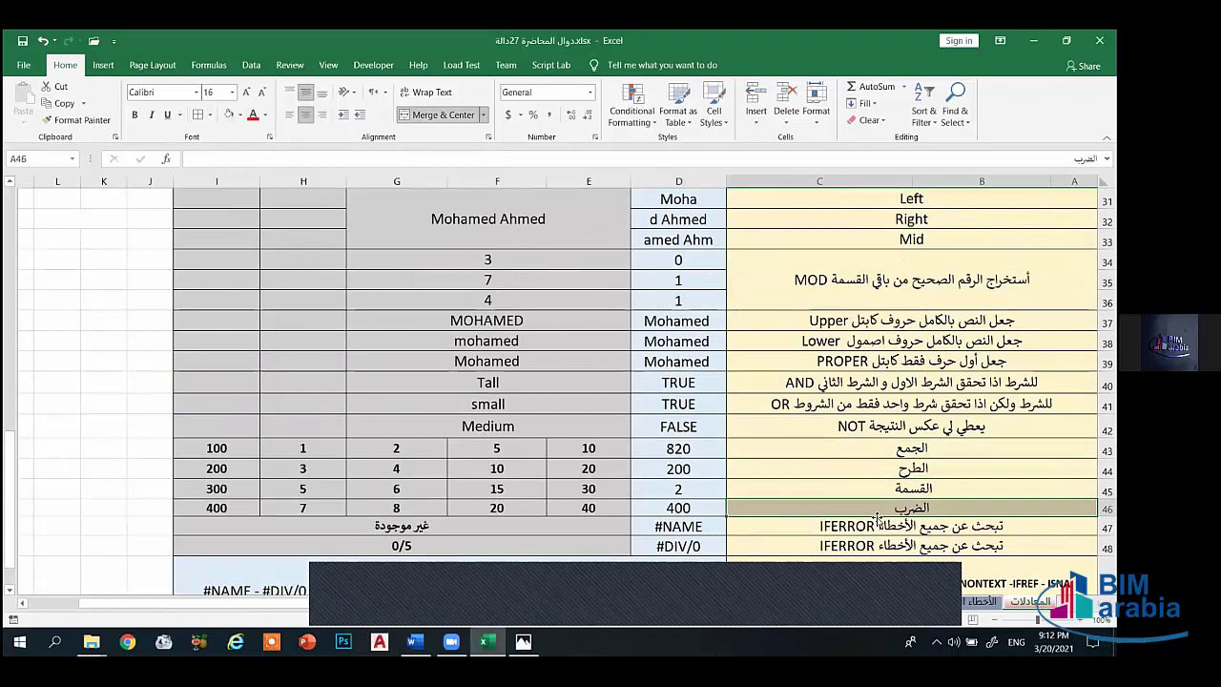
left_click(863, 528)
scroll(835, 472, "down", 2)
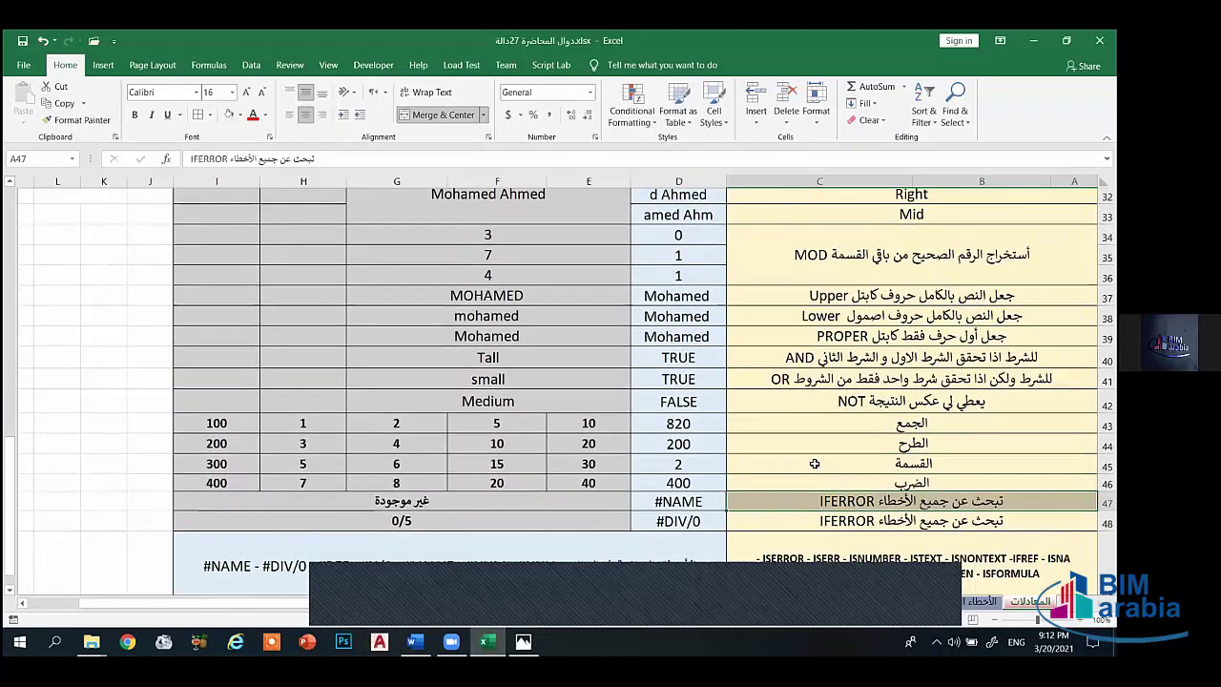
left_click(806, 451)
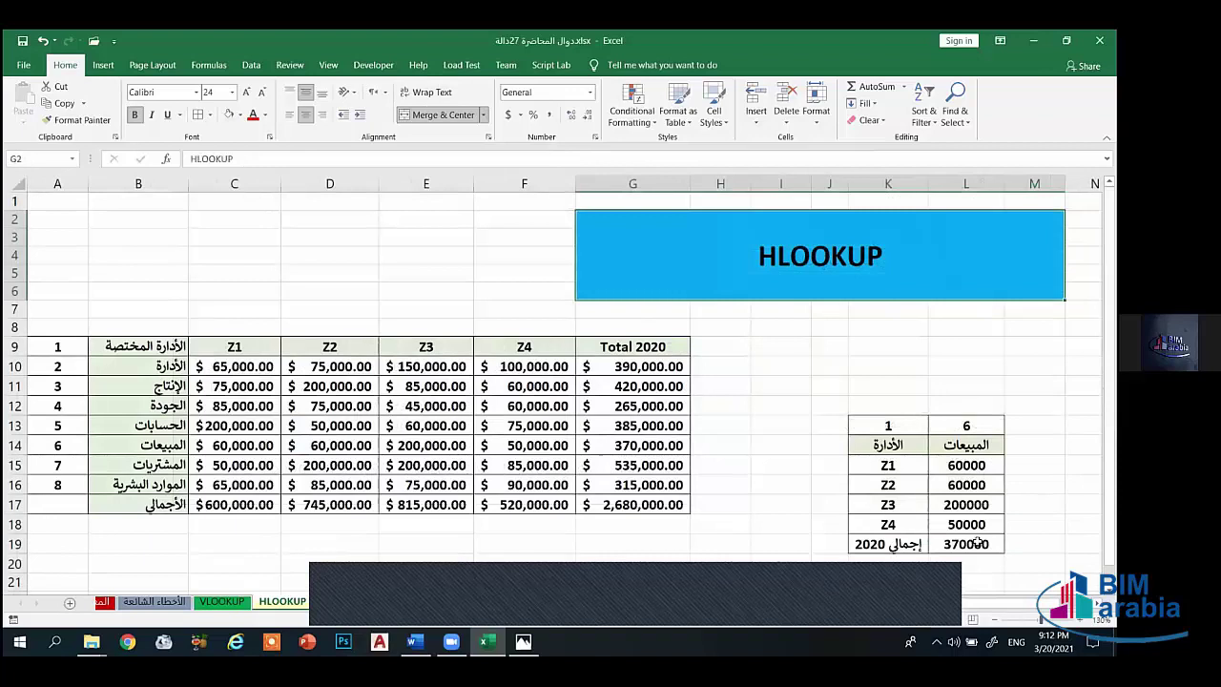
Step: Clear L15:L18 on the HLOOKUP sheet and start an HLOOKUP function in L15 with K15 as the lookup value
left_click_drag(965, 466, 965, 524)
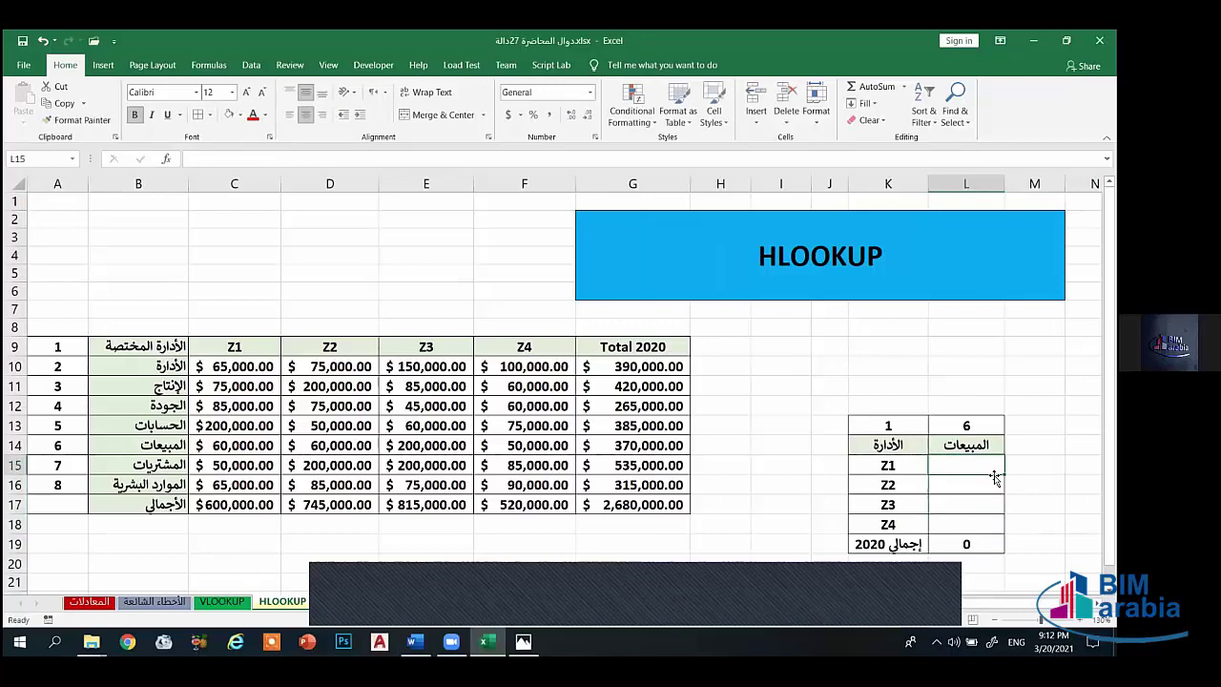
type("=h")
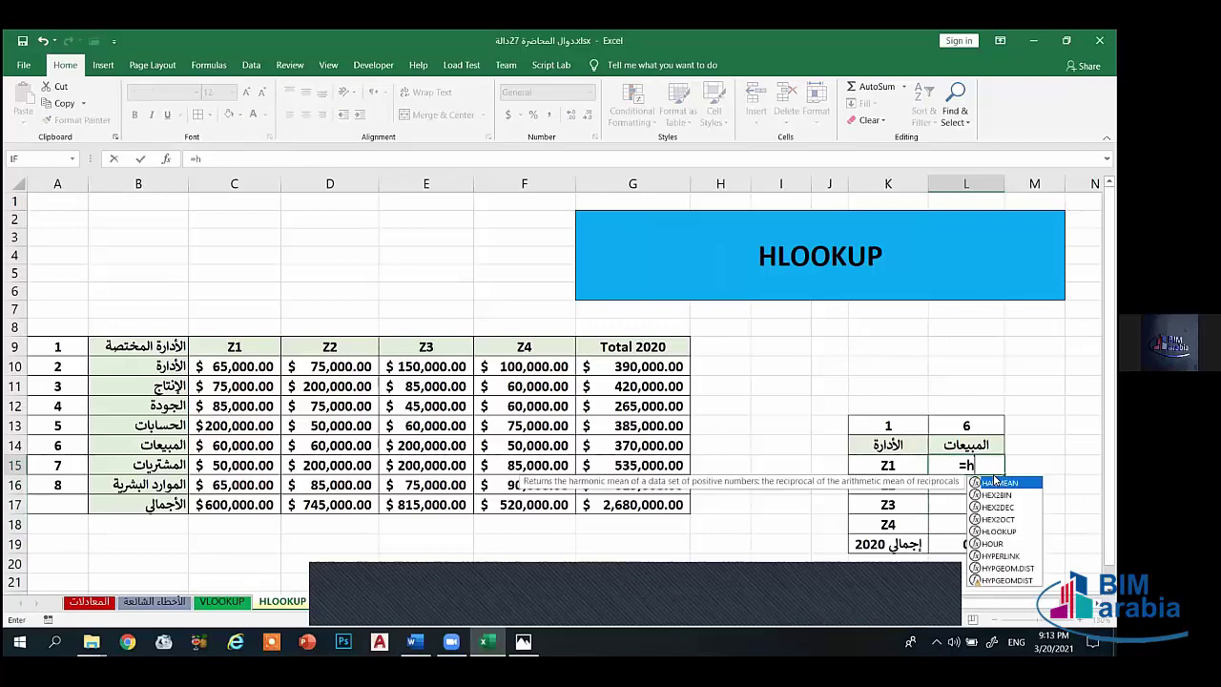
type("lookup")
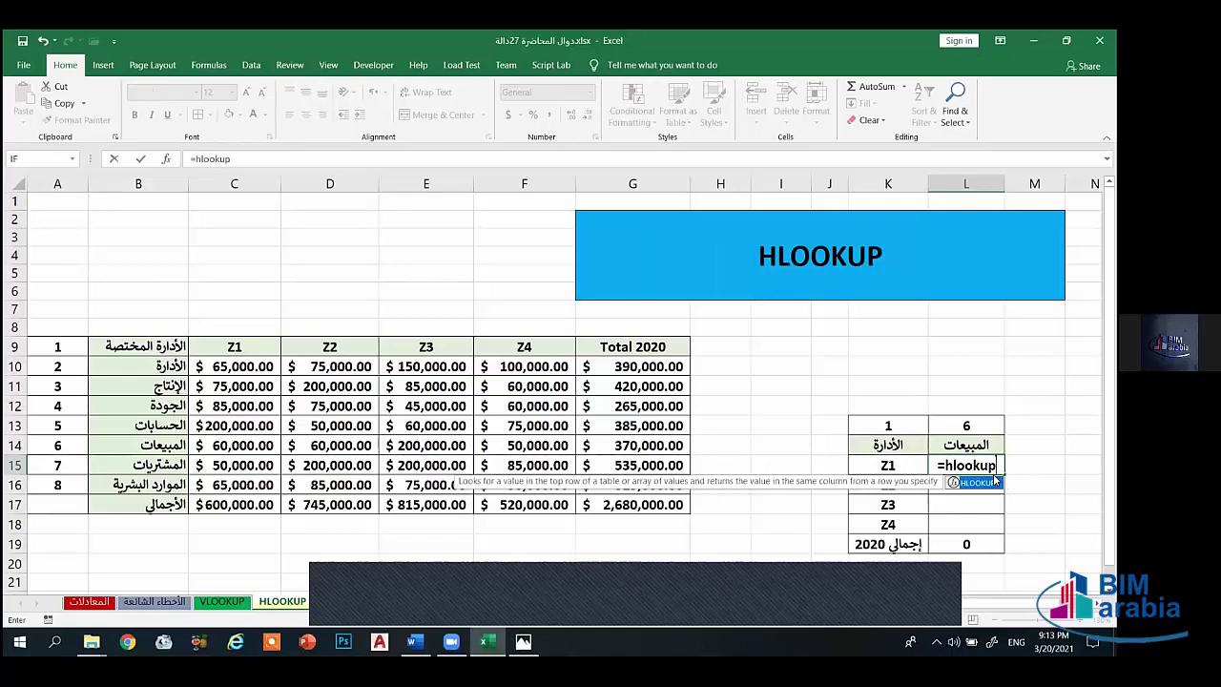
type("(")
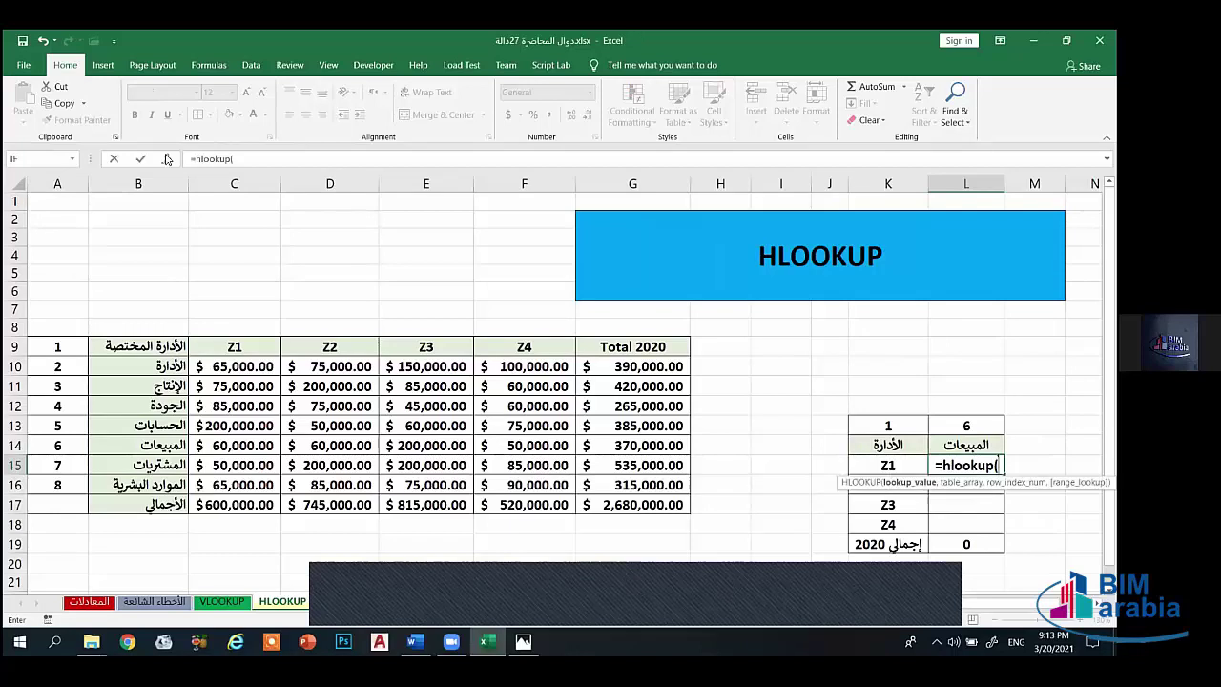
key("ctrl+a")
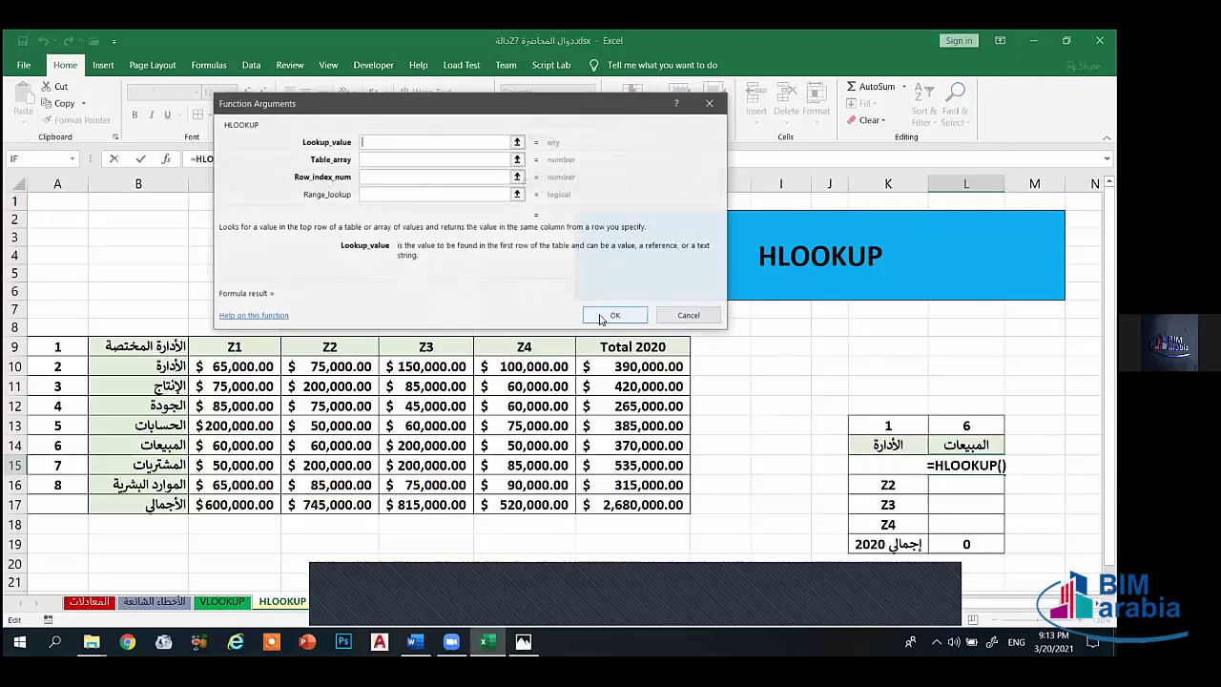
left_click(883, 467)
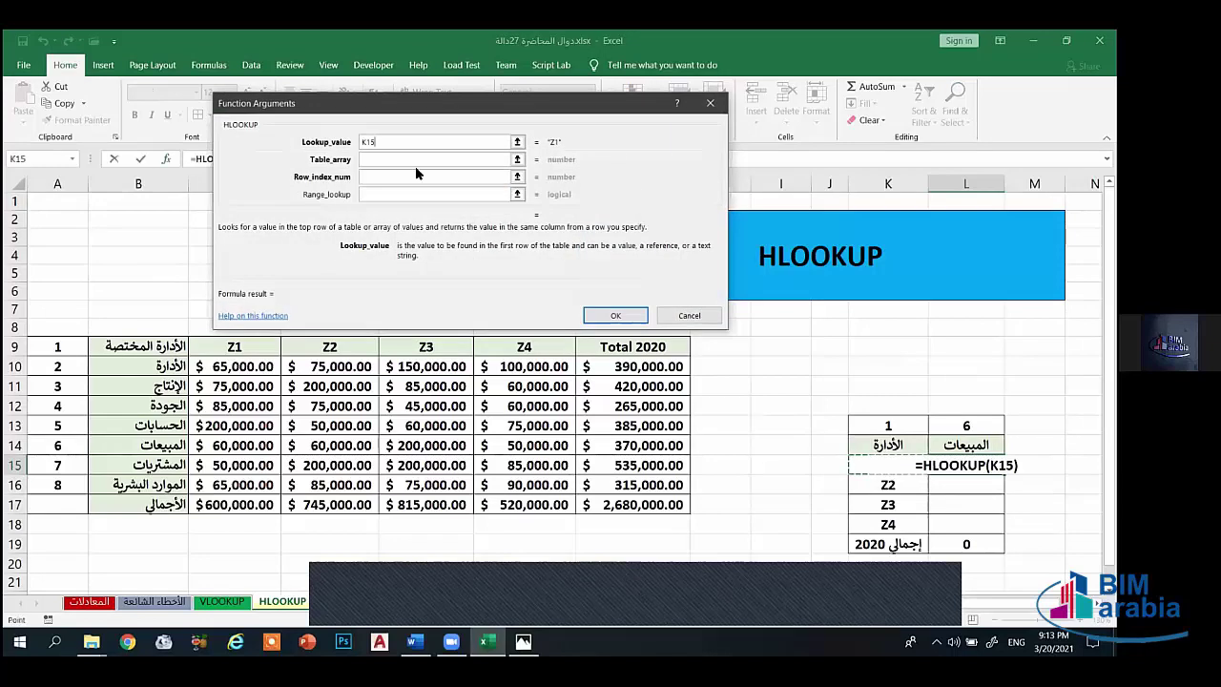
Step: Set the HLOOKUP table array to the absolute range $C$9:$F$16
left_click(374, 159)
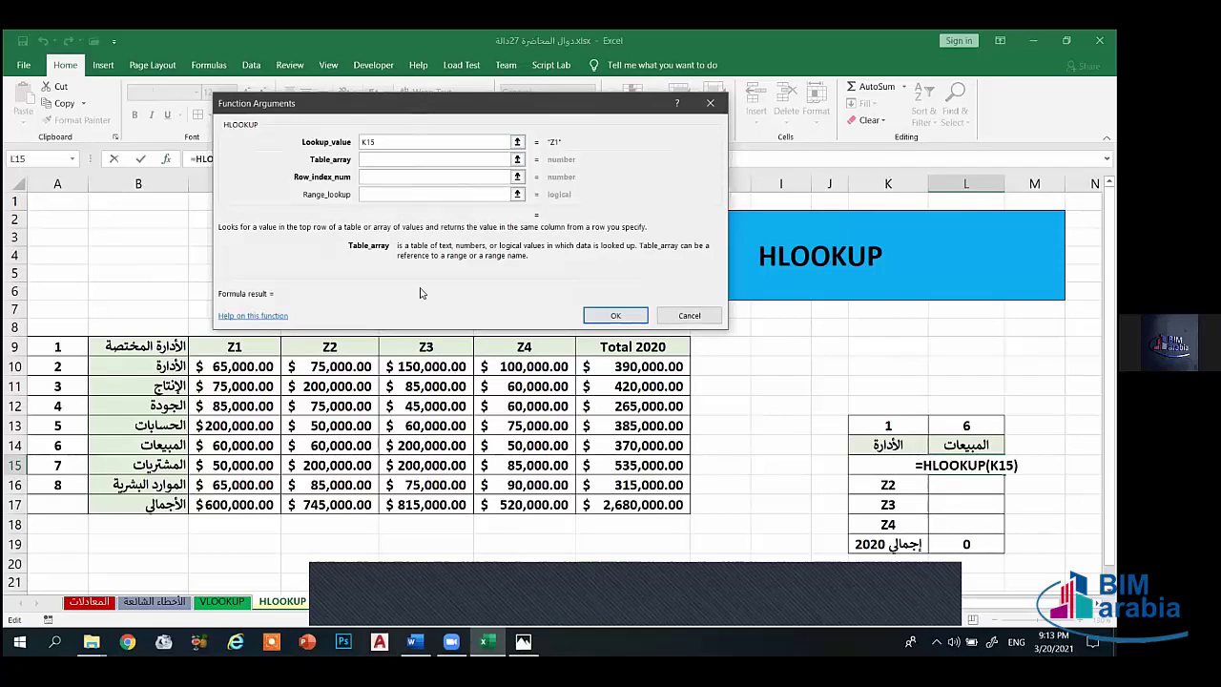
left_click_drag(420, 292, 415, 278)
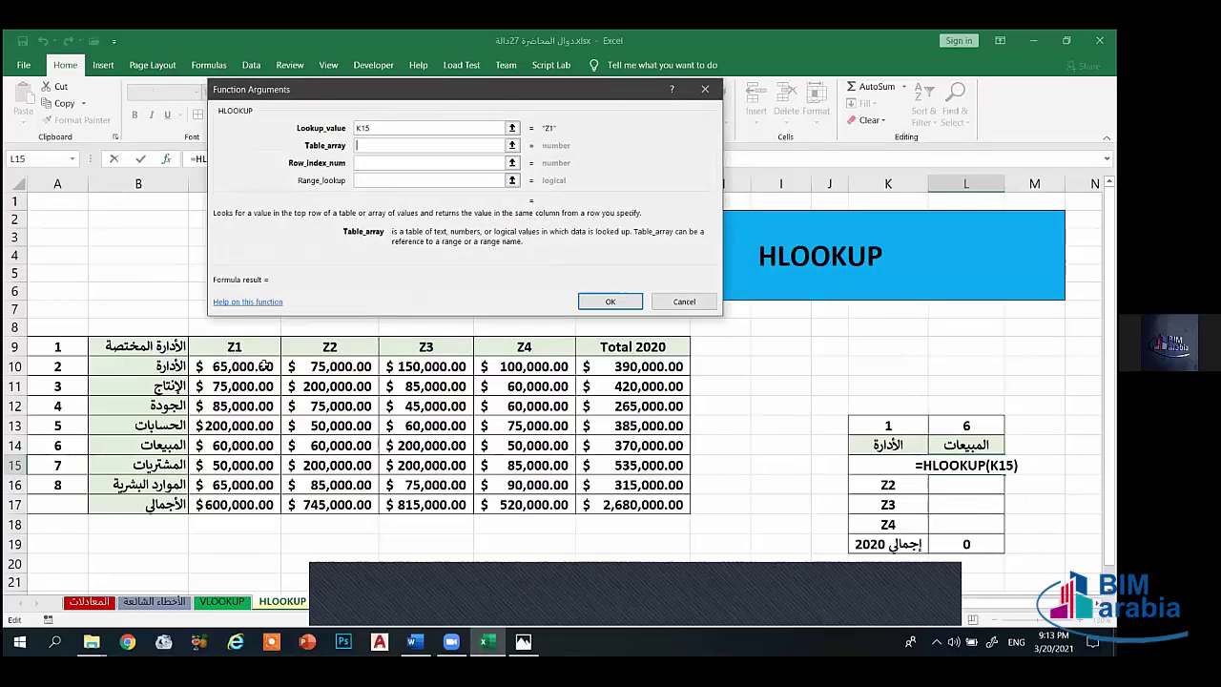
left_click_drag(229, 347, 504, 483)
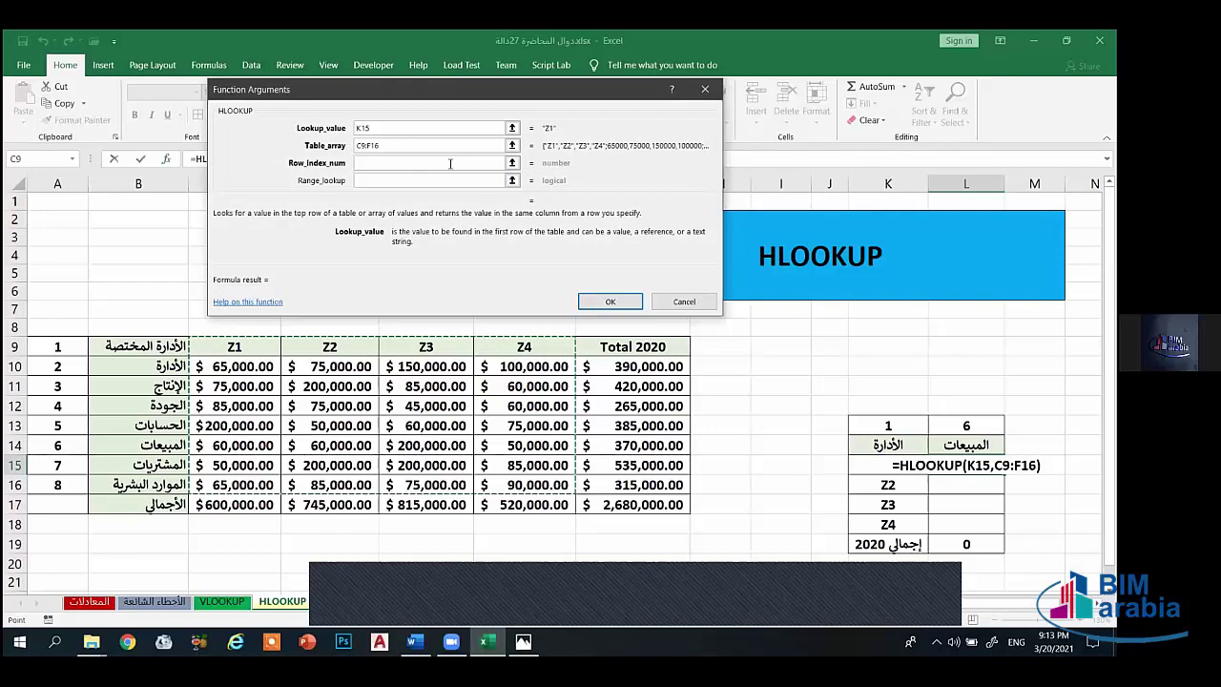
key("F4")
Step: Complete the L15 HLOOKUP with row index $L$13 and range lookup 0, and copy it down through L18
left_click(368, 163)
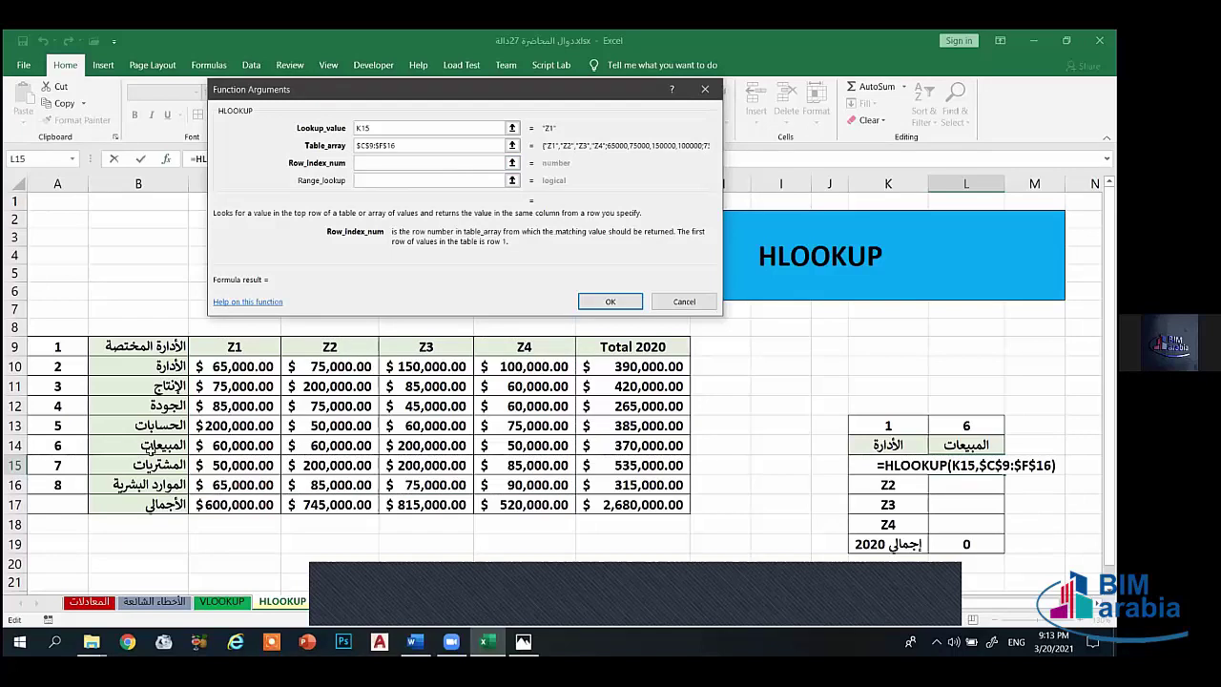
left_click(959, 424)
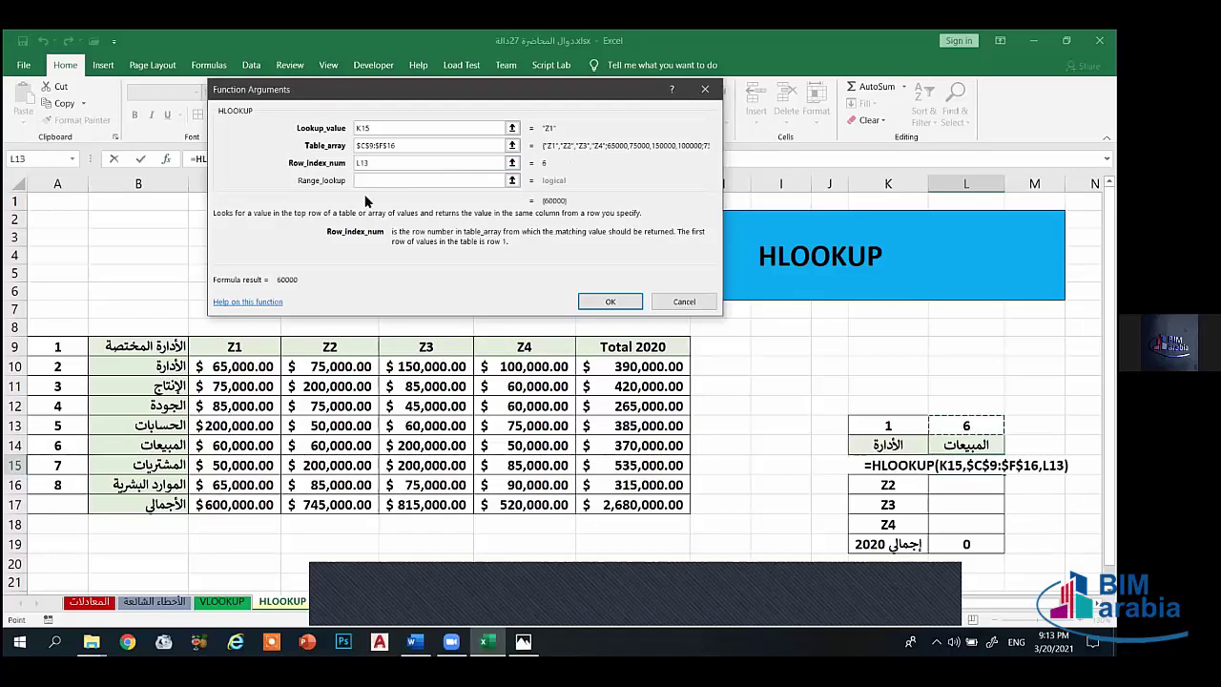
key("F4")
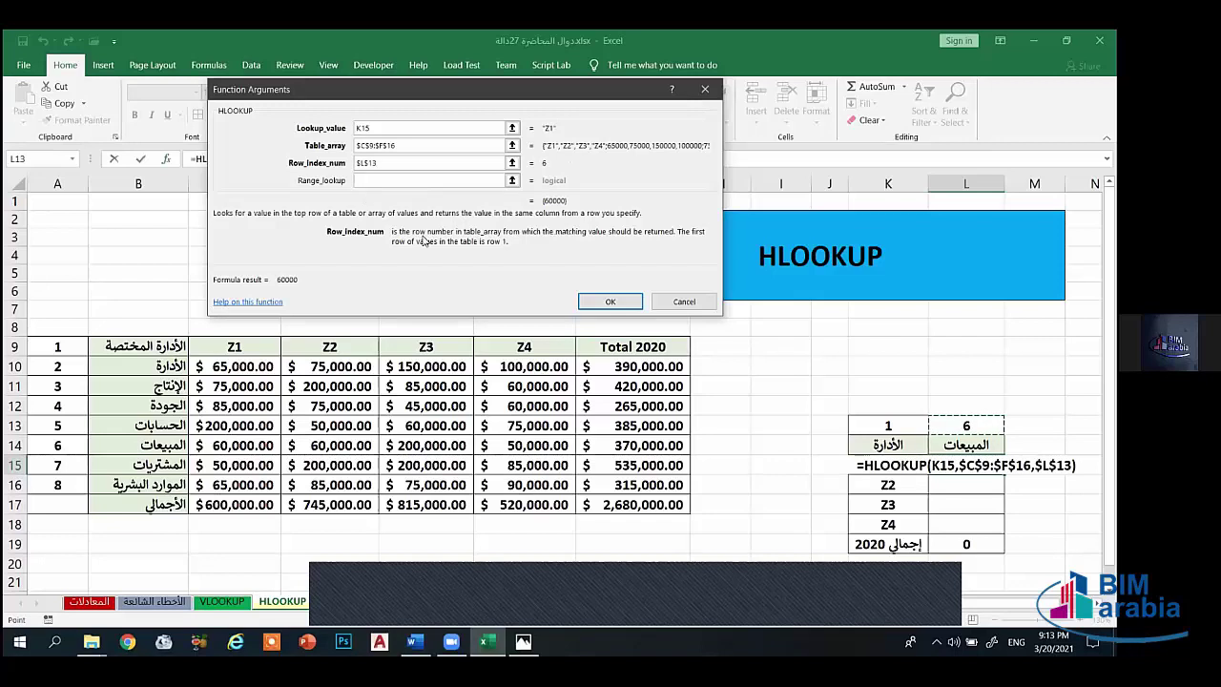
left_click(431, 179)
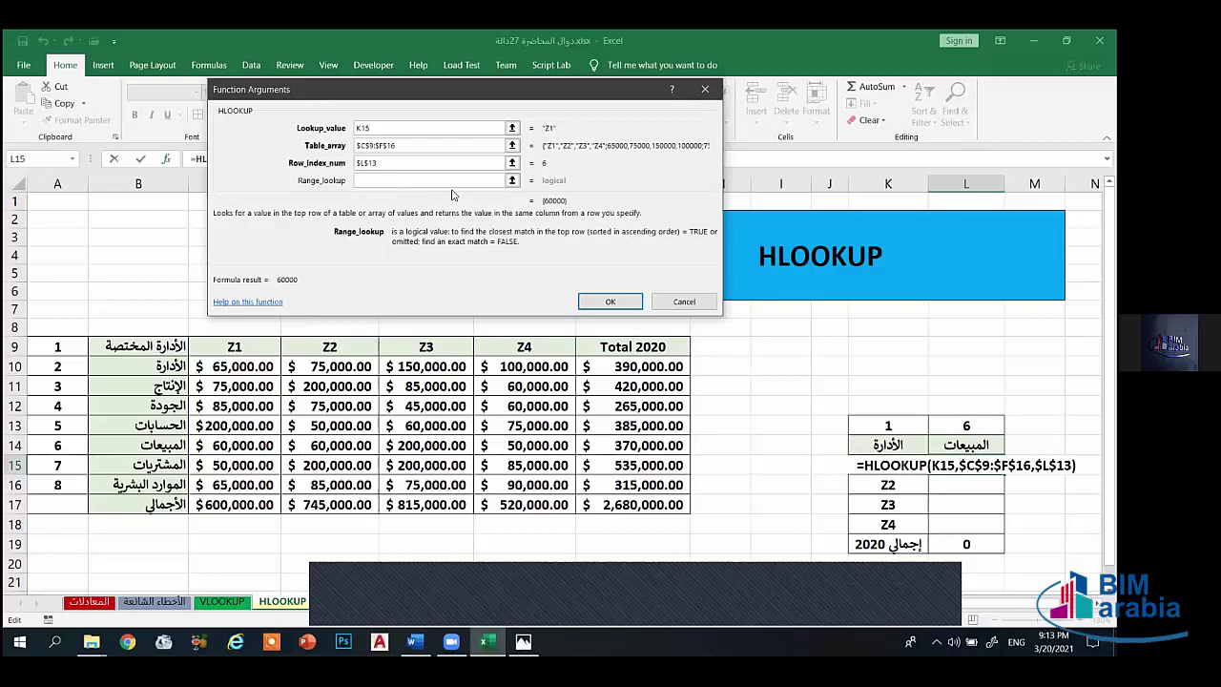
type("0")
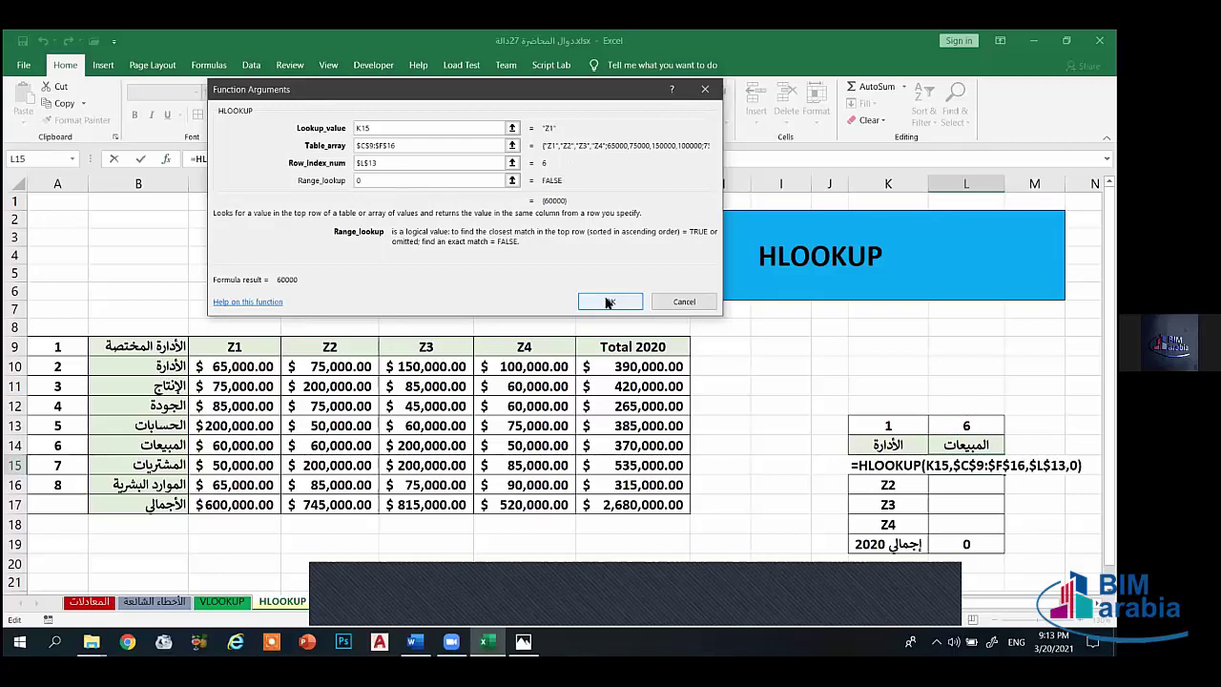
left_click(610, 301)
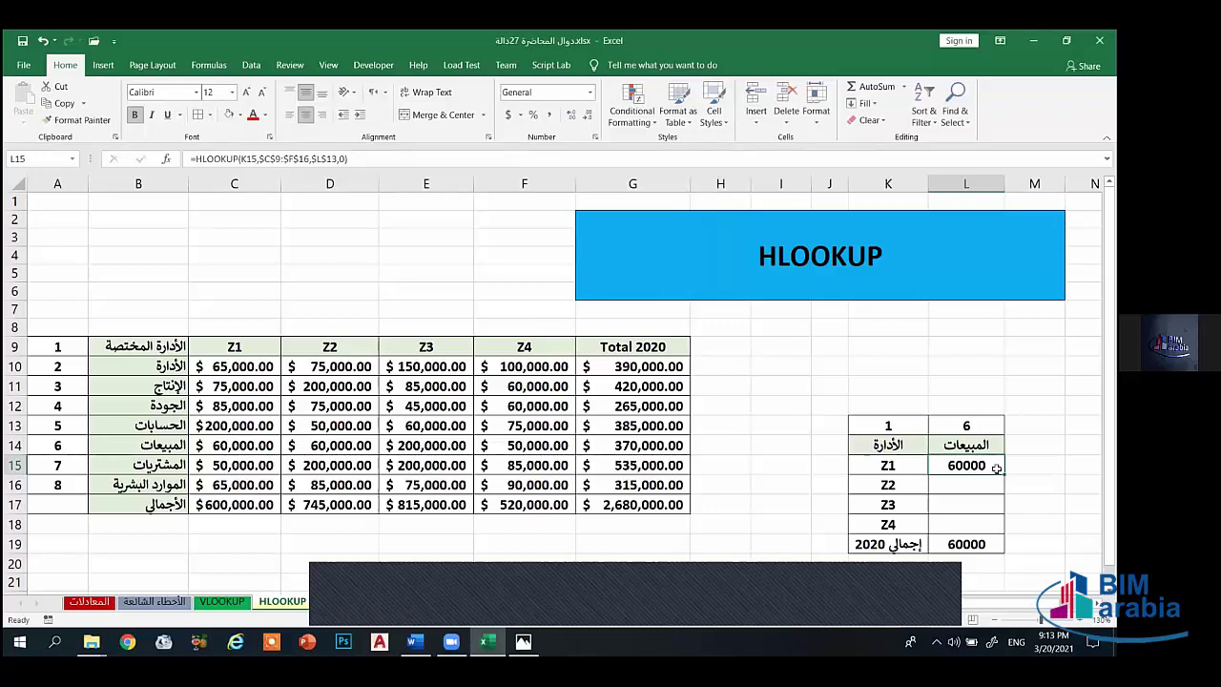
left_click_drag(1003, 474, 999, 530)
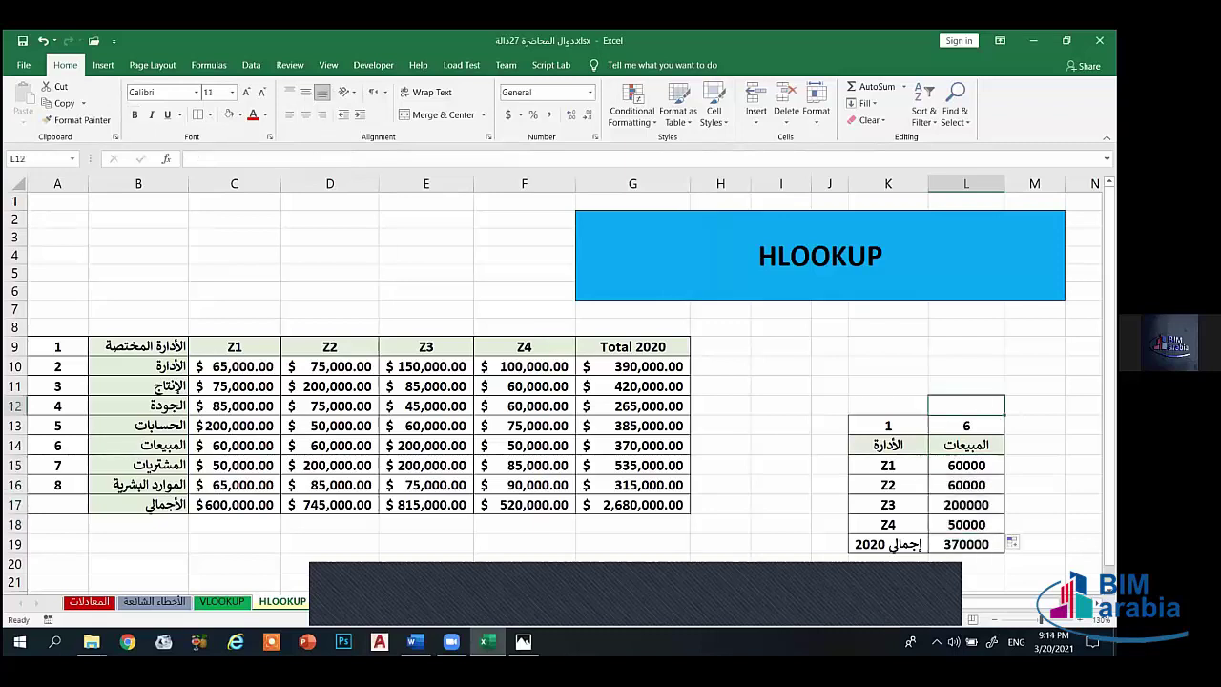
left_click(966, 504)
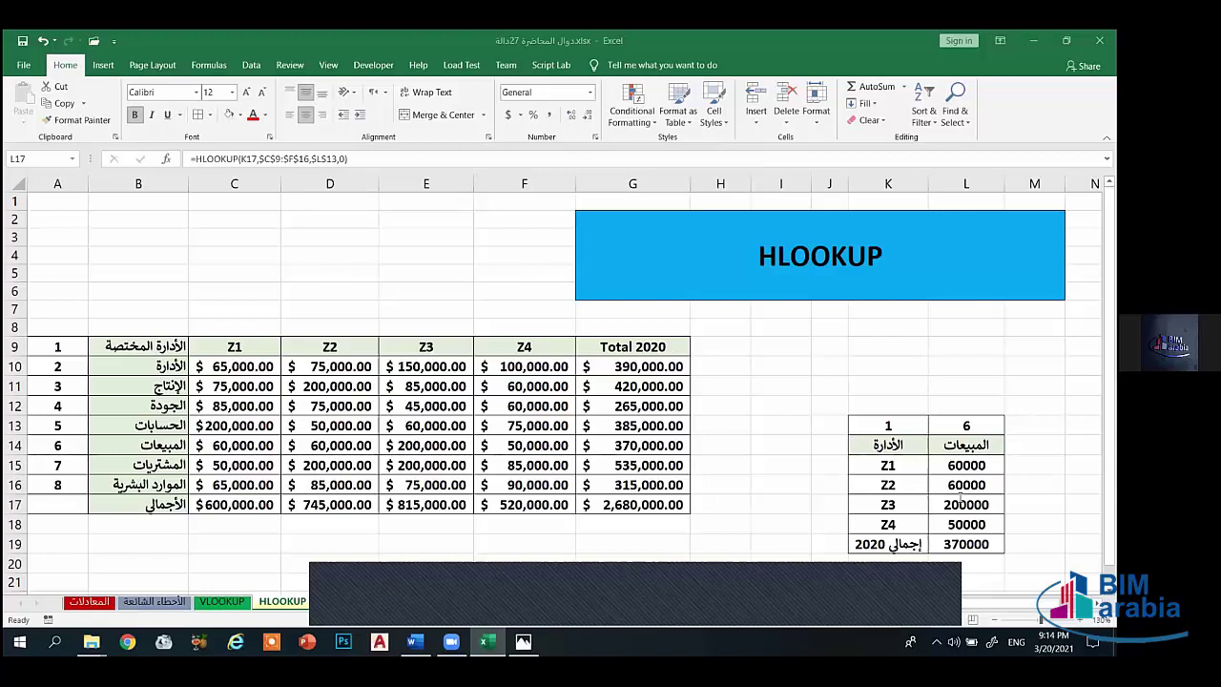
double_click(965, 524)
left_click_drag(856, 524, 948, 524)
left_click(1034, 504)
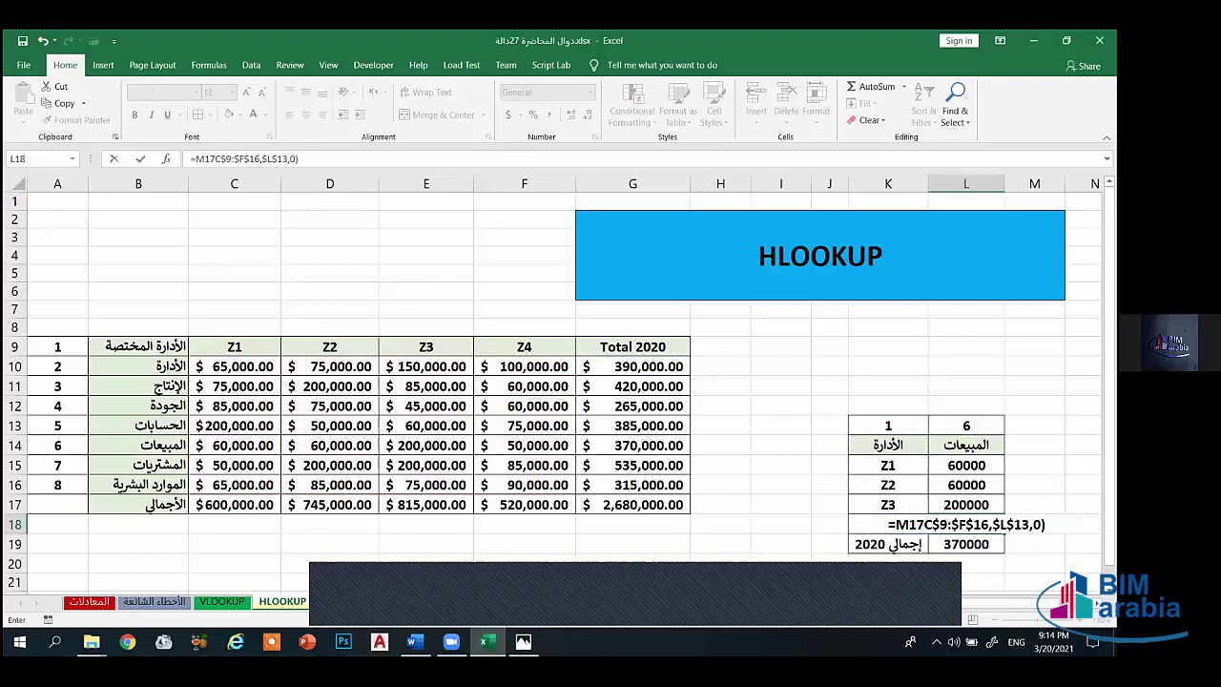
key("ctrl+z")
key("Escape")
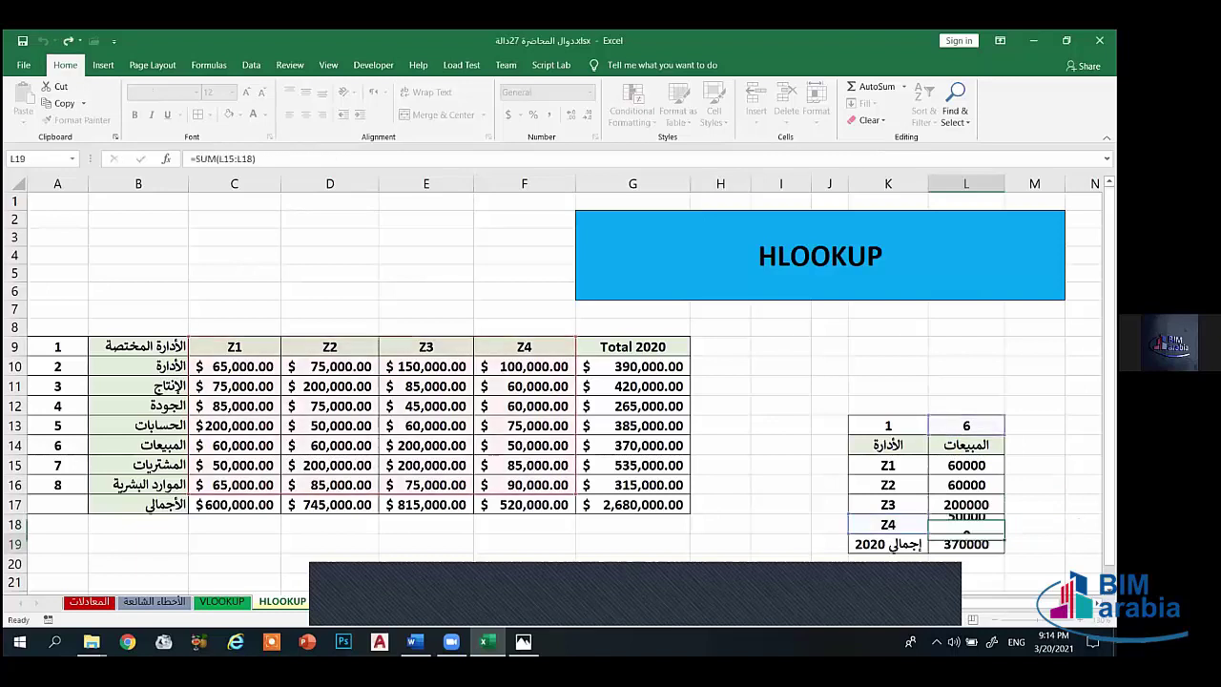
Step: Clear the HLOOKUP results from the المبيعات column cells L15:L18
key("ctrl+z")
left_click_drag(980, 511, 978, 468)
key("Delete")
Step: Start a new HLOOKUP function in L15 with K15 as the lookup value
left_click(976, 468)
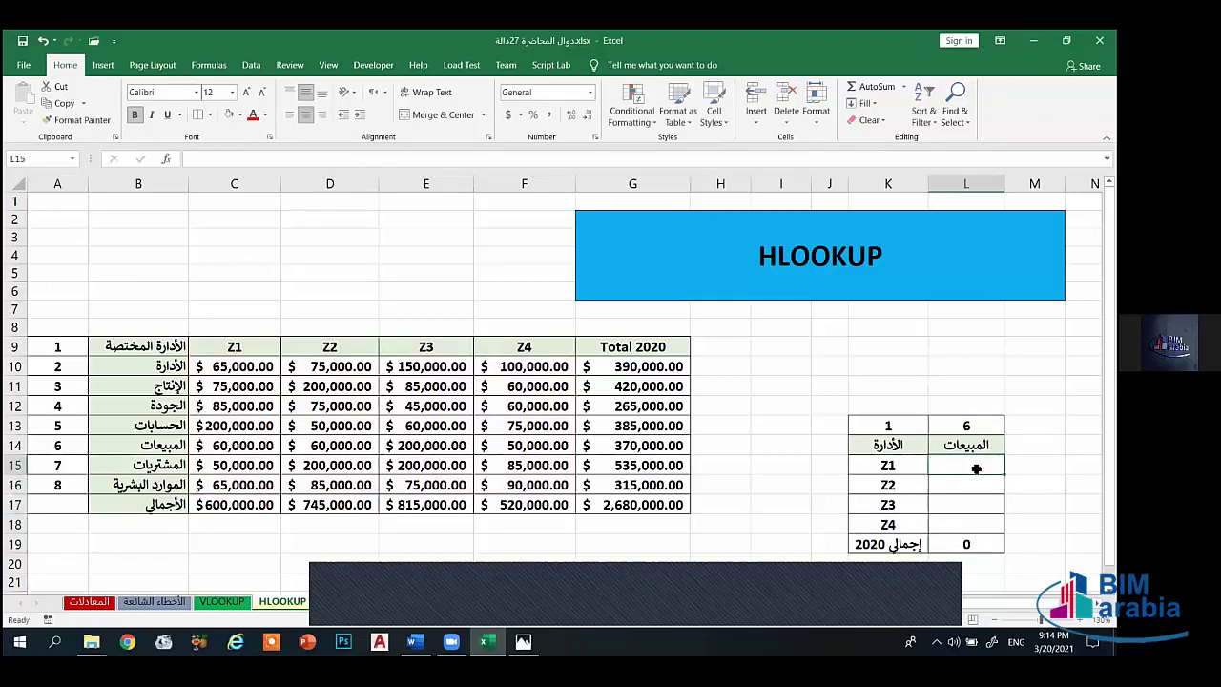
type("=")
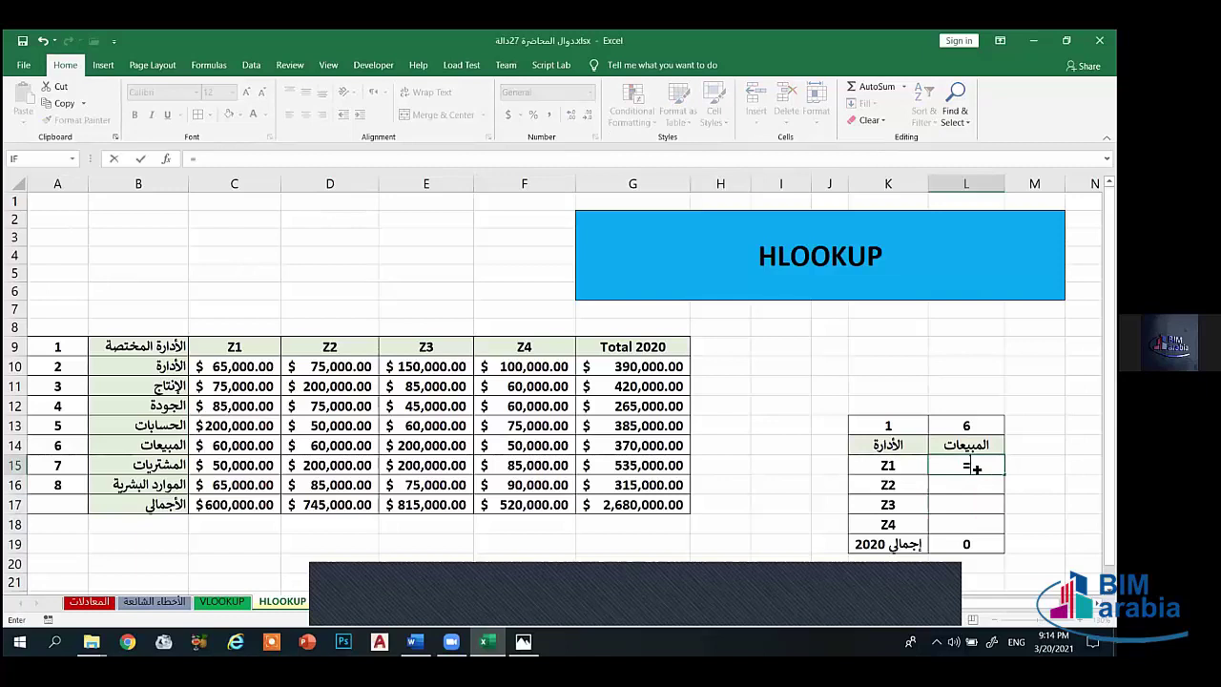
type("hlook")
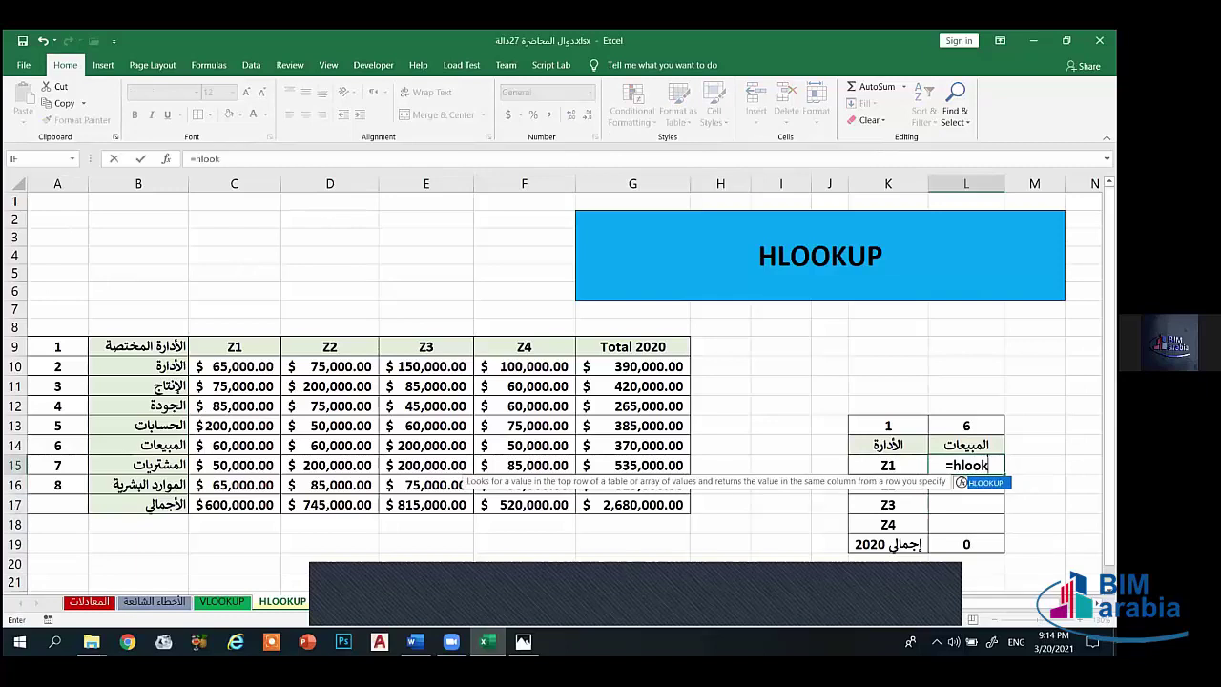
type("up(")
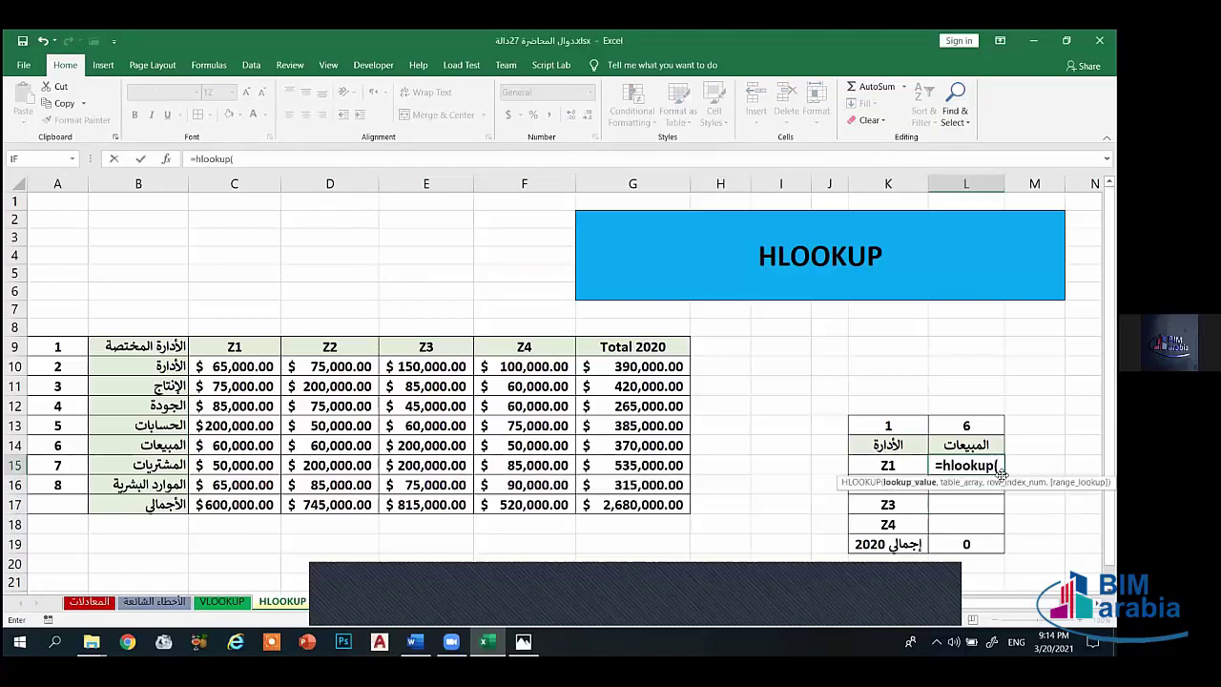
left_click(168, 158)
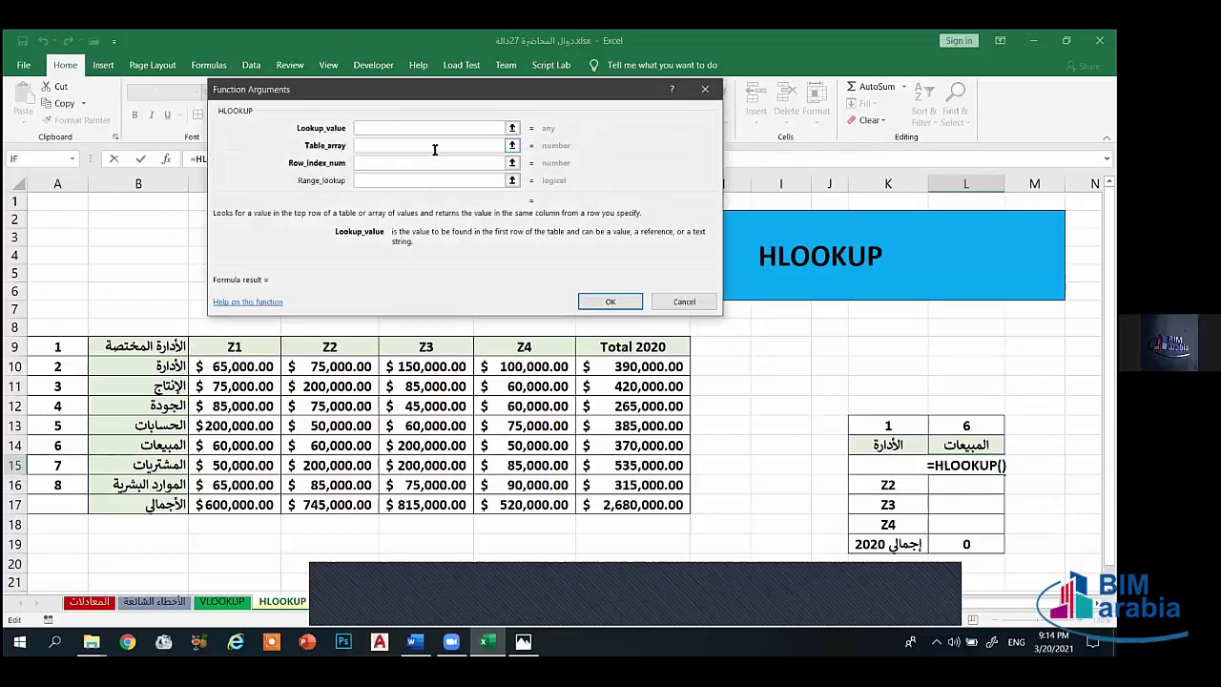
left_click(871, 466)
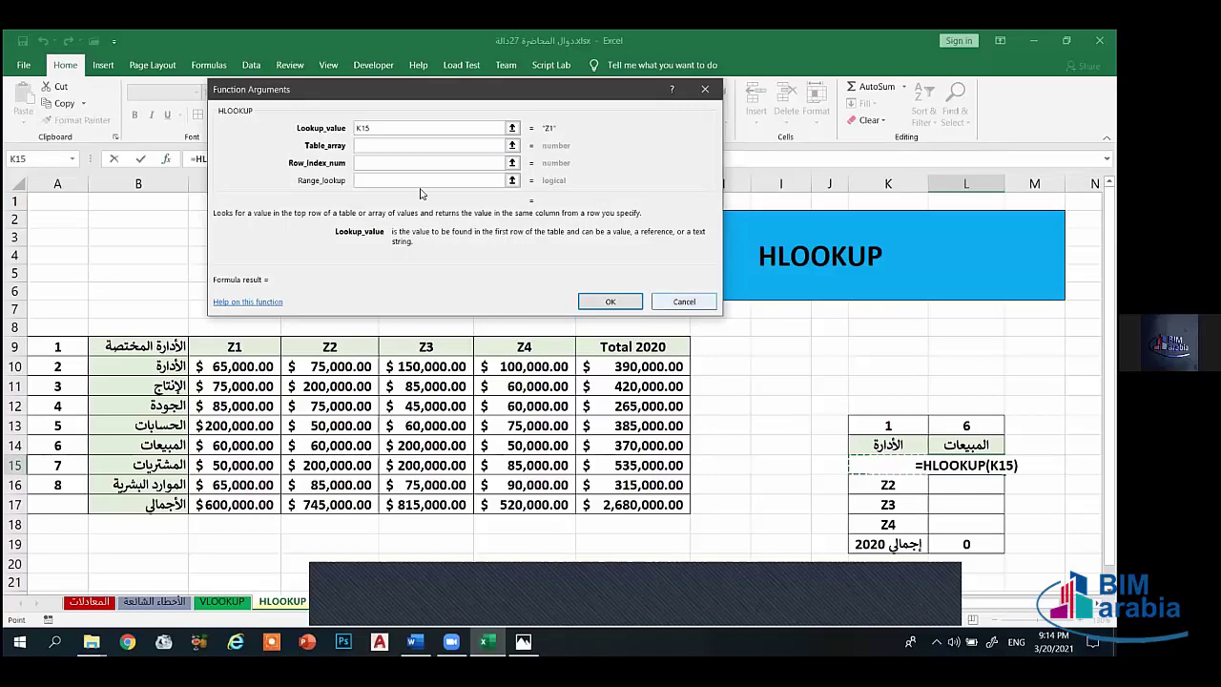
Step: Set the function's table array to the absolute range $C$9:$F$16, covering the Z1 to Z4 columns
left_click(379, 146)
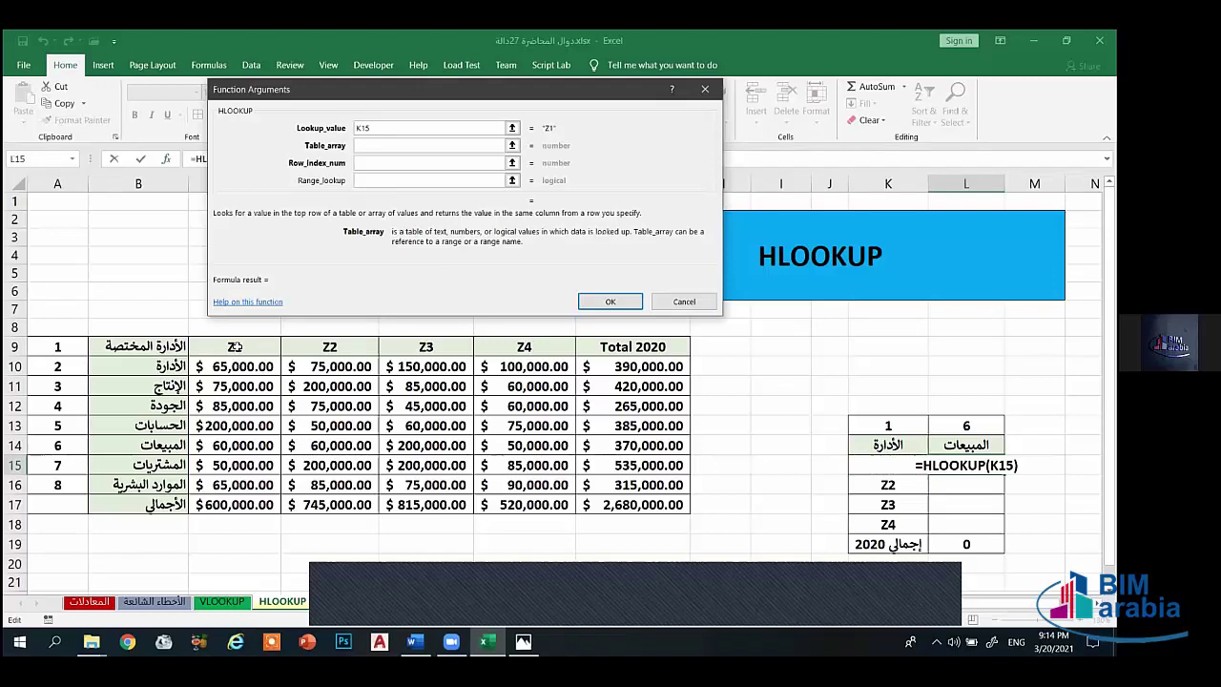
left_click_drag(234, 347, 525, 484)
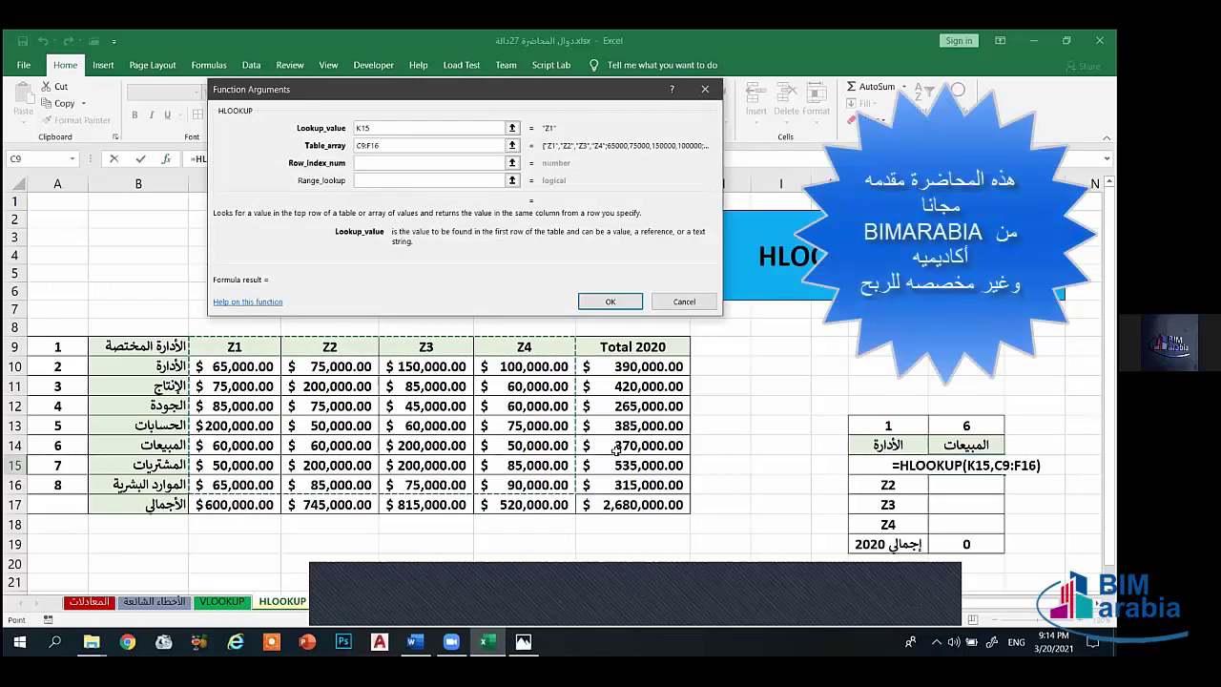
key("F4")
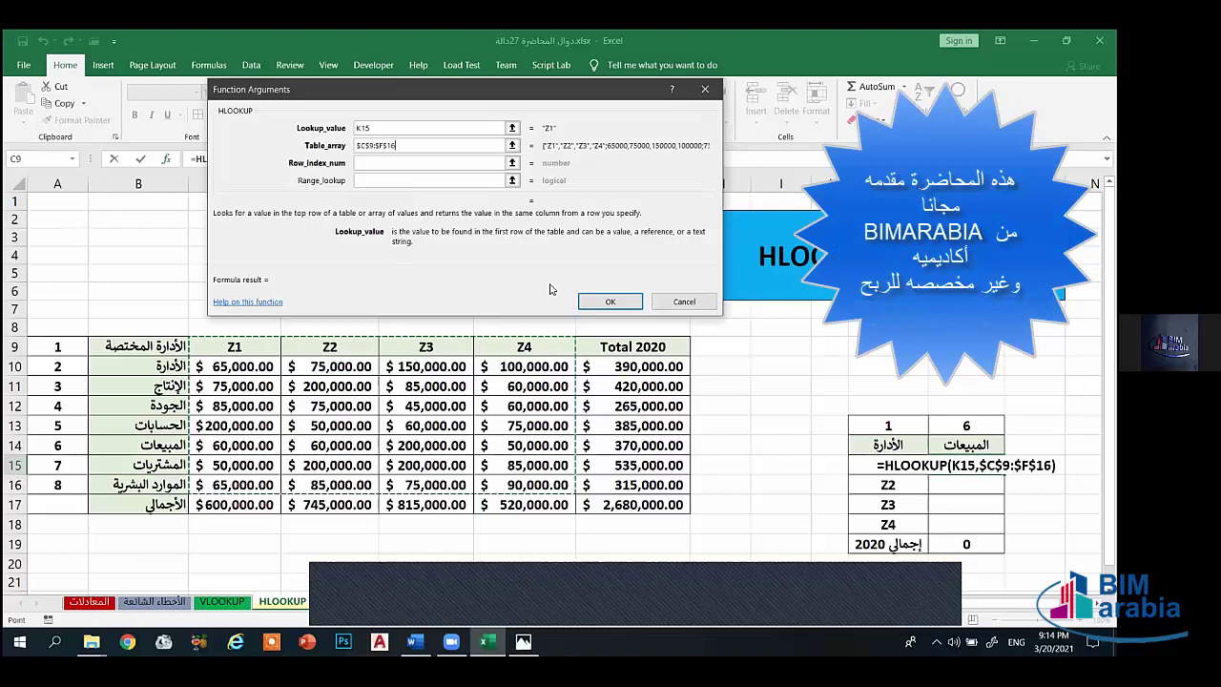
Step: Finish the HLOOKUP with absolute row index $L$13 and range lookup 0, and fill it down from L15 to L18
key("Tab")
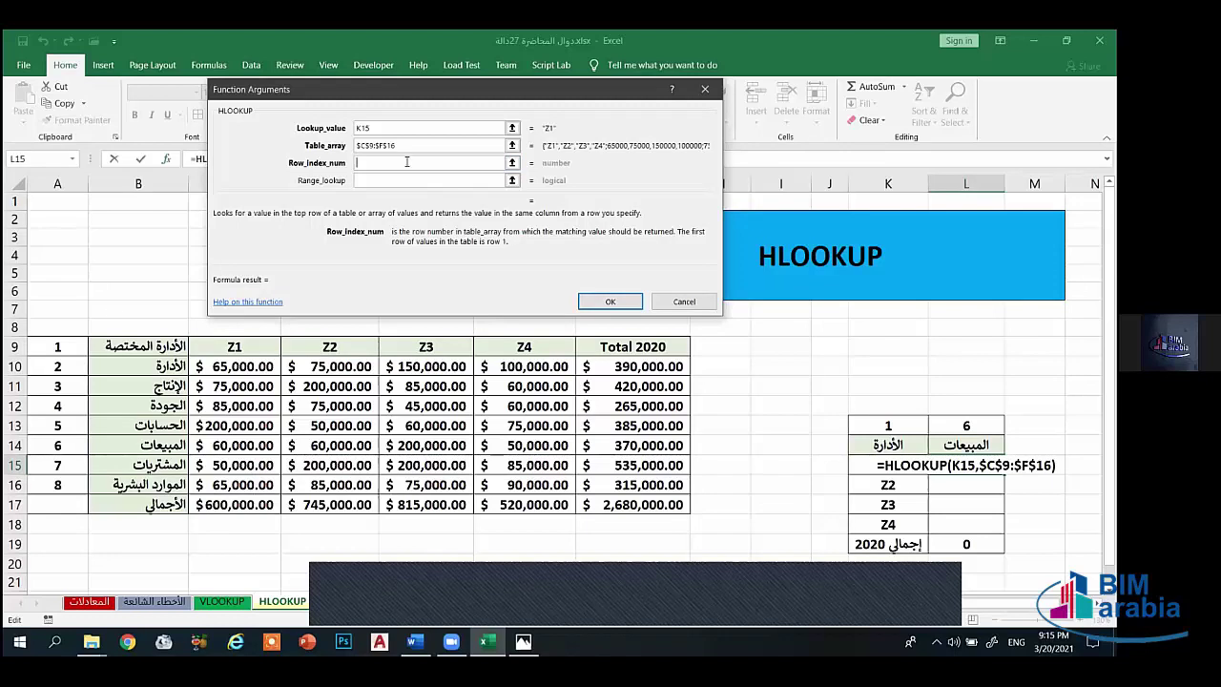
left_click(975, 427)
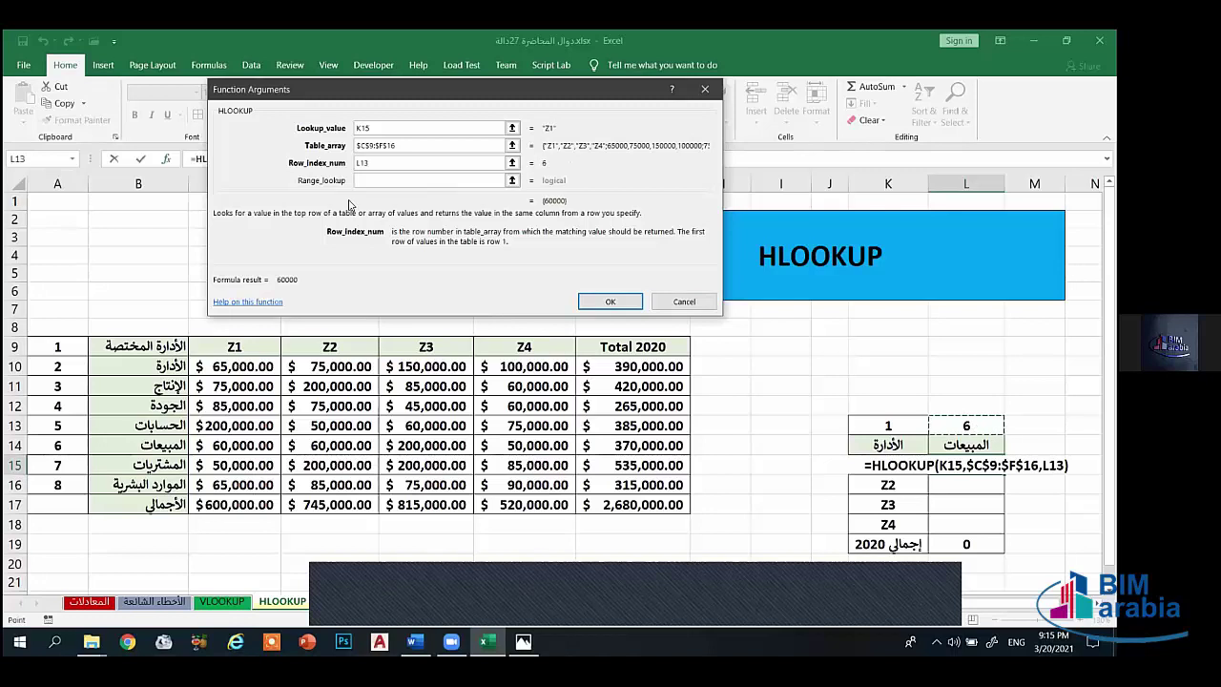
key("F4")
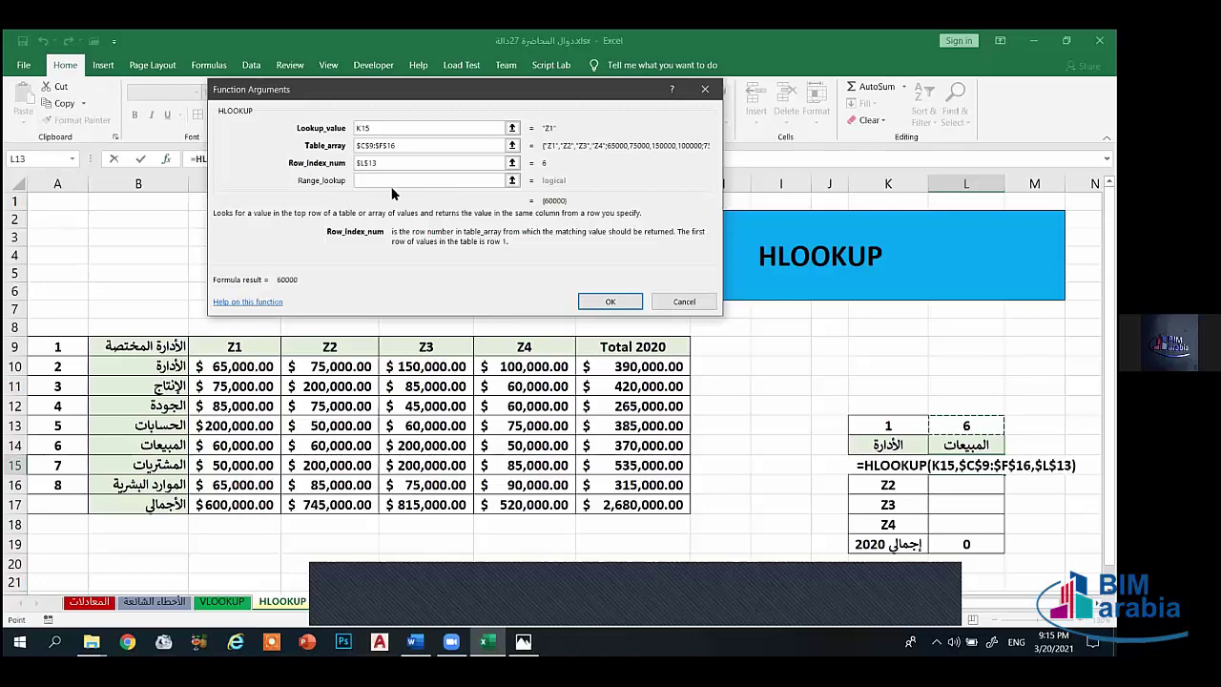
left_click(438, 181)
type("0")
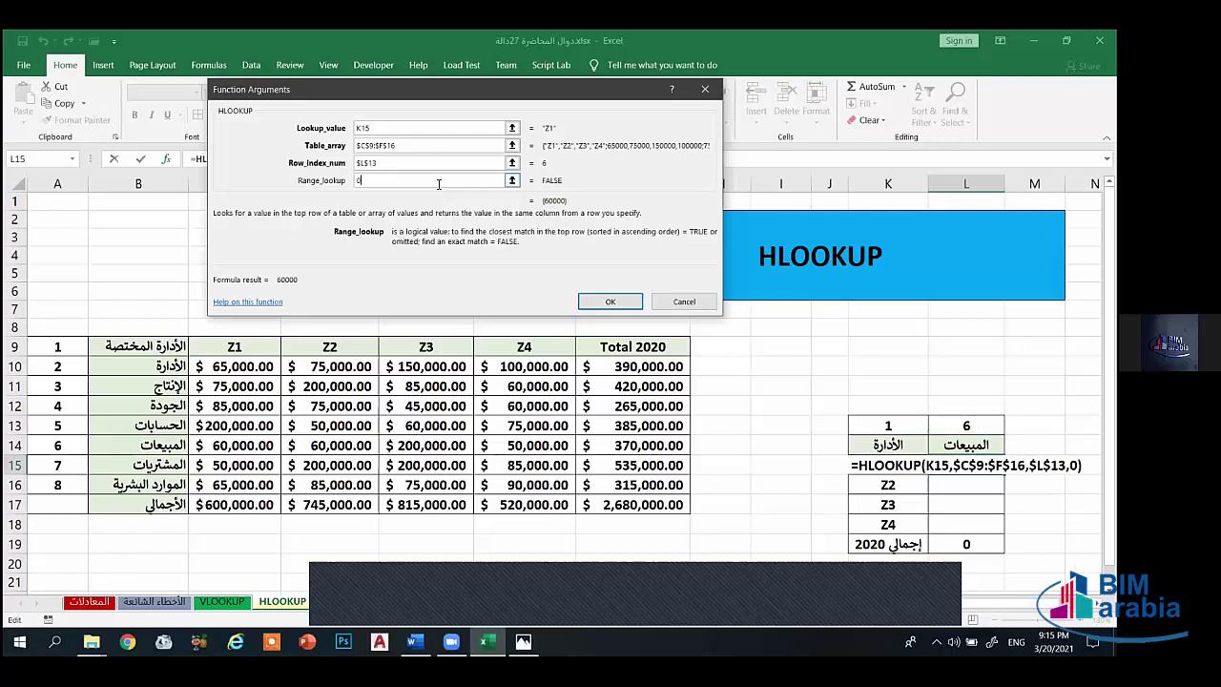
left_click(611, 302)
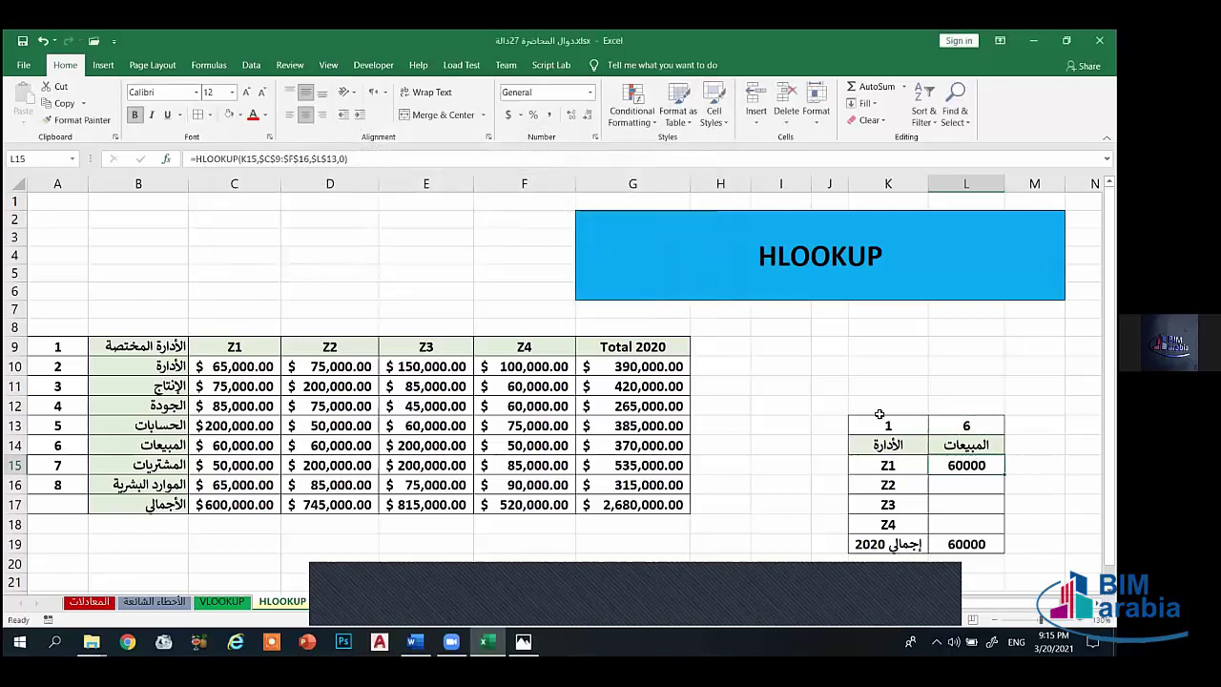
left_click_drag(1003, 474, 1000, 526)
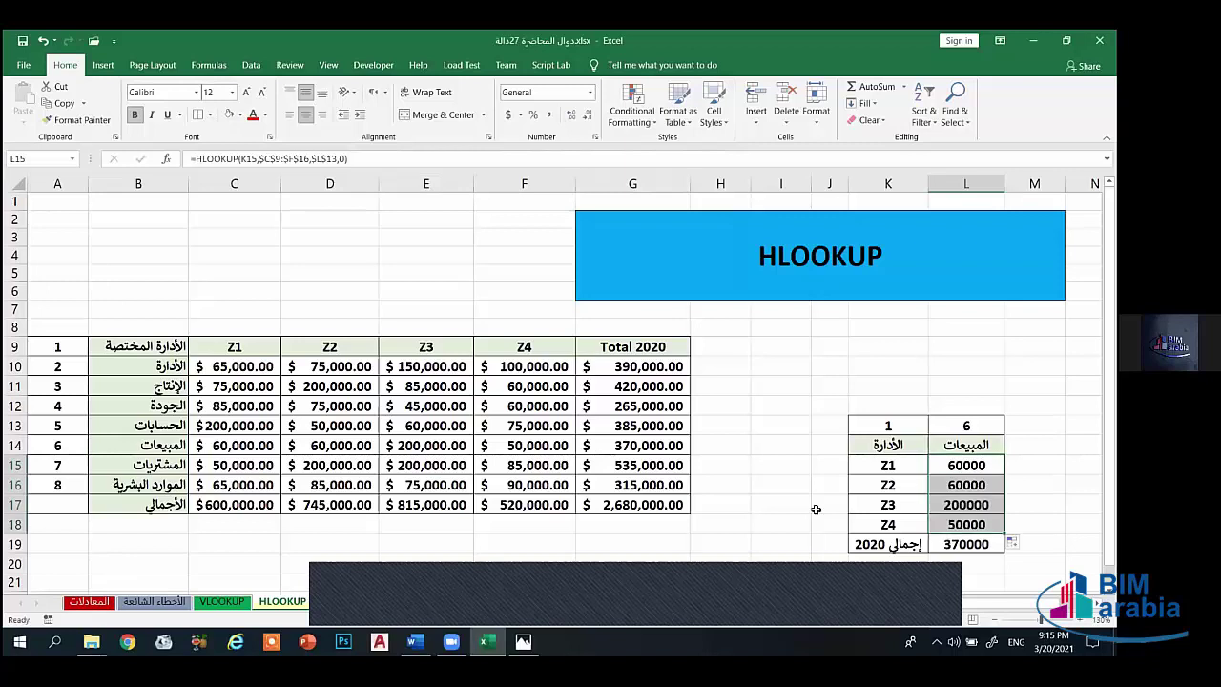
left_click(780, 485)
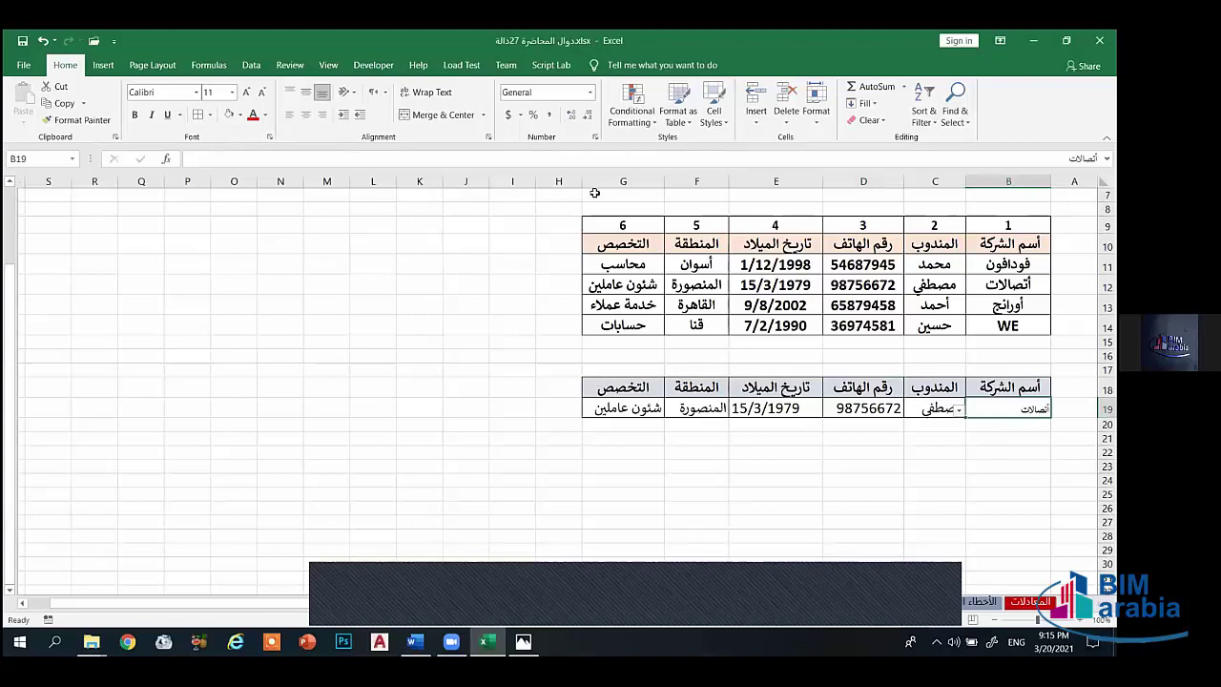
Step: Review the function arguments of the VLOOKUP formula in C19 on the VLOOKUP sheet
left_click(941, 410)
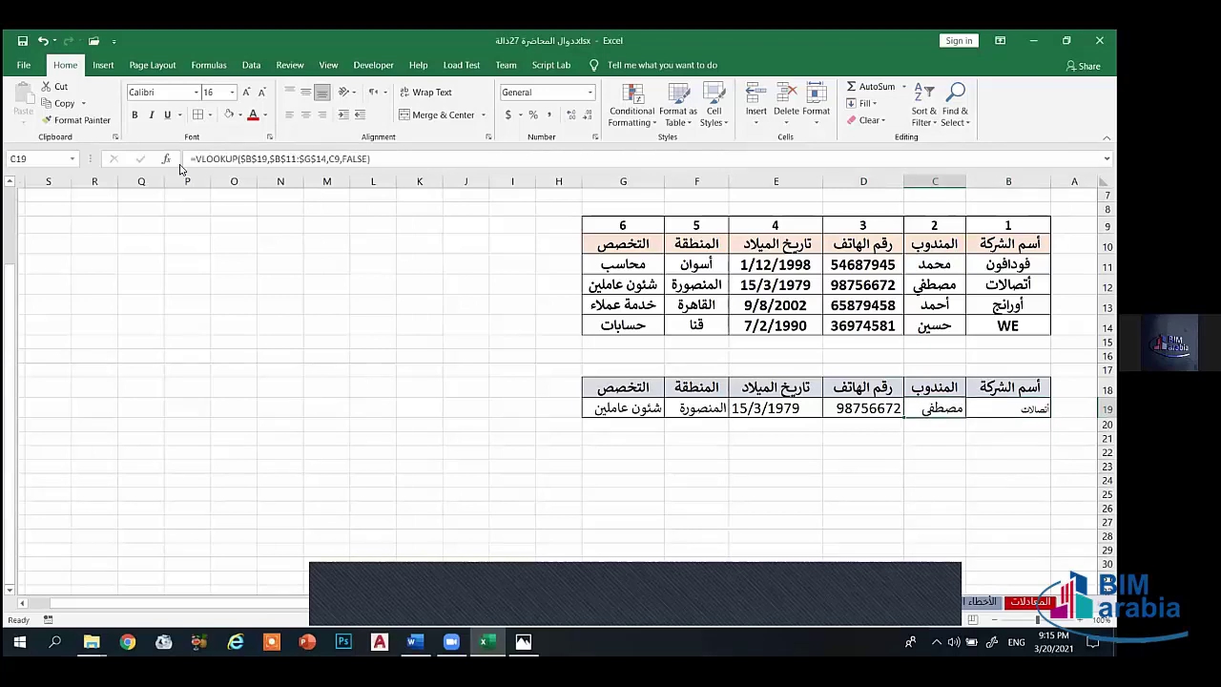
key("F2")
key("shift+F3")
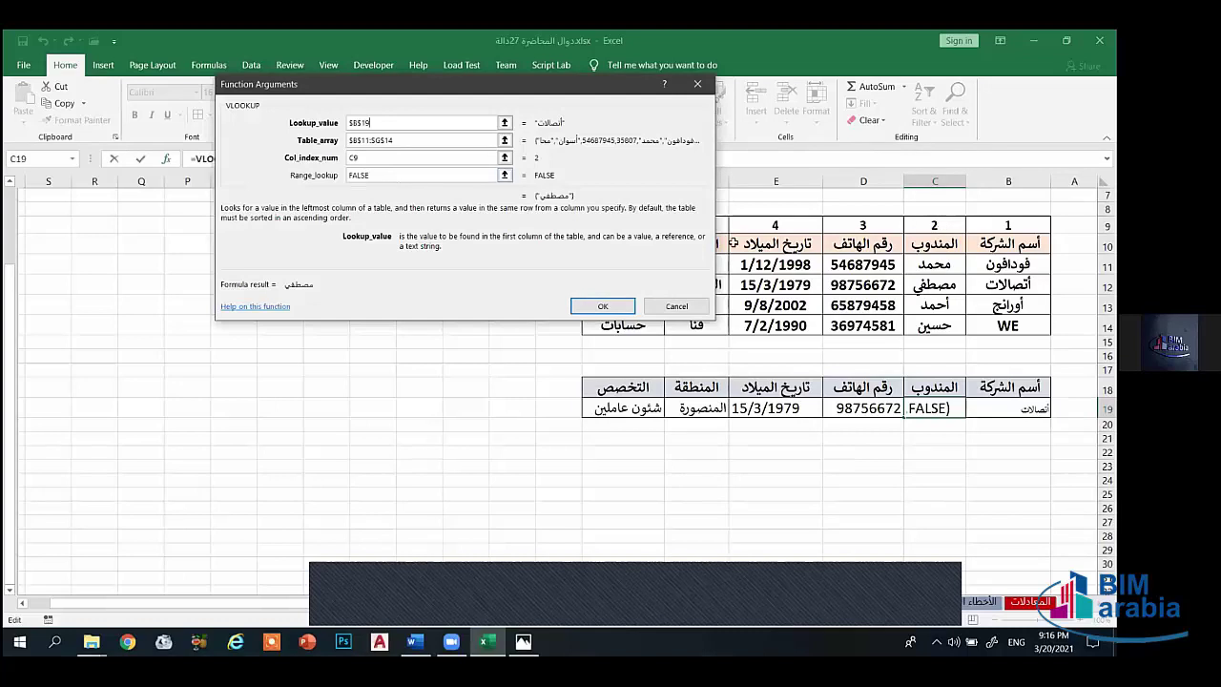
left_click(368, 162)
key("shift+Tab")
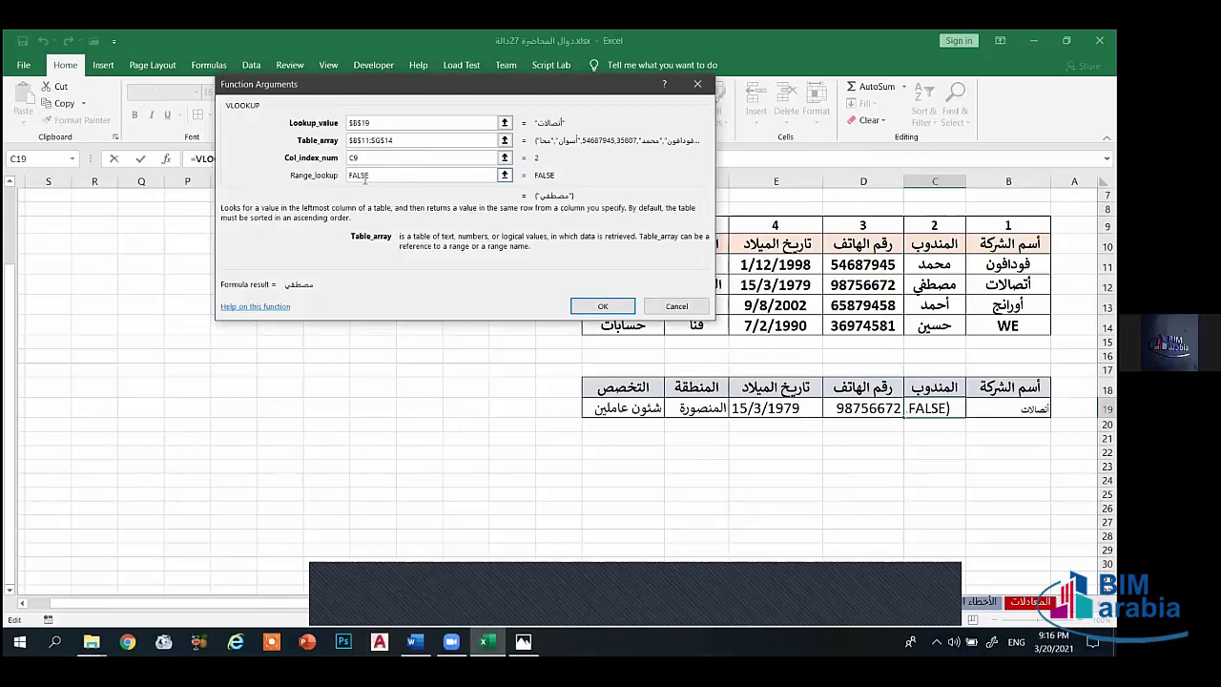
left_click(382, 175)
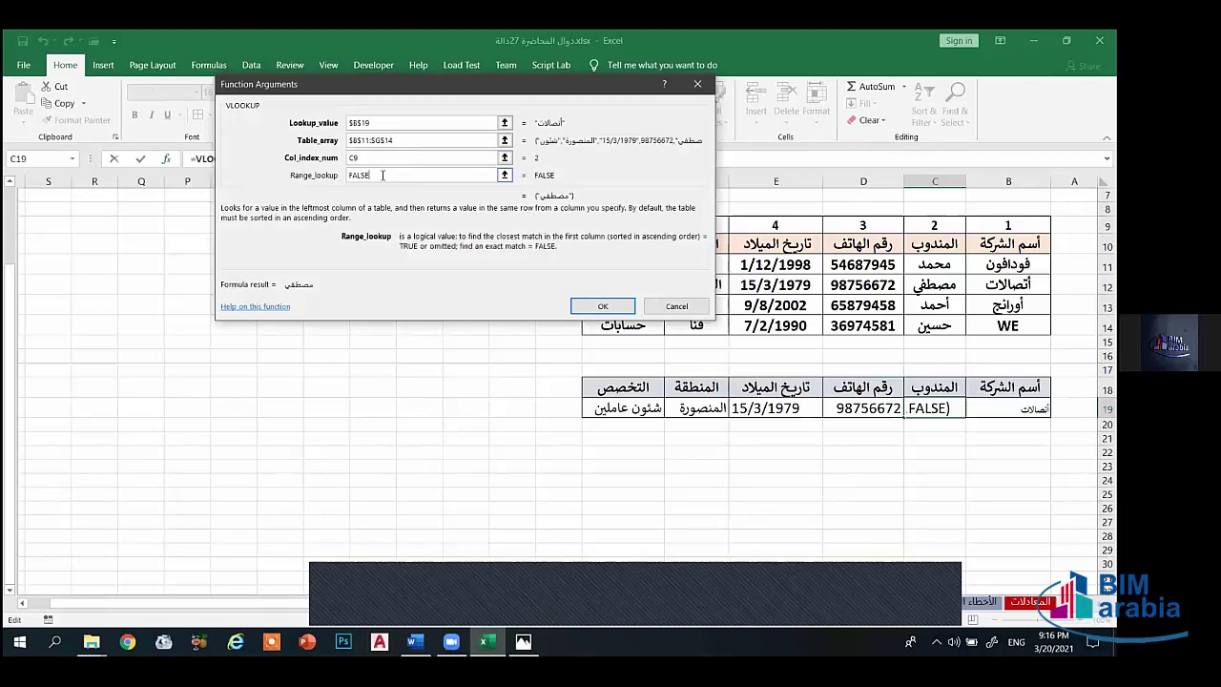
left_click(603, 306)
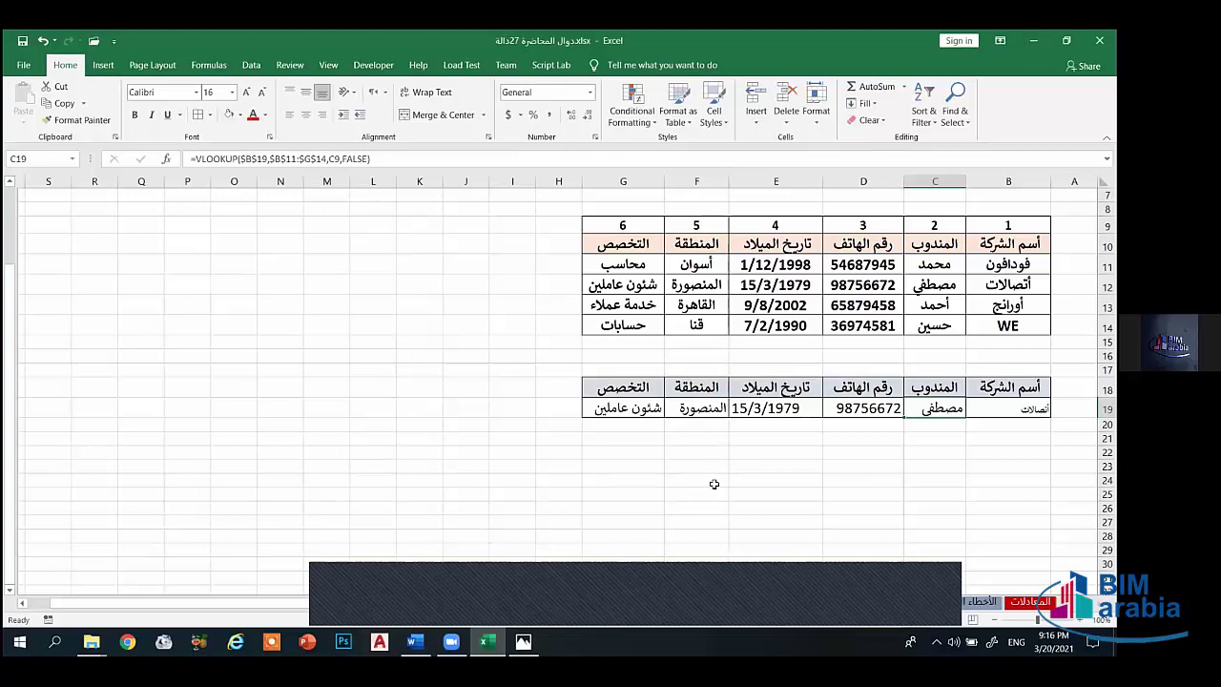
Step: Return to the HLOOKUP sheet to view the completed lookup table
left_click(712, 479)
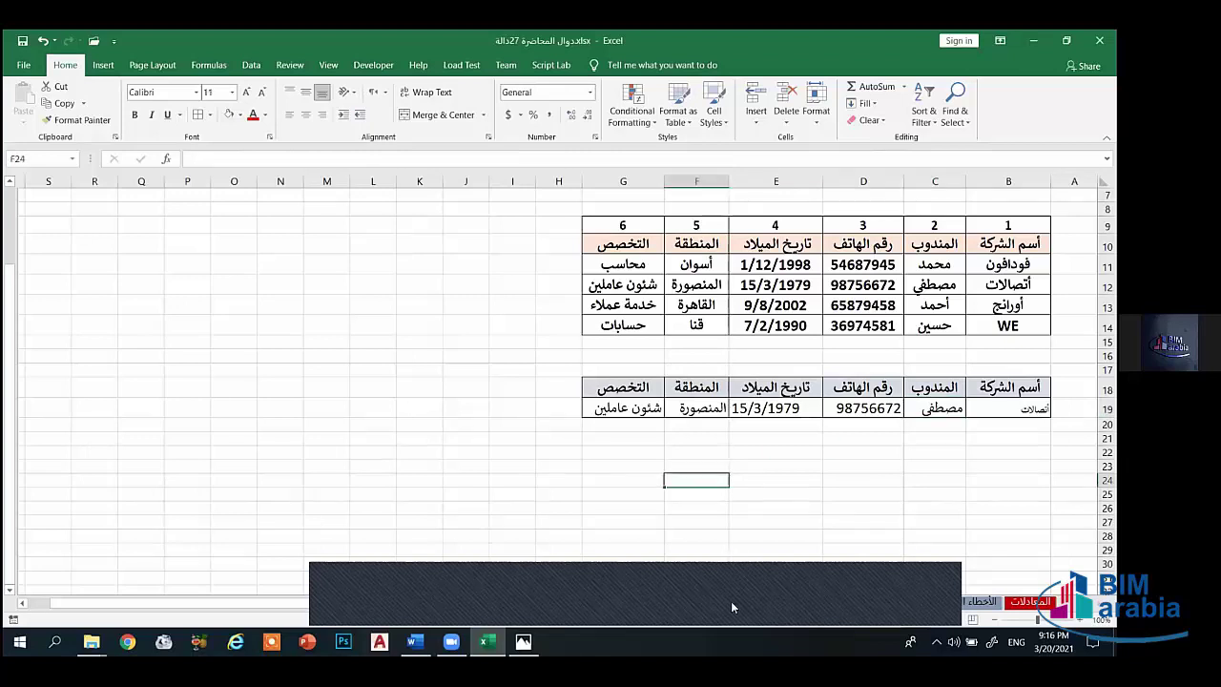
left_click(845, 602)
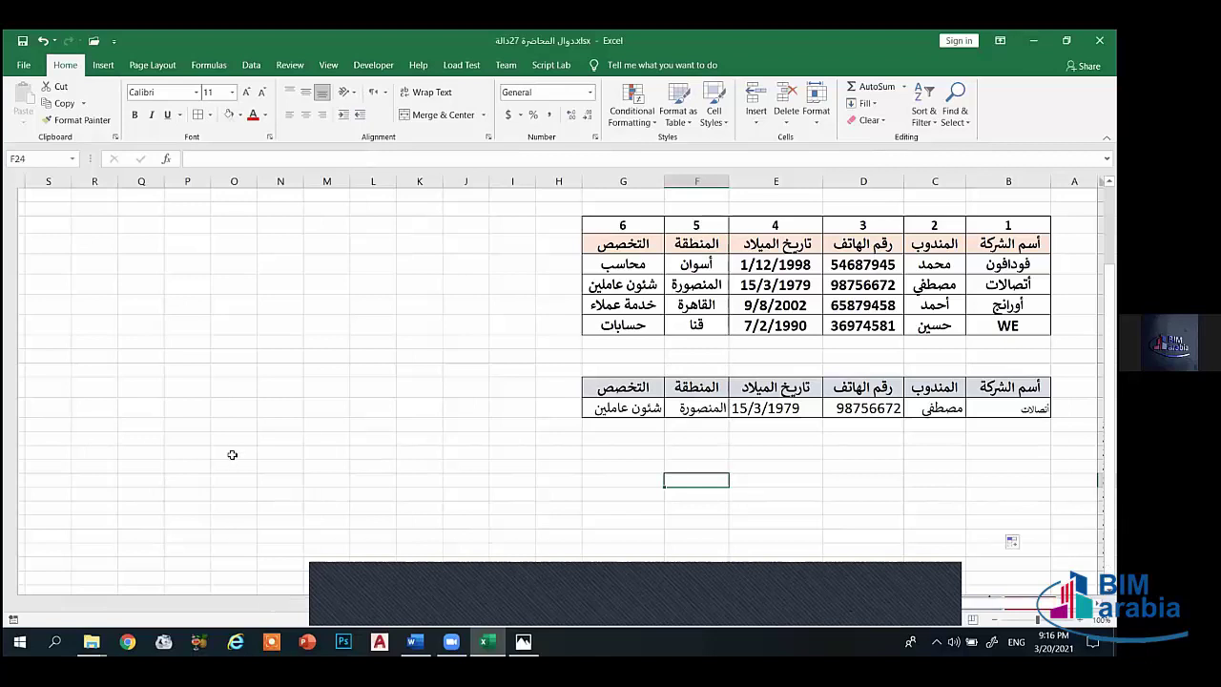
key("ctrl+Page_Down")
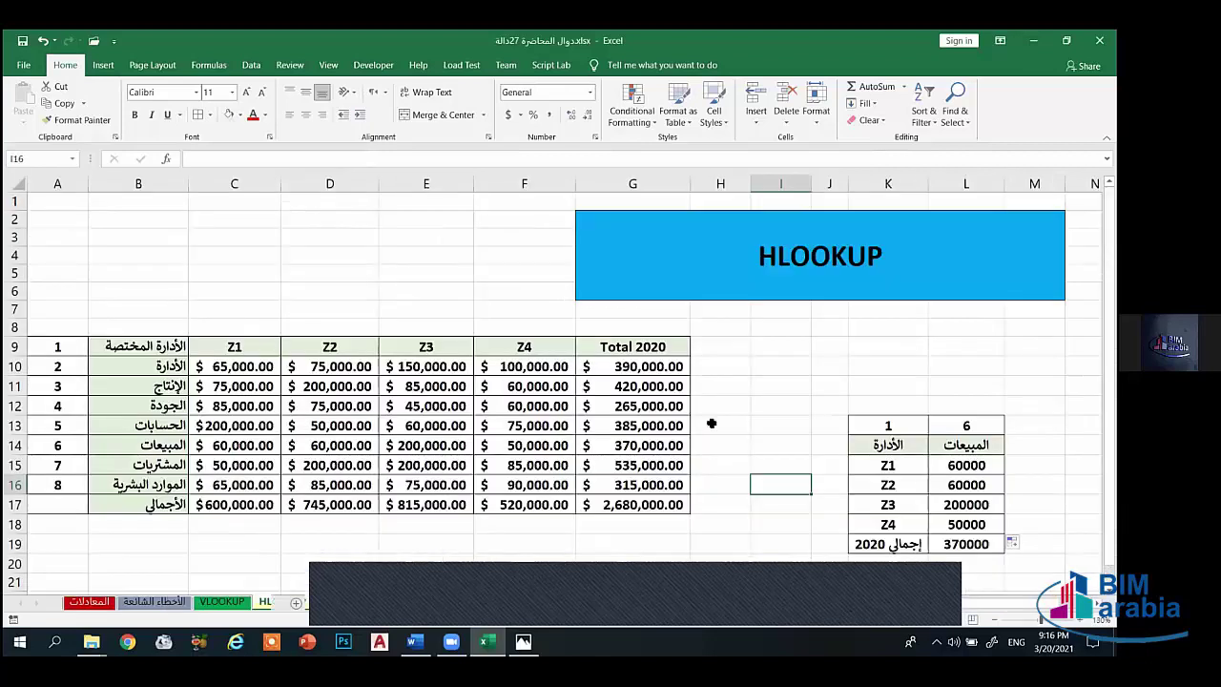
key("Up")
key("Up")
key("Up")
key("Up")
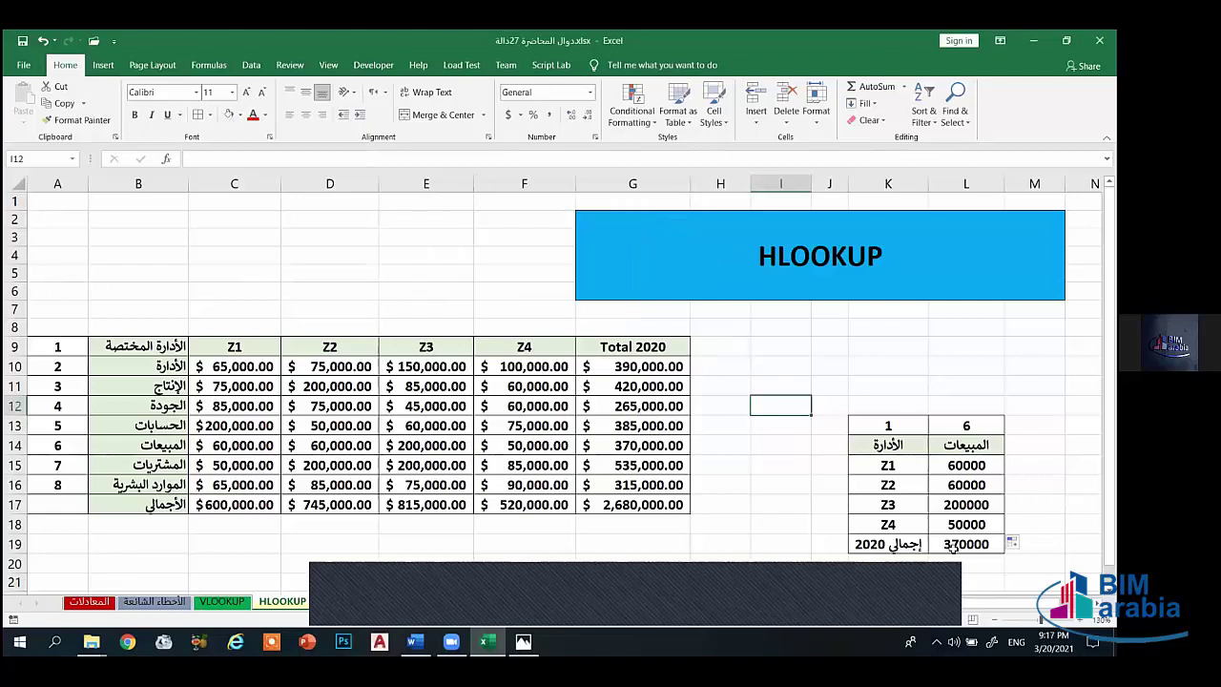
Step: Review the SUM in L19 and the lookup value, table array and row index arguments of the HLOOKUP in L15
left_click(952, 545)
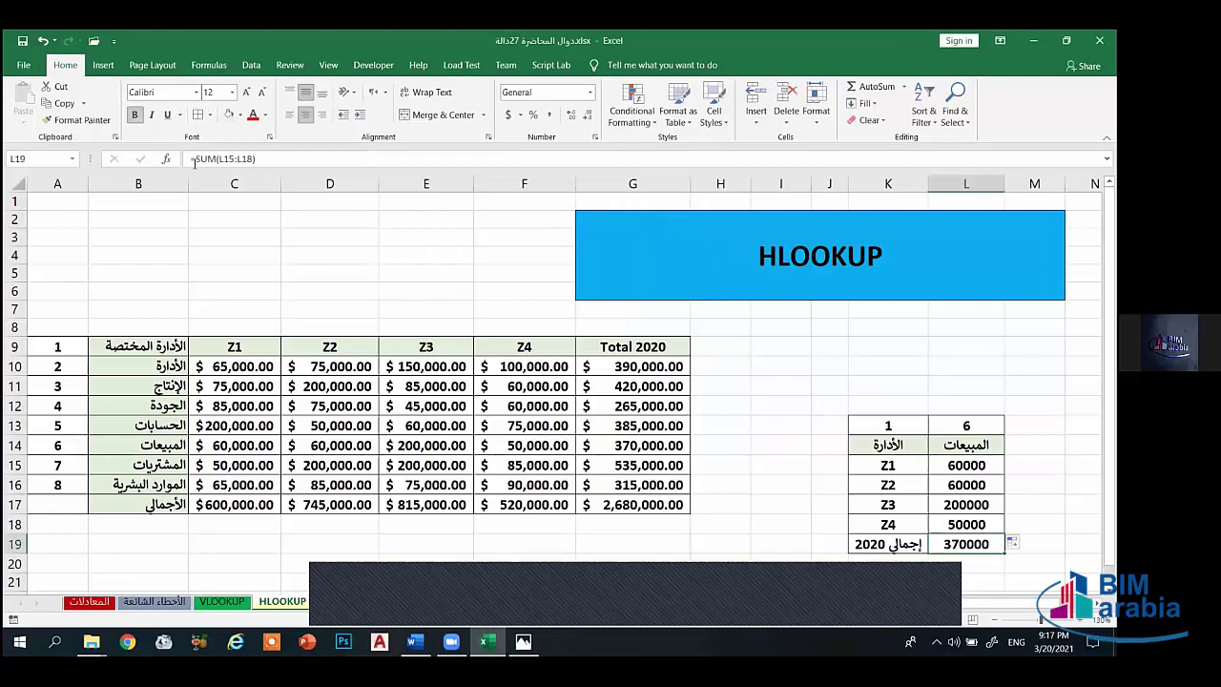
left_click(963, 464)
left_click(166, 159)
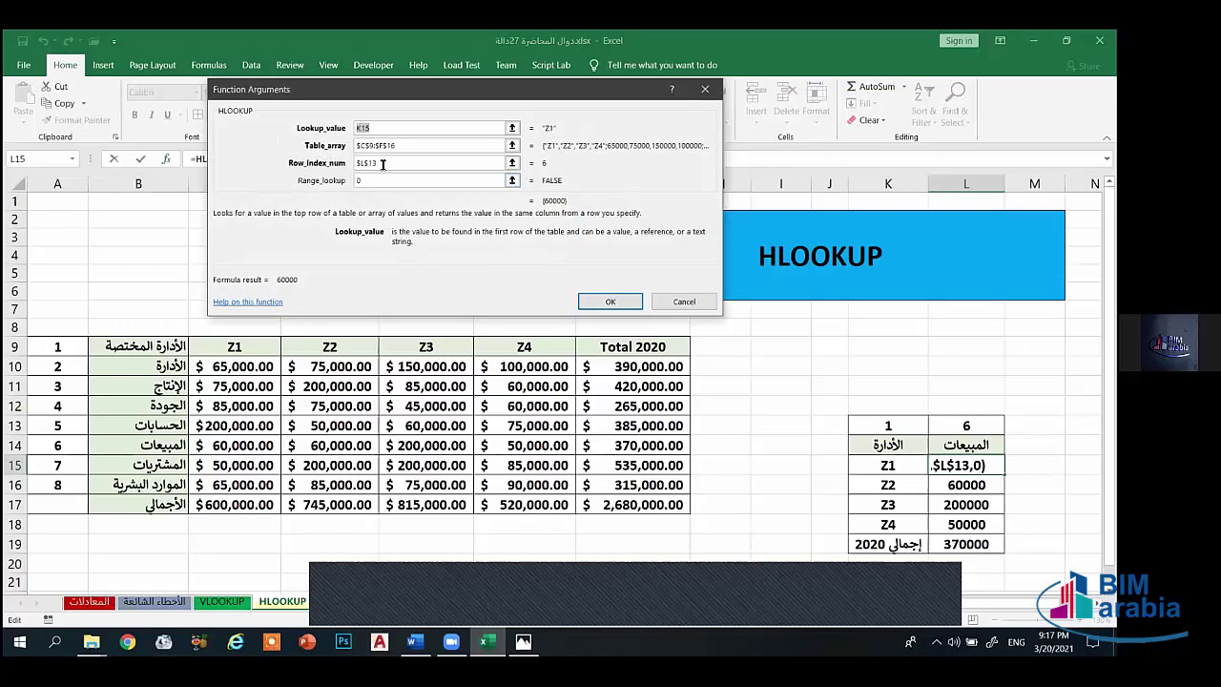
double_click(384, 163)
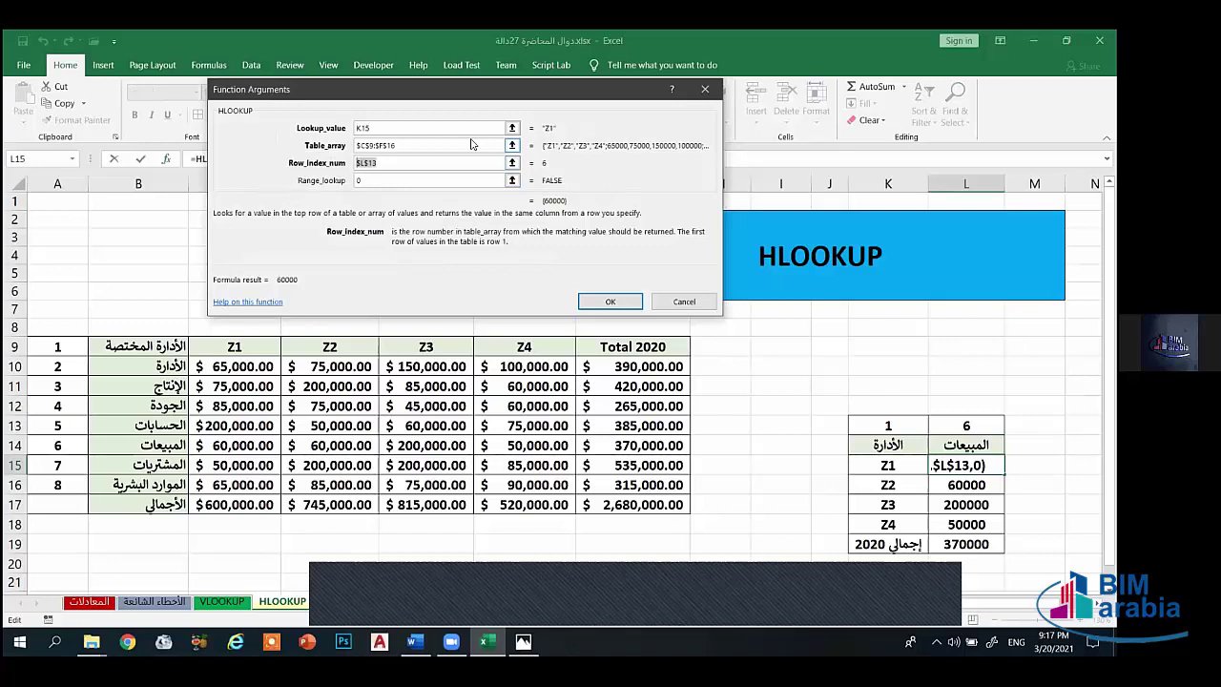
double_click(430, 144)
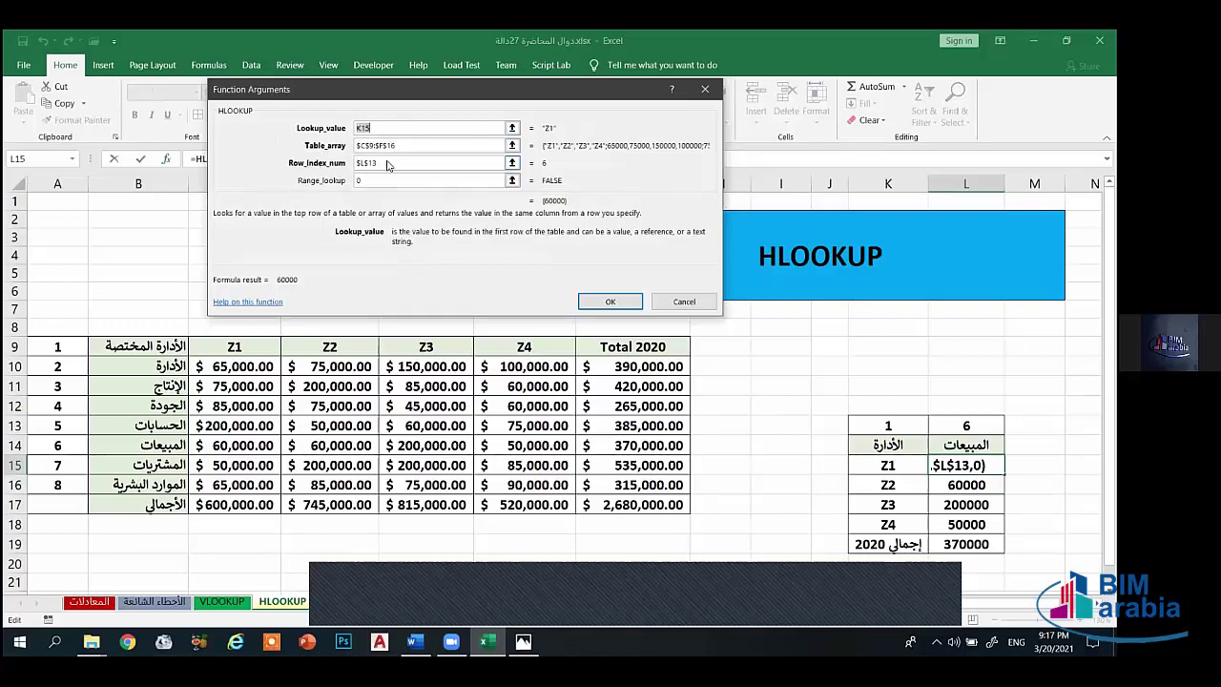
left_click(385, 163)
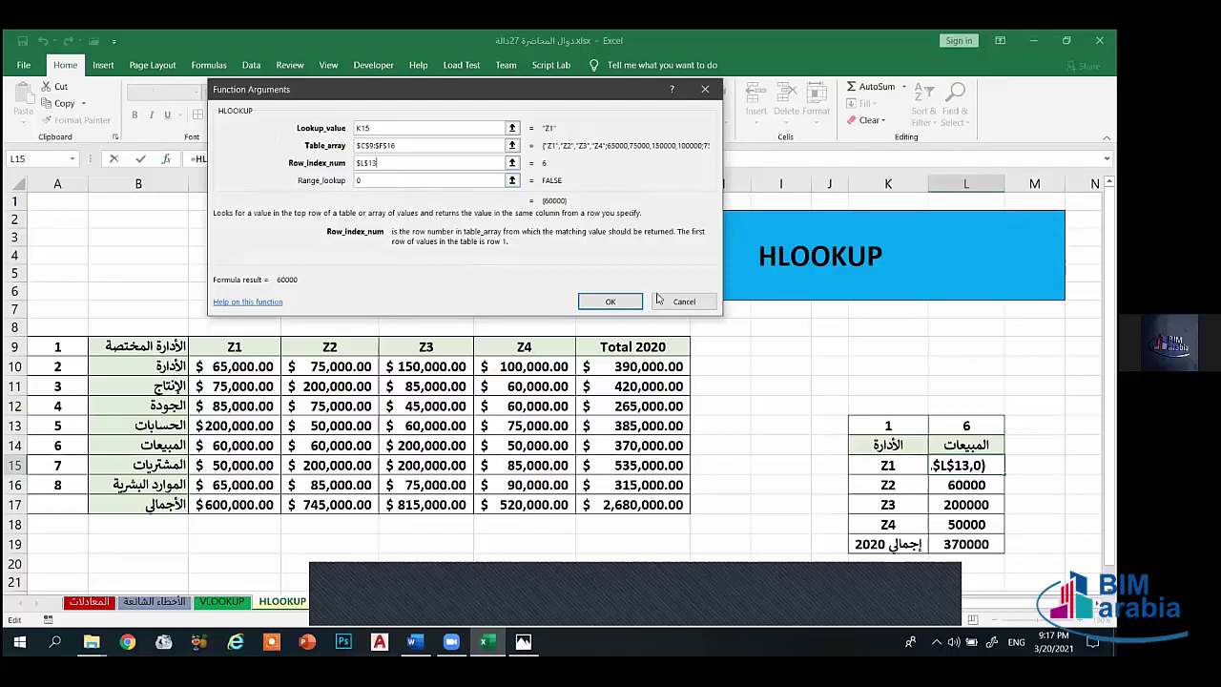
key("Return")
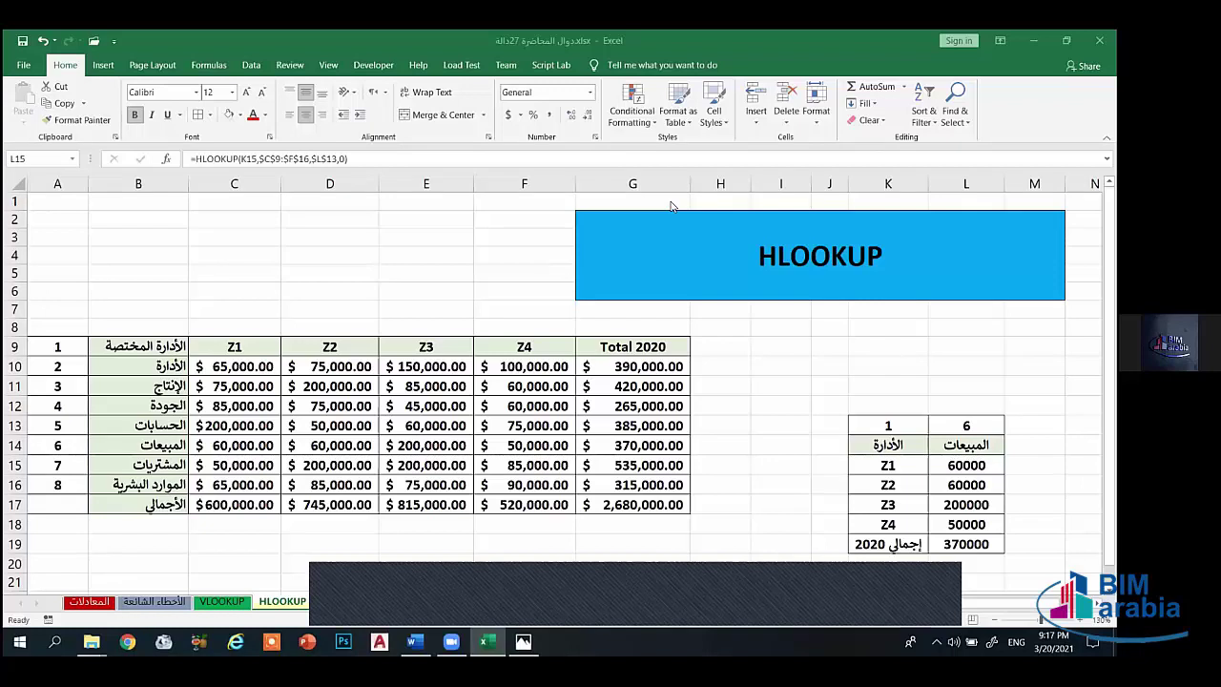
Step: Switch to the following worksheet to view its right-to-left company table and the lookup row below it
left_click(376, 589)
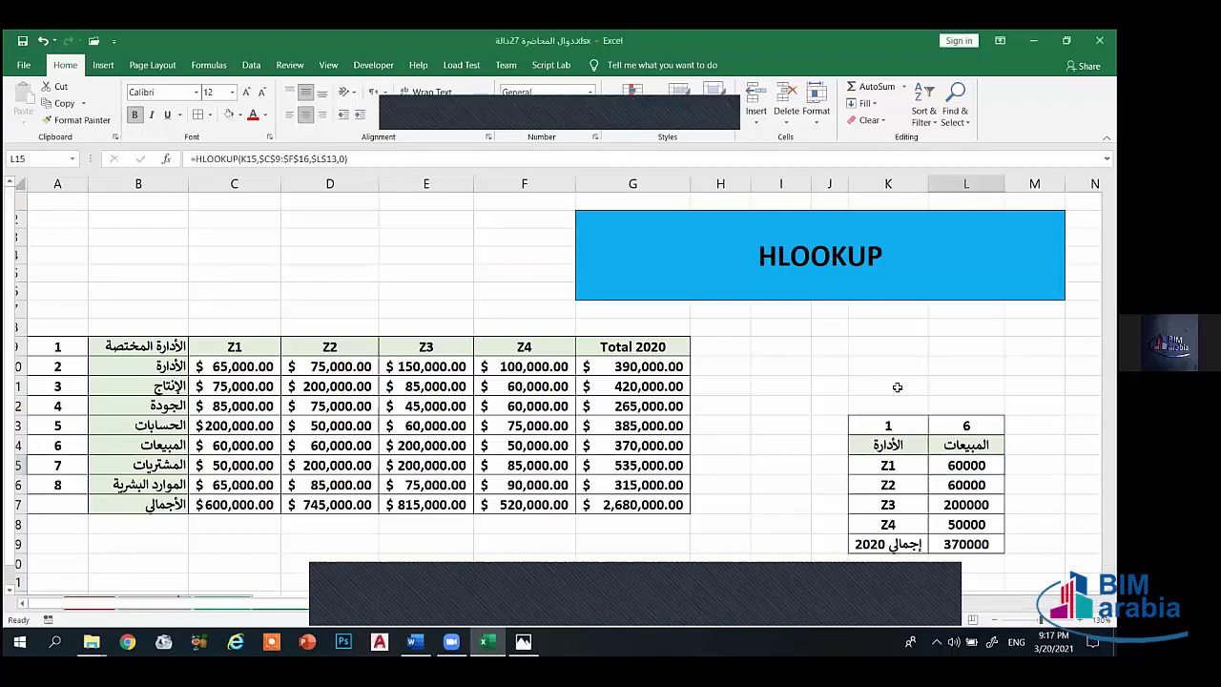
key("ctrl+Page_Down")
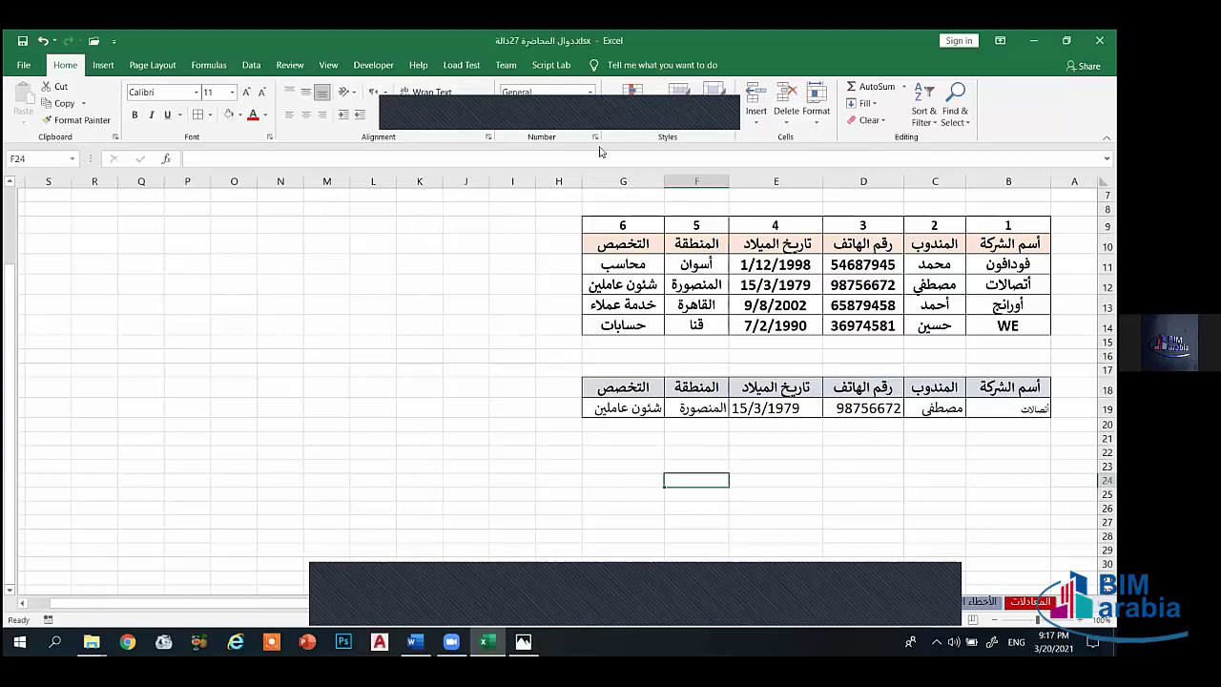
left_click_drag(465, 355, 465, 341)
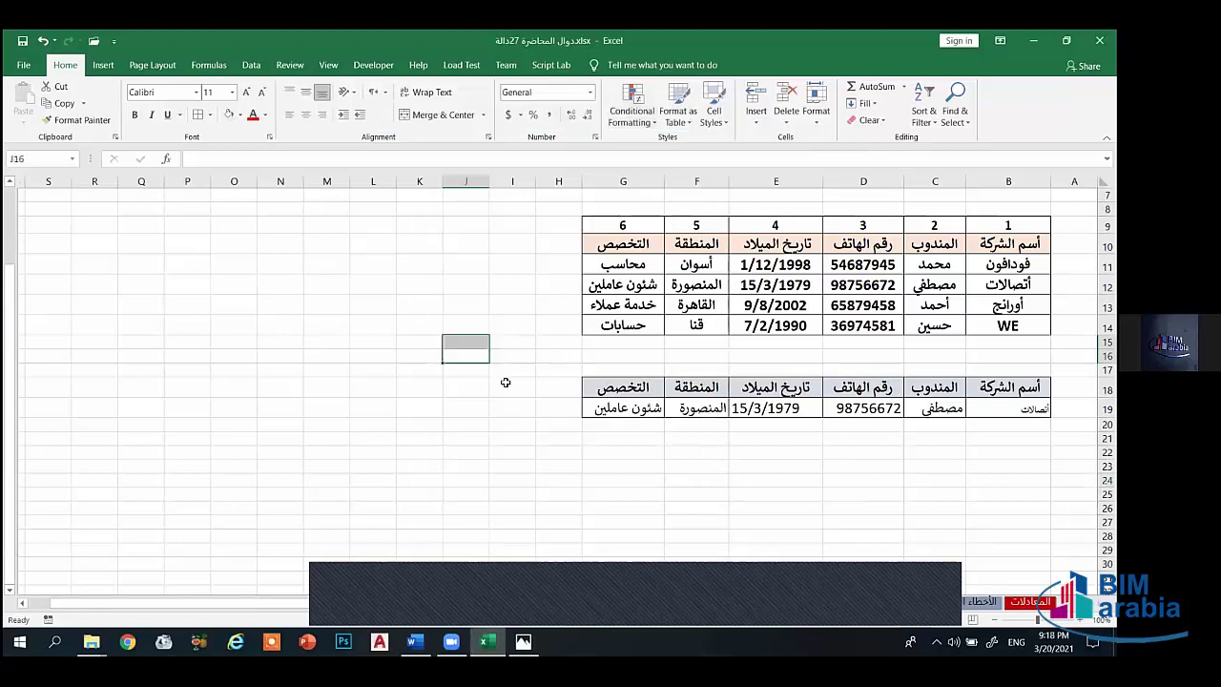
left_click(504, 387)
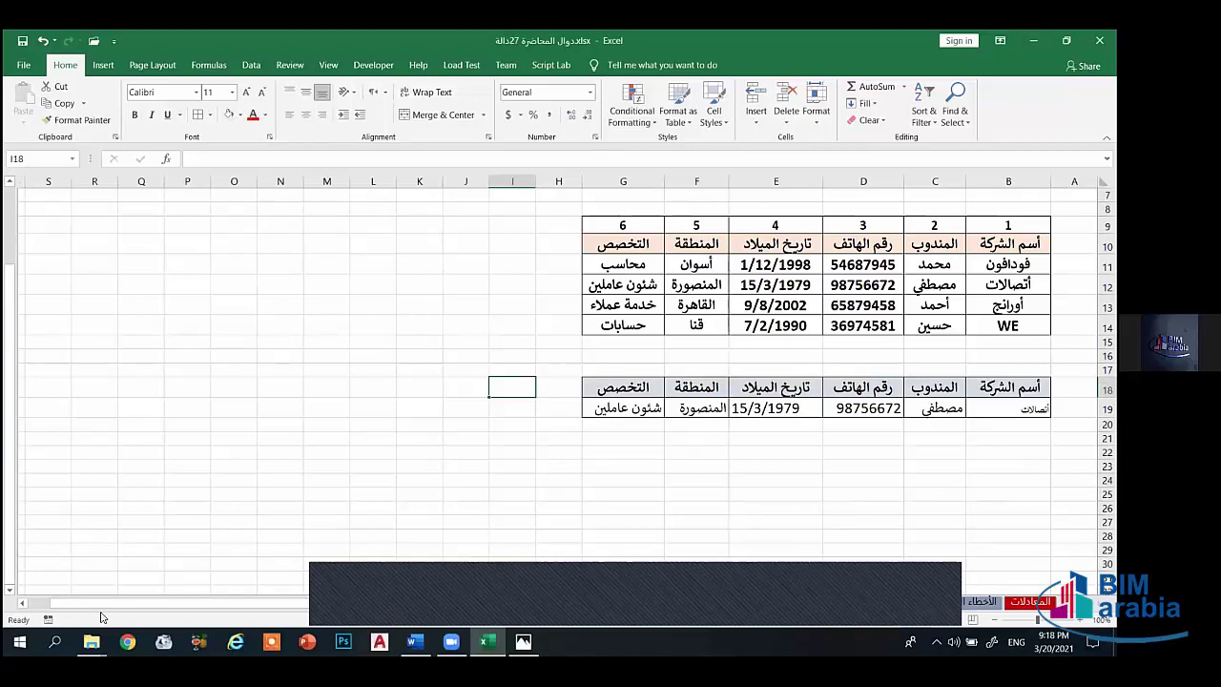
Step: Switch to Chrome and run a Google image search for "dashboard شرح"
left_click(126, 641)
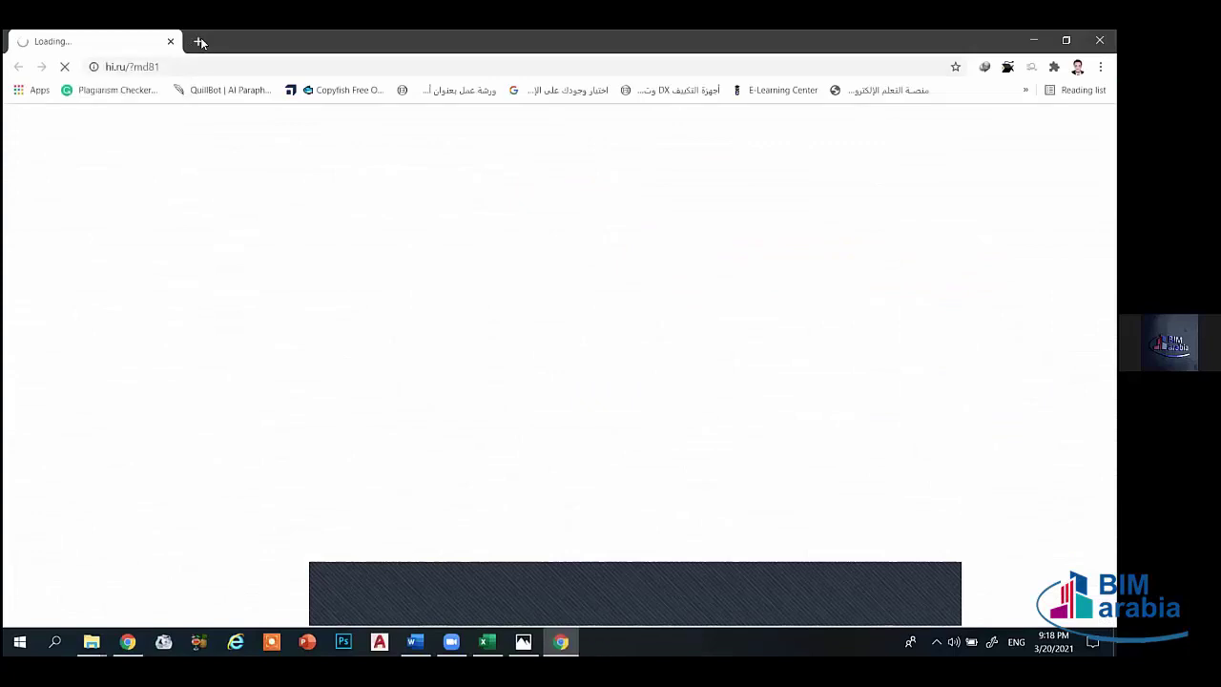
left_click(194, 42)
left_click(171, 41)
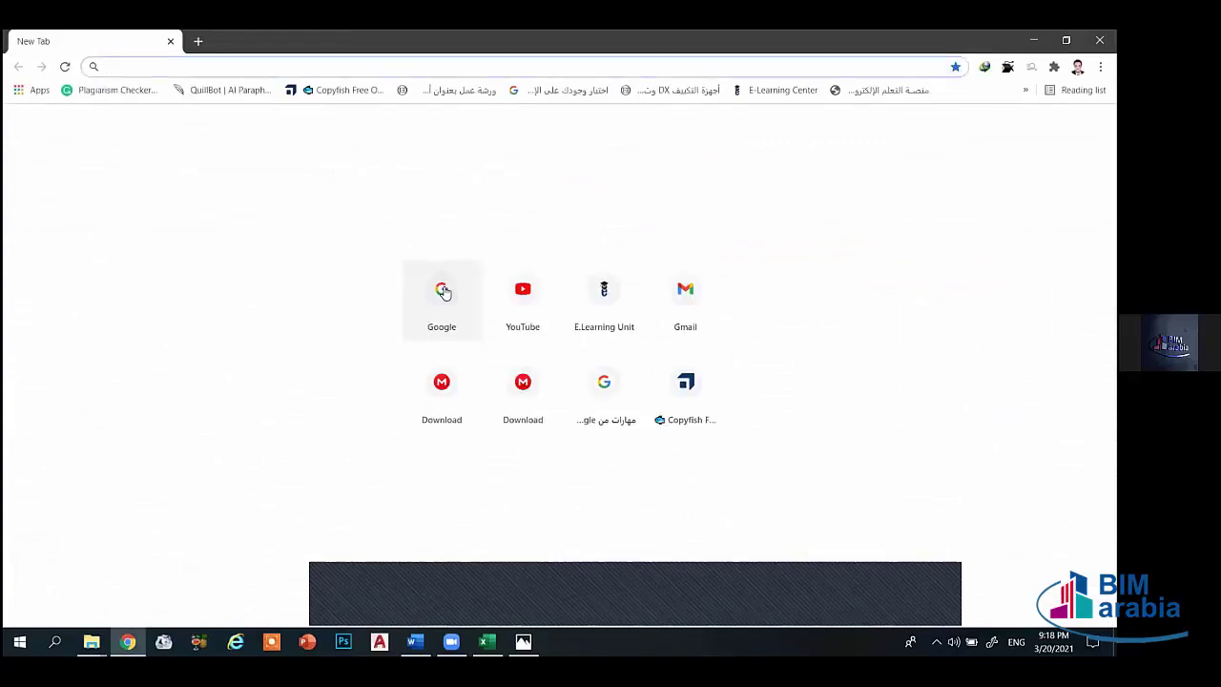
left_click(444, 292)
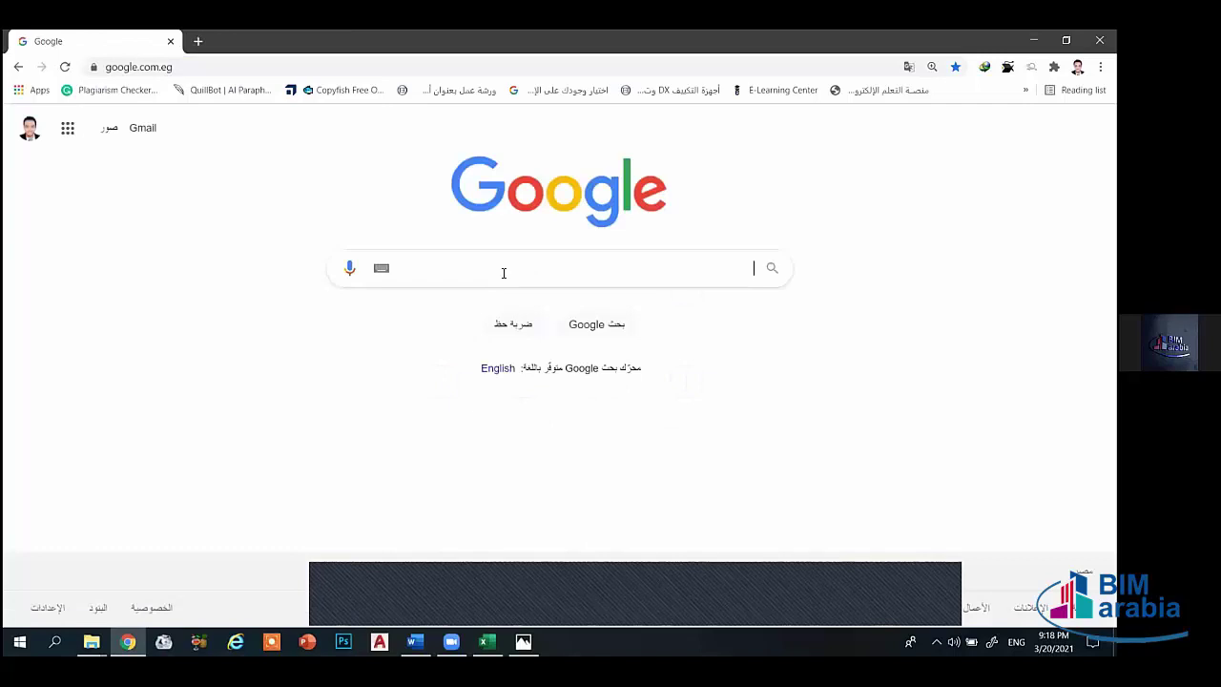
left_click(504, 273)
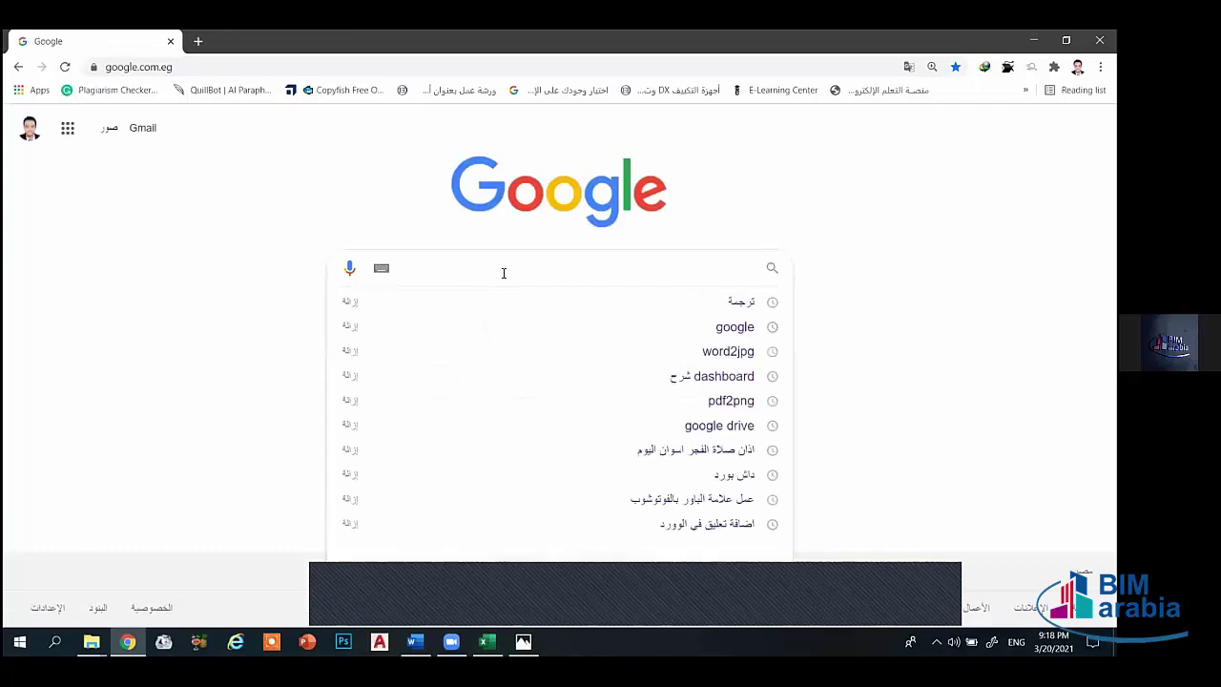
left_click(673, 375)
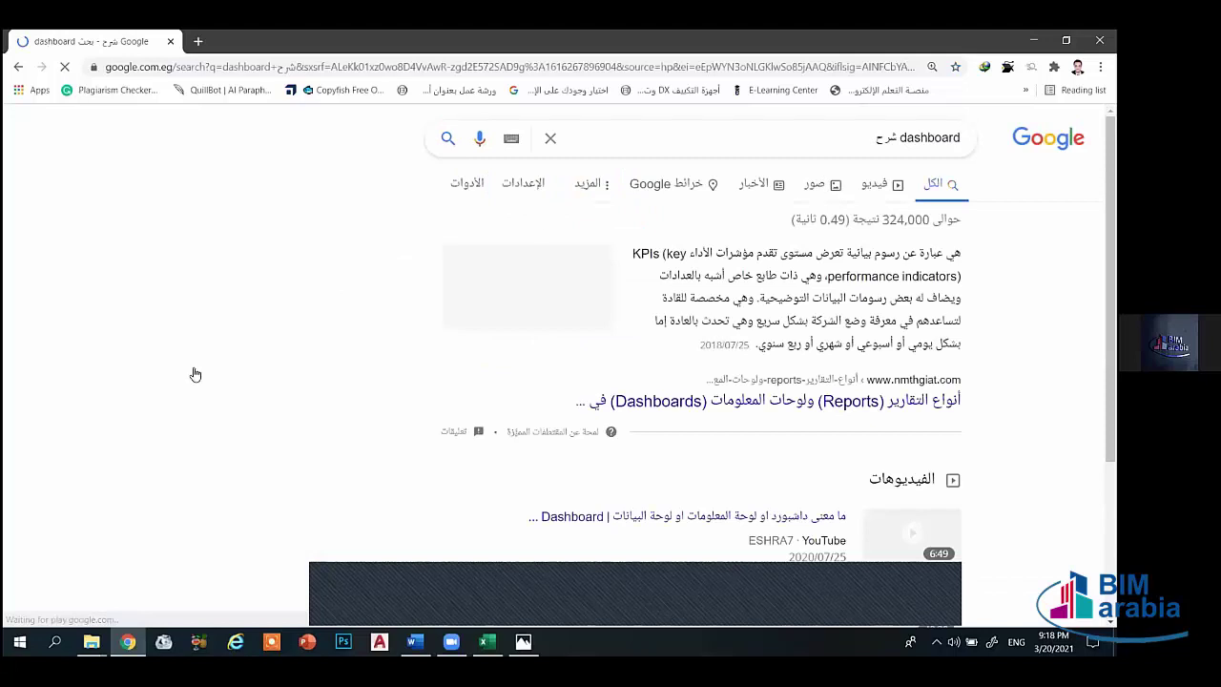
left_click(596, 355)
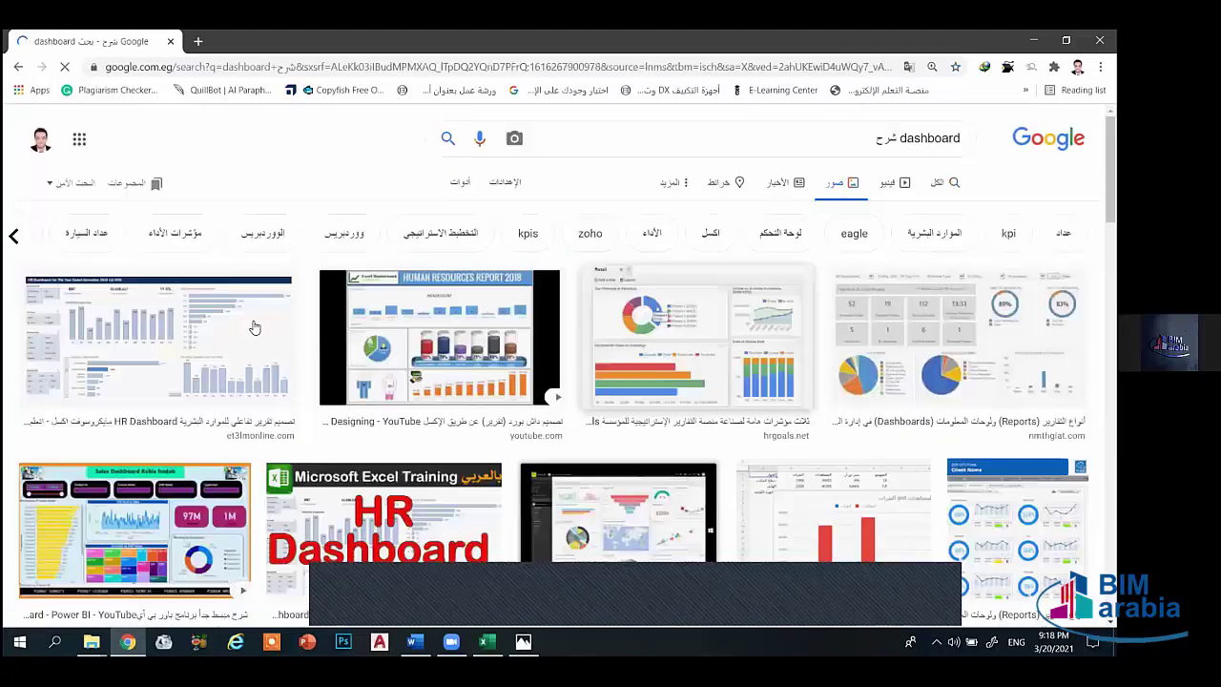
Step: Preview the HR Dashboard, HR Goals strategic dashboard and helpdesk report examples among the image results
left_click(353, 324)
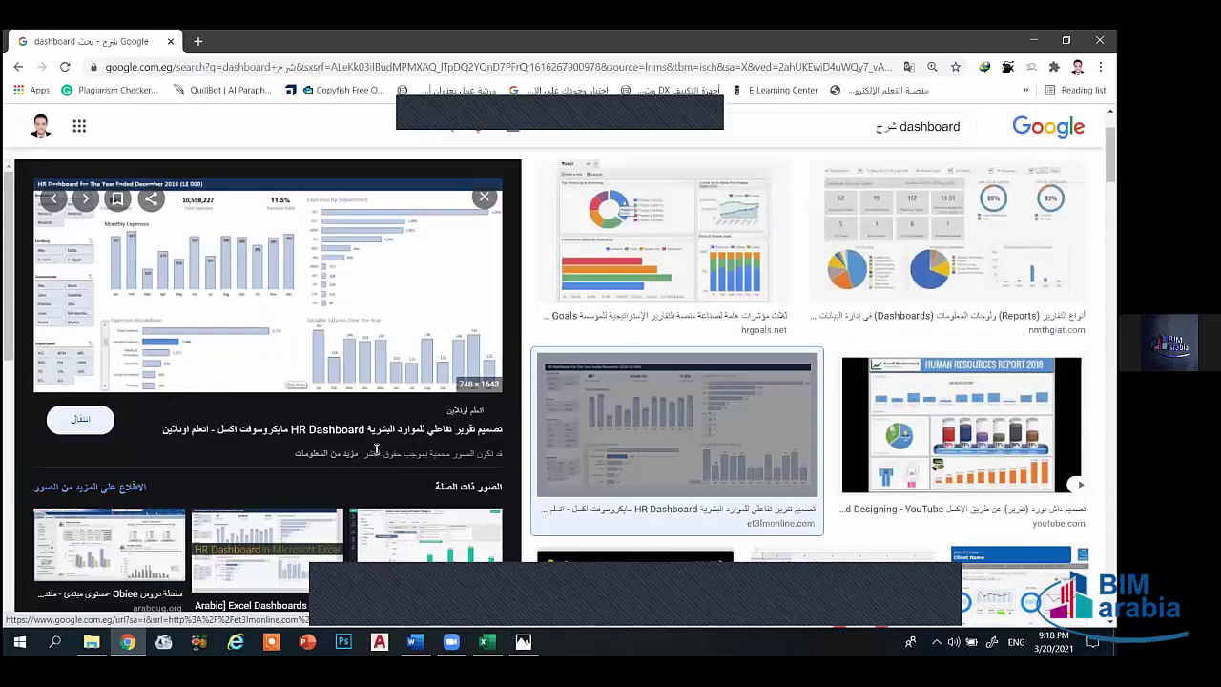
left_click(622, 268)
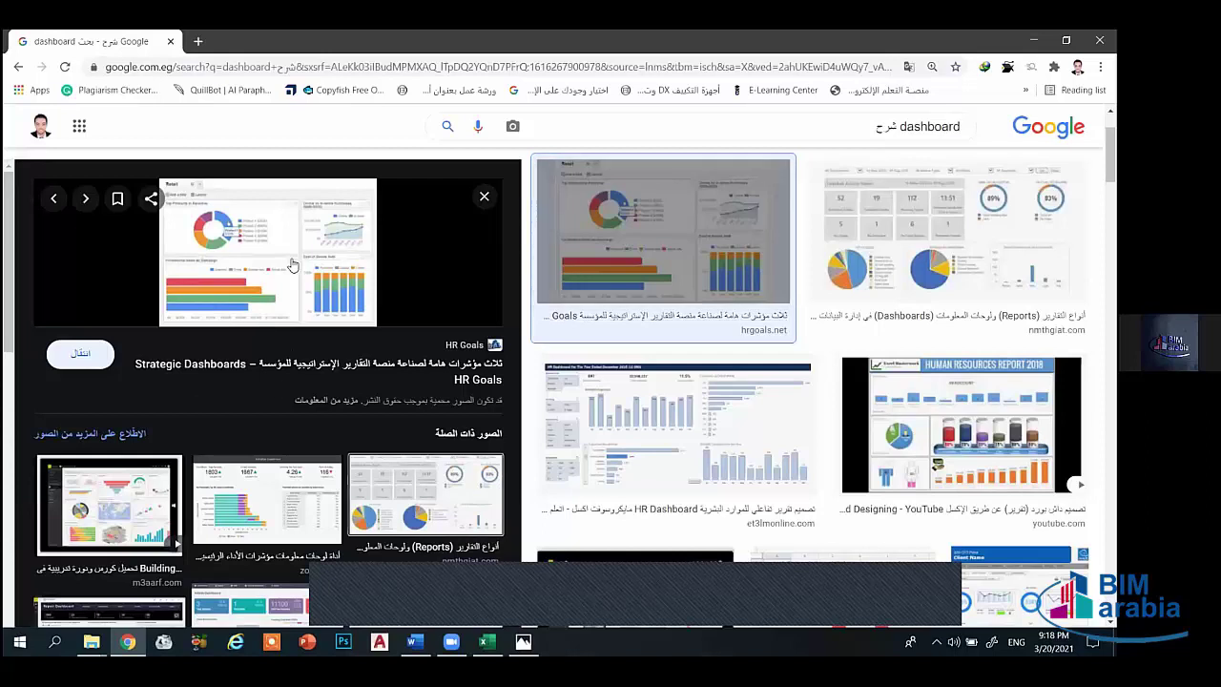
key("Right")
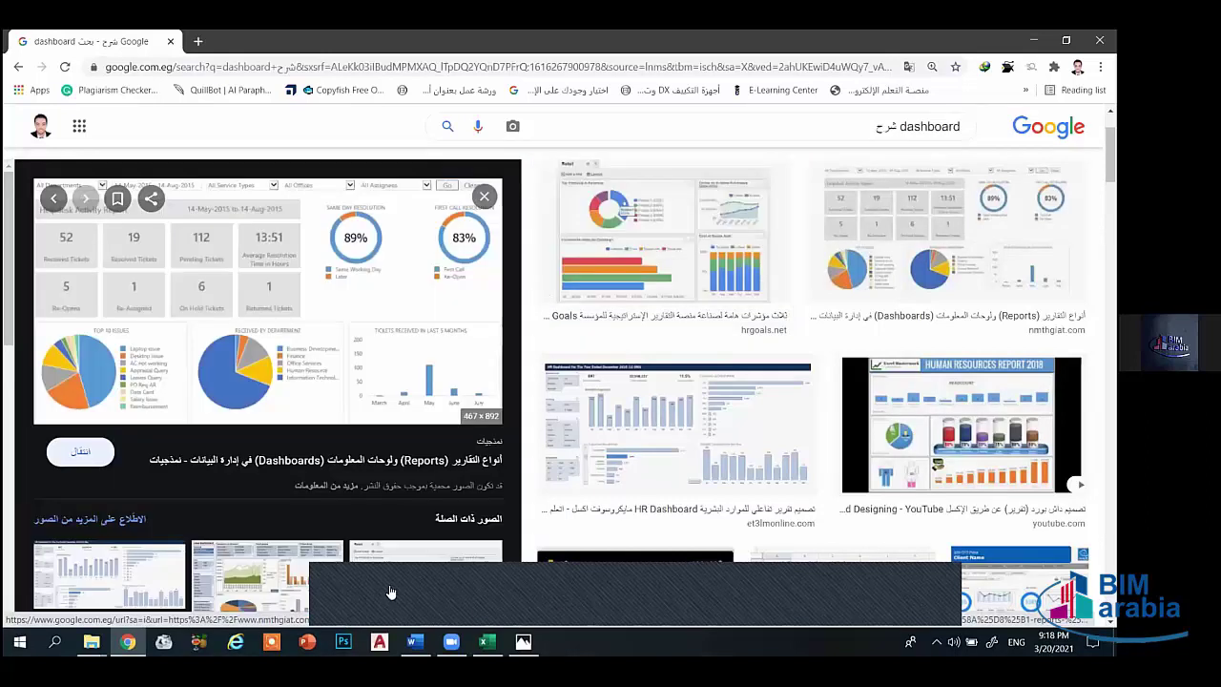
scroll(310, 436, "down", 1)
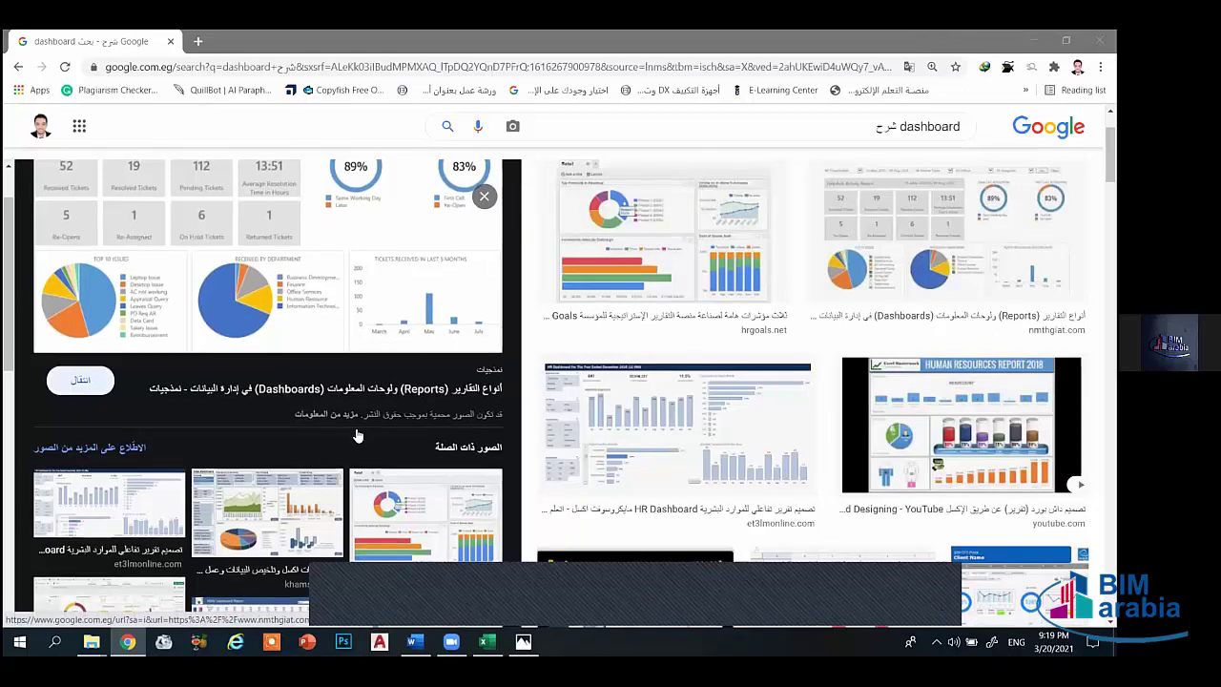
scroll(344, 410, "up", 1)
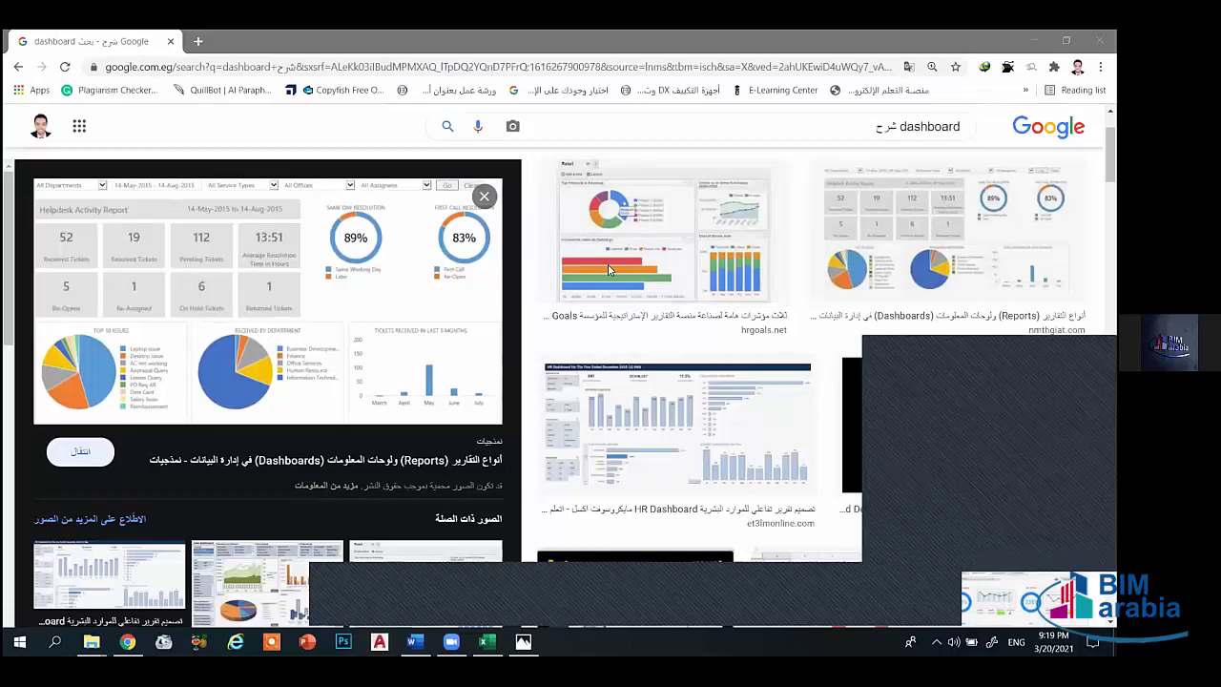
Step: Show the desktop and launch Power BI Desktop, returning to the Excel workbook while it loads
mouse_move(174, 312)
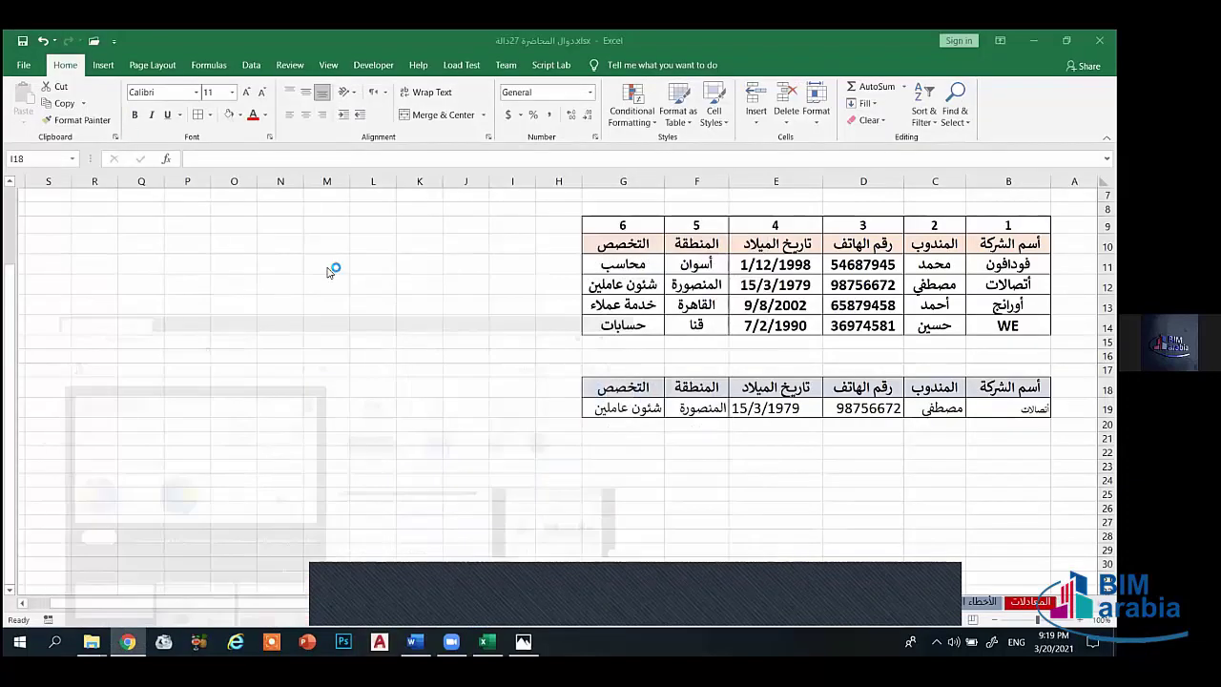
key("super+d")
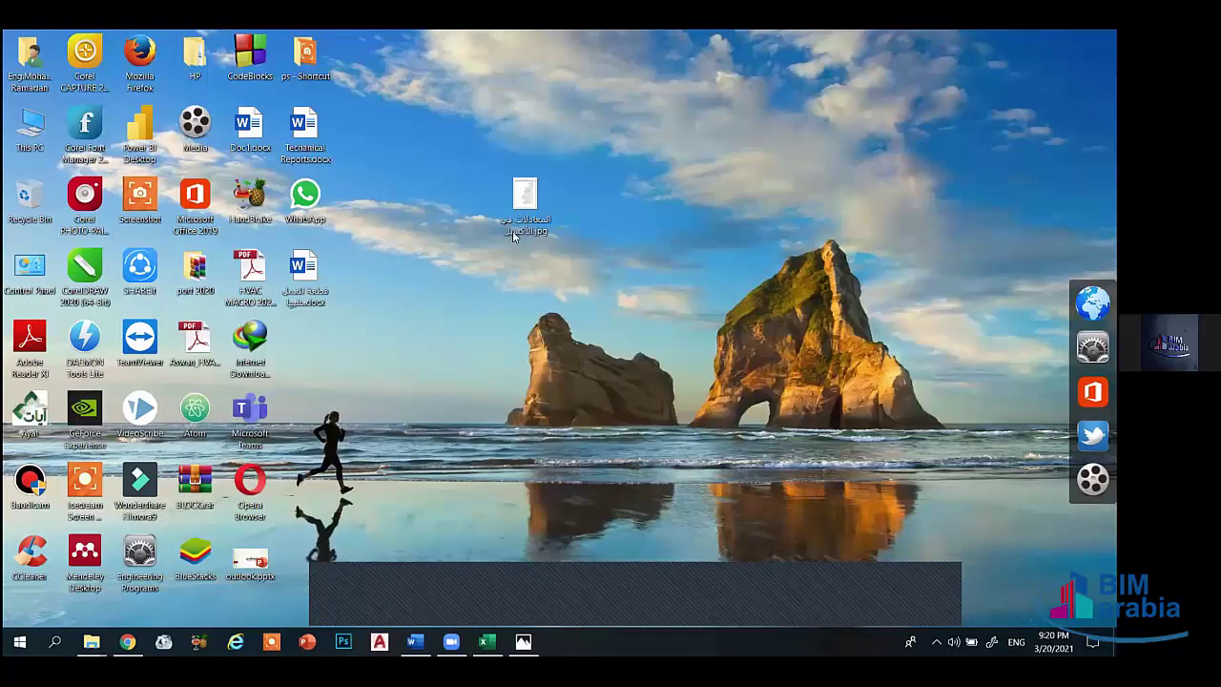
right_click(391, 206)
left_click(430, 250)
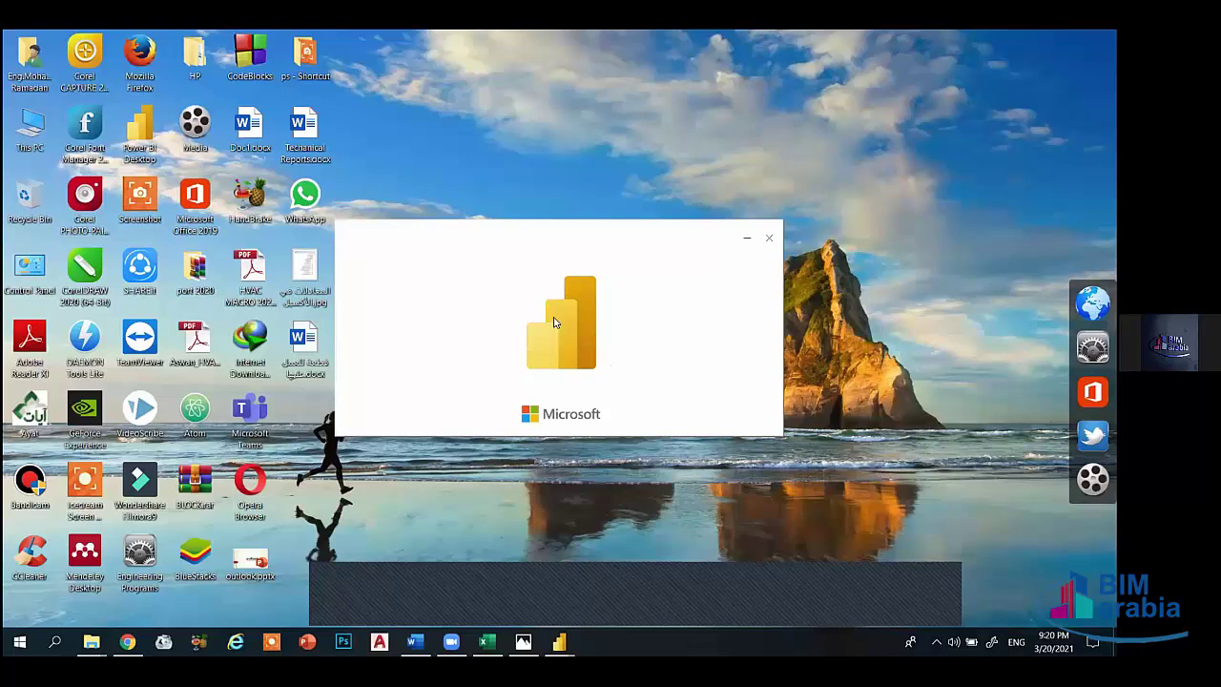
left_click(486, 641)
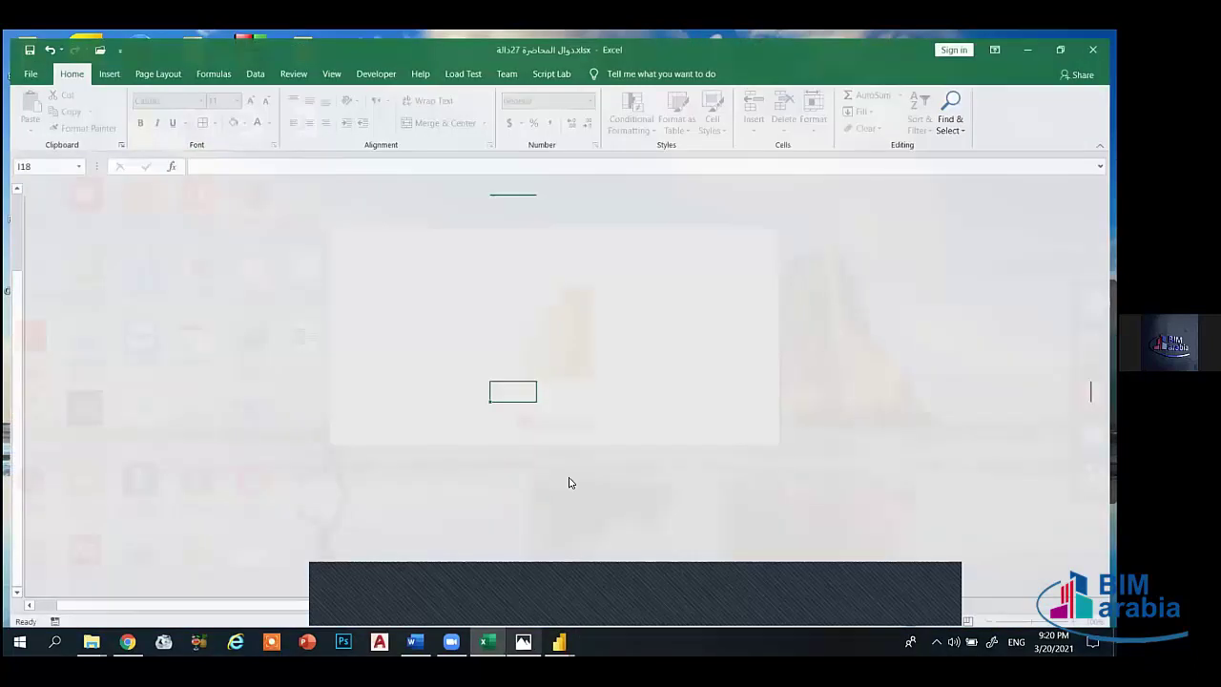
mouse_move(559, 641)
left_click(616, 578)
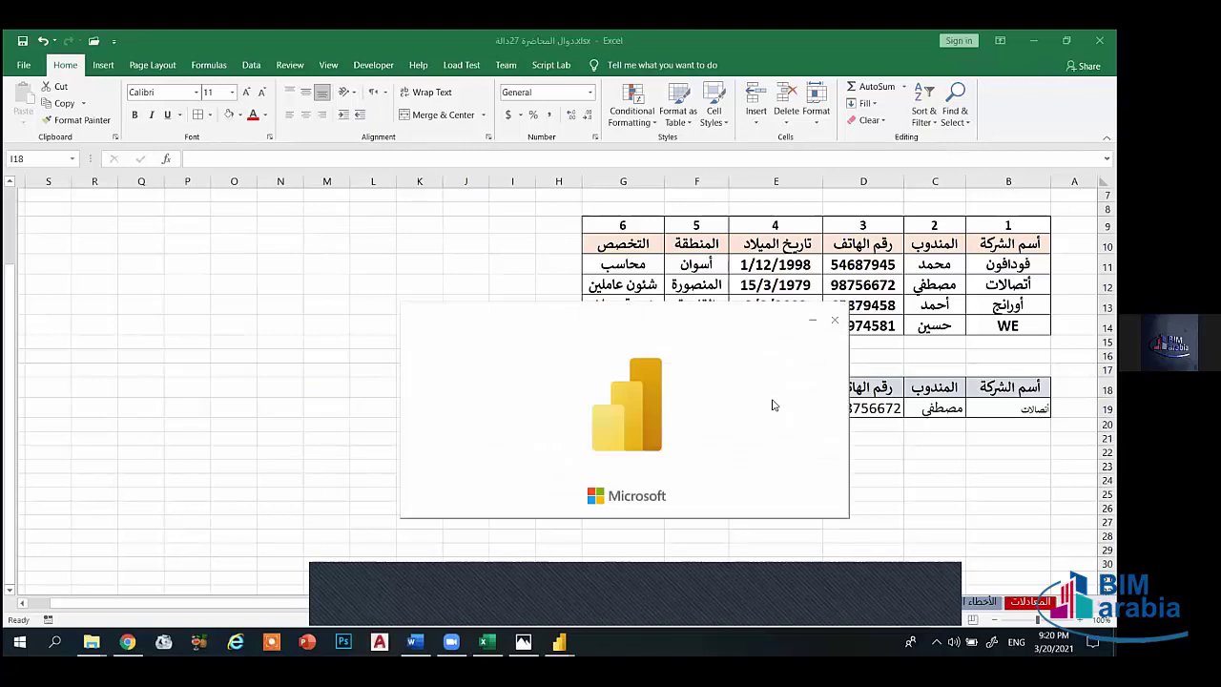
Step: Get past the Power BI Desktop start screen to an untitled report, skipping the e-mail sign-in
left_click(431, 268)
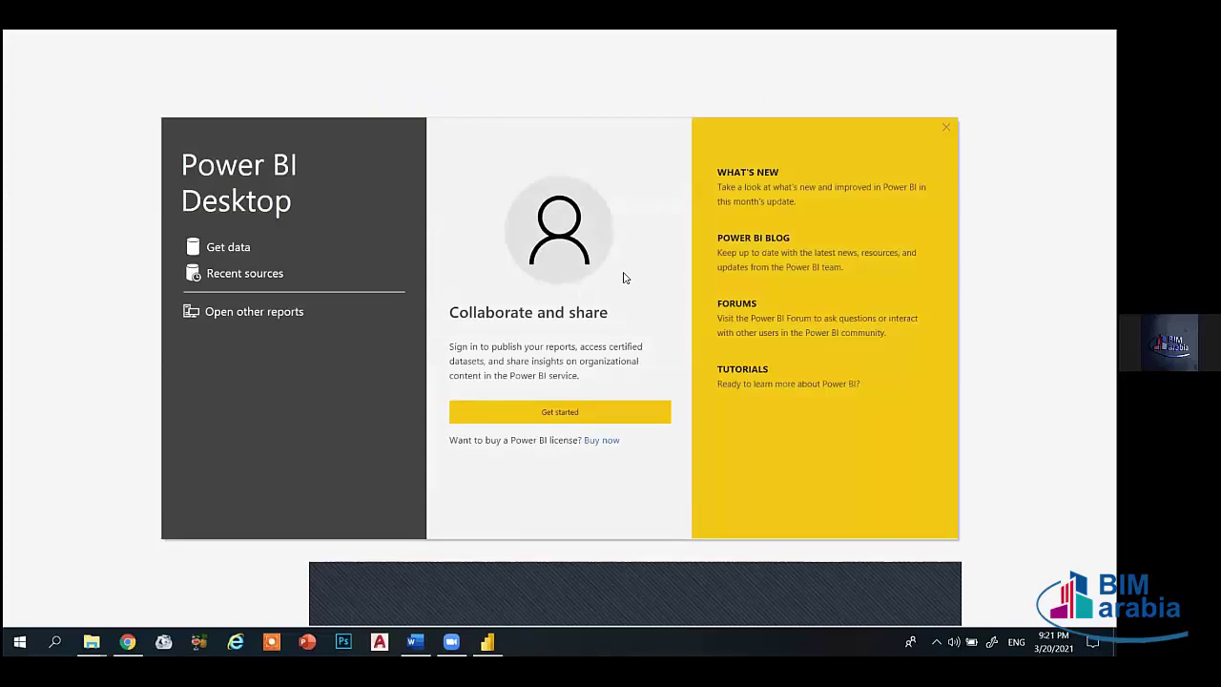
left_click(585, 413)
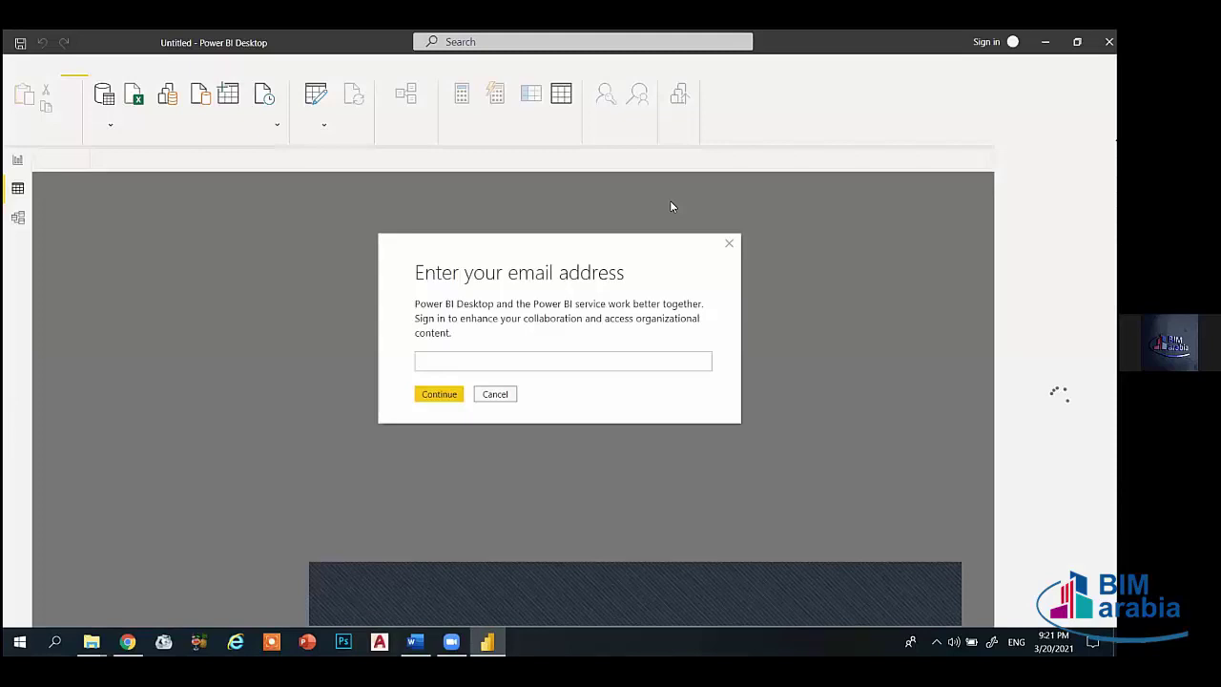
key("Escape")
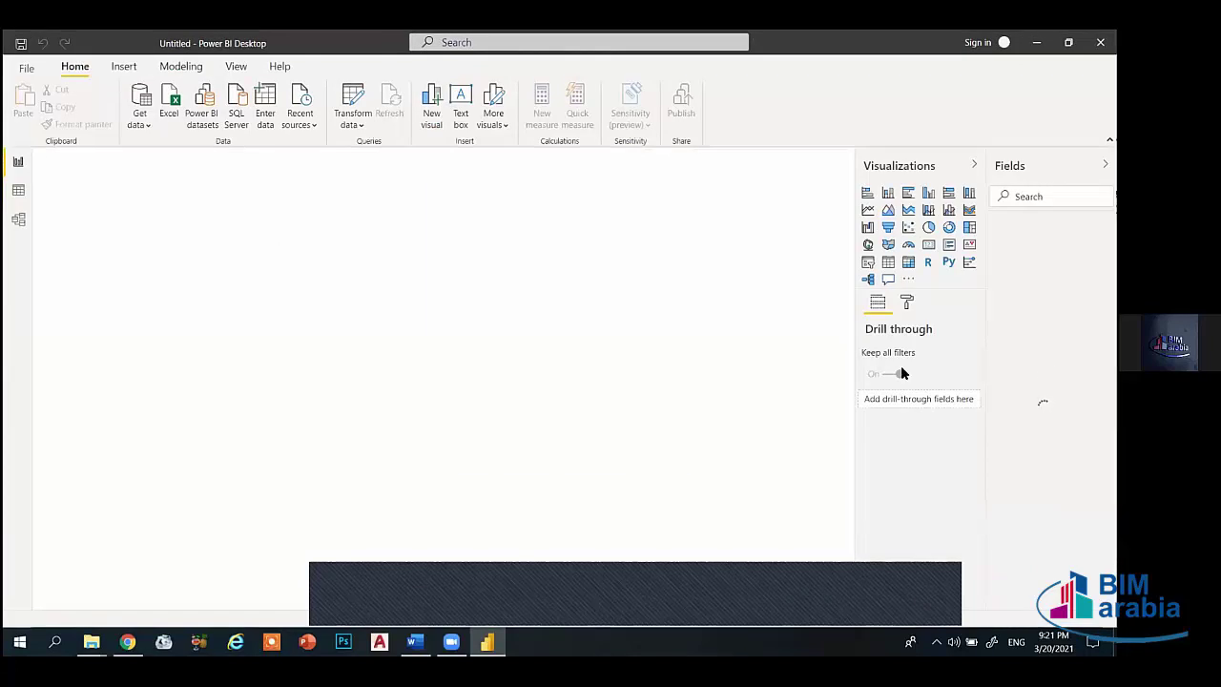
Step: Look through the insertion, modeling, view and help commands in Power BI Desktop, and switch back to Chrome
left_click(123, 65)
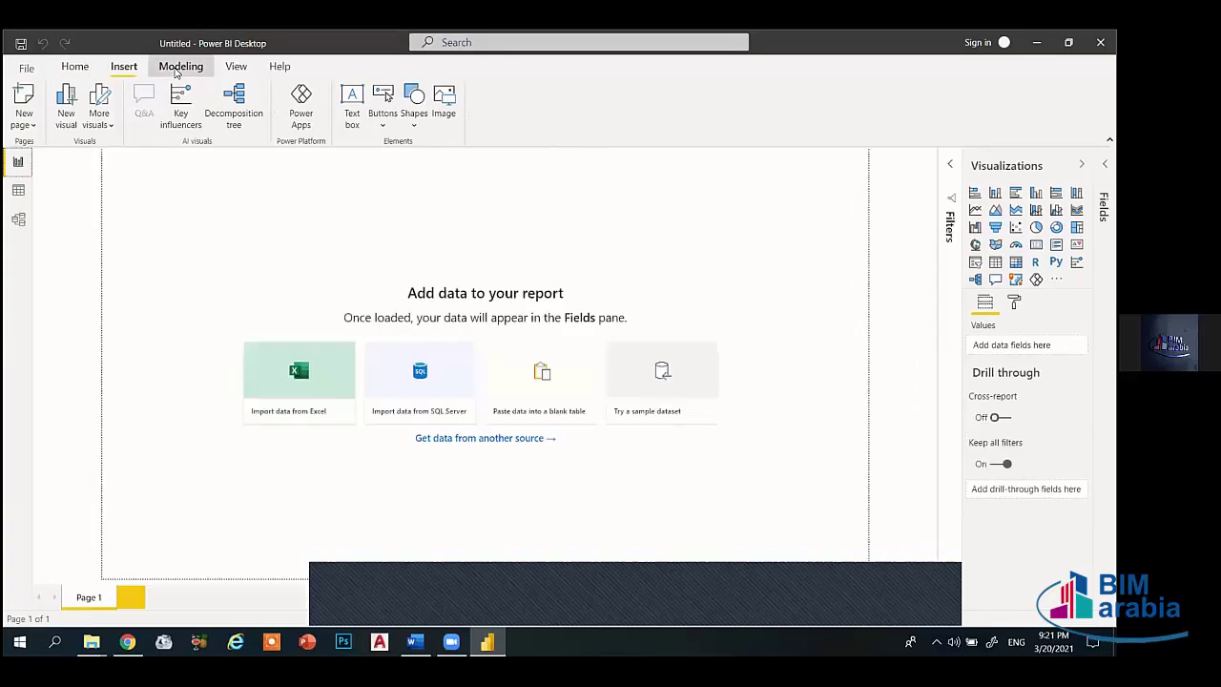
left_click(177, 70)
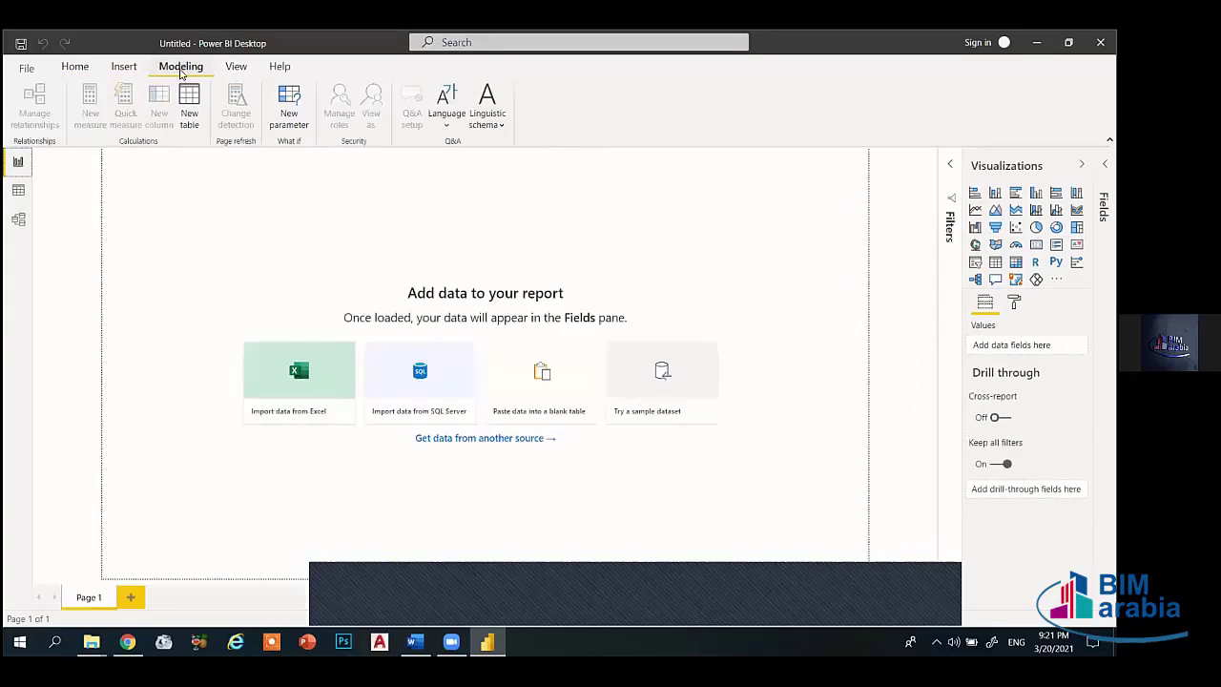
left_click(246, 72)
left_click(277, 67)
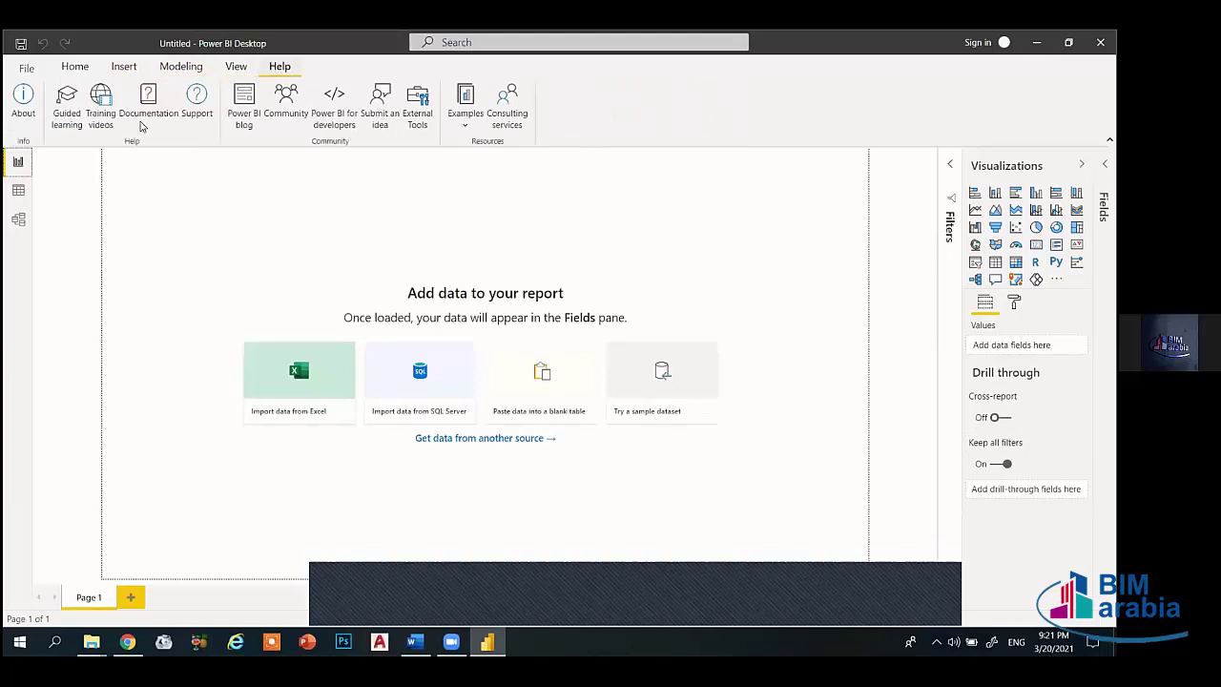
left_click(84, 66)
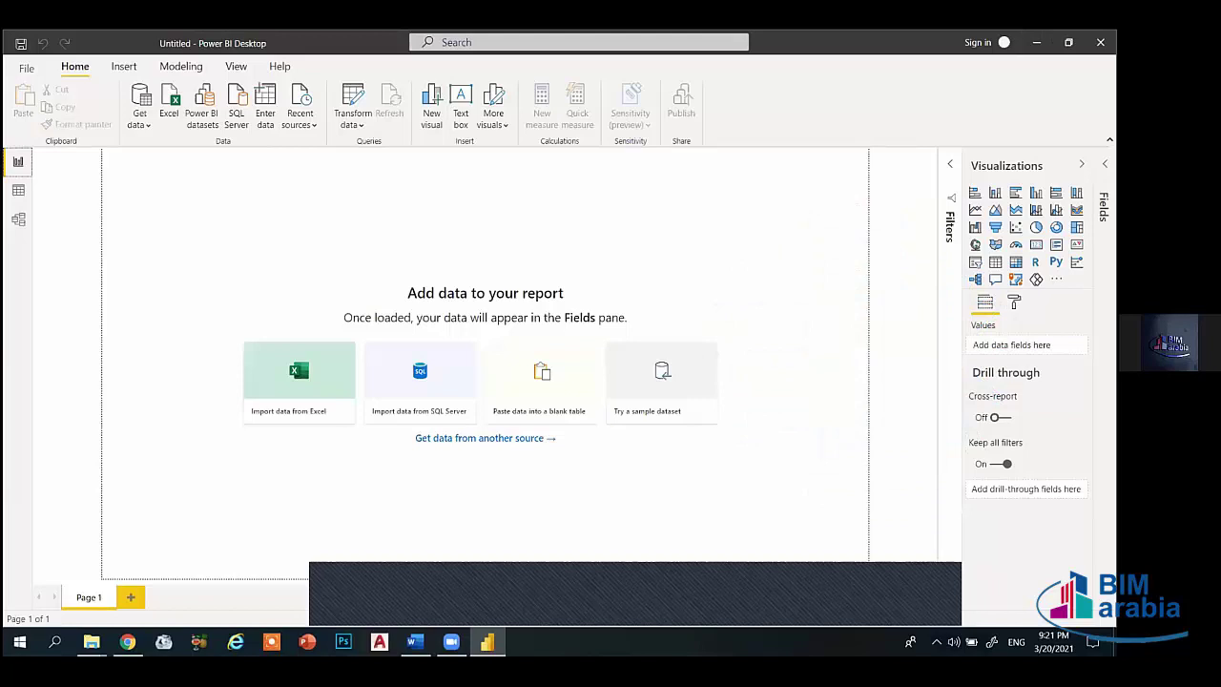
key("alt+Tab")
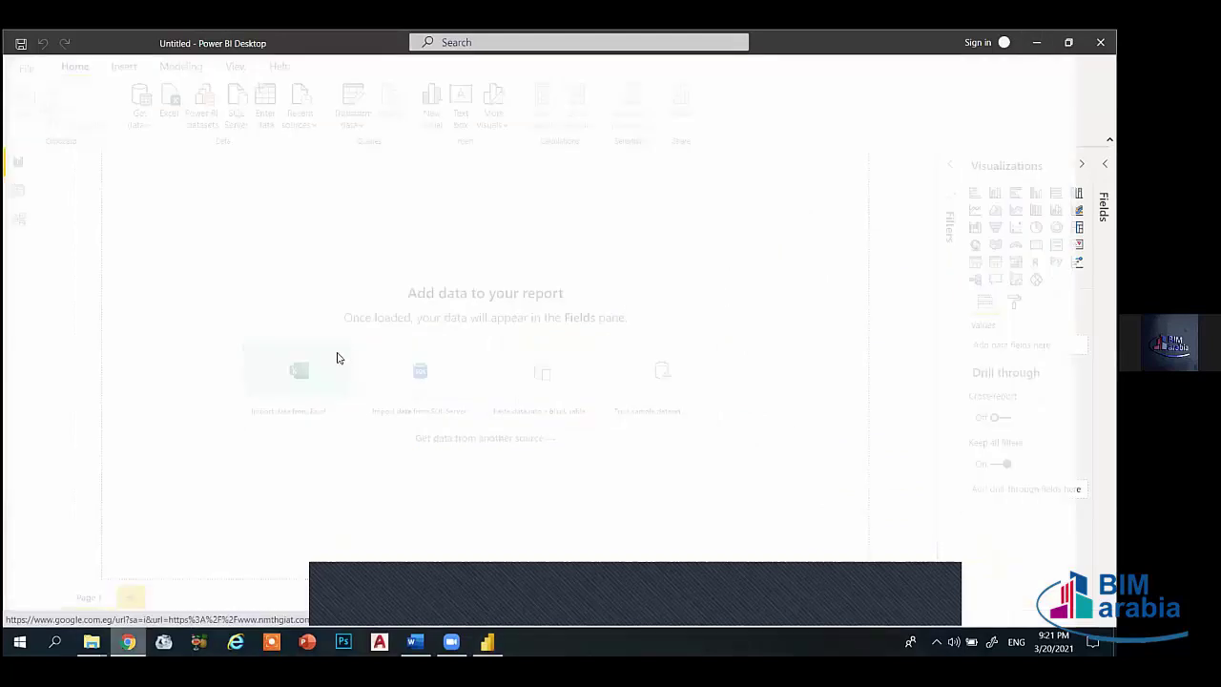